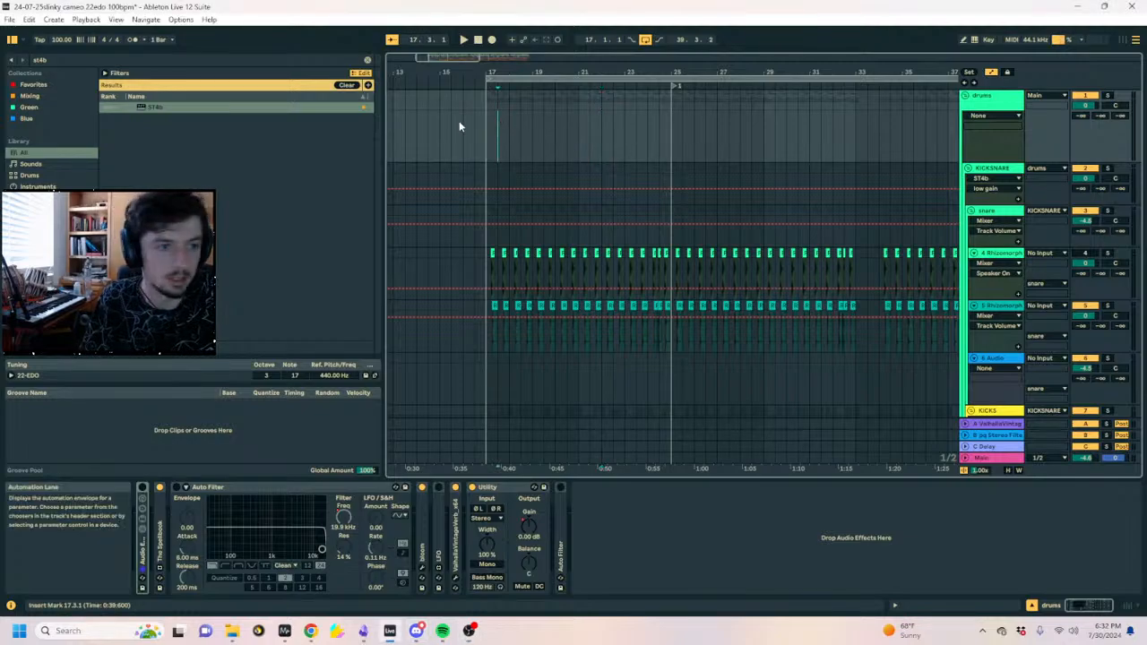
Place the insert marker at bar 17 on the drums group and narrow the browser to widen the arrangement.
{"action": "left_click", "coordinate": [483, 130]}
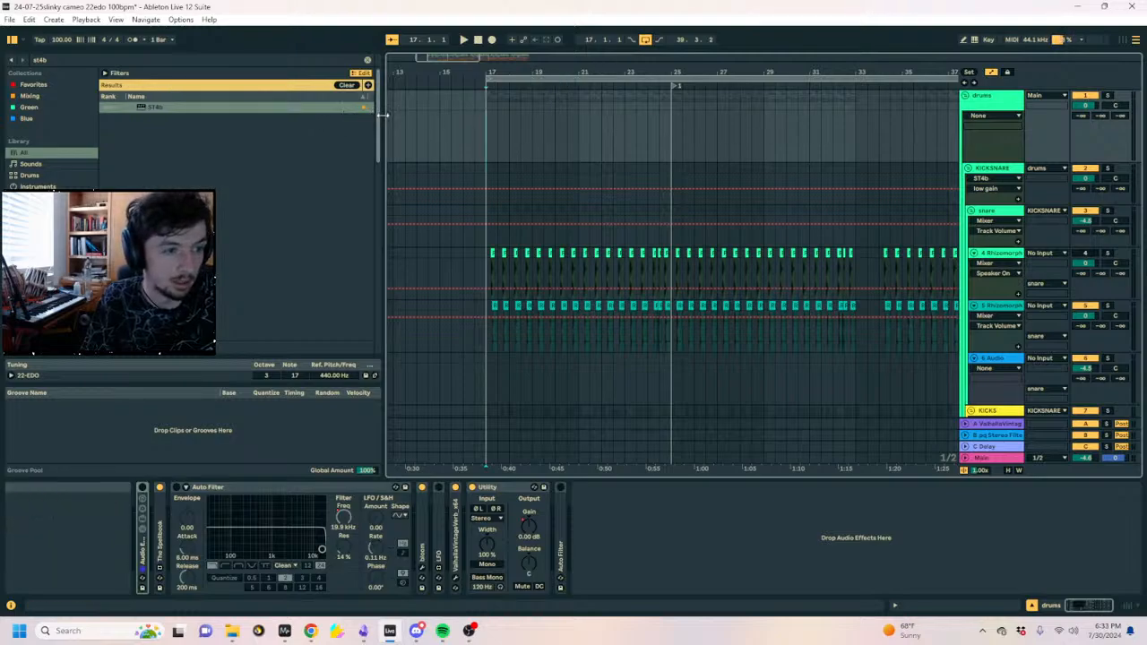
{"action": "left_click_drag", "start_coordinate": [381, 115], "coordinate": [224, 115]}
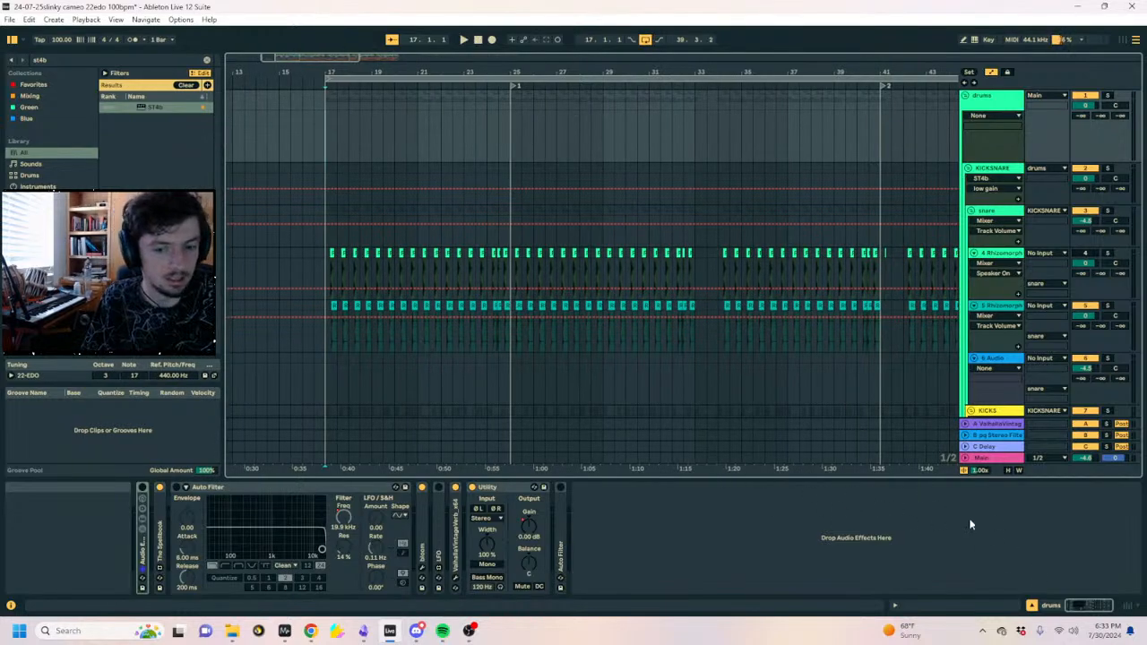
{"action": "left_click_drag", "start_coordinate": [699, 71], "coordinate": [941, 18]}
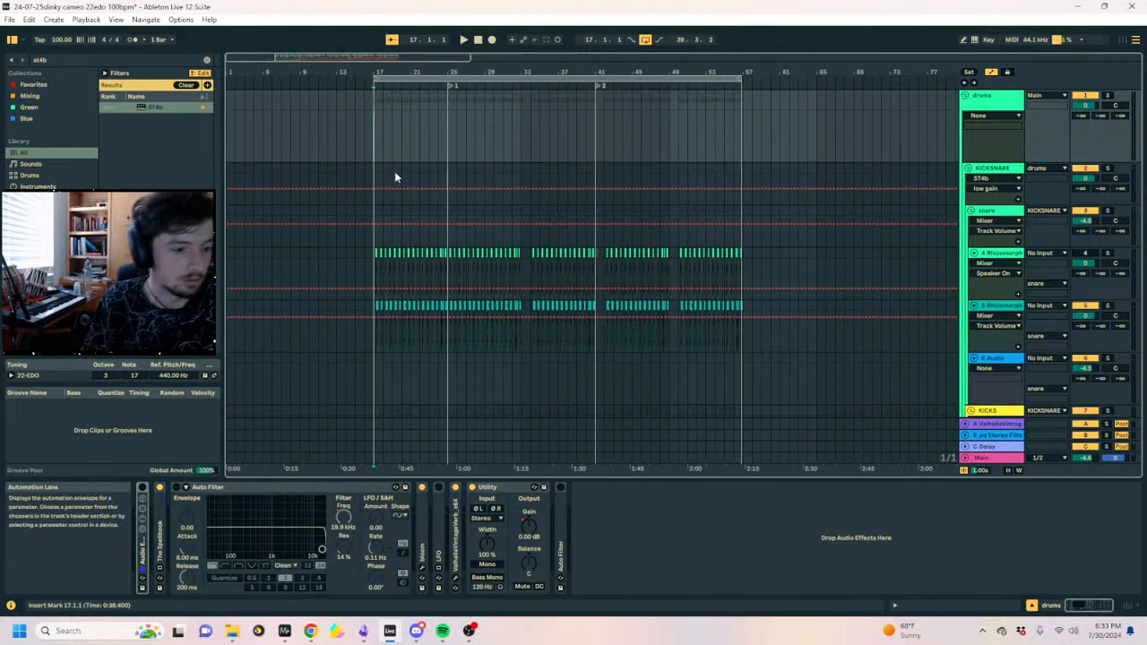
{"action": "left_click_drag", "start_coordinate": [368, 73], "coordinate": [538, 119]}
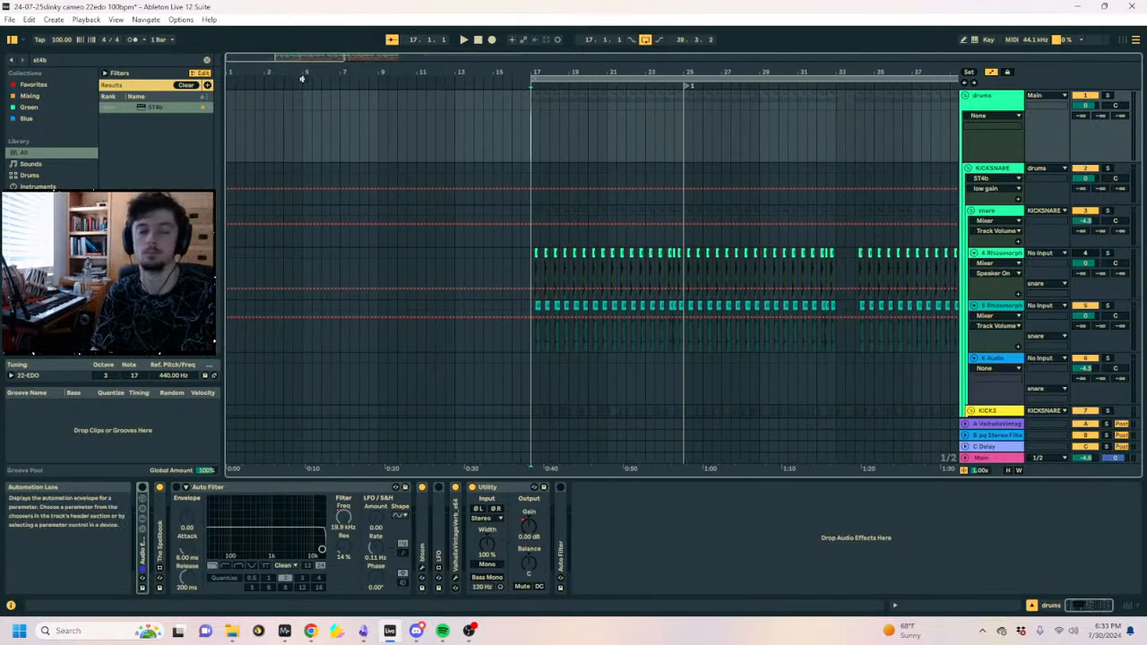
Hide the automation lanes and play the drum section from bar 17 down to the kick and percussion tracks.
{"action": "key", "text": "a"}
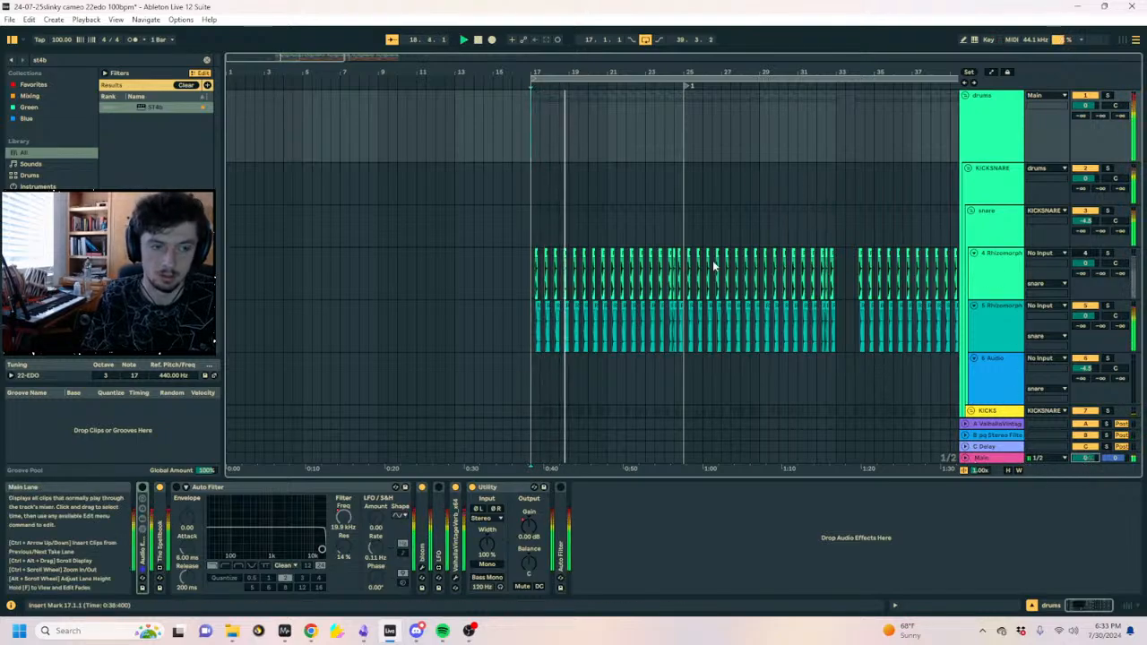
{"action": "left_click_drag", "start_coordinate": [556, 70], "coordinate": [562, 73]}
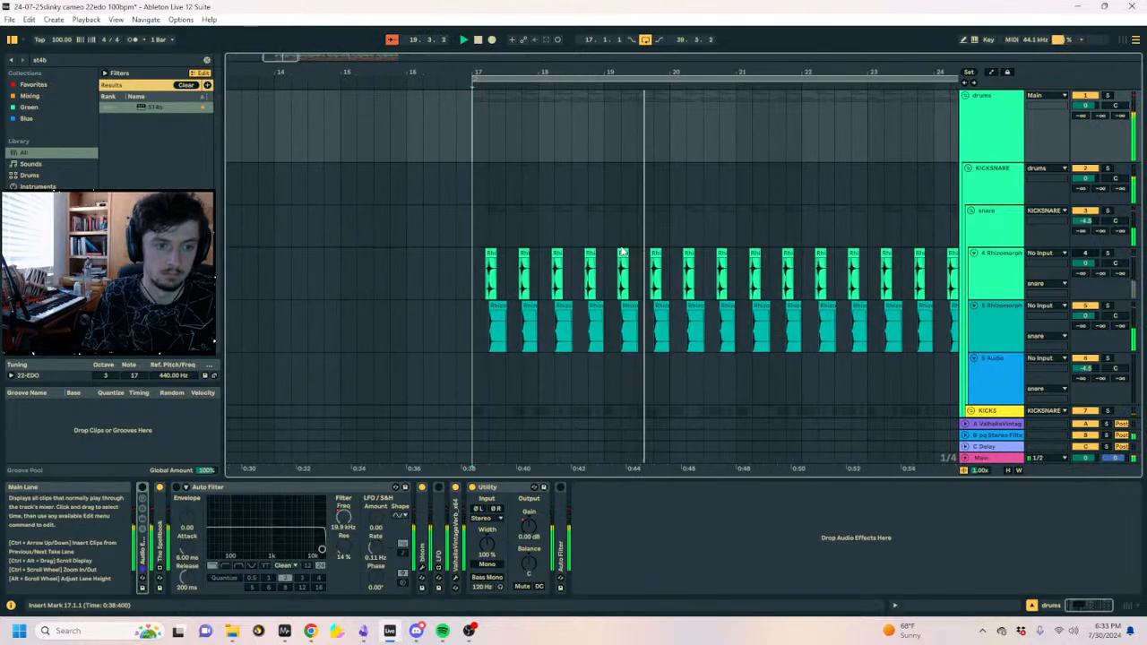
{"action": "scroll", "coordinate": [623, 252], "scroll_direction": "down", "scroll_amount": 5}
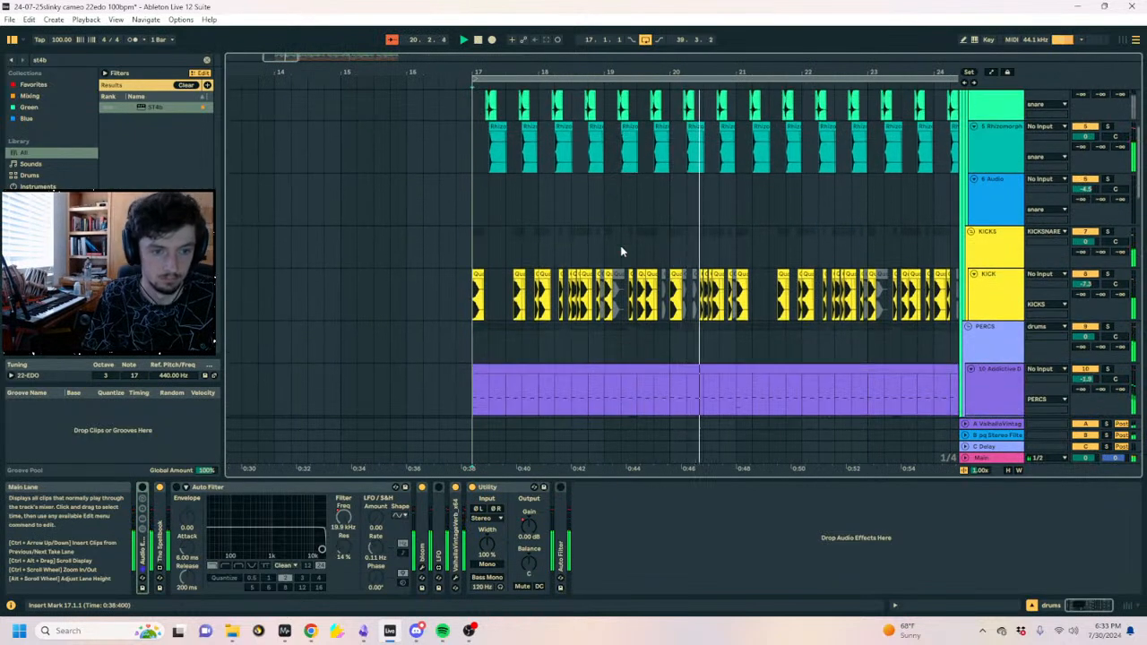
Lower the clip gain of the short kick sample just after bar 22 to about -5.2 dB.
{"action": "left_click", "coordinate": [828, 280]}
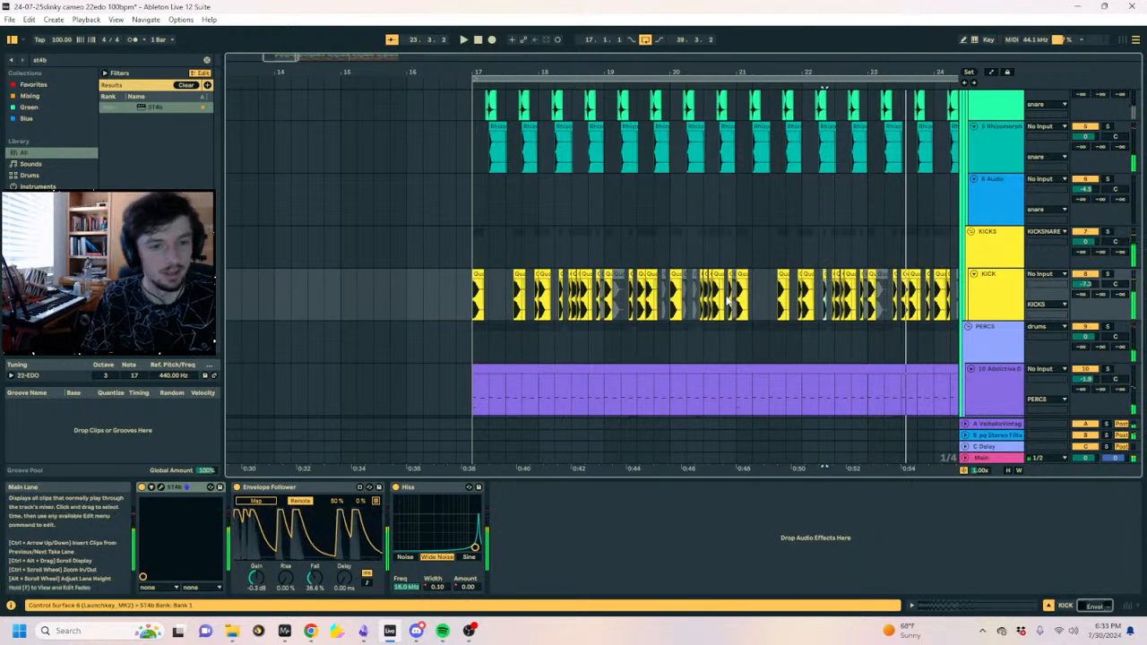
{"action": "double_click", "coordinate": [792, 296]}
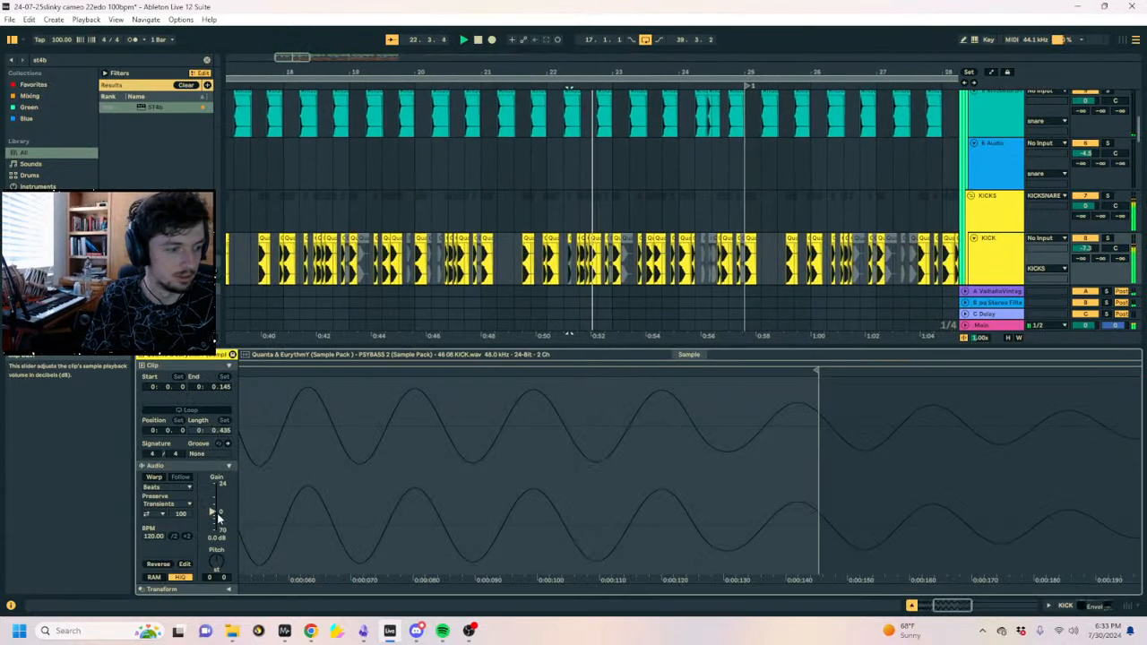
{"action": "left_click_drag", "start_coordinate": [213, 525], "coordinate": [214, 538]}
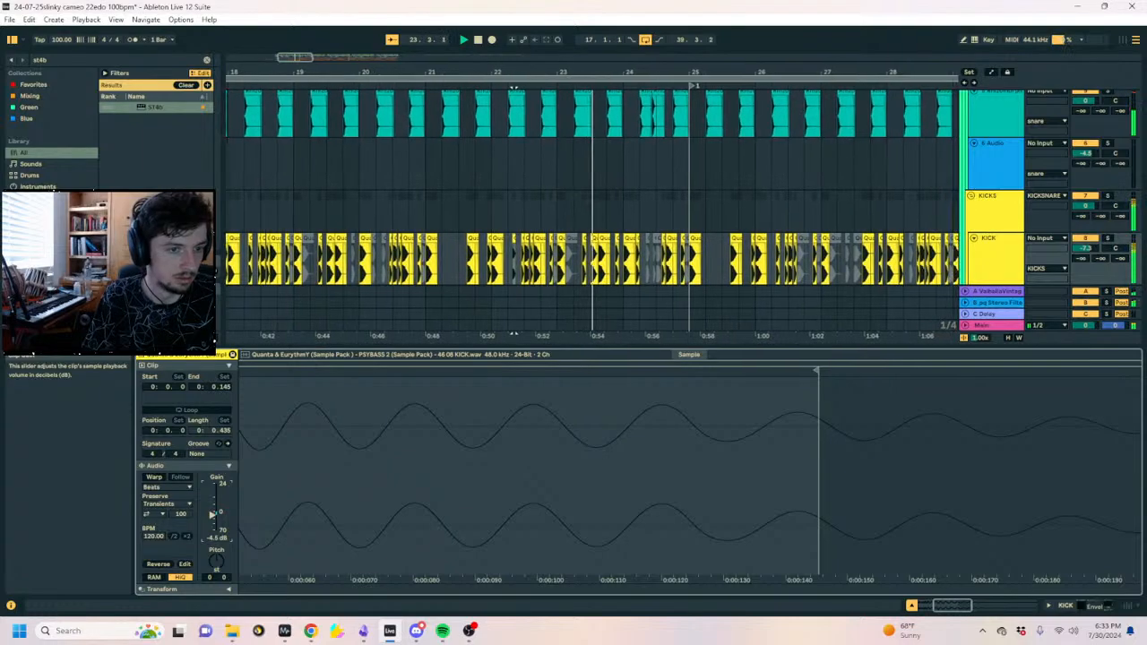
{"action": "left_click", "coordinate": [476, 226]}
{"action": "left_click", "coordinate": [489, 237]}
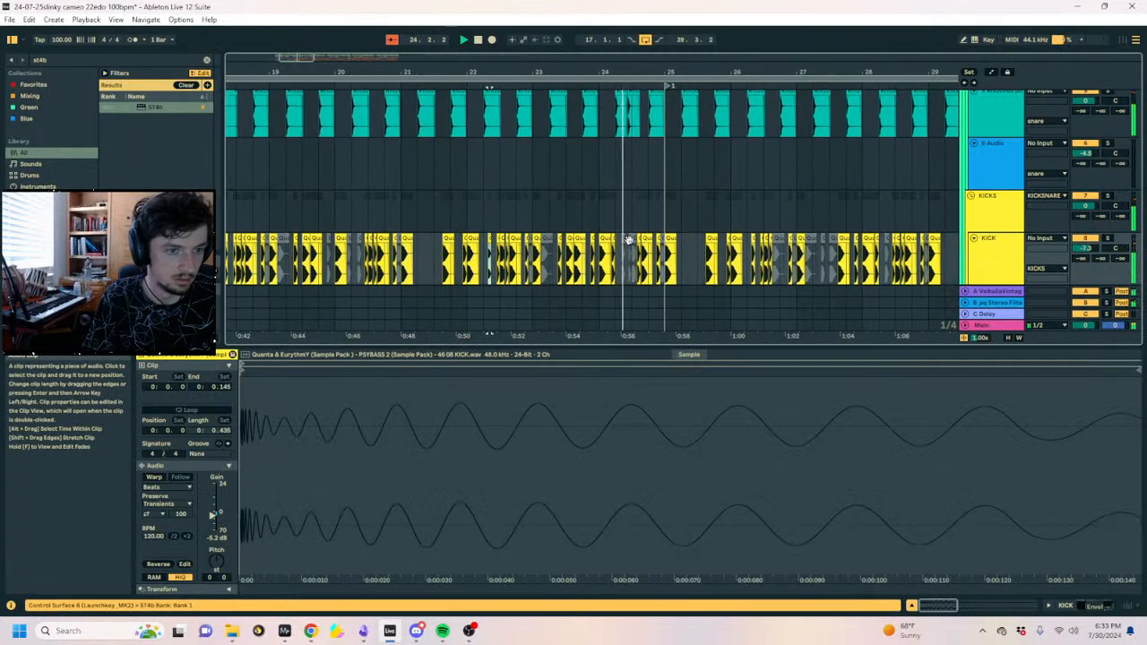
Show the drums group's device chain and unfold the ValhallaVintageVerb device.
{"action": "scroll", "coordinate": [930, 203], "scroll_direction": "up", "scroll_amount": 5}
{"action": "left_click", "coordinate": [993, 125]}
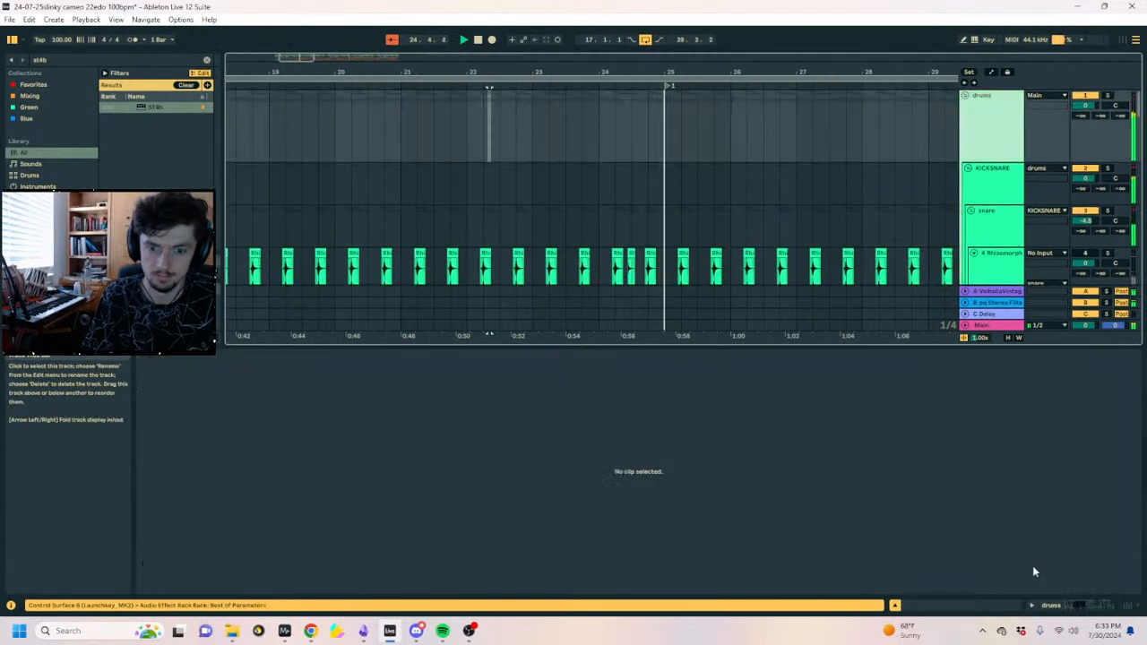
{"action": "left_click", "coordinate": [1074, 605]}
{"action": "left_click", "coordinate": [454, 529]}
{"action": "double_click", "coordinate": [455, 530]}
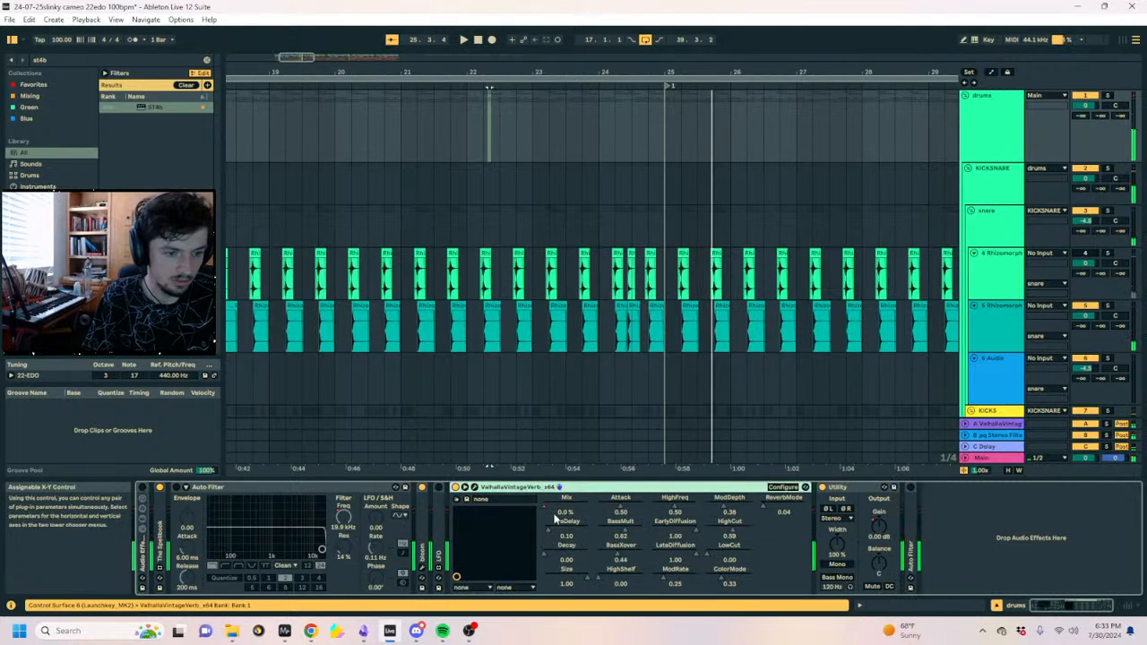
Show the drums reverb's Mix automation, adjust its peak just before bar 25 to about 0.14 and play it.
{"action": "key", "text": "a"}
{"action": "left_click_drag", "start_coordinate": [655, 137], "coordinate": [656, 155]}
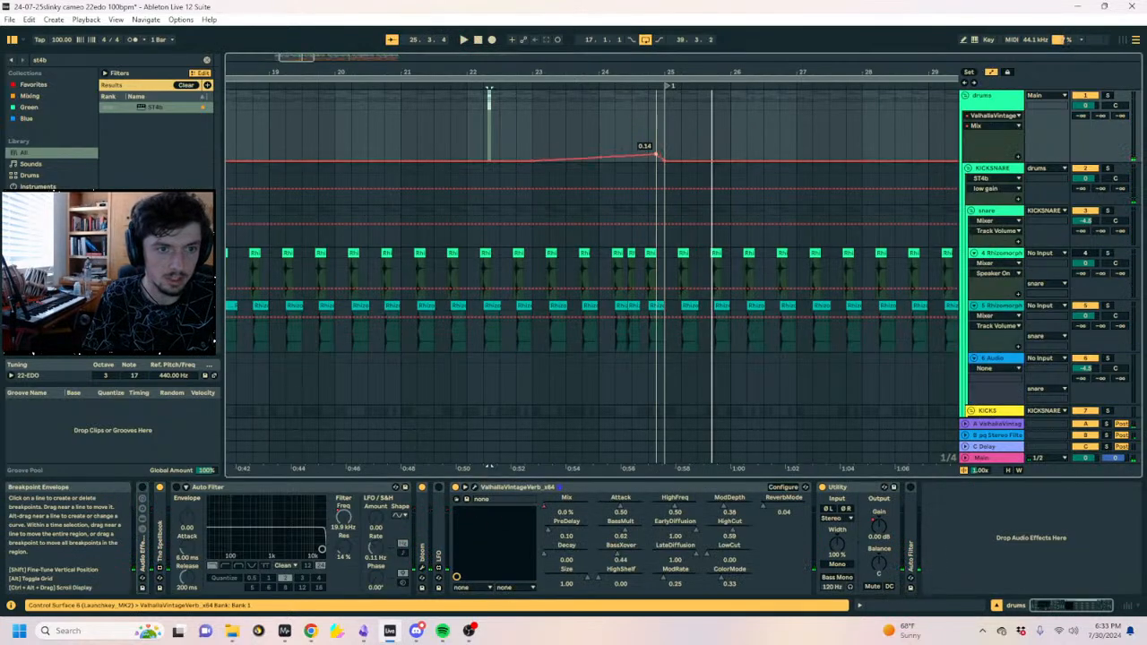
{"action": "key", "text": "space"}
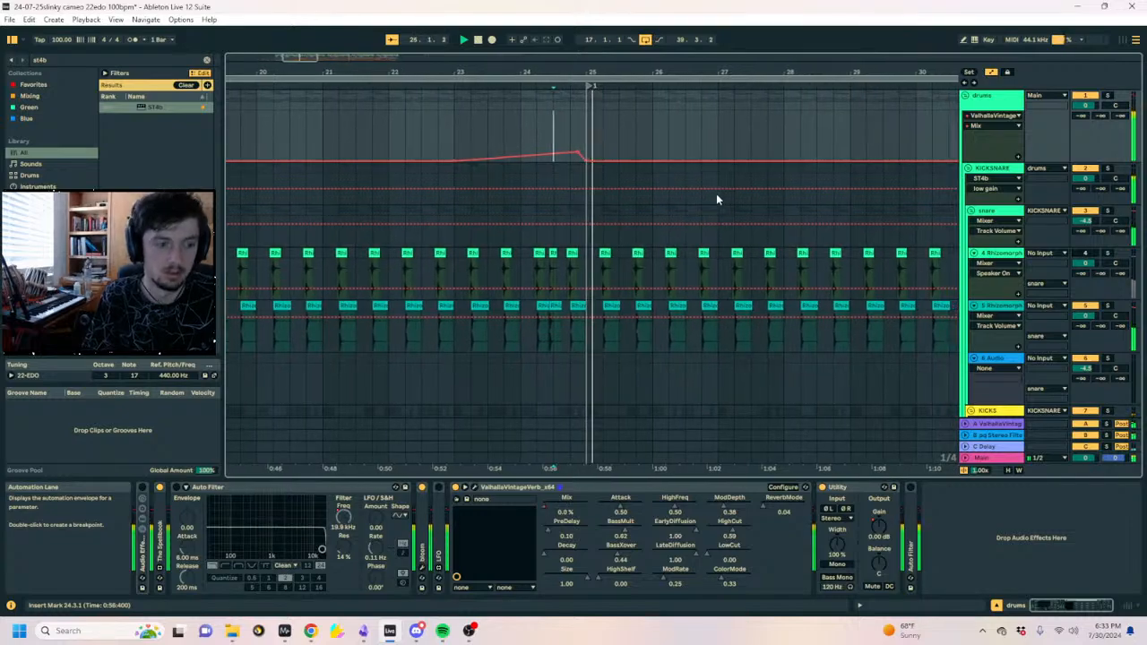
Examine the drums group's automation for the Utility Gain and the Auto Filter's Device On parameter.
{"action": "scroll", "coordinate": [609, 231], "scroll_direction": "down", "scroll_amount": 3}
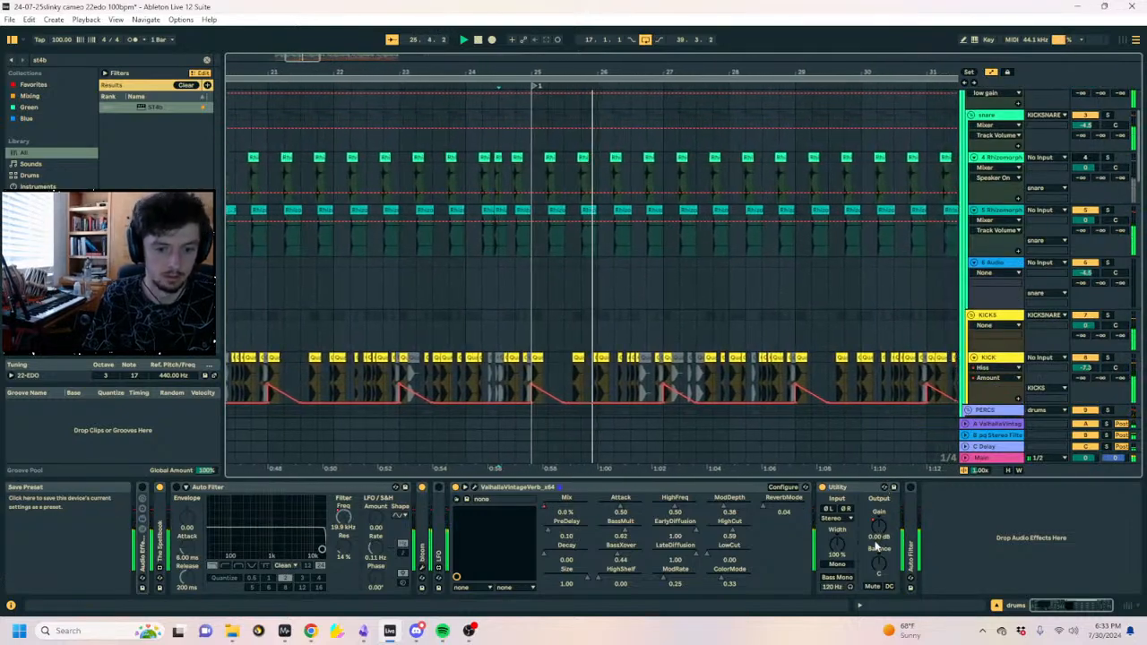
{"action": "left_click", "coordinate": [879, 531]}
{"action": "scroll", "coordinate": [545, 260], "scroll_direction": "up", "scroll_amount": 3}
{"action": "scroll", "coordinate": [544, 256], "scroll_direction": "up", "scroll_amount": 1}
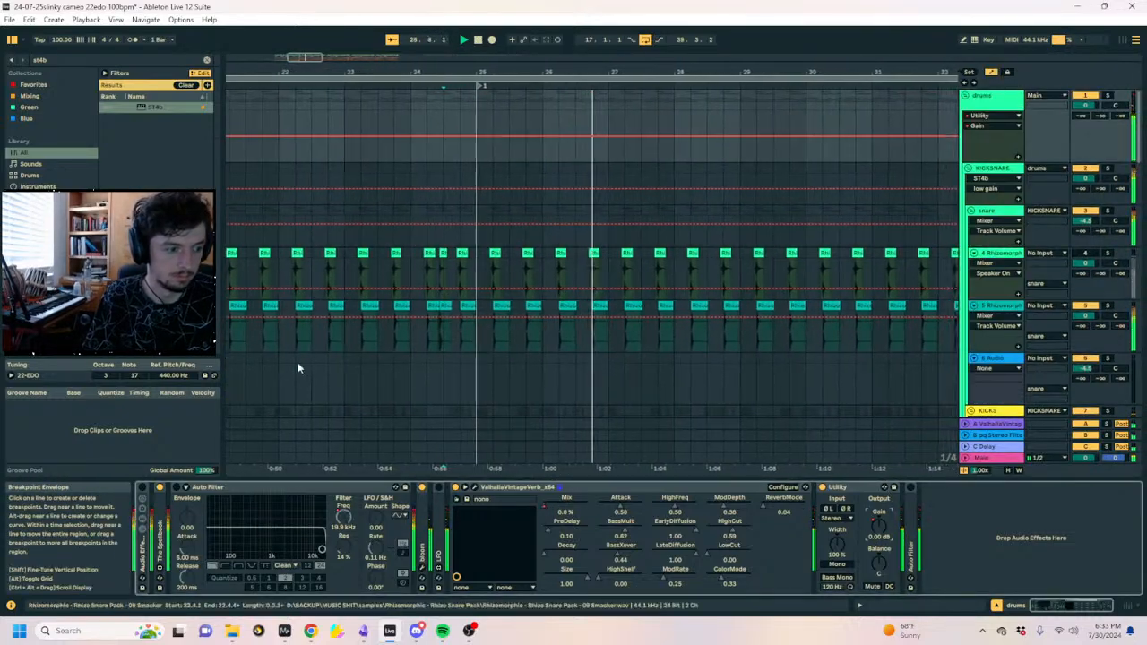
{"action": "left_click", "coordinate": [176, 487]}
Replay the drum build-up into bar 25 and unfold the last Auto Filter in the drums chain.
{"action": "key", "text": "space"}
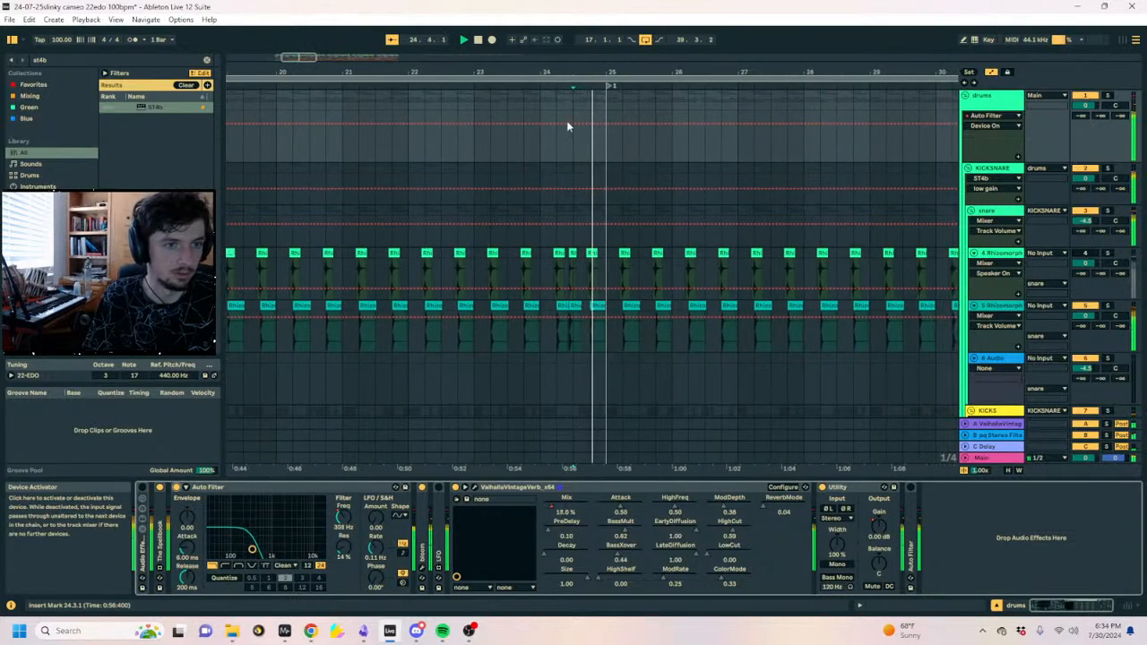
{"action": "left_click", "coordinate": [428, 145]}
{"action": "key", "text": "space"}
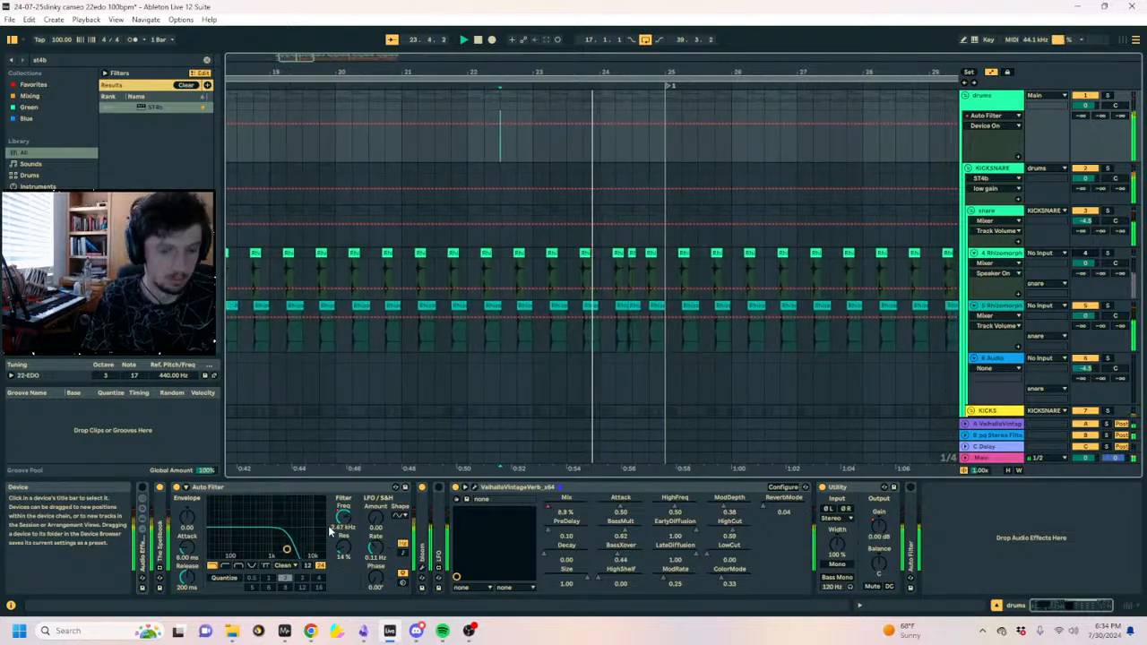
{"action": "double_click", "coordinate": [912, 514]}
{"action": "left_click", "coordinate": [910, 488]}
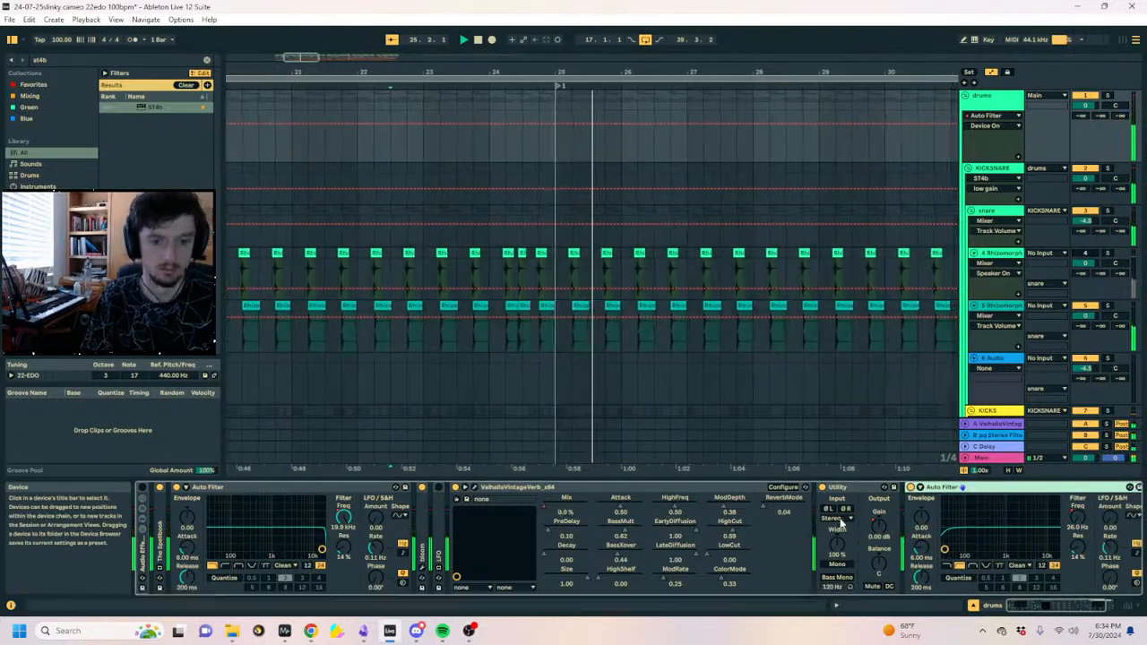
Raise the drums reverb's Mix automation peak just before bar 25 and hide the automation lanes.
{"action": "left_click", "coordinate": [549, 509]}
{"action": "left_click_drag", "start_coordinate": [509, 156], "coordinate": [501, 140]}
{"action": "key", "text": "ctrl+z"}
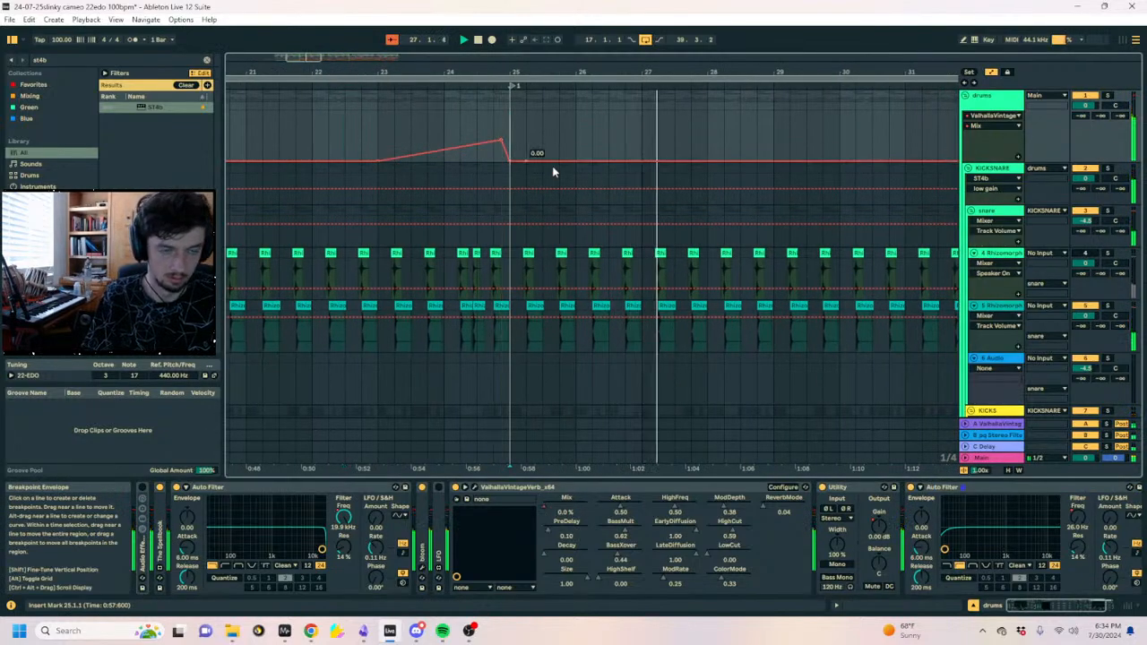
{"action": "key", "text": "a"}
Unfold the 22 Audio track around bar 29 to show its clip waveform.
{"action": "left_click_drag", "start_coordinate": [502, 71], "coordinate": [672, 56]}
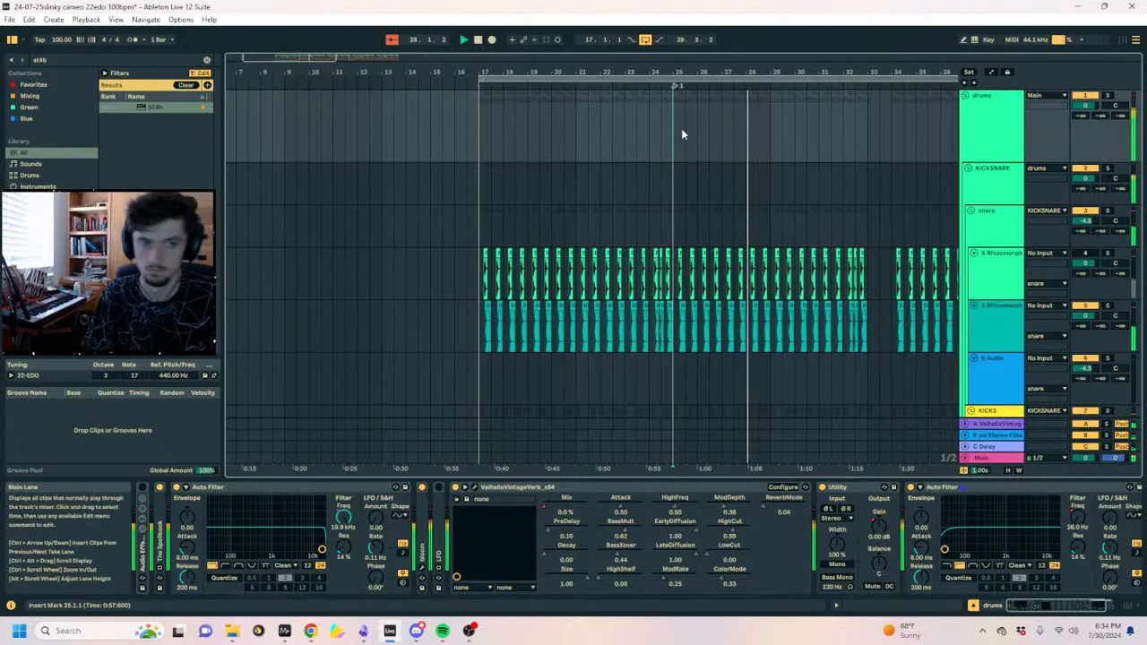
{"action": "scroll", "coordinate": [699, 136], "scroll_direction": "down", "scroll_amount": 5}
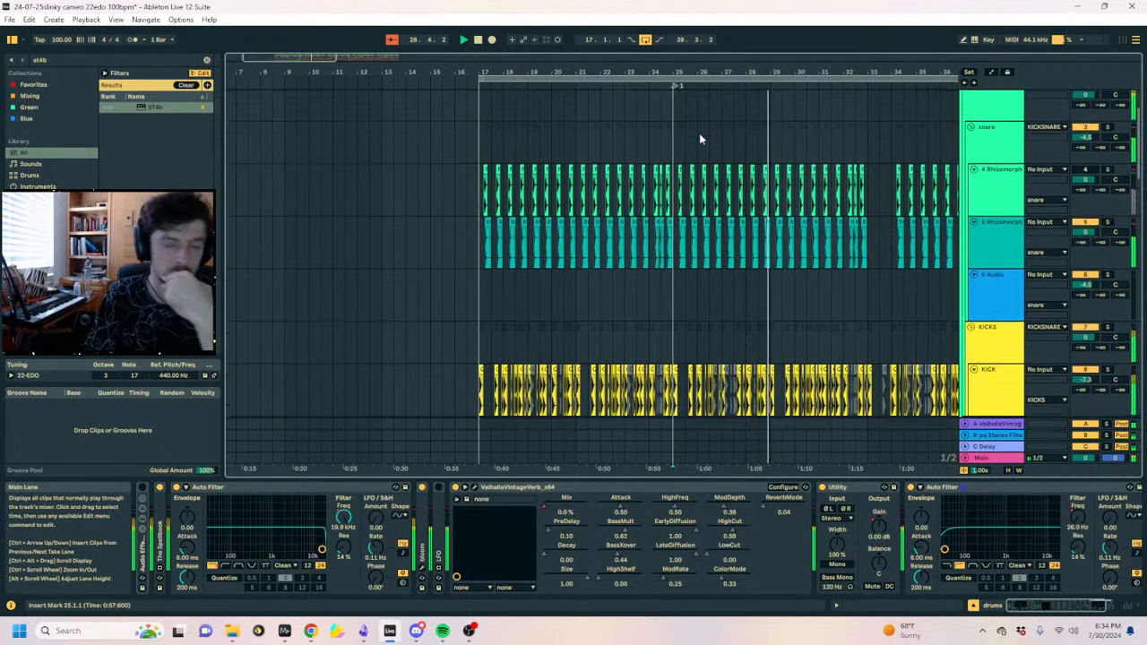
{"action": "scroll", "coordinate": [758, 146], "scroll_direction": "down", "scroll_amount": 3}
{"action": "scroll", "coordinate": [768, 155], "scroll_direction": "down", "scroll_amount": 3}
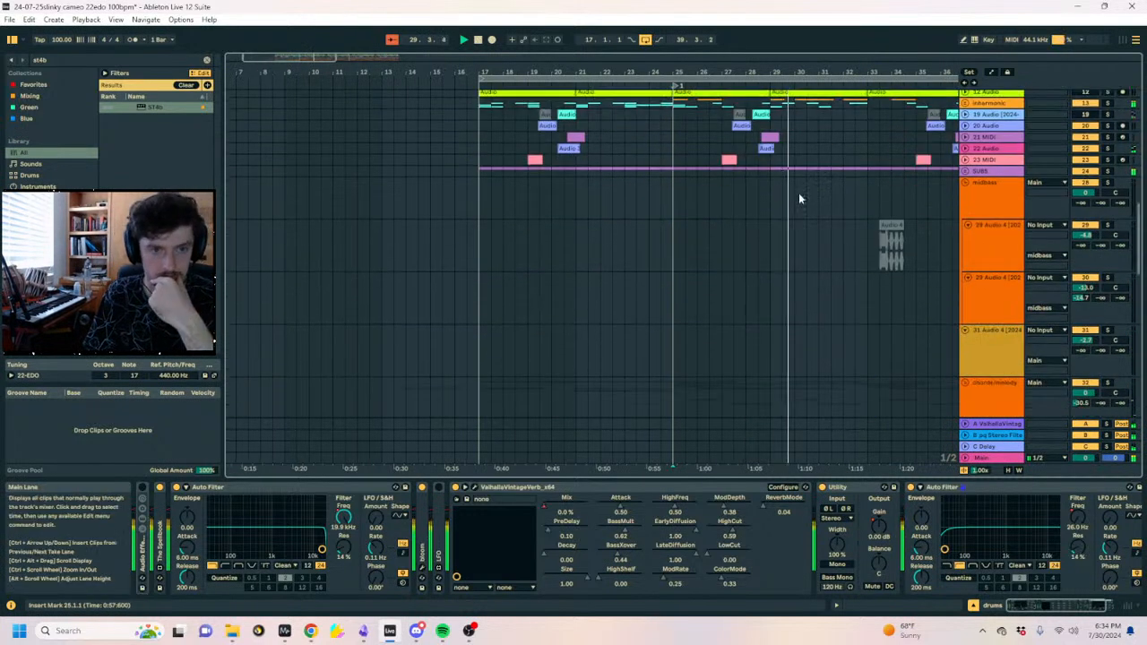
{"action": "left_click_drag", "start_coordinate": [753, 71], "coordinate": [645, 121]}
{"action": "left_click", "coordinate": [974, 154]}
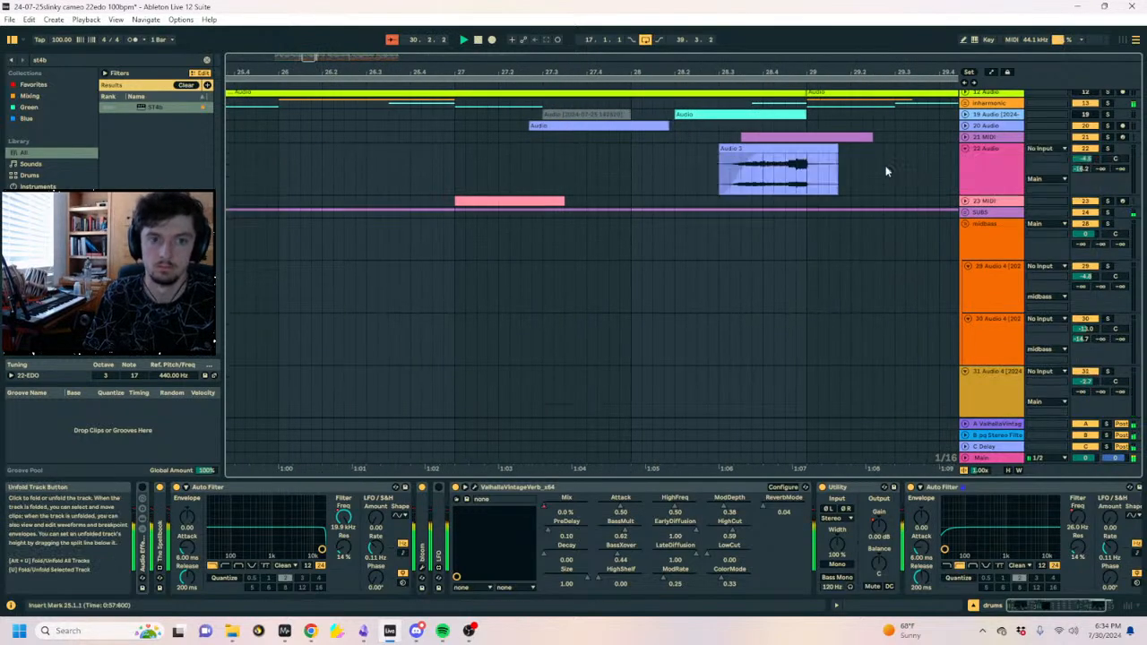
Copy the last eighth note before bar 29 from 22 Audio to a new audio track and add a mono Utility.
{"action": "left_click", "coordinate": [879, 174]}
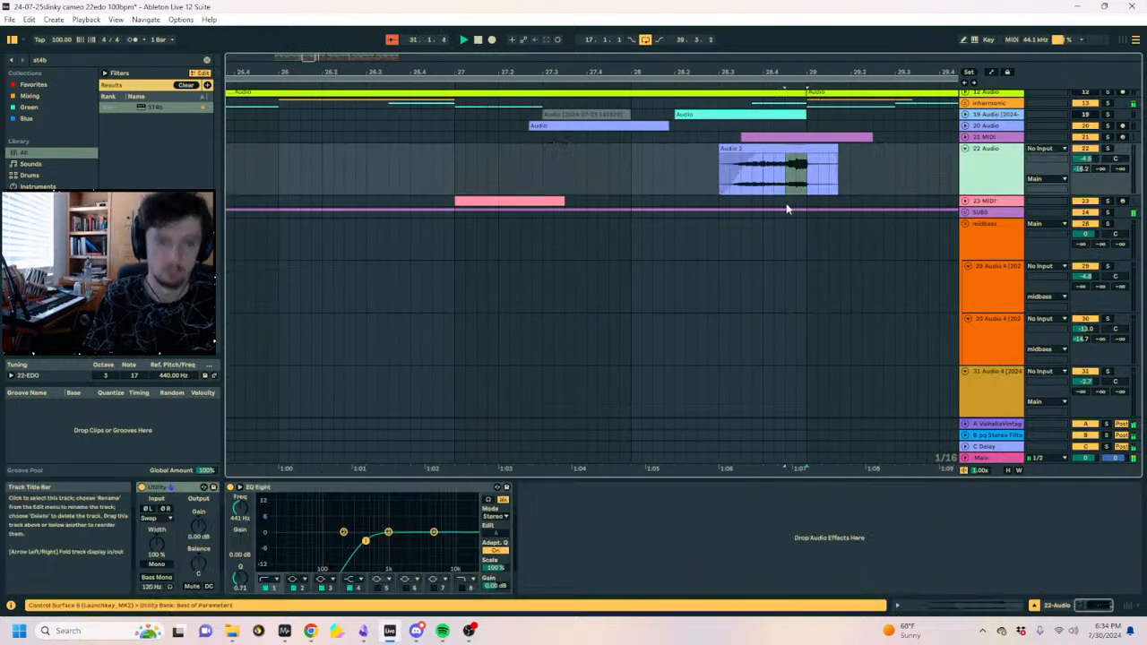
{"action": "key", "text": "ctrl+t"}
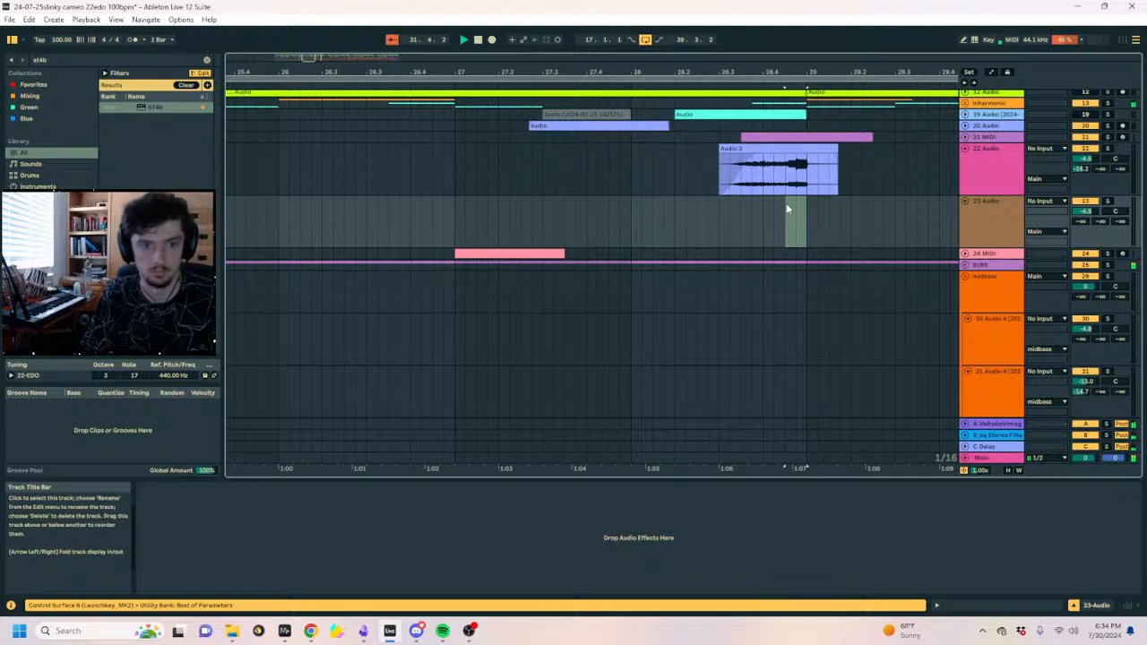
{"action": "key", "text": "ctrl+v"}
{"action": "key", "text": "ctrl+f"}
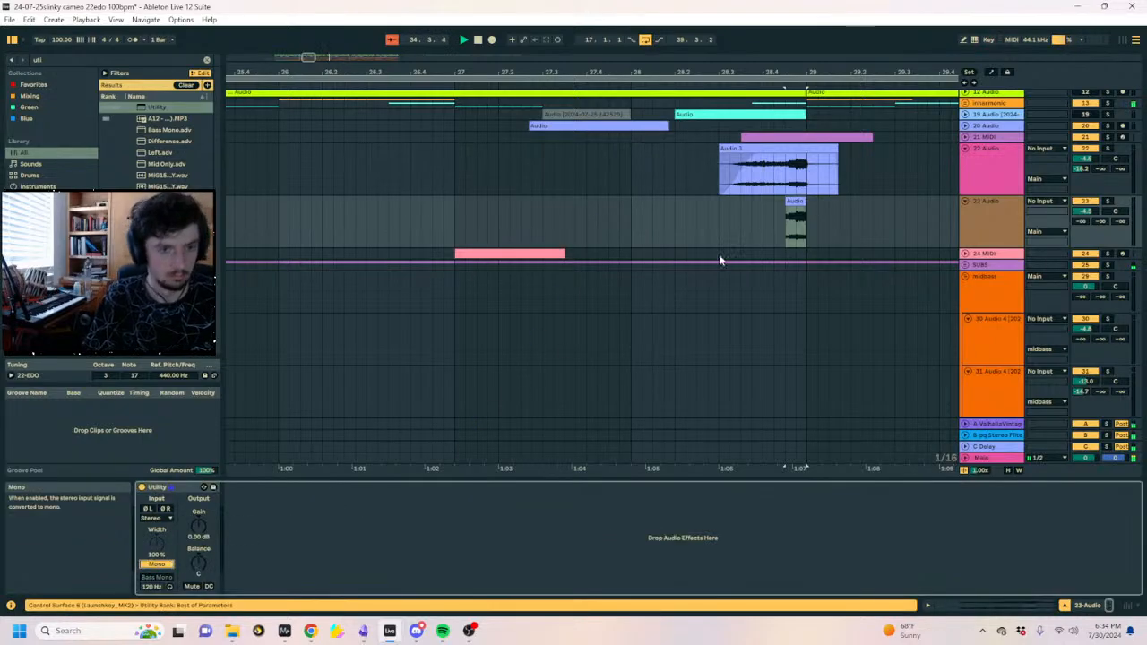
Deactivate the copied slice just before bar 29 in the original 22 Audio clip.
{"action": "left_click", "coordinate": [751, 229]}
{"action": "left_click_drag", "start_coordinate": [807, 176], "coordinate": [787, 176]}
{"action": "key", "text": "0"}
Play back the split clip with 22 Audio's delay send at -4.4 dB and open the C Delay return's device.
{"action": "left_click", "coordinate": [751, 229]}
{"action": "key", "text": "space"}
{"action": "key", "text": "space"}
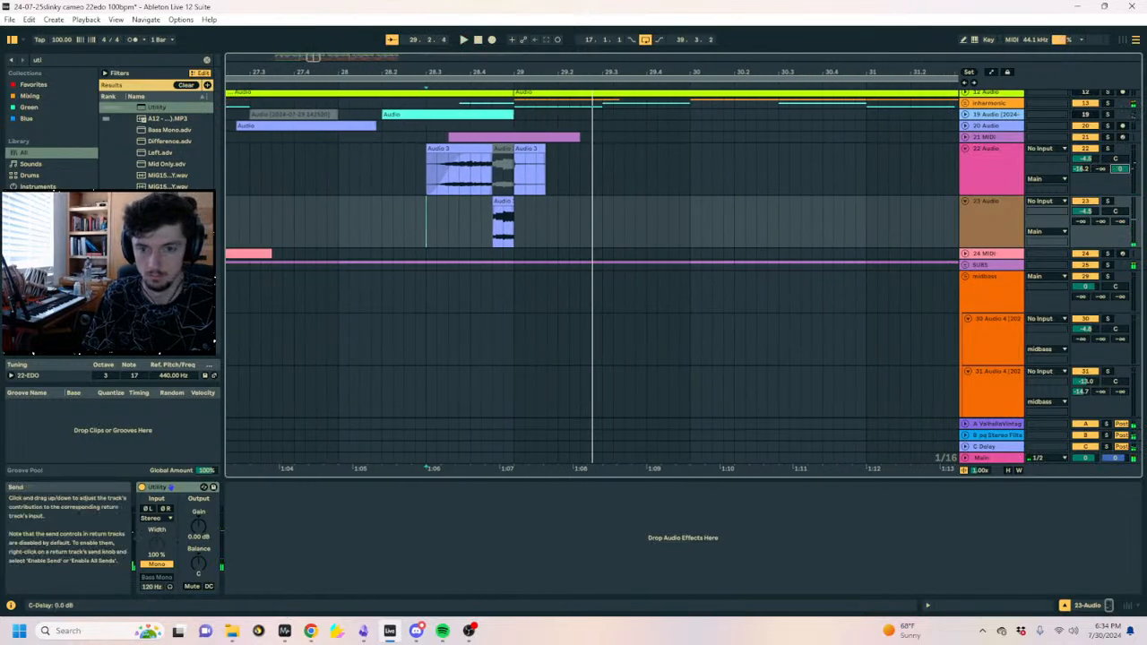
{"action": "left_click", "coordinate": [982, 448]}
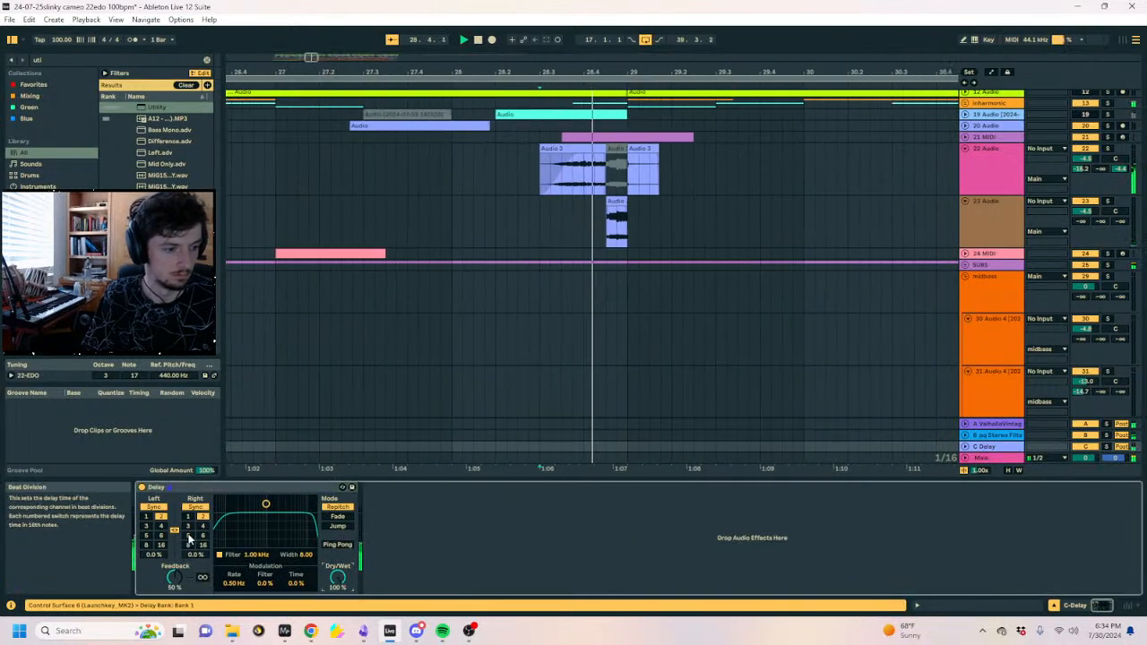
Move the clip fragment starting at bar 29 from 22 Audio to a new audio track and play it soloed.
{"action": "left_click", "coordinate": [519, 147]}
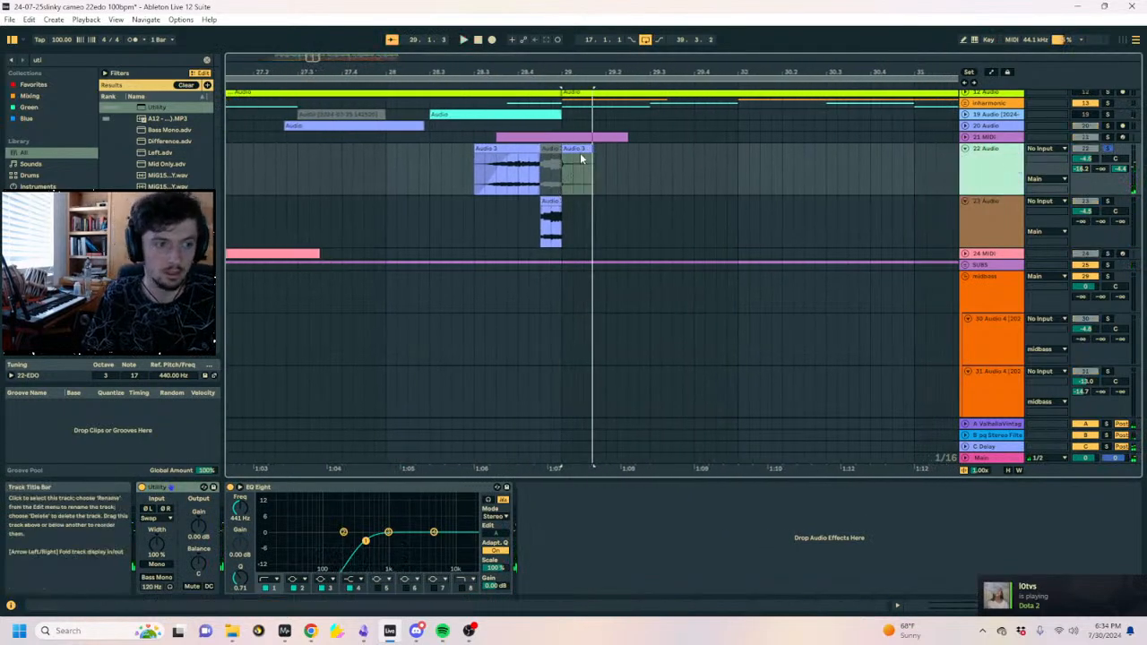
{"action": "key", "text": "ctrl+t"}
{"action": "left_click_drag", "start_coordinate": [577, 150], "coordinate": [578, 198]}
{"action": "left_click", "coordinate": [1108, 200]}
{"action": "key", "text": "space"}
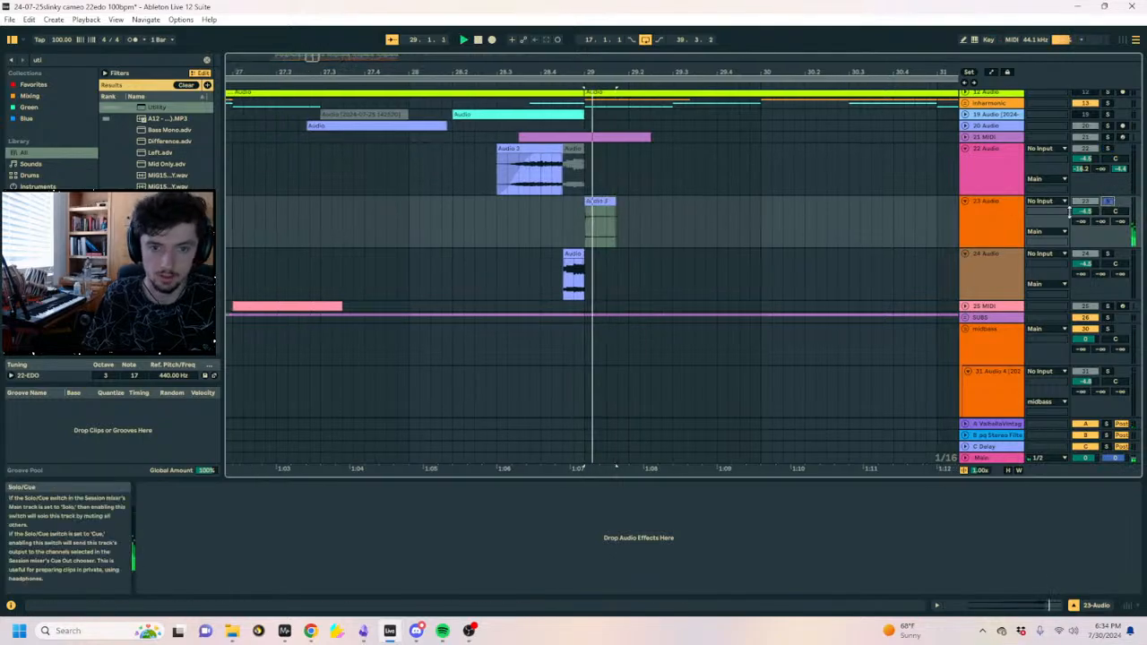
Set the new 23 Audio track's volume to 0 dB and replay its clip fragment.
{"action": "double_click", "coordinate": [1085, 211]}
{"action": "left_click", "coordinate": [587, 201]}
{"action": "key", "text": "0"}
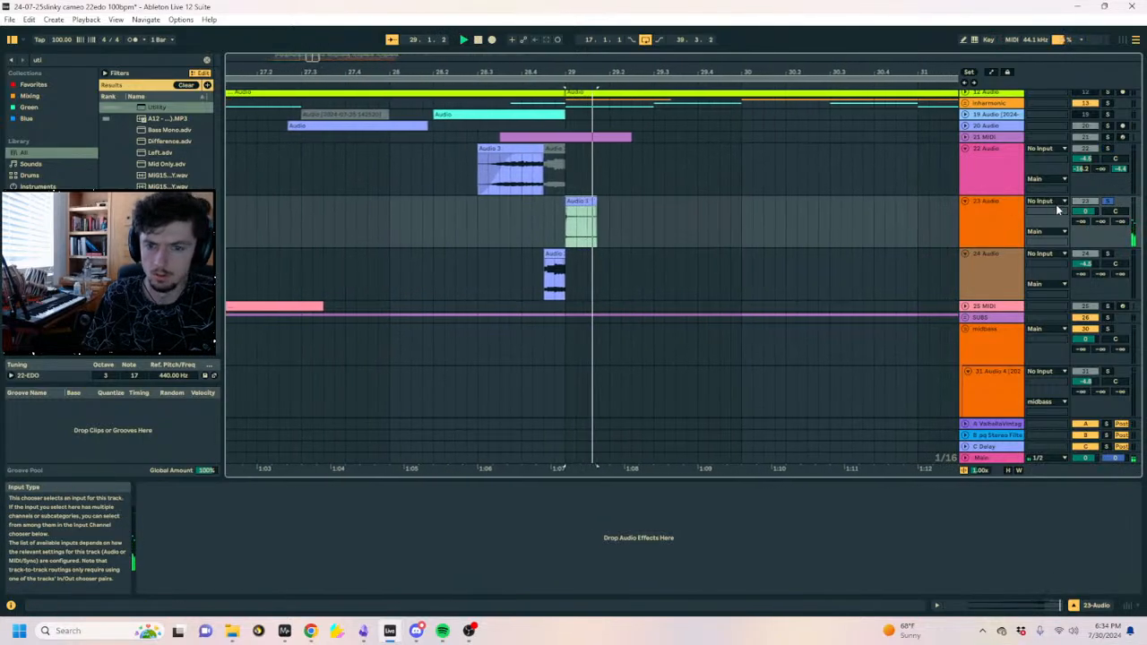
{"action": "key", "text": "space"}
Audition the fragment on 23 Audio once more and move it back to 22 Audio at bar 29.
{"action": "left_click", "coordinate": [990, 208]}
{"action": "left_click", "coordinate": [571, 201]}
{"action": "key", "text": "space"}
{"action": "key", "text": "space"}
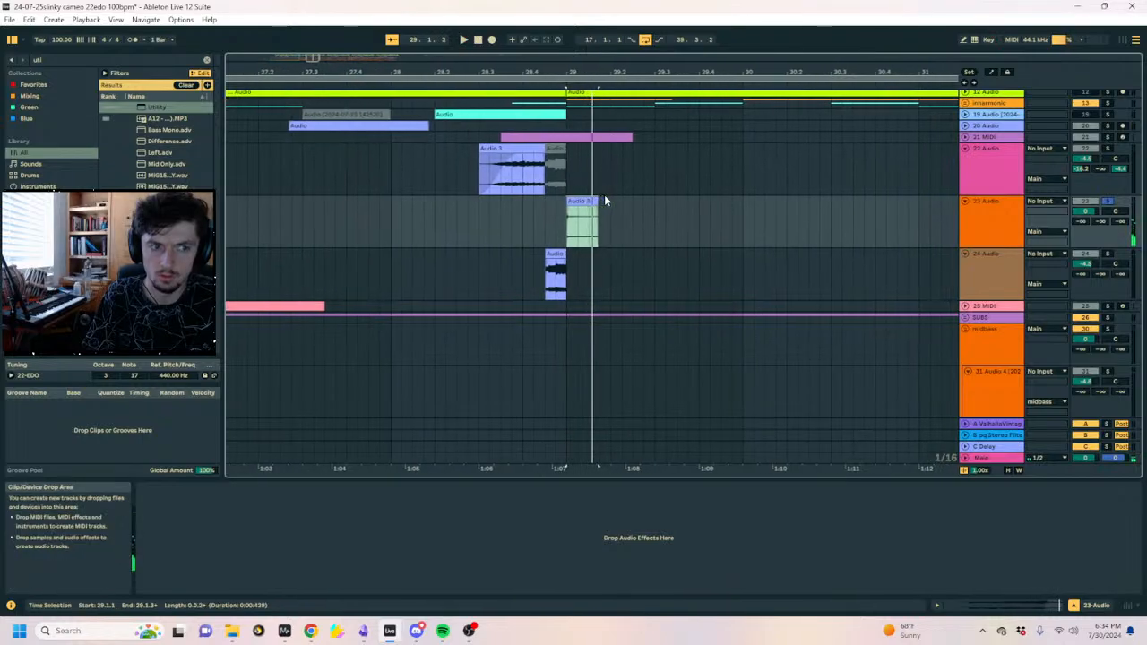
{"action": "left_click_drag", "start_coordinate": [583, 208], "coordinate": [589, 156]}
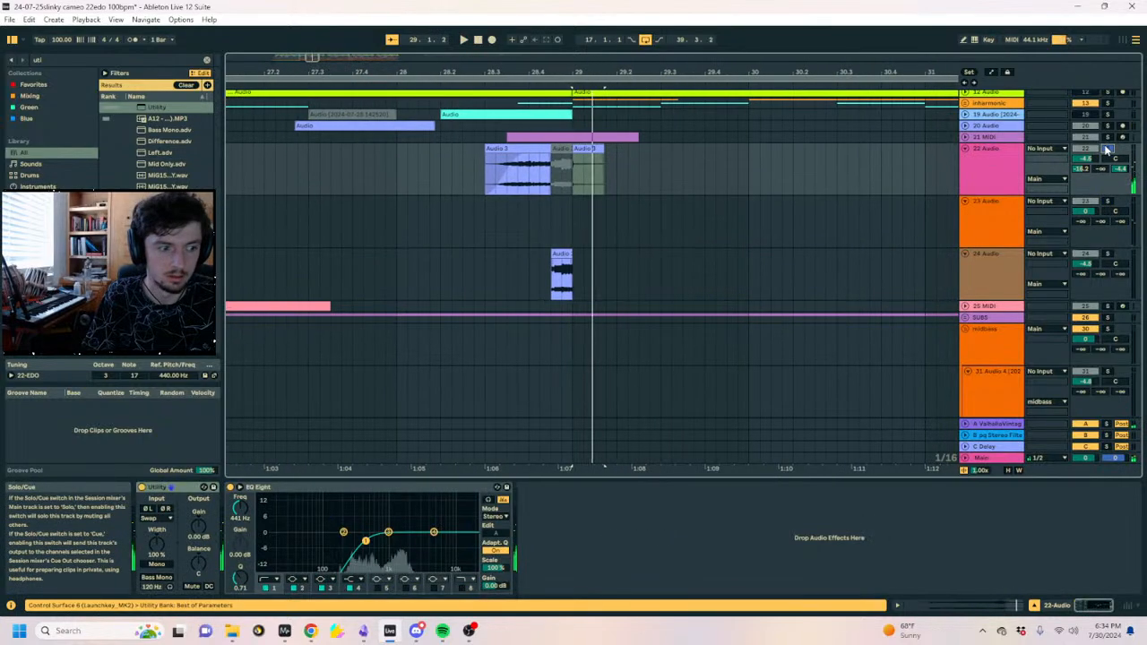
Undo moving the clip fragment to 22 Audio and play it soloed on 23 Audio at bar 29.
{"action": "key", "text": "space"}
{"action": "key", "text": "space"}
{"action": "key", "text": "ctrl+z"}
{"action": "left_click", "coordinate": [1109, 203]}
{"action": "key", "text": "space"}
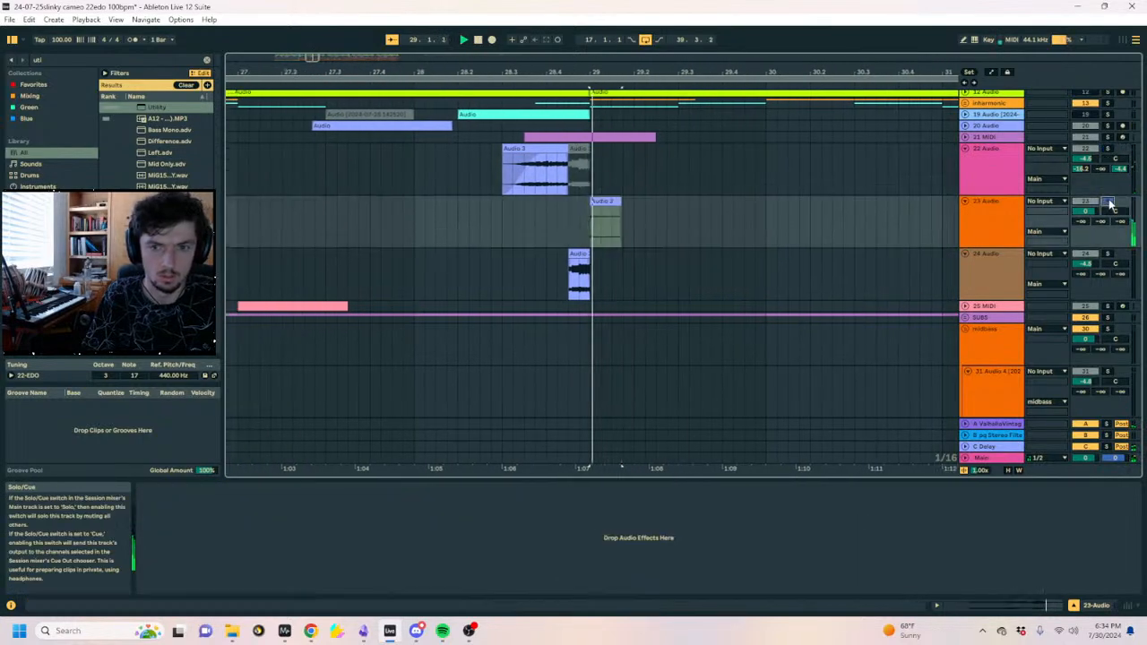
Lower the fragment's clip gain to 15.1 dB and move it from 23 Audio to 22 Audio at bar 29.
{"action": "left_click", "coordinate": [1004, 208]}
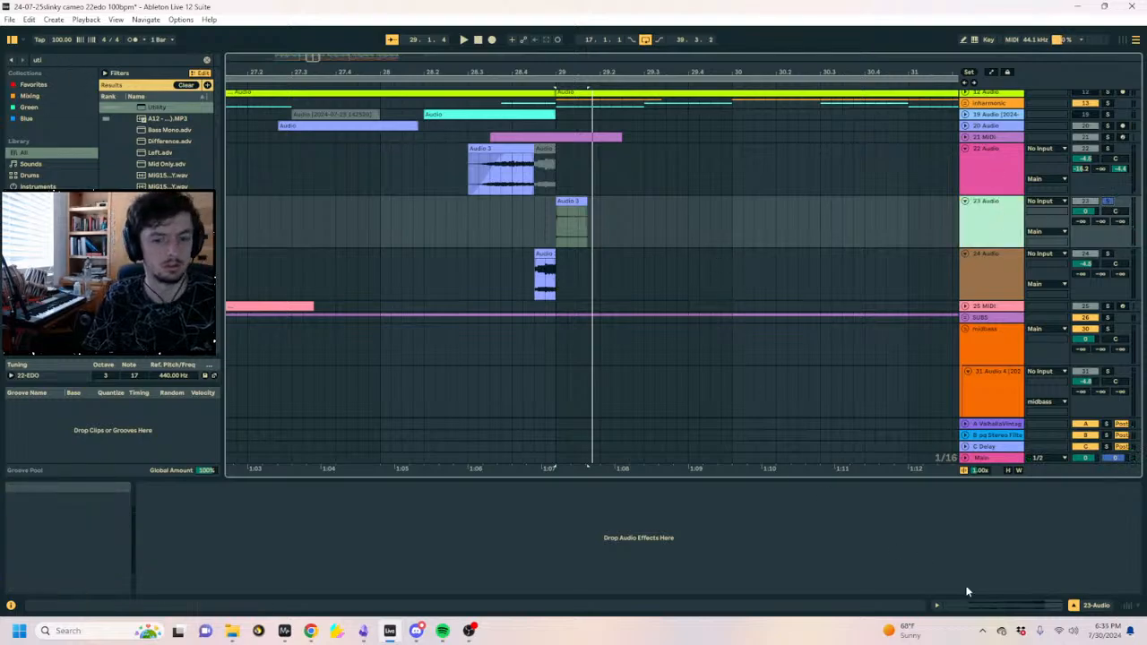
{"action": "key", "text": "shift+Tab"}
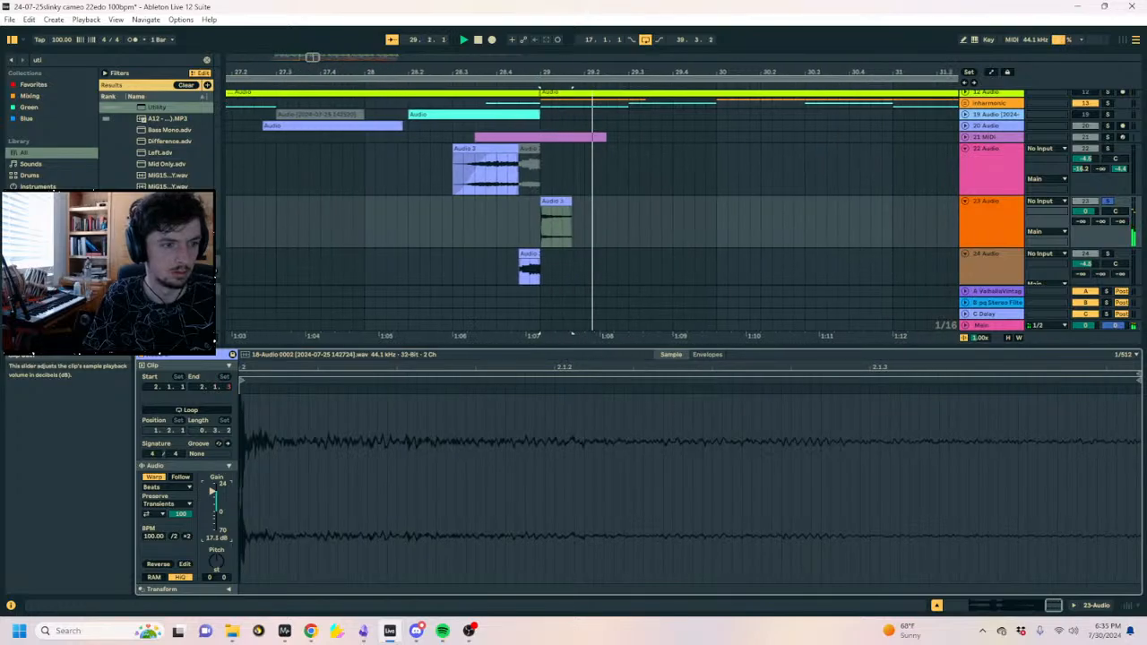
{"action": "left_click_drag", "start_coordinate": [212, 492], "coordinate": [212, 495]}
{"action": "key", "text": "space"}
{"action": "left_click_drag", "start_coordinate": [522, 202], "coordinate": [523, 150]}
{"action": "key", "text": "space"}
{"action": "key", "text": "space"}
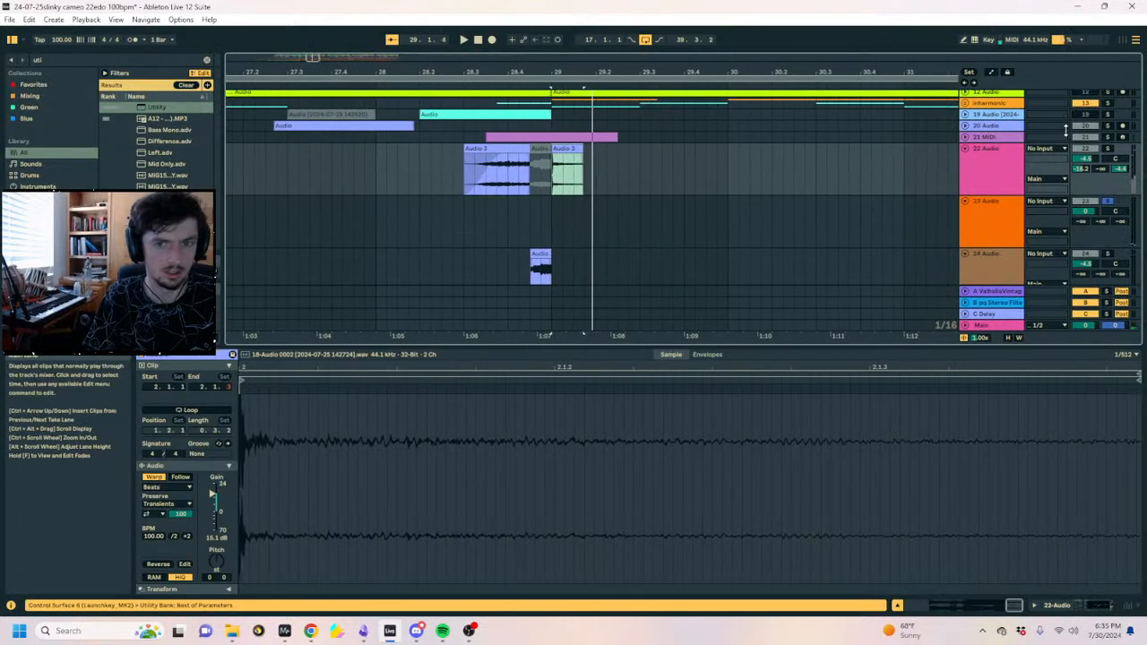
Solo 22 Audio, replay the fragment at bar 29 and show the track's device chain.
{"action": "left_click", "coordinate": [1108, 149]}
{"action": "key", "text": "space"}
{"action": "left_click", "coordinate": [986, 170]}
{"action": "key", "text": "space"}
{"action": "left_click", "coordinate": [1060, 608]}
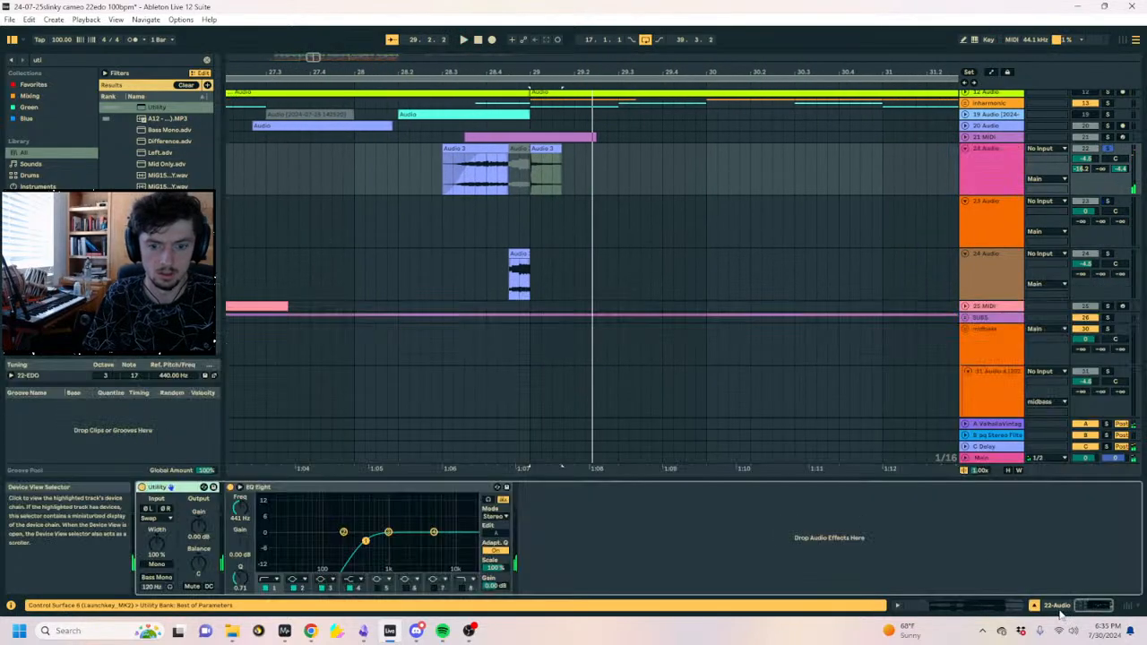
Try extending the start of the 22 Audio fragment slightly ahead of bar 29.
{"action": "left_click_drag", "start_coordinate": [528, 71], "coordinate": [524, 77]}
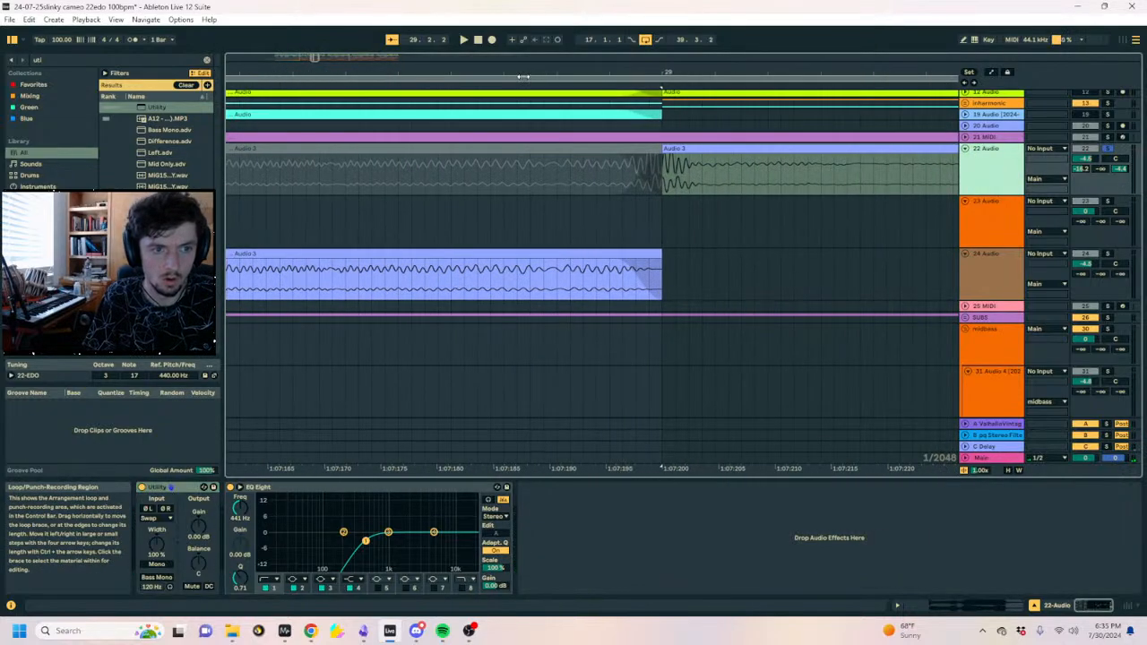
{"action": "left_click", "coordinate": [665, 161]}
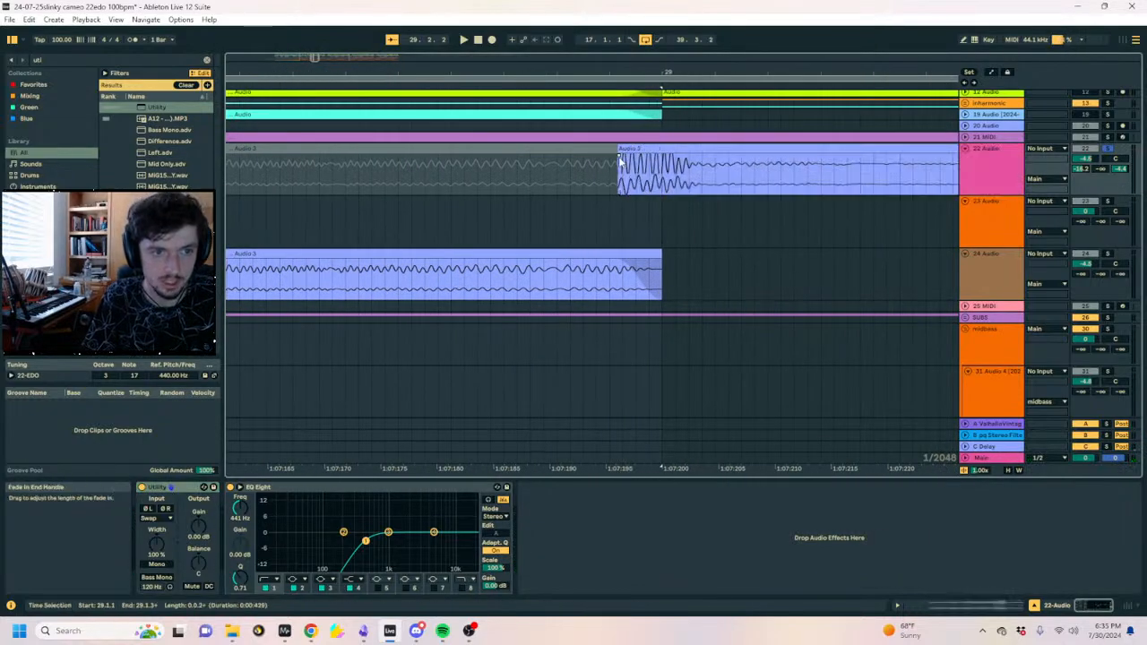
{"action": "left_click_drag", "start_coordinate": [598, 163], "coordinate": [668, 156]}
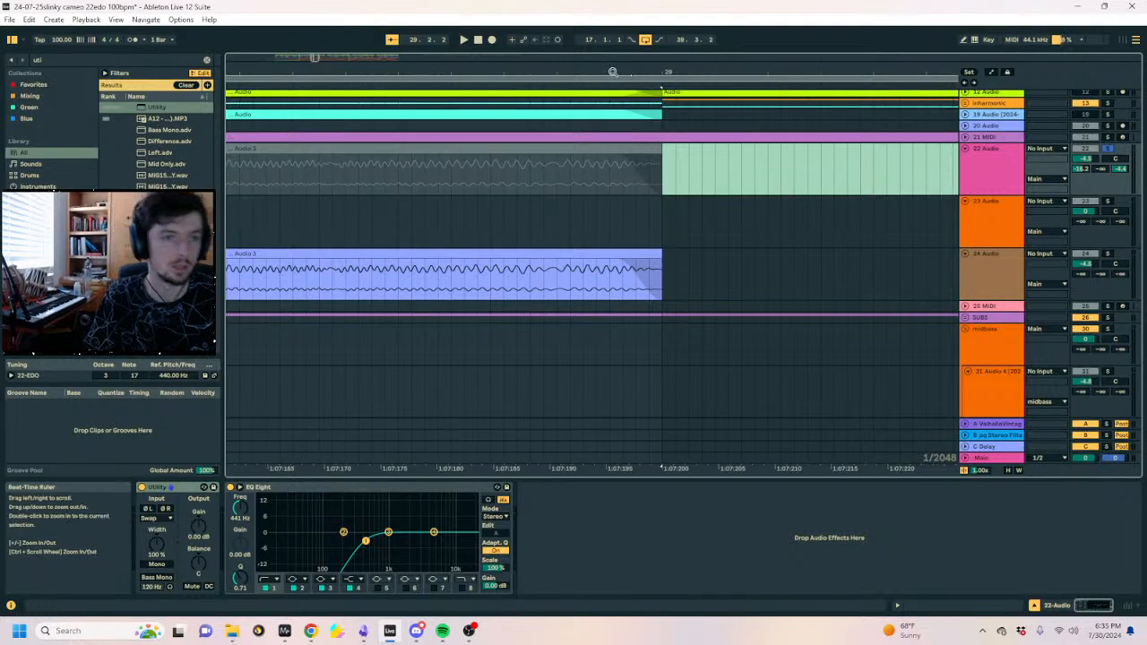
Delete the clip fragment starting at bar 29 on 22 Audio and play the passage without solo.
{"action": "mouse_move", "coordinate": [613, 72]}
{"action": "left_mouse_down"}
{"action": "mouse_move", "coordinate": [757, 49]}
{"action": "mouse_move", "coordinate": [754, 31]}
{"action": "left_mouse_up"}
{"action": "key", "text": "Delete"}
{"action": "left_click", "coordinate": [397, 218]}
{"action": "key", "text": "space"}
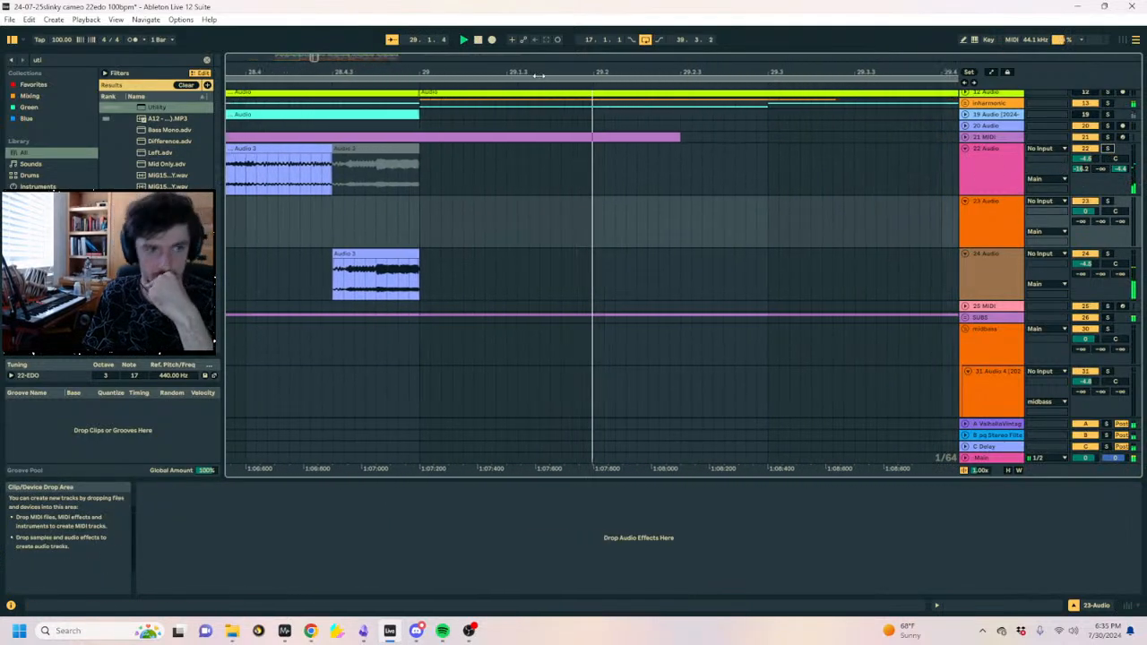
Set 24 Audio's send to return B to -7.0 dB and move the track above 23 Audio.
{"action": "left_click_drag", "start_coordinate": [659, 72], "coordinate": [717, 34]}
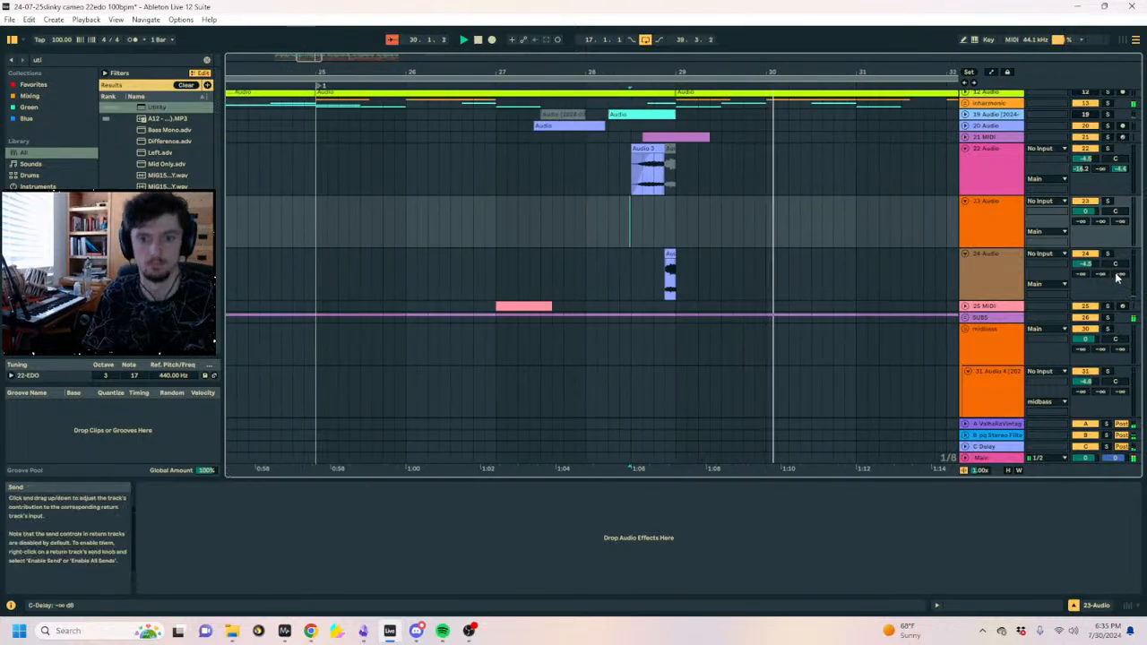
{"action": "key", "text": "space"}
{"action": "key", "text": "space"}
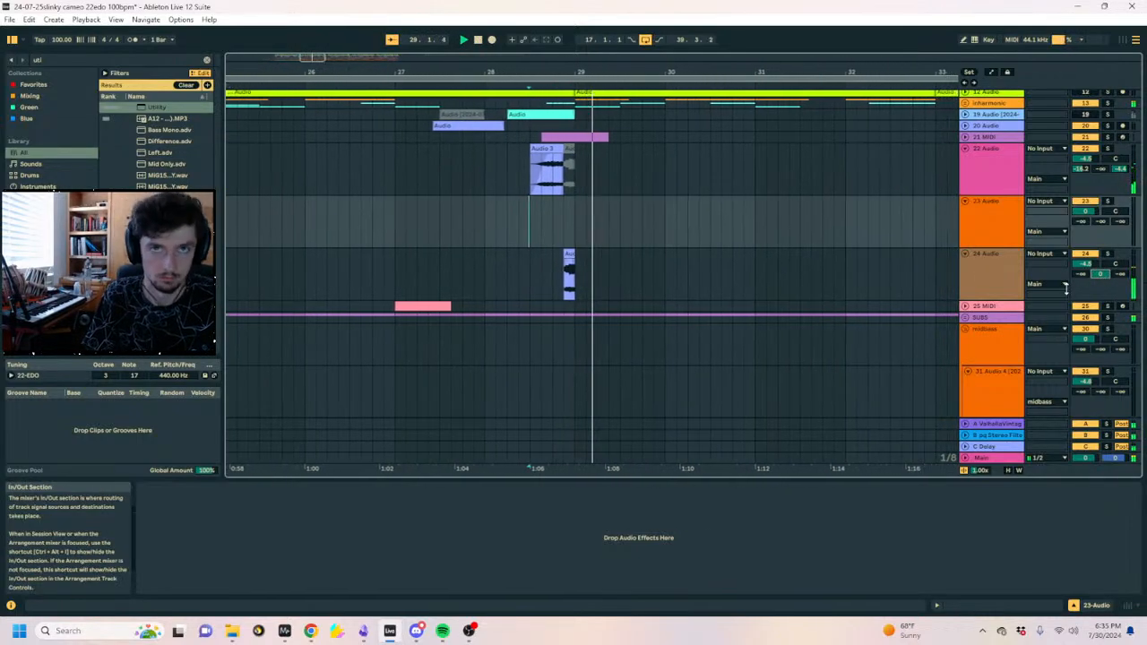
{"action": "mouse_move", "coordinate": [1100, 274]}
{"action": "left_mouse_down"}
{"action": "mouse_move", "coordinate": [1100, 292]}
{"action": "mouse_move", "coordinate": [1101, 270]}
{"action": "left_mouse_up"}
{"action": "key", "text": "space"}
{"action": "key", "text": "space"}
{"action": "left_click", "coordinate": [993, 258]}
{"action": "left_click_drag", "start_coordinate": [1001, 218], "coordinate": [1000, 215]}
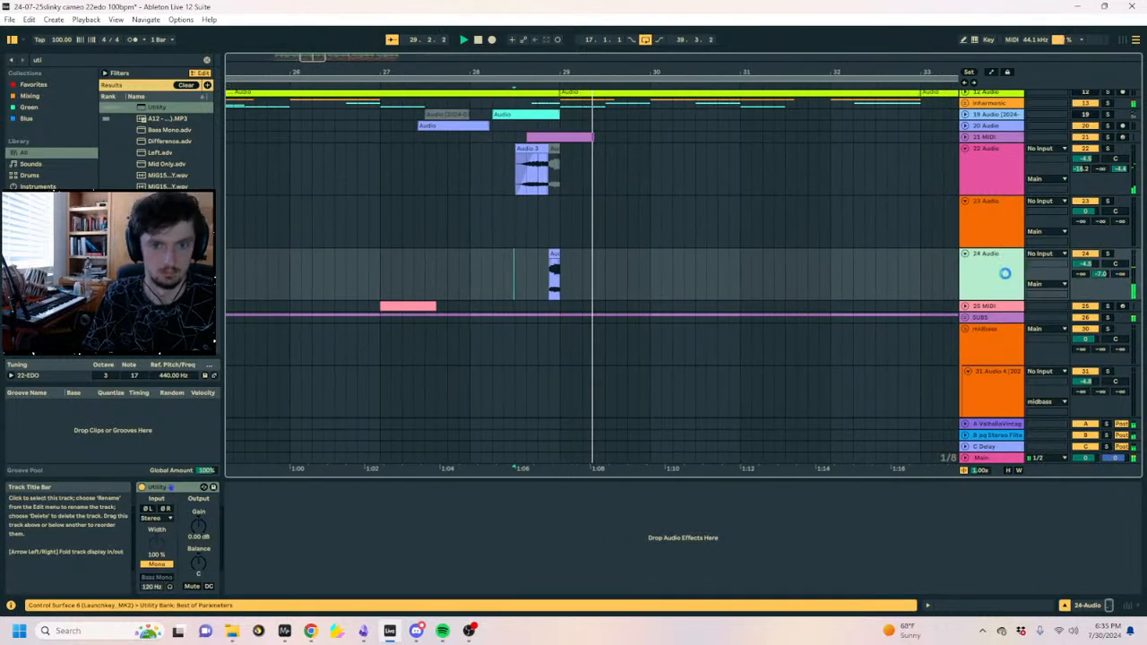
Duplicate bars 25 to 29 of the brown 23 Audio track to bars 29 to 33 and paste the section at bar 17.
{"action": "left_click_drag", "start_coordinate": [585, 70], "coordinate": [685, 50]}
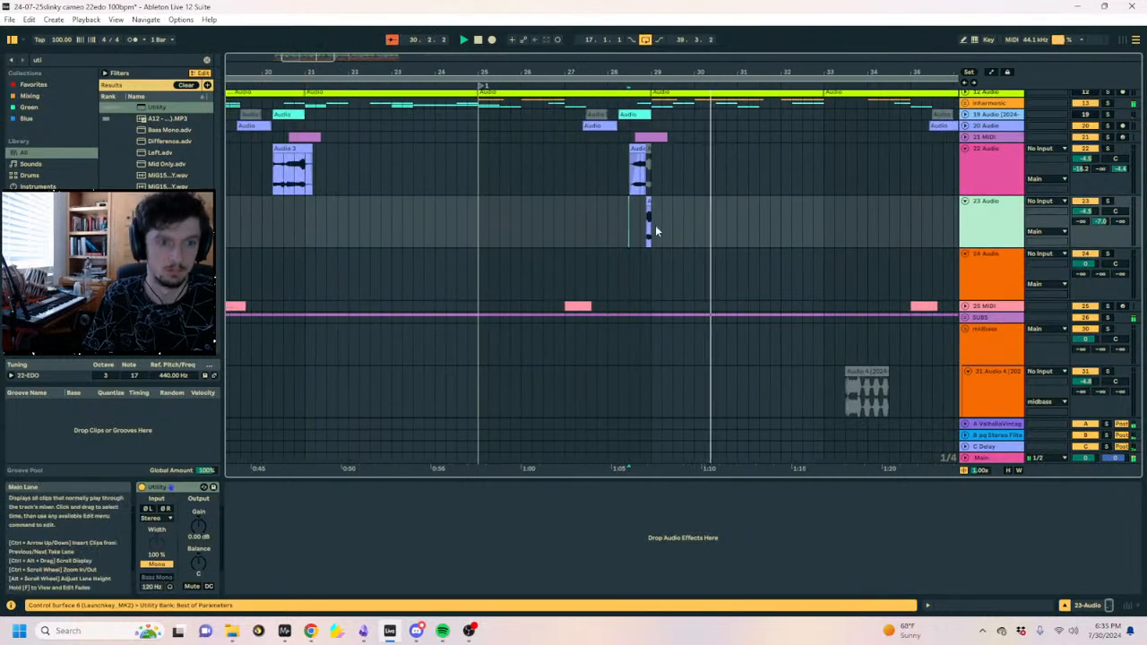
{"action": "left_click_drag", "start_coordinate": [655, 225], "coordinate": [484, 226]}
{"action": "key", "text": "ctrl+d"}
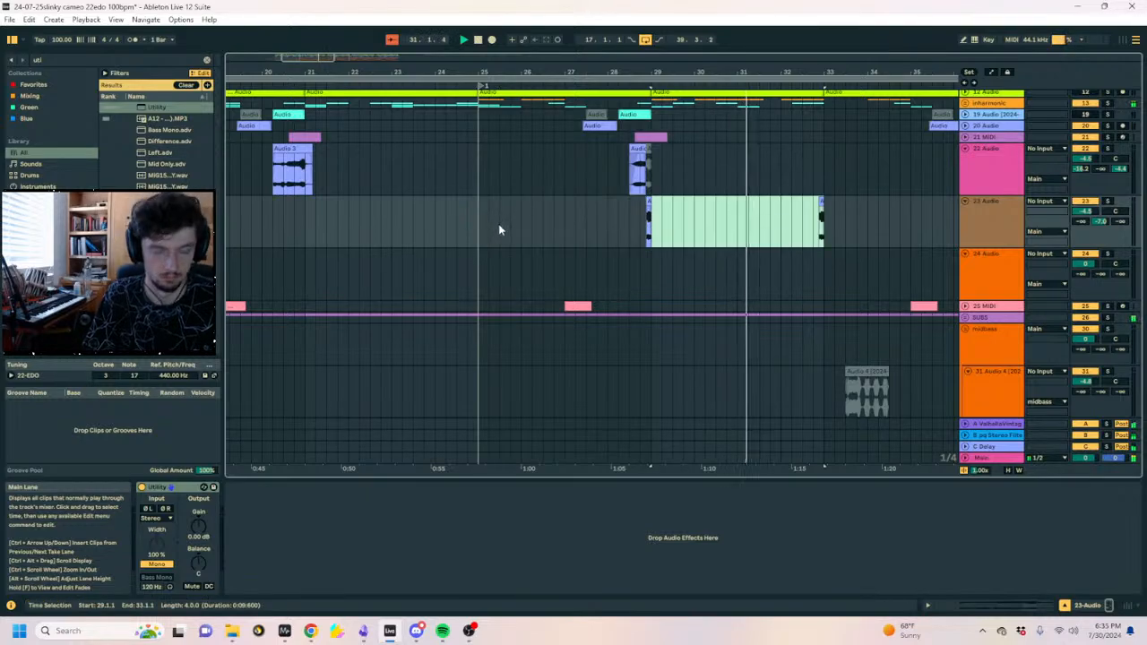
{"action": "left_click_drag", "start_coordinate": [497, 68], "coordinate": [770, 51]}
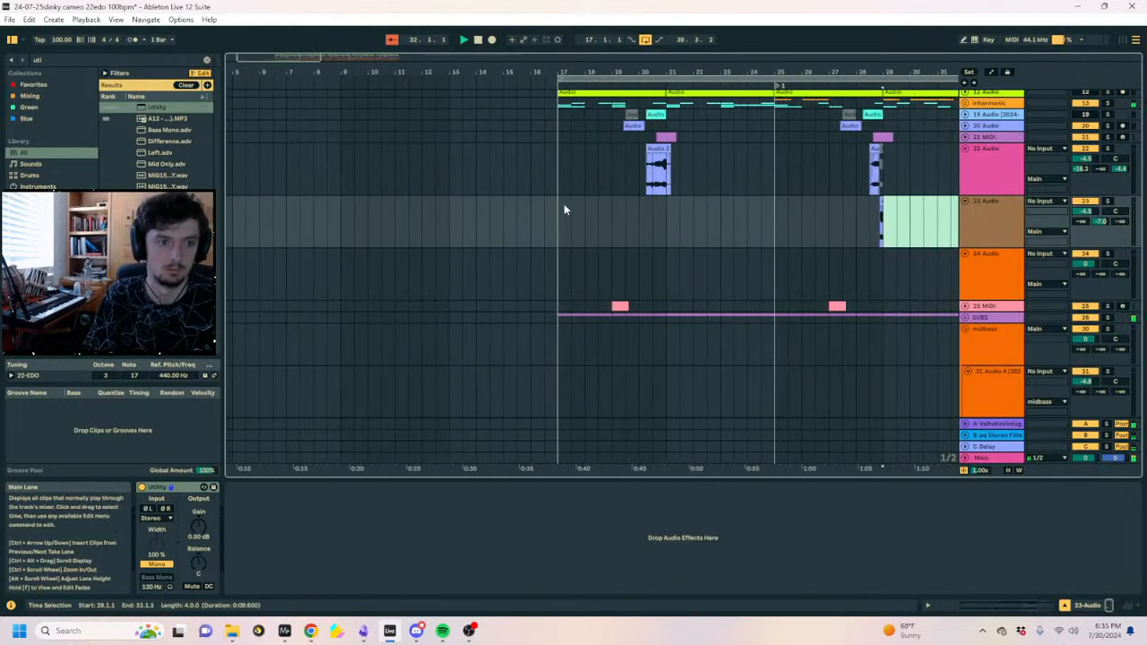
{"action": "left_click", "coordinate": [562, 204]}
{"action": "key", "text": "ctrl+v"}
Split the 22 Audio clip ahead of bar 21, remove the short segment ending at bar 21 and fade out the part before it.
{"action": "left_click_drag", "start_coordinate": [882, 179], "coordinate": [797, 185]}
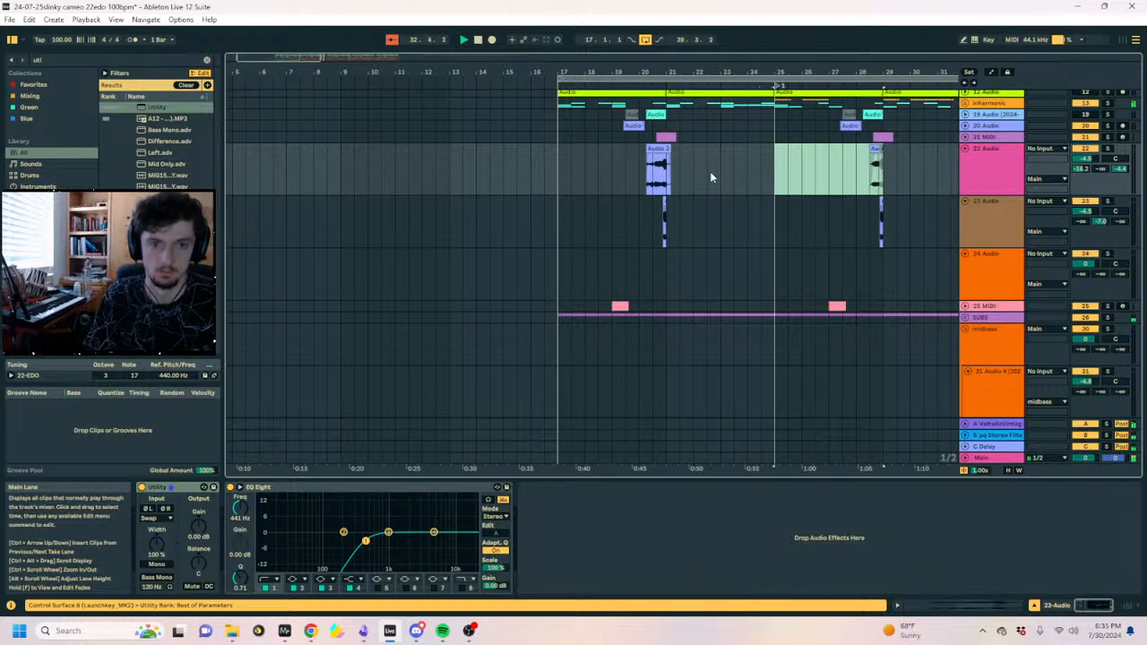
{"action": "left_click_drag", "start_coordinate": [666, 72], "coordinate": [667, 125]}
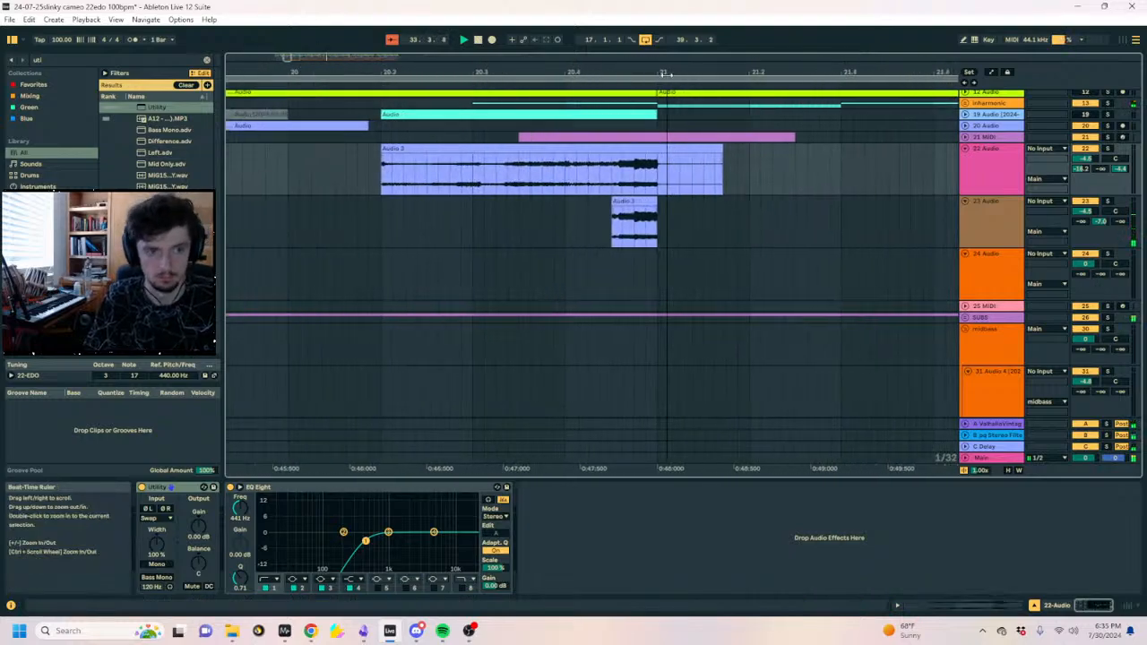
{"action": "left_click", "coordinate": [659, 183]}
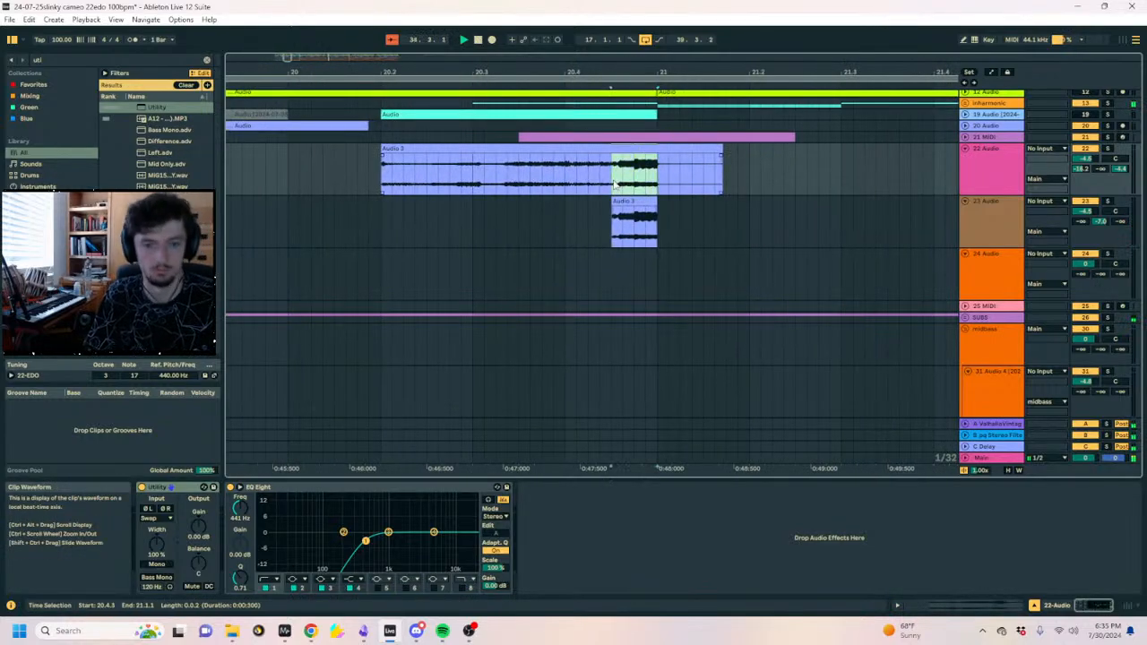
{"action": "left_click_drag", "start_coordinate": [613, 158], "coordinate": [570, 173]}
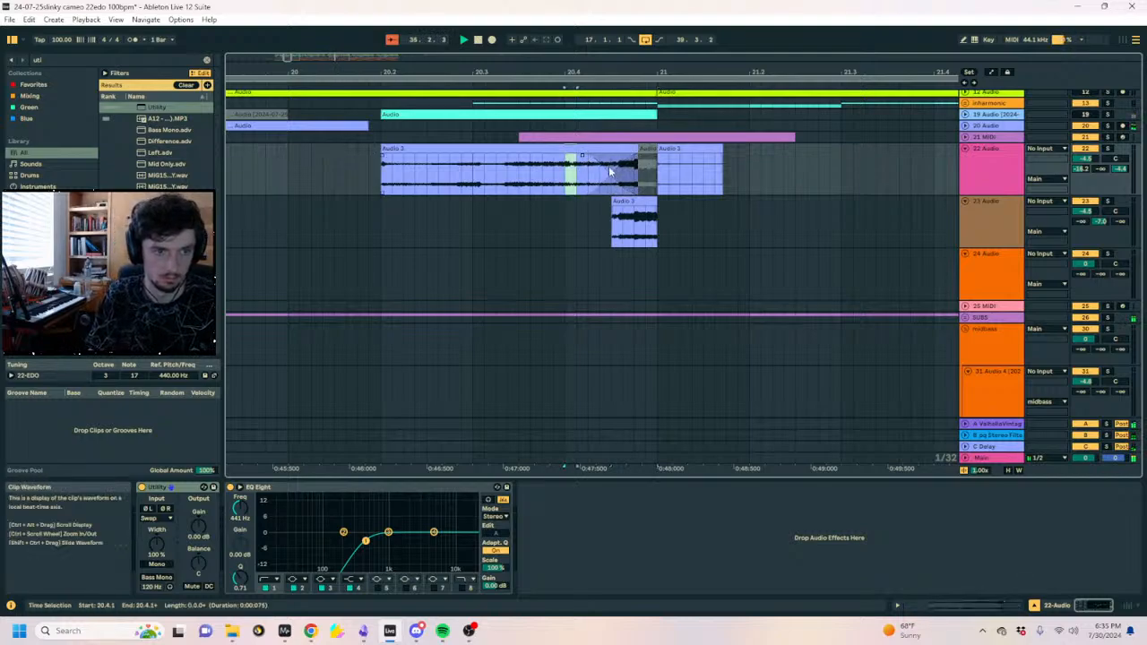
{"action": "key", "text": "space"}
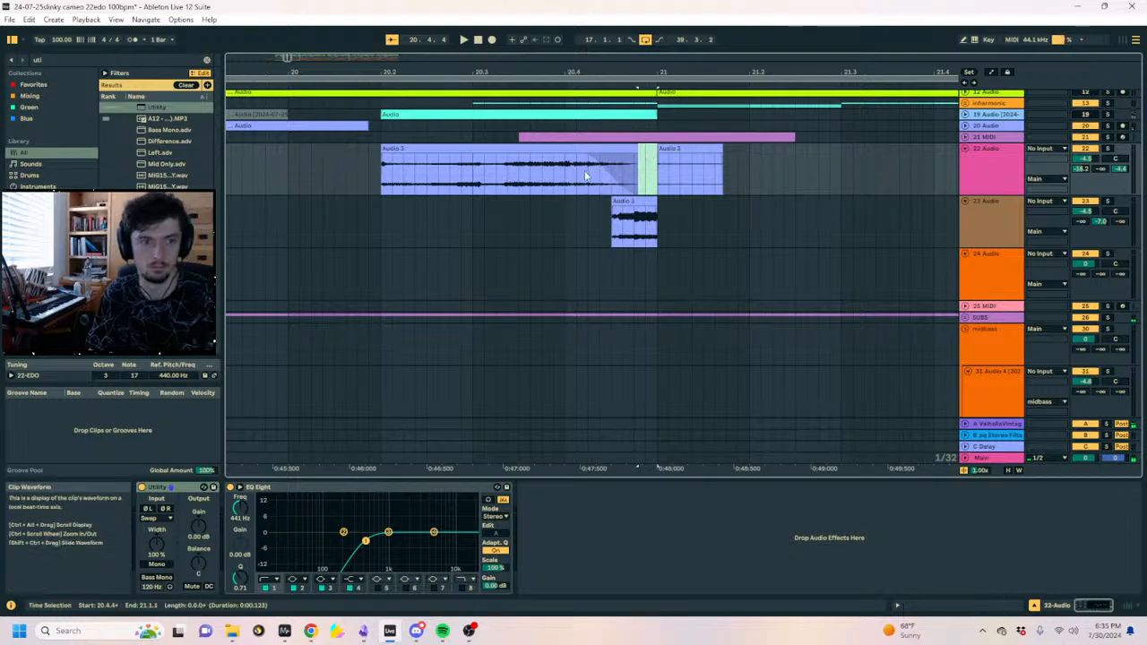
{"action": "key", "text": "space"}
Examine the KICK track's clips between bars 21 and 22 and play from the kick at 21.4.4.
{"action": "left_click_drag", "start_coordinate": [490, 71], "coordinate": [658, 23]}
{"action": "scroll", "coordinate": [769, 235], "scroll_direction": "up", "scroll_amount": 10}
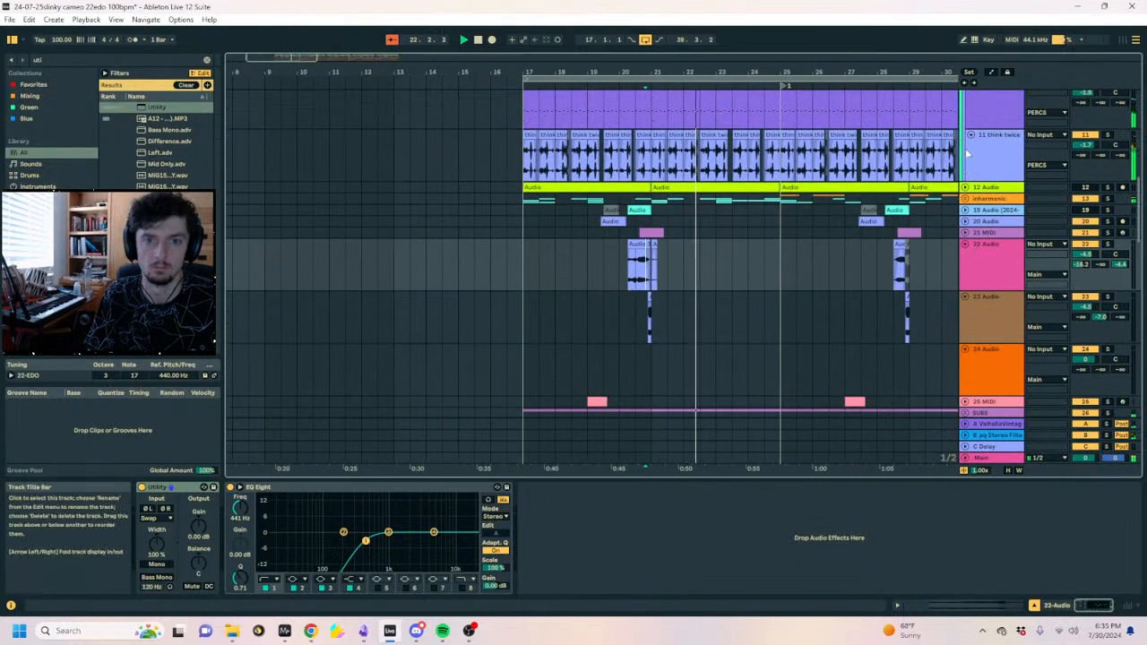
{"action": "scroll", "coordinate": [769, 235], "scroll_direction": "down", "scroll_amount": 4}
{"action": "left_click_drag", "start_coordinate": [698, 70], "coordinate": [660, 121]}
{"action": "left_click", "coordinate": [332, 170]}
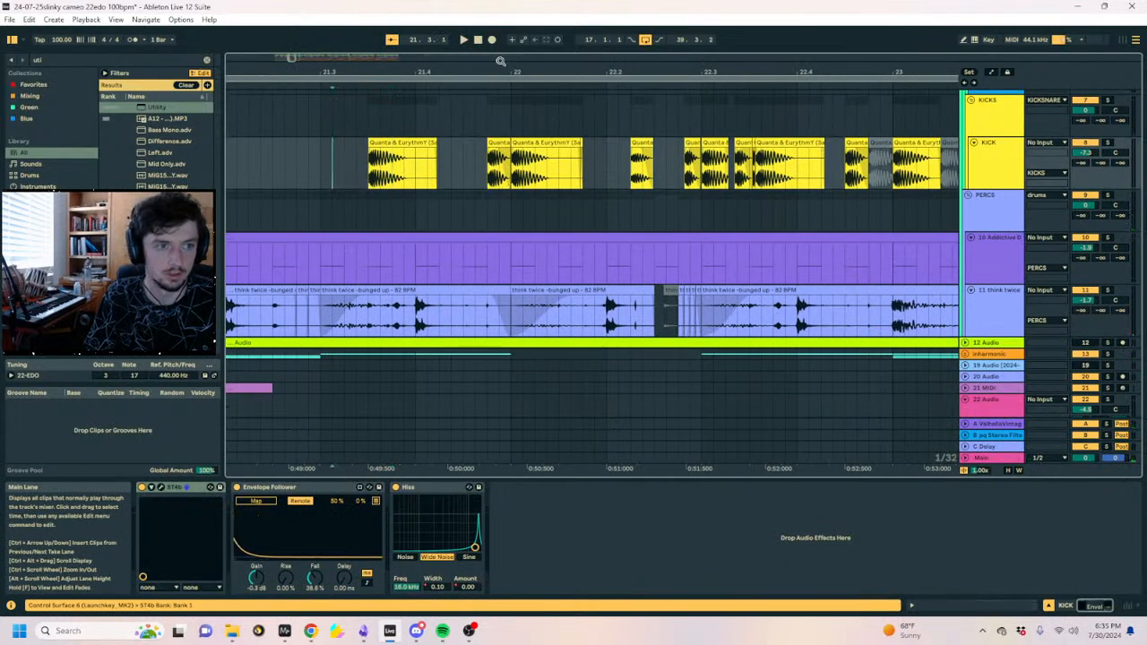
{"action": "left_click_drag", "start_coordinate": [500, 70], "coordinate": [523, 155]}
{"action": "left_click", "coordinate": [327, 142]}
{"action": "key", "text": "space"}
{"action": "key", "text": "space"}
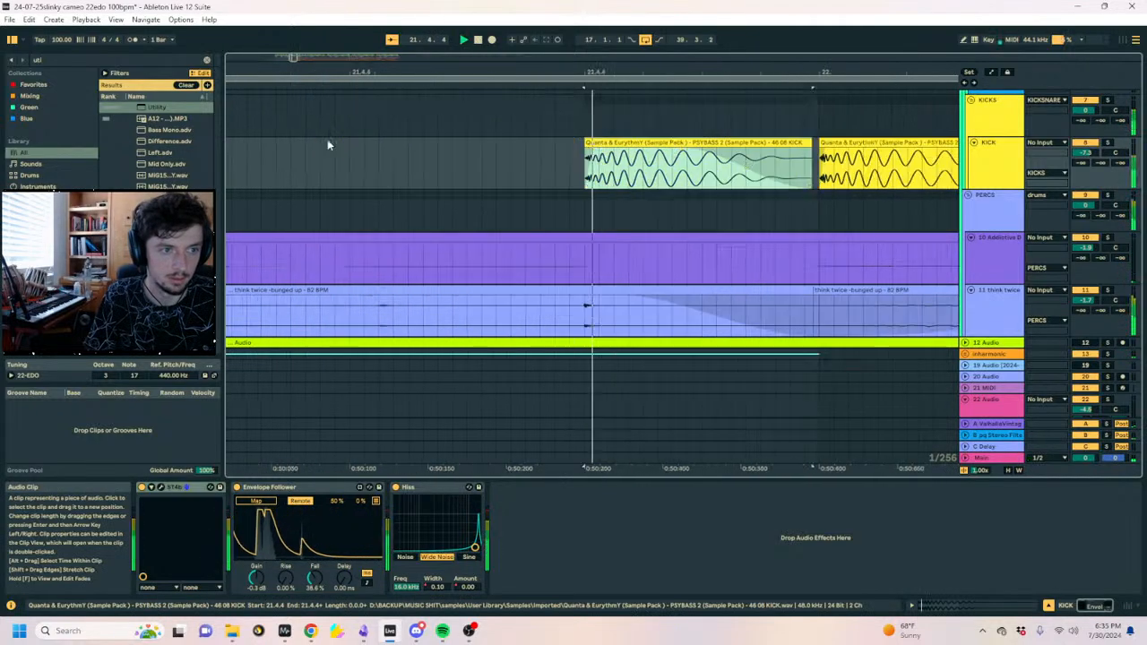
Replay the kicks from about 21.3.3 towards bar 22 against the percussion.
{"action": "key", "text": "space"}
{"action": "left_click_drag", "start_coordinate": [573, 73], "coordinate": [627, 27]}
{"action": "left_click", "coordinate": [330, 171]}
{"action": "key", "text": "space"}
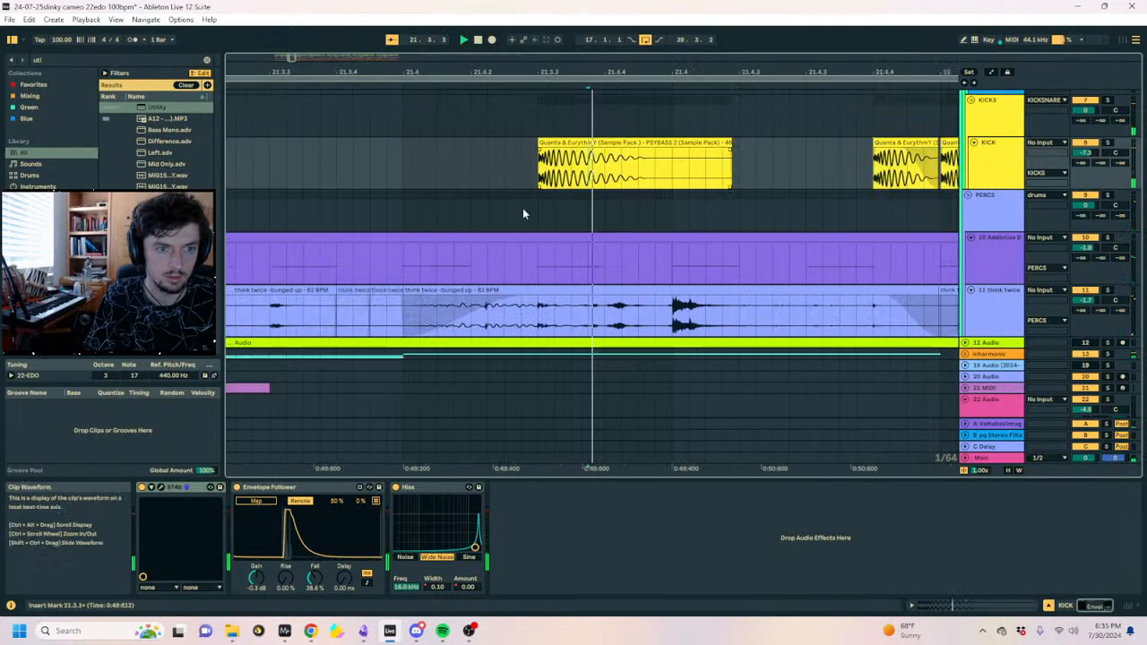
{"action": "key", "text": "space"}
Silence a short slice of the think twice clip under the kick at 21.4.4 and replay from the kick at 21.3.3.
{"action": "left_click", "coordinate": [400, 332]}
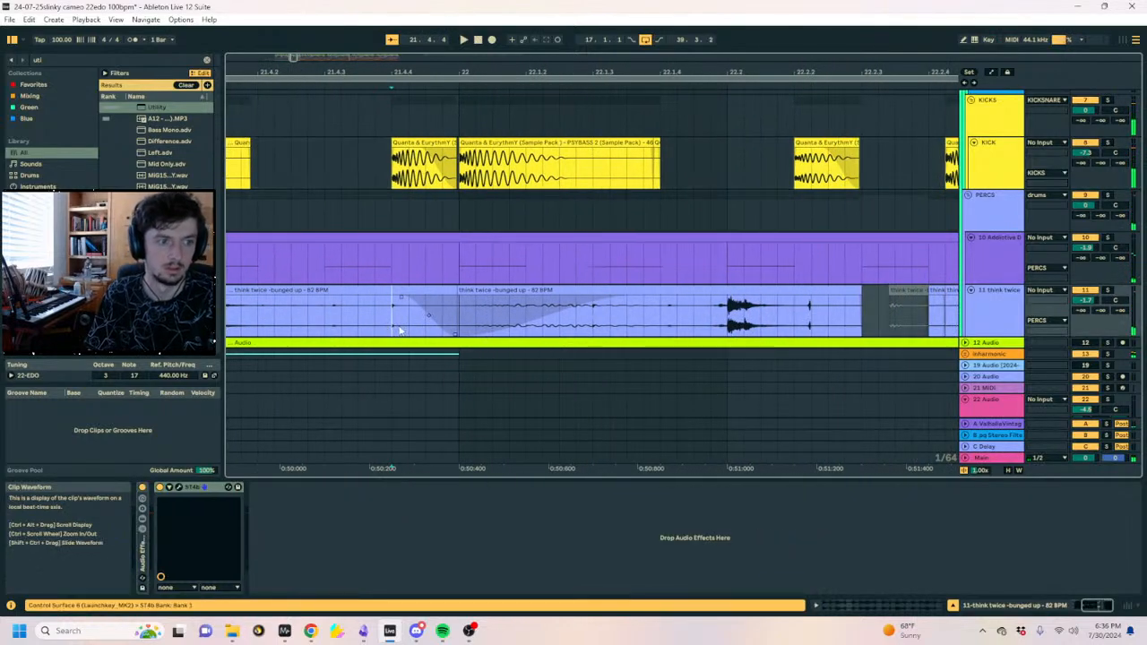
{"action": "left_click", "coordinate": [240, 143]}
{"action": "key", "text": "space"}
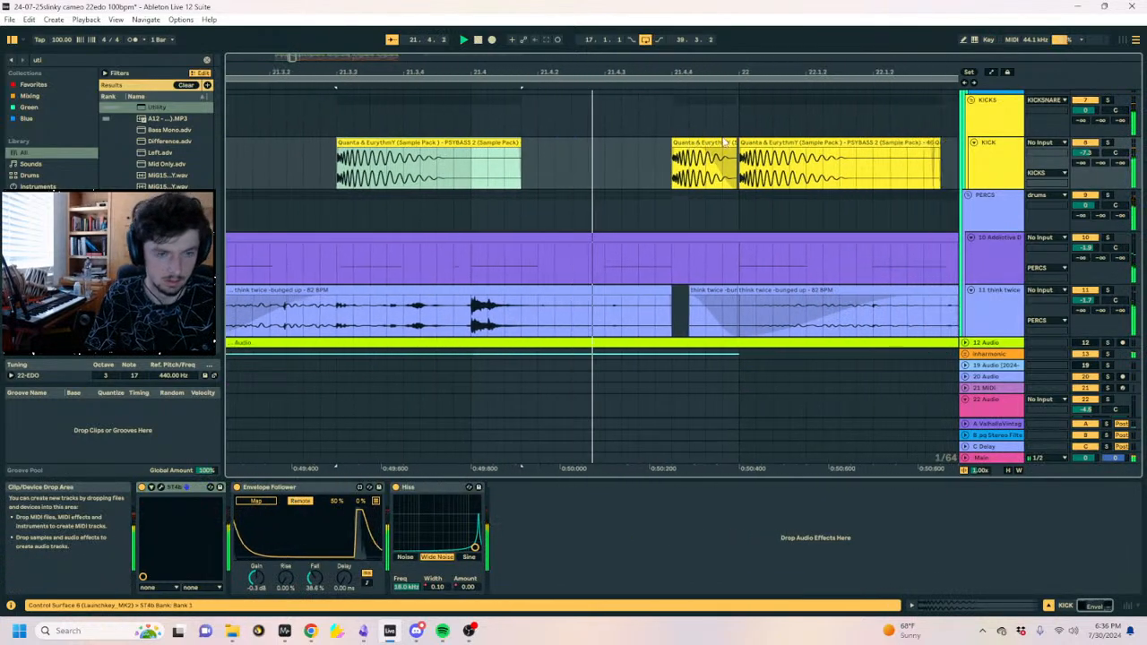
{"action": "left_click_drag", "start_coordinate": [565, 73], "coordinate": [619, 31]}
Set the ST4b on 11 think twice to +5.3 for the high band and +7.6 for the mid band.
{"action": "left_click", "coordinate": [518, 306]}
{"action": "left_click", "coordinate": [178, 487]}
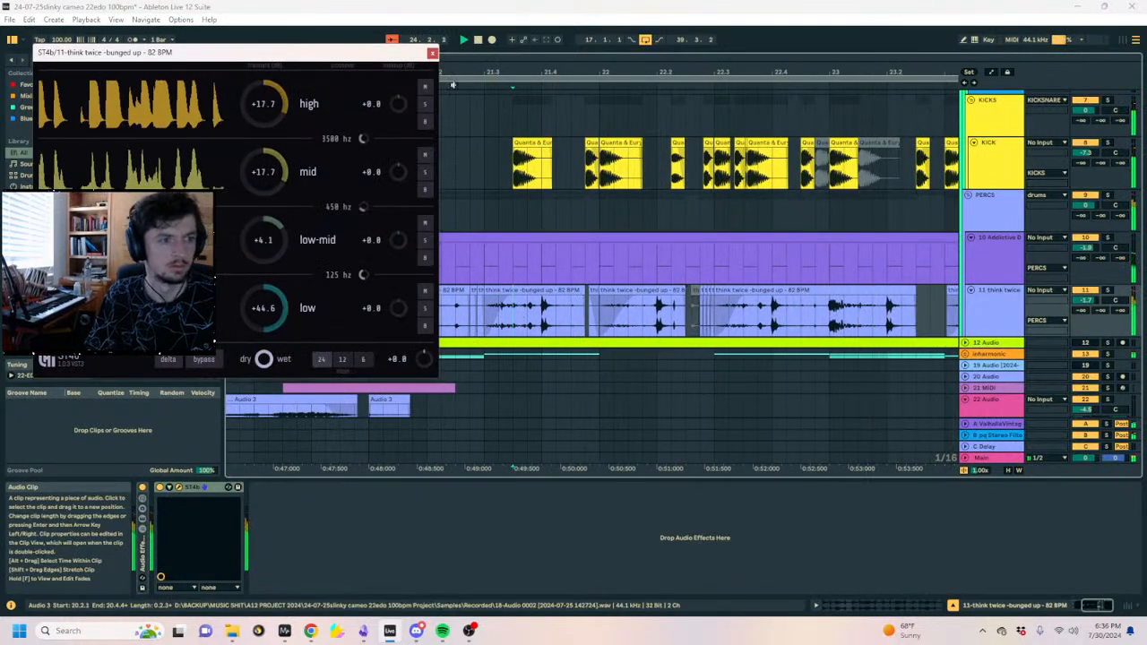
{"action": "left_click", "coordinate": [432, 53]}
{"action": "left_click_drag", "start_coordinate": [524, 67], "coordinate": [467, 32]}
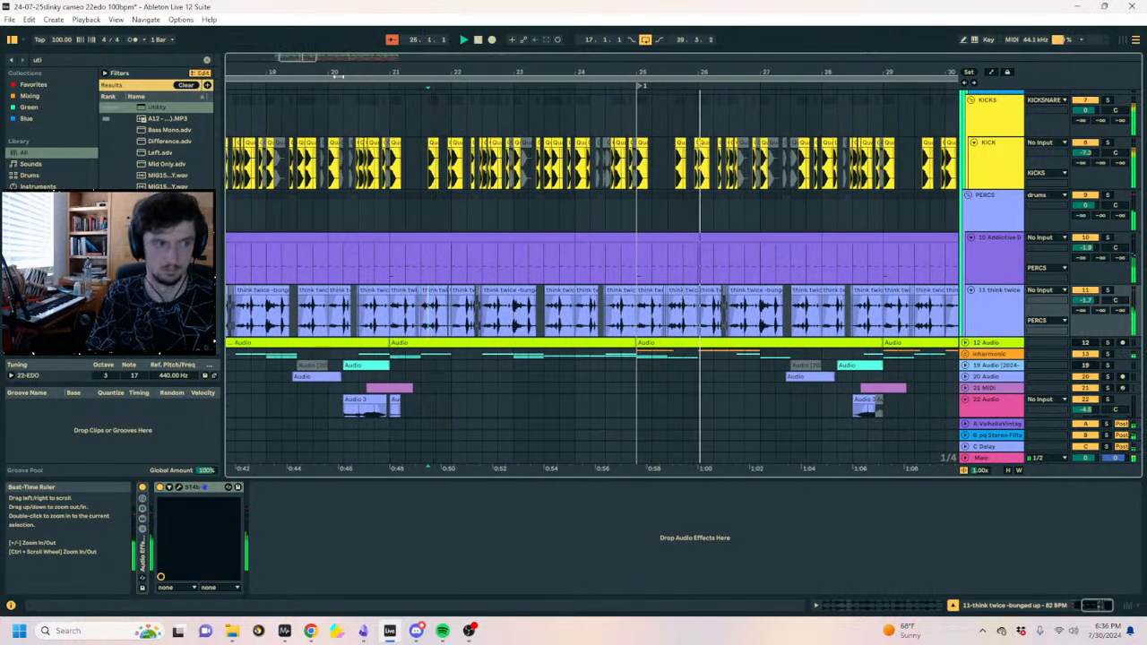
{"action": "left_click", "coordinate": [180, 489]}
{"action": "left_click", "coordinate": [432, 53]}
{"action": "left_click", "coordinate": [434, 143]}
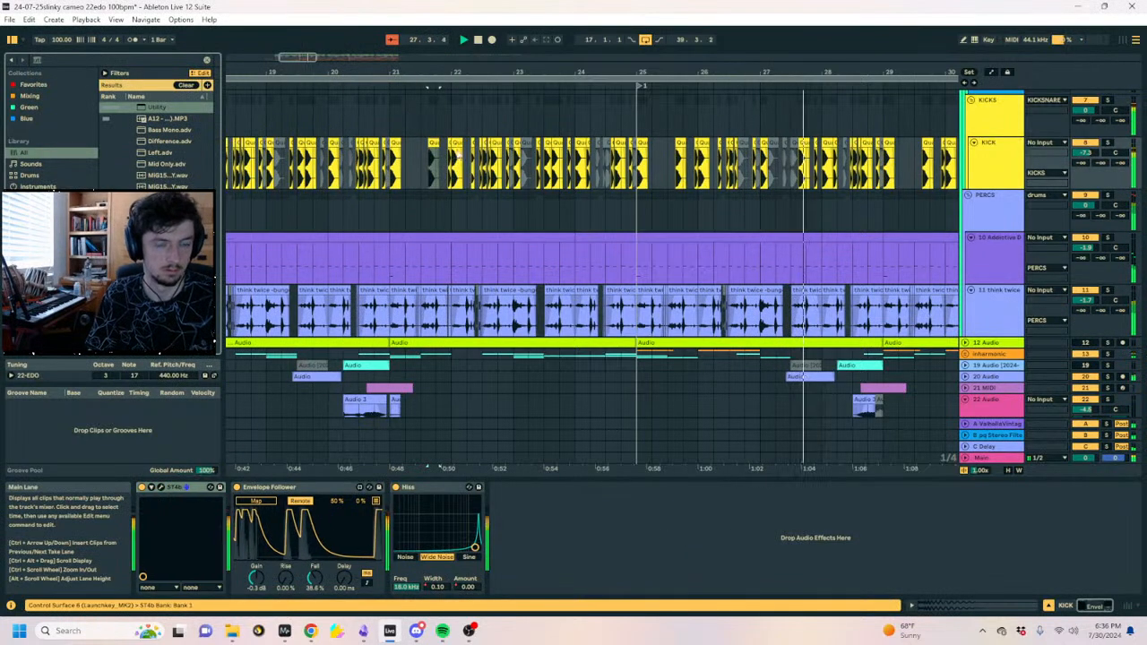
{"action": "left_click", "coordinate": [995, 295]}
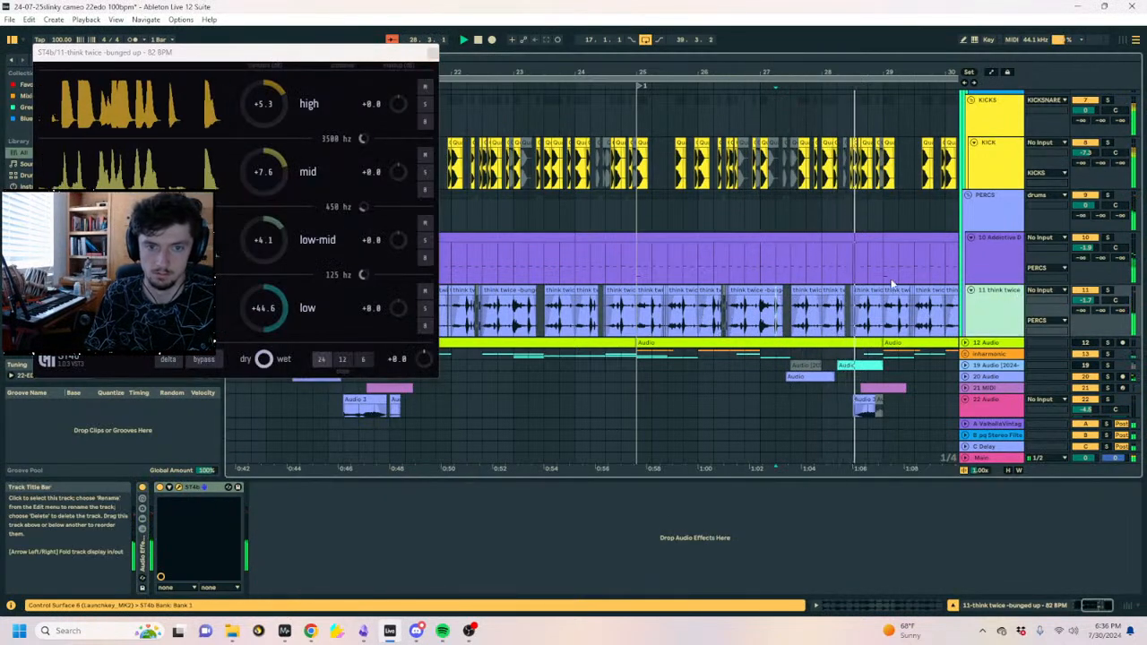
{"action": "left_click", "coordinate": [431, 53]}
Add a Reverb after ST4b on 11 think twice and turn off its input filter's high cut.
{"action": "left_click", "coordinate": [89, 61]}
{"action": "type", "text": "reverb"}
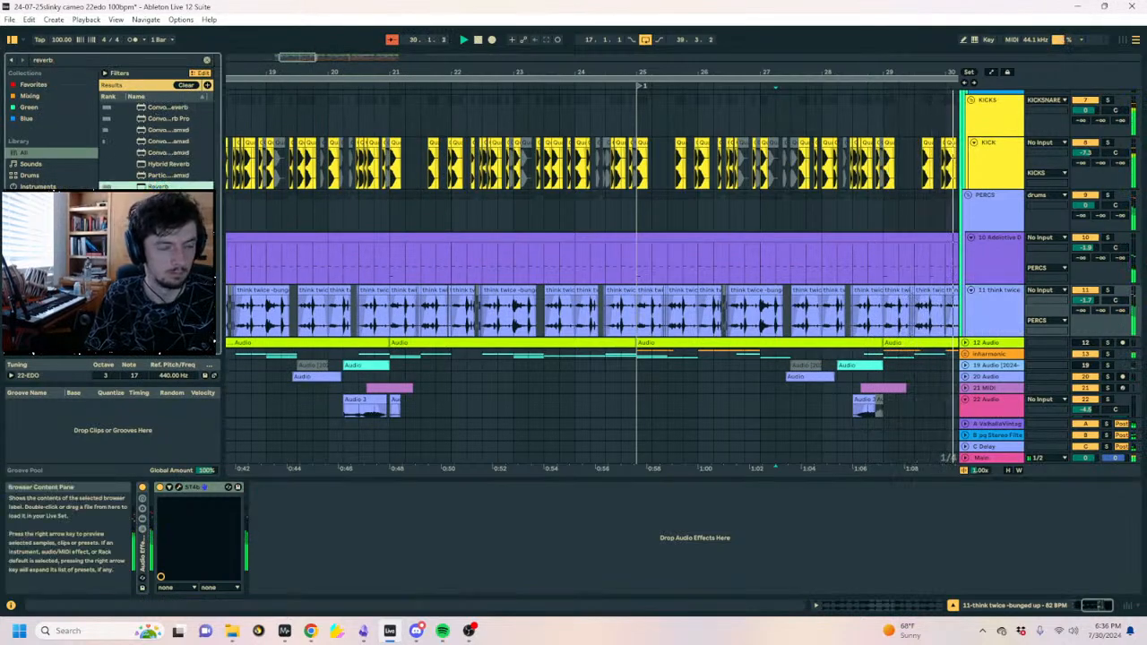
{"action": "left_click_drag", "start_coordinate": [158, 186], "coordinate": [282, 573]}
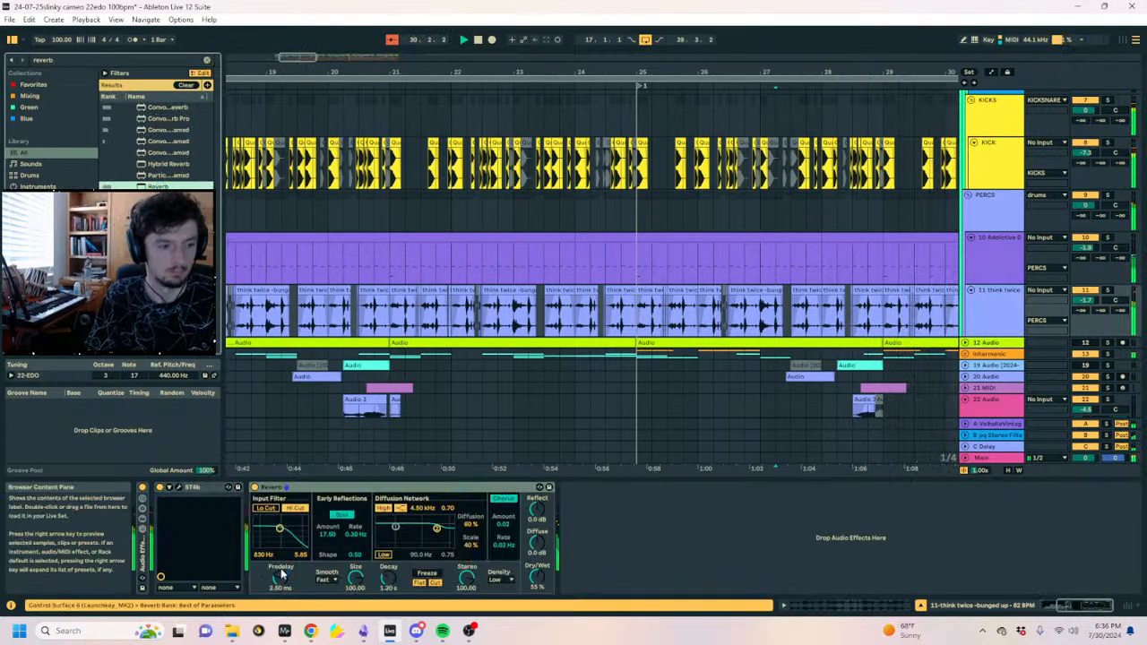
{"action": "left_click", "coordinate": [391, 581]}
{"action": "left_click", "coordinate": [286, 515]}
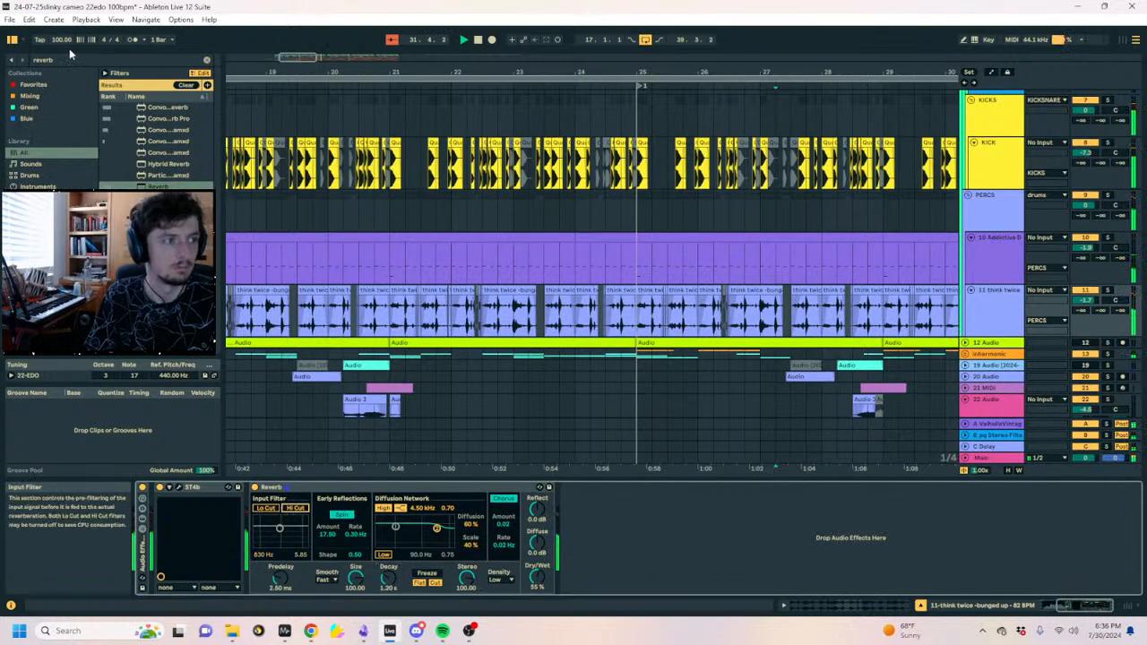
Add an Auto Pan after the Reverb on 11 think twice, with its rate at 20.3 Hz and phase at 360°.
{"action": "key", "text": "ctrl+f"}
{"action": "type", "text": "autop pan"}
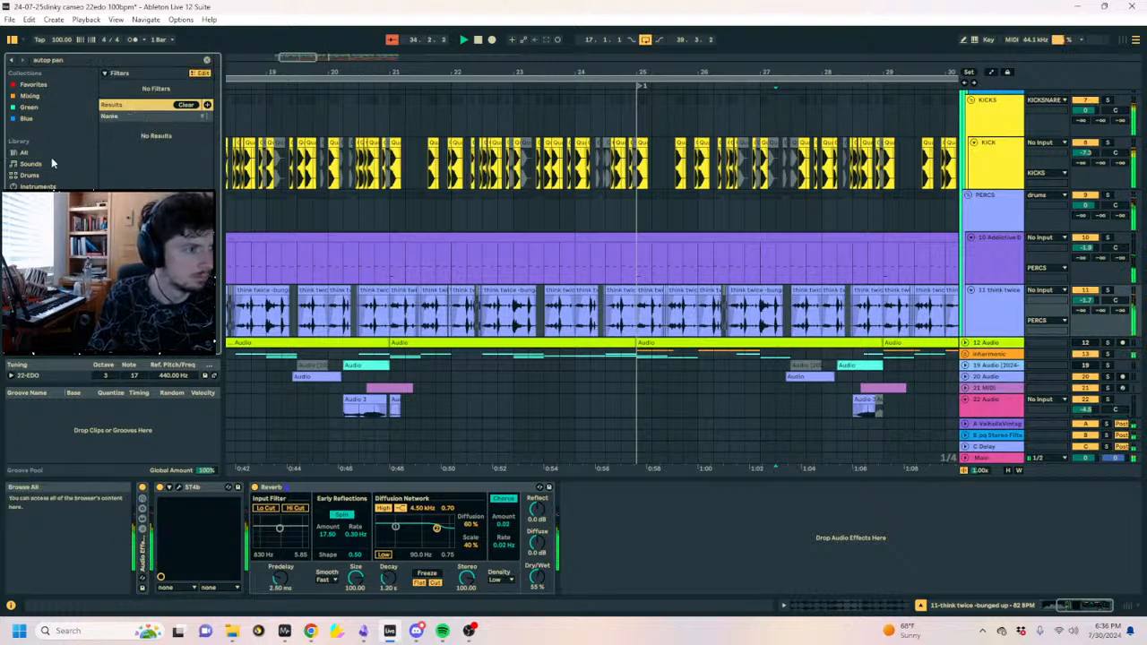
{"action": "key", "text": "BackSpace"}
{"action": "key", "text": "BackSpace"}
{"action": "key", "text": "BackSpace"}
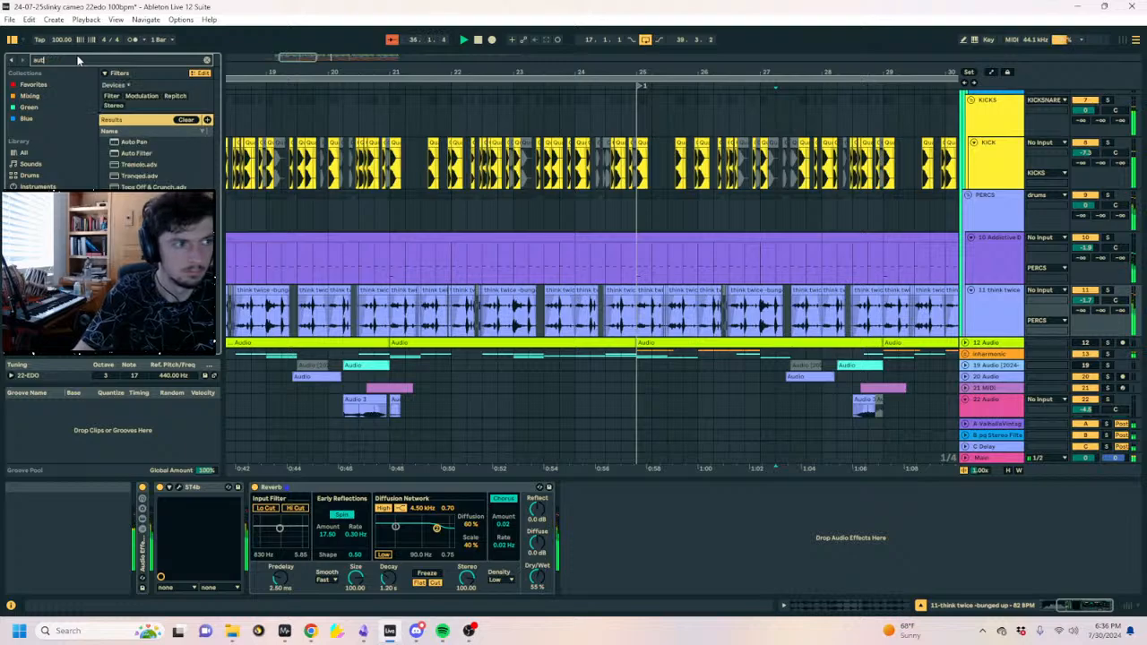
{"action": "type", "text": "pan"}
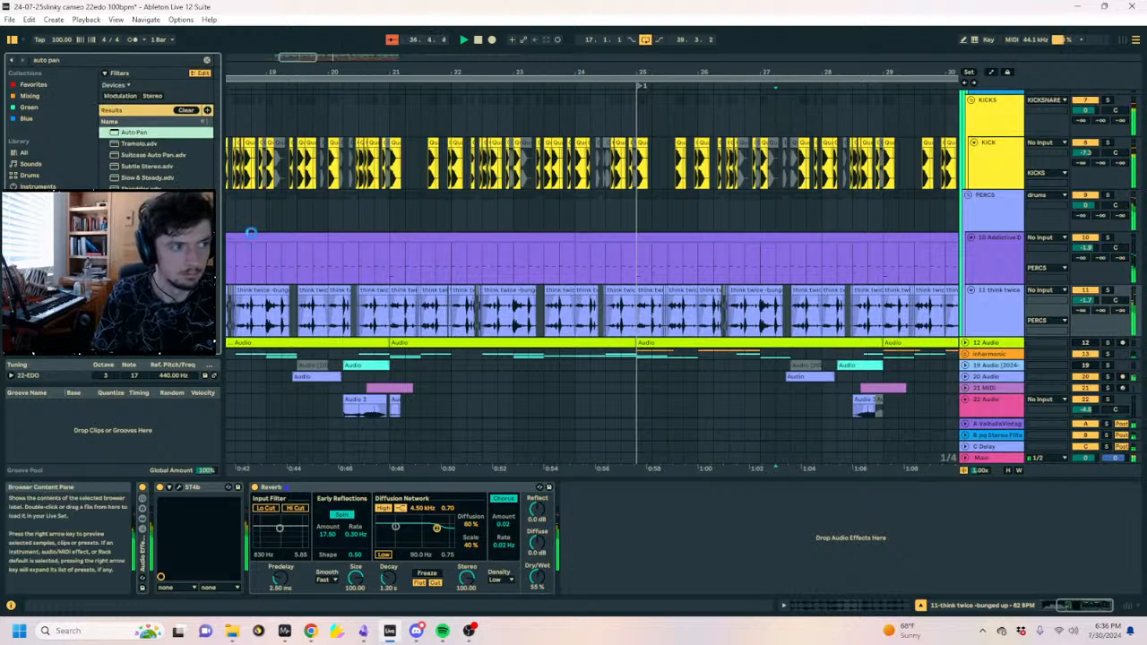
{"action": "double_click", "coordinate": [134, 131]}
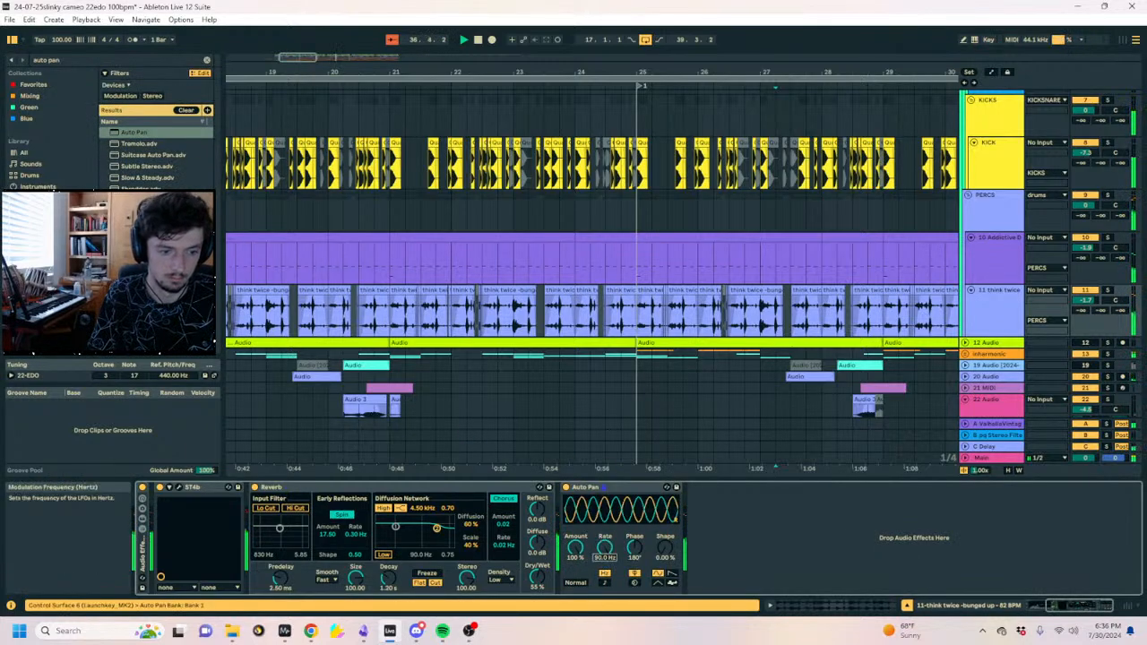
{"action": "left_click_drag", "start_coordinate": [635, 549], "coordinate": [634, 489]}
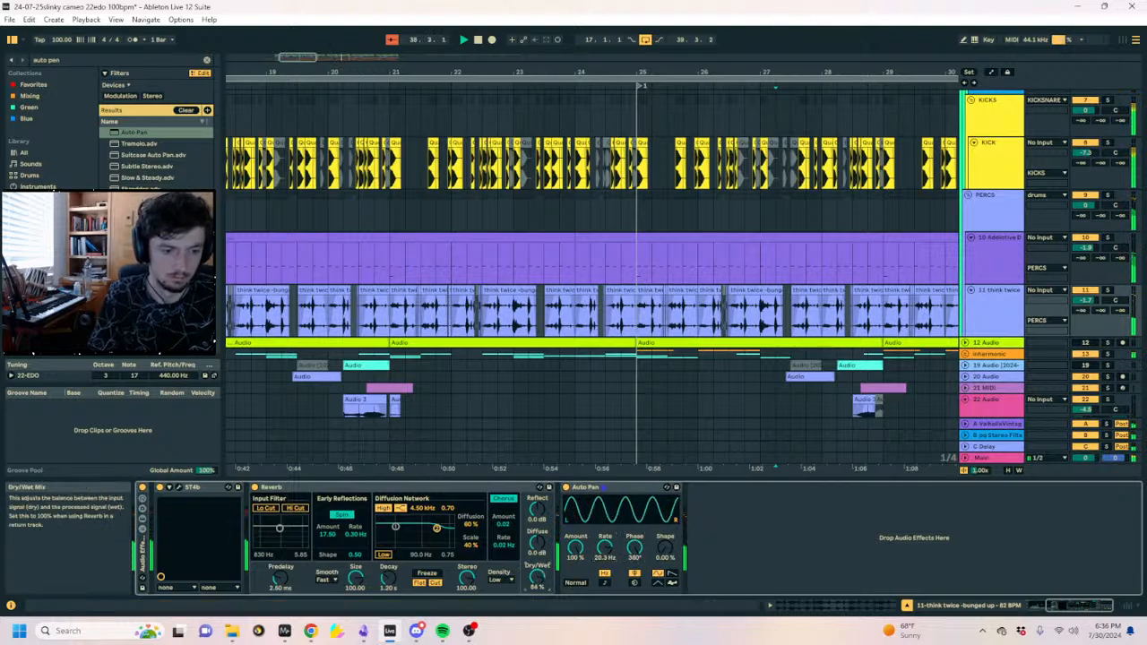
Group Reverb and Auto Pan into an Audio Effect Rack, add an empty parallel chain, and set the Reverb to 100% wet.
{"action": "left_click", "coordinate": [482, 487]}
{"action": "key", "text": "ctrl+g"}
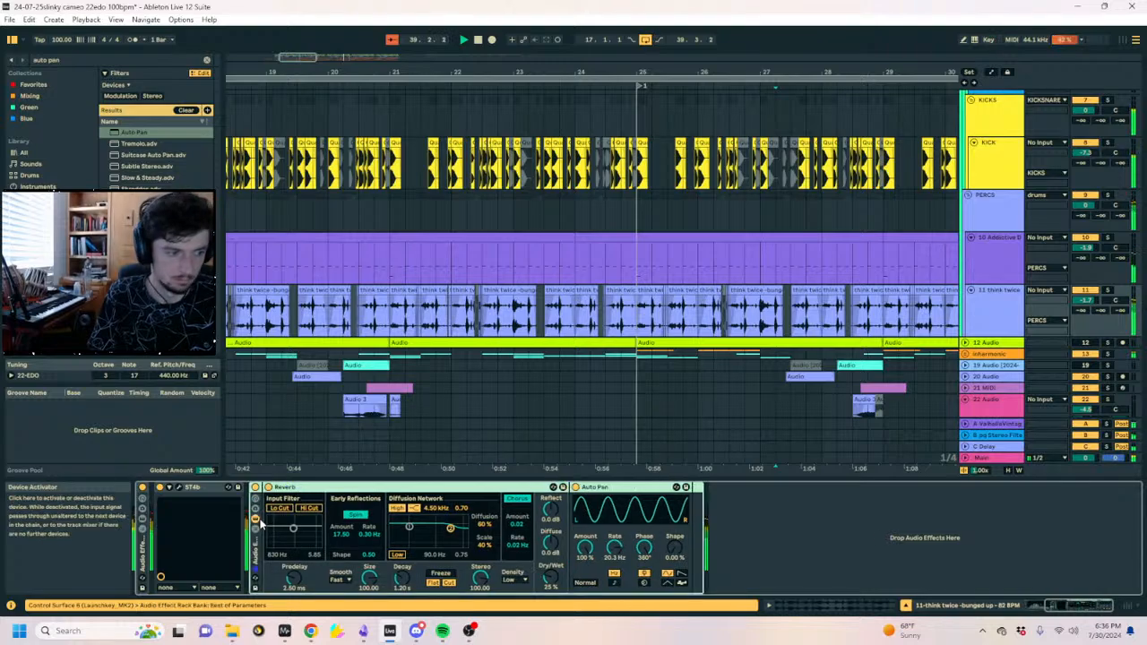
{"action": "left_click", "coordinate": [762, 487]}
{"action": "right_click", "coordinate": [337, 546]}
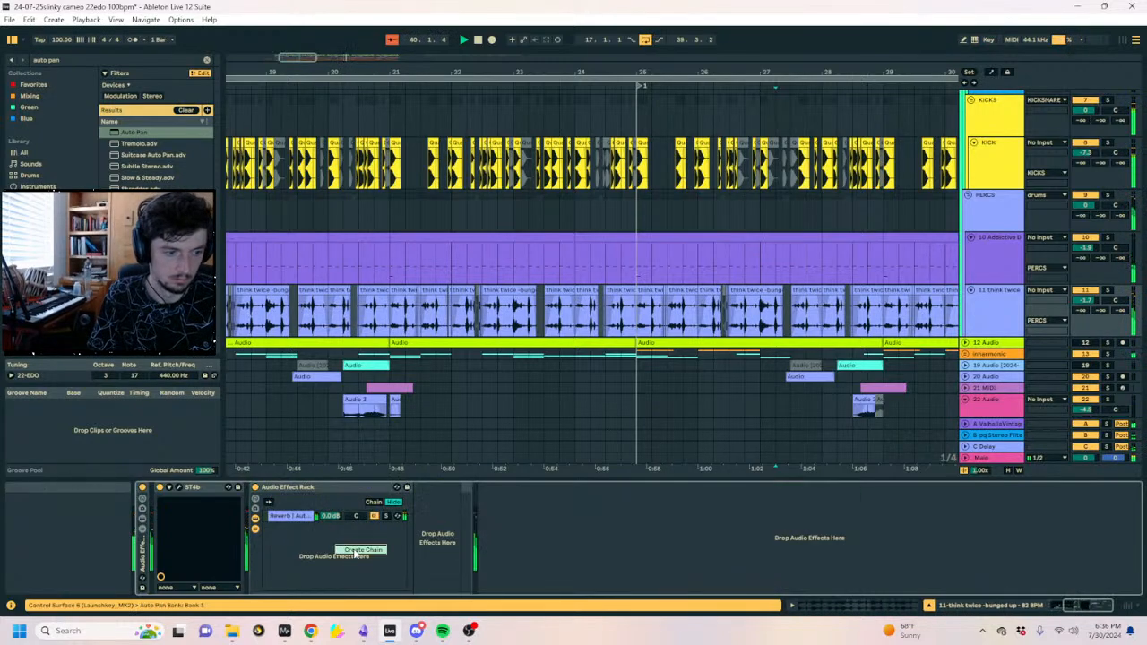
{"action": "left_click", "coordinate": [303, 518]}
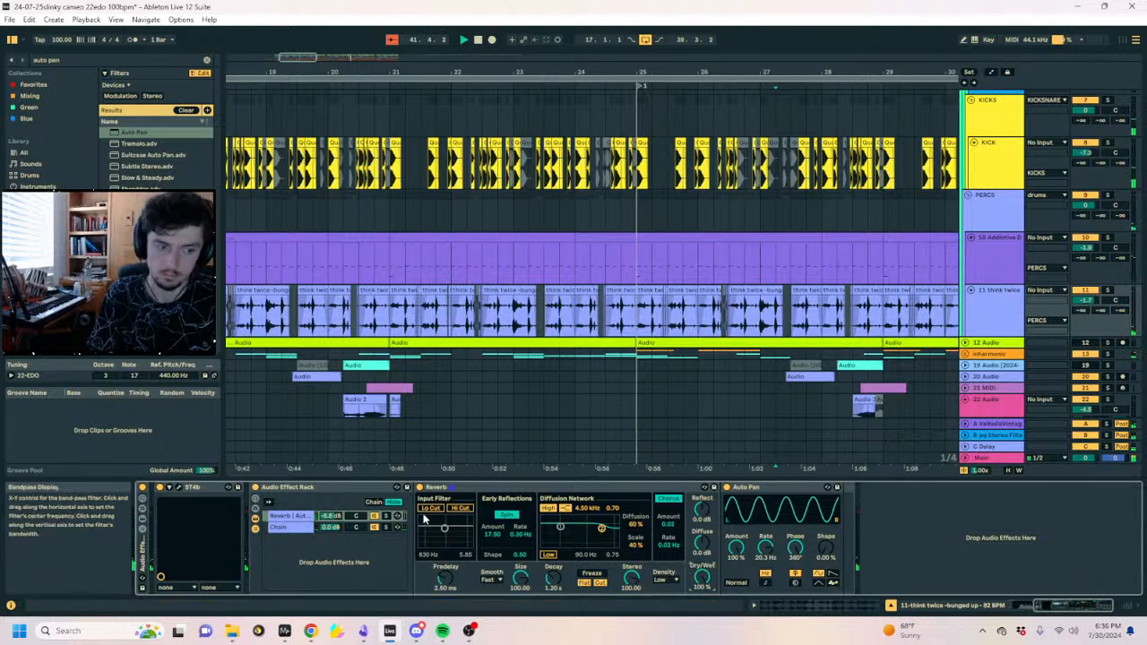
Replay the arrangement from bar 17 to hear the processed percussion with the other parts.
{"action": "left_click", "coordinate": [392, 208]}
{"action": "left_click", "coordinate": [315, 208]}
{"action": "left_click_drag", "start_coordinate": [390, 68], "coordinate": [395, 20]}
{"action": "left_click", "coordinate": [428, 207]}
{"action": "key", "text": "space"}
{"action": "key", "text": "space"}
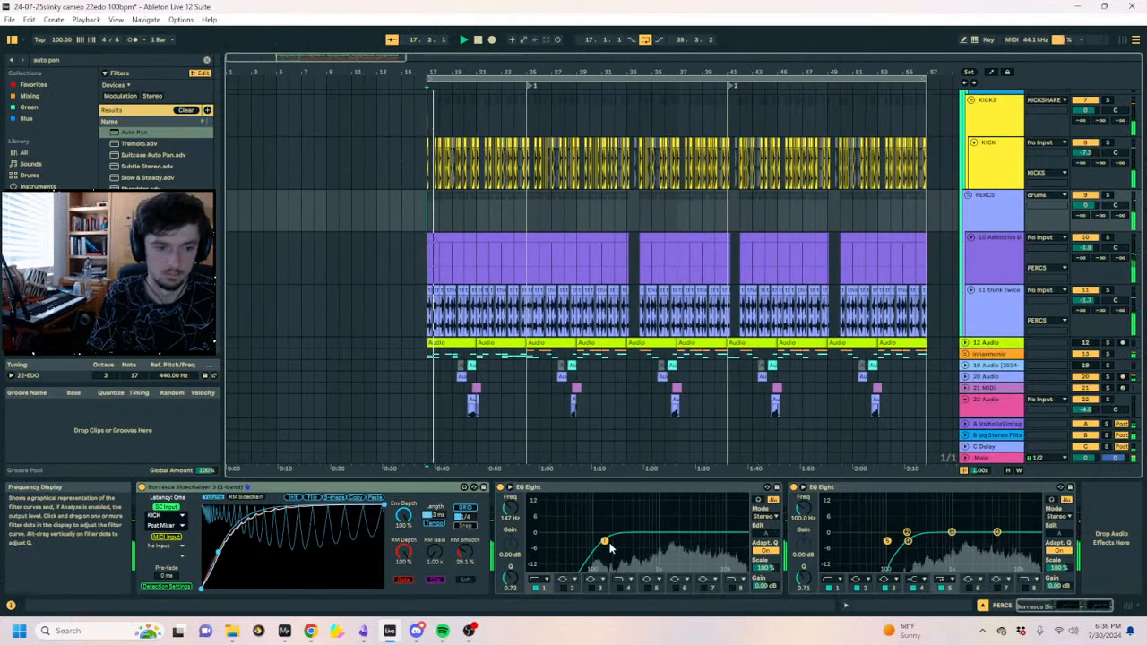
Raise the ST4b on 11 think twice to +24.9 for the high band and +32.3 for the mid band.
{"action": "left_click", "coordinate": [1013, 305]}
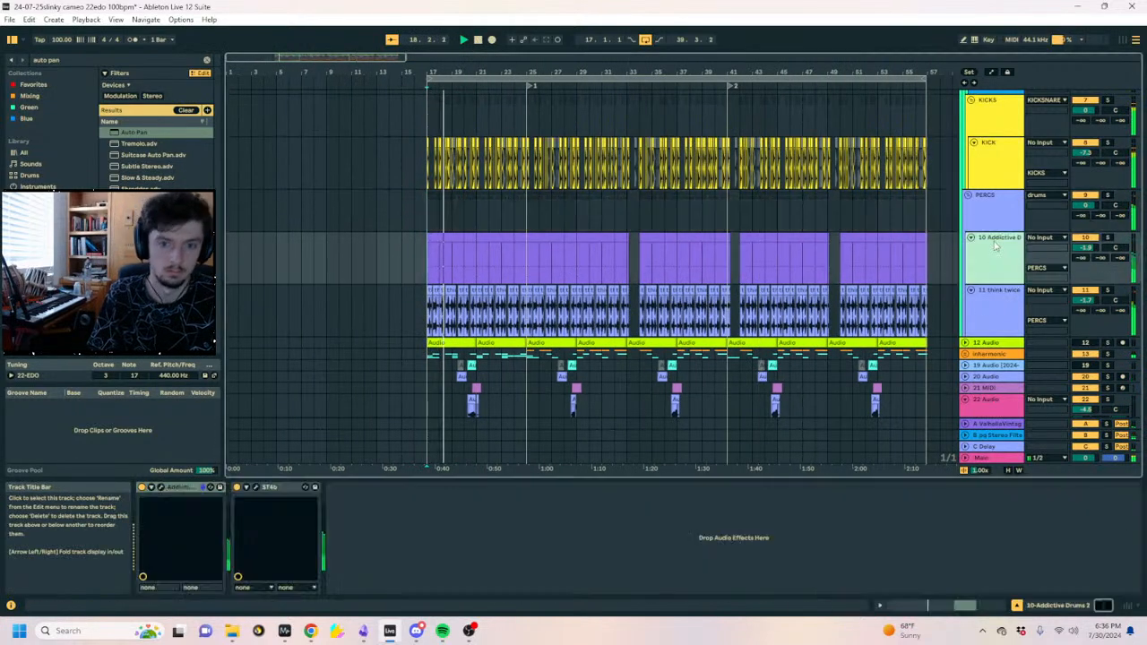
{"action": "left_click", "coordinate": [179, 488]}
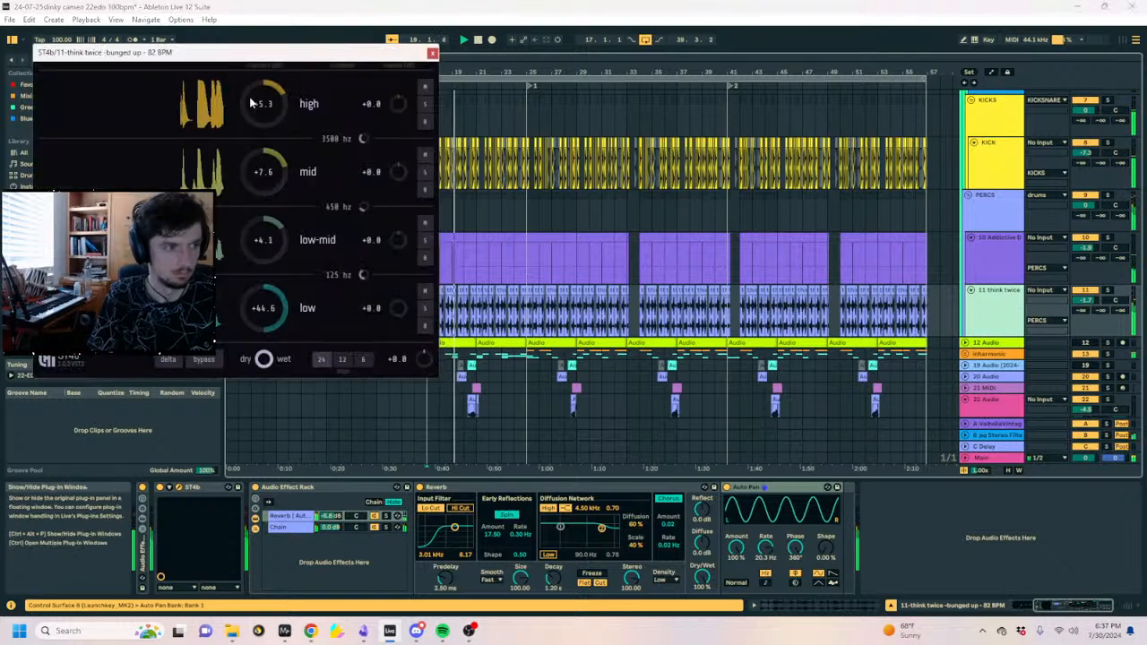
{"action": "left_click_drag", "start_coordinate": [278, 170], "coordinate": [281, 135]}
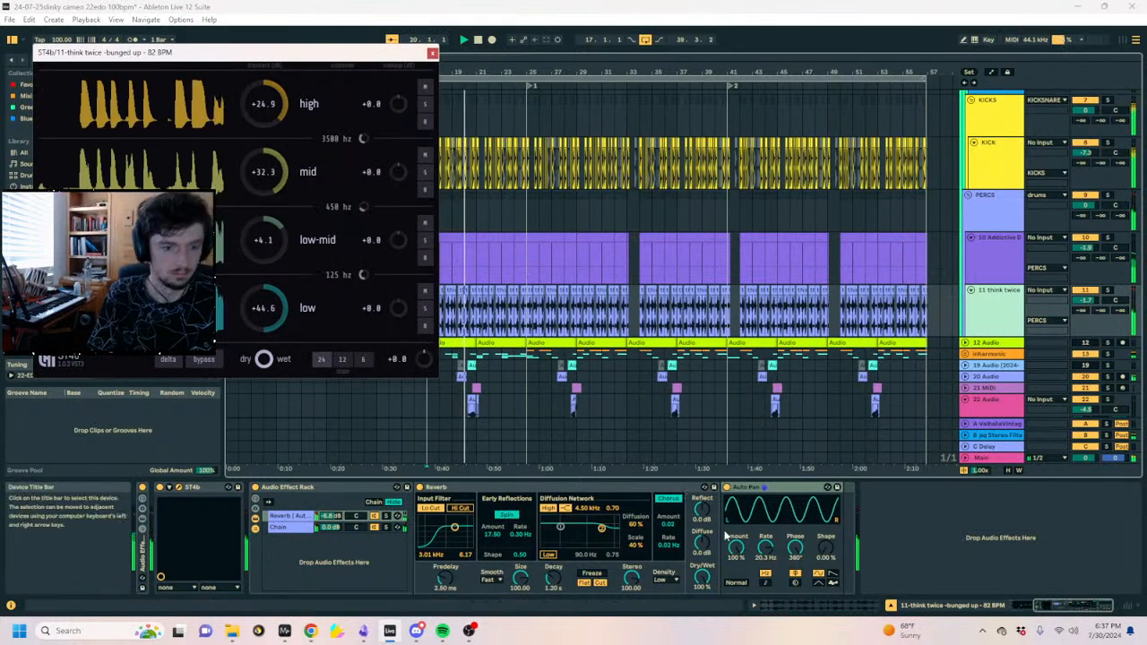
Set Auto Pan to 64.3% amount, 15.1 Hz rate and 209° phase, and move the Reverb's input filter to 7.36 kHz.
{"action": "left_click_drag", "start_coordinate": [767, 549], "coordinate": [795, 581]}
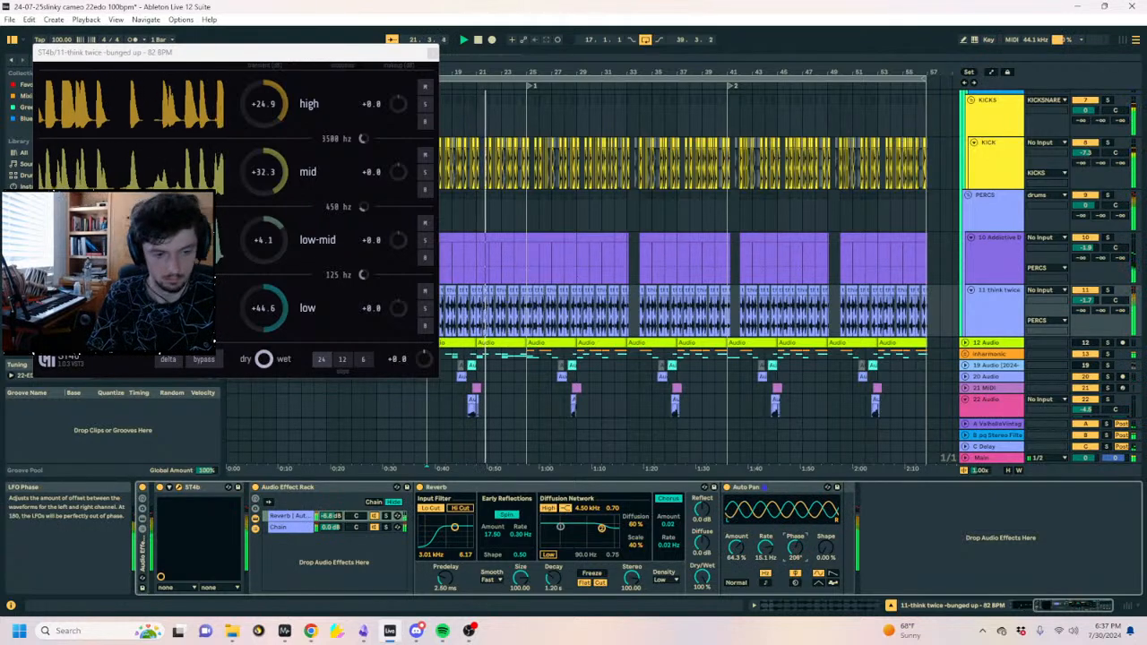
{"action": "left_click_drag", "start_coordinate": [455, 527], "coordinate": [462, 532]}
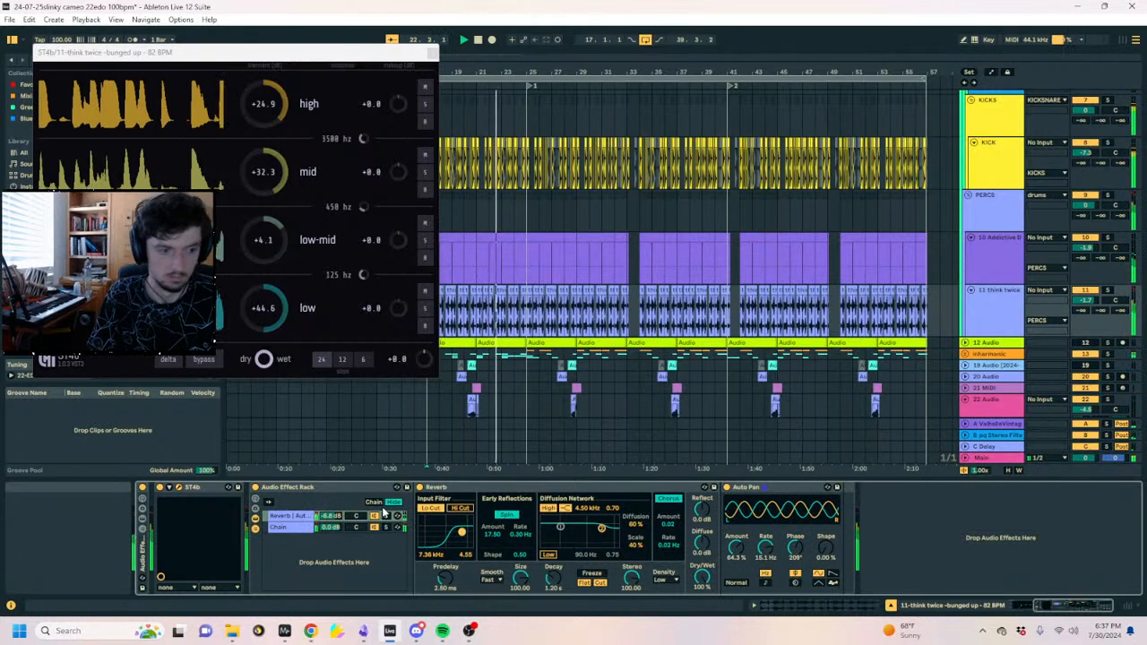
Lower the Reverb chain to -11.0 dB and set ST4b to high +18.2 with +1.6 makeup and mid +27.0.
{"action": "left_click_drag", "start_coordinate": [332, 517], "coordinate": [331, 529]}
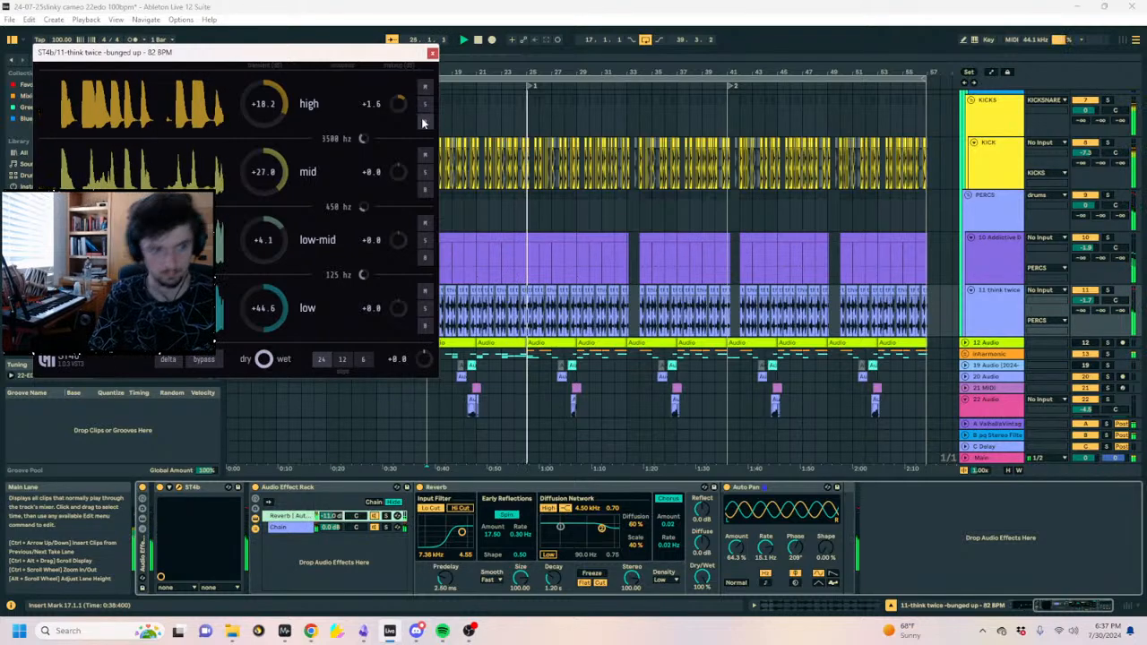
{"action": "left_click", "coordinate": [431, 53]}
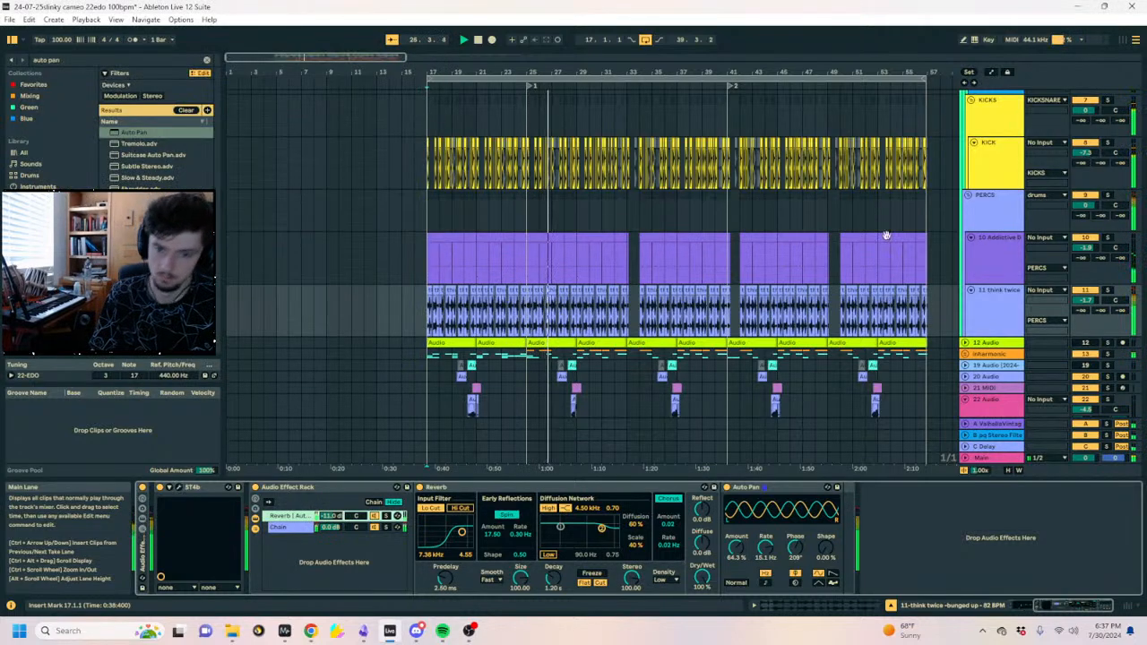
Look through the drum, midbass and chord tracks and place the playback start at bar 25 on 36 Wavetable.
{"action": "scroll", "coordinate": [732, 245], "scroll_direction": "up", "scroll_amount": 5}
{"action": "scroll", "coordinate": [591, 264], "scroll_direction": "down", "scroll_amount": 10}
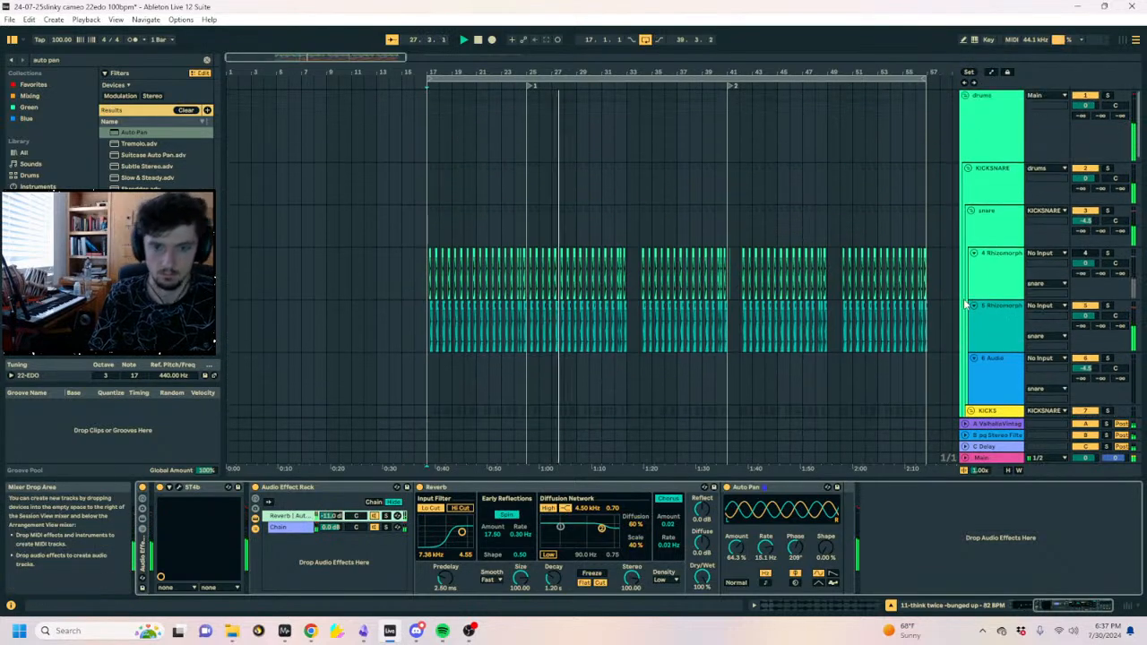
{"action": "scroll", "coordinate": [578, 246], "scroll_direction": "down", "scroll_amount": 5}
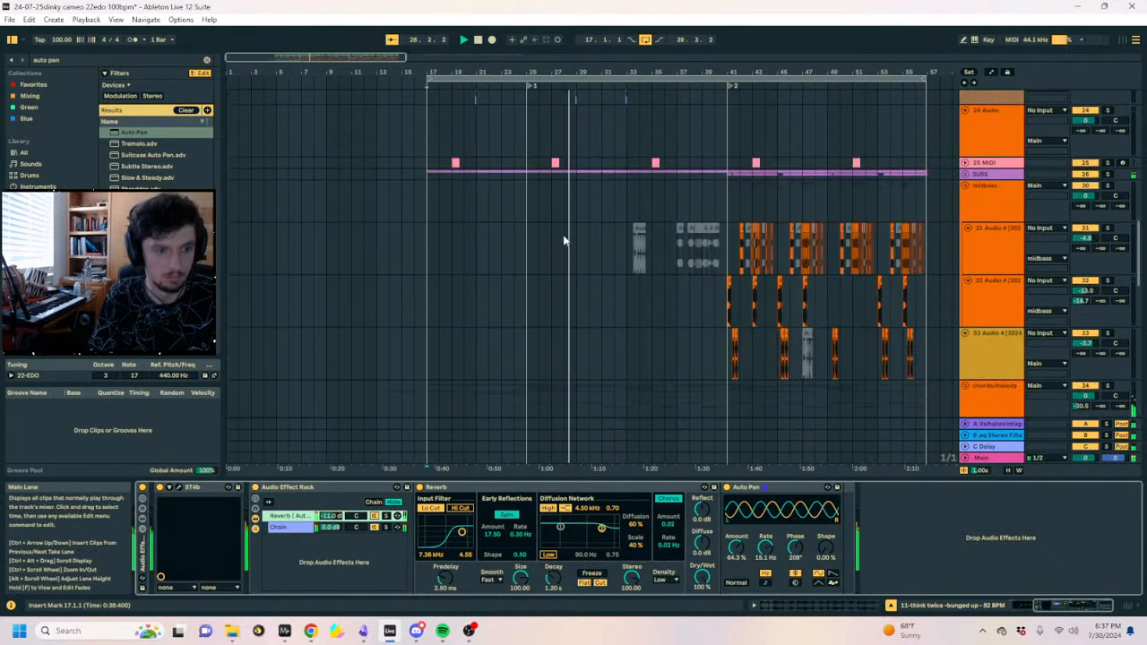
{"action": "left_click", "coordinate": [540, 182]}
{"action": "left_click", "coordinate": [535, 188]}
{"action": "key", "text": "space"}
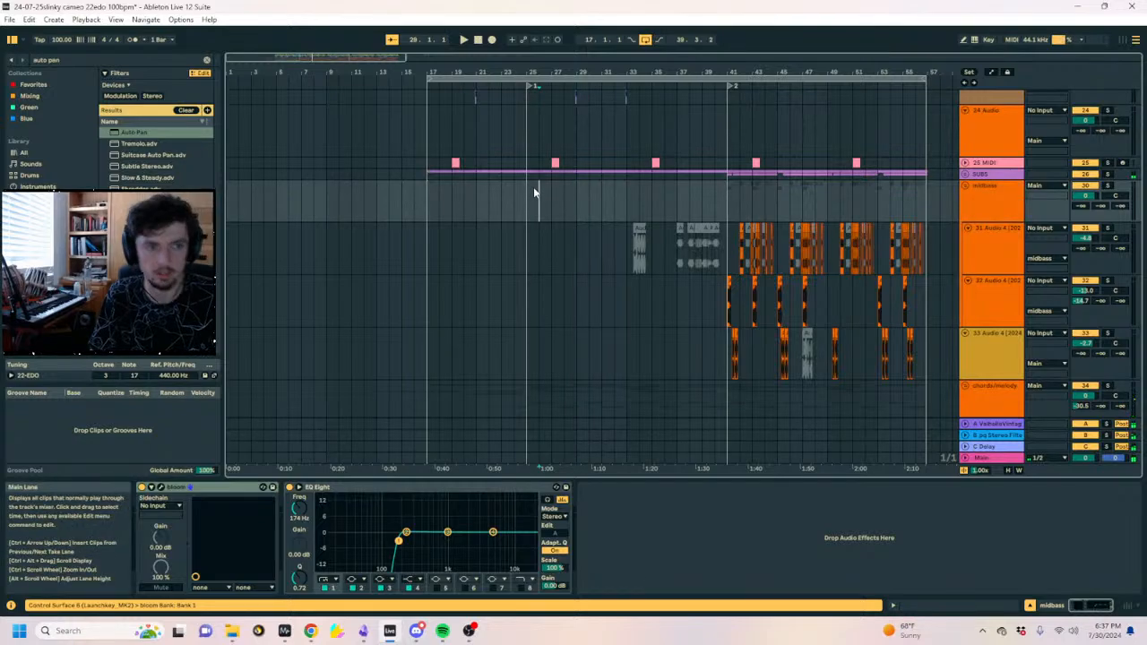
{"action": "scroll", "coordinate": [718, 269], "scroll_direction": "down", "scroll_amount": 6}
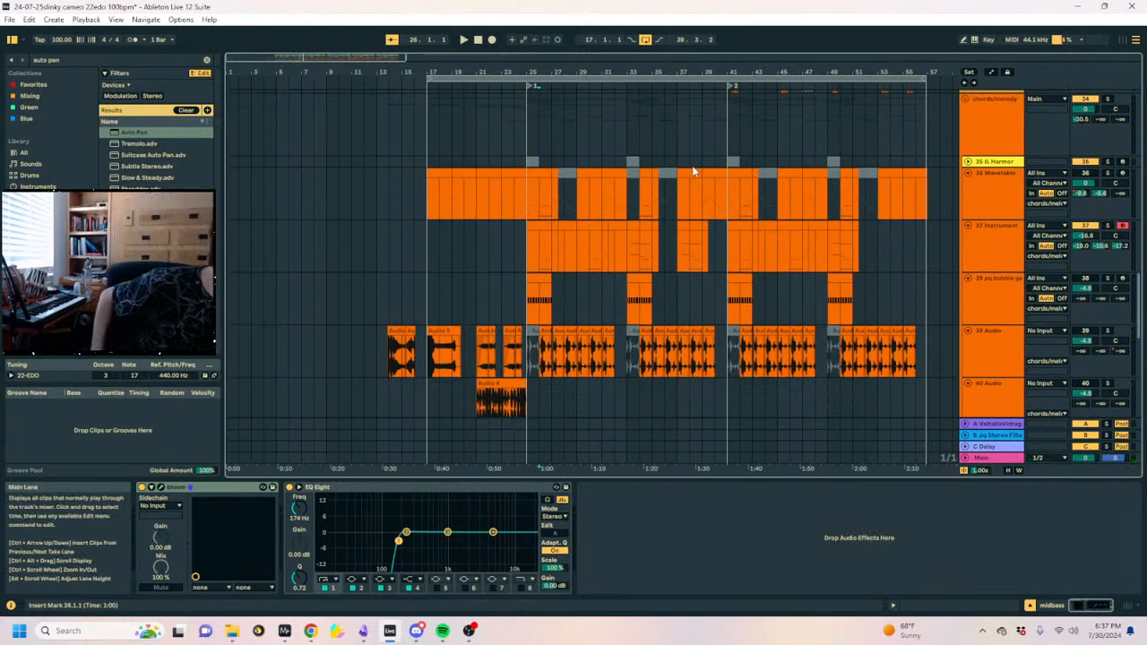
{"action": "left_click", "coordinate": [562, 185]}
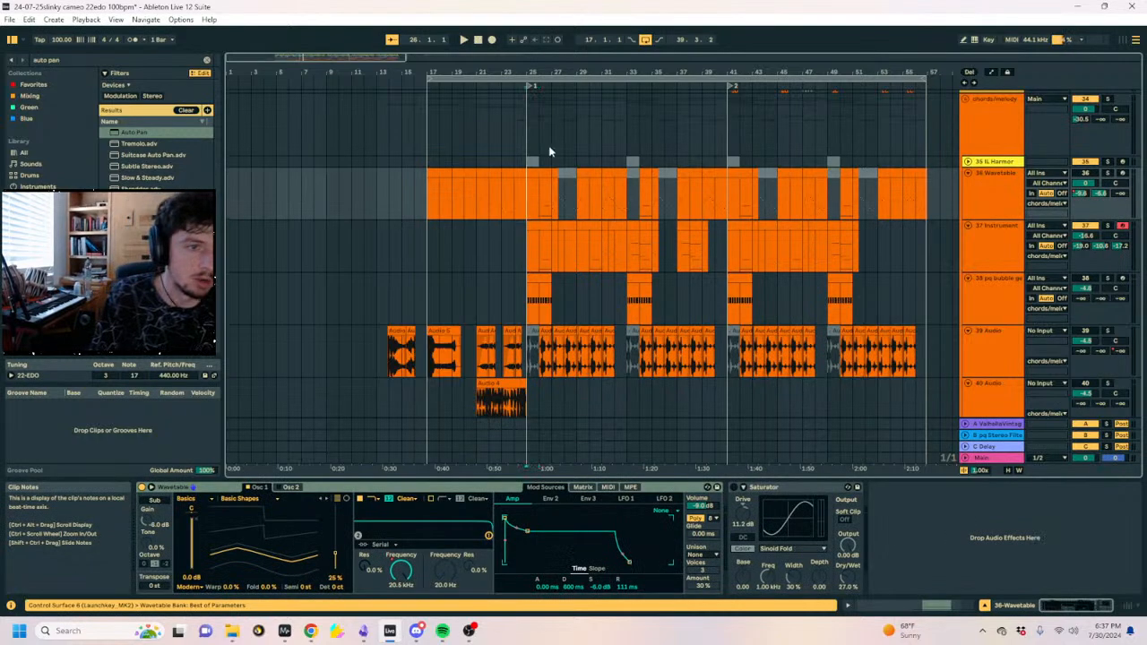
{"action": "left_click_drag", "start_coordinate": [550, 68], "coordinate": [552, 126]}
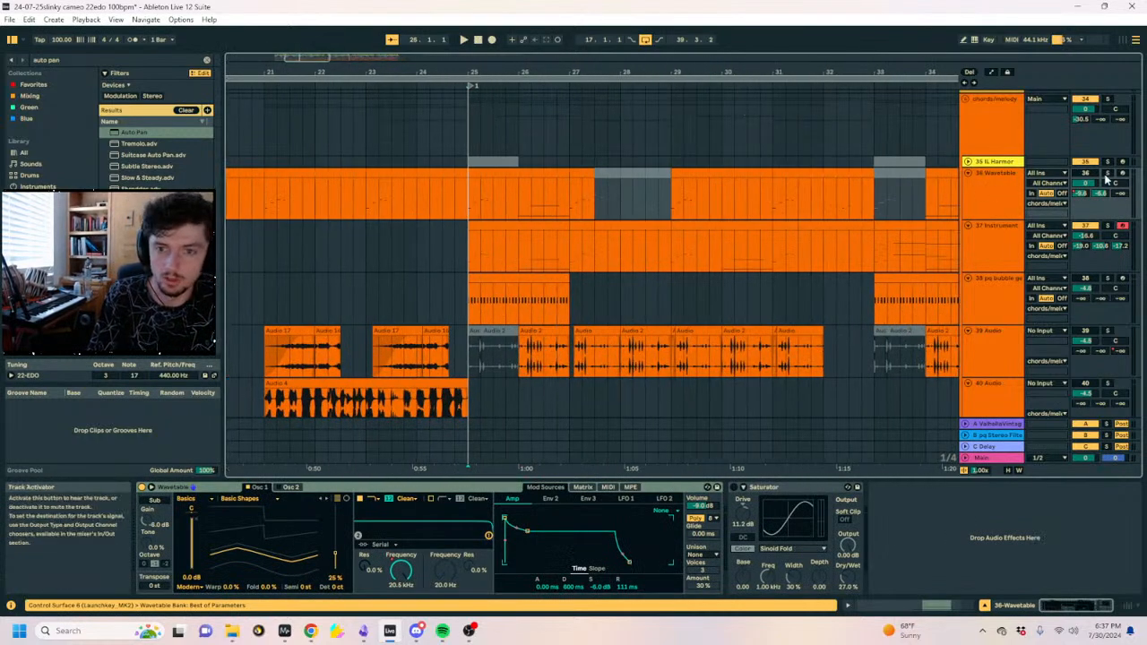
Audition 36 Wavetable and 37 Instrument Rack around bar 25 and raise the Instrument Rack track's volume to -9.4 dB.
{"action": "key", "text": "space"}
{"action": "left_click", "coordinate": [1109, 174]}
{"action": "key", "text": "space"}
{"action": "key", "text": "space"}
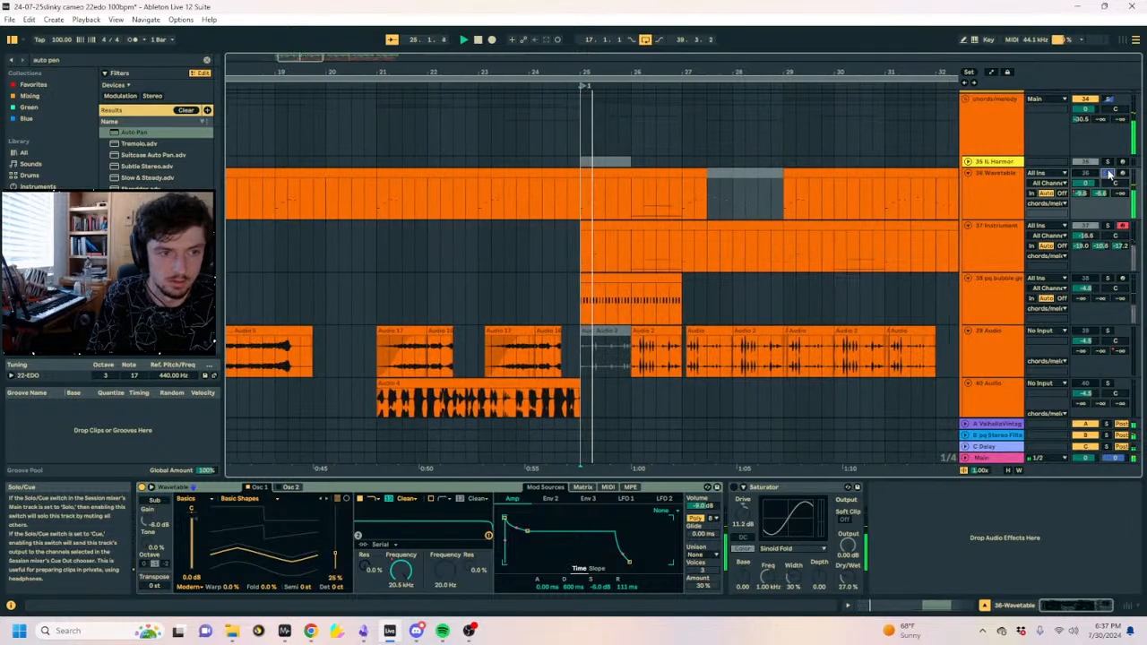
{"action": "left_click", "coordinate": [1102, 231]}
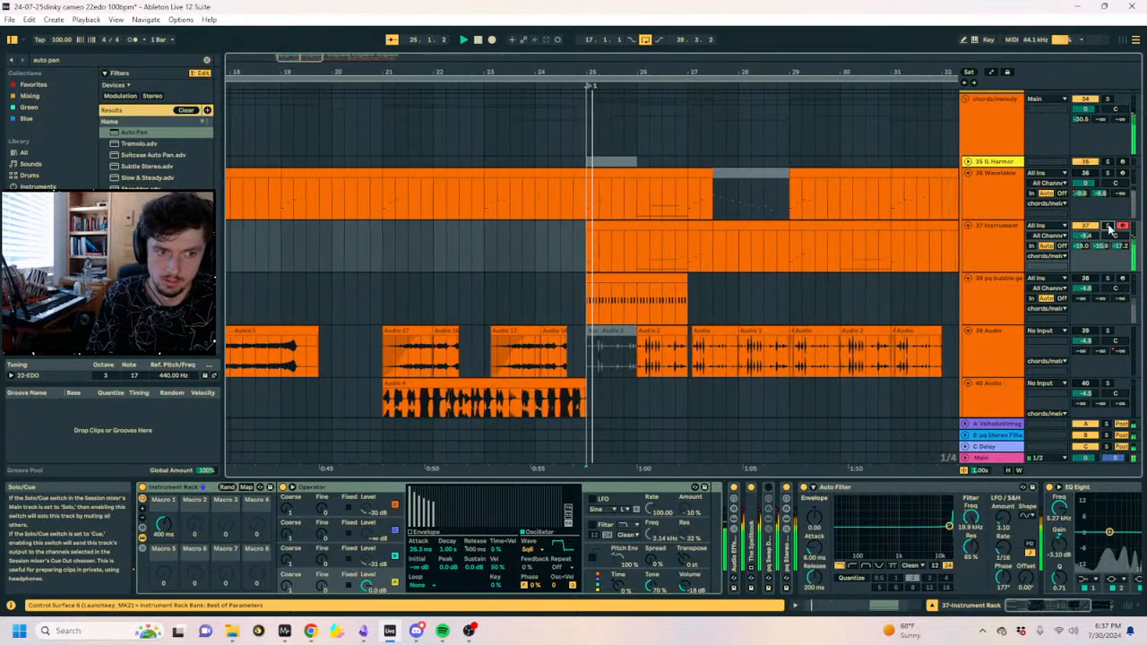
{"action": "left_click", "coordinate": [539, 240]}
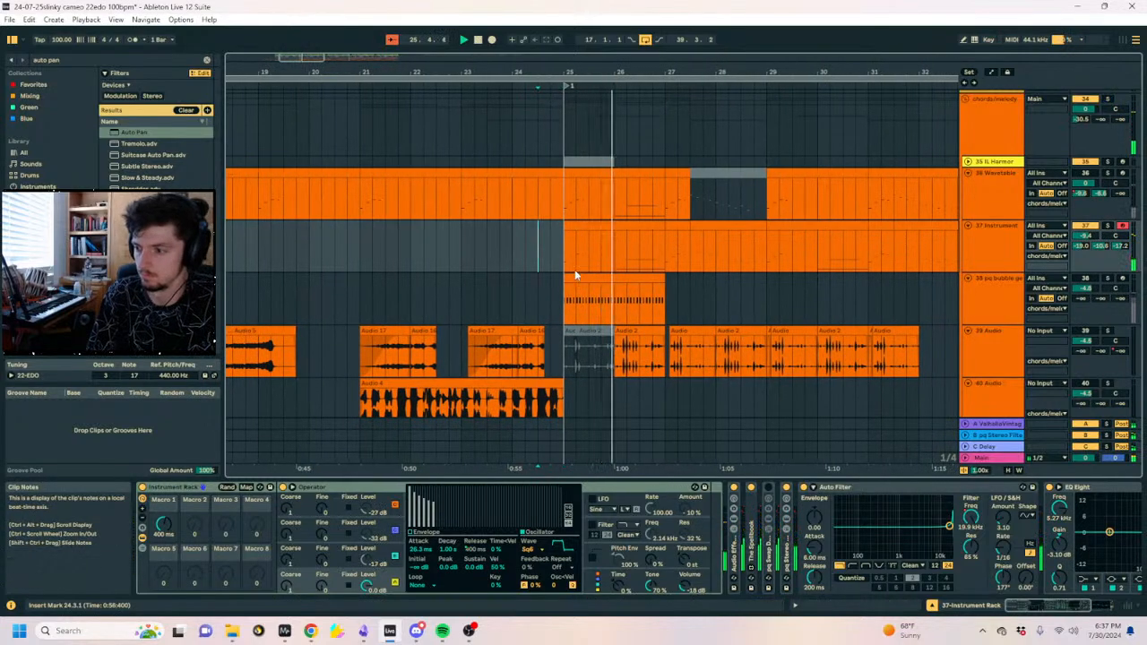
{"action": "left_click", "coordinate": [560, 269]}
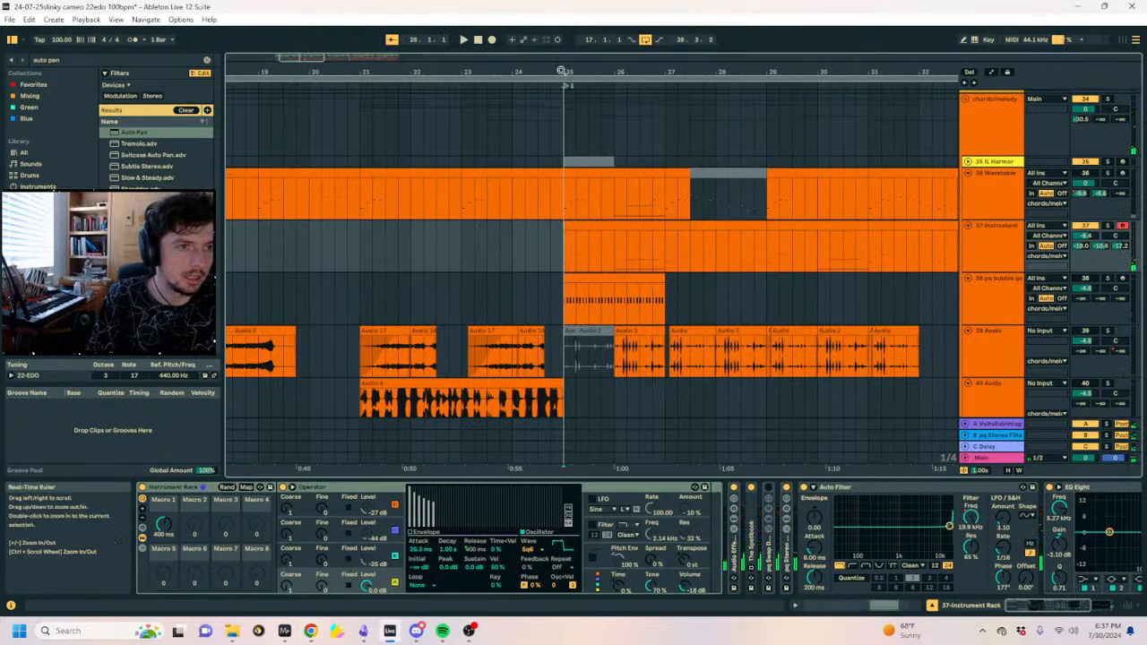
Mark out the empty bar from 24.1.1 to 25.1.1 on the 37 Instrument Rack track.
{"action": "left_click_drag", "start_coordinate": [561, 71], "coordinate": [546, 99]}
{"action": "left_click_drag", "start_coordinate": [549, 251], "coordinate": [515, 259]}
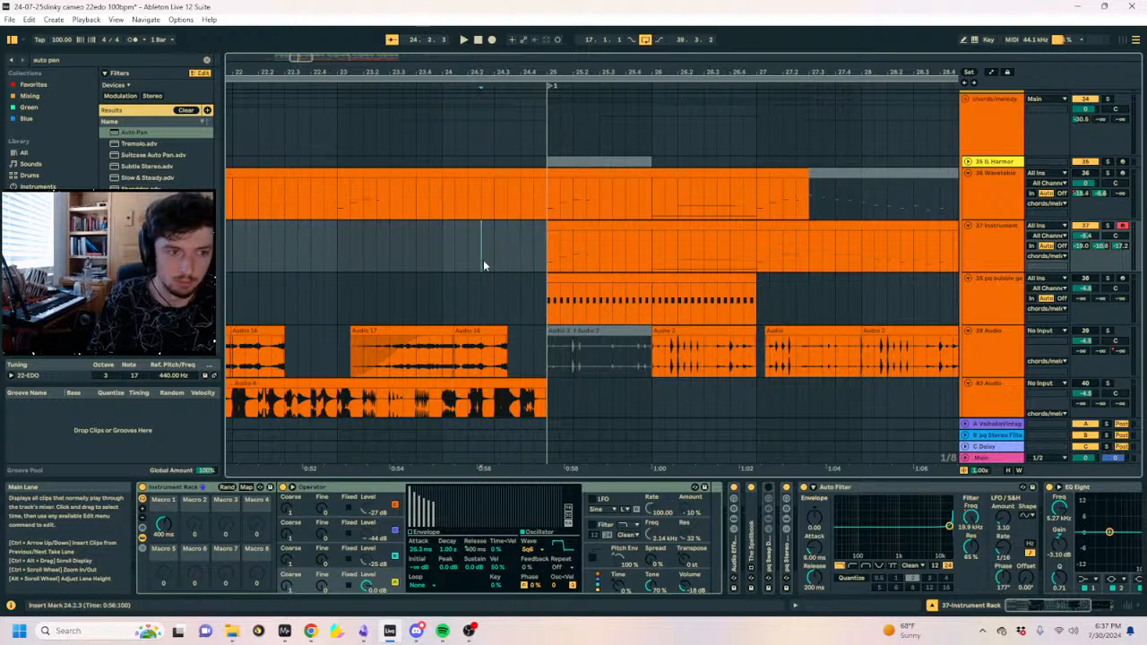
{"action": "left_click_drag", "start_coordinate": [482, 262], "coordinate": [468, 262]}
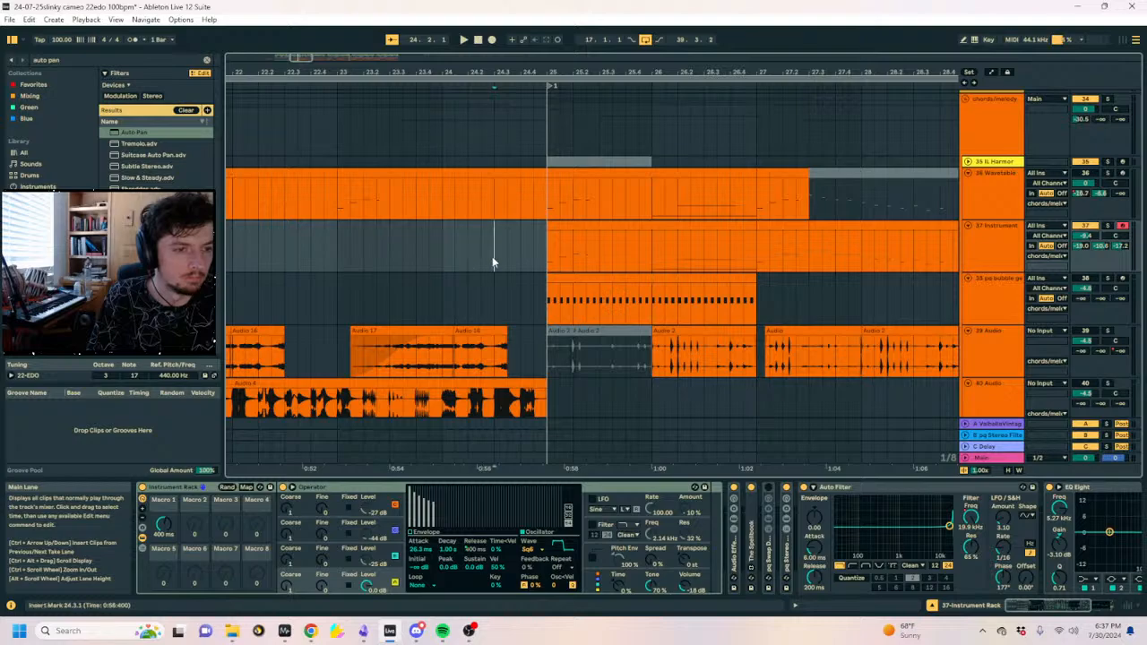
{"action": "left_click", "coordinate": [557, 247]}
{"action": "left_click_drag", "start_coordinate": [442, 257], "coordinate": [552, 264]}
{"action": "left_click_drag", "start_coordinate": [459, 264], "coordinate": [444, 263]}
{"action": "left_click_drag", "start_coordinate": [443, 264], "coordinate": [542, 260]}
{"action": "left_click_drag", "start_coordinate": [545, 260], "coordinate": [440, 261]}
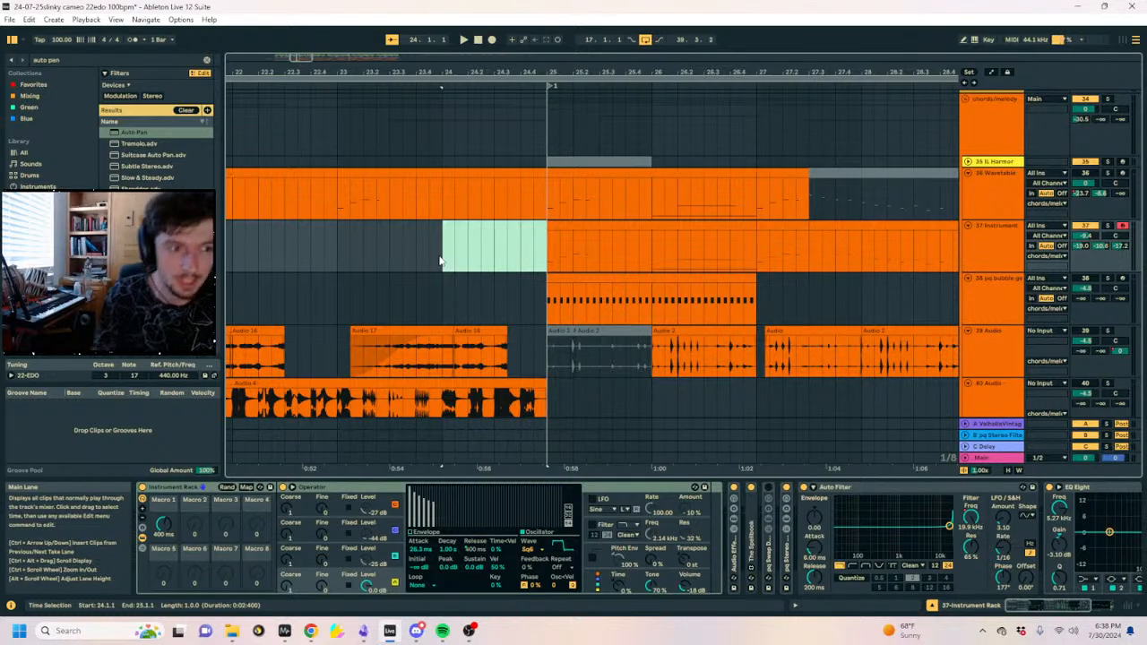
Play the transition into bar 25 from 24.1.1 while reviewing the remaining chord and FX tracks.
{"action": "left_click", "coordinate": [440, 261]}
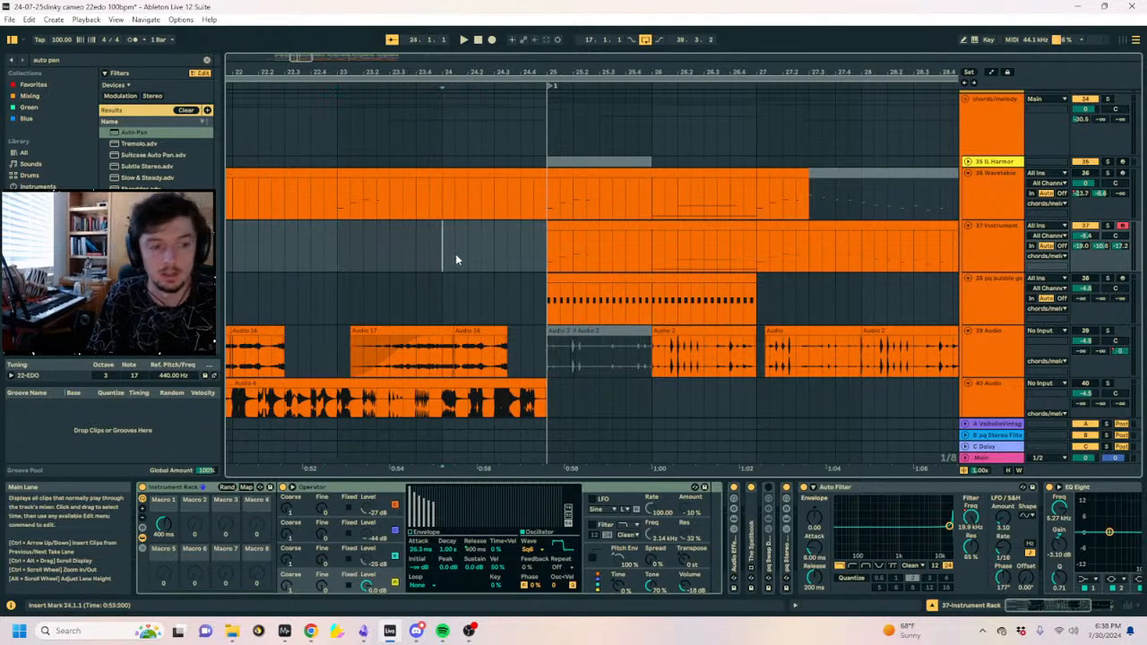
{"action": "key", "text": "space"}
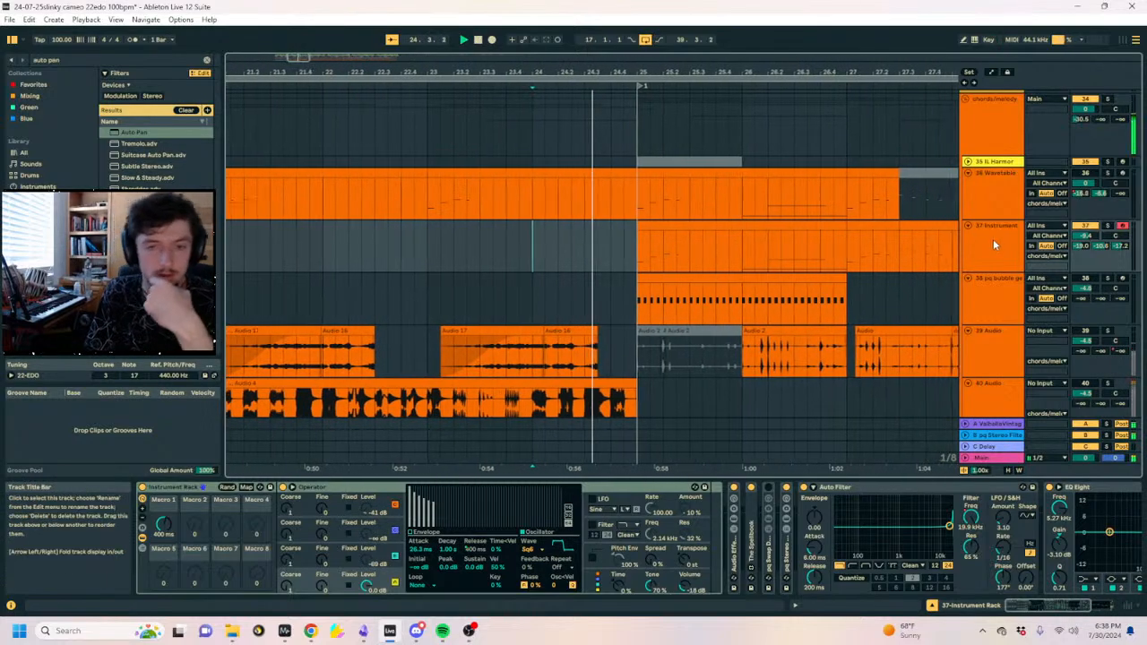
{"action": "scroll", "coordinate": [546, 259], "scroll_direction": "down", "scroll_amount": 5}
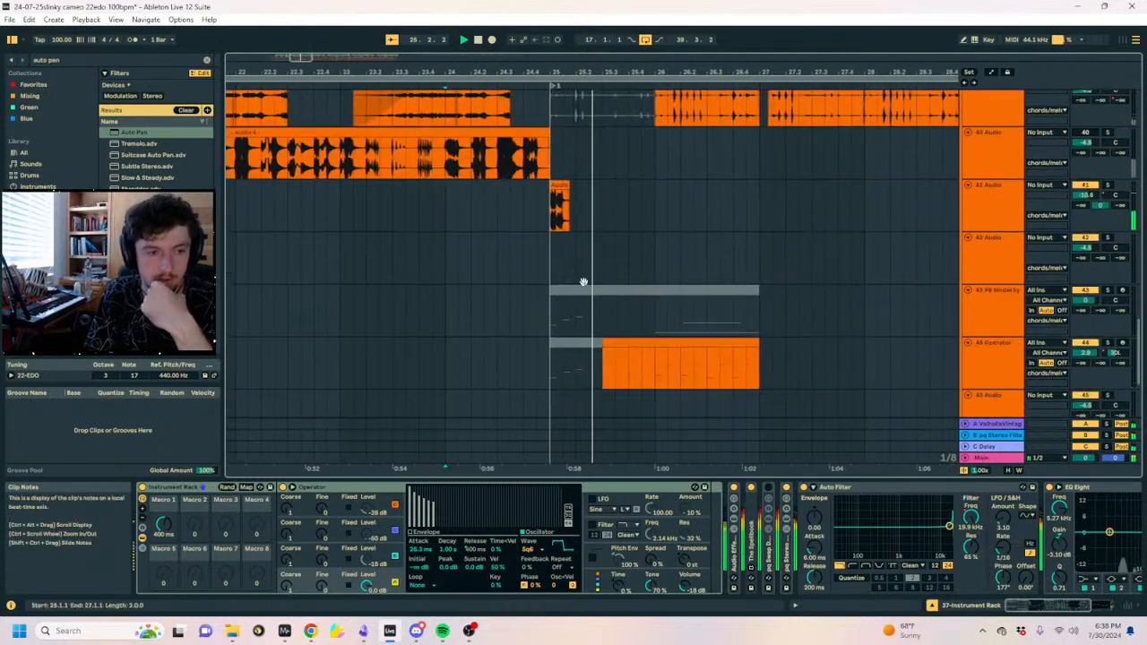
{"action": "left_click", "coordinate": [966, 385]}
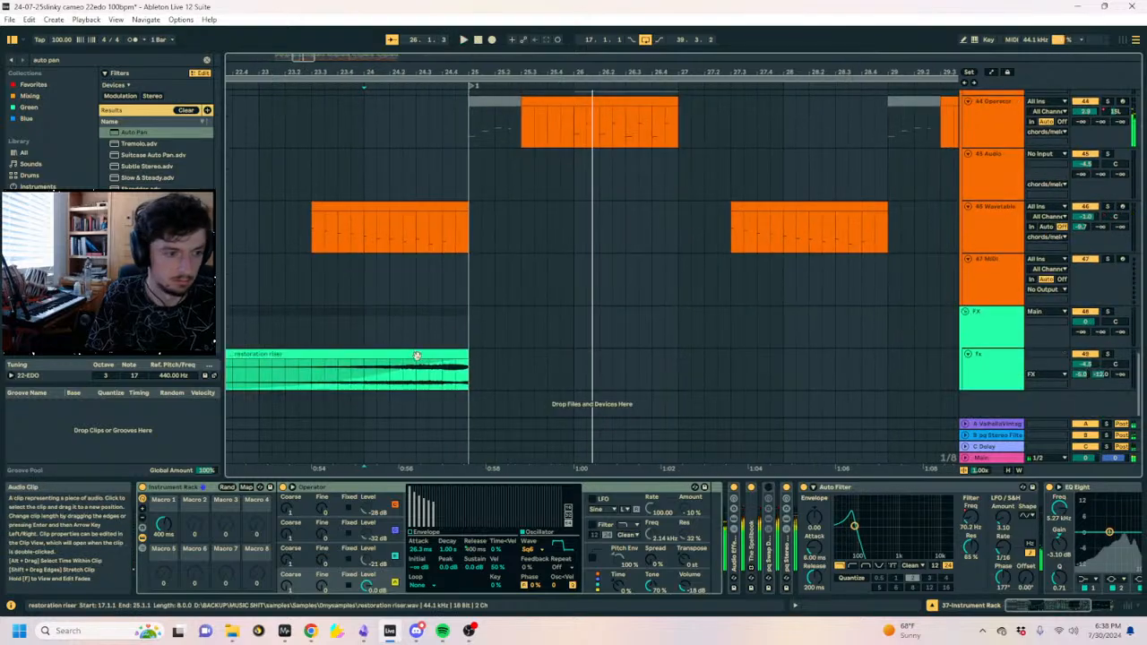
Play the restoration riser on the fx track from 24.2.1 and set its Auto Filter LFO to amount 3.57 and rate 1/32.
{"action": "left_click", "coordinate": [387, 376]}
{"action": "key", "text": "space"}
{"action": "left_click", "coordinate": [404, 527]}
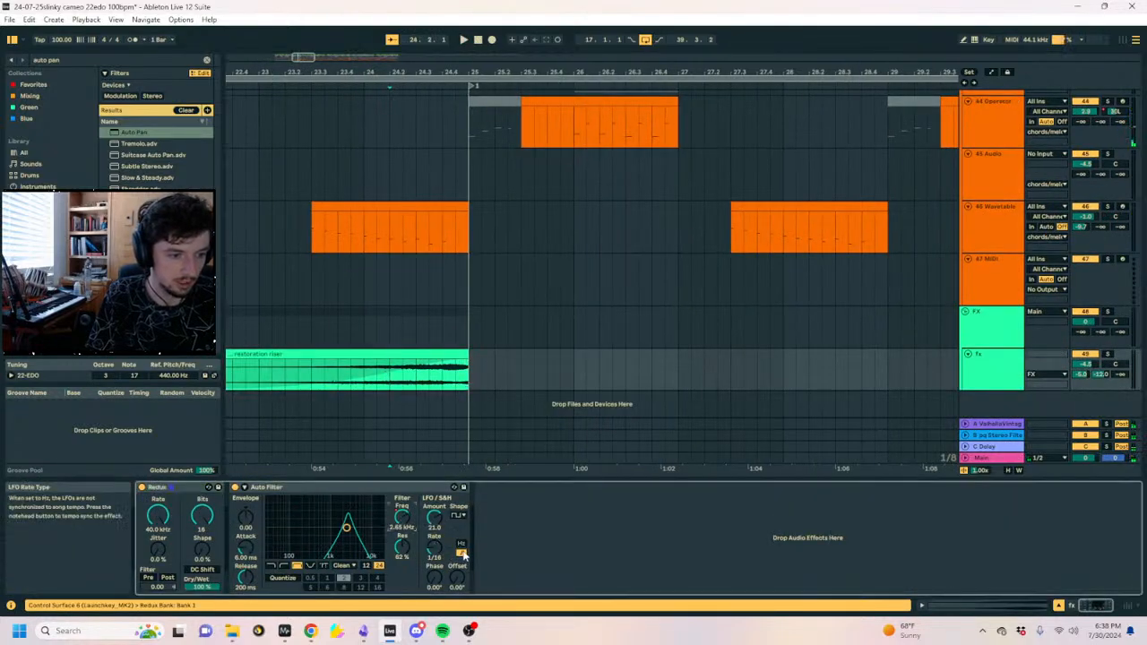
{"action": "key", "text": "space"}
{"action": "mouse_move", "coordinate": [434, 518]}
{"action": "left_mouse_down"}
{"action": "mouse_move", "coordinate": [433, 556]}
{"action": "mouse_move", "coordinate": [434, 540]}
{"action": "left_mouse_up"}
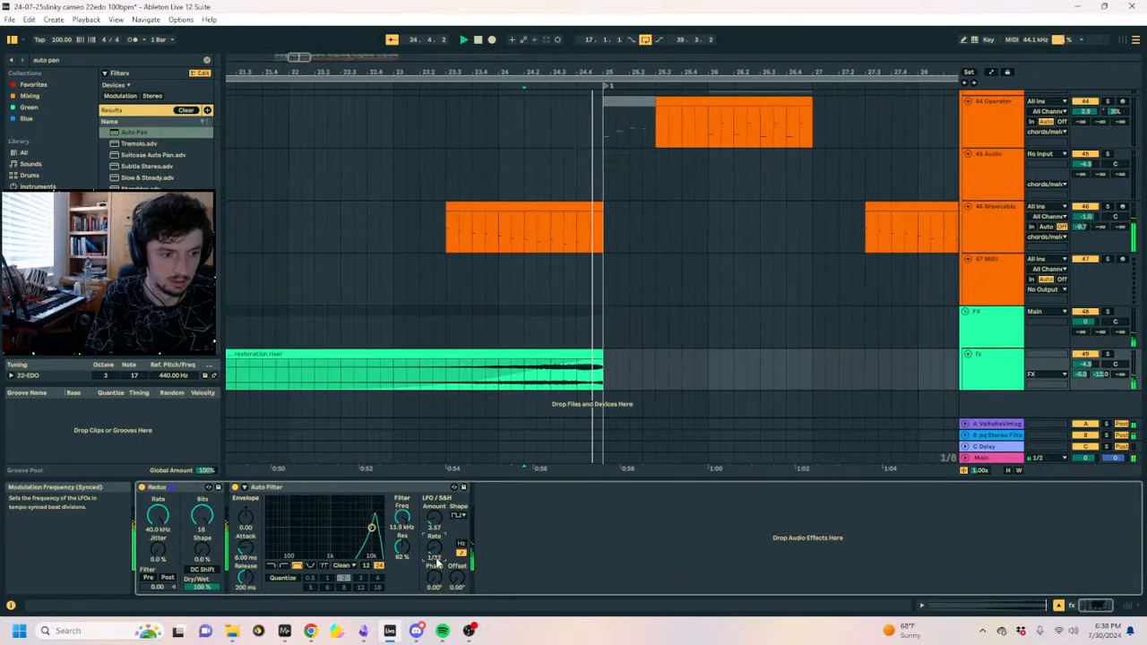
Set the fx track's Auto Filter LFO phase to 180° and play the chord and melody tracks from around bar 26.
{"action": "key", "text": "space"}
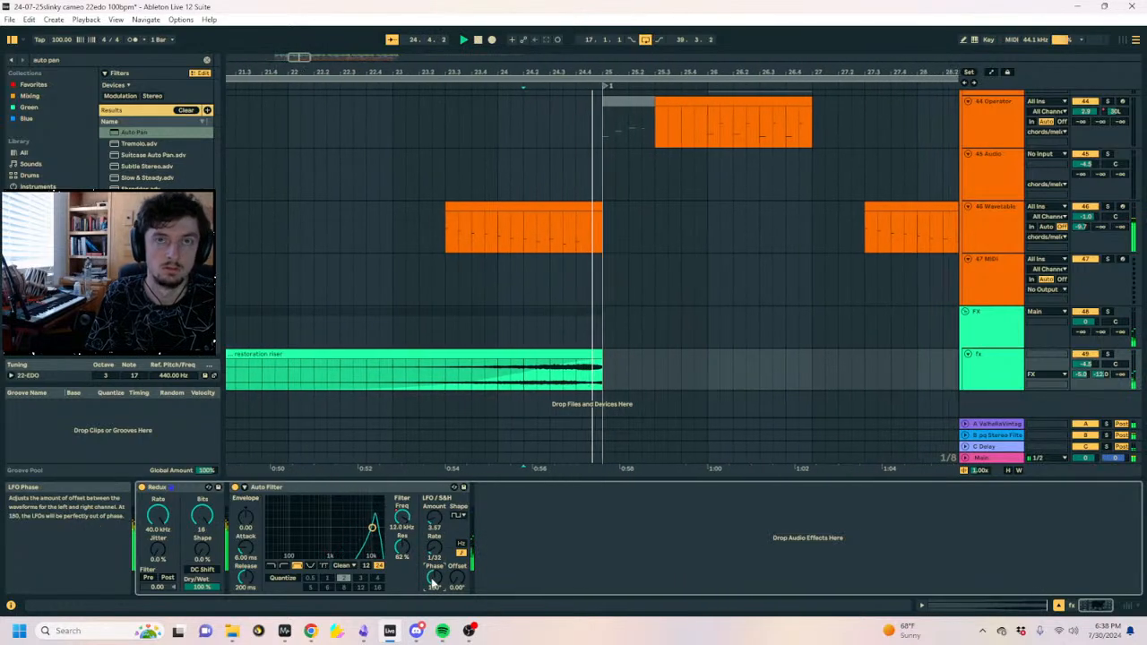
{"action": "scroll", "coordinate": [708, 321], "scroll_direction": "up", "scroll_amount": 8}
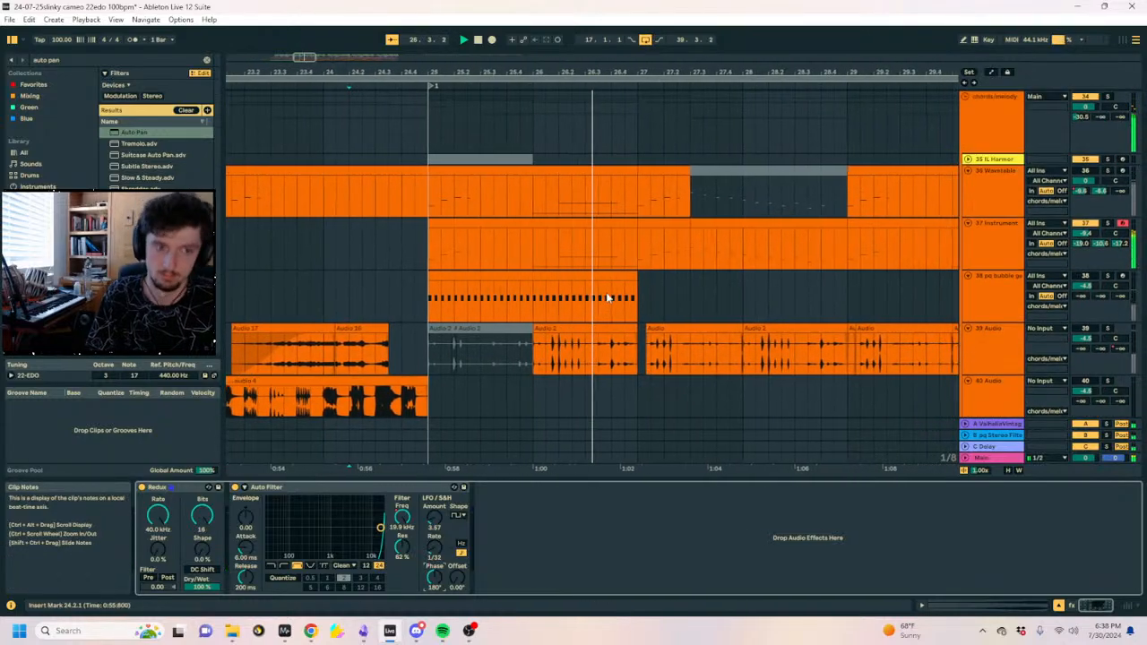
{"action": "left_click", "coordinate": [485, 251]}
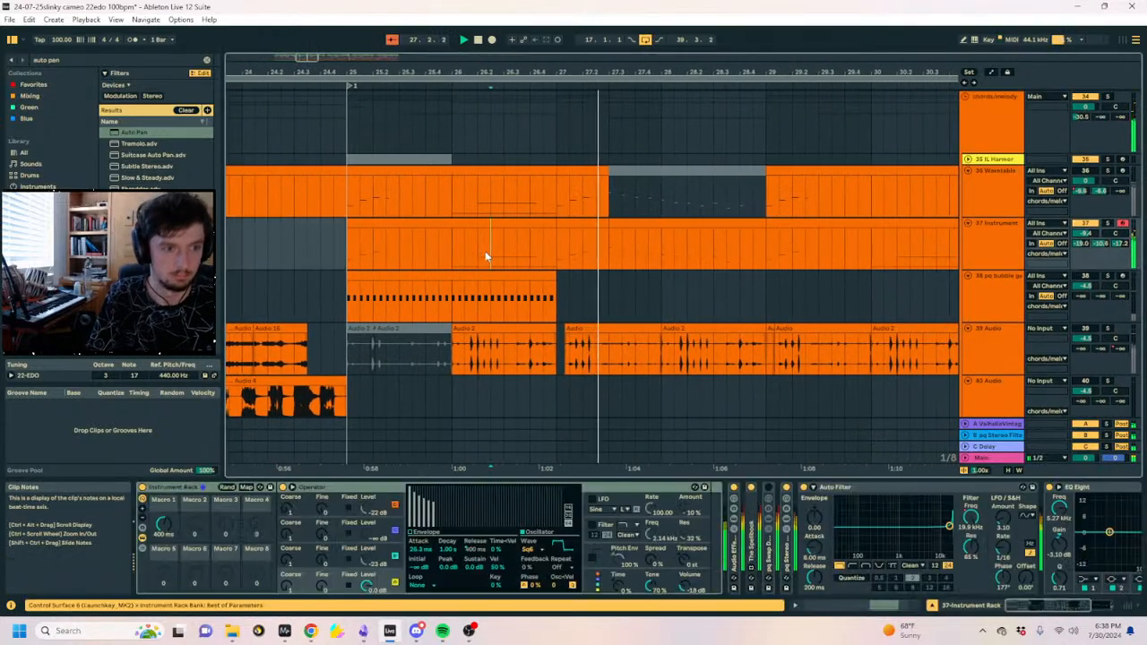
{"action": "scroll", "coordinate": [648, 274], "scroll_direction": "down", "scroll_amount": 3}
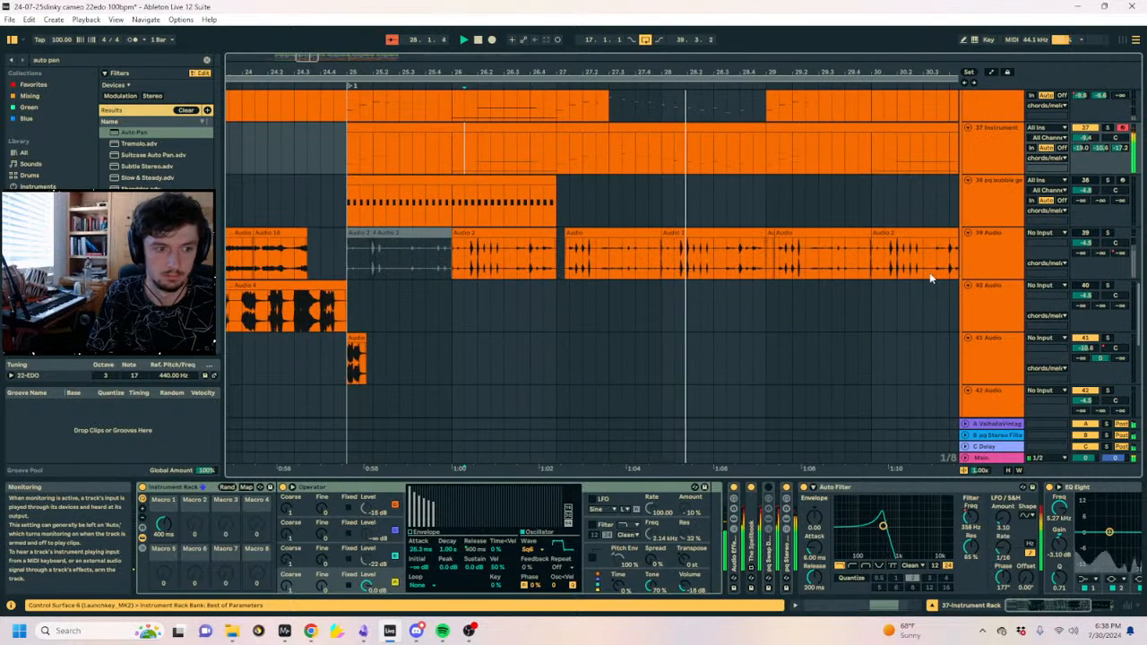
{"action": "scroll", "coordinate": [1076, 264], "scroll_direction": "down", "scroll_amount": 5}
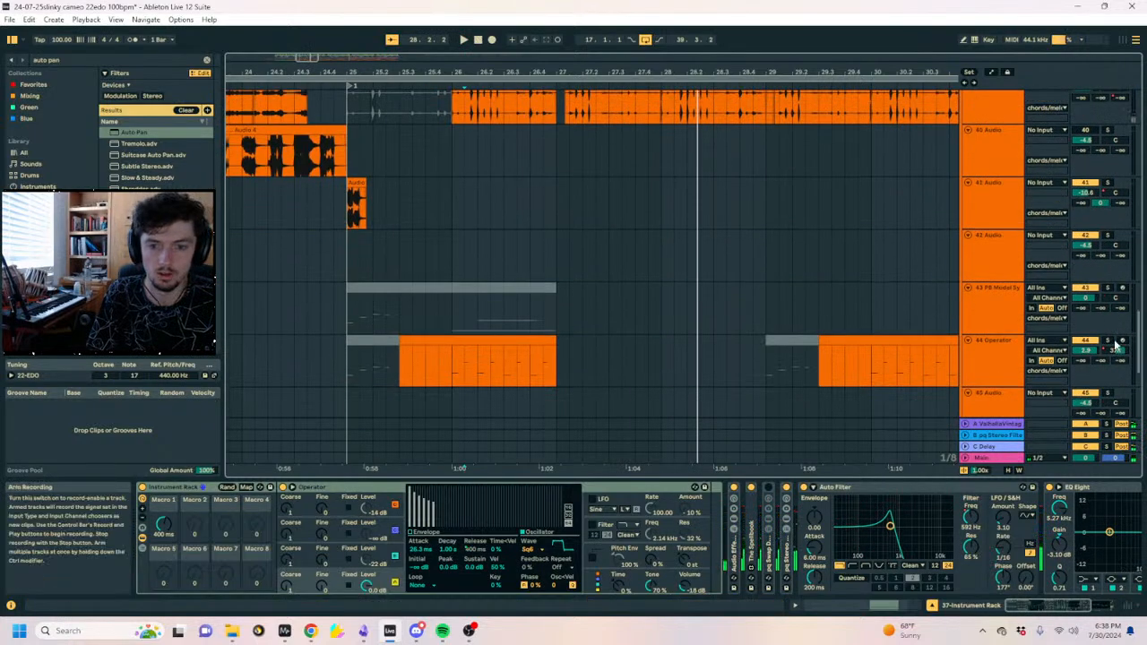
Solo the 44 Operator track and try oscillator B at a coarse frequency of 0.5.
{"action": "left_click", "coordinate": [1115, 345]}
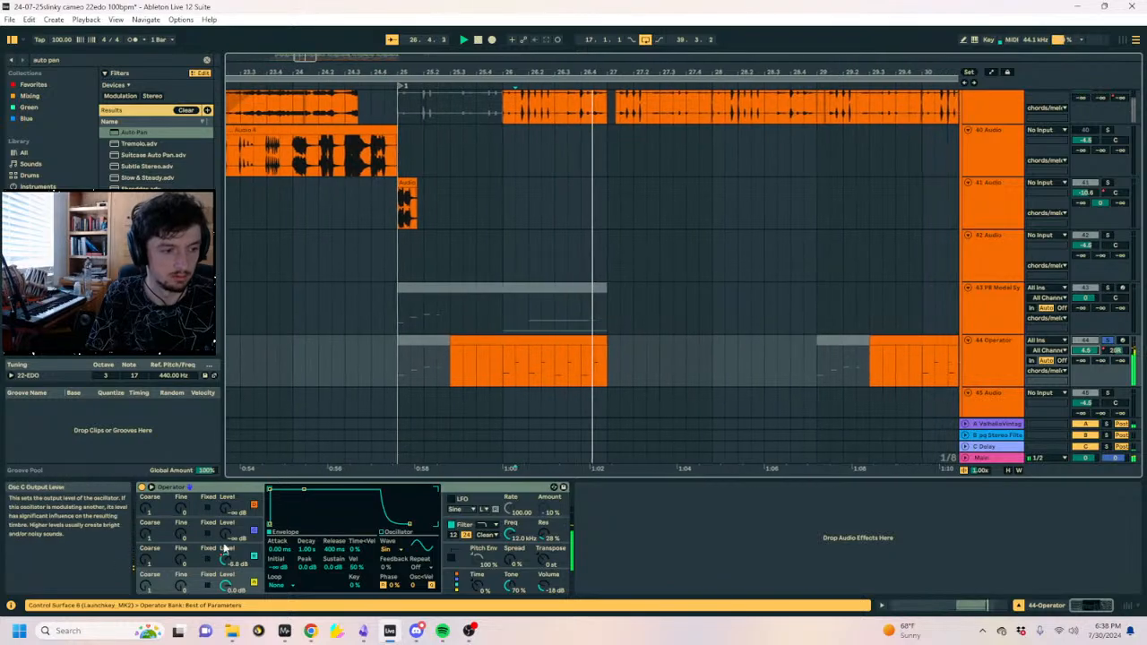
{"action": "left_click_drag", "start_coordinate": [146, 559], "coordinate": [146, 572]}
{"action": "left_click_drag", "start_coordinate": [225, 558], "coordinate": [226, 572]}
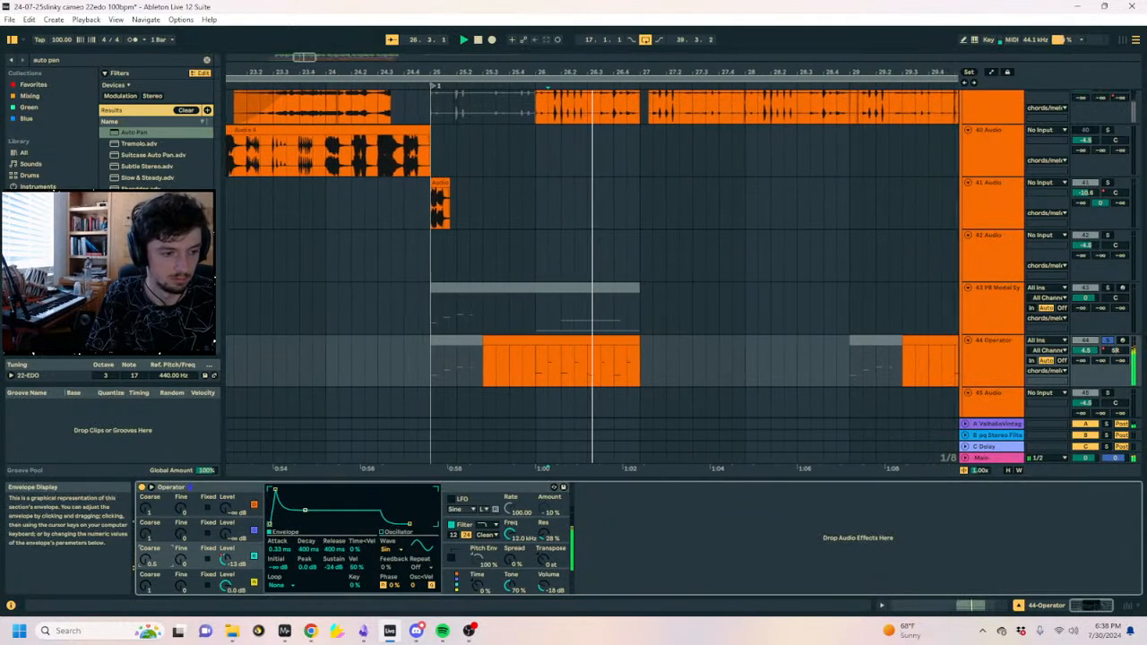
{"action": "left_click_drag", "start_coordinate": [305, 510], "coordinate": [308, 488]}
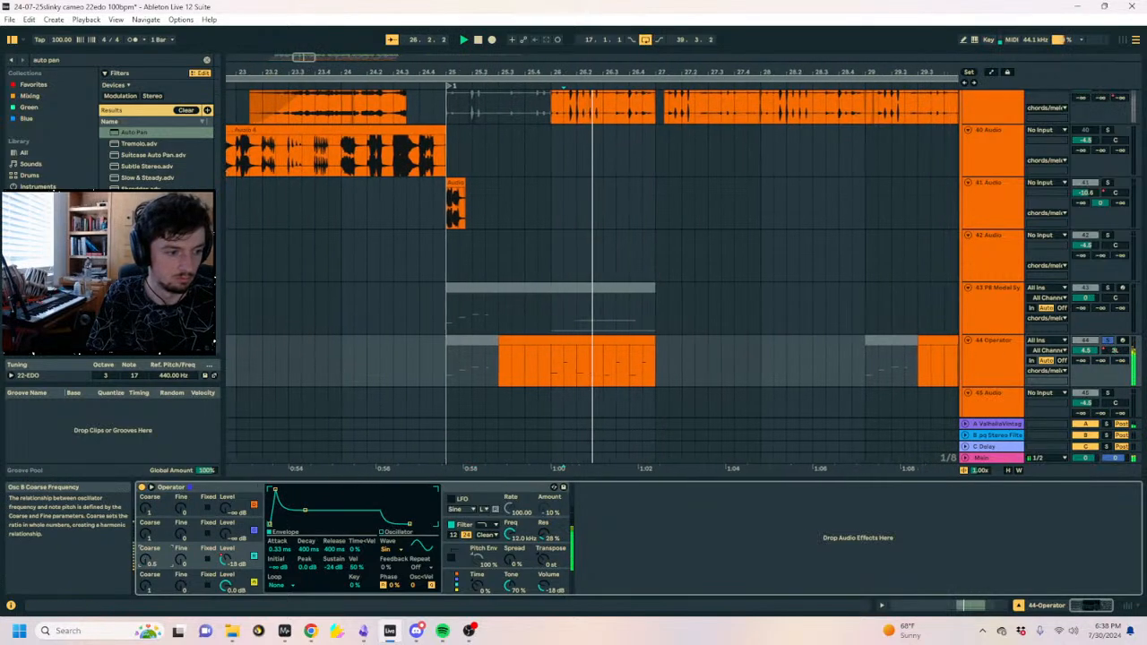
Unsolo 44 Operator and try a B Coarse automation ramp from 1 at bar 26 up to 4 at bar 27.
{"action": "key", "text": "a"}
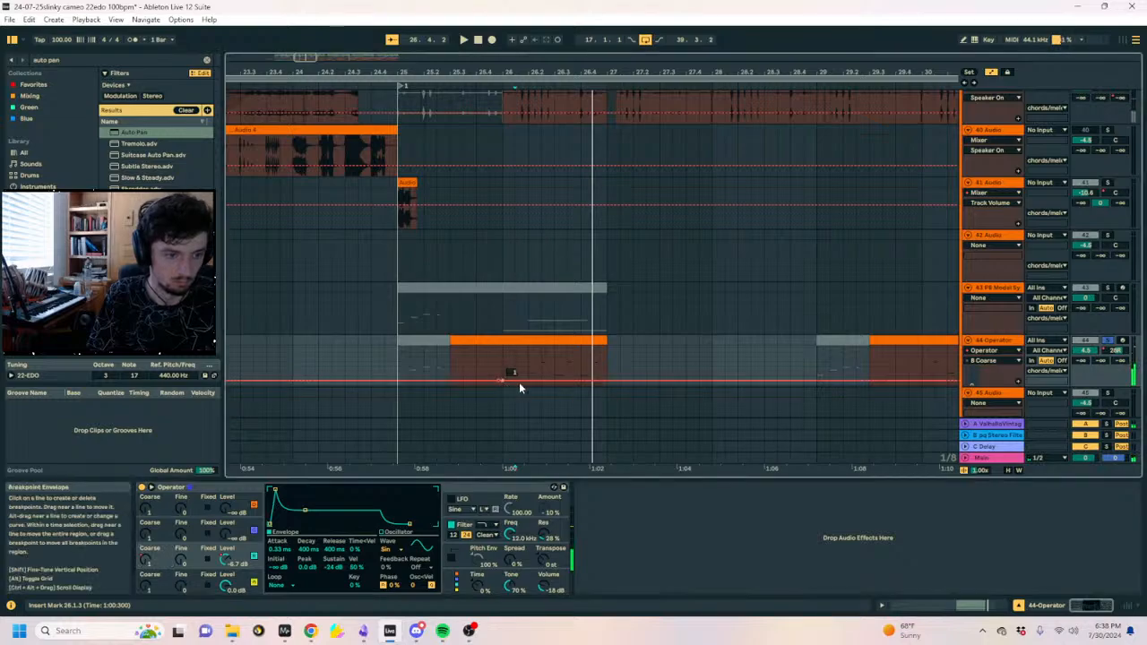
{"action": "left_click", "coordinate": [1109, 341]}
{"action": "key", "text": "space"}
{"action": "key", "text": "space"}
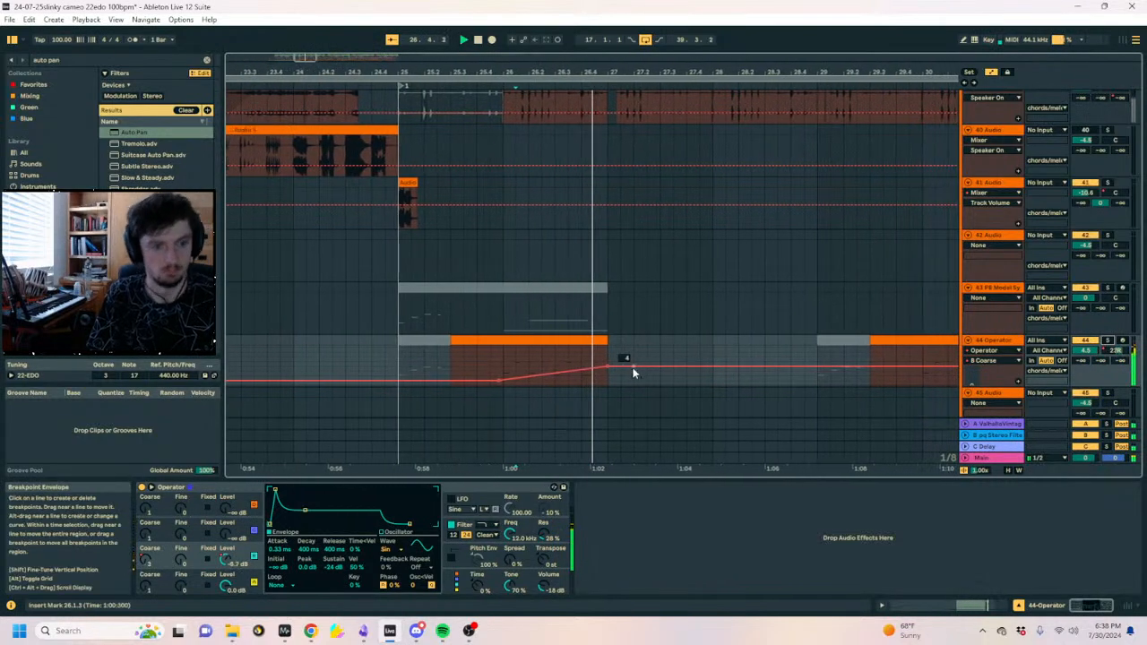
Copy the 44 Operator B Coarse automation from 25.1.1 to 27.1.1 and paste it at bar 29.
{"action": "left_click", "coordinate": [576, 361]}
{"action": "left_click_drag", "start_coordinate": [560, 361], "coordinate": [341, 375]}
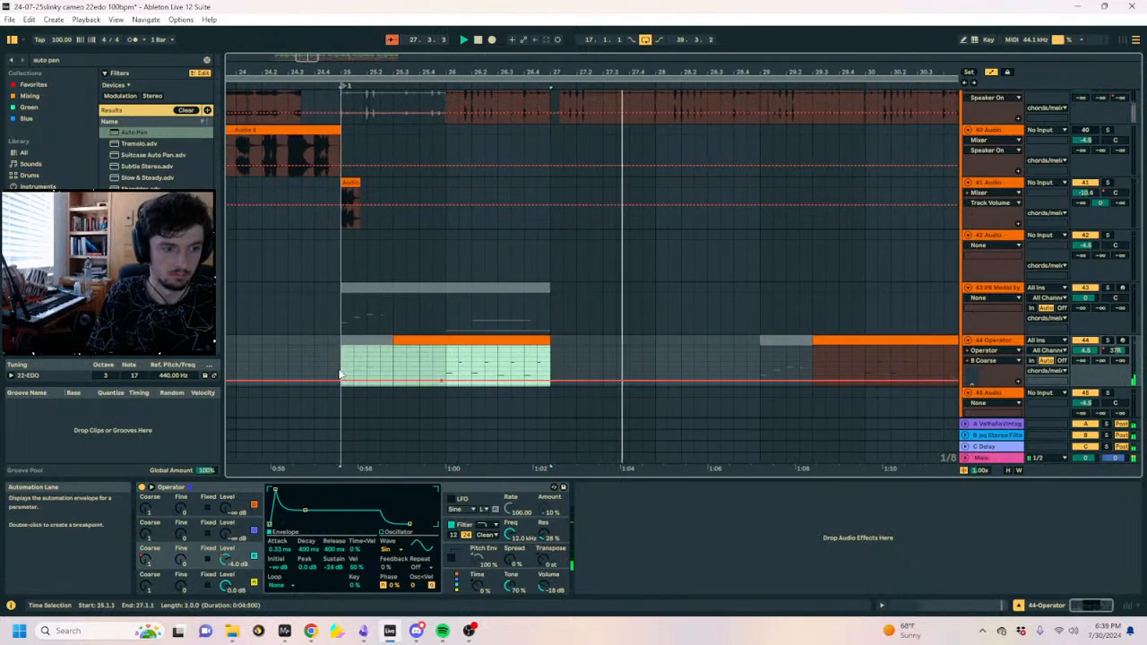
{"action": "left_click", "coordinate": [761, 363]}
{"action": "key", "text": "ctrl+v"}
{"action": "left_click", "coordinate": [812, 361]}
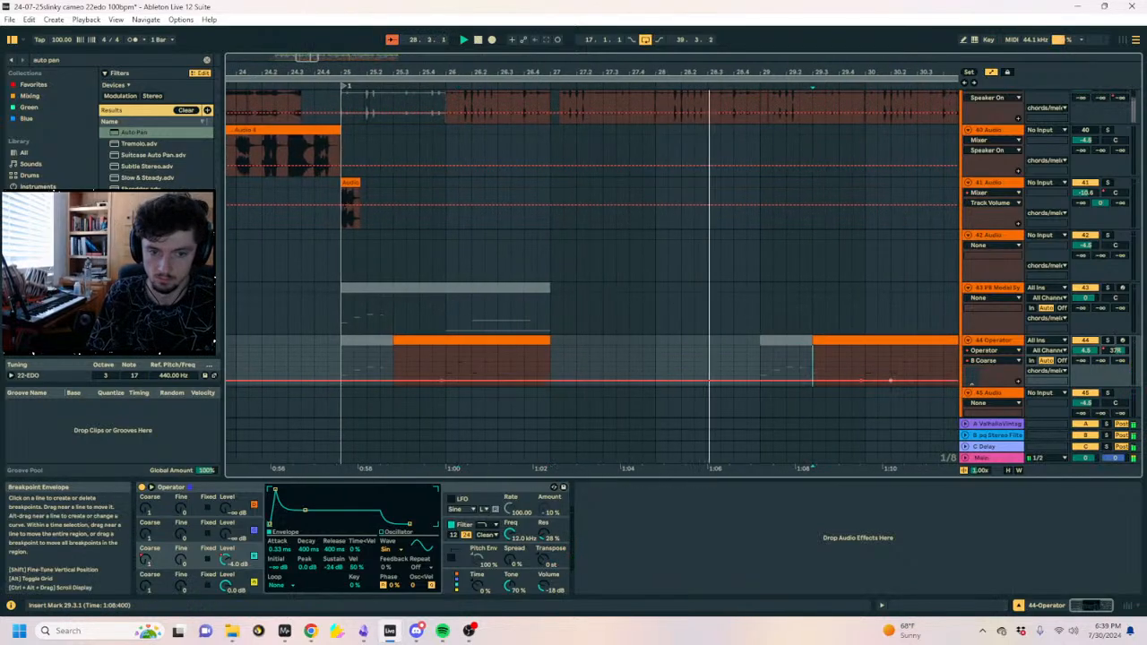
Shape a curved B Coarse ramp from bar 30 up to 3 at 30.3.1 and play it.
{"action": "mouse_move", "coordinate": [952, 380]}
{"action": "left_mouse_down"}
{"action": "mouse_move", "coordinate": [957, 365]}
{"action": "mouse_move", "coordinate": [932, 369]}
{"action": "left_mouse_up"}
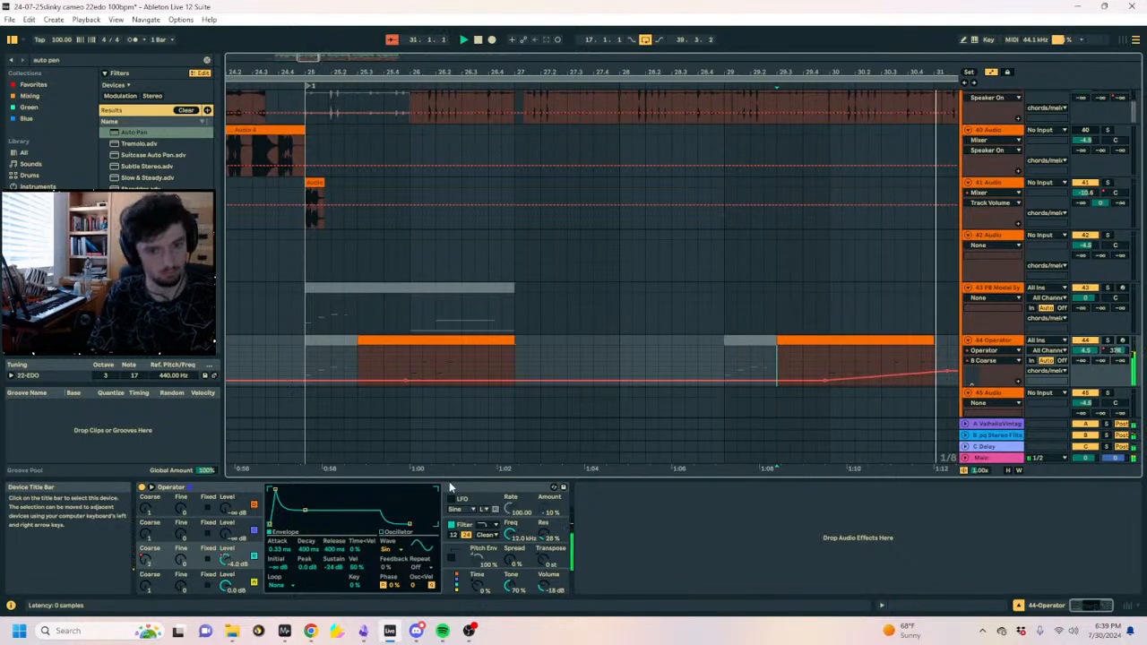
{"action": "left_click_drag", "start_coordinate": [946, 372], "coordinate": [862, 382]}
{"action": "left_click", "coordinate": [830, 362]}
{"action": "key", "text": "space"}
{"action": "key", "text": "space"}
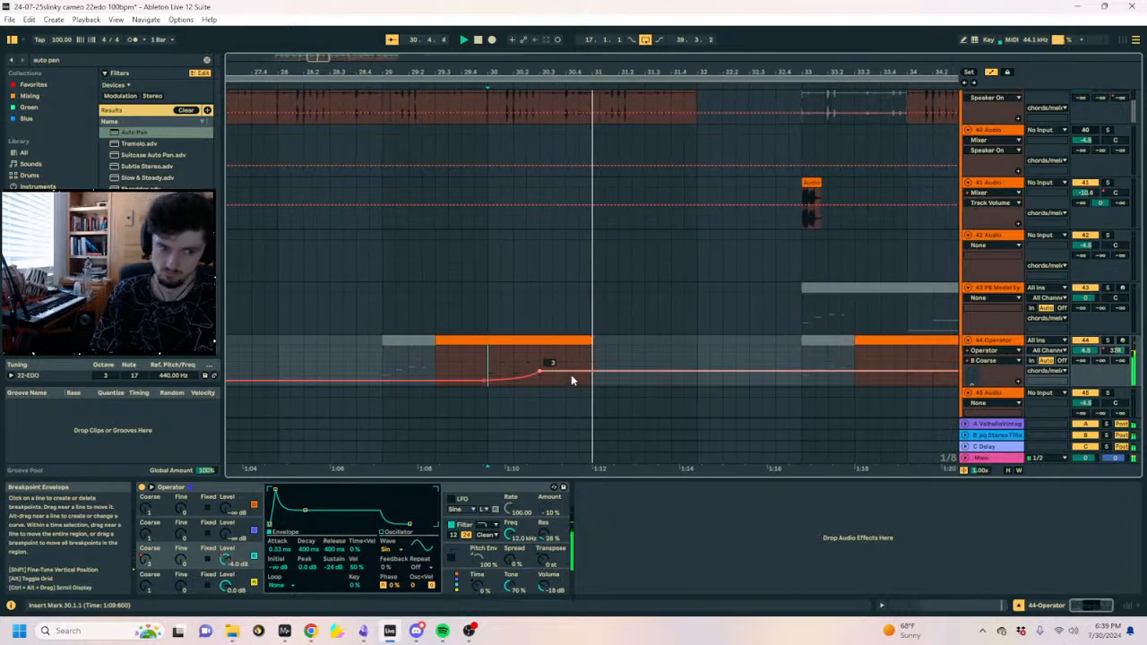
Add a B Coarse breakpoint at 30.4.1, raise it to 4, and play the passage.
{"action": "key", "text": "space"}
{"action": "left_click", "coordinate": [553, 371]}
{"action": "left_click_drag", "start_coordinate": [555, 370], "coordinate": [551, 368]}
{"action": "key", "text": "space"}
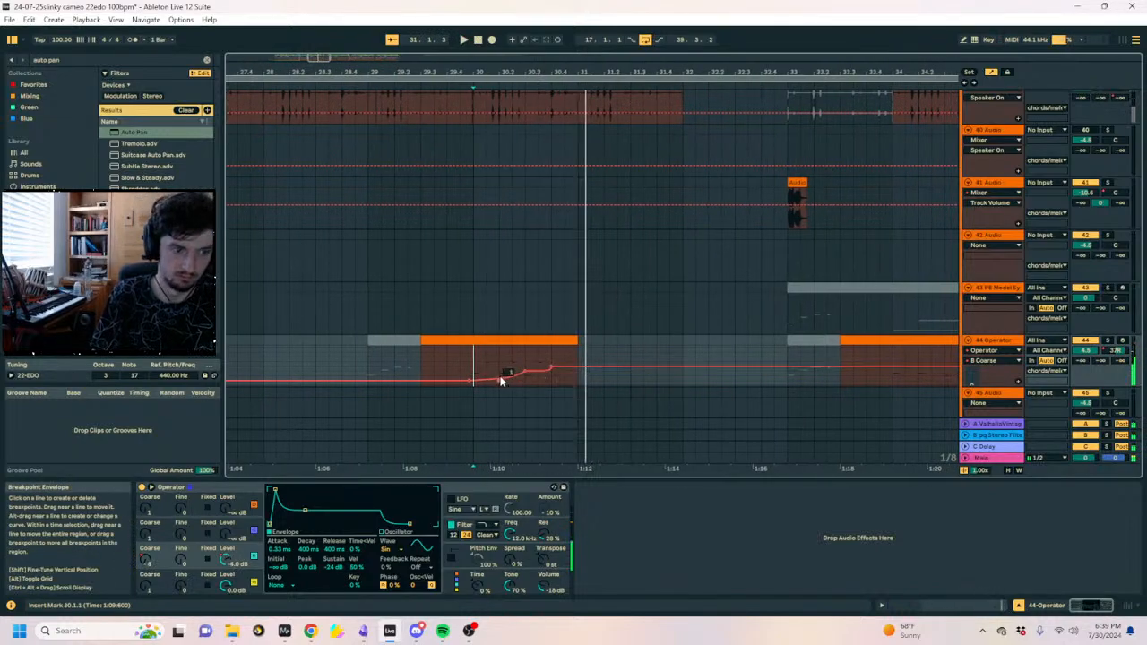
Adjust the B Coarse breakpoint at 30.2.1 so the automation climbs in beat-by-beat steps, and play from just before bar 30.
{"action": "left_click_drag", "start_coordinate": [501, 382], "coordinate": [535, 380]}
{"action": "left_click", "coordinate": [474, 358]}
{"action": "scroll", "coordinate": [493, 377], "scroll_direction": "up", "scroll_amount": 5}
{"action": "left_click", "coordinate": [448, 367]}
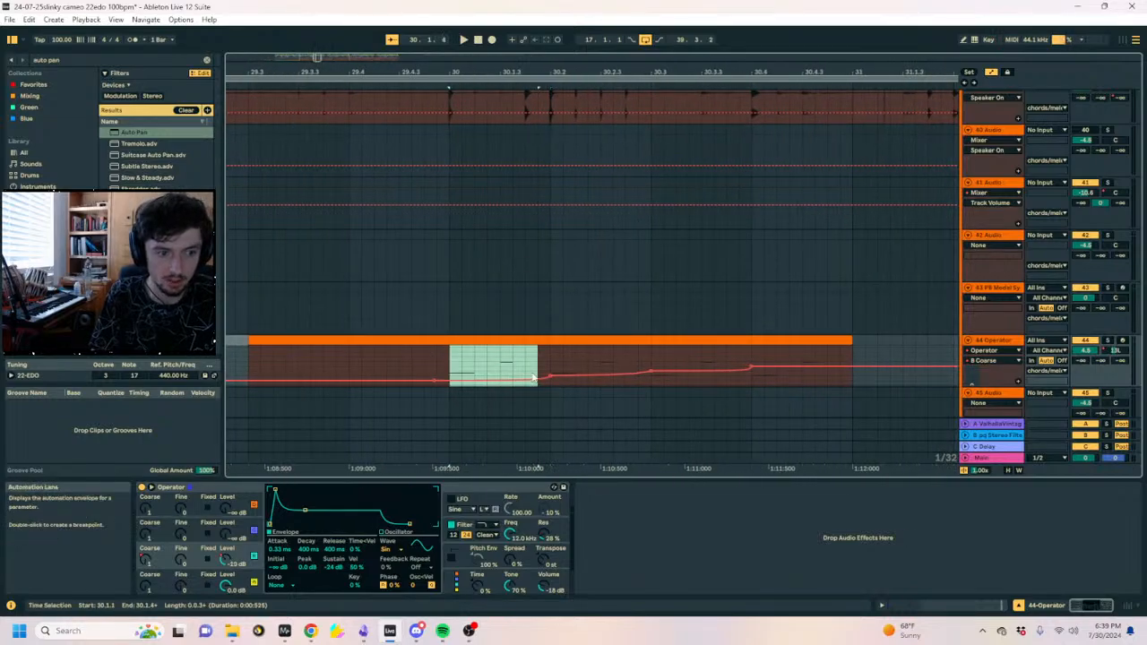
{"action": "left_click", "coordinate": [442, 358]}
{"action": "key", "text": "space"}
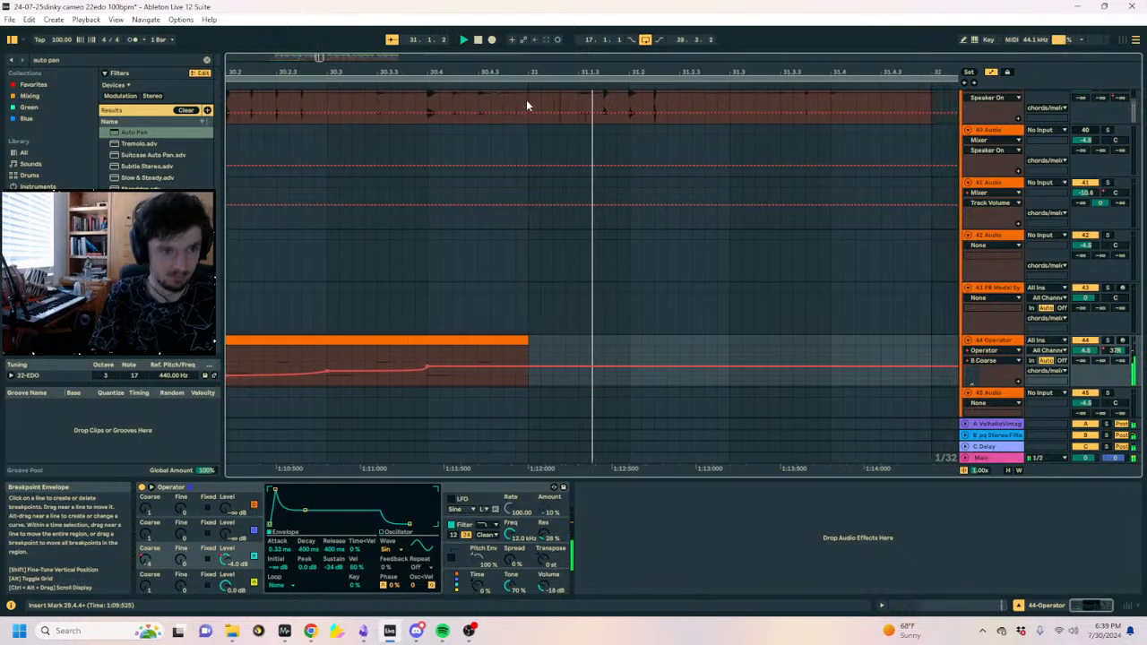
Stop playback and copy the stepped B Coarse automation from bars 29 to 33 to bar 37.
{"action": "left_click_drag", "start_coordinate": [524, 72], "coordinate": [554, 27]}
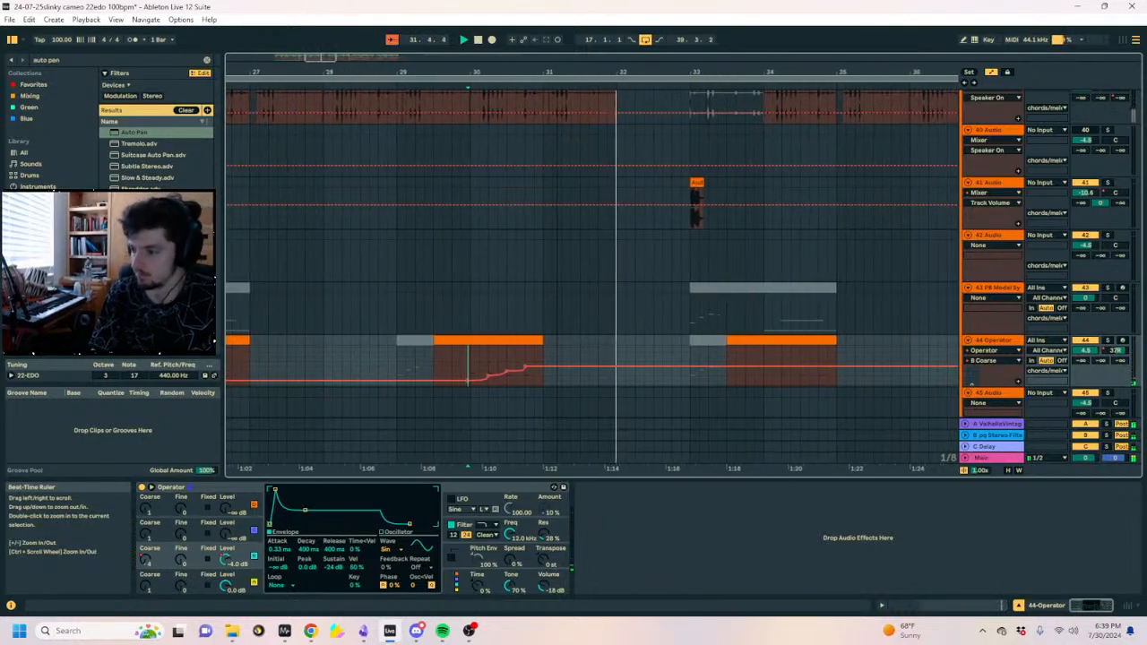
{"action": "key", "text": "space"}
{"action": "left_click_drag", "start_coordinate": [556, 73], "coordinate": [682, 57]}
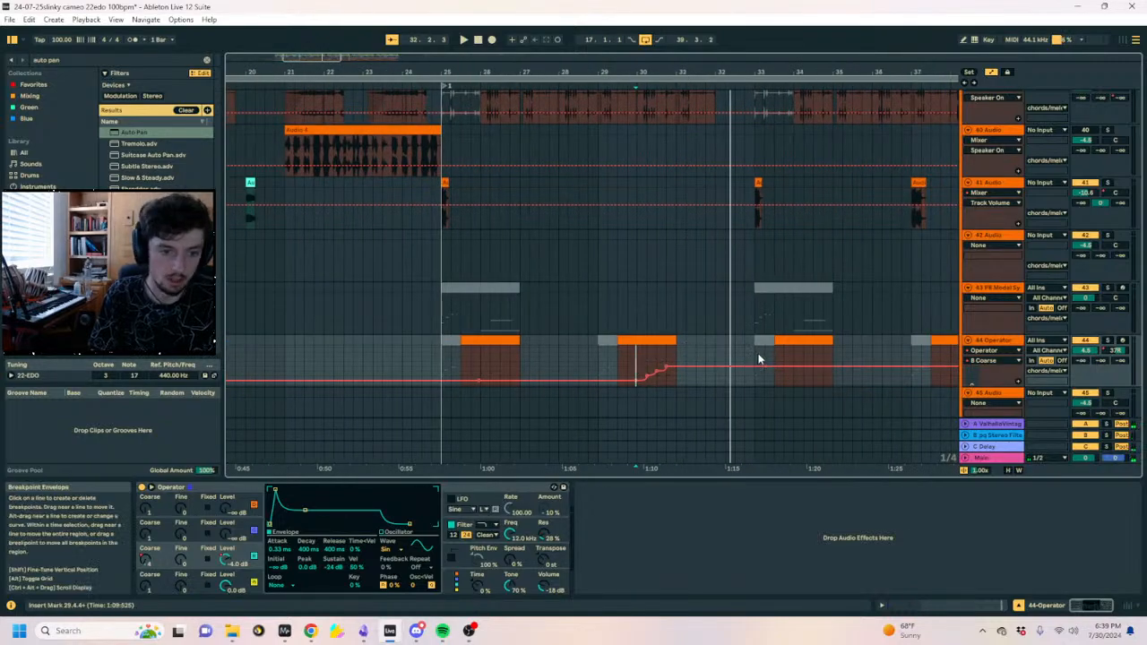
{"action": "left_click_drag", "start_coordinate": [758, 362], "coordinate": [598, 363]}
{"action": "left_click_drag", "start_coordinate": [727, 72], "coordinate": [500, 74]}
{"action": "left_click", "coordinate": [689, 356]}
{"action": "key", "text": "ctrl+v"}
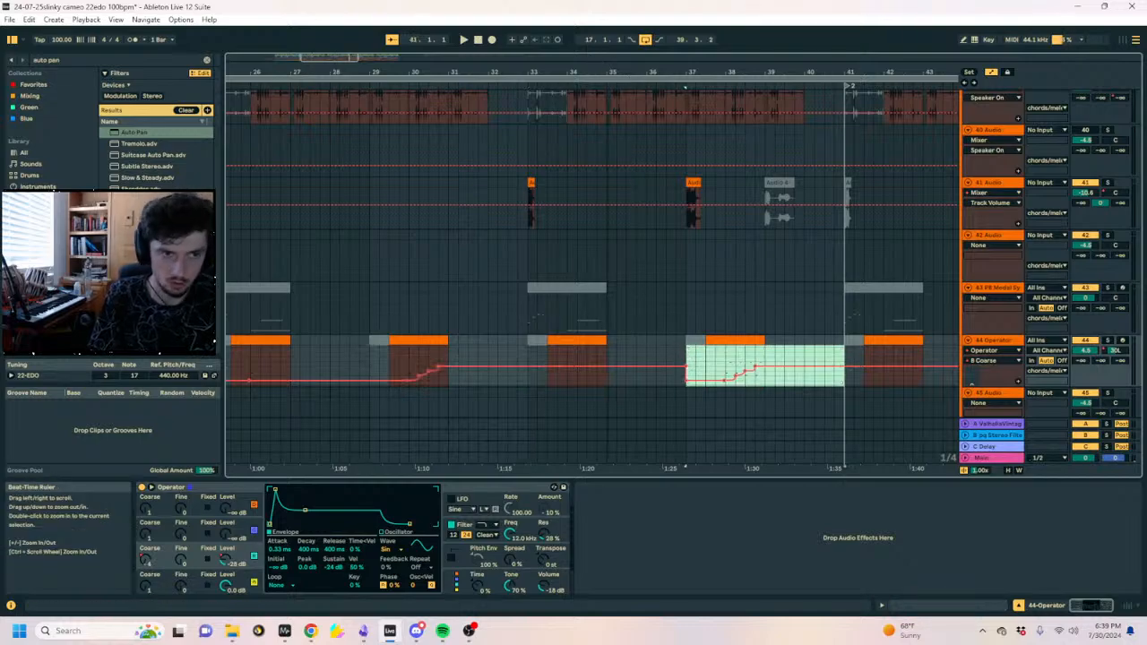
Hide the automation lanes and place the insert marker at 25.1.1 on the 44 Operator track.
{"action": "left_click_drag", "start_coordinate": [687, 87], "coordinate": [735, 87]}
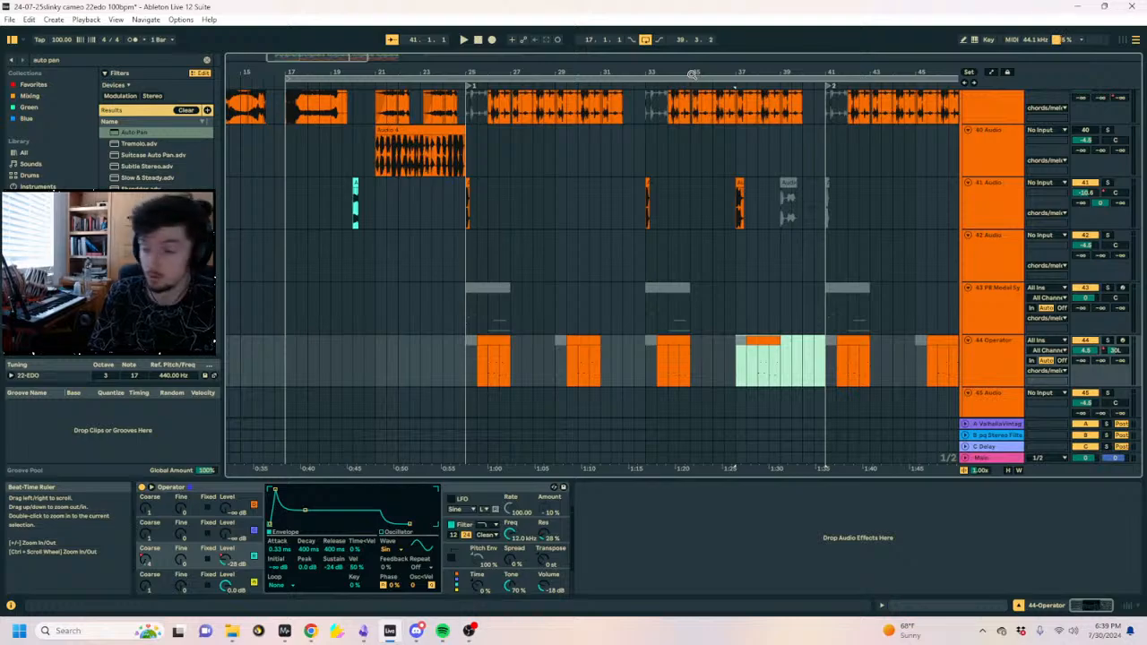
{"action": "left_click", "coordinate": [466, 350]}
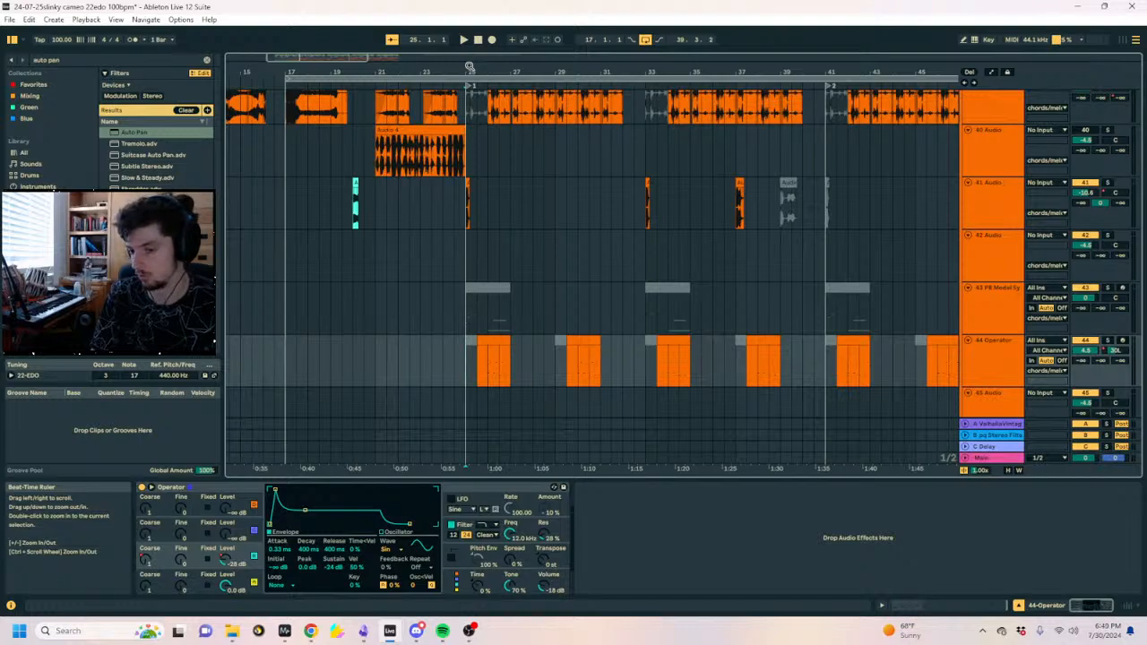
{"action": "left_click_drag", "start_coordinate": [468, 65], "coordinate": [470, 66]}
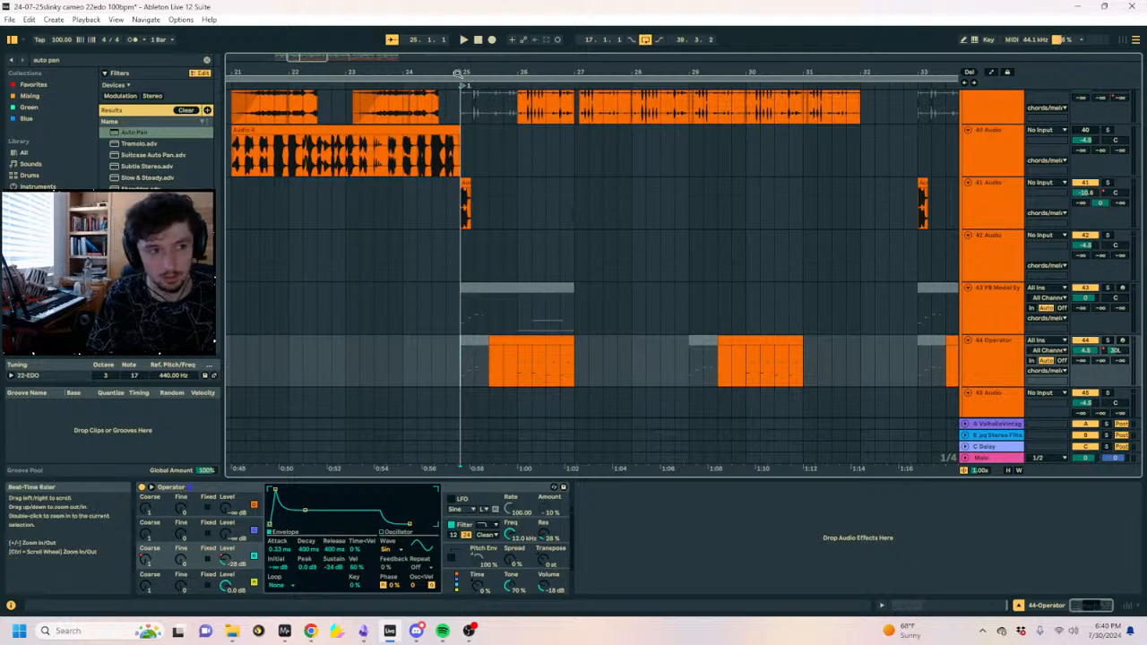
{"action": "left_click_drag", "start_coordinate": [457, 71], "coordinate": [468, 34]}
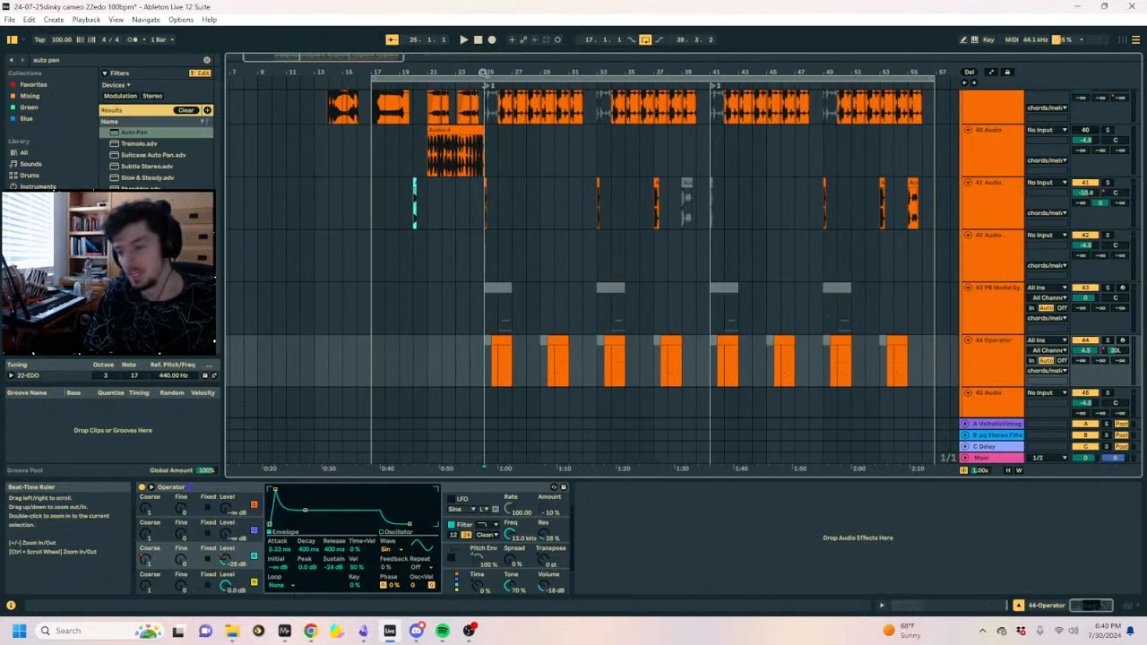
{"action": "left_click", "coordinate": [465, 365]}
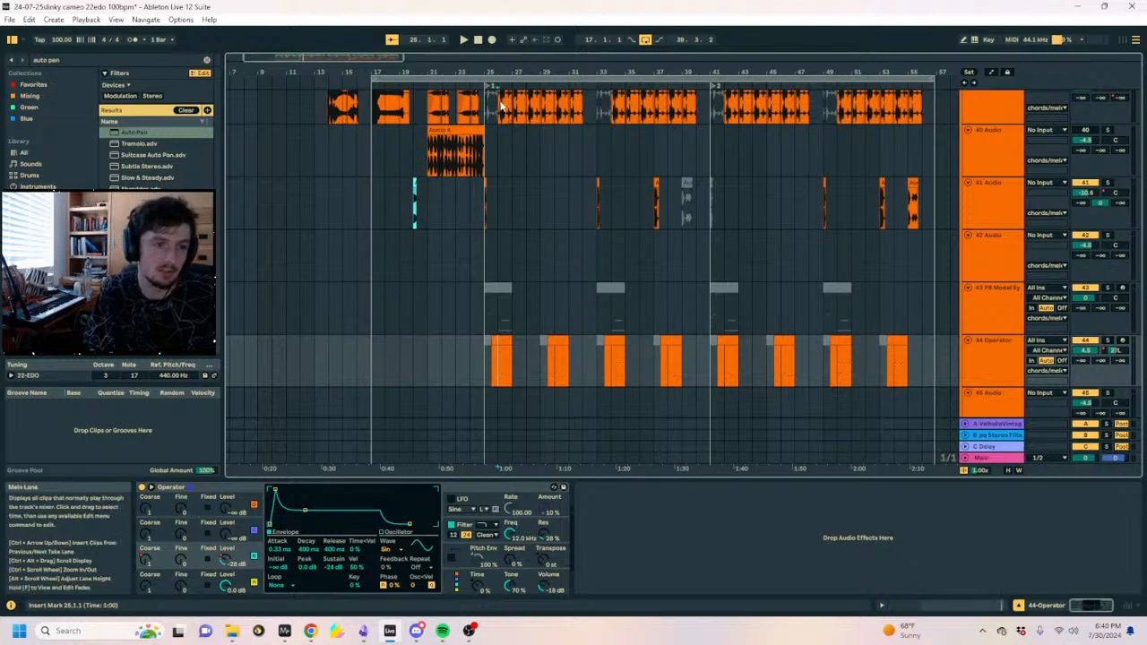
Delete the muted 44 Operator clip between 25.1.1 and 25.3.1.
{"action": "scroll", "coordinate": [500, 363], "scroll_direction": "up", "scroll_amount": 5, "text": "ctrl"}
{"action": "mouse_move", "coordinate": [499, 357]}
{"action": "left_mouse_down"}
{"action": "mouse_move", "coordinate": [410, 361]}
{"action": "mouse_move", "coordinate": [454, 376]}
{"action": "left_mouse_up"}
{"action": "left_click", "coordinate": [388, 377]}
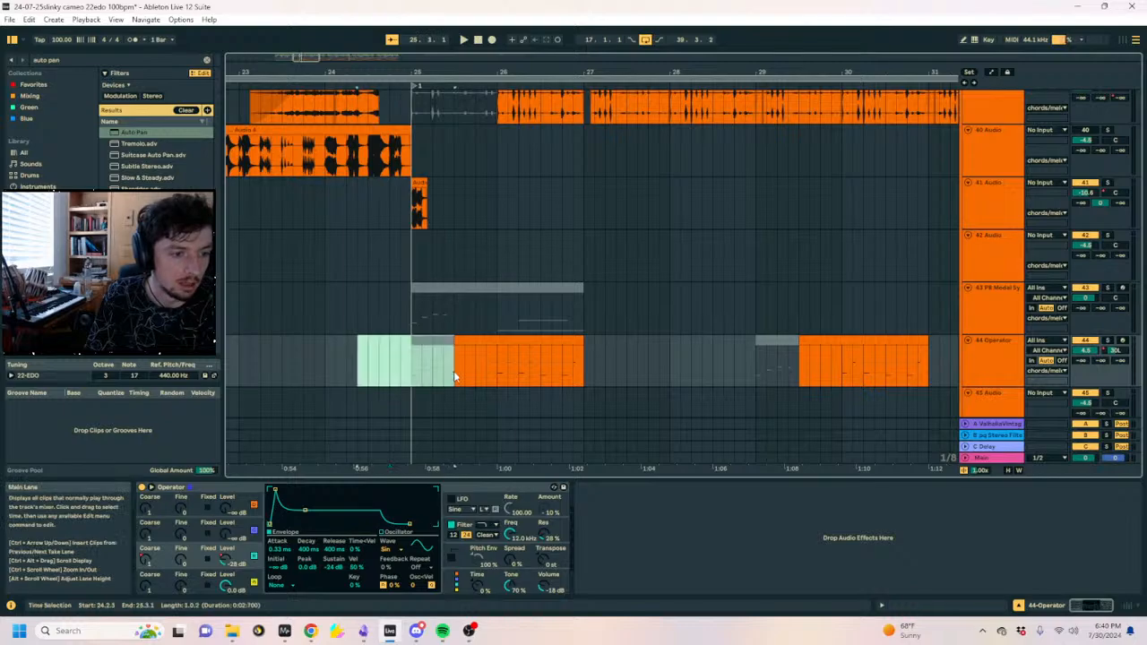
{"action": "key", "text": "Delete"}
{"action": "key", "text": "End"}
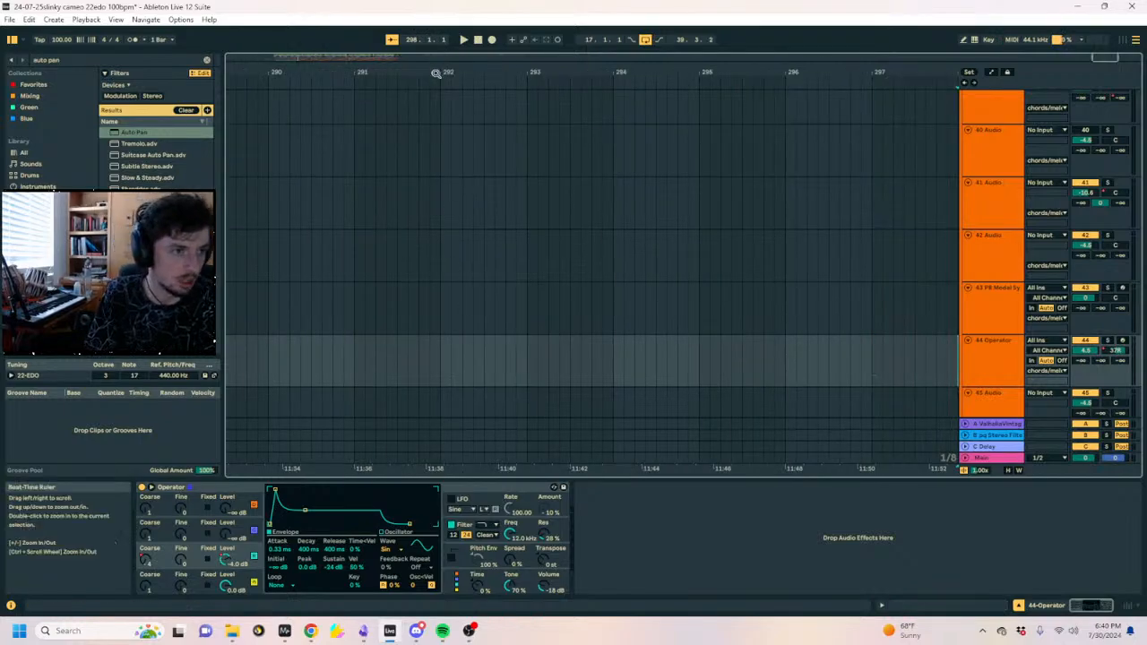
{"action": "left_click_drag", "start_coordinate": [440, 73], "coordinate": [524, 18]}
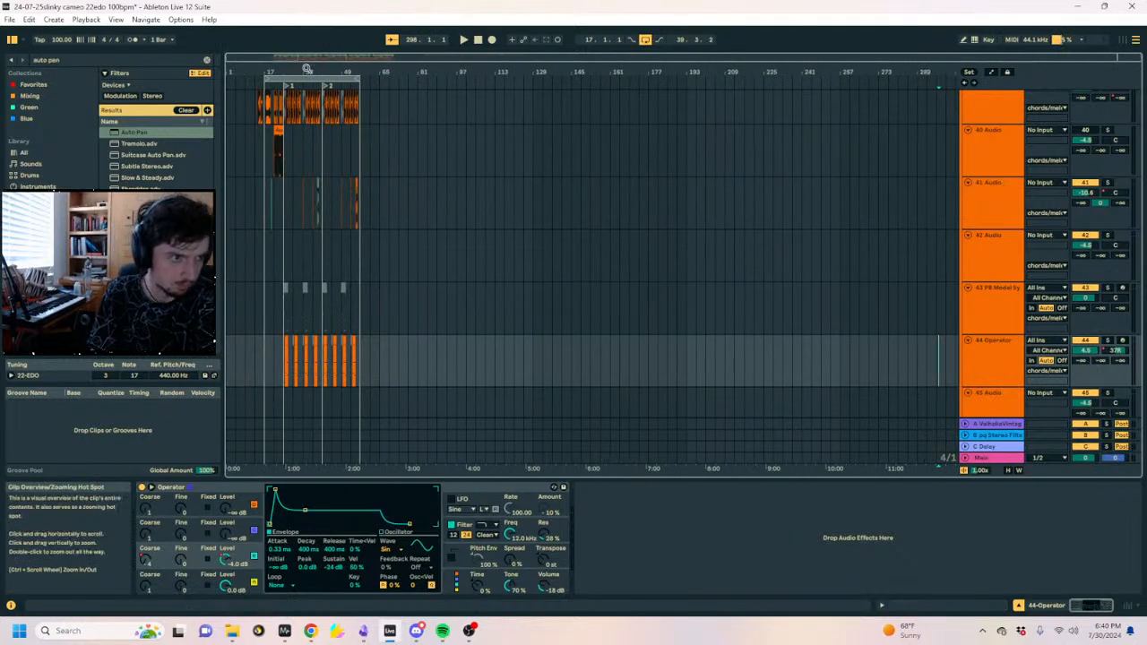
{"action": "left_click_drag", "start_coordinate": [308, 70], "coordinate": [327, 211]}
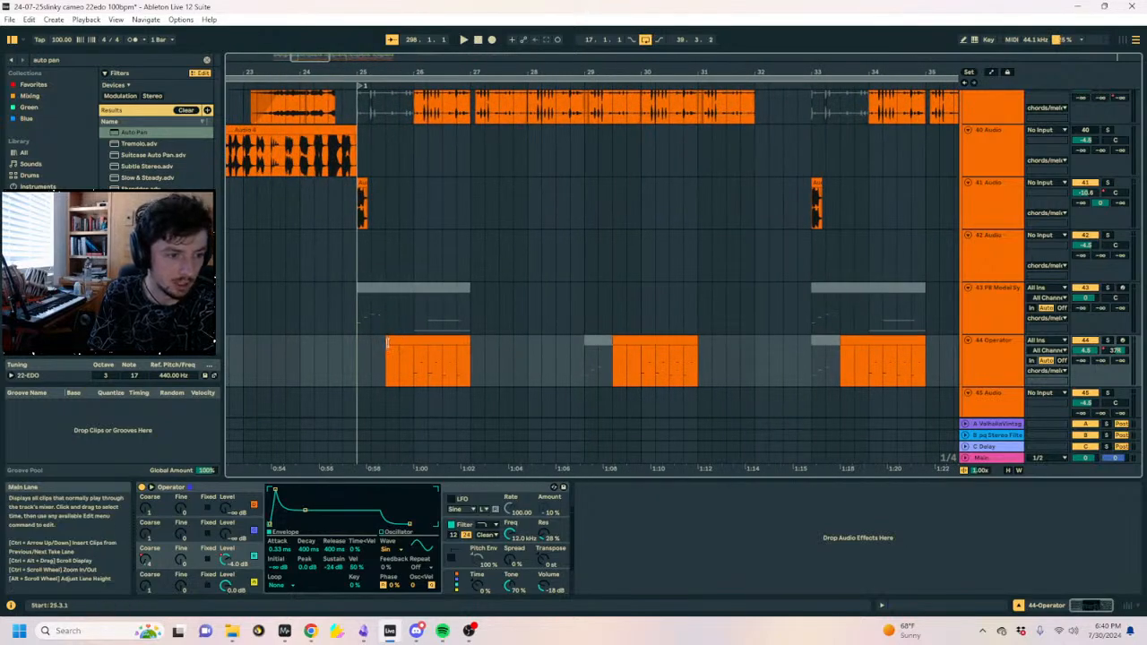
Trim the start of the first 44 Operator clip to 26.1.1 and extend it back to 25.4.1.
{"action": "left_click_drag", "start_coordinate": [395, 350], "coordinate": [411, 351]}
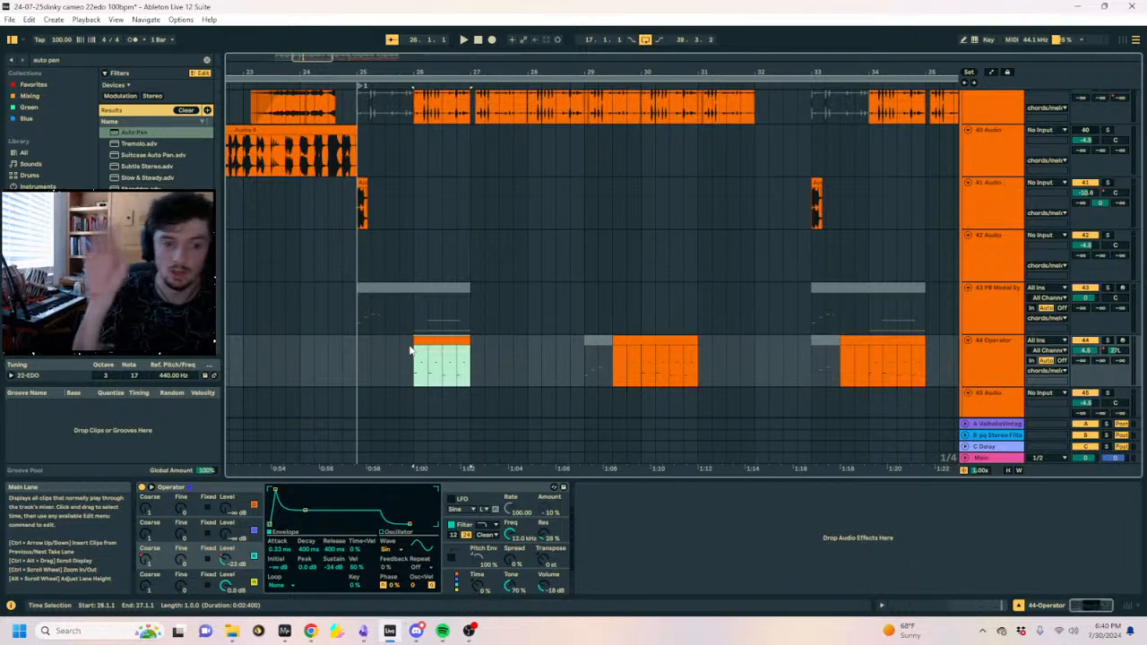
{"action": "left_click", "coordinate": [411, 351]}
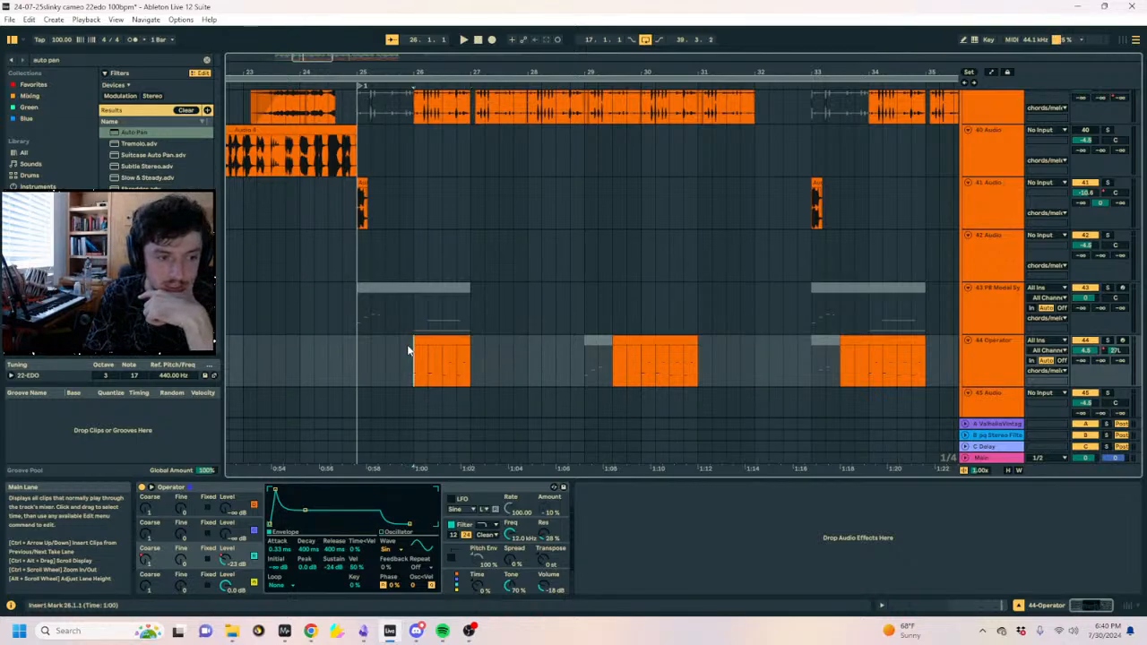
{"action": "left_click", "coordinate": [408, 357]}
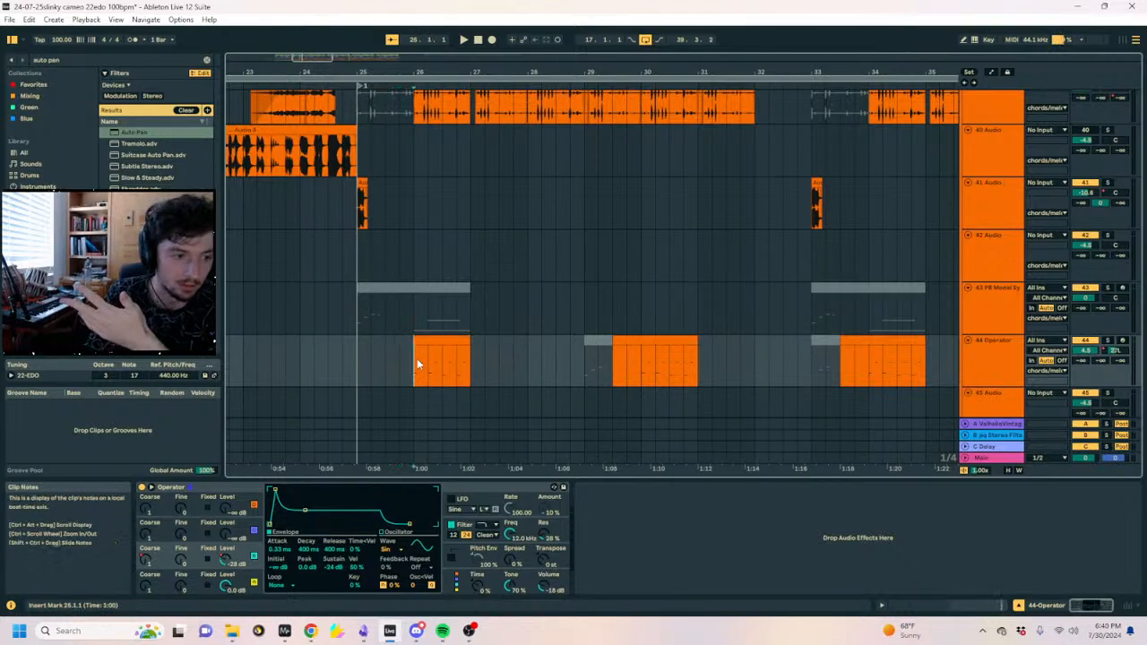
{"action": "left_click_drag", "start_coordinate": [414, 359], "coordinate": [378, 373]}
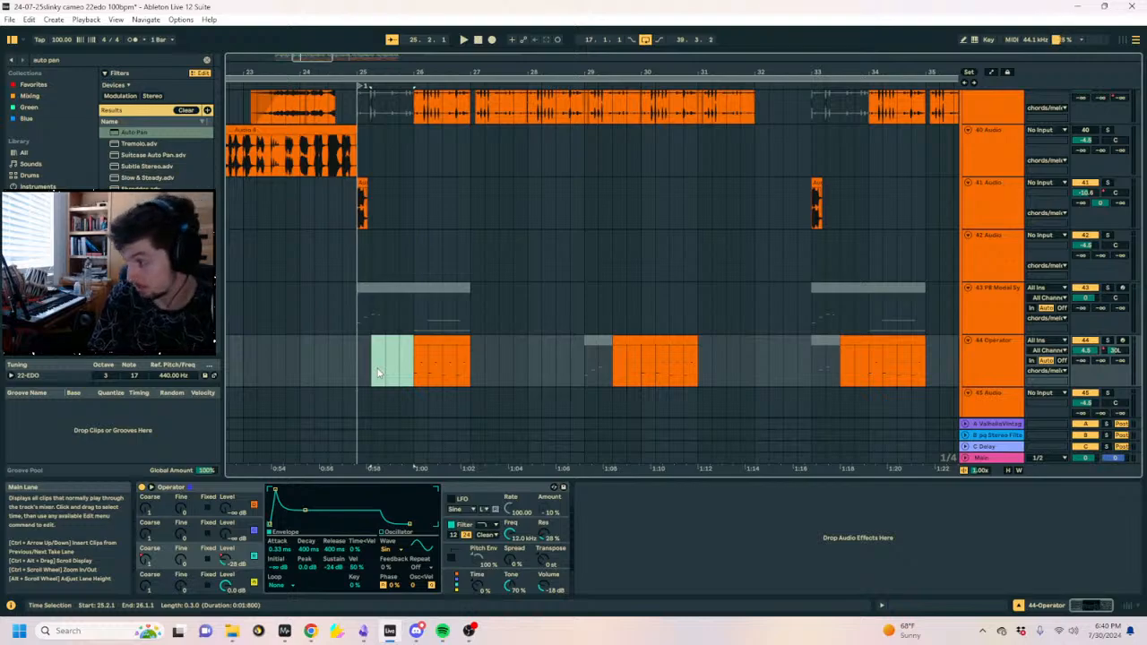
{"action": "left_click", "coordinate": [384, 359]}
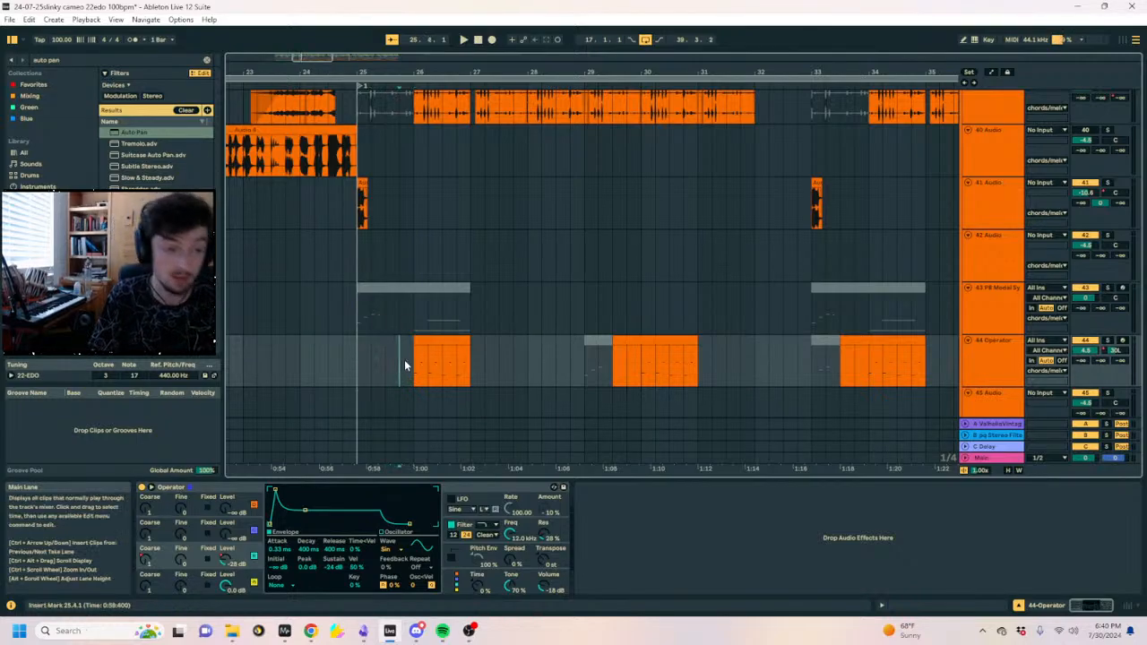
{"action": "mouse_move", "coordinate": [412, 338]}
{"action": "left_mouse_down"}
{"action": "mouse_move", "coordinate": [357, 346]}
{"action": "mouse_move", "coordinate": [399, 346]}
{"action": "left_mouse_up"}
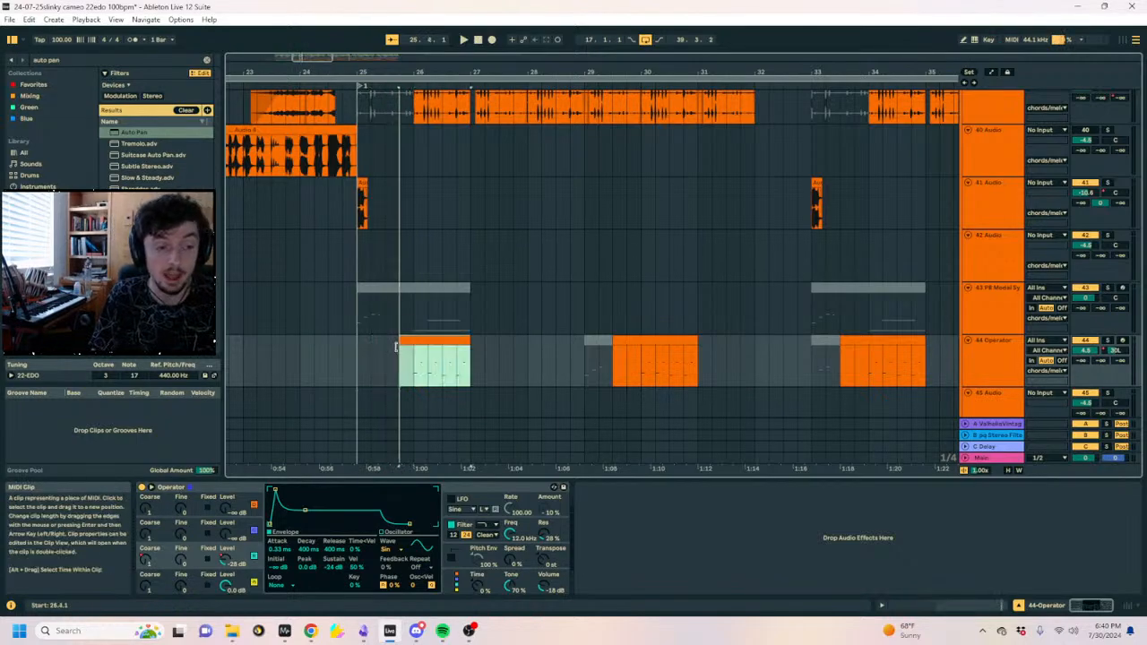
Examine the clips leading into bar 25 on the 39 Audio, 40 Audio and 41 Audio tracks, back to bar 17.
{"action": "left_click", "coordinate": [356, 359]}
{"action": "left_click_drag", "start_coordinate": [361, 74], "coordinate": [408, 127]}
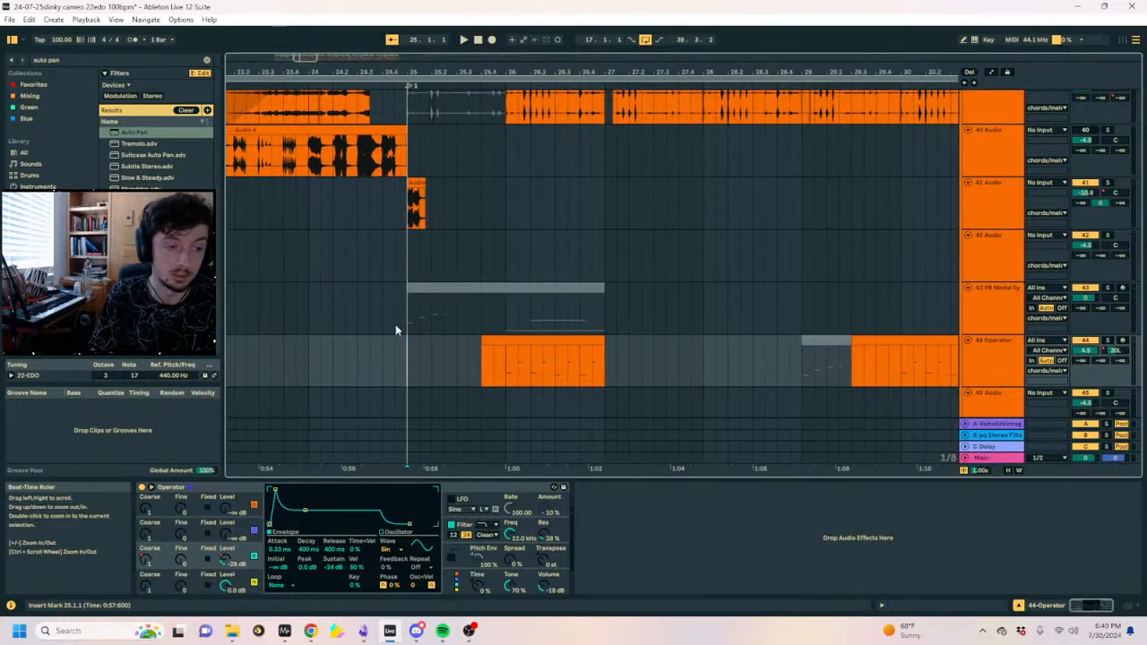
{"action": "left_click", "coordinate": [363, 370]}
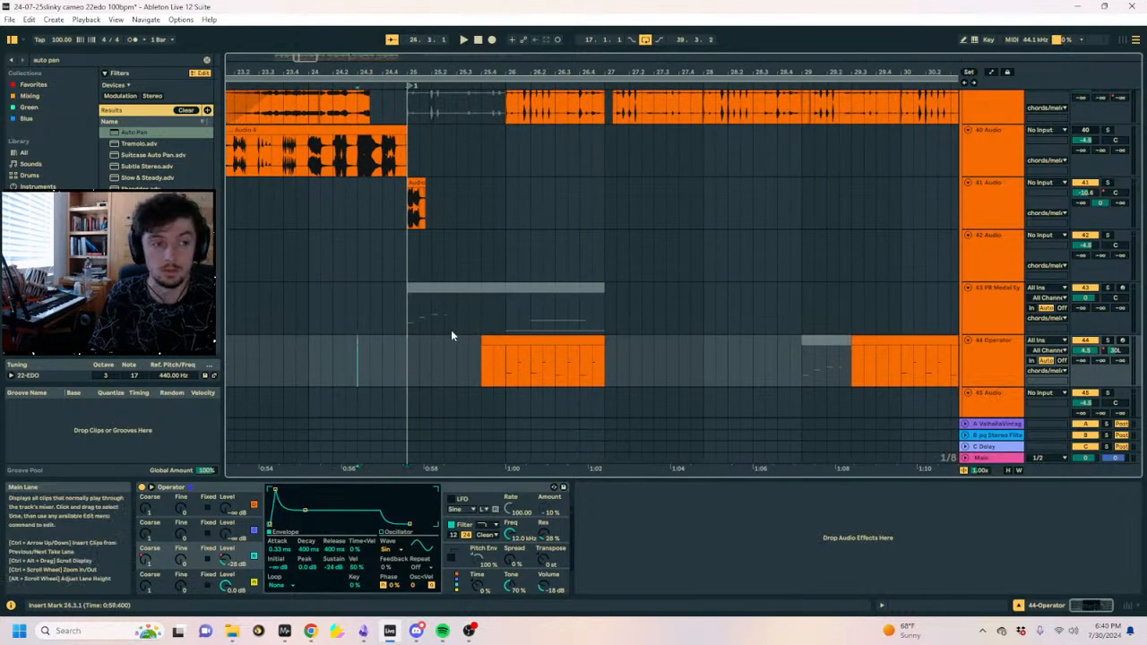
{"action": "scroll", "coordinate": [450, 334], "scroll_direction": "up", "scroll_amount": 6}
{"action": "left_click_drag", "start_coordinate": [399, 75], "coordinate": [523, 53]}
{"action": "scroll", "coordinate": [480, 239], "scroll_direction": "down", "scroll_amount": 3}
{"action": "left_click", "coordinate": [424, 288]}
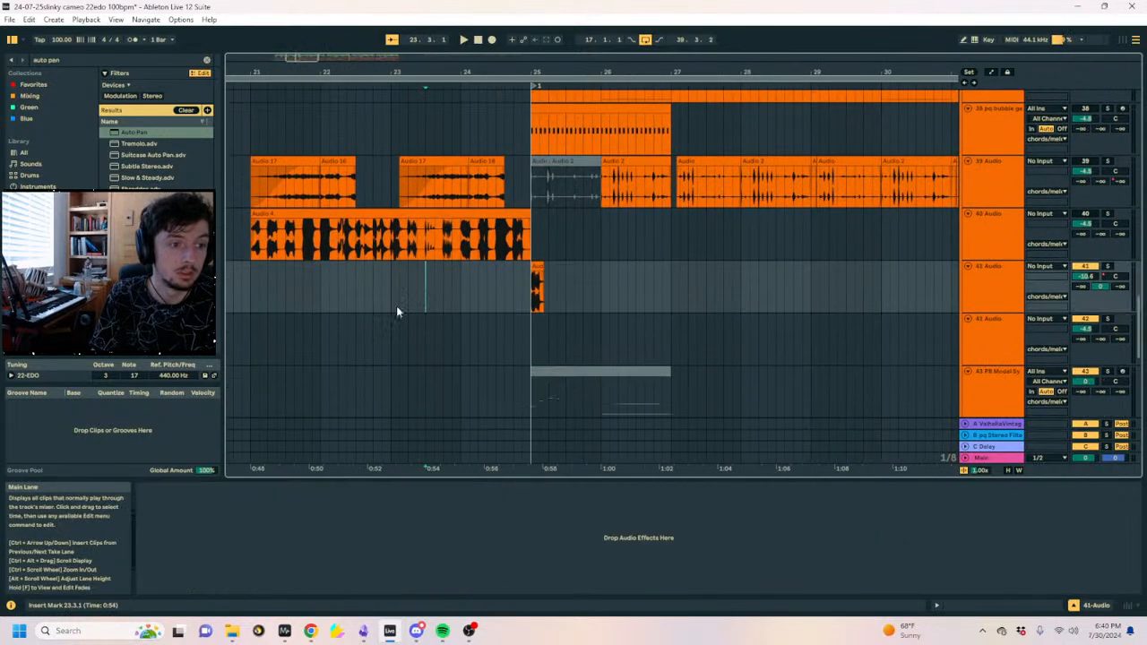
{"action": "scroll", "coordinate": [387, 306], "scroll_direction": "left", "scroll_amount": 5}
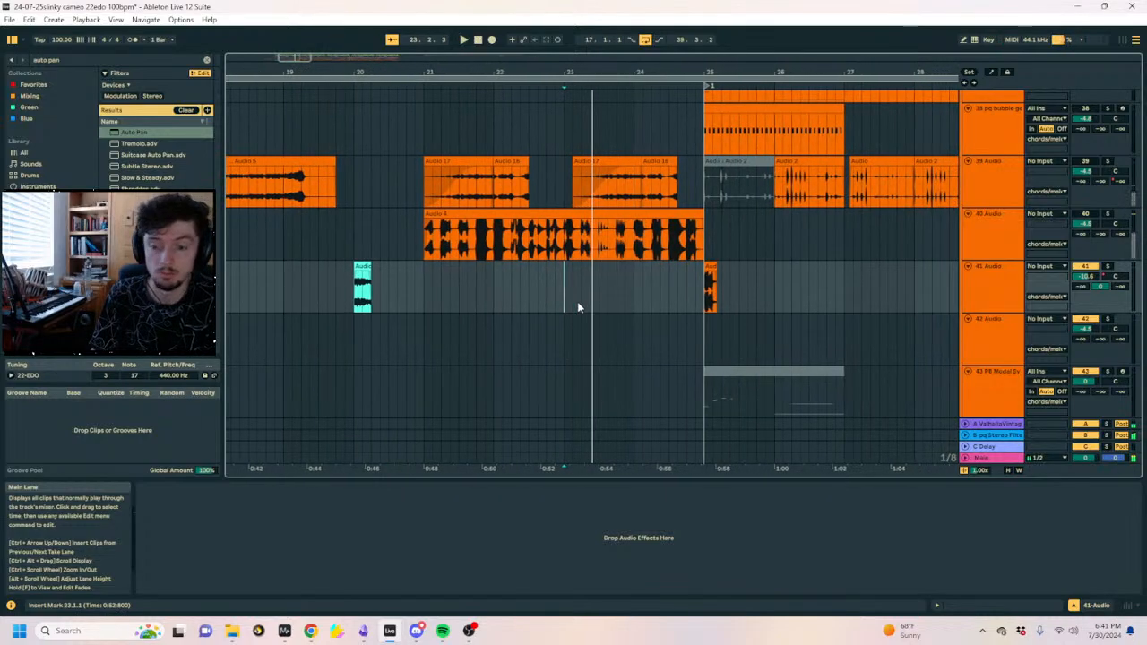
{"action": "left_click", "coordinate": [511, 295]}
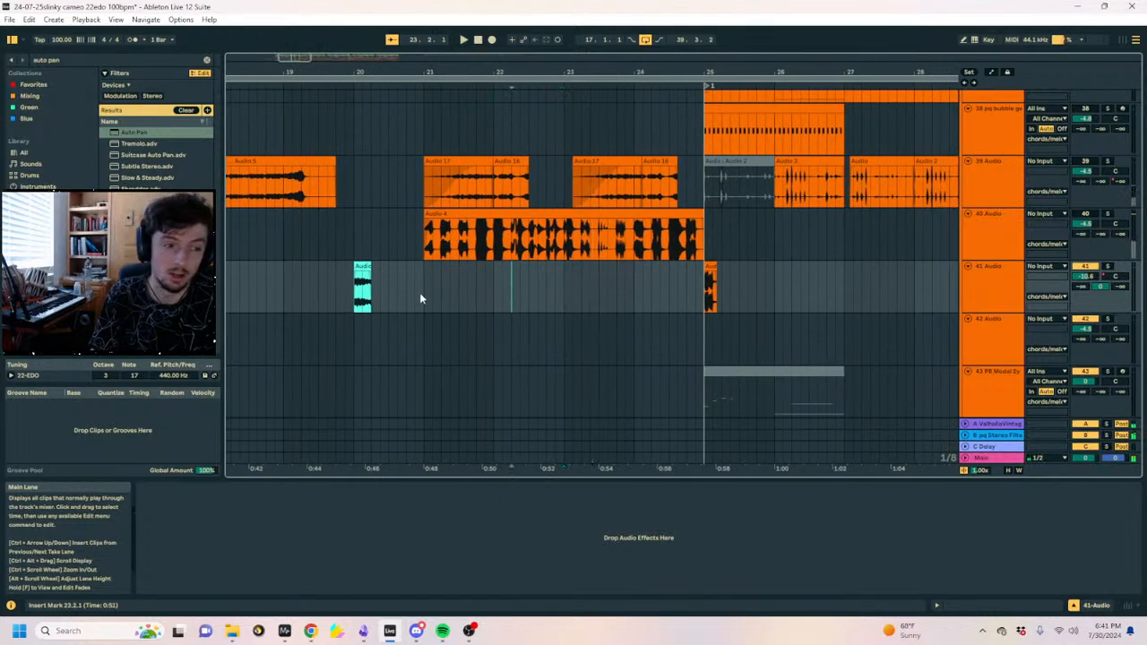
{"action": "left_click", "coordinate": [358, 291]}
{"action": "left_click_drag", "start_coordinate": [349, 74], "coordinate": [489, 59]}
{"action": "left_click", "coordinate": [369, 308]}
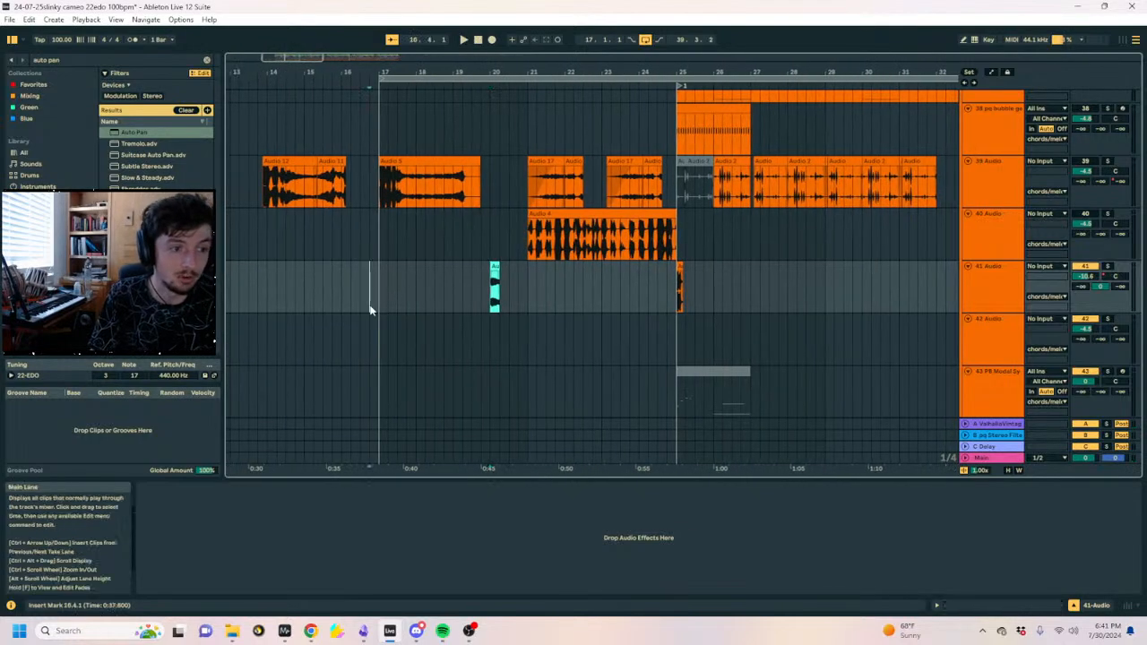
Fold the chords/melody group together with all other tracks into a compact overview of the arrangement.
{"action": "scroll", "coordinate": [385, 313], "scroll_direction": "up", "scroll_amount": 10}
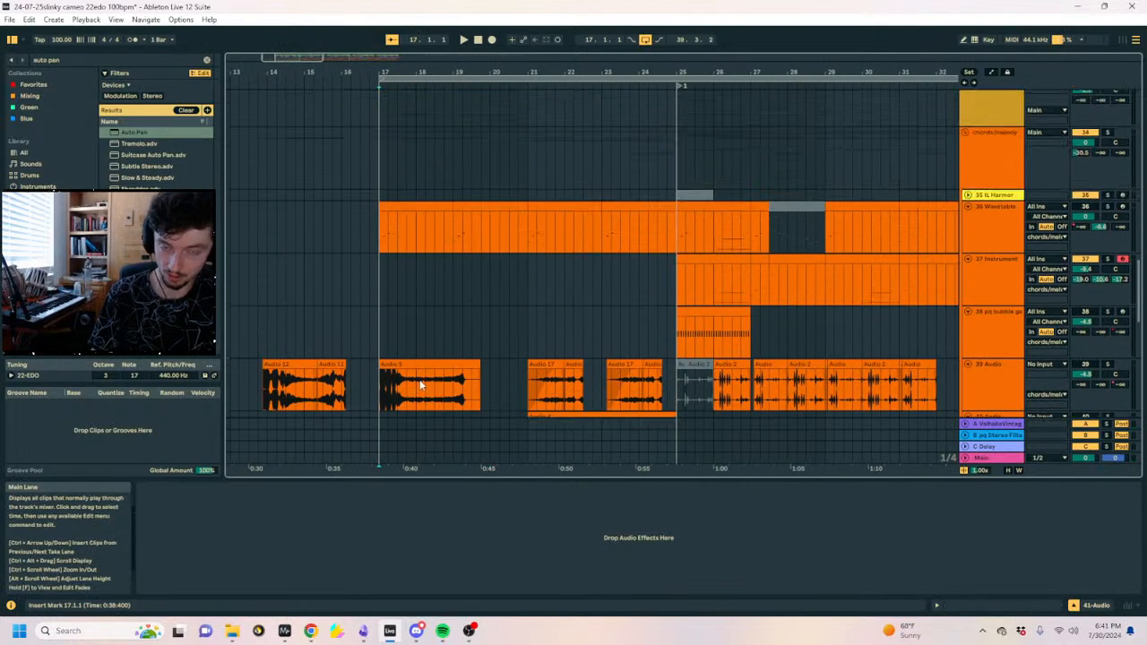
{"action": "left_click", "coordinate": [985, 340]}
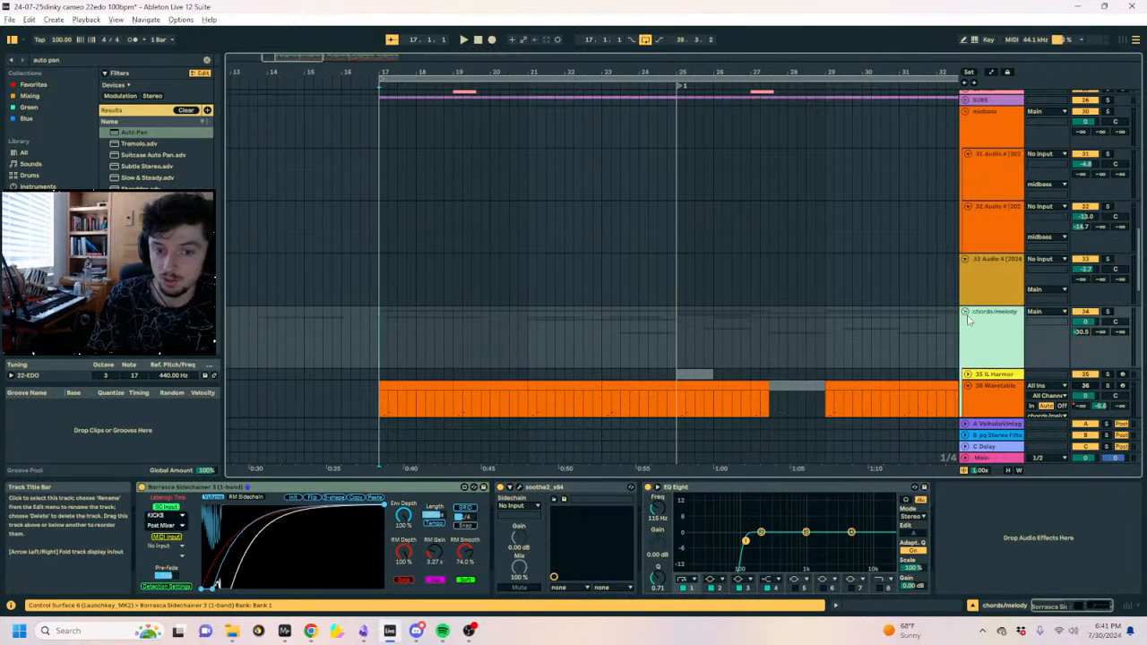
{"action": "left_click", "coordinate": [966, 312], "text": "alt"}
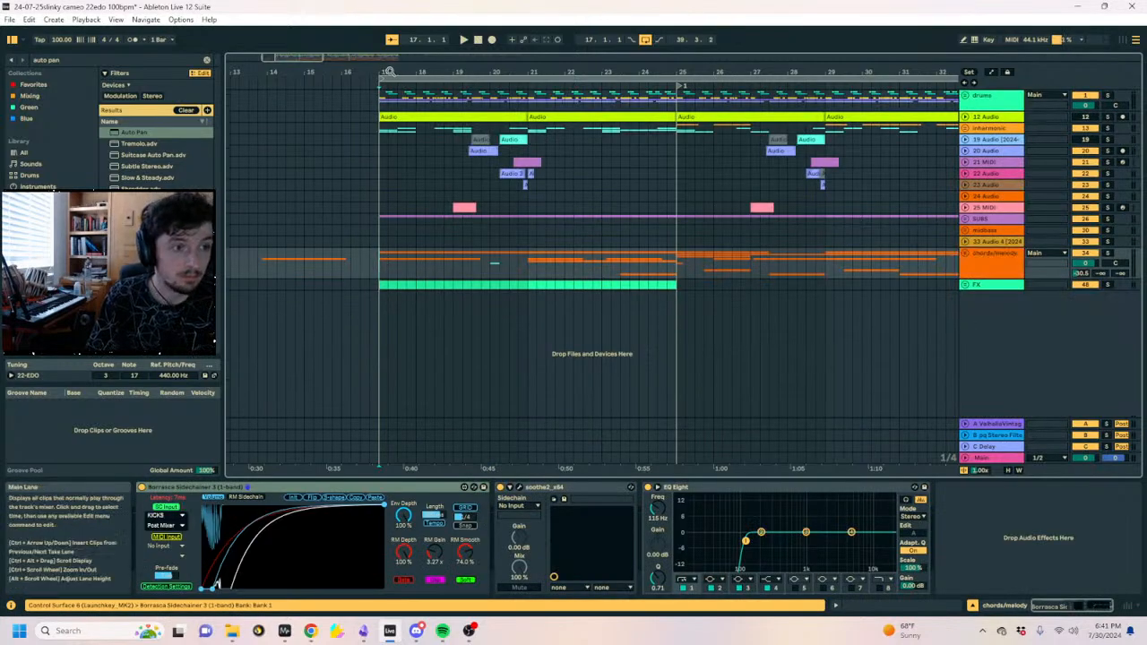
Play the whole arrangement from bar 17.
{"action": "left_click_drag", "start_coordinate": [389, 71], "coordinate": [321, 134]}
{"action": "left_click_drag", "start_coordinate": [320, 73], "coordinate": [409, 125]}
{"action": "mouse_move", "coordinate": [409, 72]}
{"action": "left_mouse_down"}
{"action": "mouse_move", "coordinate": [413, 126]}
{"action": "mouse_move", "coordinate": [413, 72]}
{"action": "left_mouse_up"}
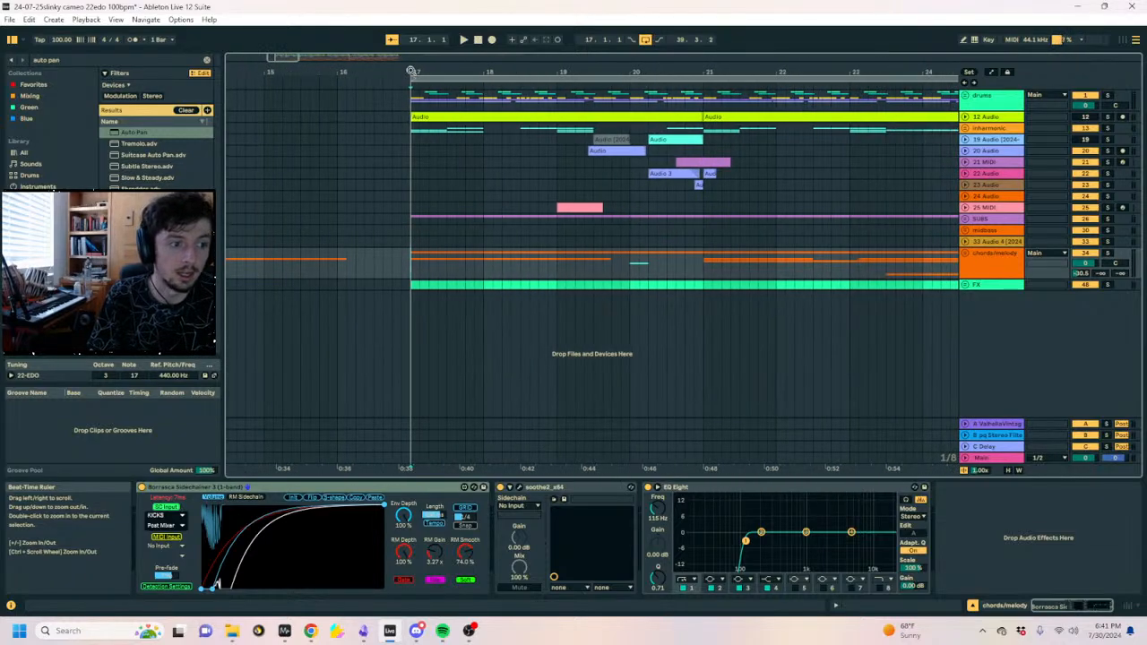
{"action": "key", "text": "Left"}
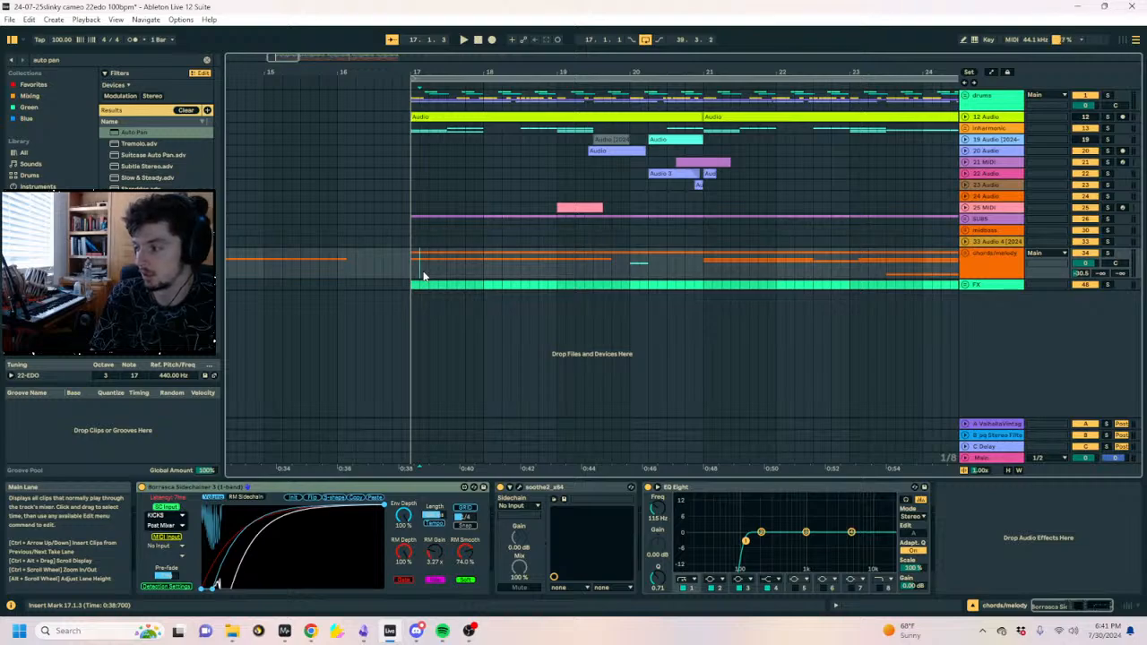
{"action": "key", "text": "space"}
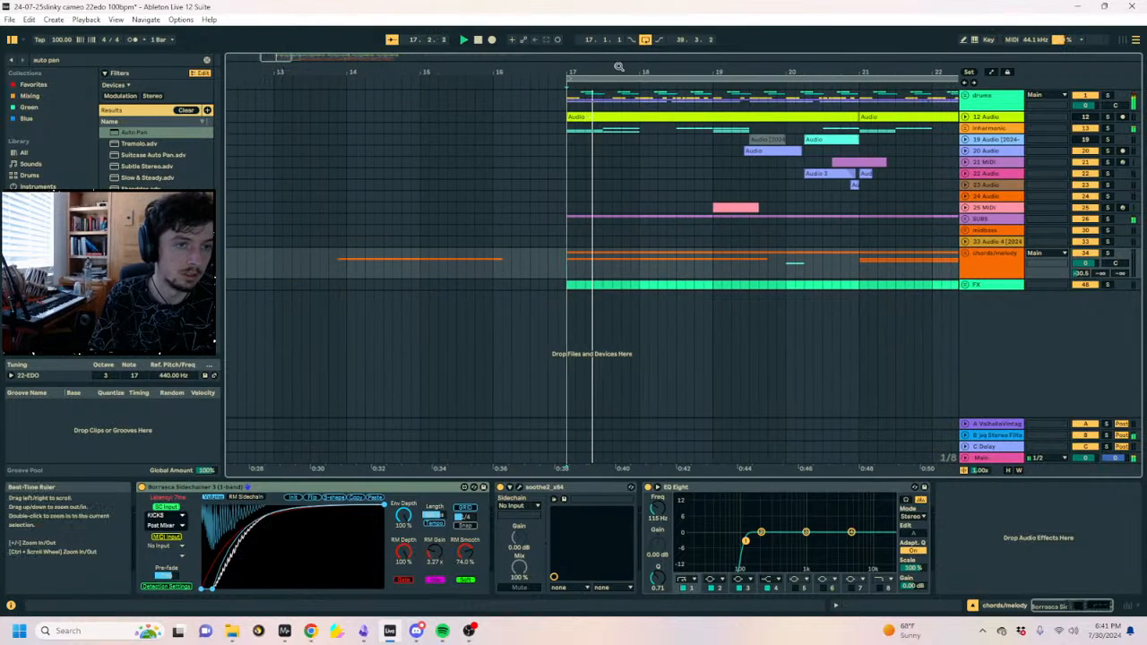
{"action": "left_click_drag", "start_coordinate": [616, 70], "coordinate": [434, 68]}
Unfold the drums group, stop playback and examine the snare and kick tracks from bar 17 to 25.
{"action": "left_click", "coordinate": [966, 95]}
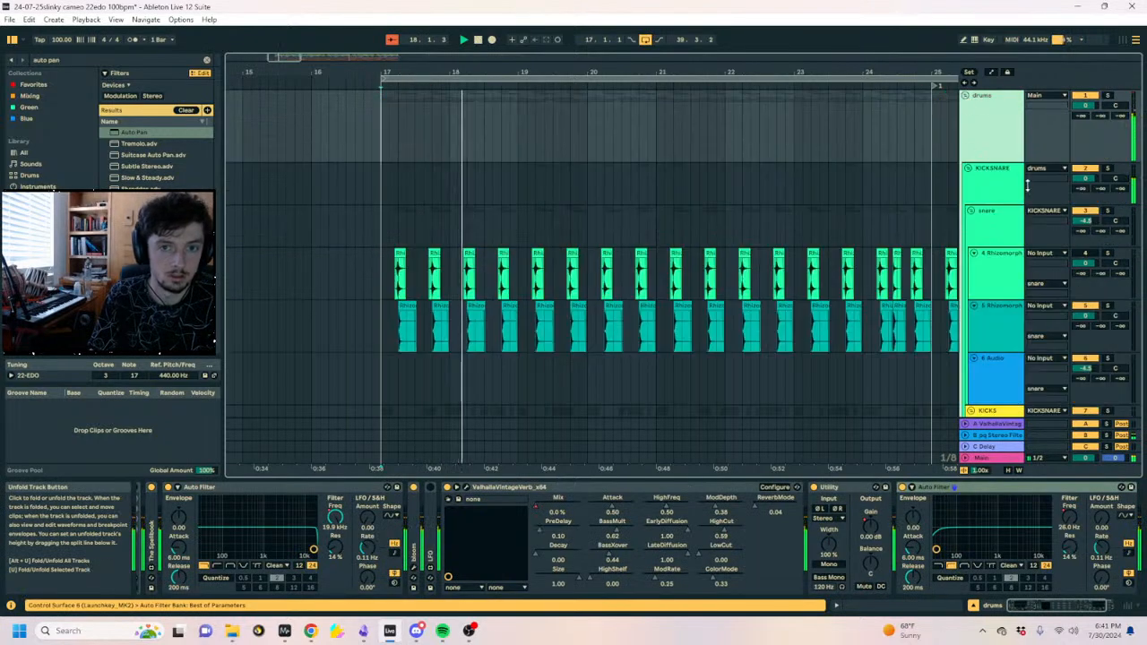
{"action": "key", "text": "space"}
{"action": "left_click", "coordinate": [444, 213]}
{"action": "scroll", "coordinate": [452, 216], "scroll_direction": "down", "scroll_amount": 5}
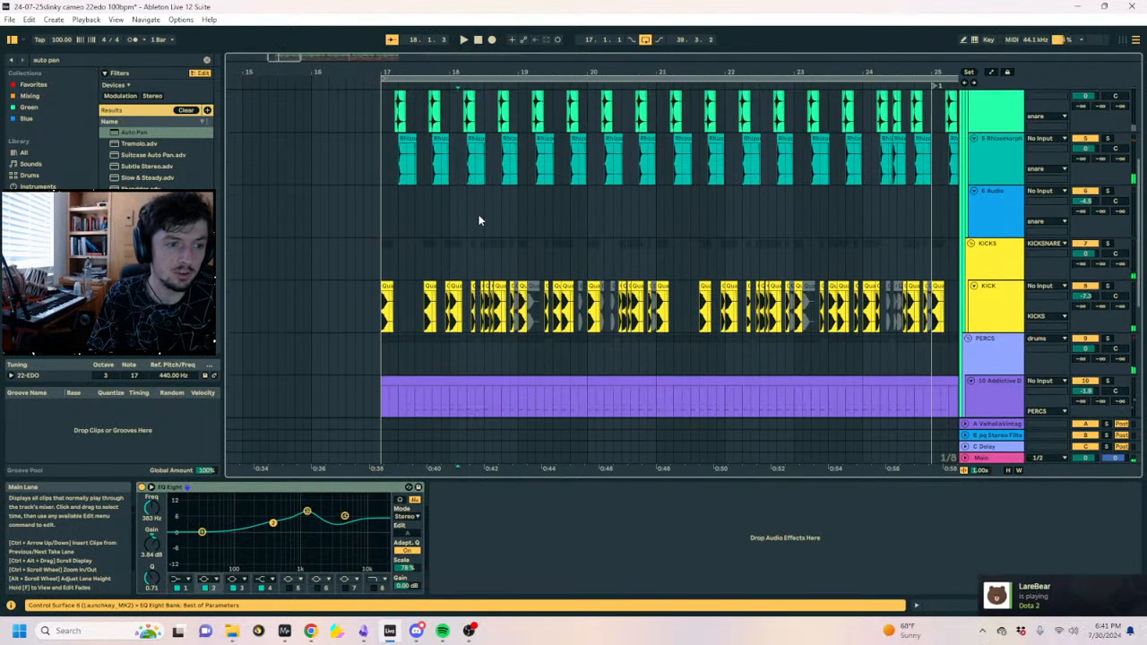
{"action": "left_click", "coordinate": [476, 220]}
{"action": "scroll", "coordinate": [484, 233], "scroll_direction": "up", "scroll_amount": 2}
{"action": "scroll", "coordinate": [494, 241], "scroll_direction": "up", "scroll_amount": 3}
{"action": "left_click", "coordinate": [499, 194]}
{"action": "left_click", "coordinate": [504, 236]}
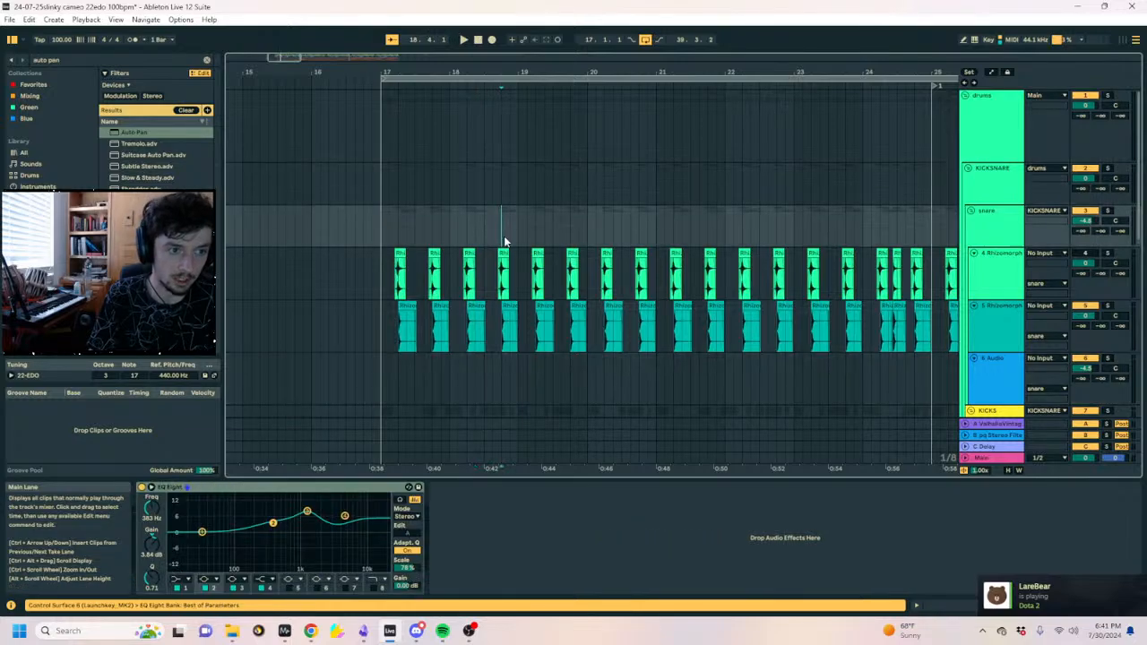
{"action": "left_click", "coordinate": [524, 201]}
{"action": "left_click", "coordinate": [519, 227]}
{"action": "left_click", "coordinate": [511, 196]}
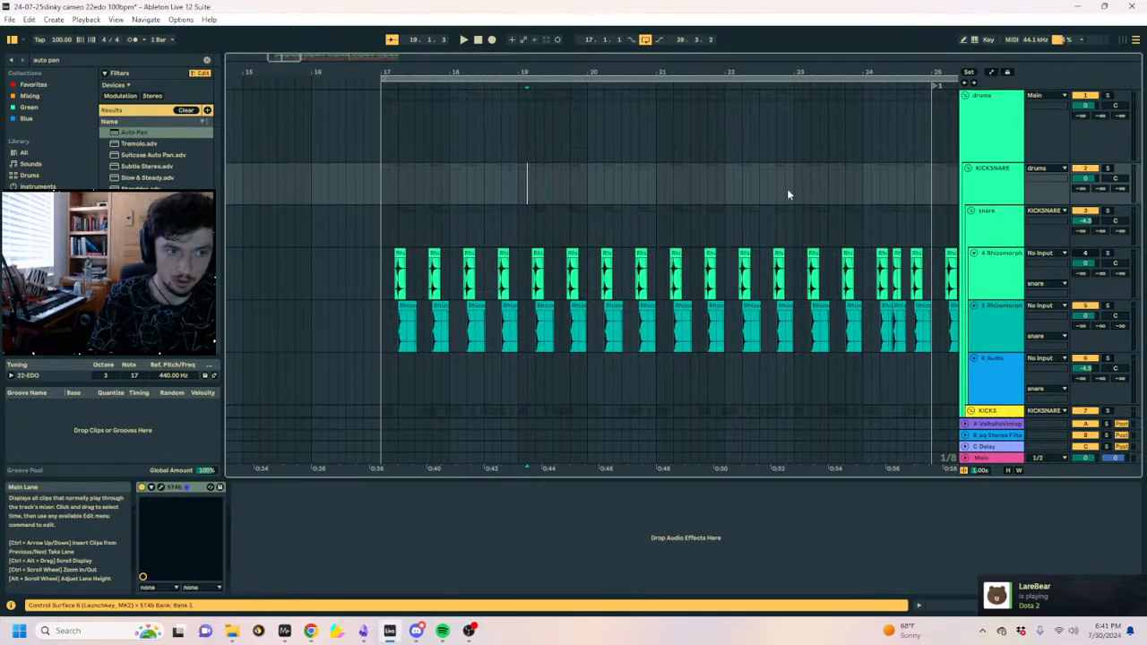
Fold the KICKSNARE and PERCS groups and select the drums group.
{"action": "left_click", "coordinate": [979, 174]}
{"action": "left_click", "coordinate": [979, 173]}
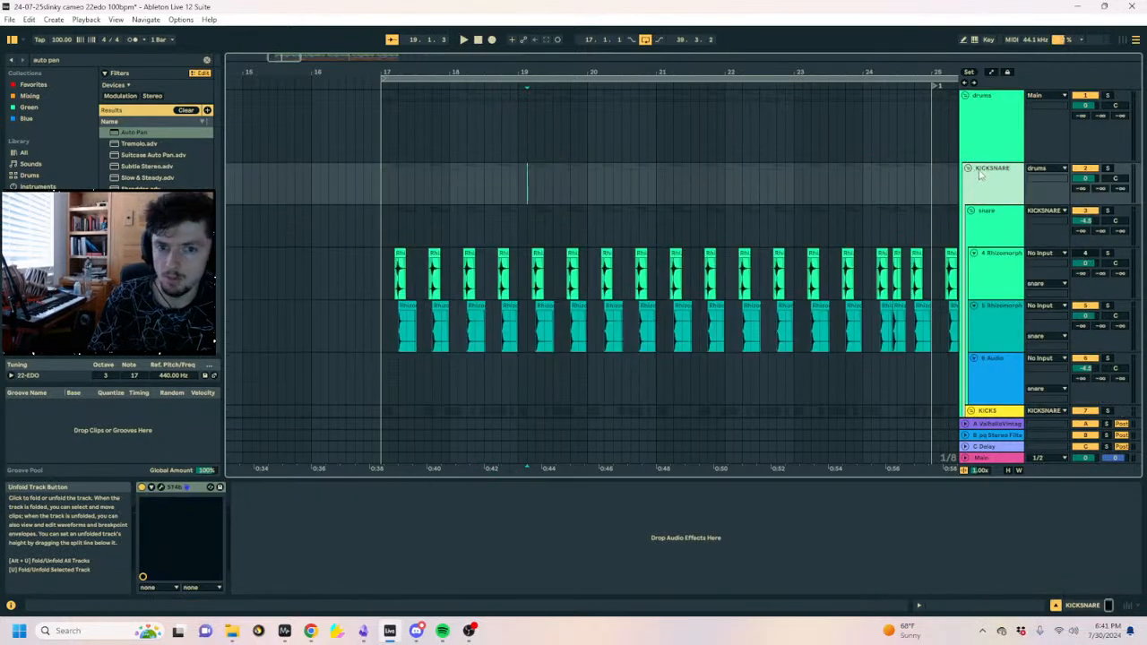
{"action": "left_click", "coordinate": [979, 175]}
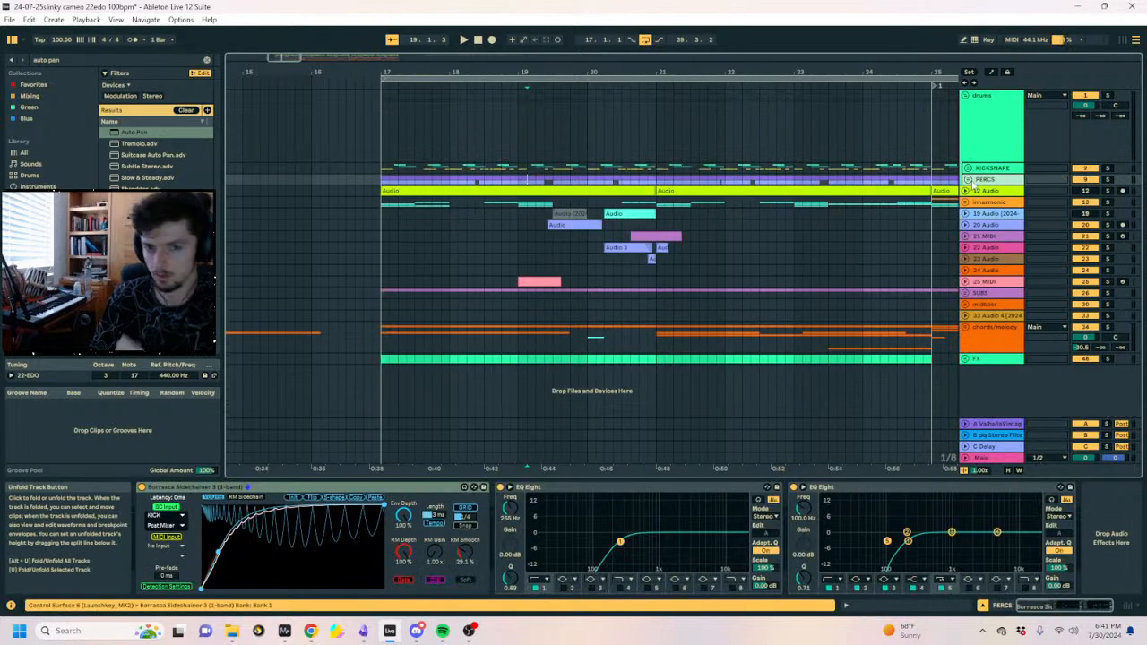
{"action": "left_click", "coordinate": [992, 153]}
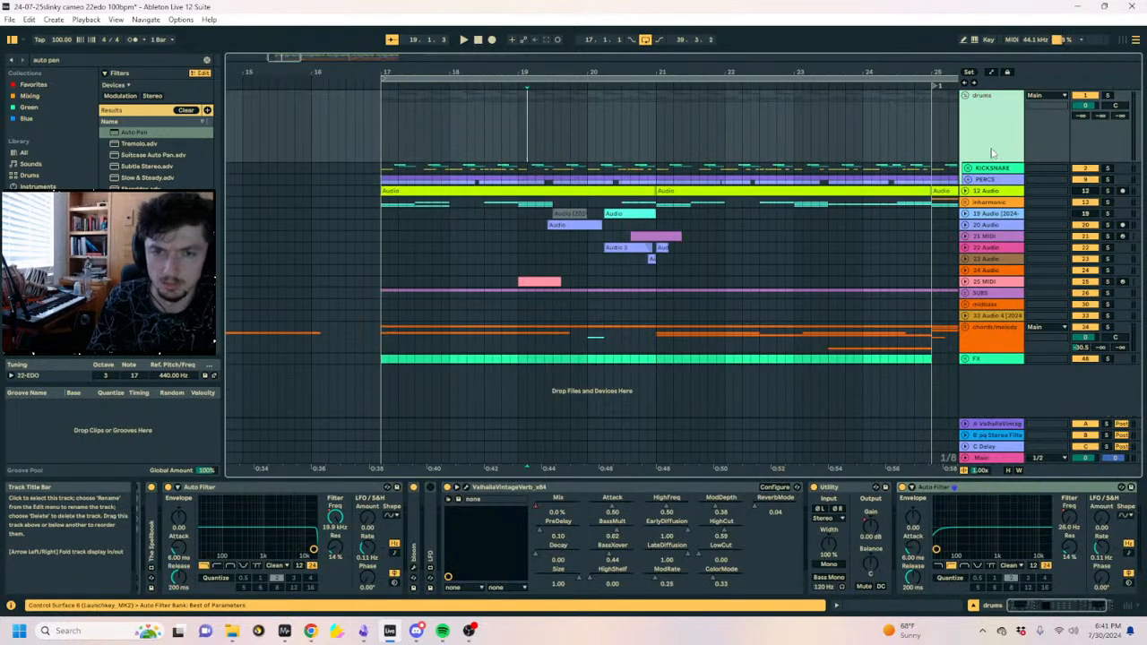
Check the ValhallaVintageVerb settings on return track A and close the plug-in window.
{"action": "left_click", "coordinate": [986, 424]}
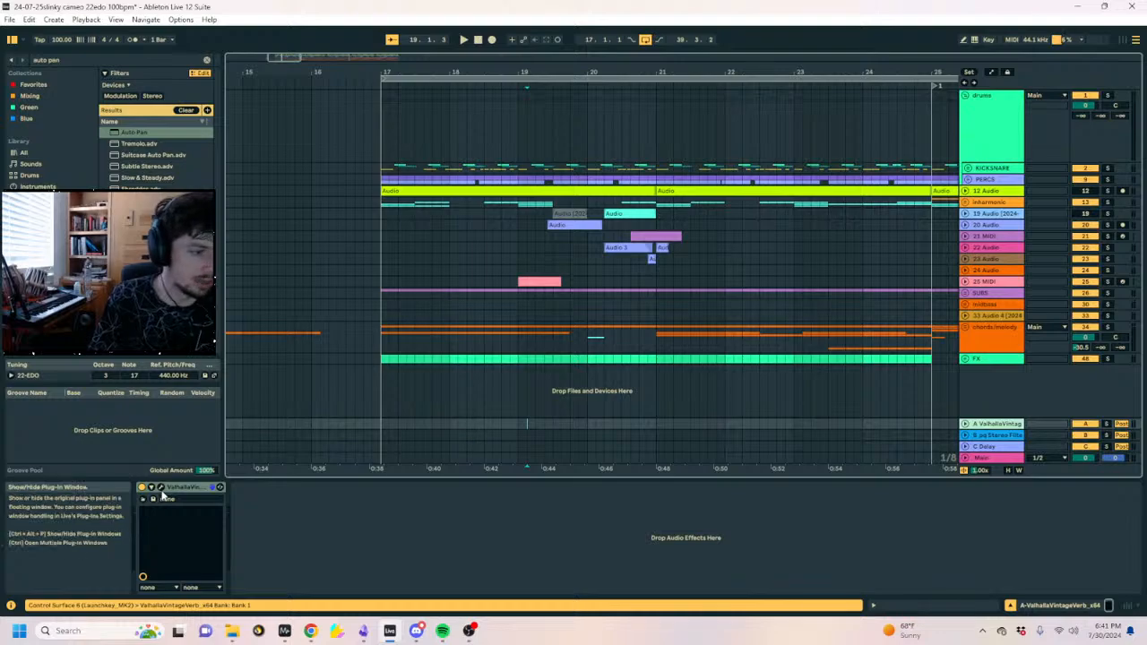
{"action": "left_click", "coordinate": [154, 500]}
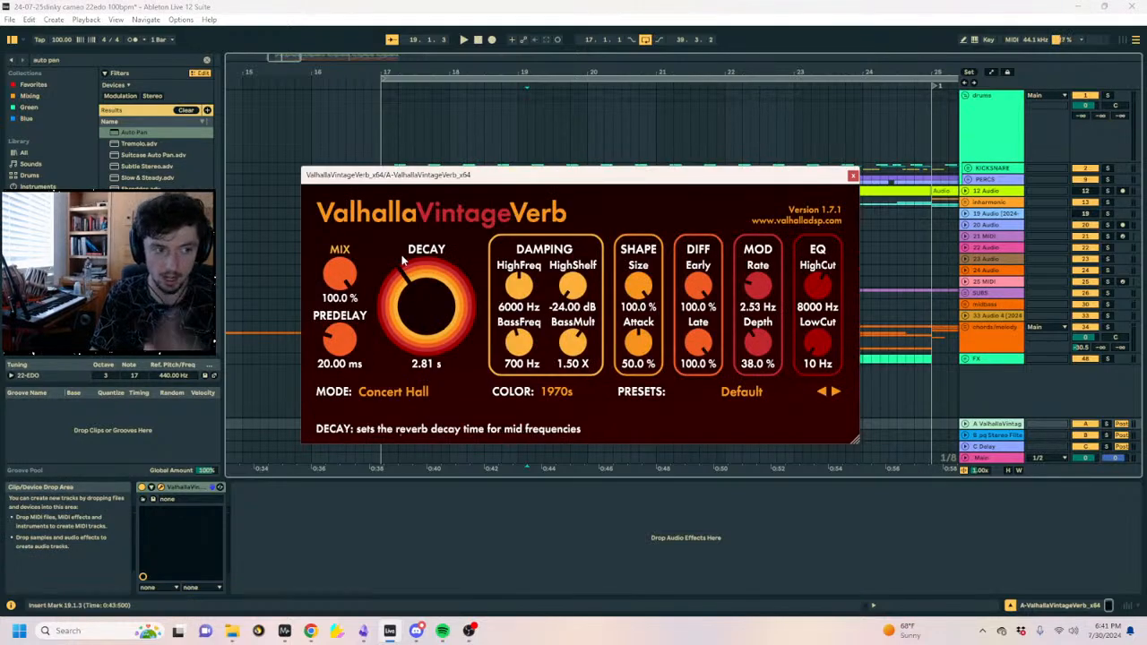
{"action": "left_click_drag", "start_coordinate": [444, 174], "coordinate": [503, 174]}
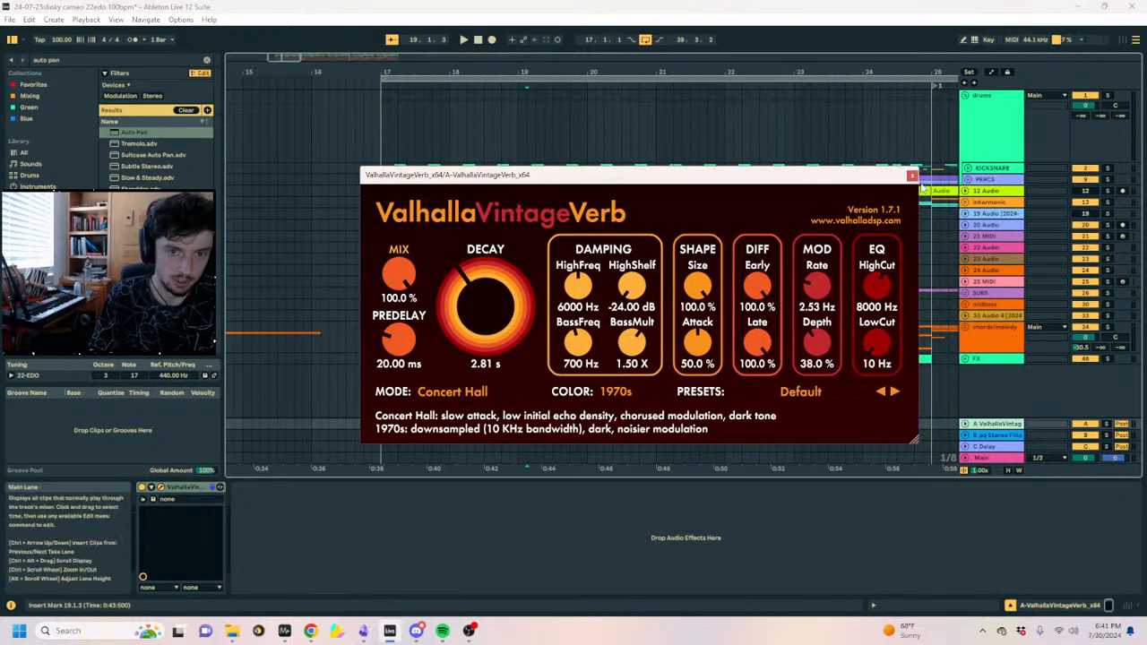
{"action": "left_click", "coordinate": [912, 175]}
Clear the browser search and place the insert marker at 17.1.1 on the drums group.
{"action": "left_click", "coordinate": [70, 61]}
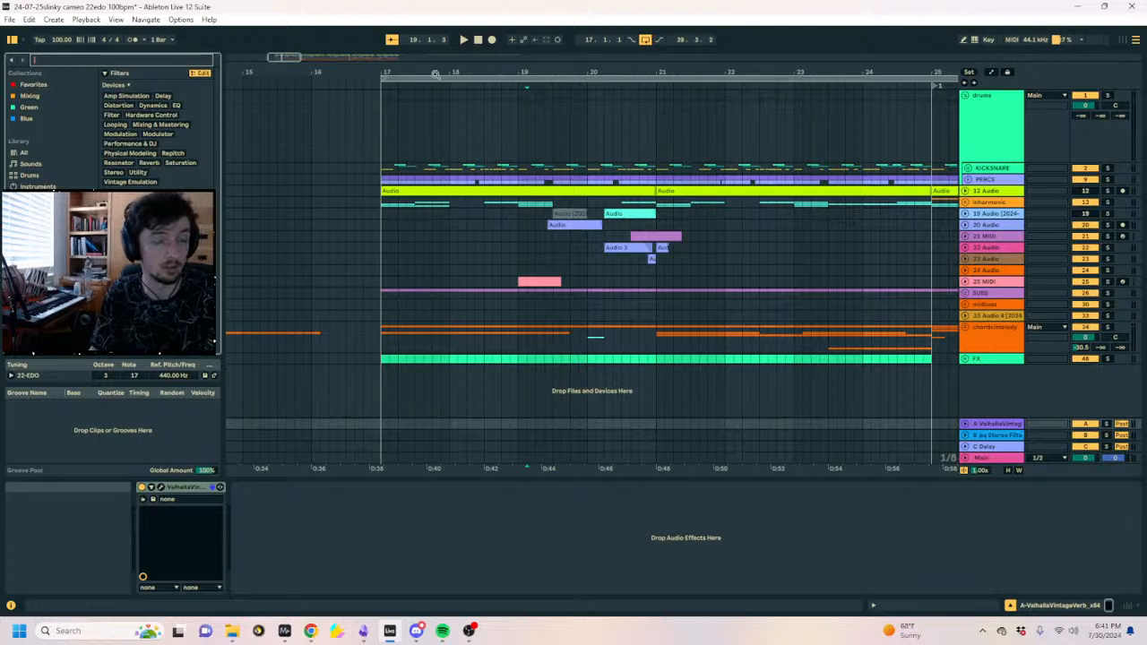
{"action": "left_click", "coordinate": [403, 137]}
{"action": "key", "text": "minus"}
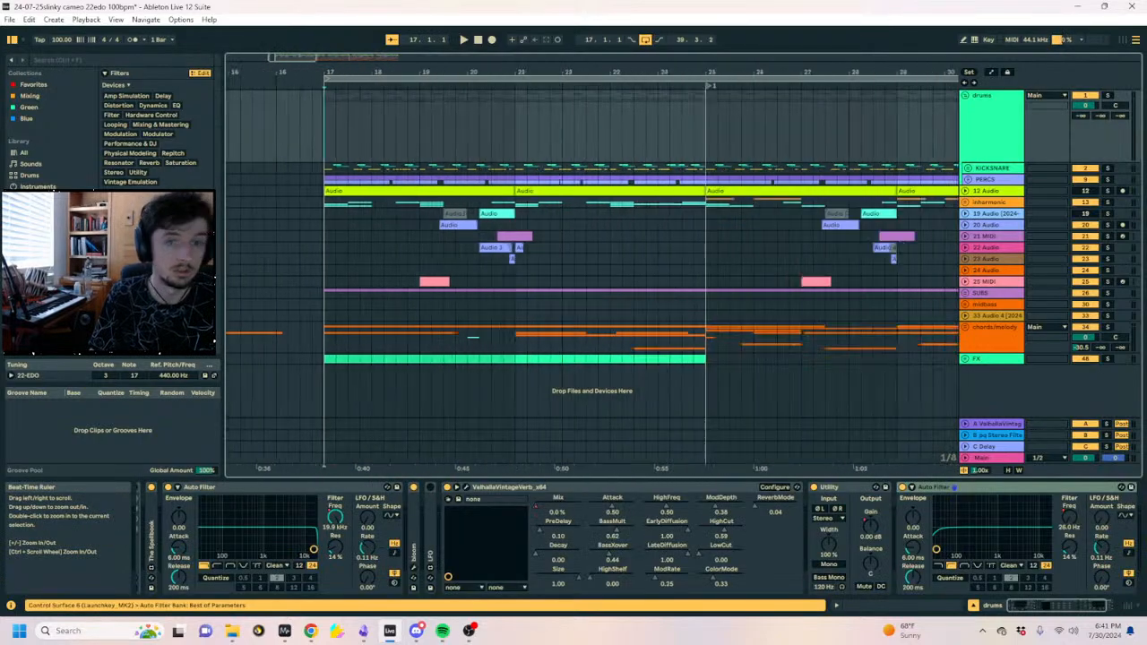
{"action": "left_click", "coordinate": [615, 143]}
{"action": "left_click", "coordinate": [470, 150]}
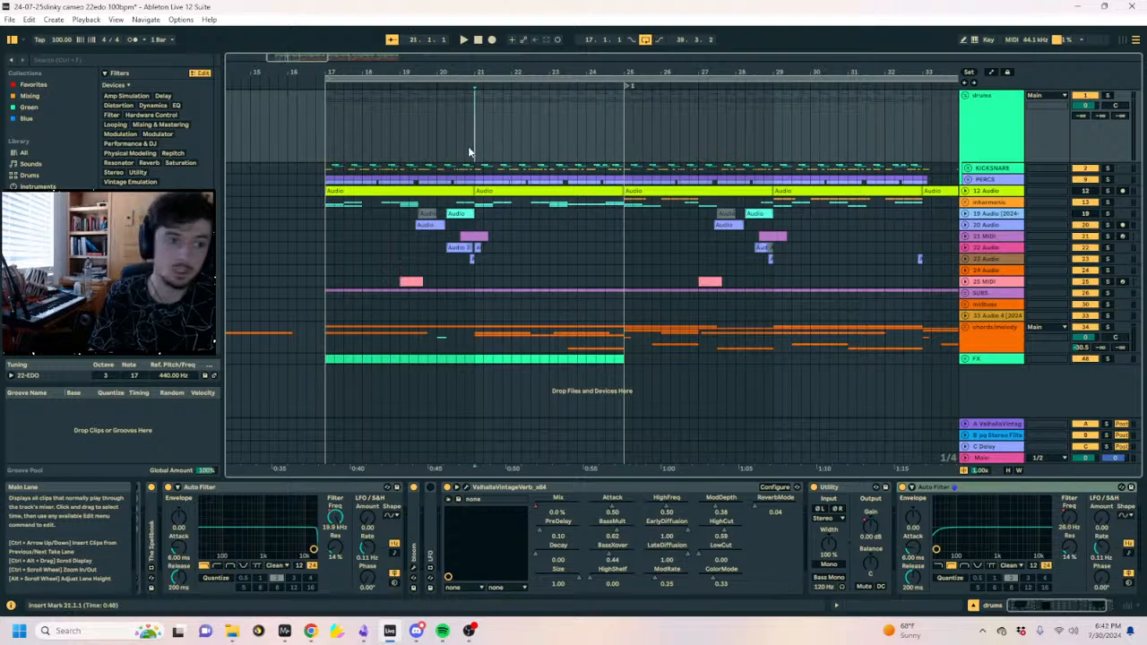
{"action": "left_click", "coordinate": [471, 145]}
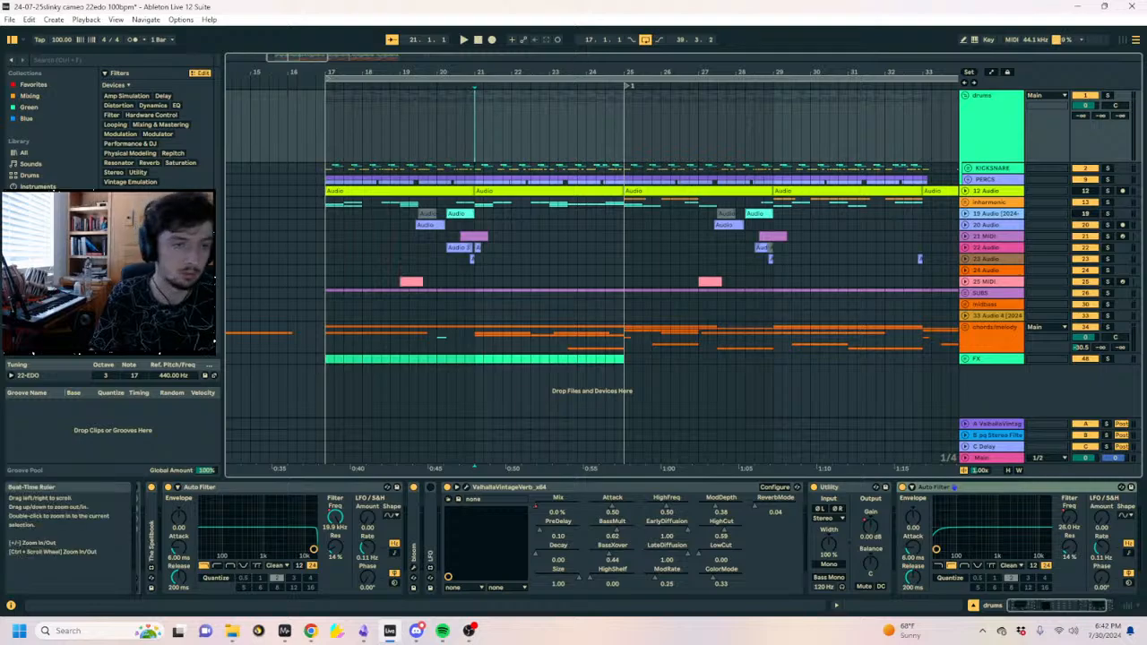
{"action": "scroll", "coordinate": [538, 139], "scroll_direction": "right", "scroll_amount": 4}
{"action": "left_click_drag", "start_coordinate": [509, 72], "coordinate": [649, 45]}
{"action": "left_click", "coordinate": [456, 139]}
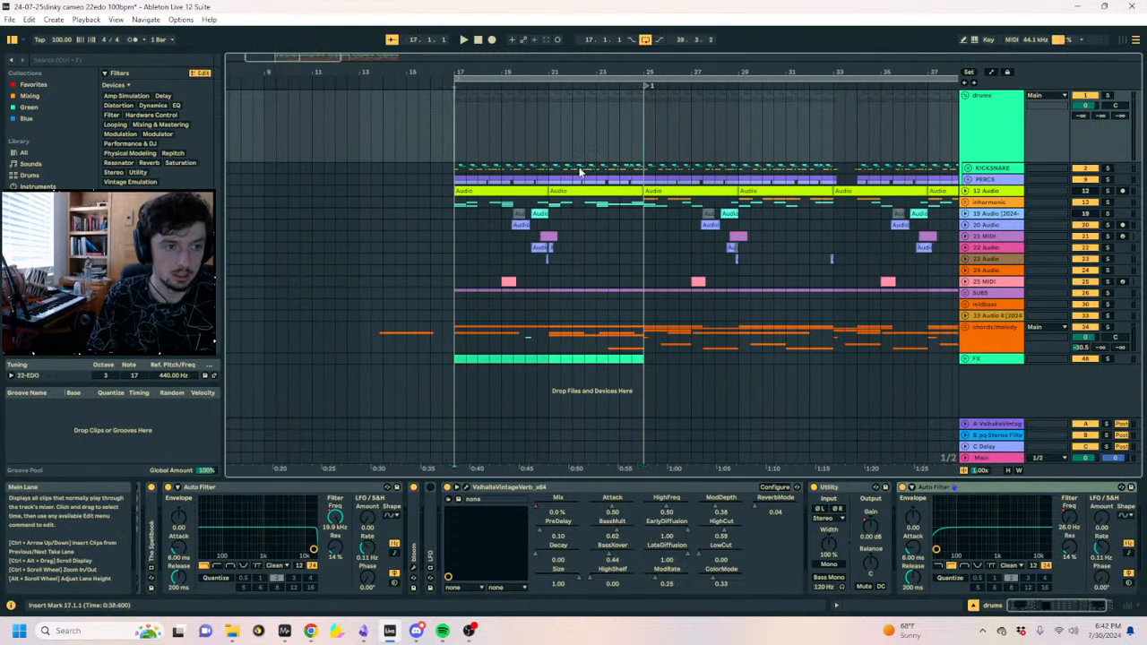
Unfold the 12 Audio track and the inharmonic group, and select the inharmonic group.
{"action": "left_click", "coordinate": [967, 168]}
{"action": "left_click", "coordinate": [967, 169]}
{"action": "left_click", "coordinate": [966, 191]}
{"action": "scroll", "coordinate": [967, 189], "scroll_direction": "down", "scroll_amount": 1}
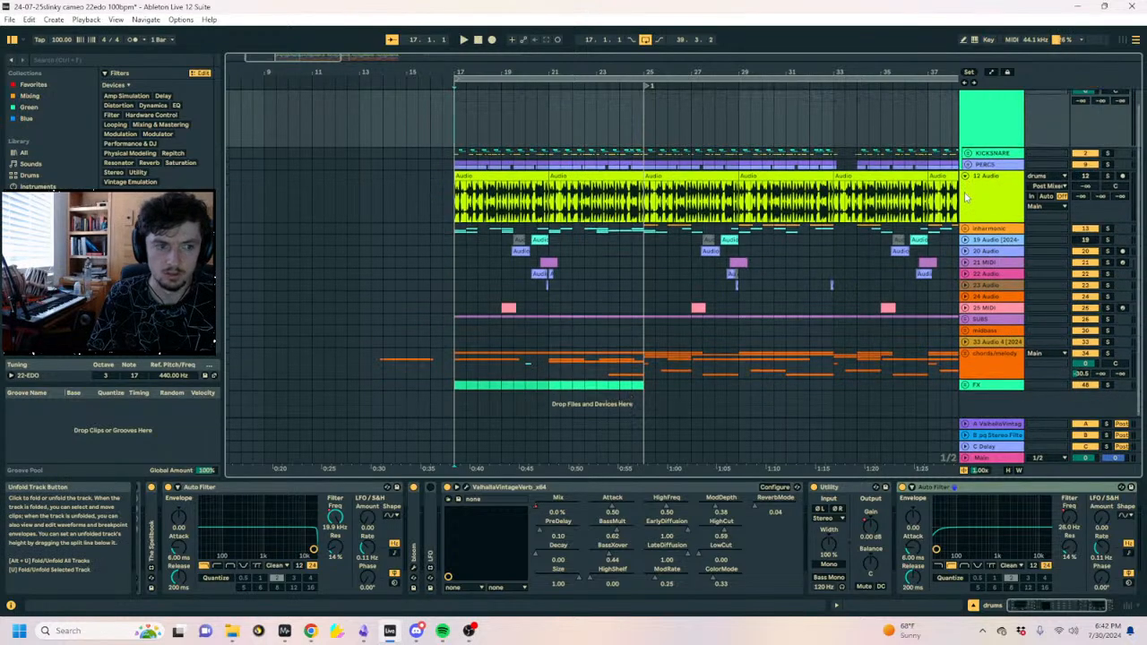
{"action": "left_click", "coordinate": [966, 228]}
{"action": "scroll", "coordinate": [973, 227], "scroll_direction": "down", "scroll_amount": 1}
{"action": "left_click", "coordinate": [984, 226]}
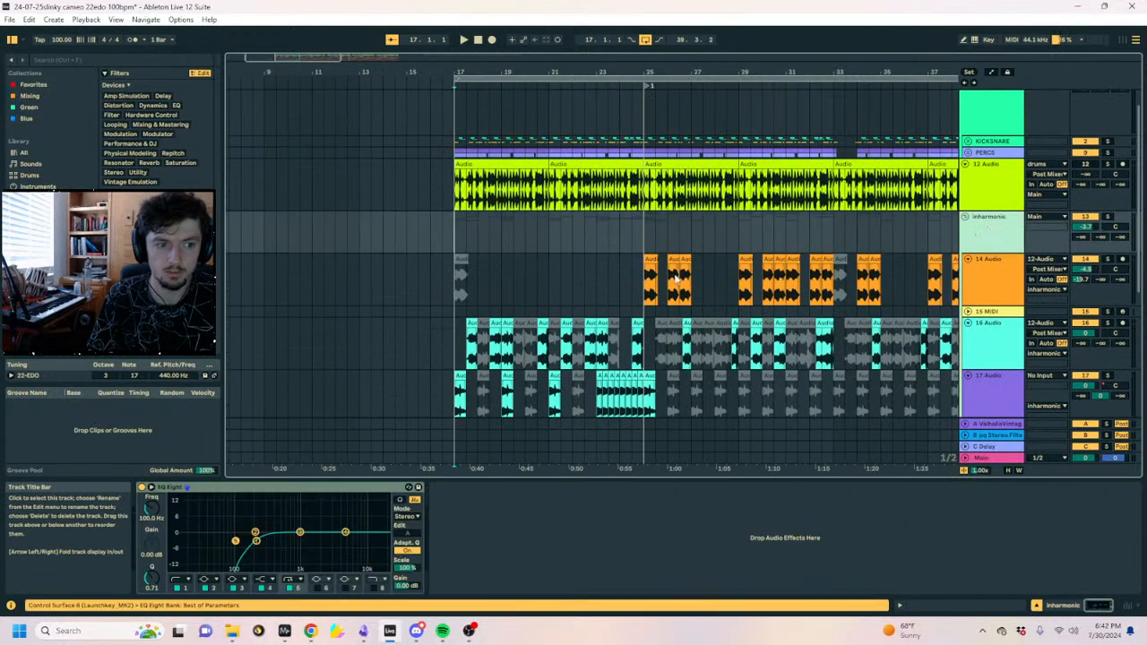
Play from 17.1.1 and solo the inharmonic group.
{"action": "scroll", "coordinate": [977, 226], "scroll_direction": "down", "scroll_amount": 3}
{"action": "left_click", "coordinate": [459, 221]}
{"action": "key", "text": "space"}
{"action": "left_click", "coordinate": [1108, 145]}
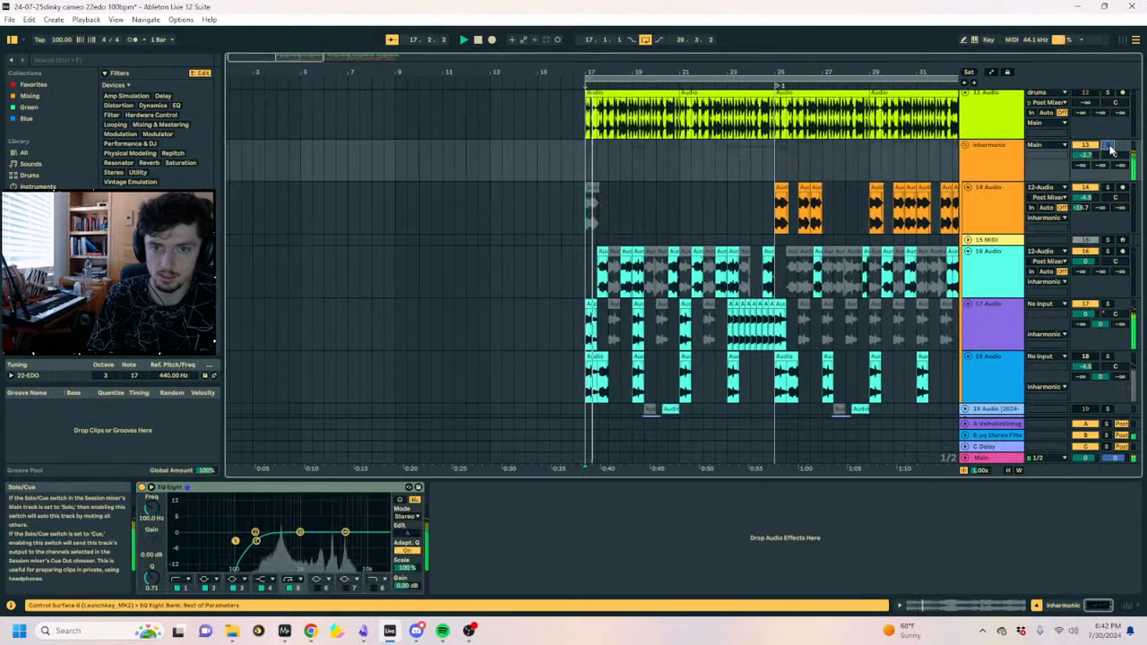
Briefly toggle solo on 14 Audio and replay the inharmonic clips from 17.1.1.
{"action": "scroll", "coordinate": [529, 188], "scroll_direction": "down", "scroll_amount": 2}
{"action": "left_click_drag", "start_coordinate": [596, 73], "coordinate": [595, 139]}
{"action": "key", "text": "space"}
{"action": "double_click", "coordinate": [1108, 116]}
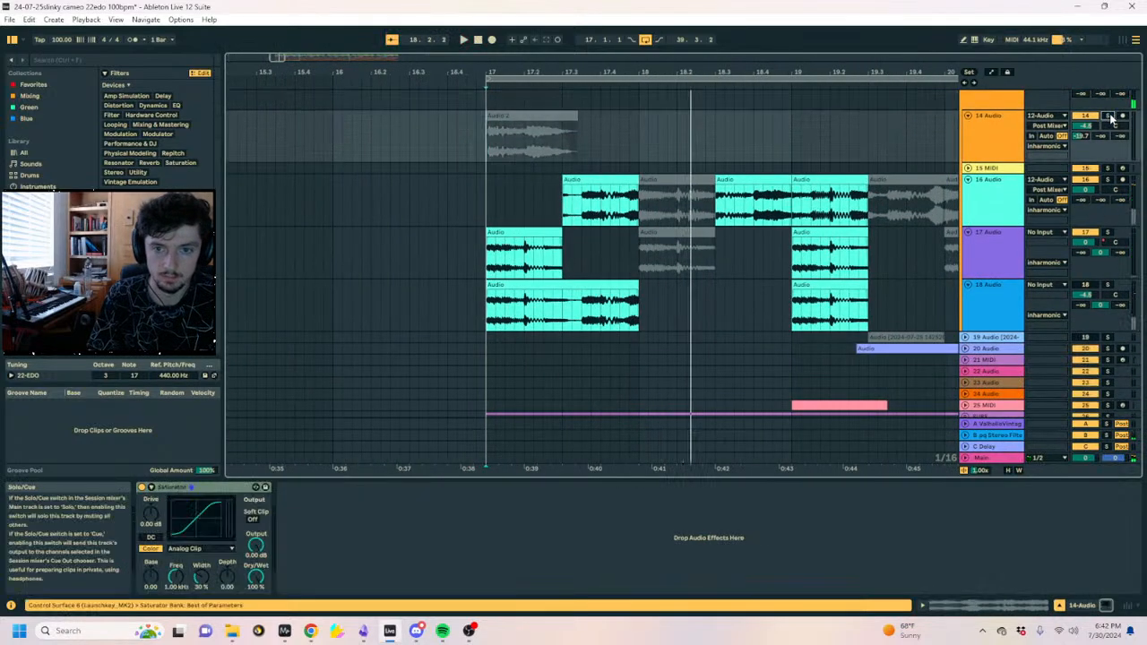
{"action": "key", "text": "space"}
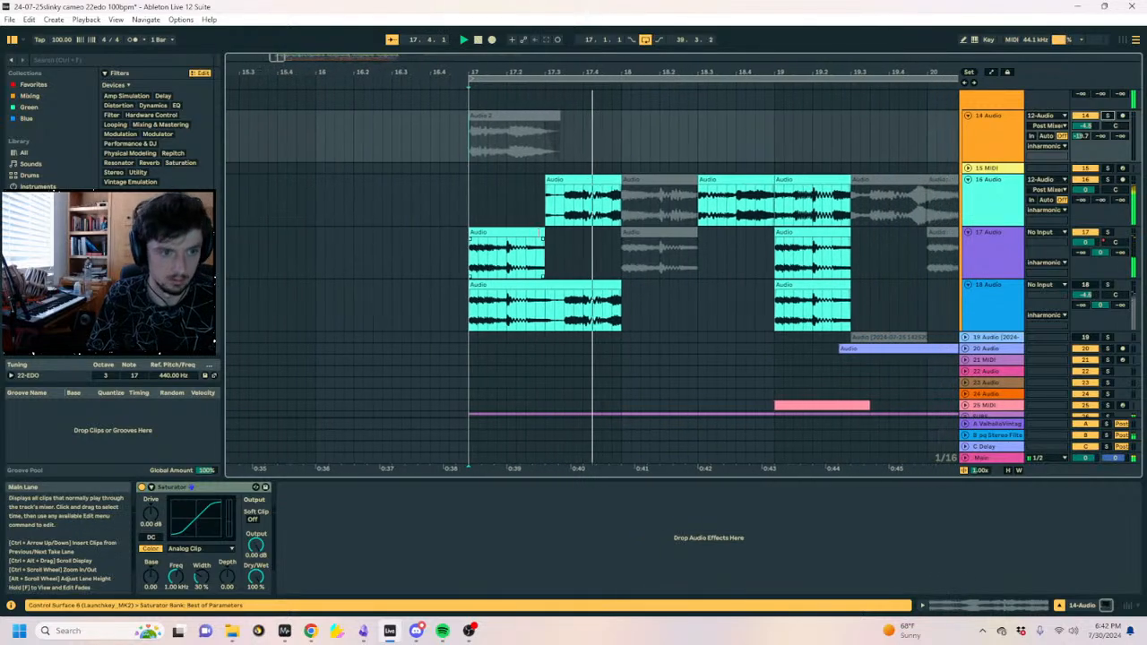
{"action": "key", "text": "space"}
Add a short fade-in at 17.3.1 to the first active 16 Audio clip and listen to it.
{"action": "left_click", "coordinate": [532, 189]}
{"action": "left_click", "coordinate": [545, 211]}
{"action": "key", "text": "space"}
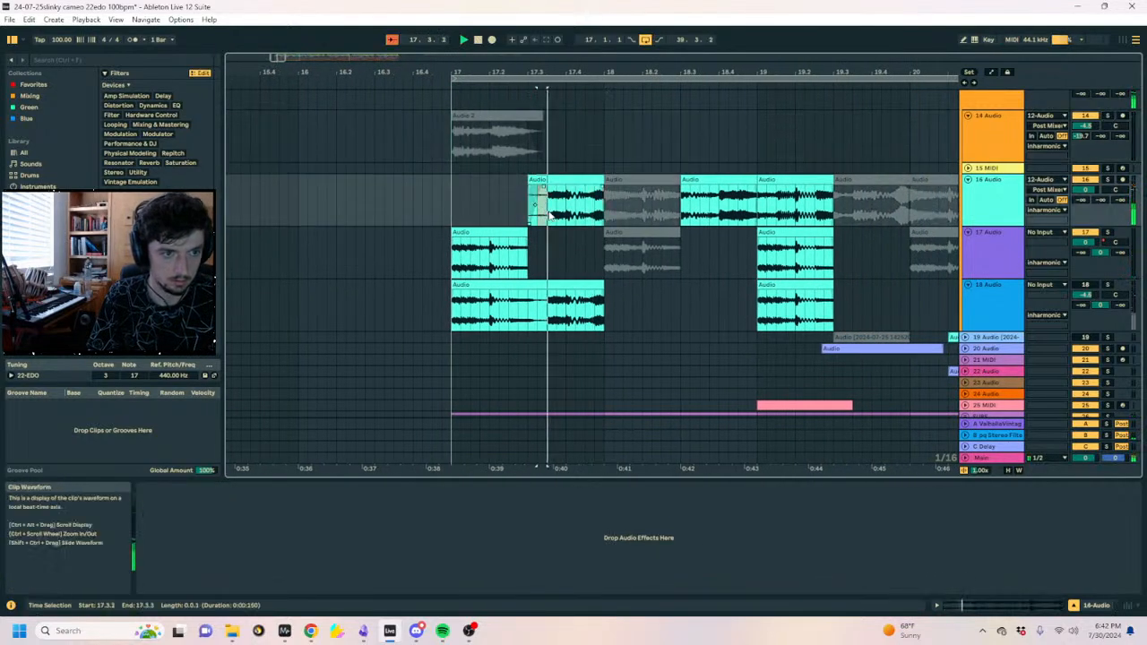
{"action": "left_click", "coordinate": [548, 207]}
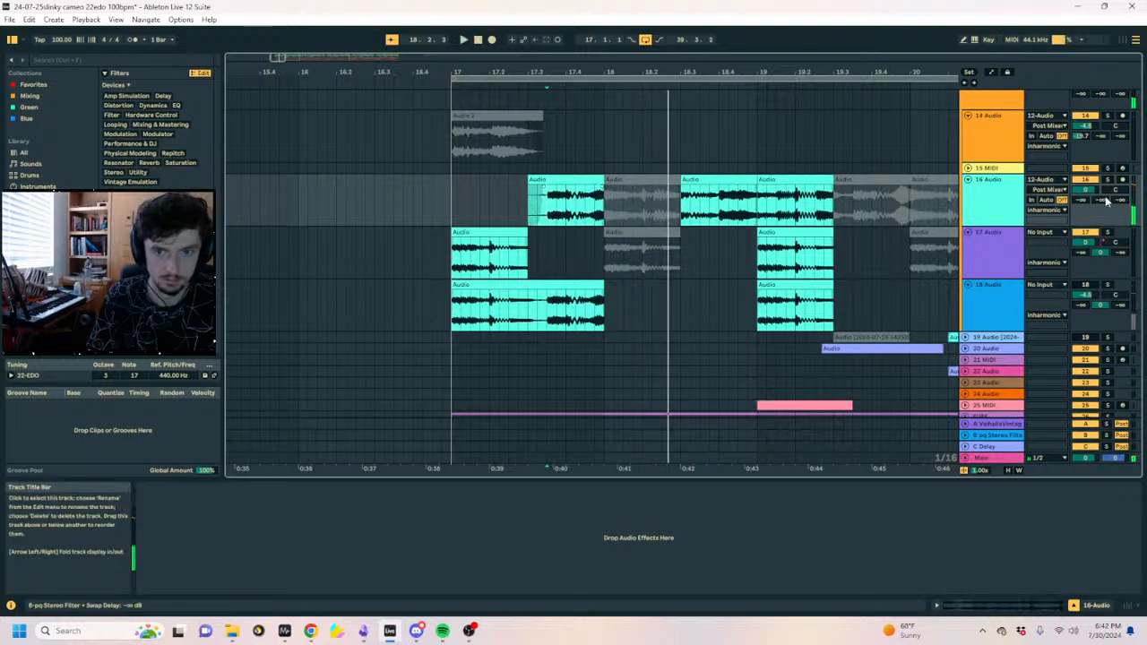
Raise 16 Audio's send to the C Delay return to about -7.5 dB during playback.
{"action": "key", "text": "space"}
{"action": "key", "text": "space"}
{"action": "left_click_drag", "start_coordinate": [1120, 200], "coordinate": [1120, 147]}
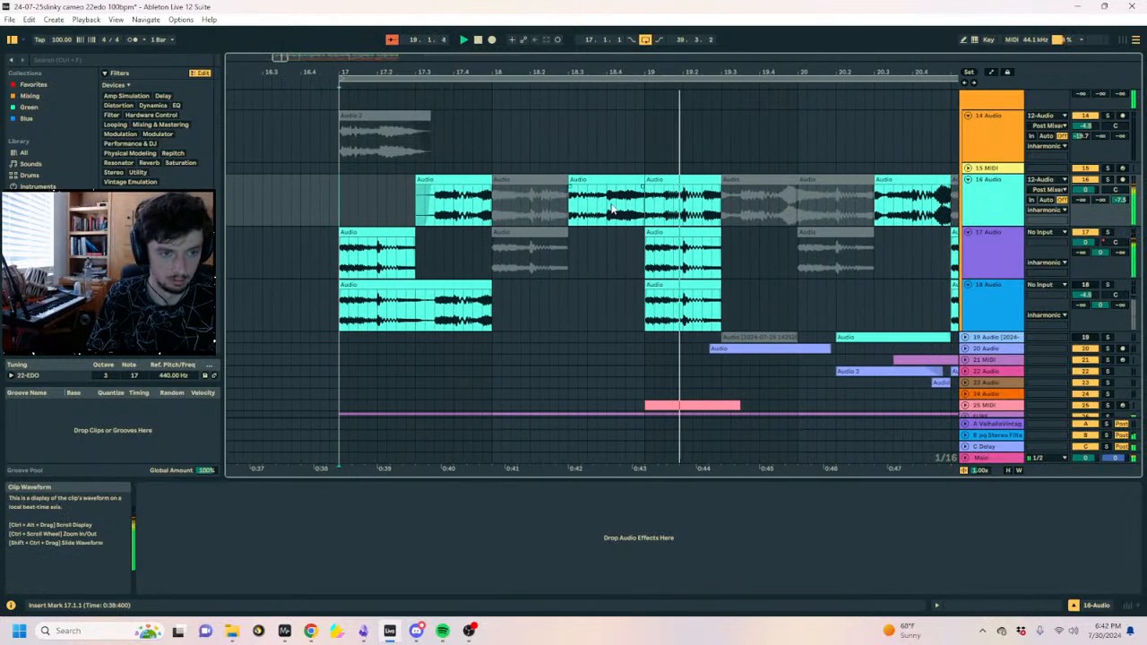
Deactivate 16 Audio's clip from 19.1.1 to 19.3.1 and the opening portions of its active clips starting at 20.3.1 and 21.3.1.
{"action": "left_click", "coordinate": [687, 178]}
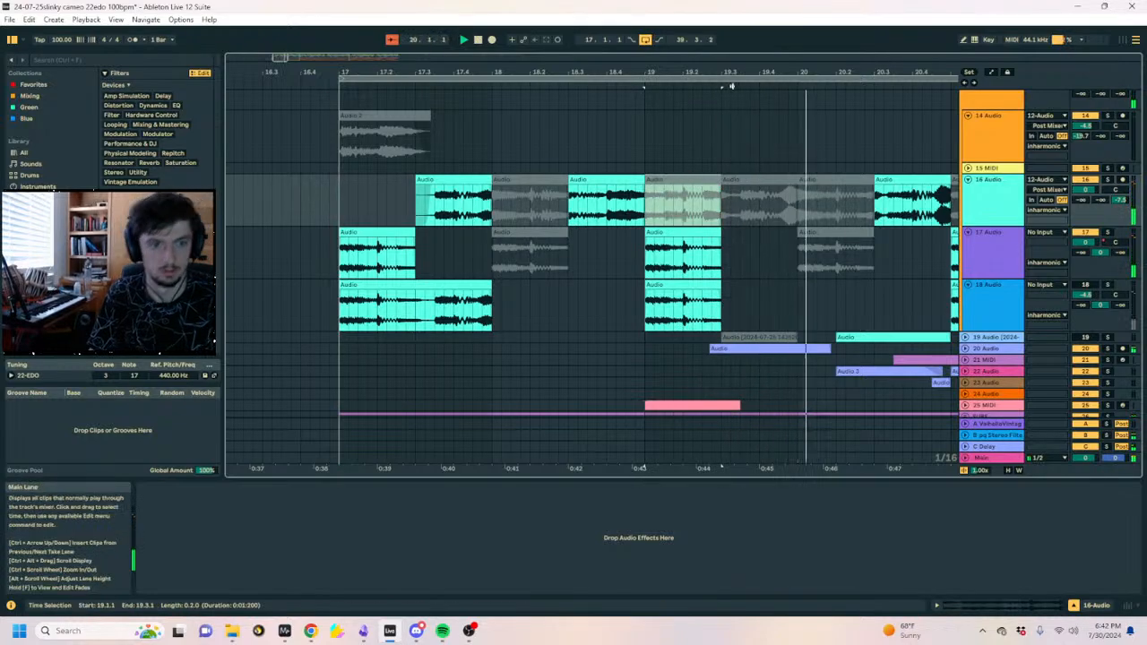
{"action": "left_click_drag", "start_coordinate": [730, 77], "coordinate": [671, 71]}
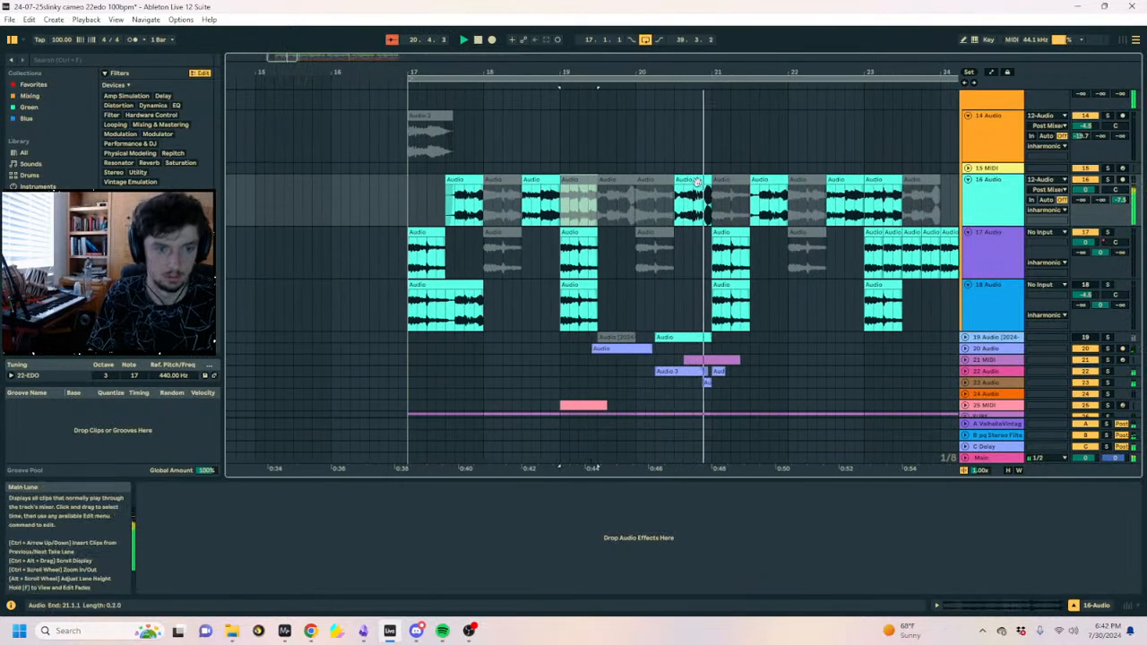
{"action": "key", "text": "0"}
{"action": "left_click_drag", "start_coordinate": [690, 193], "coordinate": [778, 193]}
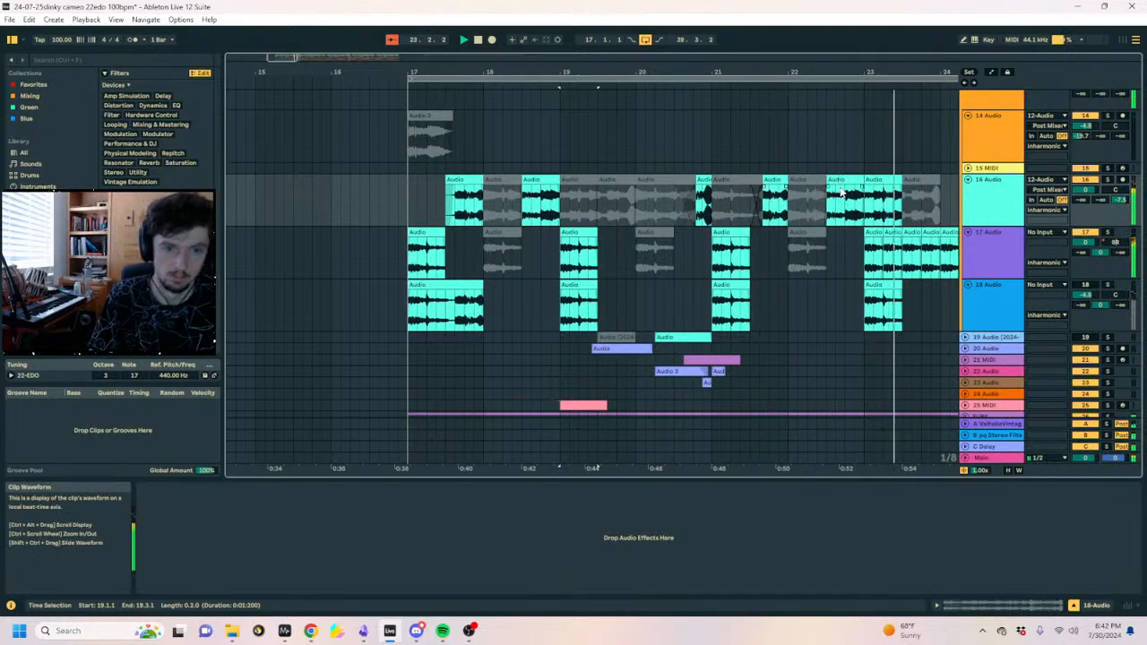
Unfold the chords/melody group during playback and review its tracks around bars 17 to 31.
{"action": "left_click_drag", "start_coordinate": [744, 72], "coordinate": [508, 38]}
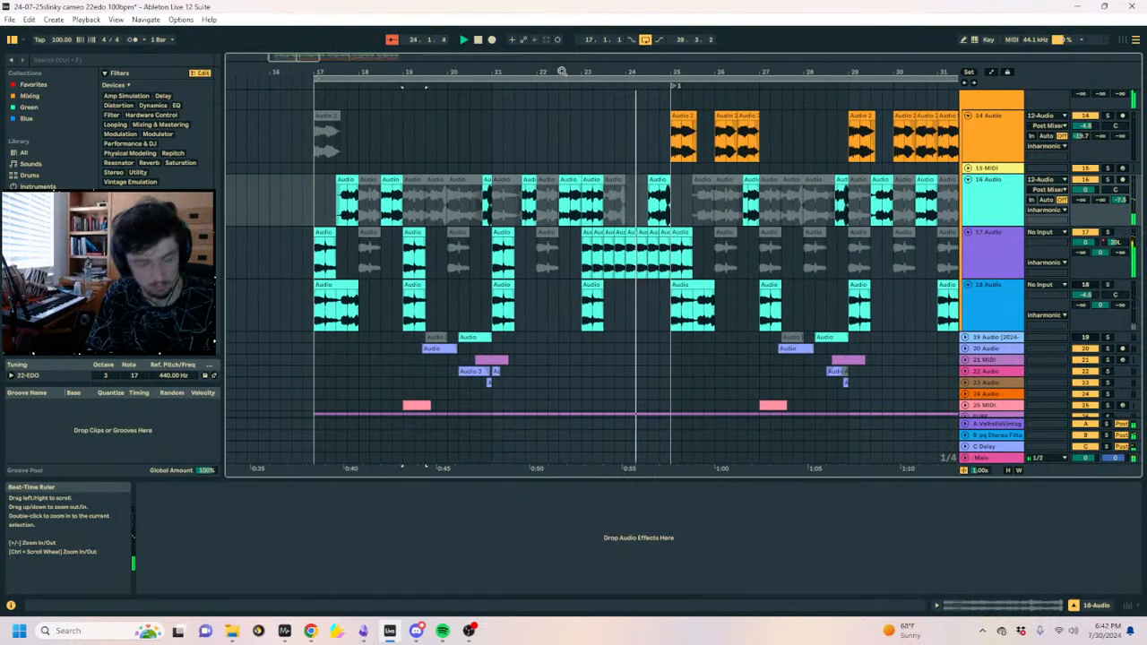
{"action": "scroll", "coordinate": [734, 238], "scroll_direction": "down", "scroll_amount": 4}
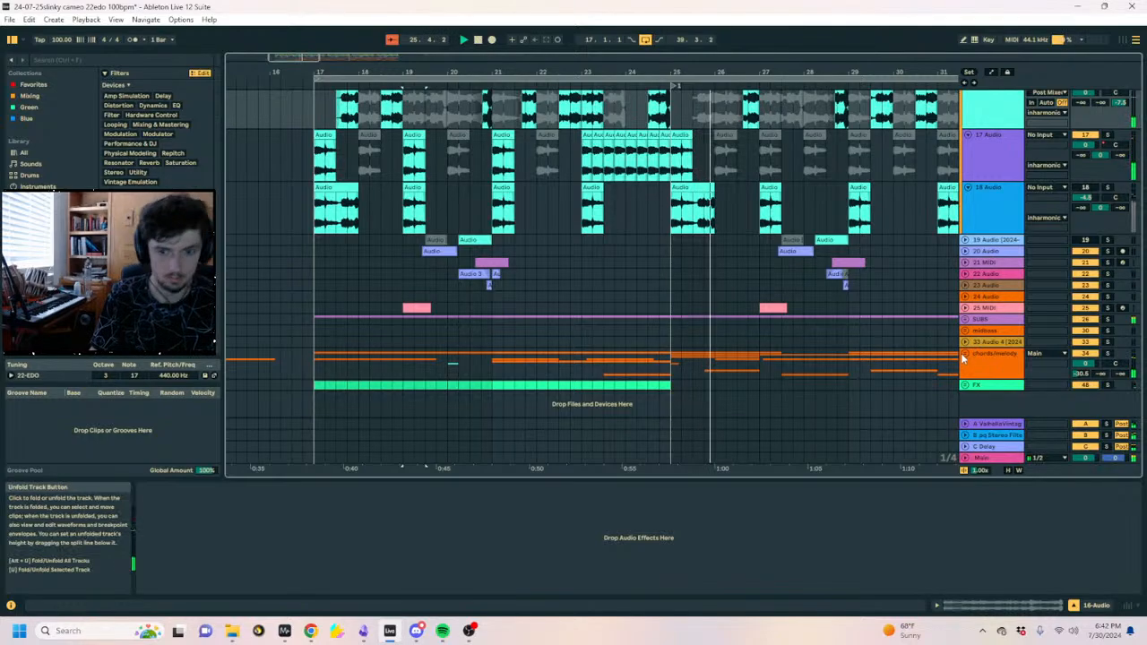
{"action": "left_click", "coordinate": [966, 353]}
{"action": "scroll", "coordinate": [869, 351], "scroll_direction": "down", "scroll_amount": 8}
{"action": "scroll", "coordinate": [785, 306], "scroll_direction": "down", "scroll_amount": 5}
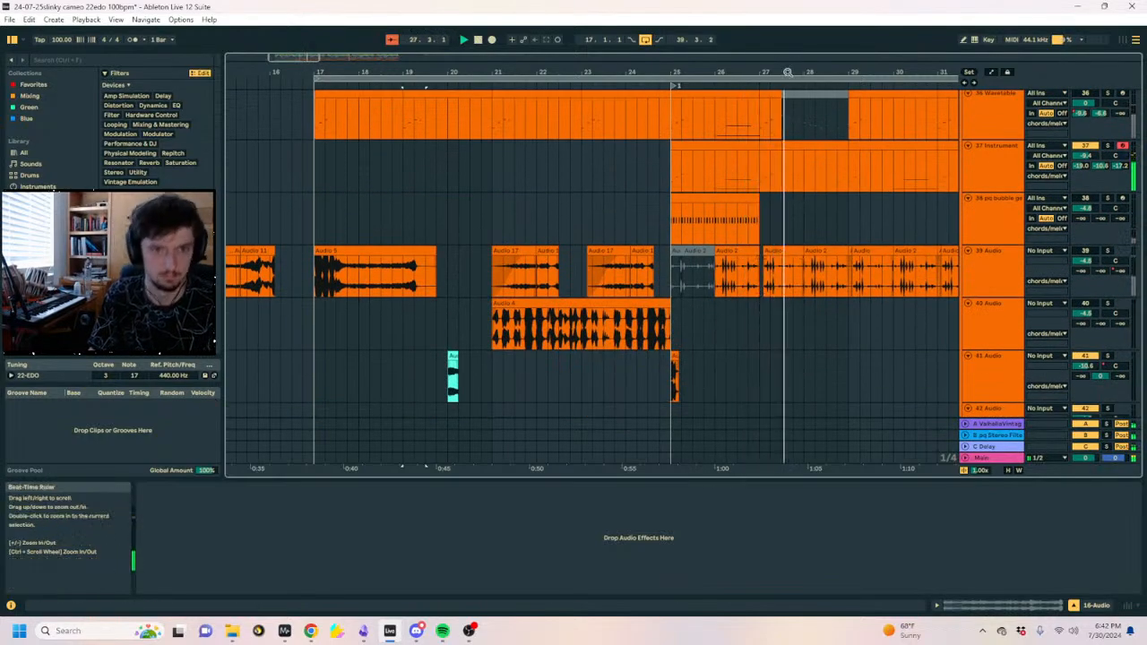
Stop playback and open the notes of 37 Instrument's clip covering 27.3.1 to 29.1.1.
{"action": "left_click_drag", "start_coordinate": [788, 72], "coordinate": [683, 164]}
{"action": "scroll", "coordinate": [678, 180], "scroll_direction": "up", "scroll_amount": 1}
{"action": "key", "text": "space"}
{"action": "left_click_drag", "start_coordinate": [750, 202], "coordinate": [679, 179]}
{"action": "double_click", "coordinate": [687, 199]}
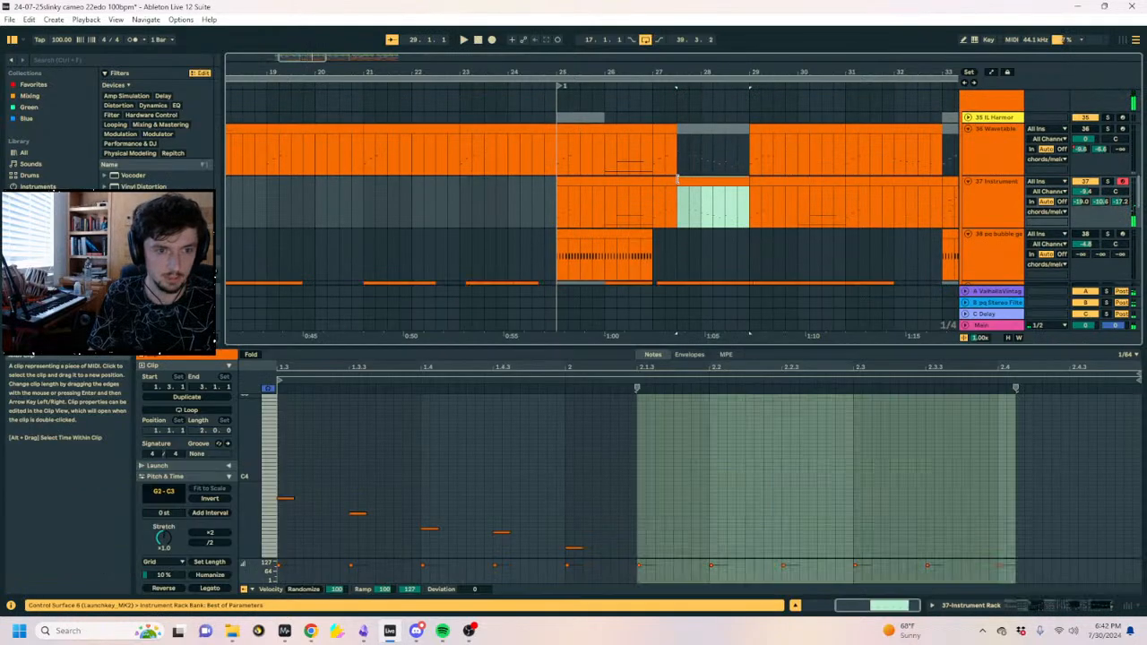
Show 37 Instrument's Auto Filter frequency automation and play the track soloed from 27.1.1.
{"action": "left_click", "coordinate": [674, 211]}
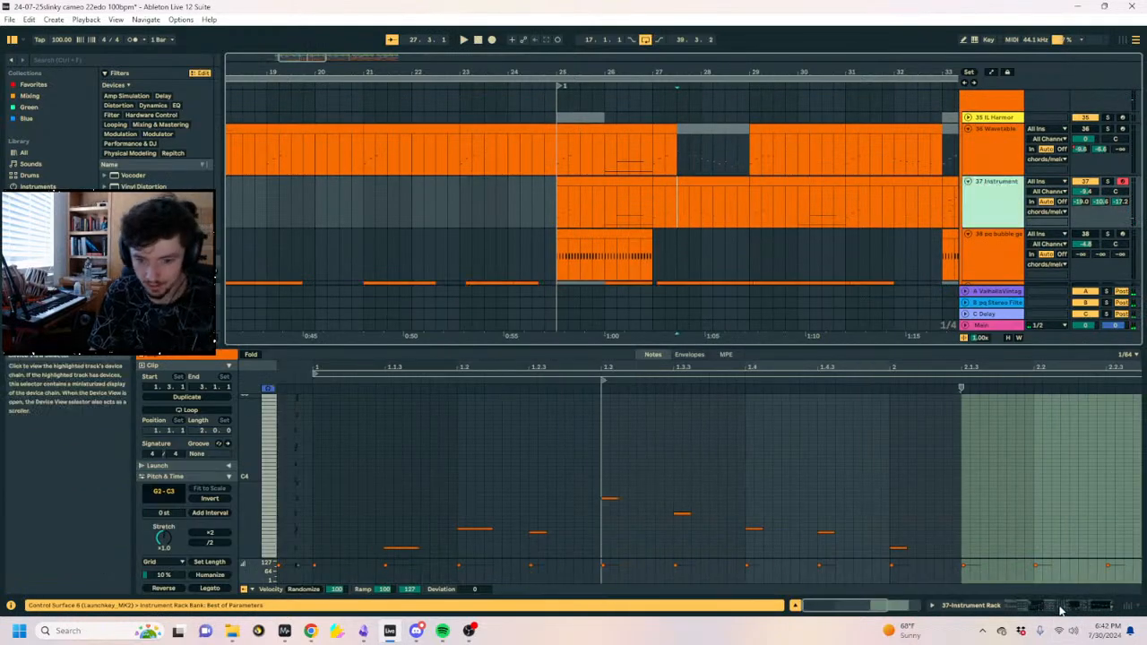
{"action": "left_click", "coordinate": [1058, 605]}
{"action": "left_click", "coordinate": [968, 518]}
{"action": "key", "text": "a"}
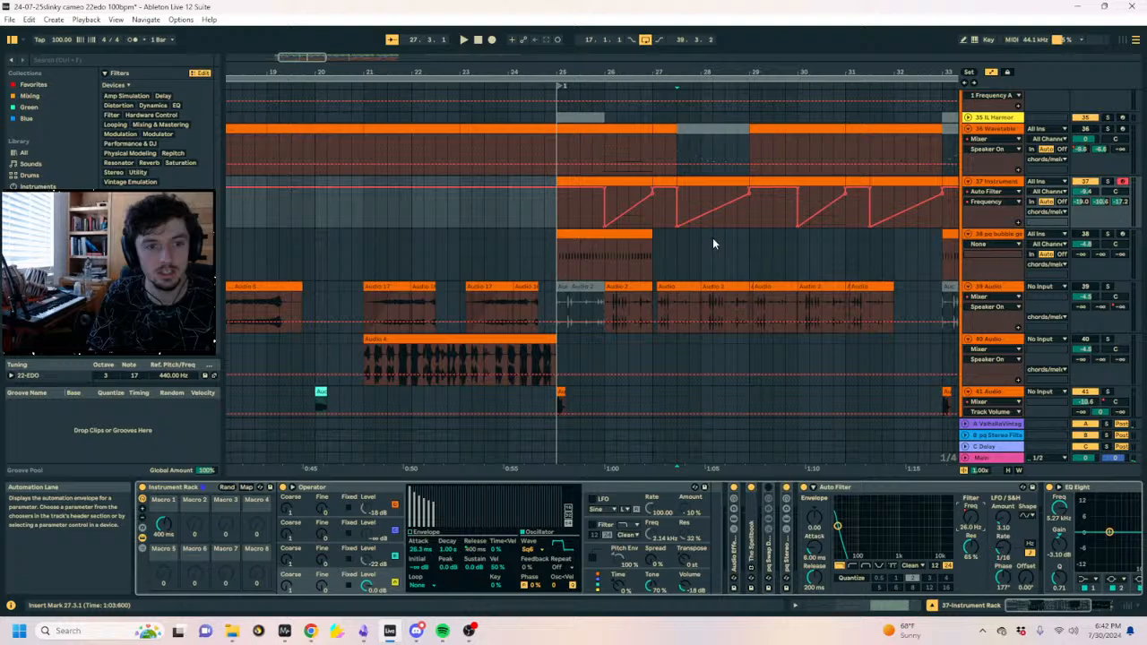
{"action": "left_click", "coordinate": [656, 224]}
{"action": "key", "text": "space"}
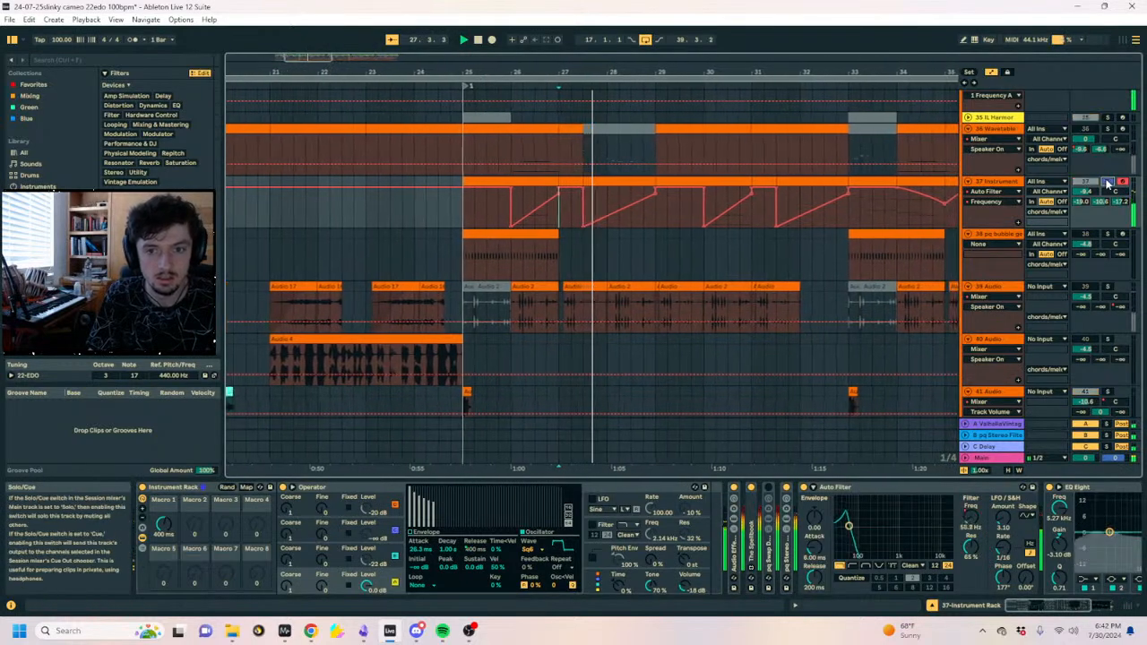
{"action": "key", "text": "space"}
Solo 46 Wavetable's clip from 27.3.1 to 29.1.1, play it with its Filter 1 frequency automation shown, and remove the solo.
{"action": "scroll", "coordinate": [906, 254], "scroll_direction": "down", "scroll_amount": 7}
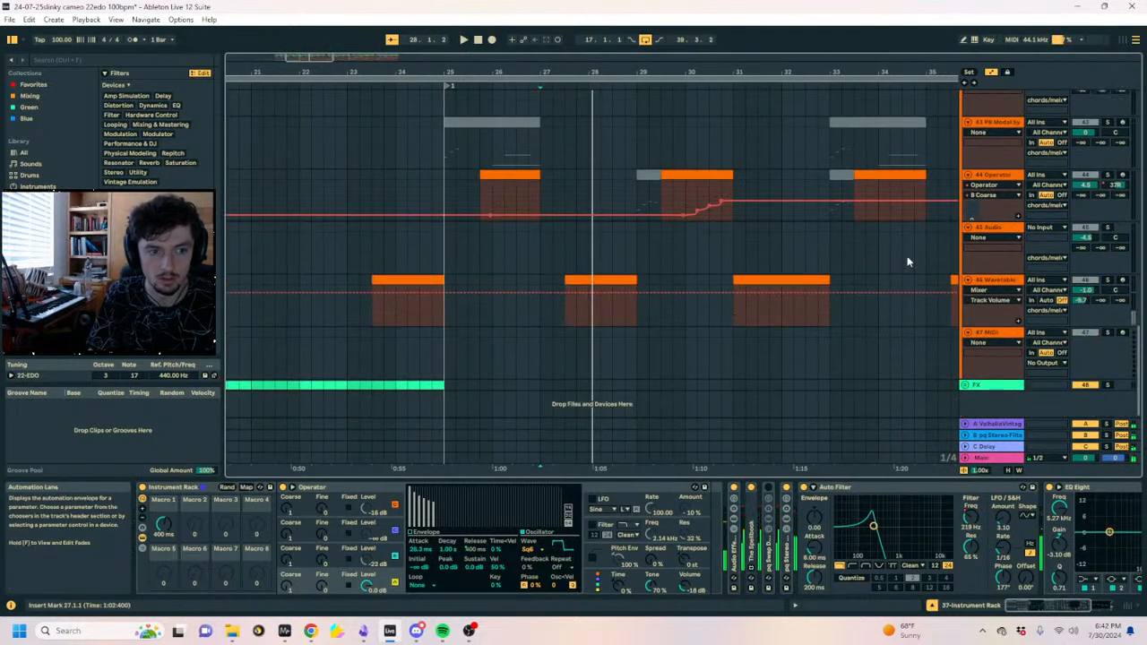
{"action": "key", "text": "a"}
{"action": "left_click", "coordinate": [587, 280]}
{"action": "left_click", "coordinate": [990, 285]}
{"action": "key", "text": "space"}
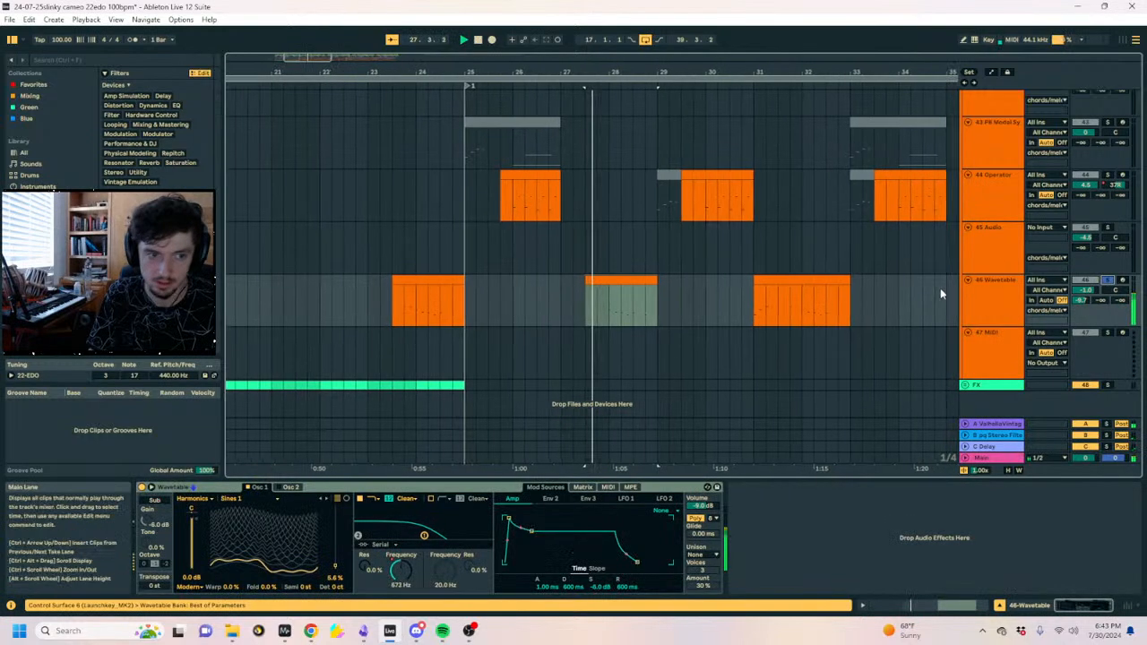
{"action": "key", "text": "a"}
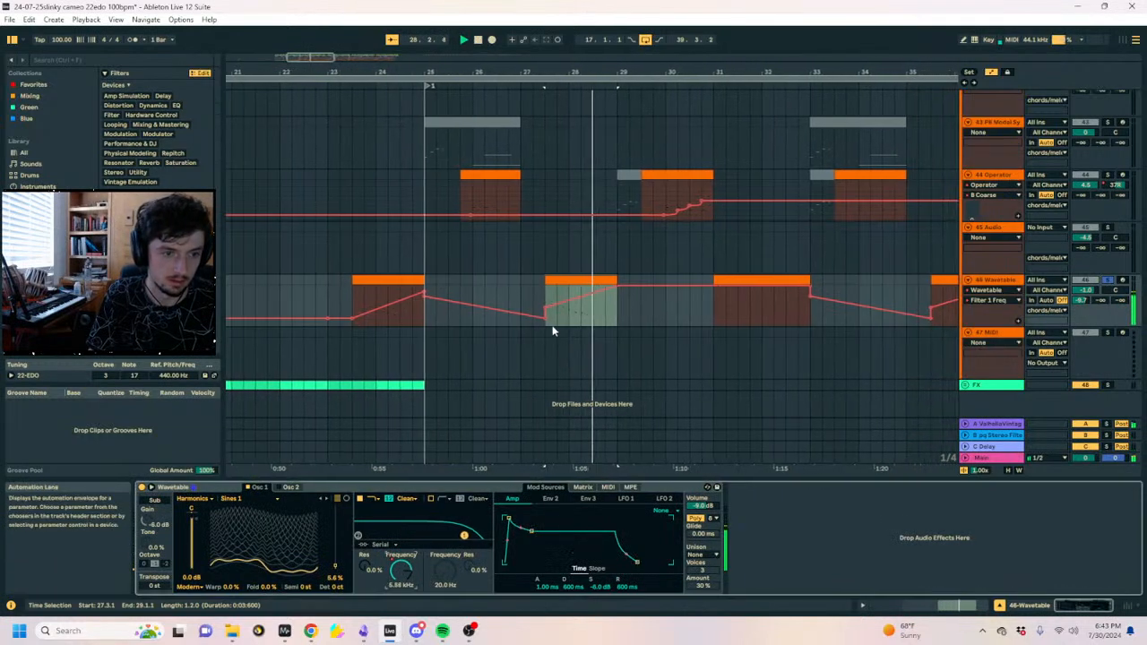
{"action": "key", "text": "space"}
{"action": "left_click", "coordinate": [1108, 280]}
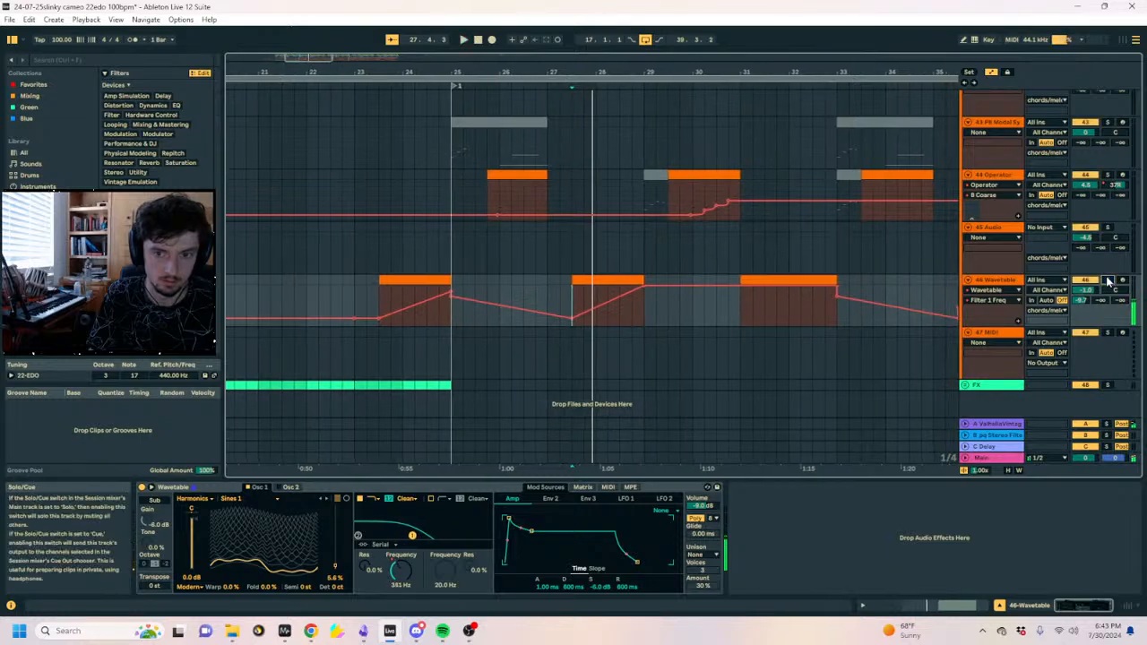
Replay the full mix from 27.3.1 and again from 26.1.1 with the automation hidden.
{"action": "key", "text": "space"}
{"action": "key", "text": "space"}
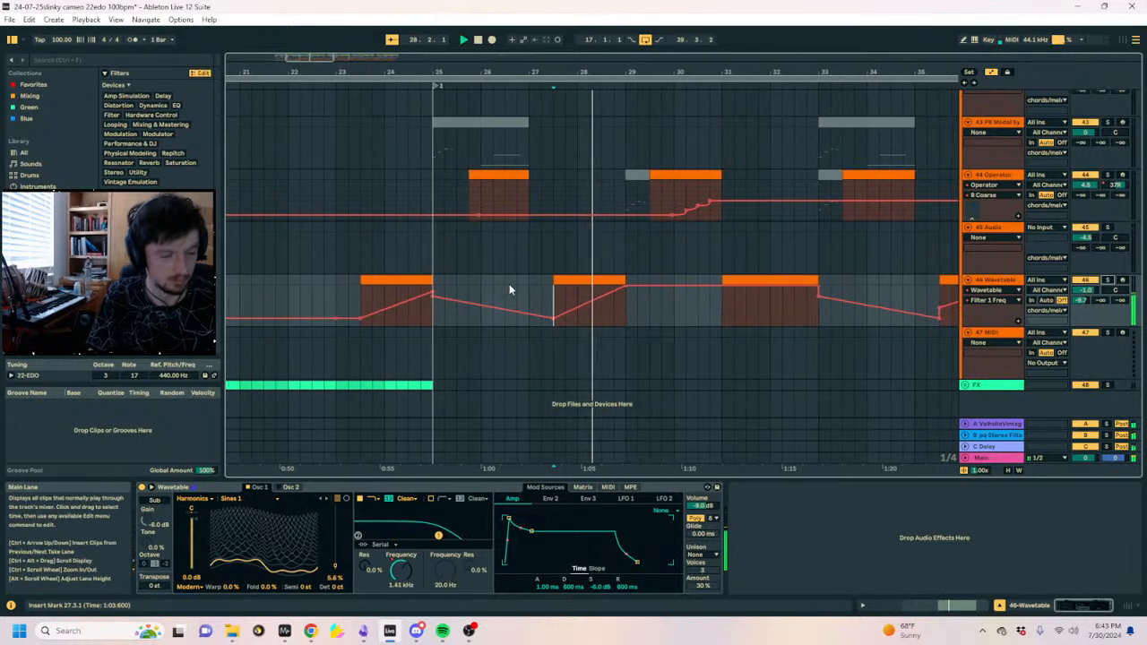
{"action": "left_click", "coordinate": [469, 281]}
{"action": "key", "text": "a"}
{"action": "scroll", "coordinate": [658, 240], "scroll_direction": "up", "scroll_amount": 5}
{"action": "key", "text": "space"}
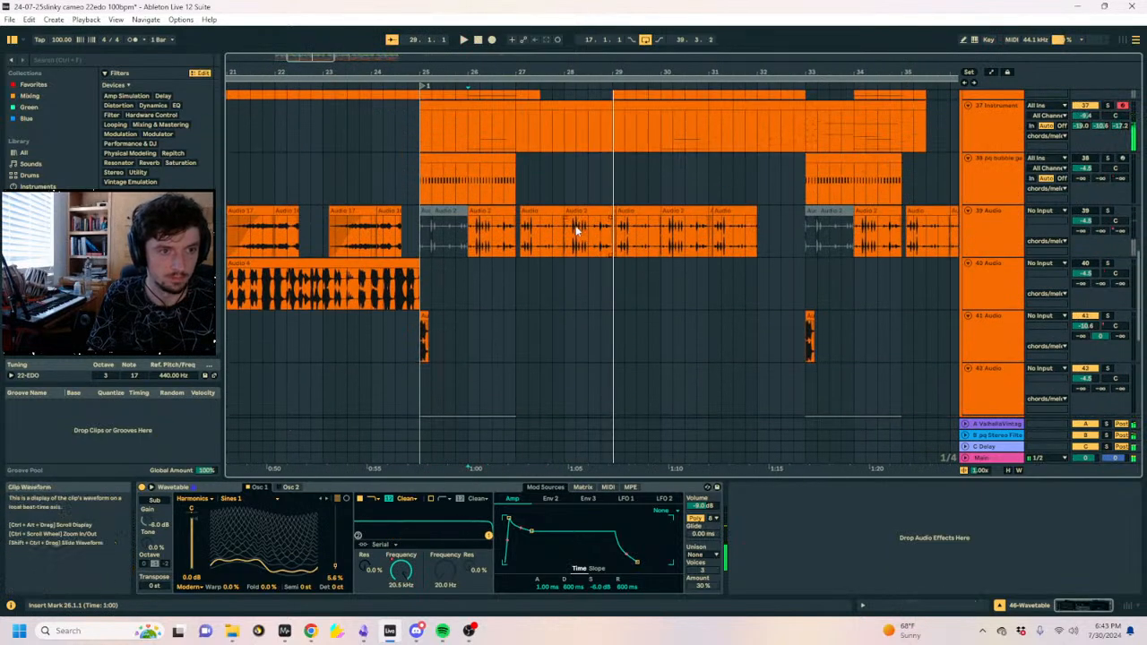
Solo 37 Instrument and play it from 28.1.1.
{"action": "left_click", "coordinate": [573, 231]}
{"action": "scroll", "coordinate": [900, 269], "scroll_direction": "up", "scroll_amount": 3}
{"action": "left_click", "coordinate": [995, 300]}
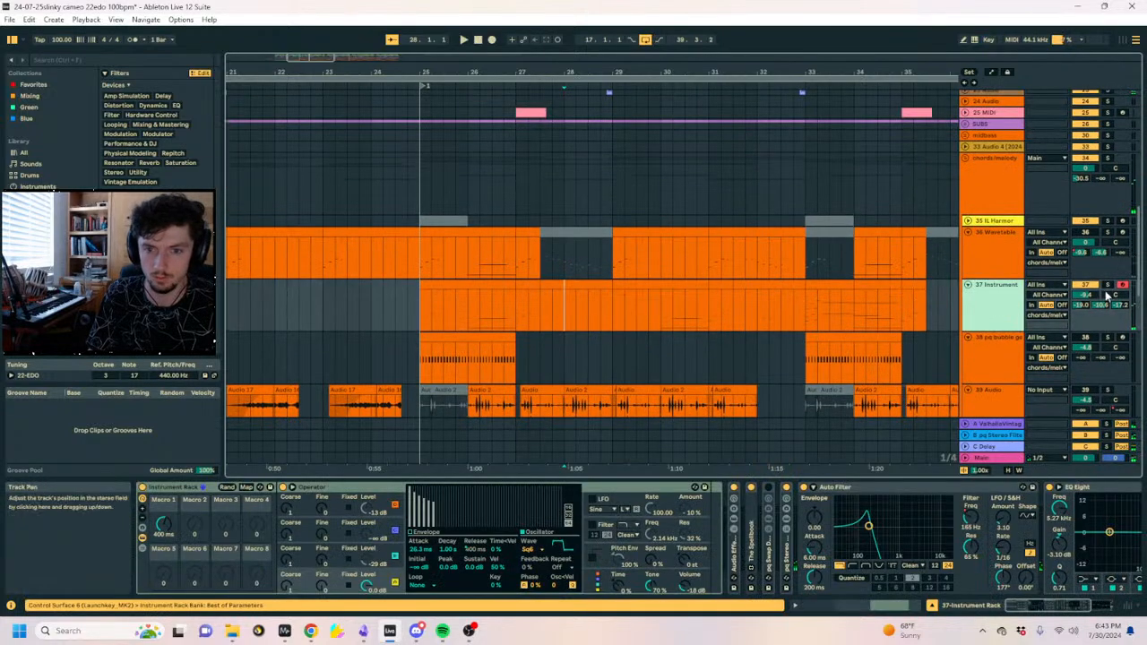
{"action": "key", "text": "space"}
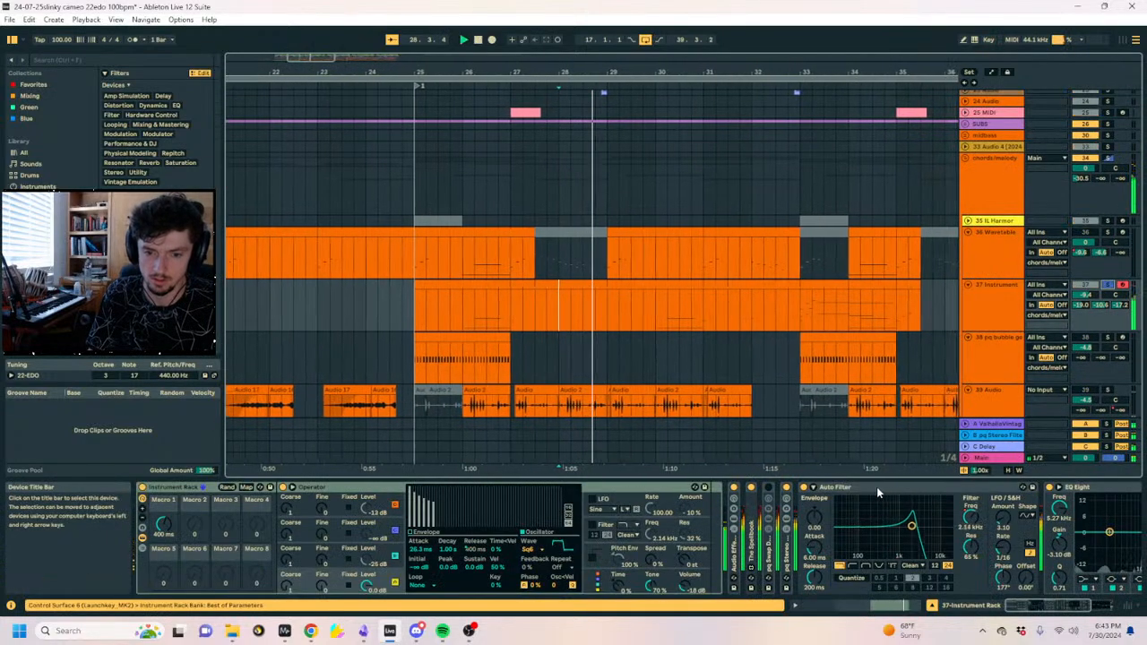
Automate 37 Instrument's Auto Filter resonance to dip and recover between 27.3 and 29, and listen to it soloed.
{"action": "left_click", "coordinate": [865, 489]}
{"action": "key", "text": "a"}
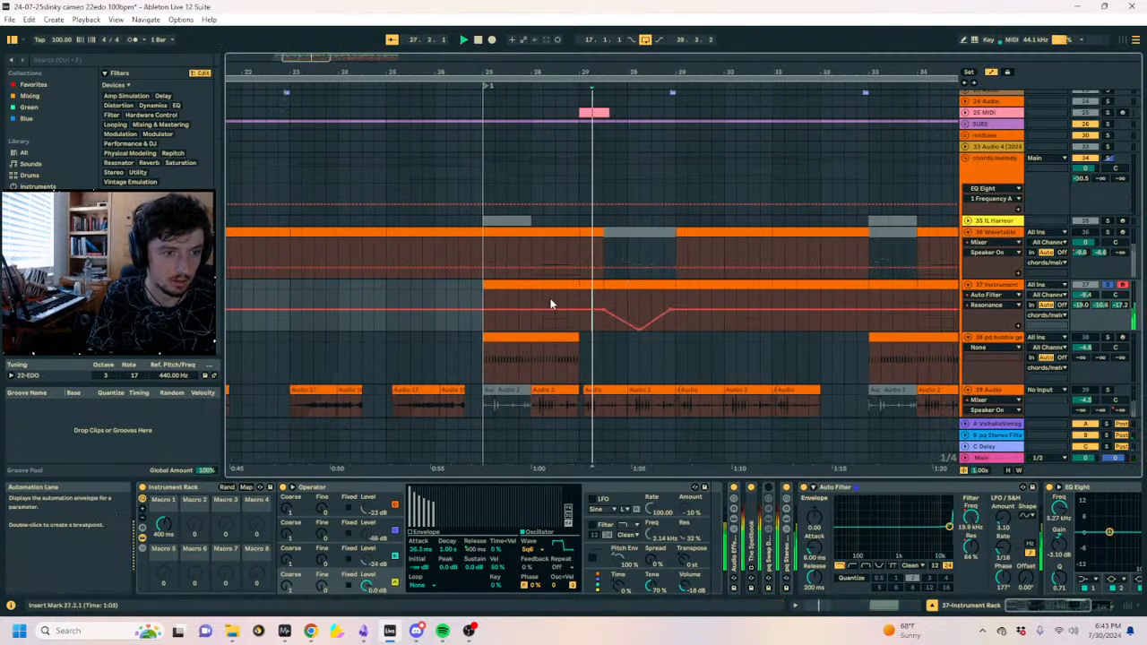
{"action": "left_click", "coordinate": [1109, 286]}
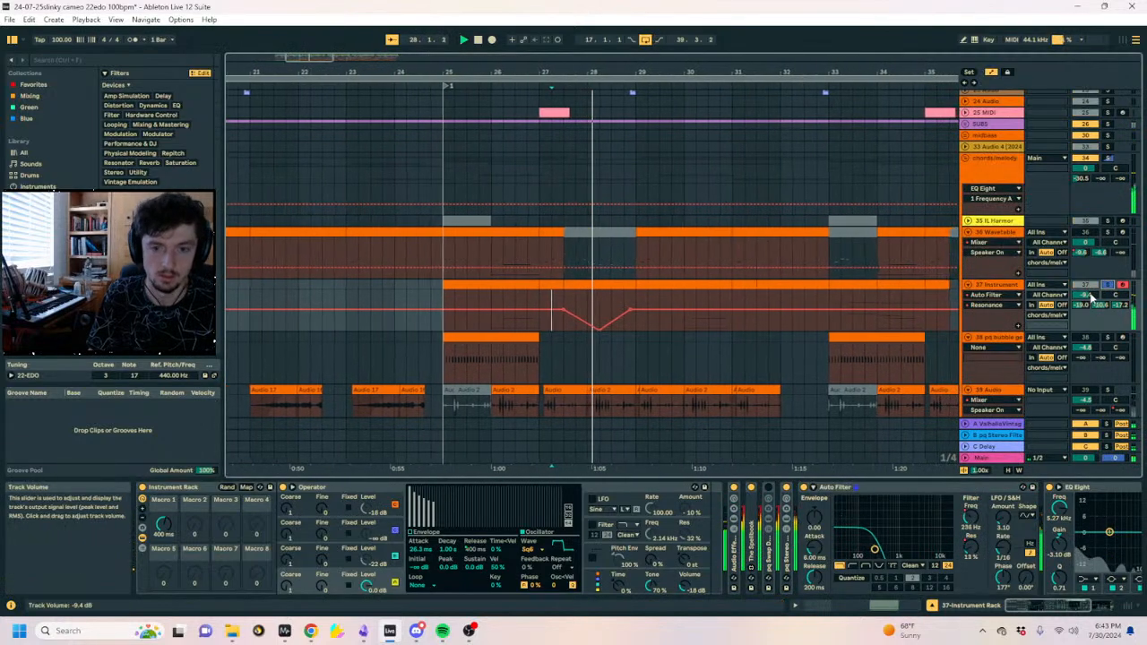
Replay the full mix from just before bar 25 with the automation hidden.
{"action": "left_click", "coordinate": [431, 294]}
{"action": "key", "text": "space"}
{"action": "key", "text": "space"}
{"action": "key", "text": "a"}
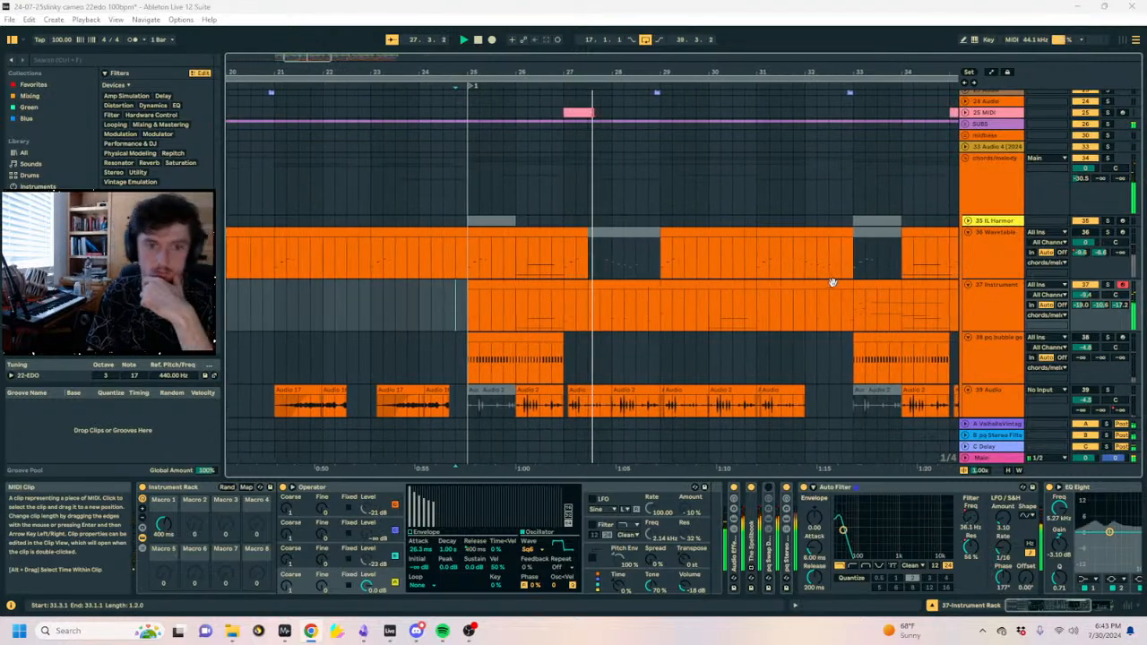
{"action": "scroll", "coordinate": [533, 284], "scroll_direction": "down", "scroll_amount": 2}
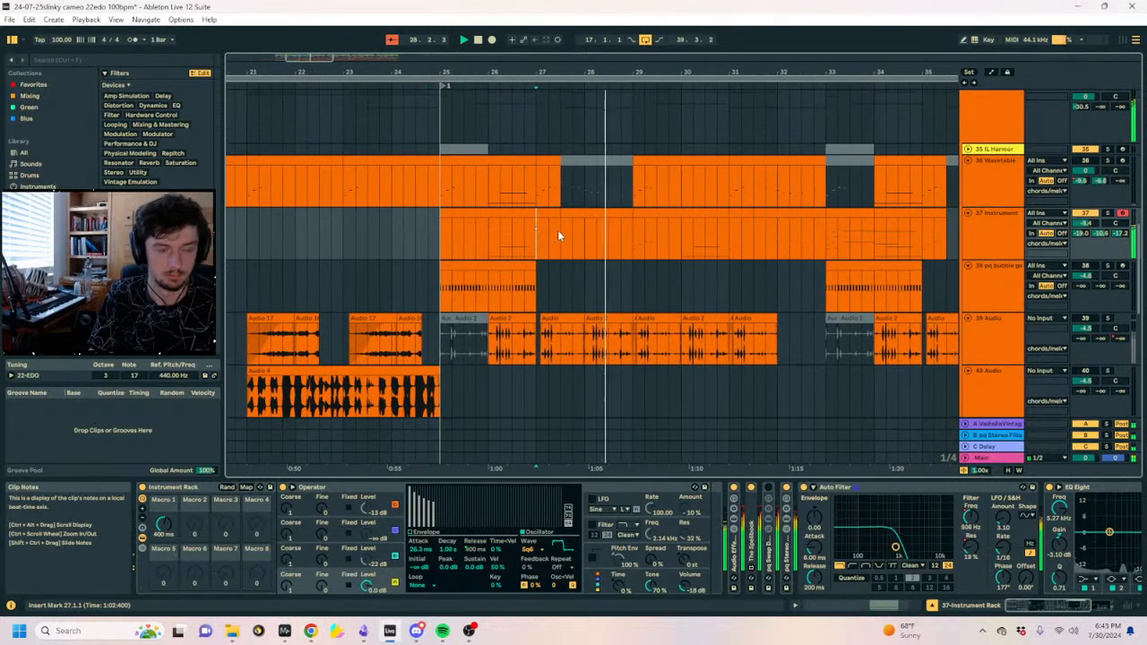
Select 27.1.1 to 27.3.1 on 37 Instrument, solo the track, and play it from there and from 25.1.1.
{"action": "left_click_drag", "start_coordinate": [557, 231], "coordinate": [542, 220]}
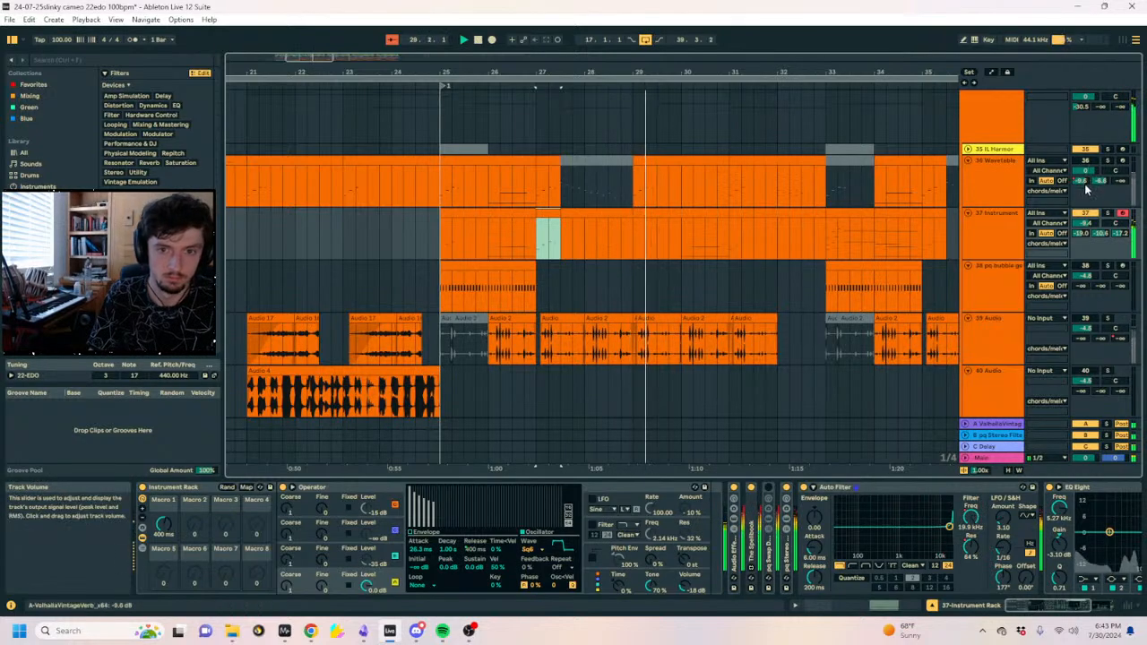
{"action": "left_click", "coordinate": [1106, 215]}
{"action": "key", "text": "space"}
{"action": "key", "text": "space"}
{"action": "key", "text": "space"}
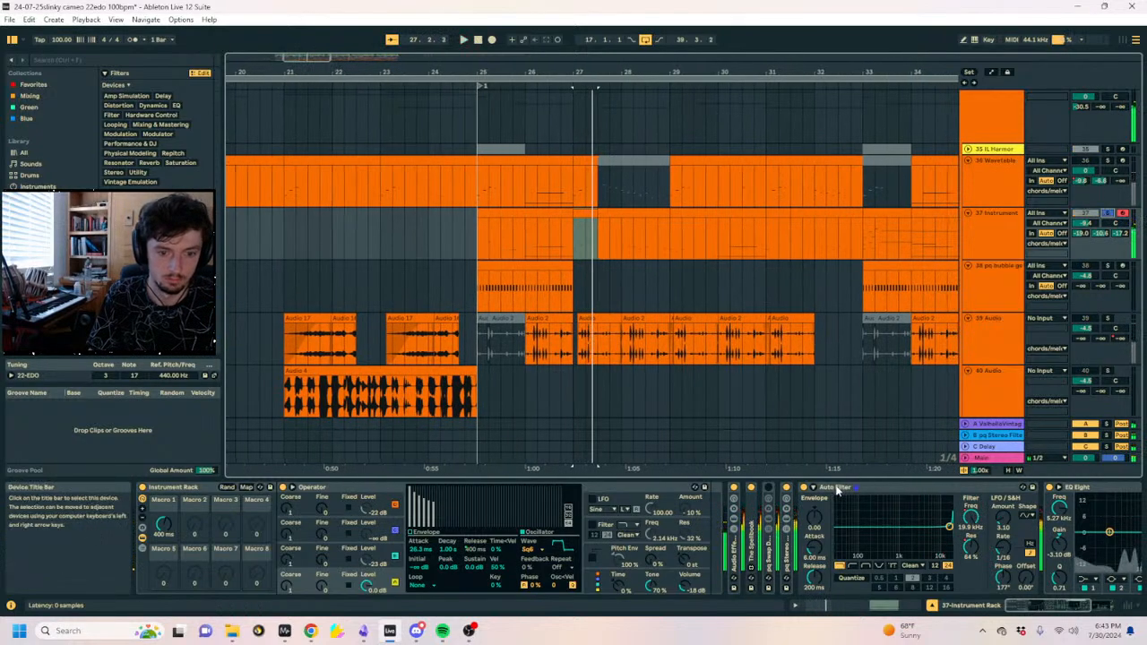
{"action": "left_click", "coordinate": [837, 488]}
{"action": "left_click", "coordinate": [473, 220]}
{"action": "key", "text": "space"}
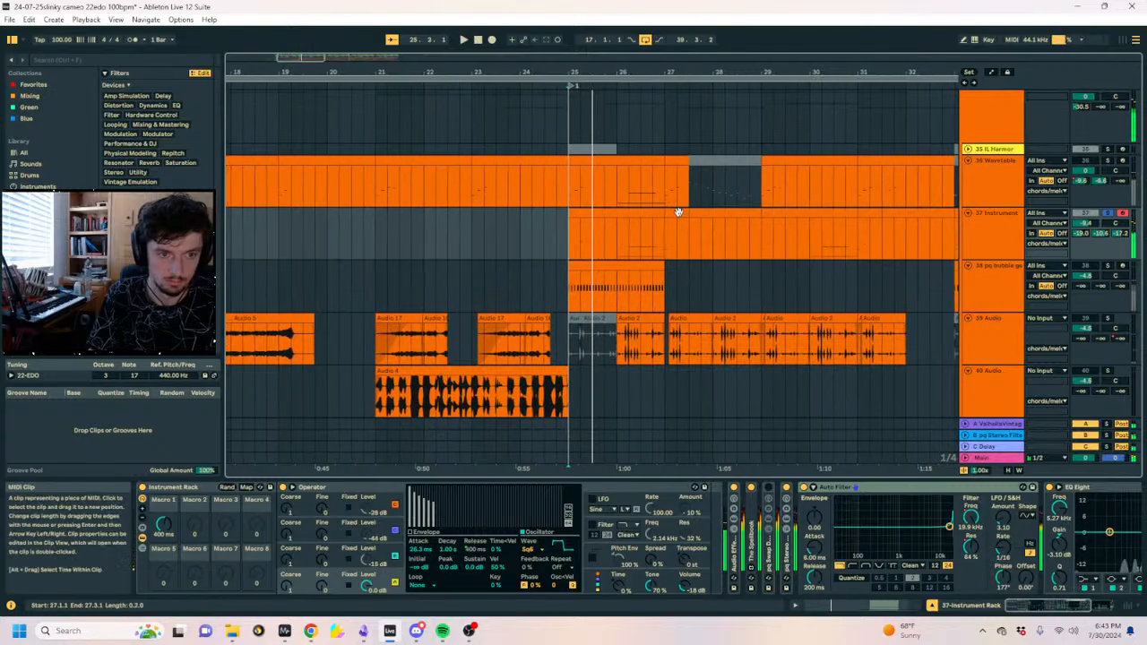
Collapse 37 Instrument's Auto Filter, expand The Spellbook, and show its Spin Offset automation.
{"action": "double_click", "coordinate": [848, 489]}
{"action": "double_click", "coordinate": [751, 548]}
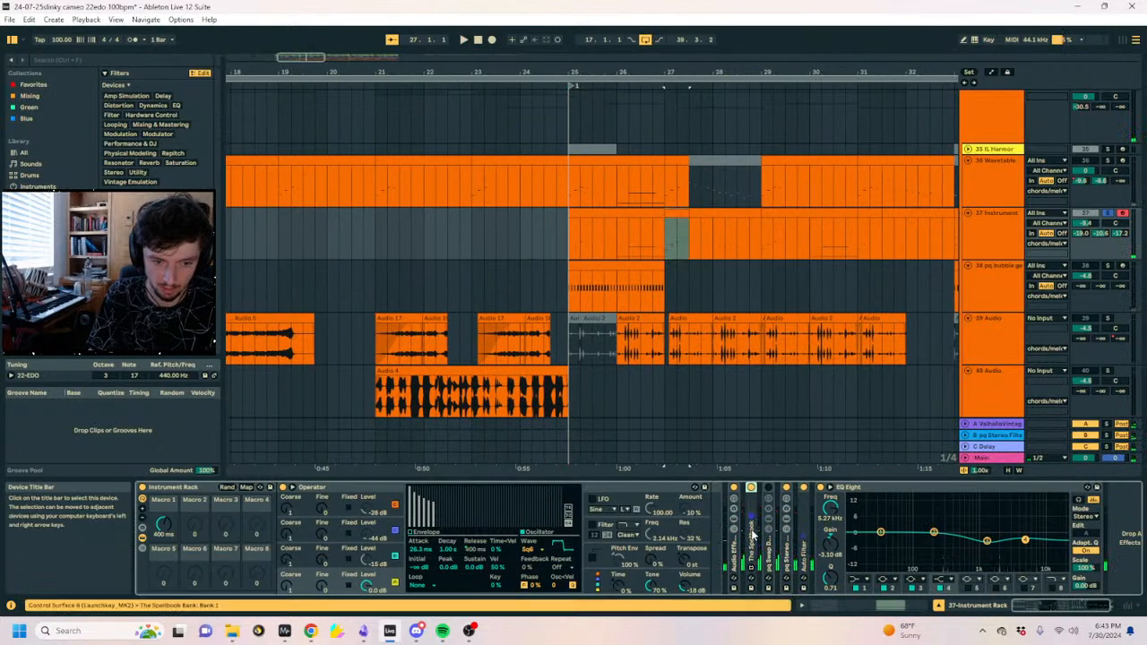
{"action": "left_click", "coordinate": [780, 560]}
{"action": "key", "text": "a"}
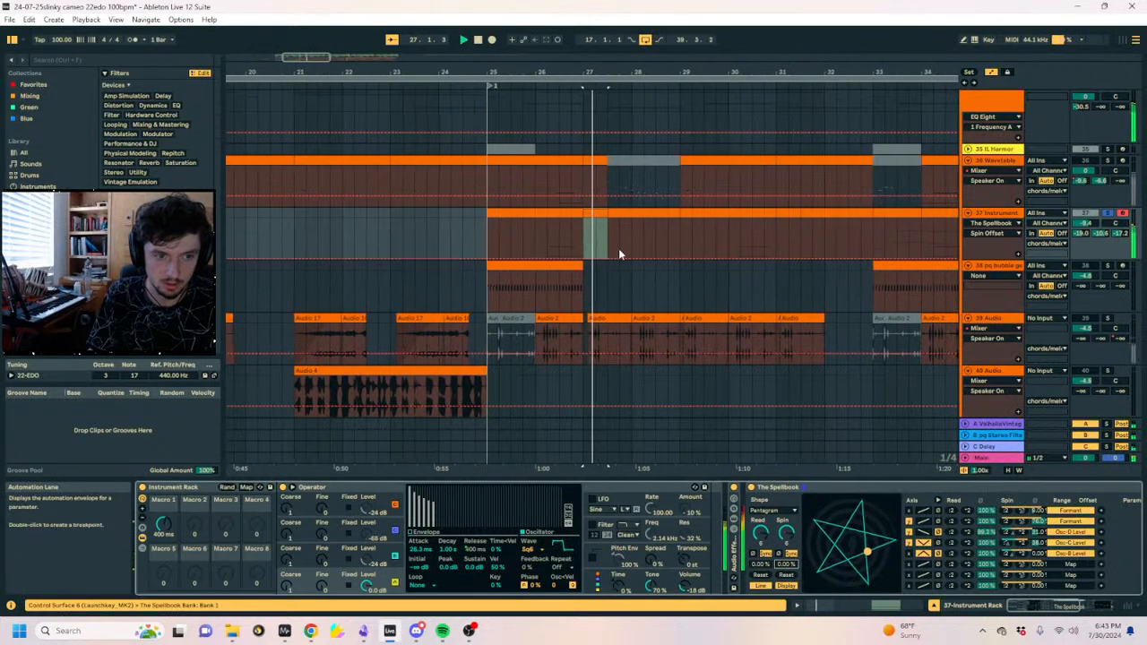
Ramp The Spellbook's Spin Offset automation from 0% at 27.1.1 up to 100% at 27.3.1.
{"action": "left_click", "coordinate": [582, 258]}
{"action": "left_click", "coordinate": [582, 260]}
{"action": "left_click", "coordinate": [597, 260]}
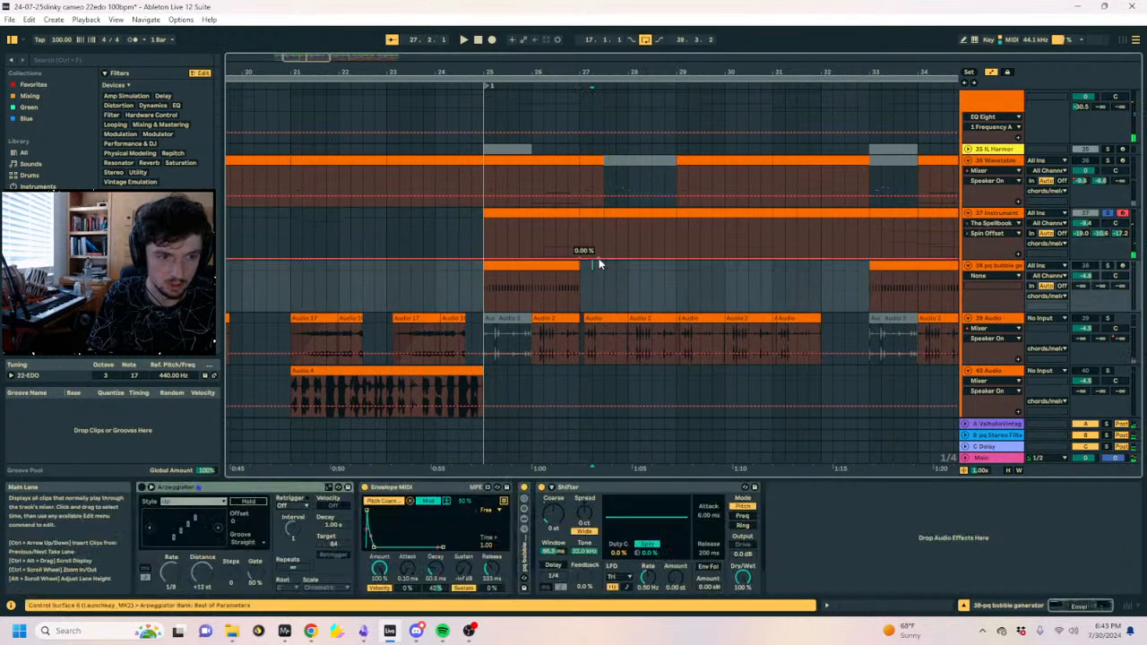
{"action": "left_click", "coordinate": [597, 259]}
{"action": "left_click_drag", "start_coordinate": [597, 260], "coordinate": [598, 218]}
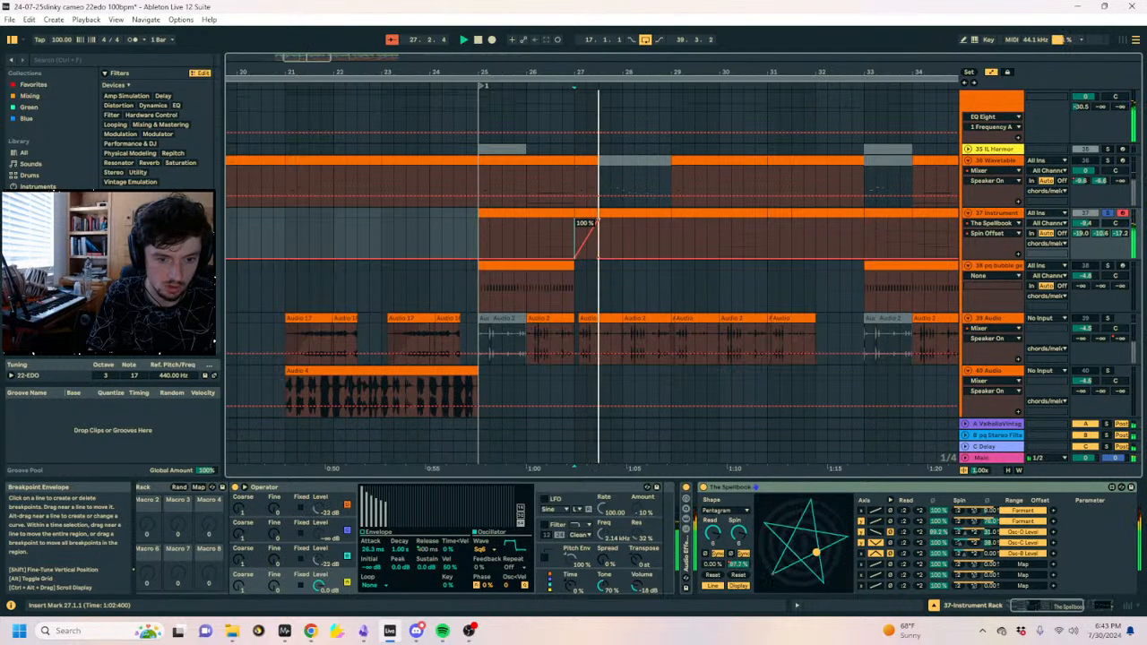
Draw a stepped Read Offset automation for The Spellbook from 27.1.1 to 27.3.1 and play it back.
{"action": "left_click", "coordinate": [708, 544]}
{"action": "key", "text": "b"}
{"action": "left_click_drag", "start_coordinate": [580, 248], "coordinate": [594, 238]}
{"action": "key", "text": "space"}
{"action": "mouse_move", "coordinate": [618, 74]}
{"action": "left_mouse_down"}
{"action": "mouse_move", "coordinate": [631, 76]}
{"action": "mouse_move", "coordinate": [548, 213]}
{"action": "mouse_move", "coordinate": [590, 232]}
{"action": "left_mouse_up"}
{"action": "key", "text": "space"}
{"action": "key", "text": "space"}
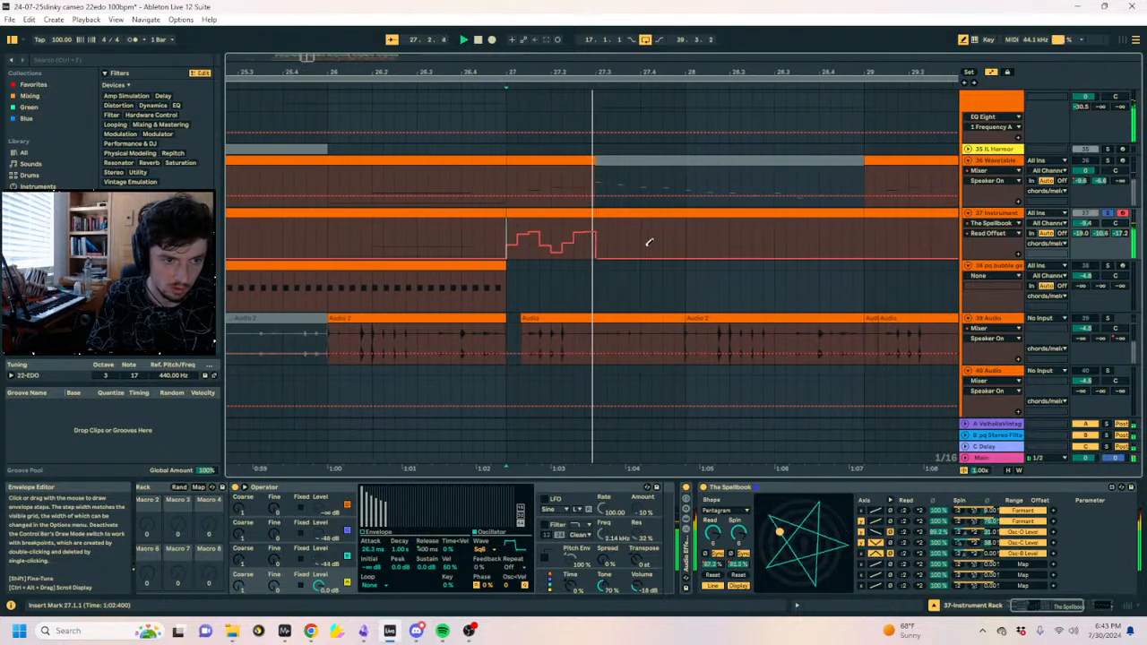
{"action": "key", "text": "space"}
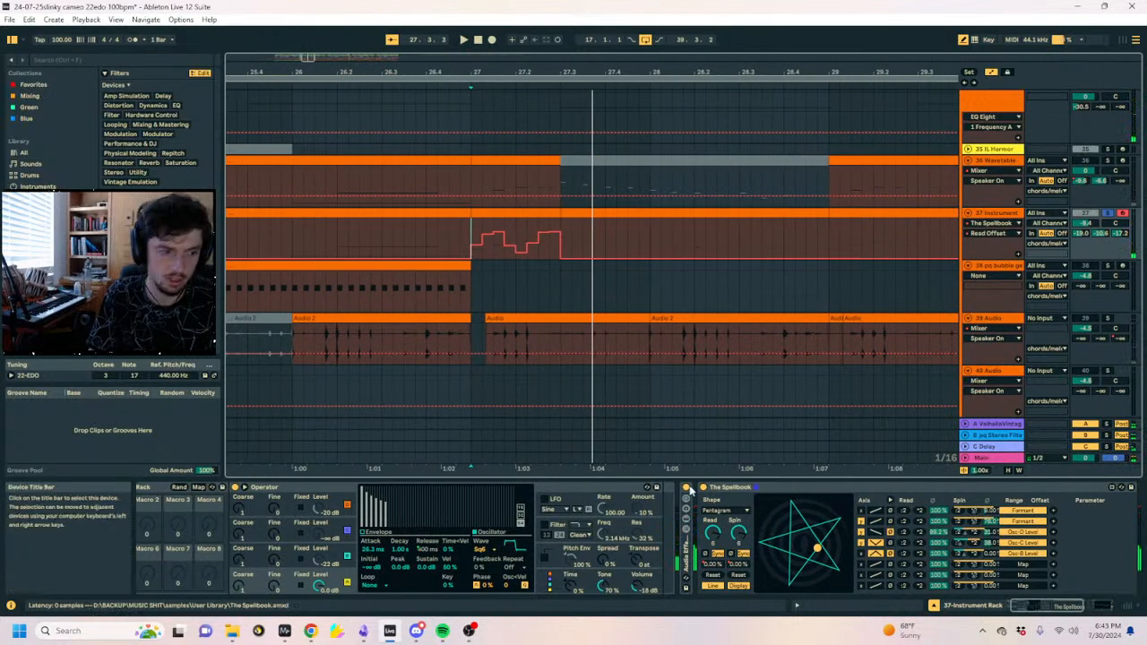
Try a higher coarse frequency on Operator's oscillator B while replaying from 27.1.1.
{"action": "key", "text": "space"}
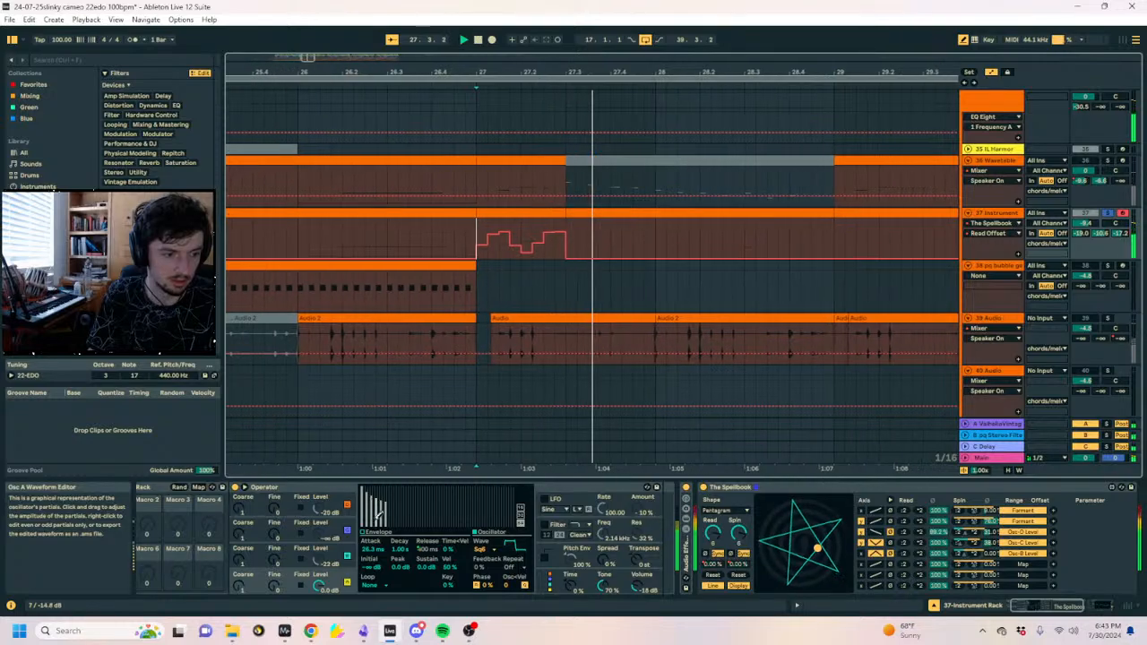
{"action": "left_click", "coordinate": [239, 561]}
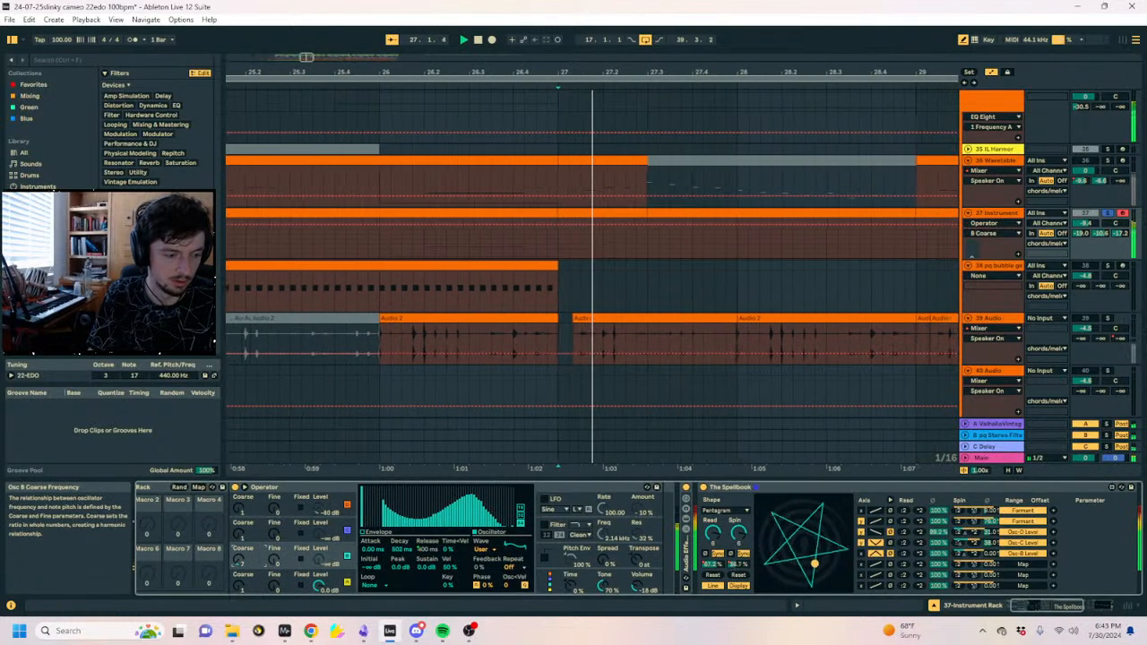
{"action": "left_click_drag", "start_coordinate": [239, 561], "coordinate": [240, 592]}
{"action": "key", "text": "space"}
Expand 37 Instrument's Audio Effect Rack to show its Formant chains and replay from 27.1.1.
{"action": "double_click", "coordinate": [686, 554]}
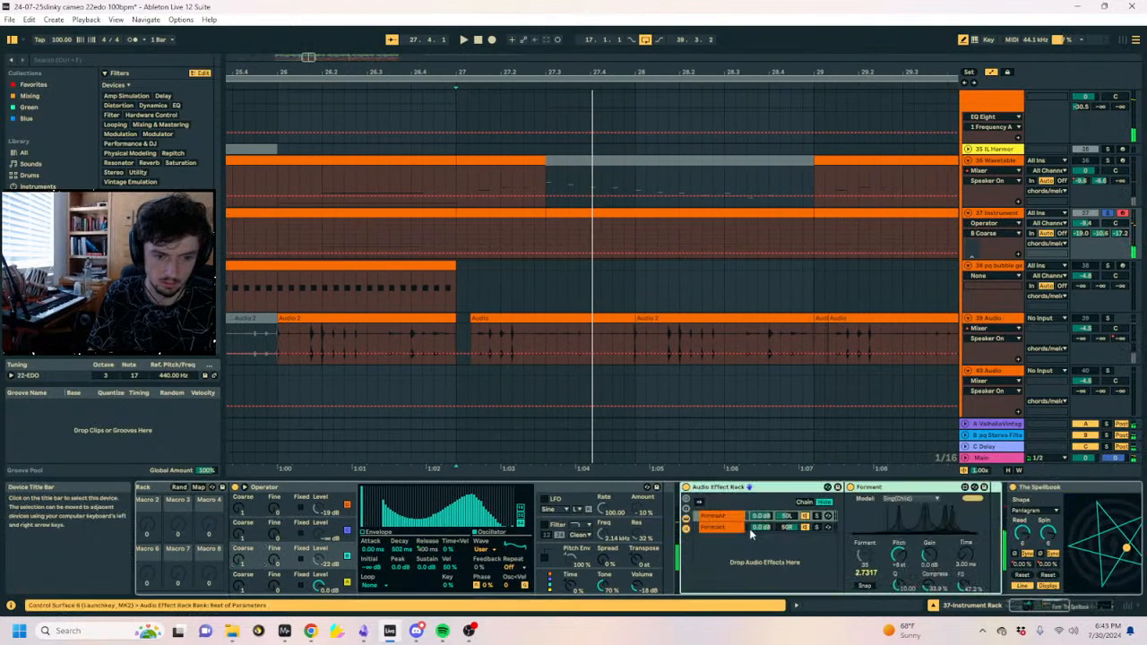
{"action": "key", "text": "space"}
{"action": "key", "text": "space"}
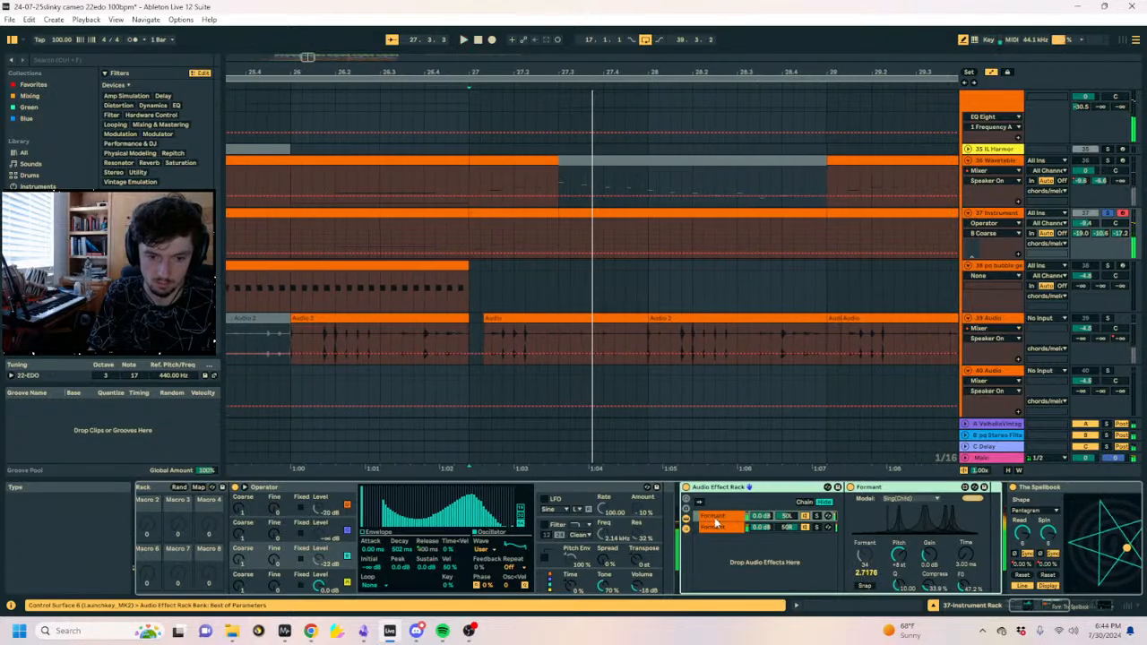
Map the Pitch of both Formant devices to The Spellbook's sixth and seventh parameter slots.
{"action": "left_click", "coordinate": [716, 527]}
{"action": "left_click", "coordinate": [715, 516]}
{"action": "left_click", "coordinate": [1081, 488]}
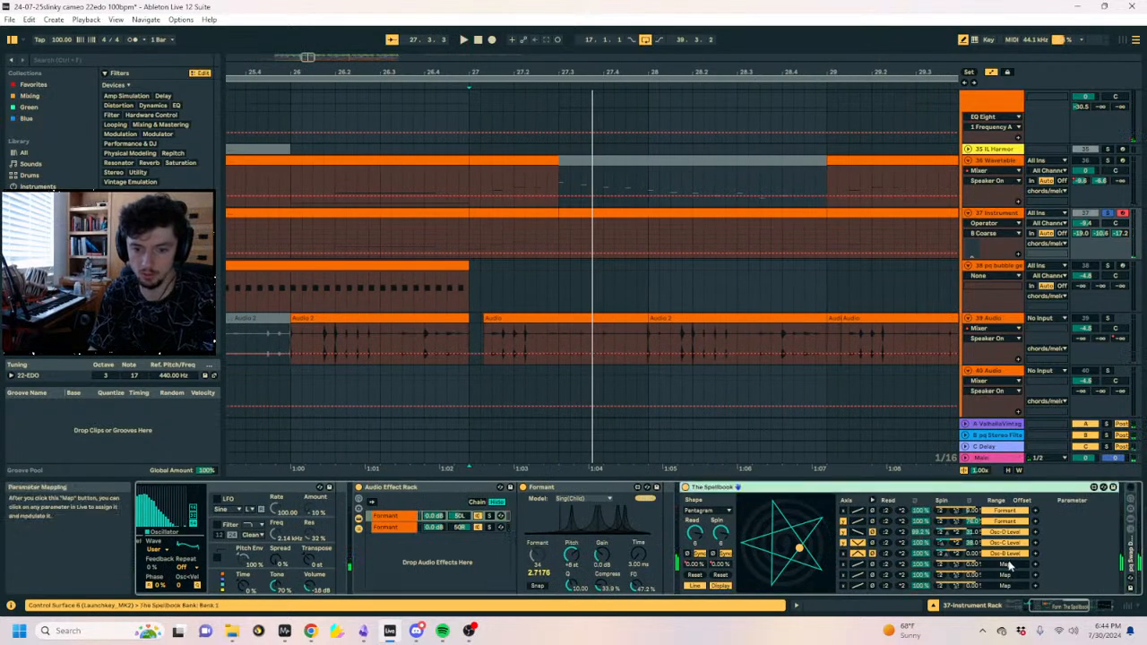
{"action": "left_click", "coordinate": [872, 501]}
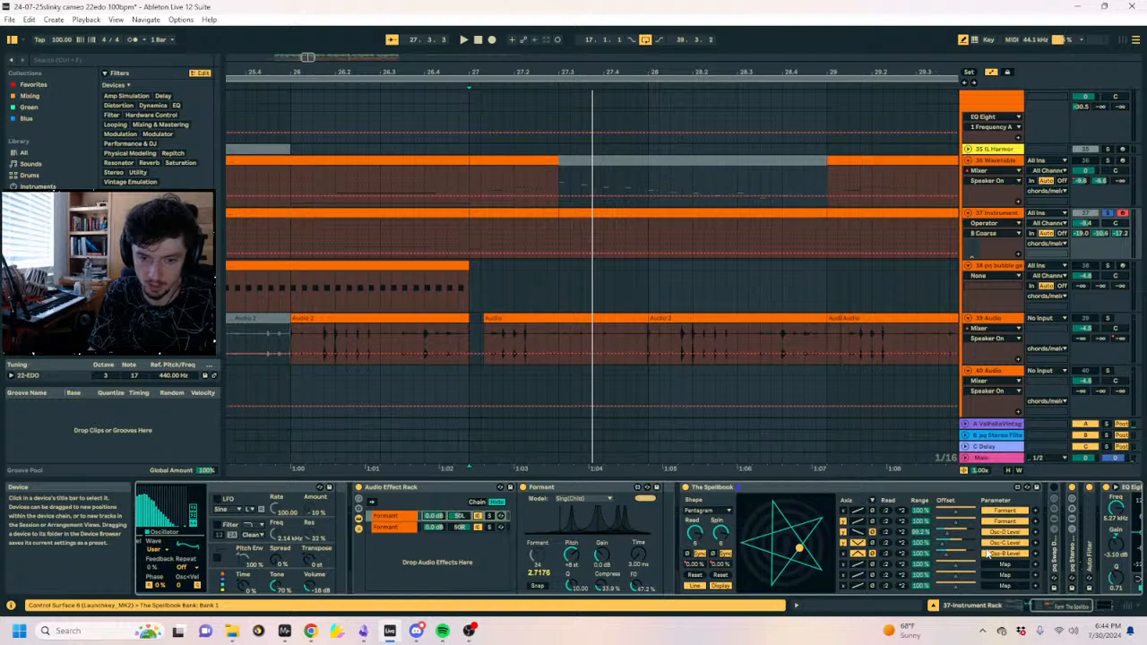
{"action": "left_click", "coordinate": [386, 527]}
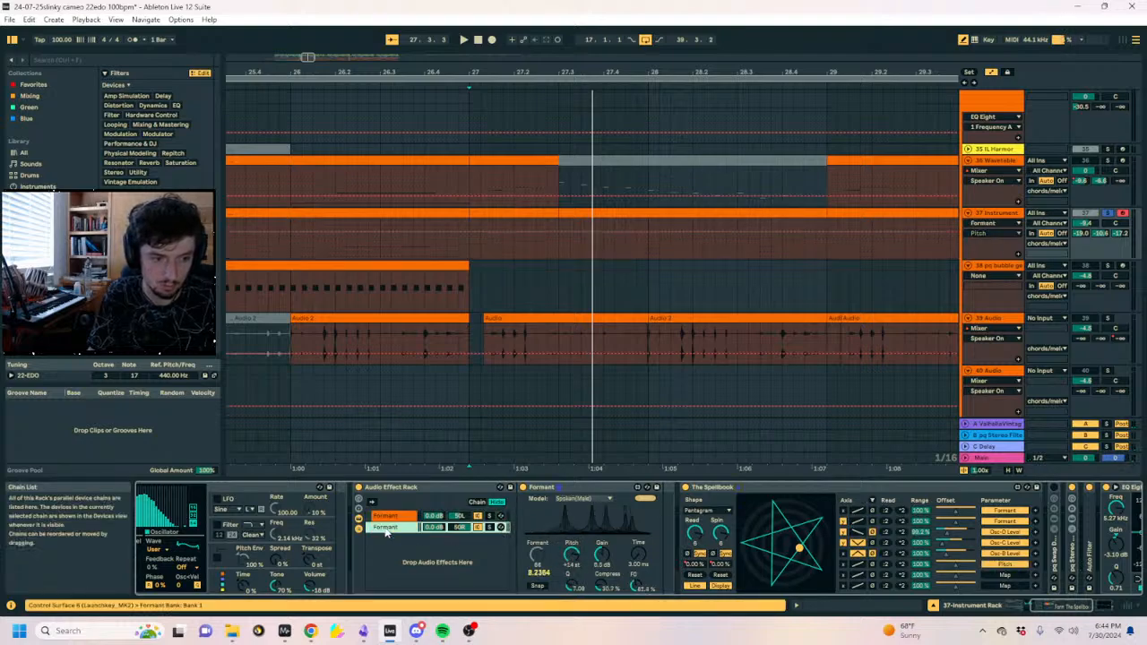
{"action": "left_click", "coordinate": [569, 556]}
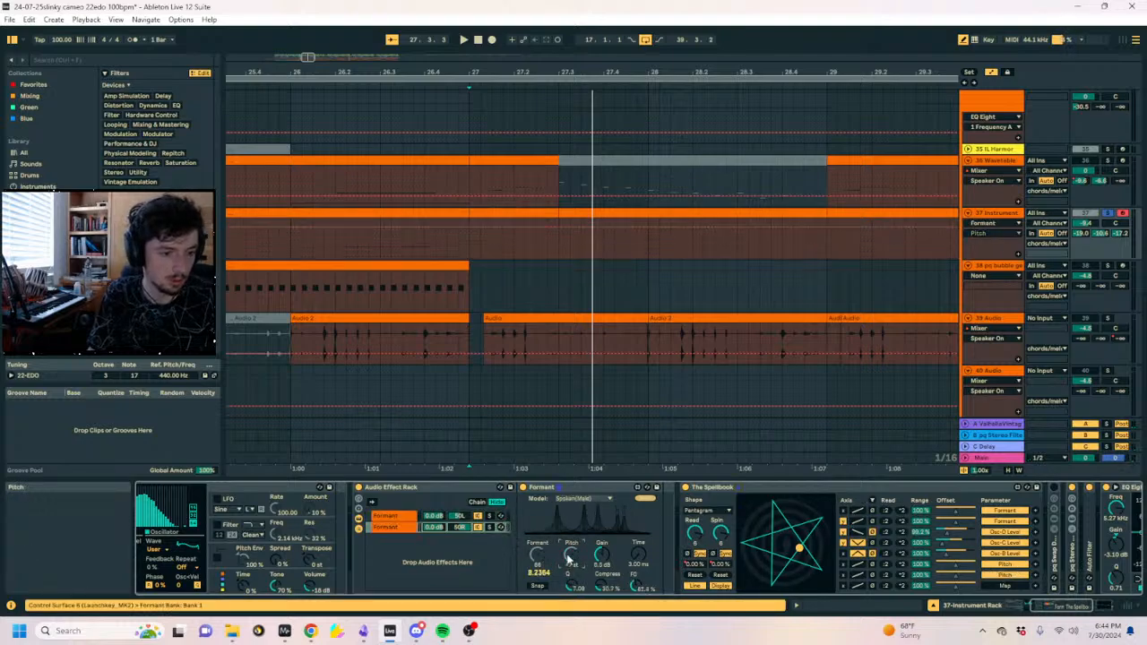
{"action": "left_click", "coordinate": [394, 518]}
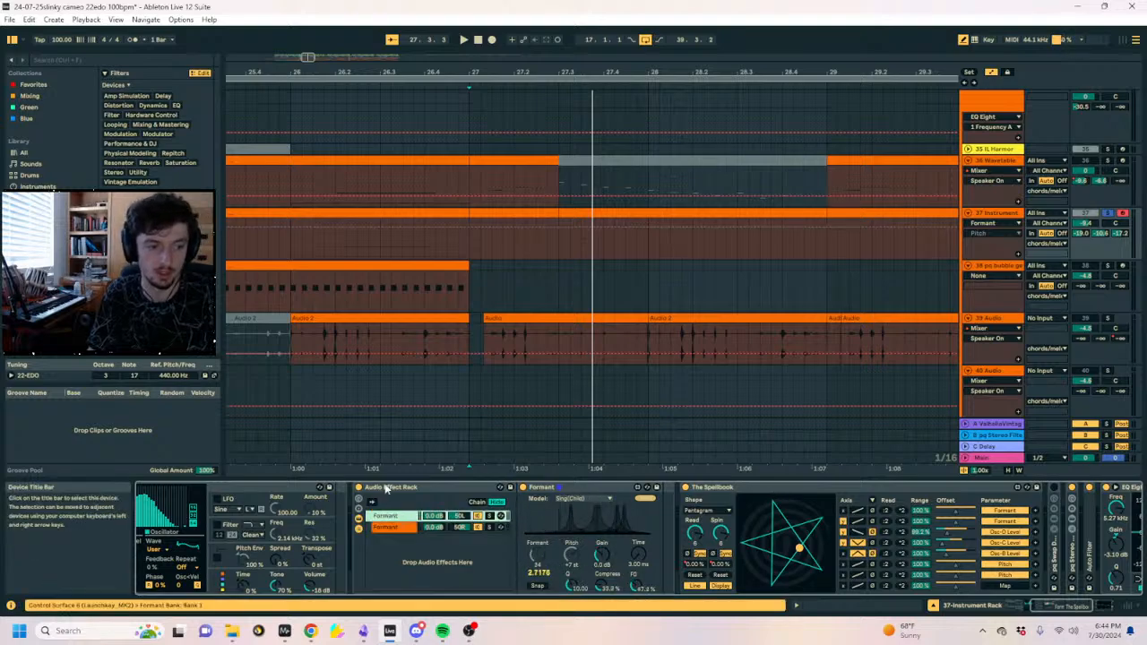
Raise the coarse frequency of Operator's oscillator D and set oscillator C's coarse frequency to 10.
{"action": "left_click", "coordinate": [386, 489]}
{"action": "key", "text": "Left"}
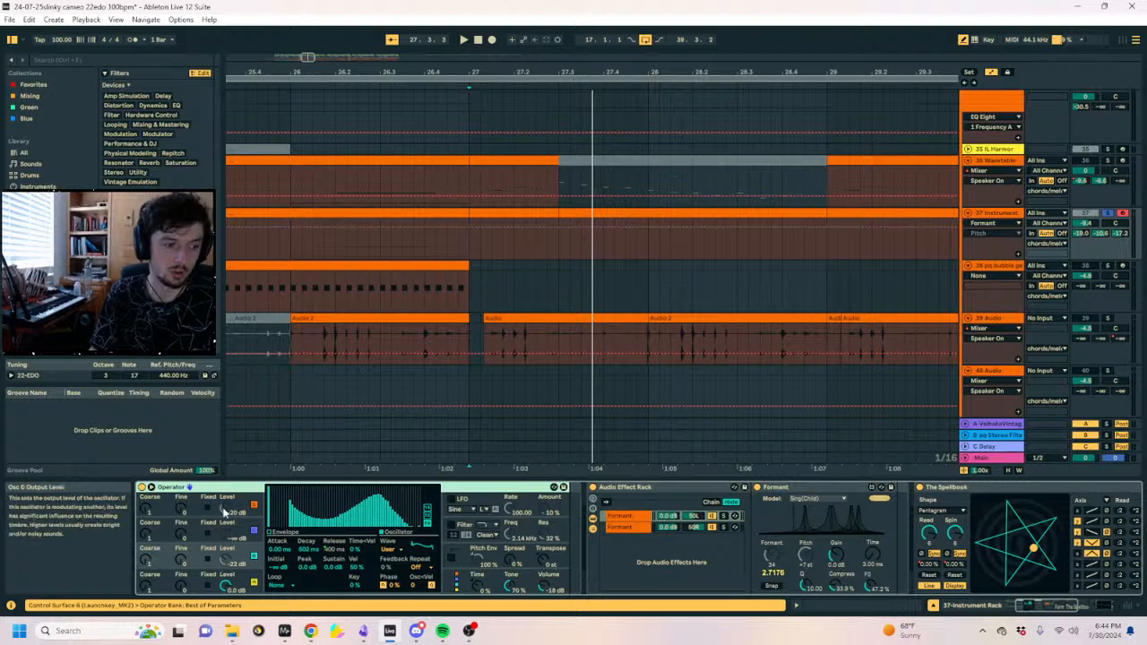
{"action": "left_click", "coordinate": [148, 533]}
{"action": "left_click_drag", "start_coordinate": [149, 511], "coordinate": [149, 501]}
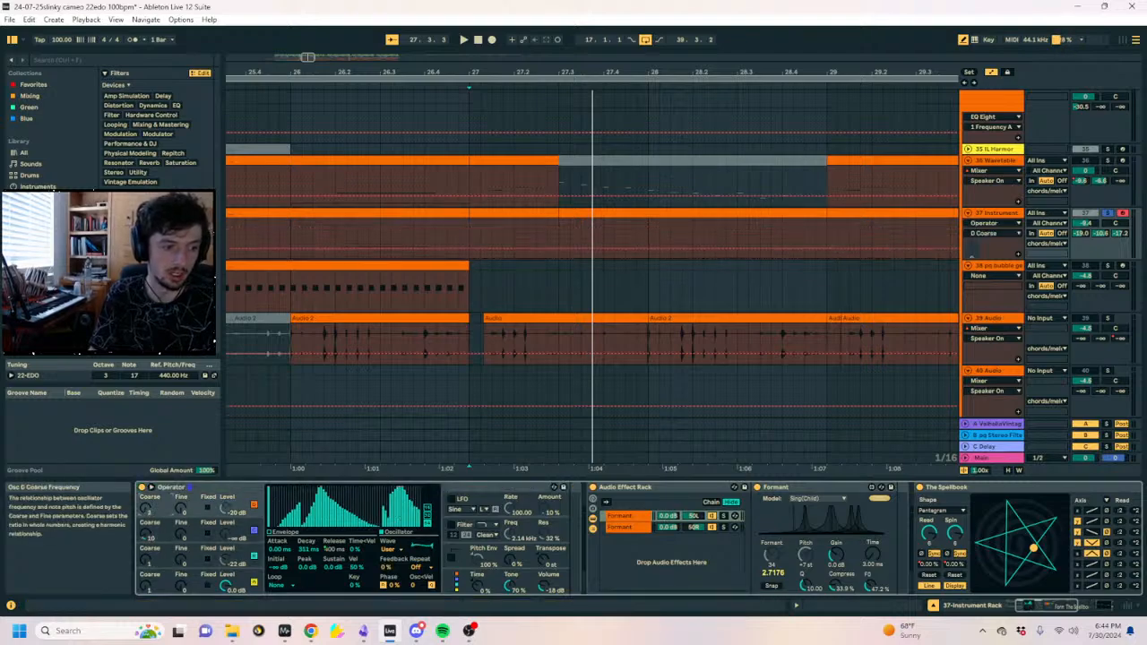
Check the waveforms and envelopes of Operator's four oscillators, replay from 27.1.1 and set oscillator C's coarse frequency to 6.
{"action": "left_click", "coordinate": [199, 551]}
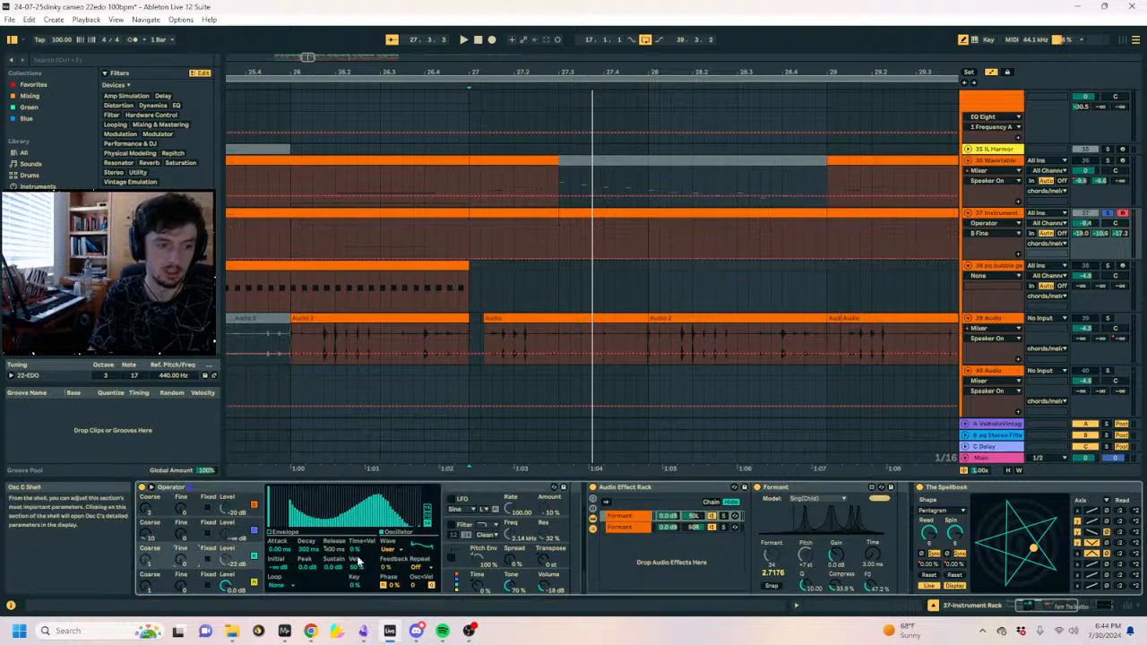
{"action": "left_click", "coordinate": [213, 536]}
{"action": "left_click", "coordinate": [196, 554]}
{"action": "left_click", "coordinate": [197, 577]}
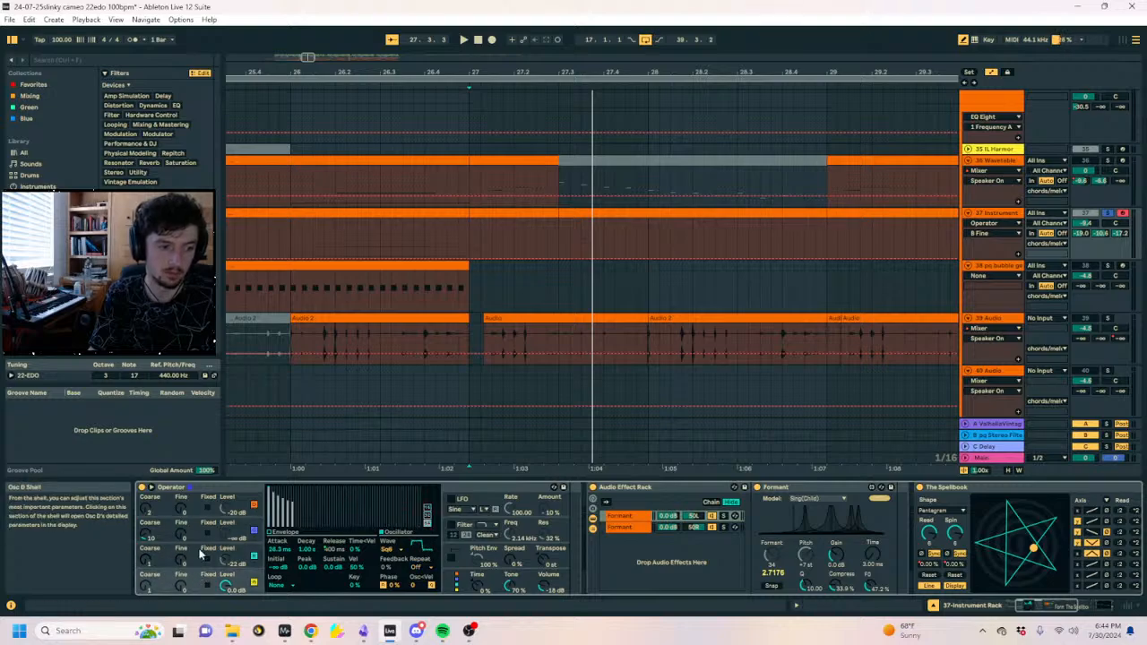
{"action": "left_click", "coordinate": [199, 553]}
{"action": "left_click", "coordinate": [198, 531]}
{"action": "left_click", "coordinate": [198, 506]}
{"action": "key", "text": "space"}
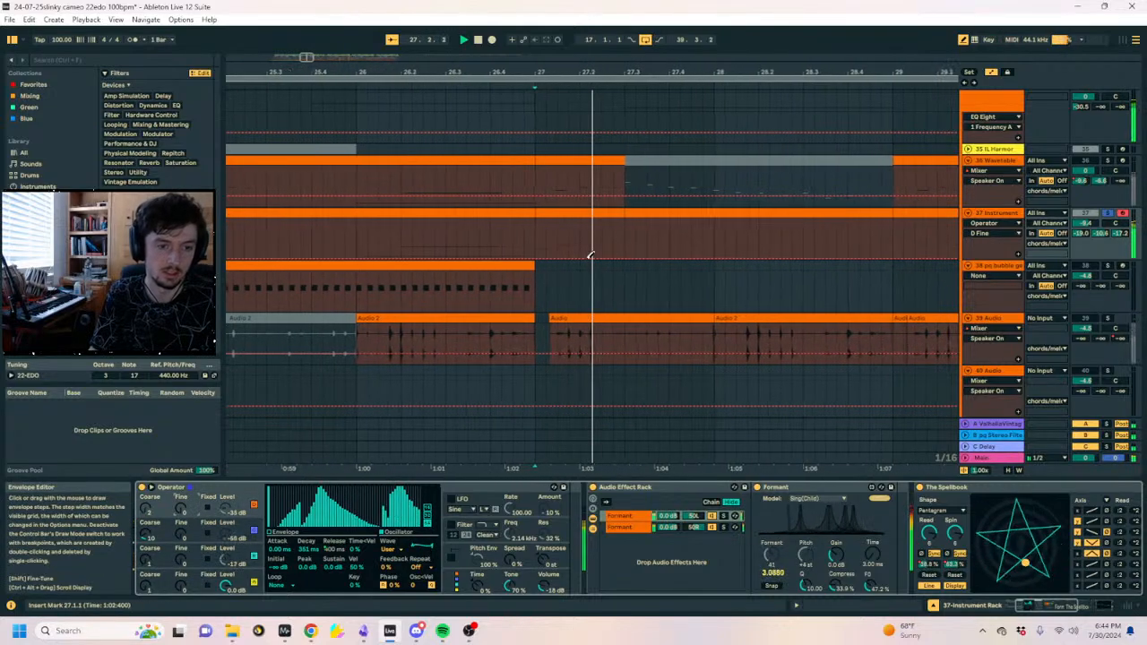
{"action": "left_click", "coordinate": [144, 536]}
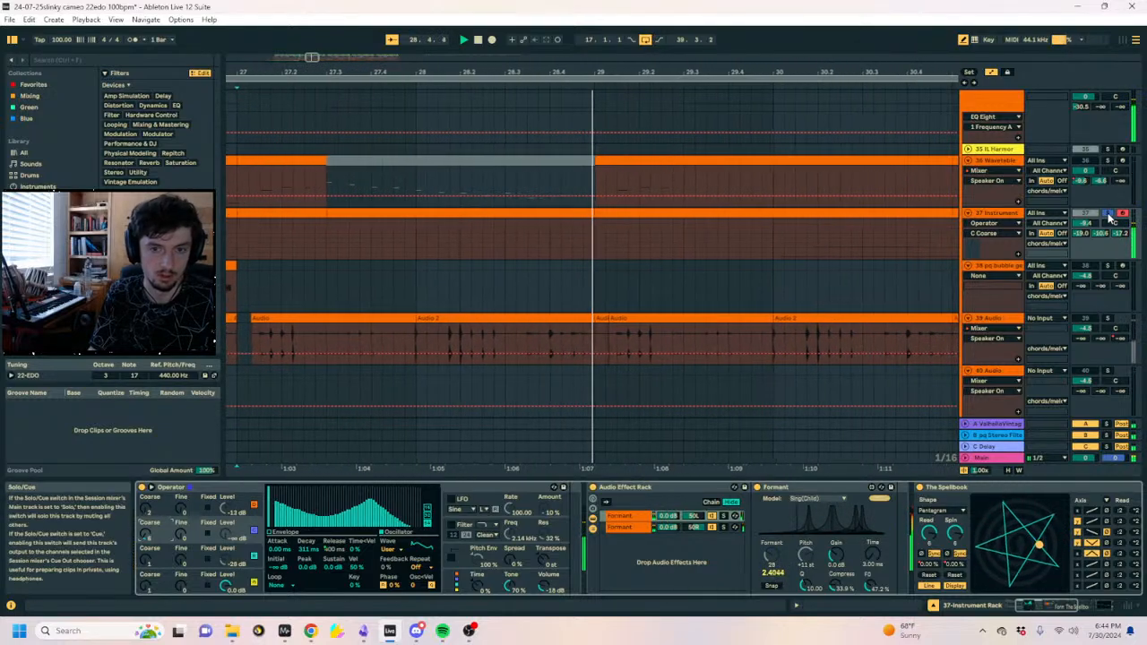
Hear 37 Instrument in the full mix and collapse Formant, The Spellbook and EQ Eight in its device chain.
{"action": "scroll", "coordinate": [841, 452], "scroll_direction": "down", "scroll_amount": 5}
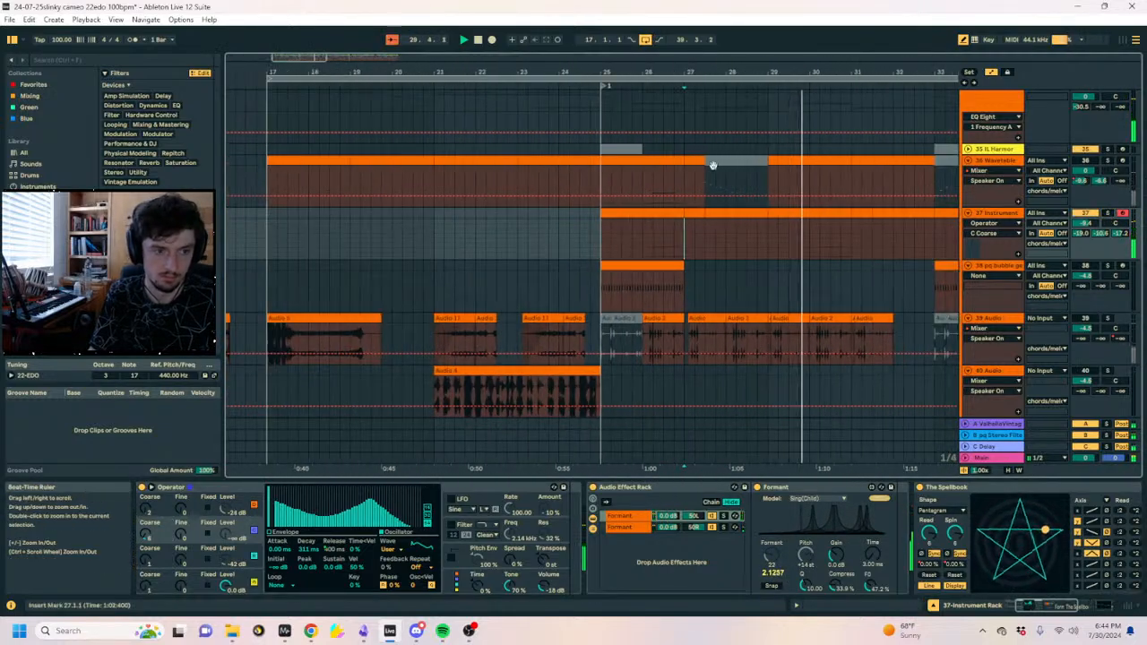
{"action": "double_click", "coordinate": [778, 487]}
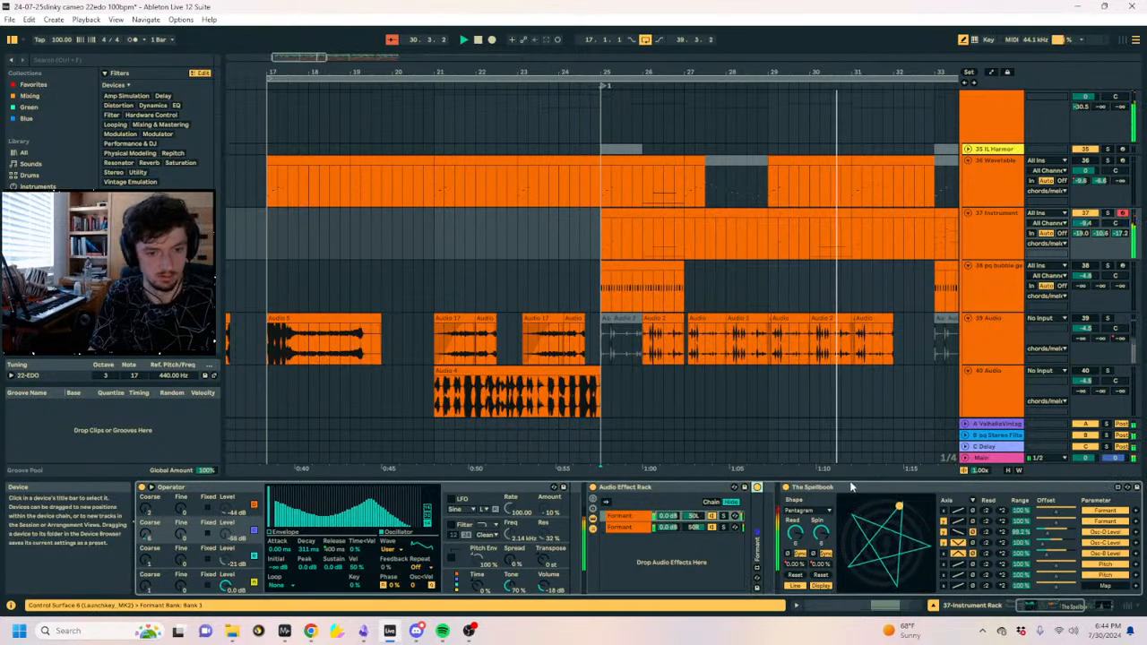
{"action": "double_click", "coordinate": [853, 490]}
{"action": "double_click", "coordinate": [909, 490]}
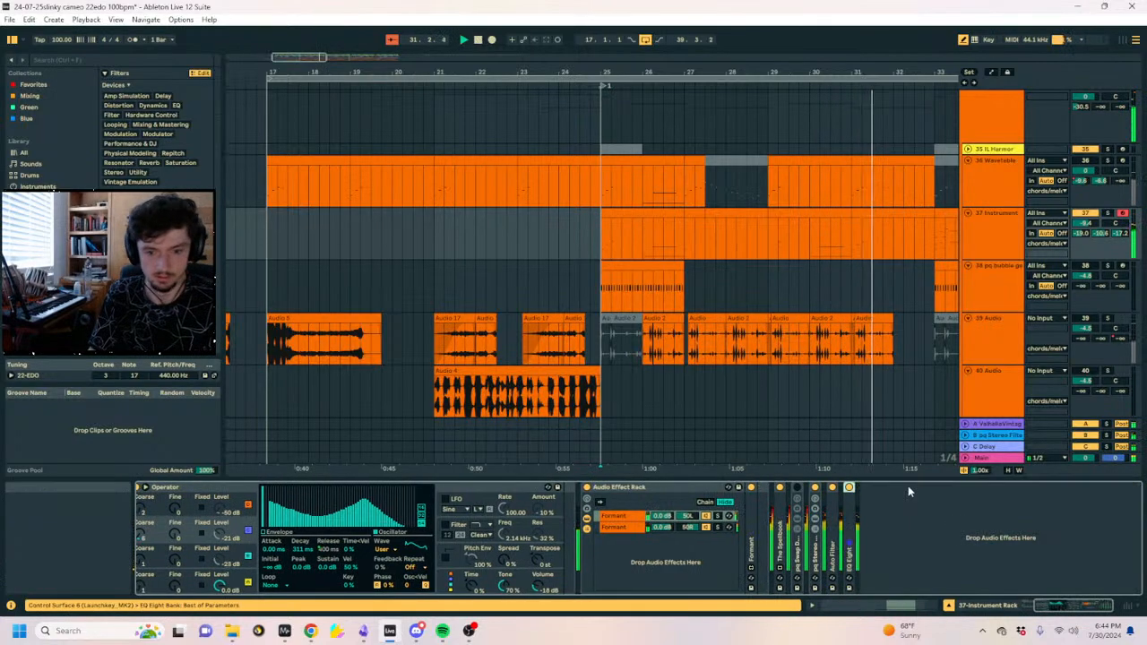
Make band 1 of 37 Instrument's EQ Eight a low-cut filter with its frequency at 166 Hz.
{"action": "double_click", "coordinate": [850, 542]}
{"action": "left_click", "coordinate": [887, 579]}
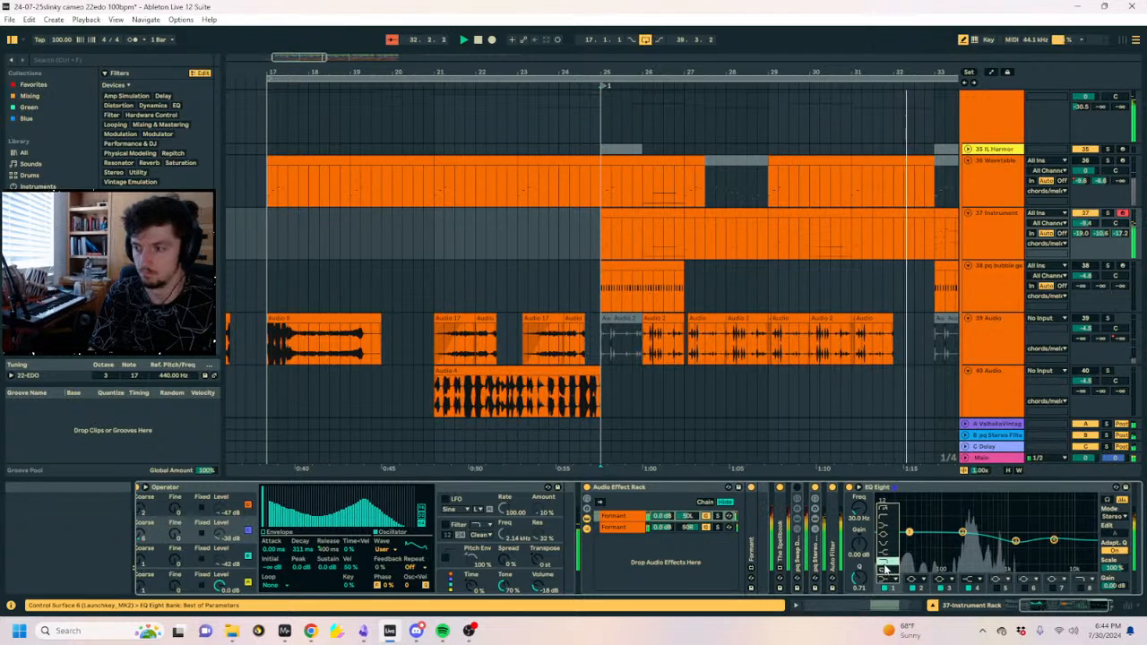
{"action": "left_click", "coordinate": [885, 517]}
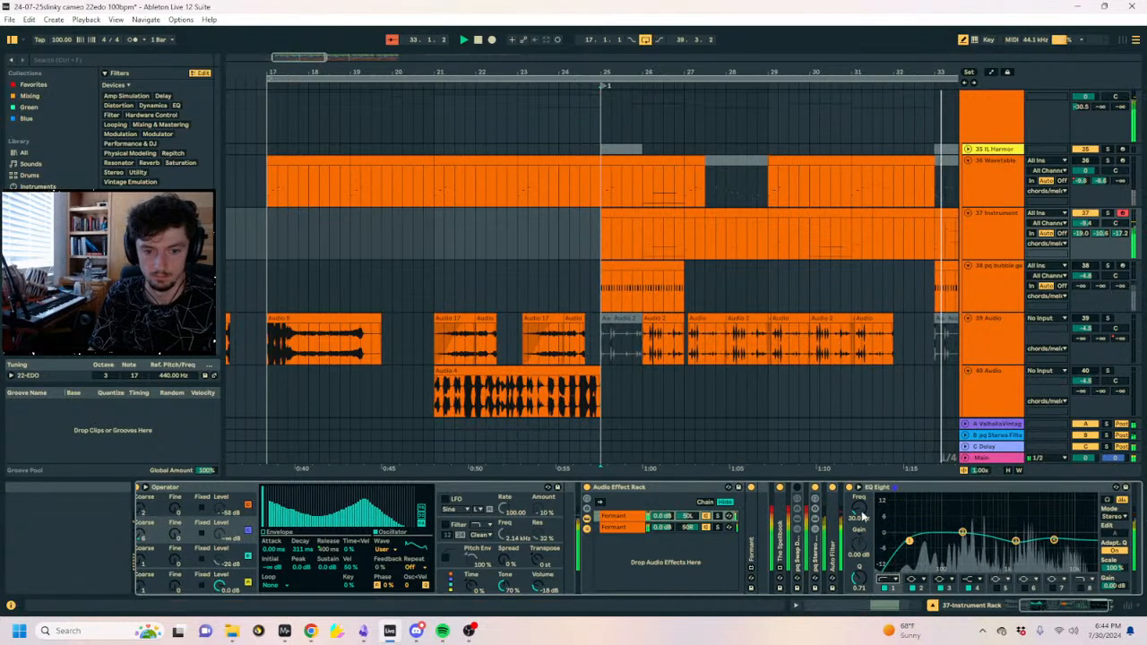
{"action": "left_click_drag", "start_coordinate": [861, 512], "coordinate": [875, 357]}
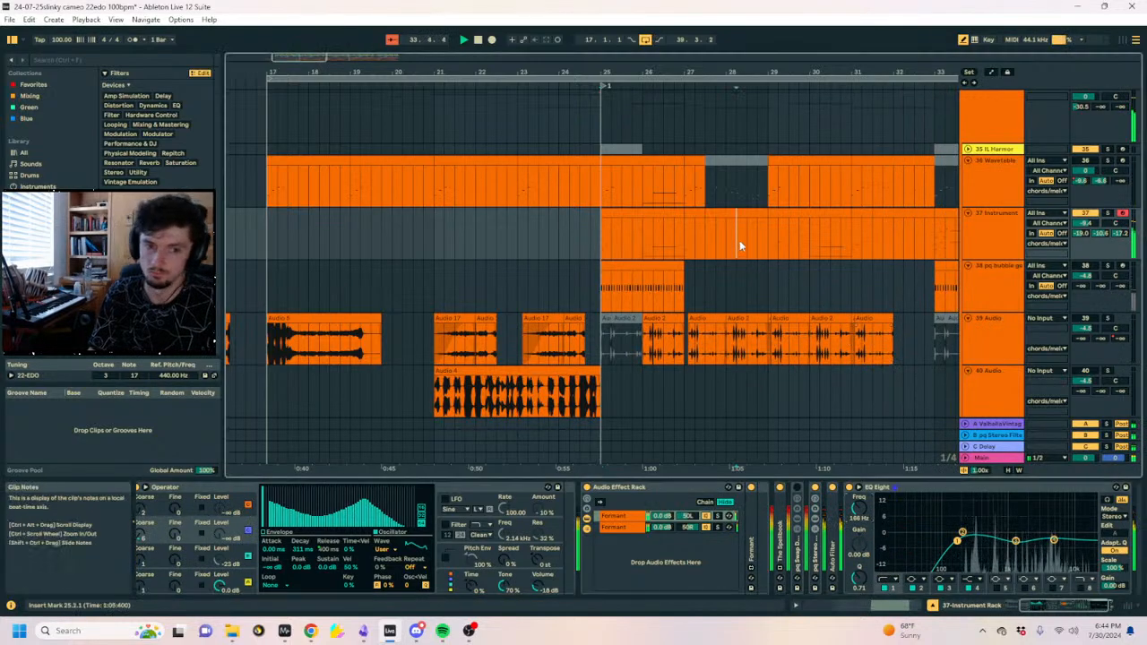
Raise 37 Instrument's track volume to -7.8 dB and play the arrangement from 25.1.1.
{"action": "left_click_drag", "start_coordinate": [699, 468], "coordinate": [620, 468]}
{"action": "left_click_drag", "start_coordinate": [592, 72], "coordinate": [577, 71]}
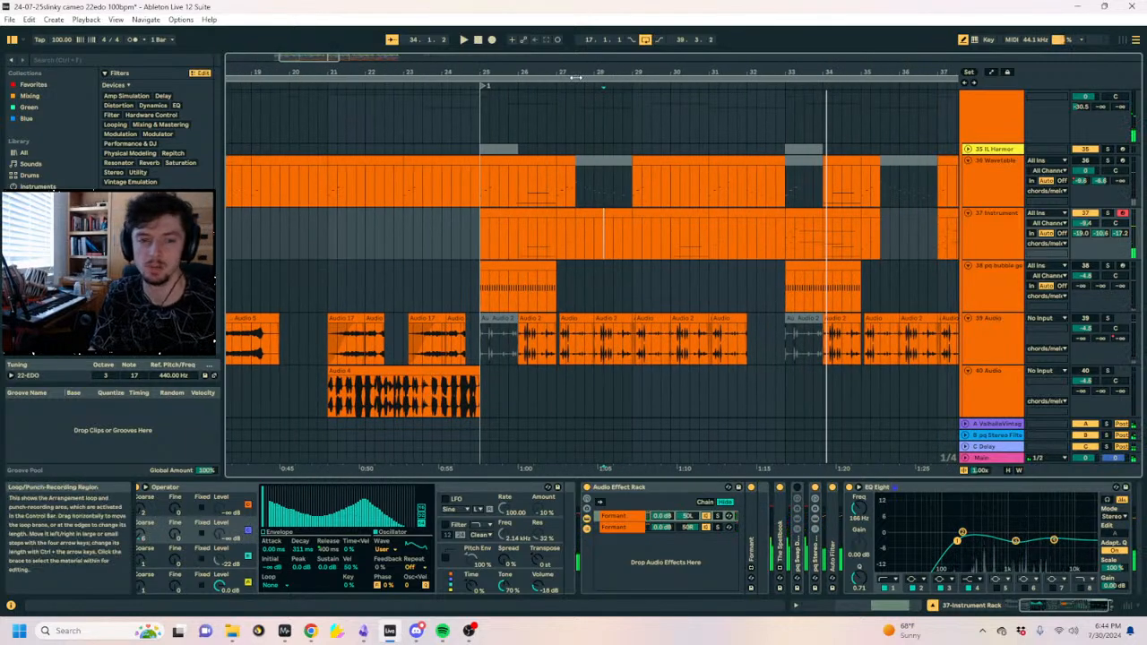
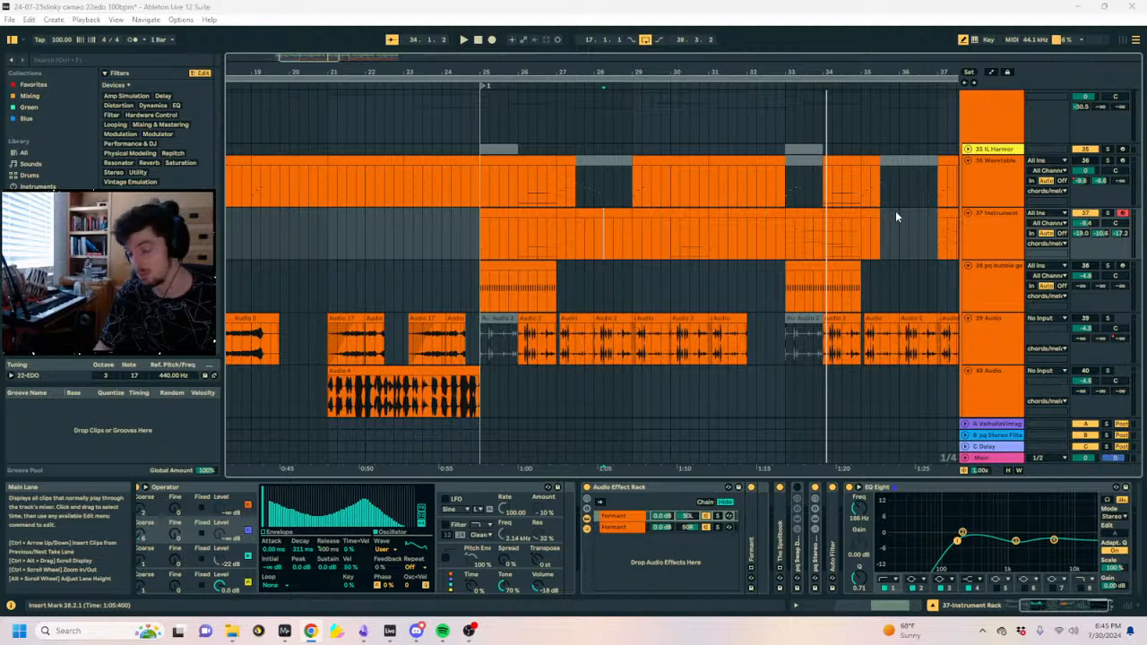
{"action": "left_click", "coordinate": [484, 228]}
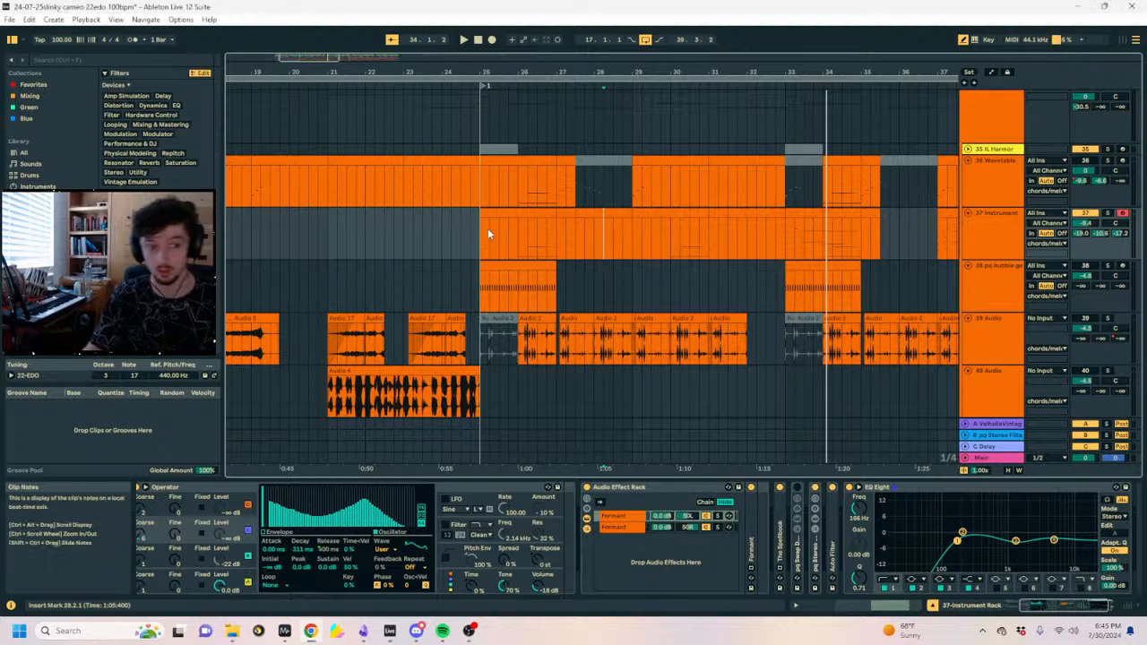
{"action": "mouse_move", "coordinate": [494, 74]}
{"action": "left_mouse_down"}
{"action": "mouse_move", "coordinate": [494, 134]}
{"action": "mouse_move", "coordinate": [441, 130]}
{"action": "mouse_move", "coordinate": [440, 100]}
{"action": "mouse_move", "coordinate": [497, 76]}
{"action": "left_mouse_up"}
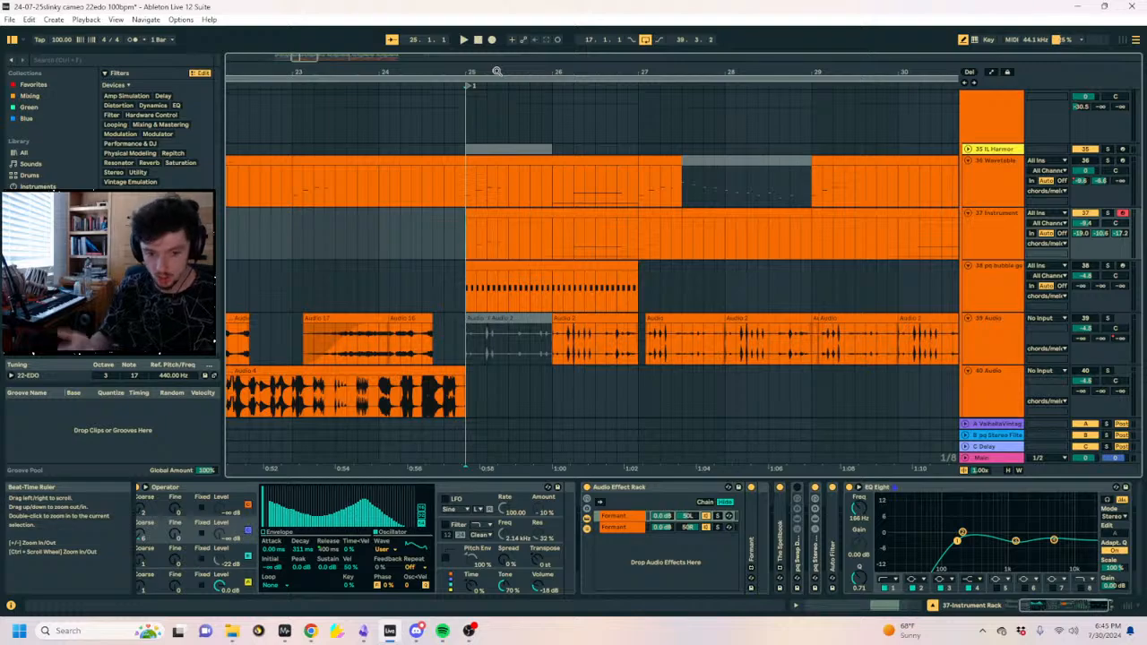
{"action": "left_click", "coordinate": [465, 242]}
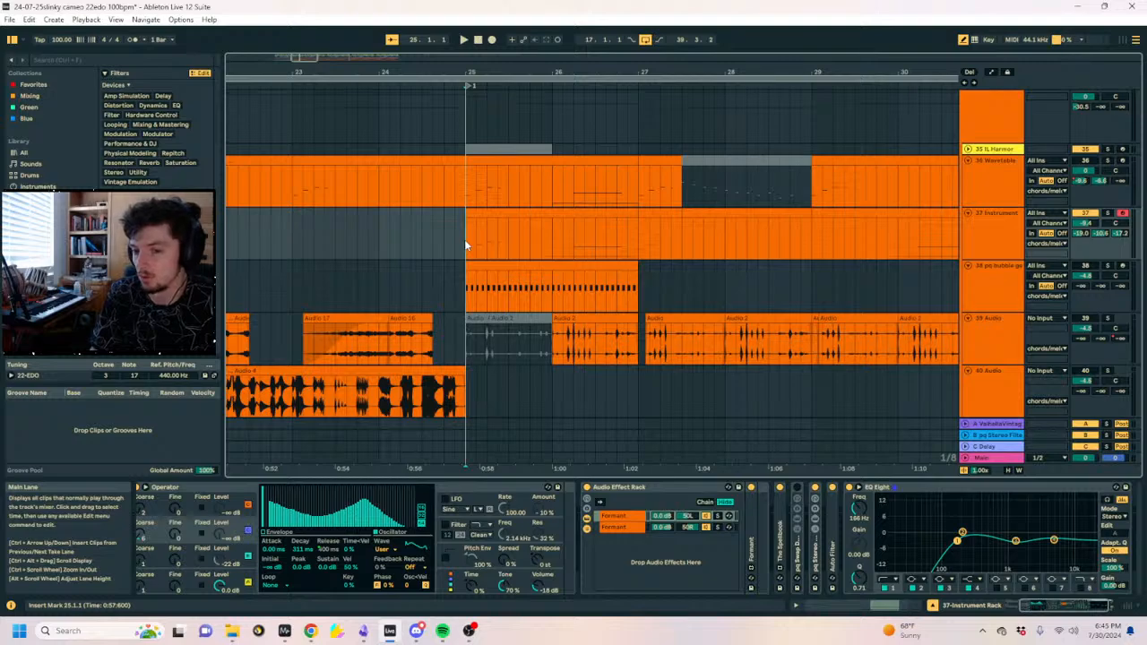
{"action": "left_click_drag", "start_coordinate": [486, 247], "coordinate": [457, 248]}
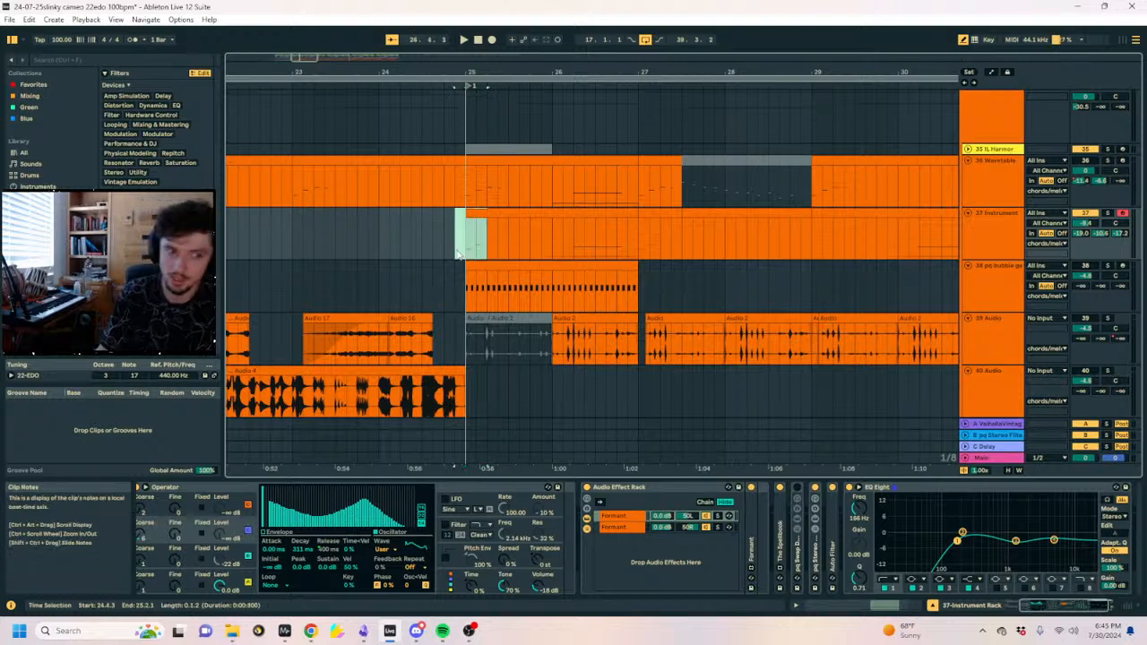
{"action": "left_click", "coordinate": [472, 251]}
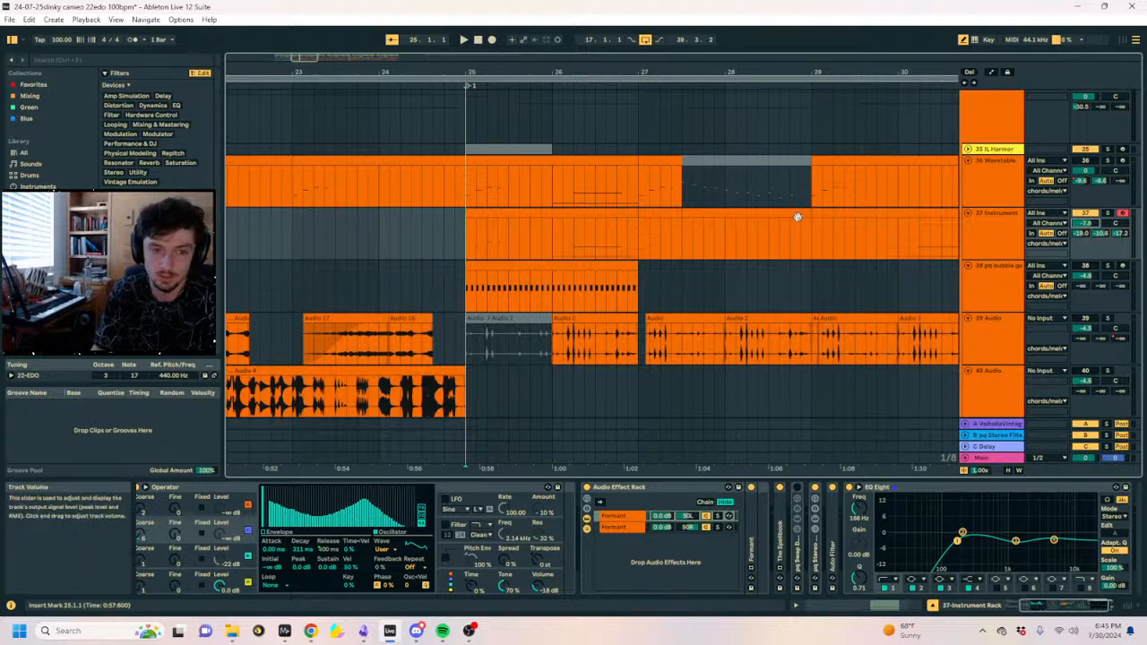
{"action": "key", "text": "space"}
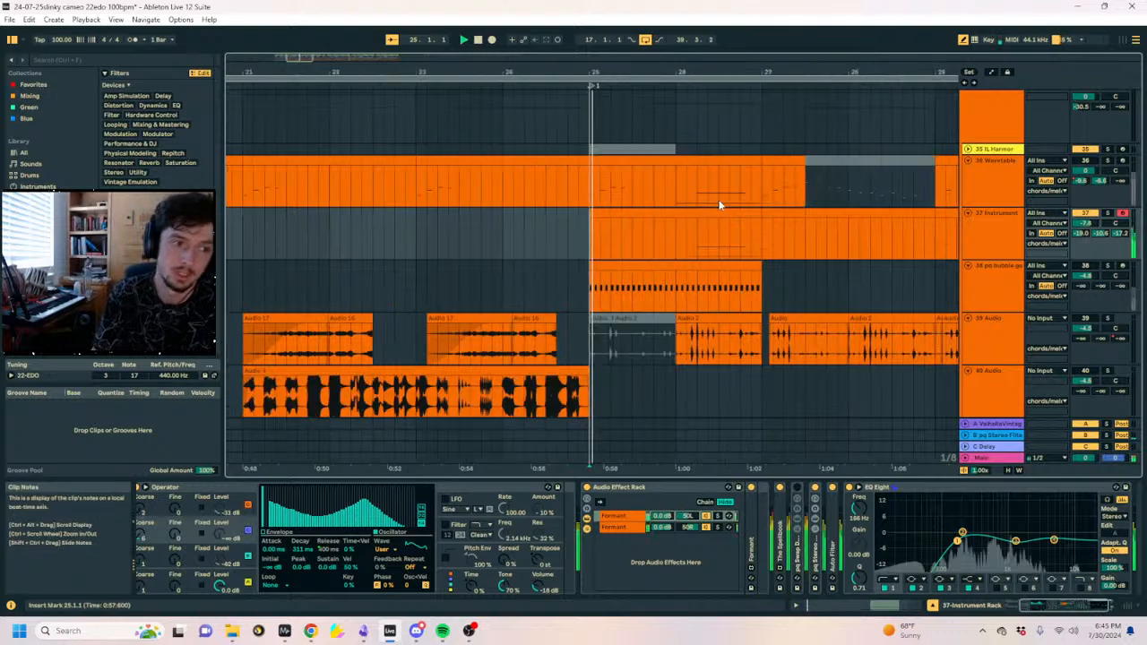
Look over the drums, inharmonic and chords/melody tracks around bar 27 and their device chains during playback.
{"action": "left_click", "coordinate": [630, 208]}
{"action": "scroll", "coordinate": [971, 267], "scroll_direction": "up", "scroll_amount": 5}
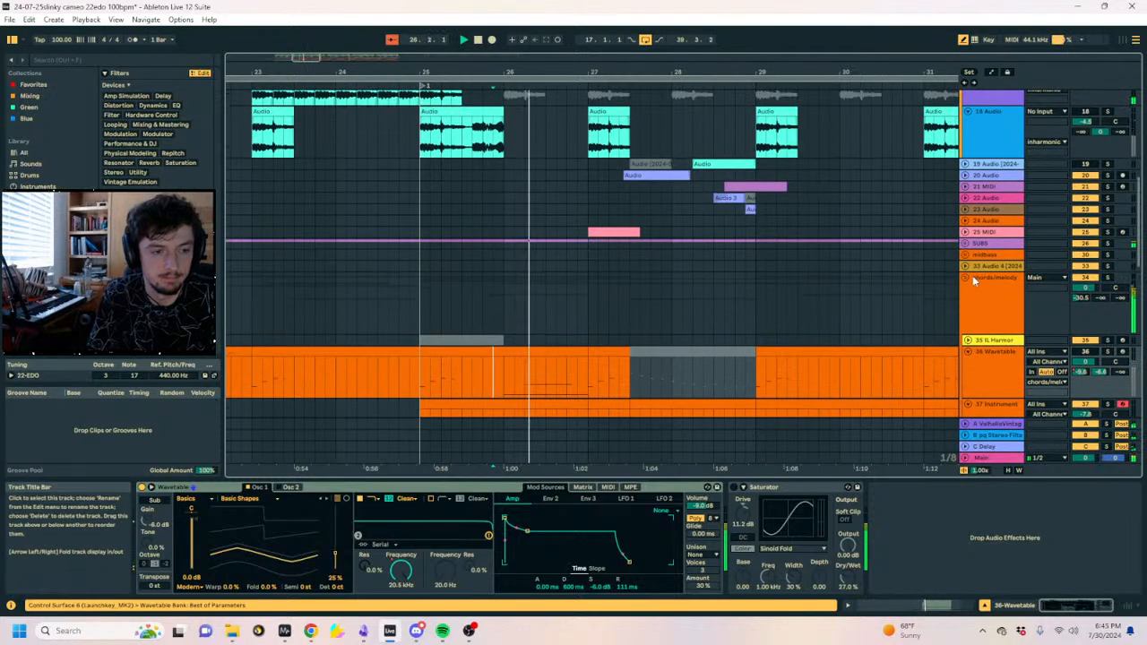
{"action": "scroll", "coordinate": [970, 279], "scroll_direction": "up", "scroll_amount": 8}
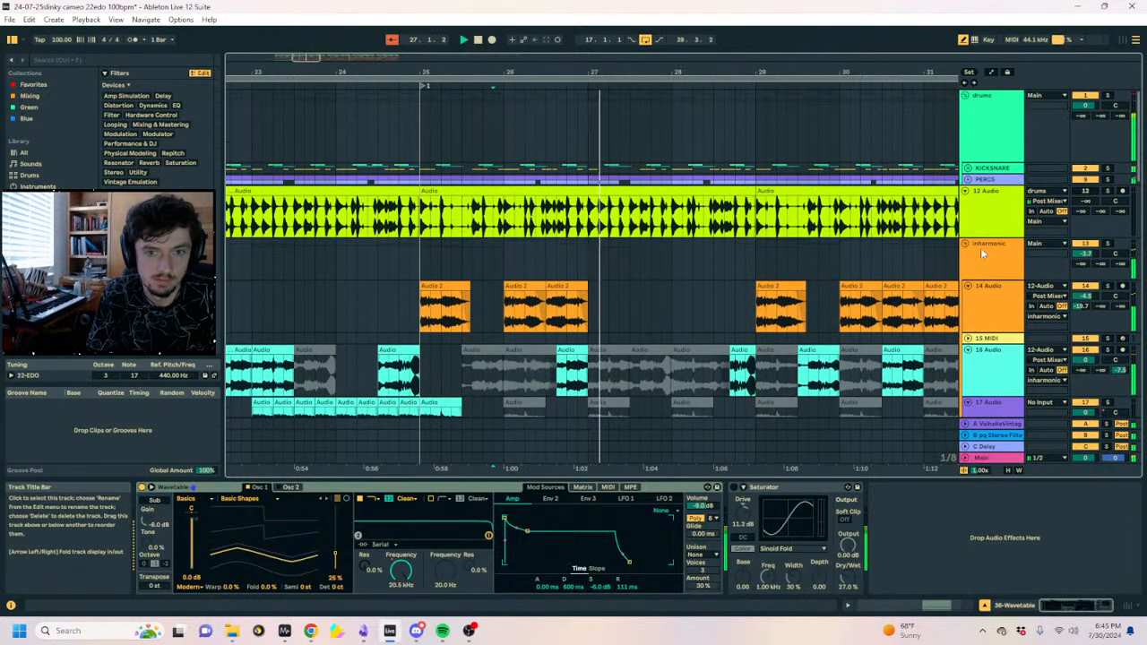
{"action": "left_click", "coordinate": [980, 247]}
{"action": "scroll", "coordinate": [861, 249], "scroll_direction": "down", "scroll_amount": 10}
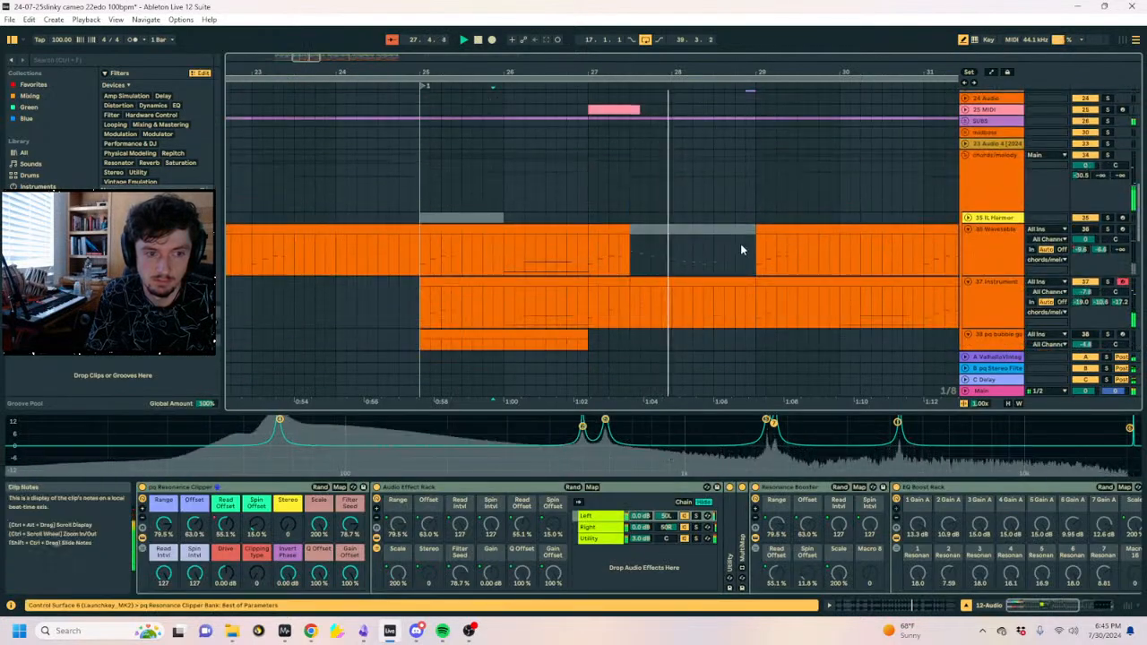
{"action": "scroll", "coordinate": [717, 242], "scroll_direction": "down", "scroll_amount": 3}
{"action": "left_click", "coordinate": [633, 225]}
{"action": "scroll", "coordinate": [619, 202], "scroll_direction": "up", "scroll_amount": 10}
{"action": "left_click", "coordinate": [607, 179]}
{"action": "scroll", "coordinate": [624, 233], "scroll_direction": "up", "scroll_amount": 2}
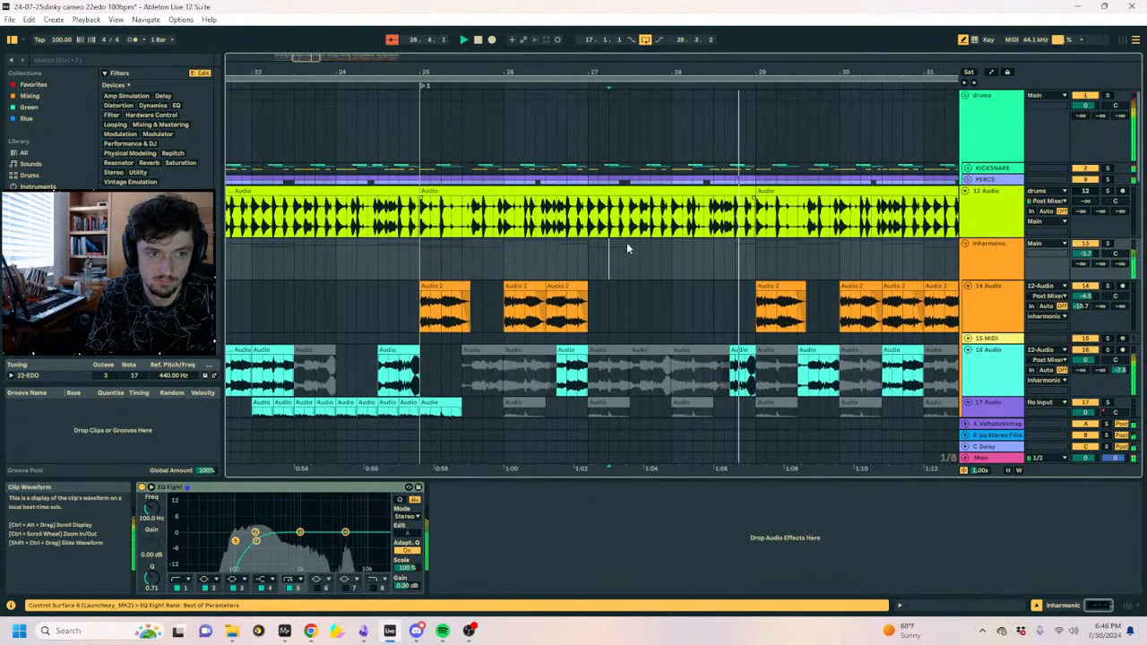
{"action": "scroll", "coordinate": [627, 251], "scroll_direction": "down", "scroll_amount": 10}
Check the Auto Filter Frequency automation on 37 Instrument and deactivate the track's clip section from 27.3.1 to 28.1.1.
{"action": "left_click", "coordinate": [686, 371]}
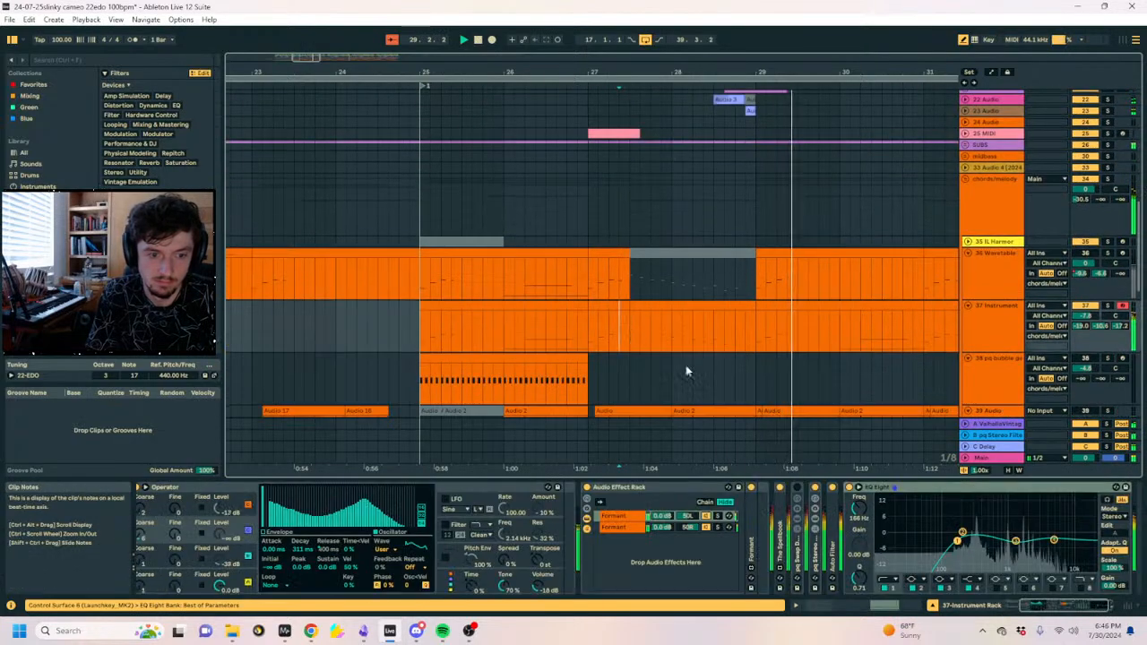
{"action": "double_click", "coordinate": [889, 488]}
{"action": "double_click", "coordinate": [834, 541]}
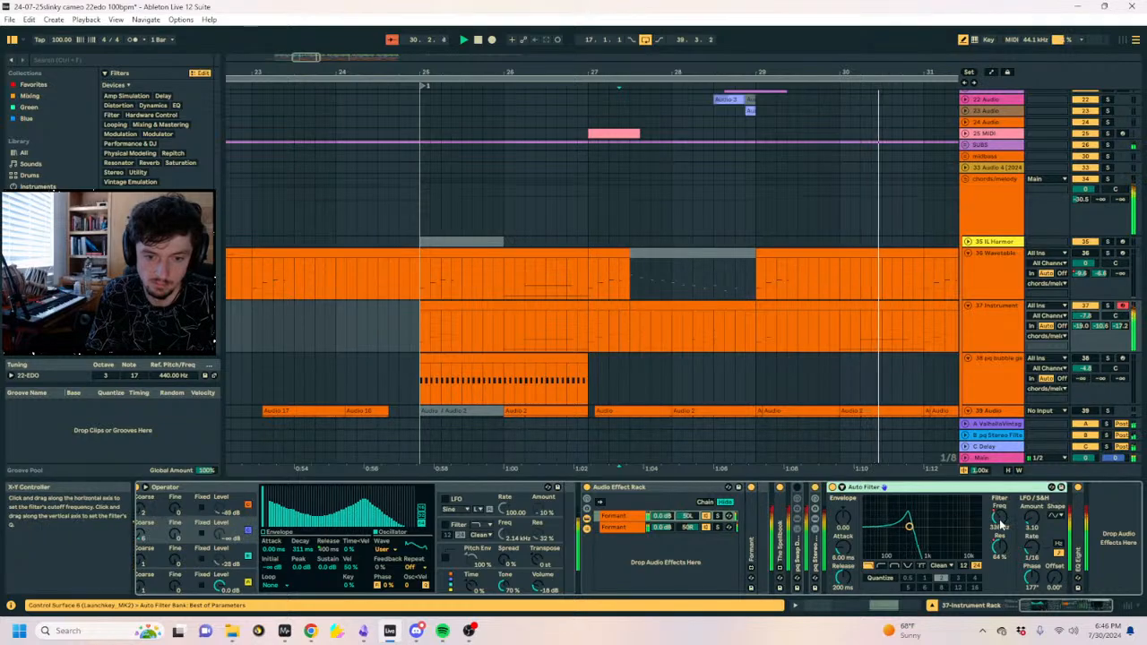
{"action": "key", "text": "a"}
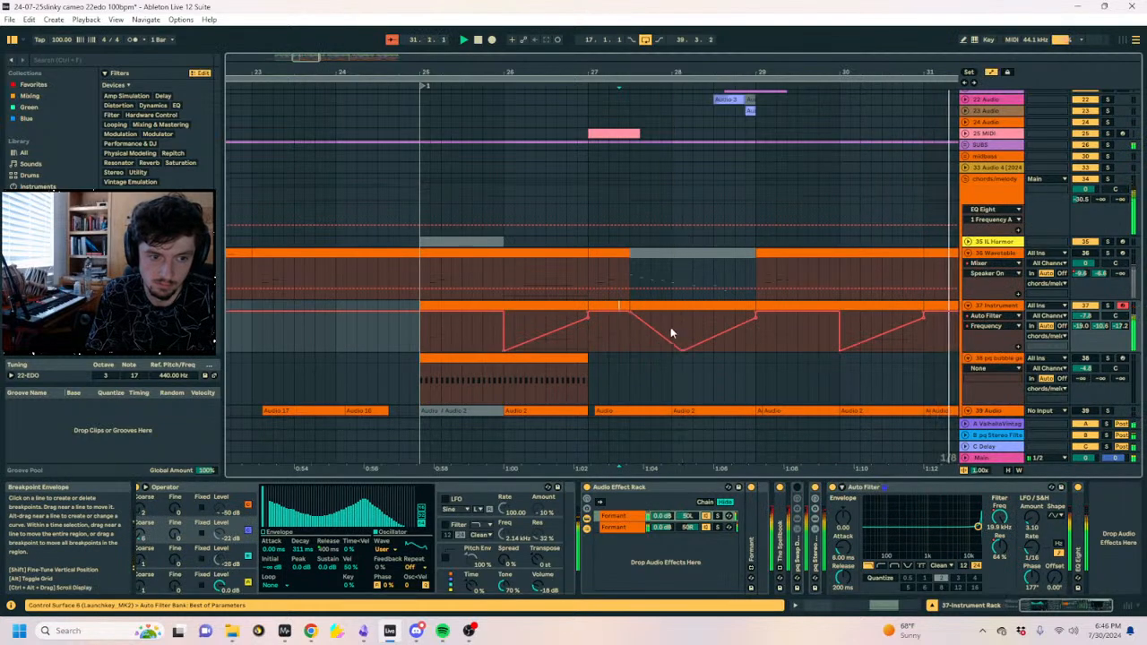
{"action": "key", "text": "a"}
{"action": "left_click_drag", "start_coordinate": [671, 328], "coordinate": [632, 336]}
{"action": "left_click", "coordinate": [638, 339]}
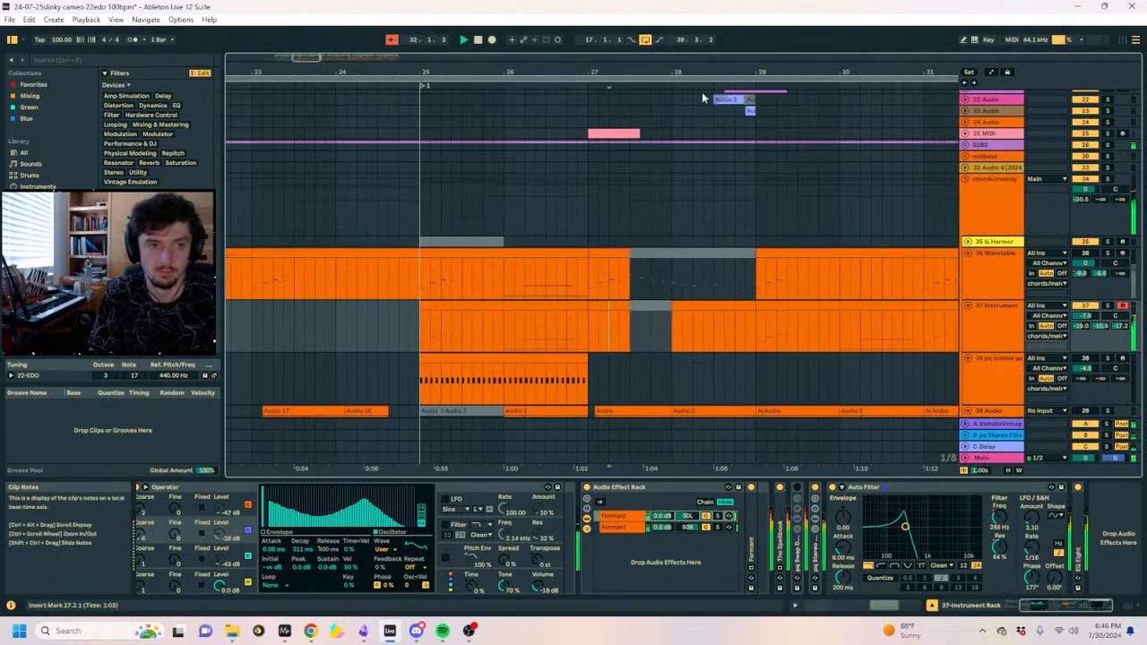
Examine 37 Instrument's clips at bars 27 to 29 and 33 to 35 during playback.
{"action": "left_click_drag", "start_coordinate": [696, 73], "coordinate": [617, 36]}
{"action": "left_click_drag", "start_coordinate": [639, 329], "coordinate": [578, 333]}
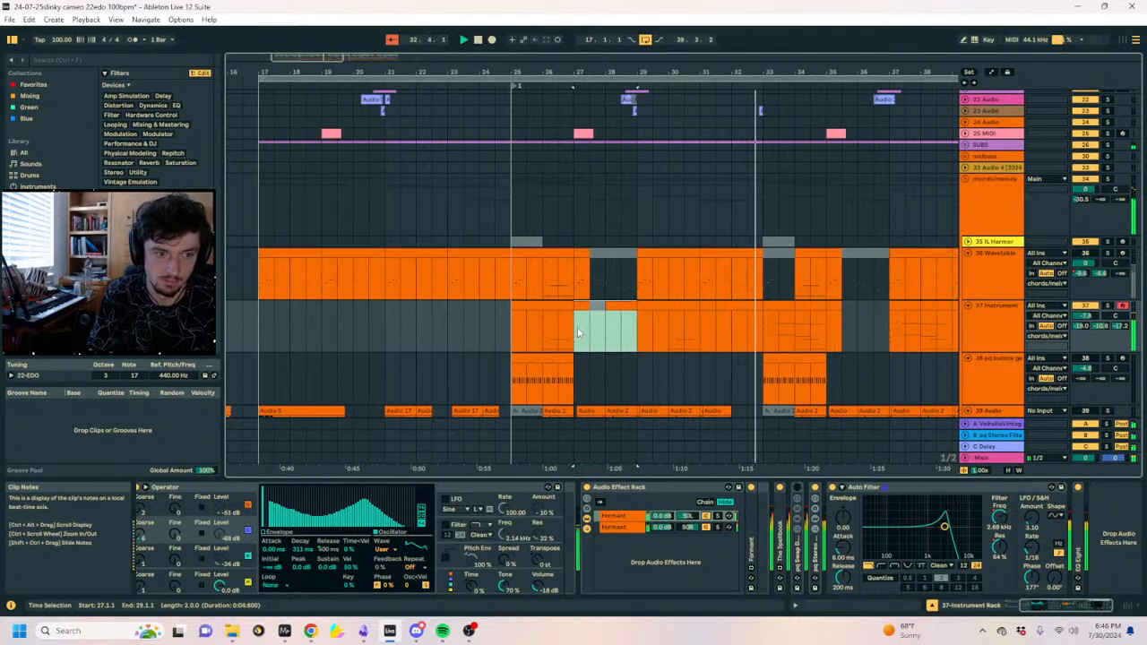
{"action": "left_click", "coordinate": [777, 309]}
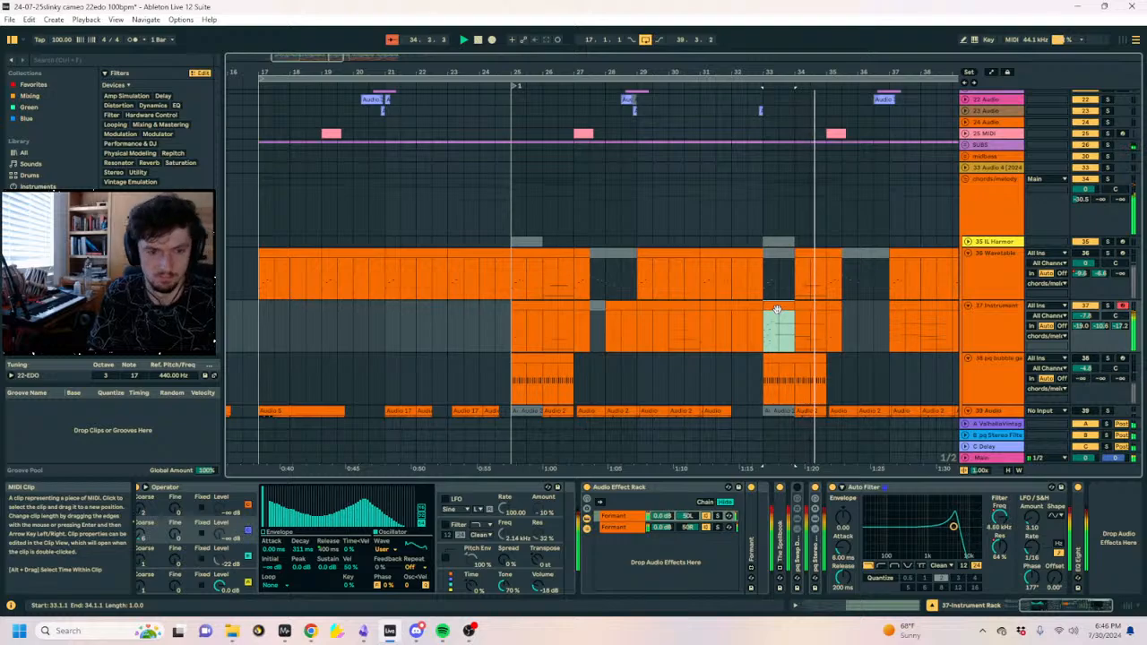
{"action": "left_click", "coordinate": [810, 309]}
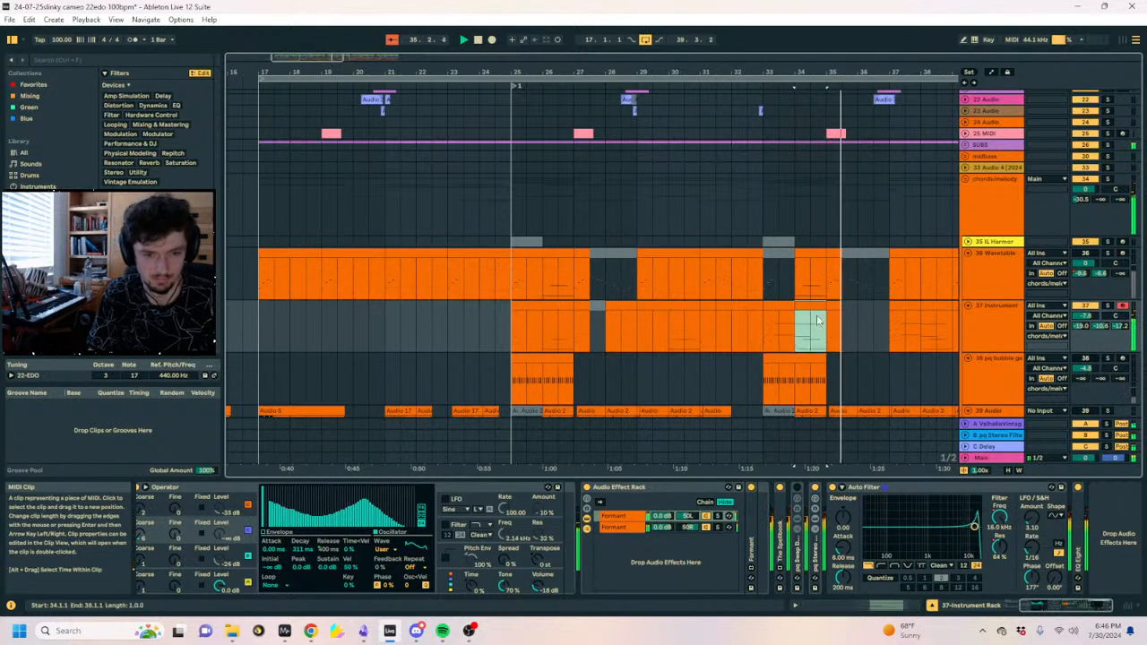
{"action": "left_click_drag", "start_coordinate": [824, 343], "coordinate": [768, 339]}
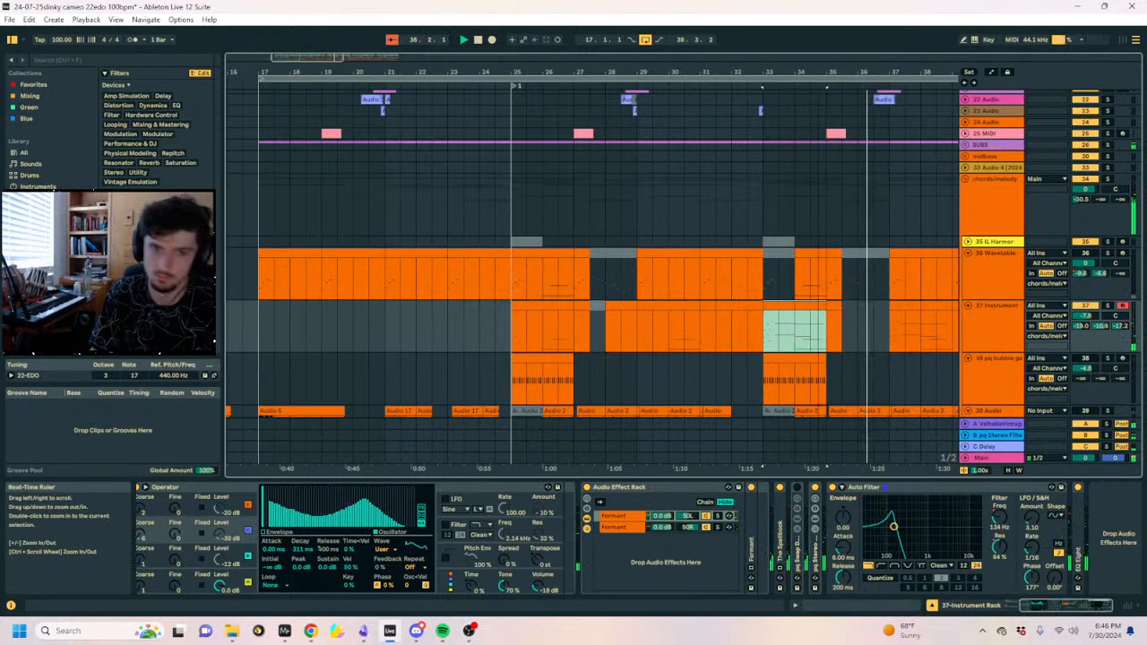
{"action": "left_click_drag", "start_coordinate": [805, 74], "coordinate": [569, 118]}
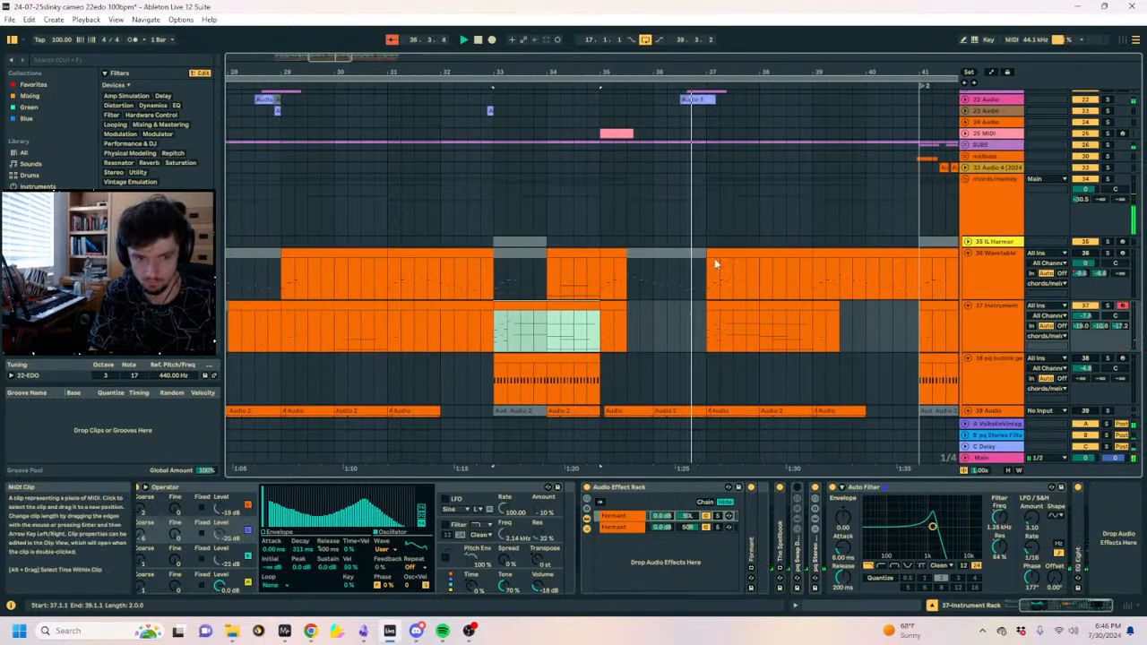
Solo 37 Instrument and automate The Spellbook's Read Offset on the phrase starting at 37.1.1.
{"action": "left_click", "coordinate": [714, 309]}
{"action": "left_click", "coordinate": [1108, 307]}
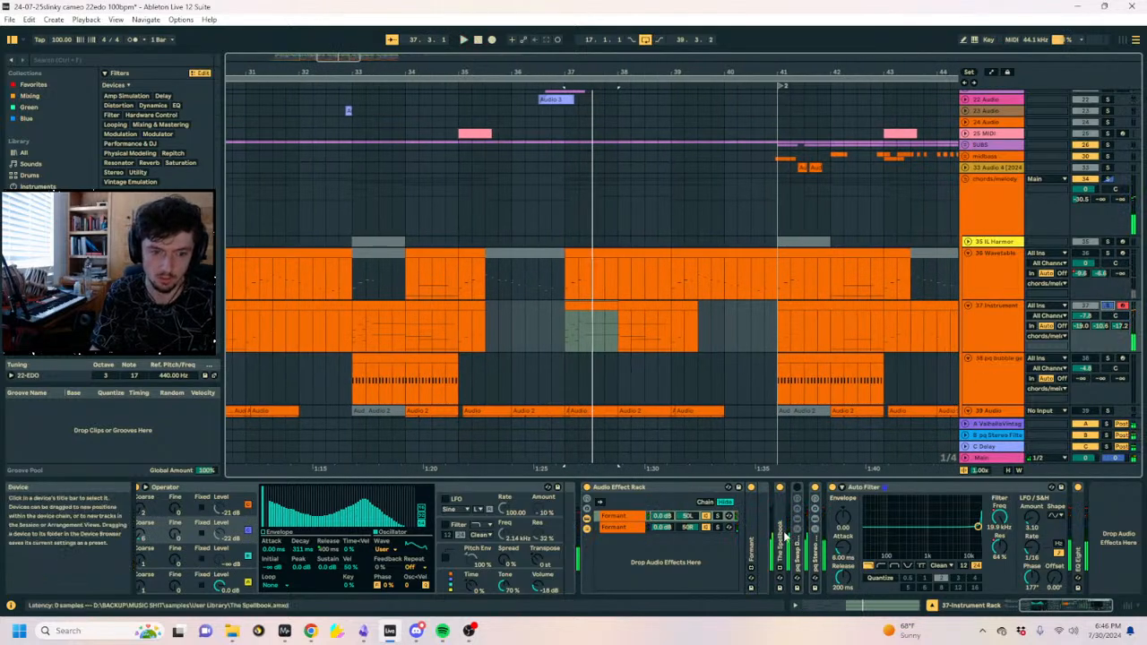
{"action": "double_click", "coordinate": [785, 536]}
{"action": "key", "text": "a"}
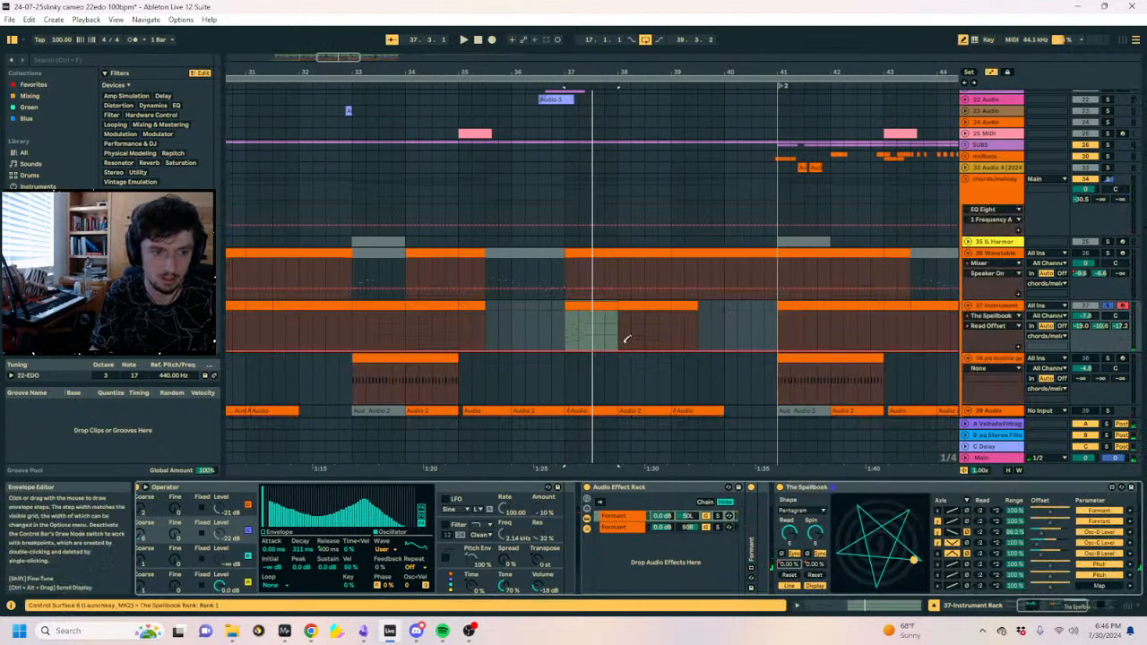
{"action": "left_click", "coordinate": [595, 345]}
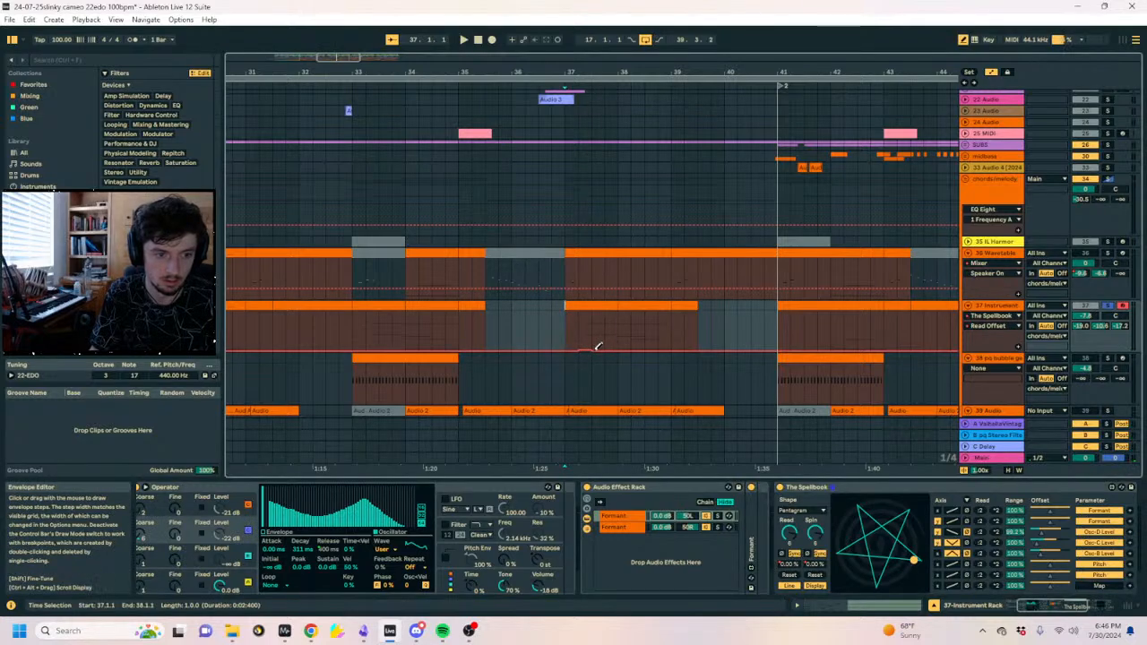
{"action": "key", "text": "space"}
{"action": "left_click_drag", "start_coordinate": [658, 350], "coordinate": [645, 330]}
{"action": "key", "text": "a"}
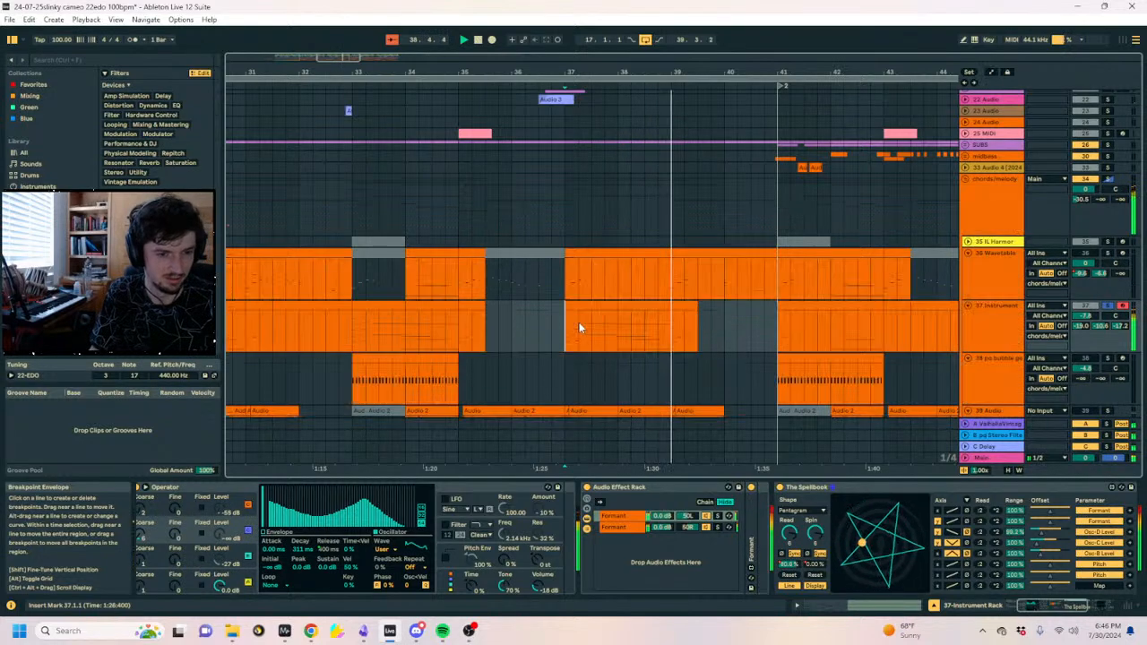
Expand Formant and adjust the range and offset of The Spellbook's Pitch mappings while auditioning the phrase from bar 37.
{"action": "key", "text": "space"}
{"action": "double_click", "coordinate": [865, 487]}
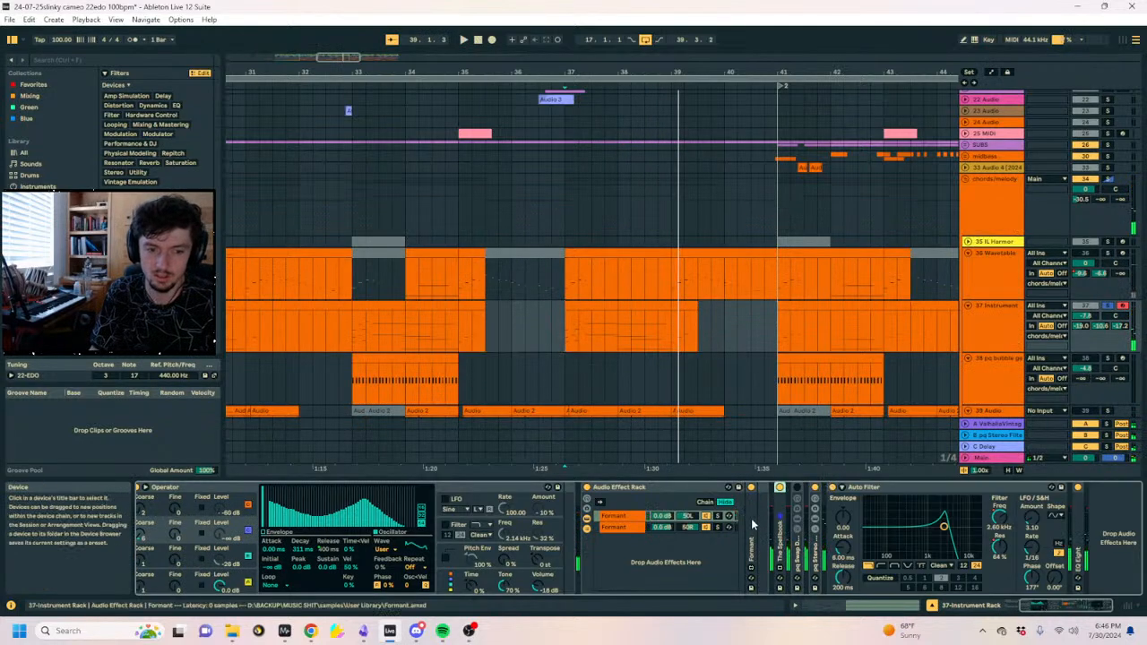
{"action": "double_click", "coordinate": [753, 527]}
{"action": "key", "text": "space"}
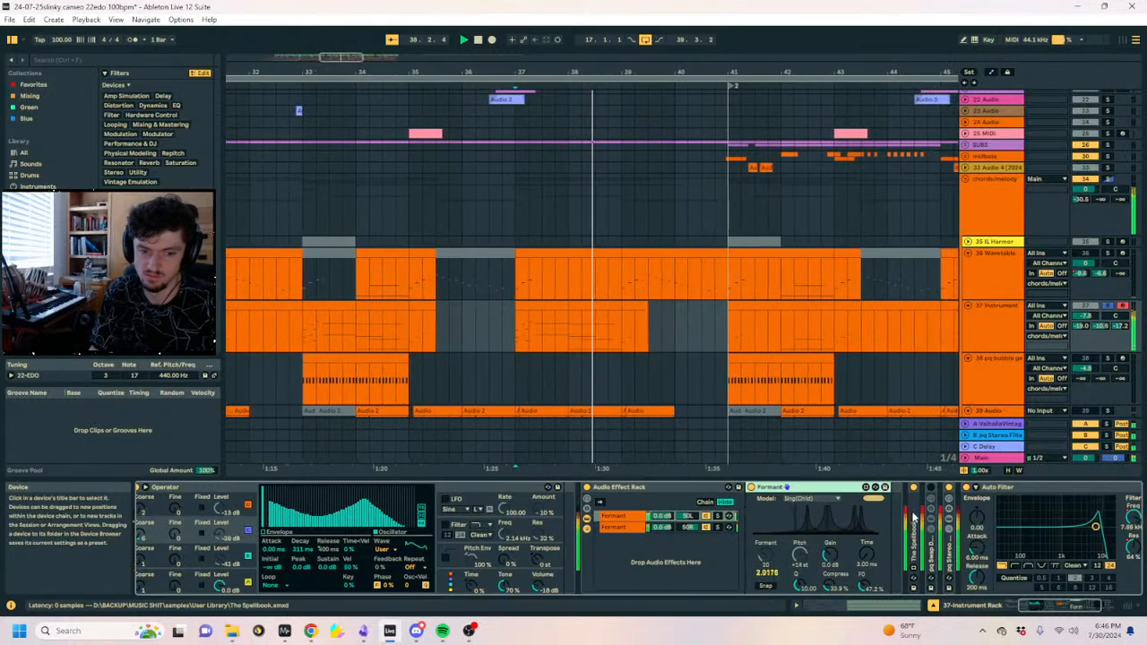
{"action": "double_click", "coordinate": [918, 544]}
{"action": "key", "text": "space"}
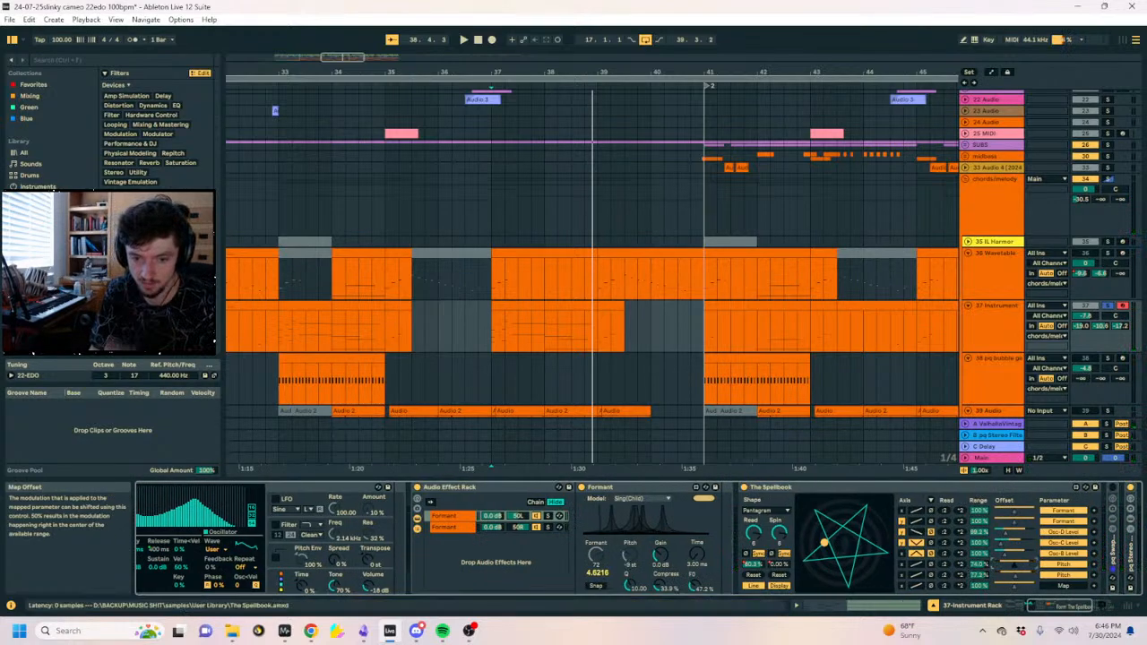
{"action": "key", "text": "space"}
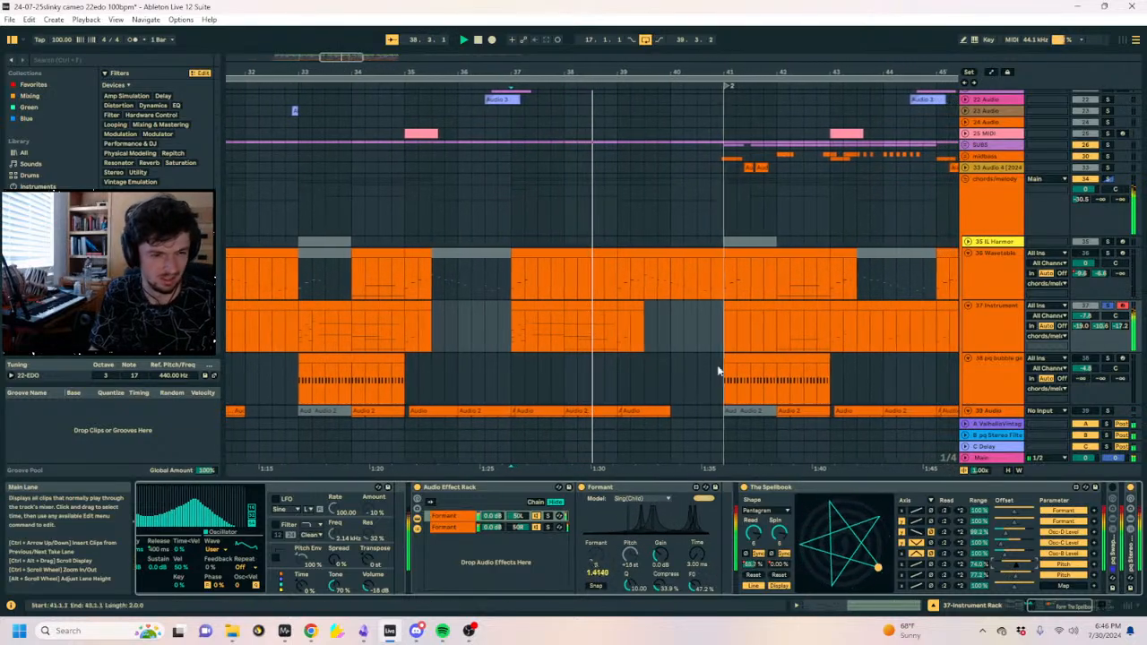
{"action": "double_click", "coordinate": [783, 486]}
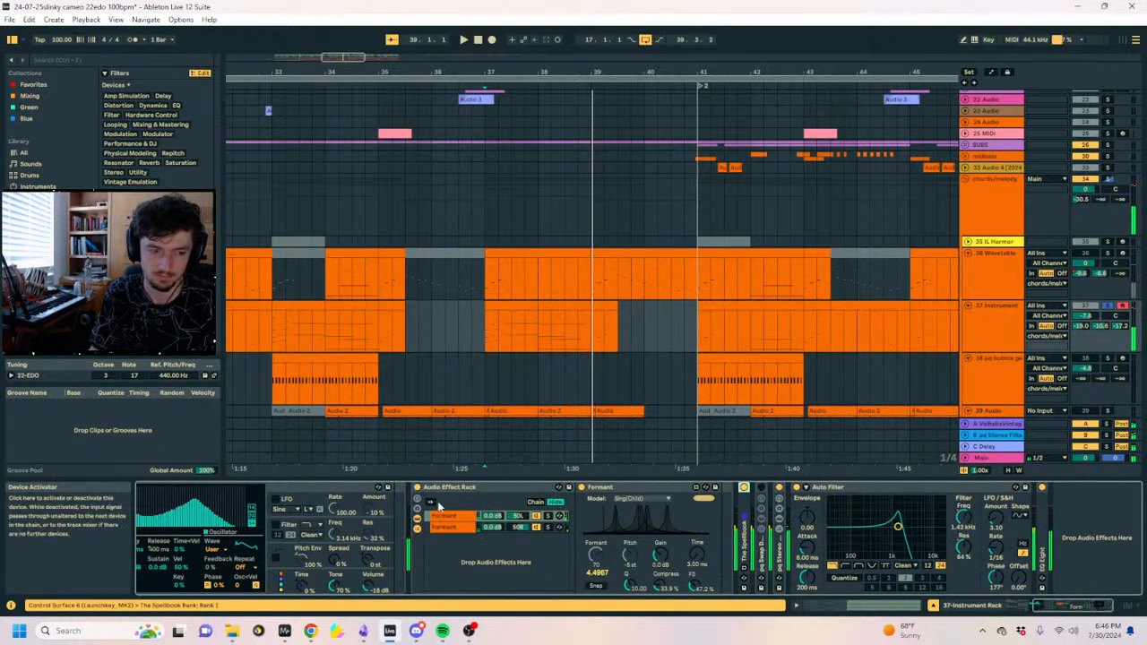
Try a falling dry/wet automation on pq Stereo Filter + Swap Delay from 37.1.1 on 37 Instrument.
{"action": "double_click", "coordinate": [776, 548]}
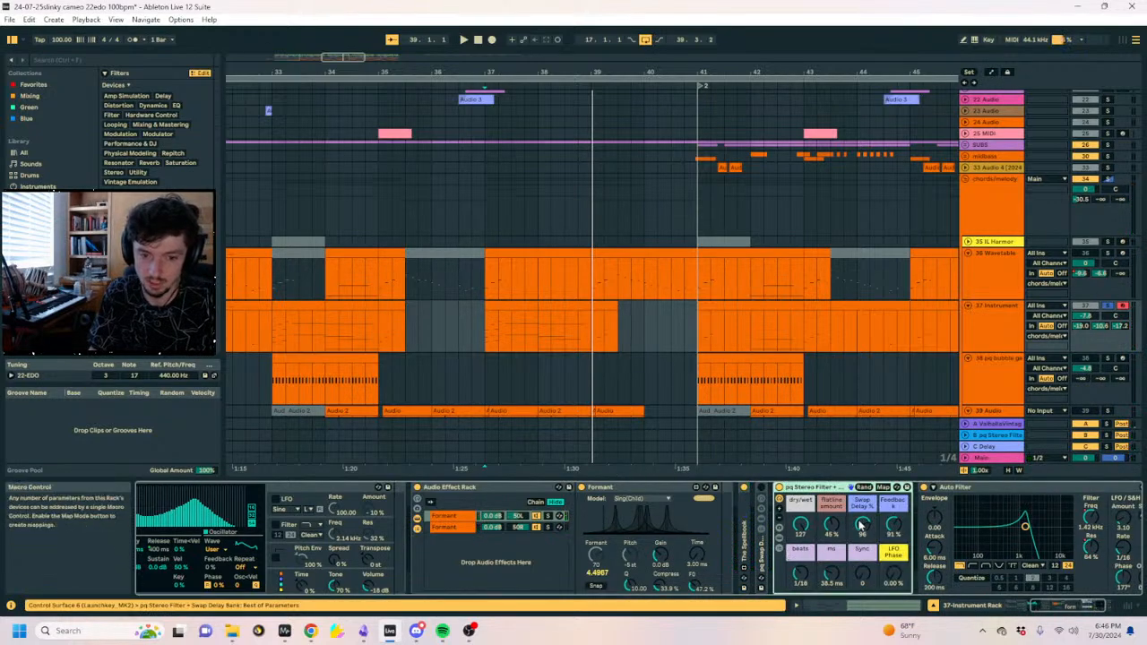
{"action": "left_click_drag", "start_coordinate": [804, 526], "coordinate": [804, 631]}
{"action": "key", "text": "space"}
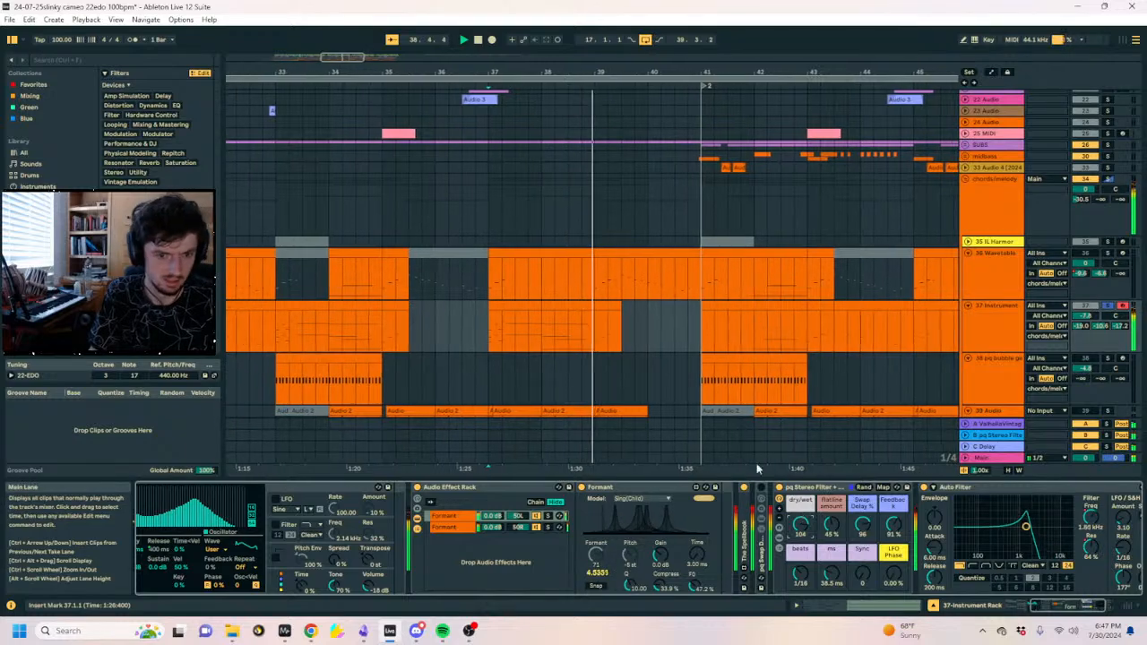
{"action": "key", "text": "a"}
{"action": "left_click", "coordinate": [471, 312]}
{"action": "key", "text": "space"}
{"action": "left_click_drag", "start_coordinate": [531, 312], "coordinate": [564, 339]}
{"action": "key", "text": "a"}
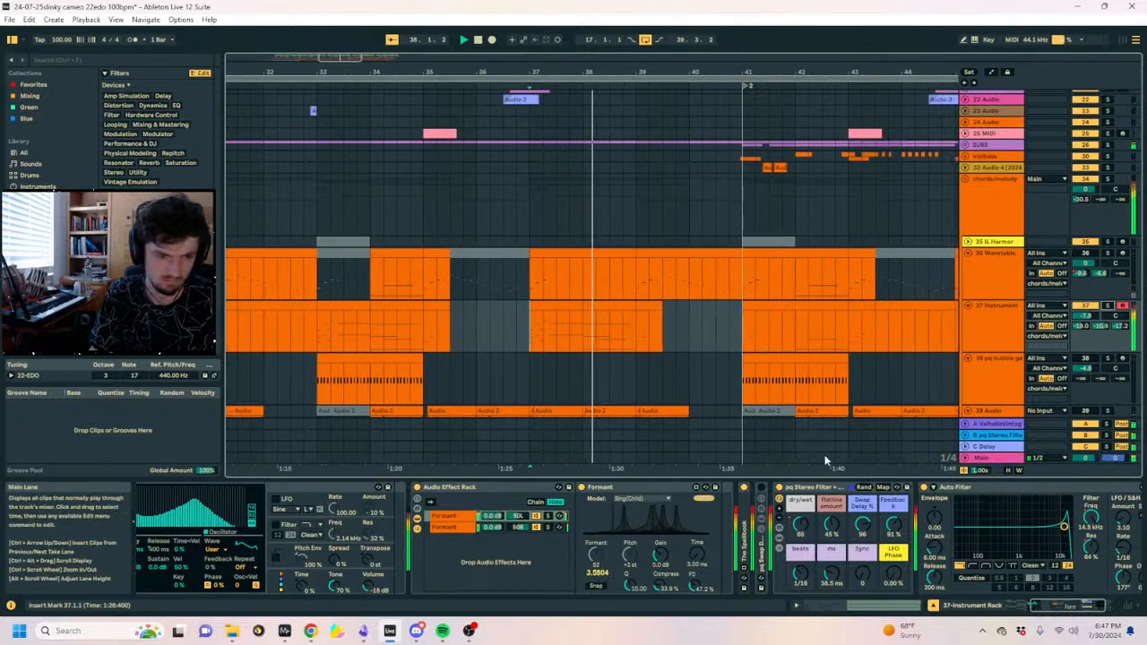
Level the pq Stereo Filter dry/wet automation on 37 Instrument back at 127.
{"action": "key", "text": "a"}
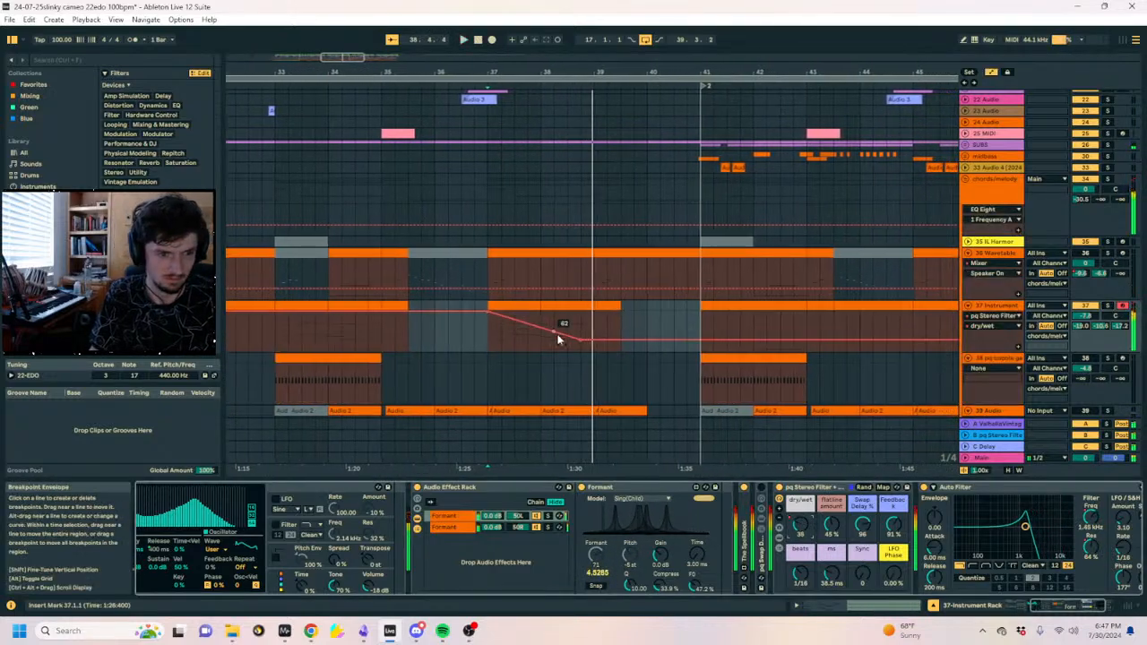
{"action": "left_click_drag", "start_coordinate": [577, 341], "coordinate": [577, 312]}
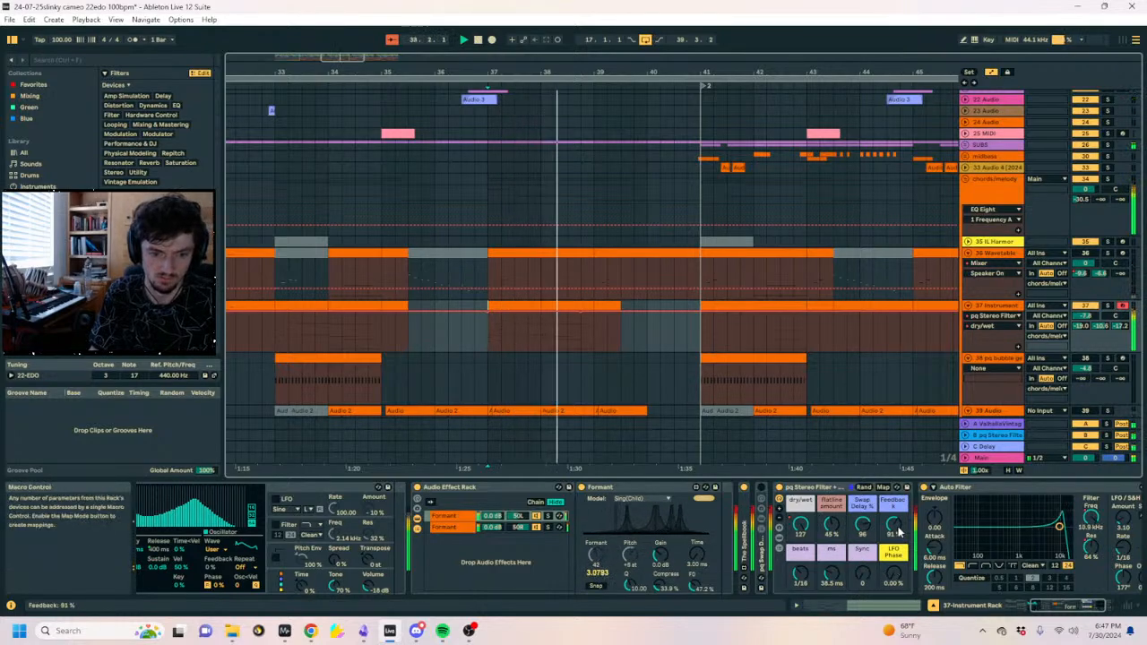
{"action": "key", "text": "a"}
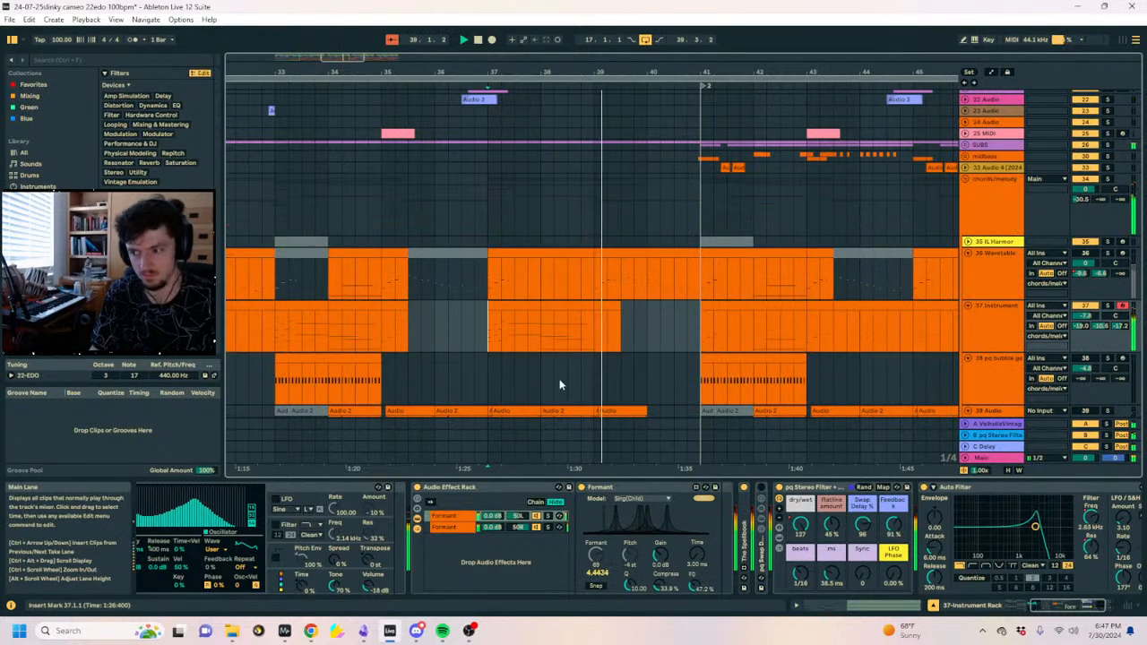
Play the arrangement from 36.3.3 with 37 Instrument selected.
{"action": "key", "text": "space"}
{"action": "left_click", "coordinate": [462, 326]}
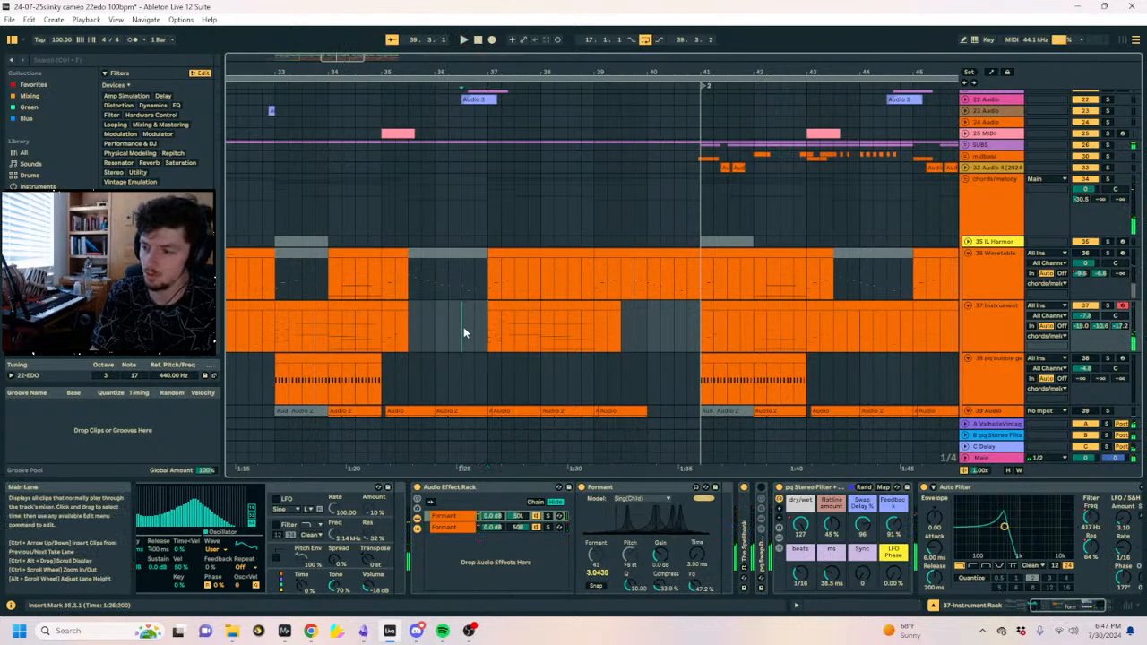
{"action": "scroll", "coordinate": [469, 330], "scroll_direction": "up", "scroll_amount": 4}
{"action": "left_click", "coordinate": [496, 327]}
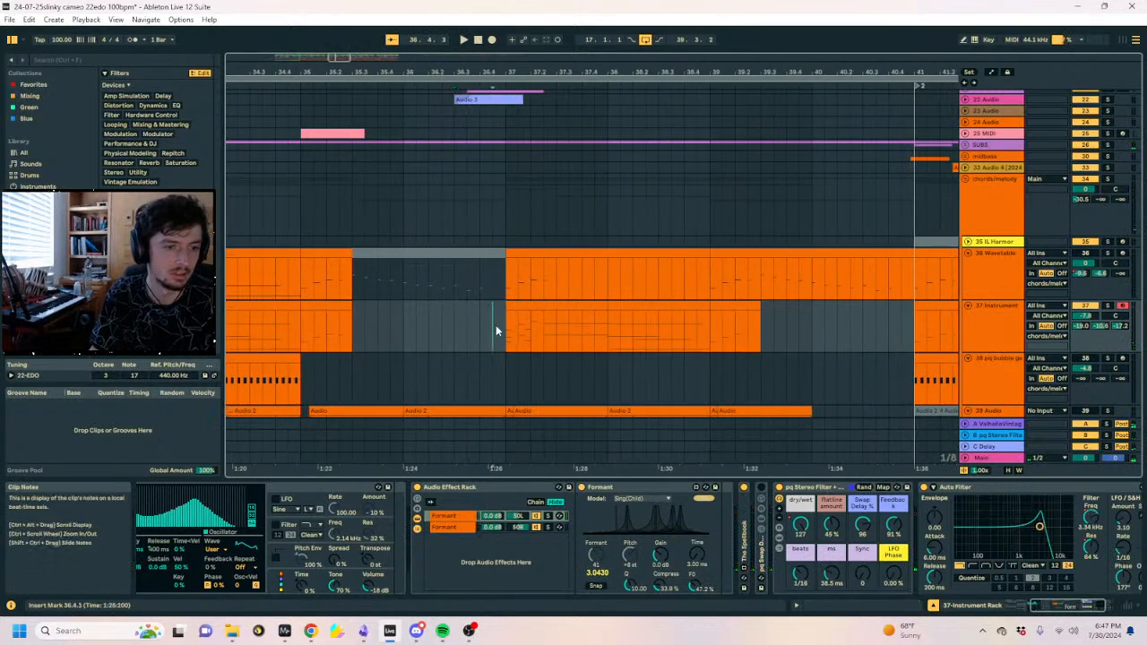
{"action": "left_click", "coordinate": [471, 326]}
{"action": "key", "text": "space"}
{"action": "left_click", "coordinate": [994, 325]}
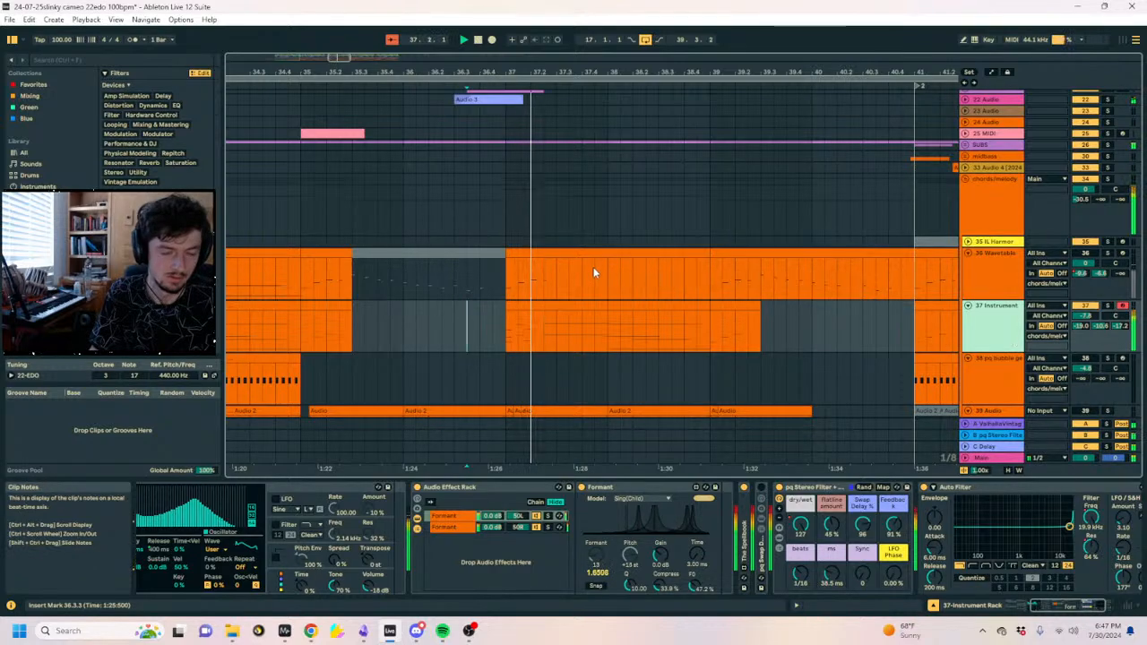
Collapse pq Stereo Filter and Auto Filter on 37 Instrument and listen to its phrase from 37.1.1.
{"action": "scroll", "coordinate": [576, 236], "scroll_direction": "down", "scroll_amount": 3}
{"action": "left_click_drag", "start_coordinate": [576, 236], "coordinate": [504, 272]}
{"action": "left_click", "coordinate": [633, 233]}
{"action": "key", "text": "space"}
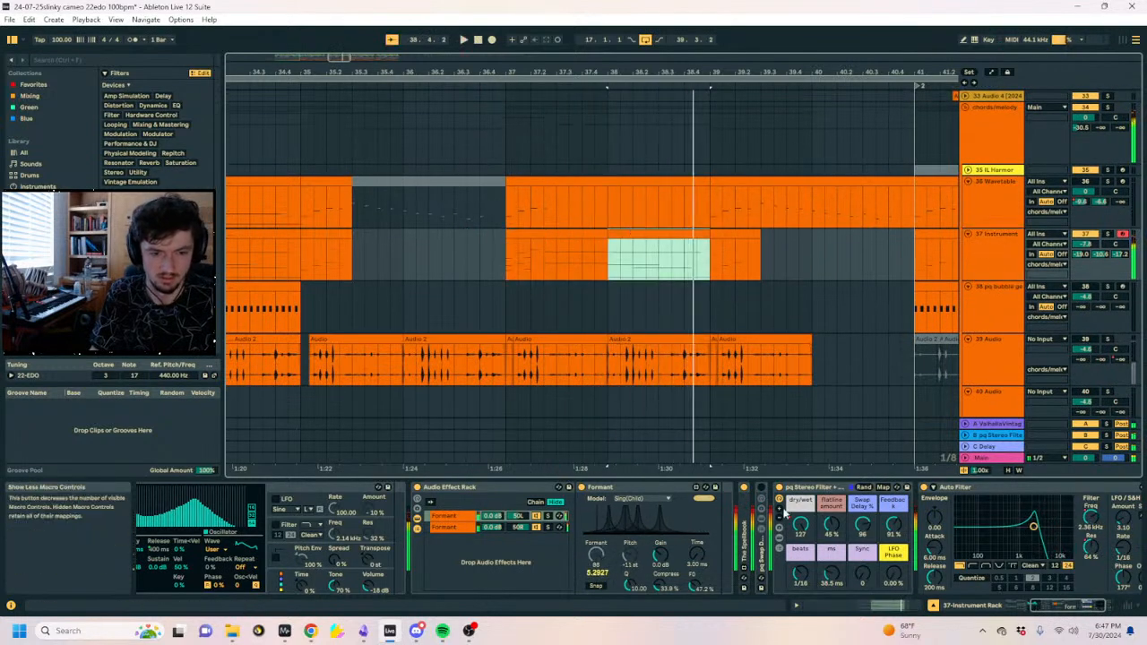
{"action": "double_click", "coordinate": [802, 489]}
{"action": "double_click", "coordinate": [827, 488]}
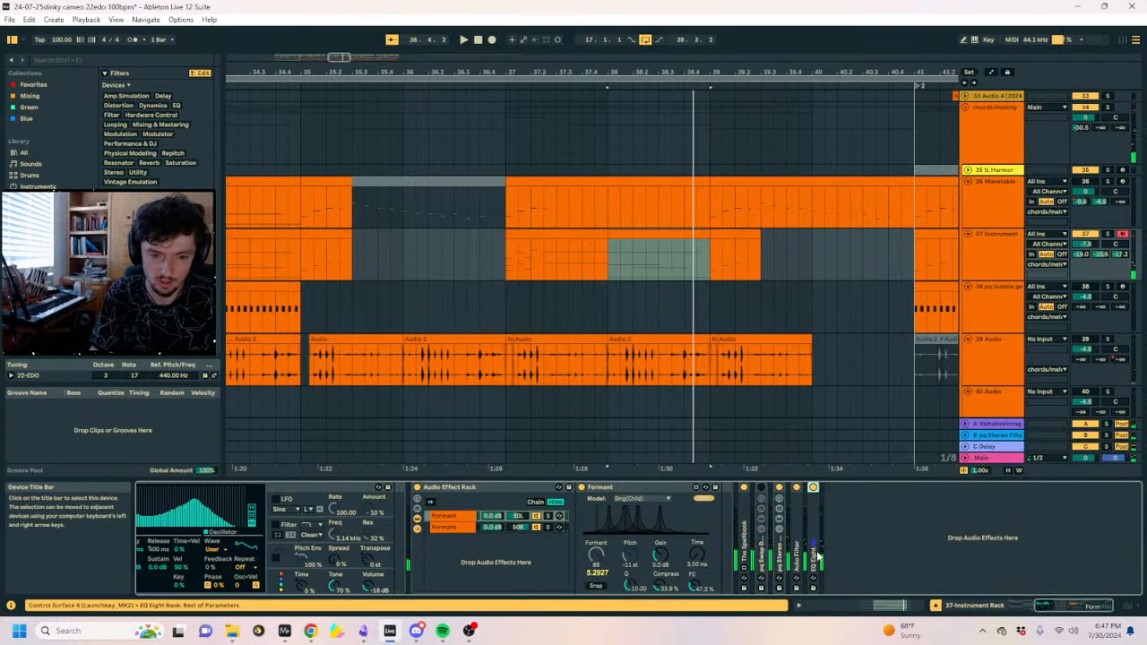
{"action": "scroll", "coordinate": [340, 494], "scroll_direction": "up", "scroll_amount": 3}
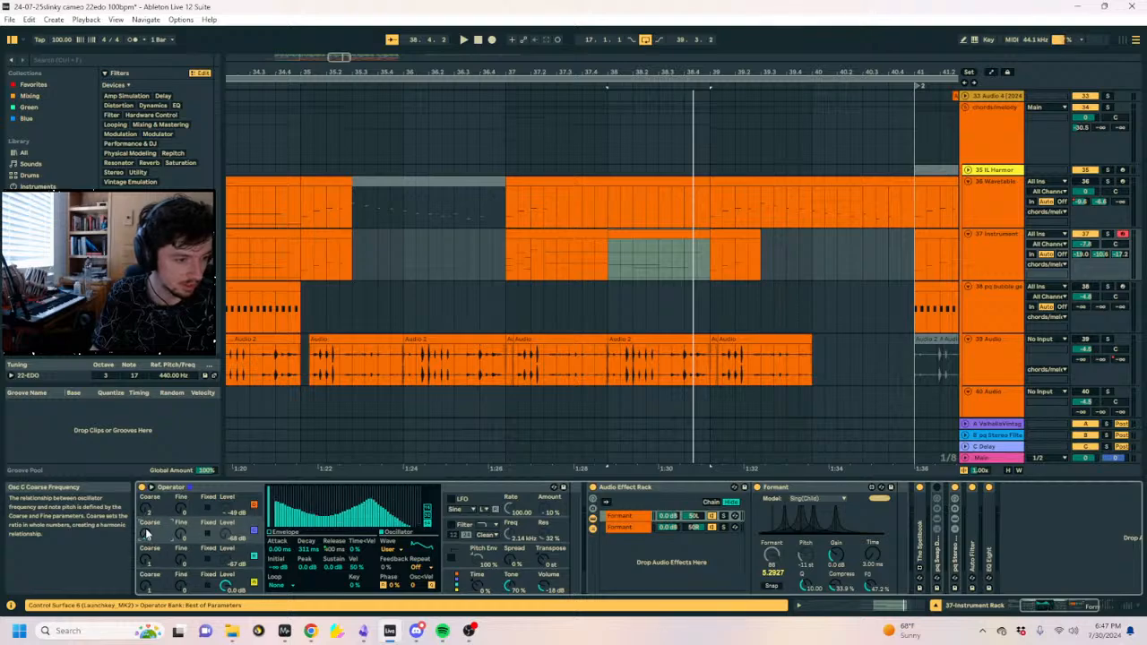
{"action": "left_click", "coordinate": [510, 247]}
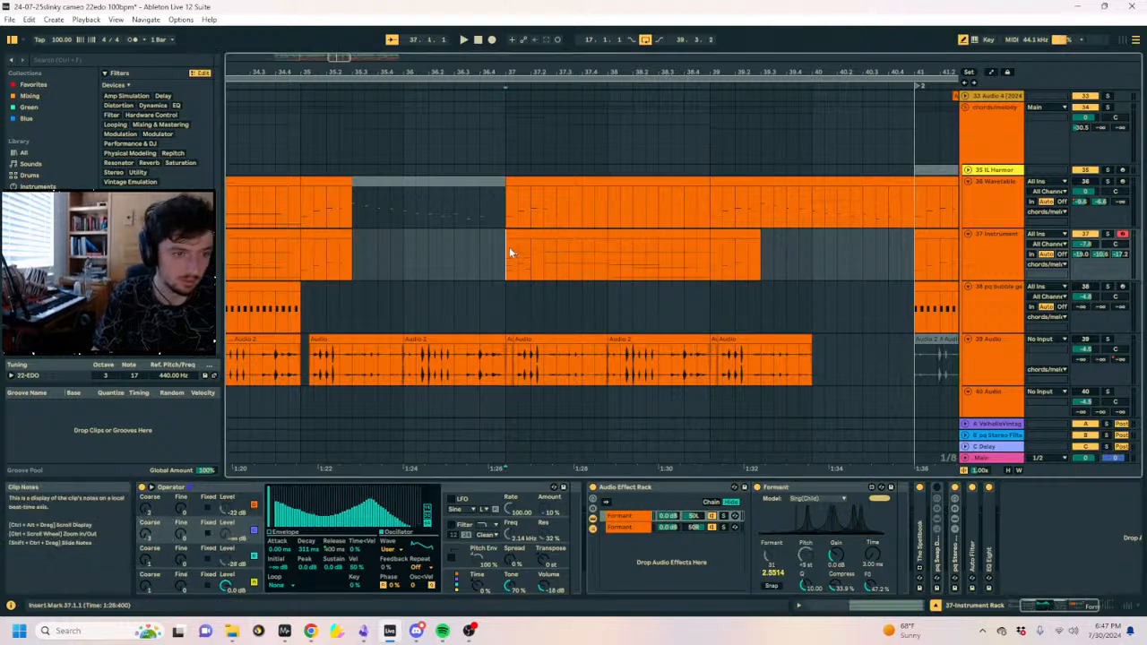
{"action": "scroll", "coordinate": [848, 298], "scroll_direction": "left", "scroll_amount": 2}
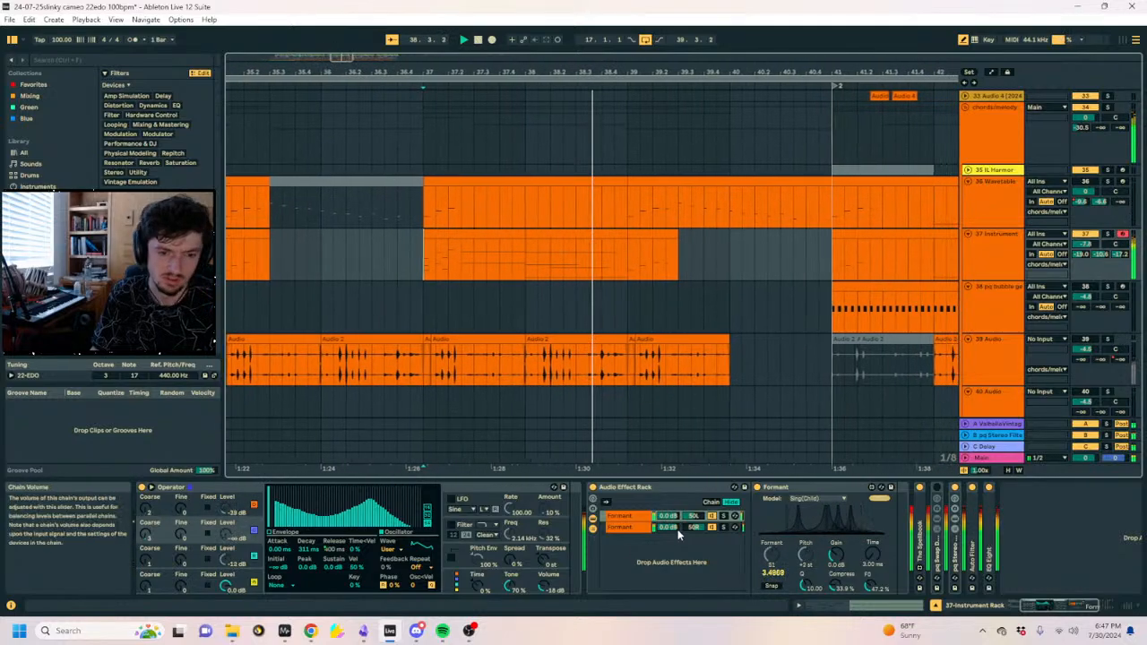
Find the Delay effect in the browser and add it after EQ Eight on 37 Instrument.
{"action": "left_click", "coordinate": [1002, 261]}
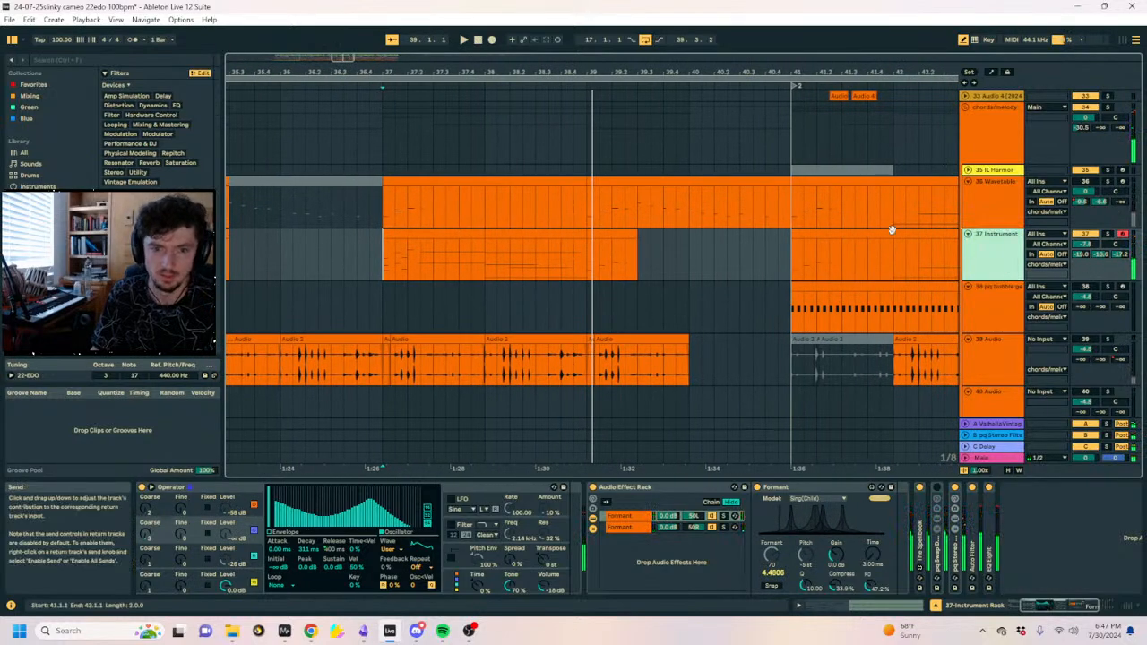
{"action": "left_click", "coordinate": [74, 60]}
{"action": "type", "text": "delay"}
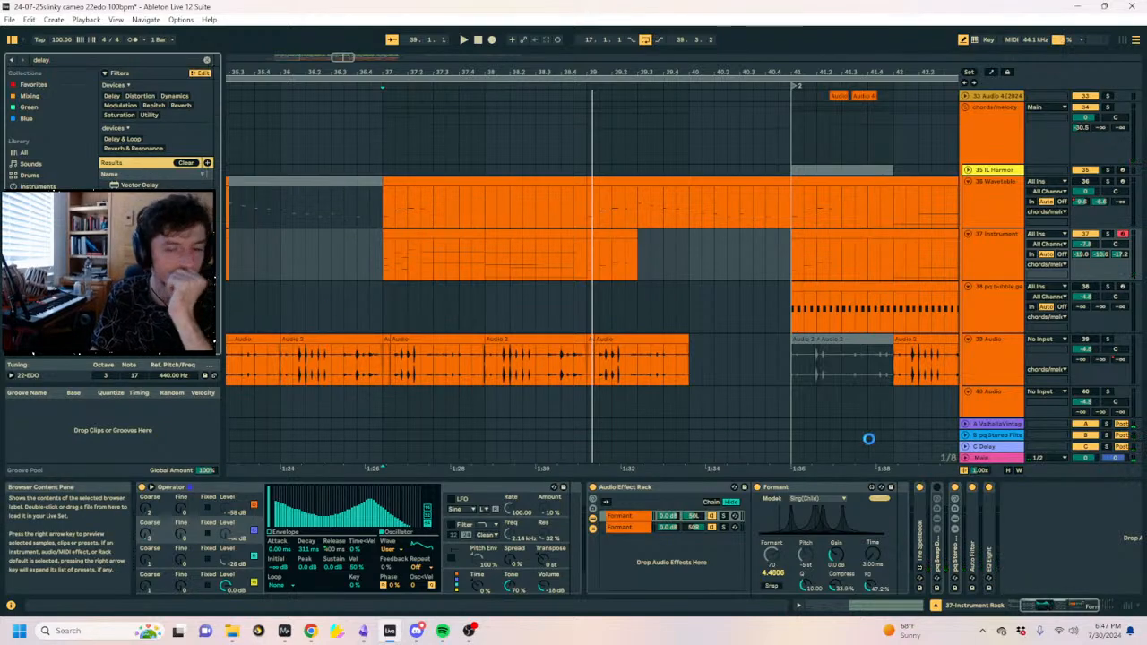
{"action": "left_click", "coordinate": [967, 518]}
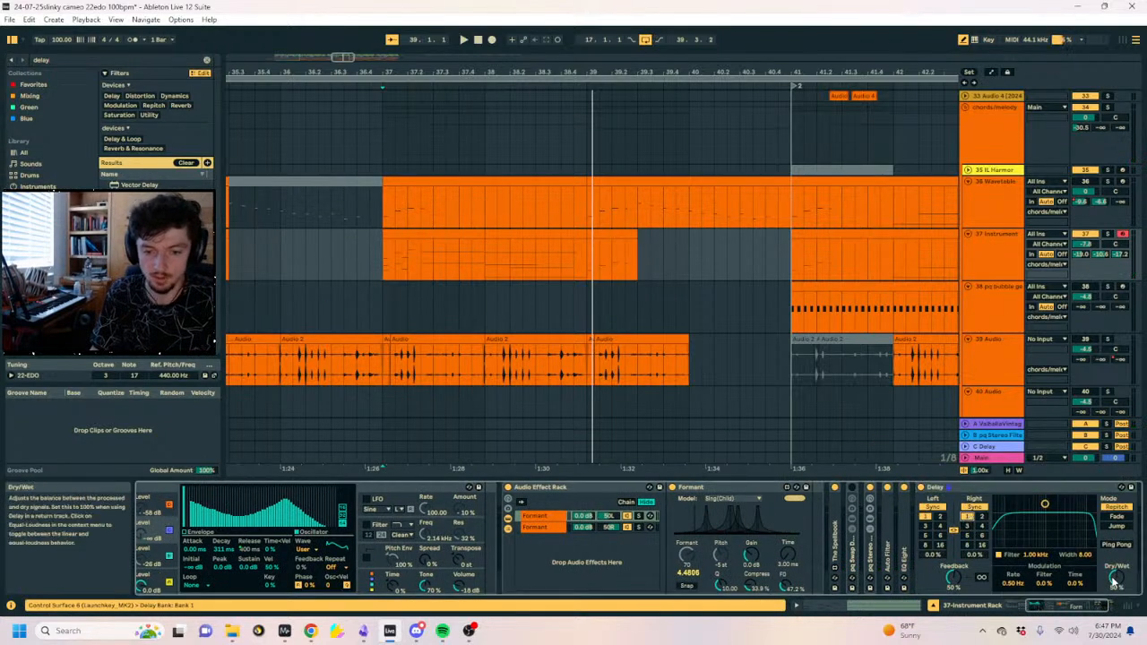
Automate the Delay's Dry/Wet on 37 Instrument to rise from 37.1.1 to 48 % shortly before bar 39, and play it.
{"action": "key", "text": "a"}
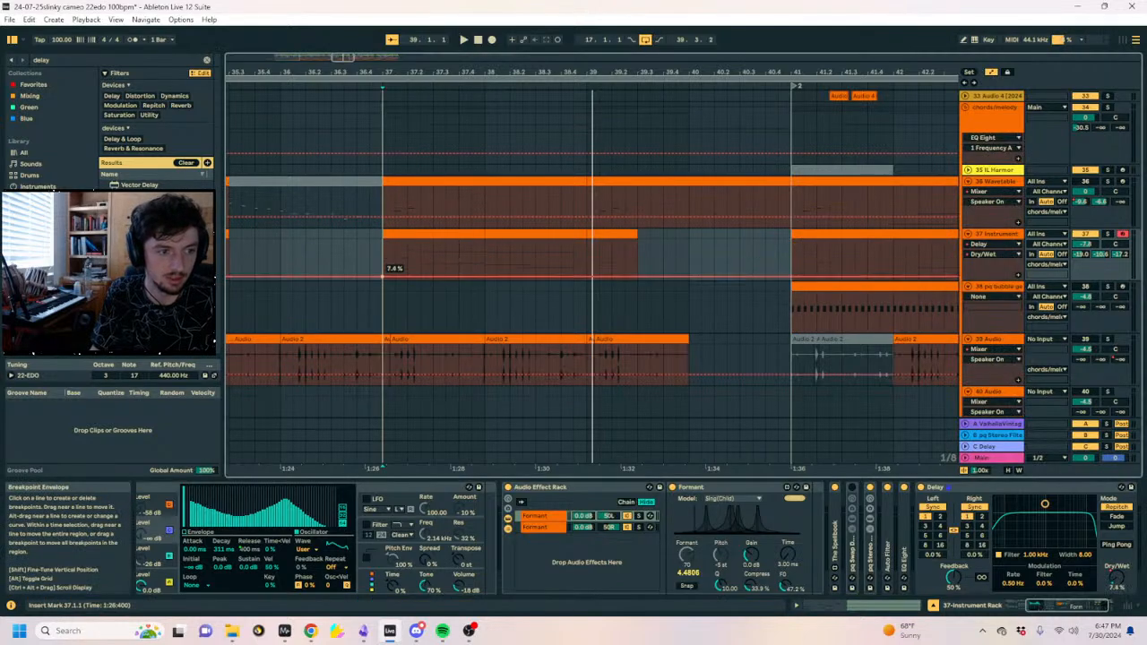
{"action": "left_click", "coordinate": [419, 287]}
{"action": "left_click_drag", "start_coordinate": [418, 283], "coordinate": [563, 266]}
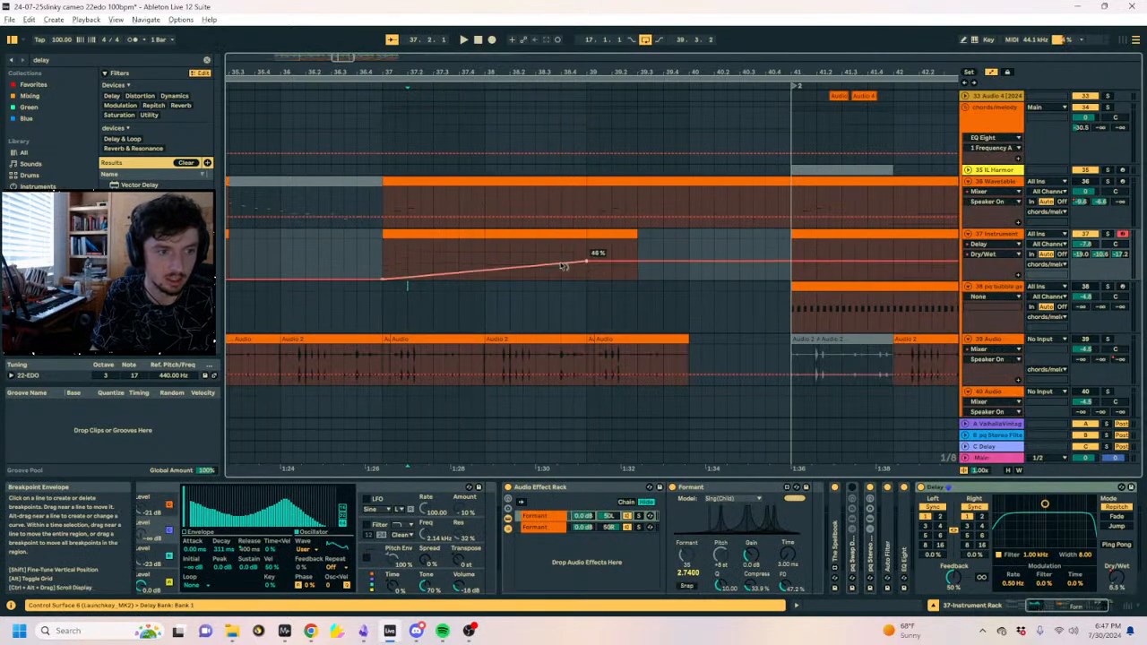
{"action": "left_click", "coordinate": [379, 253]}
{"action": "key", "text": "space"}
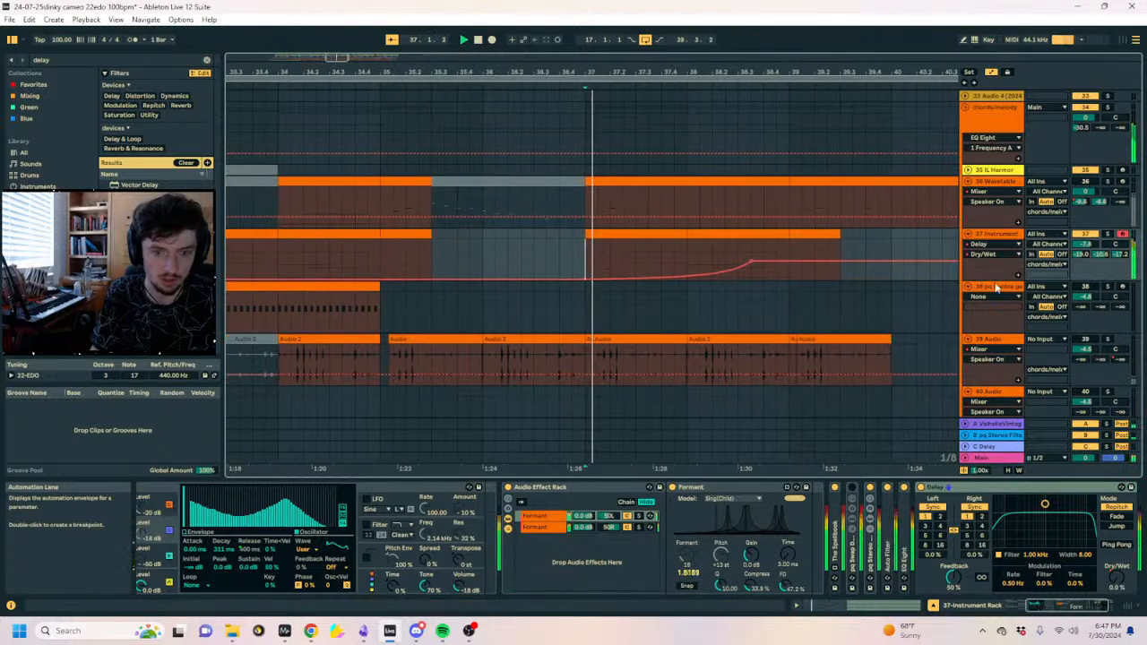
Raise the end of the Delay's Dry/Wet ramp and deactivate 37 Instrument's clip section from 39.1.1 to 39.3.1.
{"action": "left_click_drag", "start_coordinate": [693, 261], "coordinate": [715, 252]}
{"action": "key", "text": "a"}
{"action": "left_click", "coordinate": [586, 257]}
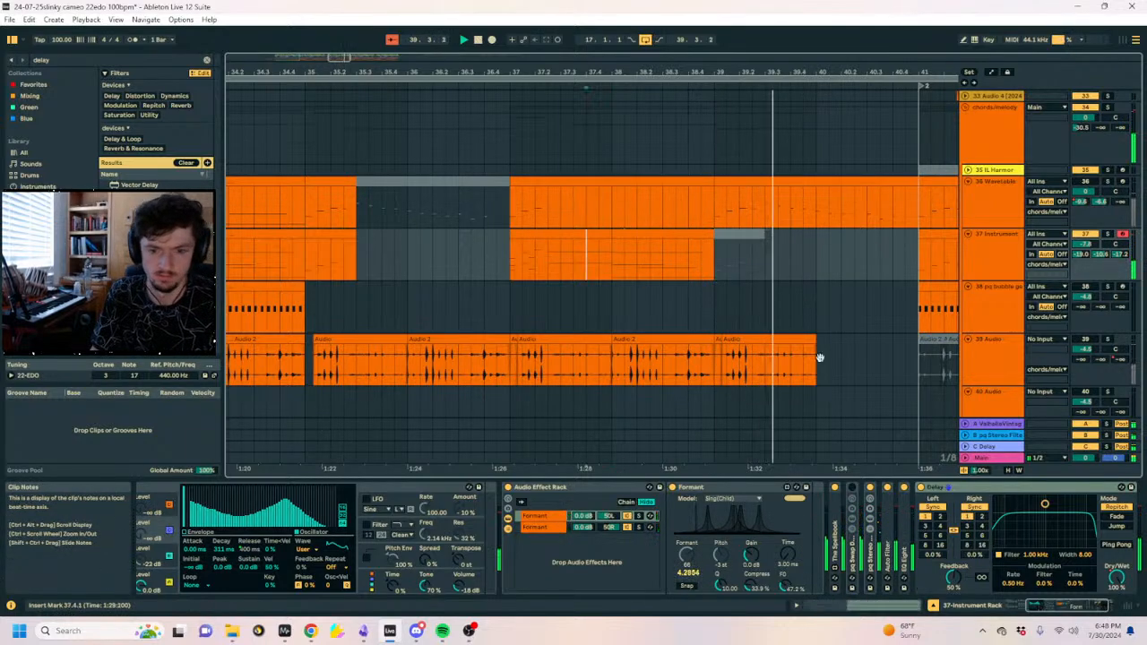
Set the Delay's Feedback on 37 Instrument to 69 % and play the end of the phrase.
{"action": "left_click", "coordinate": [953, 579]}
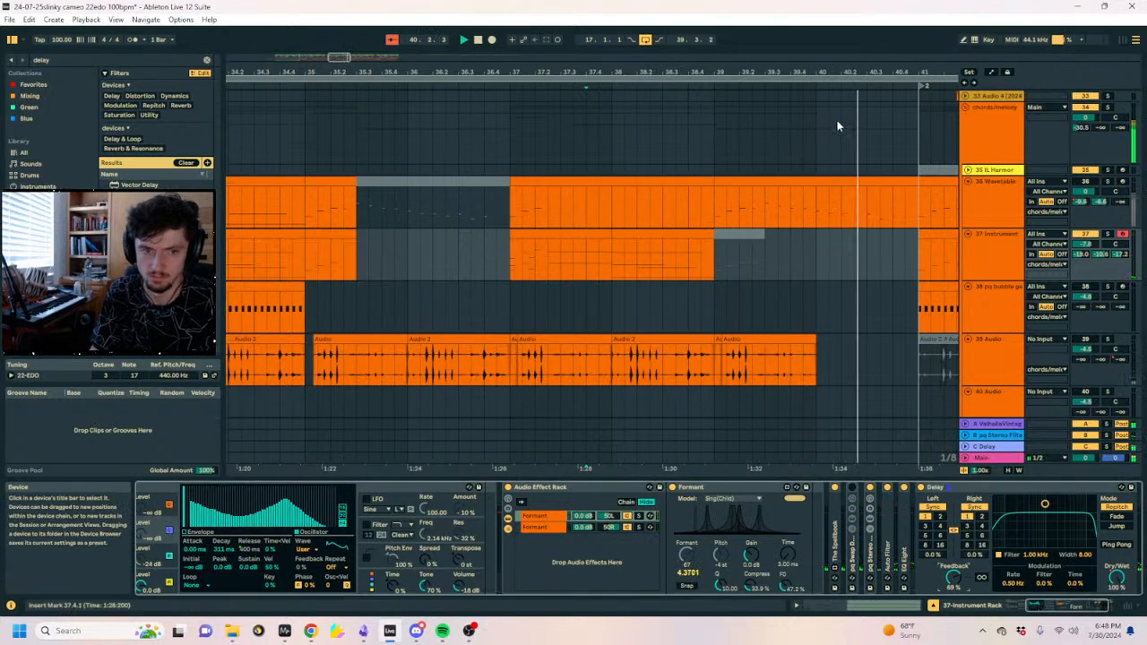
{"action": "scroll", "coordinate": [632, 228], "scroll_direction": "down", "scroll_amount": 8}
{"action": "key", "text": "a"}
{"action": "key", "text": "space"}
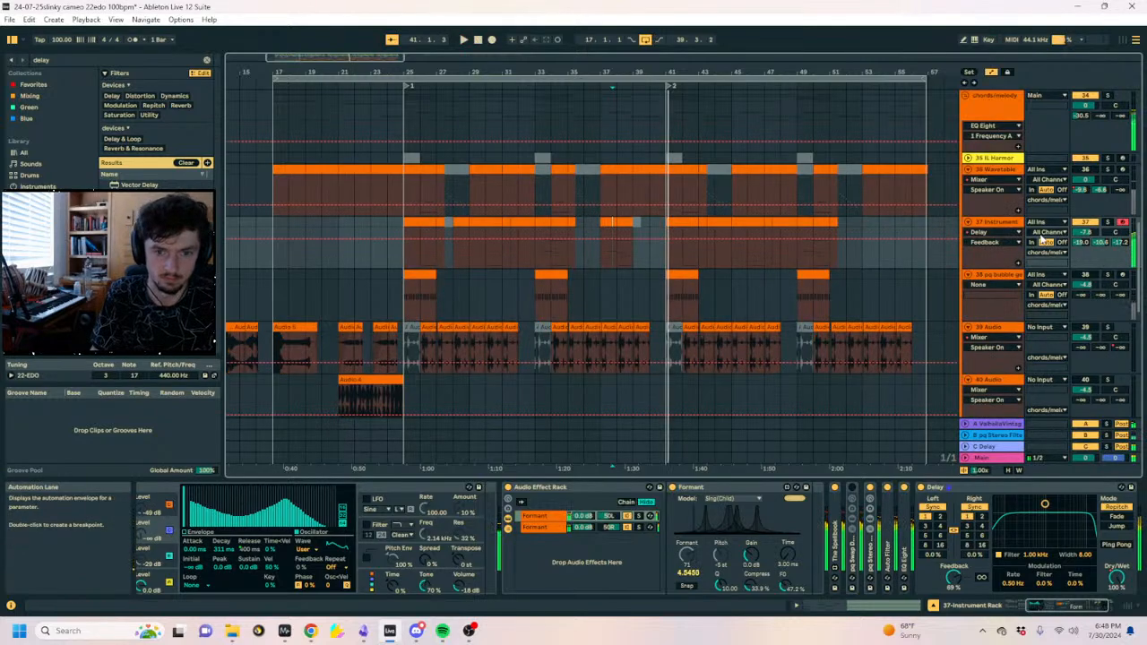
Add an audio and a MIDI track below 37 Instrument, and copy its 37.1.1 to 38.1.1 section to 41.1.1 on the MIDI track.
{"action": "key", "text": "a"}
{"action": "key", "text": "ctrl+t"}
{"action": "left_click", "coordinate": [609, 234]}
{"action": "left_click_drag", "start_coordinate": [615, 242], "coordinate": [602, 242]}
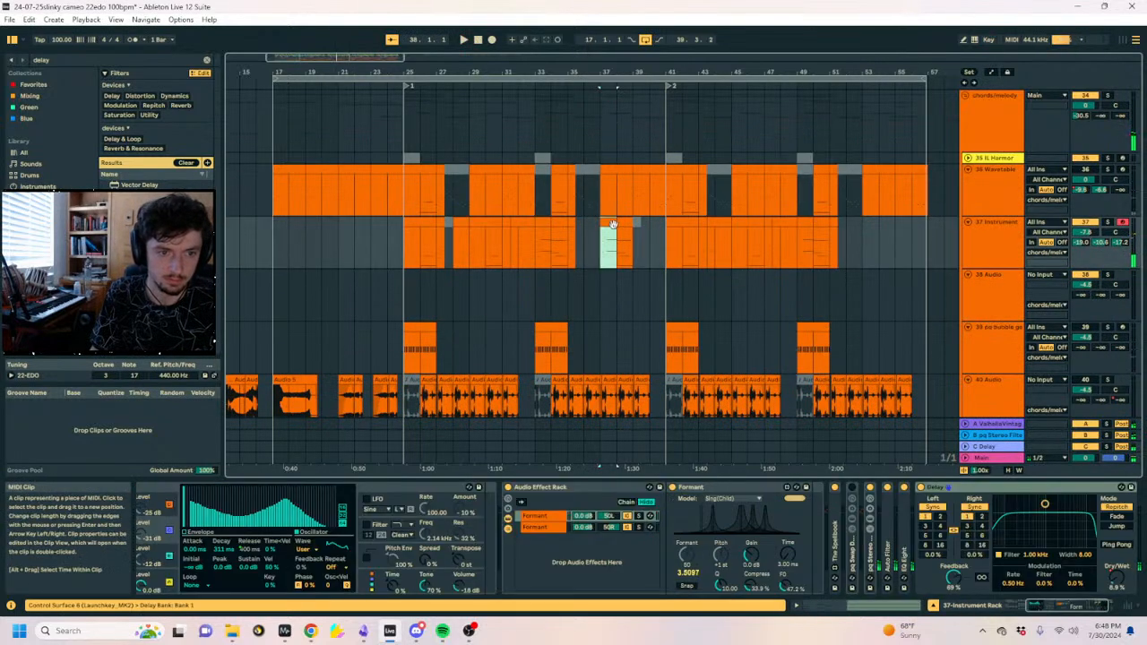
{"action": "left_click", "coordinate": [982, 250]}
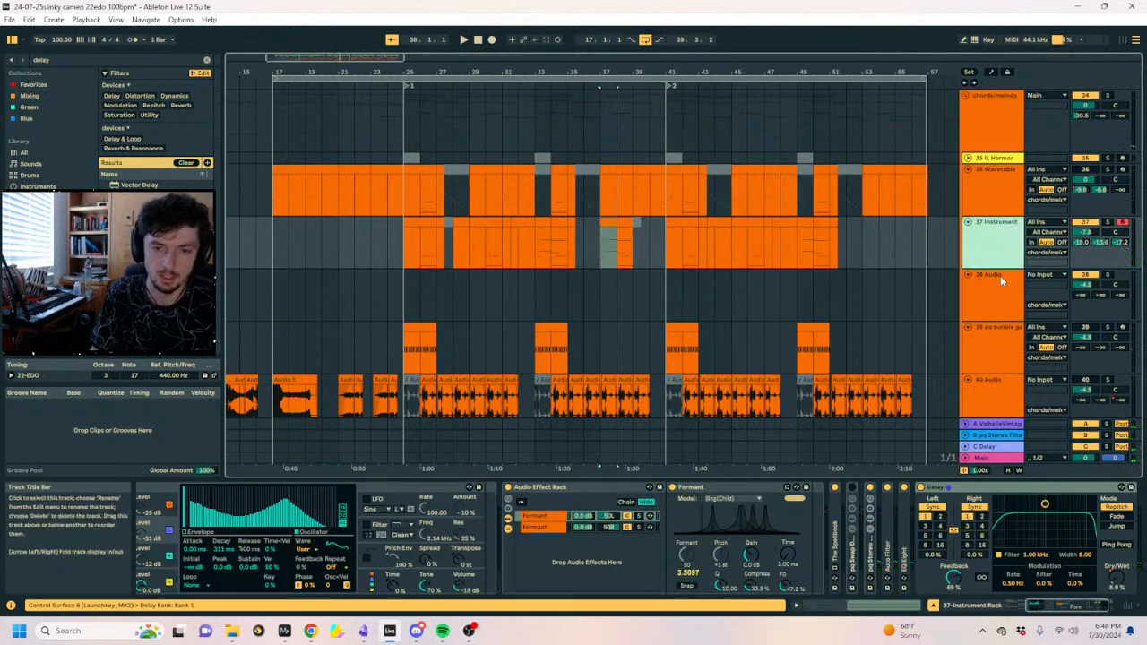
{"action": "key", "text": "ctrl+shift+t"}
{"action": "double_click", "coordinate": [999, 298]}
{"action": "left_click", "coordinate": [668, 287]}
{"action": "key", "text": "ctrl+v"}
{"action": "left_click", "coordinate": [671, 291]}
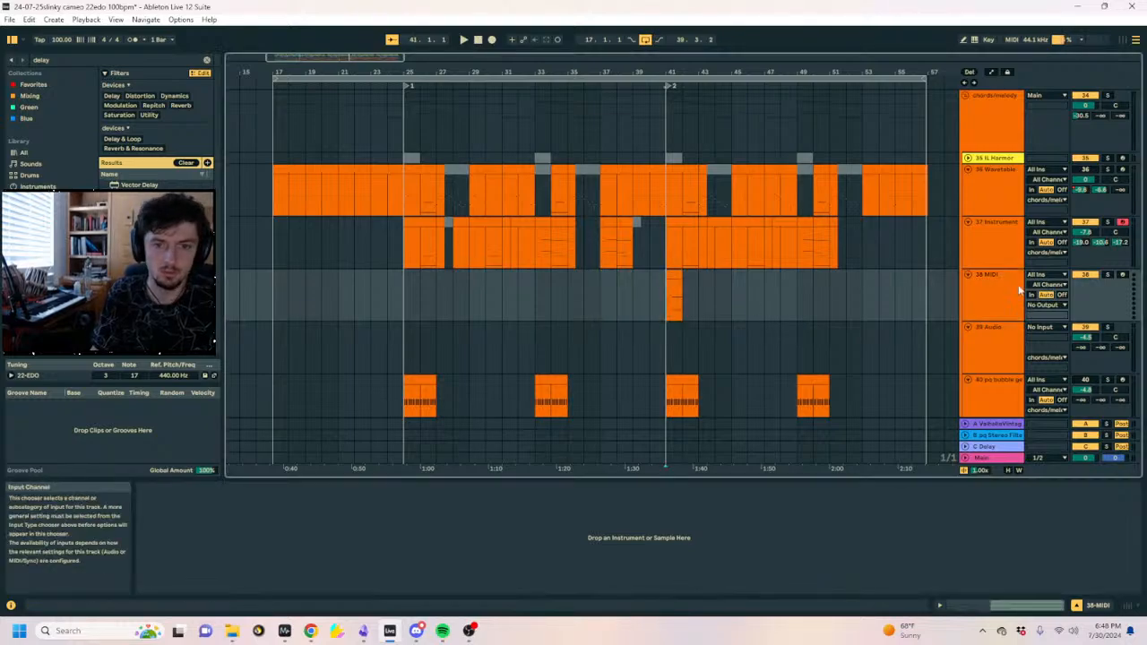
Show the browser's Instruments category without the delay search and look through the devices for 38 MIDI.
{"action": "left_click", "coordinate": [1018, 290]}
{"action": "left_click_drag", "start_coordinate": [681, 295], "coordinate": [668, 295]}
{"action": "left_click", "coordinate": [42, 179]}
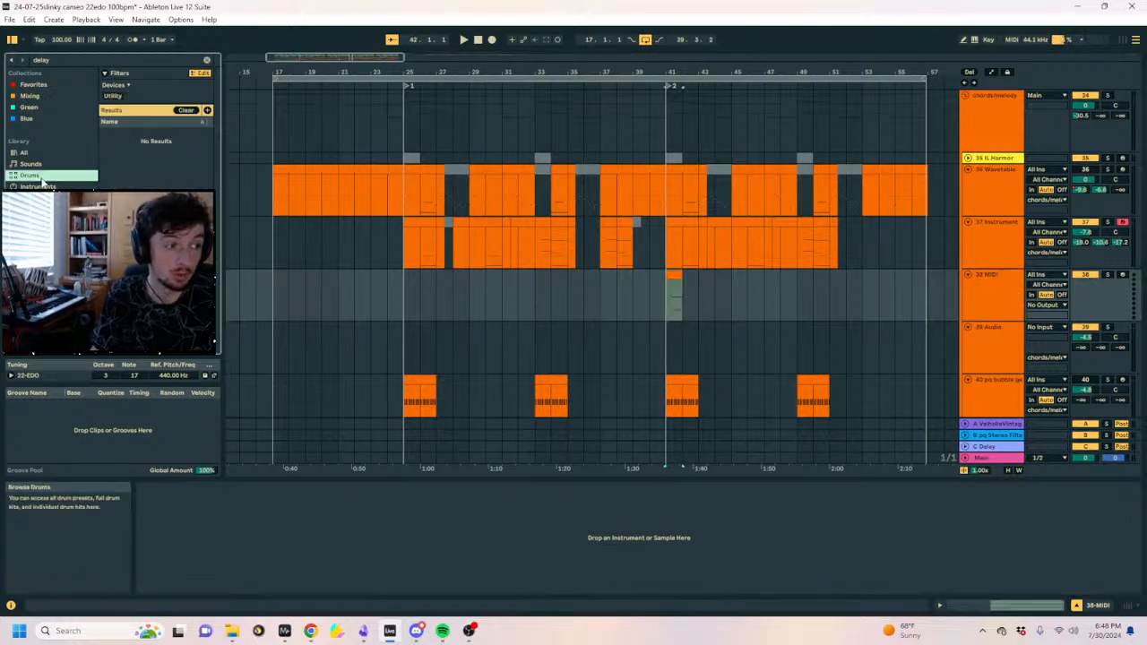
{"action": "left_click", "coordinate": [38, 186]}
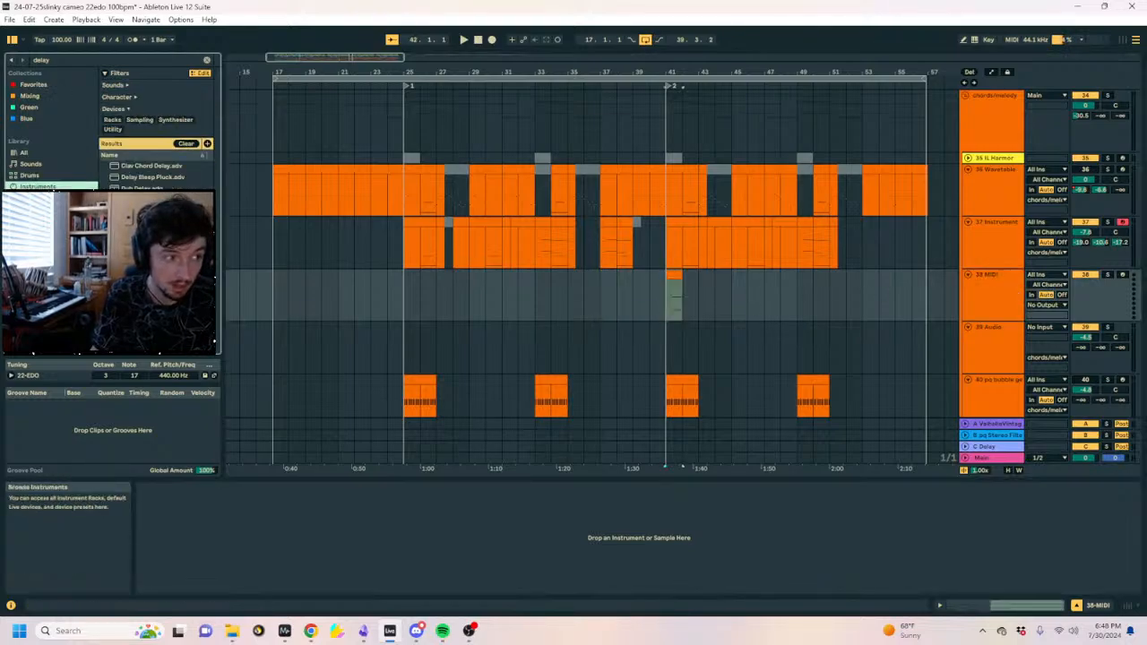
{"action": "left_click", "coordinate": [207, 61]}
{"action": "scroll", "coordinate": [153, 175], "scroll_direction": "down", "scroll_amount": 3}
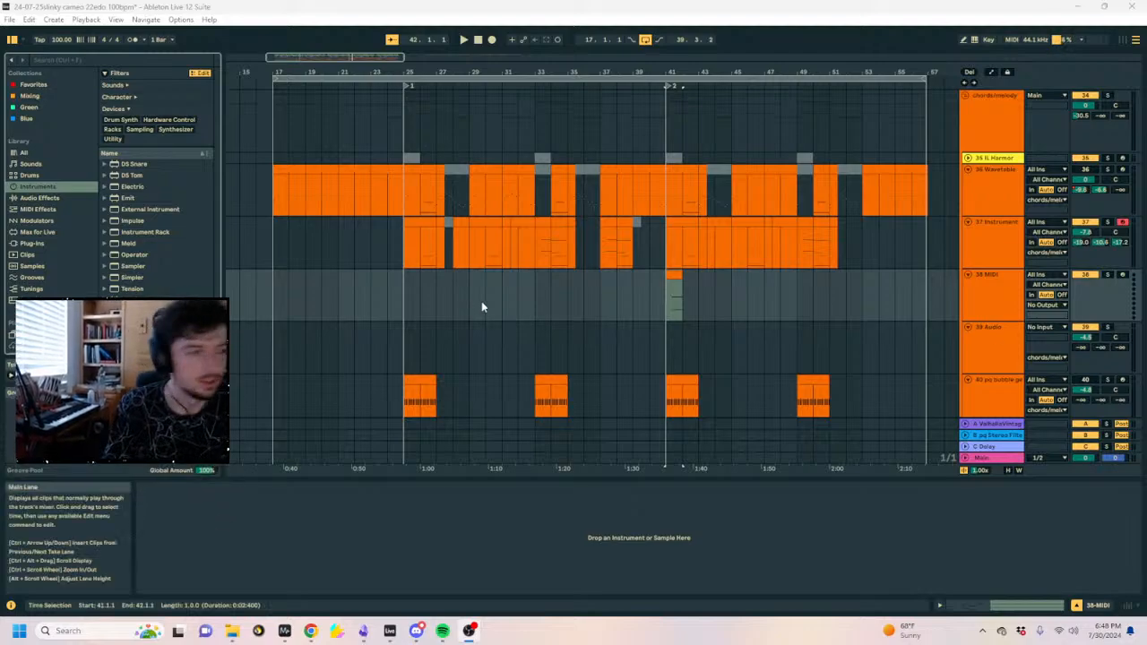
{"action": "left_click", "coordinate": [128, 199]}
{"action": "left_click", "coordinate": [153, 258]}
{"action": "left_click", "coordinate": [143, 277]}
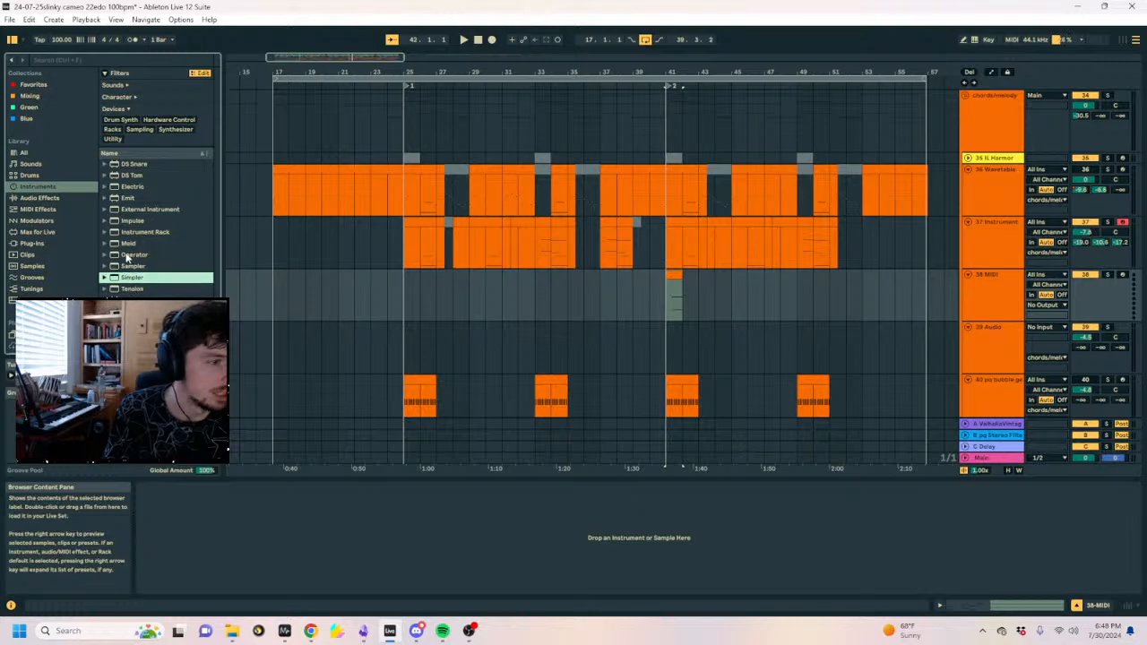
{"action": "left_click_drag", "start_coordinate": [671, 73], "coordinate": [672, 162]}
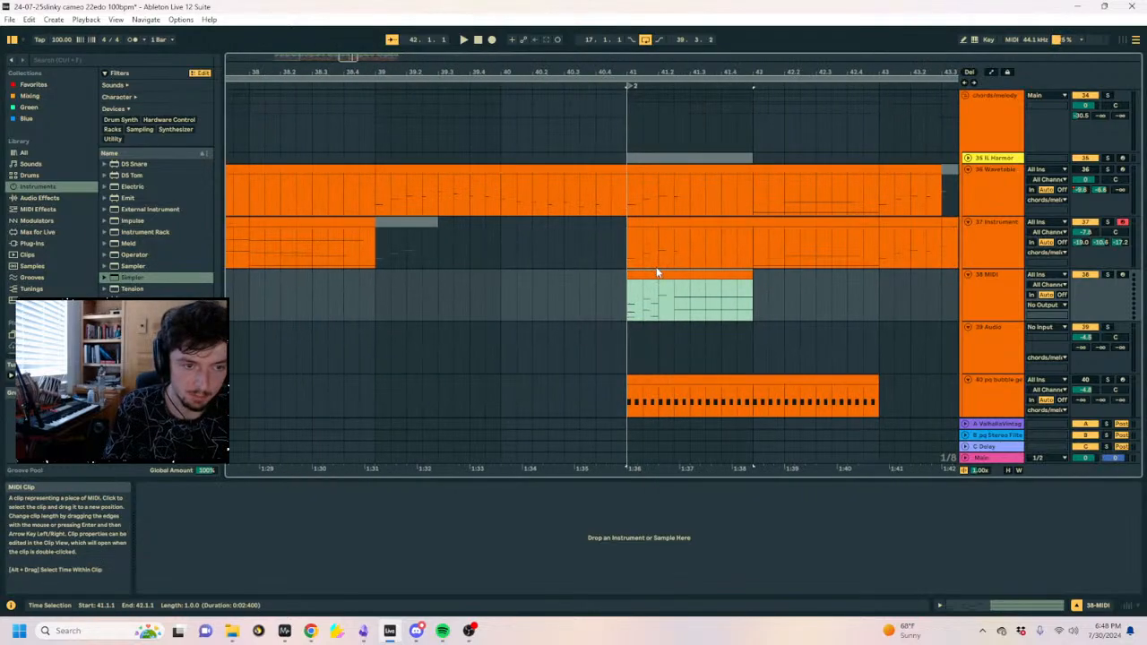
{"action": "left_click", "coordinate": [659, 276]}
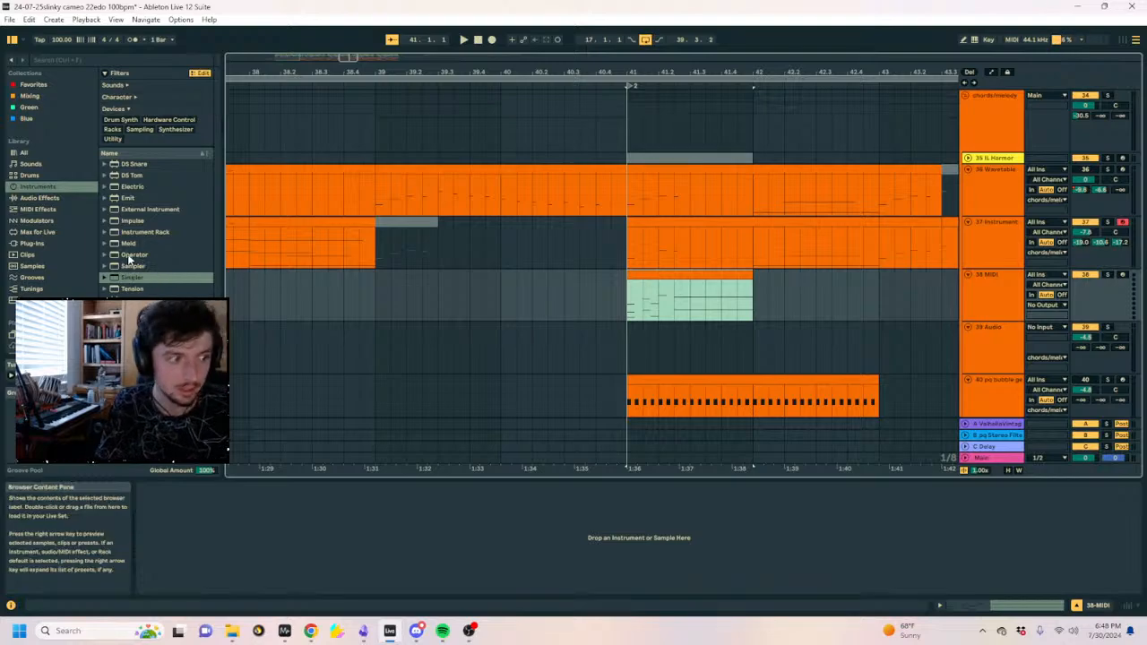
{"action": "left_click", "coordinate": [107, 375]}
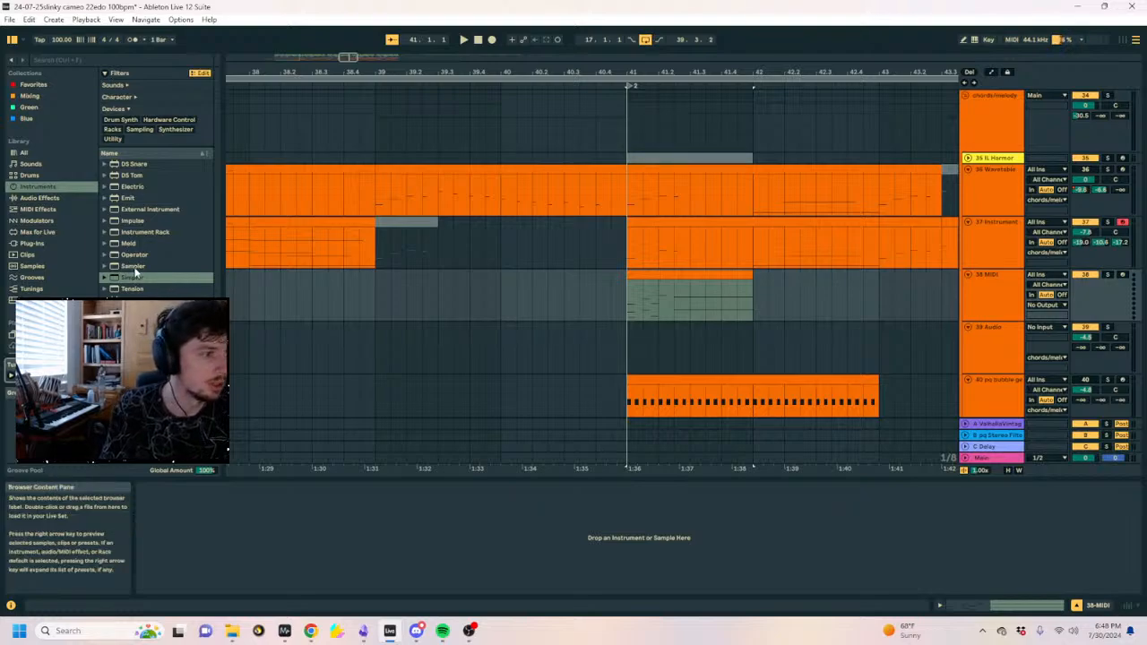
Search the instruments for marimba and collision, and clear the search.
{"action": "left_click", "coordinate": [68, 63]}
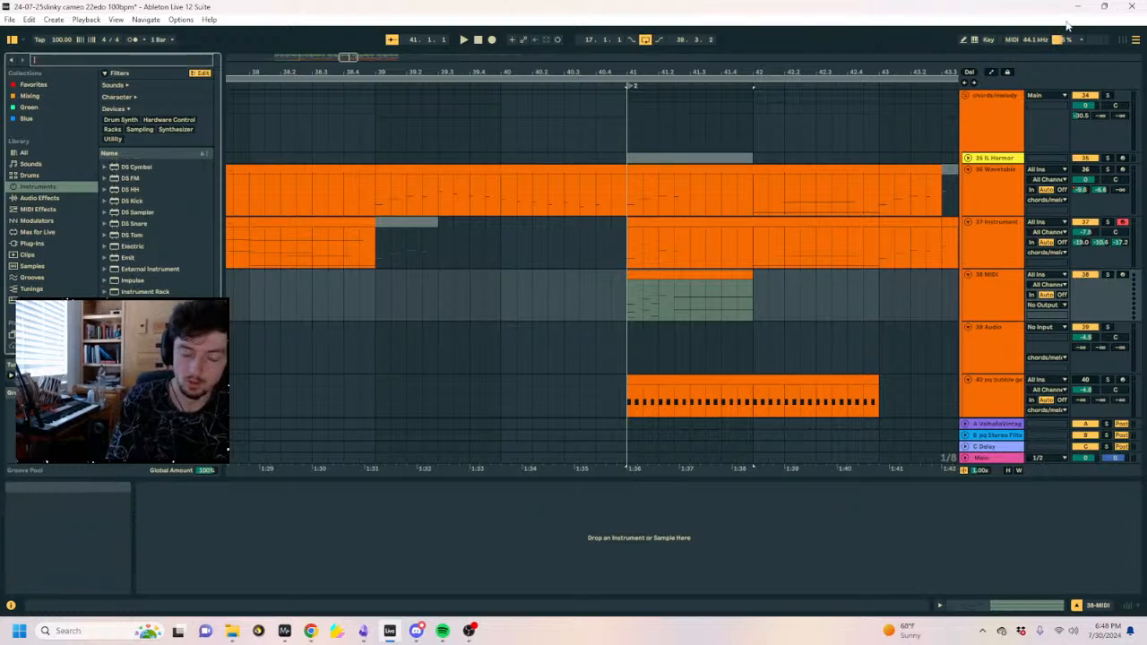
{"action": "type", "text": "coll"}
{"action": "key", "text": "BackSpace"}
{"action": "key", "text": "BackSpace"}
{"action": "type", "text": "marimba"}
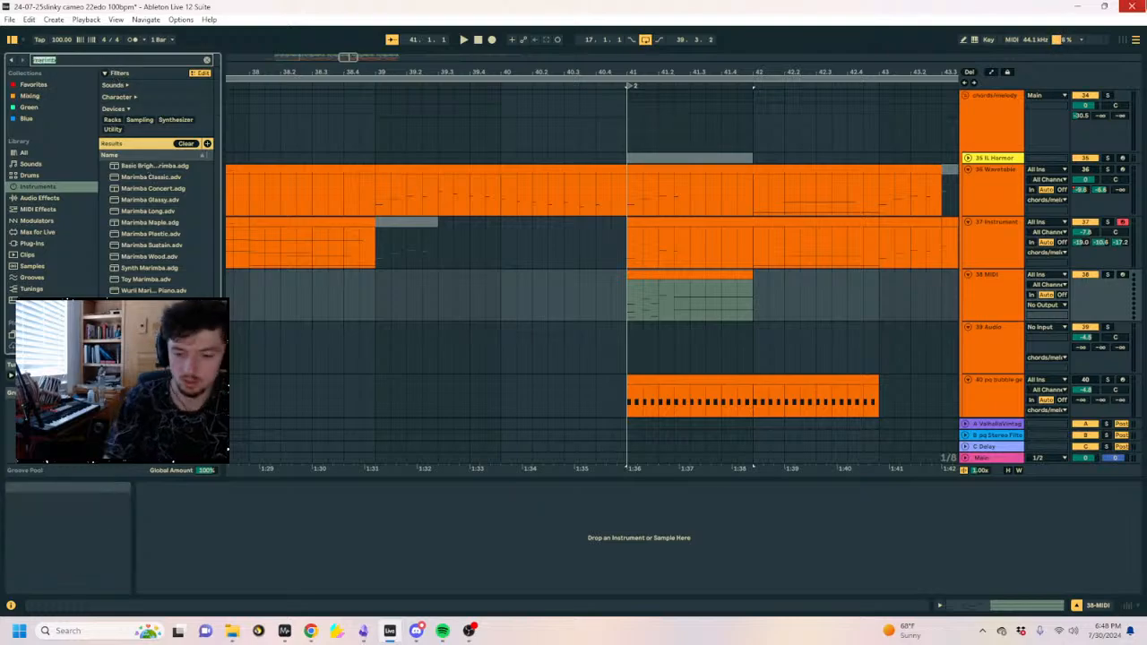
{"action": "type", "text": "collision"}
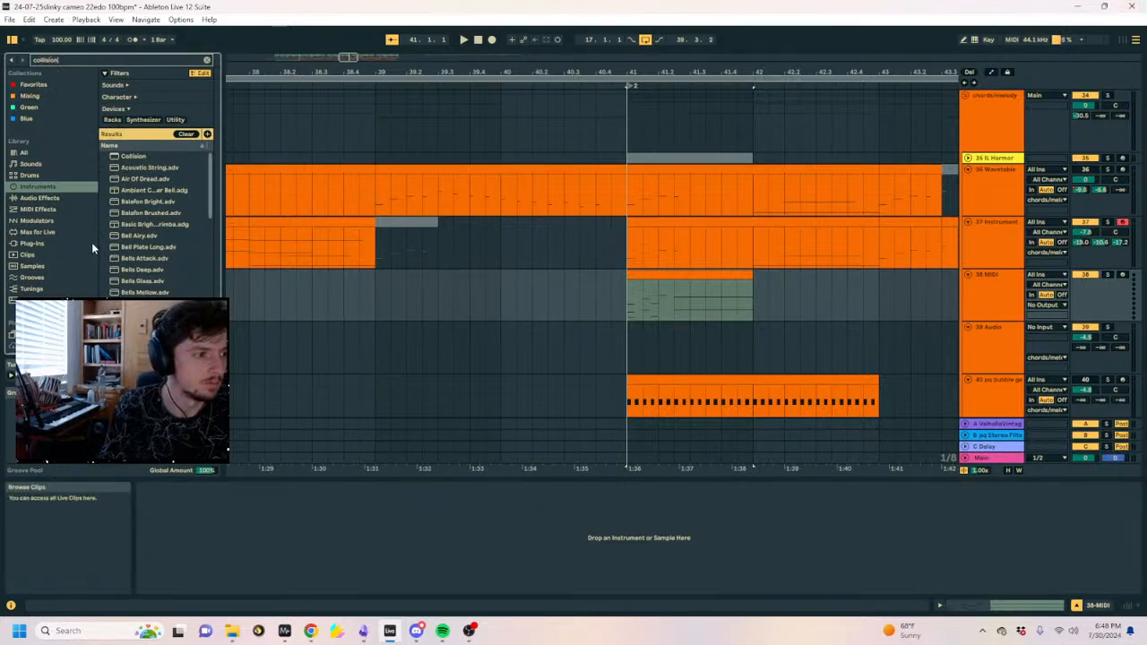
{"action": "double_click", "coordinate": [82, 60]}
{"action": "key", "text": "BackSpace"}
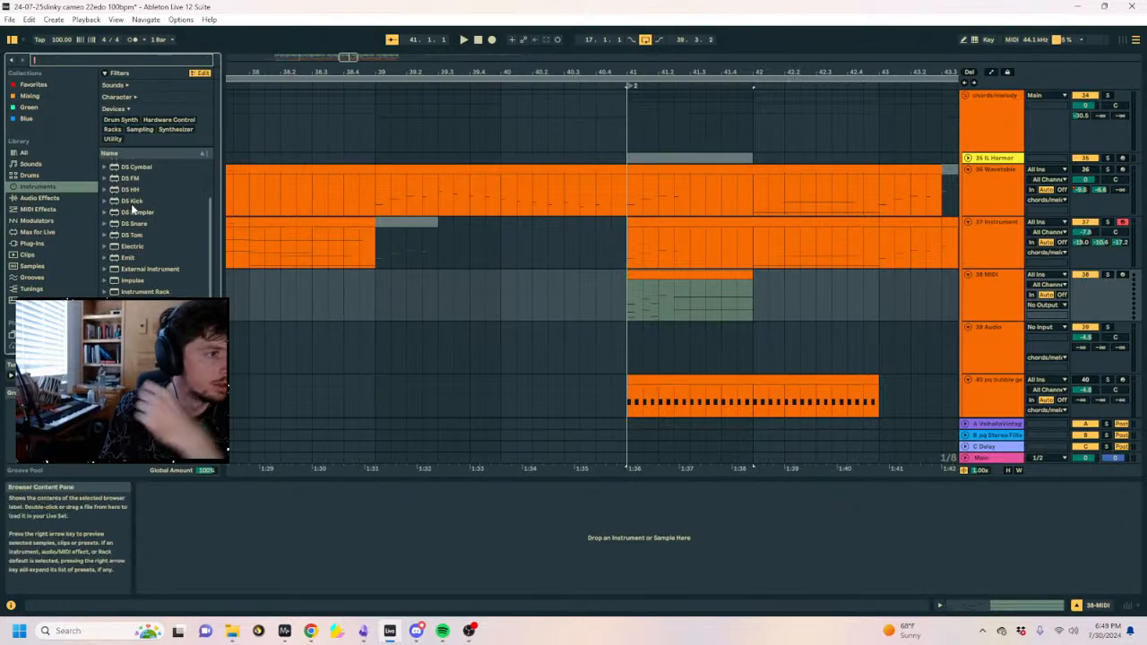
Expand Collision's presets in the browser and preview the bell, glockenspiel, marimba and music box sounds.
{"action": "scroll", "coordinate": [136, 246], "scroll_direction": "down", "scroll_amount": 3}
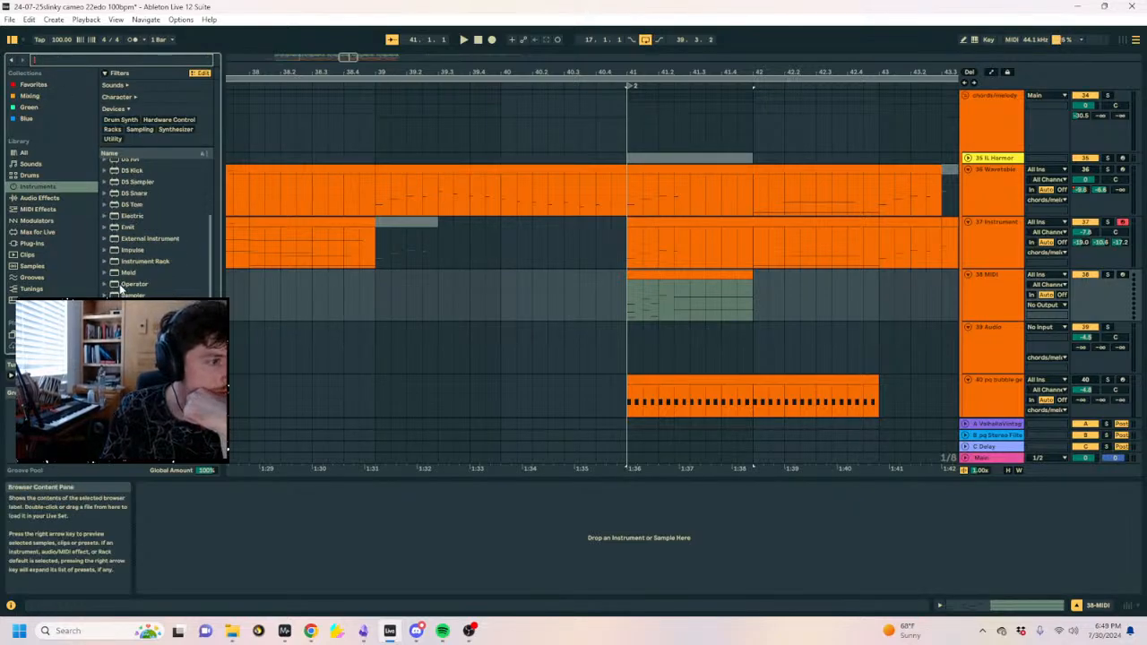
{"action": "scroll", "coordinate": [115, 286], "scroll_direction": "down", "scroll_amount": 1}
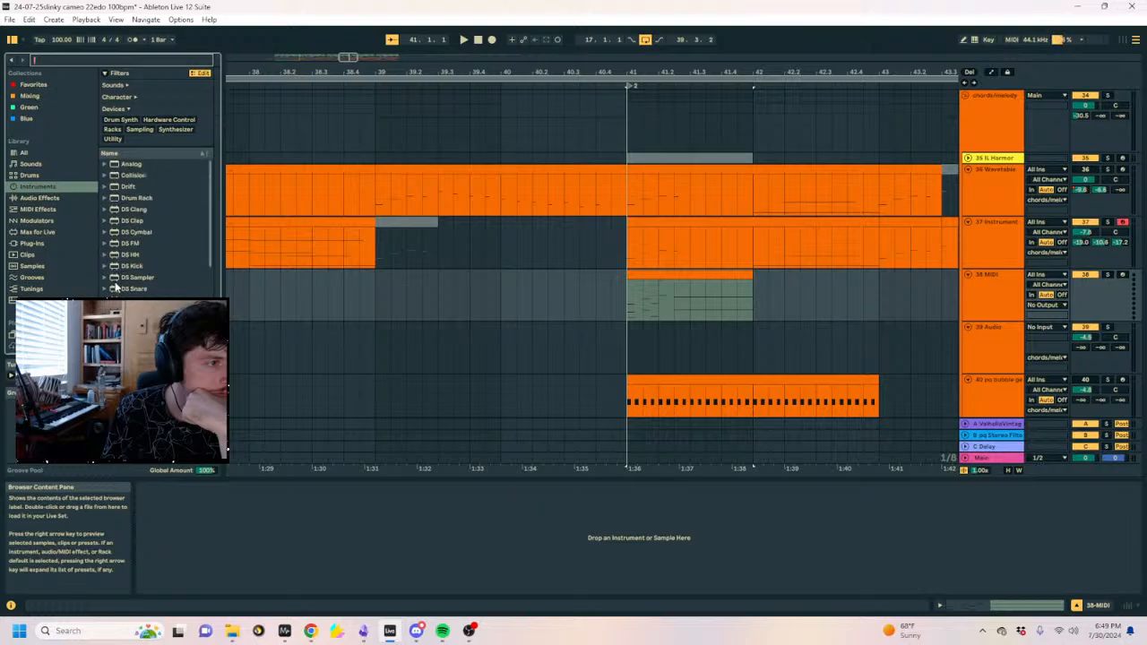
{"action": "left_click", "coordinate": [104, 174]}
{"action": "scroll", "coordinate": [130, 233], "scroll_direction": "down", "scroll_amount": 3}
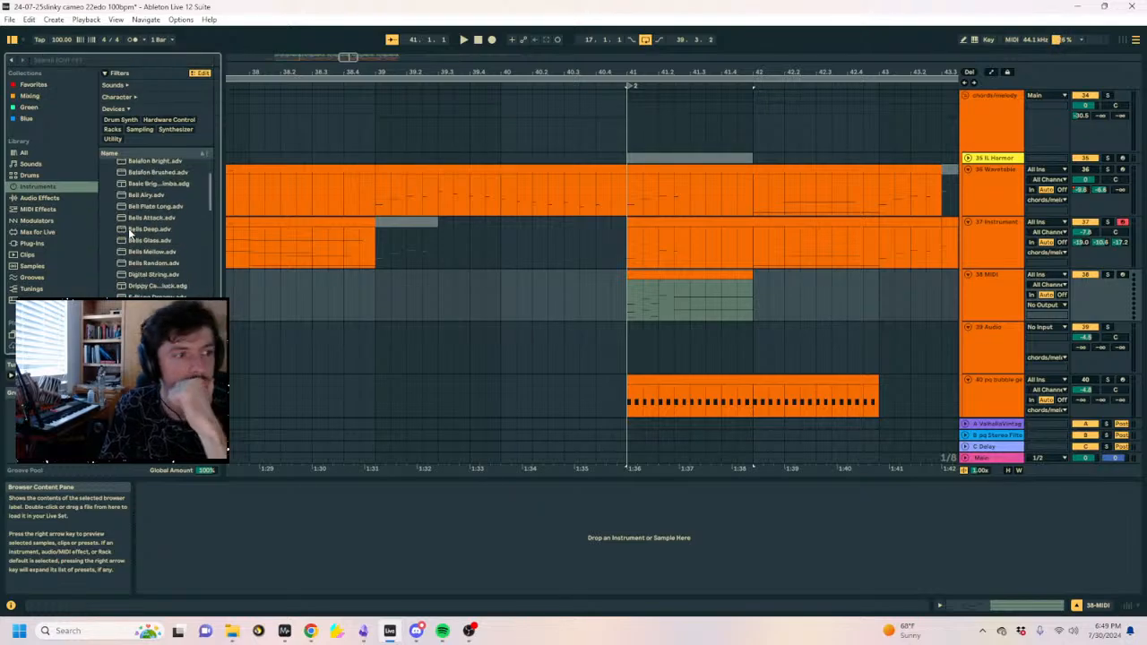
{"action": "scroll", "coordinate": [152, 265], "scroll_direction": "down", "scroll_amount": 2}
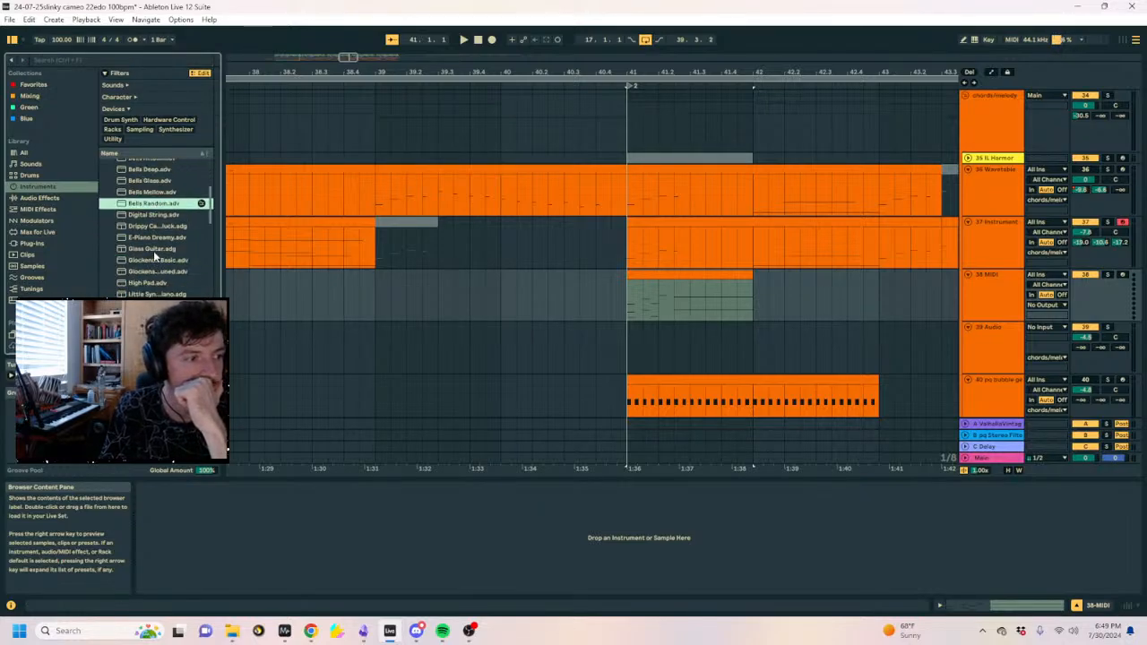
{"action": "scroll", "coordinate": [161, 271], "scroll_direction": "down", "scroll_amount": 2}
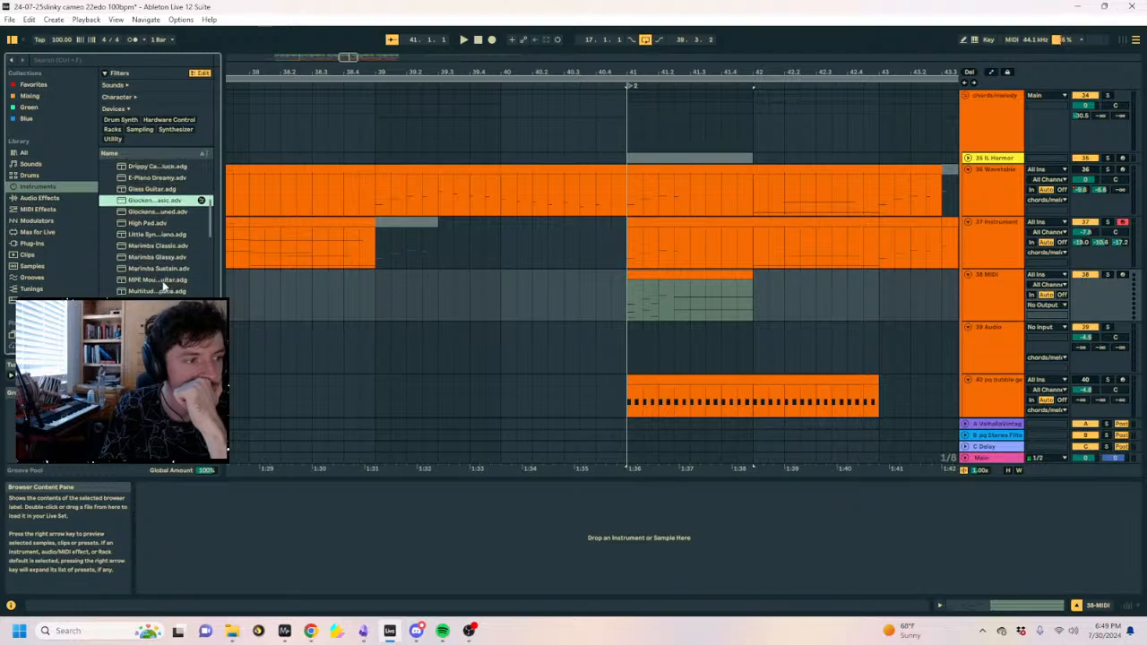
{"action": "left_click", "coordinate": [159, 271]}
{"action": "scroll", "coordinate": [160, 276], "scroll_direction": "down", "scroll_amount": 2}
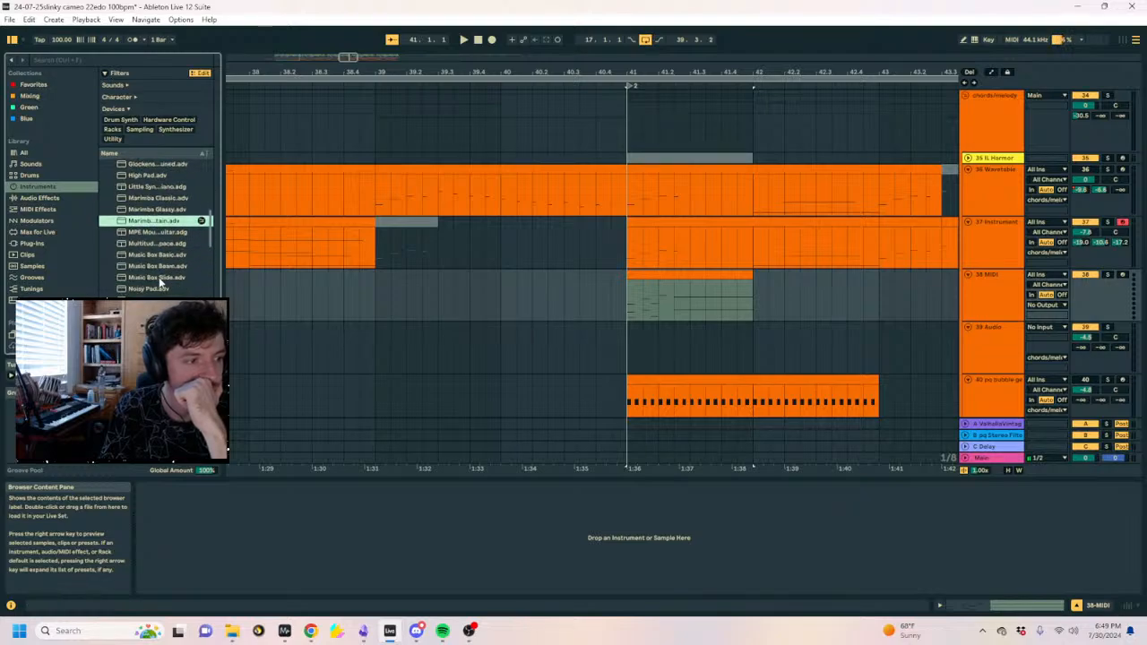
{"action": "left_click", "coordinate": [161, 258]}
{"action": "scroll", "coordinate": [165, 280], "scroll_direction": "down", "scroll_amount": 2}
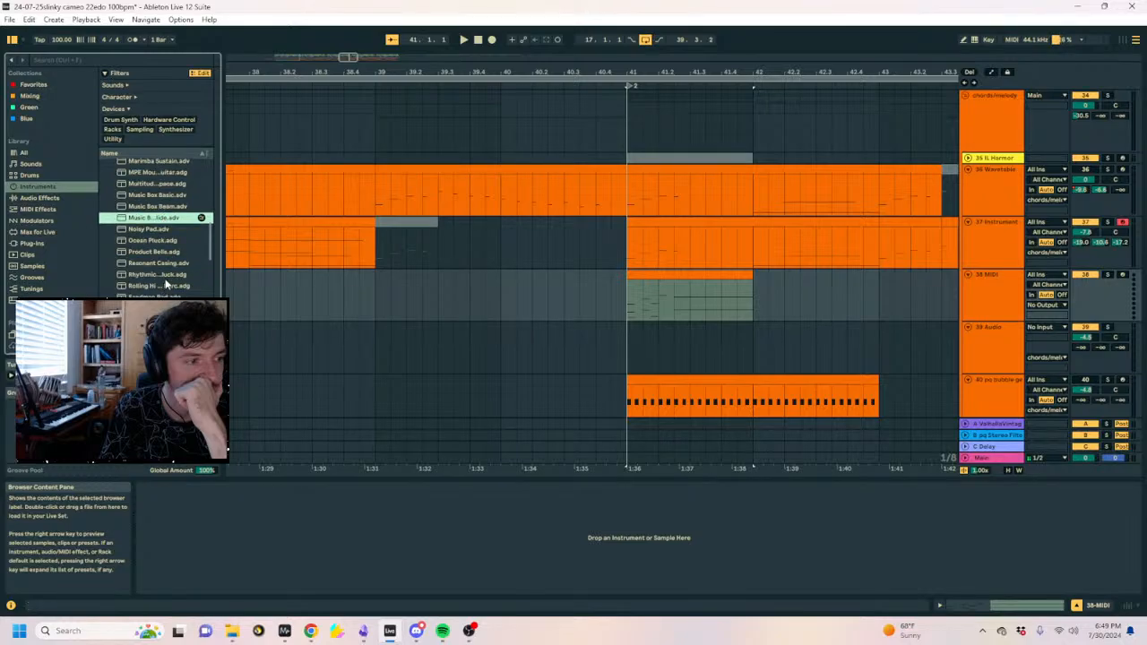
Load Collision's Xylophone Dark preset onto 38 MIDI, solo the track and play it from 41.1.1.
{"action": "scroll", "coordinate": [157, 276], "scroll_direction": "down", "scroll_amount": 3}
{"action": "left_click", "coordinate": [160, 280]}
{"action": "left_click", "coordinate": [163, 293]}
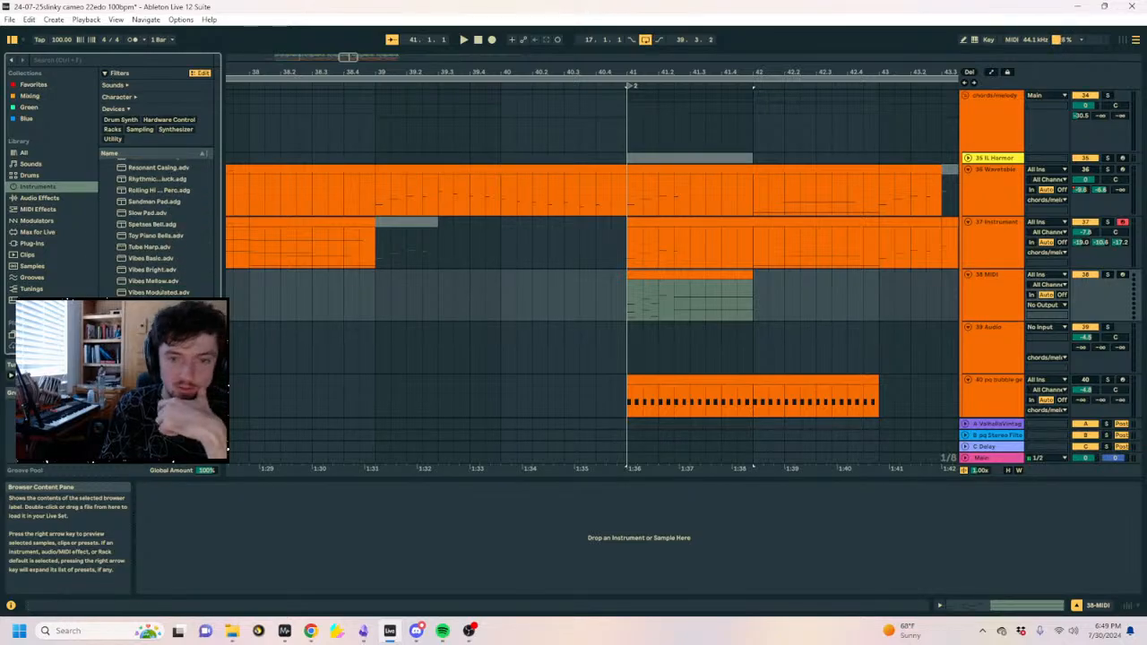
{"action": "key", "text": "space"}
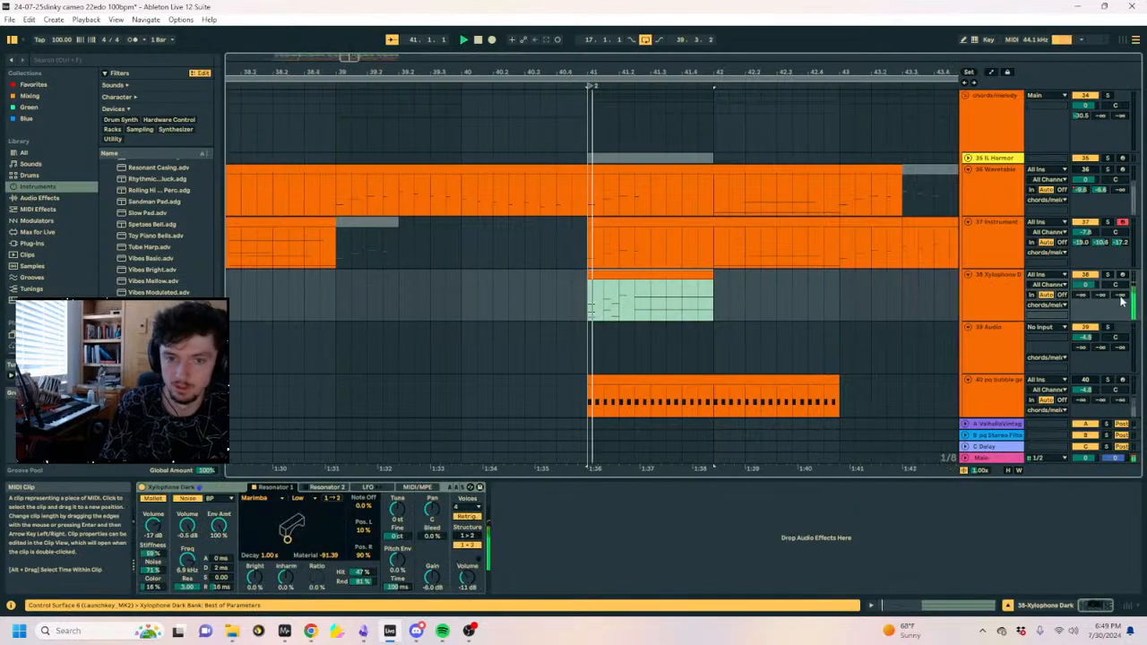
{"action": "left_click", "coordinate": [1108, 275]}
{"action": "key", "text": "space"}
{"action": "key", "text": "space"}
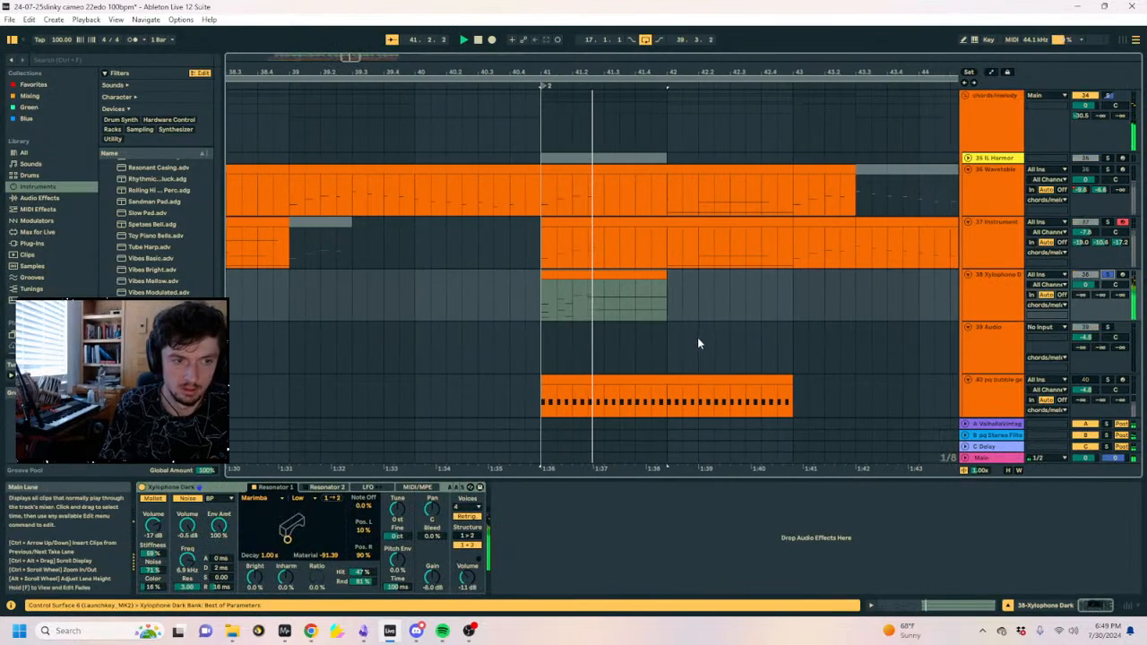
Open the notes of the xylophone clip at 41.1.1 and play its opening chords.
{"action": "double_click", "coordinate": [620, 282]}
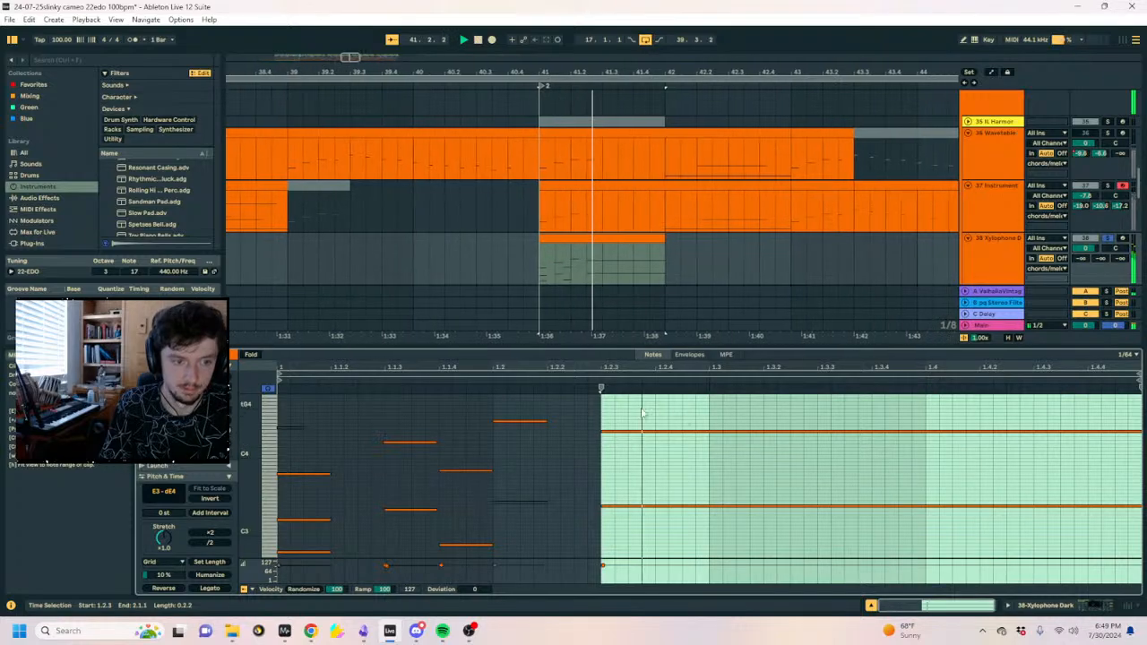
{"action": "key", "text": "space"}
{"action": "left_click_drag", "start_coordinate": [561, 397], "coordinate": [274, 566]}
{"action": "scroll", "coordinate": [617, 506], "scroll_direction": "up", "scroll_amount": 2}
{"action": "key", "text": "space"}
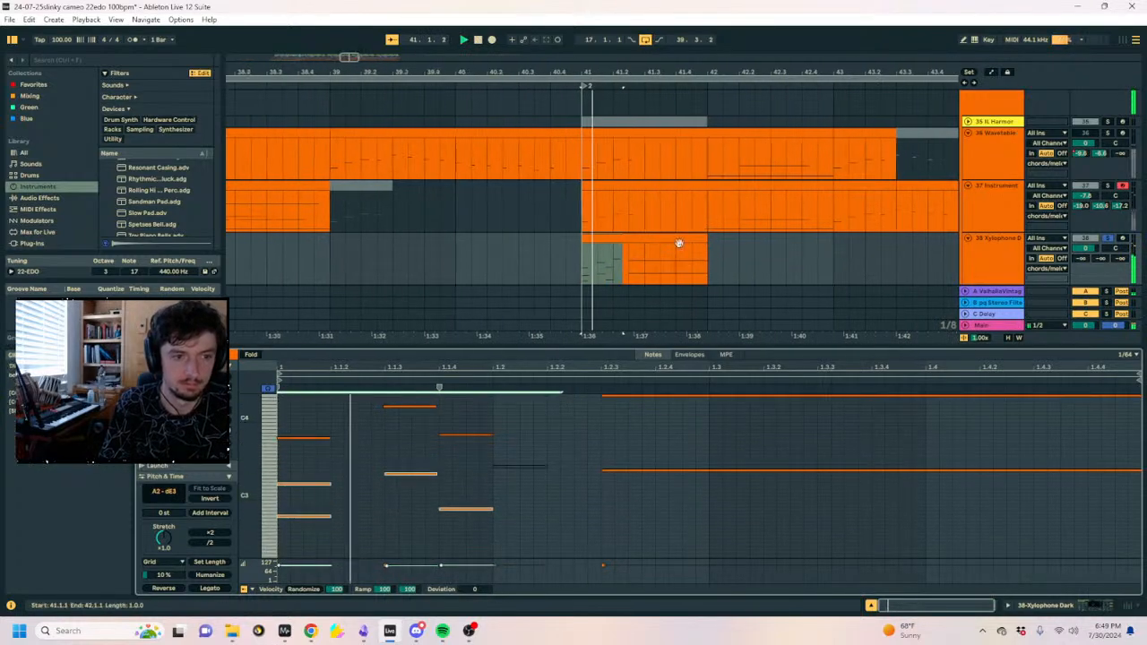
Copy a further one-bar section of the phrase to 42.1.1 on the Xylophone Dark track.
{"action": "left_click", "coordinate": [685, 239]}
{"action": "key", "text": "space"}
{"action": "mouse_move", "coordinate": [692, 238]}
{"action": "left_mouse_down"}
{"action": "mouse_move", "coordinate": [850, 240]}
{"action": "mouse_move", "coordinate": [694, 215]}
{"action": "left_mouse_up"}
{"action": "key", "text": "ctrl+c"}
{"action": "left_click", "coordinate": [699, 258]}
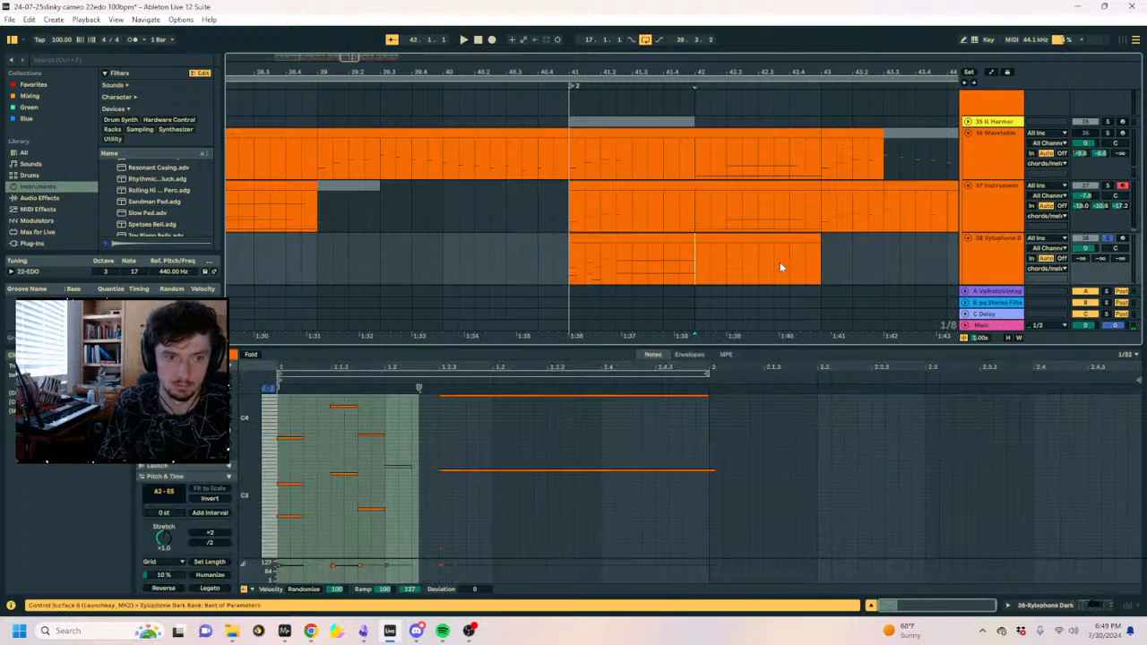
{"action": "key", "text": "ctrl+v"}
Join the two Xylophone Dark clips from 41.1.1 to 43.1.1 into a single clip.
{"action": "left_click_drag", "start_coordinate": [829, 268], "coordinate": [594, 267]}
{"action": "left_click", "coordinate": [573, 270]}
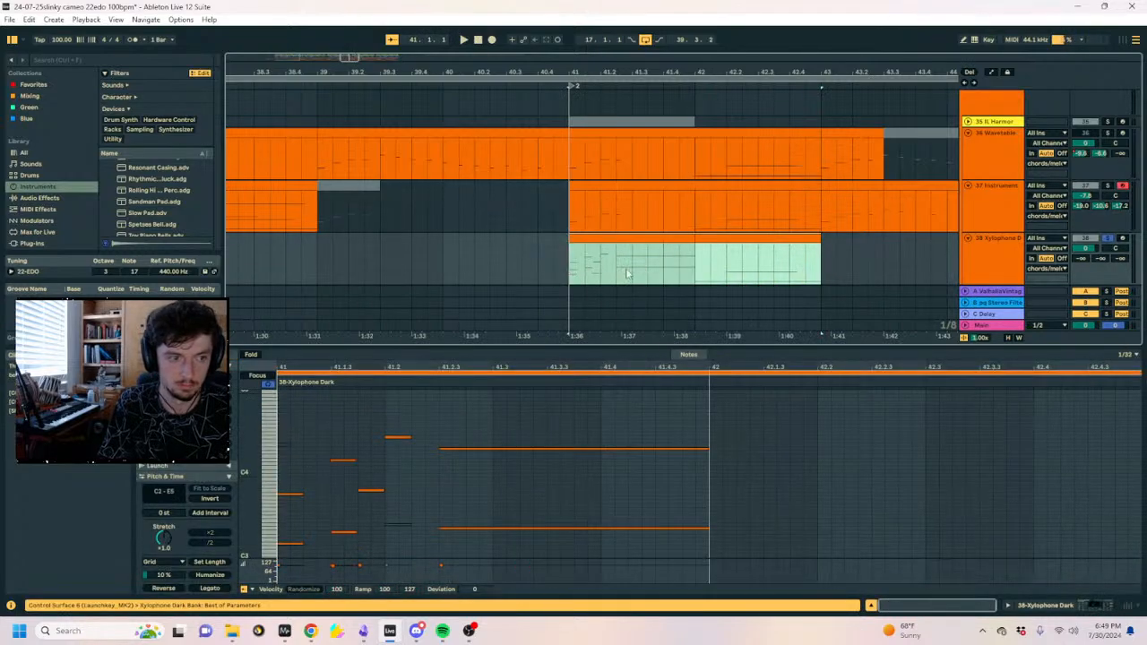
{"action": "left_click", "coordinate": [391, 260]}
{"action": "left_click", "coordinate": [579, 238]}
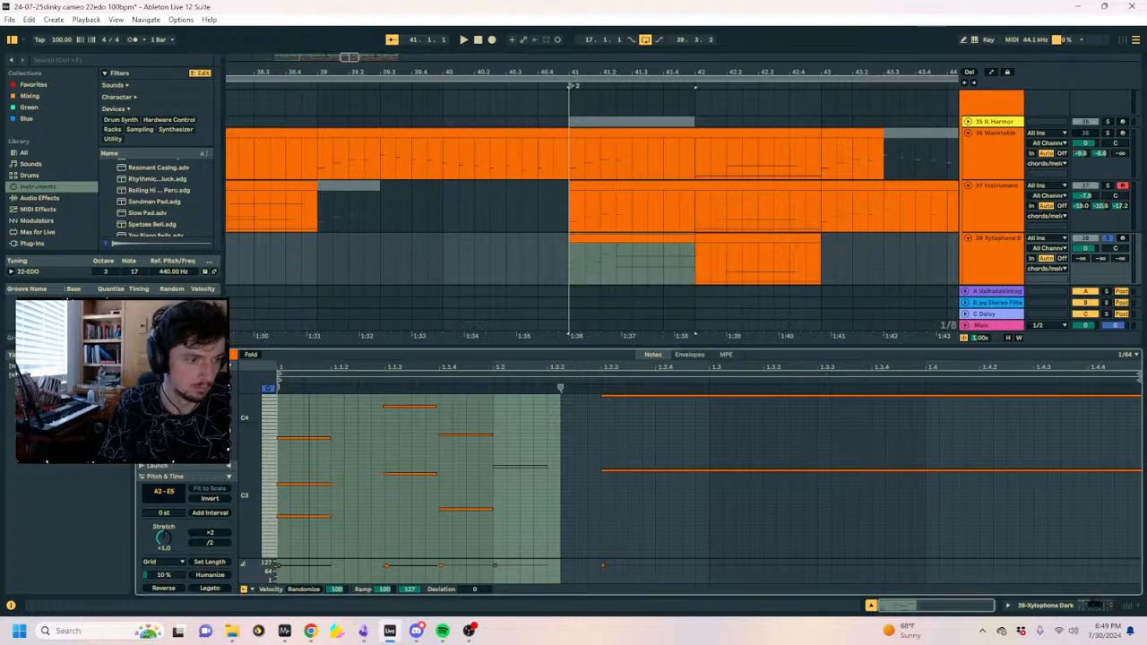
{"action": "left_click", "coordinate": [708, 238]}
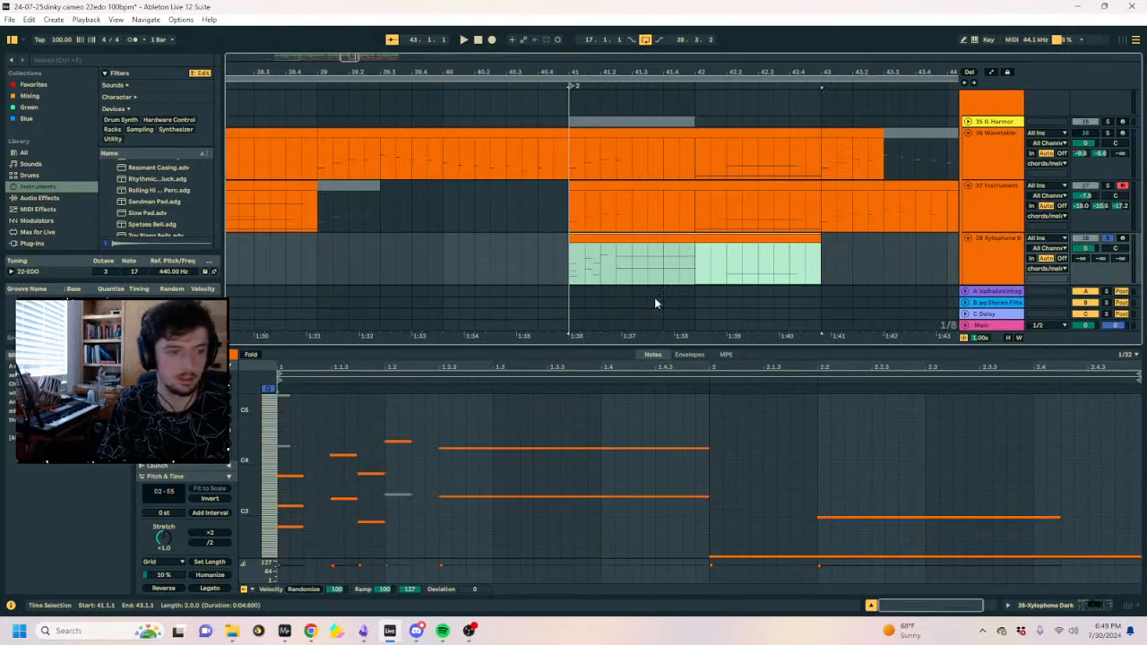
Play the joined Xylophone Dark clip from 41.1.1 and examine the notes of its opening chords.
{"action": "key", "text": "space"}
{"action": "left_click_drag", "start_coordinate": [259, 463], "coordinate": [298, 465]}
{"action": "key", "text": "space"}
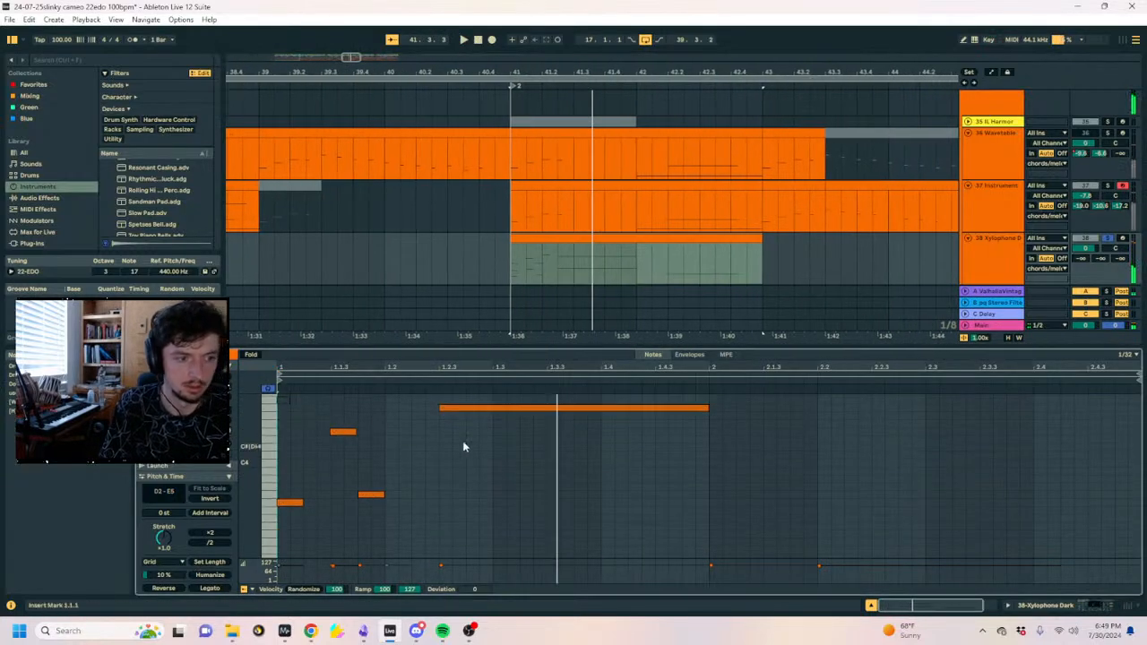
{"action": "left_click", "coordinate": [331, 458]}
{"action": "scroll", "coordinate": [293, 435], "scroll_direction": "down", "scroll_amount": 1}
{"action": "left_click", "coordinate": [282, 477]}
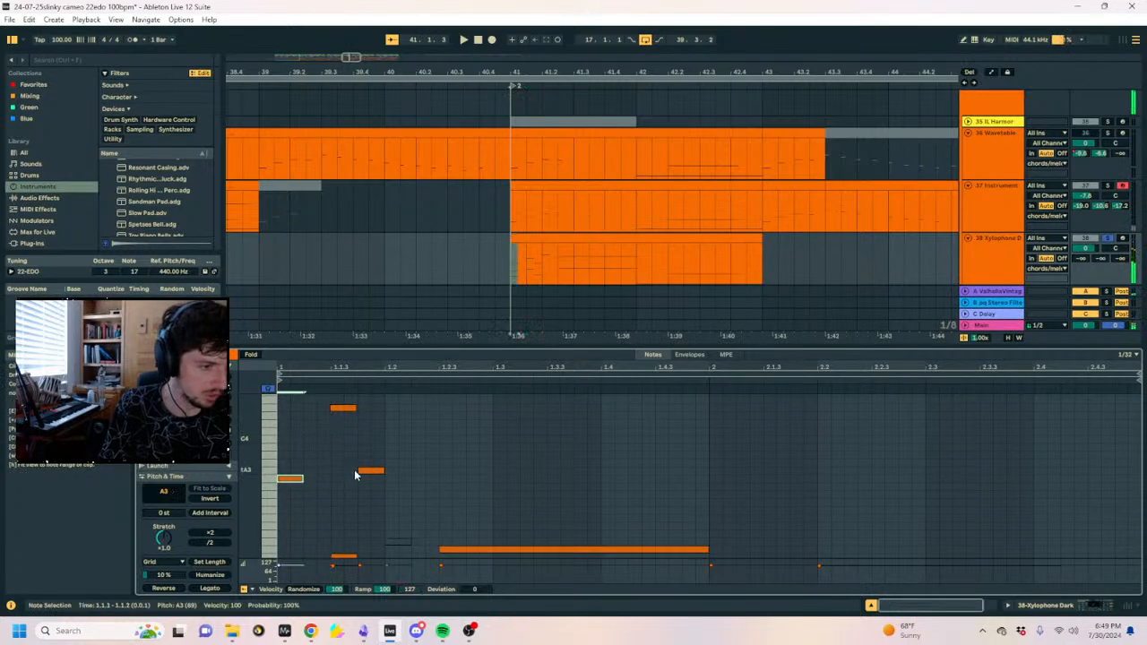
{"action": "left_click_drag", "start_coordinate": [260, 454], "coordinate": [212, 454]}
{"action": "scroll", "coordinate": [502, 523], "scroll_direction": "up", "scroll_amount": 2}
{"action": "scroll", "coordinate": [426, 517], "scroll_direction": "down", "scroll_amount": 4}
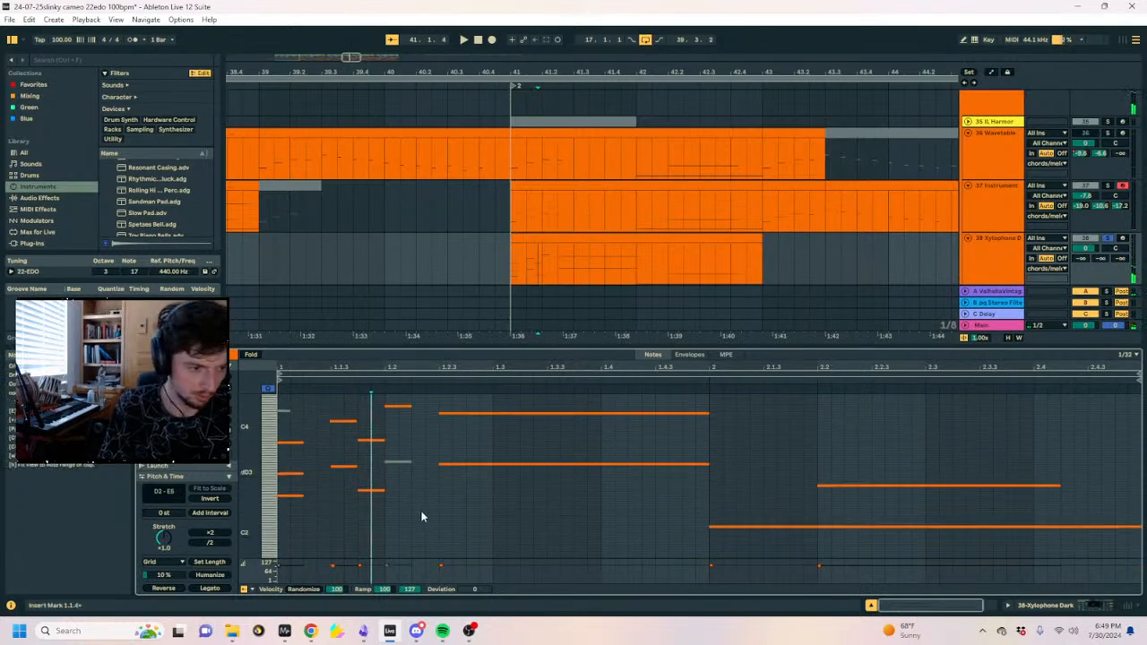
Copy the opening chord notes of the xylophone clip and paste them at 1.3.1.
{"action": "left_click_drag", "start_coordinate": [431, 504], "coordinate": [265, 376]}
{"action": "scroll", "coordinate": [762, 505], "scroll_direction": "up", "scroll_amount": 1}
{"action": "left_click", "coordinate": [722, 472]}
{"action": "key", "text": "space"}
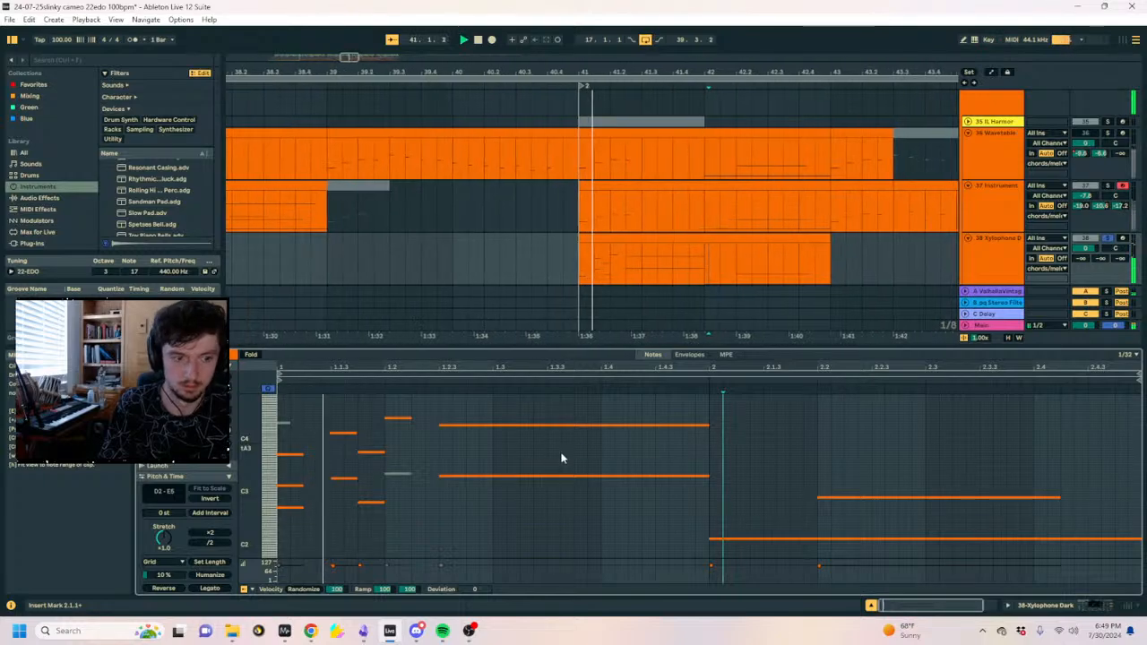
{"action": "left_click", "coordinate": [493, 446]}
{"action": "key", "text": "ctrl+v"}
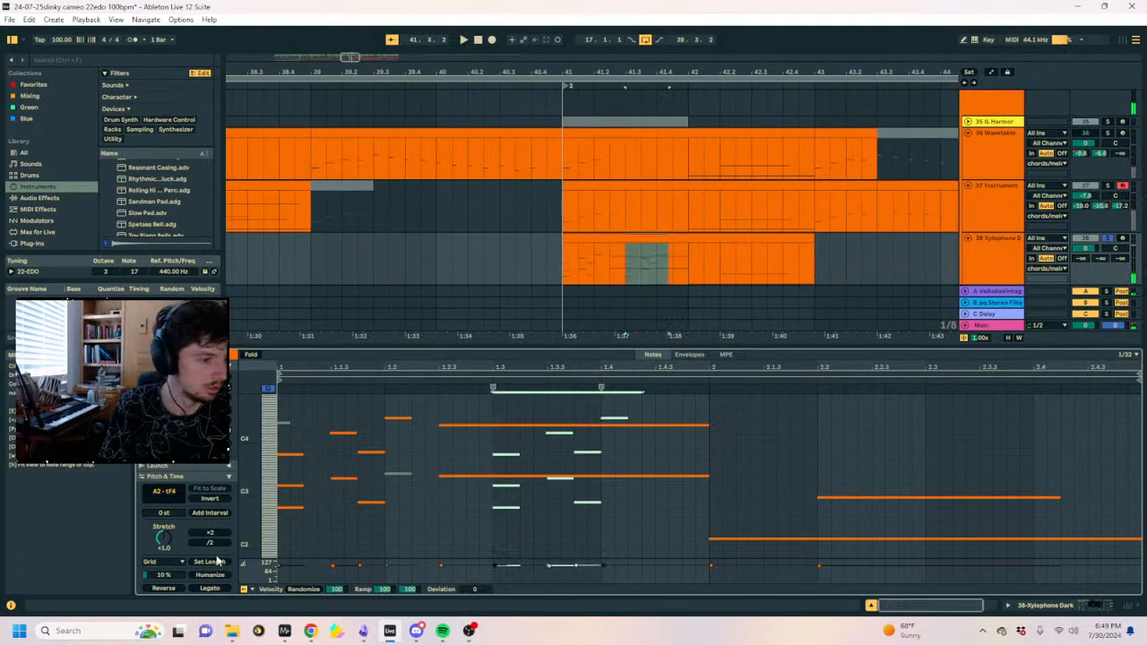
Try inverting the pasted notes at 1.3.1 and play the result.
{"action": "left_click", "coordinate": [202, 502]}
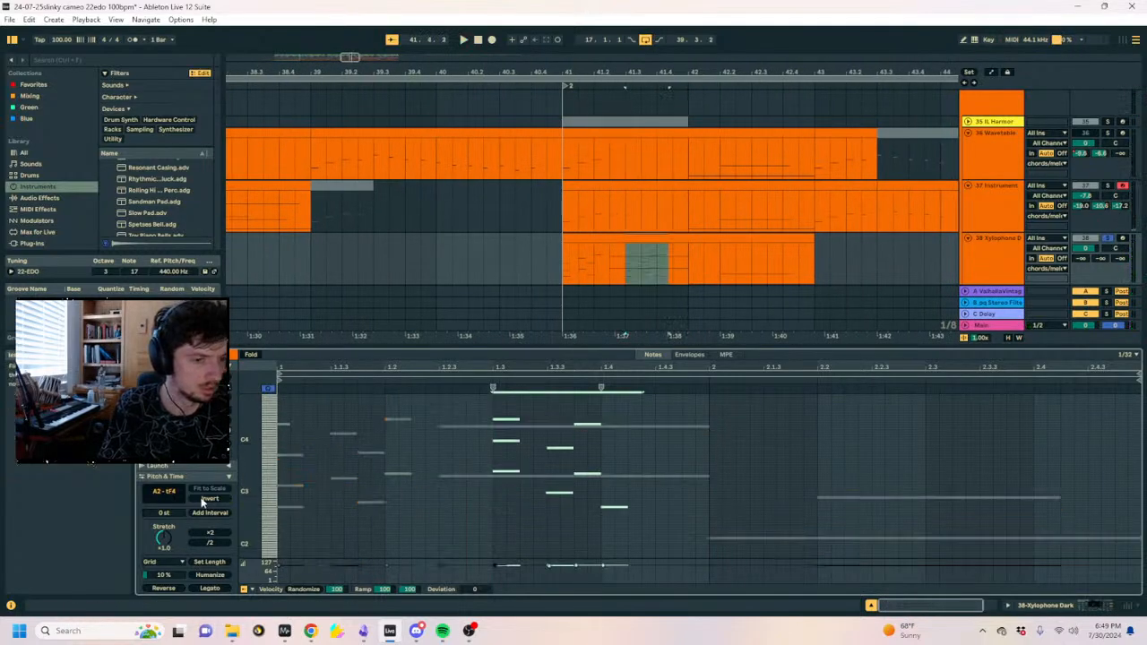
{"action": "key", "text": "space"}
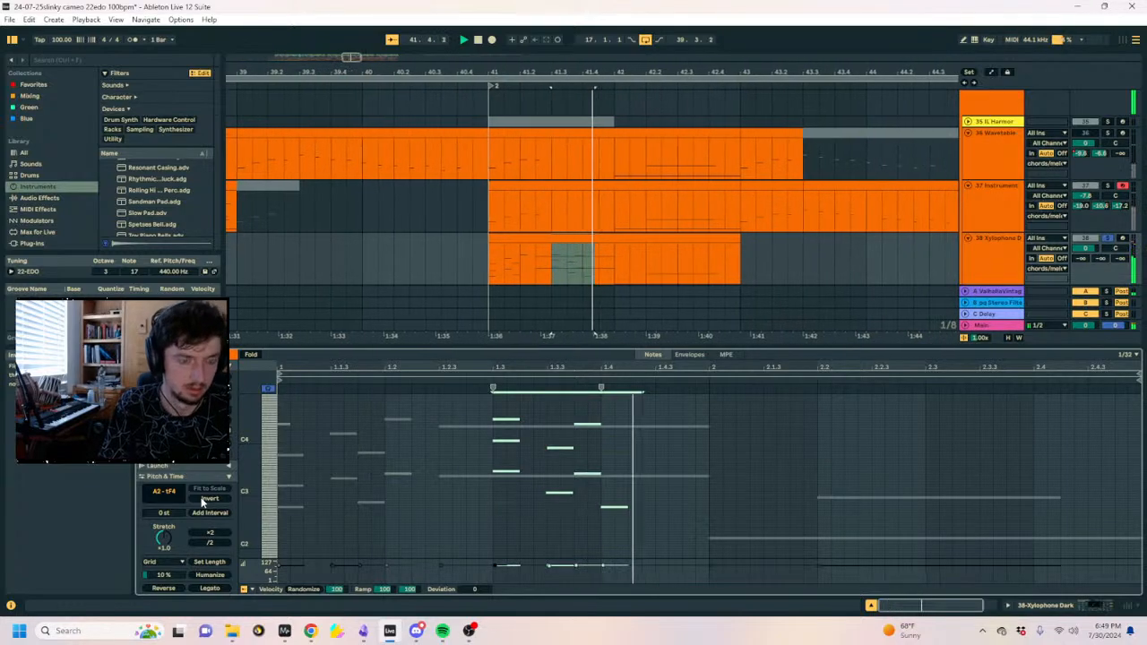
Reverse the pasted chord notes and nudge them so that they start at 1.3.1.
{"action": "scroll", "coordinate": [202, 555], "scroll_direction": "down", "scroll_amount": 1}
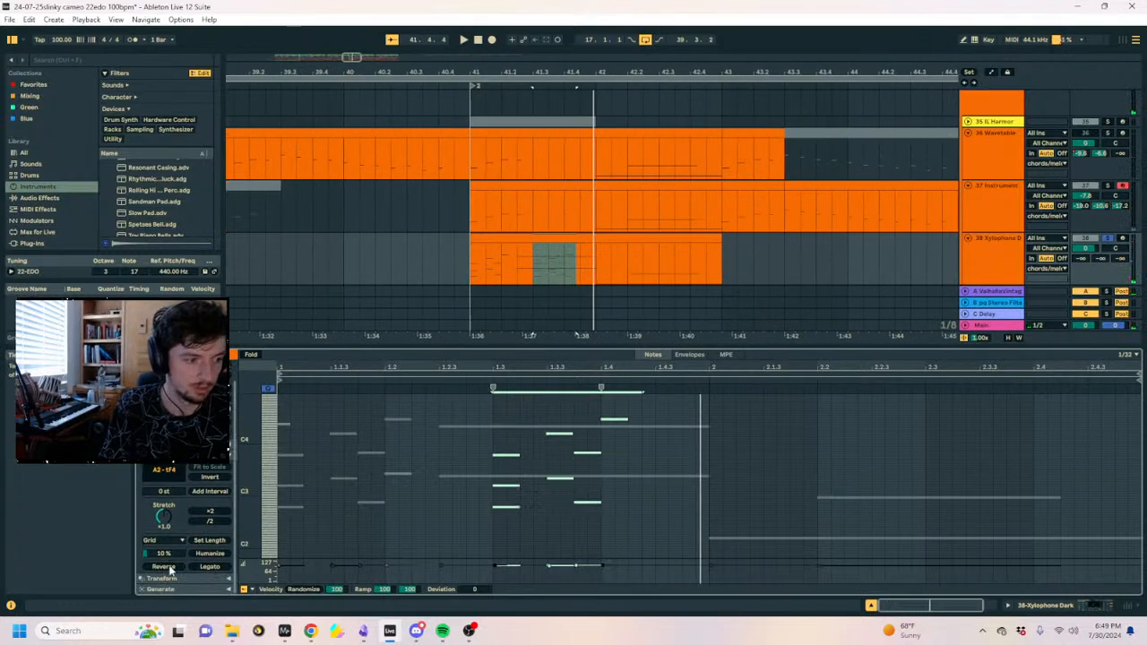
{"action": "key", "text": "space"}
{"action": "key", "text": "Left"}
{"action": "key", "text": "Left"}
{"action": "key", "text": "Right"}
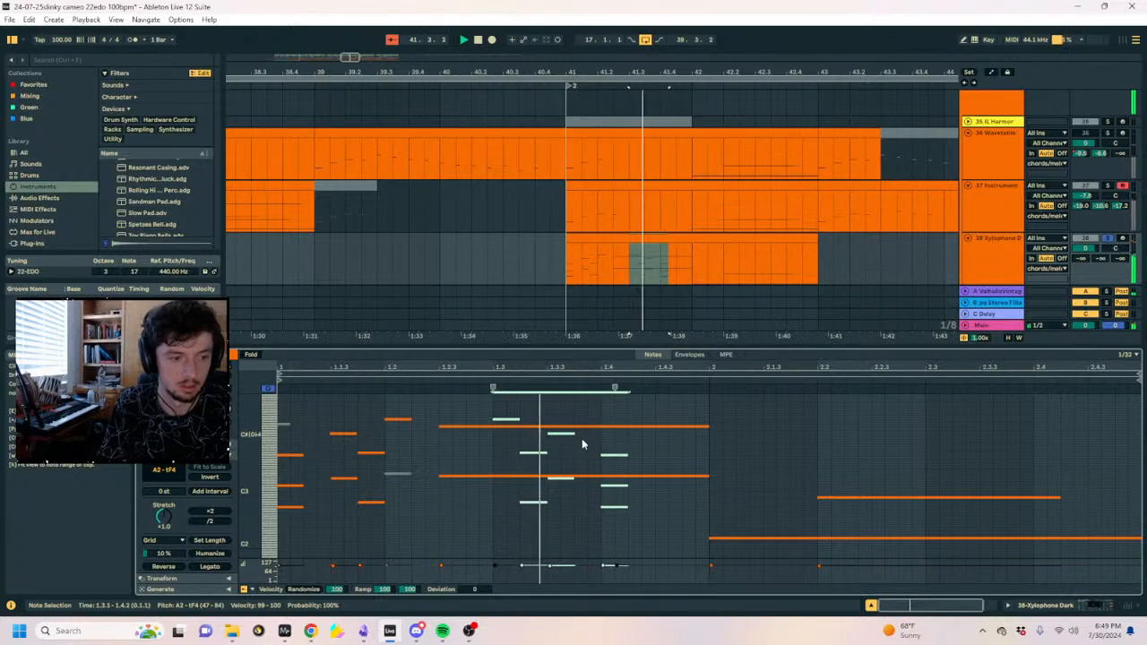
Move the middle note of the chord at 1.4.1 one sixteenth earlier to 1.3.4 and listen to the phrase.
{"action": "left_click", "coordinate": [613, 487]}
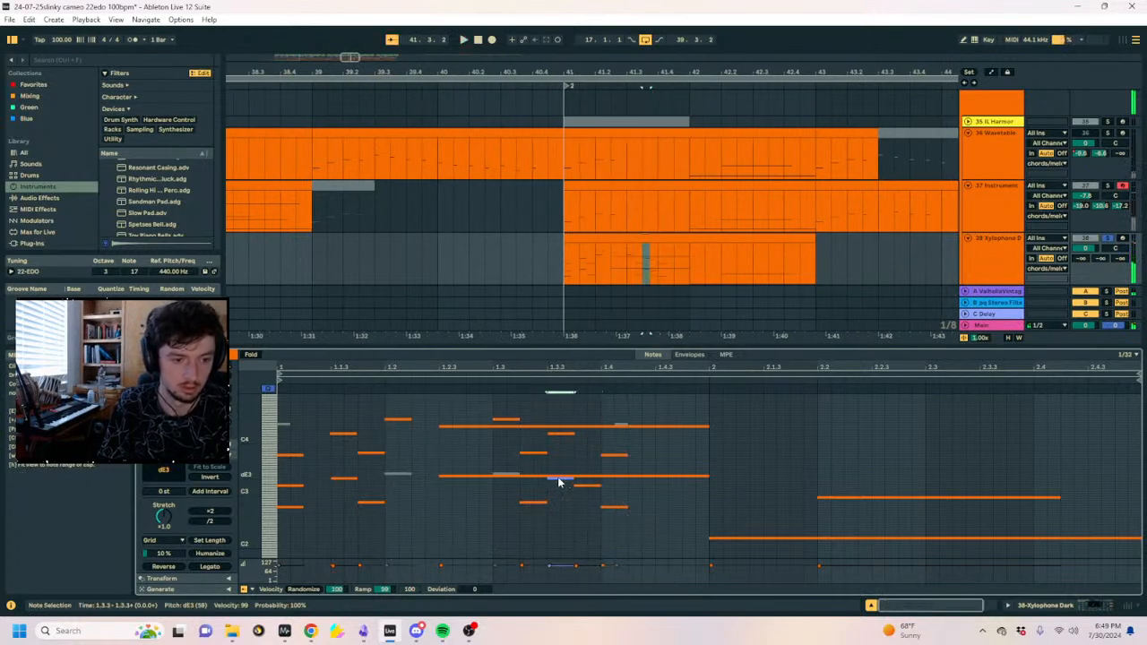
{"action": "left_click", "coordinate": [563, 433]}
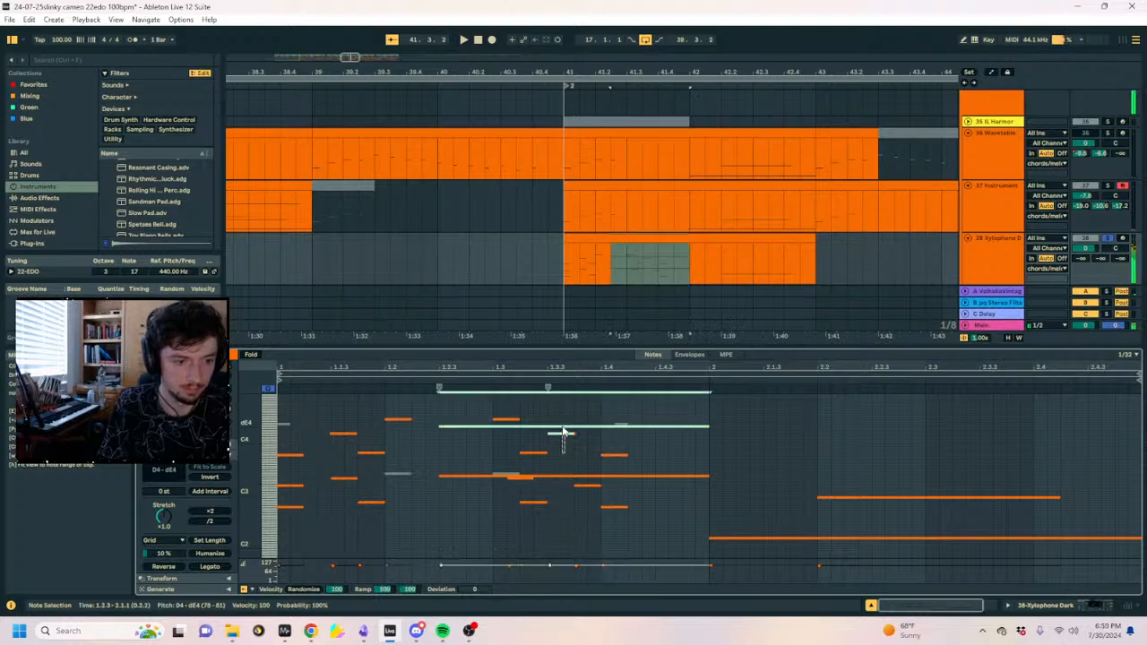
{"action": "left_click_drag", "start_coordinate": [584, 454], "coordinate": [581, 430]}
{"action": "key", "text": "space"}
Shorten the two long notes of the first bar into brief notes at 1.2.3 and 1.2.4.
{"action": "left_click_drag", "start_coordinate": [712, 419], "coordinate": [478, 478]}
{"action": "key", "text": "space"}
{"action": "key", "text": "space"}
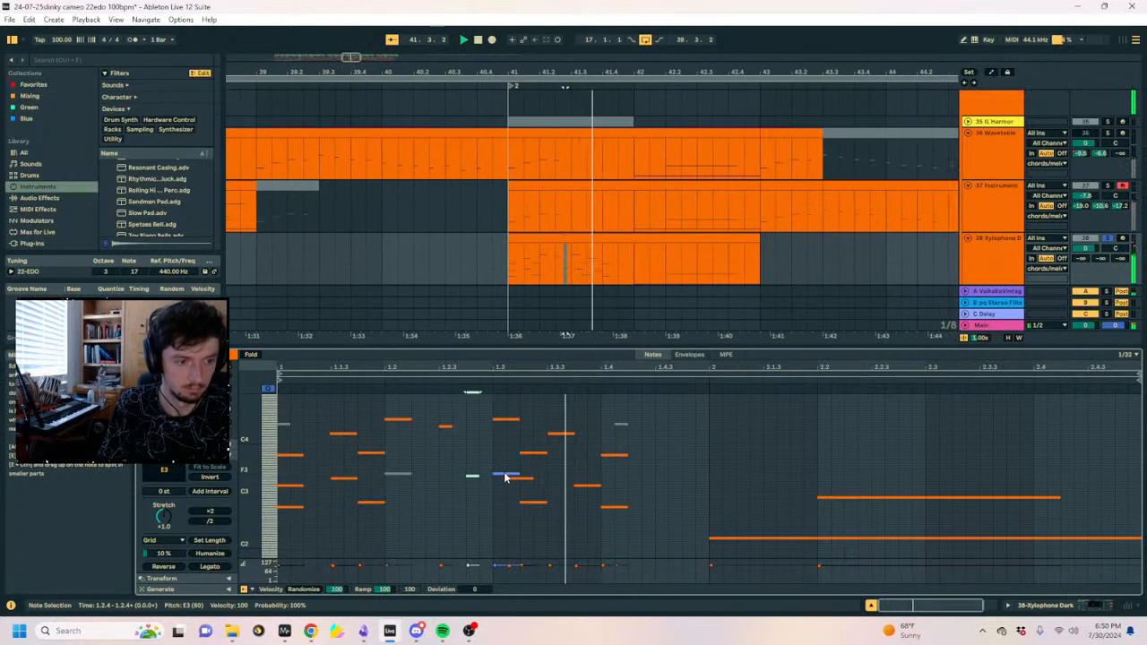
Move the displaced dE3 note to 1.3.3 and play the phrase again.
{"action": "left_click", "coordinate": [525, 481]}
{"action": "key", "text": "space"}
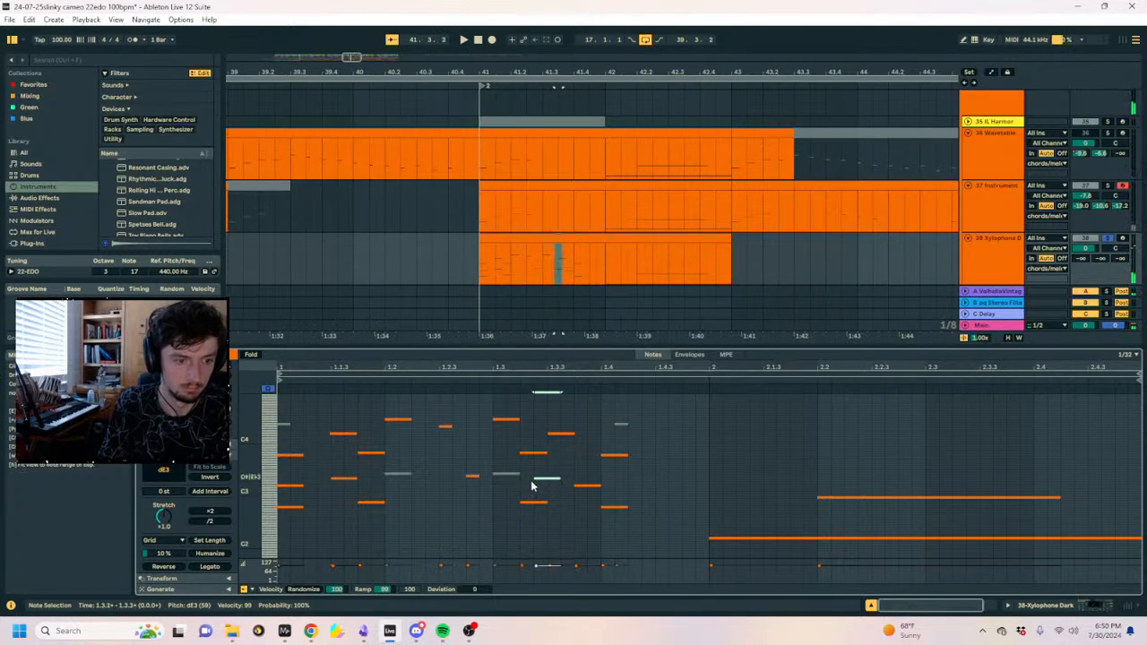
{"action": "key", "text": "space"}
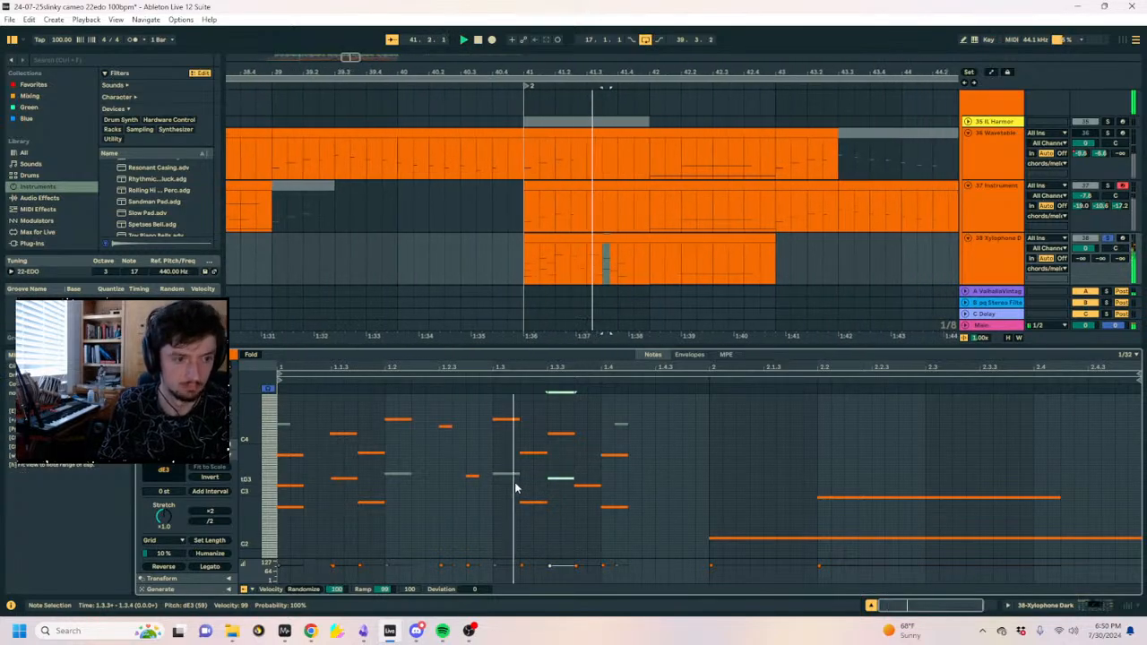
Place a short F2 note at 1.4.3, leading into the second bar of the clip.
{"action": "scroll", "coordinate": [700, 485], "scroll_direction": "down", "scroll_amount": 3}
{"action": "key", "text": "space"}
{"action": "left_click", "coordinate": [710, 463]}
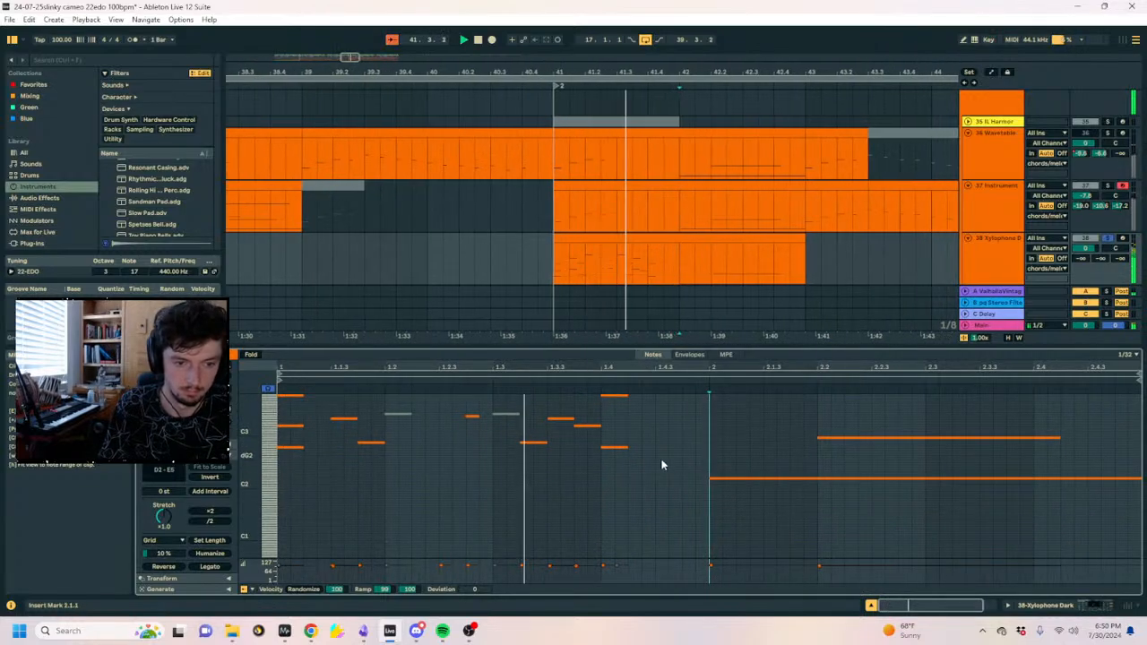
{"action": "key", "text": "space"}
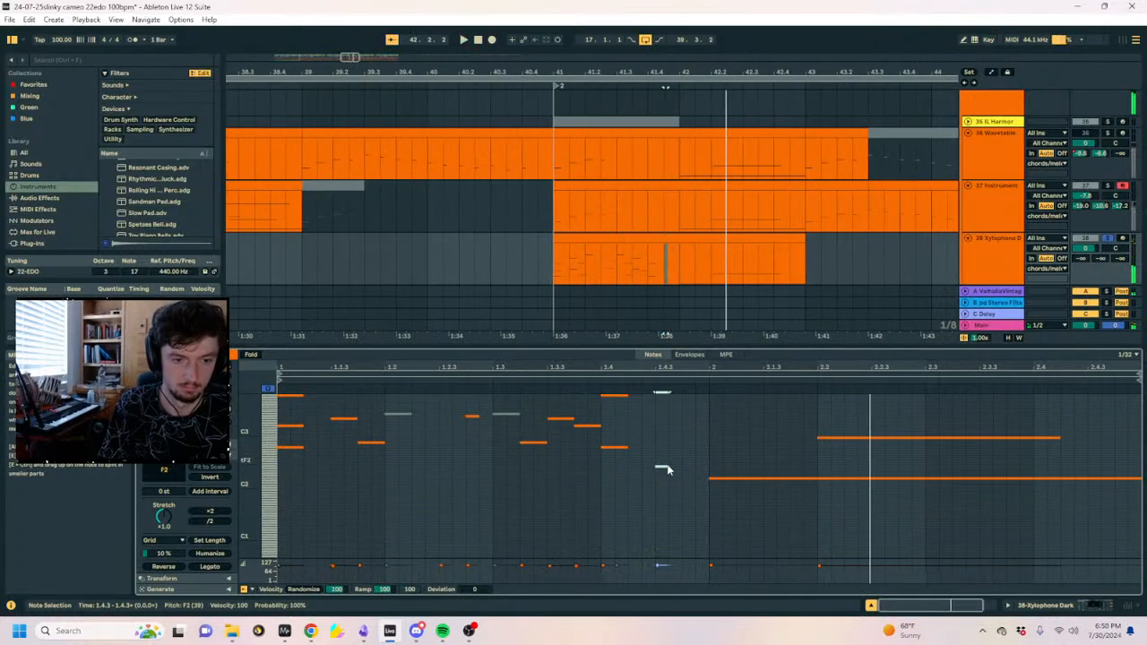
Turn the long B2 note of the second bar into a short note at 2.1.3, followed by a short dD3 at 2.1.4.
{"action": "left_click", "coordinate": [846, 439]}
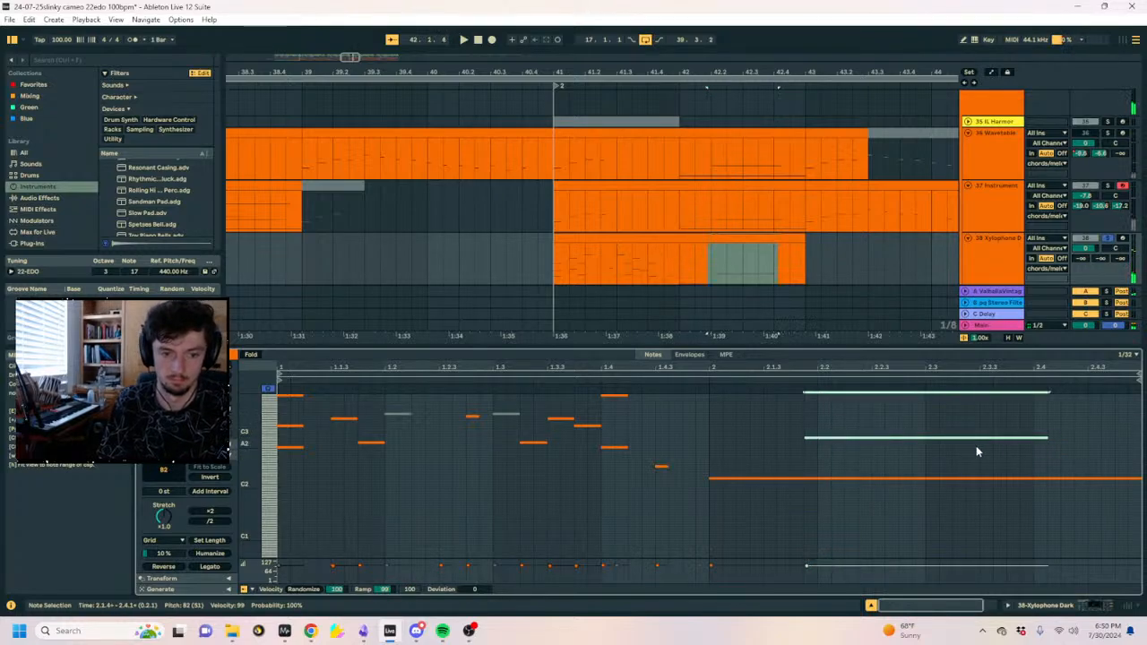
{"action": "key", "text": "Left"}
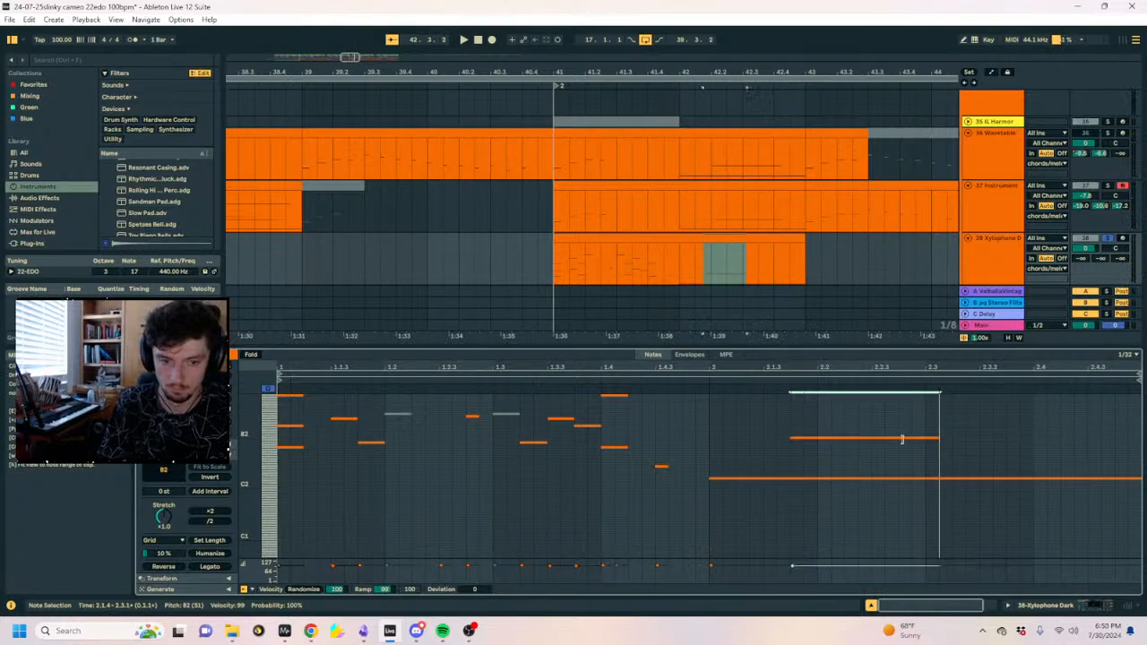
{"action": "key", "text": "Left"}
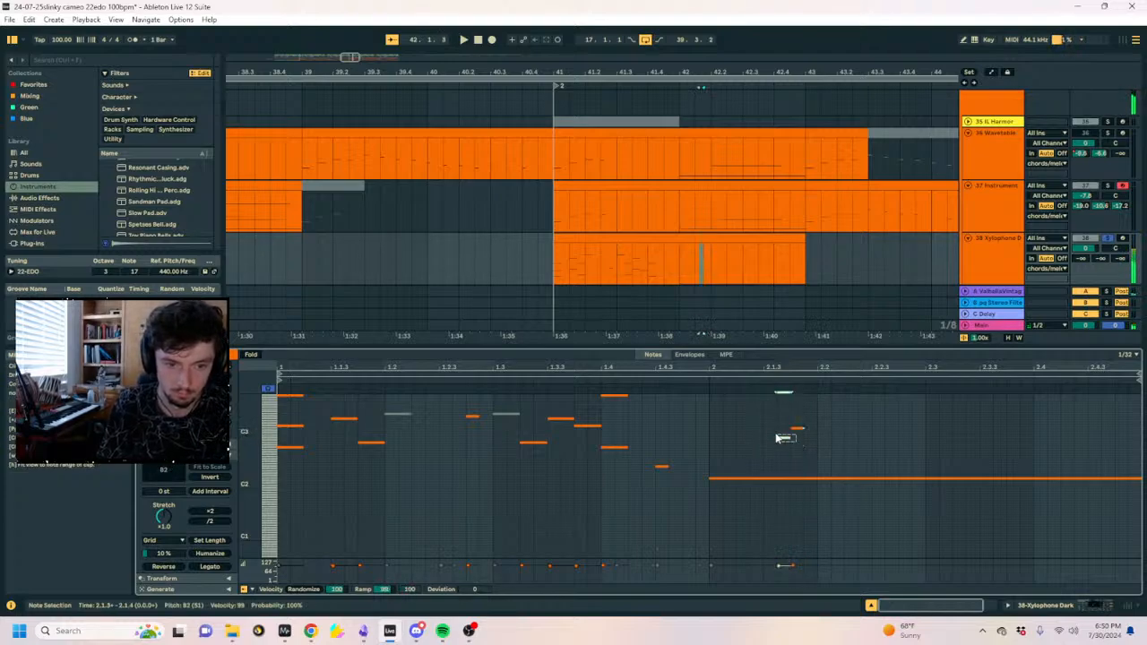
Halve the long D2 note at 2.1.1 repeatedly until it lasts just over one sixteenth.
{"action": "left_click", "coordinate": [869, 478]}
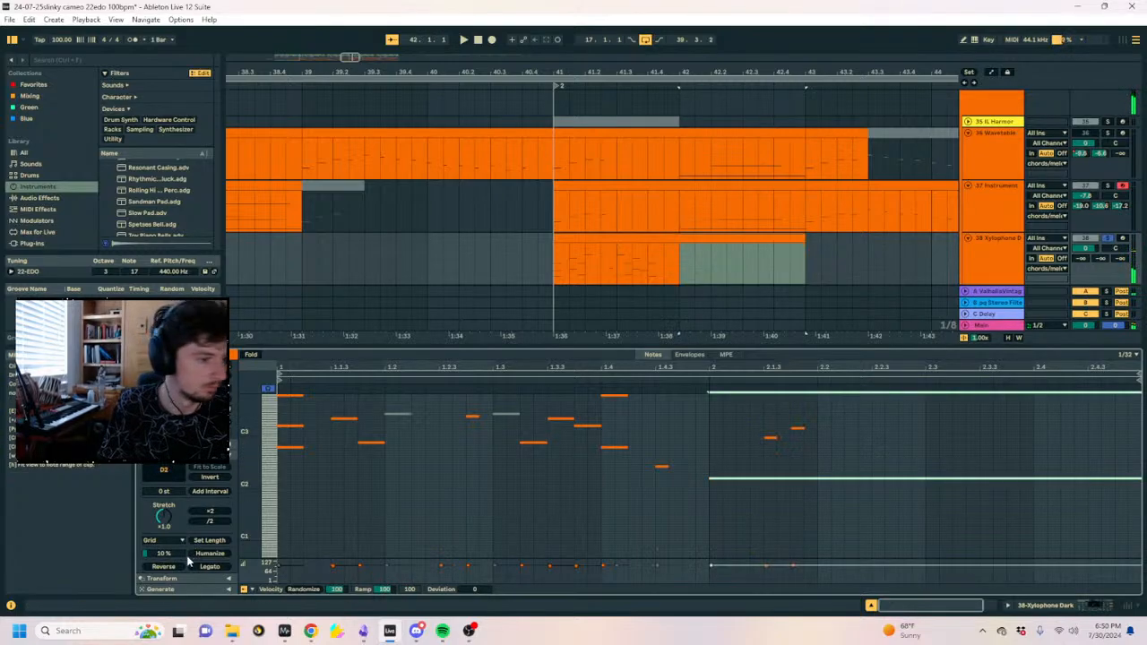
{"action": "left_click", "coordinate": [209, 521]}
{"action": "left_click", "coordinate": [209, 521]}
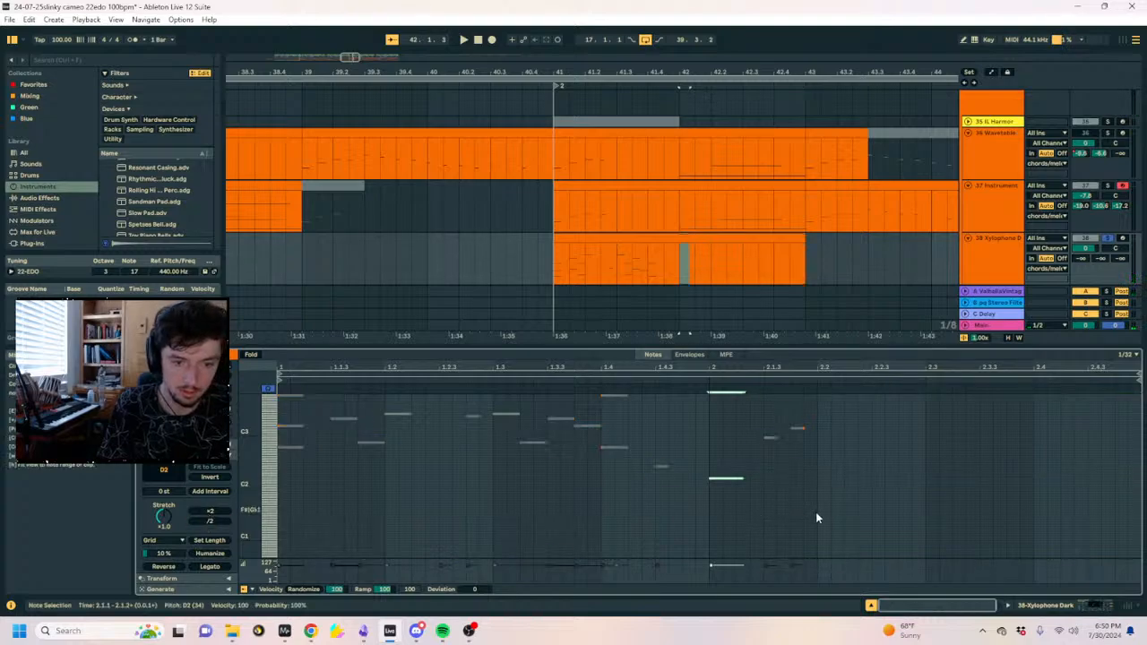
Duplicate the D2, B2 and dD3 figure three times to fill the second bar up to 3.1.1, and play it.
{"action": "key", "text": "space"}
{"action": "key", "text": "ctrl+d"}
{"action": "key", "text": "ctrl+d"}
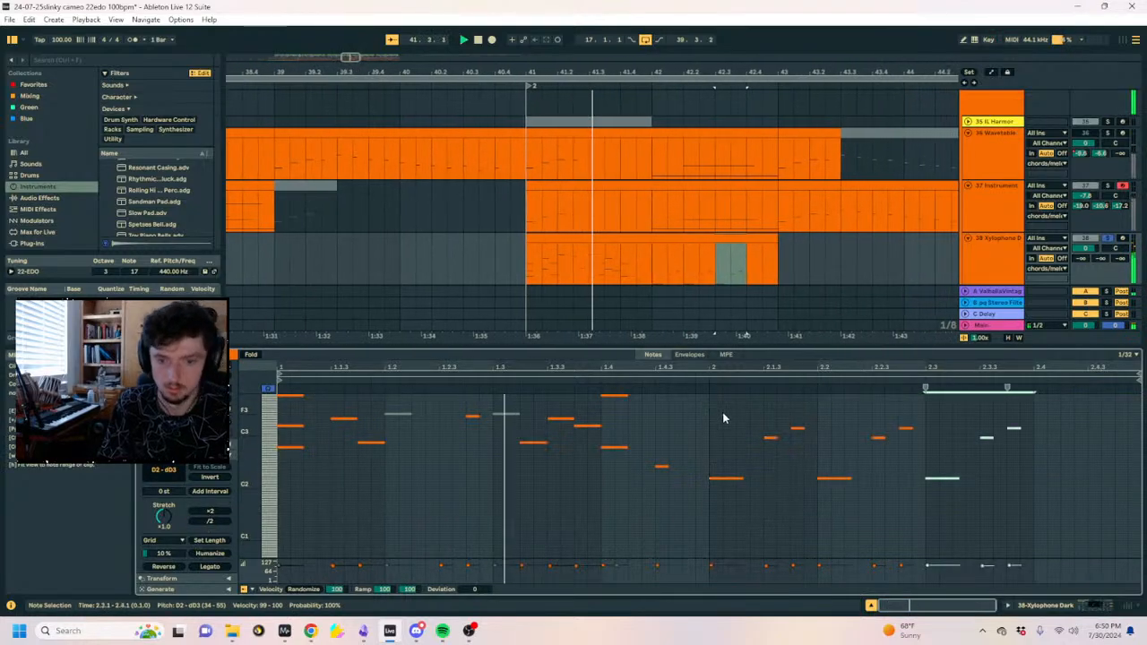
{"action": "key", "text": "ctrl+d"}
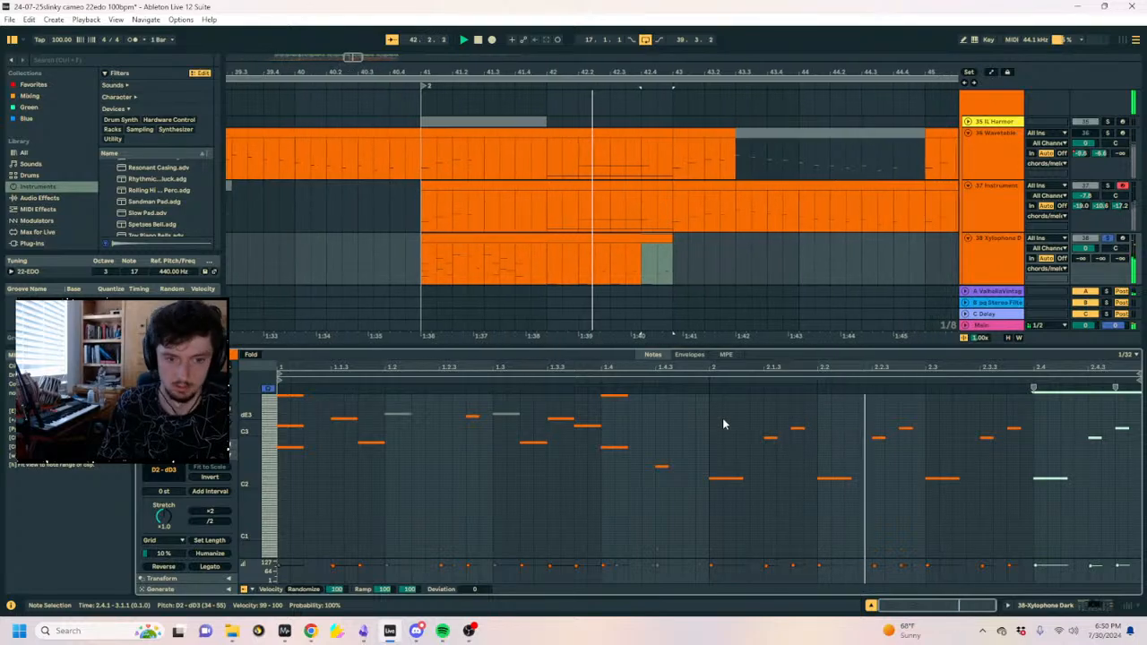
{"action": "key", "text": "space"}
Vary the pitch of the last note in each of the second bar's four figures, ending on dB2, and play the result.
{"action": "left_click_drag", "start_coordinate": [848, 447], "coordinate": [756, 418]}
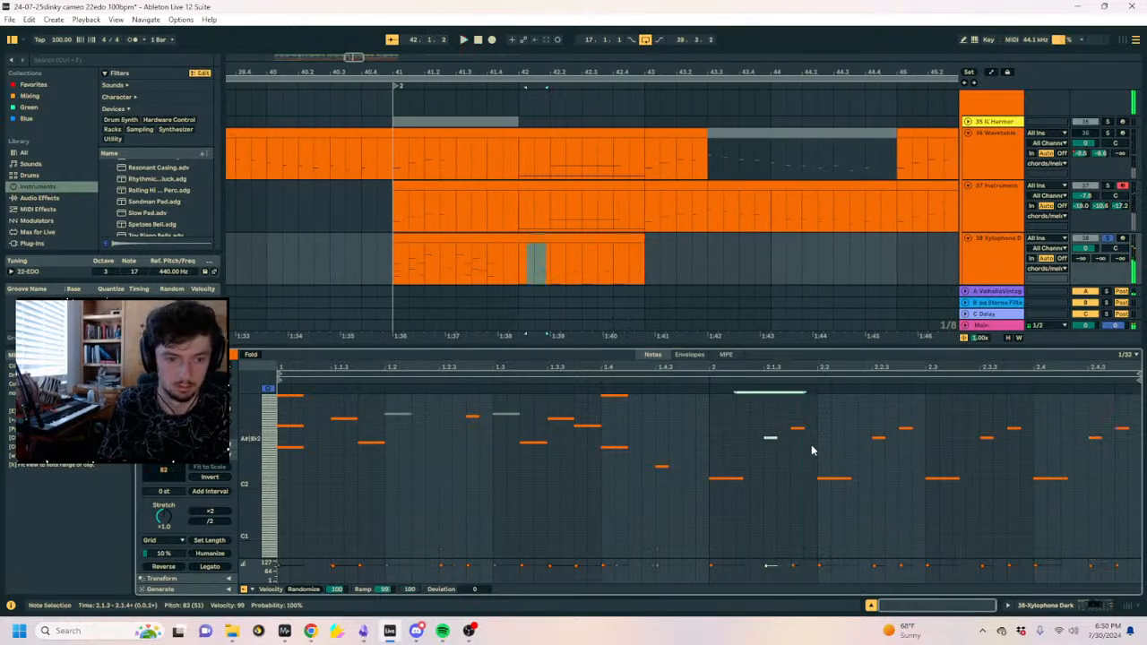
{"action": "left_click", "coordinate": [940, 452]}
{"action": "key", "text": "space"}
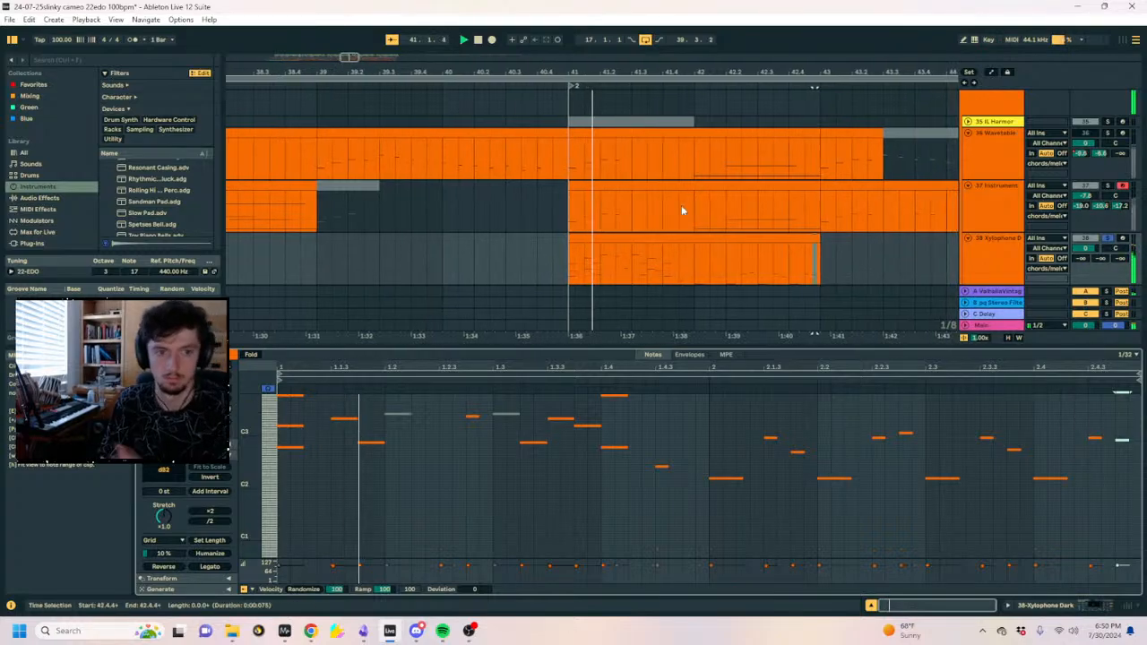
Unsolo the Xylophone Dark track and play its clip from bar 41 with the full arrangement.
{"action": "left_click", "coordinate": [778, 239]}
{"action": "key", "text": "space"}
{"action": "key", "text": "space"}
{"action": "left_click", "coordinate": [1109, 238]}
{"action": "key", "text": "space"}
{"action": "key", "text": "space"}
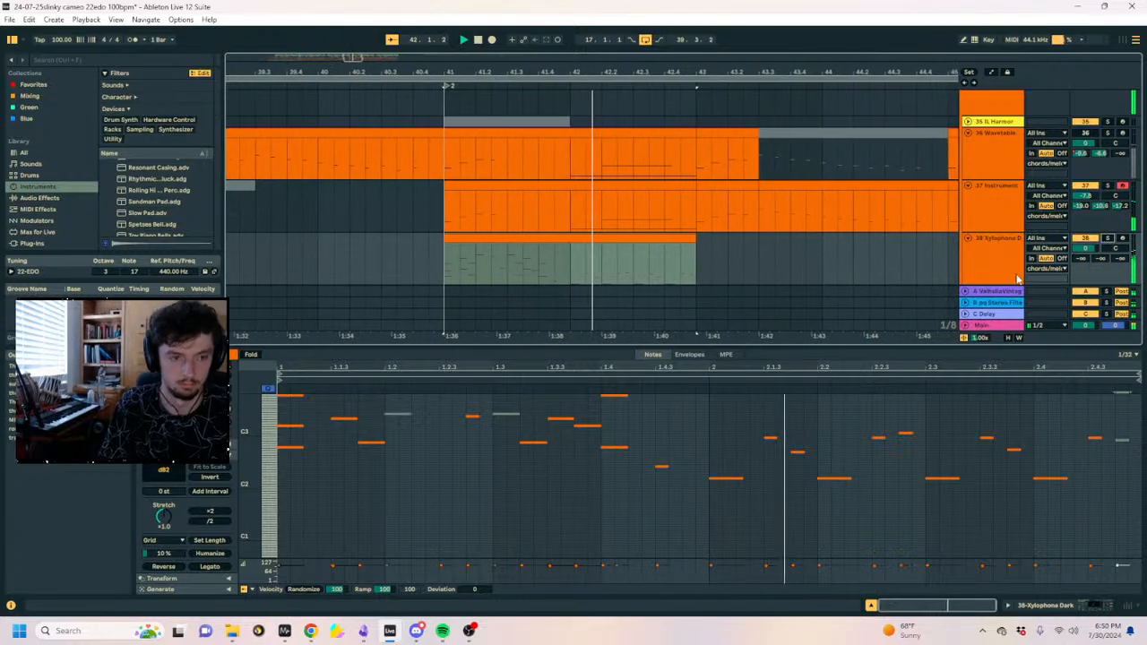
Deactivate the 46 Operator clip between 41.3 and 43.1.1.
{"action": "scroll", "coordinate": [566, 233], "scroll_direction": "down", "scroll_amount": 5}
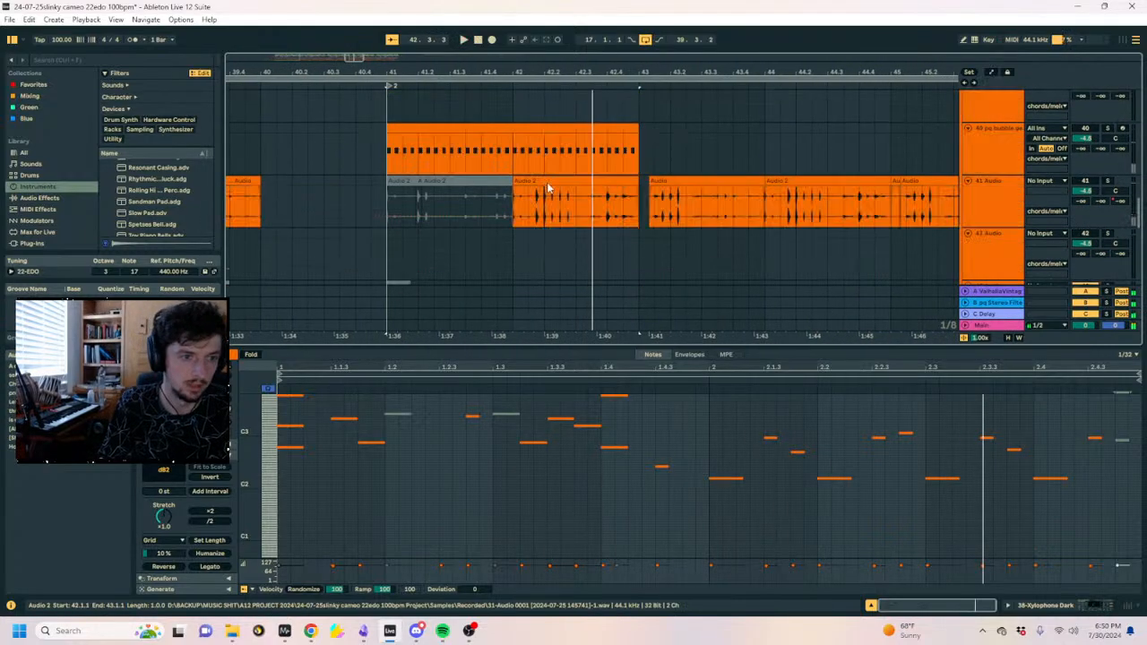
{"action": "scroll", "coordinate": [549, 188], "scroll_direction": "down", "scroll_amount": 4}
{"action": "left_click", "coordinate": [518, 113]}
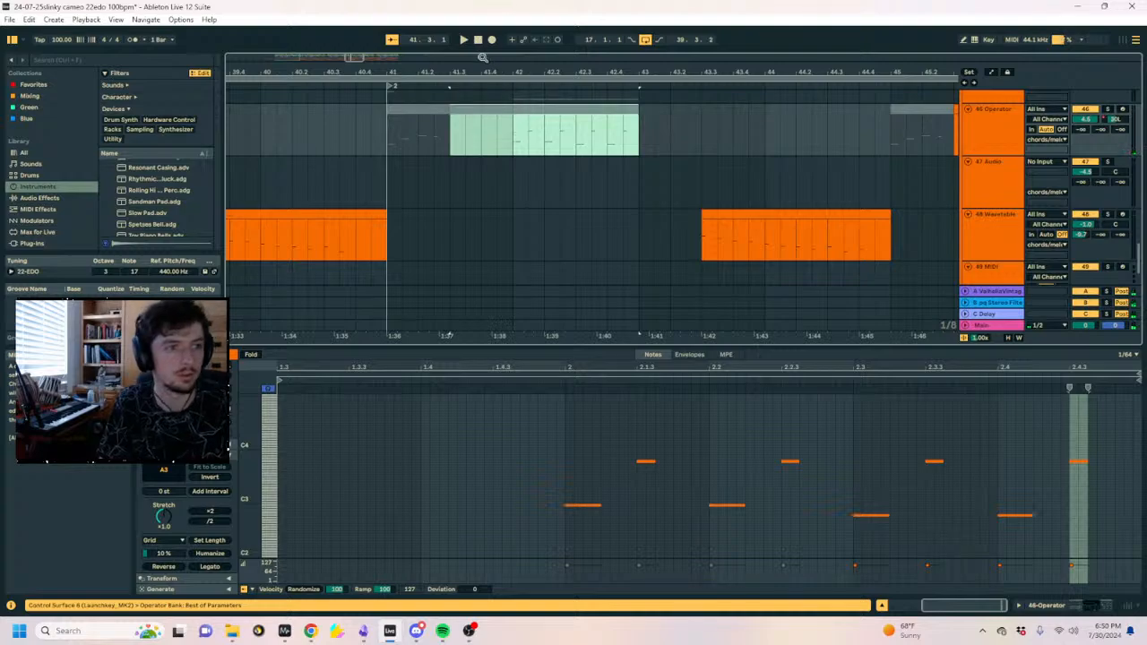
Play the arrangement from 36.4.1 to hear the transition into bar 41.
{"action": "left_click_drag", "start_coordinate": [487, 70], "coordinate": [762, 68]}
{"action": "scroll", "coordinate": [522, 148], "scroll_direction": "up", "scroll_amount": 1}
{"action": "left_click", "coordinate": [523, 154]}
{"action": "key", "text": "space"}
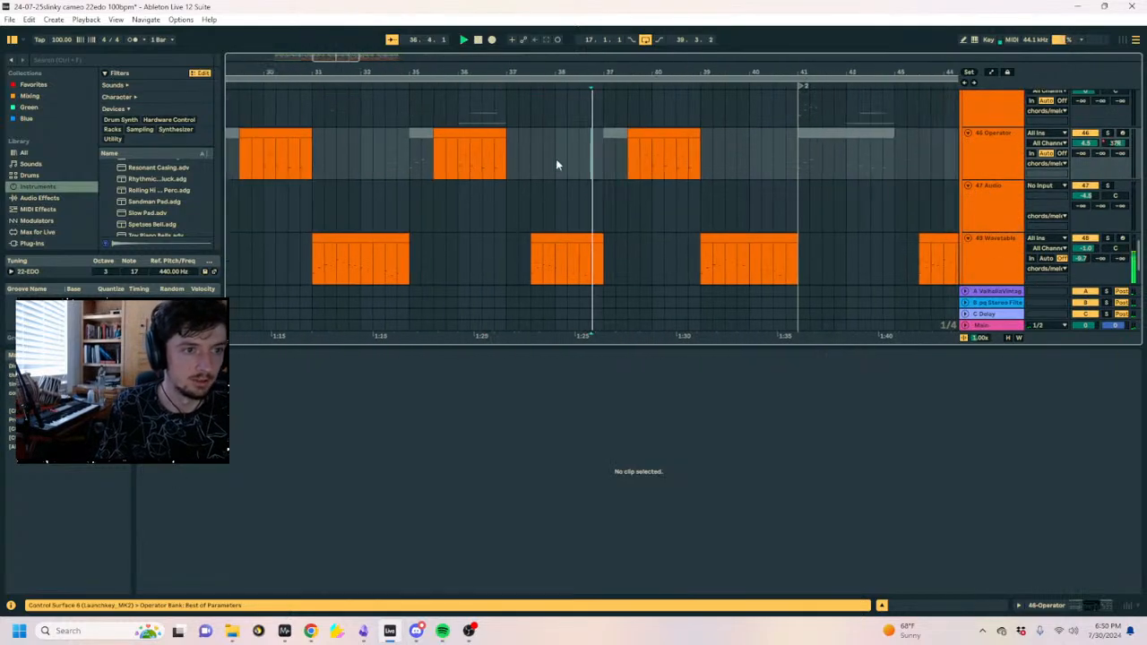
{"action": "scroll", "coordinate": [658, 161], "scroll_direction": "up", "scroll_amount": 5}
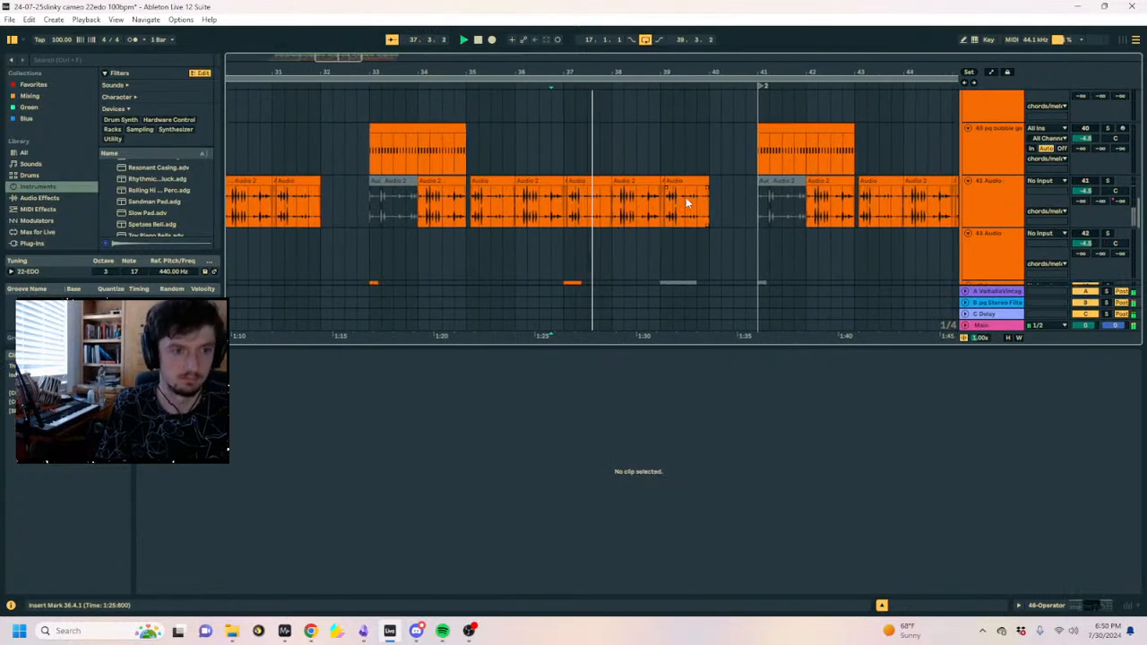
Lower 37 Instrument's volume to -12.8 and switch off its Delay device at the phrase from bar 41.
{"action": "scroll", "coordinate": [687, 203], "scroll_direction": "up", "scroll_amount": 5}
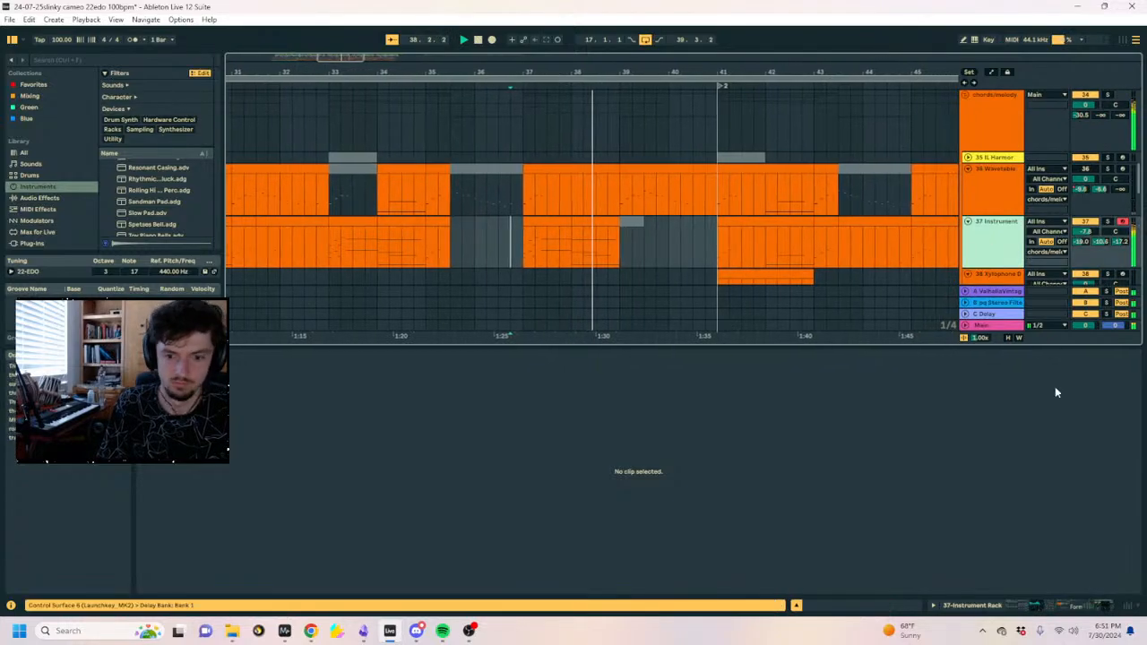
{"action": "left_click", "coordinate": [1059, 606]}
{"action": "left_click_drag", "start_coordinate": [1085, 231], "coordinate": [1085, 246]}
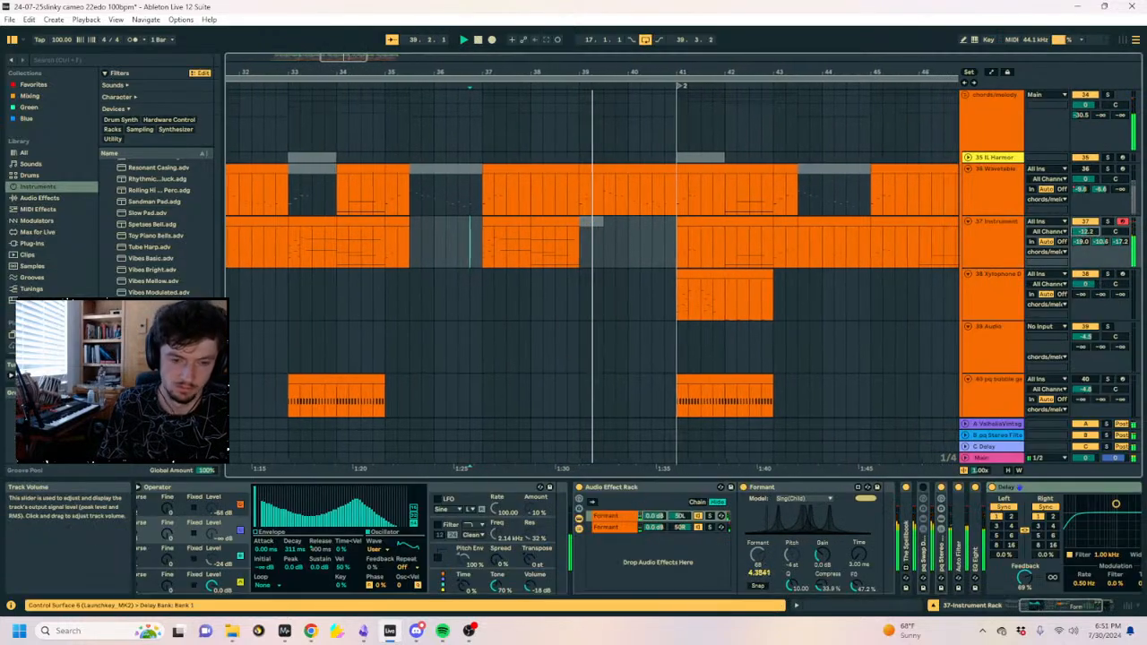
{"action": "left_click", "coordinate": [683, 225]}
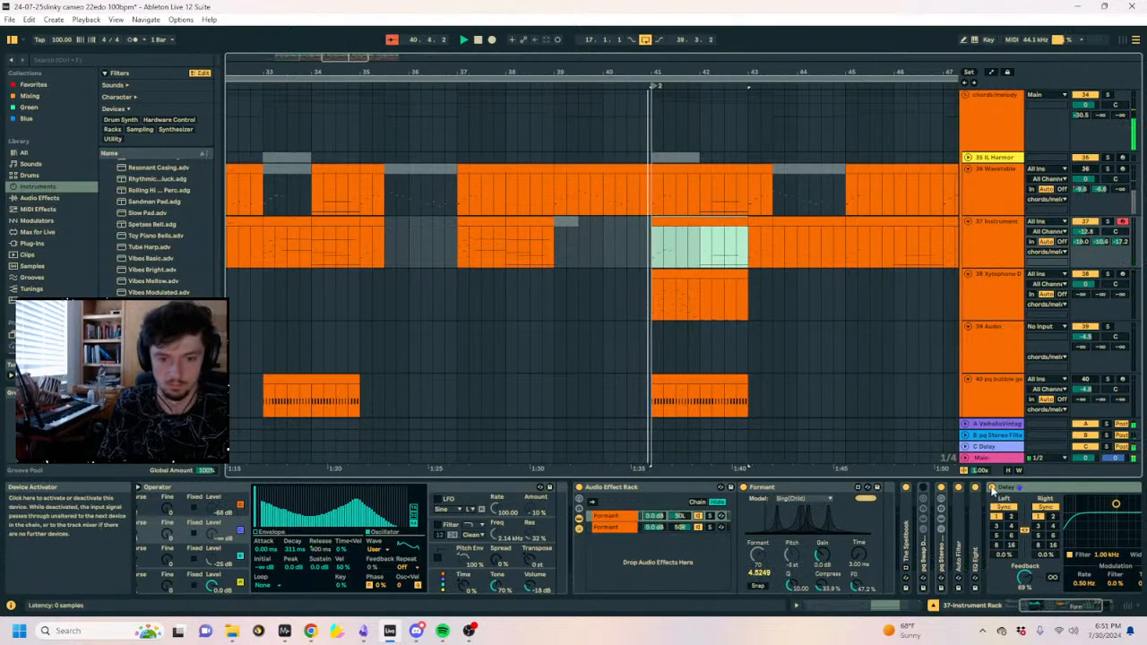
{"action": "left_click", "coordinate": [992, 489]}
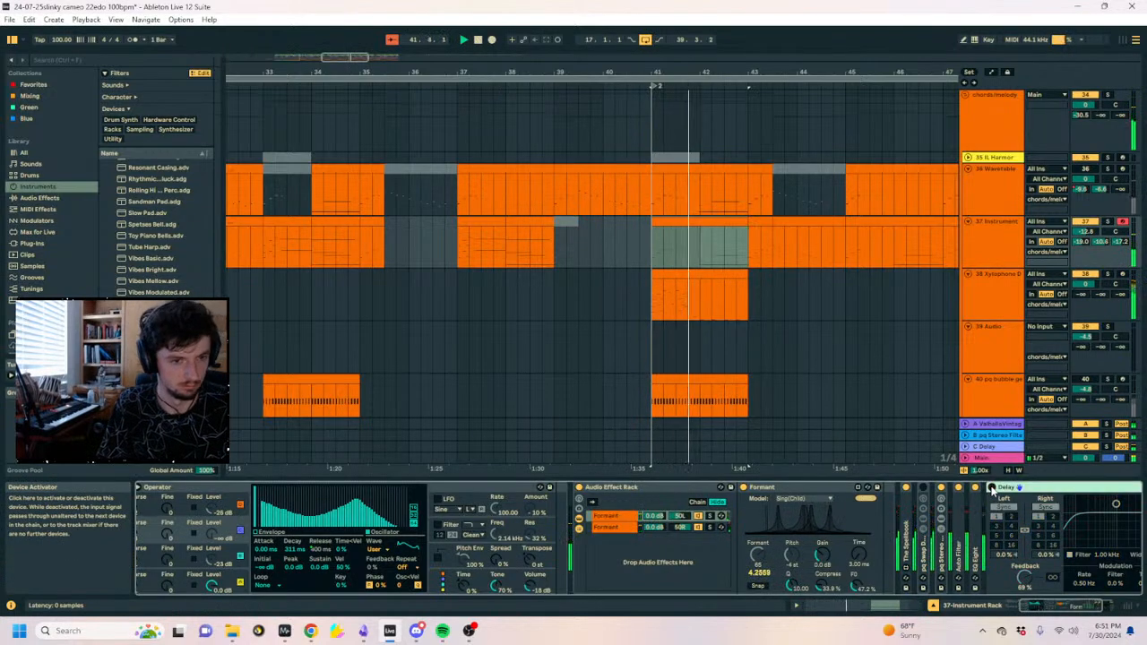
Solo the Xylophone Dark track and play its clip from bar 41.
{"action": "left_click", "coordinate": [690, 296]}
{"action": "scroll", "coordinate": [702, 273], "scroll_direction": "up", "scroll_amount": 5}
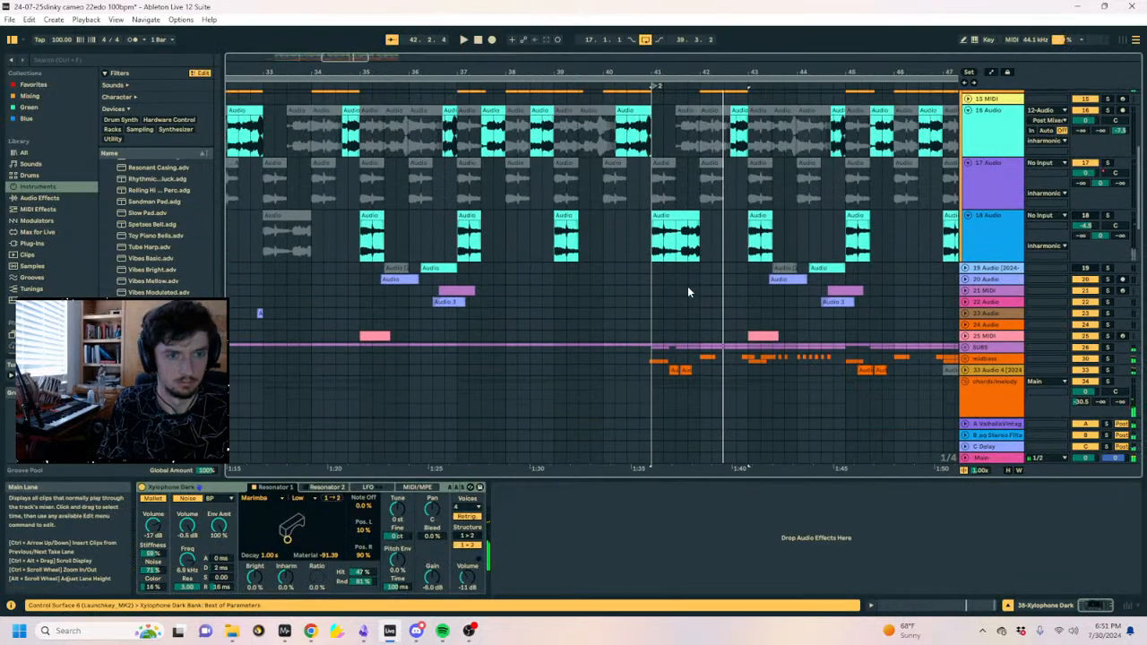
{"action": "scroll", "coordinate": [688, 286], "scroll_direction": "down", "scroll_amount": 4}
{"action": "scroll", "coordinate": [690, 285], "scroll_direction": "down", "scroll_amount": 1}
{"action": "left_click", "coordinate": [1108, 274]}
{"action": "key", "text": "space"}
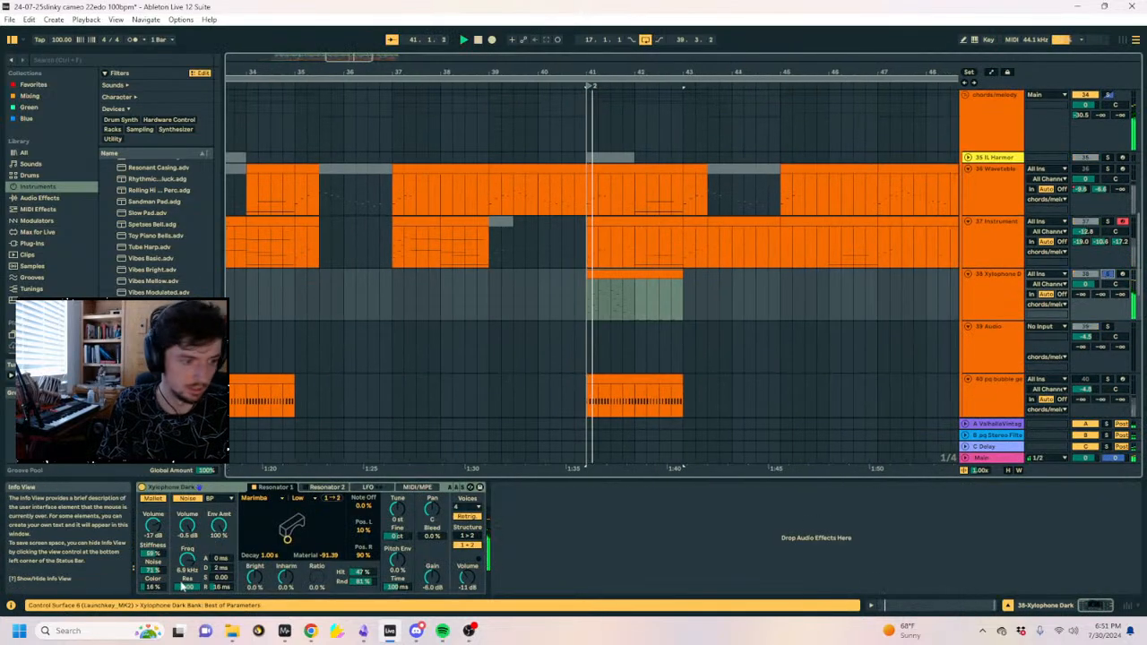
Try a Resonator 1 decay of 3.50 s and set Xylophone Dark's noise envelope attack to 3 ms and decay to 4 ms.
{"action": "key", "text": "space"}
{"action": "key", "text": "space"}
{"action": "mouse_move", "coordinate": [272, 556]}
{"action": "left_mouse_down"}
{"action": "mouse_move", "coordinate": [273, 516]}
{"action": "mouse_move", "coordinate": [272, 534]}
{"action": "left_mouse_up"}
{"action": "mouse_move", "coordinate": [217, 560]}
{"action": "left_mouse_down"}
{"action": "mouse_move", "coordinate": [217, 529]}
{"action": "mouse_move", "coordinate": [221, 592]}
{"action": "mouse_move", "coordinate": [222, 574]}
{"action": "left_mouse_up"}
{"action": "key", "text": "space"}
{"action": "key", "text": "space"}
{"action": "key", "text": "space"}
{"action": "key", "text": "space"}
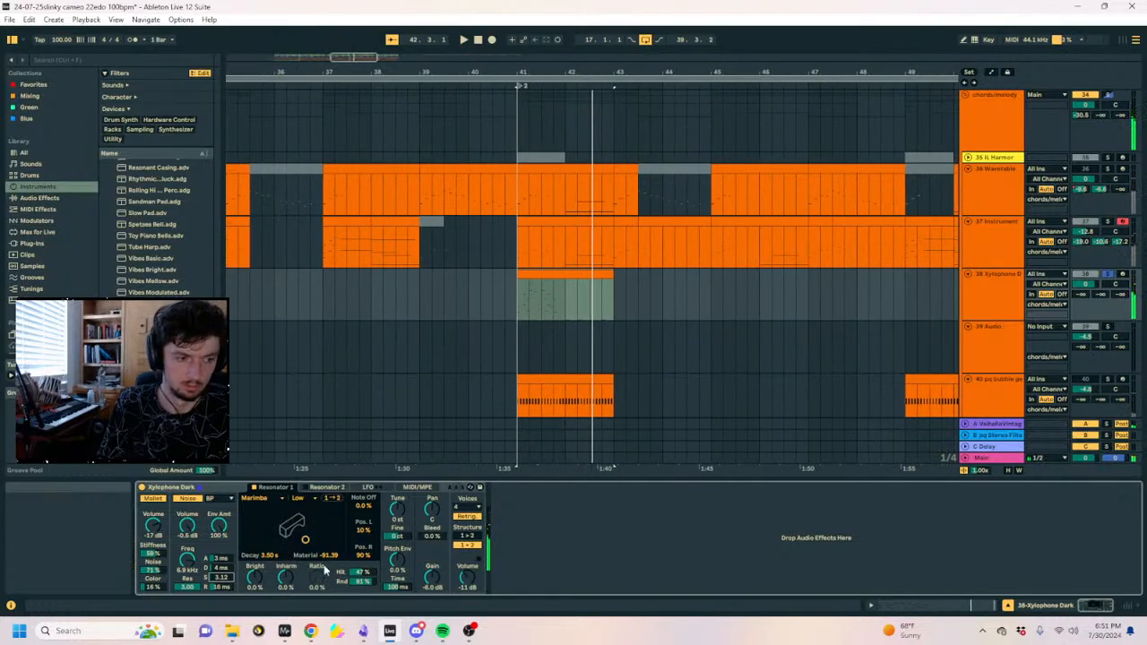
Set the noise envelope release to 15 ms and Resonator 1's decay to 1.39 s while the phrase plays.
{"action": "key", "text": "space"}
{"action": "left_click_drag", "start_coordinate": [221, 577], "coordinate": [222, 589]}
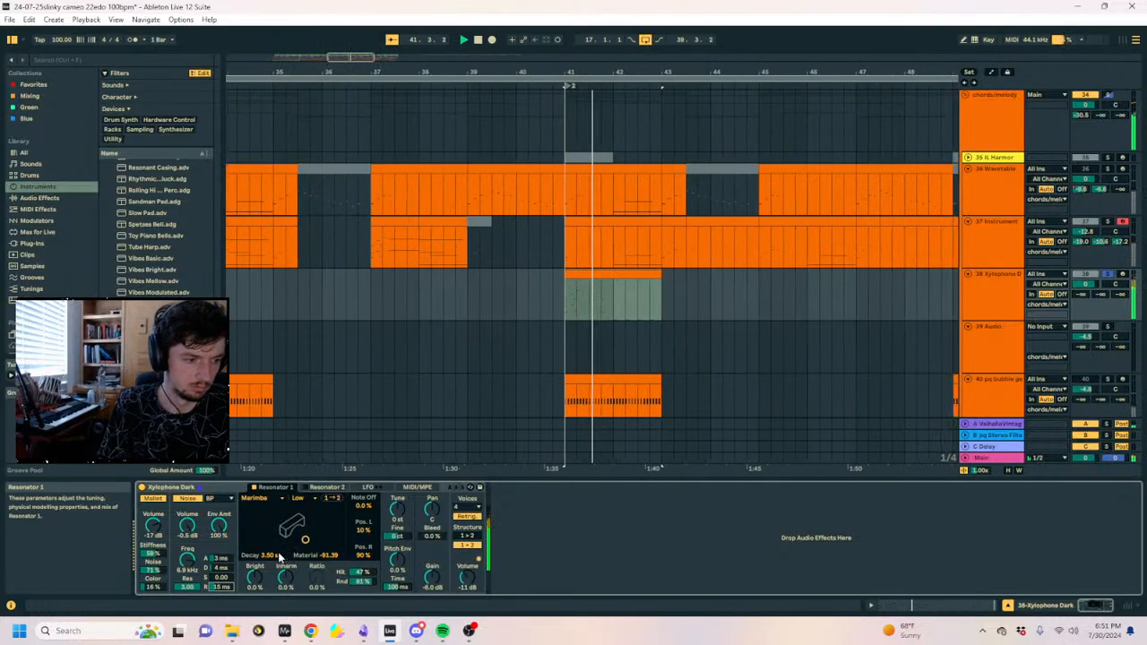
{"action": "mouse_move", "coordinate": [270, 556]}
{"action": "left_mouse_down"}
{"action": "mouse_move", "coordinate": [270, 570]}
{"action": "mouse_move", "coordinate": [271, 558]}
{"action": "left_mouse_up"}
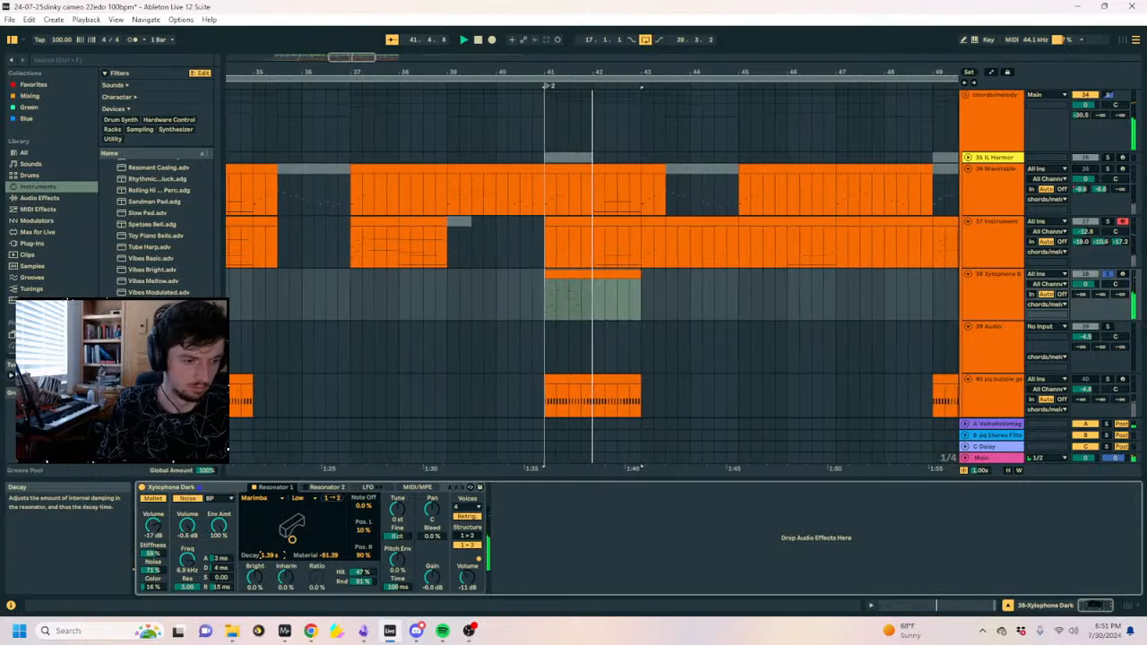
Turn on Resonator 2 with decay 217 ms, material -100.00 and inharmonics 94%, auditioning the phrase from bar 41.
{"action": "left_click", "coordinate": [311, 490]}
{"action": "key", "text": "space"}
{"action": "key", "text": "space"}
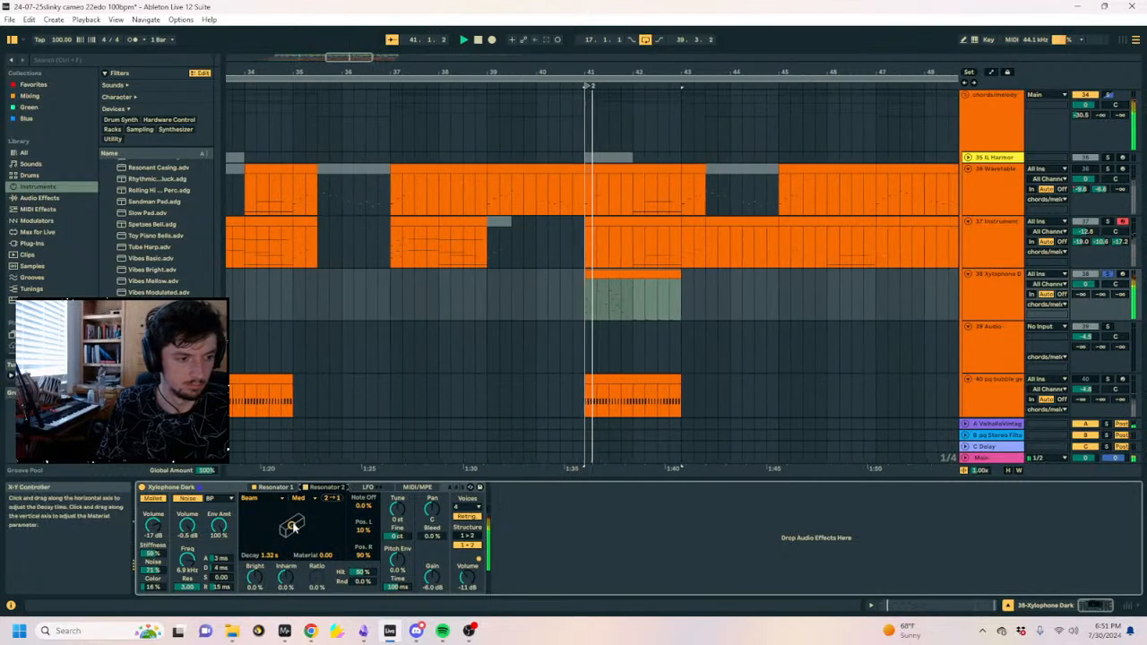
{"action": "left_click_drag", "start_coordinate": [291, 526], "coordinate": [269, 531]}
{"action": "left_click_drag", "start_coordinate": [286, 578], "coordinate": [286, 536]}
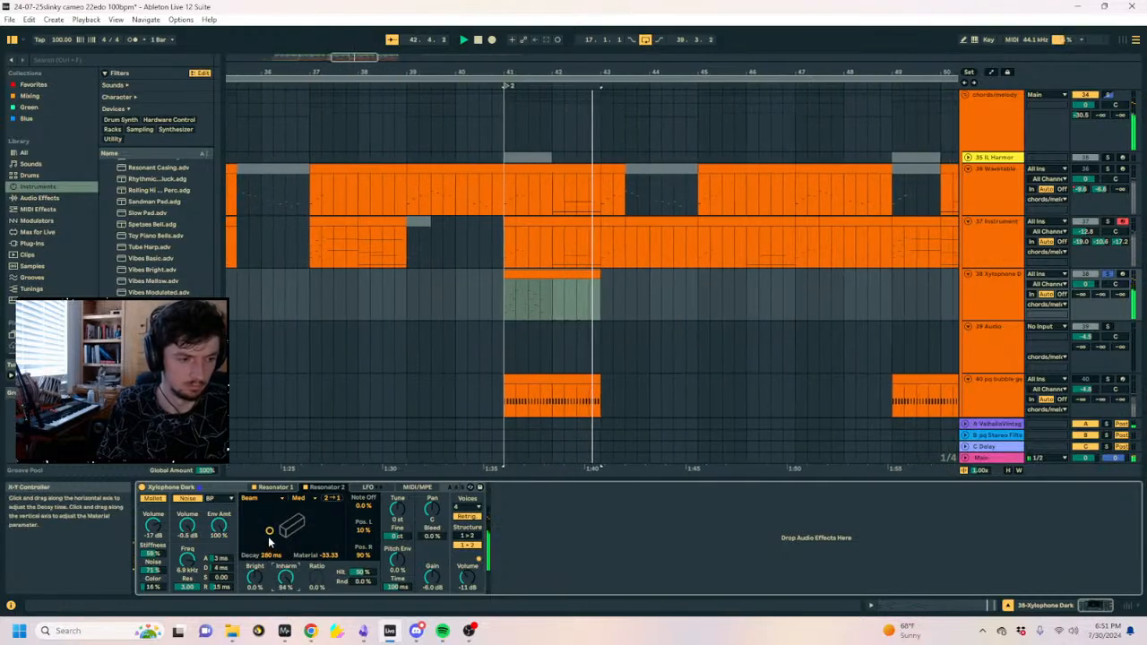
Unsolo Xylophone Dark, play its clip from bar 41 with the full arrangement, and try its pq Stereo send at 0.
{"action": "left_click", "coordinate": [540, 276]}
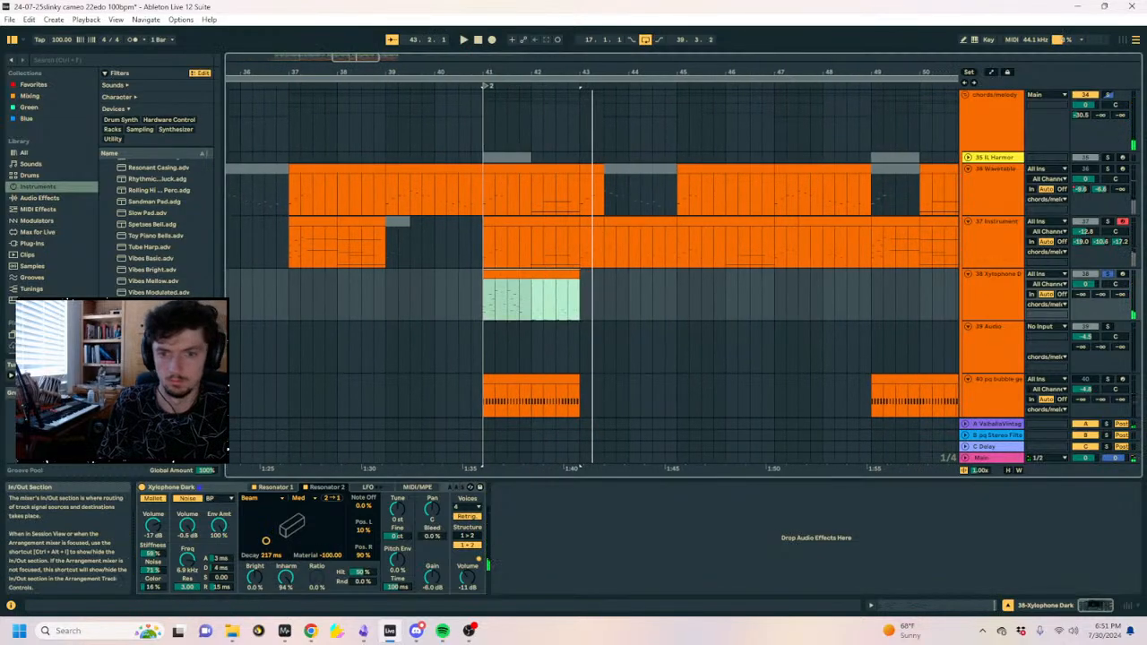
{"action": "key", "text": "space"}
{"action": "key", "text": "space"}
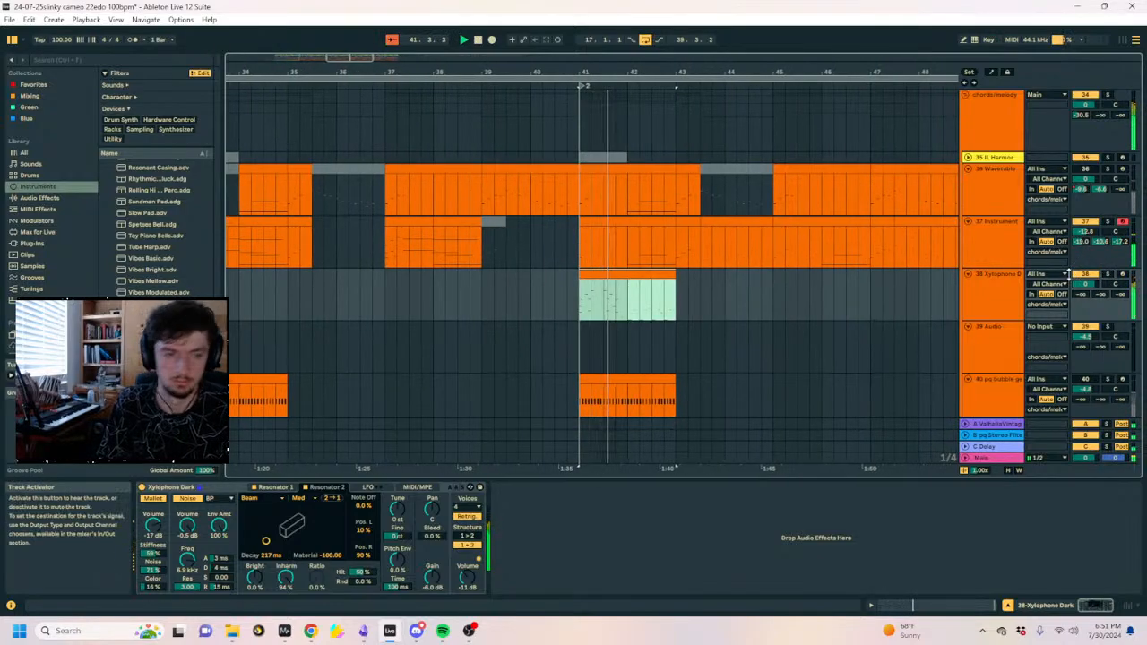
{"action": "left_click_drag", "start_coordinate": [1121, 294], "coordinate": [1121, 279]}
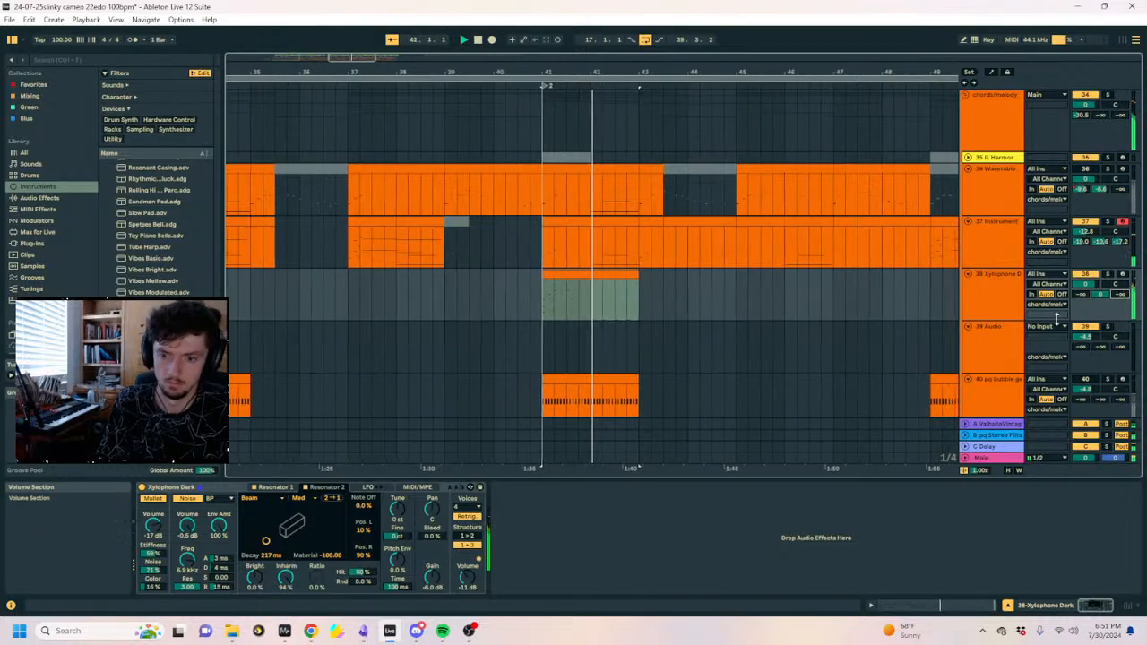
Split the Xylophone Dark clip at bar 42 and move its second bar to 43.1.1.
{"action": "left_click_drag", "start_coordinate": [622, 276], "coordinate": [564, 274]}
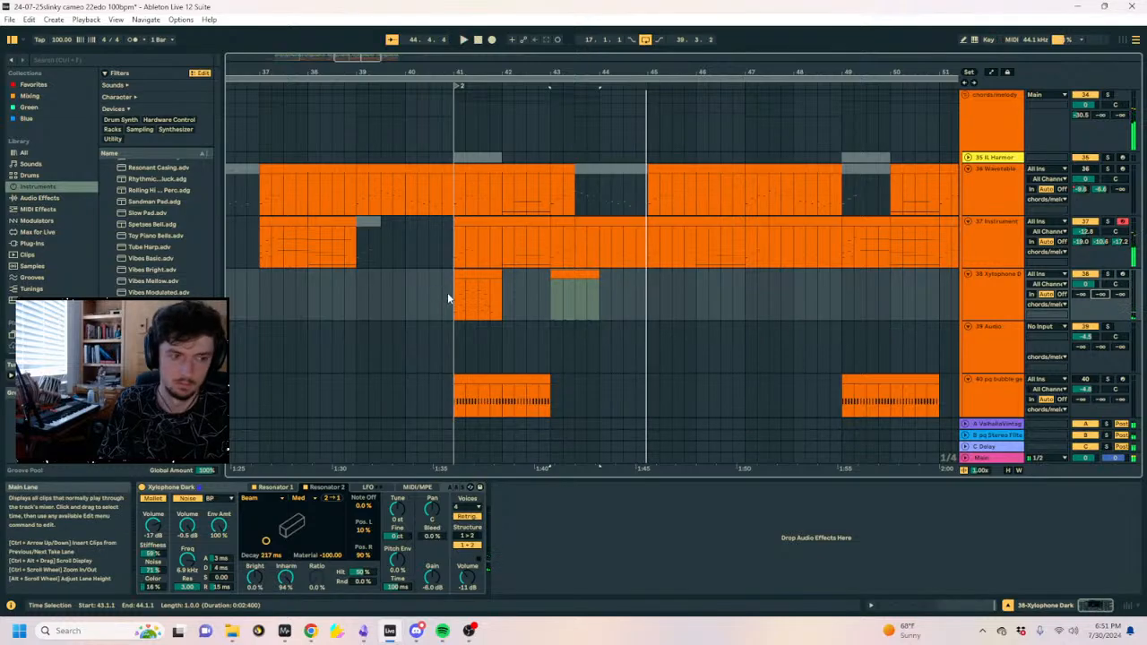
Transpose all notes of the xylophone clip at bar 41 down one octave and extend the clip to bar 43.
{"action": "left_click_drag", "start_coordinate": [771, 302], "coordinate": [576, 308]}
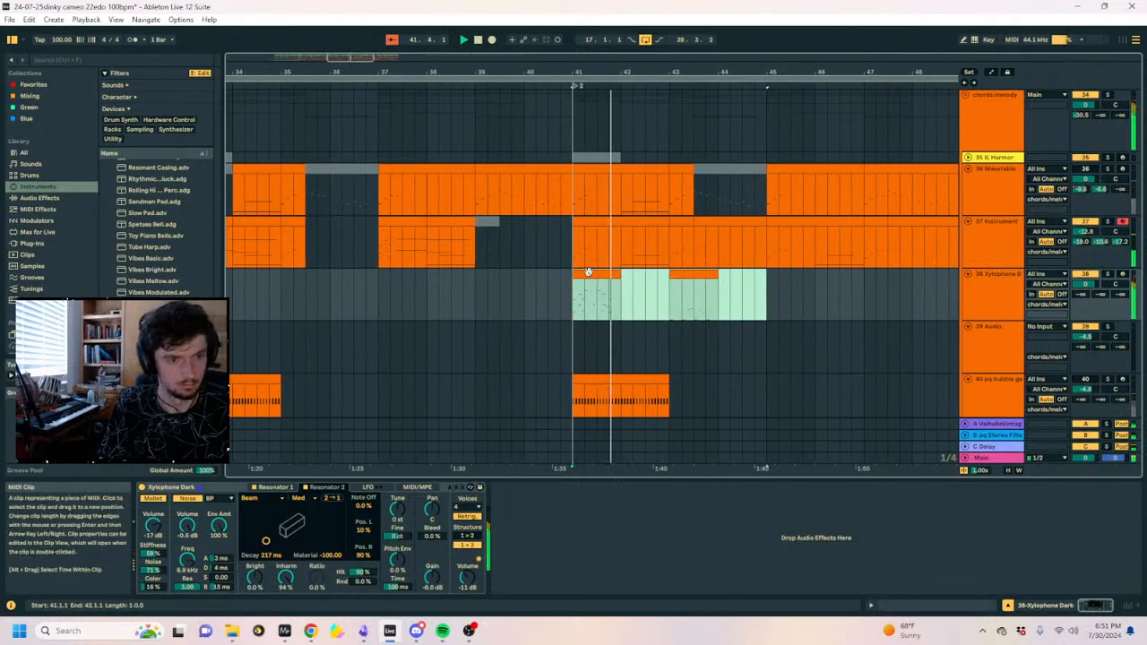
{"action": "double_click", "coordinate": [593, 296]}
{"action": "key", "text": "shift+Down"}
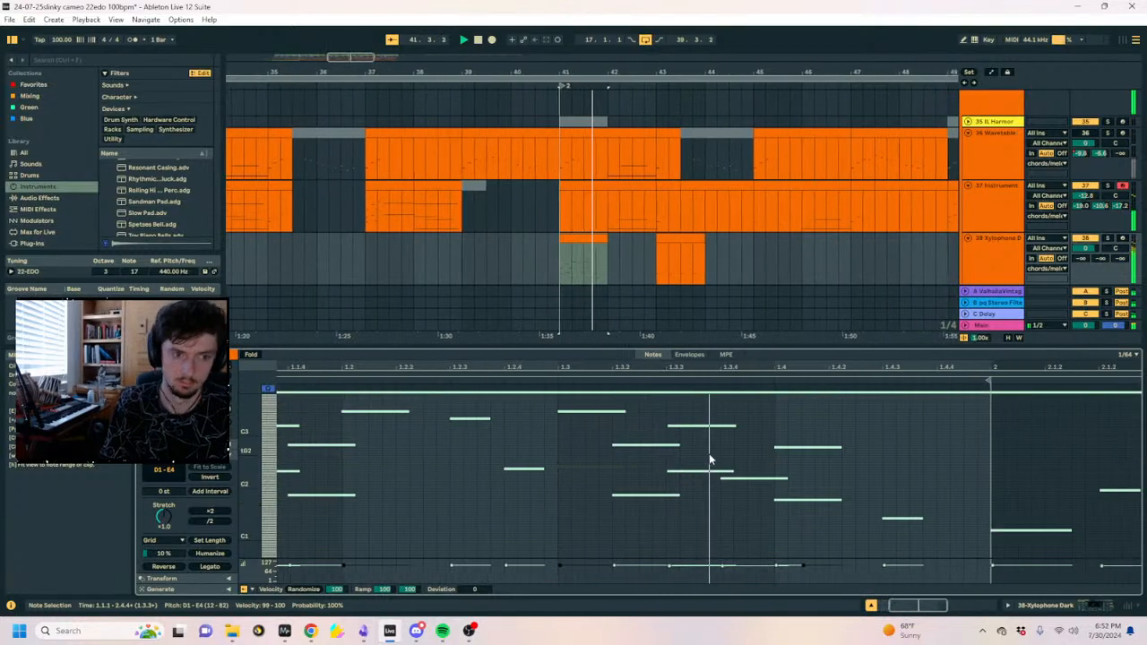
{"action": "left_click", "coordinate": [548, 241]}
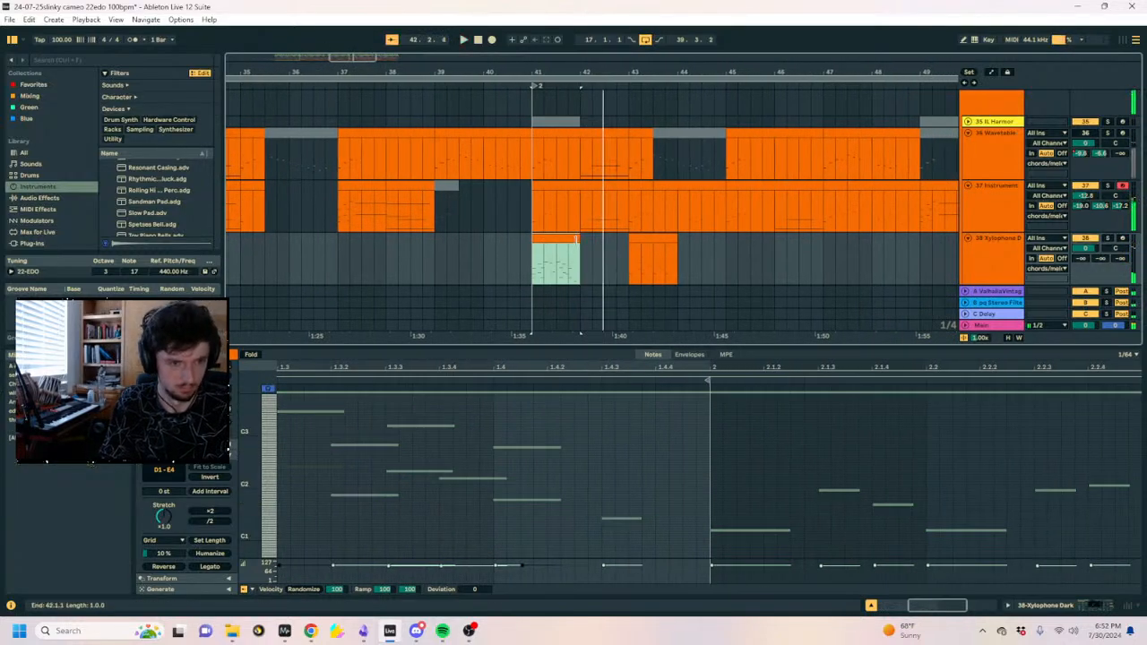
{"action": "left_click_drag", "start_coordinate": [576, 239], "coordinate": [628, 240]}
{"action": "key", "text": "space"}
Try to delete the short upper notes in the second bar of the xylophone clip.
{"action": "left_click_drag", "start_coordinate": [717, 452], "coordinate": [1111, 520]}
{"action": "key", "text": "Delete"}
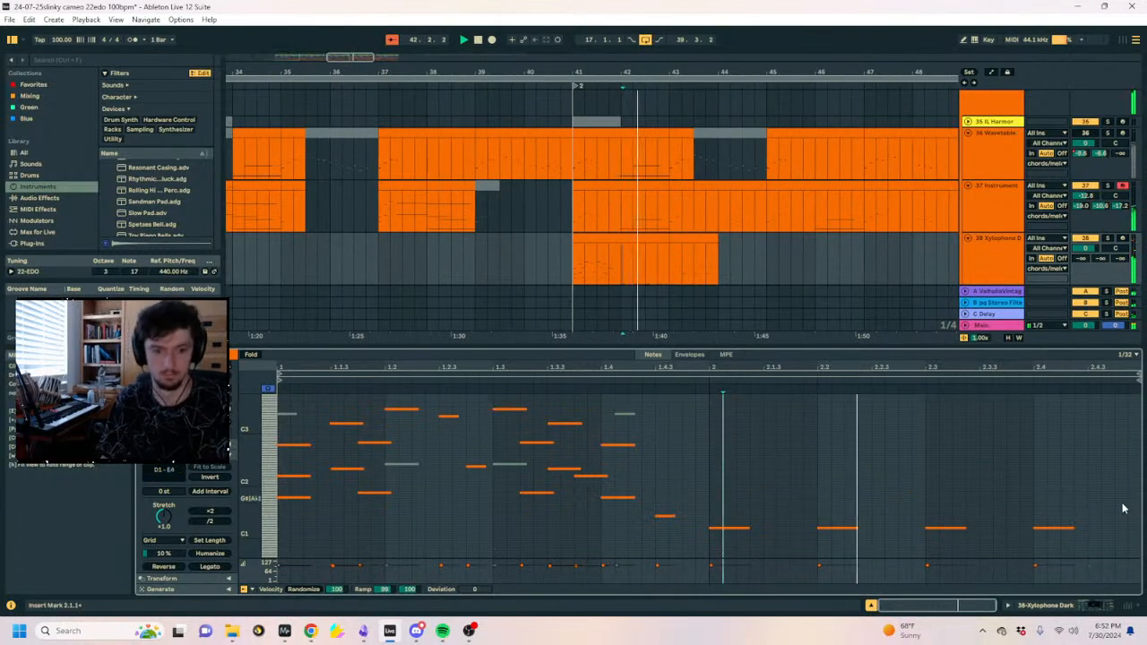
{"action": "key", "text": "ctrl+z"}
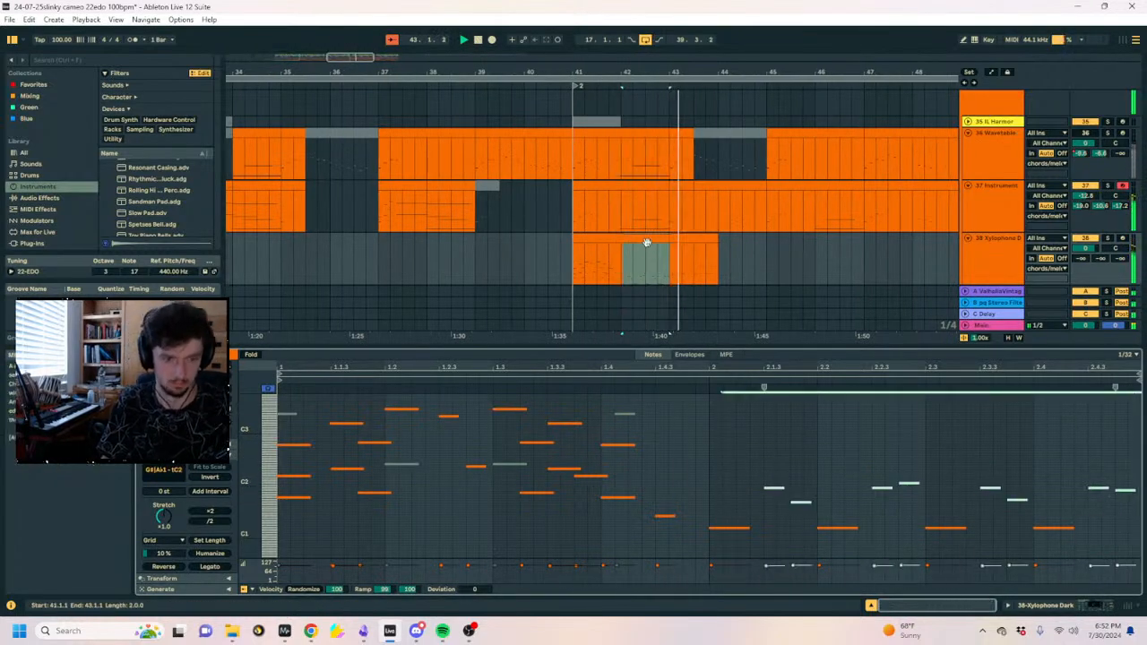
Duplicate the xylophone clip at bar 43 into bar 44 and deactivate both clips.
{"action": "left_click", "coordinate": [691, 237]}
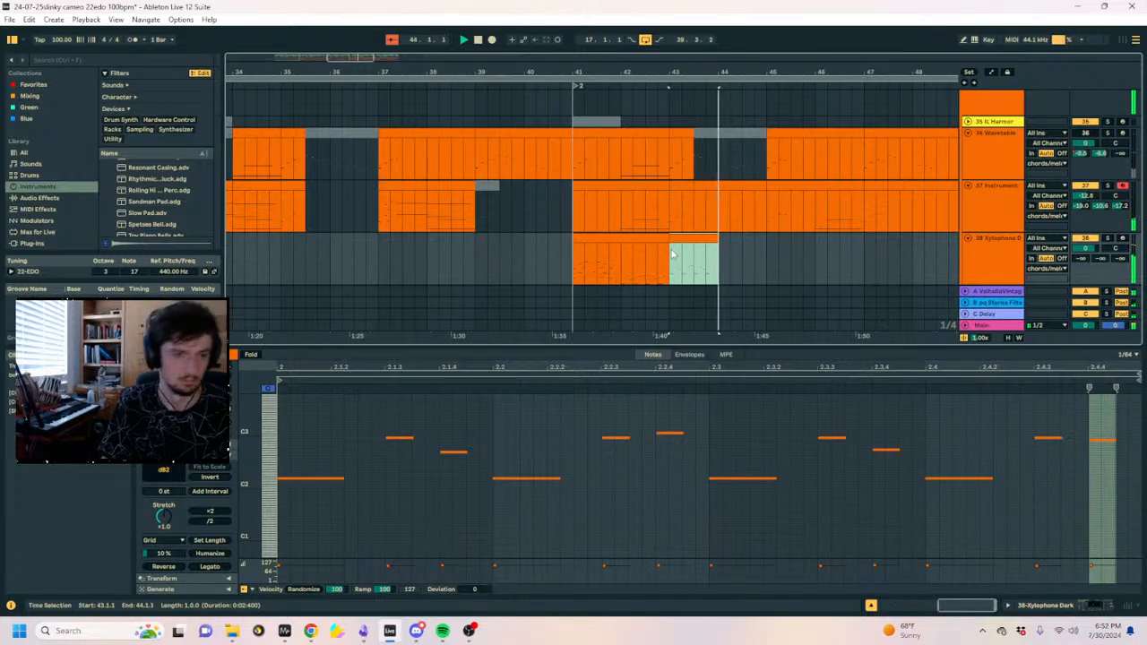
{"action": "key", "text": "ctrl+d"}
{"action": "left_click", "coordinate": [693, 238]}
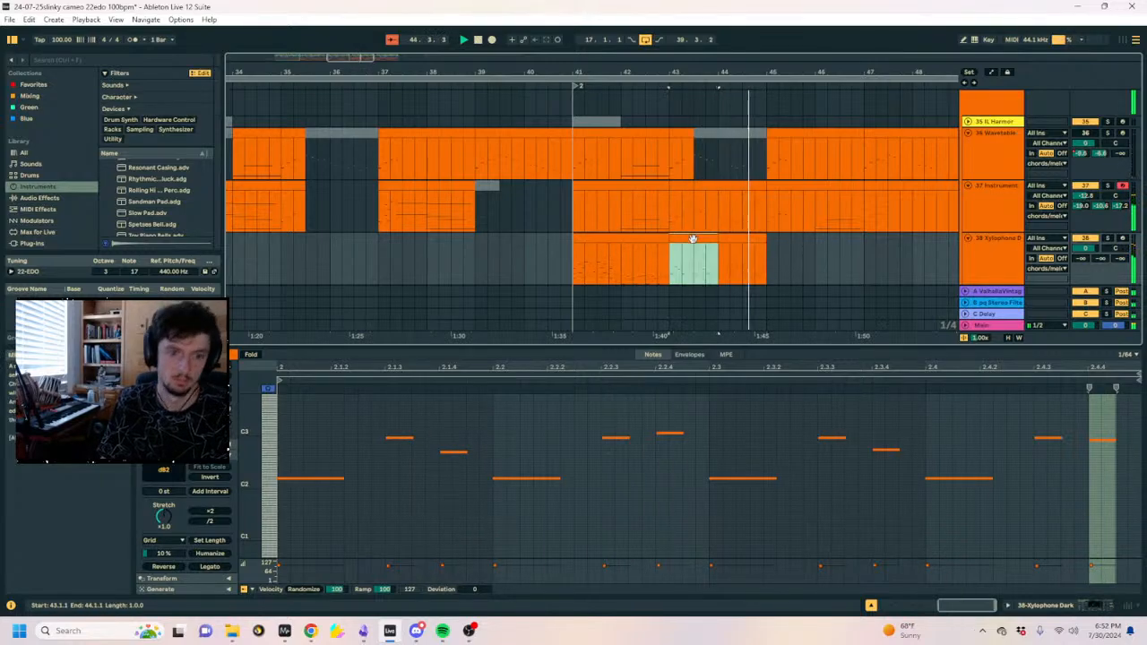
{"action": "left_click", "coordinate": [751, 259]}
{"action": "scroll", "coordinate": [702, 251], "scroll_direction": "up", "scroll_amount": 2}
{"action": "left_click", "coordinate": [561, 184]}
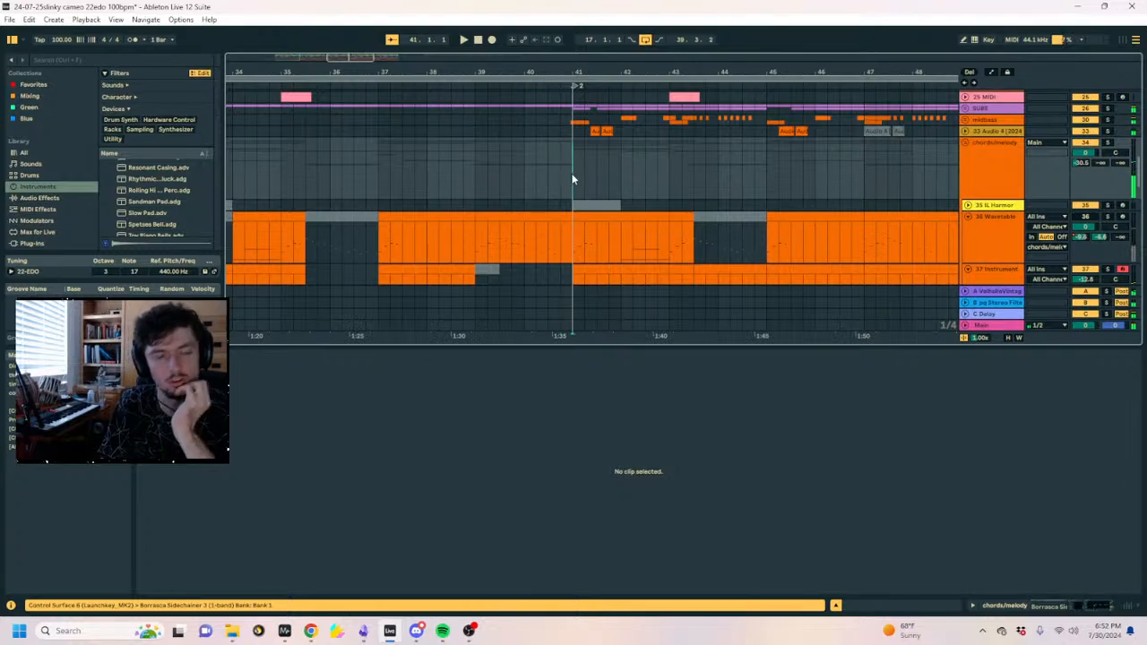
{"action": "scroll", "coordinate": [589, 179], "scroll_direction": "up", "scroll_amount": 6}
{"action": "scroll", "coordinate": [595, 182], "scroll_direction": "down", "scroll_amount": 3}
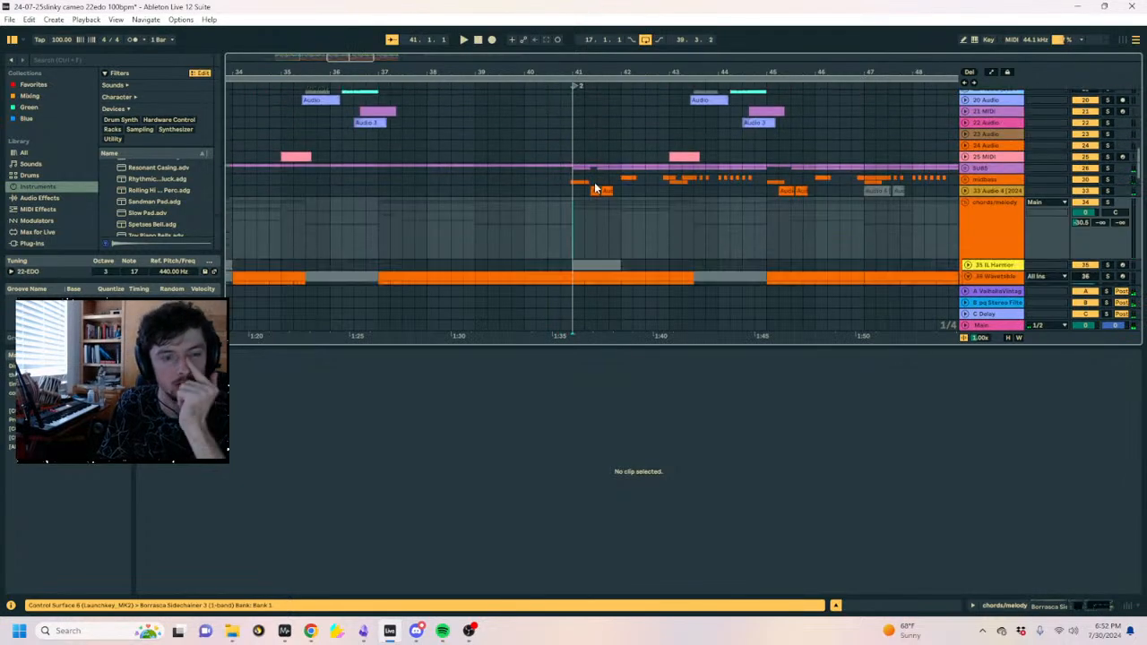
{"action": "scroll", "coordinate": [532, 199], "scroll_direction": "down", "scroll_amount": 5}
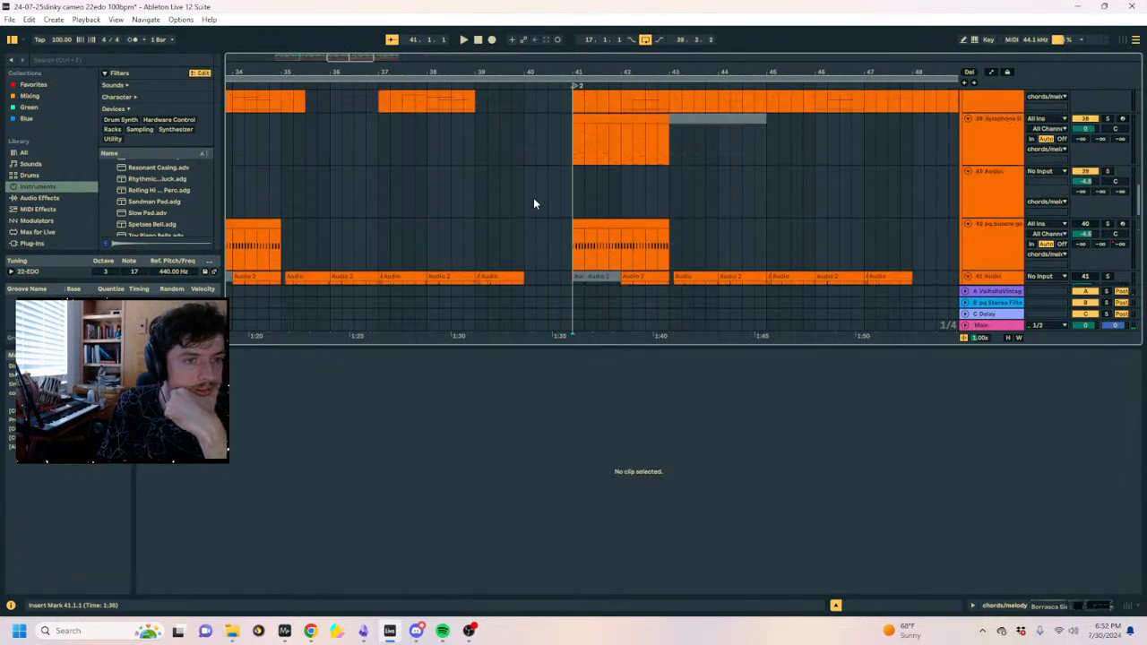
Show the xylophone track's devices and look for "wider" in the browser, checking the Modulators, Plug-Ins and Max for Live categories.
{"action": "left_click", "coordinate": [579, 187]}
{"action": "left_click", "coordinate": [1055, 600]}
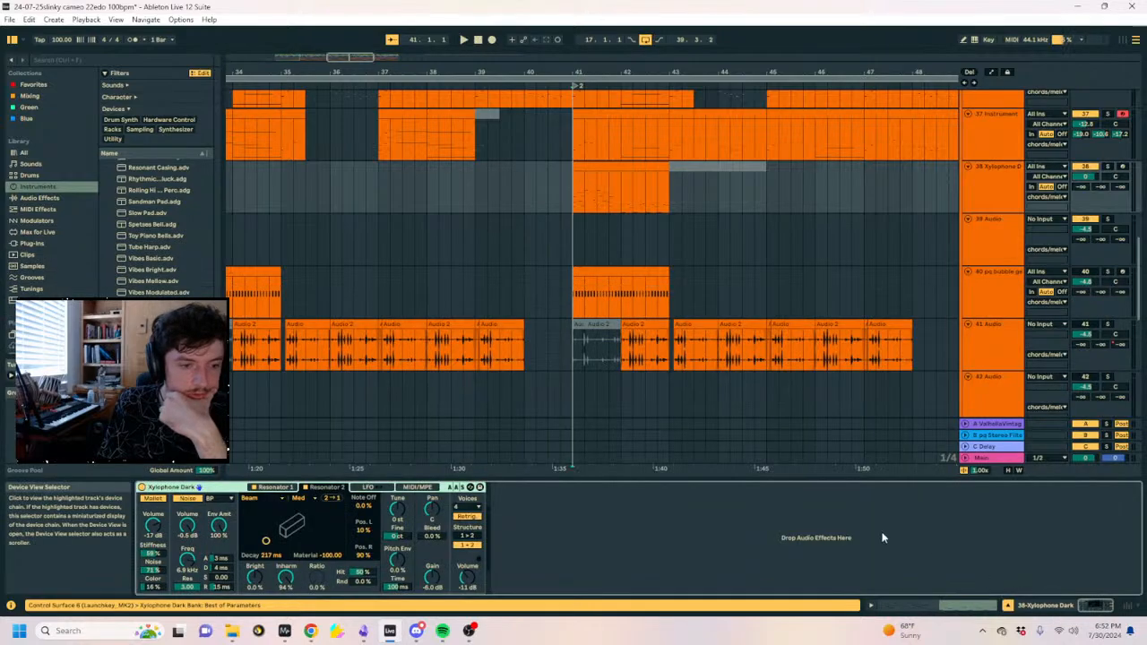
{"action": "left_click", "coordinate": [60, 59]}
{"action": "type", "text": "wider"}
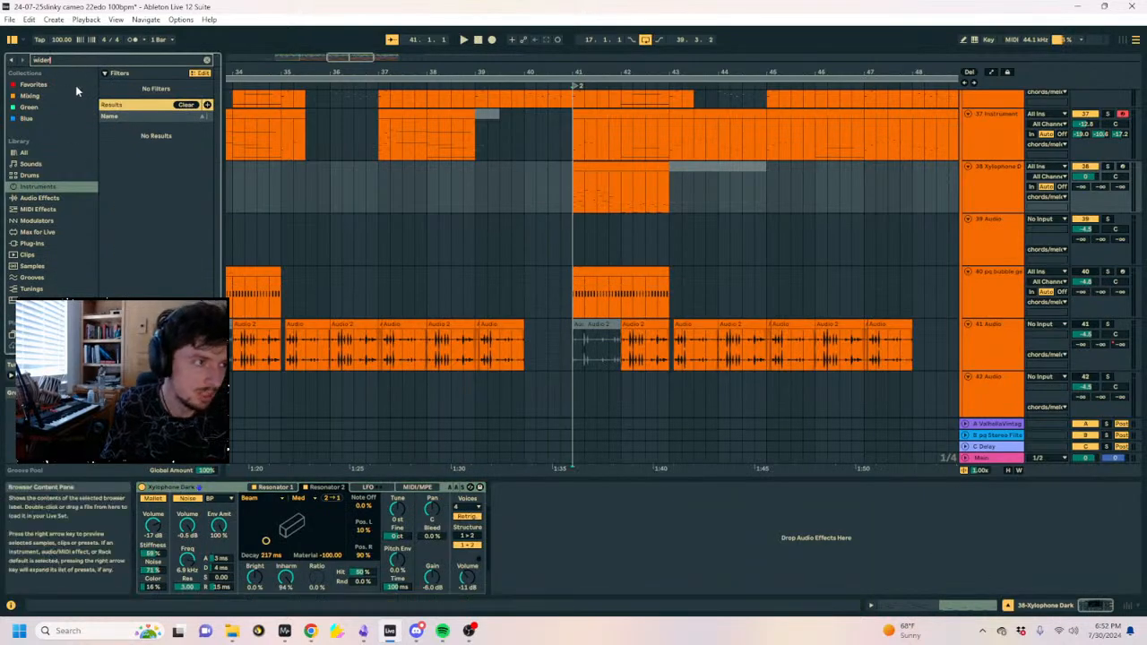
{"action": "left_click", "coordinate": [35, 221]}
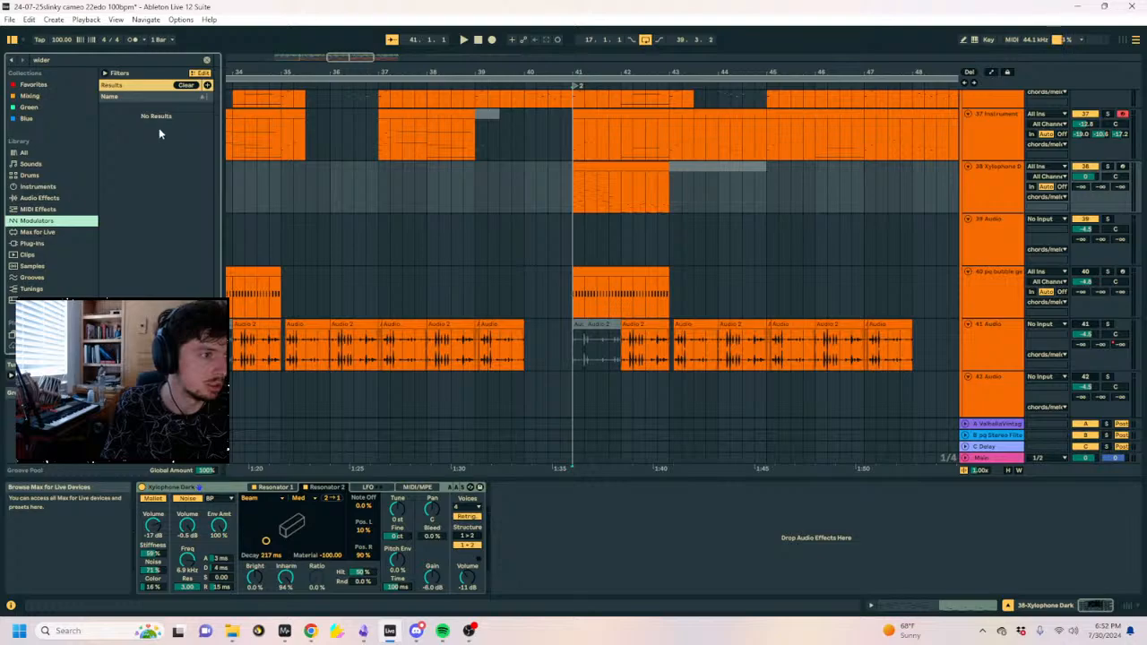
{"action": "left_click", "coordinate": [206, 61]}
{"action": "left_click", "coordinate": [206, 65]}
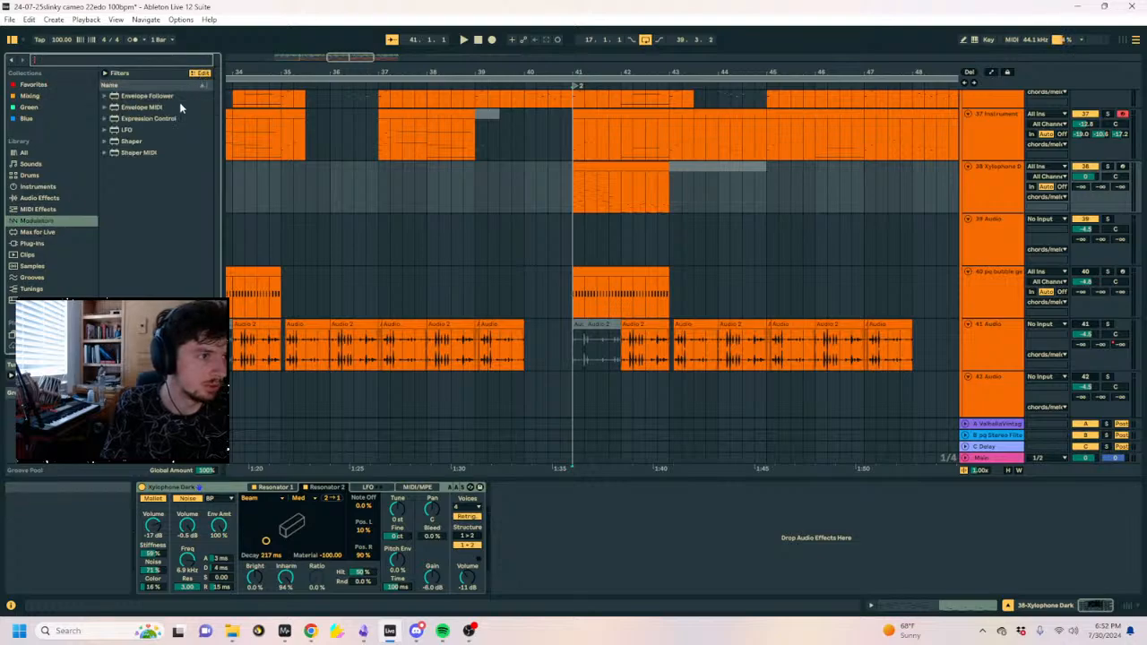
{"action": "left_click", "coordinate": [43, 244]}
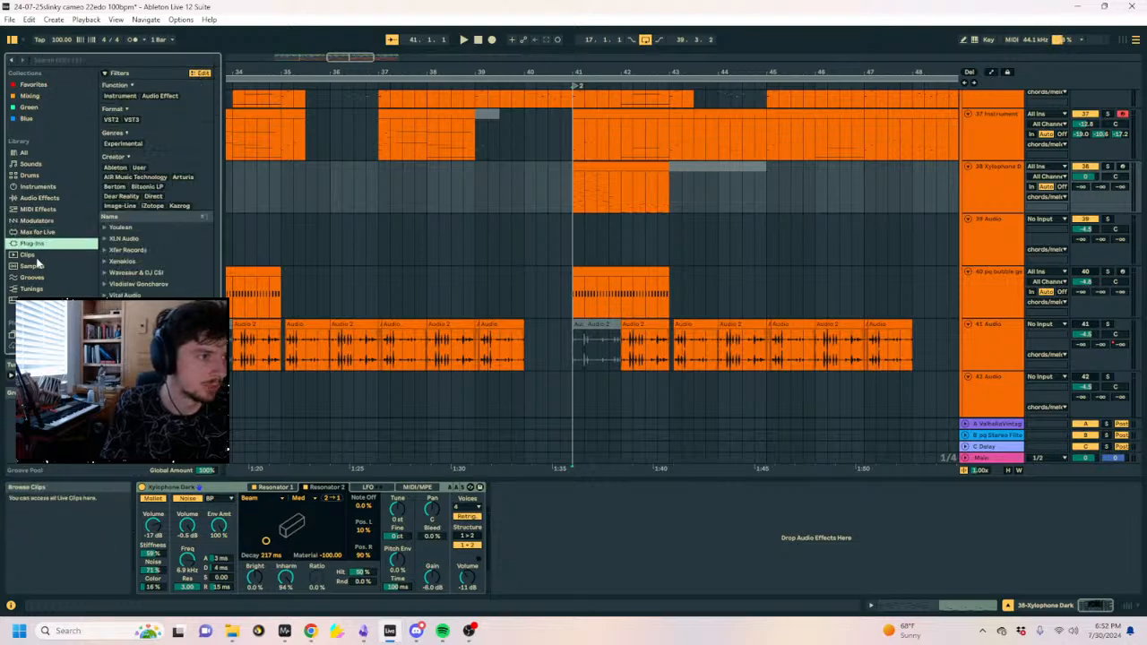
{"action": "left_click", "coordinate": [37, 222]}
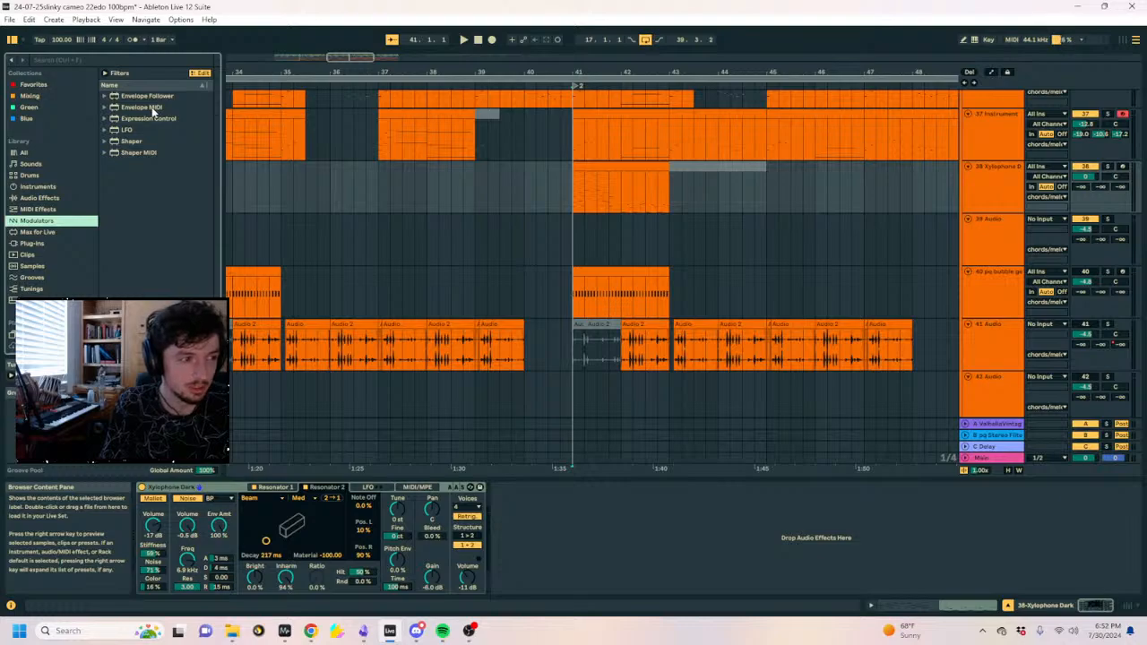
{"action": "left_click", "coordinate": [36, 233]}
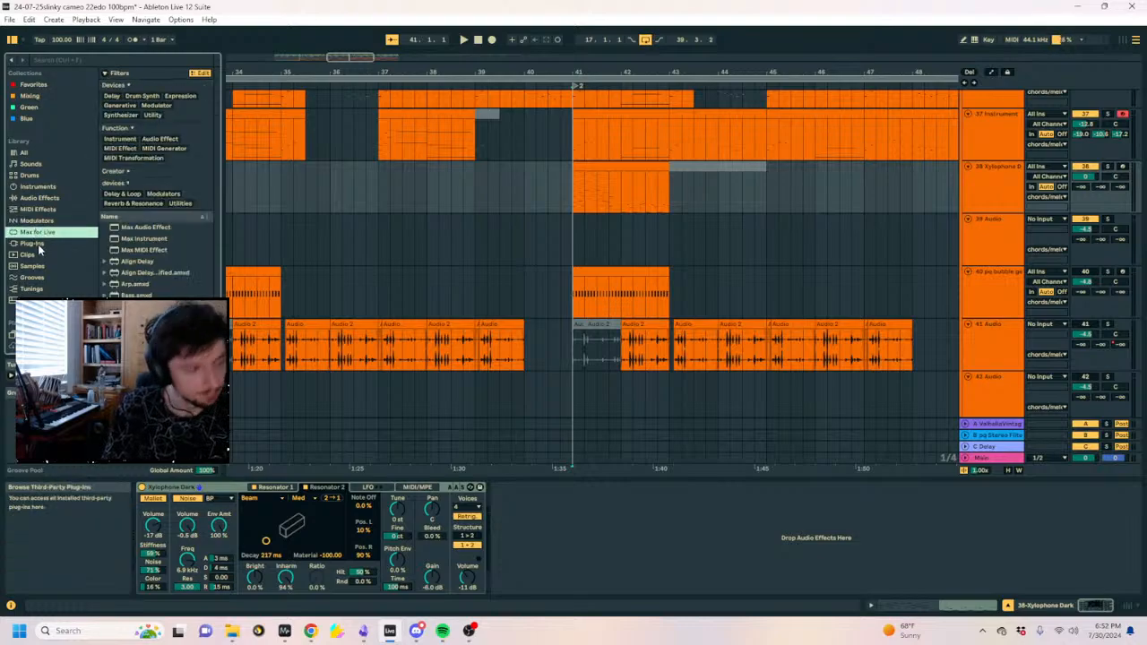
Search the whole library for "wider", add the Wider plug-in to the xylophone track and play the result.
{"action": "left_click", "coordinate": [71, 61]}
{"action": "type", "text": "wi"}
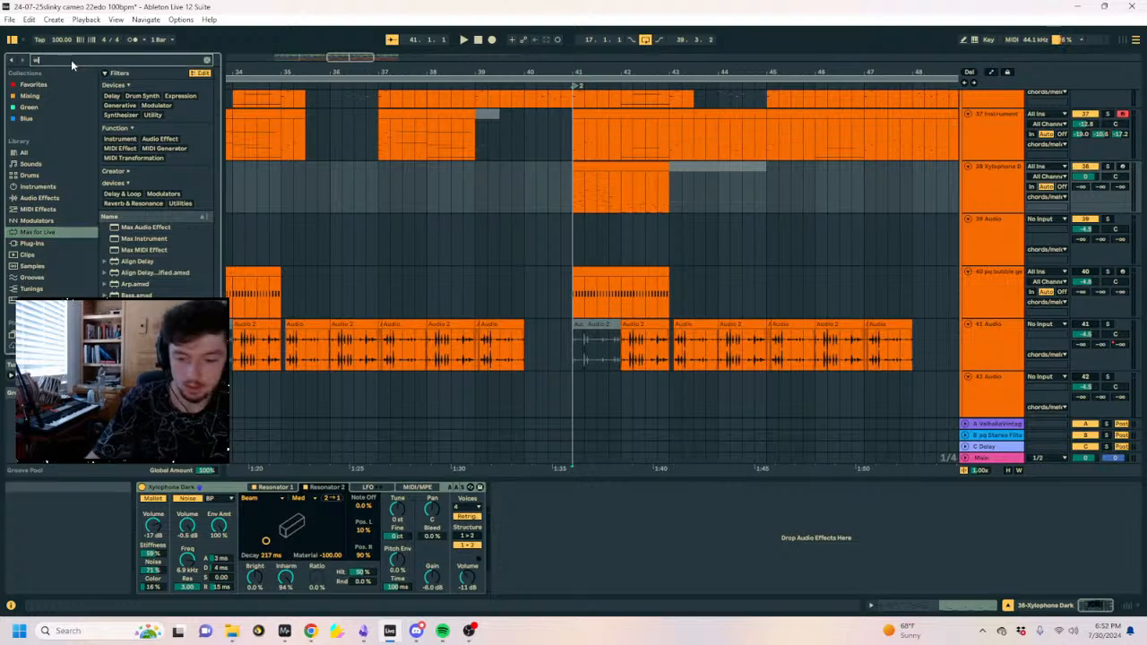
{"action": "type", "text": "der"}
{"action": "left_click", "coordinate": [45, 153]}
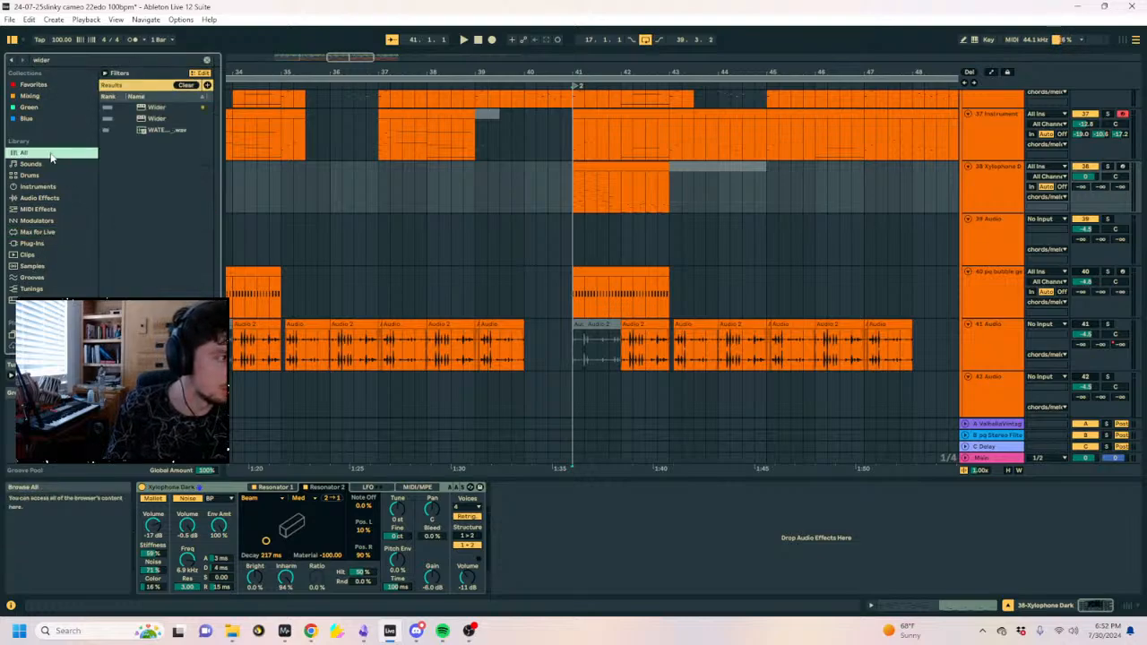
{"action": "double_click", "coordinate": [154, 108]}
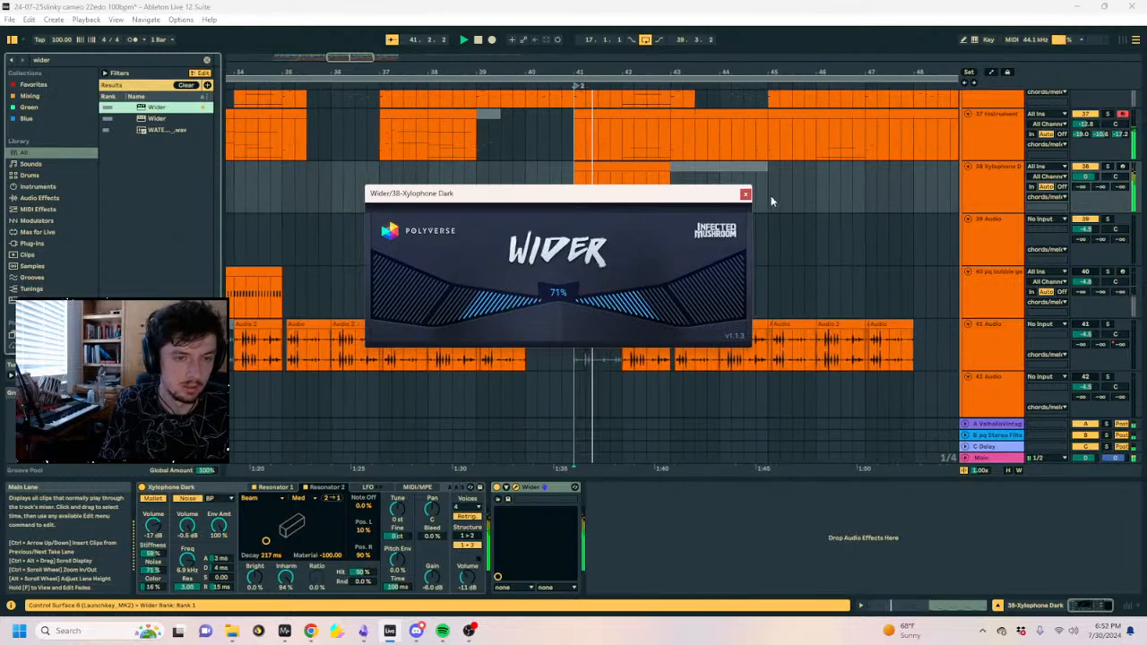
{"action": "left_click", "coordinate": [745, 194]}
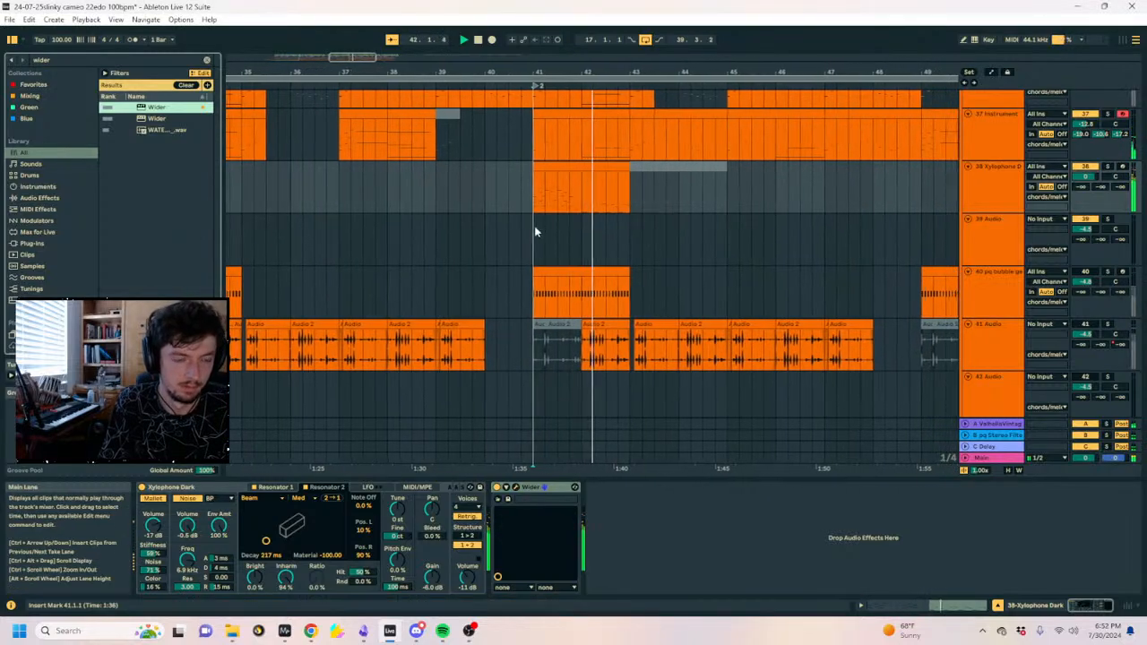
{"action": "key", "text": "space"}
Copy the chord at 1.4 in the xylophone clip at bar 41 to the start of the clip's second bar.
{"action": "left_click", "coordinate": [578, 166]}
{"action": "left_click", "coordinate": [907, 609]}
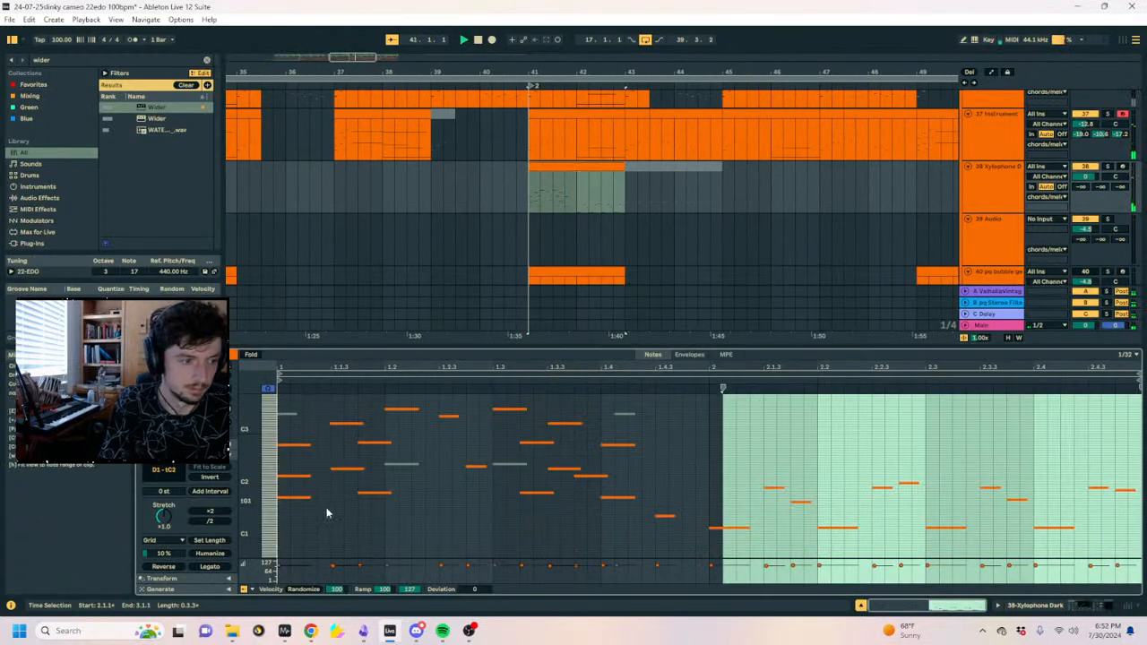
{"action": "key", "text": "space"}
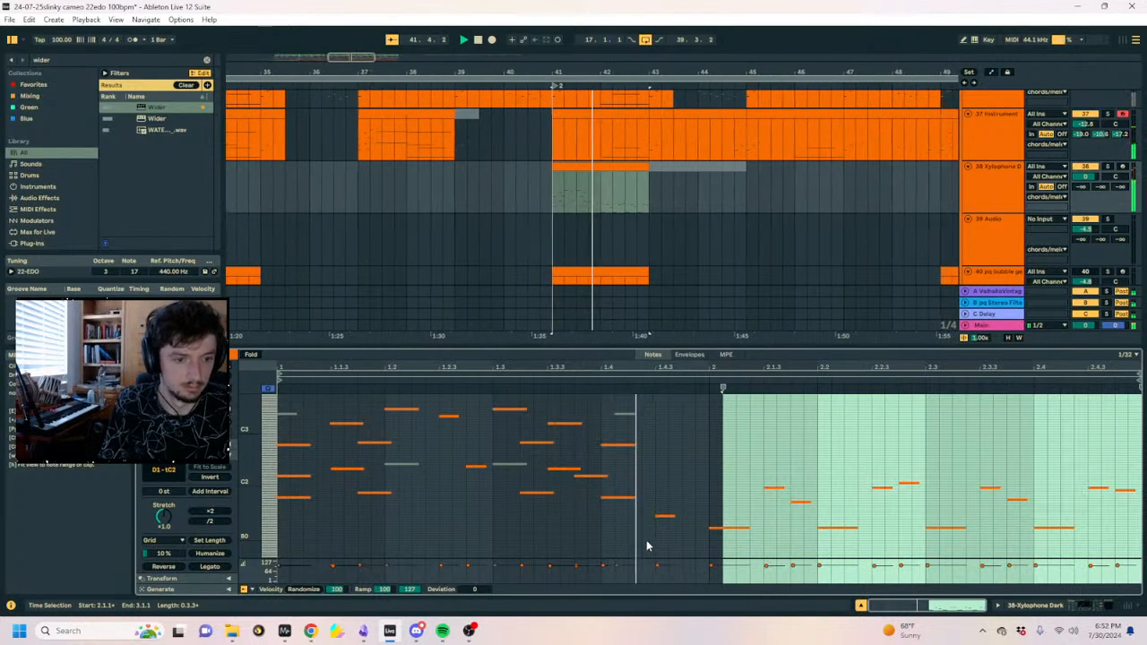
{"action": "key", "text": "space"}
{"action": "left_click_drag", "start_coordinate": [637, 540], "coordinate": [627, 435]}
{"action": "key", "text": "ctrl+c"}
{"action": "left_click", "coordinate": [707, 454]}
{"action": "key", "text": "ctrl+v"}
Lower the upper note of the chord pasted at the clip's second bar to E2 and audition it.
{"action": "left_click", "coordinate": [724, 445]}
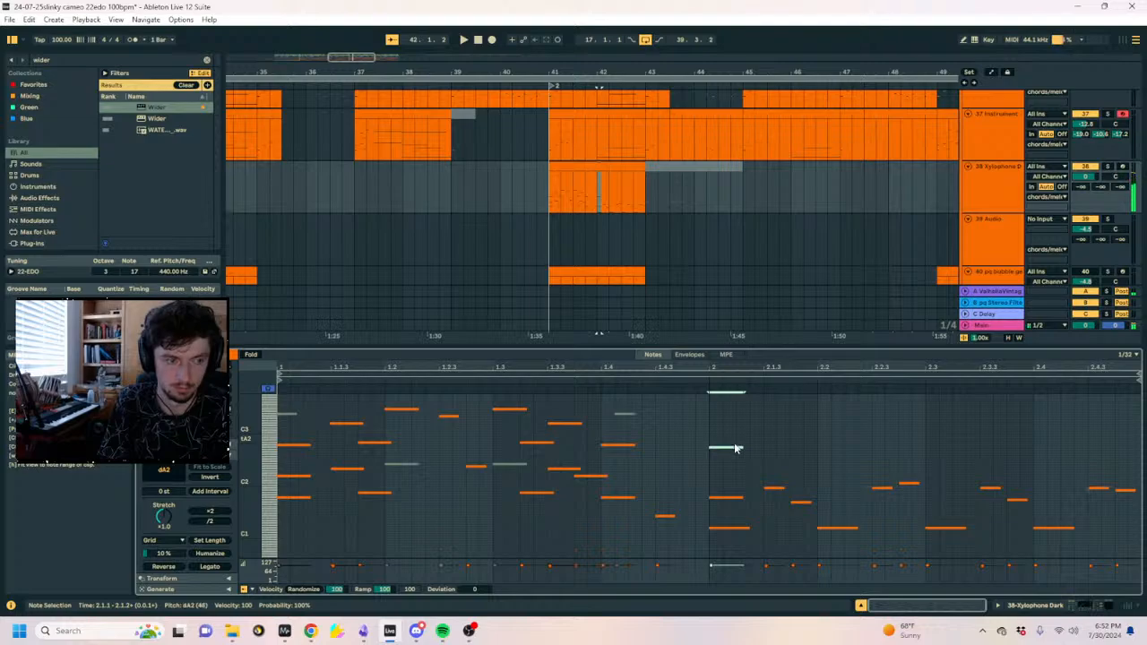
{"action": "left_click_drag", "start_coordinate": [269, 463], "coordinate": [304, 408]}
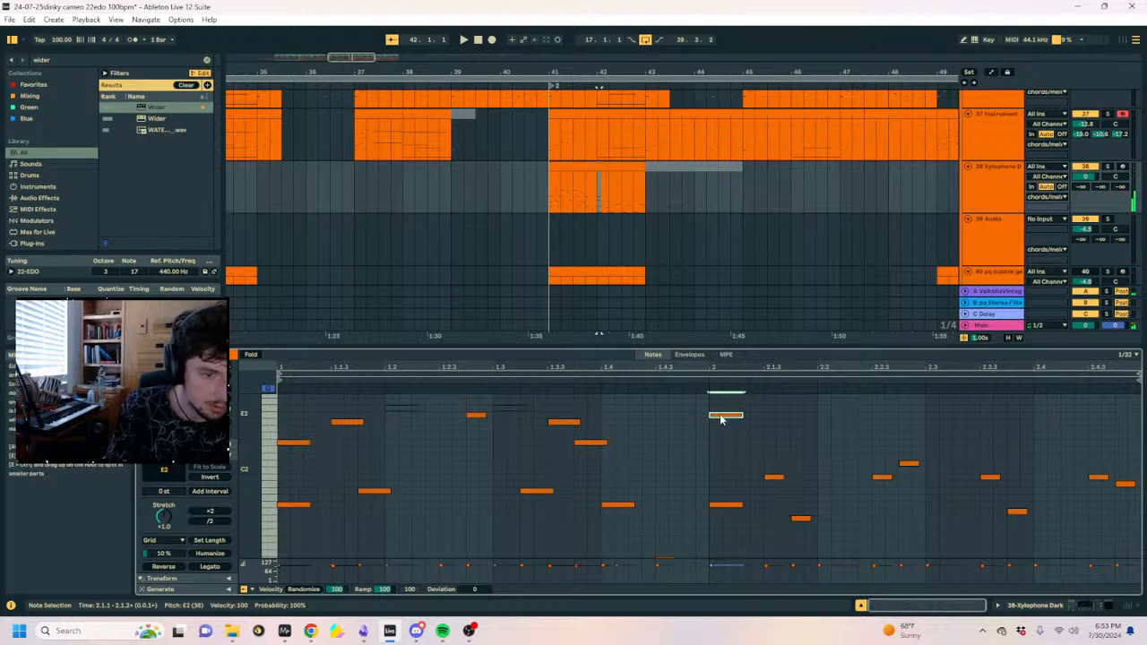
{"action": "left_click", "coordinate": [700, 382]}
{"action": "key", "text": "space"}
{"action": "left_click", "coordinate": [700, 382]}
{"action": "key", "text": "space"}
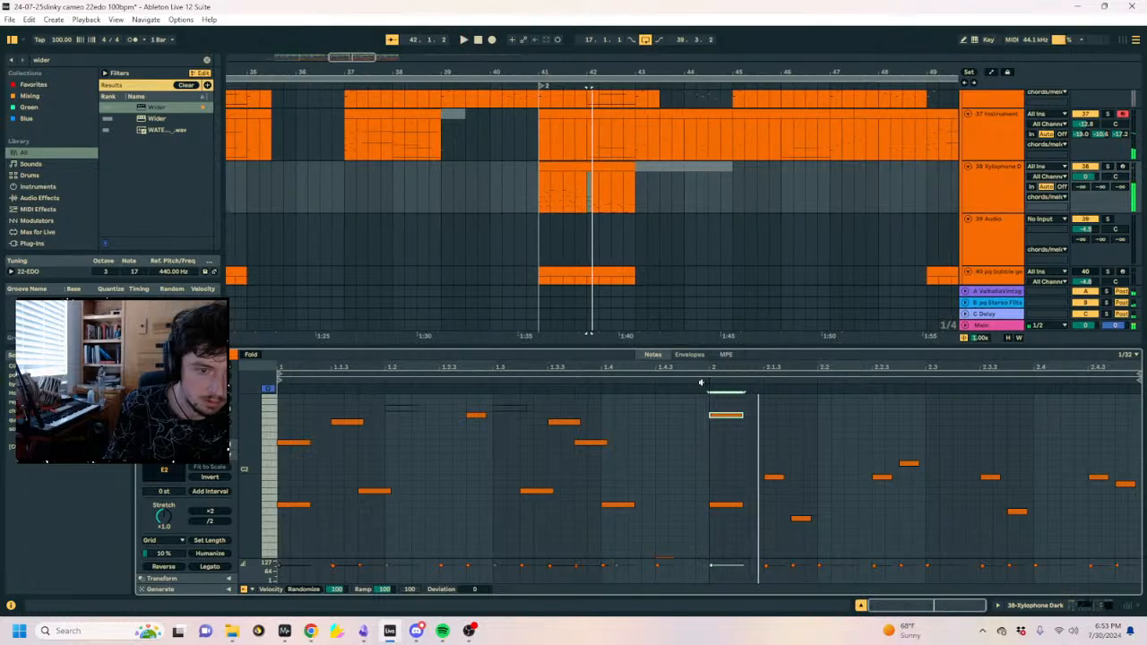
{"action": "left_click", "coordinate": [724, 405]}
{"action": "left_click", "coordinate": [726, 417]}
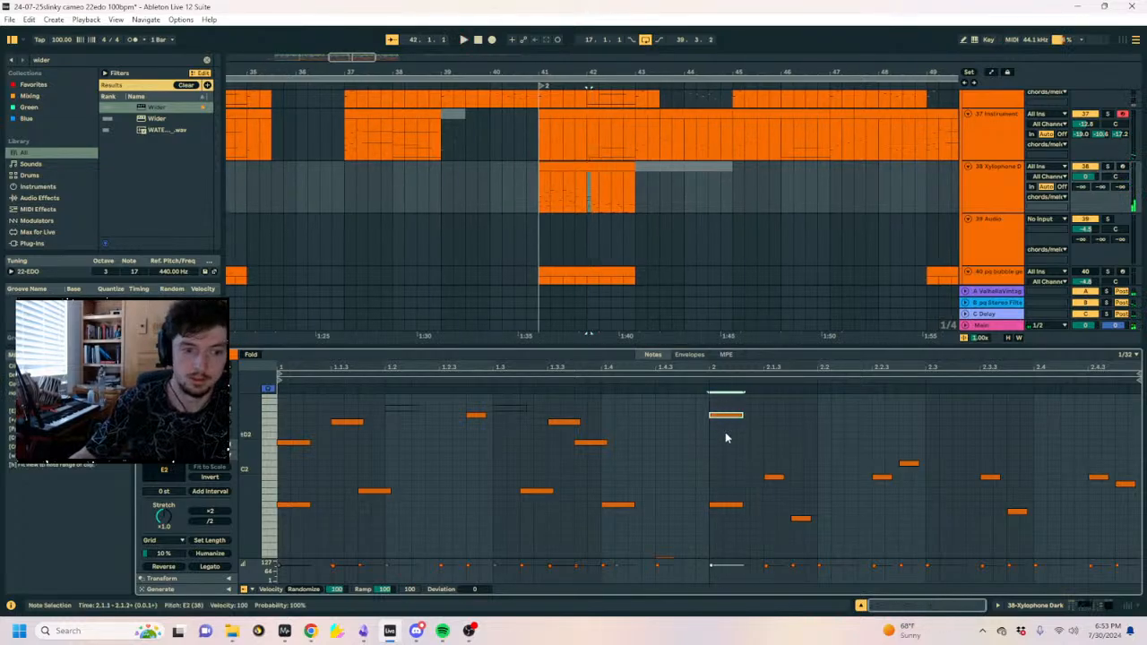
Lower the upper note of the pasted chord to D#/Eb2, auditioning it with the xylophone track soloed.
{"action": "left_click_drag", "start_coordinate": [726, 437], "coordinate": [759, 365]}
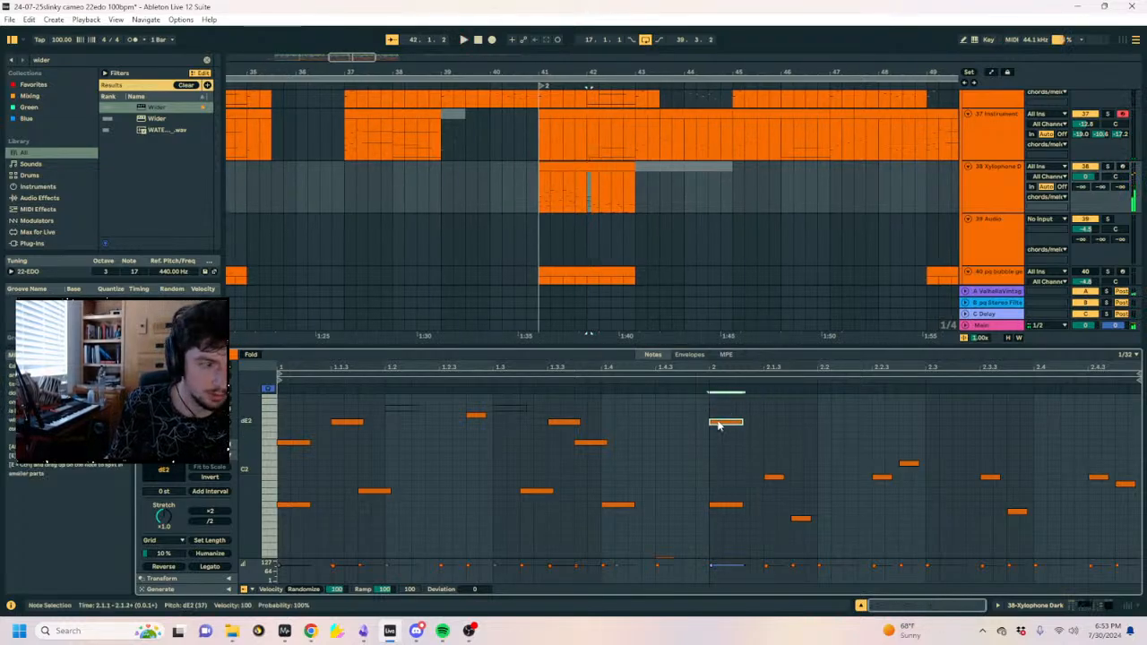
{"action": "left_click", "coordinate": [700, 380]}
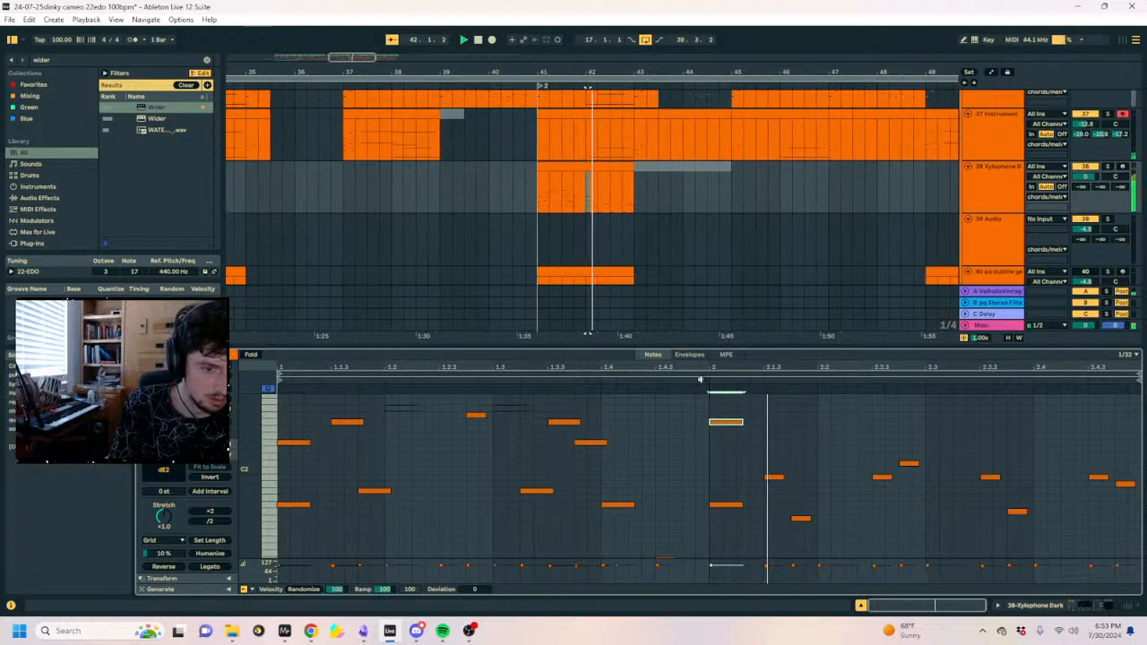
{"action": "key", "text": "space"}
{"action": "left_click", "coordinate": [1107, 167]}
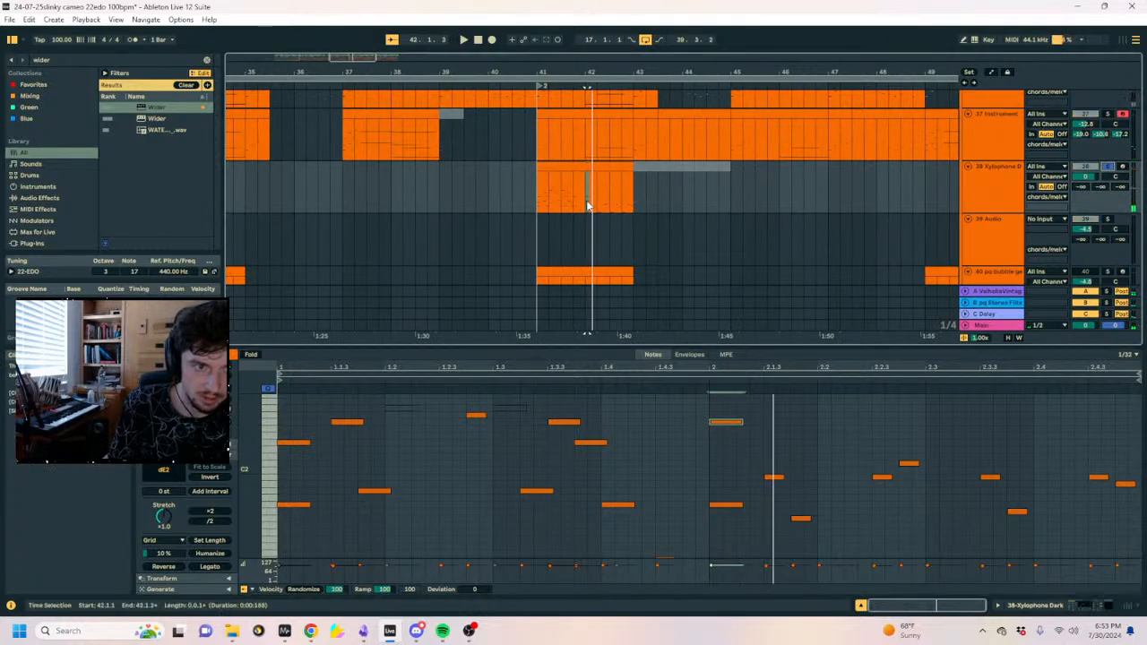
{"action": "left_click_drag", "start_coordinate": [731, 421], "coordinate": [731, 428]}
{"action": "key", "text": "space"}
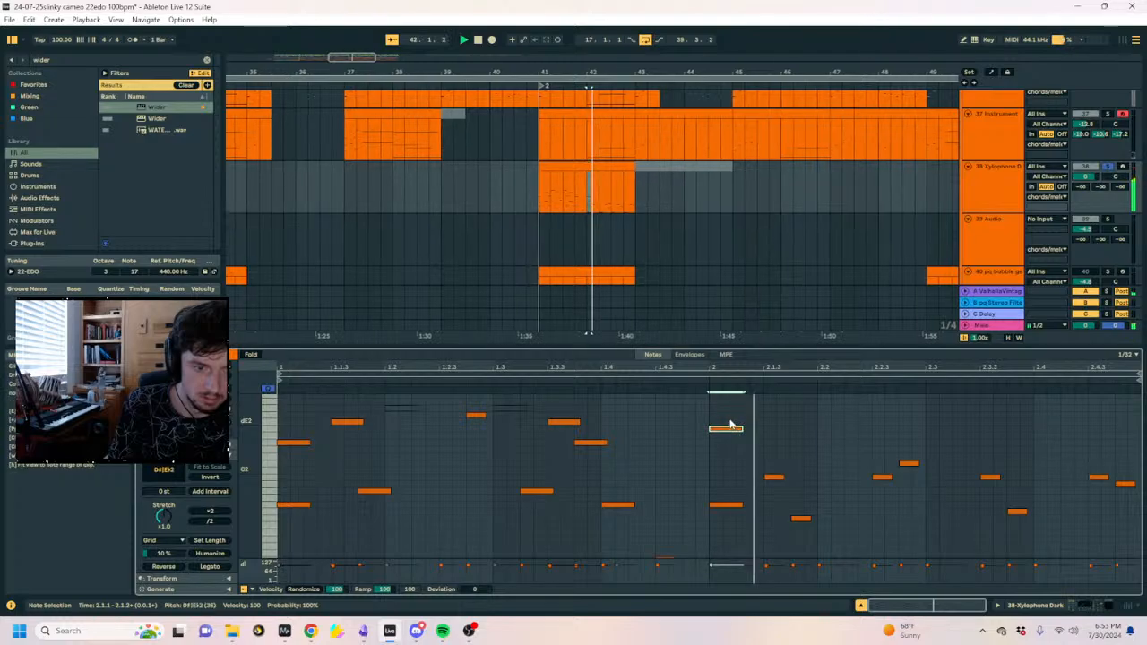
{"action": "key", "text": "space"}
{"action": "key", "text": "space"}
{"action": "key", "text": "space"}
Set the xylophone instrument's Resonator 1 decay to 5.29 s and material to -72.55, and audition the sound.
{"action": "left_click", "coordinate": [1045, 607]}
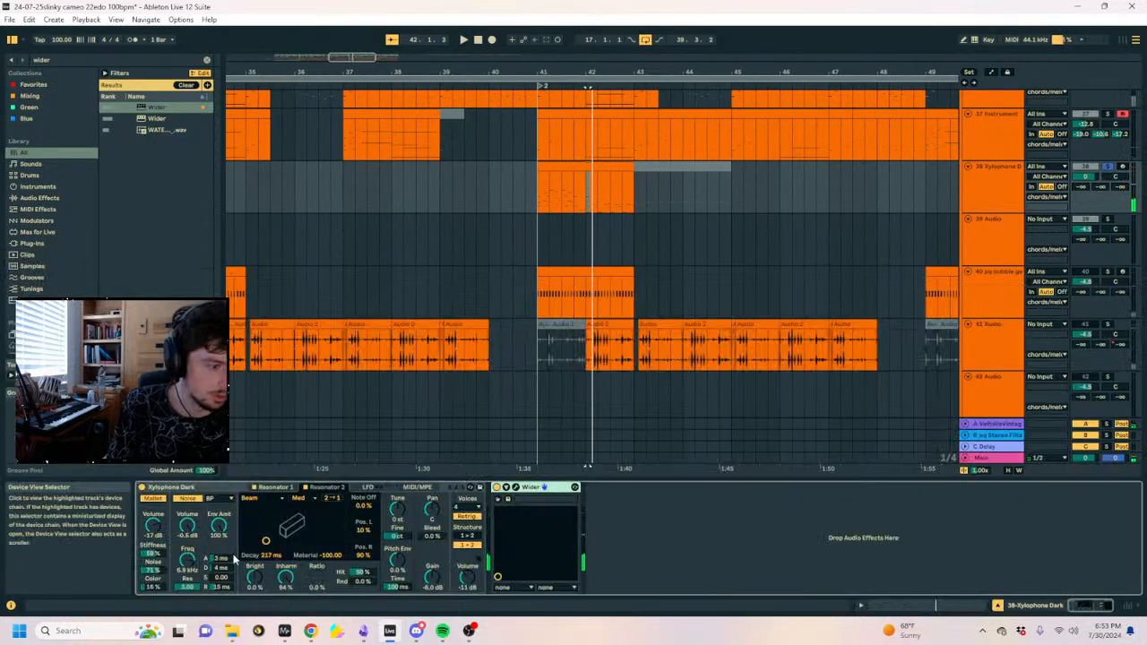
{"action": "left_click", "coordinate": [274, 487]}
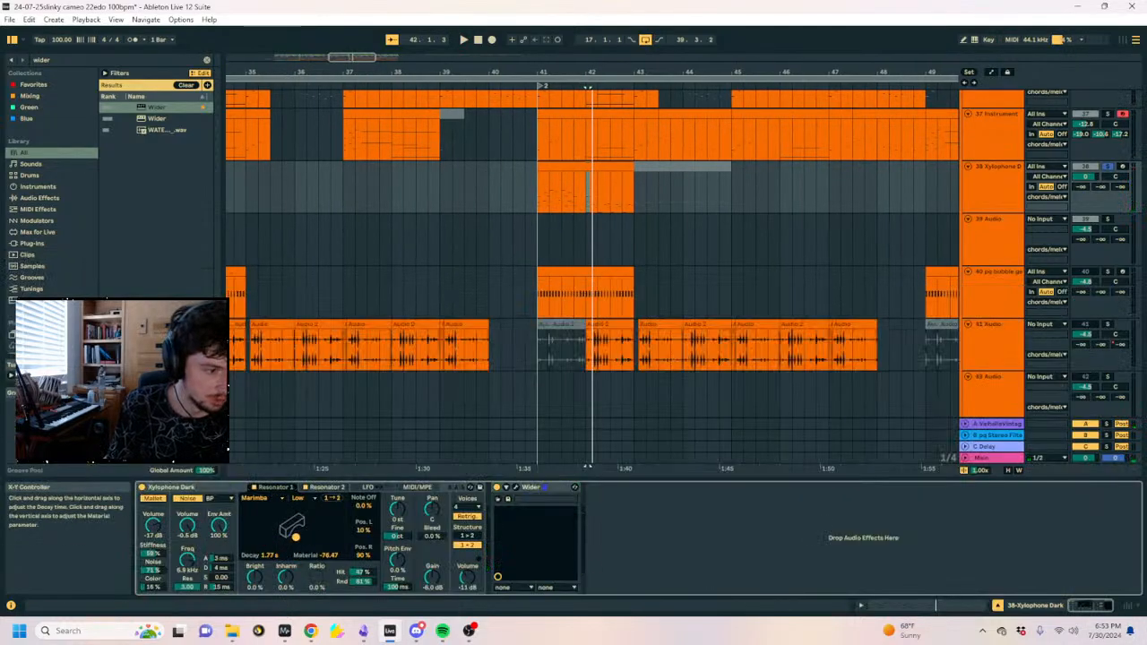
{"action": "left_click_drag", "start_coordinate": [296, 538], "coordinate": [311, 537]}
{"action": "key", "text": "space"}
{"action": "key", "text": "space"}
{"action": "key", "text": "space"}
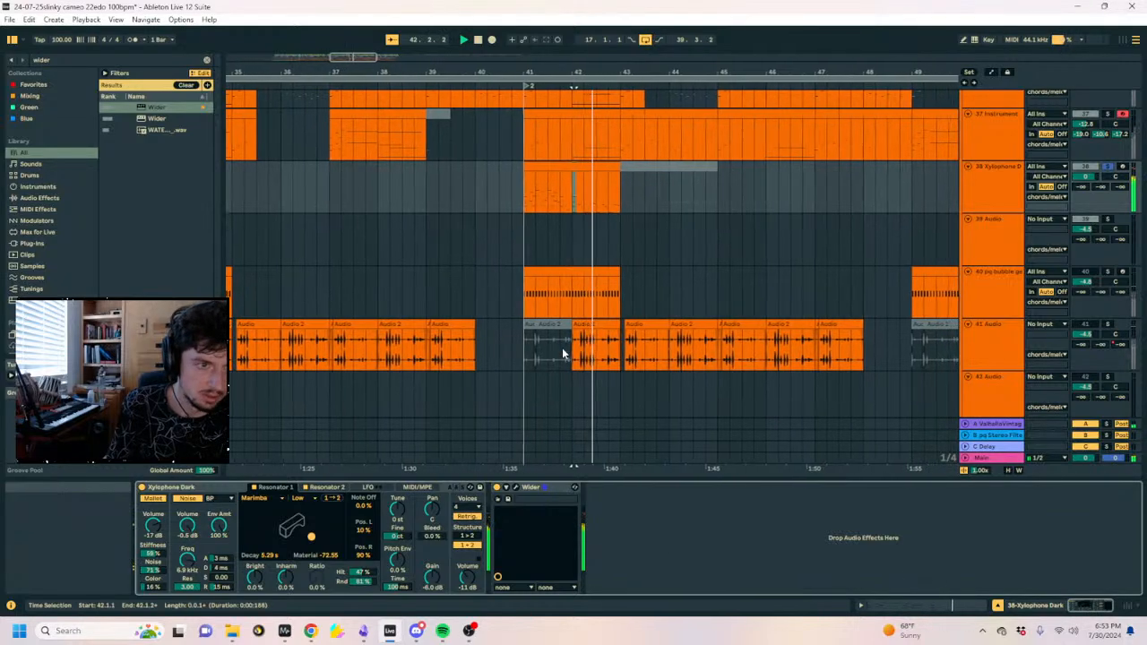
Unsolo the xylophone track and play its clip at bar 41 together with the other tracks.
{"action": "left_click", "coordinate": [559, 169]}
{"action": "key", "text": "space"}
{"action": "key", "text": "space"}
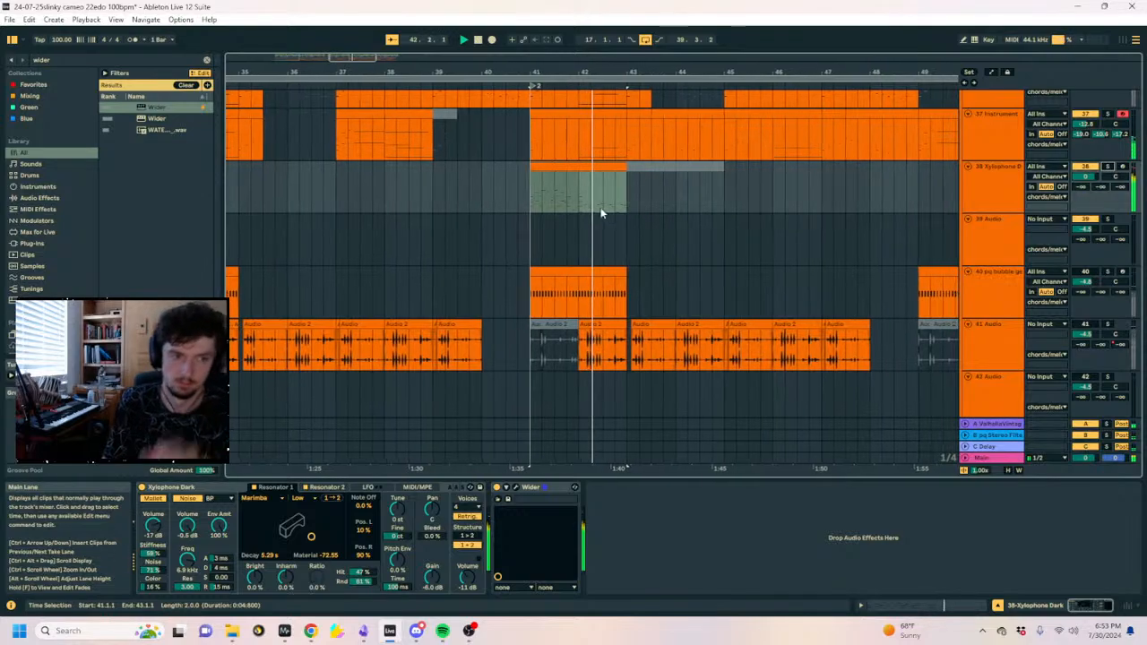
Deactivate all the notes in the second bar of the xylophone clip that follow its opening chord.
{"action": "left_click", "coordinate": [593, 167]}
{"action": "left_click", "coordinate": [912, 604]}
{"action": "key", "text": "space"}
{"action": "left_click_drag", "start_coordinate": [770, 461], "coordinate": [1142, 558]}
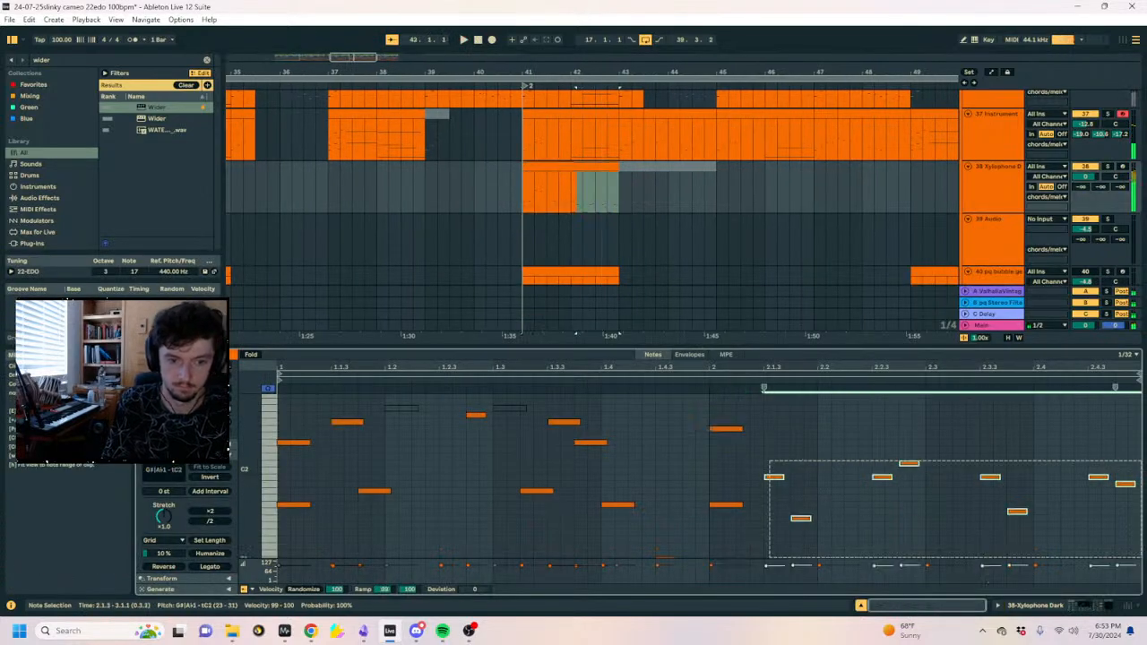
{"action": "key", "text": "0"}
Automate the xylophone track's send to the pq Stereo Filter return so it is raised for the first beat of bar 42.
{"action": "left_click_drag", "start_coordinate": [547, 185], "coordinate": [556, 185]}
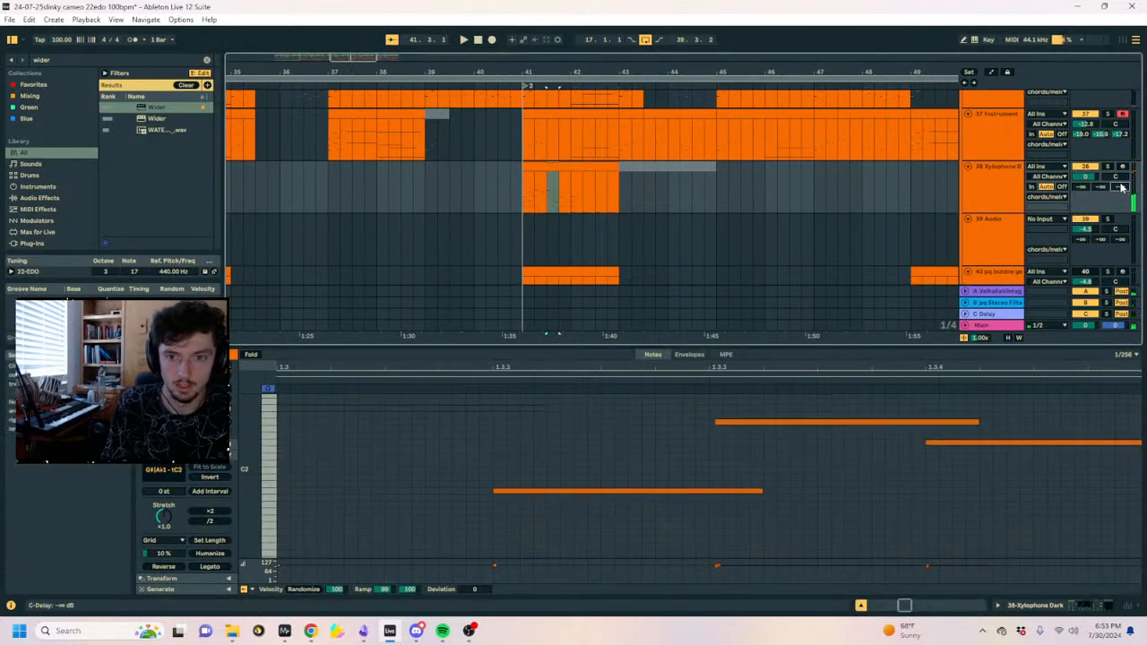
{"action": "key", "text": "a"}
{"action": "left_click", "coordinate": [574, 175]}
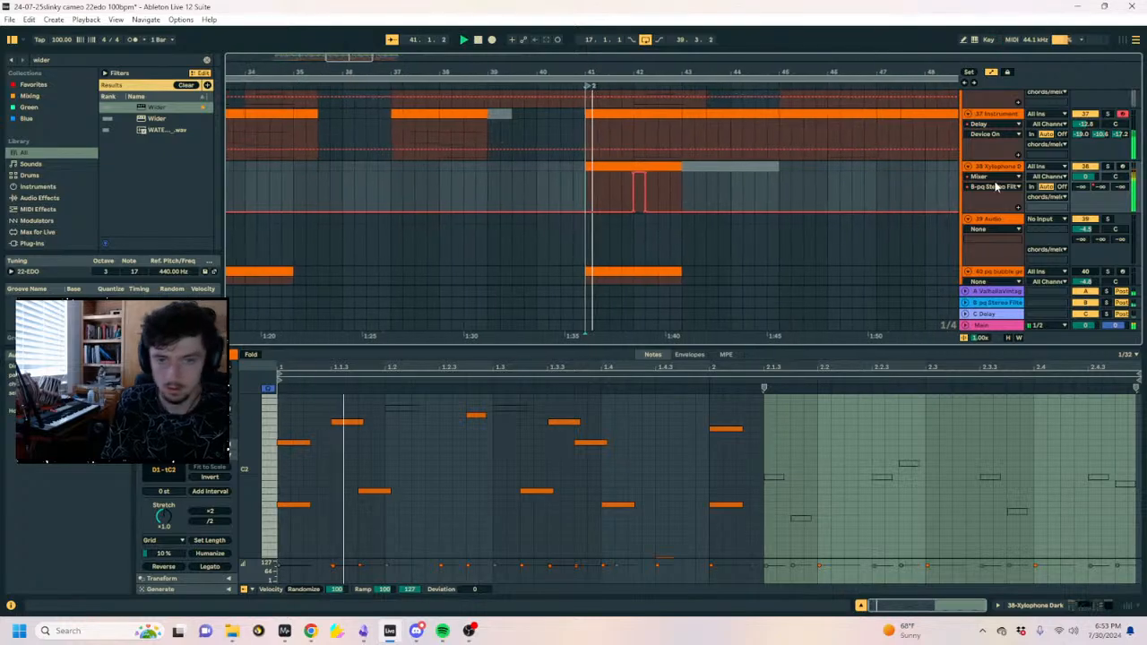
{"action": "key", "text": "a"}
{"action": "left_click", "coordinate": [1055, 604]}
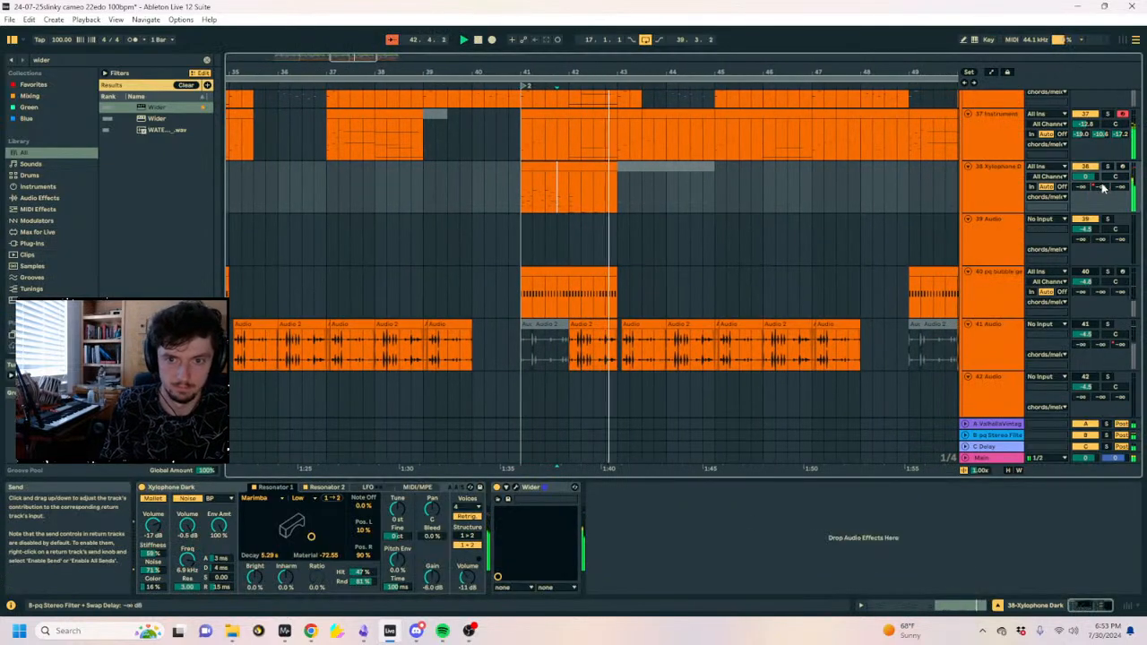
Bend the start of the send automation at bar 42 into a curved rise across the first beat and audition it.
{"action": "key", "text": "a"}
{"action": "left_click", "coordinate": [570, 173]}
{"action": "mouse_move", "coordinate": [569, 182]}
{"action": "left_mouse_down"}
{"action": "mouse_move", "coordinate": [569, 194]}
{"action": "mouse_move", "coordinate": [578, 181]}
{"action": "left_mouse_up"}
{"action": "left_click", "coordinate": [565, 174]}
{"action": "key", "text": "space"}
{"action": "key", "text": "space"}
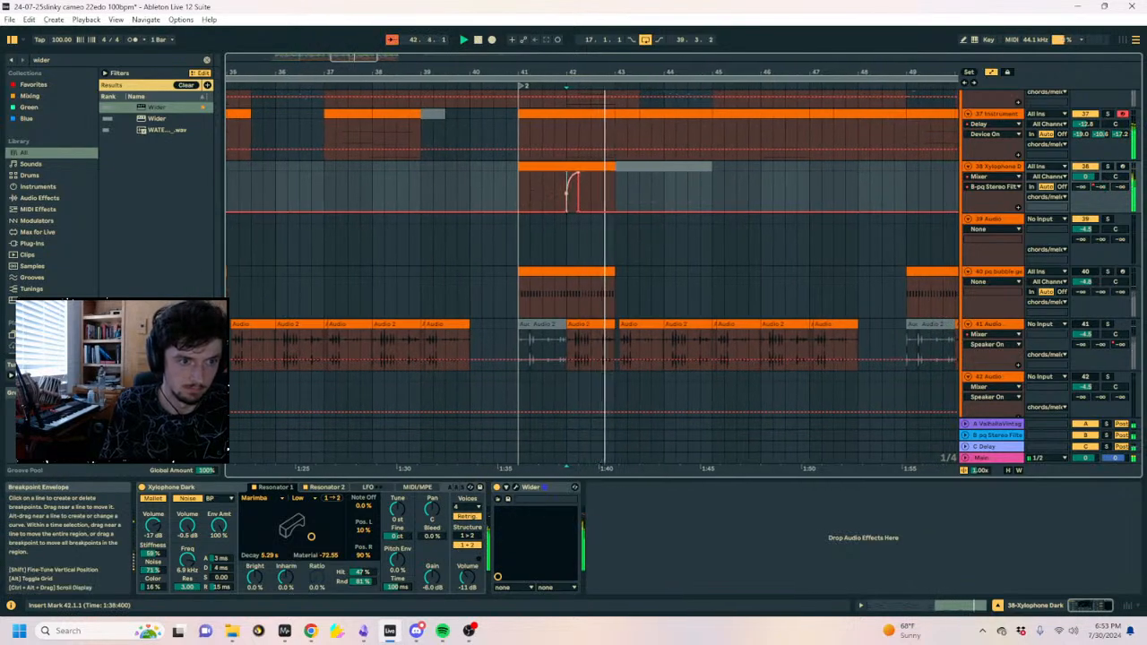
{"action": "left_click_drag", "start_coordinate": [556, 67], "coordinate": [555, 70]}
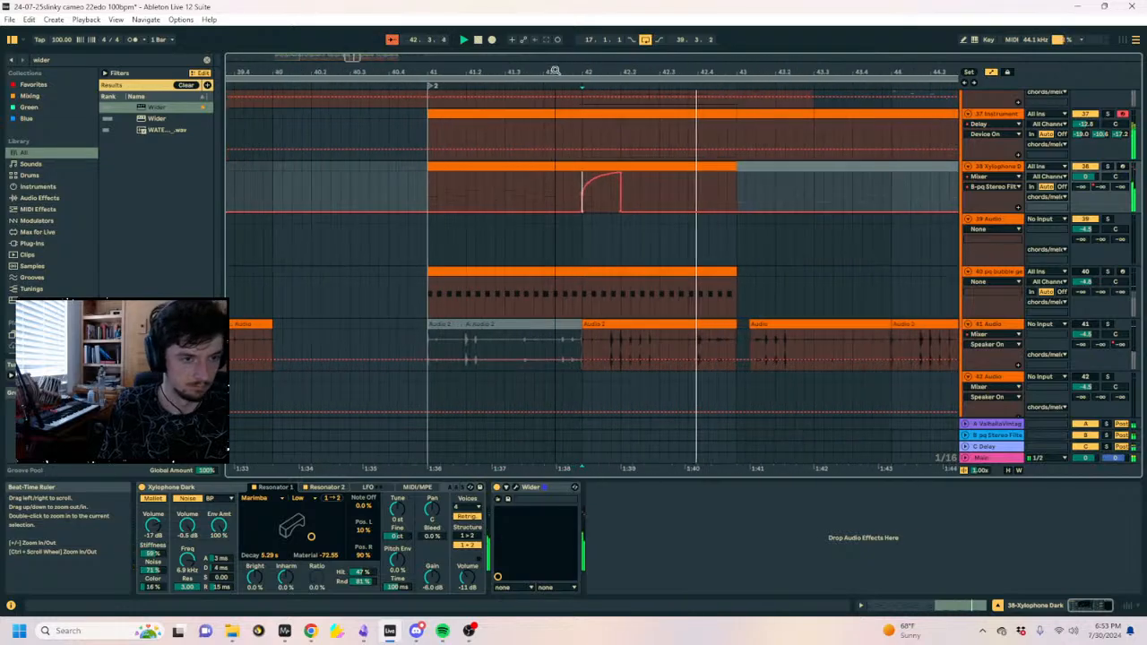
{"action": "key", "text": "a"}
{"action": "left_click", "coordinate": [598, 160]}
{"action": "left_click", "coordinate": [598, 166]}
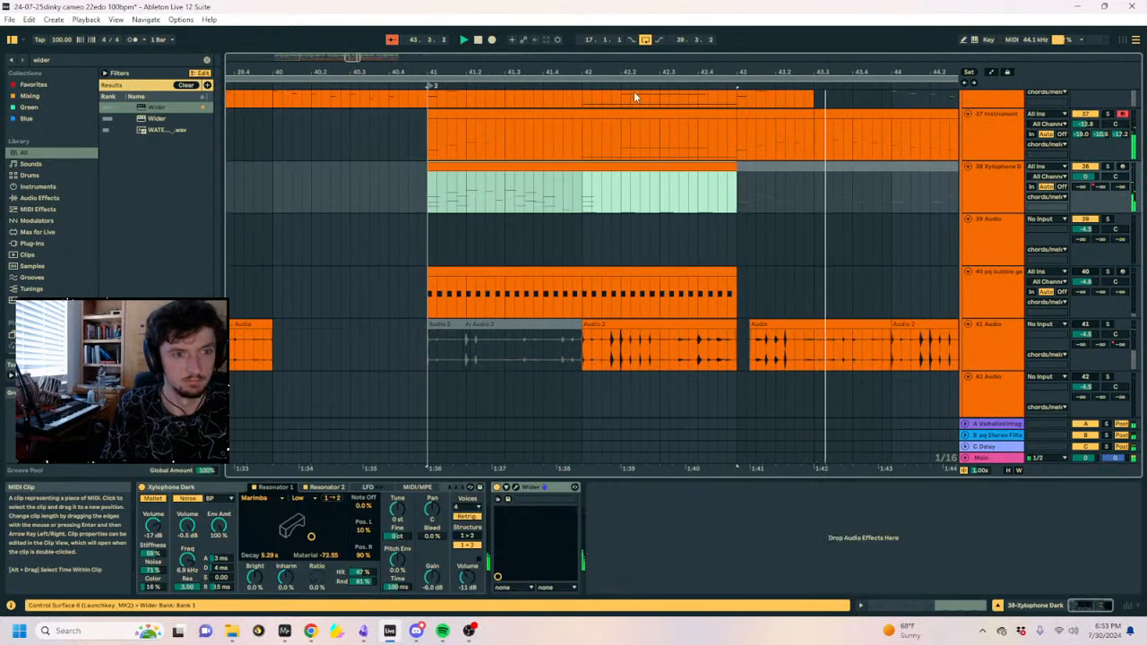
{"action": "left_click_drag", "start_coordinate": [632, 73], "coordinate": [613, 55]}
{"action": "key", "text": "space"}
Play the arrangement from bar 40.3 and deactivate the midbass audio clip at bar 42 on track 31.
{"action": "scroll", "coordinate": [695, 224], "scroll_direction": "up", "scroll_amount": 8}
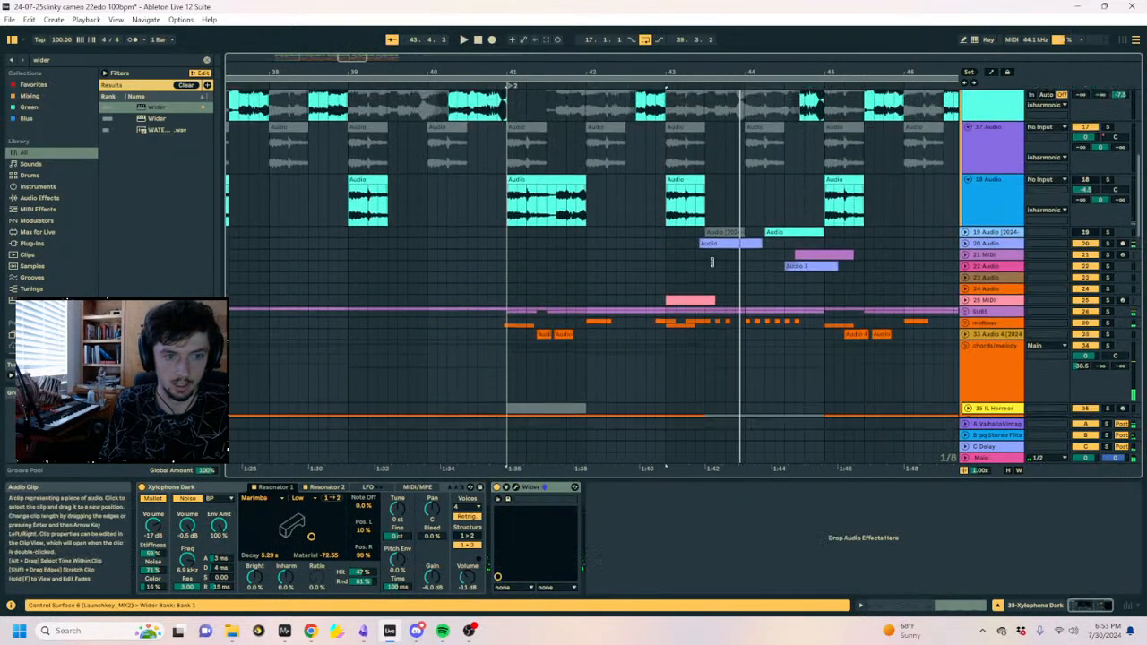
{"action": "scroll", "coordinate": [712, 262], "scroll_direction": "down", "scroll_amount": 8}
{"action": "left_click", "coordinate": [480, 233]}
{"action": "key", "text": "space"}
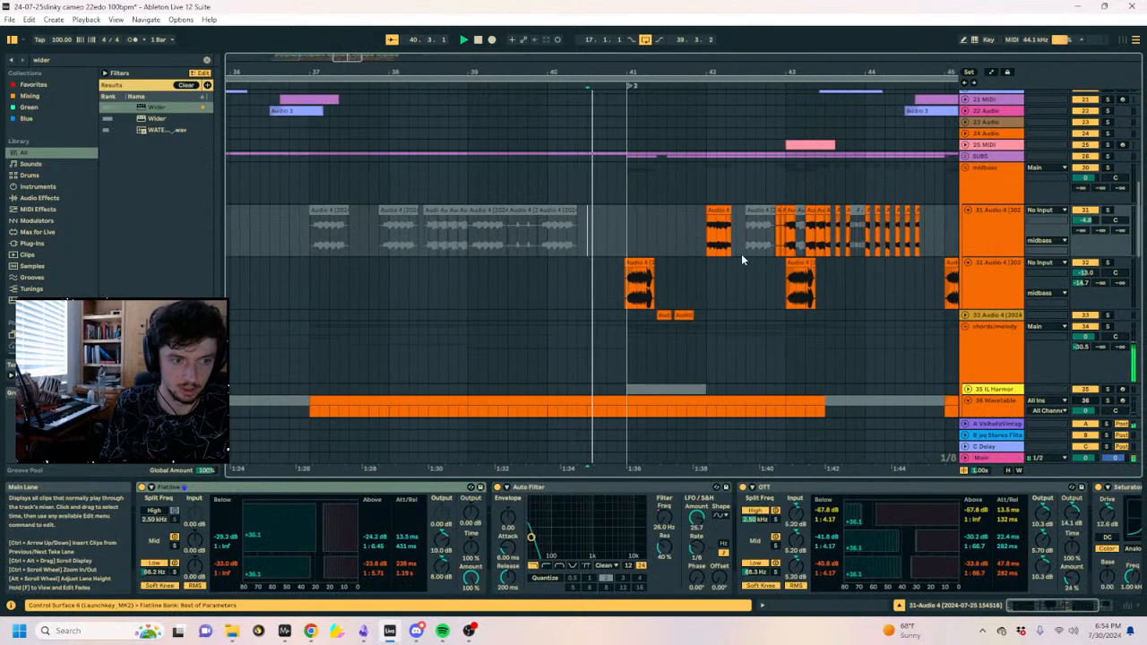
{"action": "left_click", "coordinate": [966, 316]}
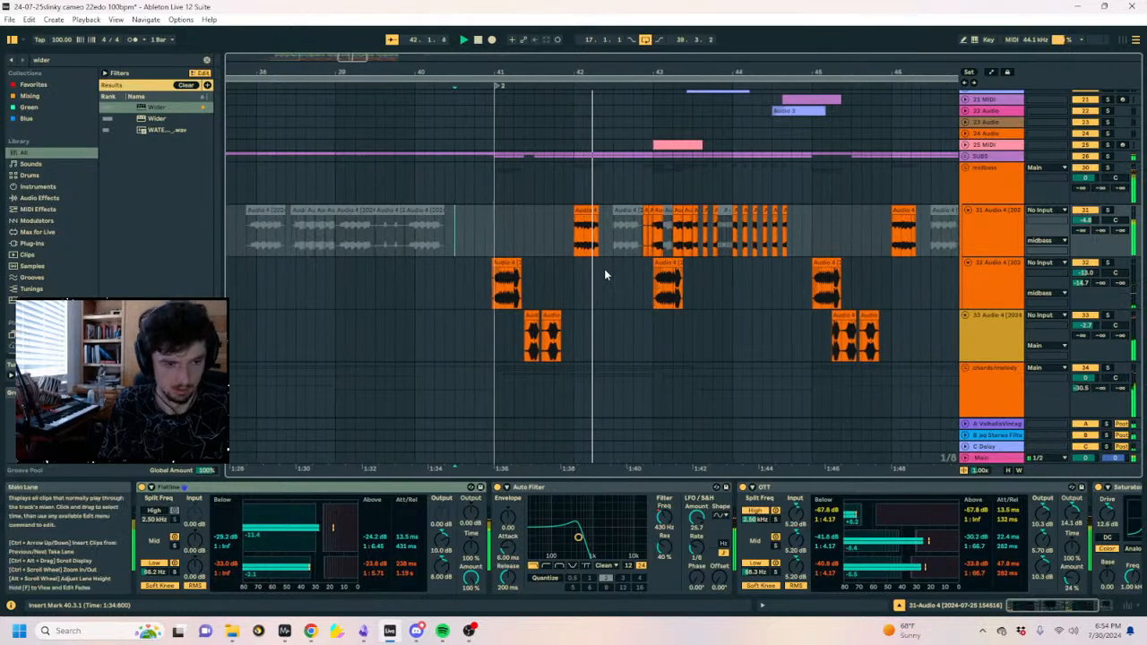
{"action": "left_click", "coordinate": [566, 212]}
{"action": "key", "text": "0"}
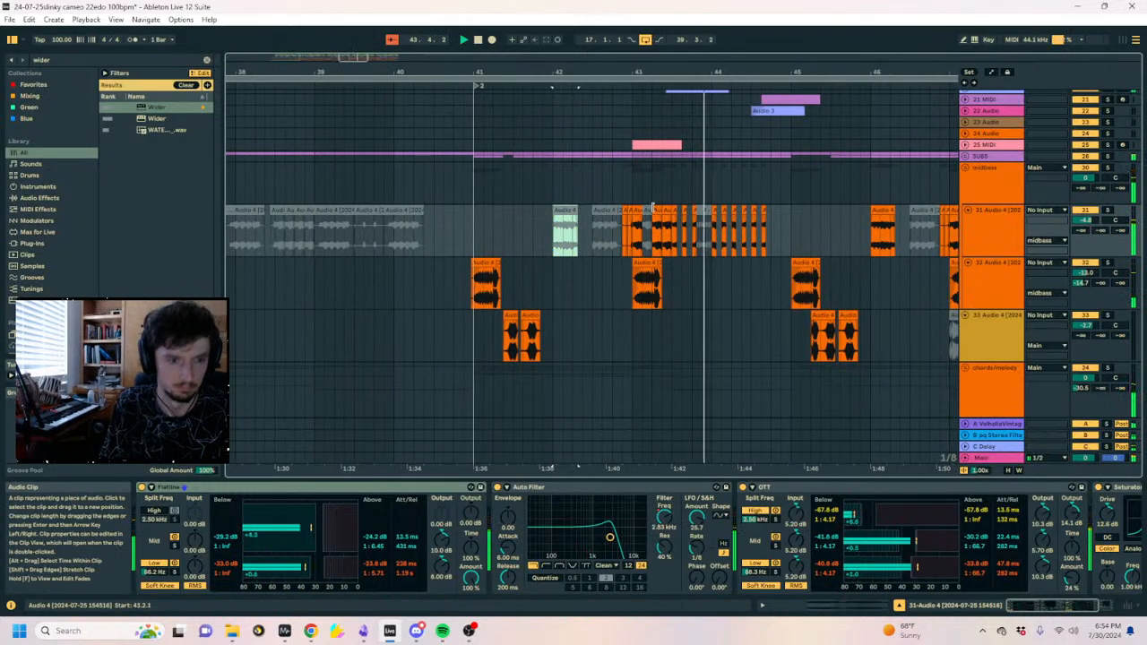
Fold the OTT and Saturator devices on midbass track 31 and add the Wider plug-in after them.
{"action": "left_click", "coordinate": [785, 235]}
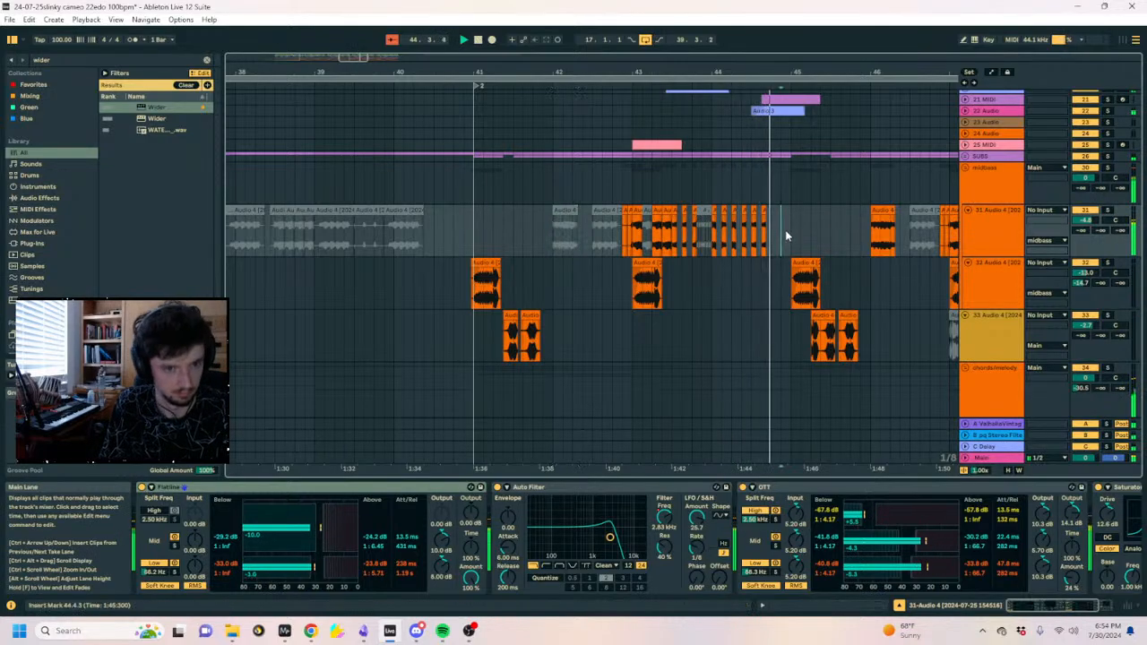
{"action": "left_click", "coordinate": [781, 487]}
{"action": "key", "text": "Delete"}
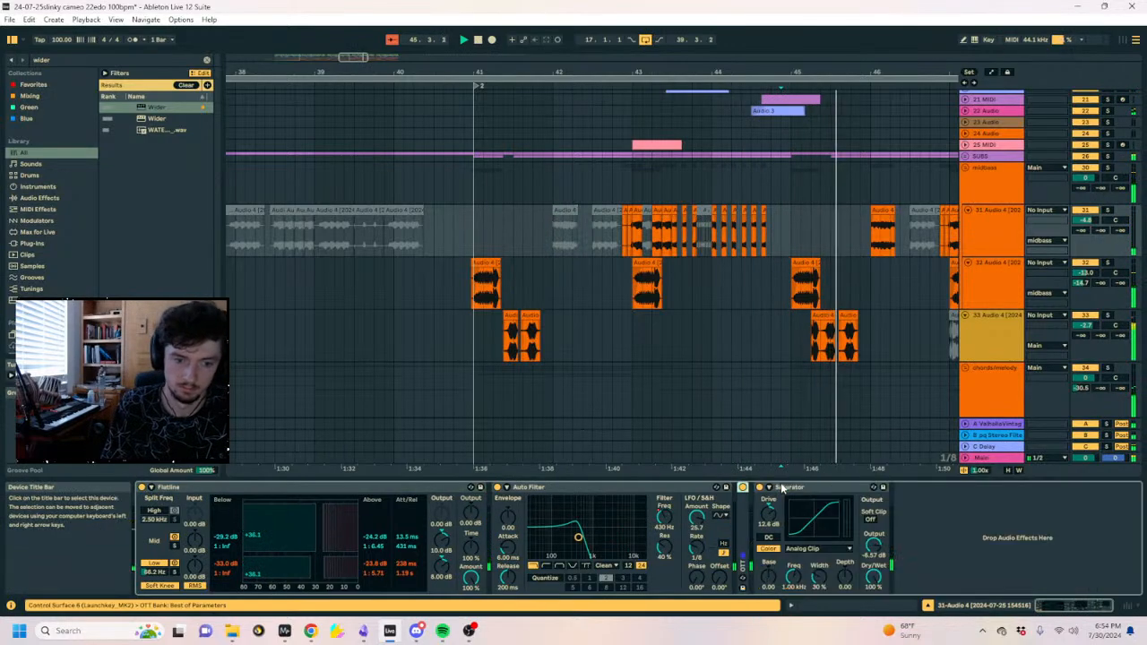
{"action": "double_click", "coordinate": [152, 106]}
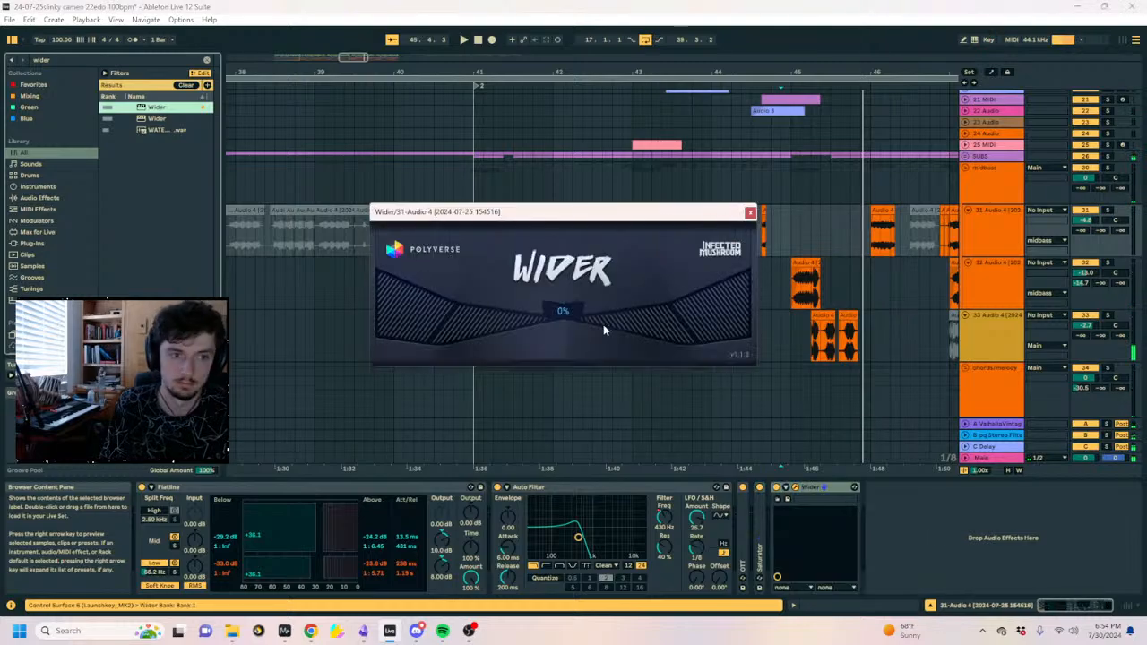
{"action": "left_click", "coordinate": [750, 211]}
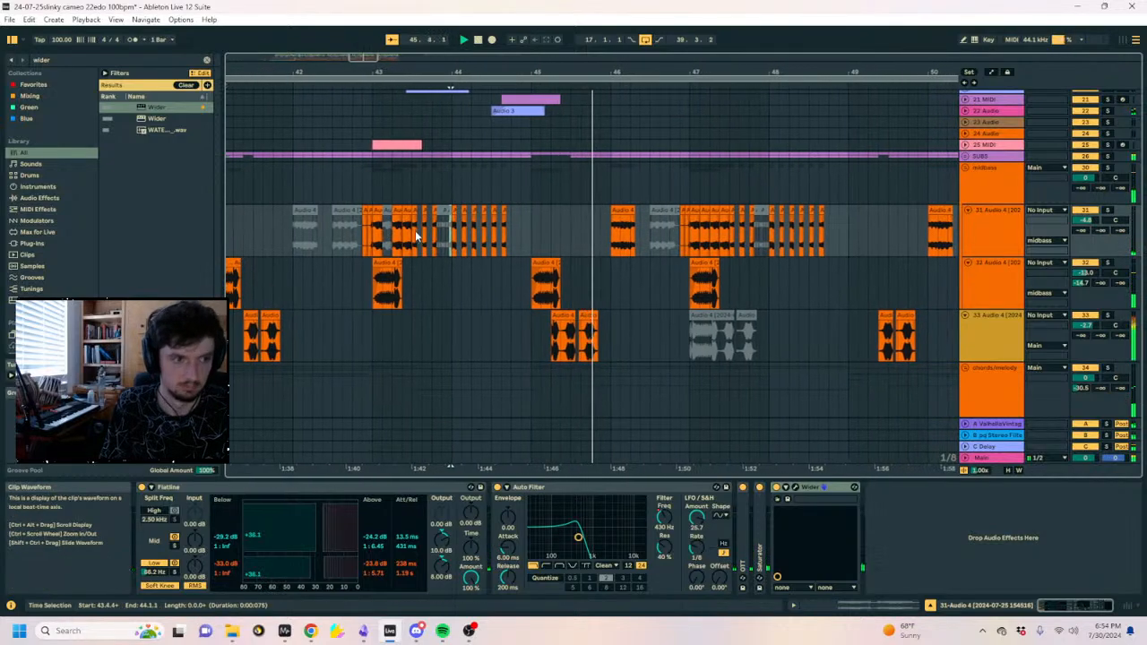
Play through the midbass chops on track 31, examining the clip groups at bars 43, 47 and 48.
{"action": "left_click_drag", "start_coordinate": [415, 231], "coordinate": [372, 241]}
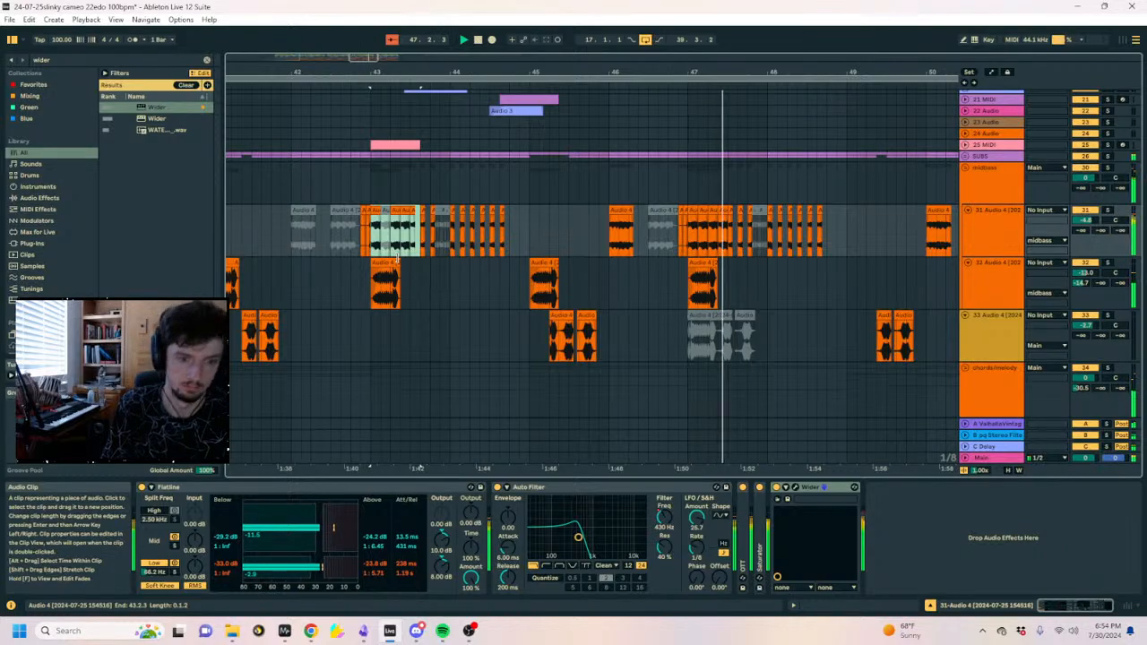
{"action": "left_click_drag", "start_coordinate": [730, 235], "coordinate": [691, 235]}
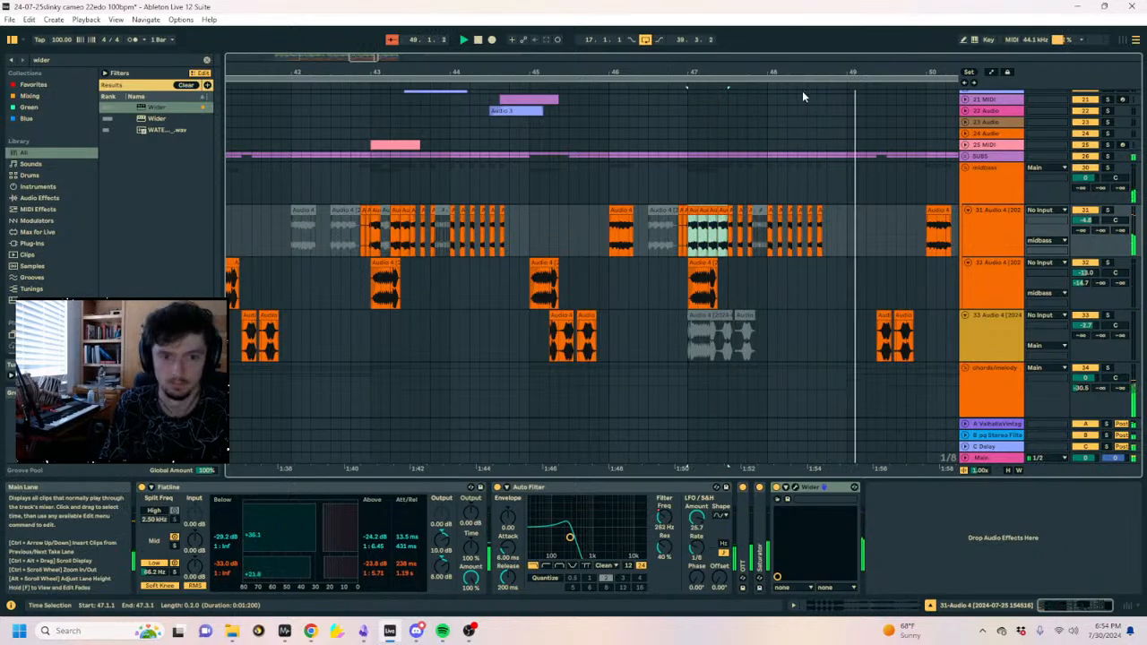
{"action": "left_click_drag", "start_coordinate": [810, 73], "coordinate": [810, 126]}
{"action": "left_click_drag", "start_coordinate": [832, 210], "coordinate": [856, 214]}
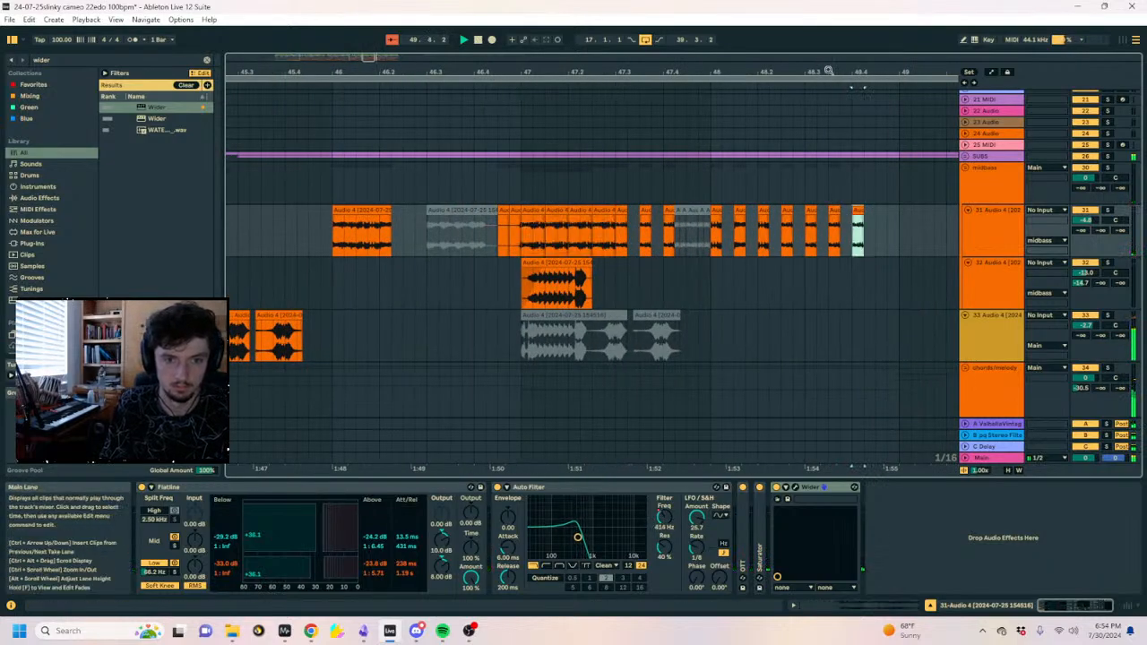
{"action": "mouse_move", "coordinate": [829, 70]}
{"action": "left_mouse_down"}
{"action": "mouse_move", "coordinate": [824, 20]}
{"action": "mouse_move", "coordinate": [772, 7]}
{"action": "mouse_move", "coordinate": [693, 19]}
{"action": "left_mouse_up"}
Deactivate the midbass clip at bar 50 on track 31 and replay the chops from bar 51.2.2.
{"action": "left_click", "coordinate": [746, 220]}
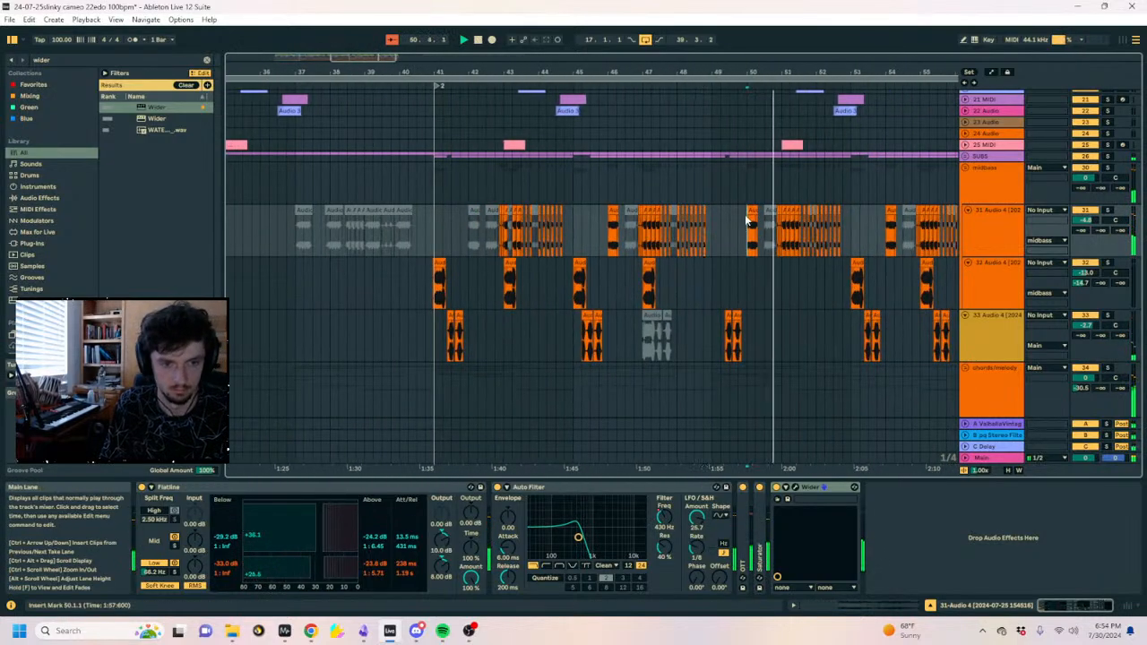
{"action": "left_click_drag", "start_coordinate": [747, 220], "coordinate": [814, 236]}
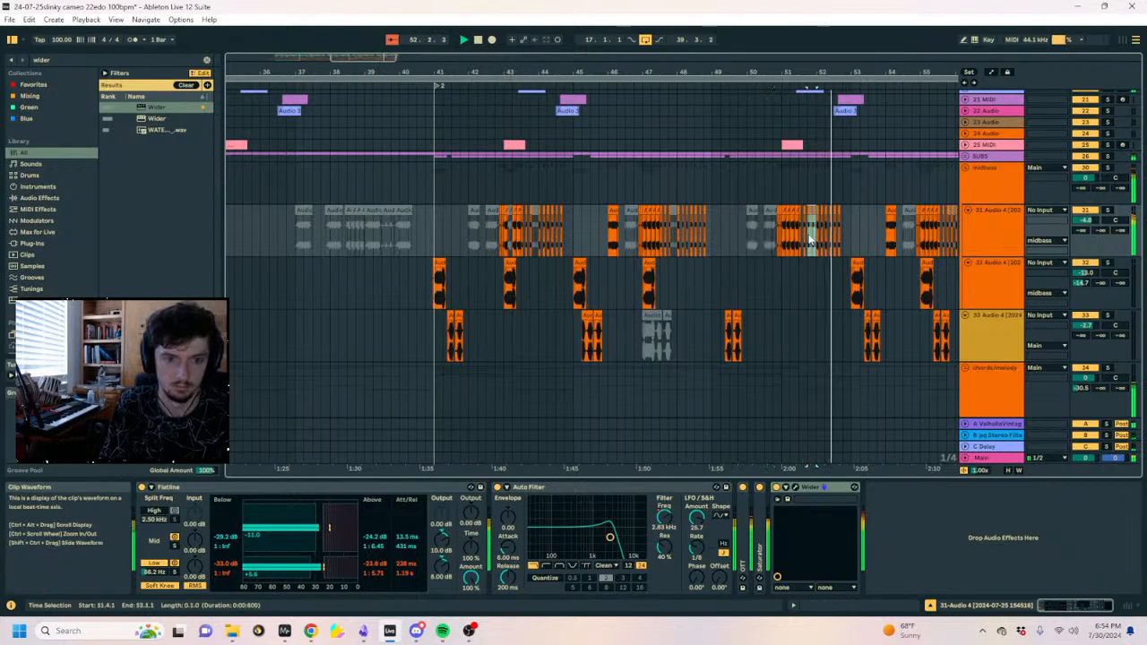
{"action": "left_click_drag", "start_coordinate": [815, 69], "coordinate": [817, 134]}
{"action": "left_click_drag", "start_coordinate": [827, 238], "coordinate": [798, 240]}
{"action": "key", "text": "0"}
{"action": "left_click", "coordinate": [726, 242]}
{"action": "key", "text": "space"}
{"action": "key", "text": "space"}
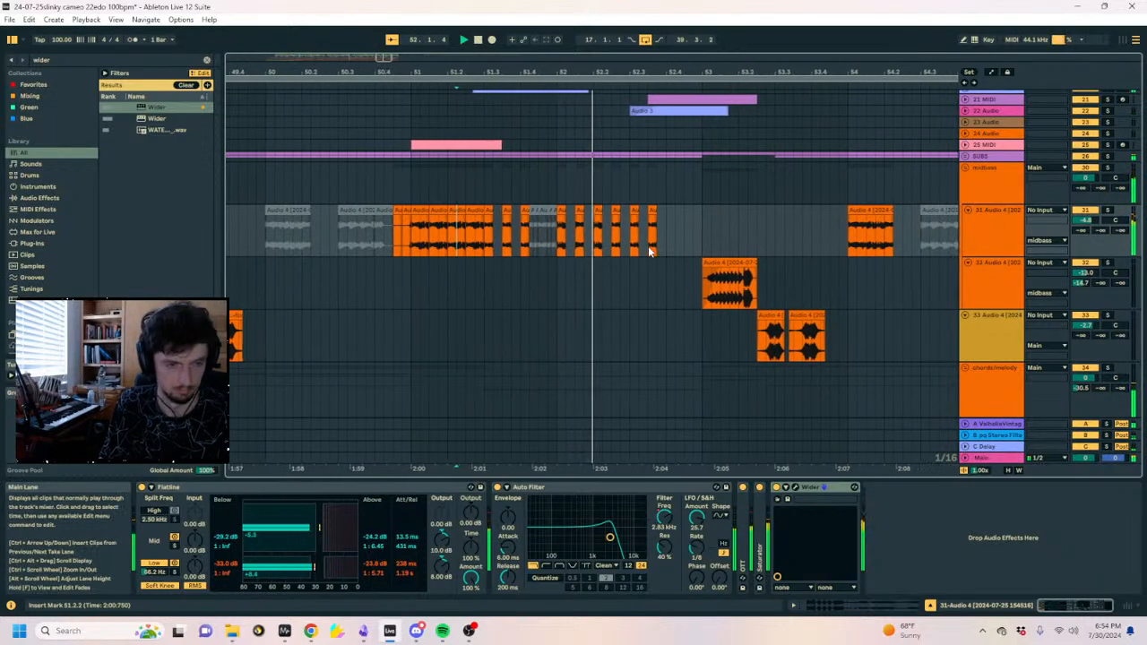
Audition the midbass chops around bar 52 with track 31 soloed, and unsolo the track.
{"action": "left_click_drag", "start_coordinate": [633, 71], "coordinate": [711, 56]}
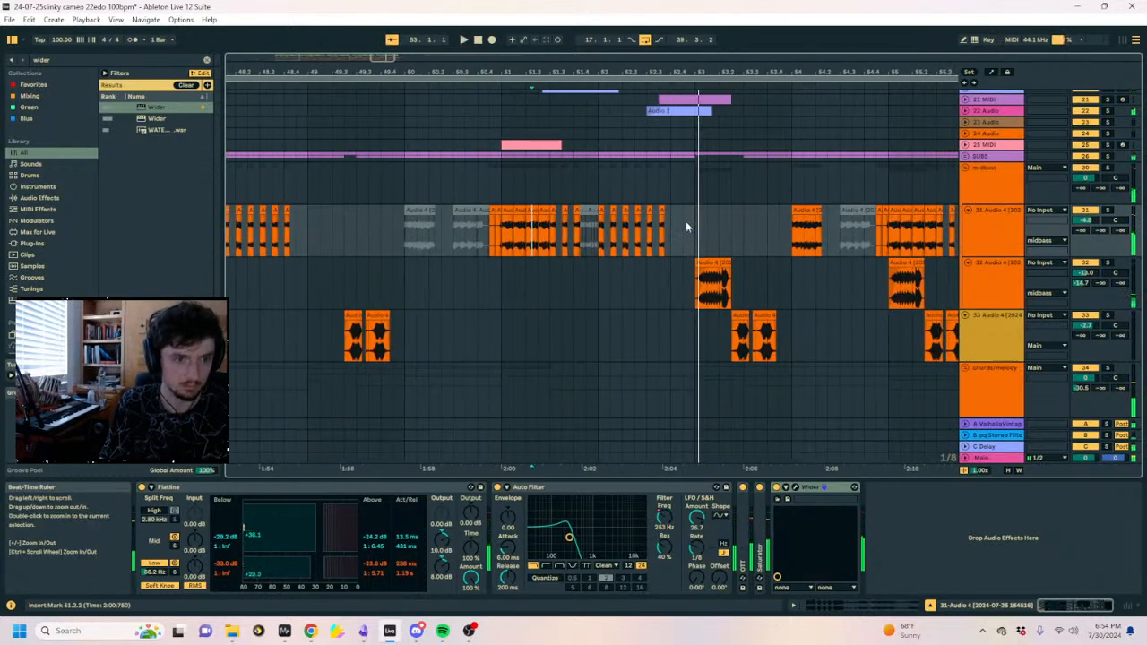
{"action": "key", "text": "space"}
{"action": "left_click_drag", "start_coordinate": [684, 226], "coordinate": [600, 230]}
{"action": "left_click_drag", "start_coordinate": [626, 71], "coordinate": [853, 54]}
{"action": "left_click", "coordinate": [841, 231]}
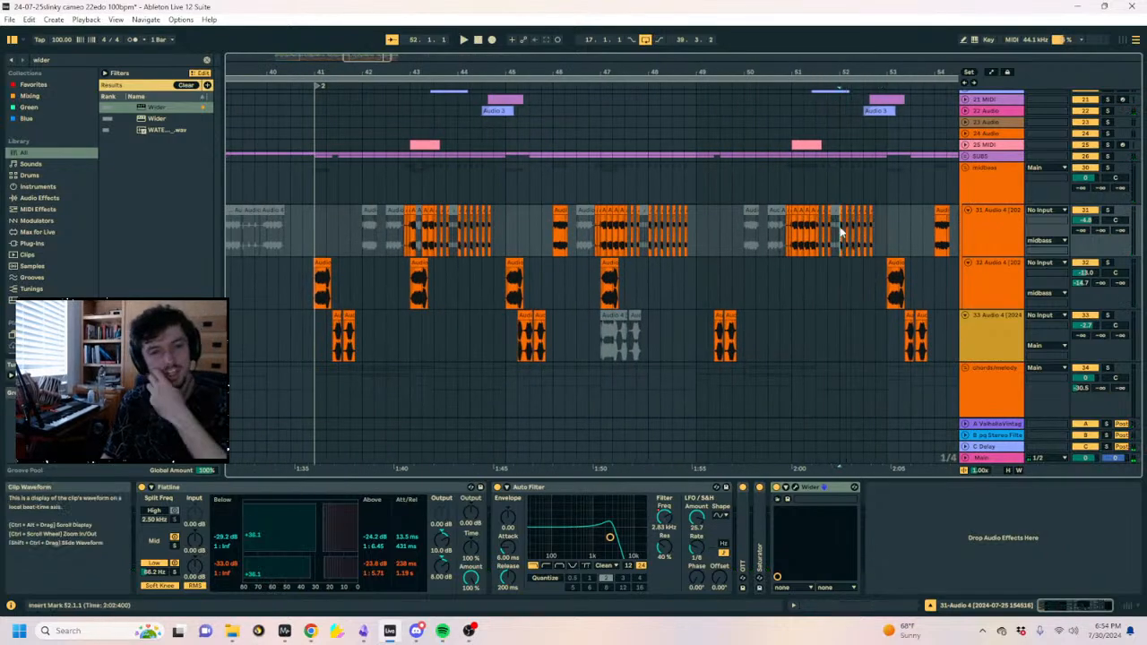
{"action": "key", "text": "space"}
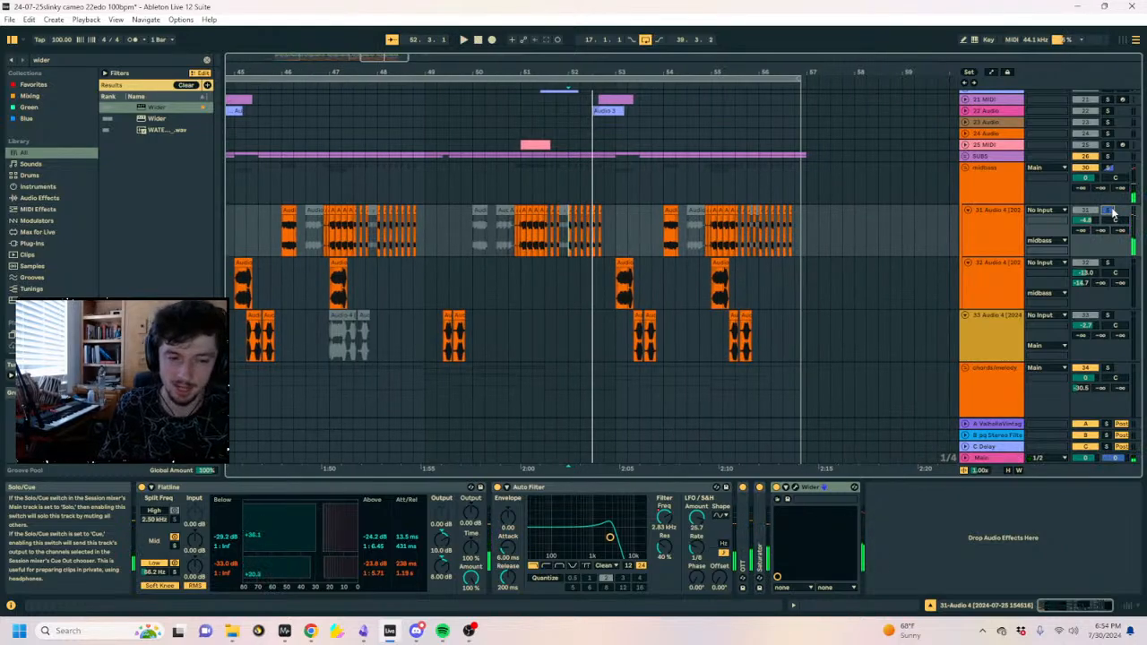
{"action": "left_click", "coordinate": [1109, 210]}
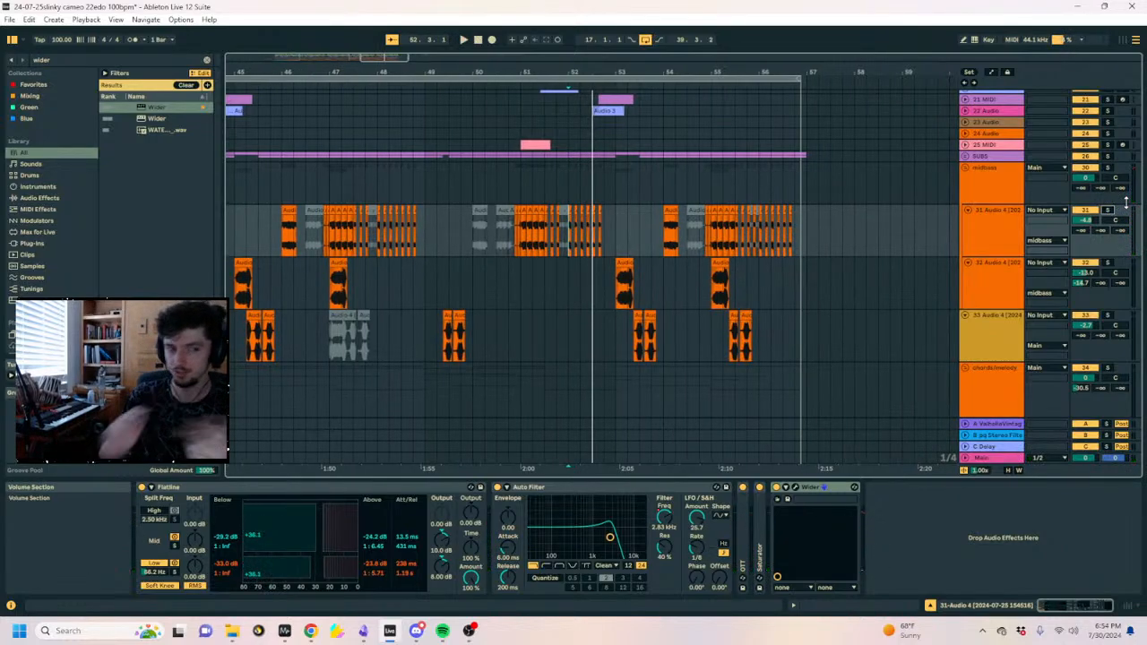
Play all tracks together from bar 40.3 into the section at bar 41.
{"action": "left_click", "coordinate": [256, 226]}
{"action": "mouse_move", "coordinate": [269, 72]}
{"action": "left_mouse_down"}
{"action": "mouse_move", "coordinate": [519, 71]}
{"action": "mouse_move", "coordinate": [712, 52]}
{"action": "left_mouse_up"}
{"action": "left_click", "coordinate": [559, 225]}
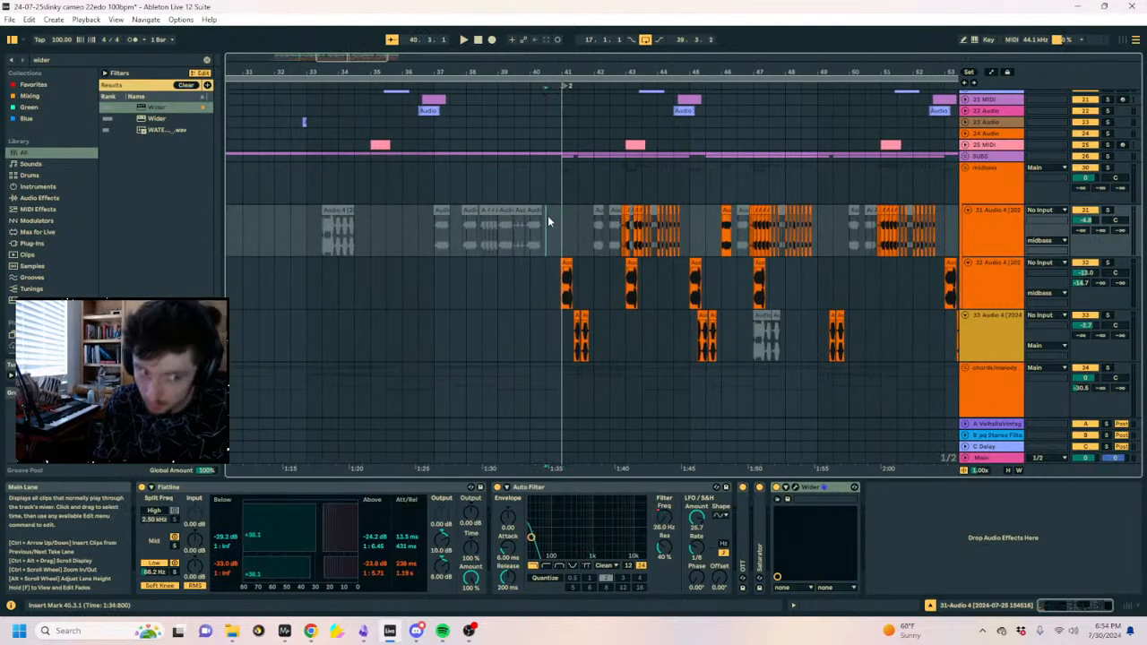
{"action": "key", "text": "space"}
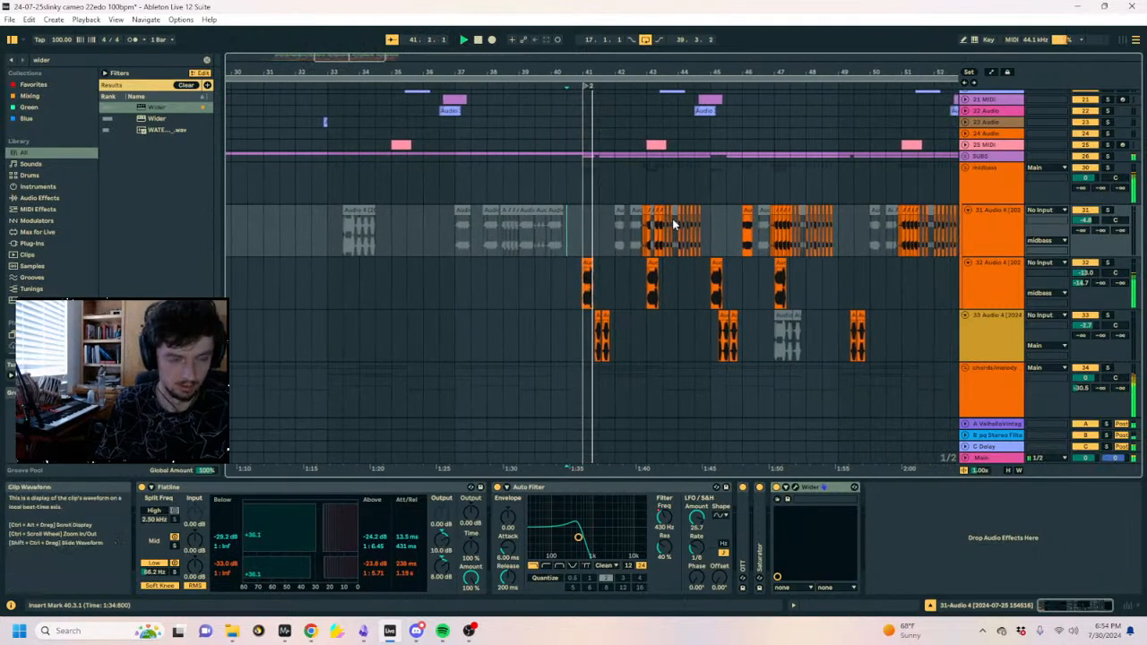
{"action": "scroll", "coordinate": [602, 252], "scroll_direction": "down", "scroll_amount": 9}
{"action": "key", "text": "space"}
Insert a new MIDI track directly below the xylophone track.
{"action": "left_click", "coordinate": [576, 247]}
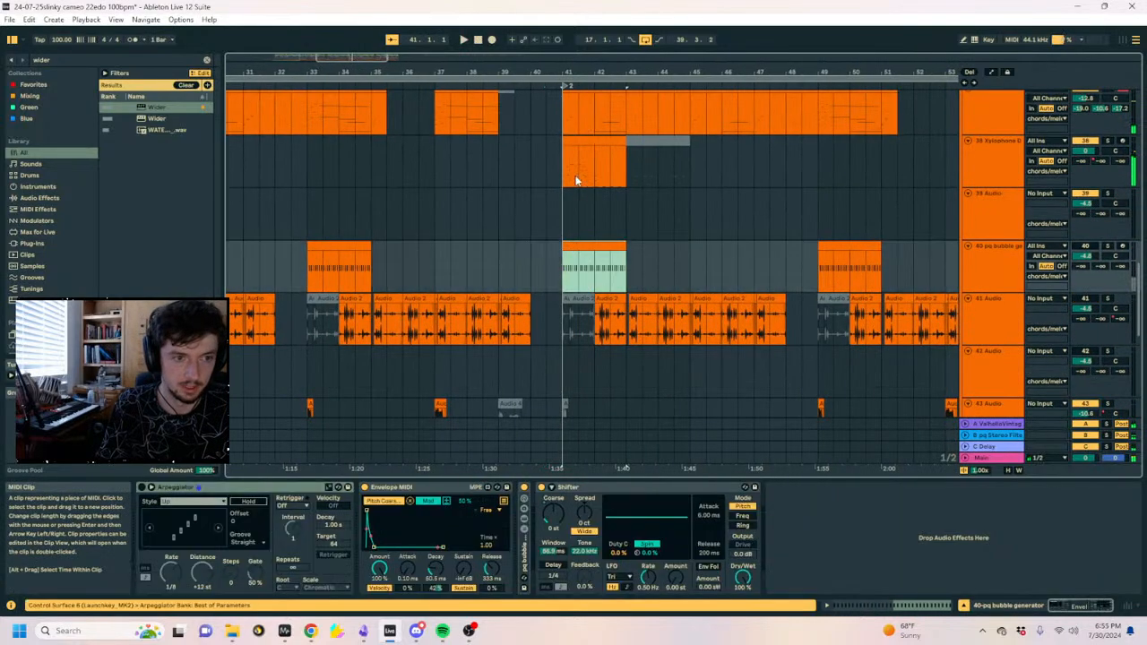
{"action": "left_click", "coordinate": [576, 180]}
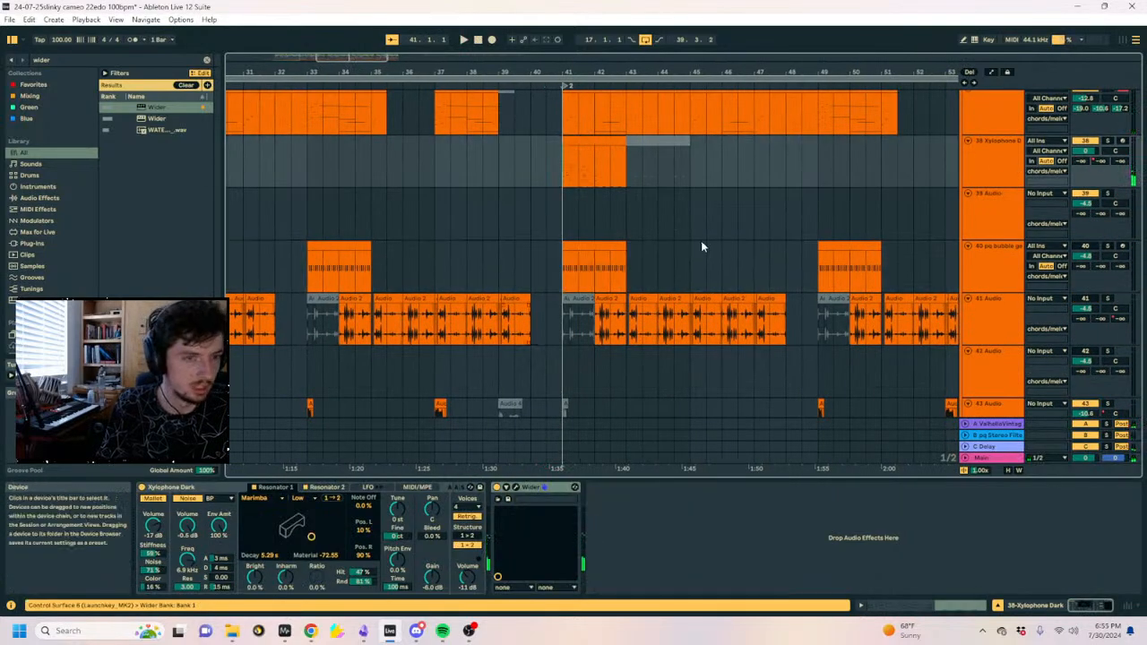
{"action": "left_click", "coordinate": [970, 175]}
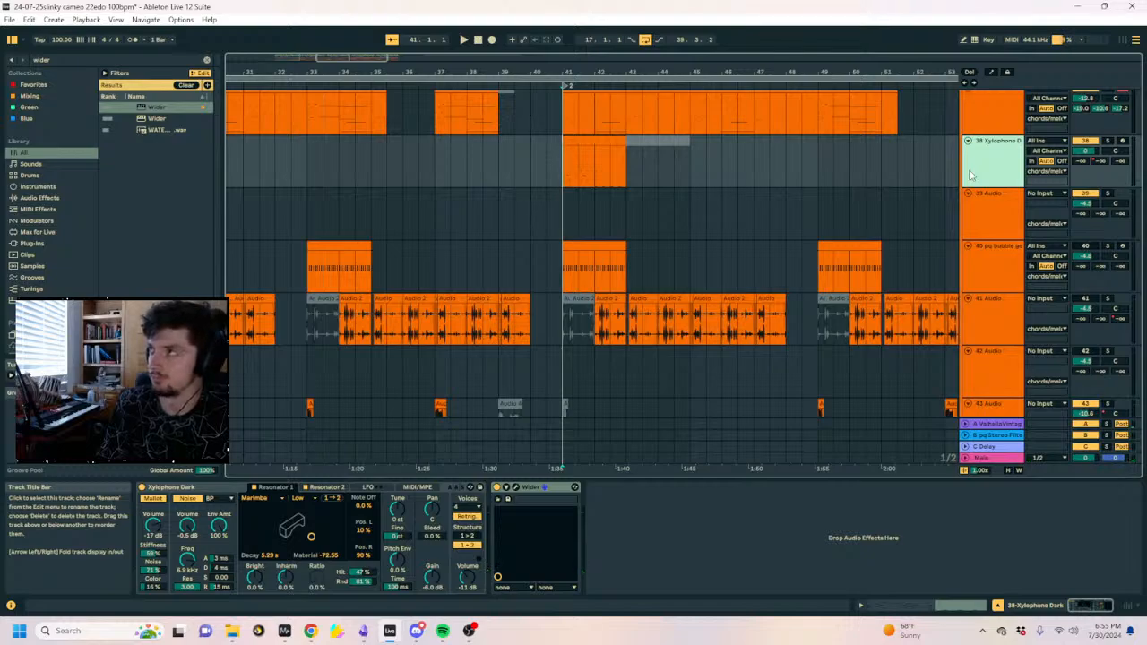
{"action": "left_click", "coordinate": [602, 133]}
{"action": "left_click", "coordinate": [603, 141]}
{"action": "left_click", "coordinate": [999, 176]}
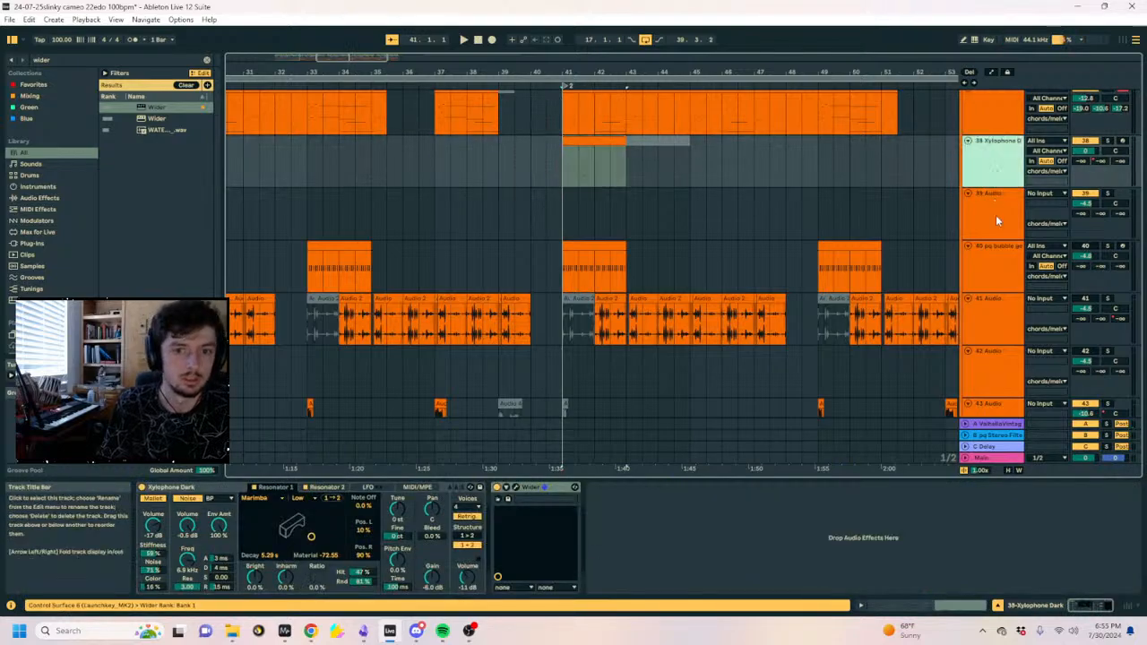
{"action": "key", "text": "ctrl+shift+t"}
{"action": "left_click", "coordinate": [44, 59]}
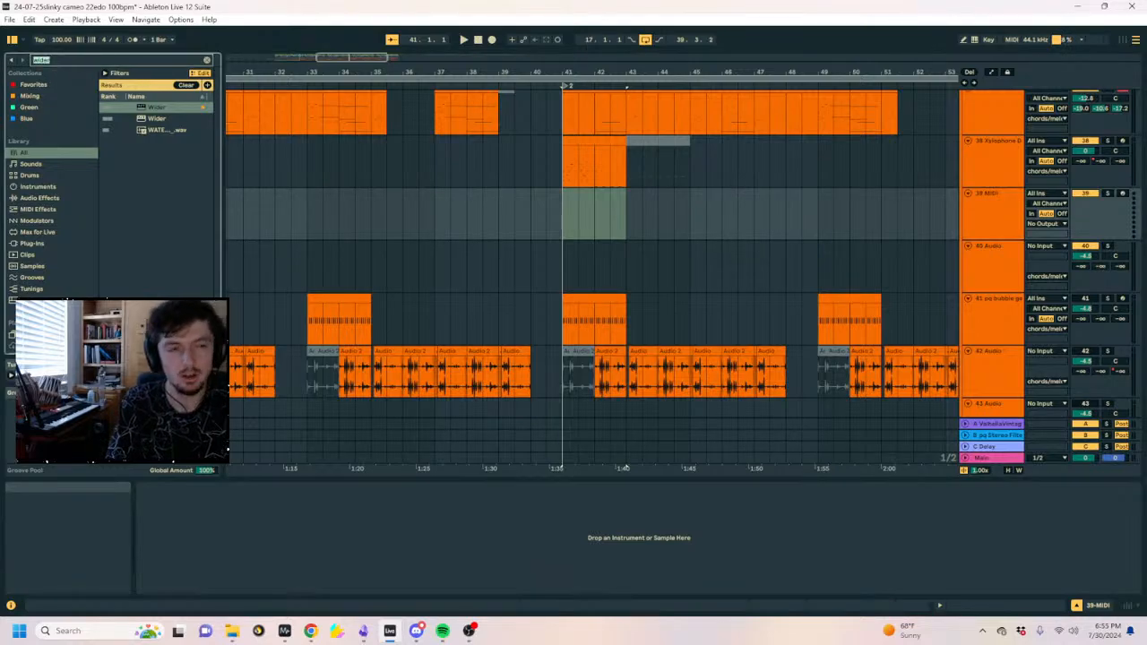
{"action": "type", "text": "pb1"}
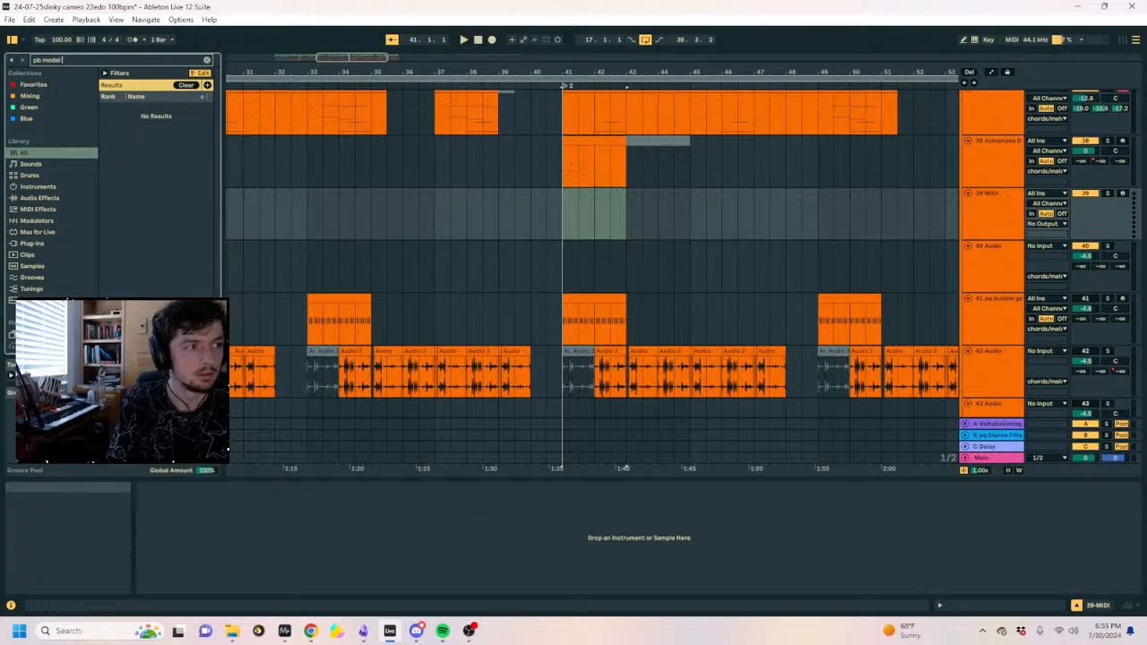
{"action": "key", "text": "BackSpace"}
{"action": "key", "text": "BackSpace"}
{"action": "key", "text": "BackSpace"}
{"action": "key", "text": "BackSpace"}
{"action": "key", "text": "BackSpace"}
{"action": "key", "text": "BackSpace"}
{"action": "key", "text": "BackSpace"}
{"action": "key", "text": "BackSpace"}
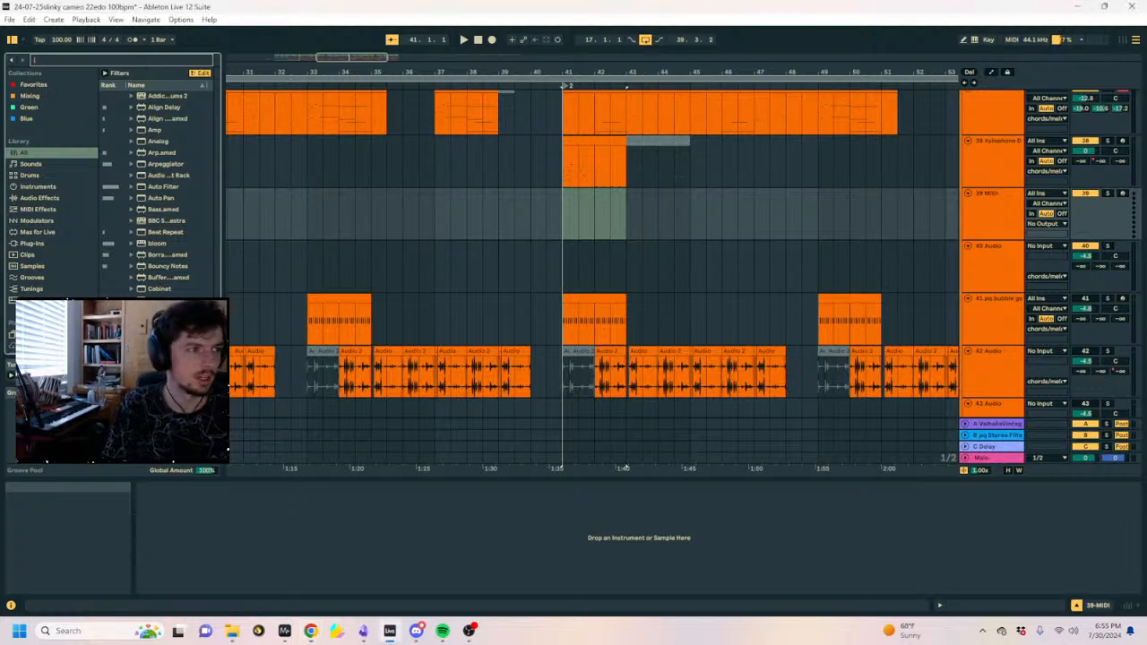
Search the browser for "slink" and add the Slink device after Wider on the xylophone track.
{"action": "type", "text": "slink"}
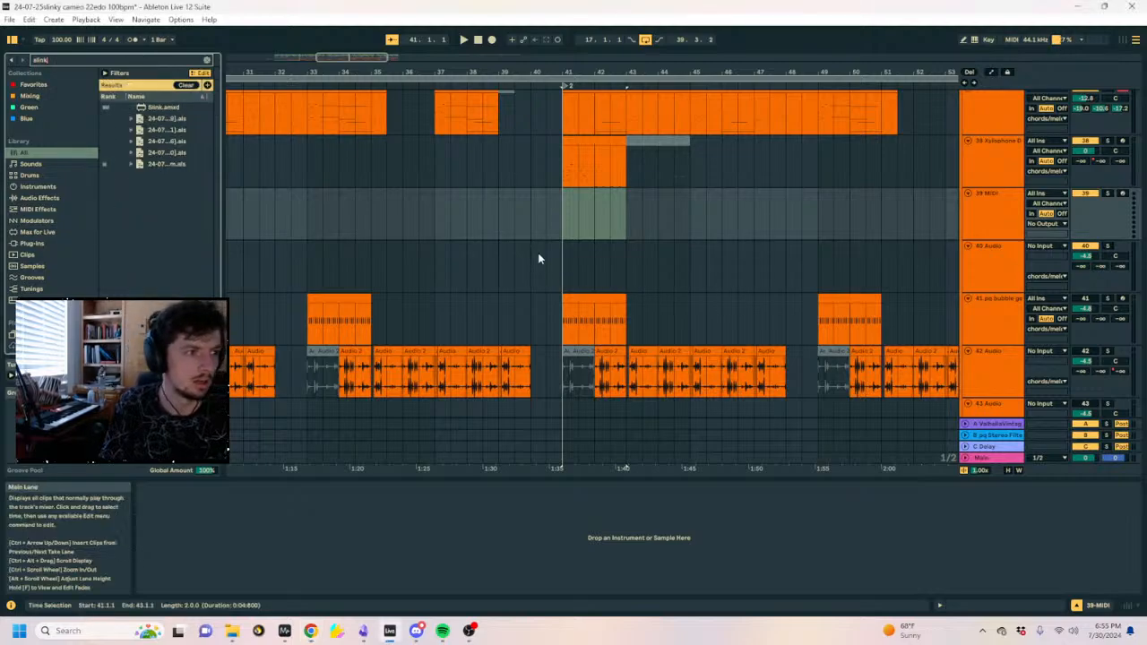
{"action": "scroll", "coordinate": [538, 259], "scroll_direction": "up", "scroll_amount": 4}
{"action": "left_click", "coordinate": [578, 309]}
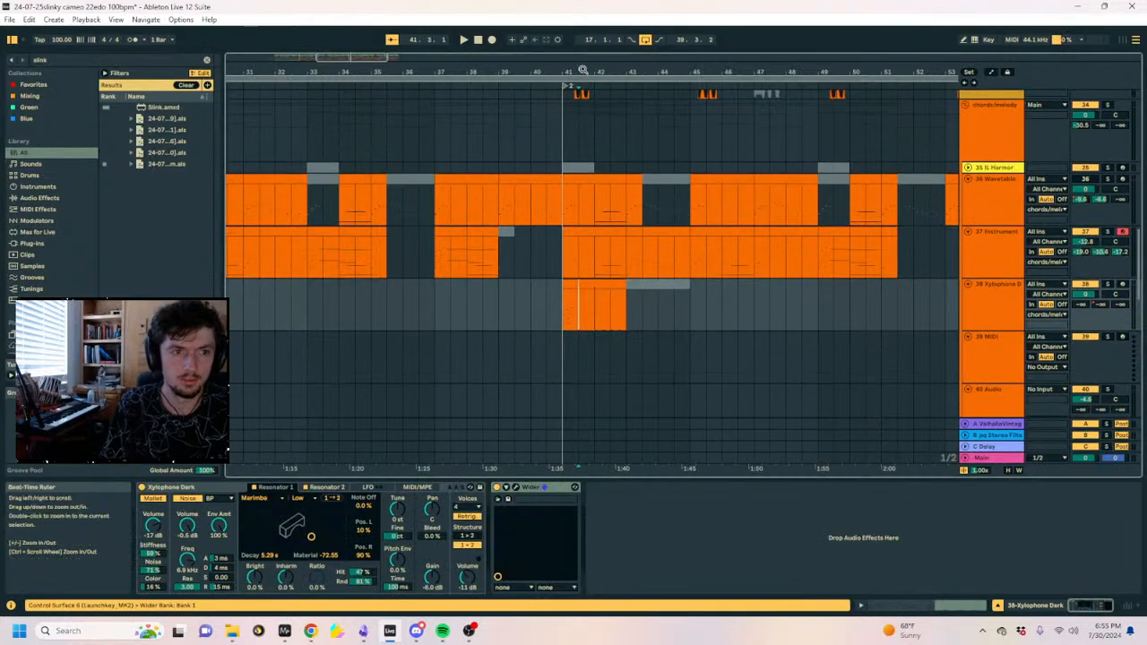
{"action": "left_click_drag", "start_coordinate": [582, 70], "coordinate": [582, 143]}
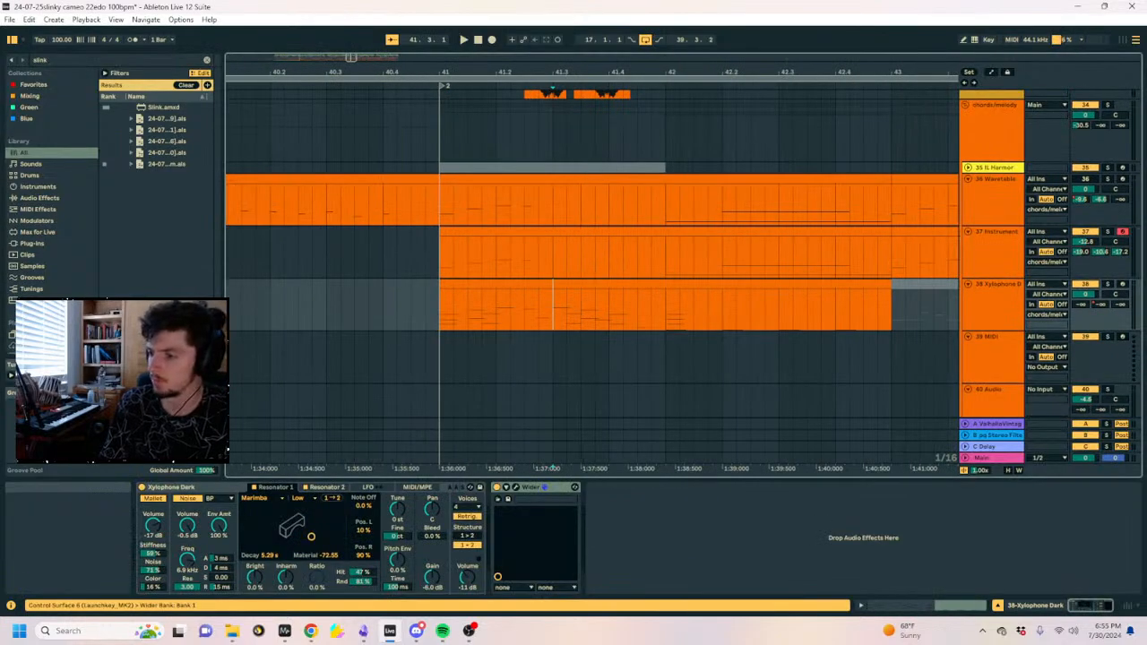
{"action": "left_click", "coordinate": [476, 307]}
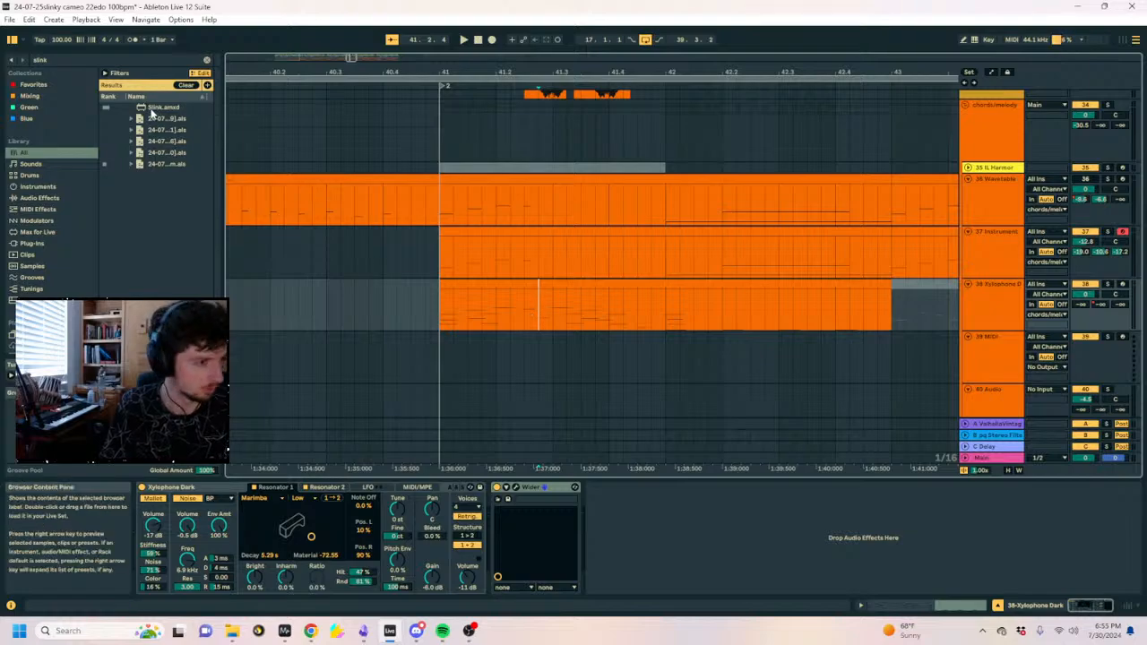
{"action": "left_click", "coordinate": [638, 295]}
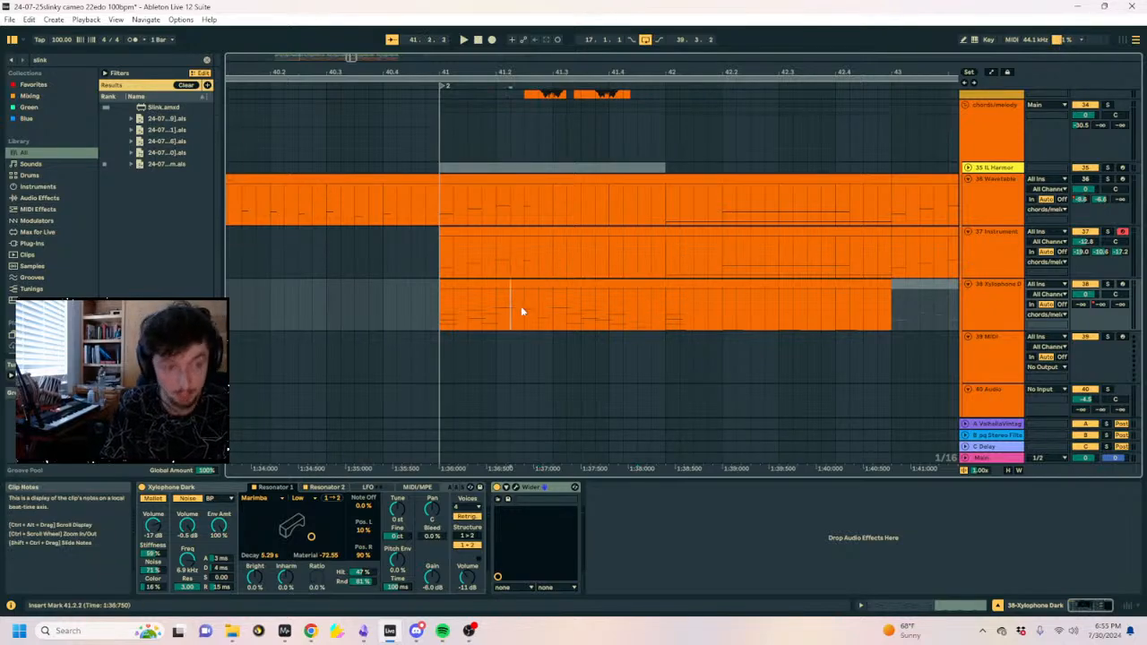
{"action": "left_click", "coordinate": [524, 299]}
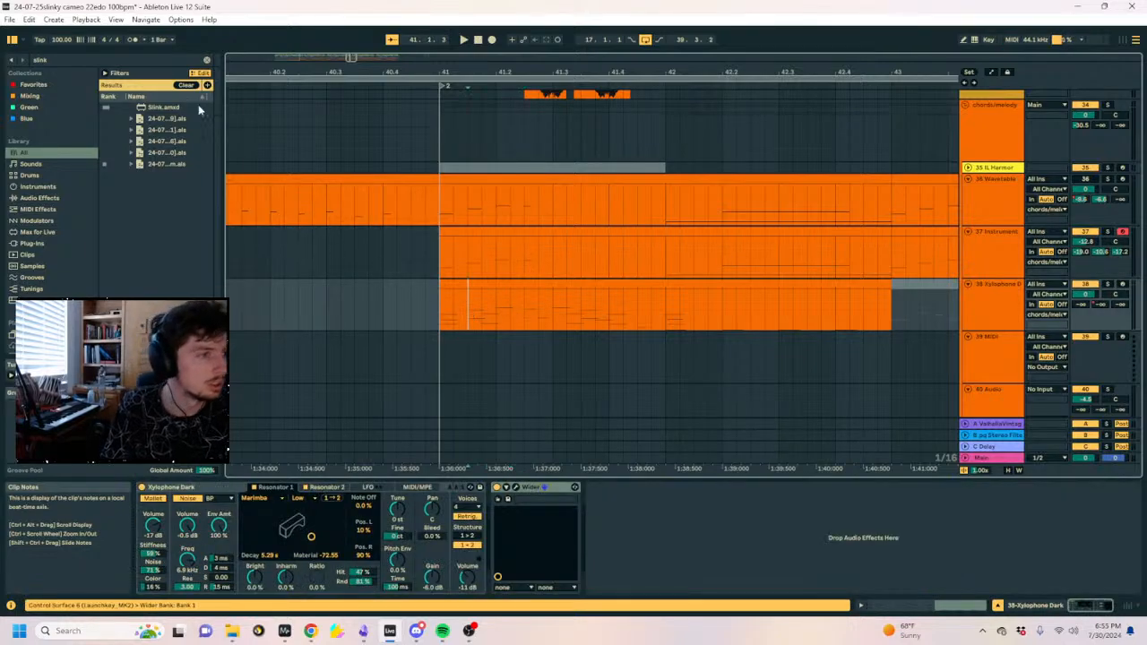
{"action": "left_click", "coordinate": [1008, 308]}
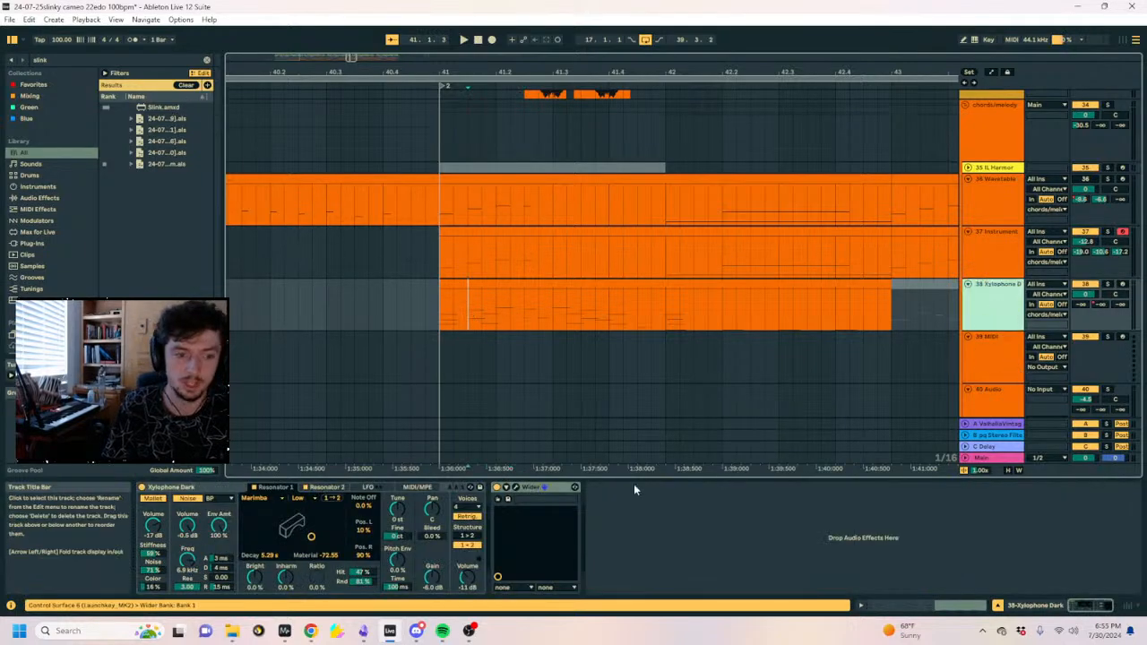
{"action": "left_click", "coordinate": [154, 107]}
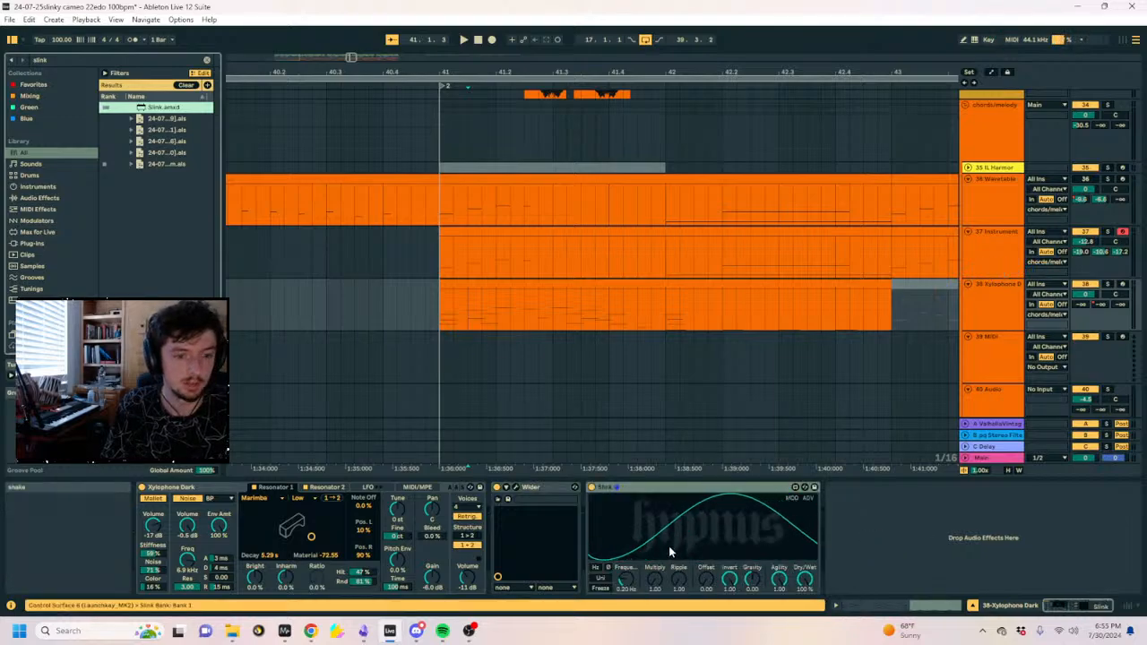
Raise Slink's frequency, multiply and ripple, and play the soloed xylophone clip from bar 41.
{"action": "left_click_drag", "start_coordinate": [626, 580], "coordinate": [679, 555]}
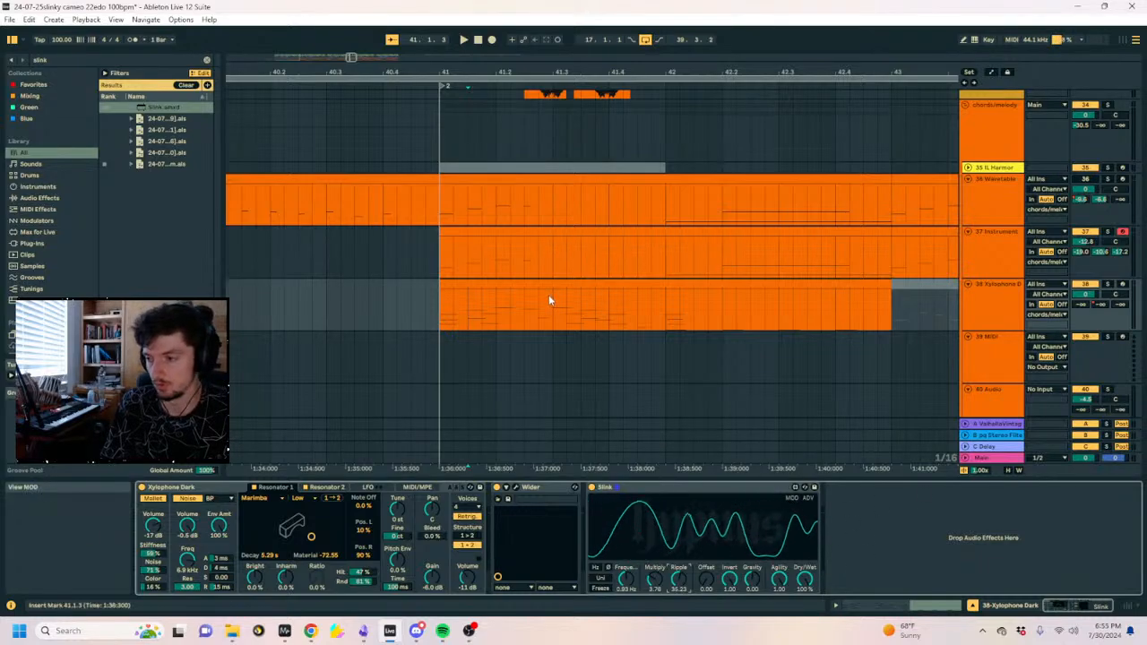
{"action": "left_click", "coordinate": [507, 286]}
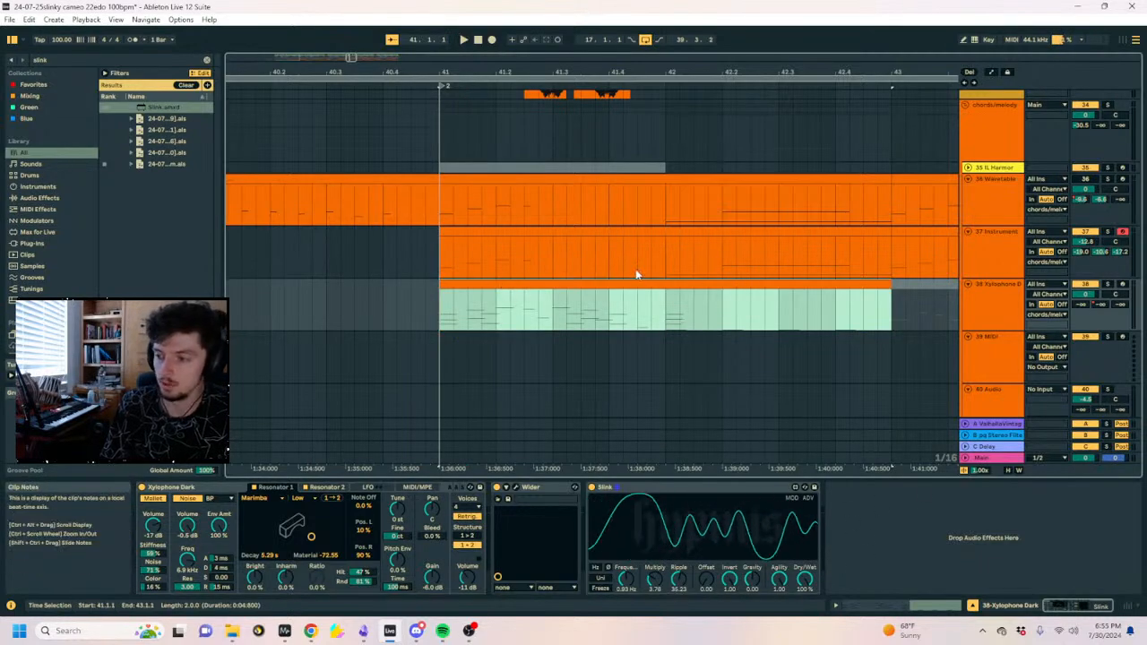
{"action": "scroll", "coordinate": [950, 252], "scroll_direction": "down", "scroll_amount": 1}
{"action": "left_click", "coordinate": [1109, 238]}
{"action": "key", "text": "space"}
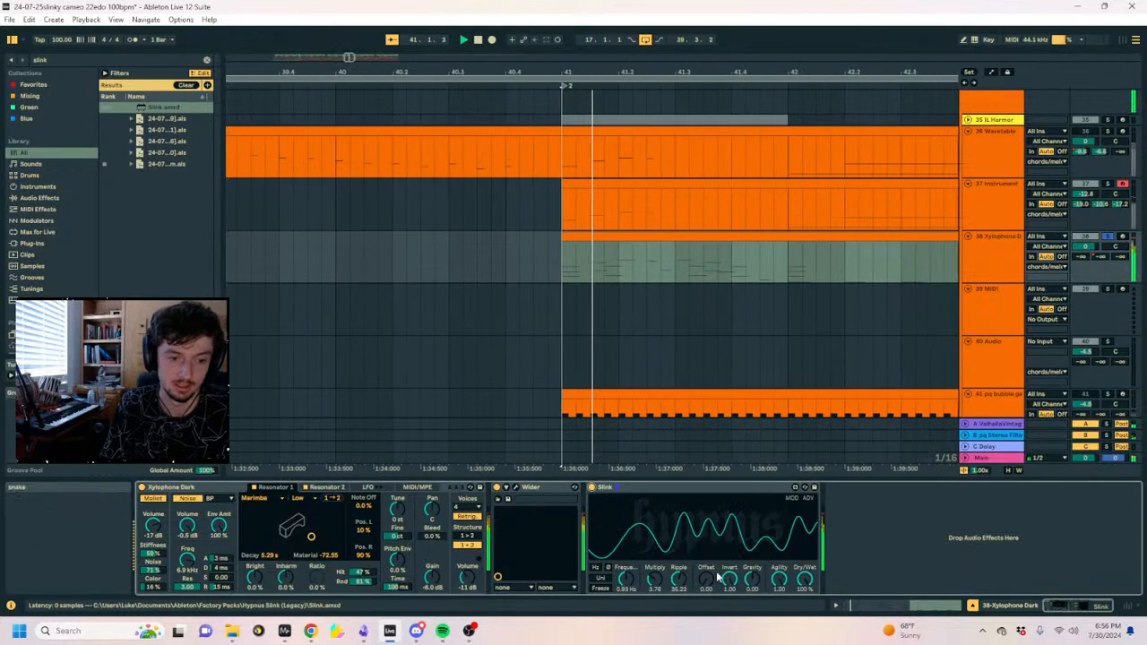
Set Slink's offset to 0.42 and view the xylophone's sound in the spectrogram window.
{"action": "mouse_move", "coordinate": [706, 580]}
{"action": "left_mouse_down"}
{"action": "mouse_move", "coordinate": [706, 555]}
{"action": "mouse_move", "coordinate": [706, 589]}
{"action": "left_mouse_up"}
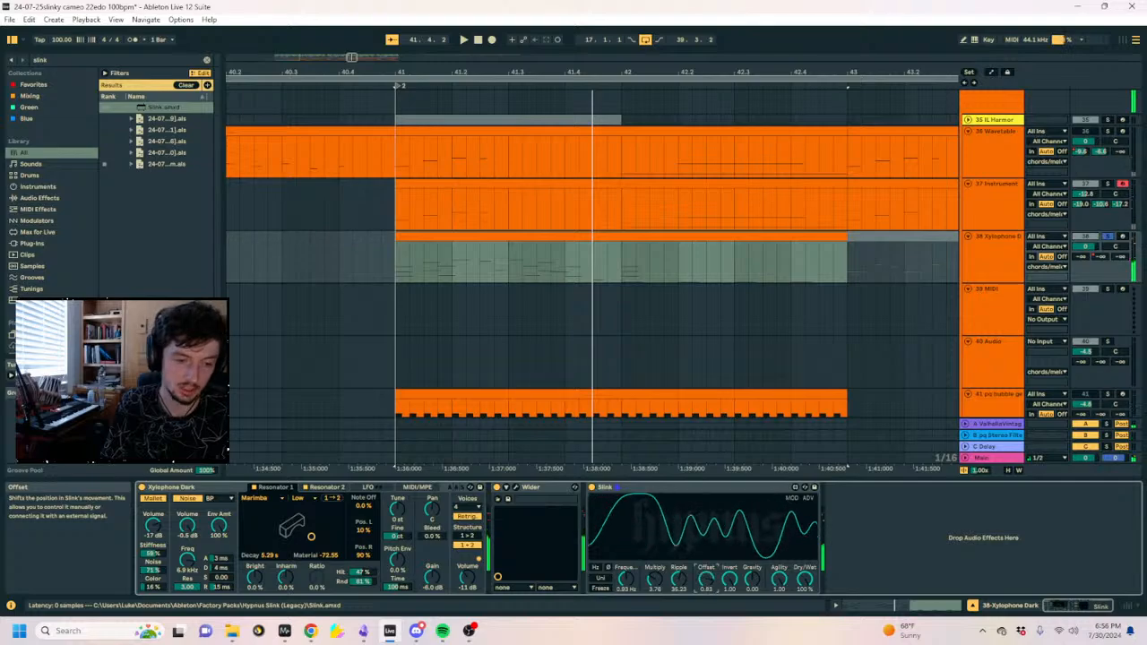
{"action": "left_click", "coordinate": [284, 631]}
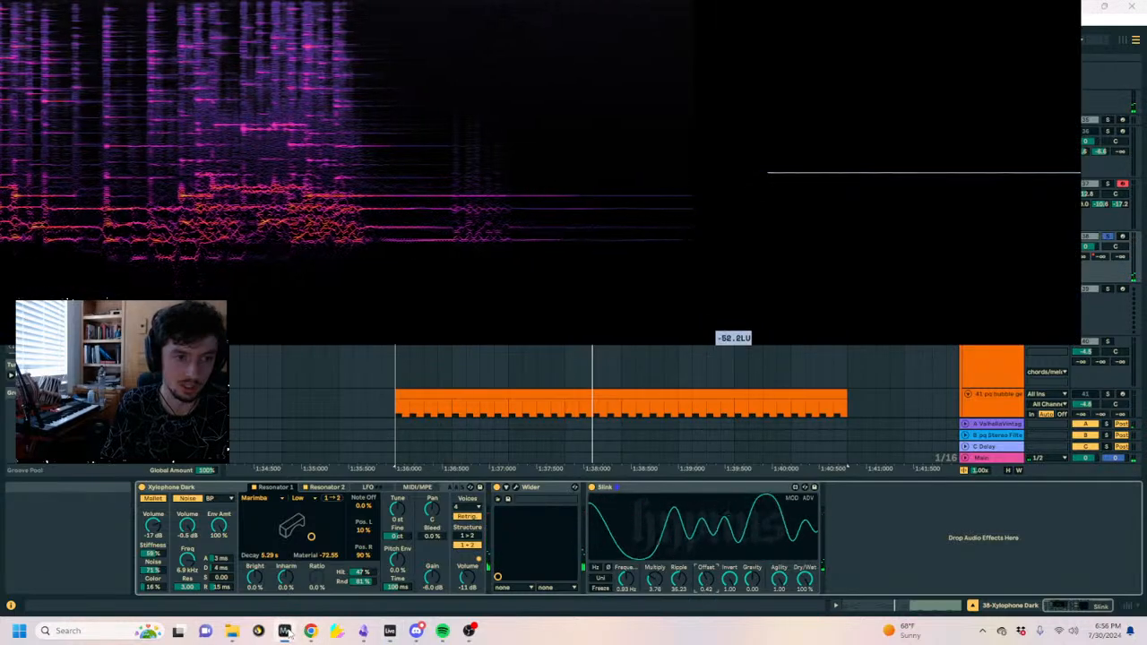
{"action": "left_click", "coordinate": [738, 587]}
Replay the xylophone clip and set Slink's frequency to 1.75 Hz, multiply to 7.80, ripple to 28.78 and offset to 0.47.
{"action": "left_click", "coordinate": [538, 237]}
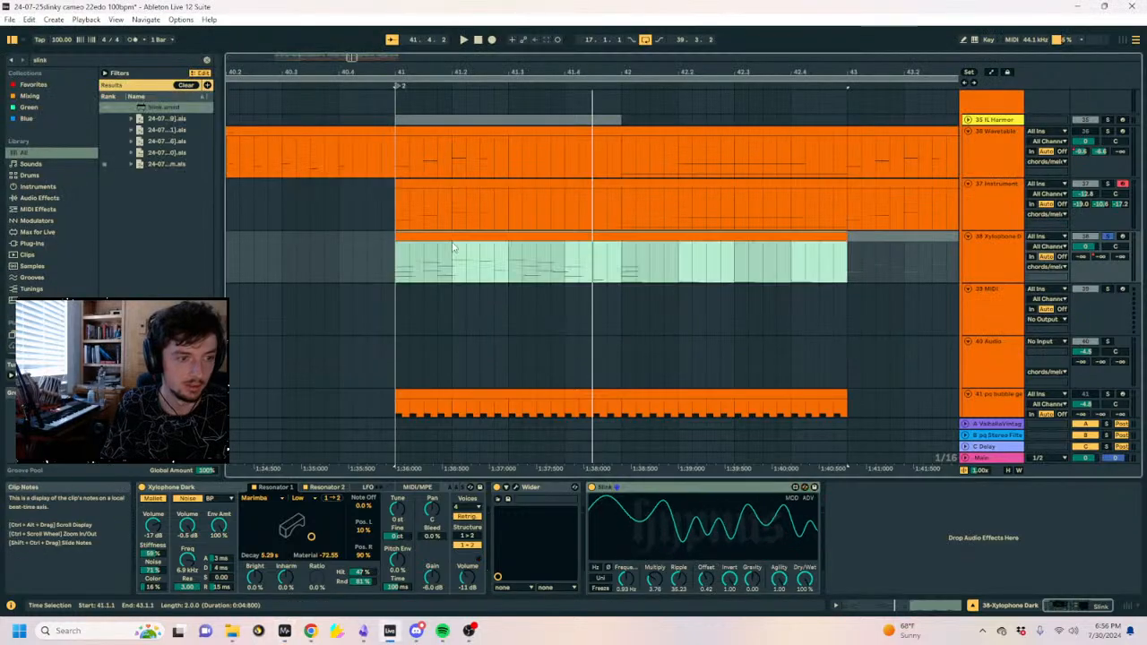
{"action": "key", "text": "space"}
{"action": "left_click_drag", "start_coordinate": [706, 579], "coordinate": [706, 594]}
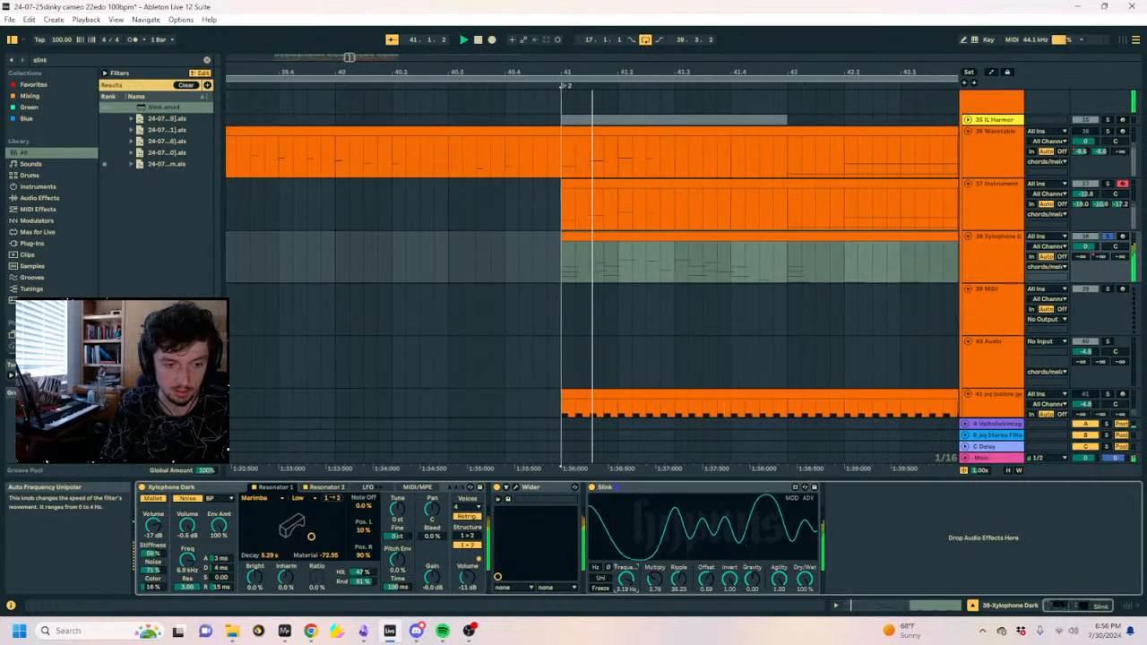
{"action": "left_click_drag", "start_coordinate": [627, 579], "coordinate": [627, 606]}
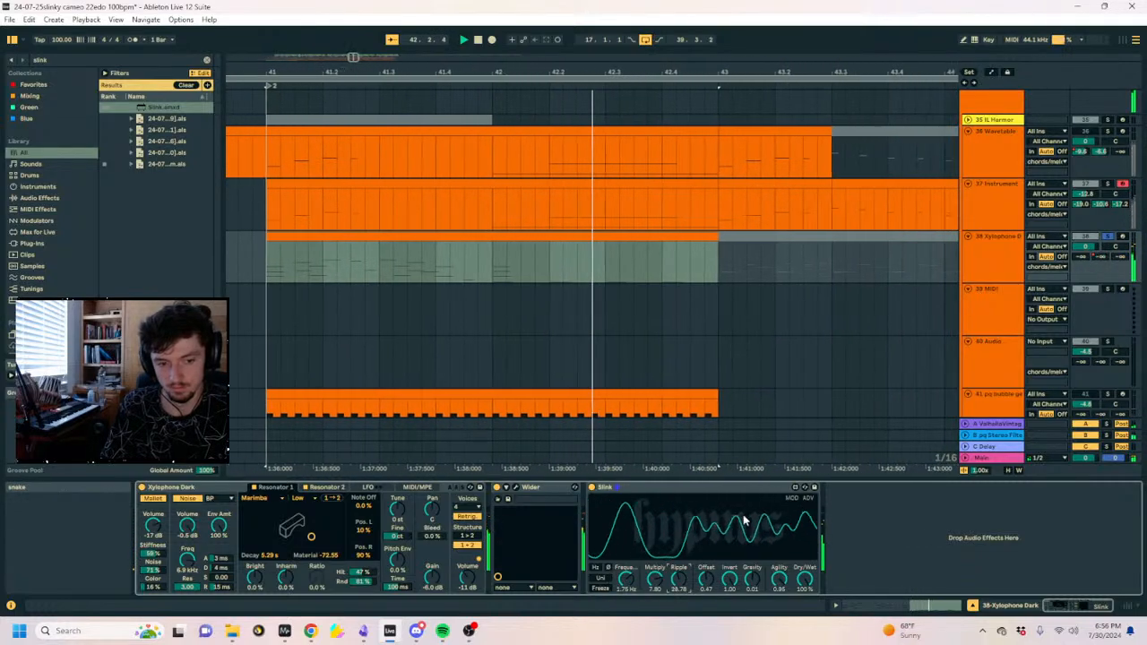
Open Slink's advanced settings and try shifting the cutoff offset with the filter area linked, unlinking the range again.
{"action": "left_click", "coordinate": [807, 498]}
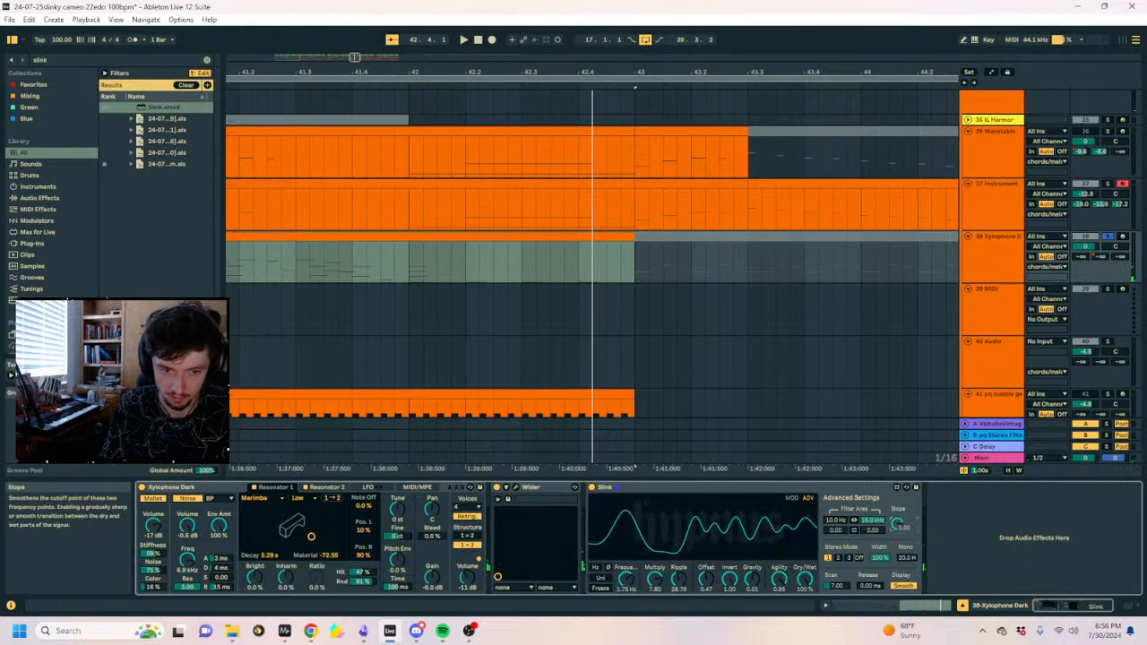
{"action": "mouse_move", "coordinate": [834, 520]}
{"action": "left_mouse_down"}
{"action": "mouse_move", "coordinate": [835, 502]}
{"action": "mouse_move", "coordinate": [834, 521]}
{"action": "left_mouse_up"}
{"action": "left_click", "coordinate": [855, 520]}
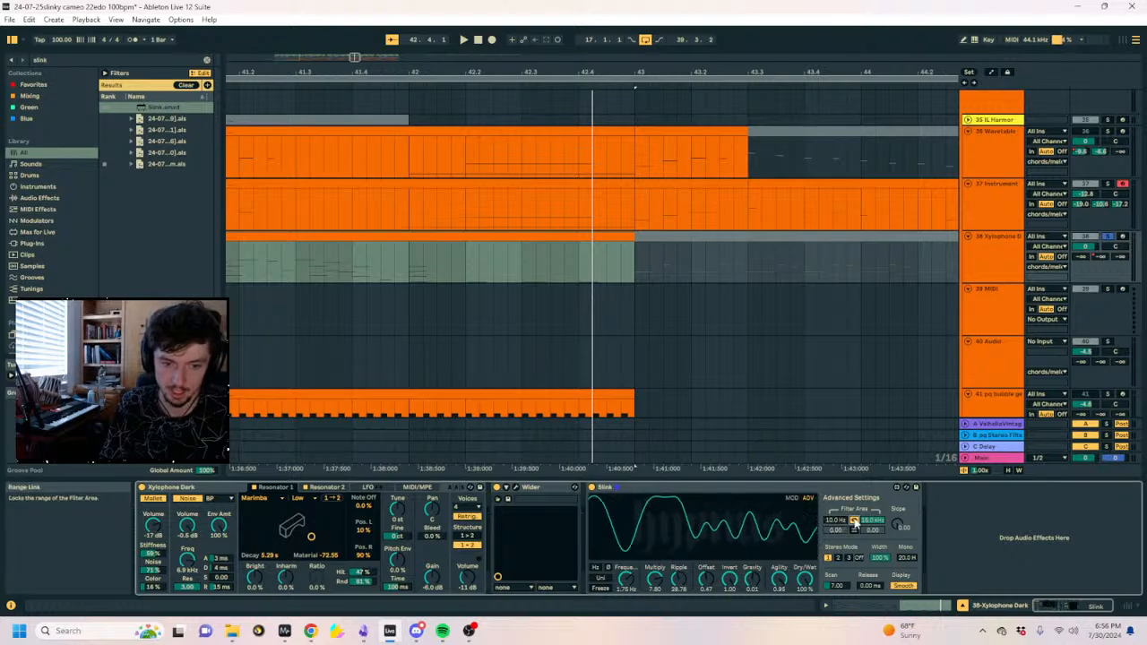
{"action": "mouse_move", "coordinate": [872, 520]}
{"action": "left_mouse_down"}
{"action": "mouse_move", "coordinate": [872, 537]}
{"action": "mouse_move", "coordinate": [872, 513]}
{"action": "left_mouse_up"}
{"action": "key", "text": "space"}
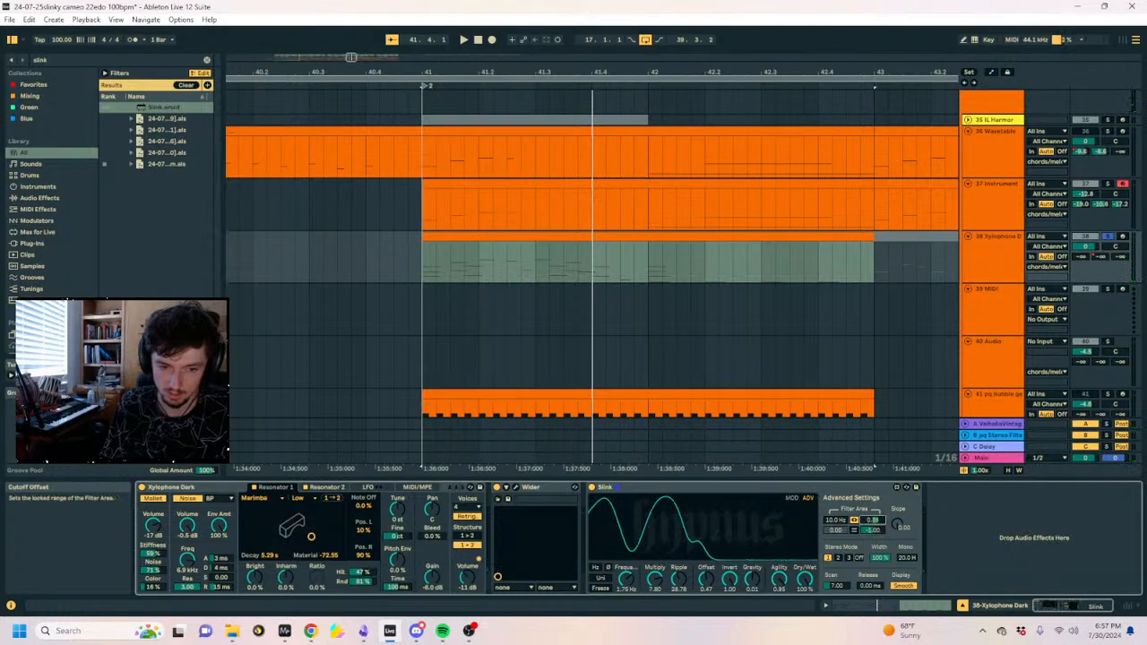
{"action": "left_click", "coordinate": [854, 520]}
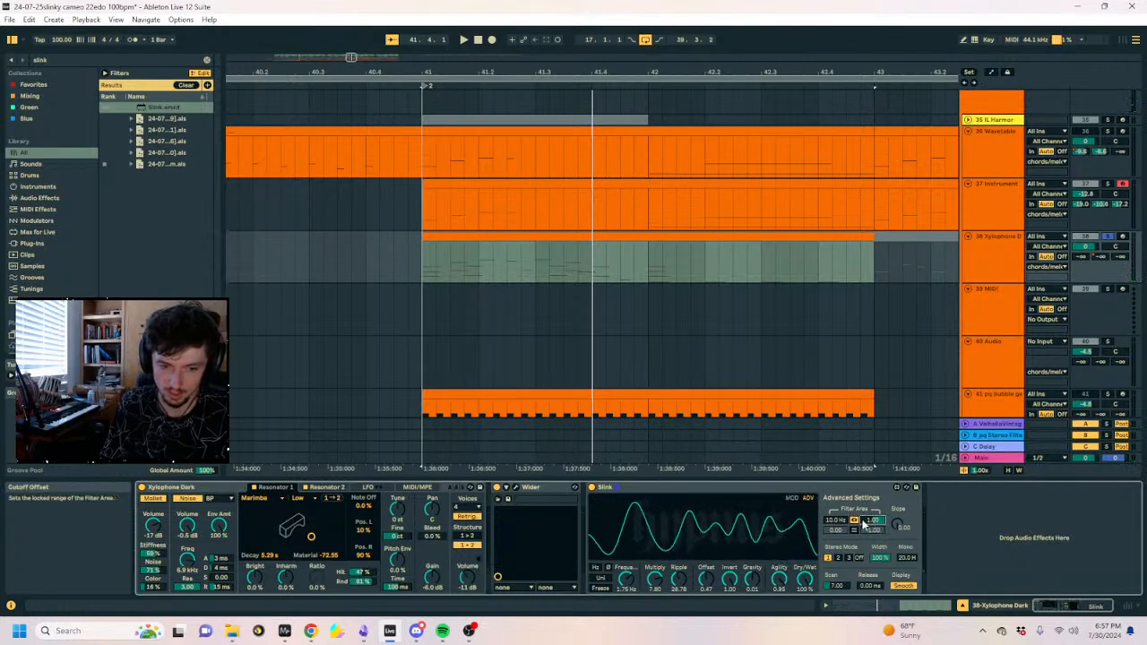
{"action": "left_click", "coordinate": [855, 521]}
Audition the xylophone while setting Slink's stereo mode to 3 and its bass mono frequency to 117 Hz.
{"action": "key", "text": "space"}
{"action": "left_click_drag", "start_coordinate": [879, 557], "coordinate": [877, 561]}
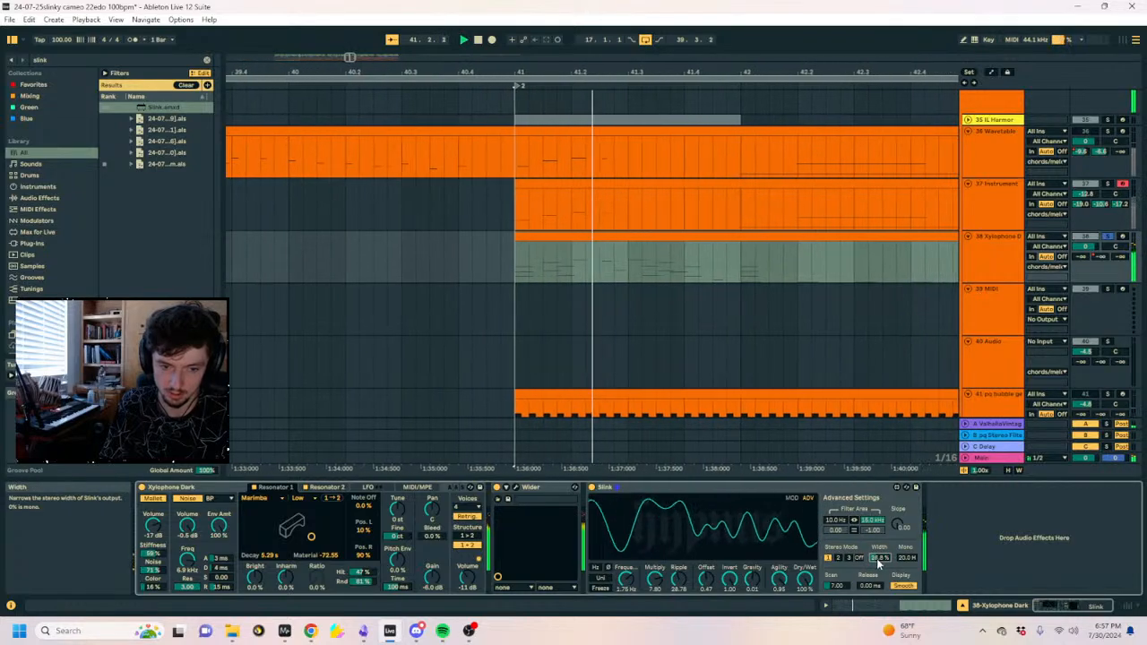
{"action": "left_click", "coordinate": [838, 557]}
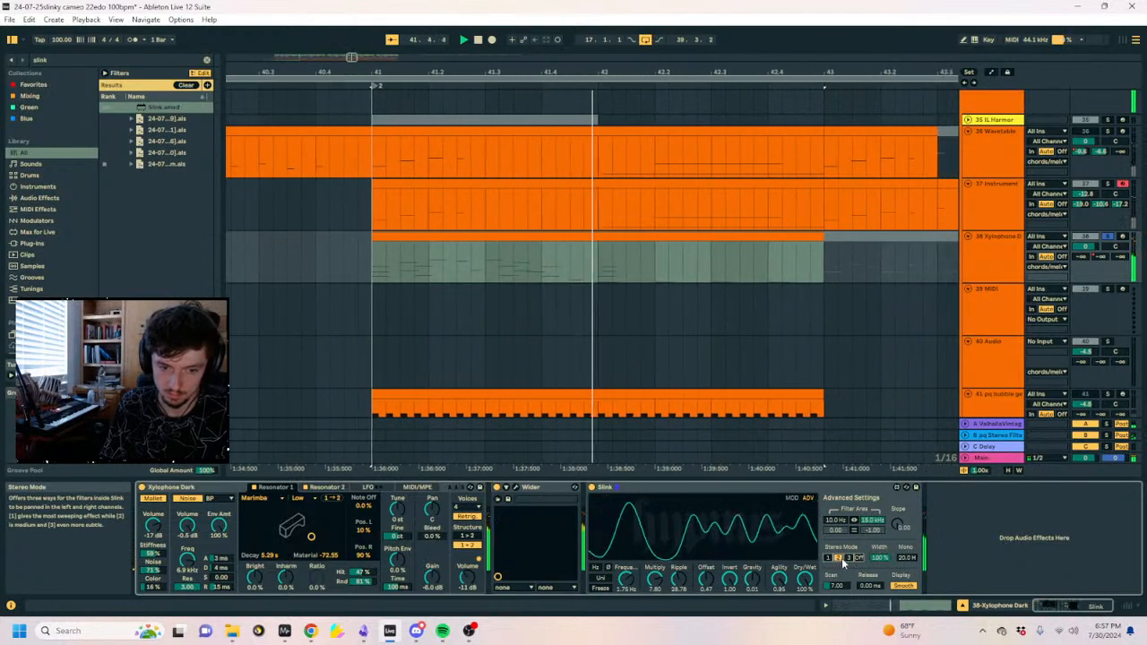
{"action": "left_click", "coordinate": [846, 558]}
{"action": "key", "text": "space"}
{"action": "key", "text": "space"}
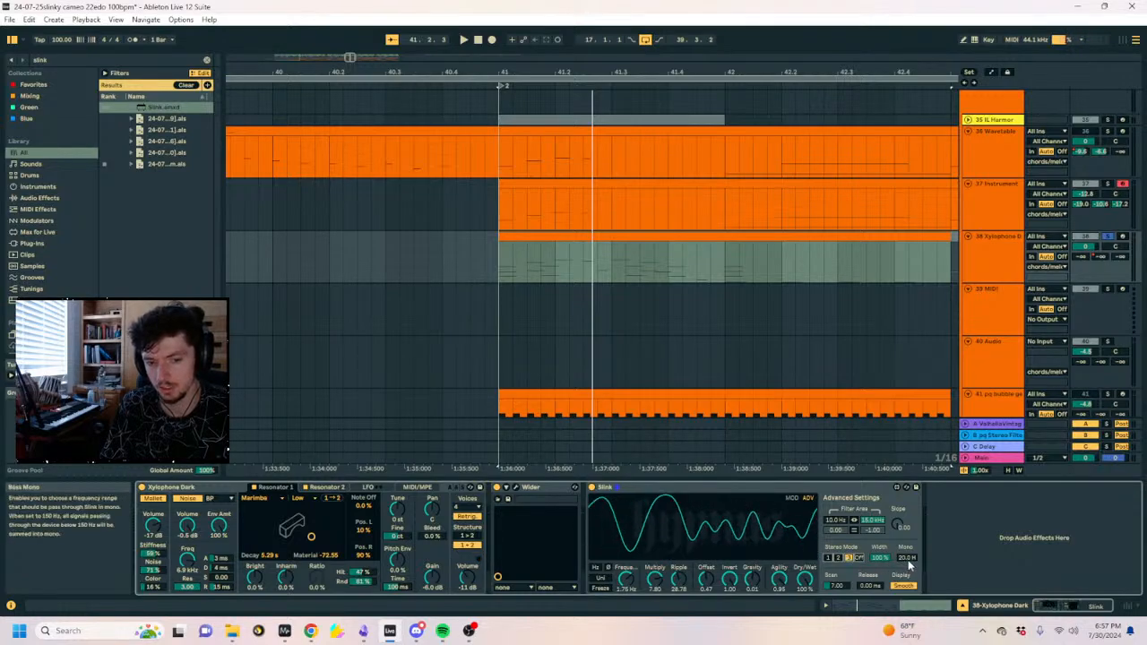
{"action": "key", "text": "space"}
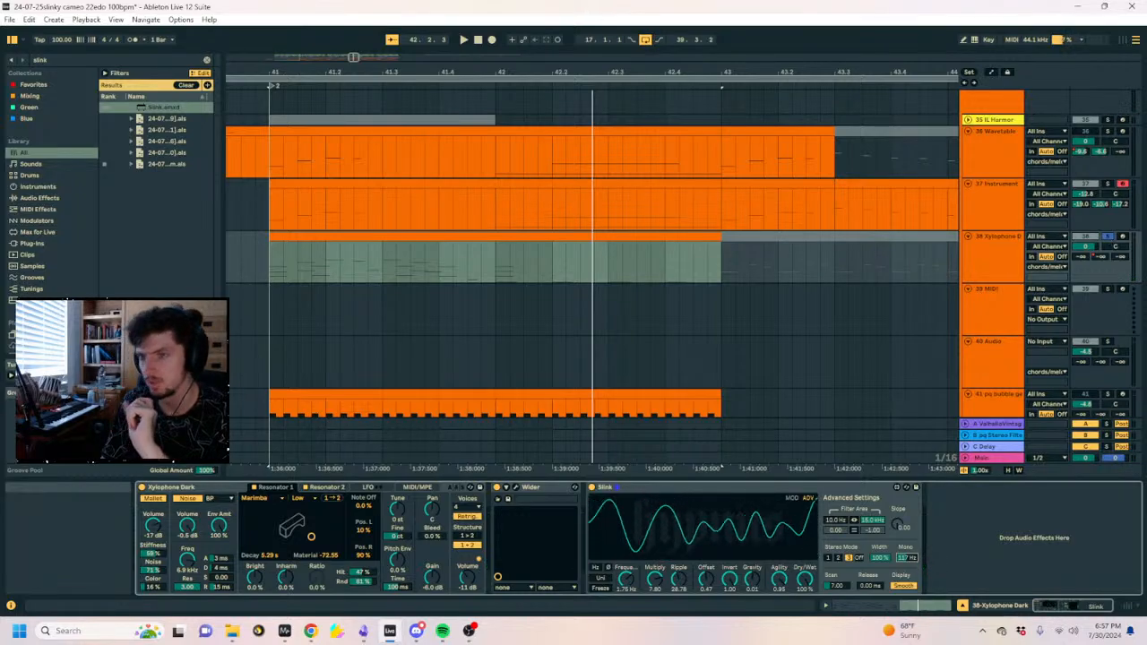
Switch to Chrome, look over the Slink devices on the Hypnus Records home page, and return to Ableton Live.
{"action": "key", "text": "alt+Tab"}
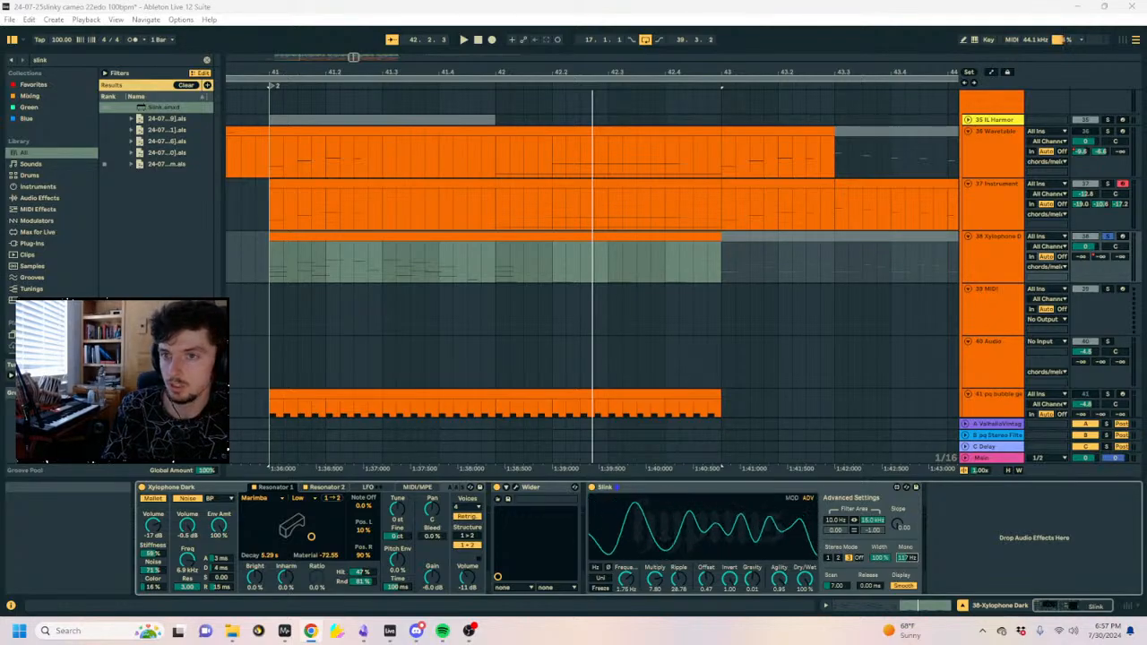
{"action": "key", "text": "alt+Tab"}
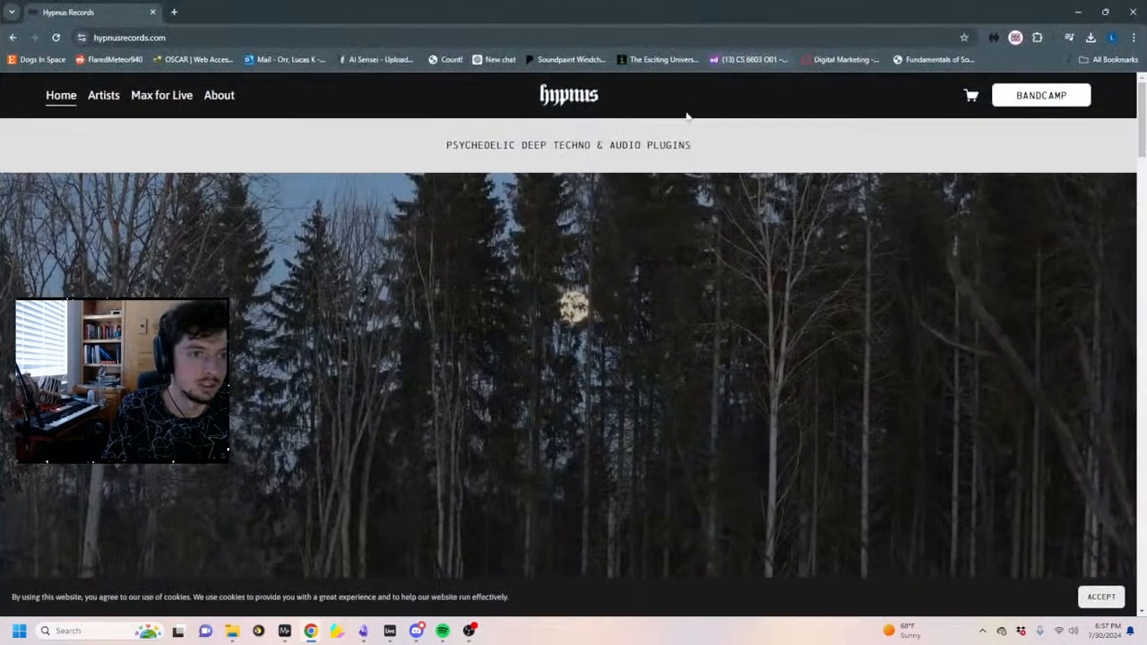
{"action": "scroll", "coordinate": [576, 227], "scroll_direction": "down", "scroll_amount": 5}
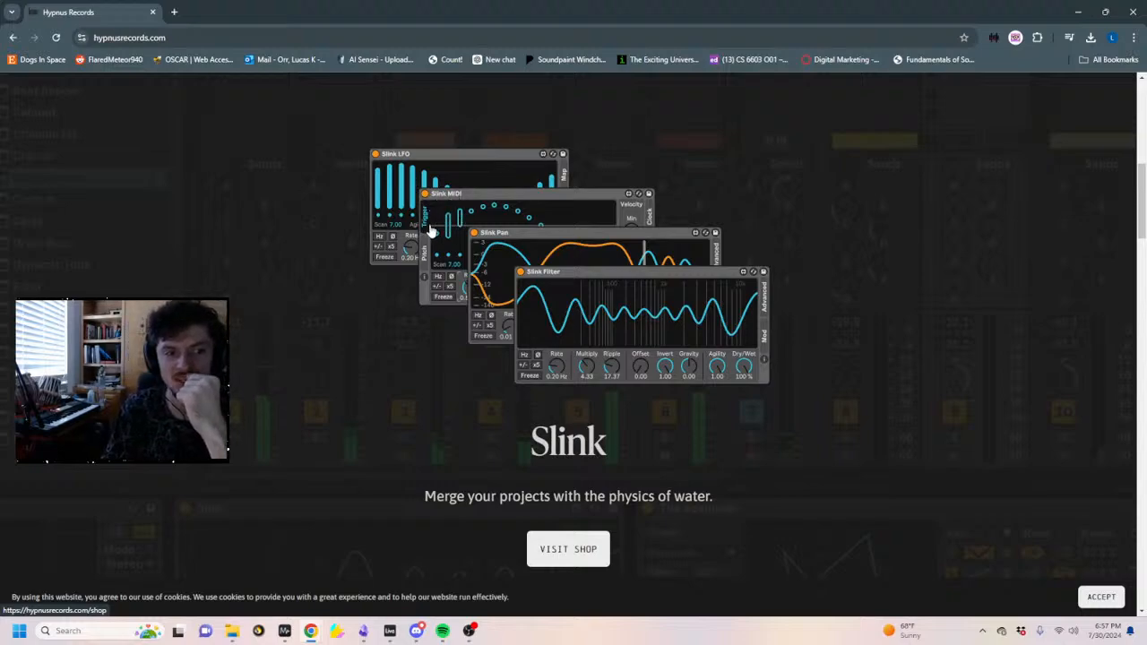
{"action": "scroll", "coordinate": [443, 269], "scroll_direction": "down", "scroll_amount": 8}
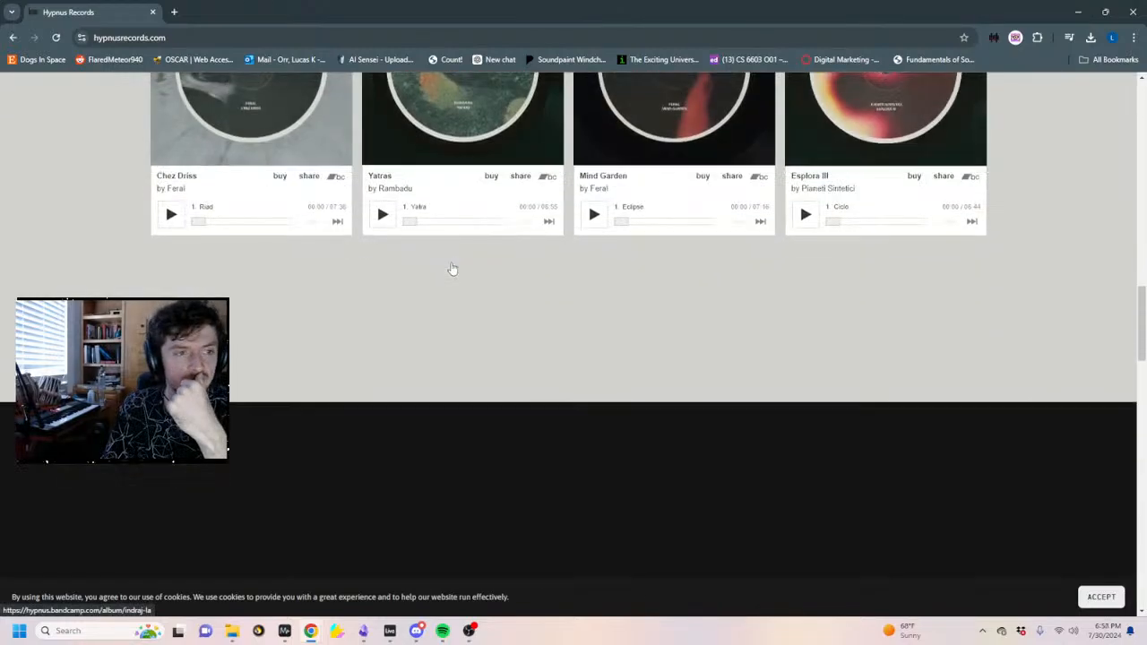
{"action": "scroll", "coordinate": [434, 276], "scroll_direction": "up", "scroll_amount": 3}
{"action": "scroll", "coordinate": [434, 276], "scroll_direction": "up", "scroll_amount": 5}
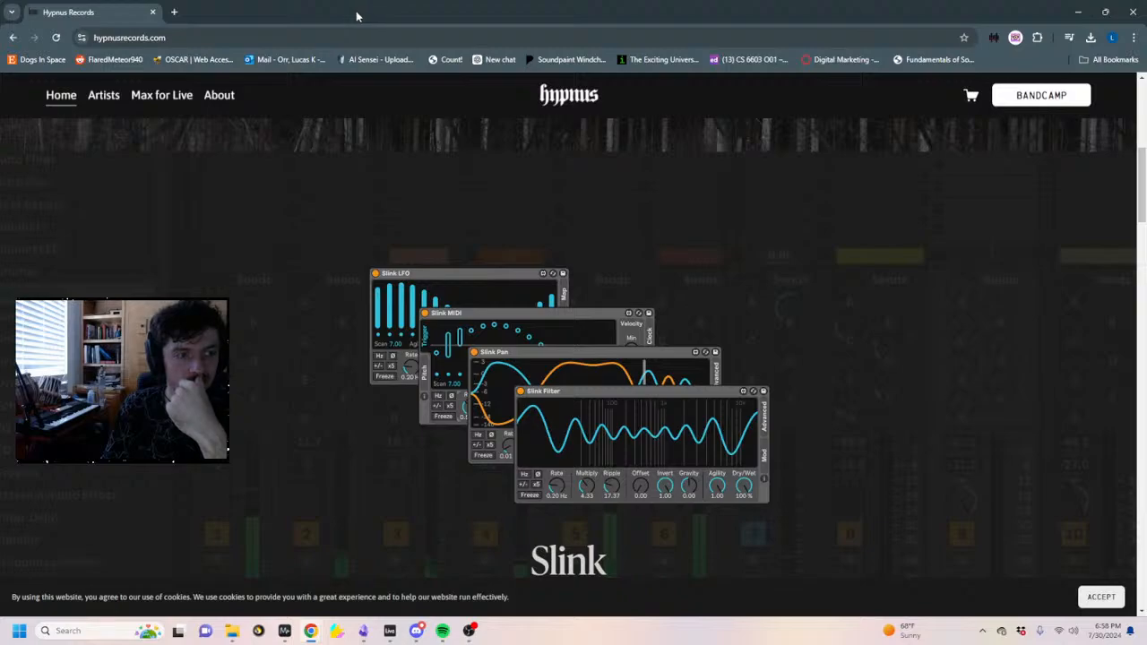
{"action": "key", "text": "alt+Tab"}
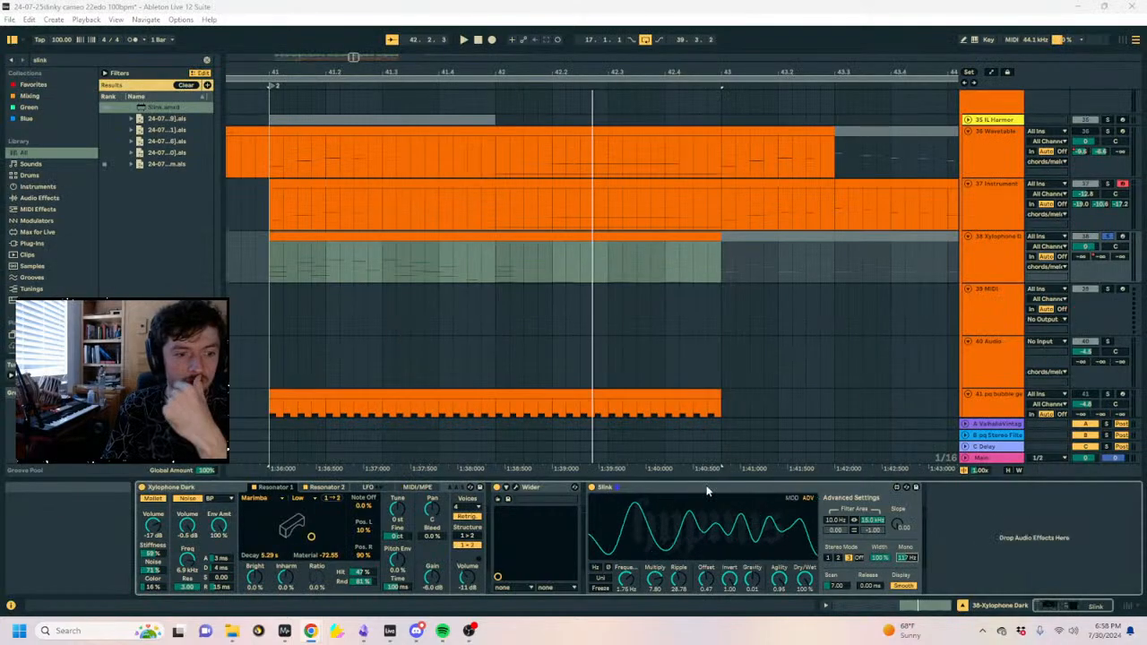
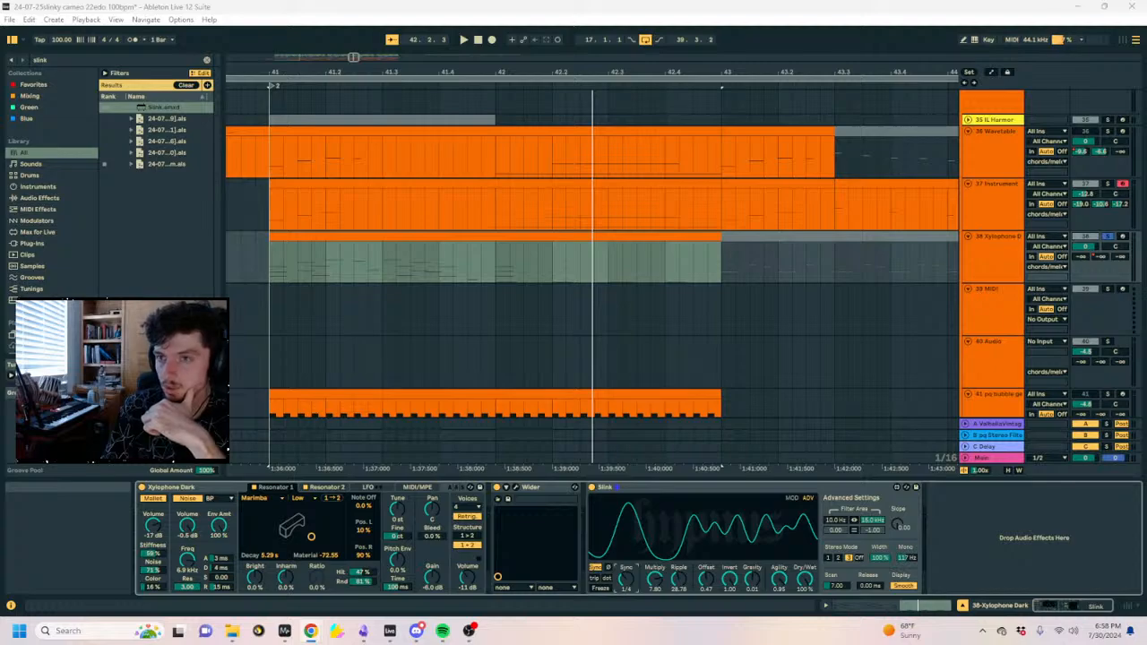
Browse the Hypnus Max for Live shop in Chrome and open the Slink LFO product page.
{"action": "left_click_drag", "start_coordinate": [1146, 148], "coordinate": [574, 1]}
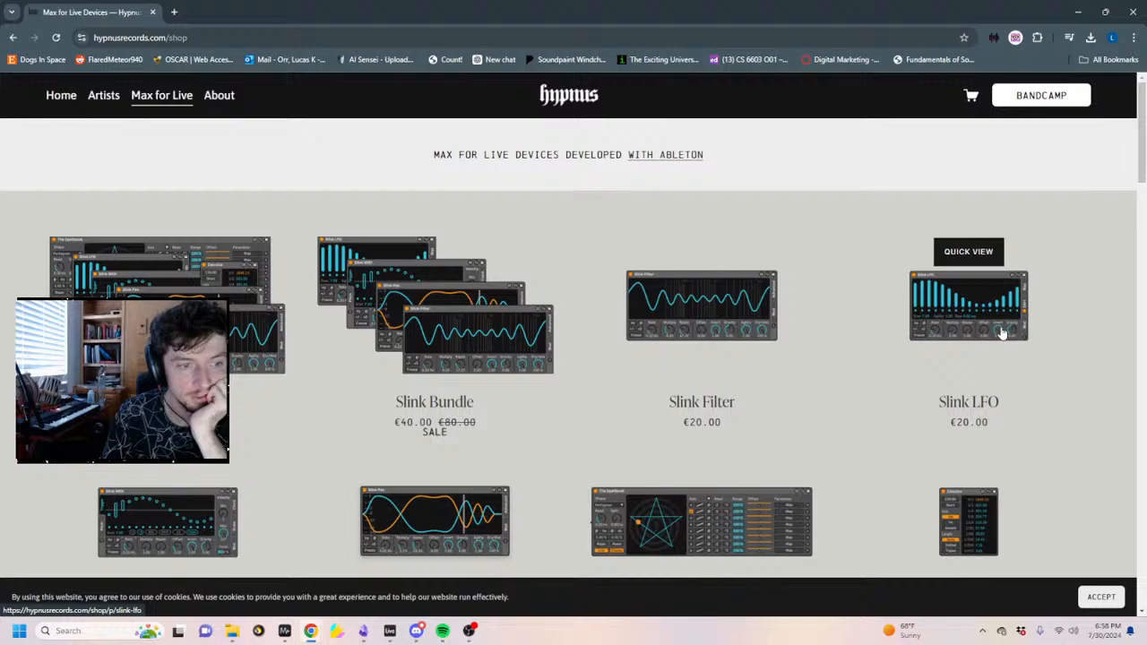
{"action": "scroll", "coordinate": [1003, 333], "scroll_direction": "down", "scroll_amount": 1}
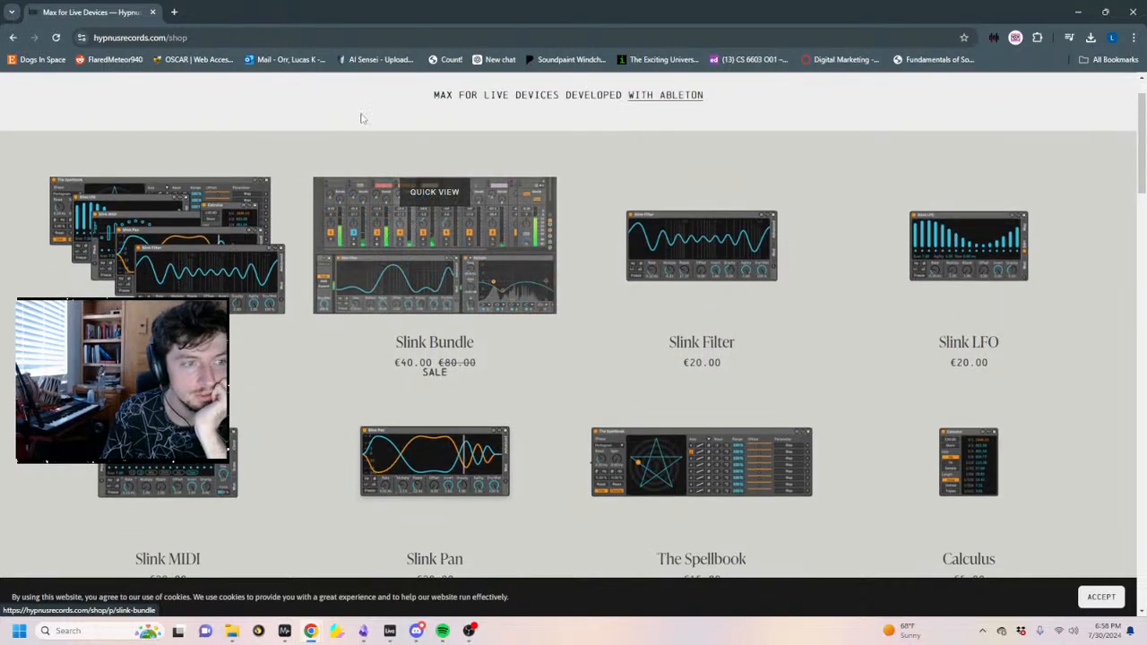
{"action": "scroll", "coordinate": [363, 133], "scroll_direction": "down", "scroll_amount": 2}
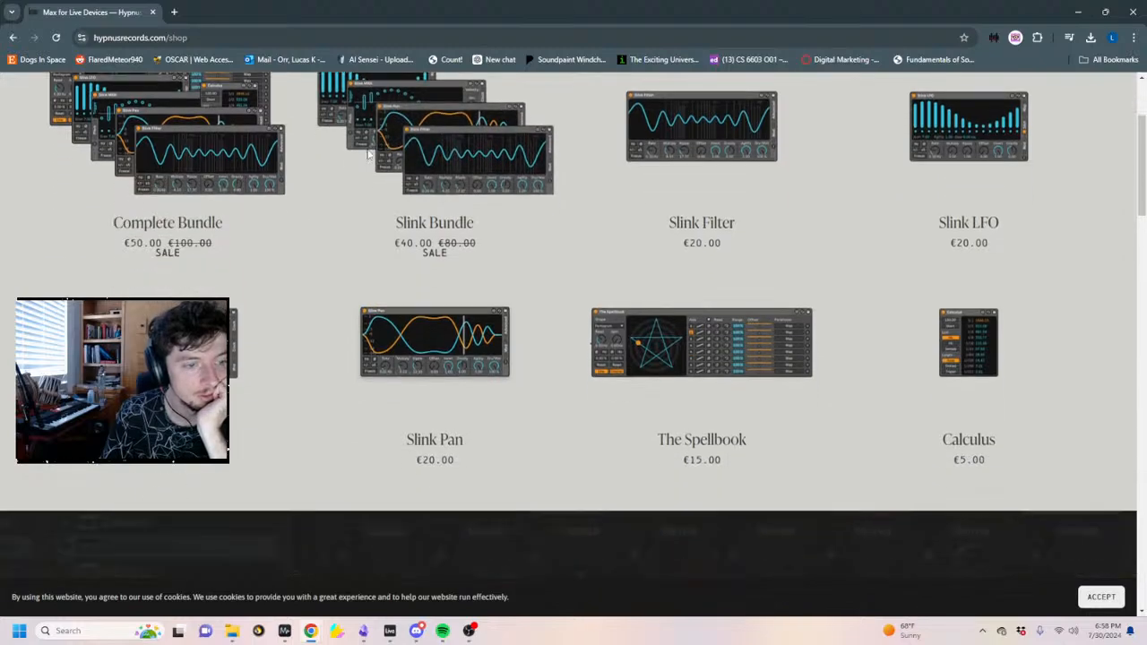
{"action": "left_click", "coordinate": [973, 144]}
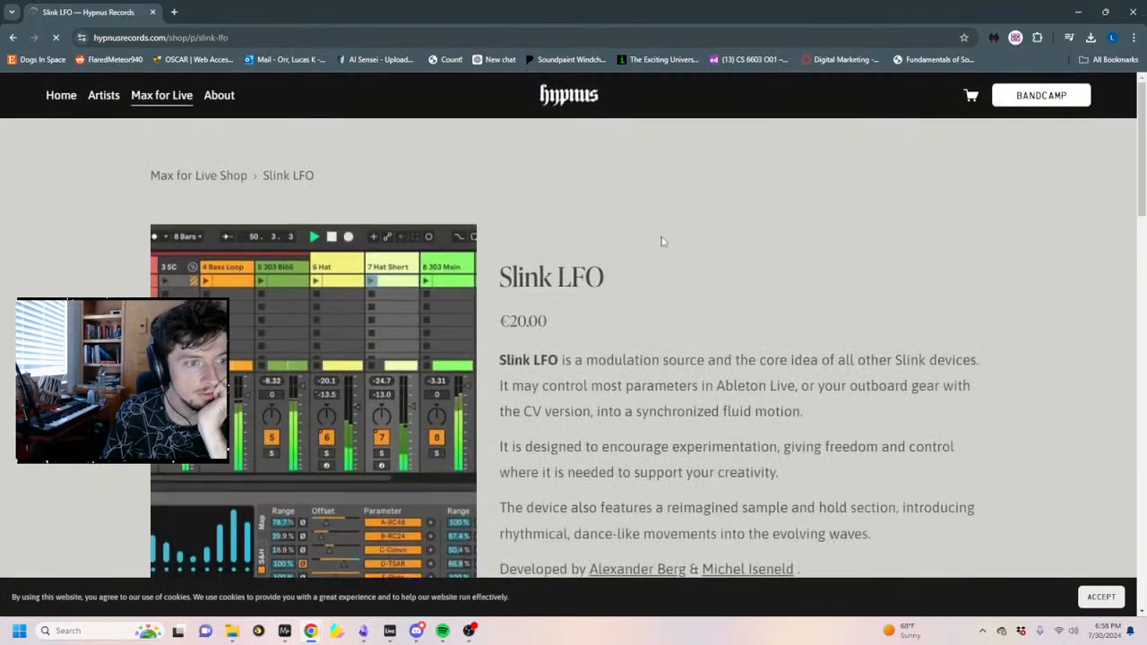
Read through the Slink LFO product page, covering its description, main features and minimum requirements.
{"action": "scroll", "coordinate": [434, 282], "scroll_direction": "down", "scroll_amount": 3}
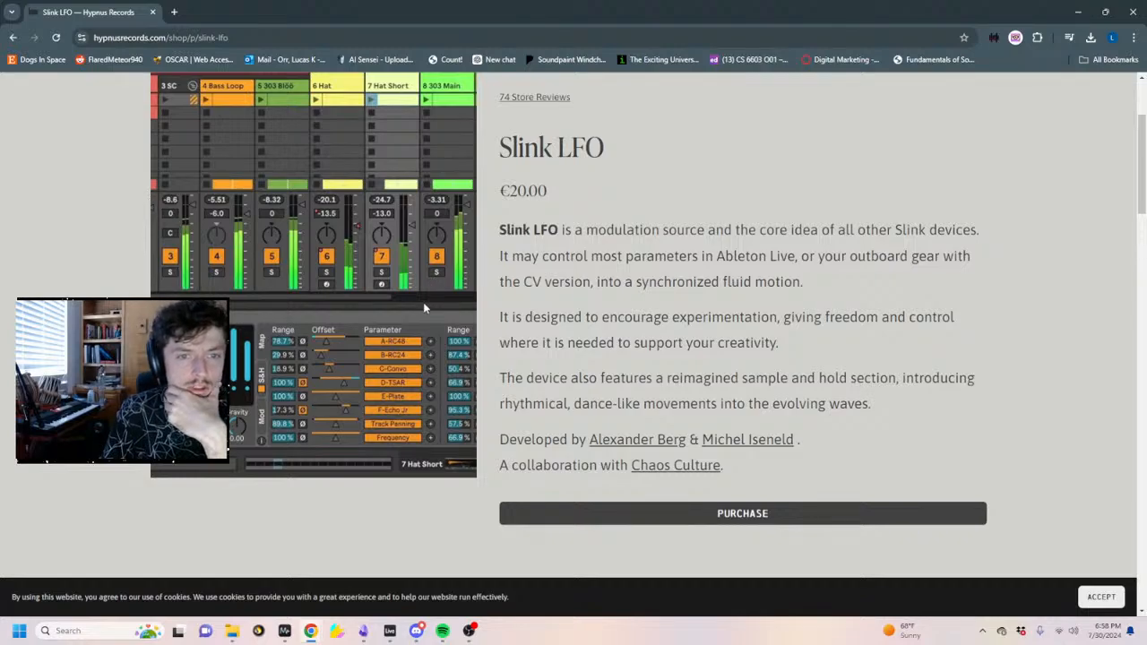
{"action": "scroll", "coordinate": [423, 302], "scroll_direction": "down", "scroll_amount": 10}
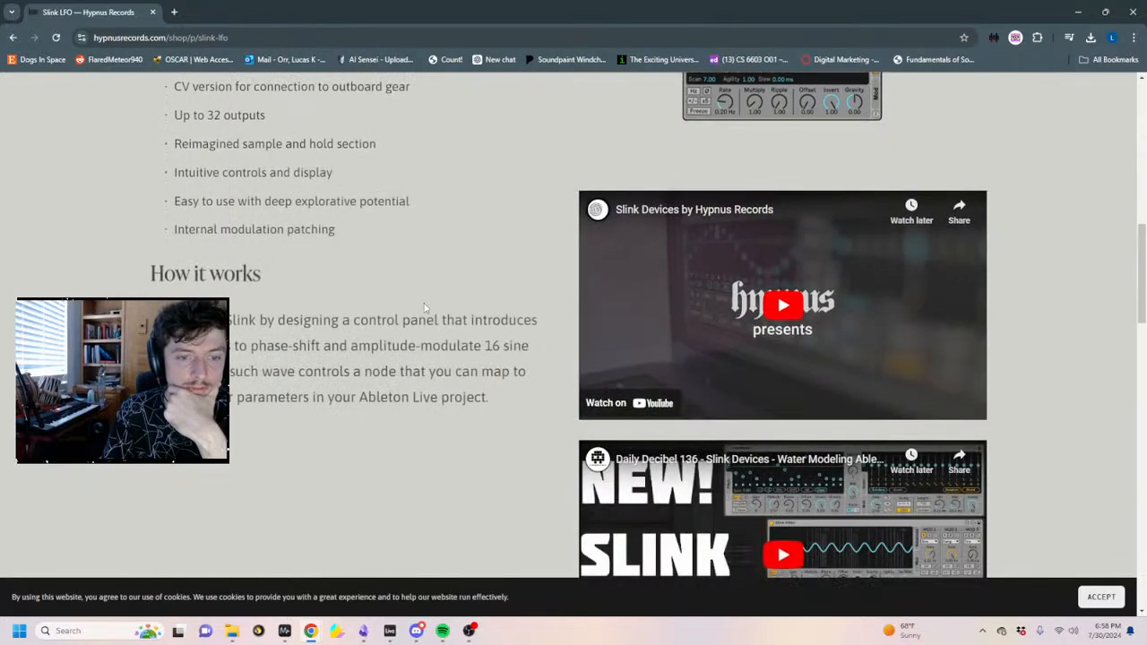
{"action": "scroll", "coordinate": [421, 307], "scroll_direction": "down", "scroll_amount": 6}
{"action": "scroll", "coordinate": [416, 300], "scroll_direction": "up", "scroll_amount": 10}
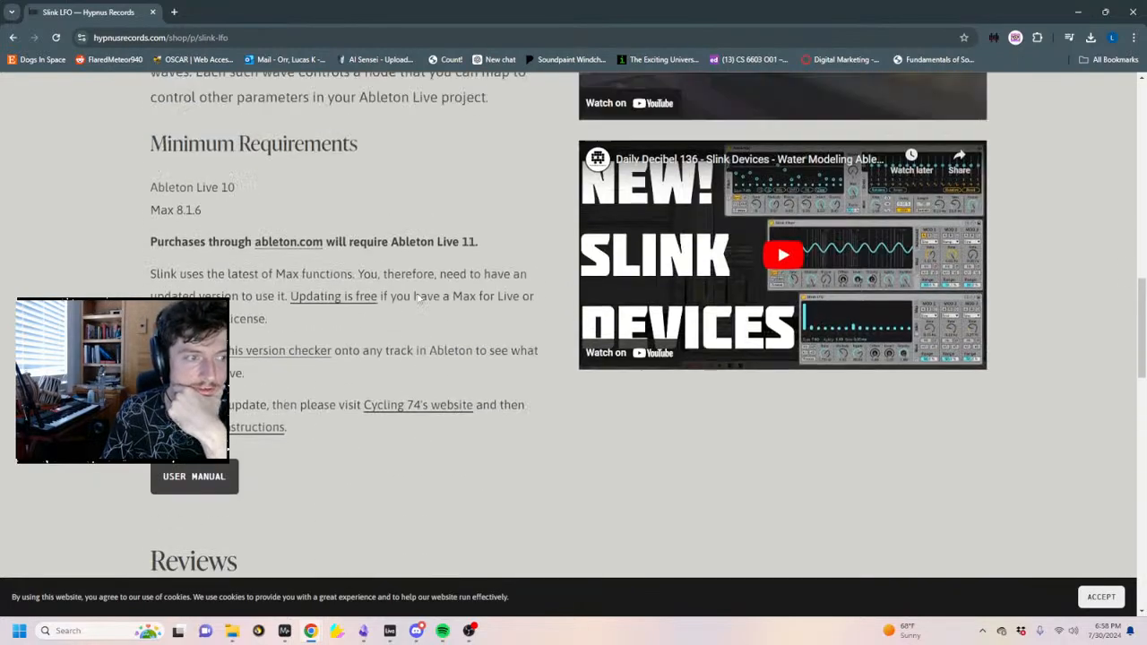
{"action": "scroll", "coordinate": [416, 300], "scroll_direction": "up", "scroll_amount": 8}
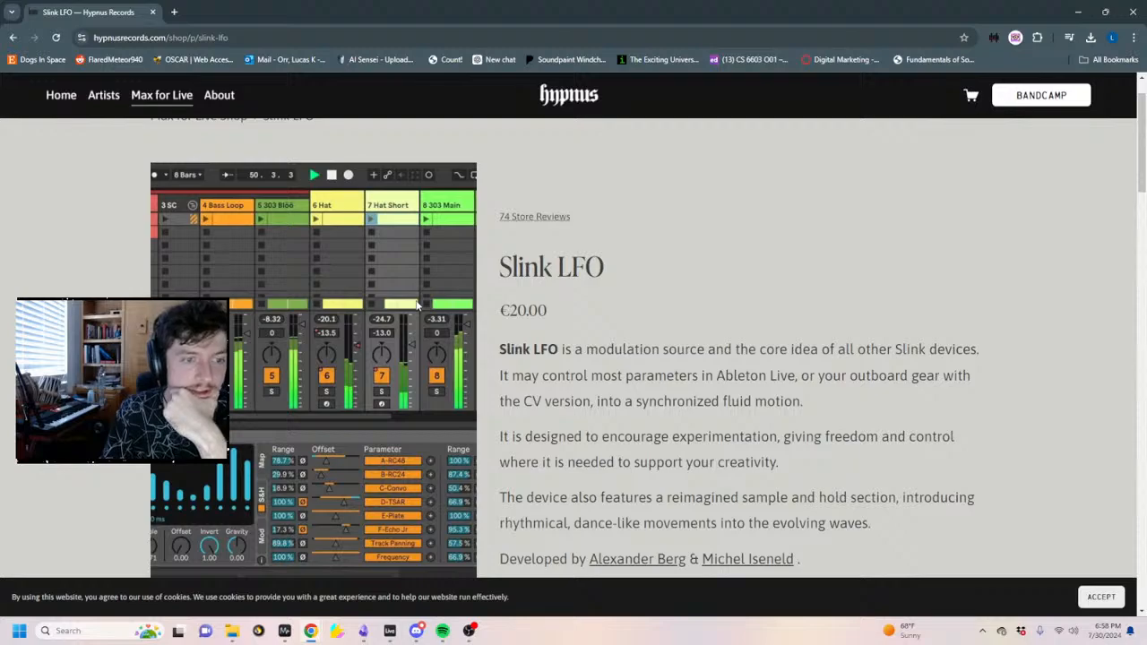
{"action": "scroll", "coordinate": [416, 304], "scroll_direction": "down", "scroll_amount": 2}
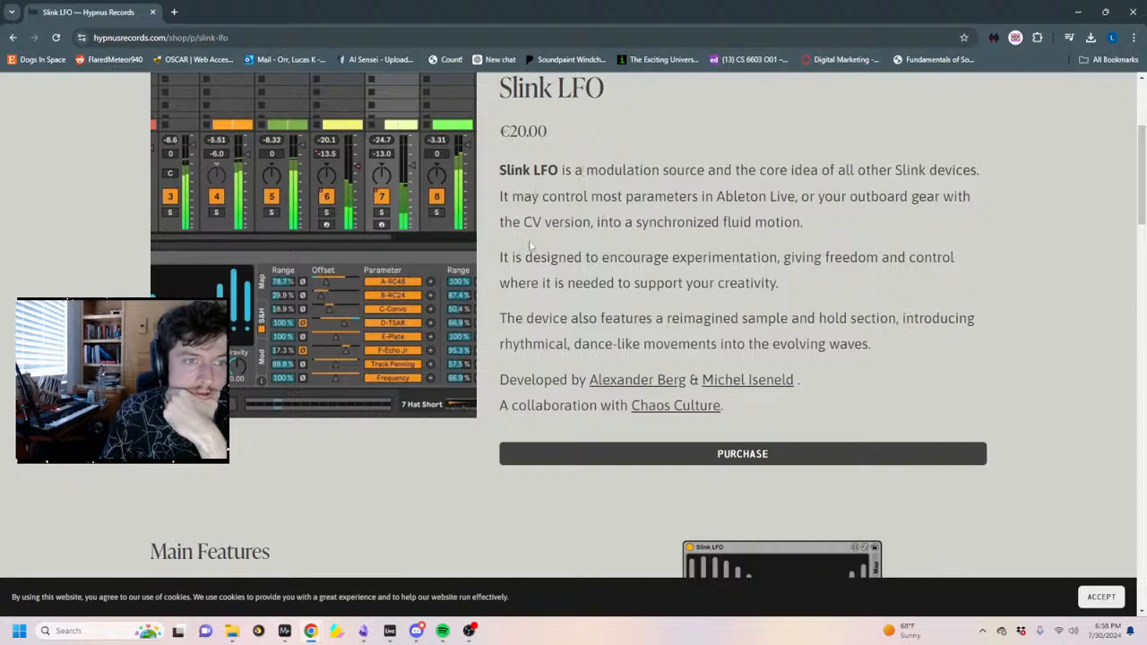
{"action": "scroll", "coordinate": [289, 338], "scroll_direction": "down", "scroll_amount": 5}
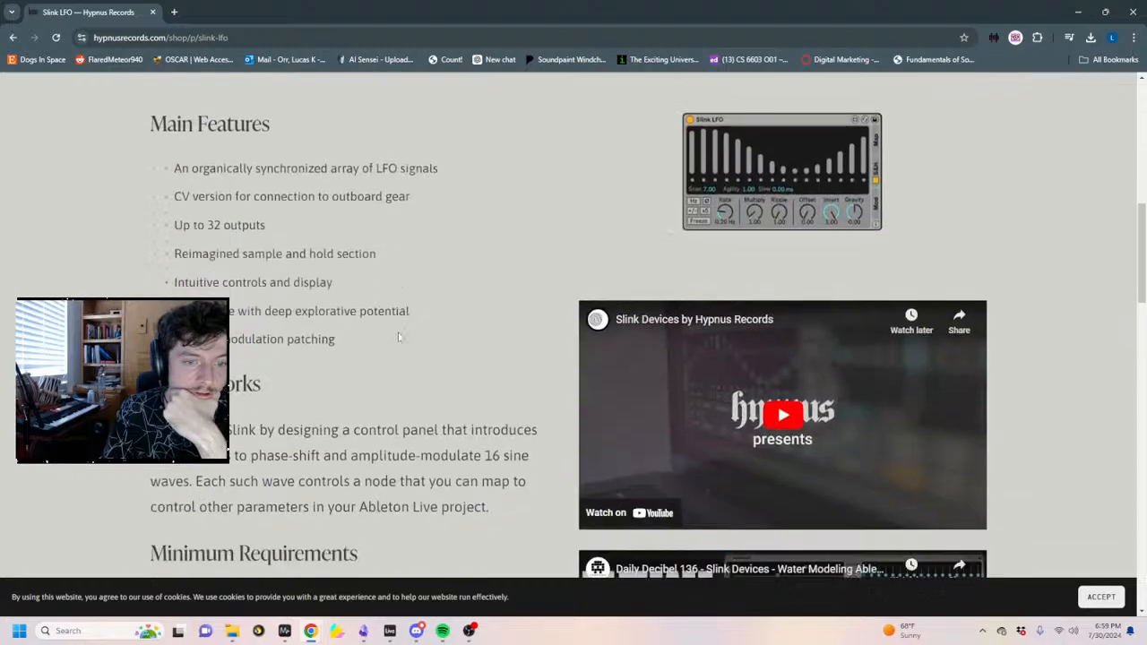
Open the Slink Devices by Hypnus Records video on YouTube, unmute it and watch it, briefly in full screen.
{"action": "left_click", "coordinate": [681, 332]}
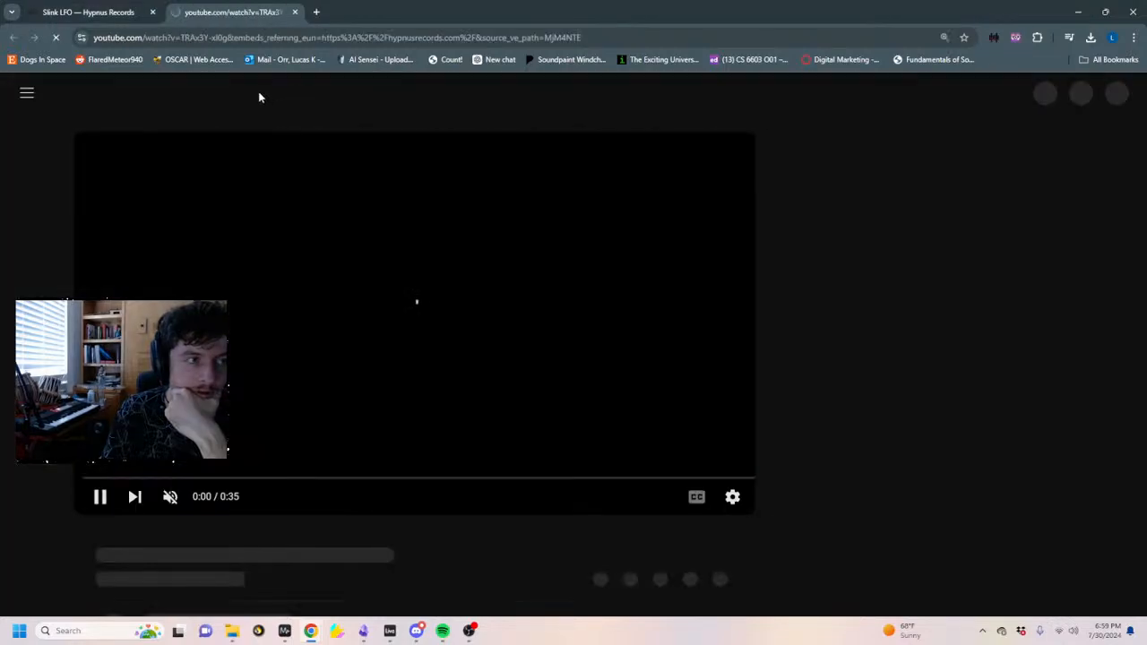
{"action": "left_click", "coordinate": [164, 499]}
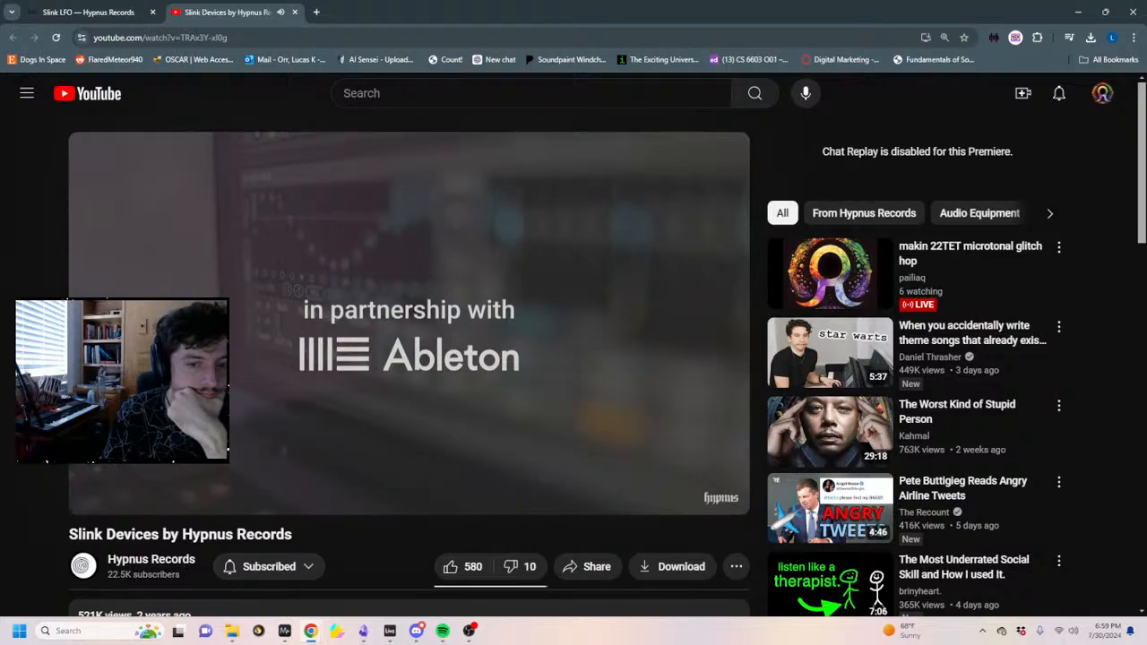
{"action": "double_click", "coordinate": [524, 417]}
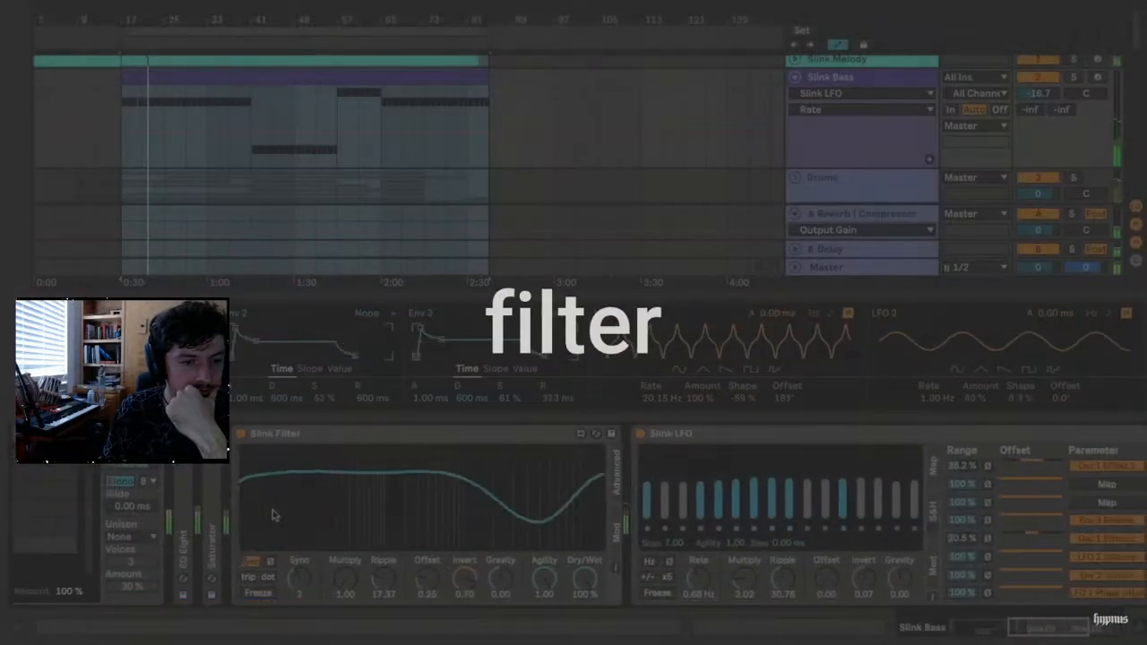
{"action": "key", "text": "Escape"}
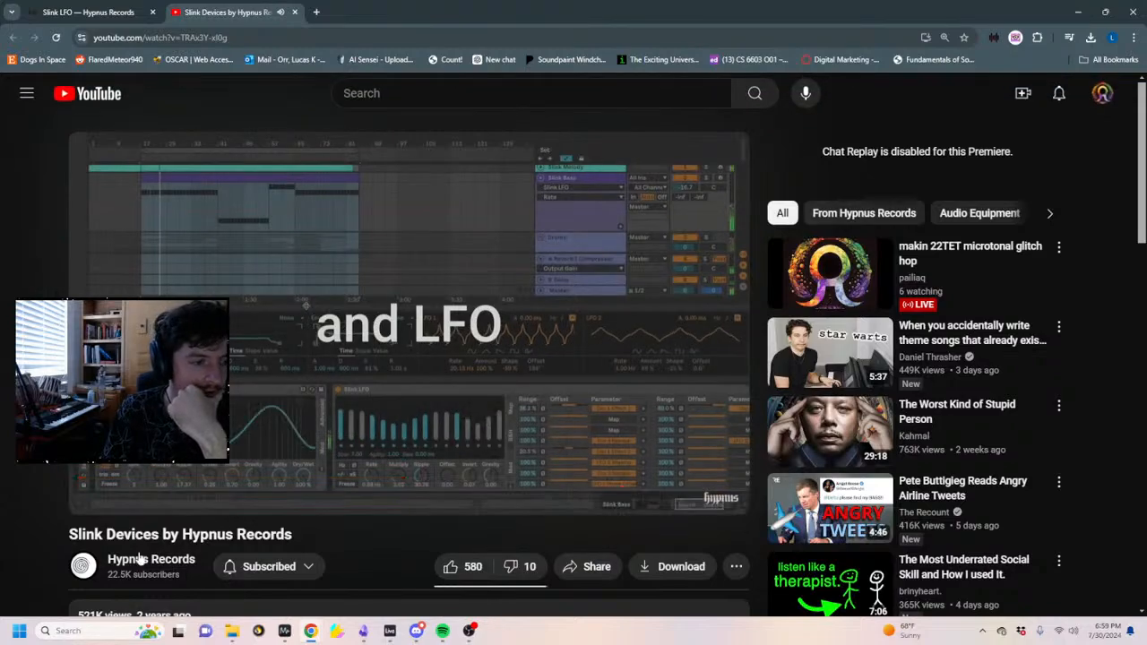
Go to the Hypnus Records YouTube channel and look through its uploaded videos.
{"action": "left_click", "coordinate": [140, 559]}
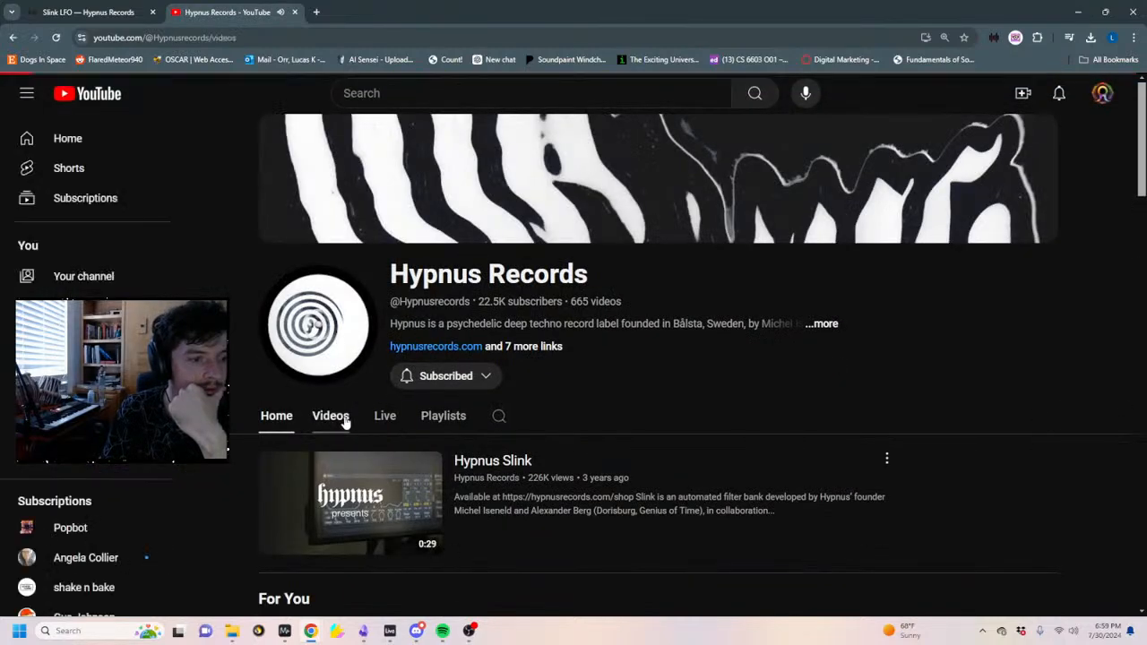
{"action": "left_click", "coordinate": [341, 418]}
{"action": "scroll", "coordinate": [238, 371], "scroll_direction": "down", "scroll_amount": 2}
{"action": "scroll", "coordinate": [324, 331], "scroll_direction": "down", "scroll_amount": 12}
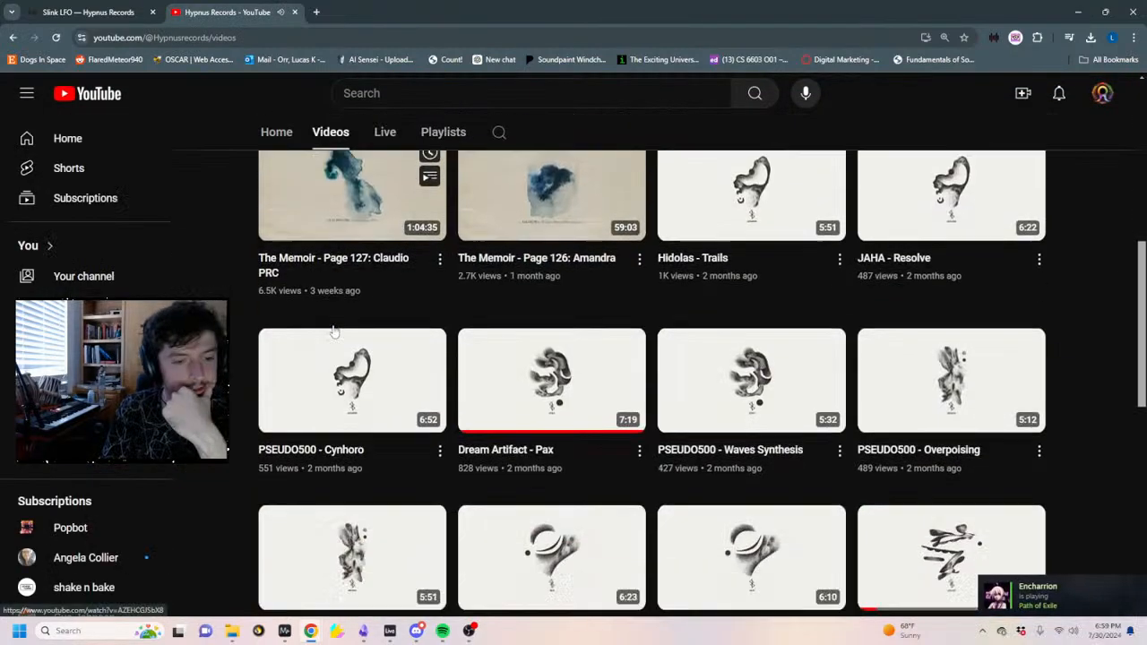
{"action": "scroll", "coordinate": [300, 349], "scroll_direction": "down", "scroll_amount": 15}
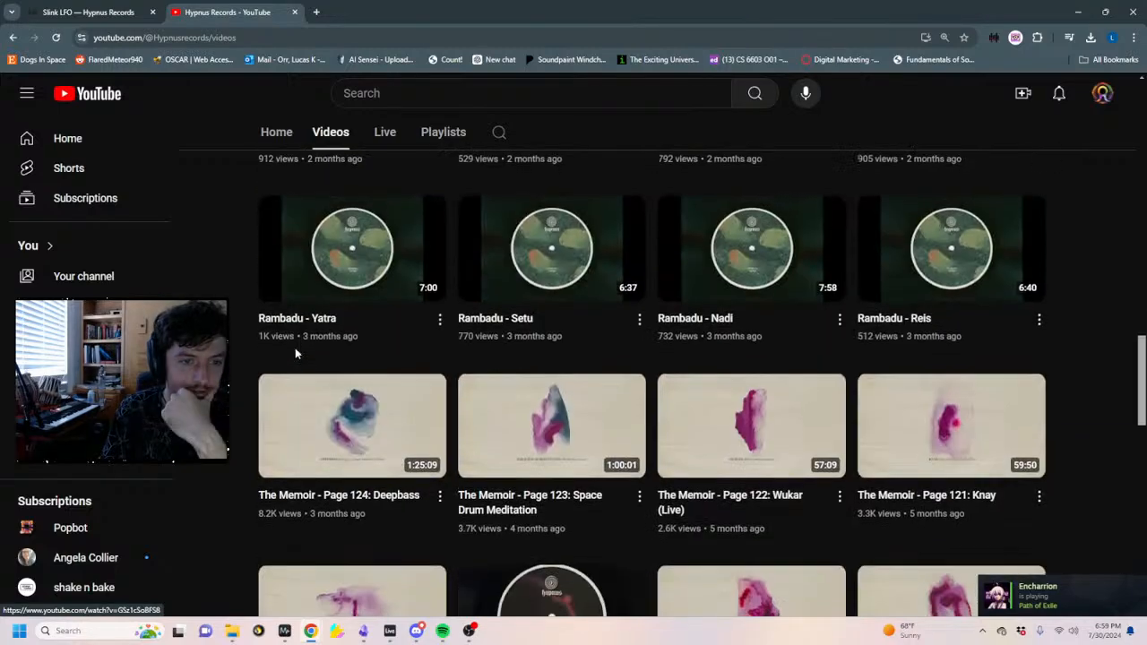
{"action": "scroll", "coordinate": [286, 359], "scroll_direction": "down", "scroll_amount": 2}
{"action": "scroll", "coordinate": [295, 367], "scroll_direction": "up", "scroll_amount": 20}
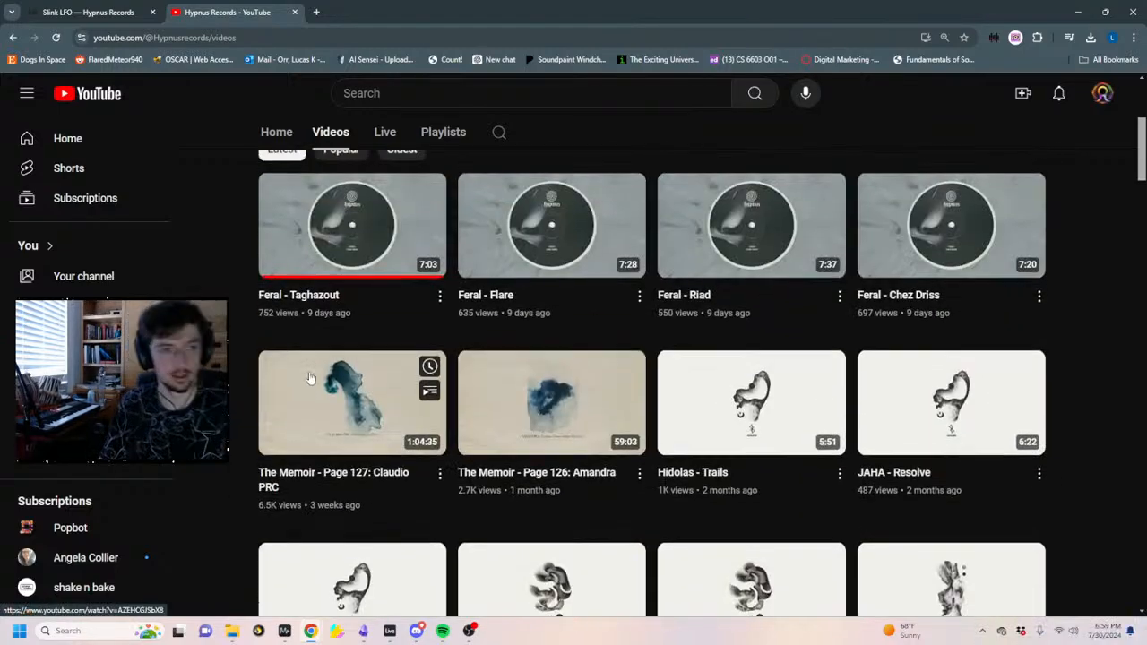
{"action": "scroll", "coordinate": [310, 377], "scroll_direction": "up", "scroll_amount": 5}
Return to the Slink LFO product page, review the features and how-it-works sections, and switch back to Ableton Live.
{"action": "left_click", "coordinate": [48, 15]}
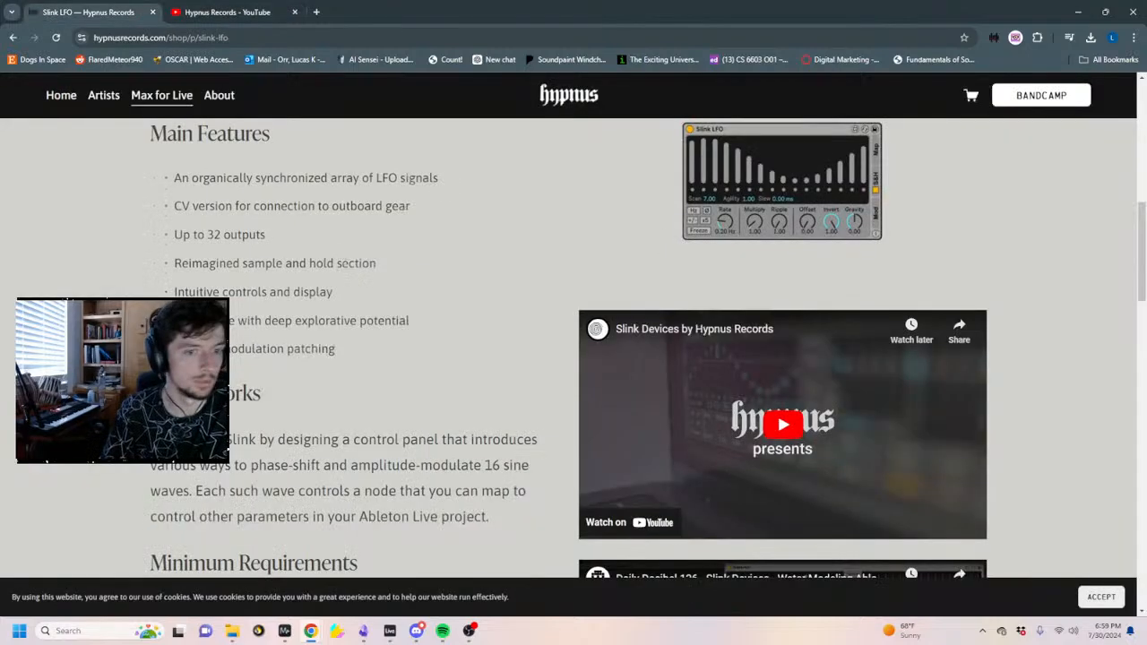
{"action": "scroll", "coordinate": [337, 276], "scroll_direction": "down", "scroll_amount": 2}
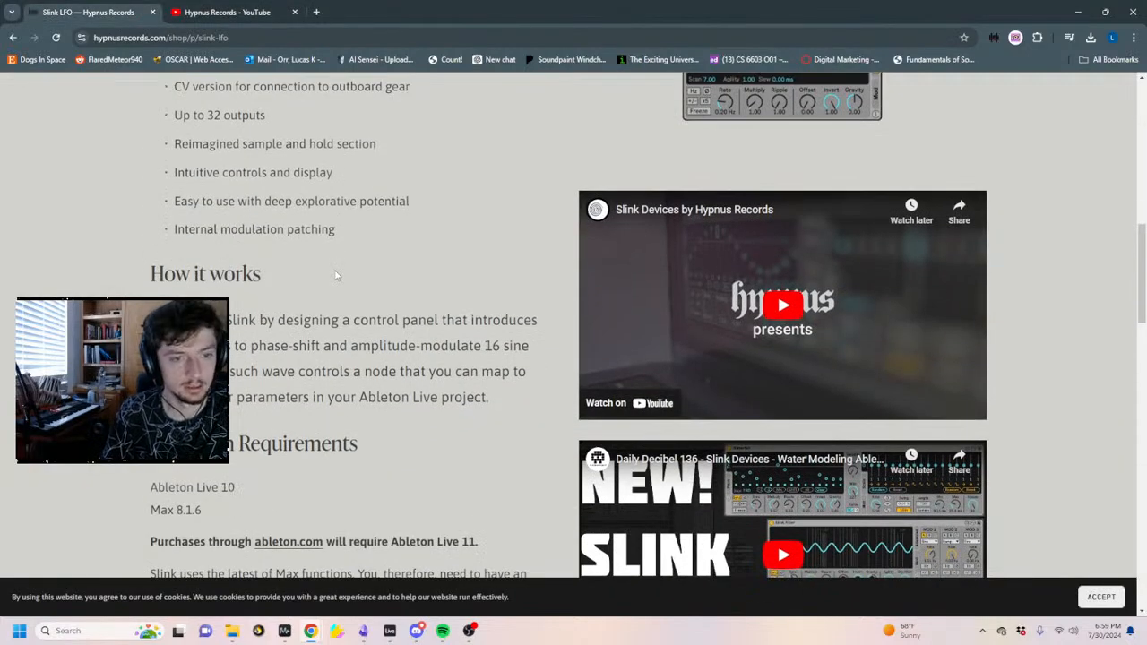
{"action": "scroll", "coordinate": [337, 275], "scroll_direction": "down", "scroll_amount": 3}
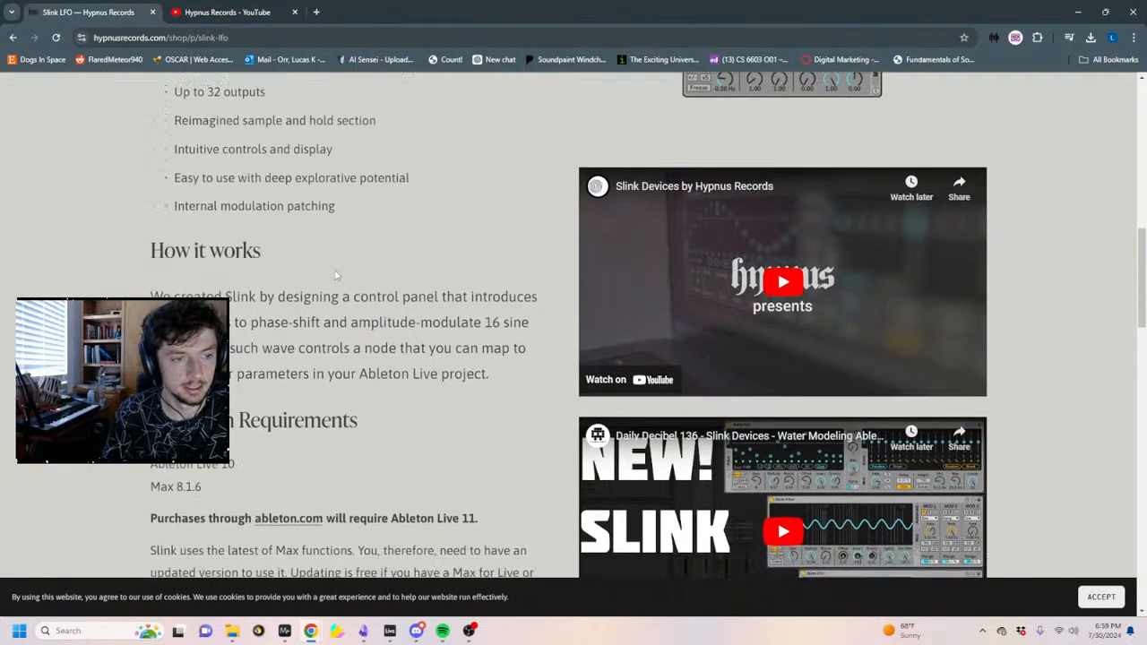
{"action": "scroll", "coordinate": [454, 300], "scroll_direction": "up", "scroll_amount": 2}
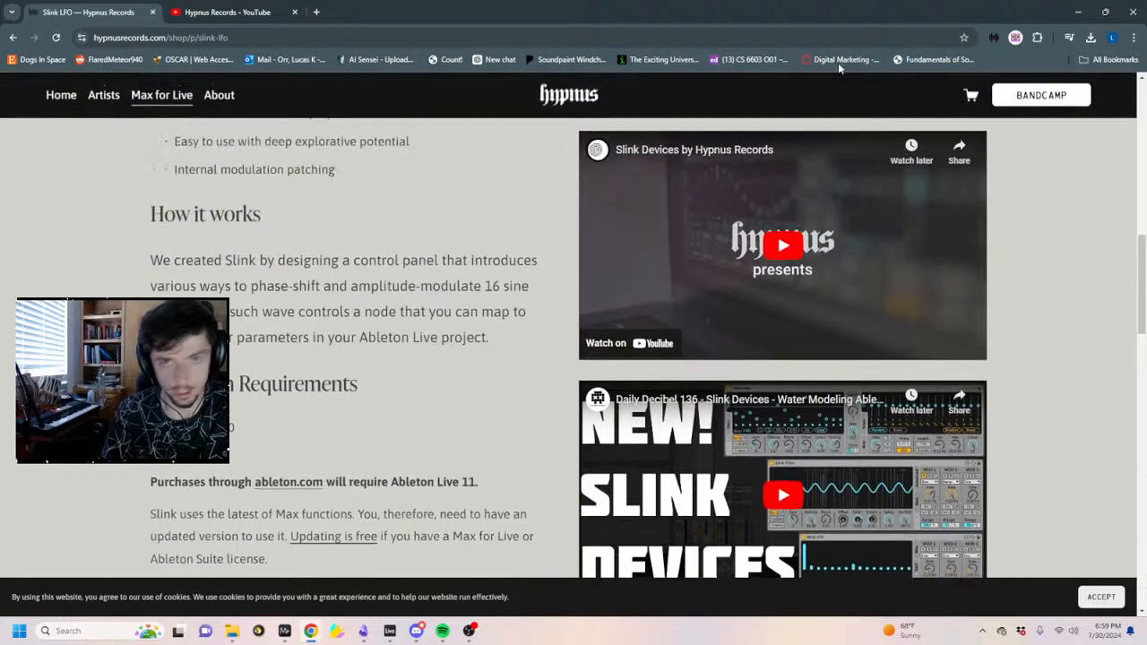
{"action": "left_click", "coordinate": [1076, 11]}
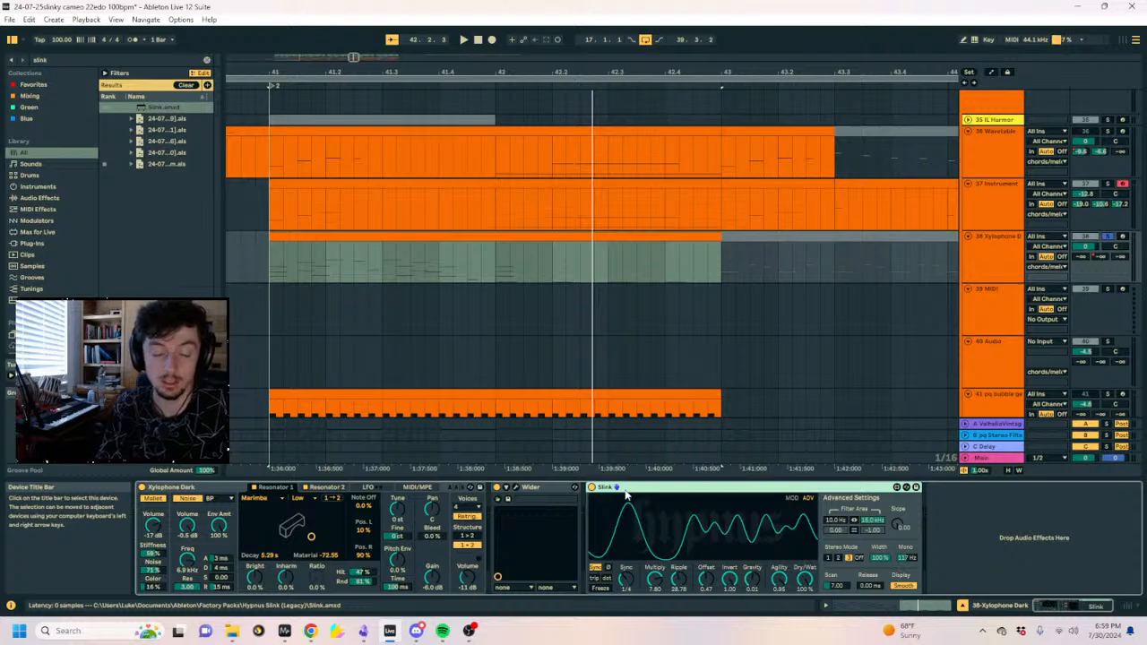
Play the section from bar 41 and unsolo the xylophone track to hear it with the other tracks.
{"action": "left_click", "coordinate": [208, 489]}
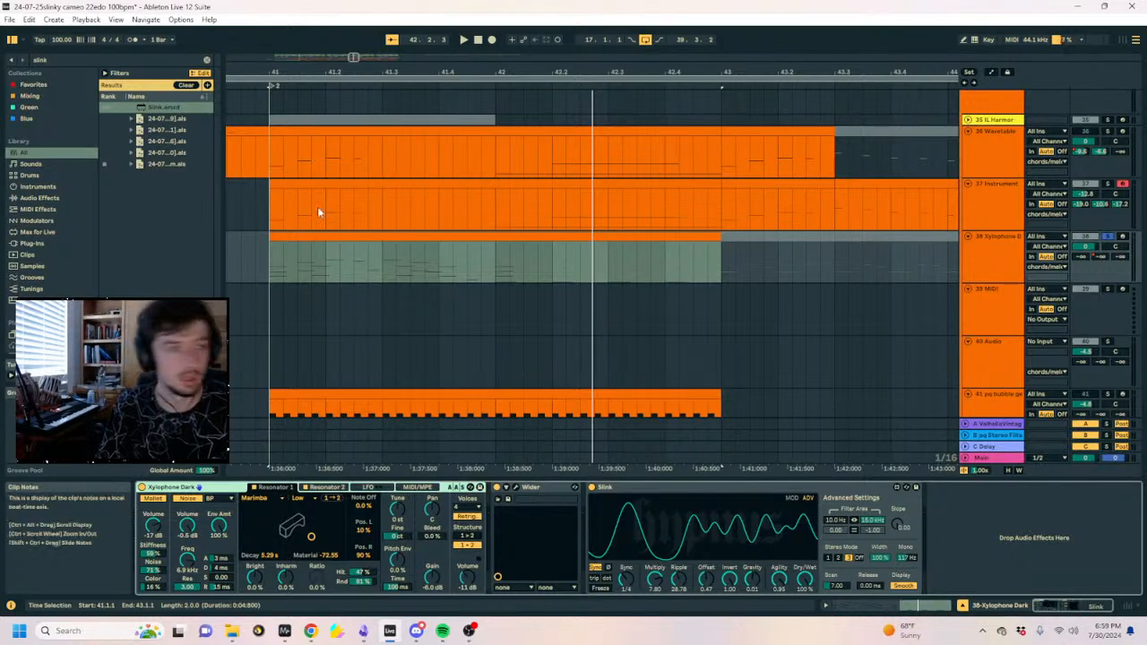
{"action": "left_click", "coordinate": [287, 241]}
{"action": "key", "text": "space"}
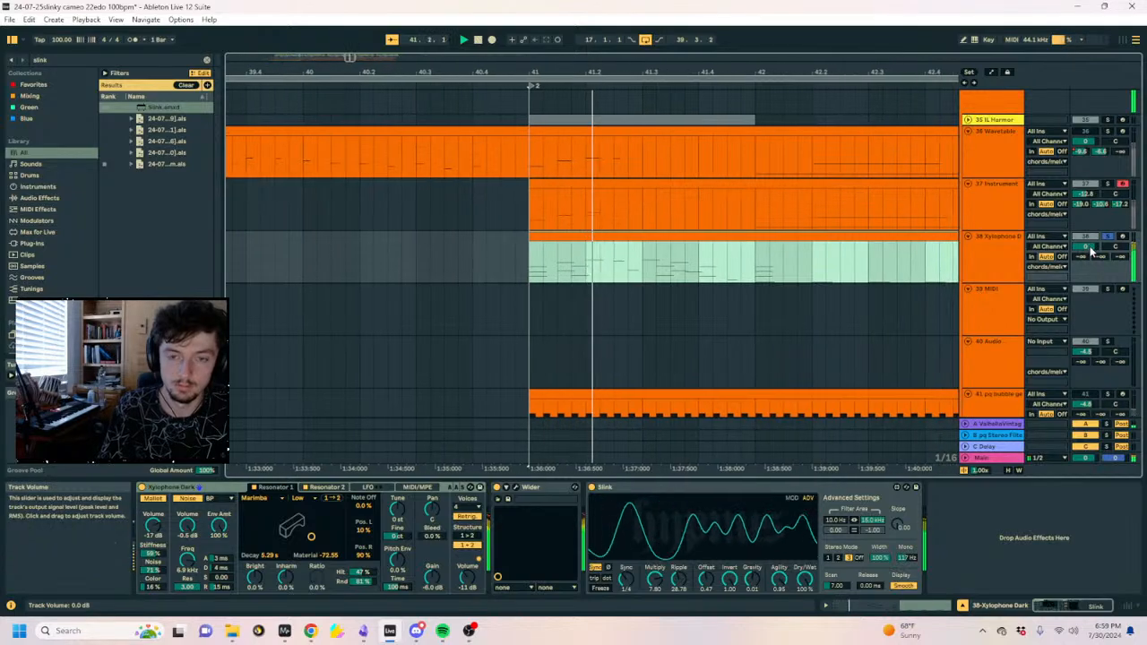
{"action": "left_click_drag", "start_coordinate": [1119, 256], "coordinate": [1118, 235]}
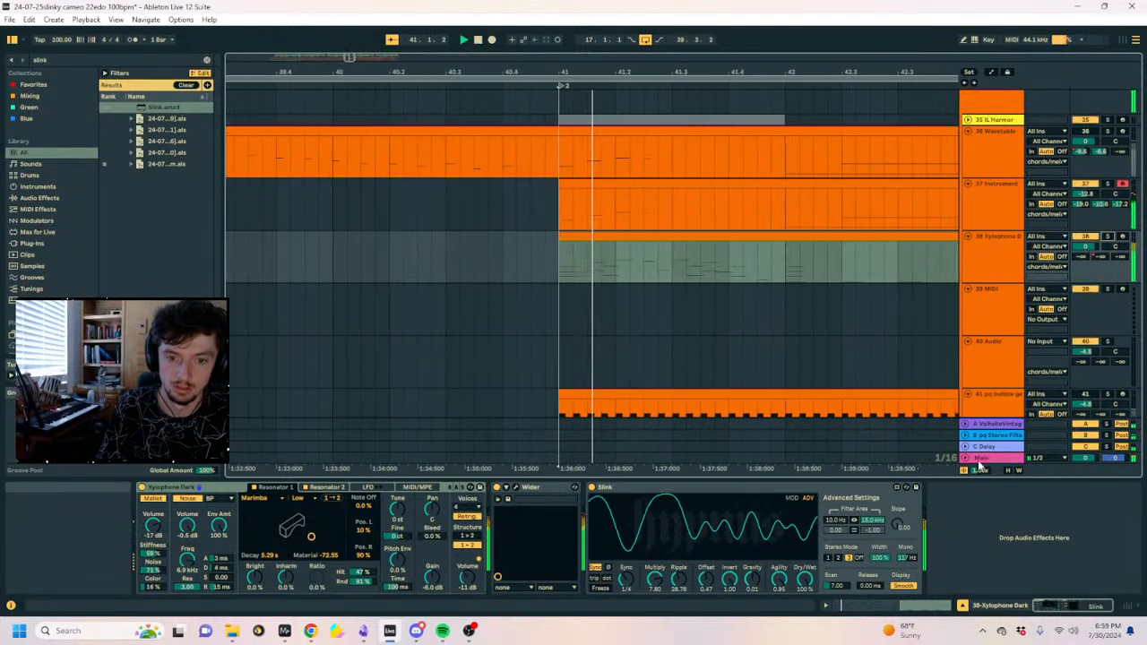
Check the devices on the pq Stereo Filter return track and reselect the xylophone track during playback.
{"action": "left_click", "coordinate": [981, 445]}
{"action": "left_click", "coordinate": [984, 435]}
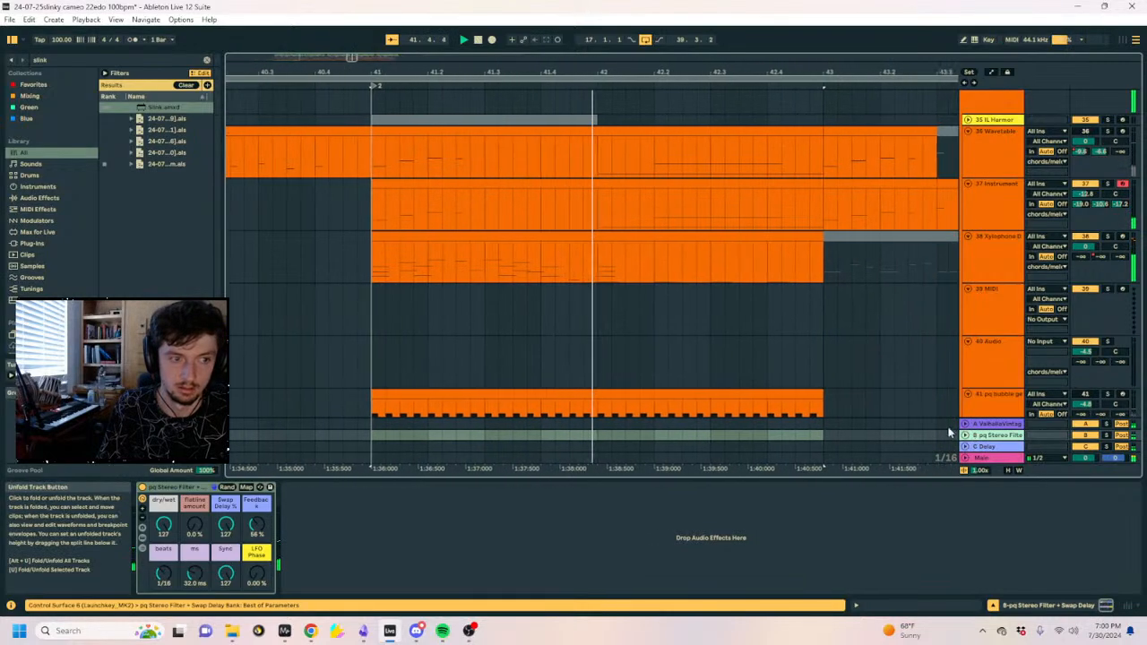
{"action": "left_click", "coordinate": [989, 263]}
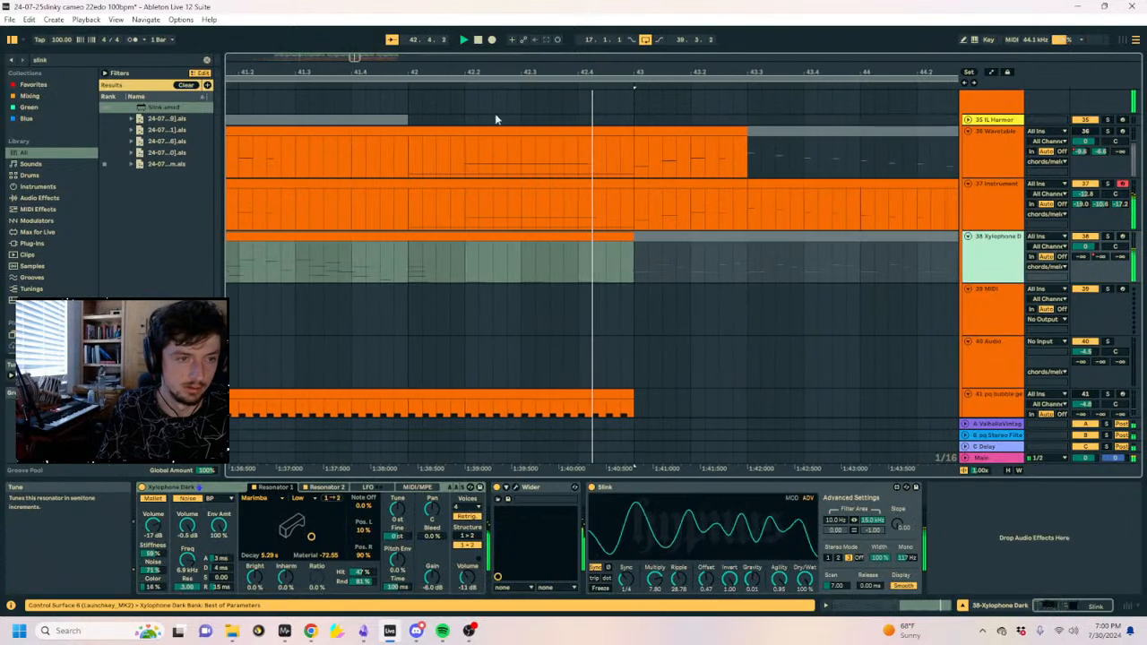
Copy the opening bar or so of the xylophone clip and try it at bar 41 on the 37 Instrument track.
{"action": "left_click_drag", "start_coordinate": [500, 72], "coordinate": [695, 41]}
{"action": "left_click", "coordinate": [607, 234]}
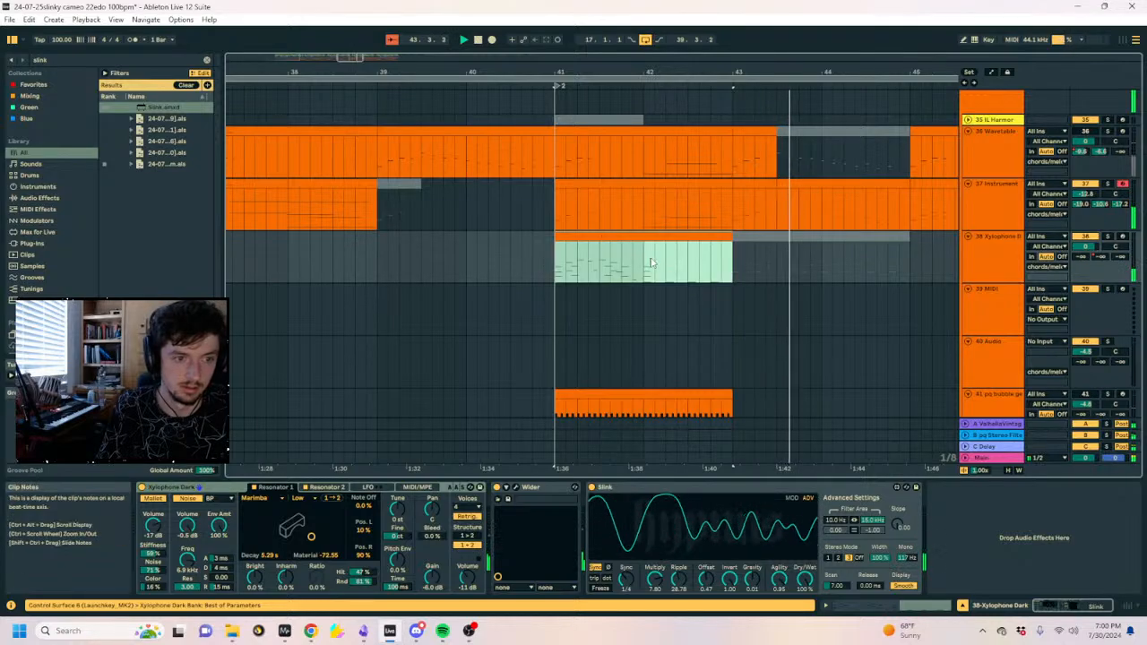
{"action": "left_click_drag", "start_coordinate": [654, 263], "coordinate": [548, 263]}
{"action": "key", "text": "ctrl+c"}
{"action": "key", "text": "space"}
{"action": "left_click", "coordinate": [556, 204]}
{"action": "key", "text": "ctrl+v"}
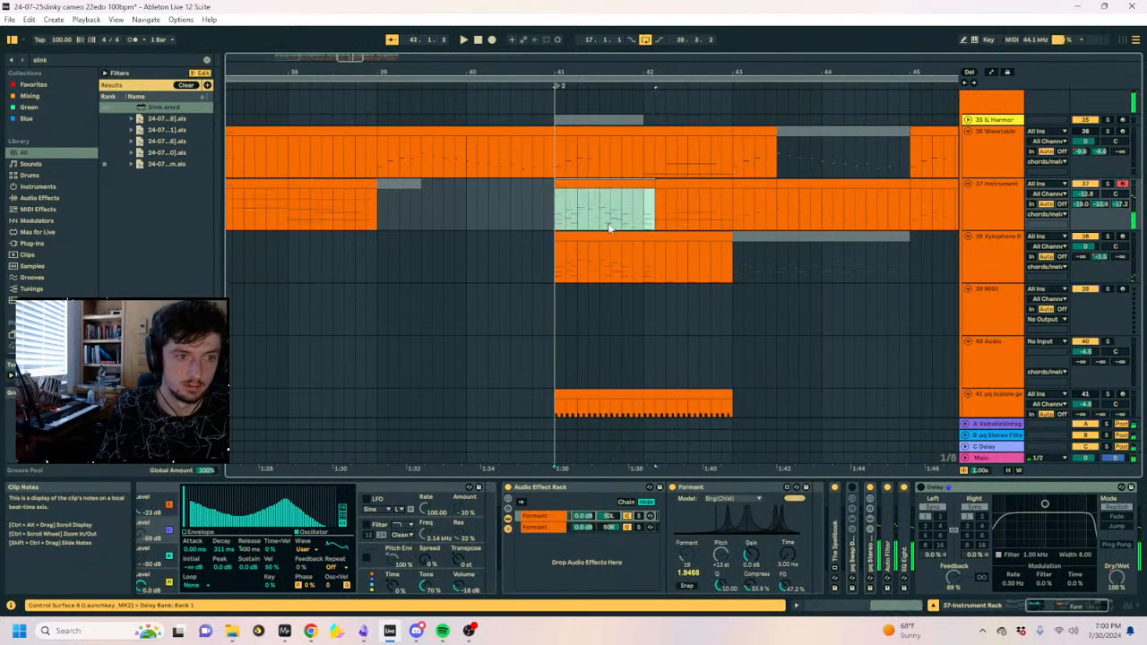
{"action": "key", "text": "space"}
Duplicate the 37 Instrument track and set the copy's Macro 1 to 11.3 ms.
{"action": "left_click", "coordinate": [1010, 212]}
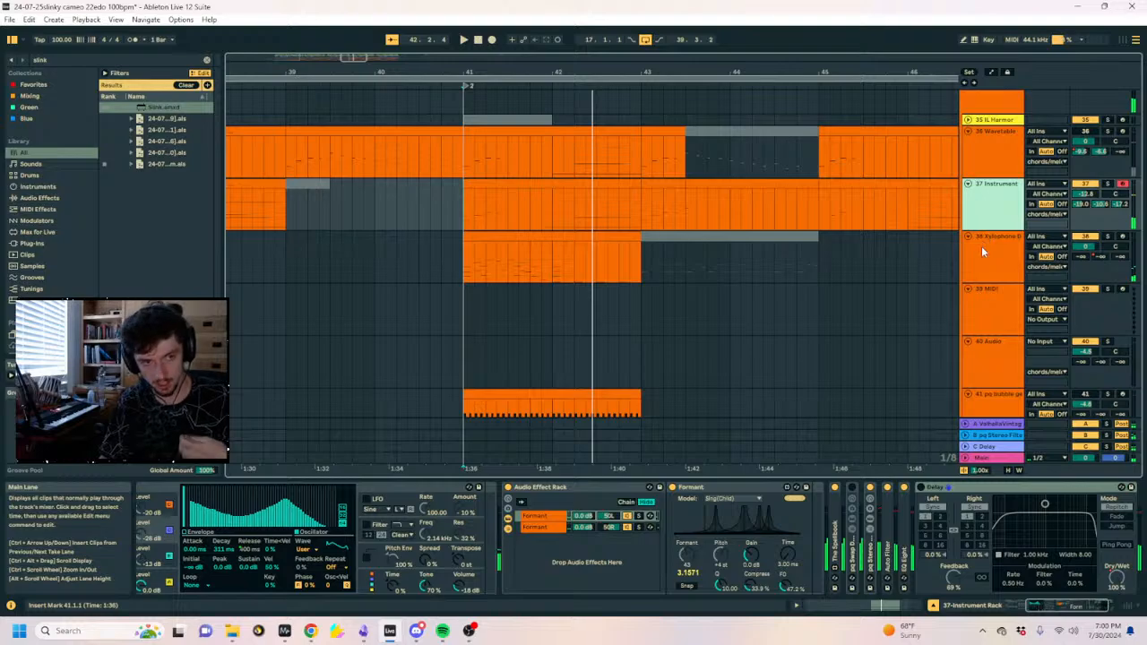
{"action": "key", "text": "ctrl+d"}
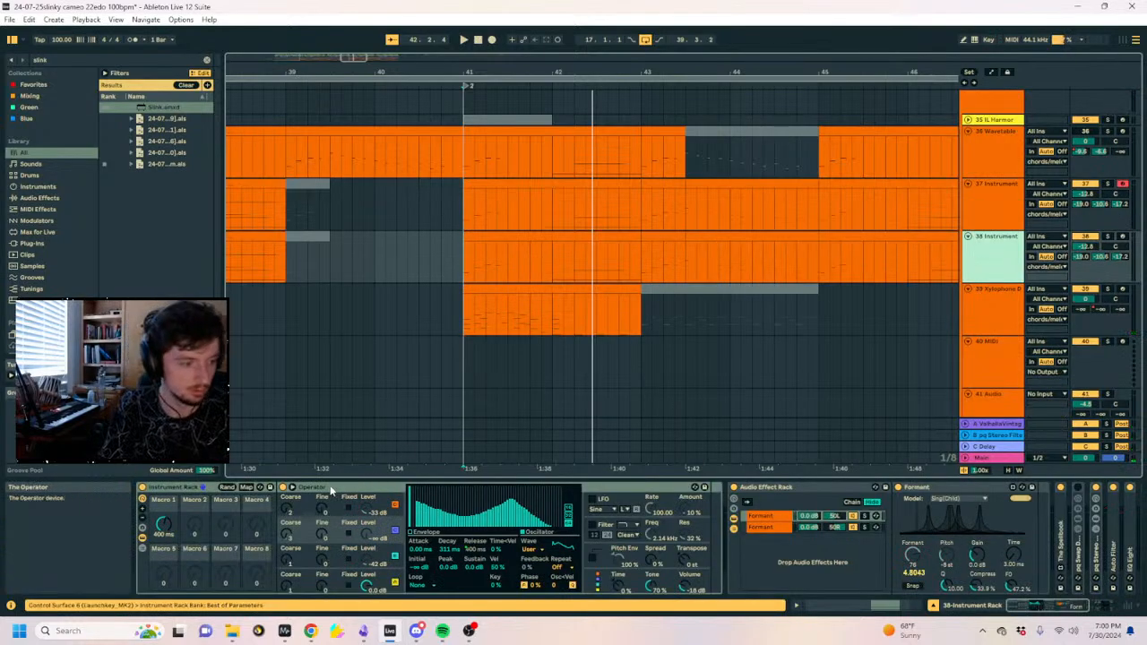
{"action": "left_click", "coordinate": [330, 489]}
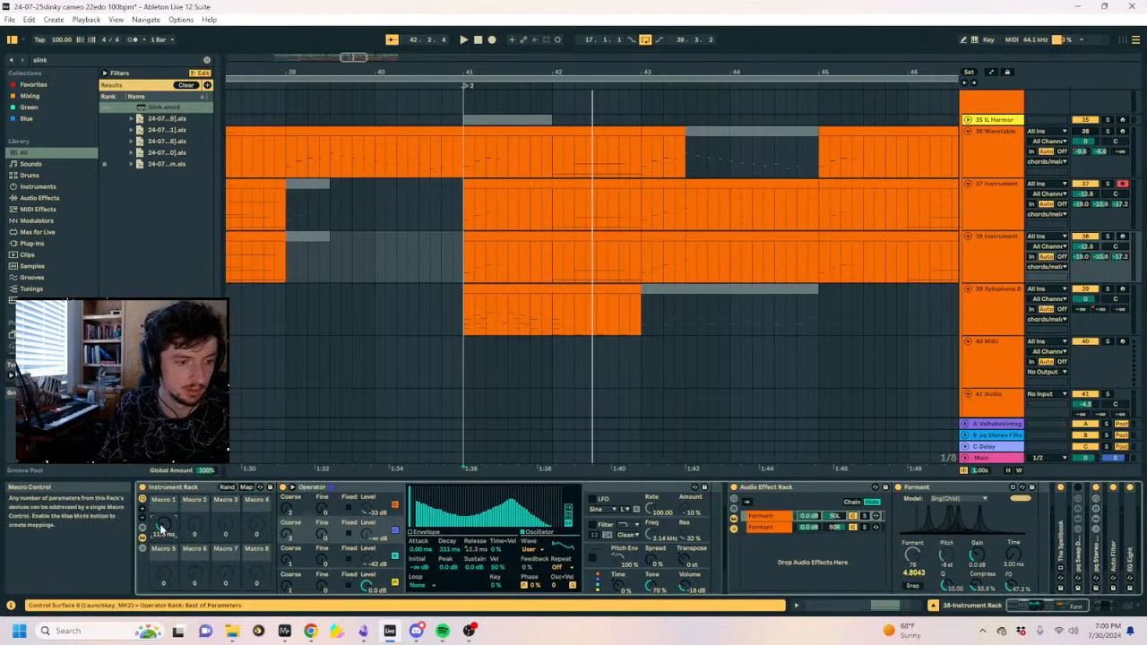
Delete the Delay from the duplicated track, unfold its EQ Eight and Auto Filter, and audition the section from bar 41.
{"action": "double_click", "coordinate": [763, 490]}
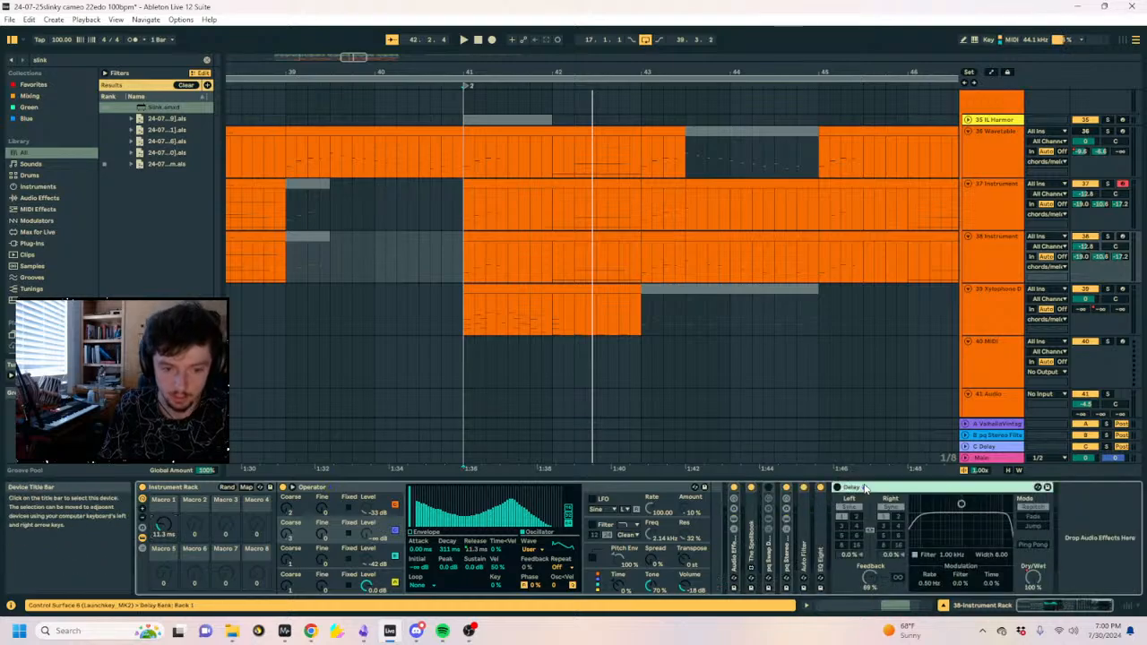
{"action": "double_click", "coordinate": [823, 531]}
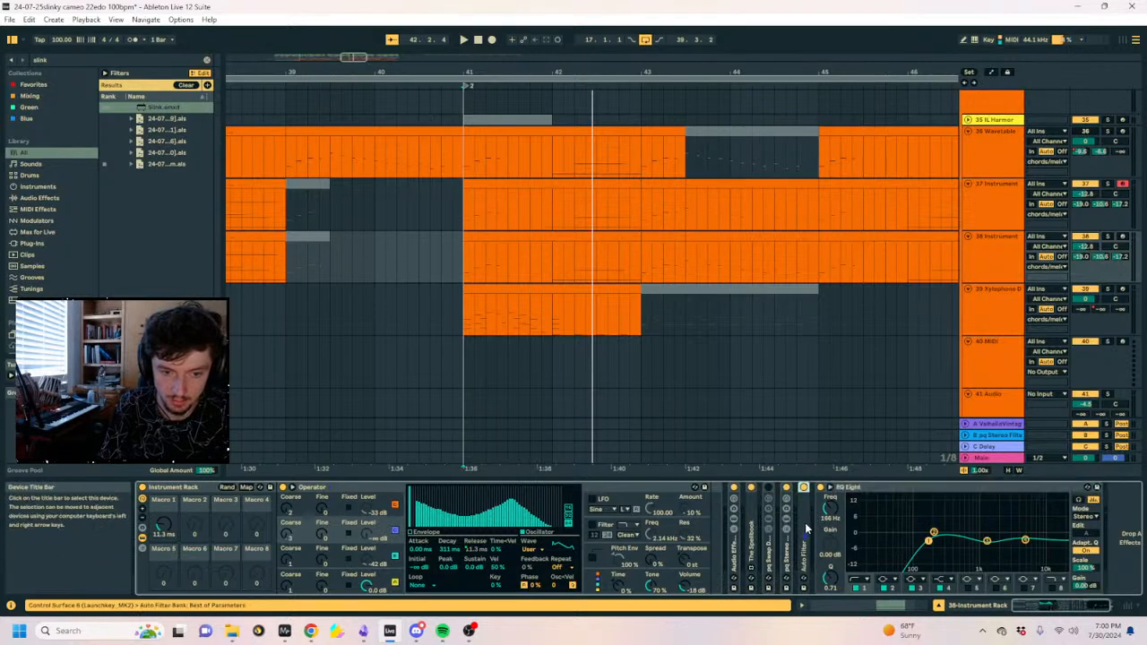
{"action": "double_click", "coordinate": [806, 530]}
{"action": "key", "text": "space"}
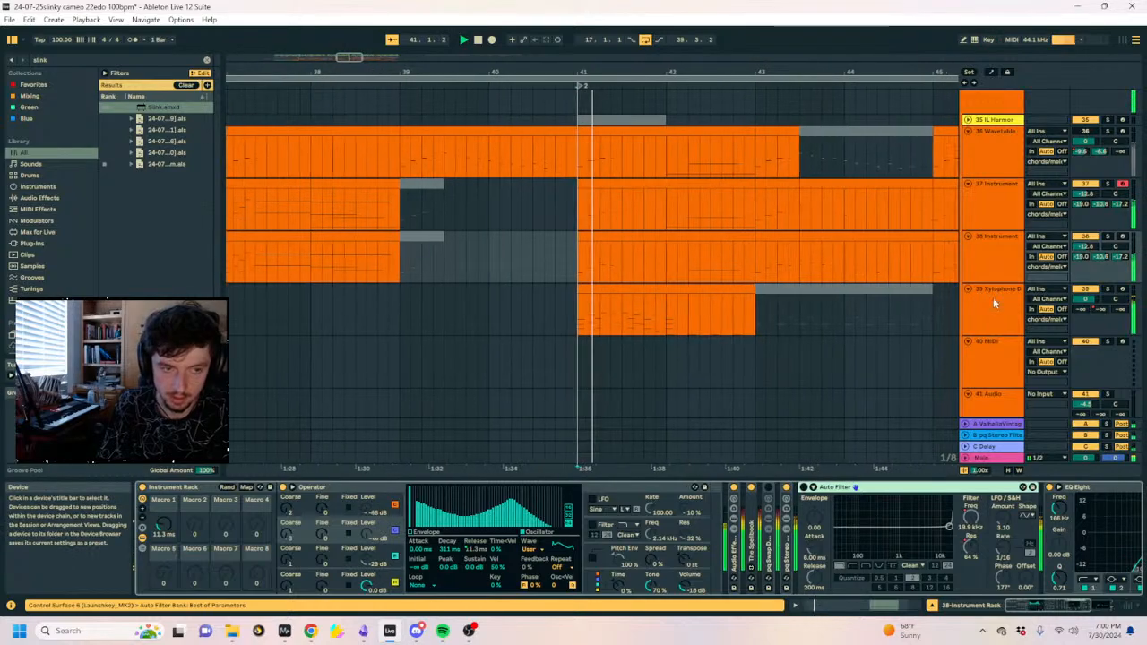
{"action": "key", "text": "space"}
Paste the copied xylophone notes at bar 41 on the duplicated track, rename it plucky formant, and play it soloed.
{"action": "left_click", "coordinate": [611, 235]}
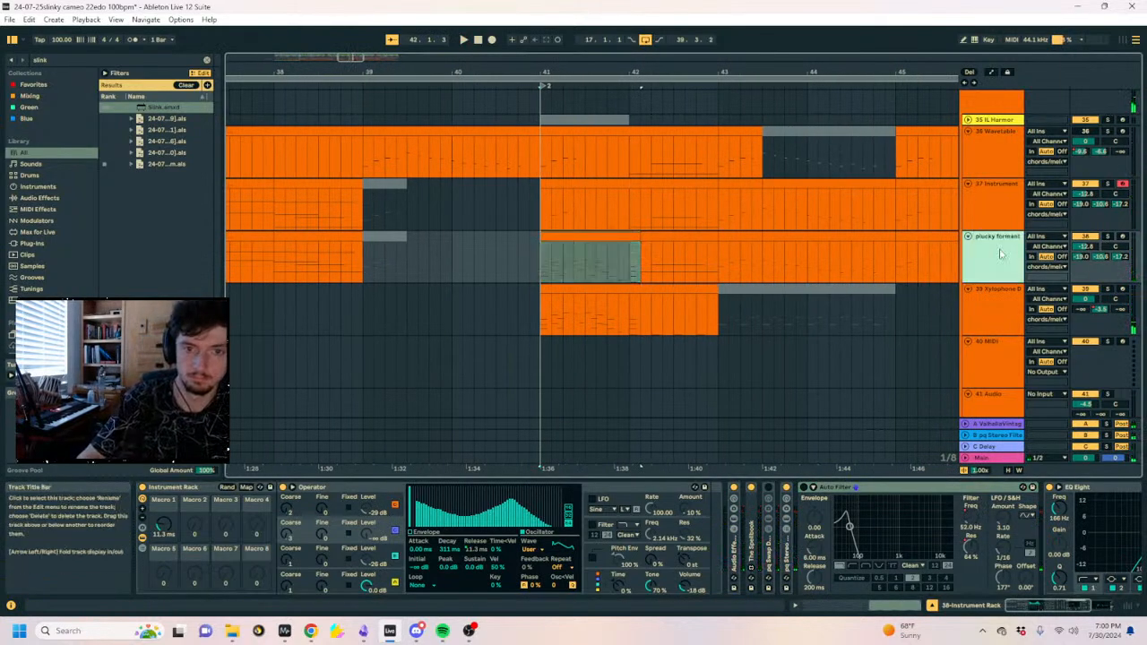
{"action": "key", "text": "space"}
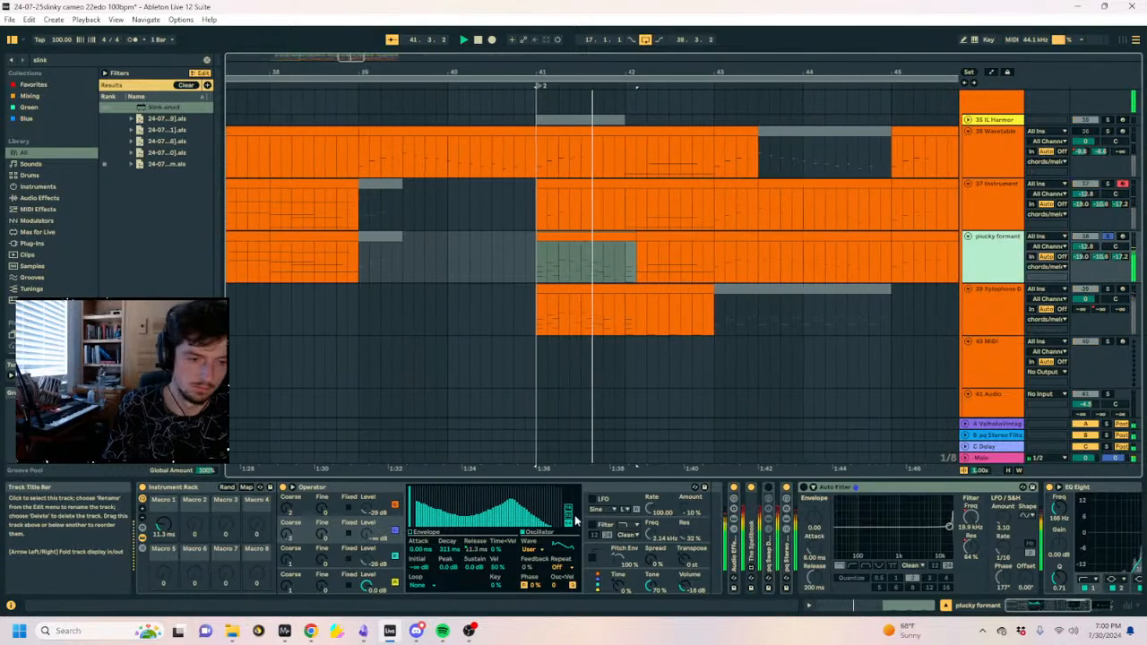
Switch off the pq Stereo device on the plucky formant track and audition the pasted part from bar 41.
{"action": "key", "text": "space"}
{"action": "left_click", "coordinate": [786, 489]}
{"action": "key", "text": "space"}
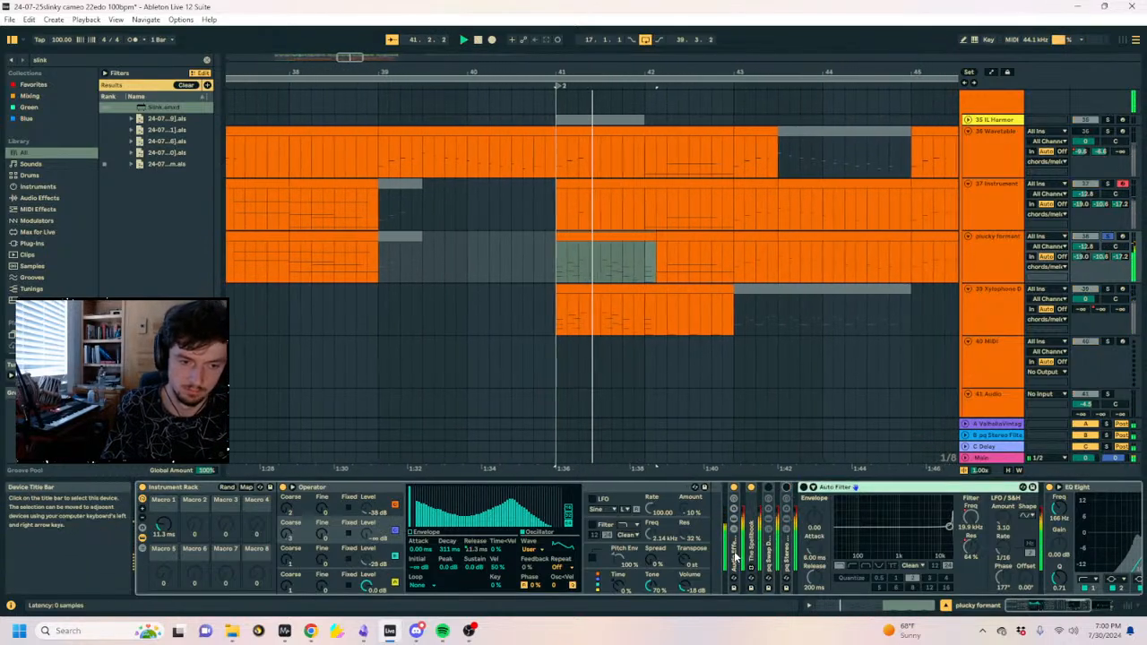
Set the plucky formant rack's Macro 1 to 12.3 ms and deactivate the leftover part between the pasted notes and bar 43.
{"action": "key", "text": "space"}
{"action": "key", "text": "space"}
{"action": "mouse_move", "coordinate": [164, 526]}
{"action": "left_mouse_down"}
{"action": "mouse_move", "coordinate": [164, 469]}
{"action": "mouse_move", "coordinate": [164, 547]}
{"action": "mouse_move", "coordinate": [164, 526]}
{"action": "left_mouse_up"}
{"action": "left_click", "coordinate": [592, 254]}
{"action": "key", "text": "space"}
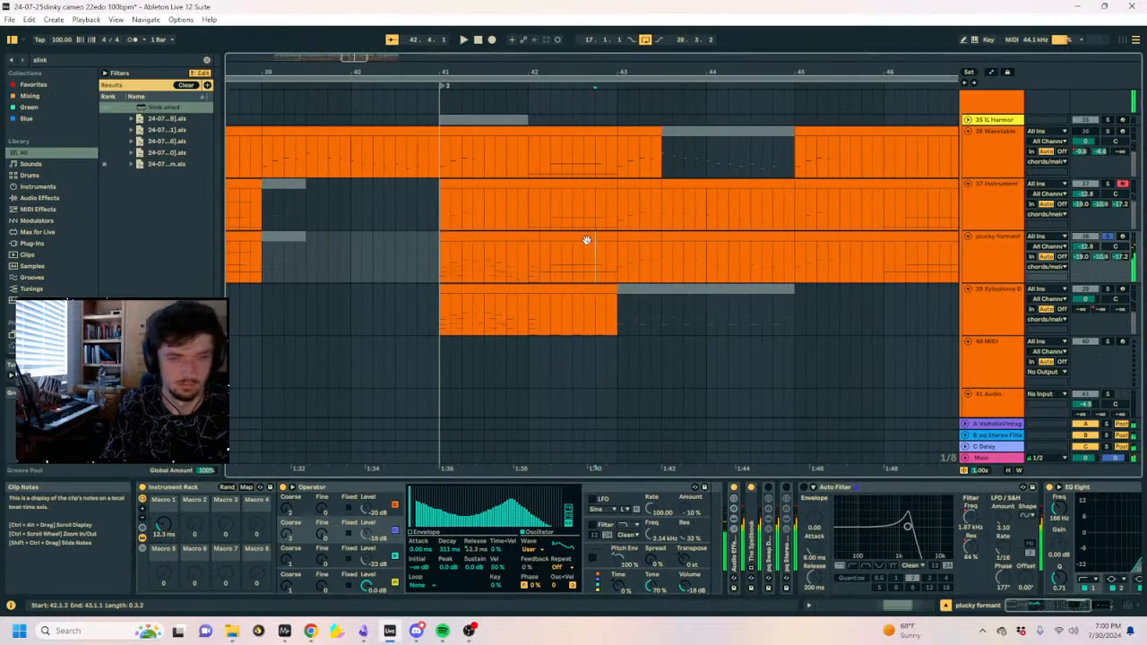
{"action": "left_click", "coordinate": [479, 235]}
{"action": "key", "text": "space"}
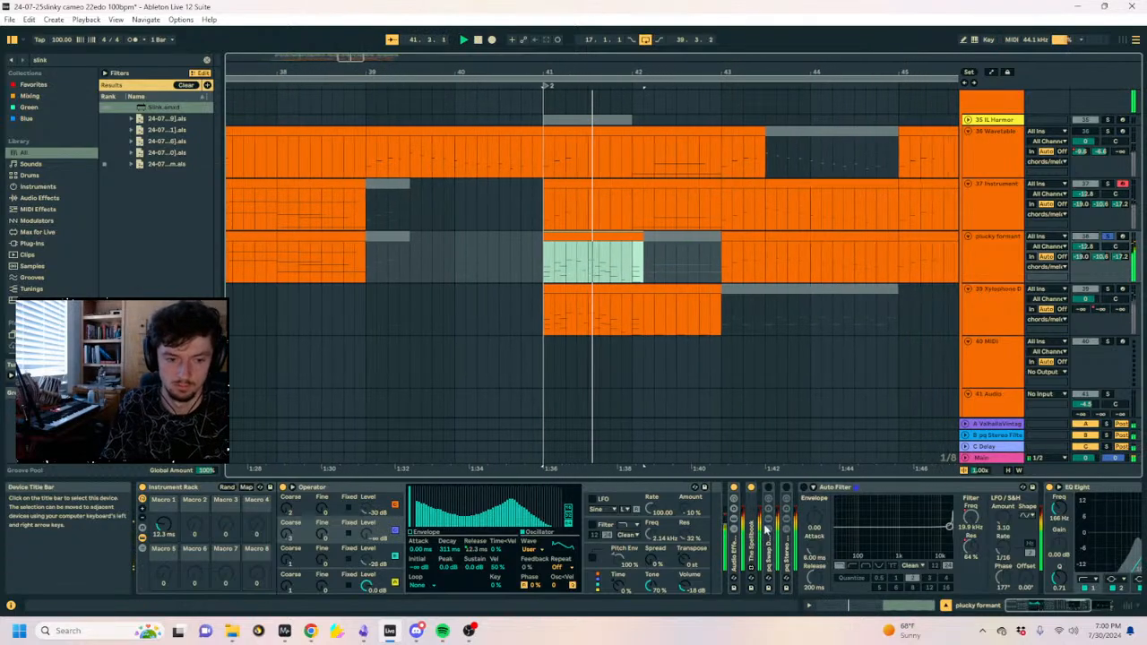
Collapse the Auto Filter and EQ Eight on the plucky formant track and audition the part from bar 41.
{"action": "left_click", "coordinate": [840, 489]}
{"action": "left_click", "coordinate": [840, 490]}
{"action": "double_click", "coordinate": [842, 490]}
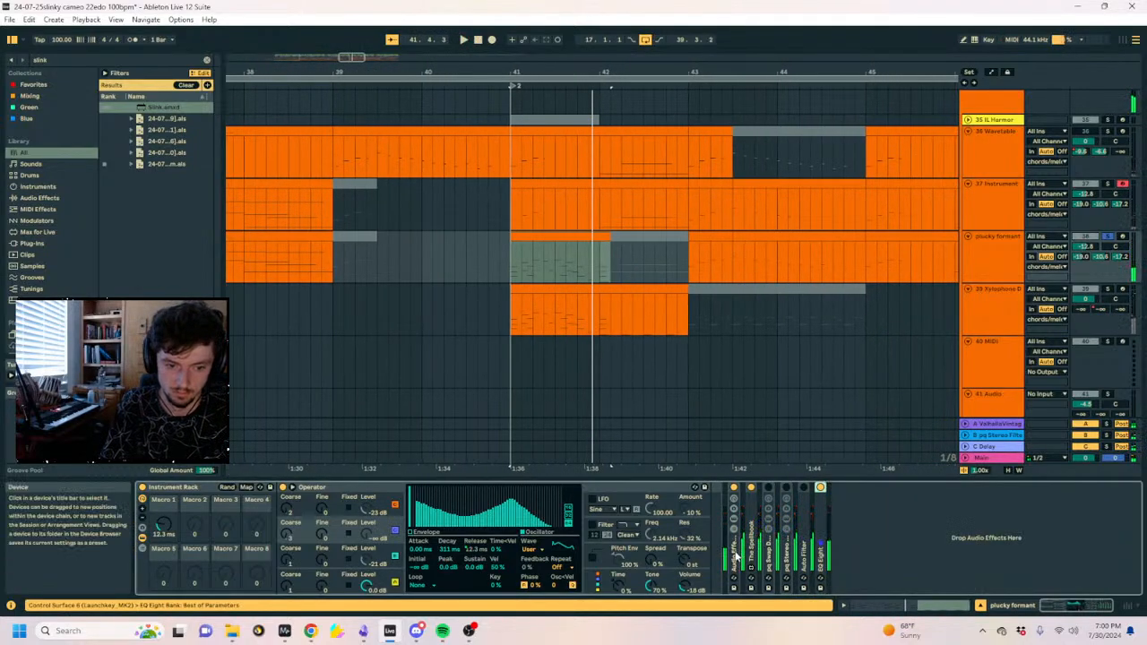
{"action": "double_click", "coordinate": [735, 556]}
{"action": "key", "text": "space"}
{"action": "double_click", "coordinate": [773, 490]}
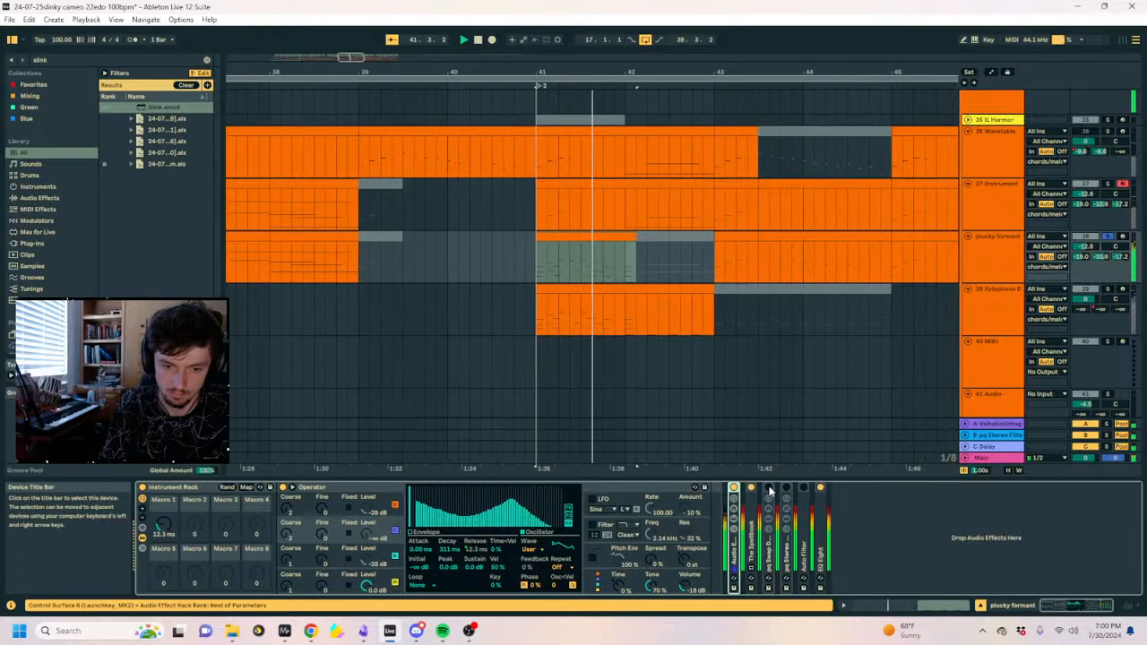
Draw The Spellbook's Spin Offset automation as a stepped rise across the pasted plucky formant notes from bar 41.
{"action": "double_click", "coordinate": [751, 551]}
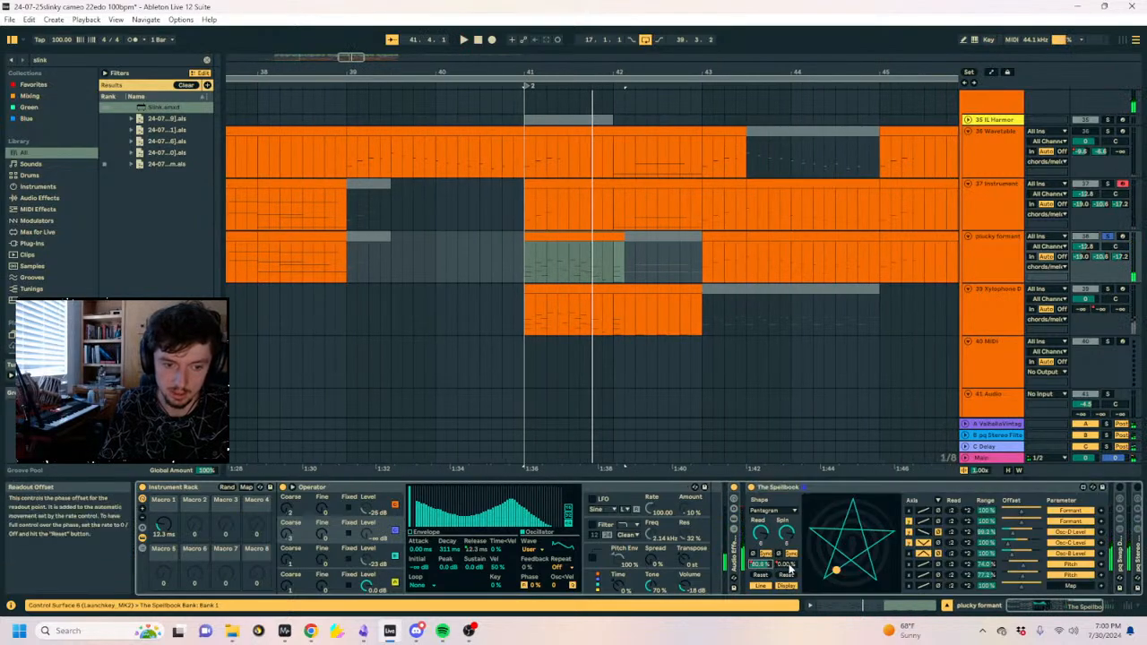
{"action": "key", "text": "a"}
{"action": "left_click_drag", "start_coordinate": [525, 268], "coordinate": [624, 248]}
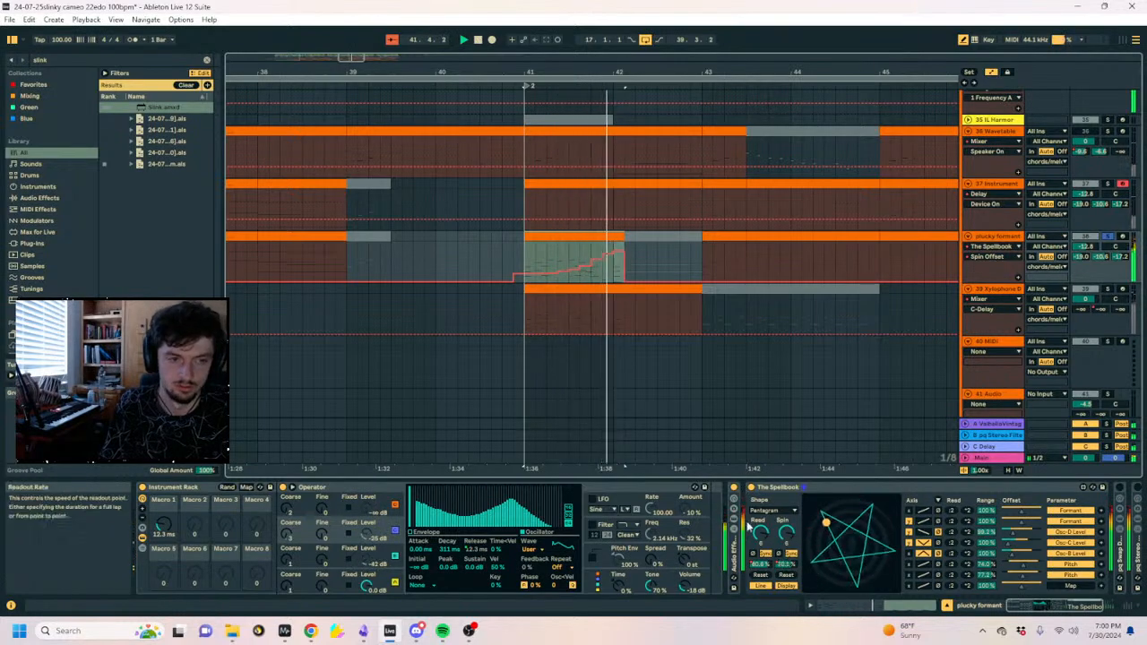
{"action": "key", "text": "a"}
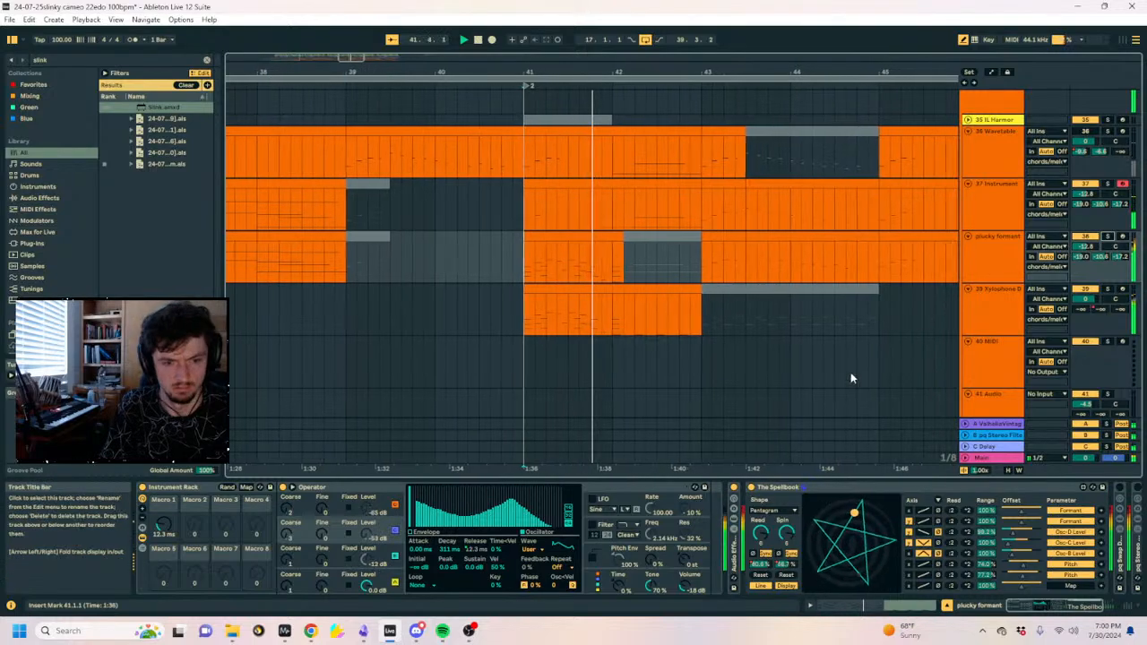
Show the settings of Operator's fourth oscillator, set the plucky formant track volume to -6.8 dB, and collapse Operator.
{"action": "left_click", "coordinate": [372, 583]}
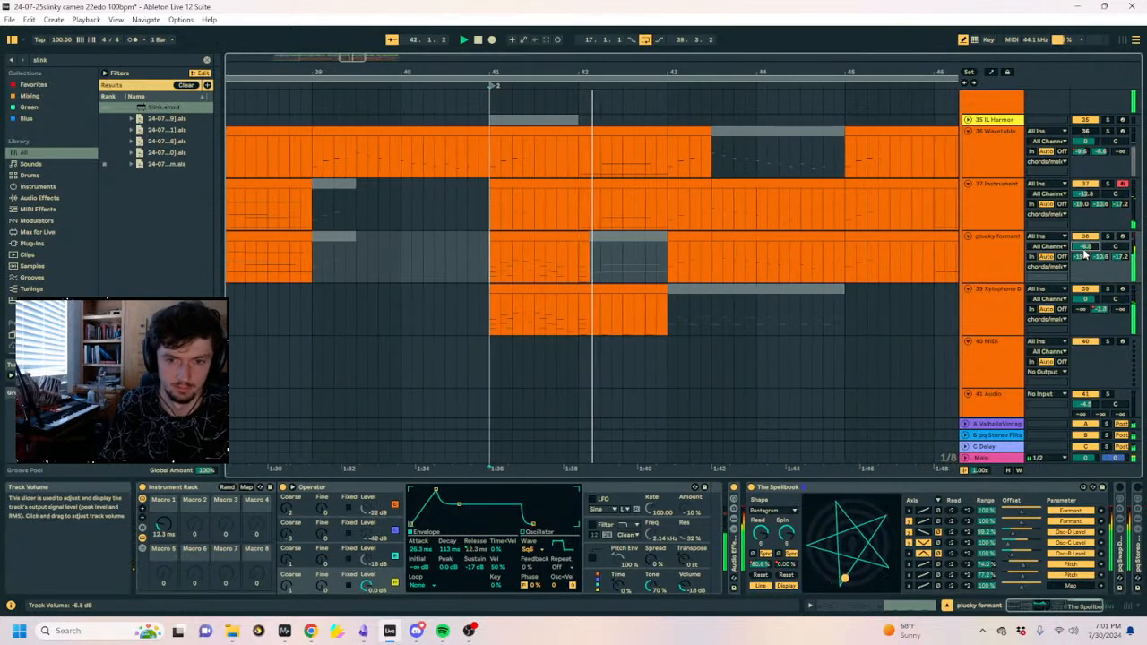
{"action": "left_click", "coordinate": [318, 492]}
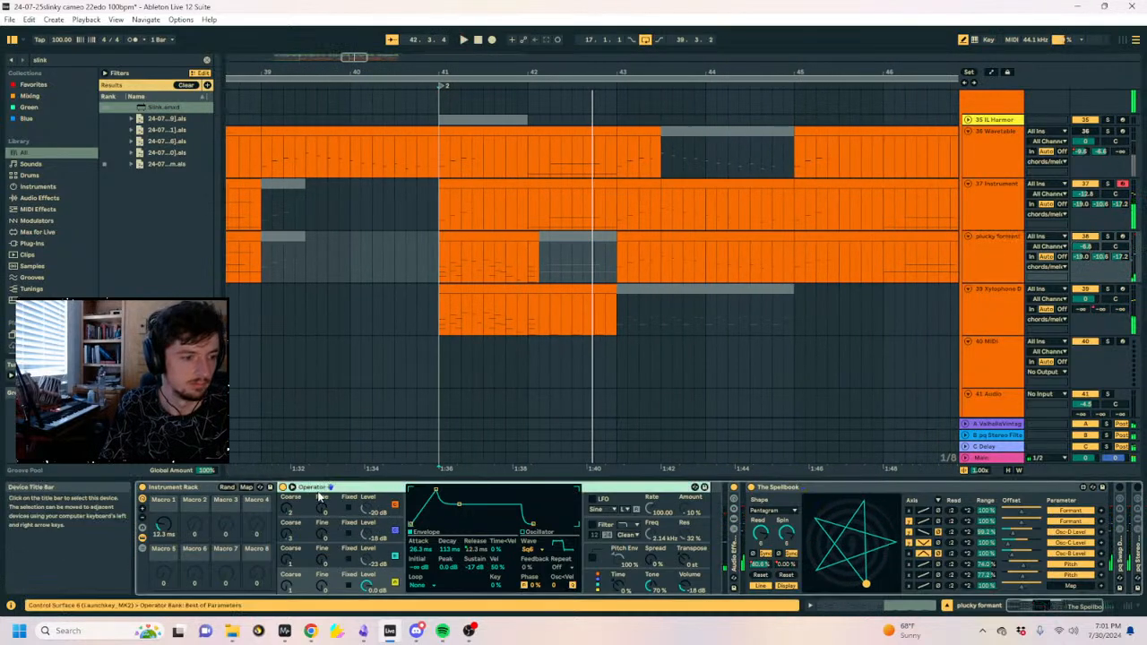
{"action": "double_click", "coordinate": [363, 492]}
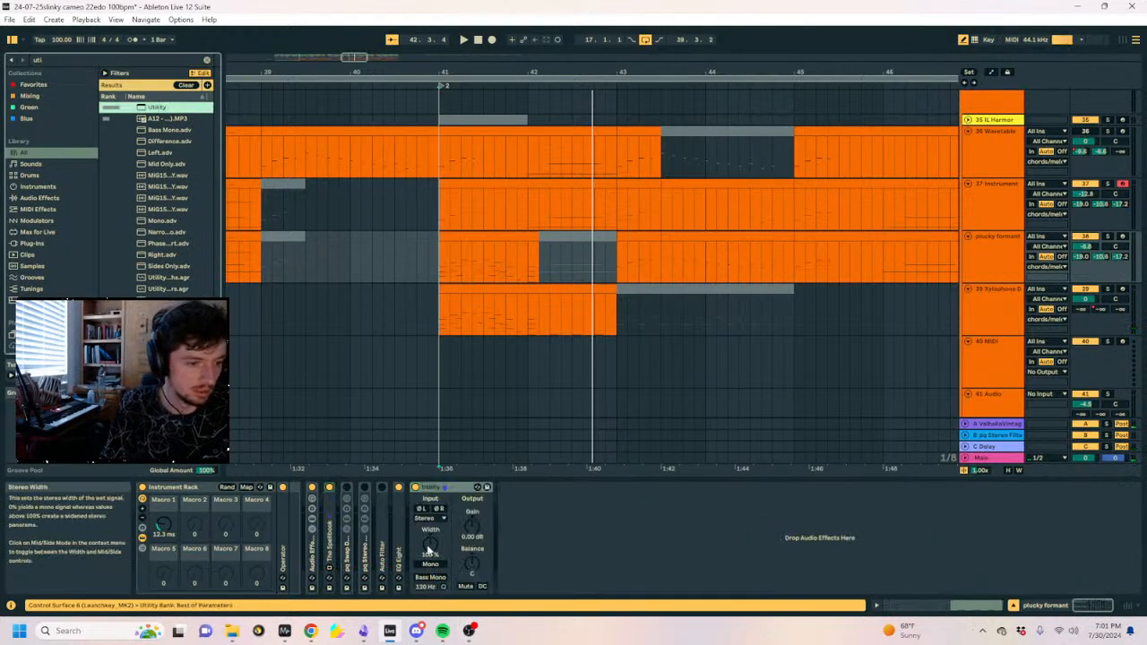
Add a Utility at the end of the plucky formant chain, set its channel mode to Swap, and audition it.
{"action": "left_click", "coordinate": [429, 519]}
{"action": "left_click", "coordinate": [434, 555]}
{"action": "key", "text": "space"}
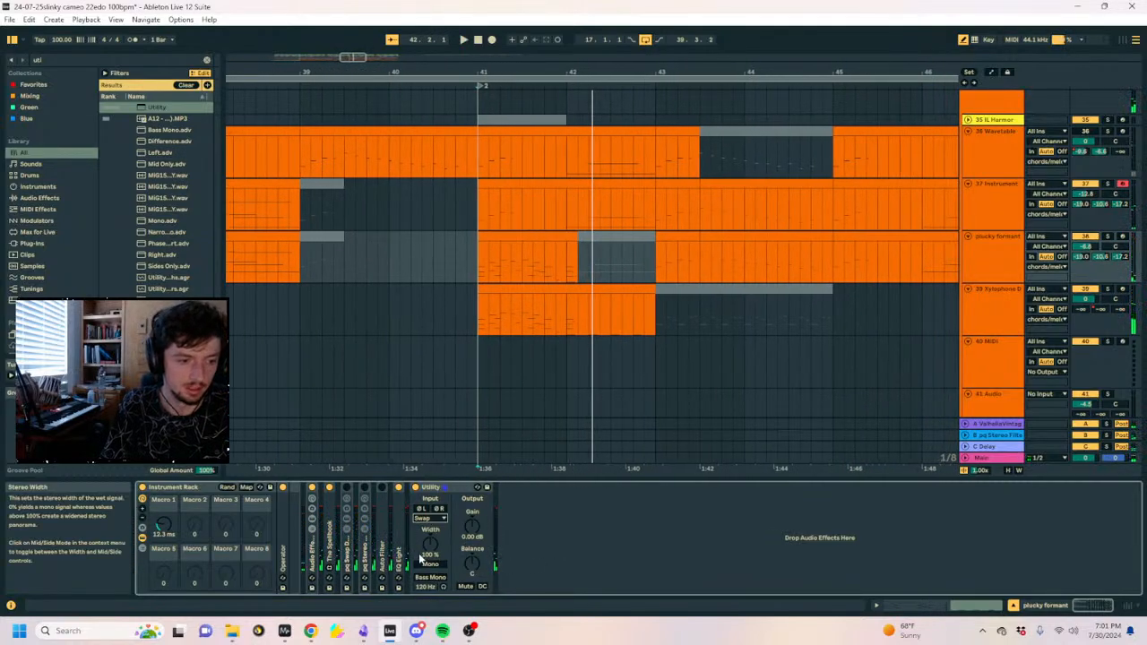
Automate the Utility's Stereo Width from 100% down to 0% across bar 41 and set the plucky formant volume to -4.3 dB.
{"action": "key", "text": "a"}
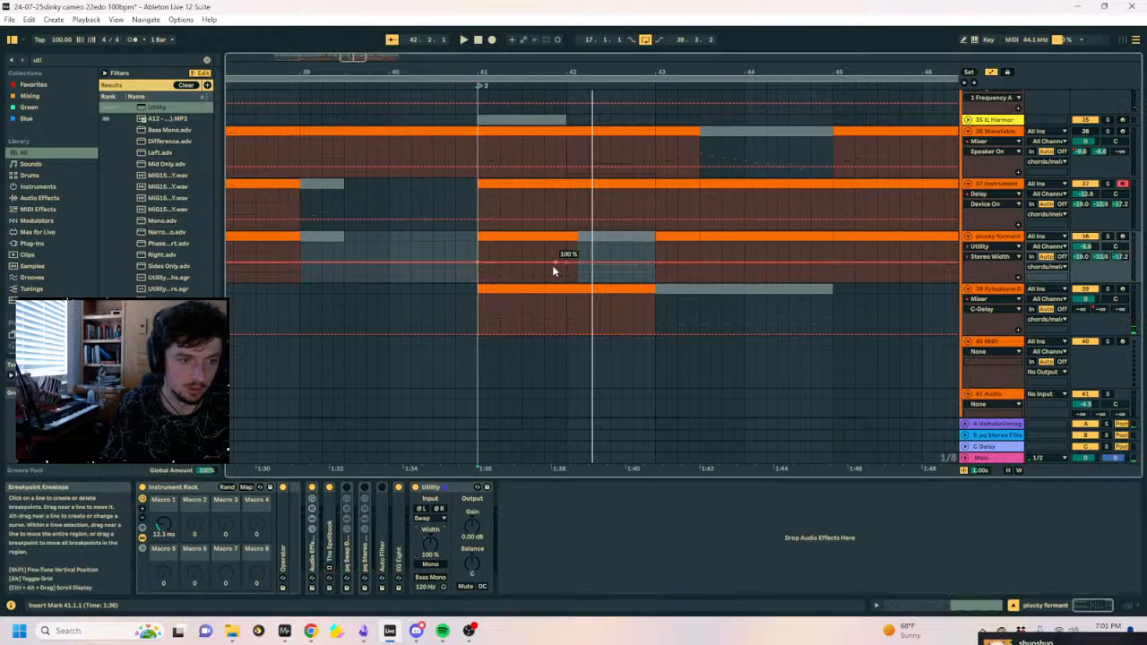
{"action": "left_click_drag", "start_coordinate": [552, 266], "coordinate": [566, 281]}
{"action": "key", "text": "space"}
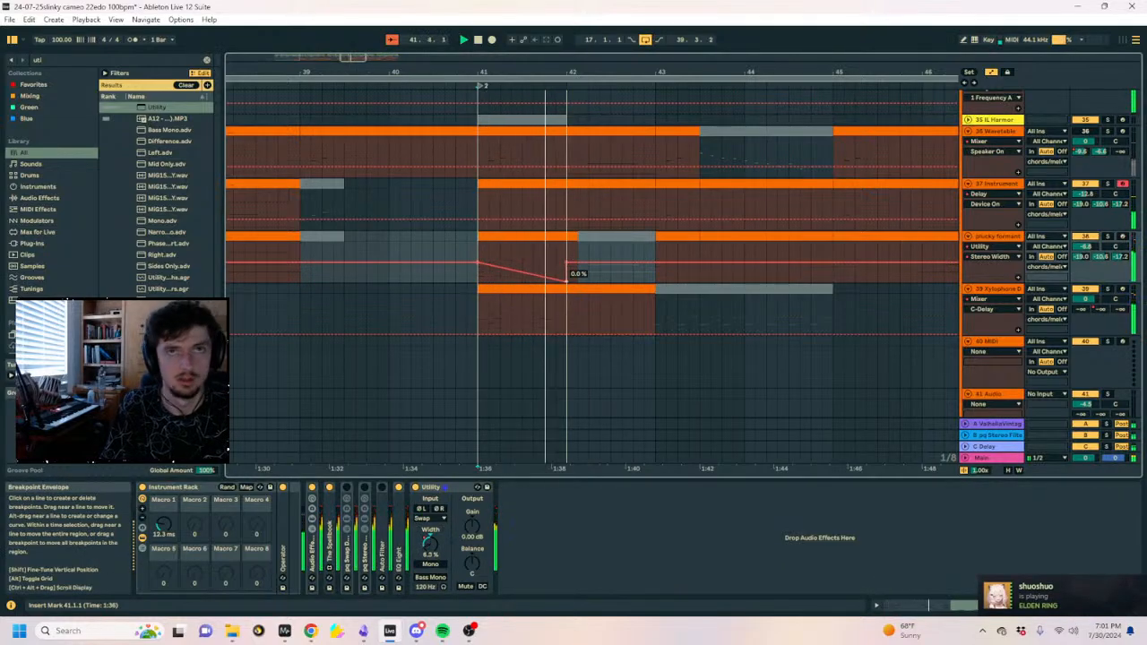
{"action": "key", "text": "a"}
{"action": "key", "text": "a"}
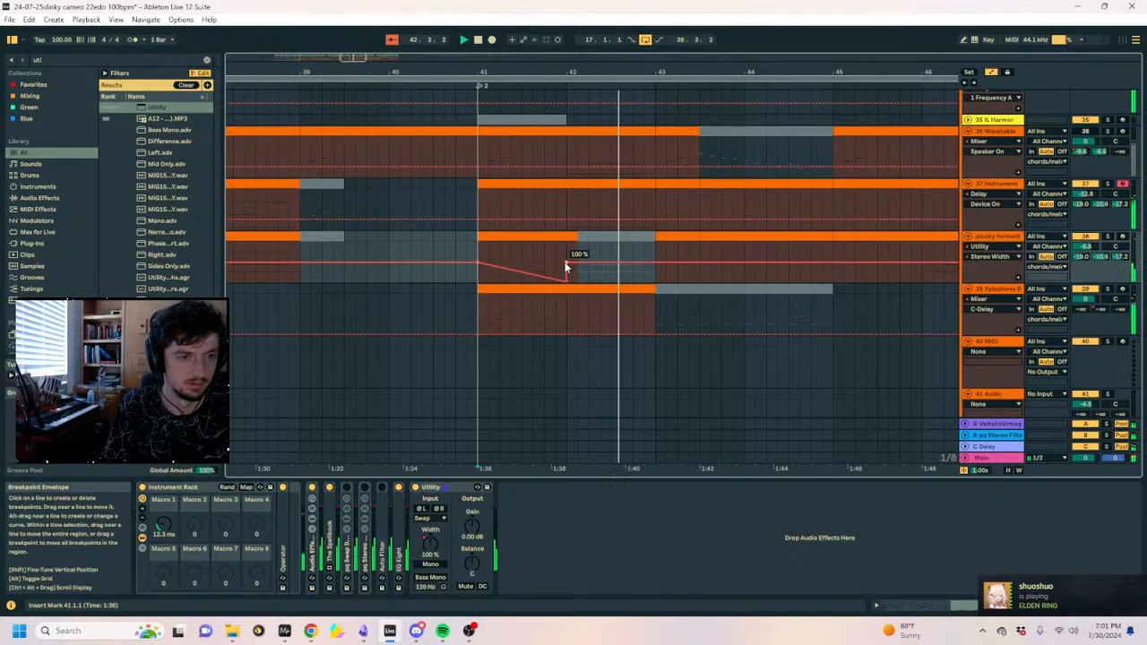
{"action": "key", "text": "a"}
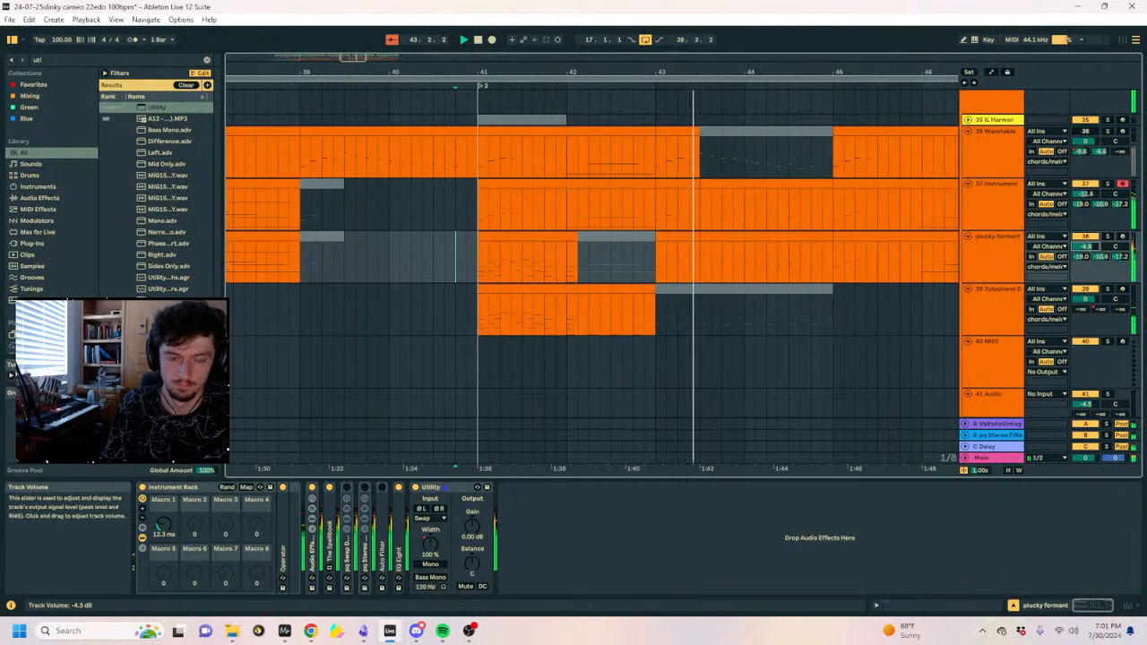
Select the plucky formant part from 43.1.1 to 45.1.1, activate it, and audition it.
{"action": "left_click", "coordinate": [512, 239]}
{"action": "scroll", "coordinate": [697, 239], "scroll_direction": "right", "scroll_amount": 2}
{"action": "left_click", "coordinate": [700, 239]}
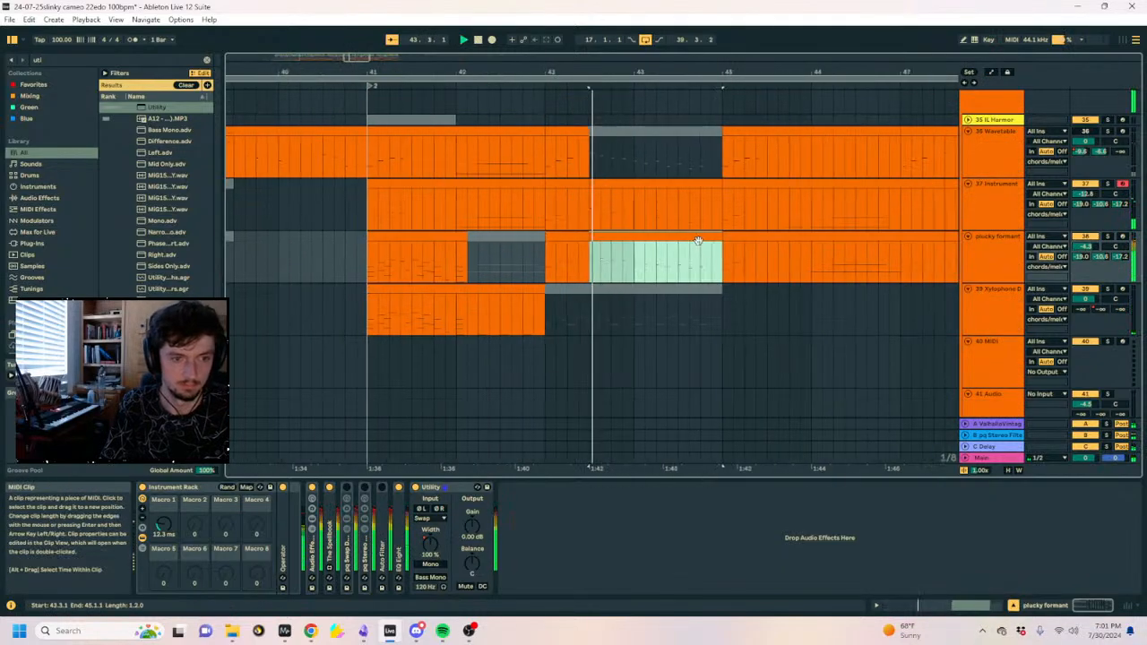
{"action": "left_click", "coordinate": [554, 245]}
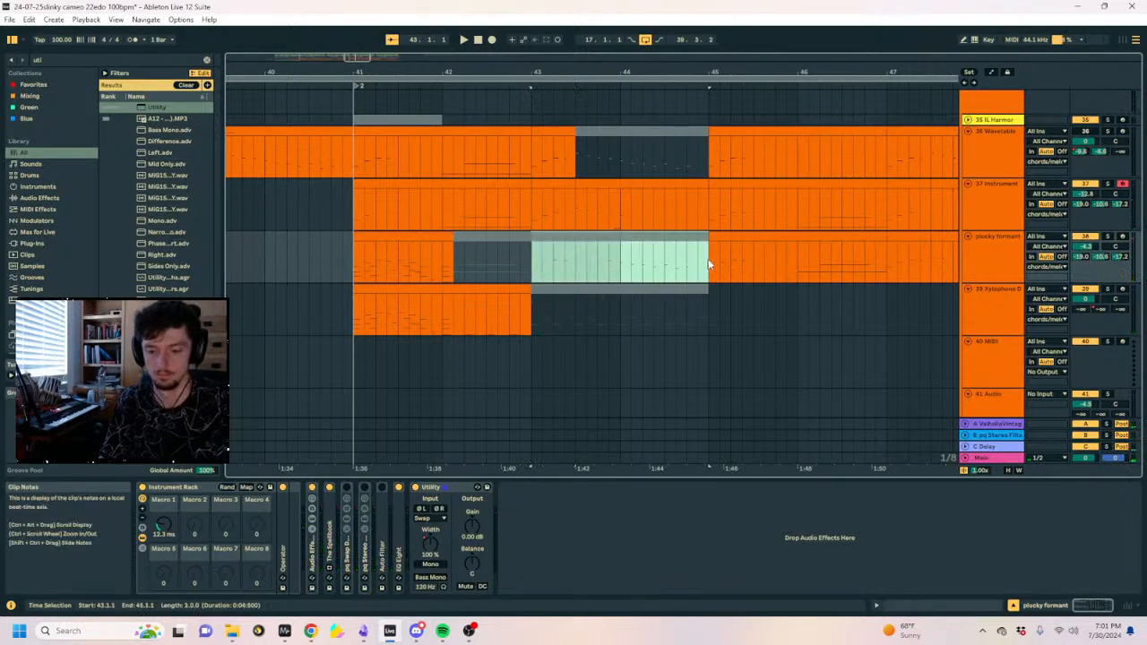
{"action": "key", "text": "0"}
{"action": "key", "text": "space"}
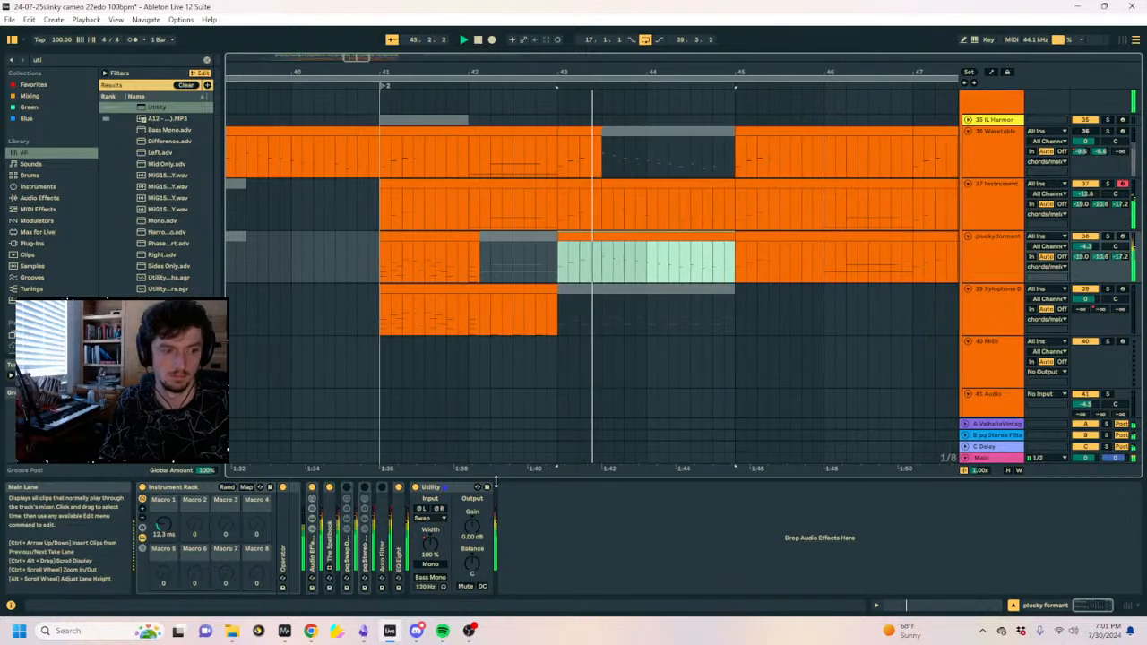
Open the notes of the plucky formant clip at bar 43, transpose them all down two octaves, and play the clip.
{"action": "key", "text": "shift+Tab"}
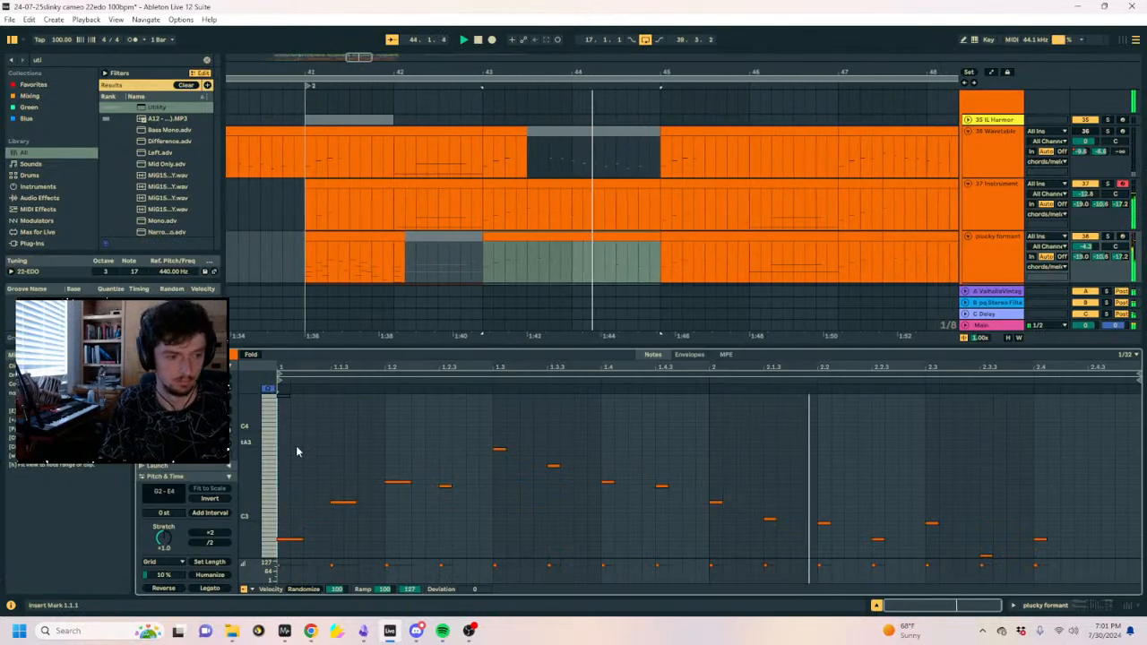
{"action": "key", "text": "space"}
{"action": "key", "text": "space"}
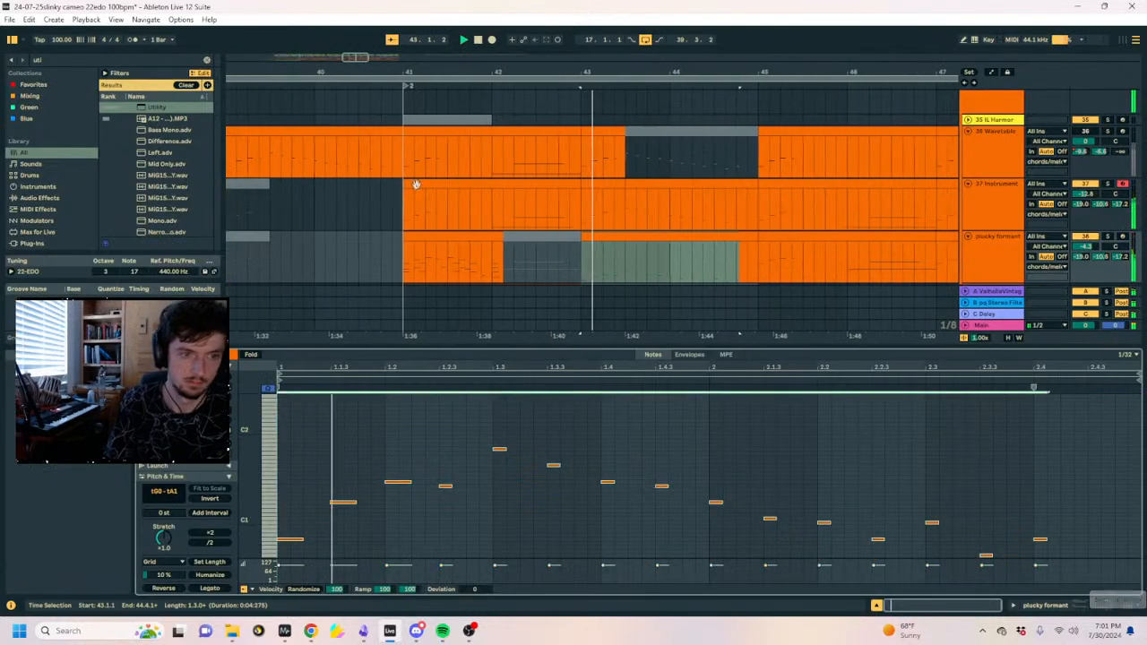
Deactivate both 37 Instrument clips between bars 43 and 45.
{"action": "left_click", "coordinate": [652, 184]}
{"action": "key", "text": "0"}
{"action": "left_click", "coordinate": [597, 184]}
{"action": "key", "text": "0"}
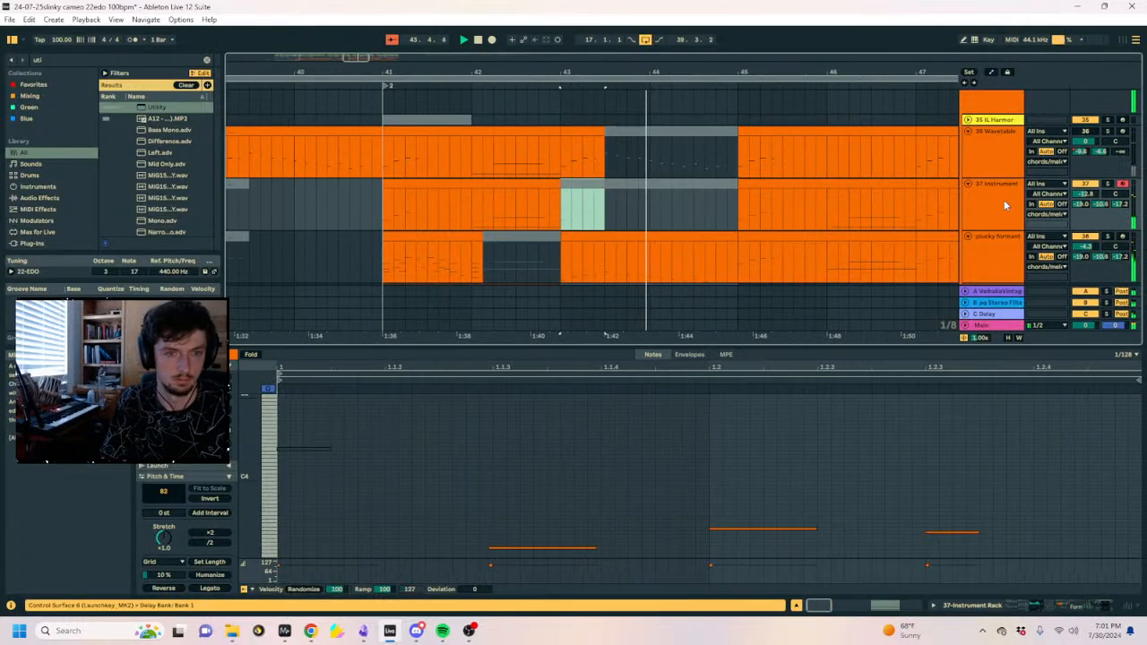
Select the plucky formant clip at bar 43 and audition it with the track soloed.
{"action": "left_click", "coordinate": [622, 259]}
{"action": "scroll", "coordinate": [979, 237], "scroll_direction": "down", "scroll_amount": 1}
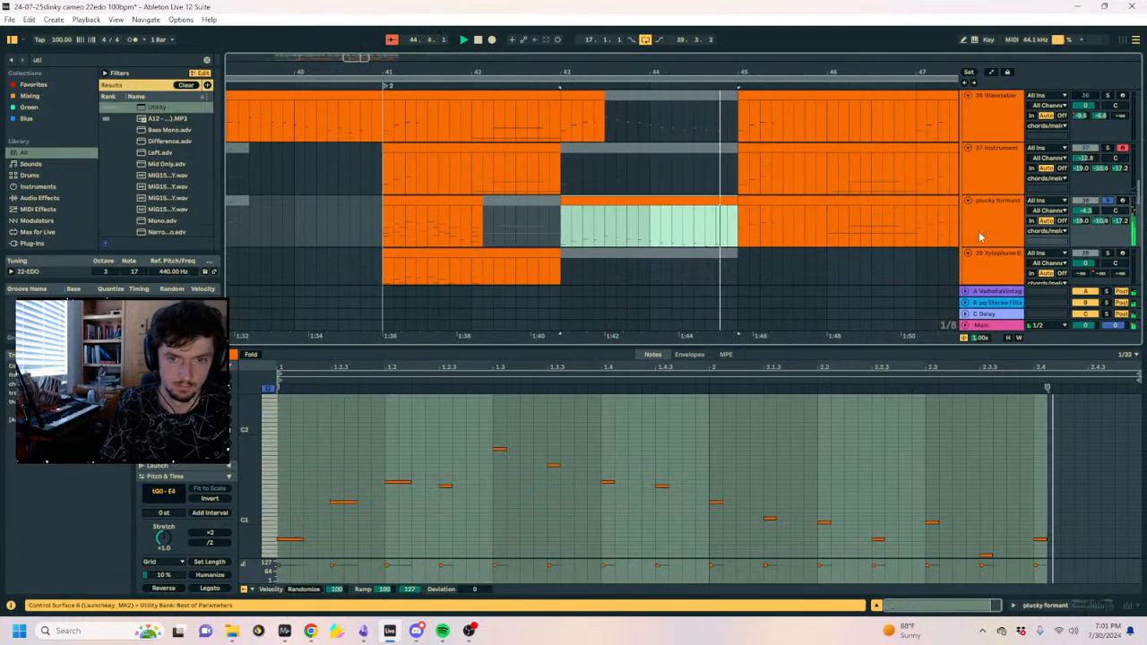
{"action": "key", "text": "space"}
{"action": "key", "text": "space"}
Draw freehand wave-shaped Spin Offset automation for The Spellbook over bars 43 to 45 with the grid off.
{"action": "left_click", "coordinate": [1051, 606]}
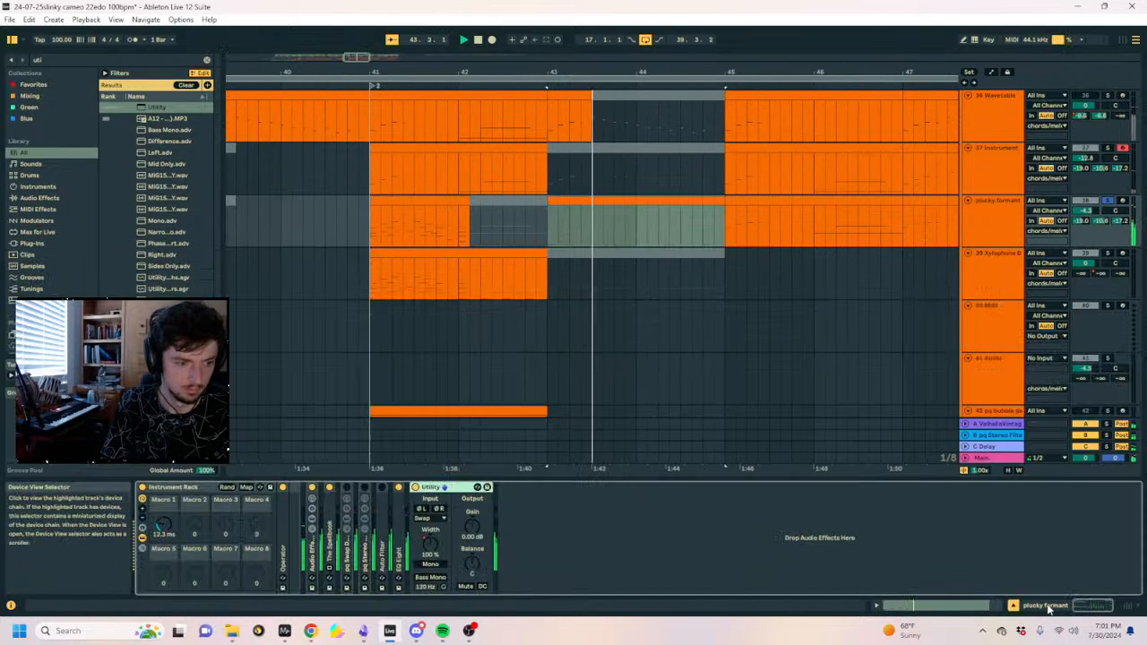
{"action": "double_click", "coordinate": [337, 552]}
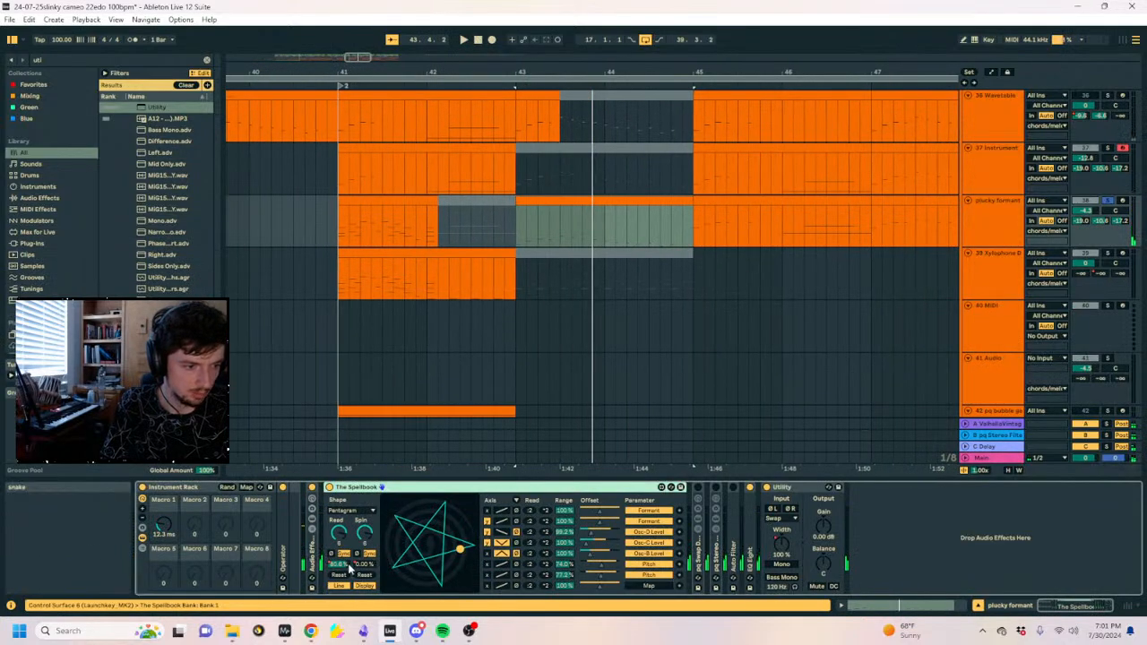
{"action": "key", "text": "a"}
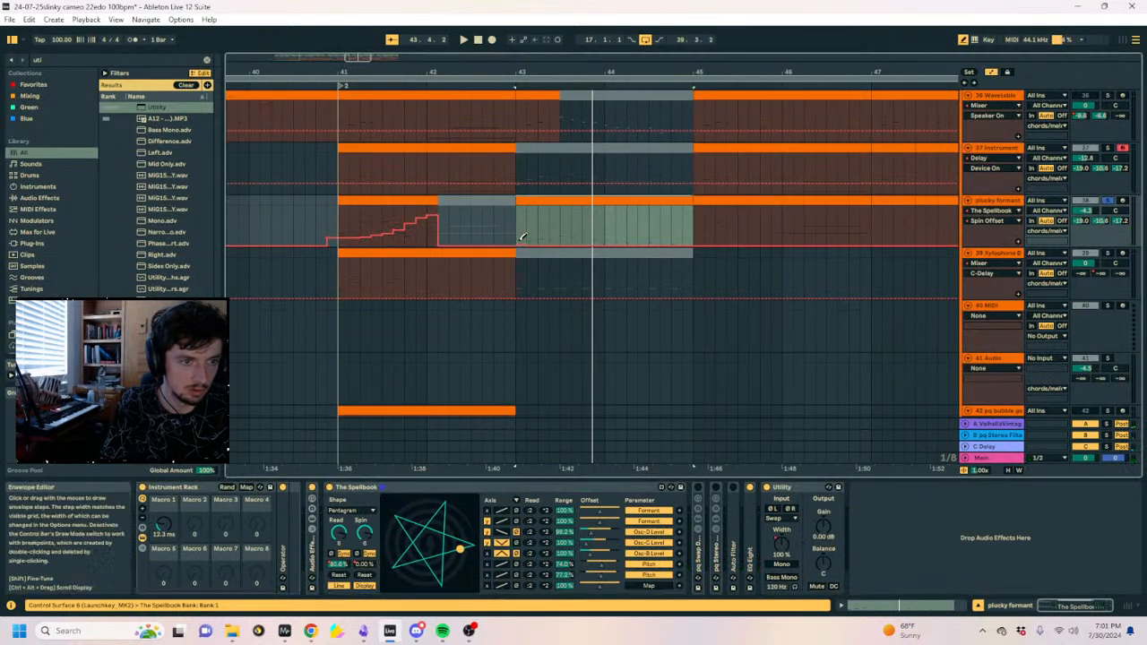
{"action": "key", "text": "ctrl+4"}
{"action": "mouse_move", "coordinate": [598, 228]}
{"action": "left_mouse_down"}
{"action": "mouse_move", "coordinate": [687, 230]}
{"action": "mouse_move", "coordinate": [681, 248]}
{"action": "mouse_move", "coordinate": [645, 266]}
{"action": "left_mouse_up"}
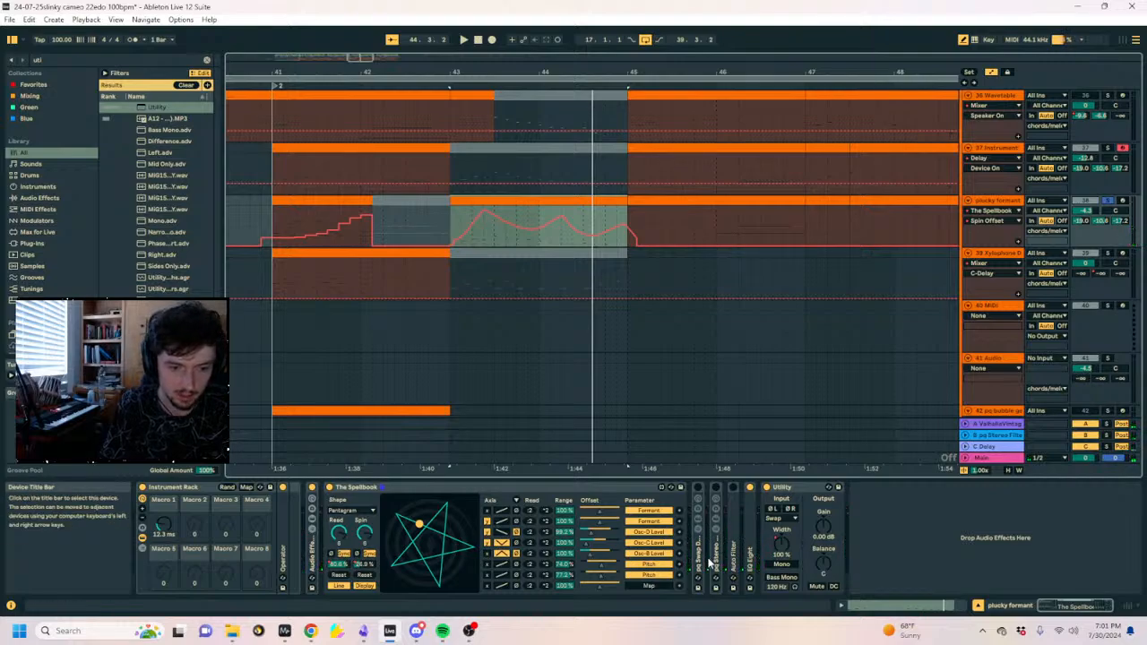
Compare the Formant chains in the Audio Effect Racks of the plucky formant and 37 Instrument tracks.
{"action": "double_click", "coordinate": [318, 553]}
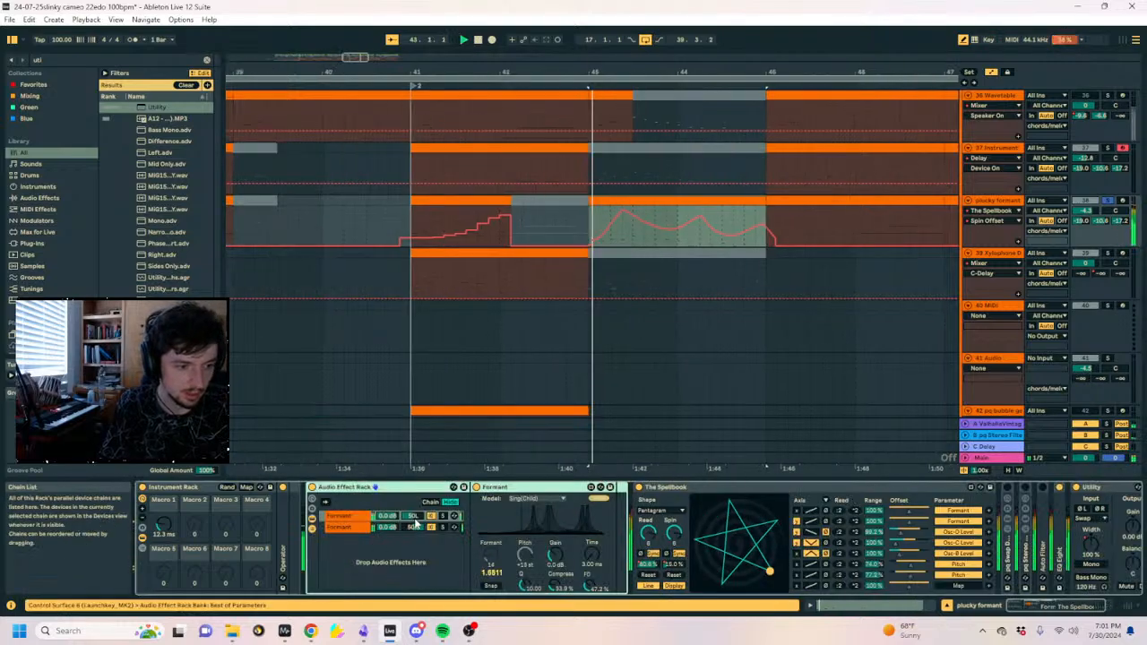
{"action": "left_click", "coordinate": [343, 530]}
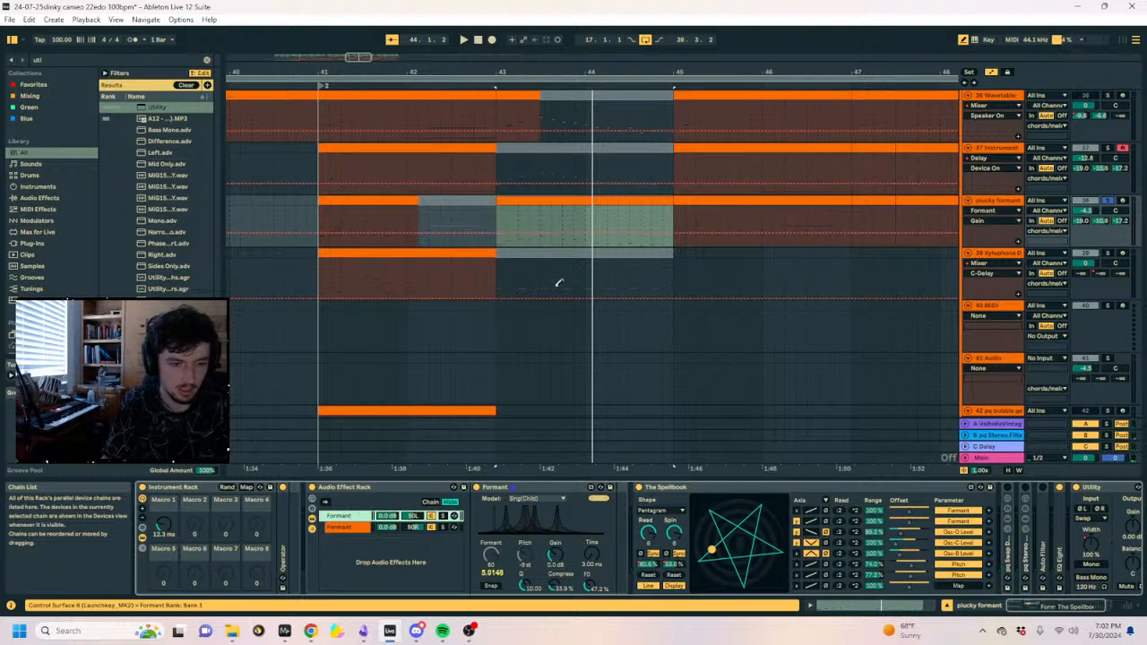
{"action": "scroll", "coordinate": [559, 283], "scroll_direction": "up", "scroll_amount": 2}
{"action": "left_click", "coordinate": [448, 233]}
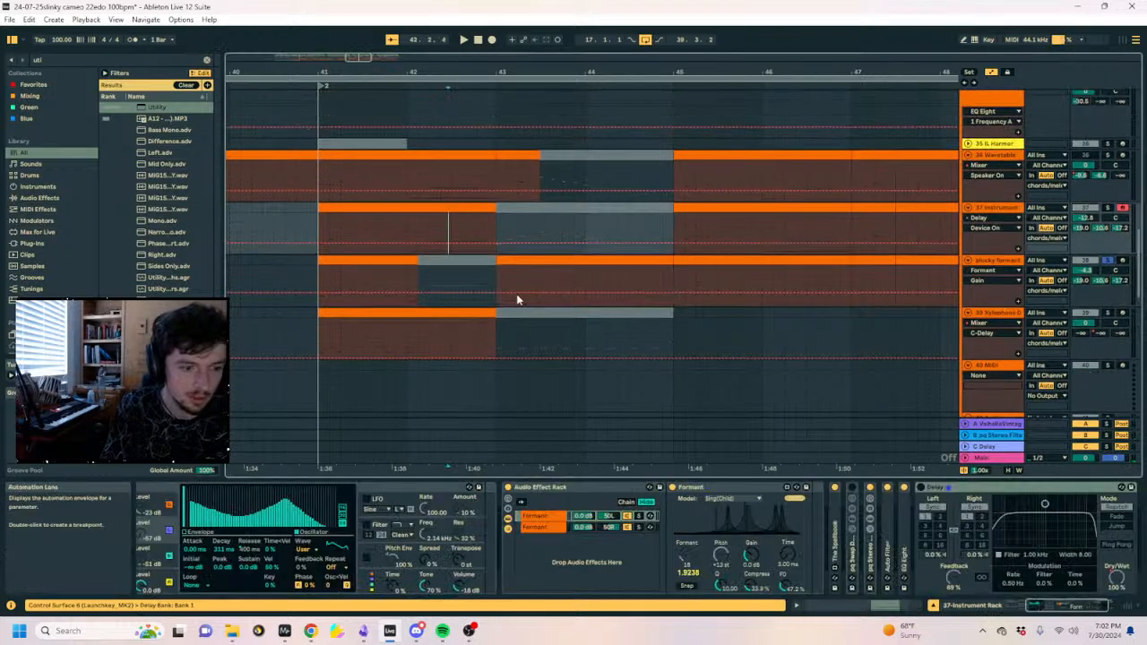
{"action": "left_click", "coordinate": [551, 528]}
{"action": "key", "text": "space"}
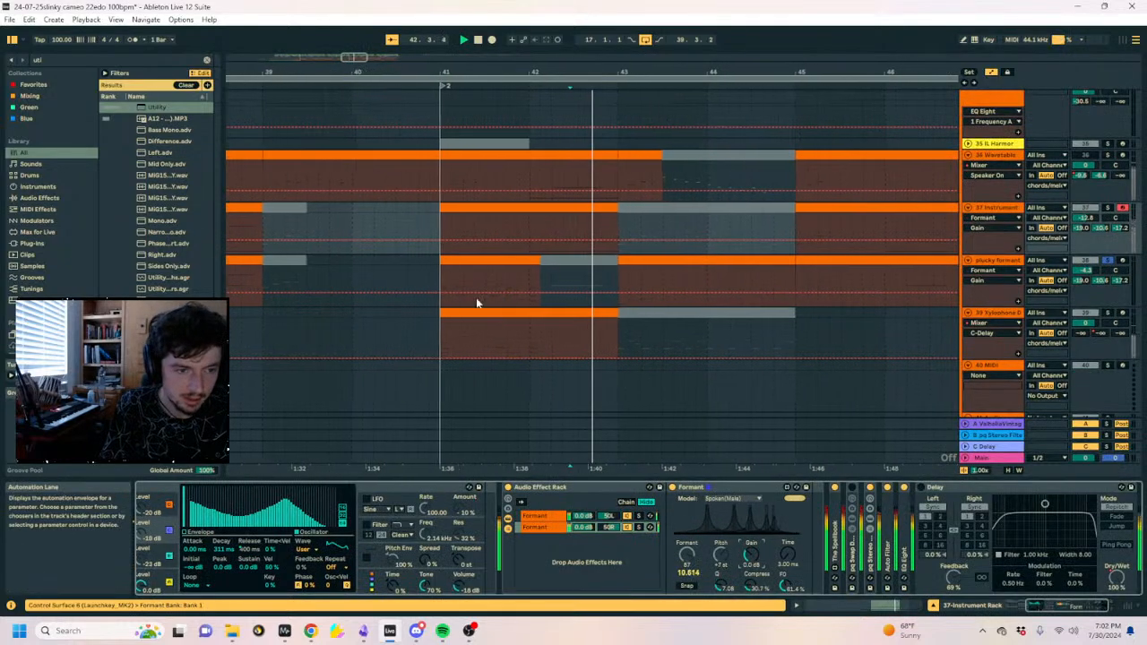
Switch off the Utility on the plucky formant track, hide the automation, and audition the section unsoloed.
{"action": "left_click", "coordinate": [441, 271]}
{"action": "key", "text": "space"}
{"action": "left_click", "coordinate": [573, 259]}
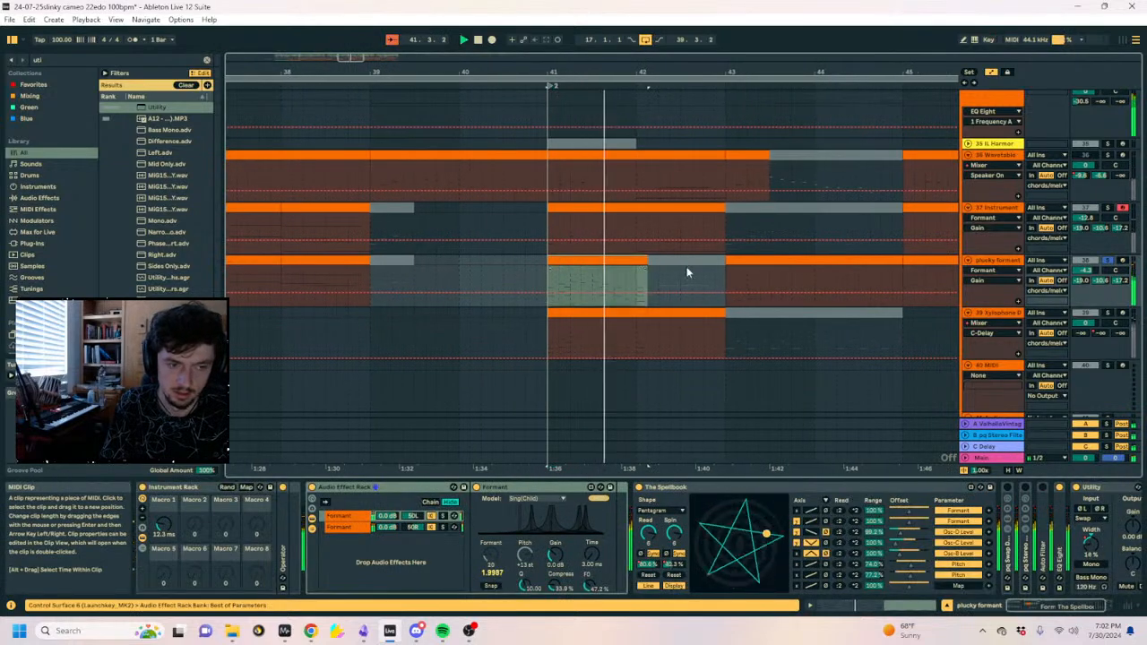
{"action": "left_click", "coordinate": [1066, 488]}
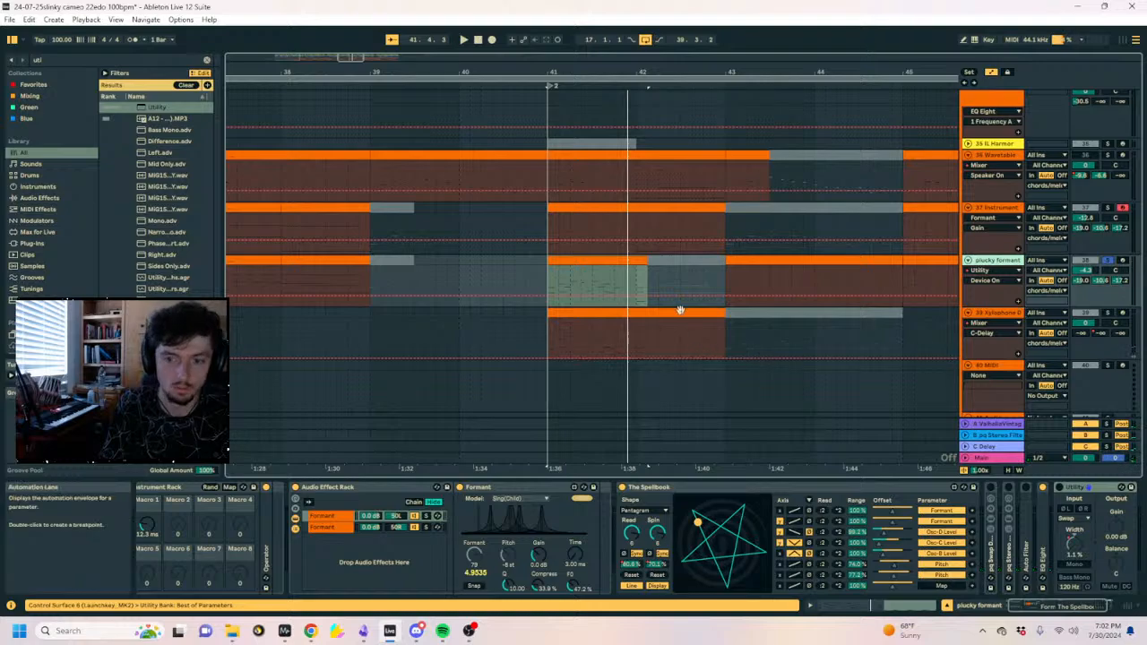
{"action": "key", "text": "a"}
{"action": "key", "text": "space"}
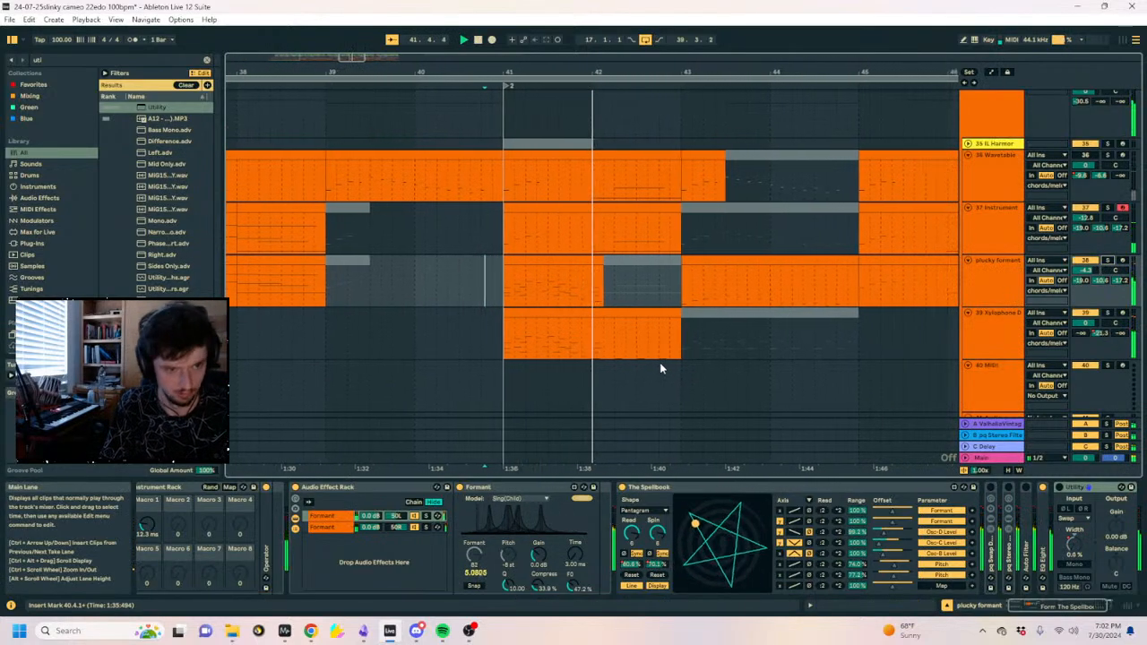
Deactivate the 36 Wavetable clip at the start of bar 43 and the plucky formant clip spanning bars 43 to 45.
{"action": "left_click", "coordinate": [561, 286]}
{"action": "scroll", "coordinate": [582, 279], "scroll_direction": "up", "scroll_amount": 5}
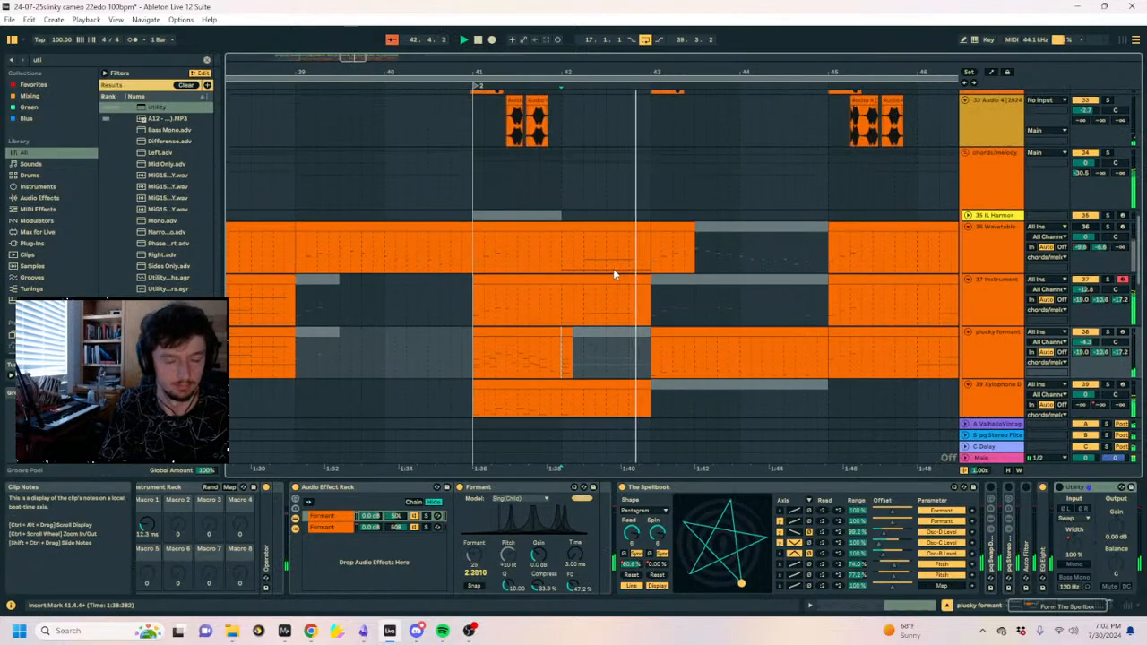
{"action": "scroll", "coordinate": [618, 272], "scroll_direction": "up", "scroll_amount": 3}
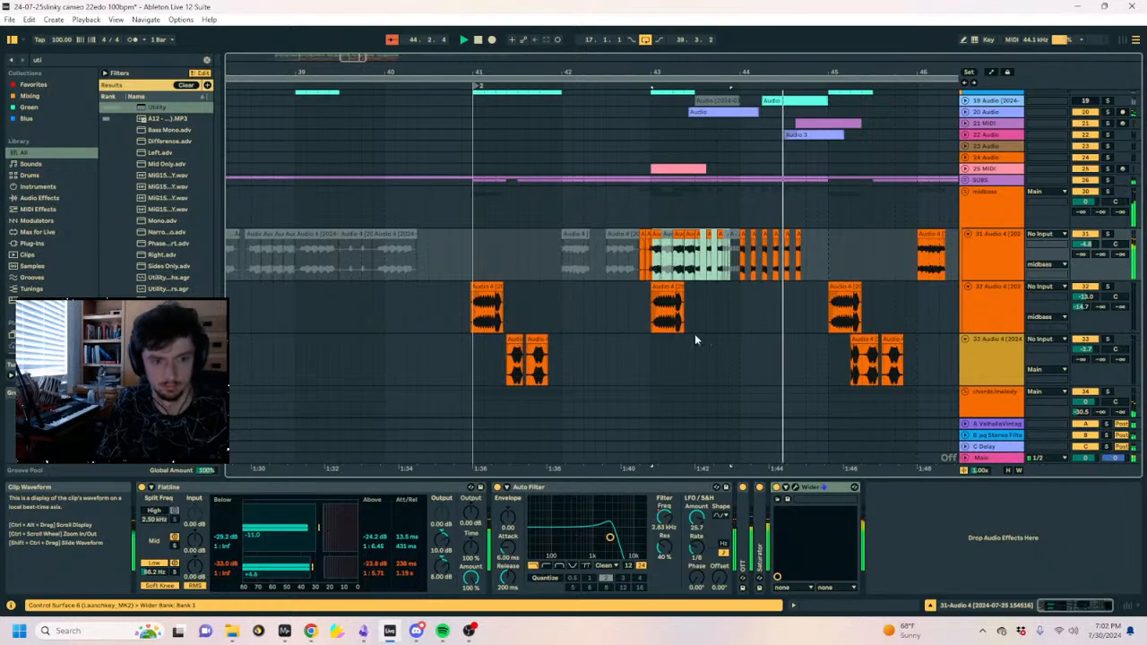
{"action": "left_click", "coordinate": [644, 309]}
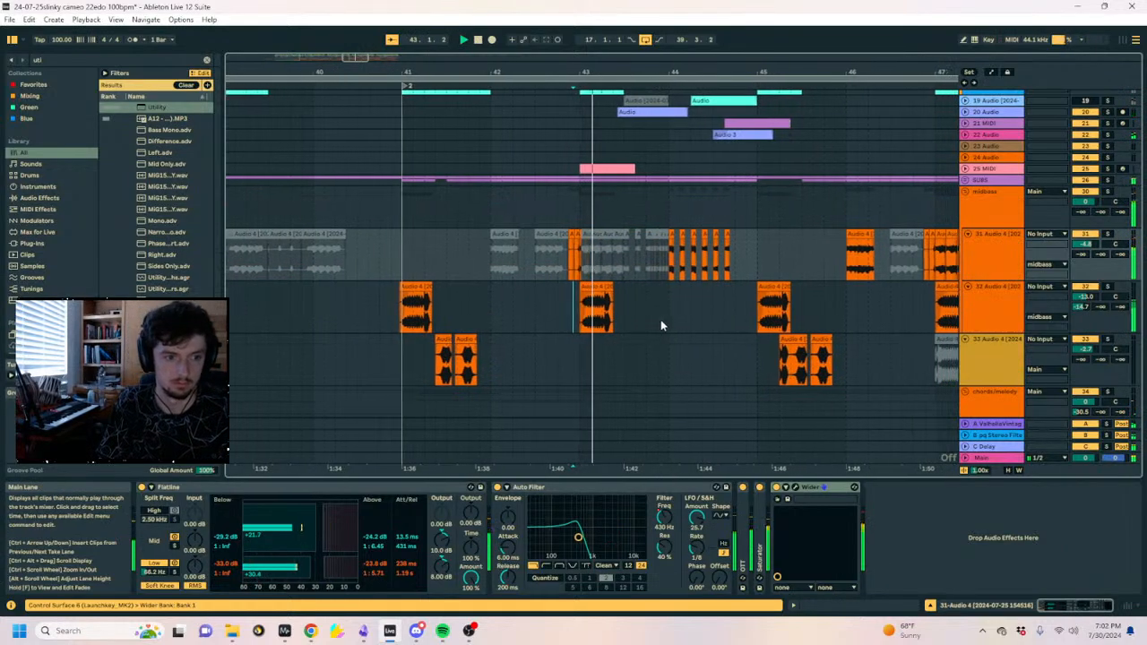
{"action": "scroll", "coordinate": [452, 291], "scroll_direction": "down", "scroll_amount": 5}
{"action": "left_click", "coordinate": [535, 226]}
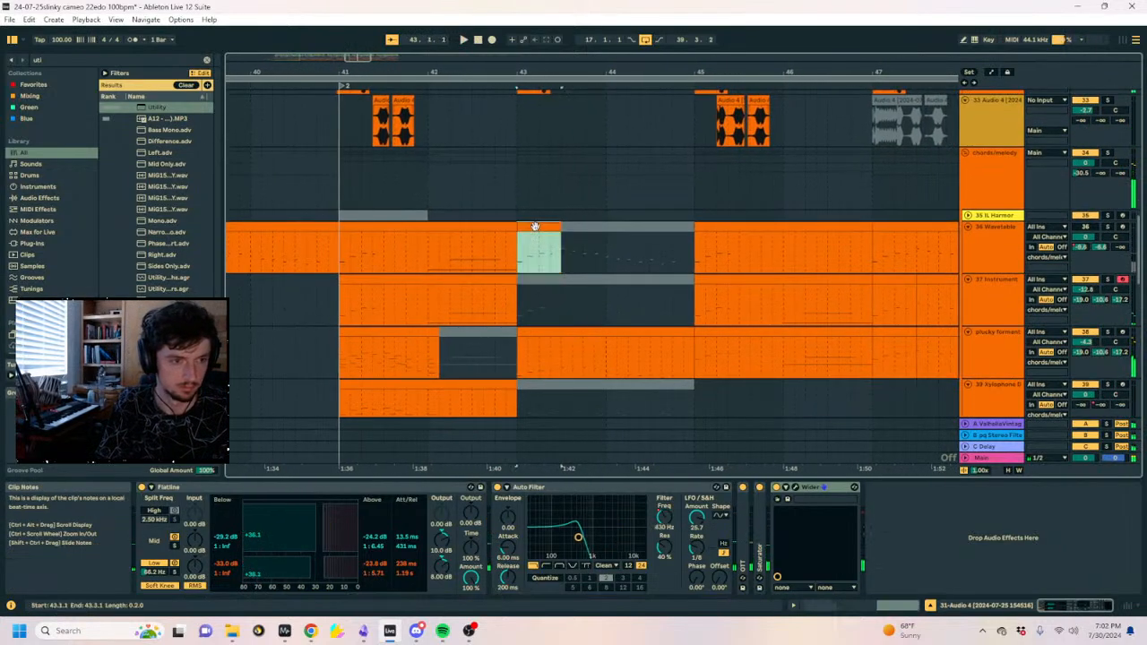
{"action": "left_click", "coordinate": [566, 333]}
{"action": "key", "text": "0"}
{"action": "scroll", "coordinate": [448, 309], "scroll_direction": "down", "scroll_amount": 2}
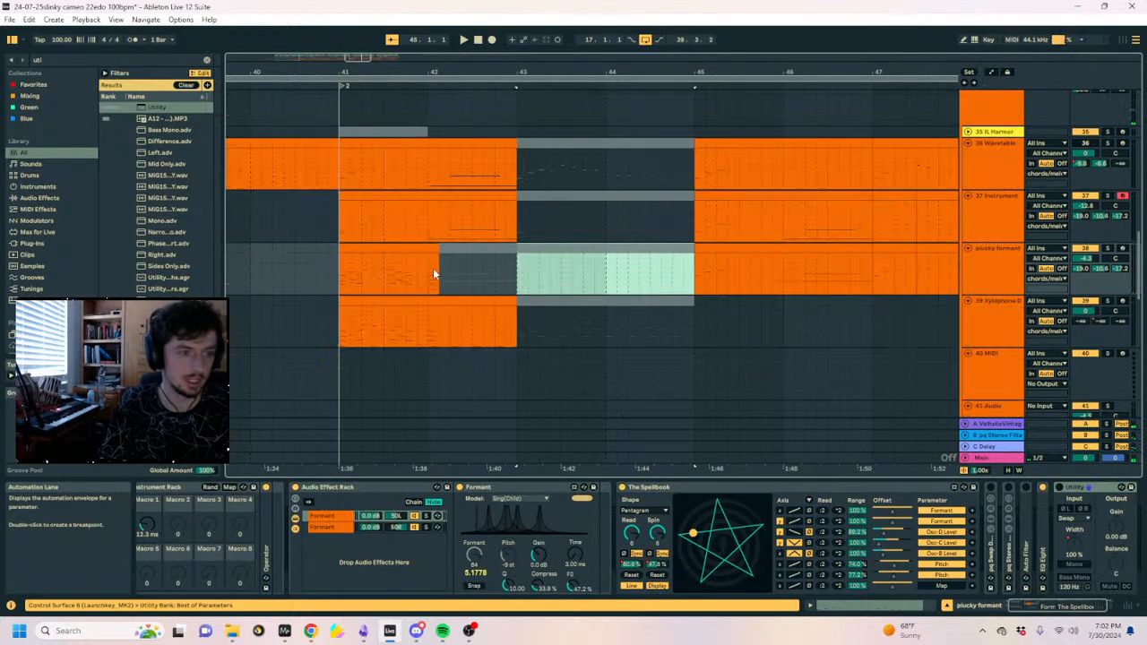
Extend the Xylophone Dark clip that starts at bar 41 so that it ends at bar 45.
{"action": "left_click_drag", "start_coordinate": [433, 268], "coordinate": [335, 277]}
{"action": "left_click", "coordinate": [310, 278]}
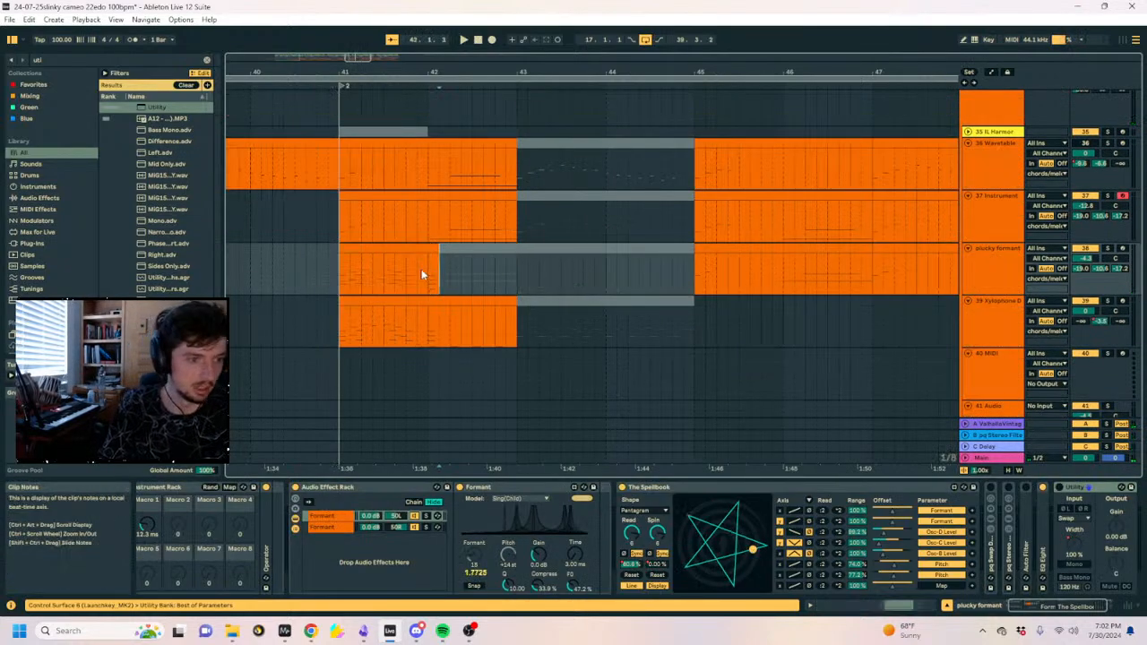
{"action": "left_click_drag", "start_coordinate": [421, 274], "coordinate": [691, 264]}
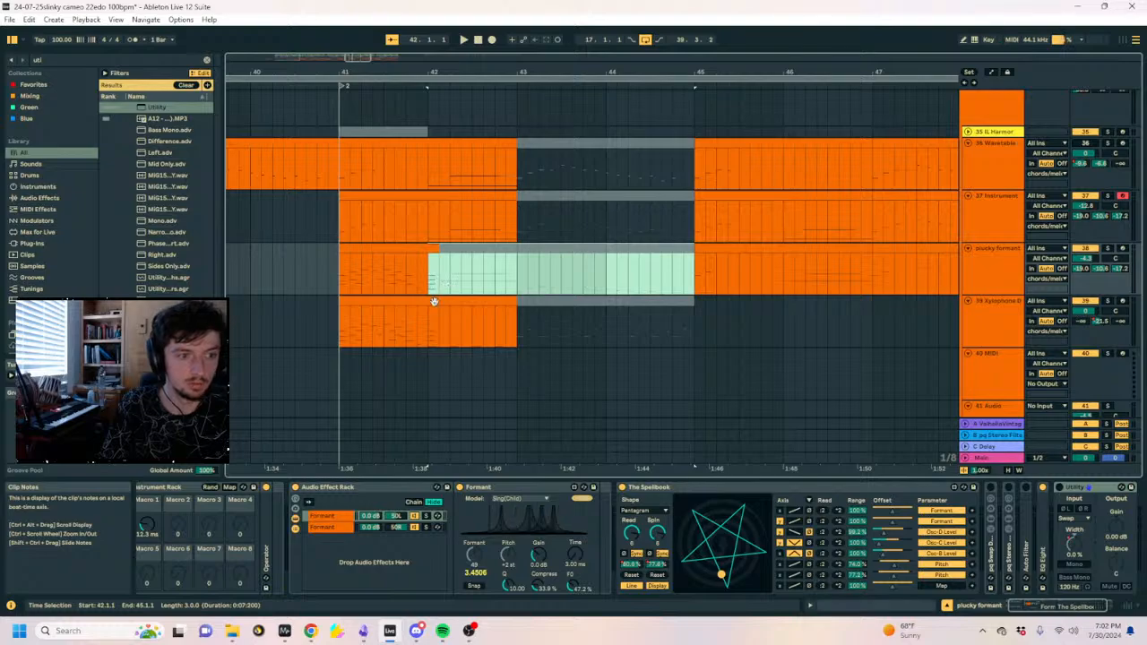
{"action": "left_click", "coordinate": [430, 326]}
{"action": "left_click", "coordinate": [473, 303]}
{"action": "left_click", "coordinate": [519, 303]}
{"action": "left_click_drag", "start_coordinate": [515, 303], "coordinate": [686, 306]}
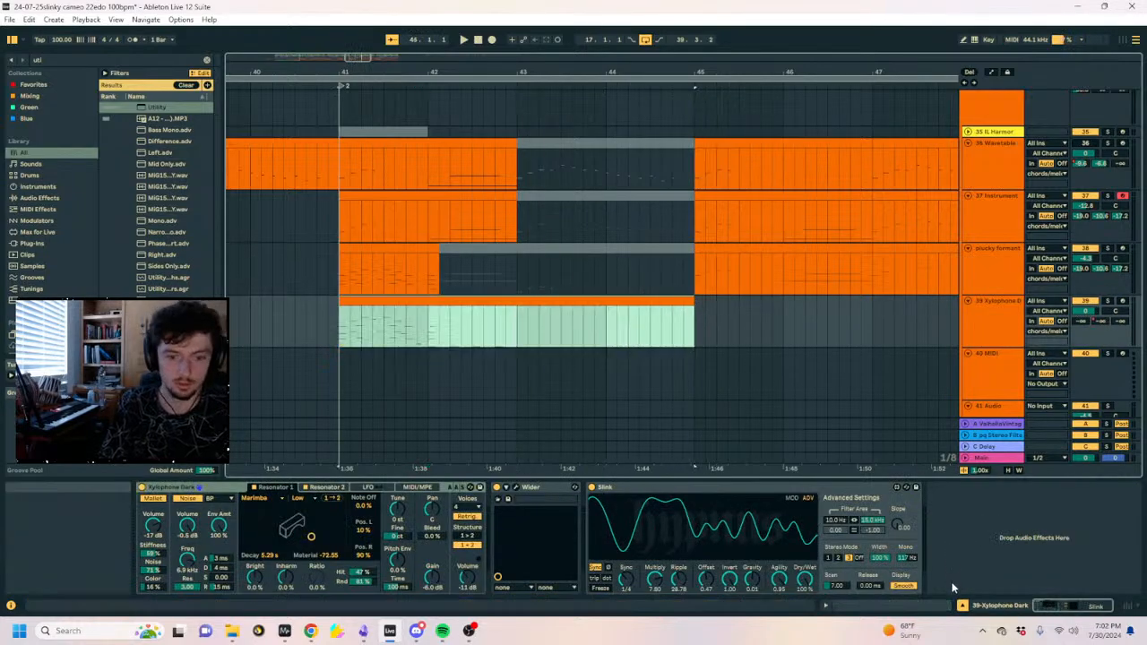
Copy the xylophone clip's first-bar notes to the start of its bar 3 and double the copy's length.
{"action": "left_click", "coordinate": [883, 604]}
{"action": "scroll", "coordinate": [571, 471], "scroll_direction": "down", "scroll_amount": 2}
{"action": "key", "text": "space"}
{"action": "left_click_drag", "start_coordinate": [472, 400], "coordinate": [276, 587]}
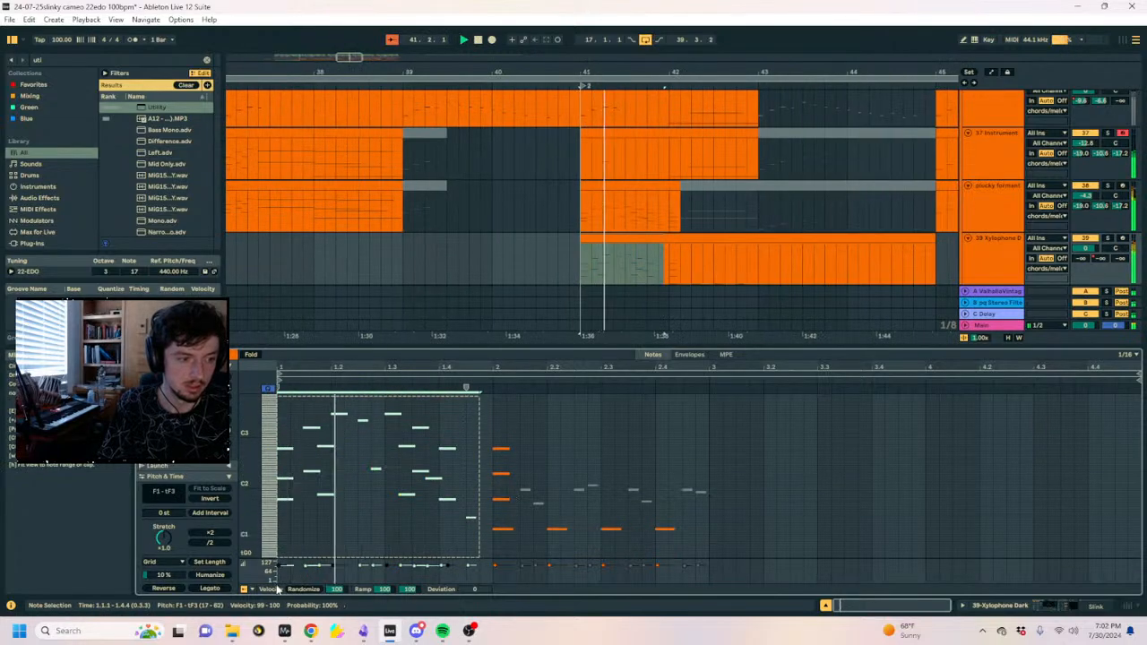
{"action": "left_click", "coordinate": [717, 438]}
{"action": "key", "text": "ctrl+v"}
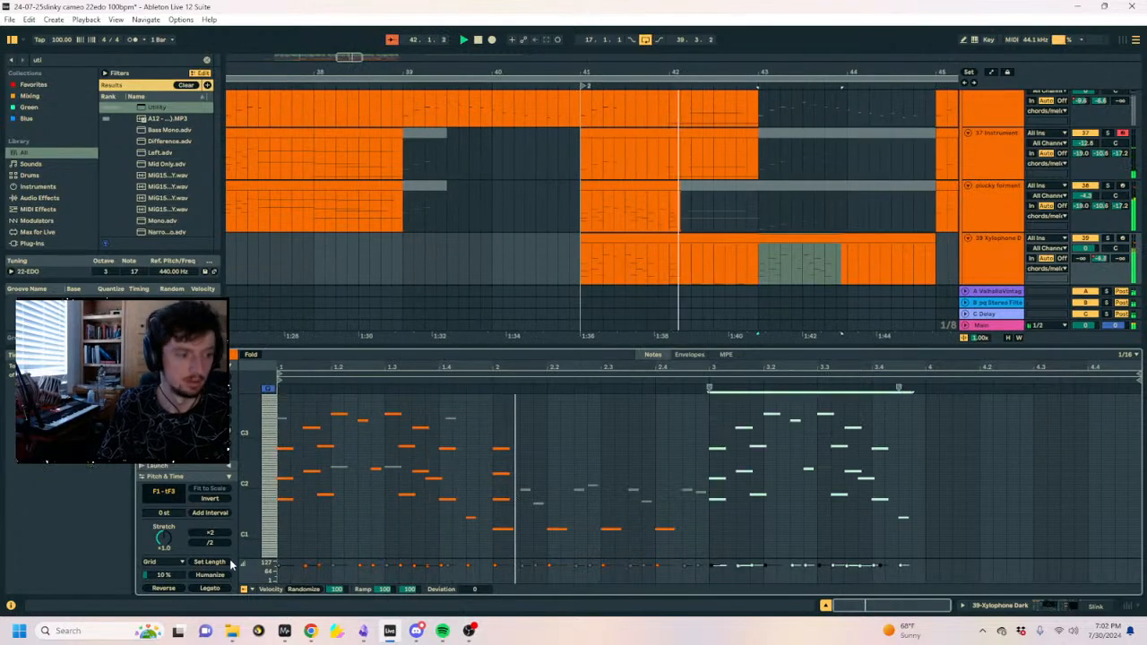
{"action": "left_click", "coordinate": [210, 535]}
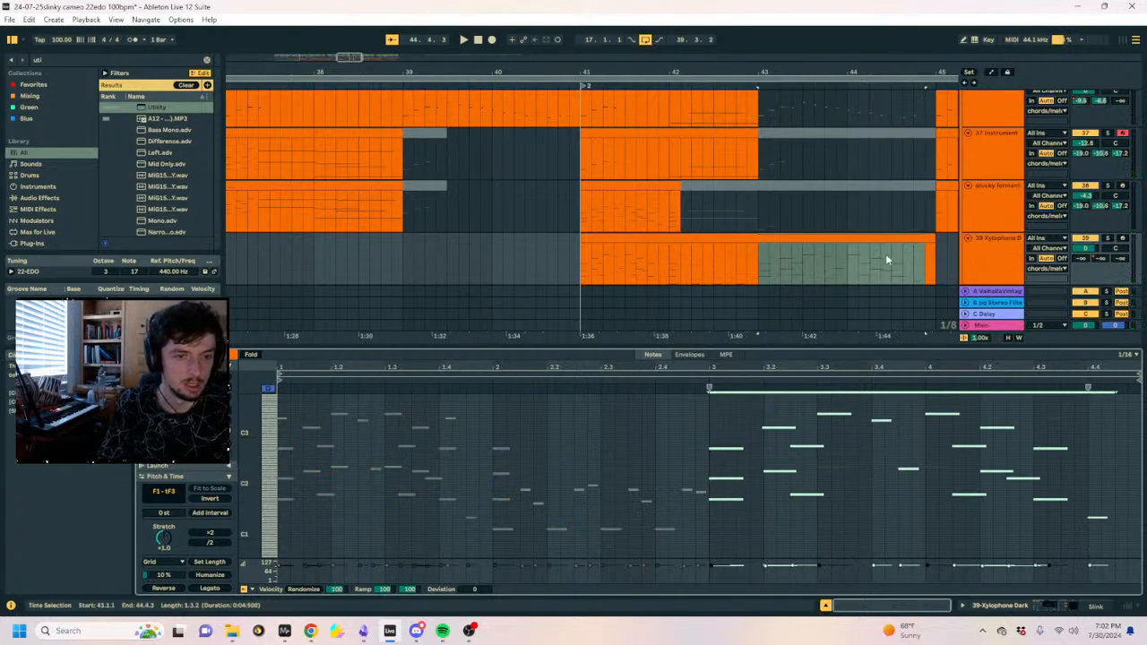
Audition the xylophone track soloed and try splitting its clip at bar 43 and moving that part to the plucky formant track.
{"action": "key", "text": "space"}
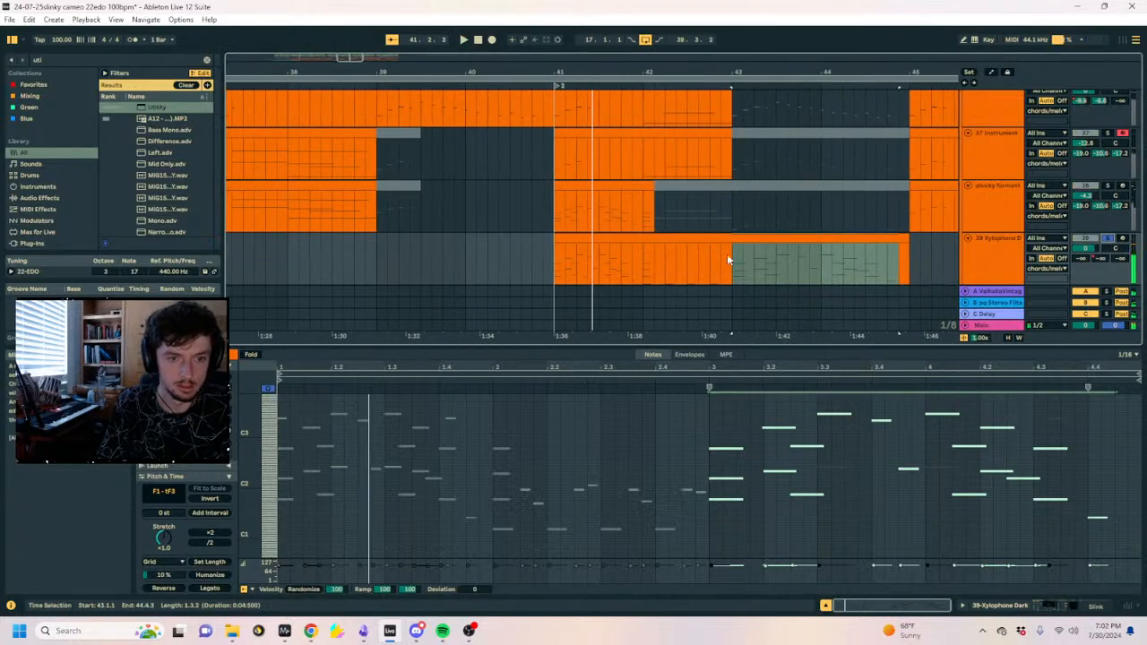
{"action": "left_click", "coordinate": [727, 257]}
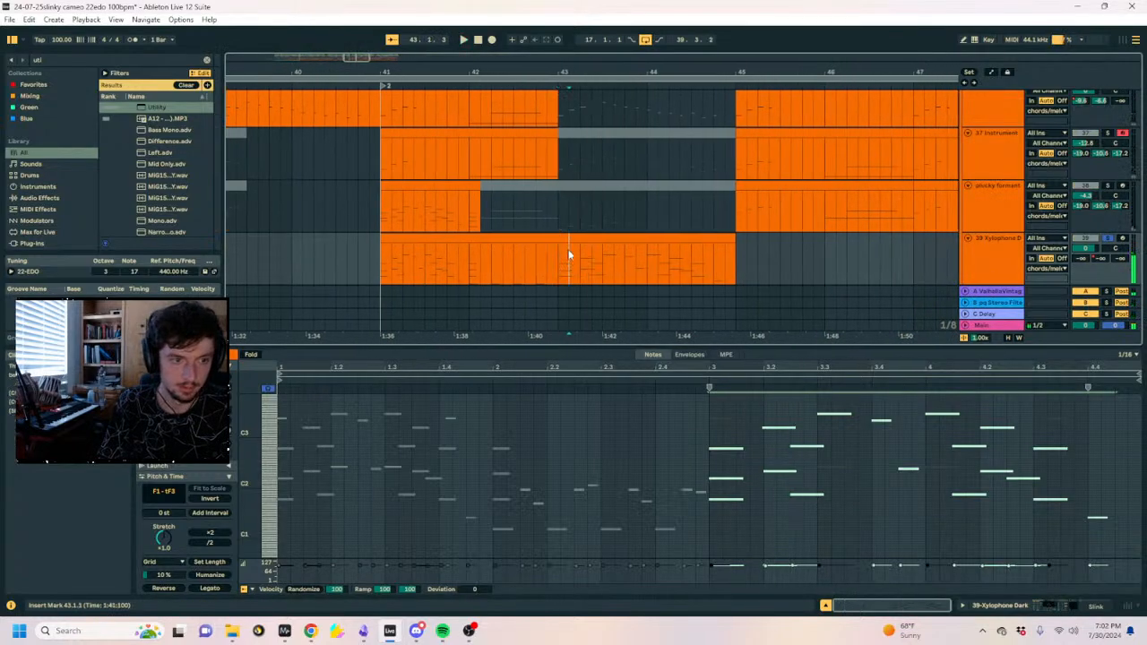
{"action": "left_click_drag", "start_coordinate": [575, 238], "coordinate": [577, 190]}
{"action": "key", "text": "space"}
{"action": "key", "text": "ctrl+z"}
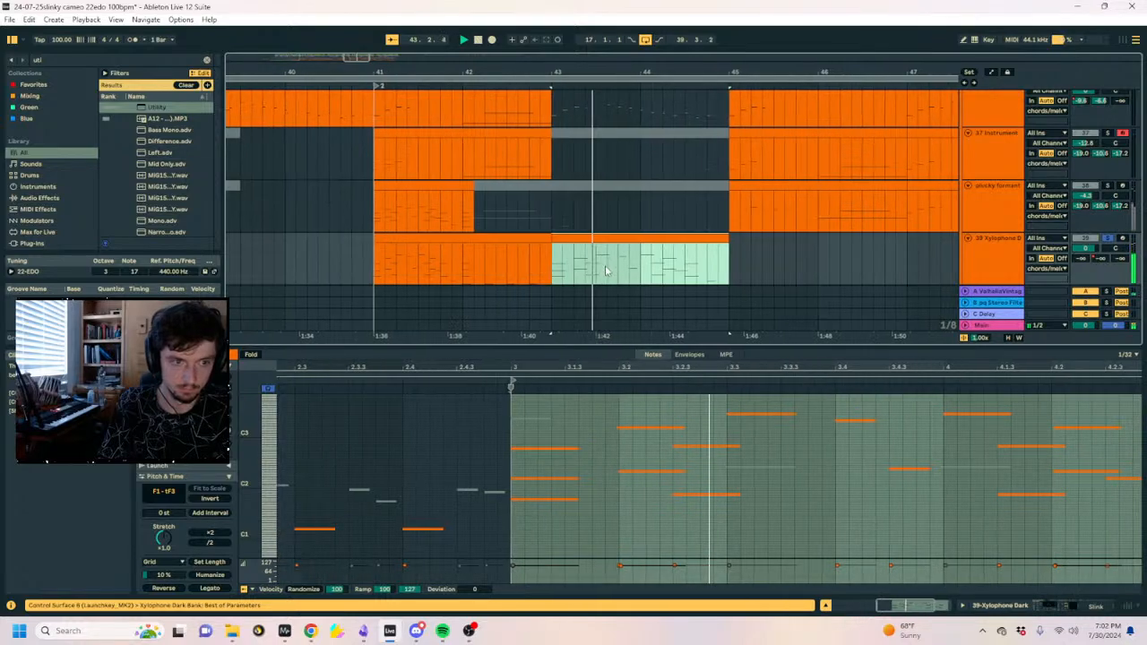
{"action": "key", "text": "space"}
{"action": "key", "text": "space"}
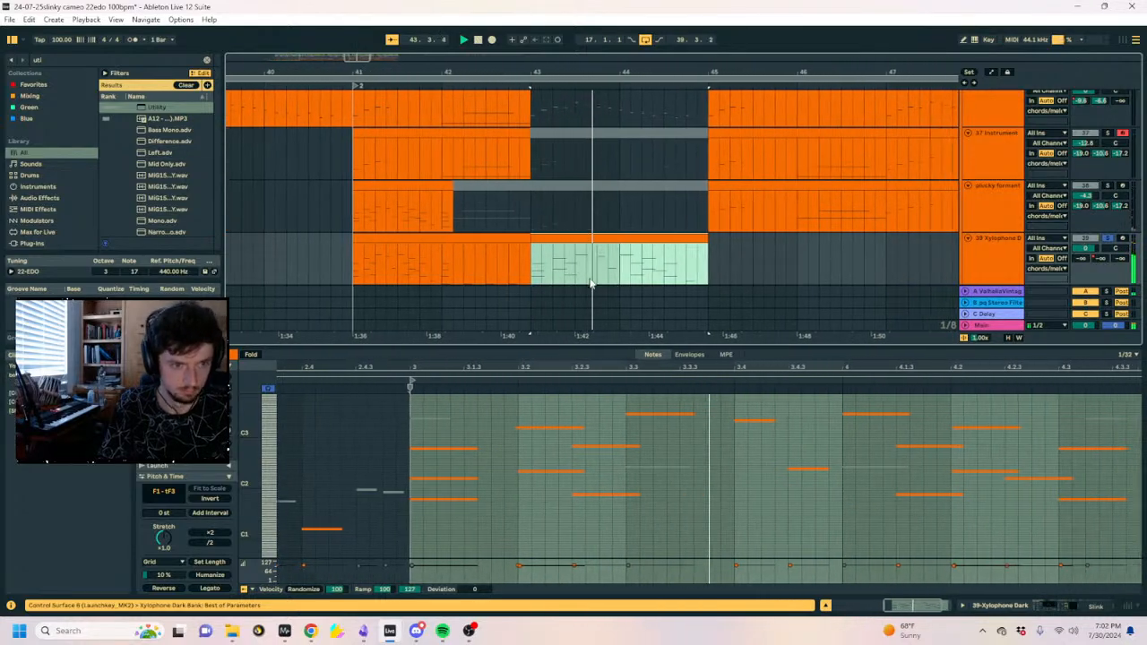
Move the highest xylophone note at 3.3 to 3.3.3 and raise it to F#|Gb3.
{"action": "left_click", "coordinate": [842, 415]}
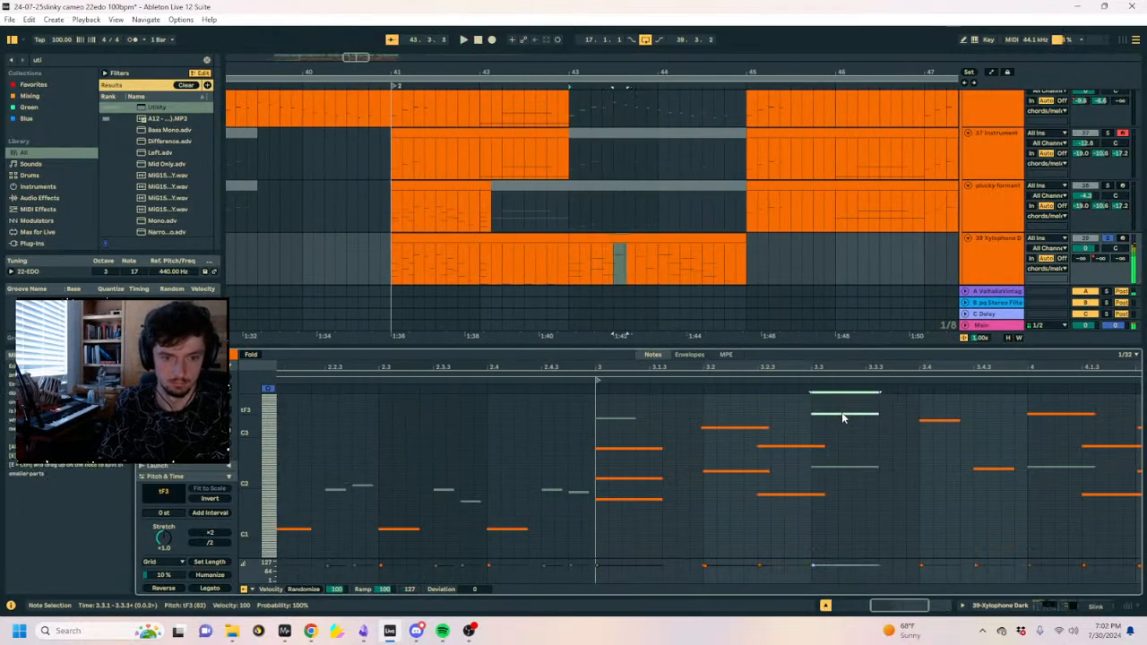
{"action": "left_click_drag", "start_coordinate": [842, 415], "coordinate": [897, 416]}
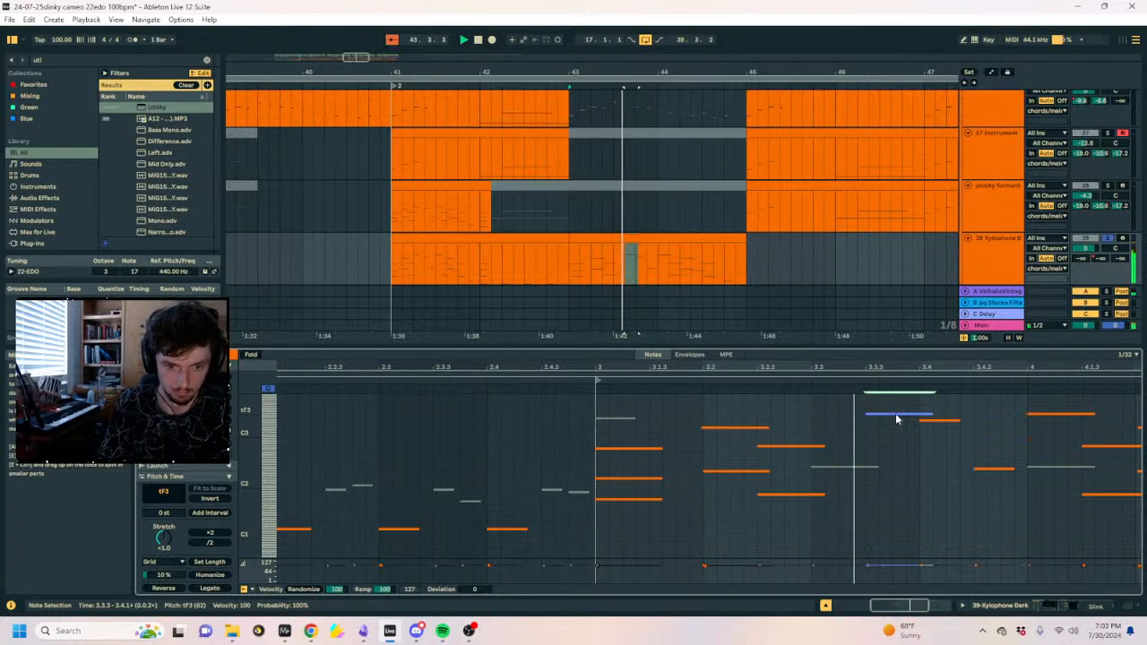
{"action": "key", "text": "Up"}
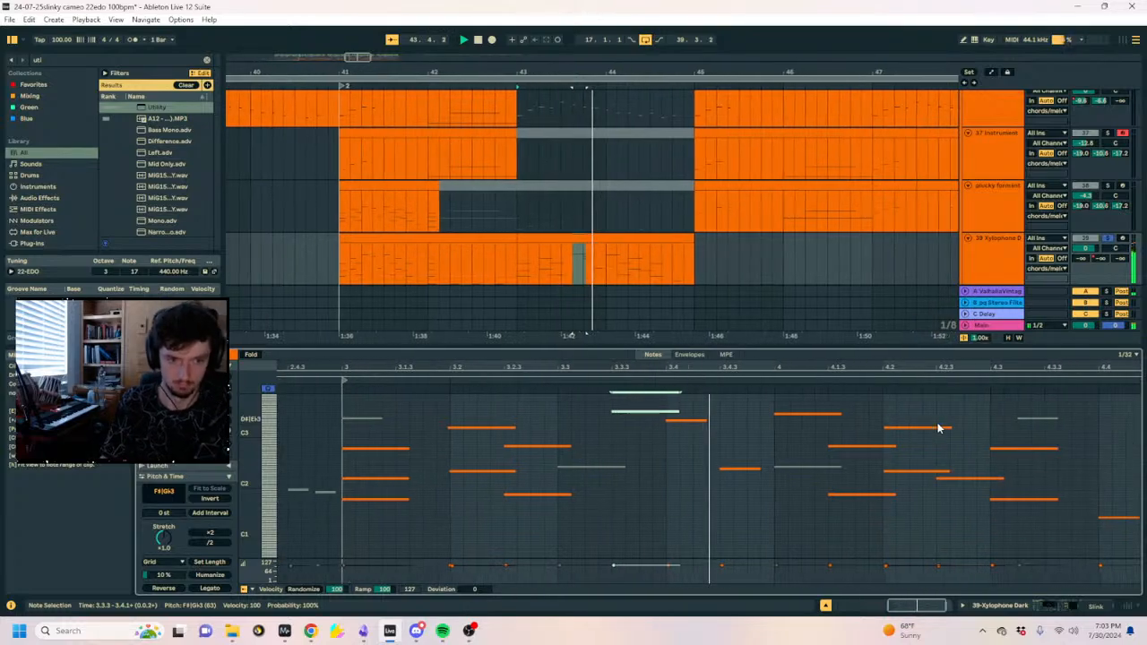
Delete the stretched notes in the xylophone clip's bar 4 and duplicate the bar 3 notes into it.
{"action": "left_click_drag", "start_coordinate": [1116, 540], "coordinate": [714, 400]}
{"action": "key", "text": "Delete"}
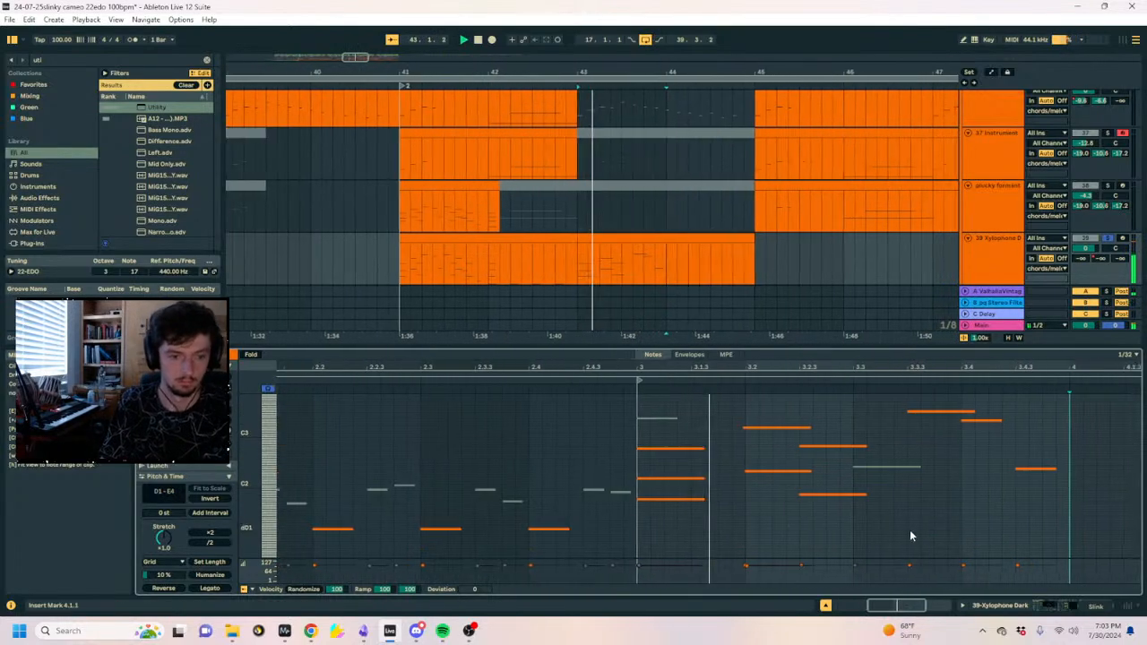
{"action": "left_click_drag", "start_coordinate": [1004, 542], "coordinate": [602, 397]}
{"action": "key", "text": "ctrl+d"}
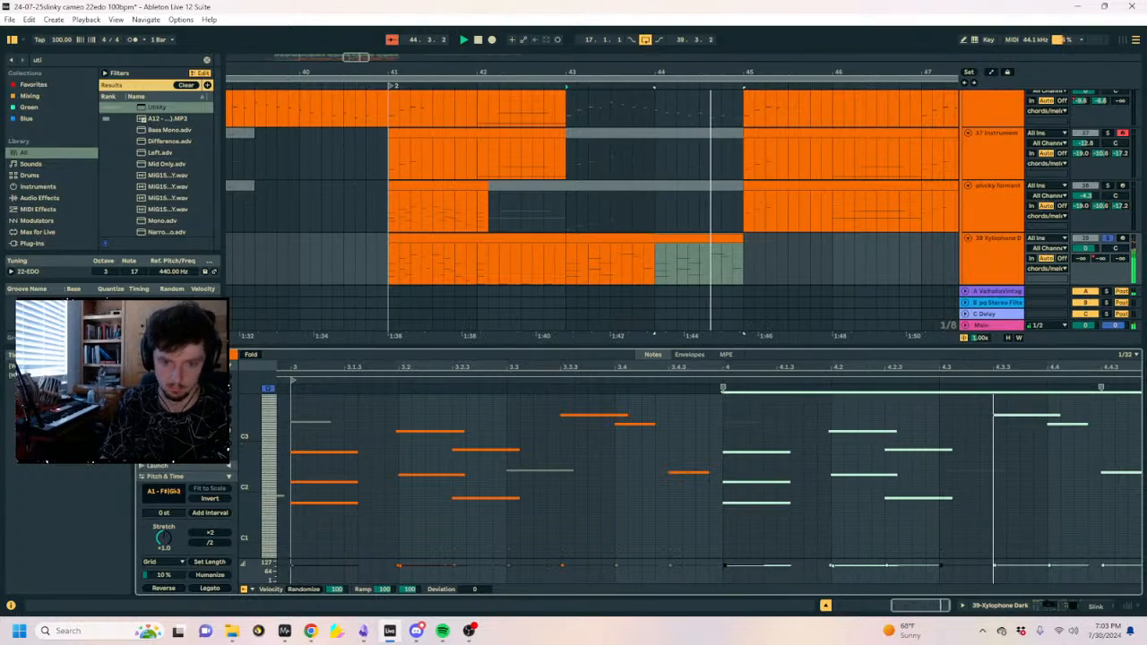
Vary the end of bar 4: lower the 4.4 note slightly, set the 4.4.3 note to G2 and the 4.3.3 note to F#|Gb2.
{"action": "left_click_drag", "start_coordinate": [1087, 463], "coordinate": [1023, 418]}
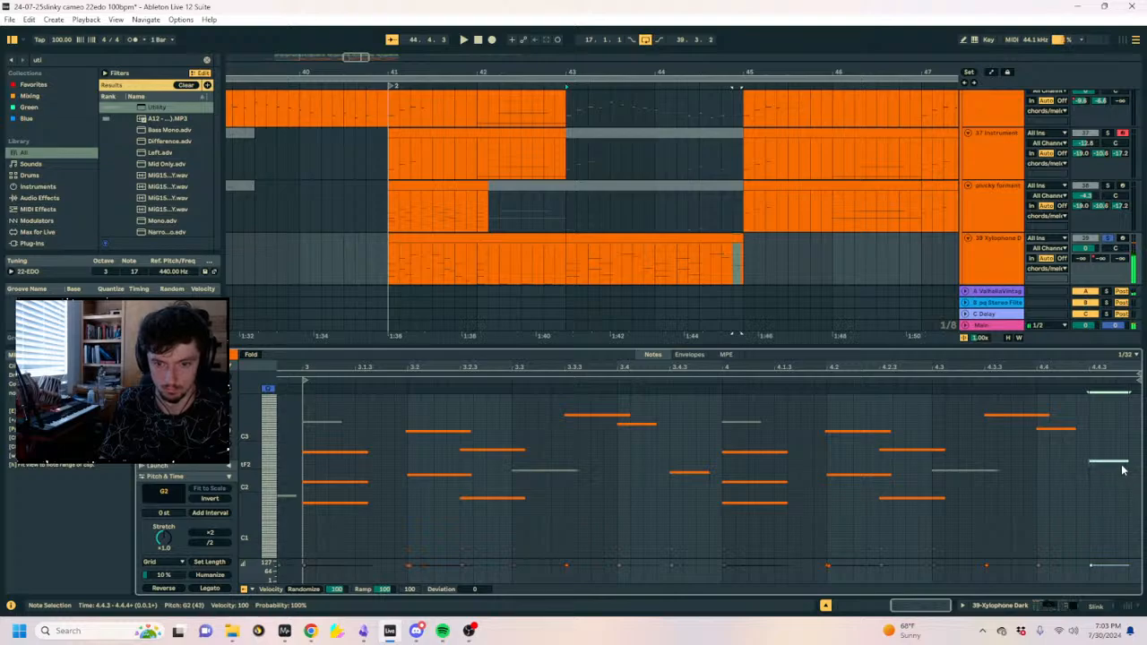
{"action": "key", "text": "space"}
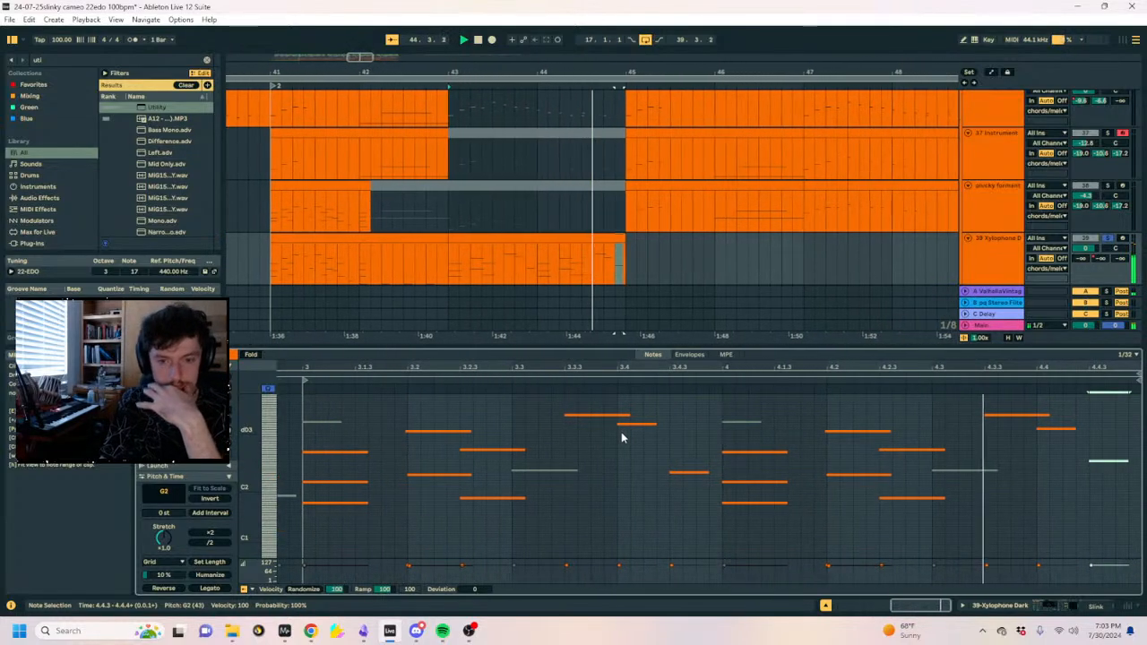
{"action": "key", "text": "space"}
{"action": "left_click", "coordinate": [1002, 418]}
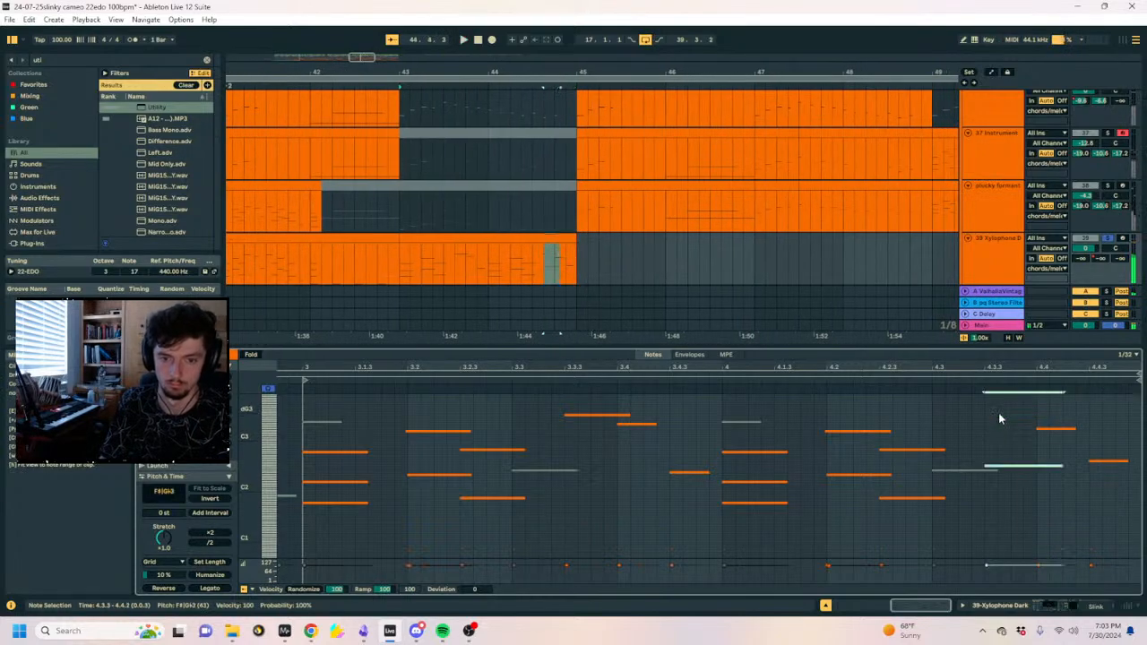
{"action": "key", "text": "space"}
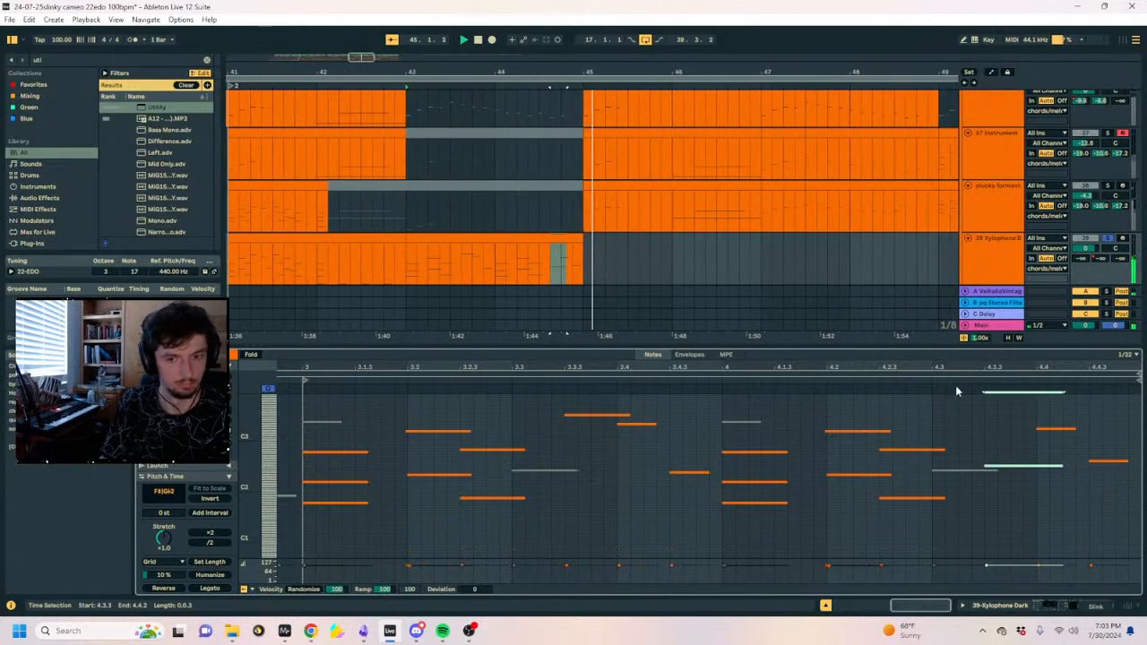
{"action": "key", "text": "space"}
Audition the section unsoloed, split the xylophone clip at bar 43 and copy its bars 43 to 45 part onto the plucky formant track.
{"action": "left_click", "coordinate": [419, 259]}
{"action": "key", "text": "space"}
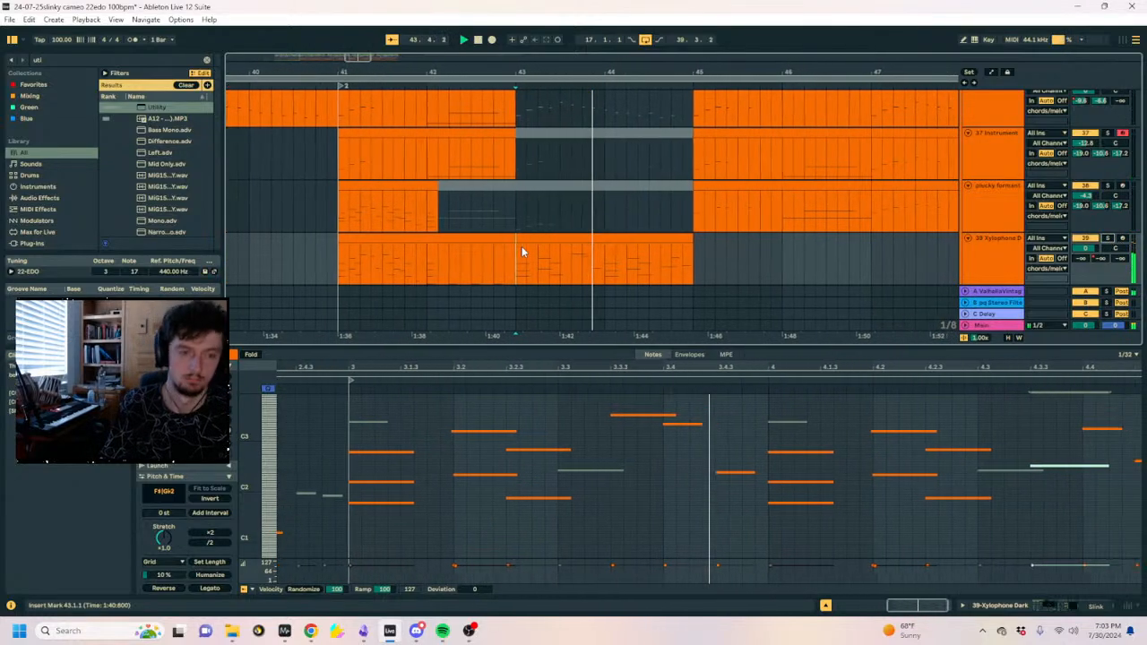
{"action": "scroll", "coordinate": [545, 242], "scroll_direction": "down", "scroll_amount": 2}
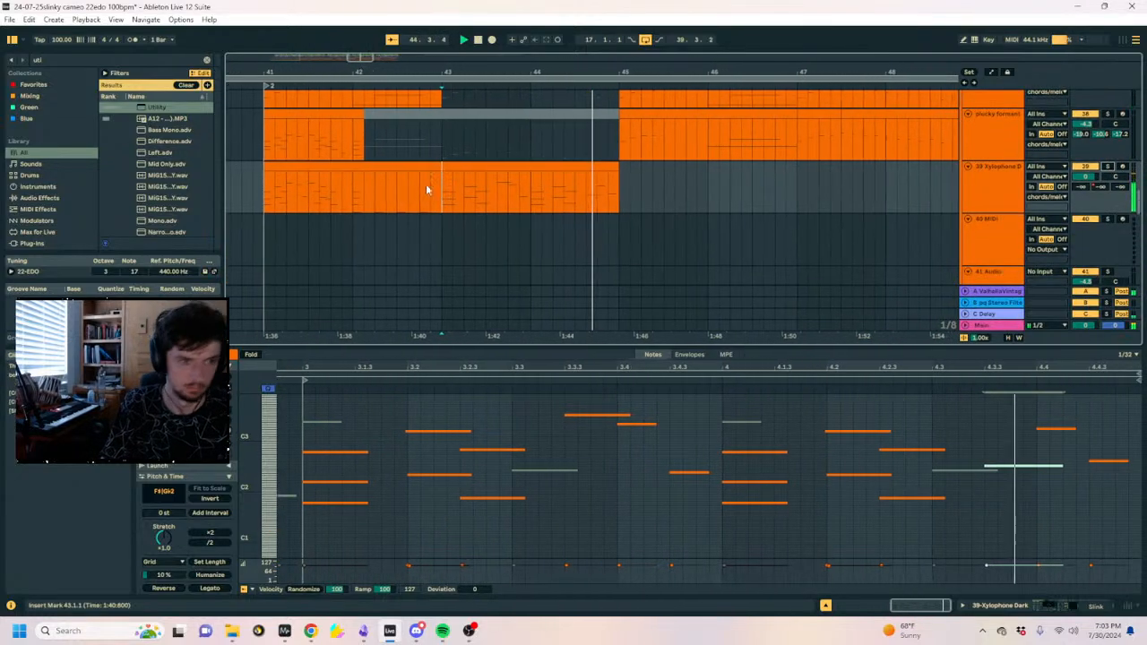
{"action": "key", "text": "space"}
{"action": "left_click", "coordinate": [427, 185]}
{"action": "left_click_drag", "start_coordinate": [466, 171], "coordinate": [482, 192]}
{"action": "scroll", "coordinate": [476, 202], "scroll_direction": "up", "scroll_amount": 2}
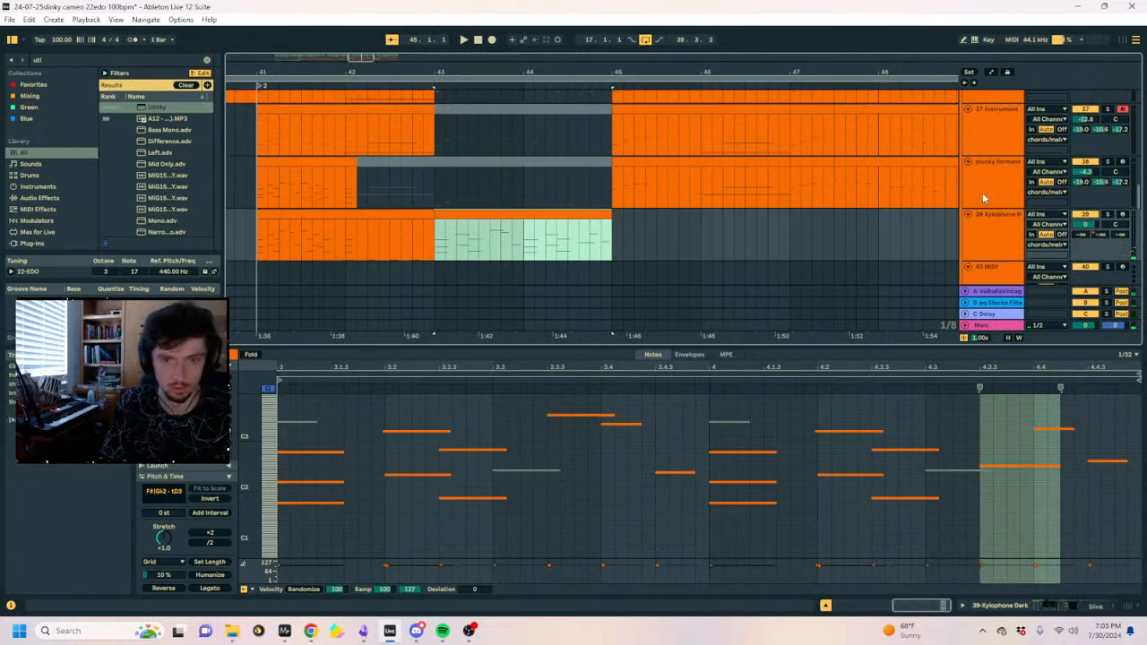
{"action": "left_click", "coordinate": [442, 166]}
{"action": "left_click", "coordinate": [434, 192]}
{"action": "key", "text": "ctrl+v"}
{"action": "scroll", "coordinate": [397, 211], "scroll_direction": "up", "scroll_amount": 3}
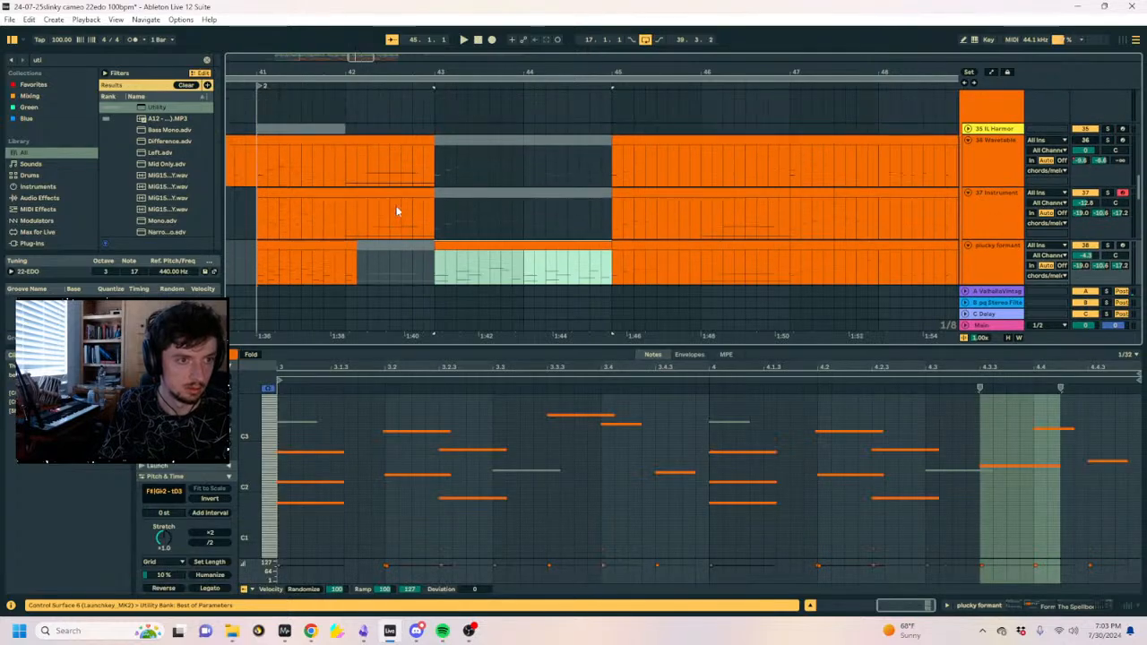
Deactivate the 50 Wavetable clip between bars 43 and 45 and play from just before bar 41.
{"action": "scroll", "coordinate": [484, 179], "scroll_direction": "down", "scroll_amount": 10}
{"action": "scroll", "coordinate": [489, 177], "scroll_direction": "down", "scroll_amount": 6}
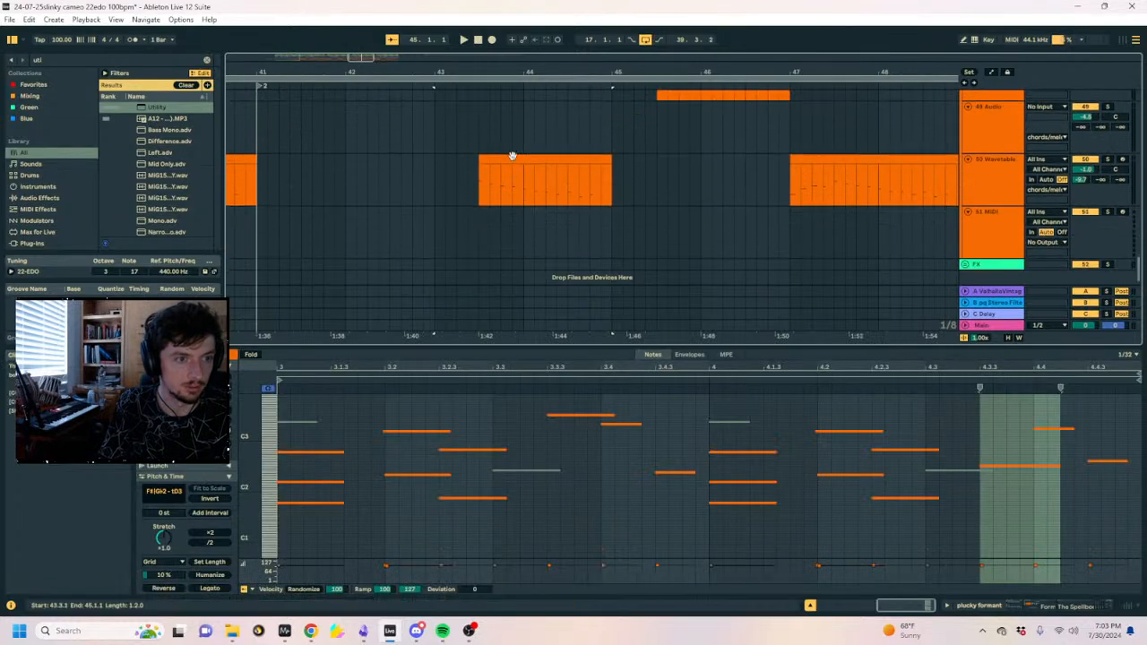
{"action": "left_click", "coordinate": [512, 156]}
{"action": "left_click", "coordinate": [246, 193]}
{"action": "key", "text": "space"}
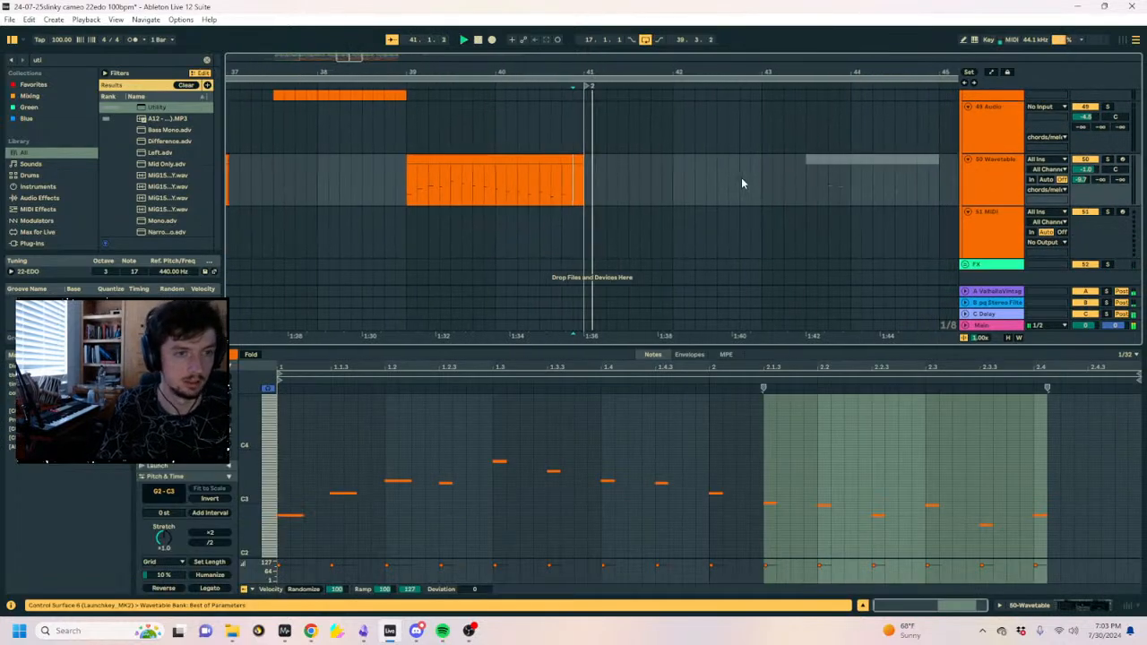
{"action": "left_click_drag", "start_coordinate": [444, 72], "coordinate": [443, 61]}
Duplicate the pair of 33 Audio 4 hits in bar 41 into bar 42.
{"action": "scroll", "coordinate": [561, 211], "scroll_direction": "up", "scroll_amount": 8}
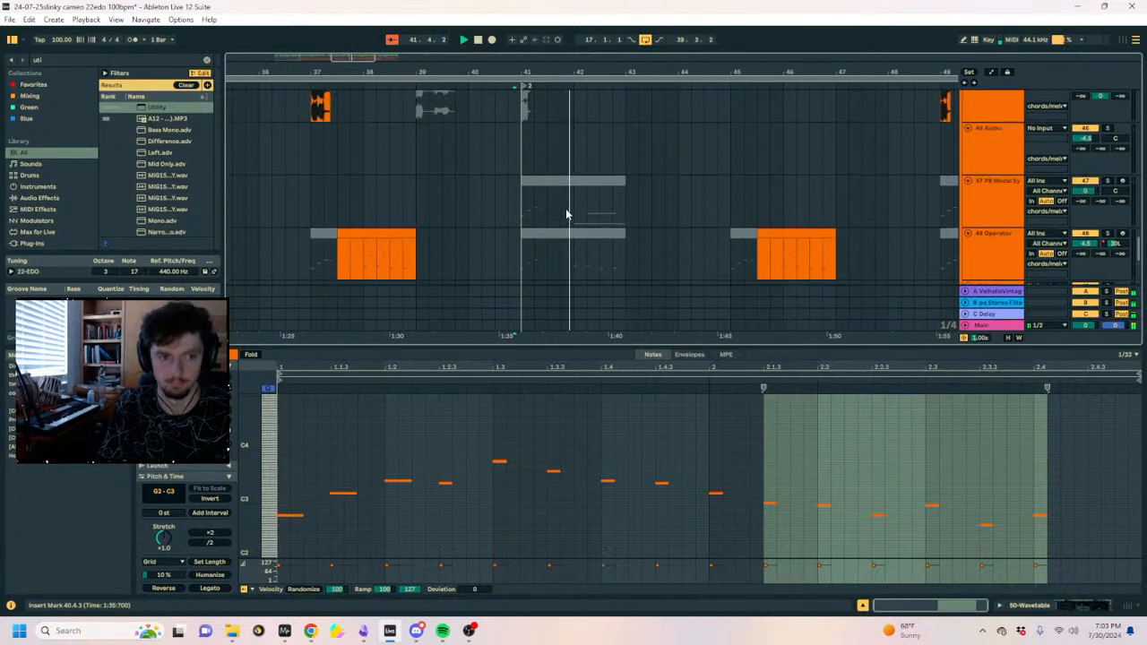
{"action": "scroll", "coordinate": [566, 213], "scroll_direction": "up", "scroll_amount": 10}
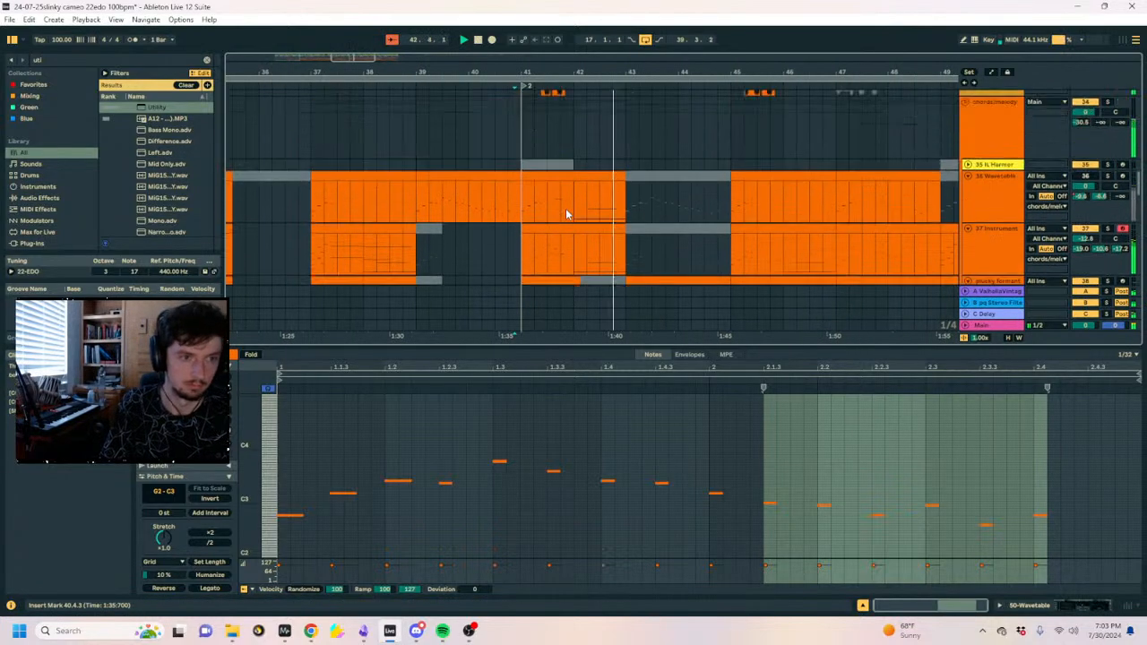
{"action": "scroll", "coordinate": [582, 240], "scroll_direction": "down", "scroll_amount": 1}
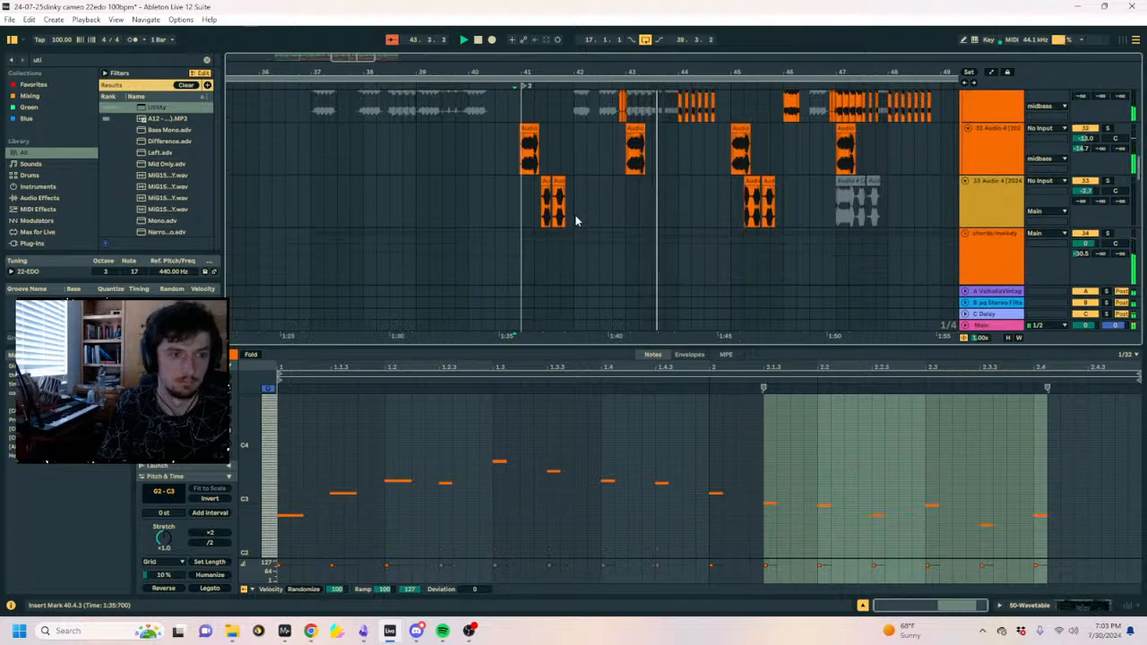
{"action": "left_click", "coordinate": [577, 216]}
{"action": "key", "text": "ctrl+d"}
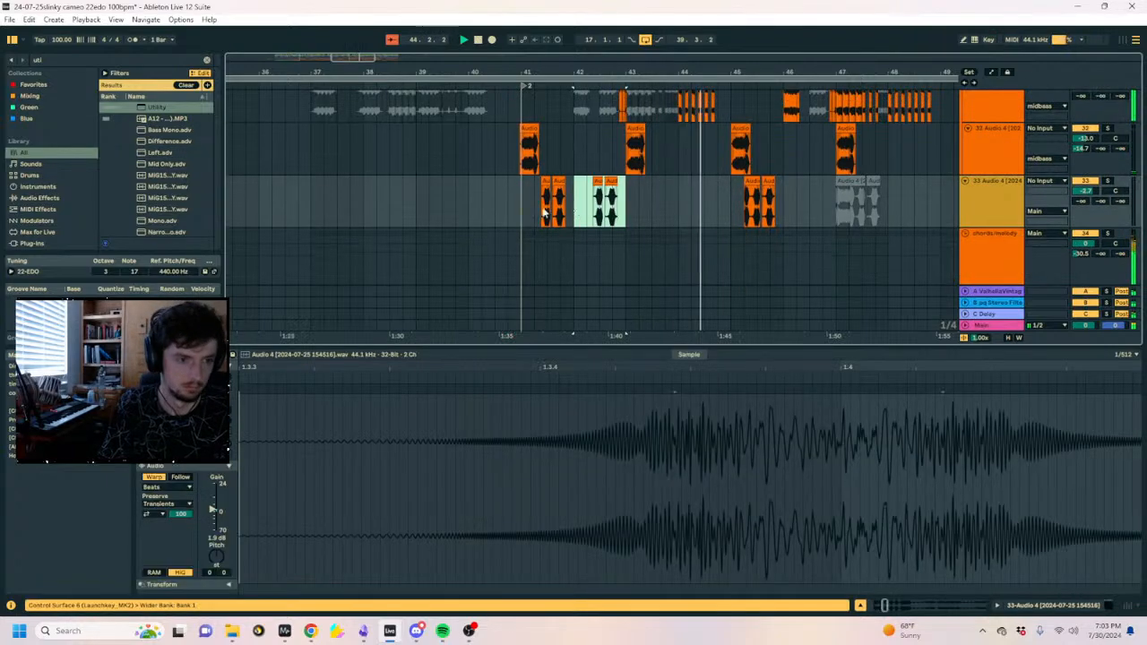
Deactivate the original pair of 33 Audio 4 hits in bar 41 and audition the section.
{"action": "key", "text": "space"}
{"action": "left_click_drag", "start_coordinate": [508, 205], "coordinate": [577, 203]}
{"action": "key", "text": "0"}
{"action": "left_click", "coordinate": [509, 211]}
{"action": "key", "text": "space"}
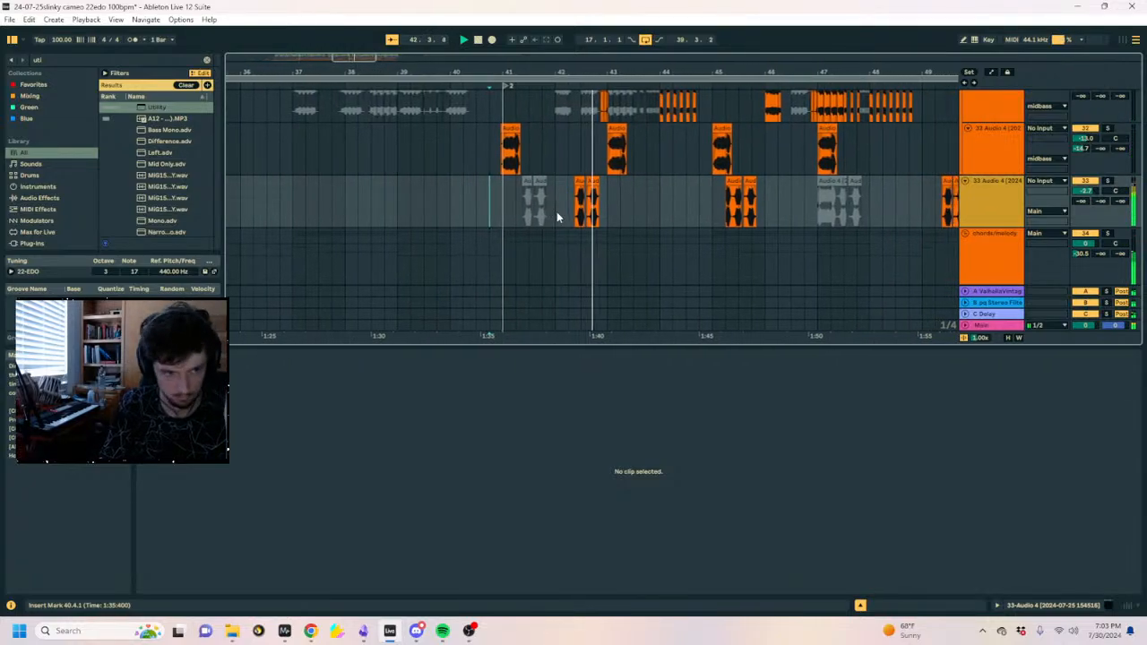
{"action": "scroll", "coordinate": [556, 212], "scroll_direction": "up", "scroll_amount": 5}
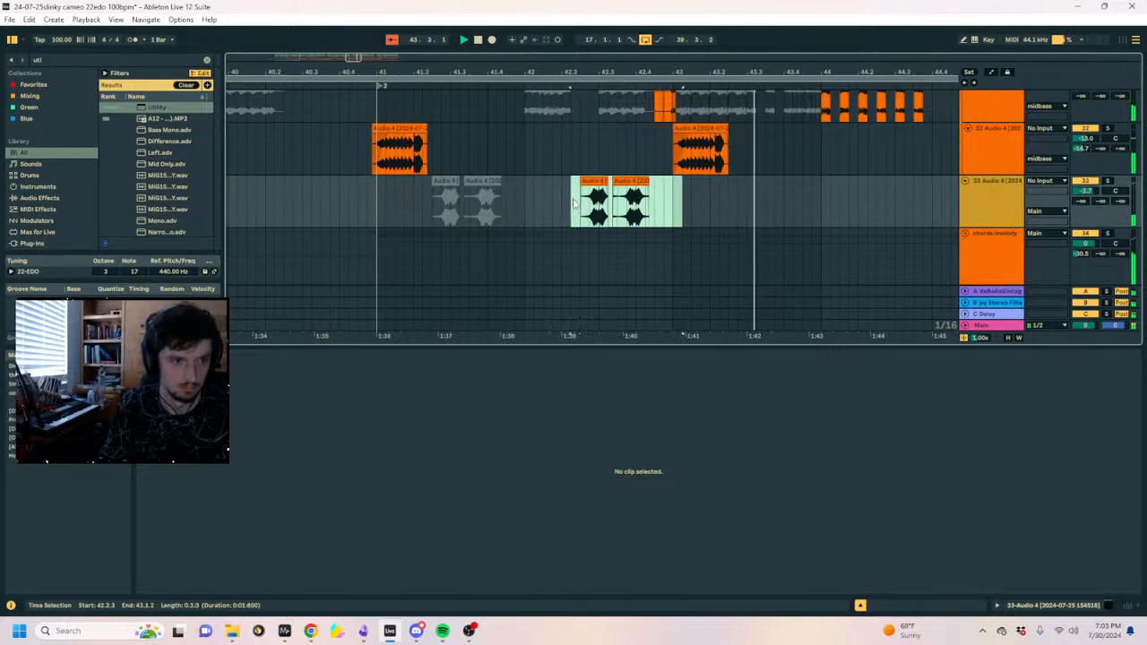
{"action": "mouse_move", "coordinate": [575, 203]}
{"action": "left_mouse_down"}
{"action": "mouse_move", "coordinate": [563, 192]}
{"action": "mouse_move", "coordinate": [536, 200]}
{"action": "mouse_move", "coordinate": [554, 184]}
{"action": "mouse_move", "coordinate": [575, 192]}
{"action": "left_mouse_up"}
{"action": "left_click", "coordinate": [507, 203]}
{"action": "key", "text": "space"}
{"action": "key", "text": "space"}
{"action": "key", "text": "space"}
{"action": "key", "text": "ctrl+z"}
{"action": "key", "text": "ctrl+z"}
{"action": "left_click", "coordinate": [571, 207]}
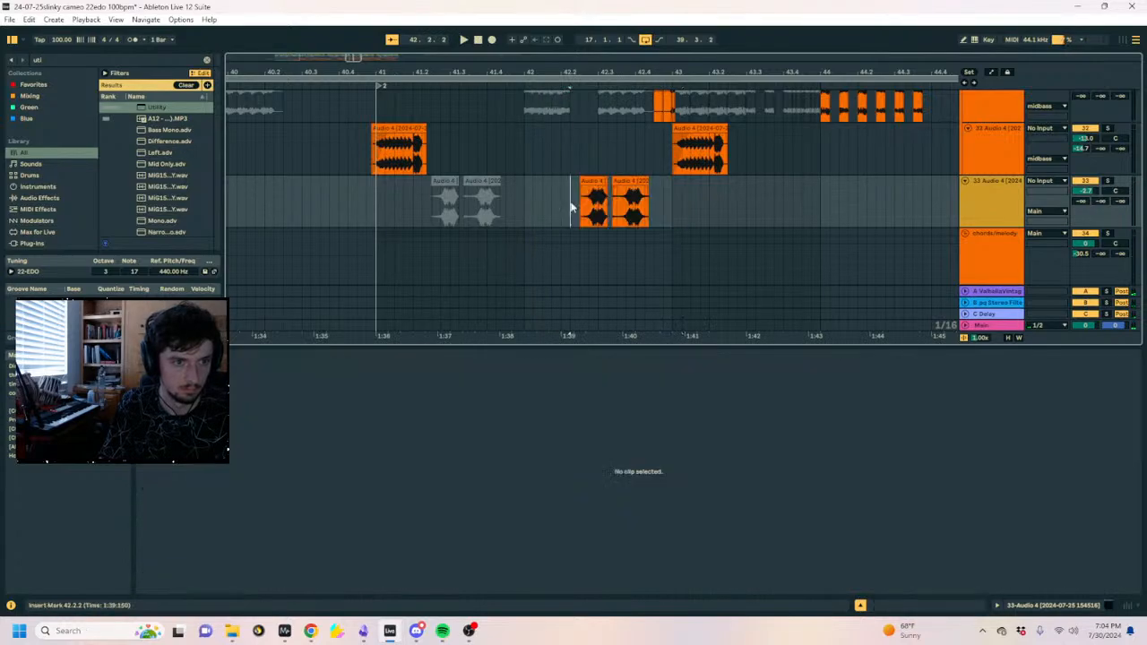
Play the section around the bar 42 pair of 33 Audio 4 hits and review the chord, melody and midbass tracks.
{"action": "left_click_drag", "start_coordinate": [675, 199], "coordinate": [719, 202]}
{"action": "left_click_drag", "start_coordinate": [594, 182], "coordinate": [518, 225]}
{"action": "key", "text": "space"}
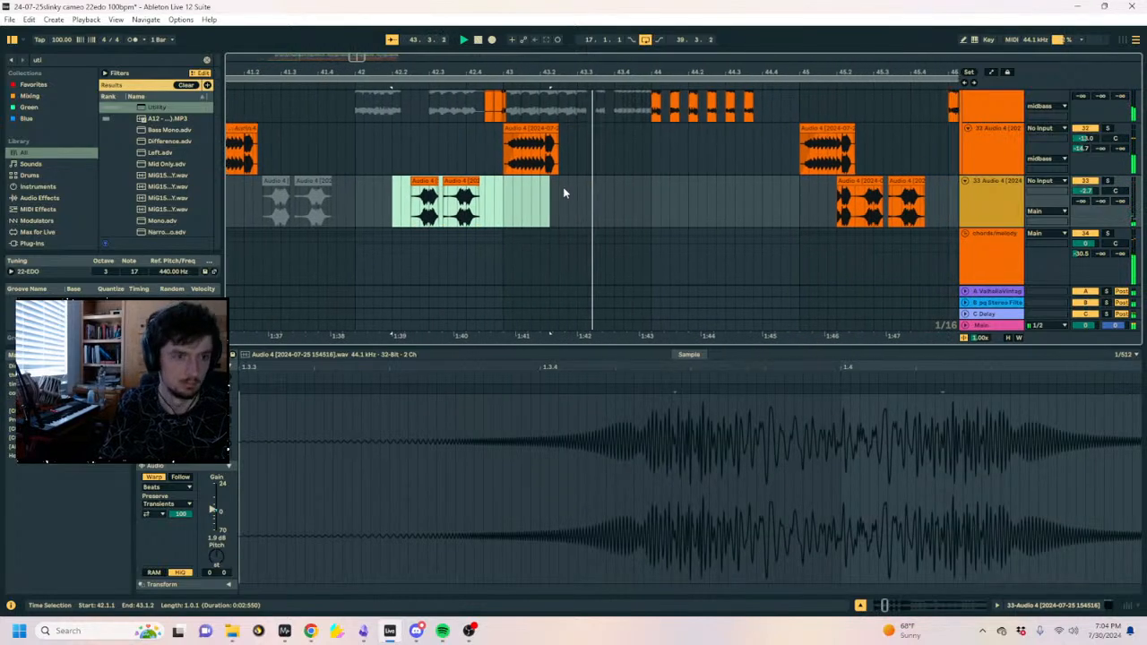
{"action": "scroll", "coordinate": [569, 203], "scroll_direction": "up", "scroll_amount": 5}
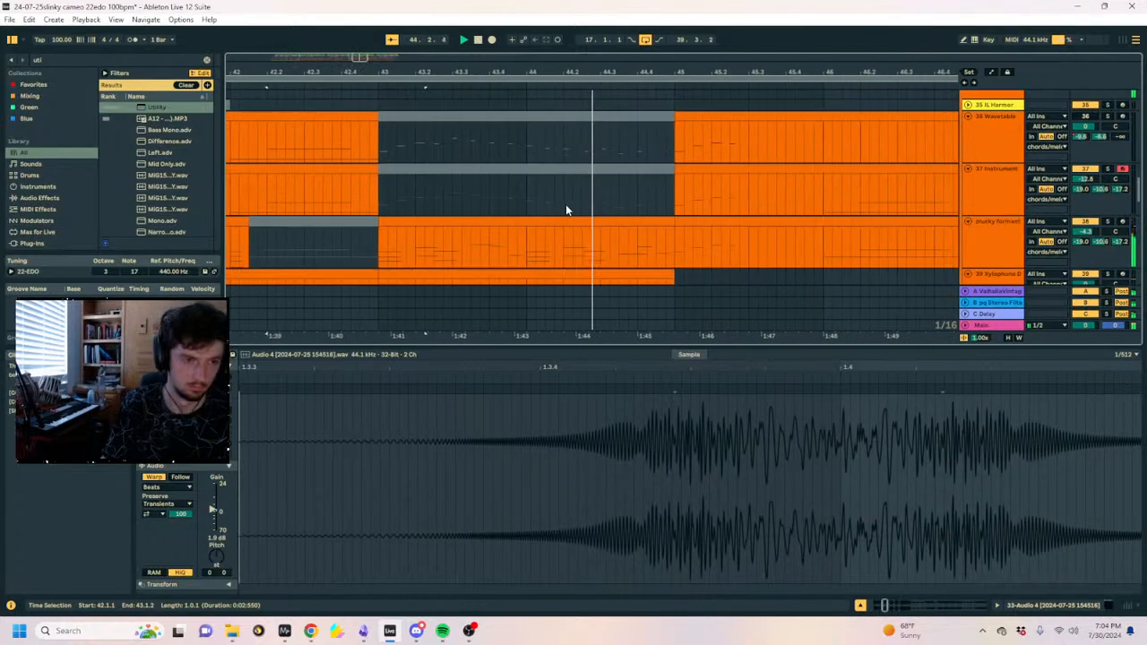
{"action": "scroll", "coordinate": [574, 208], "scroll_direction": "down", "scroll_amount": 5}
{"action": "scroll", "coordinate": [583, 215], "scroll_direction": "up", "scroll_amount": 3}
Deactivate the remaining active 31 Audio 4 midbass clips between bars 42 and 45.
{"action": "left_click_drag", "start_coordinate": [585, 210], "coordinate": [472, 198]}
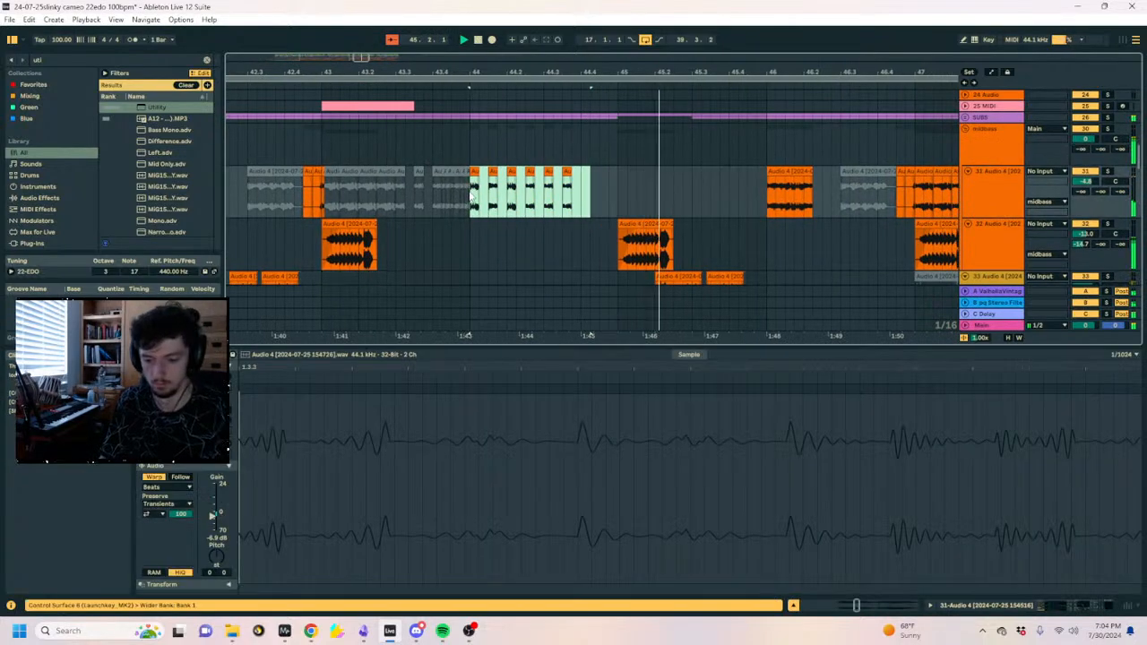
{"action": "left_click_drag", "start_coordinate": [448, 59], "coordinate": [652, 55]}
{"action": "left_click_drag", "start_coordinate": [509, 191], "coordinate": [551, 195]}
Audition the arrangement from just before bar 41 while checking the midbass and 33 Audio 4 tracks.
{"action": "left_click", "coordinate": [255, 192]}
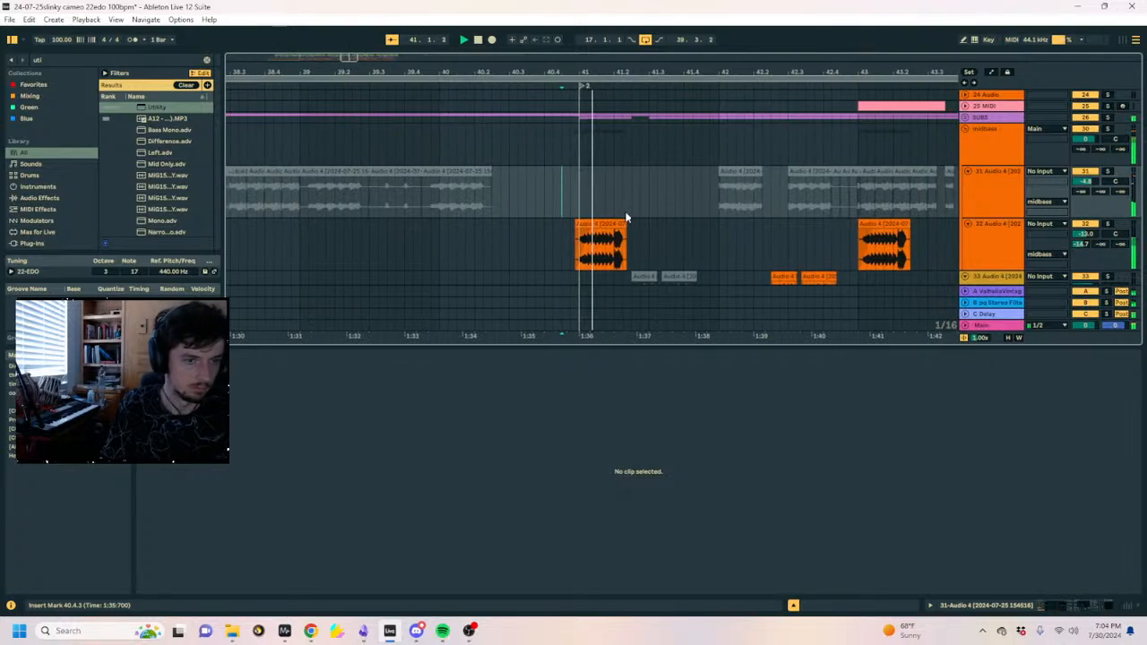
{"action": "scroll", "coordinate": [625, 211], "scroll_direction": "down", "scroll_amount": 2}
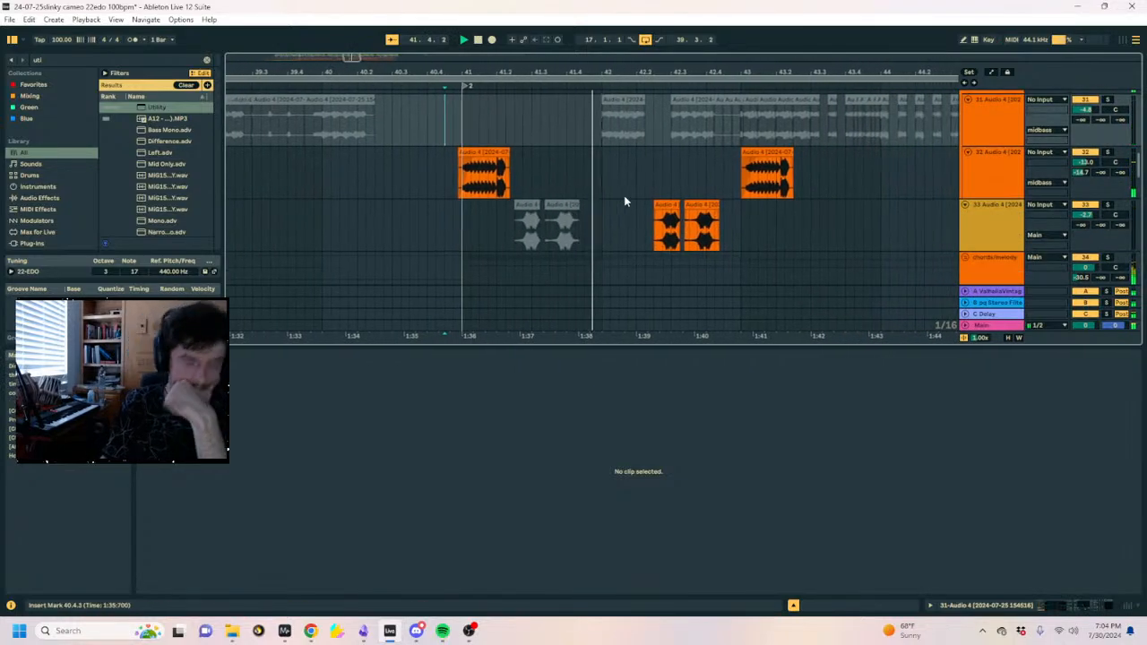
{"action": "scroll", "coordinate": [620, 200], "scroll_direction": "down", "scroll_amount": 3}
{"action": "scroll", "coordinate": [529, 165], "scroll_direction": "up", "scroll_amount": 2}
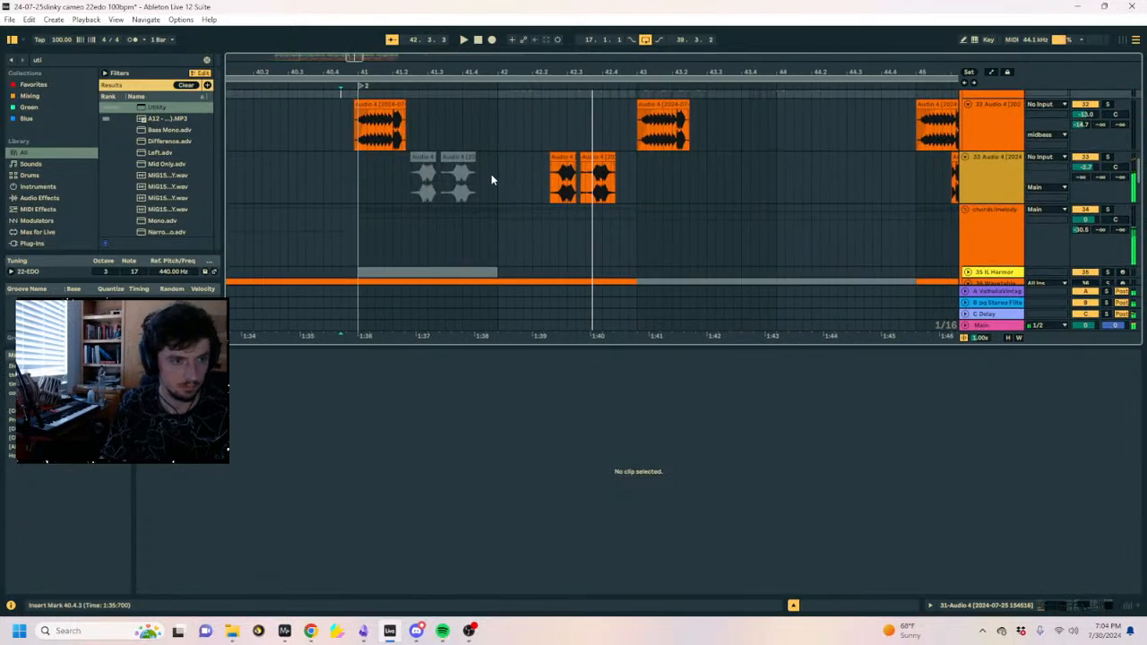
{"action": "left_click", "coordinate": [490, 176]}
{"action": "key", "text": "space"}
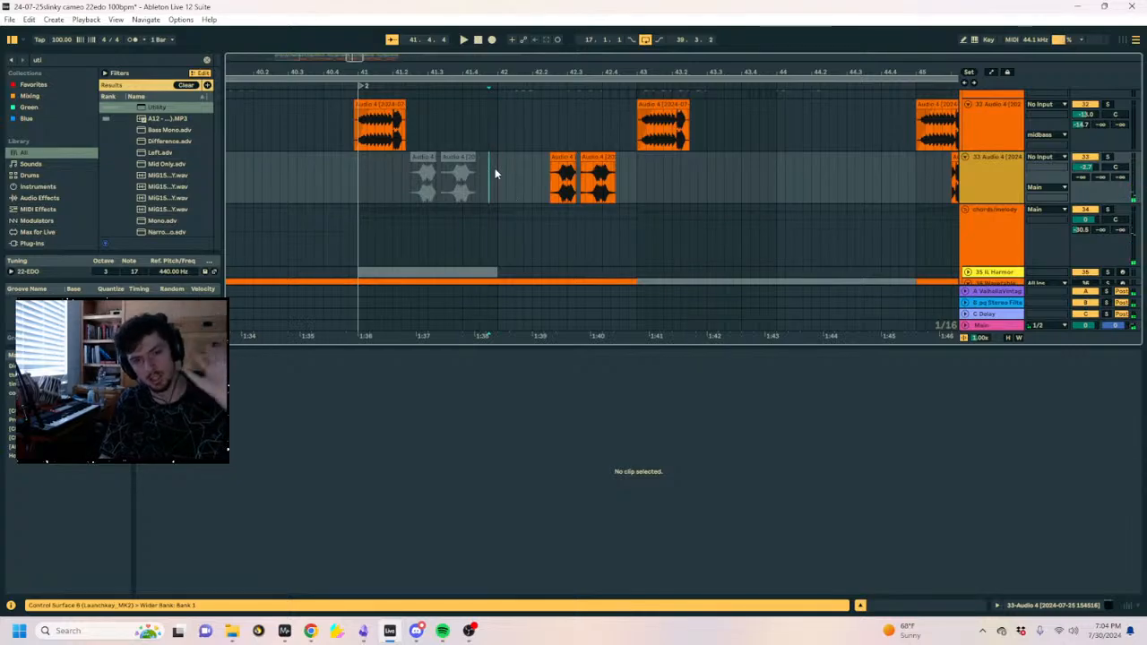
Insert a new MIDI track directly below the midbass group.
{"action": "scroll", "coordinate": [513, 175], "scroll_direction": "up", "scroll_amount": 5}
{"action": "left_click", "coordinate": [974, 192]}
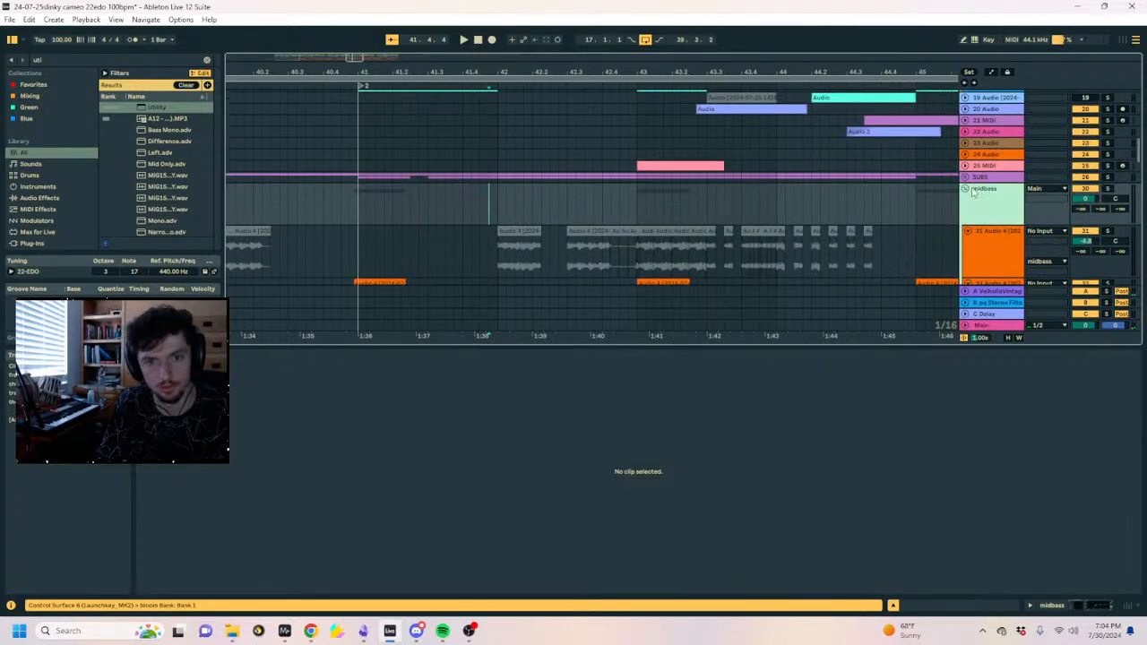
{"action": "left_click", "coordinate": [966, 189]}
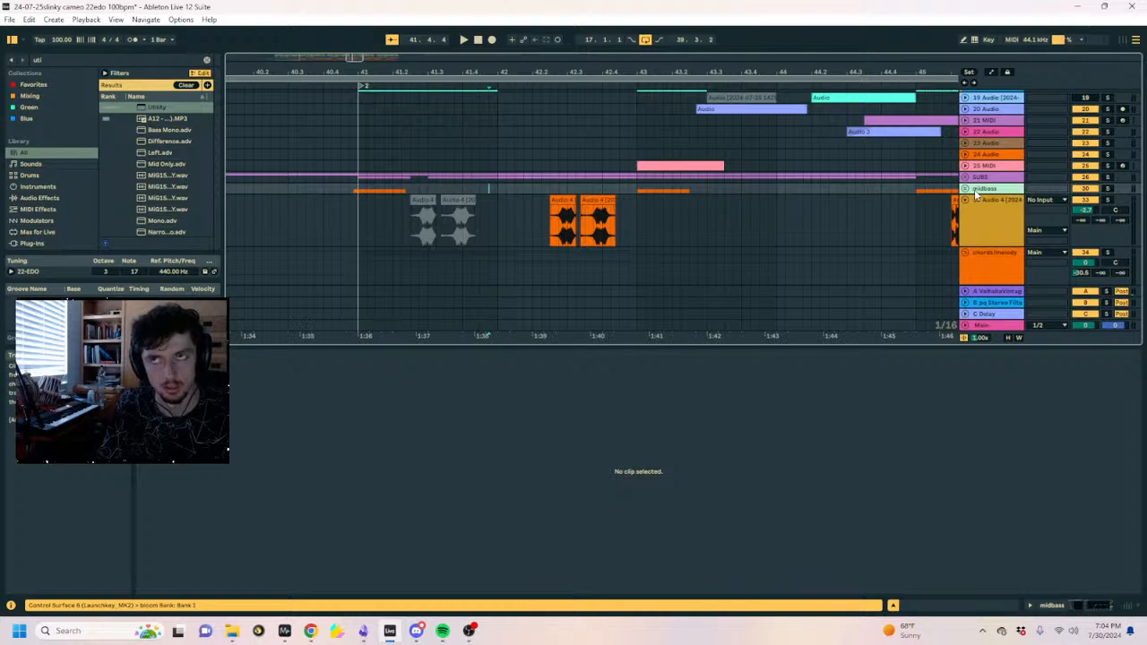
{"action": "key", "text": "ctrl+shift+t"}
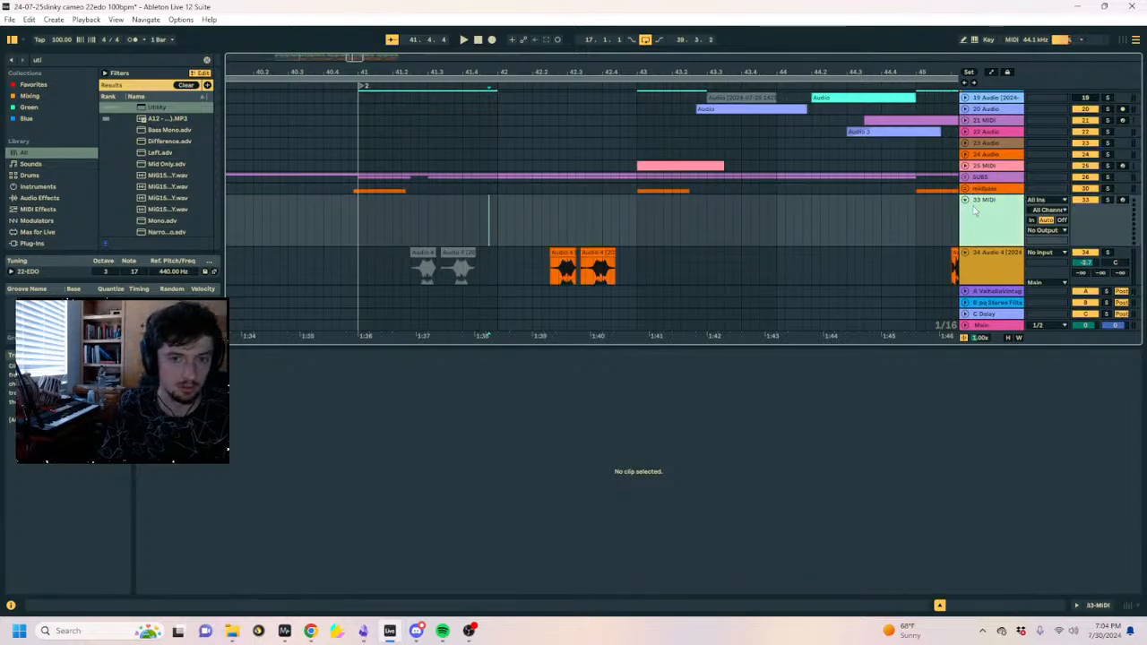
{"action": "left_click", "coordinate": [966, 189]}
{"action": "scroll", "coordinate": [975, 204], "scroll_direction": "down", "scroll_amount": 5}
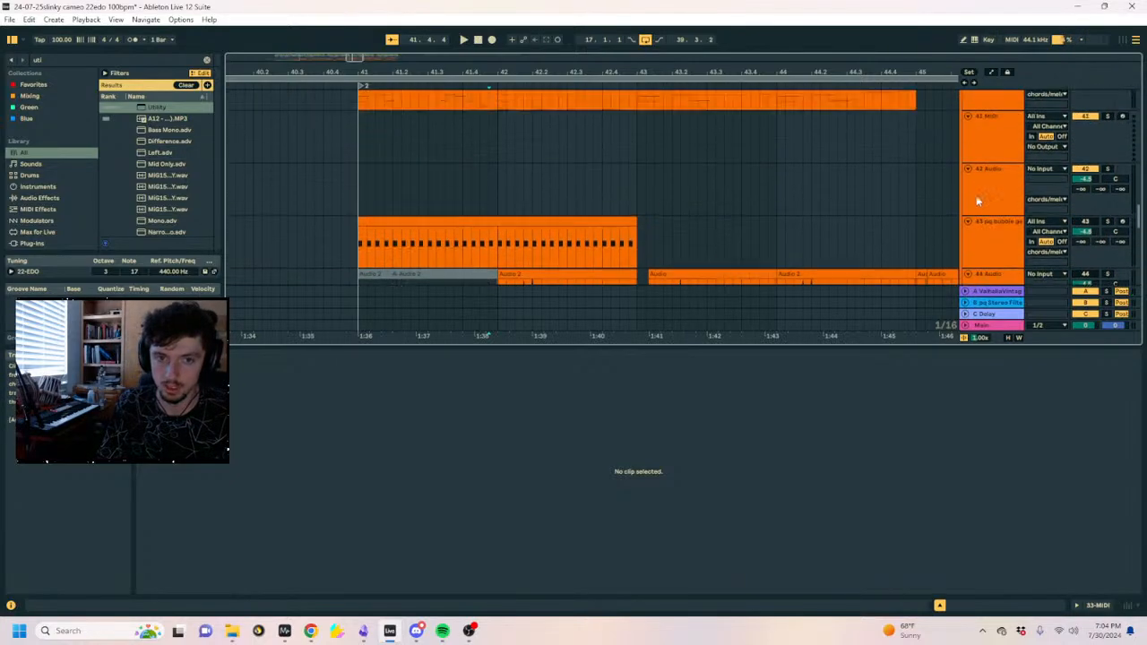
Insert another MIDI track below the collapsed chords/melody group and load Operator onto it.
{"action": "scroll", "coordinate": [979, 215], "scroll_direction": "up", "scroll_amount": 4}
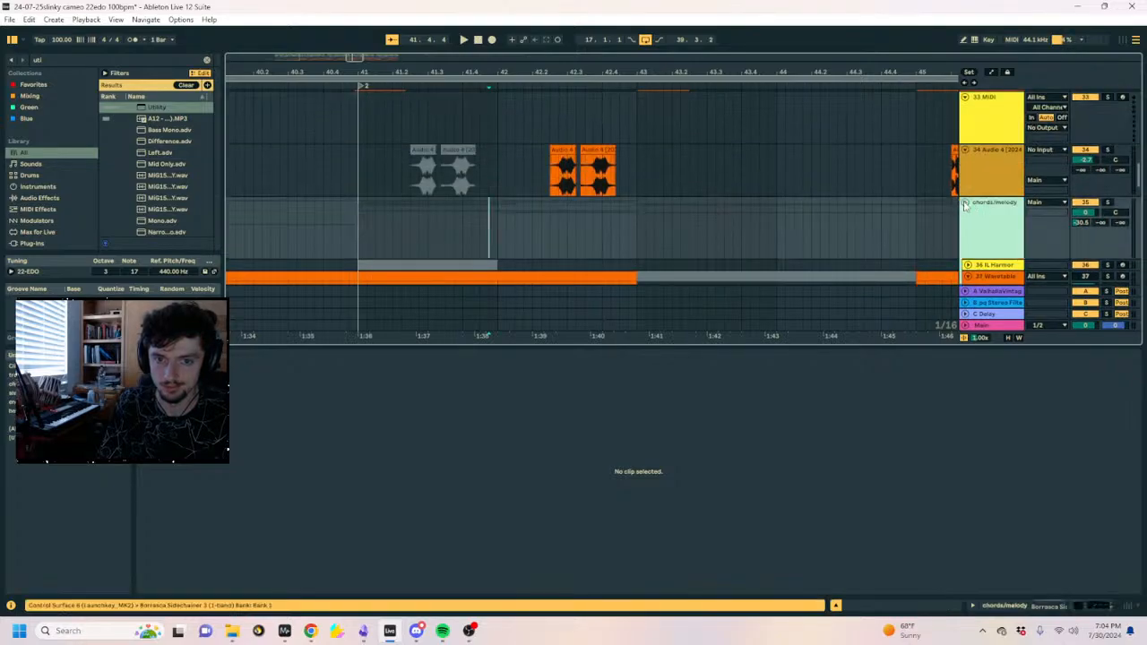
{"action": "left_click", "coordinate": [966, 204]}
{"action": "key", "text": "ctrl+shift+t"}
{"action": "left_click_drag", "start_coordinate": [41, 60], "coordinate": [12, 61]}
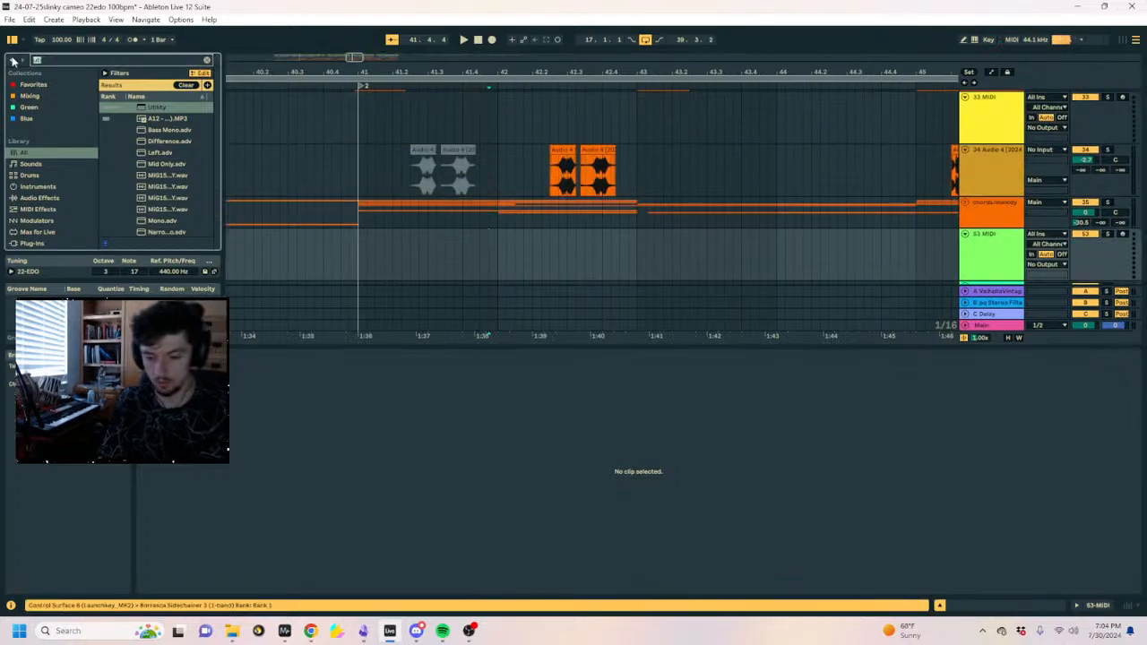
{"action": "type", "text": "op"}
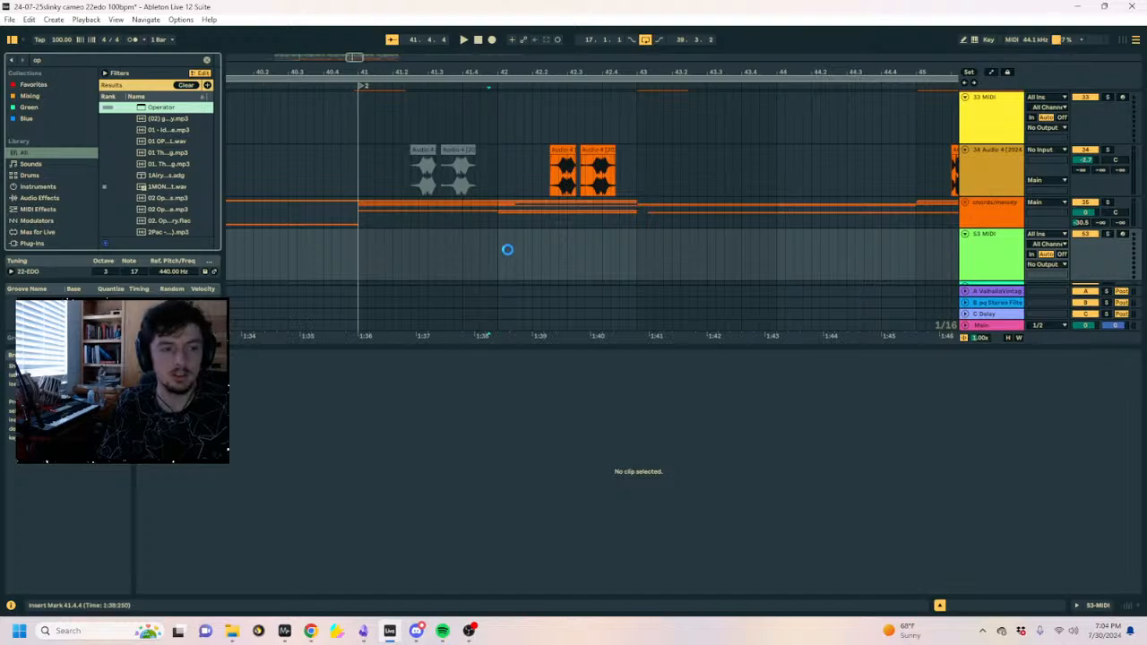
{"action": "scroll", "coordinate": [547, 242], "scroll_direction": "down", "scroll_amount": 3}
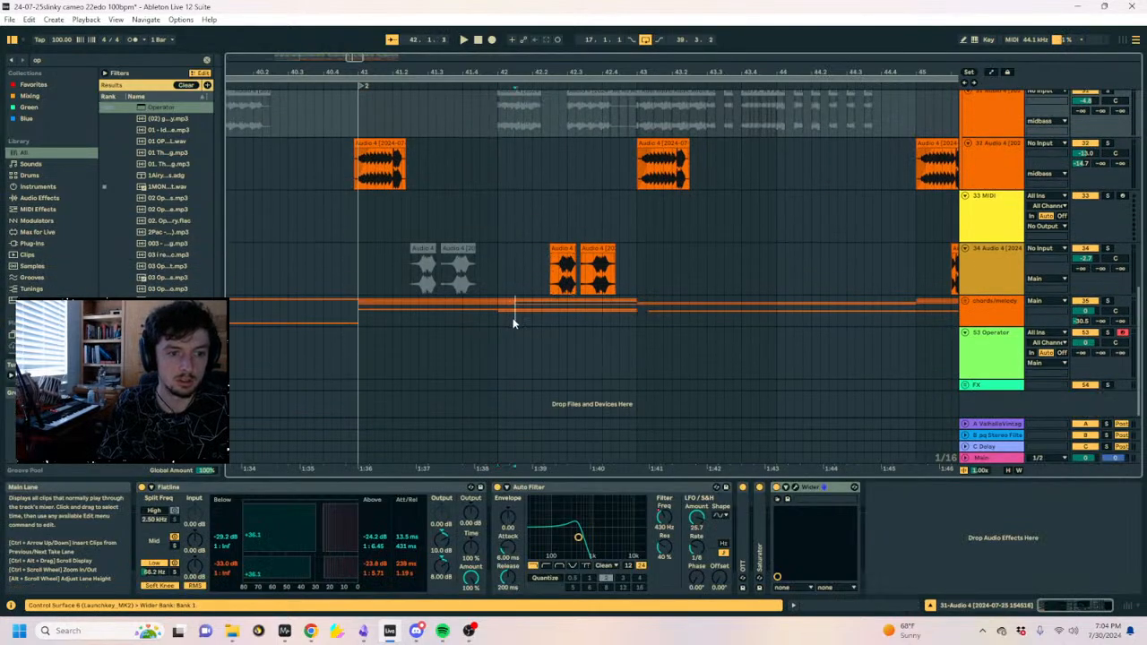
Expand the chords/melody group and audition its parts from bar 42.
{"action": "left_click", "coordinate": [499, 338]}
{"action": "left_click", "coordinate": [965, 302]}
{"action": "scroll", "coordinate": [661, 266], "scroll_direction": "down", "scroll_amount": 4}
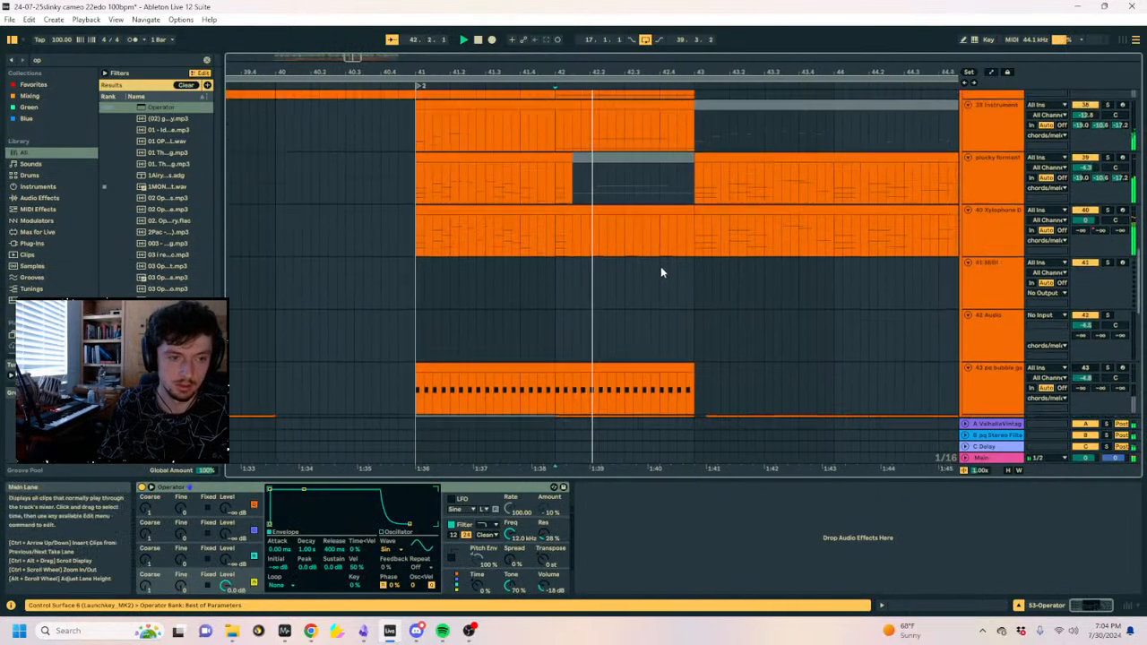
{"action": "scroll", "coordinate": [672, 235], "scroll_direction": "up", "scroll_amount": 10}
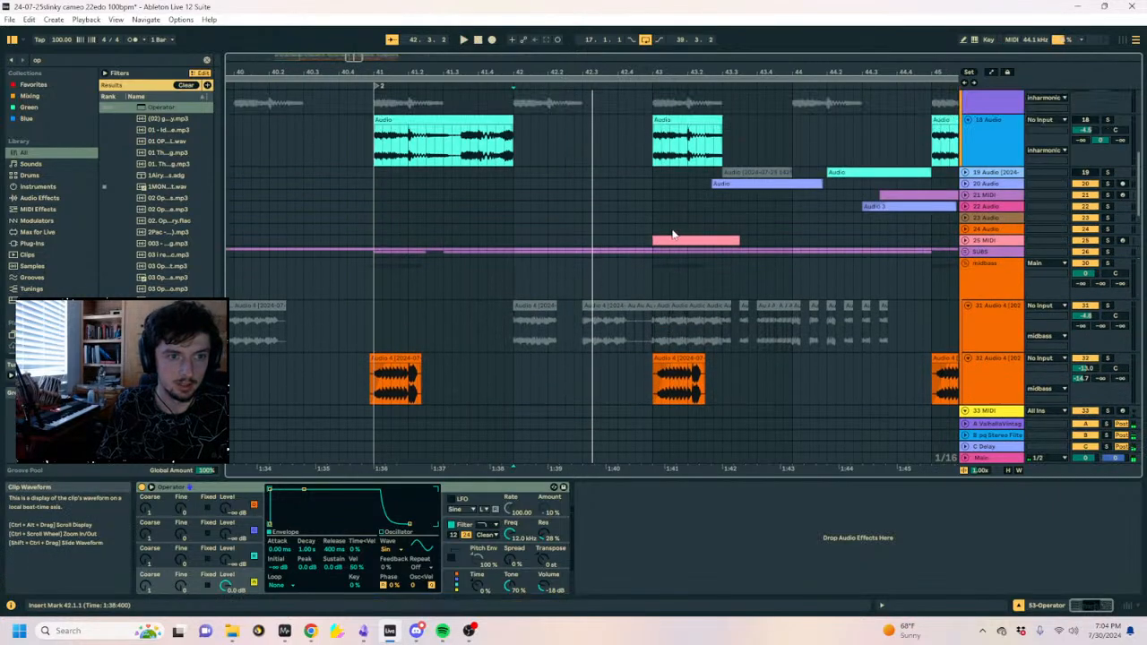
Expand the SUBS group, select the 27 Hip-Hop Sub clip spanning bars 41 to 43 and play it.
{"action": "left_click", "coordinate": [966, 244]}
{"action": "left_click", "coordinate": [966, 252]}
{"action": "scroll", "coordinate": [592, 269], "scroll_direction": "down", "scroll_amount": 2}
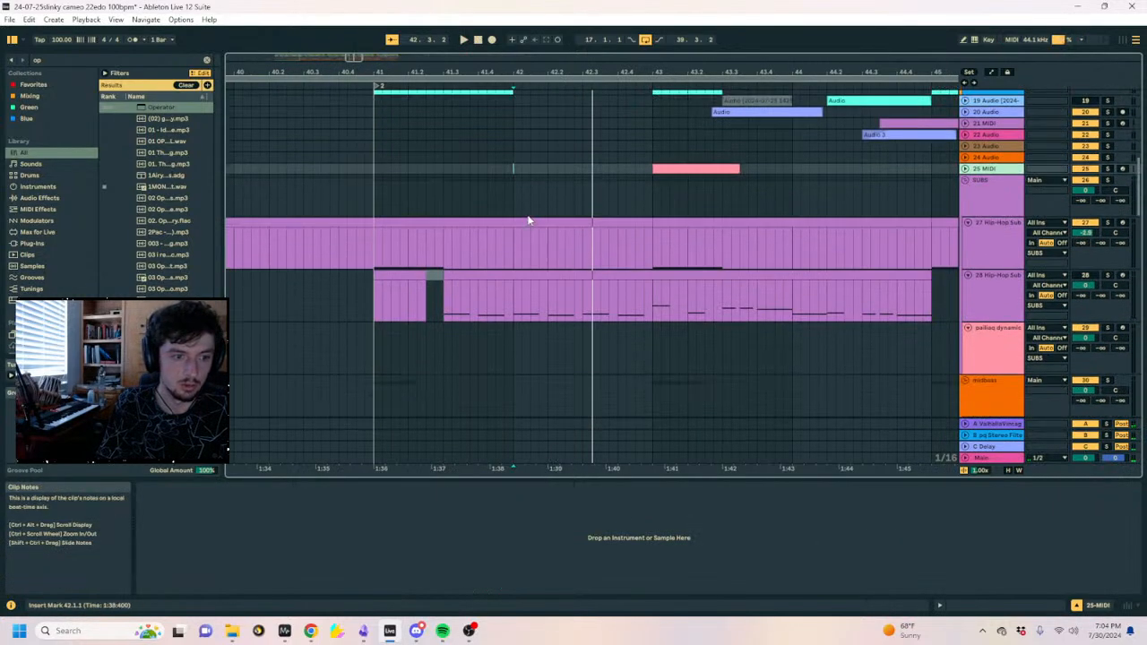
{"action": "left_click", "coordinate": [528, 216]}
{"action": "left_click", "coordinate": [524, 222]}
{"action": "key", "text": "space"}
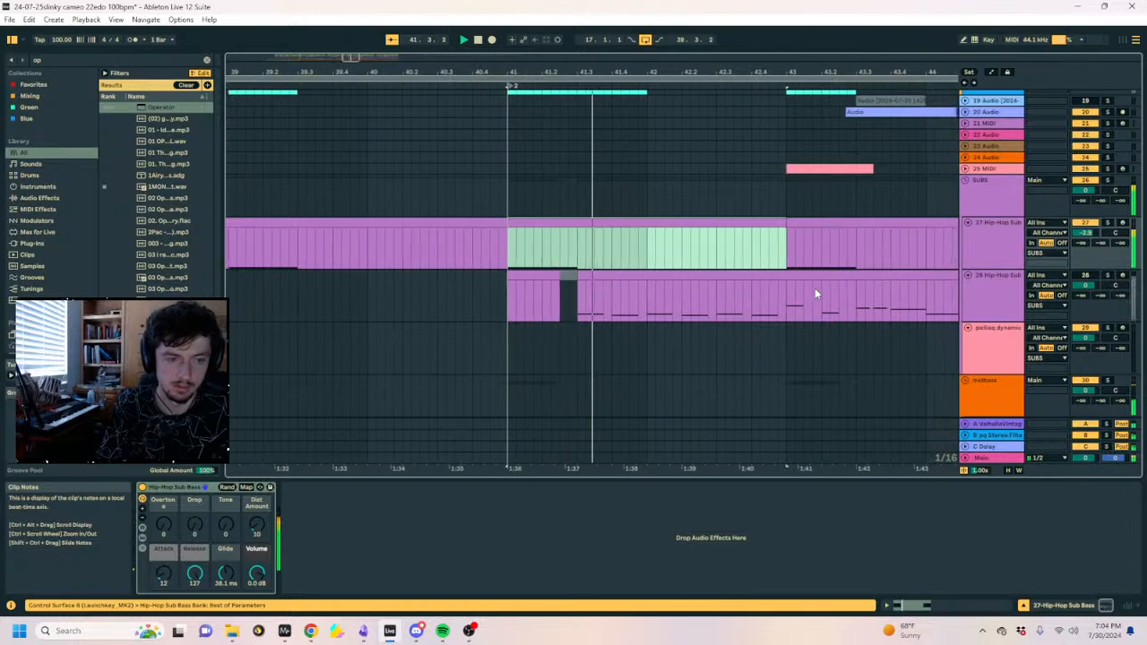
Open the notes of the 27 Hip-Hop Sub clip spanning bars 41 to 43.
{"action": "left_click", "coordinate": [578, 243]}
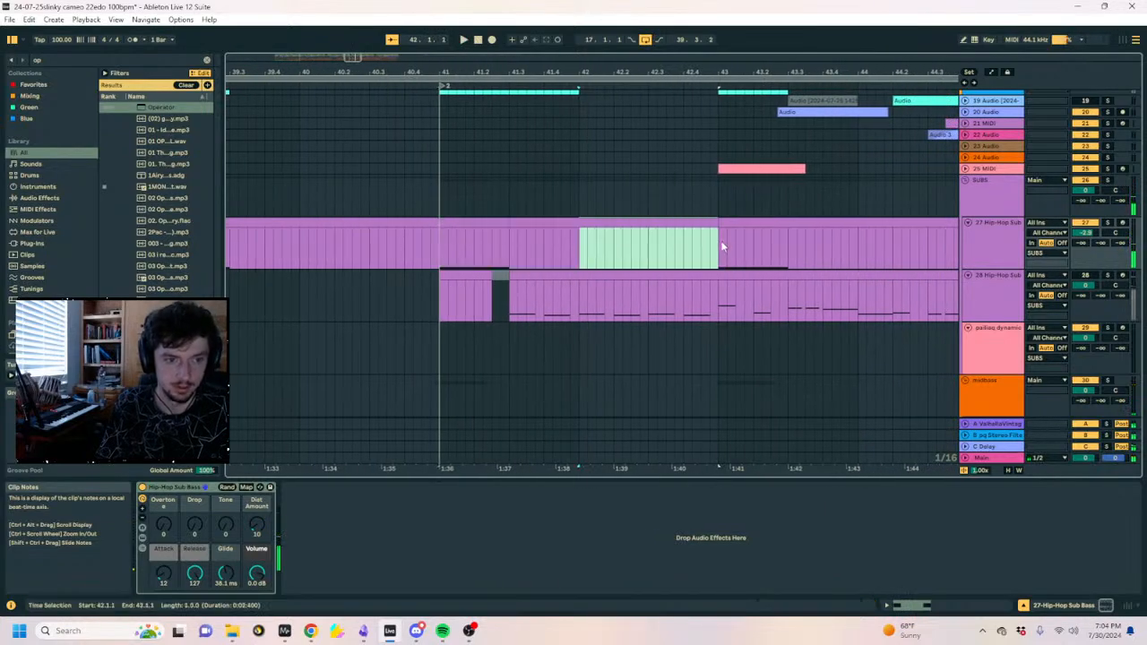
{"action": "left_click", "coordinate": [896, 607]}
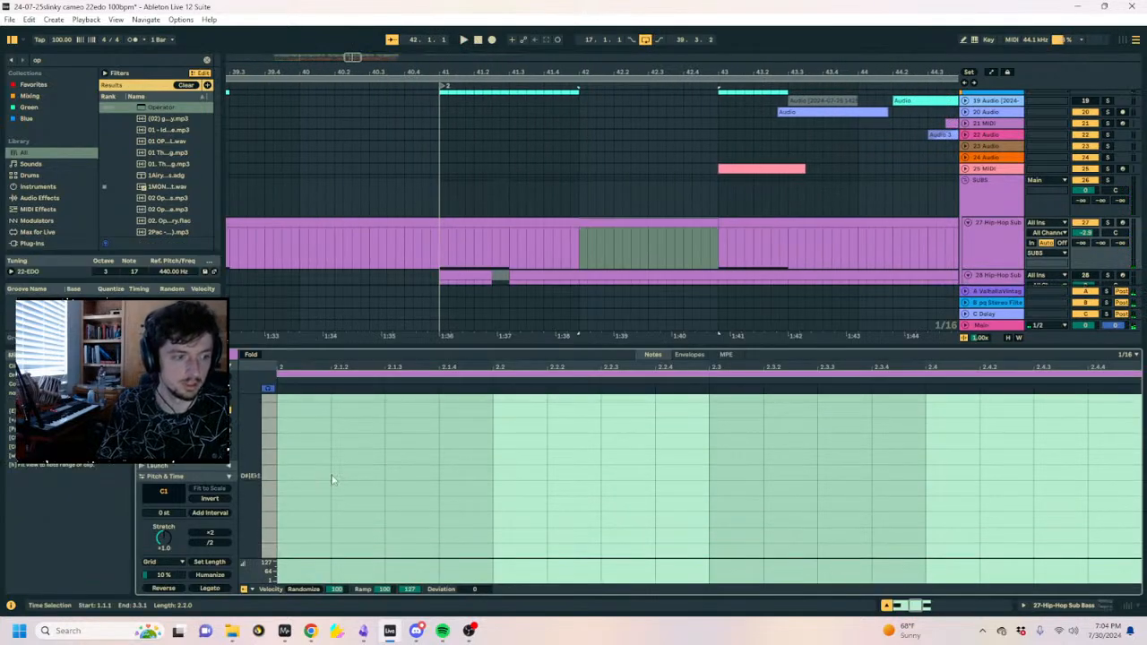
{"action": "scroll", "coordinate": [308, 524], "scroll_direction": "down", "scroll_amount": 2}
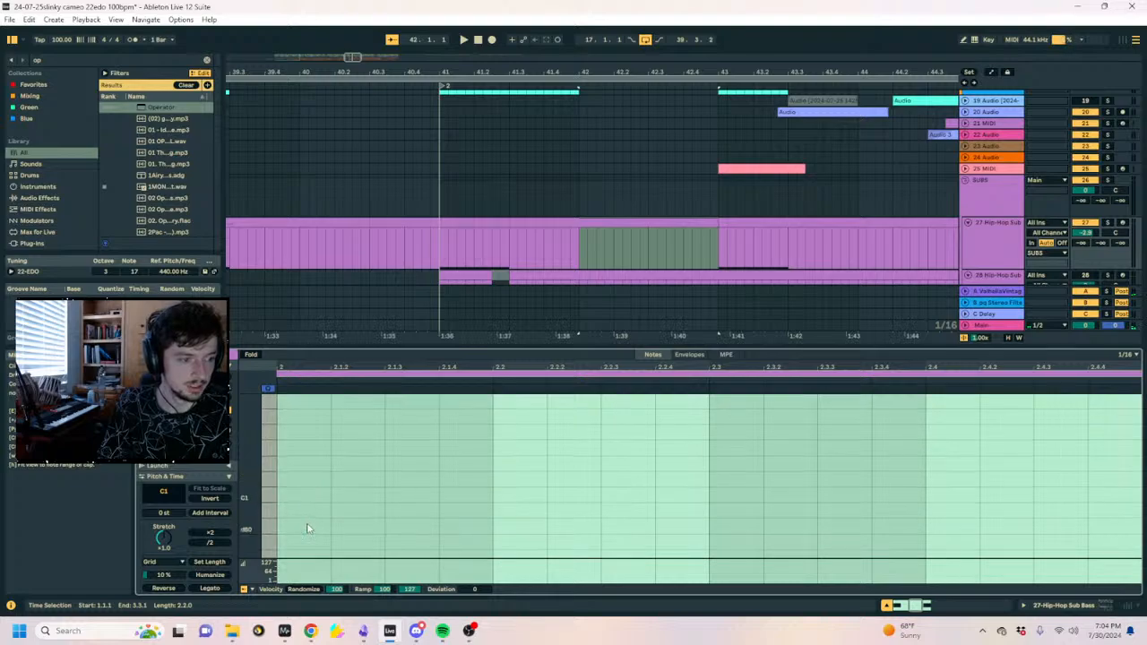
{"action": "left_click", "coordinate": [537, 224]}
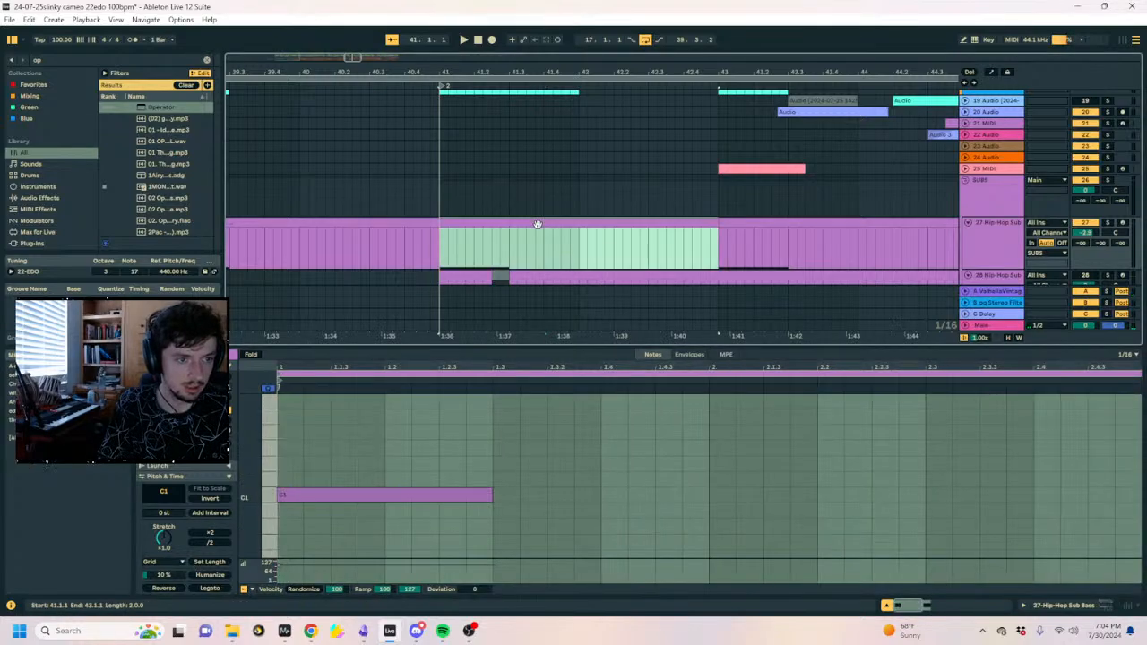
Reshape the sub clip's Pitch Bend envelope so the bend returns to the center line at 2.1.1 and stays flat.
{"action": "left_click", "coordinate": [719, 499]}
{"action": "left_click", "coordinate": [688, 354]}
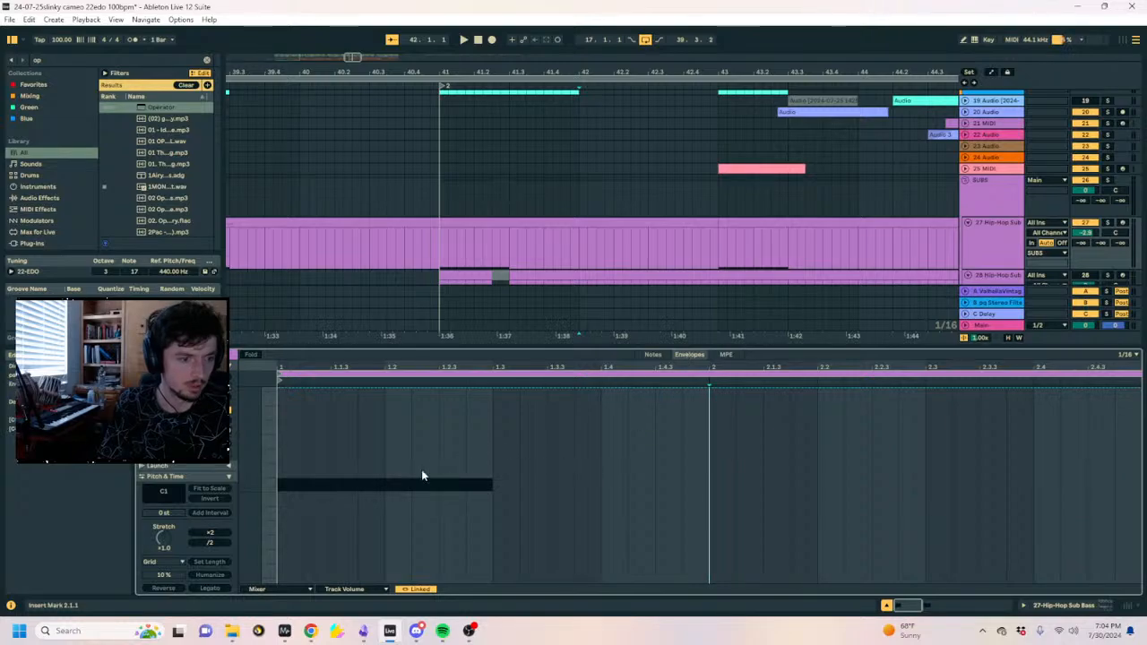
{"action": "left_click", "coordinate": [275, 589]}
{"action": "left_click", "coordinate": [269, 518]}
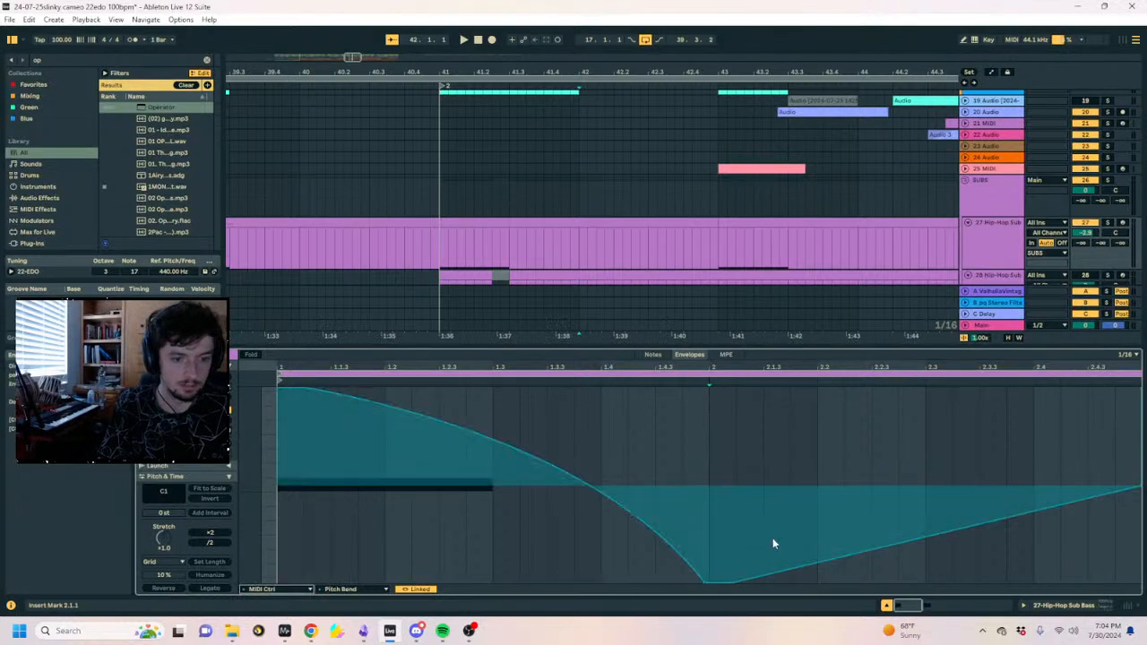
{"action": "left_click_drag", "start_coordinate": [737, 571], "coordinate": [717, 538]}
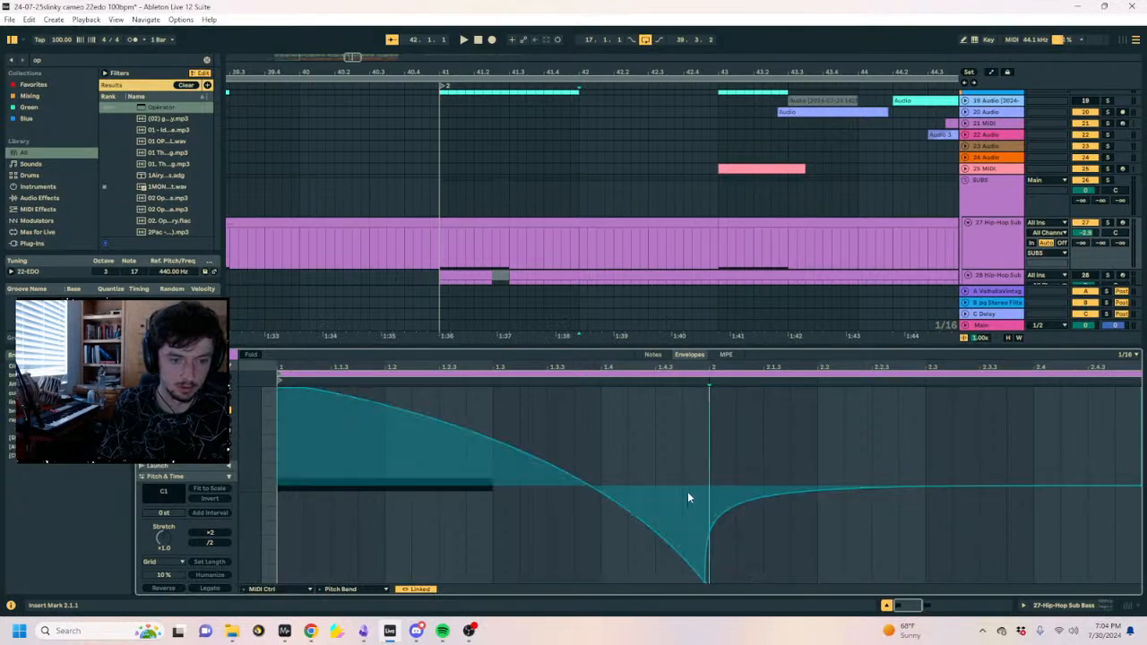
{"action": "key", "text": "space"}
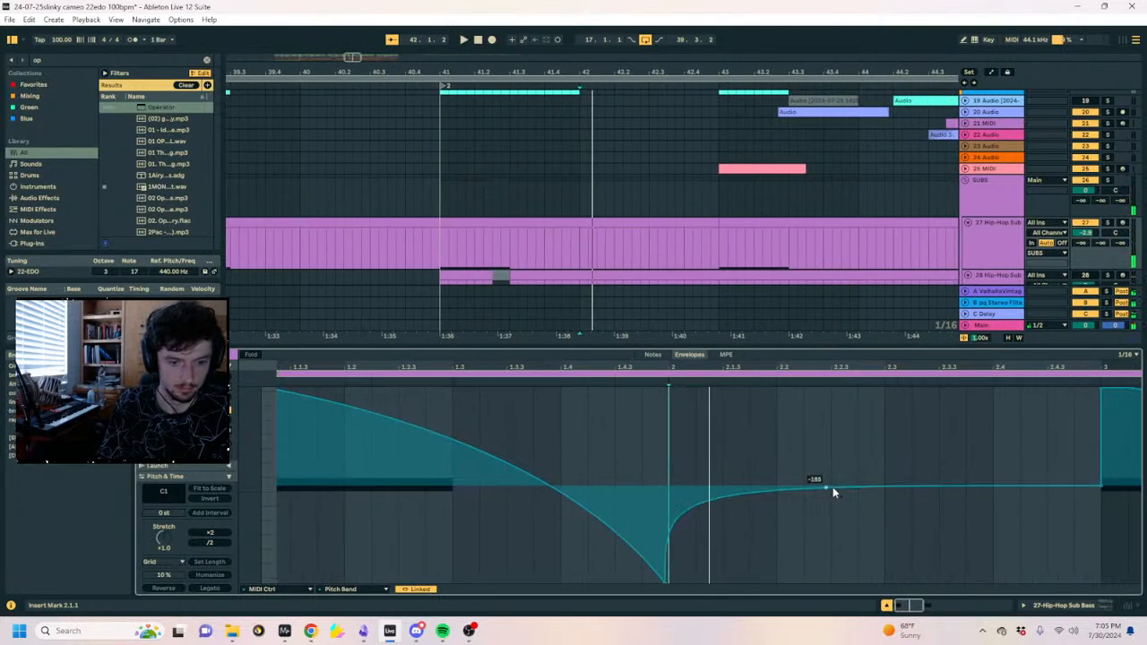
{"action": "left_click_drag", "start_coordinate": [723, 487], "coordinate": [669, 484]}
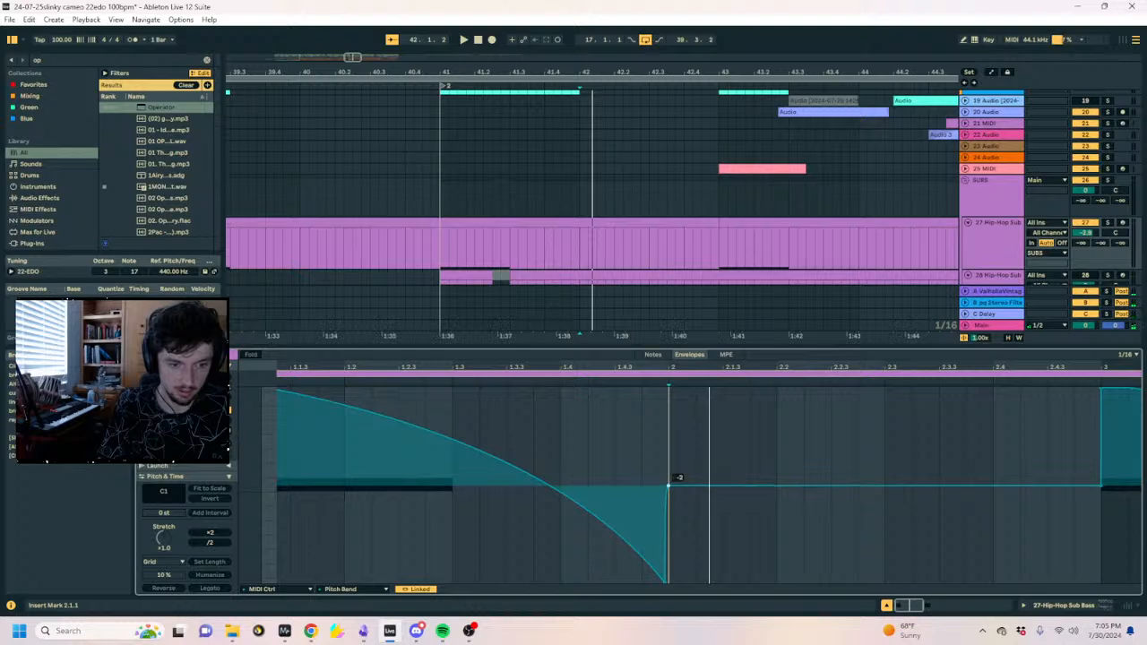
Stop playback and add a sixteenth-length C1 note at 2.1.1 in the sub clip.
{"action": "key", "text": "space"}
{"action": "left_click", "coordinate": [585, 444]}
{"action": "left_click", "coordinate": [652, 355]}
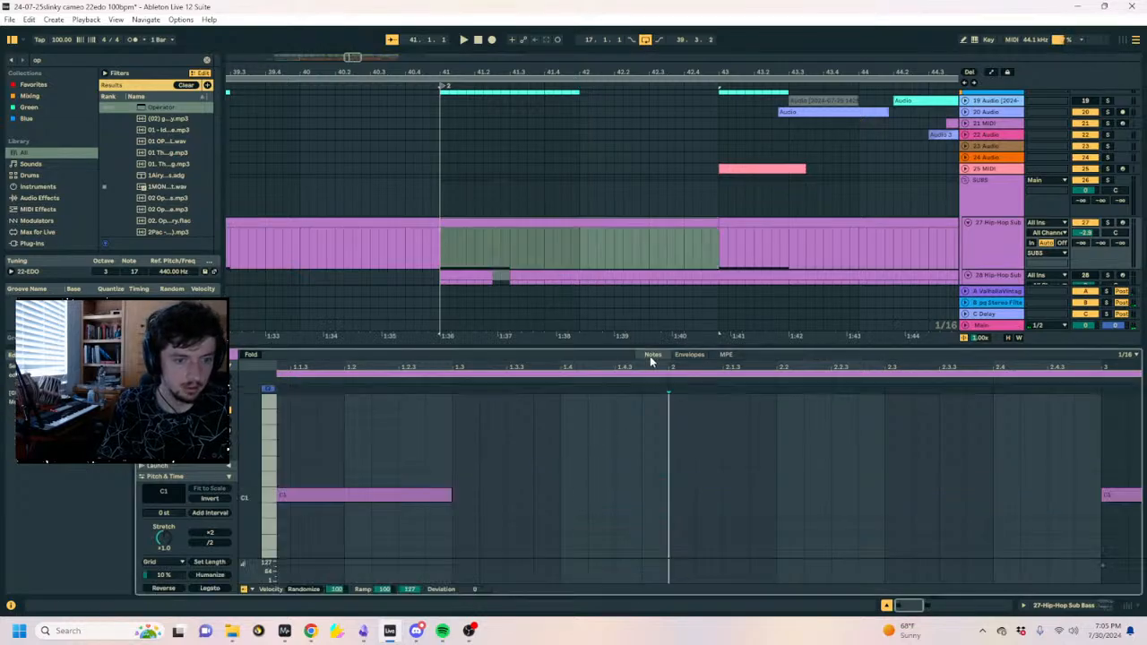
{"action": "double_click", "coordinate": [683, 497]}
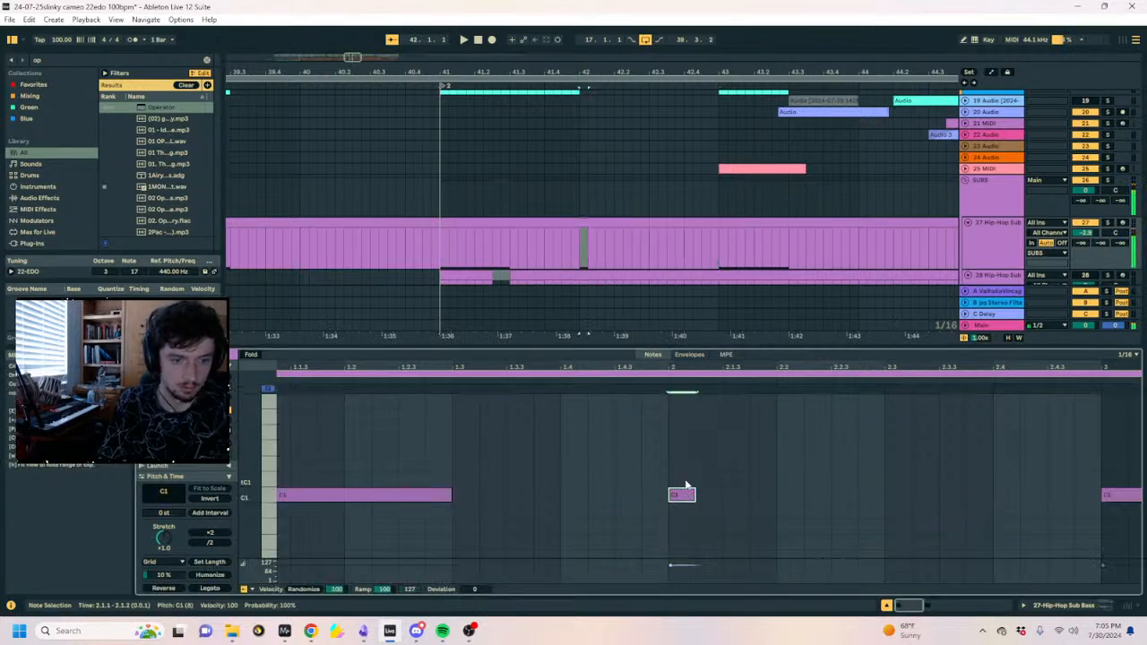
Lower the new sub note at 2.1.1 to tG0, comparing its pitch with the spectrum and waveform analyzer.
{"action": "key", "text": "Down"}
{"action": "key", "text": "Down"}
{"action": "key", "text": "Down"}
{"action": "key", "text": "Down"}
{"action": "key", "text": "Down"}
{"action": "key", "text": "Down"}
{"action": "key", "text": "Down"}
{"action": "key", "text": "Down"}
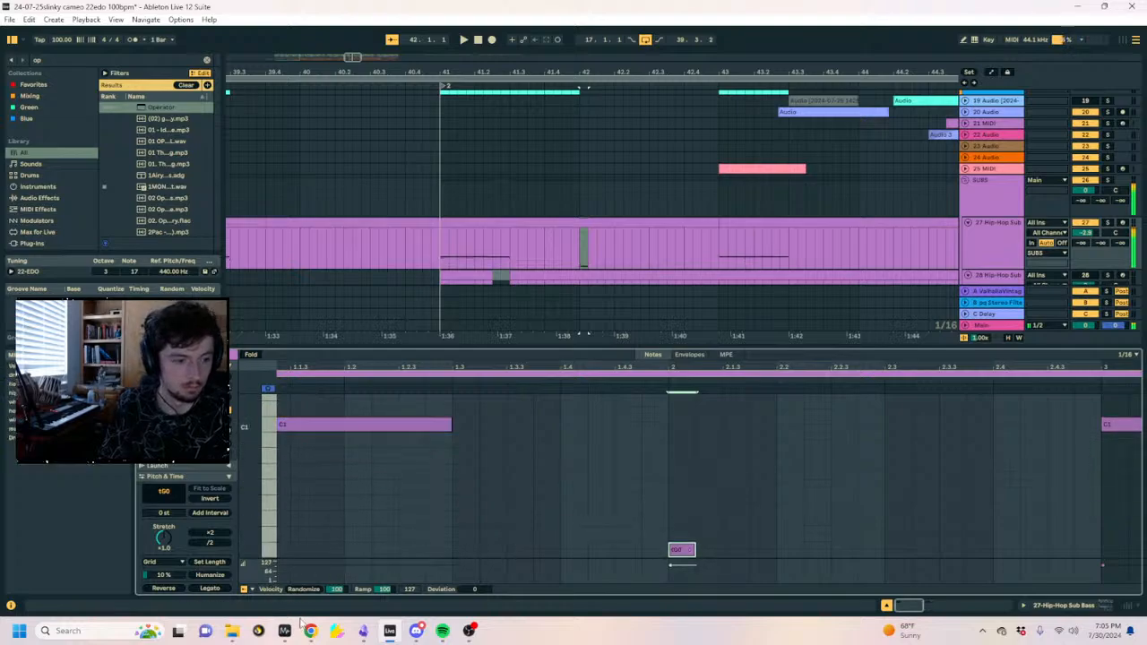
{"action": "key", "text": "Up"}
{"action": "left_click", "coordinate": [285, 631]}
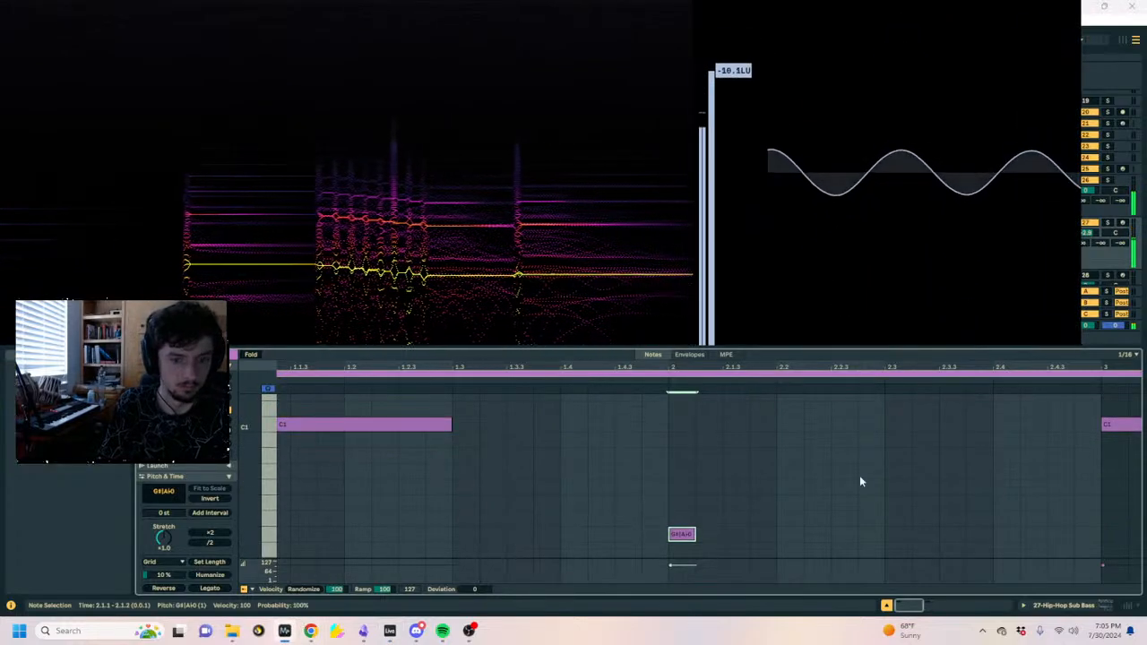
{"action": "left_click", "coordinate": [685, 589]}
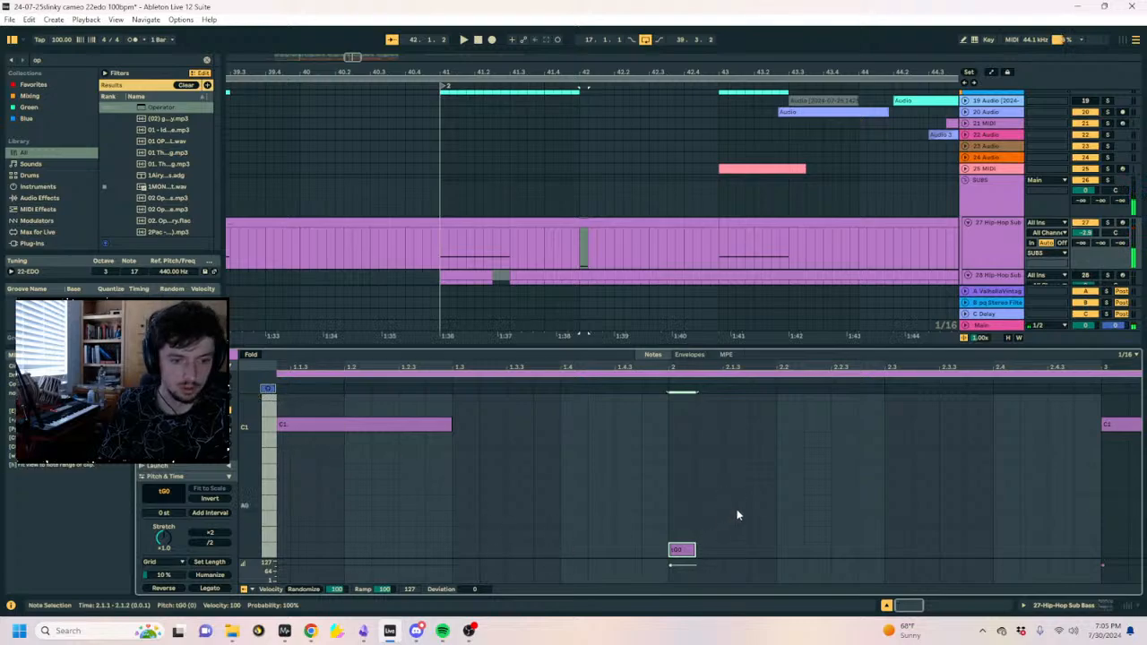
Inspect the Operator oscillators inside the Hip-Hop Sub Bass rack and try its Transpose at +12 st.
{"action": "left_click", "coordinate": [1065, 607]}
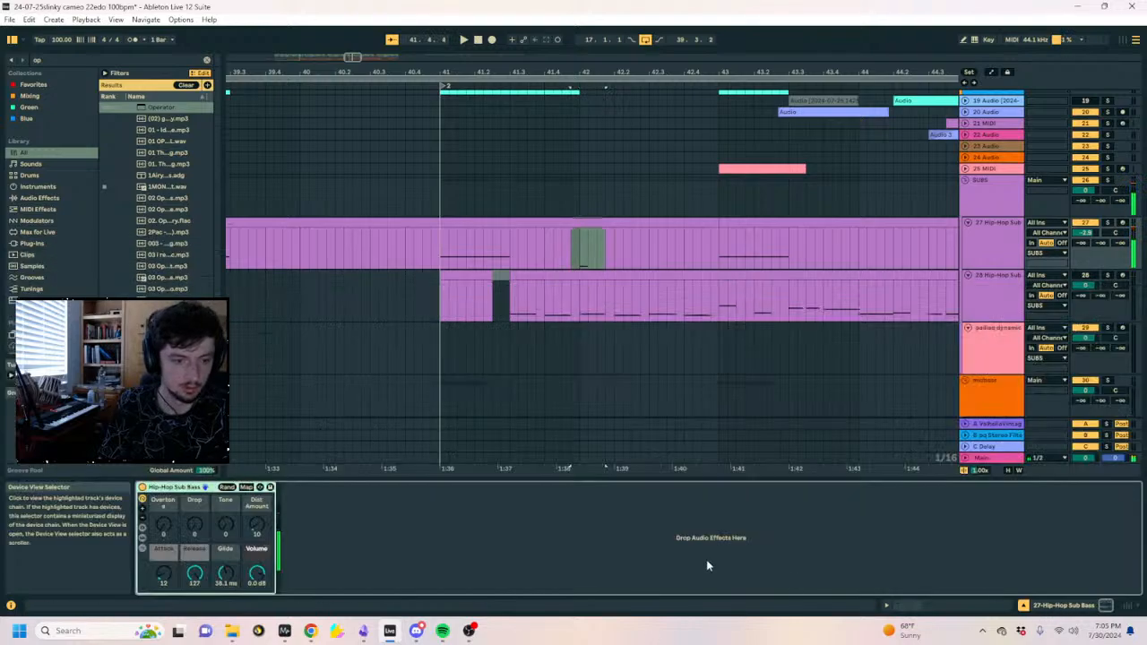
{"action": "left_click", "coordinate": [142, 549]}
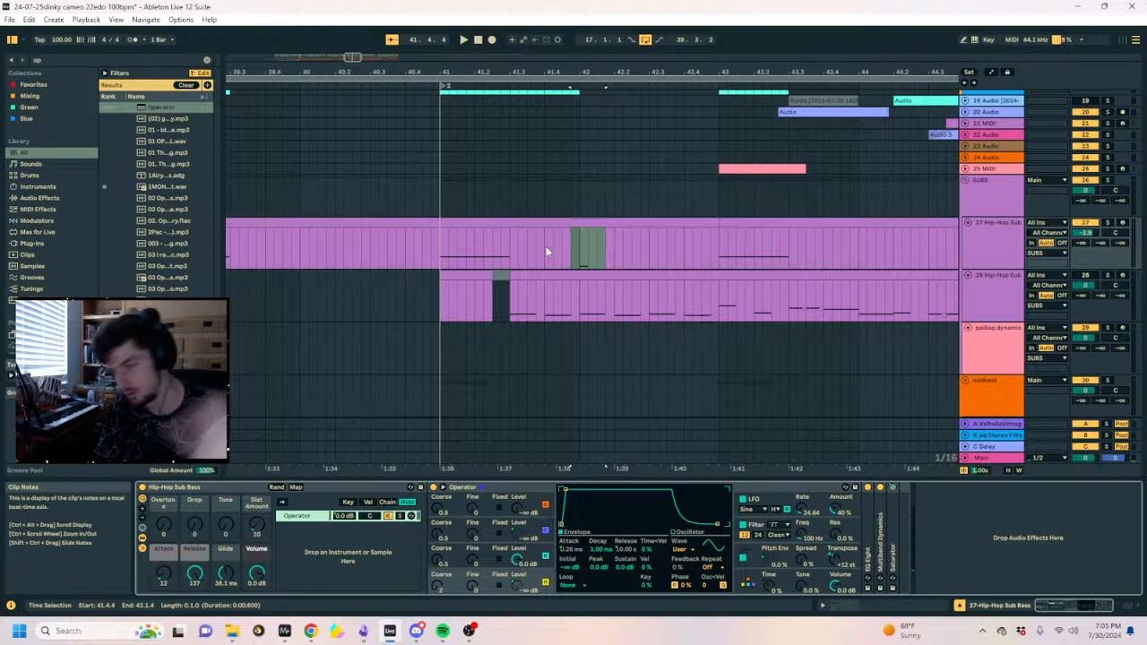
{"action": "left_click", "coordinate": [833, 566]}
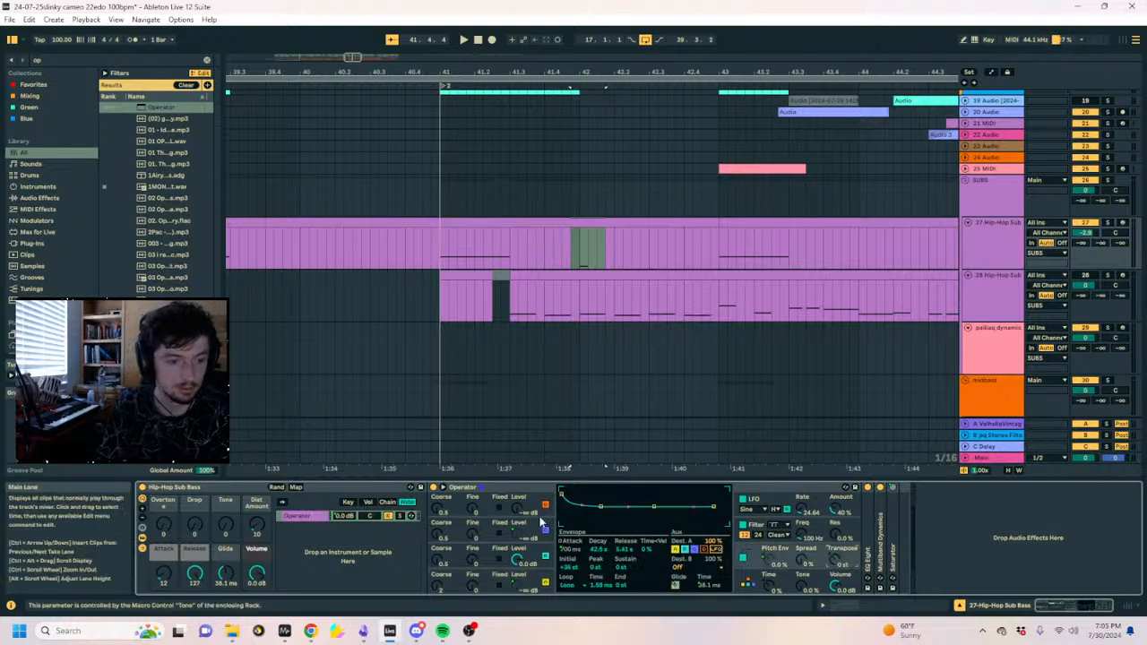
{"action": "left_click", "coordinate": [502, 551]}
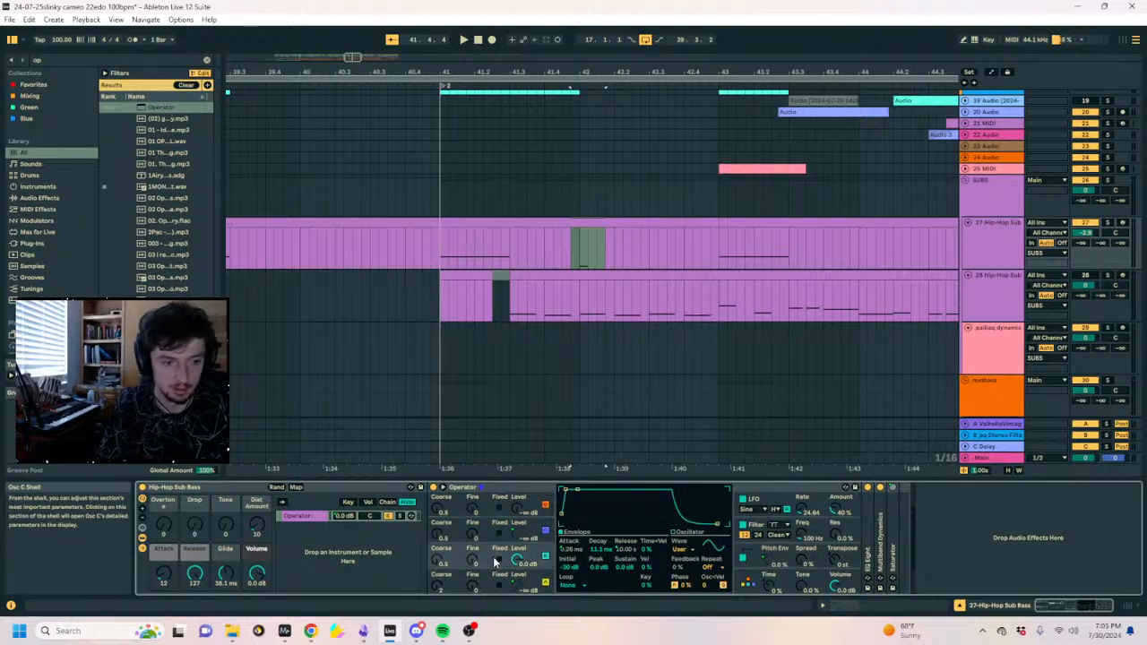
{"action": "left_click", "coordinate": [490, 588]}
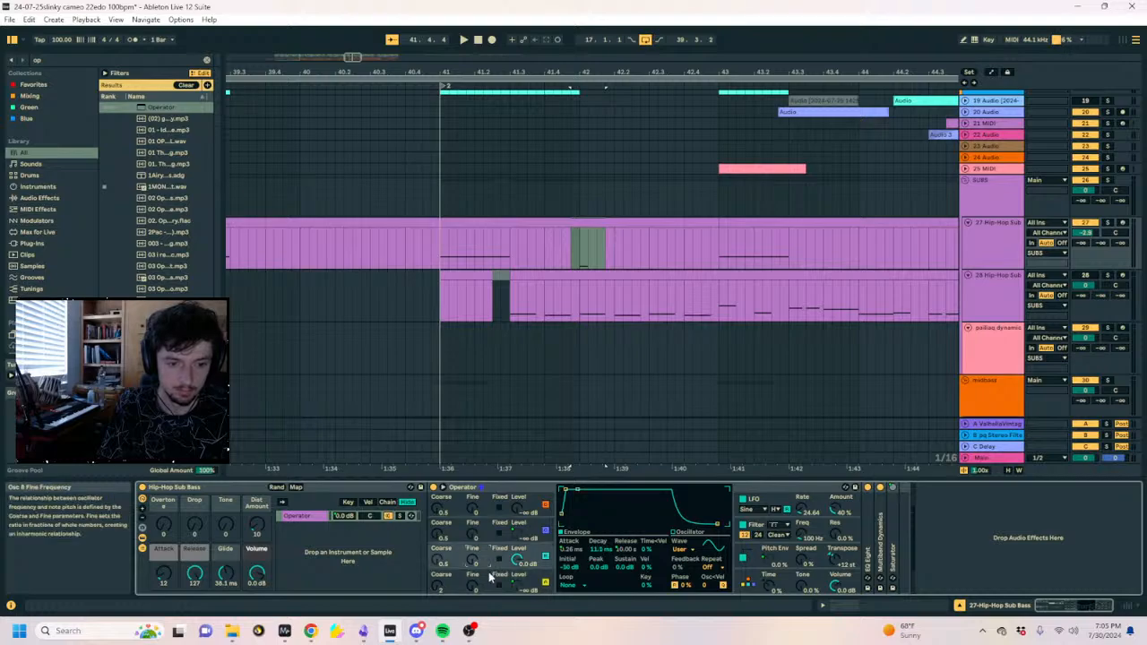
{"action": "left_click", "coordinate": [543, 251]}
{"action": "key", "text": "space"}
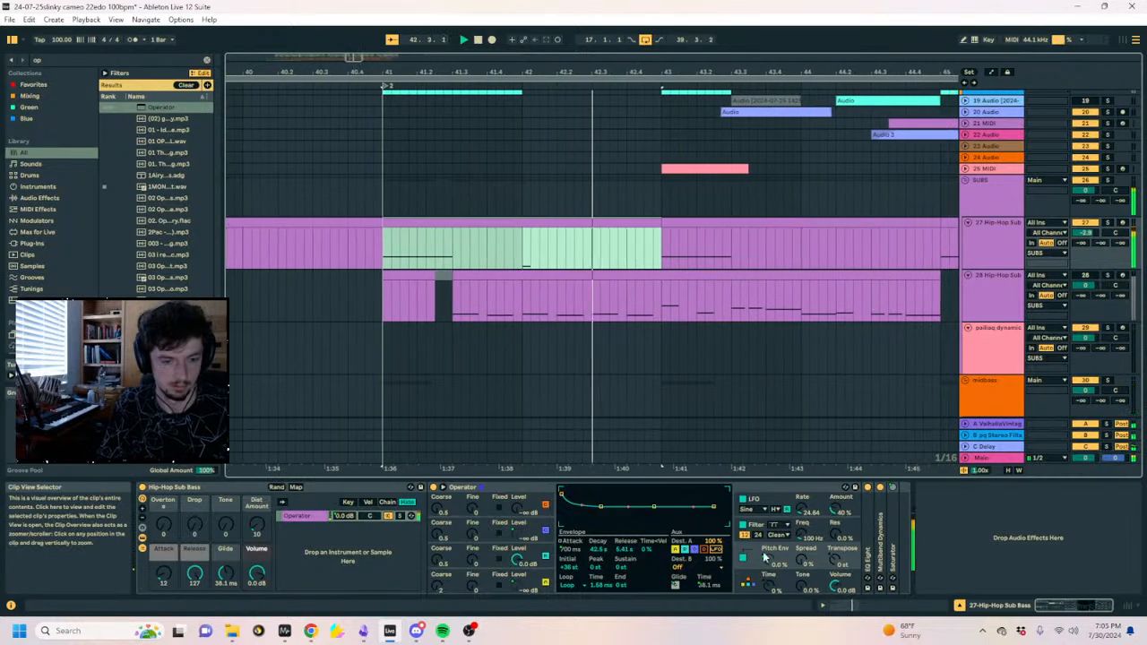
Raise the C1 note at the start of the bar 41 sub clip one octave to C2 and audition it.
{"action": "left_click", "coordinate": [837, 605]}
{"action": "scroll", "coordinate": [423, 448], "scroll_direction": "up", "scroll_amount": 2}
{"action": "left_click", "coordinate": [465, 249]}
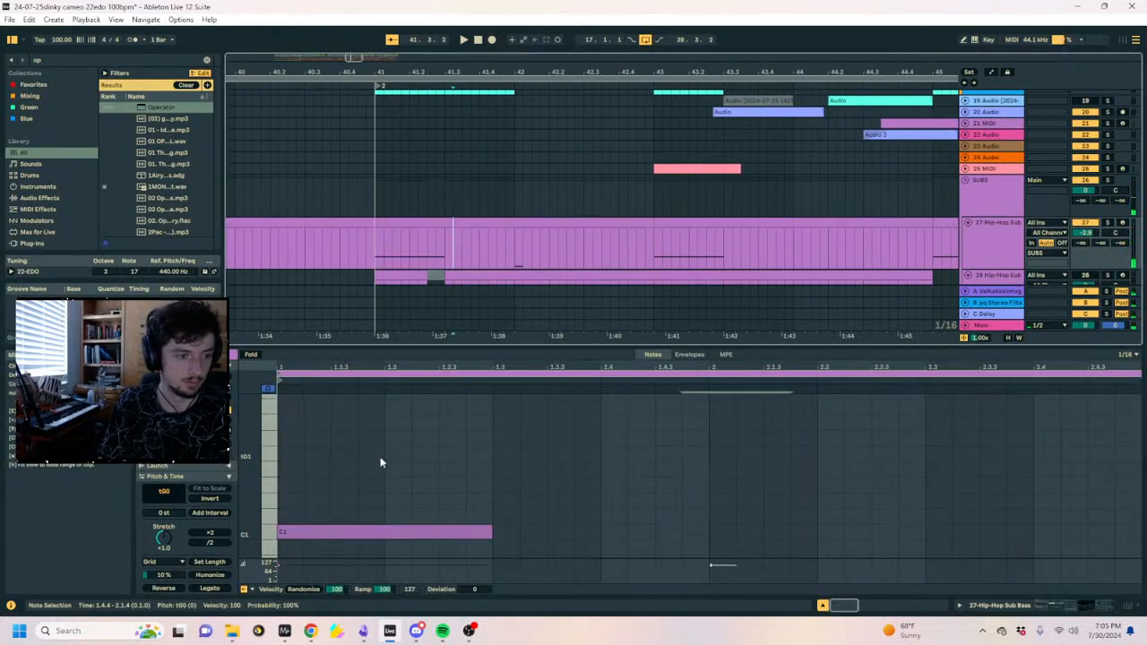
{"action": "left_click", "coordinate": [423, 532]}
{"action": "key", "text": "shift+Up"}
{"action": "key", "text": "space"}
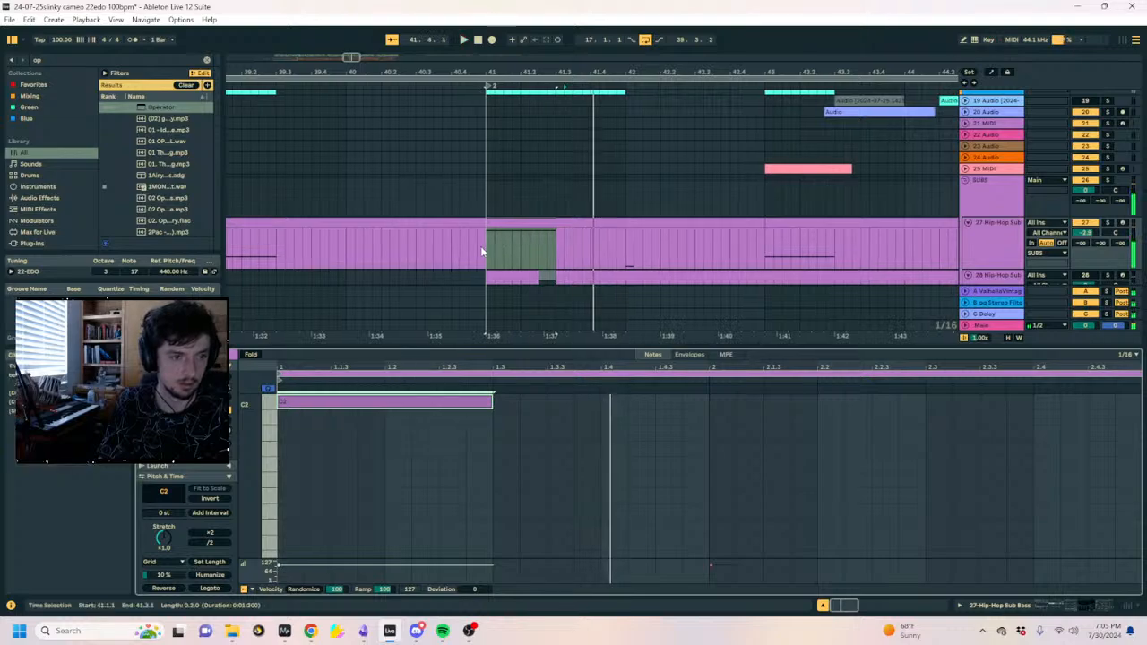
{"action": "left_click", "coordinate": [481, 245]}
{"action": "key", "text": "space"}
Try the sub note at 2.1.1 at dE1 and at tG0, comparing both pitches in the spectrum analyzer.
{"action": "left_click", "coordinate": [649, 238]}
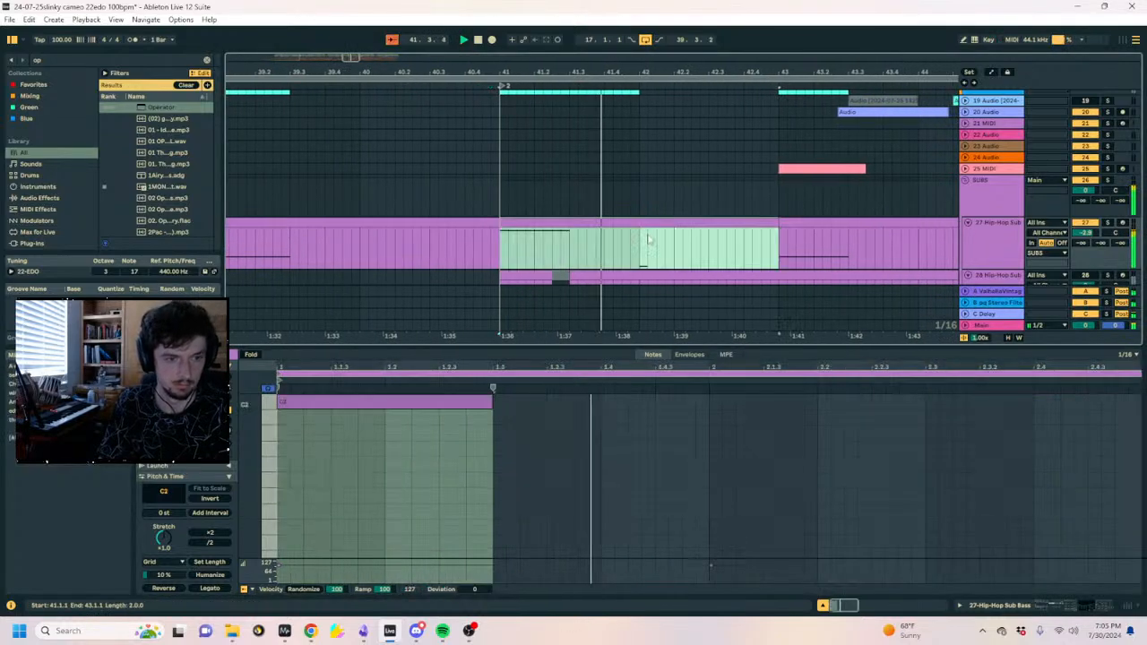
{"action": "scroll", "coordinate": [775, 466], "scroll_direction": "down", "scroll_amount": 3}
{"action": "key", "text": "space"}
{"action": "left_click_drag", "start_coordinate": [778, 477], "coordinate": [699, 614]}
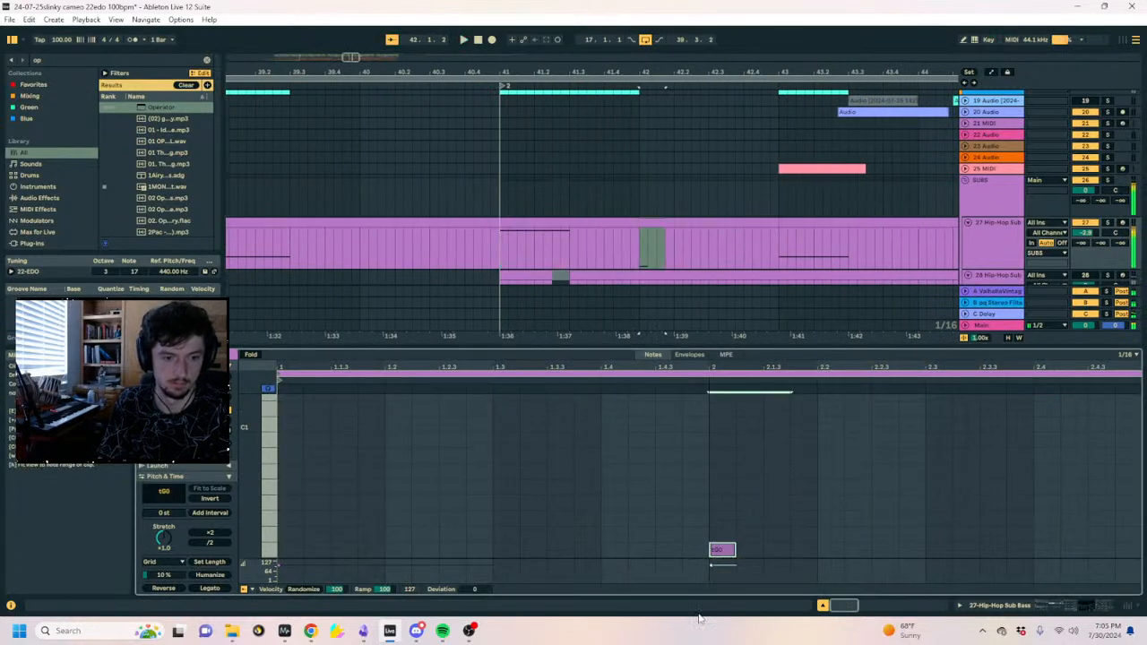
{"action": "key", "text": "shift+Up"}
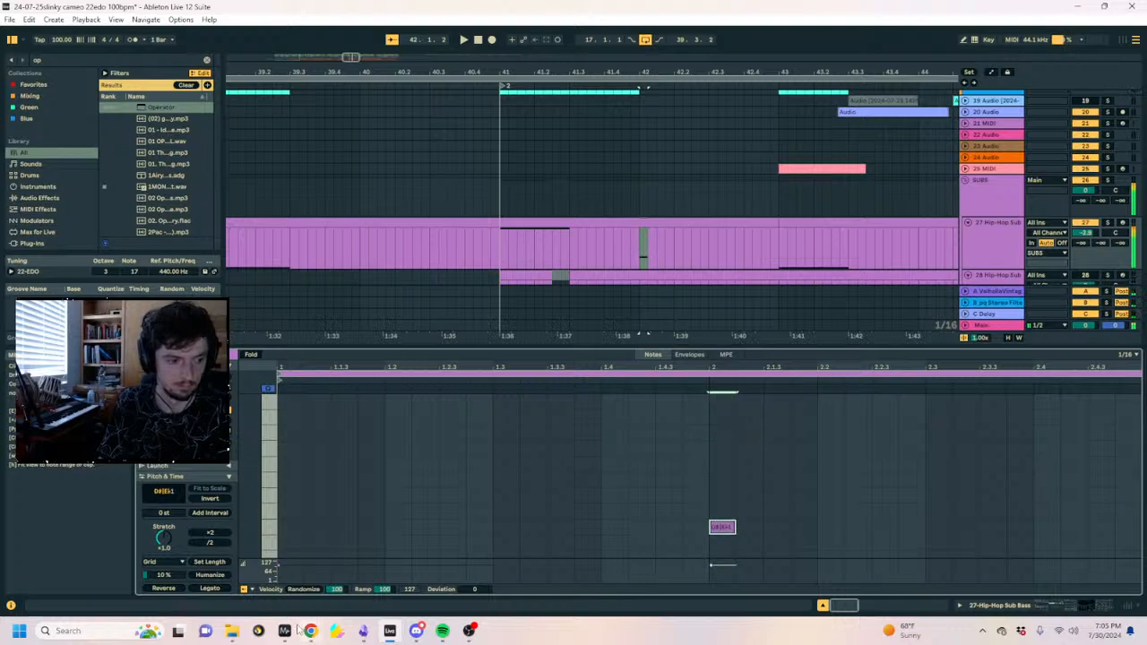
{"action": "key", "text": "Up"}
{"action": "left_click", "coordinate": [284, 631]}
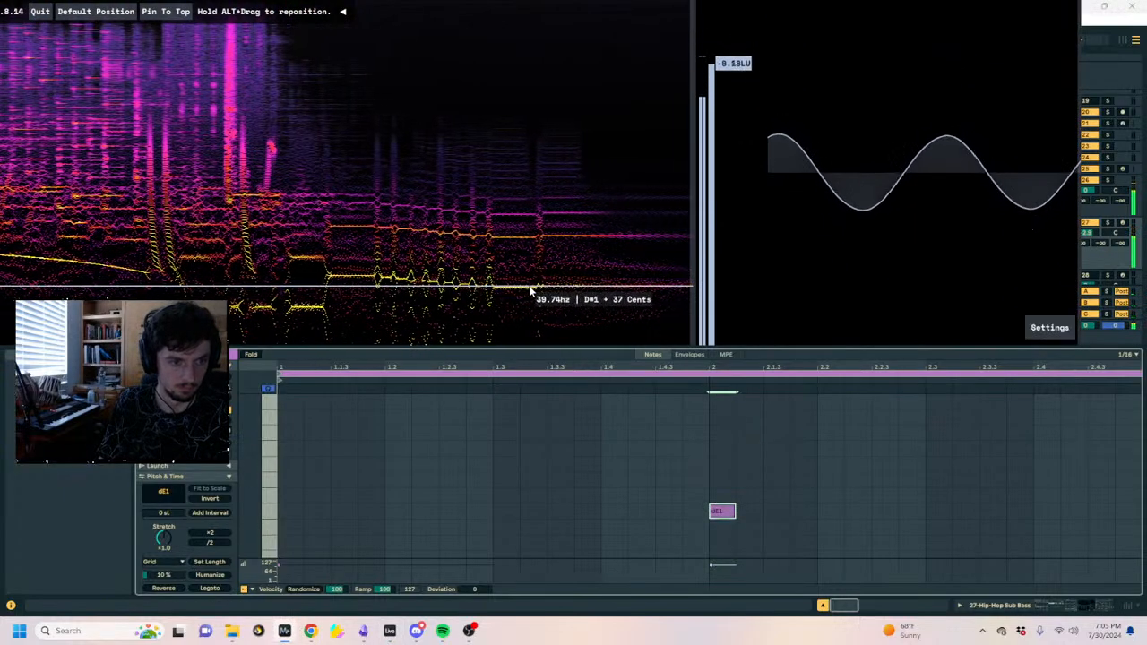
{"action": "left_click", "coordinate": [755, 588]}
{"action": "key", "text": "Down"}
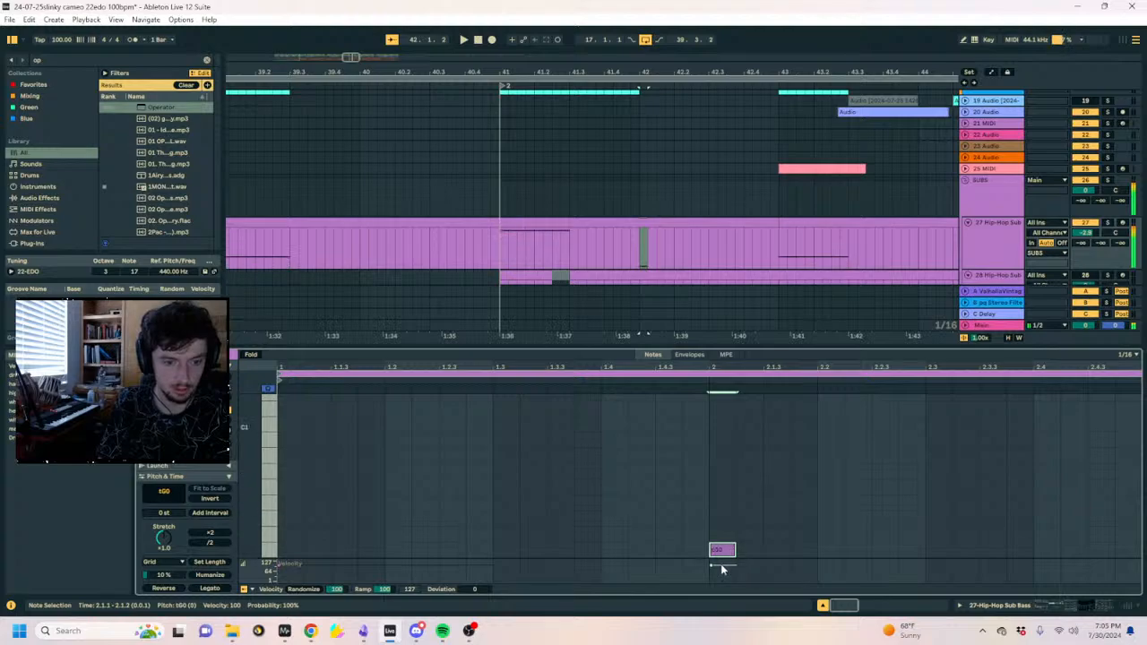
{"action": "left_click", "coordinate": [288, 632]}
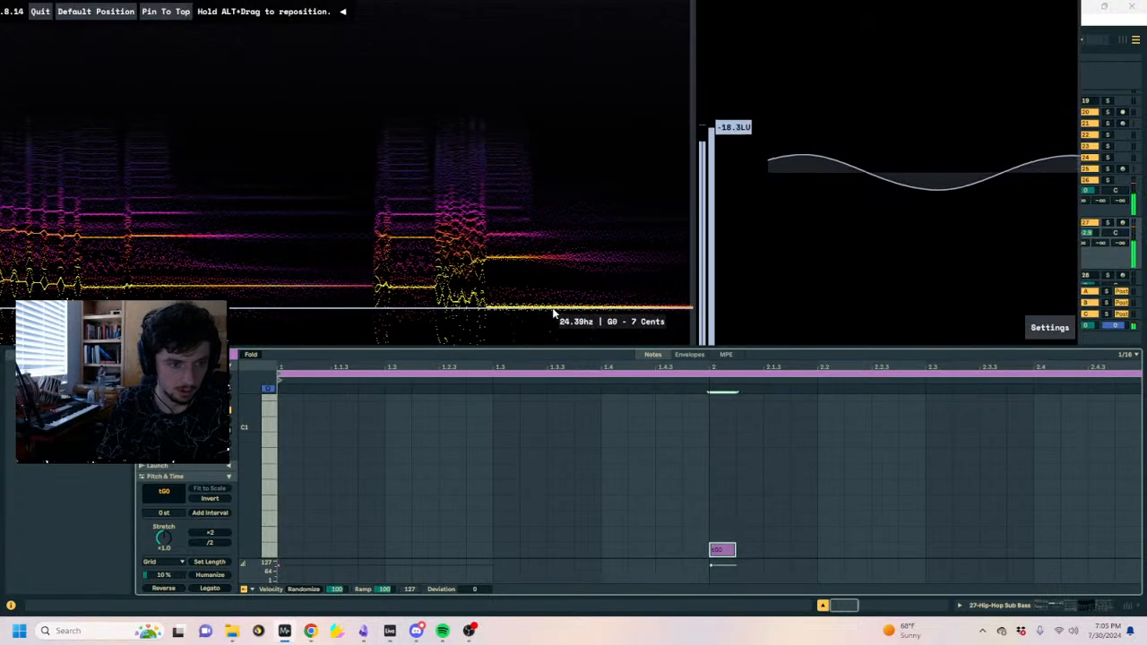
Set the 2.1.1 sub note to F1 and add sixteenth notes dG1 at 2.2.3 and F1 at 2.3.1 and 2.4.3.
{"action": "left_click", "coordinate": [770, 482]}
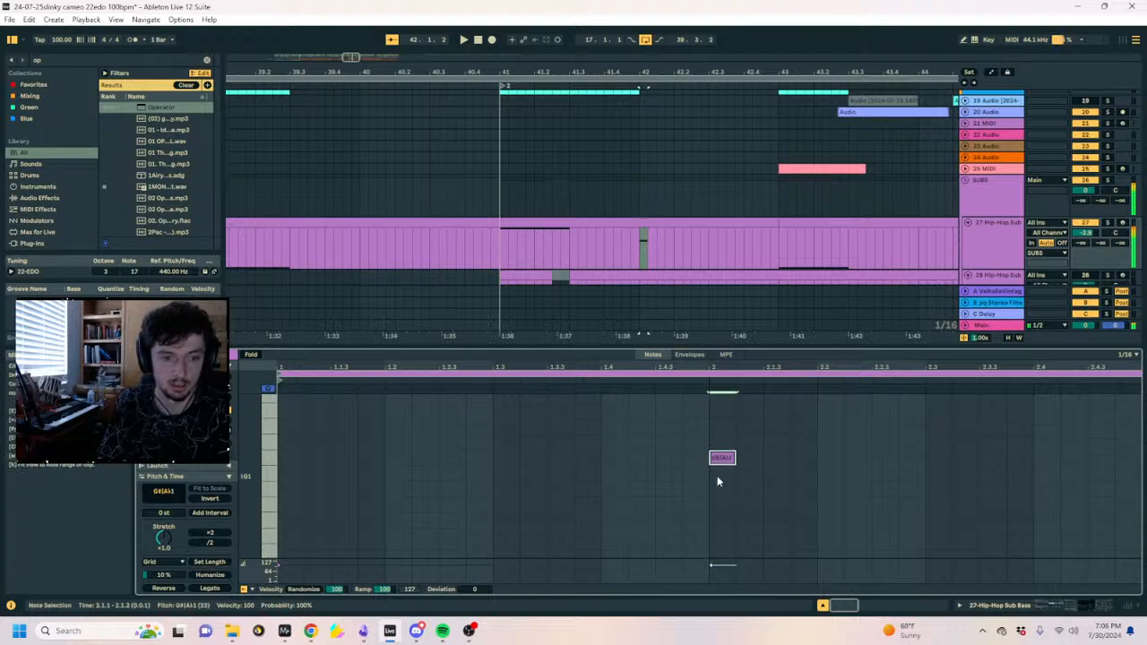
{"action": "key", "text": "Down"}
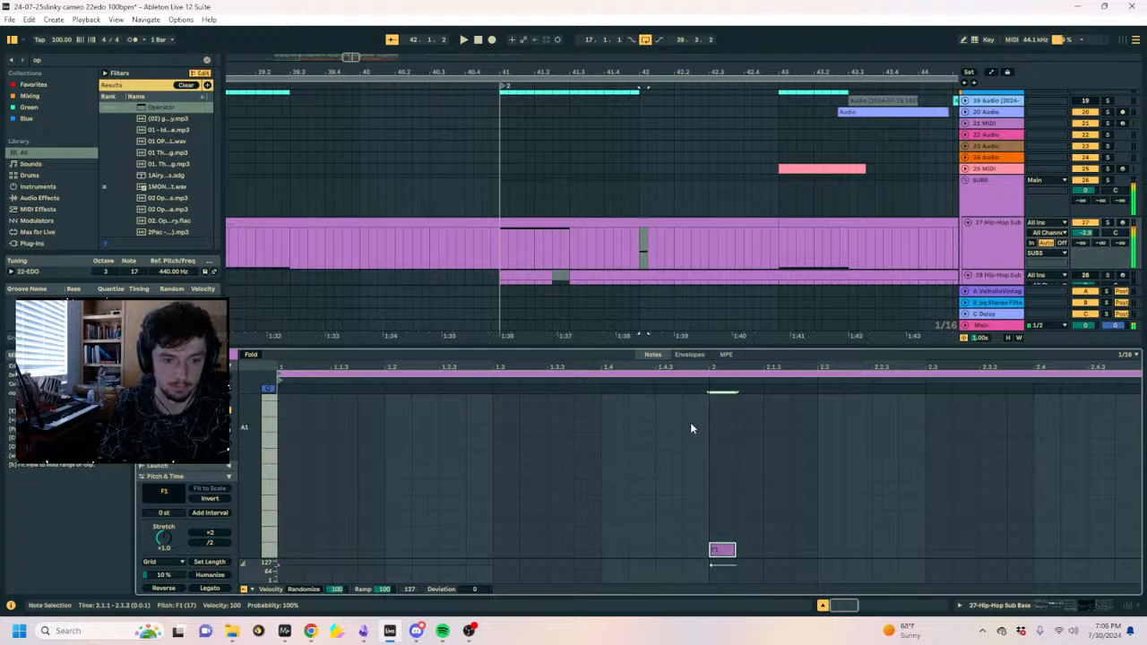
{"action": "left_click", "coordinate": [623, 379]}
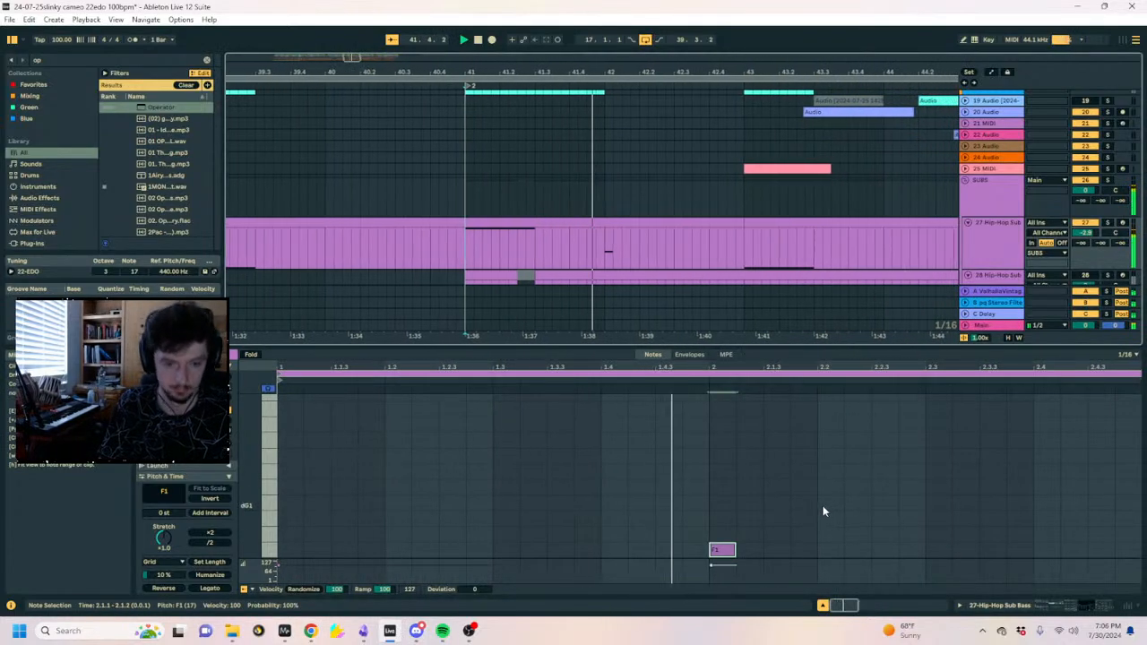
{"action": "key", "text": "space"}
{"action": "double_click", "coordinate": [639, 504]}
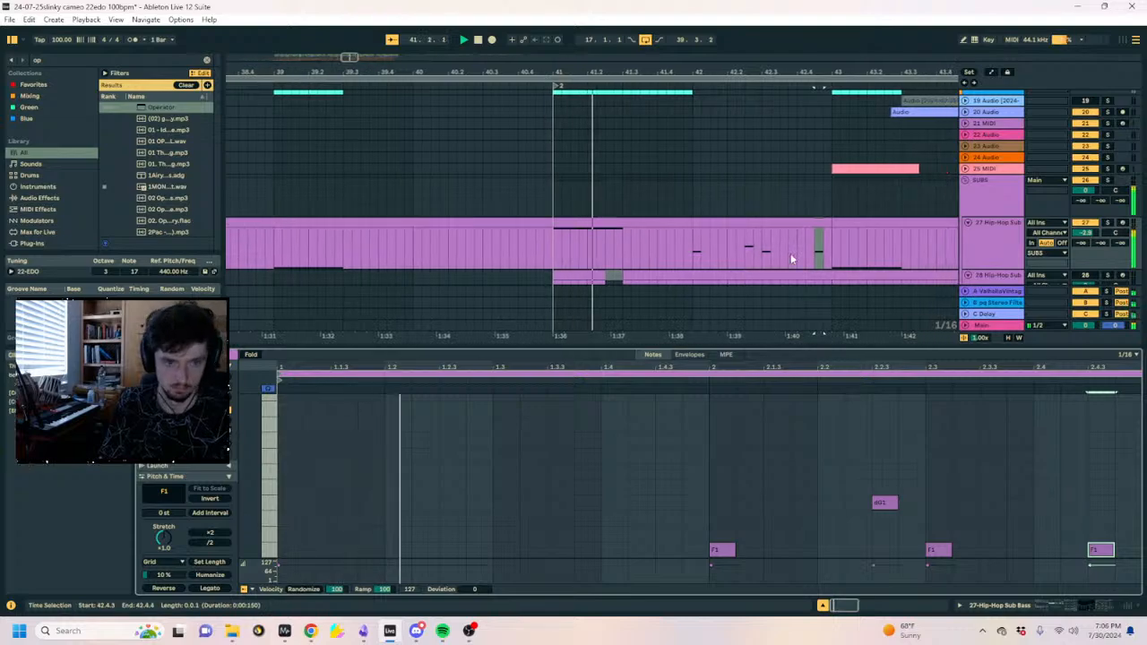
Try duplicating the bar 42 sub phrase into bar 43 and check its low end in the spectrum analyzer.
{"action": "left_click_drag", "start_coordinate": [806, 251], "coordinate": [672, 254]}
{"action": "key", "text": "ctrl+d"}
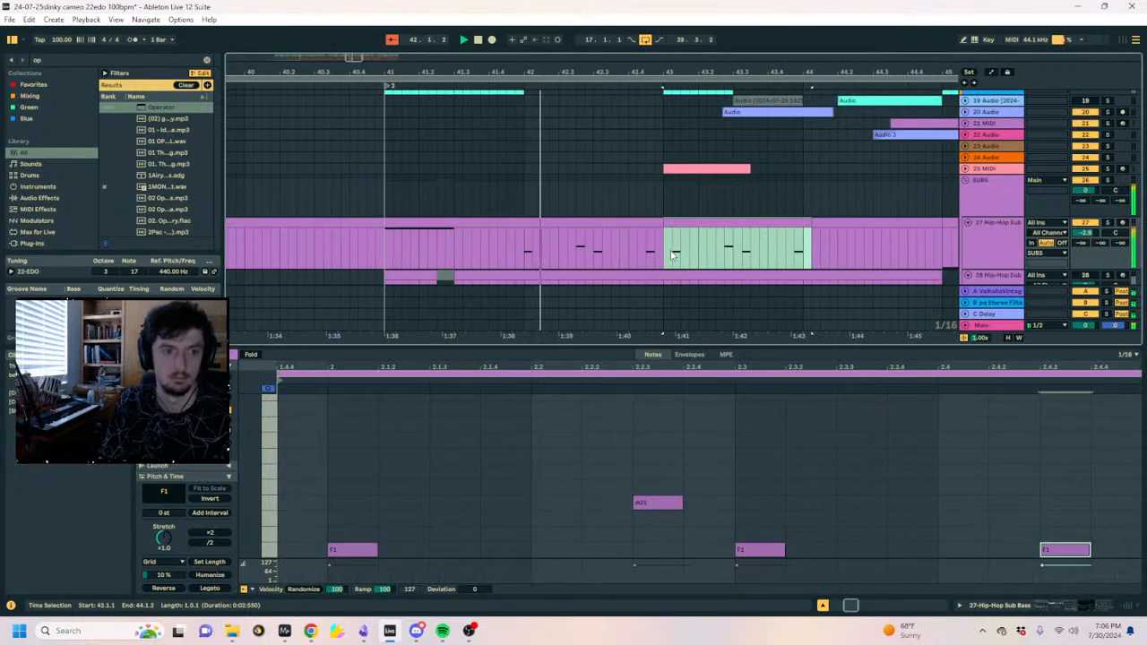
{"action": "left_click", "coordinate": [284, 631]}
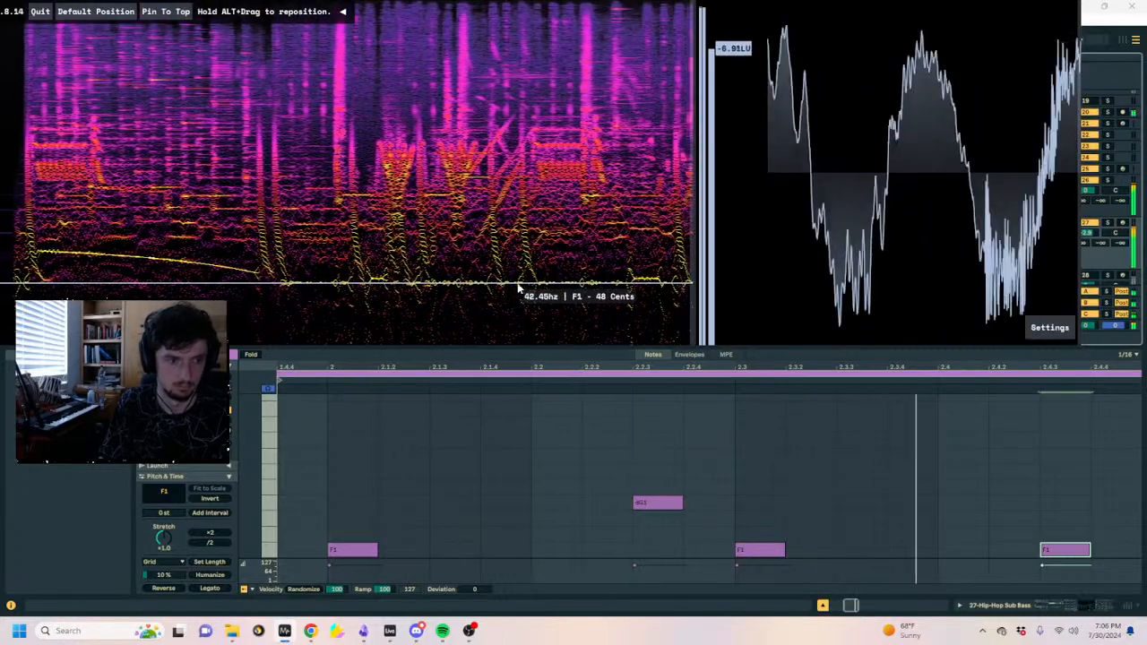
{"action": "left_click", "coordinate": [558, 479]}
{"action": "left_click", "coordinate": [528, 248]}
Duplicate exactly one bar of the sub phrase, 42.1.1 to 43.1.1, into bar 43.
{"action": "left_click", "coordinate": [788, 220]}
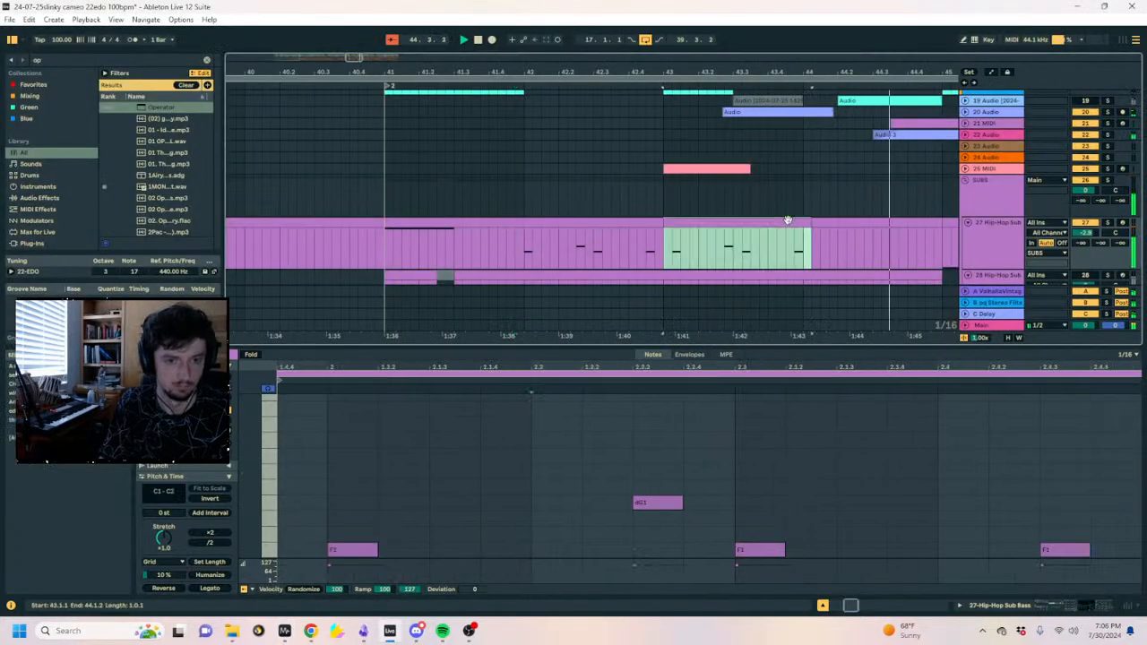
{"action": "left_click_drag", "start_coordinate": [801, 221], "coordinate": [804, 221]}
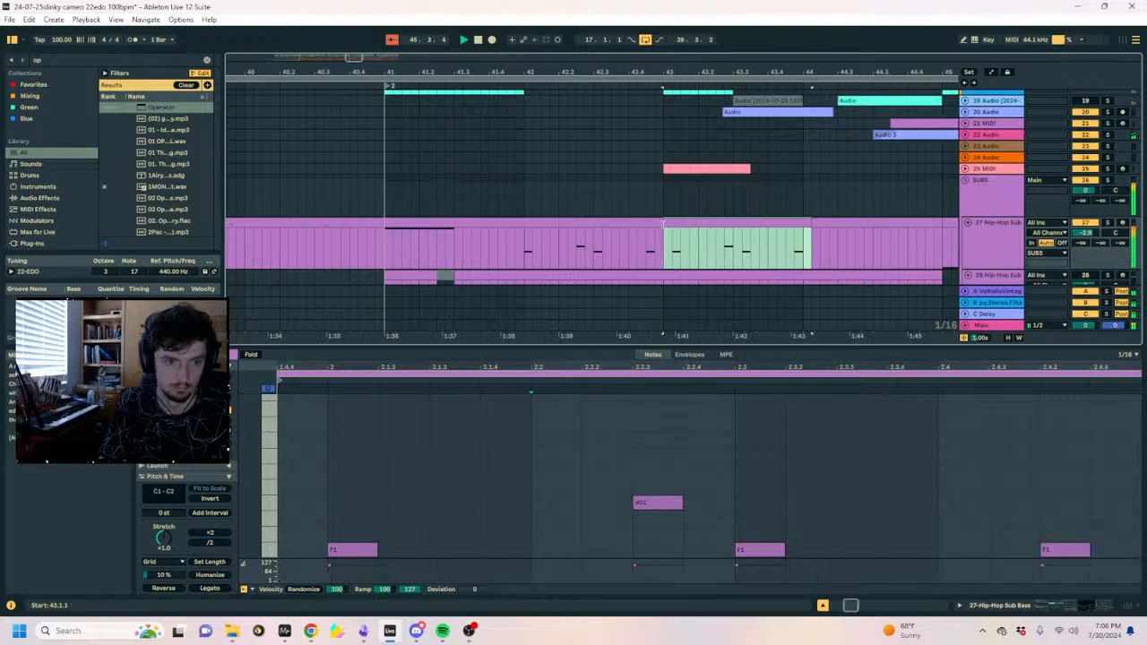
{"action": "left_click", "coordinate": [652, 223]}
{"action": "left_click_drag", "start_coordinate": [527, 259], "coordinate": [654, 250]}
{"action": "left_click", "coordinate": [713, 248]}
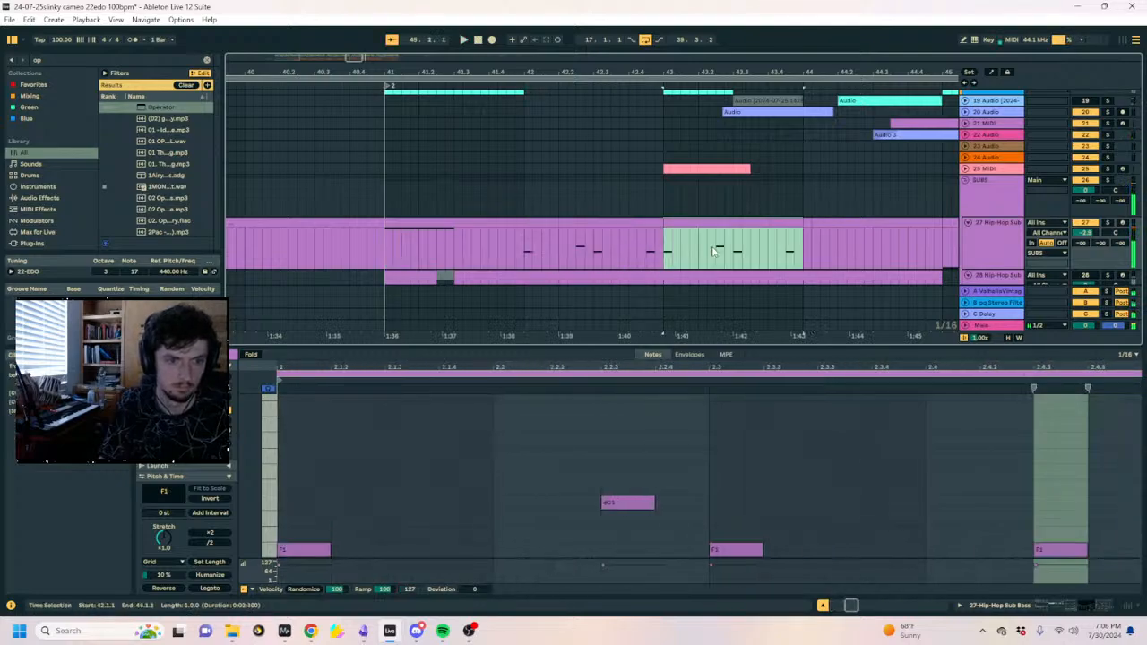
In the bar 43 sub clip, move the dG1 note to 2.2.1 and the F1 note at 2.3.1 to 2.2.3.
{"action": "key", "text": "space"}
{"action": "left_click", "coordinate": [533, 502]}
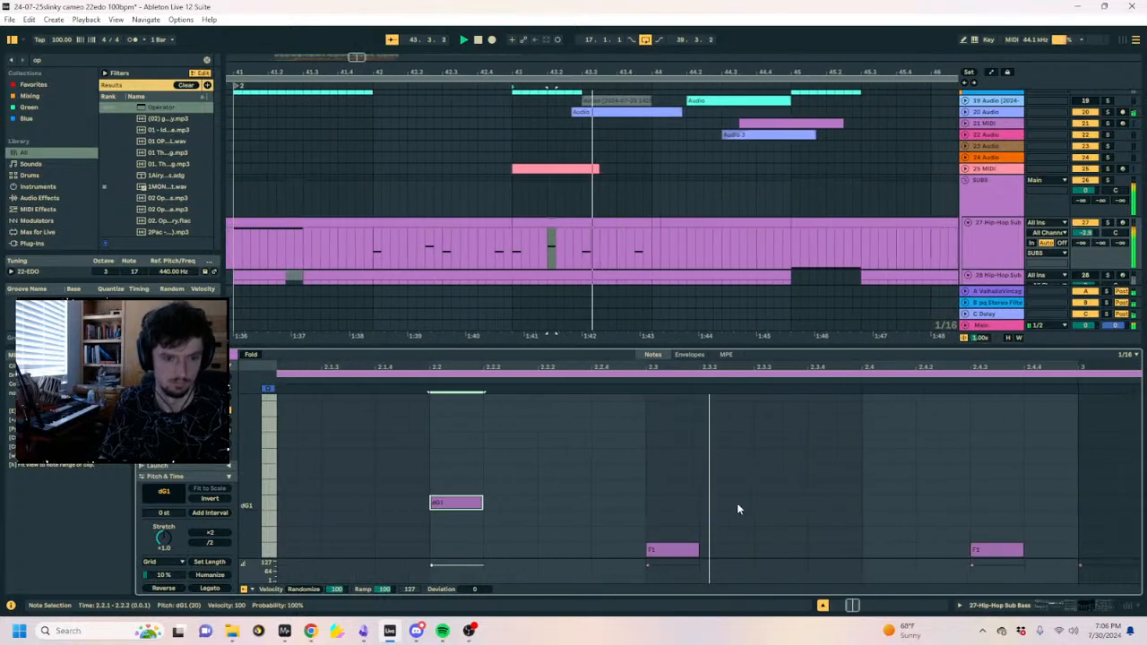
{"action": "key", "text": "space"}
{"action": "left_click", "coordinate": [644, 550]}
{"action": "key", "text": "Left"}
{"action": "key", "text": "Left"}
Raise the moved notes to tG1 at 2.2.1 and G1 at 2.2.3, and repeat the bar 43 phrase in bar 44.
{"action": "key", "text": "space"}
{"action": "key", "text": "Up"}
{"action": "key", "text": "Up"}
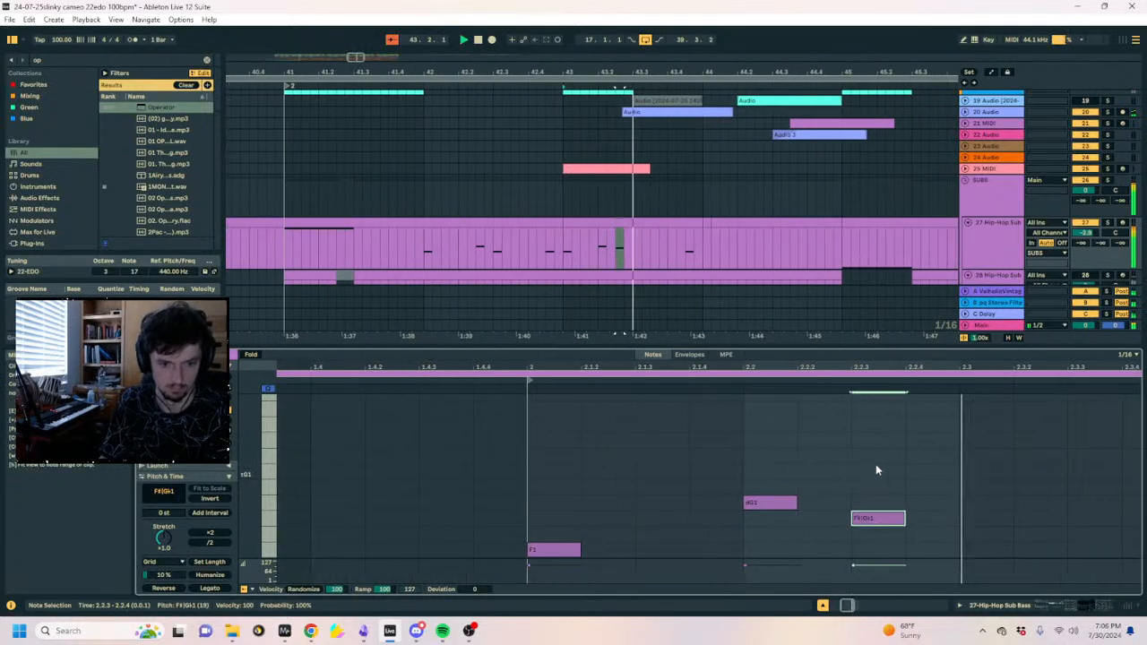
{"action": "key", "text": "Up"}
{"action": "key", "text": "Up"}
{"action": "key", "text": "space"}
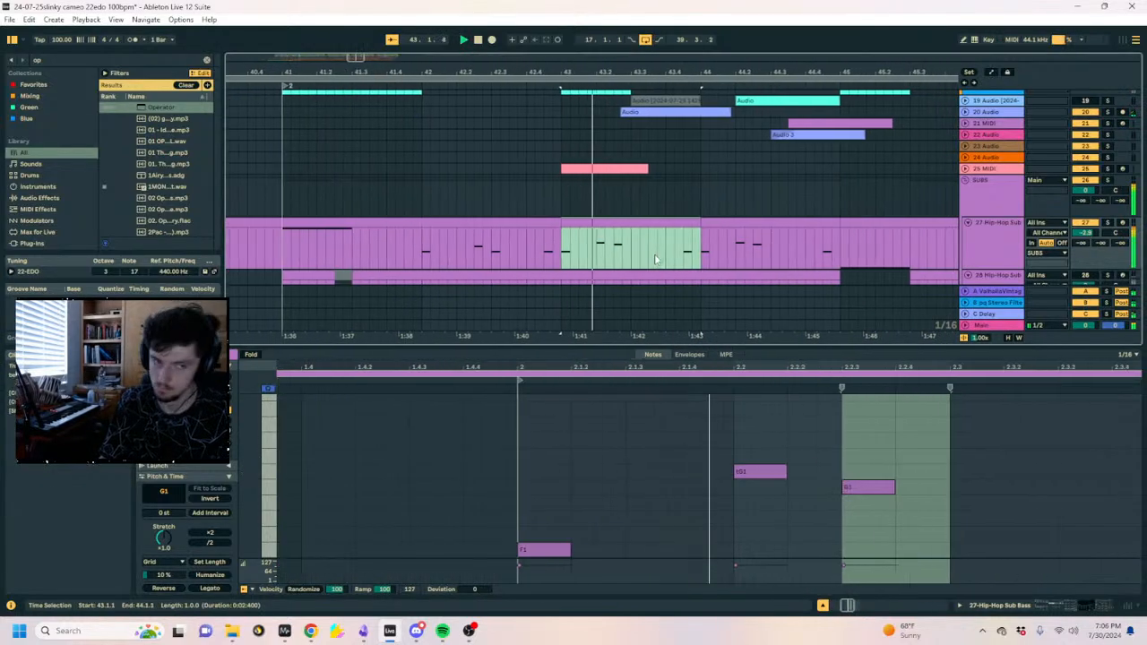
Automate the Hip-Hop Sub Bass Release macro to drop to 89 at bar 42 and audition the sub line.
{"action": "key", "text": "shift+Tab"}
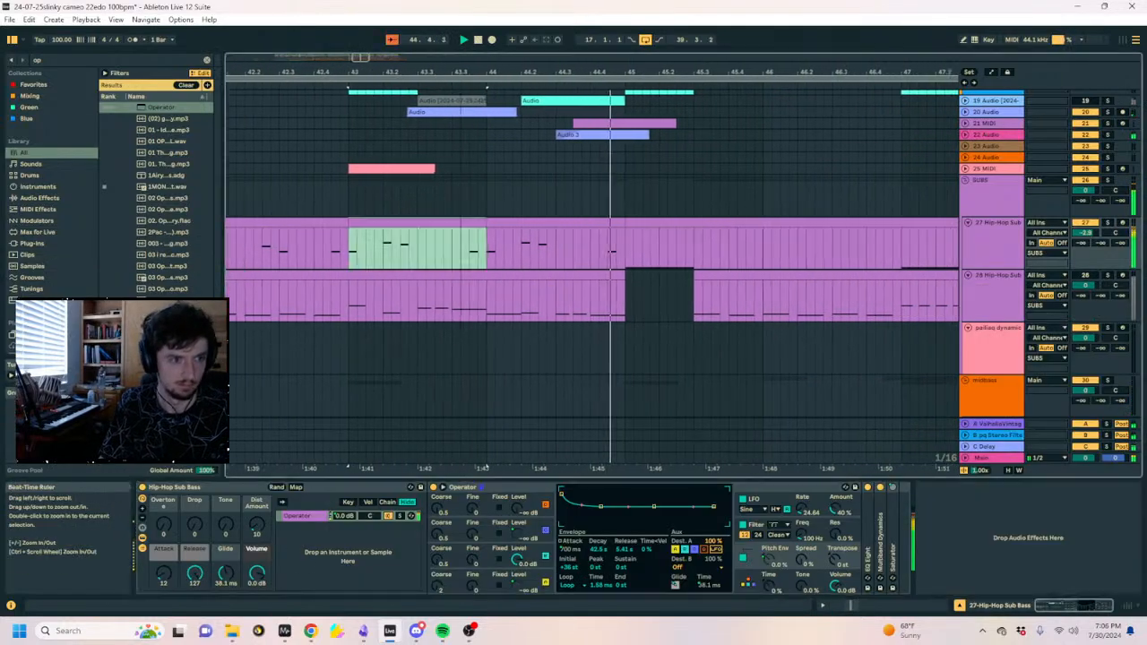
{"action": "key", "text": "a"}
{"action": "left_click", "coordinate": [199, 574]}
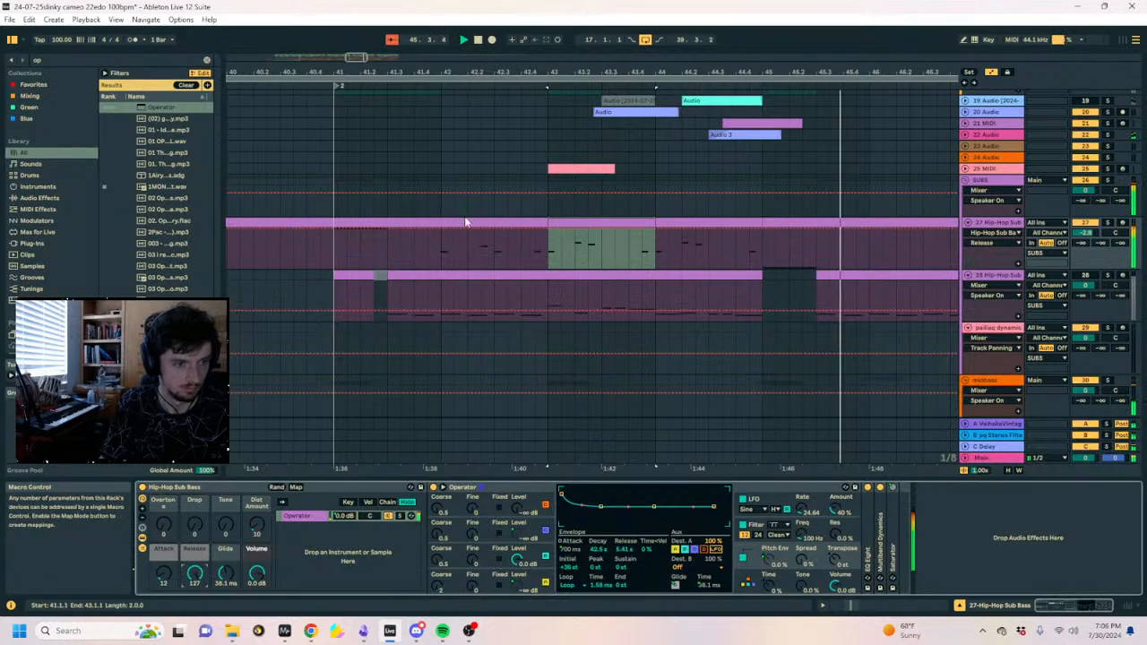
{"action": "left_click", "coordinate": [434, 229]}
{"action": "left_click_drag", "start_coordinate": [441, 228], "coordinate": [441, 241]}
{"action": "key", "text": "space"}
{"action": "key", "text": "space"}
{"action": "key", "text": "a"}
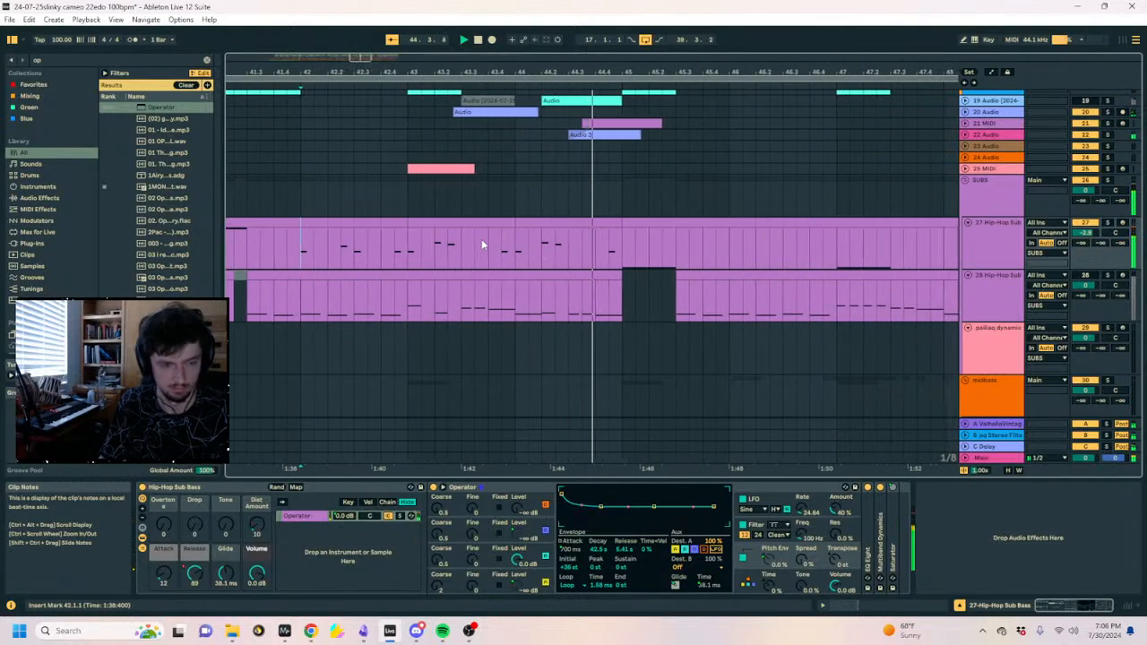
Play from bar 43 while soloing the Xylophone Dark track and the plucky formant track in turn.
{"action": "scroll", "coordinate": [481, 238], "scroll_direction": "down", "scroll_amount": 10}
{"action": "left_click", "coordinate": [331, 235]}
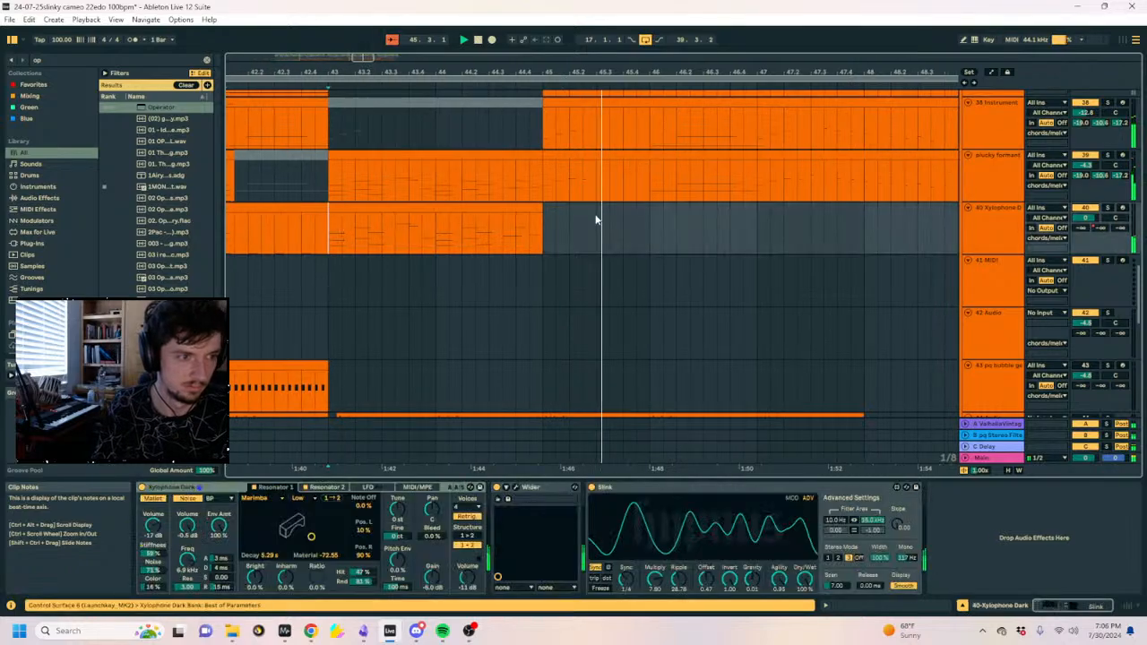
{"action": "left_click", "coordinate": [1107, 209]}
{"action": "key", "text": "space"}
{"action": "key", "text": "space"}
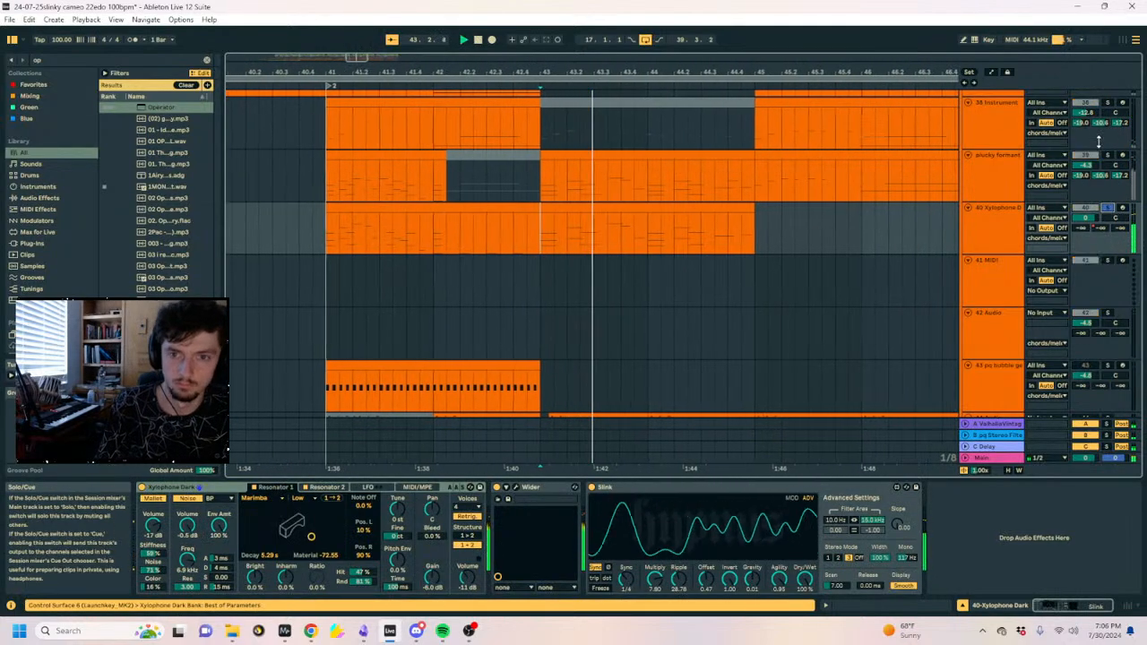
{"action": "left_click", "coordinate": [1107, 155]}
Search the browser for "ott" and add the OTT preset after the Utility on the plucky formant track.
{"action": "double_click", "coordinate": [693, 491]}
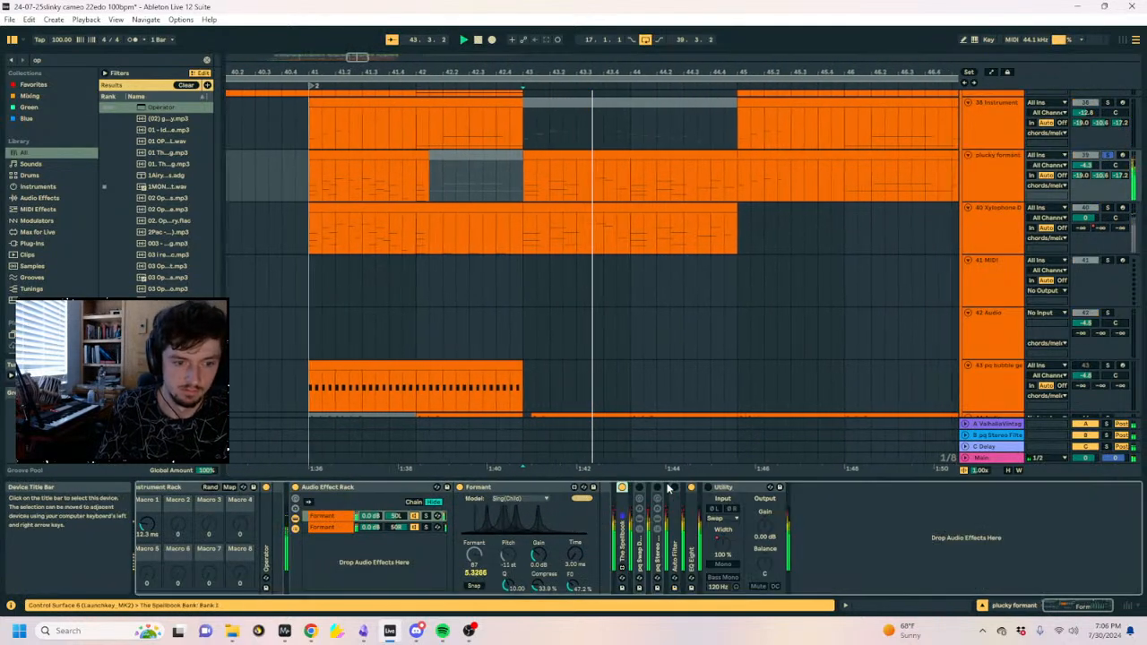
{"action": "type", "text": "ott"}
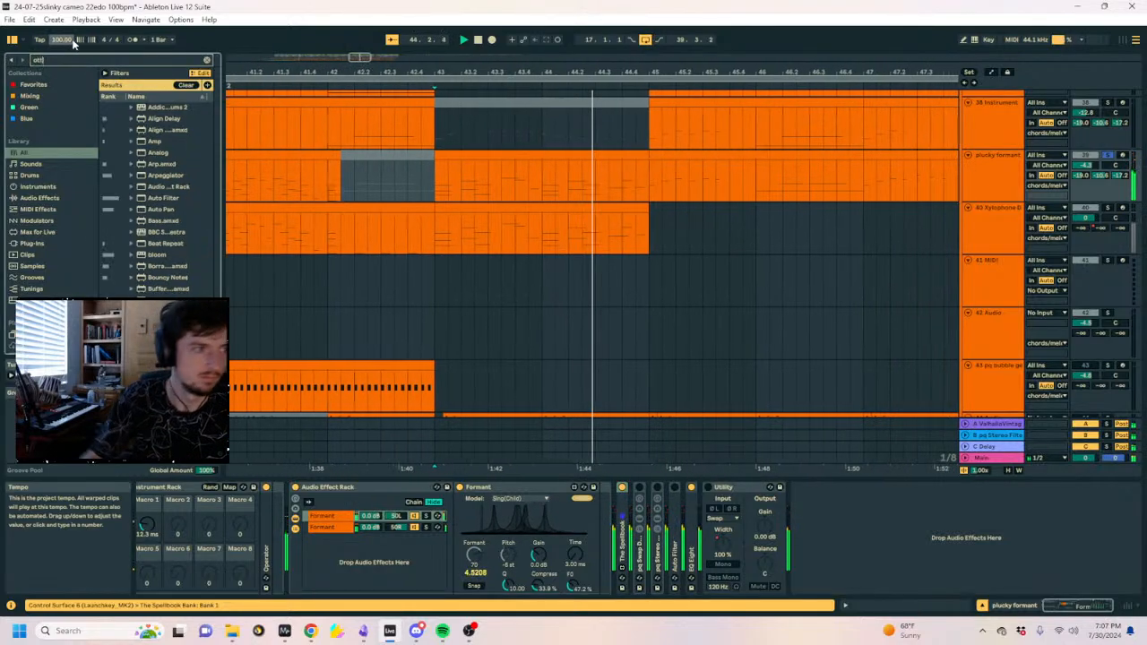
{"action": "double_click", "coordinate": [155, 154]}
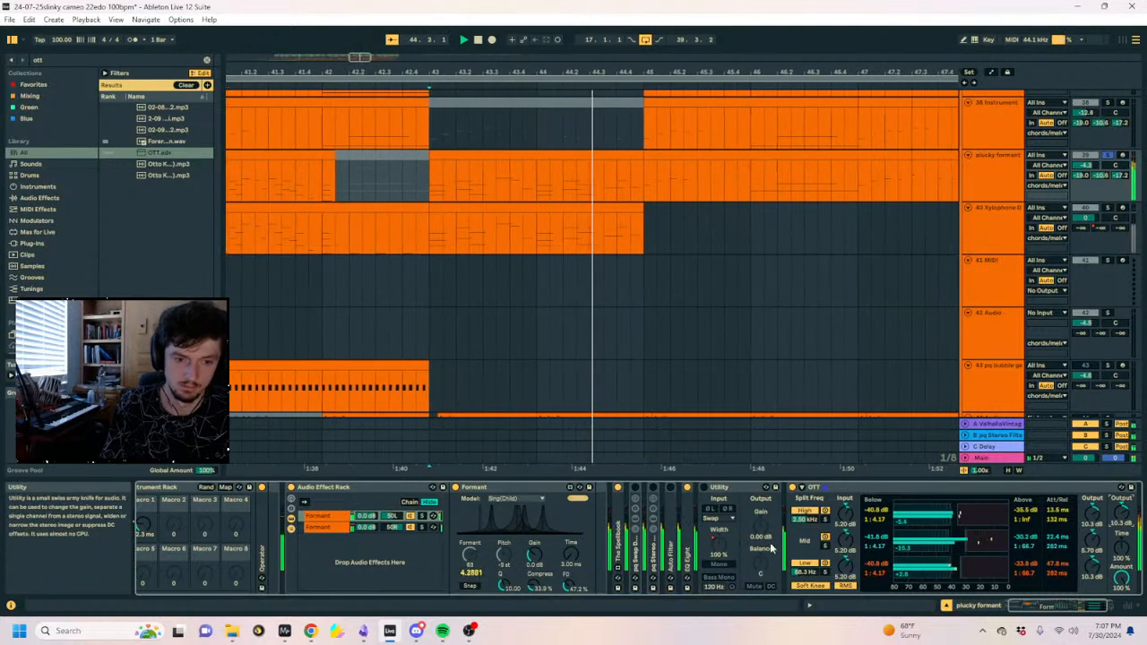
Automate the Utility's Device On state on the plucky formant track with a rhythmic off/on pattern across bars 43 and 44.
{"action": "left_click", "coordinate": [704, 488]}
{"action": "key", "text": "a"}
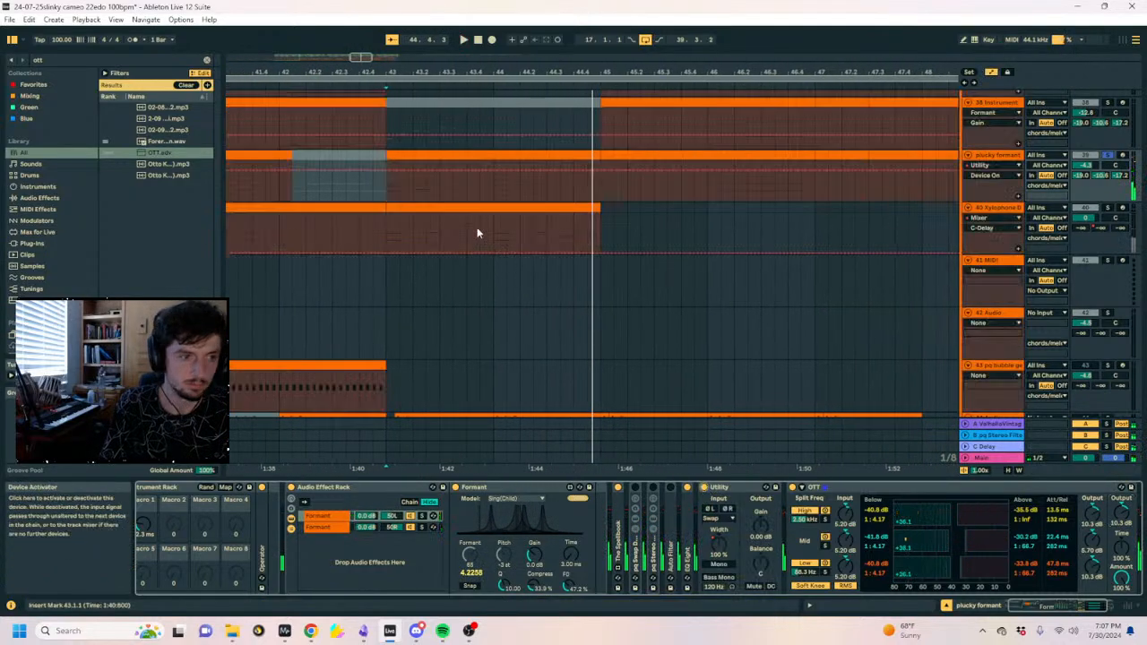
{"action": "mouse_move", "coordinate": [388, 72]}
{"action": "left_mouse_down"}
{"action": "mouse_move", "coordinate": [388, 135]}
{"action": "mouse_move", "coordinate": [388, 123]}
{"action": "left_mouse_up"}
{"action": "key", "text": "b"}
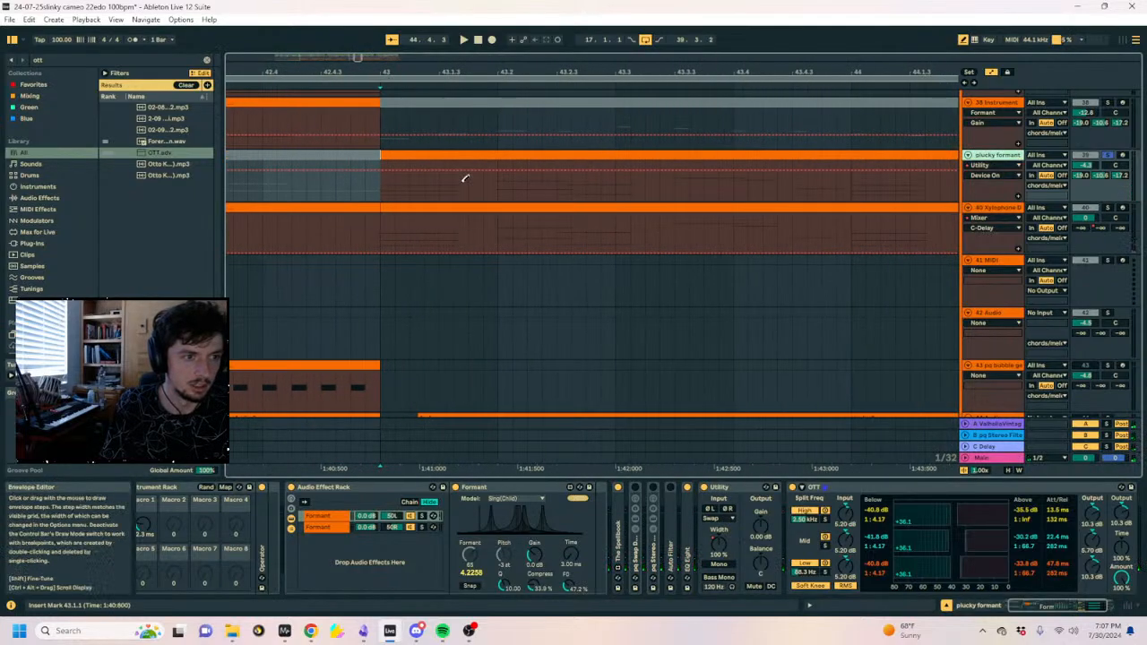
{"action": "left_click_drag", "start_coordinate": [467, 70], "coordinate": [467, 40]}
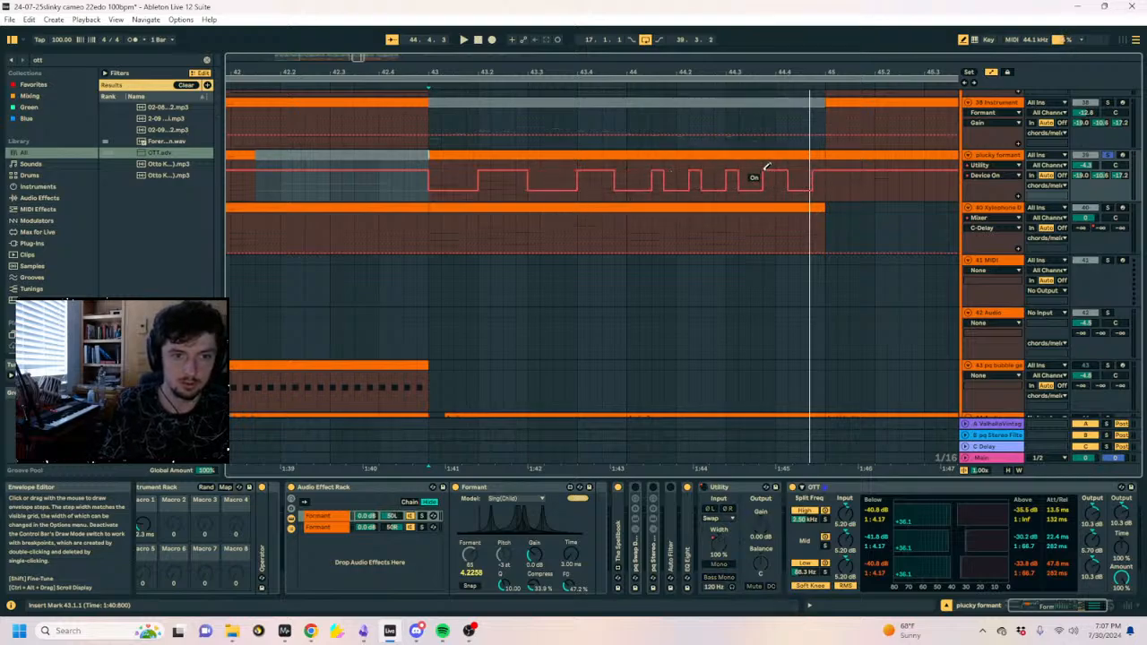
Audition the off/on pattern from 42.4.3 and extend the last On segment of bar 43 up to bar 44.
{"action": "left_click", "coordinate": [411, 177]}
{"action": "key", "text": "space"}
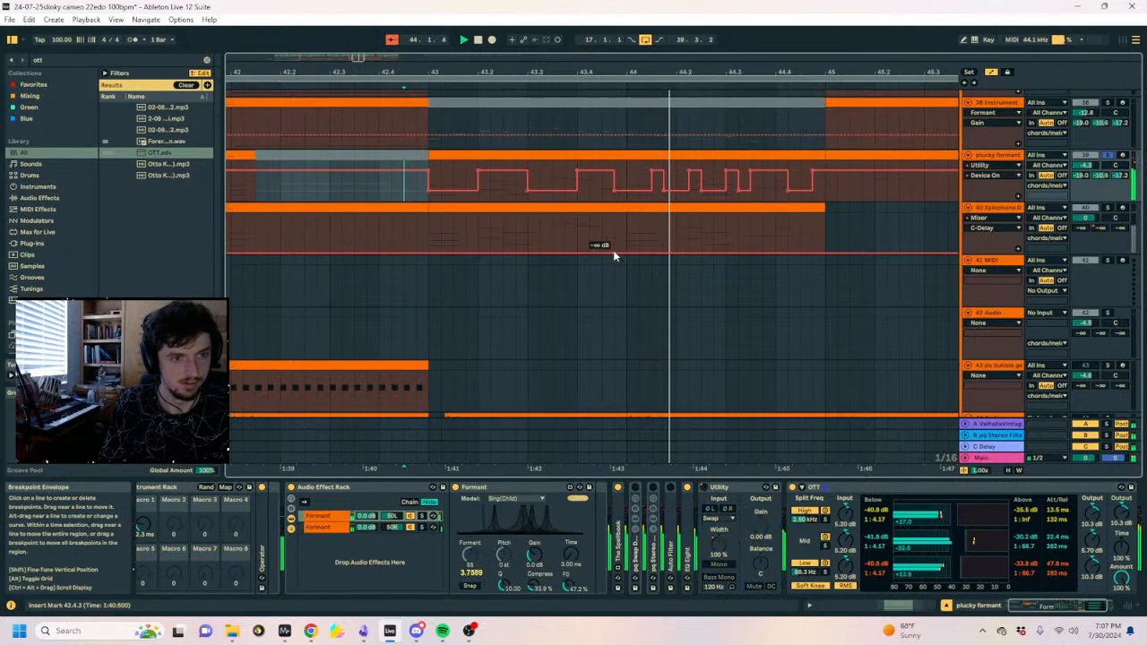
{"action": "key", "text": "b"}
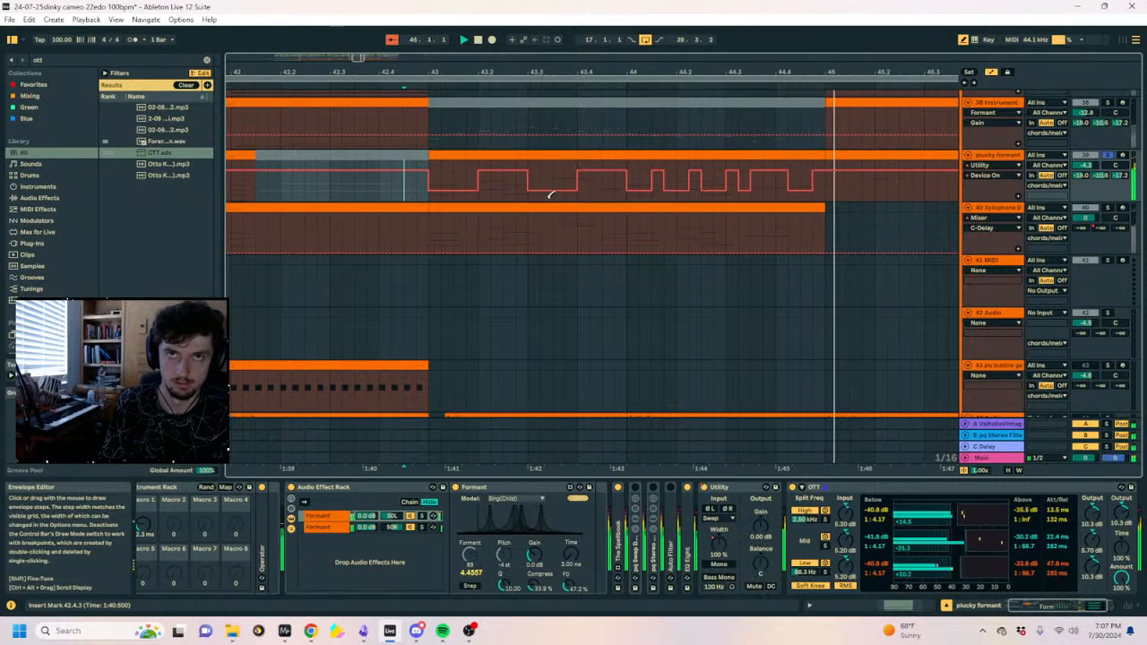
{"action": "key", "text": "b"}
Replay the passage, hide the automation lanes, and unsolo the plucky formant track to hear it in the full mix.
{"action": "left_click", "coordinate": [384, 186]}
{"action": "key", "text": "space"}
{"action": "key", "text": "space"}
{"action": "key", "text": "a"}
{"action": "left_click", "coordinate": [1109, 156]}
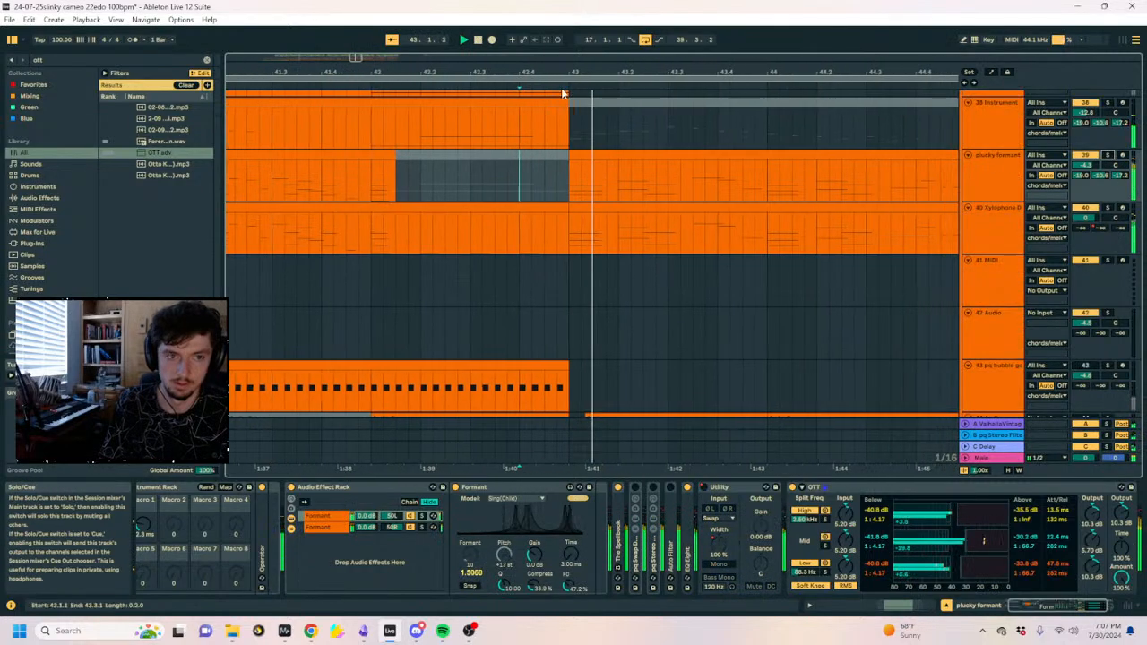
{"action": "left_click_drag", "start_coordinate": [565, 73], "coordinate": [572, 30]}
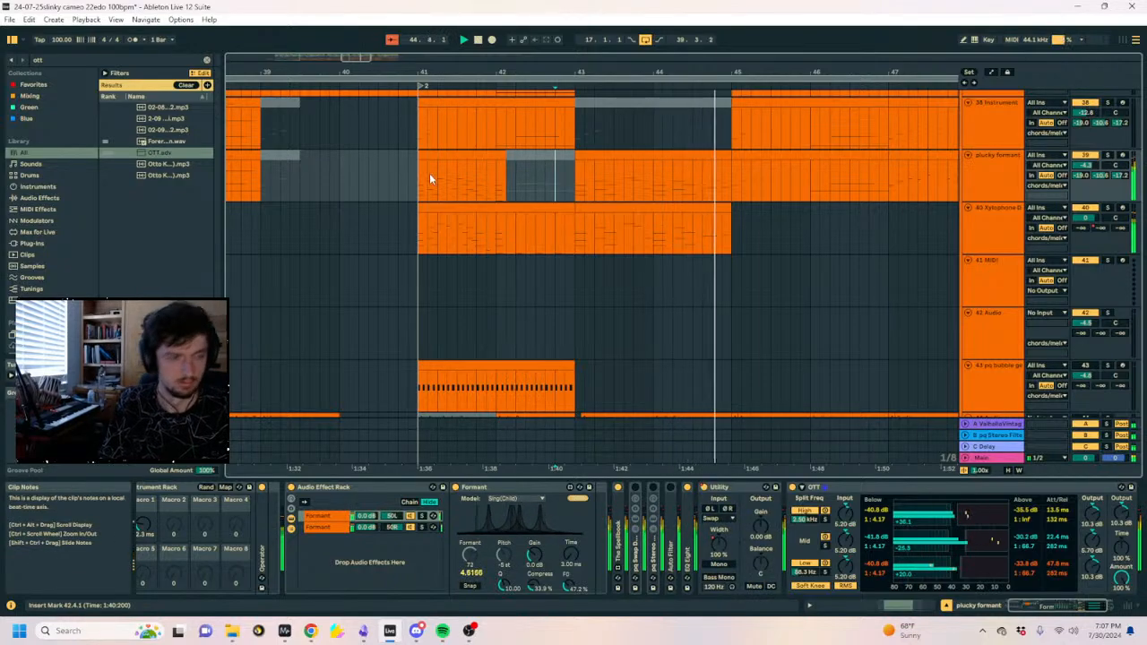
{"action": "left_click", "coordinate": [751, 155]}
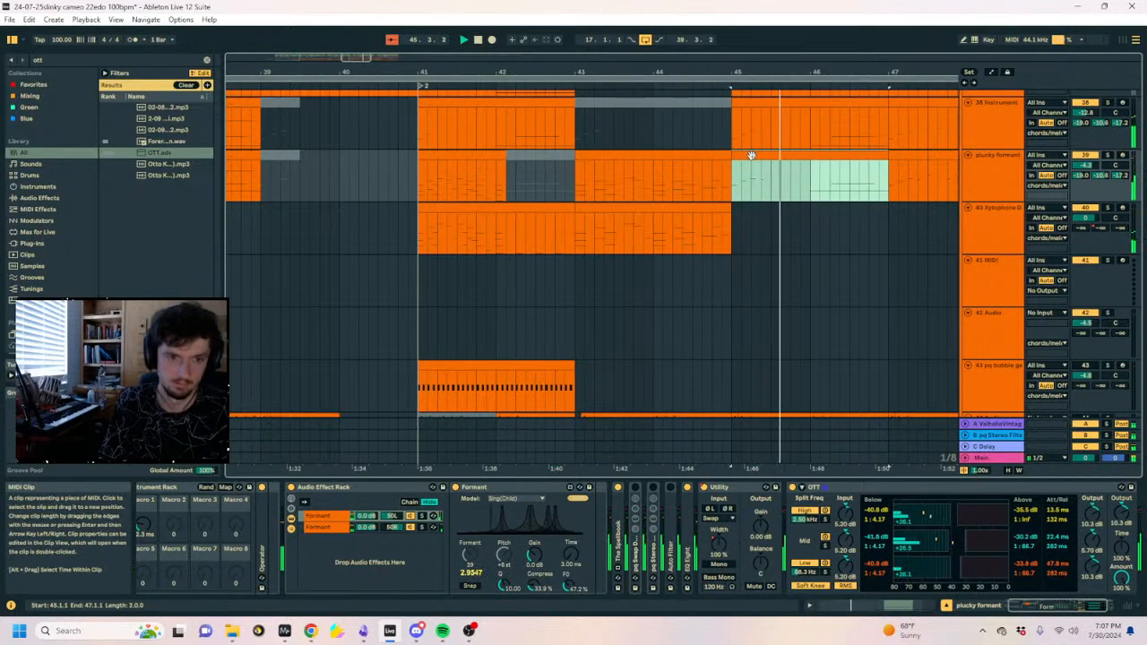
{"action": "left_click", "coordinate": [368, 164]}
{"action": "scroll", "coordinate": [385, 170], "scroll_direction": "up", "scroll_amount": 2}
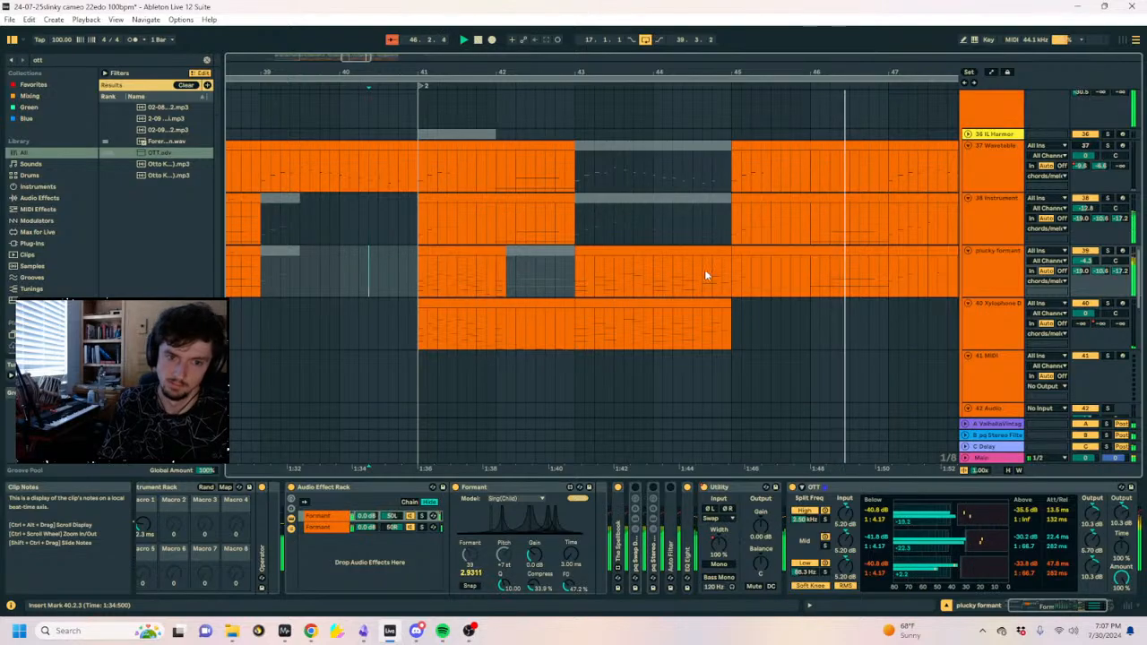
Play the arrangement from around bar 39 to review the lead-in to the bar 41 section.
{"action": "left_click_drag", "start_coordinate": [815, 291], "coordinate": [870, 289]}
{"action": "left_click", "coordinate": [334, 300]}
{"action": "left_click", "coordinate": [285, 283]}
{"action": "key", "text": "space"}
{"action": "key", "text": "space"}
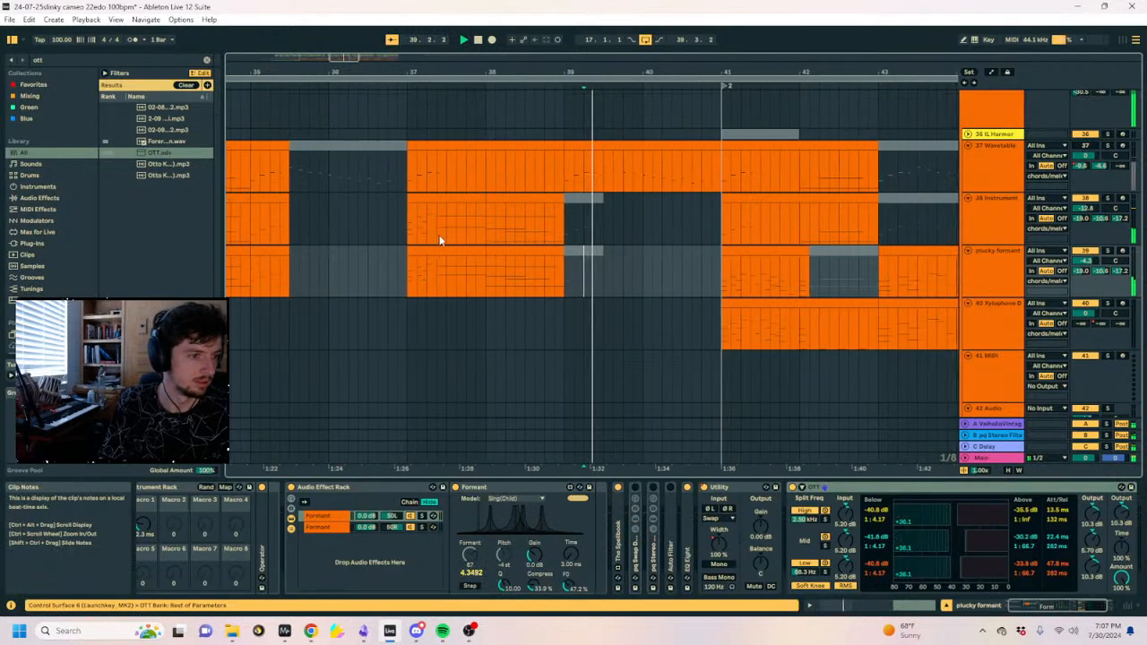
Deactivate the plucky formant clips between bars 25 and 40 and play the arrangement from bar 17.
{"action": "left_click", "coordinate": [307, 263]}
{"action": "key", "text": "space"}
{"action": "left_click_drag", "start_coordinate": [351, 69], "coordinate": [340, 40]}
{"action": "left_click", "coordinate": [402, 278]}
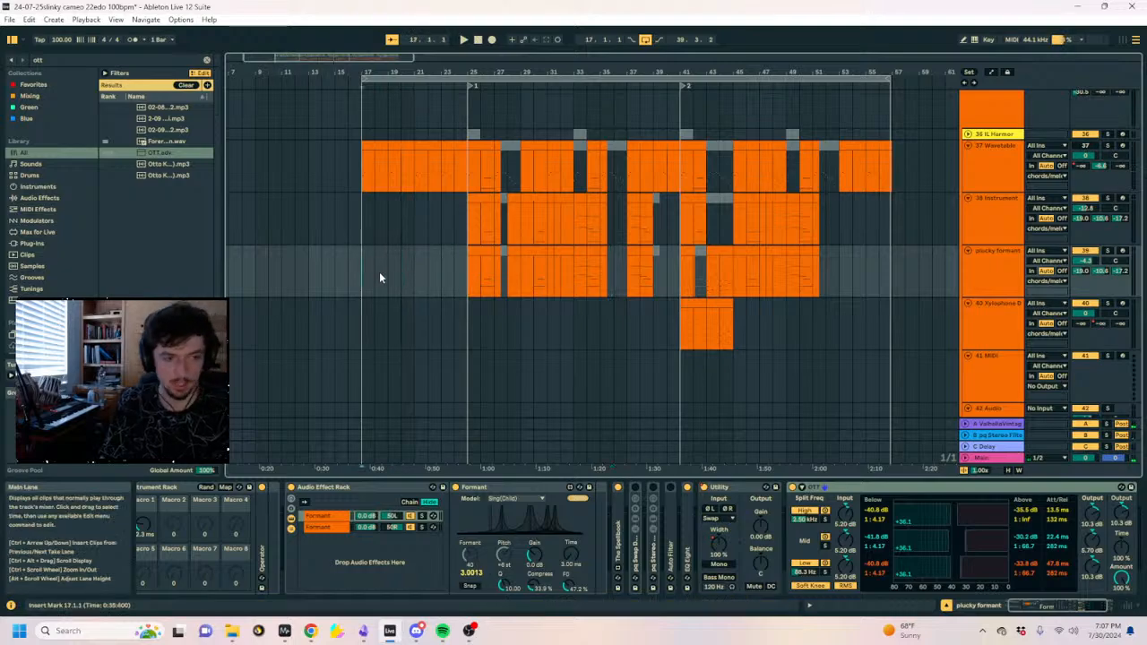
{"action": "left_click_drag", "start_coordinate": [470, 268], "coordinate": [668, 272]}
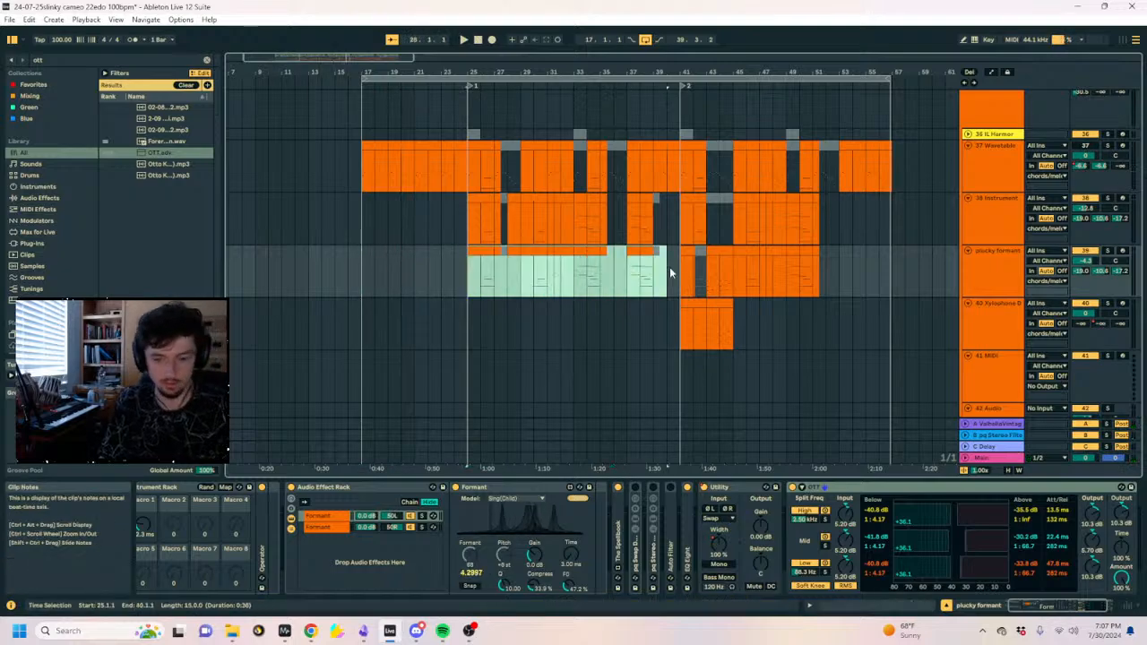
{"action": "key", "text": "0"}
{"action": "left_click", "coordinate": [361, 273]}
{"action": "key", "text": "space"}
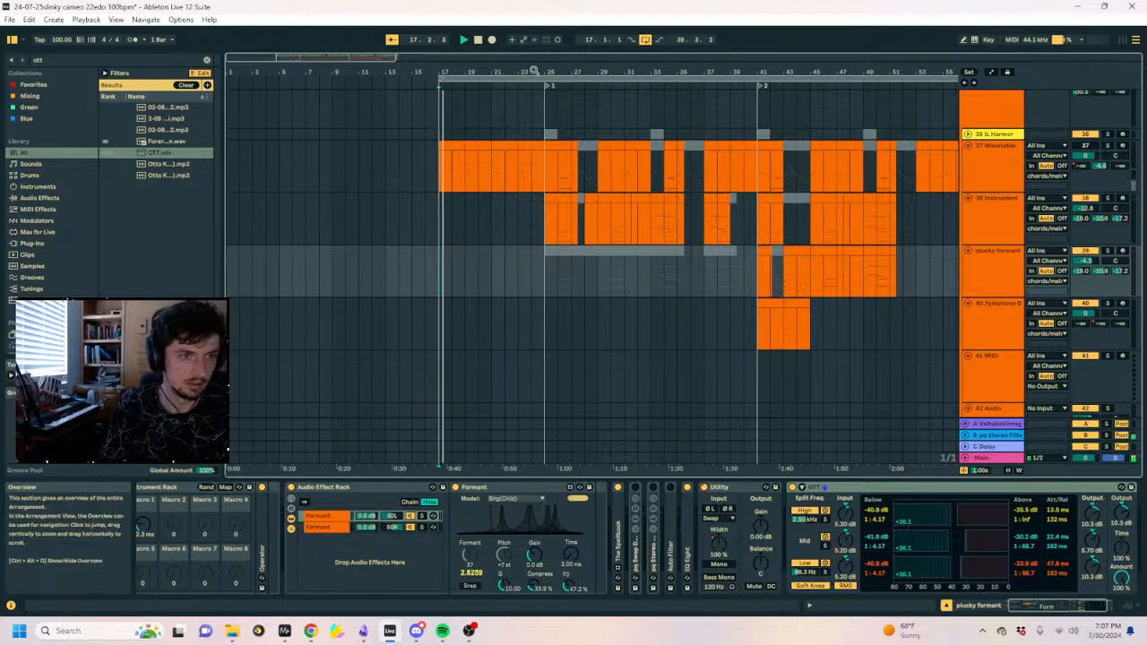
Reactivate the plucky formant clip from bar 25 to bar 27.
{"action": "left_click_drag", "start_coordinate": [533, 71], "coordinate": [532, 135]}
{"action": "left_click", "coordinate": [604, 198]}
{"action": "left_click", "coordinate": [599, 267]}
{"action": "left_click", "coordinate": [601, 254]}
{"action": "scroll", "coordinate": [543, 274], "scroll_direction": "up", "scroll_amount": 4}
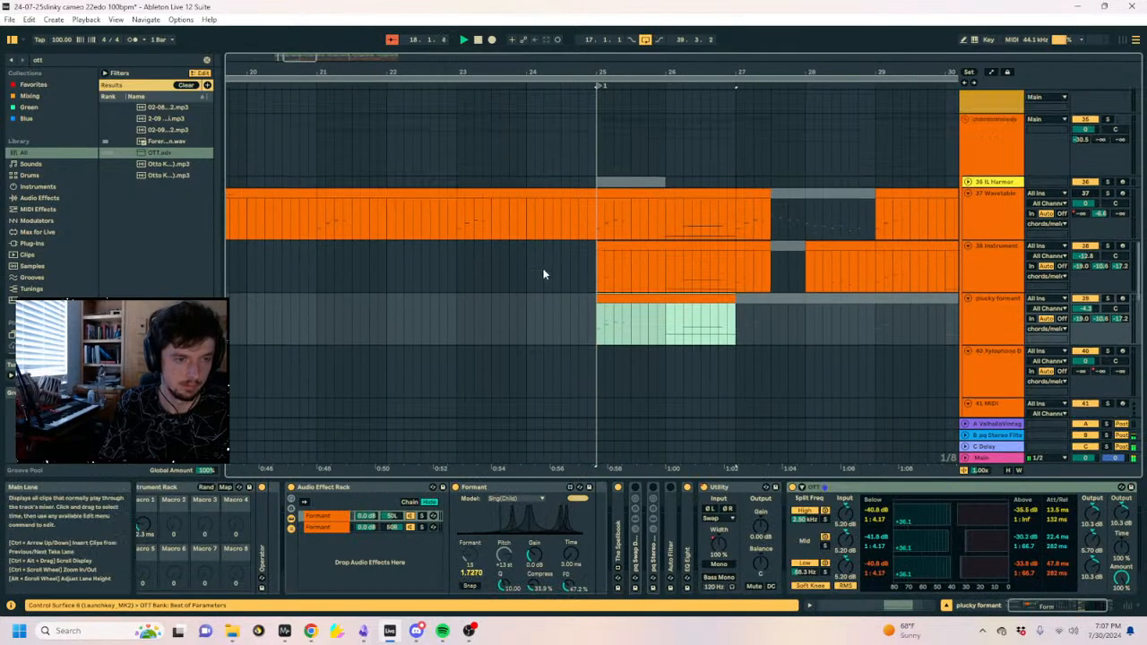
Transpose all notes of the Hip-Hop Sub Bass clip starting at bar 17 up an octave to C3.
{"action": "left_click_drag", "start_coordinate": [443, 72], "coordinate": [619, 36]}
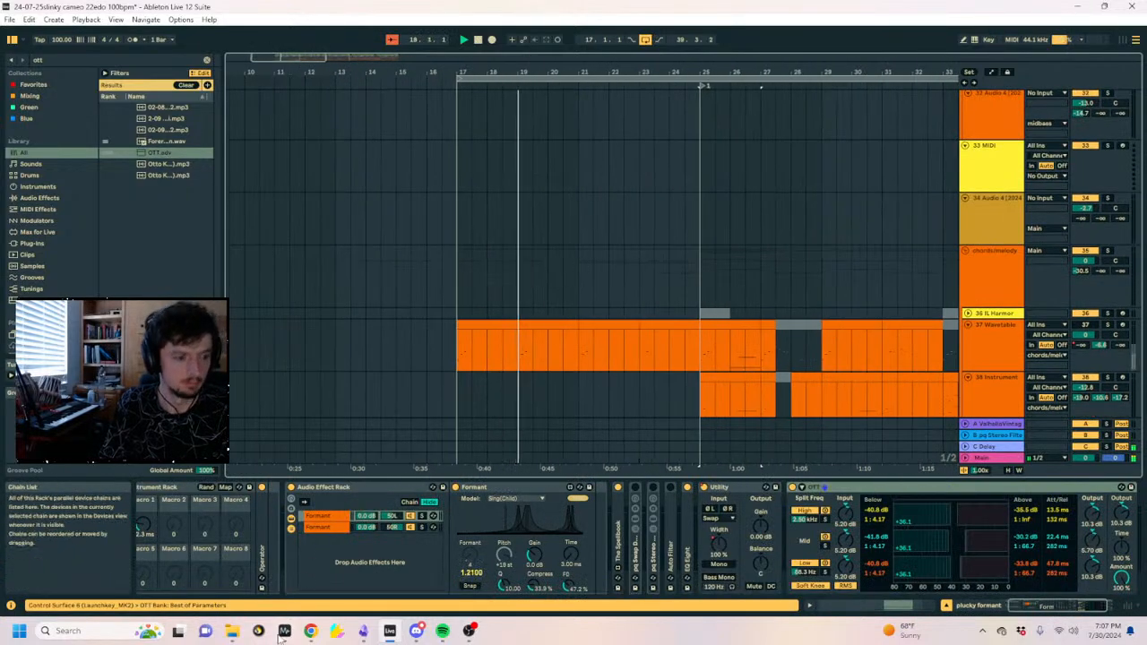
{"action": "scroll", "coordinate": [569, 322], "scroll_direction": "up", "scroll_amount": 4}
{"action": "scroll", "coordinate": [567, 321], "scroll_direction": "up", "scroll_amount": 4}
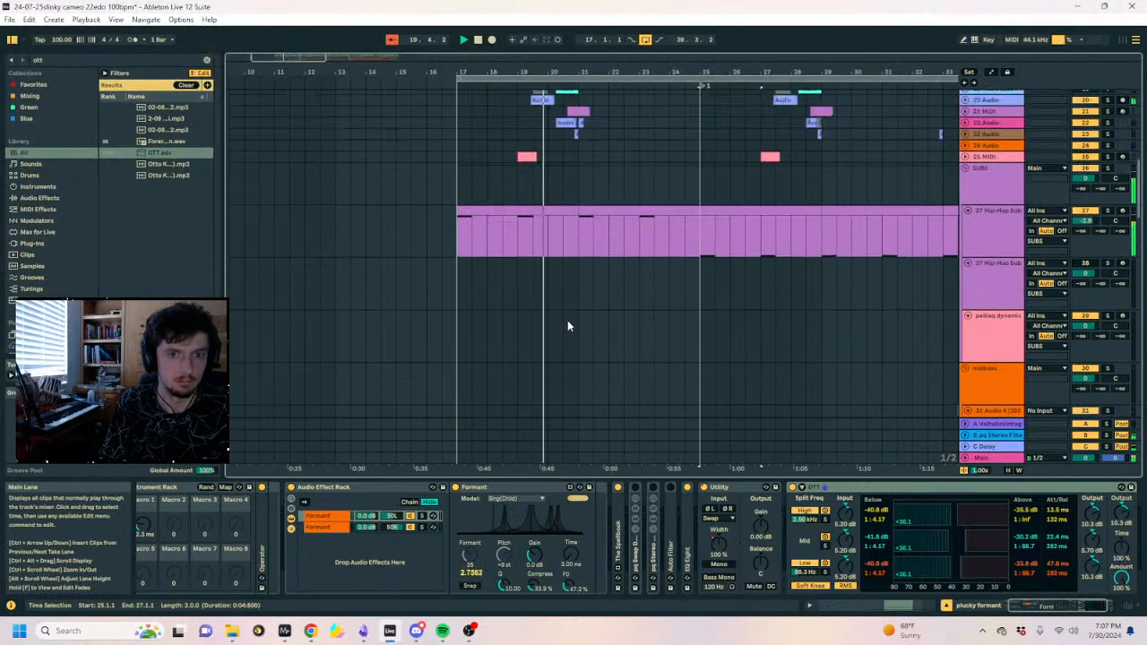
{"action": "left_click", "coordinate": [640, 223]}
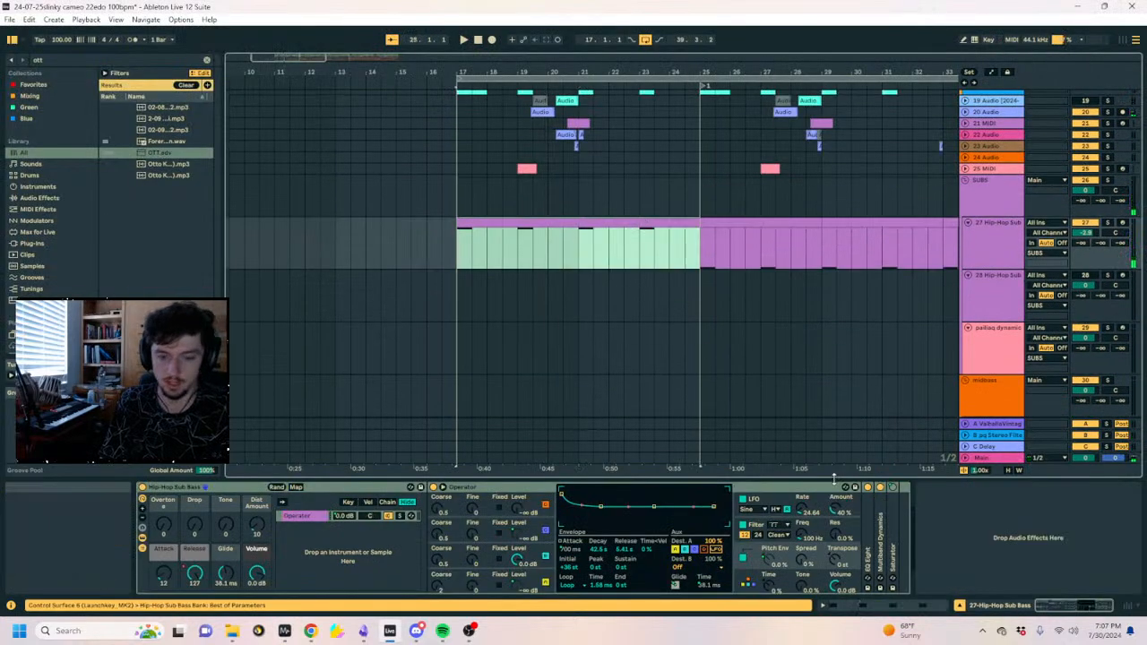
{"action": "key", "text": "shift+Tab"}
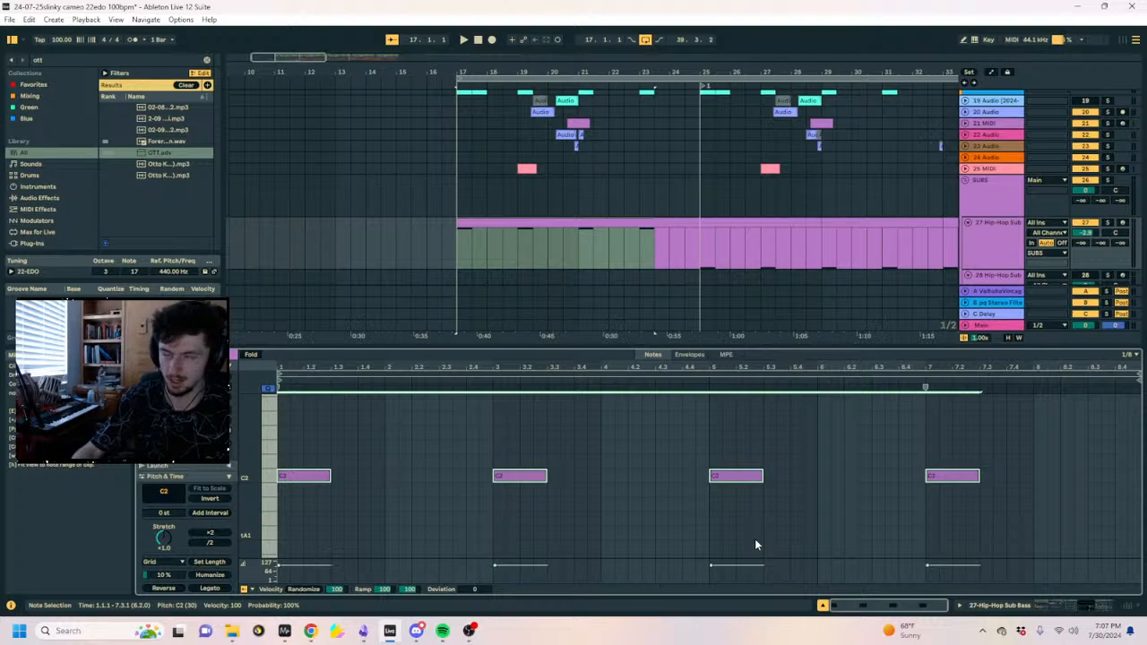
{"action": "key", "text": "shift+Up"}
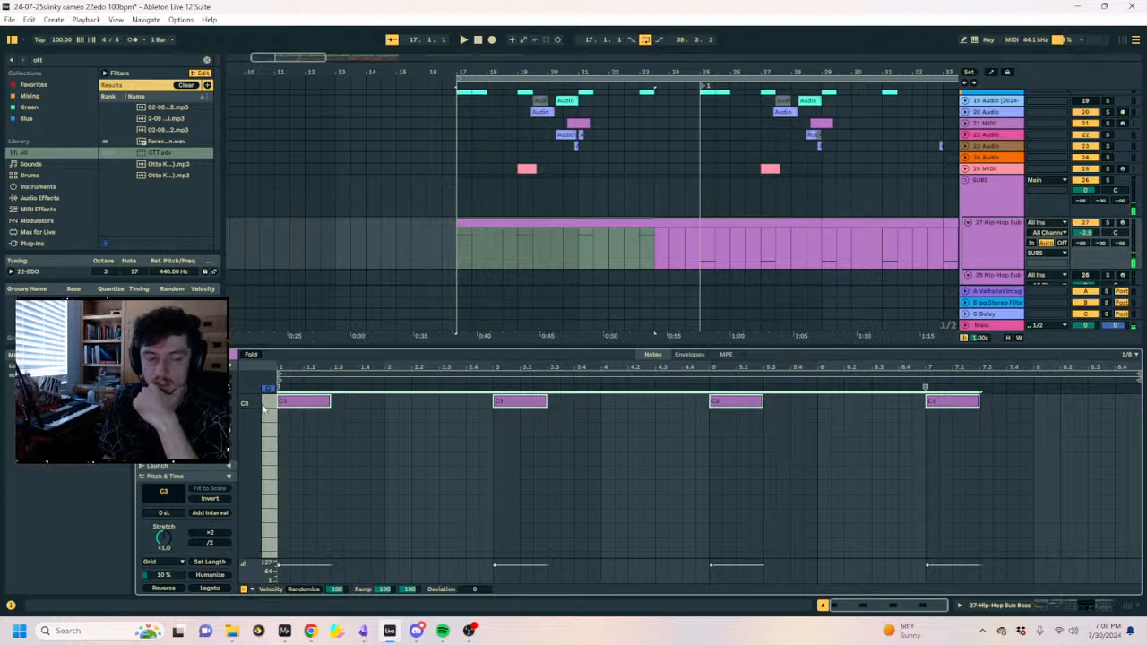
Check the C3 notes in the bar 17 sub bass clip and return to the track's device chain.
{"action": "left_click_drag", "start_coordinate": [436, 465], "coordinate": [240, 377]}
{"action": "left_click_drag", "start_coordinate": [576, 455], "coordinate": [492, 398]}
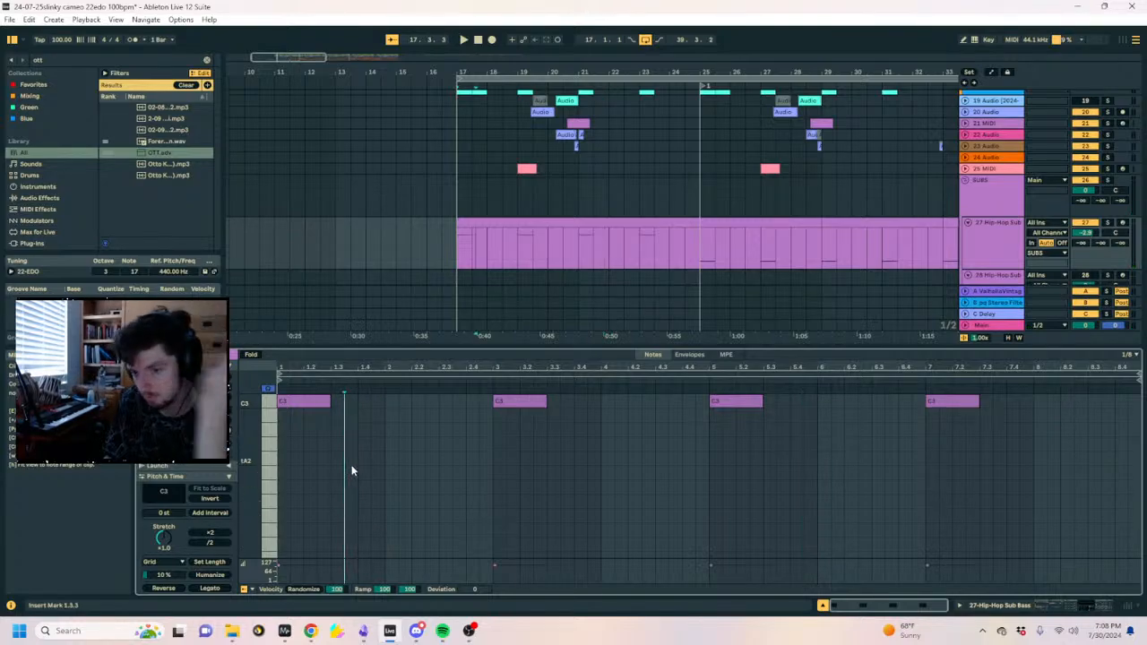
{"action": "left_click", "coordinate": [561, 494]}
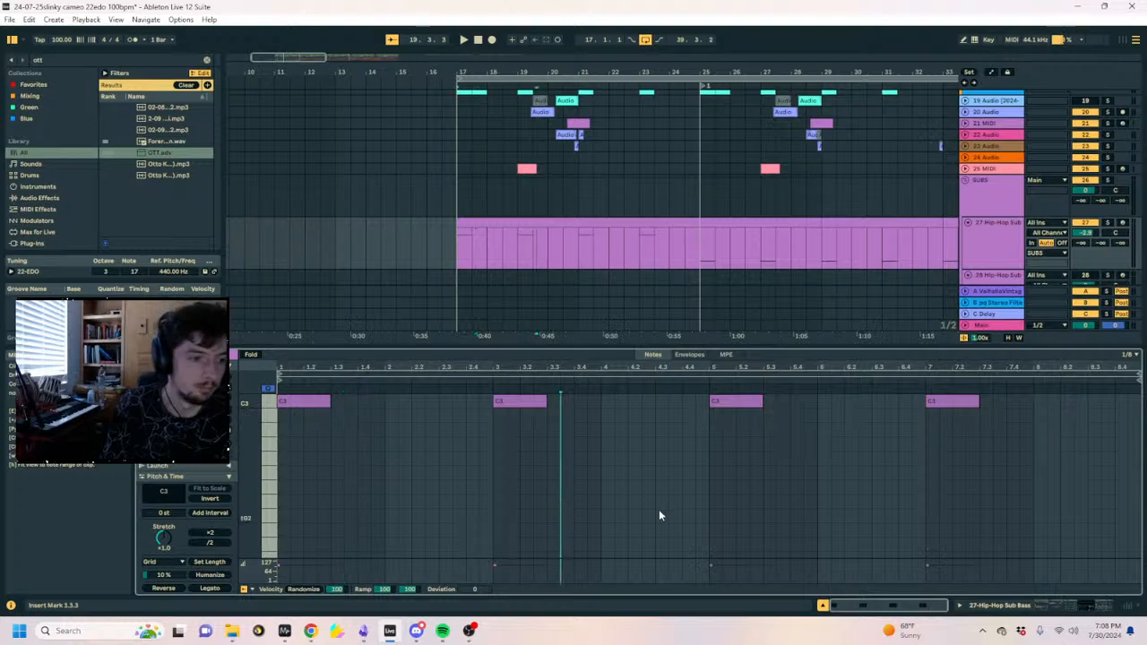
{"action": "left_click", "coordinate": [434, 502]}
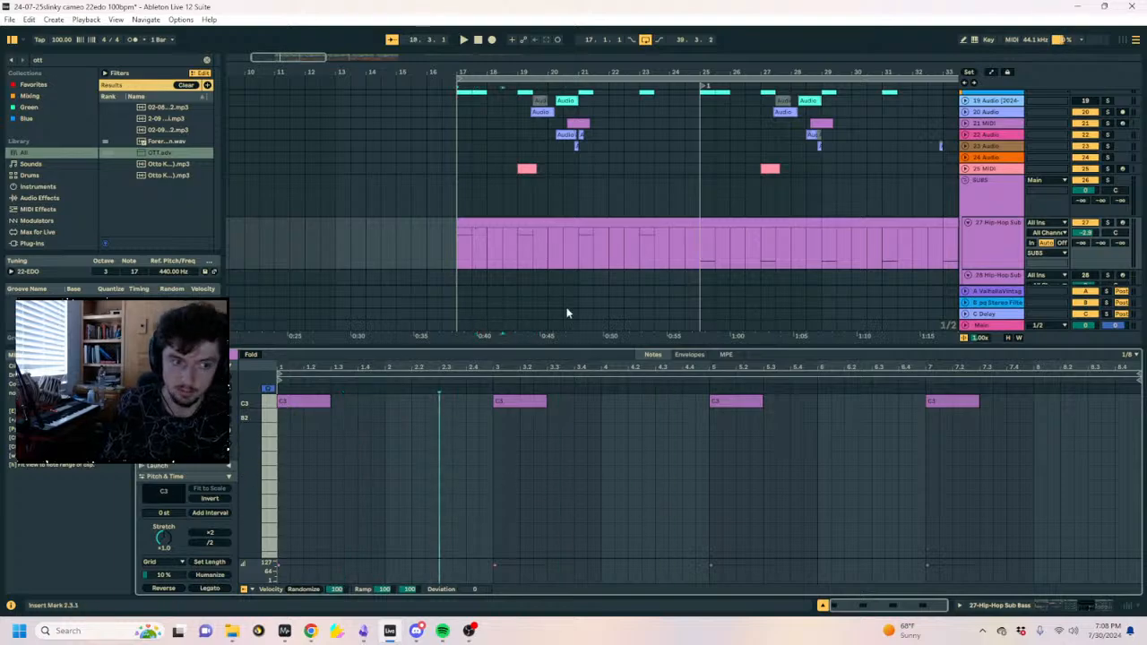
{"action": "left_click", "coordinate": [564, 220]}
{"action": "left_click", "coordinate": [1002, 612]}
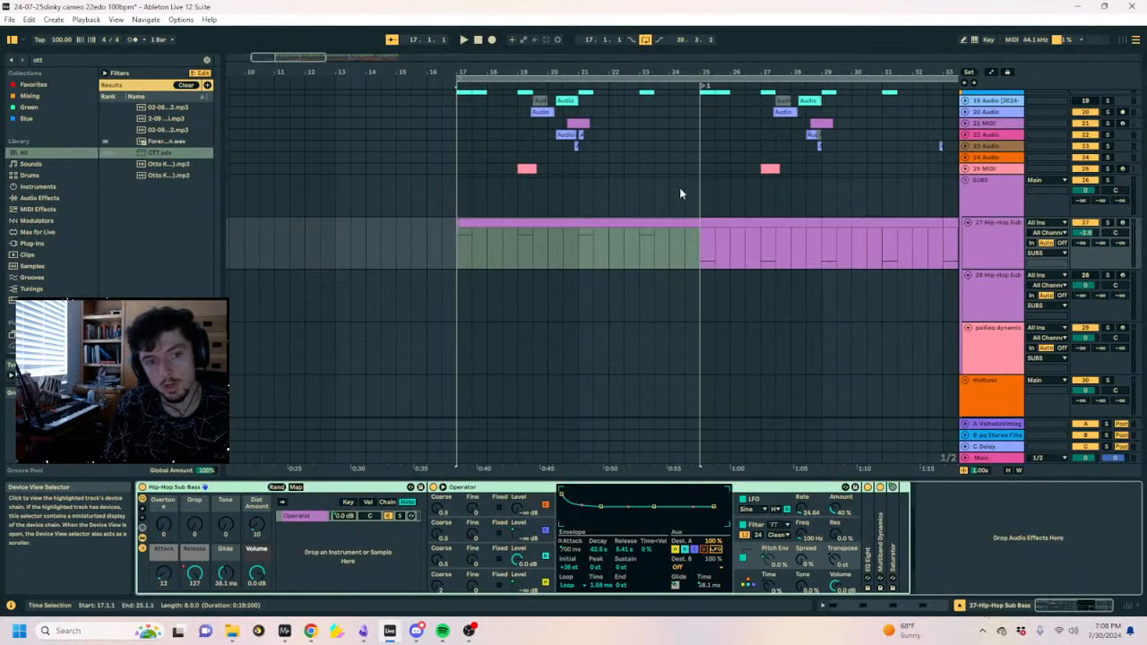
Solo track 38 Instrument in the chords/melody group and play its part through bar 34.
{"action": "scroll", "coordinate": [726, 251], "scroll_direction": "down", "scroll_amount": 10}
{"action": "scroll", "coordinate": [809, 242], "scroll_direction": "down", "scroll_amount": 2}
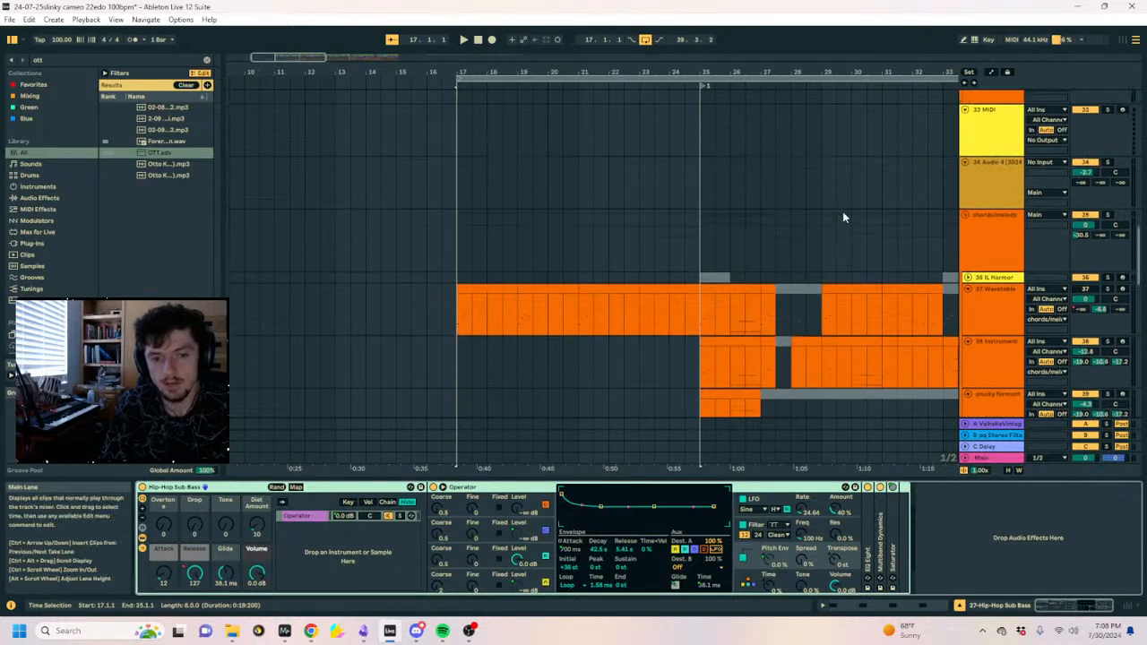
{"action": "left_click_drag", "start_coordinate": [869, 69], "coordinate": [794, 72]}
{"action": "scroll", "coordinate": [661, 298], "scroll_direction": "down", "scroll_amount": 3}
{"action": "left_click", "coordinate": [646, 296]}
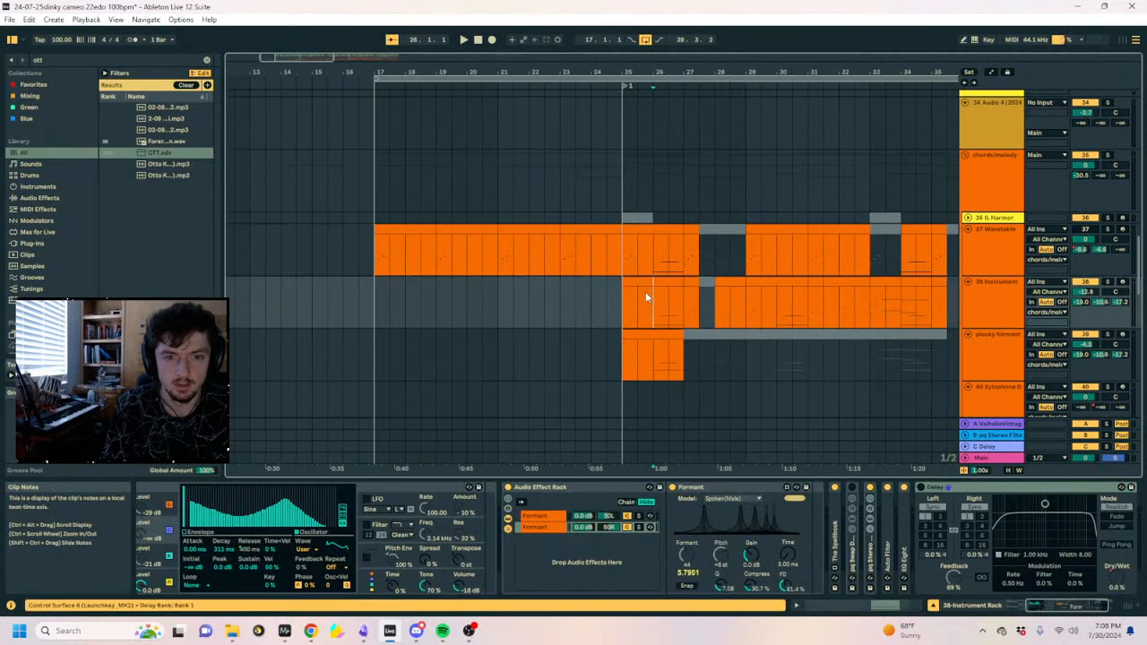
{"action": "key", "text": "space"}
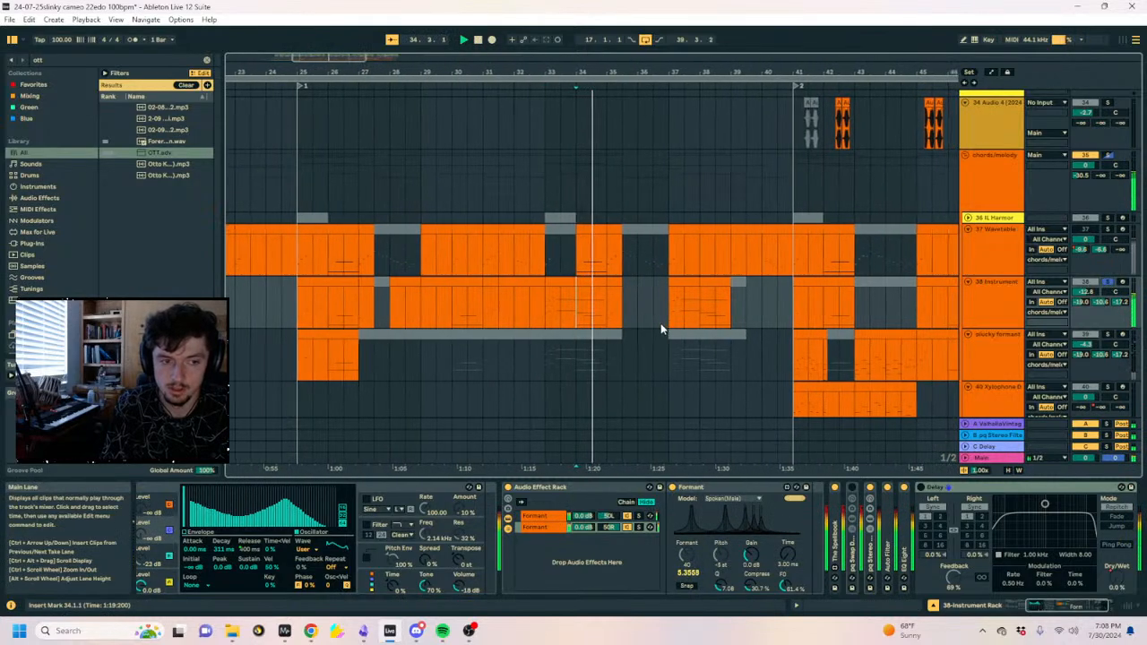
Raise the volume of track 38 Instrument to -10.4 dB with the playback start at bar 33.
{"action": "left_click", "coordinate": [562, 84]}
{"action": "left_click_drag", "start_coordinate": [554, 73], "coordinate": [554, 151]}
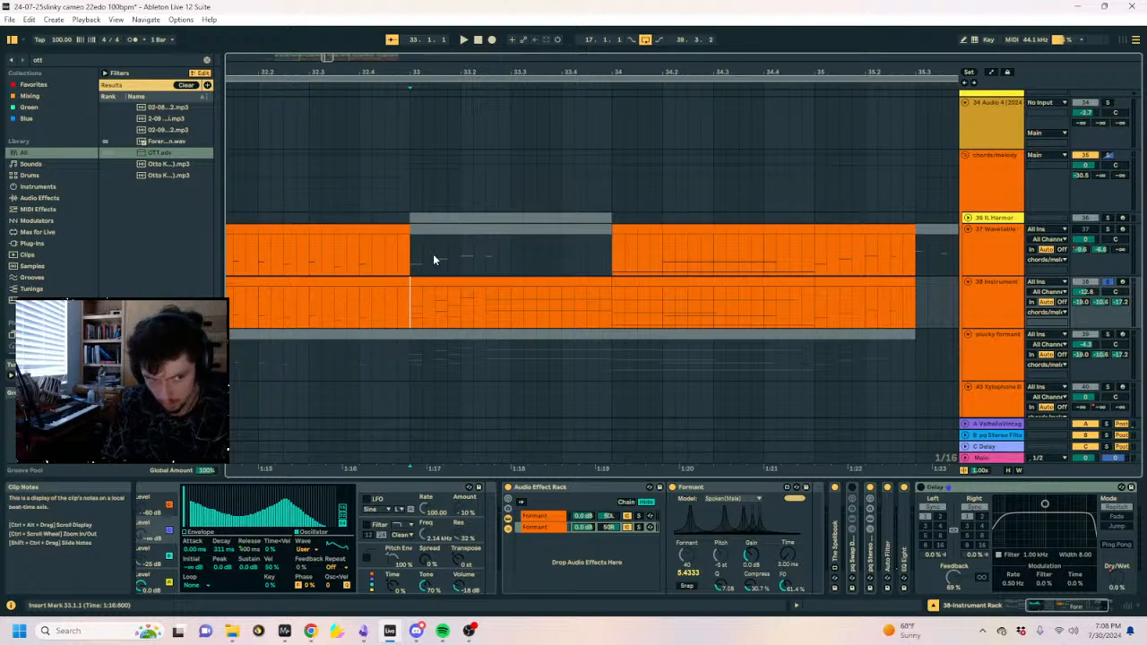
{"action": "left_click", "coordinate": [450, 285]}
{"action": "left_click", "coordinate": [412, 316]}
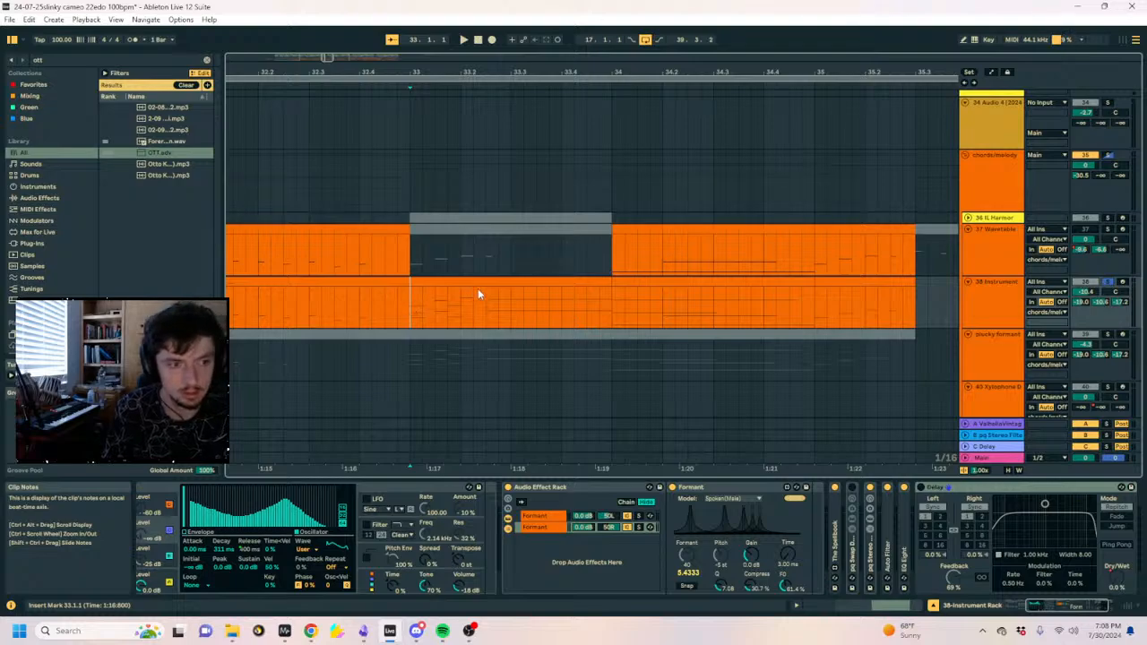
Play the soloed 38 Instrument track from 32.4.4 and examine its spectrum in the external audio meter window.
{"action": "left_click", "coordinate": [451, 280]}
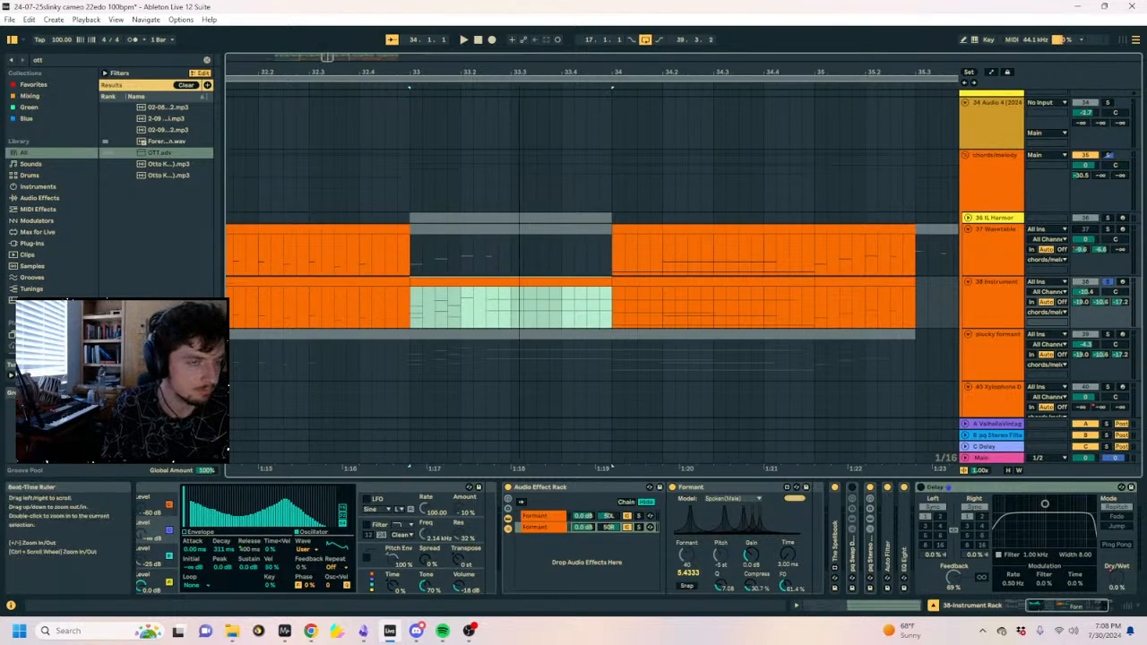
{"action": "mouse_move", "coordinate": [519, 73]}
{"action": "left_mouse_down"}
{"action": "mouse_move", "coordinate": [519, 97]}
{"action": "mouse_move", "coordinate": [518, 87]}
{"action": "left_mouse_up"}
{"action": "left_click", "coordinate": [365, 312]}
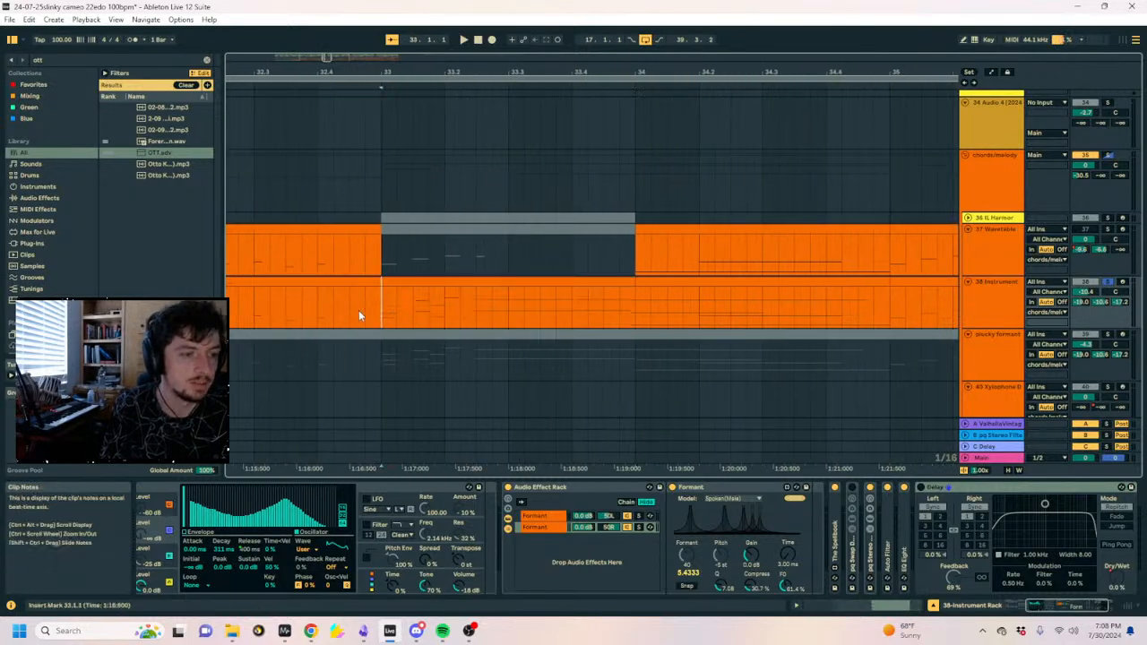
{"action": "left_click", "coordinate": [372, 314]}
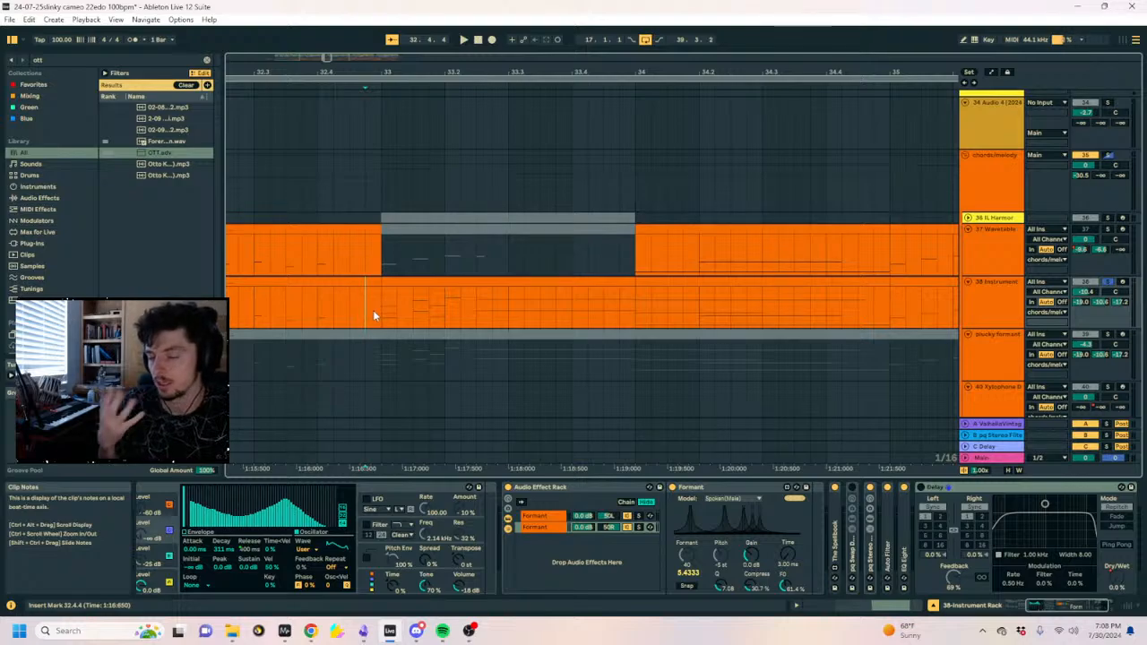
{"action": "key", "text": "space"}
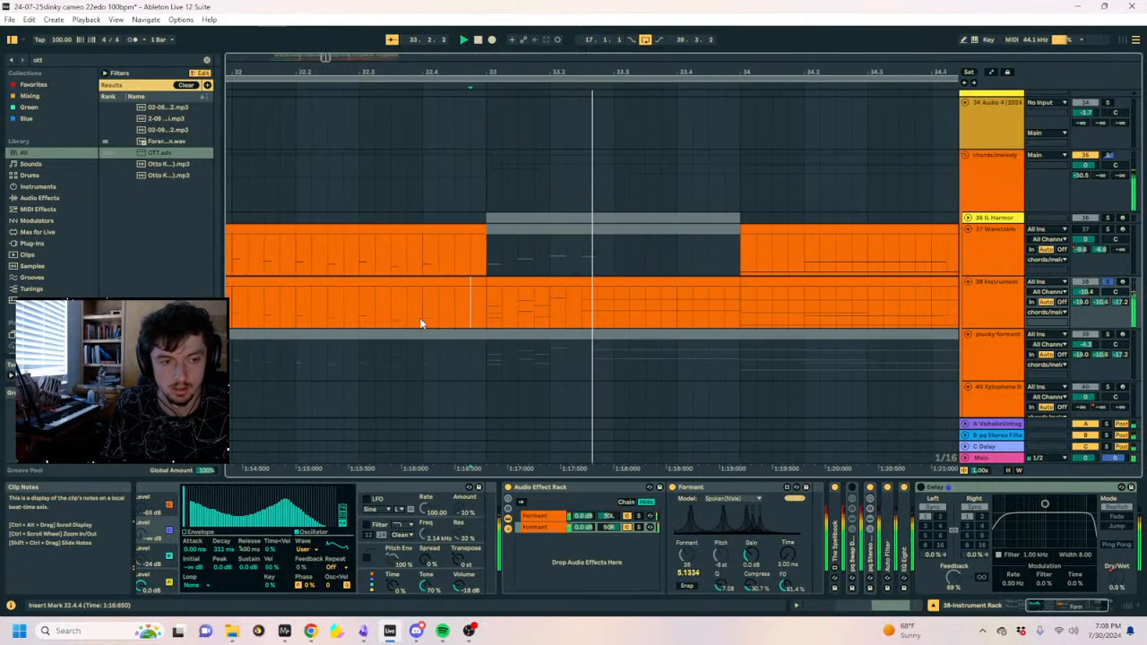
{"action": "left_click", "coordinate": [284, 631]}
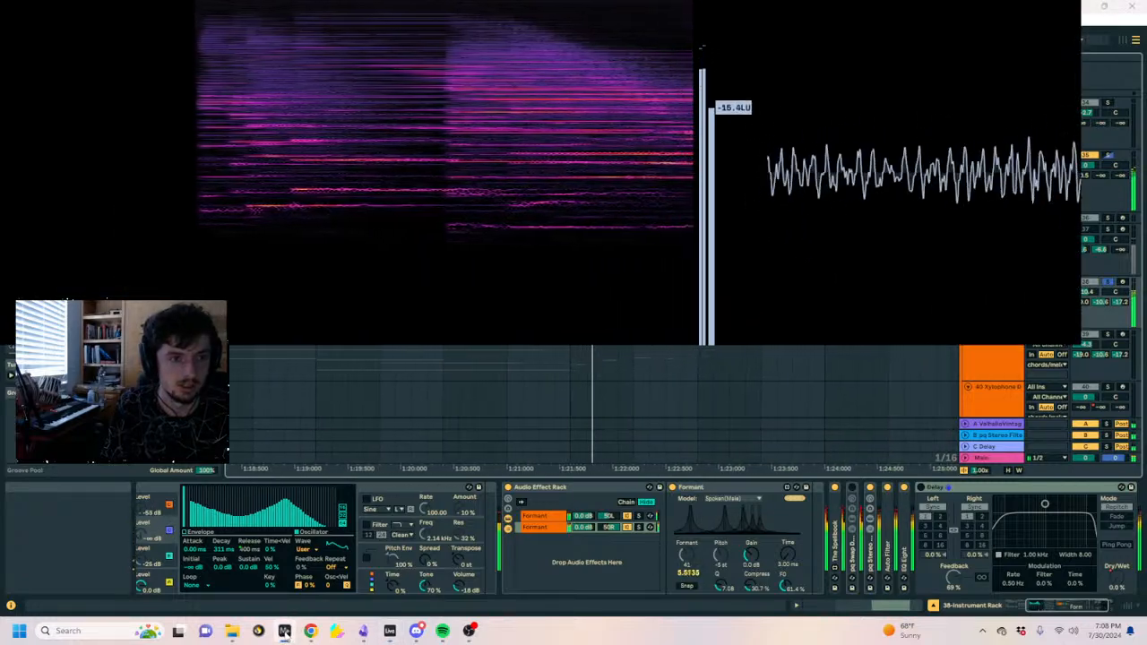
{"action": "left_click", "coordinate": [285, 634]}
{"action": "key", "text": "space"}
Leave the external meter window and open the notes of the 37 Wavetable clip that starts at bar 17.
{"action": "left_click_drag", "start_coordinate": [505, 72], "coordinate": [668, 36]}
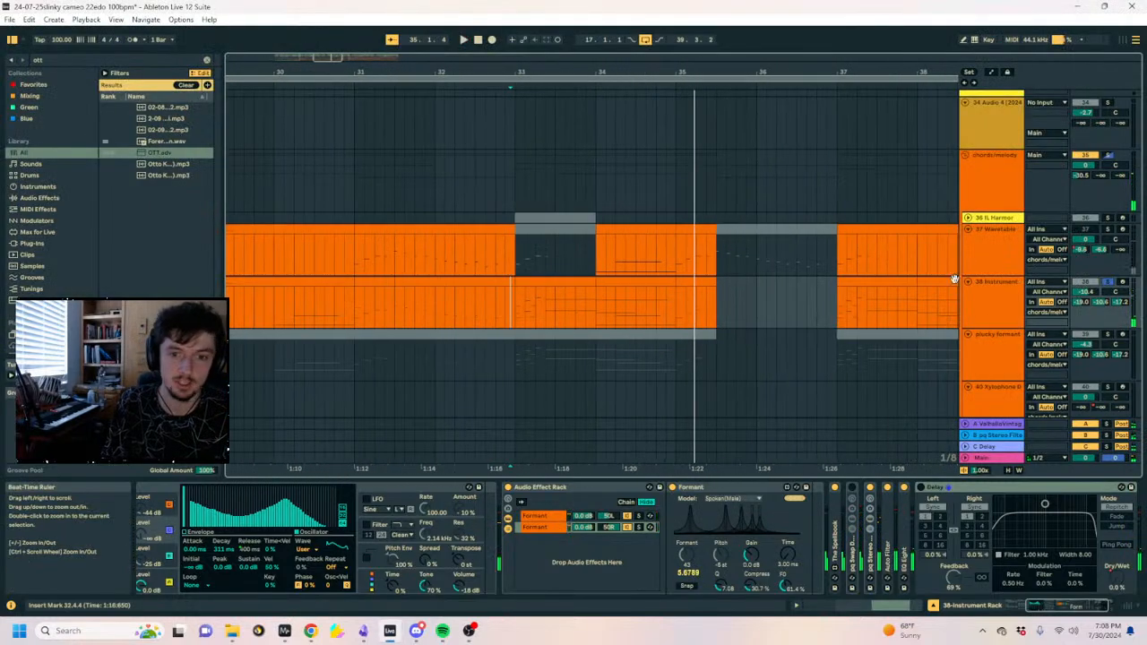
{"action": "left_click_drag", "start_coordinate": [370, 73], "coordinate": [693, 36]}
{"action": "left_click", "coordinate": [510, 301]}
{"action": "left_click_drag", "start_coordinate": [520, 302], "coordinate": [300, 302]}
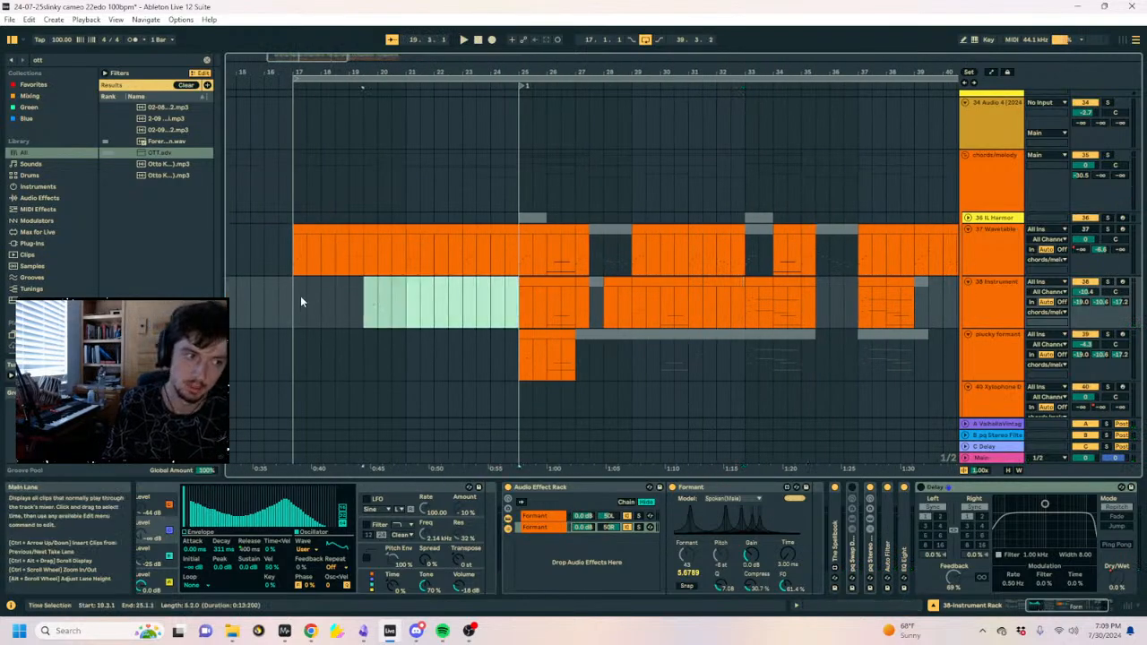
{"action": "left_click", "coordinate": [296, 302]}
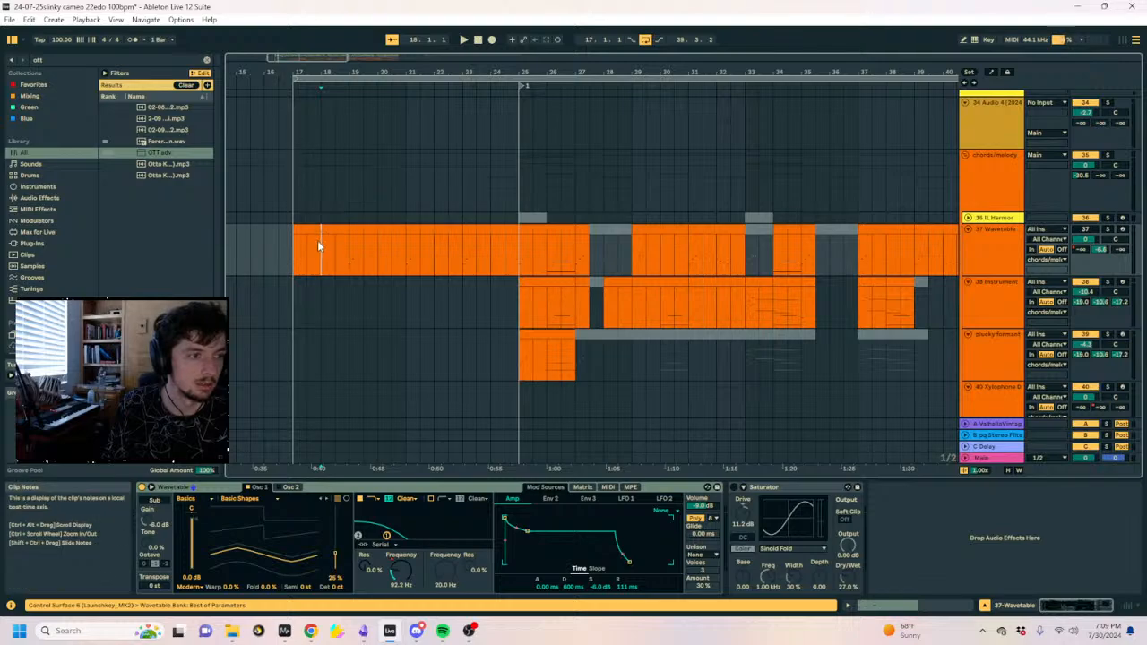
{"action": "left_click", "coordinate": [924, 607]}
{"action": "left_click", "coordinate": [561, 488]}
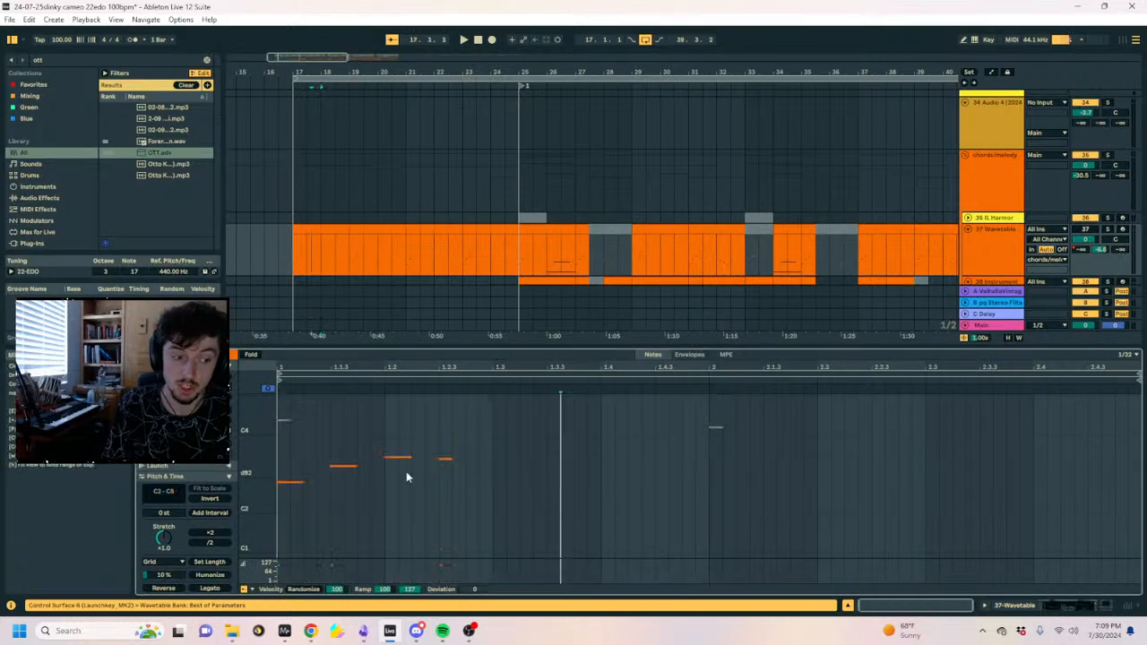
Fold the note editor to the clip's used pitches and examine its notes around and before the clip start.
{"action": "mouse_move", "coordinate": [252, 455]}
{"action": "left_mouse_down"}
{"action": "mouse_move", "coordinate": [280, 455]}
{"action": "mouse_move", "coordinate": [265, 453]}
{"action": "left_mouse_up"}
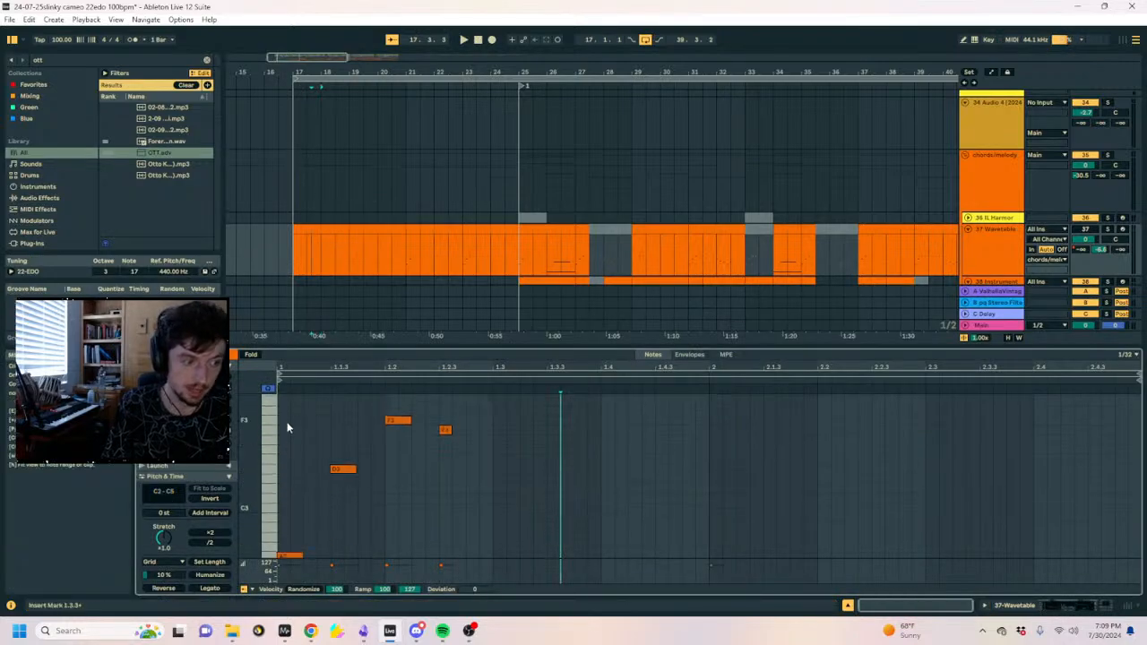
{"action": "scroll", "coordinate": [289, 428], "scroll_direction": "down", "scroll_amount": 2}
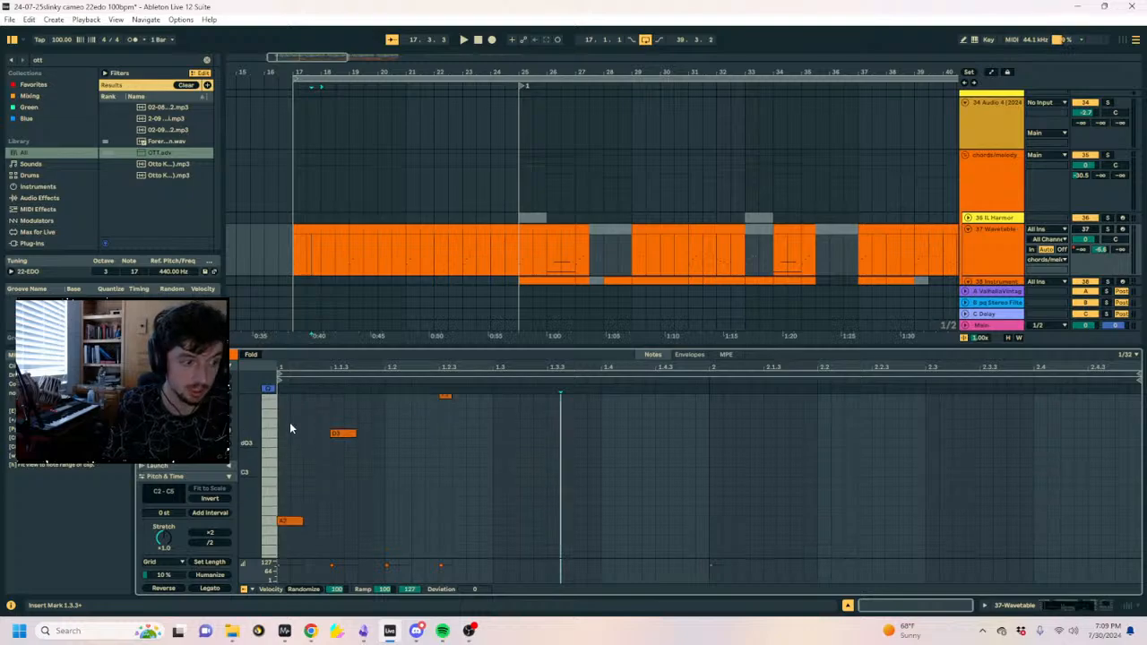
{"action": "left_click", "coordinate": [250, 355]}
{"action": "left_click", "coordinate": [250, 356]}
{"action": "left_click", "coordinate": [250, 356]}
{"action": "left_click", "coordinate": [250, 356]}
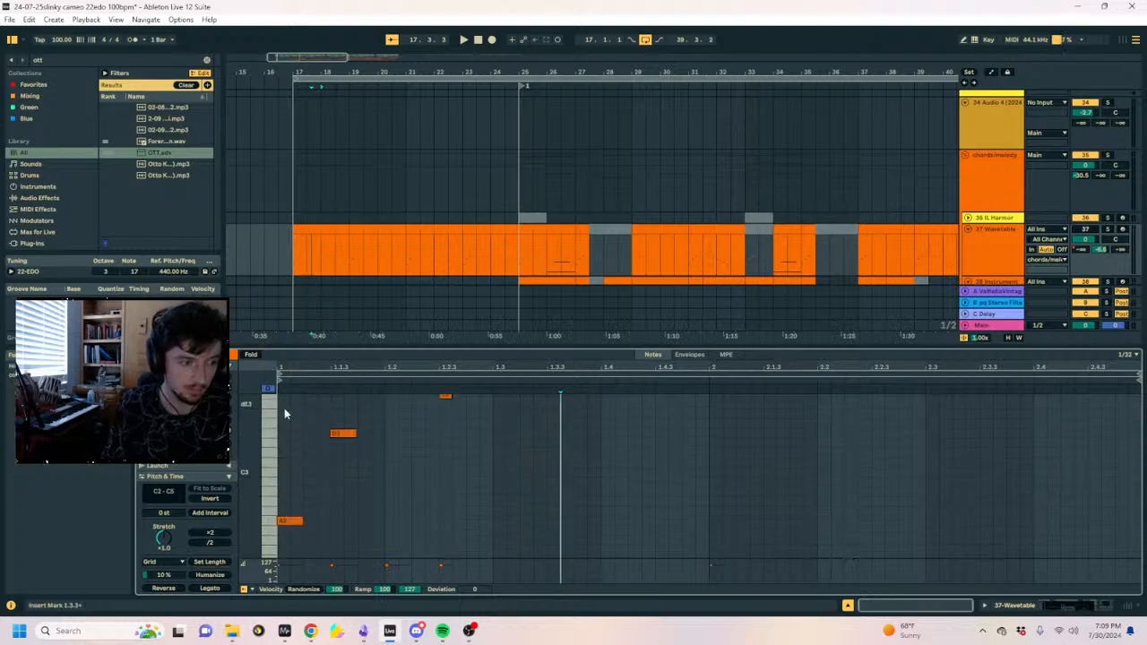
{"action": "left_click", "coordinate": [247, 356]}
{"action": "left_click_drag", "start_coordinate": [306, 369], "coordinate": [329, 364]}
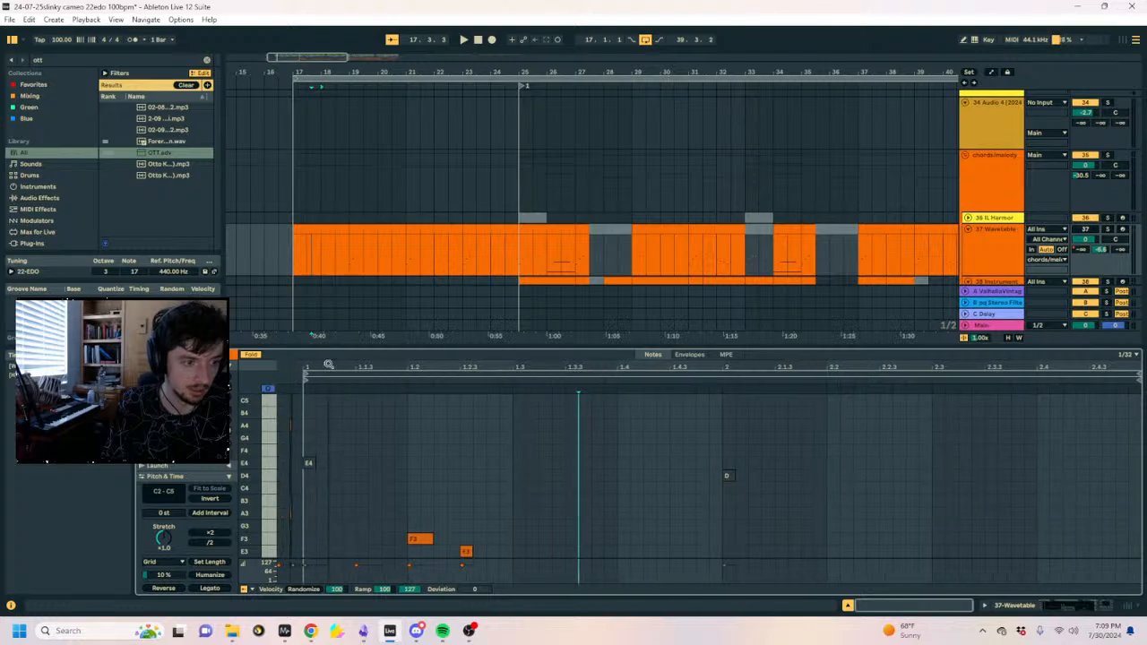
{"action": "scroll", "coordinate": [289, 507], "scroll_direction": "down", "scroll_amount": 3}
{"action": "left_click", "coordinate": [292, 524]}
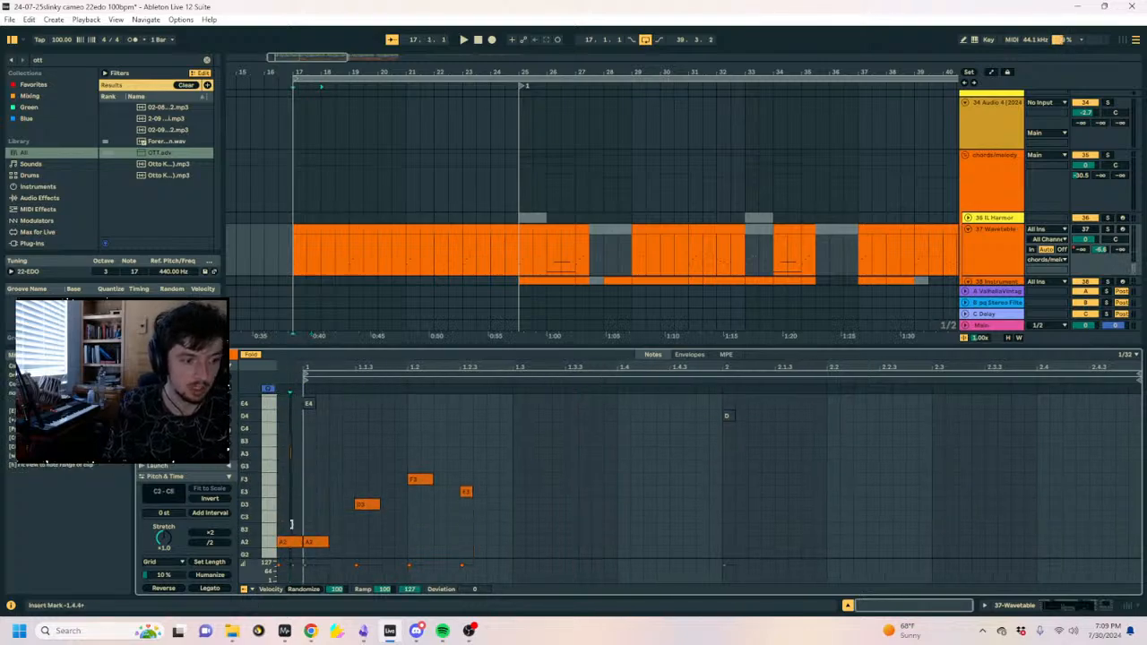
{"action": "left_click", "coordinate": [289, 423]}
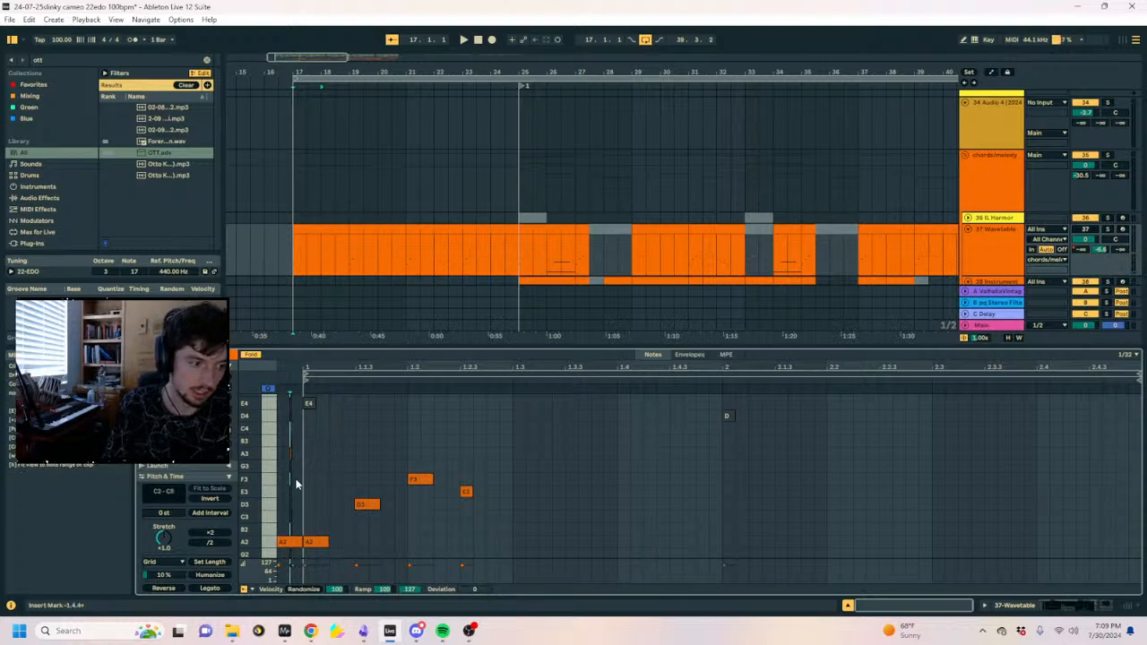
{"action": "left_click", "coordinate": [299, 475]}
{"action": "double_click", "coordinate": [252, 516]}
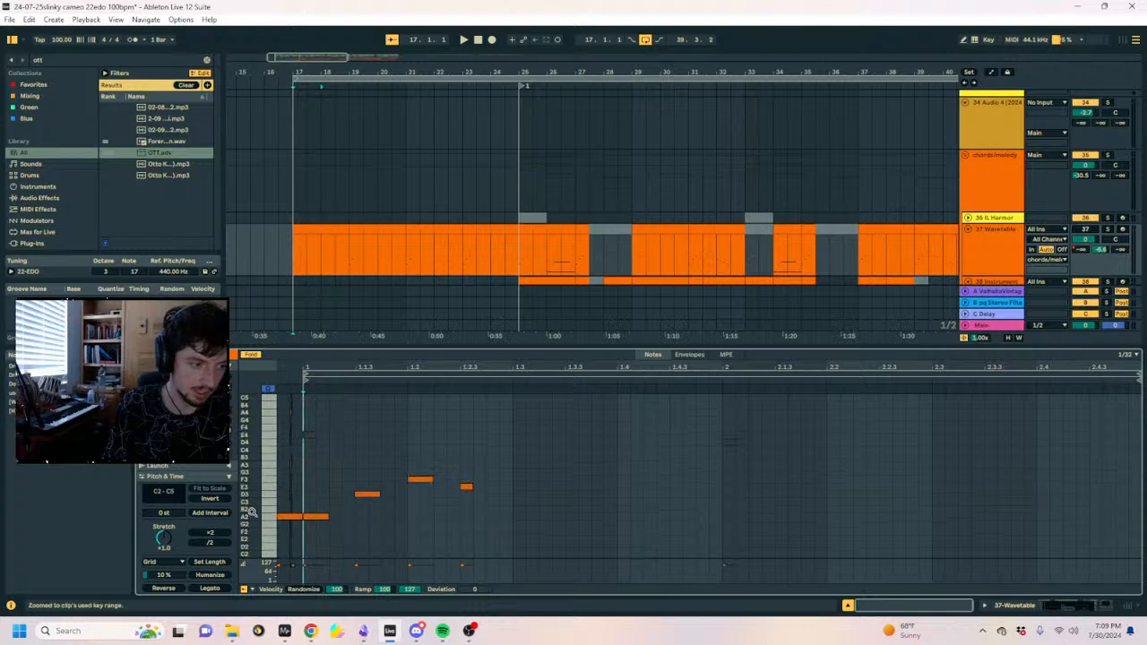
{"action": "left_click_drag", "start_coordinate": [249, 513], "coordinate": [273, 513]}
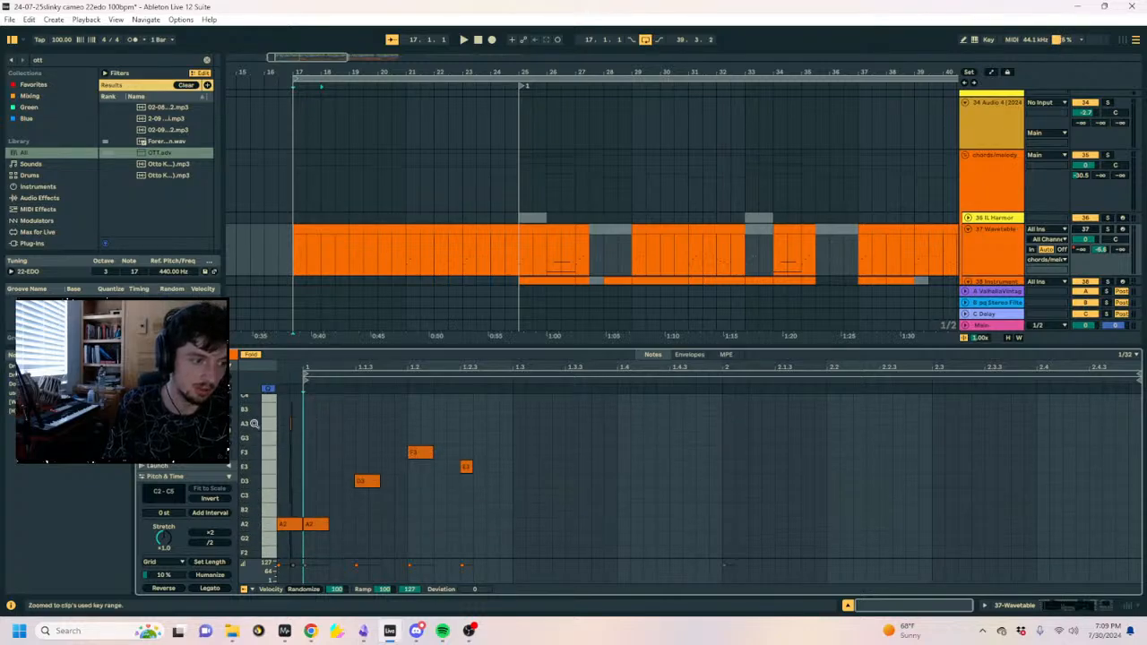
Unfold the note editor and check the B2 and C3 notes placed just before the clip start.
{"action": "left_click", "coordinate": [251, 356]}
{"action": "scroll", "coordinate": [357, 513], "scroll_direction": "up", "scroll_amount": 2}
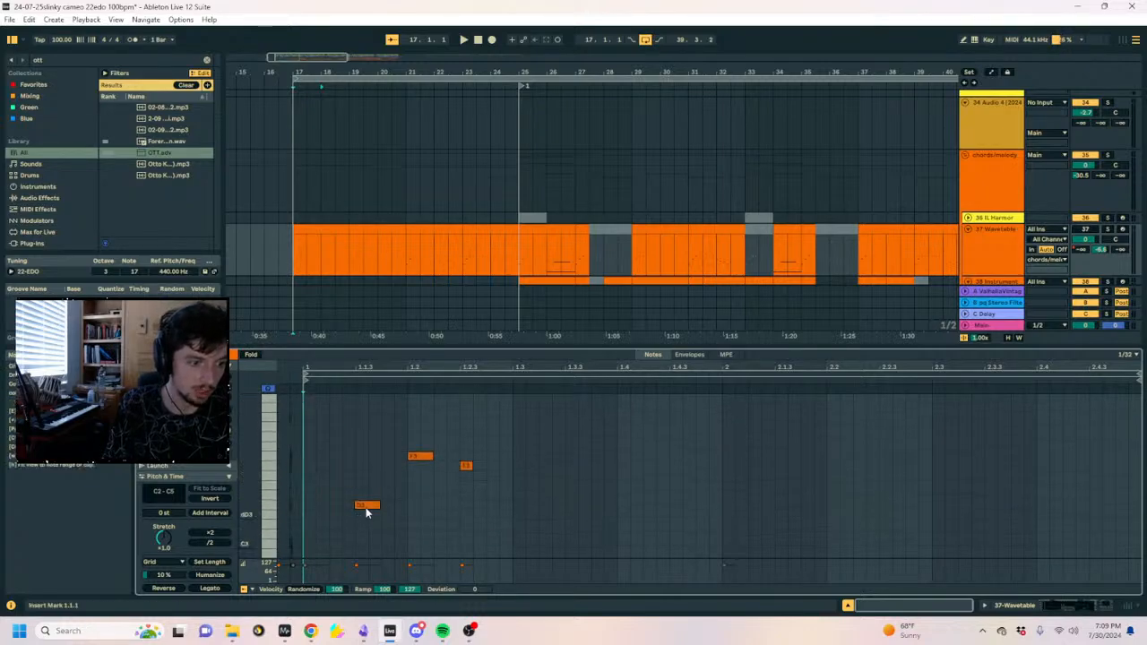
{"action": "scroll", "coordinate": [386, 494], "scroll_direction": "up", "scroll_amount": 2}
{"action": "scroll", "coordinate": [291, 499], "scroll_direction": "down", "scroll_amount": 3}
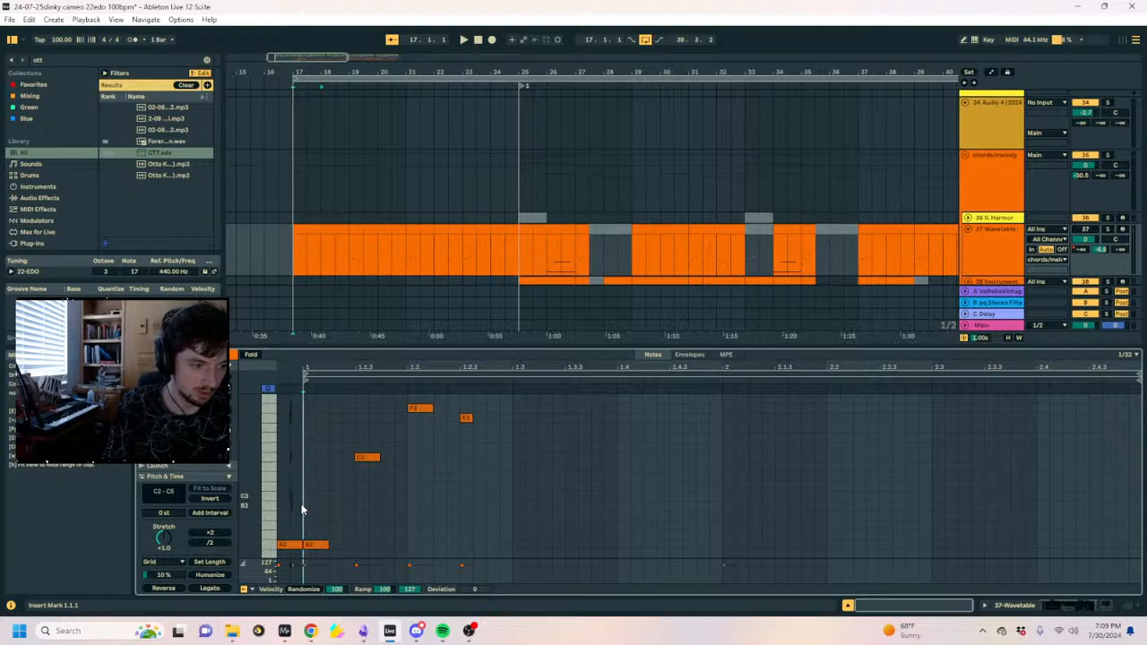
{"action": "left_click_drag", "start_coordinate": [302, 508], "coordinate": [286, 491]}
{"action": "left_click", "coordinate": [251, 357]}
{"action": "left_click", "coordinate": [250, 357]}
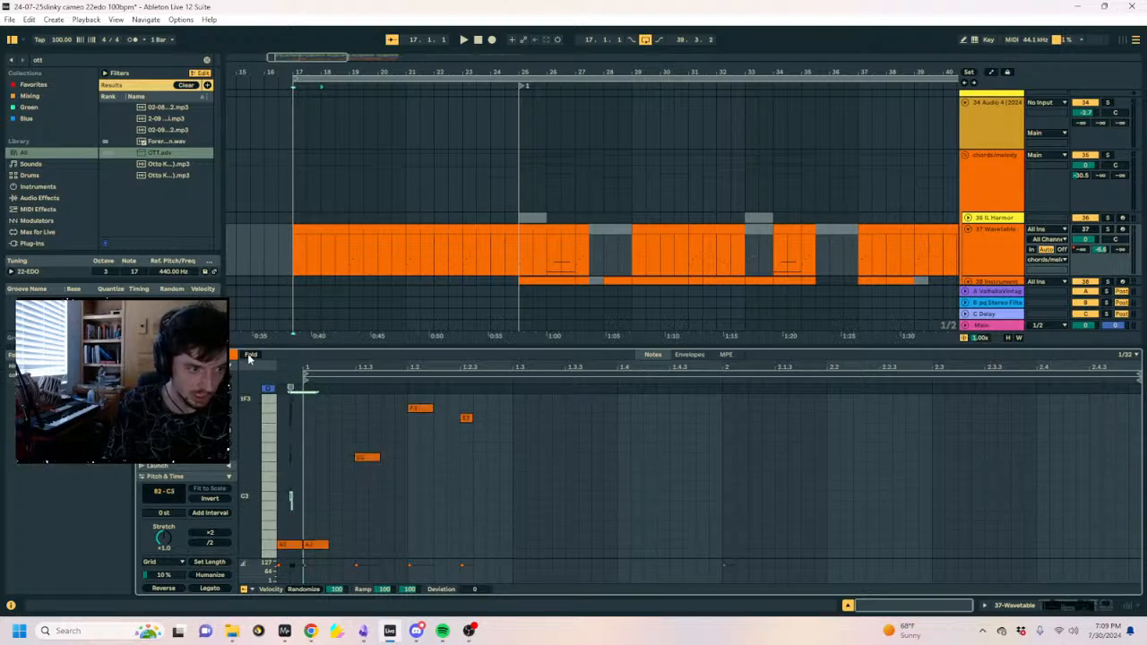
{"action": "left_click", "coordinate": [298, 536]}
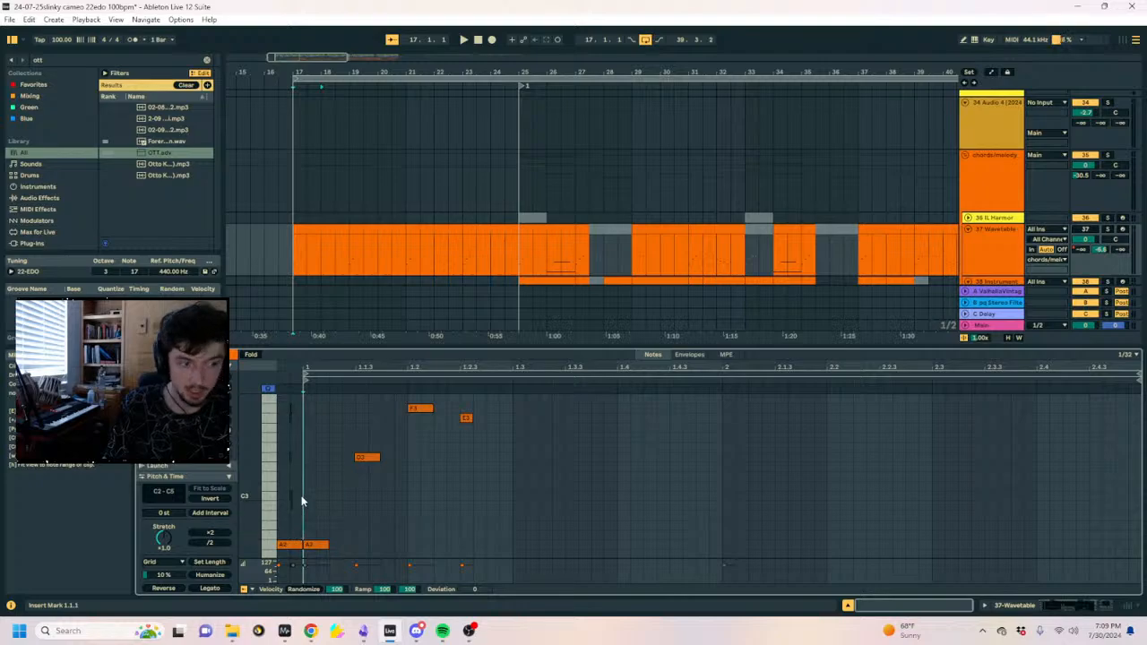
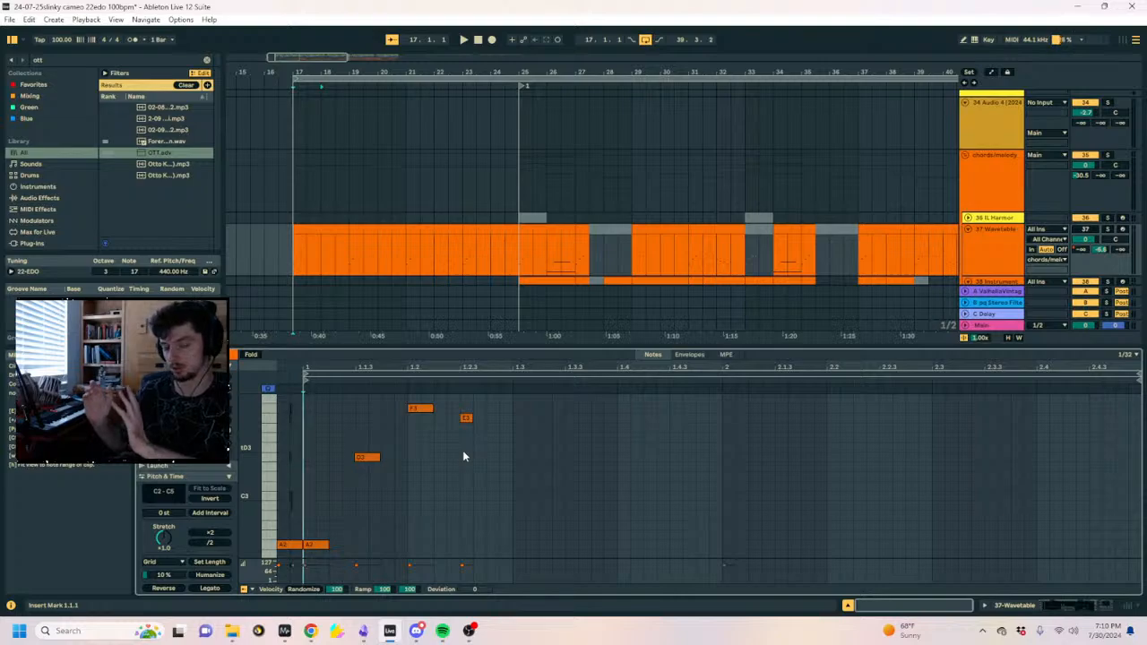
Examine the unfolded 22-EDO pitch rows of the bar 17 Wavetable clip from around C5 down to the D3 note.
{"action": "scroll", "coordinate": [304, 472], "scroll_direction": "up", "scroll_amount": 5}
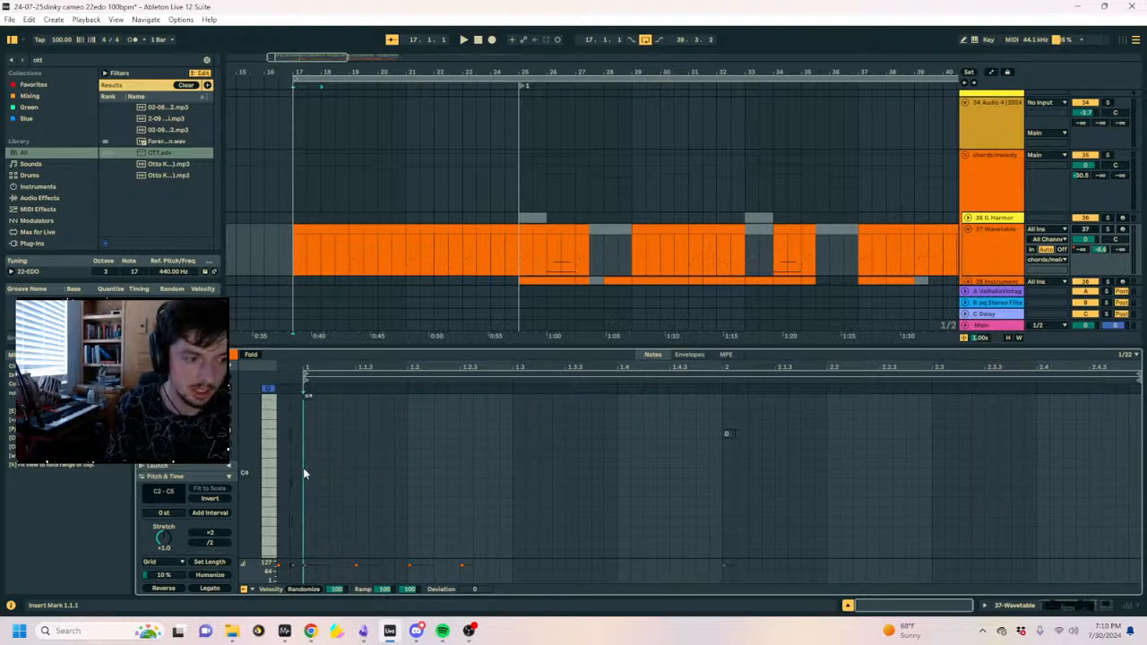
{"action": "scroll", "coordinate": [325, 476], "scroll_direction": "up", "scroll_amount": 2}
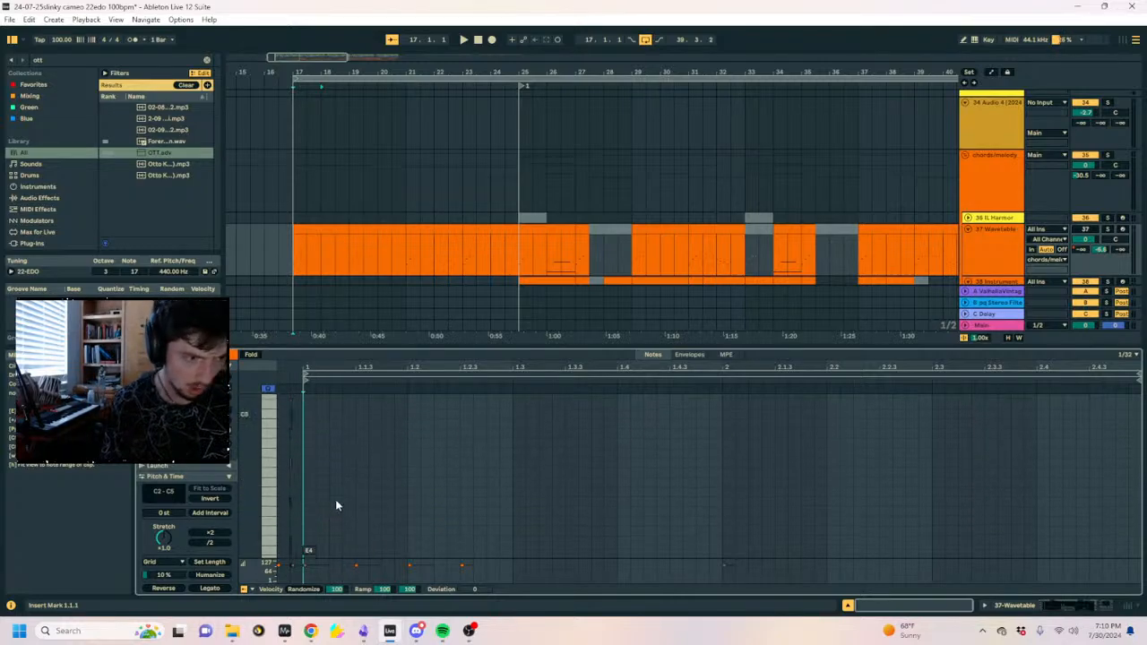
{"action": "scroll", "coordinate": [339, 475], "scroll_direction": "up", "scroll_amount": 4}
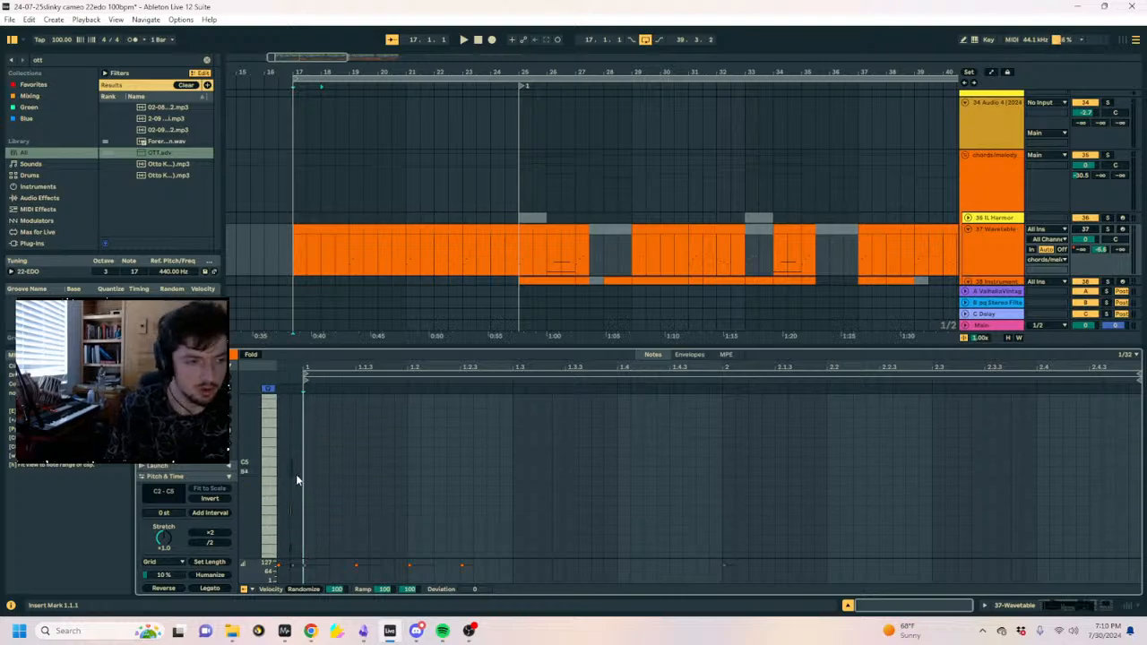
{"action": "left_click", "coordinate": [339, 448]}
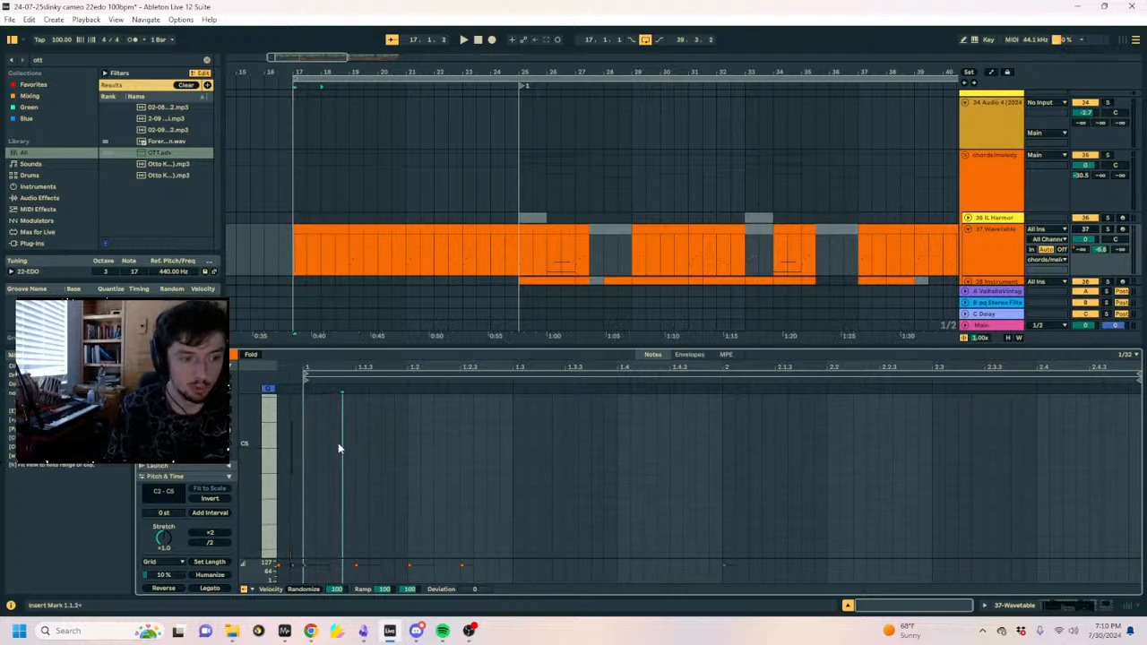
{"action": "left_click", "coordinate": [353, 507]}
{"action": "left_click", "coordinate": [368, 516]}
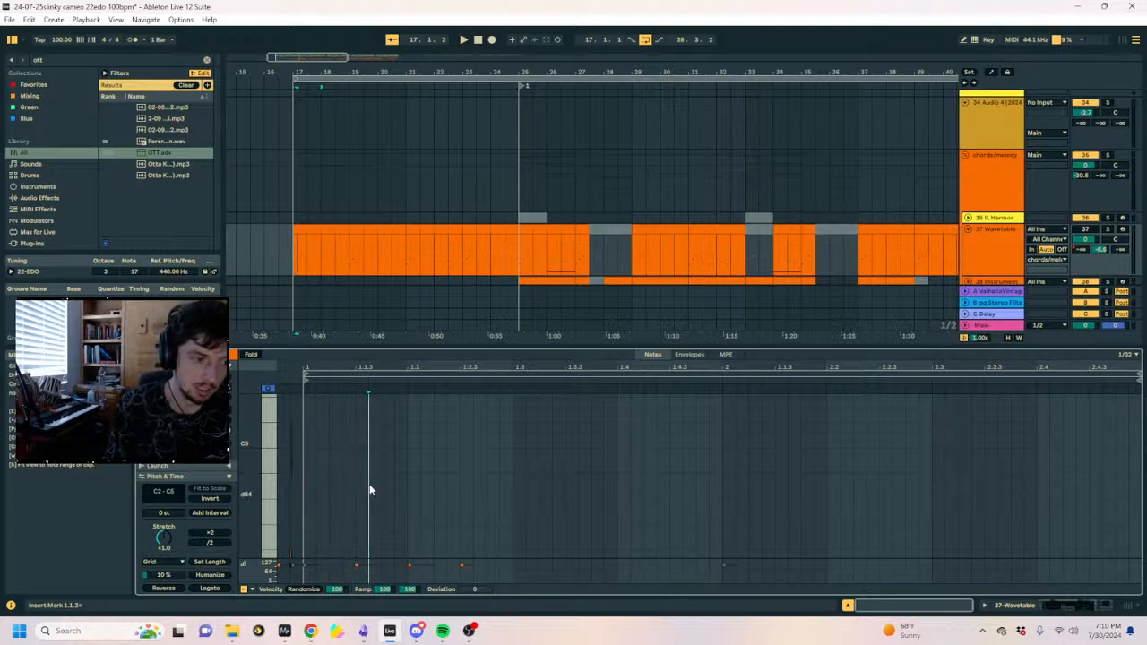
{"action": "scroll", "coordinate": [369, 486], "scroll_direction": "down", "scroll_amount": 3}
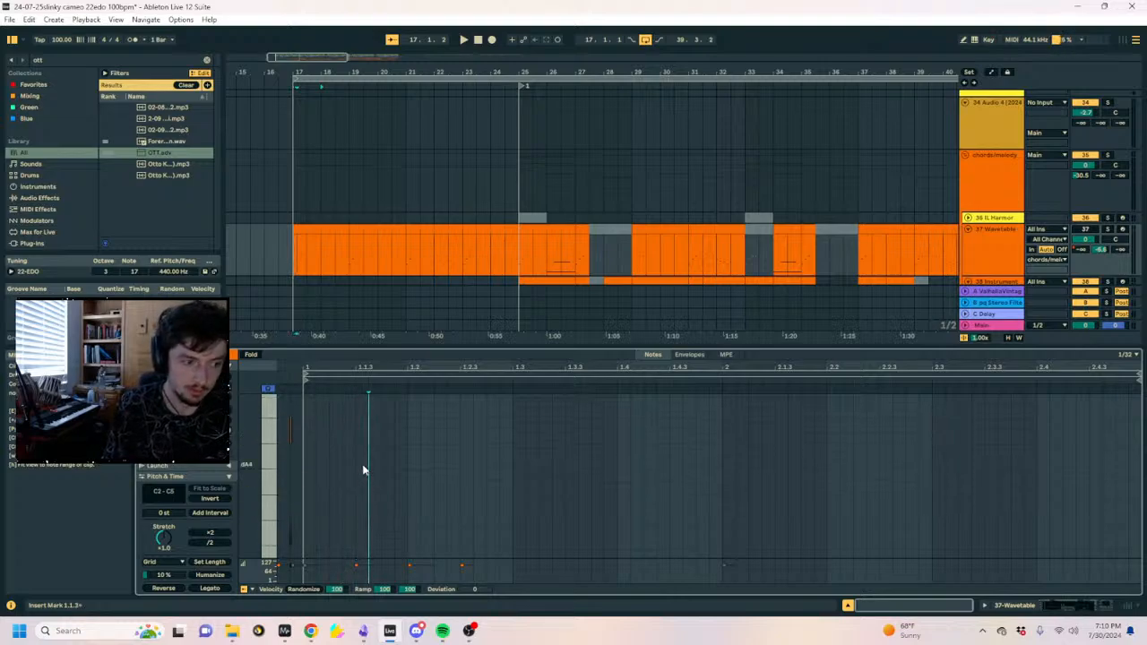
{"action": "left_click", "coordinate": [356, 506]}
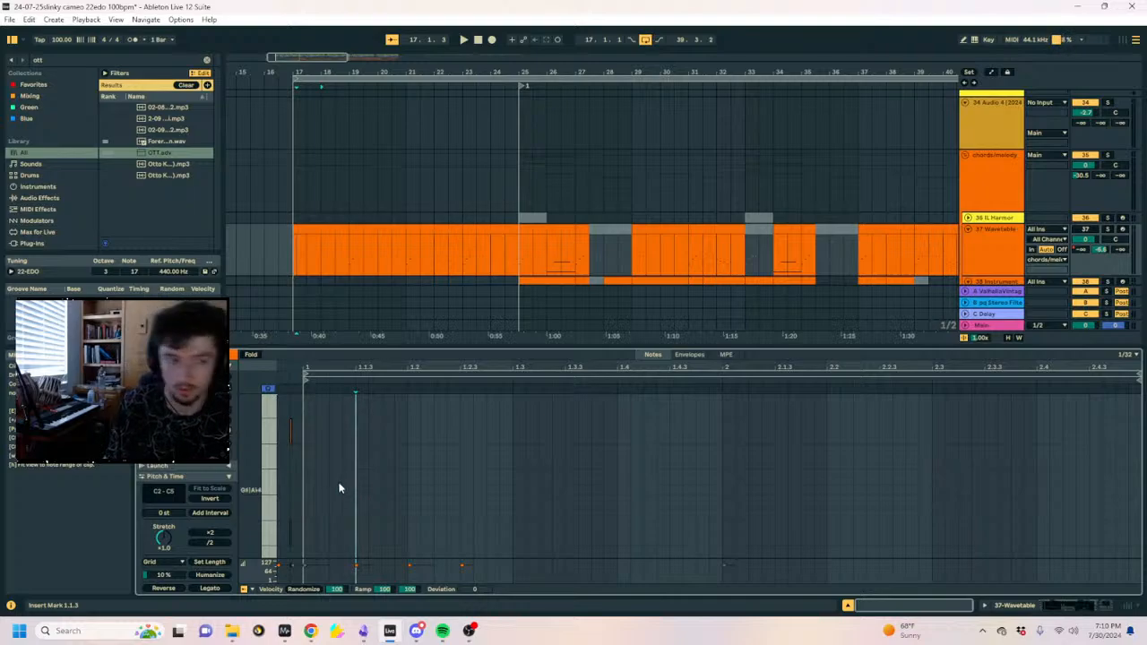
{"action": "scroll", "coordinate": [288, 466], "scroll_direction": "down", "scroll_amount": 3}
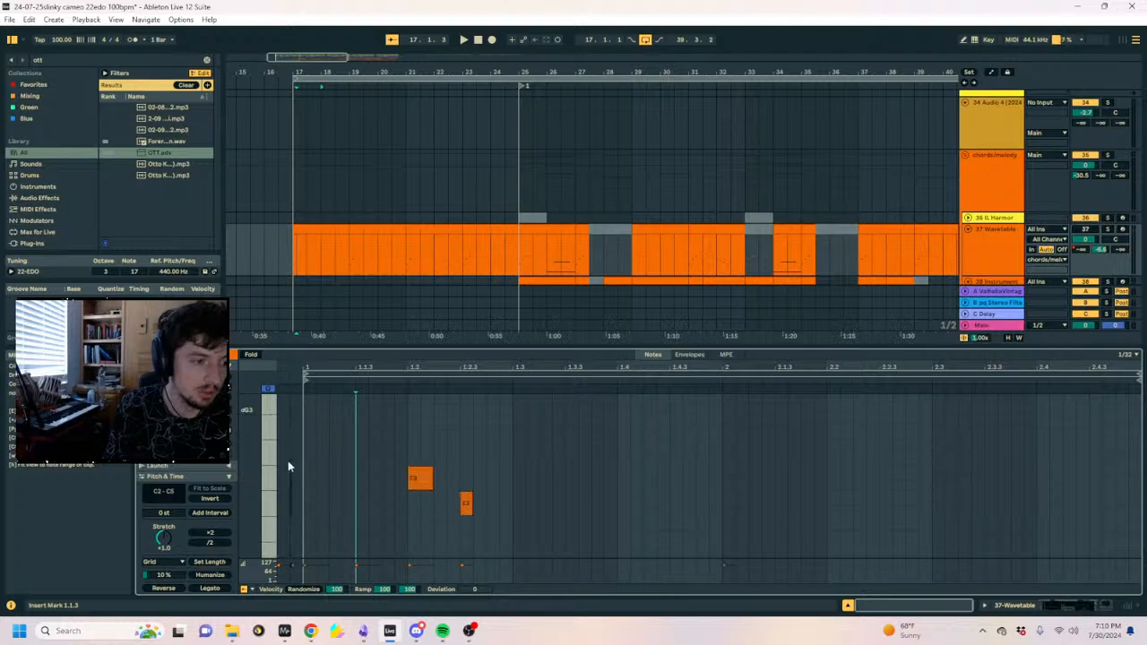
{"action": "scroll", "coordinate": [288, 466], "scroll_direction": "down", "scroll_amount": 1}
{"action": "scroll", "coordinate": [288, 466], "scroll_direction": "up", "scroll_amount": 4}
{"action": "scroll", "coordinate": [291, 479], "scroll_direction": "down", "scroll_amount": 6}
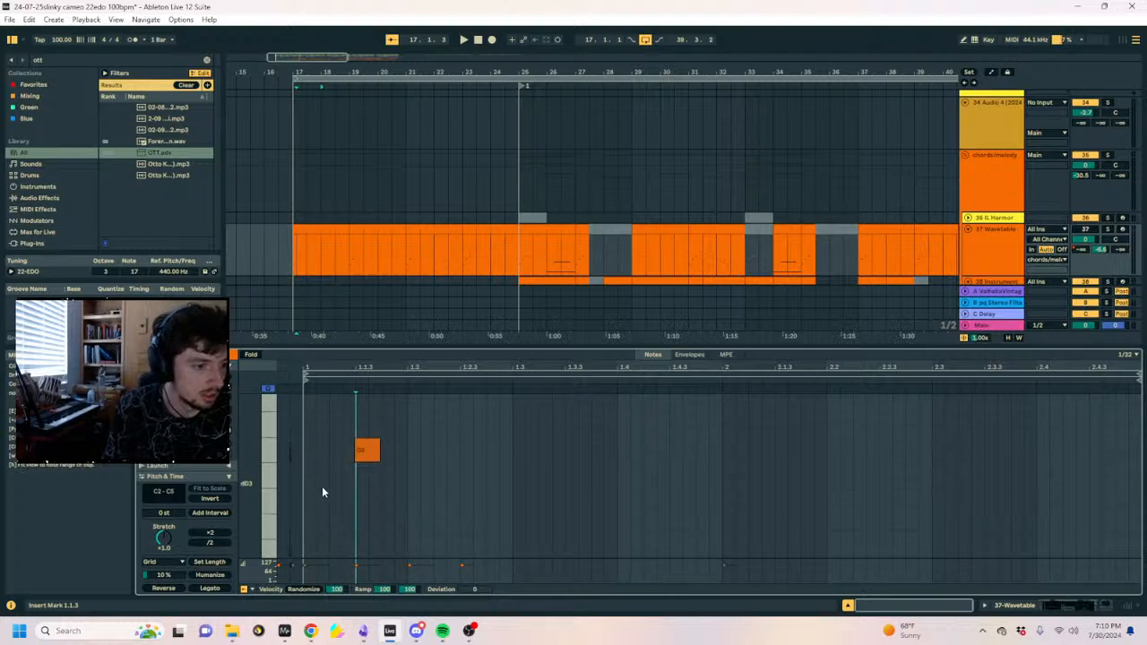
{"action": "scroll", "coordinate": [324, 490], "scroll_direction": "down", "scroll_amount": 3}
{"action": "scroll", "coordinate": [325, 471], "scroll_direction": "up", "scroll_amount": 4}
{"action": "left_click", "coordinate": [394, 477]}
{"action": "left_click", "coordinate": [363, 475]}
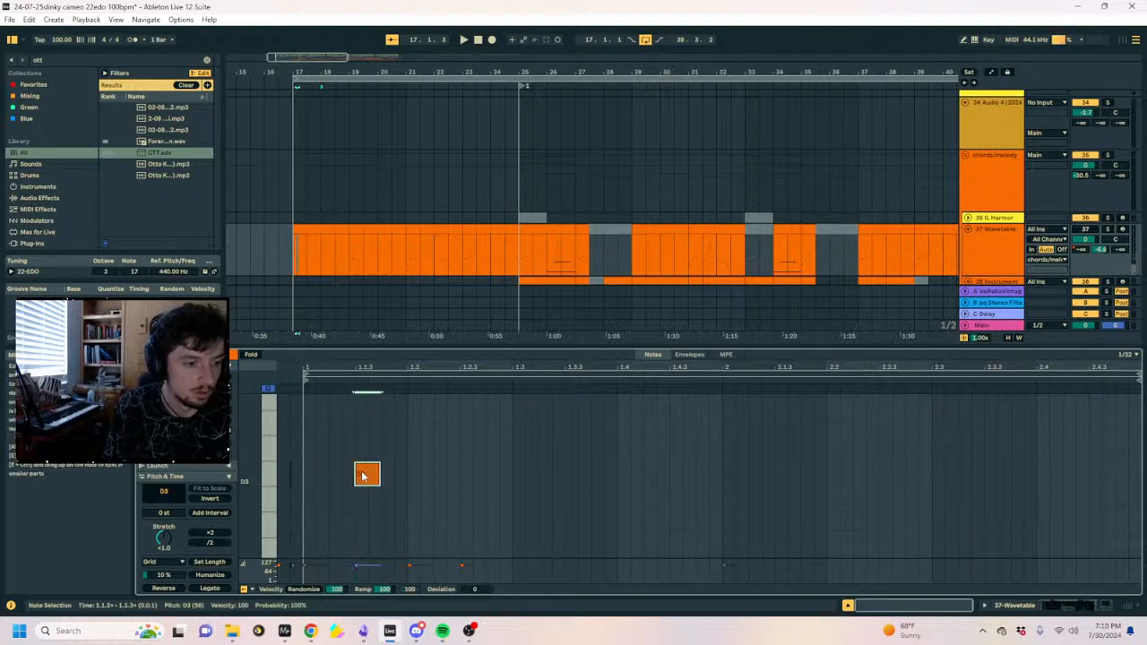
Insert an empty MIDI clip from bar 14 to bar 16 on track 37 Wavetable.
{"action": "left_click", "coordinate": [310, 230]}
{"action": "left_click_drag", "start_coordinate": [261, 242], "coordinate": [224, 247]}
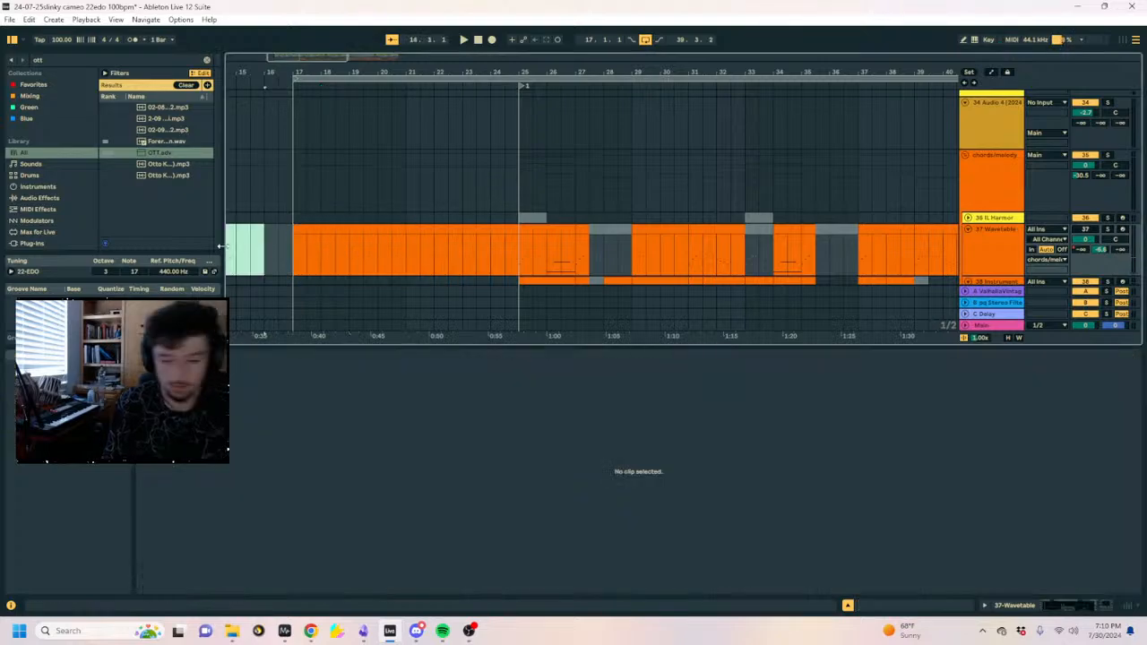
{"action": "key", "text": "ctrl+shift+m"}
Copy the notes before the bar 17 clip's start and paste them into the new clip, moved ahead of its start.
{"action": "left_click", "coordinate": [323, 231]}
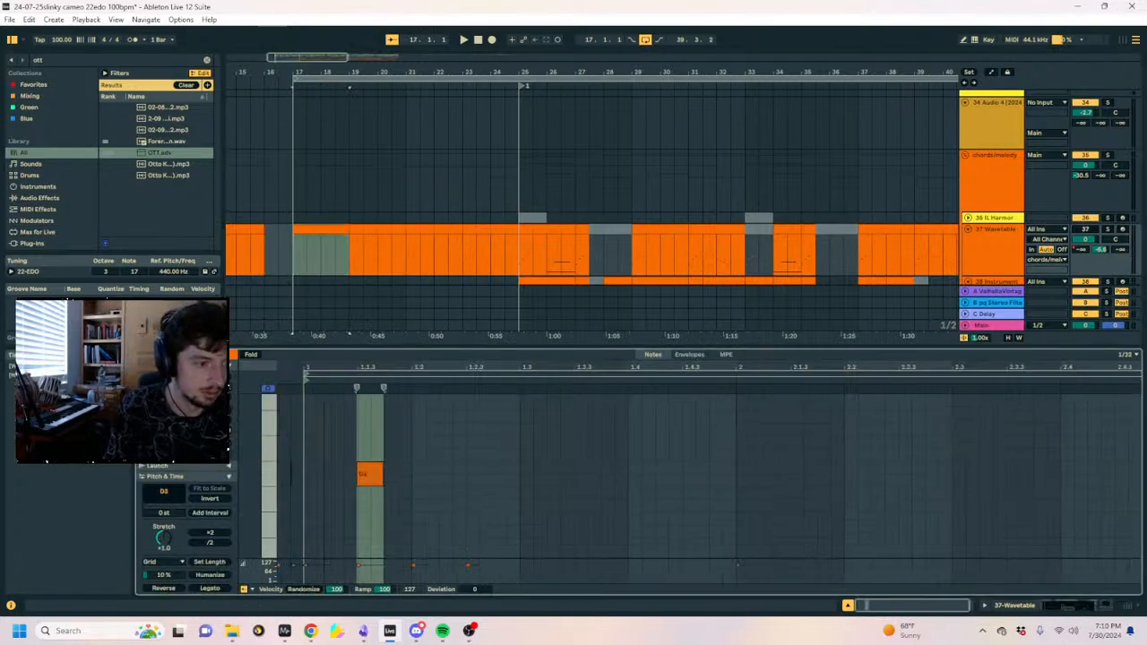
{"action": "left_click_drag", "start_coordinate": [255, 520], "coordinate": [197, 460]}
{"action": "left_click_drag", "start_coordinate": [299, 521], "coordinate": [257, 408]}
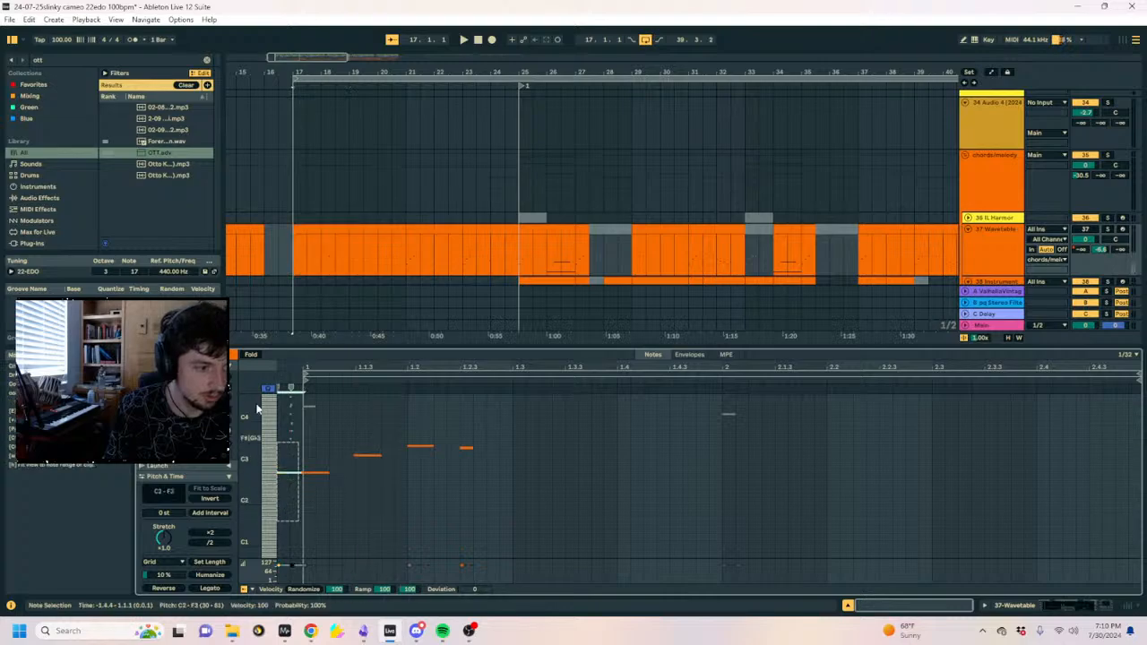
{"action": "scroll", "coordinate": [301, 446], "scroll_direction": "up", "scroll_amount": 3}
{"action": "left_click", "coordinate": [236, 242]}
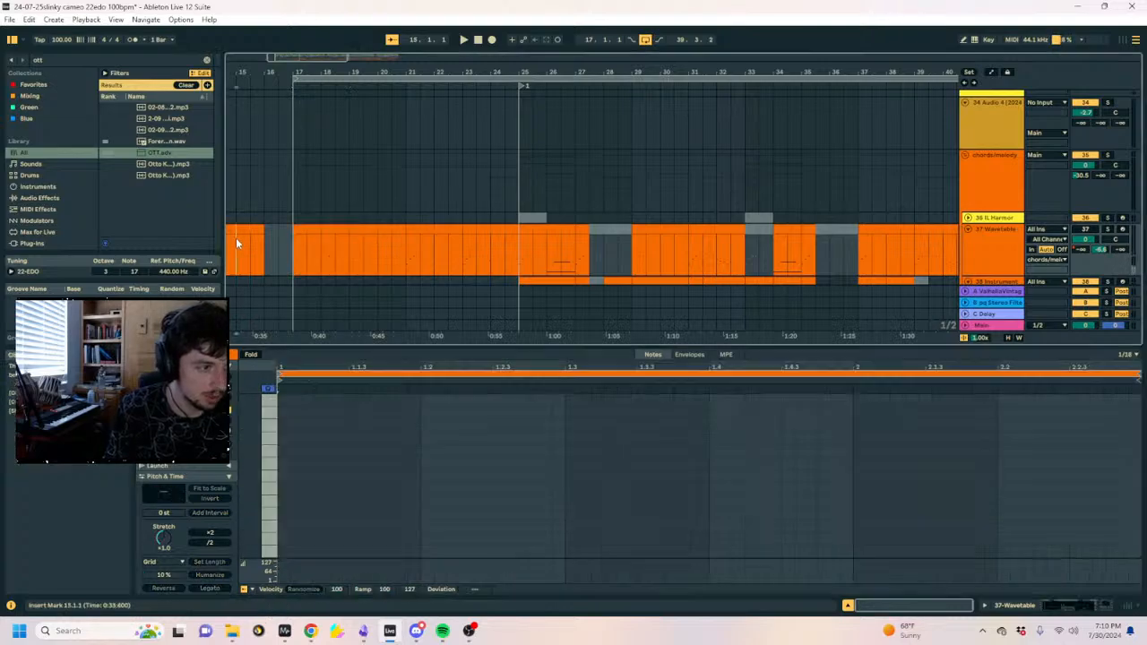
{"action": "left_click", "coordinate": [236, 242]}
{"action": "left_click", "coordinate": [313, 398]}
{"action": "key", "text": "ctrl+v"}
{"action": "key", "text": "Left"}
{"action": "key", "text": "Left"}
{"action": "key", "text": "Left"}
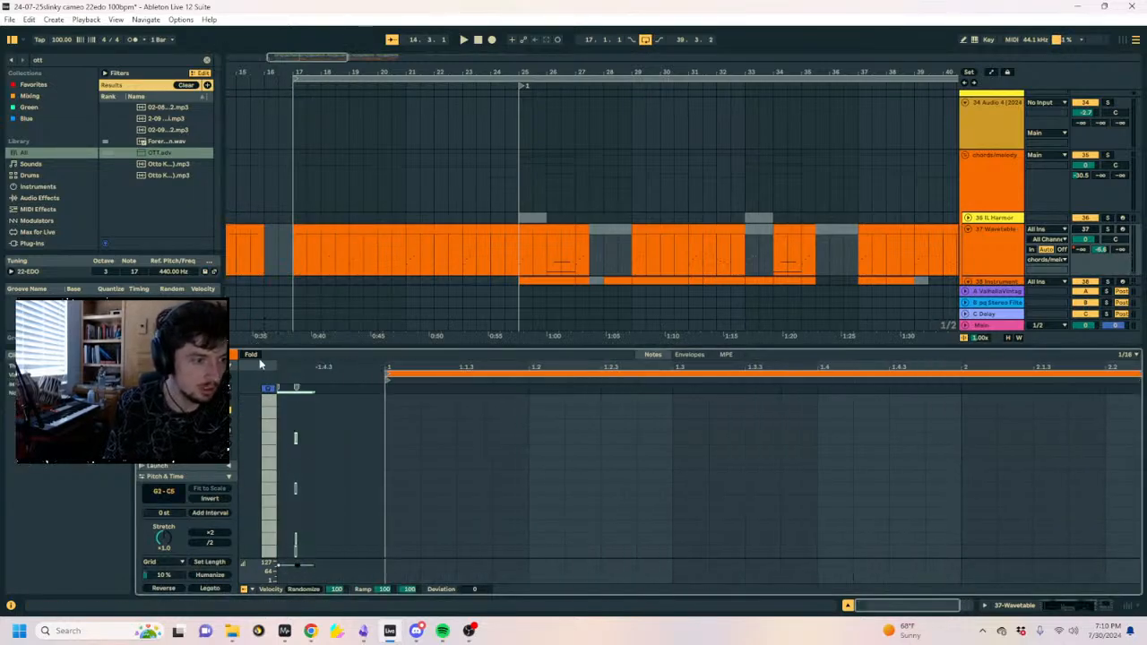
Fold the note editor and draw ascending sixteenth notes from the clip's start: C3, D3, E3, F3, G3, A3, B3, D4, E4, F4, G4, B4.
{"action": "left_click", "coordinate": [252, 354]}
{"action": "left_click", "coordinate": [395, 523]}
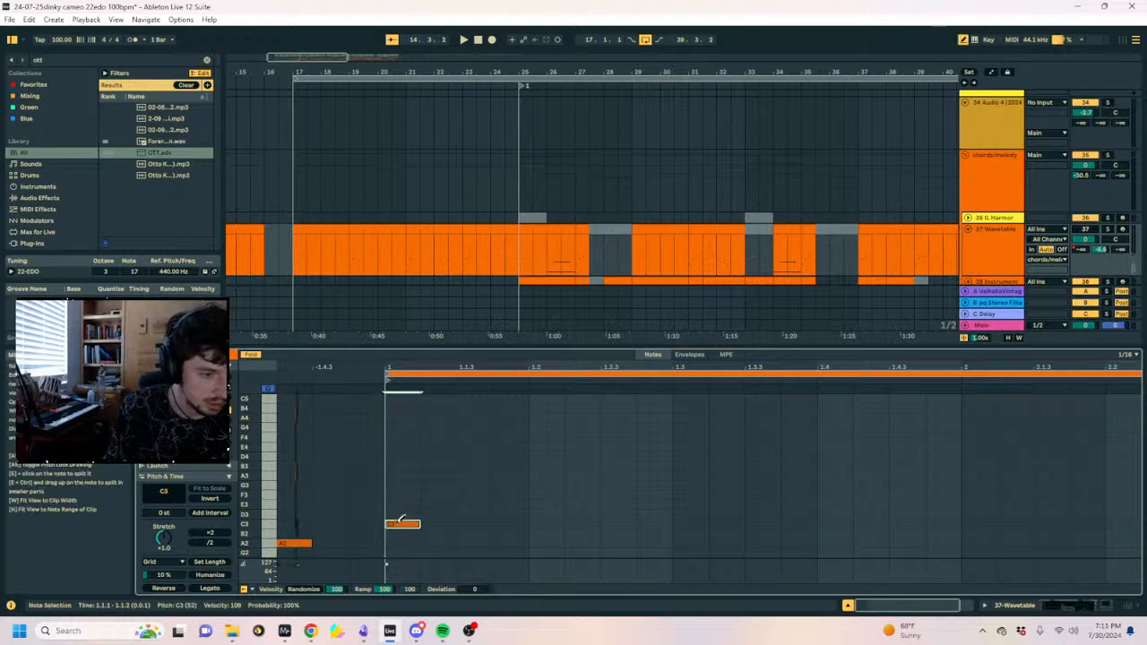
{"action": "left_click", "coordinate": [432, 514]}
{"action": "left_click", "coordinate": [468, 504]}
{"action": "left_click", "coordinate": [502, 495]}
{"action": "left_click", "coordinate": [543, 485]}
{"action": "left_click", "coordinate": [579, 475]}
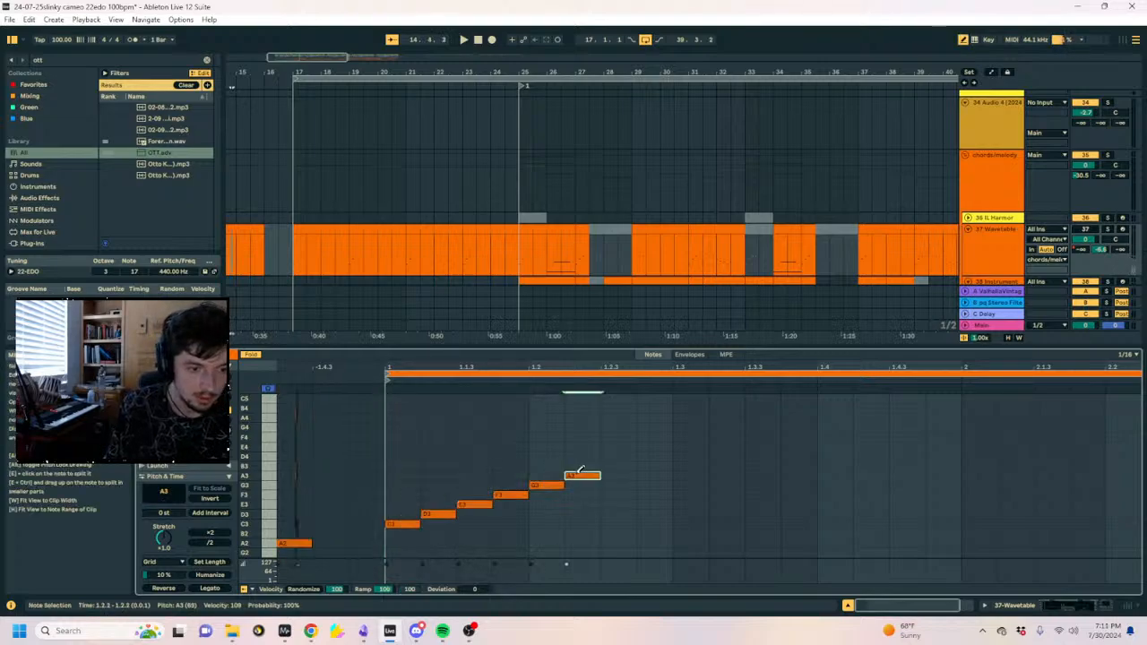
{"action": "left_click", "coordinate": [614, 466]}
{"action": "left_click", "coordinate": [651, 456]}
{"action": "left_click", "coordinate": [689, 447]}
{"action": "left_click", "coordinate": [724, 437]}
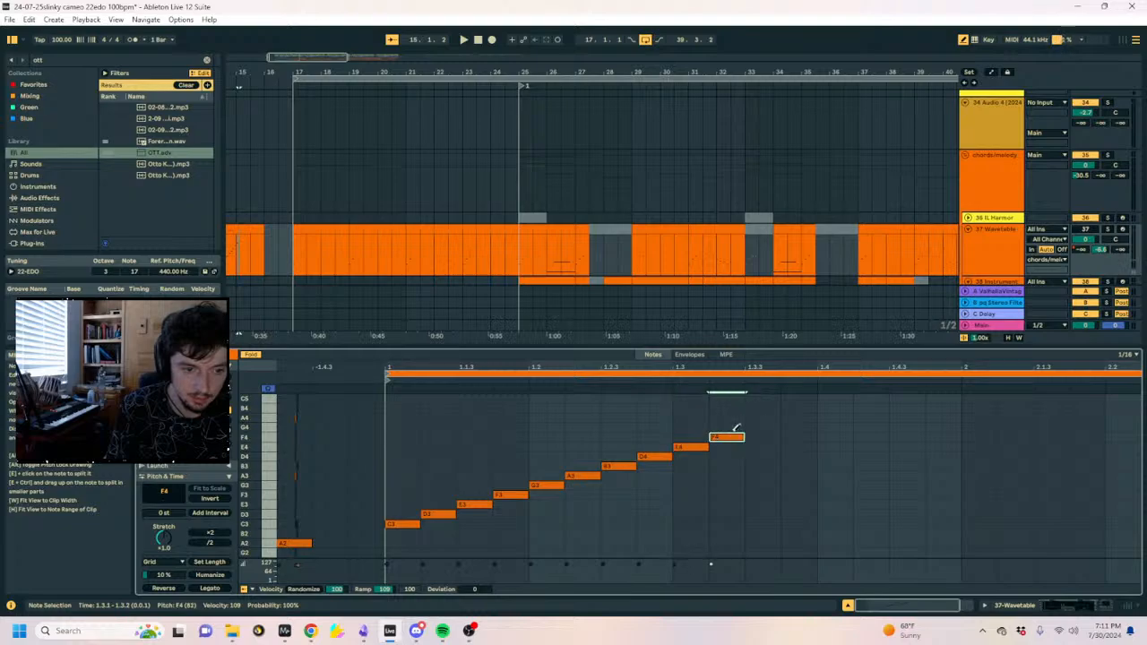
{"action": "left_click", "coordinate": [760, 427]}
{"action": "left_click", "coordinate": [796, 408]}
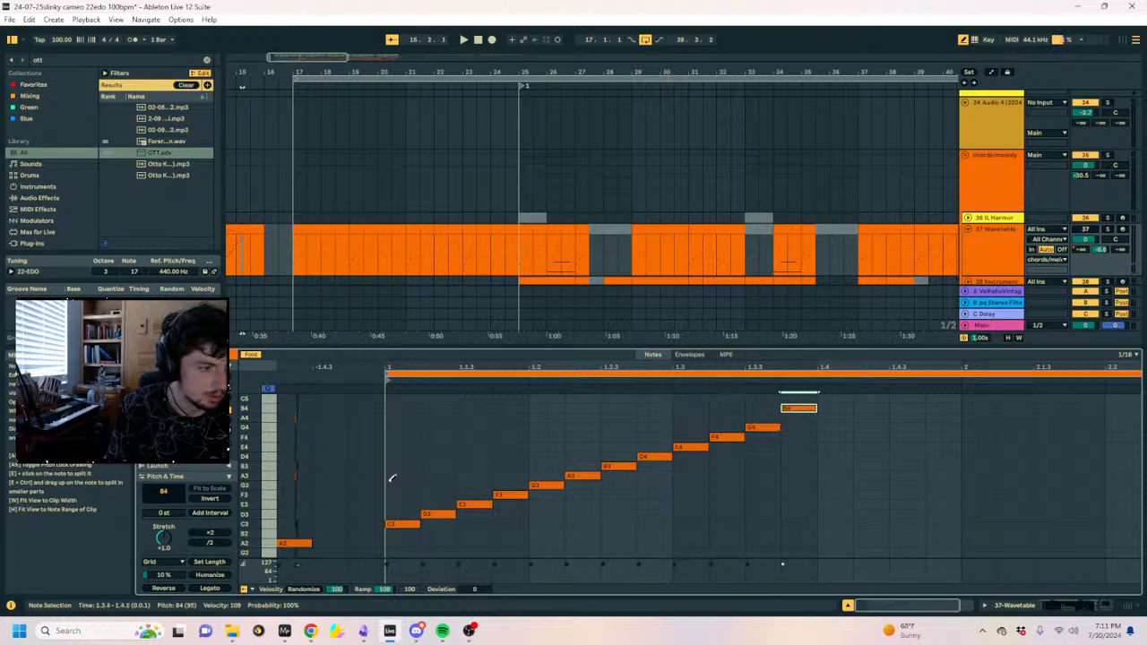
Place a C4 after B3 using the C3 note raised an octave, and shift the D4 to B4 notes one sixteenth later.
{"action": "left_click", "coordinate": [403, 524]}
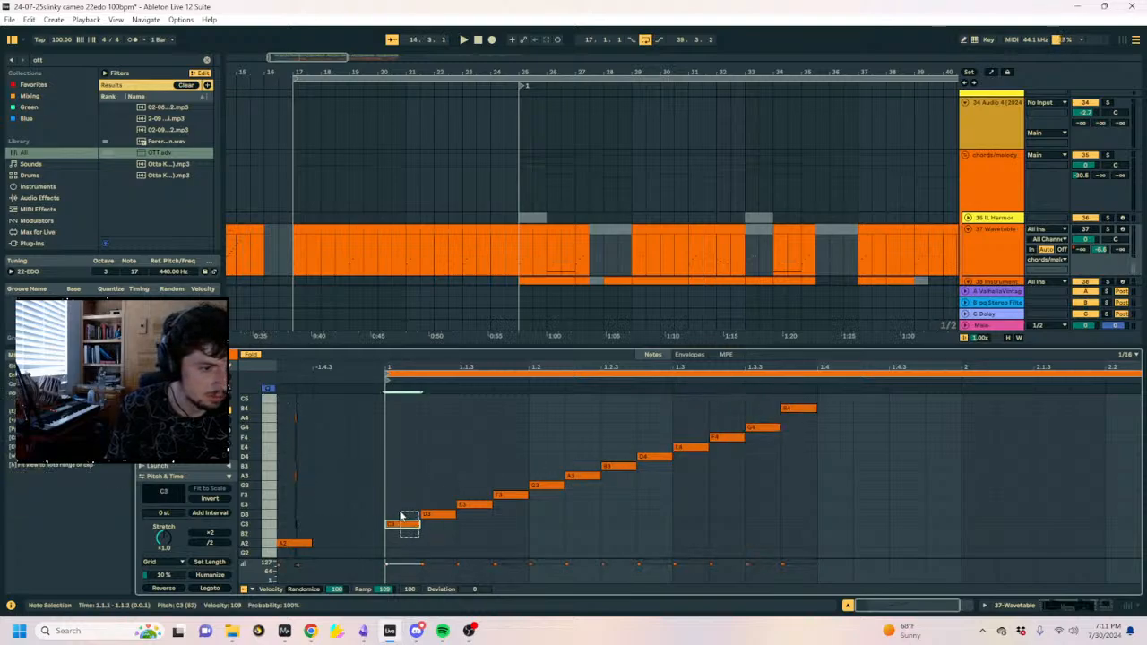
{"action": "key", "text": "shift+Up"}
{"action": "key", "text": "Right"}
{"action": "key", "text": "Right"}
{"action": "key", "text": "Right"}
{"action": "key", "text": "Right"}
{"action": "key", "text": "Right"}
{"action": "key", "text": "Right"}
{"action": "key", "text": "Right"}
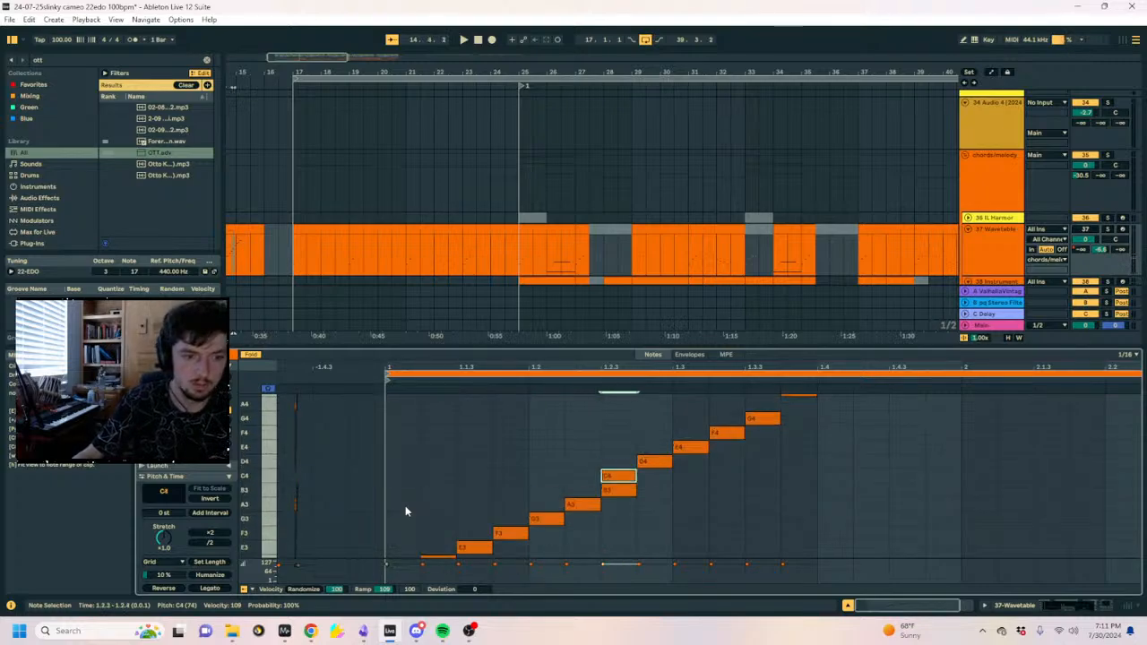
{"action": "scroll", "coordinate": [1022, 261], "scroll_direction": "up", "scroll_amount": 1}
{"action": "scroll", "coordinate": [705, 410], "scroll_direction": "up", "scroll_amount": 1}
{"action": "left_click_drag", "start_coordinate": [656, 399], "coordinate": [854, 487]}
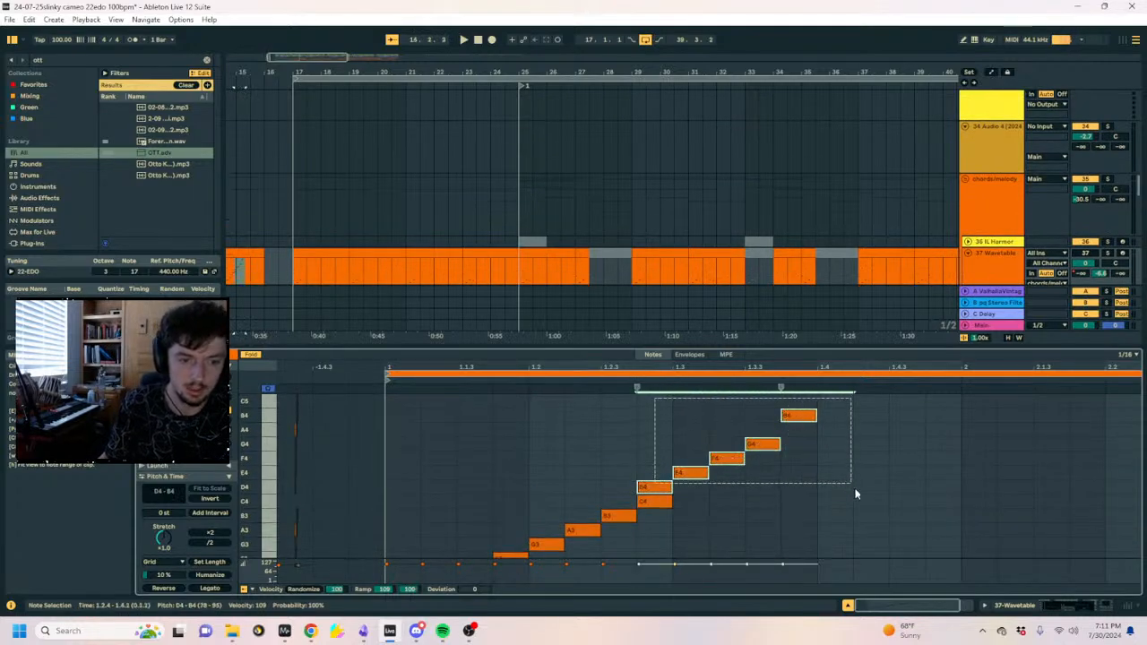
{"action": "key", "text": "Right"}
Select the new clip before bar 17 and play its note run with track 37 Wavetable soloed.
{"action": "scroll", "coordinate": [627, 257], "scroll_direction": "down", "scroll_amount": 1}
{"action": "left_click", "coordinate": [232, 192]}
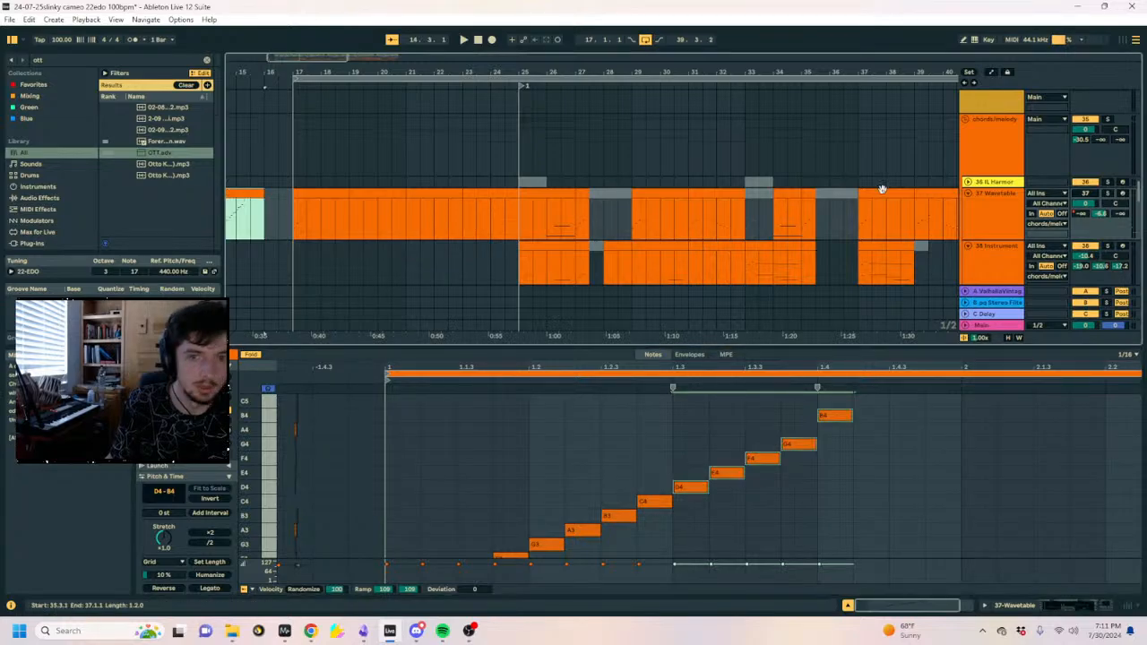
{"action": "key", "text": "space"}
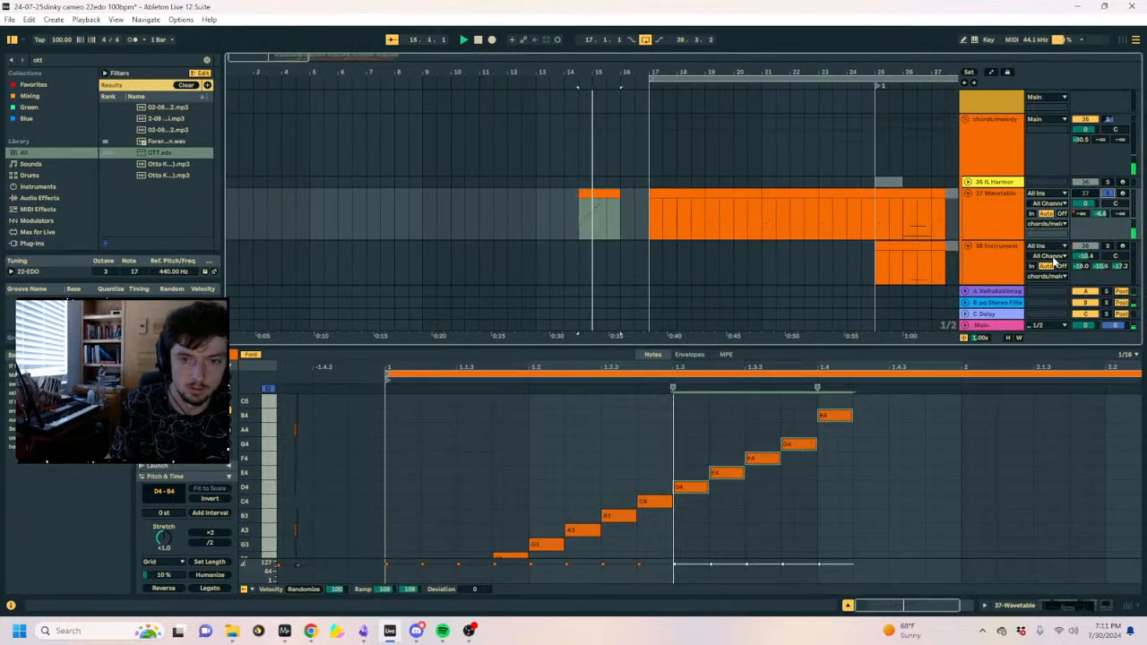
Show track 37's devices and raise the Wavetable filter frequency to 13.2 kHz.
{"action": "left_click", "coordinate": [1054, 608]}
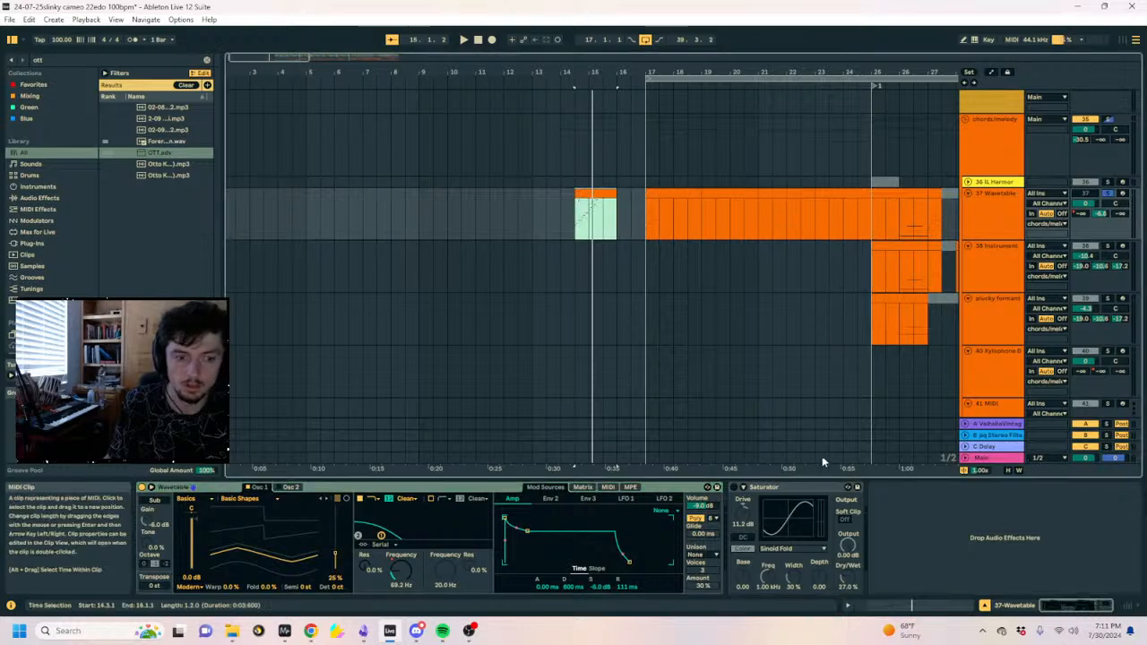
{"action": "left_click_drag", "start_coordinate": [401, 573], "coordinate": [400, 466]}
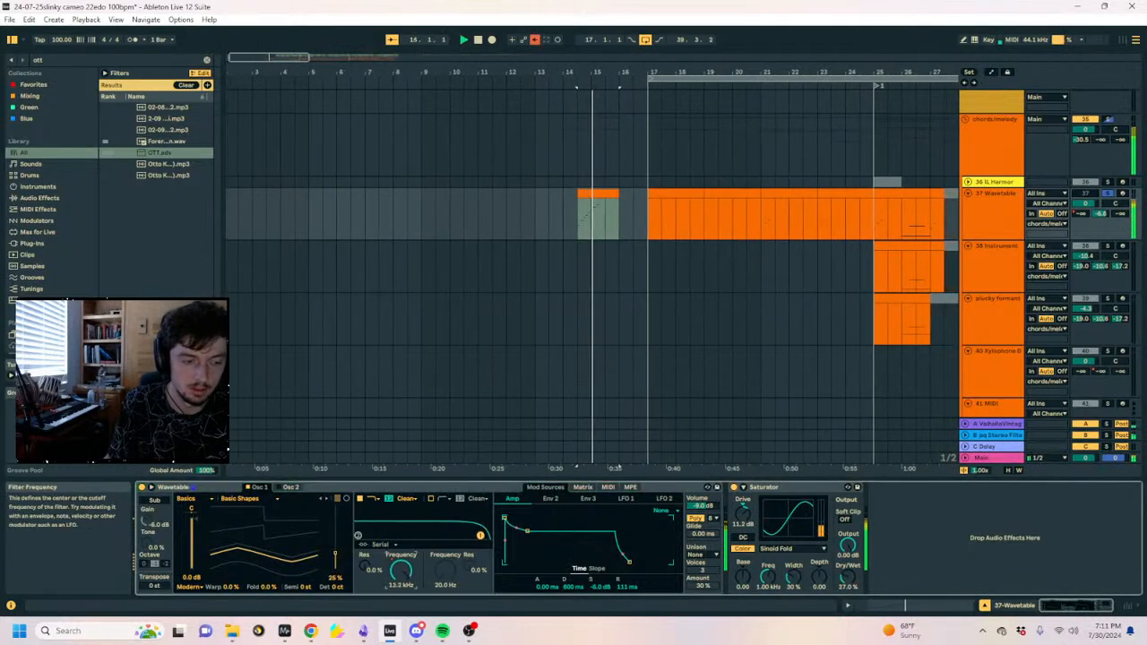
Open the short scale clip at bar 14.3 on the 37 Wavetable track and play back its ascending notes.
{"action": "scroll", "coordinate": [573, 198], "scroll_direction": "up", "scroll_amount": 5}
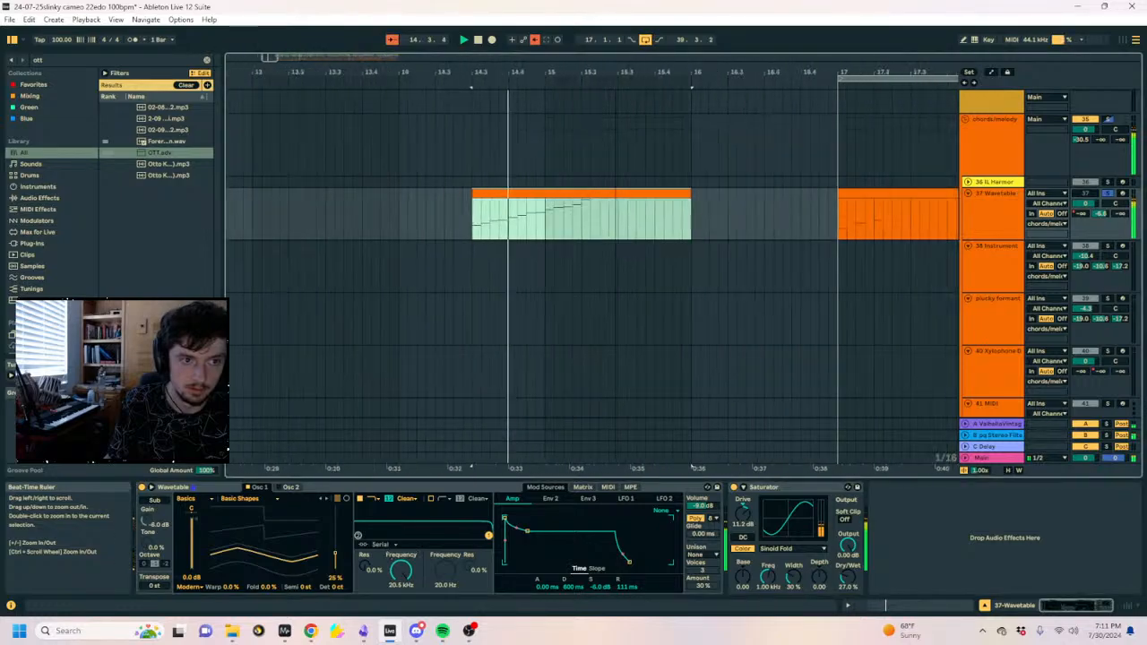
{"action": "left_click", "coordinate": [915, 604]}
{"action": "key", "text": "space"}
{"action": "left_click_drag", "start_coordinate": [816, 446], "coordinate": [763, 391]}
{"action": "left_click", "coordinate": [553, 192]}
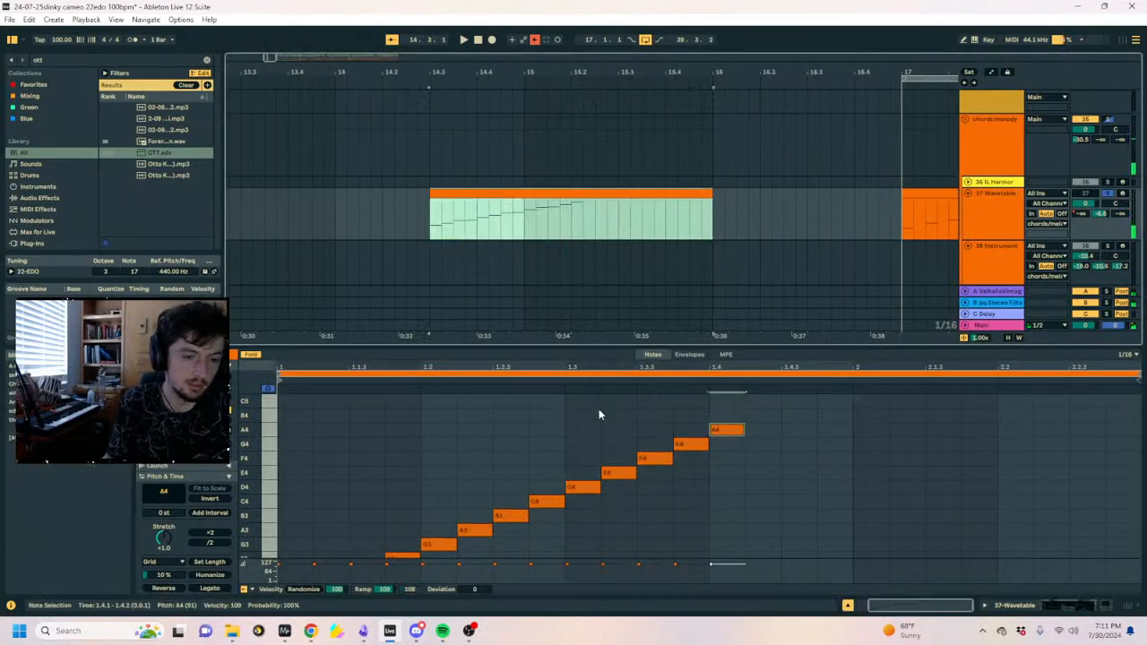
{"action": "scroll", "coordinate": [530, 489], "scroll_direction": "down", "scroll_amount": 4}
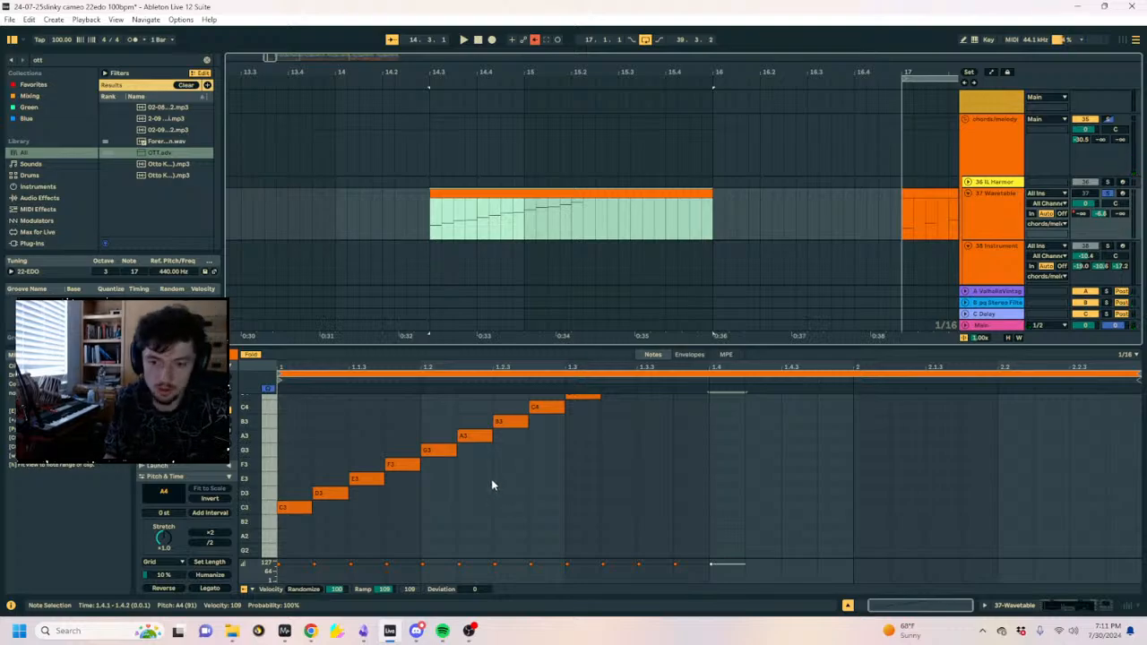
{"action": "key", "text": "space"}
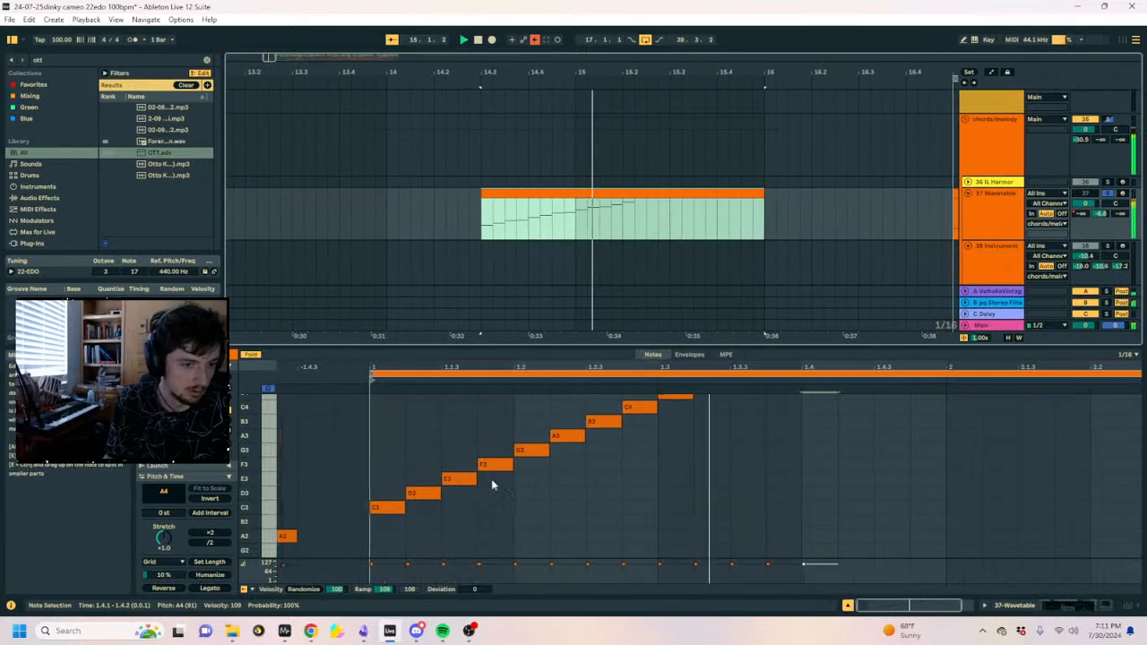
{"action": "key", "text": "space"}
{"action": "scroll", "coordinate": [492, 485], "scroll_direction": "up", "scroll_amount": 4}
{"action": "scroll", "coordinate": [466, 475], "scroll_direction": "down", "scroll_amount": 3}
Stack E3 and G3 above the clip's first C3 note and delete the rest of the ascending scale.
{"action": "left_click", "coordinate": [312, 478]}
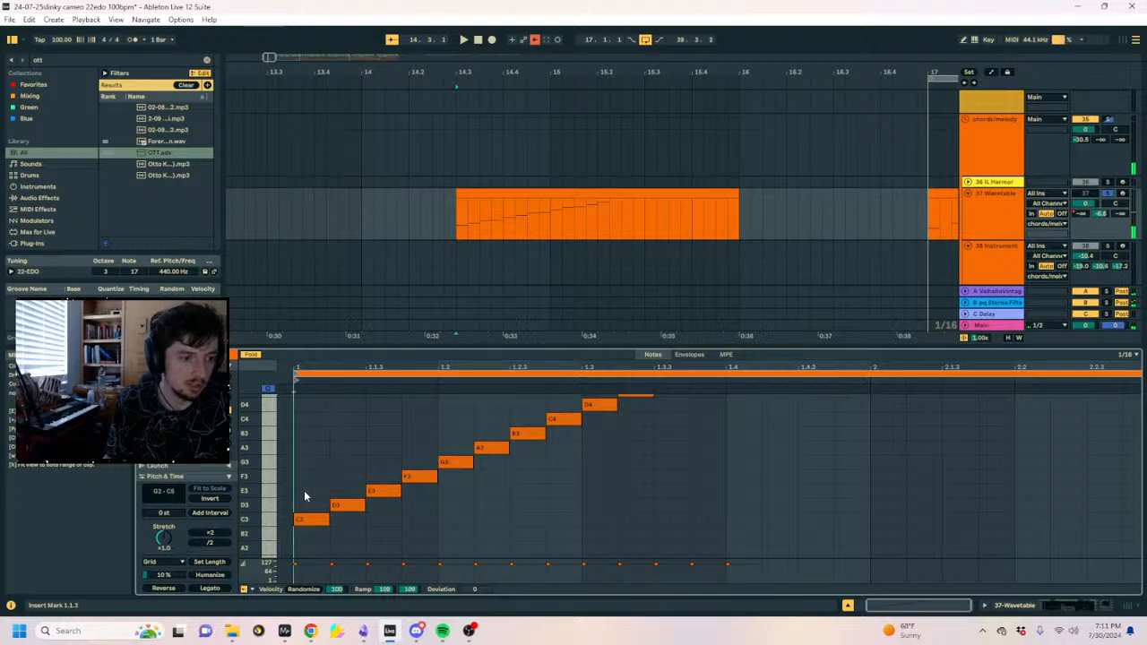
{"action": "double_click", "coordinate": [304, 490]}
{"action": "left_click_drag", "start_coordinate": [305, 460], "coordinate": [305, 465]}
{"action": "left_click_drag", "start_coordinate": [356, 416], "coordinate": [835, 557]}
{"action": "scroll", "coordinate": [732, 507], "scroll_direction": "up", "scroll_amount": 2}
{"action": "key", "text": "Delete"}
{"action": "left_click_drag", "start_coordinate": [796, 498], "coordinate": [570, 376]}
{"action": "key", "text": "Delete"}
{"action": "scroll", "coordinate": [395, 490], "scroll_direction": "down", "scroll_amount": 2}
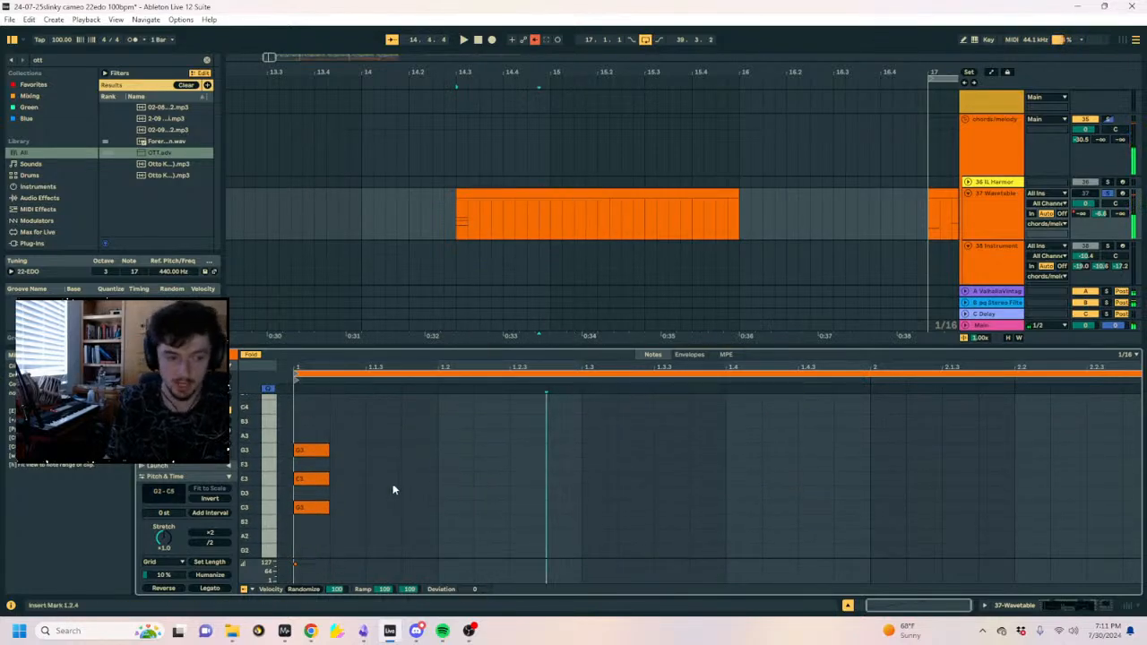
Audition the individual notes of the C3, E3 and G3 chord.
{"action": "left_click", "coordinate": [313, 486]}
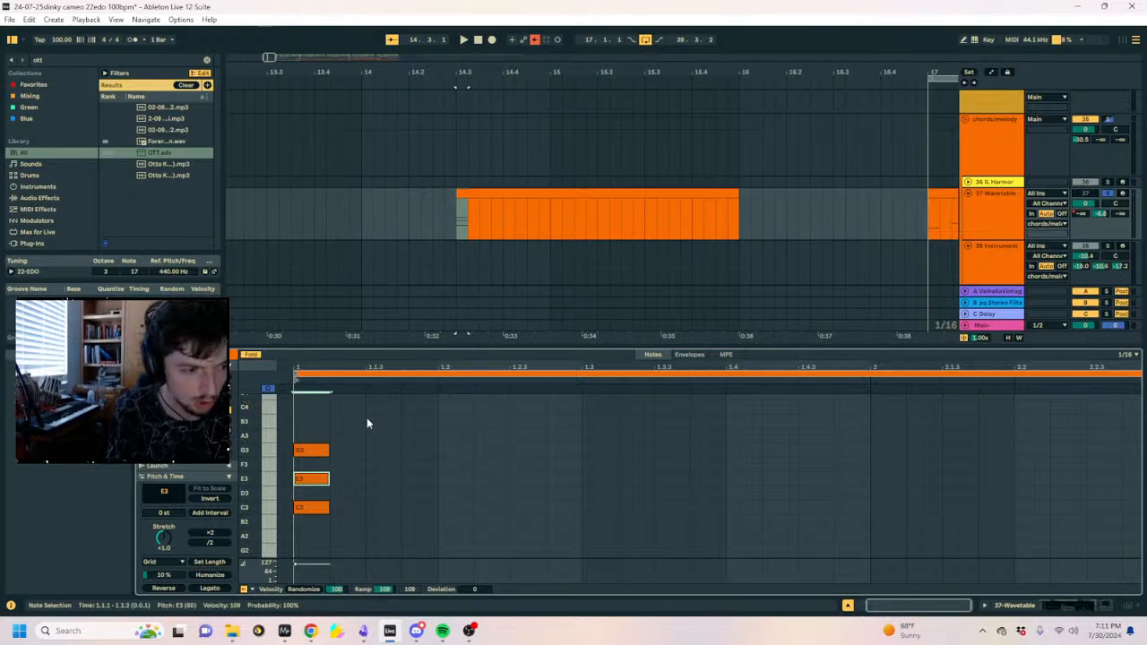
{"action": "left_click", "coordinate": [313, 483]}
{"action": "key", "text": "space"}
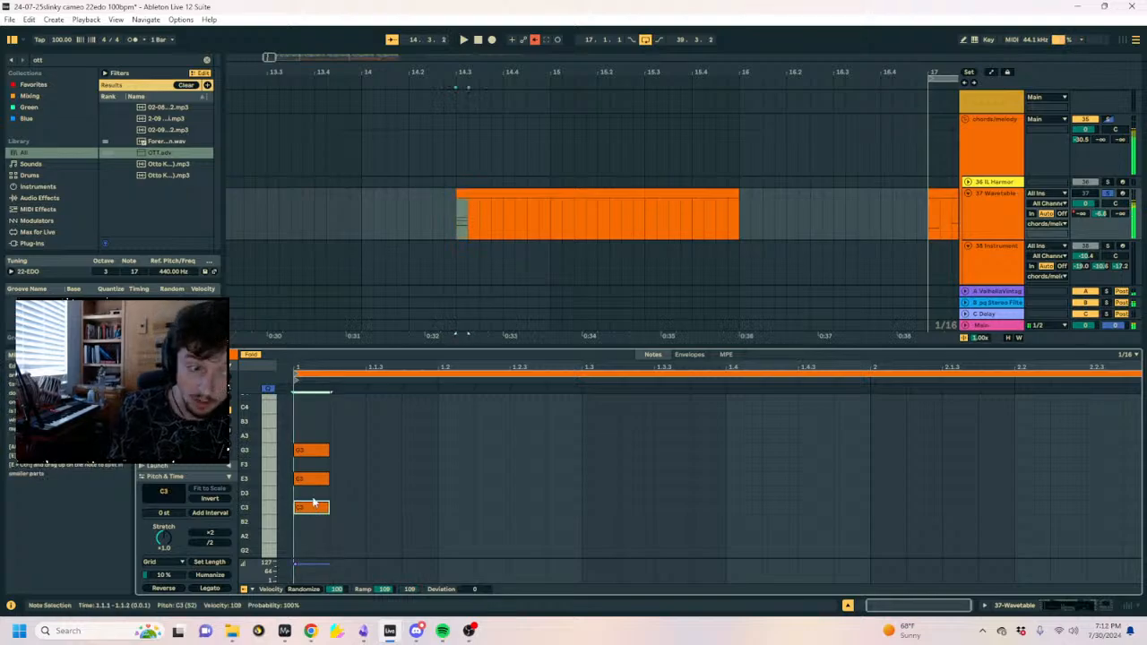
Bypass the Saturator and lower Wavetable's Osc 1 wave position to 21% while playing the chord.
{"action": "left_click", "coordinate": [983, 607]}
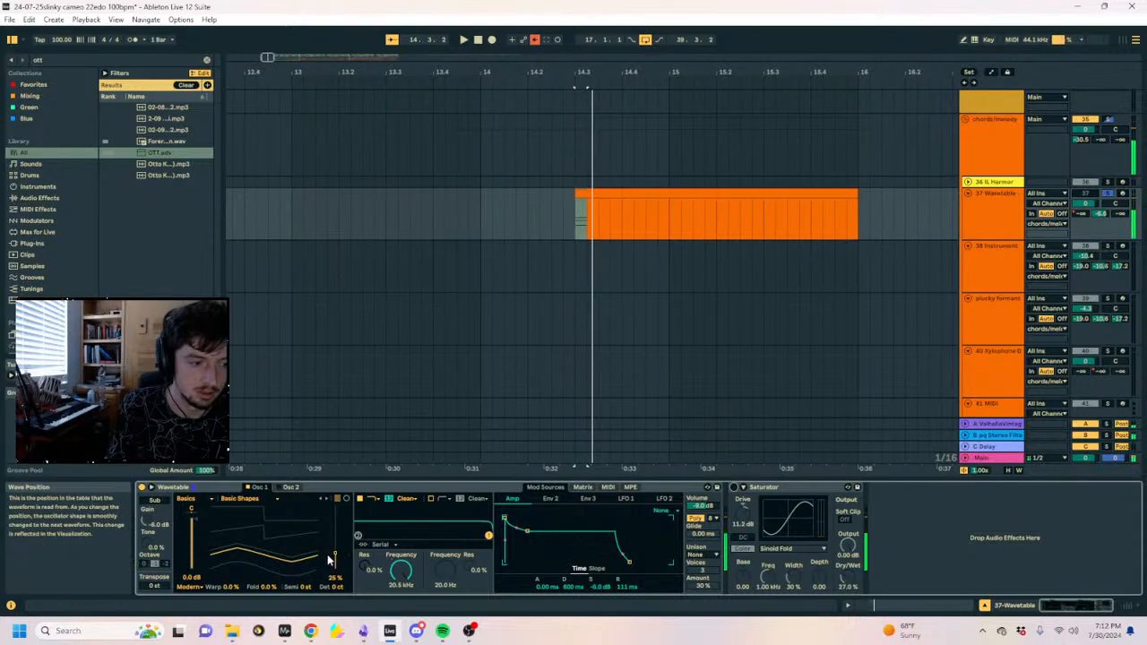
{"action": "mouse_move", "coordinate": [332, 557]}
{"action": "left_mouse_down"}
{"action": "mouse_move", "coordinate": [335, 517]}
{"action": "mouse_move", "coordinate": [336, 554]}
{"action": "left_mouse_up"}
{"action": "key", "text": "space"}
{"action": "key", "text": "space"}
{"action": "key", "text": "space"}
{"action": "key", "text": "space"}
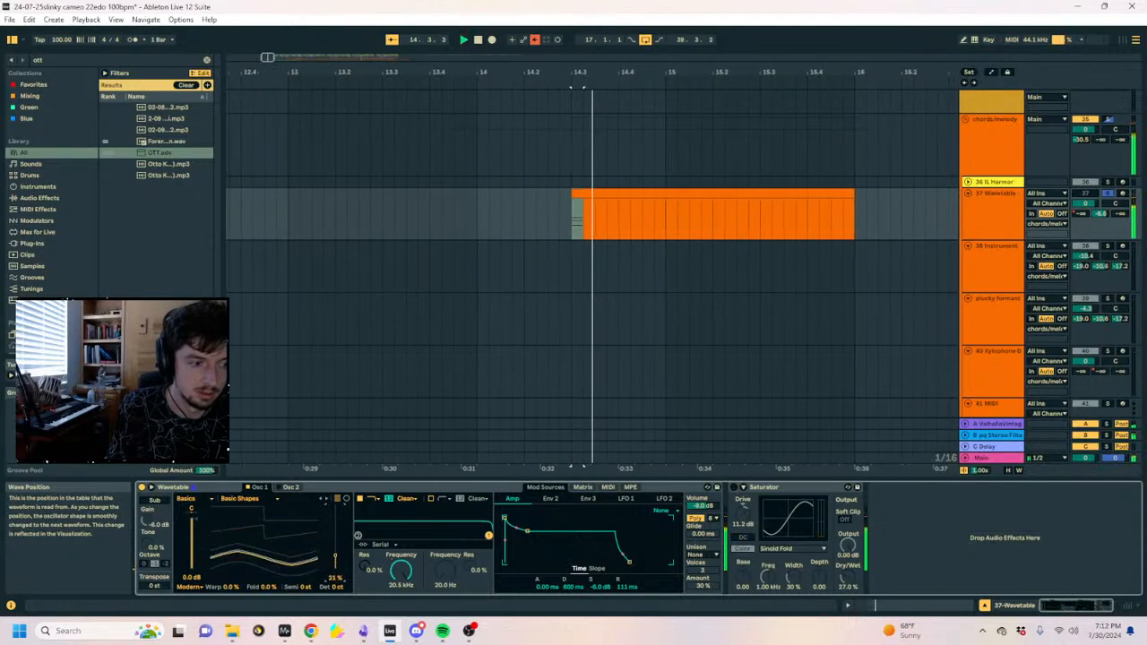
{"action": "key", "text": "space"}
Reopen the clip's notes, transpose the whole chord up one scale step to D3, F3 and A3, and play it.
{"action": "key", "text": "shift+Tab"}
{"action": "left_click", "coordinate": [403, 480]}
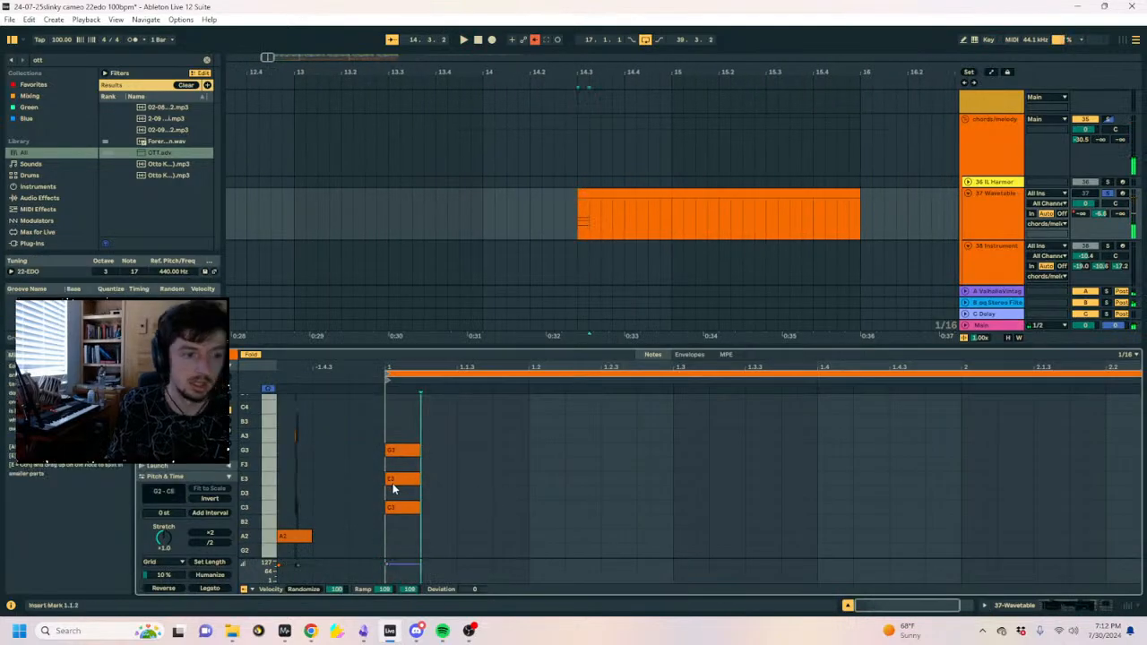
{"action": "left_click", "coordinate": [400, 451]}
{"action": "key", "text": "ctrl+a"}
{"action": "key", "text": "Up"}
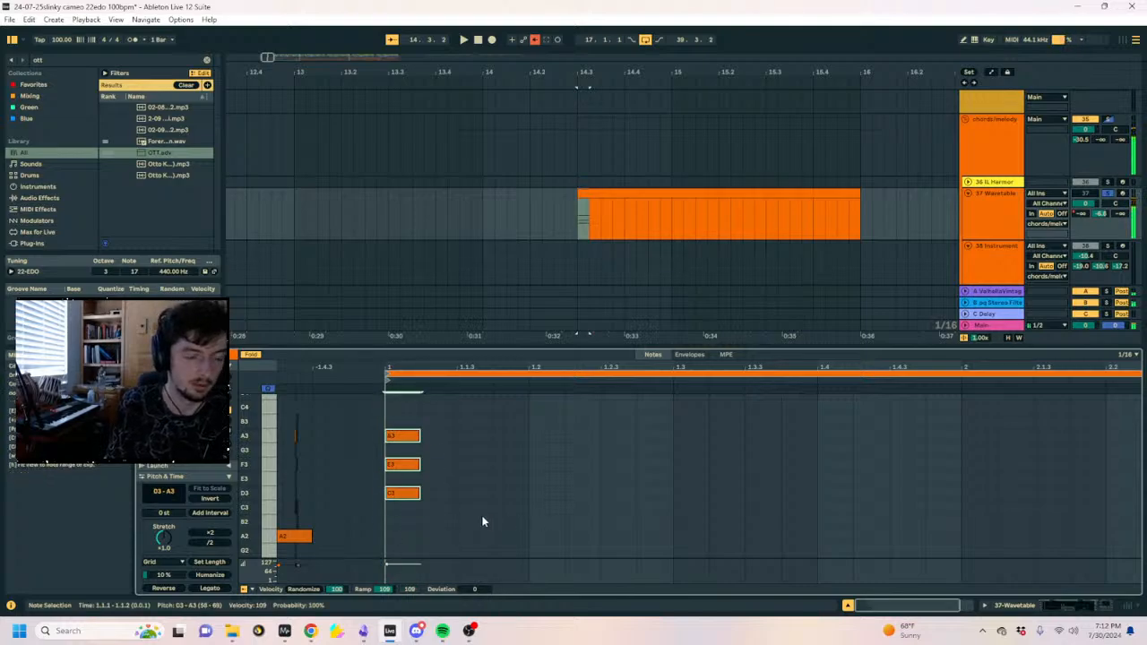
{"action": "key", "text": "space"}
{"action": "key", "text": "space"}
Lower the chord's A3 by an octave to A2 and play the new voicing.
{"action": "left_click_drag", "start_coordinate": [455, 455], "coordinate": [366, 549]}
{"action": "key", "text": "shift+Down"}
{"action": "key", "text": "space"}
{"action": "key", "text": "space"}
Duplicate the chord to beat 1.2, raise the copy's A2 an octave to A3, and play it.
{"action": "key", "text": "ctrl+d"}
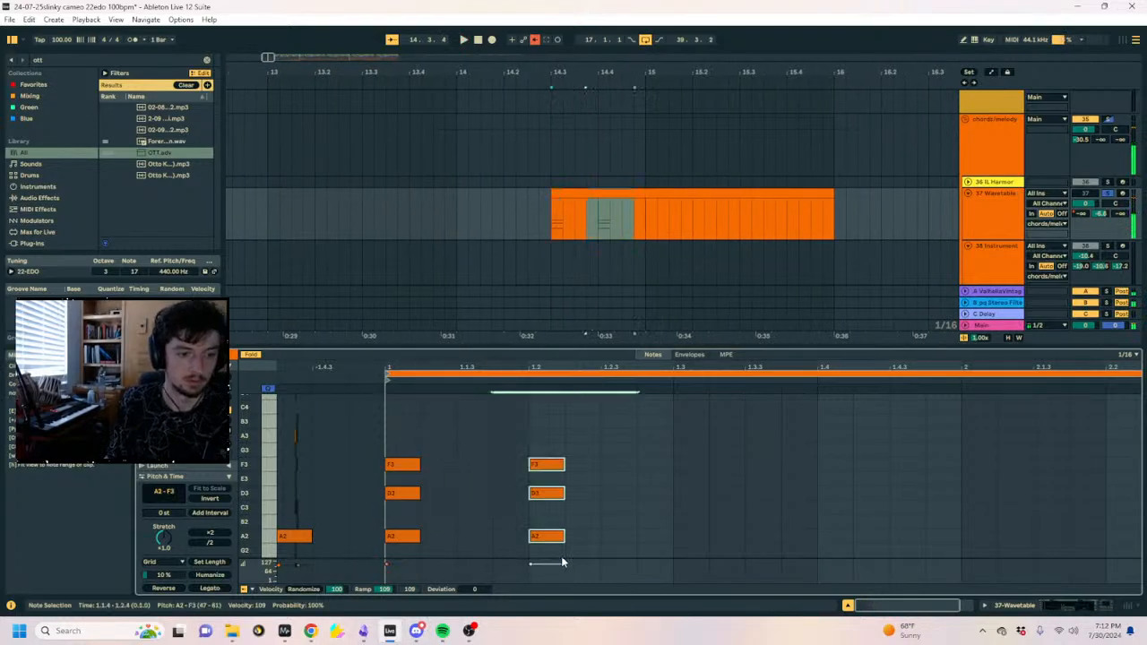
{"action": "key", "text": "shift+Up"}
{"action": "key", "text": "shift+Down"}
{"action": "left_click_drag", "start_coordinate": [616, 533], "coordinate": [504, 577]}
{"action": "key", "text": "shift+Up"}
{"action": "key", "text": "space"}
{"action": "left_click", "coordinate": [617, 450]}
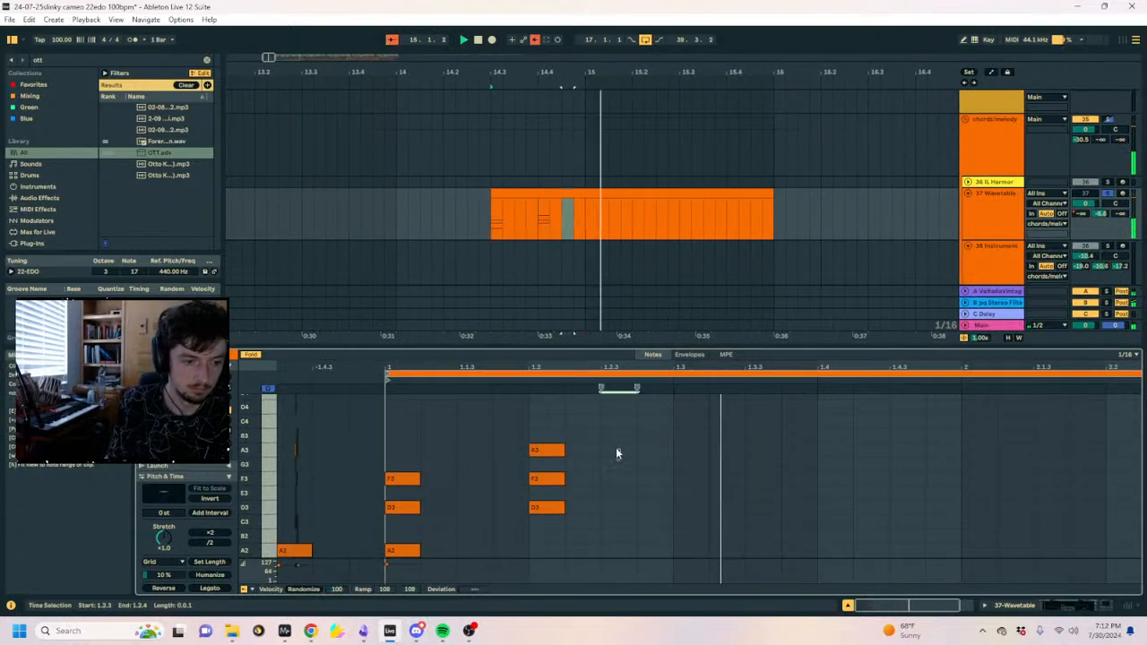
Move the chord at beat 1.2 down one scale step and drop its G3 an octave to G2.
{"action": "key", "text": "space"}
{"action": "key", "text": "Down"}
{"action": "left_click_drag", "start_coordinate": [606, 527], "coordinate": [554, 476]}
{"action": "key", "text": "shift+Down"}
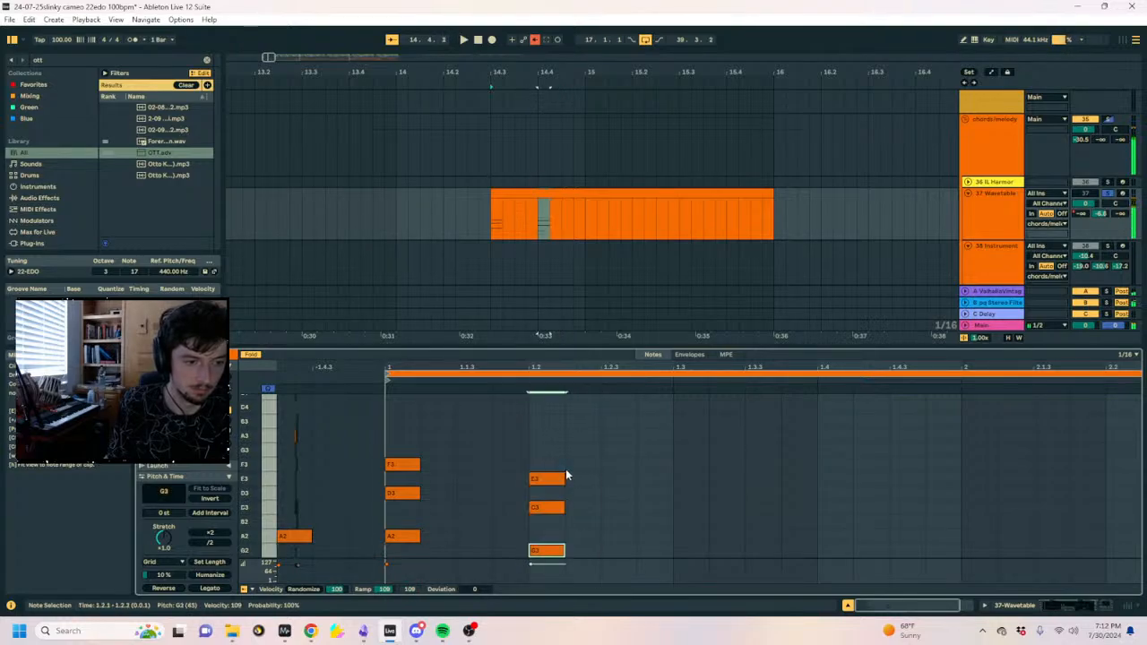
Play back the two chords from the start of the clip to compare them.
{"action": "key", "text": "space"}
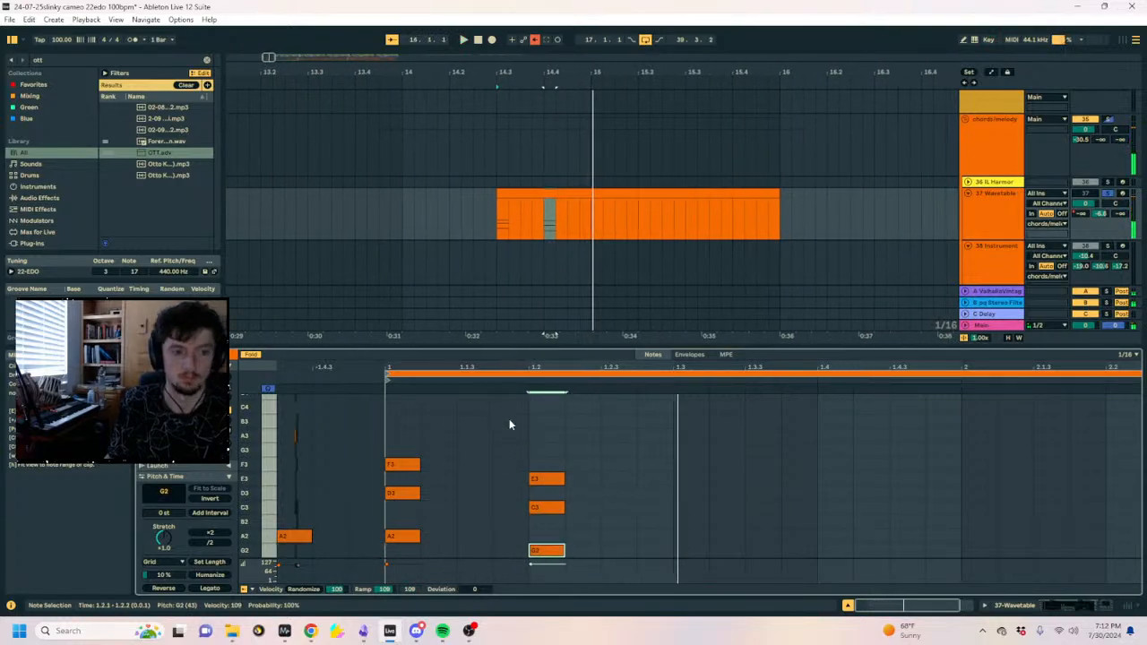
{"action": "key", "text": "space"}
{"action": "key", "text": "space"}
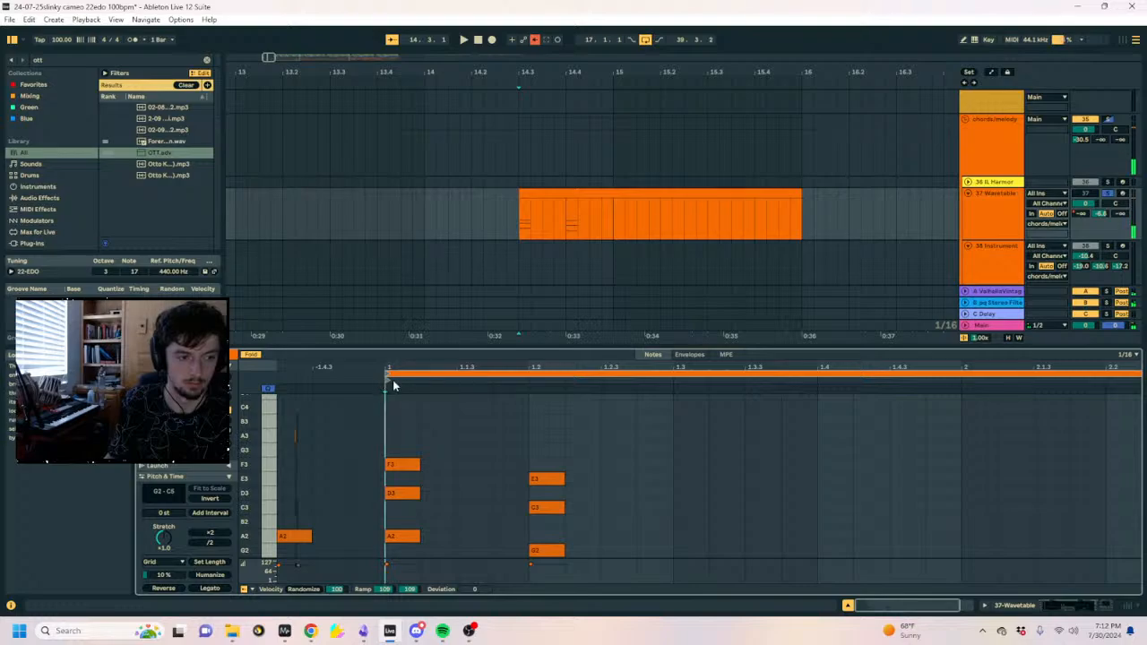
{"action": "key", "text": "space"}
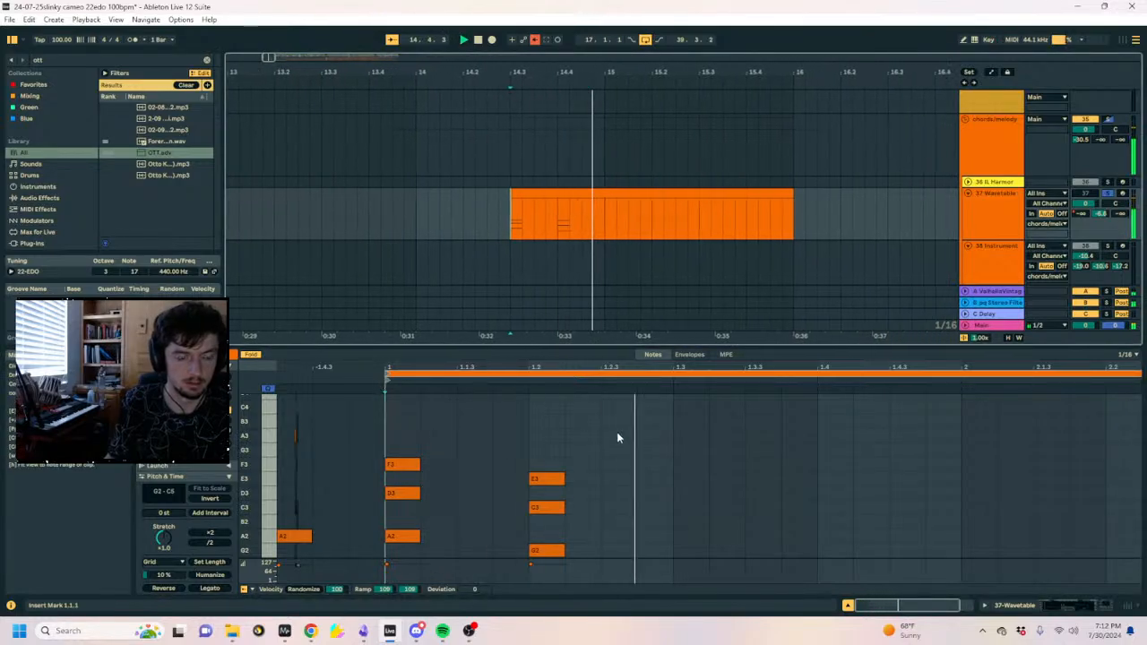
{"action": "key", "text": "space"}
{"action": "left_click", "coordinate": [408, 493]}
{"action": "key", "text": "Delete"}
{"action": "key", "text": "ctrl+z"}
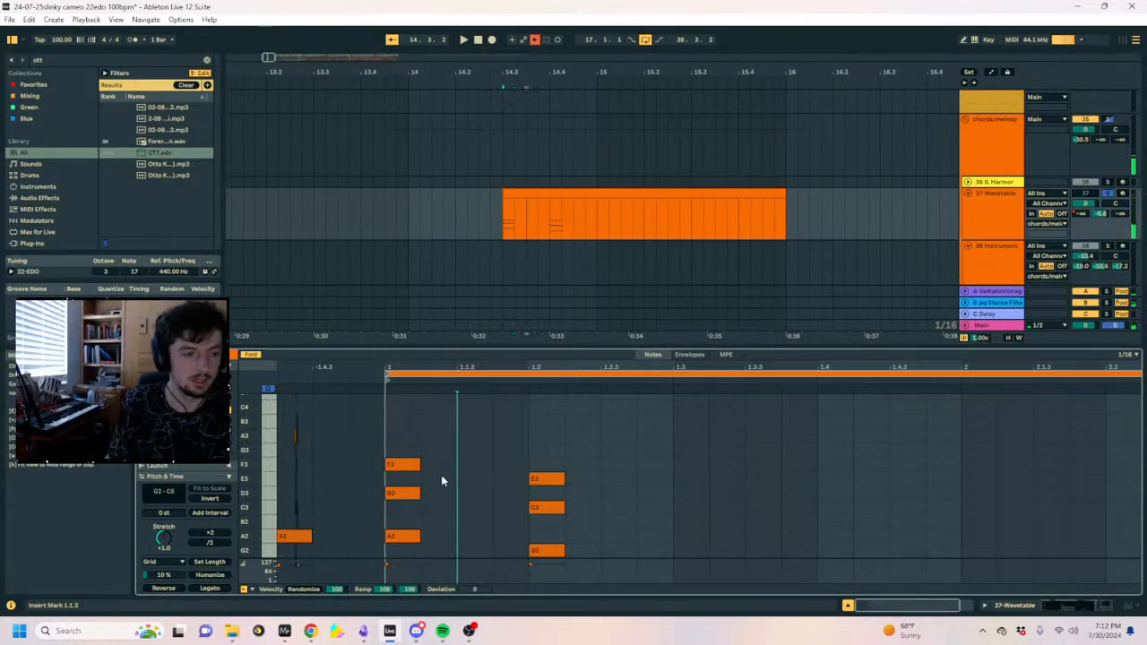
Turn off note folding to expose all 22-EDO pitches and raise the first chord's A2 an octave to A3.
{"action": "left_click", "coordinate": [405, 465]}
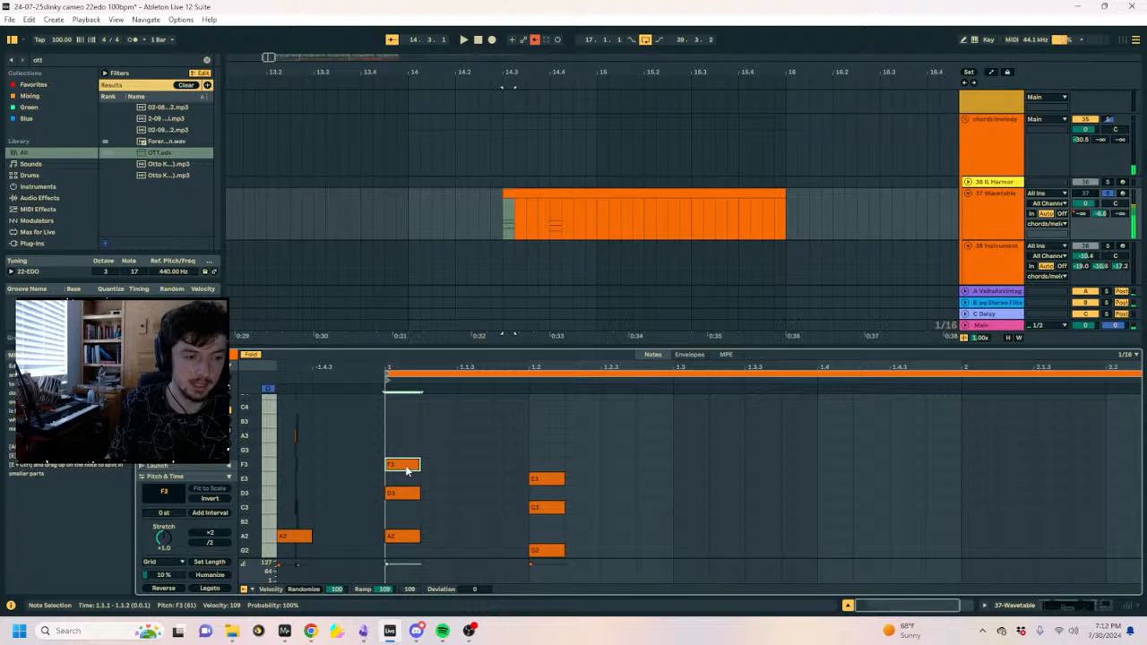
{"action": "left_click", "coordinate": [250, 356]}
{"action": "scroll", "coordinate": [414, 475], "scroll_direction": "down", "scroll_amount": 5}
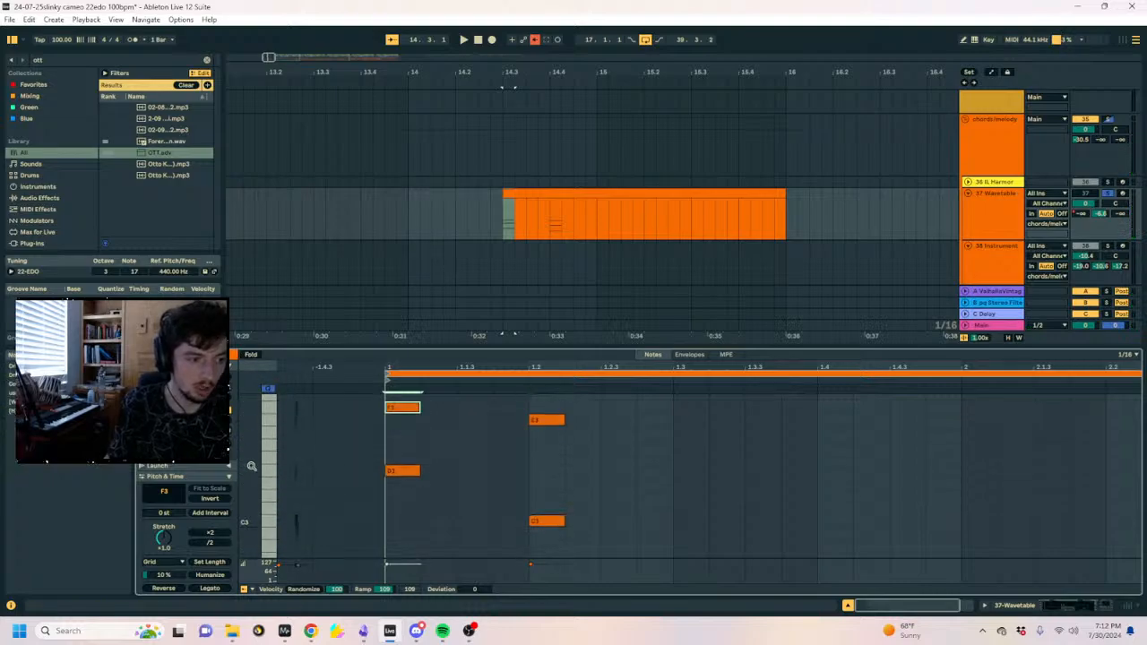
{"action": "left_click_drag", "start_coordinate": [252, 466], "coordinate": [189, 465]}
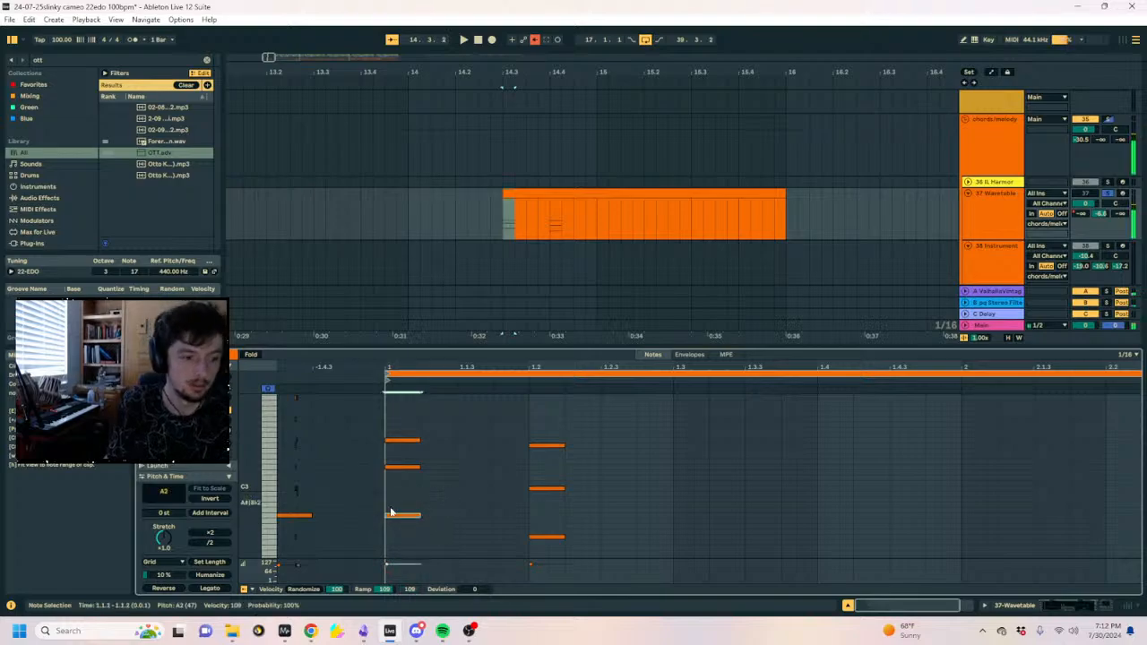
{"action": "key", "text": "shift+Up"}
Shift the first chord's middle note by single 22-EDO steps from F3 up to dG3 and down to dE3, auditioning the variants.
{"action": "left_click", "coordinate": [414, 441]}
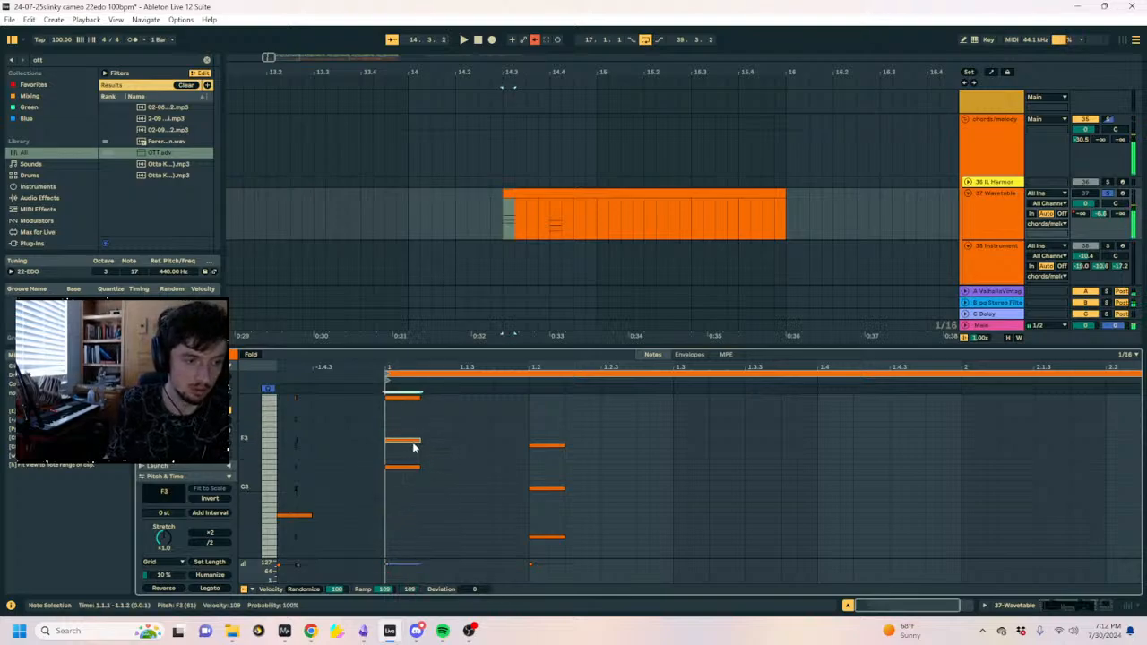
{"action": "key", "text": "Up"}
{"action": "key", "text": "Down"}
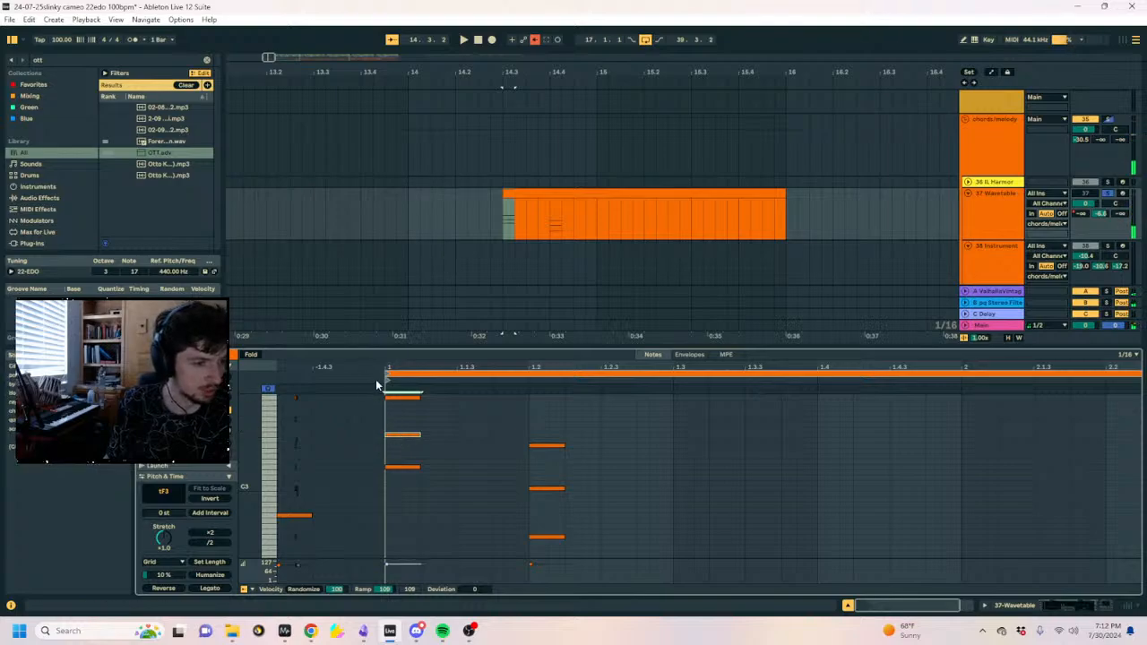
{"action": "key", "text": "Up"}
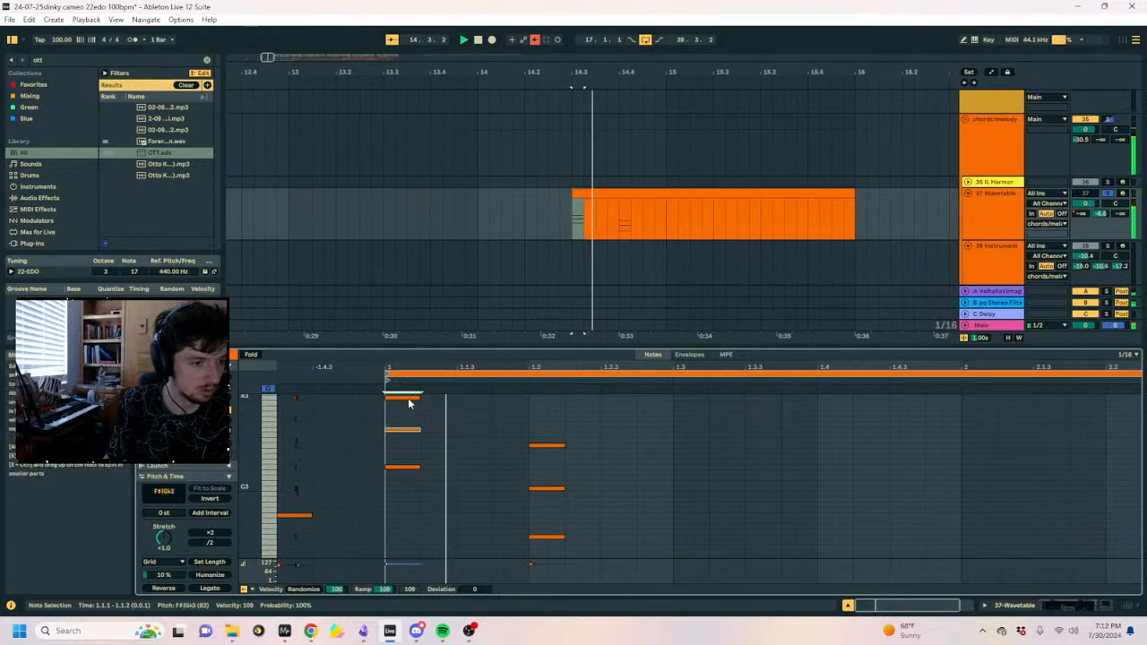
{"action": "key", "text": "Up"}
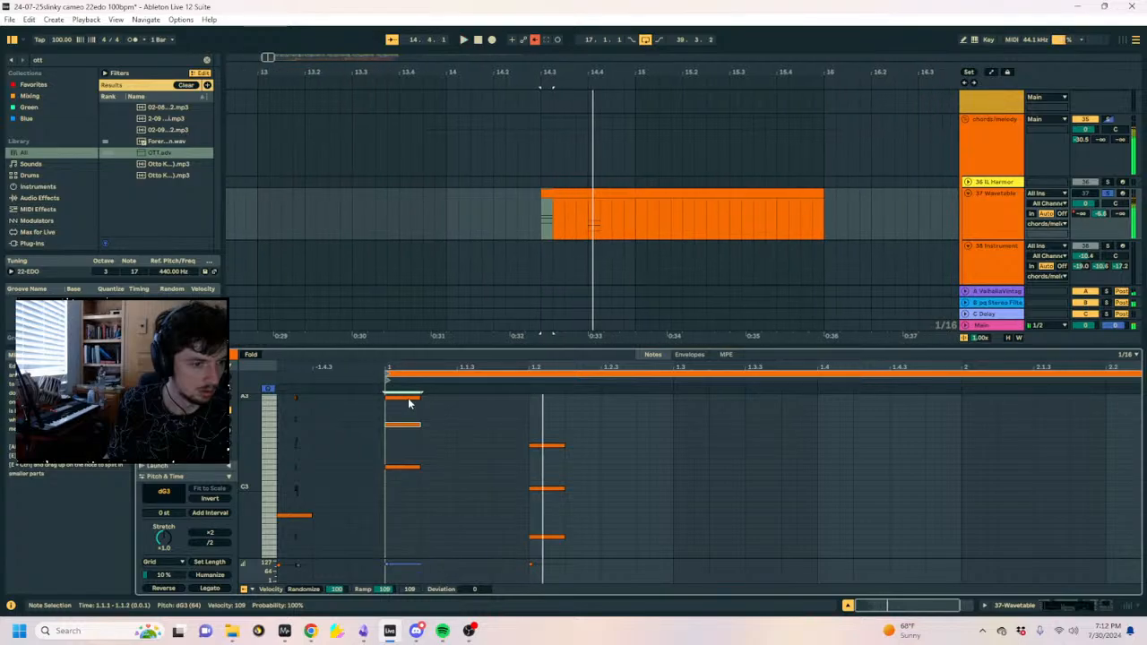
{"action": "key", "text": "Down"}
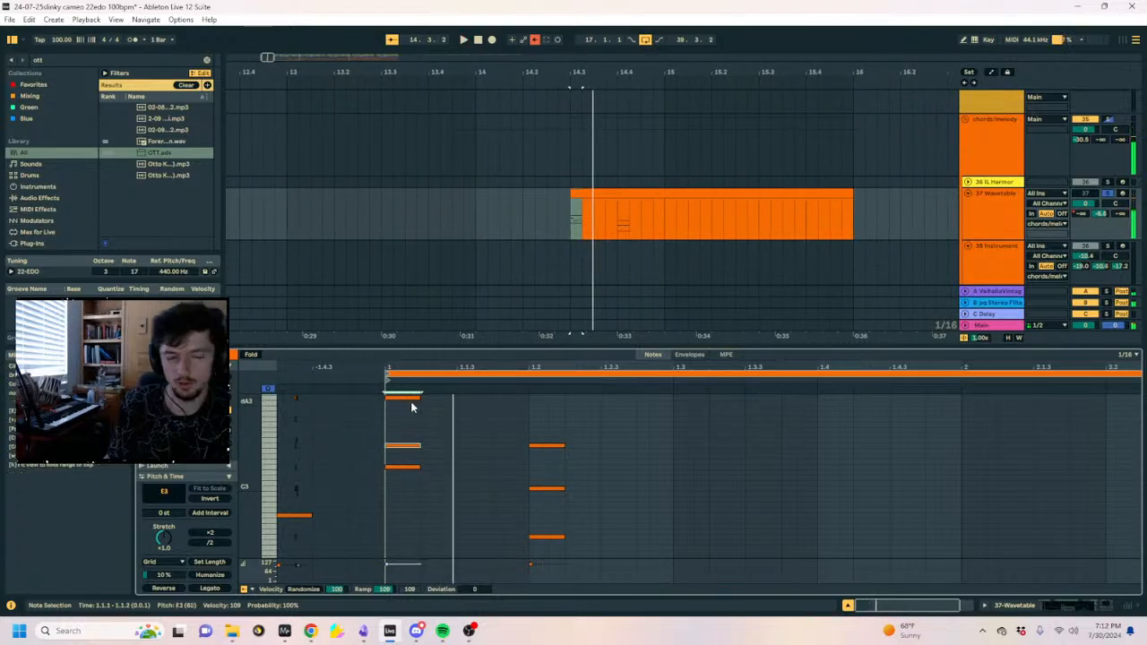
{"action": "key", "text": "Down"}
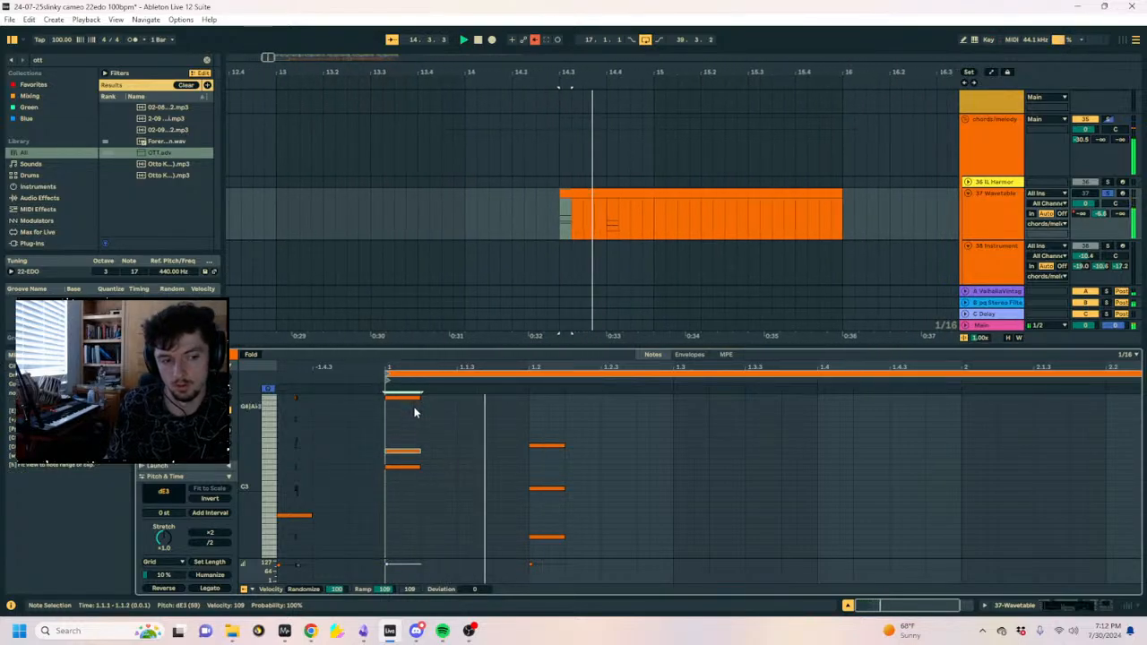
Delete the short chord test clip at bar 14.3 on the 37 Wavetable track.
{"action": "left_click", "coordinate": [622, 210]}
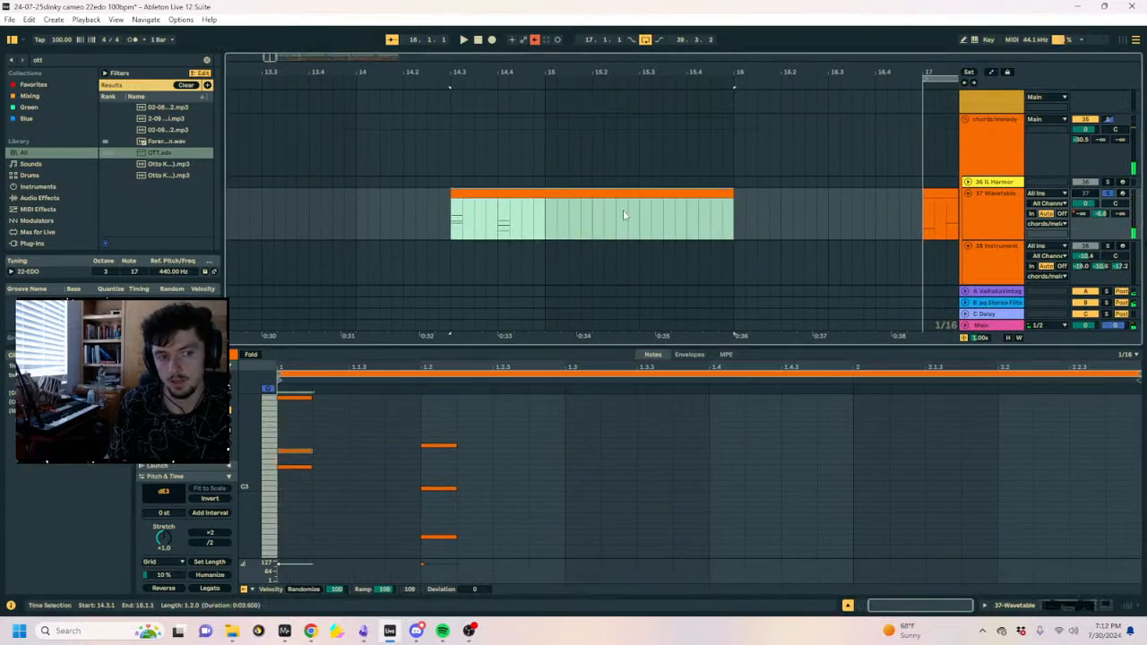
{"action": "key", "text": "Delete"}
{"action": "left_click_drag", "start_coordinate": [620, 73], "coordinate": [374, 44]}
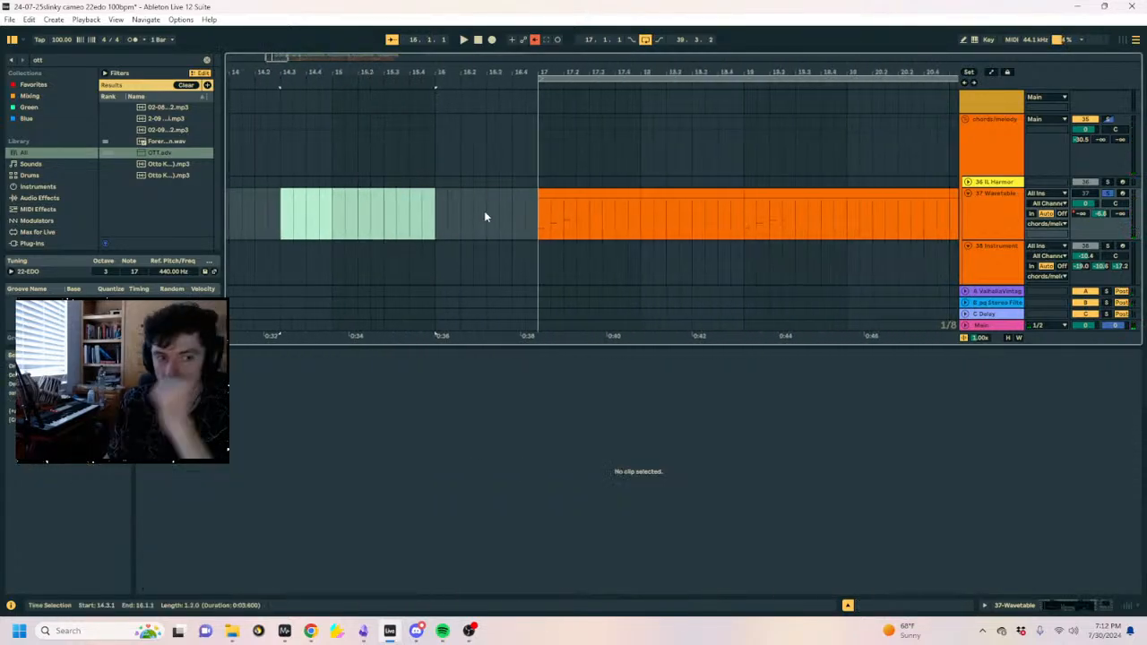
Open the 37 Wavetable clip at bar 17 and examine the pitches of its opening notes.
{"action": "left_click", "coordinate": [542, 229]}
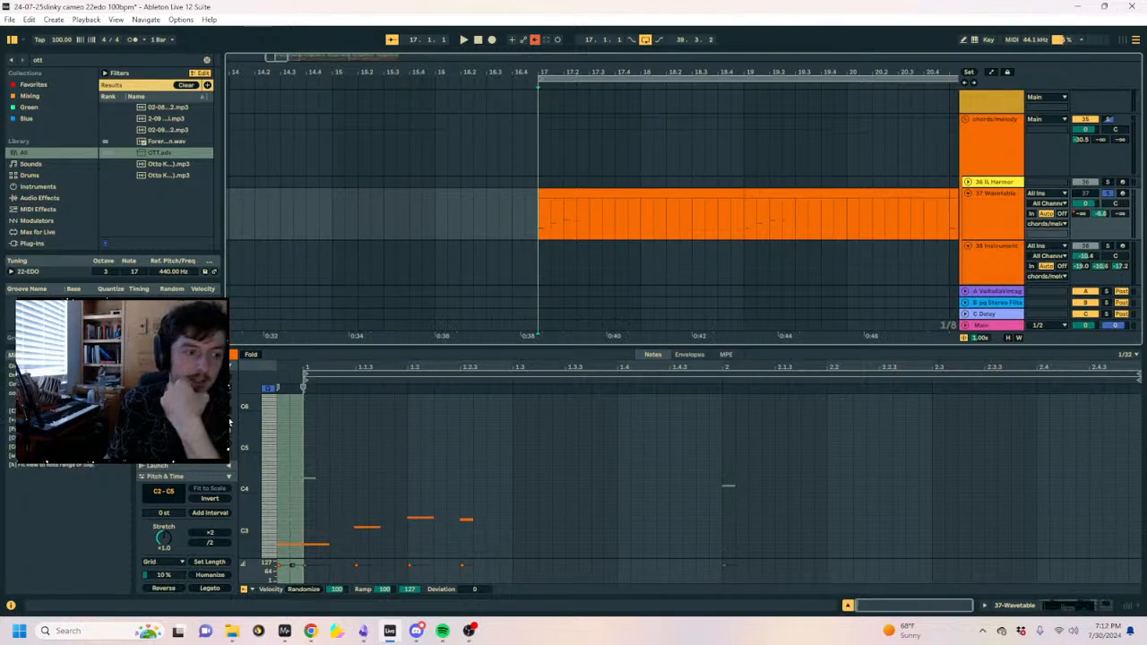
{"action": "left_click_drag", "start_coordinate": [243, 426], "coordinate": [256, 436]}
{"action": "scroll", "coordinate": [338, 474], "scroll_direction": "down", "scroll_amount": 5}
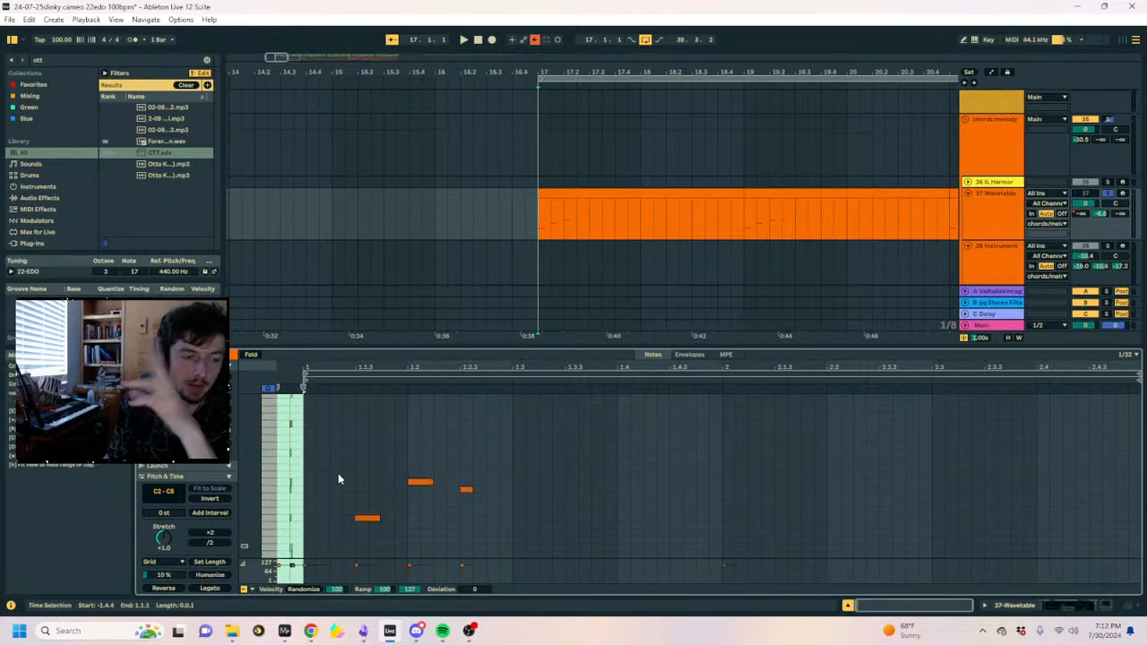
{"action": "scroll", "coordinate": [338, 474], "scroll_direction": "down", "scroll_amount": 6}
{"action": "scroll", "coordinate": [339, 473], "scroll_direction": "up", "scroll_amount": 7}
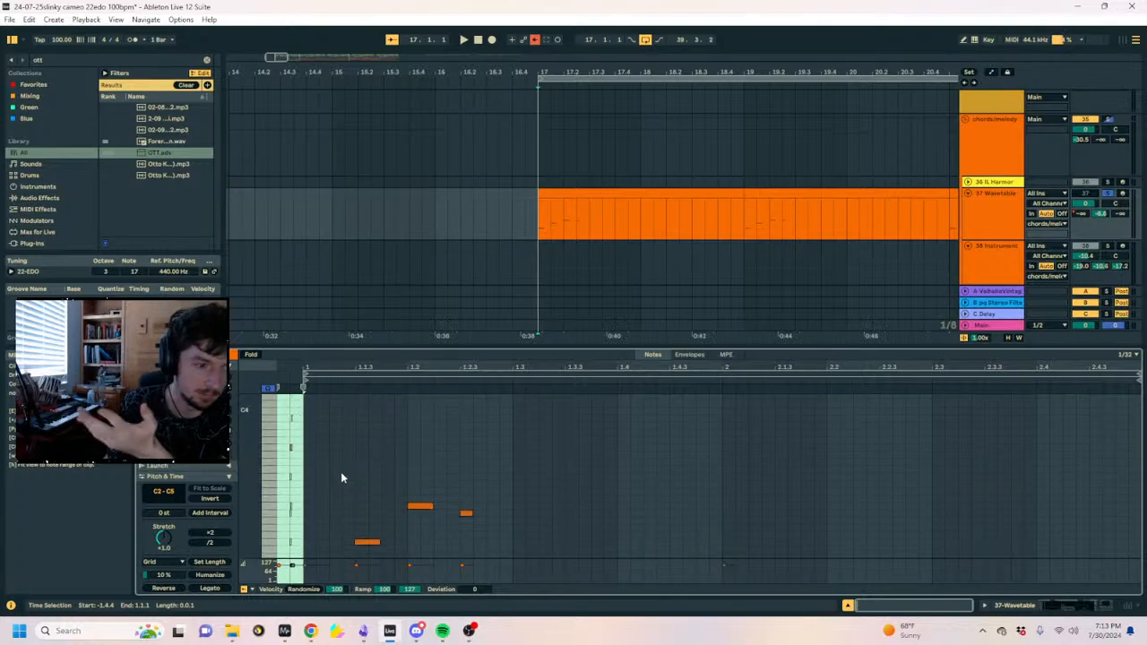
{"action": "left_click", "coordinate": [324, 474]}
{"action": "left_click", "coordinate": [313, 475]}
{"action": "scroll", "coordinate": [311, 470], "scroll_direction": "down", "scroll_amount": 3}
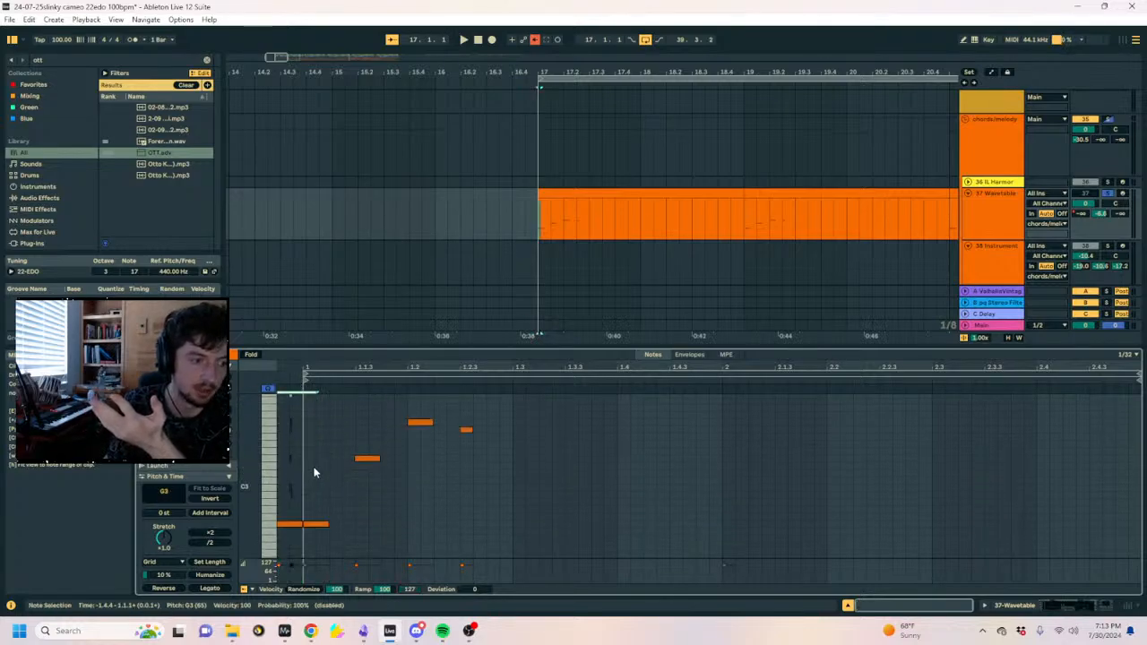
{"action": "left_click", "coordinate": [303, 490]}
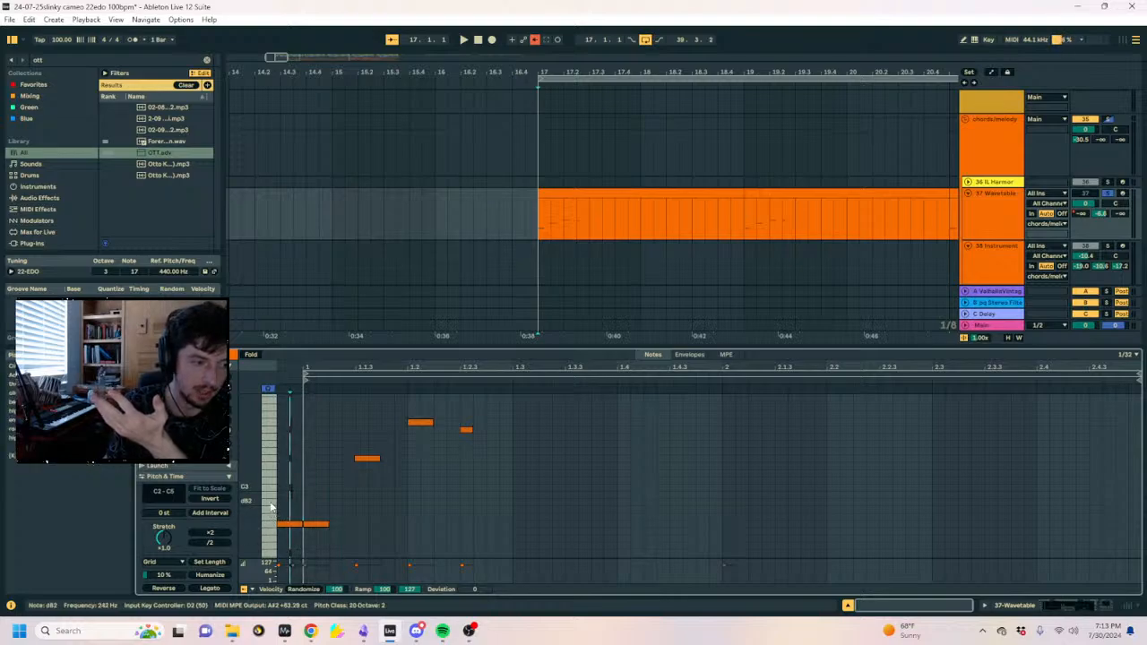
Audition the C3, D3 and E3 pitches in the note editor of the 37 Wavetable clip at bar 17.
{"action": "left_click", "coordinate": [272, 496]}
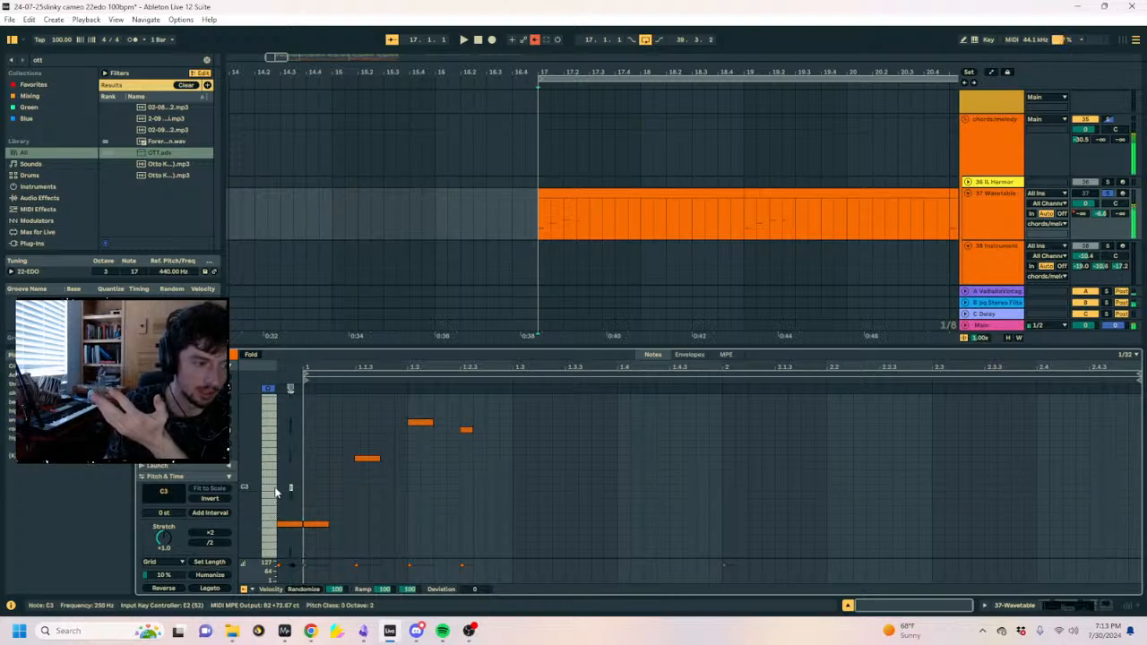
{"action": "left_click", "coordinate": [272, 457]}
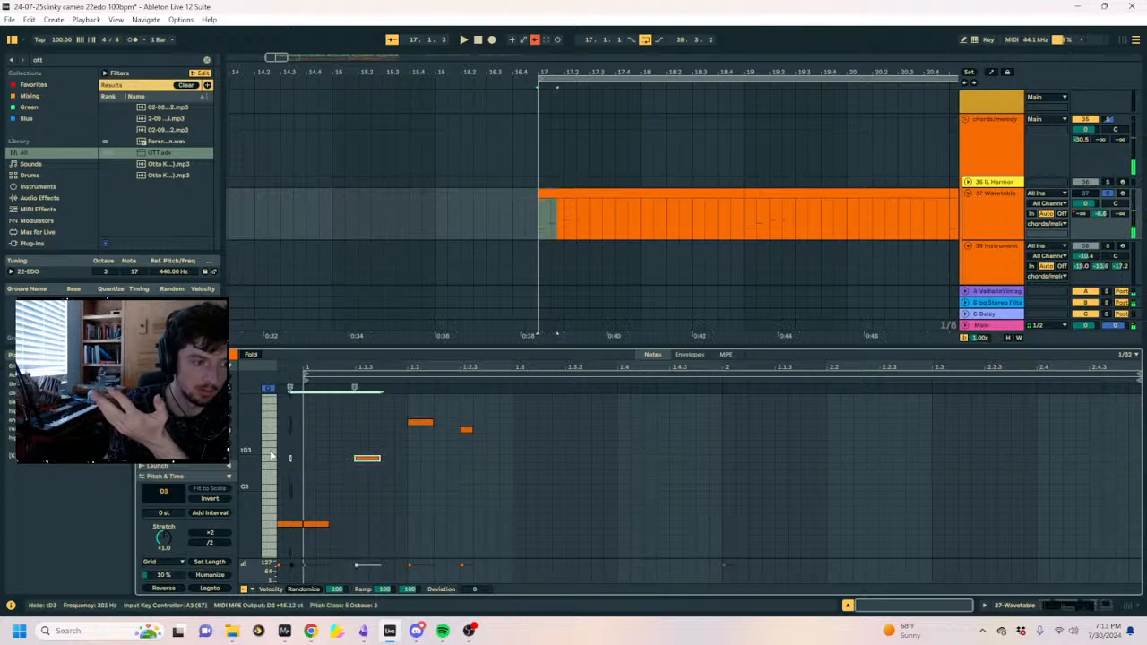
{"action": "left_click", "coordinate": [272, 430]}
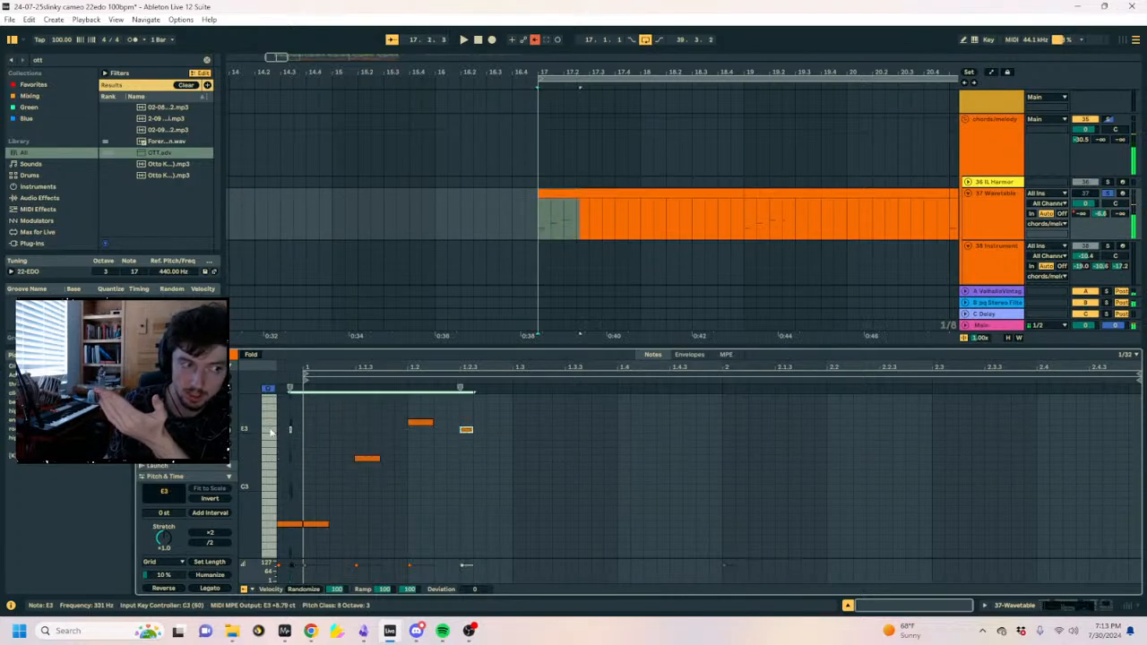
Examine the 37 Wavetable track's notes around bars 20 and 26.
{"action": "left_click", "coordinate": [893, 222]}
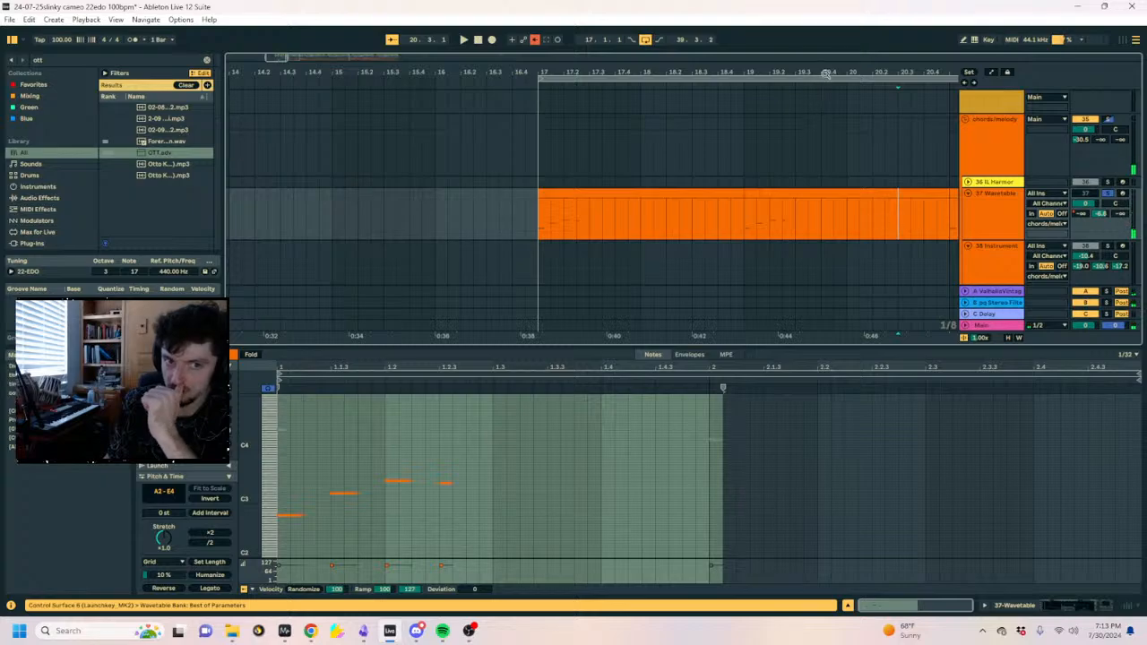
{"action": "left_click_drag", "start_coordinate": [828, 77], "coordinate": [419, 64]}
{"action": "left_click", "coordinate": [669, 222]}
{"action": "scroll", "coordinate": [883, 224], "scroll_direction": "down", "scroll_amount": 2}
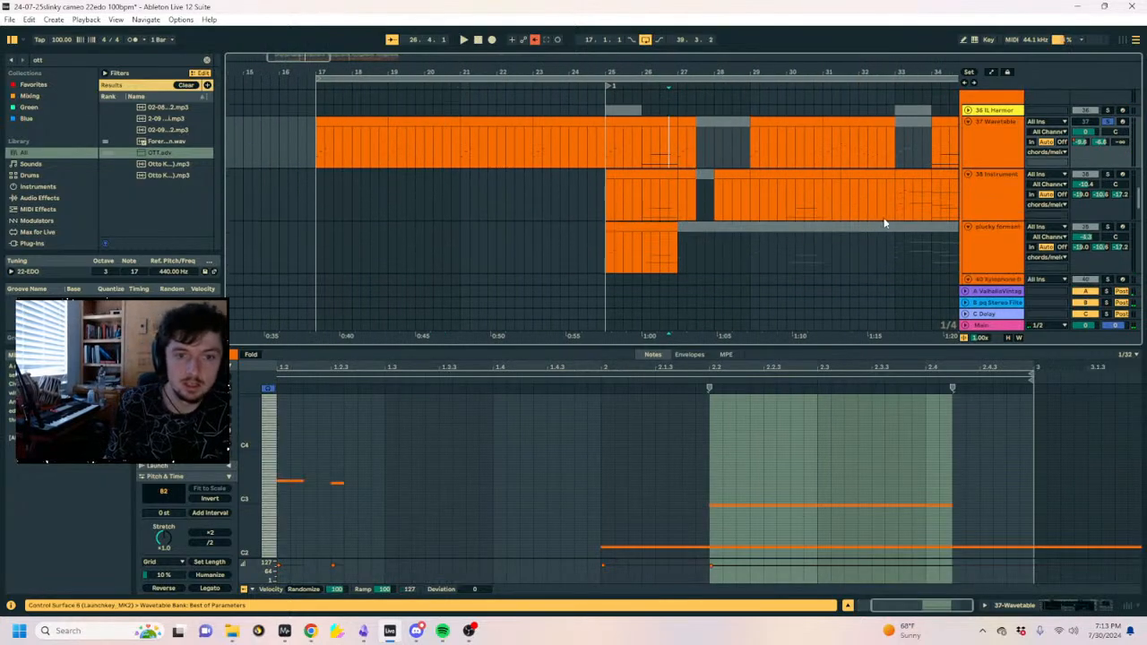
Inspect the long held chord notes in the 38 Instrument clips at bars 33 and 34, checking their pitches.
{"action": "left_click", "coordinate": [914, 201]}
{"action": "left_click", "coordinate": [916, 176]}
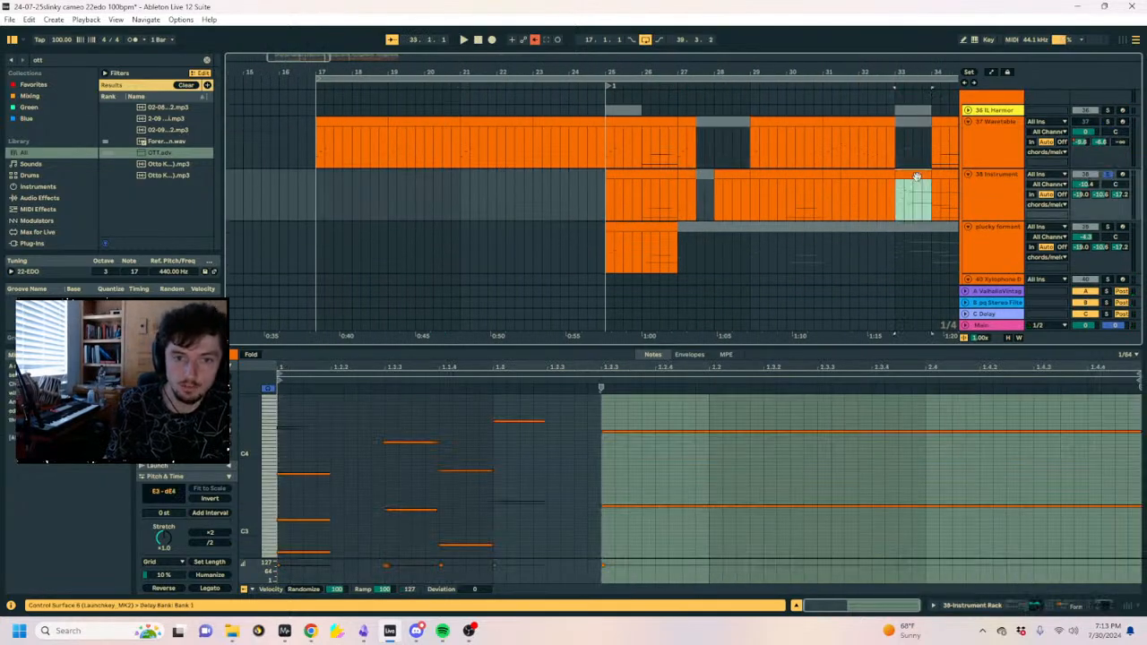
{"action": "left_click", "coordinate": [606, 434]}
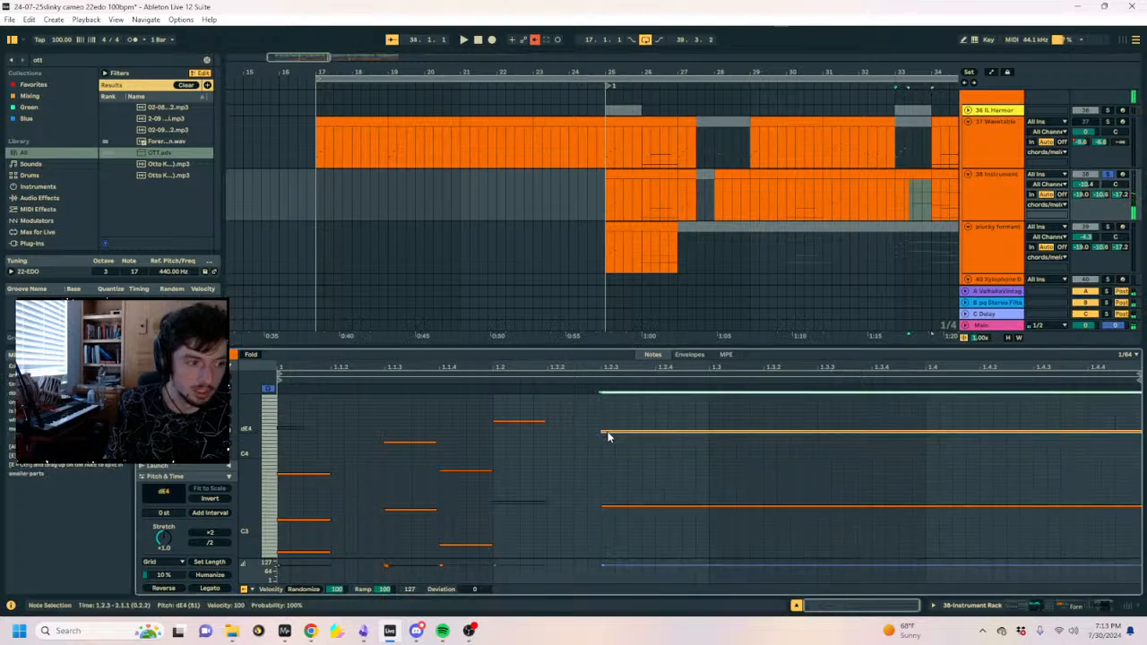
{"action": "left_click", "coordinate": [617, 508]}
{"action": "left_click", "coordinate": [810, 143]}
{"action": "left_click", "coordinate": [943, 188]}
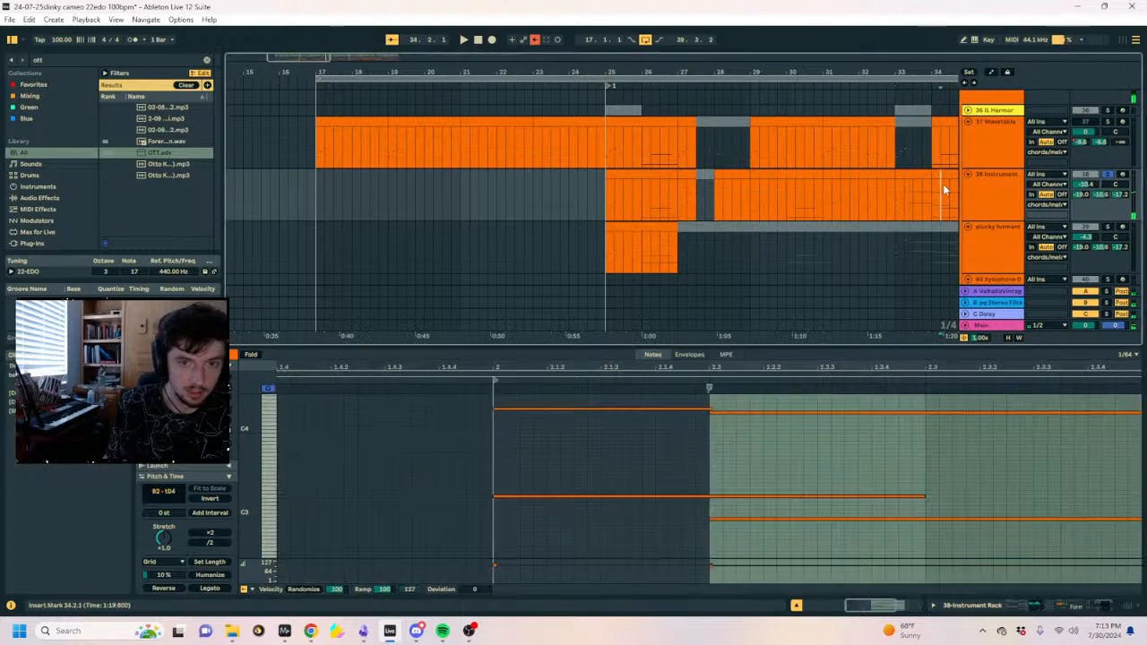
{"action": "left_click", "coordinate": [694, 497]}
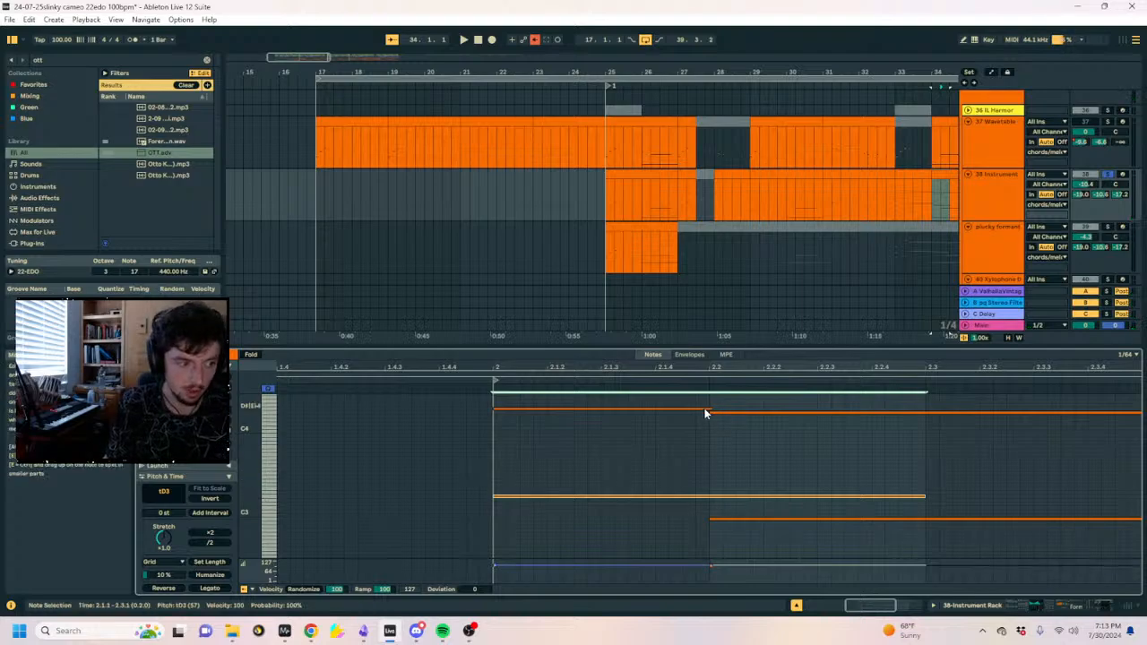
Play the arrangement from bar 34 and look over the SUBS tracks and the chords/melody group.
{"action": "key", "text": "space"}
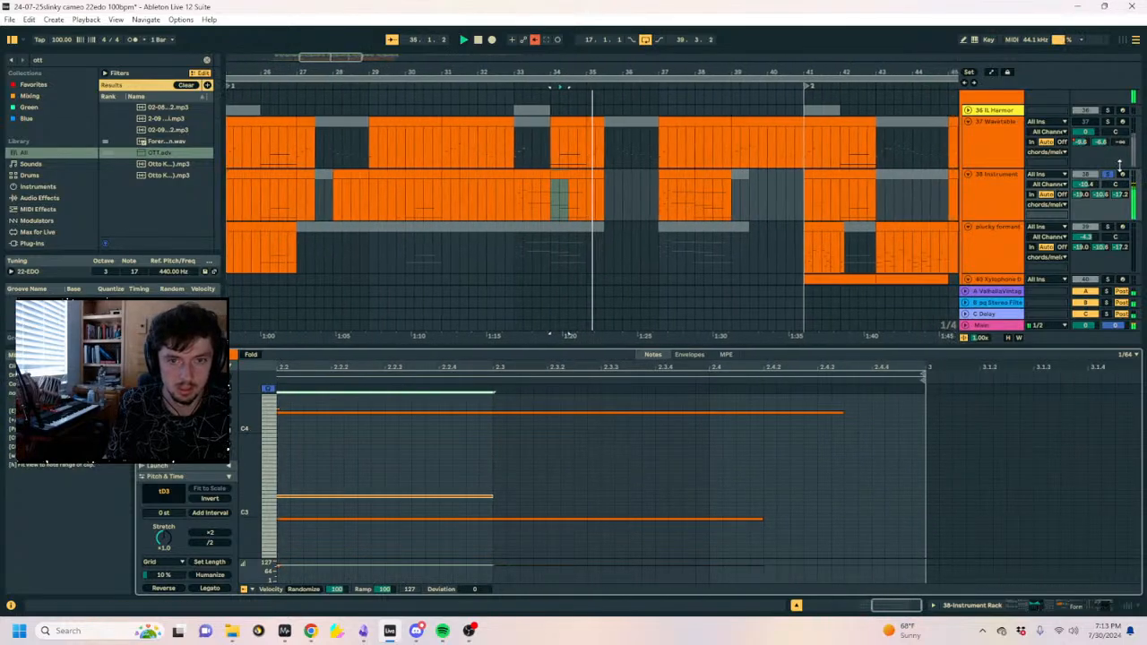
{"action": "left_click_drag", "start_coordinate": [536, 75], "coordinate": [732, 40]}
{"action": "scroll", "coordinate": [707, 257], "scroll_direction": "up", "scroll_amount": 8}
{"action": "scroll", "coordinate": [715, 247], "scroll_direction": "up", "scroll_amount": 3}
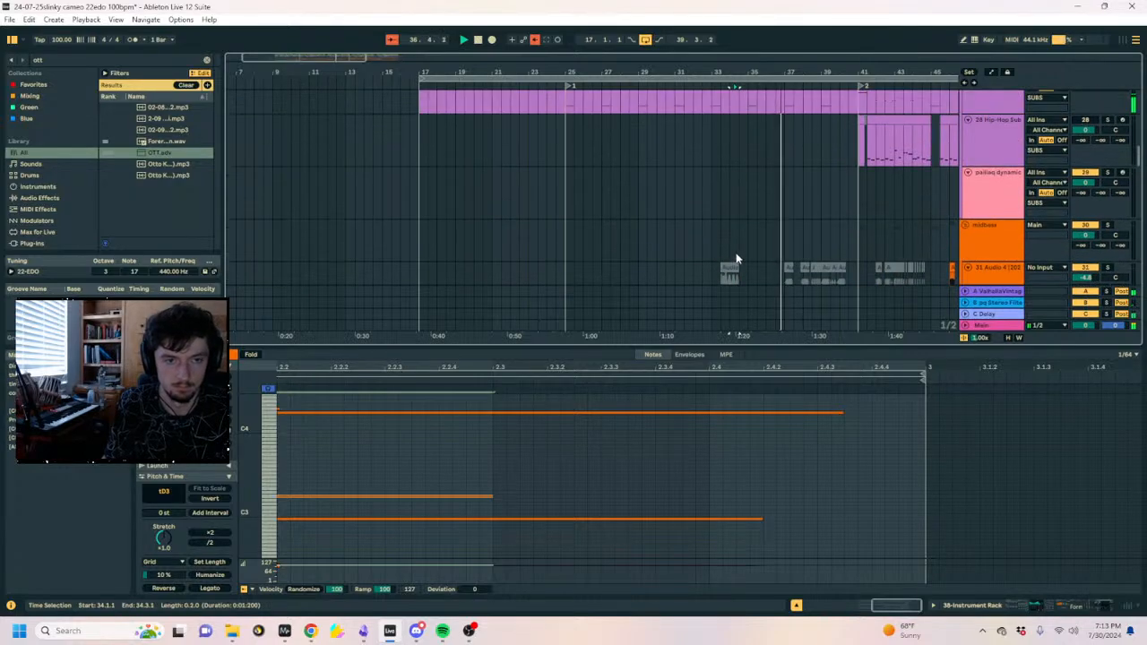
{"action": "scroll", "coordinate": [749, 242], "scroll_direction": "up", "scroll_amount": 2}
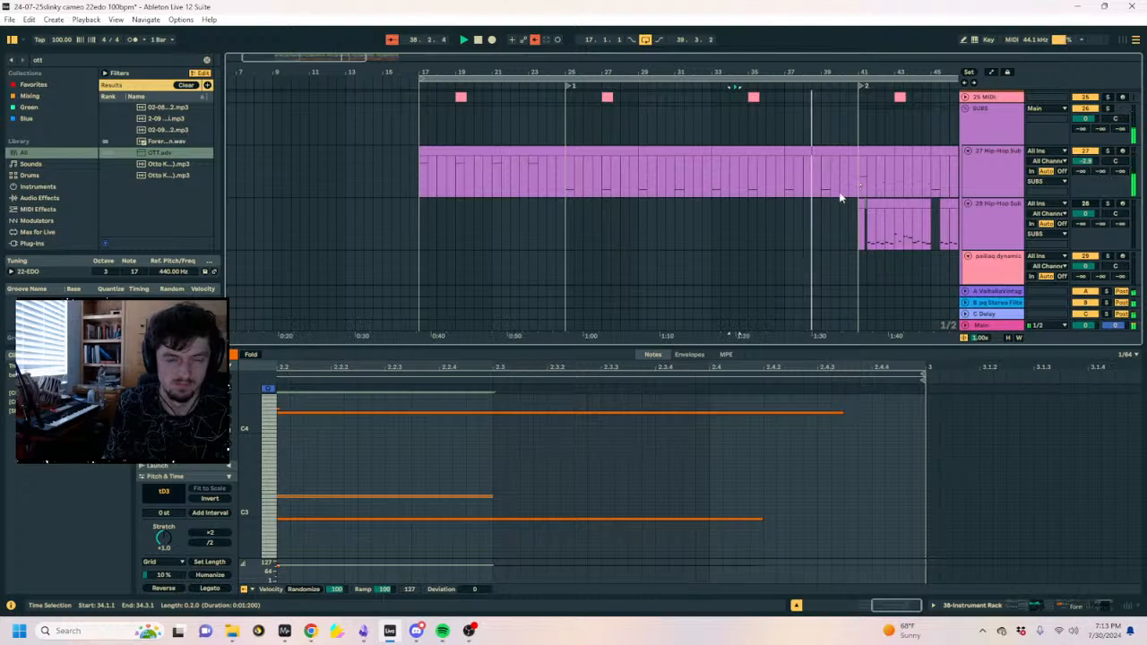
{"action": "scroll", "coordinate": [805, 220], "scroll_direction": "down", "scroll_amount": 10}
Show the 38 Instrument track's device chain during playback and look over the surrounding melody tracks.
{"action": "left_click", "coordinate": [805, 226]}
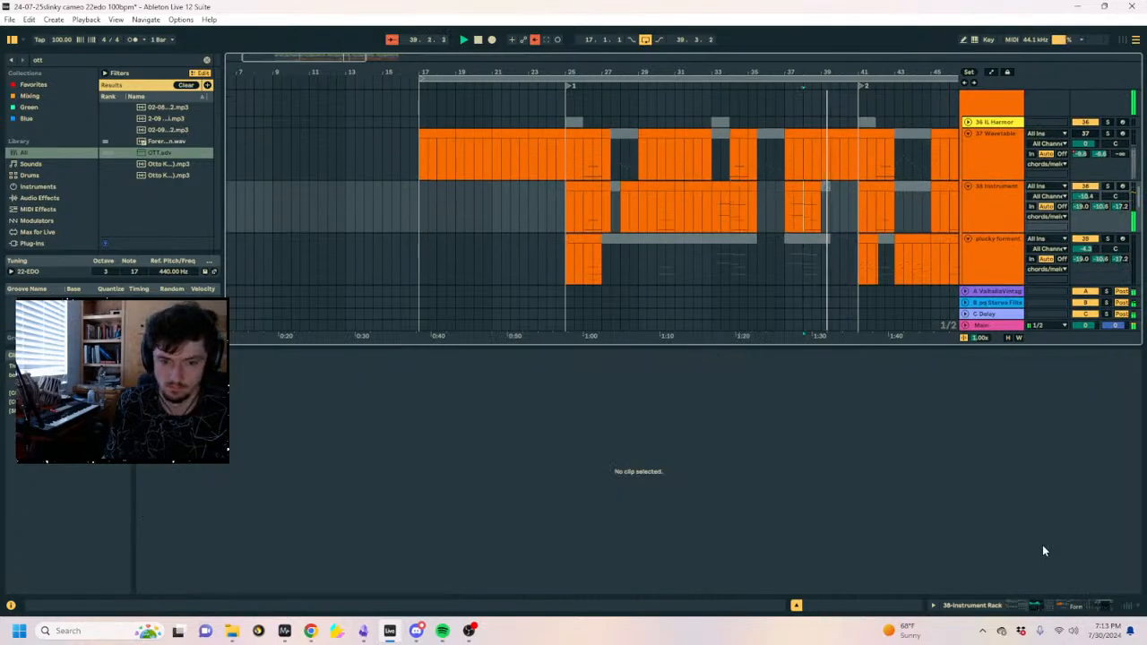
{"action": "left_click", "coordinate": [1055, 606]}
{"action": "scroll", "coordinate": [1030, 407], "scroll_direction": "up", "scroll_amount": 1}
{"action": "double_click", "coordinate": [1023, 488]}
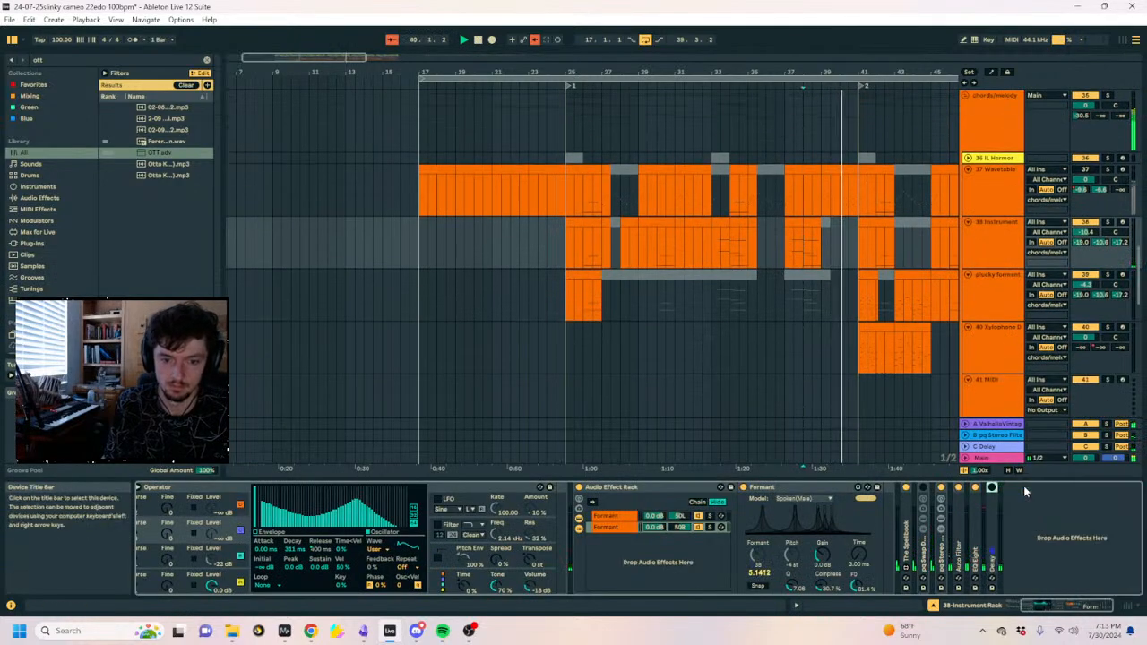
{"action": "scroll", "coordinate": [950, 268], "scroll_direction": "up", "scroll_amount": 3}
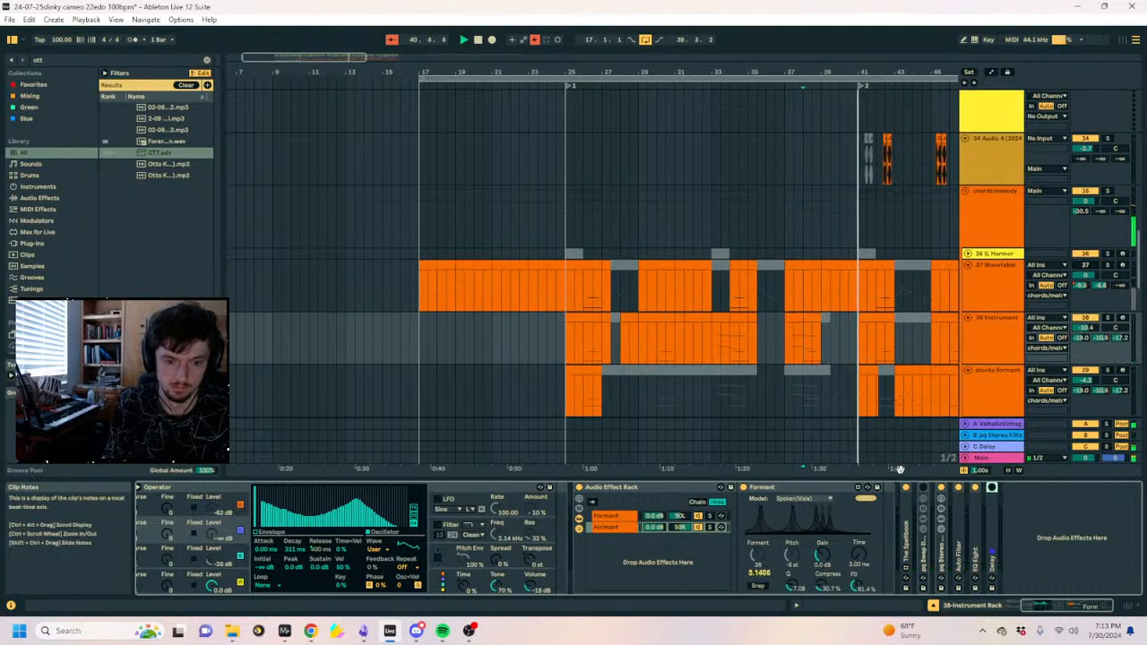
{"action": "scroll", "coordinate": [880, 273], "scroll_direction": "down", "scroll_amount": 2}
{"action": "scroll", "coordinate": [880, 273], "scroll_direction": "down", "scroll_amount": 3}
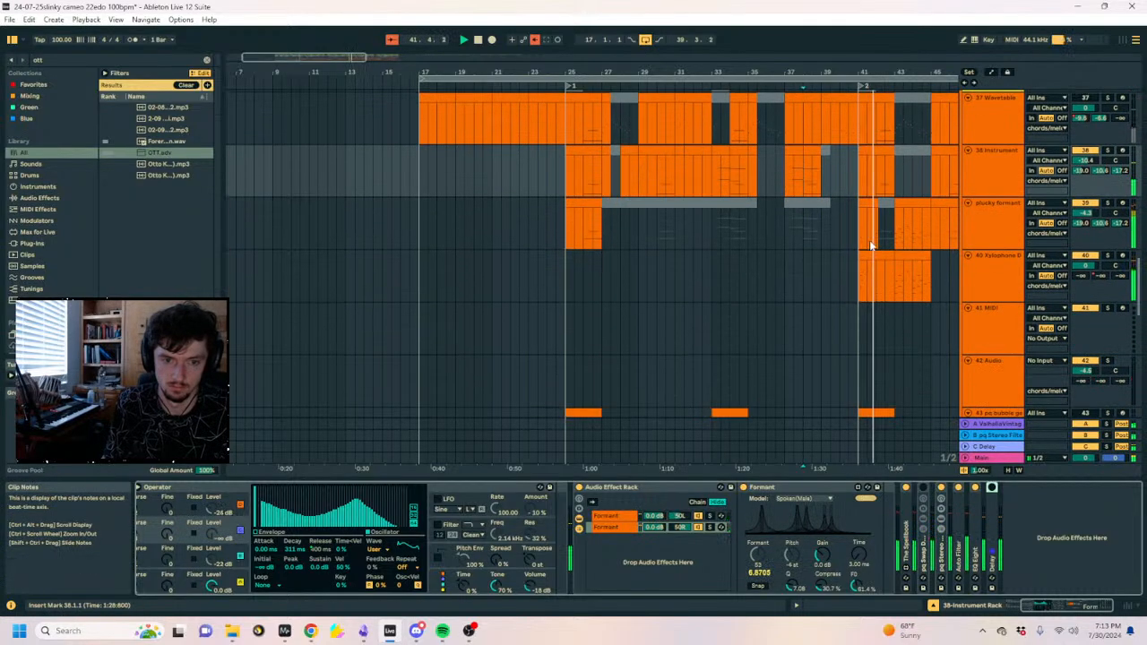
Select the plucky formant clip at bar 41 and add an Auto Filter to the end of that track's device chain.
{"action": "left_click", "coordinate": [868, 224]}
{"action": "left_click_drag", "start_coordinate": [866, 71], "coordinate": [920, 223]}
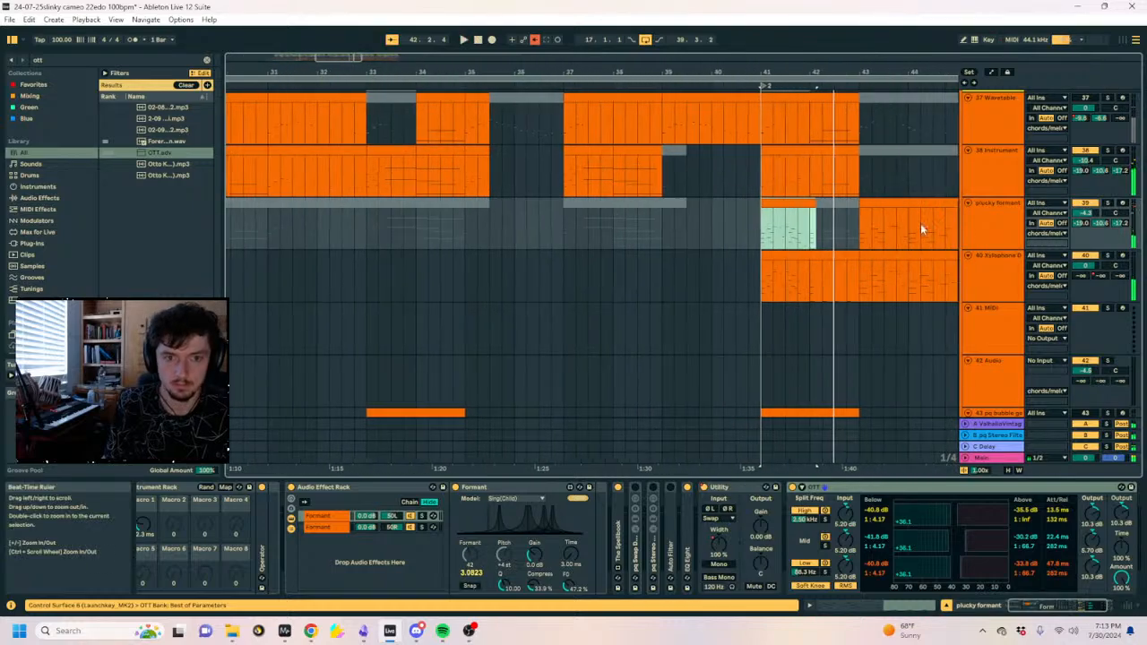
{"action": "left_click", "coordinate": [121, 63]}
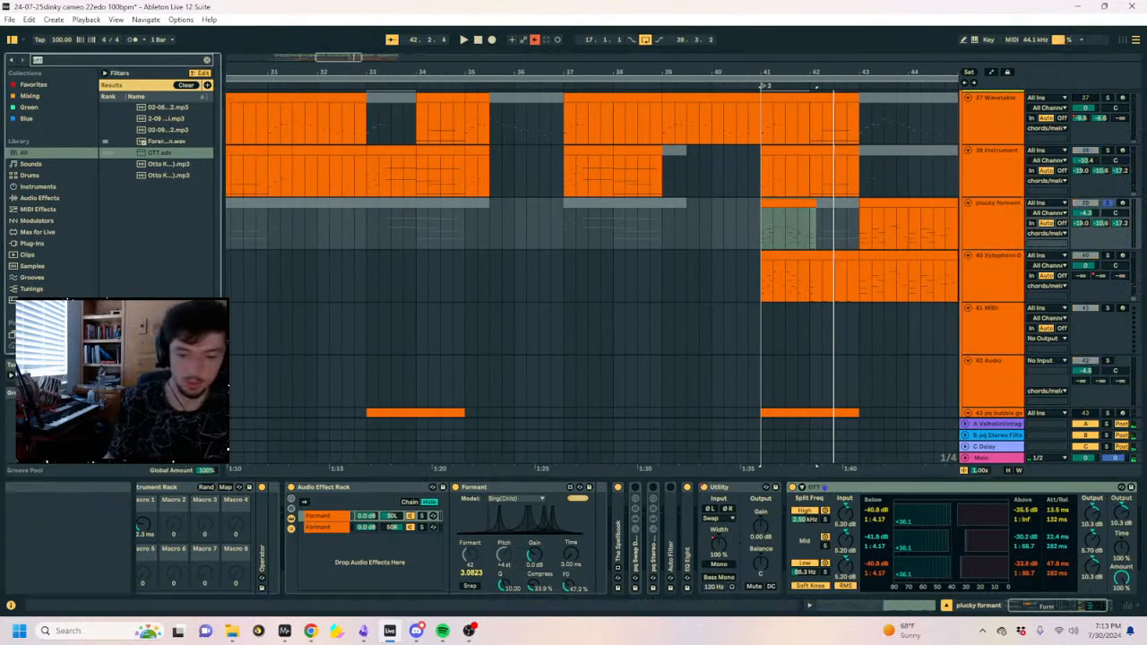
{"action": "type", "text": "auto filt"}
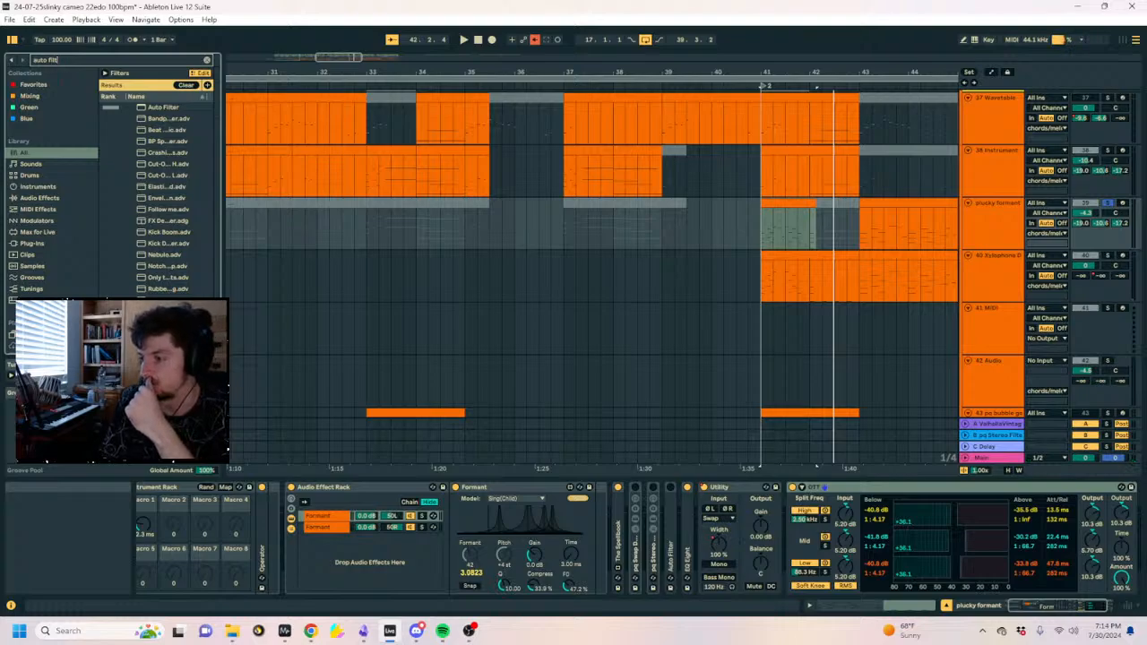
{"action": "left_click", "coordinate": [159, 108]}
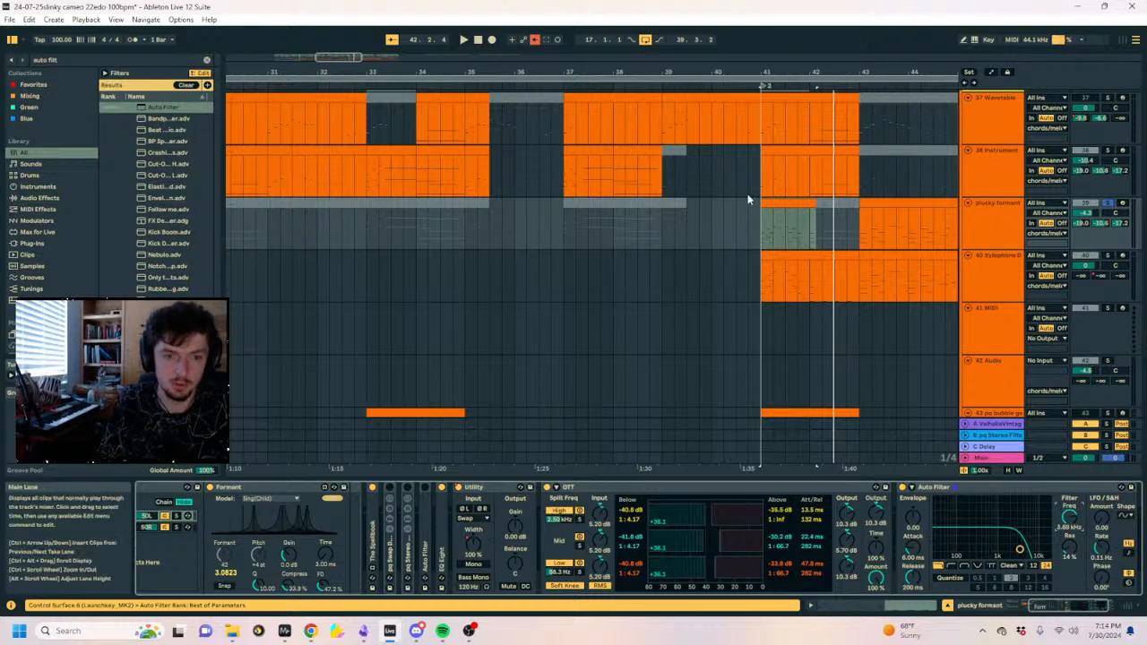
Automate the plucky formant Auto Filter's frequency with a curved rise from 230 Hz at bar 41 to 19.9 kHz at 41.3.
{"action": "key", "text": "a"}
{"action": "left_click", "coordinate": [785, 219]}
{"action": "left_click_drag", "start_coordinate": [760, 219], "coordinate": [785, 213]}
{"action": "key", "text": "a"}
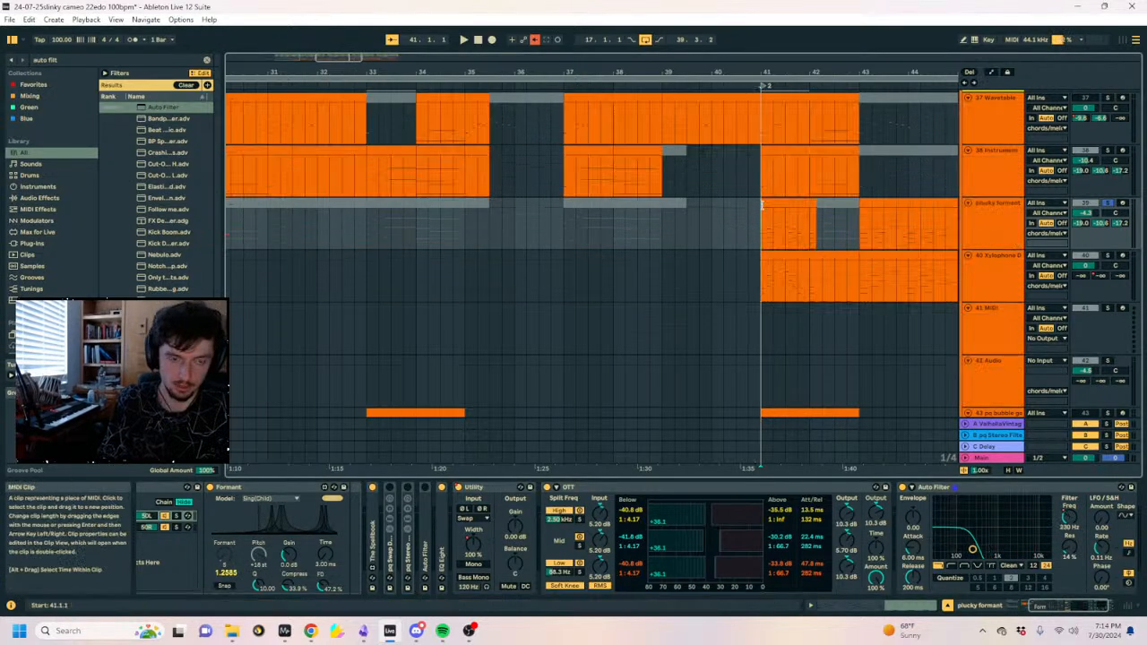
{"action": "key", "text": "a"}
{"action": "key", "text": "a"}
{"action": "left_click_drag", "start_coordinate": [762, 72], "coordinate": [481, 149]}
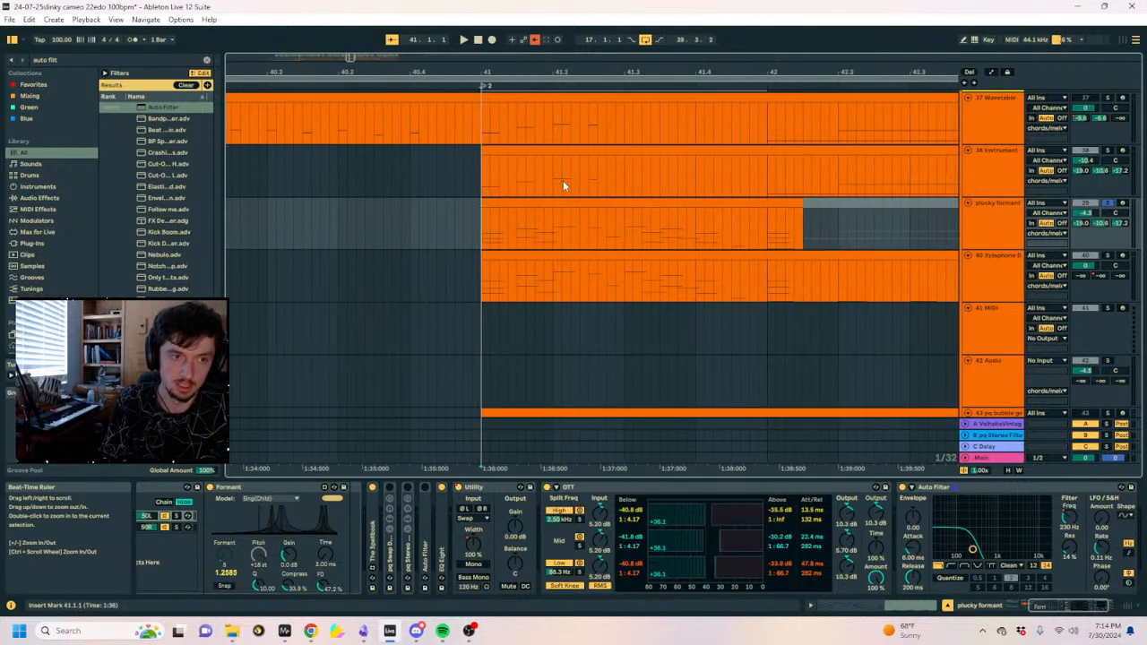
Compare the notes of the 37 Wavetable, 38 Instrument and plucky formant clips at bar 41.
{"action": "left_click", "coordinate": [560, 150]}
{"action": "left_click", "coordinate": [492, 114]}
{"action": "left_click", "coordinate": [874, 605]}
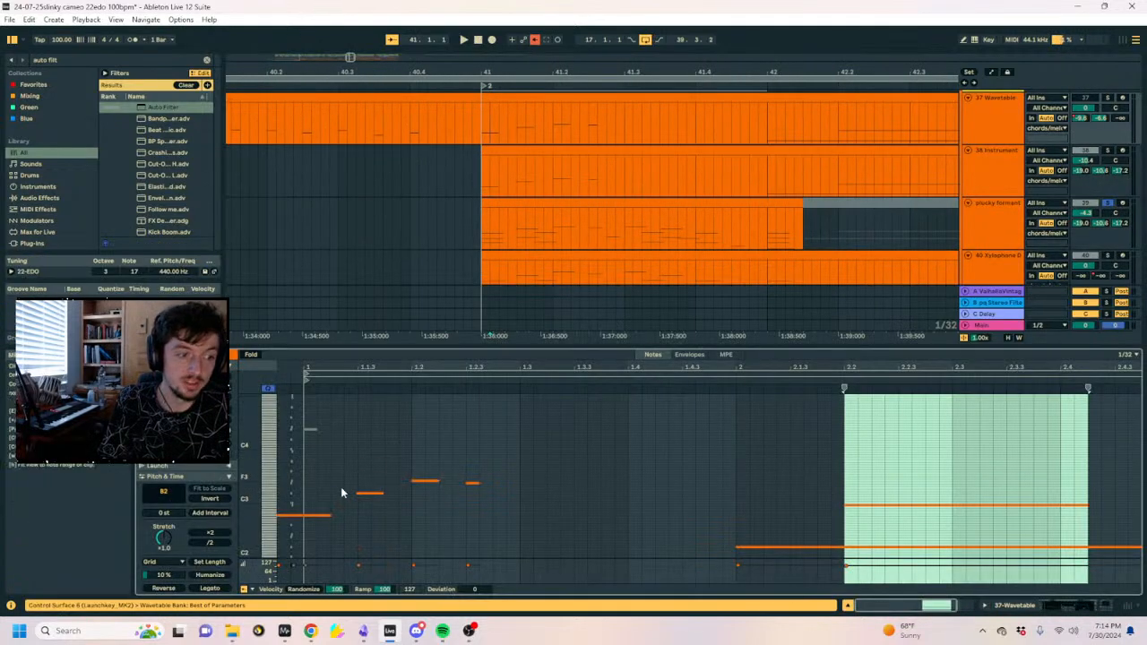
{"action": "left_click", "coordinate": [300, 513]}
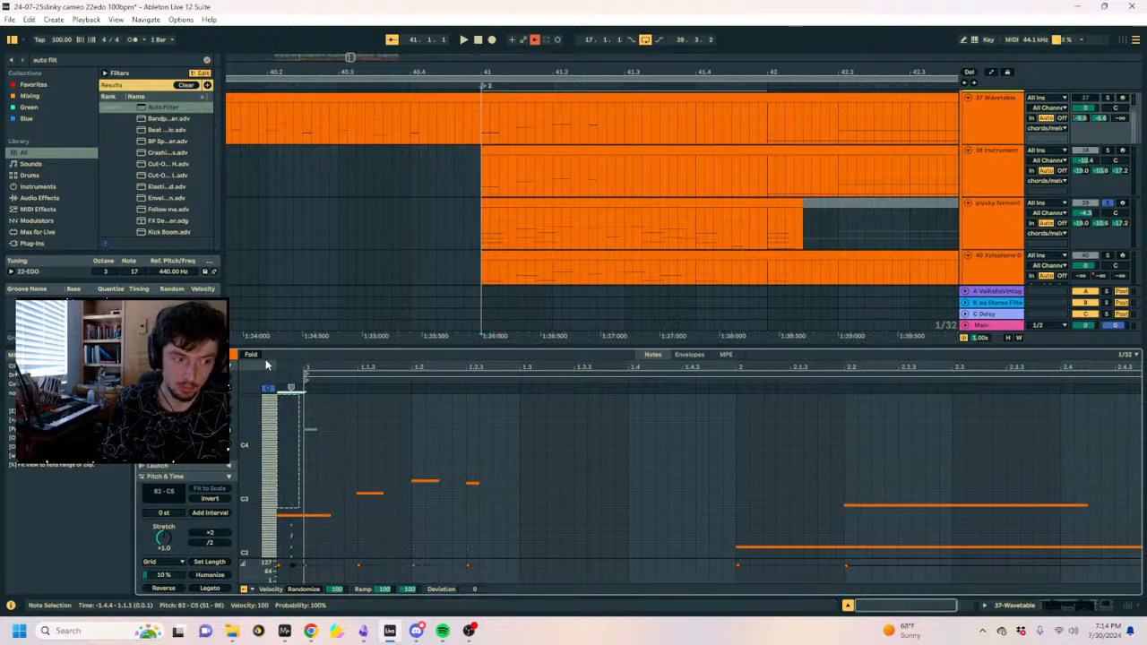
{"action": "left_click", "coordinate": [489, 151]}
{"action": "left_click", "coordinate": [489, 202]}
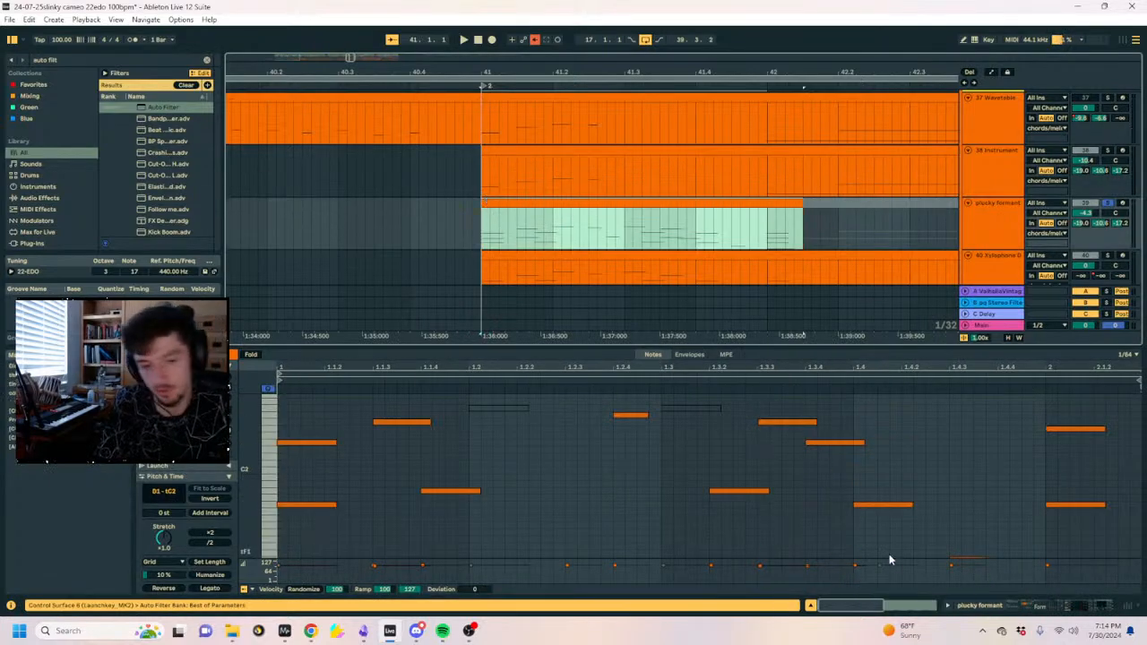
Review the plucky formant track's Auto Filter and its frequency automation at bar 41.
{"action": "left_click", "coordinate": [1020, 606]}
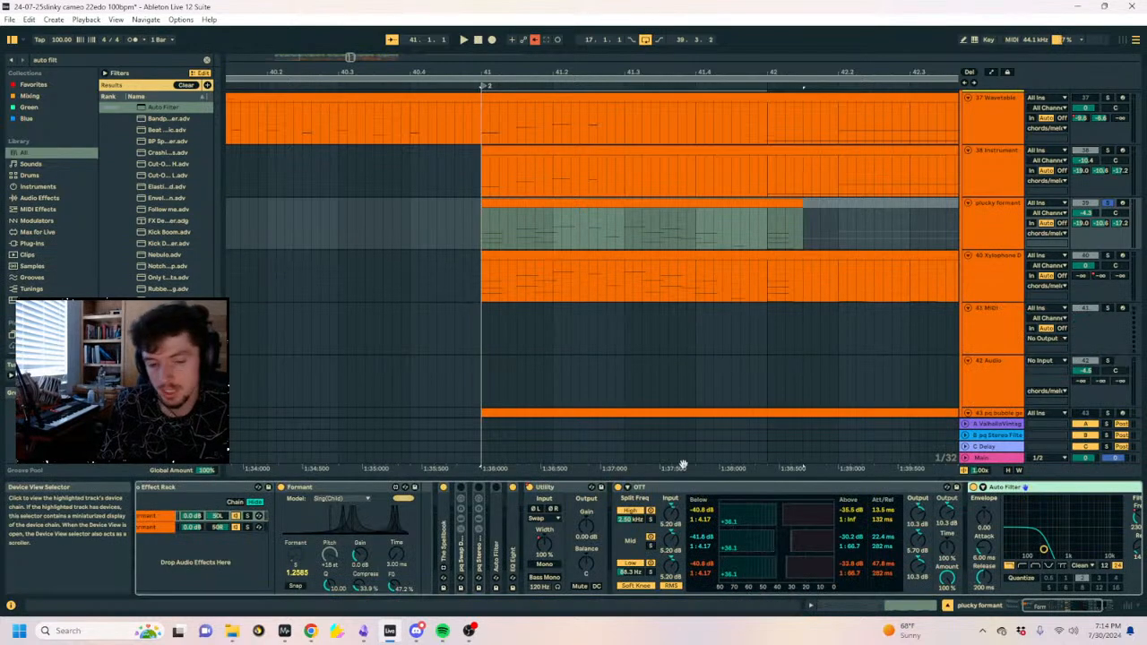
{"action": "left_click", "coordinate": [504, 205]}
{"action": "left_click", "coordinate": [968, 488]}
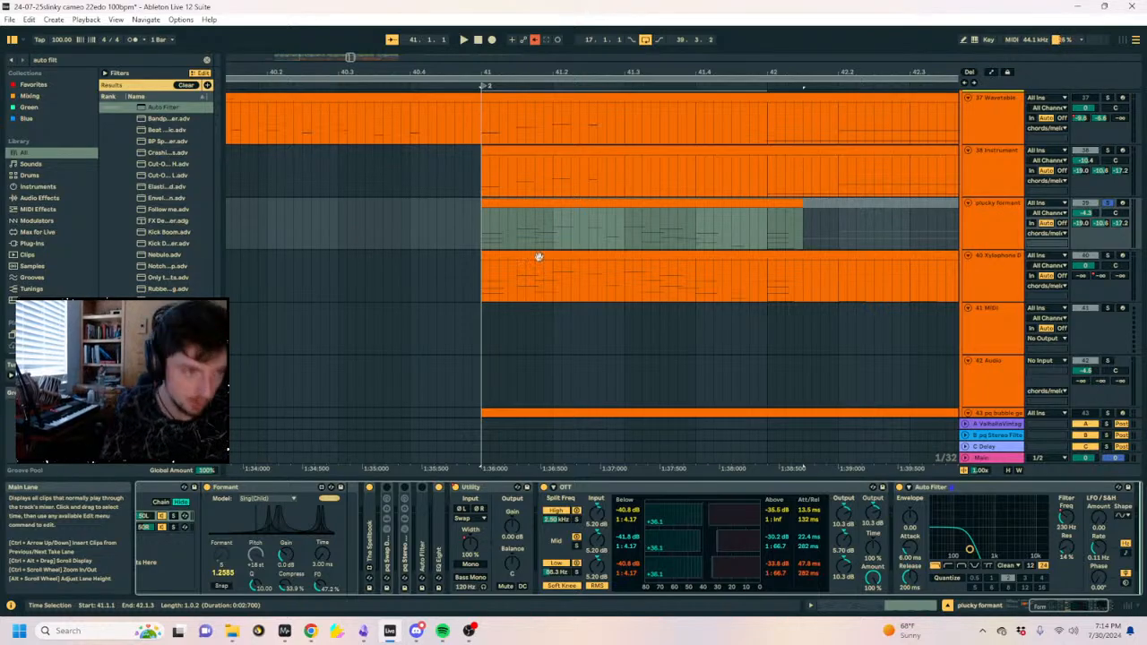
{"action": "left_click", "coordinate": [510, 203]}
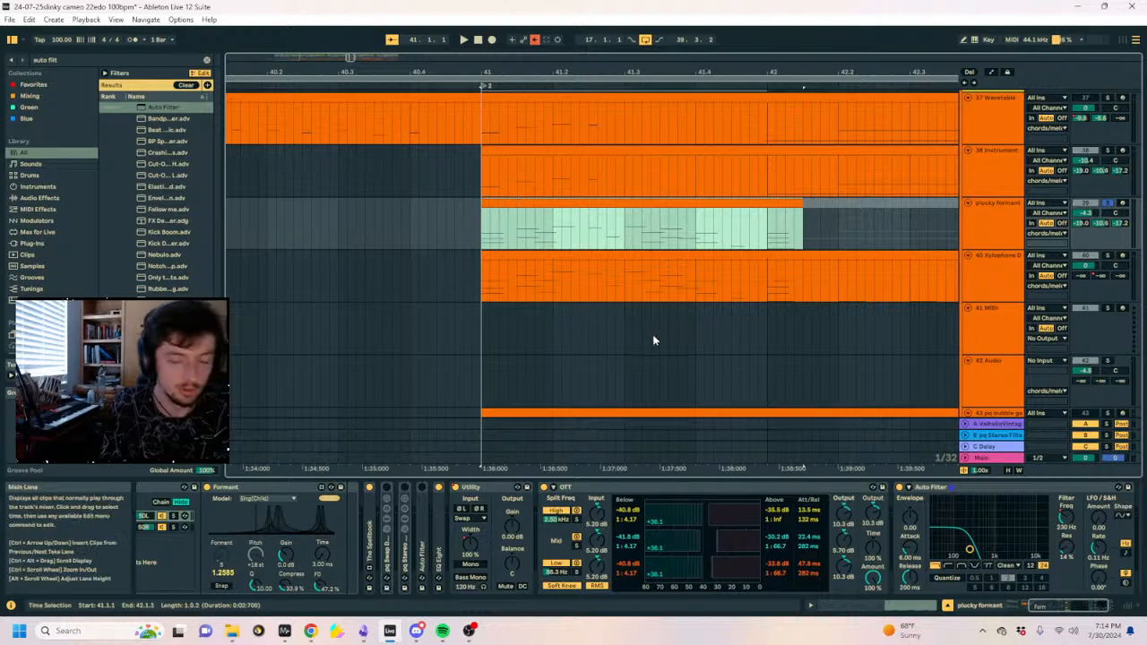
{"action": "key", "text": "a"}
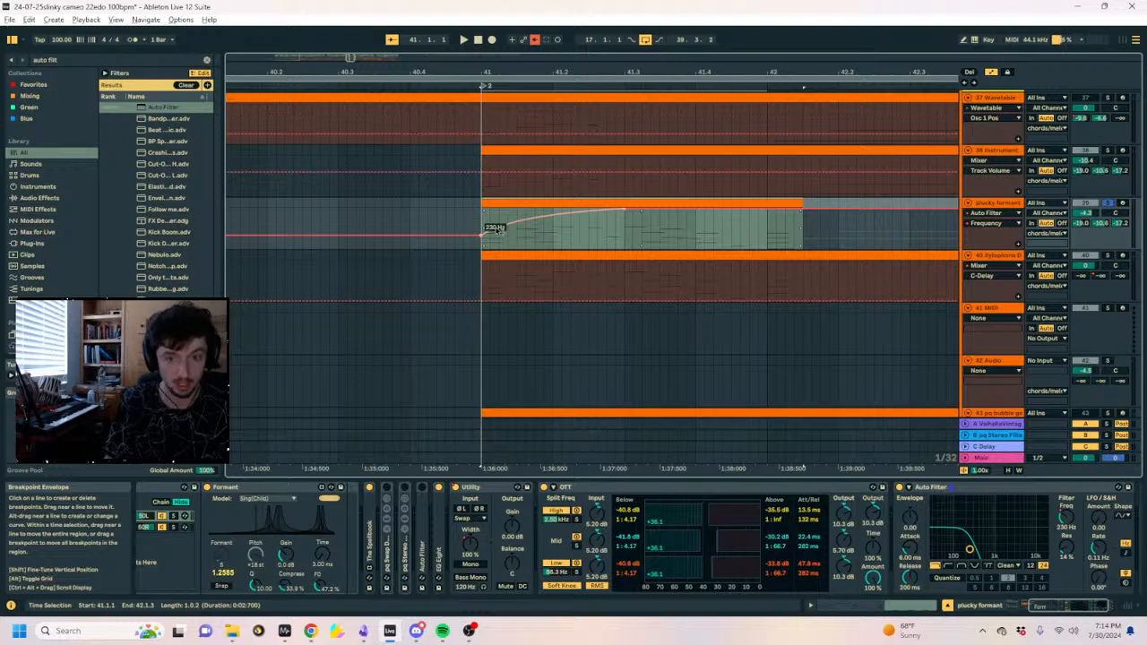
{"action": "key", "text": "a"}
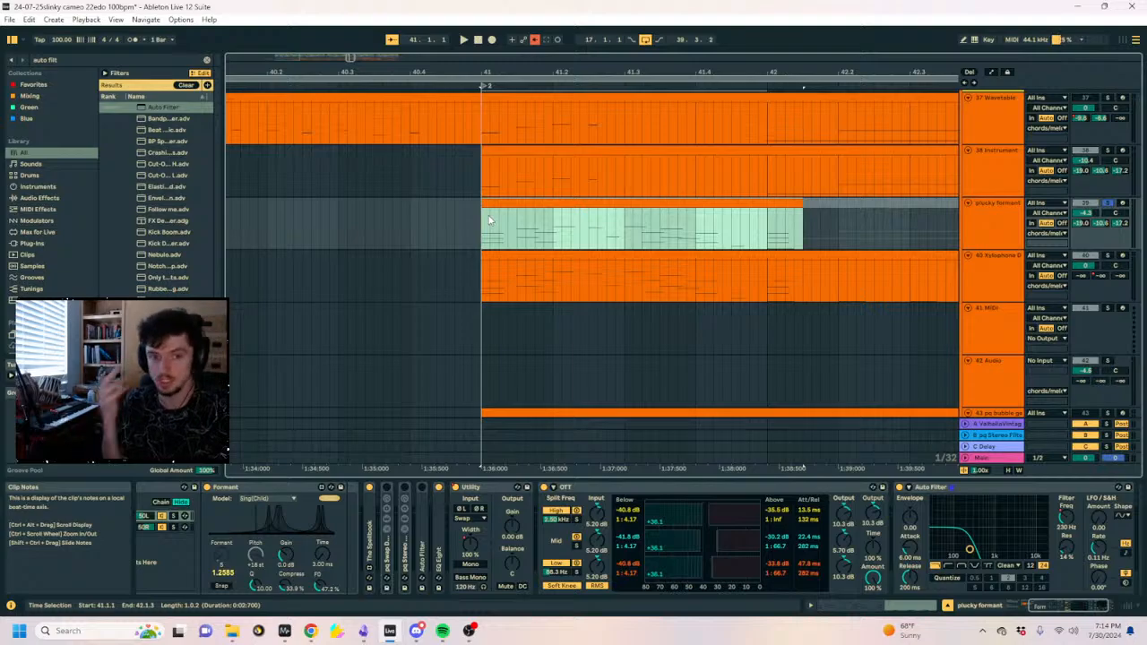
Raise the plucky formant Auto Filter's resonance to 63% while playing the clip from bar 41.
{"action": "key", "text": "space"}
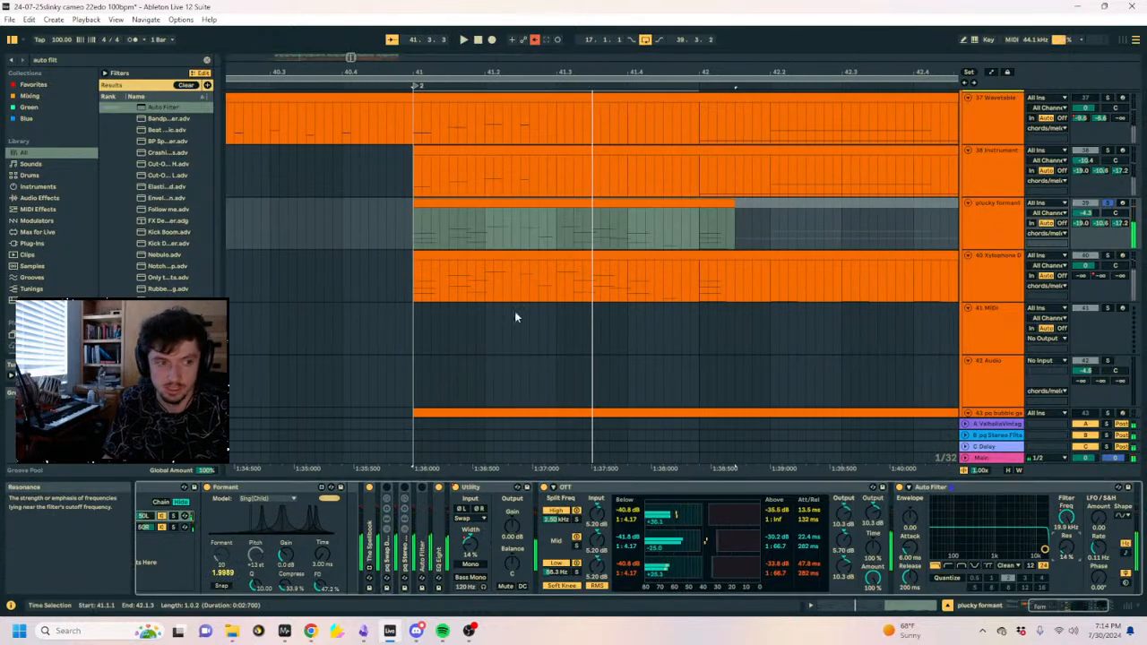
{"action": "key", "text": "a"}
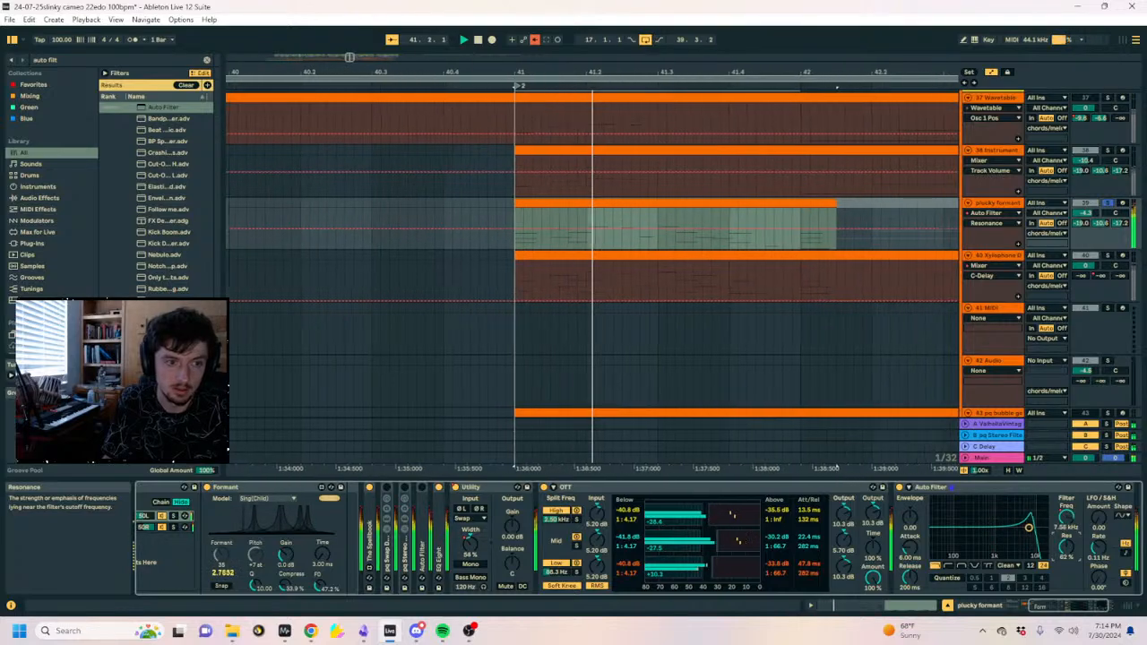
{"action": "key", "text": "space"}
Lower the start of the Auto Filter frequency automation at bar 41 to 115 Hz and play back the sweep.
{"action": "left_click", "coordinate": [1066, 517]}
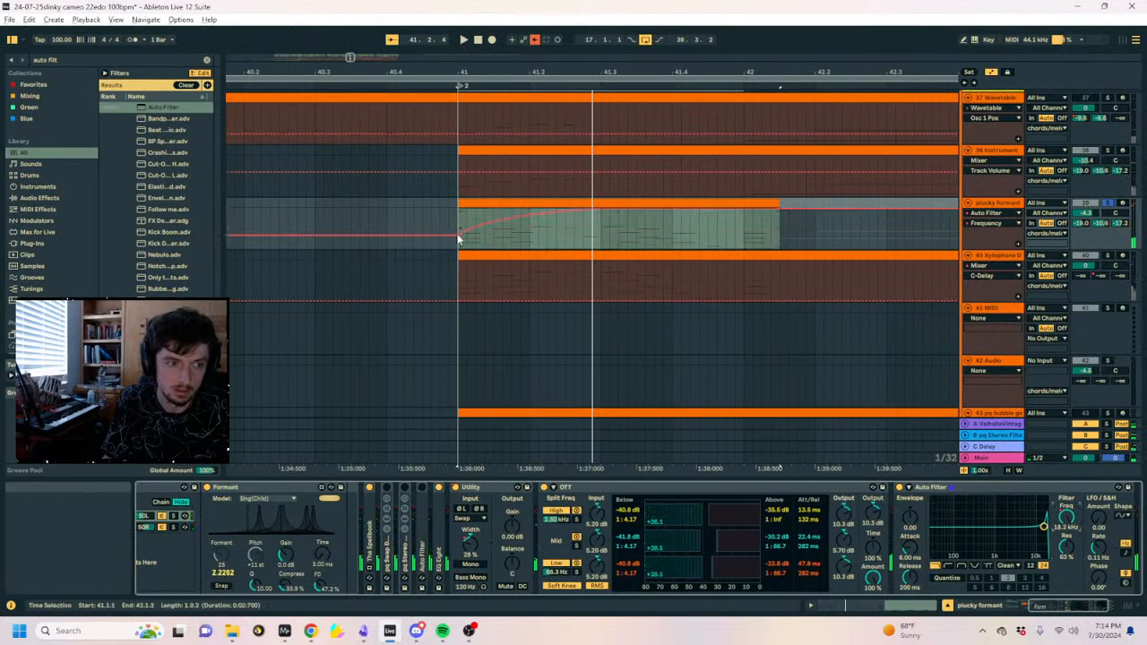
{"action": "left_click_drag", "start_coordinate": [458, 237], "coordinate": [480, 247]}
{"action": "key", "text": "space"}
{"action": "key", "text": "space"}
{"action": "key", "text": "space"}
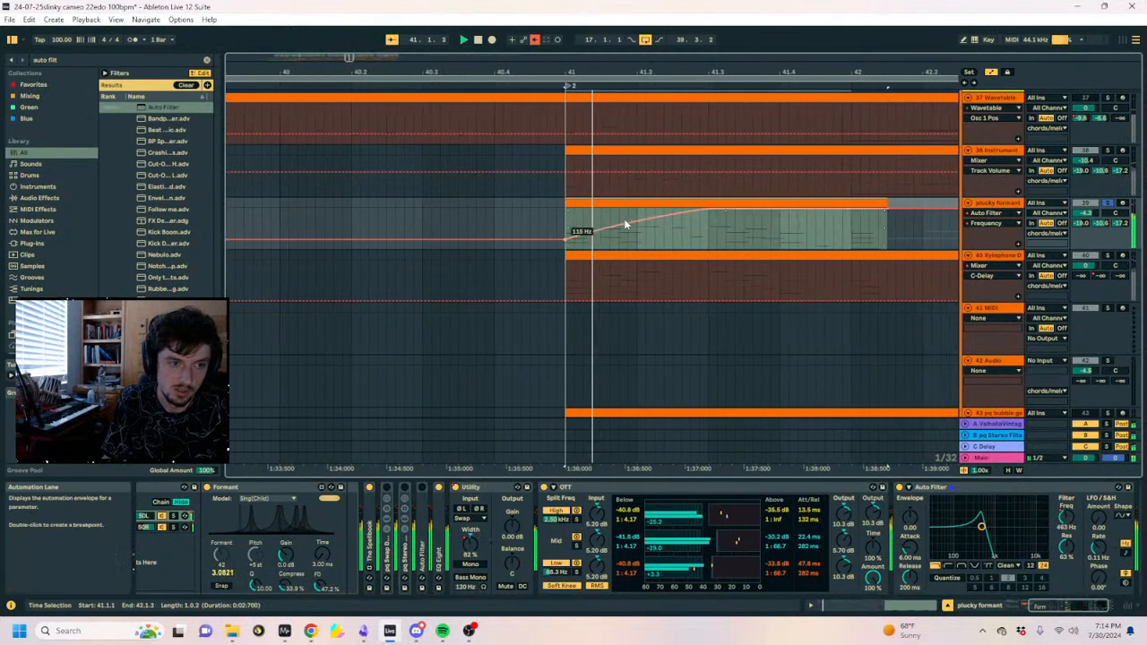
{"action": "left_click", "coordinate": [740, 238]}
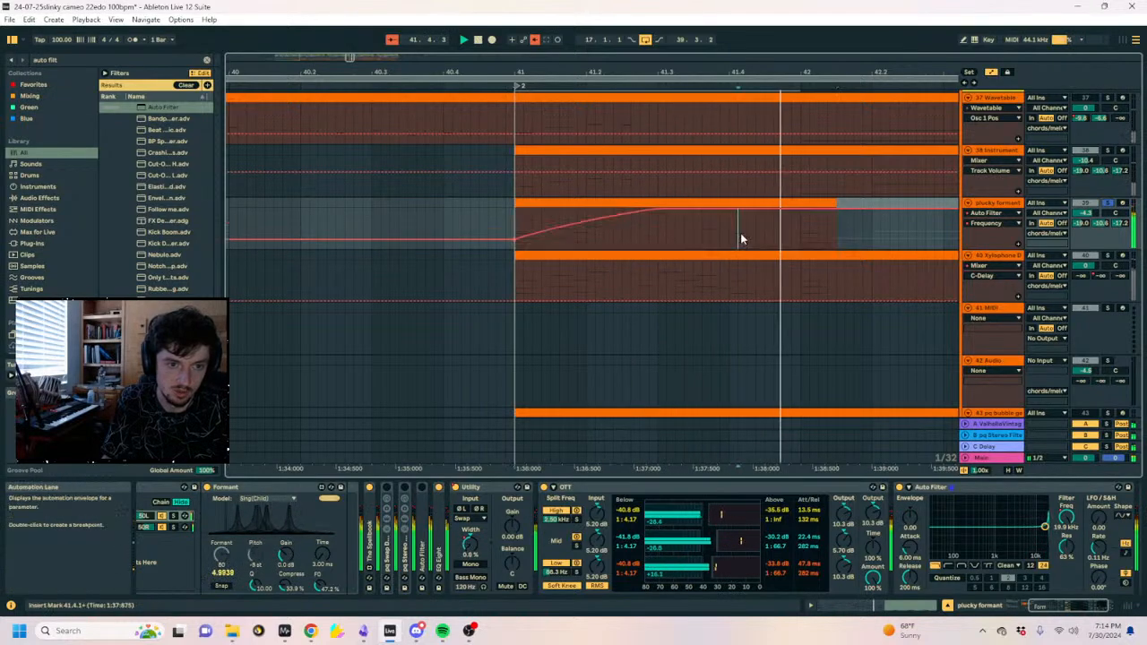
Lower the plucky formant's Auto Filter frequency automation to 3.69 kHz near bar 42 and play back the sweep.
{"action": "left_click_drag", "start_coordinate": [677, 211], "coordinate": [785, 216]}
{"action": "key", "text": "space"}
{"action": "key", "text": "space"}
{"action": "key", "text": "space"}
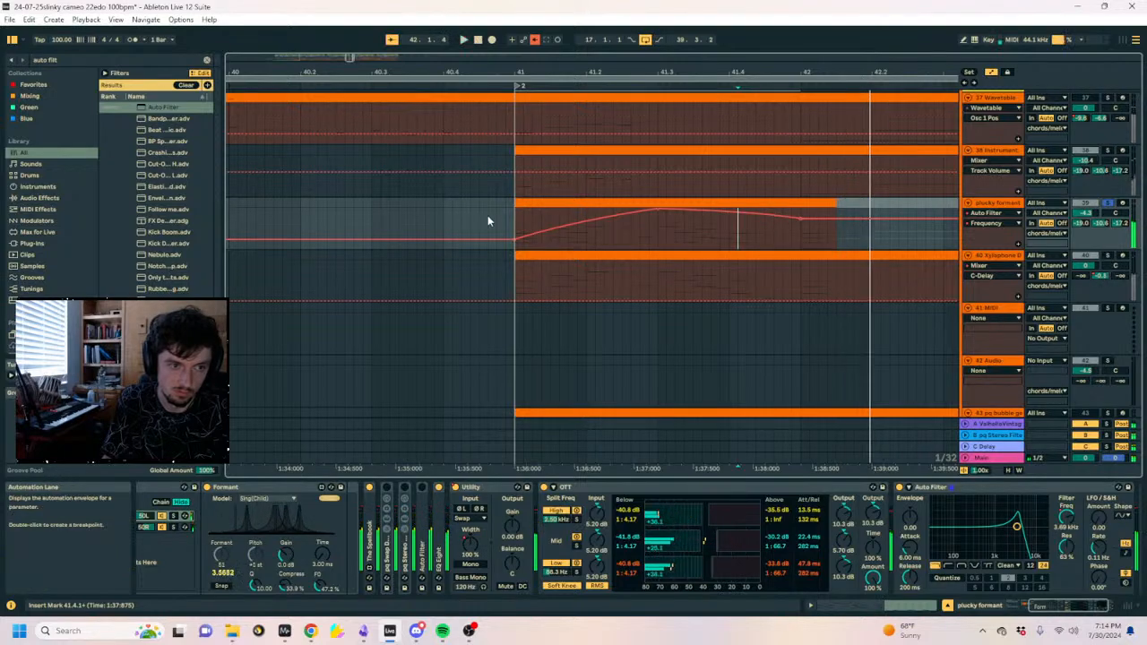
{"action": "left_click", "coordinate": [487, 220]}
{"action": "key", "text": "space"}
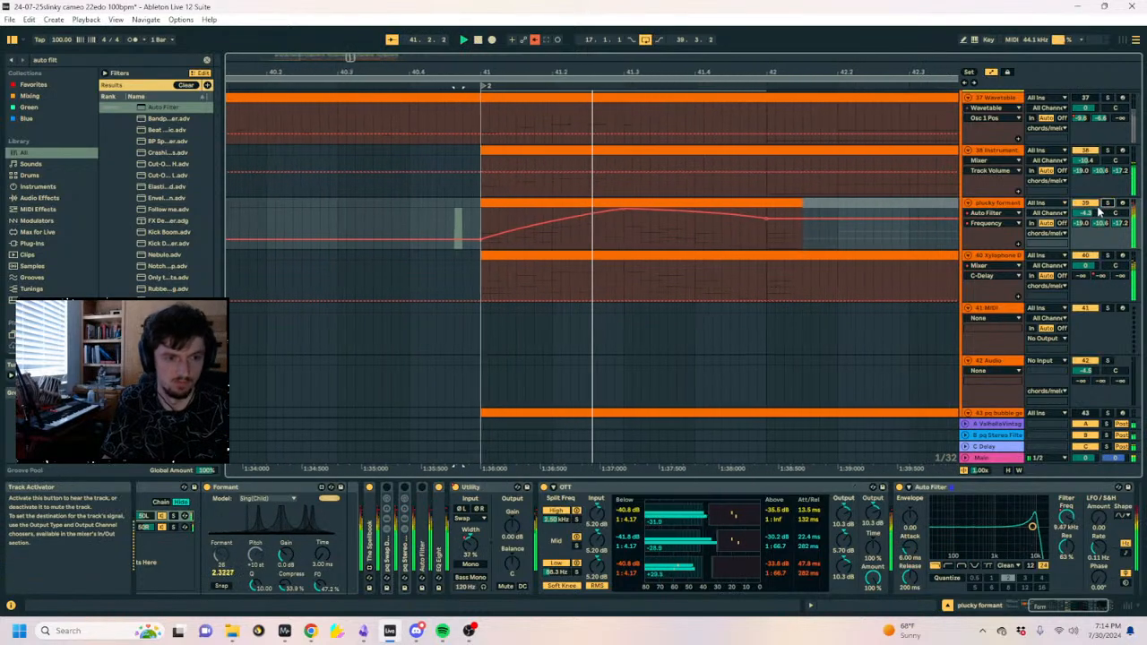
Hide the automation lanes and play the end of the plucky formant clip from bar 42.
{"action": "left_click", "coordinate": [540, 199]}
{"action": "left_click", "coordinate": [525, 203]}
{"action": "key", "text": "a"}
{"action": "left_click_drag", "start_coordinate": [533, 229], "coordinate": [508, 235]}
{"action": "key", "text": "space"}
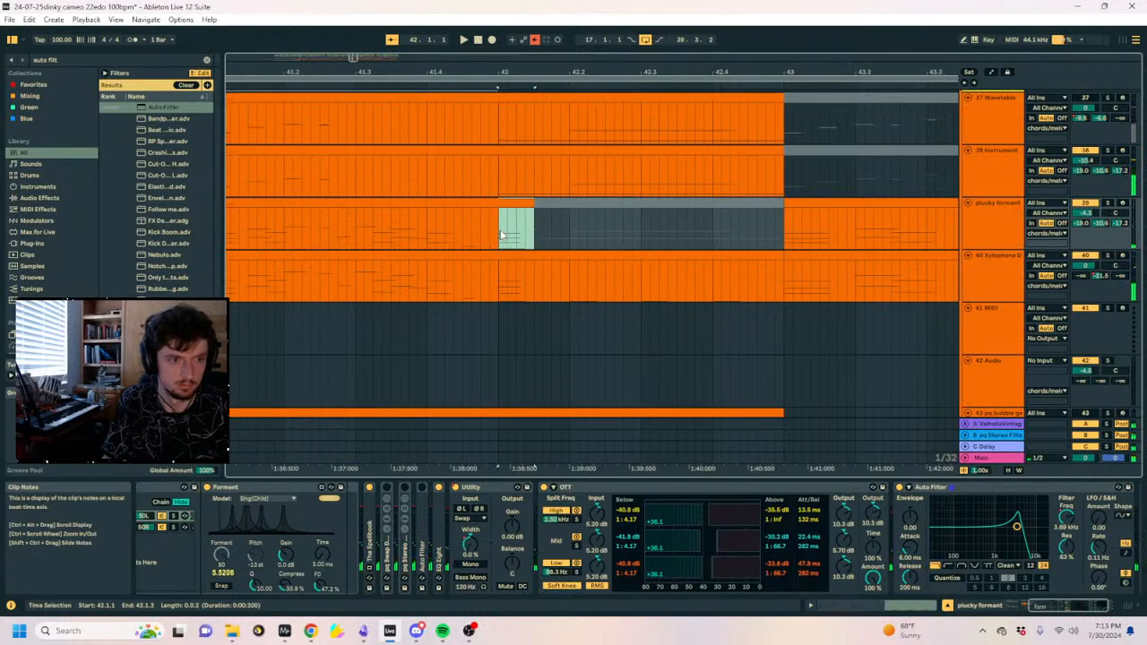
{"action": "left_click", "coordinate": [536, 230]}
{"action": "left_click", "coordinate": [500, 230]}
{"action": "key", "text": "space"}
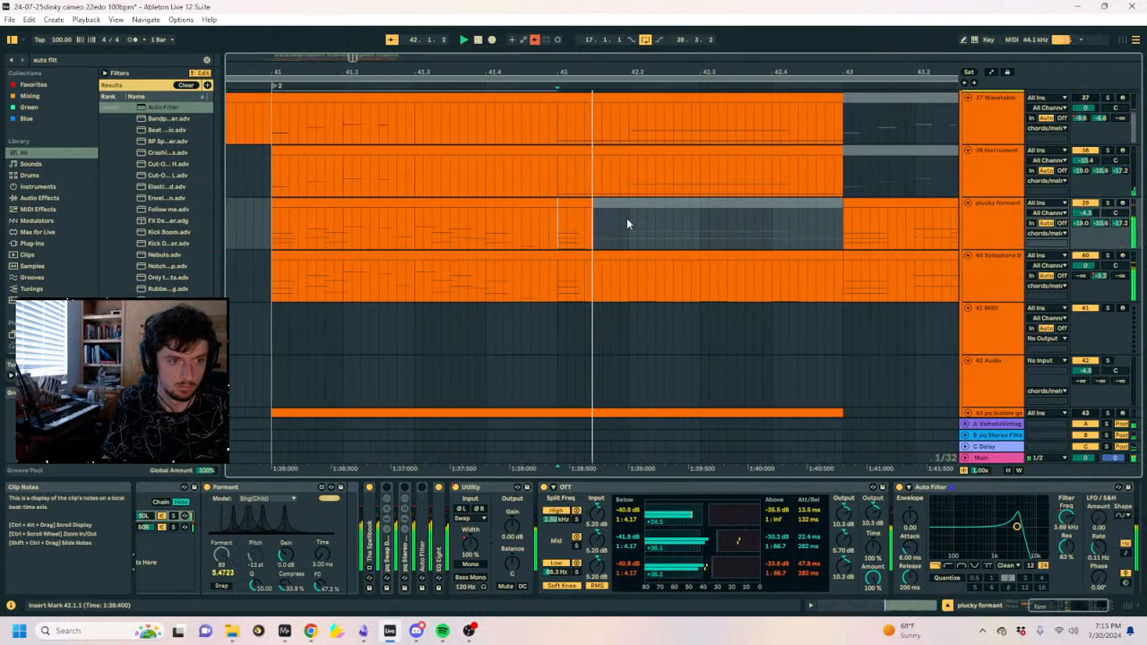
{"action": "key", "text": "space"}
Extend the plucky formant clip that starts at bar 41 so that it ends at bar 43, and select it.
{"action": "left_click_drag", "start_coordinate": [553, 199], "coordinate": [806, 206]}
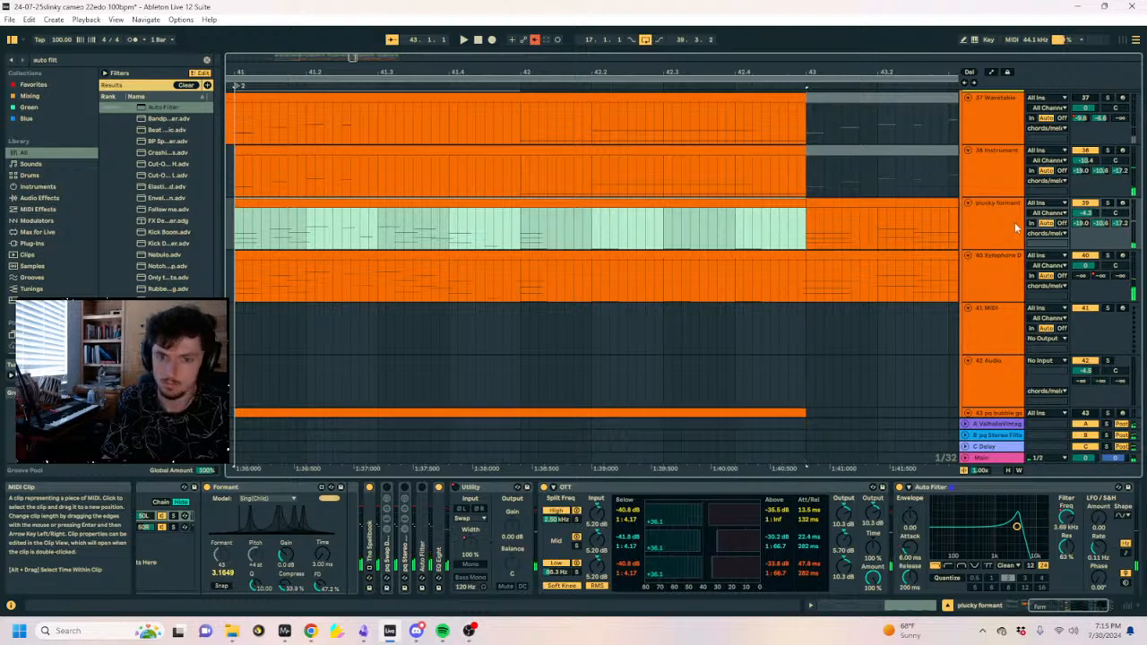
{"action": "left_click", "coordinate": [502, 226]}
{"action": "left_click", "coordinate": [535, 199]}
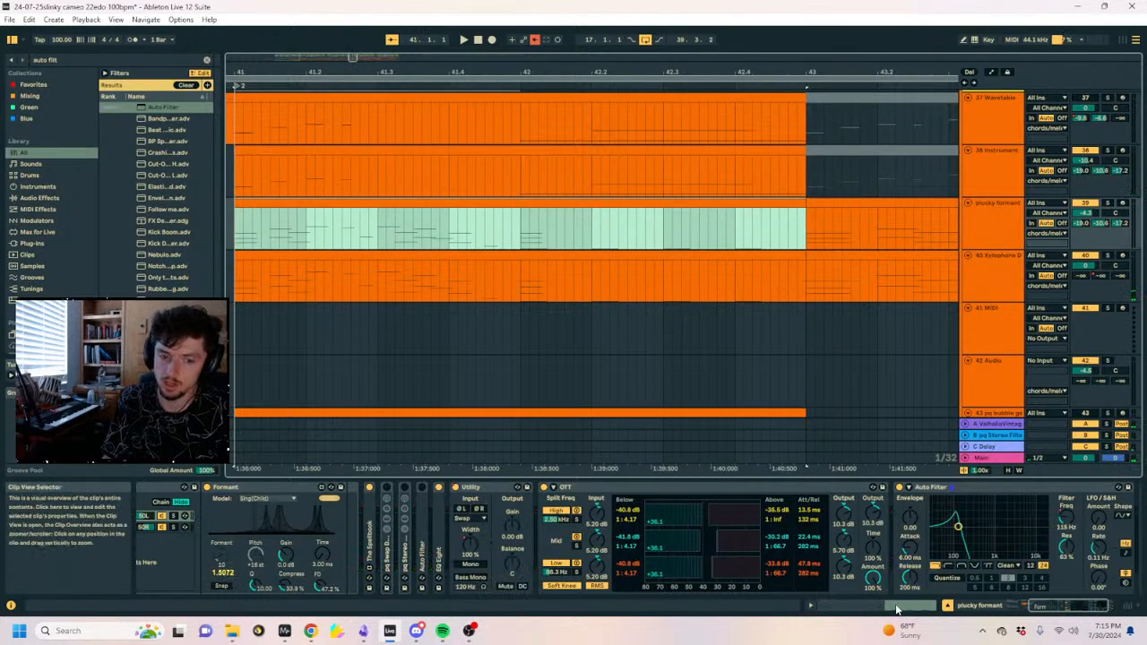
Add a copied chord at 2.1.3 in the plucky formant clip and delete the notes from 2.2 onward.
{"action": "left_click", "coordinate": [897, 608]}
{"action": "scroll", "coordinate": [749, 509], "scroll_direction": "down", "scroll_amount": 3}
{"action": "scroll", "coordinate": [750, 509], "scroll_direction": "up", "scroll_amount": 2}
{"action": "left_click_drag", "start_coordinate": [257, 457], "coordinate": [180, 457]}
{"action": "mouse_move", "coordinate": [777, 465]}
{"action": "left_mouse_down"}
{"action": "mouse_move", "coordinate": [736, 548]}
{"action": "mouse_move", "coordinate": [802, 513]}
{"action": "mouse_move", "coordinate": [780, 502]}
{"action": "mouse_move", "coordinate": [788, 512]}
{"action": "left_mouse_up"}
{"action": "key", "text": "ctrl+c"}
{"action": "left_click", "coordinate": [768, 495]}
{"action": "key", "text": "ctrl+v"}
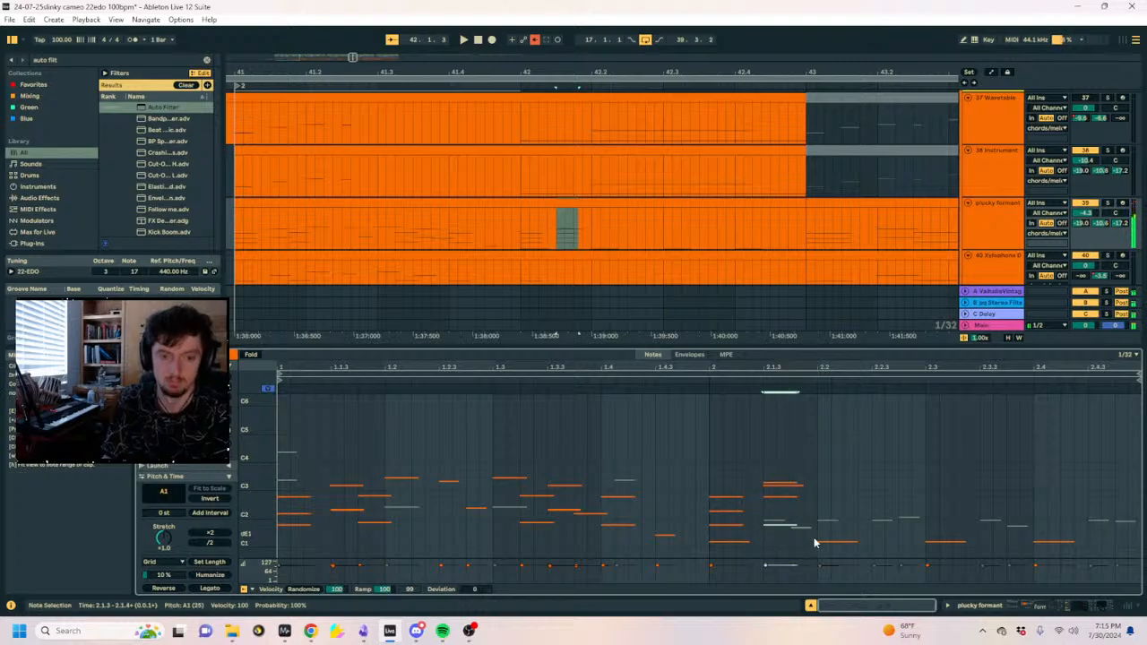
{"action": "left_click_drag", "start_coordinate": [820, 475], "coordinate": [1131, 555]}
{"action": "key", "text": "Delete"}
Copy the chord at 2.1.3 and paste it at 2.2.3, at 2.3.3 and just before 2.4.3.
{"action": "left_click_drag", "start_coordinate": [816, 456], "coordinate": [765, 564]}
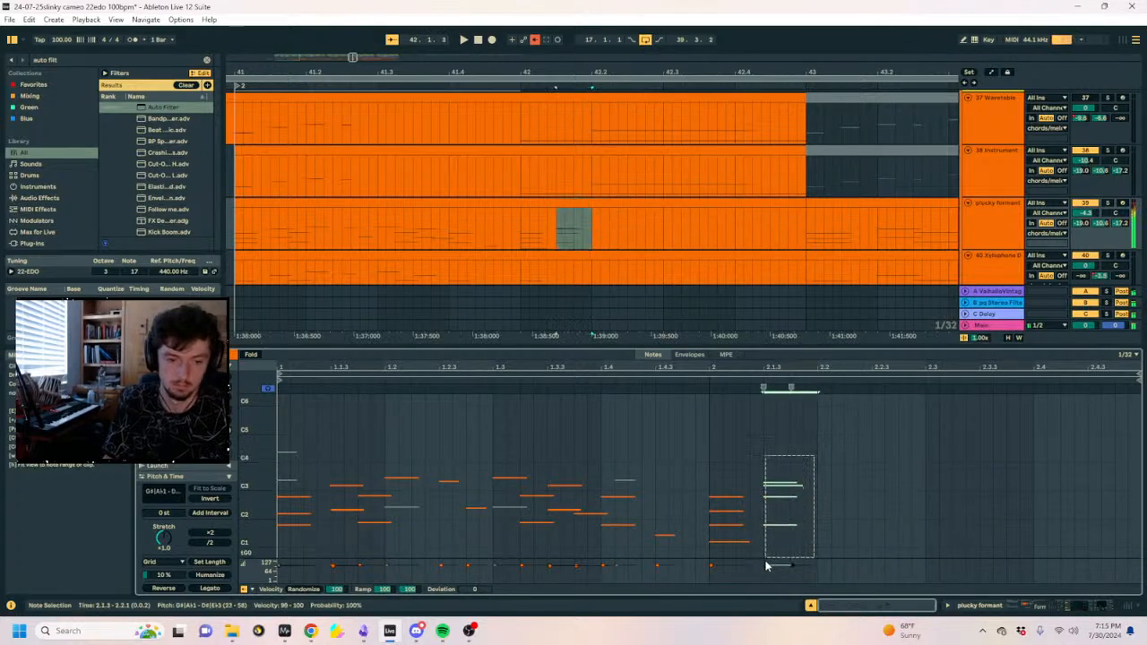
{"action": "key", "text": "ctrl+d"}
{"action": "key", "text": "ctrl+z"}
{"action": "key", "text": "ctrl+c"}
{"action": "left_click", "coordinate": [868, 471]}
{"action": "key", "text": "ctrl+v"}
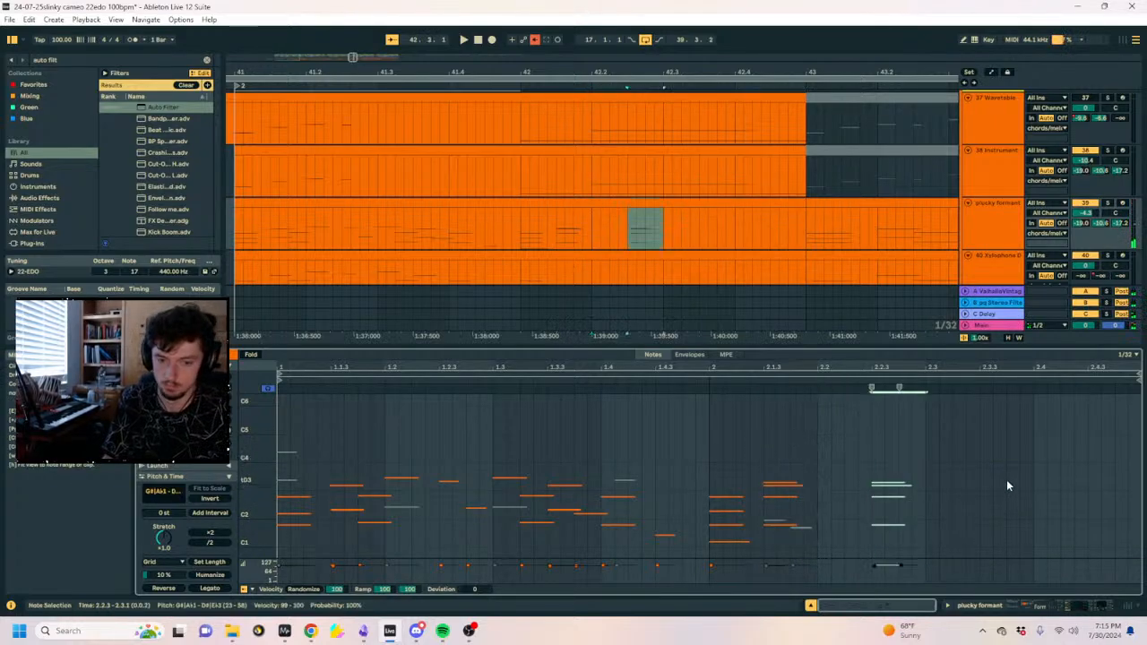
{"action": "left_click", "coordinate": [992, 472]}
{"action": "left_click", "coordinate": [982, 472]}
{"action": "key", "text": "ctrl+v"}
{"action": "left_click", "coordinate": [1074, 469]}
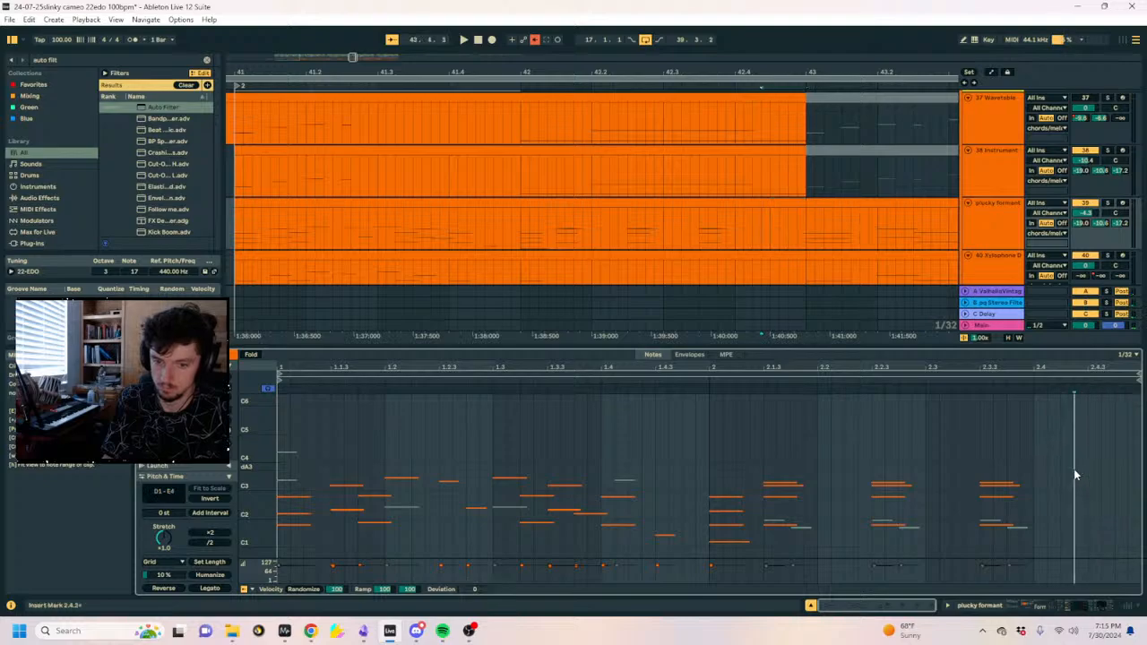
{"action": "key", "text": "ctrl+v"}
Play back the repeated chords and shift the last one to 2.4.3.
{"action": "key", "text": "space"}
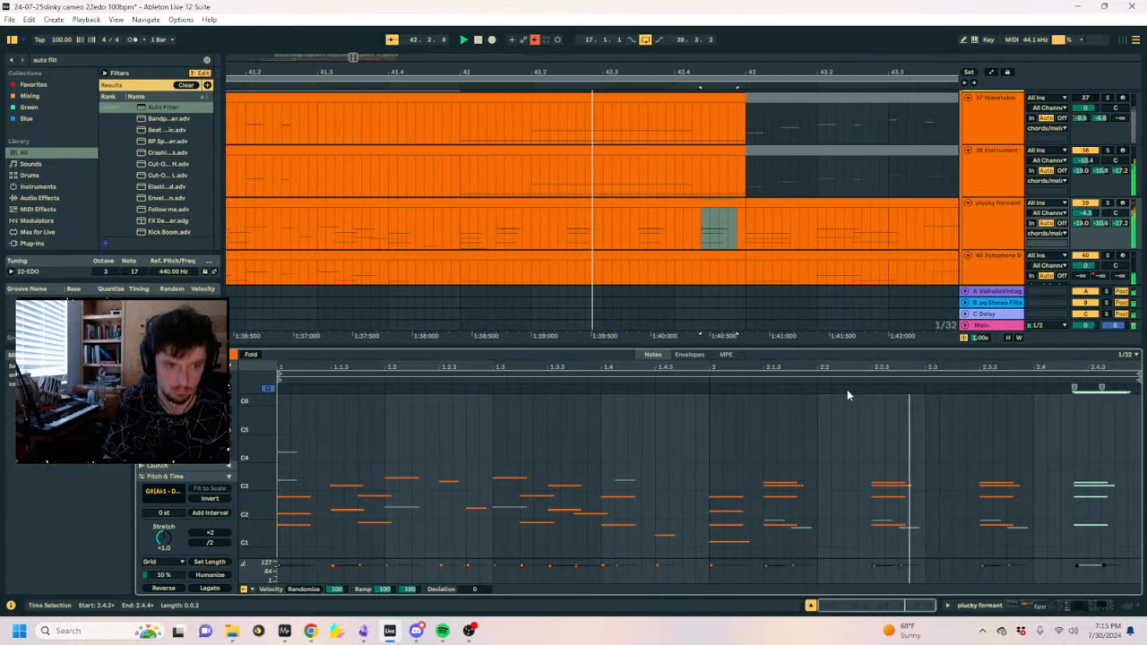
{"action": "key", "text": "space"}
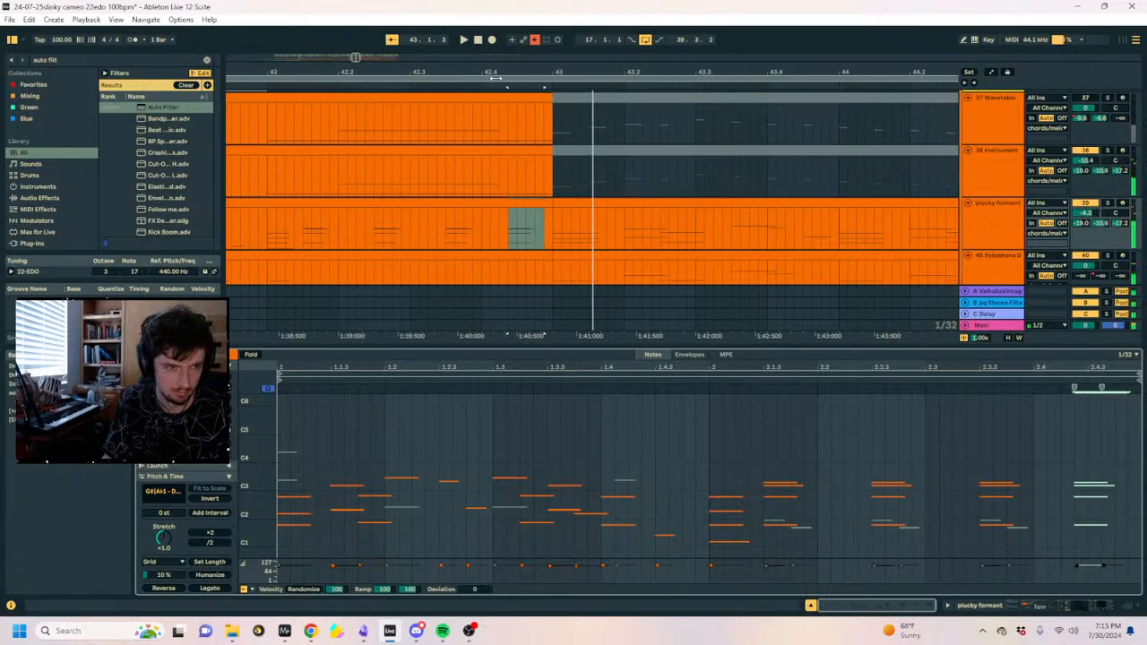
{"action": "left_click_drag", "start_coordinate": [1082, 439], "coordinate": [1130, 559]}
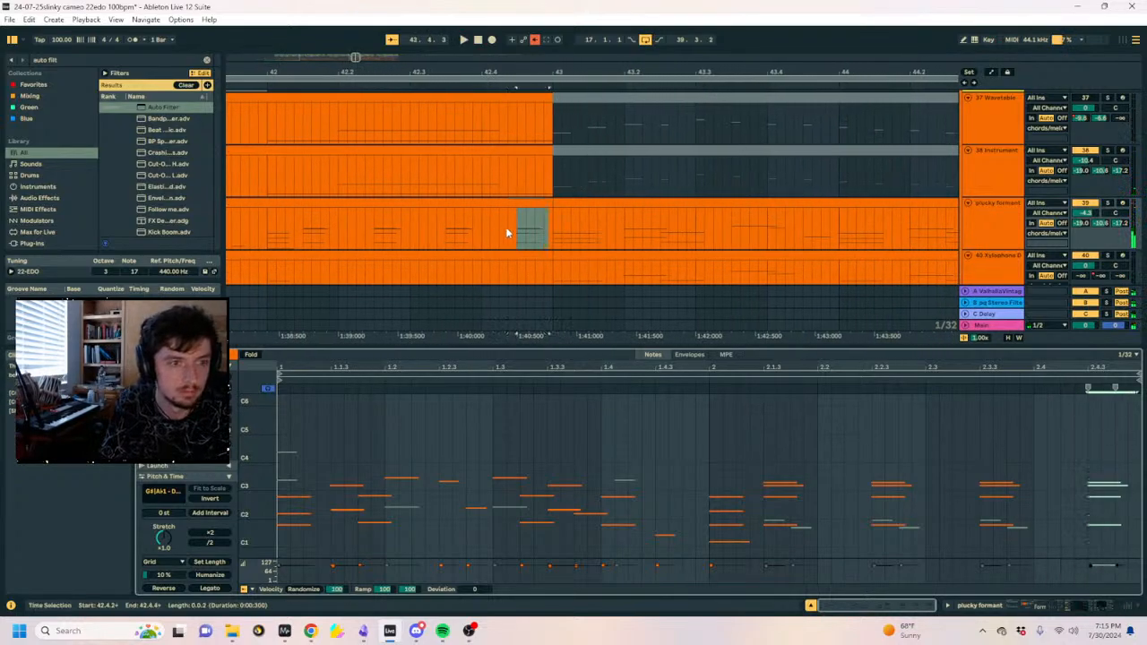
{"action": "key", "text": "Right"}
Set the plucky formant Auto Filter's LFO amount to 10.7 with a tempo-synced rate and play from bar 41.
{"action": "mouse_move", "coordinate": [453, 68]}
{"action": "left_mouse_down"}
{"action": "mouse_move", "coordinate": [596, 67]}
{"action": "mouse_move", "coordinate": [630, 31]}
{"action": "left_mouse_up"}
{"action": "left_click", "coordinate": [449, 218]}
{"action": "left_click", "coordinate": [1045, 605]}
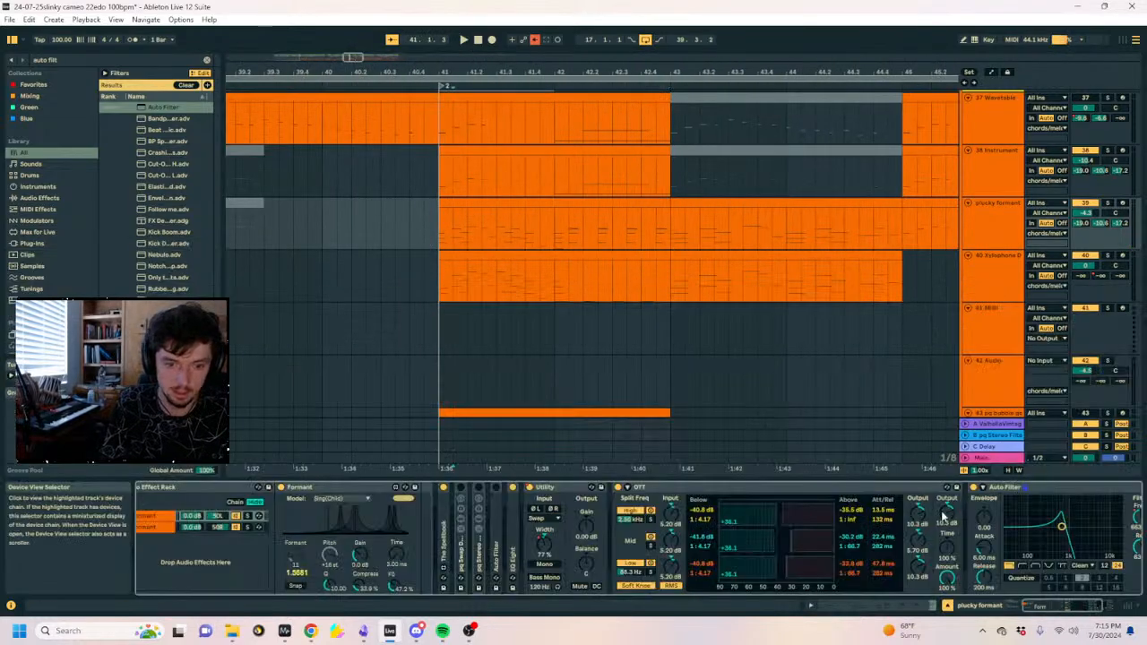
{"action": "left_click", "coordinate": [1040, 490]}
{"action": "scroll", "coordinate": [1104, 523], "scroll_direction": "right", "scroll_amount": 2}
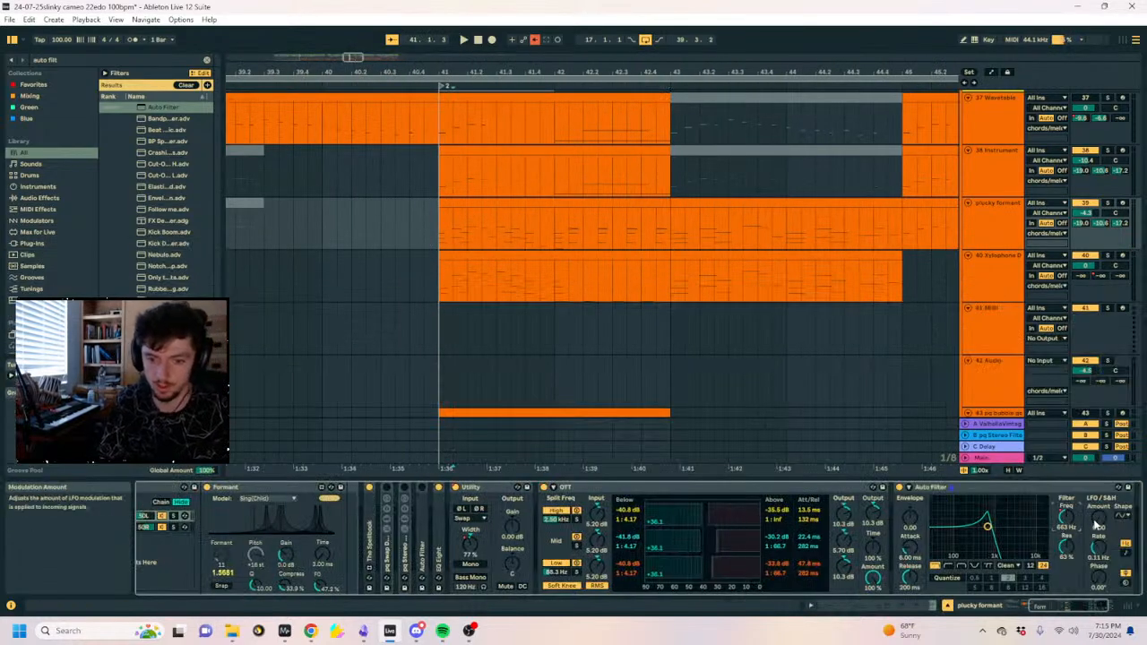
{"action": "left_click", "coordinate": [1123, 558]}
{"action": "key", "text": "space"}
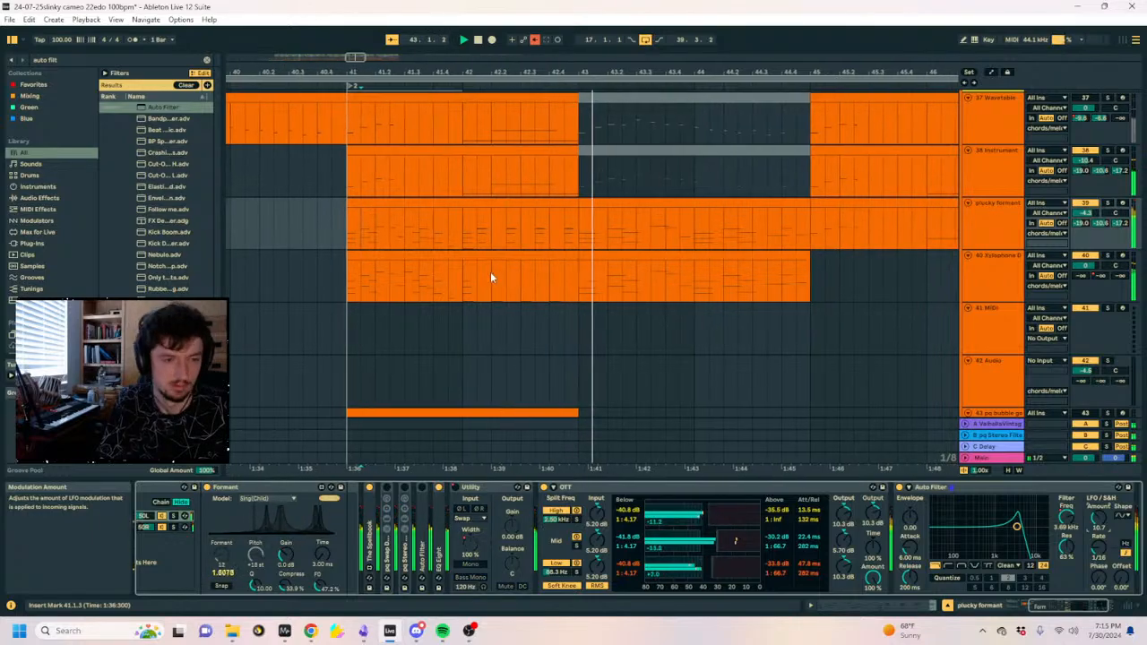
{"action": "left_click", "coordinate": [556, 202]}
{"action": "key", "text": "space"}
Try to duplicate the plucky formant chords of bar 42 over the following bars.
{"action": "left_click_drag", "start_coordinate": [556, 204], "coordinate": [462, 231]}
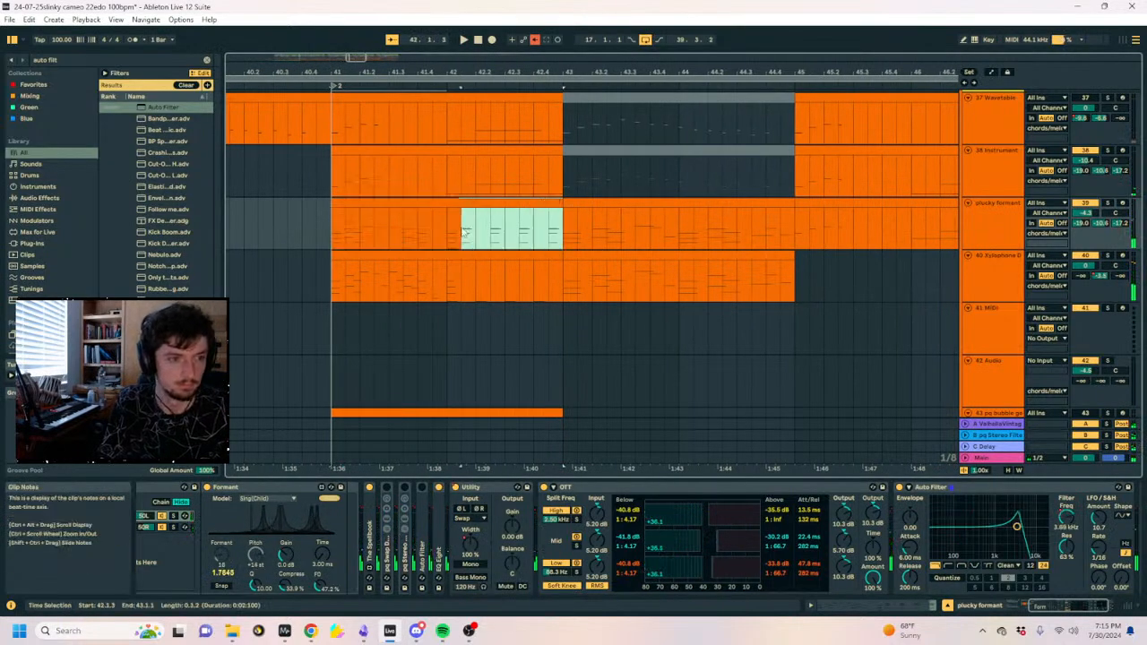
{"action": "key", "text": "ctrl+d"}
{"action": "key", "text": "ctrl+d"}
{"action": "left_click", "coordinate": [330, 224]}
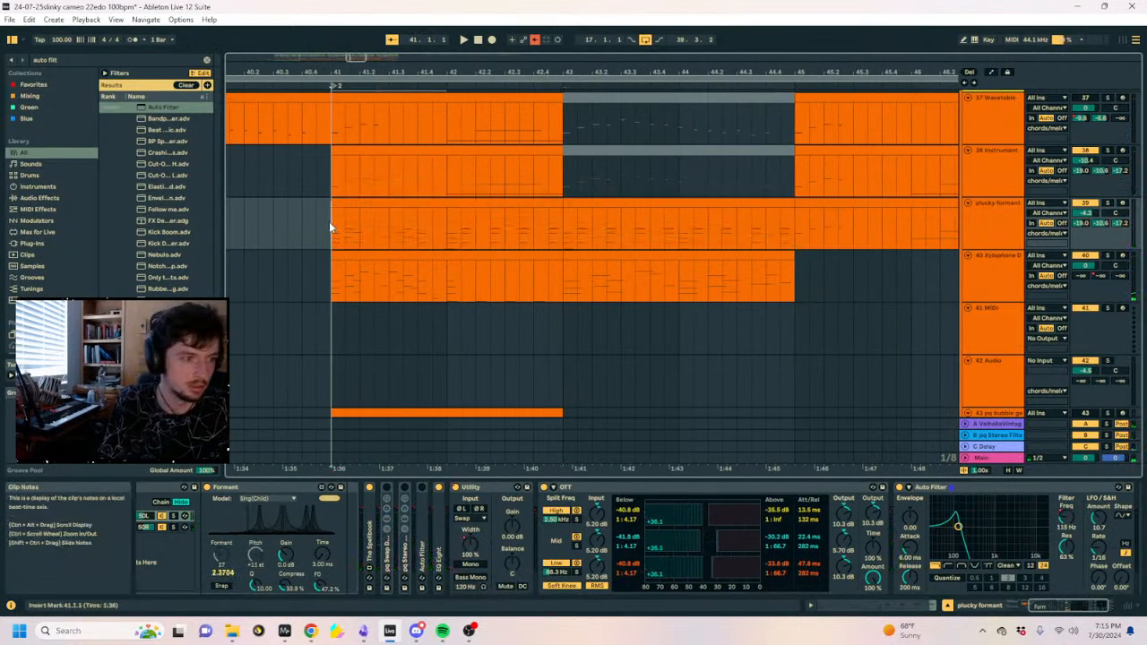
{"action": "key", "text": "ctrl+z"}
{"action": "key", "text": "ctrl+z"}
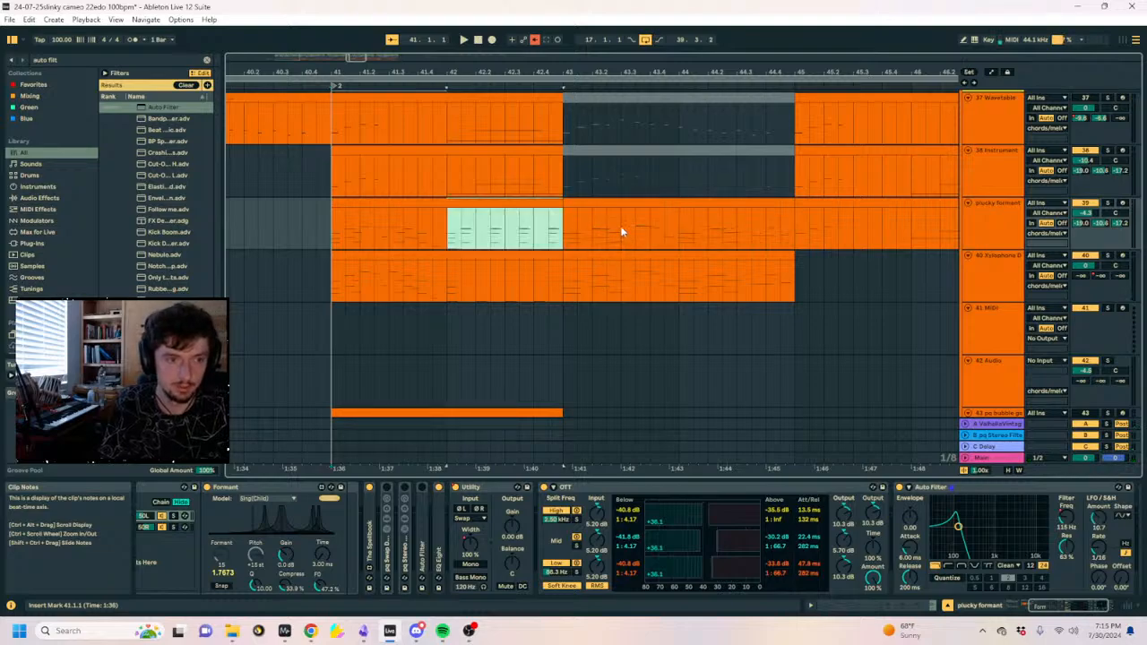
Play the plucky formant part from bar 43 and again from bar 41 to compare the two phrases.
{"action": "left_click", "coordinate": [596, 203]}
{"action": "key", "text": "space"}
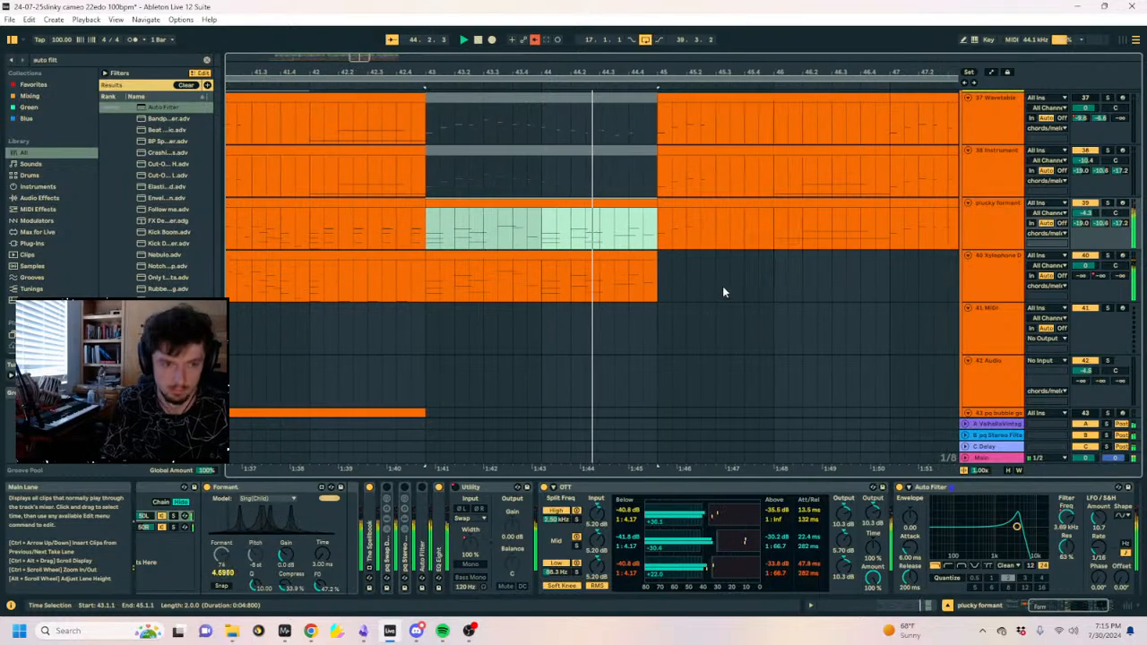
{"action": "key", "text": "minus"}
{"action": "key", "text": "minus"}
{"action": "key", "text": "minus"}
{"action": "key", "text": "minus"}
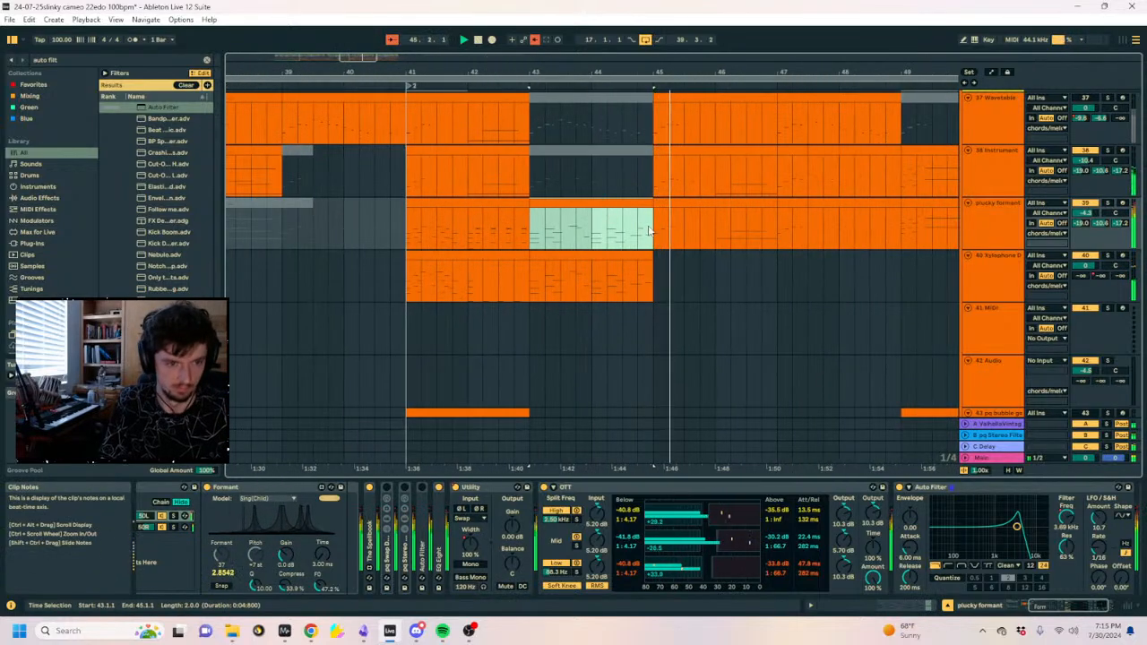
{"action": "left_click_drag", "start_coordinate": [652, 233], "coordinate": [406, 234]}
{"action": "key", "text": "space"}
{"action": "key", "text": "space"}
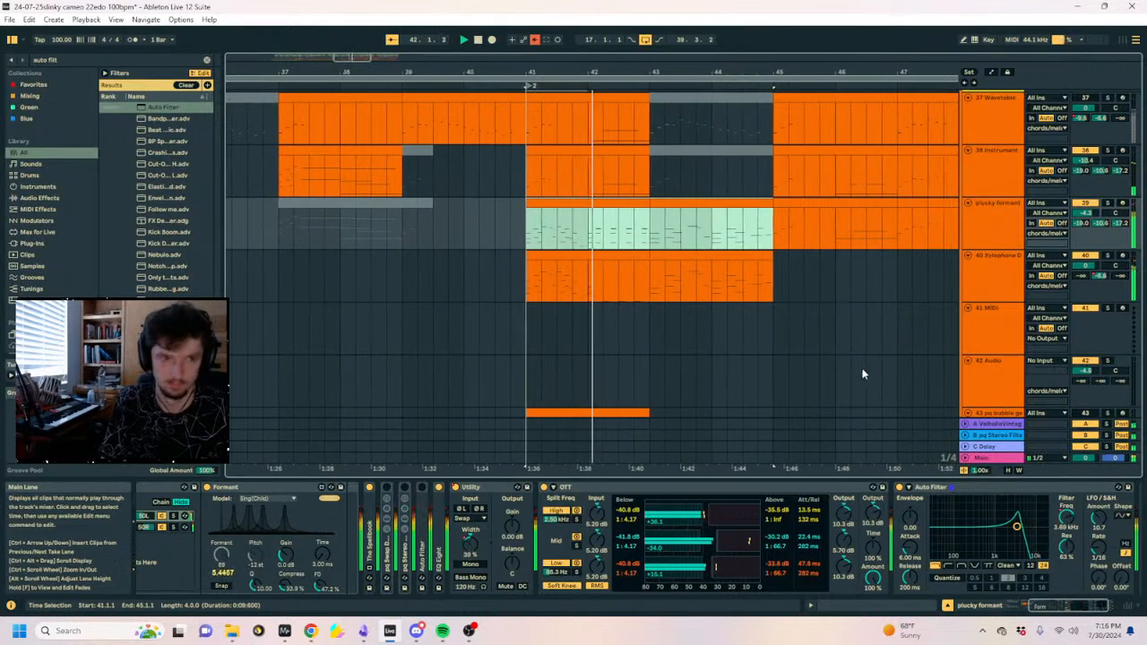
{"action": "key", "text": "space"}
Shorten the 37 Wavetable and 38 Instrument clips at bar 41 so both end at bar 42.
{"action": "left_click", "coordinate": [533, 217]}
{"action": "scroll", "coordinate": [546, 197], "scroll_direction": "up", "scroll_amount": 2}
{"action": "left_click_drag", "start_coordinate": [584, 224], "coordinate": [531, 222]}
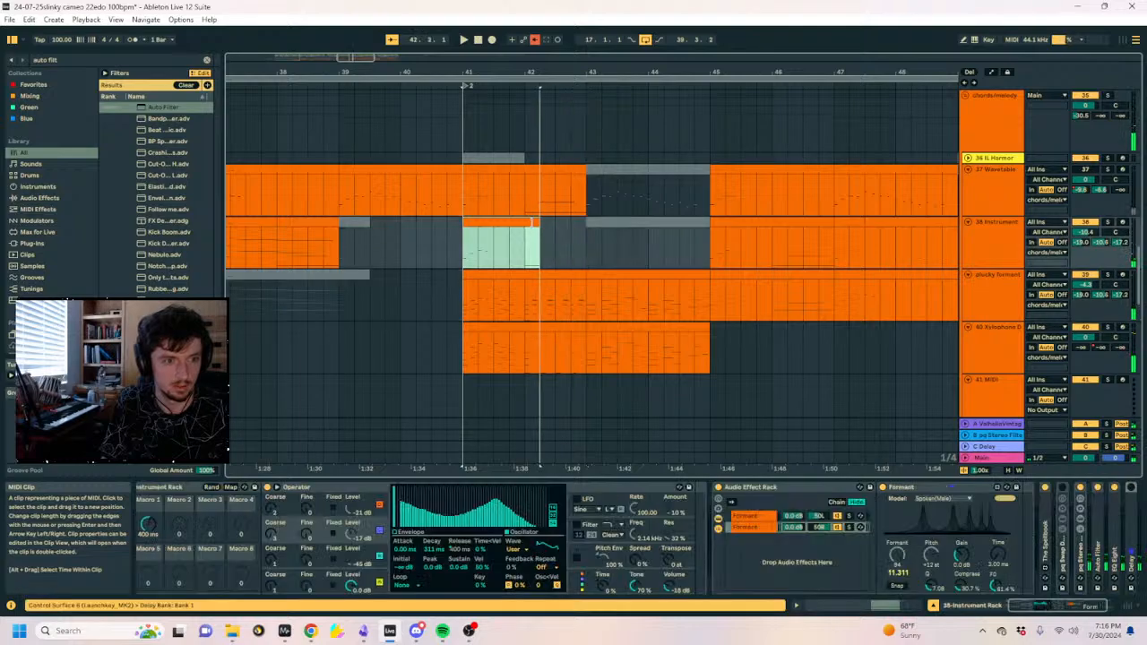
{"action": "left_click_drag", "start_coordinate": [577, 168], "coordinate": [525, 170]}
{"action": "left_click", "coordinate": [527, 223]}
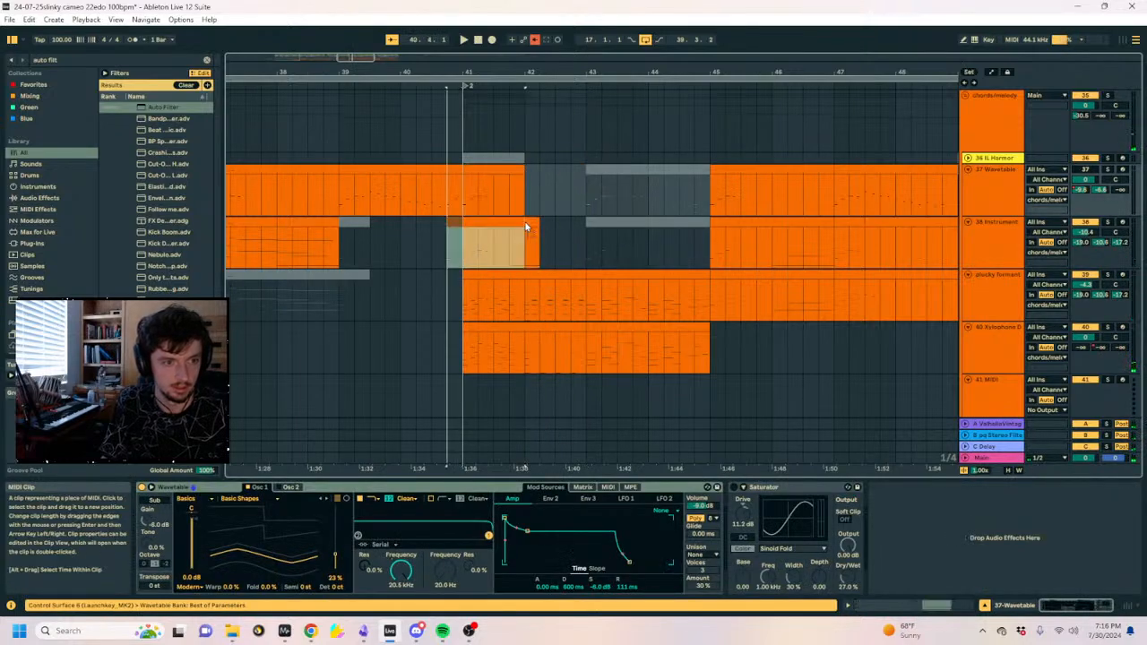
{"action": "left_click_drag", "start_coordinate": [537, 221], "coordinate": [525, 222]}
{"action": "left_click", "coordinate": [558, 276]}
Step the second-lowest note of the plucky formant chords at 2.2.3, 2.3.3 and 2.4.3 progressively lower, ending on tG2.
{"action": "left_click", "coordinate": [880, 609]}
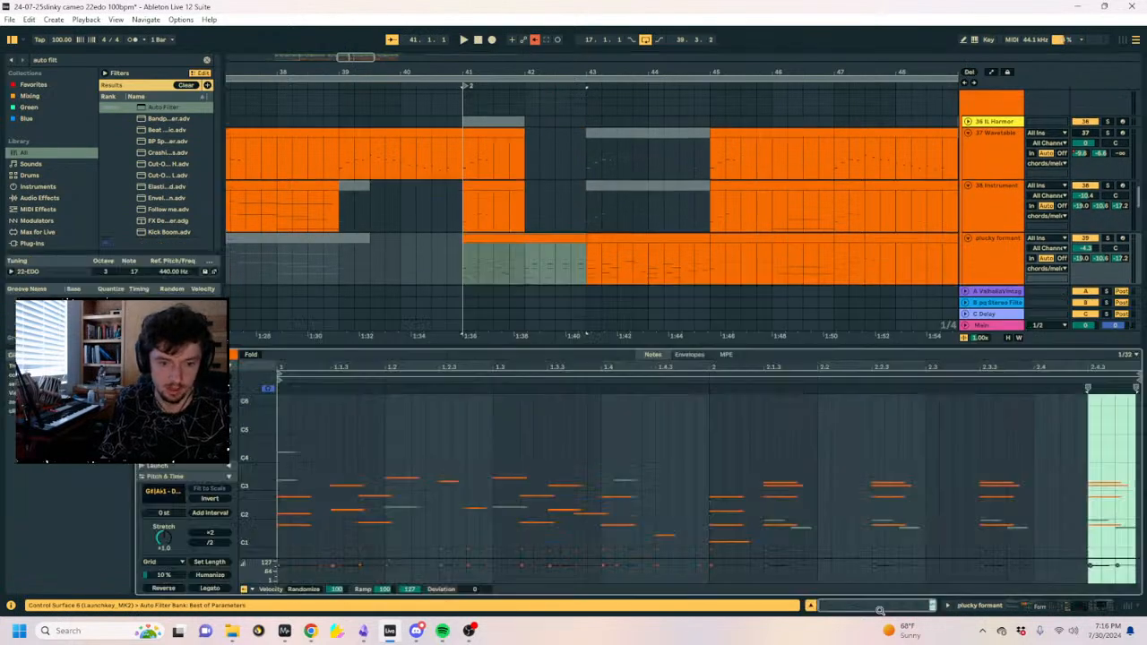
{"action": "left_click_drag", "start_coordinate": [892, 368], "coordinate": [871, 417]}
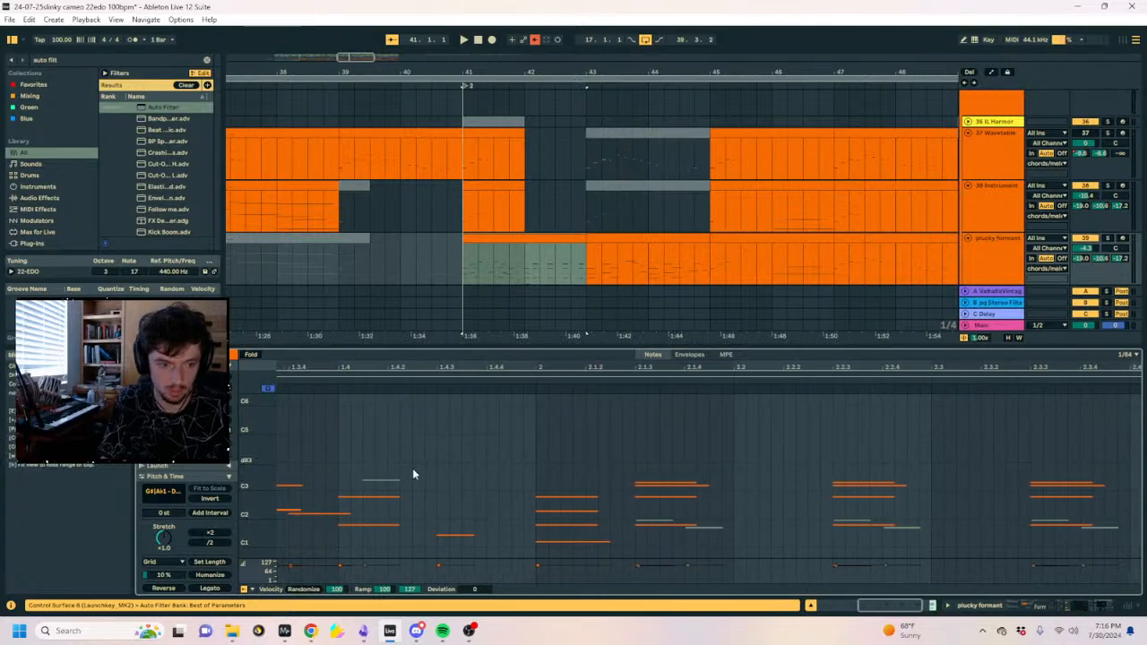
{"action": "left_click_drag", "start_coordinate": [258, 467], "coordinate": [314, 548]}
{"action": "scroll", "coordinate": [834, 475], "scroll_direction": "down", "scroll_amount": 5}
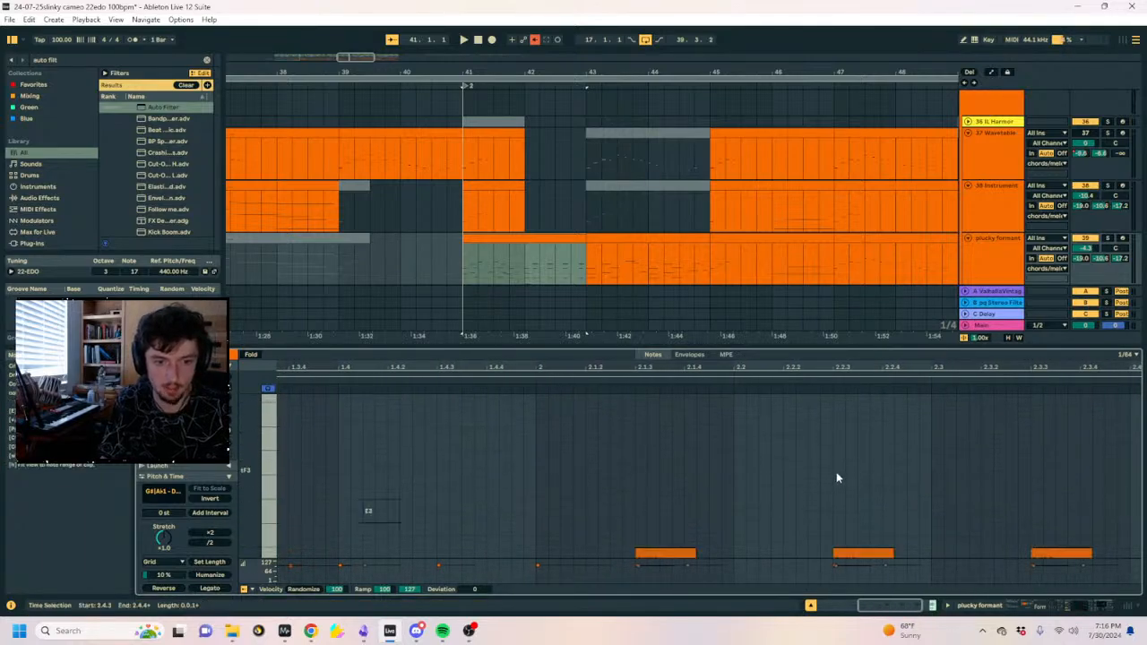
{"action": "left_click_drag", "start_coordinate": [258, 432], "coordinate": [184, 430]}
{"action": "left_click_drag", "start_coordinate": [910, 469], "coordinate": [857, 418]}
{"action": "key", "text": "Down"}
{"action": "left_click_drag", "start_coordinate": [1089, 460], "coordinate": [1069, 432]}
{"action": "key", "text": "Down"}
{"action": "key", "text": "Down"}
{"action": "left_click_drag", "start_coordinate": [1029, 361], "coordinate": [1053, 352]}
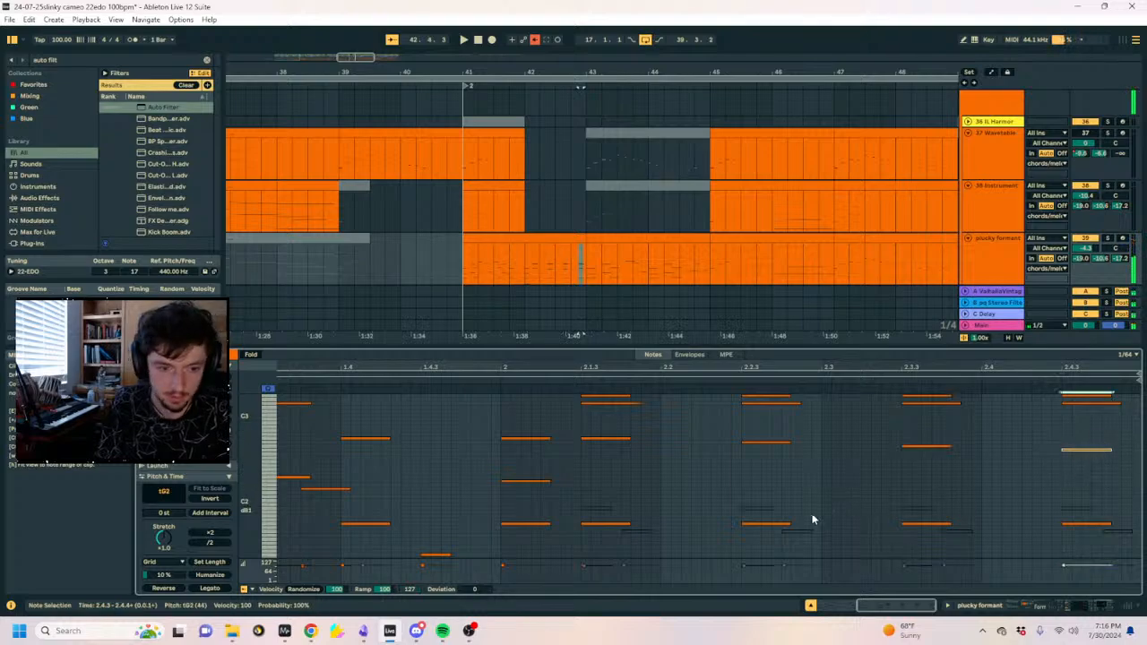
Raise the lowest notes of the chords at 2.2.3, 2.3.3 and 2.4.3 to tA1 and play back the phrase.
{"action": "left_click", "coordinate": [788, 524]}
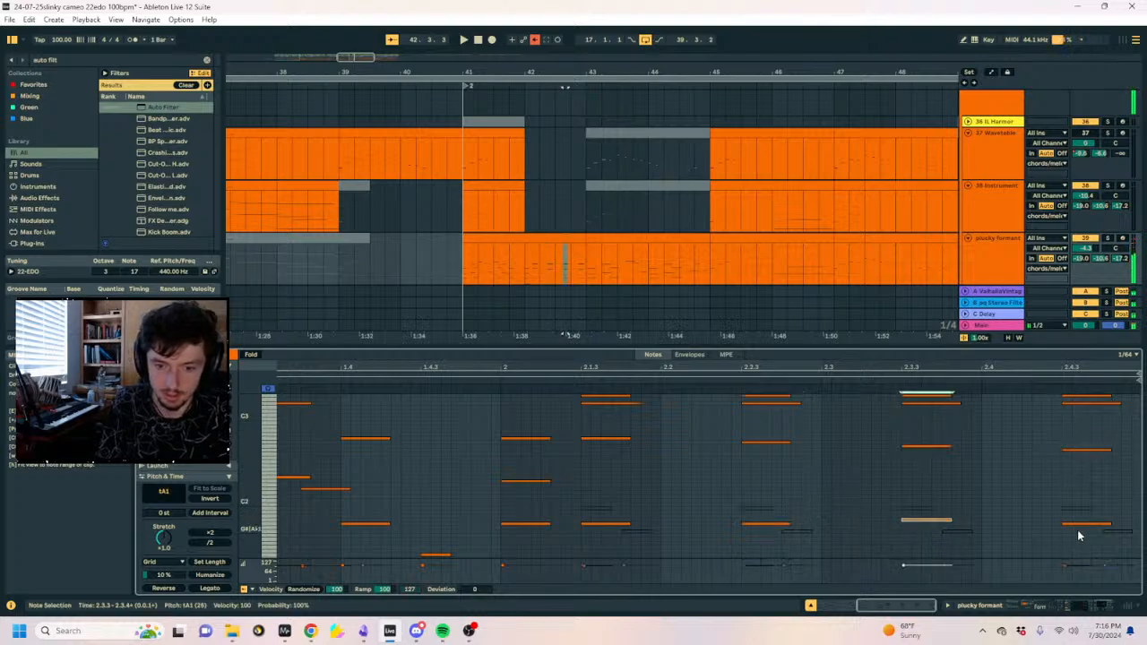
{"action": "left_click_drag", "start_coordinate": [1079, 536], "coordinate": [1064, 518]}
{"action": "key", "text": "Up"}
{"action": "key", "text": "space"}
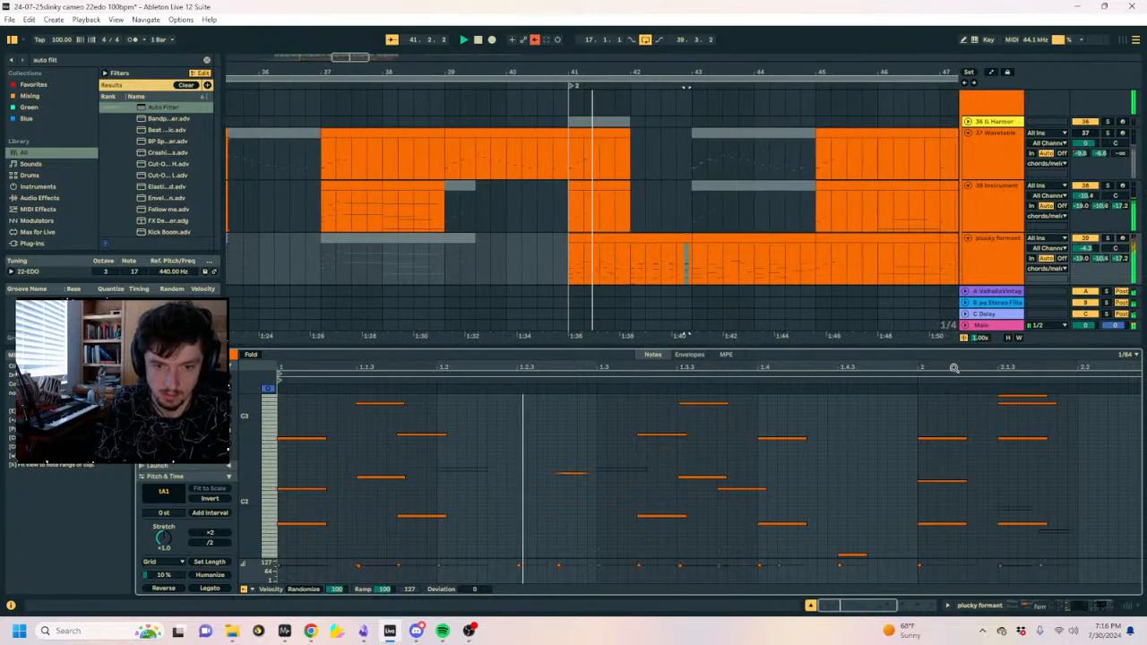
{"action": "left_click_drag", "start_coordinate": [956, 367], "coordinate": [609, 357]}
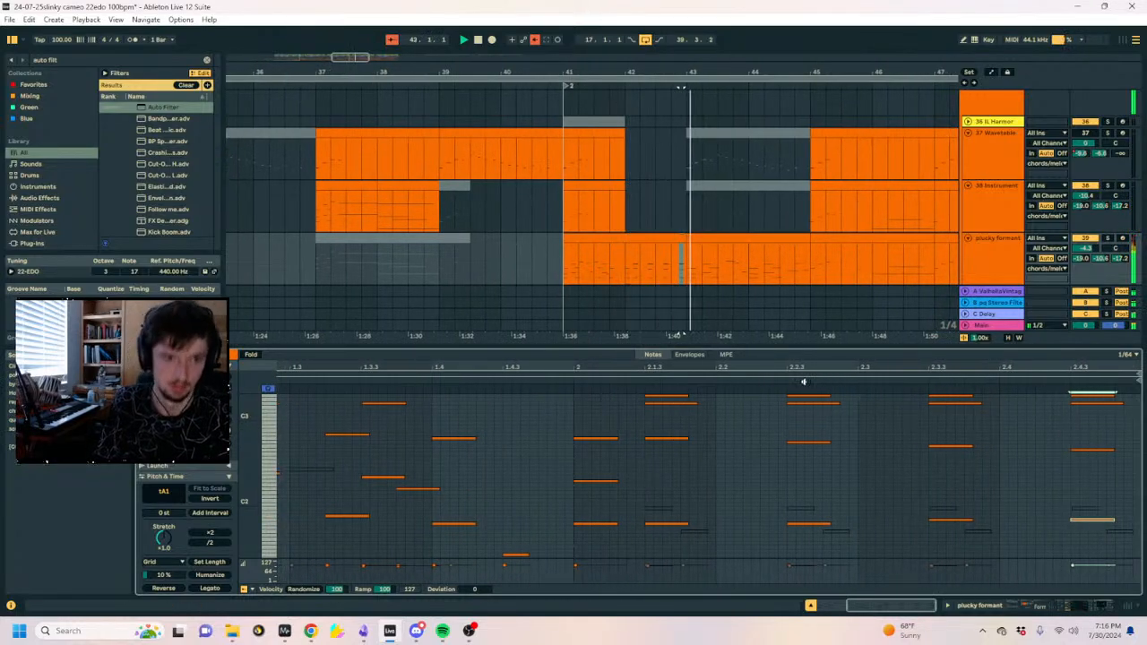
{"action": "left_click", "coordinate": [807, 525]}
{"action": "key", "text": "space"}
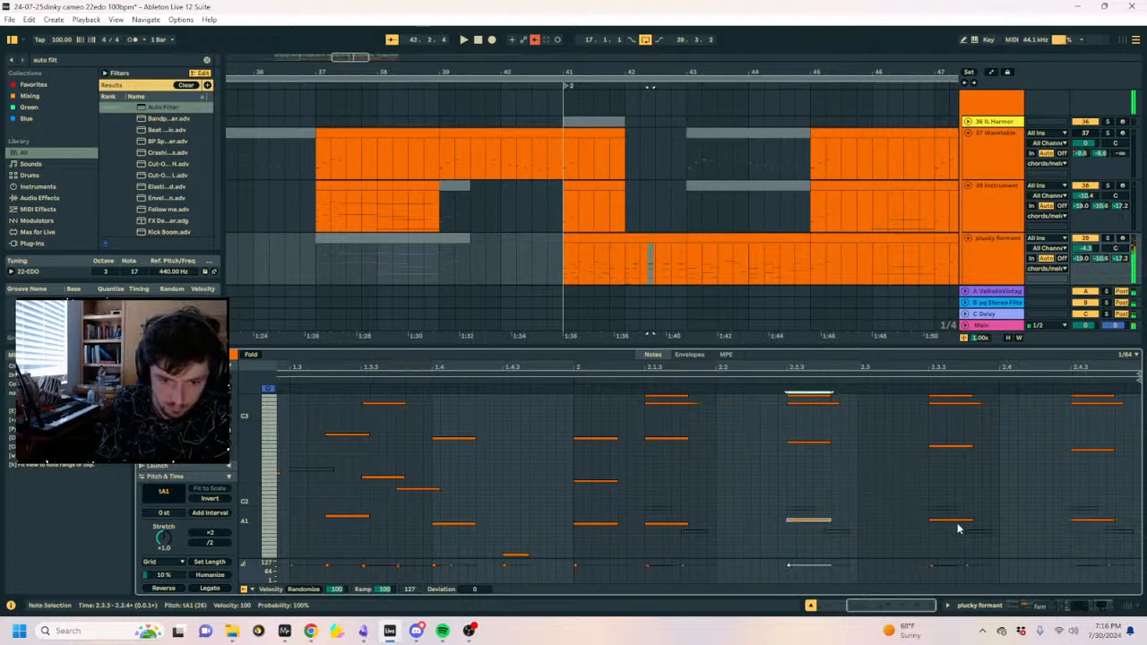
Try raising the lowest notes at 2.3.3 and 2.4.3 further into an ascending line and play it back.
{"action": "left_click", "coordinate": [958, 521]}
{"action": "key", "text": "Up"}
{"action": "left_click_drag", "start_coordinate": [1078, 530], "coordinate": [1074, 509]}
{"action": "key", "text": "Up"}
{"action": "key", "text": "Up"}
{"action": "key", "text": "space"}
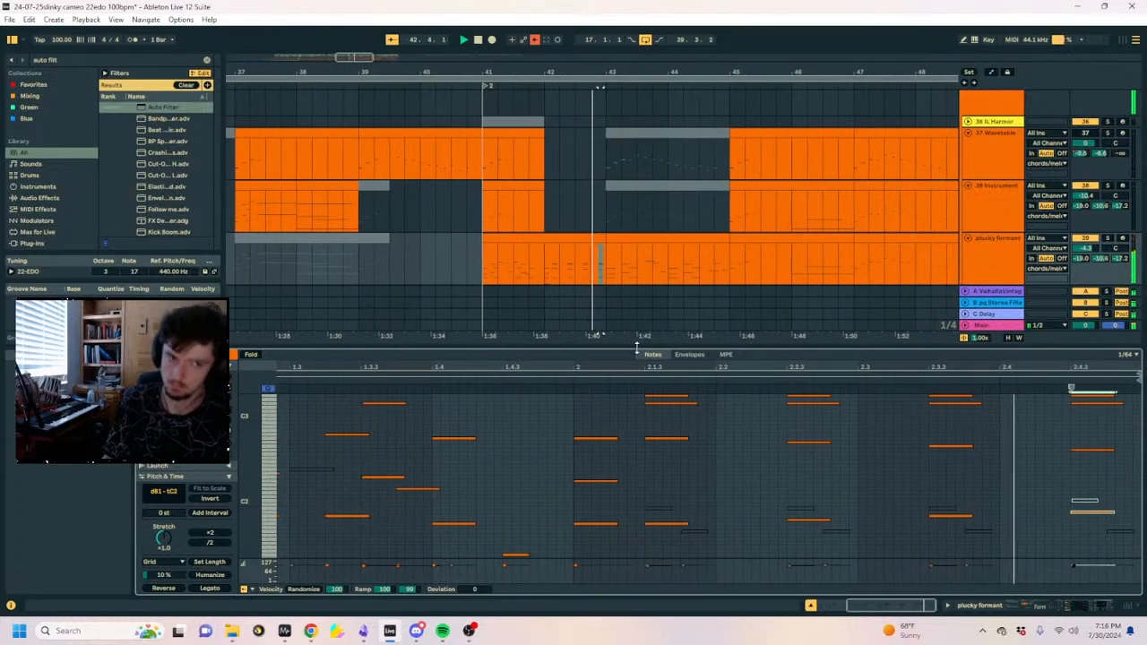
Lower the bottom notes of the chords at 2.3.3 and 2.4.3 to A1 and play back the phrase.
{"action": "key", "text": "space"}
{"action": "left_click_drag", "start_coordinate": [992, 487], "coordinate": [959, 527]}
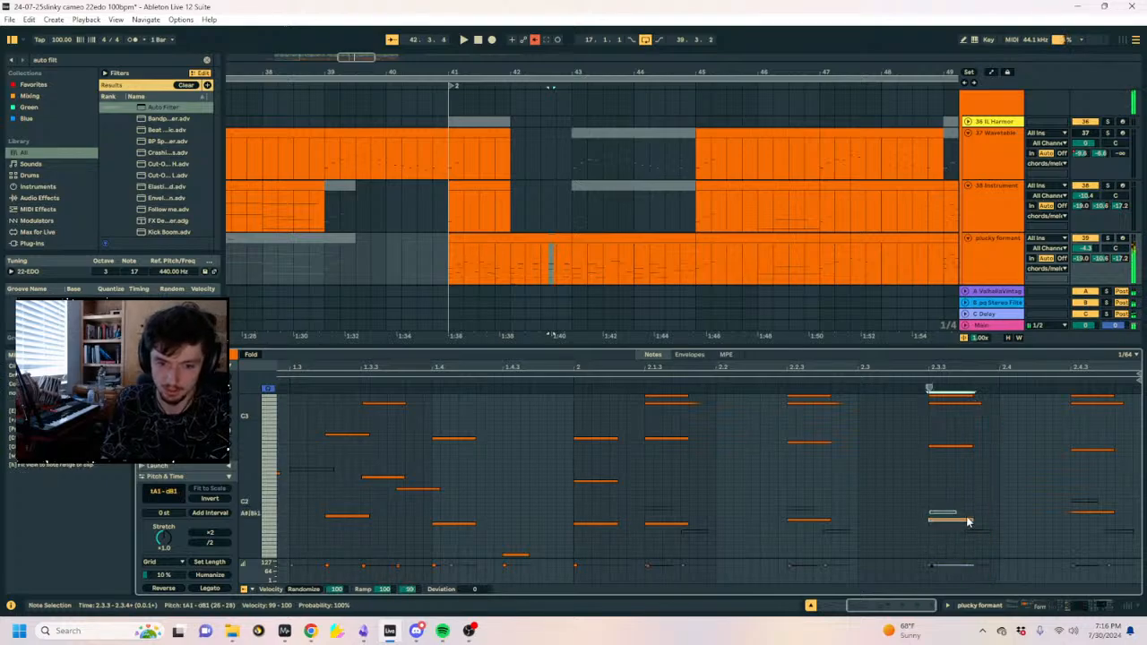
{"action": "left_click_drag", "start_coordinate": [1073, 509], "coordinate": [1093, 504]}
{"action": "key", "text": "space"}
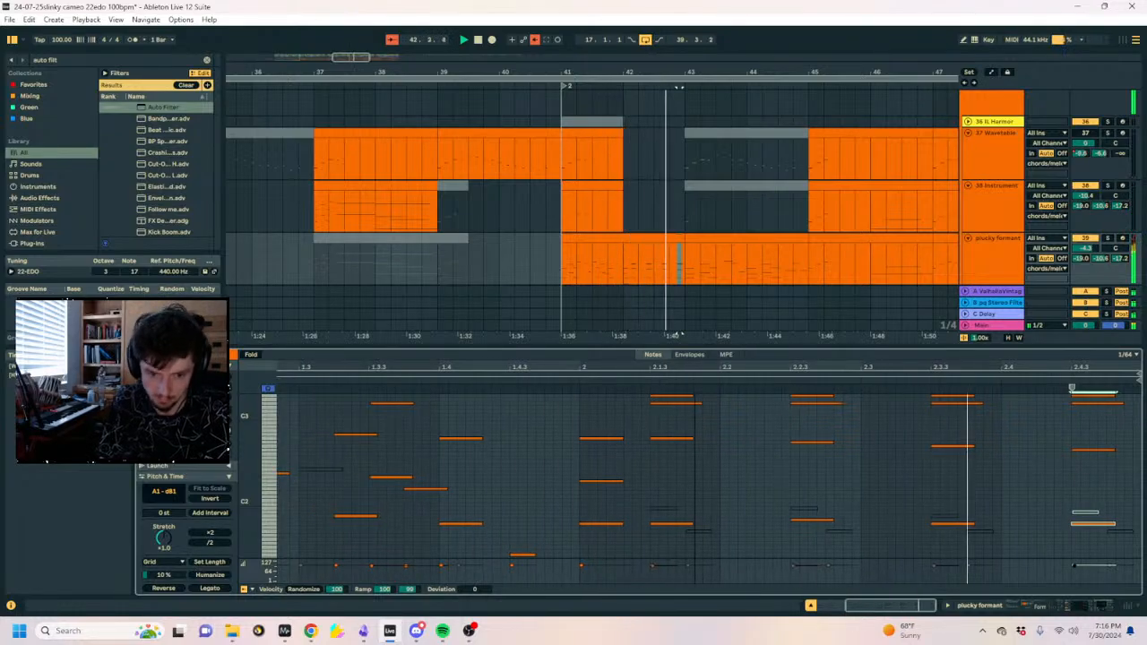
Raise the upper-middle notes of the plucky formant chords at 2.3.3 and 2.4.3, putting the one at 2.4.3 on dA2.
{"action": "key", "text": "space"}
{"action": "left_click_drag", "start_coordinate": [1016, 481], "coordinate": [927, 428]}
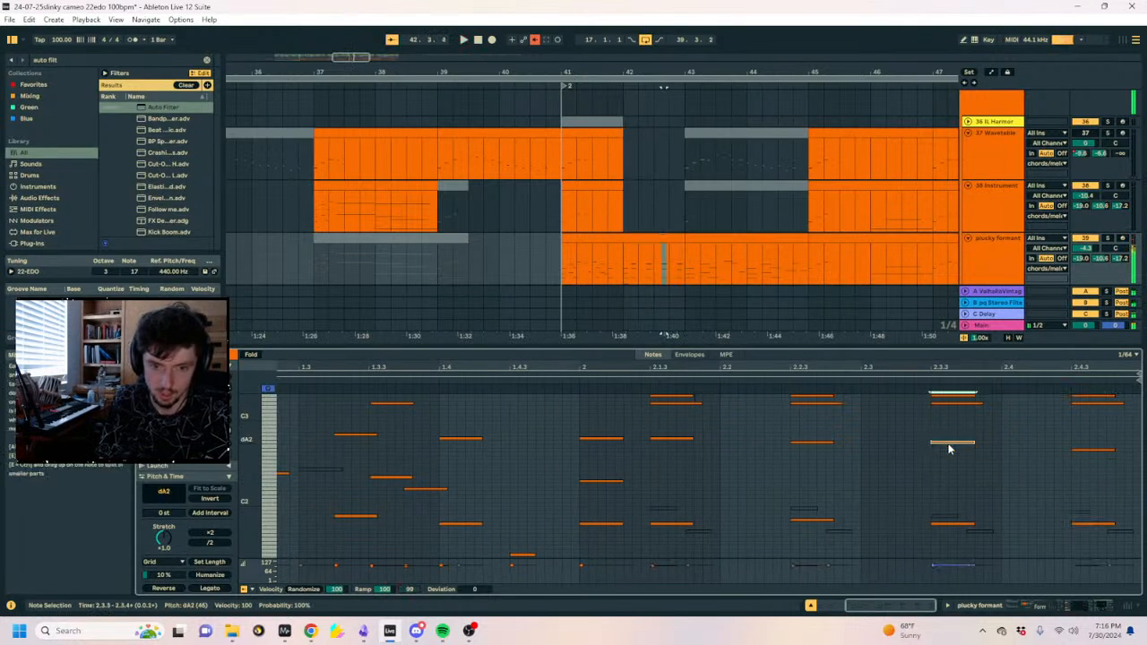
{"action": "key", "text": "ctrl+d"}
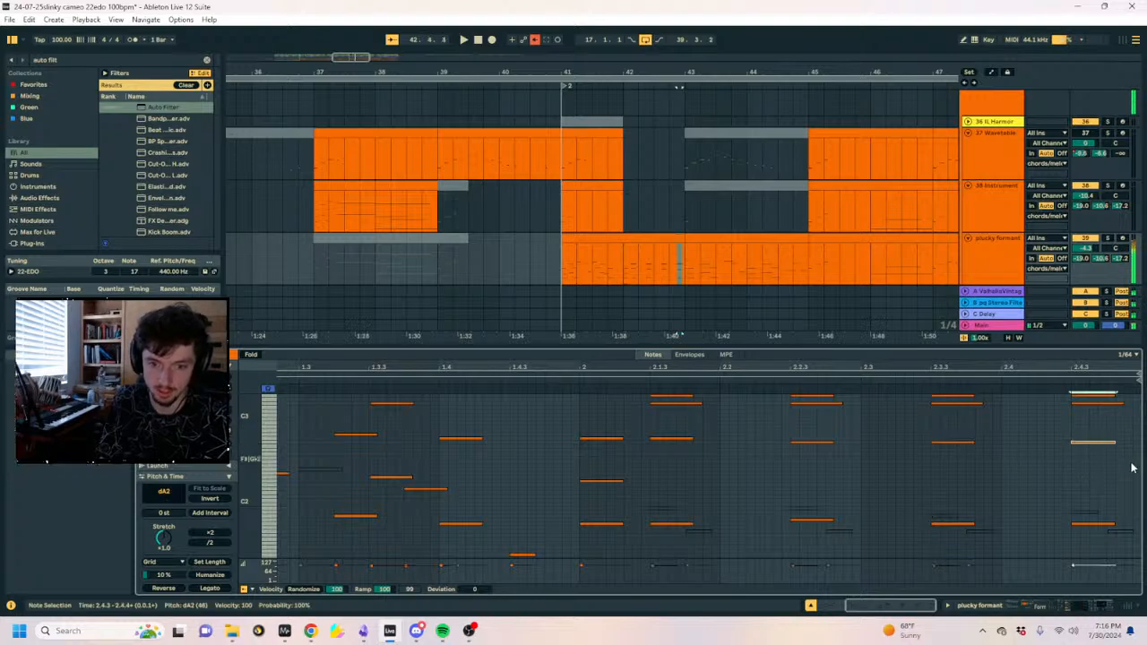
{"action": "key", "text": "ctrl+d"}
{"action": "key", "text": "Down"}
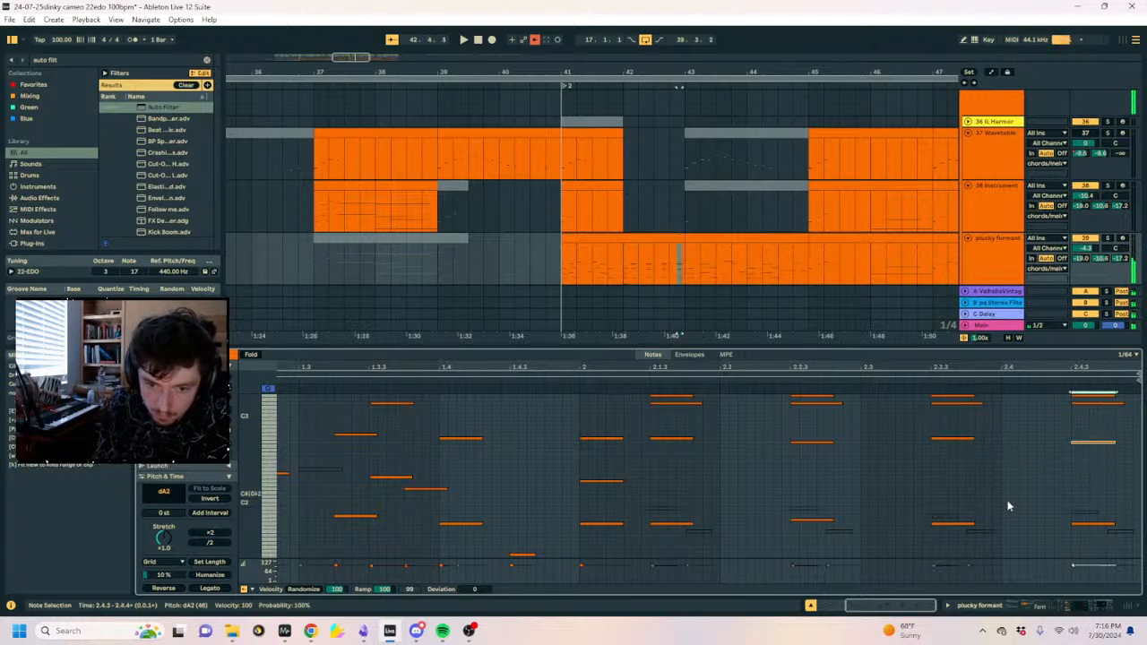
Raise the lowest notes of the chords at 2.3.3 and 2.4.3 into an ascending line together with their muted neighbours.
{"action": "left_click_drag", "start_coordinate": [1005, 504], "coordinate": [957, 532]}
{"action": "key", "text": "Up"}
{"action": "key", "text": "Up"}
{"action": "left_click_drag", "start_coordinate": [1076, 537], "coordinate": [1092, 516]}
{"action": "key", "text": "Up"}
{"action": "key", "text": "Up"}
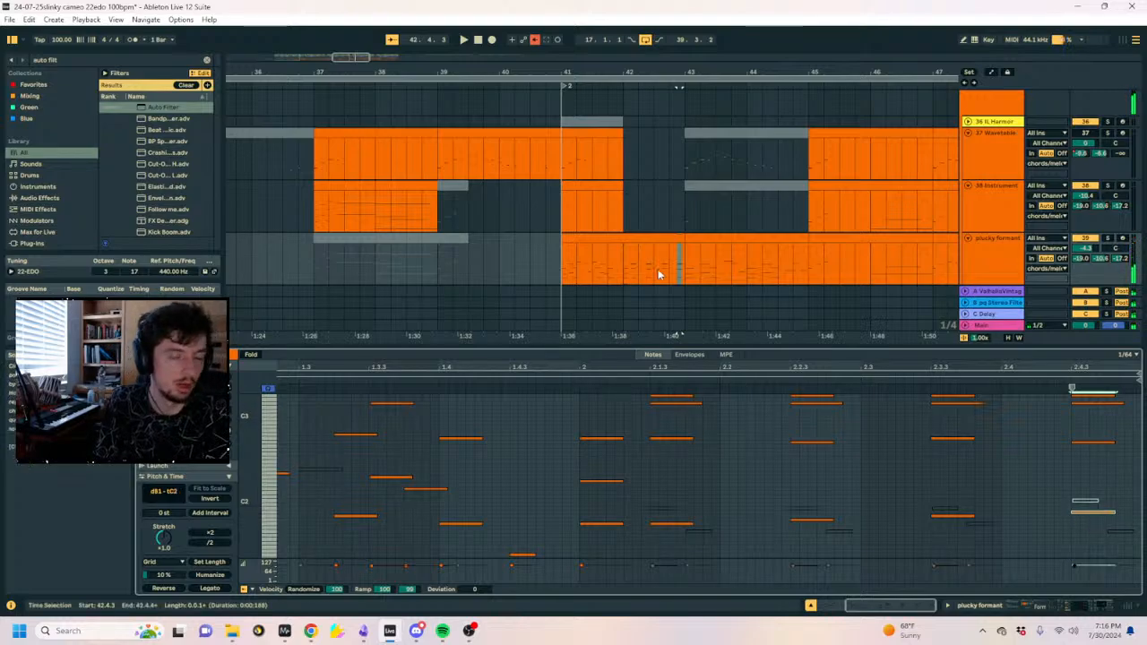
Select the plucky formant clip at bar 41 and play back the revised phrase in the arrangement.
{"action": "left_click", "coordinate": [616, 239]}
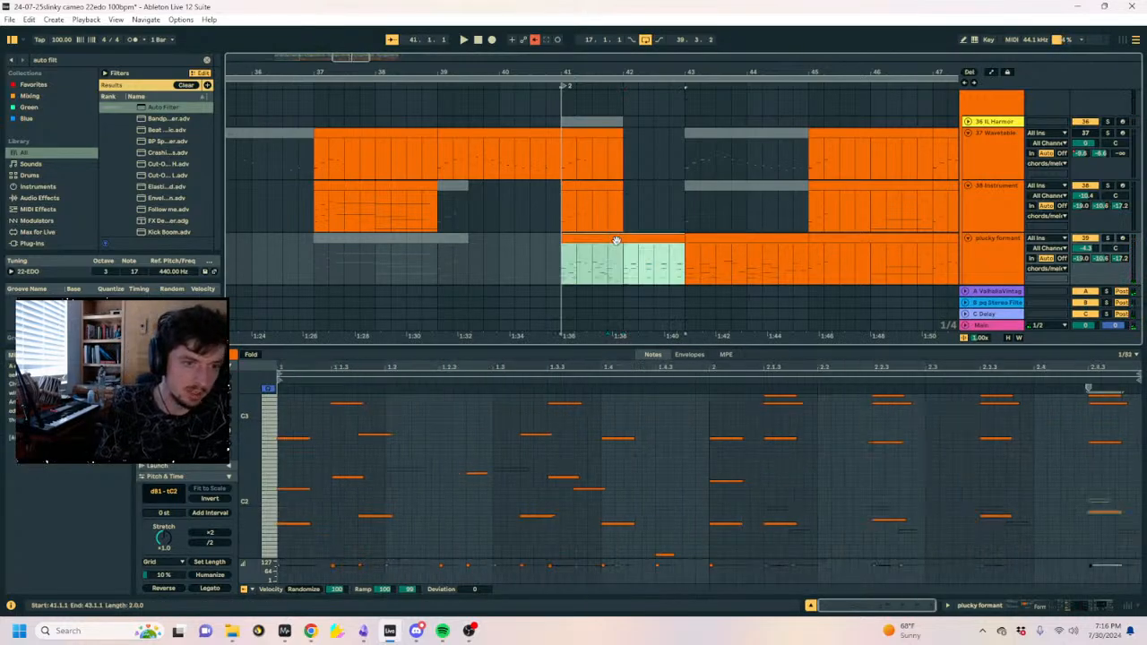
{"action": "left_click_drag", "start_coordinate": [643, 78], "coordinate": [491, 144]}
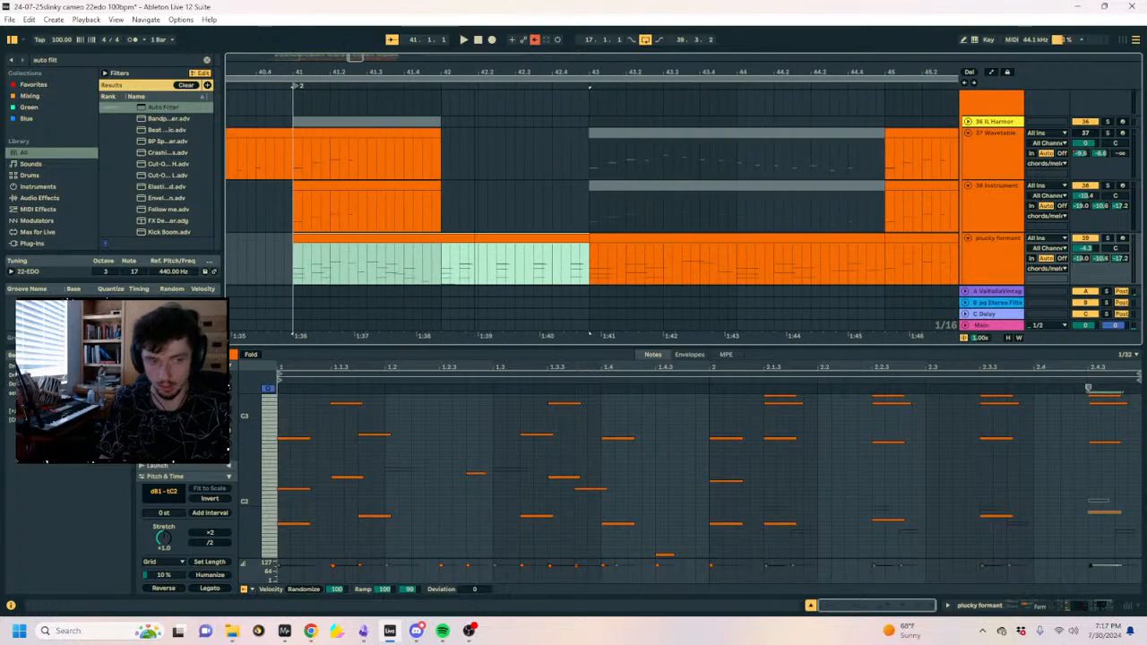
{"action": "key", "text": "space"}
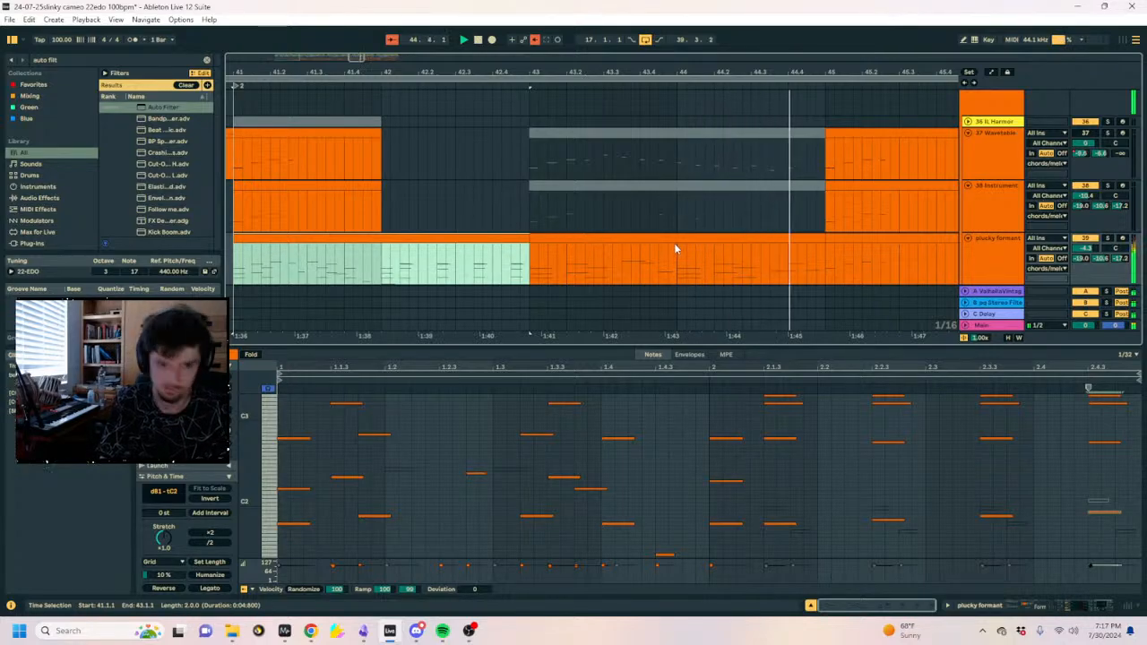
{"action": "left_click_drag", "start_coordinate": [750, 74], "coordinate": [657, 20]}
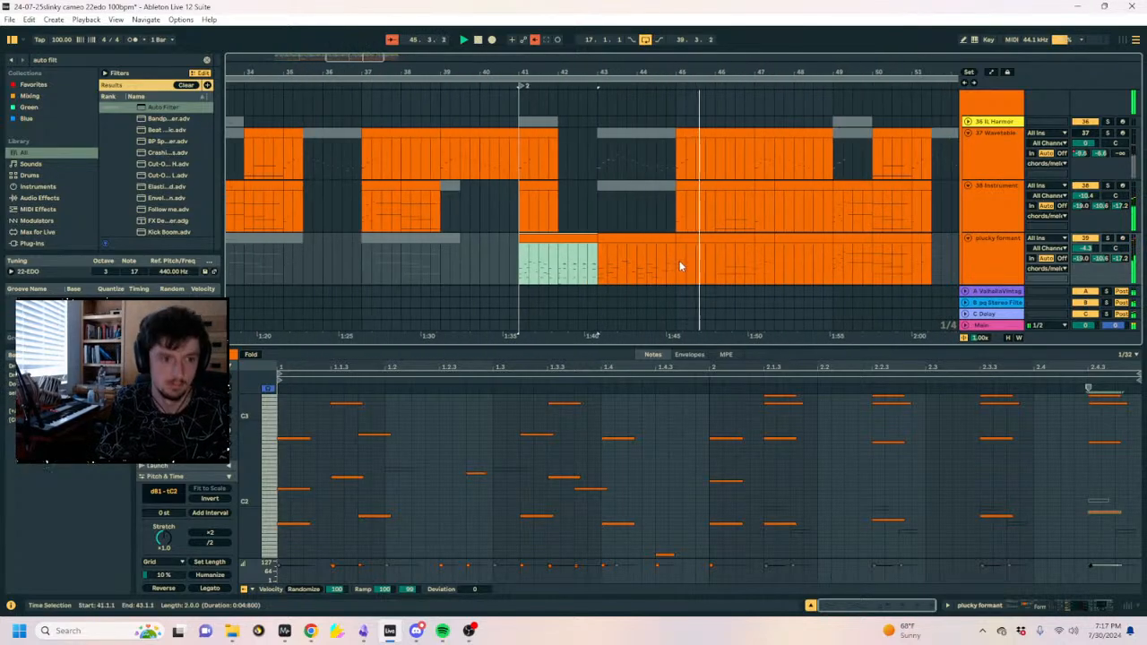
{"action": "key", "text": "space"}
Duplicate the four-bar plucky formant phrase from bar 41 so it repeats from bar 45 to bar 49.
{"action": "left_click_drag", "start_coordinate": [683, 266], "coordinate": [525, 265]}
{"action": "left_click_drag", "start_coordinate": [527, 266], "coordinate": [520, 204]}
{"action": "key", "text": "ctrl+d"}
{"action": "scroll", "coordinate": [630, 246], "scroll_direction": "up", "scroll_amount": 2}
{"action": "key", "text": "ctrl+d"}
{"action": "scroll", "coordinate": [776, 208], "scroll_direction": "down", "scroll_amount": 1}
{"action": "scroll", "coordinate": [776, 207], "scroll_direction": "down", "scroll_amount": 1}
Deactivate the 38 Instrument and 37 Wavetable clips between bars 46 and 49.
{"action": "left_click", "coordinate": [745, 186]}
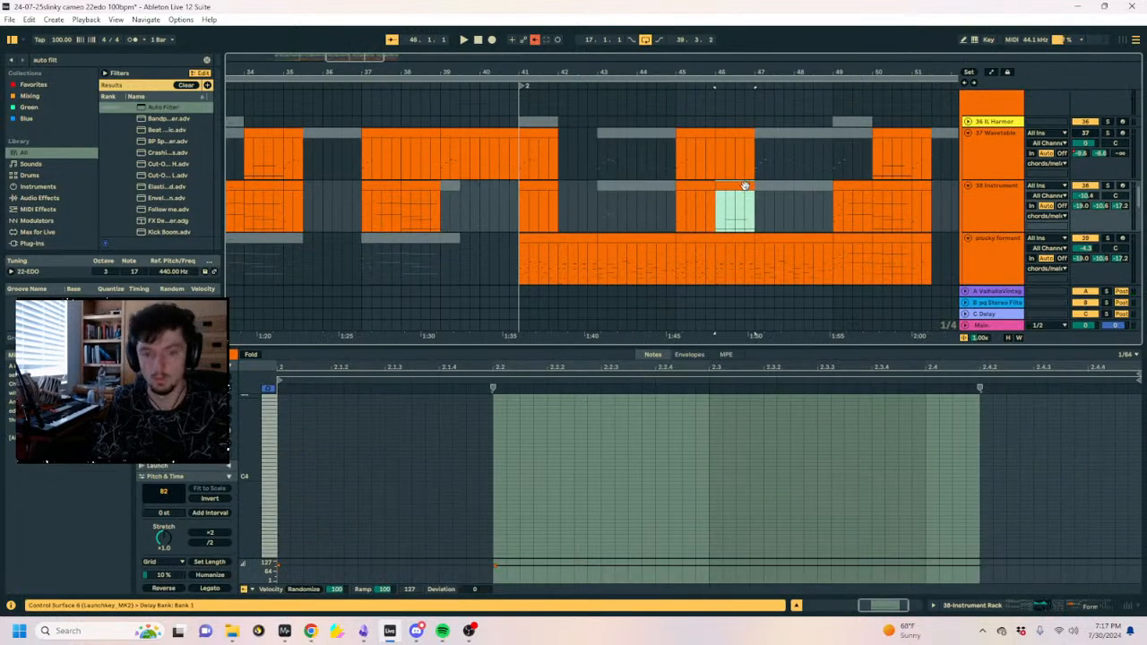
{"action": "key", "text": "0"}
{"action": "left_click", "coordinate": [731, 134]}
{"action": "key", "text": "0"}
Play the arrangement from bar 39 and review the clips on the tracks below the plucky formant part.
{"action": "left_click", "coordinate": [494, 171]}
{"action": "left_click", "coordinate": [489, 203]}
{"action": "left_click", "coordinate": [451, 186]}
{"action": "key", "text": "space"}
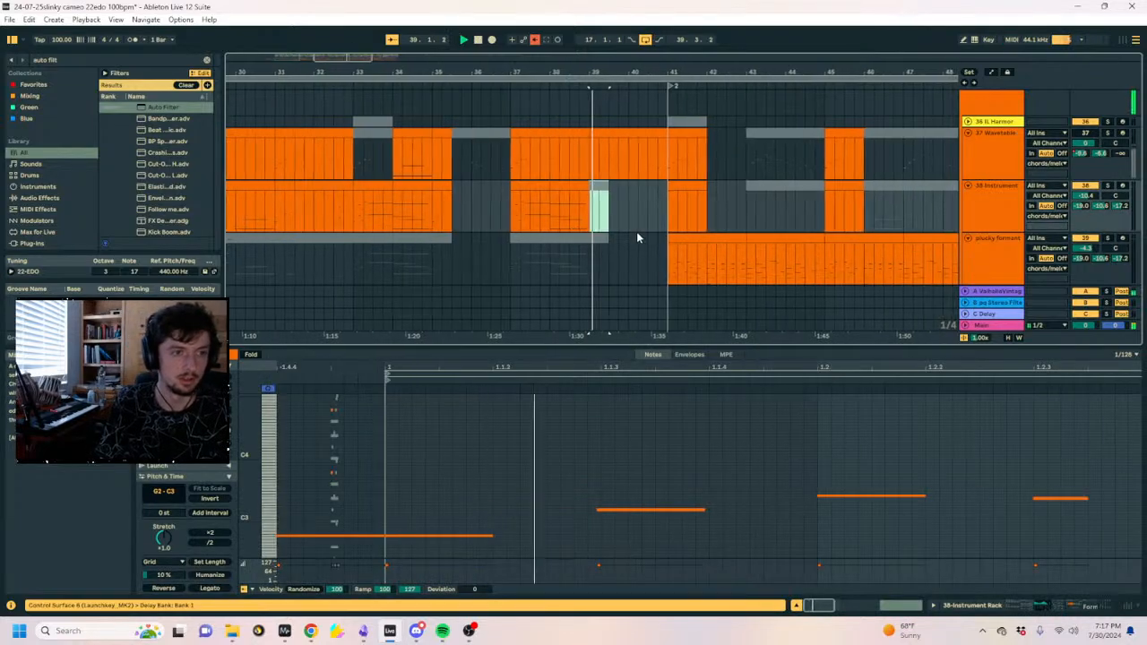
{"action": "scroll", "coordinate": [802, 222], "scroll_direction": "down", "scroll_amount": 5}
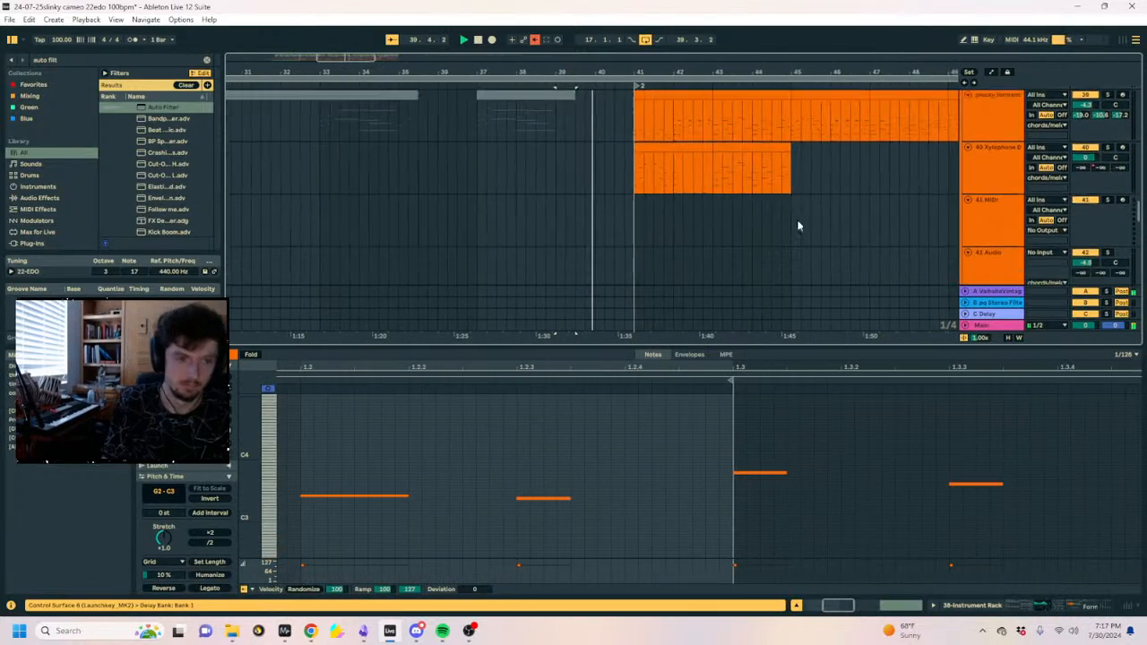
{"action": "scroll", "coordinate": [798, 225], "scroll_direction": "down", "scroll_amount": 10}
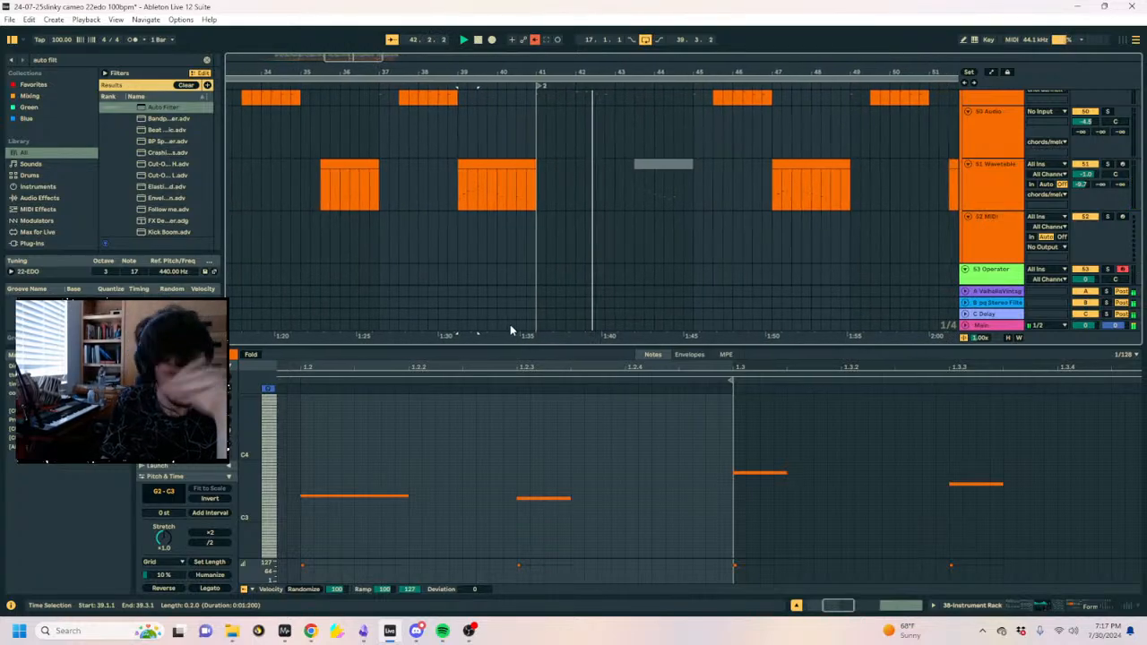
{"action": "scroll", "coordinate": [631, 221], "scroll_direction": "up", "scroll_amount": 8}
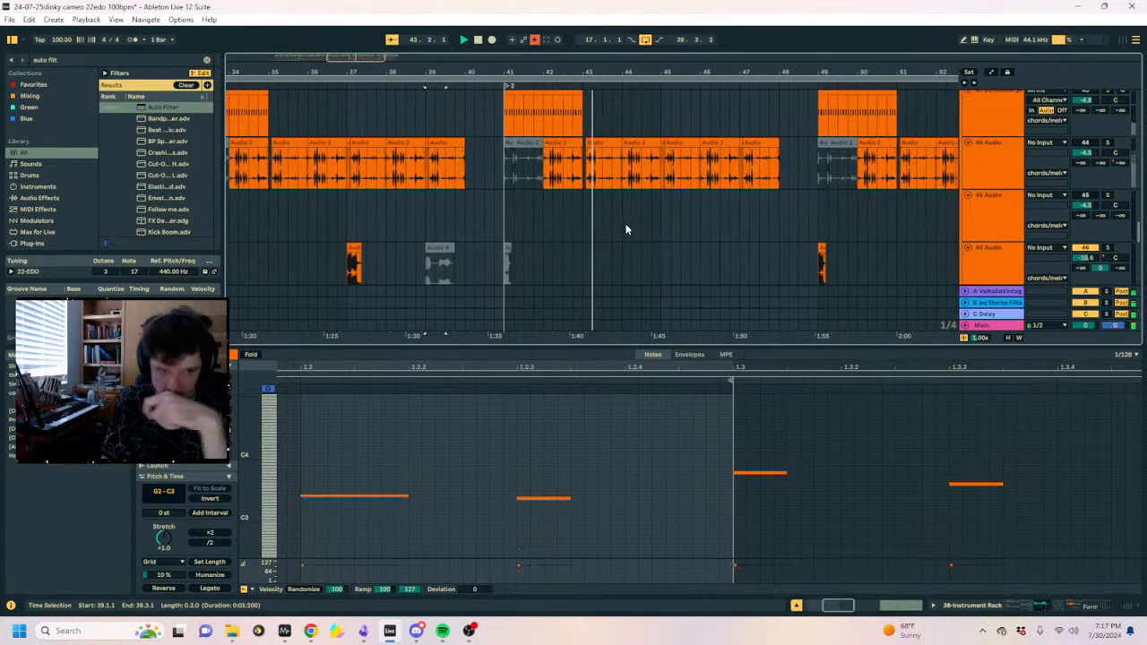
{"action": "scroll", "coordinate": [626, 230], "scroll_direction": "up", "scroll_amount": 8}
Inspect the device chains of the plucky formant and Xylophone Dark tracks while the arrangement plays.
{"action": "left_click", "coordinate": [557, 227]}
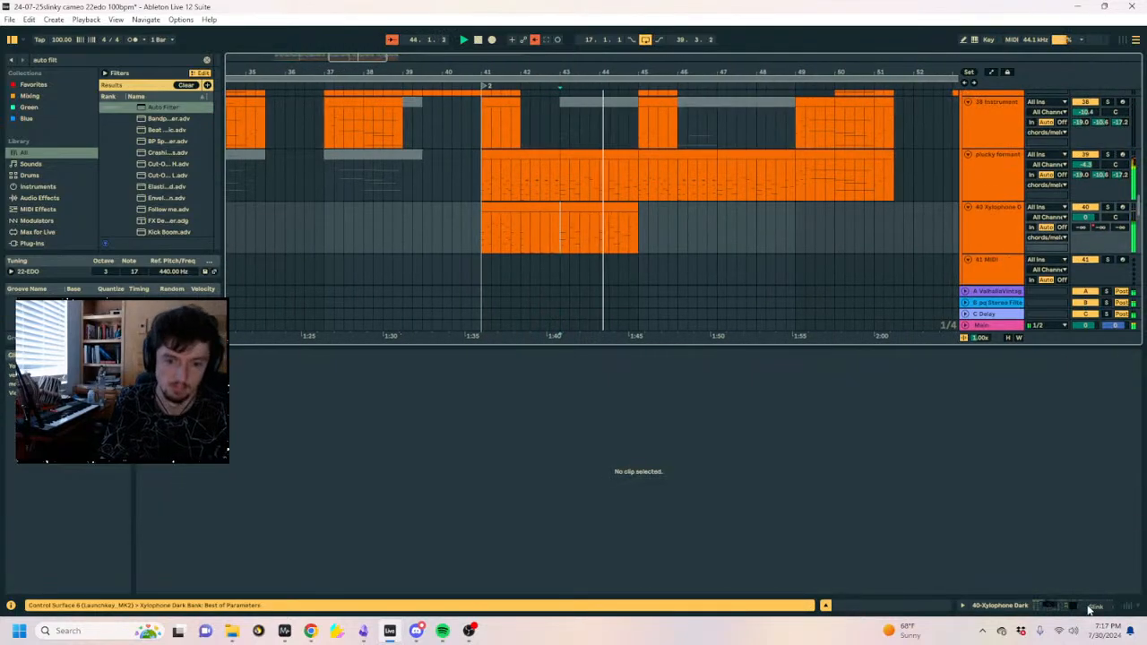
{"action": "left_click", "coordinate": [1090, 608]}
{"action": "left_click", "coordinate": [996, 195]}
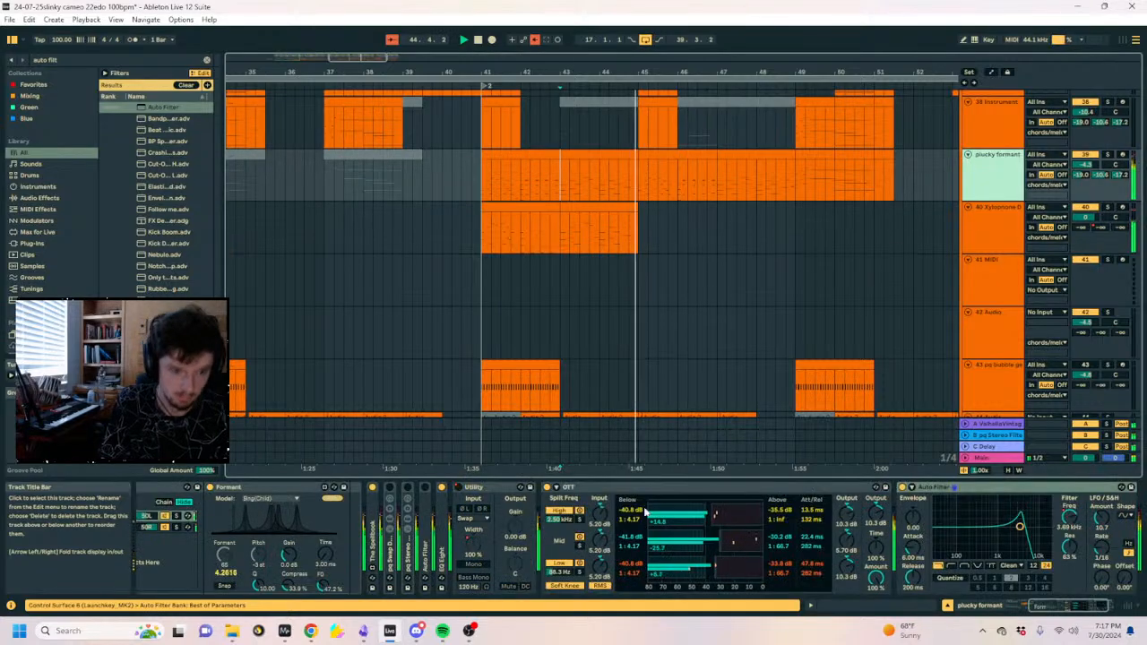
{"action": "left_click", "coordinate": [615, 229]}
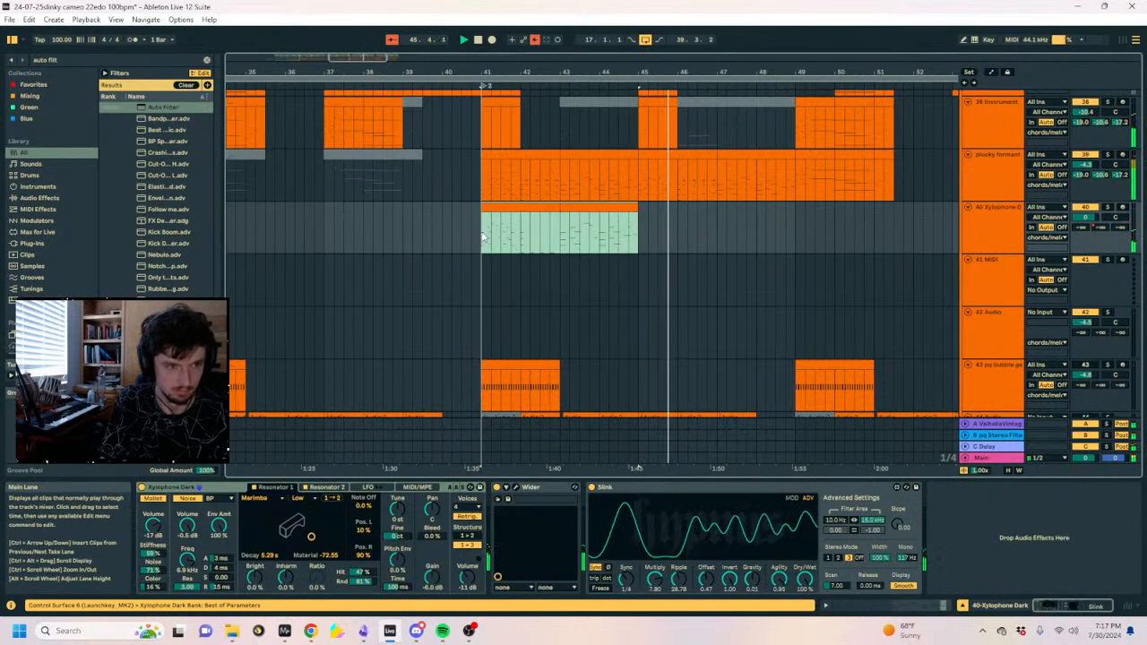
{"action": "scroll", "coordinate": [701, 263], "scroll_direction": "up", "scroll_amount": 1}
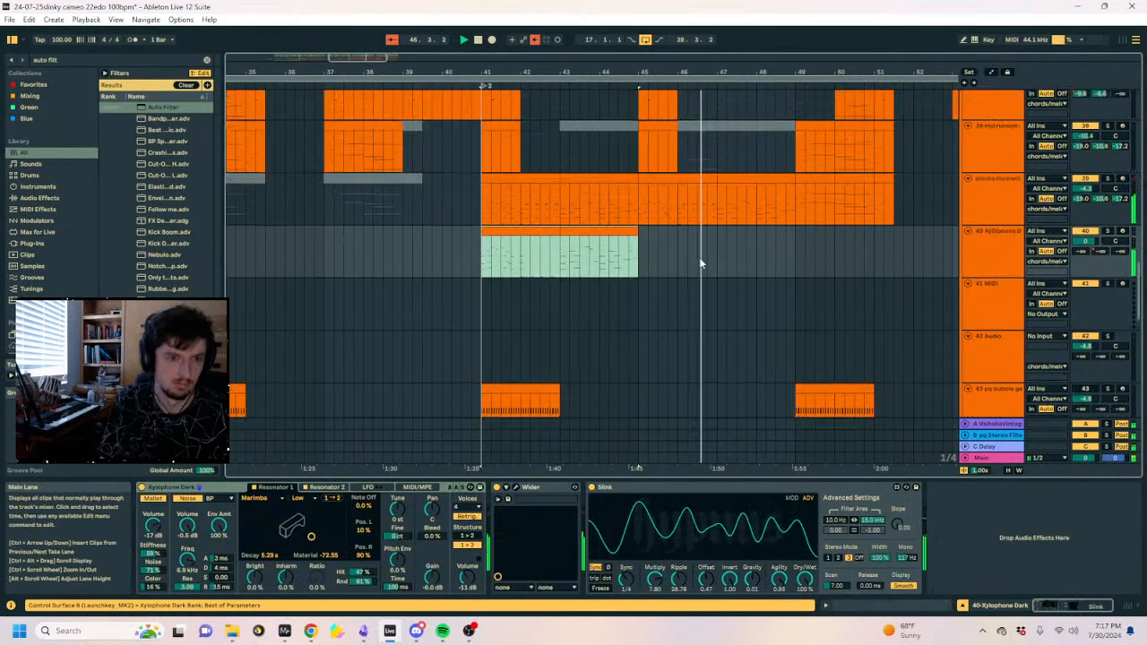
Deactivate the 31 Audio 4 clips under the midbass group around bars 46 to 48.
{"action": "scroll", "coordinate": [701, 263], "scroll_direction": "up", "scroll_amount": 15}
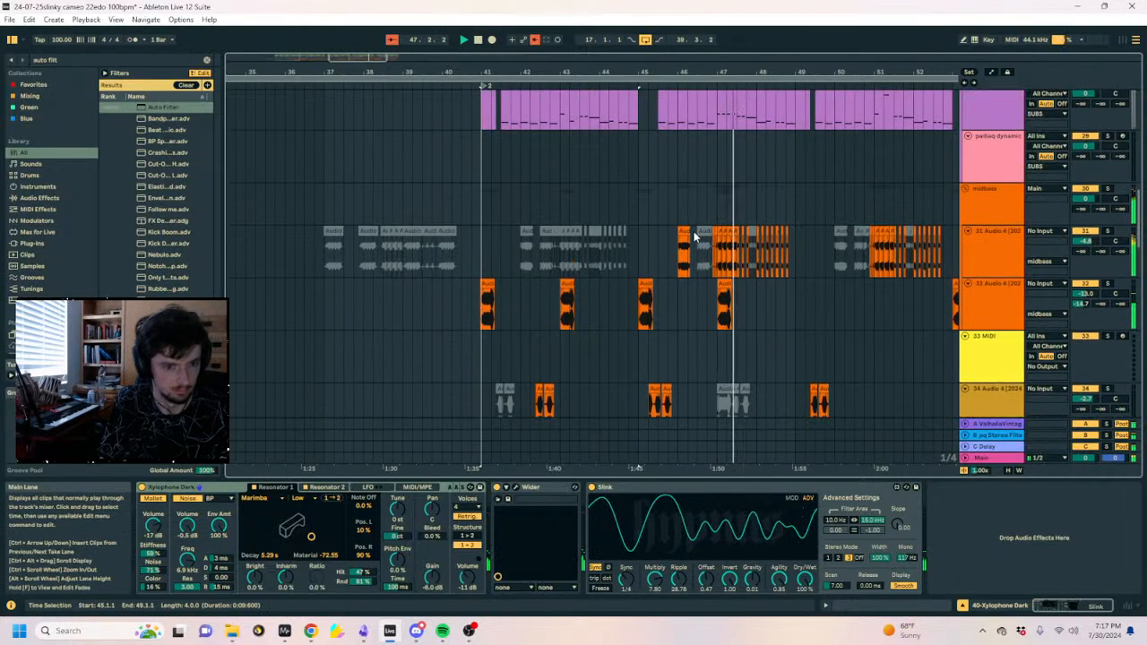
{"action": "left_click_drag", "start_coordinate": [681, 240], "coordinate": [758, 254]}
{"action": "key", "text": "0"}
Deactivate the 51 Wavetable clip at bars 47–49 and the 49 Operator clip just before bar 47.
{"action": "scroll", "coordinate": [753, 272], "scroll_direction": "down", "scroll_amount": 12}
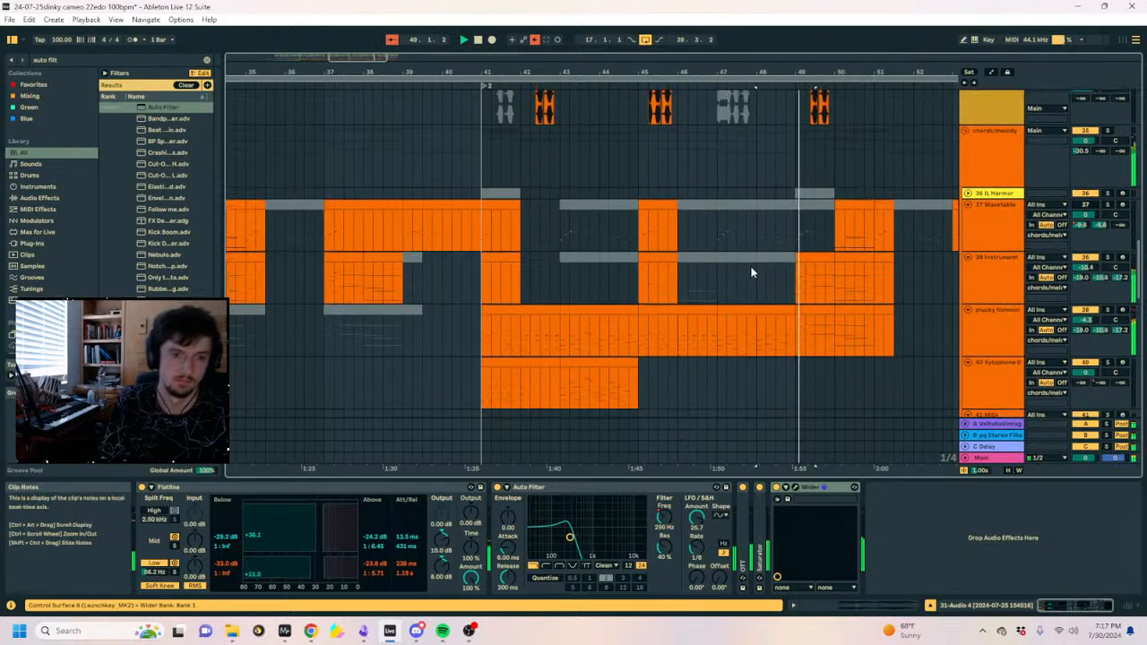
{"action": "scroll", "coordinate": [751, 273], "scroll_direction": "down", "scroll_amount": 10}
{"action": "left_click", "coordinate": [749, 242]}
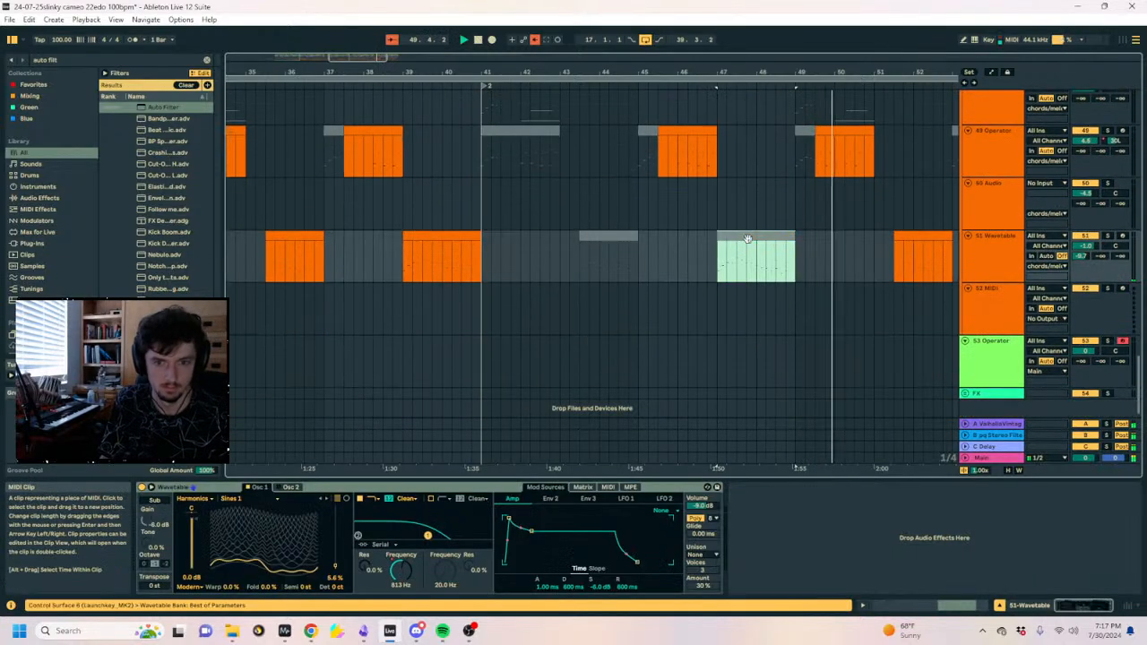
{"action": "key", "text": "space"}
{"action": "left_click", "coordinate": [694, 129]}
{"action": "key", "text": "0"}
{"action": "key", "text": "space"}
{"action": "scroll", "coordinate": [613, 195], "scroll_direction": "up", "scroll_amount": 5}
{"action": "key", "text": "space"}
{"action": "left_click", "coordinate": [387, 207]}
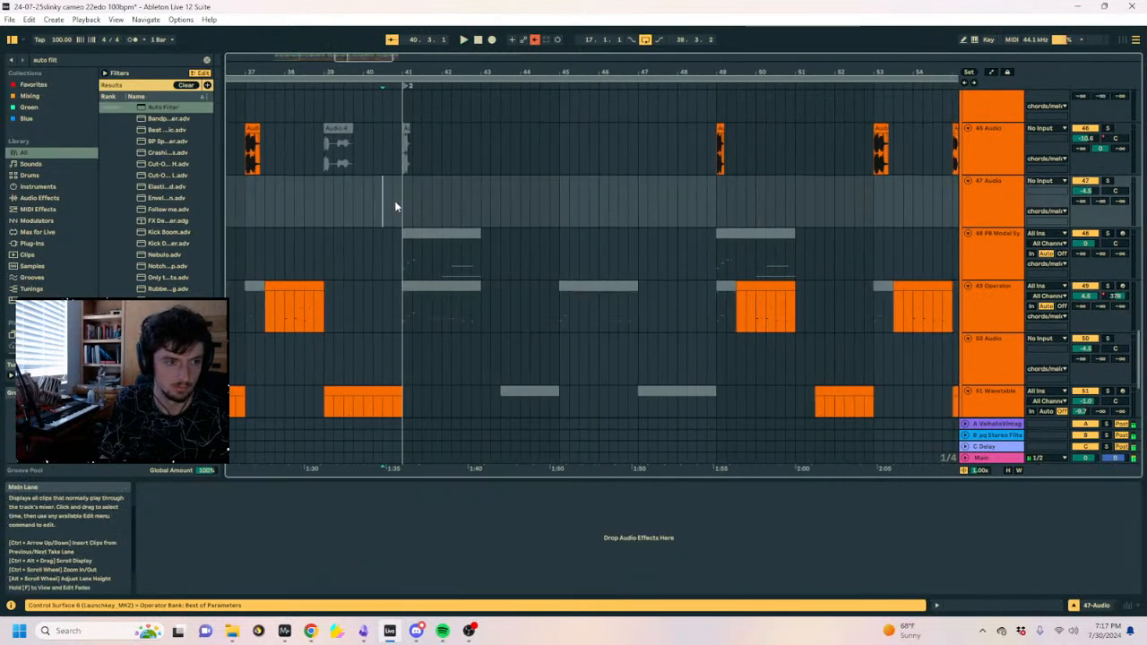
{"action": "scroll", "coordinate": [502, 214], "scroll_direction": "up", "scroll_amount": 5}
{"action": "left_click", "coordinate": [463, 224]}
{"action": "key", "text": "0"}
Show the Auto Filter Frequency automation on the plucky formant track and play back the repeated sweep.
{"action": "scroll", "coordinate": [503, 229], "scroll_direction": "up", "scroll_amount": 8}
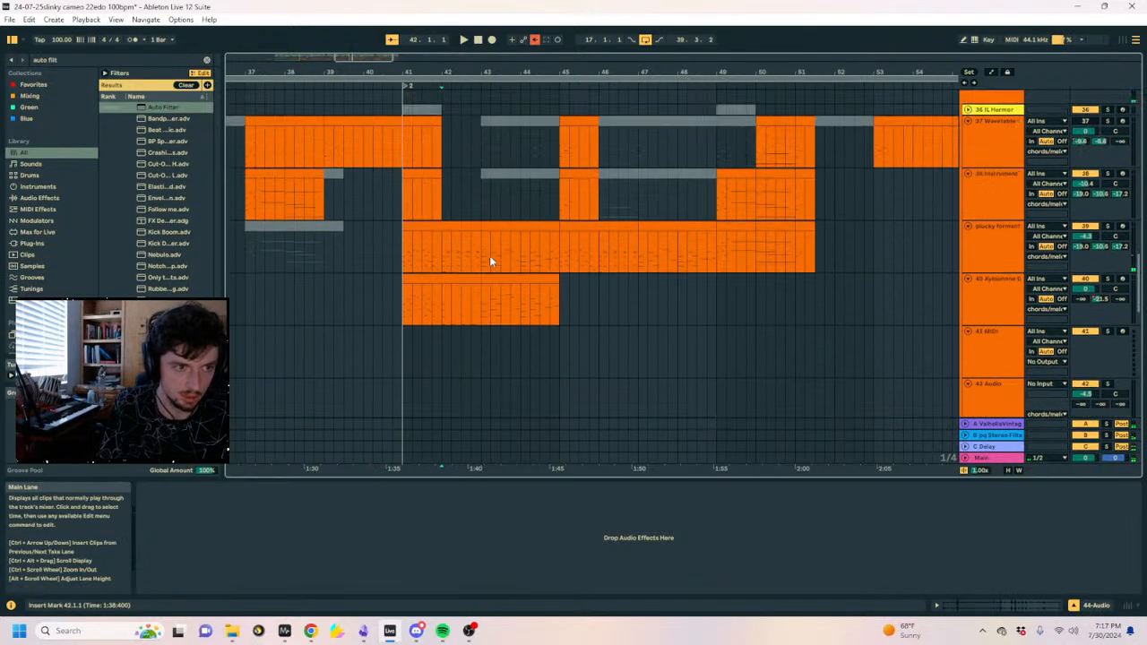
{"action": "left_click", "coordinate": [490, 260]}
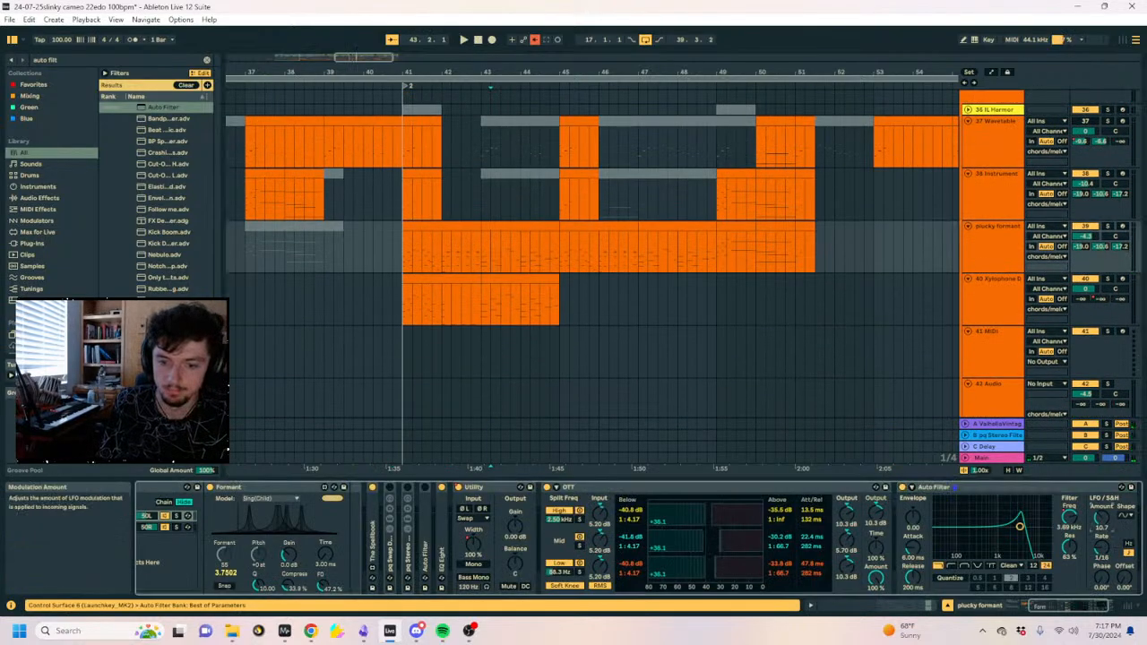
{"action": "key", "text": "a"}
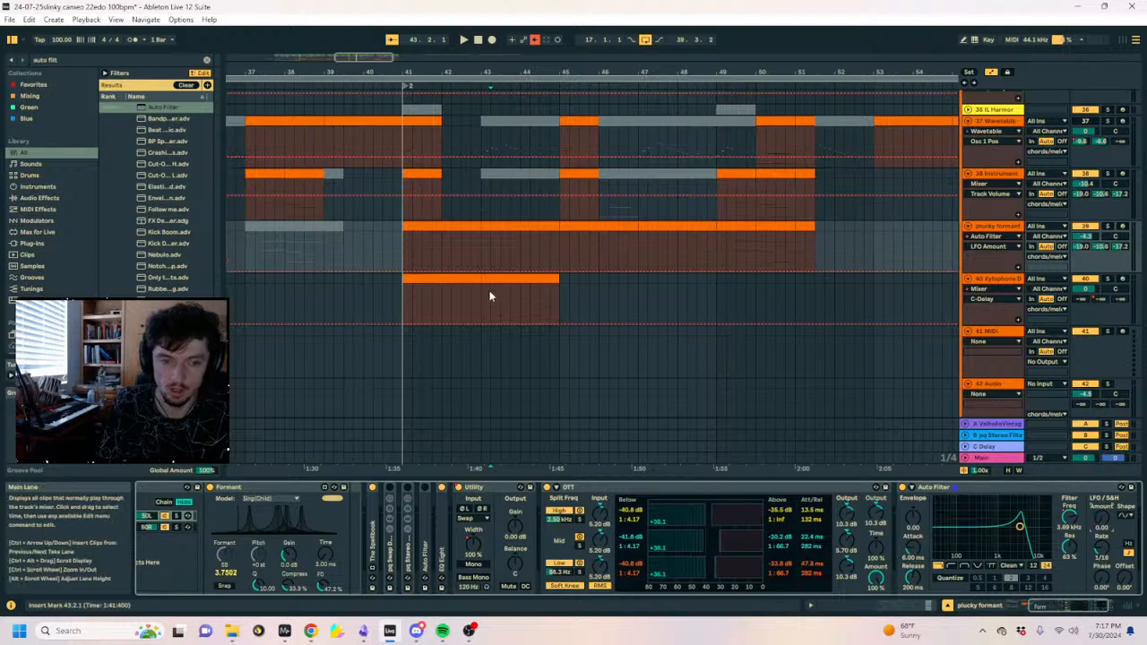
{"action": "left_click", "coordinate": [1067, 519]}
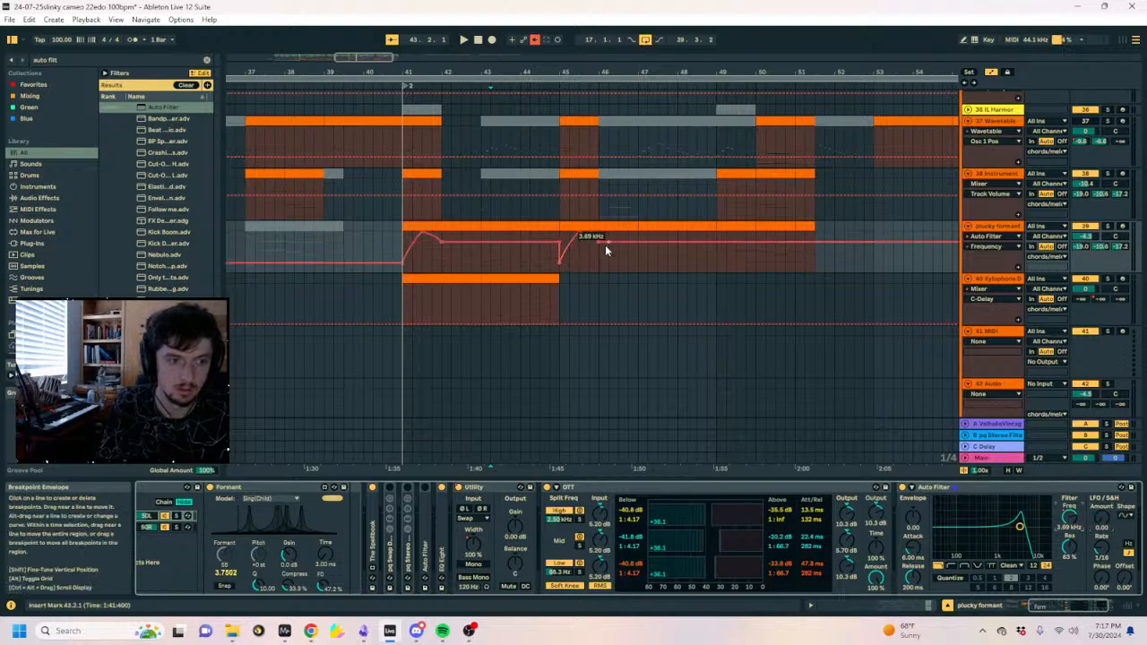
{"action": "key", "text": "space"}
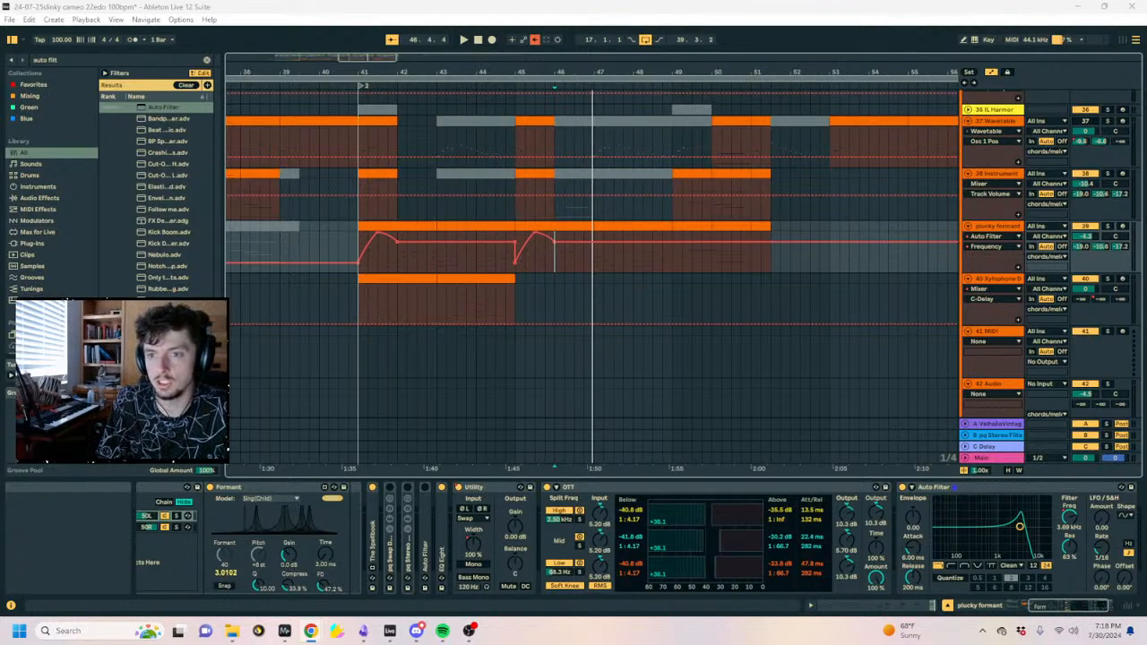
Switch to Chrome to read the Reddit thread on the origin of the name Four Tet, then return to Ableton Live.
{"action": "left_click_drag", "start_coordinate": [1146, 254], "coordinate": [690, 2]}
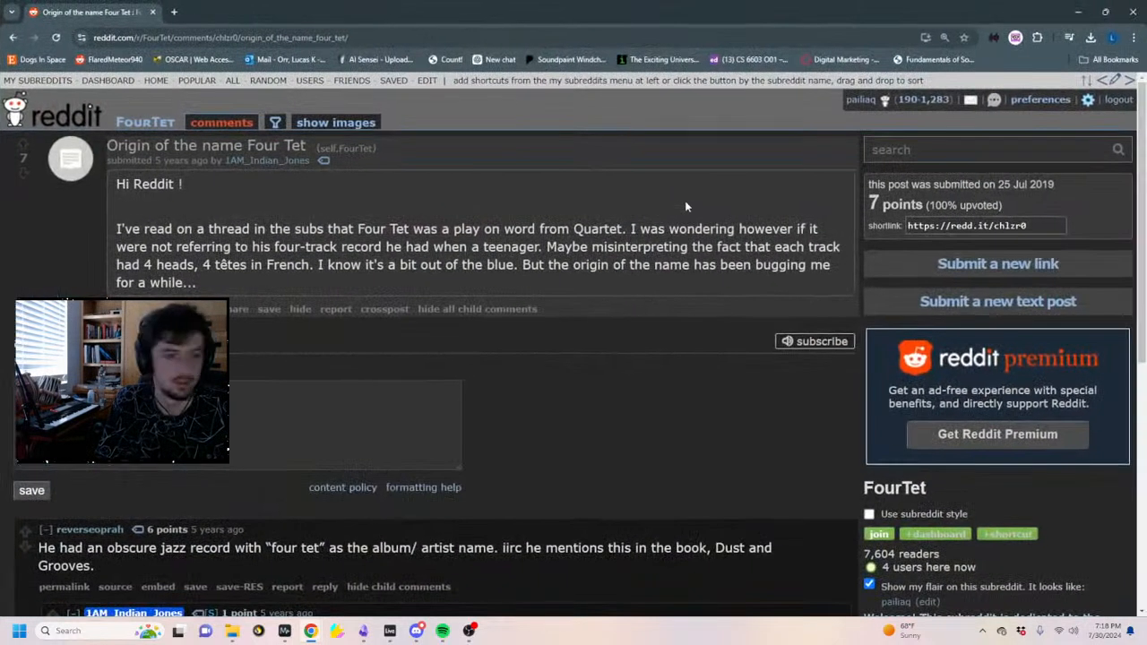
{"action": "scroll", "coordinate": [570, 351], "scroll_direction": "down", "scroll_amount": 1}
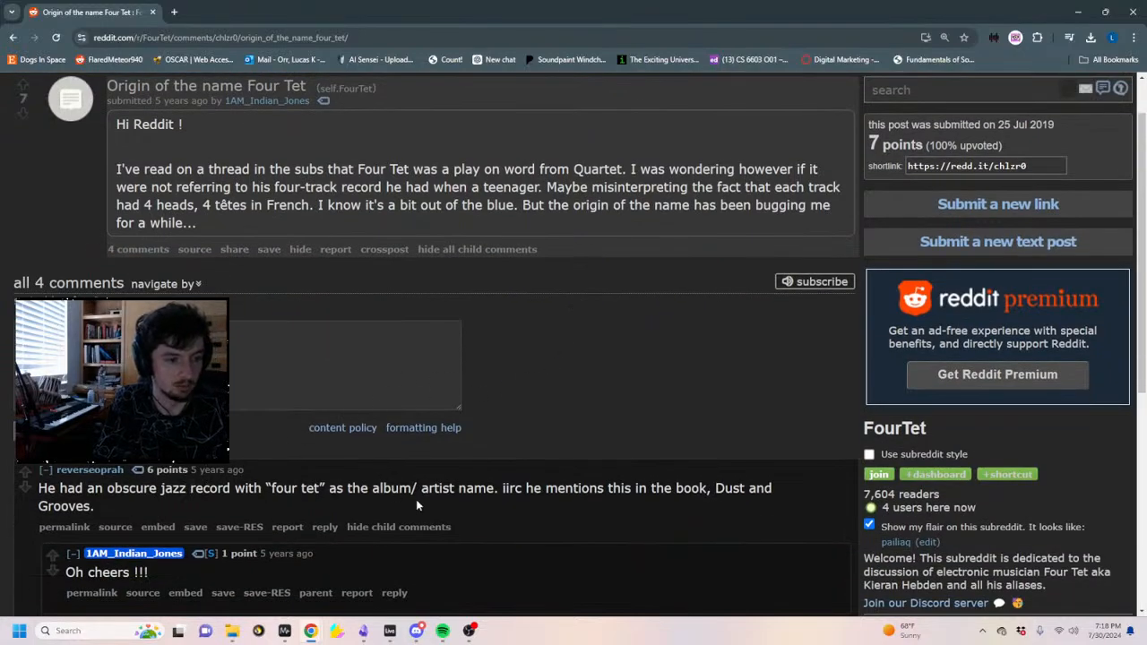
{"action": "scroll", "coordinate": [448, 488], "scroll_direction": "down", "scroll_amount": 4}
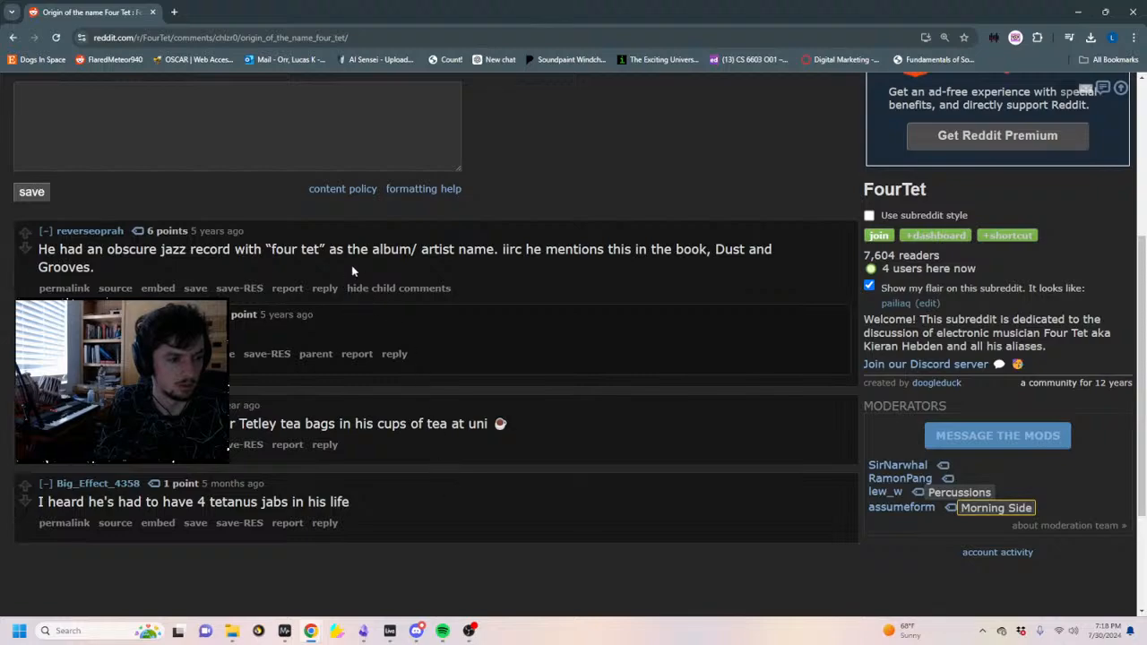
{"action": "left_click", "coordinate": [13, 38]}
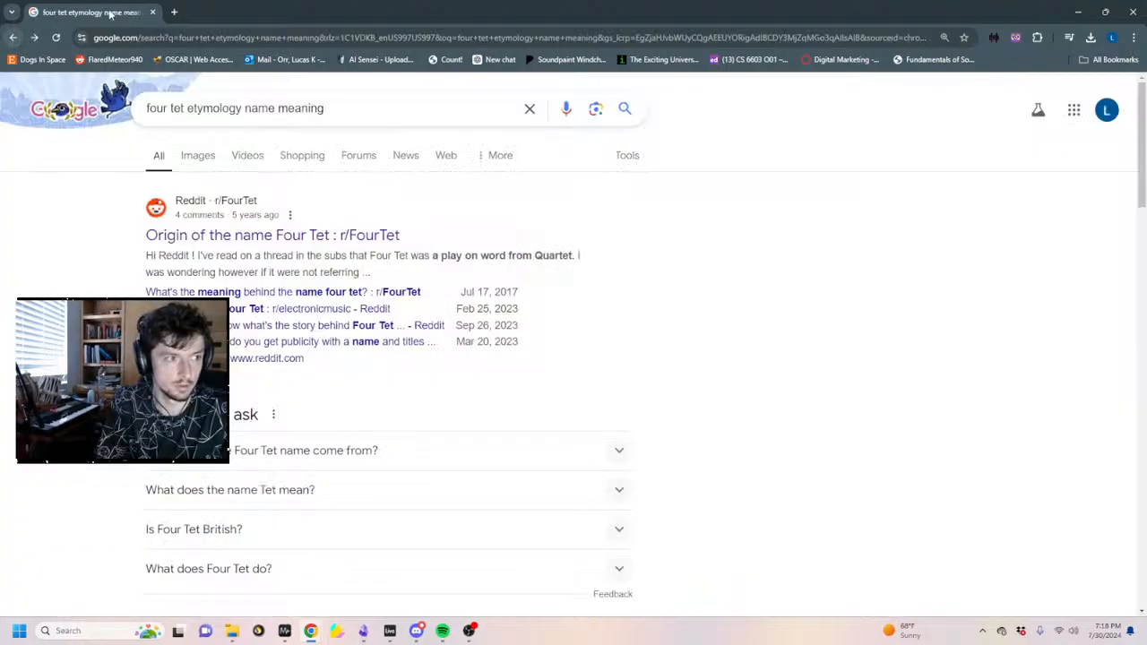
{"action": "left_click_drag", "start_coordinate": [388, 16], "coordinate": [1146, 538]}
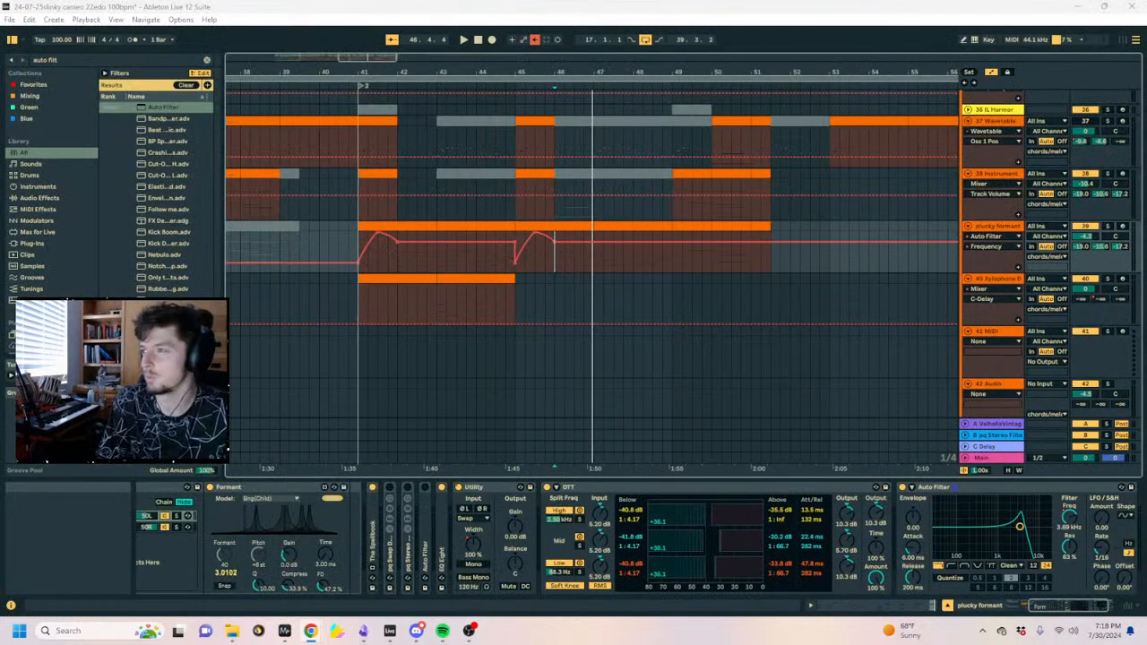
Hide the automation lanes and select the plucky formant track.
{"action": "scroll", "coordinate": [896, 206], "scroll_direction": "up", "scroll_amount": 2}
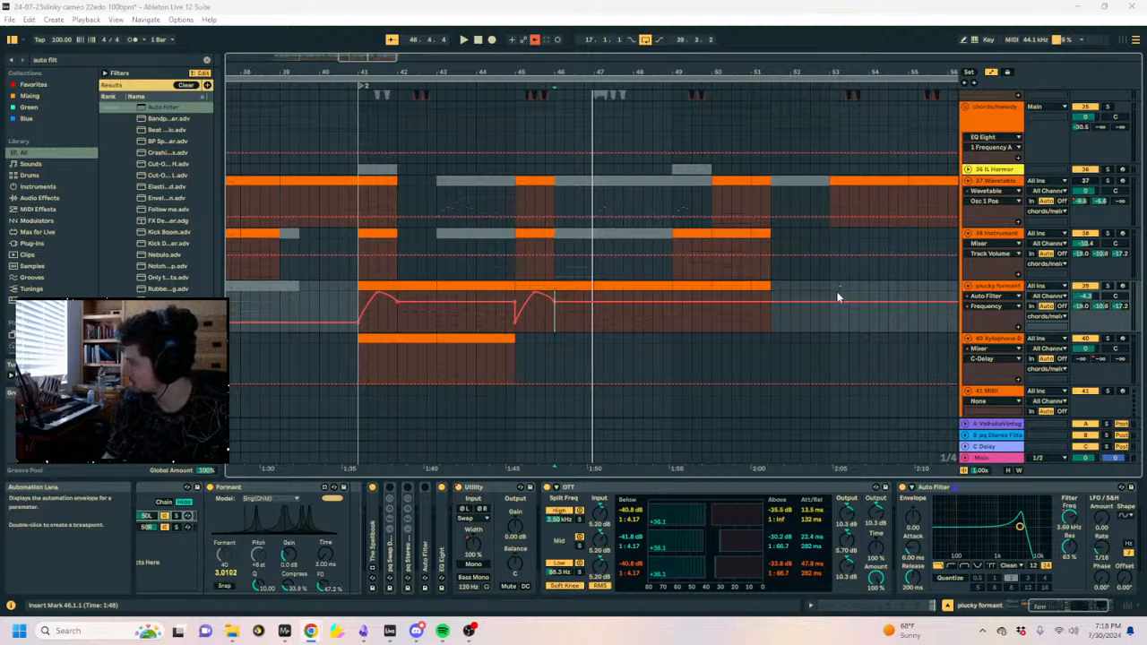
{"action": "key", "text": "a"}
{"action": "left_click", "coordinate": [911, 292]}
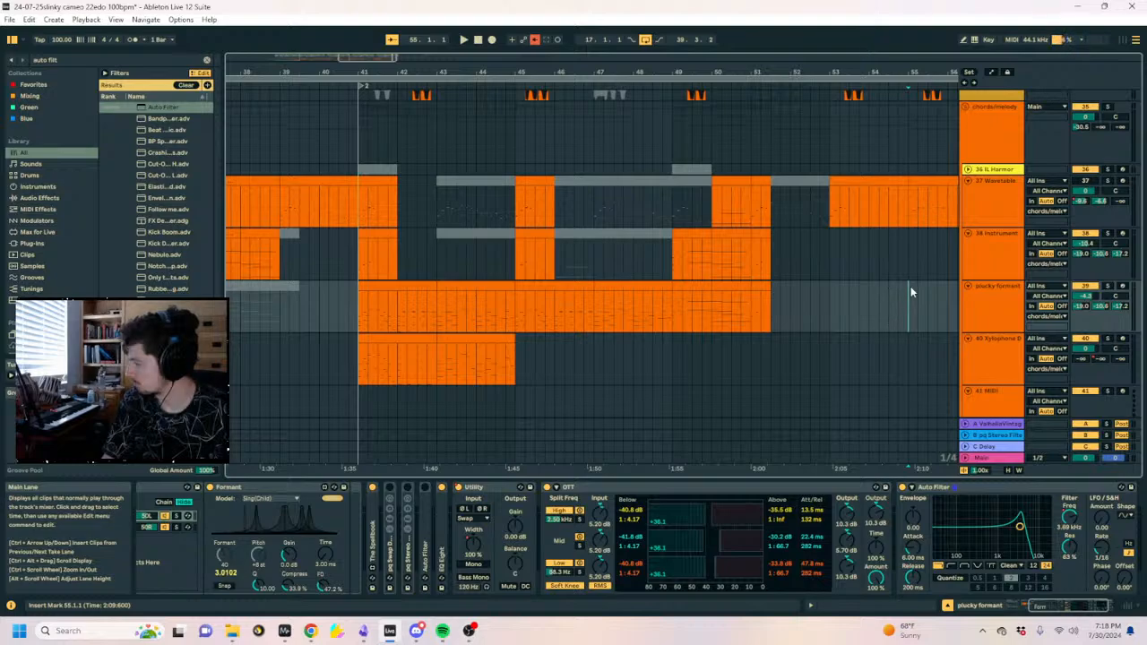
{"action": "left_click", "coordinate": [773, 296]}
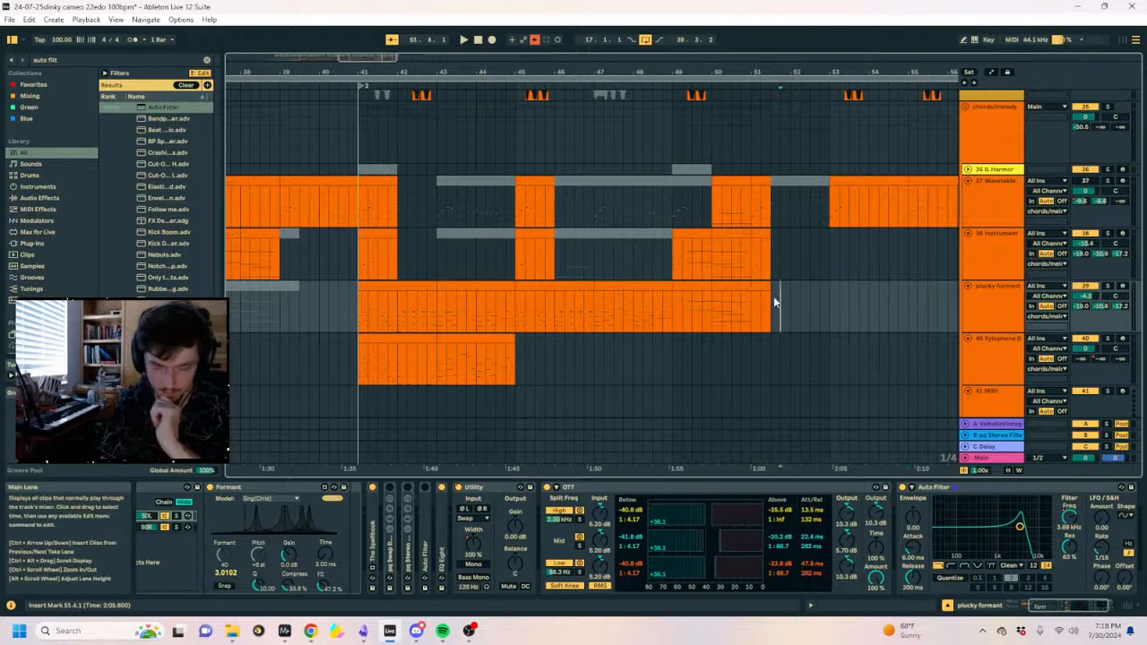
{"action": "left_click", "coordinate": [975, 308]}
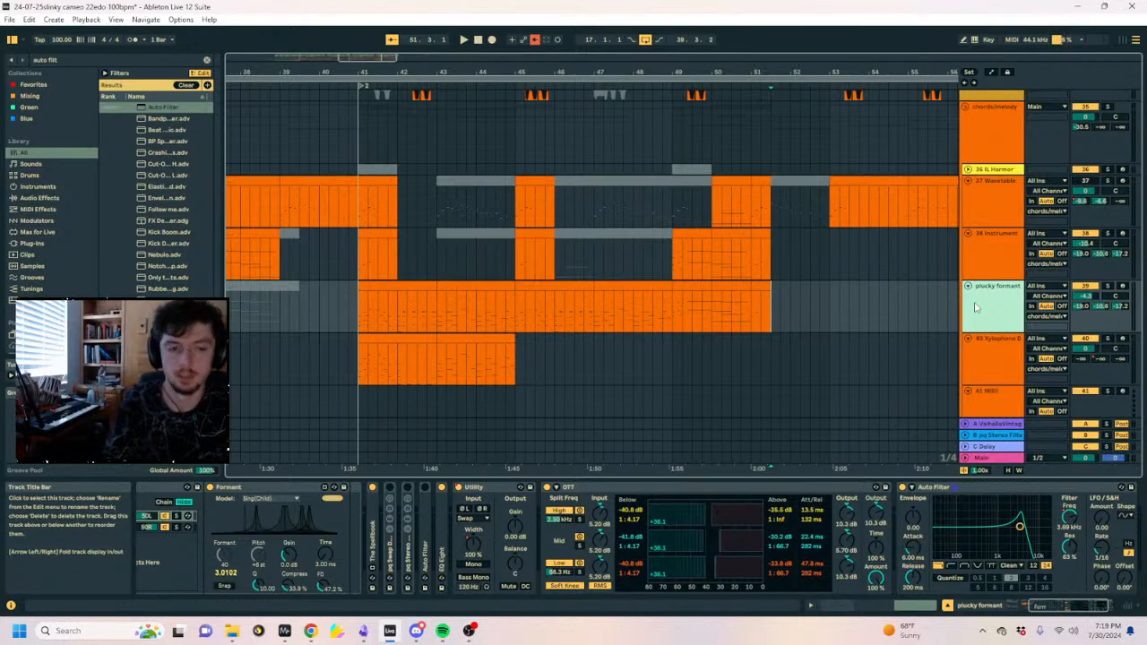
{"action": "left_click", "coordinate": [769, 301]}
{"action": "left_click", "coordinate": [755, 289]}
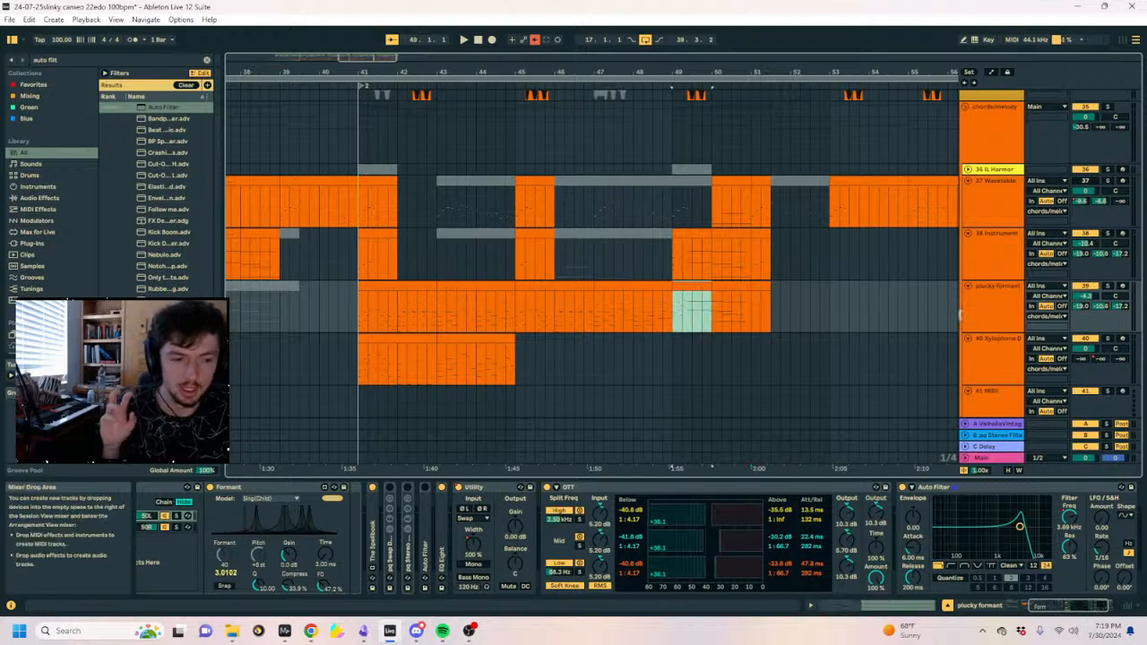
{"action": "left_click", "coordinate": [969, 319]}
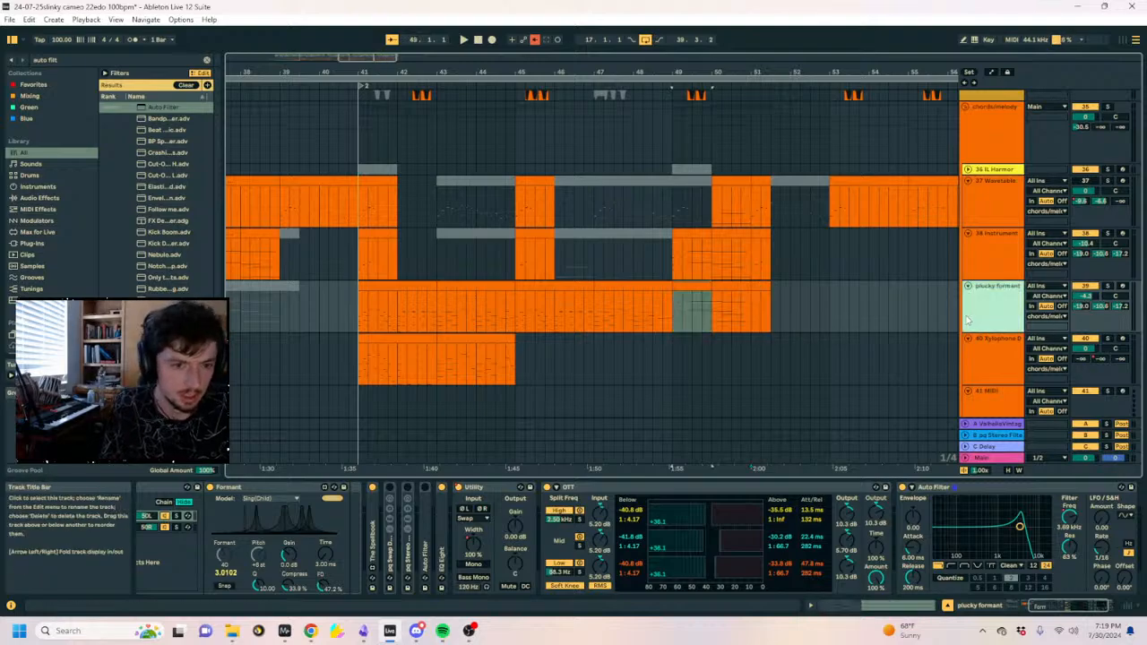
{"action": "left_click", "coordinate": [694, 321]}
{"action": "left_click", "coordinate": [690, 295]}
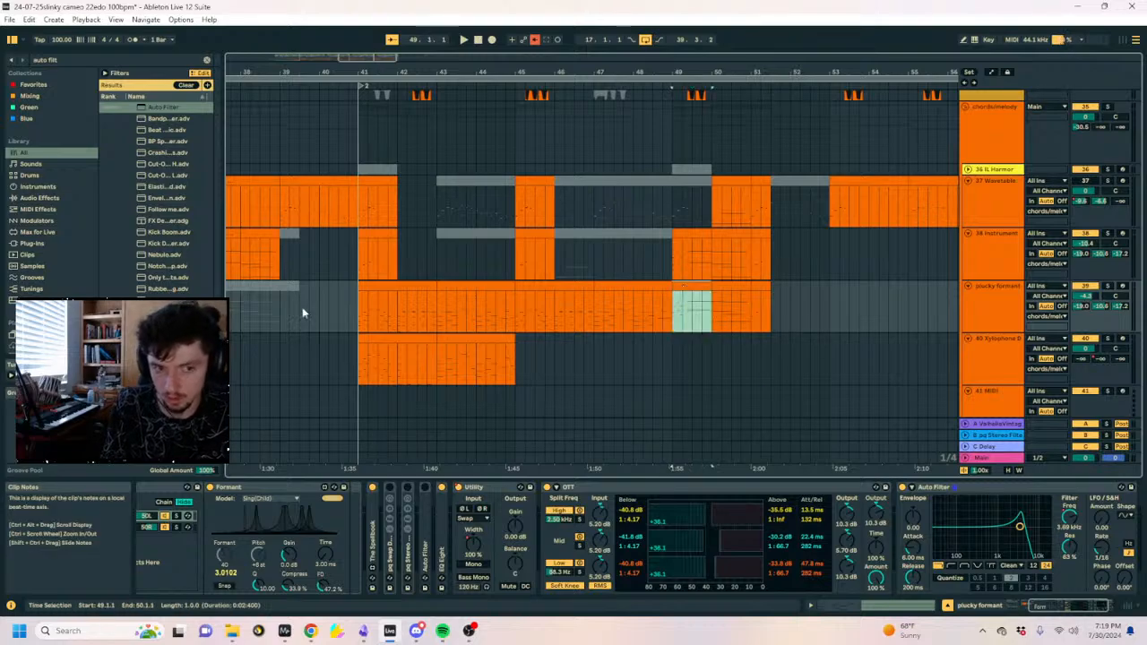
{"action": "left_click", "coordinate": [751, 284]}
{"action": "left_click", "coordinate": [750, 286]}
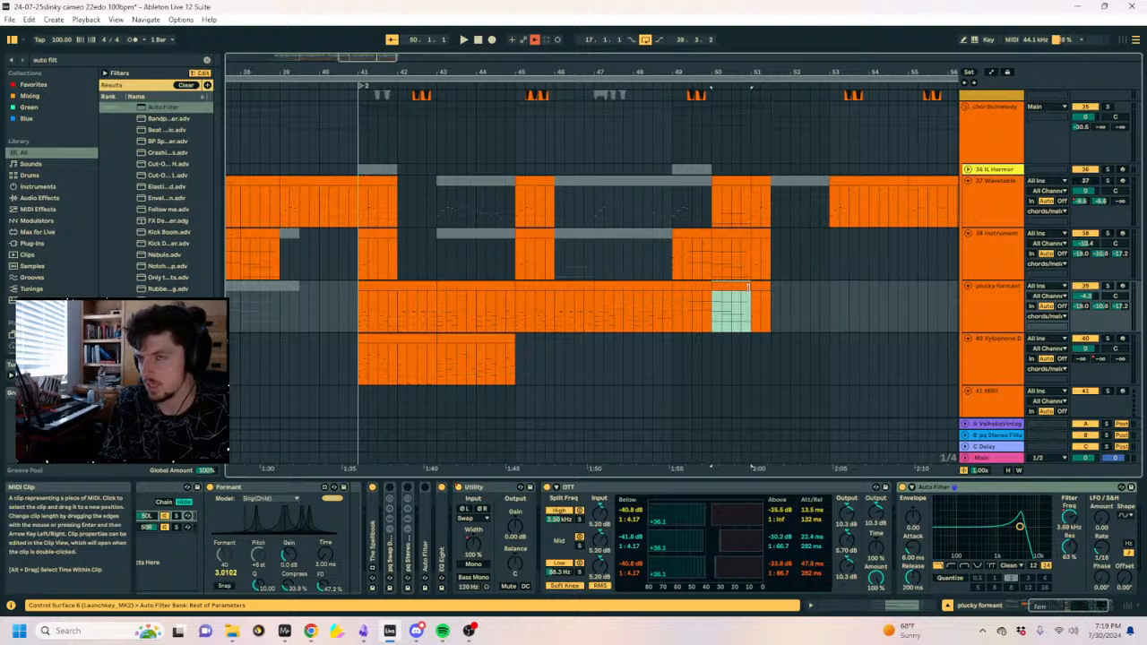
{"action": "left_click", "coordinate": [760, 290]}
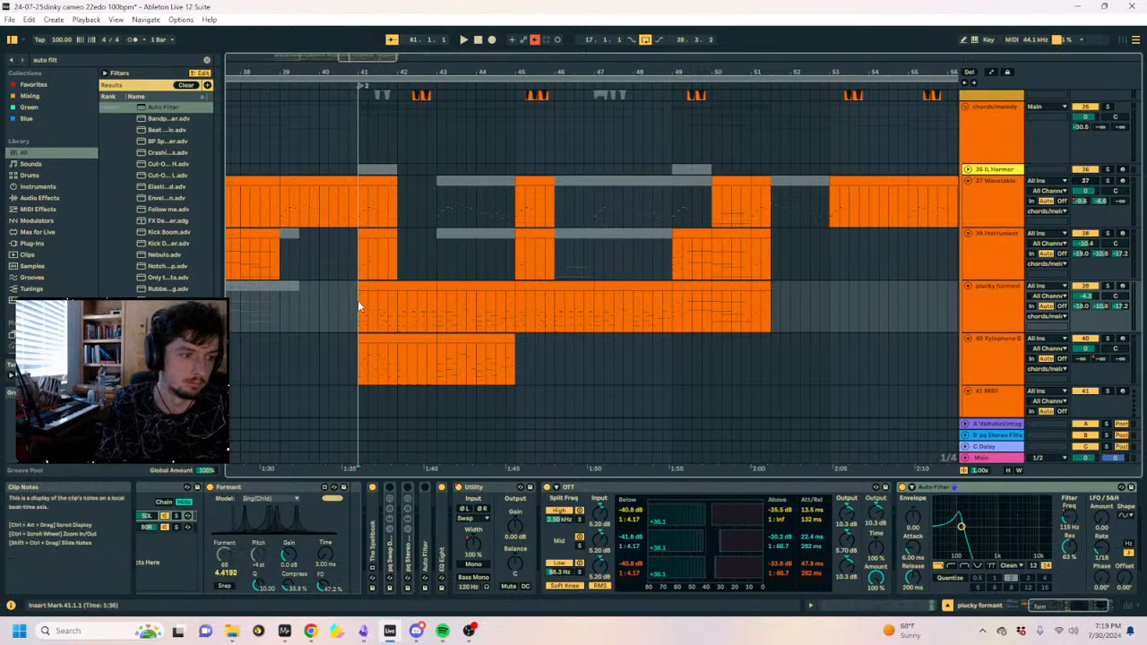
{"action": "left_click_drag", "start_coordinate": [357, 301], "coordinate": [550, 311]}
{"action": "left_click_drag", "start_coordinate": [671, 310], "coordinate": [500, 315]}
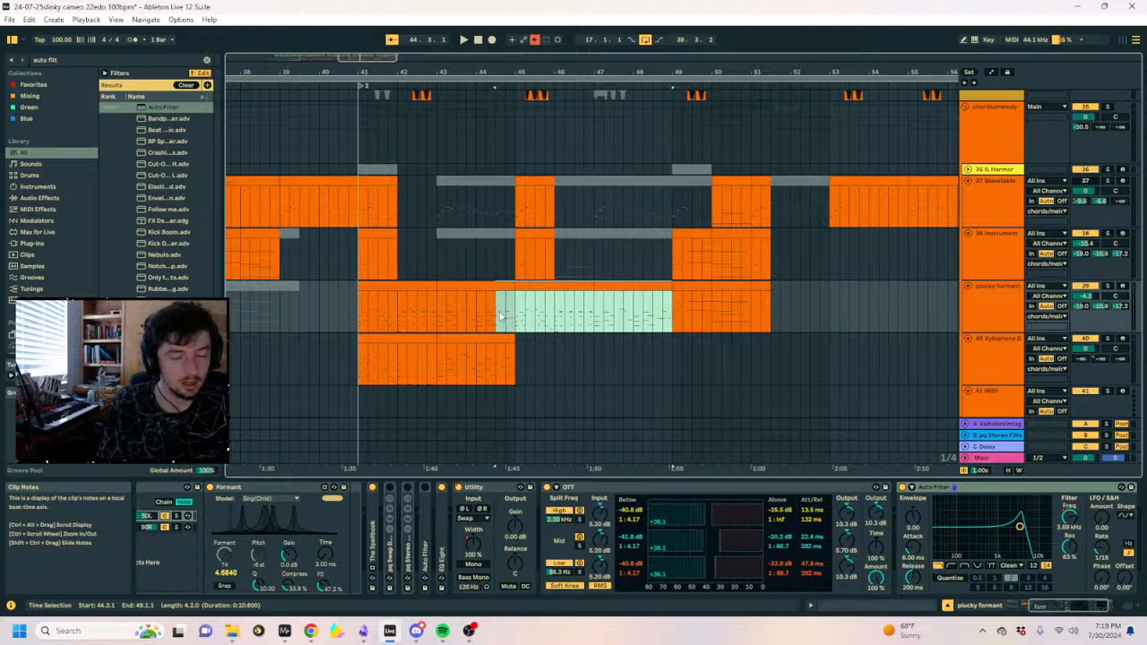
Play from bar 41 and draw an Auto Filter LFO Amount rise from bar 45 to bar 46 on the plucky formant track.
{"action": "left_click", "coordinate": [357, 321]}
{"action": "key", "text": "space"}
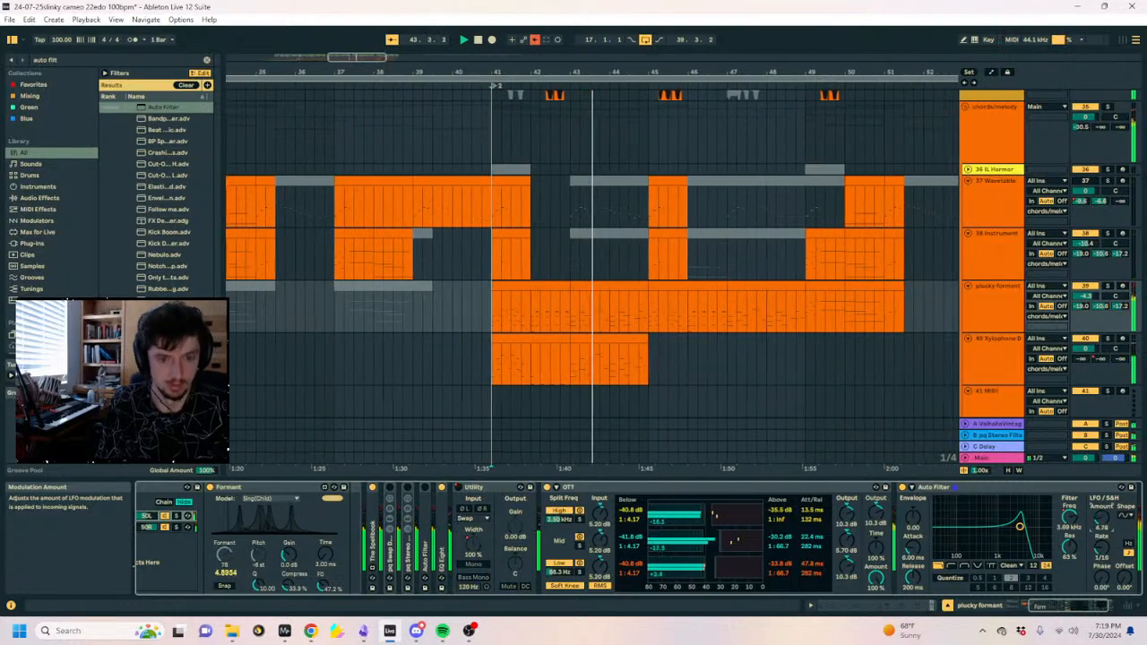
{"action": "key", "text": "a"}
{"action": "left_click", "coordinate": [619, 335]}
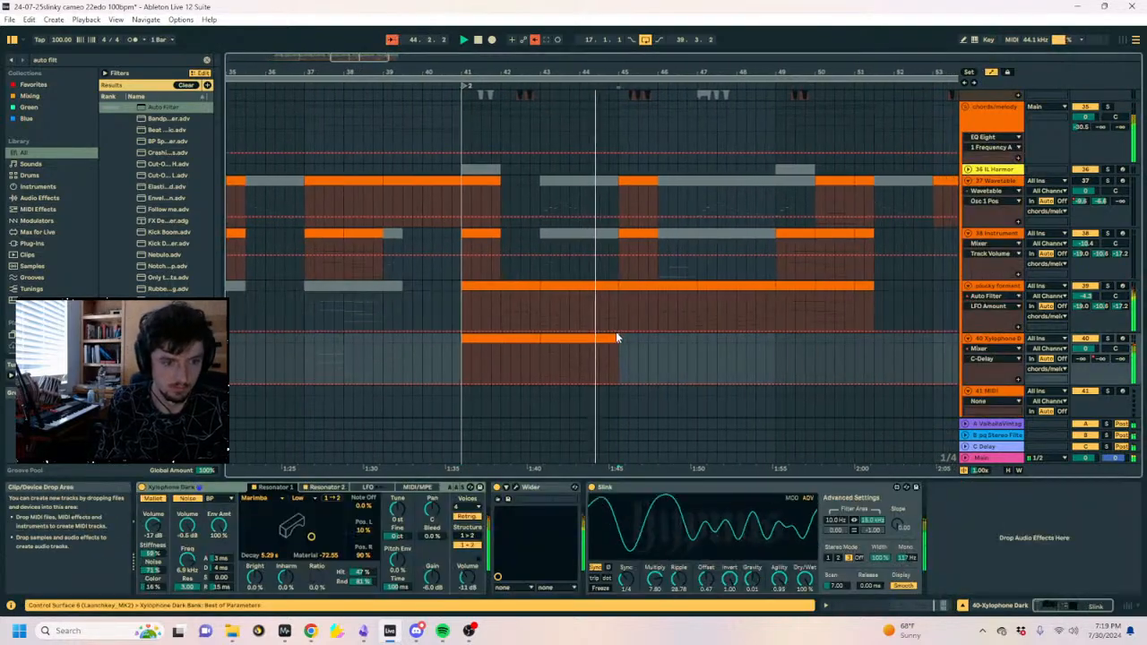
{"action": "left_click", "coordinate": [619, 332]}
{"action": "left_click_drag", "start_coordinate": [659, 331], "coordinate": [658, 312]}
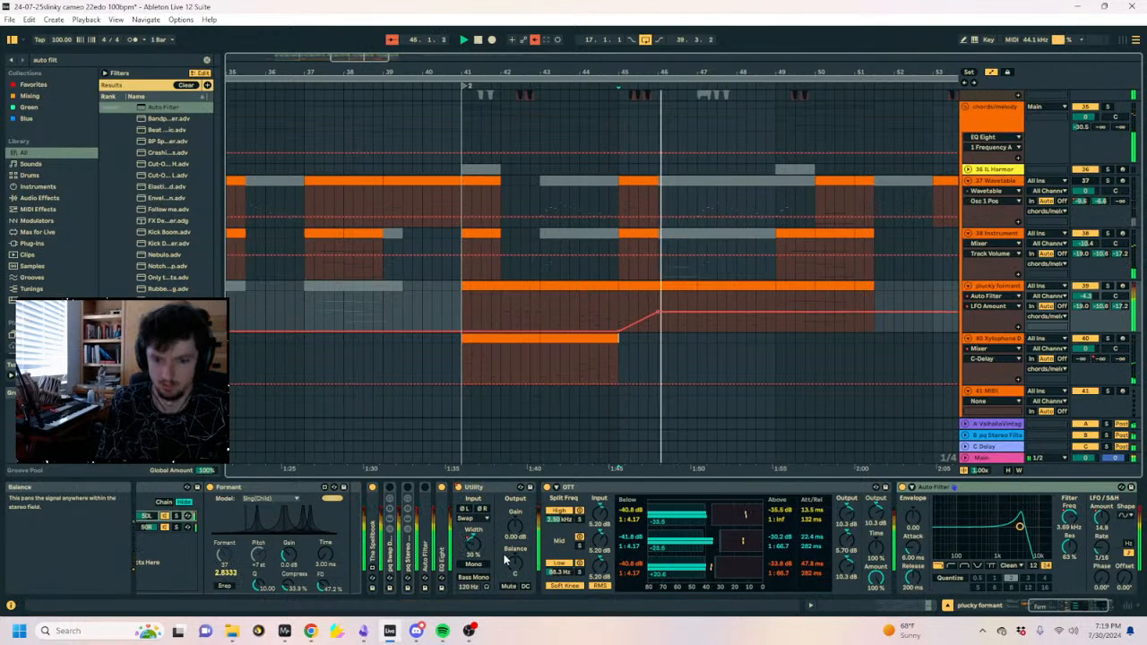
Add two short off segments in bar 42 to the Utility Device On automation of the plucky formant track and play from bar 42.
{"action": "left_click", "coordinate": [463, 498]}
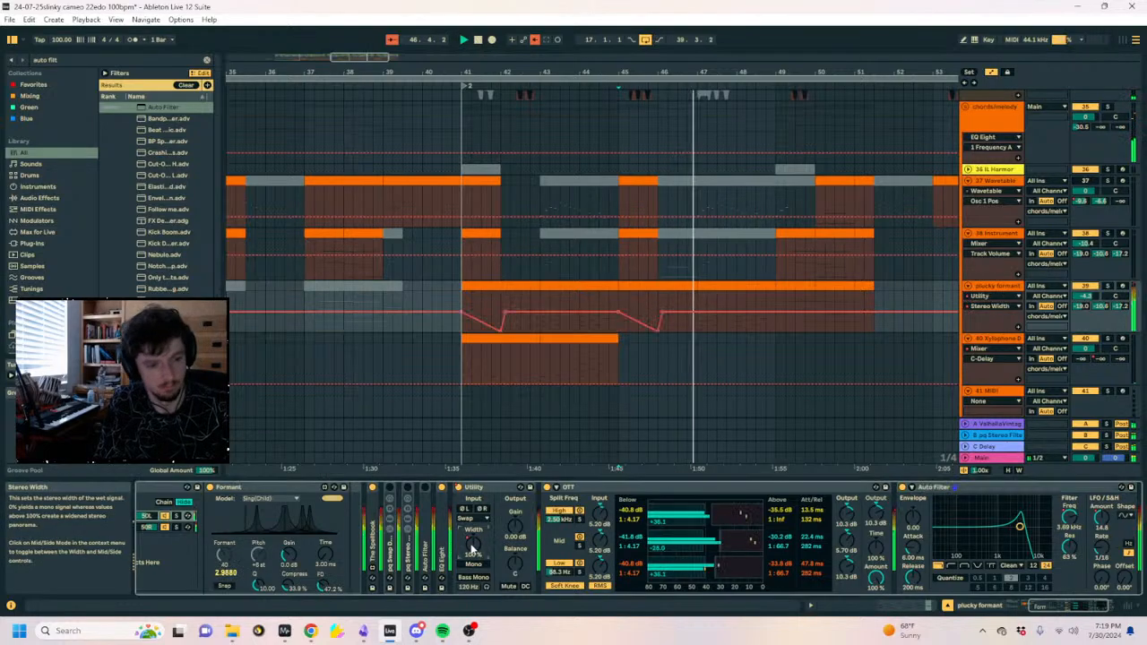
{"action": "left_click", "coordinate": [457, 488]}
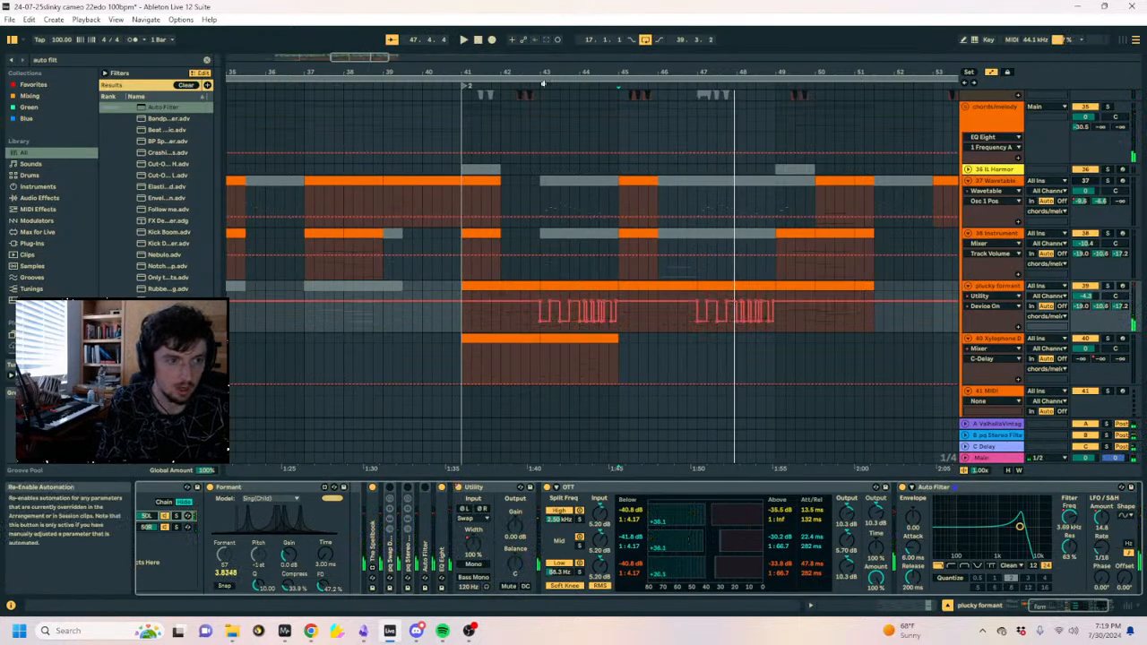
{"action": "left_click_drag", "start_coordinate": [543, 84], "coordinate": [652, 134]}
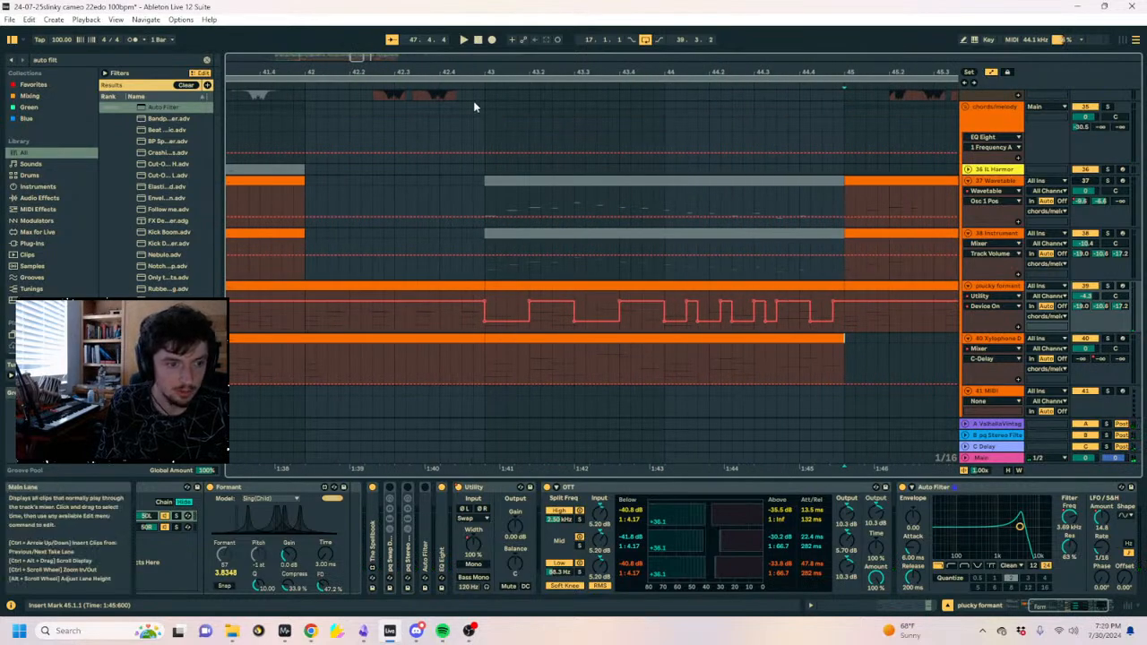
{"action": "scroll", "coordinate": [573, 322], "scroll_direction": "left", "scroll_amount": 4}
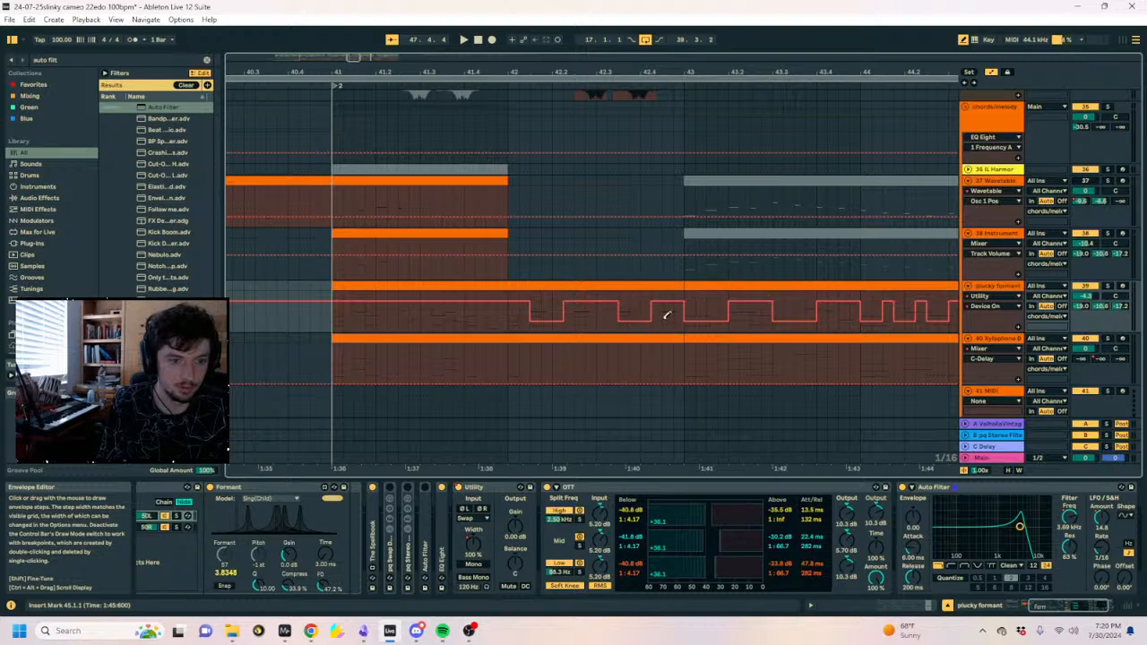
{"action": "left_click", "coordinate": [507, 321]}
{"action": "key", "text": "space"}
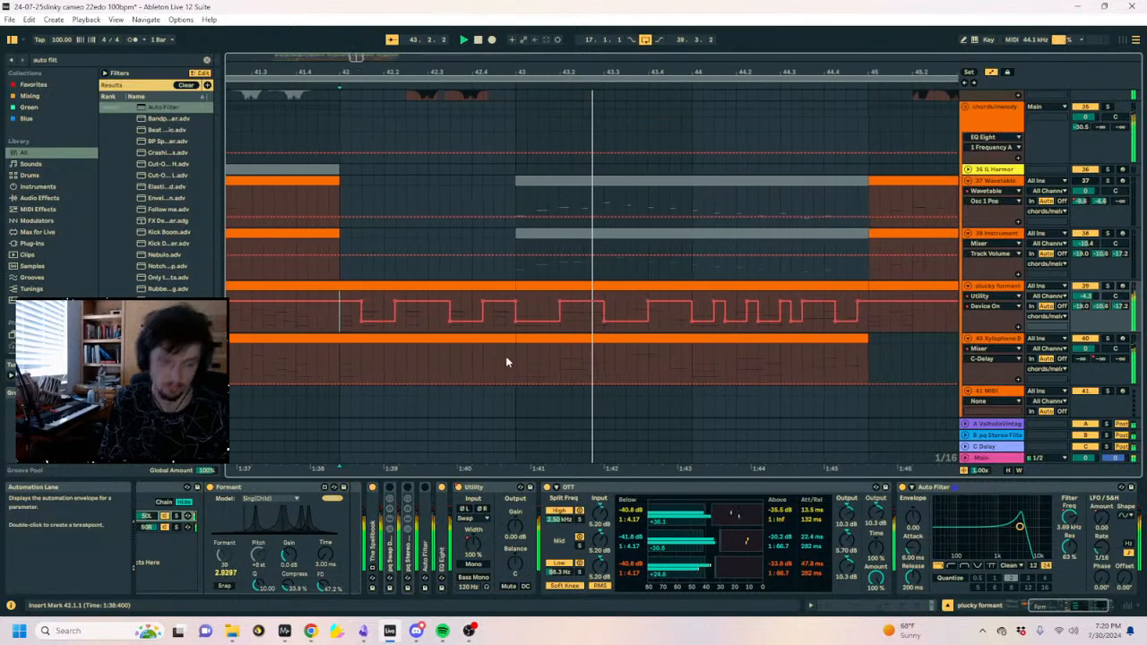
Raise the Auto Filter Frequency automation just before bar 45 so it ramps upward from bar 42, and hide the automation lanes.
{"action": "left_click", "coordinate": [1068, 519]}
{"action": "left_click_drag", "start_coordinate": [468, 73], "coordinate": [538, 40]}
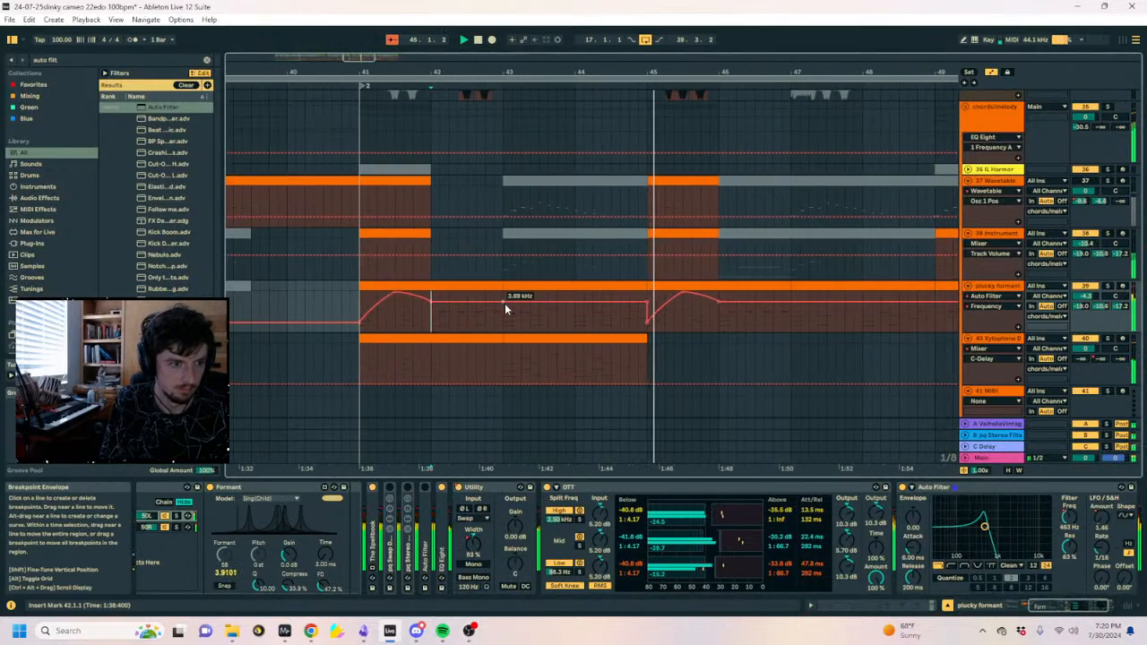
{"action": "left_click_drag", "start_coordinate": [647, 302], "coordinate": [647, 292]}
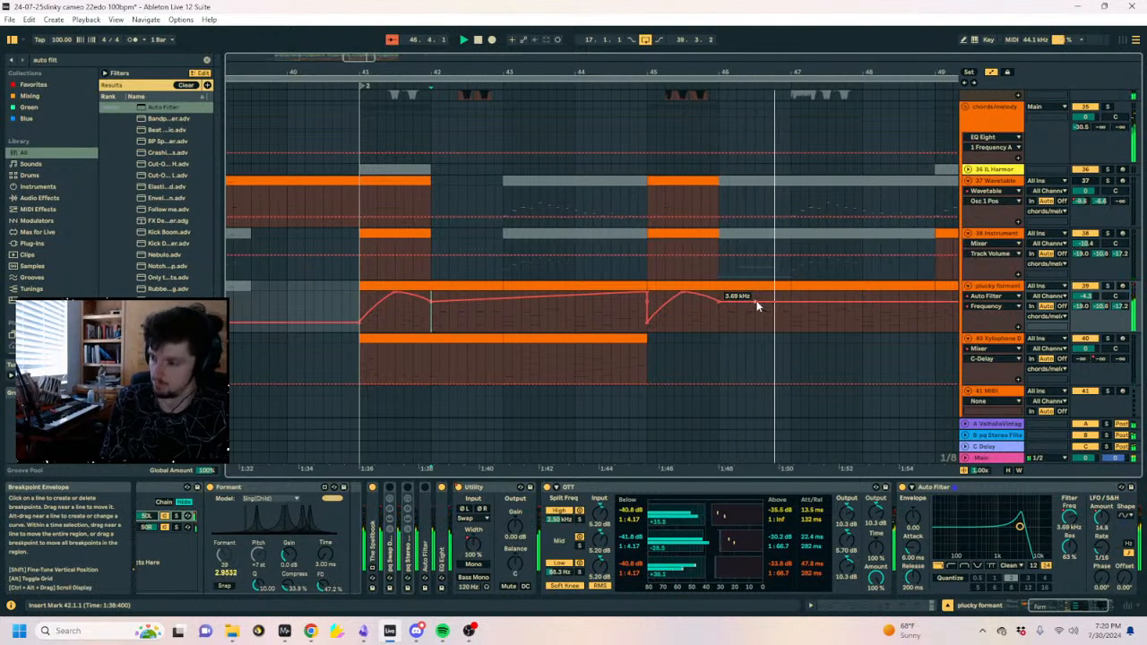
{"action": "key", "text": "a"}
{"action": "key", "text": "space"}
Switch to Chrome and open the formant filter link from the description of the Sound Design Generators and Resampling tutorial video.
{"action": "left_click", "coordinate": [244, 489]}
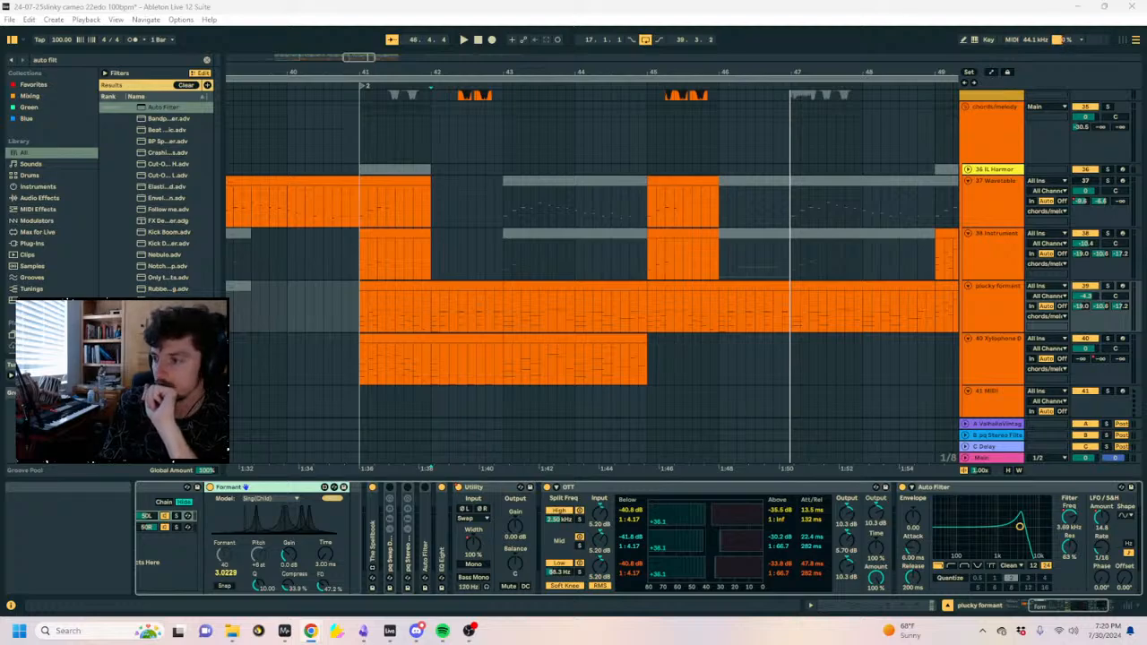
{"action": "left_click_drag", "start_coordinate": [1146, 5], "coordinate": [798, 0]}
{"action": "left_click", "coordinate": [206, 246]}
{"action": "scroll", "coordinate": [206, 245], "scroll_direction": "down", "scroll_amount": 3}
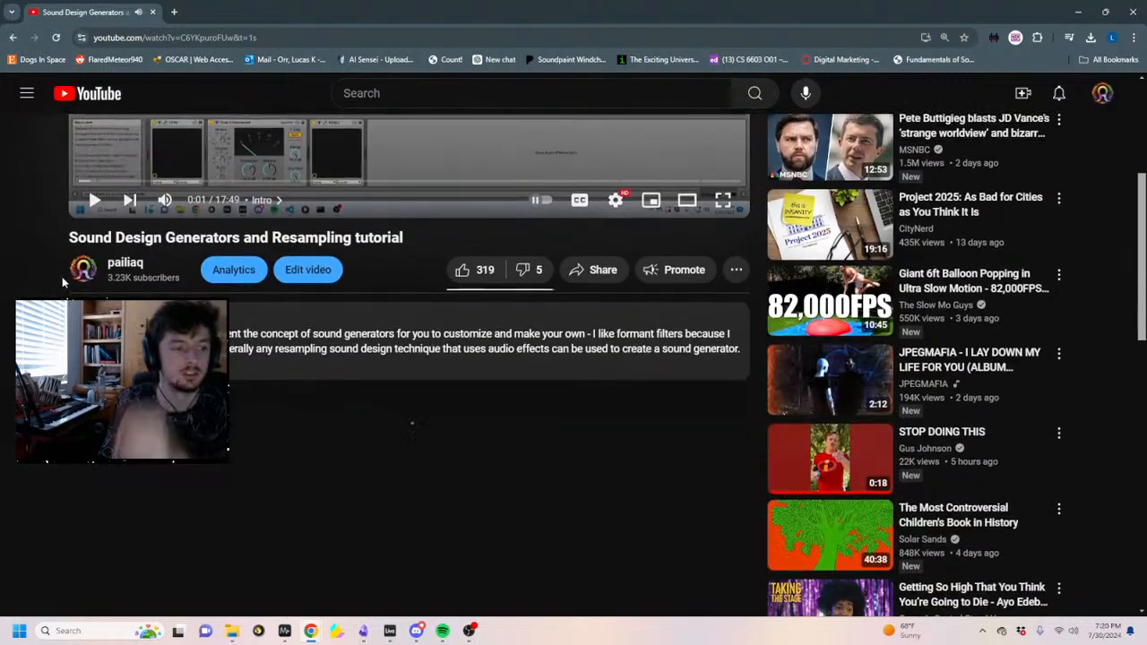
{"action": "left_click", "coordinate": [259, 352]}
{"action": "scroll", "coordinate": [259, 352], "scroll_direction": "down", "scroll_amount": 5}
{"action": "scroll", "coordinate": [280, 352], "scroll_direction": "up", "scroll_amount": 3}
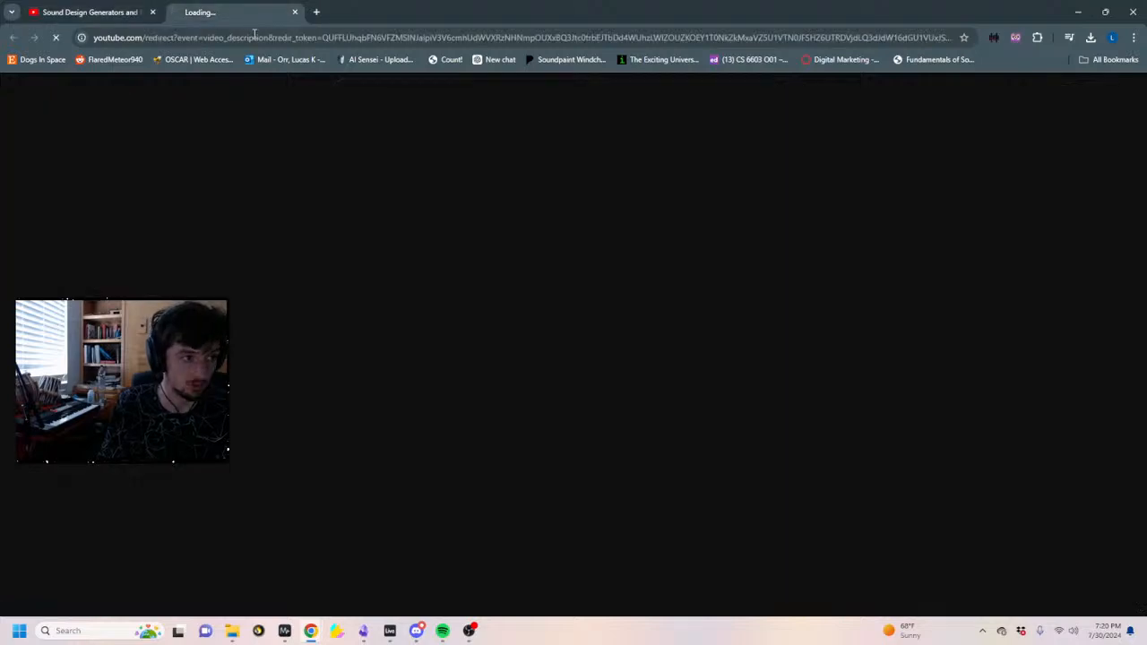
Examine the Formant filter device page on maxforlive.com, then return to Ableton Live.
{"action": "left_click", "coordinate": [344, 31]}
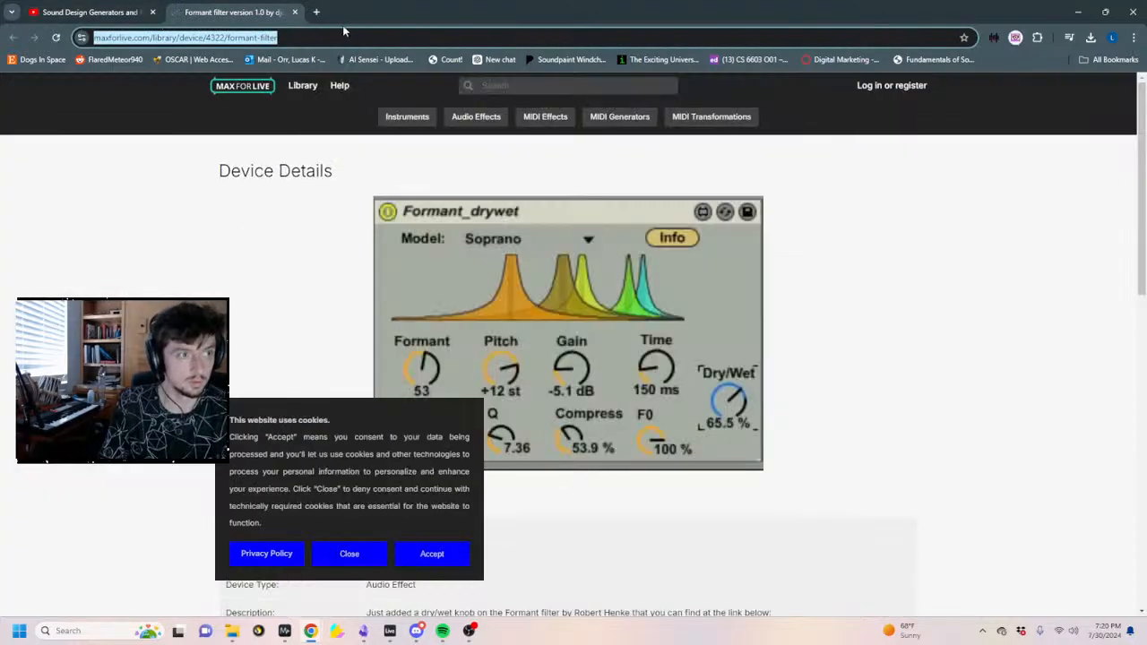
{"action": "scroll", "coordinate": [211, 225], "scroll_direction": "down", "scroll_amount": 3}
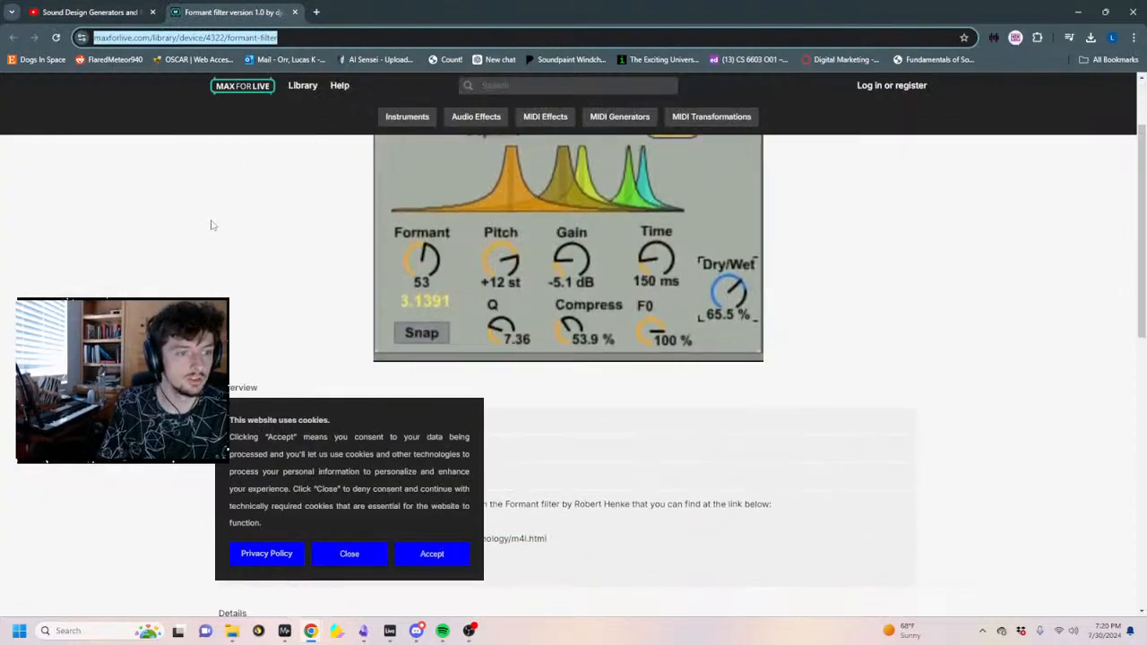
{"action": "scroll", "coordinate": [212, 225], "scroll_direction": "up", "scroll_amount": 3}
{"action": "scroll", "coordinate": [211, 225], "scroll_direction": "down", "scroll_amount": 1}
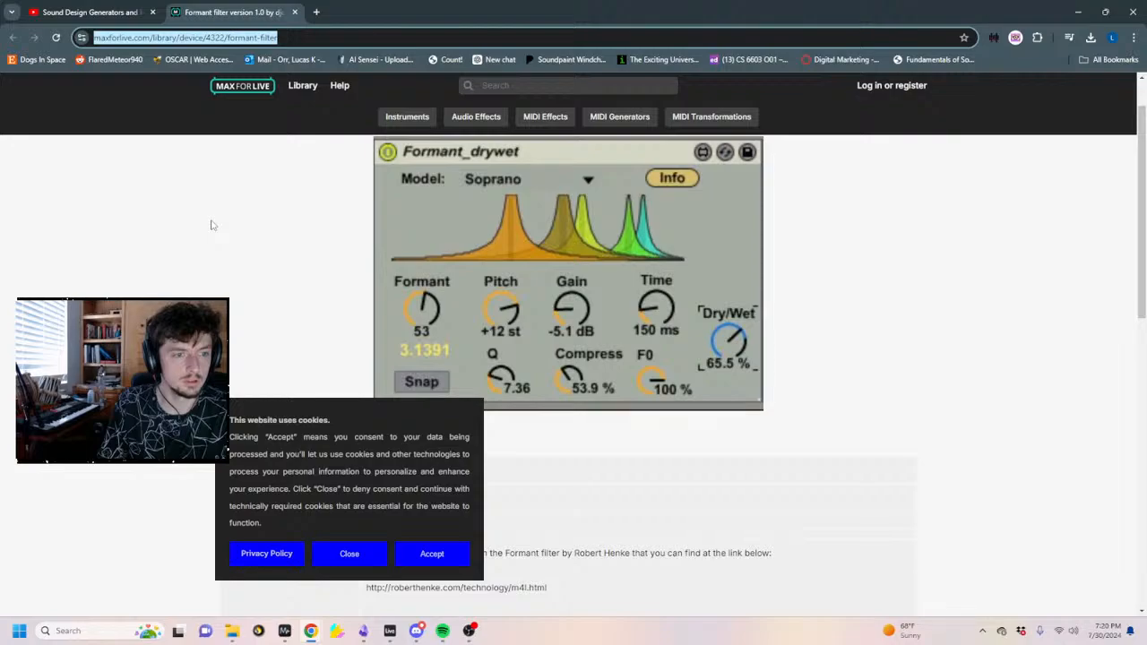
{"action": "scroll", "coordinate": [211, 225], "scroll_direction": "up", "scroll_amount": 1}
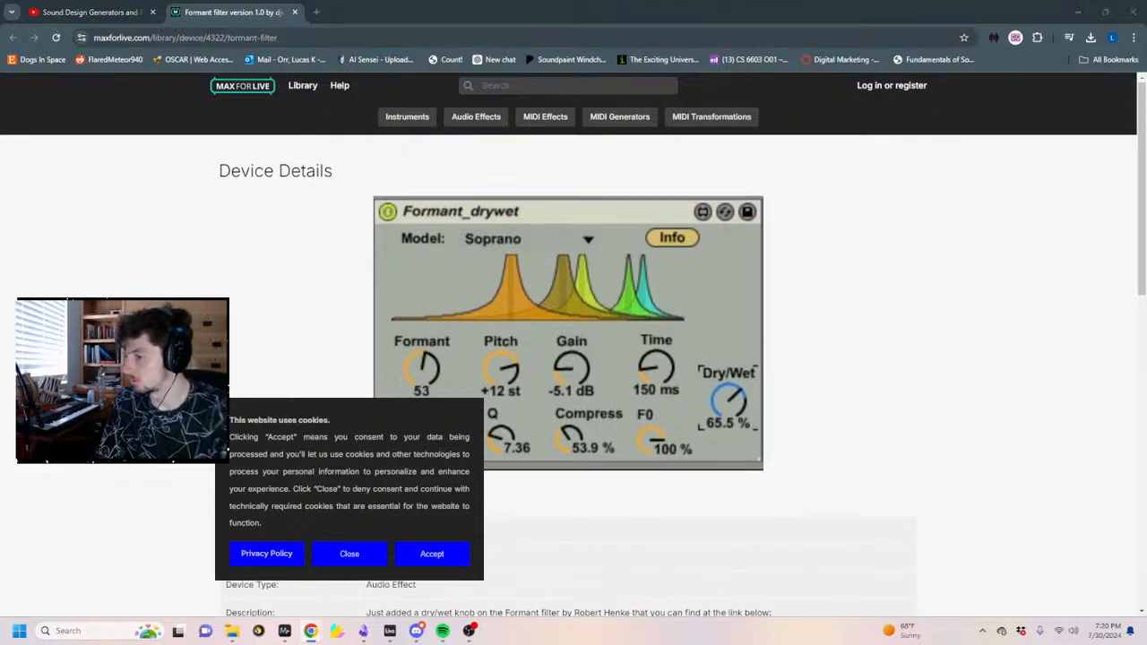
{"action": "left_click_drag", "start_coordinate": [563, 14], "coordinate": [1146, 269]}
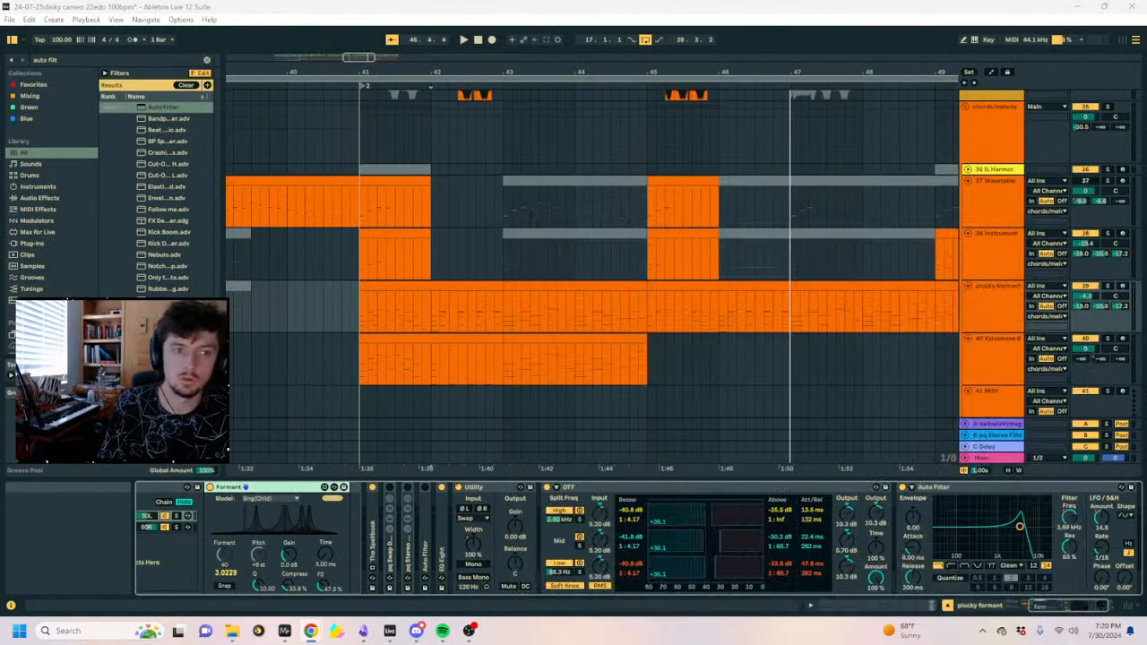
Play from bar 41, collapse OTT on the plucky formant track and add a Utility after the Auto Filter with 68% width.
{"action": "left_click", "coordinate": [369, 159]}
{"action": "key", "text": "space"}
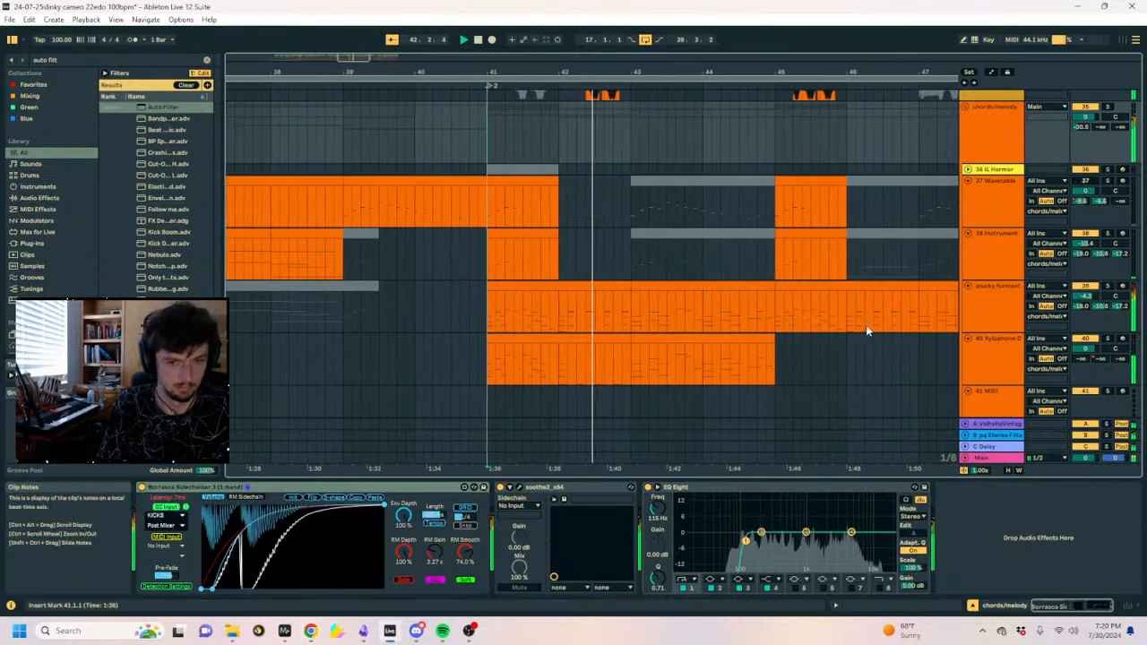
{"action": "left_click", "coordinate": [968, 314]}
{"action": "double_click", "coordinate": [607, 488]}
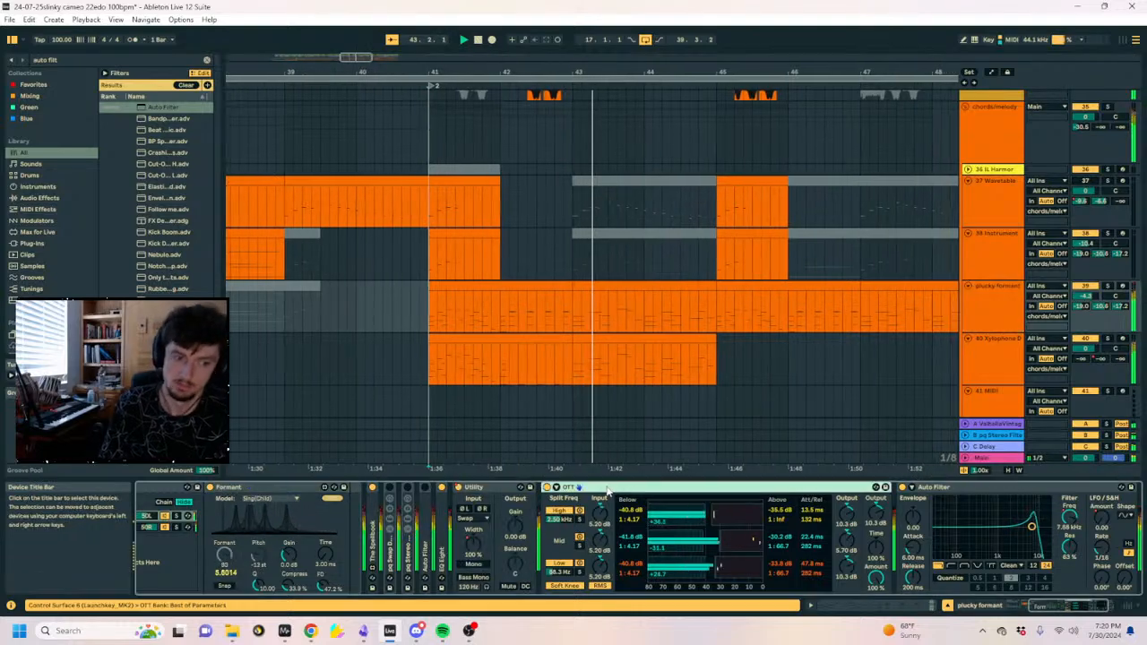
{"action": "left_click_drag", "start_coordinate": [59, 60], "coordinate": [7, 60]}
{"action": "type", "text": "util"}
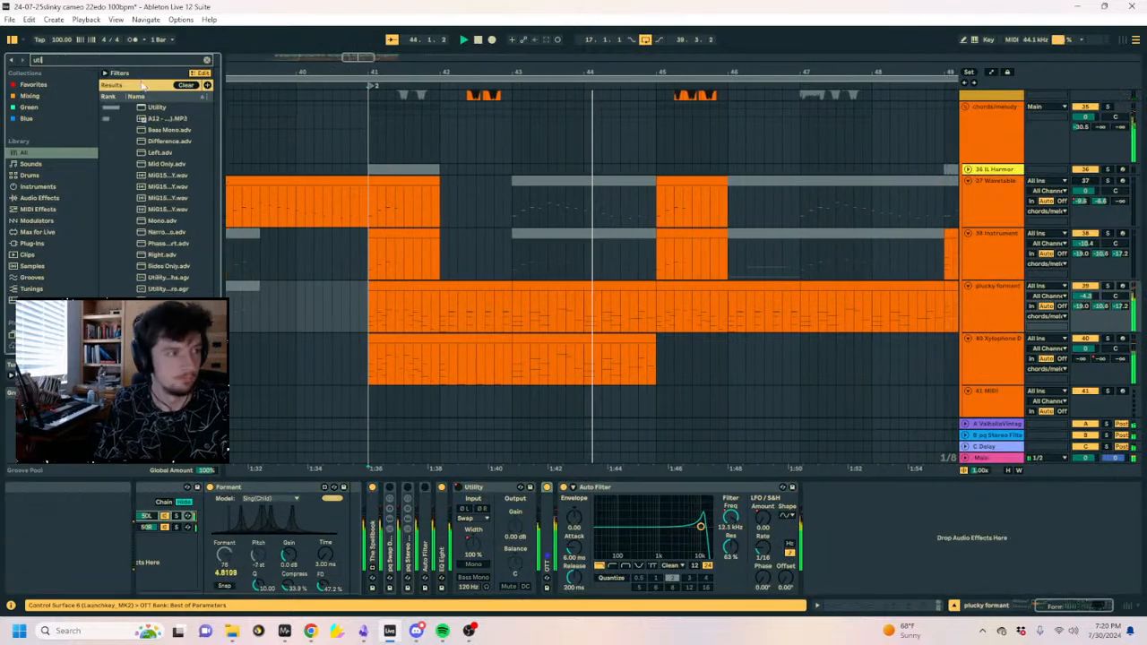
{"action": "double_click", "coordinate": [155, 109]}
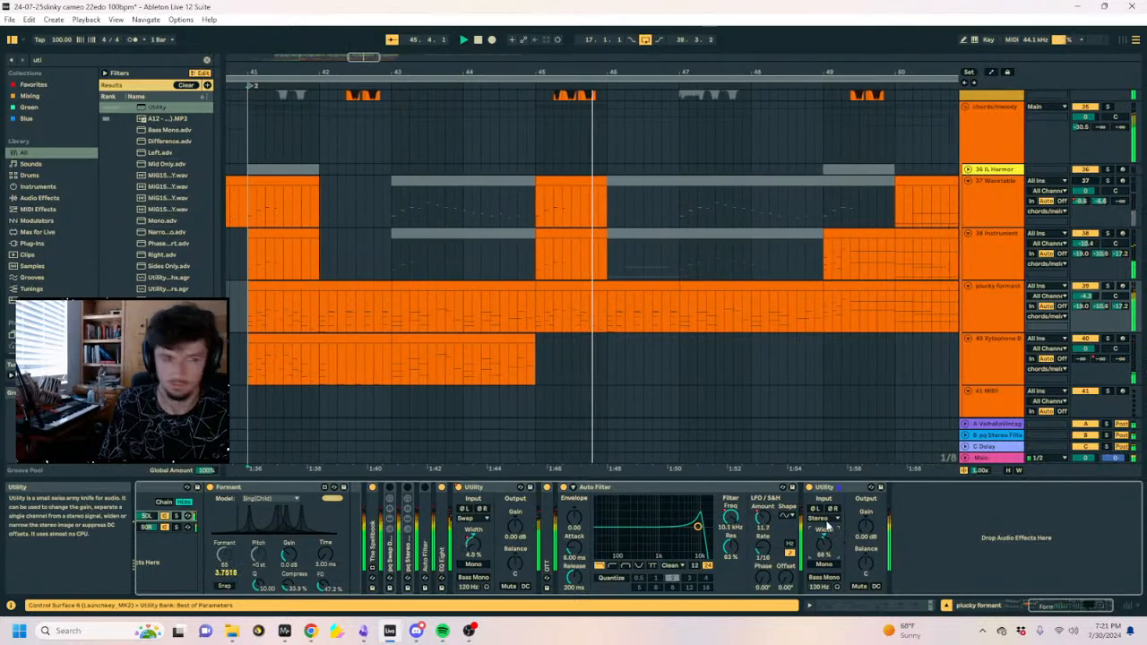
{"action": "left_click_drag", "start_coordinate": [536, 228], "coordinate": [521, 311]}
{"action": "left_click_drag", "start_coordinate": [576, 173], "coordinate": [499, 174]}
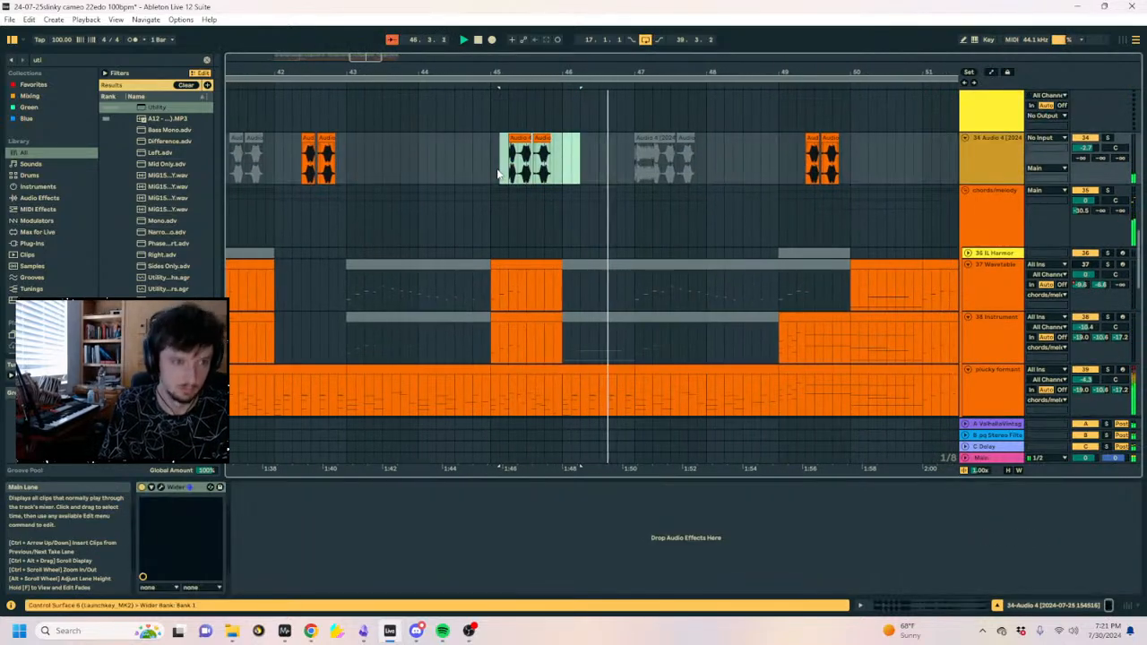
{"action": "left_click", "coordinate": [490, 173]}
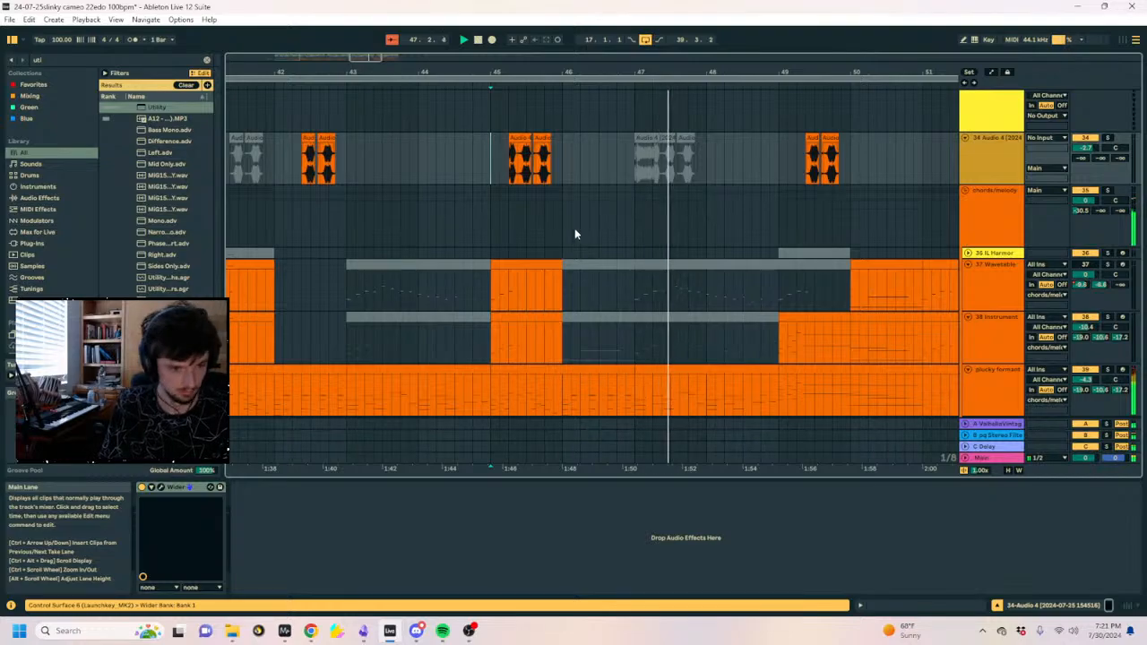
{"action": "scroll", "coordinate": [581, 226], "scroll_direction": "down", "scroll_amount": 2}
{"action": "scroll", "coordinate": [568, 181], "scroll_direction": "up", "scroll_amount": 3}
Copy the plucky formant clips at bars 45–49 to the Xylophone track at bar 45 and play them back.
{"action": "left_click_drag", "start_coordinate": [569, 182], "coordinate": [627, 190]}
{"action": "scroll", "coordinate": [573, 260], "scroll_direction": "down", "scroll_amount": 6}
{"action": "key", "text": "space"}
{"action": "scroll", "coordinate": [556, 242], "scroll_direction": "up", "scroll_amount": 2}
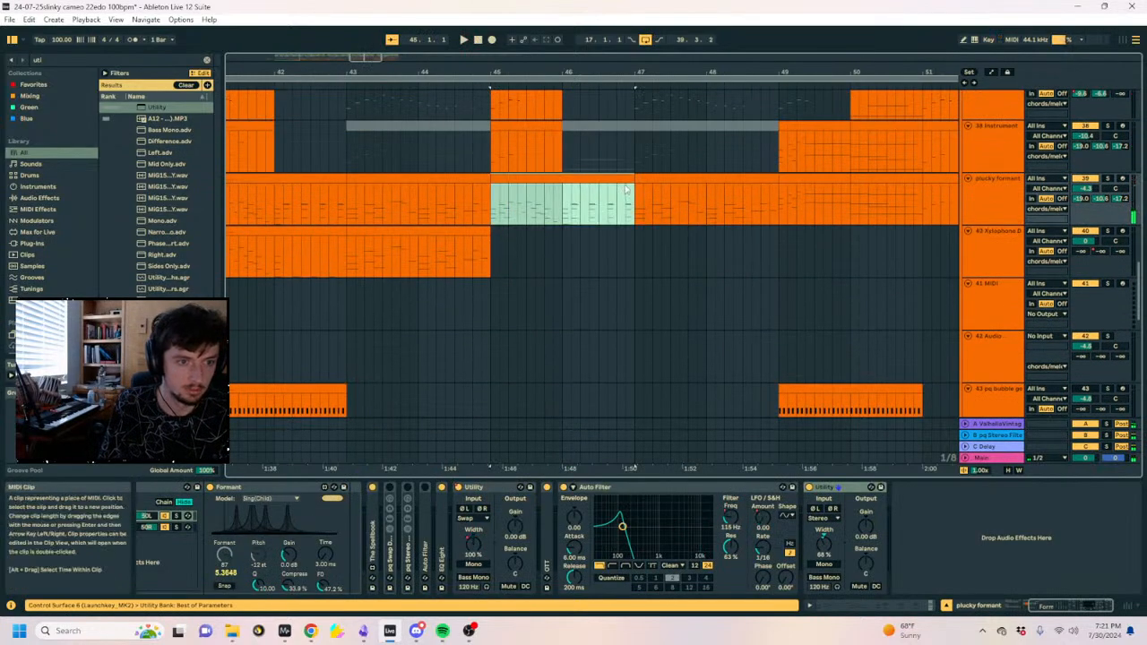
{"action": "left_click", "coordinate": [678, 180], "text": "shift"}
{"action": "key", "text": "ctrl+c"}
{"action": "left_click", "coordinate": [494, 238]}
{"action": "key", "text": "ctrl+v"}
{"action": "key", "text": "space"}
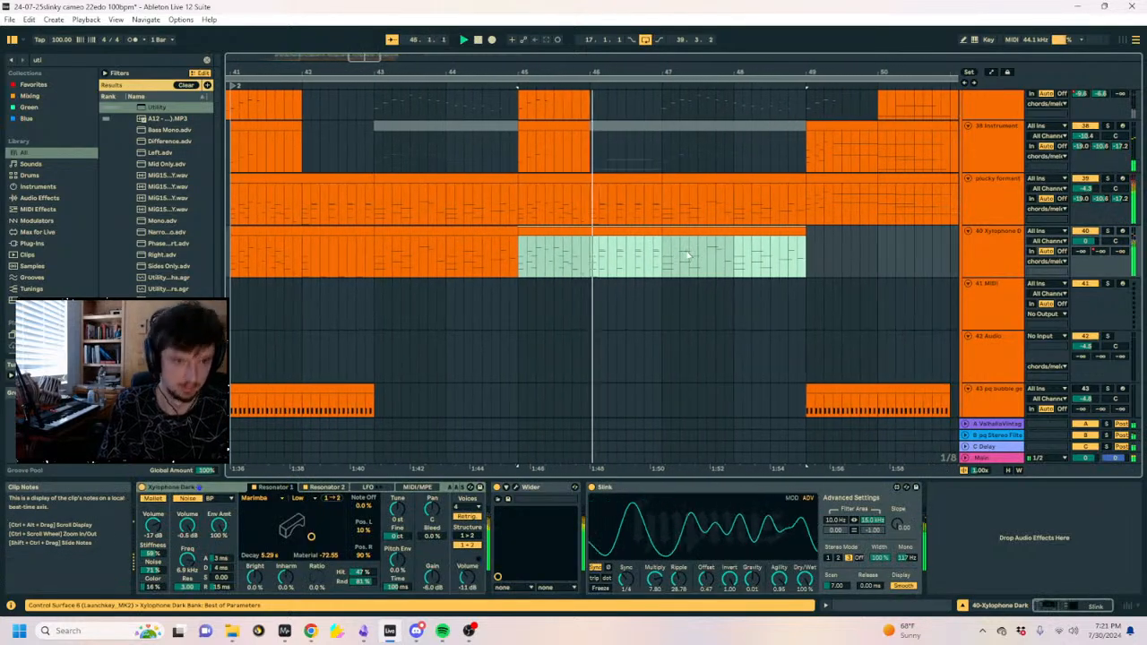
Transpose the paired D3 and D#3 notes from 2.1.3 onward down one octave in the Xylophone clip at bar 45, and resume playback.
{"action": "left_click", "coordinate": [583, 233]}
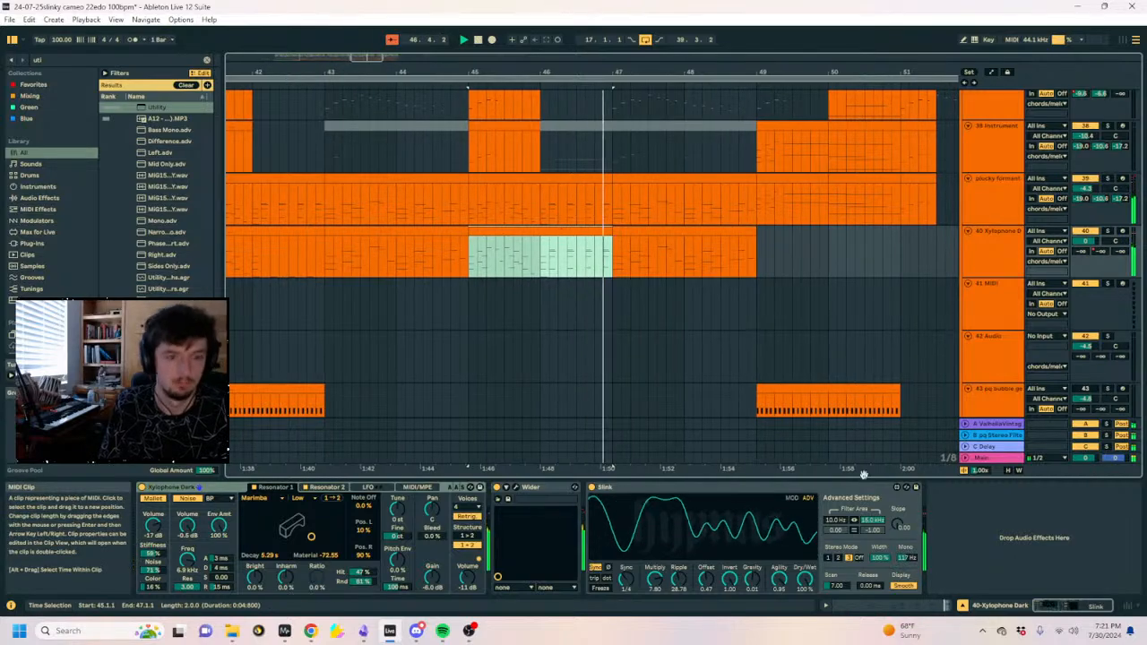
{"action": "left_click", "coordinate": [856, 606]}
{"action": "key", "text": "space"}
{"action": "left_click_drag", "start_coordinate": [767, 438], "coordinate": [1129, 487]}
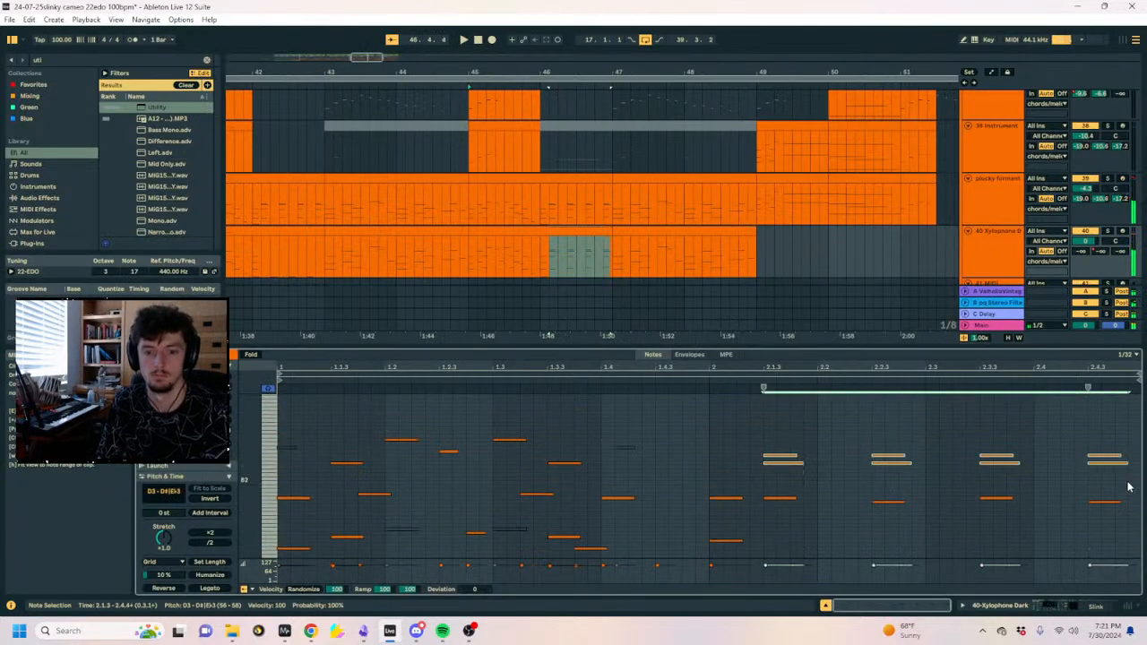
{"action": "key", "text": "shift+Down"}
{"action": "scroll", "coordinate": [1031, 479], "scroll_direction": "down", "scroll_amount": 2}
{"action": "key", "text": "space"}
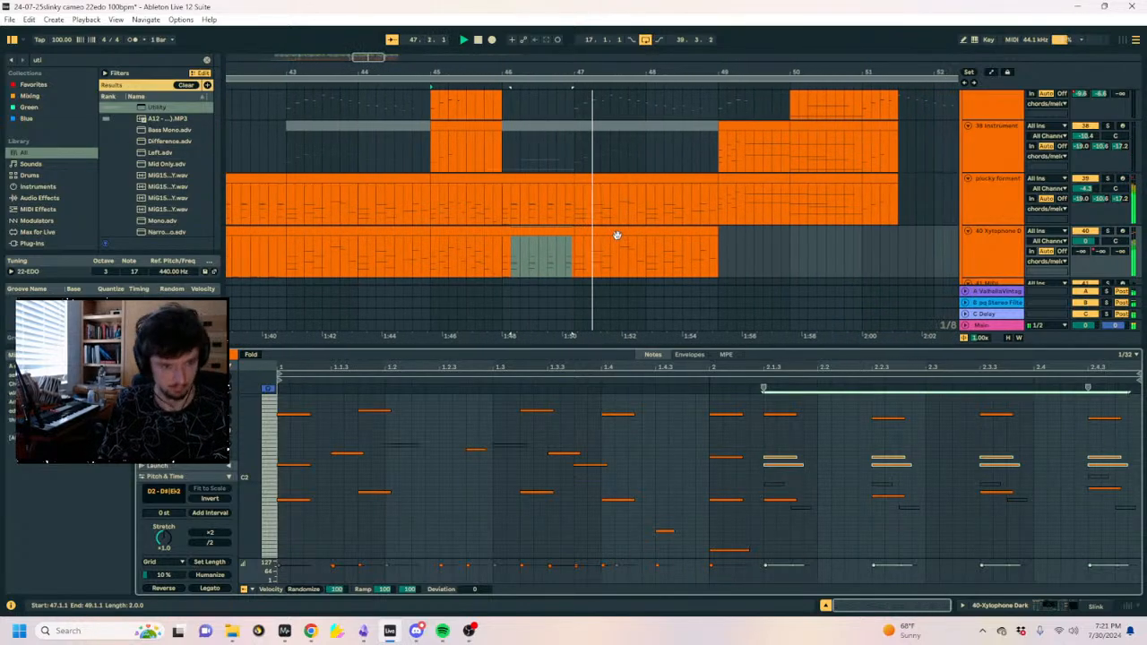
Deactivate the Xylophone clip at bars 47–49 and set the playback start to bar 47 on the plucky formant track.
{"action": "left_click", "coordinate": [616, 235]}
{"action": "key", "text": "0"}
{"action": "left_click", "coordinate": [555, 189]}
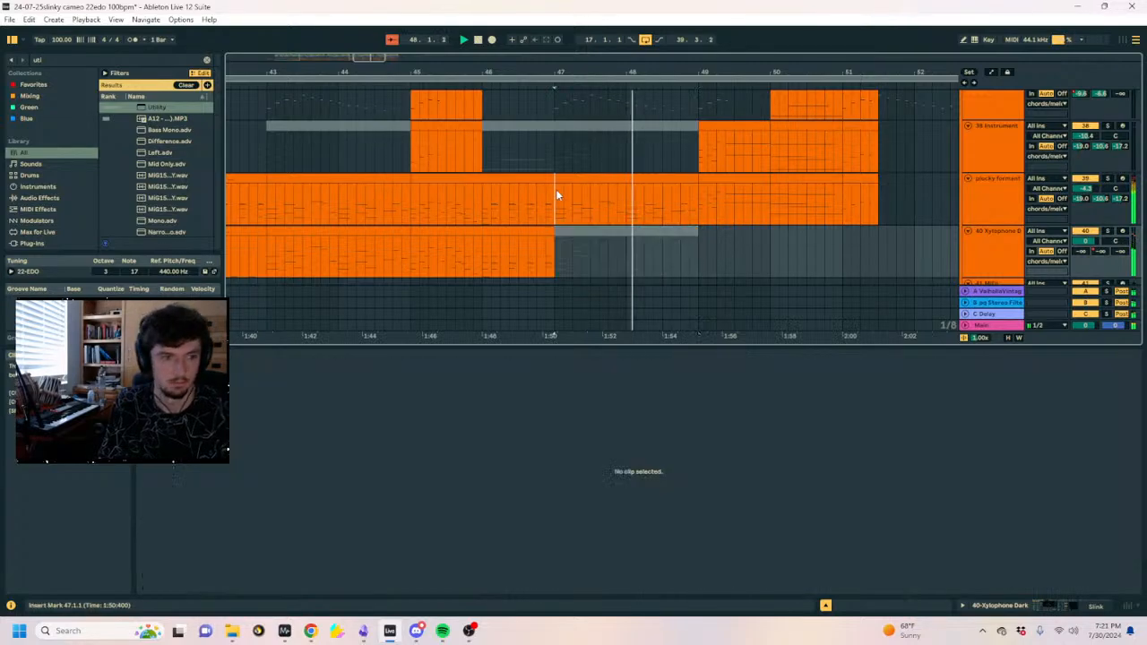
{"action": "key", "text": "space"}
Collapse the plucky formant track's Auto Filter and try its B and C sends fully off while playing from bar 46.
{"action": "left_click", "coordinate": [1075, 605]}
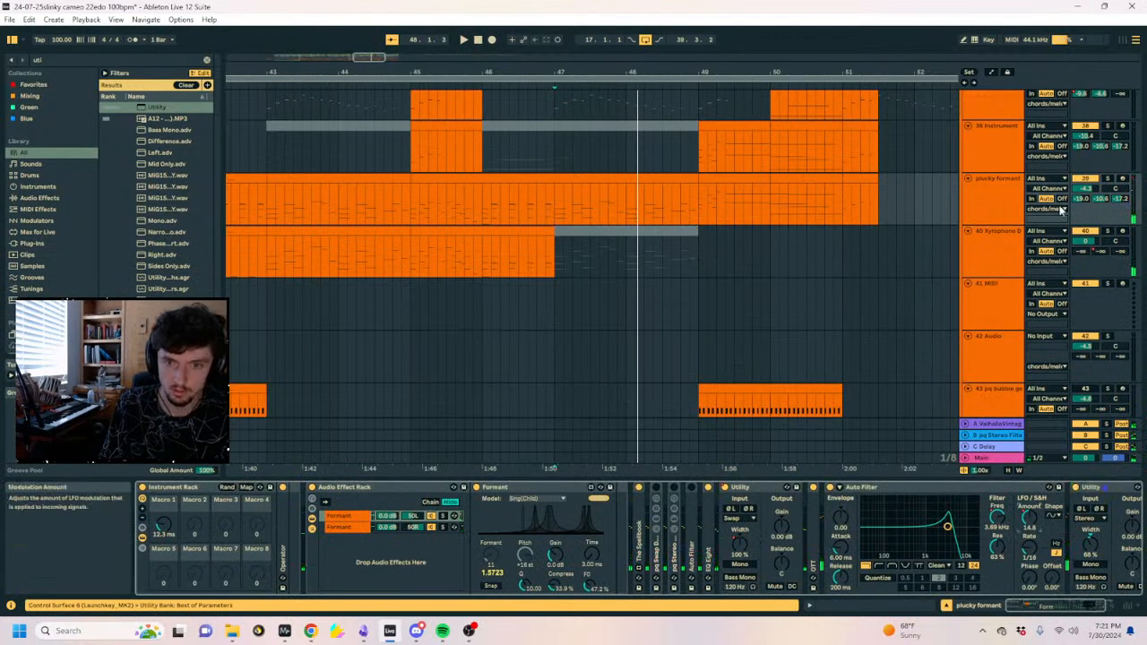
{"action": "left_click", "coordinate": [869, 488]}
{"action": "key", "text": "Delete"}
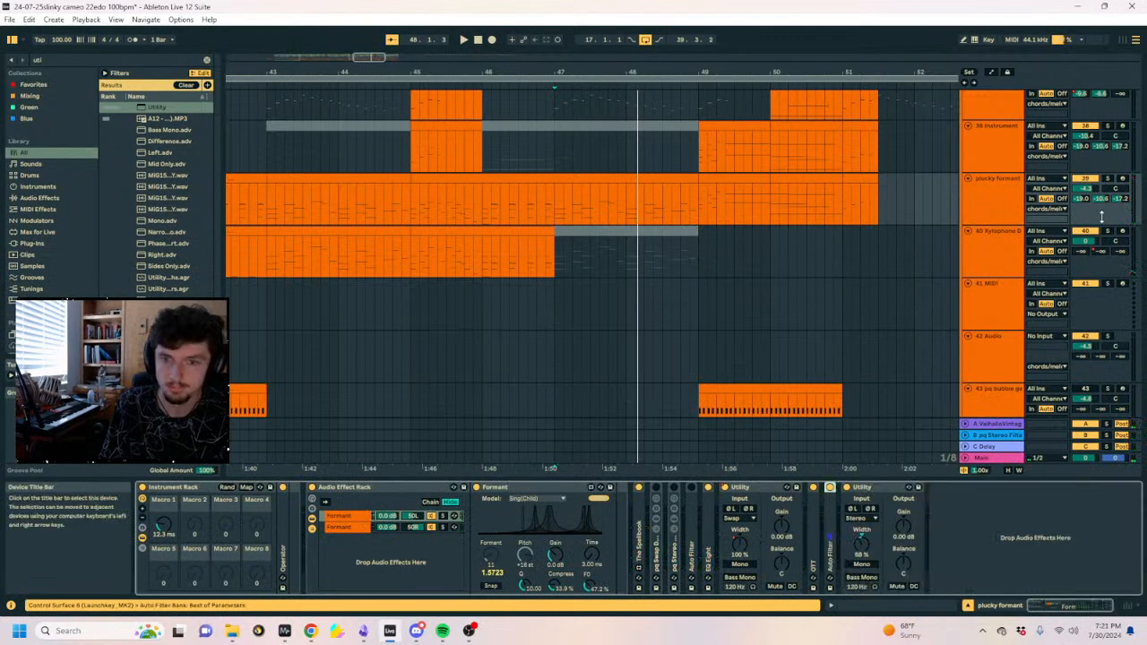
{"action": "left_click", "coordinate": [495, 210]}
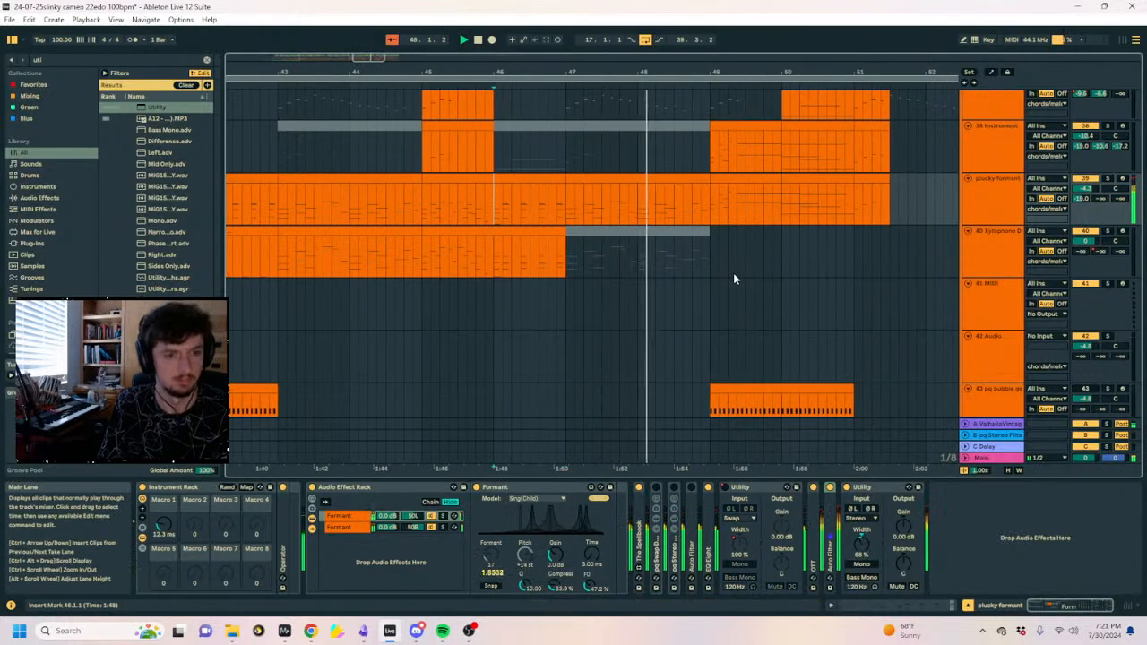
{"action": "key", "text": "space"}
{"action": "key", "text": "space"}
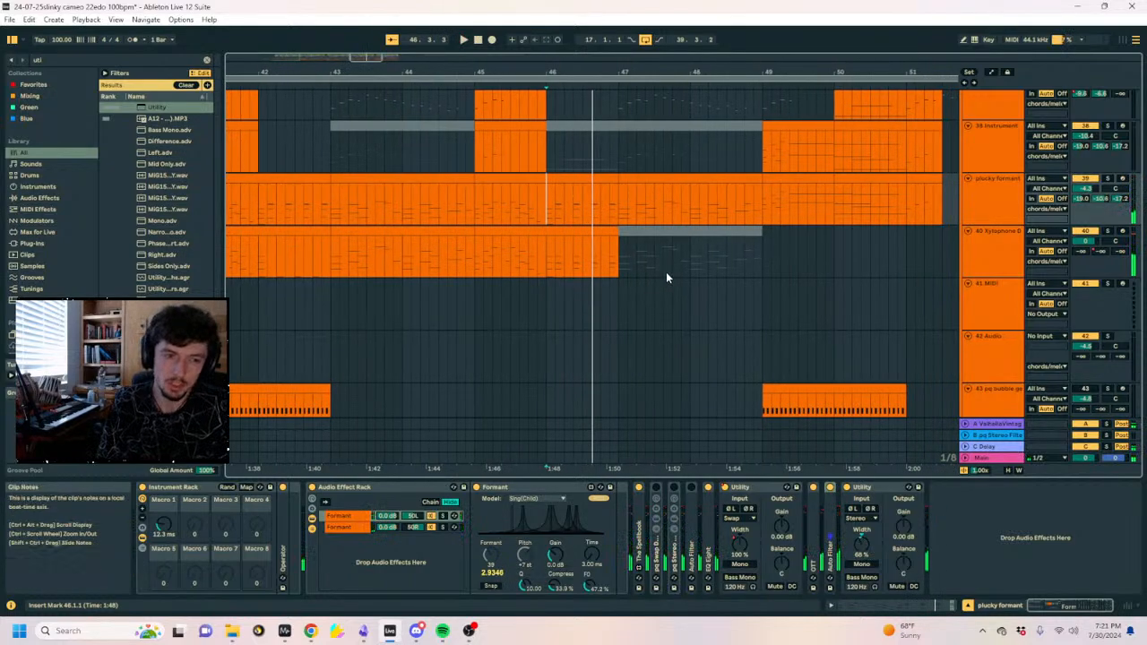
Automate the plucky formant track's C-Delay and B Stereo Filter sends down to minus infinity across bars 47–49.
{"action": "key", "text": "a"}
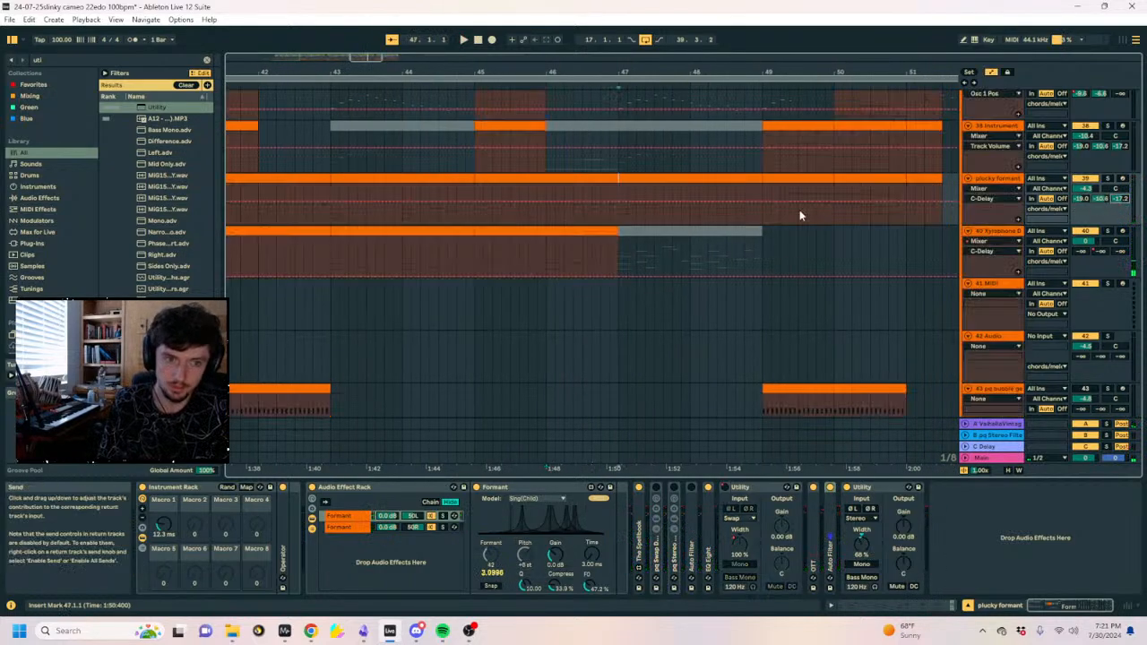
{"action": "key", "text": "space"}
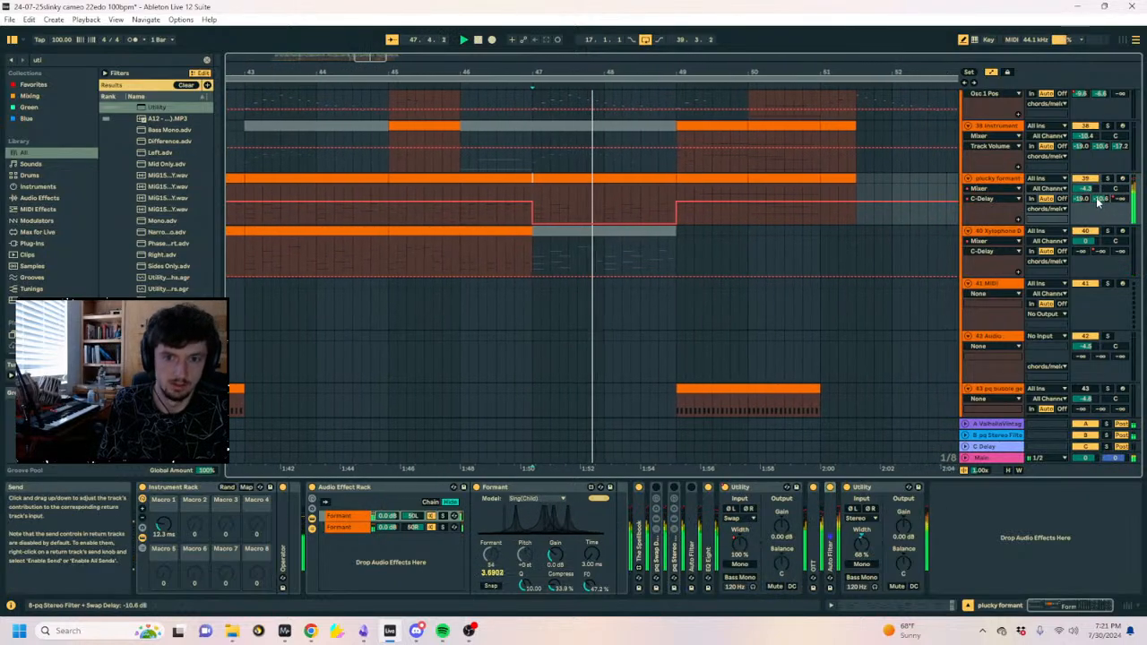
{"action": "left_click", "coordinate": [1101, 199]}
{"action": "left_click_drag", "start_coordinate": [492, 211], "coordinate": [632, 265]}
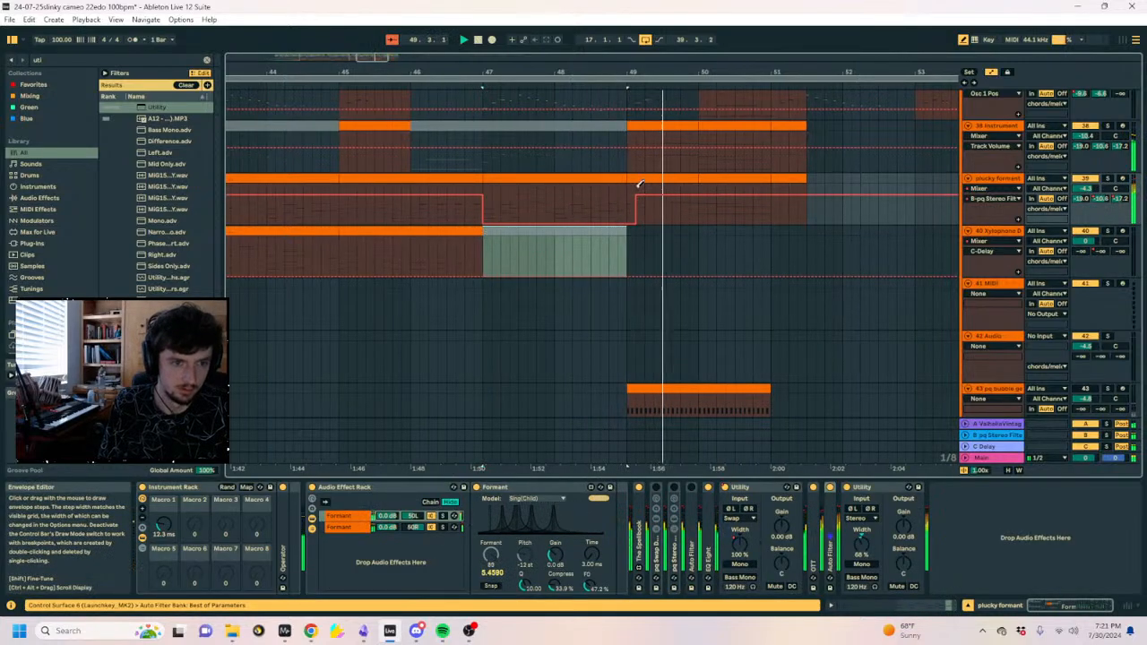
{"action": "key", "text": "a"}
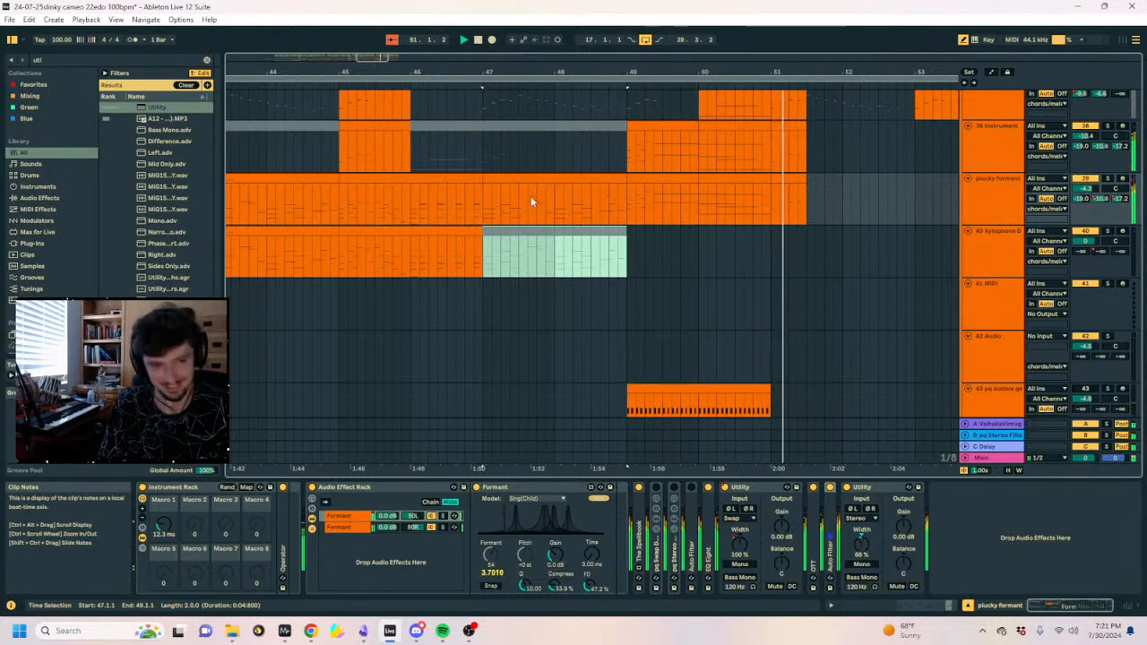
Play the section from 40.3.1 and check the plucky formant's Stereo Filter send automation over bars 47–49.
{"action": "left_click_drag", "start_coordinate": [517, 66], "coordinate": [595, 27]}
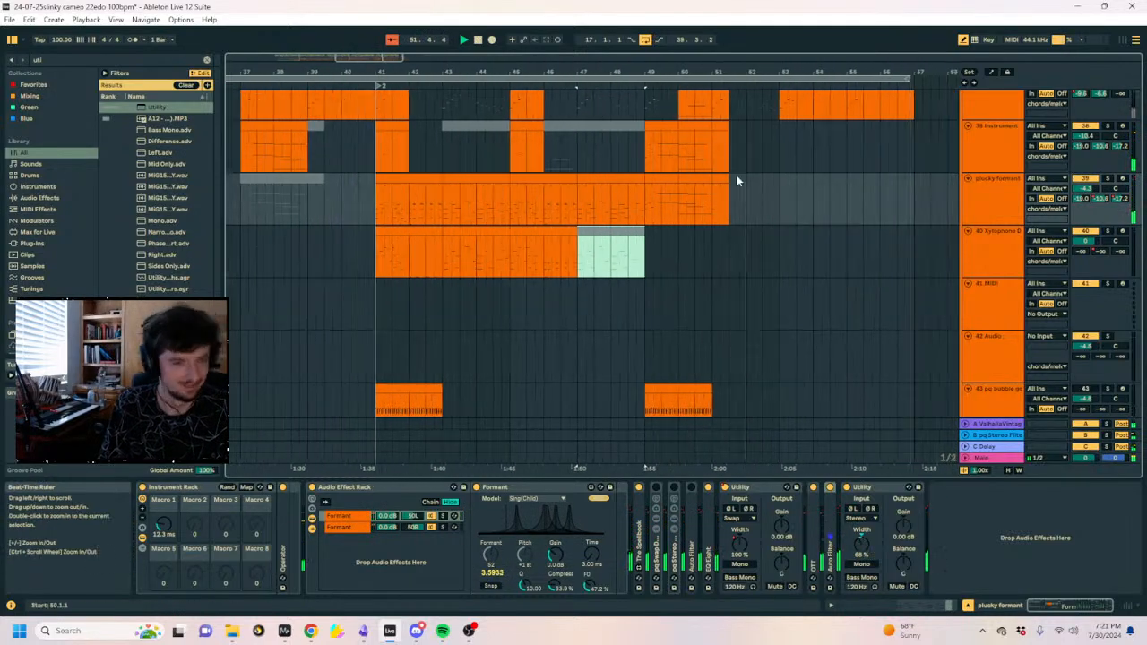
{"action": "left_click_drag", "start_coordinate": [778, 206], "coordinate": [636, 196]}
{"action": "key", "text": "space"}
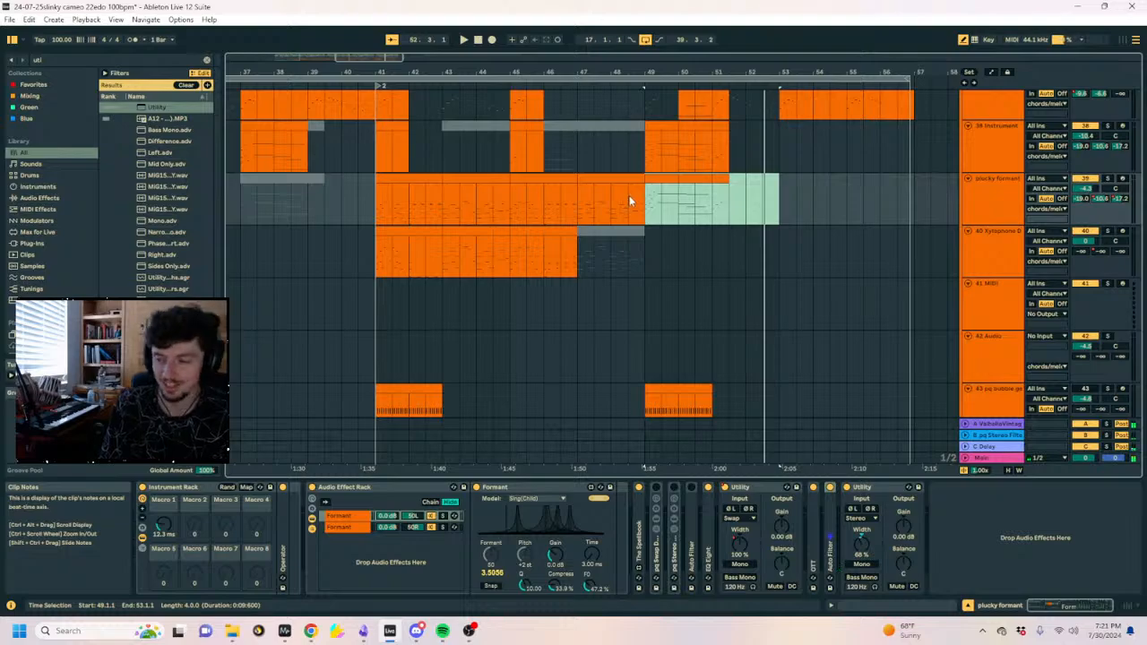
{"action": "left_click", "coordinate": [359, 204]}
{"action": "key", "text": "space"}
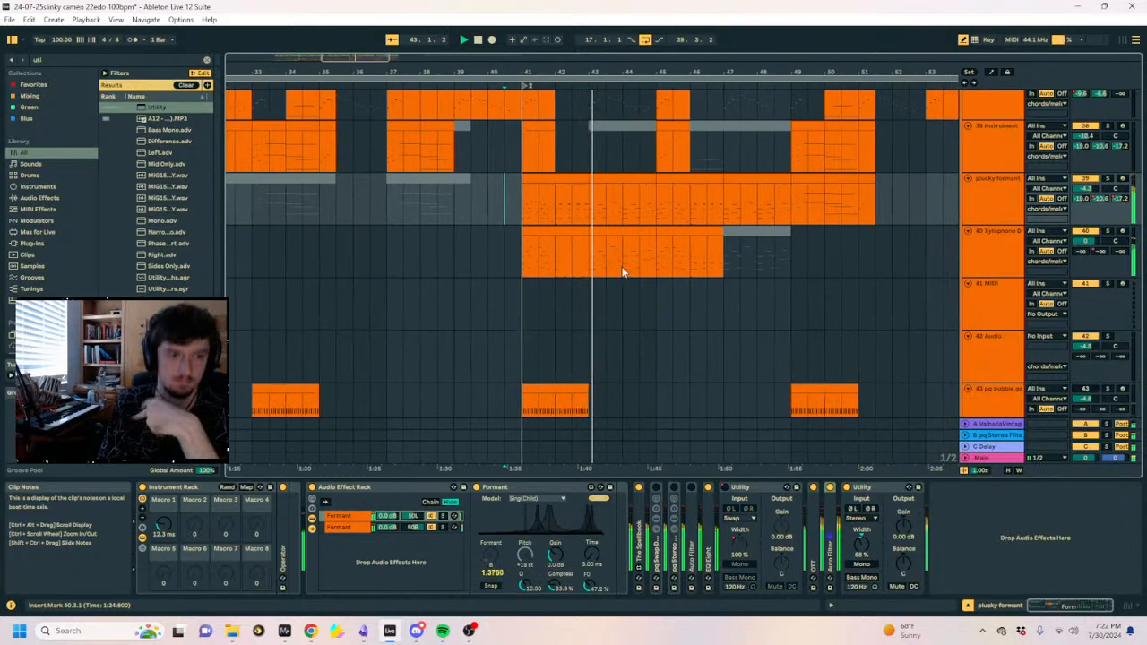
{"action": "key", "text": "a"}
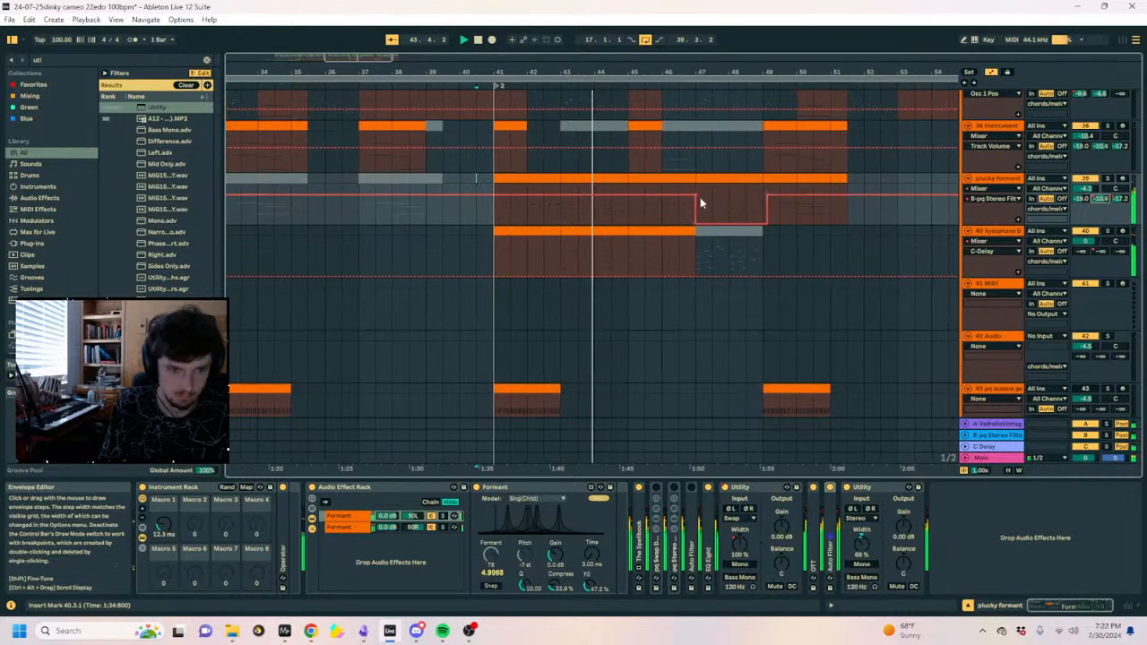
{"action": "left_click_drag", "start_coordinate": [701, 189], "coordinate": [759, 210]}
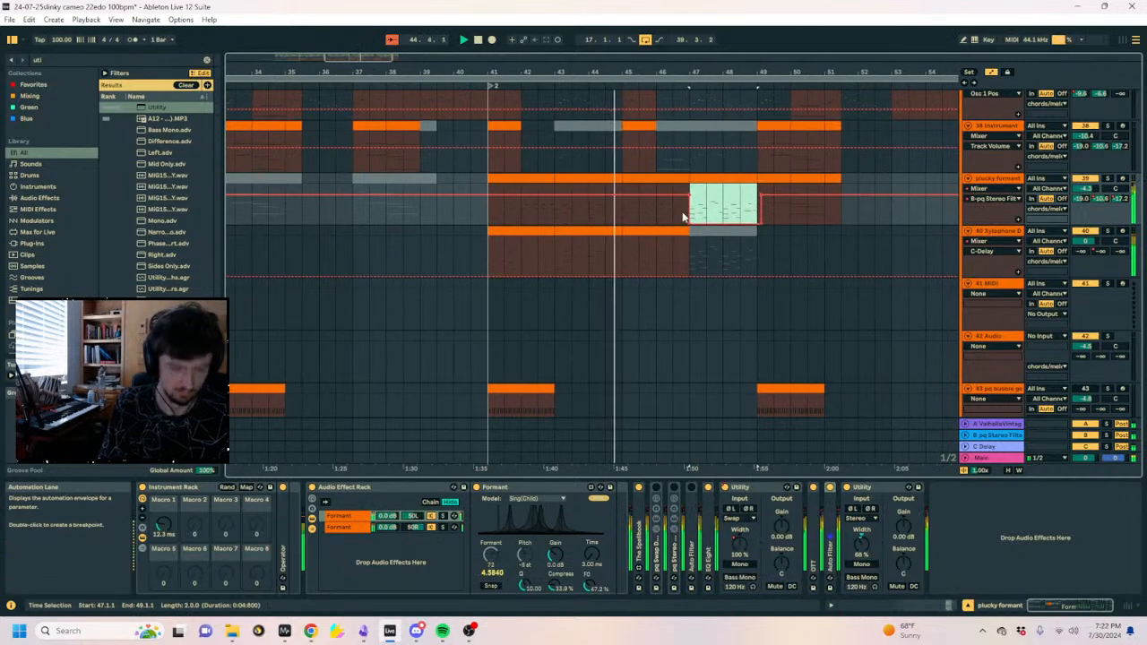
{"action": "key", "text": "a"}
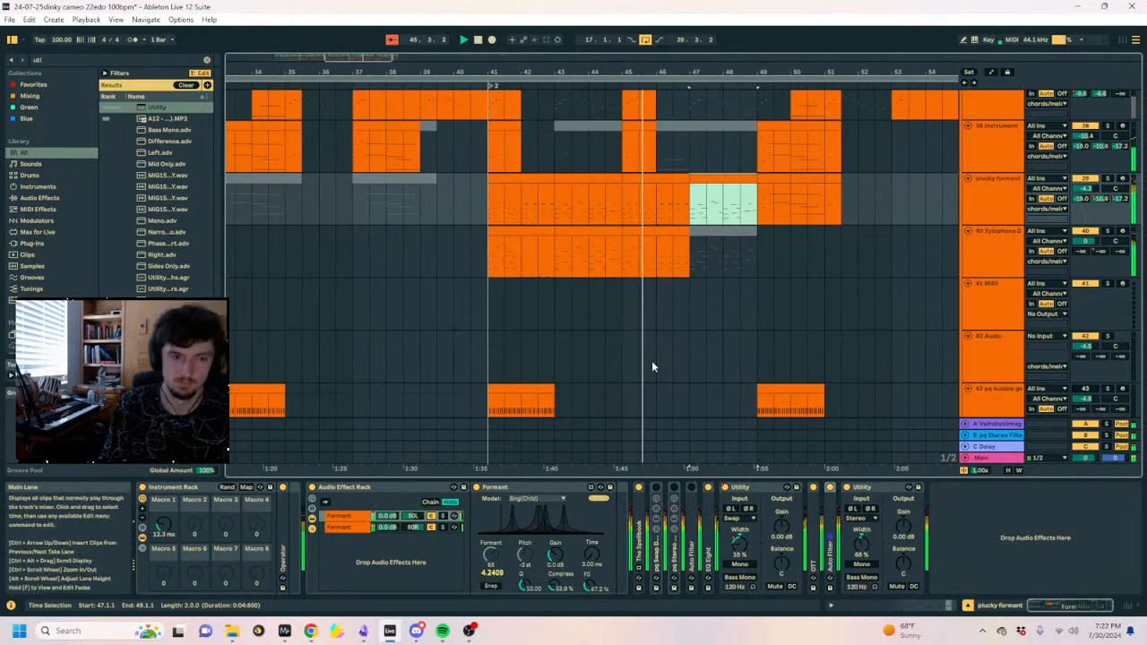
Transpose the lowest repeated notes from 2.1.3 onward up to the G#3–B3 range in the plucky formant clip at bar 45, and resume playback.
{"action": "key", "text": "Left"}
{"action": "left_click", "coordinate": [870, 609]}
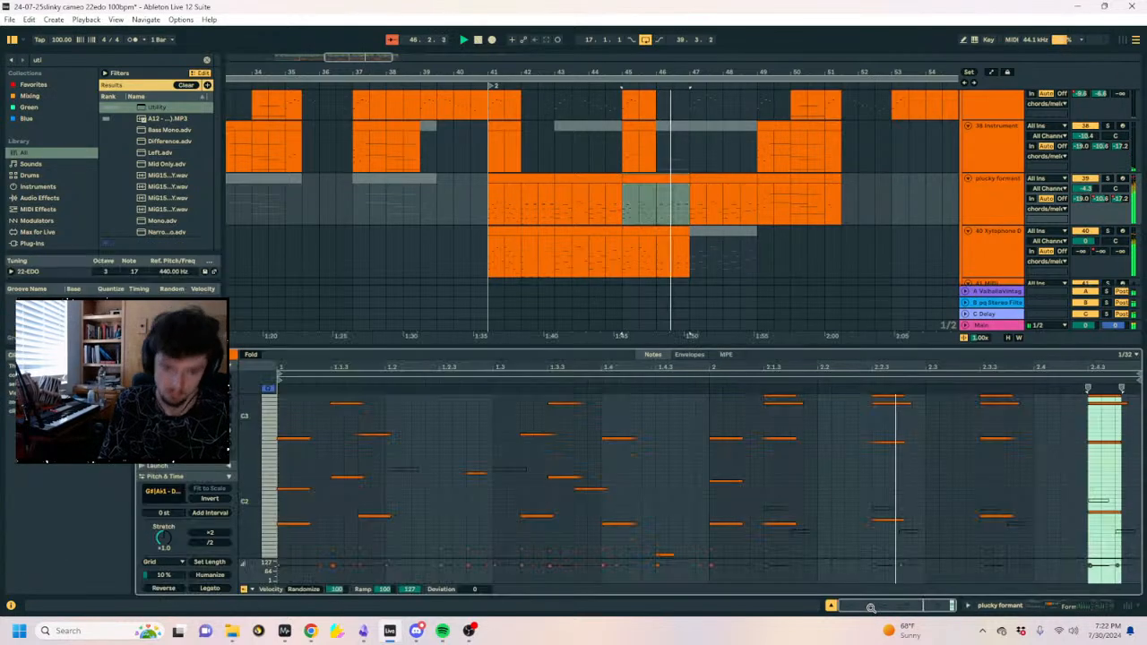
{"action": "key", "text": "space"}
{"action": "left_click_drag", "start_coordinate": [771, 544], "coordinate": [1127, 513]}
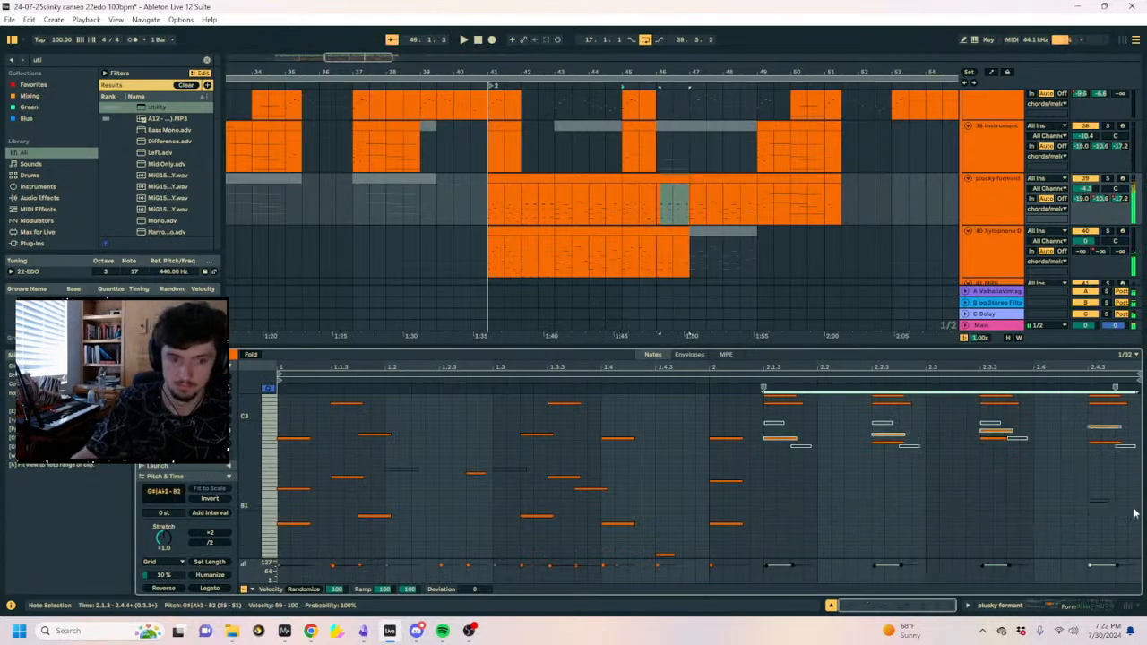
{"action": "key", "text": "shift+Up"}
{"action": "key", "text": "space"}
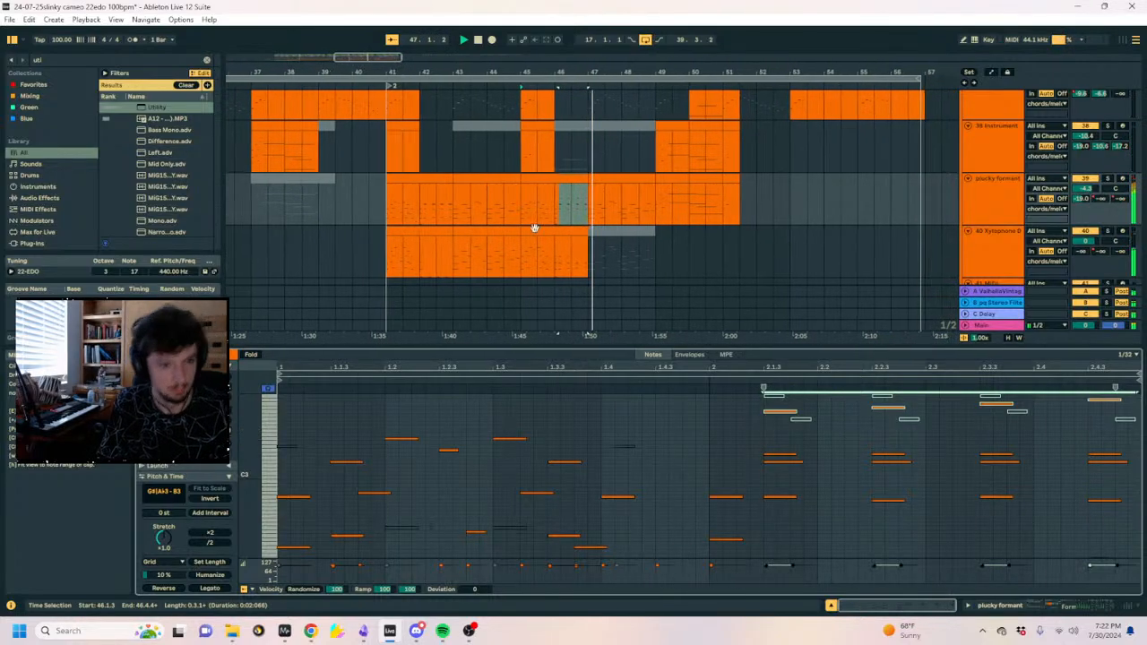
Double all notes one octave higher in the plucky formant clip at bars 47–49 and play it back.
{"action": "left_click", "coordinate": [578, 182]}
{"action": "left_click", "coordinate": [330, 522]}
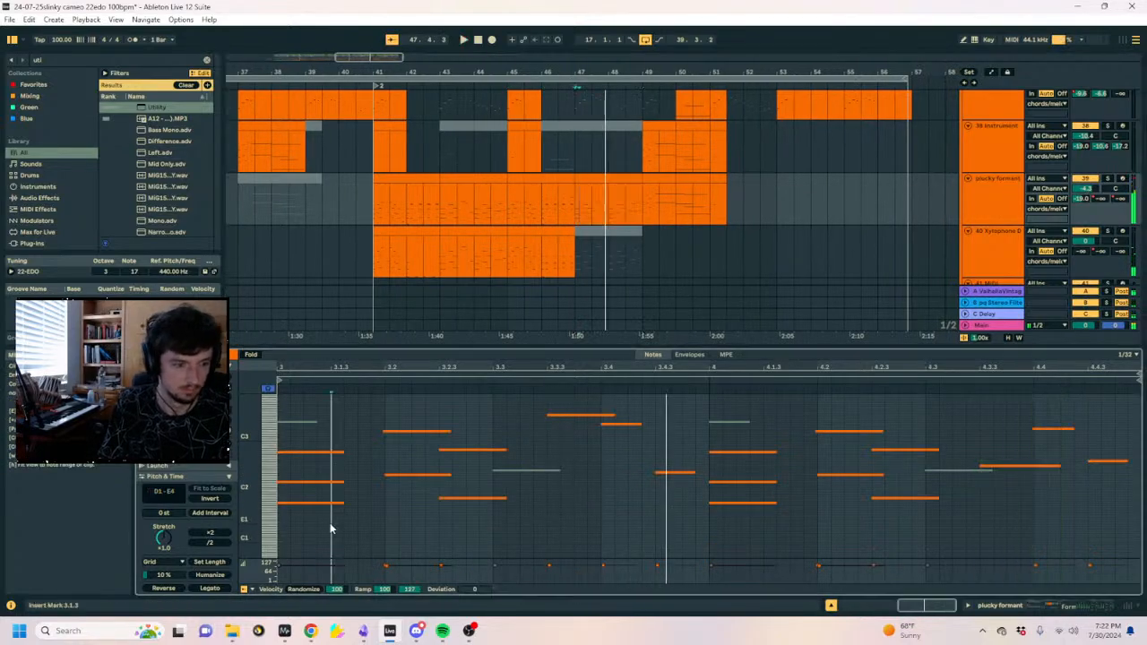
{"action": "key", "text": "space"}
{"action": "key", "text": "ctrl+a"}
{"action": "key", "text": "shift+Up"}
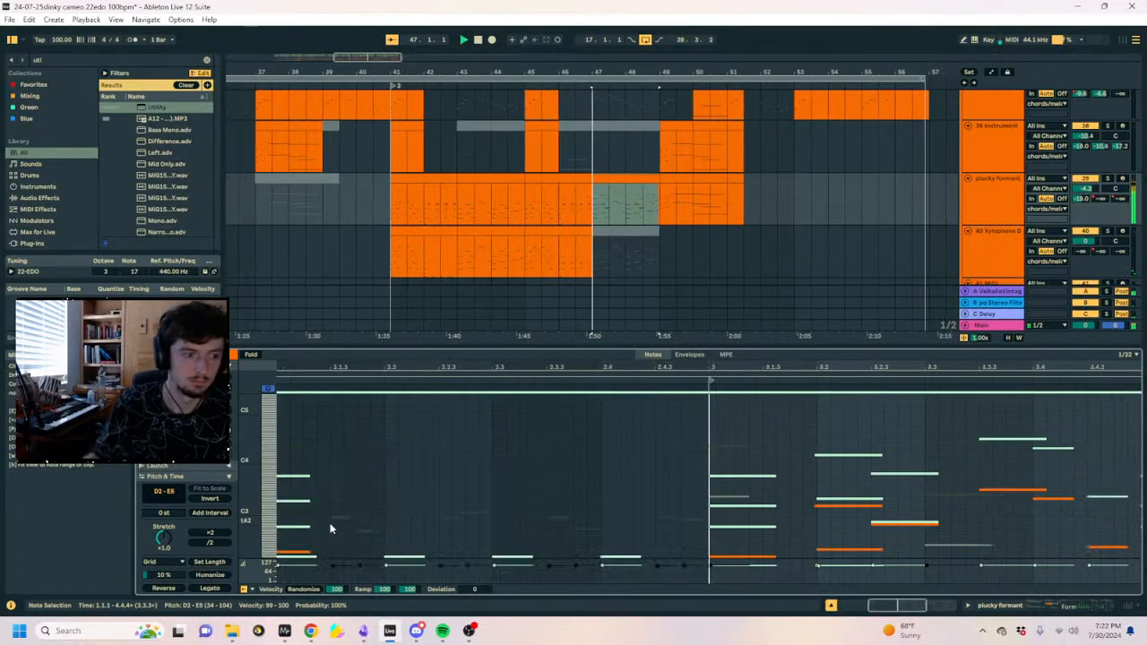
{"action": "key", "text": "space"}
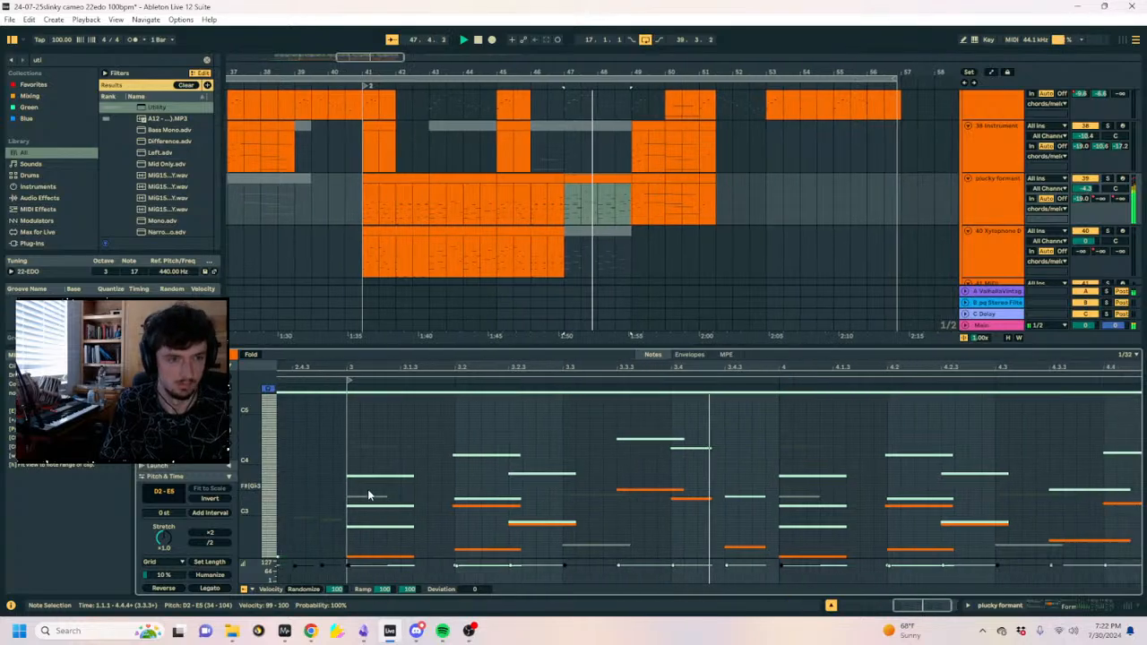
Show the plucky formant's devices, check the Auto Filter before EQ Eight, and expand the Auto Filter after OTT instead.
{"action": "left_click", "coordinate": [610, 230]}
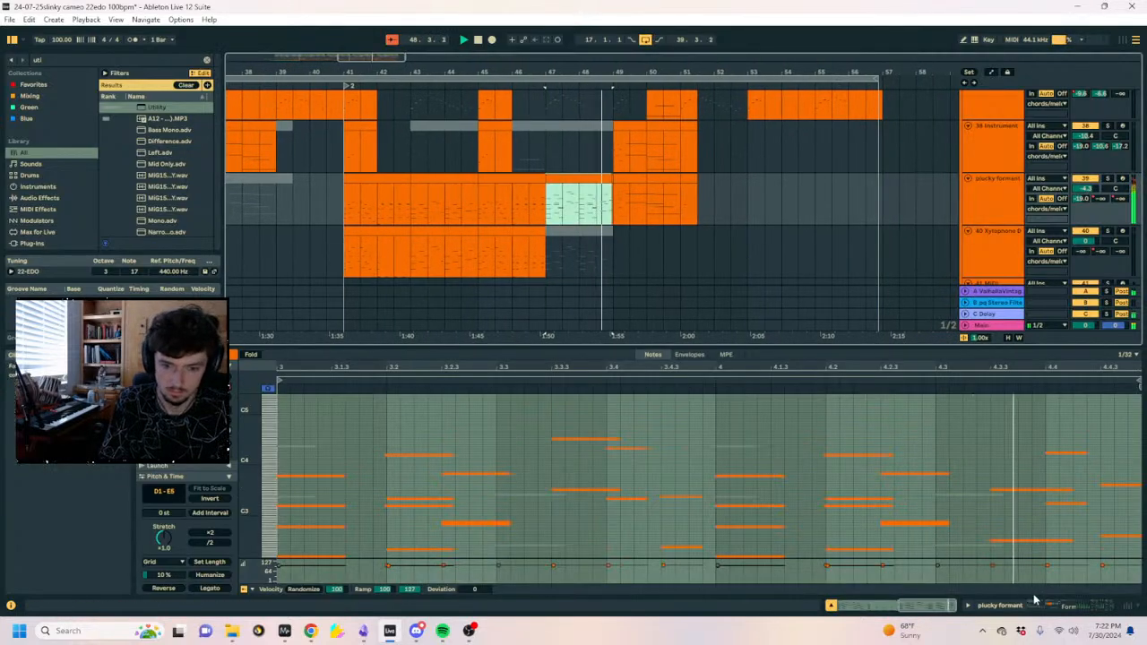
{"action": "key", "text": "shift+Tab"}
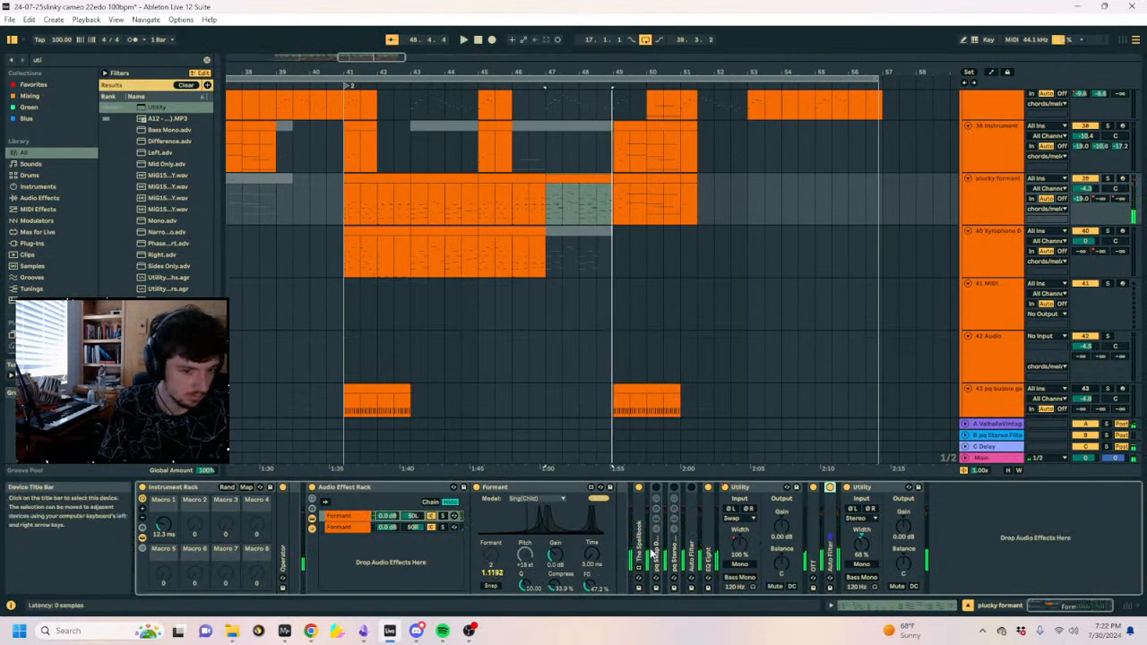
{"action": "double_click", "coordinate": [691, 553]}
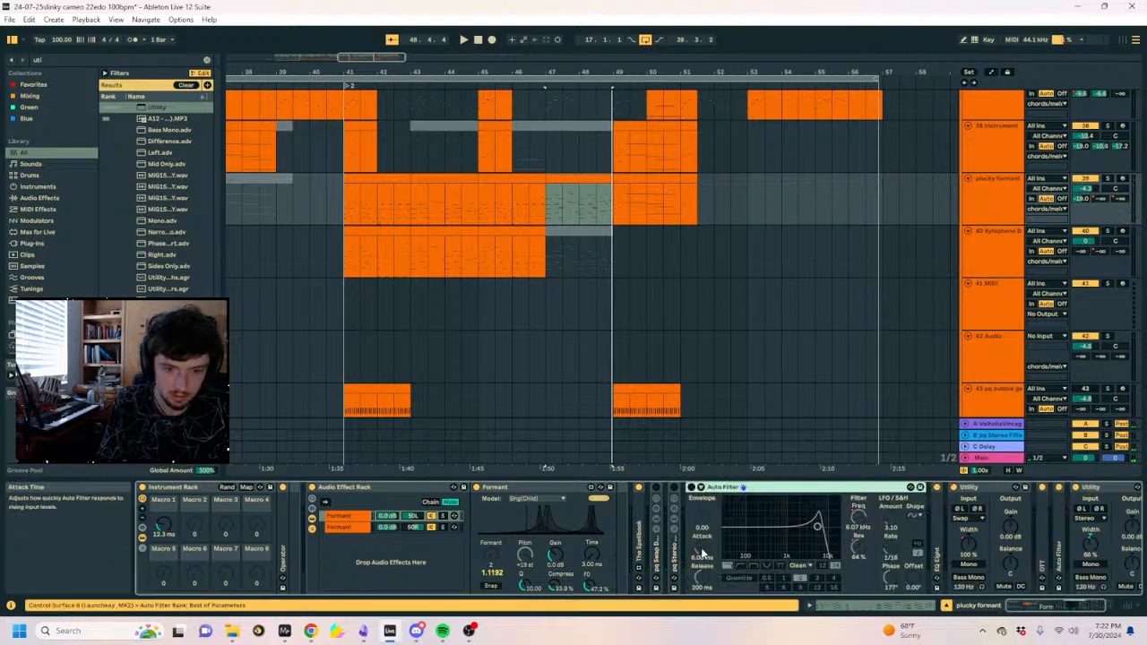
{"action": "key", "text": "space"}
{"action": "double_click", "coordinate": [810, 489]}
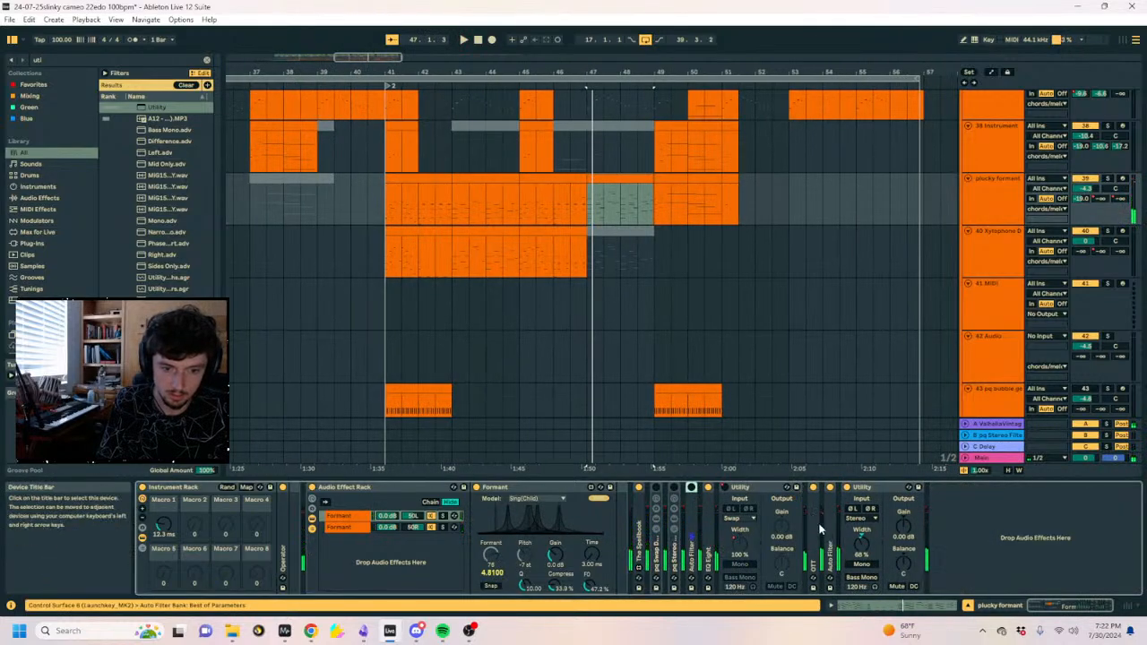
{"action": "double_click", "coordinate": [830, 535]}
Automate the Auto Filter's LFO Amount to drop to 0 at bar 47 on the plucky formant track, and resume playback.
{"action": "left_click", "coordinate": [1030, 518]}
{"action": "key", "text": "a"}
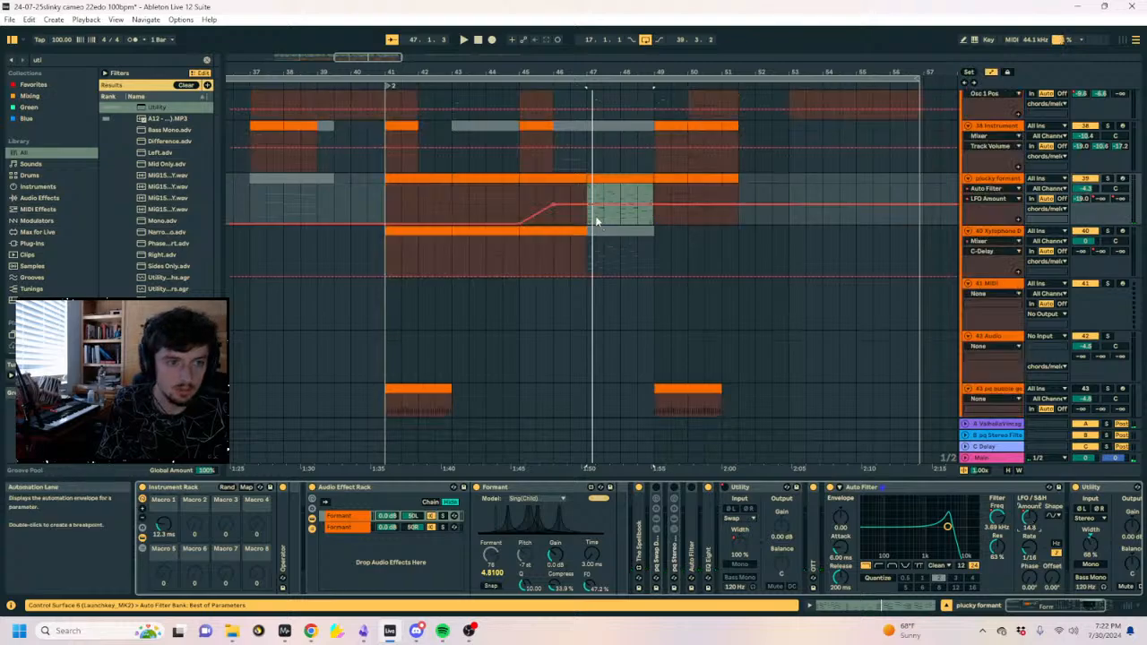
{"action": "left_click", "coordinate": [587, 205]}
{"action": "mouse_move", "coordinate": [587, 206]}
{"action": "left_mouse_down"}
{"action": "mouse_move", "coordinate": [587, 224]}
{"action": "mouse_move", "coordinate": [586, 214]}
{"action": "left_mouse_up"}
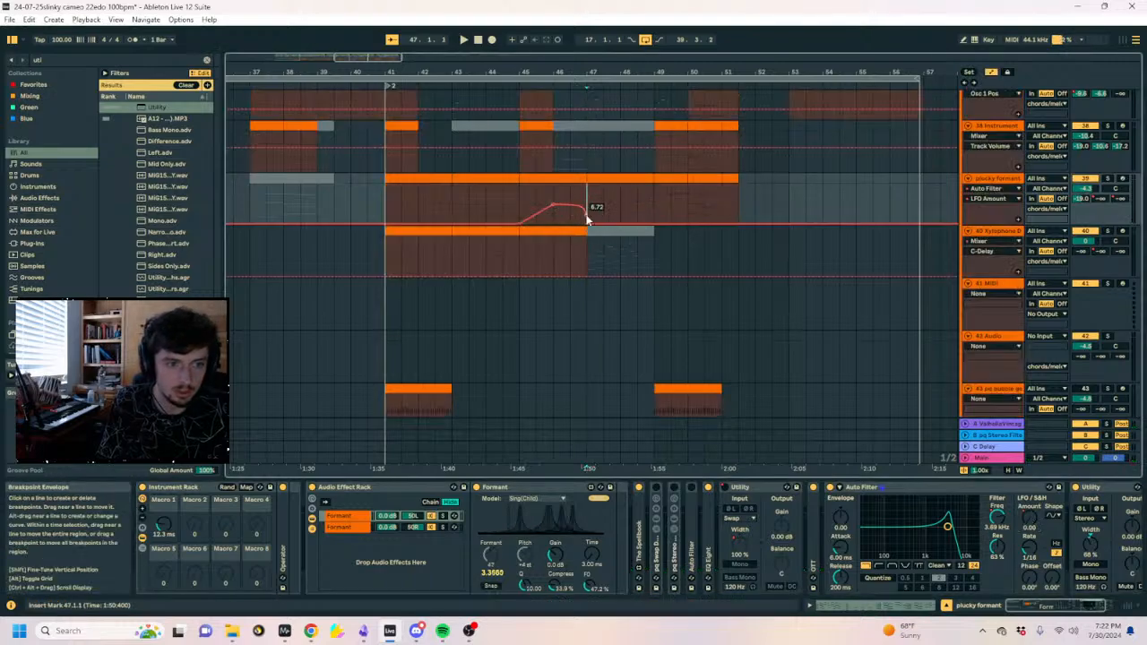
{"action": "key", "text": "space"}
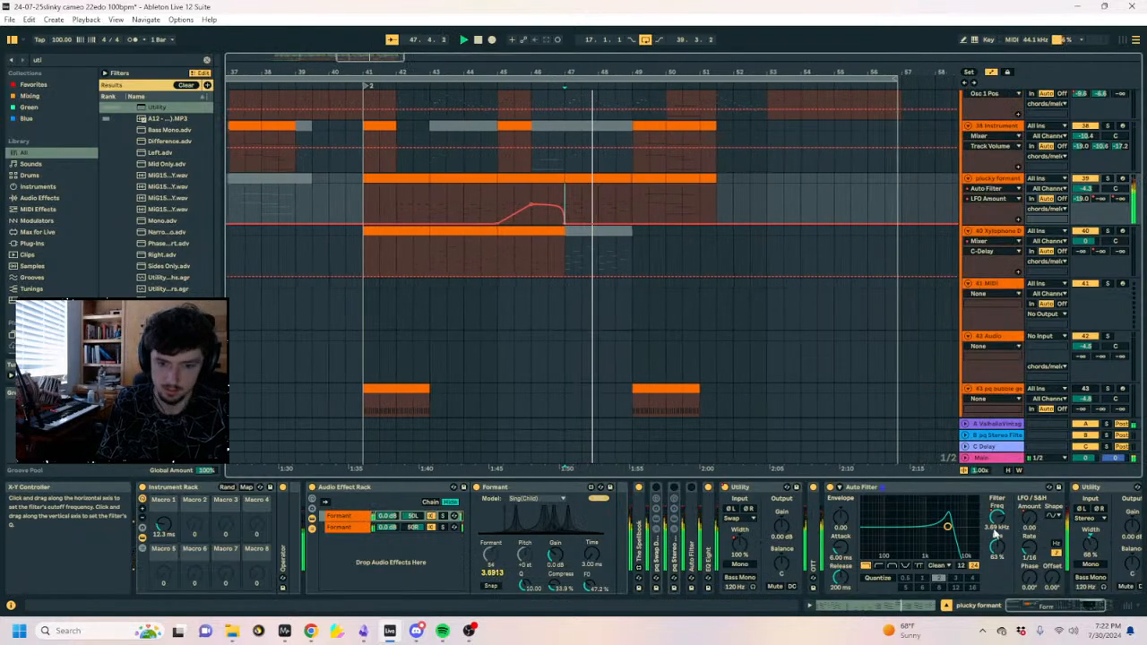
Raise the plucky formant's Auto Filter frequency automation to 19.9 kHz from bar 47 onward, and leave automation view.
{"action": "left_click", "coordinate": [996, 518]}
{"action": "left_click", "coordinate": [553, 194]}
{"action": "left_click_drag", "start_coordinate": [554, 193], "coordinate": [554, 183]}
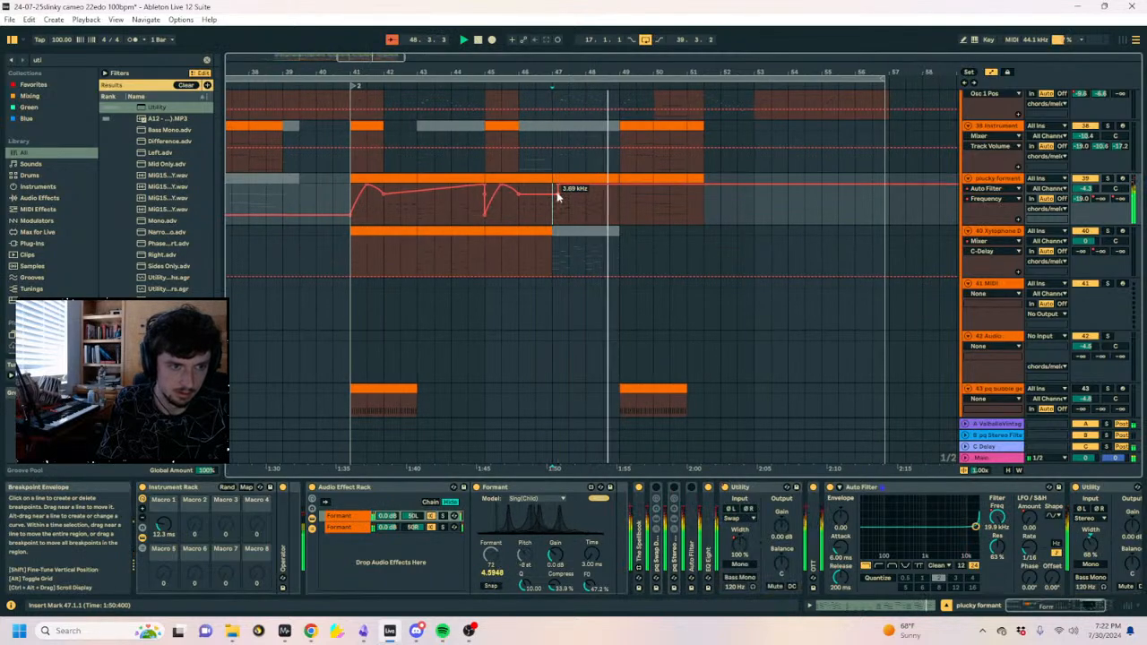
{"action": "left_click_drag", "start_coordinate": [618, 204], "coordinate": [355, 206]}
{"action": "key", "text": "a"}
Reactivate the Xylophone clip at bars 47–49 and play it back from bar 47.
{"action": "mouse_move", "coordinate": [579, 231]}
{"action": "left_mouse_down"}
{"action": "mouse_move", "coordinate": [585, 210]}
{"action": "mouse_move", "coordinate": [577, 229]}
{"action": "left_mouse_up"}
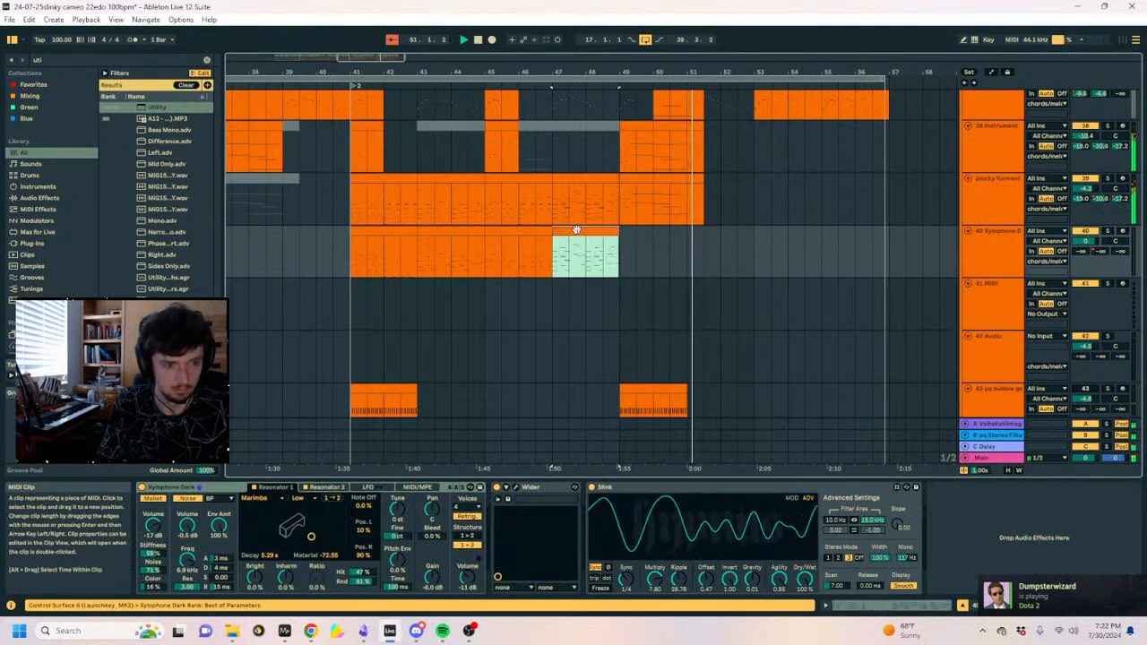
{"action": "key", "text": "0"}
{"action": "key", "text": "space"}
{"action": "key", "text": "space"}
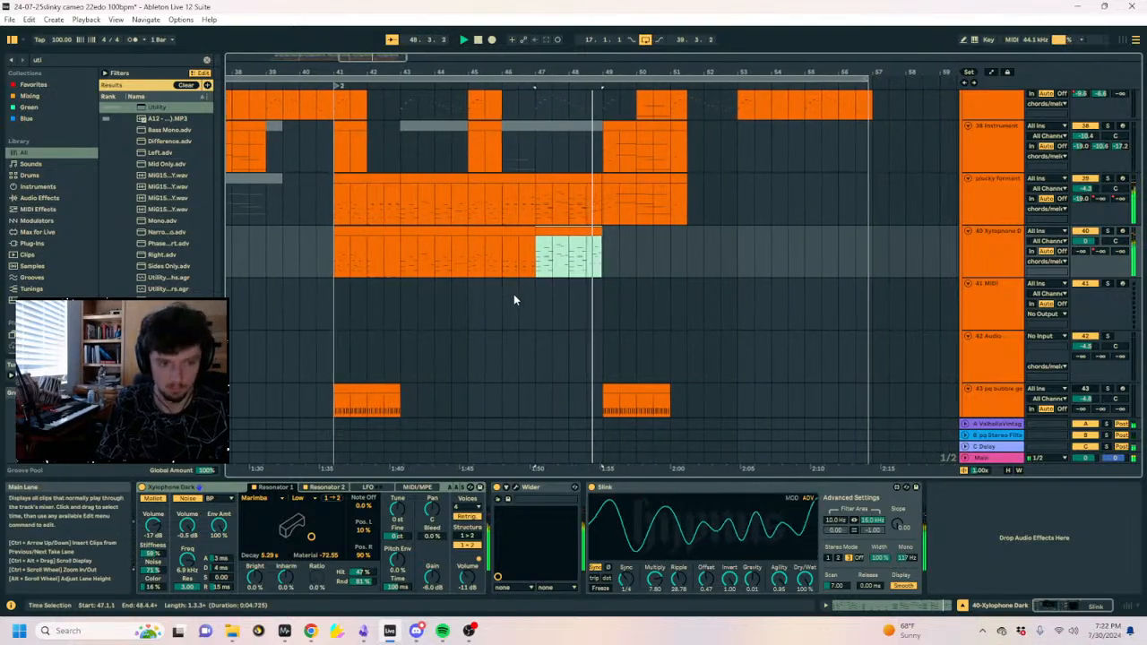
Duplicate bars 49–53 of the 38 Instrument and plucky formant tracks to bar 53.
{"action": "scroll", "coordinate": [550, 263], "scroll_direction": "up", "scroll_amount": 2}
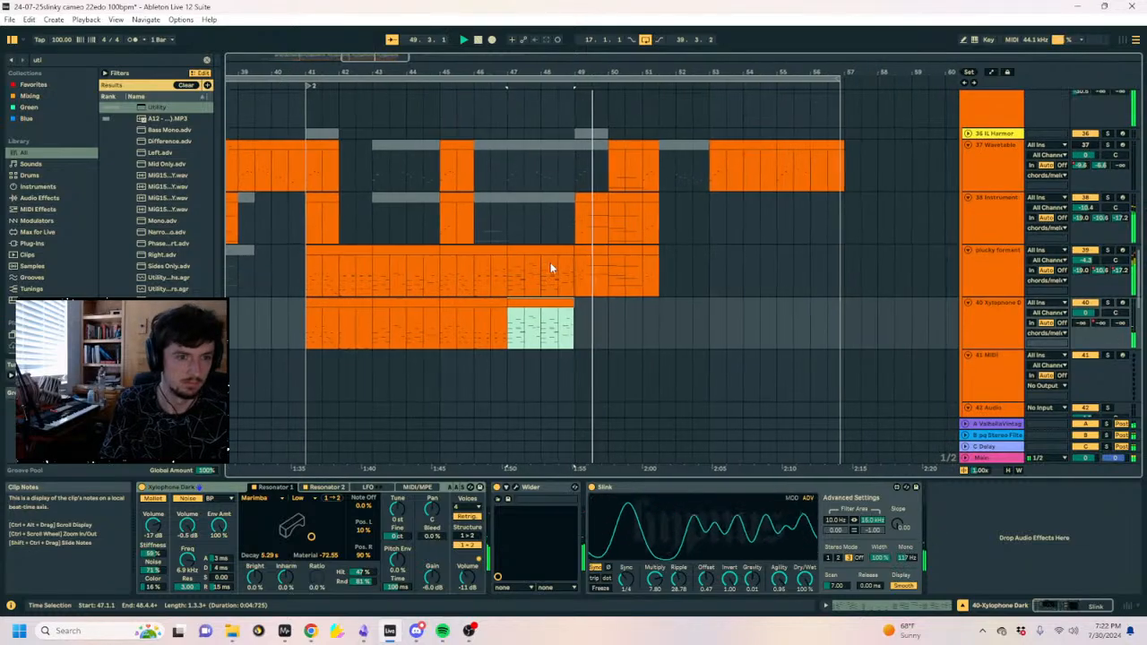
{"action": "left_click_drag", "start_coordinate": [557, 67], "coordinate": [620, 56]}
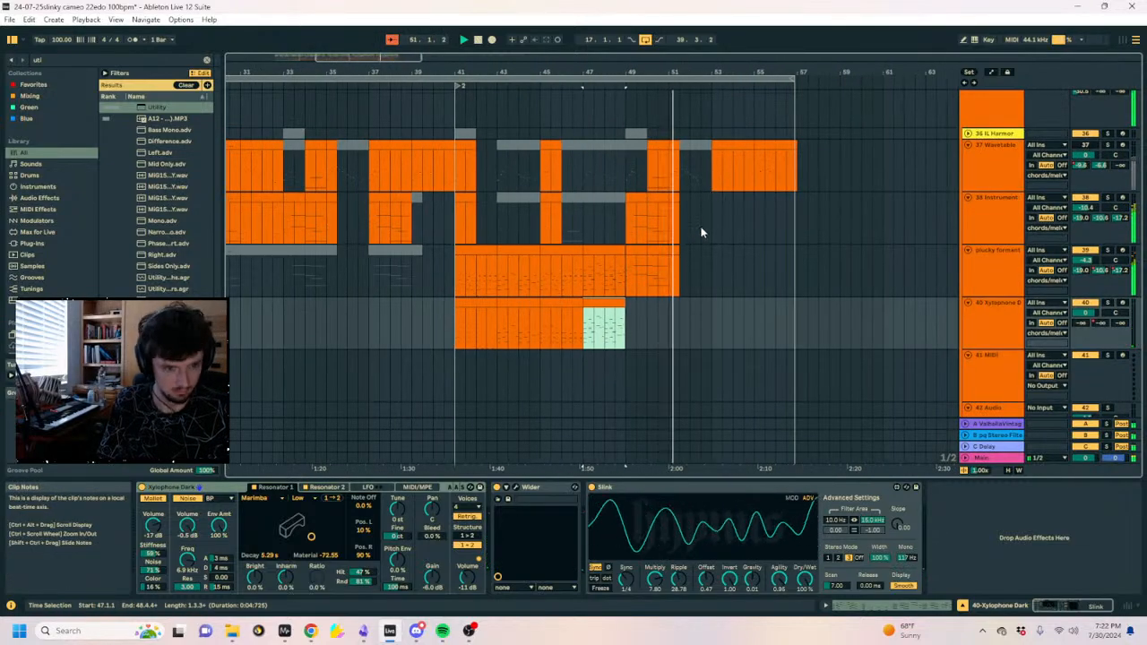
{"action": "left_click_drag", "start_coordinate": [708, 220], "coordinate": [636, 274]}
{"action": "key", "text": "ctrl+d"}
Copy plucky formant material from bar 42 into the gap before bar 53 on the same track.
{"action": "mouse_move", "coordinate": [537, 276]}
{"action": "left_mouse_down"}
{"action": "mouse_move", "coordinate": [527, 260]}
{"action": "mouse_move", "coordinate": [488, 261]}
{"action": "mouse_move", "coordinate": [508, 279]}
{"action": "mouse_move", "coordinate": [534, 279]}
{"action": "left_mouse_up"}
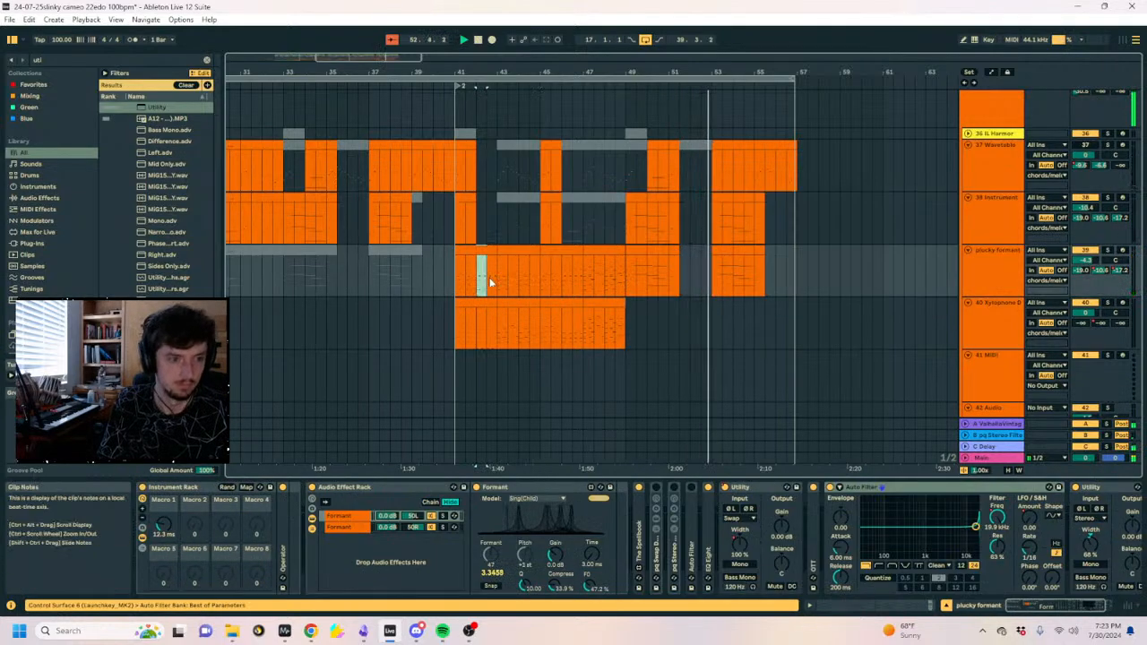
{"action": "left_click", "coordinate": [684, 272]}
{"action": "scroll", "coordinate": [671, 277], "scroll_direction": "right", "scroll_amount": 5}
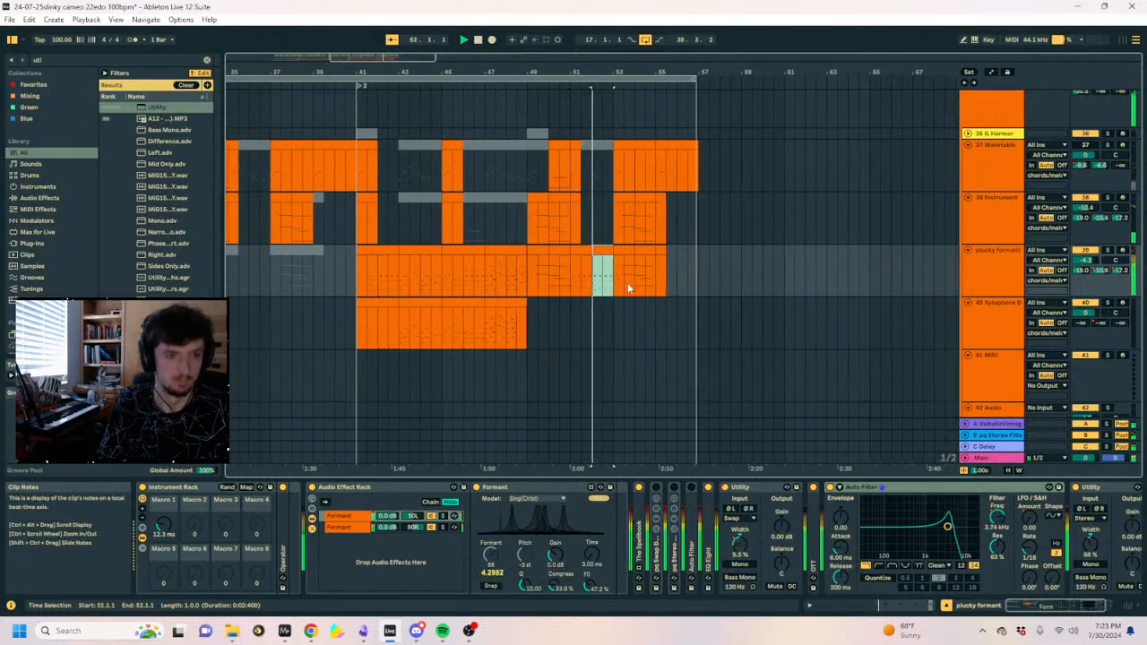
Undo the last copy of plucky formant material into the gap before bar 53.
{"action": "key", "text": "ctrl+z"}
{"action": "key", "text": "ctrl+z"}
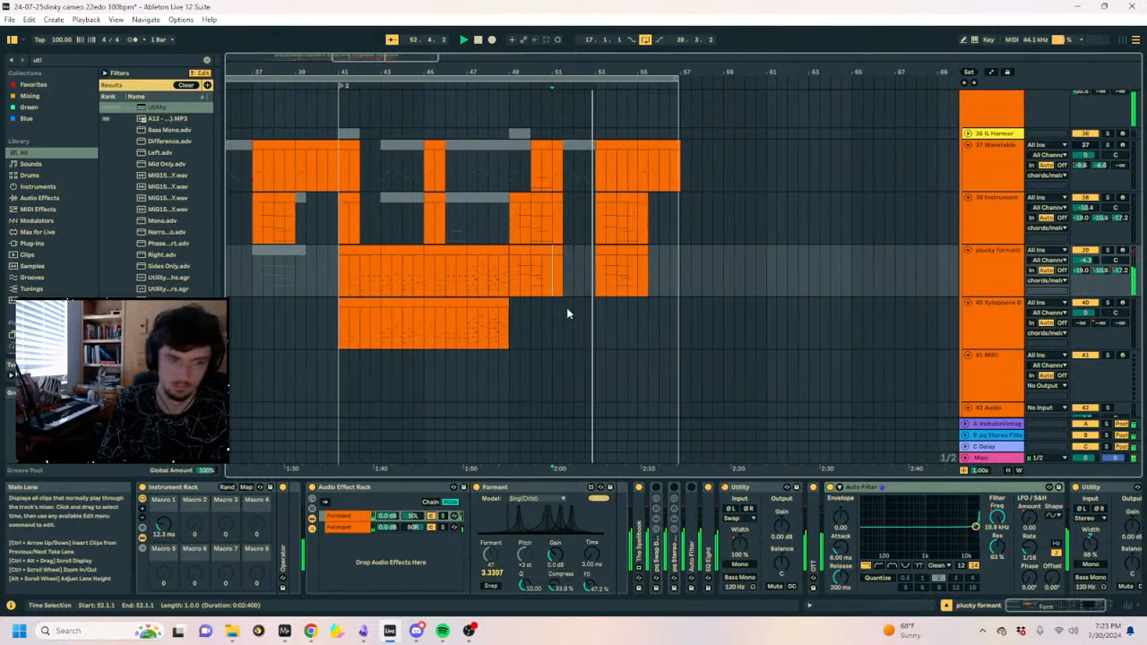
{"action": "left_click_drag", "start_coordinate": [549, 282], "coordinate": [554, 182]}
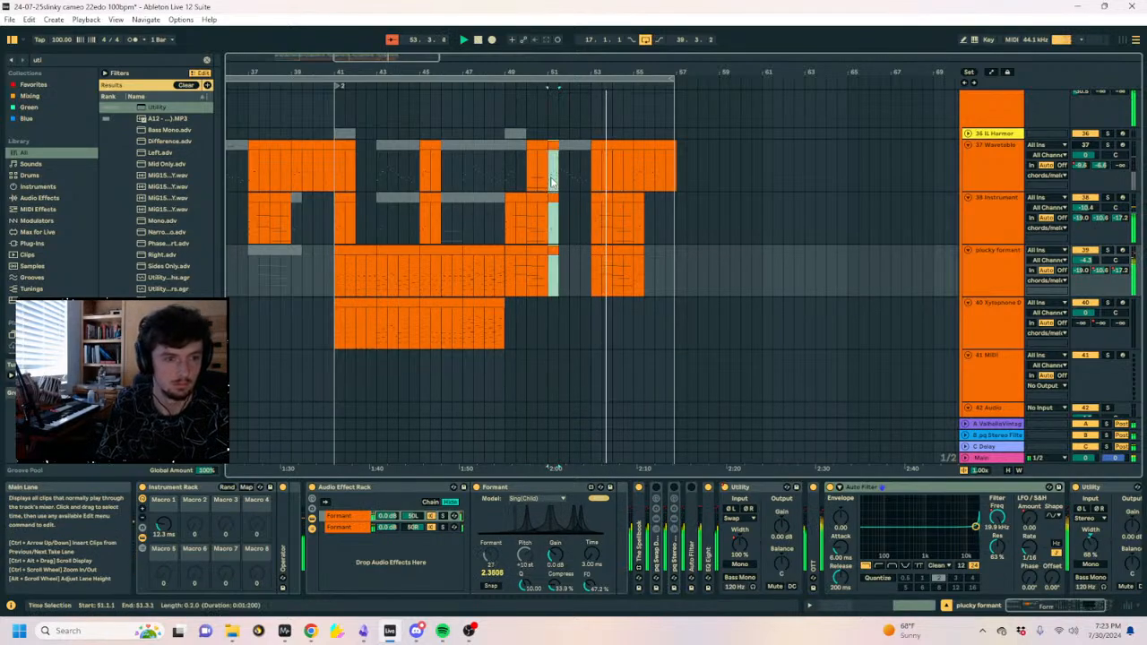
{"action": "left_click_drag", "start_coordinate": [556, 73], "coordinate": [573, 112]}
Copy bars 47–49 of the plucky formant and Xylophone tracks to bar 55.
{"action": "left_click_drag", "start_coordinate": [485, 277], "coordinate": [408, 333]}
{"action": "key", "text": "ctrl+c"}
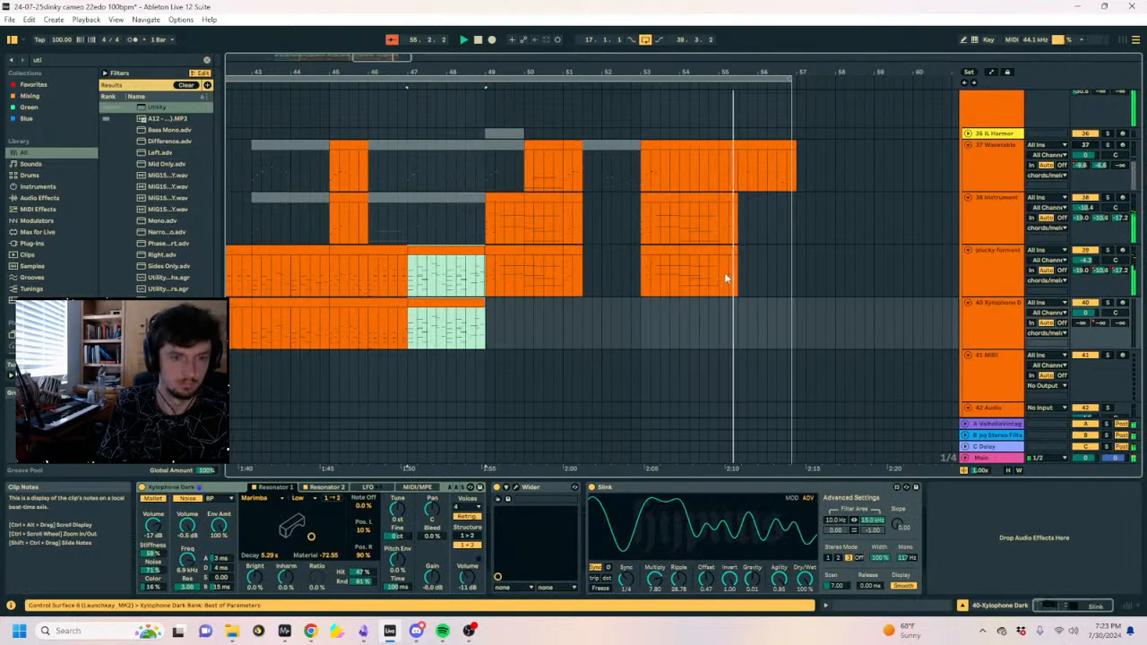
{"action": "left_click", "coordinate": [717, 276]}
{"action": "key", "text": "ctrl+v"}
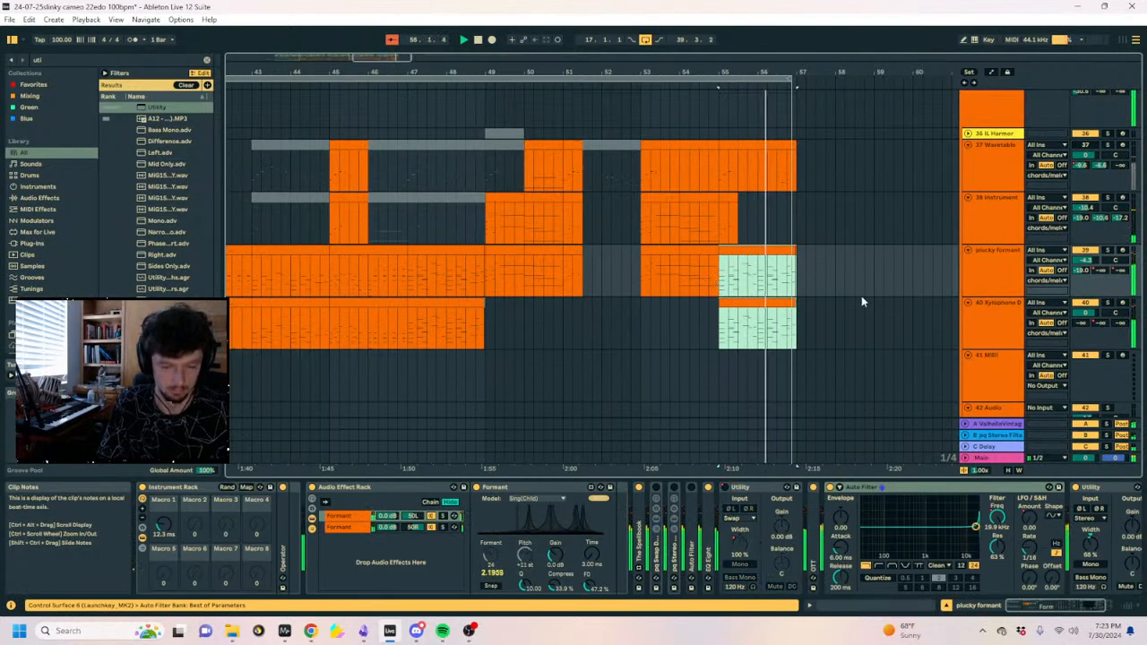
Copy the plucky formant's Auto Filter frequency automation starting at bar 45 to bar 55, and raise its LFO Amount automation to 9.85 there.
{"action": "key", "text": "a"}
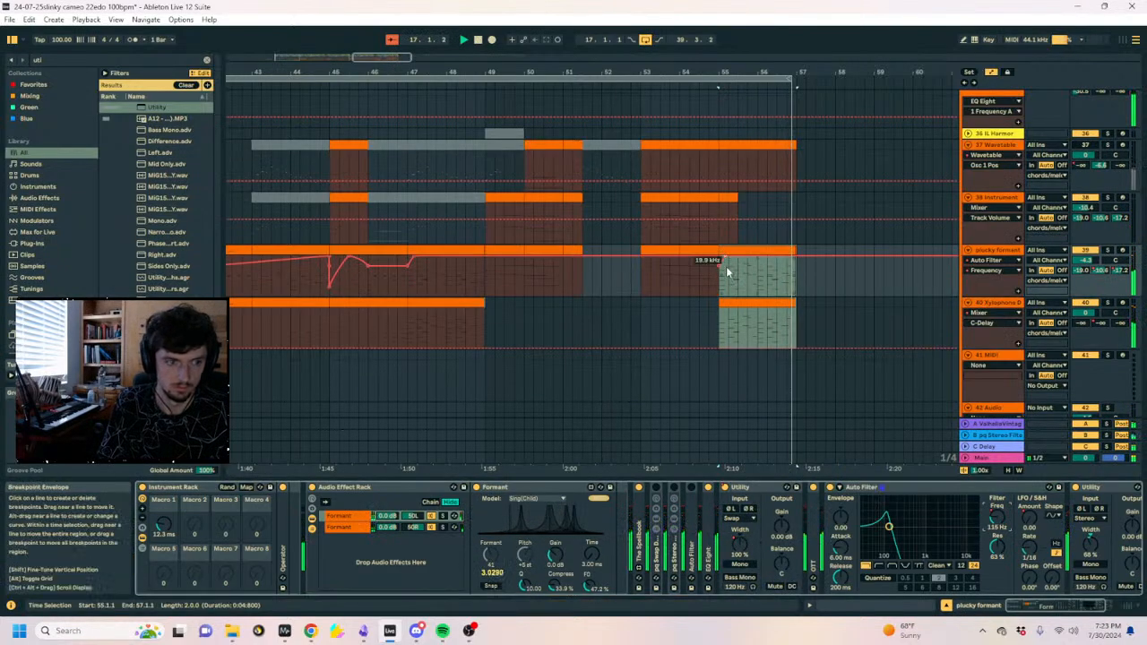
{"action": "left_click_drag", "start_coordinate": [465, 278], "coordinate": [330, 277]}
{"action": "left_click", "coordinate": [708, 284]}
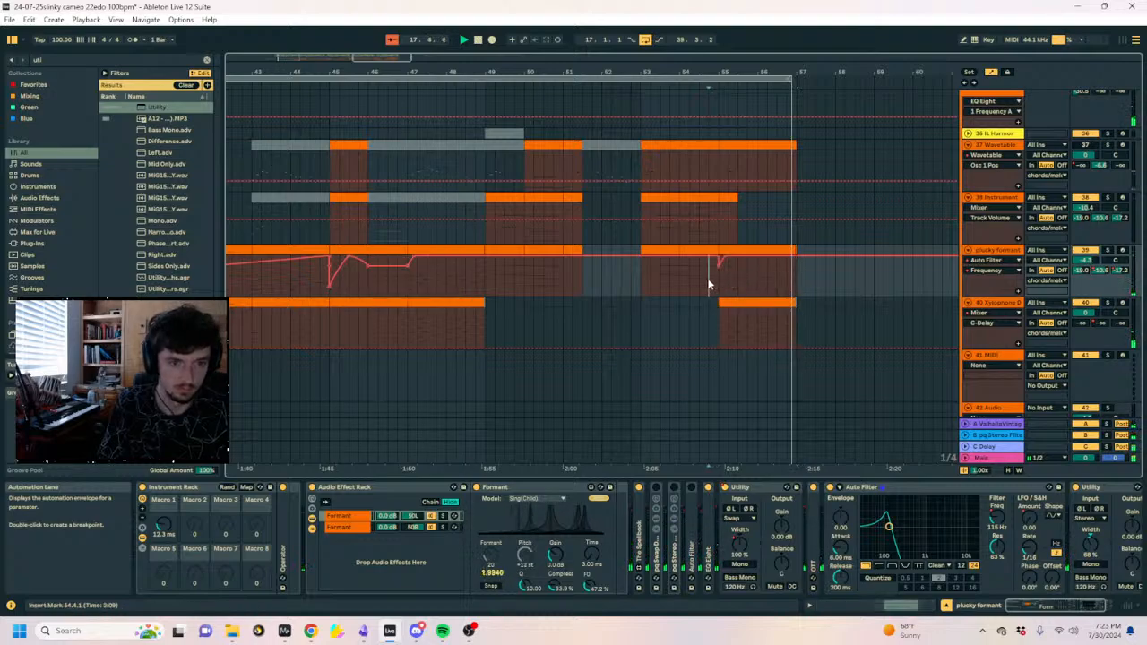
{"action": "left_click", "coordinate": [718, 284]}
{"action": "key", "text": "ctrl+v"}
{"action": "key", "text": "space"}
{"action": "key", "text": "space"}
{"action": "left_click", "coordinate": [1030, 521]}
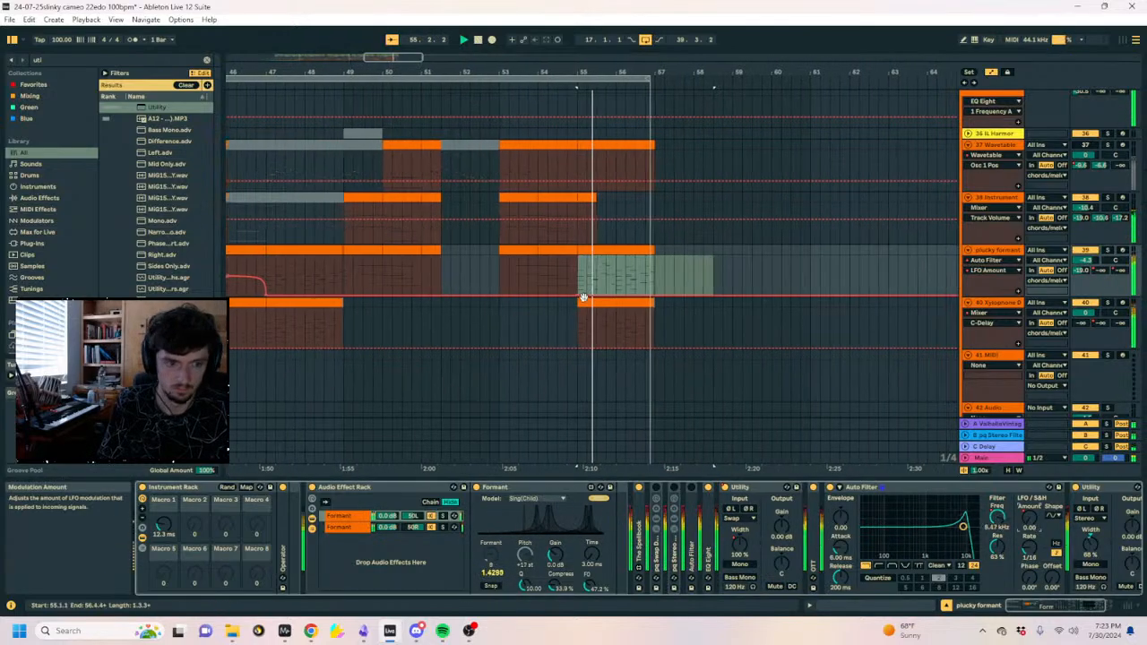
{"action": "left_click_drag", "start_coordinate": [579, 296], "coordinate": [584, 283]}
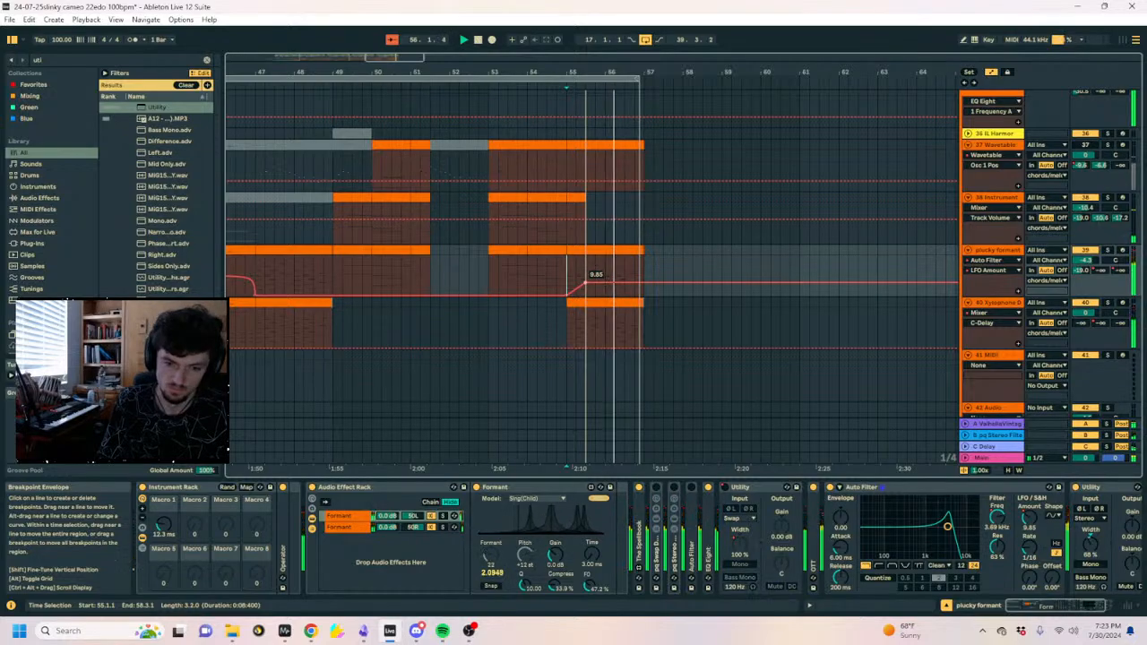
Remove the drop in the plucky formant's C-Delay send automation between bars 55 and 57.
{"action": "left_click", "coordinate": [1121, 271]}
{"action": "left_click", "coordinate": [567, 294]}
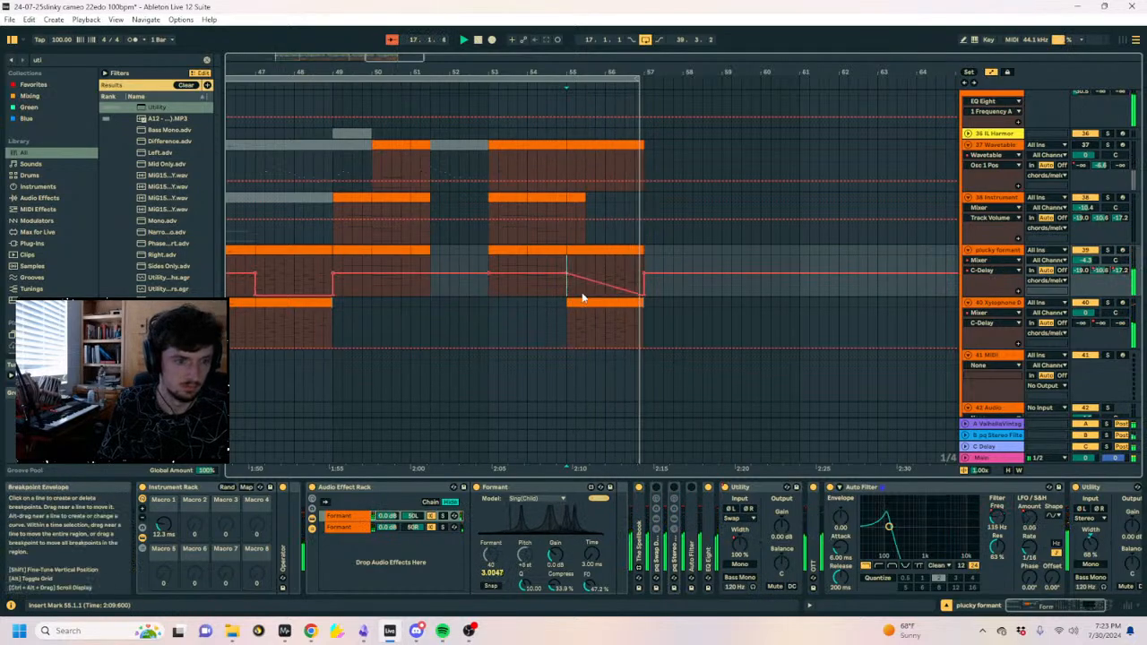
{"action": "left_click", "coordinate": [642, 296]}
{"action": "left_click", "coordinate": [548, 297]}
{"action": "key", "text": "space"}
{"action": "key", "text": "space"}
Remove the drop in the plucky formant's B-pq Stereo Filter send automation between bars 55 and 57.
{"action": "left_click", "coordinate": [1102, 272]}
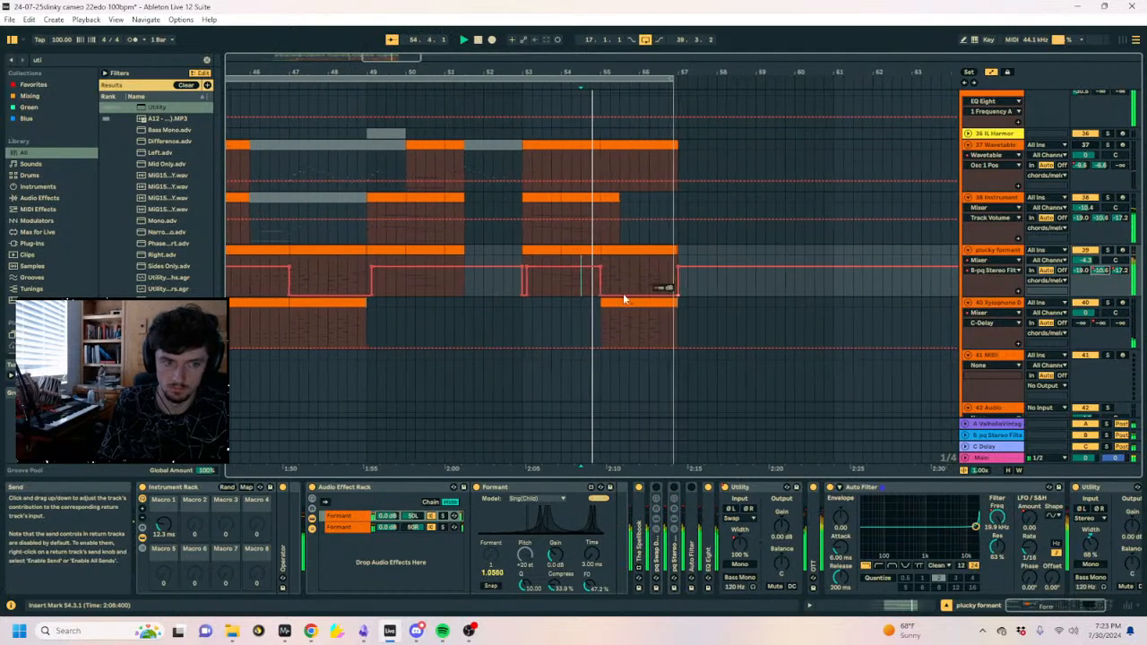
{"action": "left_click", "coordinate": [586, 297]}
{"action": "left_click", "coordinate": [593, 296]}
{"action": "left_click", "coordinate": [669, 294]}
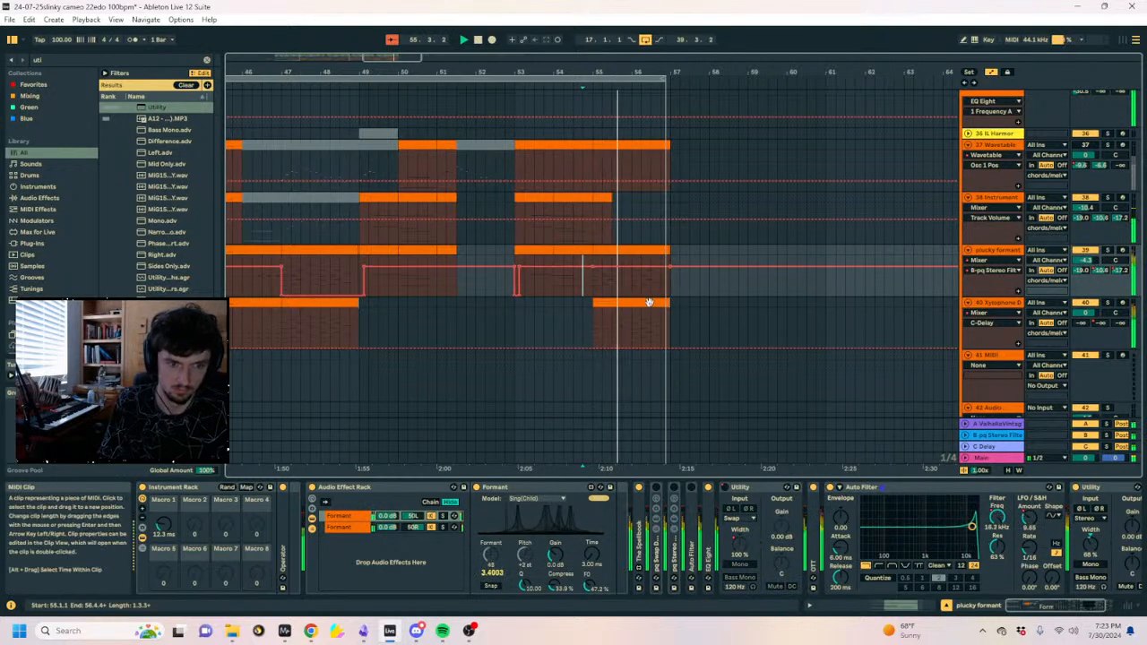
Leave automation view, deactivate the Xylophone clip at bars 55–57, and stop playback.
{"action": "key", "text": "a"}
{"action": "left_click", "coordinate": [650, 302]}
{"action": "key", "text": "0"}
{"action": "key", "text": "space"}
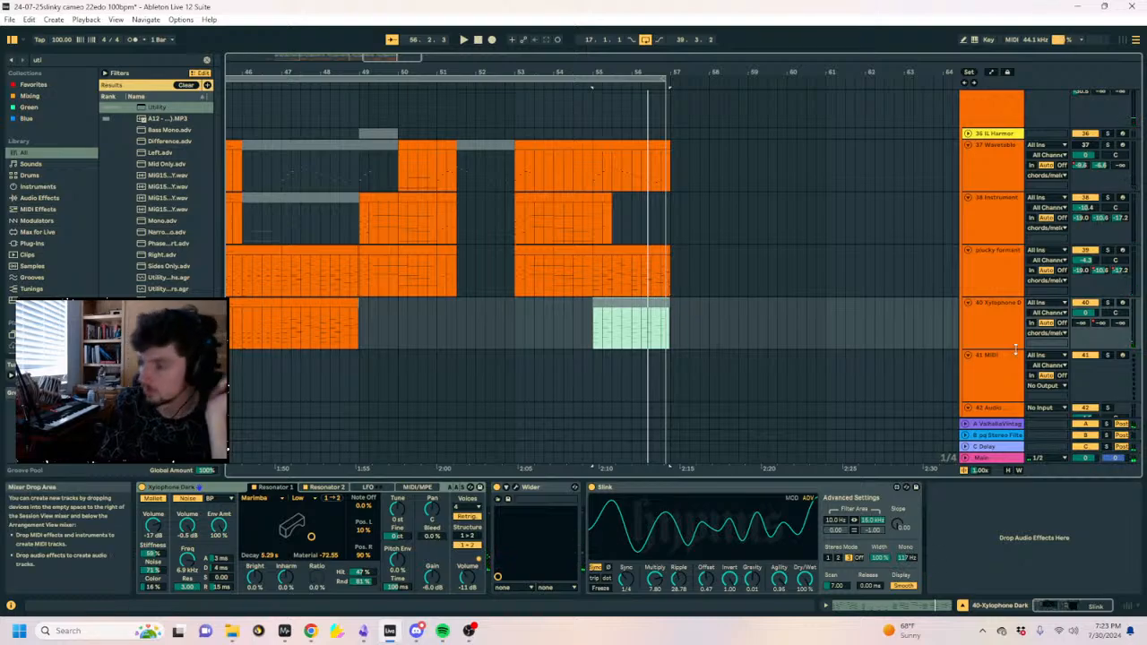
Select the plucky formant track at bar 42 and unfold the Operator inside its Instrument Rack.
{"action": "left_click", "coordinate": [341, 272]}
{"action": "left_click_drag", "start_coordinate": [385, 74], "coordinate": [652, 59]}
{"action": "left_click", "coordinate": [447, 330]}
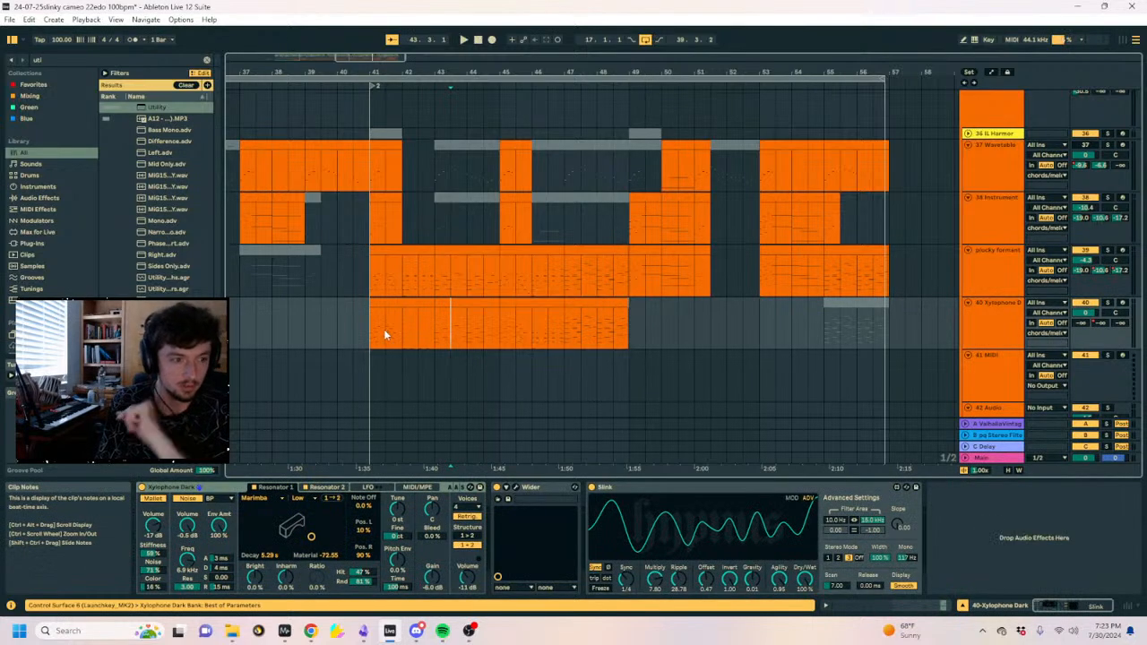
{"action": "left_click", "coordinate": [404, 269]}
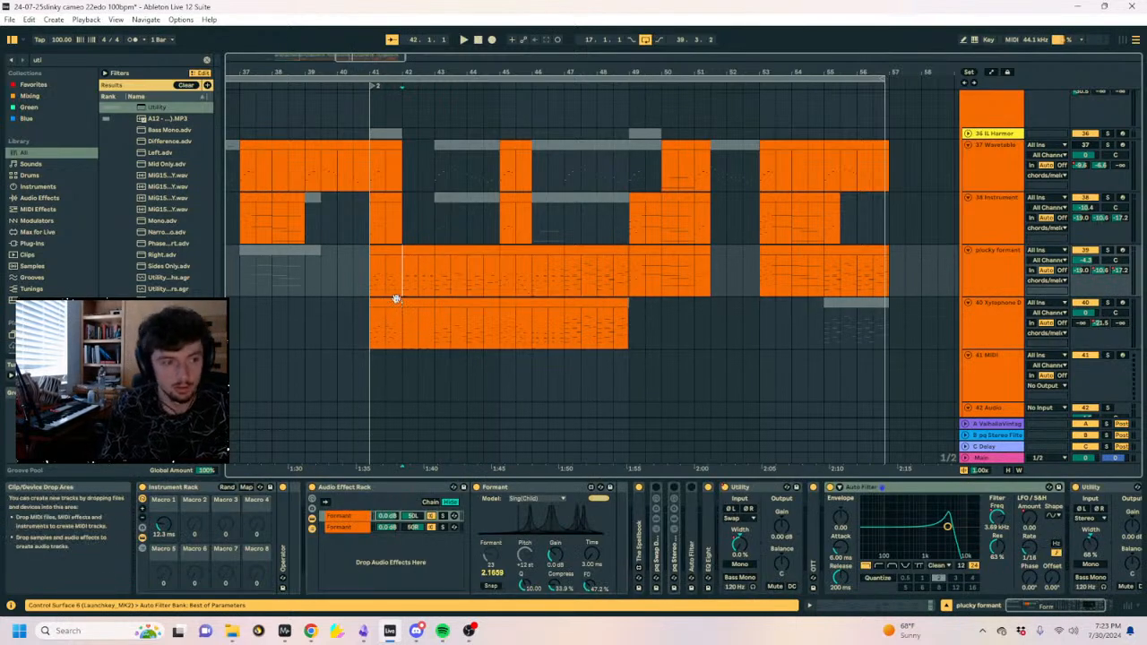
{"action": "left_click", "coordinate": [342, 488]}
{"action": "key", "text": "Left"}
{"action": "key", "text": "Left"}
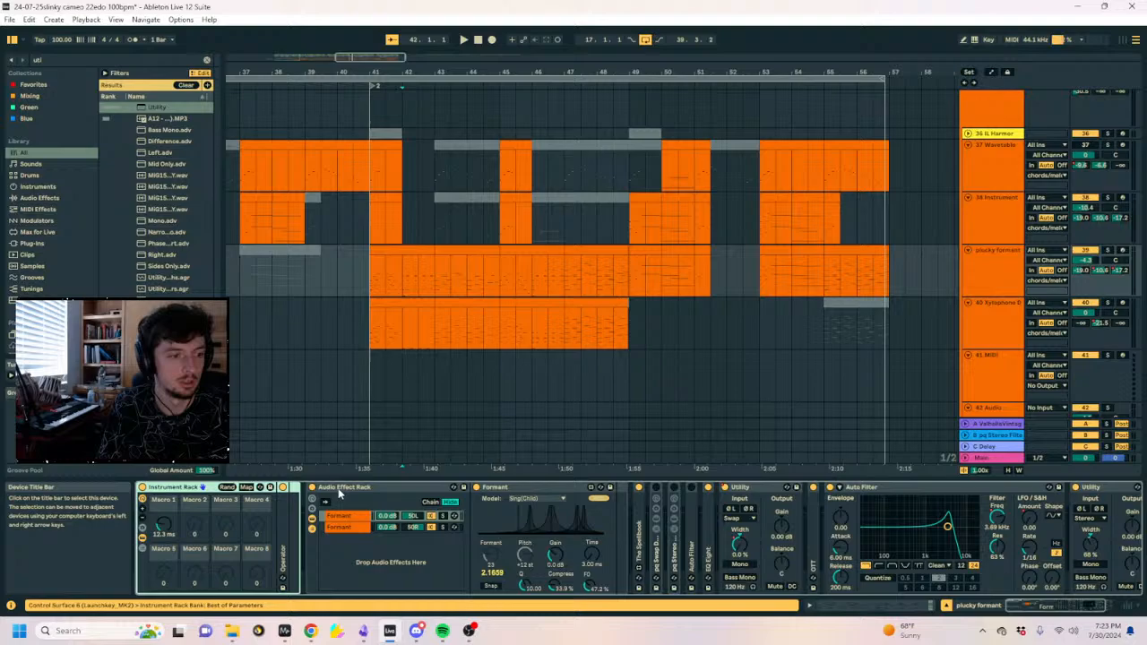
{"action": "double_click", "coordinate": [283, 538]}
Examine the waveforms of Operator's oscillators A through D on the plucky formant track.
{"action": "left_click", "coordinate": [340, 559]}
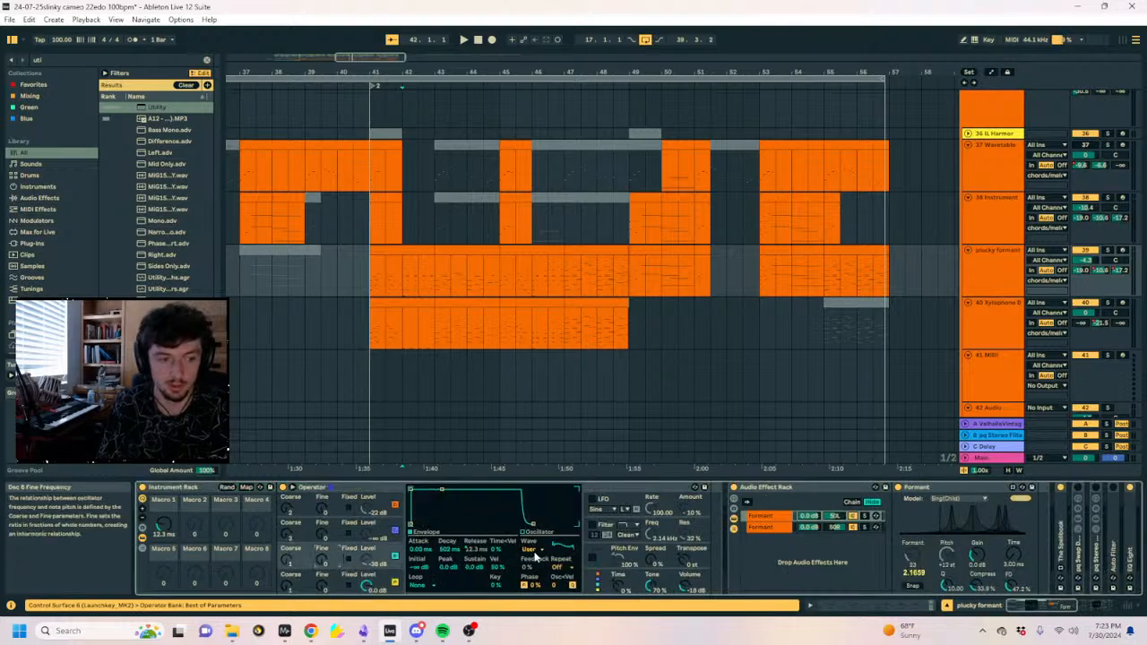
{"action": "left_click", "coordinate": [335, 592]}
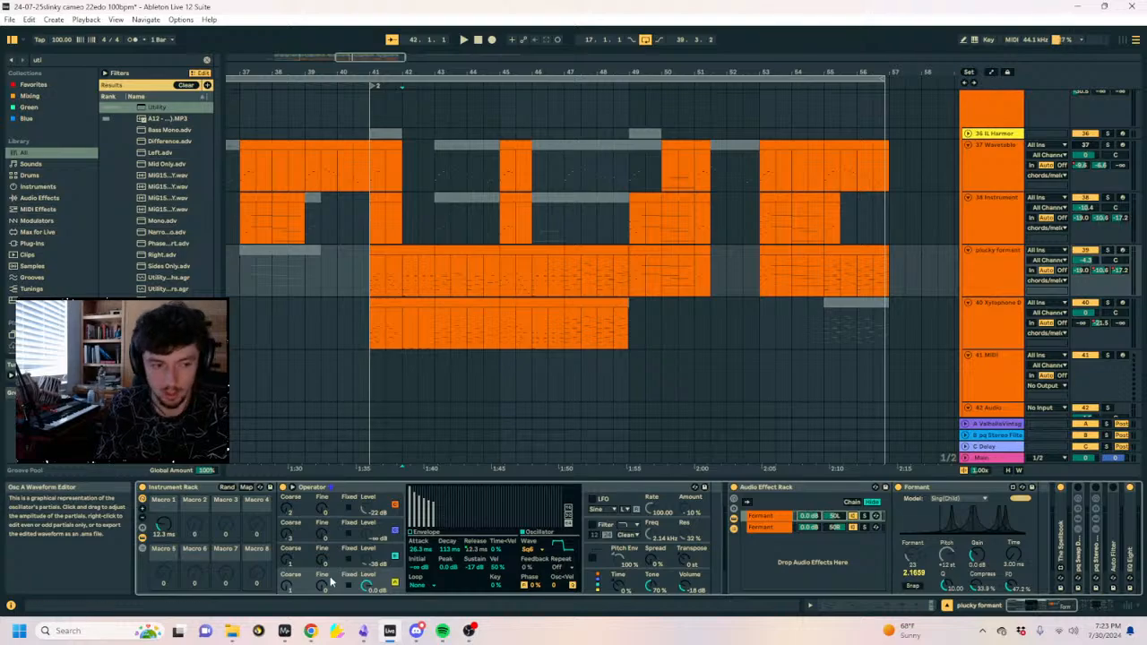
{"action": "left_click", "coordinate": [334, 546]}
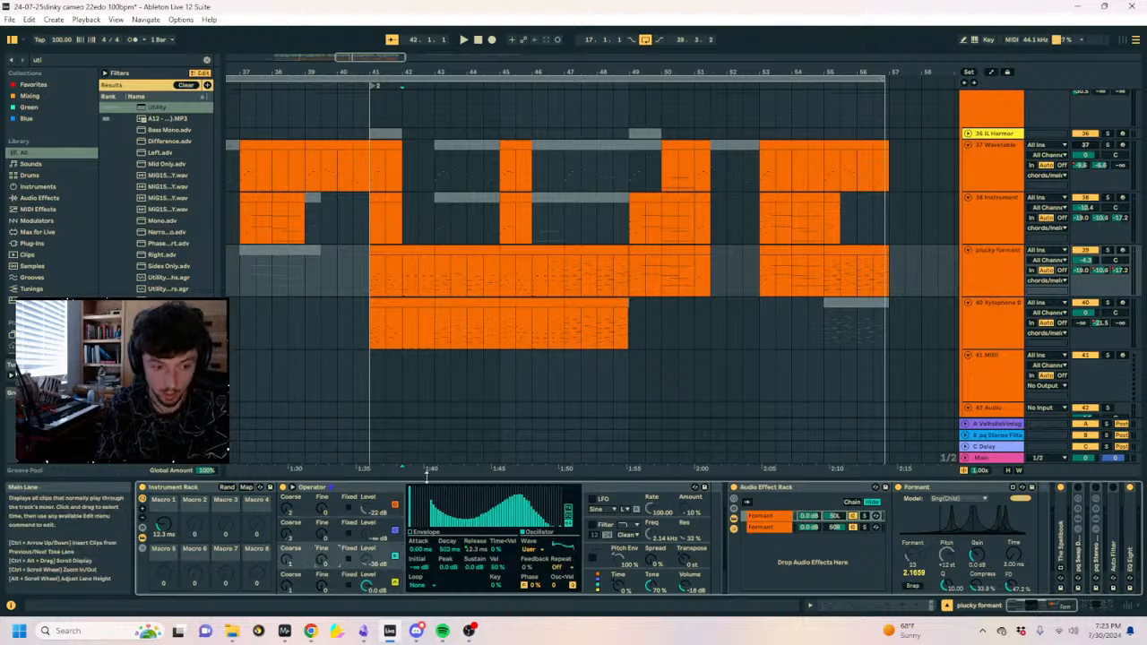
{"action": "left_click", "coordinate": [351, 525]}
{"action": "left_click", "coordinate": [351, 501]}
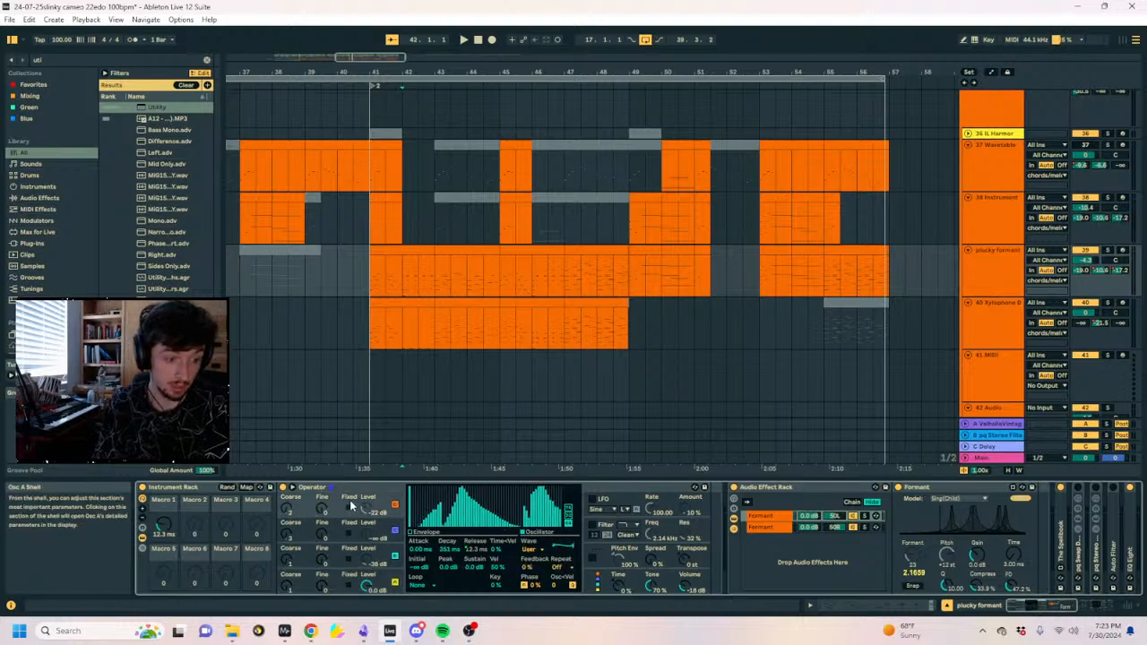
{"action": "left_click", "coordinate": [339, 525]}
{"action": "left_click", "coordinate": [343, 555]}
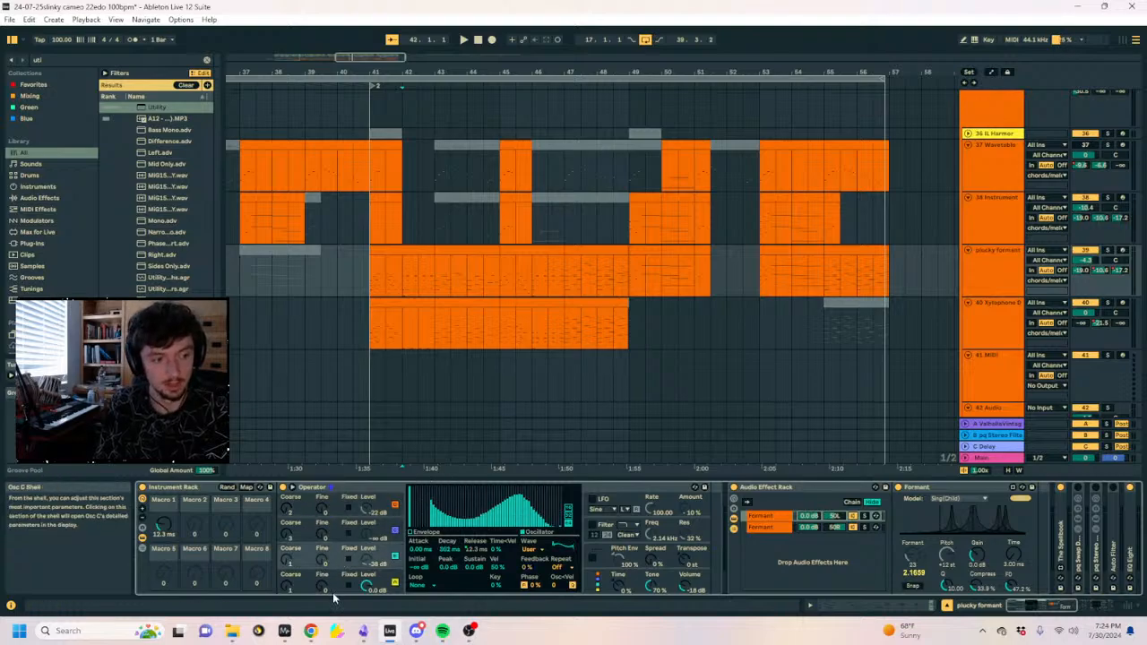
Fold the Audio Effect Rack with The Spellbook unfolded, and examine Operator's algorithm and each oscillator in turn.
{"action": "double_click", "coordinate": [777, 488]}
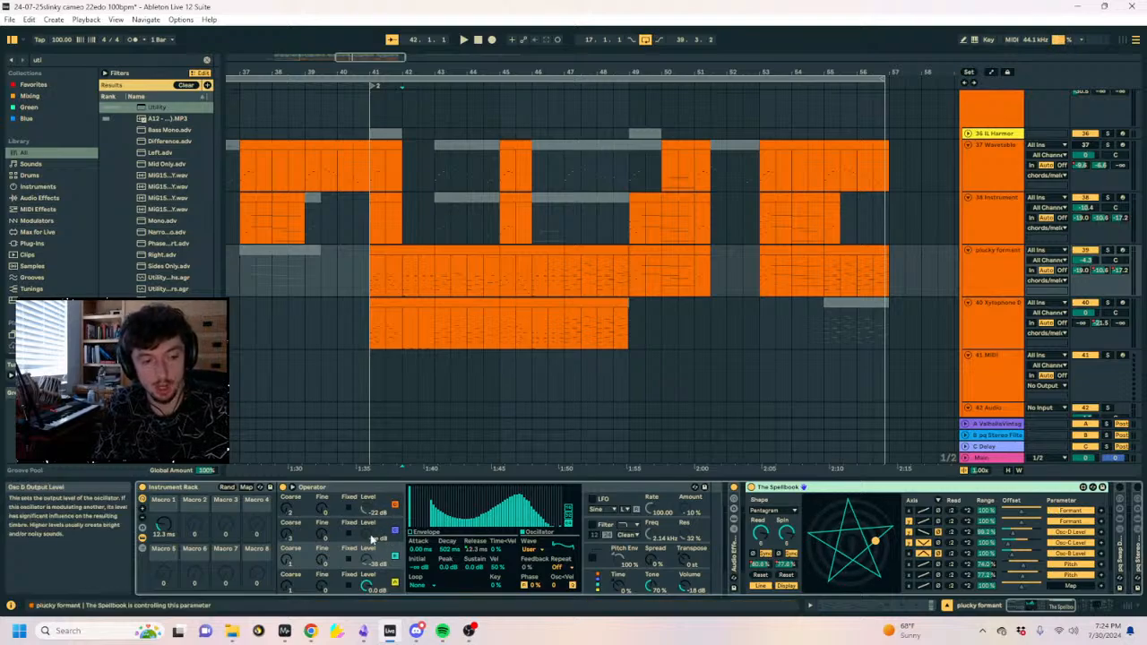
{"action": "left_click", "coordinate": [596, 582]}
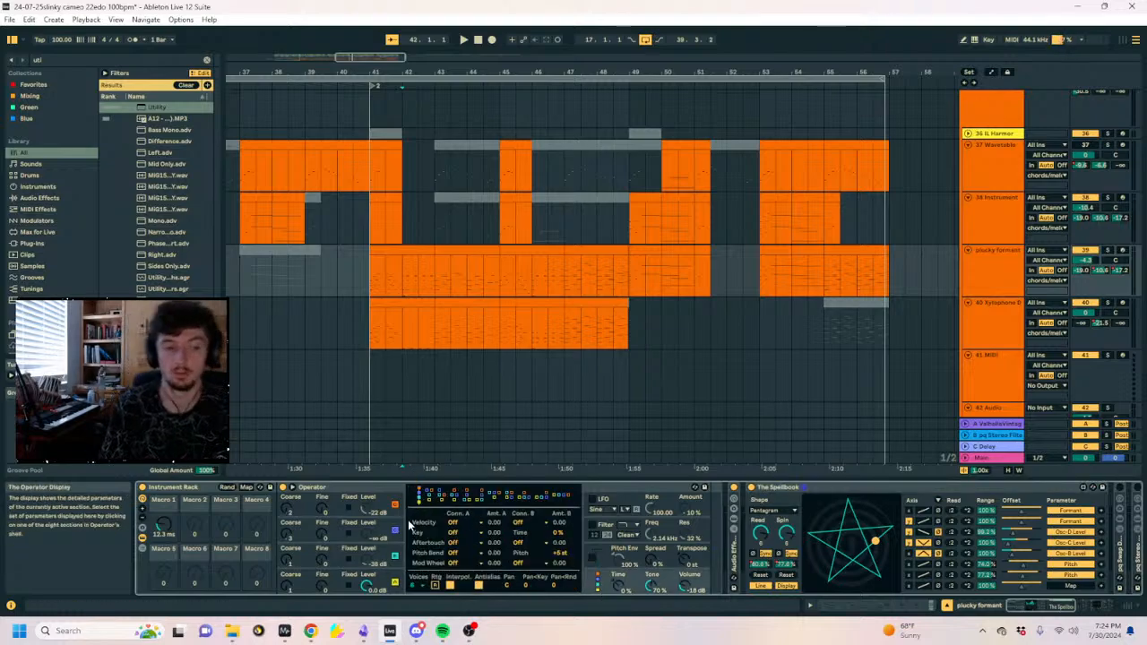
{"action": "left_click", "coordinate": [335, 501]}
{"action": "left_click", "coordinate": [350, 536]}
{"action": "left_click", "coordinate": [346, 565]}
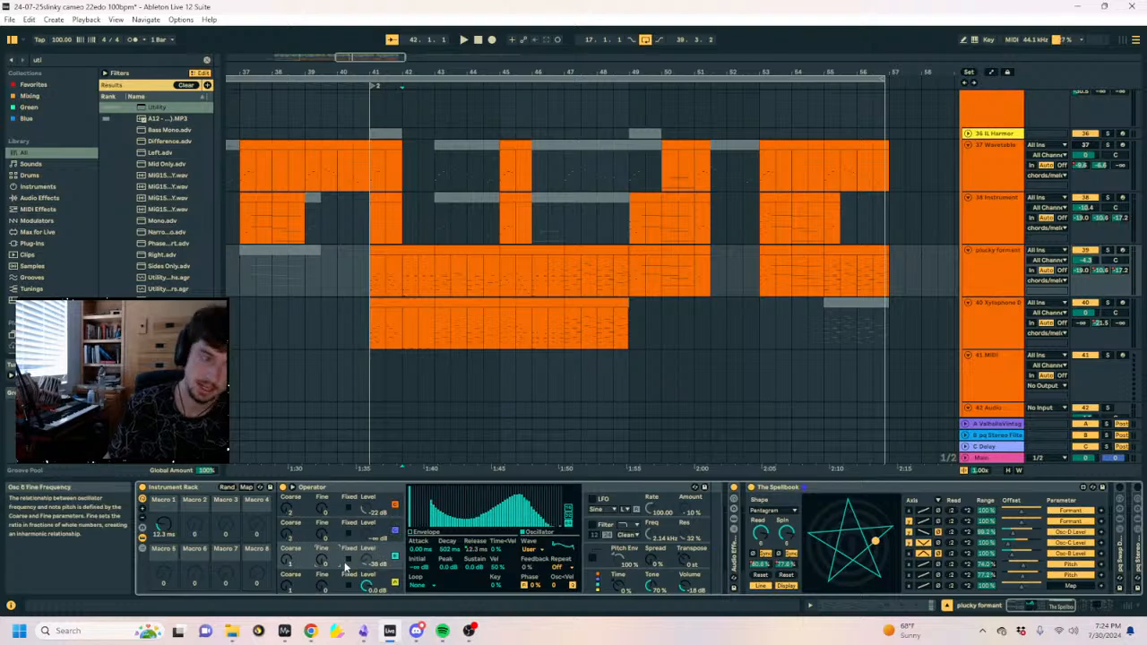
{"action": "left_click", "coordinate": [346, 583]}
Compare the coarse tuning and waveforms of Operator's oscillators C and D.
{"action": "left_click", "coordinate": [296, 536]}
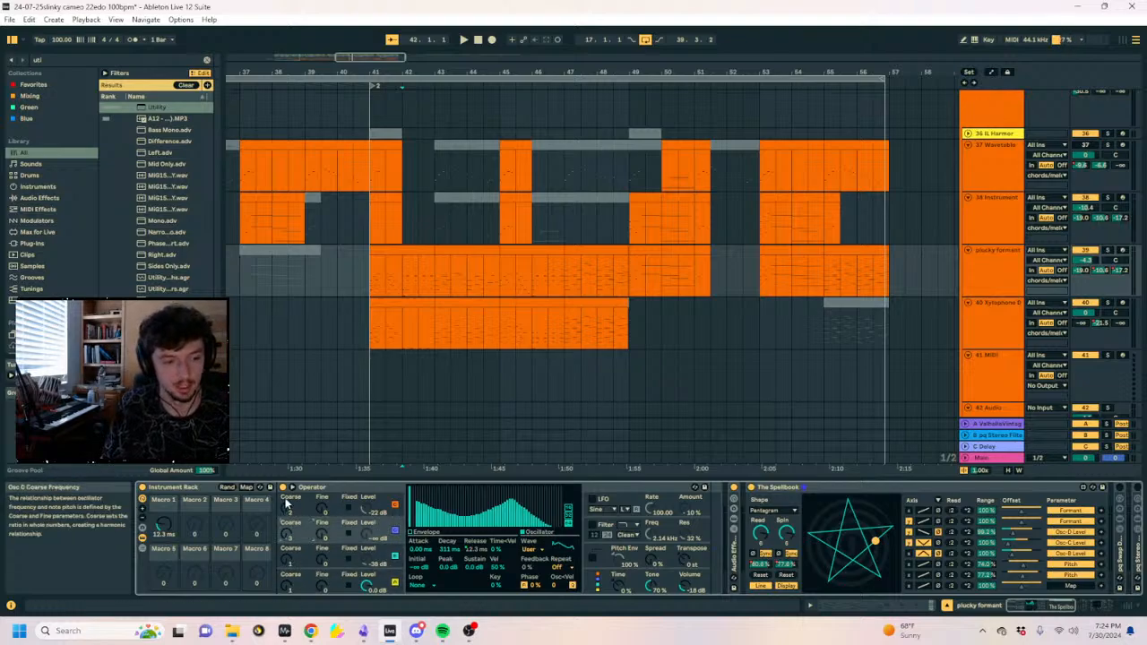
{"action": "left_click", "coordinate": [288, 506]}
{"action": "left_click", "coordinate": [288, 523]}
{"action": "left_click", "coordinate": [287, 506]}
{"action": "left_click", "coordinate": [288, 523]}
{"action": "left_click", "coordinate": [288, 506]}
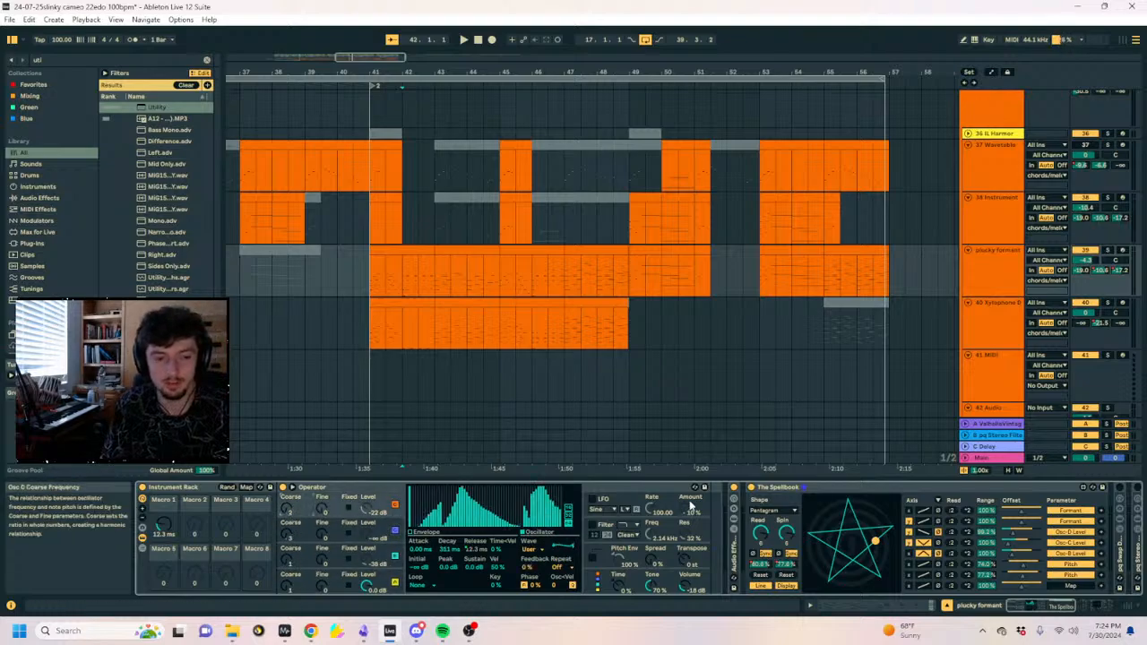
Fold The Spellbook, unfold the Audio Effect Rack, and compare its two Formant chains.
{"action": "double_click", "coordinate": [775, 490]}
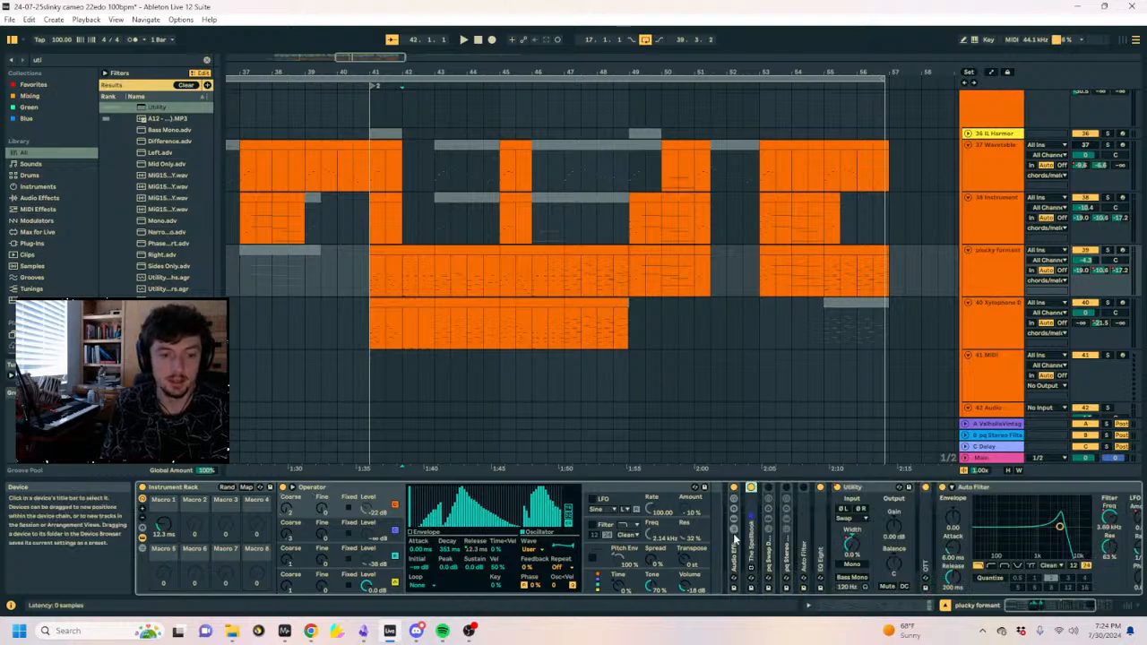
{"action": "double_click", "coordinate": [735, 542]}
{"action": "left_click", "coordinate": [773, 517]}
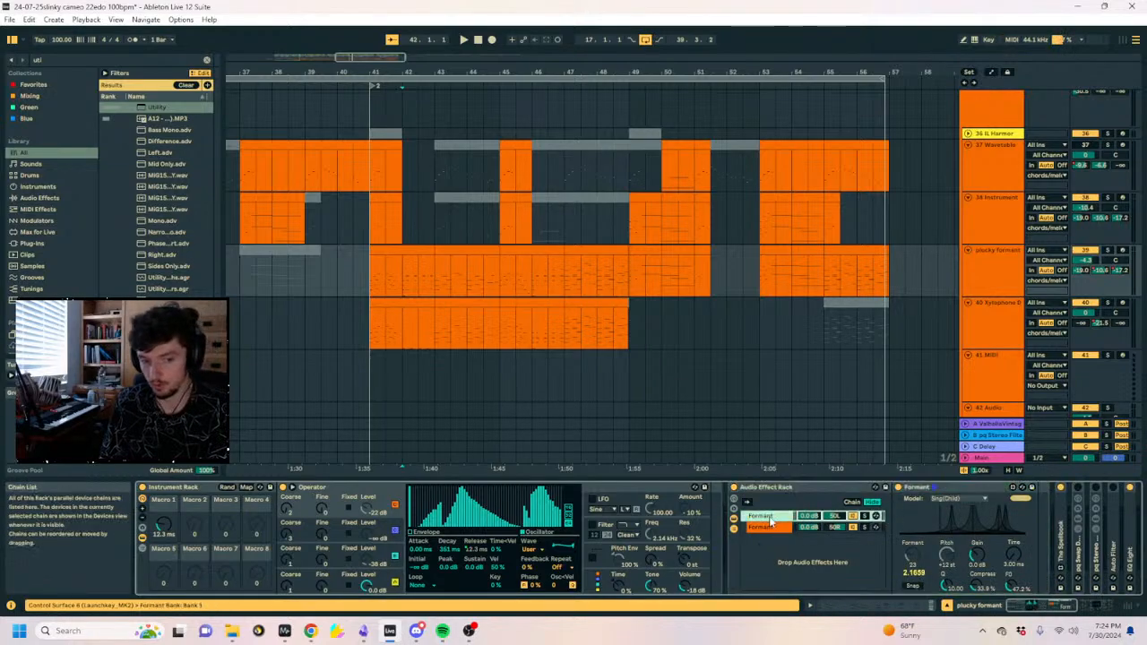
{"action": "left_click", "coordinate": [766, 528]}
{"action": "left_click", "coordinate": [778, 517]}
{"action": "left_click", "coordinate": [759, 528]}
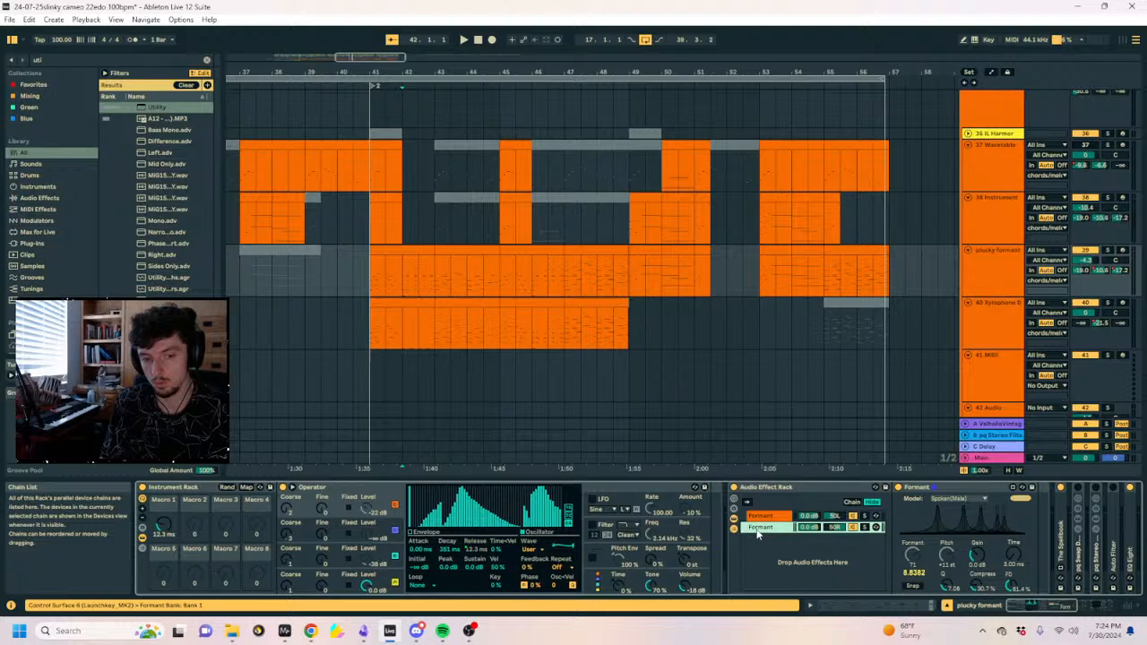
Step through the effects following Formant up to OTT, return to the first Formant chain, and unfold The Spellbook.
{"action": "left_click", "coordinate": [944, 489]}
{"action": "key", "text": "Right"}
{"action": "key", "text": "Right"}
{"action": "key", "text": "Right"}
{"action": "key", "text": "Right"}
{"action": "key", "text": "Right"}
{"action": "key", "text": "Left"}
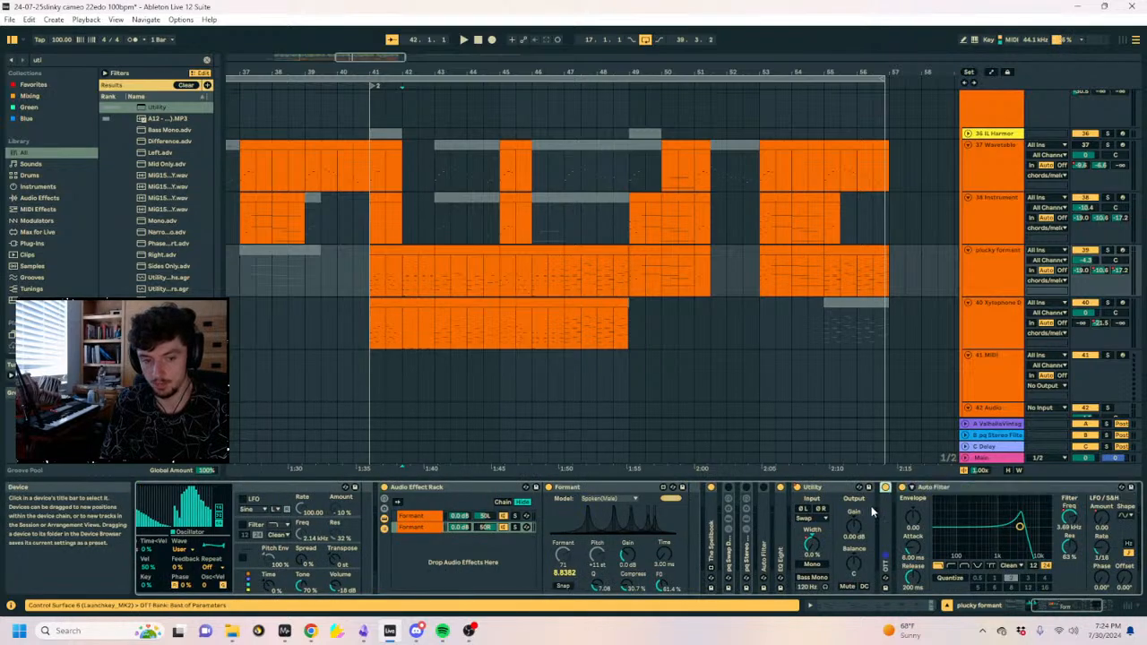
{"action": "left_click", "coordinate": [446, 517]}
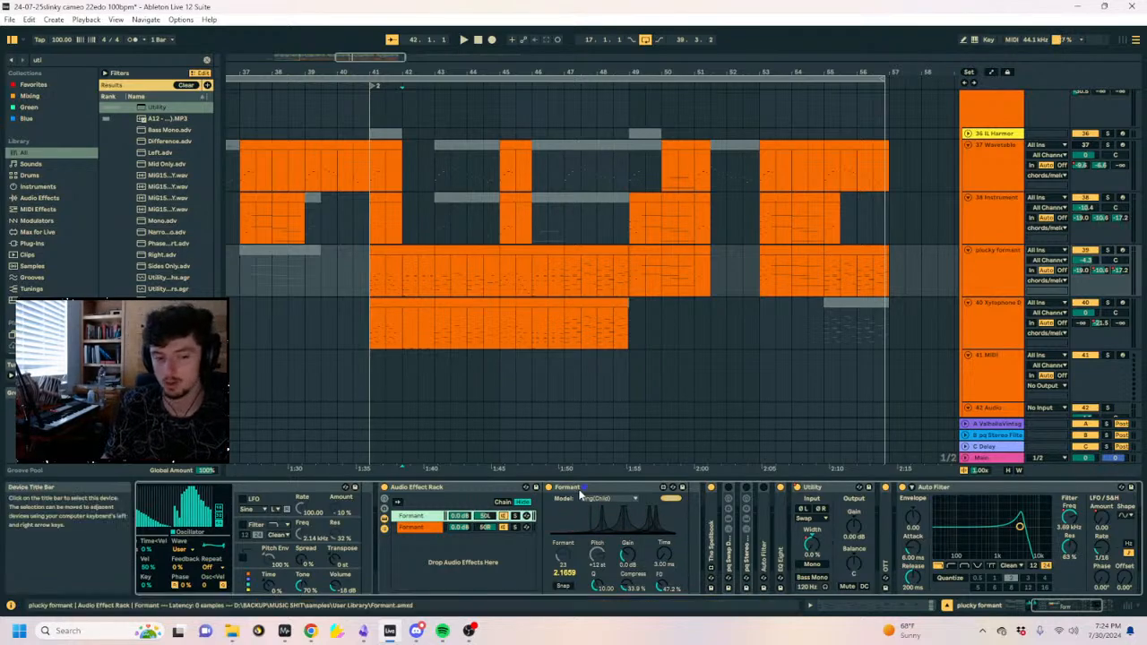
{"action": "double_click", "coordinate": [714, 519]}
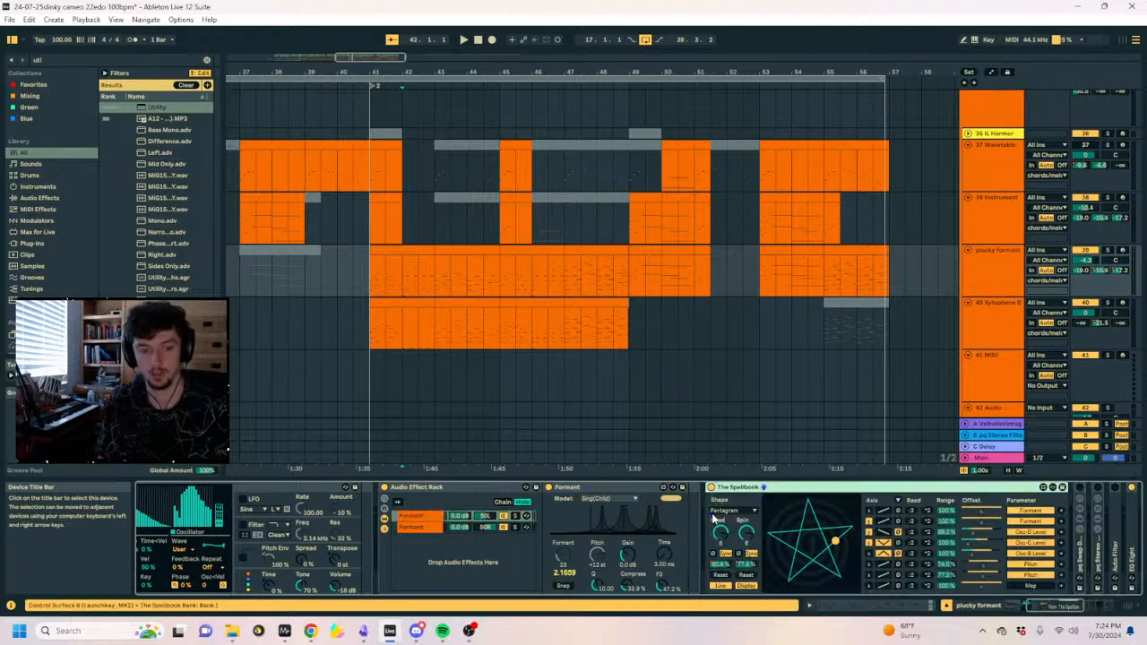
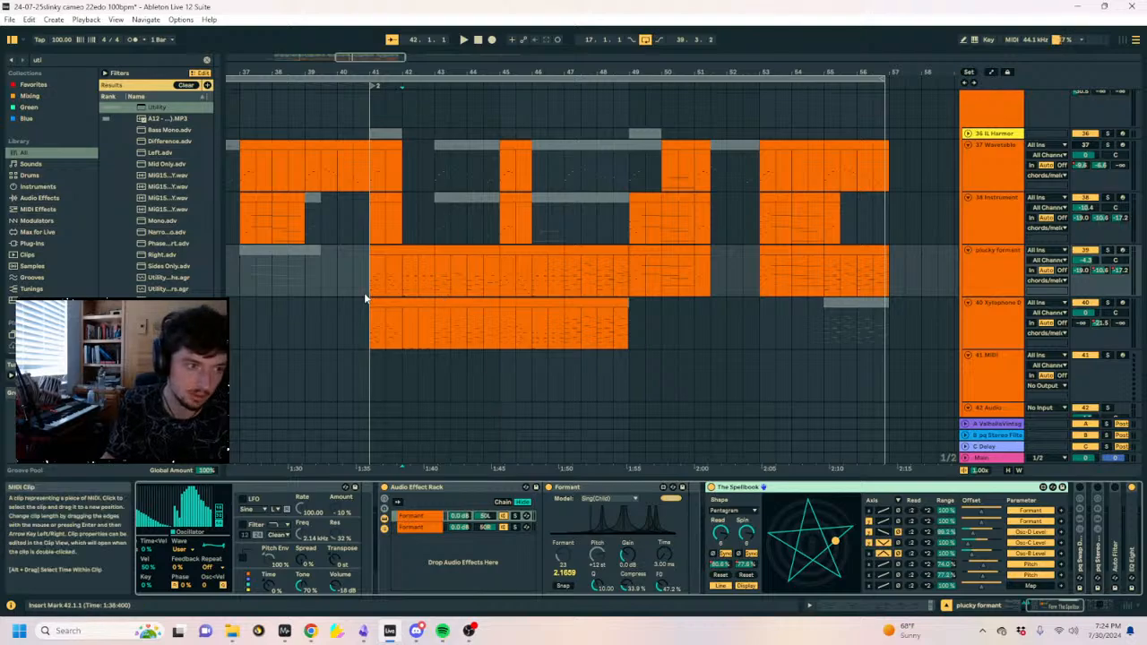
Play the plucky formant part soloed with its Audio Effect Rack off and on, and continue listening from bar 41 with the other tracks.
{"action": "key", "text": "space"}
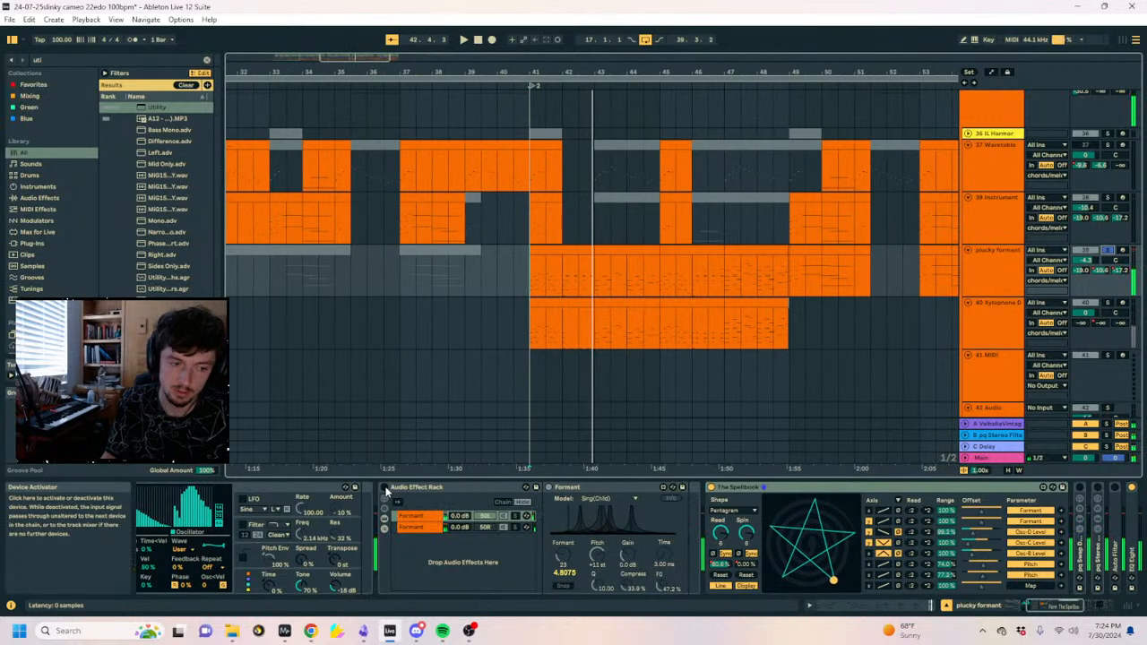
{"action": "key", "text": "space"}
{"action": "key", "text": "space"}
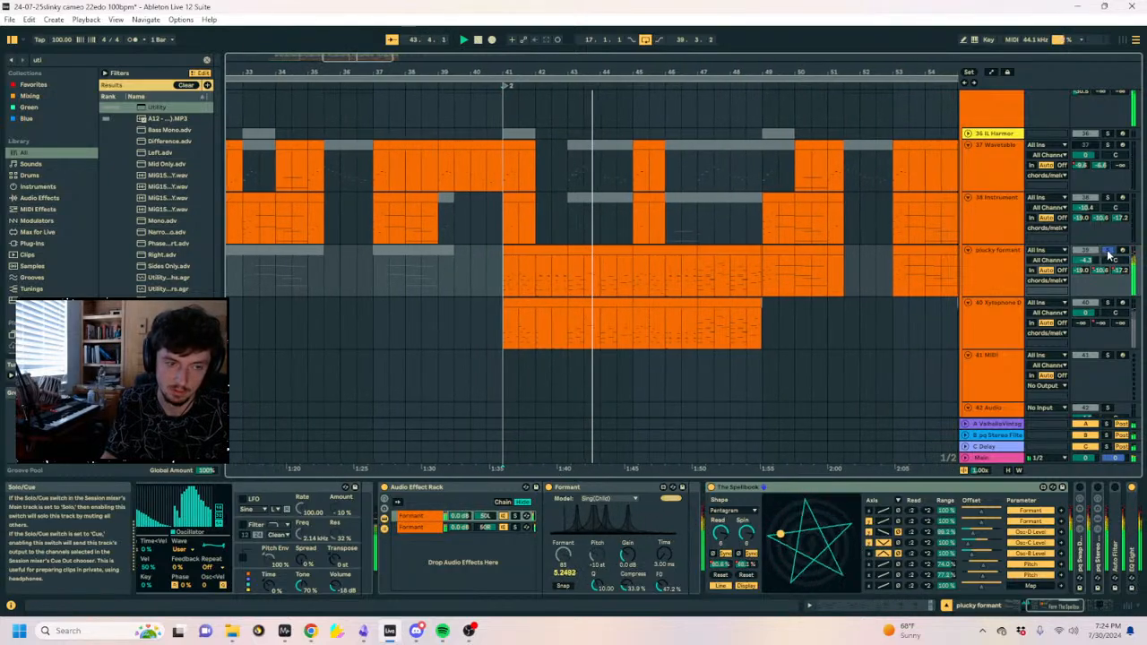
{"action": "left_click_drag", "start_coordinate": [551, 68], "coordinate": [674, 62]}
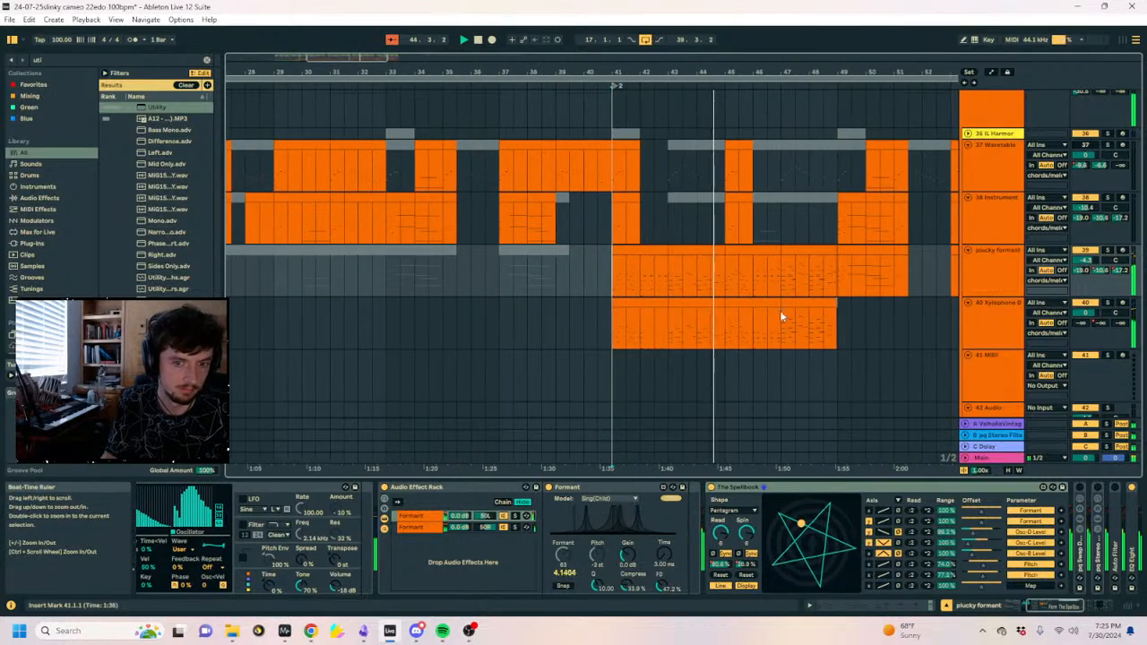
Unfold the IL Harmor track and delete its deactivated clips at bars 41 and 33.
{"action": "scroll", "coordinate": [811, 330], "scroll_direction": "down", "scroll_amount": 3}
{"action": "scroll", "coordinate": [807, 325], "scroll_direction": "down", "scroll_amount": 2}
{"action": "scroll", "coordinate": [699, 296], "scroll_direction": "up", "scroll_amount": 8}
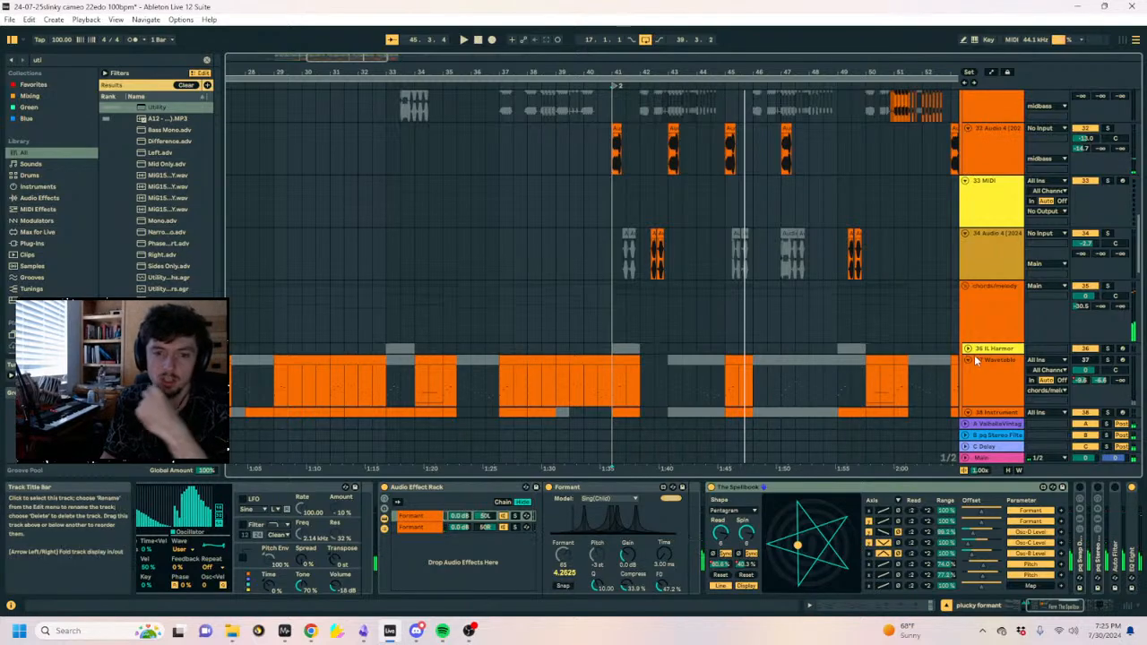
{"action": "left_click", "coordinate": [650, 350]}
{"action": "left_click_drag", "start_coordinate": [643, 370], "coordinate": [597, 372]}
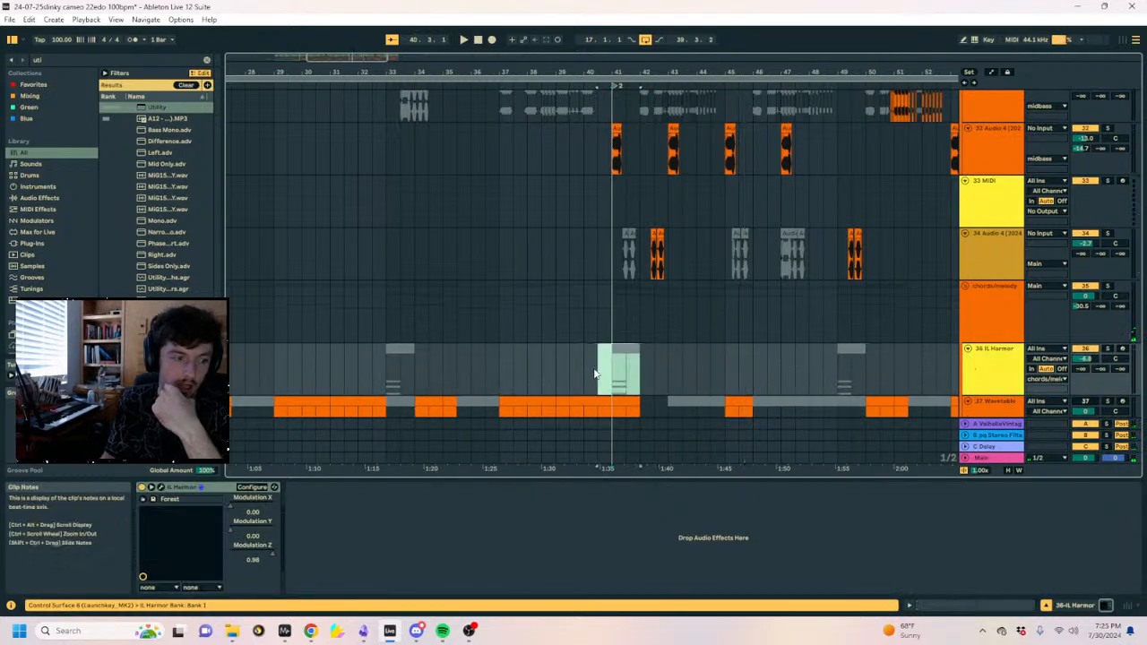
{"action": "left_click_drag", "start_coordinate": [694, 365], "coordinate": [602, 365]}
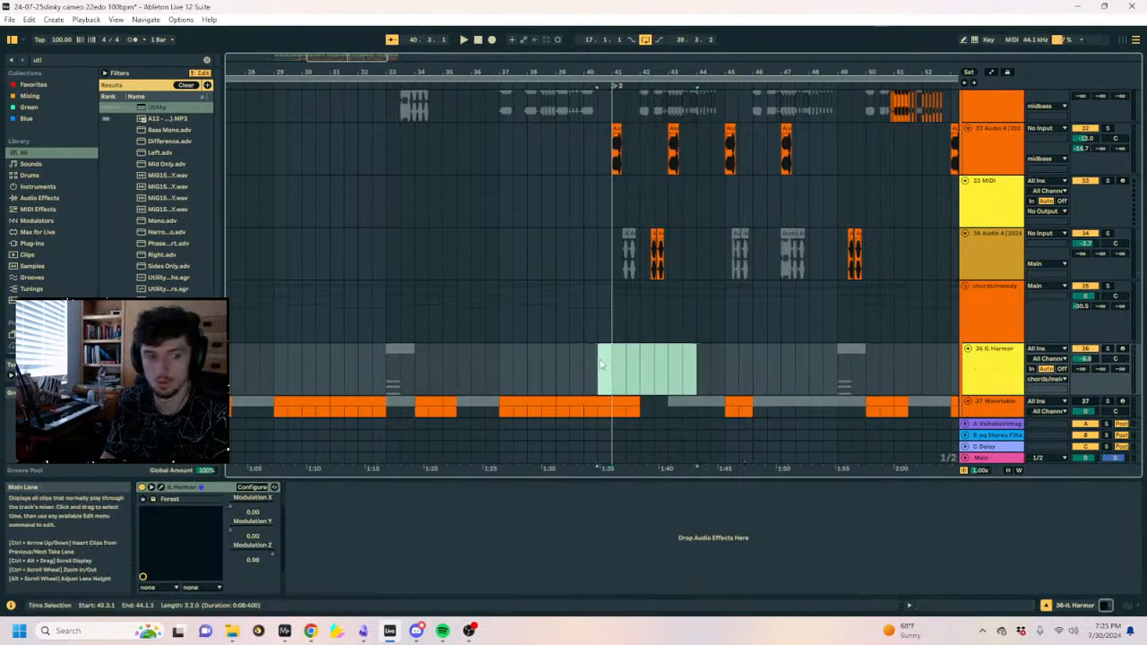
{"action": "left_click_drag", "start_coordinate": [500, 369], "coordinate": [384, 372]}
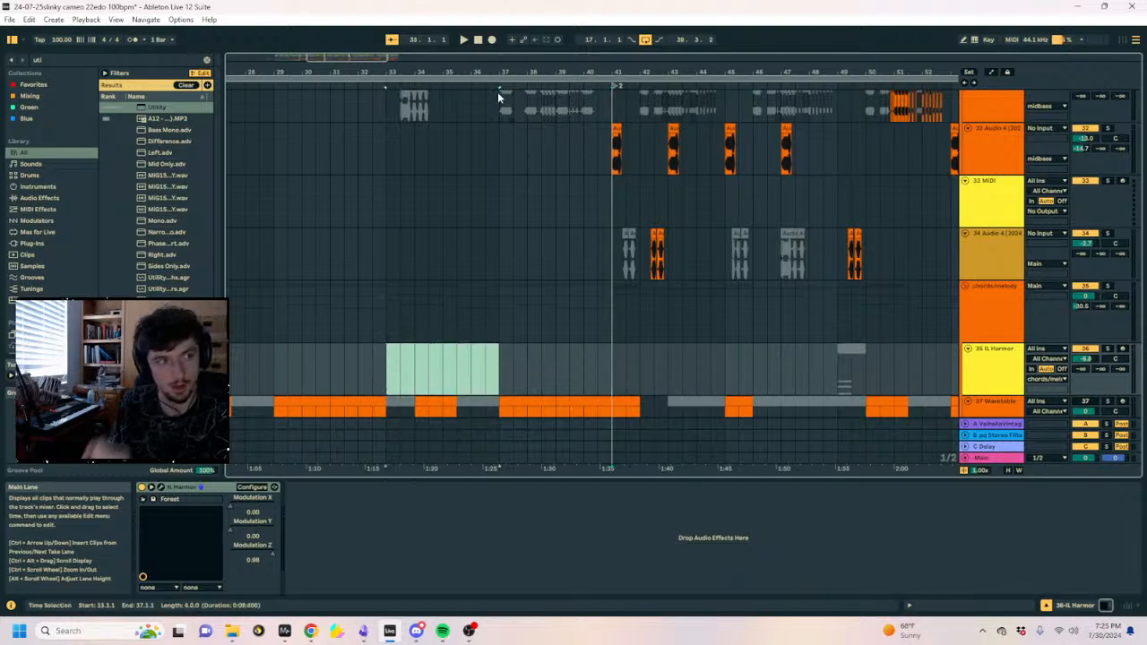
Delete the deactivated IL Harmor clip at bar 25.
{"action": "left_click_drag", "start_coordinate": [499, 73], "coordinate": [741, 59]}
{"action": "left_click_drag", "start_coordinate": [522, 369], "coordinate": [451, 375]}
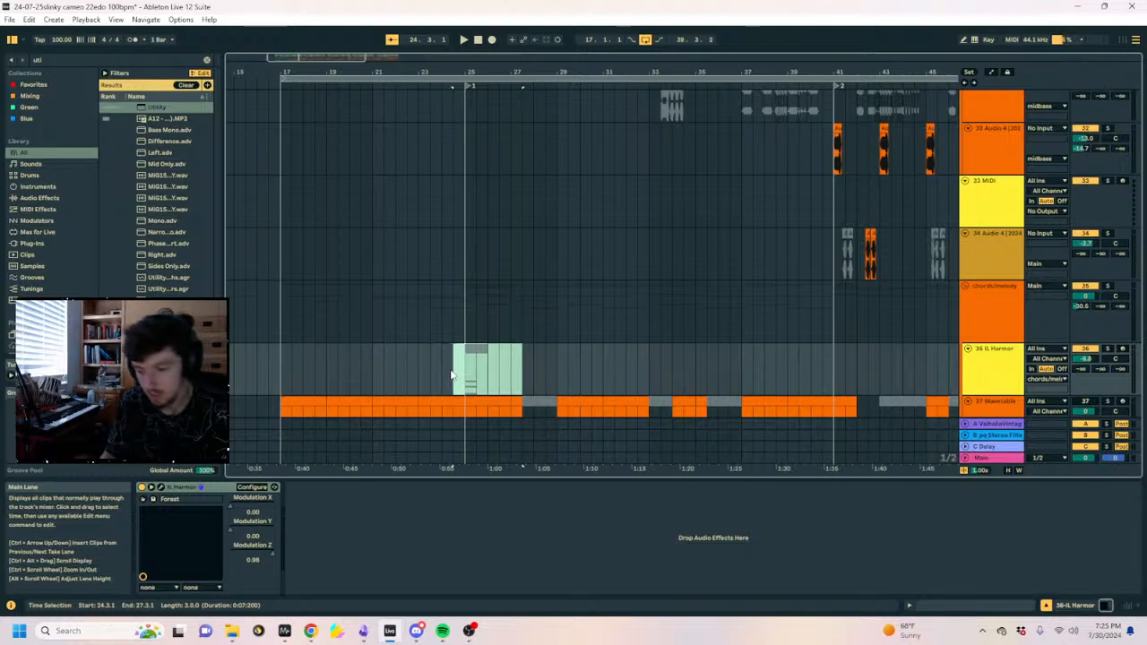
{"action": "left_click", "coordinate": [453, 372]}
{"action": "left_click_drag", "start_coordinate": [465, 371], "coordinate": [372, 375]}
{"action": "left_click_drag", "start_coordinate": [372, 376], "coordinate": [486, 381]}
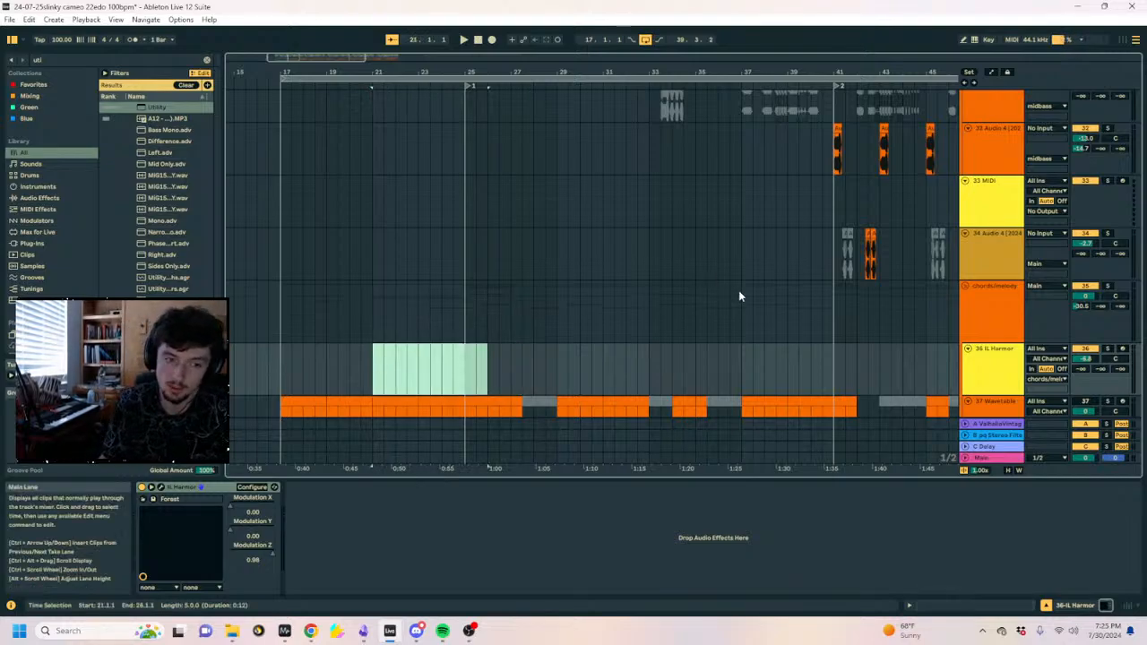
Insert a new MIDI track directly below the IL Harmor track.
{"action": "scroll", "coordinate": [708, 309], "scroll_direction": "down", "scroll_amount": 2}
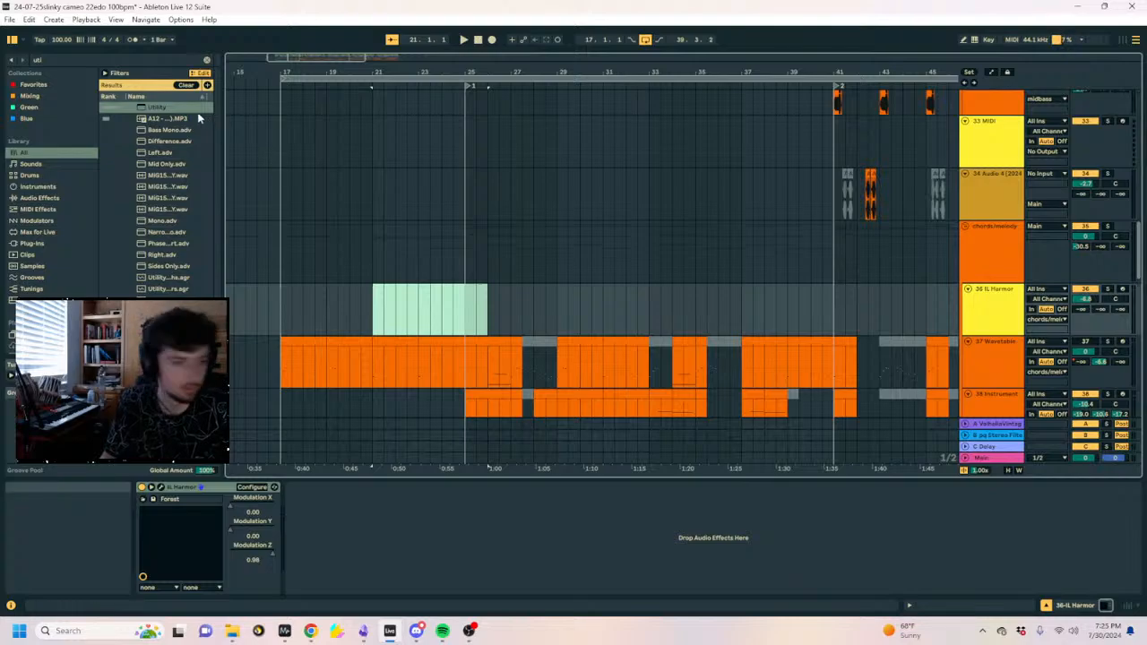
{"action": "left_click", "coordinate": [499, 311]}
{"action": "left_click", "coordinate": [485, 322]}
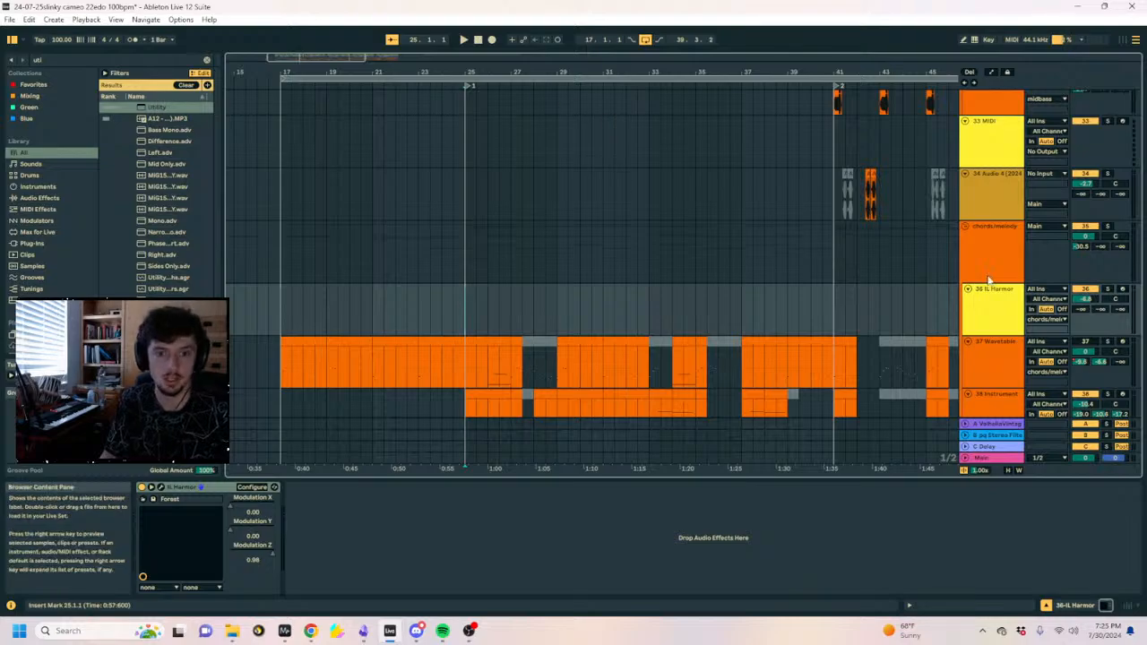
{"action": "left_click", "coordinate": [1016, 320]}
{"action": "key", "text": "ctrl+shift+t"}
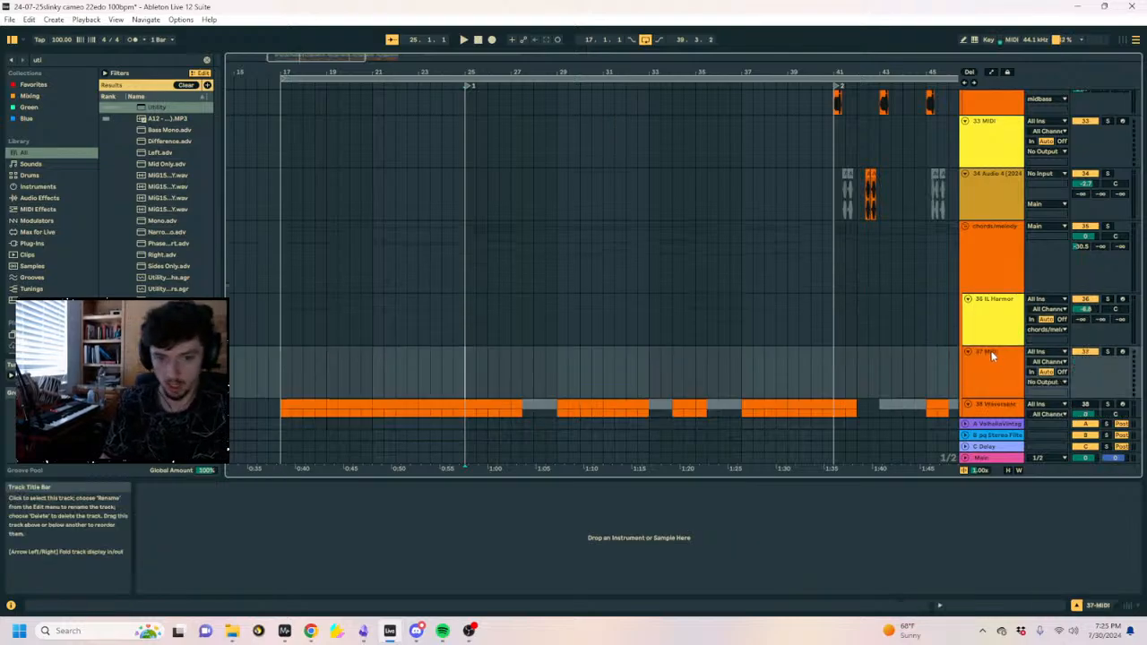
Clear the browser search and look through the Plug-Ins for the new MIDI track below IL Harmor, checking the plucky formant part.
{"action": "left_click", "coordinate": [207, 59]}
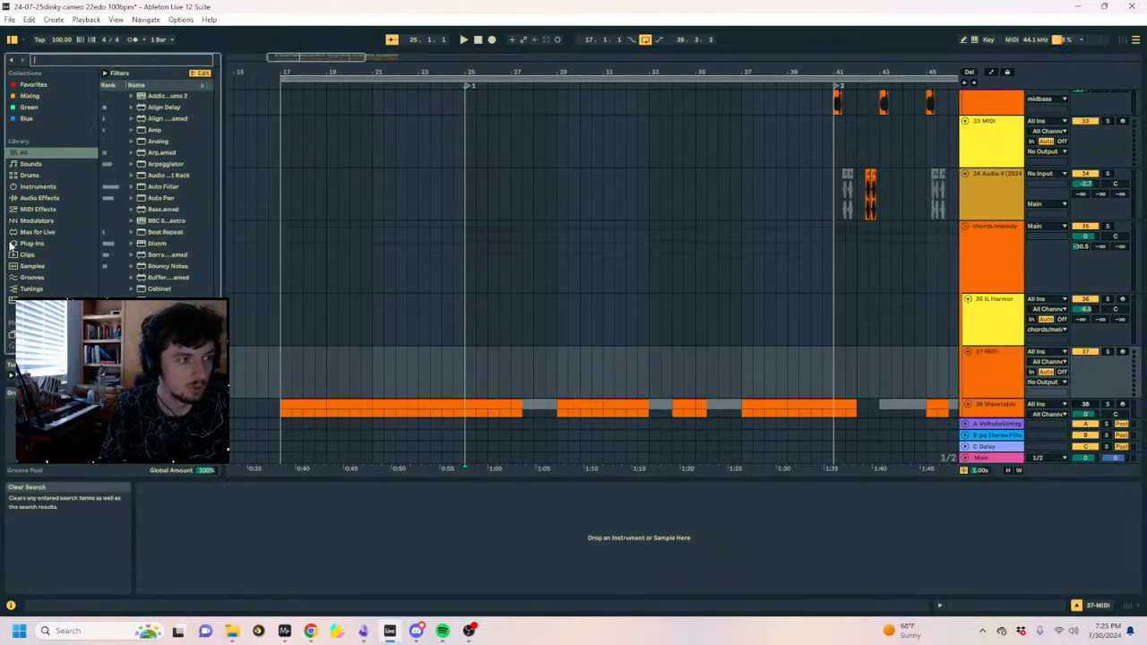
{"action": "left_click", "coordinate": [36, 243]}
{"action": "scroll", "coordinate": [449, 298], "scroll_direction": "down", "scroll_amount": 2}
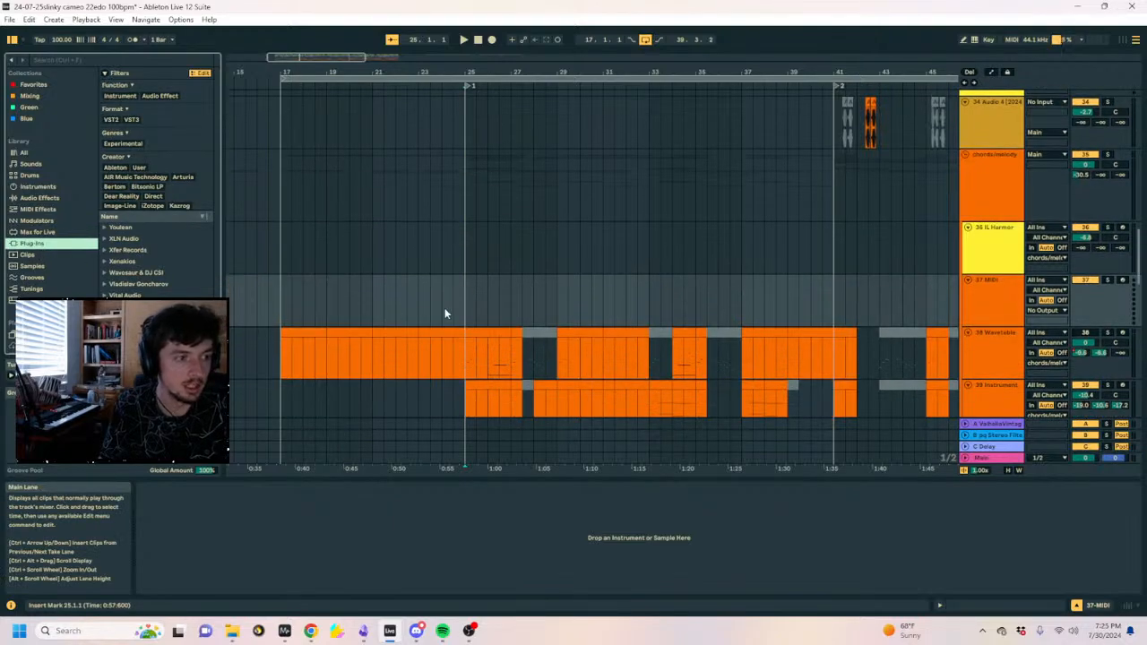
{"action": "scroll", "coordinate": [445, 312], "scroll_direction": "down", "scroll_amount": 3}
{"action": "left_click", "coordinate": [638, 314]}
{"action": "left_click", "coordinate": [895, 382]}
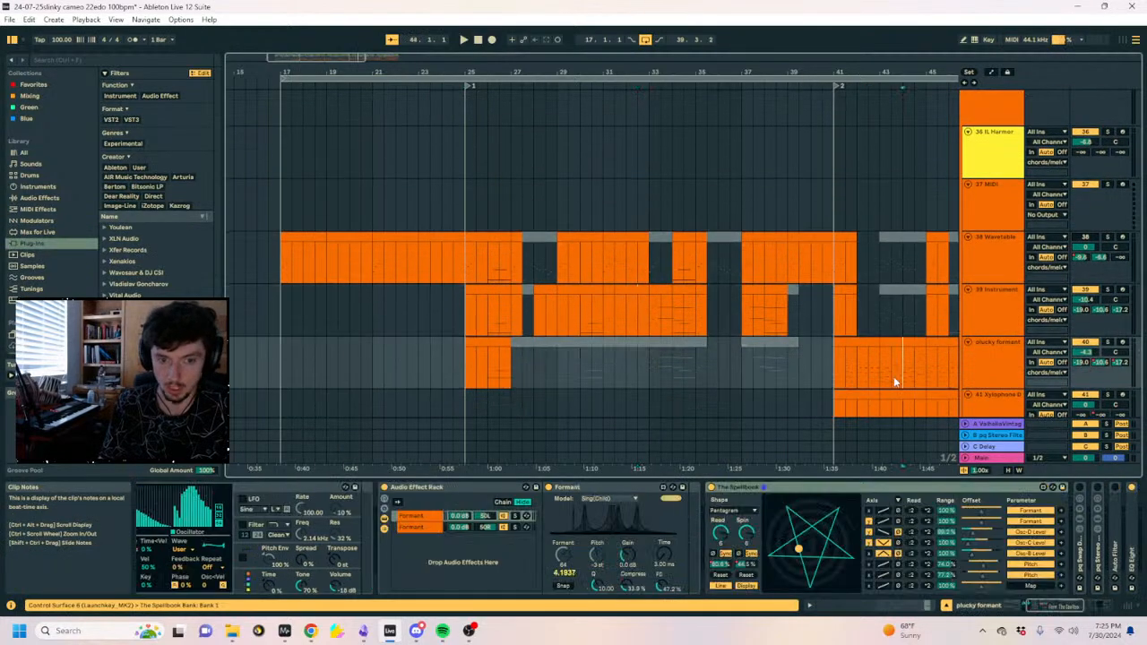
{"action": "left_click", "coordinate": [882, 371]}
{"action": "left_click_drag", "start_coordinate": [874, 75], "coordinate": [789, 110]}
{"action": "left_click", "coordinate": [983, 210]}
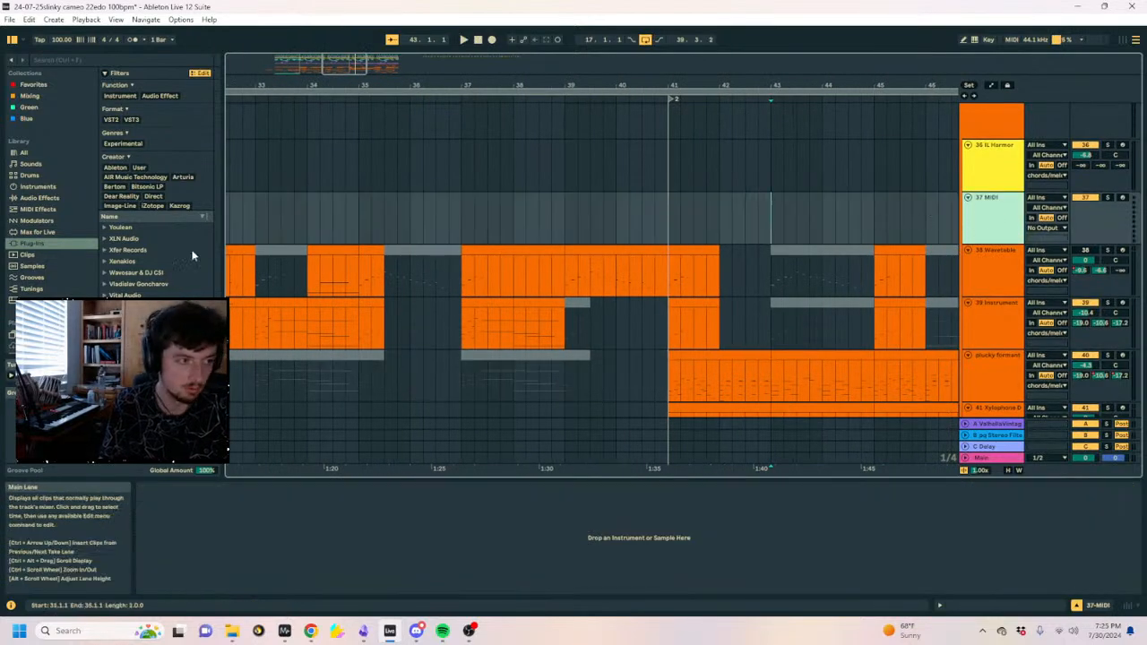
{"action": "left_click", "coordinate": [33, 243]}
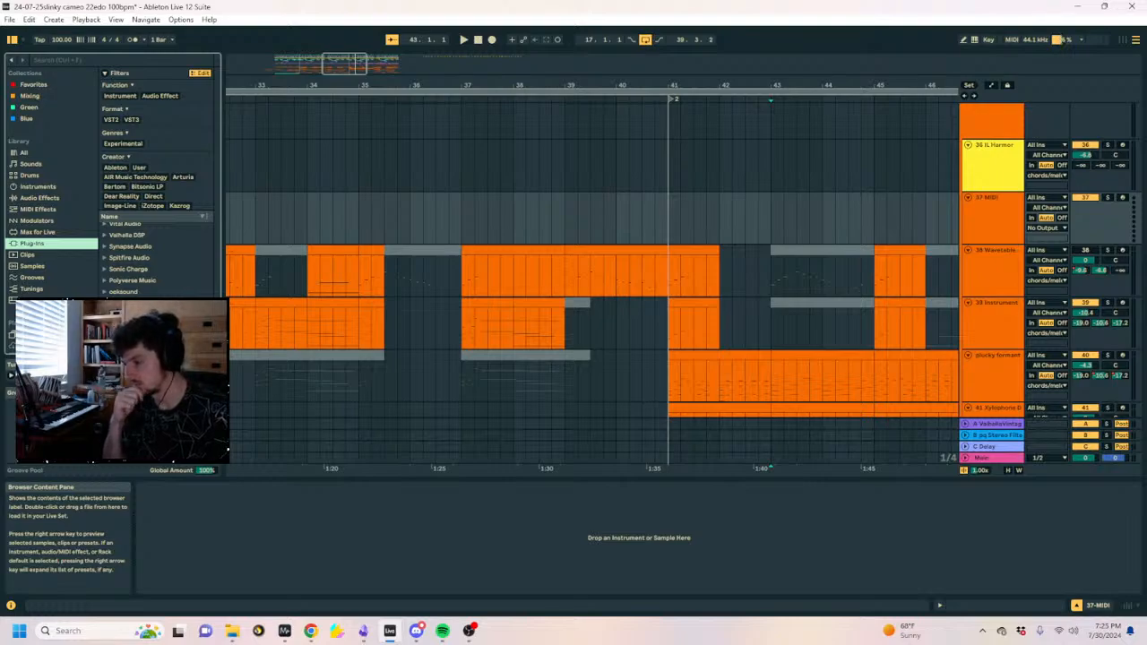
{"action": "left_click_drag", "start_coordinate": [285, 86], "coordinate": [271, 41]}
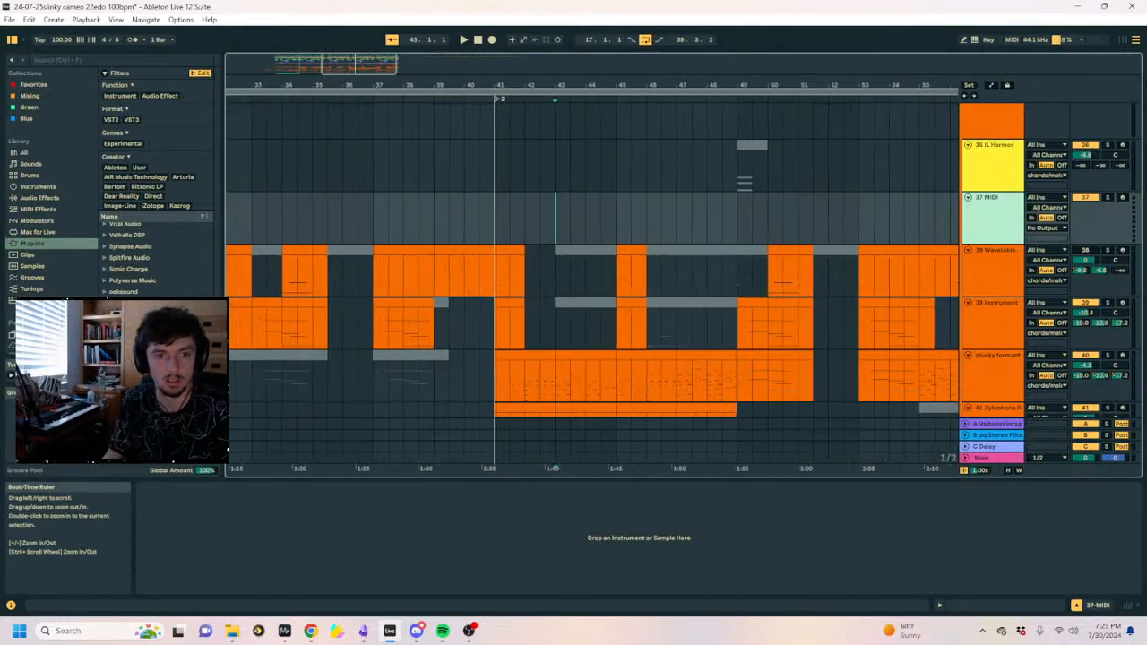
Play the arrangement briefly from bar 49 and show the Xylophone Dark track's devices.
{"action": "left_click", "coordinate": [722, 217]}
{"action": "left_click", "coordinate": [742, 219]}
{"action": "scroll", "coordinate": [749, 240], "scroll_direction": "down", "scroll_amount": 5}
{"action": "key", "text": "space"}
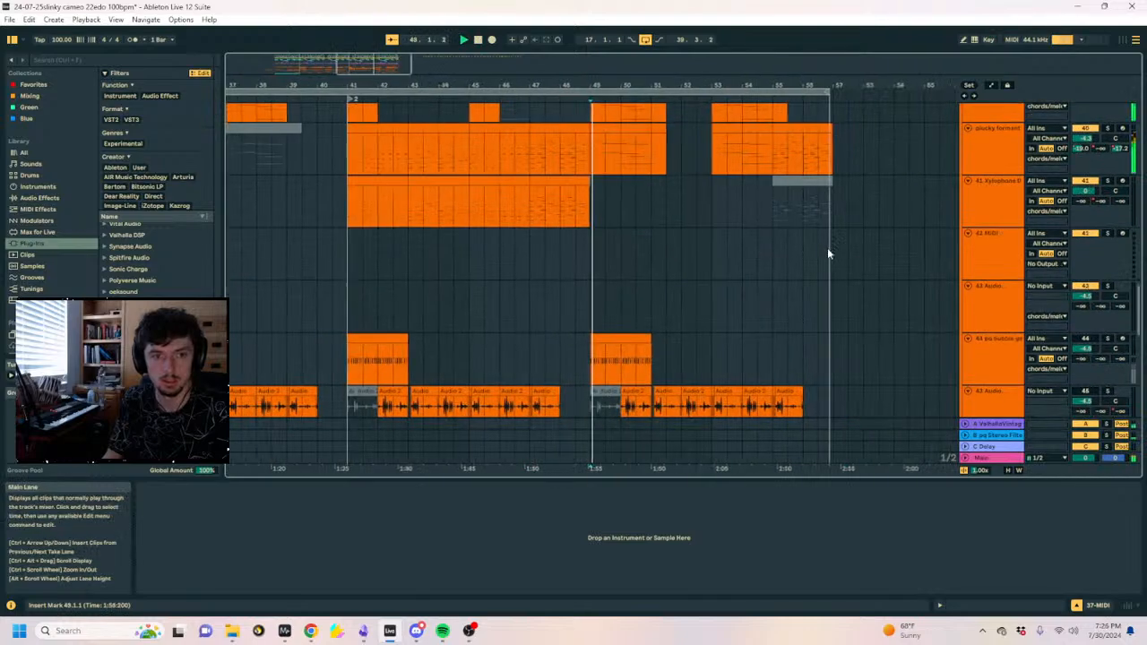
{"action": "left_click", "coordinate": [340, 203]}
{"action": "key", "text": "space"}
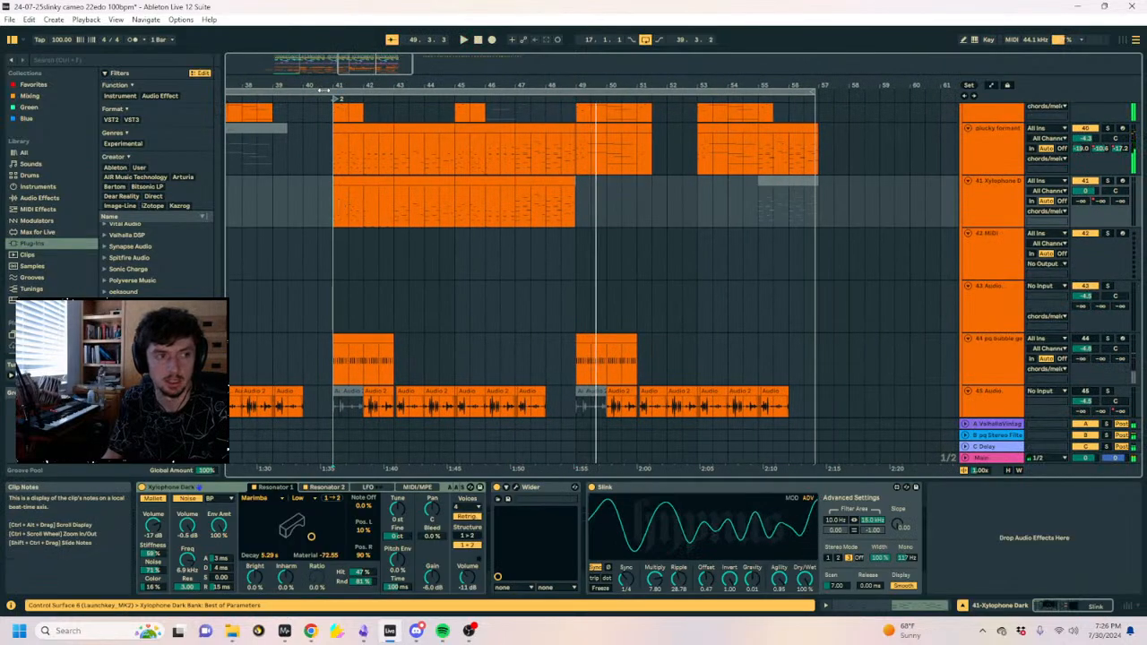
Examine how the chord and melody tracks are arranged between bars 25 and 57, around the Xylophone Dark part.
{"action": "left_click_drag", "start_coordinate": [321, 87], "coordinate": [601, 84]}
{"action": "left_click", "coordinate": [557, 195]}
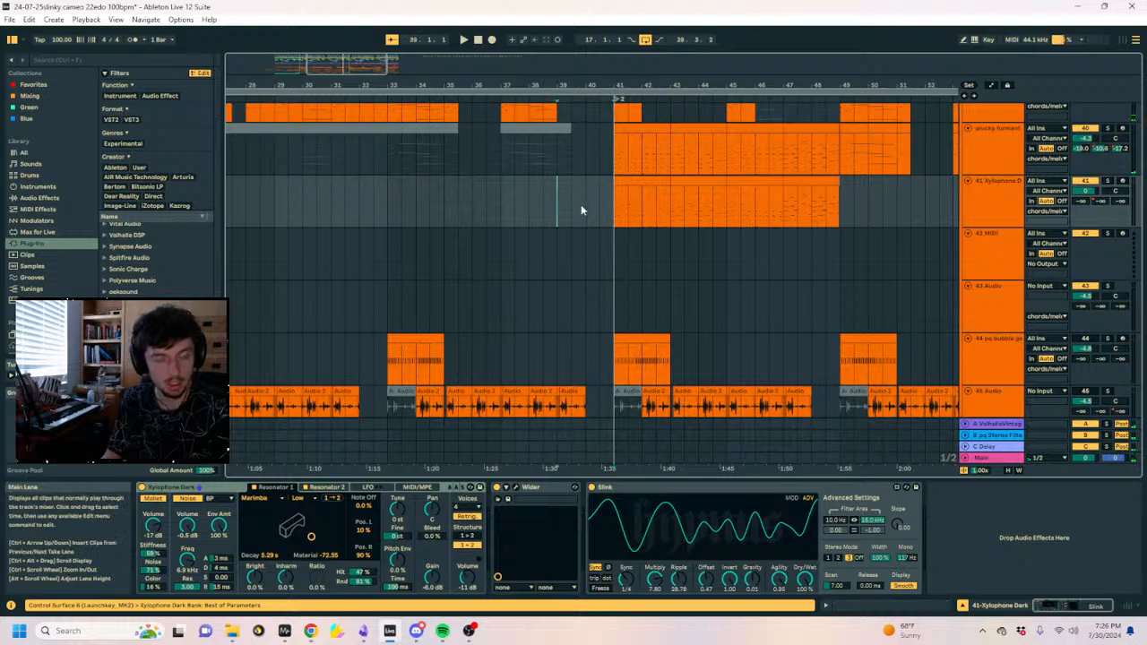
{"action": "scroll", "coordinate": [592, 342], "scroll_direction": "up", "scroll_amount": 2}
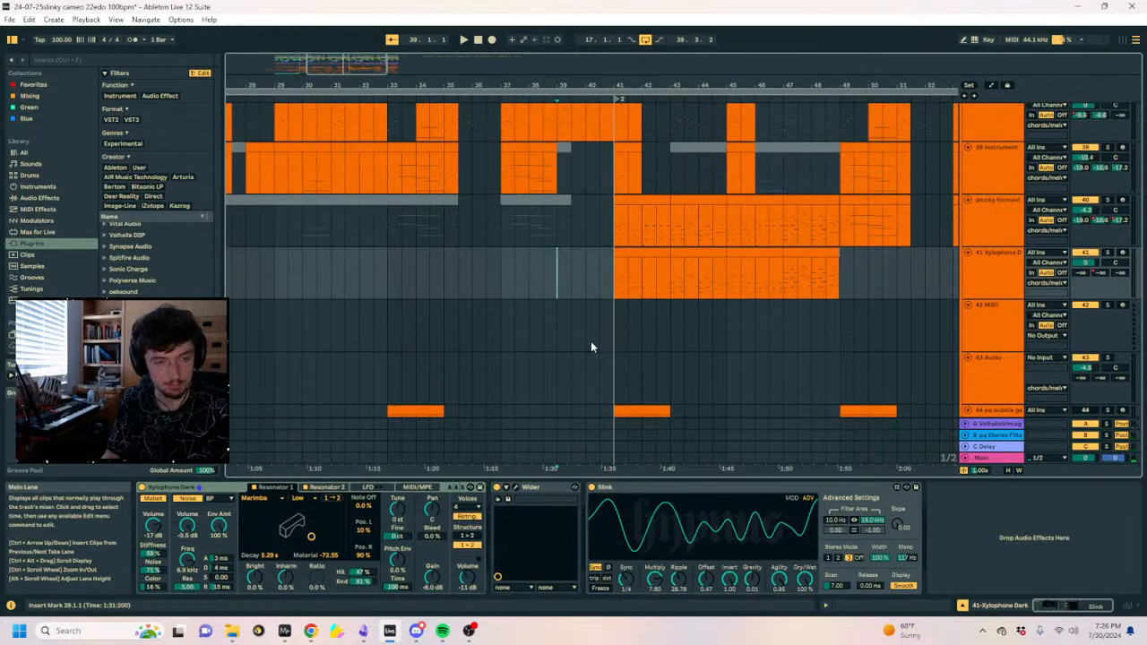
{"action": "scroll", "coordinate": [591, 347], "scroll_direction": "up", "scroll_amount": 1}
{"action": "scroll", "coordinate": [591, 347], "scroll_direction": "up", "scroll_amount": 2}
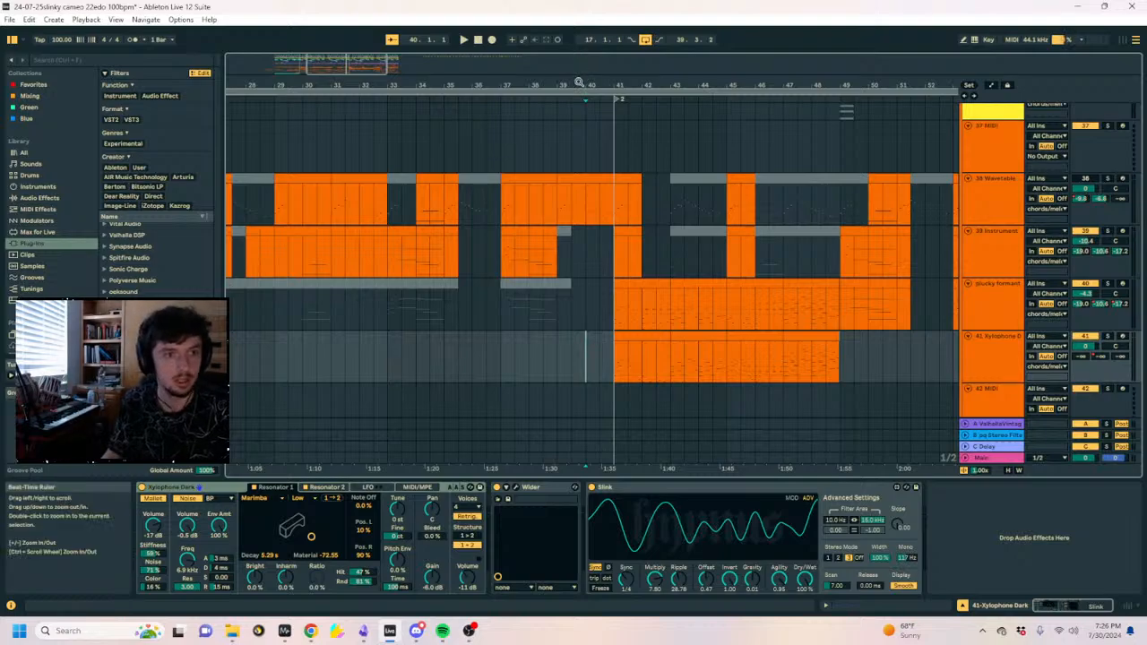
{"action": "left_click_drag", "start_coordinate": [578, 82], "coordinate": [703, 56]}
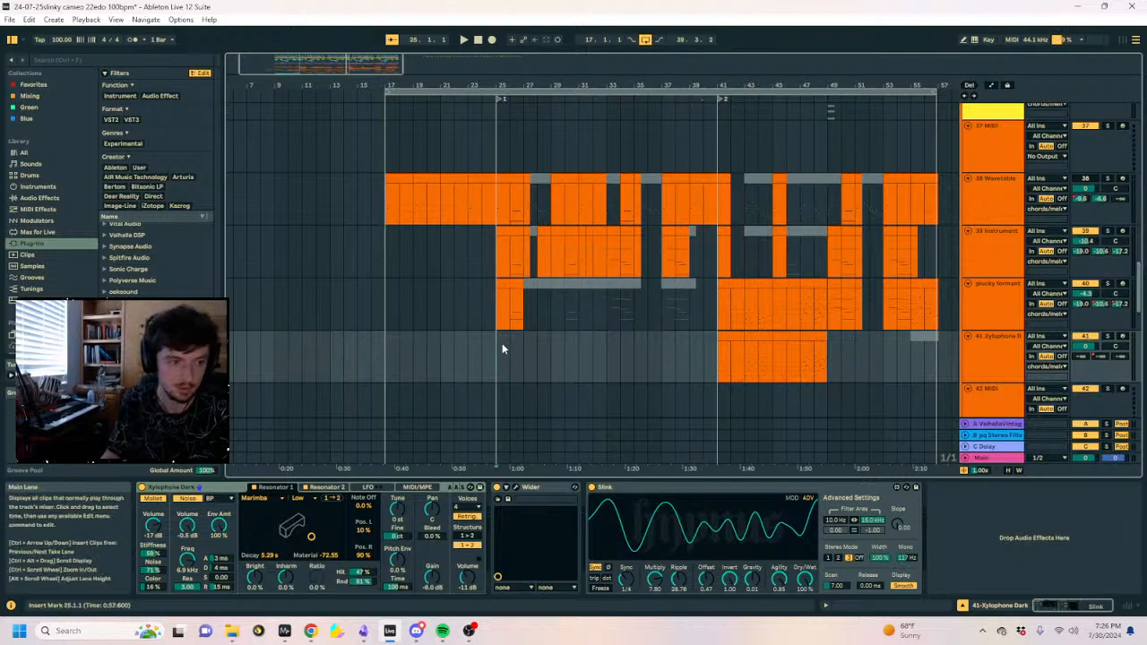
{"action": "left_click", "coordinate": [634, 369]}
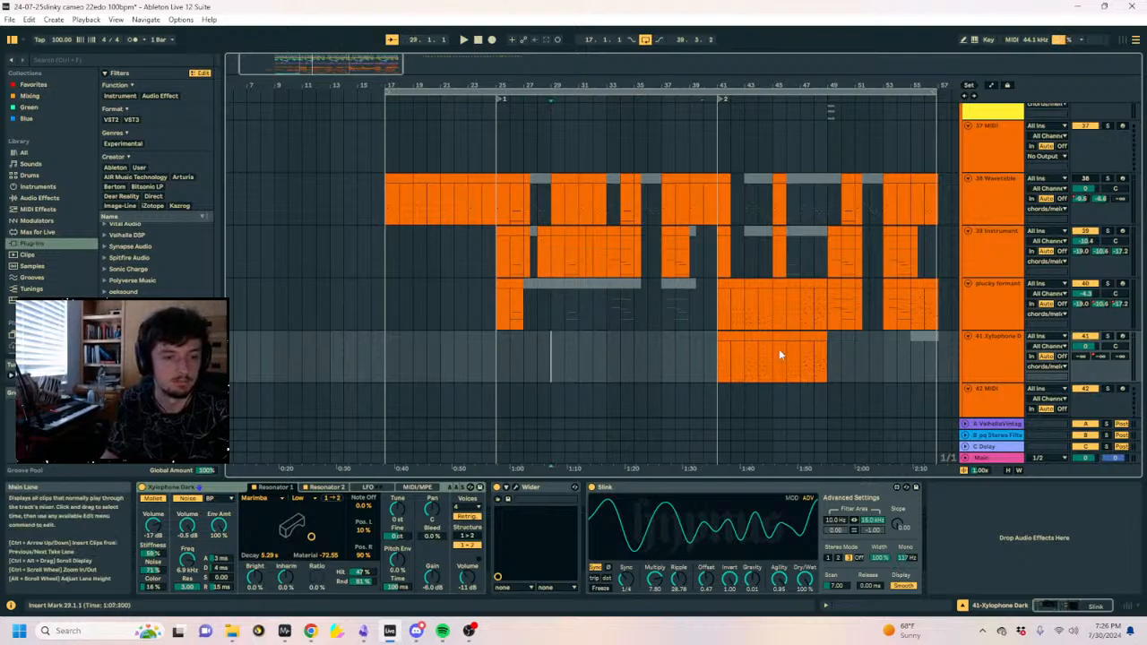
{"action": "left_click", "coordinate": [649, 350]}
{"action": "left_click", "coordinate": [613, 357]}
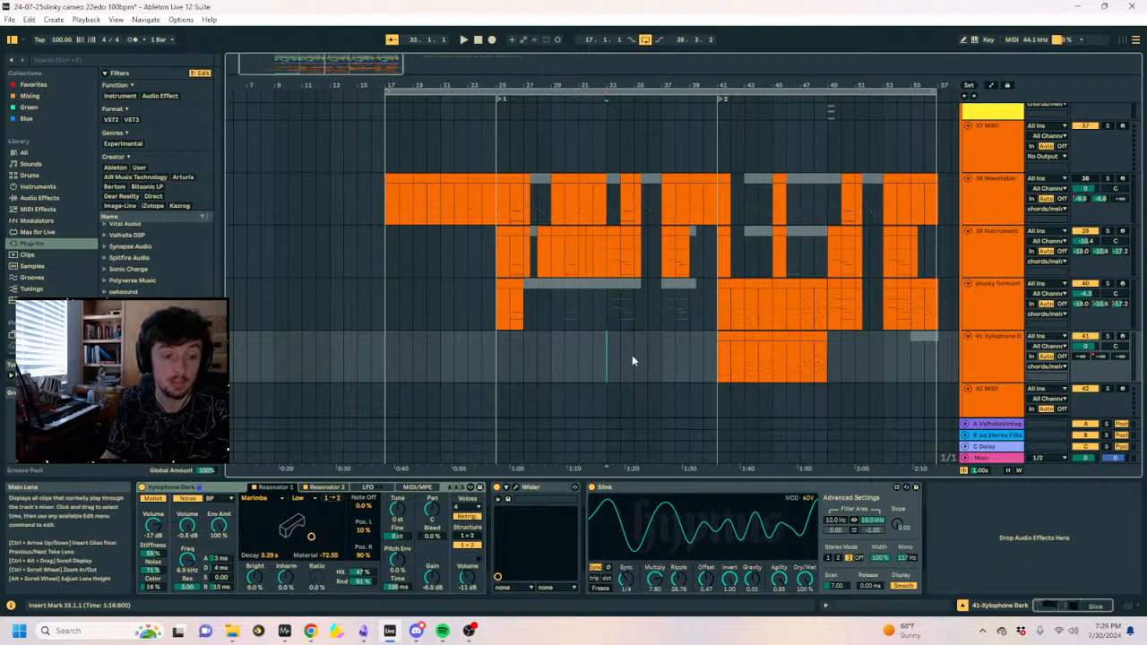
{"action": "left_click_drag", "start_coordinate": [626, 359], "coordinate": [608, 360]}
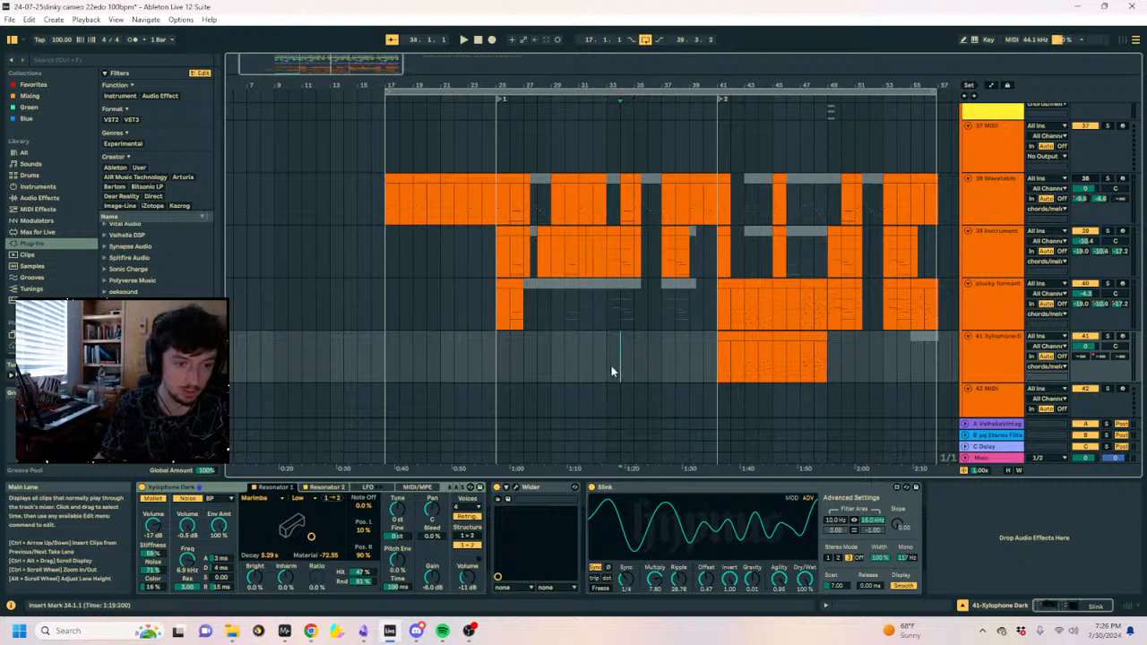
{"action": "left_click", "coordinate": [614, 350]}
Compare the device chains of the plucky formant and Xylophone Dark tracks.
{"action": "left_click", "coordinate": [997, 311]}
{"action": "left_click", "coordinate": [997, 347]}
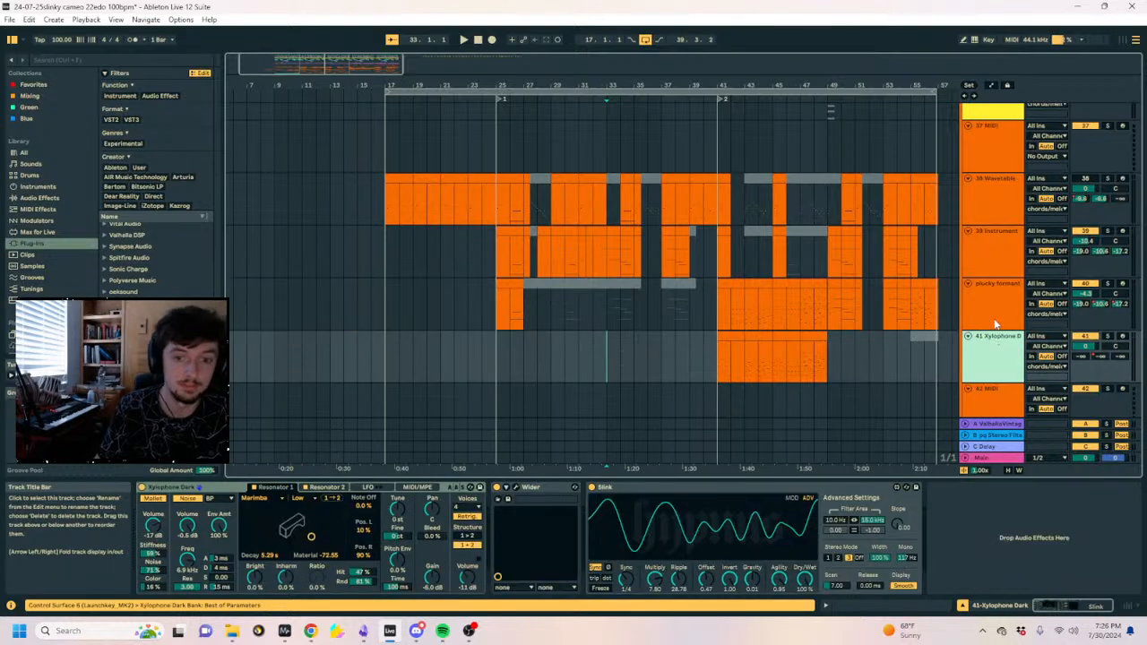
{"action": "left_click", "coordinate": [996, 314]}
{"action": "left_click", "coordinate": [997, 346]}
{"action": "left_click", "coordinate": [997, 315]}
{"action": "left_click", "coordinate": [994, 350]}
{"action": "left_click", "coordinate": [991, 314]}
{"action": "left_click", "coordinate": [989, 346]}
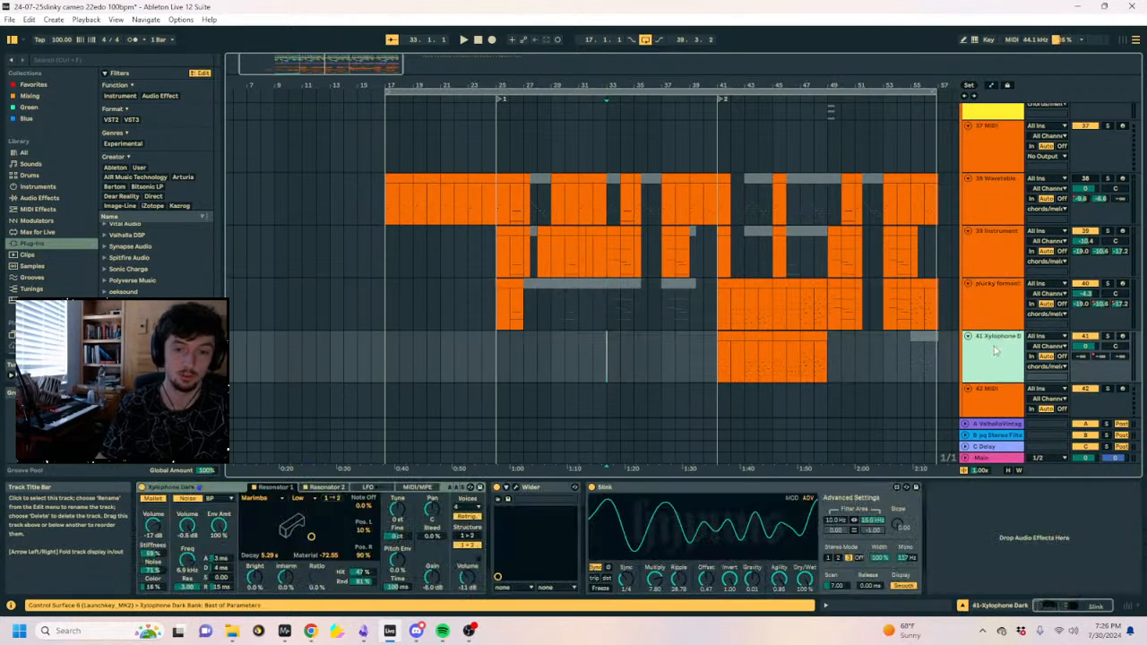
{"action": "left_click", "coordinate": [986, 314]}
{"action": "left_click", "coordinate": [982, 342]}
{"action": "left_click", "coordinate": [985, 314]}
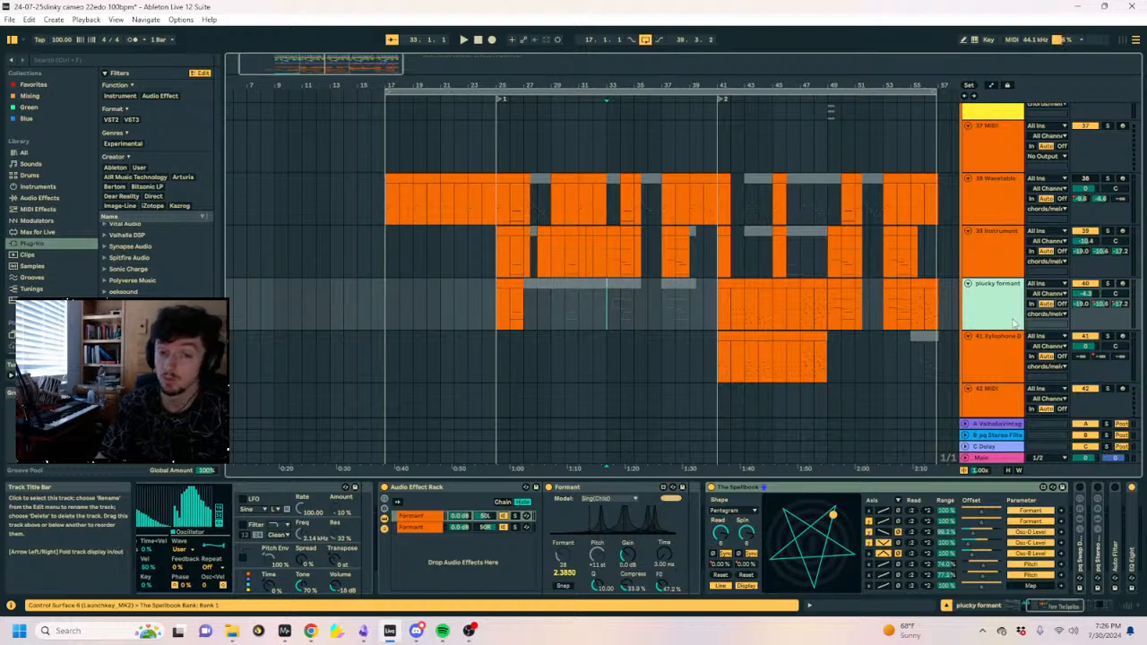
Play the arrangement from bar 17.
{"action": "left_click", "coordinate": [492, 319]}
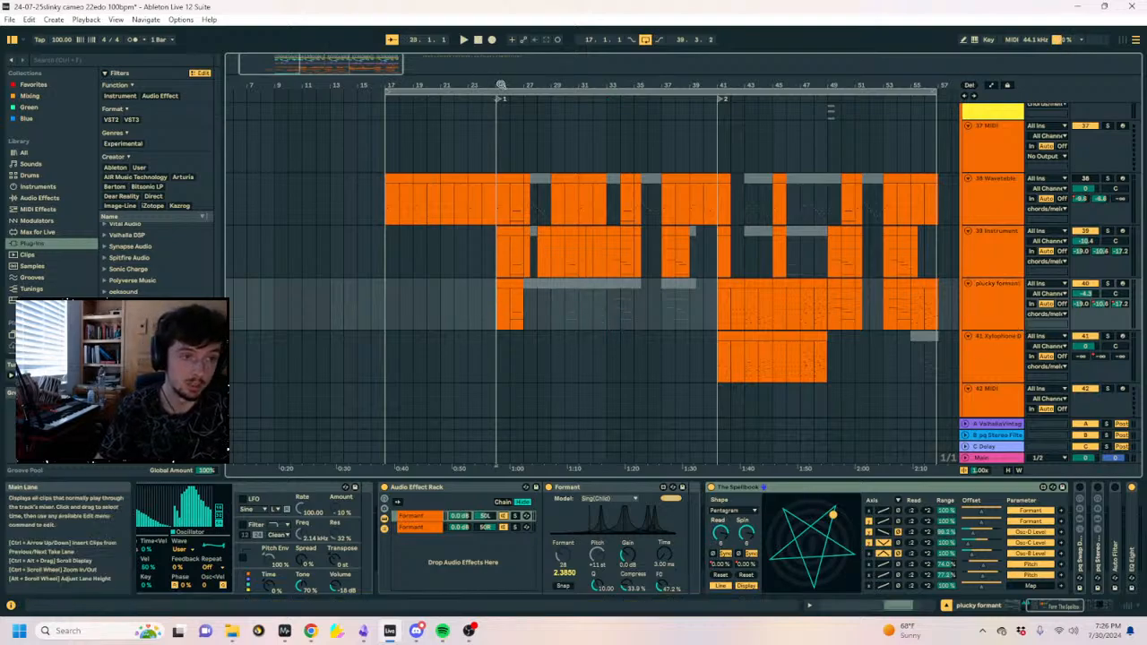
{"action": "left_click_drag", "start_coordinate": [501, 84], "coordinate": [484, 106]}
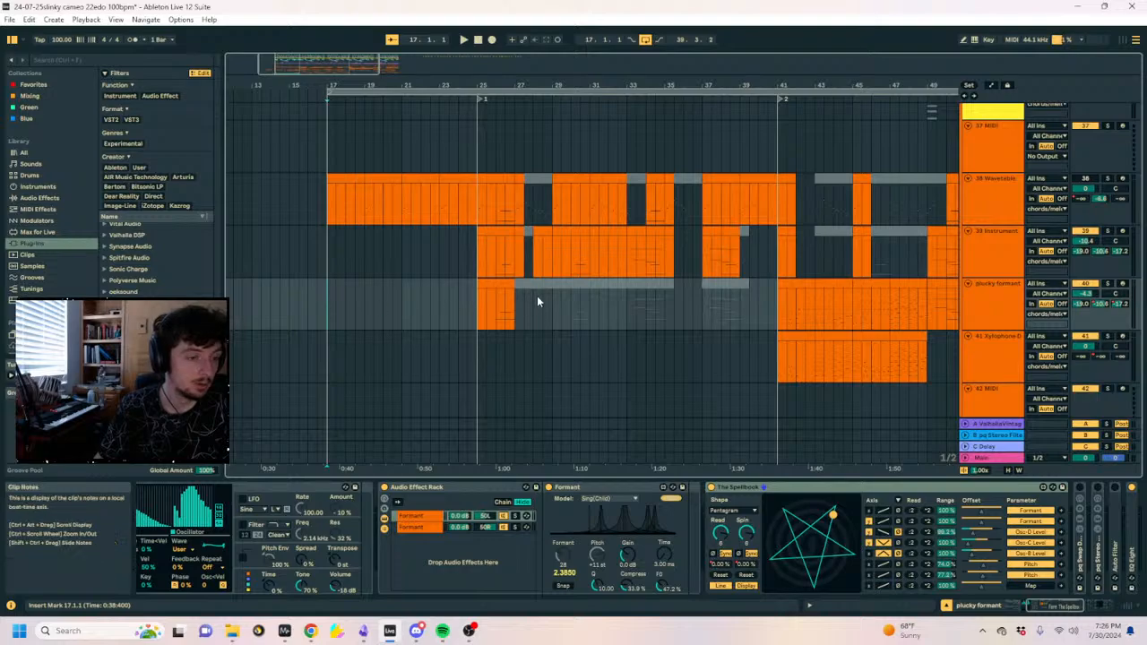
{"action": "left_click_drag", "start_coordinate": [354, 318], "coordinate": [346, 320]}
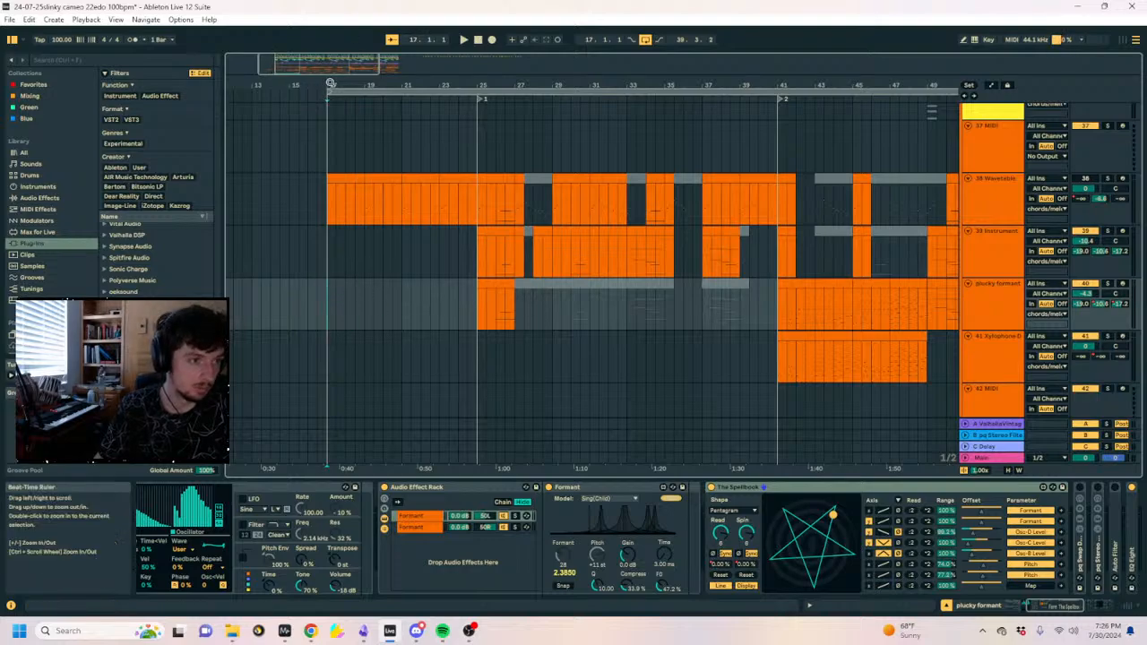
{"action": "left_click_drag", "start_coordinate": [330, 83], "coordinate": [584, 103]}
{"action": "key", "text": "space"}
{"action": "left_click", "coordinate": [589, 310]}
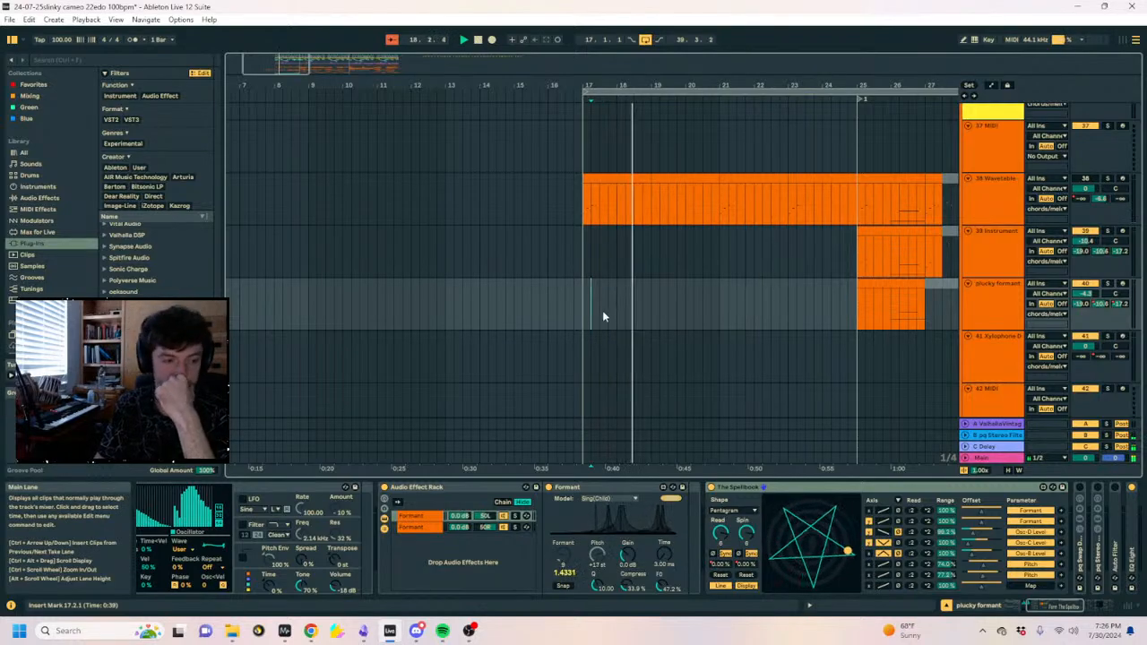
Show the Main track's devices, watch the playing mix in the spectrogram and loudness meter window, and return to the arrangement.
{"action": "left_click", "coordinate": [981, 458]}
{"action": "left_click", "coordinate": [284, 631]}
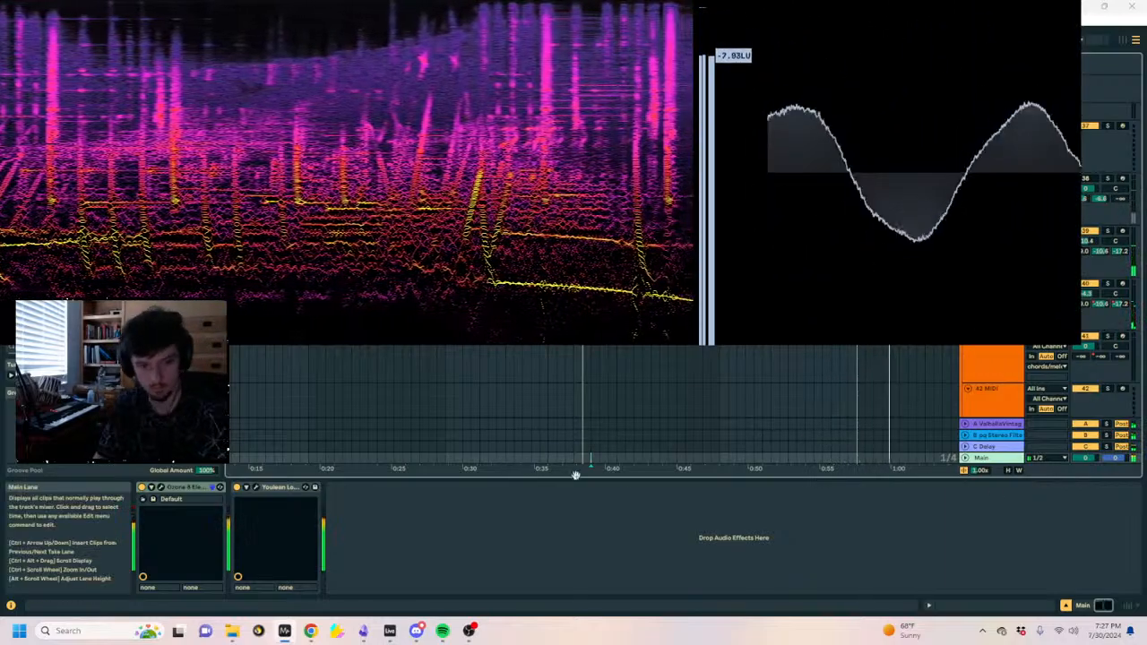
{"action": "left_click", "coordinate": [798, 391]}
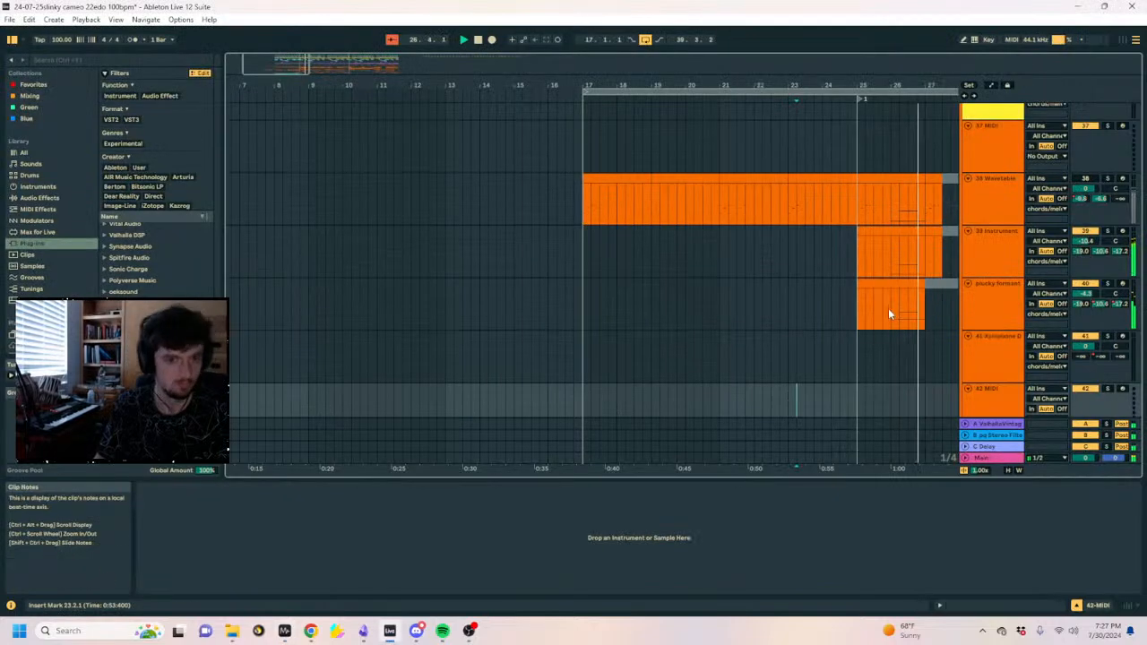
Reactivate the plucky formant clip from bar 27 to bar 28.3.
{"action": "left_click_drag", "start_coordinate": [911, 82], "coordinate": [596, 85]}
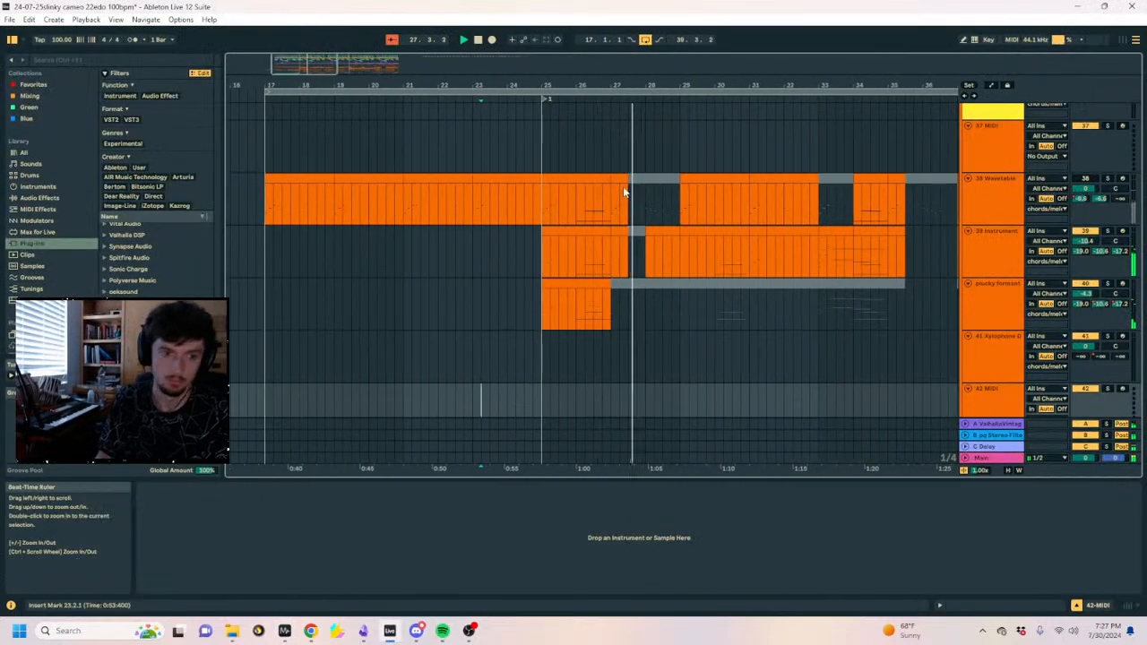
{"action": "scroll", "coordinate": [633, 231], "scroll_direction": "down", "scroll_amount": 6}
{"action": "scroll", "coordinate": [657, 236], "scroll_direction": "down", "scroll_amount": 7}
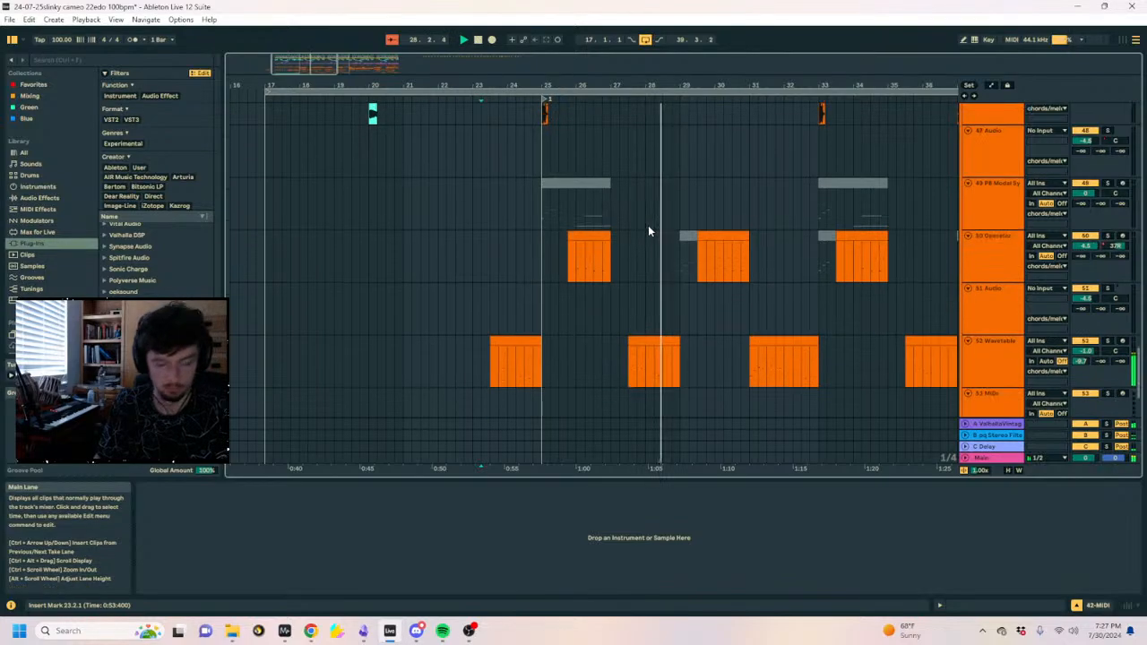
{"action": "left_click", "coordinate": [647, 240]}
{"action": "scroll", "coordinate": [649, 253], "scroll_direction": "up", "scroll_amount": 7}
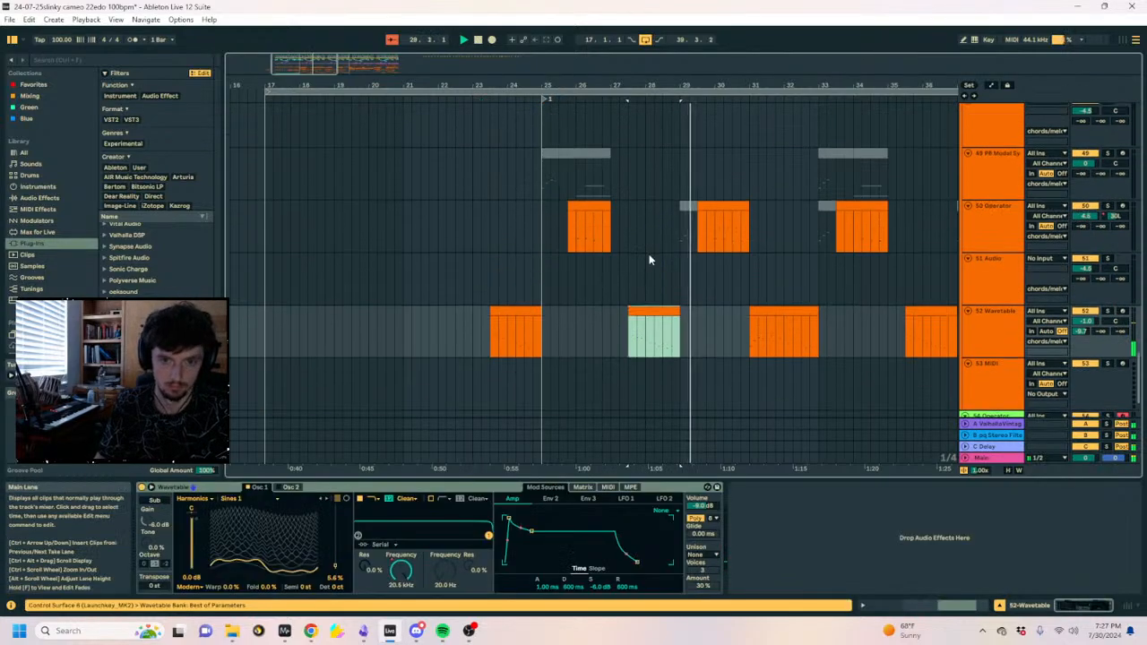
{"action": "scroll", "coordinate": [645, 302], "scroll_direction": "up", "scroll_amount": 6}
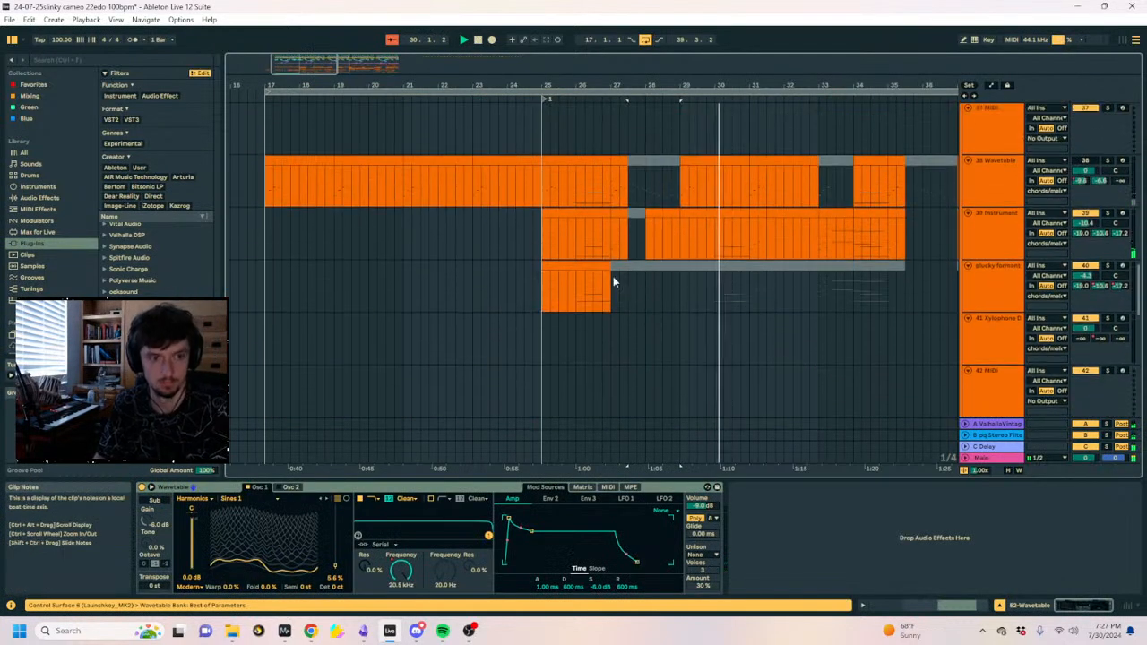
{"action": "left_click", "coordinate": [615, 277]}
{"action": "left_click_drag", "start_coordinate": [648, 272], "coordinate": [663, 278]}
{"action": "key", "text": "0"}
Reactivate the plucky formant part between bars 31 and 33.
{"action": "left_click", "coordinate": [753, 293]}
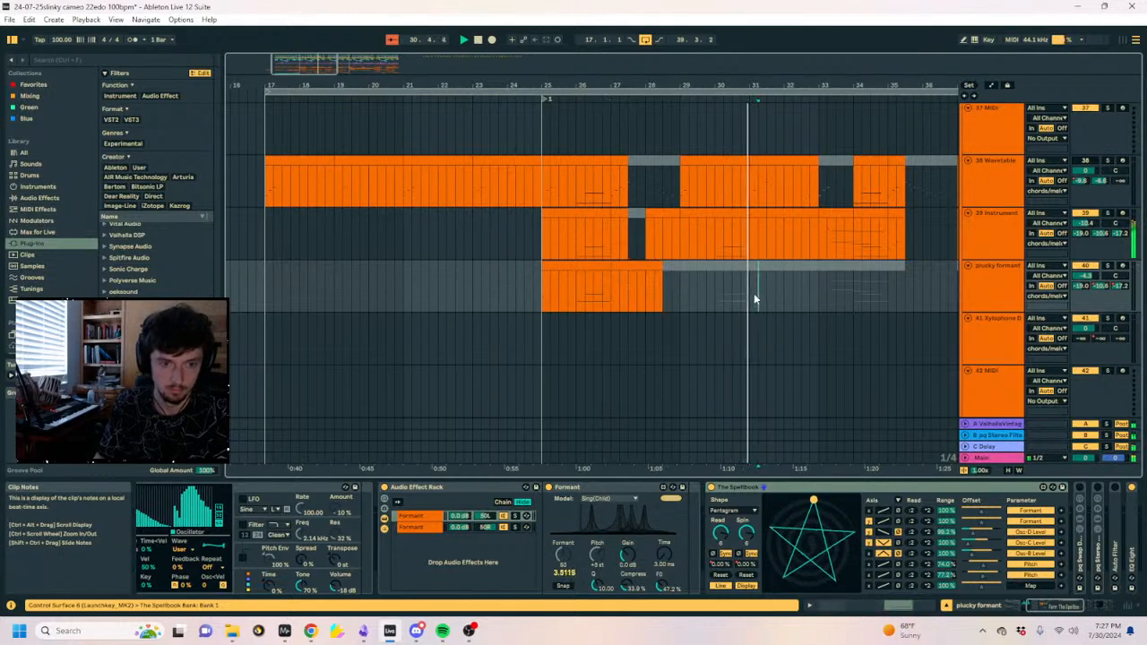
{"action": "mouse_move", "coordinate": [817, 289]}
{"action": "left_mouse_down"}
{"action": "mouse_move", "coordinate": [768, 277]}
{"action": "mouse_move", "coordinate": [820, 291]}
{"action": "left_mouse_up"}
{"action": "key", "text": "0"}
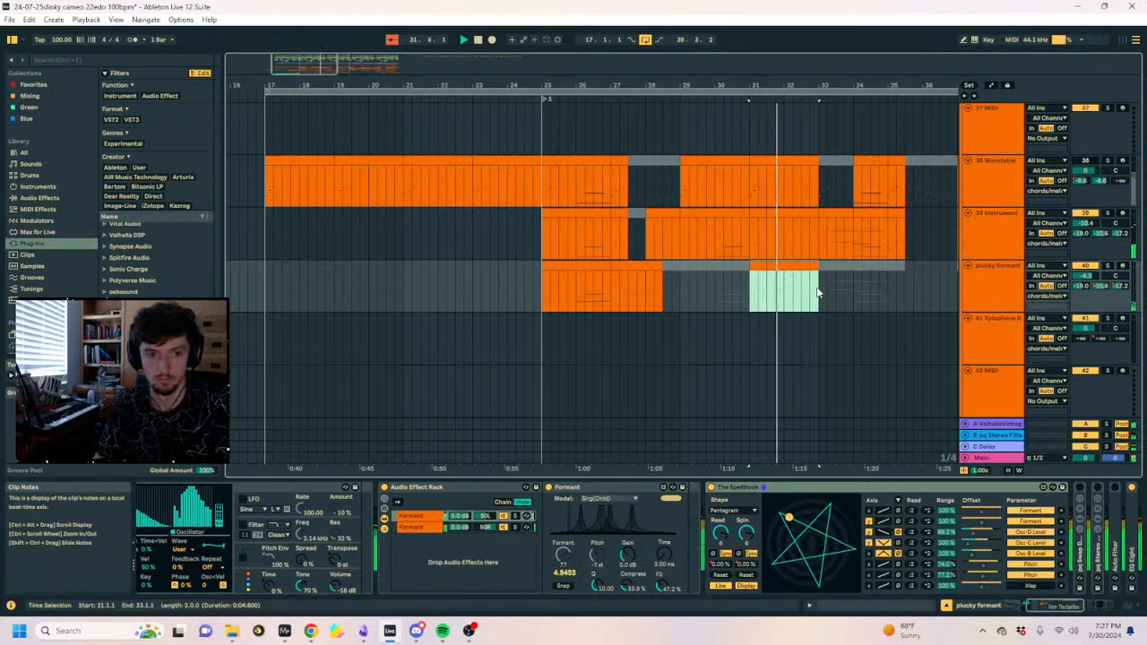
{"action": "left_click", "coordinate": [759, 267]}
{"action": "left_click", "coordinate": [804, 266]}
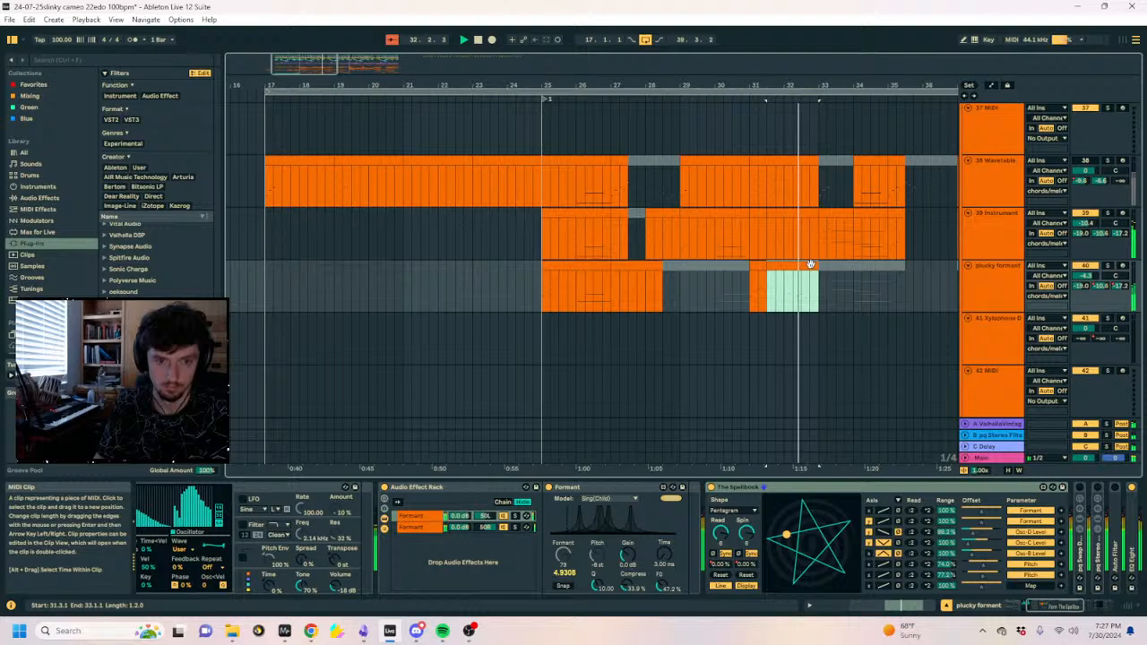
Automate the plucky formant track's Auto Filter frequency to rise in a ramp from bar 31 to bar 33.
{"action": "double_click", "coordinate": [776, 489]}
{"action": "left_click", "coordinate": [1073, 518]}
{"action": "key", "text": "a"}
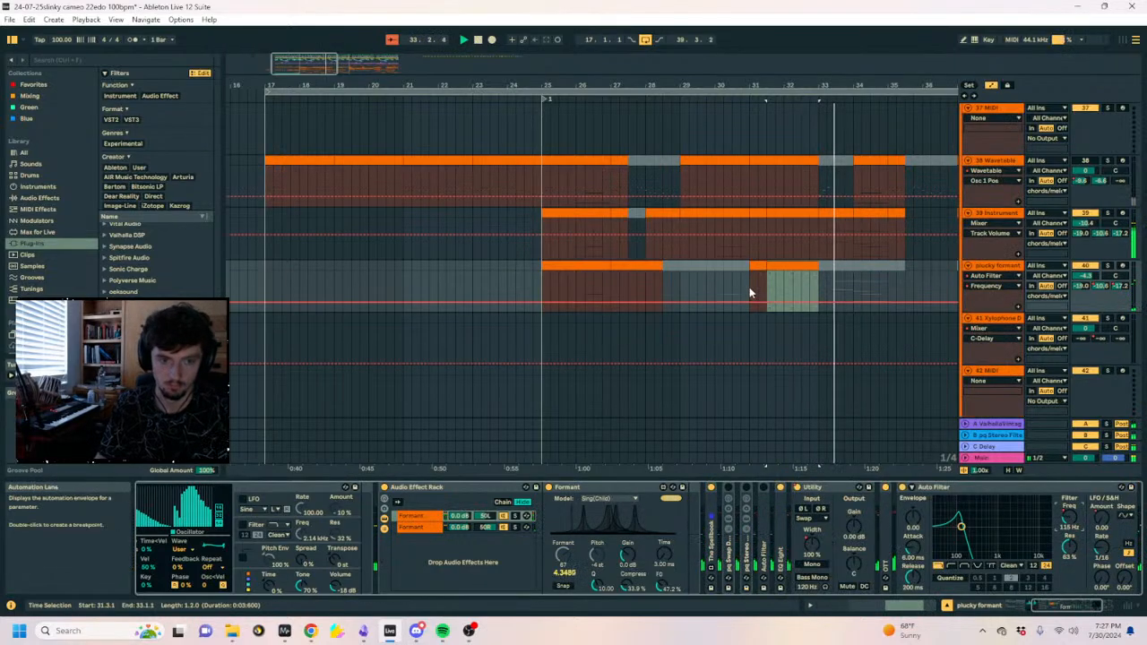
{"action": "left_click", "coordinate": [749, 303]}
{"action": "left_click_drag", "start_coordinate": [819, 302], "coordinate": [819, 270]}
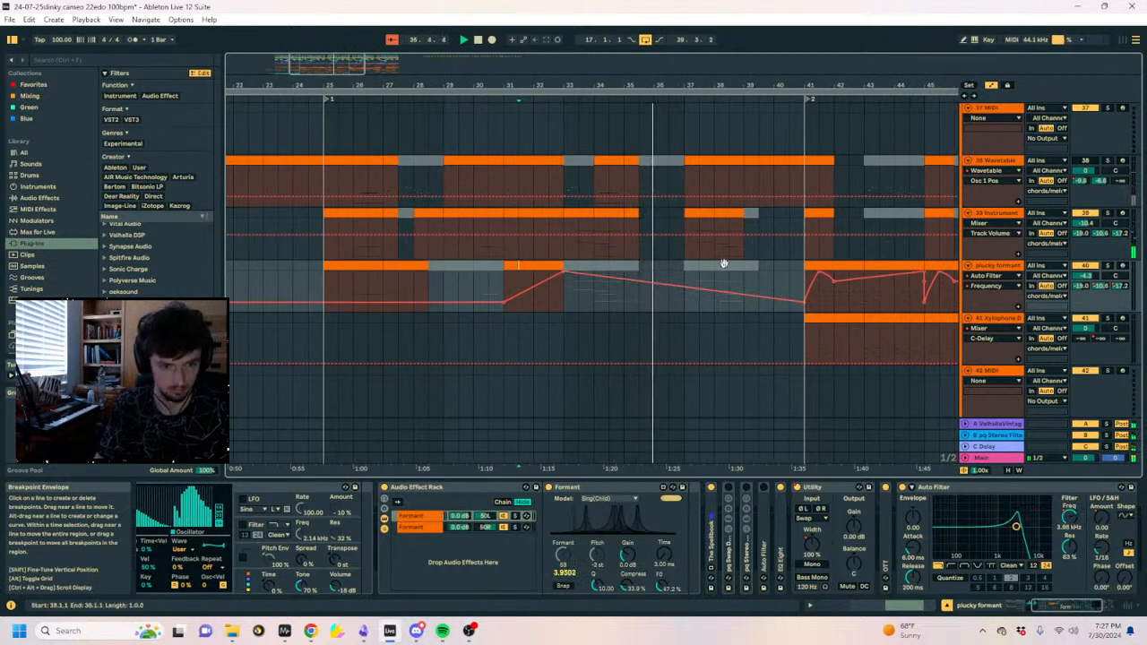
Set the 39 Instrument Rack track's volume to -9.0 dB and search the plug-ins for "comp".
{"action": "left_click_drag", "start_coordinate": [747, 265], "coordinate": [716, 266]}
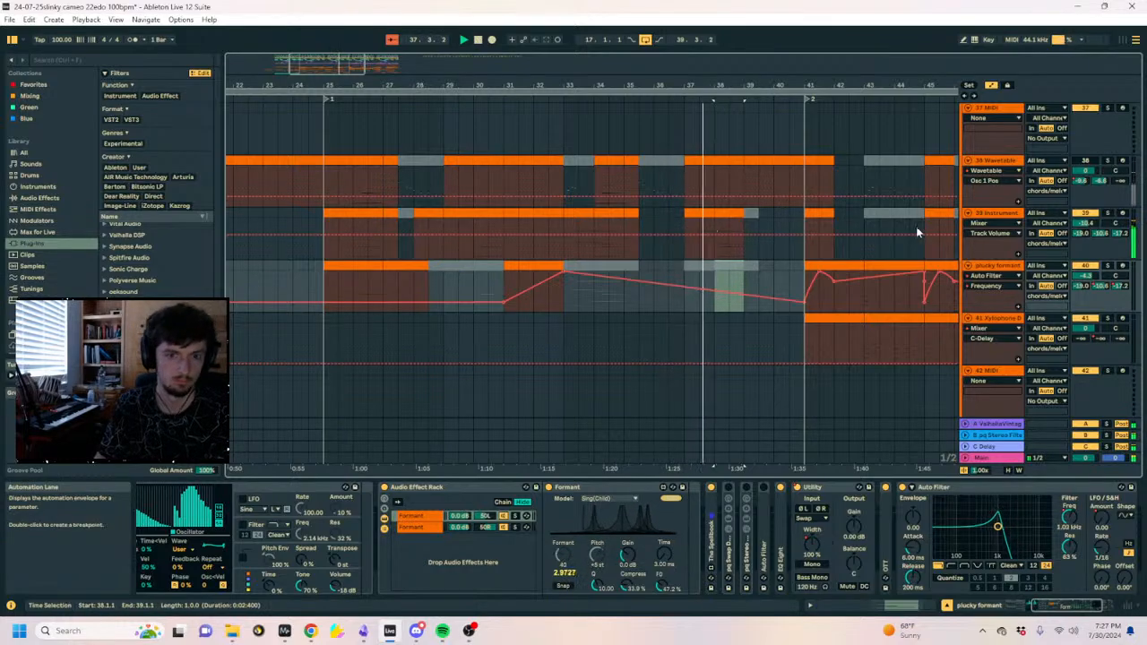
{"action": "left_click_drag", "start_coordinate": [1086, 224], "coordinate": [1086, 233]}
{"action": "key", "text": "Up"}
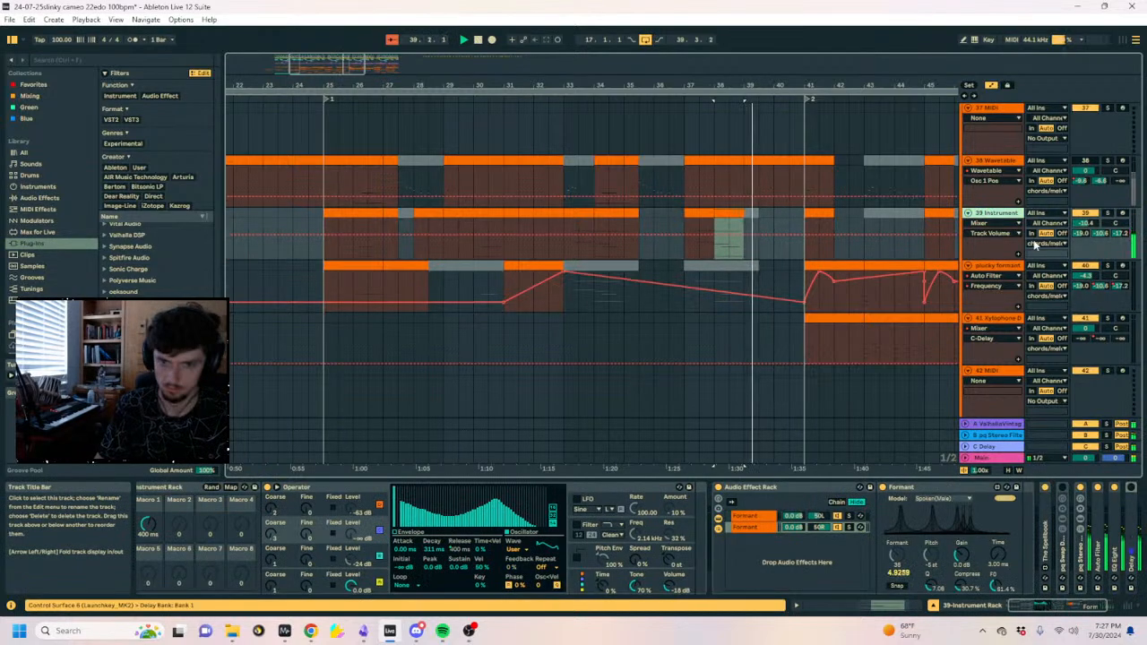
{"action": "double_click", "coordinate": [755, 488]}
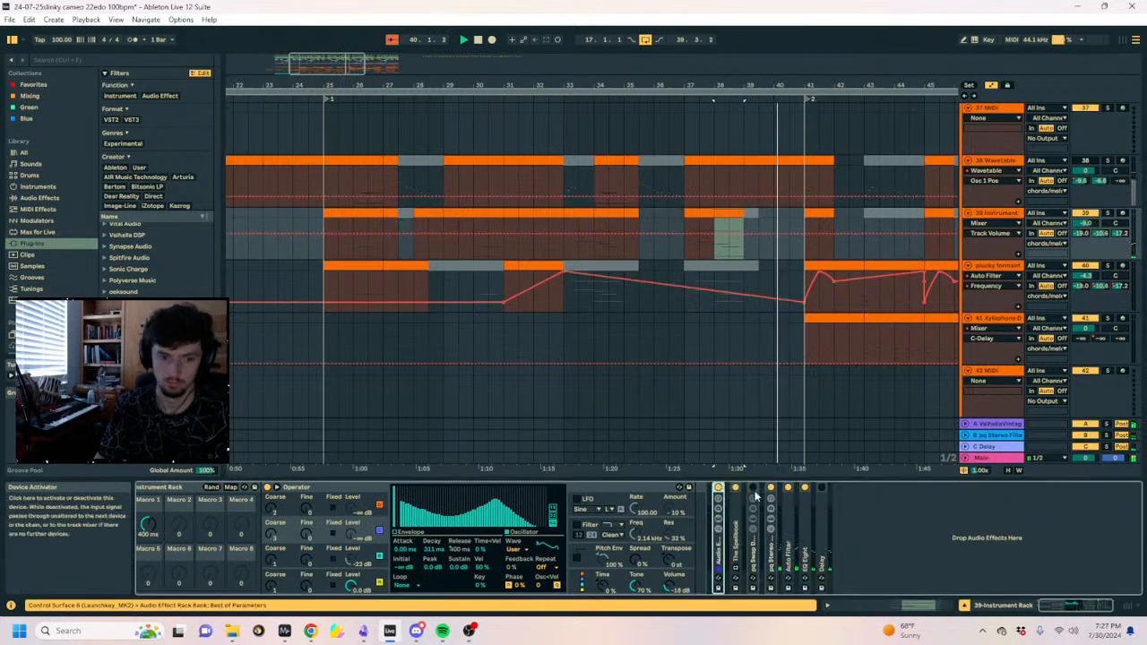
{"action": "left_click", "coordinate": [76, 57]}
{"action": "type", "text": "comp"}
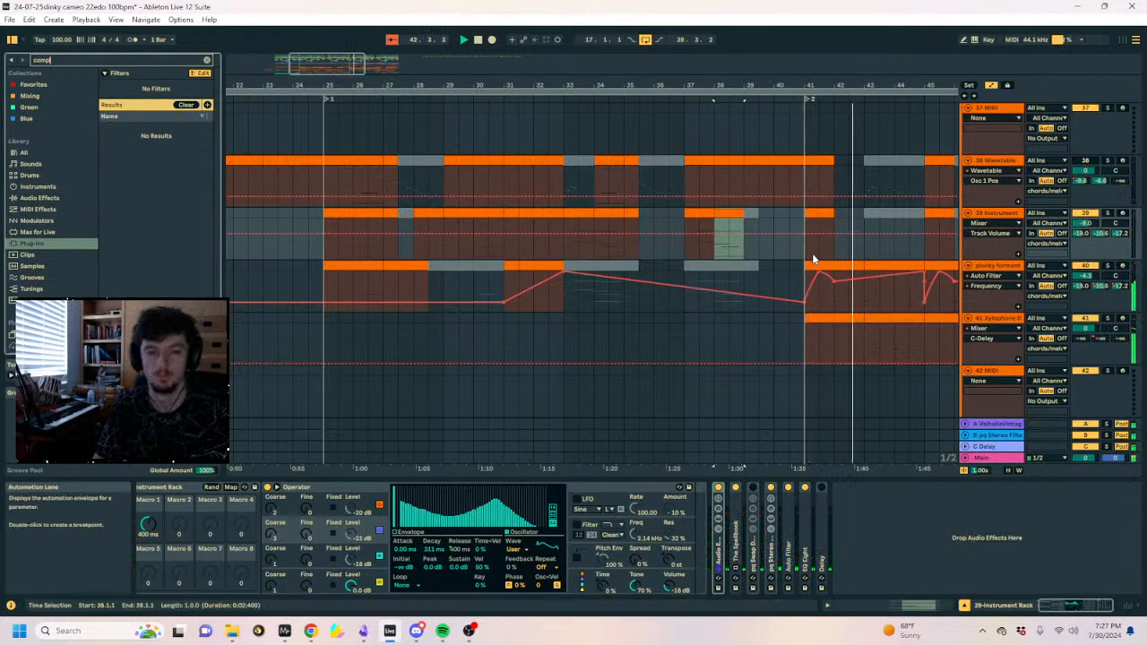
Hide the arrangement's automation lanes and stop playback.
{"action": "left_click_drag", "start_coordinate": [824, 85], "coordinate": [724, 186]}
{"action": "key", "text": "a"}
{"action": "left_click", "coordinate": [694, 298]}
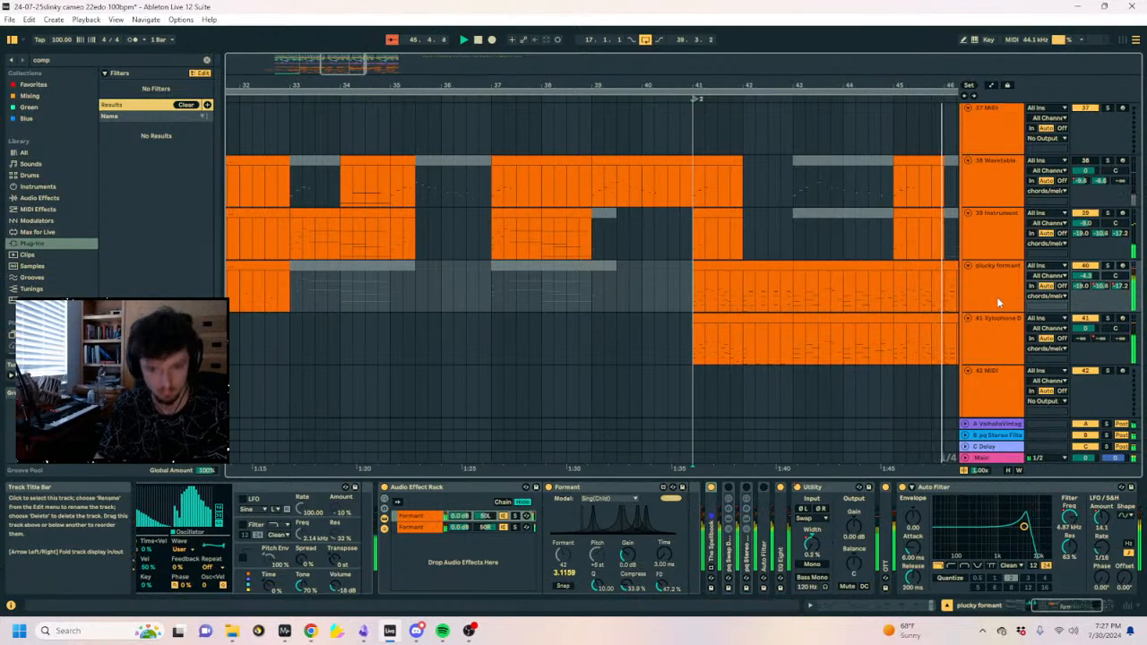
{"action": "left_click_drag", "start_coordinate": [896, 85], "coordinate": [698, 59]}
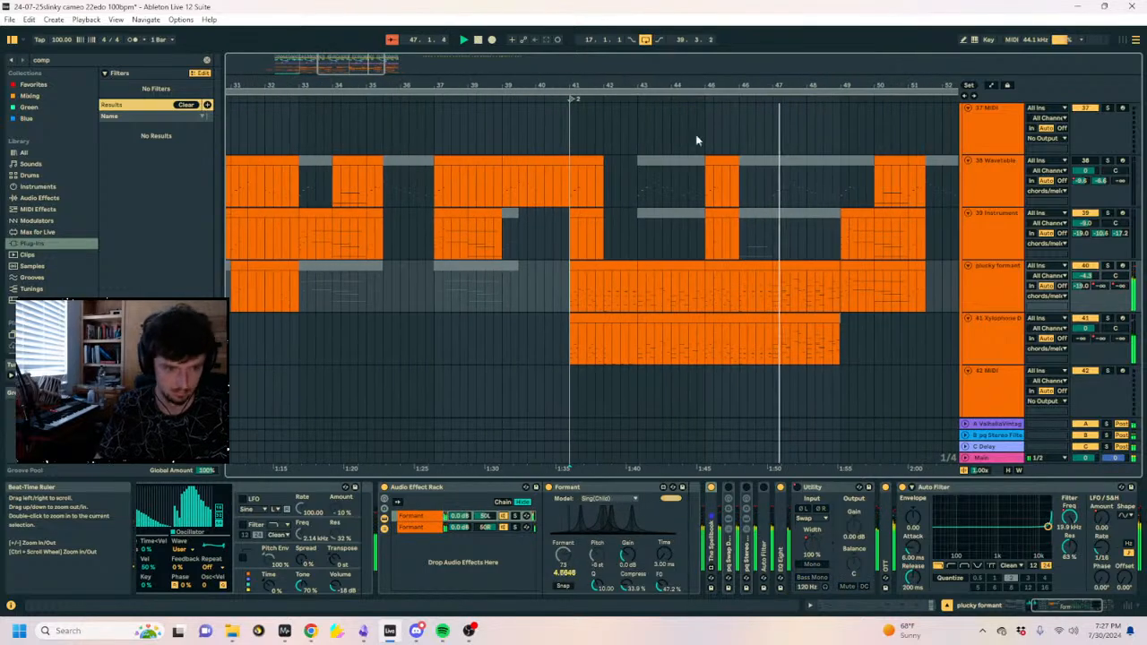
{"action": "key", "text": "space"}
{"action": "double_click", "coordinate": [563, 295]}
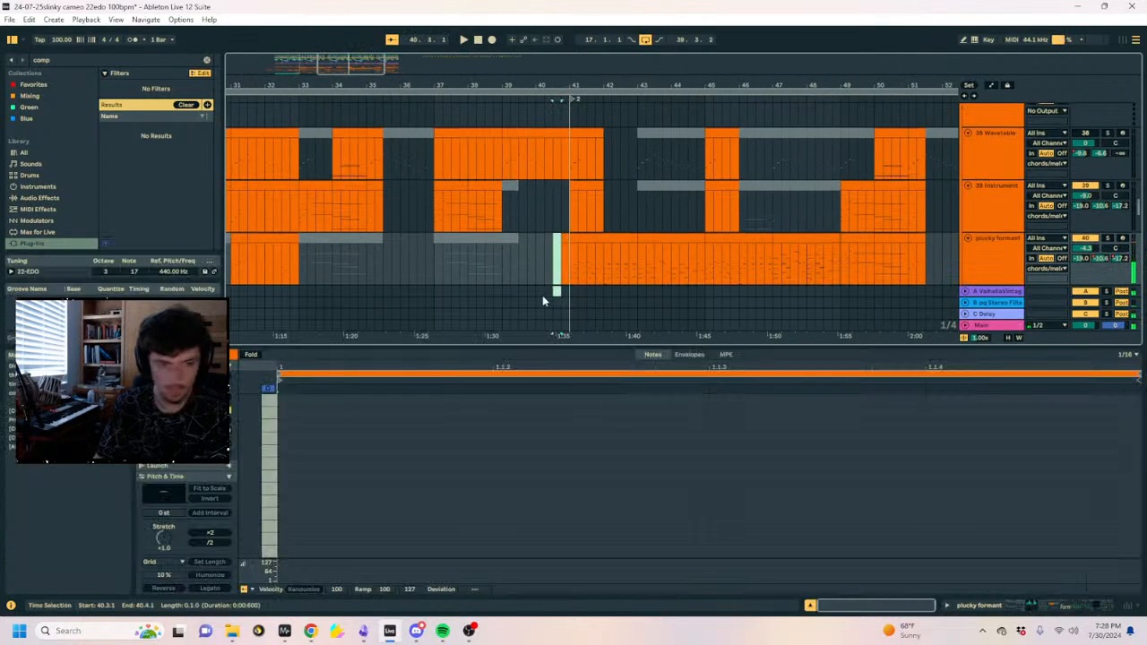
{"action": "left_click", "coordinate": [543, 295]}
{"action": "left_click", "coordinate": [553, 240]}
{"action": "mouse_move", "coordinate": [553, 240]}
{"action": "left_mouse_down"}
{"action": "mouse_move", "coordinate": [571, 235]}
{"action": "mouse_move", "coordinate": [545, 247]}
{"action": "left_mouse_up"}
{"action": "key", "text": "Delete"}
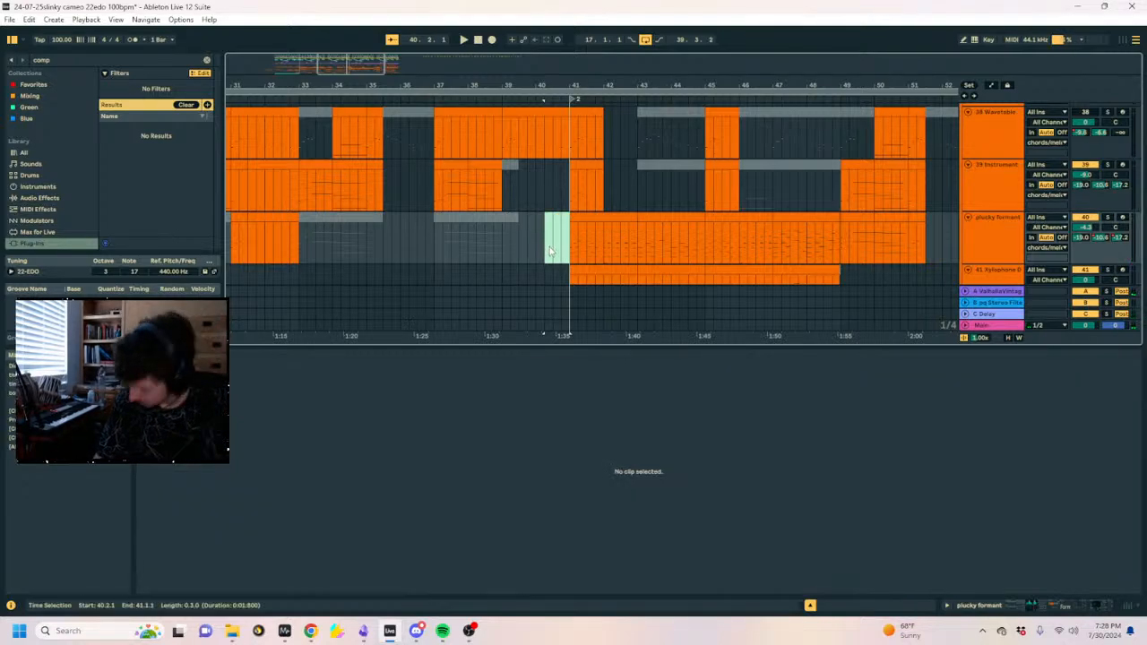
Play the arrangement from just before bar 41 to hear the plucky formant entry.
{"action": "left_click_drag", "start_coordinate": [474, 82], "coordinate": [547, 83]}
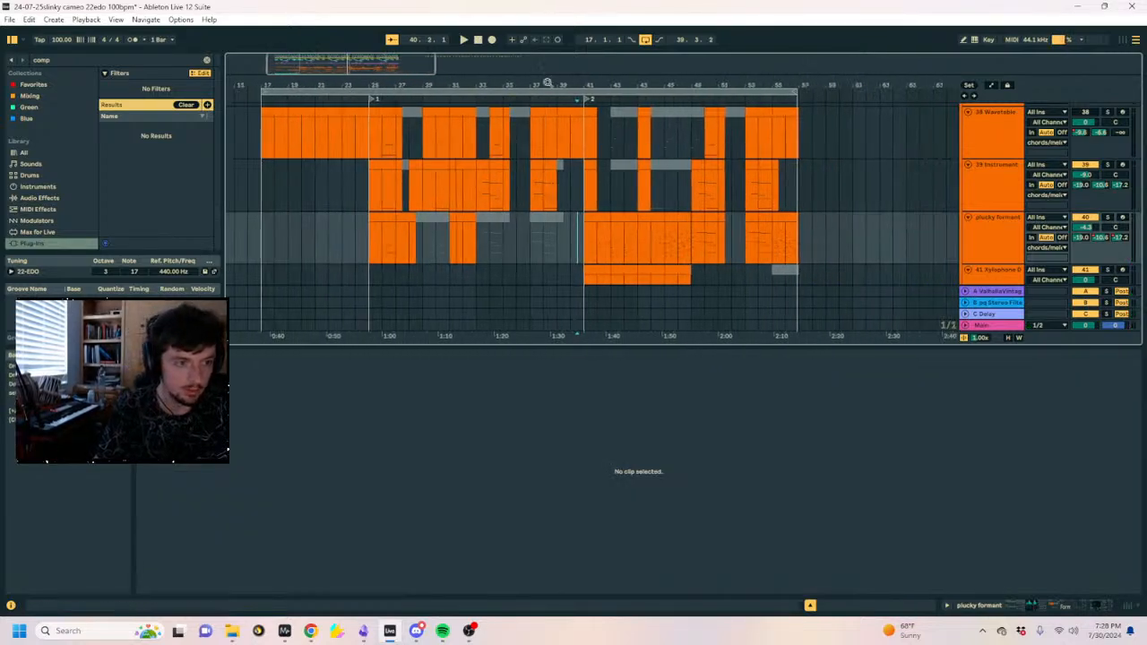
{"action": "left_click_drag", "start_coordinate": [568, 242], "coordinate": [417, 261]}
{"action": "left_click", "coordinate": [547, 238]}
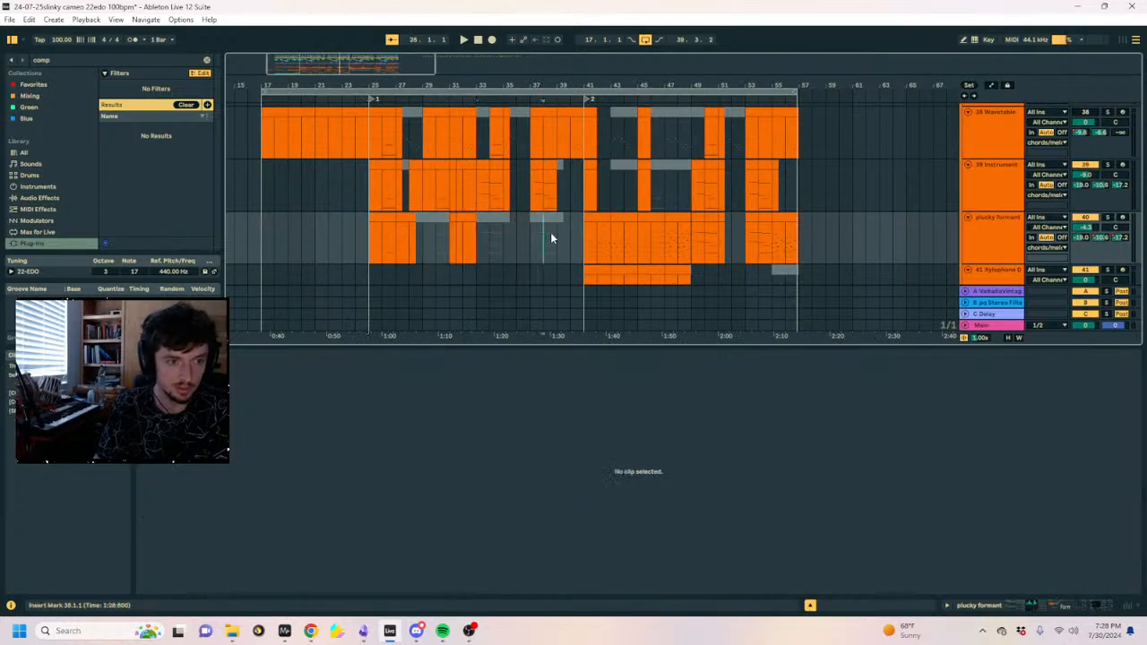
{"action": "left_click", "coordinate": [585, 257]}
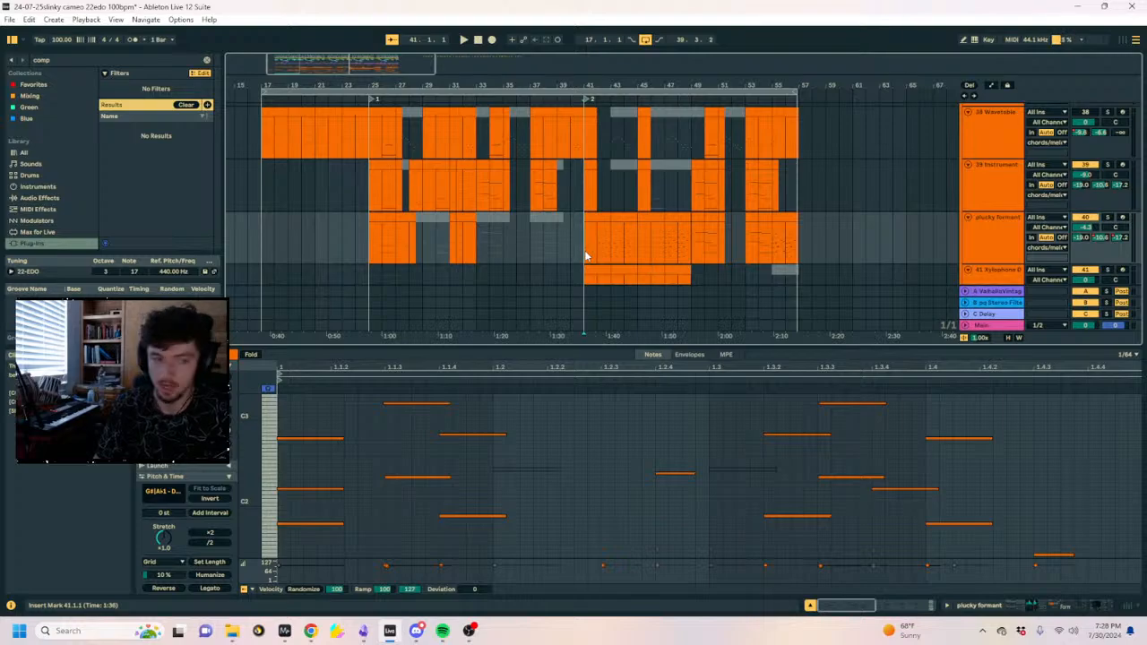
{"action": "left_click_drag", "start_coordinate": [591, 83], "coordinate": [676, 242]}
{"action": "left_click_drag", "start_coordinate": [627, 85], "coordinate": [592, 48]}
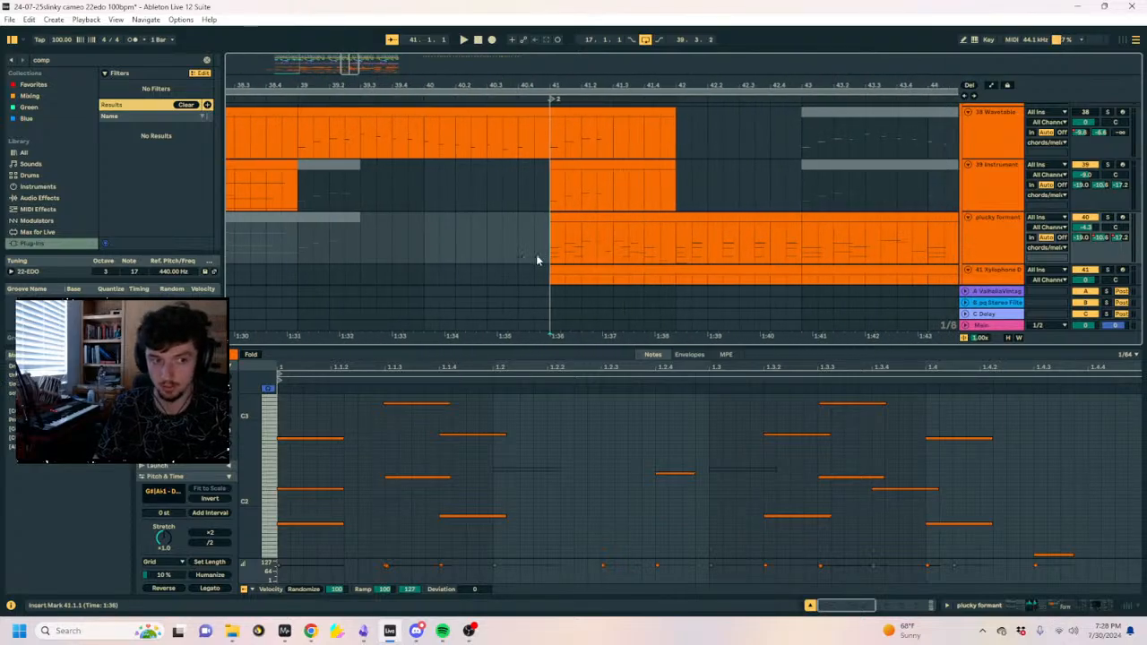
{"action": "left_click", "coordinate": [535, 254]}
{"action": "key", "text": "space"}
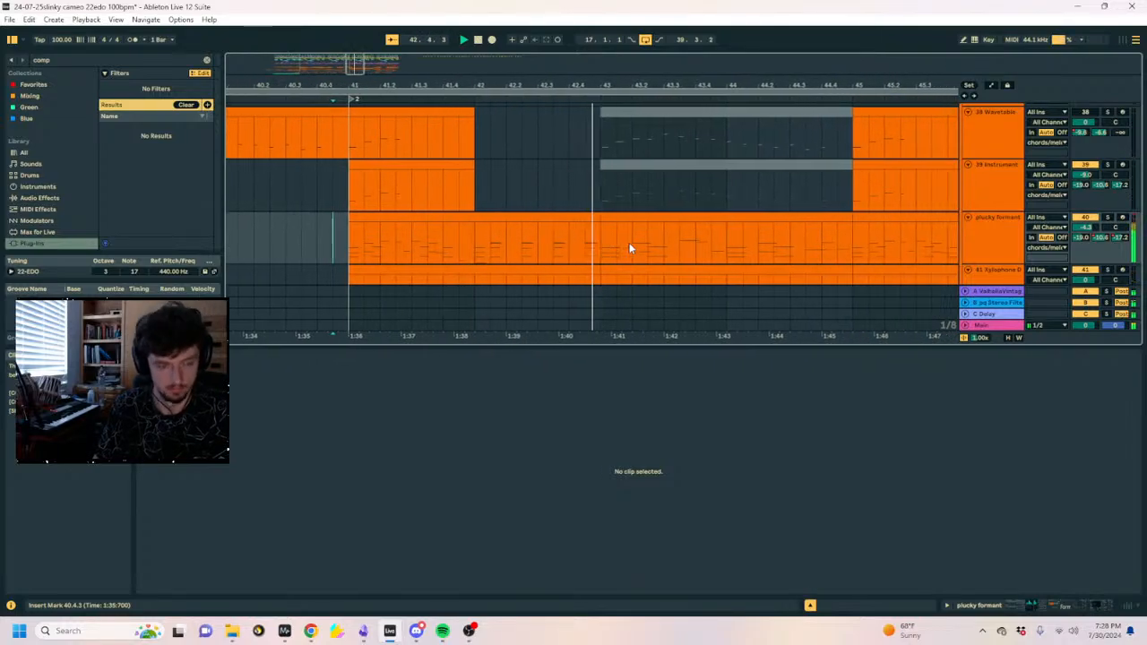
Deactivate the second Audio 4 clip in bar 42 and play from the first one.
{"action": "scroll", "coordinate": [440, 203], "scroll_direction": "up", "scroll_amount": 5}
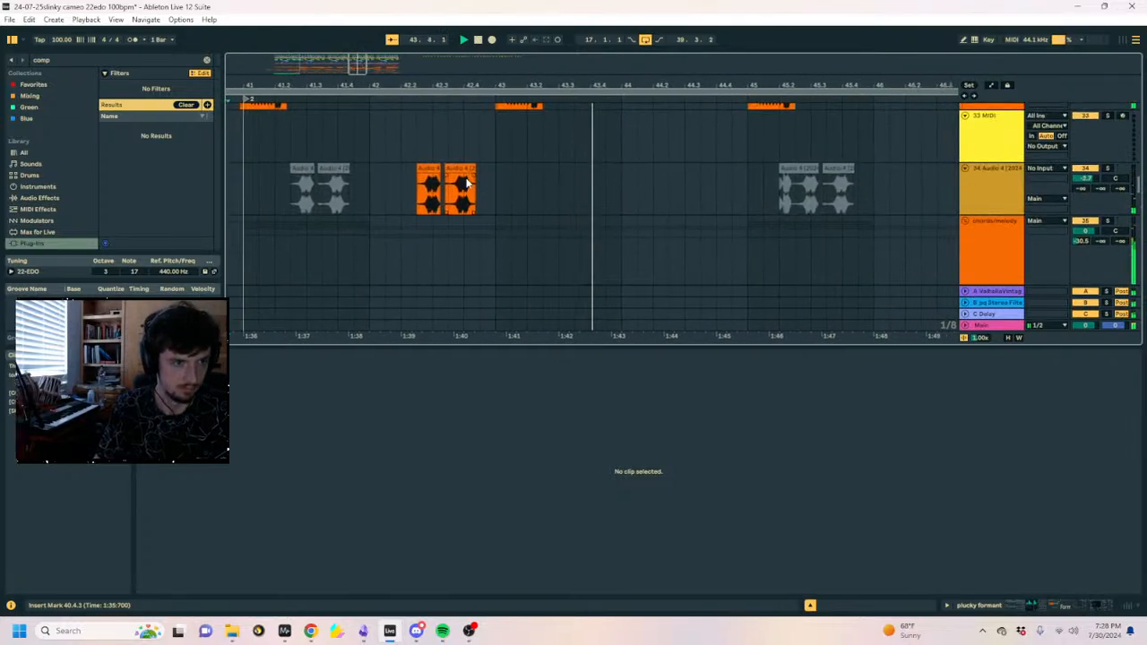
{"action": "key", "text": "space"}
{"action": "left_click", "coordinate": [464, 184]}
{"action": "left_click", "coordinate": [460, 169]}
{"action": "key", "text": "0"}
{"action": "left_click", "coordinate": [417, 186]}
{"action": "key", "text": "space"}
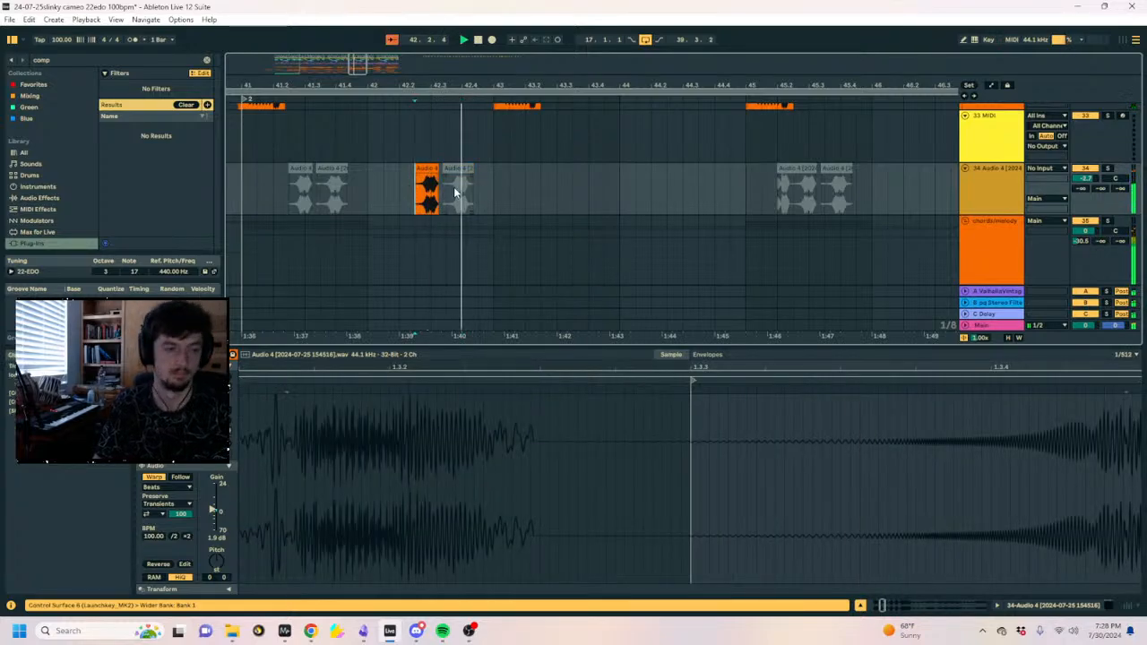
Select the Audio 4 clips in bar 42 and restart playback from bar 43.
{"action": "left_click_drag", "start_coordinate": [455, 85], "coordinate": [519, 76]}
{"action": "left_click_drag", "start_coordinate": [549, 183], "coordinate": [479, 185]}
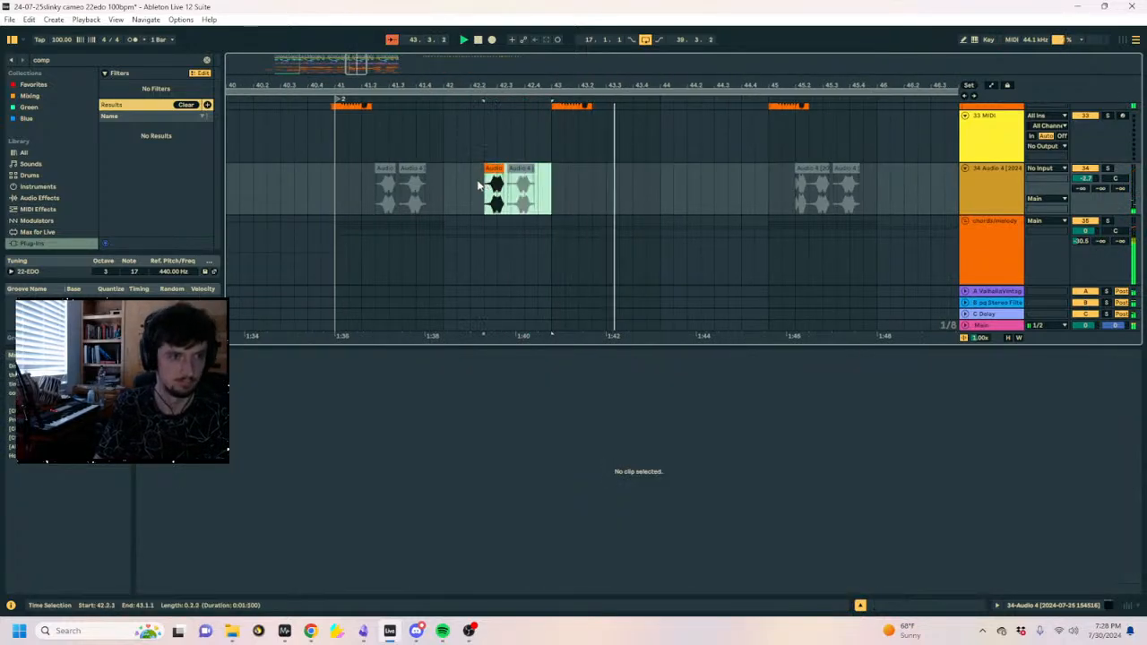
{"action": "left_click", "coordinate": [494, 169]}
{"action": "left_click", "coordinate": [553, 177]}
{"action": "key", "text": "space"}
{"action": "key", "text": "space"}
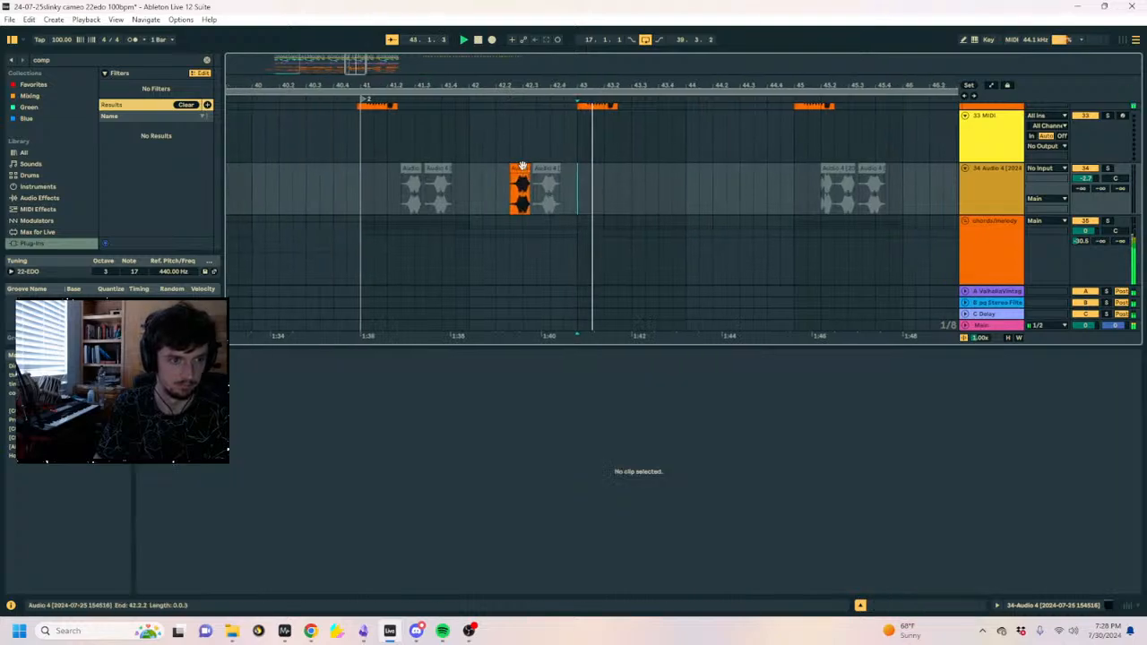
{"action": "left_click", "coordinate": [517, 169]}
{"action": "key", "text": "ctrl+c"}
{"action": "left_click", "coordinate": [619, 185]}
{"action": "key", "text": "ctrl+v"}
{"action": "left_click_drag", "start_coordinate": [619, 185], "coordinate": [356, 191]}
{"action": "key", "text": "ctrl+z"}
Paste a copied one-bar section containing the two Audio 4 clips at bar 43.
{"action": "left_click", "coordinate": [494, 194]}
{"action": "key", "text": "ctrl+c"}
{"action": "left_click", "coordinate": [573, 189]}
{"action": "key", "text": "ctrl+v"}
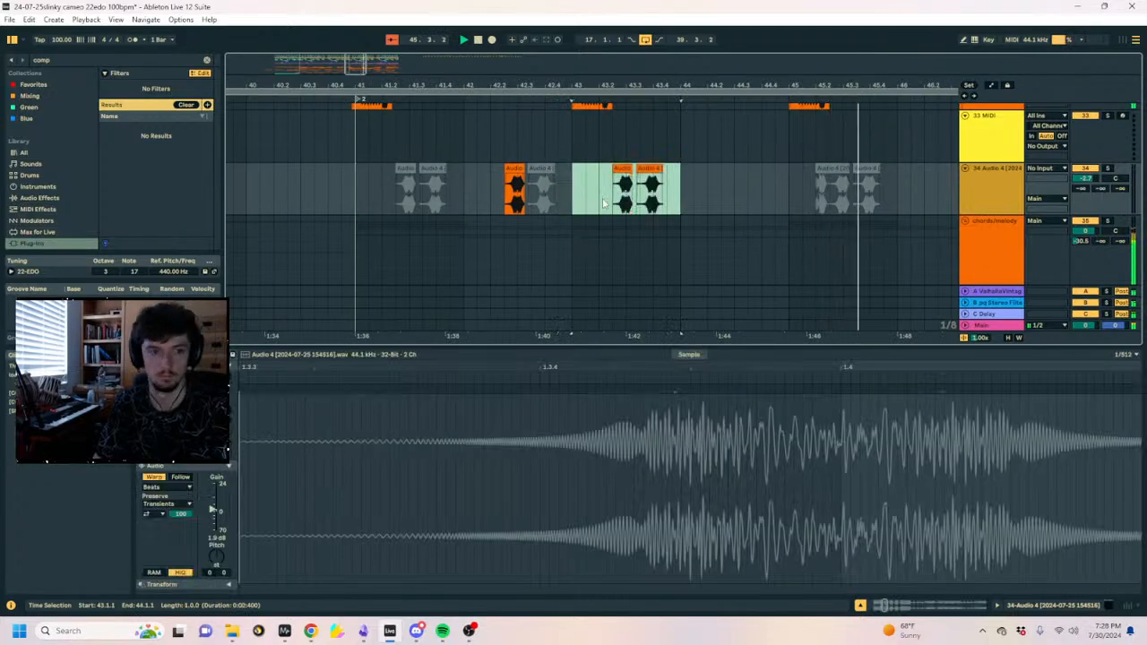
Deactivate the remaining Audio 4 clip in bar 42 and paste a copied section of Audio 4 clips at bar 47.
{"action": "left_click", "coordinate": [574, 185]}
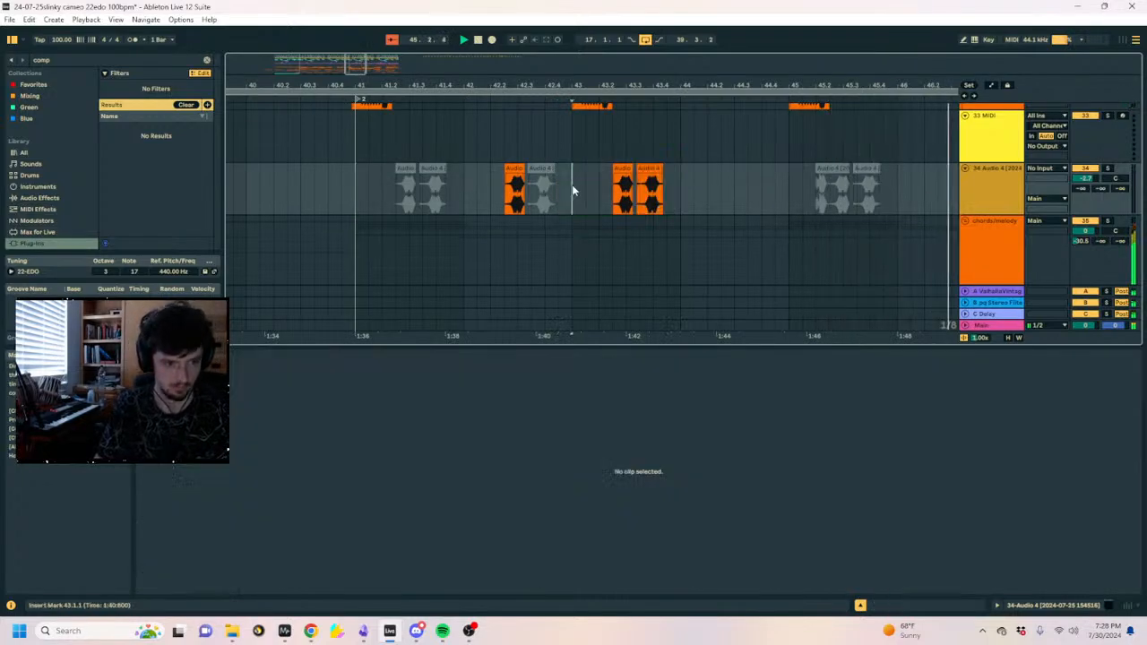
{"action": "left_click_drag", "start_coordinate": [572, 188], "coordinate": [500, 191]}
{"action": "left_click_drag", "start_coordinate": [637, 77], "coordinate": [493, 14]}
{"action": "left_click_drag", "start_coordinate": [542, 188], "coordinate": [485, 188]}
{"action": "key", "text": "ctrl+c"}
{"action": "left_click", "coordinate": [637, 187]}
{"action": "key", "text": "ctrl+v"}
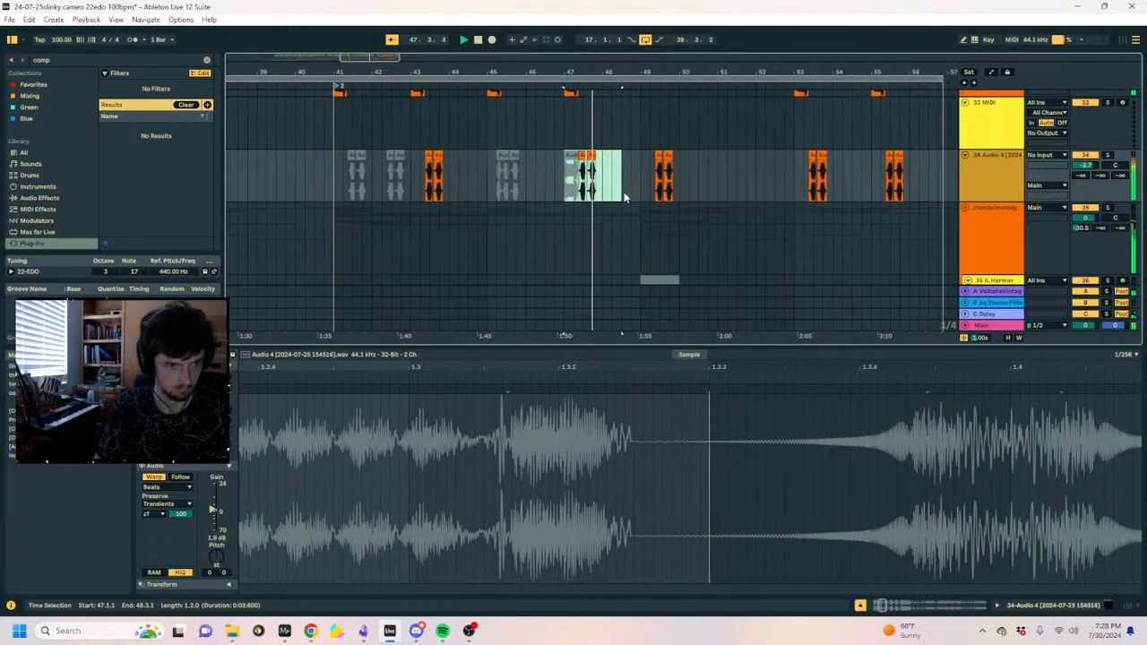
Search the audio effects for "eq 8" and add EQ Eight to the Audio 4 track.
{"action": "left_click", "coordinate": [995, 184]}
{"action": "left_click", "coordinate": [536, 175]}
{"action": "left_click", "coordinate": [990, 174]}
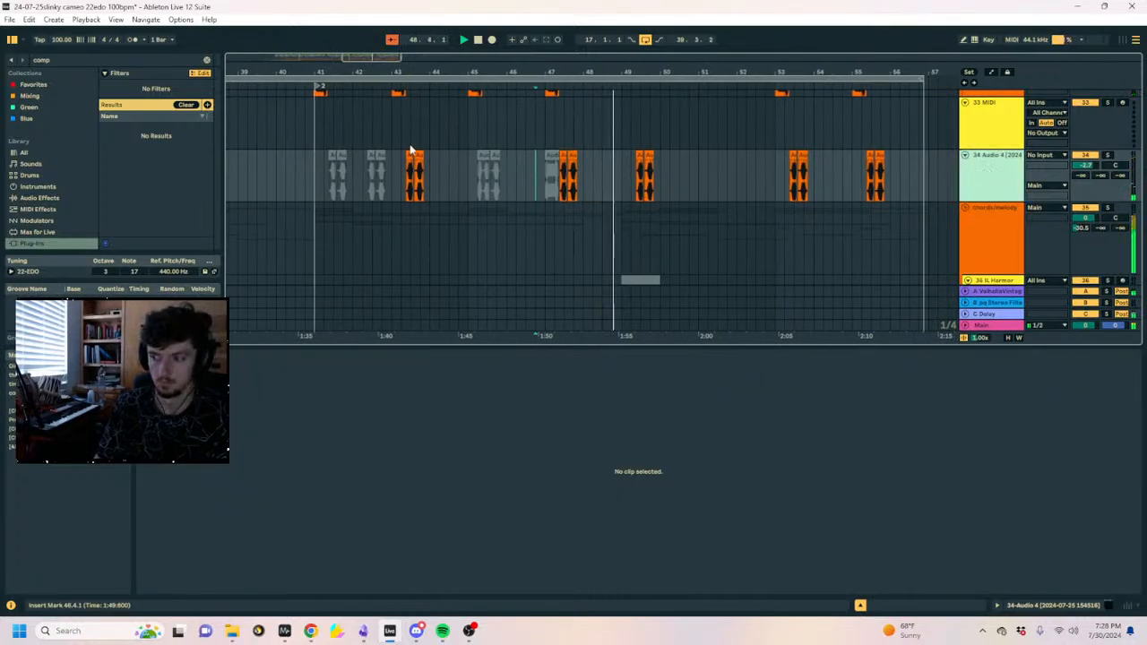
{"action": "left_click", "coordinate": [70, 56]}
{"action": "type", "text": "eq 8"}
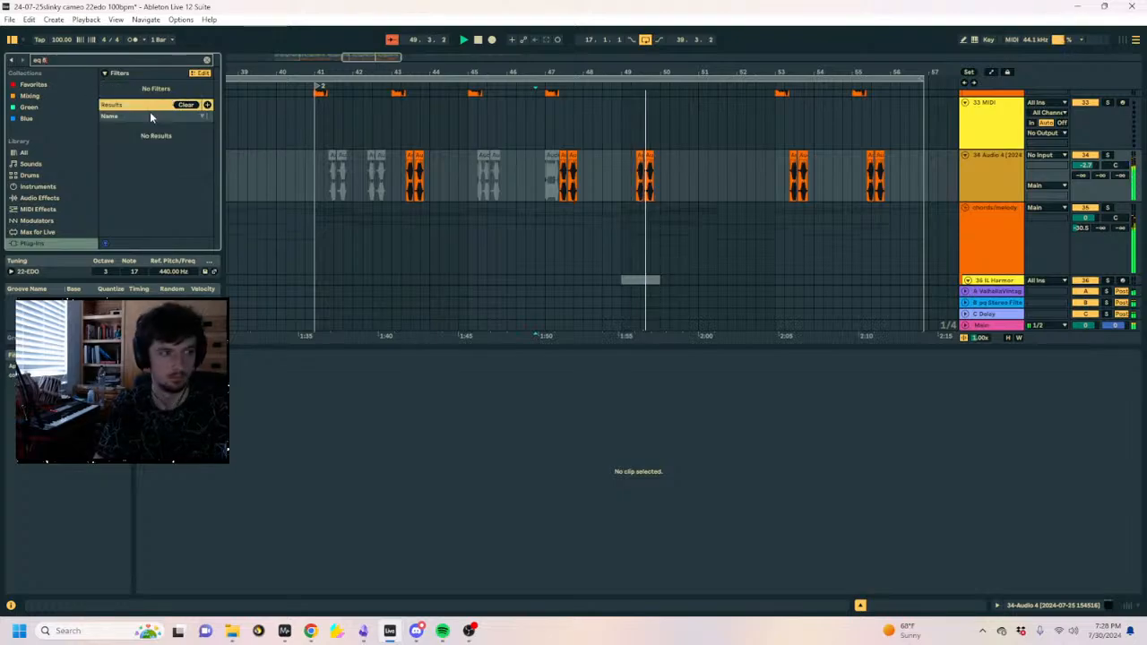
{"action": "left_click", "coordinate": [41, 198]}
{"action": "left_click", "coordinate": [123, 132]}
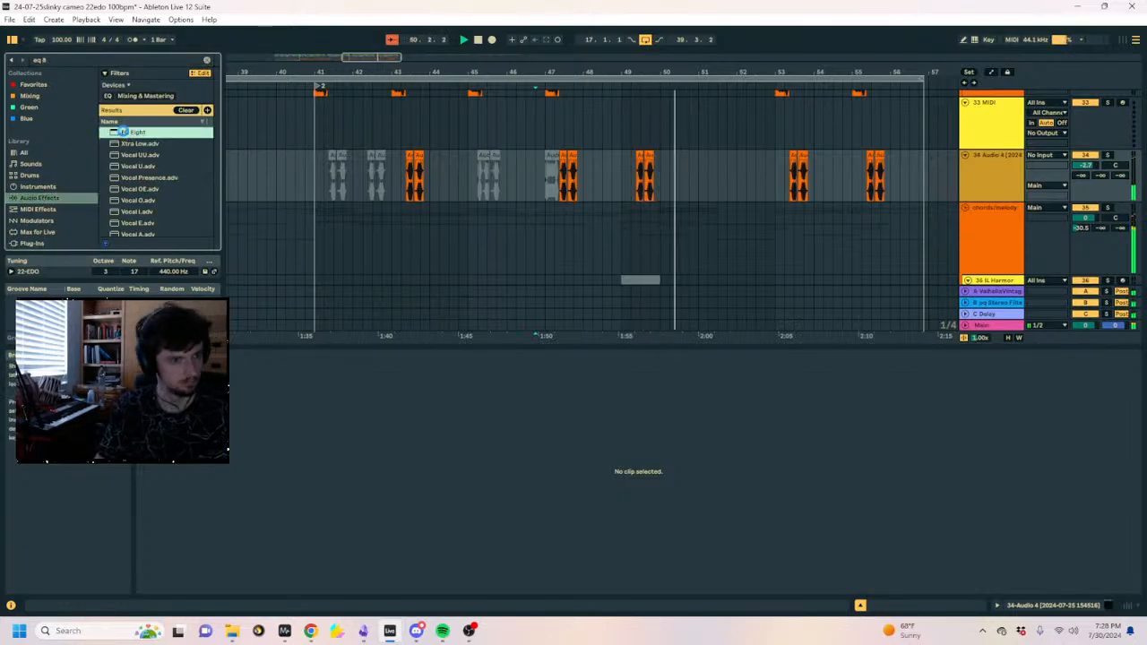
Turn EQ Eight's first band into a low-cut filter at 306 Hz while replaying the Audio 4 clips from bar 47.
{"action": "left_click_drag", "start_coordinate": [562, 175], "coordinate": [559, 179]}
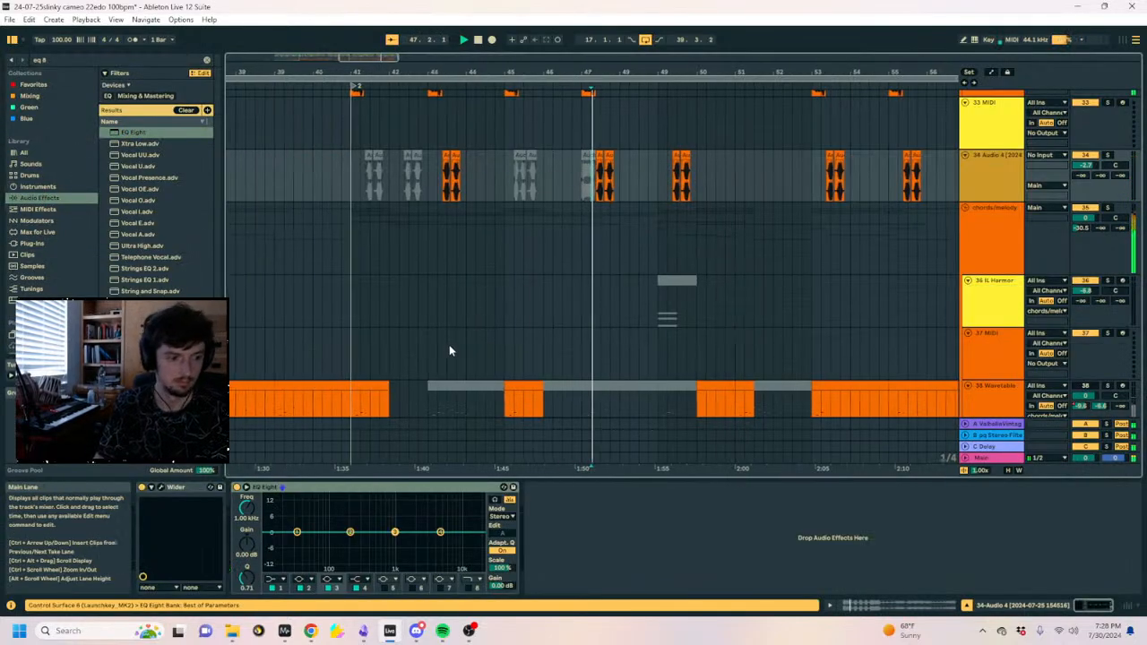
{"action": "left_click", "coordinate": [272, 579]}
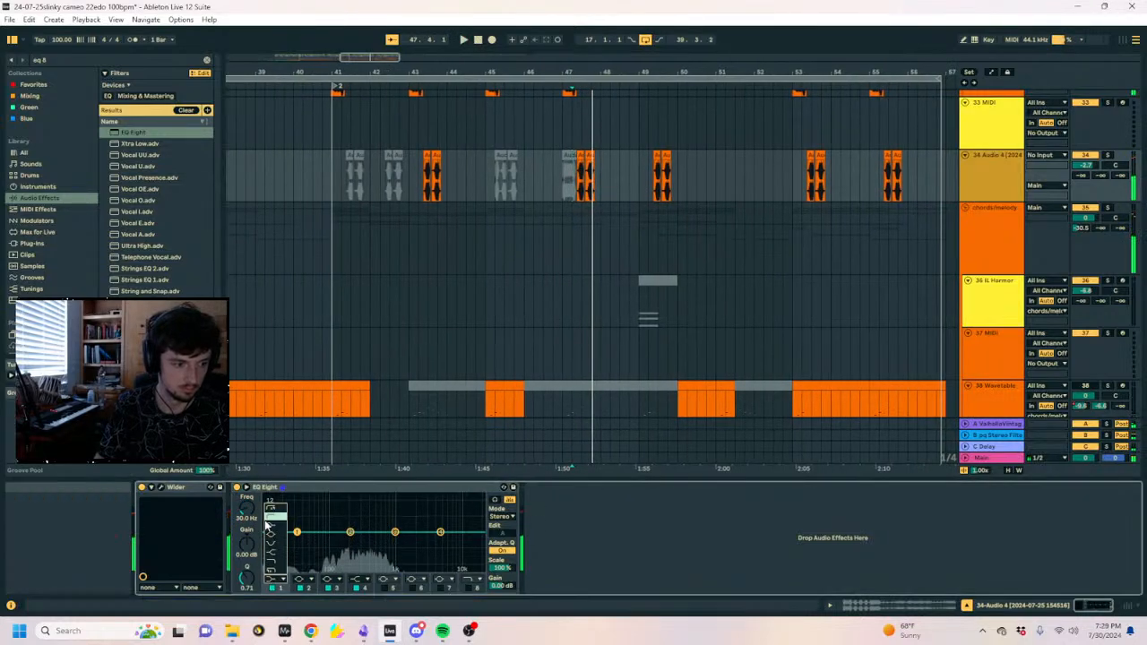
{"action": "key", "text": "space"}
{"action": "left_click_drag", "start_coordinate": [247, 508], "coordinate": [247, 474]}
{"action": "key", "text": "space"}
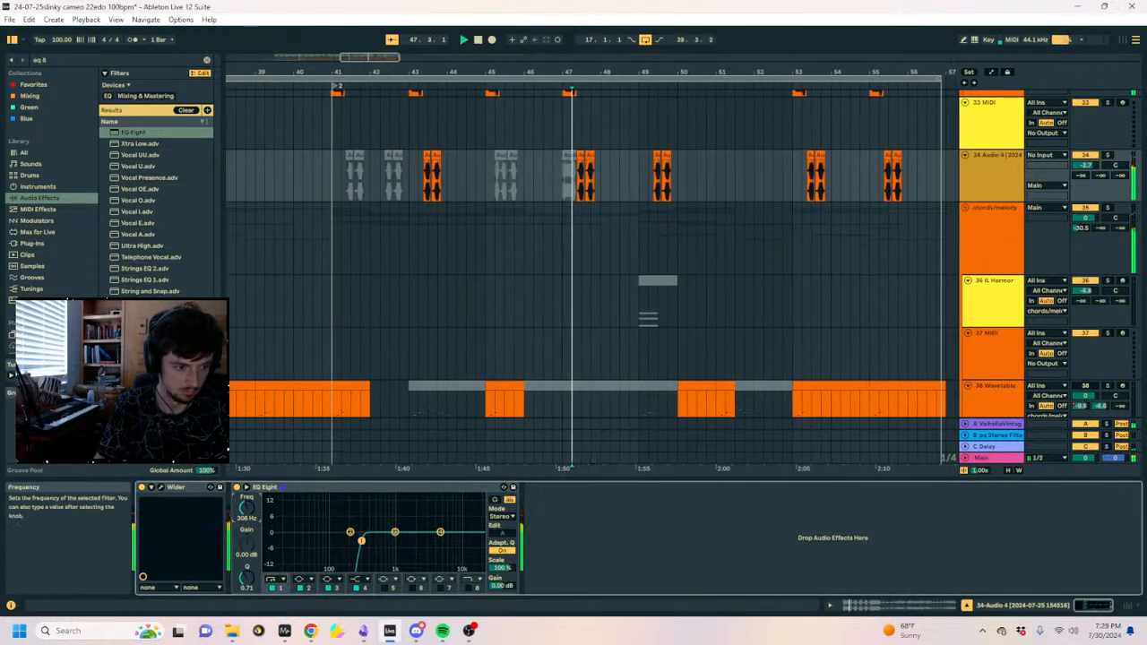
Raise the Audio 4 track's send B to -4.7 dB and keep send A fully down while replaying the clips around bar 47.
{"action": "key", "text": "space"}
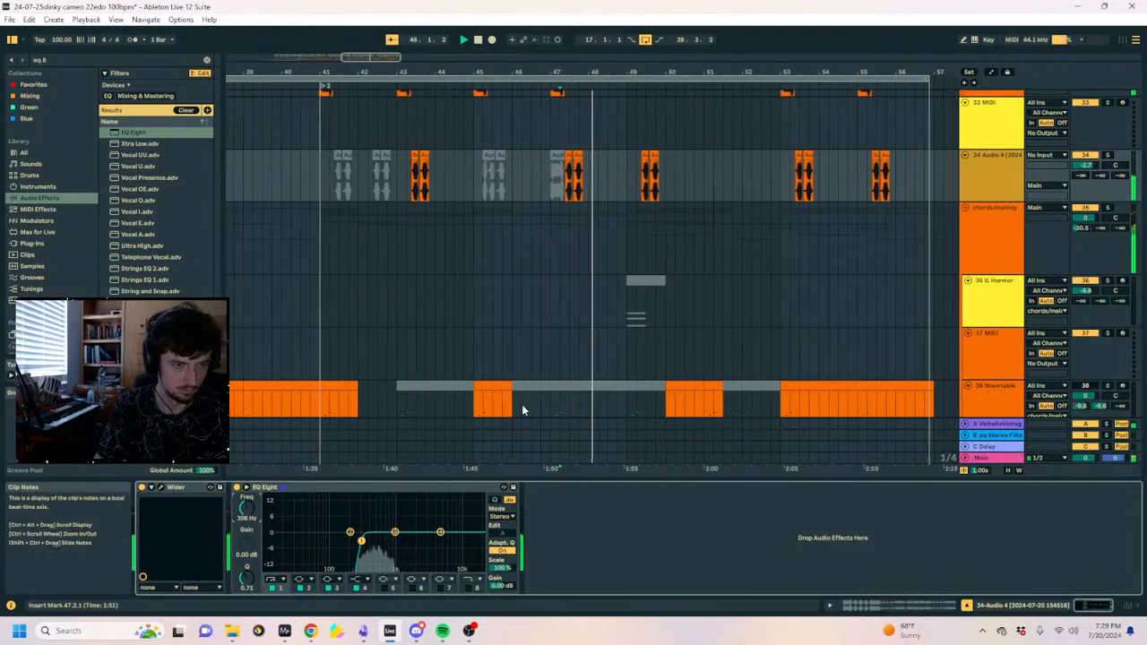
{"action": "key", "text": "space"}
{"action": "key", "text": "space"}
{"action": "left_click_drag", "start_coordinate": [1102, 177], "coordinate": [1101, 120]}
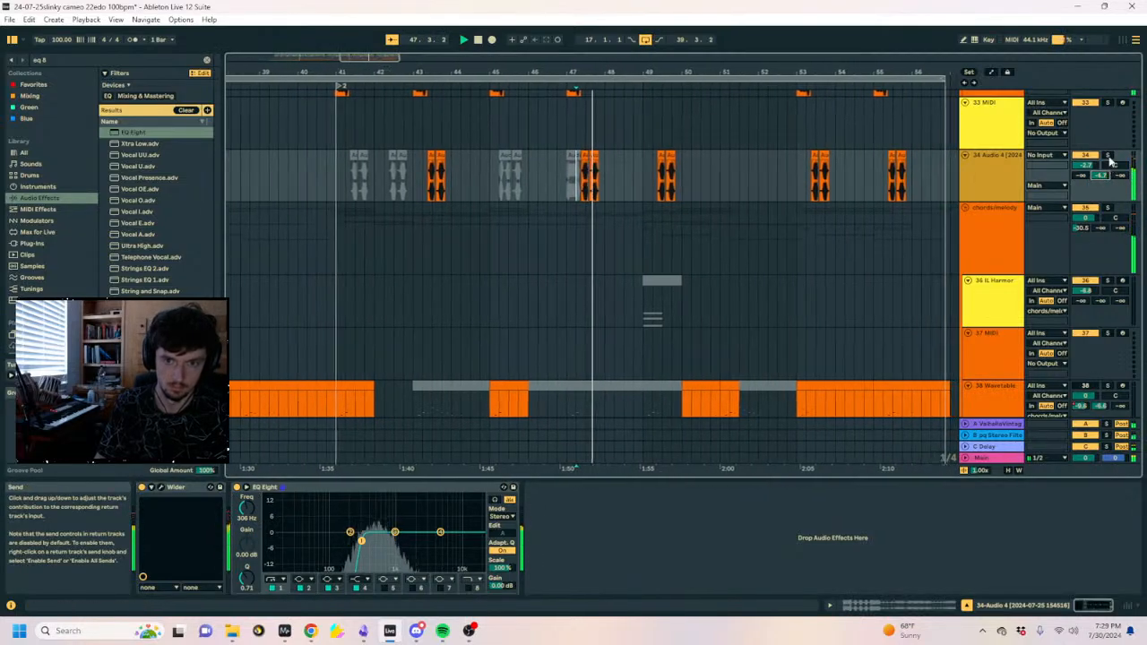
{"action": "key", "text": "space"}
{"action": "key", "text": "space"}
{"action": "mouse_move", "coordinate": [1082, 176]}
{"action": "left_mouse_down"}
{"action": "mouse_move", "coordinate": [1082, 137]}
{"action": "mouse_move", "coordinate": [1082, 215]}
{"action": "left_mouse_up"}
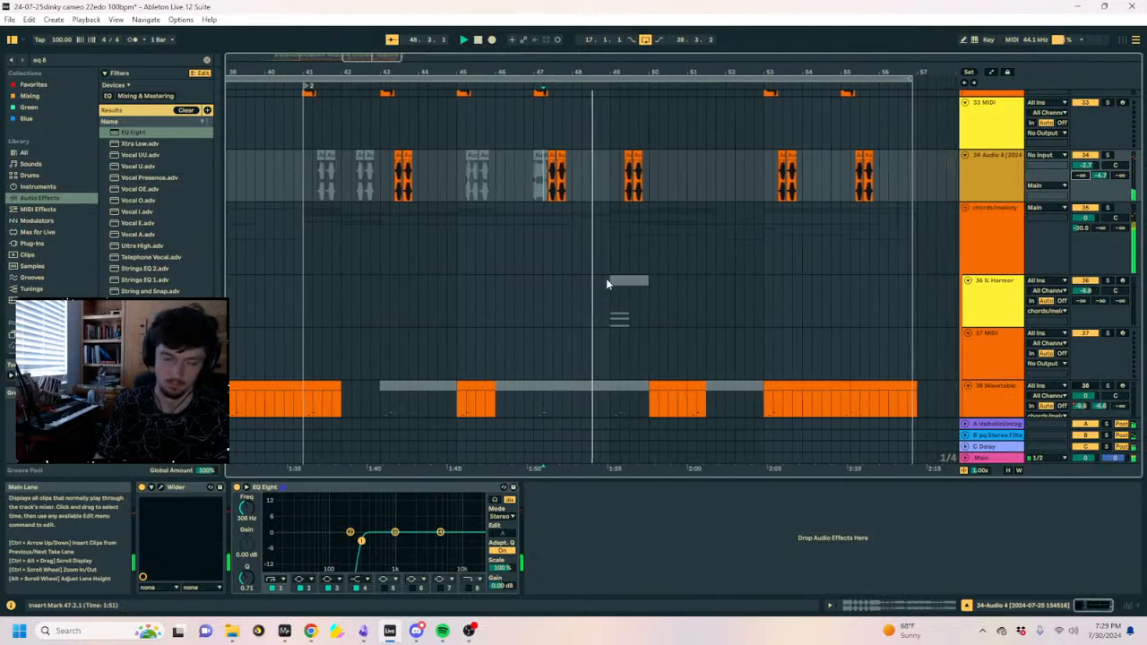
Duplicate the one-bar Audio 4 section at bar 47 into bar 48 and replay from bar 47.
{"action": "left_click", "coordinate": [565, 183]}
{"action": "left_click", "coordinate": [526, 186]}
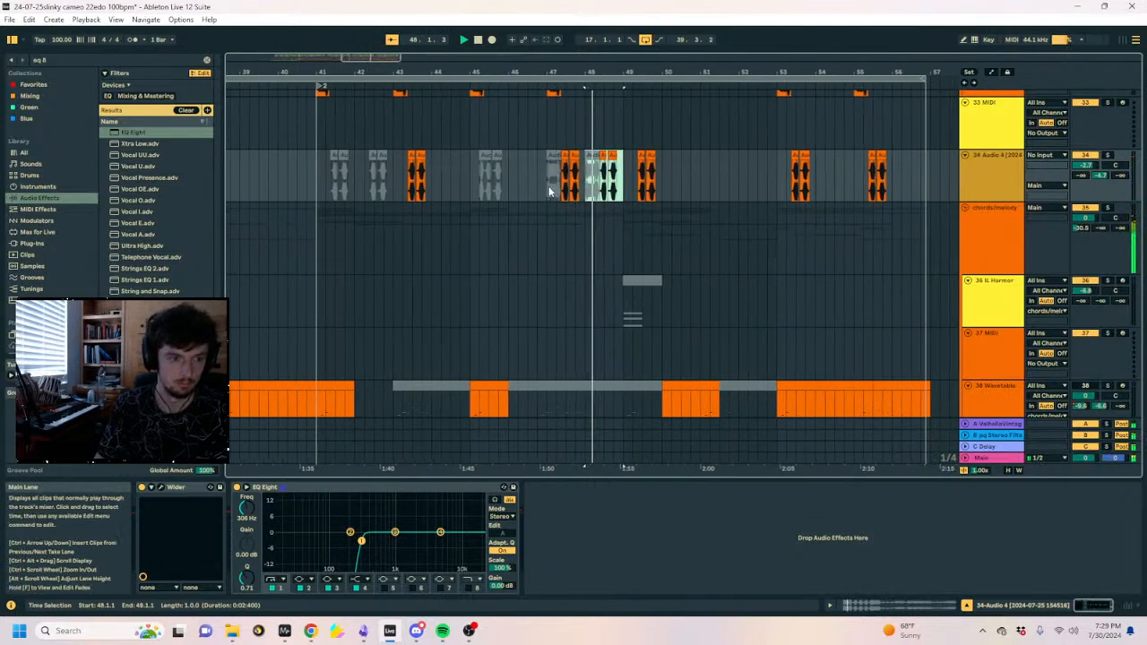
{"action": "key", "text": "space"}
{"action": "key", "text": "space"}
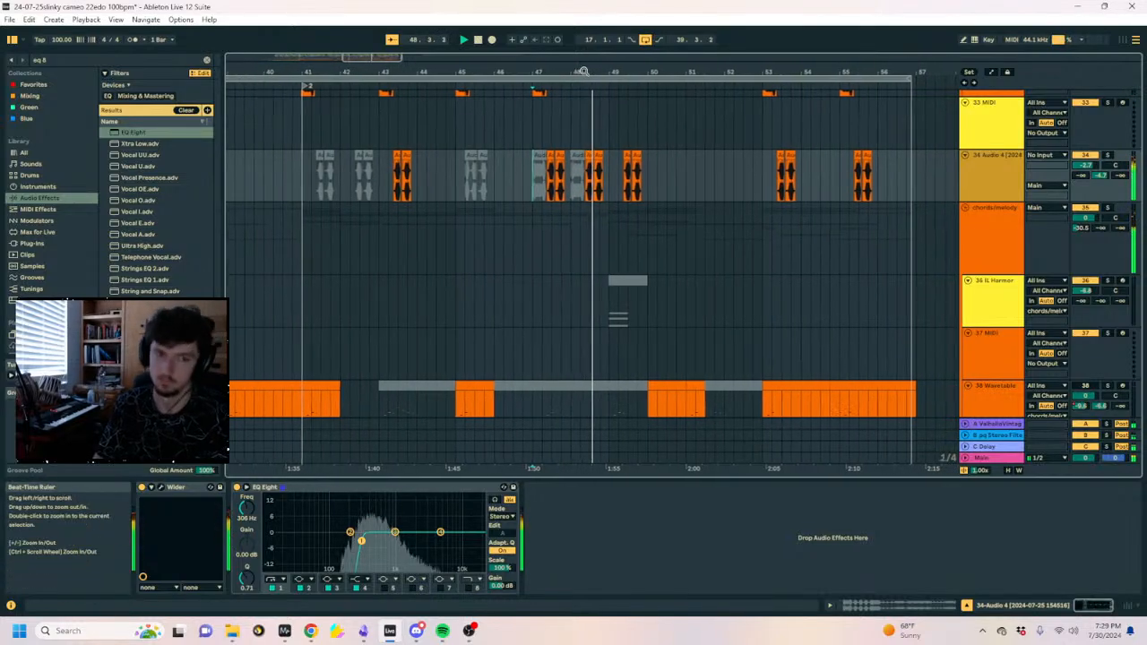
Delete the two active Audio 4 clips between 48.2.3 and 48.4.3 on track 34.
{"action": "left_click_drag", "start_coordinate": [584, 70], "coordinate": [588, 81]}
{"action": "left_click_drag", "start_coordinate": [621, 182], "coordinate": [557, 181]}
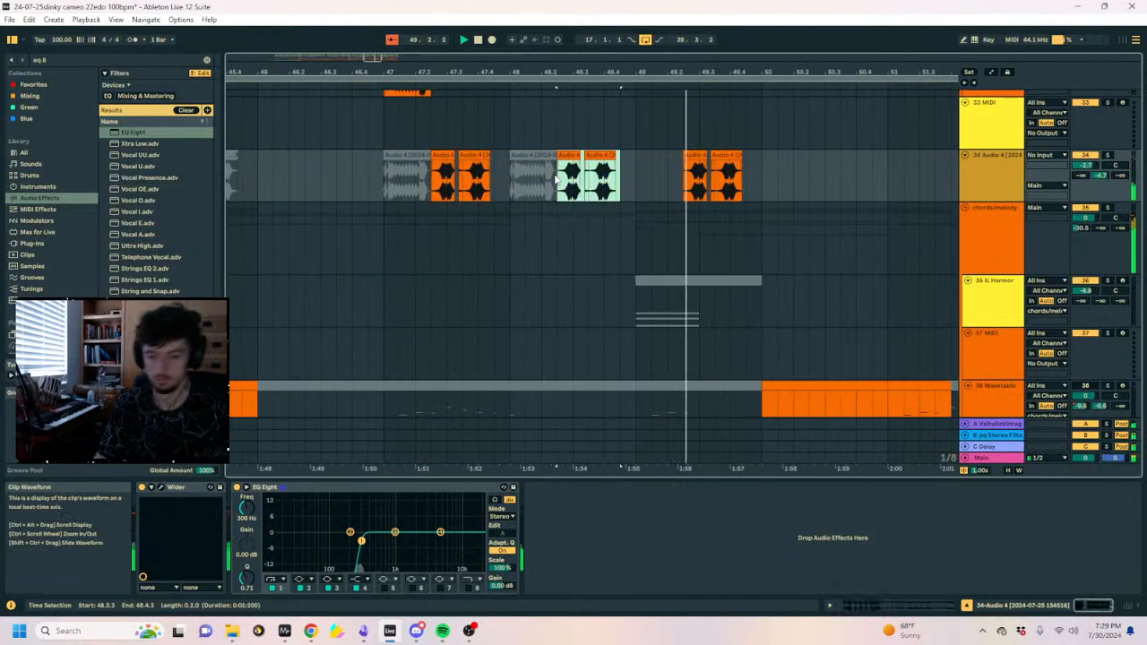
{"action": "key", "text": "Delete"}
{"action": "left_click_drag", "start_coordinate": [762, 181], "coordinate": [685, 179]}
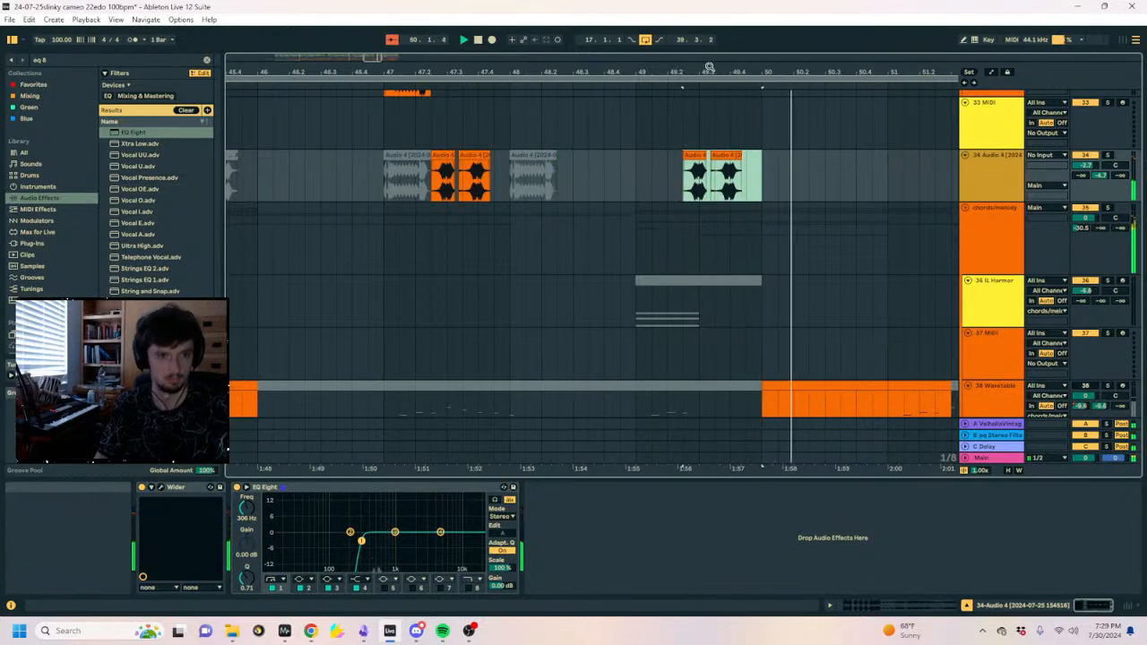
Deactivate the chopped midbass Audio 4 clips on track 31 between 52.1.1 and 52.4.3.
{"action": "left_click_drag", "start_coordinate": [703, 71], "coordinate": [622, 43]}
{"action": "scroll", "coordinate": [665, 201], "scroll_direction": "down", "scroll_amount": 2}
{"action": "scroll", "coordinate": [674, 215], "scroll_direction": "up", "scroll_amount": 4}
{"action": "scroll", "coordinate": [677, 222], "scroll_direction": "up", "scroll_amount": 2}
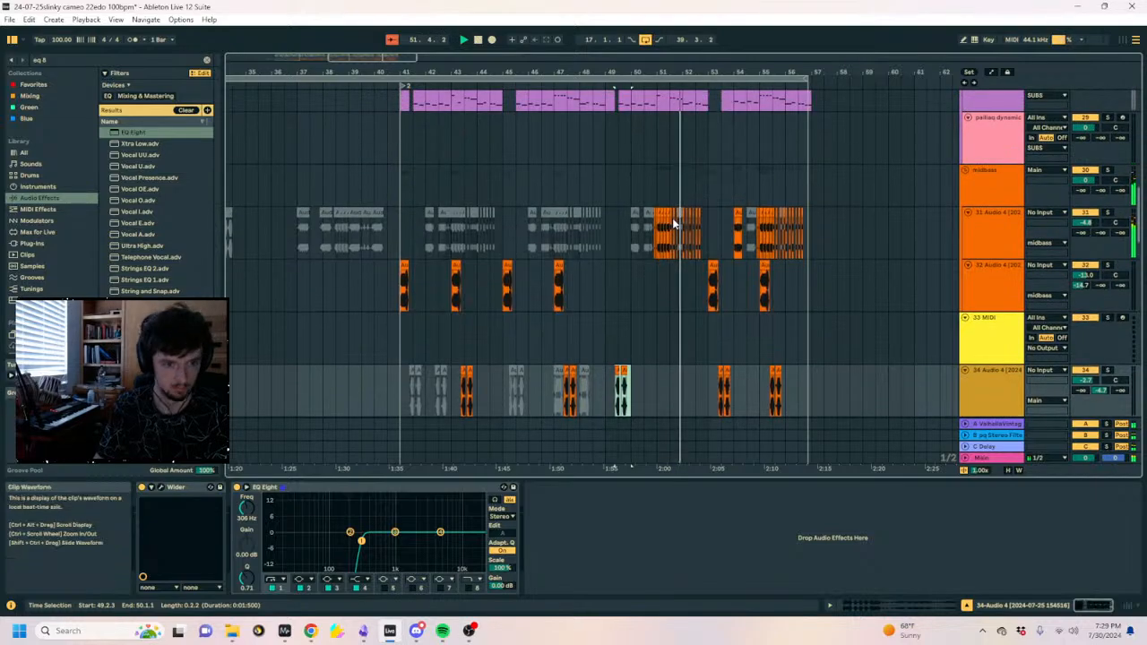
{"action": "left_click_drag", "start_coordinate": [676, 67], "coordinate": [714, 171]}
{"action": "left_click_drag", "start_coordinate": [803, 235], "coordinate": [731, 242]}
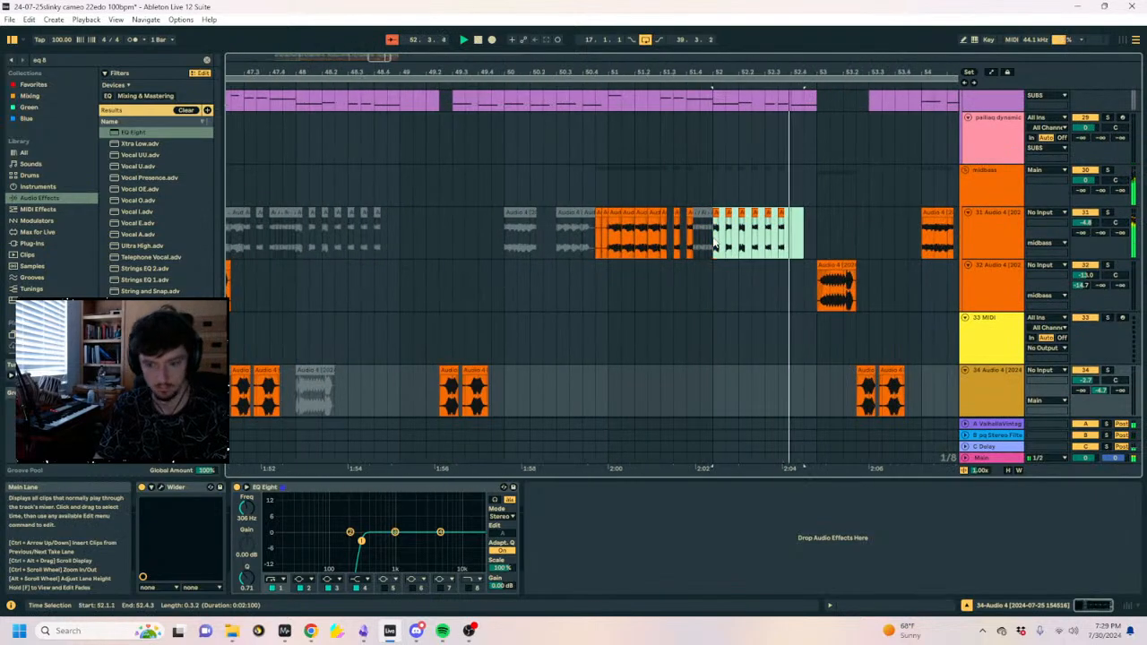
{"action": "key", "text": "0"}
{"action": "left_click", "coordinate": [600, 240]}
Duplicate the four-bar section starting at bar 41 on the 27 Hip-Hop Sub track to bars 45 through 48.
{"action": "left_click_drag", "start_coordinate": [665, 74], "coordinate": [664, 18]}
{"action": "scroll", "coordinate": [593, 213], "scroll_direction": "down", "scroll_amount": 6}
{"action": "scroll", "coordinate": [599, 251], "scroll_direction": "up", "scroll_amount": 2}
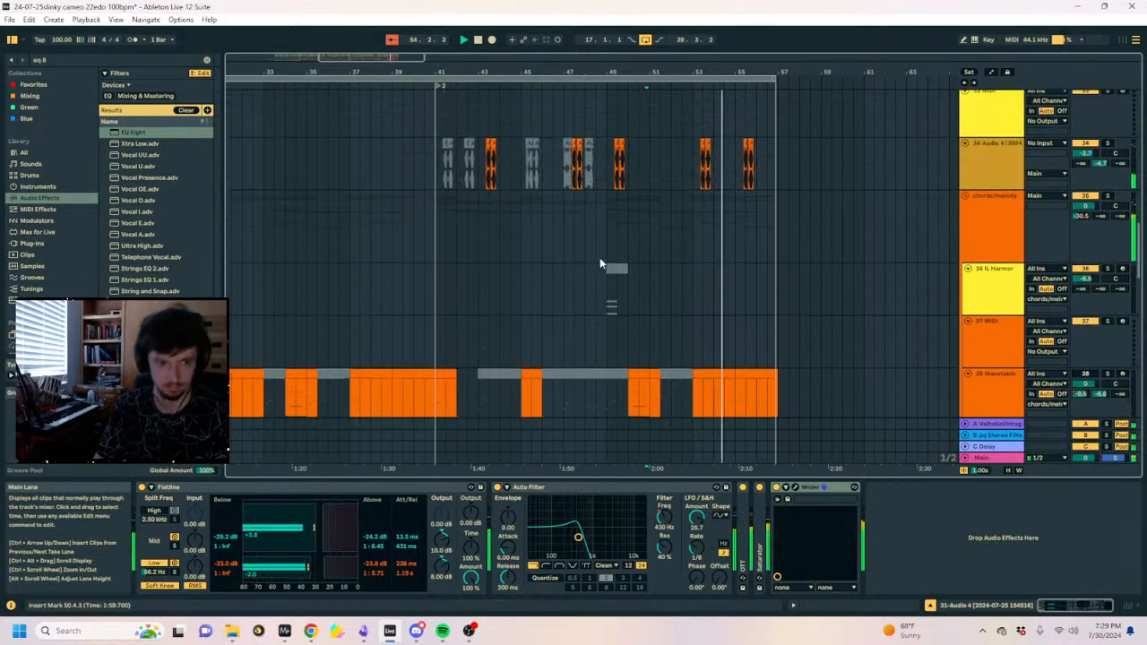
{"action": "scroll", "coordinate": [600, 269], "scroll_direction": "up", "scroll_amount": 10}
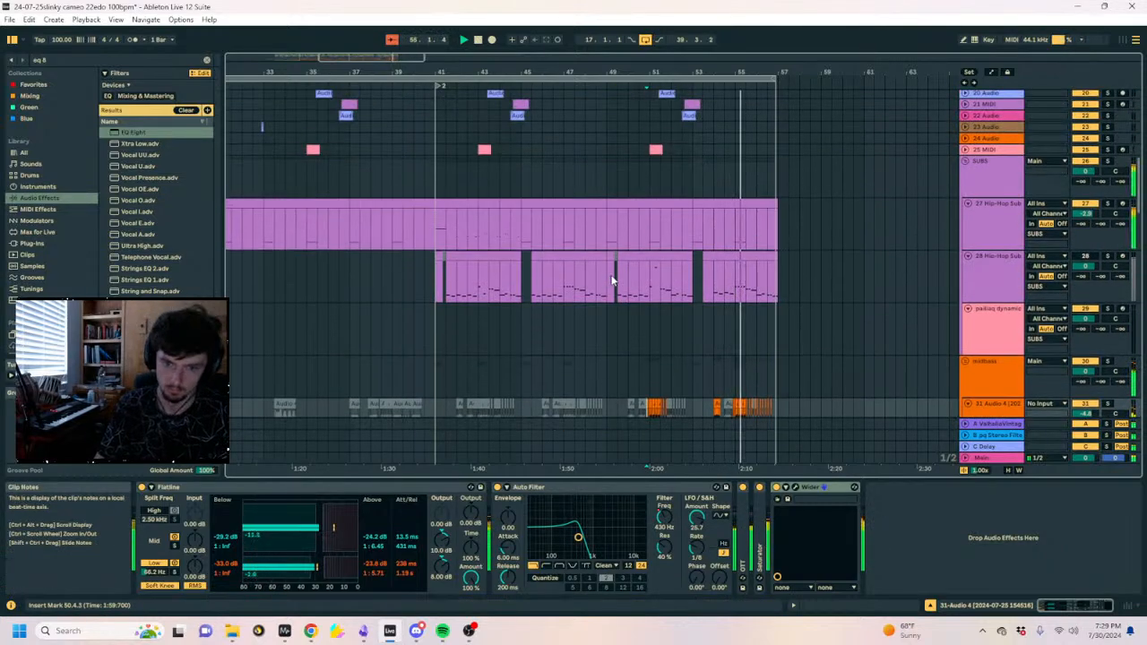
{"action": "left_click", "coordinate": [607, 218]}
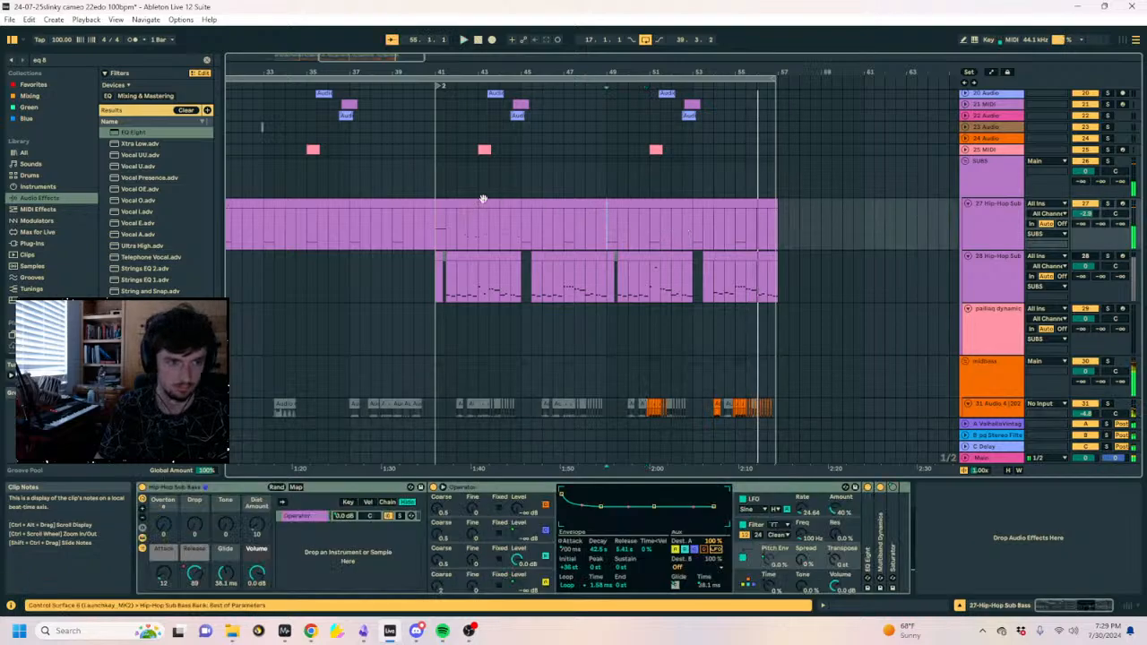
{"action": "key", "text": "space"}
{"action": "mouse_move", "coordinate": [683, 229]}
{"action": "left_mouse_down"}
{"action": "mouse_move", "coordinate": [592, 233]}
{"action": "mouse_move", "coordinate": [673, 227]}
{"action": "left_mouse_up"}
{"action": "key", "text": "ctrl+d"}
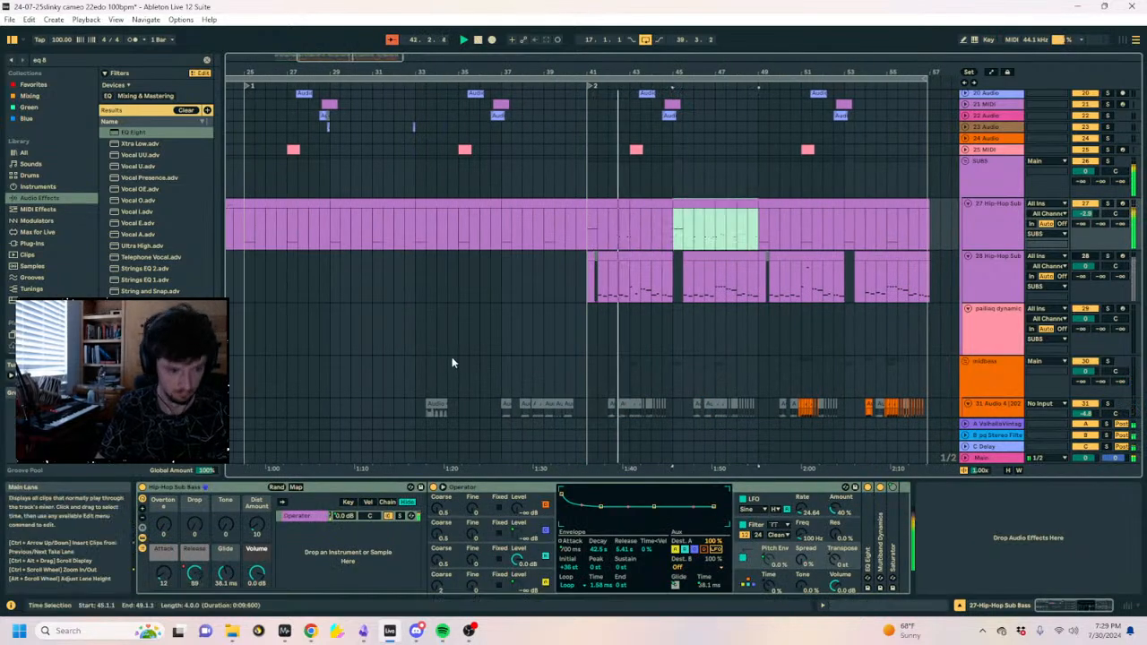
Check the mix in the spectrogram and waveform analyser window and look through the drum, midbass and Audio 4 tracks around bar 52.
{"action": "left_click", "coordinate": [292, 633]}
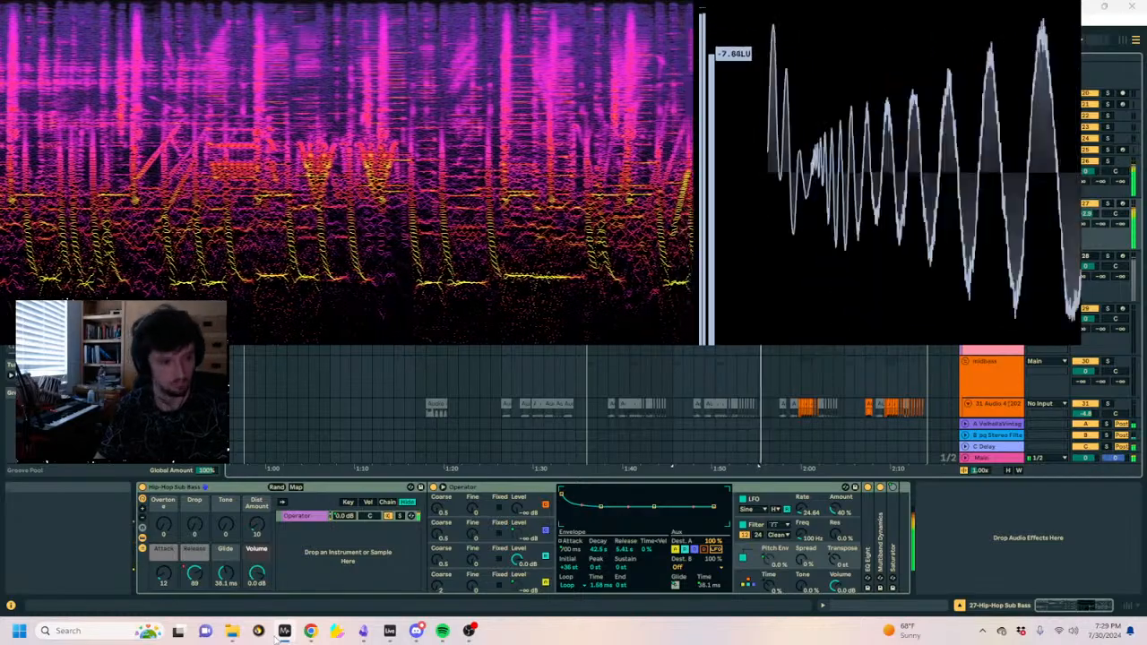
{"action": "left_click", "coordinate": [284, 631]}
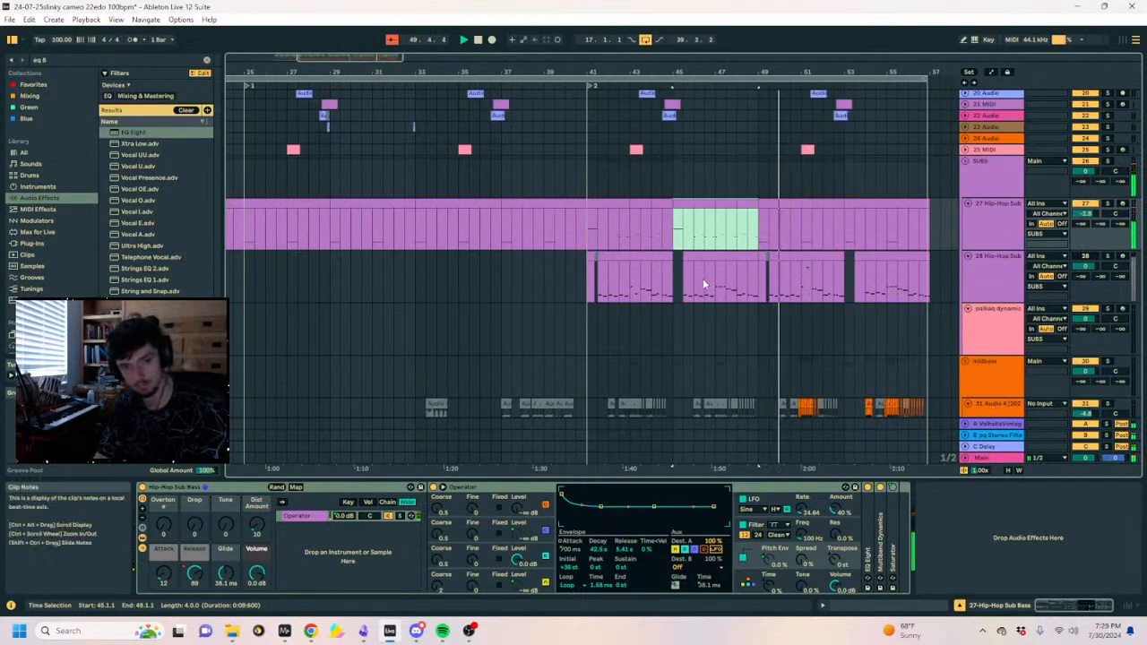
{"action": "scroll", "coordinate": [766, 240], "scroll_direction": "down", "scroll_amount": 6}
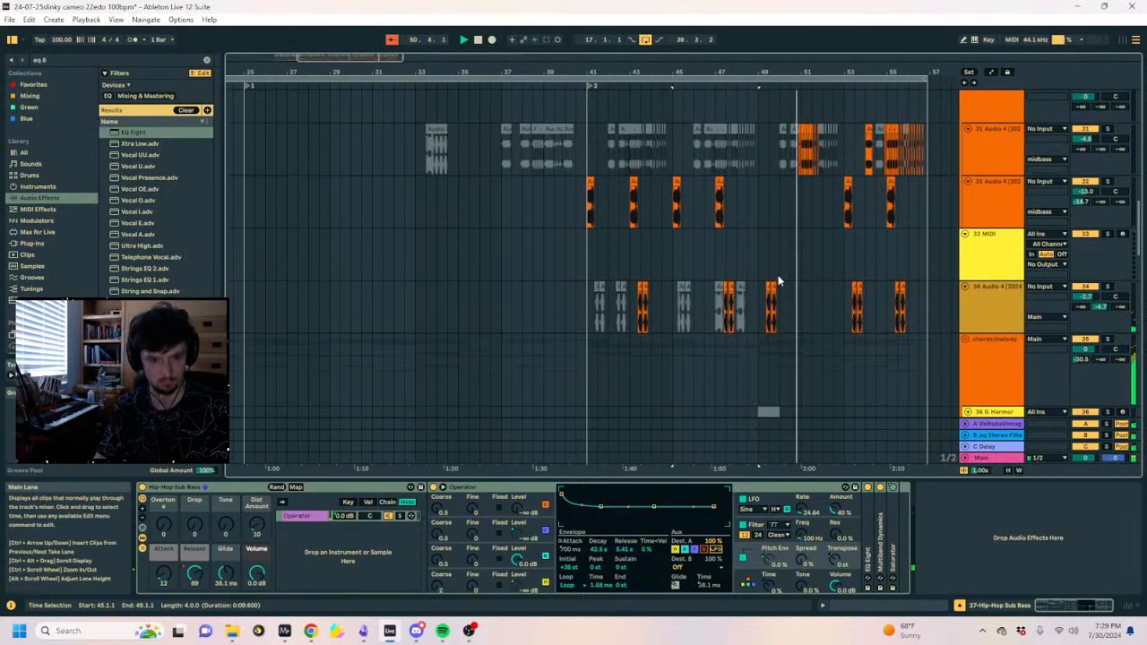
{"action": "scroll", "coordinate": [777, 280], "scroll_direction": "up", "scroll_amount": 2}
{"action": "scroll", "coordinate": [776, 276], "scroll_direction": "up", "scroll_amount": 10}
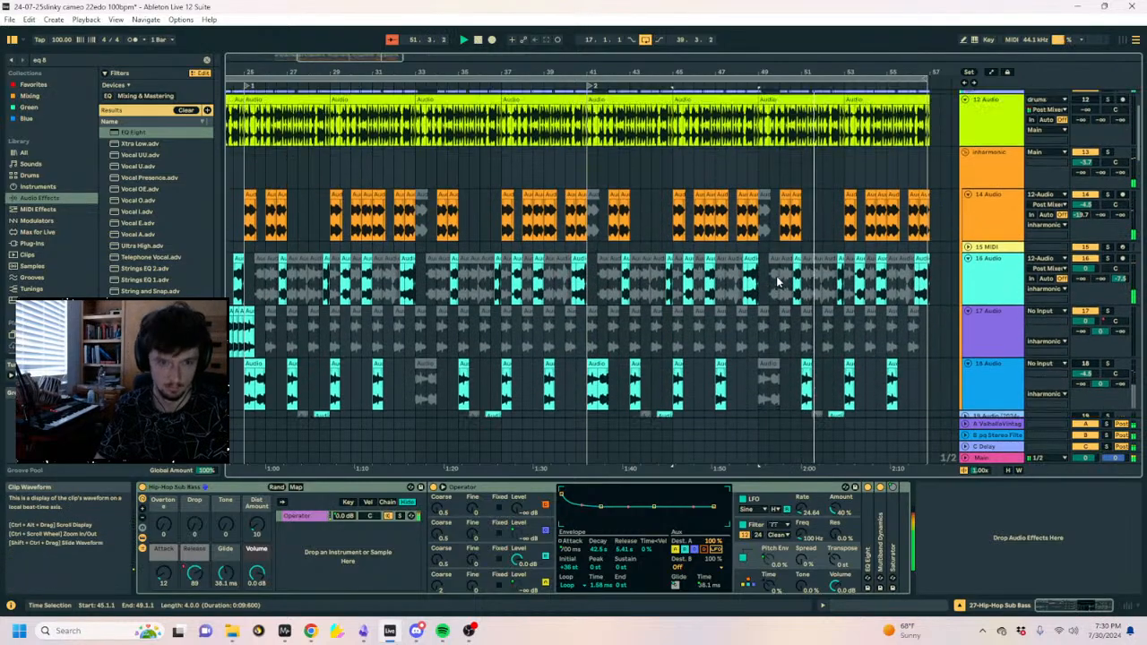
{"action": "scroll", "coordinate": [773, 288], "scroll_direction": "down", "scroll_amount": 10}
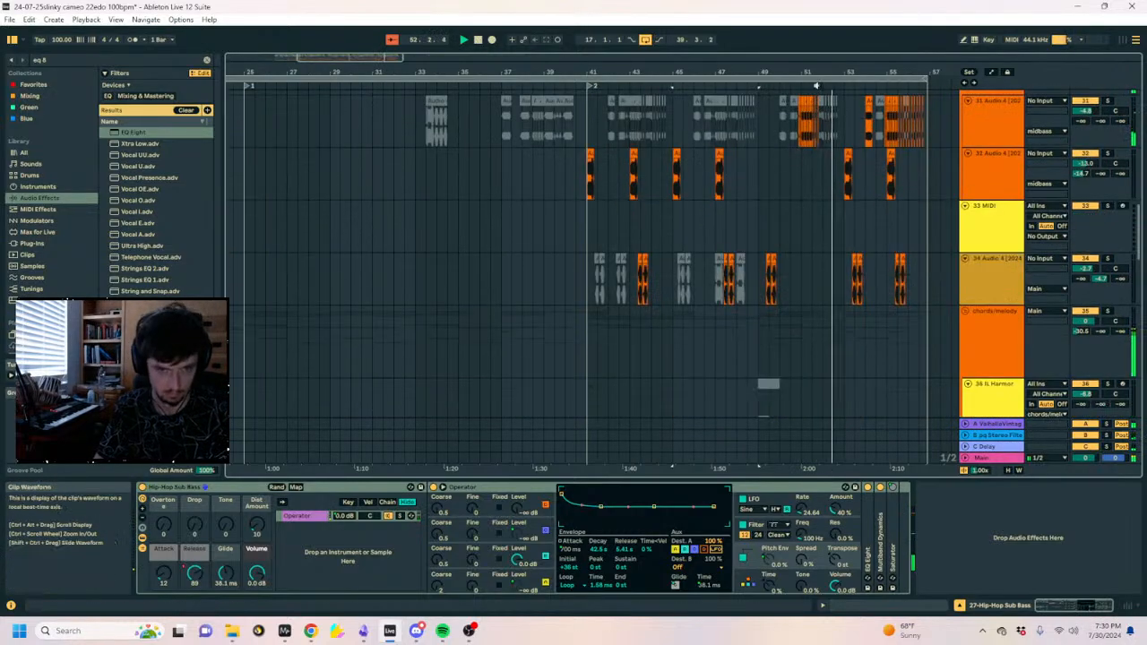
{"action": "left_click_drag", "start_coordinate": [815, 86], "coordinate": [847, 142]}
{"action": "left_click", "coordinate": [740, 133]}
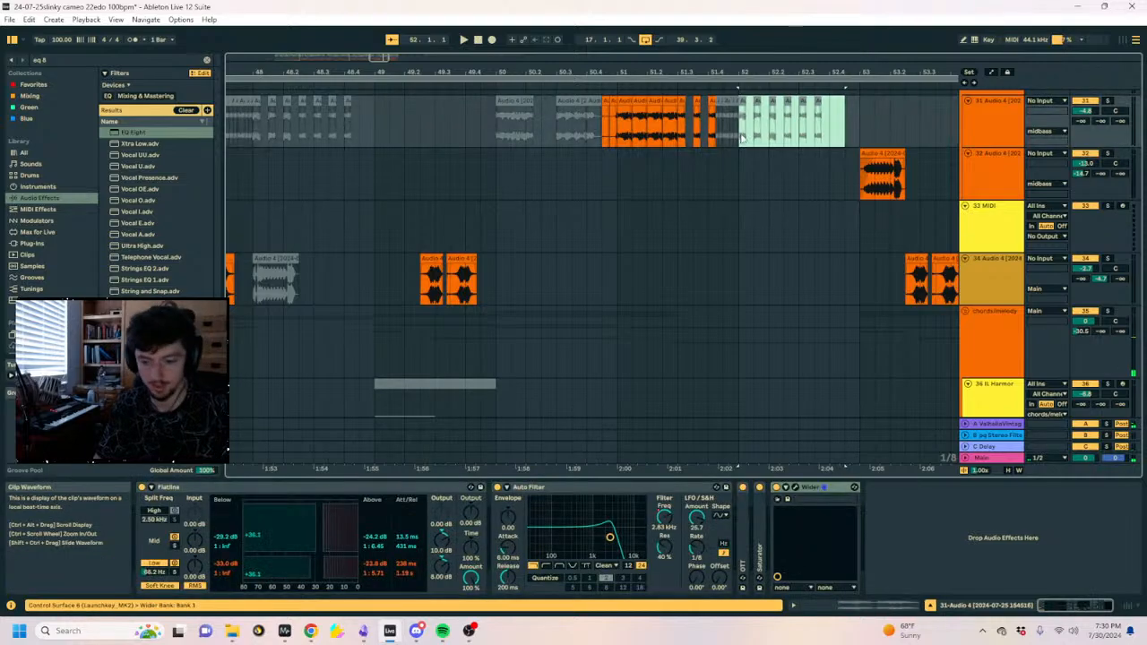
Try to paste a copy of the plucky formant section from bar 46 into bar 52, and undo the paste.
{"action": "scroll", "coordinate": [658, 207], "scroll_direction": "down", "scroll_amount": 10}
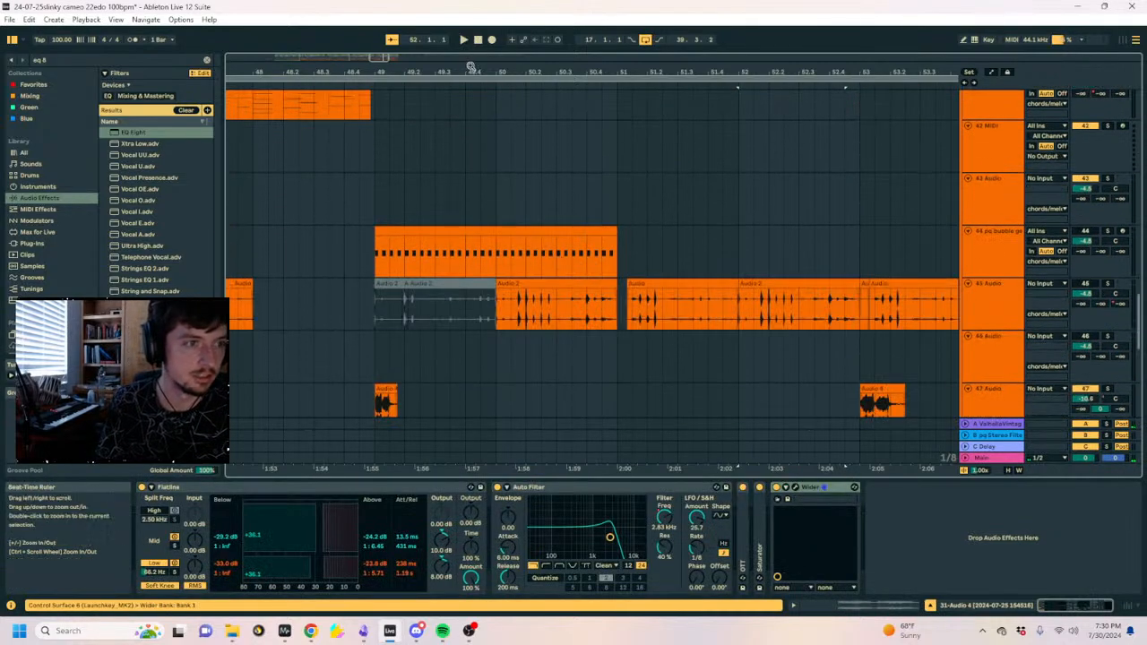
{"action": "left_click_drag", "start_coordinate": [470, 67], "coordinate": [778, 27]}
{"action": "scroll", "coordinate": [769, 169], "scroll_direction": "up", "scroll_amount": 4}
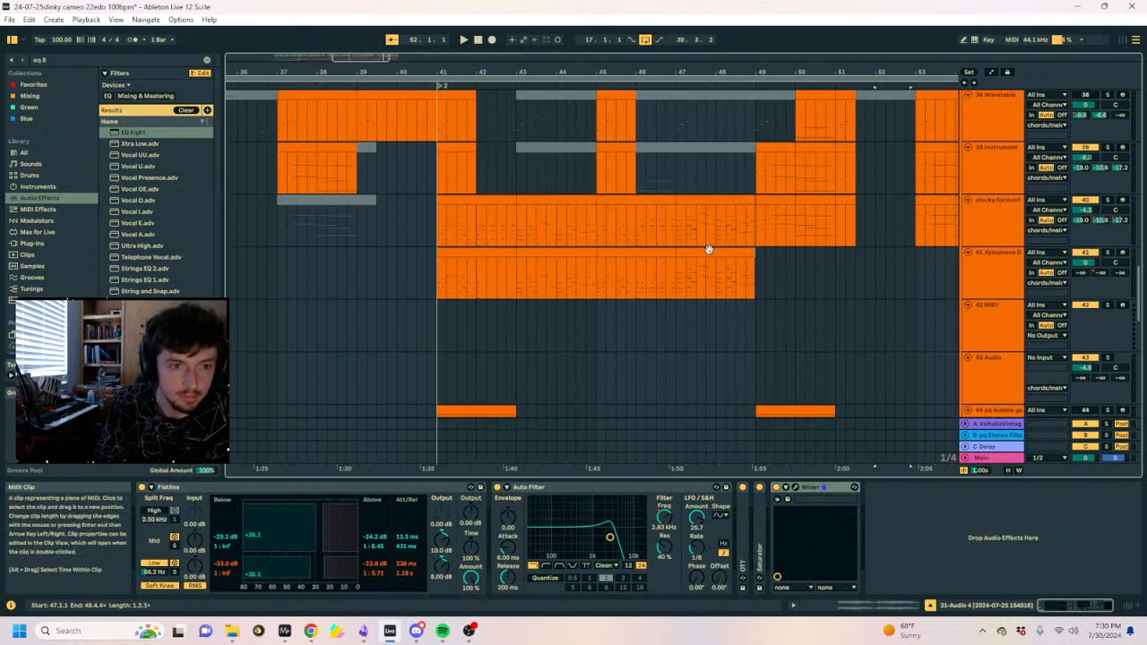
{"action": "left_click_drag", "start_coordinate": [676, 237], "coordinate": [637, 238]}
{"action": "key", "text": "ctrl+c"}
{"action": "left_click", "coordinate": [884, 230]}
{"action": "key", "text": "ctrl+v"}
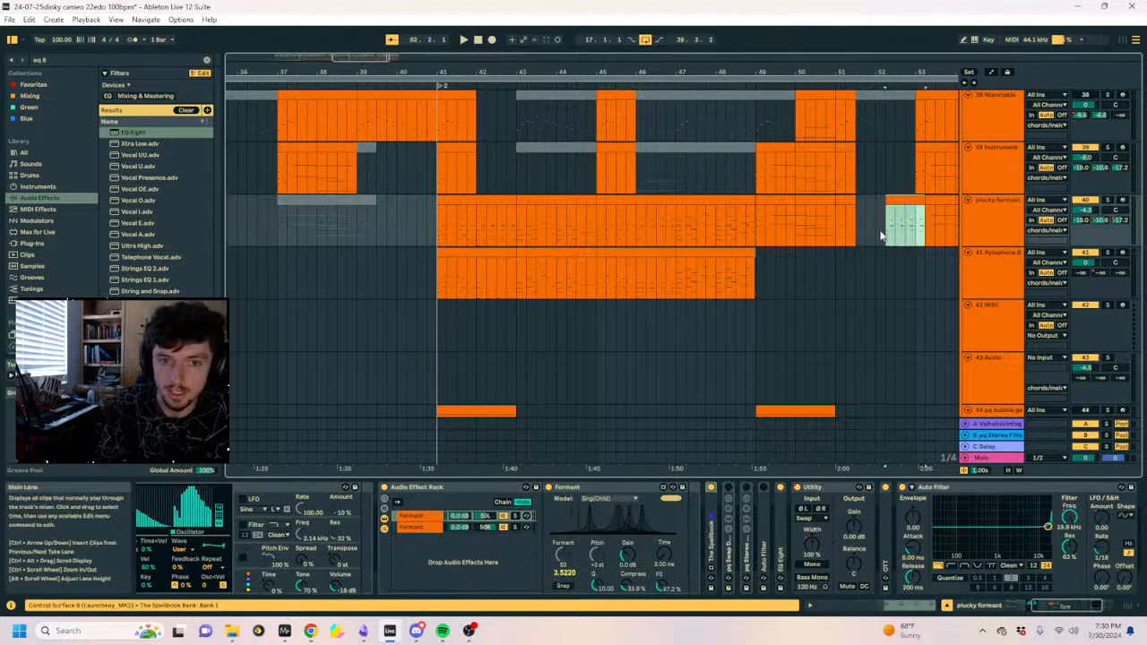
{"action": "key", "text": "ctrl+z"}
Copy the plucky formant section from bar 46 to bar 52 and place a short piece of it from 51.3.3 to 52.1.1.
{"action": "left_click_drag", "start_coordinate": [675, 234], "coordinate": [639, 235]}
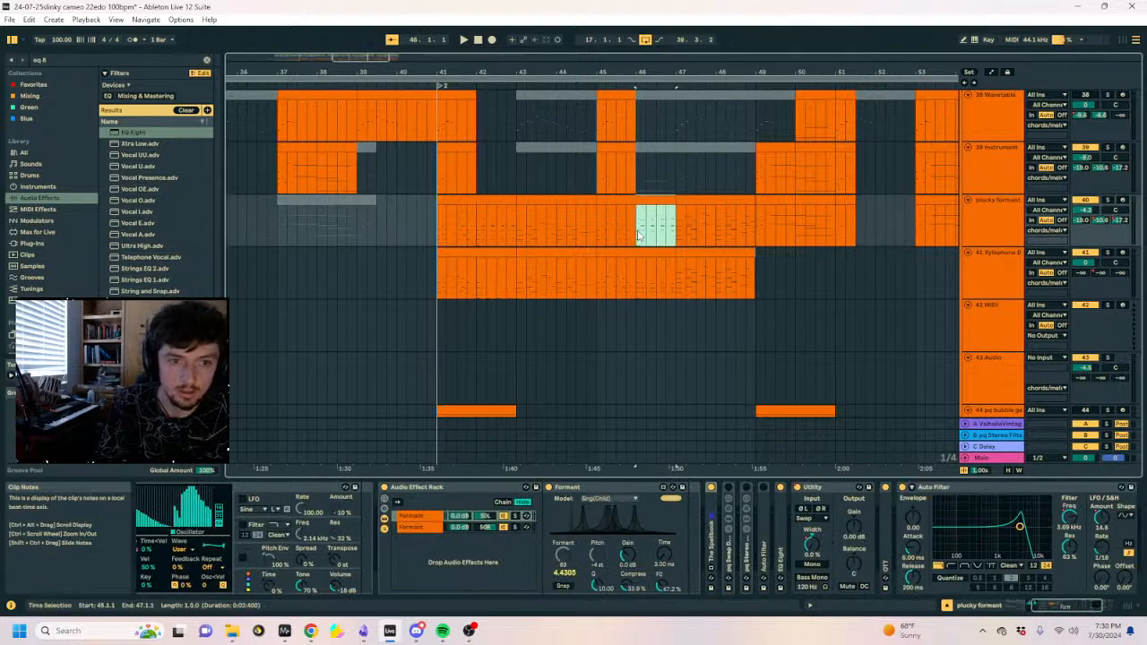
{"action": "left_click", "coordinate": [821, 230]}
{"action": "key", "text": "space"}
{"action": "left_click", "coordinate": [638, 231]}
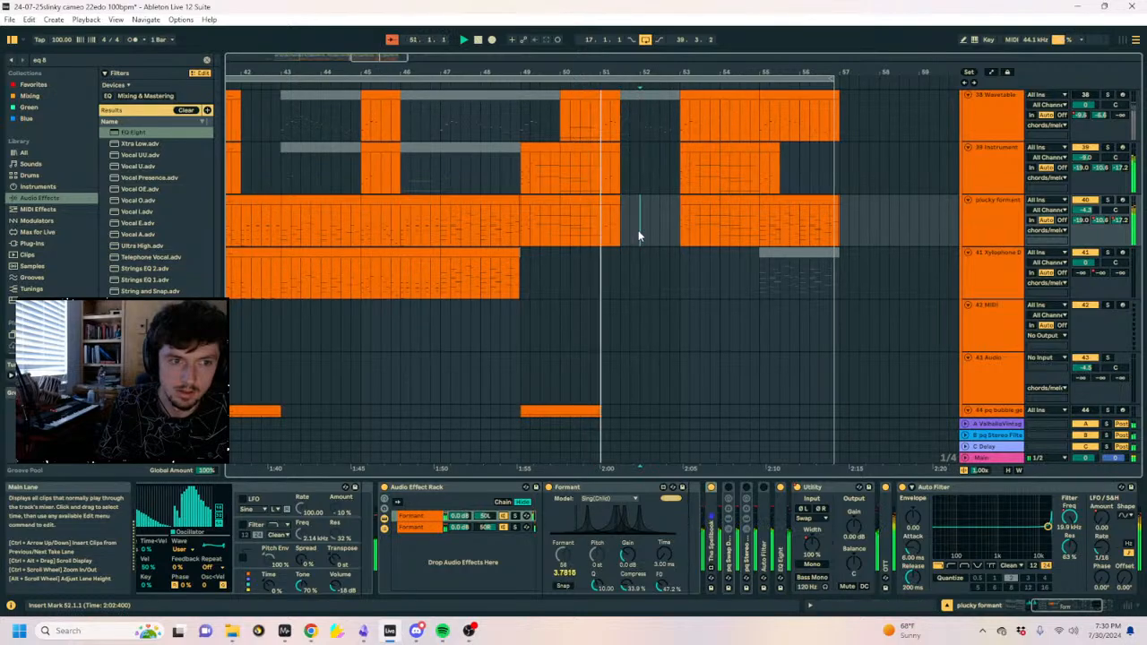
{"action": "key", "text": "ctrl+v"}
{"action": "left_click_drag", "start_coordinate": [640, 73], "coordinate": [679, 93]}
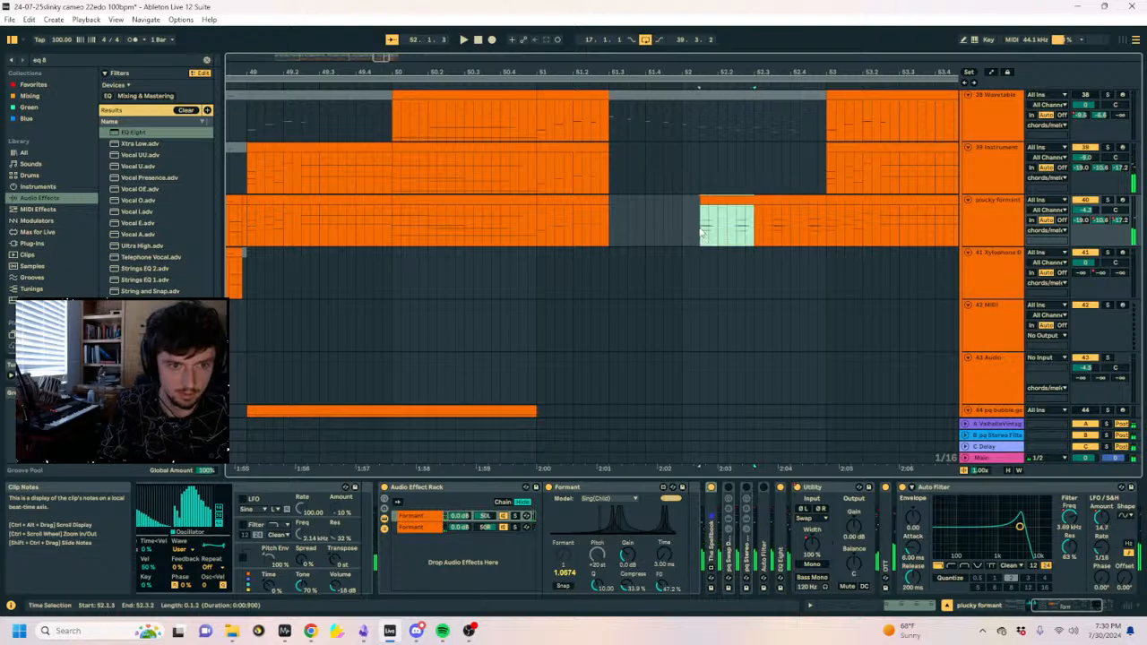
{"action": "left_click_drag", "start_coordinate": [699, 235], "coordinate": [627, 235]}
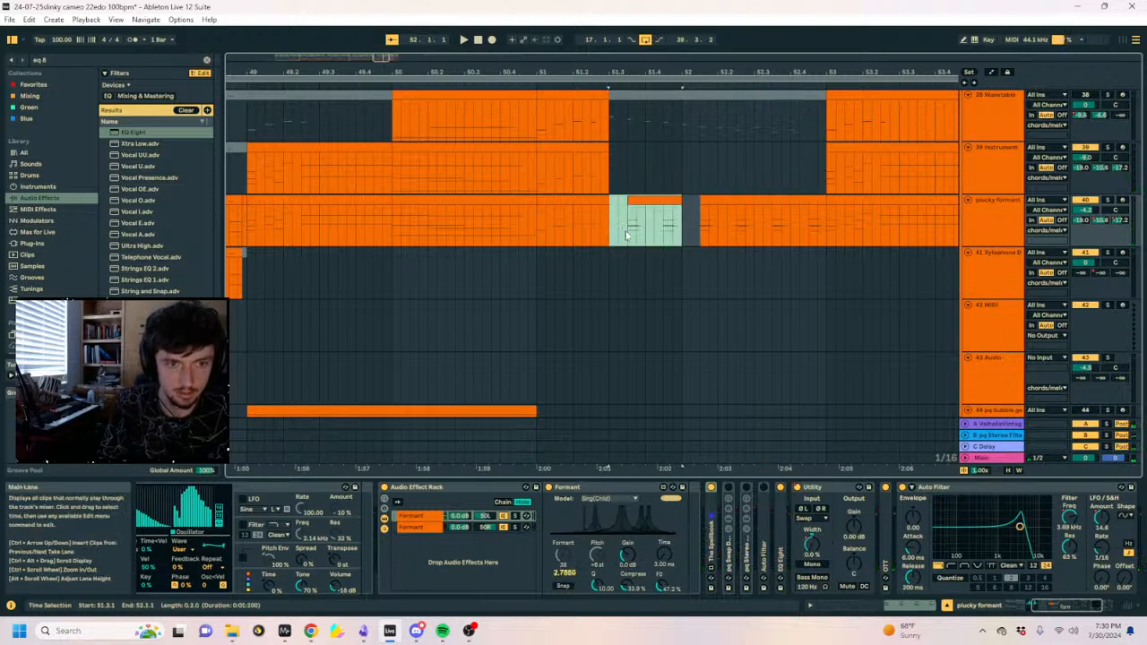
Shape plucky formant's Auto Filter frequency automation into a rising ramp from 51.3 to bar 53 while listening back.
{"action": "key", "text": "a"}
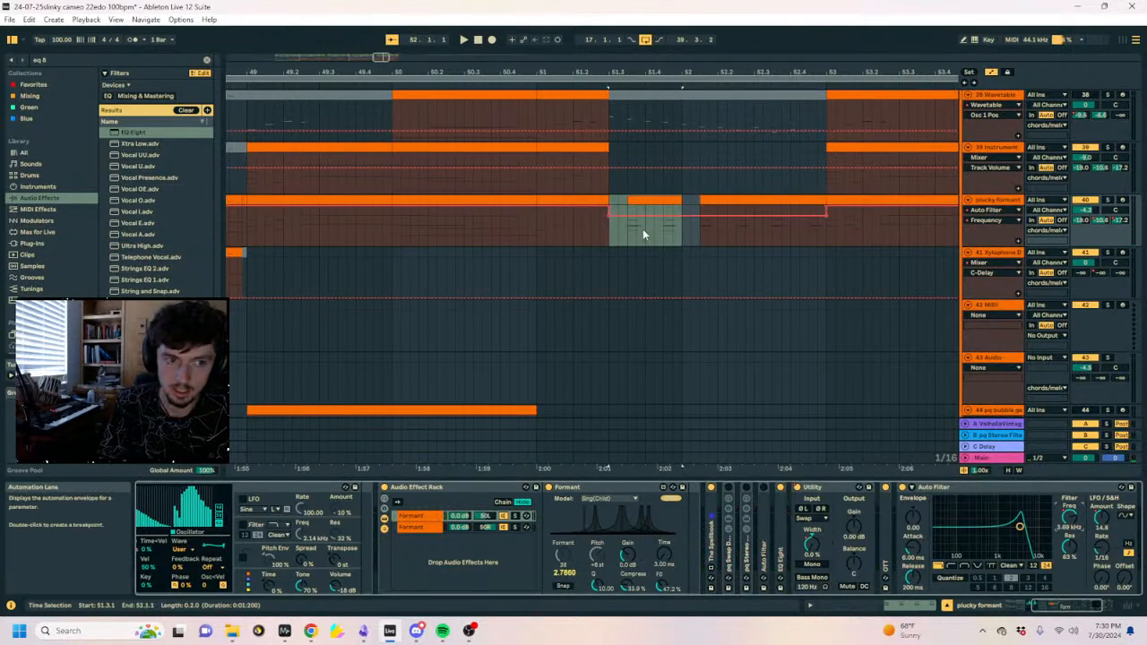
{"action": "left_click_drag", "start_coordinate": [611, 217], "coordinate": [610, 247]}
{"action": "left_click", "coordinate": [546, 229]}
{"action": "key", "text": "space"}
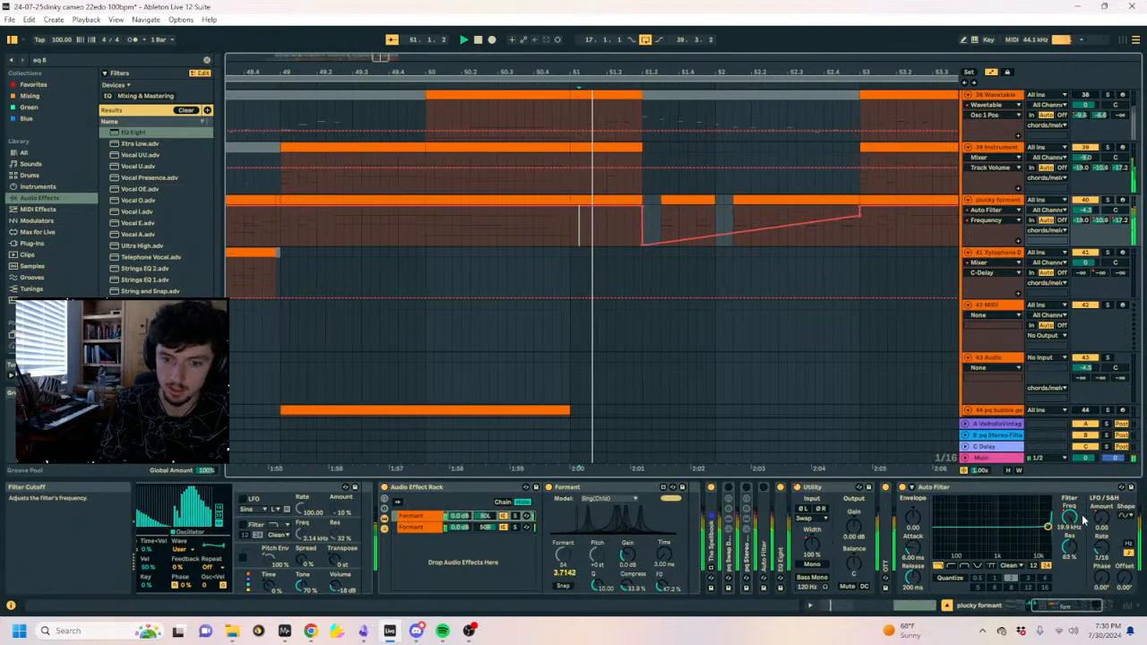
{"action": "left_click", "coordinate": [1101, 520]}
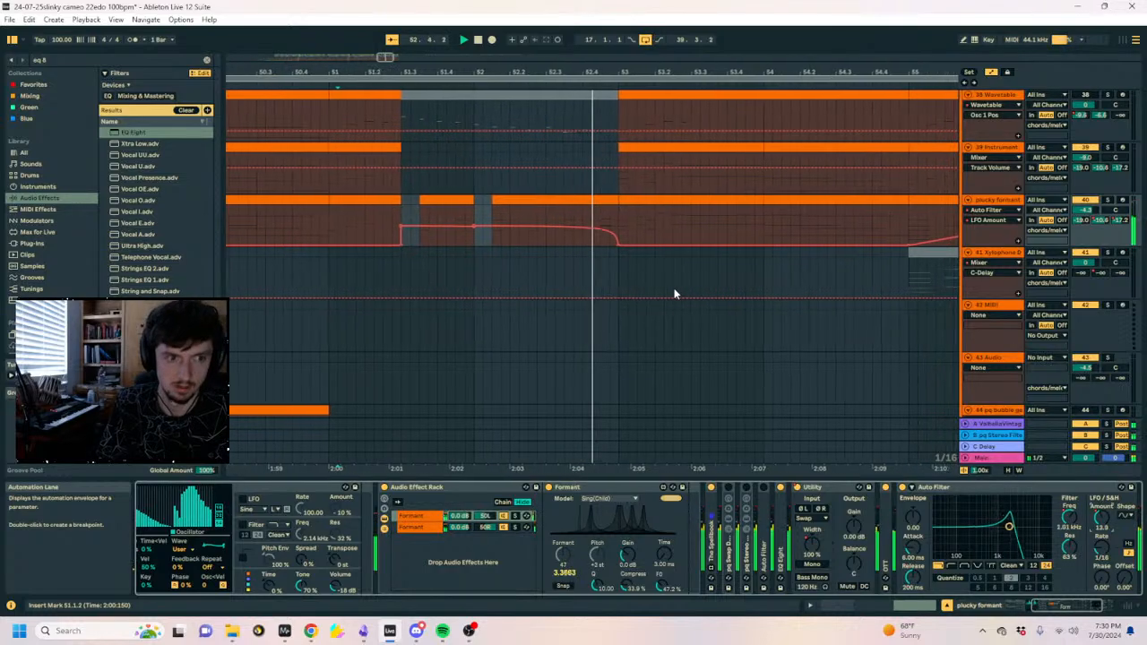
{"action": "left_click", "coordinate": [1071, 518]}
{"action": "left_click_drag", "start_coordinate": [333, 250], "coordinate": [334, 231]}
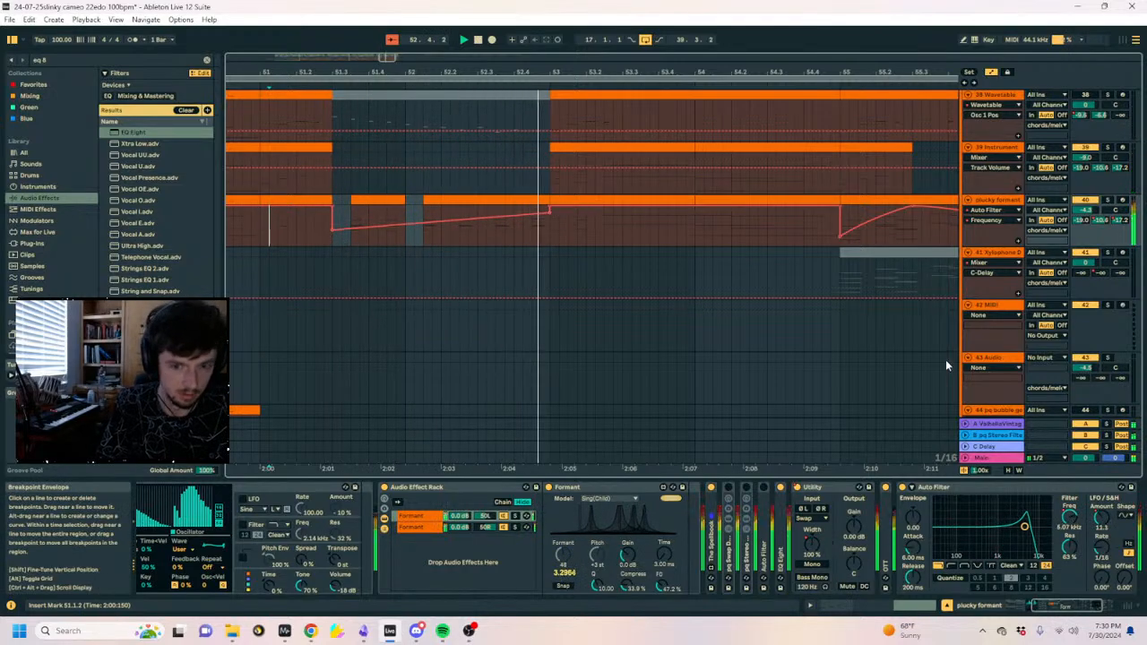
Adjust plucky formant's Auto Filter LFO Amount automation from 51.3 and hide the automation lanes.
{"action": "left_click", "coordinate": [1102, 519]}
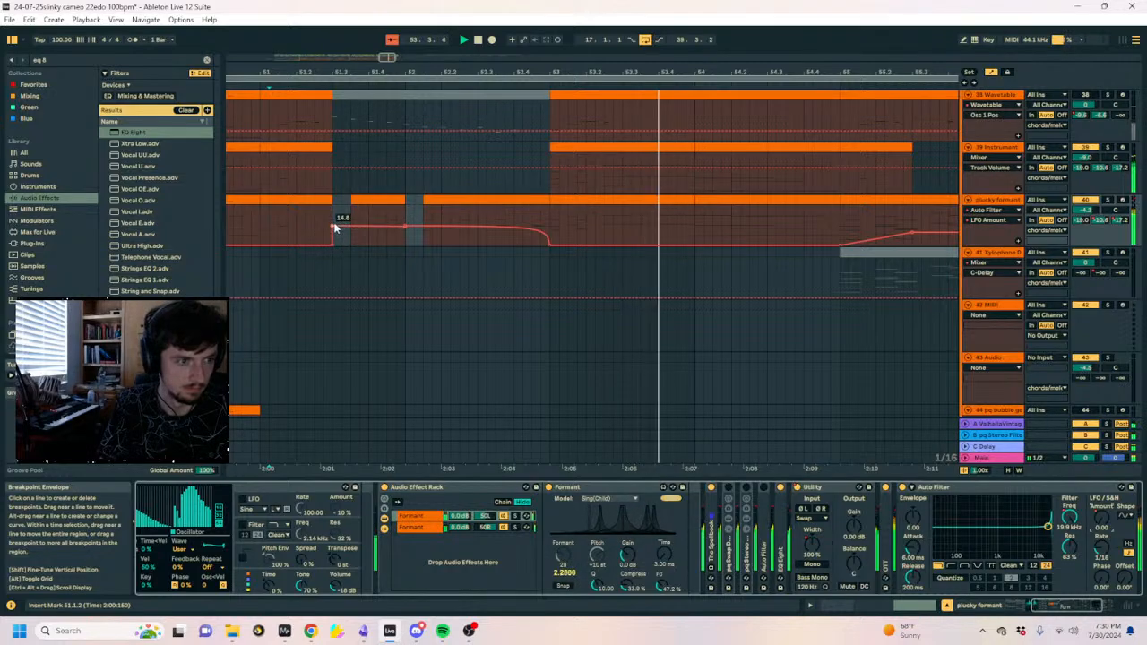
{"action": "left_click_drag", "start_coordinate": [333, 228], "coordinate": [477, 243]}
{"action": "key", "text": "a"}
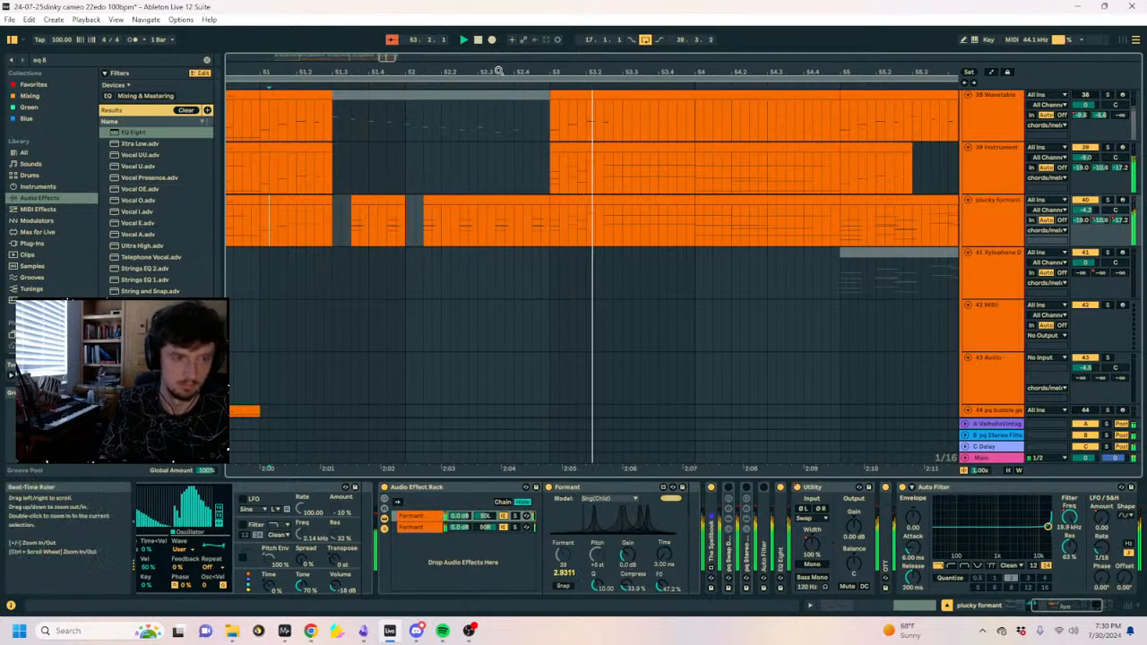
Extend the loop region's end to bar 57 so it spans 40 bars, and stop playback.
{"action": "left_click_drag", "start_coordinate": [500, 71], "coordinate": [611, 11]}
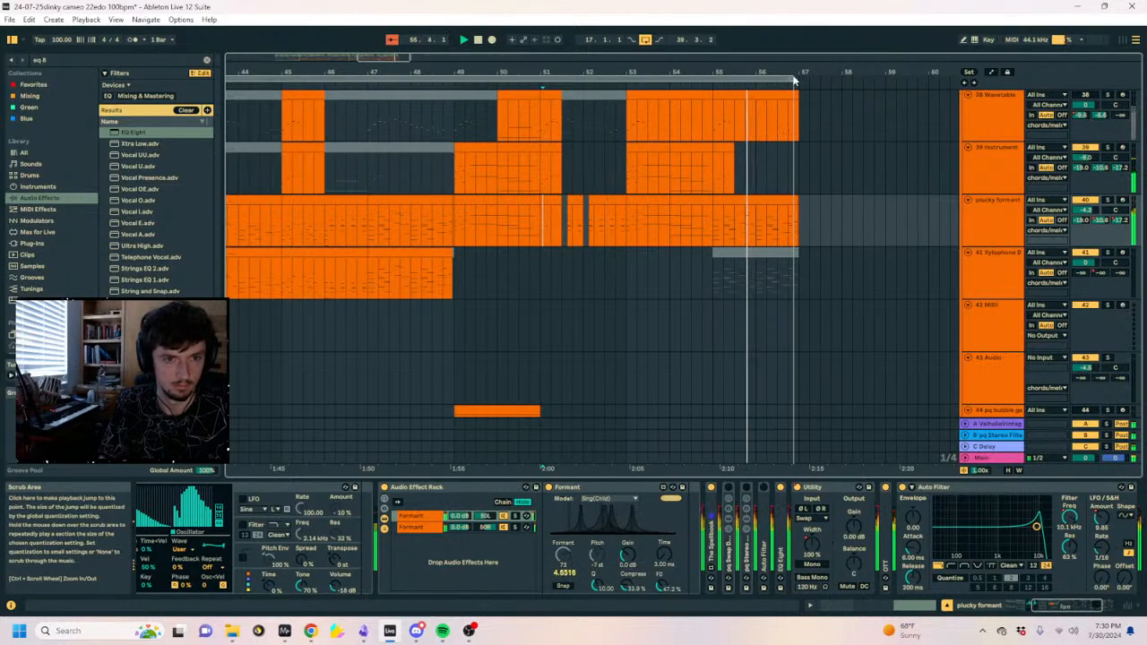
{"action": "left_click_drag", "start_coordinate": [794, 79], "coordinate": [807, 78]}
{"action": "key", "text": "space"}
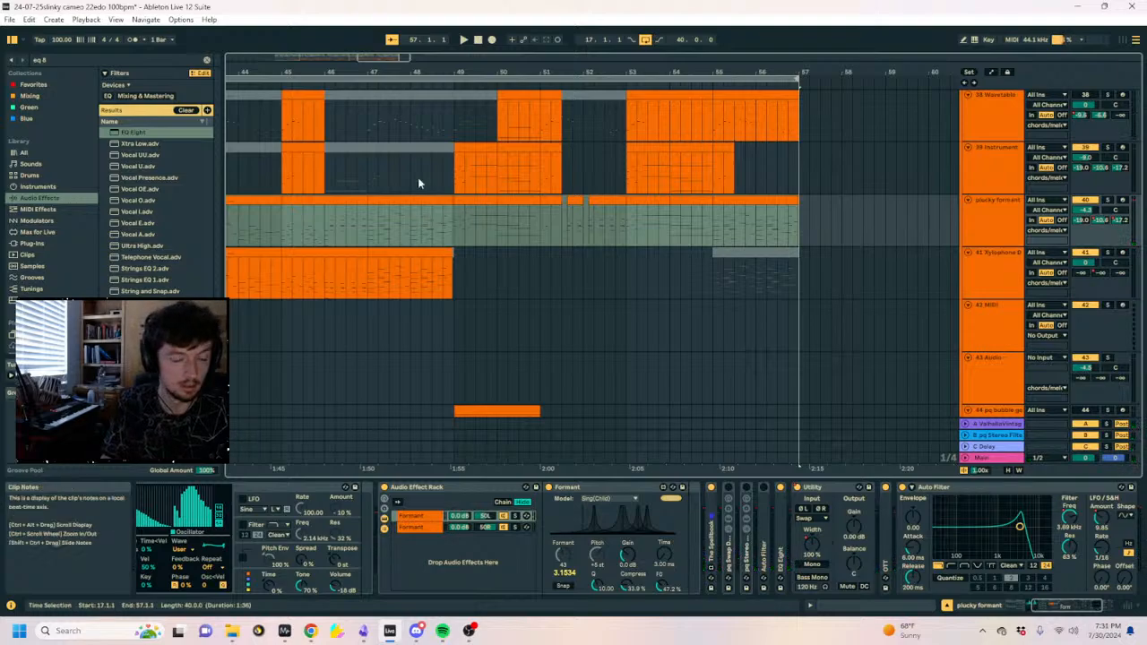
Replay the arrangement from 40.3 and examine the chord, melody and Audio 4 parts between bars 41 and 53.
{"action": "left_click_drag", "start_coordinate": [430, 72], "coordinate": [403, 98]}
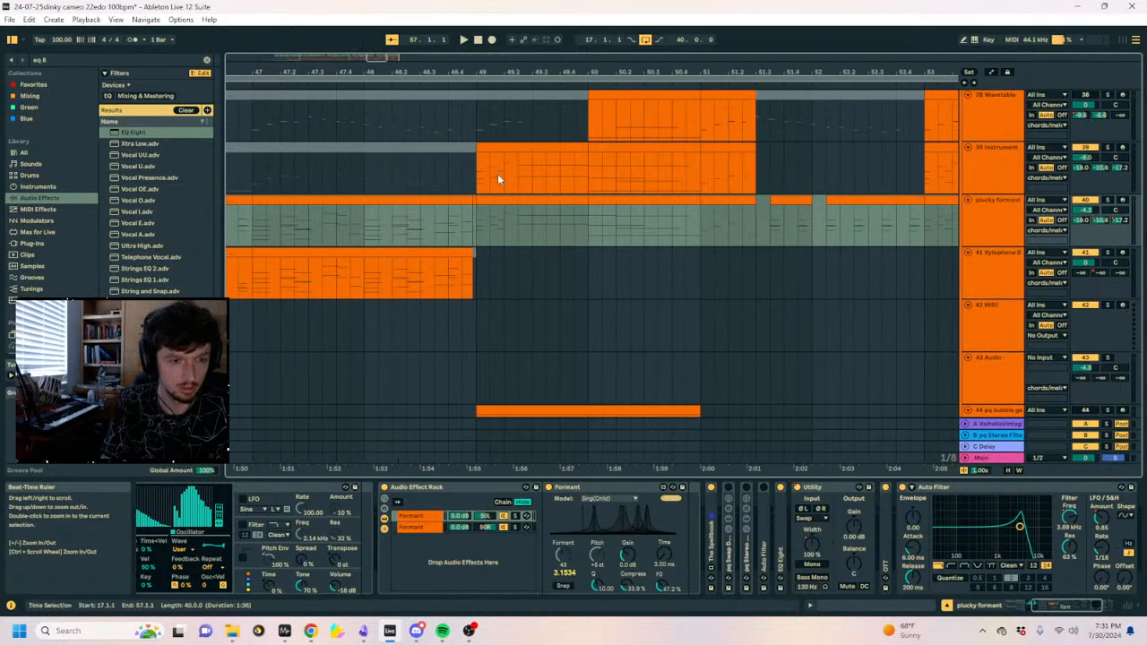
{"action": "left_click", "coordinate": [505, 214]}
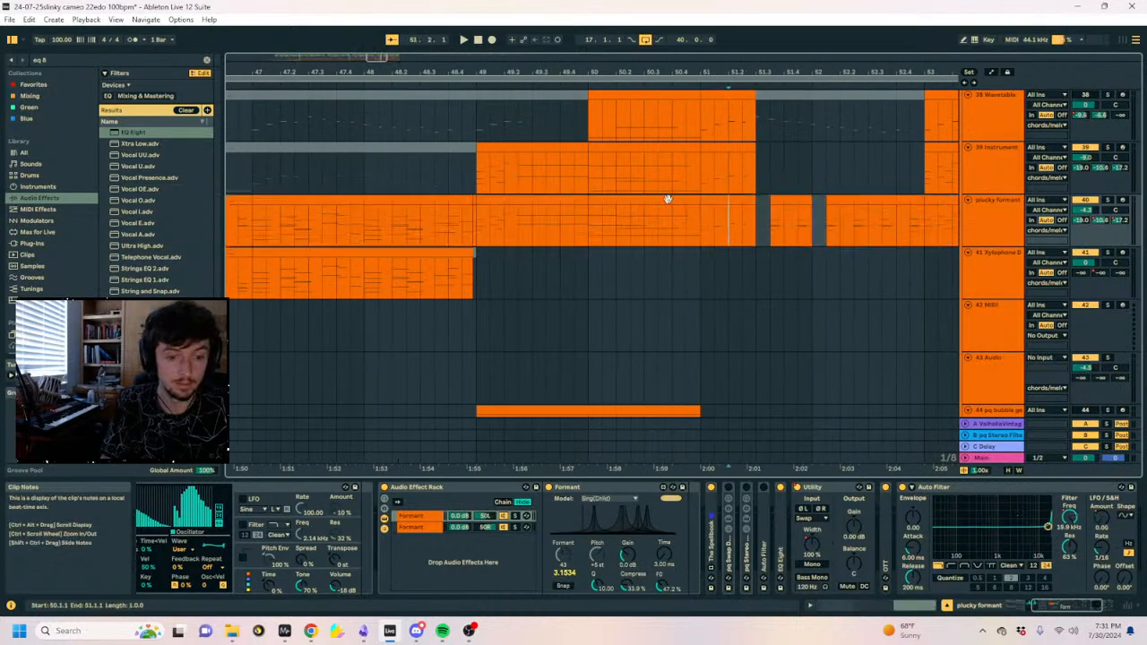
{"action": "left_click", "coordinate": [520, 328]}
{"action": "left_click", "coordinate": [628, 394]}
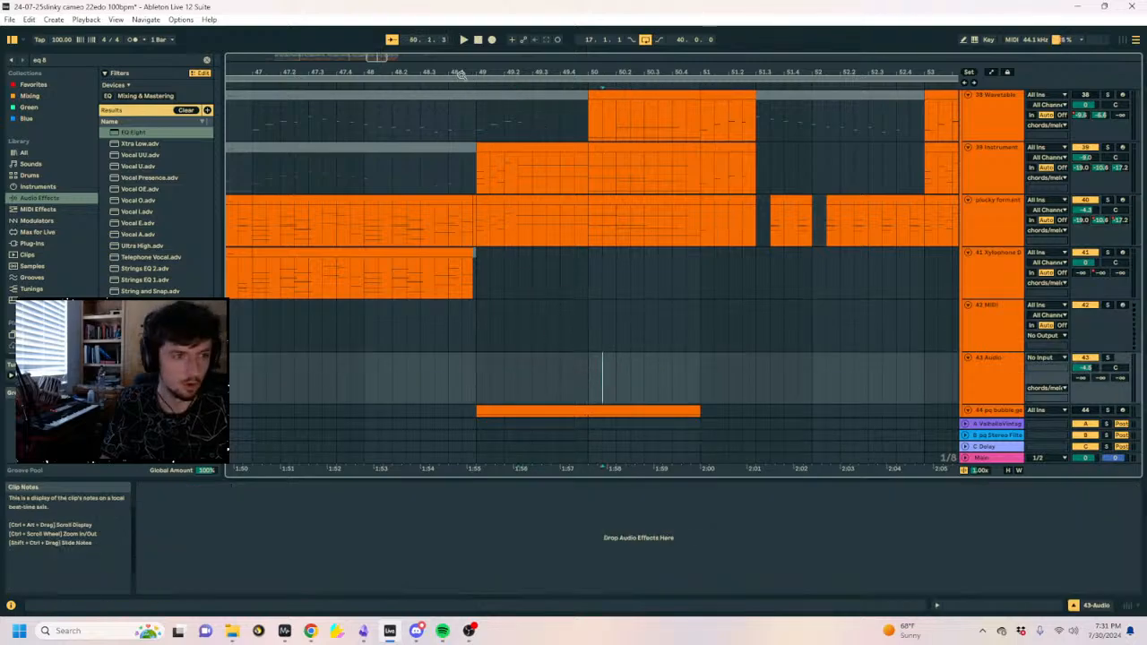
{"action": "mouse_move", "coordinate": [476, 74]}
{"action": "left_mouse_down"}
{"action": "mouse_move", "coordinate": [592, 72]}
{"action": "mouse_move", "coordinate": [686, 49]}
{"action": "left_mouse_up"}
{"action": "left_click", "coordinate": [361, 330]}
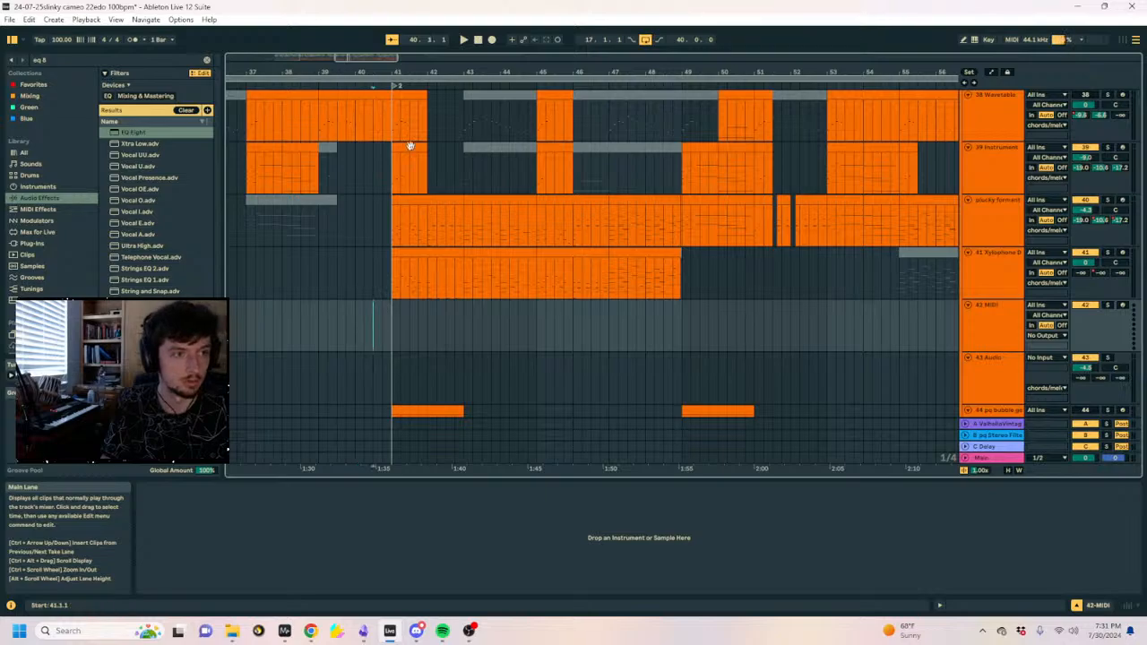
{"action": "key", "text": "space"}
{"action": "left_click_drag", "start_coordinate": [562, 72], "coordinate": [328, 67]}
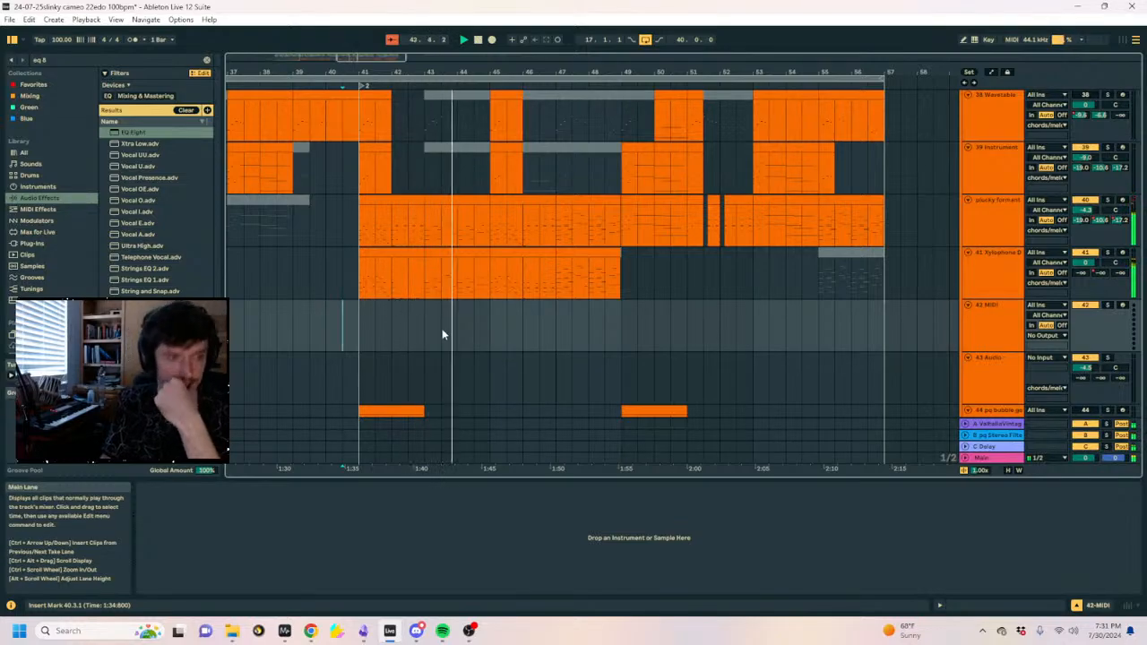
{"action": "scroll", "coordinate": [443, 314], "scroll_direction": "up", "scroll_amount": 6}
{"action": "left_click", "coordinate": [436, 273]}
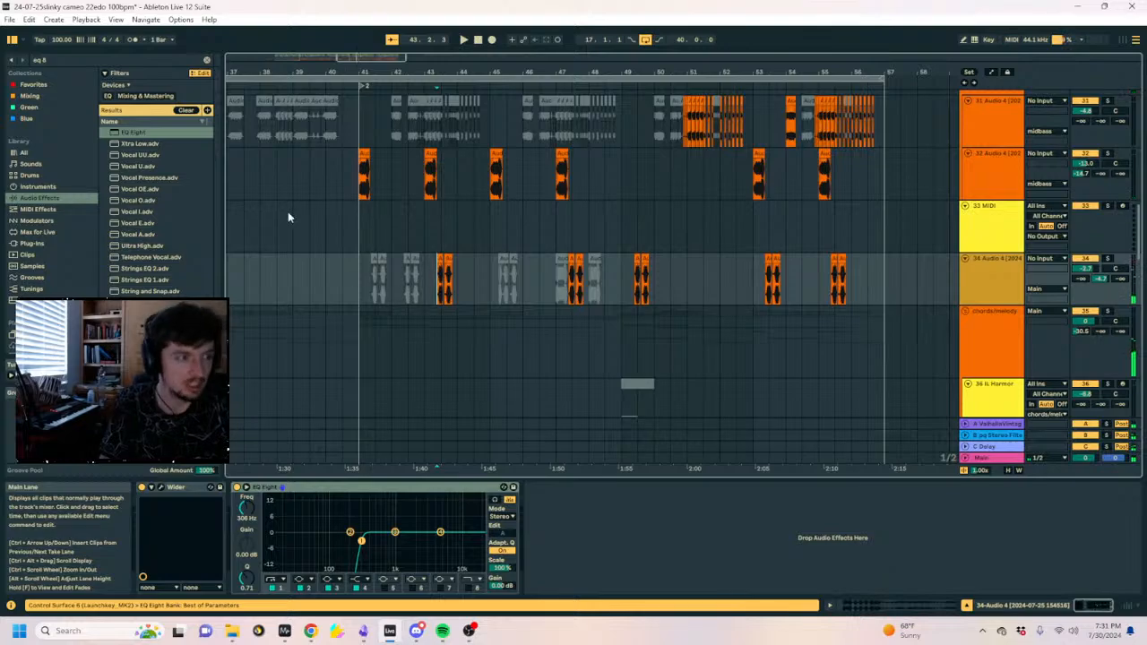
Audition the arrangement from the midbass clip at bar 43 on track 32.
{"action": "key", "text": "ctrl+f"}
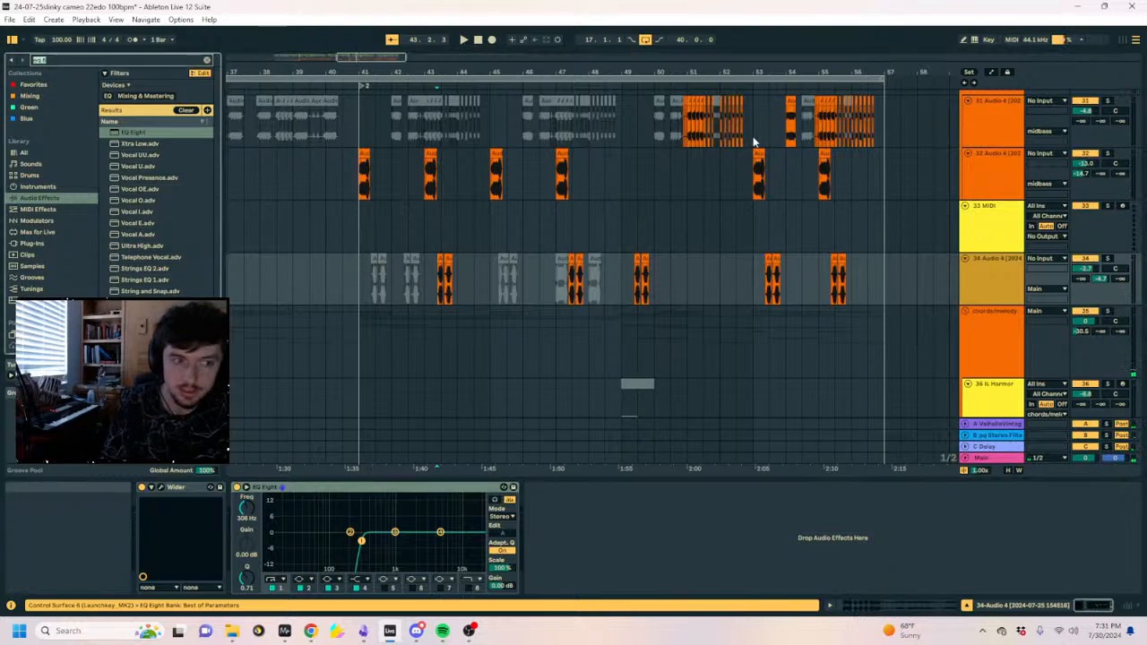
{"action": "left_click", "coordinate": [431, 156]}
{"action": "key", "text": "space"}
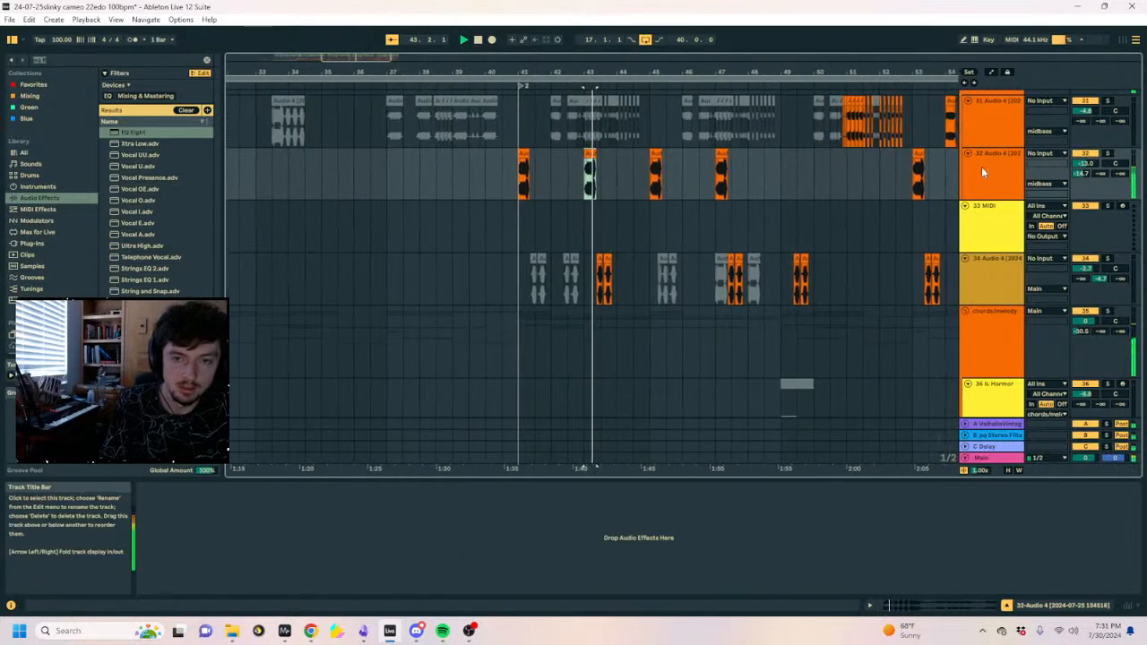
{"action": "scroll", "coordinate": [597, 251], "scroll_direction": "up", "scroll_amount": 5}
{"action": "key", "text": "space"}
On track 34, deactivate the first of the two clips just after bar 43, keep the second active, and play the passage.
{"action": "left_click_drag", "start_coordinate": [514, 280], "coordinate": [550, 278]}
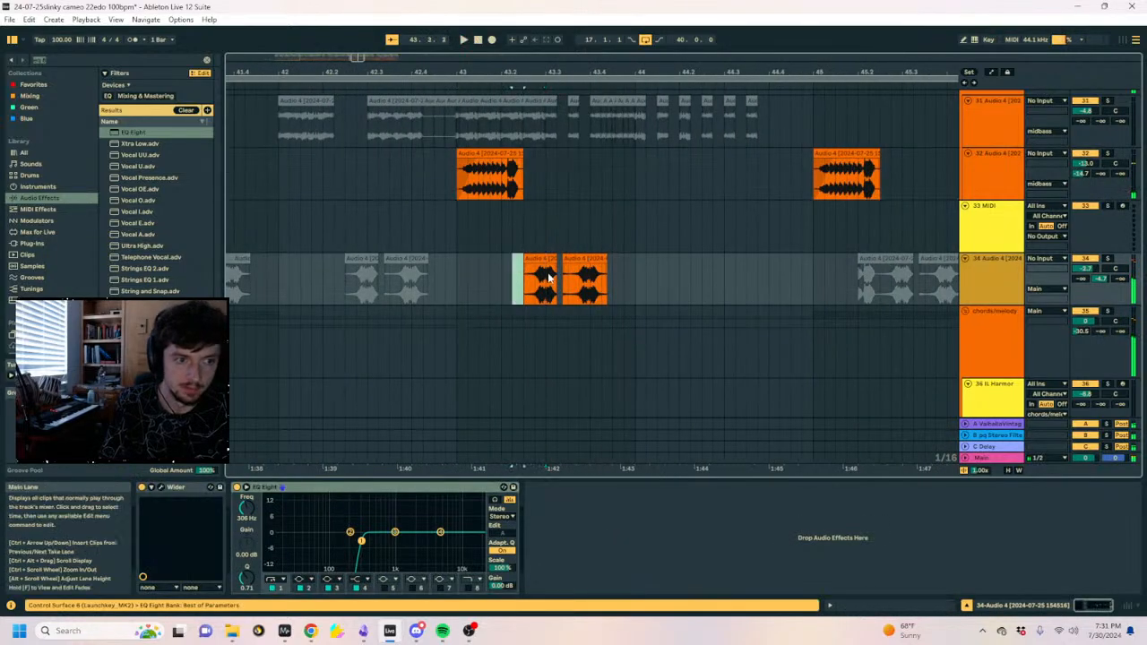
{"action": "left_click", "coordinate": [368, 270]}
{"action": "key", "text": "space"}
{"action": "left_click_drag", "start_coordinate": [564, 74], "coordinate": [554, 42]}
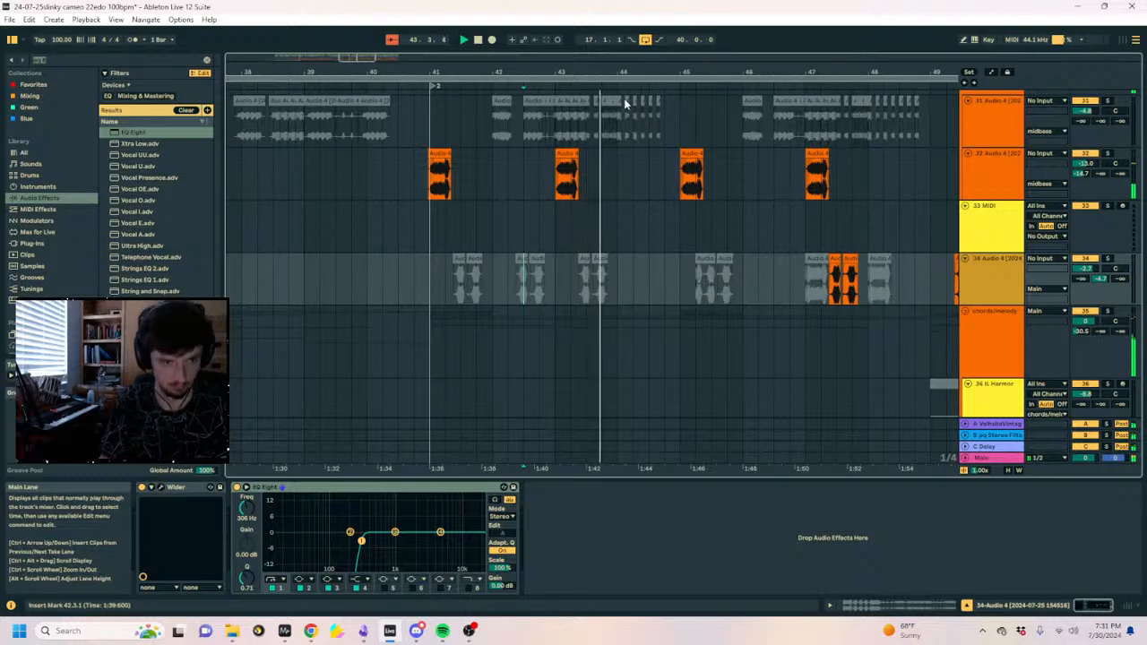
{"action": "key", "text": "0"}
{"action": "left_click", "coordinate": [534, 274]}
{"action": "key", "text": "space"}
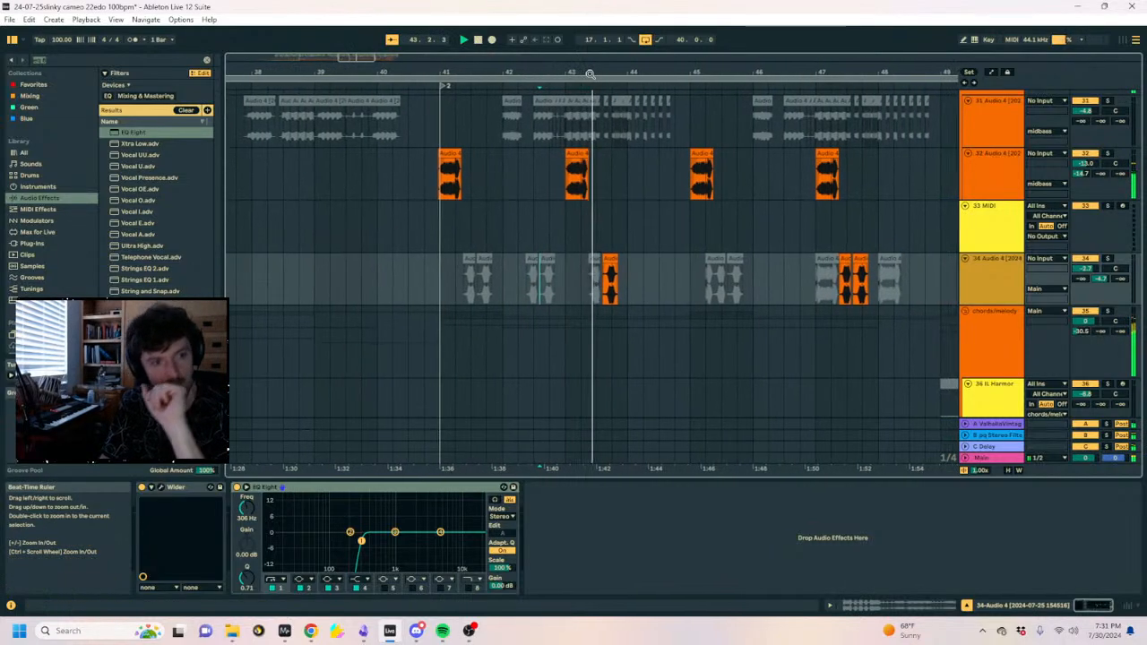
Duplicate bar 43 of track 34 into bar 44, including its muted and active clips, and play it back.
{"action": "left_click_drag", "start_coordinate": [590, 74], "coordinate": [590, 117]}
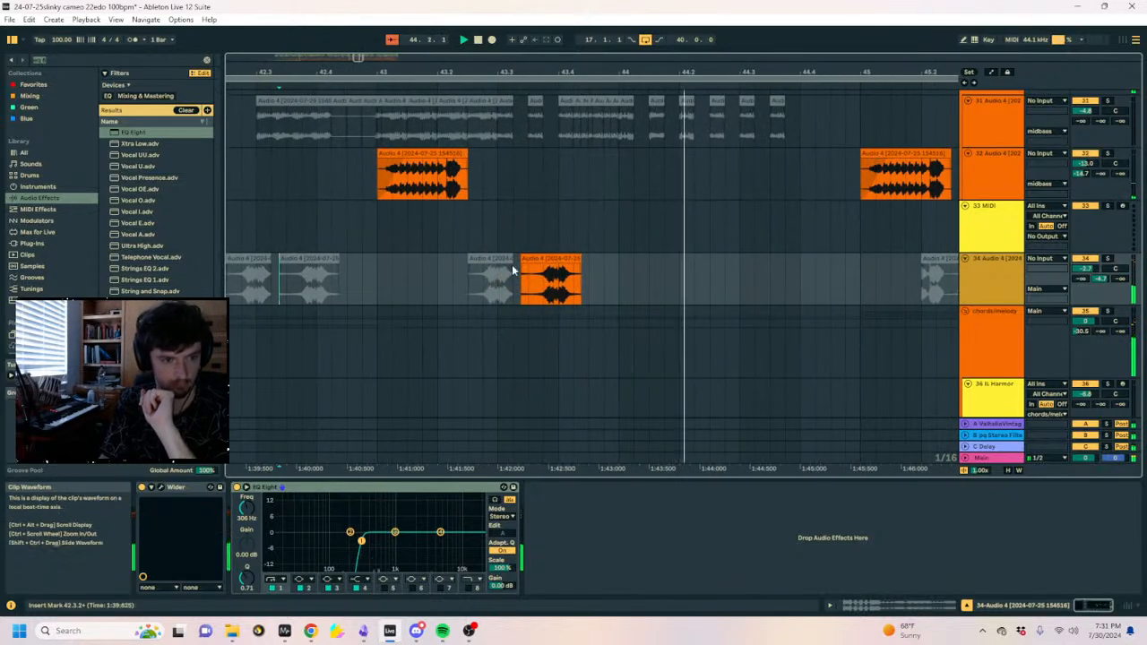
{"action": "key", "text": "space"}
{"action": "left_click_drag", "start_coordinate": [618, 279], "coordinate": [379, 274]}
{"action": "key", "text": "ctrl+d"}
{"action": "left_click", "coordinate": [379, 273]}
{"action": "key", "text": "space"}
Set track 34's send B to -10.6 dB and its Delay send C to -20.0 dB.
{"action": "left_click_drag", "start_coordinate": [1120, 279], "coordinate": [1120, 247]}
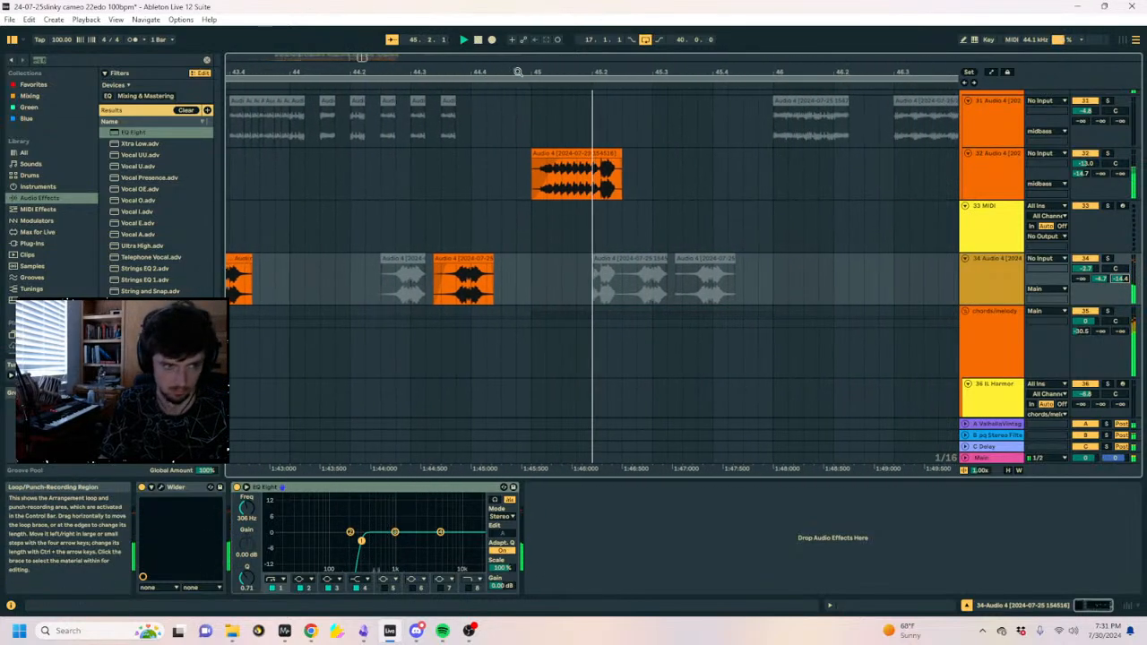
{"action": "left_click_drag", "start_coordinate": [519, 71], "coordinate": [587, 25]}
{"action": "left_click_drag", "start_coordinate": [1095, 281], "coordinate": [1095, 285]}
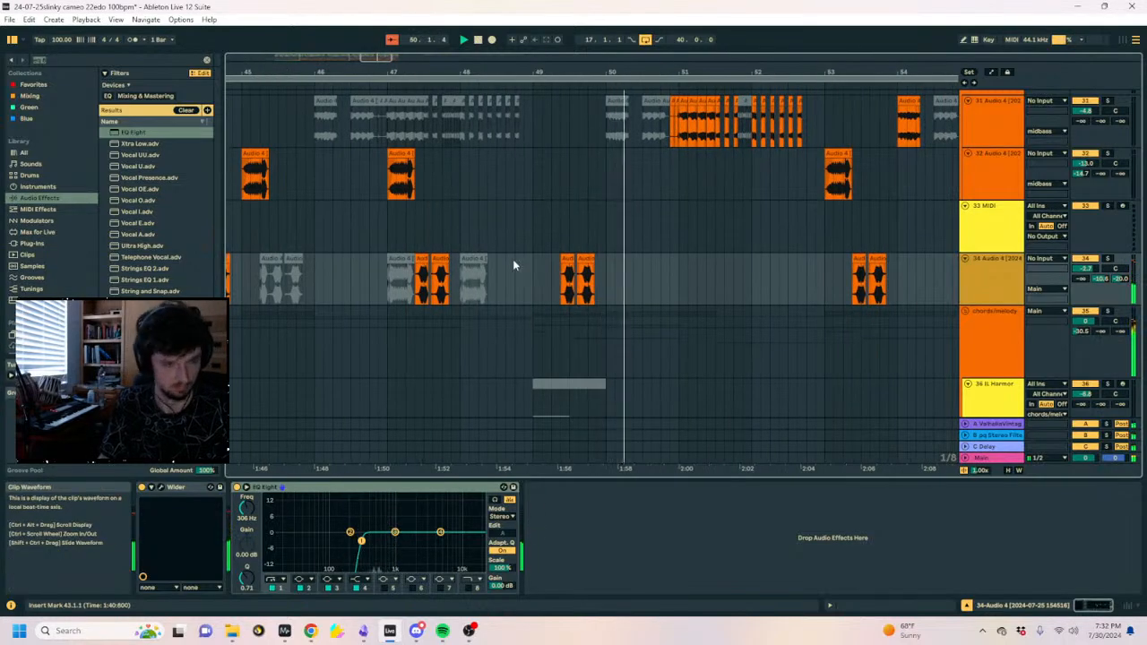
Play the section from bar 49 onward to review the arrangement.
{"action": "left_click", "coordinate": [608, 315]}
{"action": "key", "text": "space"}
{"action": "left_click", "coordinate": [611, 299]}
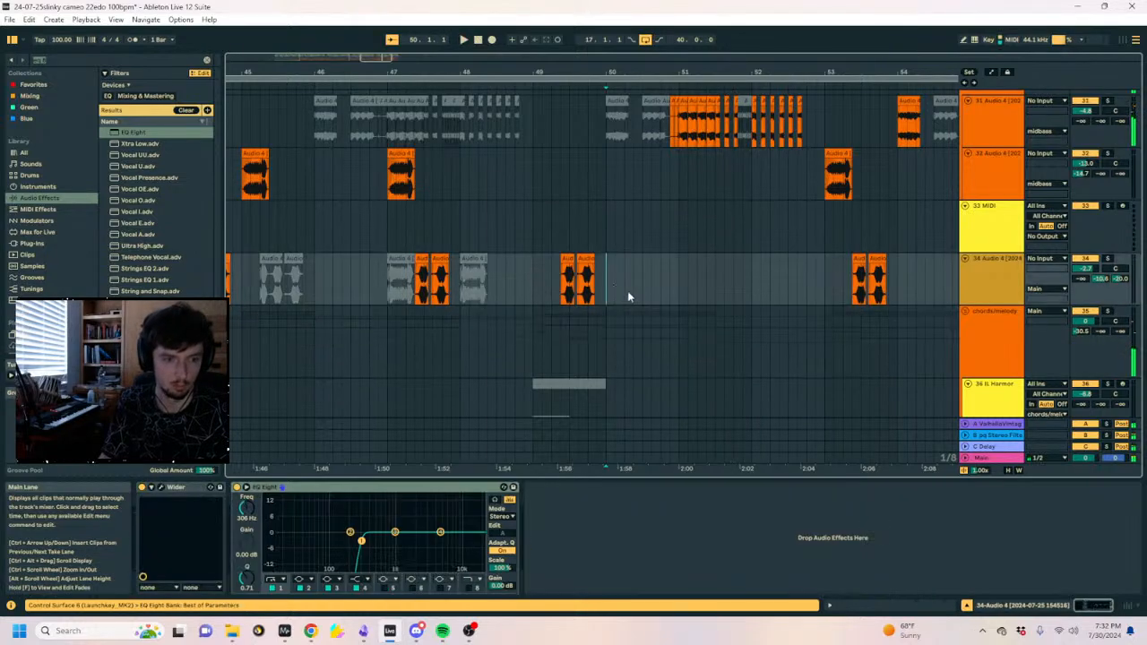
{"action": "left_click", "coordinate": [670, 302]}
{"action": "left_click", "coordinate": [606, 330]}
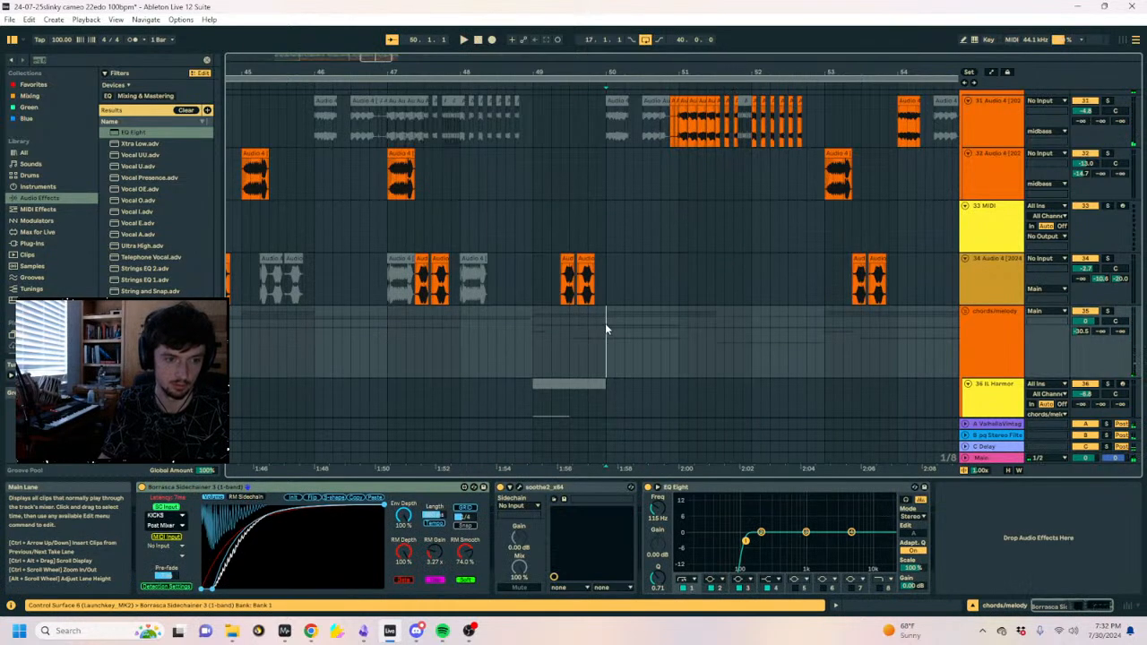
{"action": "key", "text": "space"}
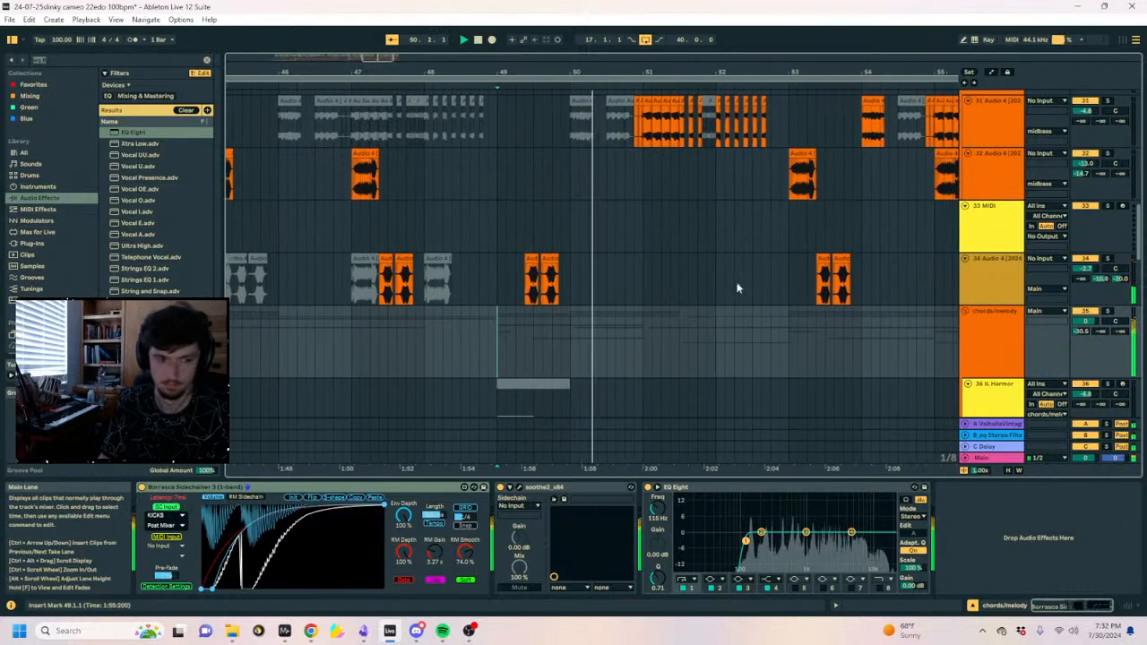
{"action": "left_click", "coordinate": [493, 285]}
{"action": "left_click", "coordinate": [494, 285]}
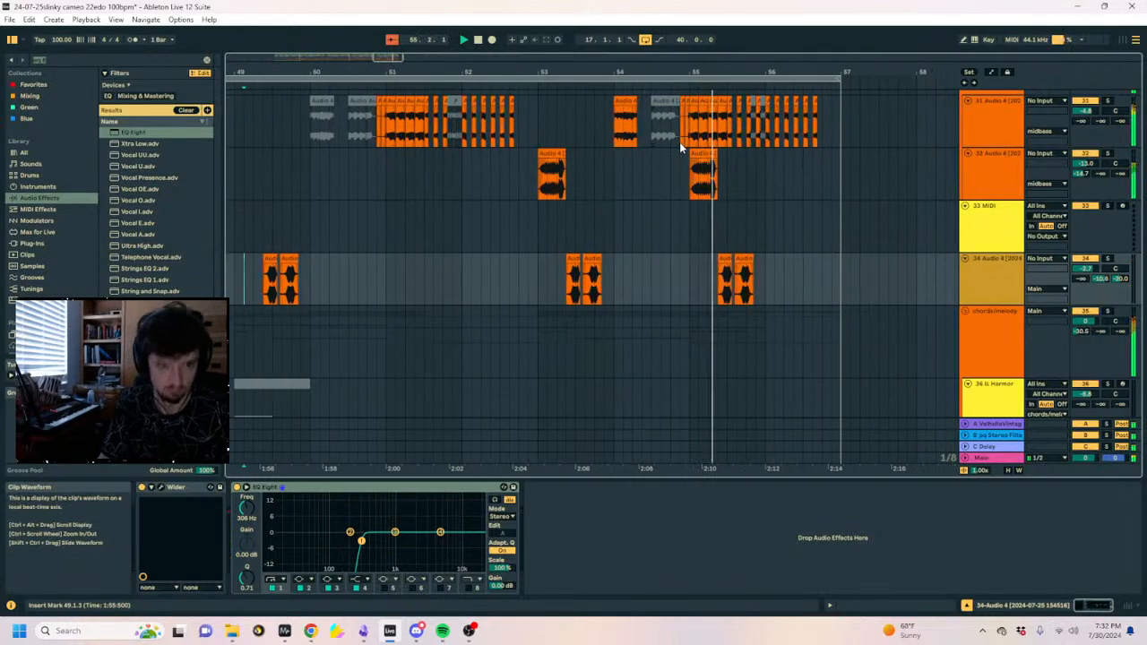
Review the plucky formant track's Auto Filter frequency automation around bar 55 with playback, and return to the clip view.
{"action": "scroll", "coordinate": [726, 197], "scroll_direction": "down", "scroll_amount": 10}
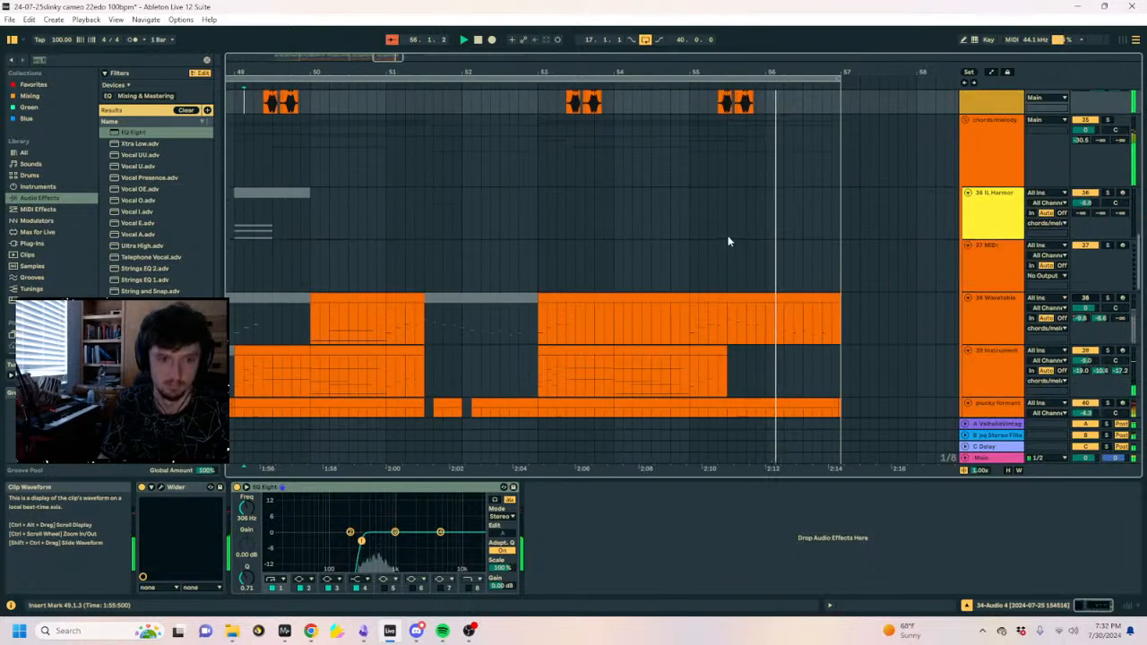
{"action": "left_click", "coordinate": [715, 199]}
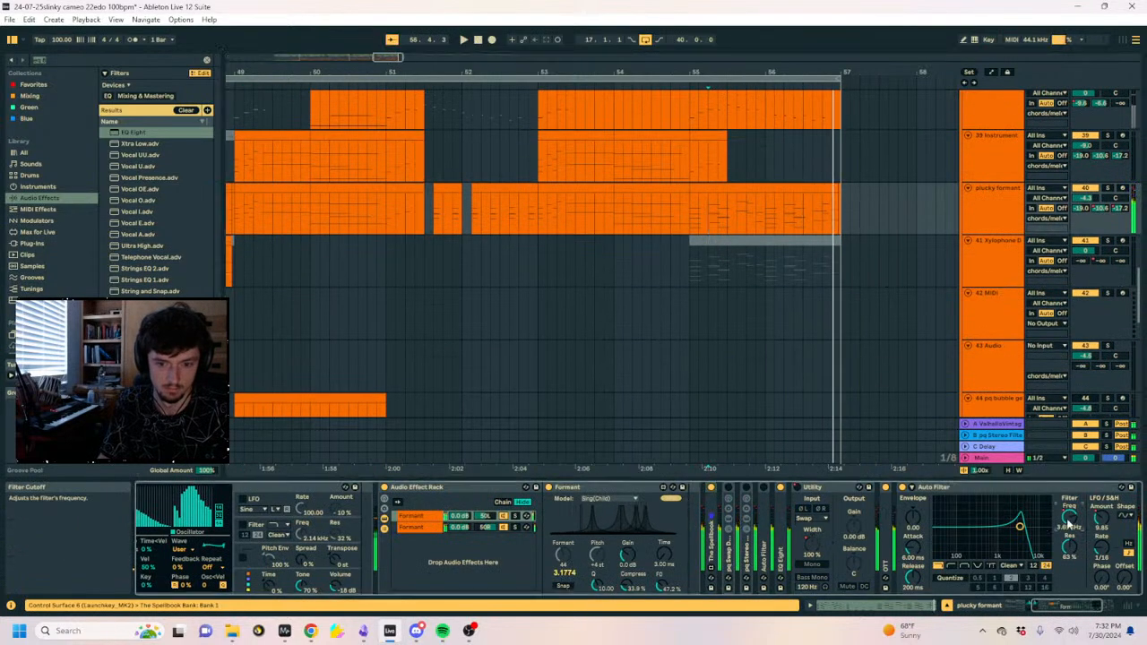
{"action": "key", "text": "a"}
{"action": "key", "text": "space"}
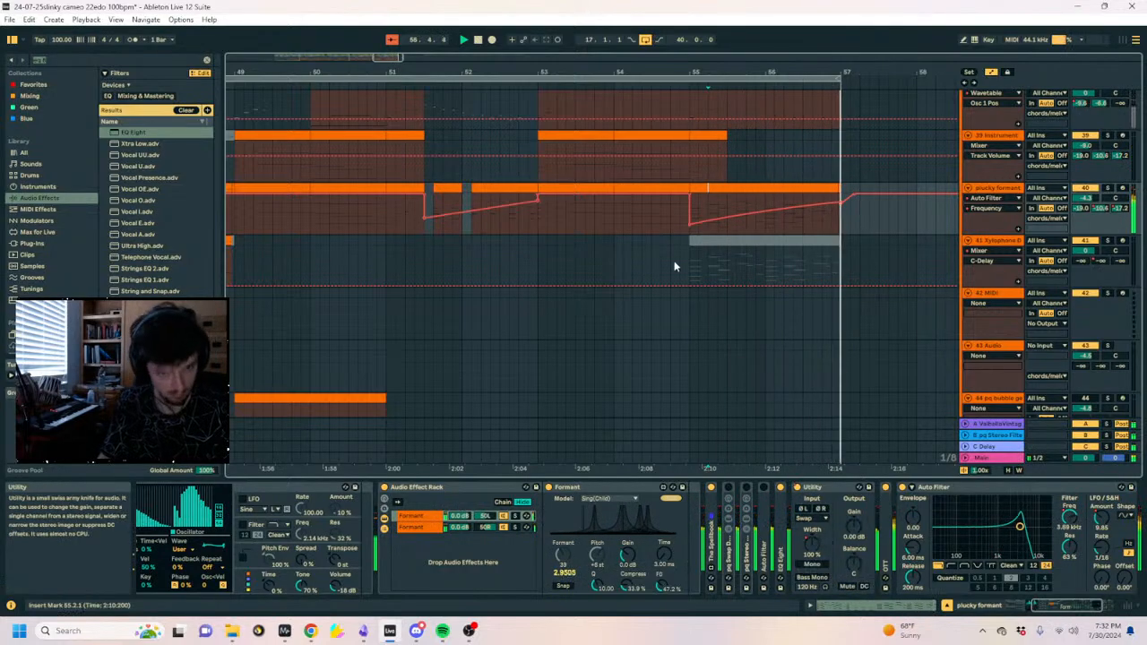
{"action": "left_click_drag", "start_coordinate": [683, 73], "coordinate": [848, 18]}
{"action": "key", "text": "space"}
{"action": "left_click_drag", "start_coordinate": [853, 72], "coordinate": [609, 70]}
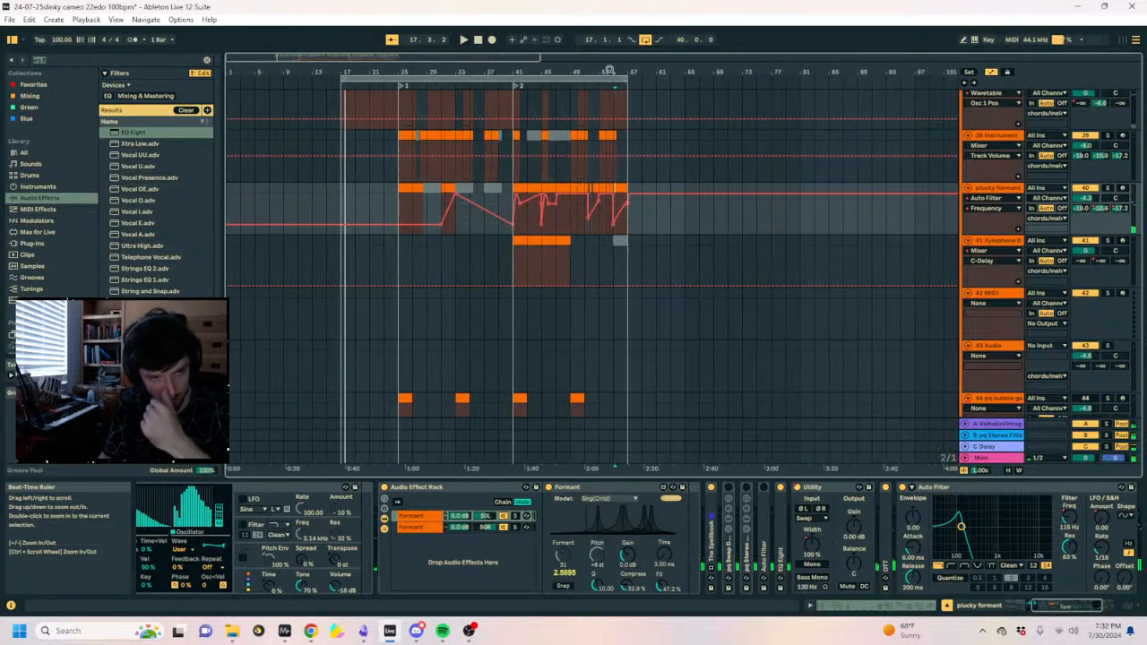
{"action": "left_click_drag", "start_coordinate": [502, 71], "coordinate": [487, 267]}
{"action": "left_click", "coordinate": [563, 234]}
{"action": "key", "text": "a"}
{"action": "double_click", "coordinate": [511, 260]}
{"action": "key", "text": "Delete"}
{"action": "double_click", "coordinate": [509, 263]}
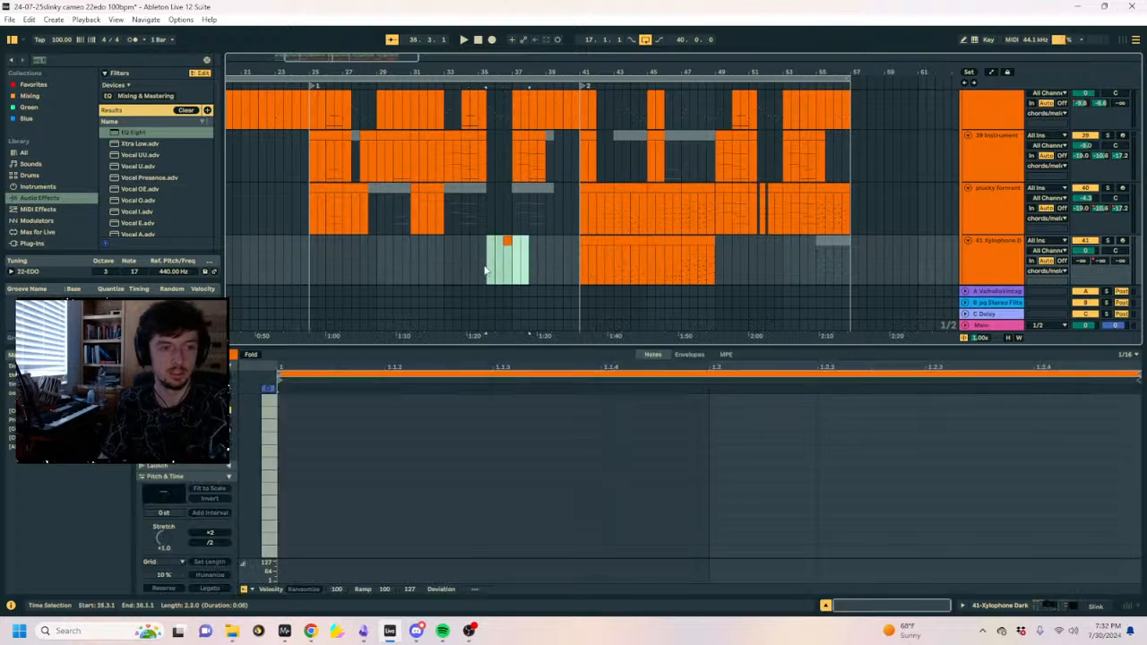
{"action": "key", "text": "Delete"}
{"action": "left_click", "coordinate": [578, 264]}
{"action": "left_click", "coordinate": [529, 262]}
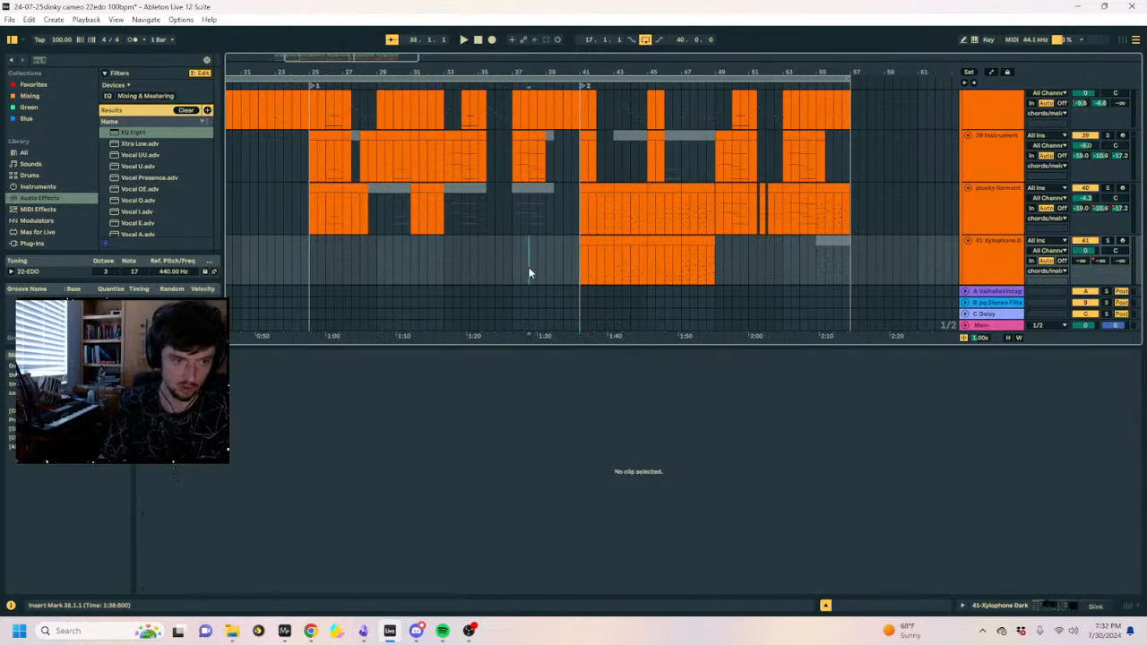
Fold the chords/melody group and insert an armed audio track below it, taking its input from chords/melody Post Mixer with monitoring off.
{"action": "scroll", "coordinate": [570, 267], "scroll_direction": "down", "scroll_amount": 10}
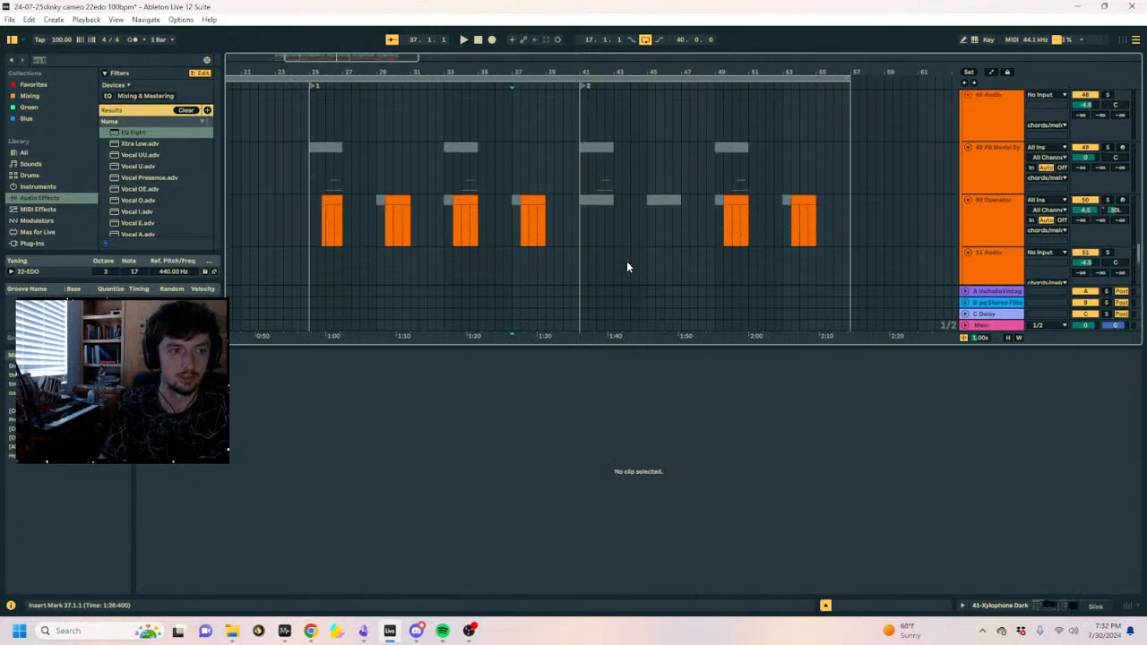
{"action": "scroll", "coordinate": [620, 257], "scroll_direction": "up", "scroll_amount": 15}
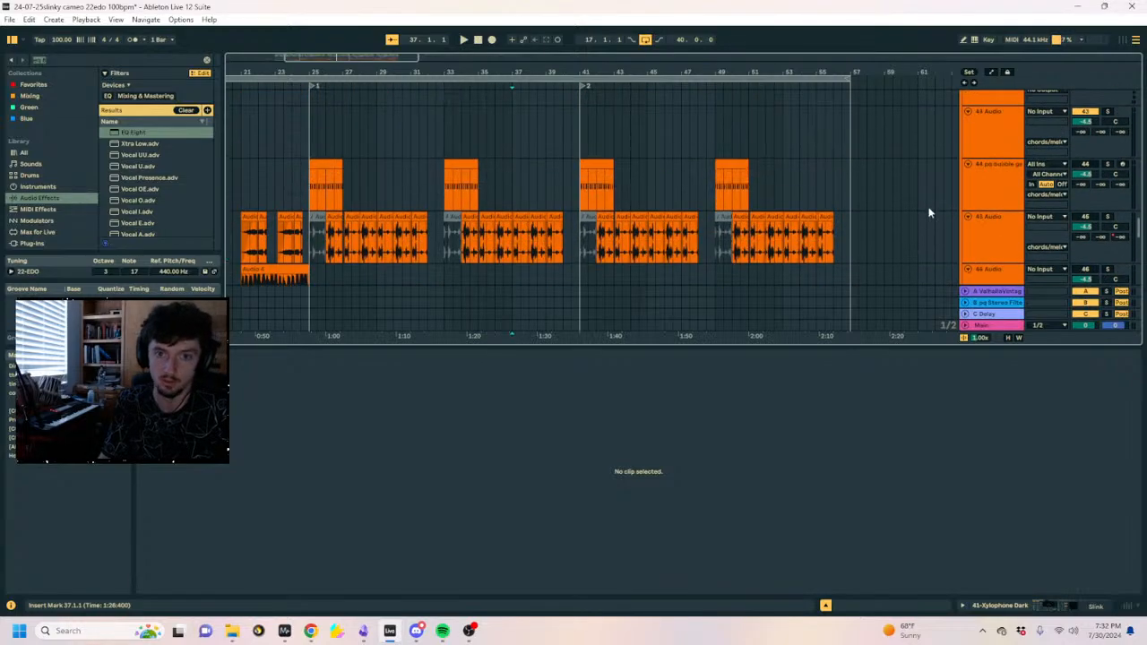
{"action": "scroll", "coordinate": [982, 187], "scroll_direction": "up", "scroll_amount": 3}
{"action": "left_click", "coordinate": [977, 178]}
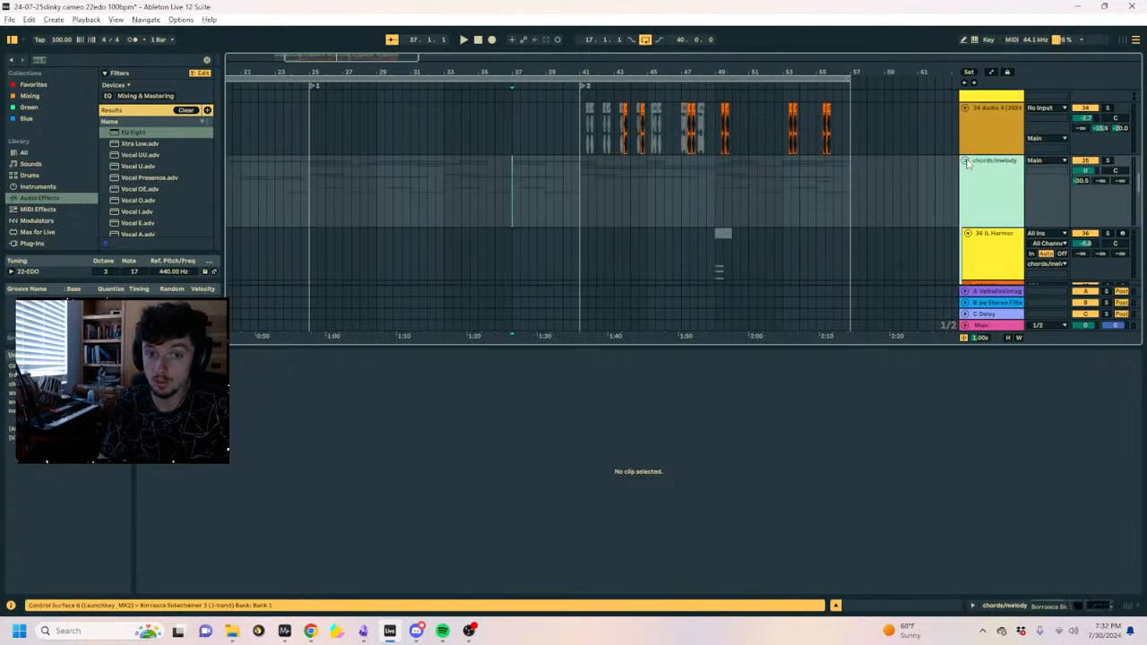
{"action": "left_click", "coordinate": [968, 161]}
{"action": "key", "text": "ctrl+t"}
{"action": "left_click", "coordinate": [1039, 202]}
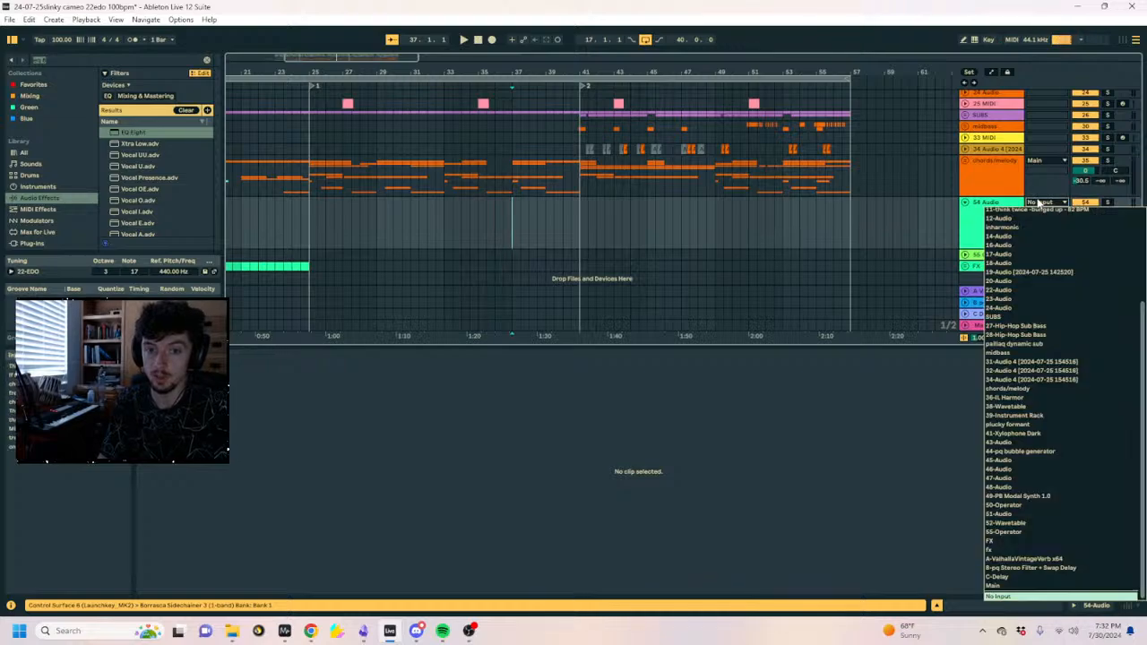
{"action": "left_click", "coordinate": [1038, 203]}
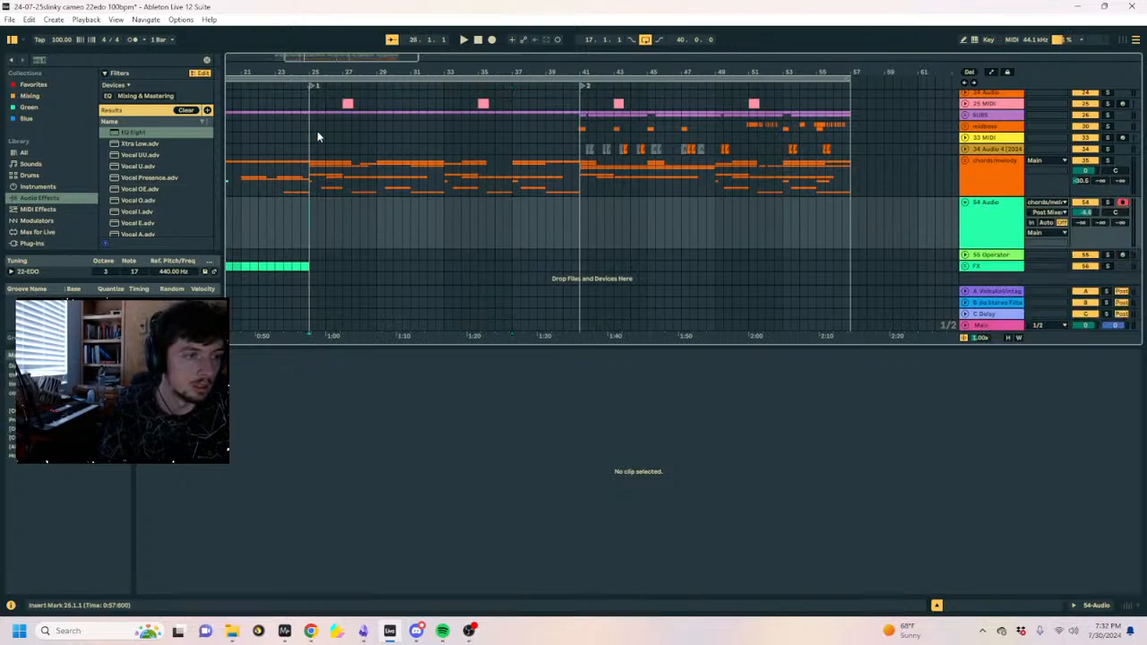
Record the chords/melody group's output onto the new audio track from bar 41 to just before bar 57.
{"action": "left_click_drag", "start_coordinate": [466, 72], "coordinate": [467, 40]}
{"action": "left_click", "coordinate": [357, 254]}
{"action": "left_click", "coordinate": [358, 240]}
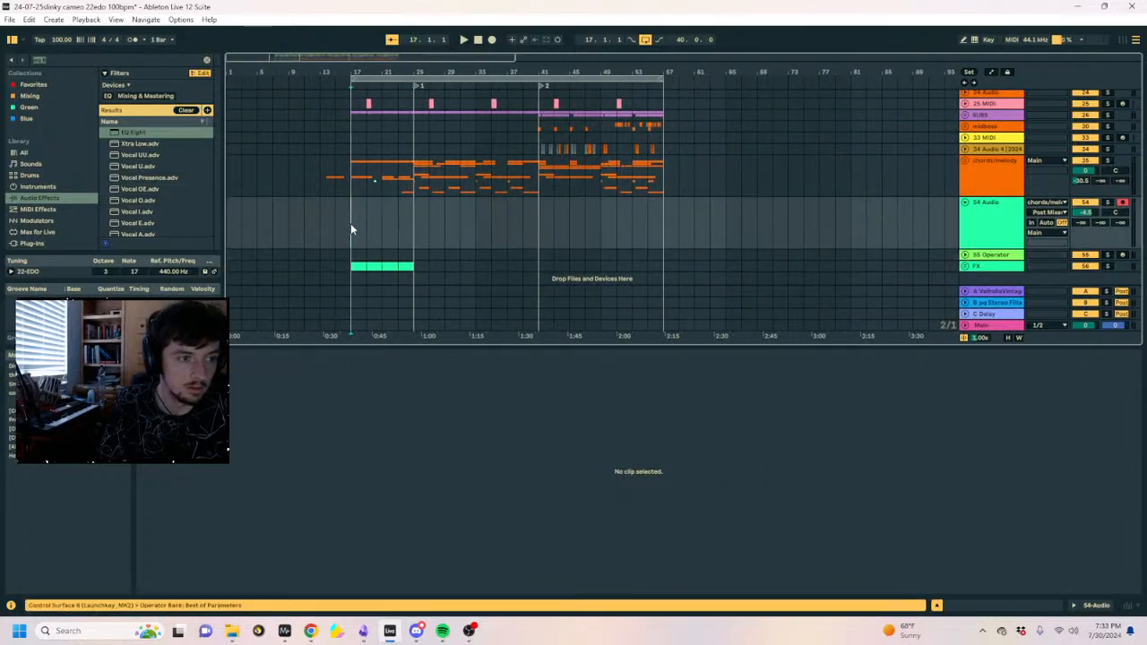
{"action": "left_click", "coordinate": [542, 216]}
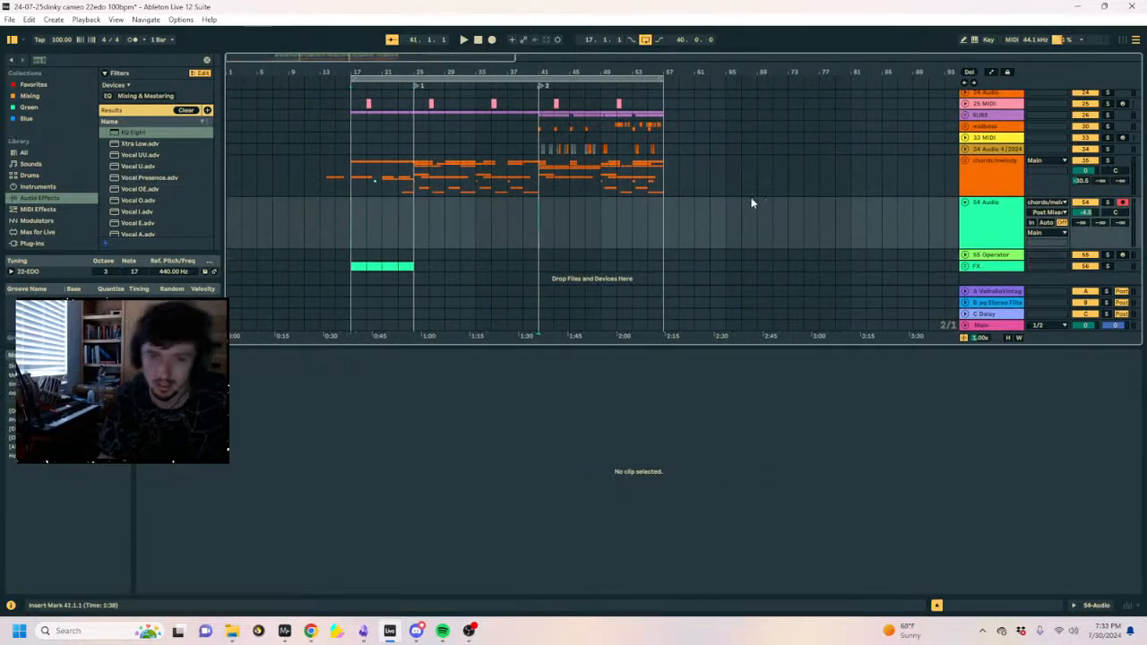
{"action": "left_click", "coordinate": [490, 40]}
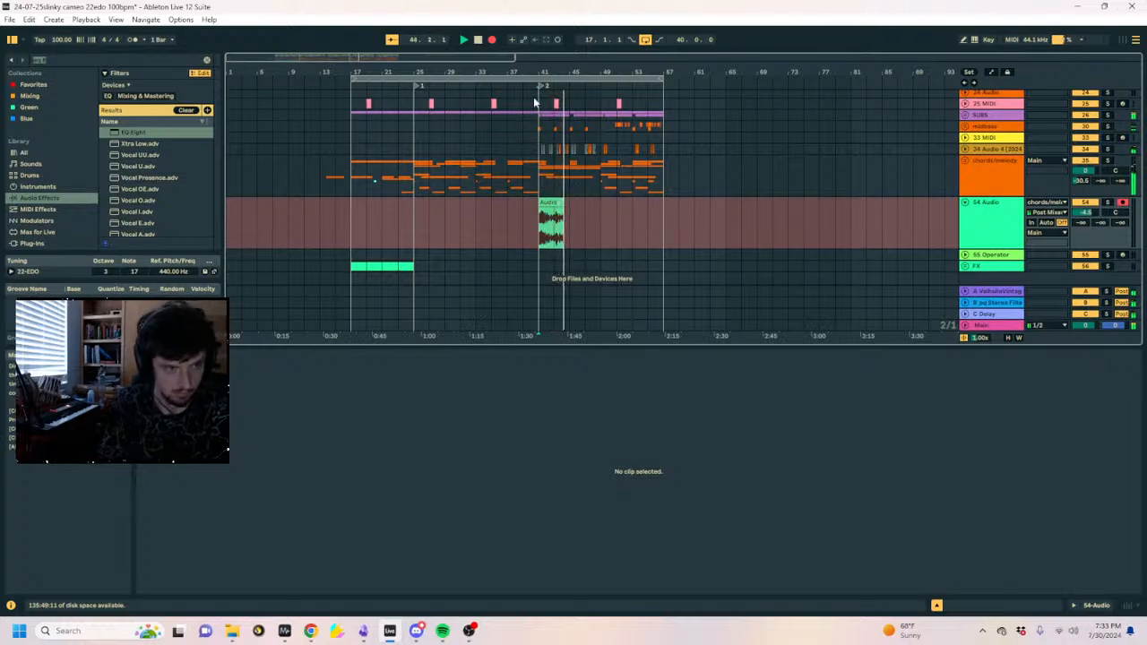
{"action": "left_click_drag", "start_coordinate": [543, 73], "coordinate": [545, 117]}
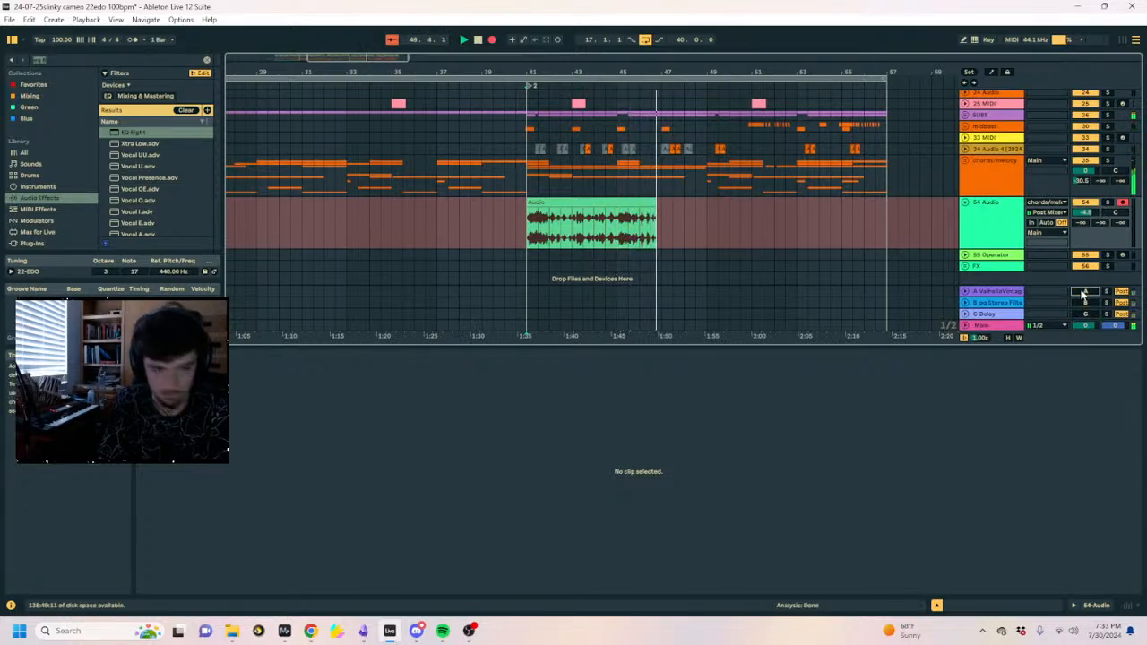
{"action": "left_click", "coordinate": [419, 487]}
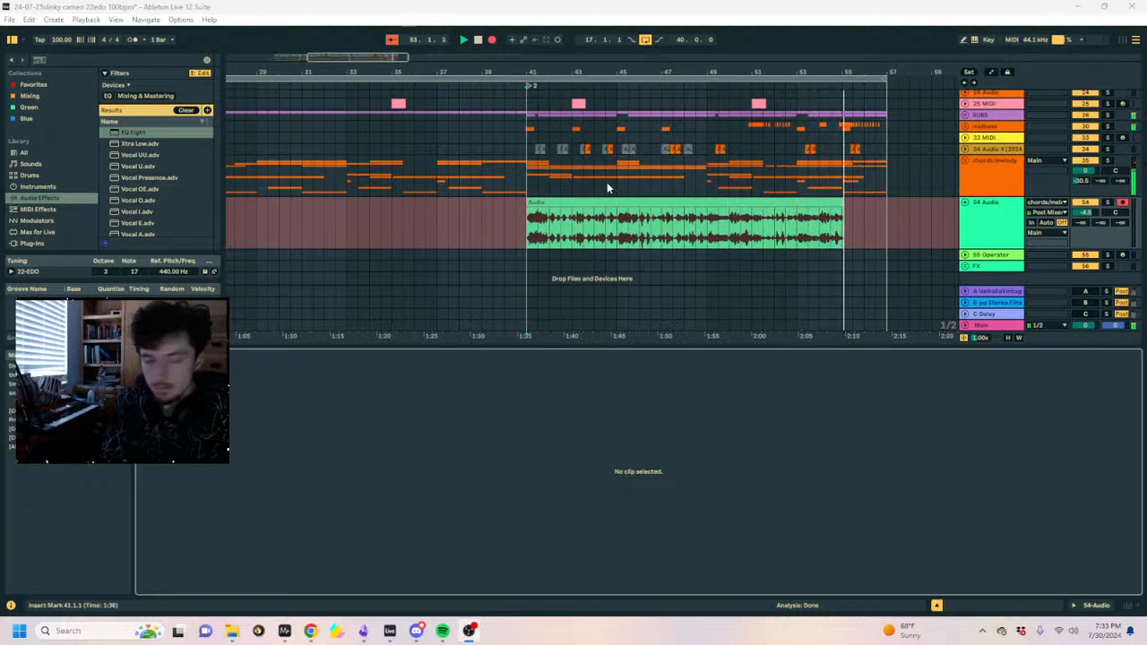
{"action": "left_click", "coordinate": [516, 179]}
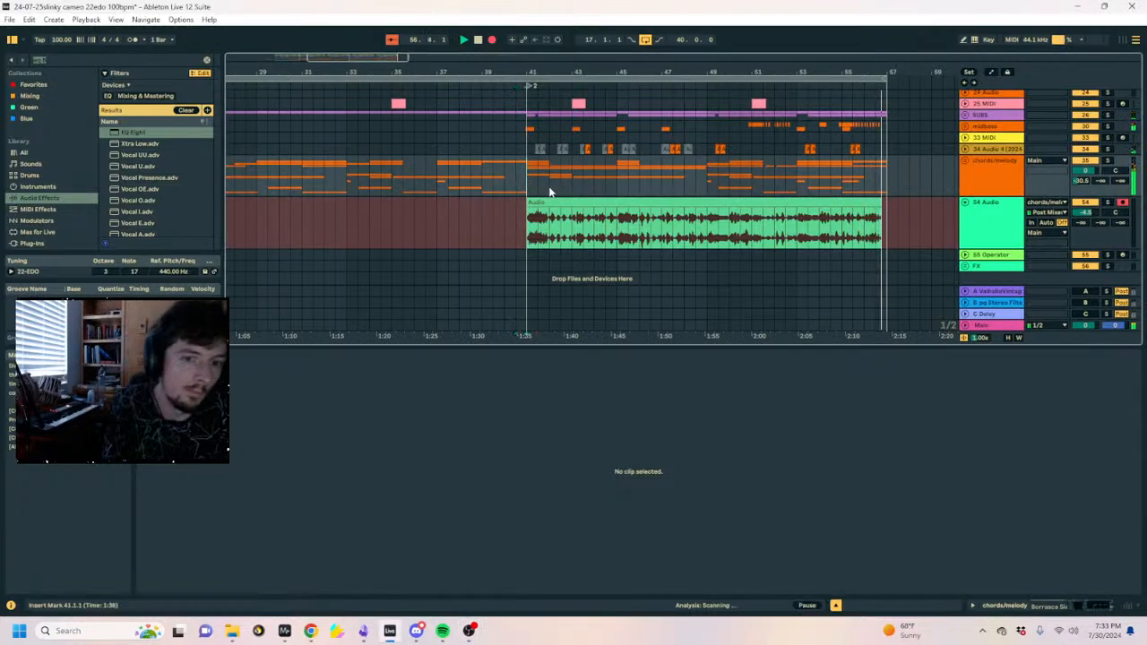
{"action": "key", "text": "space"}
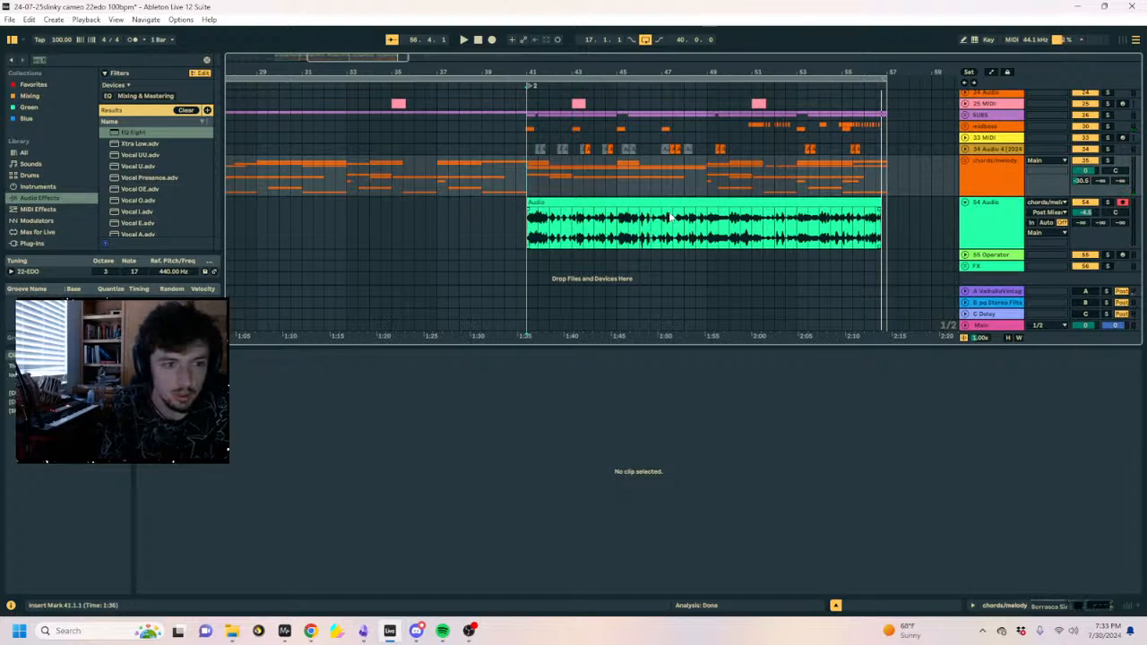
Unfold the drums group and its KICKSNARE subgroup to expose the individual snare and kick tracks.
{"action": "scroll", "coordinate": [578, 173], "scroll_direction": "up", "scroll_amount": 3}
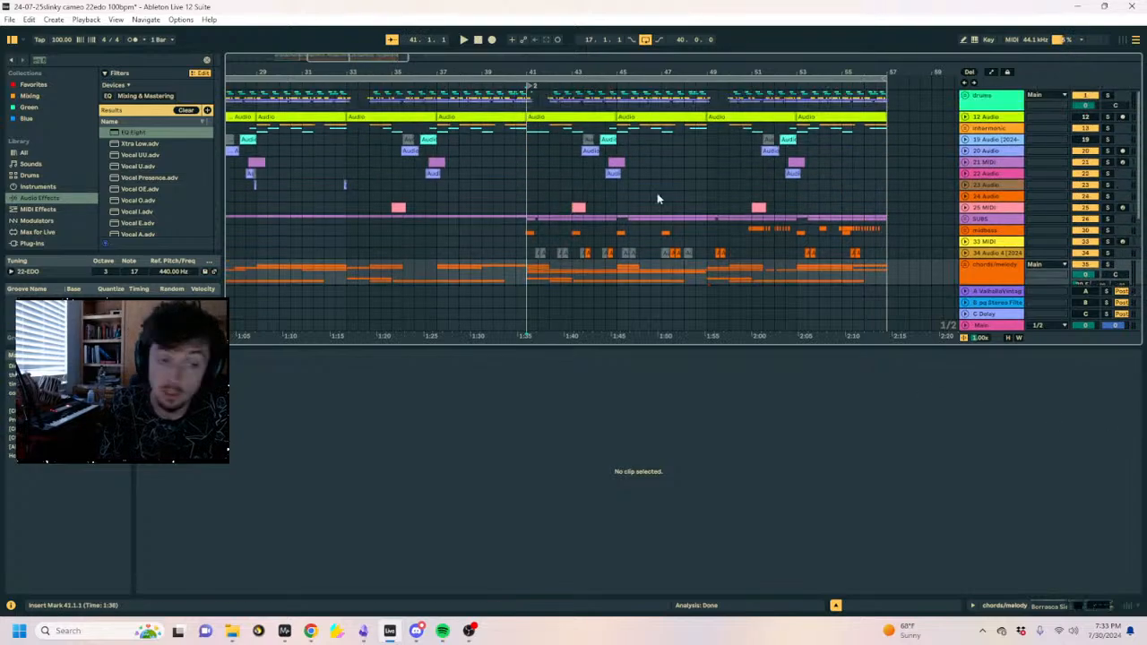
{"action": "left_click", "coordinate": [965, 96]}
{"action": "scroll", "coordinate": [592, 228], "scroll_direction": "down", "scroll_amount": 4}
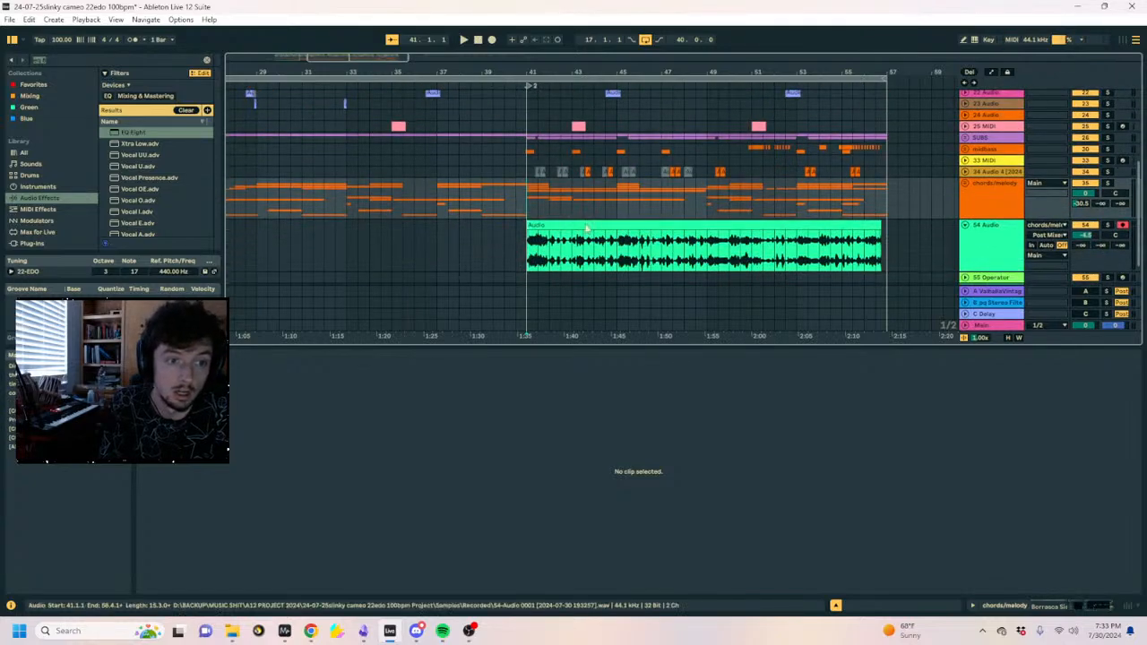
{"action": "scroll", "coordinate": [587, 228], "scroll_direction": "up", "scroll_amount": 4}
{"action": "scroll", "coordinate": [627, 117], "scroll_direction": "up", "scroll_amount": 3}
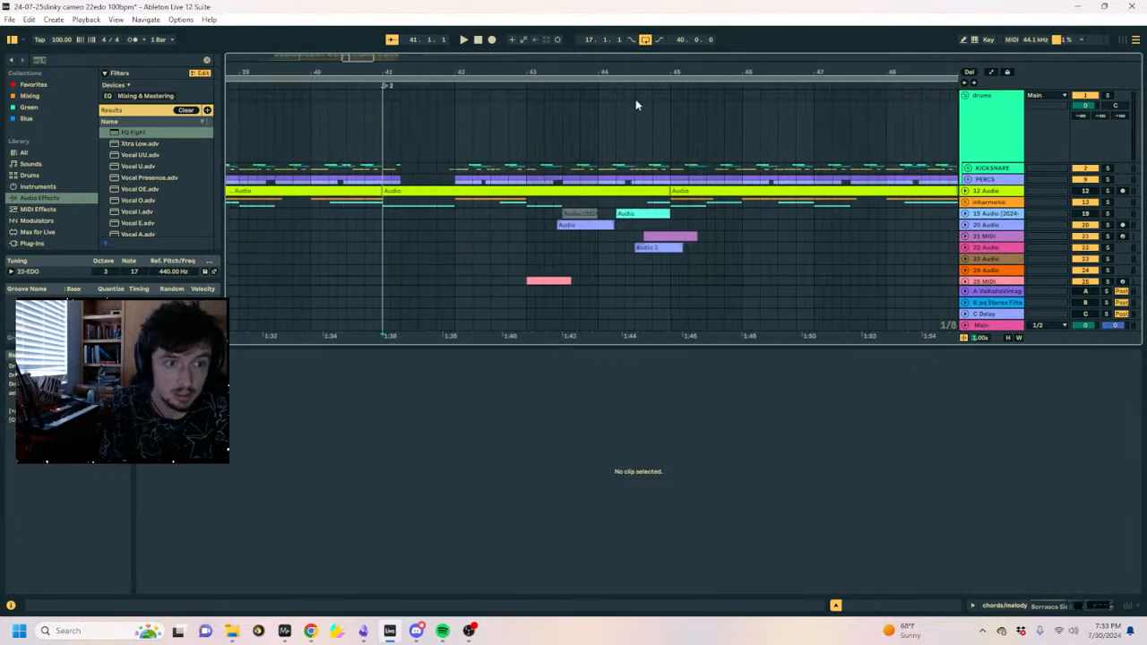
{"action": "left_click", "coordinate": [971, 169]}
{"action": "scroll", "coordinate": [897, 181], "scroll_direction": "down", "scroll_amount": 5}
{"action": "scroll", "coordinate": [673, 179], "scroll_direction": "up", "scroll_amount": 3}
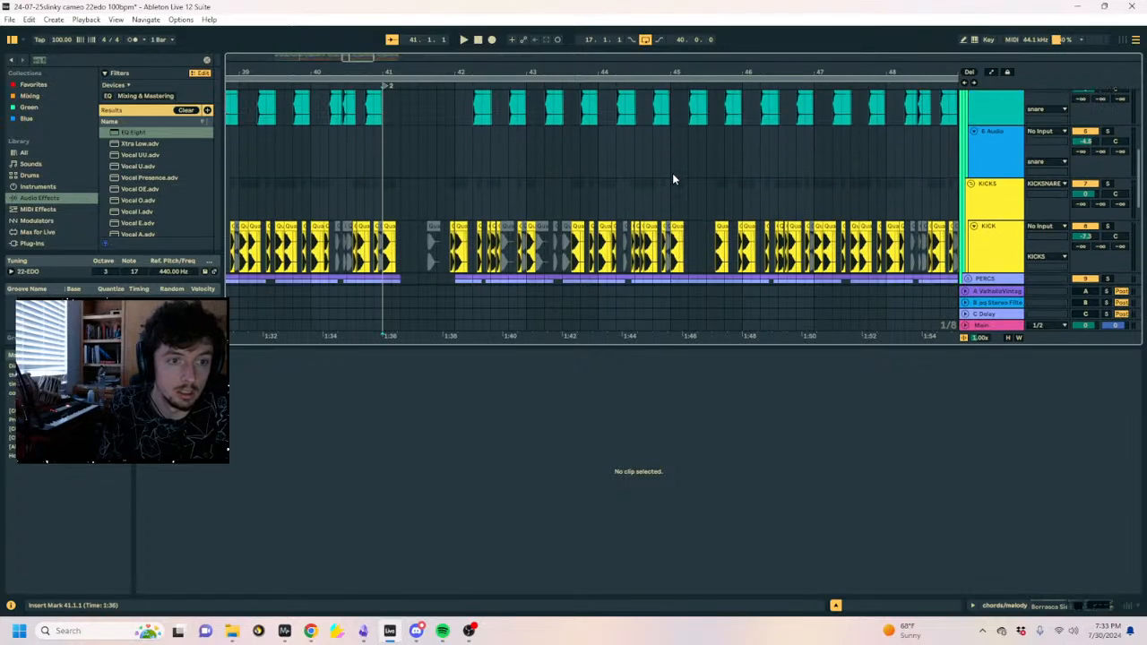
Copy the first two sixteenths of the lower snare track's clip at 44.4 and paste them as an extra hit at 44.2.4.
{"action": "left_click", "coordinate": [655, 174]}
{"action": "scroll", "coordinate": [663, 179], "scroll_direction": "up", "scroll_amount": 3}
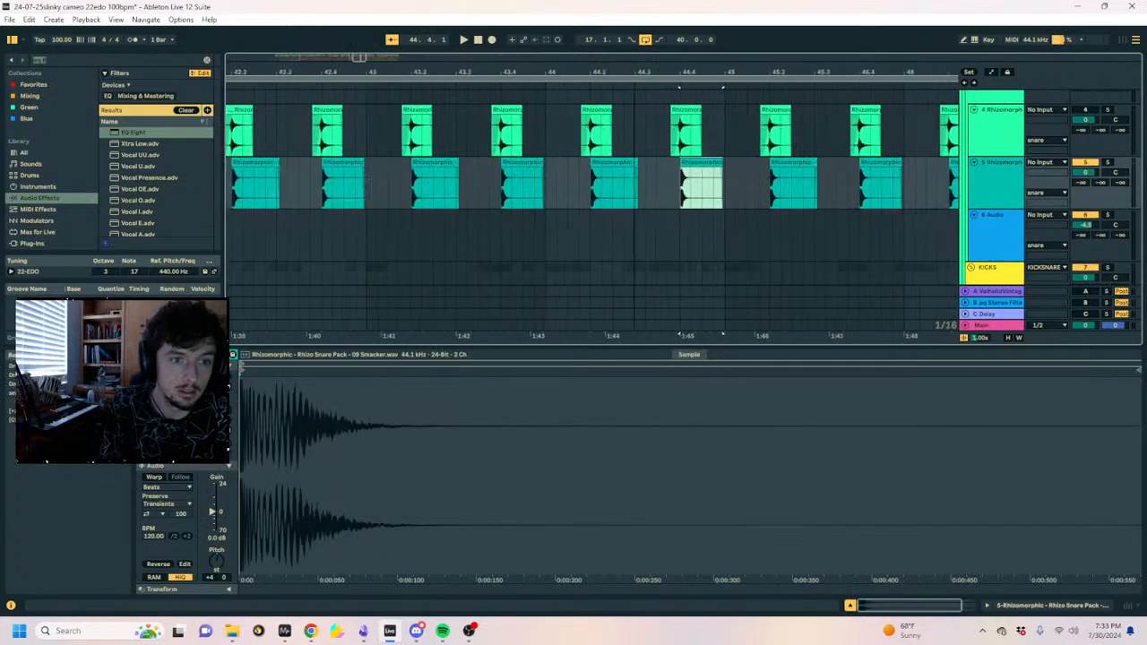
{"action": "left_click_drag", "start_coordinate": [732, 187], "coordinate": [697, 185]}
{"action": "left_click", "coordinate": [1017, 190]}
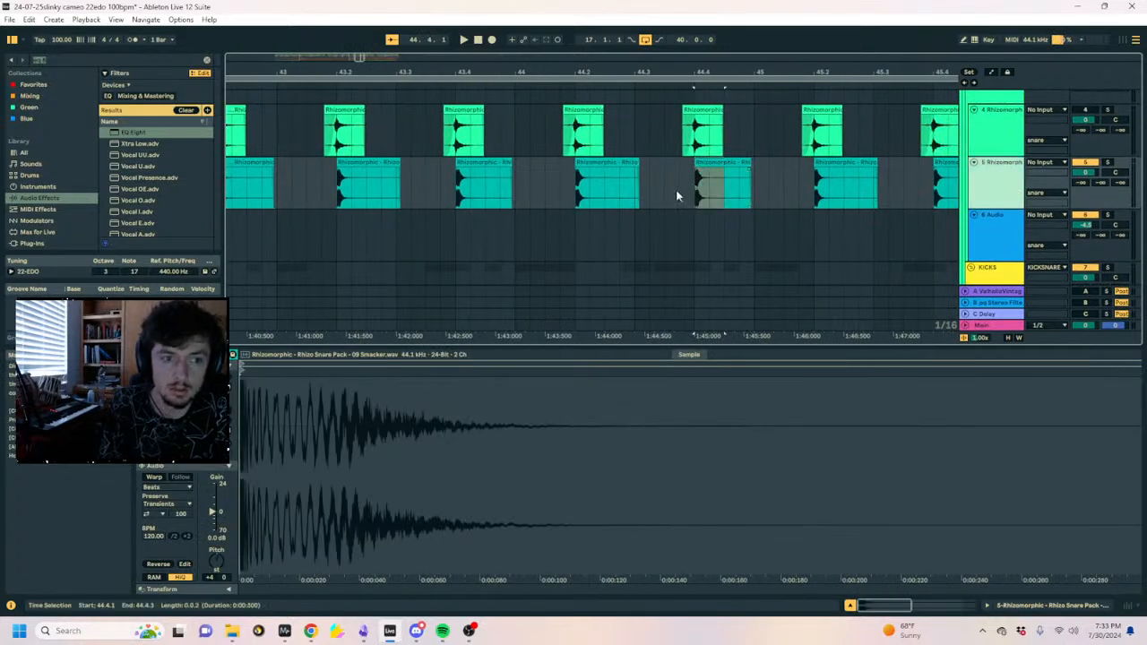
{"action": "left_click", "coordinate": [651, 190]}
{"action": "left_click", "coordinate": [616, 188]}
{"action": "key", "text": "ctrl+v"}
Play the snare part from 43.2 and reactivate return tracks A, B and C.
{"action": "mouse_move", "coordinate": [604, 72]}
{"action": "left_mouse_down"}
{"action": "mouse_move", "coordinate": [627, 73]}
{"action": "mouse_move", "coordinate": [562, 23]}
{"action": "mouse_move", "coordinate": [502, 23]}
{"action": "left_mouse_up"}
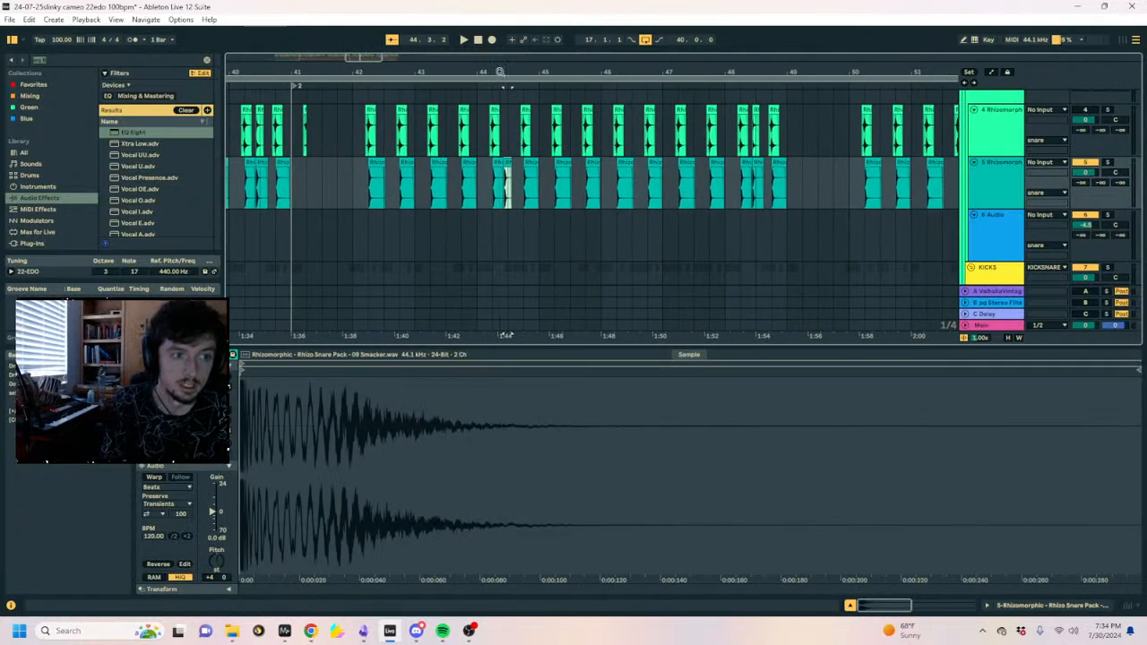
{"action": "left_click_drag", "start_coordinate": [500, 72], "coordinate": [533, 116]}
{"action": "scroll", "coordinate": [551, 195], "scroll_direction": "down", "scroll_amount": 3}
{"action": "scroll", "coordinate": [529, 215], "scroll_direction": "up", "scroll_amount": 4}
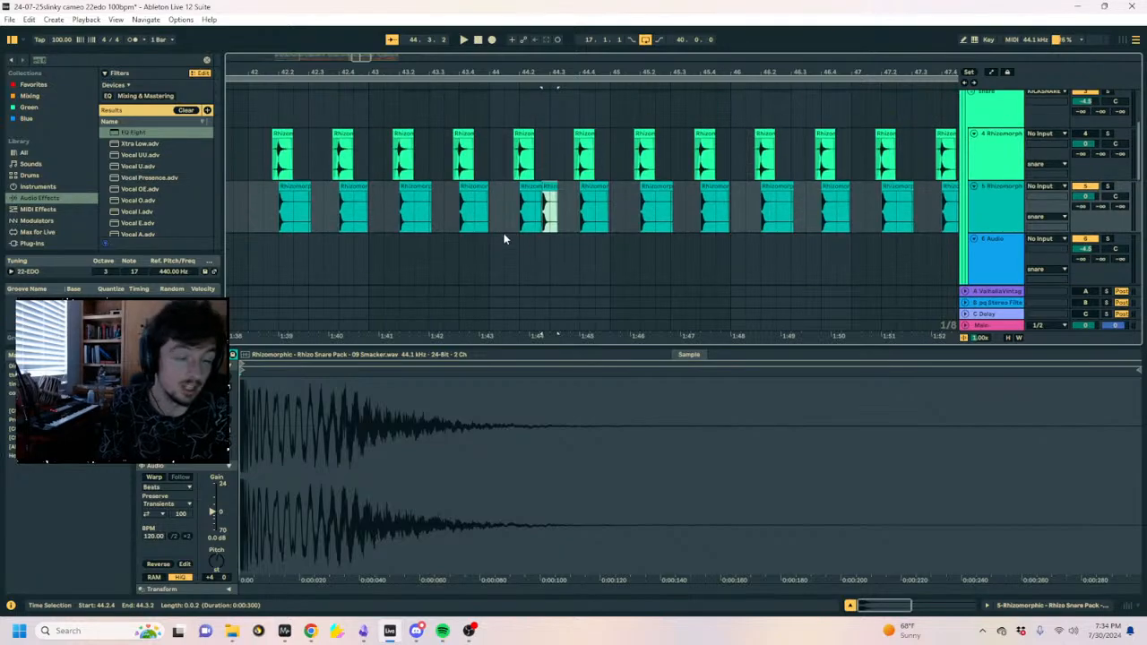
{"action": "left_click", "coordinate": [491, 226]}
{"action": "left_click", "coordinate": [464, 220]}
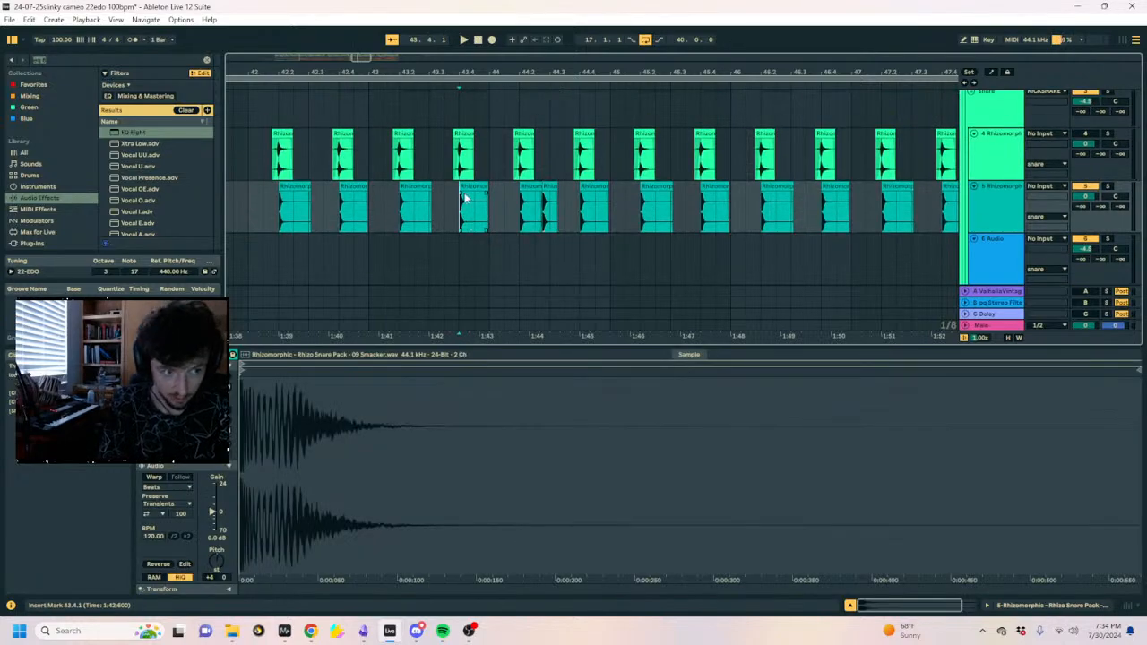
{"action": "left_click_drag", "start_coordinate": [461, 72], "coordinate": [545, 44]}
{"action": "left_click", "coordinate": [389, 215]}
{"action": "left_click", "coordinate": [430, 220]}
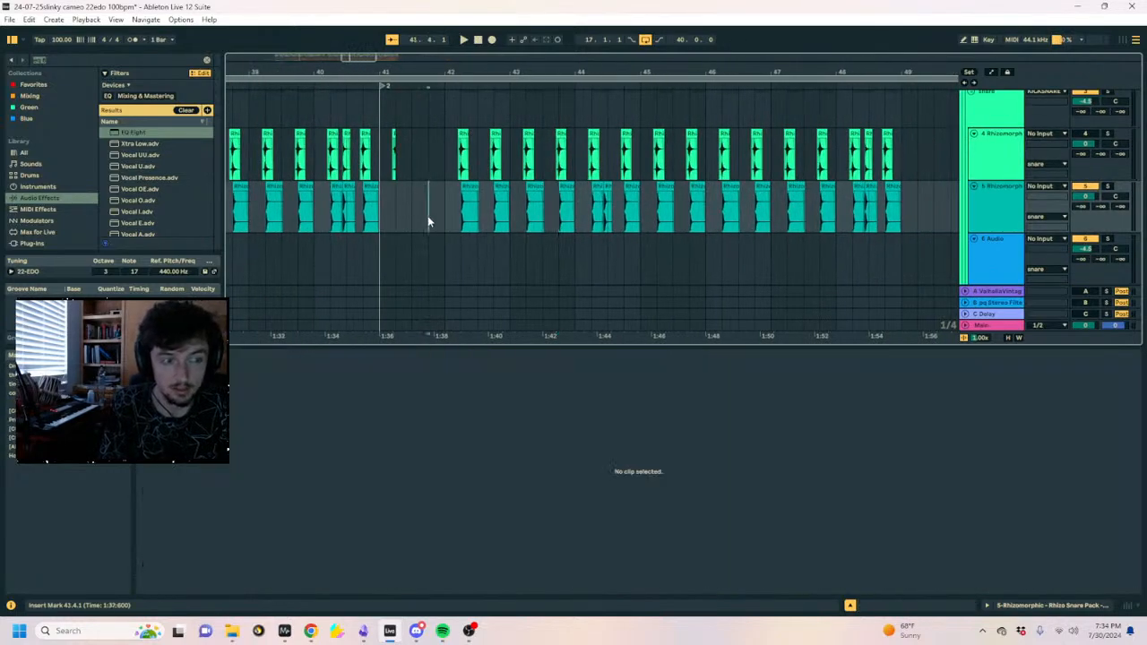
{"action": "left_click", "coordinate": [440, 222]}
{"action": "left_click", "coordinate": [527, 208]}
{"action": "key", "text": "space"}
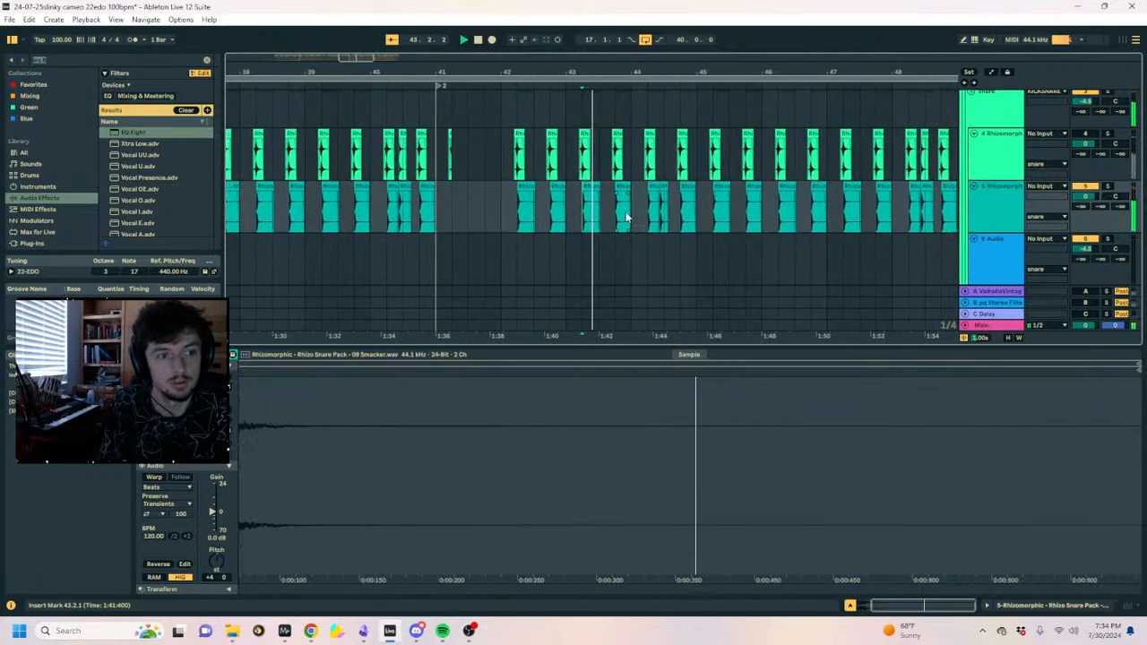
{"action": "left_click", "coordinate": [1085, 310]}
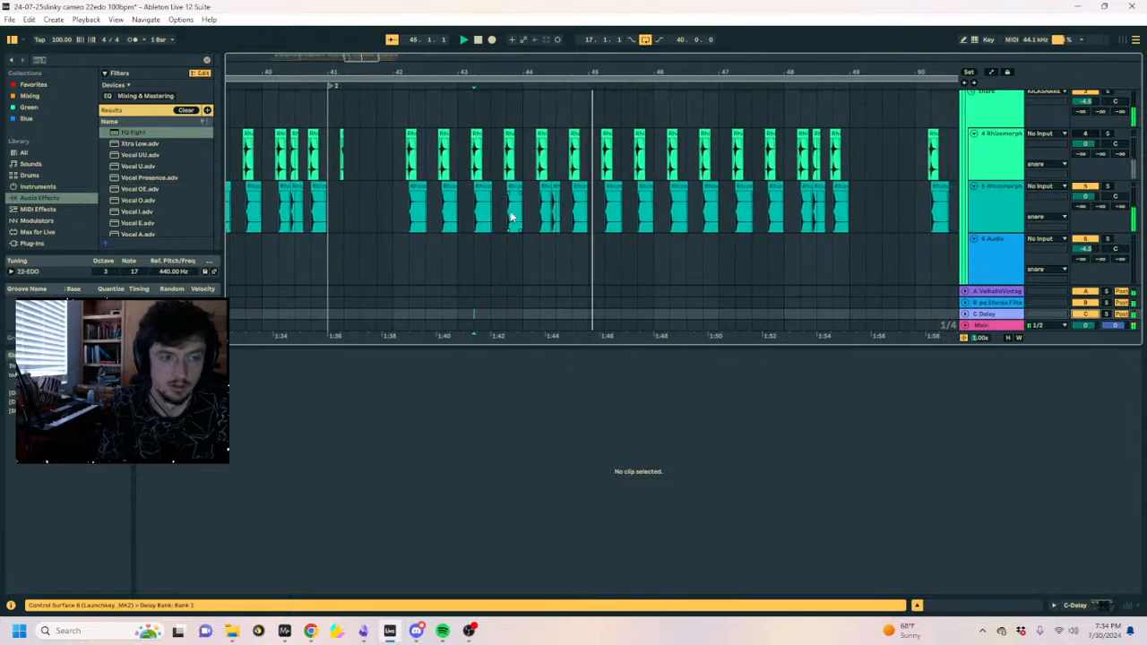
Repeat the lower snare track's two-bar pattern with the extra hit from bar 43 across bars 45 to 49.
{"action": "scroll", "coordinate": [555, 202], "scroll_direction": "down", "scroll_amount": 3}
{"action": "scroll", "coordinate": [592, 204], "scroll_direction": "up", "scroll_amount": 2}
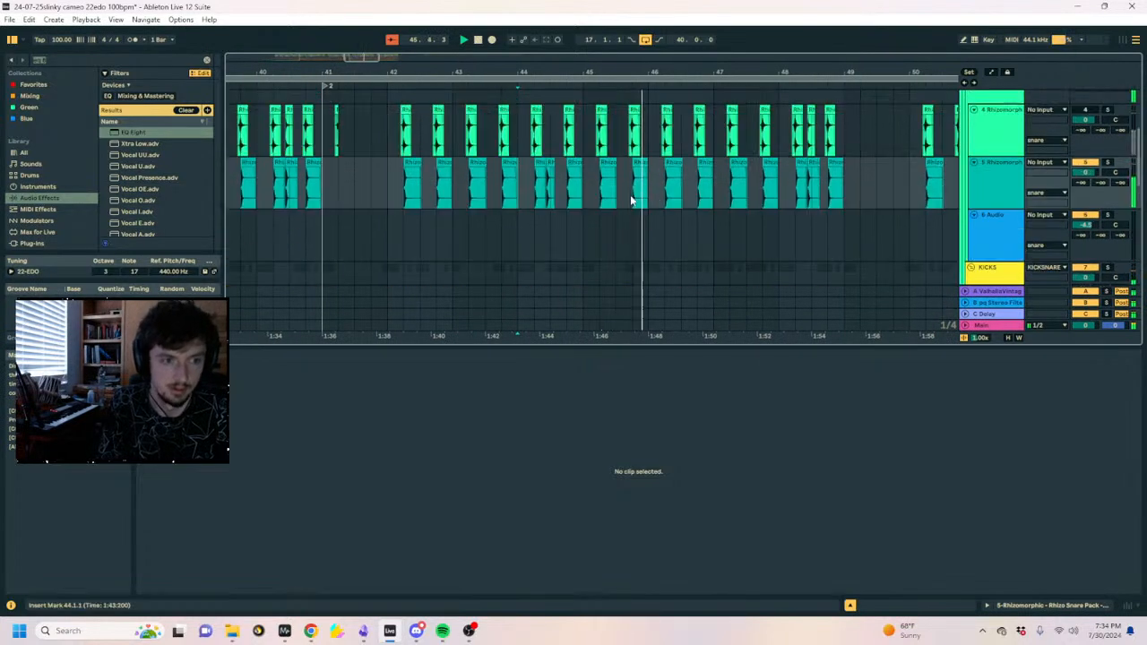
{"action": "left_click_drag", "start_coordinate": [585, 180], "coordinate": [667, 199]}
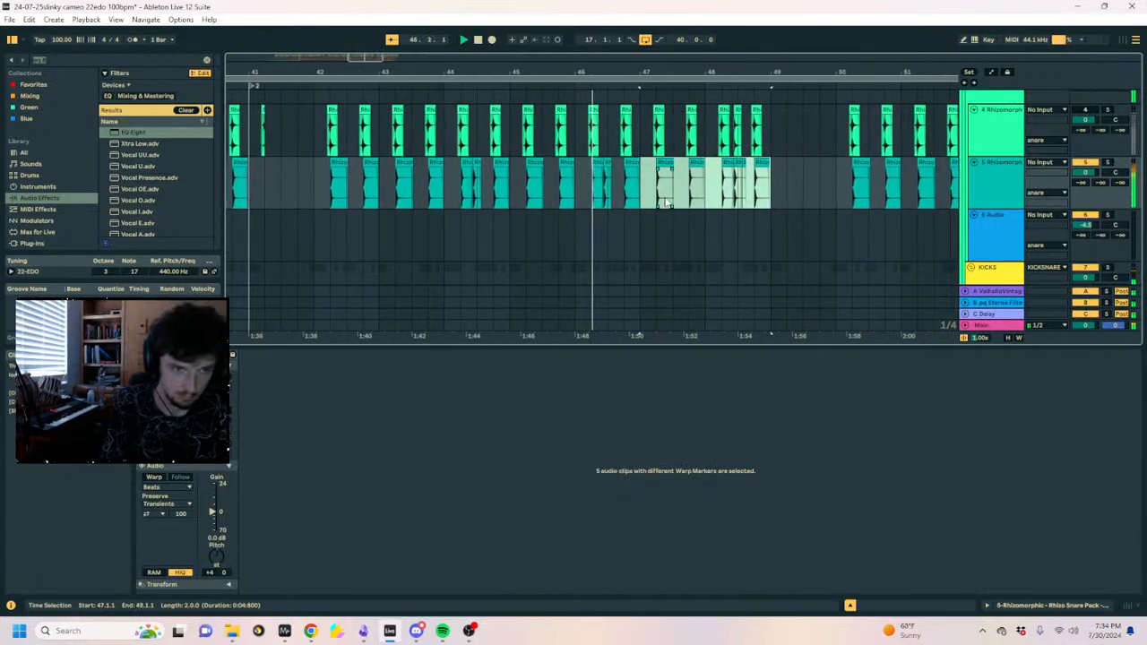
{"action": "scroll", "coordinate": [561, 175], "scroll_direction": "down", "scroll_amount": 4}
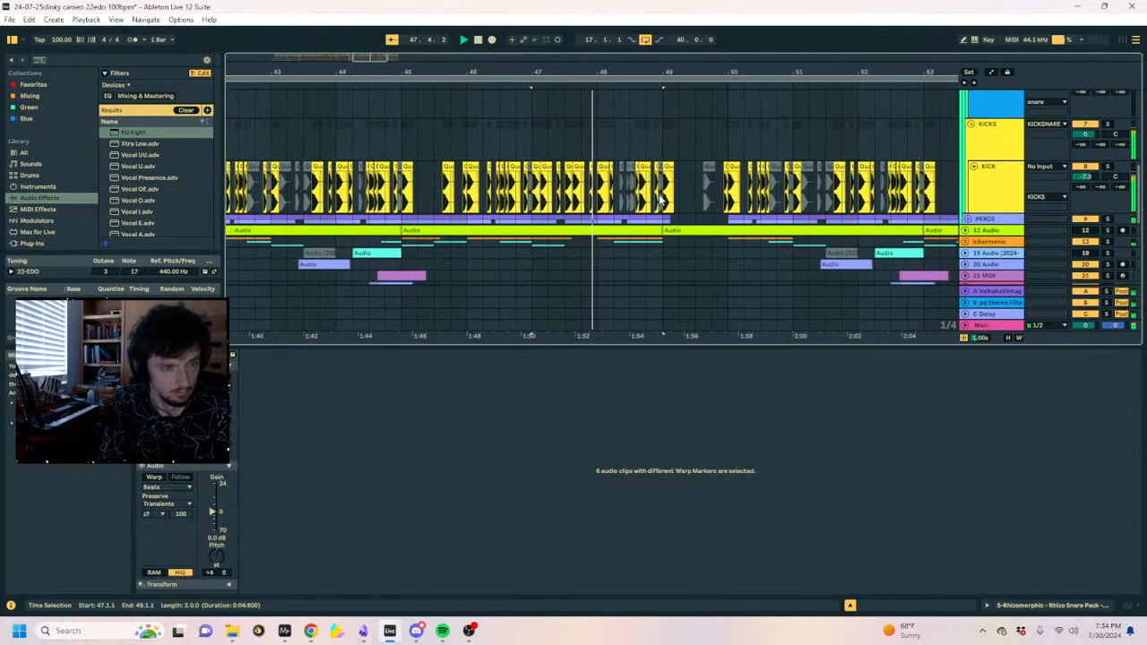
{"action": "scroll", "coordinate": [627, 206], "scroll_direction": "up", "scroll_amount": 4}
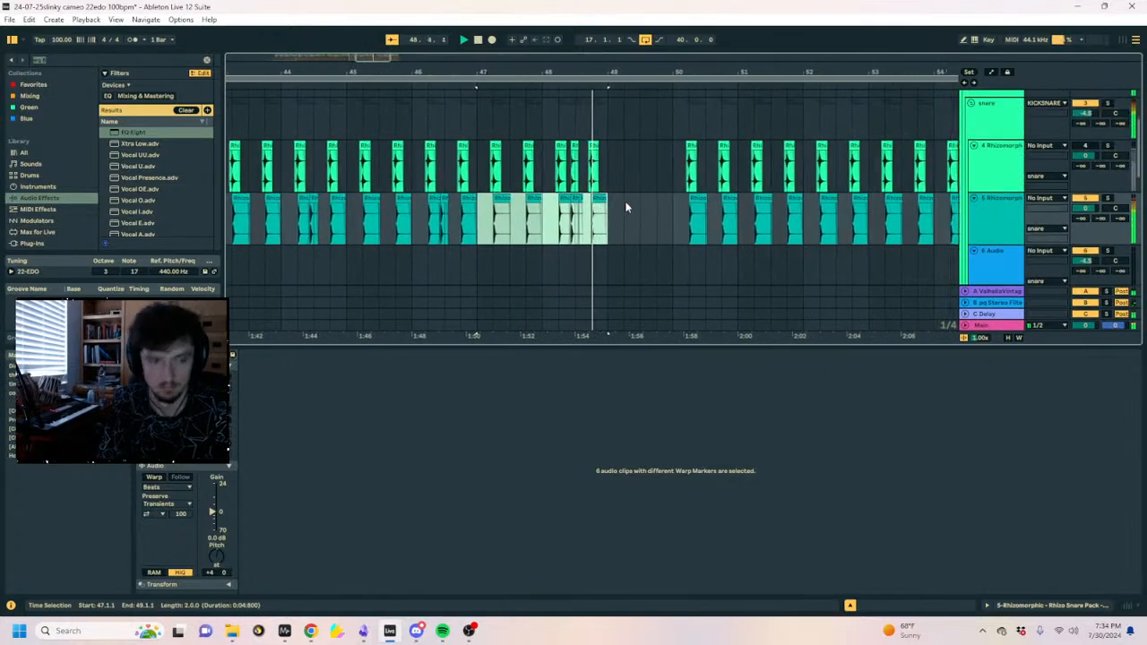
Duplicate the two-bar snare pattern to bars 49 to 51 and deactivate its two clips between 49.1 and 50.1.
{"action": "key", "text": "ctrl+d"}
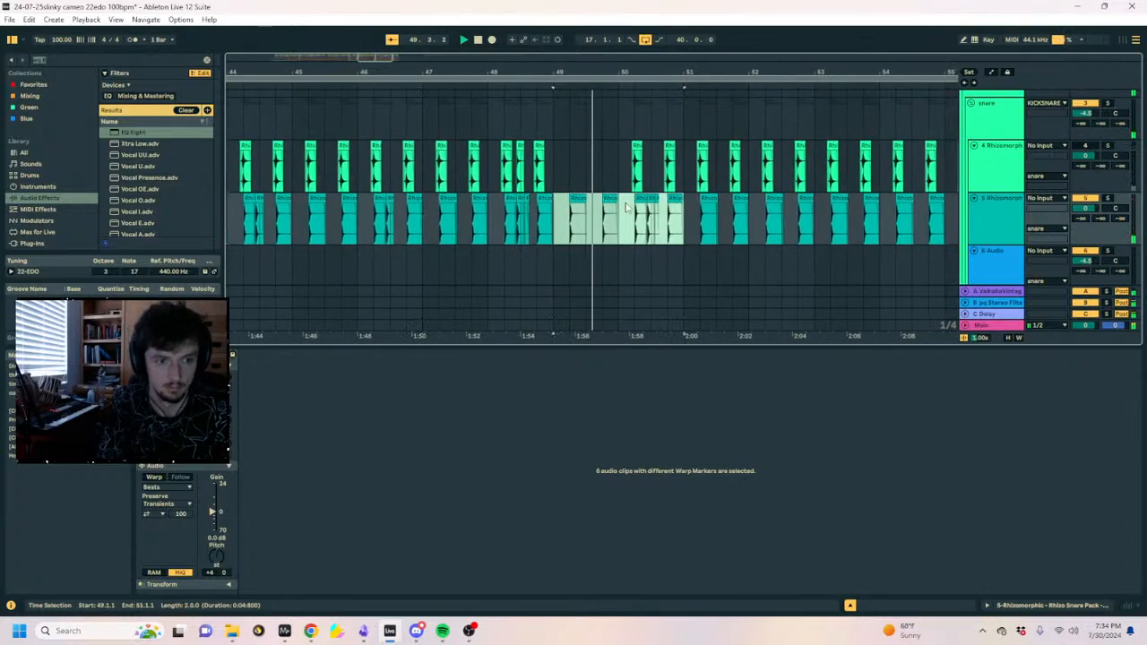
{"action": "left_click_drag", "start_coordinate": [584, 225], "coordinate": [535, 225]}
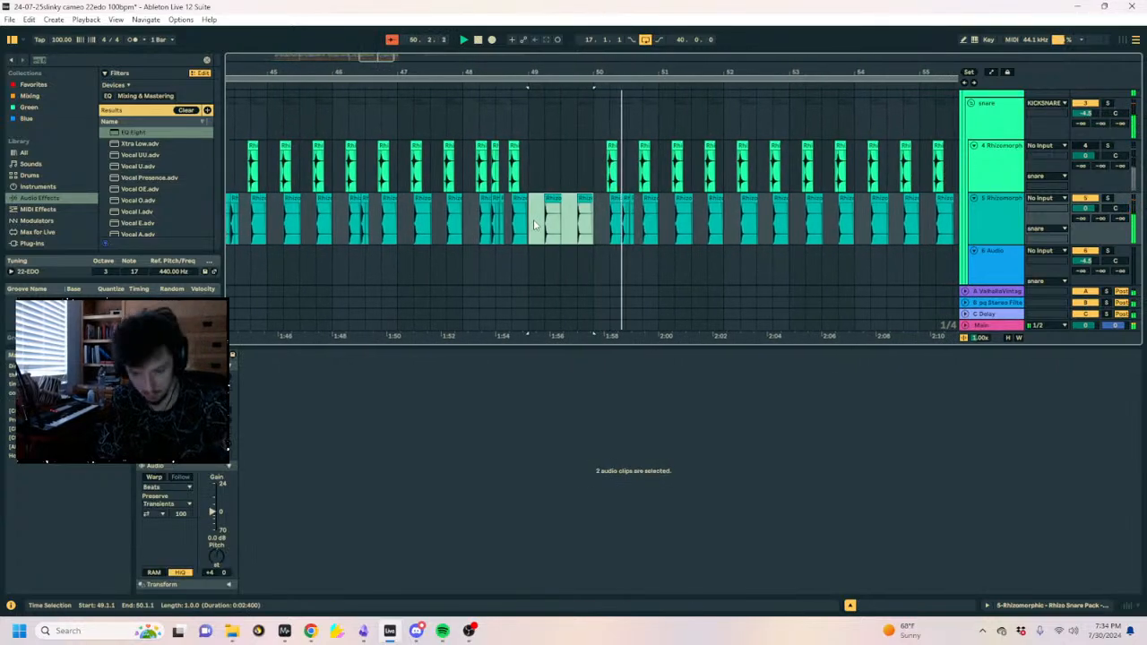
{"action": "key", "text": "0"}
{"action": "left_click", "coordinate": [726, 229]}
{"action": "key", "text": "ctrl+v"}
{"action": "key", "text": "ctrl+z"}
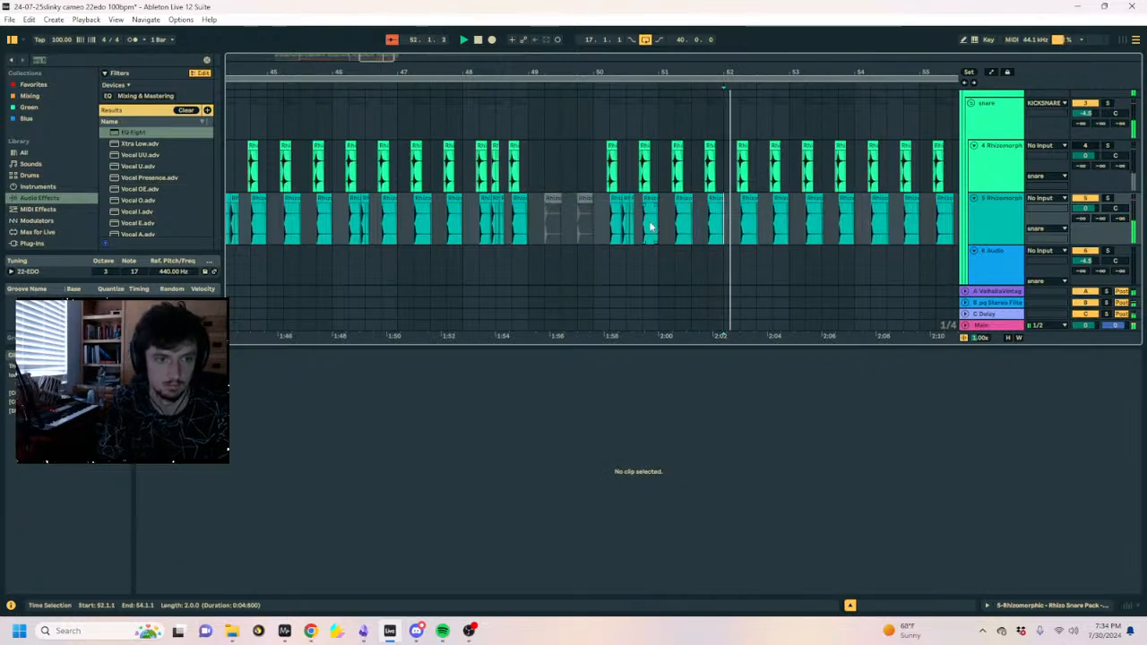
Paste the two-bar snare pattern at bar 51 and again at bar 55, ending at bar 57.
{"action": "left_click", "coordinate": [659, 226]}
{"action": "key", "text": "ctrl+v"}
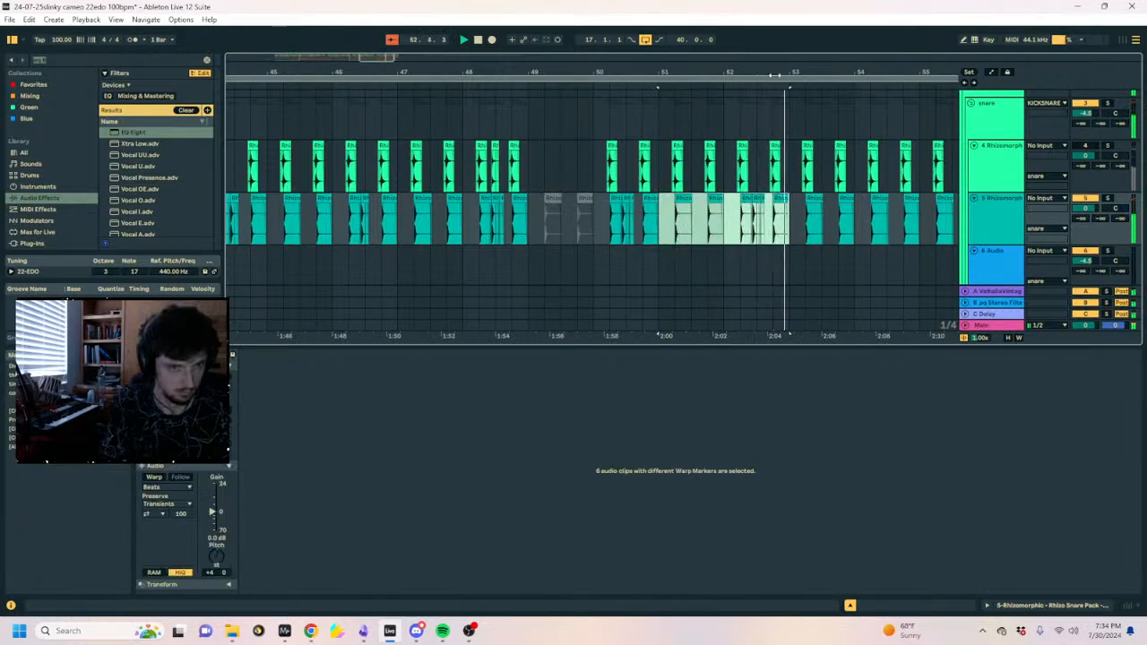
{"action": "left_click_drag", "start_coordinate": [771, 72], "coordinate": [540, 70]}
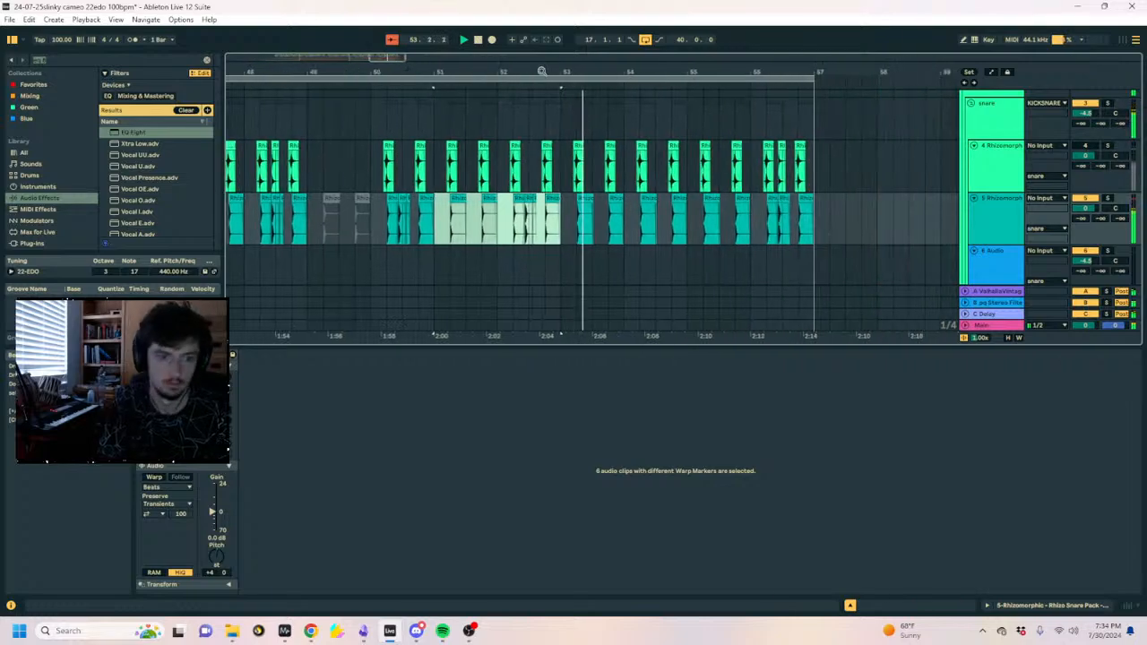
{"action": "left_click", "coordinate": [689, 228]}
{"action": "key", "text": "shift+End"}
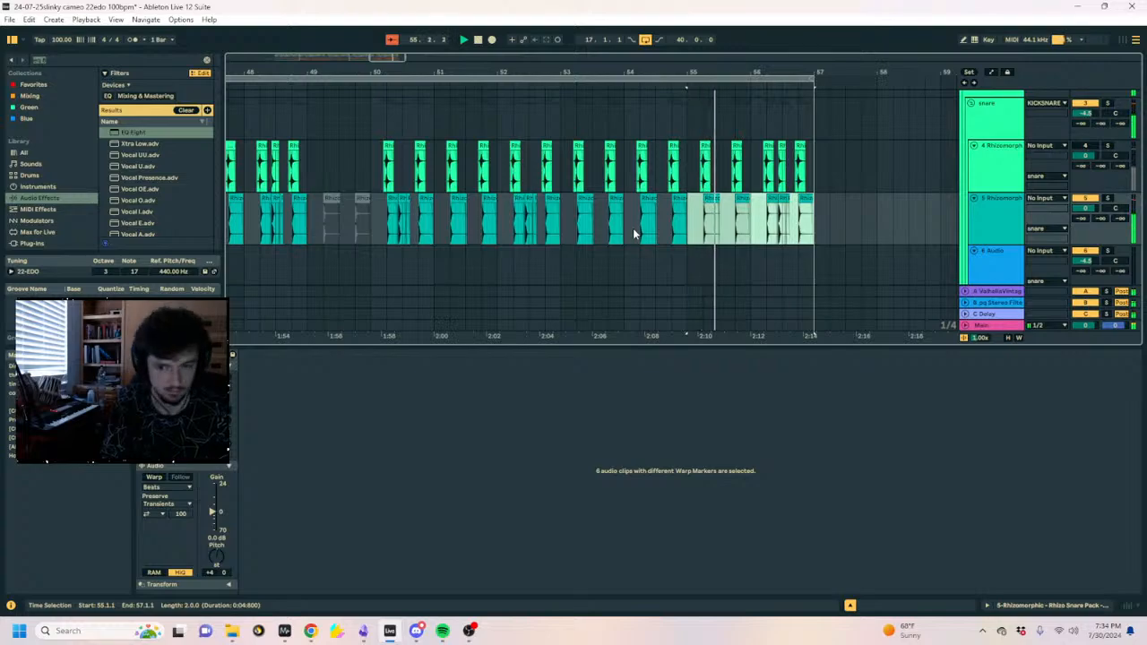
Stop playback, unfold the chords/melody group, and open the notes of the plucky formant clip at bar 55.
{"action": "left_click_drag", "start_coordinate": [637, 73], "coordinate": [801, 27]}
{"action": "scroll", "coordinate": [832, 179], "scroll_direction": "down", "scroll_amount": 15}
{"action": "scroll", "coordinate": [829, 162], "scroll_direction": "up", "scroll_amount": 2}
{"action": "left_click", "coordinate": [843, 230]}
{"action": "key", "text": "space"}
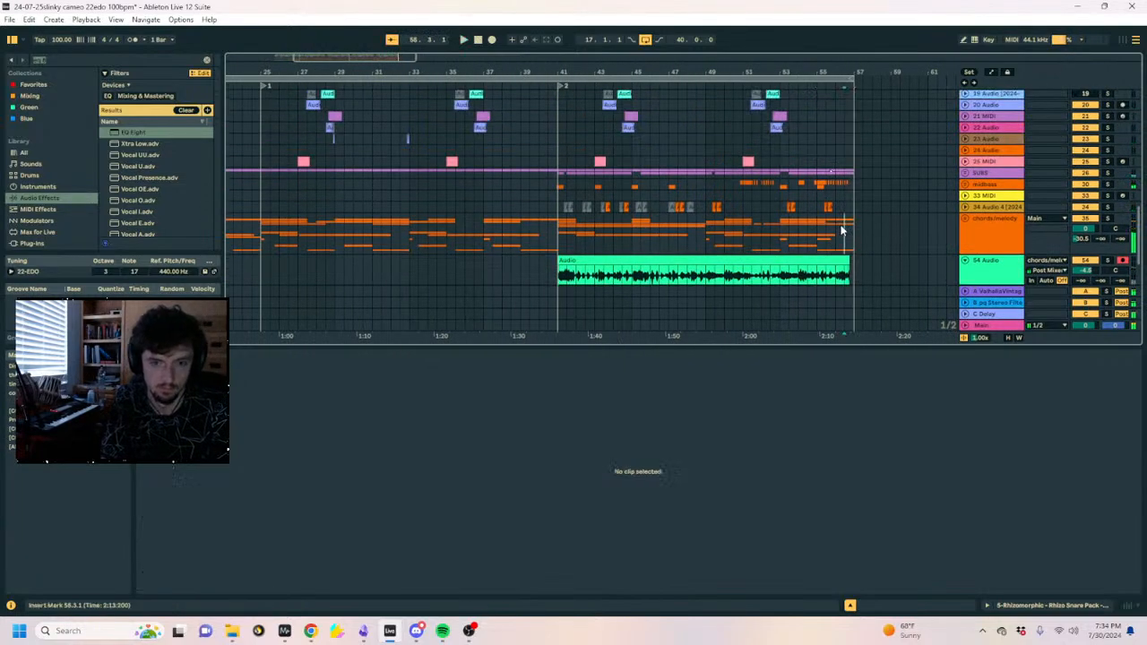
{"action": "left_click", "coordinate": [965, 218]}
{"action": "scroll", "coordinate": [838, 219], "scroll_direction": "down", "scroll_amount": 5}
{"action": "scroll", "coordinate": [838, 219], "scroll_direction": "down", "scroll_amount": 2}
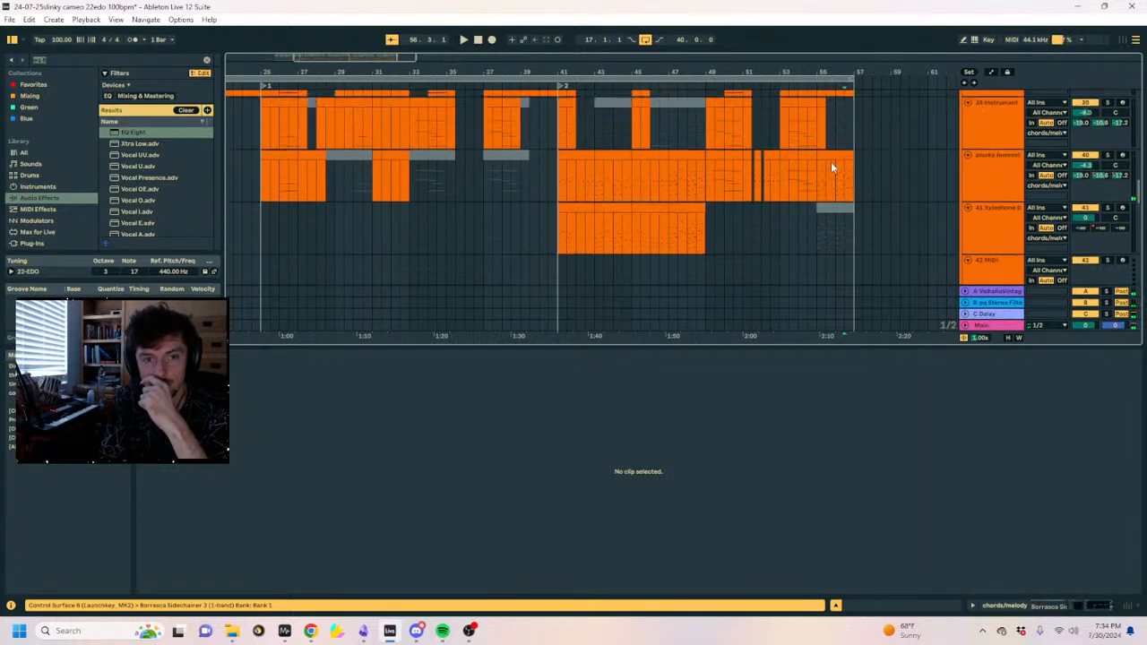
{"action": "left_click", "coordinate": [831, 167]}
{"action": "left_click", "coordinate": [872, 420]}
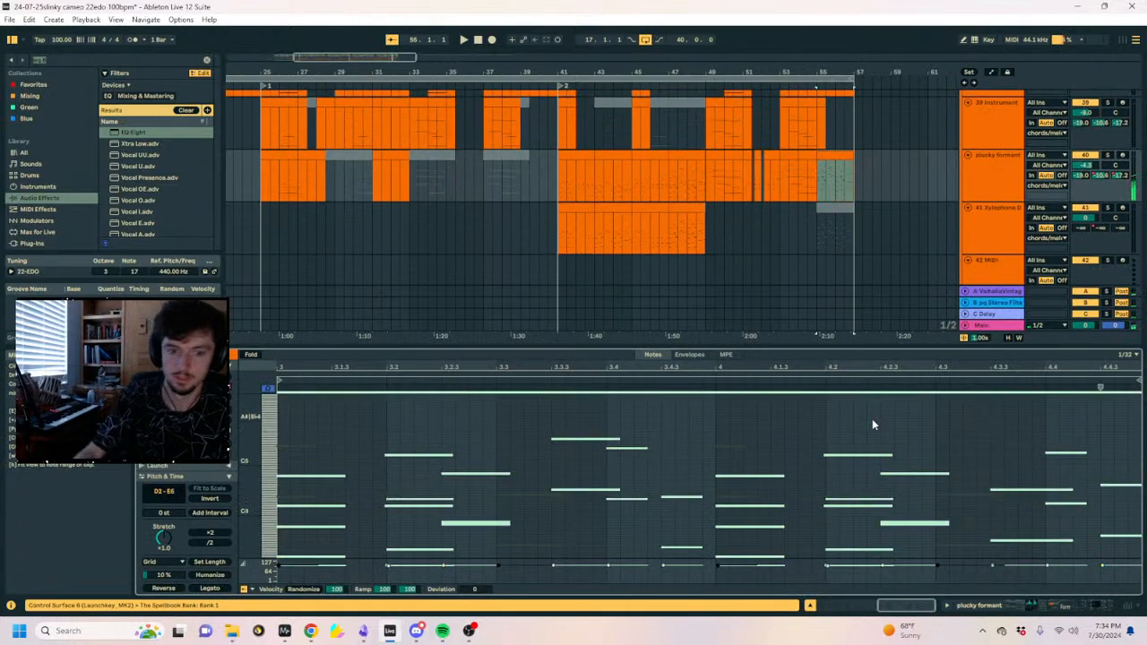
Set the plucky formant track's Auto Filter frequency automation at 55.1 to 77.1 Hz, play it back, and hide the automation.
{"action": "left_click", "coordinate": [813, 178]}
{"action": "left_click", "coordinate": [1031, 605]}
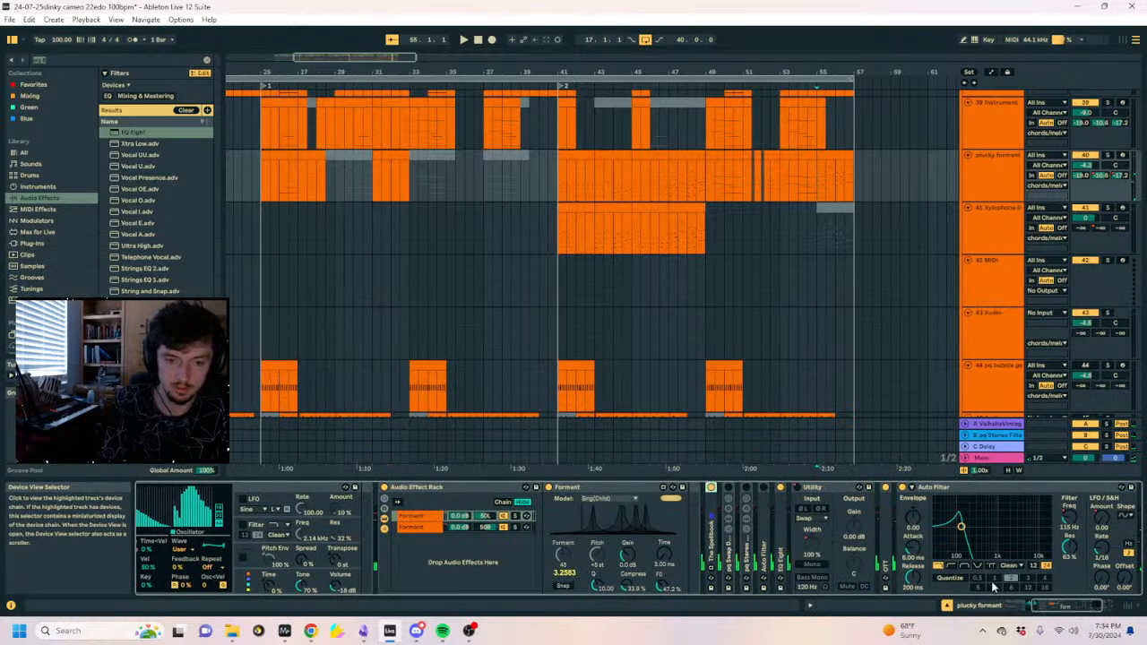
{"action": "key", "text": "a"}
{"action": "mouse_move", "coordinate": [827, 190]}
{"action": "left_mouse_down"}
{"action": "mouse_move", "coordinate": [856, 190]}
{"action": "mouse_move", "coordinate": [817, 193]}
{"action": "left_mouse_up"}
{"action": "left_click", "coordinate": [1069, 519]}
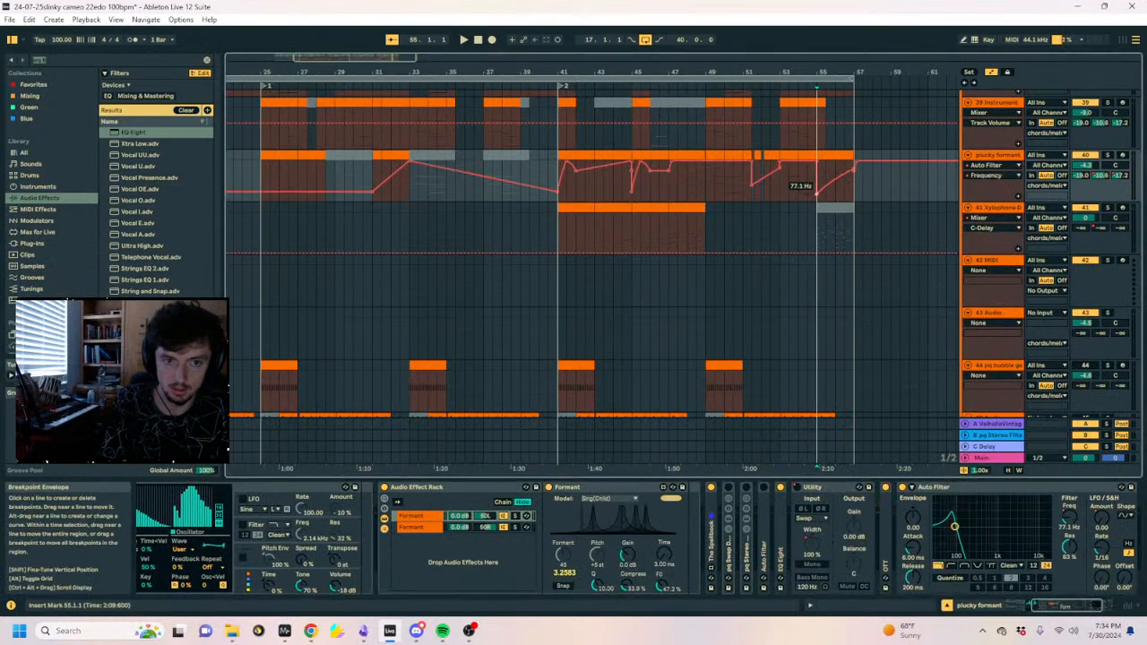
{"action": "scroll", "coordinate": [812, 201], "scroll_direction": "right", "scroll_amount": 3}
{"action": "key", "text": "space"}
{"action": "key", "text": "a"}
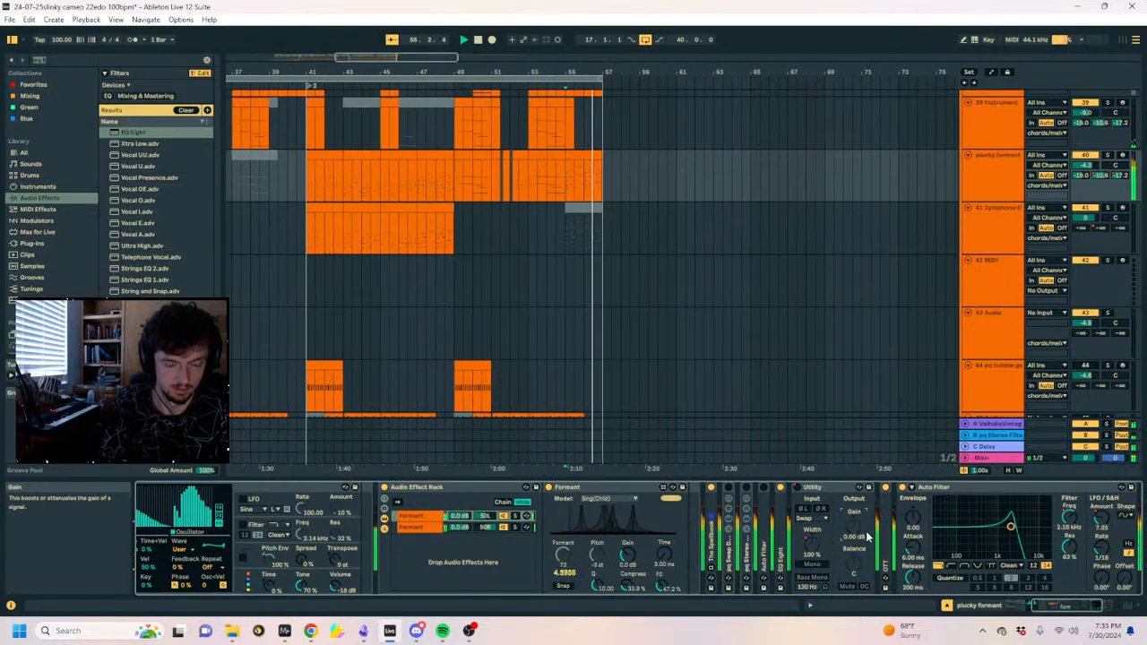
Collapse the Auto Filter and automate the following Utility's gain to dip to -inf dB at 55.3, returning to 0 dB at bar 57.
{"action": "double_click", "coordinate": [956, 489]}
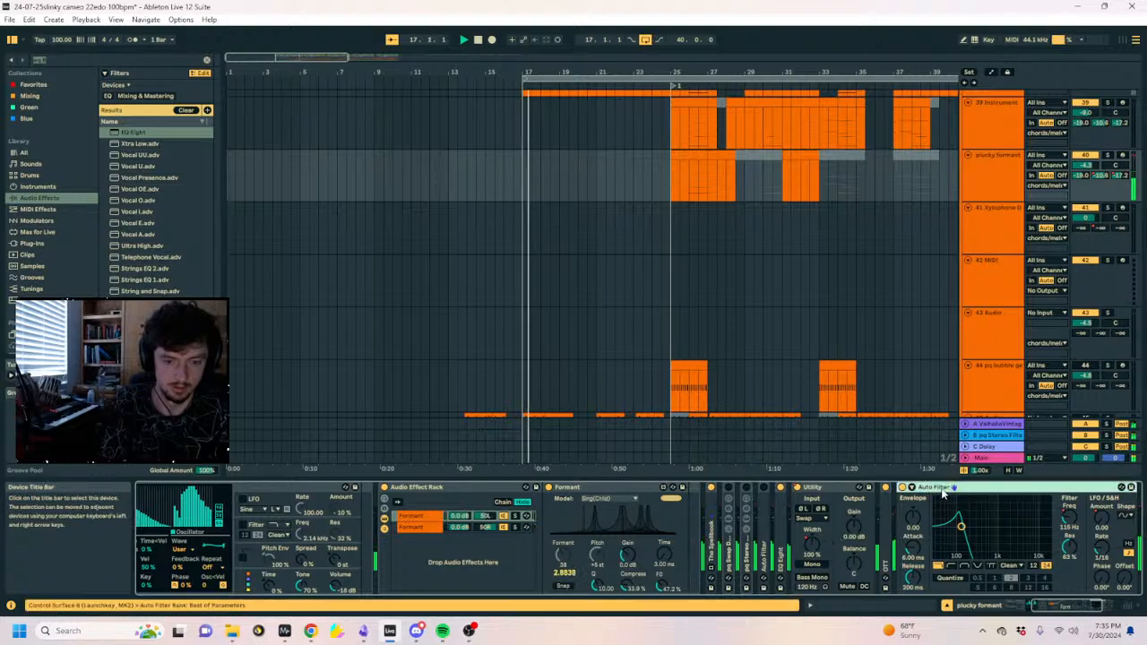
{"action": "left_click_drag", "start_coordinate": [814, 65], "coordinate": [494, 129]}
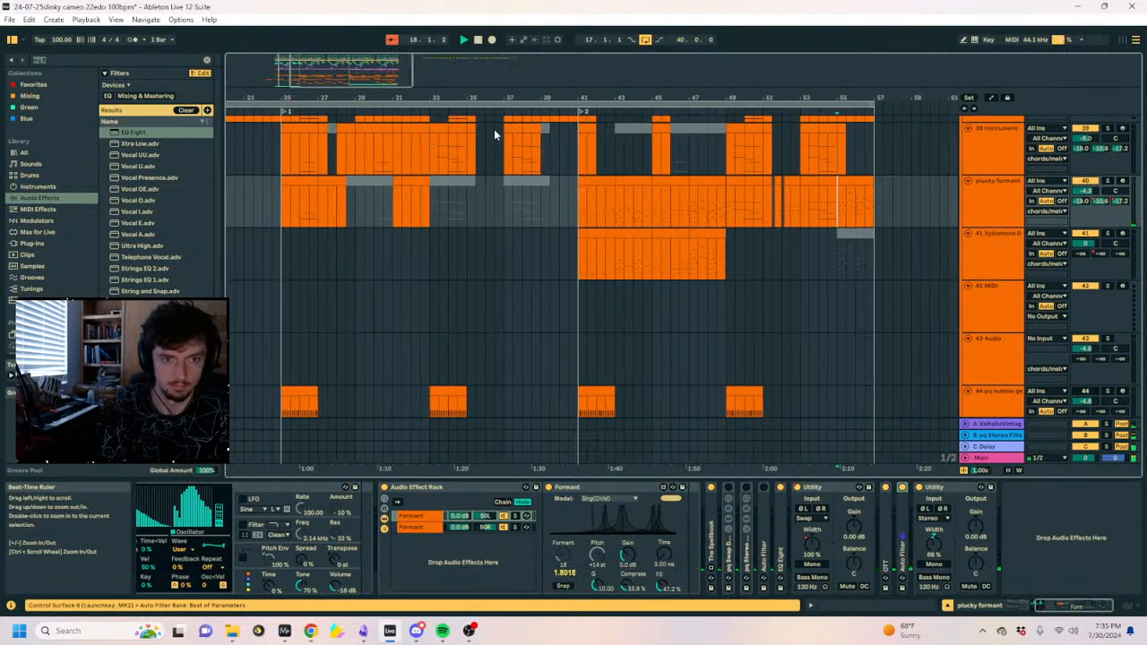
{"action": "left_click", "coordinate": [876, 217]}
{"action": "key", "text": "a"}
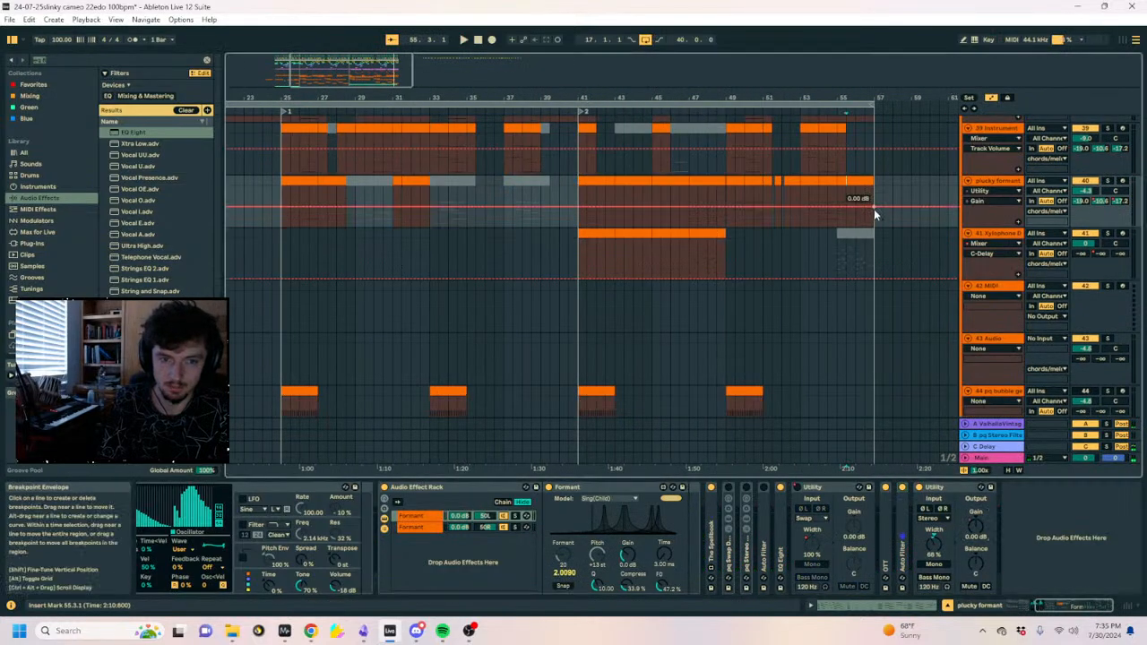
{"action": "left_click_drag", "start_coordinate": [846, 207], "coordinate": [848, 229]}
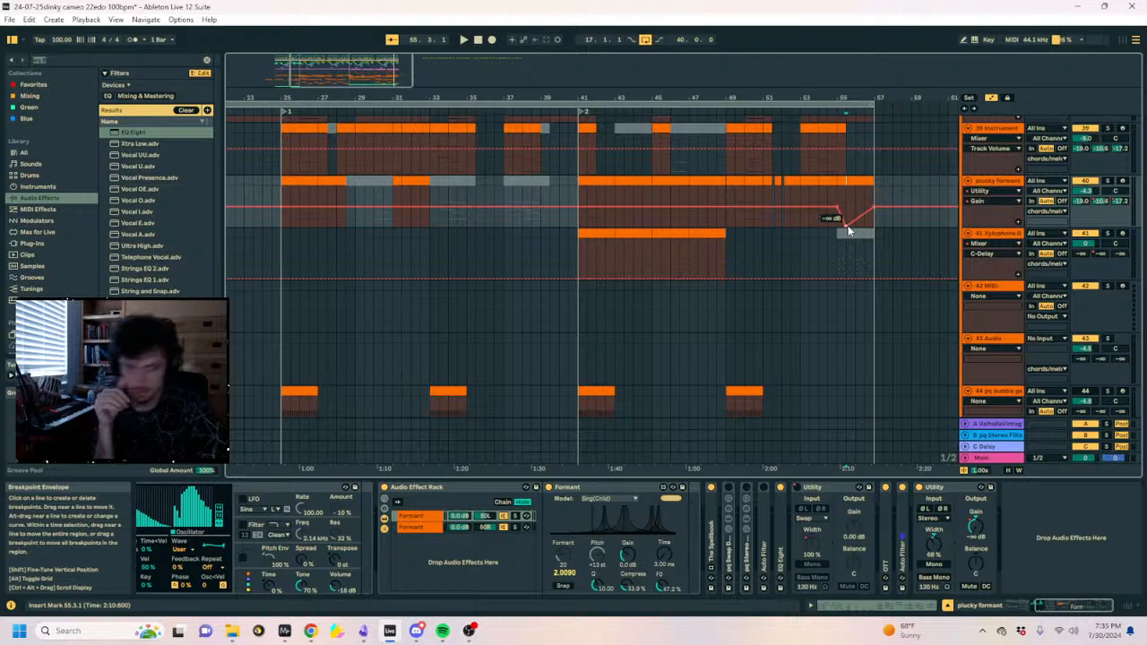
{"action": "key", "text": "a"}
{"action": "left_click", "coordinate": [586, 199]}
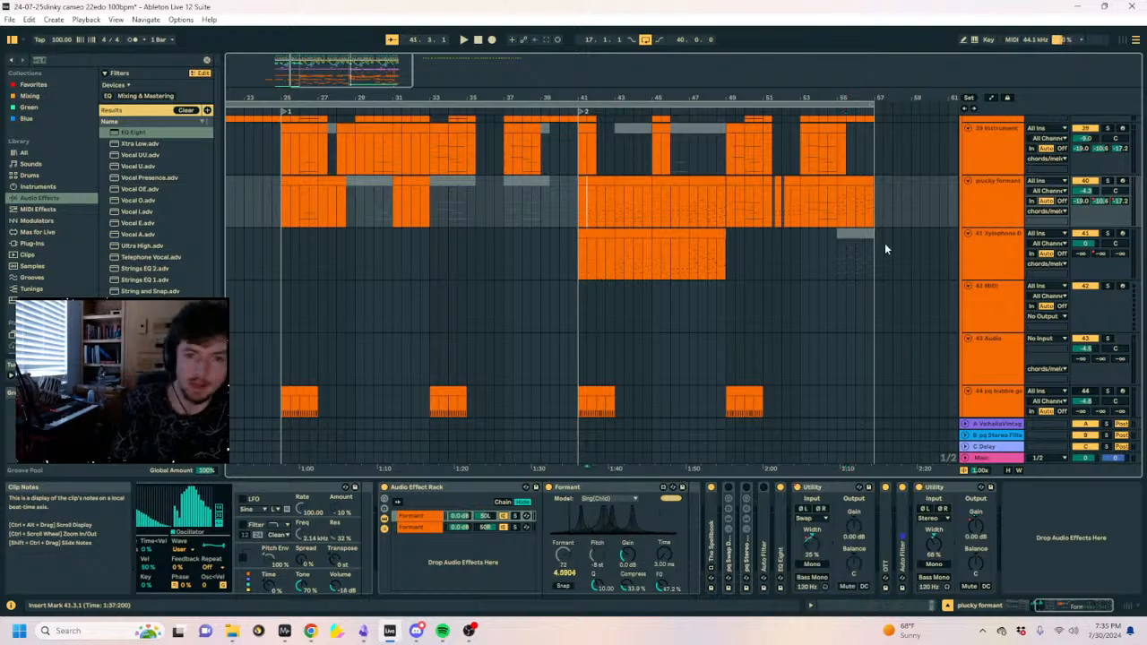
{"action": "scroll", "coordinate": [928, 241], "scroll_direction": "up", "scroll_amount": 3}
{"action": "left_click", "coordinate": [254, 287]}
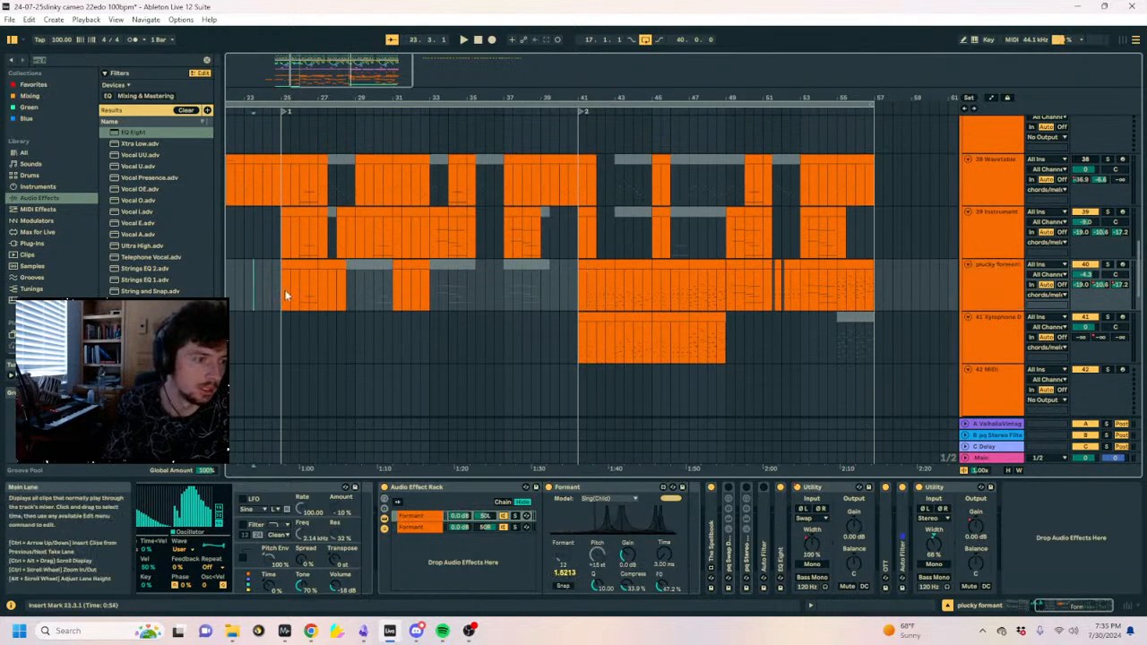
{"action": "left_click", "coordinate": [287, 291]}
{"action": "mouse_move", "coordinate": [292, 98]}
{"action": "left_mouse_down"}
{"action": "mouse_move", "coordinate": [551, 170]}
{"action": "mouse_move", "coordinate": [597, 108]}
{"action": "mouse_move", "coordinate": [623, 111]}
{"action": "left_mouse_up"}
{"action": "scroll", "coordinate": [690, 364], "scroll_direction": "up", "scroll_amount": 7}
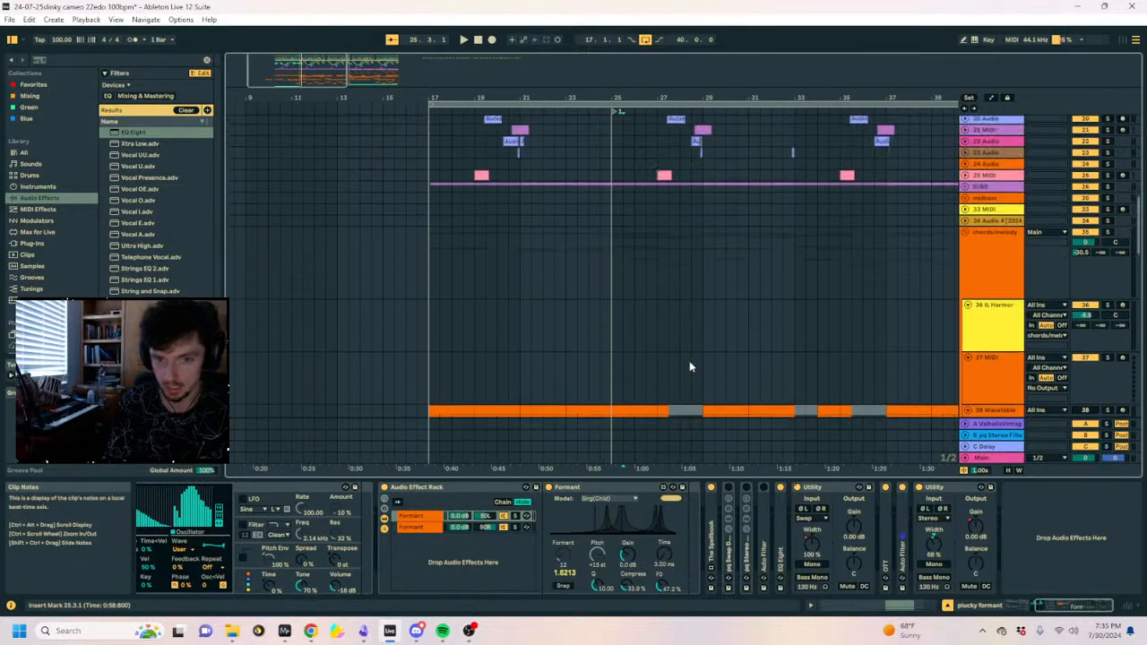
Play the first drop from bar 17 and look over its chords/melody and drum tracks.
{"action": "left_click", "coordinate": [1009, 283]}
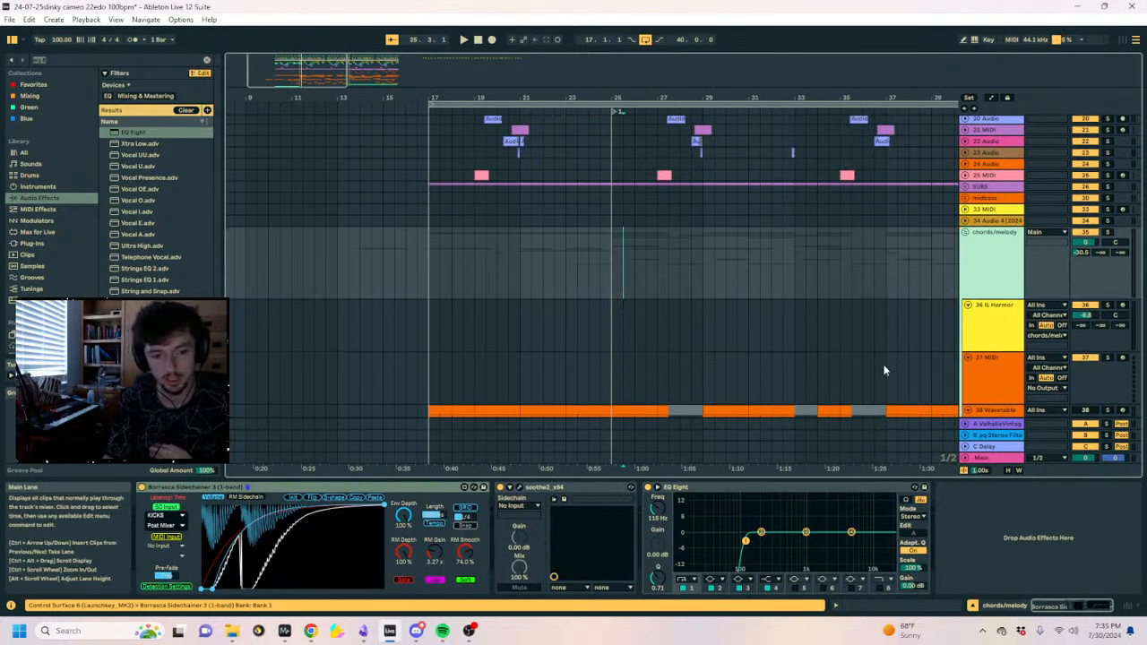
{"action": "scroll", "coordinate": [764, 324], "scroll_direction": "down", "scroll_amount": 7}
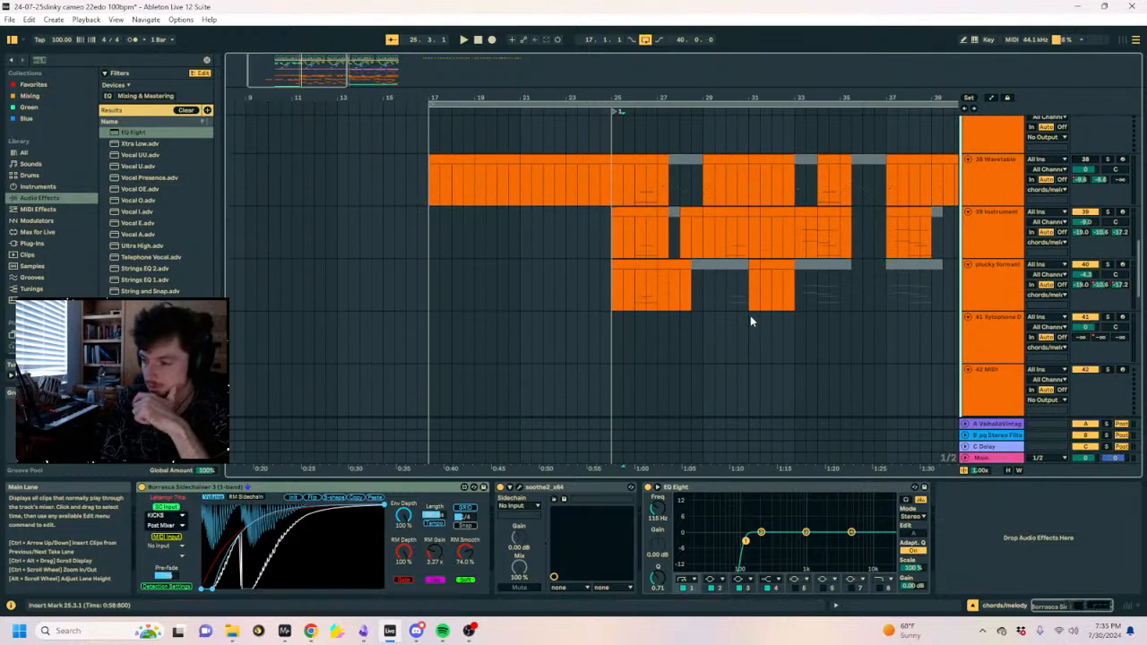
{"action": "left_click", "coordinate": [520, 282]}
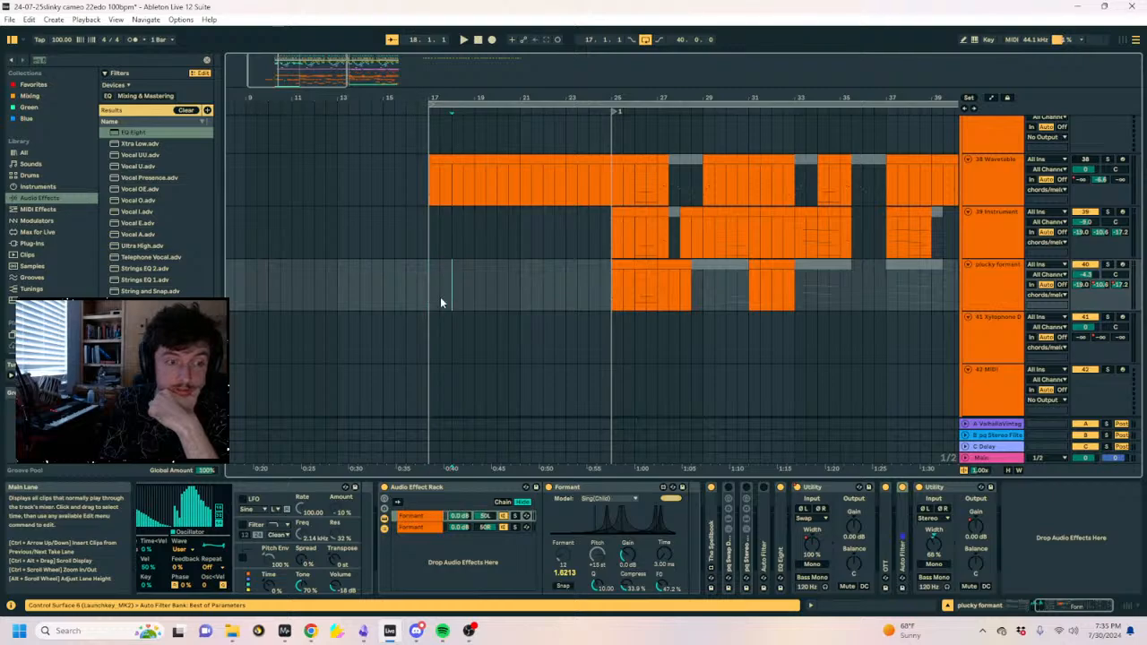
{"action": "left_click_drag", "start_coordinate": [442, 100], "coordinate": [407, 248]}
{"action": "left_click", "coordinate": [416, 249]}
{"action": "left_click", "coordinate": [405, 253]}
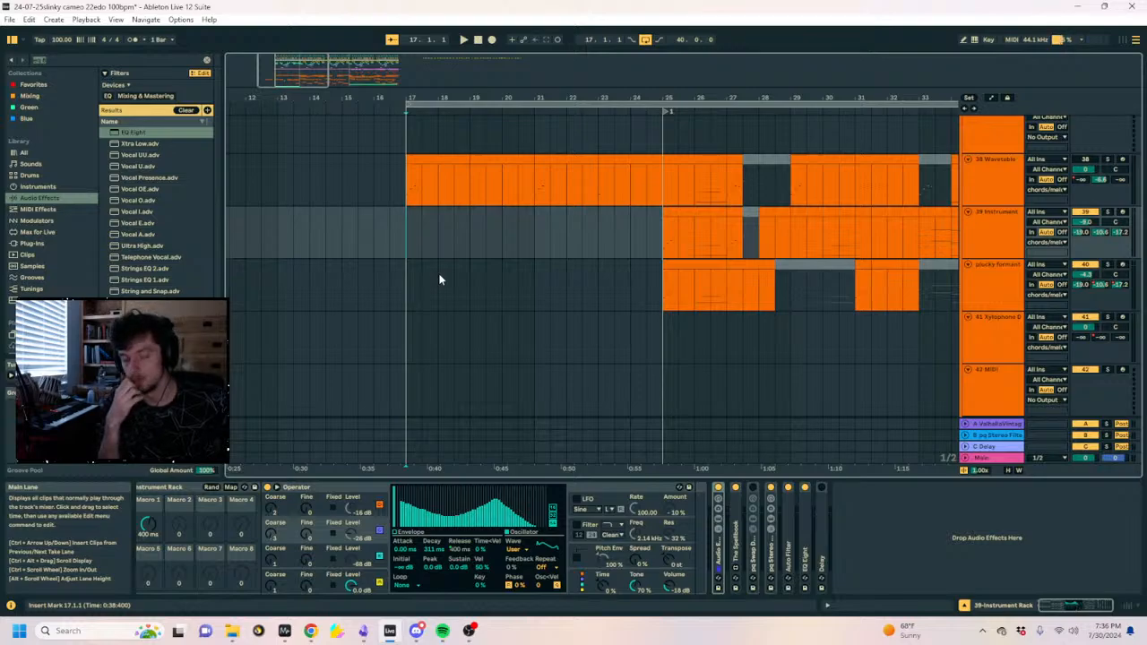
{"action": "key", "text": "space"}
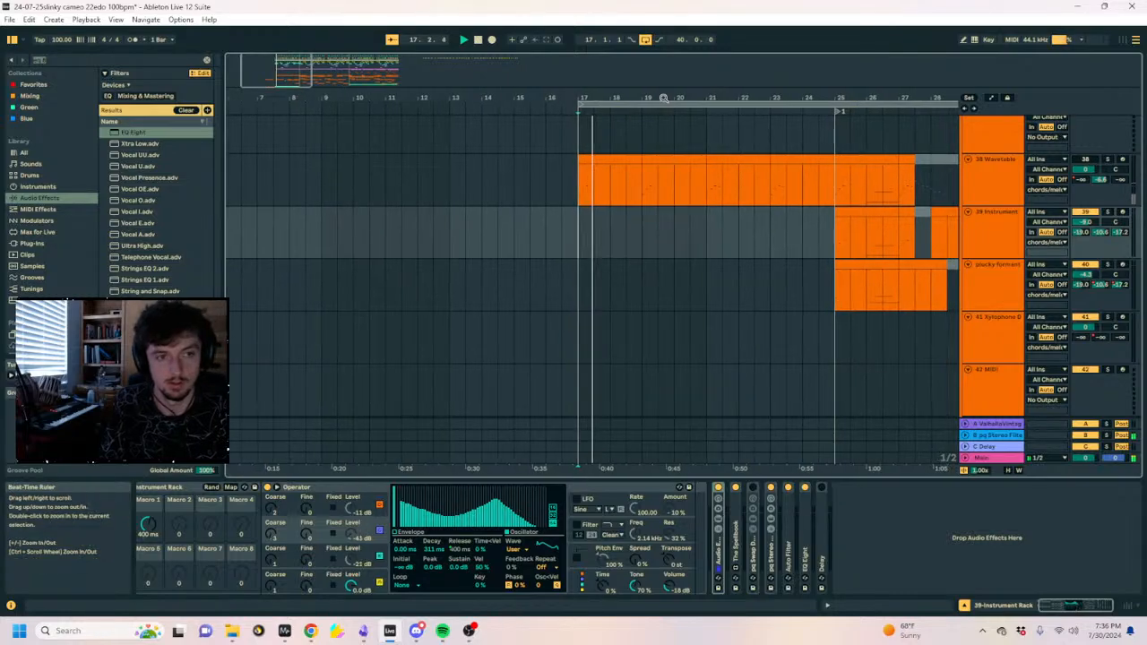
{"action": "left_click_drag", "start_coordinate": [668, 99], "coordinate": [533, 105]}
{"action": "scroll", "coordinate": [782, 223], "scroll_direction": "up", "scroll_amount": 15}
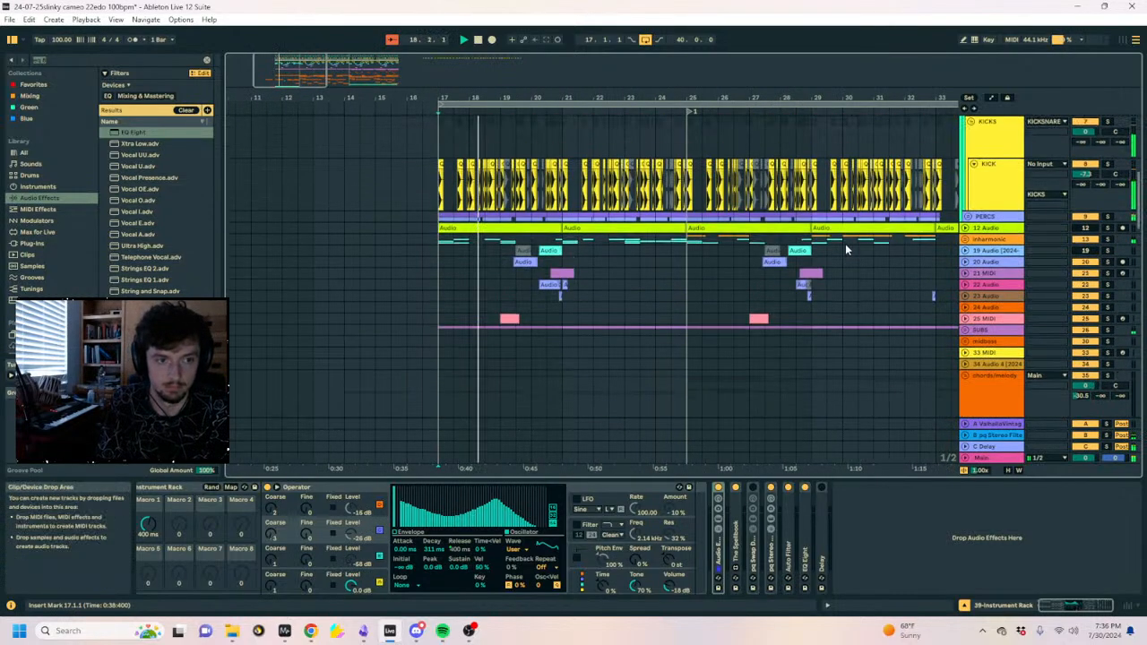
{"action": "scroll", "coordinate": [866, 232], "scroll_direction": "up", "scroll_amount": 2}
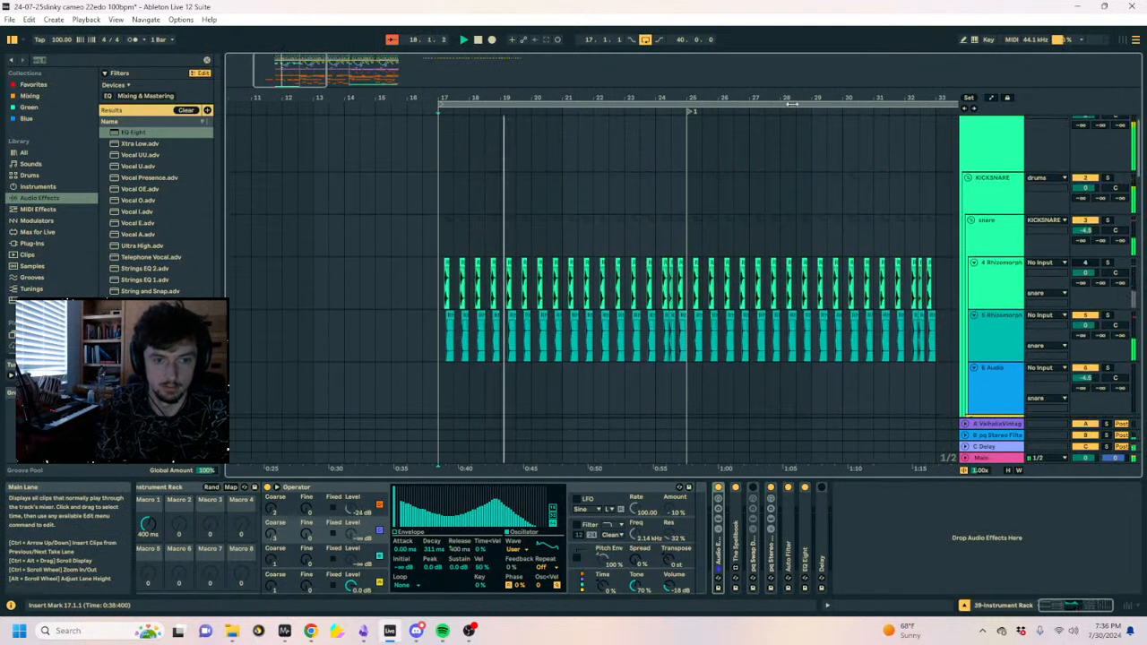
Stop playback and copy the two-bar snare pattern from bars 47 to 49 on the second Rhizomorphic snare track.
{"action": "left_click_drag", "start_coordinate": [789, 98], "coordinate": [523, 95]}
{"action": "left_click_drag", "start_coordinate": [834, 98], "coordinate": [434, 97]}
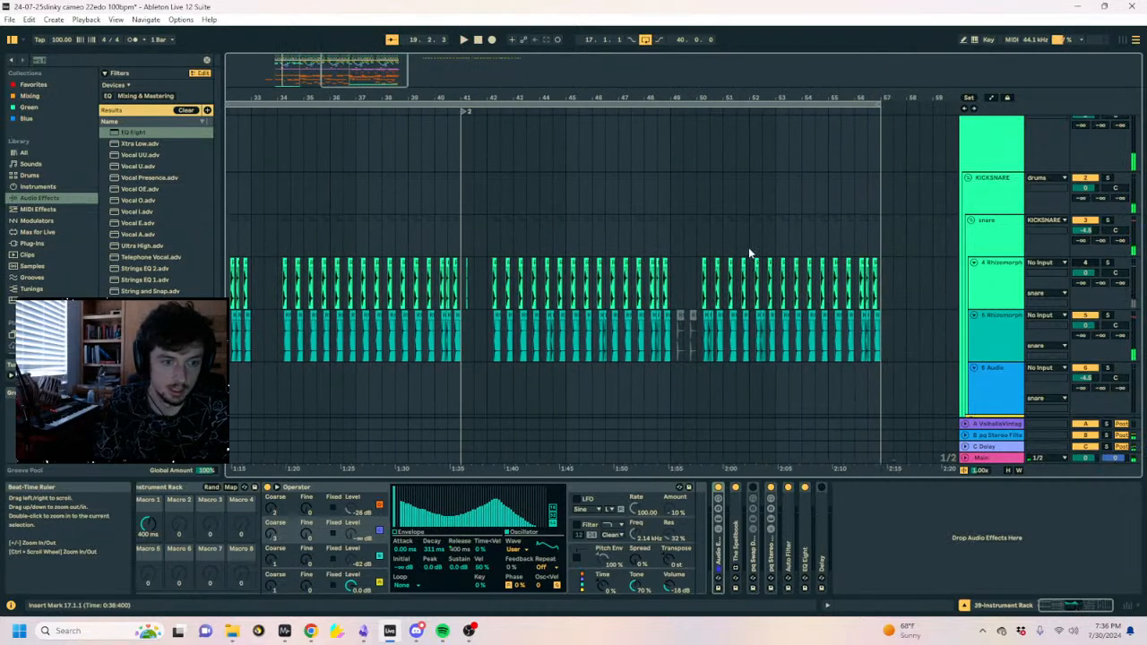
{"action": "left_click", "coordinate": [651, 331]}
{"action": "key", "text": "space"}
{"action": "left_click_drag", "start_coordinate": [666, 341], "coordinate": [617, 337]}
{"action": "left_click_drag", "start_coordinate": [305, 97], "coordinate": [941, 98]}
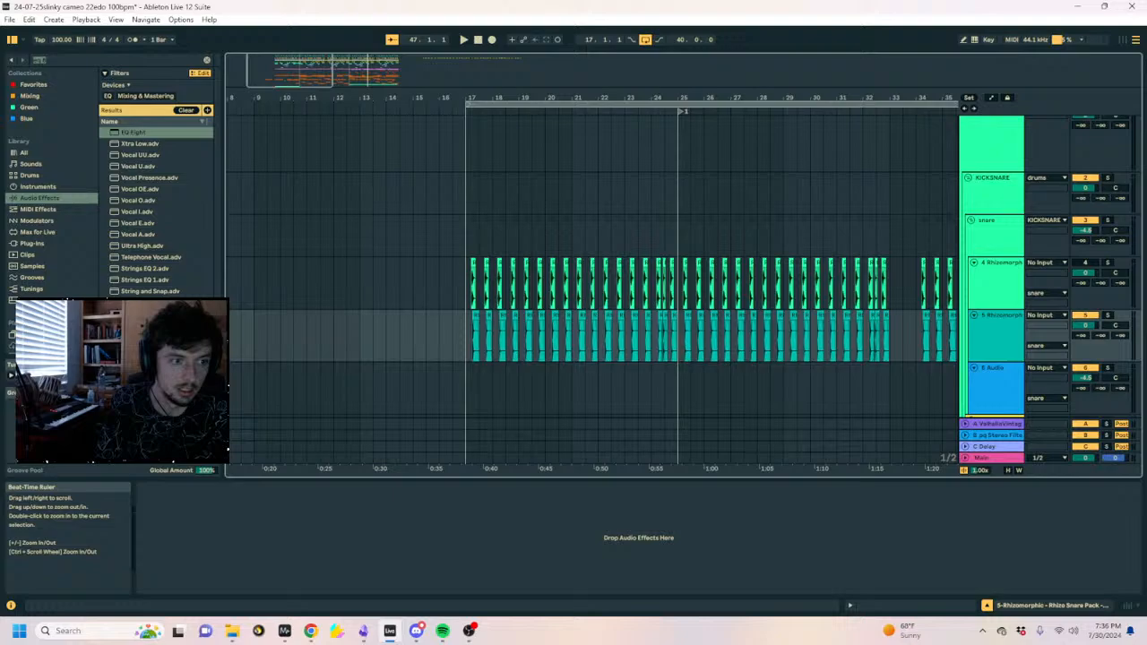
{"action": "left_click", "coordinate": [465, 344]}
{"action": "key", "text": "ctrl+v"}
{"action": "key", "text": "ctrl+d"}
{"action": "key", "text": "ctrl+z"}
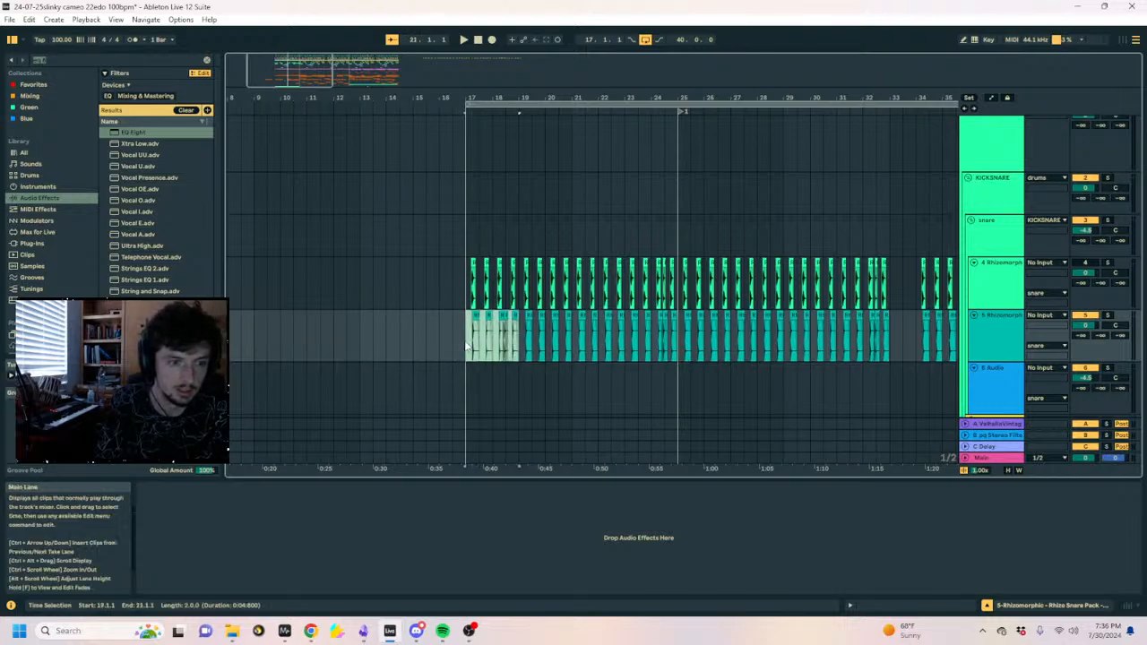
{"action": "key", "text": "ctrl+d"}
{"action": "key", "text": "ctrl+d"}
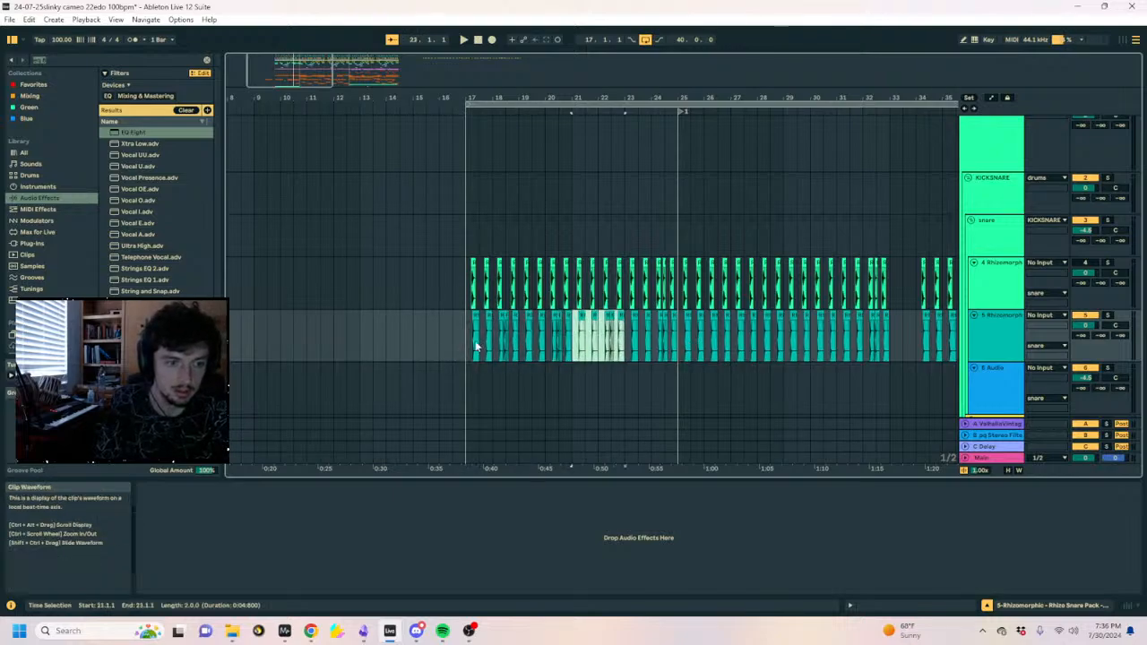
{"action": "key", "text": "ctrl+z"}
{"action": "key", "text": "ctrl+z"}
{"action": "key", "text": "ctrl+z"}
{"action": "left_click", "coordinate": [525, 346]}
{"action": "key", "text": "ctrl+v"}
{"action": "key", "text": "ctrl+z"}
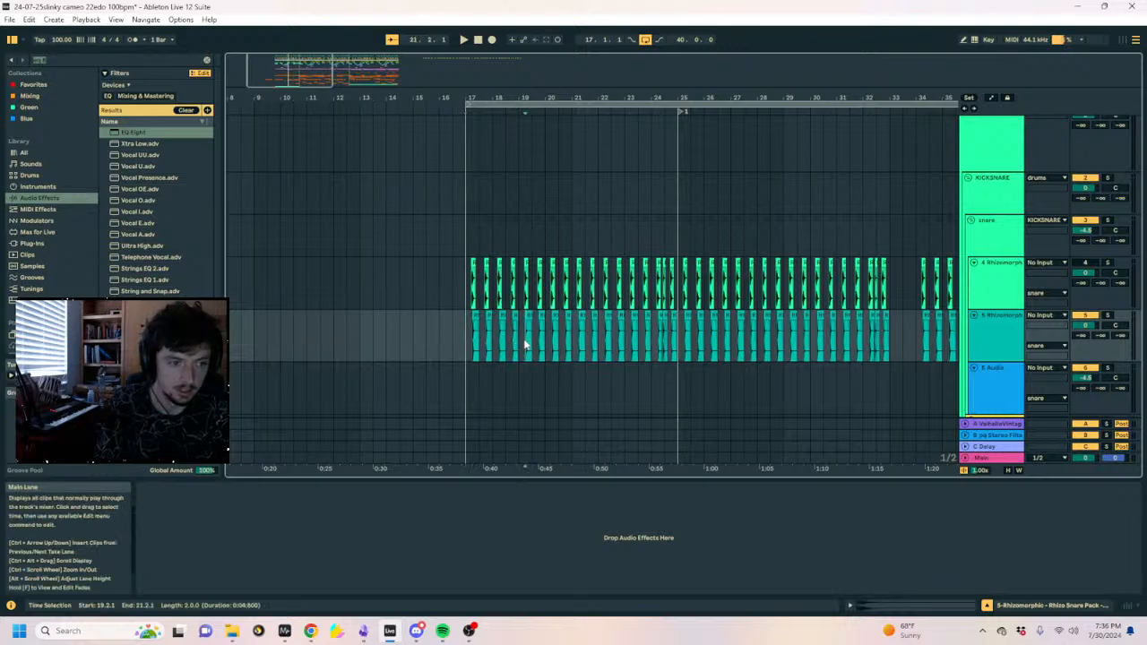
Paste the two-bar snare pattern at bars 19 and 25 on the second snare track, playing back from bar 24.
{"action": "left_click", "coordinate": [520, 346]}
{"action": "key", "text": "ctrl+v"}
{"action": "left_click", "coordinate": [652, 348]}
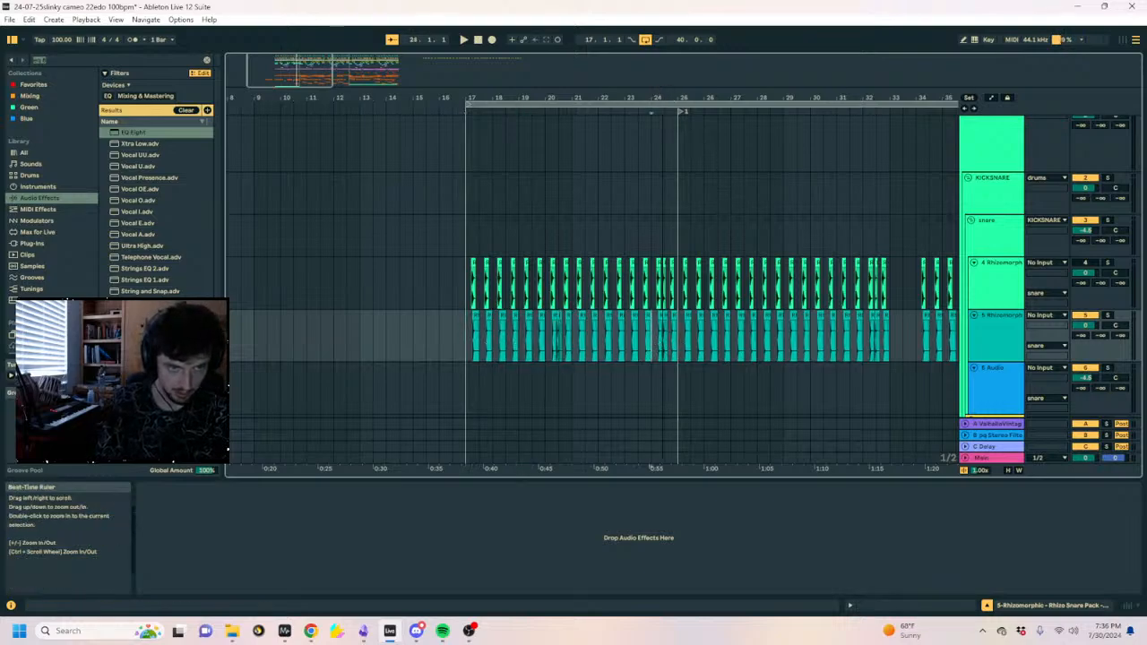
{"action": "left_click_drag", "start_coordinate": [667, 104], "coordinate": [647, 303]}
{"action": "key", "text": "space"}
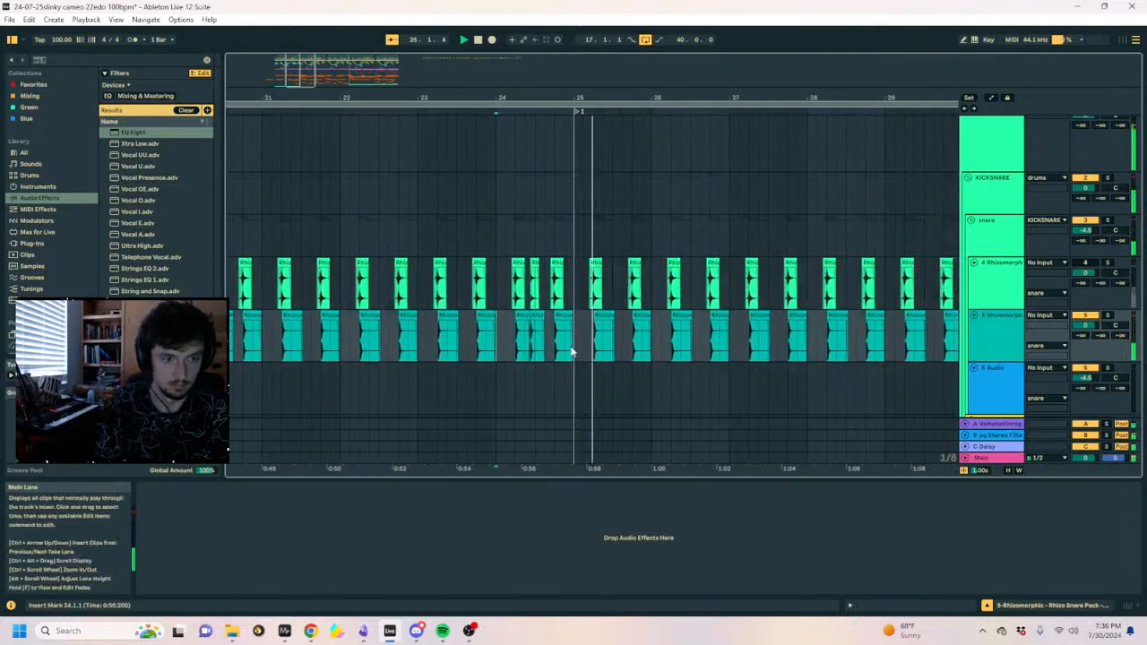
{"action": "left_click", "coordinate": [568, 344]}
{"action": "left_click_drag", "start_coordinate": [568, 344], "coordinate": [726, 348]}
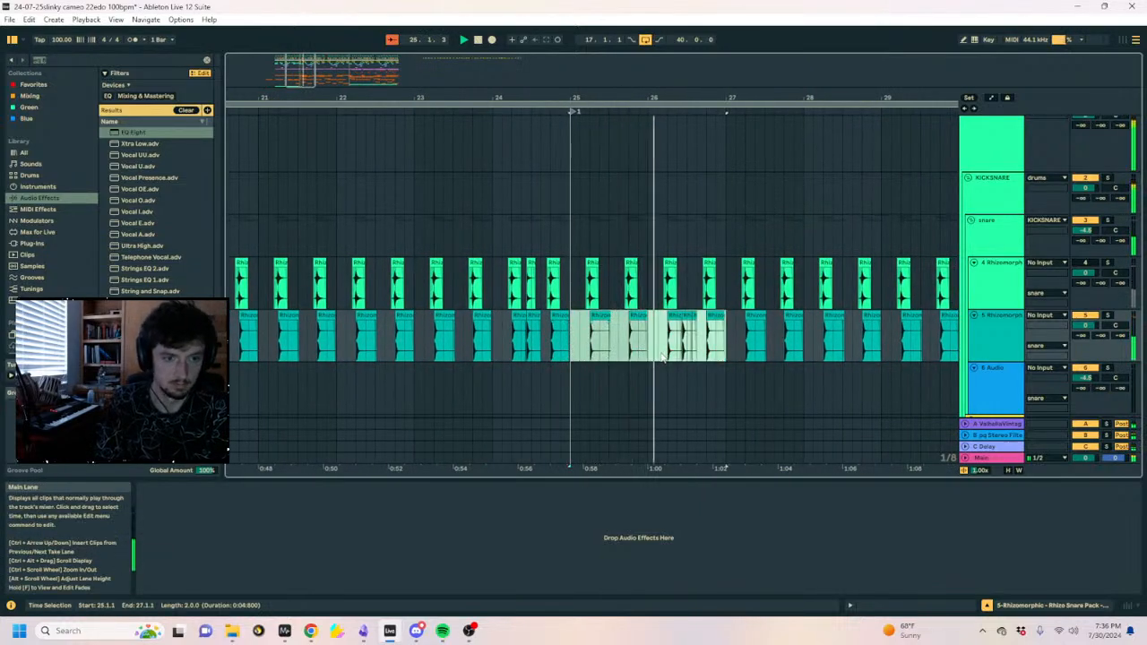
Unfold the PERCS group and set its Borrasca Sidechainer's audio source to KICKSNARE.
{"action": "scroll", "coordinate": [890, 323], "scroll_direction": "down", "scroll_amount": 6}
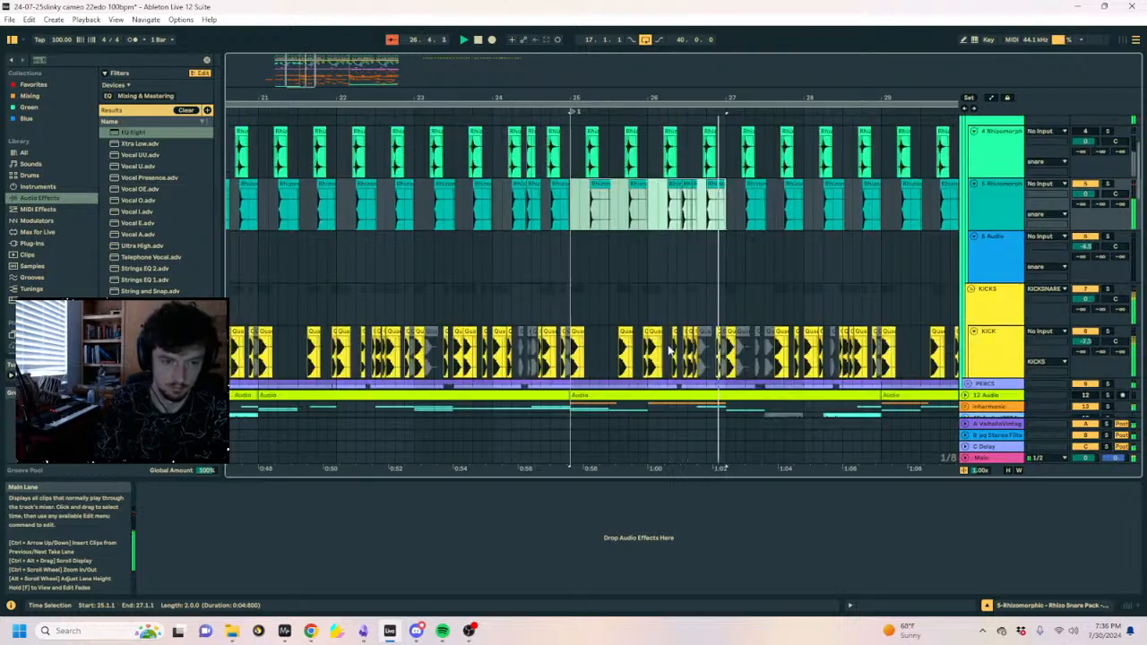
{"action": "left_click", "coordinate": [967, 205]}
{"action": "left_click", "coordinate": [985, 205]}
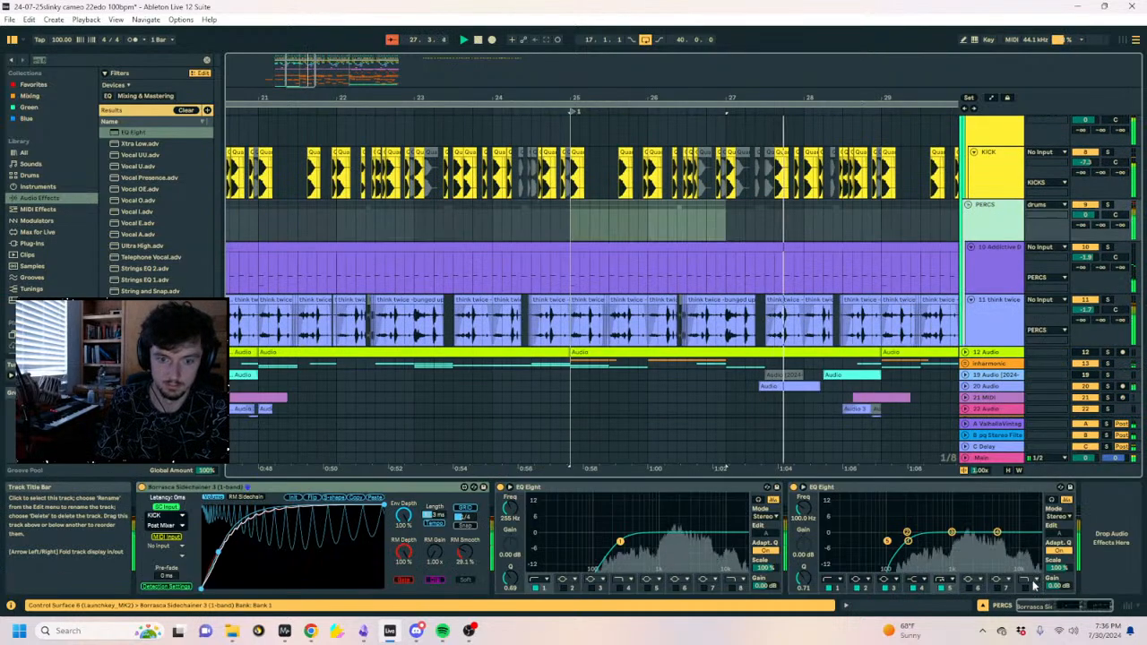
{"action": "left_click", "coordinate": [174, 513]}
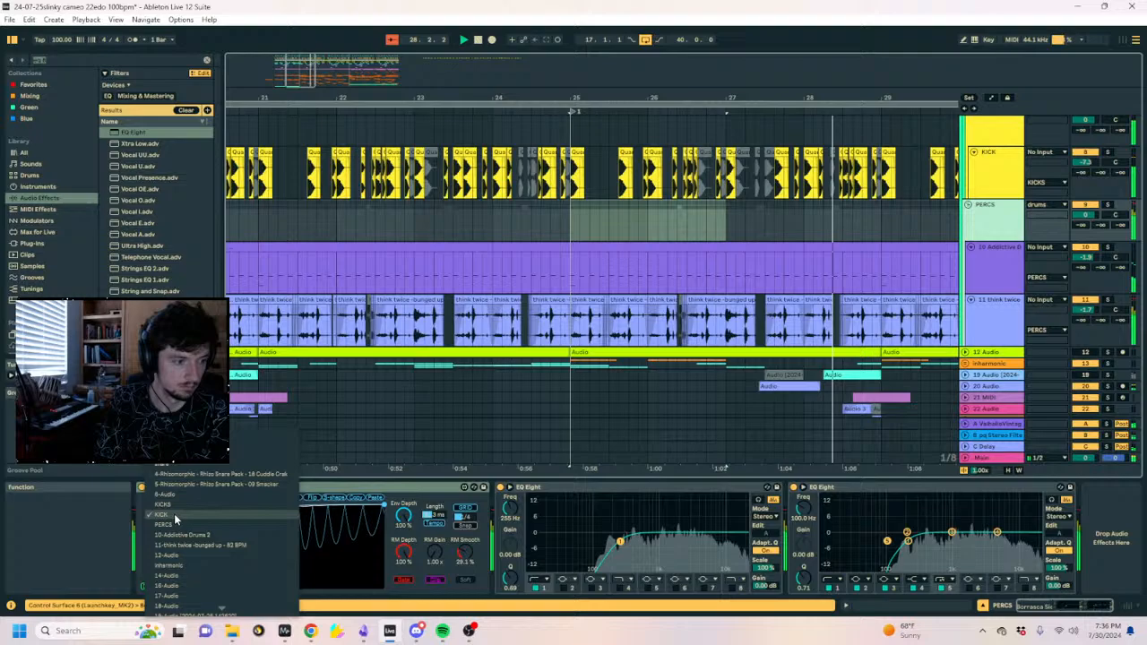
{"action": "left_click", "coordinate": [190, 465]}
Duplicate the snare pattern at bars 25 to 27 twice so it repeats up to bar 31.
{"action": "scroll", "coordinate": [728, 296], "scroll_direction": "up", "scroll_amount": 8}
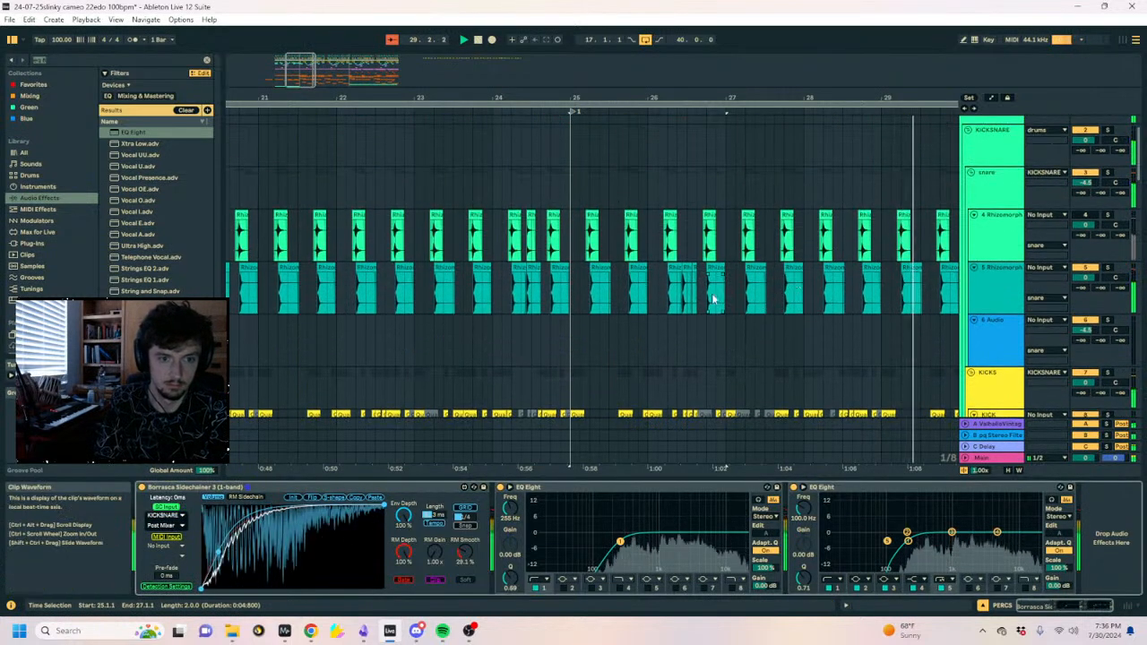
{"action": "left_click_drag", "start_coordinate": [727, 296], "coordinate": [575, 307]}
{"action": "key", "text": "ctrl+d"}
{"action": "key", "text": "ctrl+d"}
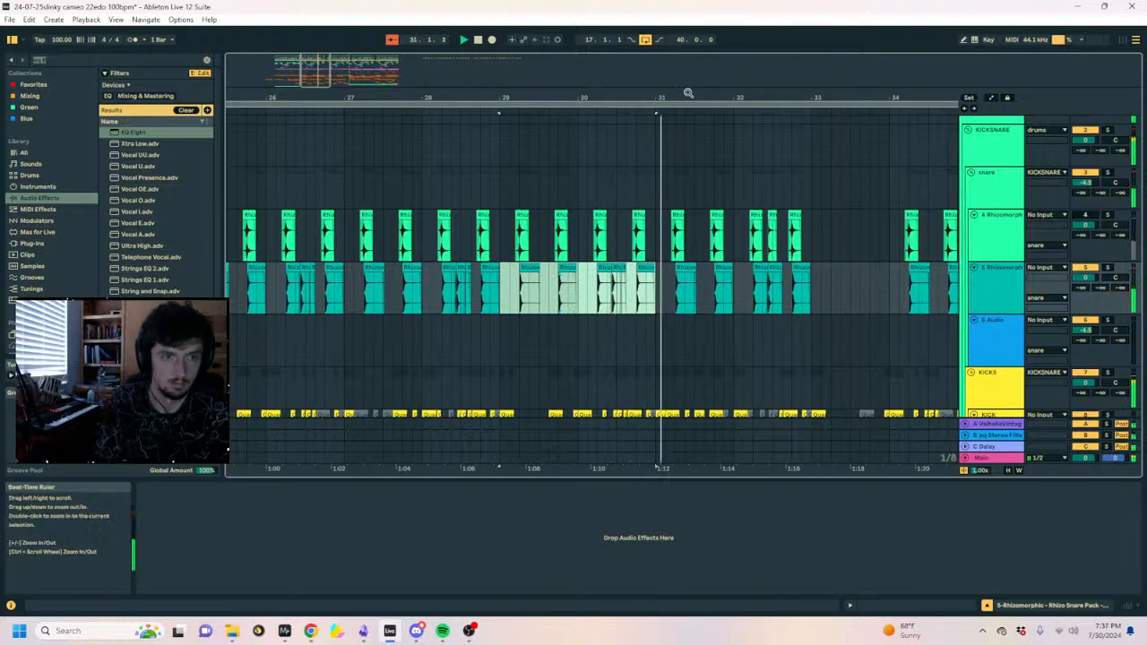
Paste the two-bar snare pattern at bar 33 and delete the portion from 33.1.3 to 34.1.3.
{"action": "left_click_drag", "start_coordinate": [688, 93], "coordinate": [423, 88]}
{"action": "left_click", "coordinate": [614, 285]}
{"action": "left_click", "coordinate": [536, 282]}
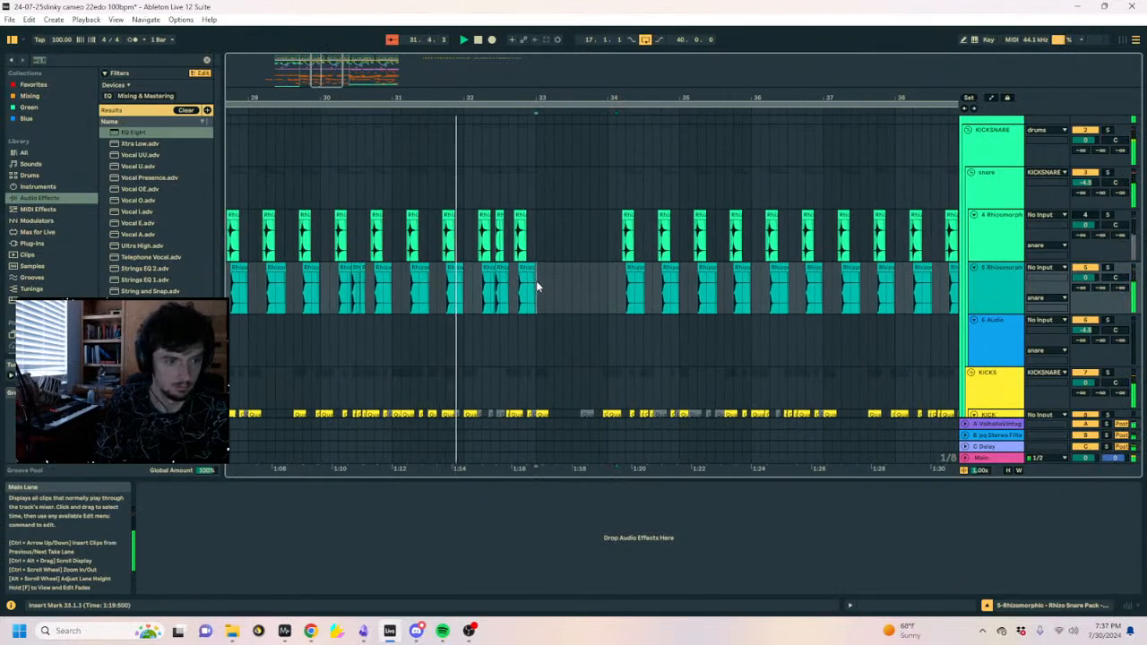
{"action": "key", "text": "ctrl+v"}
{"action": "left_click_drag", "start_coordinate": [616, 294], "coordinate": [548, 278]}
{"action": "key", "text": "Delete"}
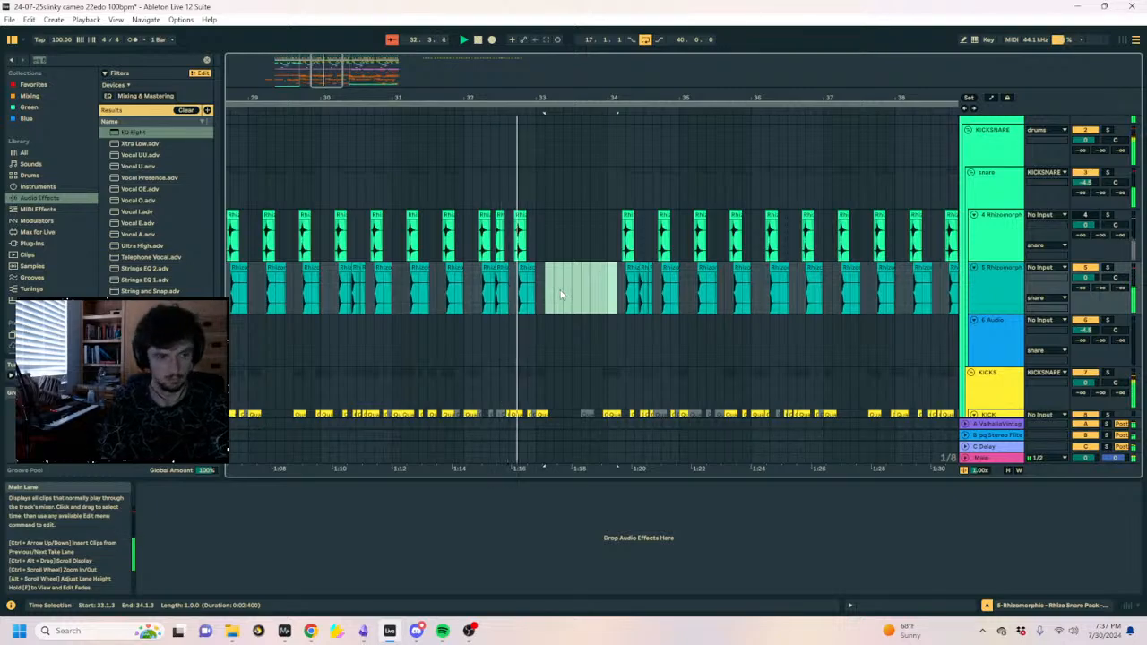
Solo the 39 Instrument Rack track and play it from bar 33.
{"action": "scroll", "coordinate": [560, 293], "scroll_direction": "down", "scroll_amount": 5}
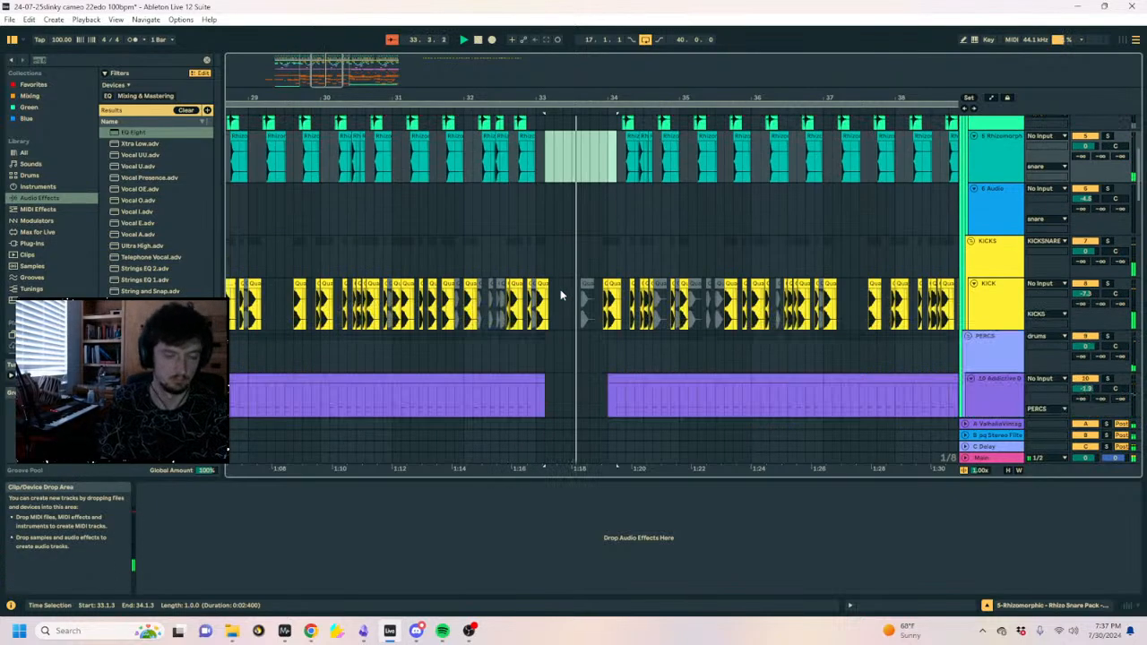
{"action": "scroll", "coordinate": [557, 286], "scroll_direction": "down", "scroll_amount": 10}
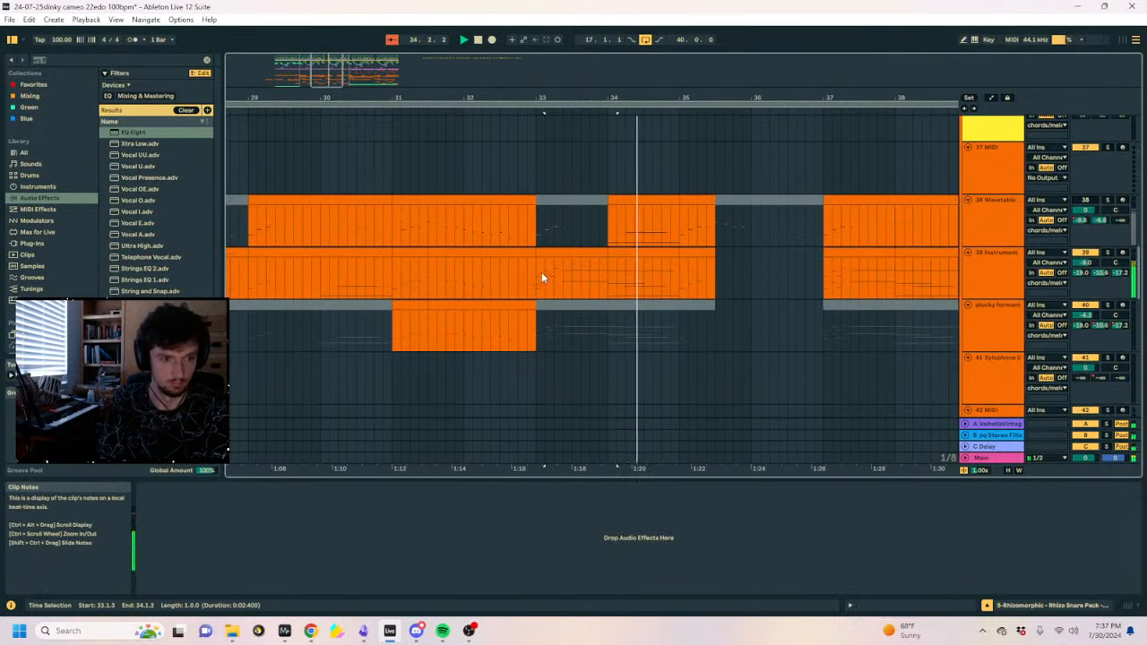
{"action": "left_click", "coordinate": [542, 272]}
{"action": "key", "text": "space"}
{"action": "left_click", "coordinate": [1109, 253]}
{"action": "key", "text": "space"}
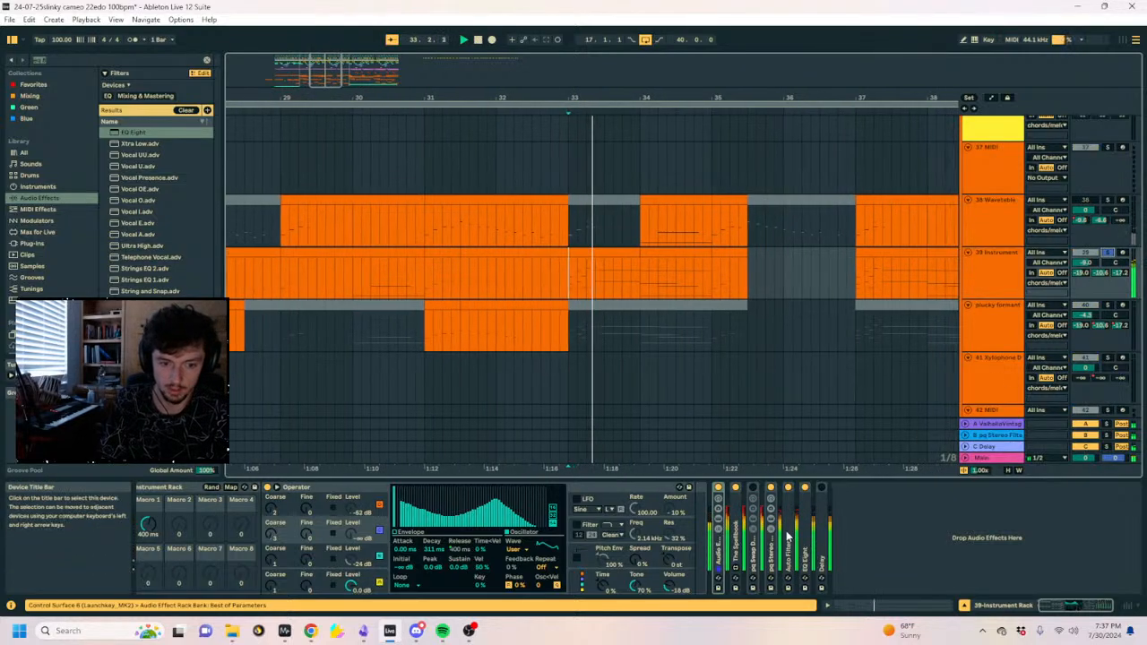
Inspect the Instrument Rack track's Auto Filter, pq Swap Delay and The Spellbook devices, stopping playback.
{"action": "double_click", "coordinate": [789, 542]}
{"action": "double_click", "coordinate": [831, 488]}
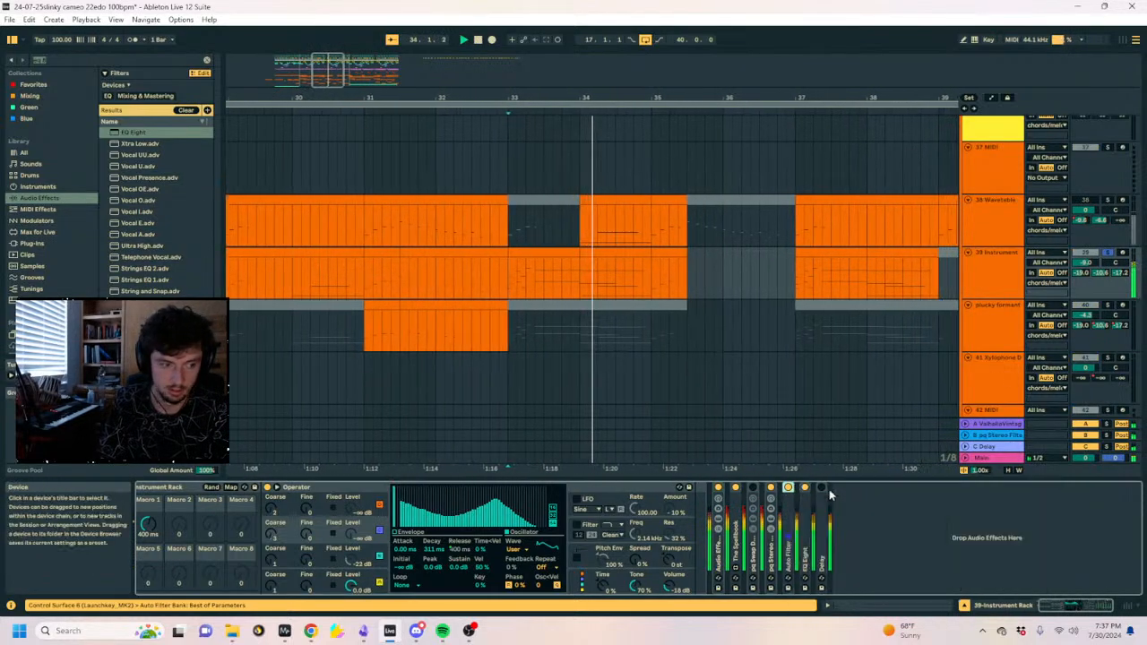
{"action": "key", "text": "space"}
{"action": "double_click", "coordinate": [753, 550]}
{"action": "double_click", "coordinate": [737, 547]}
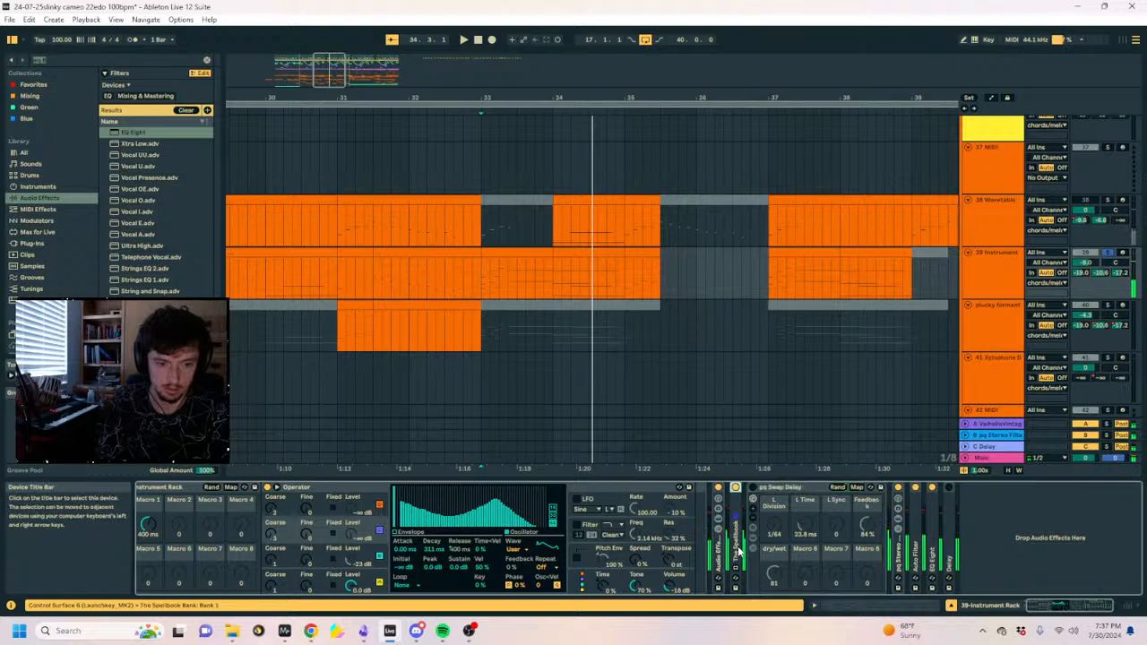
{"action": "double_click", "coordinate": [728, 545]}
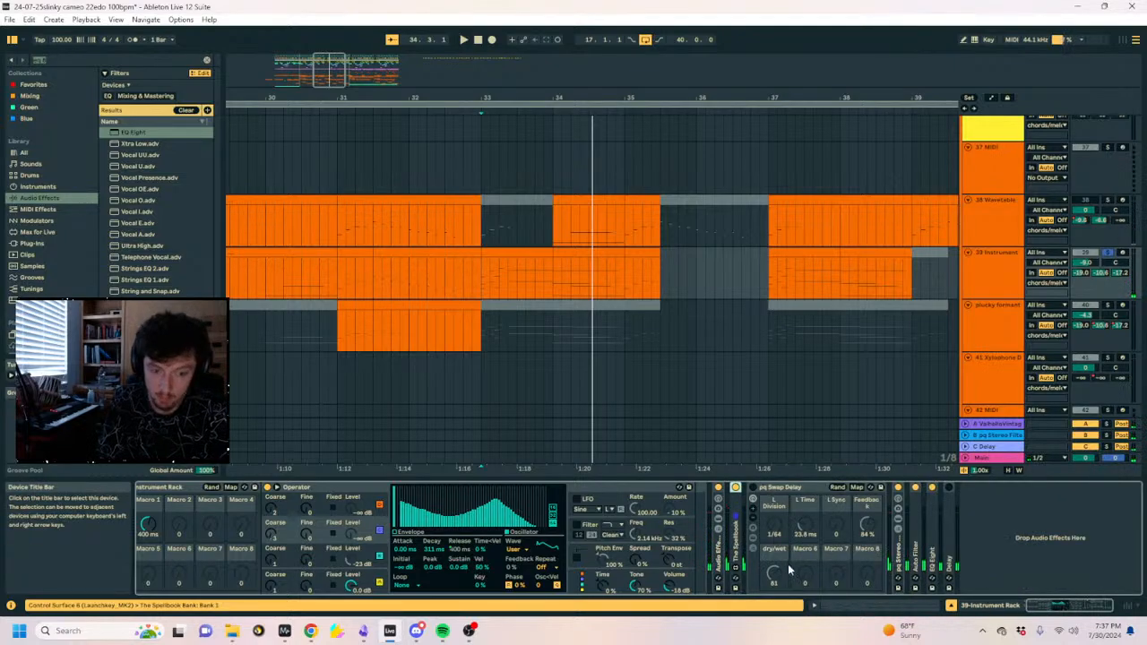
Automate the pq Stereo Filter's dry/wet to curve down from 127 at bar 34 to its minimum at bar 35, returning to 127 at bar 37.
{"action": "double_click", "coordinate": [901, 553]}
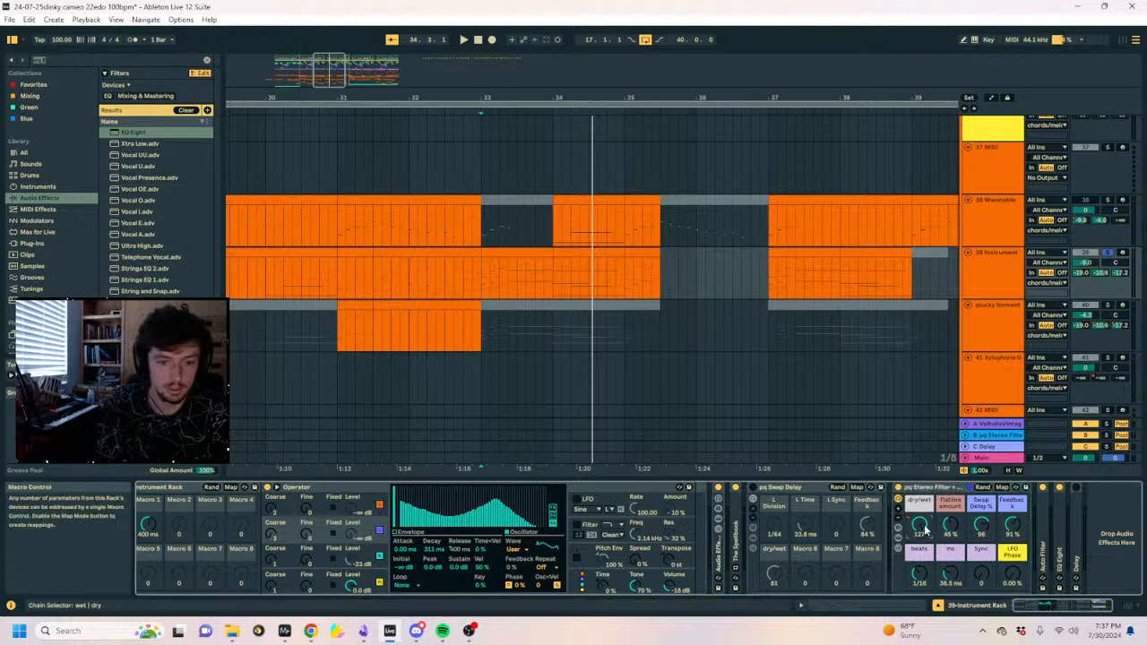
{"action": "key", "text": "a"}
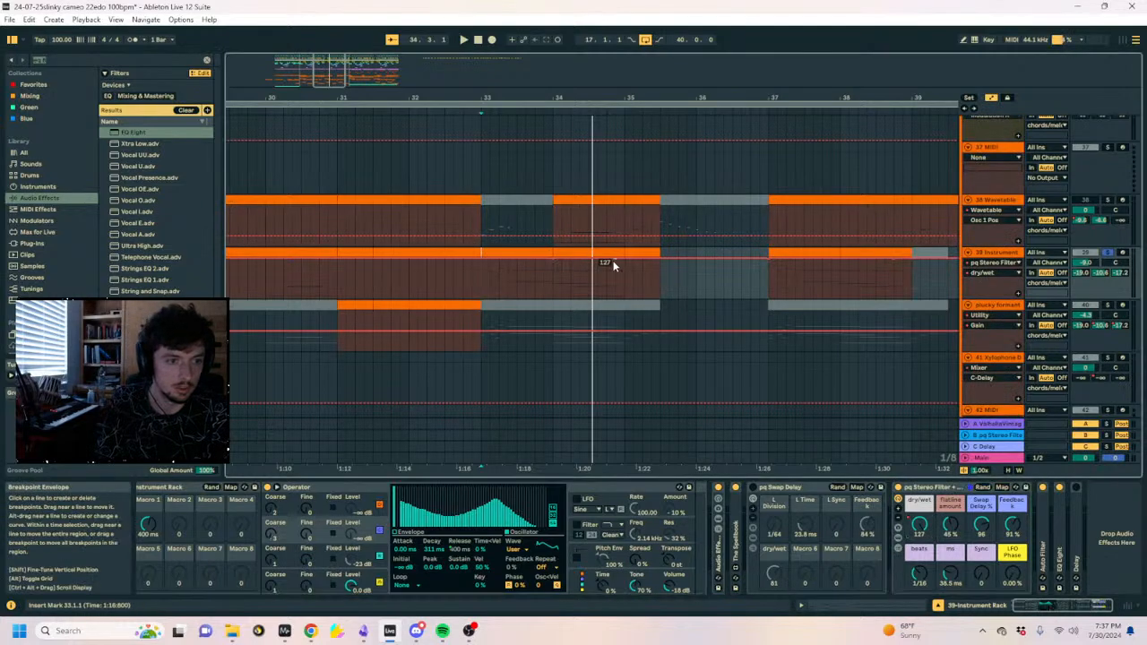
{"action": "left_click_drag", "start_coordinate": [616, 260], "coordinate": [482, 285]}
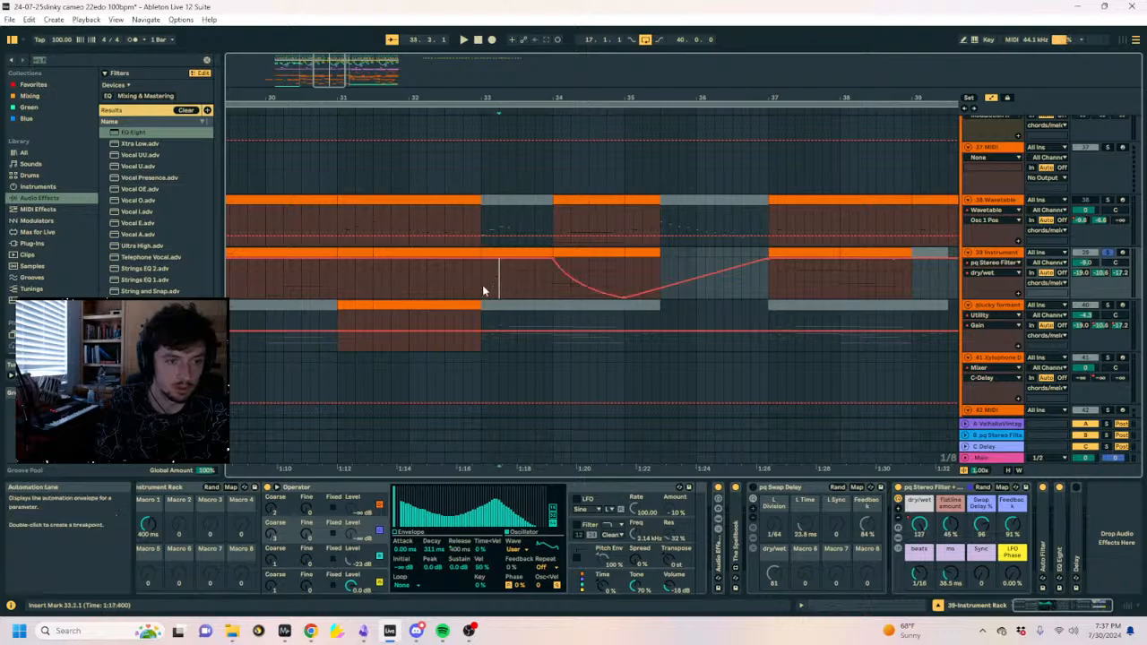
{"action": "key", "text": "a"}
{"action": "scroll", "coordinate": [493, 215], "scroll_direction": "up", "scroll_amount": 3}
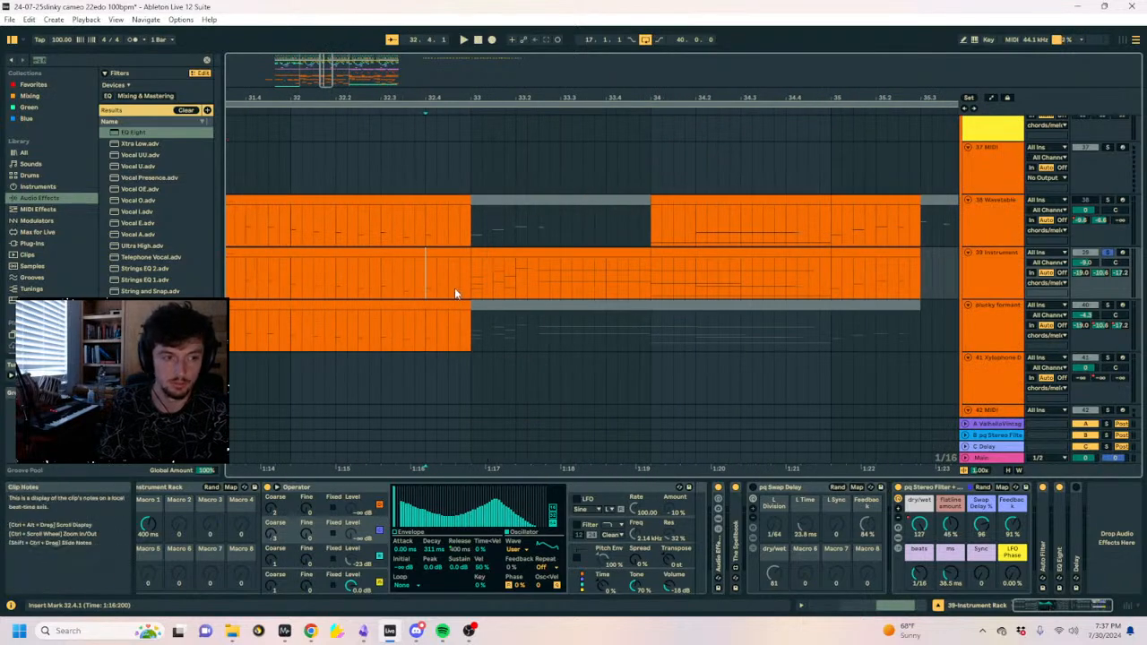
{"action": "key", "text": "a"}
{"action": "key", "text": "a"}
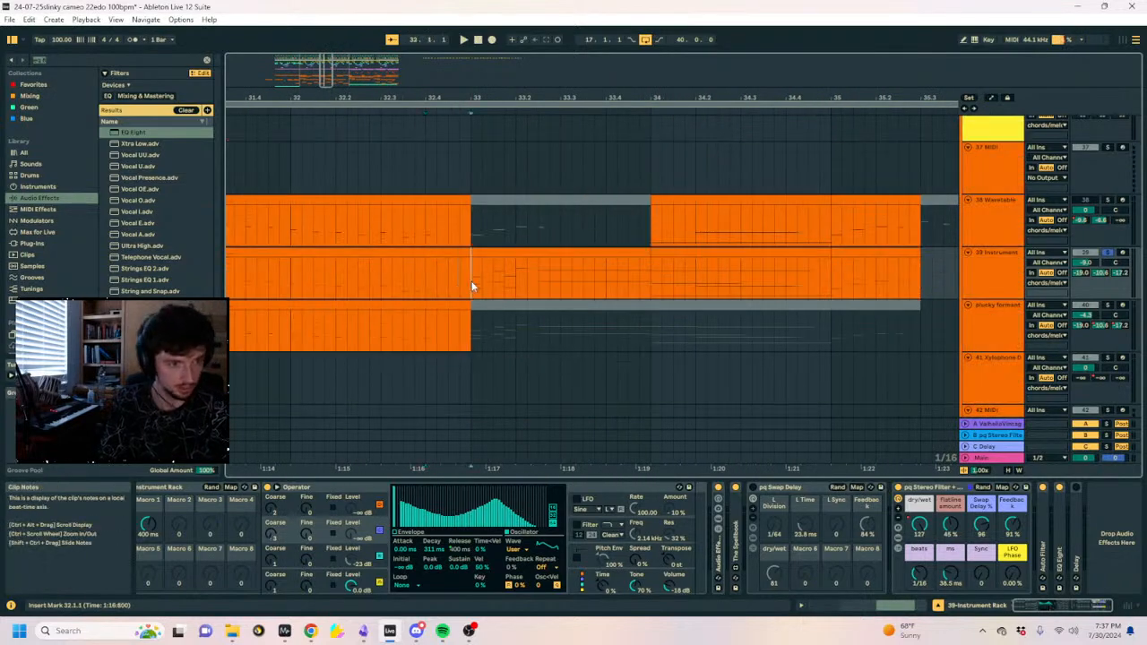
{"action": "left_click_drag", "start_coordinate": [471, 280], "coordinate": [461, 282]}
{"action": "left_click", "coordinate": [461, 282]}
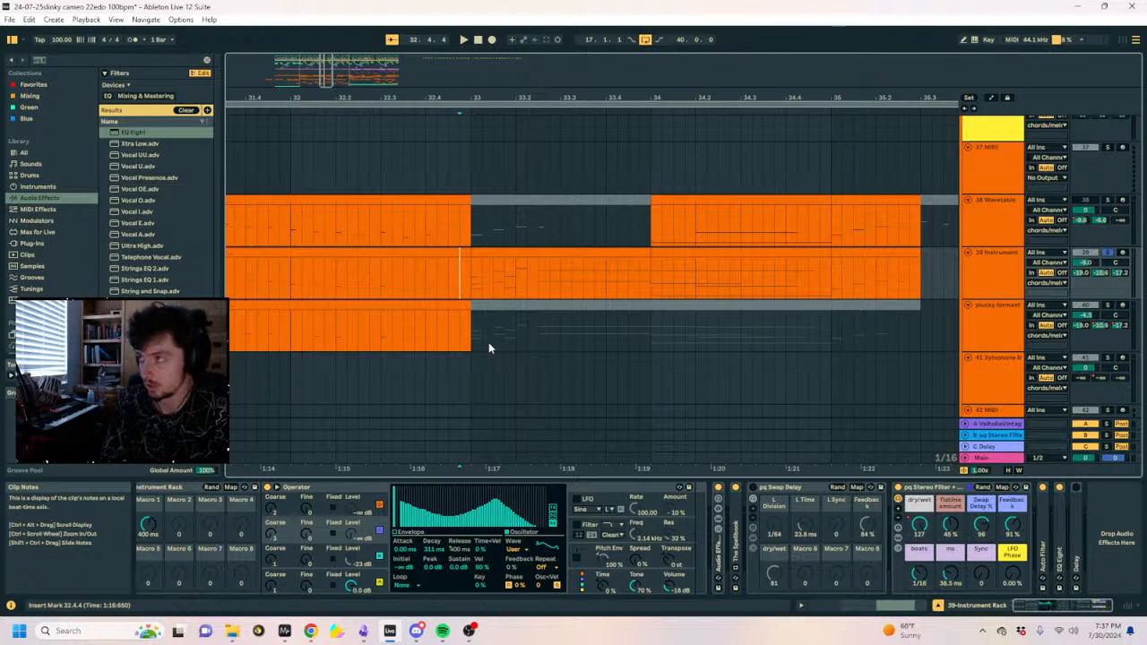
{"action": "left_click_drag", "start_coordinate": [467, 277], "coordinate": [450, 277]}
{"action": "left_click", "coordinate": [465, 281]}
{"action": "left_click", "coordinate": [457, 274]}
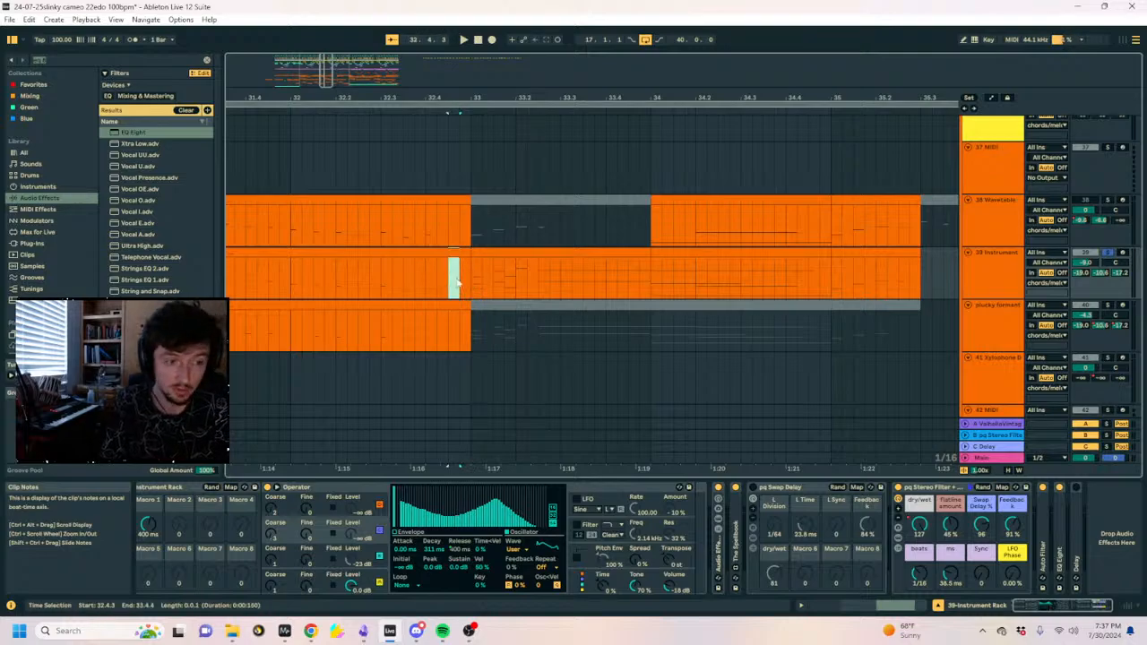
{"action": "left_click", "coordinate": [458, 279]}
{"action": "mouse_move", "coordinate": [491, 93]}
{"action": "left_mouse_down"}
{"action": "mouse_move", "coordinate": [491, 62]}
{"action": "mouse_move", "coordinate": [495, 107]}
{"action": "left_mouse_up"}
{"action": "left_click_drag", "start_coordinate": [606, 108], "coordinate": [569, 125]}
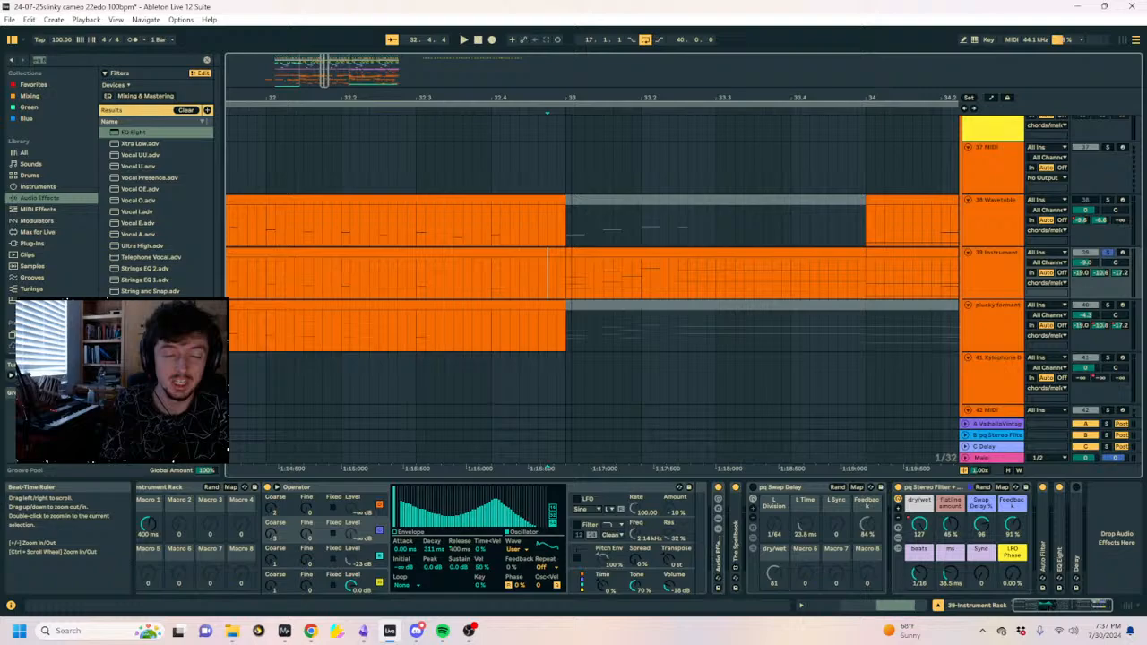
{"action": "left_click", "coordinate": [532, 273]}
{"action": "left_click_drag", "start_coordinate": [466, 97], "coordinate": [699, 45]}
{"action": "left_click_drag", "start_coordinate": [652, 98], "coordinate": [653, 41]}
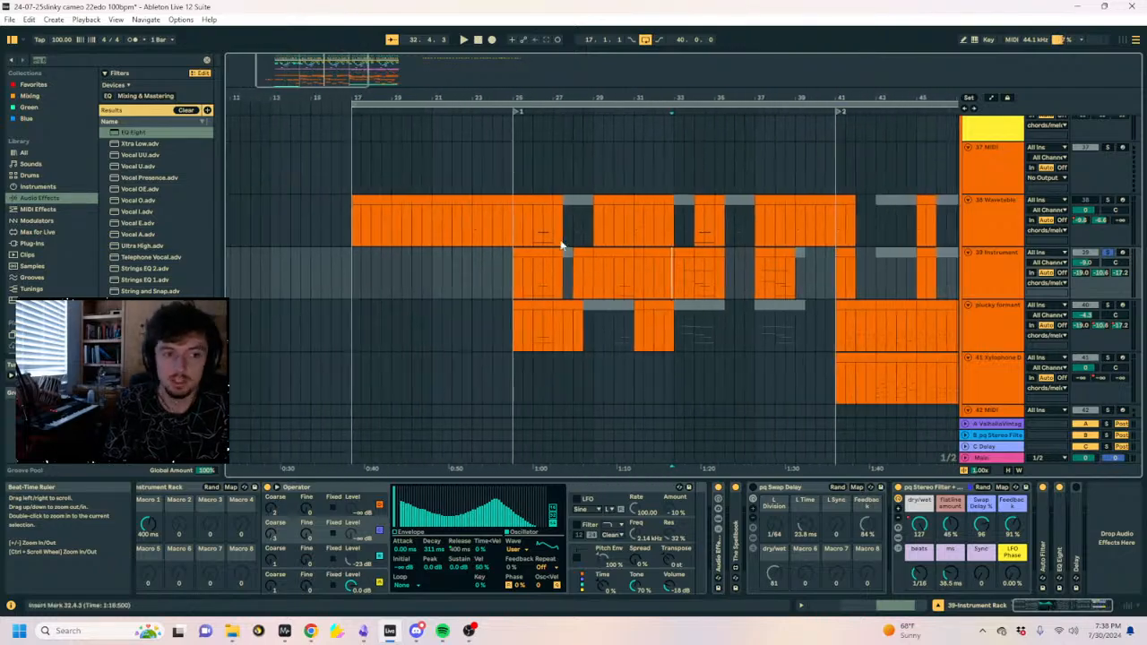
{"action": "left_click", "coordinate": [502, 289]}
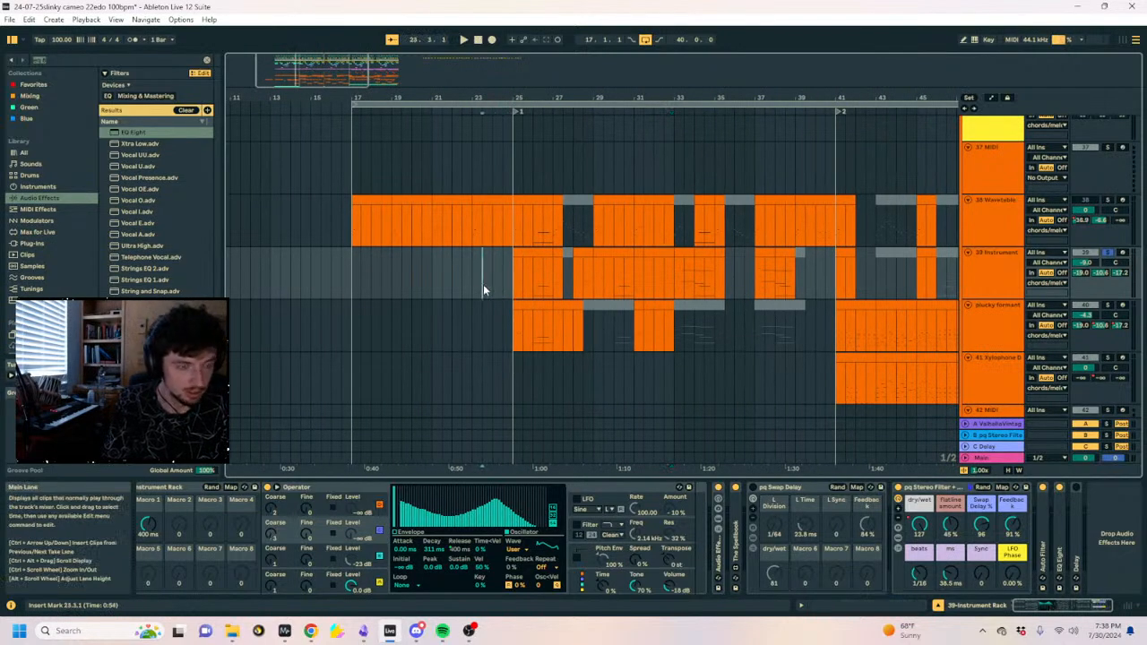
{"action": "left_click", "coordinate": [473, 278]}
{"action": "left_click_drag", "start_coordinate": [467, 97], "coordinate": [484, 163]}
{"action": "left_click", "coordinate": [486, 275]}
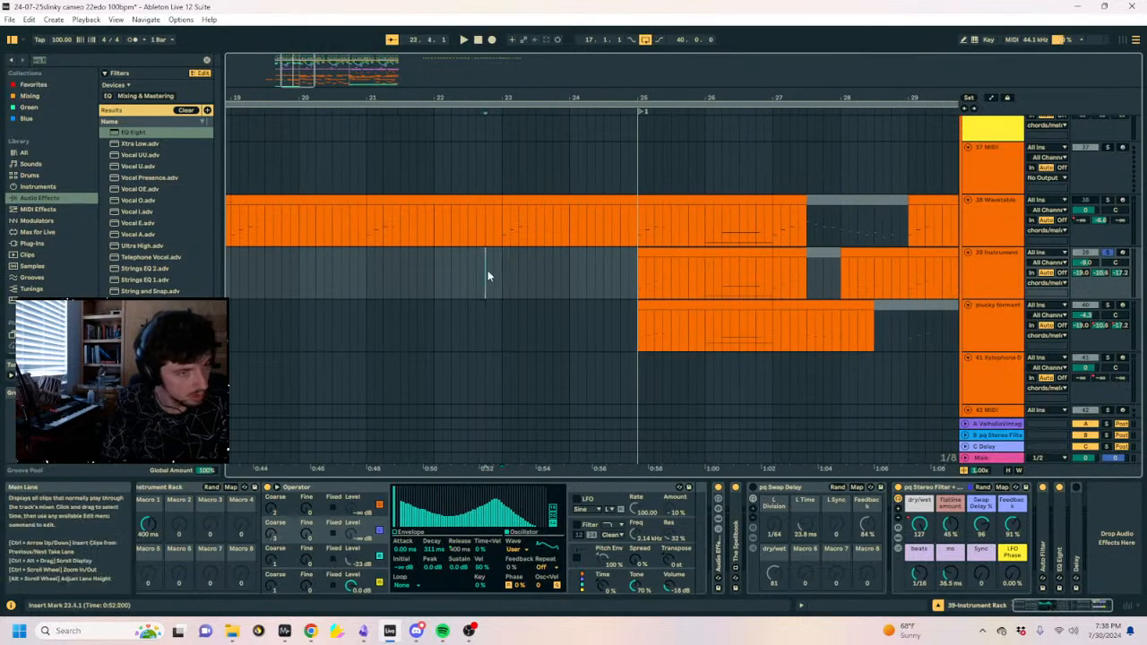
{"action": "mouse_move", "coordinate": [492, 272]}
{"action": "left_mouse_down"}
{"action": "mouse_move", "coordinate": [477, 272]}
{"action": "mouse_move", "coordinate": [512, 274]}
{"action": "left_mouse_up"}
{"action": "left_click", "coordinate": [488, 272]}
{"action": "left_click", "coordinate": [501, 280]}
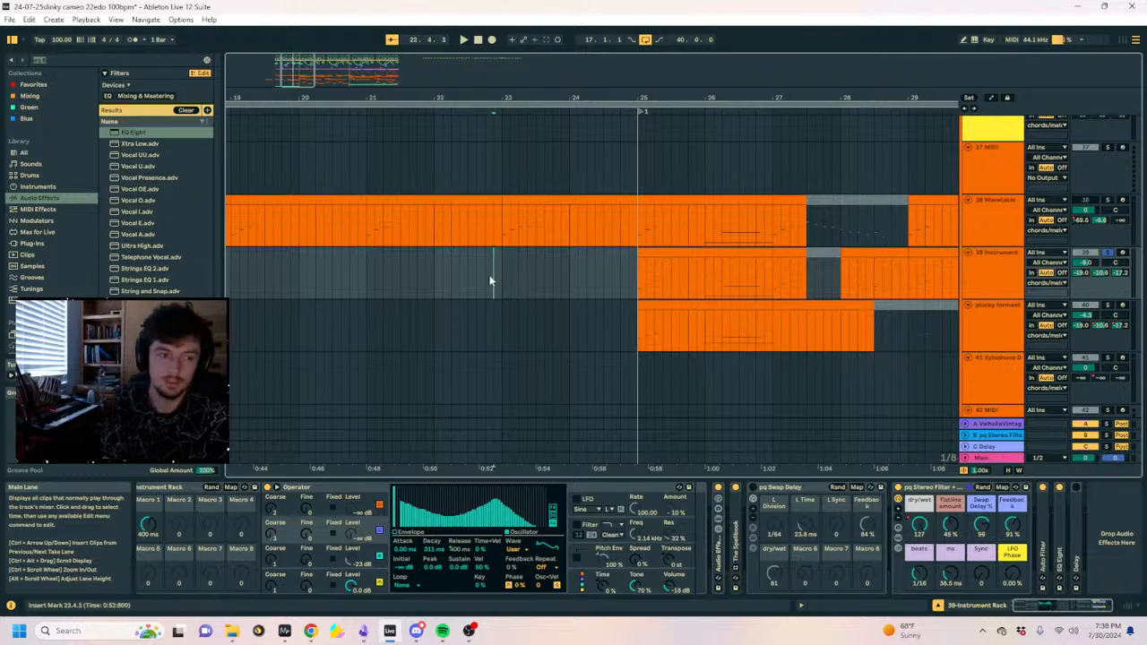
{"action": "mouse_move", "coordinate": [500, 97]}
{"action": "left_mouse_down"}
{"action": "mouse_move", "coordinate": [516, 179]}
{"action": "mouse_move", "coordinate": [515, 94]}
{"action": "left_mouse_up"}
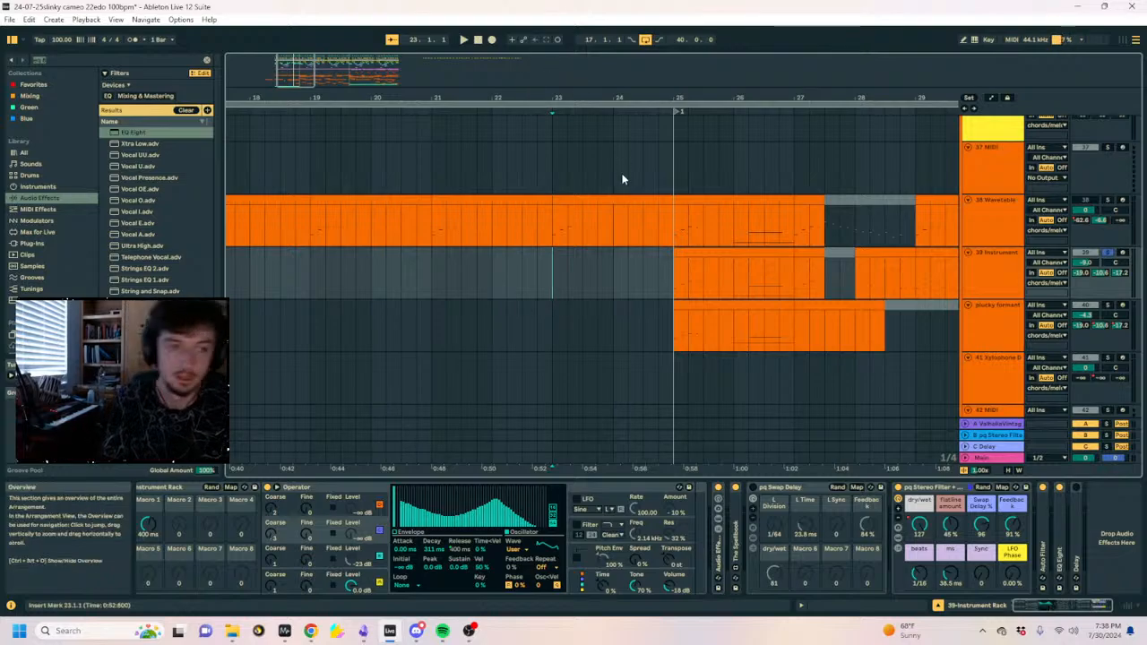
{"action": "left_click", "coordinate": [581, 262]}
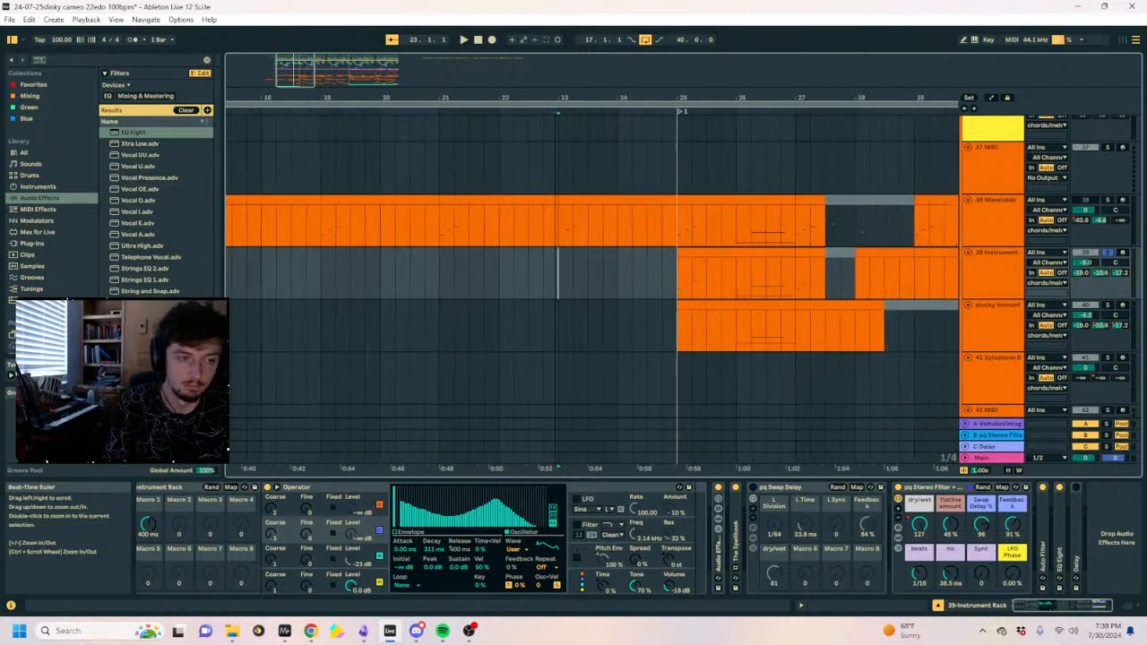
{"action": "mouse_move", "coordinate": [553, 100]}
{"action": "left_mouse_down"}
{"action": "mouse_move", "coordinate": [554, 67]}
{"action": "mouse_move", "coordinate": [554, 81]}
{"action": "left_mouse_up"}
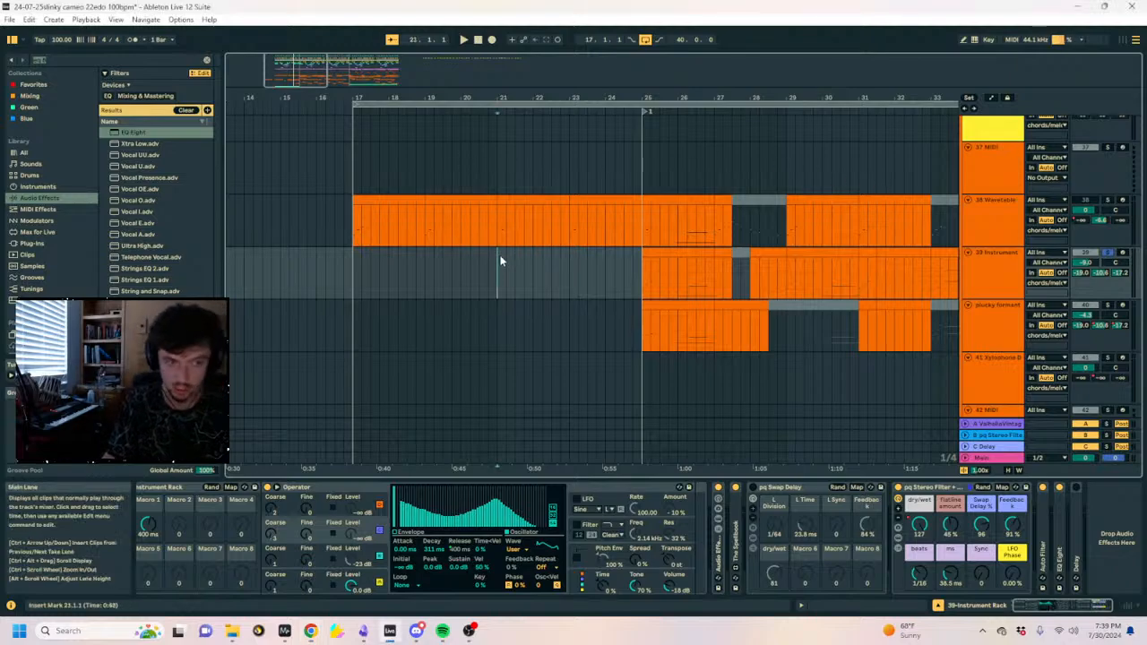
{"action": "left_click", "coordinate": [490, 210]}
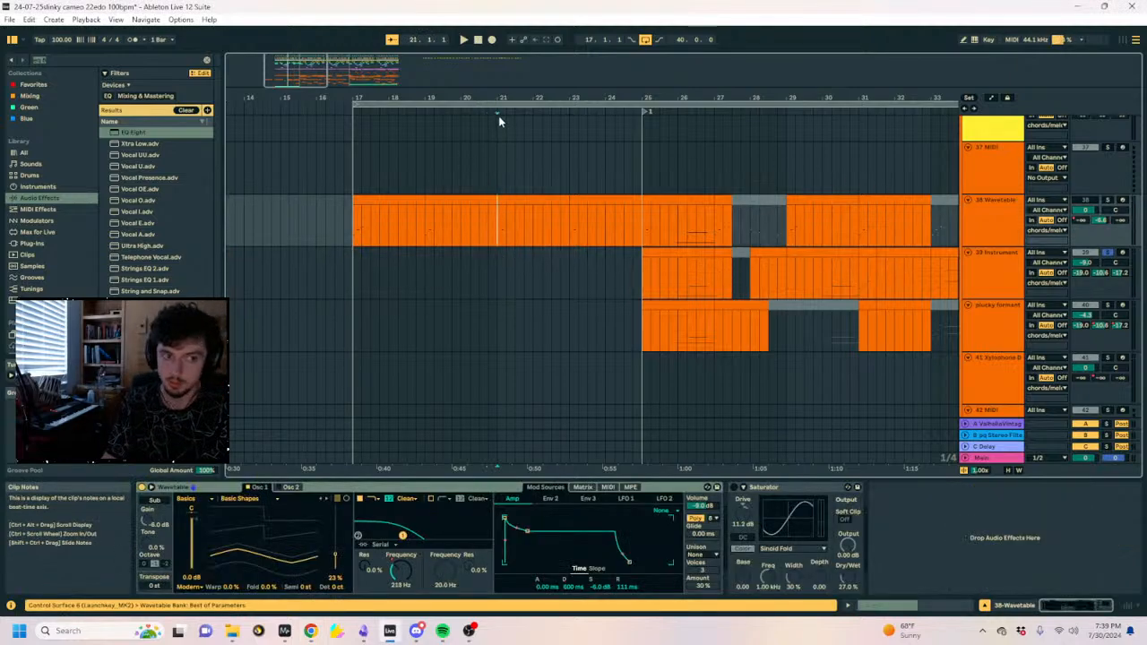
{"action": "left_click_drag", "start_coordinate": [498, 98], "coordinate": [497, 143]}
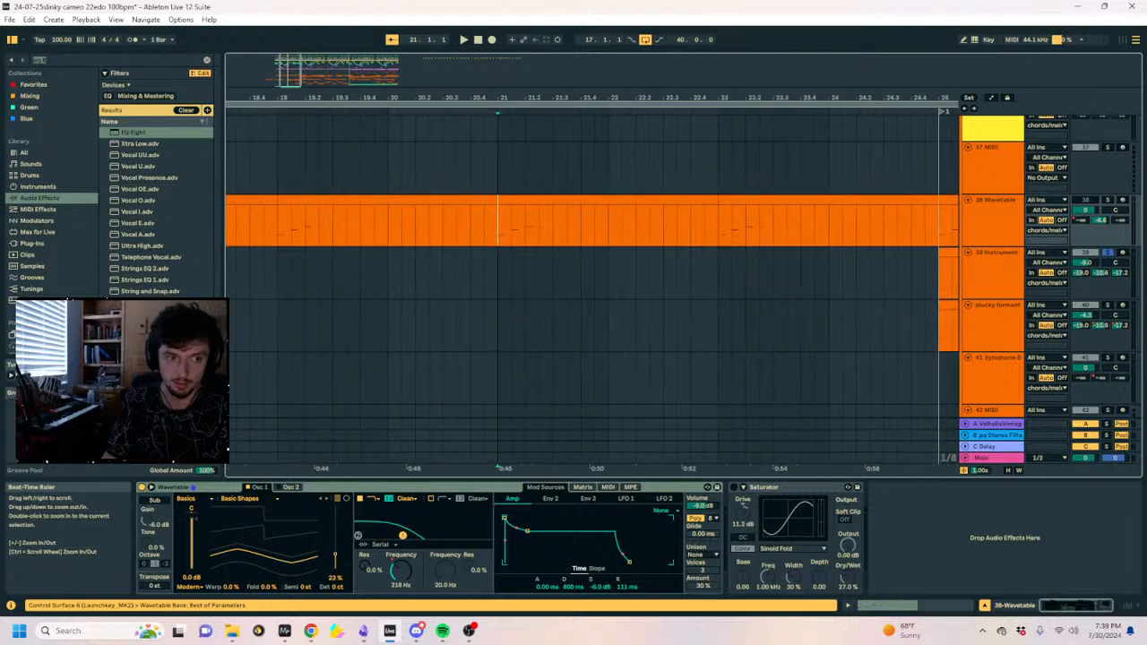
{"action": "left_click", "coordinate": [498, 276]}
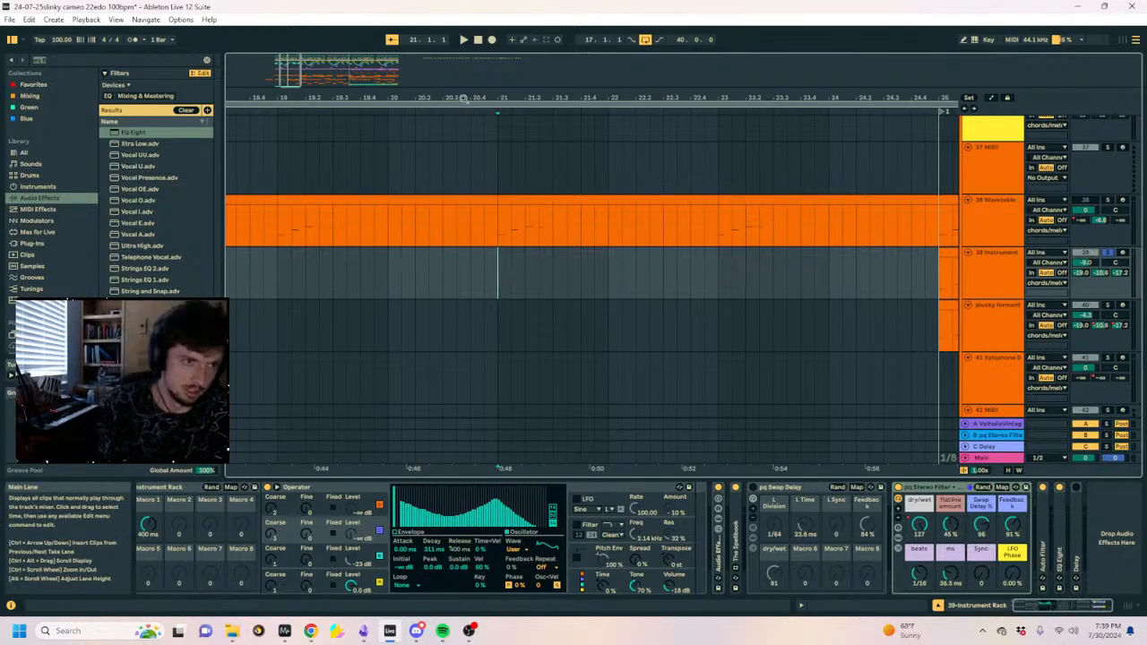
{"action": "left_click_drag", "start_coordinate": [465, 99], "coordinate": [538, 97]}
{"action": "left_click", "coordinate": [545, 274]}
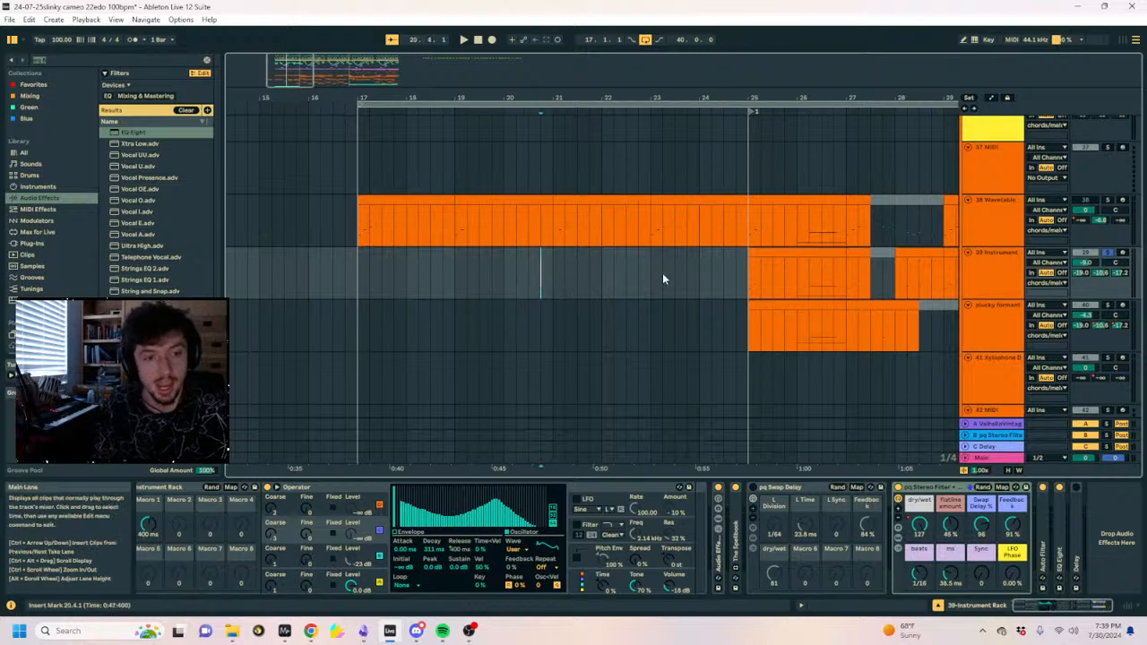
{"action": "left_click", "coordinate": [736, 280]}
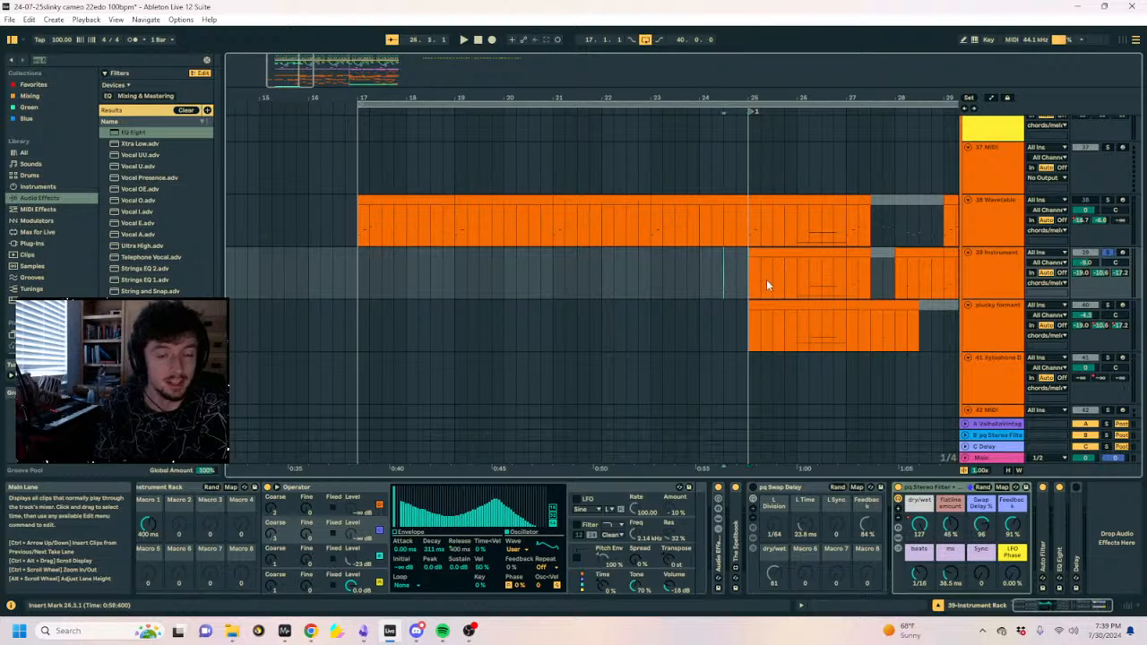
{"action": "left_click_drag", "start_coordinate": [723, 99], "coordinate": [576, 170]}
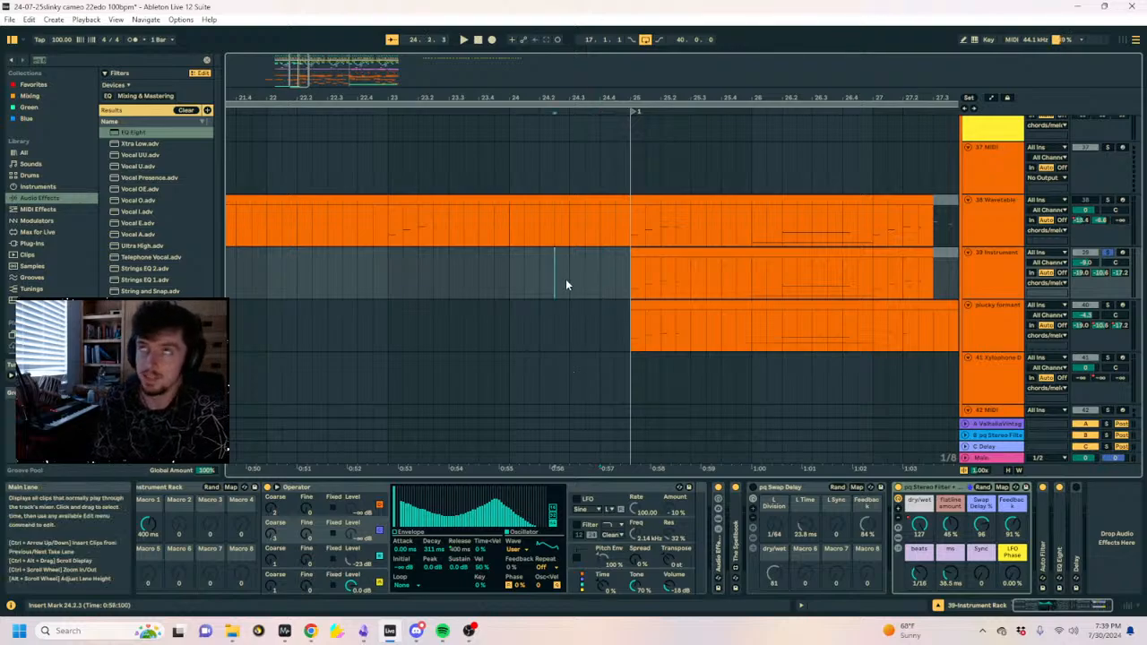
{"action": "left_click", "coordinate": [498, 283]}
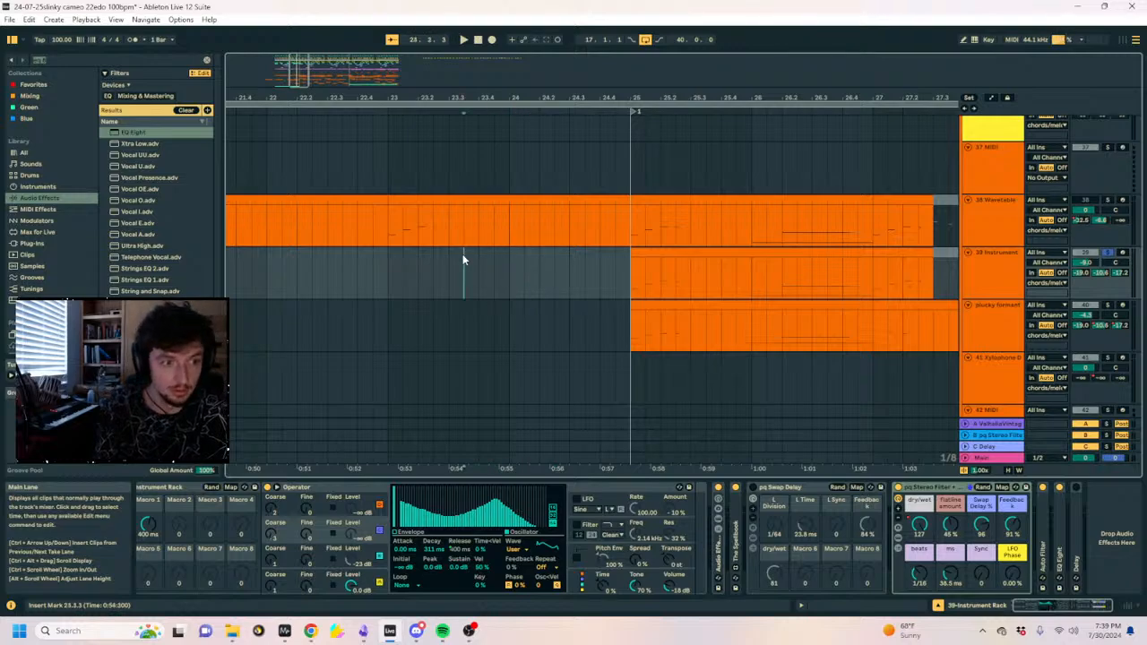
{"action": "left_click", "coordinate": [524, 275]}
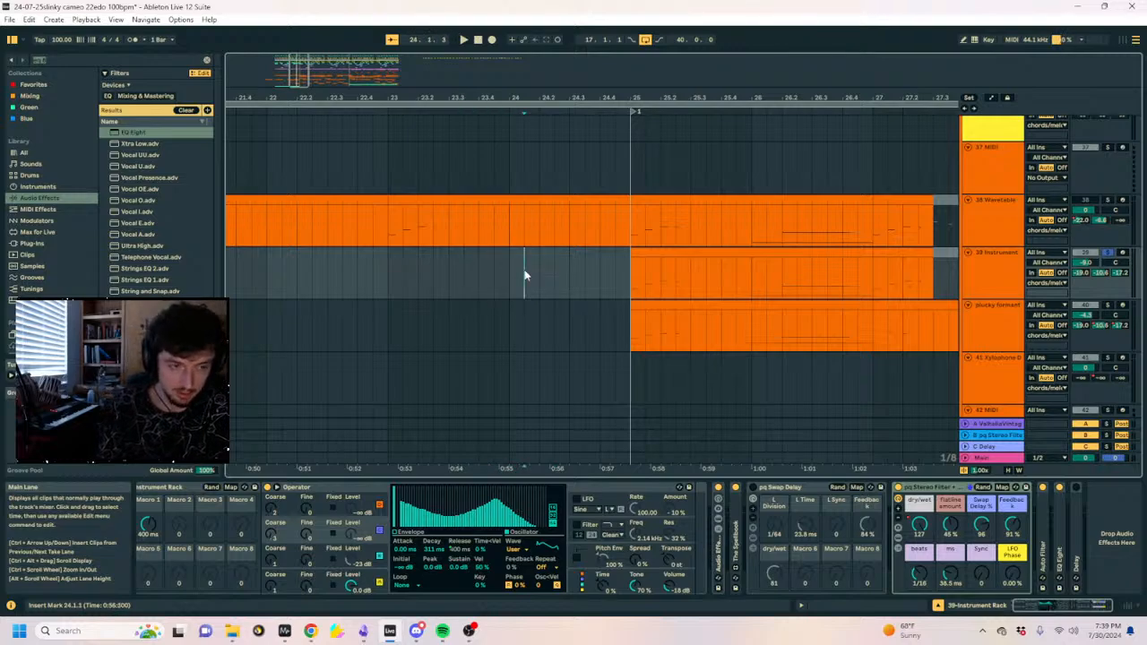
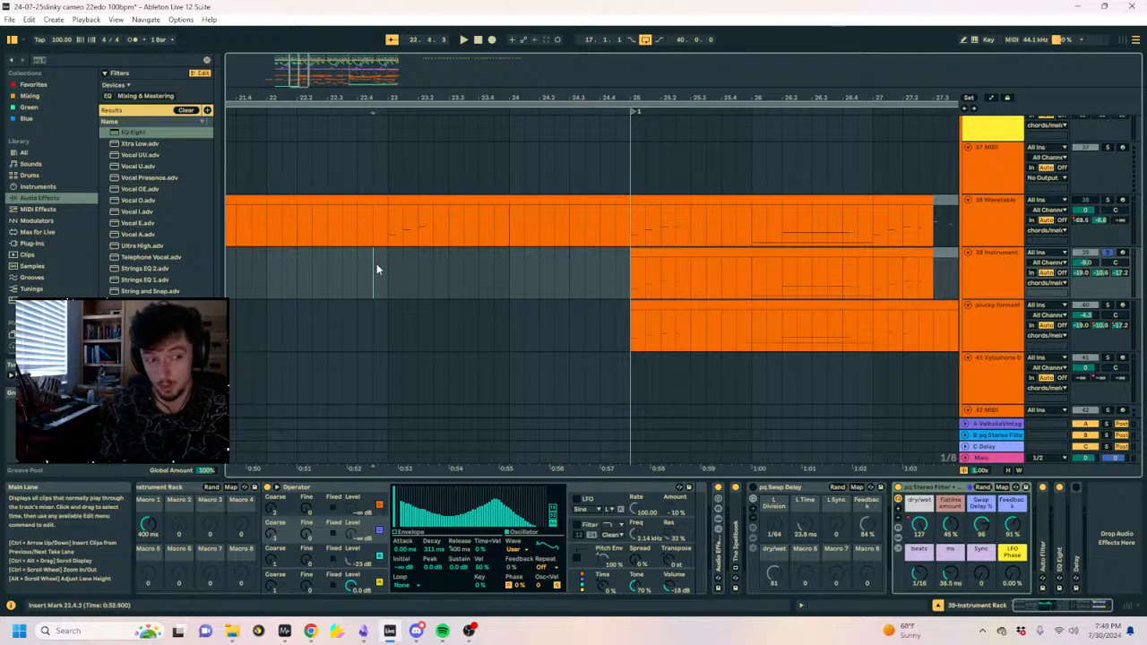
{"action": "left_click_drag", "start_coordinate": [373, 97], "coordinate": [421, 91]}
Play briefly from just before bar 23 and unsolo the 39 Instrument Rack track.
{"action": "key", "text": "space"}
{"action": "key", "text": "space"}
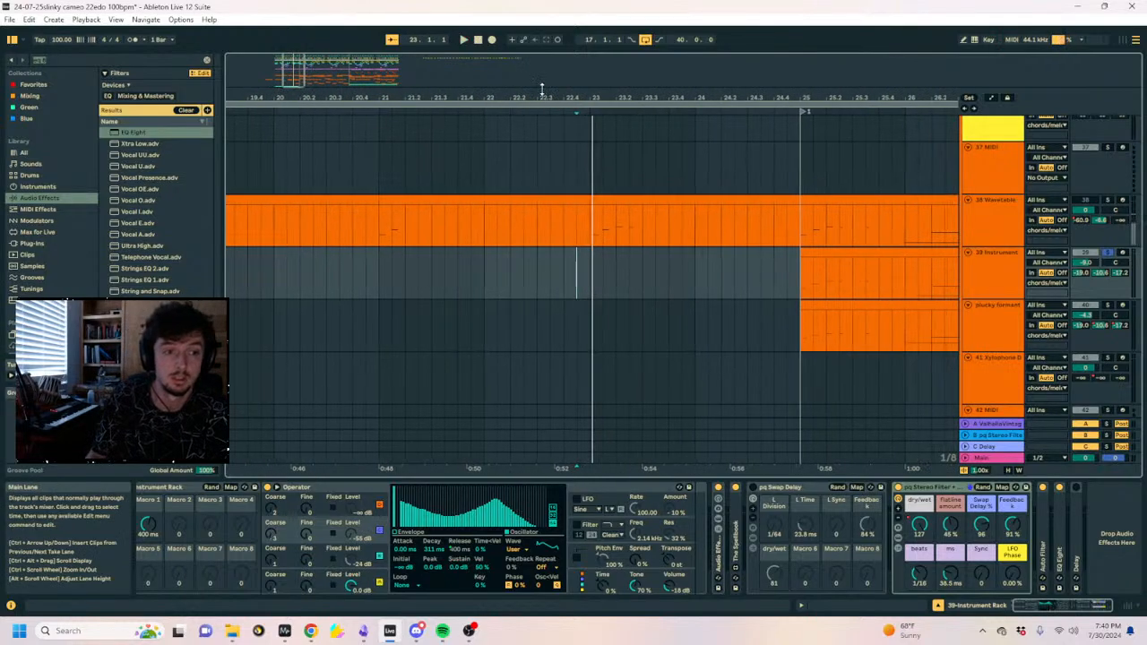
{"action": "left_click_drag", "start_coordinate": [543, 94], "coordinate": [653, 87]}
{"action": "left_click", "coordinate": [1108, 253]}
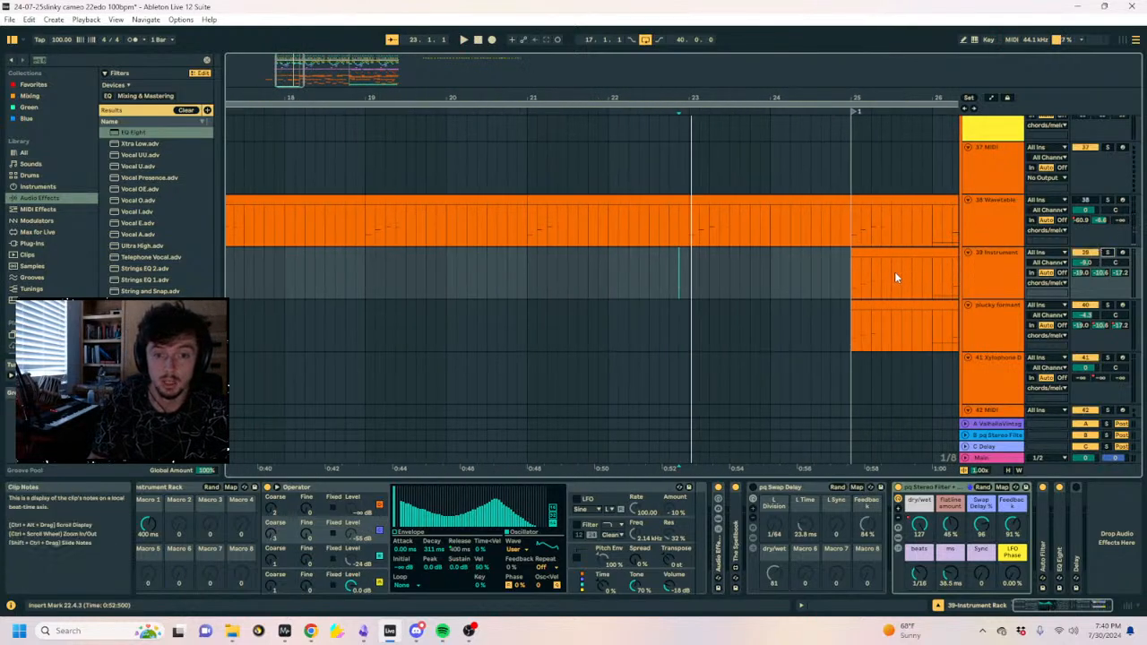
Play all tracks from bar 33 with the automation lanes shown.
{"action": "left_click_drag", "start_coordinate": [889, 95], "coordinate": [392, 82]}
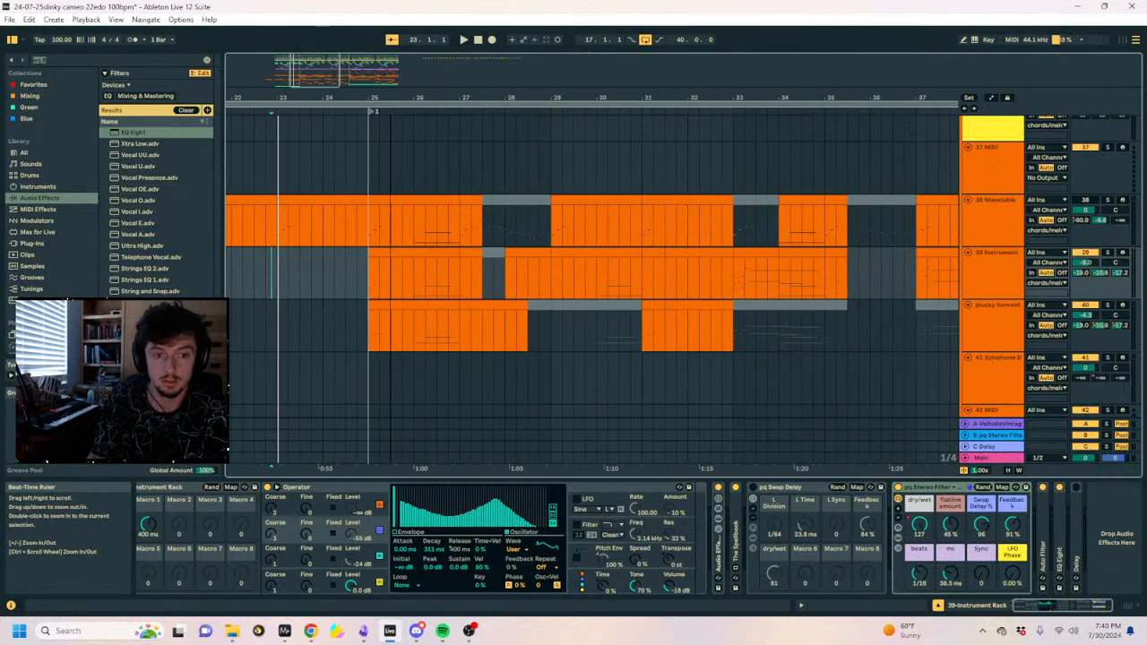
{"action": "left_click", "coordinate": [737, 271]}
{"action": "key", "text": "space"}
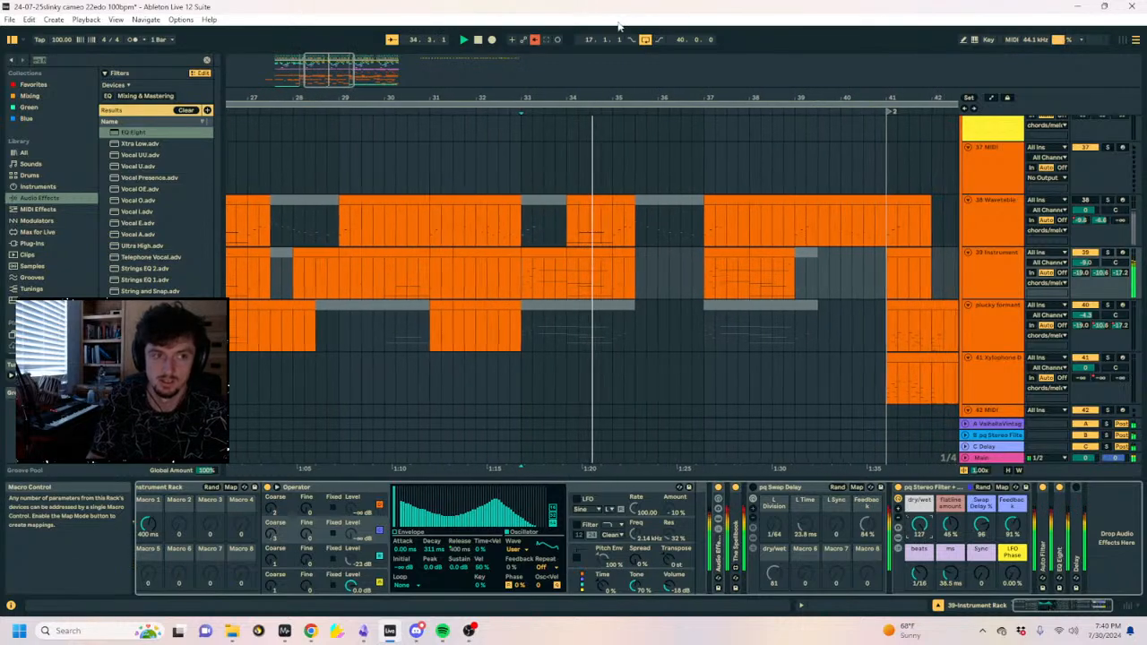
{"action": "key", "text": "a"}
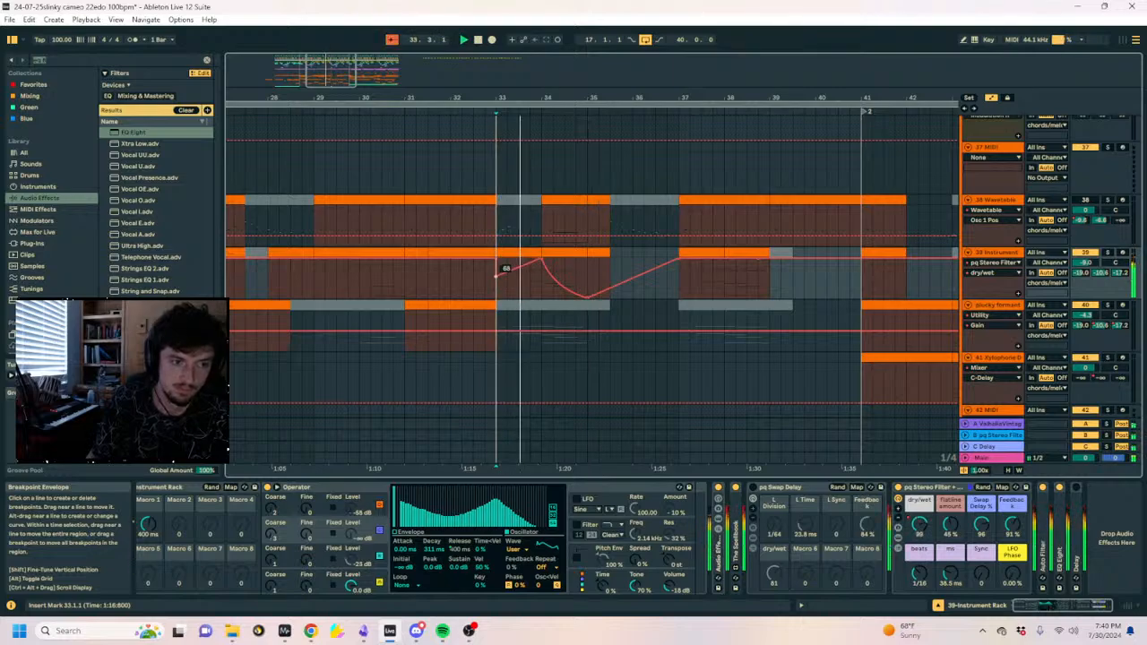
{"action": "key", "text": "space"}
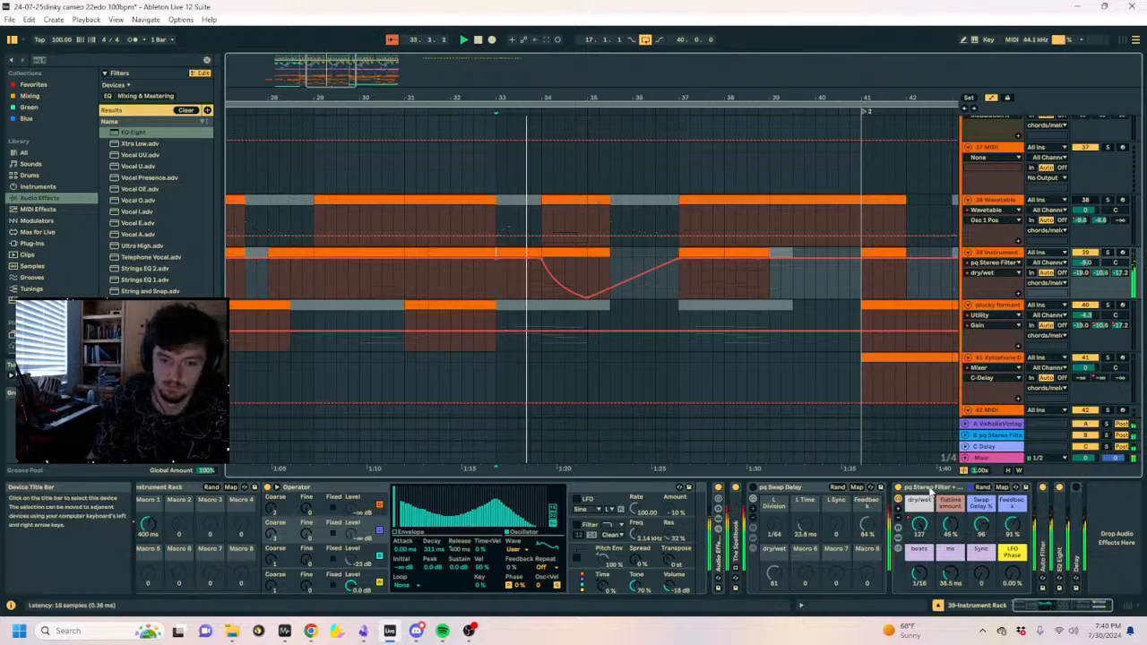
Try the pq Stereo Filter's flatline amount at 100% while replaying from bar 33.
{"action": "left_click", "coordinate": [950, 522]}
{"action": "key", "text": "space"}
{"action": "key", "text": "space"}
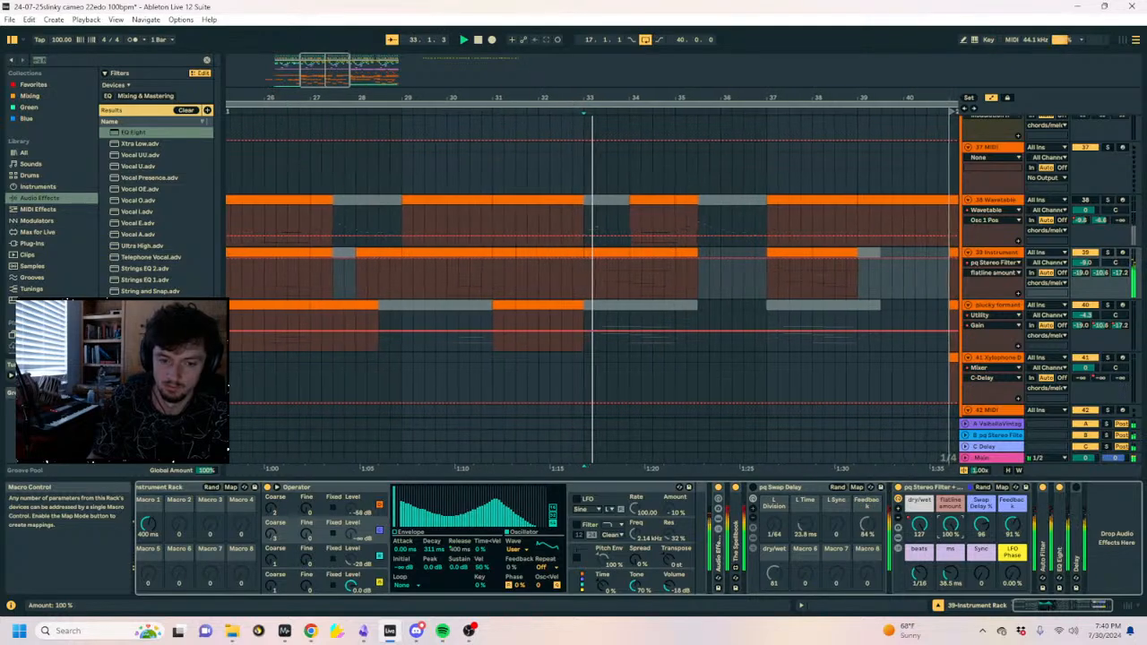
Solo the 39 Instrument Rack track for a replay from bar 33 and fold the pq Stereo Filter device.
{"action": "left_click", "coordinate": [1108, 253]}
{"action": "key", "text": "space"}
{"action": "key", "text": "space"}
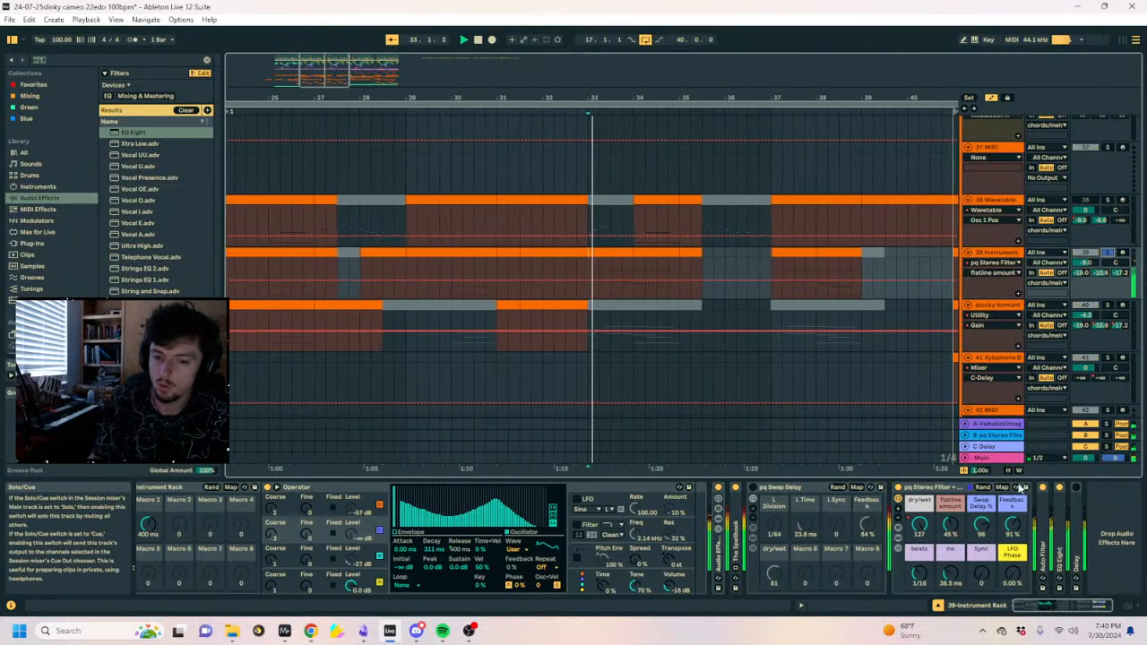
{"action": "key", "text": "space"}
{"action": "key", "text": "Delete"}
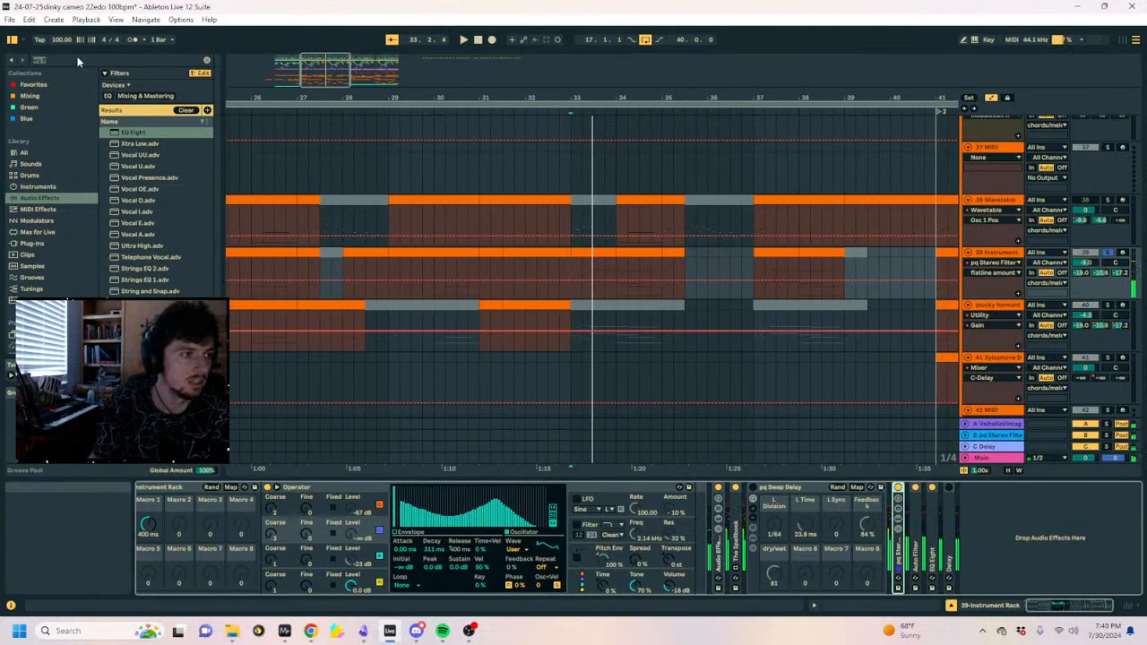
Search the audio effects for "comp" and add Compressor at the end of the Instrument Rack track's device chain.
{"action": "type", "text": "comp"}
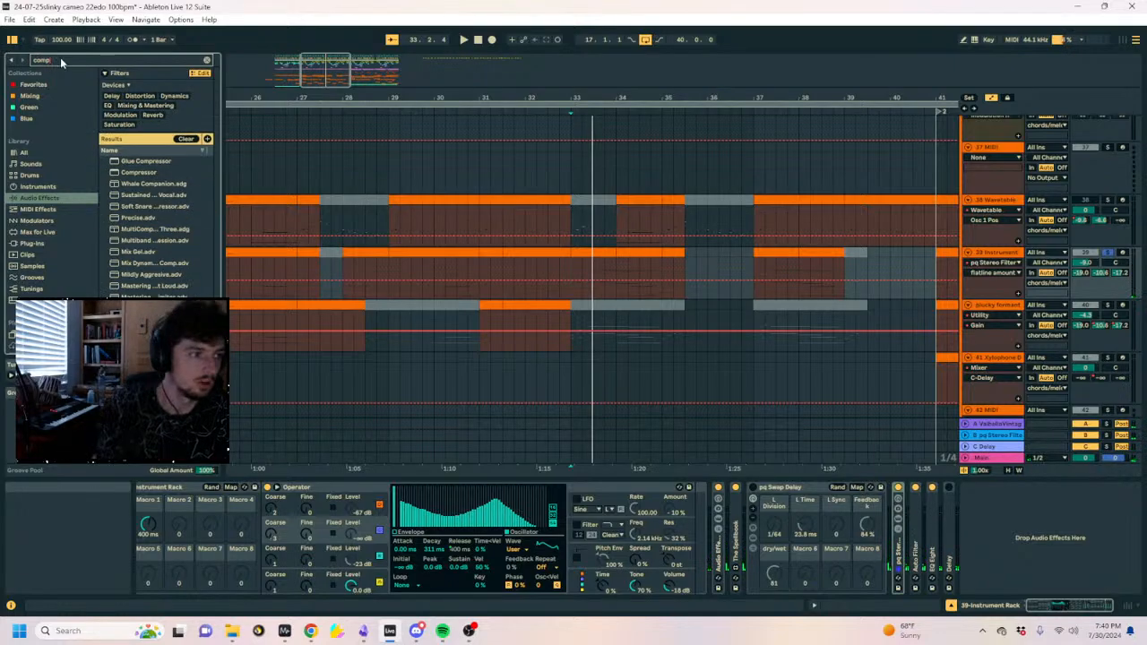
{"action": "left_click", "coordinate": [137, 173]}
{"action": "key", "text": "Return"}
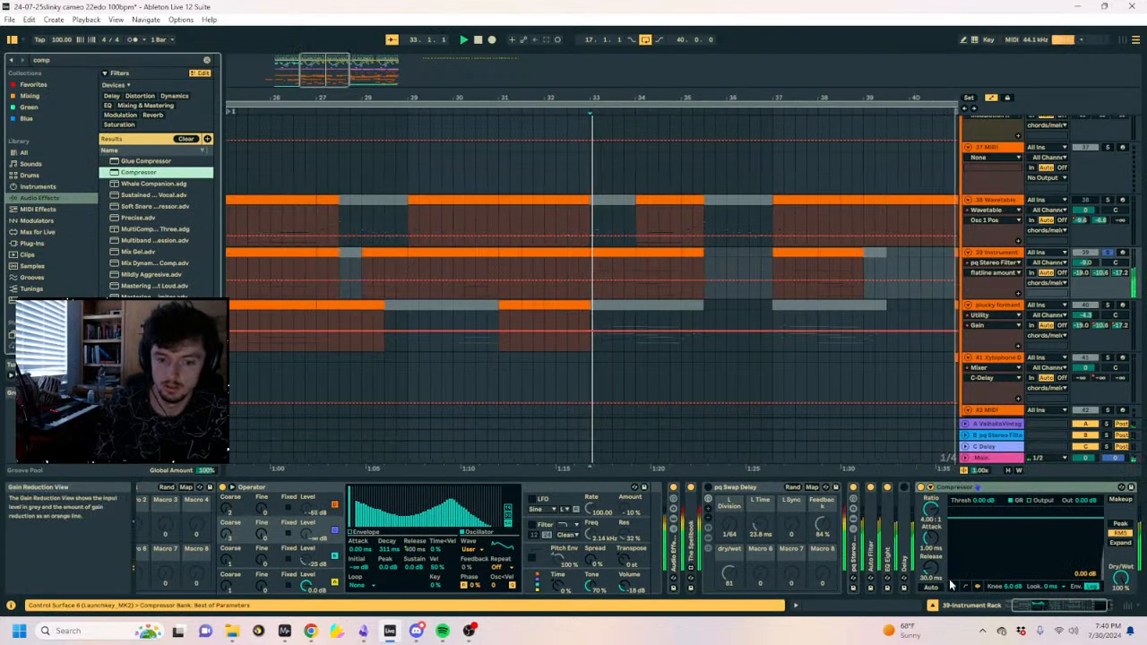
Set the Compressor's threshold to -13.8 dB, attack to 0.20 ms and output gain to 8.41 dB during playback from bar 33.
{"action": "key", "text": "space"}
{"action": "left_click_drag", "start_coordinate": [969, 536], "coordinate": [930, 558]}
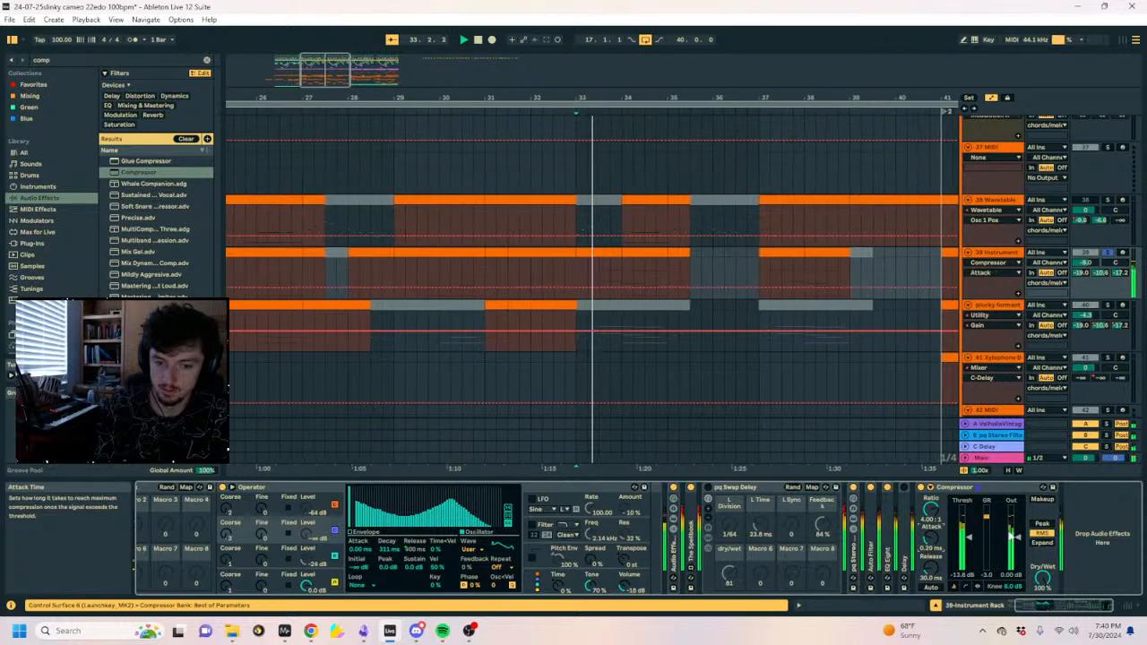
{"action": "key", "text": "space"}
{"action": "key", "text": "space"}
{"action": "left_click_drag", "start_coordinate": [1018, 537], "coordinate": [1018, 531]}
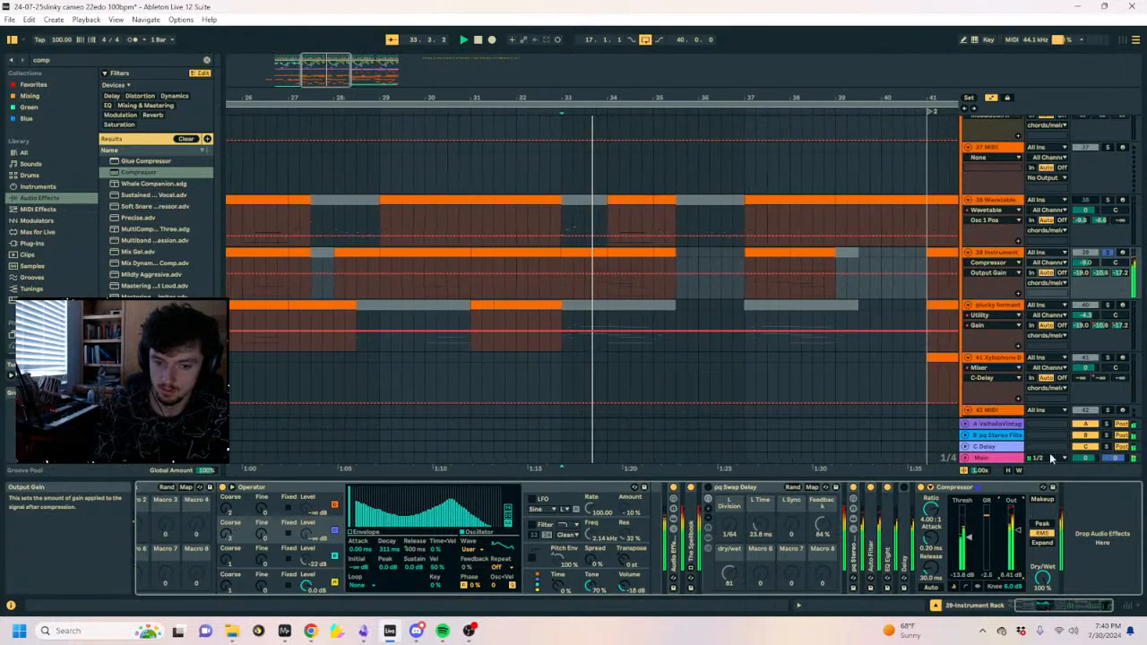
Unsolo the 39 Instrument Rack track and select its time range from 35.1.1 to 35.3.1.
{"action": "left_click", "coordinate": [1108, 254]}
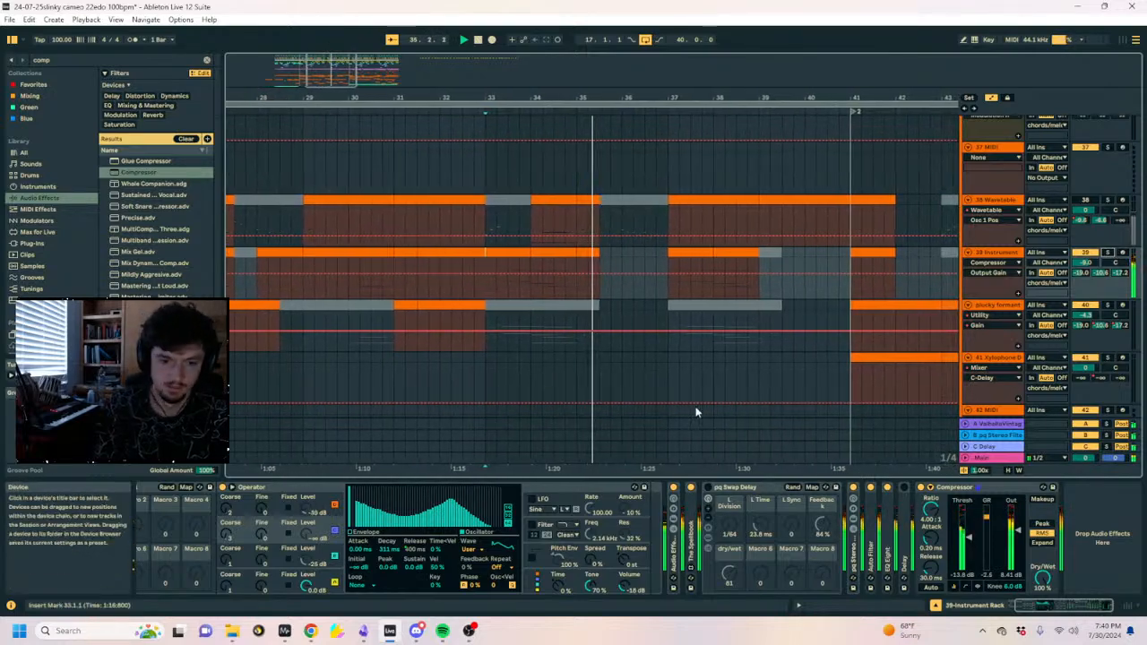
{"action": "left_click", "coordinate": [563, 250]}
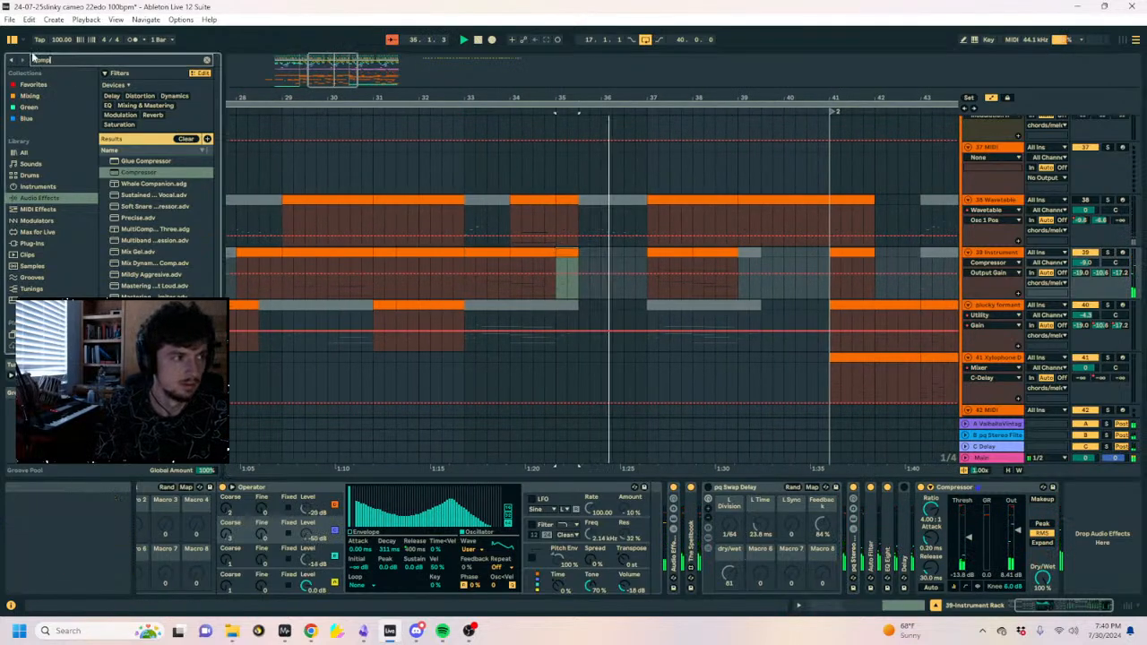
Clear the browser search and set the mix of the soothe2 plug-in on the chords/melody track to 85 %.
{"action": "left_click", "coordinate": [41, 60]}
{"action": "type", "text": "a"}
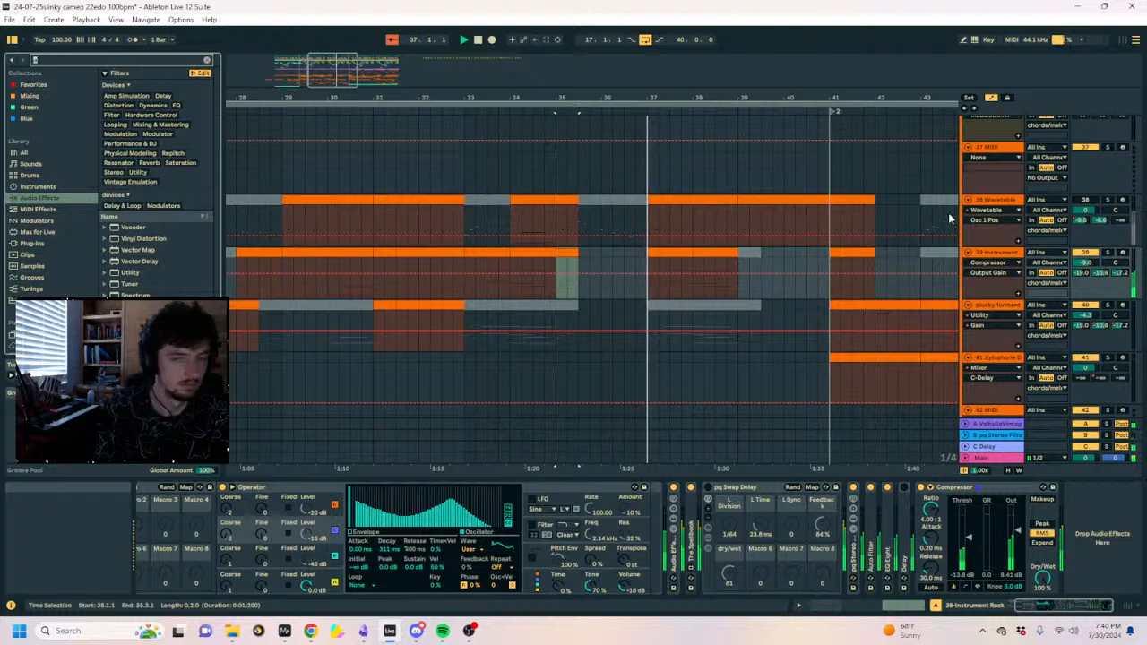
{"action": "scroll", "coordinate": [984, 208], "scroll_direction": "up", "scroll_amount": 3}
{"action": "left_click", "coordinate": [993, 188]}
{"action": "scroll", "coordinate": [950, 288], "scroll_direction": "down", "scroll_amount": 2}
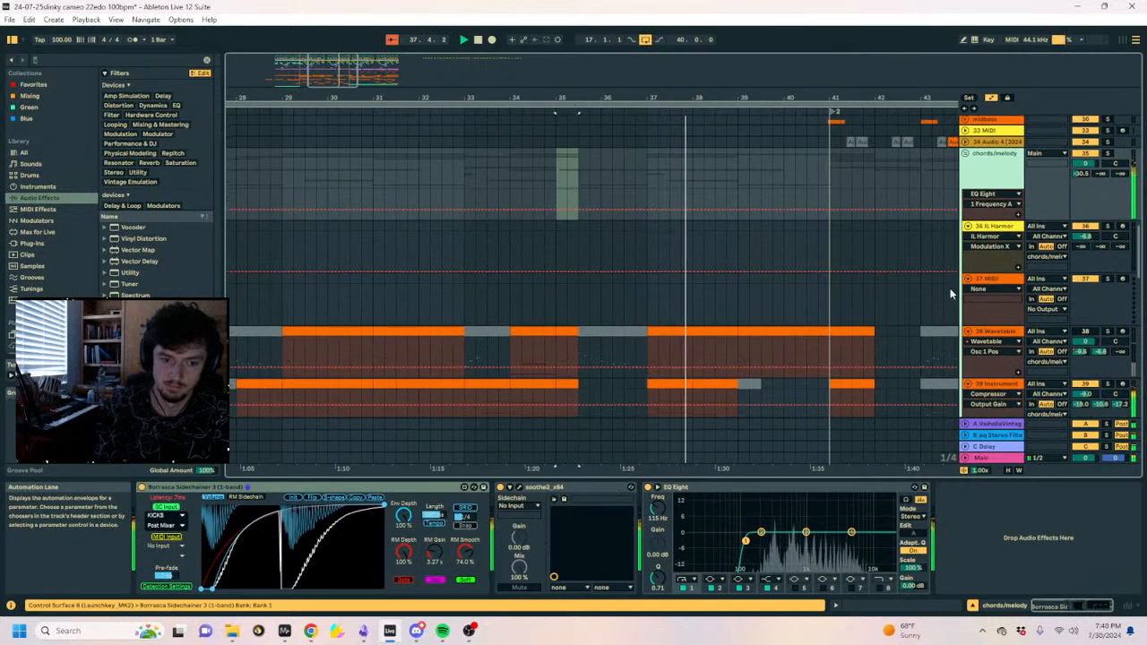
{"action": "scroll", "coordinate": [666, 291], "scroll_direction": "down", "scroll_amount": 3}
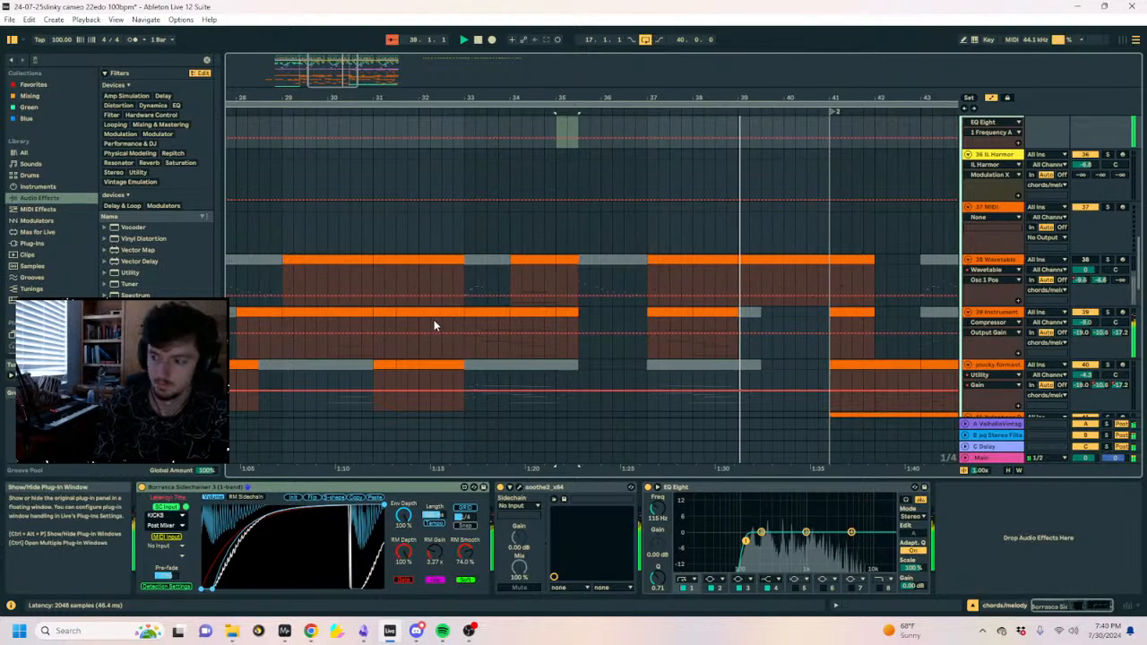
{"action": "key", "text": "ctrl+alt+p"}
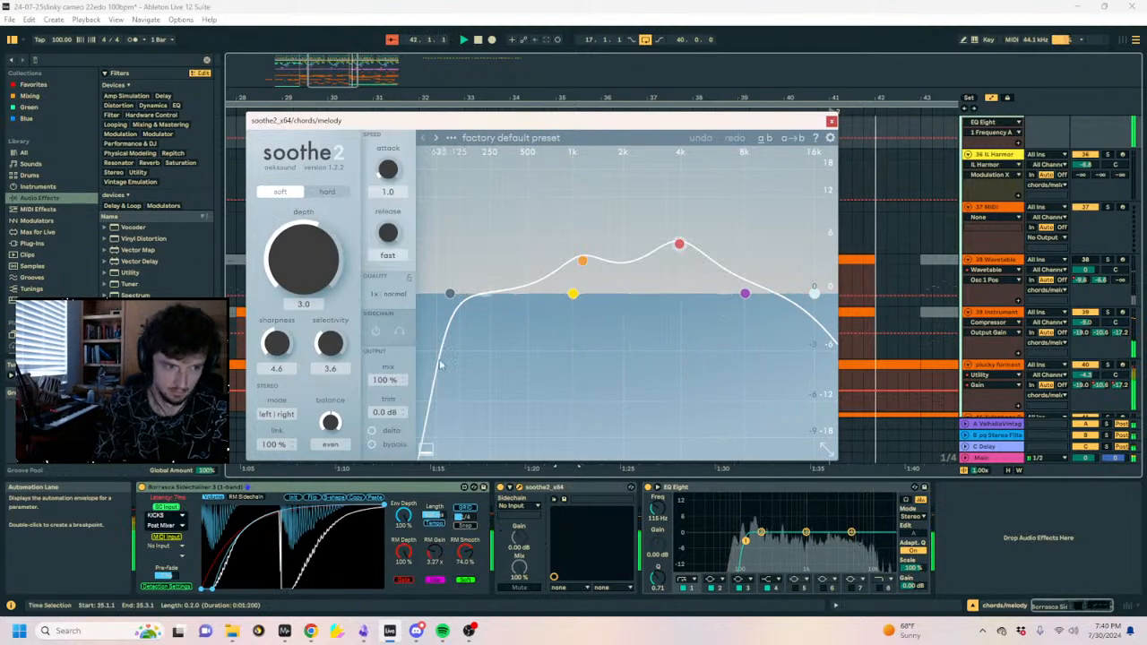
{"action": "left_click_drag", "start_coordinate": [371, 381], "coordinate": [340, 414]}
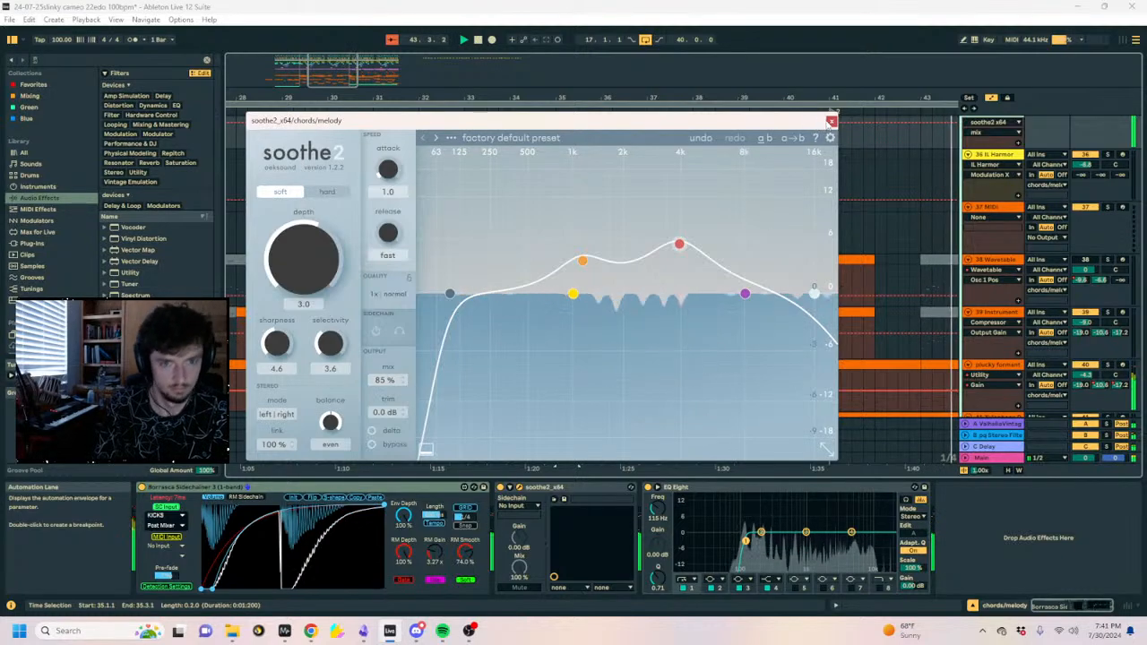
{"action": "left_click", "coordinate": [831, 120]}
Set the Compressor's dry/wet on the 39 Instrument Rack track to 35 %.
{"action": "scroll", "coordinate": [807, 219], "scroll_direction": "down", "scroll_amount": 3}
{"action": "left_click", "coordinate": [521, 269]}
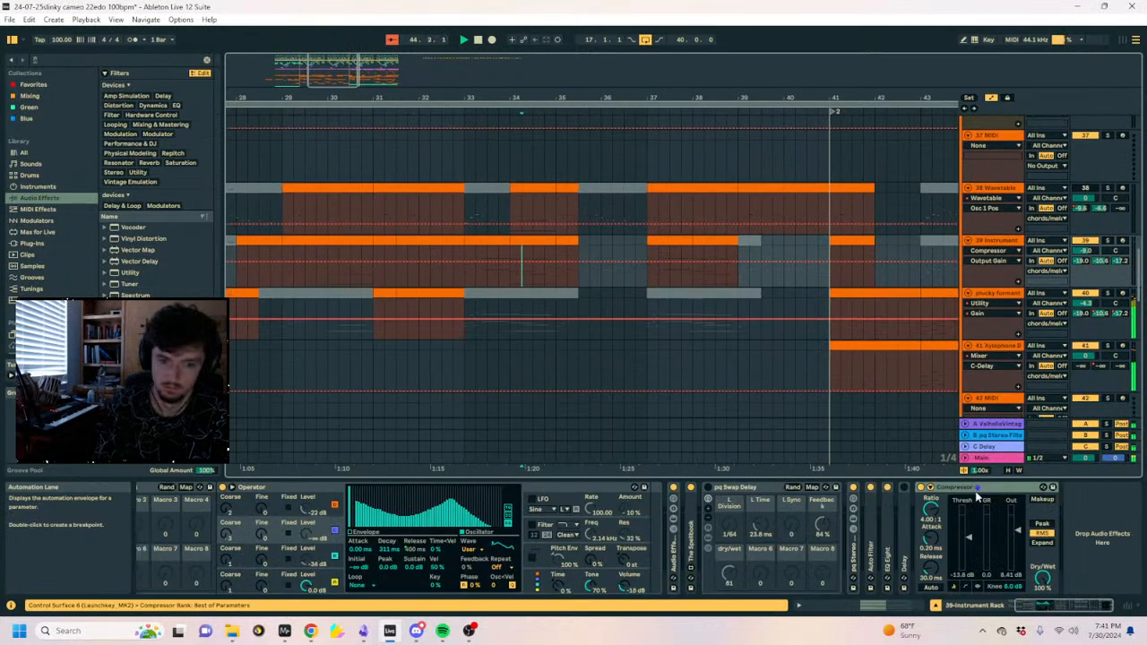
{"action": "left_click_drag", "start_coordinate": [1042, 576], "coordinate": [1042, 628]}
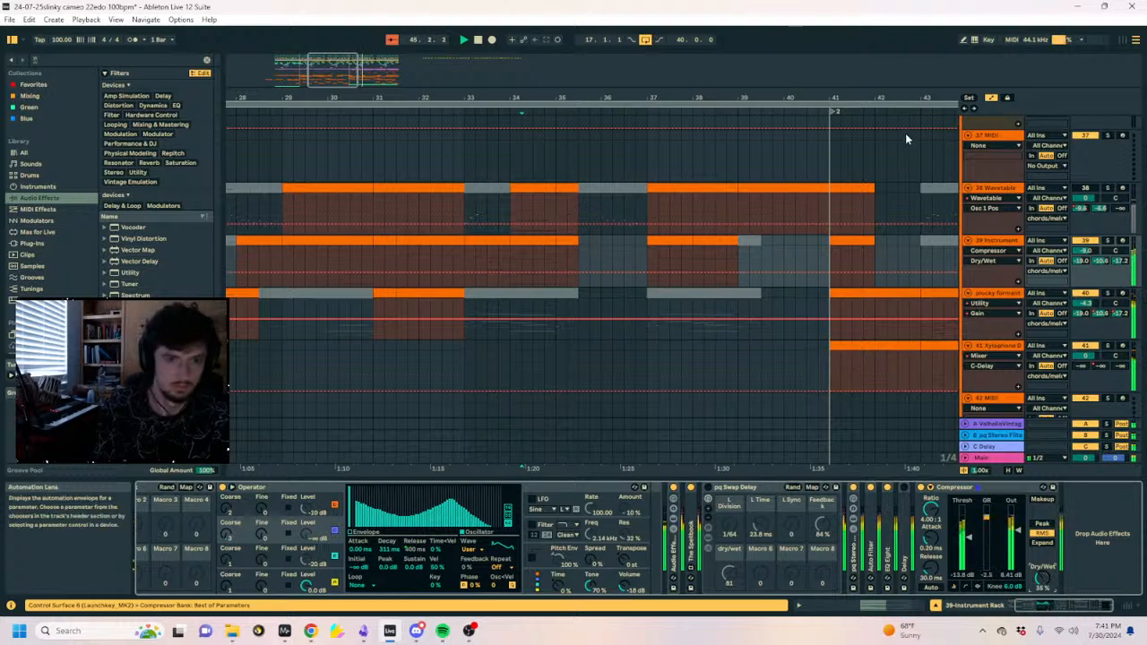
Hide the automation lanes and solo the 54 Audio track to play its recorded clip from bar 41.
{"action": "left_click_drag", "start_coordinate": [849, 97], "coordinate": [517, 92]}
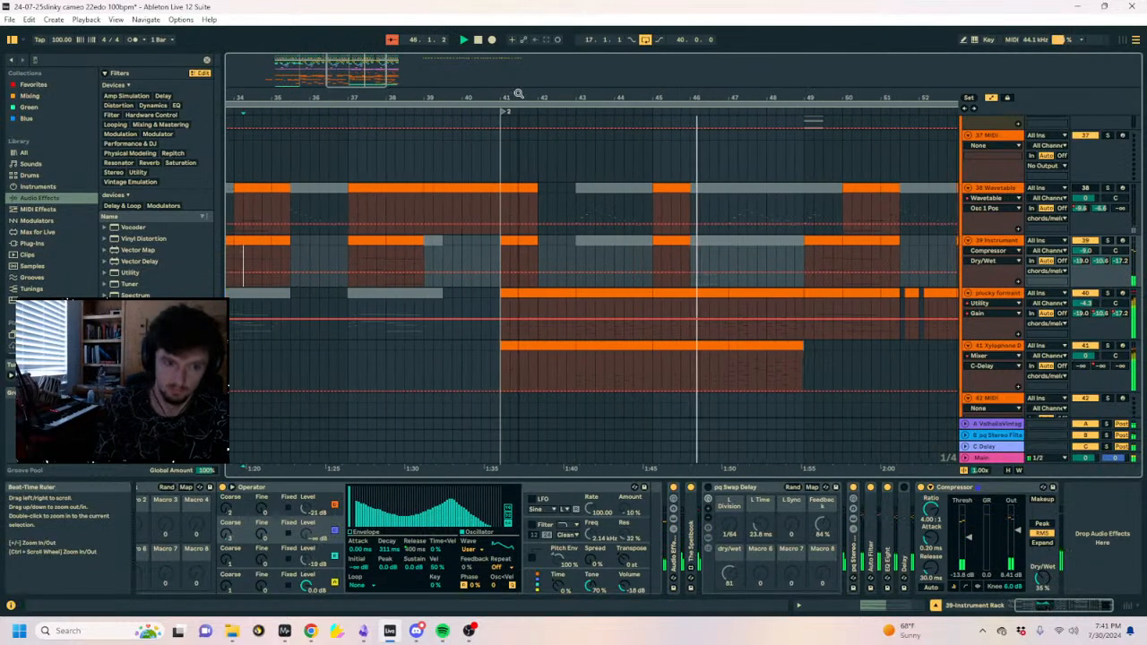
{"action": "key", "text": "a"}
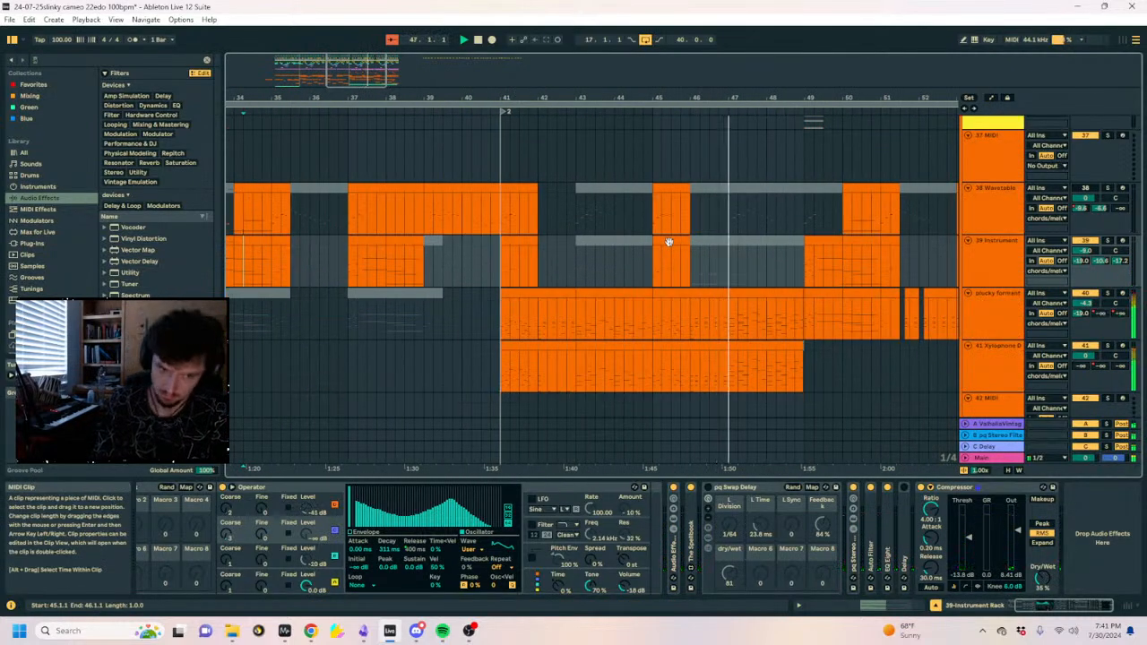
{"action": "left_click", "coordinate": [494, 320]}
{"action": "scroll", "coordinate": [514, 274], "scroll_direction": "down", "scroll_amount": 5}
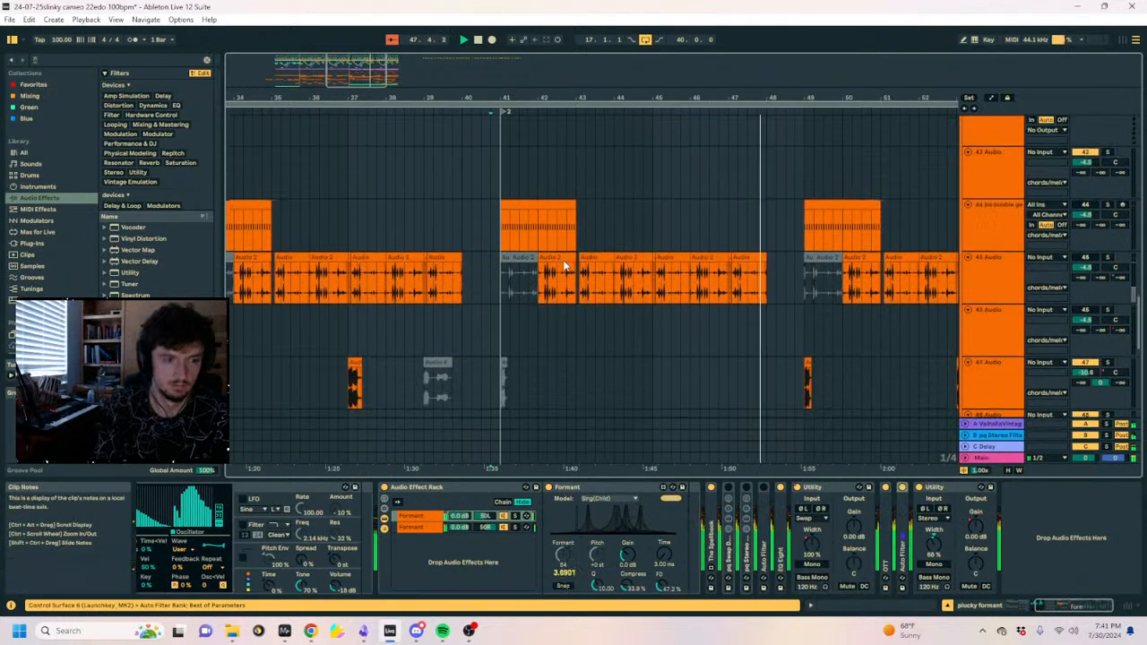
{"action": "scroll", "coordinate": [570, 269], "scroll_direction": "down", "scroll_amount": 6}
{"action": "key", "text": "space"}
{"action": "left_click", "coordinate": [566, 321]}
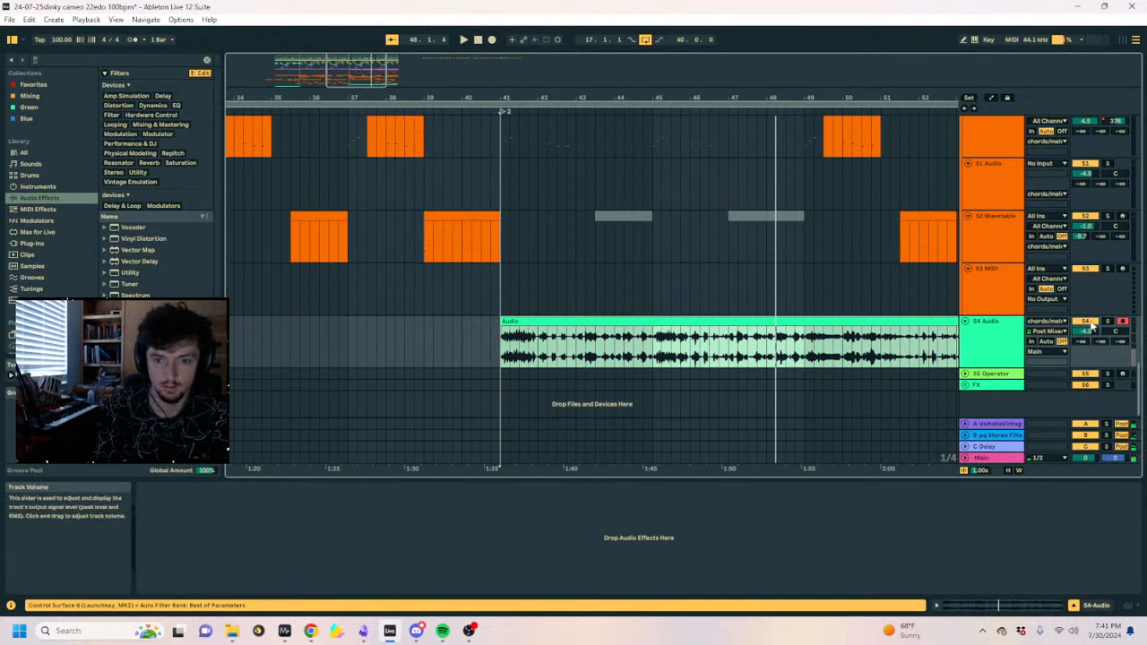
{"action": "left_click", "coordinate": [1108, 321]}
{"action": "key", "text": "space"}
{"action": "left_click", "coordinate": [636, 322]}
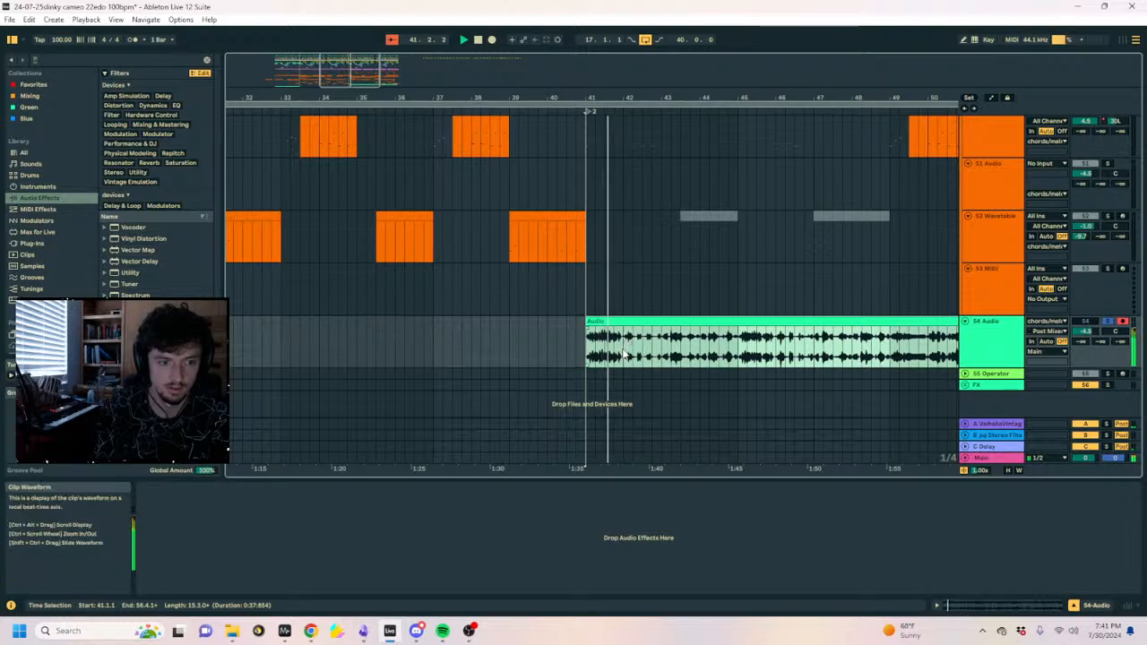
Copy the first half bar of the 54 Audio clip, paste it at 39.4.1 on the same track and reverse it.
{"action": "key", "text": "space"}
{"action": "left_click_drag", "start_coordinate": [604, 355], "coordinate": [586, 352]}
{"action": "key", "text": "ctrl+c"}
{"action": "left_click", "coordinate": [540, 341]}
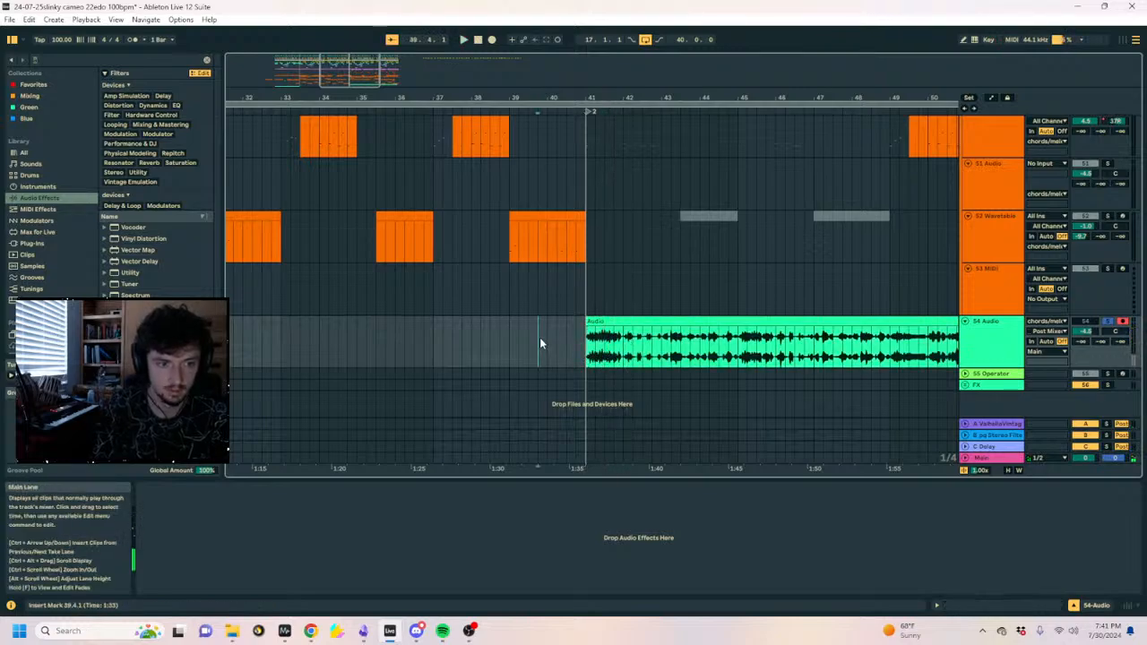
{"action": "key", "text": "ctrl+v"}
{"action": "key", "text": "r"}
Insert a new audio track, move the reversed clip onto it at 39.3.1, and solo that track for playback.
{"action": "left_click", "coordinate": [1021, 337]}
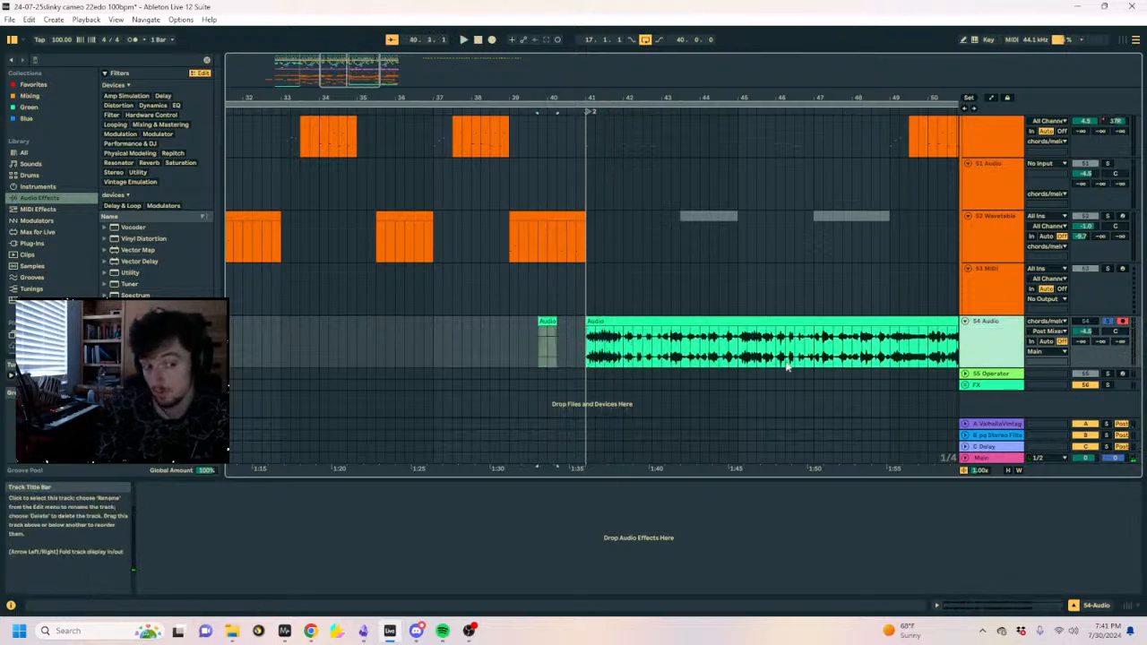
{"action": "key", "text": "ctrl+t"}
{"action": "left_click_drag", "start_coordinate": [548, 345], "coordinate": [538, 394]}
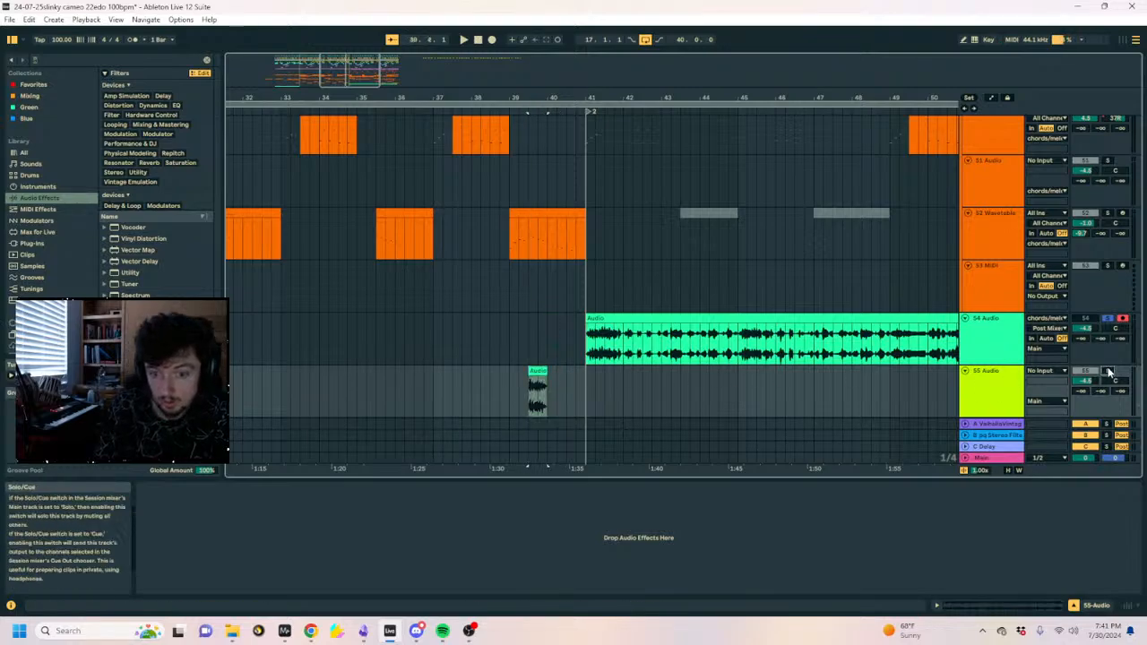
{"action": "scroll", "coordinate": [845, 397], "scroll_direction": "left", "scroll_amount": 3}
{"action": "left_click", "coordinate": [583, 381]}
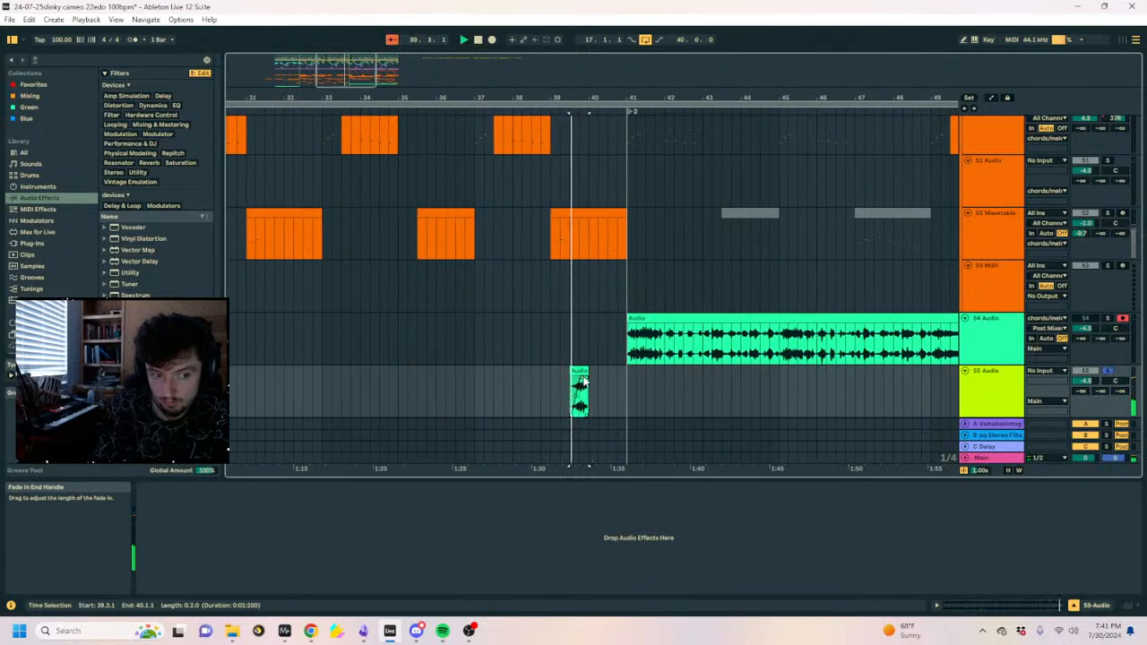
{"action": "key", "text": "space"}
Raise the 55 Audio track's send to the A ValhallaVintageVerb return to 0 dB and replay the reversed clip.
{"action": "left_click_drag", "start_coordinate": [1081, 391], "coordinate": [1081, 332]}
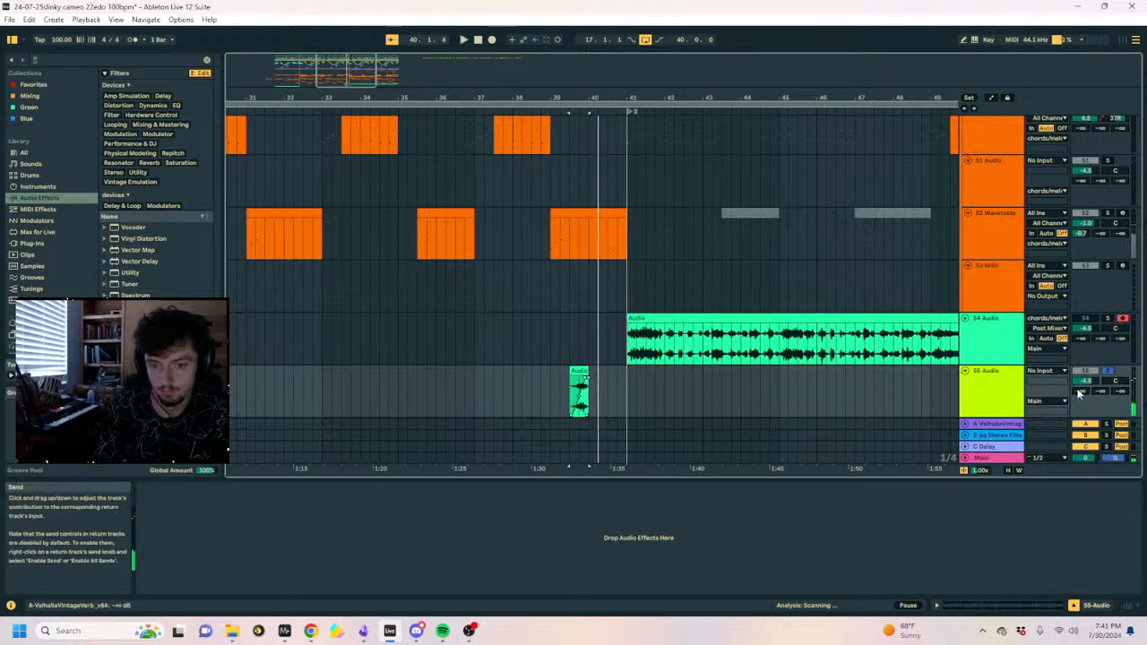
{"action": "key", "text": "space"}
{"action": "key", "text": "space"}
Insert another audio track below 55 Audio, set its input to A-ValhallaVintageVerb and arm it for recording.
{"action": "left_click", "coordinate": [989, 406]}
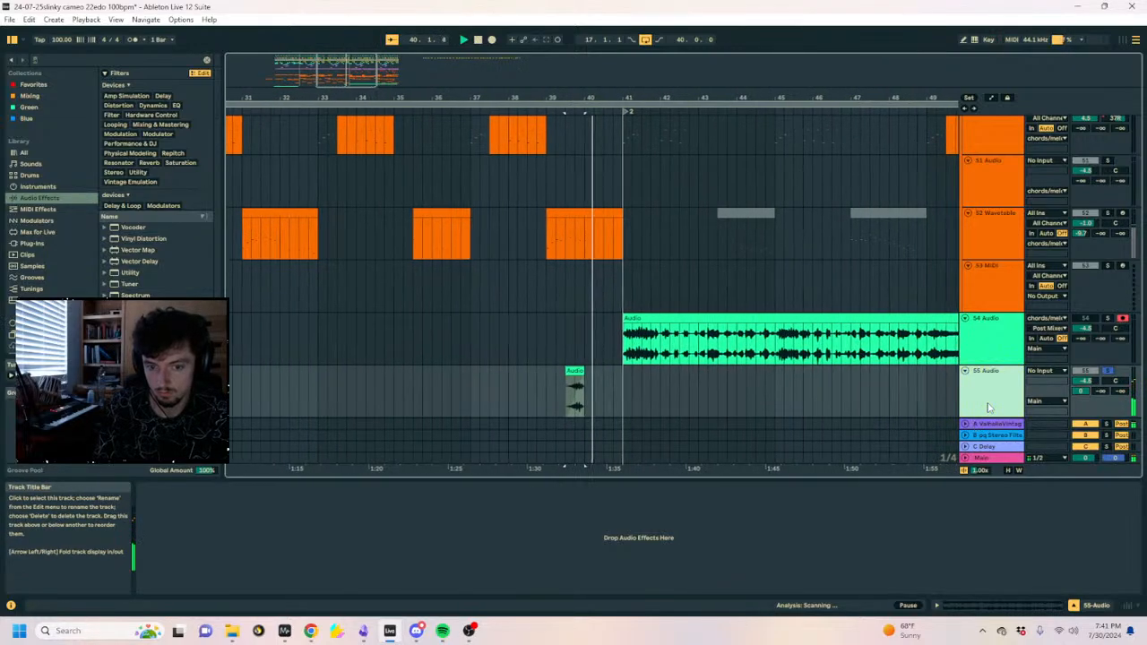
{"action": "key", "text": "ctrl+t"}
{"action": "left_click", "coordinate": [1048, 371]}
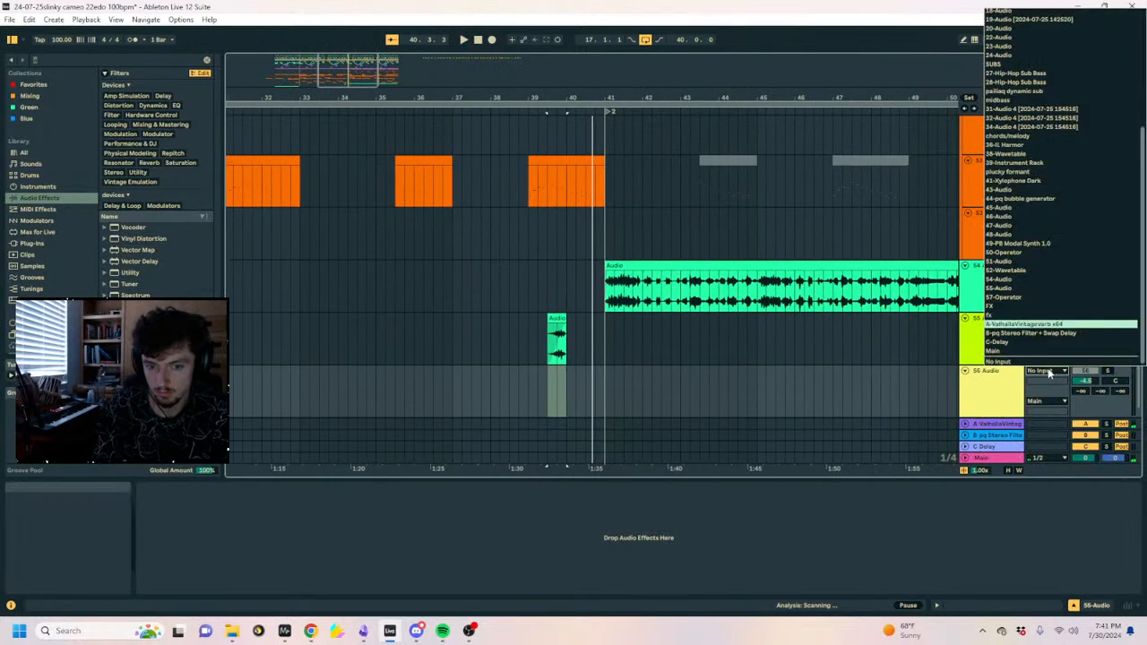
{"action": "left_click", "coordinate": [1051, 372]}
{"action": "left_click", "coordinate": [1123, 370]}
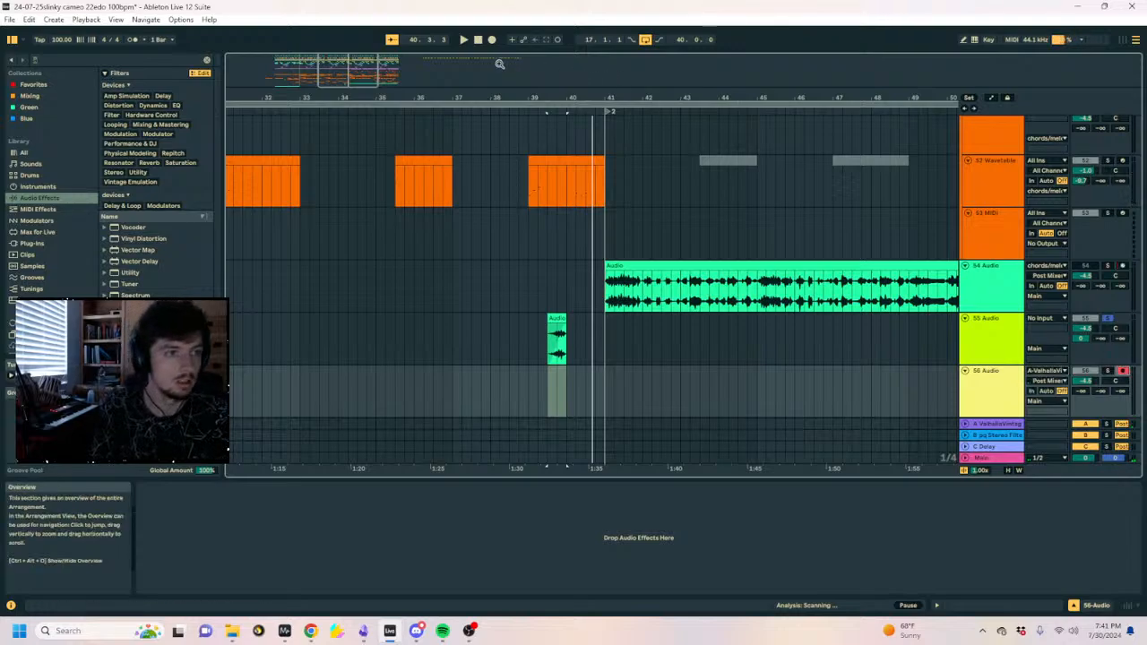
Record the reverb return onto the 56 Audio track from 39.3.1 until past bar 41.
{"action": "left_click", "coordinate": [492, 41]}
{"action": "left_click_drag", "start_coordinate": [580, 98], "coordinate": [515, 157]}
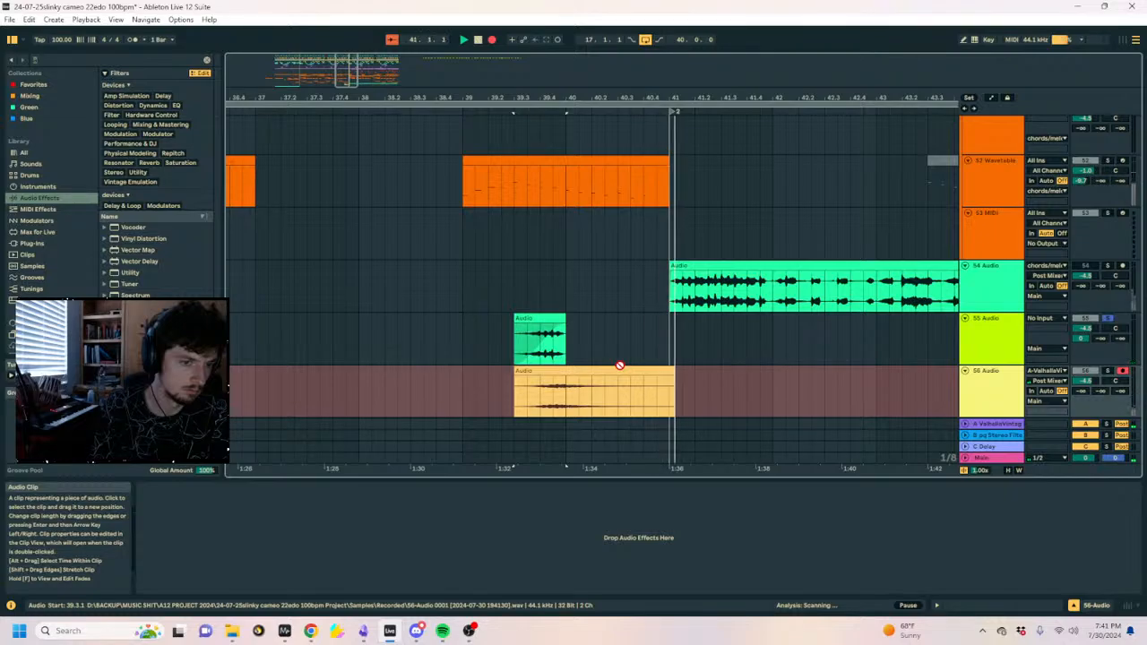
{"action": "key", "text": "space"}
Reverse the recorded reverb clip, move it one beat earlier, and deactivate the short source clip on 55 Audio.
{"action": "left_click", "coordinate": [699, 369]}
{"action": "key", "text": "r"}
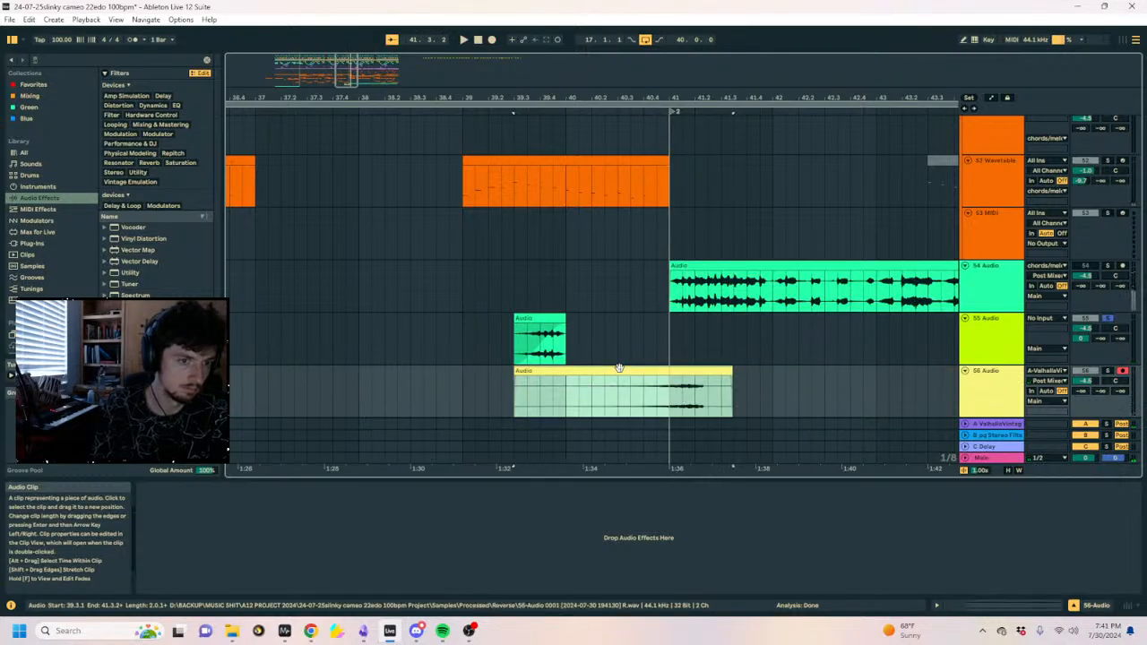
{"action": "left_click_drag", "start_coordinate": [699, 368], "coordinate": [657, 378]}
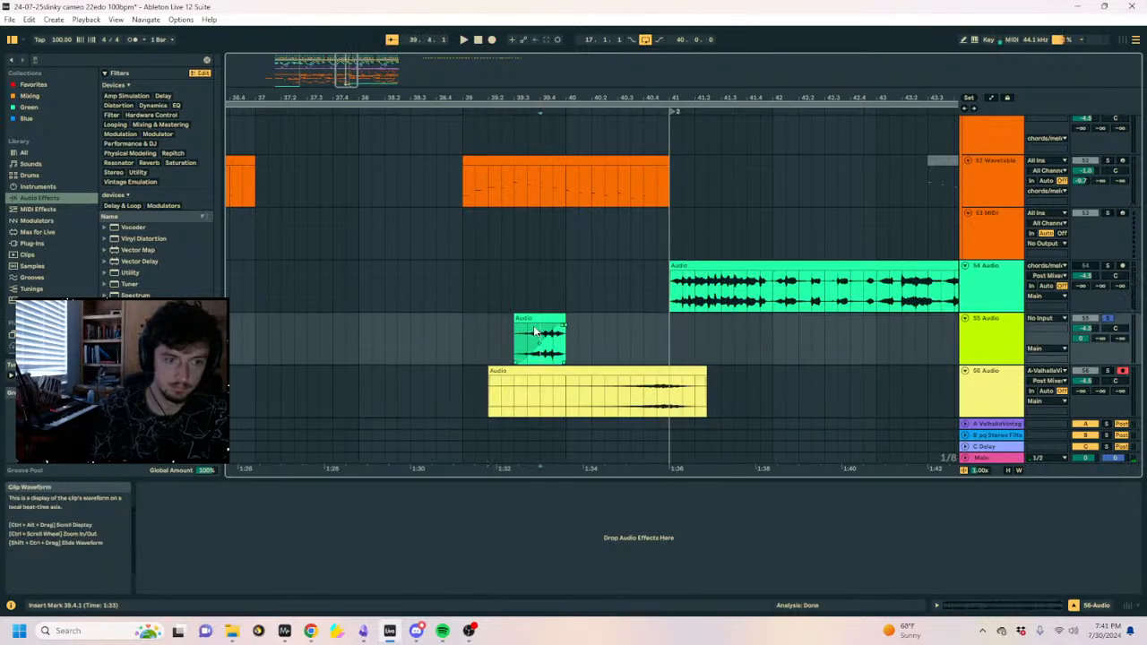
{"action": "left_click", "coordinate": [541, 340]}
Copy one bar of the 54 Audio clip to 55 Audio at 40.4.1, play it, and extend the copy past bar 43.
{"action": "left_click", "coordinate": [702, 265]}
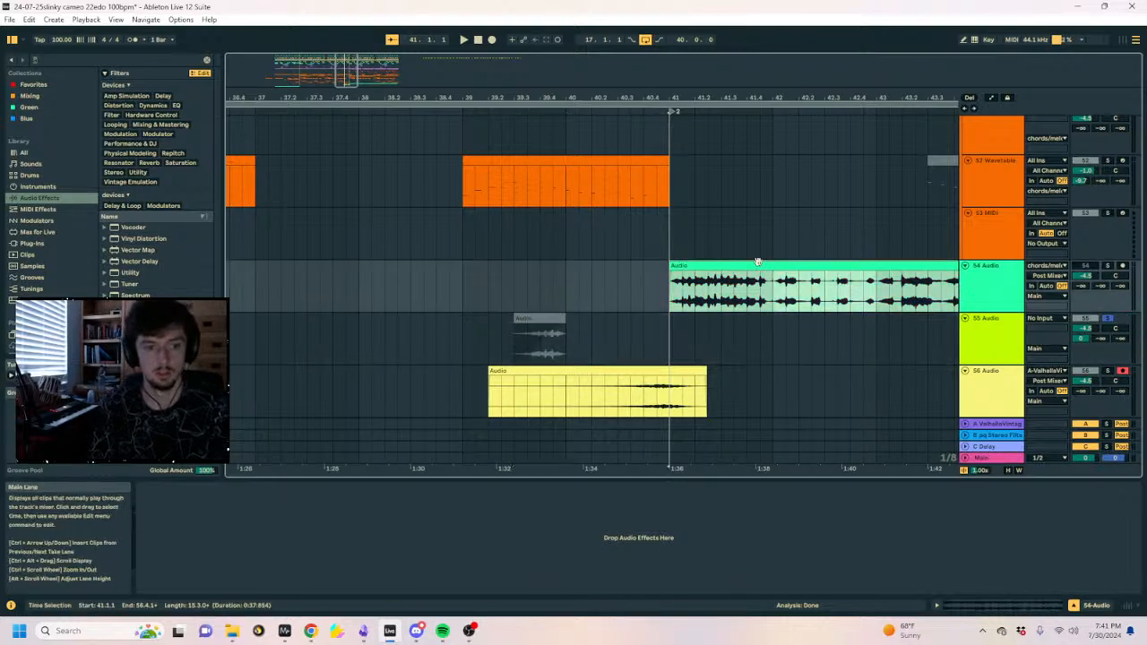
{"action": "left_click_drag", "start_coordinate": [857, 289], "coordinate": [690, 340]}
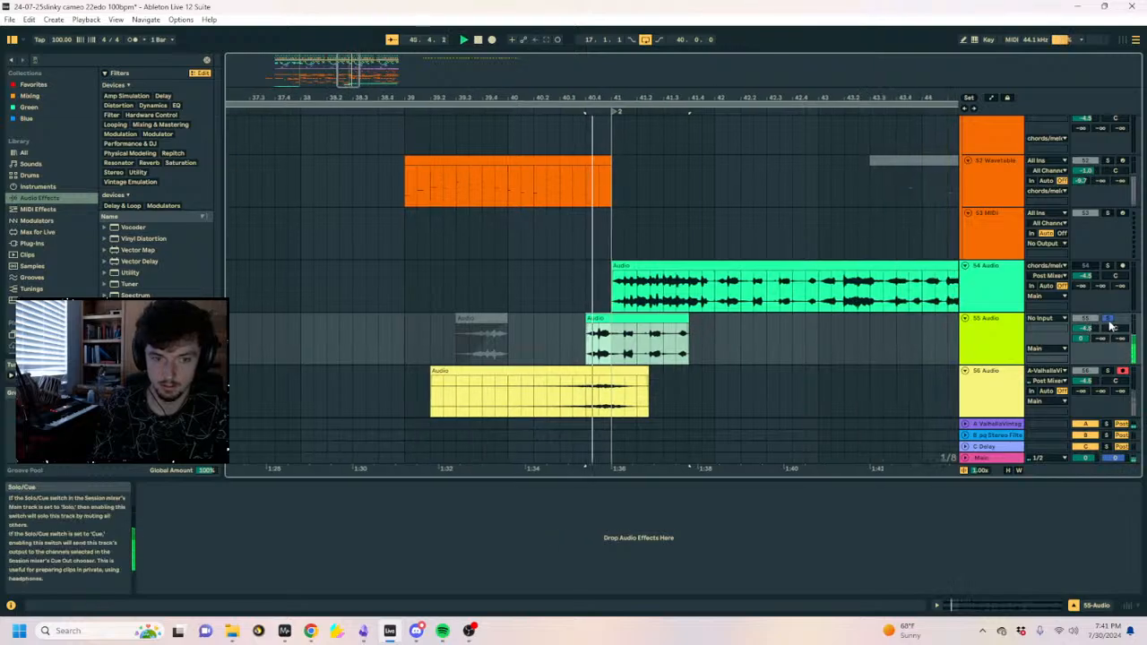
{"action": "key", "text": "space"}
{"action": "left_click", "coordinate": [585, 332]}
{"action": "left_click", "coordinate": [586, 319]}
{"action": "key", "text": "space"}
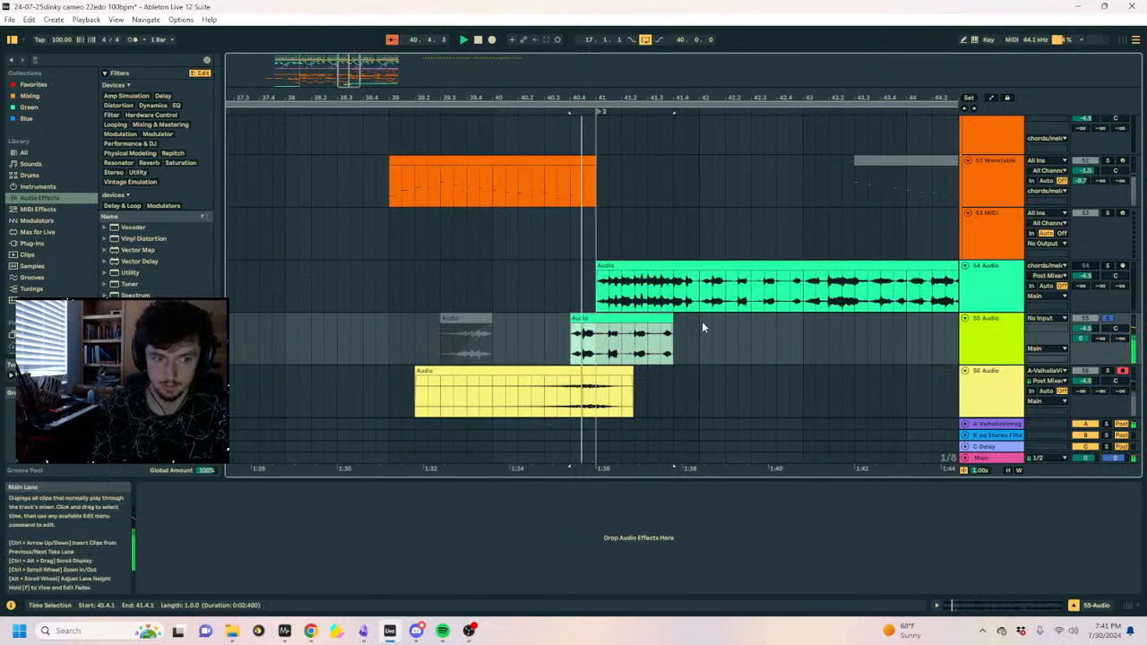
{"action": "left_click_drag", "start_coordinate": [673, 341], "coordinate": [804, 347]}
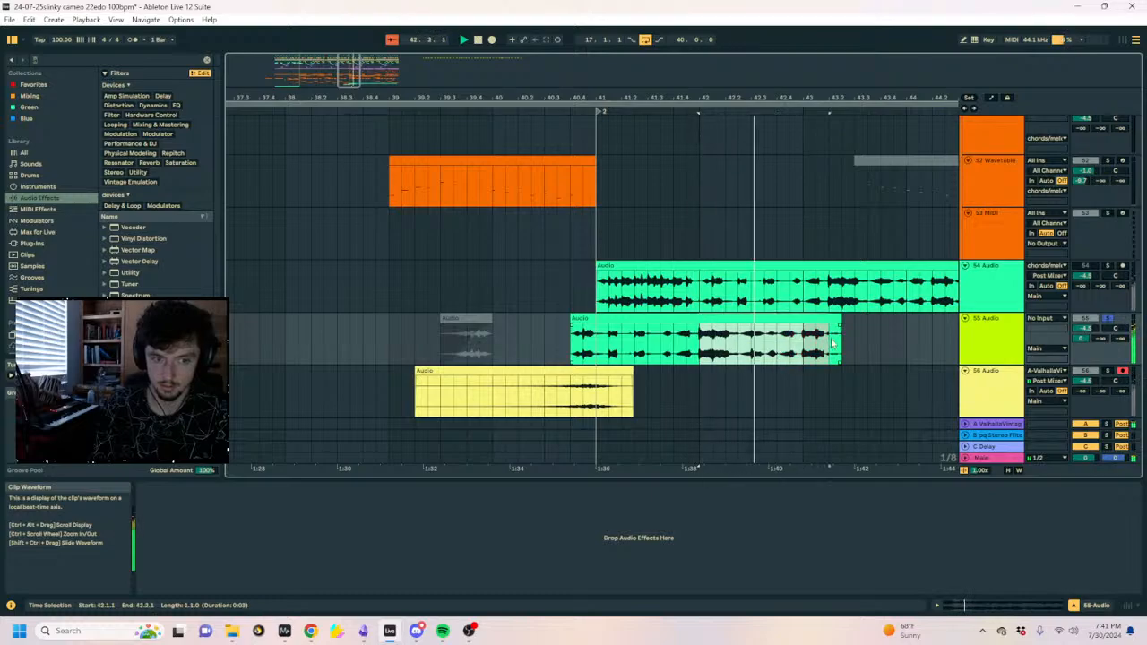
Stretch the copied 55 Audio clip by doubling its BPM to 400 and switch its warp mode to Texture.
{"action": "left_click", "coordinate": [804, 318]}
{"action": "left_click", "coordinate": [1006, 607]}
{"action": "left_click", "coordinate": [186, 537]}
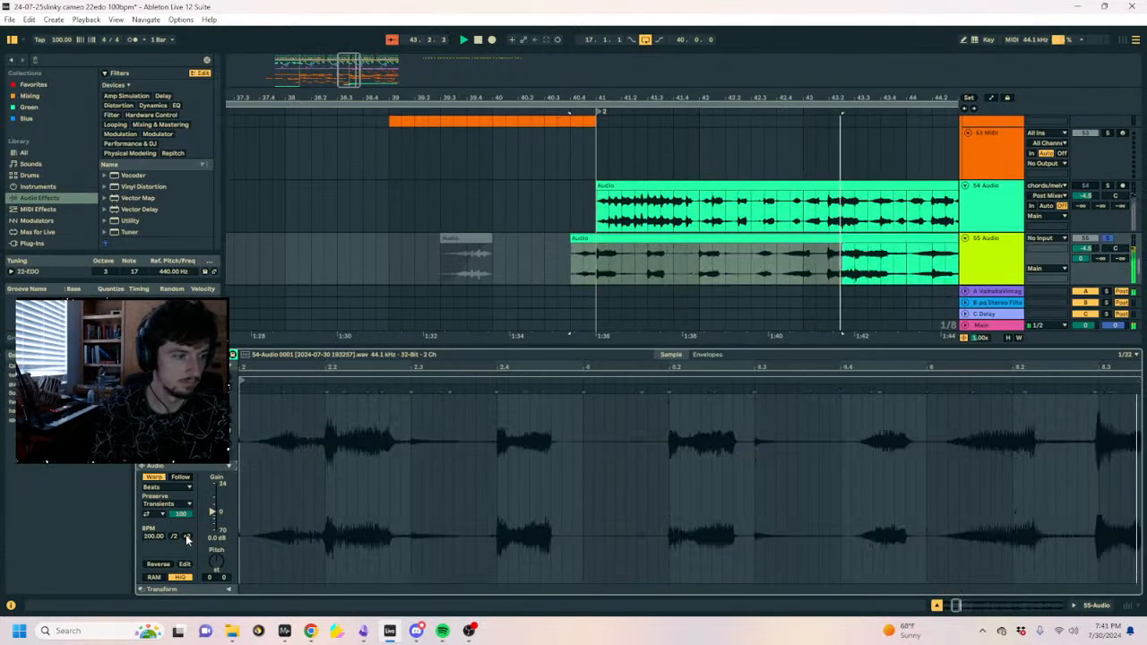
{"action": "left_click", "coordinate": [186, 537]}
{"action": "left_click", "coordinate": [172, 488]}
{"action": "left_click", "coordinate": [160, 515]}
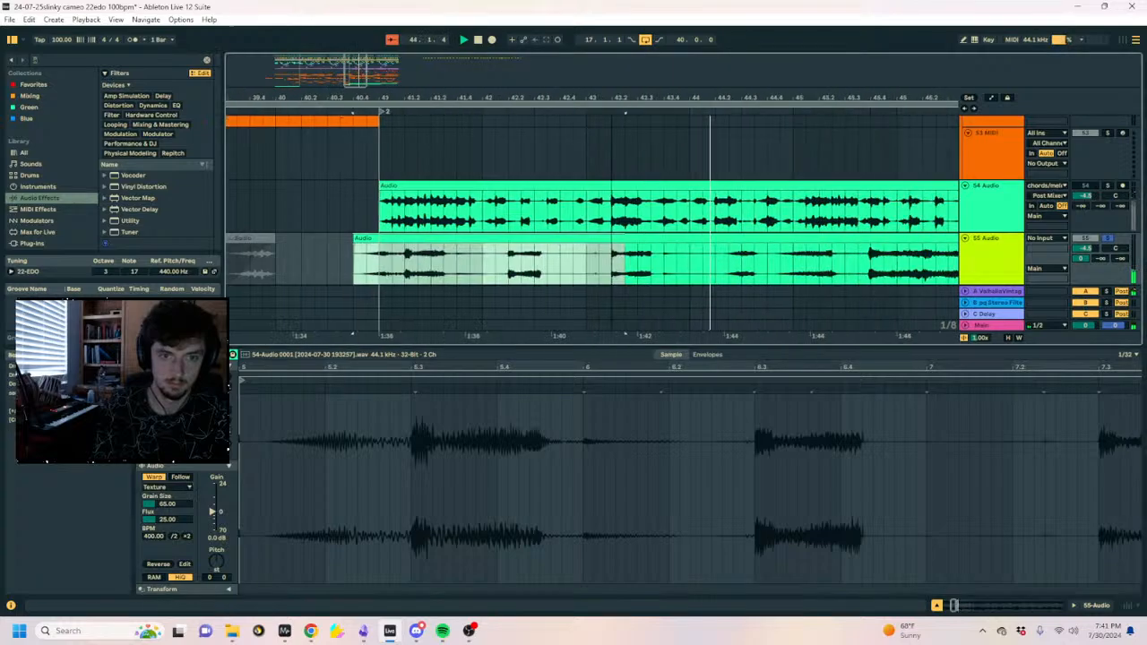
Copy the 44.4.1 to 45.3.3 section of the stretched clip and paste it just before bar 41 on a new audio track.
{"action": "left_click", "coordinate": [820, 257]}
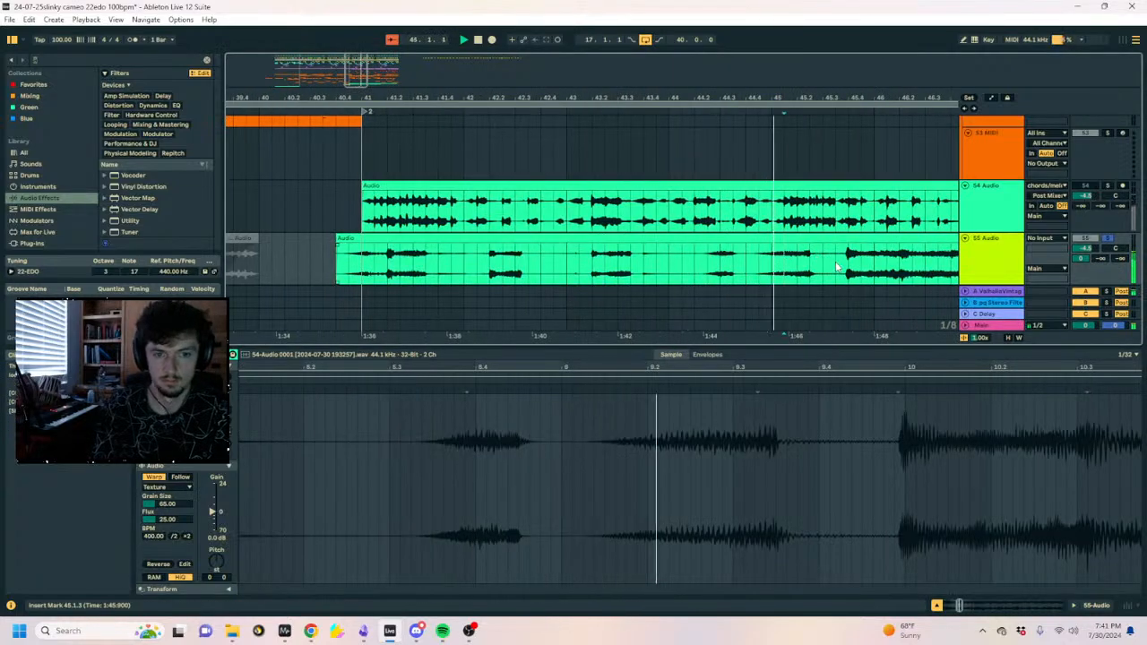
{"action": "left_click_drag", "start_coordinate": [843, 267], "coordinate": [746, 266]}
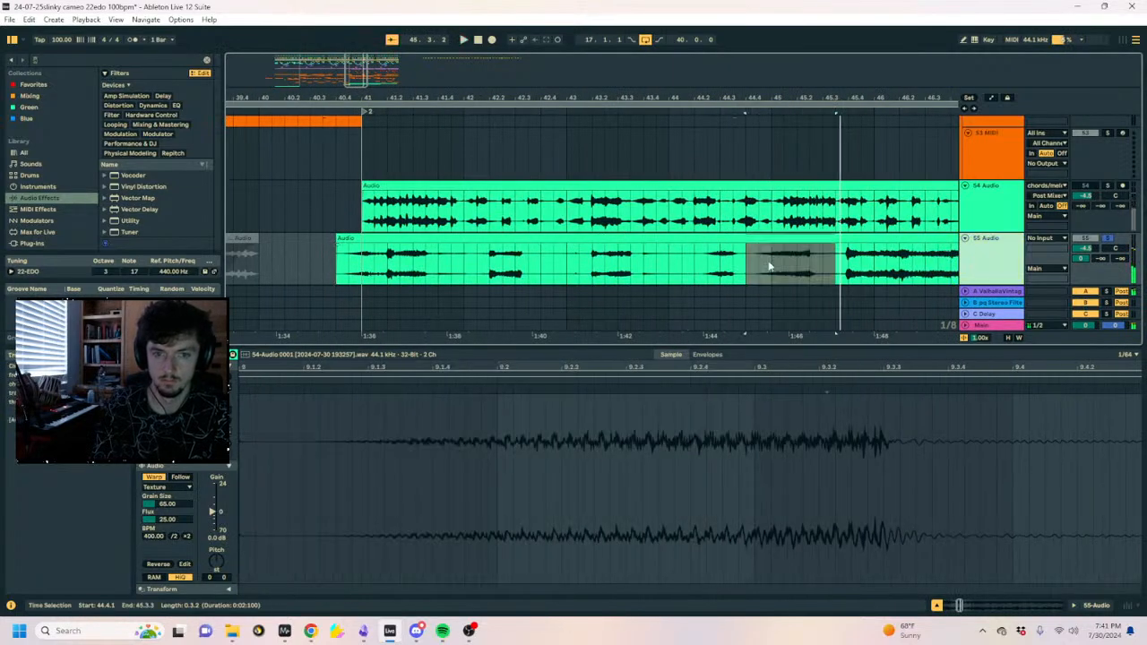
{"action": "key", "text": "ctrl+c"}
{"action": "key", "text": "ctrl+t"}
{"action": "left_click_drag", "start_coordinate": [581, 92], "coordinate": [287, 88]}
{"action": "left_click", "coordinate": [438, 248]}
{"action": "key", "text": "ctrl+v"}
Audition the stretched 55 Audio clip from several points between bars 47 and 50.
{"action": "left_click", "coordinate": [683, 208]}
{"action": "key", "text": "space"}
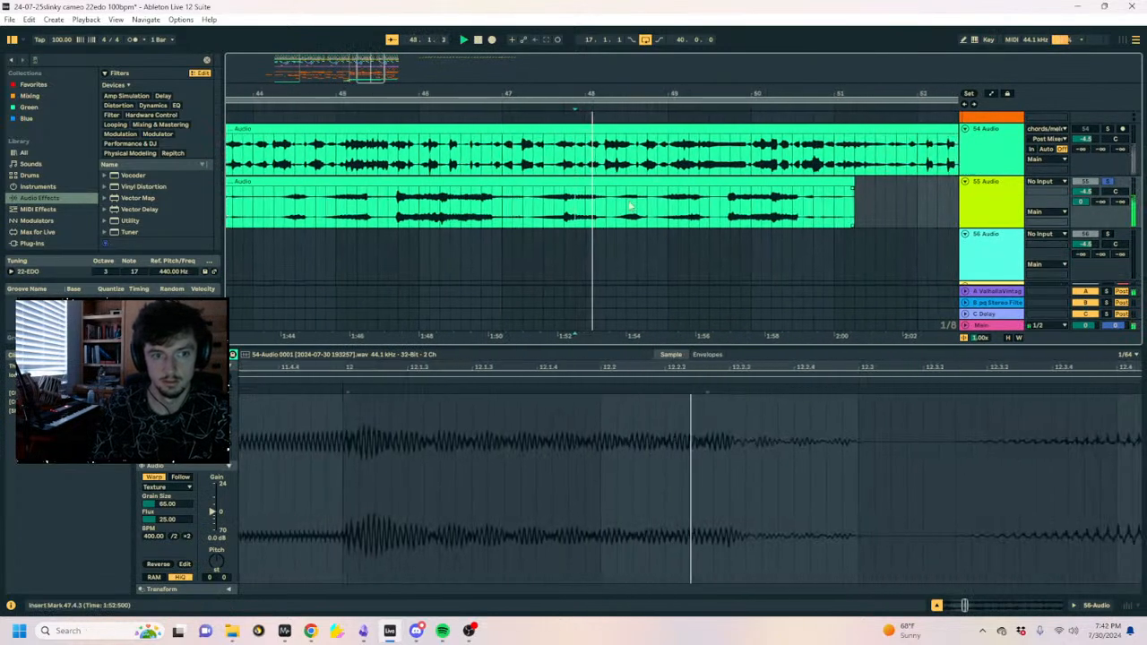
{"action": "left_click", "coordinate": [535, 209]}
{"action": "left_click", "coordinate": [527, 213]}
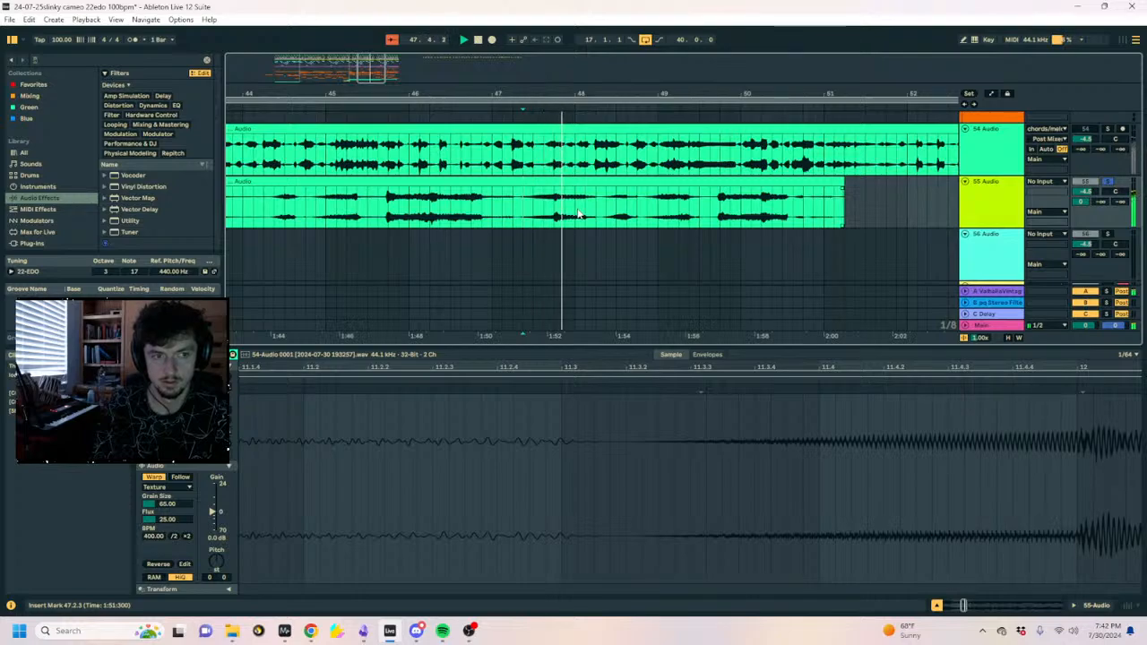
{"action": "left_click", "coordinate": [605, 215]}
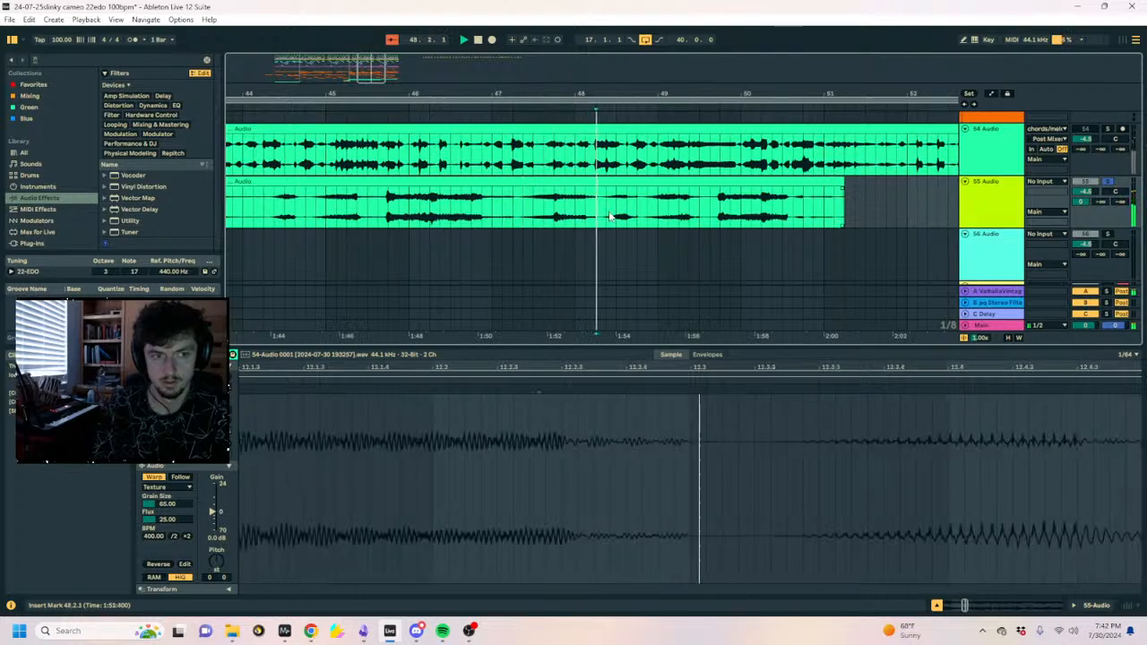
{"action": "left_click", "coordinate": [656, 218]}
{"action": "left_click_drag", "start_coordinate": [713, 208], "coordinate": [642, 204]}
Return to the pasted clip on the 56 Audio track and start playback from 40.3.1.
{"action": "left_click_drag", "start_coordinate": [689, 95], "coordinate": [887, 71]}
{"action": "left_click_drag", "start_coordinate": [530, 256], "coordinate": [523, 256]}
{"action": "key", "text": "space"}
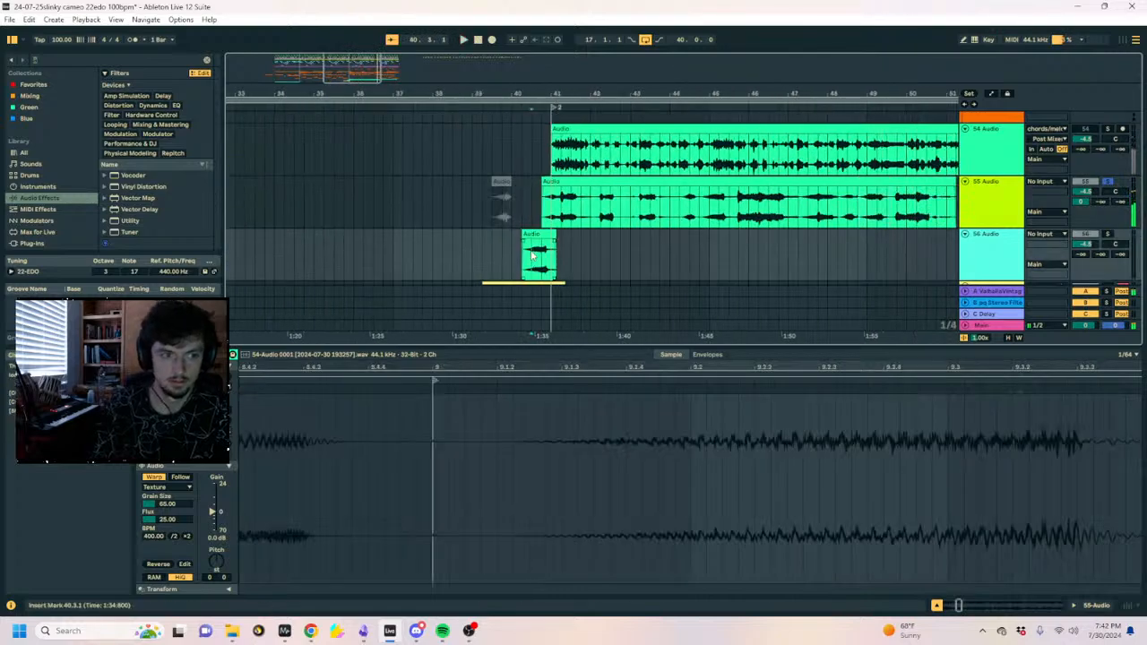
Layer a second copy of the stretched clip on a new 57 Audio track, solo both layers, and pan them 50L and 50R.
{"action": "key", "text": "space"}
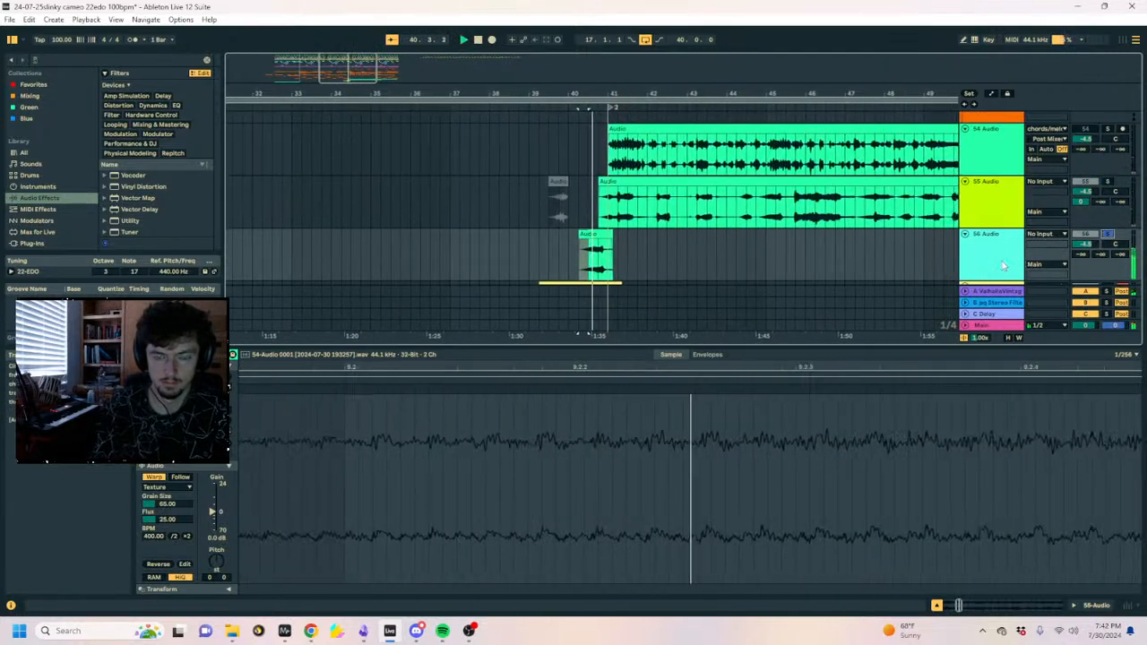
{"action": "left_click_drag", "start_coordinate": [568, 282], "coordinate": [568, 284]}
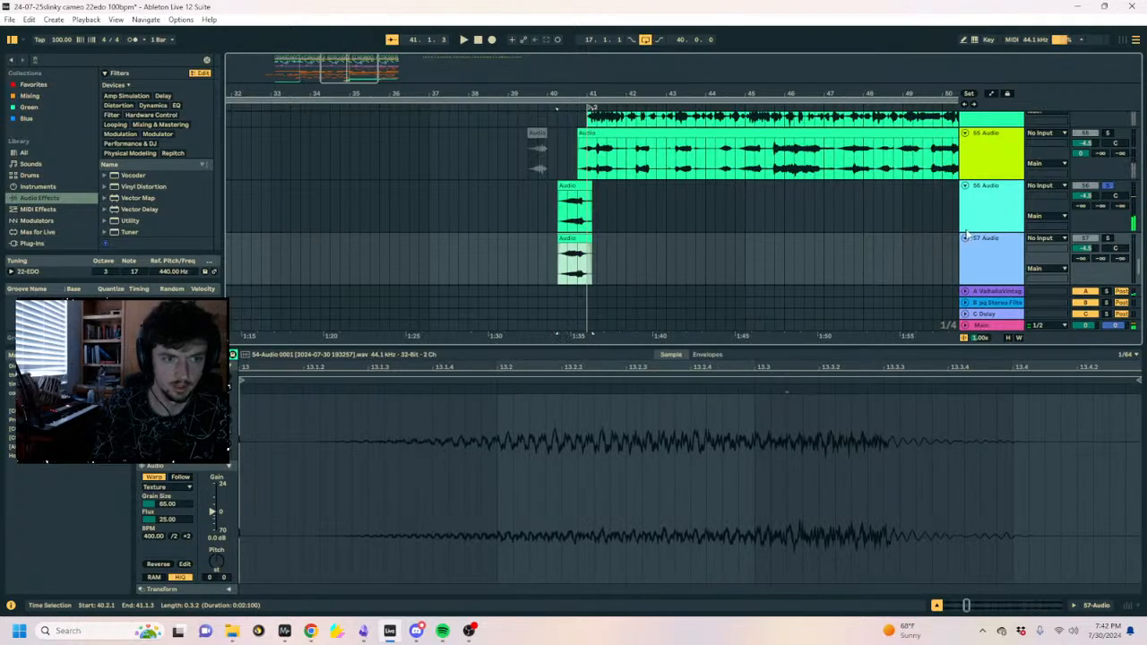
{"action": "left_click", "coordinate": [1107, 239]}
{"action": "key", "text": "space"}
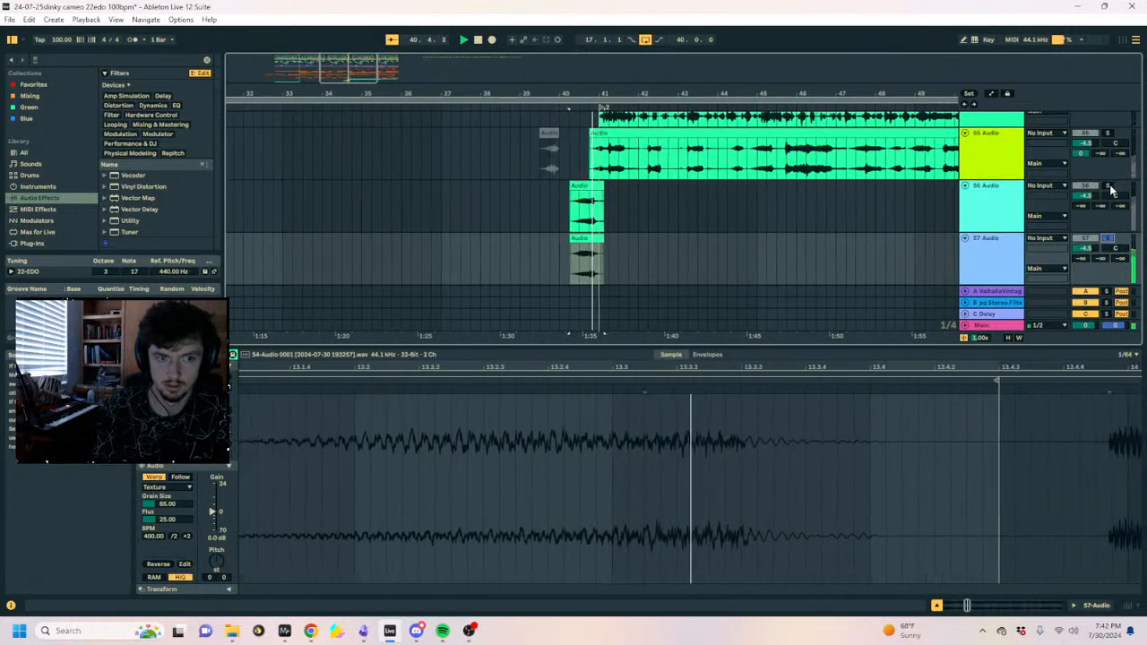
{"action": "left_click", "coordinate": [1108, 187], "text": "ctrl"}
{"action": "mouse_move", "coordinate": [1113, 197]}
{"action": "left_mouse_down"}
{"action": "mouse_move", "coordinate": [1113, 246]}
{"action": "mouse_move", "coordinate": [1113, 198]}
{"action": "left_mouse_up"}
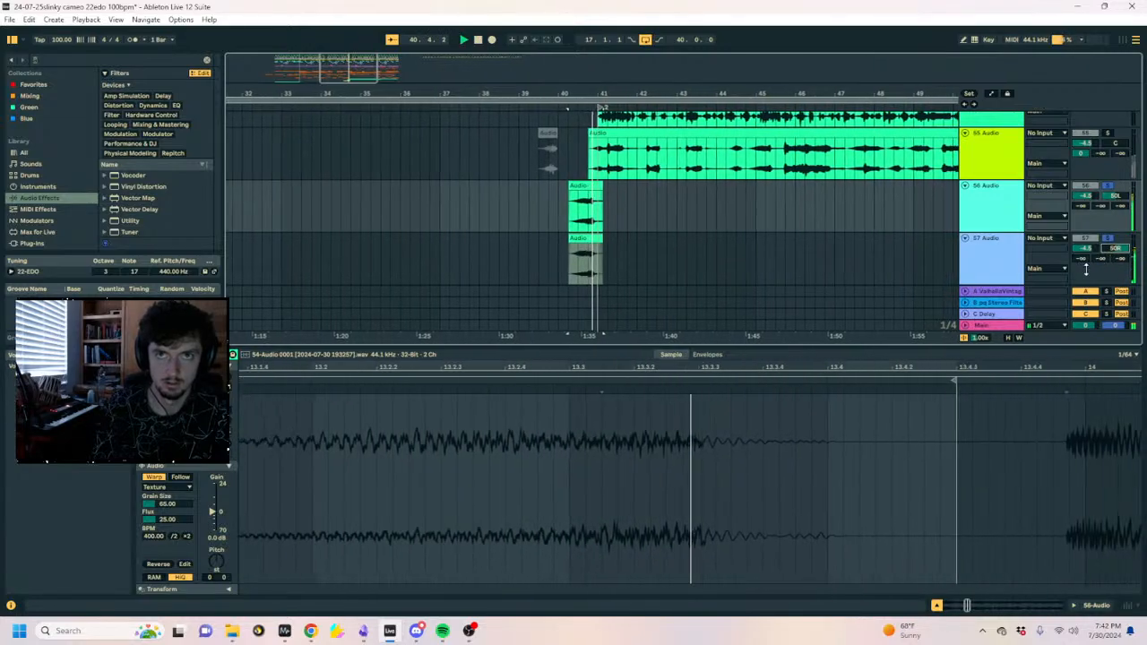
Try to group the 56 Audio and 57 Audio tracks together.
{"action": "left_click_drag", "start_coordinate": [581, 93], "coordinate": [596, 143]}
{"action": "left_click", "coordinate": [996, 208]}
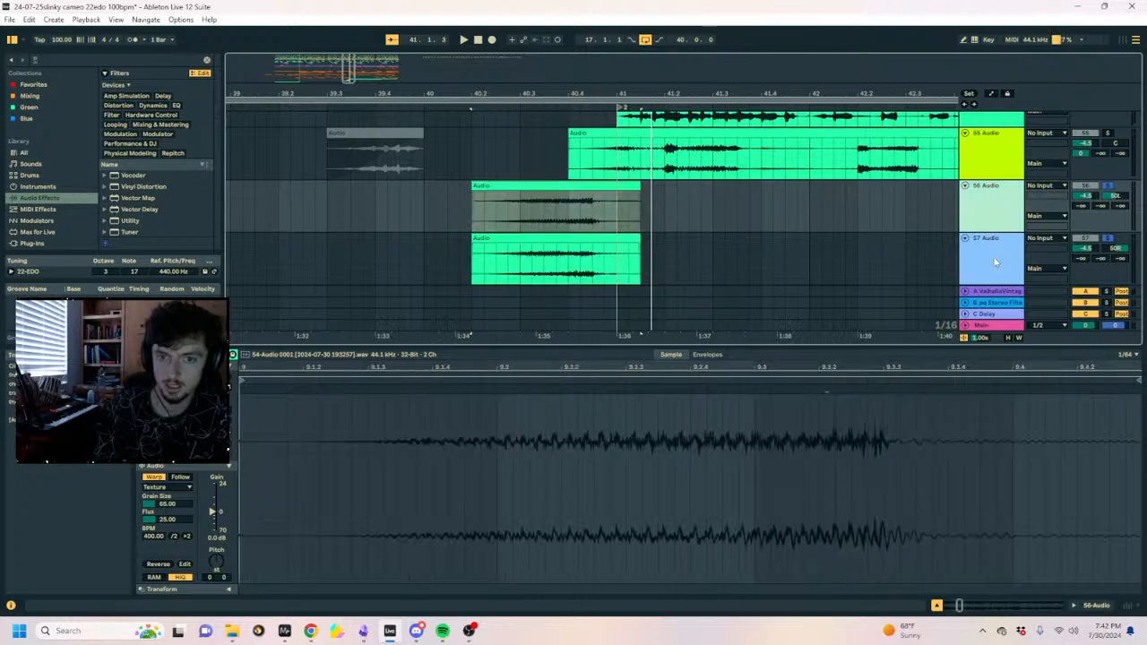
{"action": "left_click", "coordinate": [993, 258], "text": "shift"}
{"action": "key", "text": "ctrl+g"}
{"action": "scroll", "coordinate": [740, 244], "scroll_direction": "down", "scroll_amount": 1}
{"action": "scroll", "coordinate": [740, 242], "scroll_direction": "down", "scroll_amount": 2}
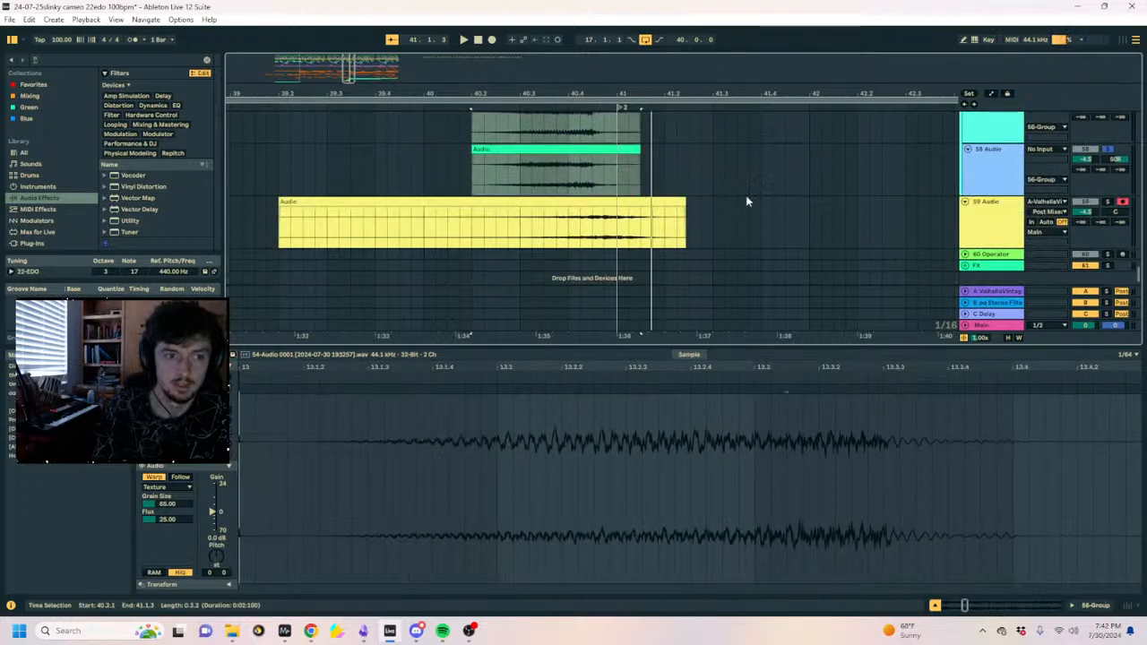
Move the 56, 57 and 58 Audio transition tracks into the FX group.
{"action": "left_click", "coordinate": [995, 198]}
{"action": "scroll", "coordinate": [985, 208], "scroll_direction": "up", "scroll_amount": 3}
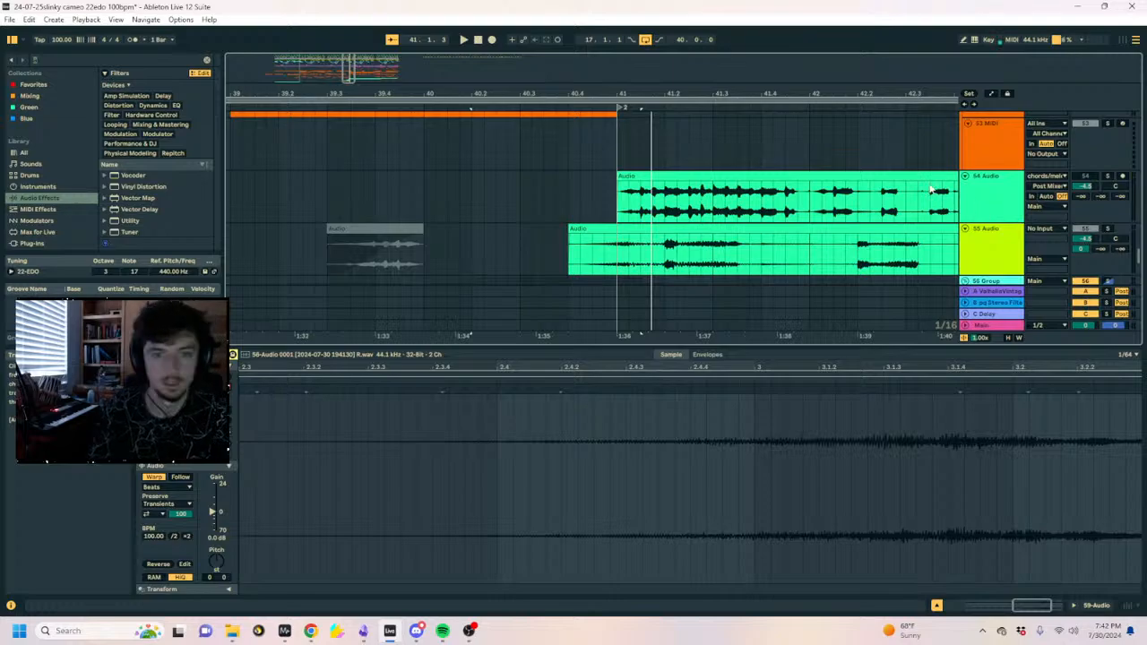
{"action": "scroll", "coordinate": [981, 197], "scroll_direction": "down", "scroll_amount": 3}
{"action": "scroll", "coordinate": [972, 183], "scroll_direction": "up", "scroll_amount": 10}
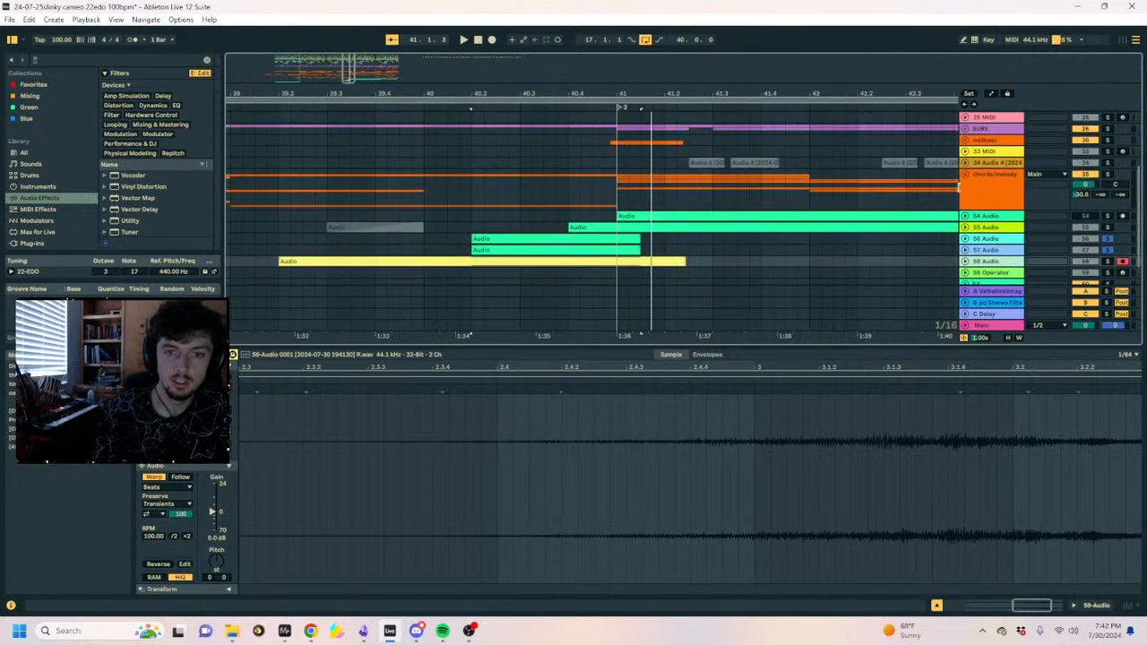
{"action": "scroll", "coordinate": [986, 162], "scroll_direction": "down", "scroll_amount": 8}
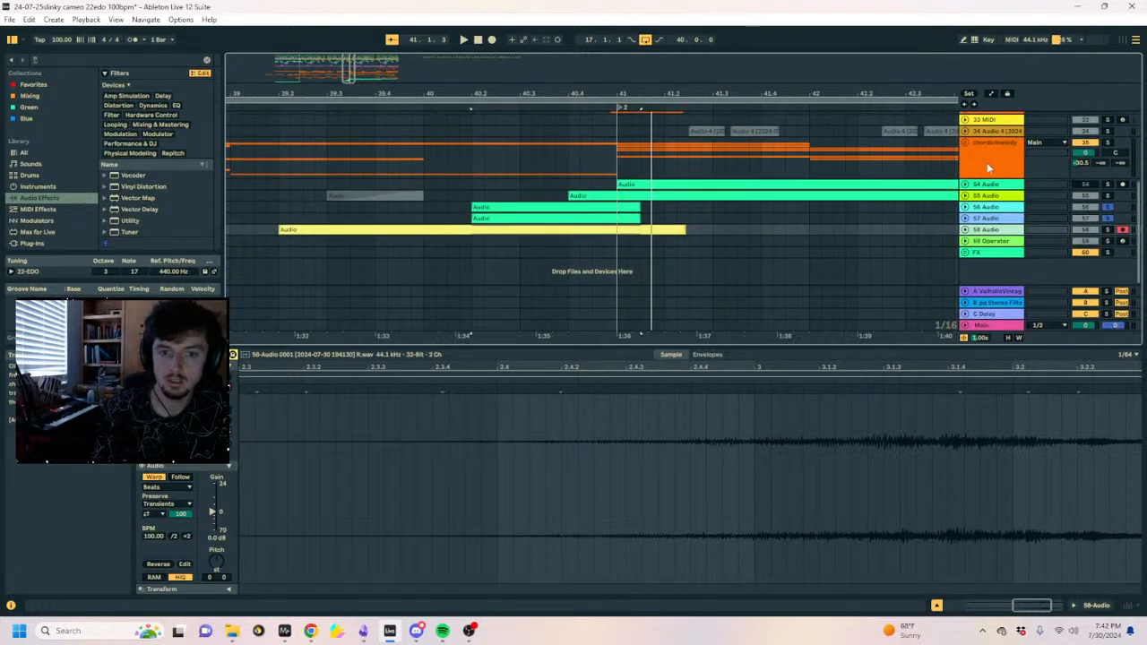
{"action": "left_click", "coordinate": [966, 252]}
{"action": "scroll", "coordinate": [865, 225], "scroll_direction": "down", "scroll_amount": 3}
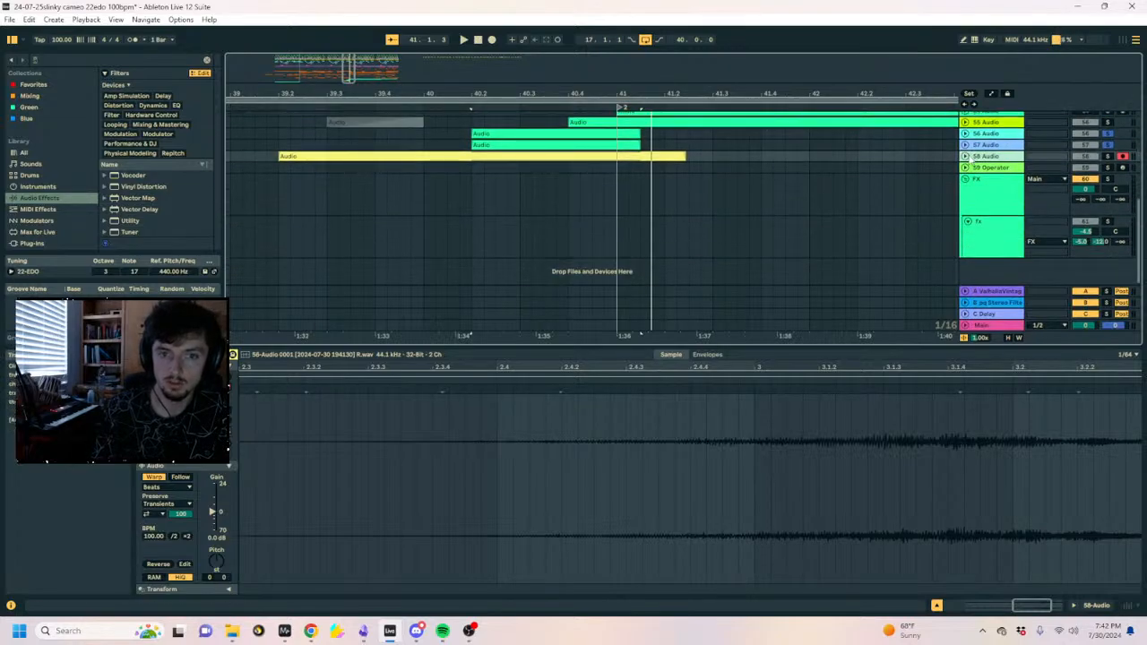
{"action": "left_click", "coordinate": [985, 134], "text": "shift"}
{"action": "left_click_drag", "start_coordinate": [985, 147], "coordinate": [982, 220]}
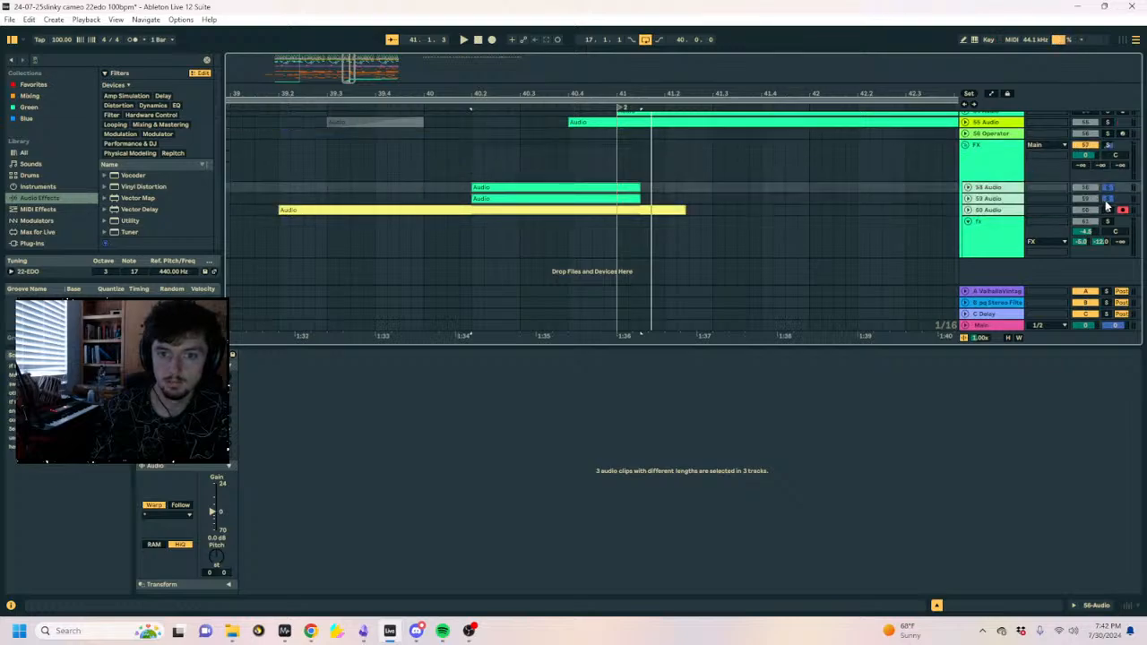
Unsolo the moved transition tracks and audition the lead-in to bar 41 within the full mix.
{"action": "key", "text": "space"}
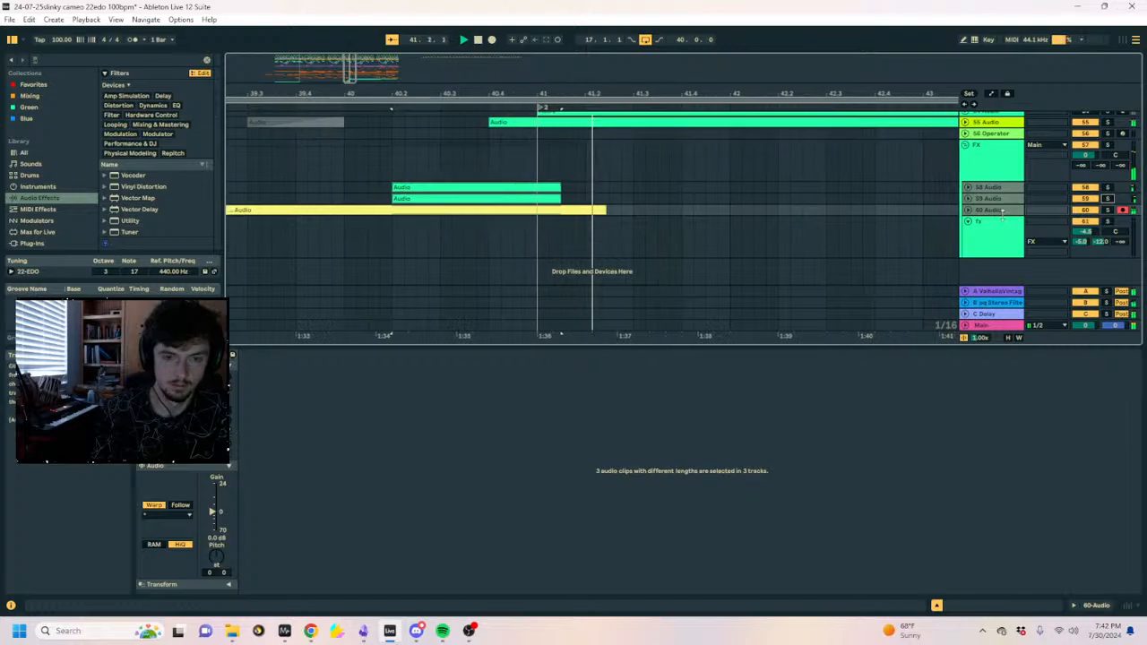
{"action": "scroll", "coordinate": [810, 200], "scroll_direction": "up", "scroll_amount": 5}
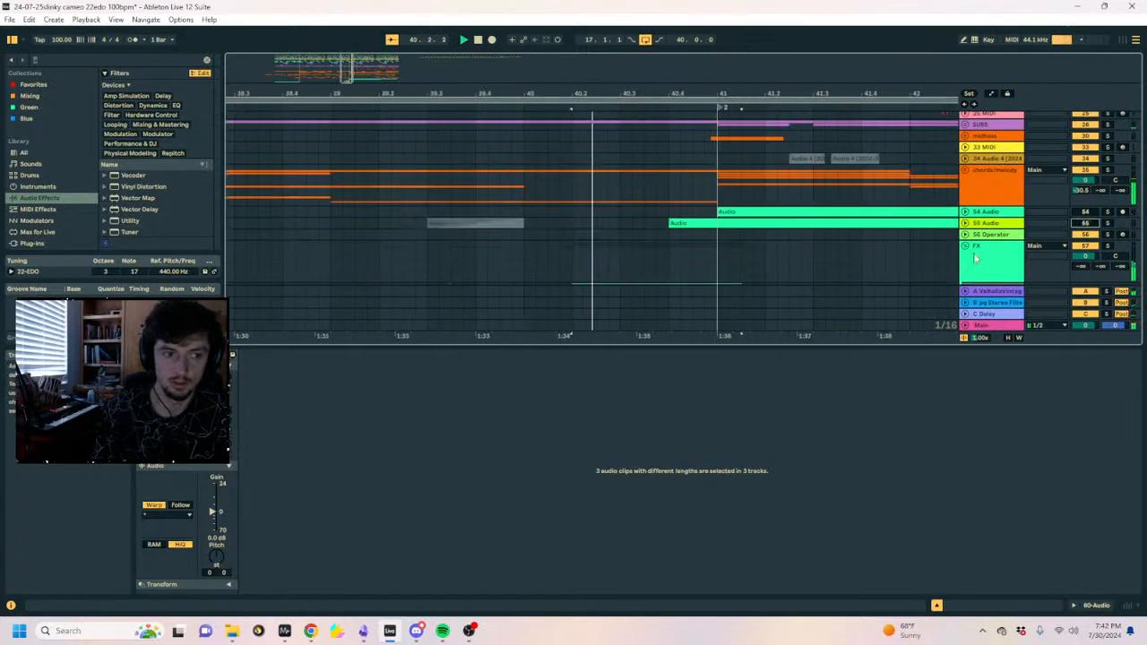
{"action": "scroll", "coordinate": [1048, 187], "scroll_direction": "down", "scroll_amount": 5}
{"action": "key", "text": "space"}
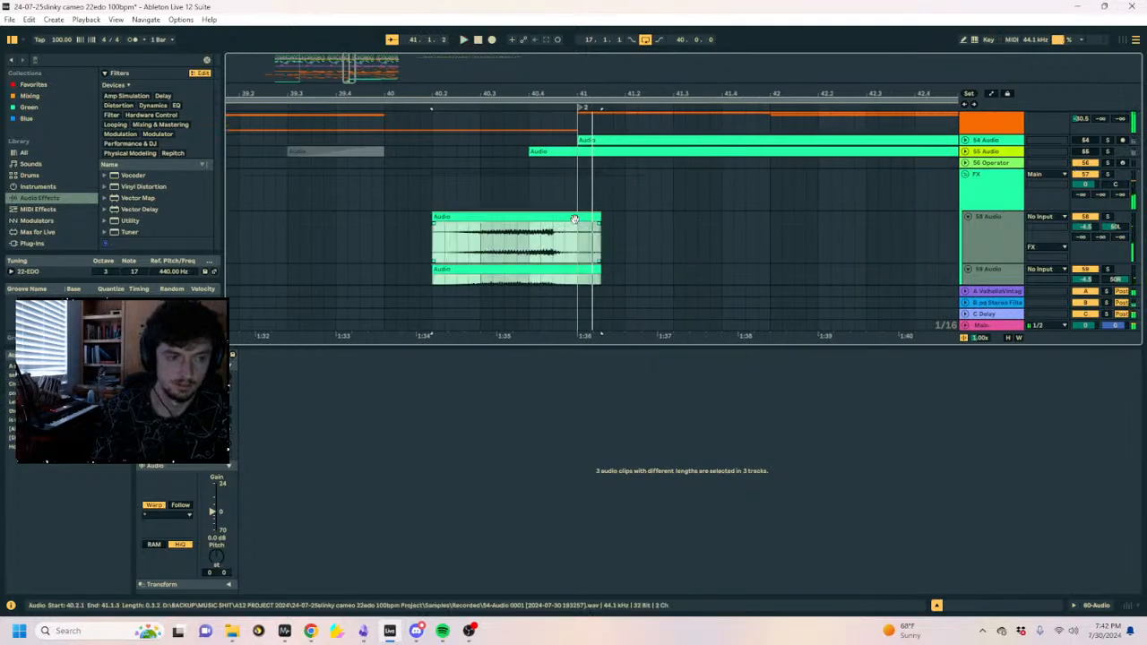
Offset the 58 and 59 Audio clips to 40.2.3 against the 60 Audio section at 40.2.1, and raise that section's clip gain.
{"action": "left_click_drag", "start_coordinate": [594, 217], "coordinate": [592, 248]}
{"action": "left_click", "coordinate": [608, 185]}
{"action": "left_click", "coordinate": [608, 238]}
{"action": "left_click_drag", "start_coordinate": [212, 512], "coordinate": [212, 505]}
{"action": "key", "text": "space"}
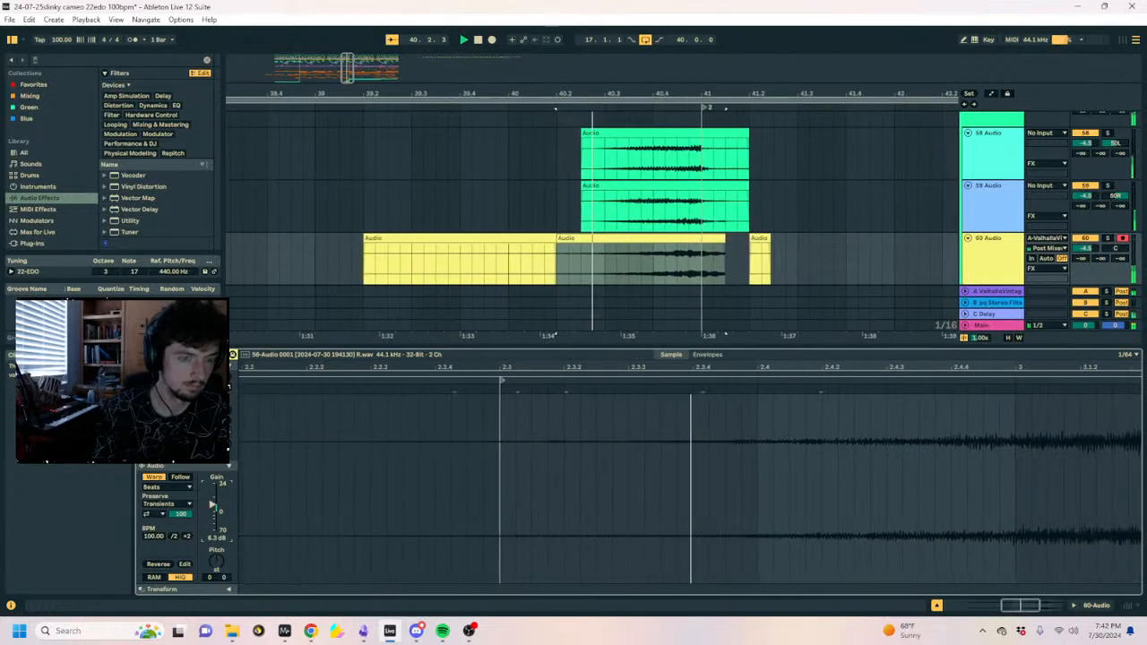
{"action": "key", "text": "space"}
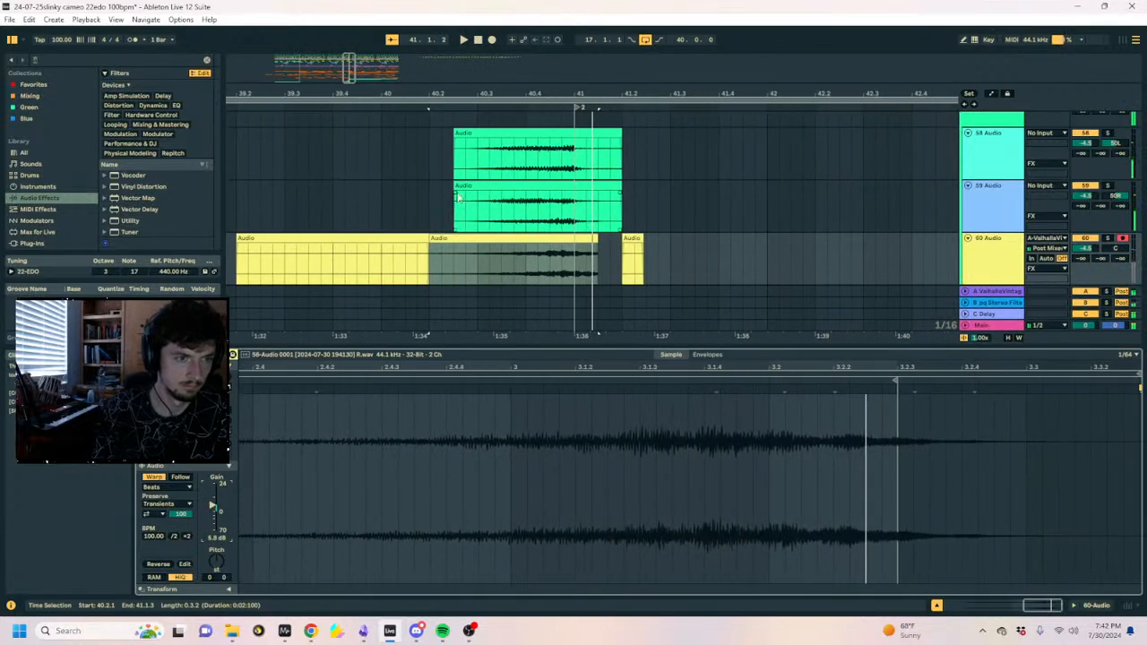
Add long fade-ins to the 58 and 59 Audio clips and set both tracks' B sends to 0.0 dB.
{"action": "left_click", "coordinate": [527, 218]}
{"action": "left_click", "coordinate": [457, 148]}
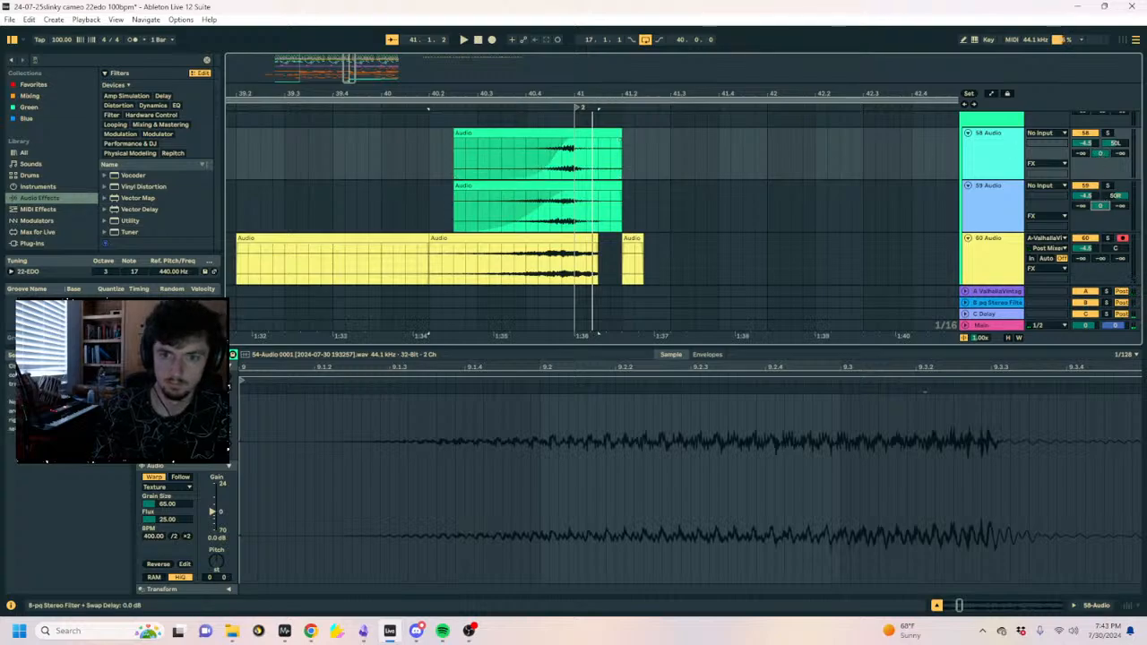
{"action": "key", "text": "space"}
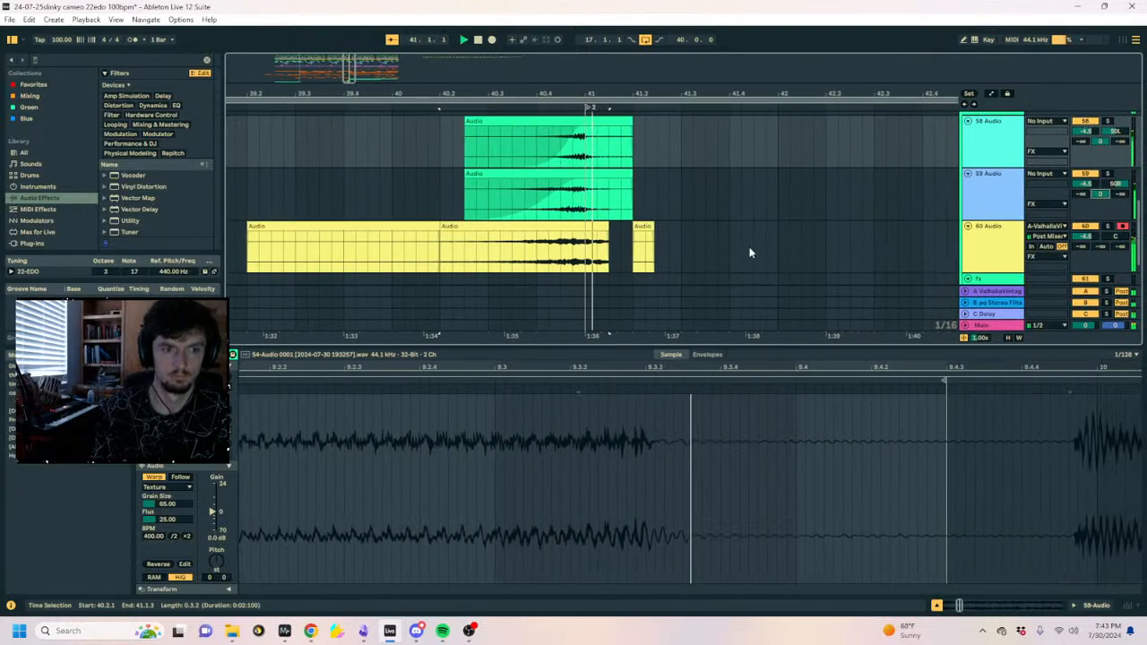
{"action": "key", "text": "space"}
Solo the 60 Audio track and reposition its main reversed clip to span 40.2.1 to 41.1.3.
{"action": "left_click", "coordinate": [522, 227]}
{"action": "key", "text": "space"}
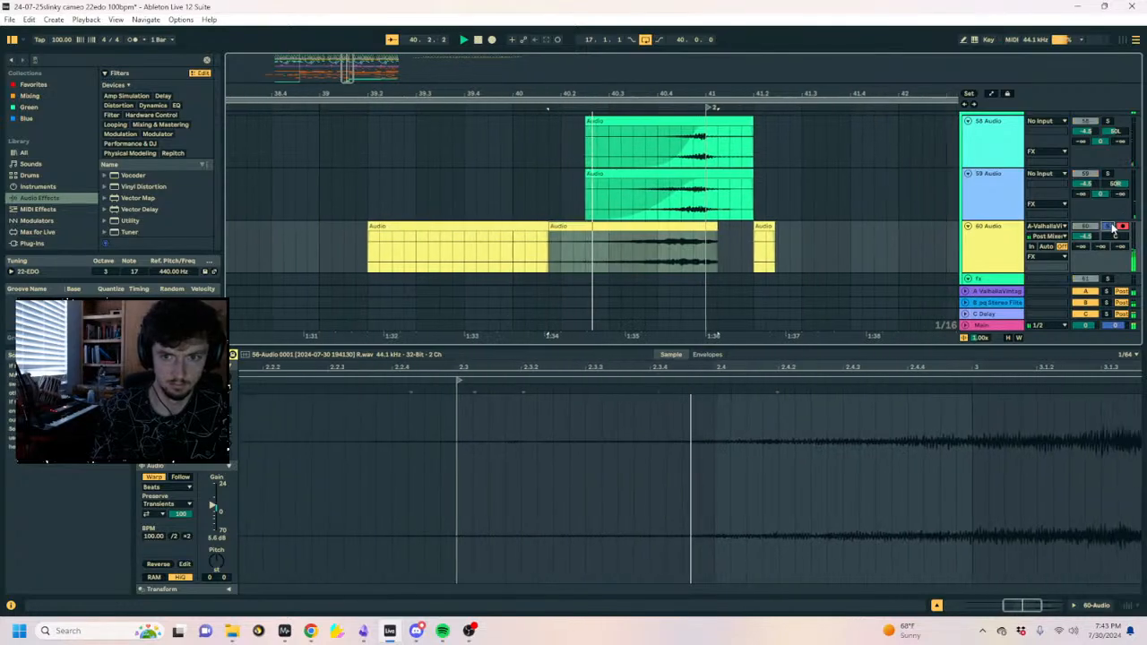
{"action": "left_click", "coordinate": [1108, 227]}
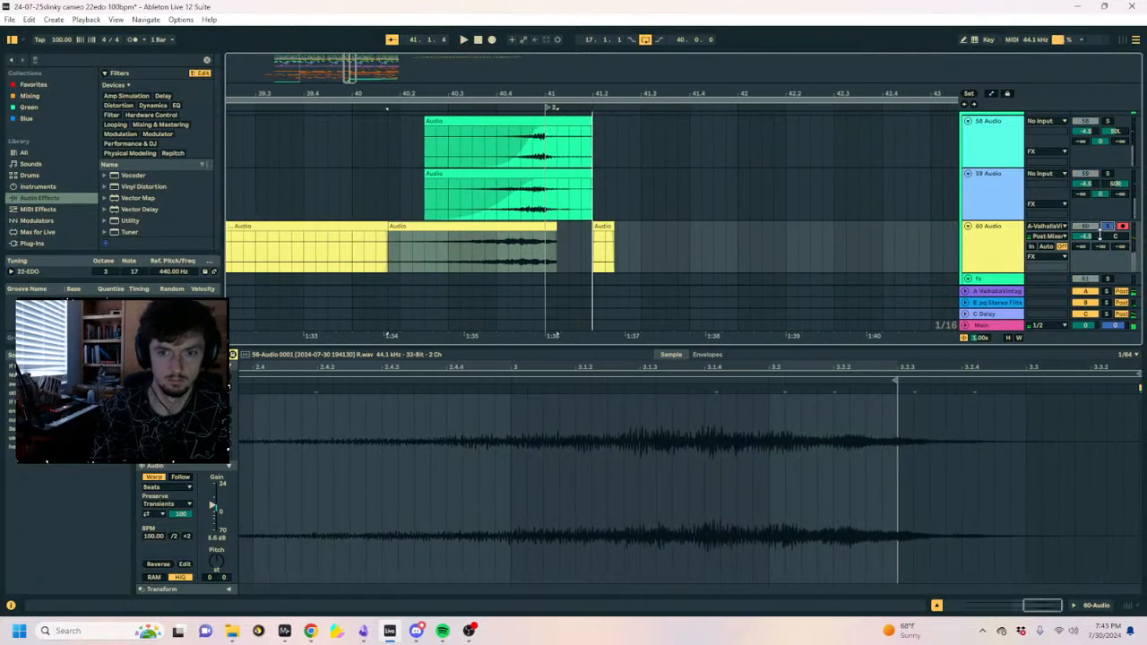
{"action": "key", "text": "space"}
{"action": "left_click_drag", "start_coordinate": [544, 235], "coordinate": [557, 242]}
{"action": "key", "text": "space"}
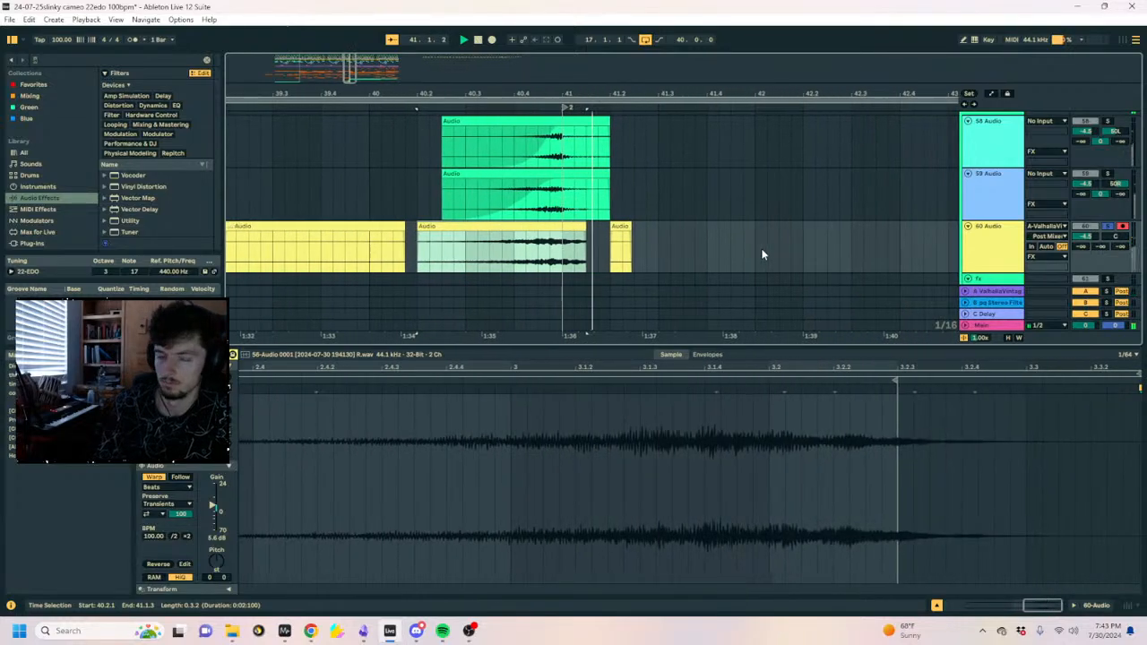
{"action": "left_click", "coordinate": [538, 238]}
{"action": "left_click", "coordinate": [391, 240]}
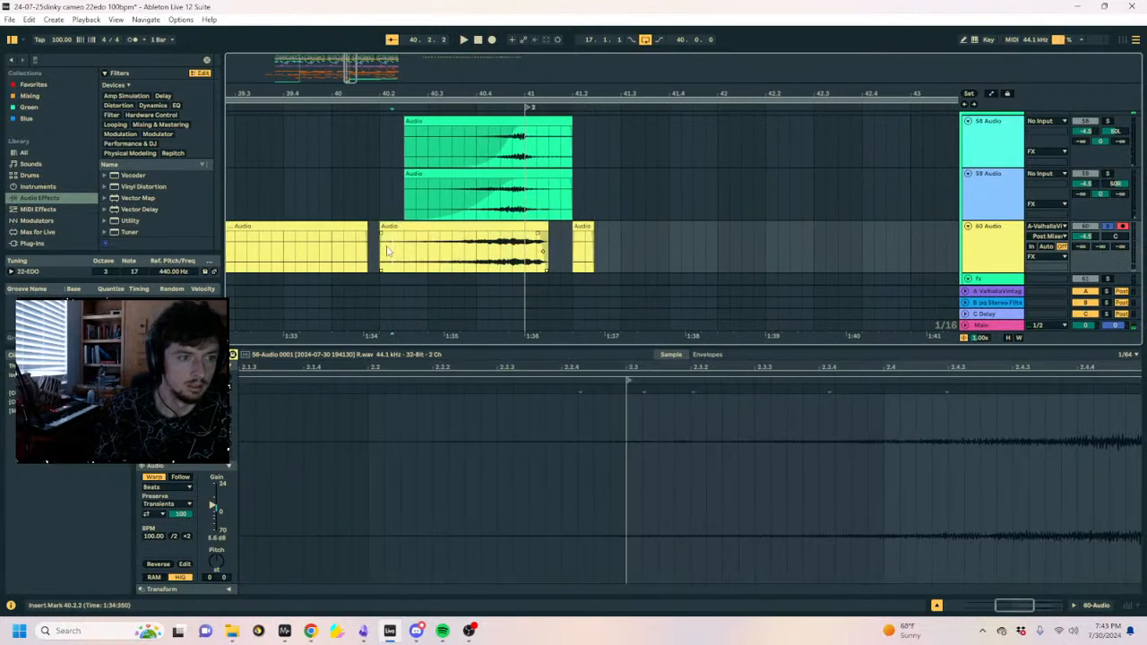
{"action": "left_click_drag", "start_coordinate": [403, 93], "coordinate": [640, 75]}
{"action": "left_click", "coordinate": [520, 263]}
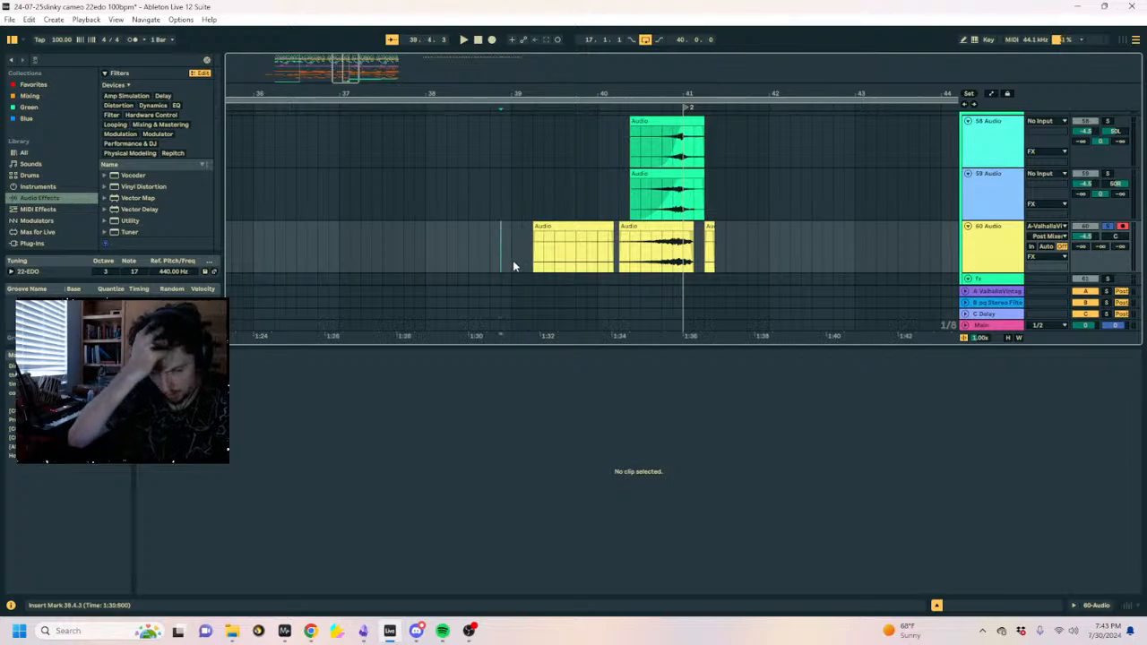
{"action": "left_click", "coordinate": [516, 266]}
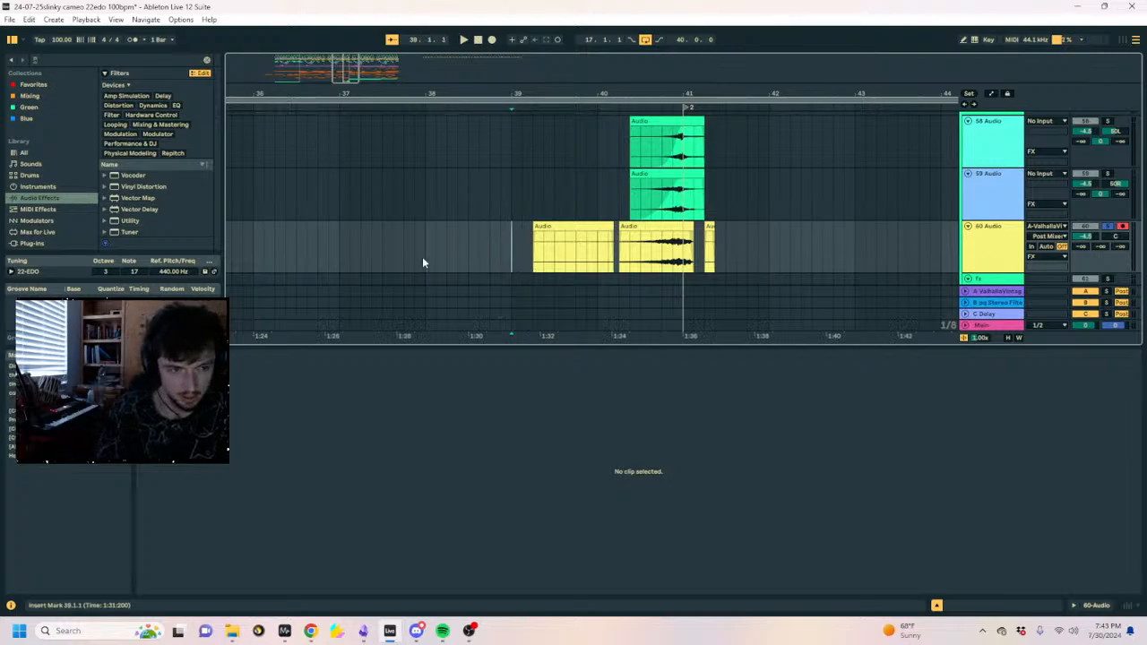
{"action": "left_click", "coordinate": [542, 246]}
{"action": "left_click", "coordinate": [513, 245]}
{"action": "left_click", "coordinate": [467, 254]}
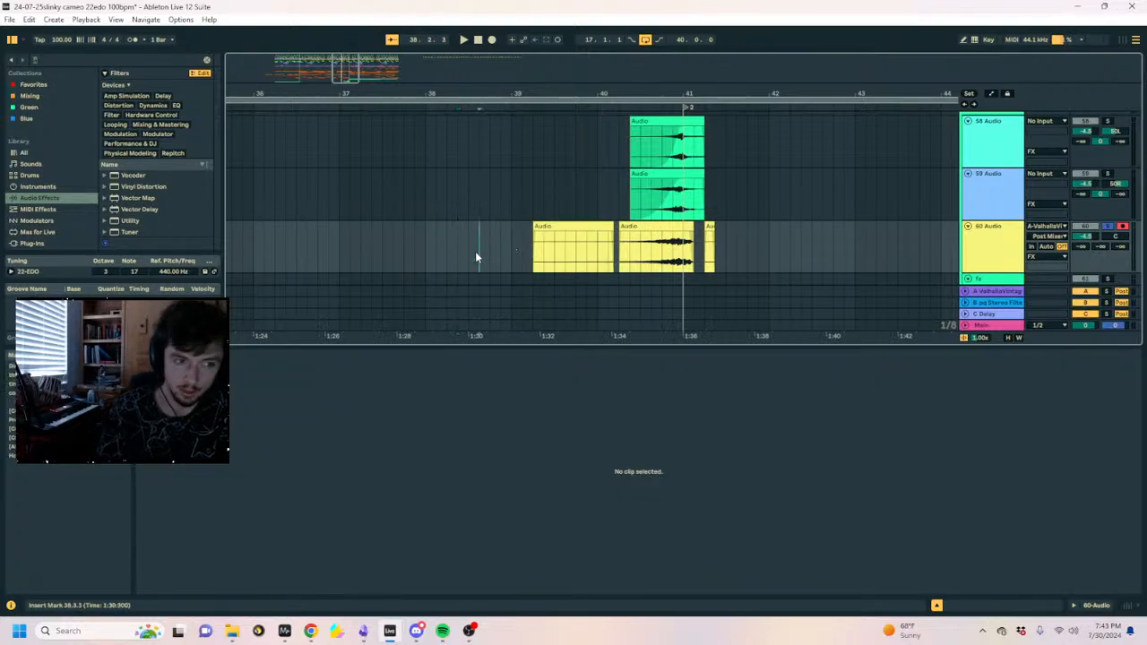
Extend the start of the main 60 Audio clip back to 39.2.1, over the separate leading piece.
{"action": "left_click", "coordinate": [549, 255]}
{"action": "left_click", "coordinate": [524, 248]}
{"action": "left_click", "coordinate": [541, 225]}
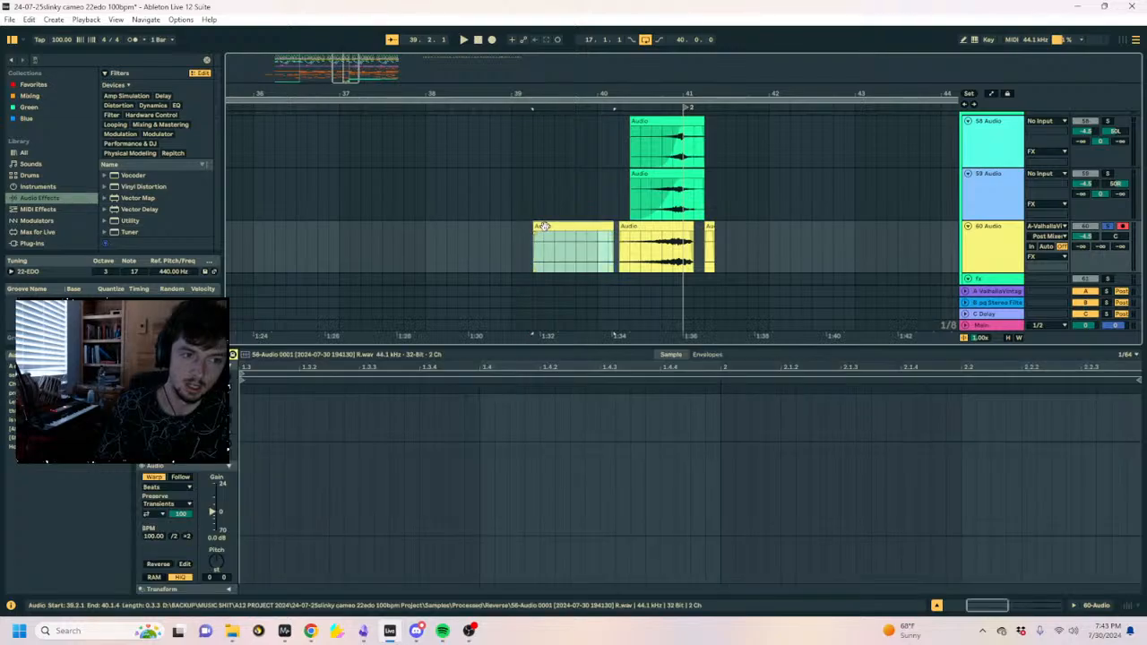
{"action": "left_click_drag", "start_coordinate": [617, 231], "coordinate": [533, 231]}
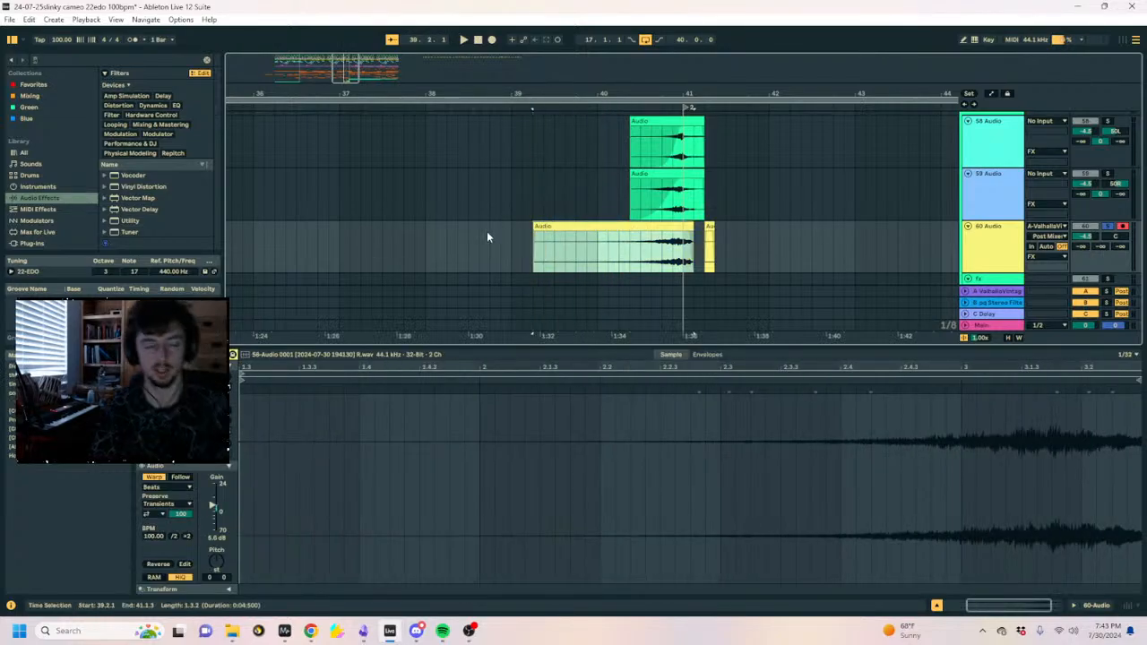
Unsolo the 60 Audio track and play the full mix from bar 37 through the transition into the second drop.
{"action": "left_click", "coordinate": [490, 237]}
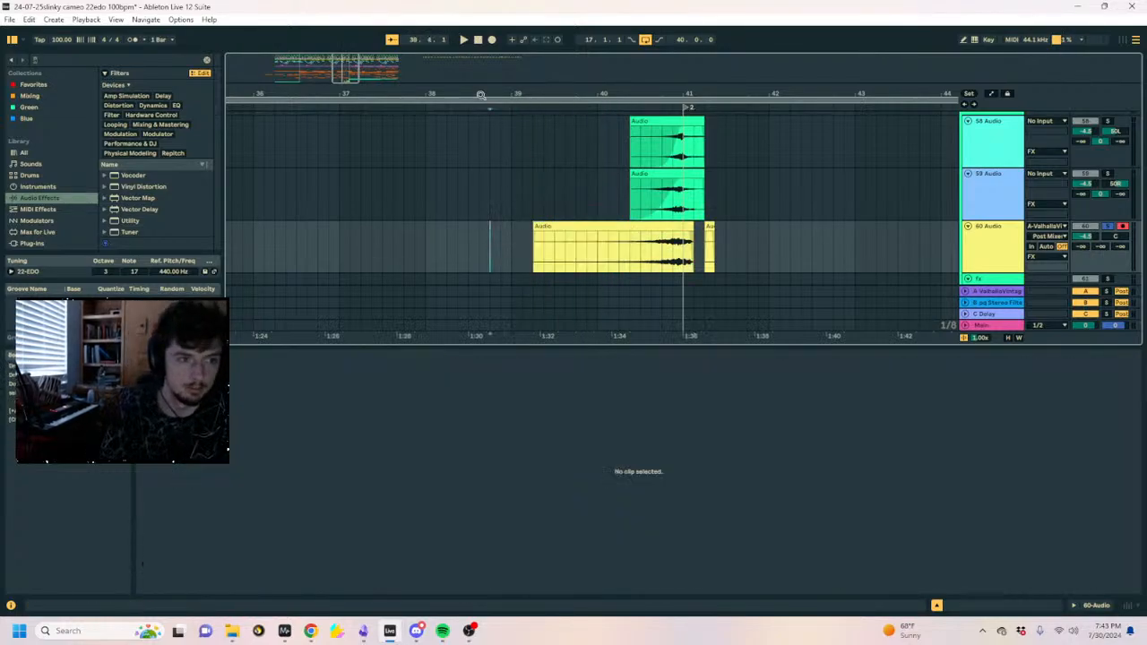
{"action": "key", "text": "plus"}
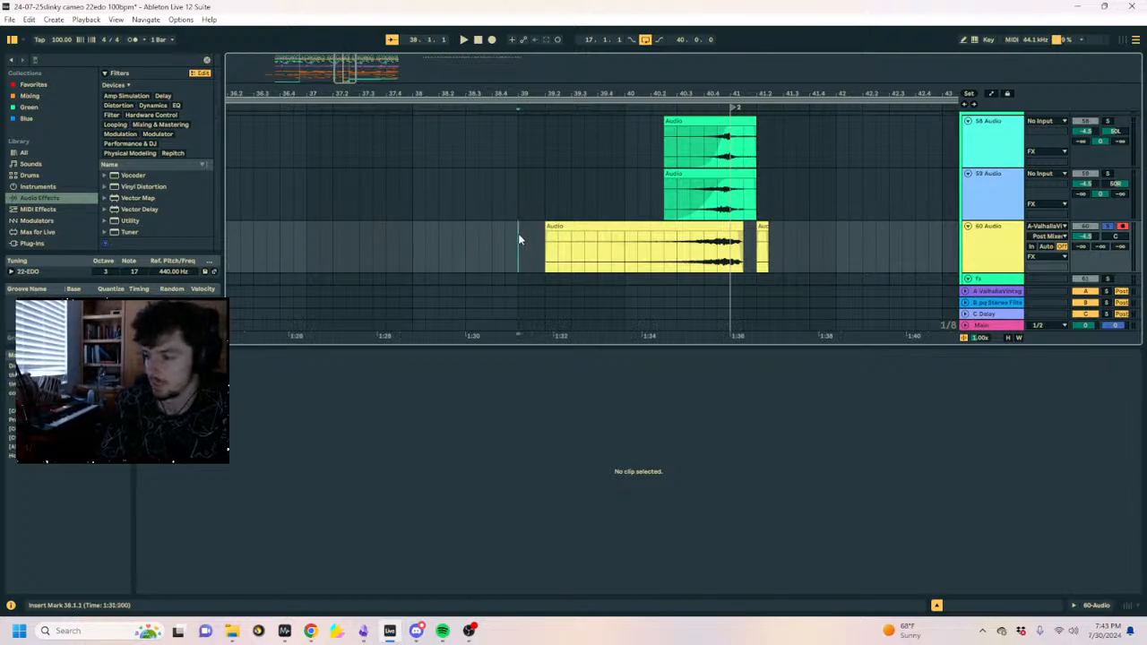
{"action": "left_click", "coordinate": [481, 241]}
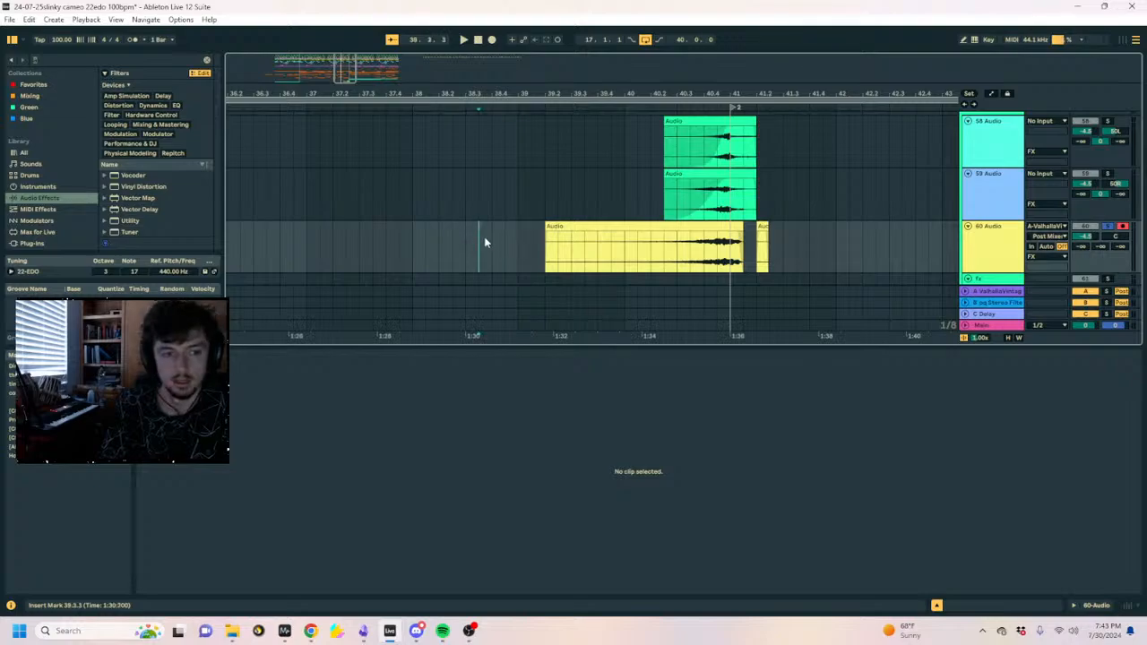
{"action": "left_click_drag", "start_coordinate": [425, 92], "coordinate": [449, 89]}
{"action": "left_click", "coordinate": [340, 226]}
{"action": "key", "text": "space"}
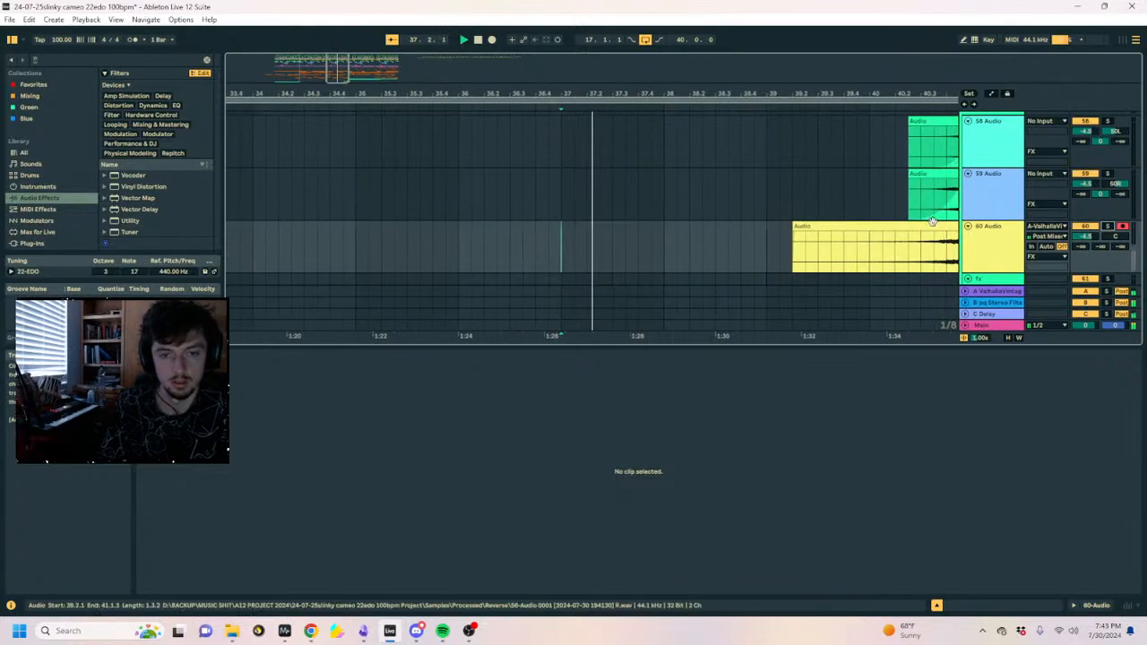
{"action": "left_click", "coordinate": [946, 256]}
{"action": "left_click", "coordinate": [996, 245]}
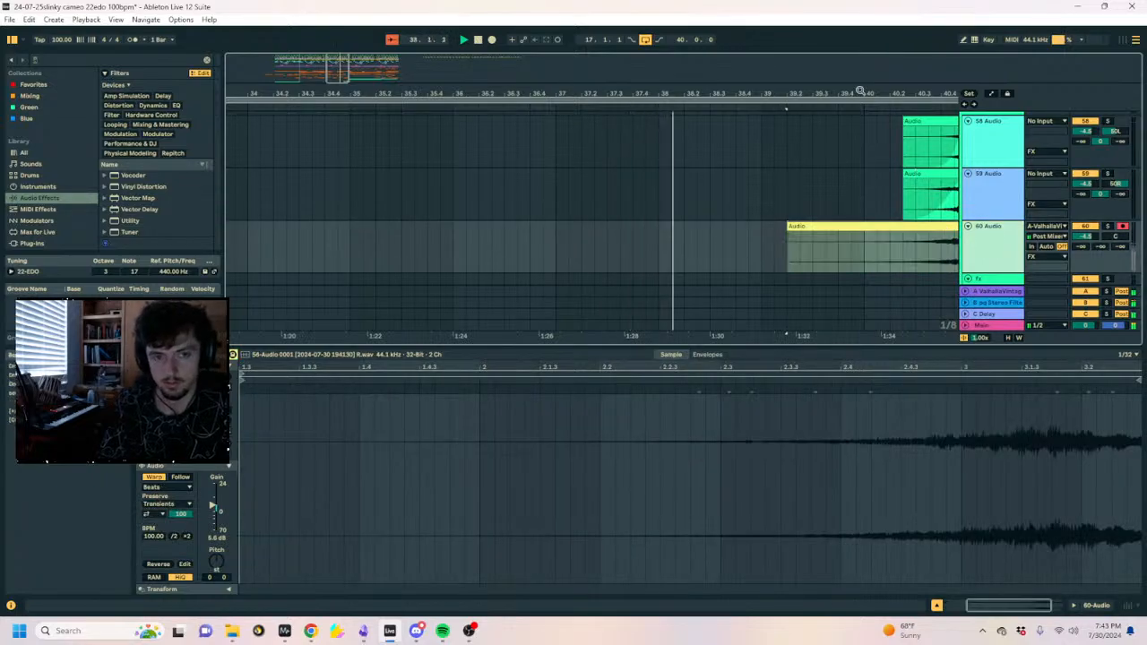
{"action": "left_click_drag", "start_coordinate": [860, 92], "coordinate": [566, 68]}
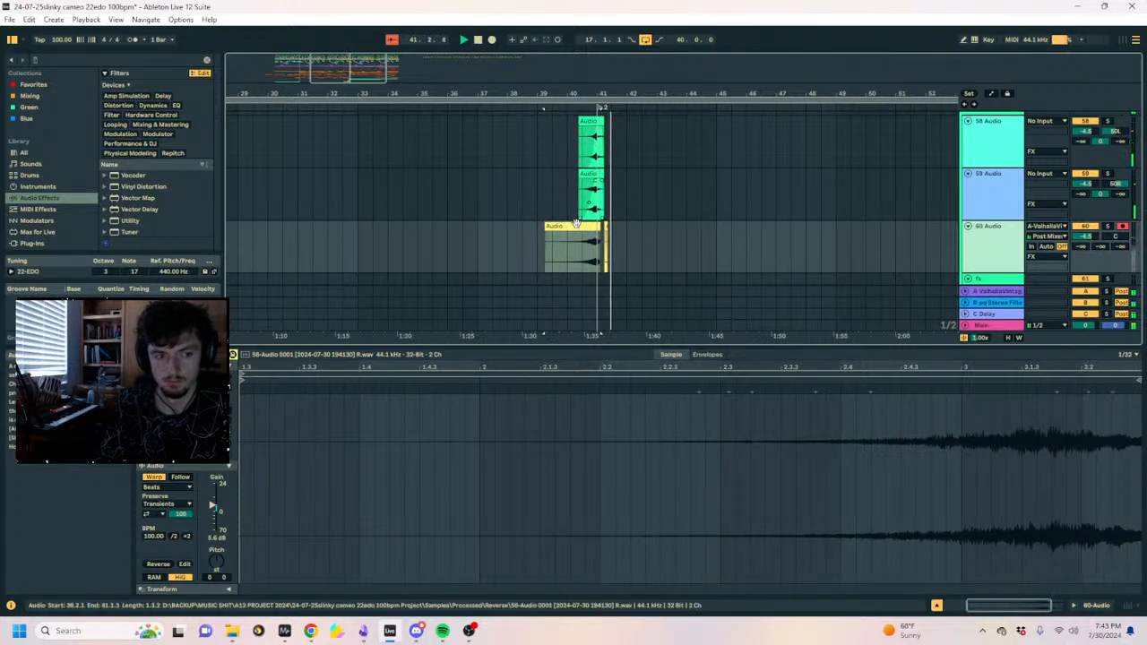
Stretch the main 60 Audio clip to double length at 200 BPM and extend its end over the small trailing piece.
{"action": "left_click", "coordinate": [554, 241]}
{"action": "left_click_drag", "start_coordinate": [540, 251], "coordinate": [595, 252]}
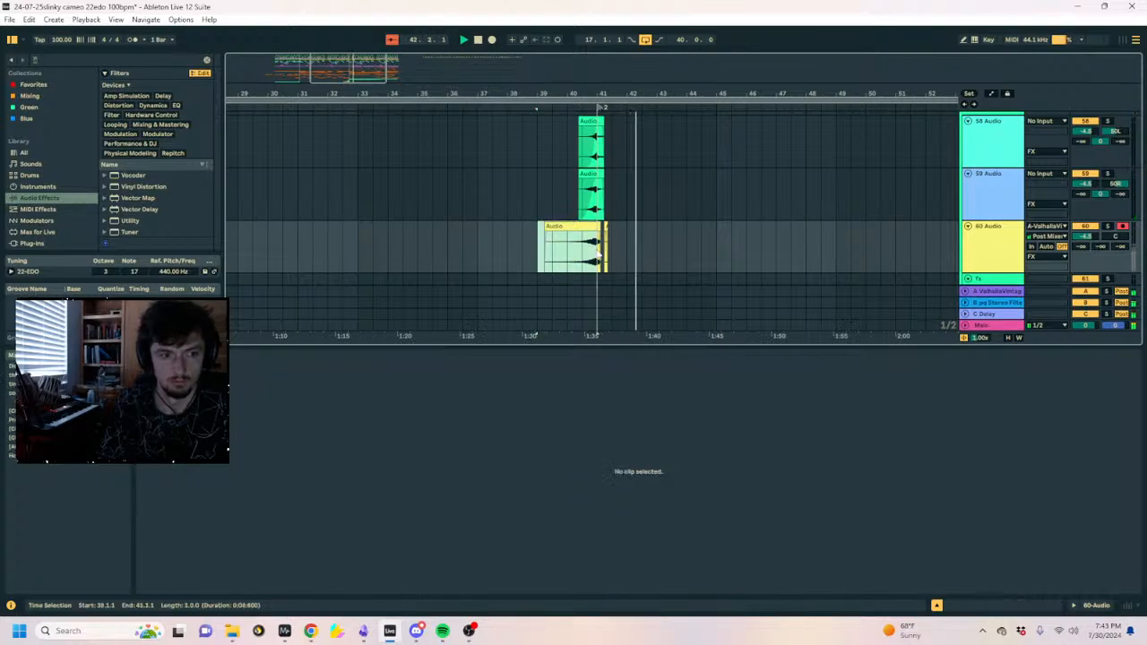
{"action": "left_click_drag", "start_coordinate": [592, 93], "coordinate": [638, 126]}
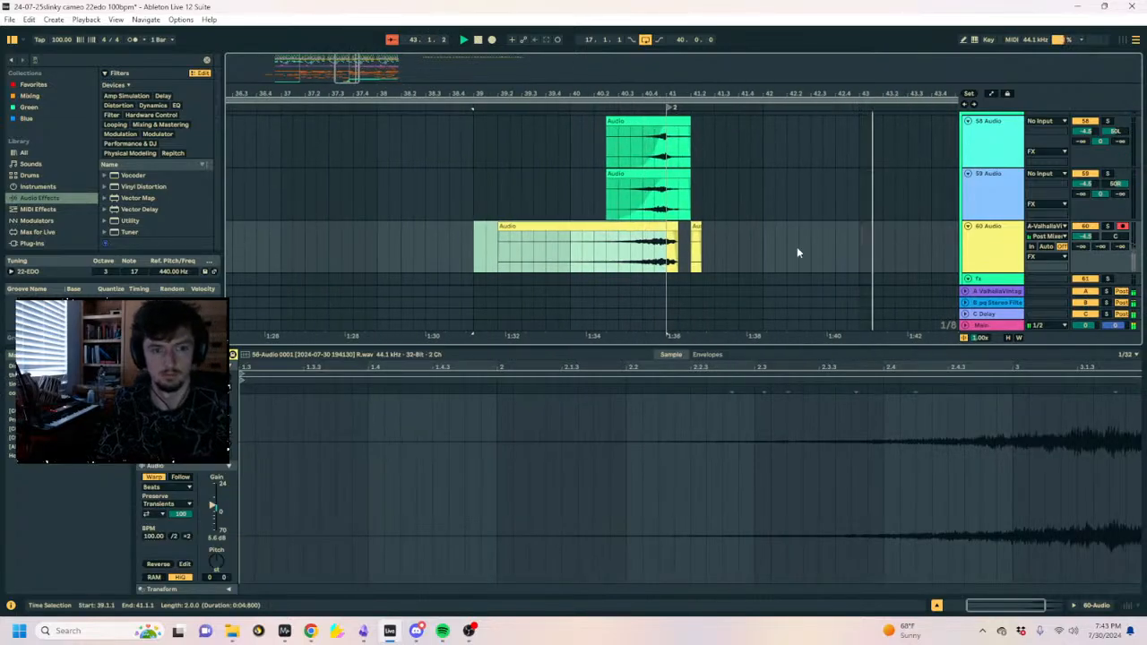
{"action": "left_click", "coordinate": [528, 225]}
{"action": "left_click", "coordinate": [187, 537]}
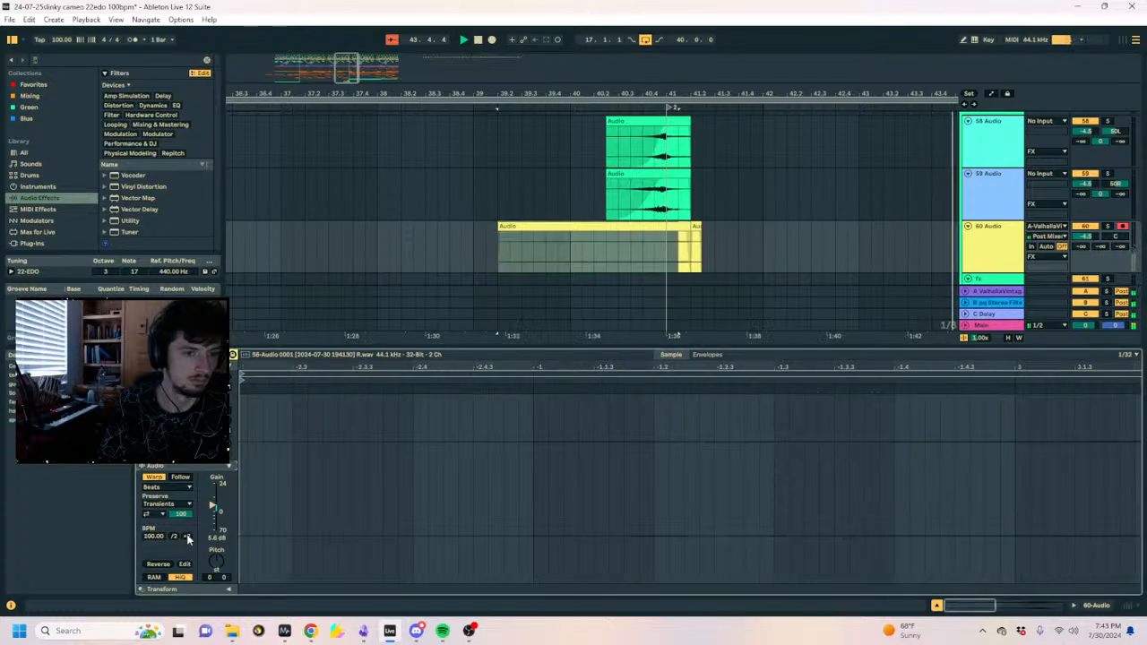
{"action": "mouse_move", "coordinate": [689, 226]}
{"action": "left_mouse_down"}
{"action": "mouse_move", "coordinate": [899, 226]}
{"action": "mouse_move", "coordinate": [702, 241]}
{"action": "left_mouse_up"}
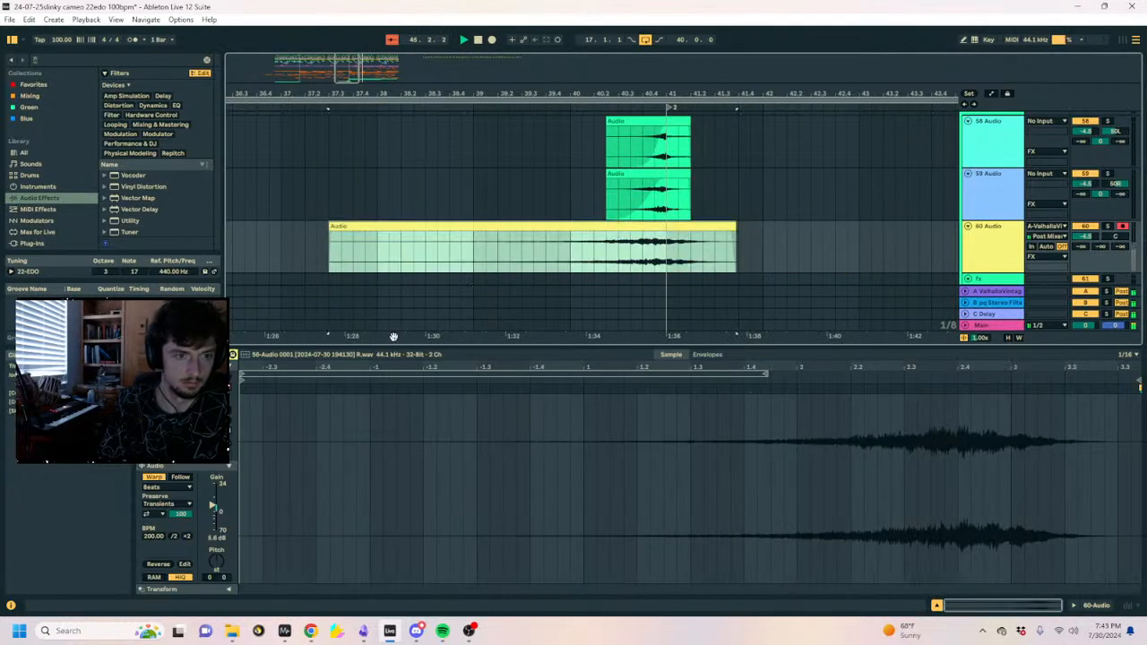
Set the 60 Audio clip's warp mode to Texture and the track's volume to 0 dB, playing the transition from bar 40.
{"action": "left_click", "coordinate": [166, 487]}
{"action": "left_click", "coordinate": [161, 507]}
{"action": "left_click", "coordinate": [573, 261]}
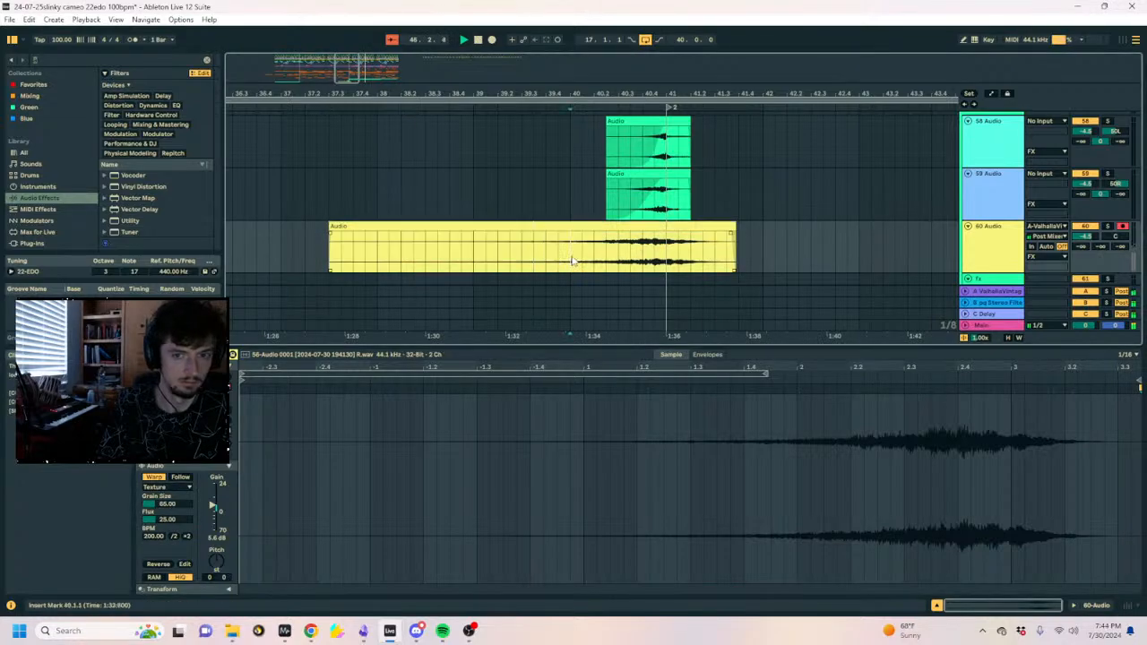
{"action": "key", "text": "space"}
{"action": "key", "text": "space"}
{"action": "double_click", "coordinate": [1086, 236]}
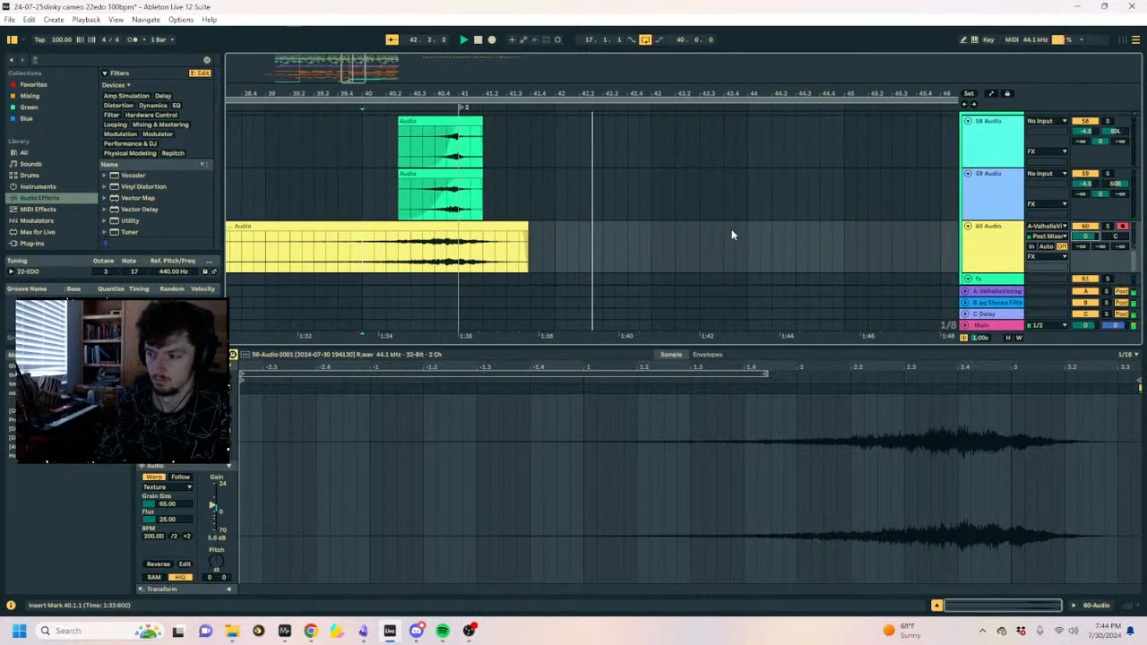
{"action": "left_click", "coordinate": [513, 213]}
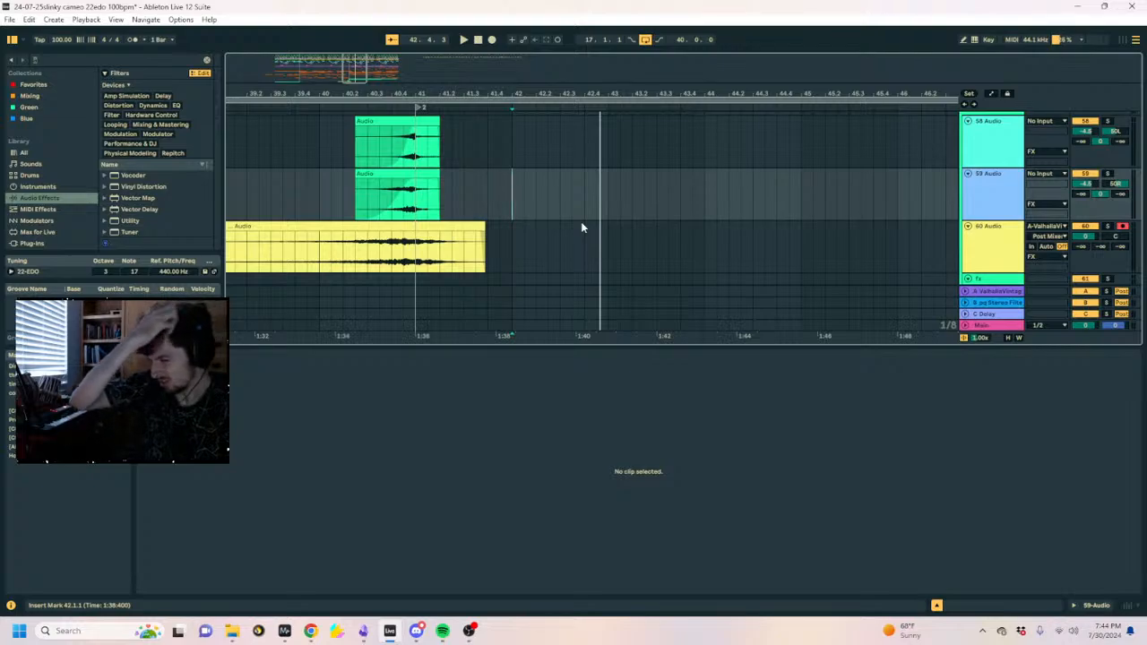
{"action": "left_click", "coordinate": [580, 227]}
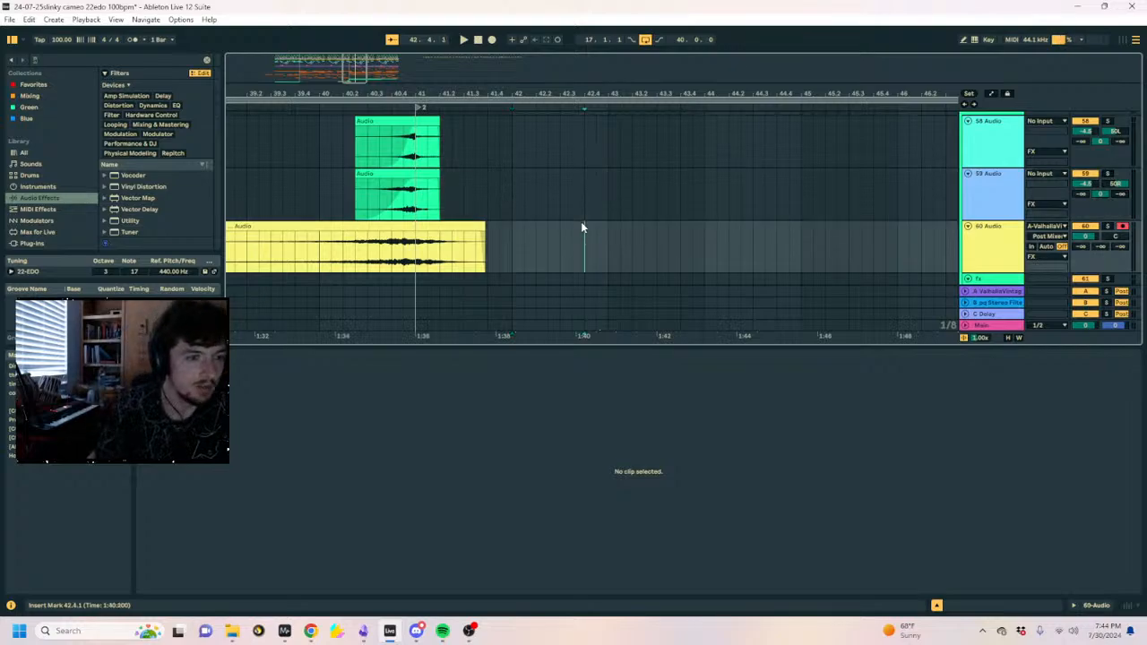
Fade out the end of the 60 Audio clip from bar 41, at the start of the second drop.
{"action": "scroll", "coordinate": [537, 233], "scroll_direction": "up", "scroll_amount": 10}
{"action": "scroll", "coordinate": [522, 228], "scroll_direction": "down", "scroll_amount": 5}
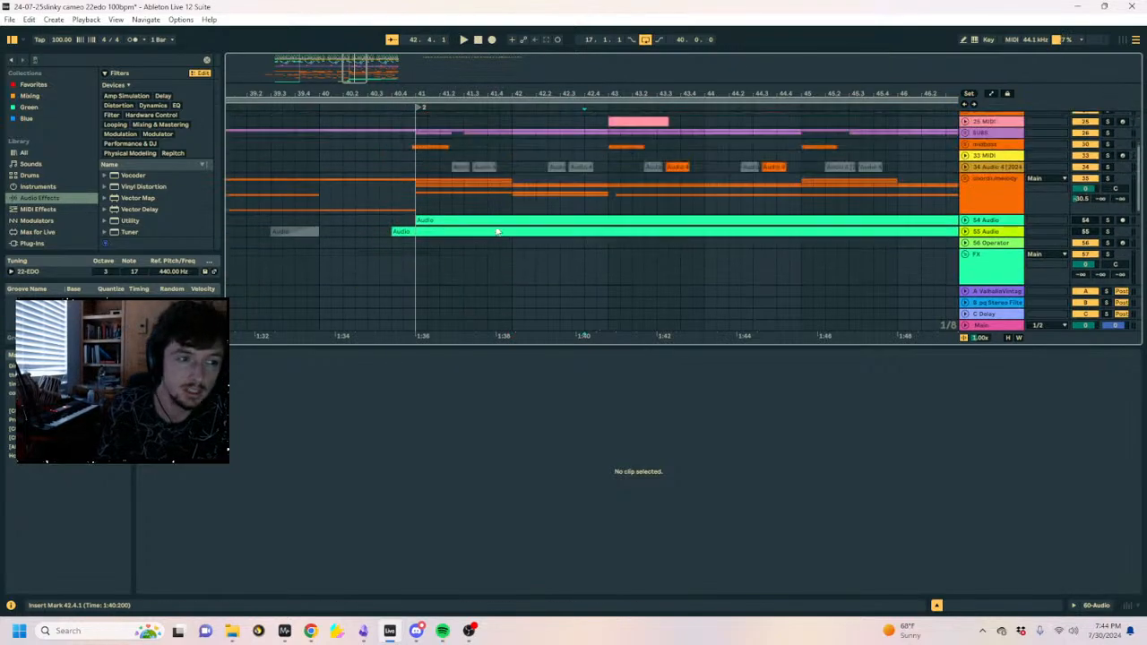
{"action": "left_click", "coordinate": [411, 204]}
{"action": "left_click_drag", "start_coordinate": [409, 93], "coordinate": [582, 173]}
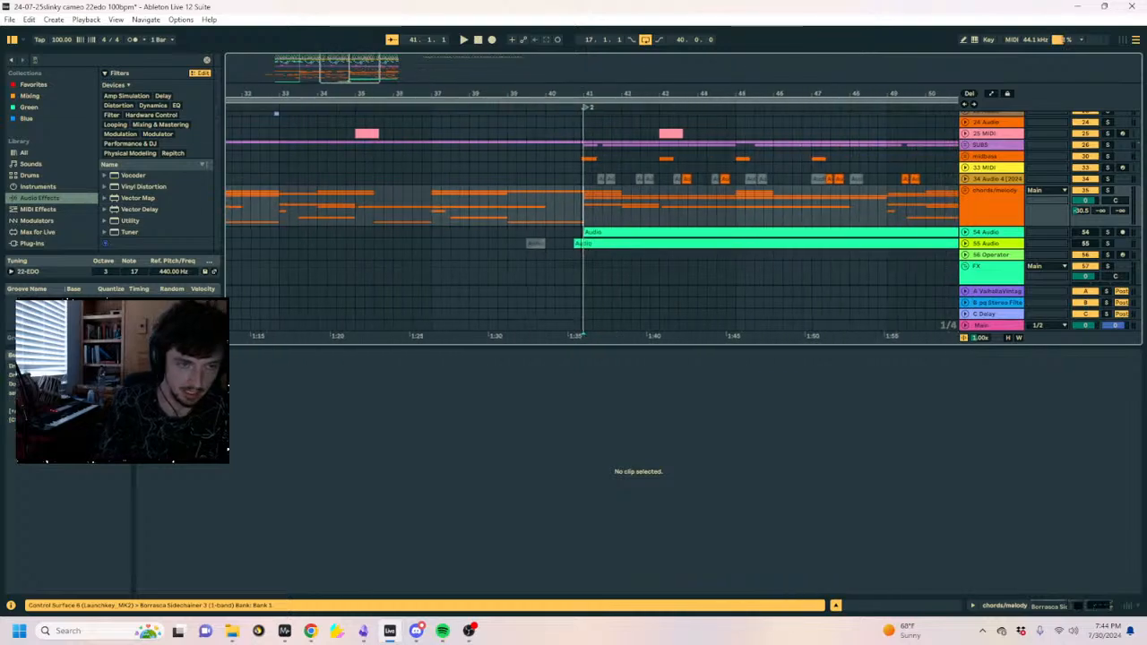
{"action": "scroll", "coordinate": [582, 173], "scroll_direction": "down", "scroll_amount": 5}
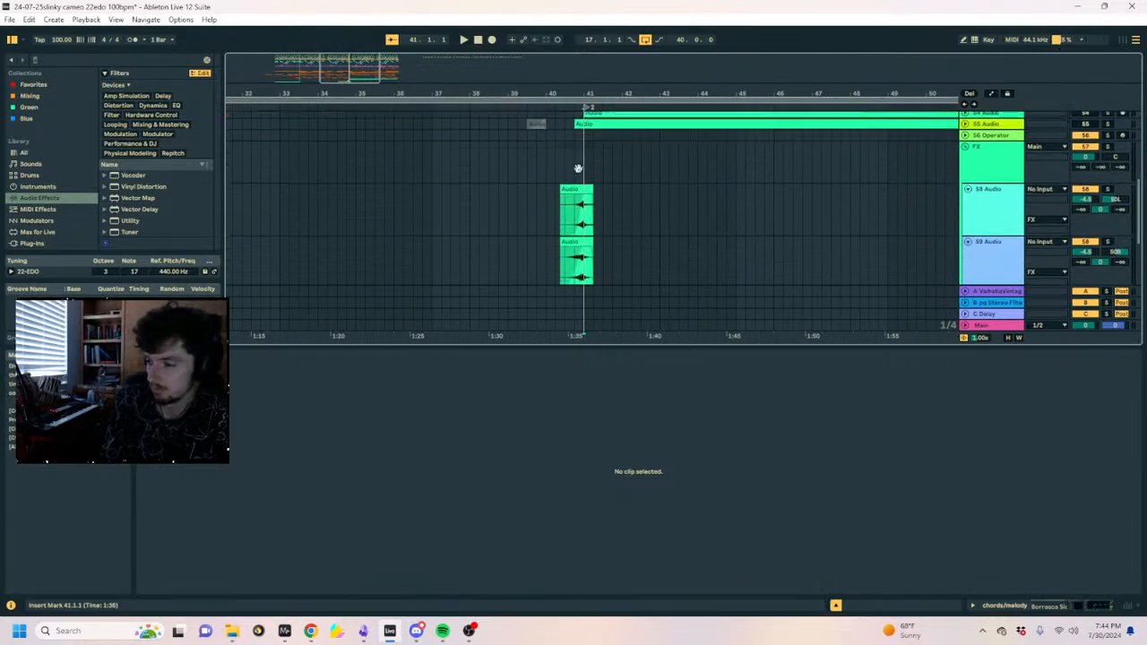
{"action": "left_click", "coordinate": [532, 193]}
{"action": "left_click", "coordinate": [478, 193]}
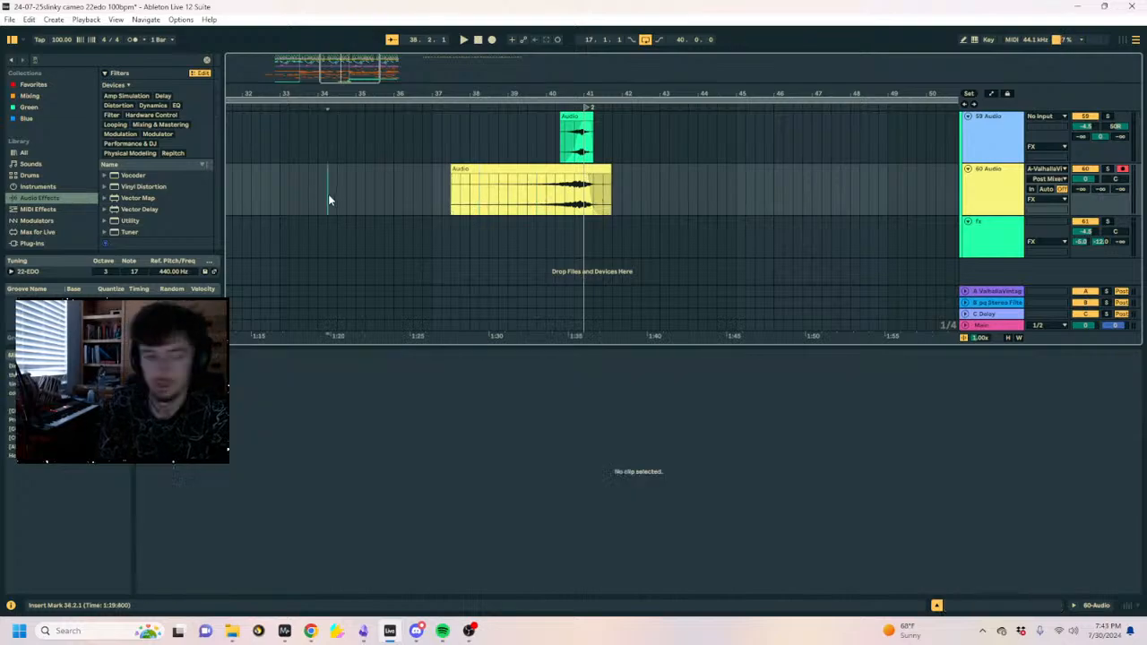
Examine the 60 Audio clip between bars 37 and 41 against the chords/melody part above it.
{"action": "left_click", "coordinate": [451, 187]}
{"action": "left_click_drag", "start_coordinate": [451, 187], "coordinate": [585, 192]}
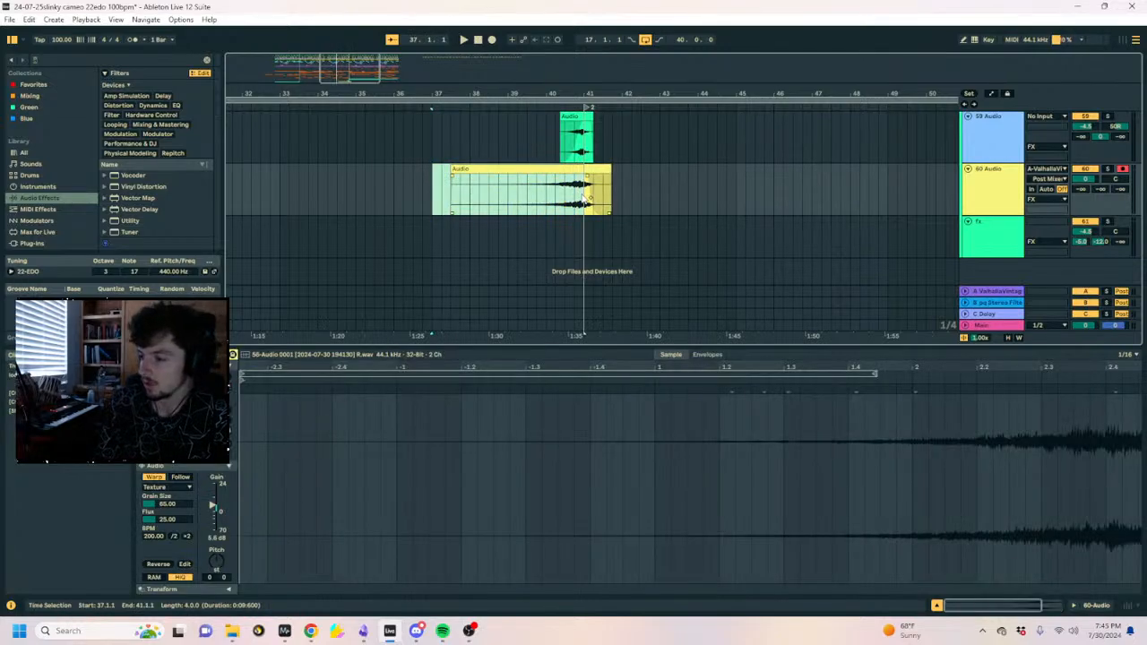
{"action": "scroll", "coordinate": [430, 205], "scroll_direction": "up", "scroll_amount": 3}
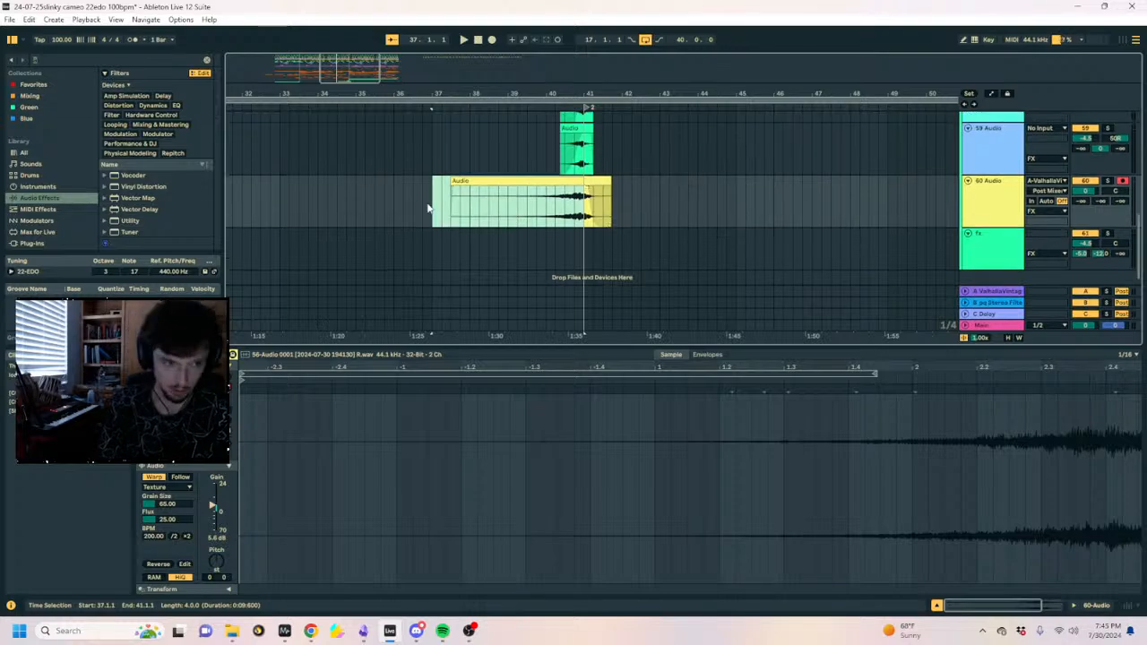
{"action": "left_click", "coordinate": [420, 224]}
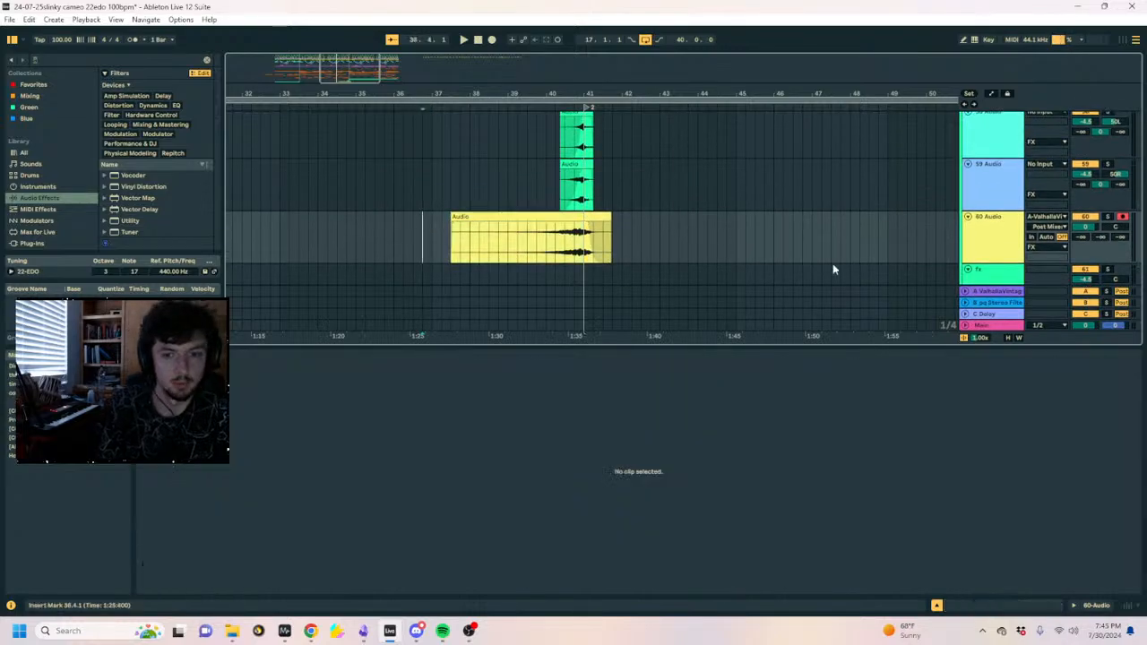
{"action": "key", "text": "Right"}
{"action": "key", "text": "Right"}
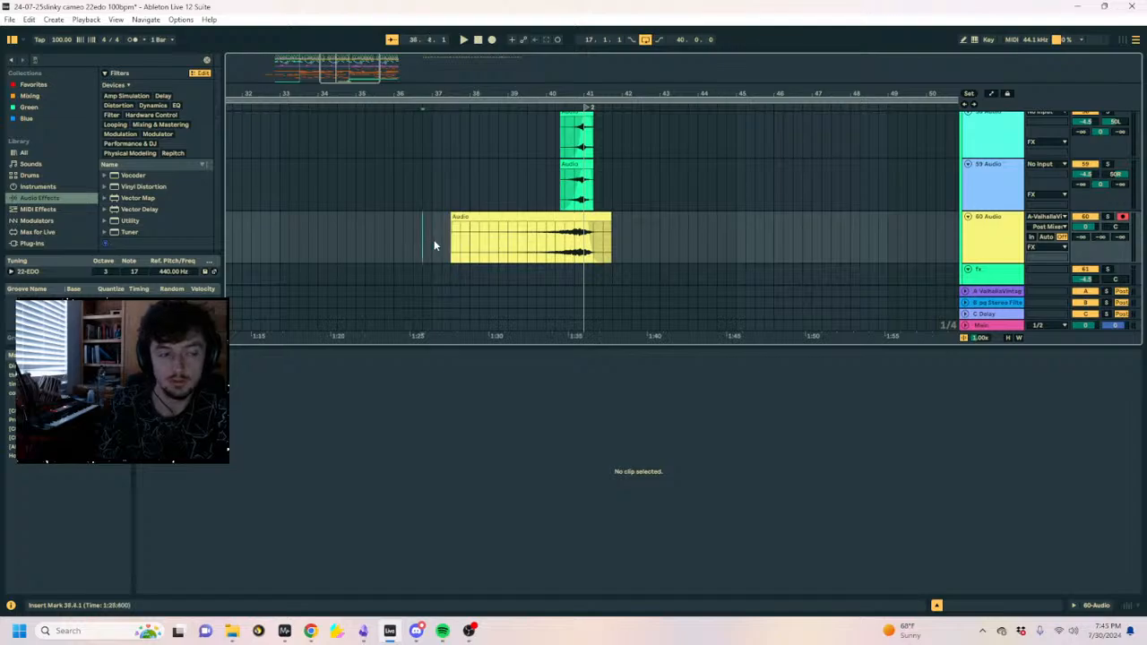
{"action": "left_click", "coordinate": [480, 239]}
{"action": "scroll", "coordinate": [481, 239], "scroll_direction": "up", "scroll_amount": 8}
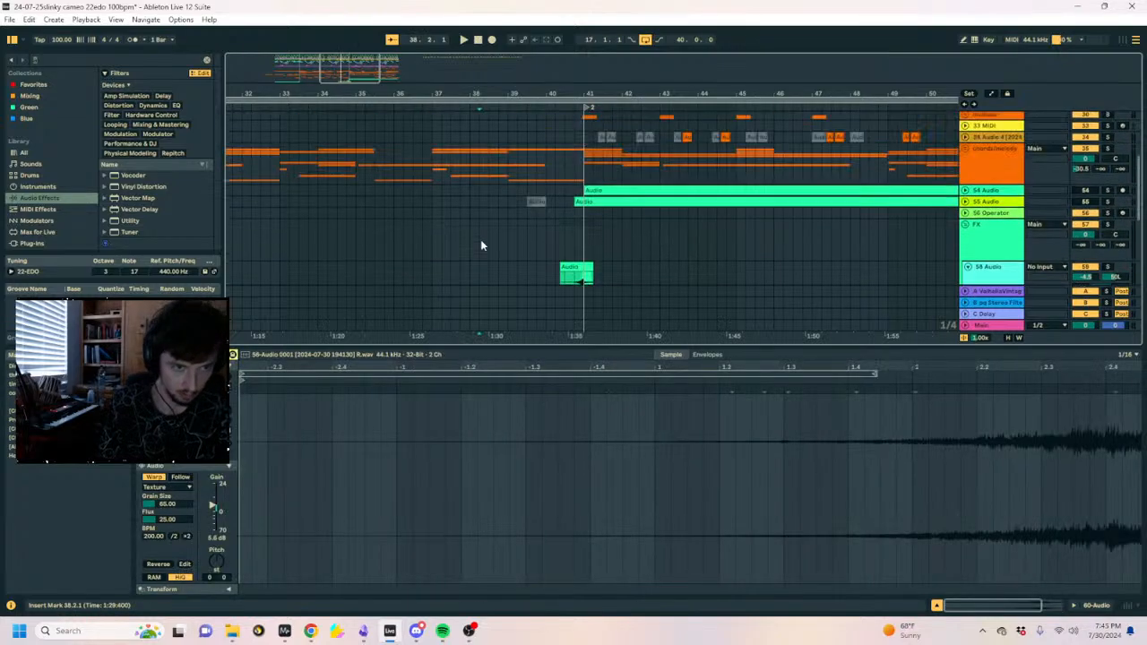
{"action": "scroll", "coordinate": [480, 239], "scroll_direction": "down", "scroll_amount": 8}
{"action": "left_click", "coordinate": [444, 209]}
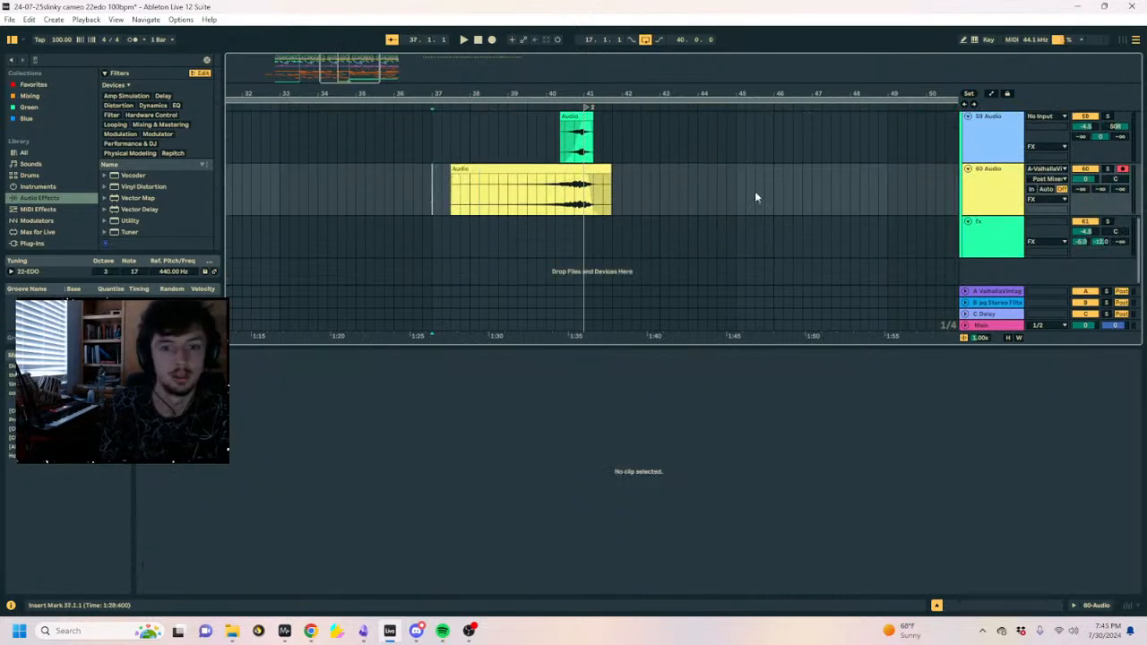
Play the mix from bar 37 to check where the stretched 60 Audio clip enters.
{"action": "left_click", "coordinate": [531, 171]}
{"action": "left_click", "coordinate": [433, 184]}
{"action": "key", "text": "space"}
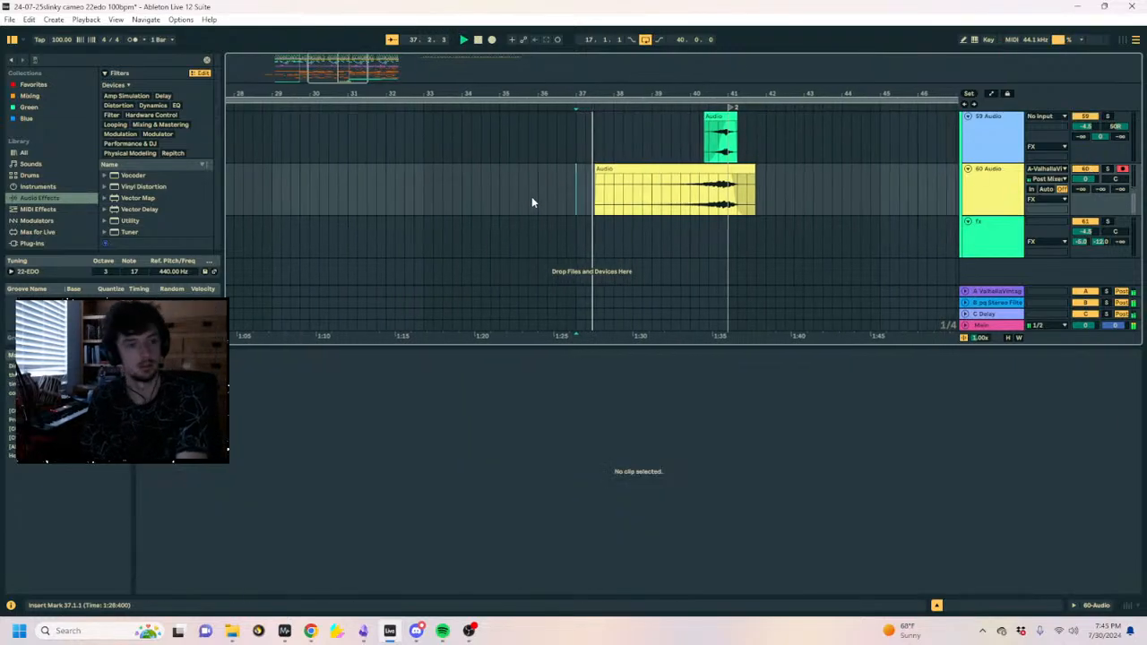
{"action": "left_click", "coordinate": [532, 202]}
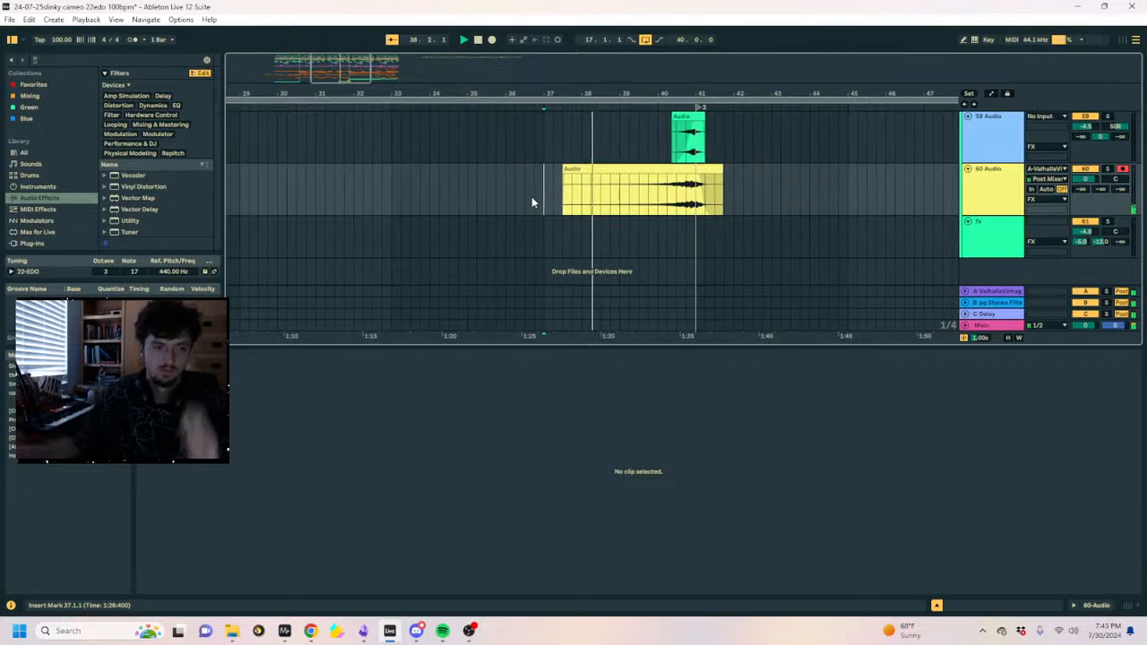
{"action": "key", "text": "space"}
{"action": "scroll", "coordinate": [532, 202], "scroll_direction": "left", "scroll_amount": 1}
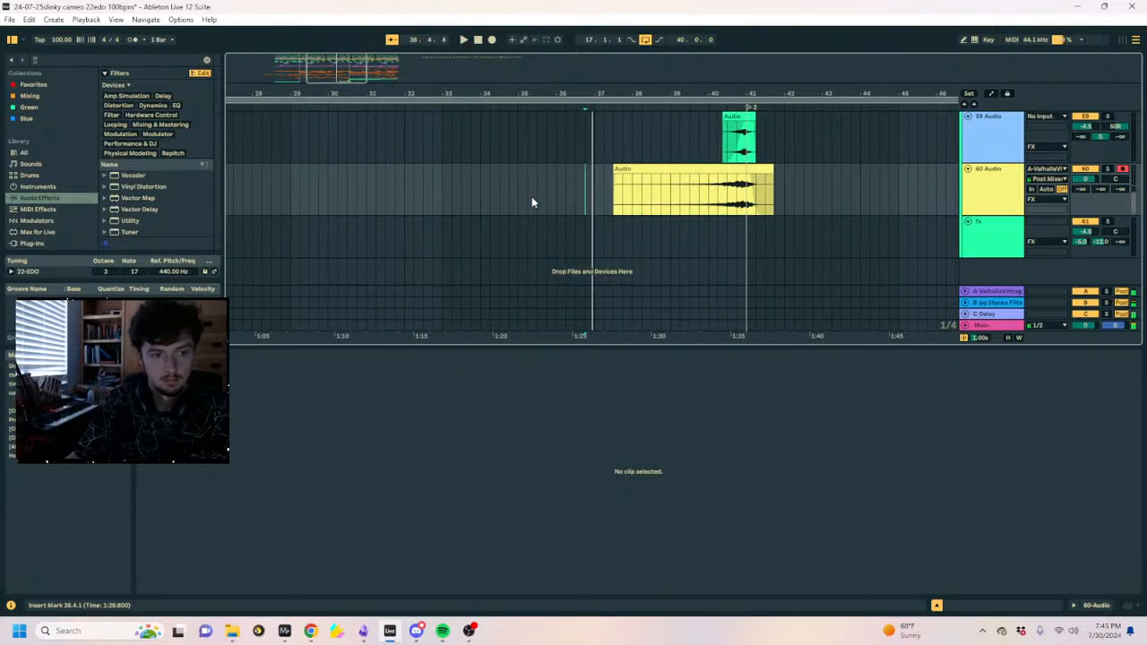
{"action": "left_click", "coordinate": [532, 202]}
Unfold the chords/melody group and locate the 39 Instrument part at bar 38.
{"action": "scroll", "coordinate": [531, 202], "scroll_direction": "up", "scroll_amount": 3}
{"action": "scroll", "coordinate": [532, 201], "scroll_direction": "up", "scroll_amount": 3}
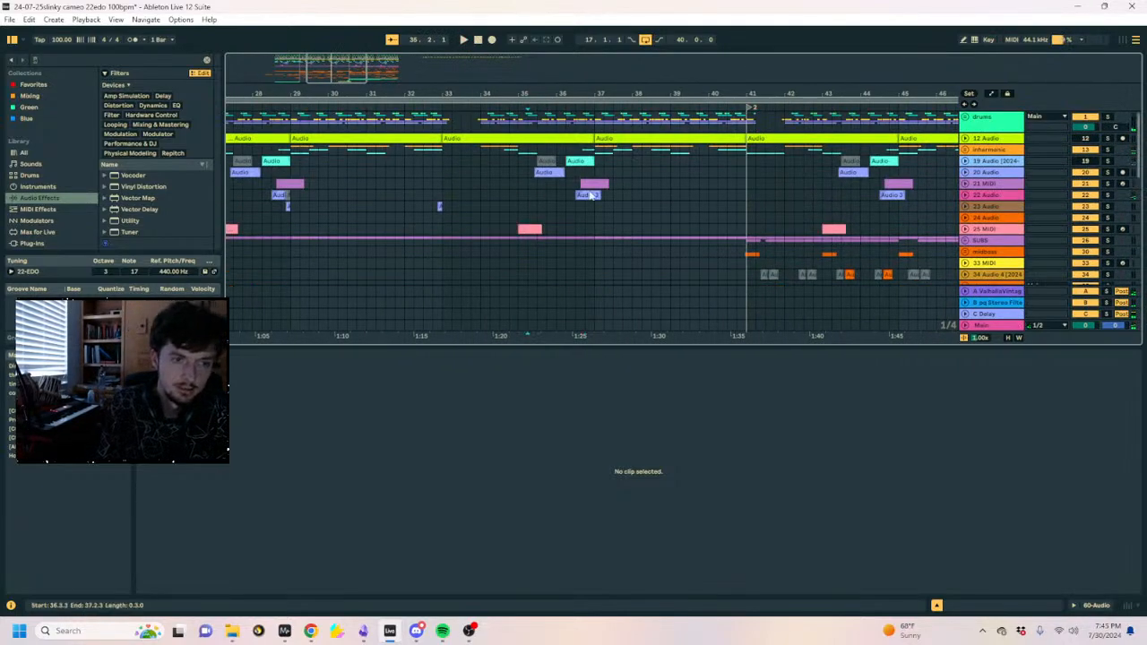
{"action": "left_click", "coordinate": [605, 254]}
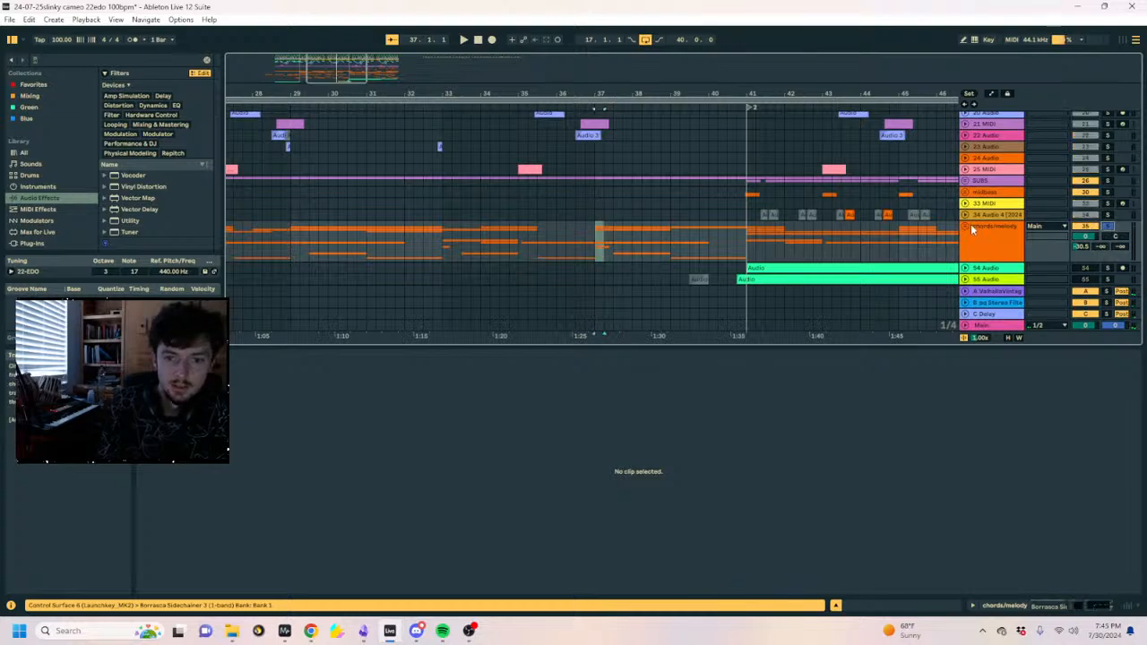
{"action": "left_click", "coordinate": [966, 227]}
{"action": "scroll", "coordinate": [837, 186], "scroll_direction": "down", "scroll_amount": 4}
{"action": "left_click", "coordinate": [600, 182]}
{"action": "left_click", "coordinate": [645, 160]}
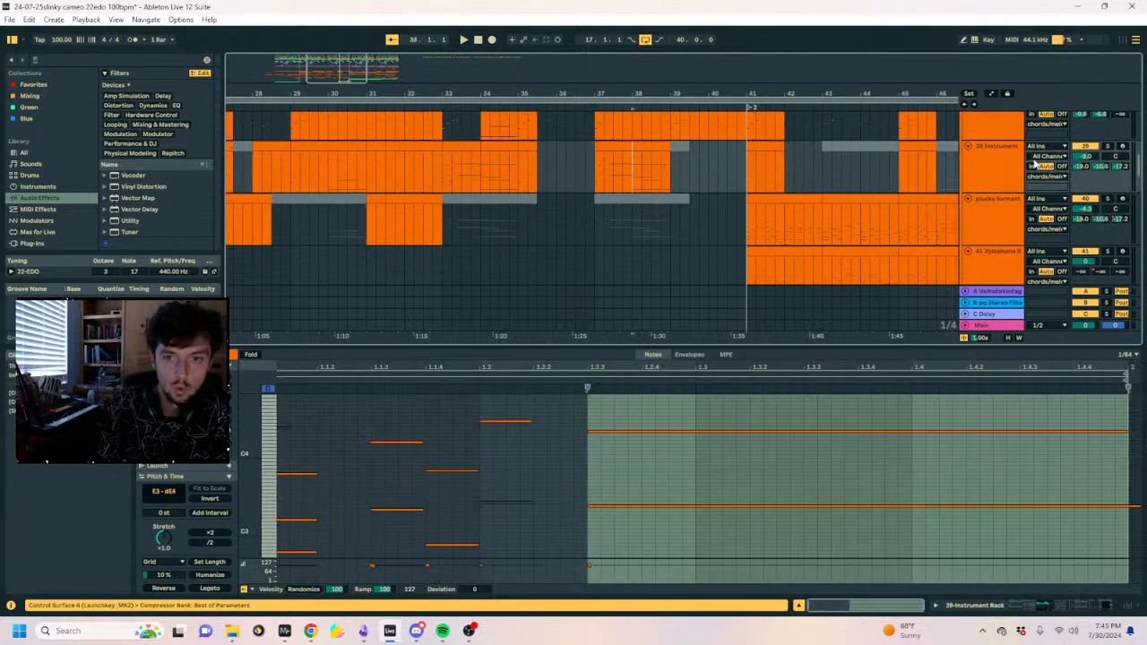
Solo the 39 Instrument track and play its bar 38 notes with the pq Stereo Filter rack expanded in its device chain.
{"action": "scroll", "coordinate": [993, 181], "scroll_direction": "up", "scroll_amount": 4}
{"action": "scroll", "coordinate": [867, 222], "scroll_direction": "down", "scroll_amount": 3}
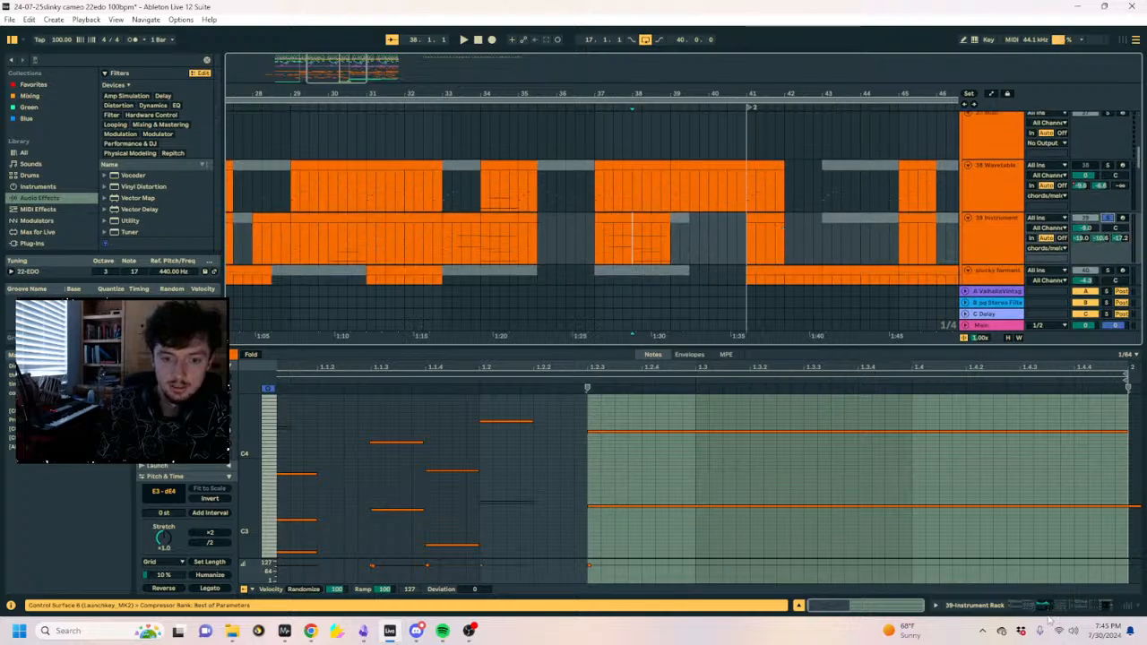
{"action": "left_click", "coordinate": [1047, 607]}
{"action": "left_click_drag", "start_coordinate": [637, 228], "coordinate": [669, 236]}
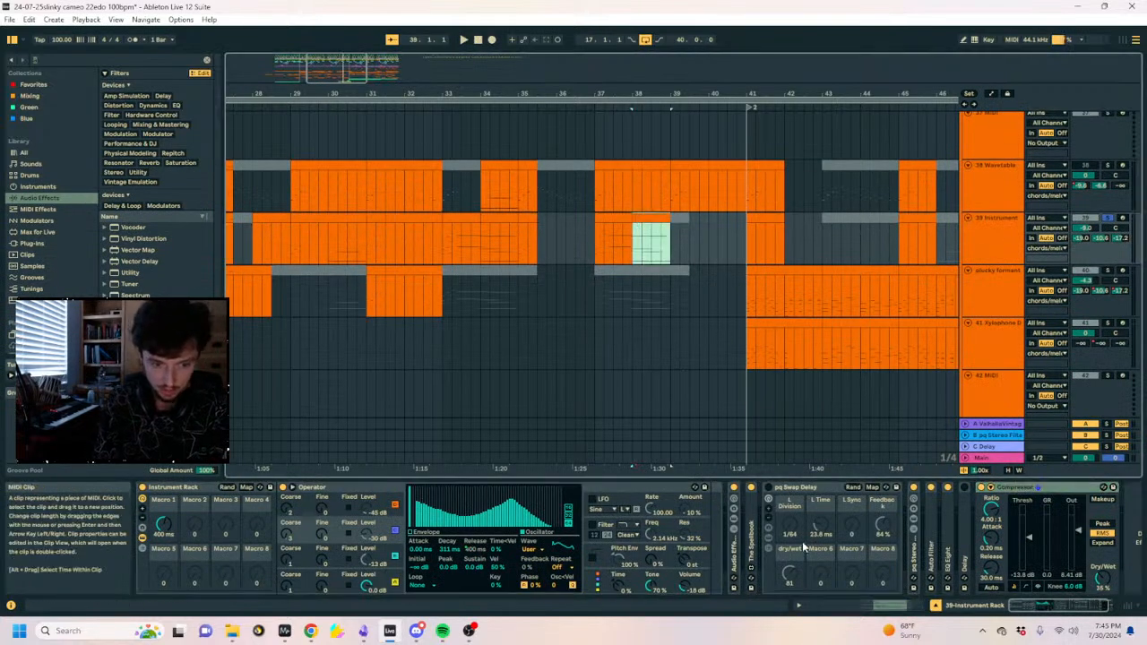
{"action": "double_click", "coordinate": [915, 549]}
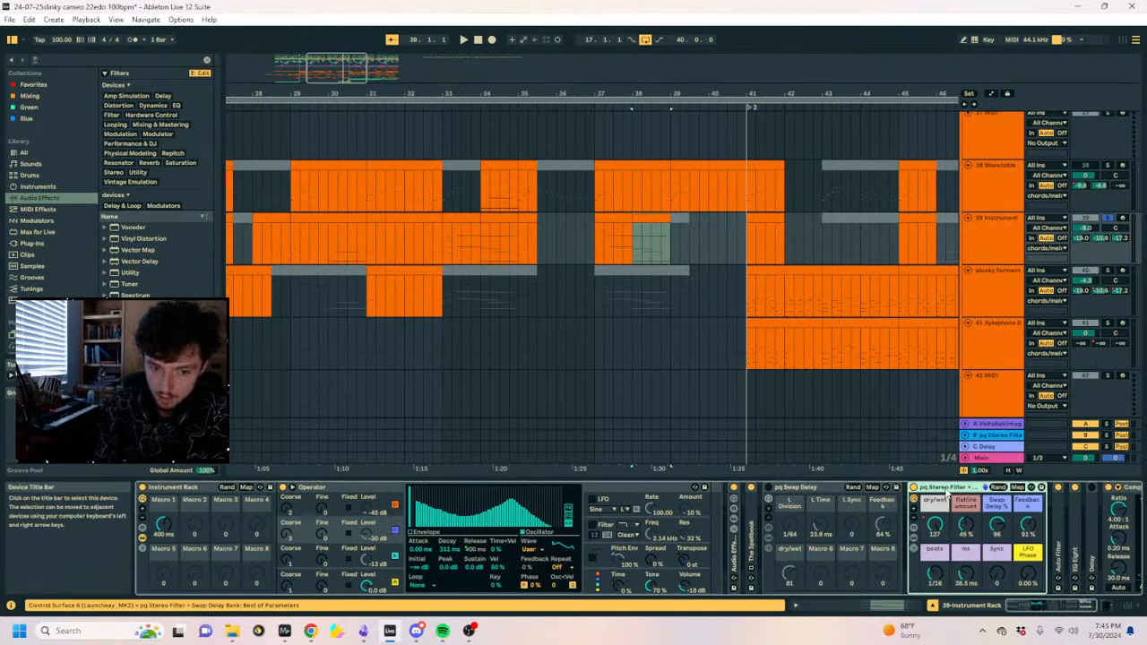
{"action": "left_click", "coordinate": [992, 531]}
{"action": "key", "text": "space"}
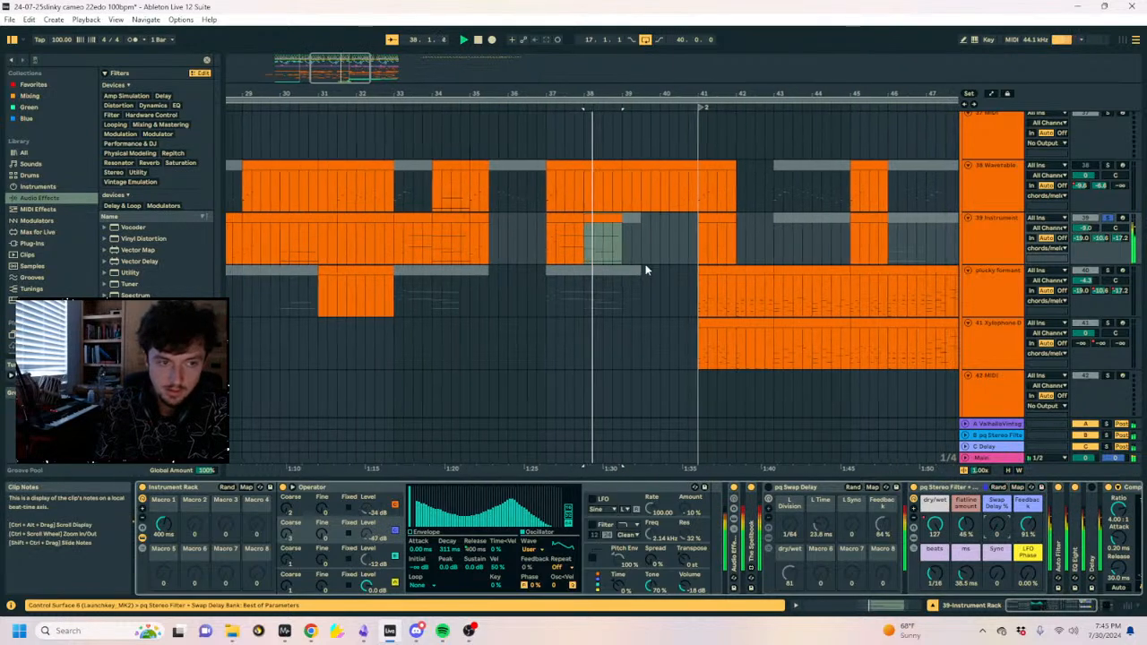
Unsolo the 39 Instrument track and play the full mix from 35.4.1, checking its pq Stereo Filter rack's macros.
{"action": "left_click", "coordinate": [585, 251]}
{"action": "left_click", "coordinate": [520, 247]}
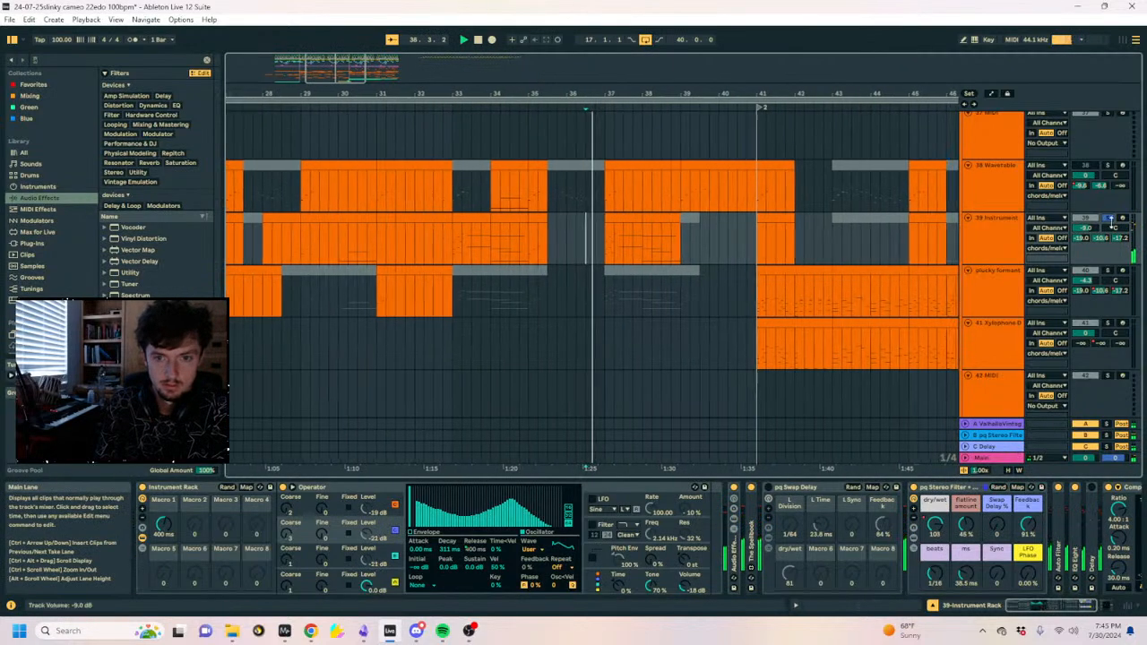
{"action": "left_click", "coordinate": [532, 242]}
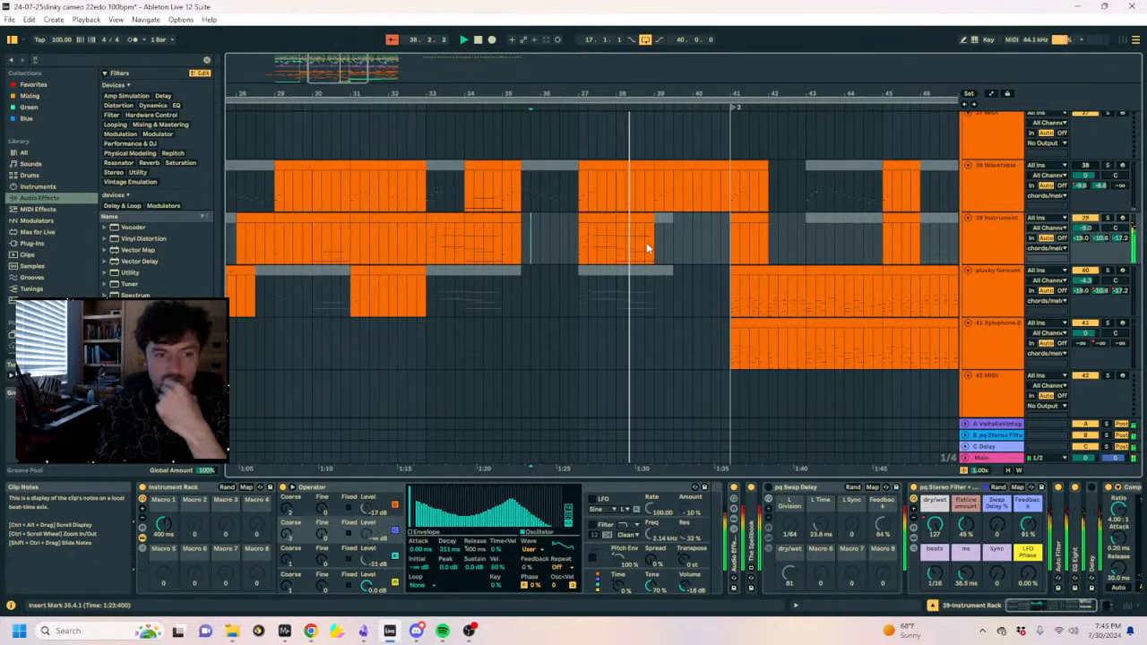
{"action": "left_click", "coordinate": [941, 525]}
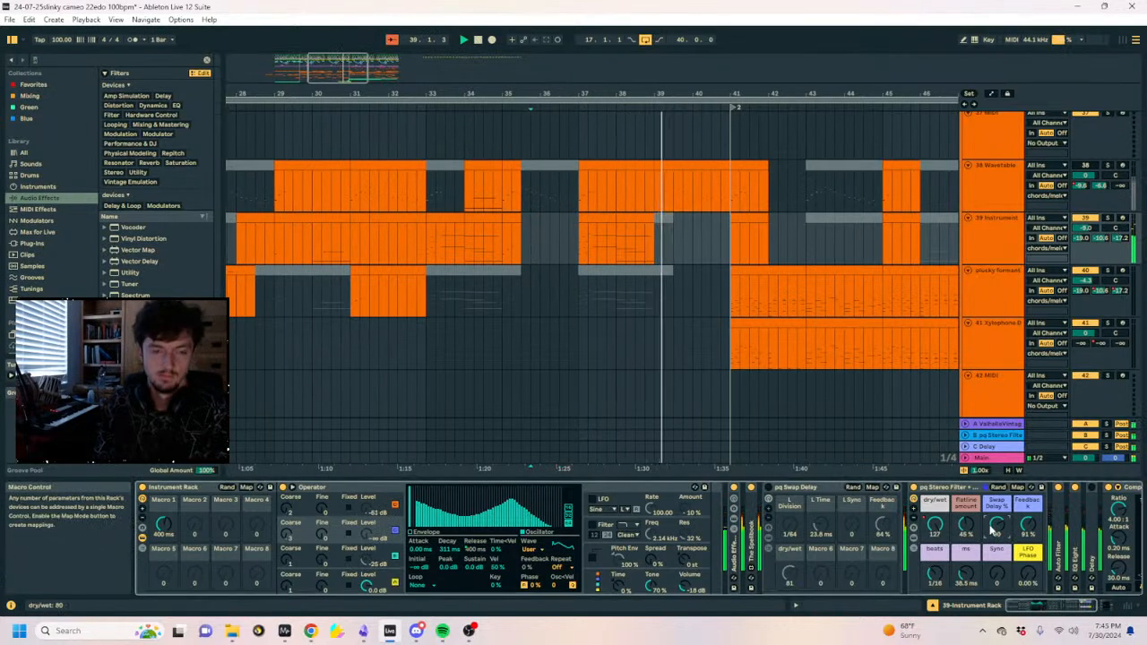
{"action": "left_click", "coordinate": [591, 259]}
Unfold the drums group and deactivate two of the longer kick clips in bar 39 on the KICK track.
{"action": "scroll", "coordinate": [688, 260], "scroll_direction": "up", "scroll_amount": 10}
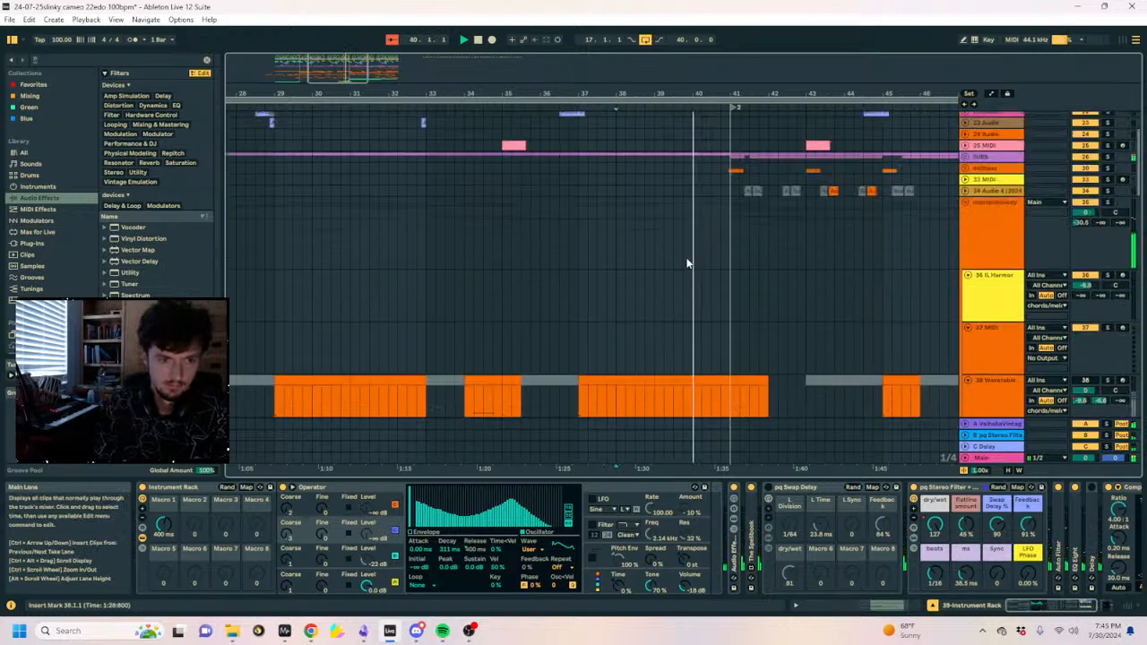
{"action": "left_click", "coordinate": [624, 187]}
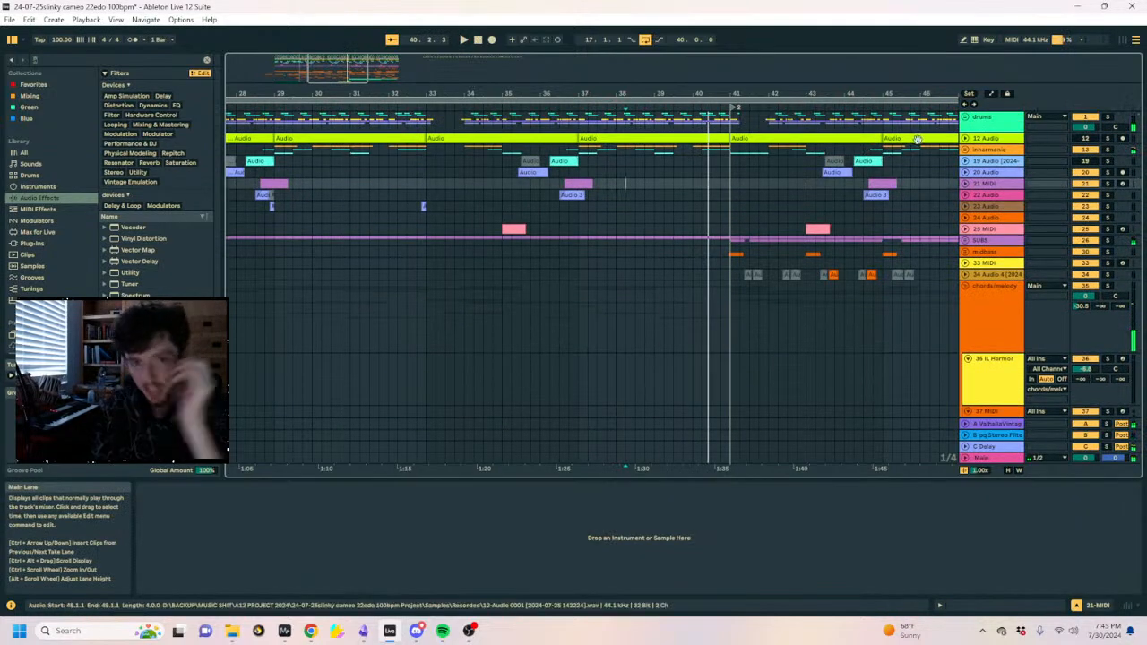
{"action": "left_click", "coordinate": [965, 117]}
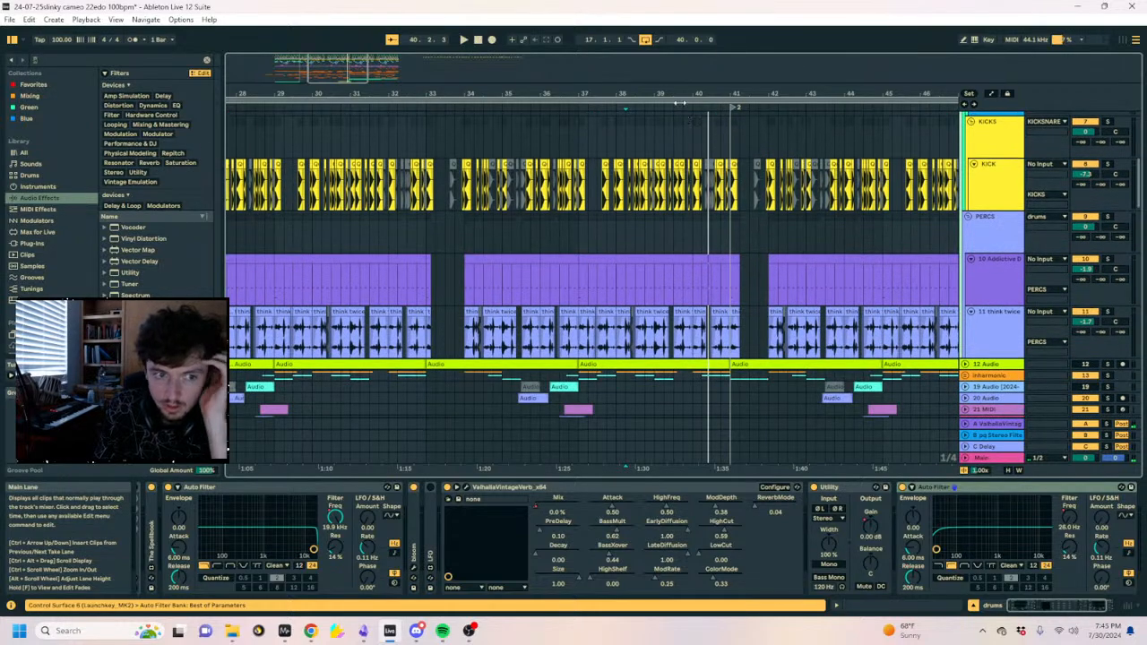
{"action": "left_click_drag", "start_coordinate": [681, 104], "coordinate": [719, 139]}
{"action": "left_click", "coordinate": [756, 168]}
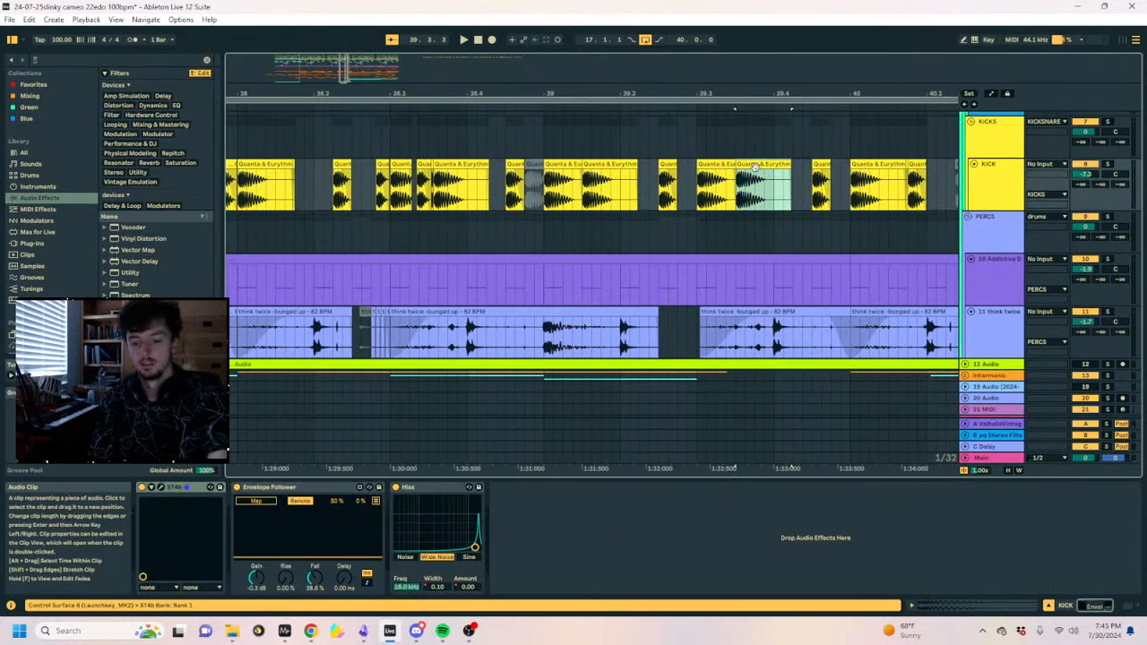
{"action": "key", "text": "0"}
{"action": "left_click", "coordinate": [616, 167]}
{"action": "key", "text": "0"}
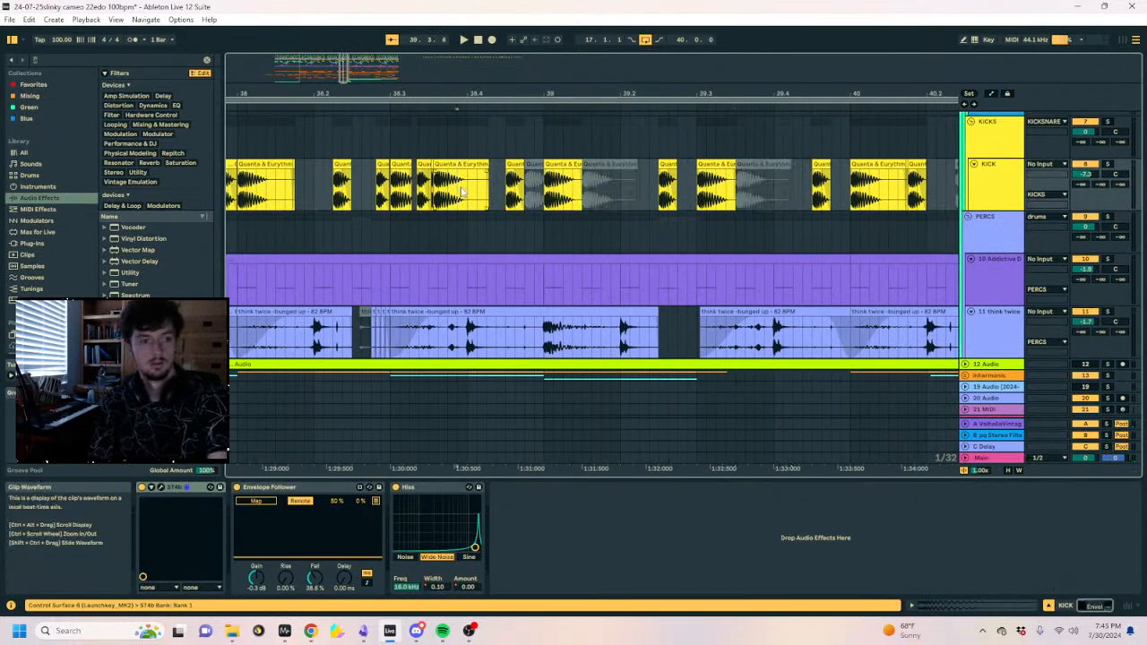
Play the edited kick pattern into the second drop and select the short kick clip at 39.2.3.
{"action": "key", "text": "space"}
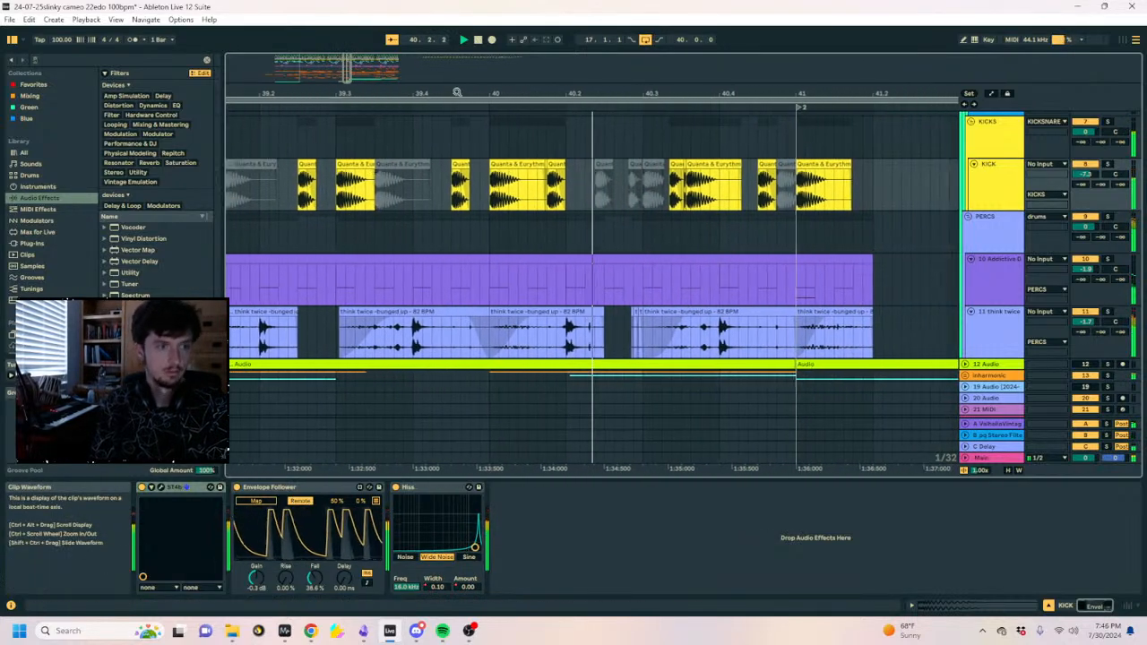
{"action": "left_click_drag", "start_coordinate": [457, 93], "coordinate": [643, 87]}
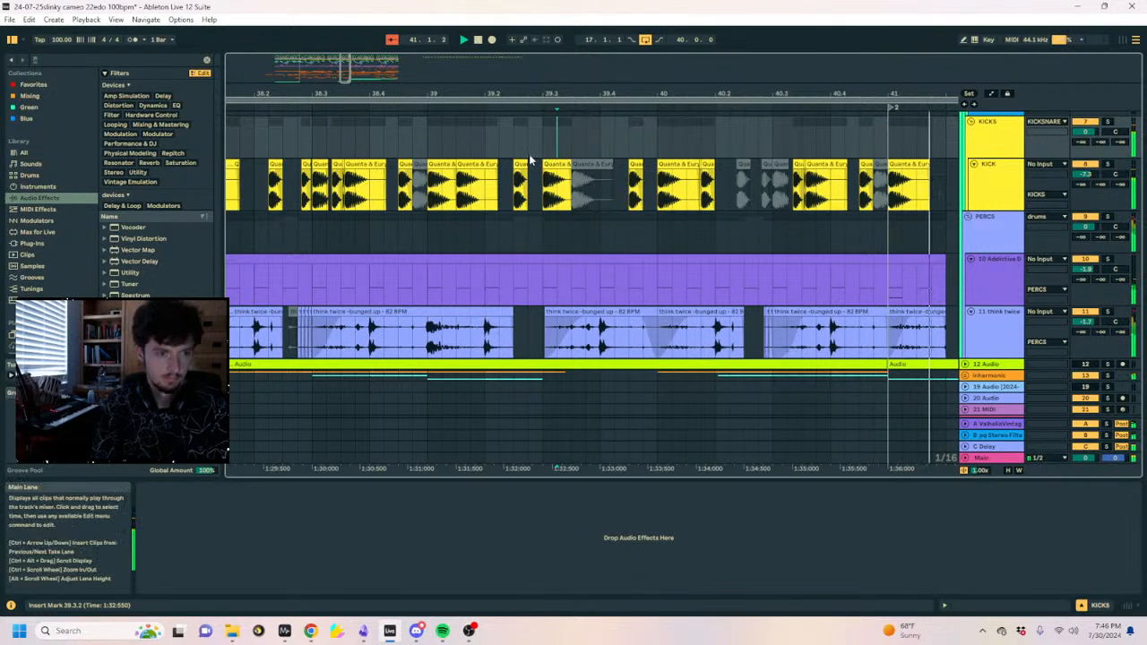
{"action": "left_click", "coordinate": [518, 163]}
{"action": "left_click_drag", "start_coordinate": [551, 95], "coordinate": [492, 39]}
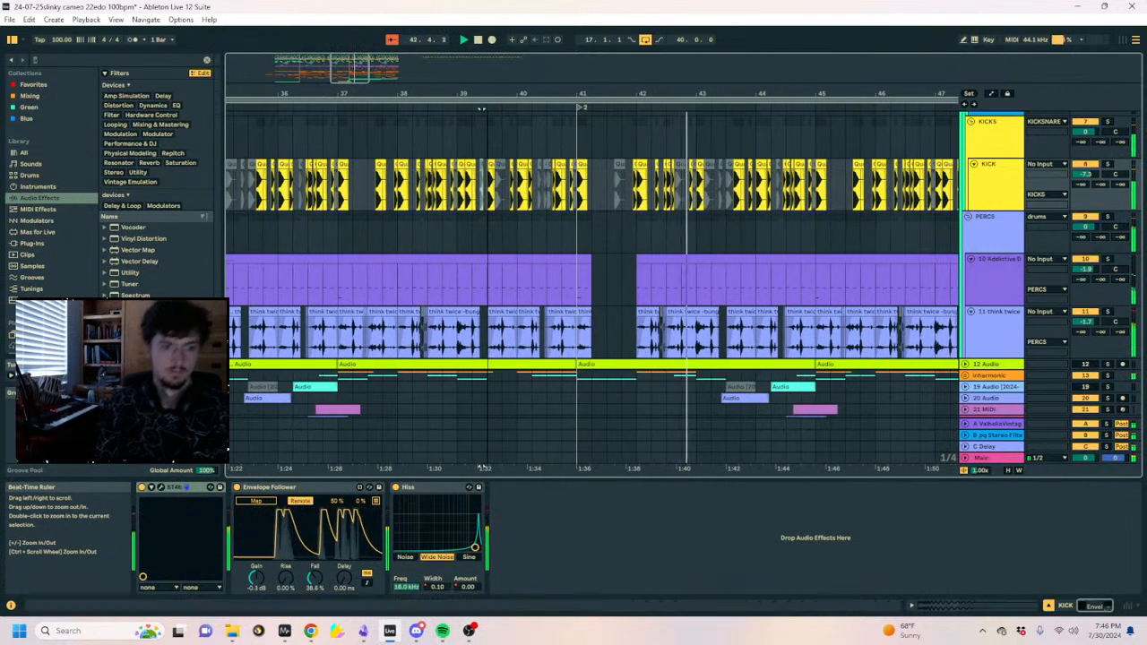
Lower the ValhallaVintageVerb return track's volume to -5.5 dB while the second drop plays, then stop playback.
{"action": "scroll", "coordinate": [744, 251], "scroll_direction": "down", "scroll_amount": 3}
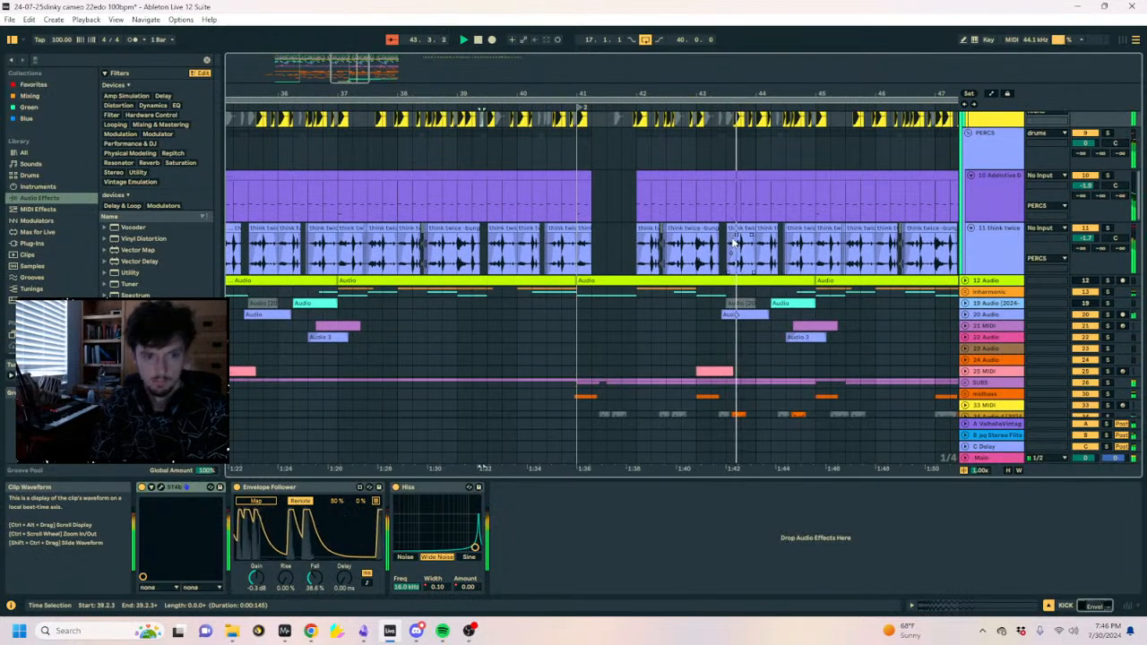
{"action": "scroll", "coordinate": [728, 238], "scroll_direction": "up", "scroll_amount": 6}
{"action": "scroll", "coordinate": [723, 239], "scroll_direction": "up", "scroll_amount": 2}
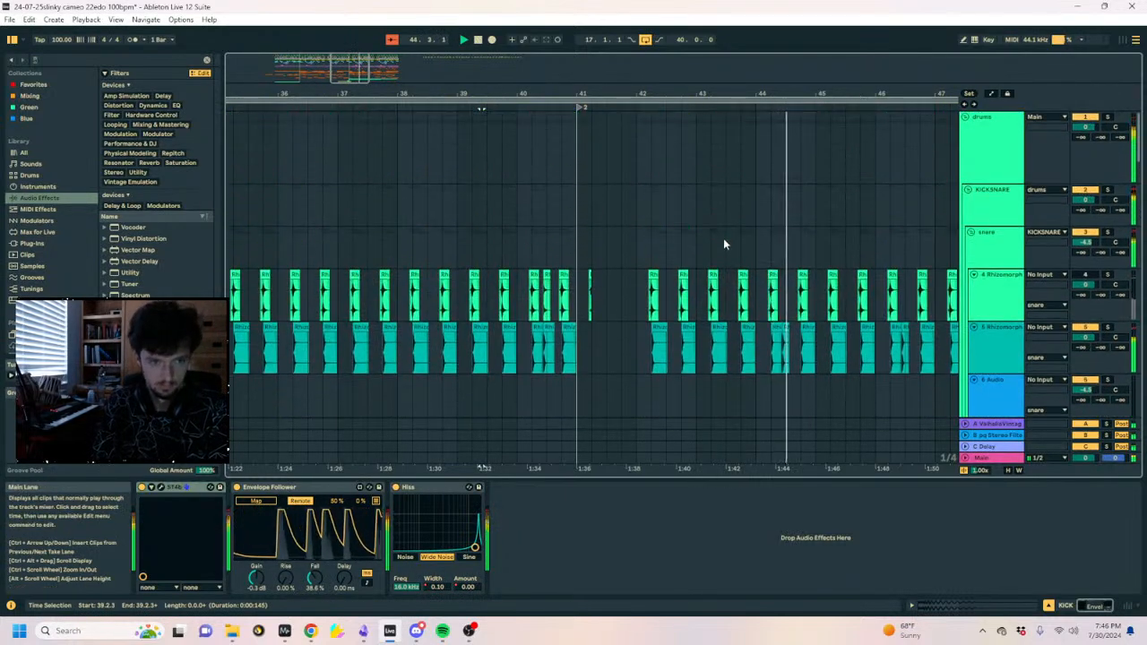
{"action": "scroll", "coordinate": [724, 238], "scroll_direction": "down", "scroll_amount": 7}
{"action": "scroll", "coordinate": [722, 247], "scroll_direction": "down", "scroll_amount": 10}
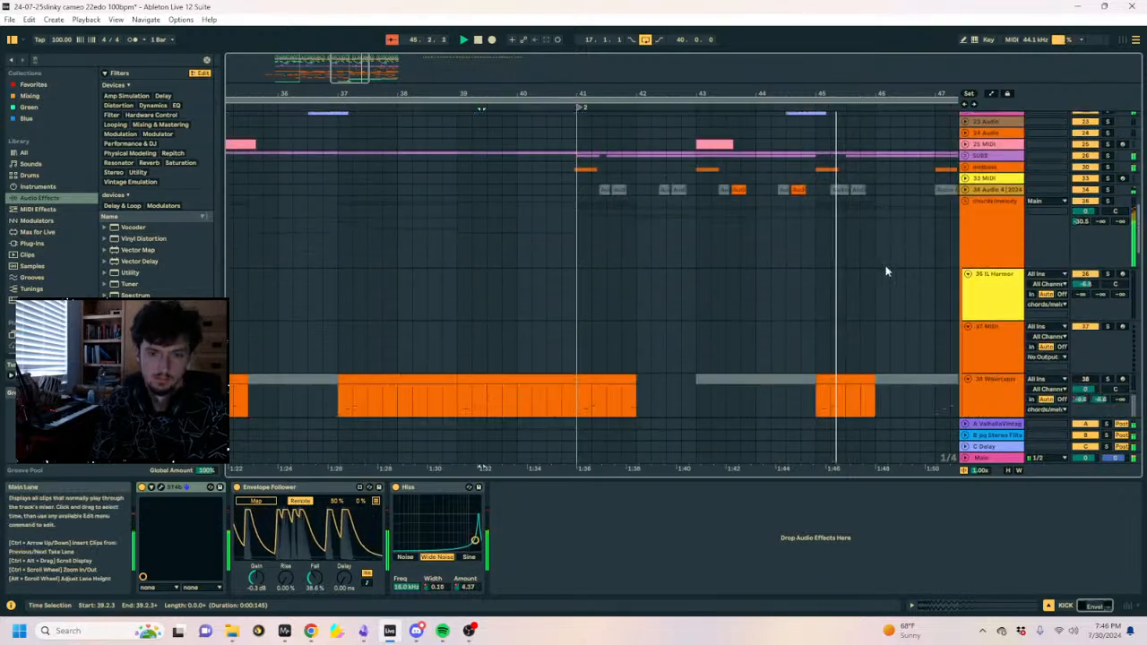
{"action": "left_click", "coordinate": [1084, 395]}
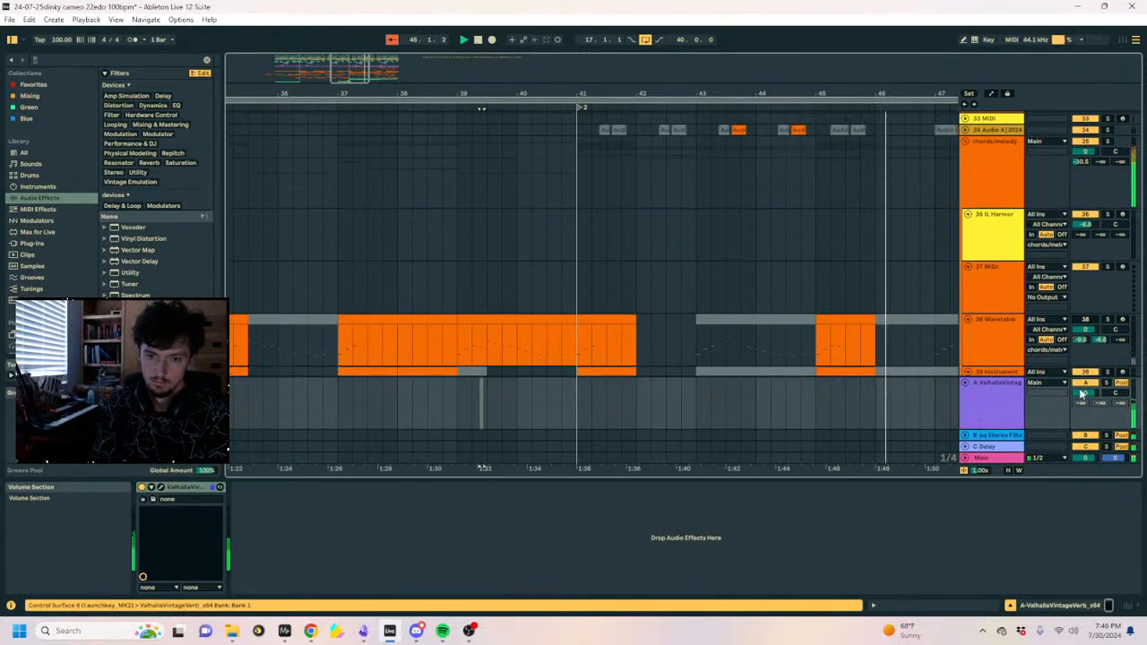
{"action": "left_click", "coordinate": [771, 282]}
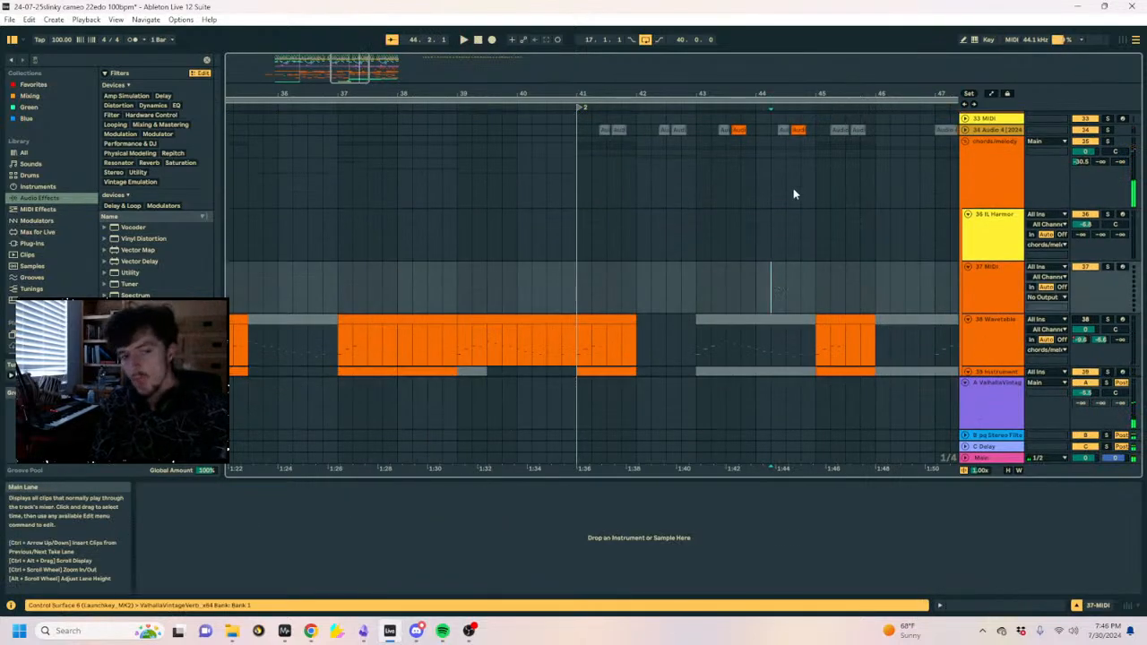
Play the second drop from 40.3.1 and look through the chords/melody, audio and drum tracks for parts to rework.
{"action": "left_click_drag", "start_coordinate": [765, 93], "coordinate": [592, 82]}
{"action": "scroll", "coordinate": [523, 259], "scroll_direction": "down", "scroll_amount": 5}
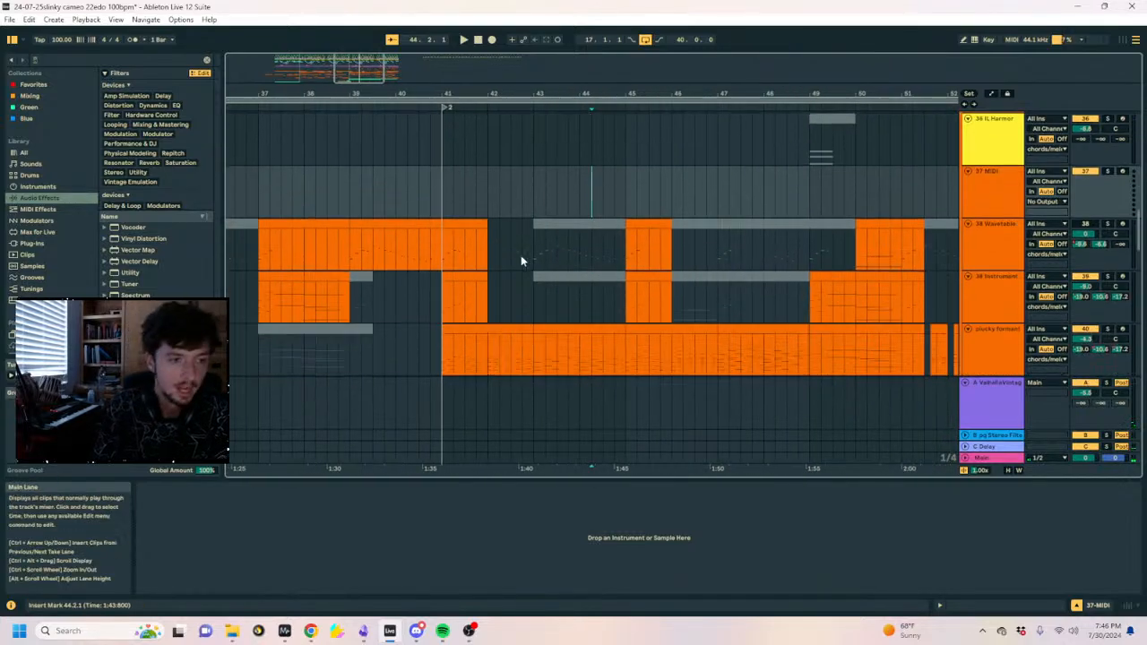
{"action": "left_click", "coordinate": [424, 262]}
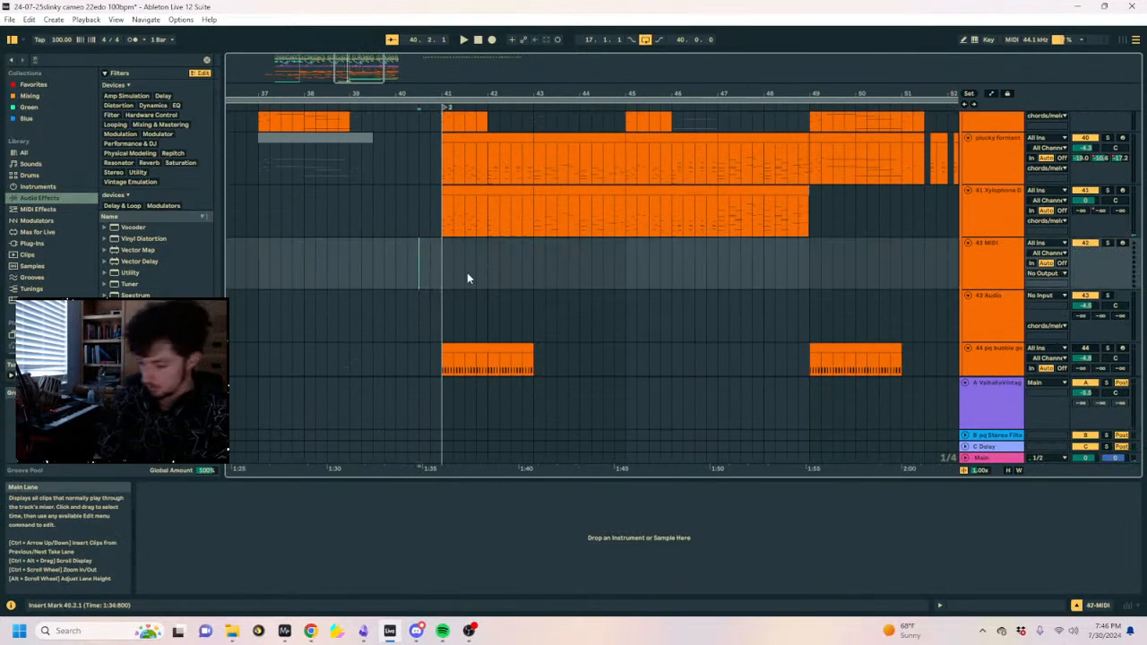
{"action": "key", "text": "space"}
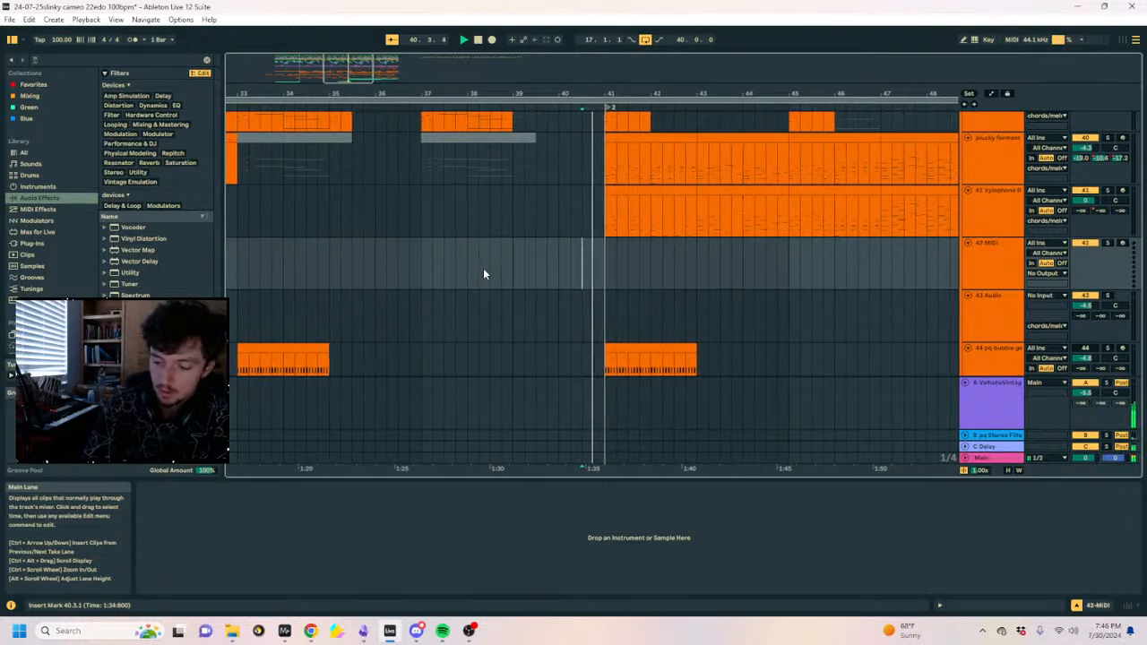
{"action": "scroll", "coordinate": [694, 295], "scroll_direction": "down", "scroll_amount": 3}
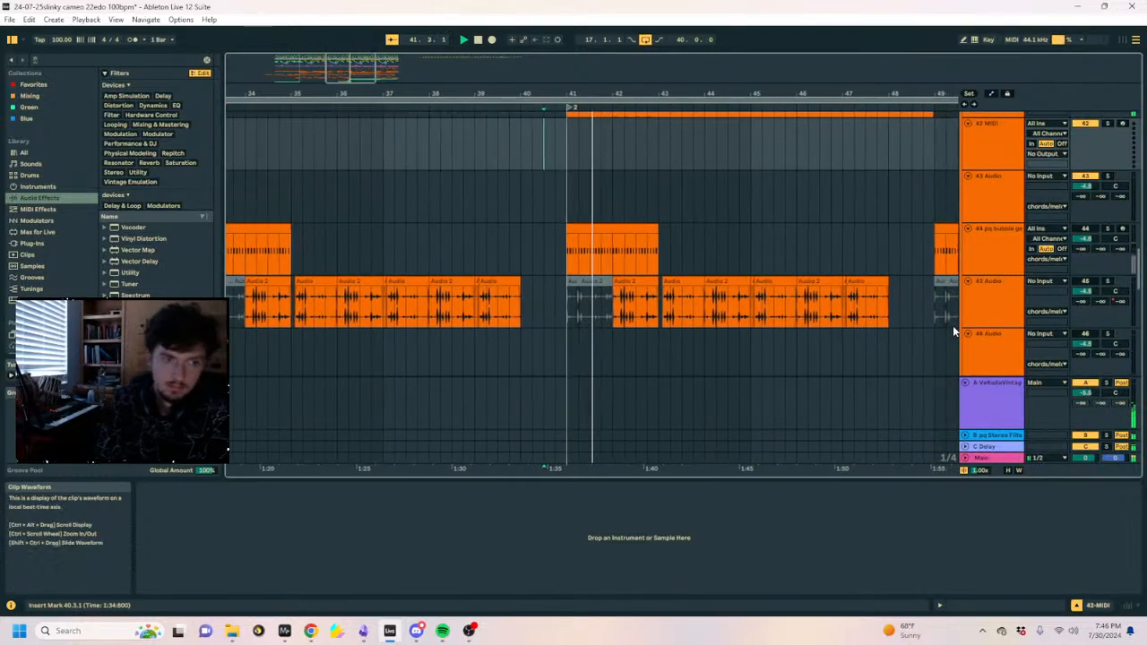
{"action": "scroll", "coordinate": [941, 296], "scroll_direction": "down", "scroll_amount": 2}
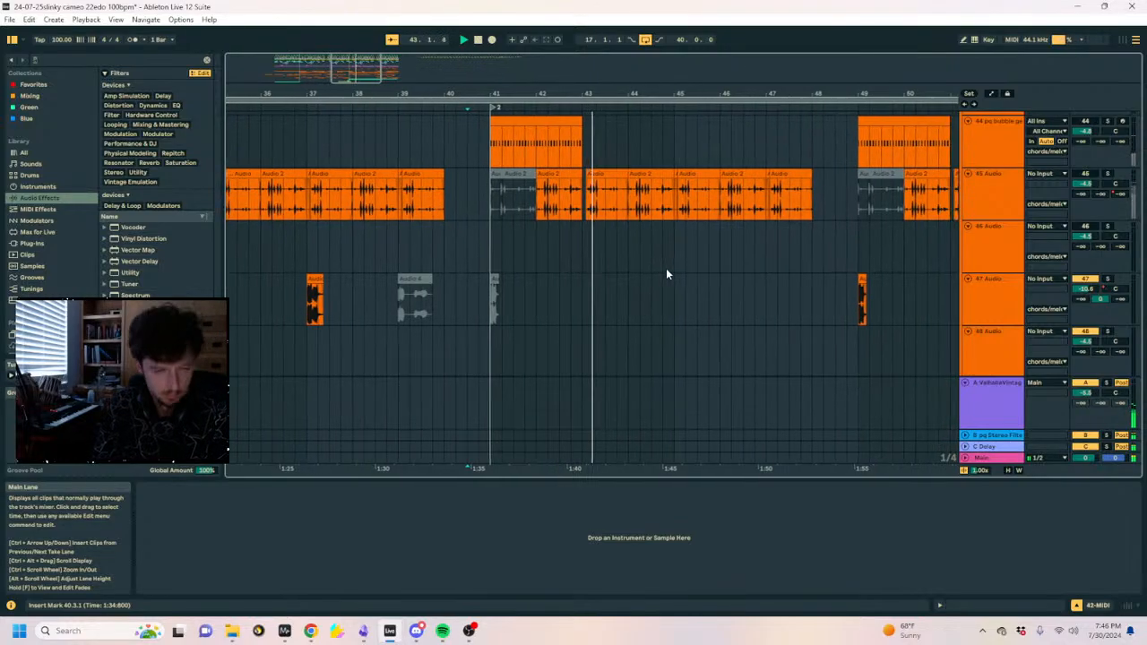
{"action": "scroll", "coordinate": [666, 272], "scroll_direction": "up", "scroll_amount": 6}
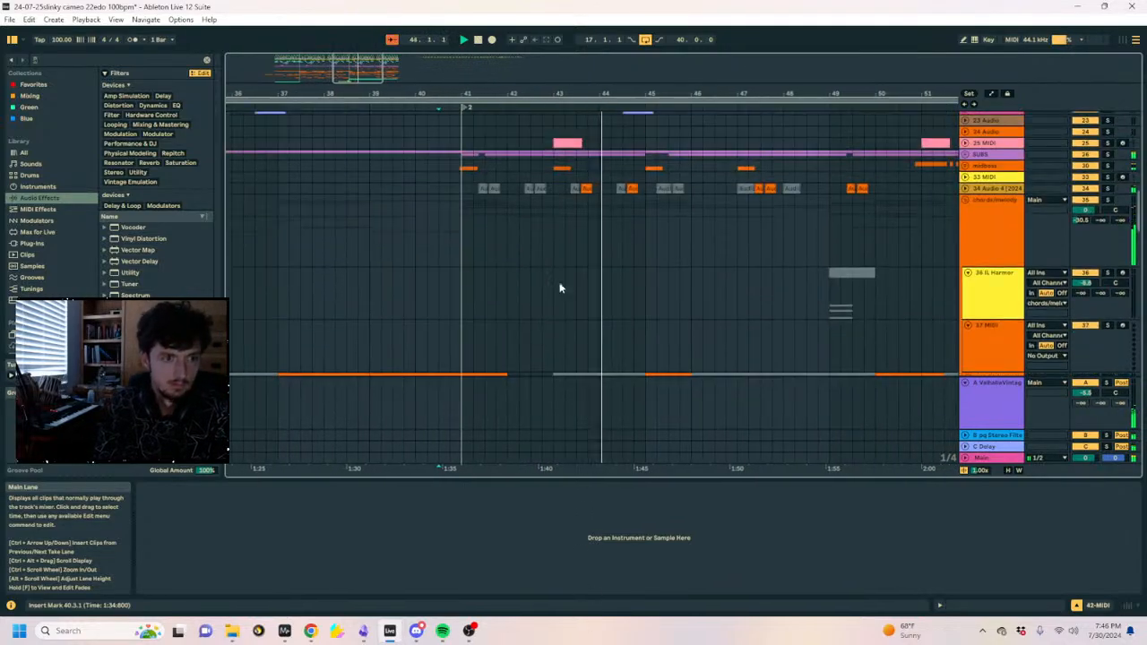
{"action": "scroll", "coordinate": [559, 287], "scroll_direction": "up", "scroll_amount": 6}
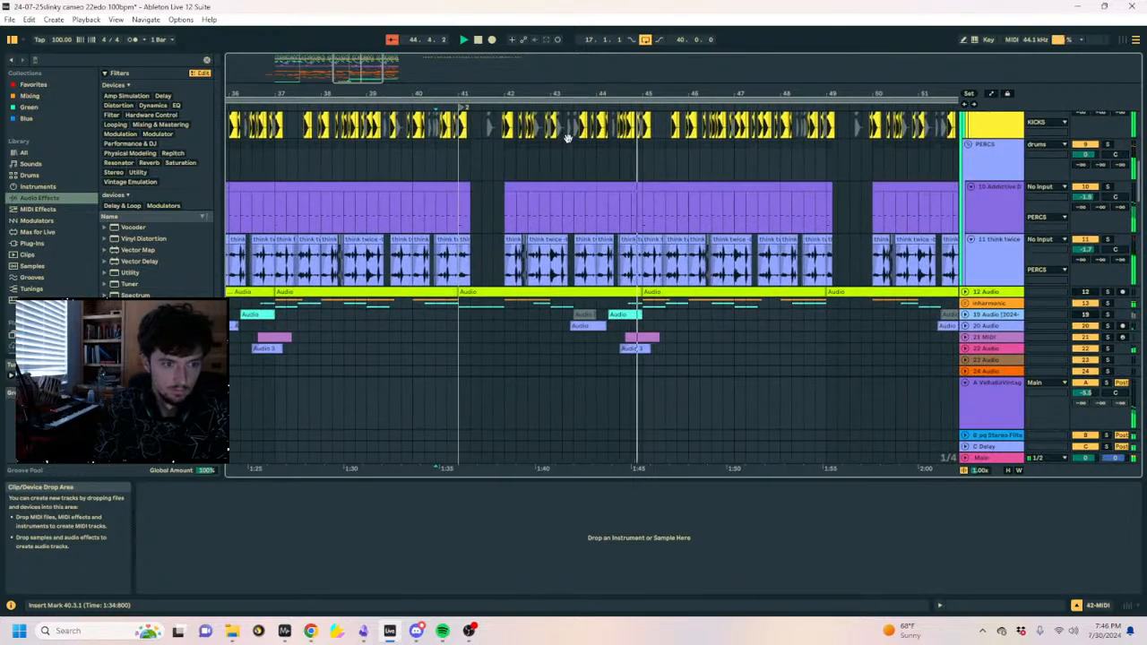
{"action": "scroll", "coordinate": [800, 323], "scroll_direction": "down", "scroll_amount": 3}
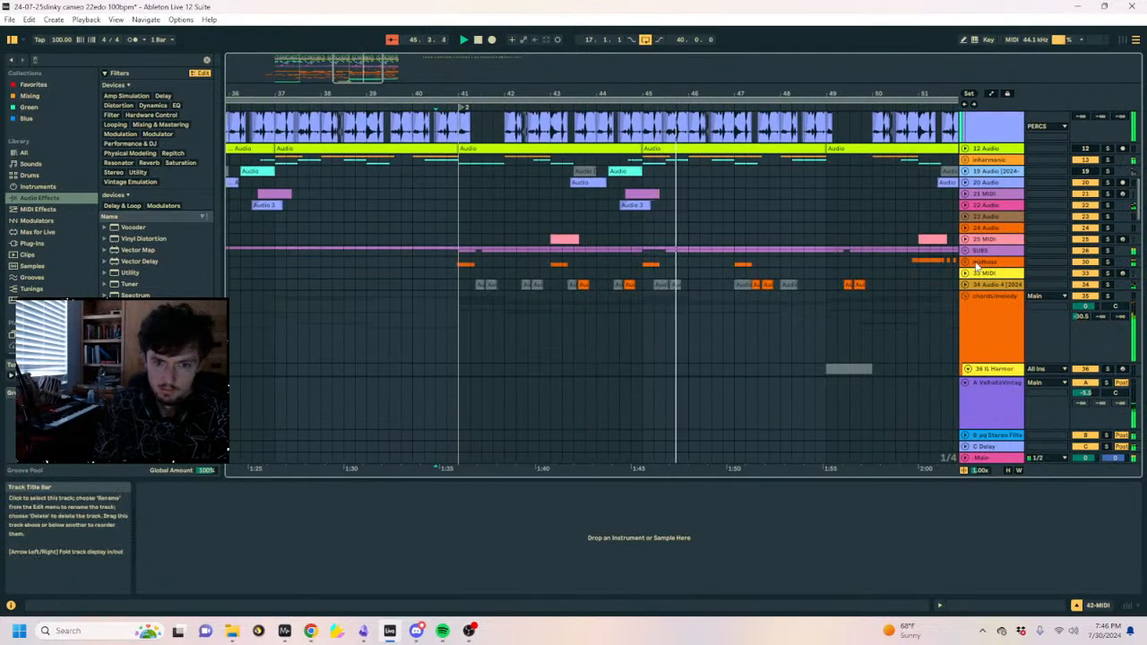
Unfold the midbass group and deactivate the 32 Audio 4 clips at bars 43 and 47.
{"action": "left_click", "coordinate": [966, 263]}
{"action": "scroll", "coordinate": [548, 276], "scroll_direction": "down", "scroll_amount": 2}
{"action": "left_click", "coordinate": [555, 259]}
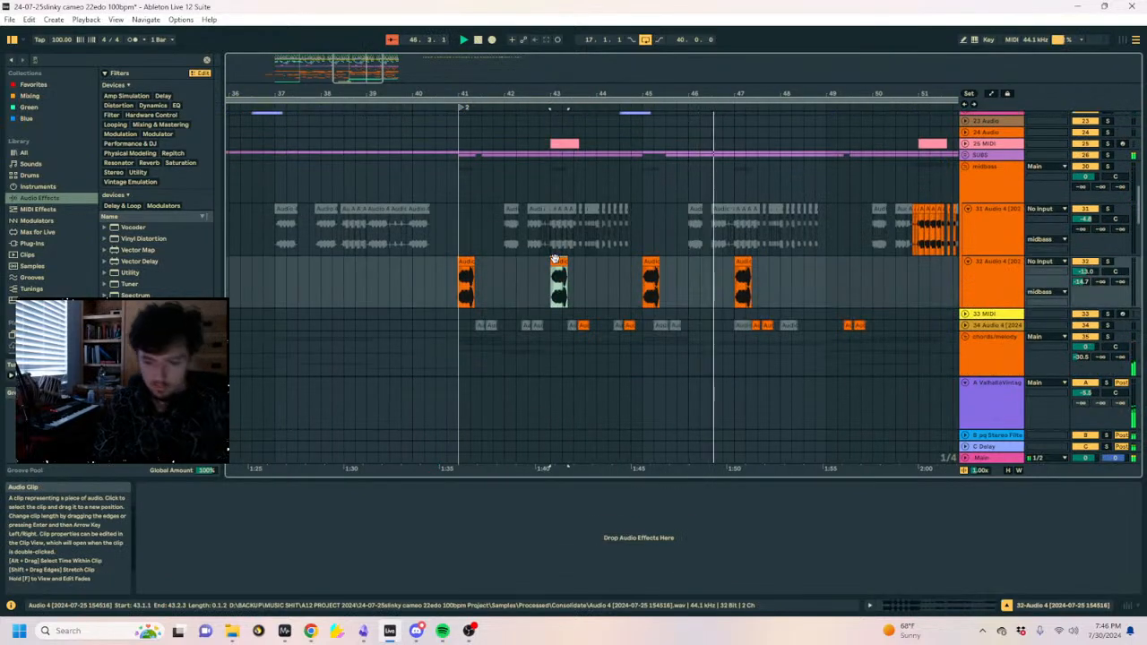
{"action": "left_click", "coordinate": [743, 260]}
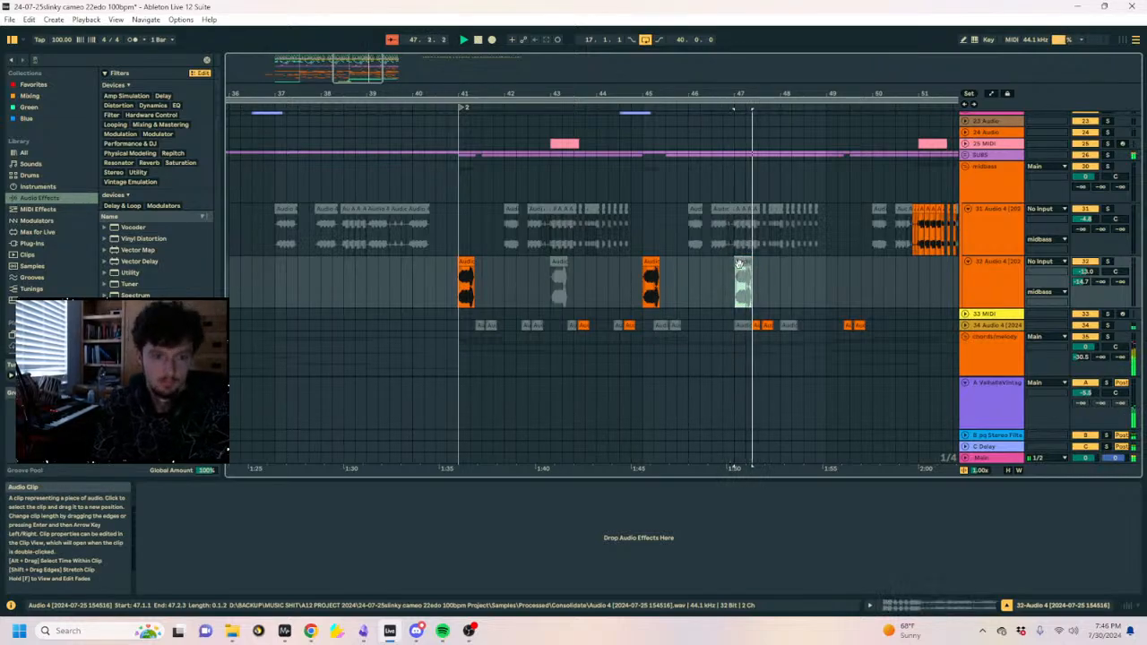
Unfold the 34 Audio 4 track and check its volume and its device chain with the EQ Eight.
{"action": "left_click", "coordinate": [964, 324]}
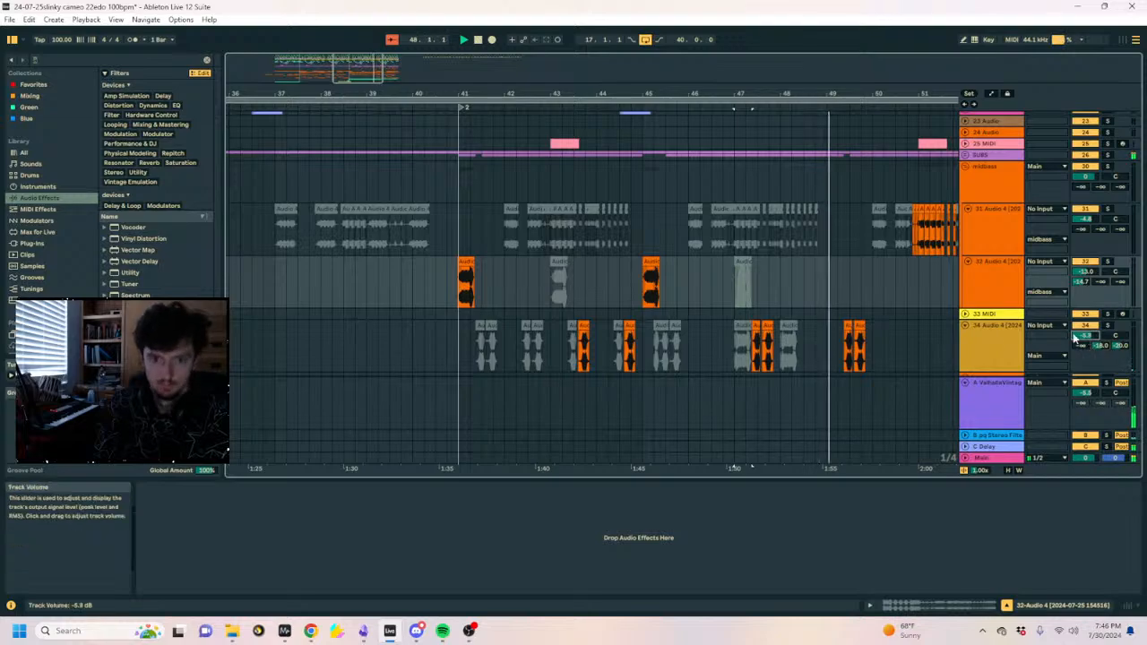
{"action": "left_click", "coordinate": [982, 344]}
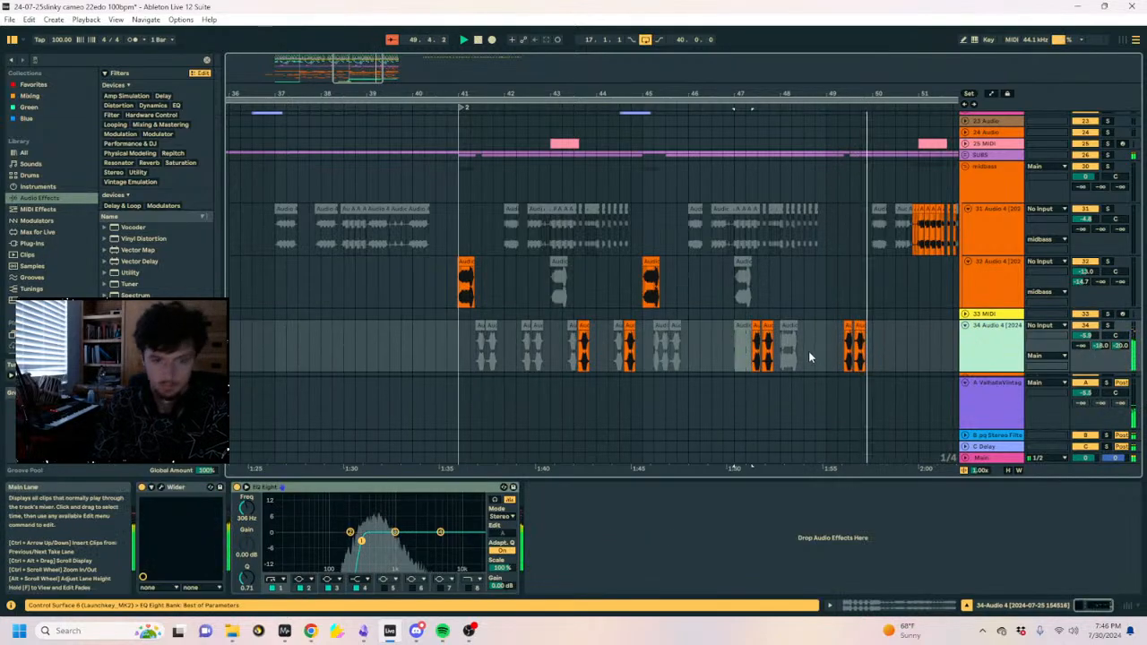
{"action": "left_click", "coordinate": [1084, 343]}
Select the 39 Instrument track and collapse the pq Swap Delay and pq Stereo Filter racks in its device chain.
{"action": "scroll", "coordinate": [850, 266], "scroll_direction": "down", "scroll_amount": 10}
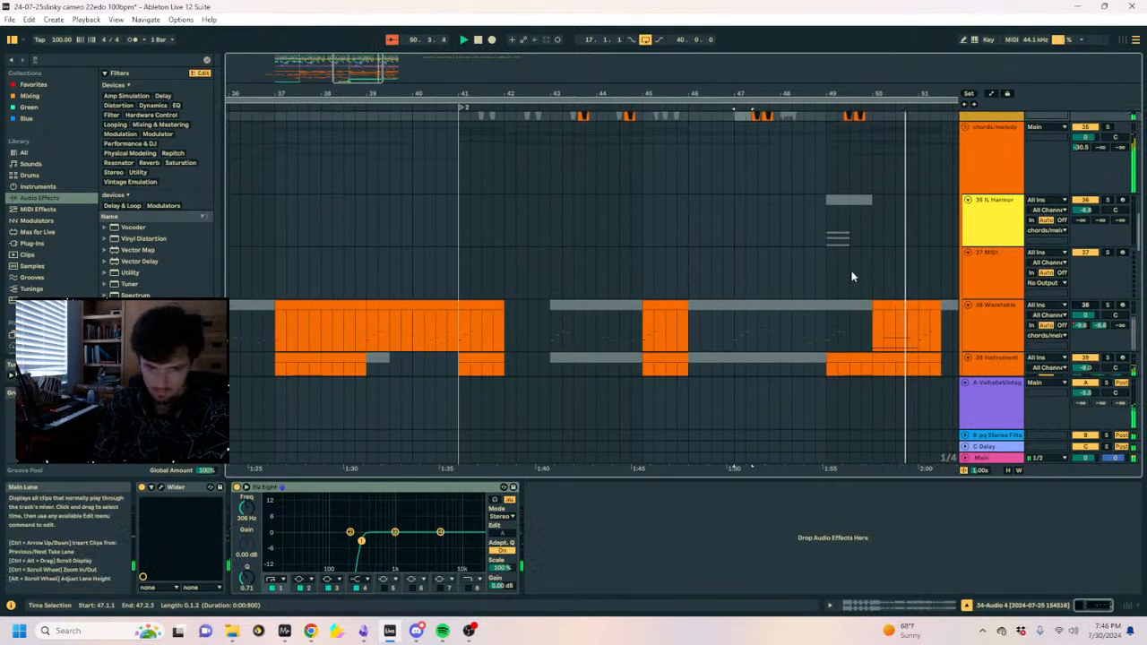
{"action": "left_click", "coordinate": [974, 208]}
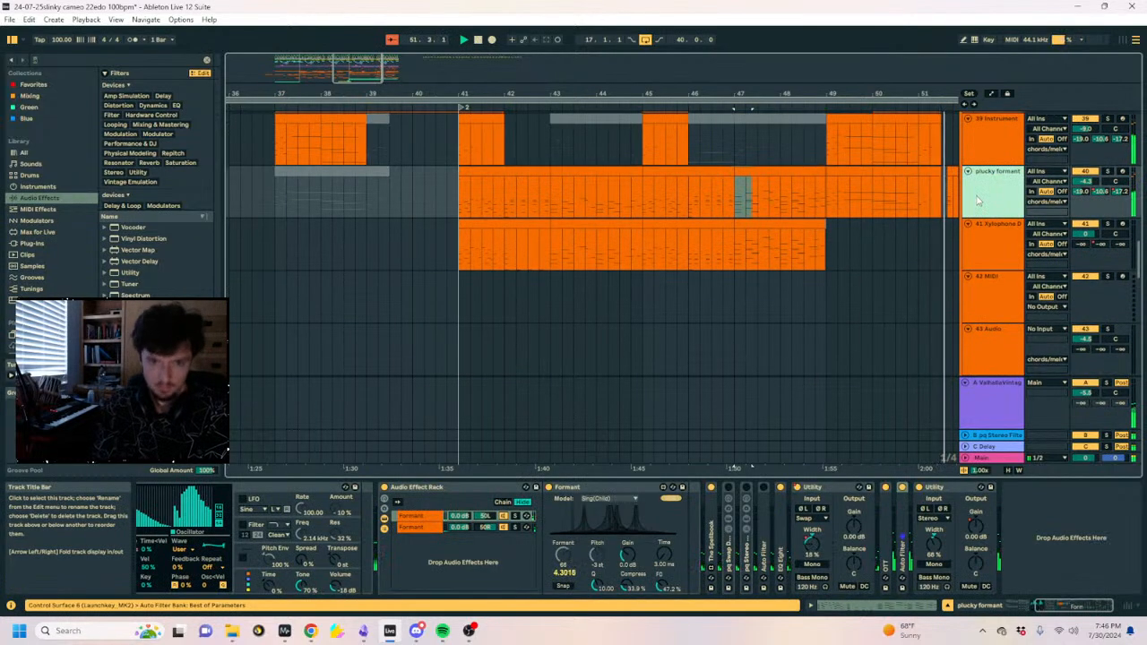
{"action": "scroll", "coordinate": [977, 208], "scroll_direction": "up", "scroll_amount": 2}
{"action": "left_click", "coordinate": [980, 208]}
{"action": "double_click", "coordinate": [811, 487]}
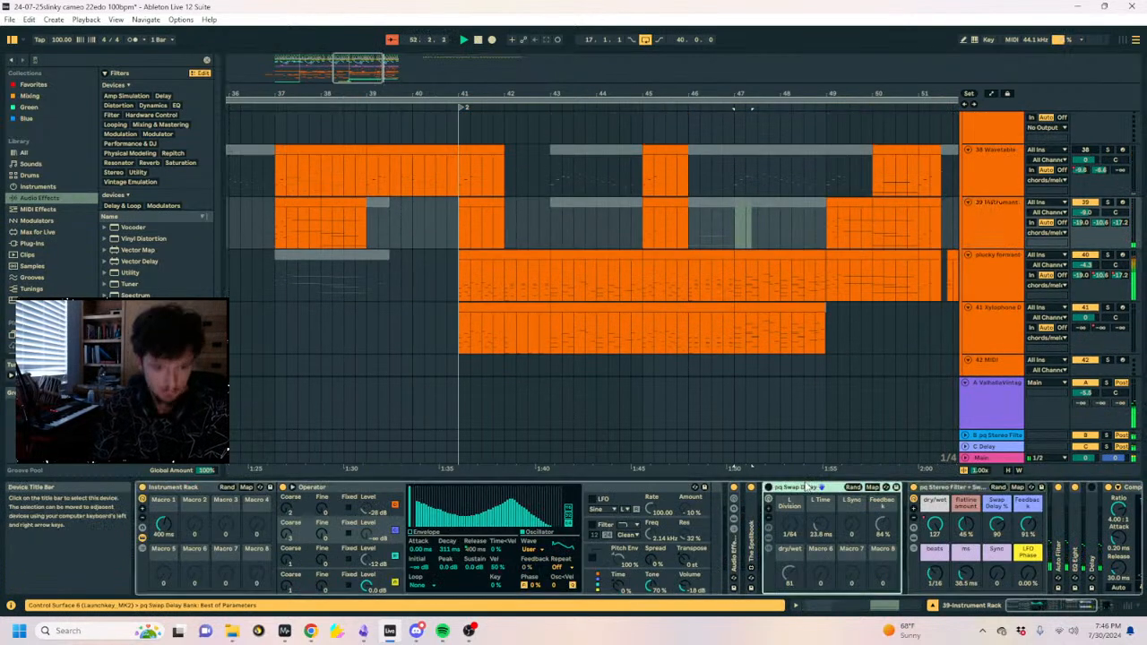
{"action": "double_click", "coordinate": [811, 488]}
Search the plug-ins for "sooth" and add soothe2 at the end of the 39 Instrument track's device chain.
{"action": "left_click", "coordinate": [37, 60]}
{"action": "type", "text": "s"}
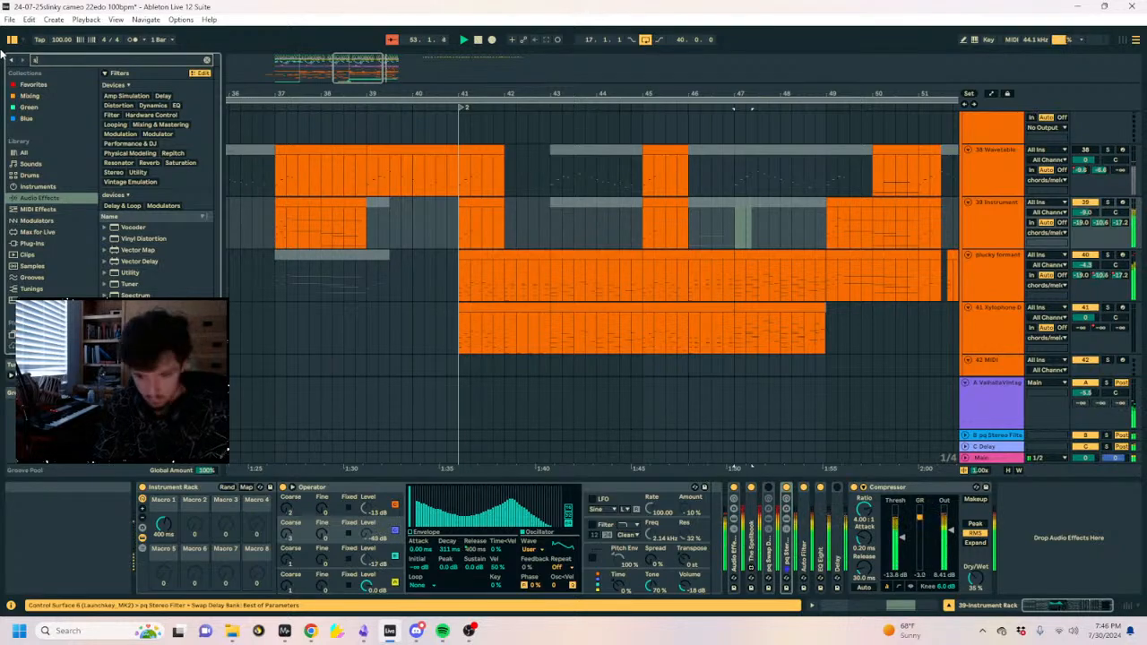
{"action": "type", "text": "ooth"}
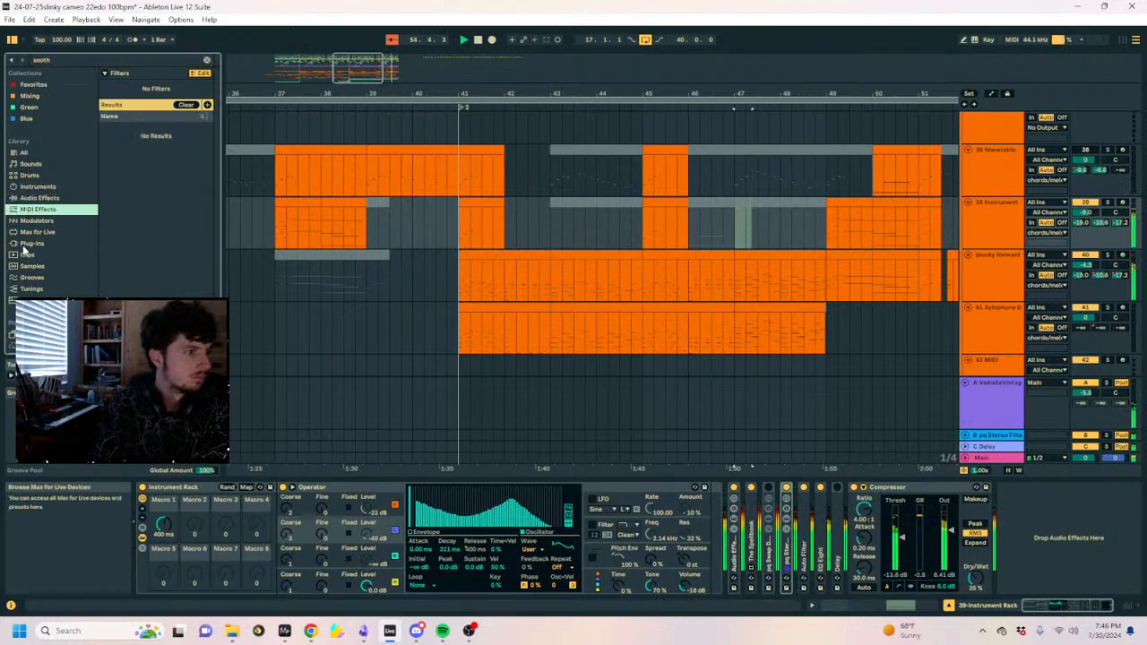
{"action": "left_click", "coordinate": [28, 244]}
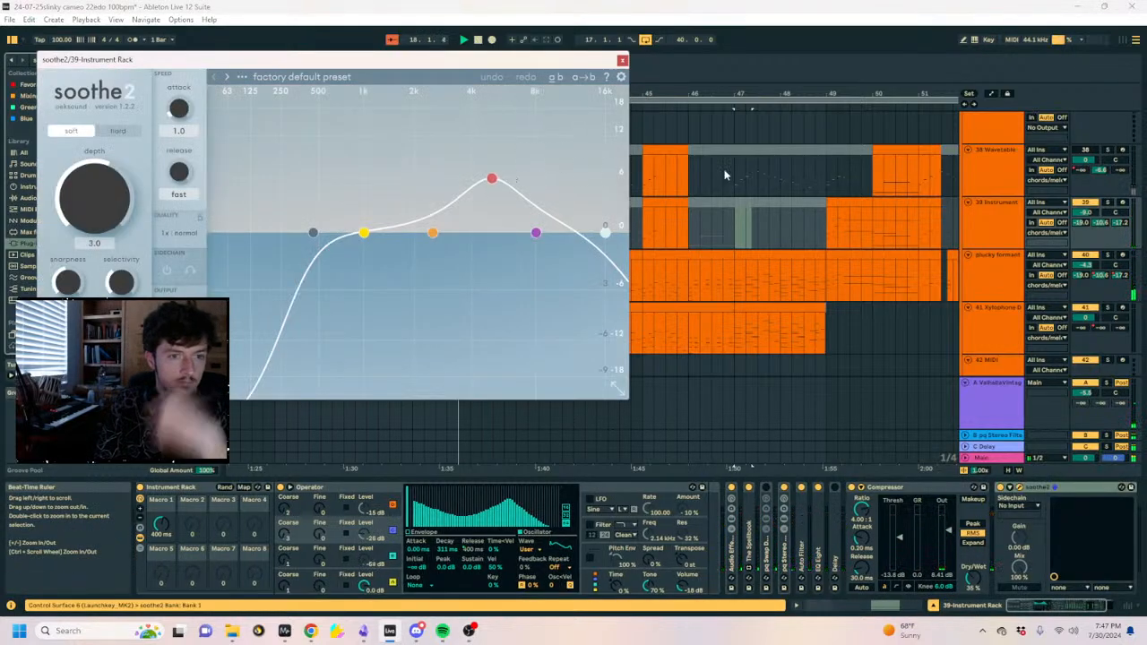
Play from 49.1.1 and shape soothe2: raise and lower in frequency the red peak, set low cut to 237 Hz and band 4 to 8k4 Hz, 0.4 dB.
{"action": "left_click", "coordinate": [856, 226]}
{"action": "key", "text": "space"}
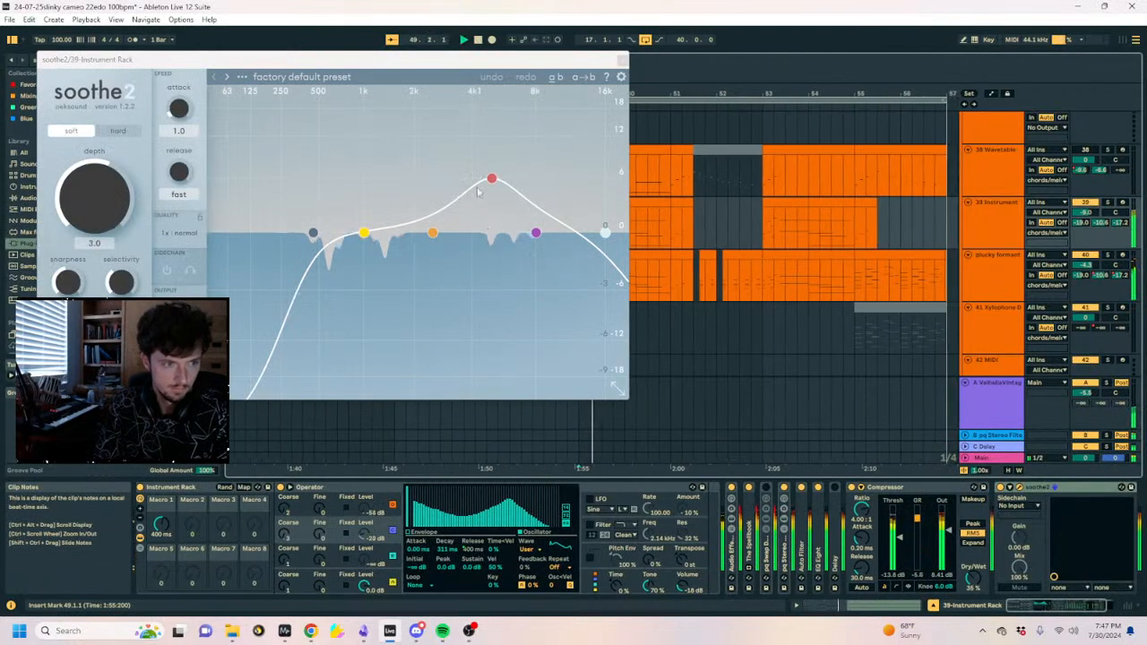
{"action": "left_click_drag", "start_coordinate": [492, 179], "coordinate": [458, 163]}
{"action": "left_click_drag", "start_coordinate": [313, 232], "coordinate": [276, 233]}
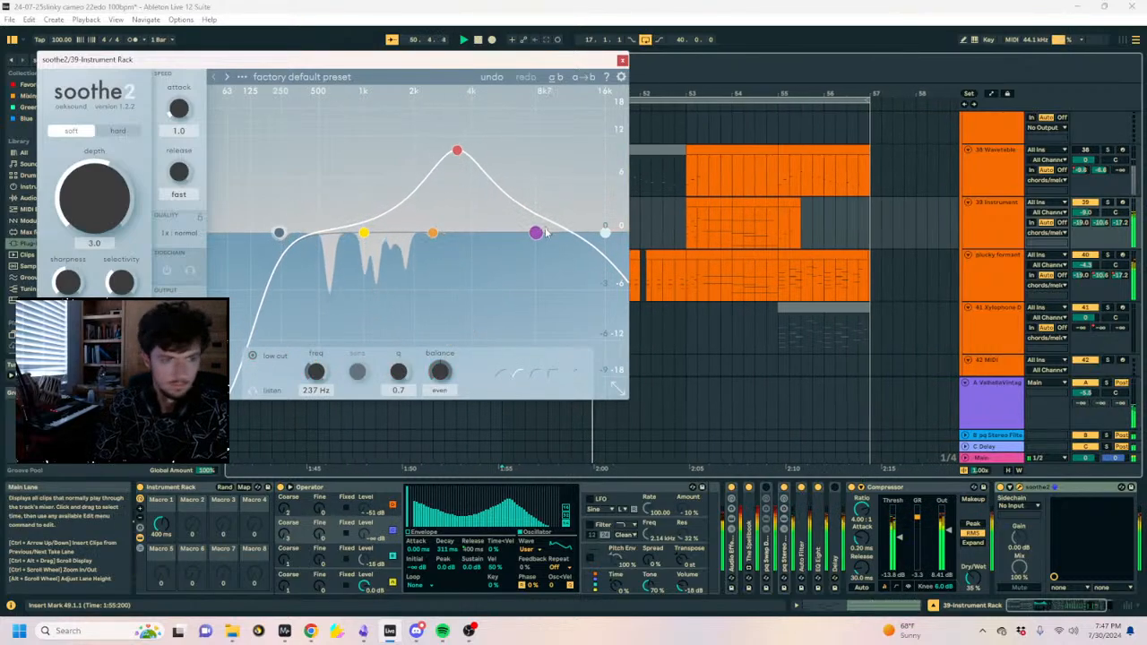
{"action": "left_click_drag", "start_coordinate": [536, 233], "coordinate": [538, 231]}
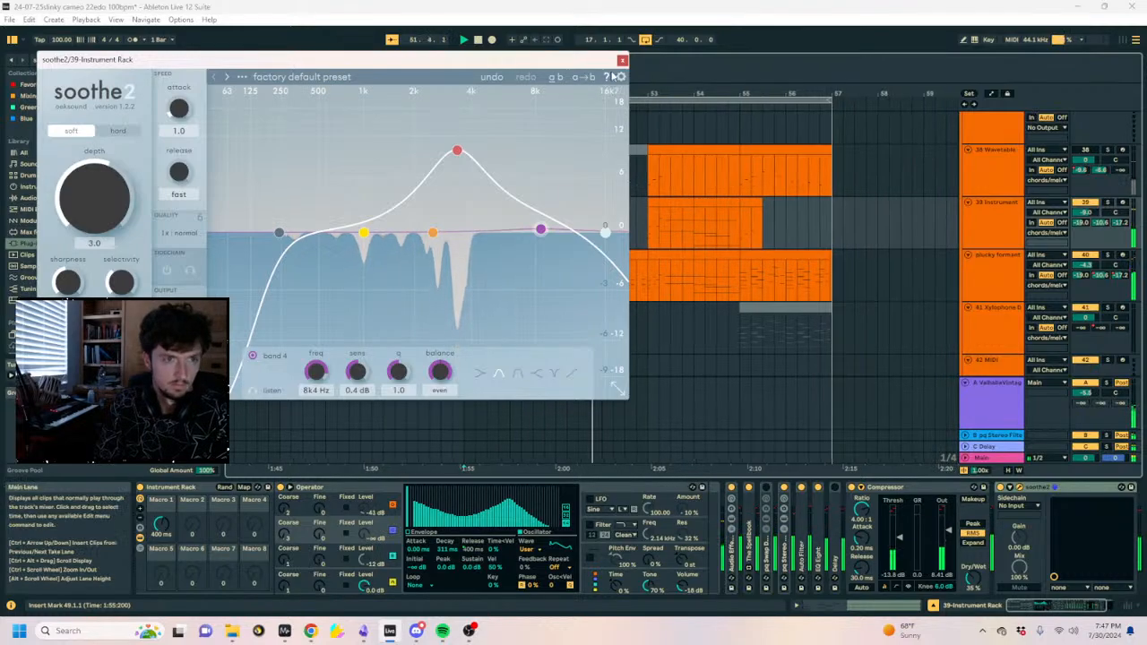
{"action": "left_click_drag", "start_coordinate": [475, 65], "coordinate": [787, 187]}
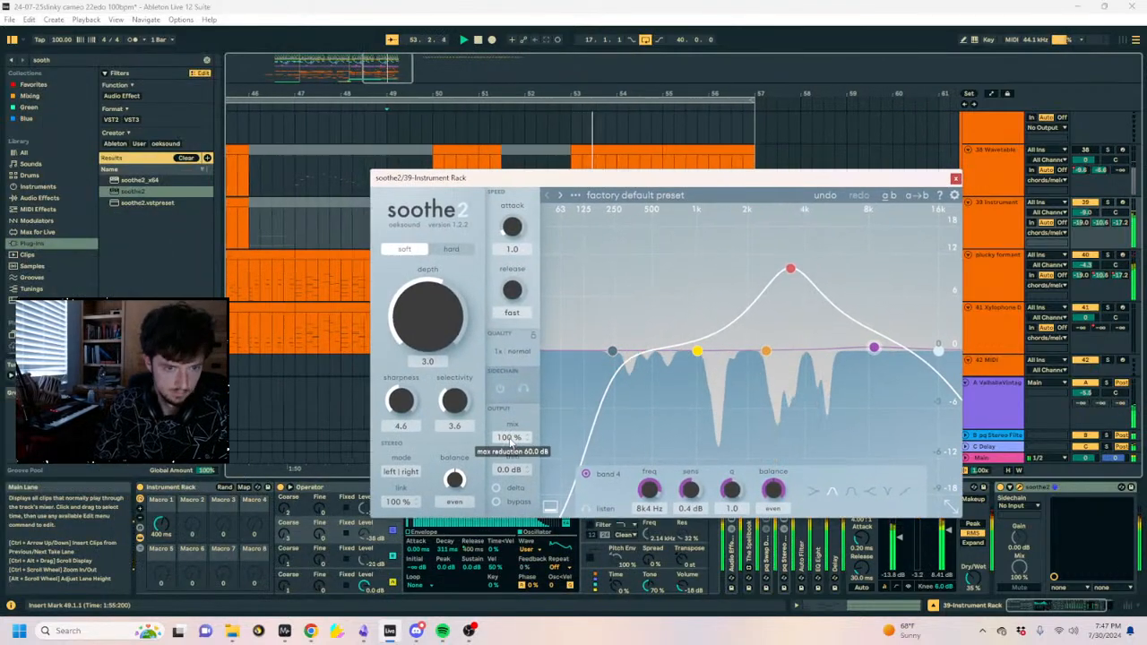
Automate soothe2's mix on the 39 Instrument track to rise from bar 49 and return to 0 % near bar 51, and duplicate the envelope at bar 53.
{"action": "left_click_drag", "start_coordinate": [577, 184], "coordinate": [573, 345]}
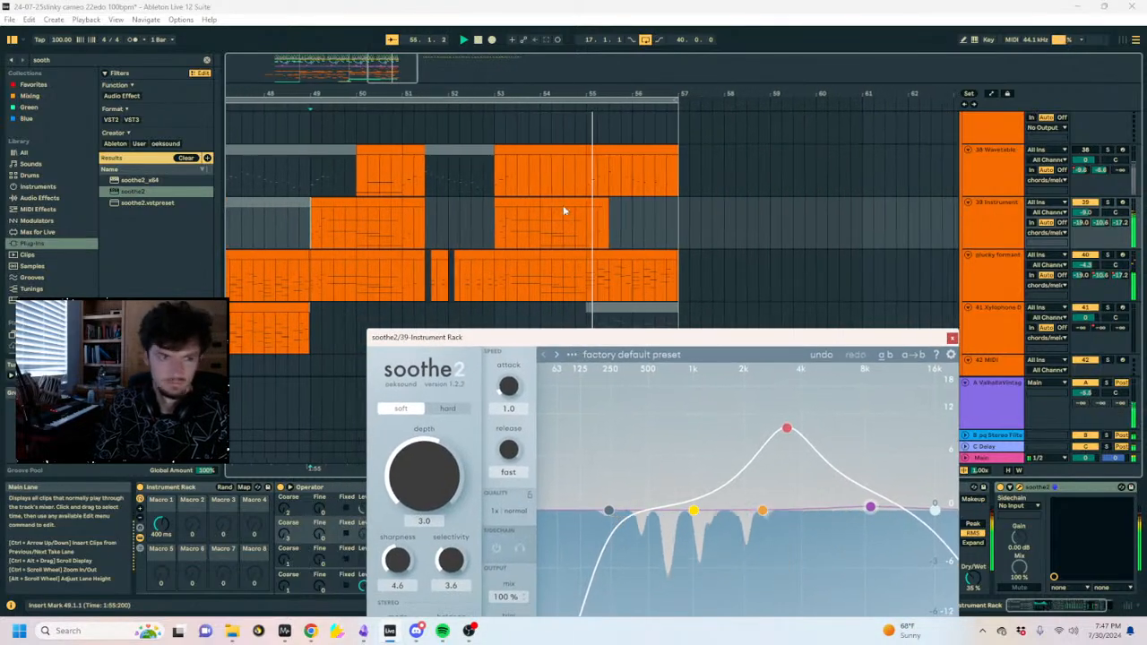
{"action": "left_click_drag", "start_coordinate": [427, 97], "coordinate": [594, 97]}
{"action": "key", "text": "a"}
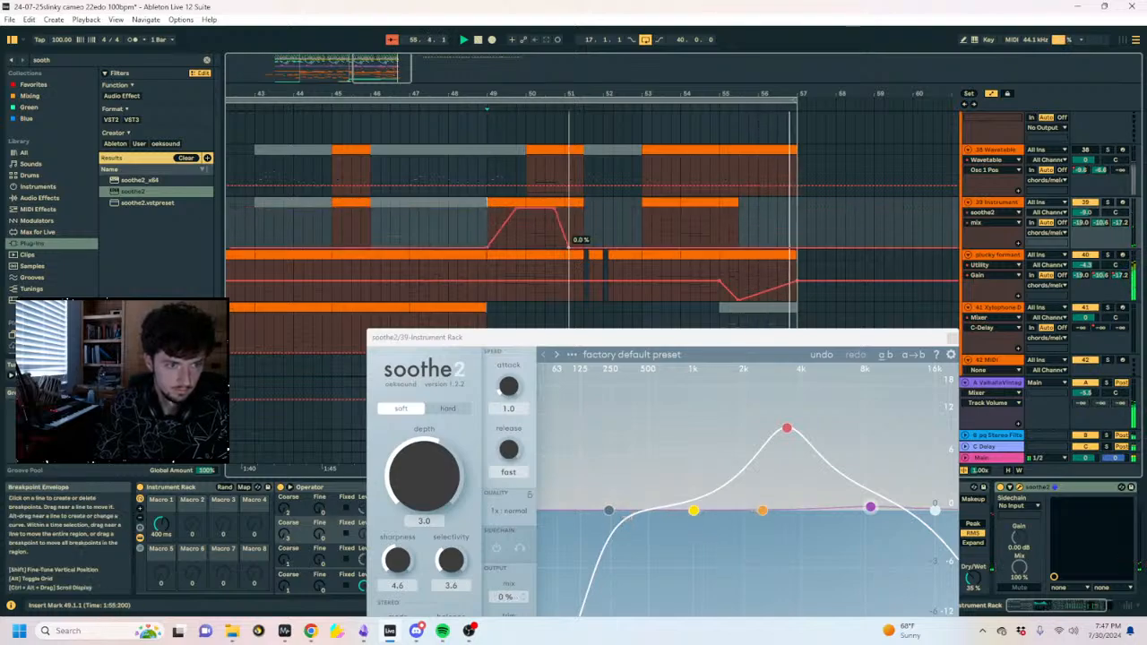
{"action": "left_click_drag", "start_coordinate": [630, 233], "coordinate": [492, 238]}
{"action": "key", "text": "ctrl+d"}
Paste the soothe2 mix envelope on the 39 Instrument track at bar 33, duplicate it at bar 37 and close the plug-in window.
{"action": "left_click_drag", "start_coordinate": [495, 95], "coordinate": [699, 71]}
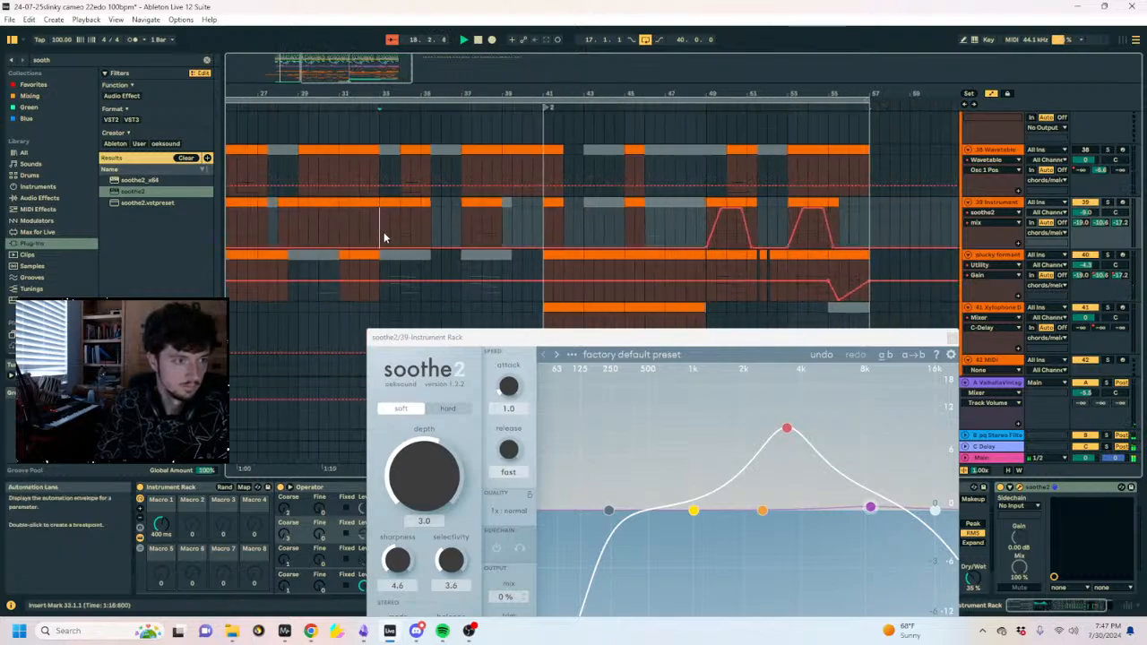
{"action": "key", "text": "ctrl+v"}
{"action": "key", "text": "ctrl+d"}
{"action": "left_click_drag", "start_coordinate": [381, 95], "coordinate": [823, 90]}
{"action": "left_click", "coordinate": [953, 338]}
Thin the kick pattern by deactivating the KICK clip near 19.3.
{"action": "scroll", "coordinate": [758, 336], "scroll_direction": "up", "scroll_amount": 2}
{"action": "scroll", "coordinate": [755, 330], "scroll_direction": "up", "scroll_amount": 15}
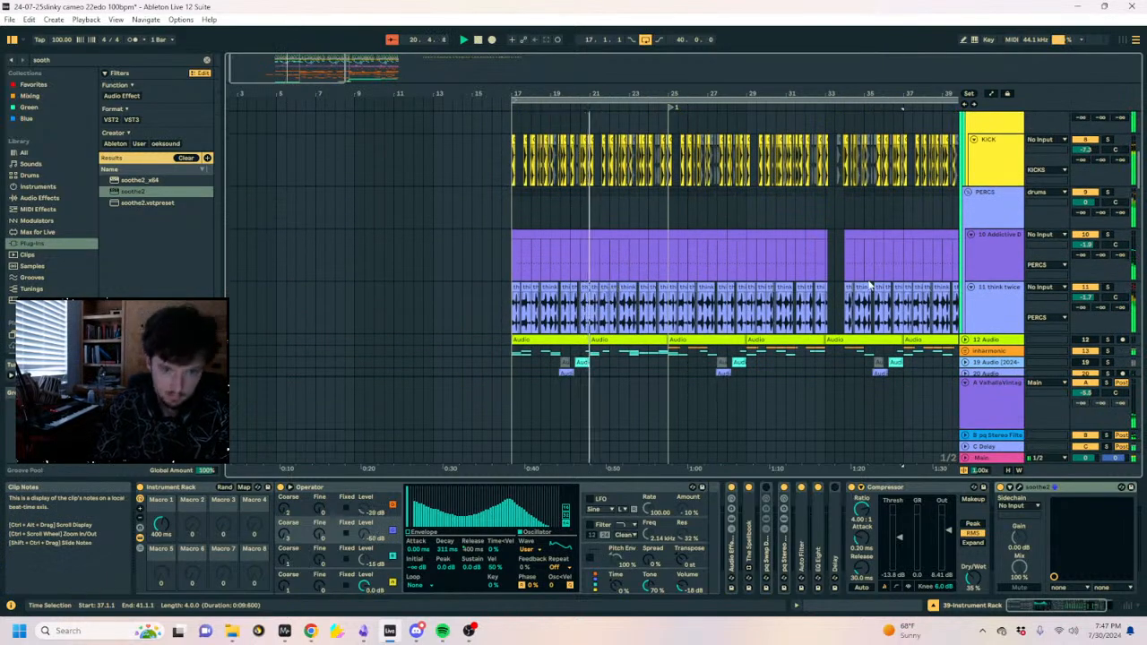
{"action": "scroll", "coordinate": [772, 259], "scroll_direction": "up", "scroll_amount": 3}
{"action": "left_click_drag", "start_coordinate": [558, 90], "coordinate": [559, 206]}
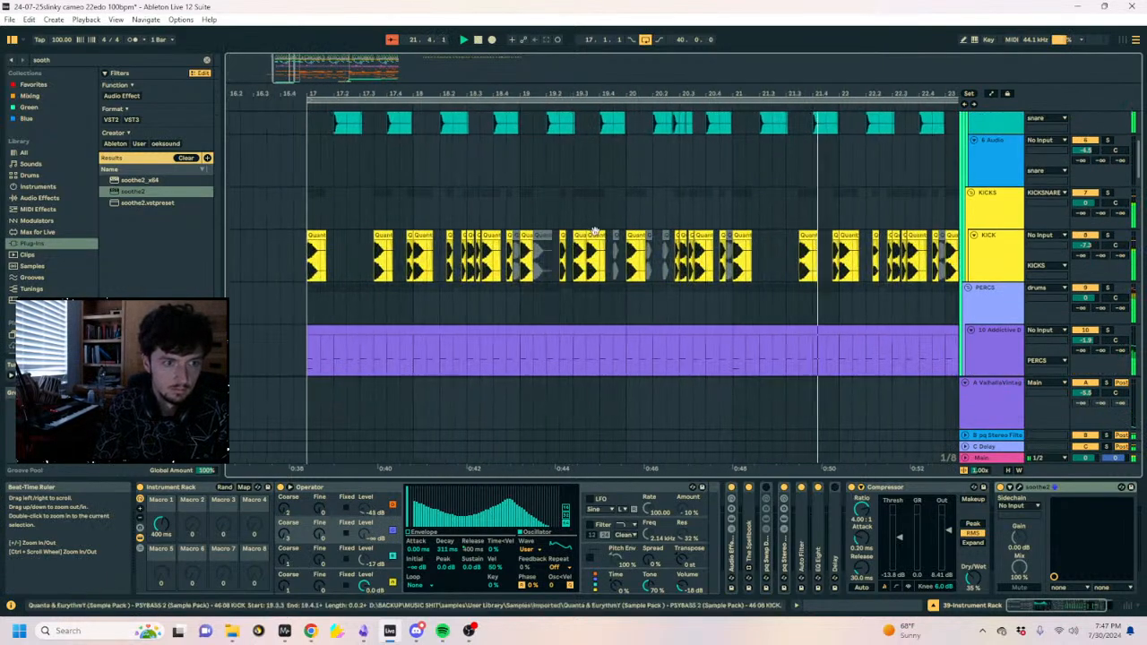
{"action": "left_click", "coordinate": [595, 236]}
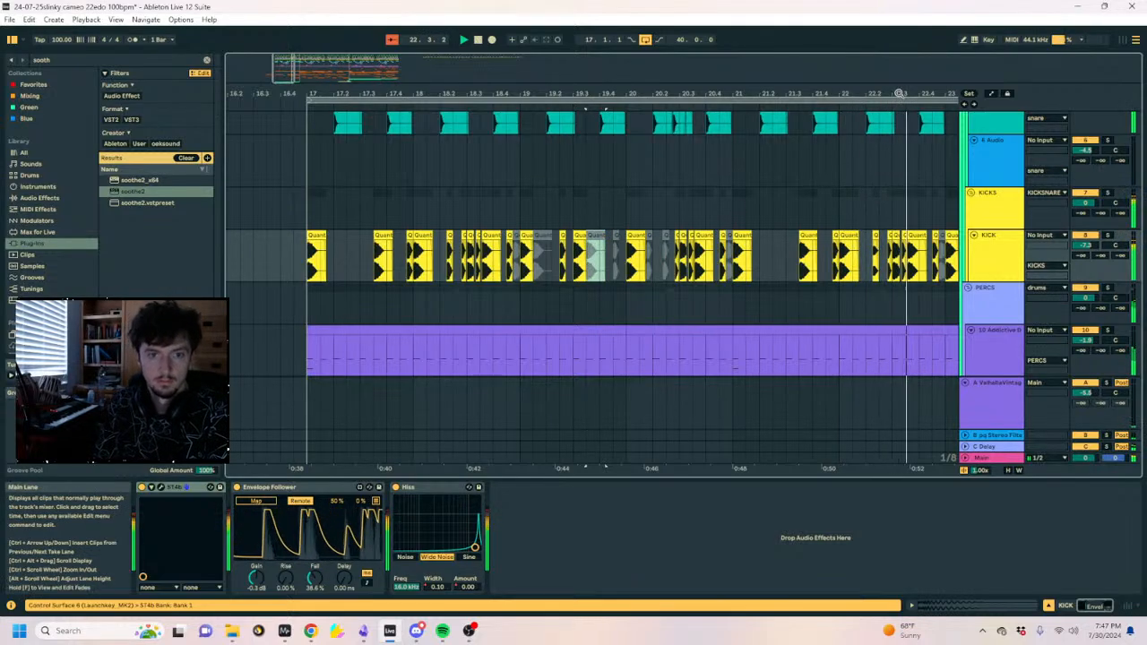
{"action": "left_click", "coordinate": [717, 234]}
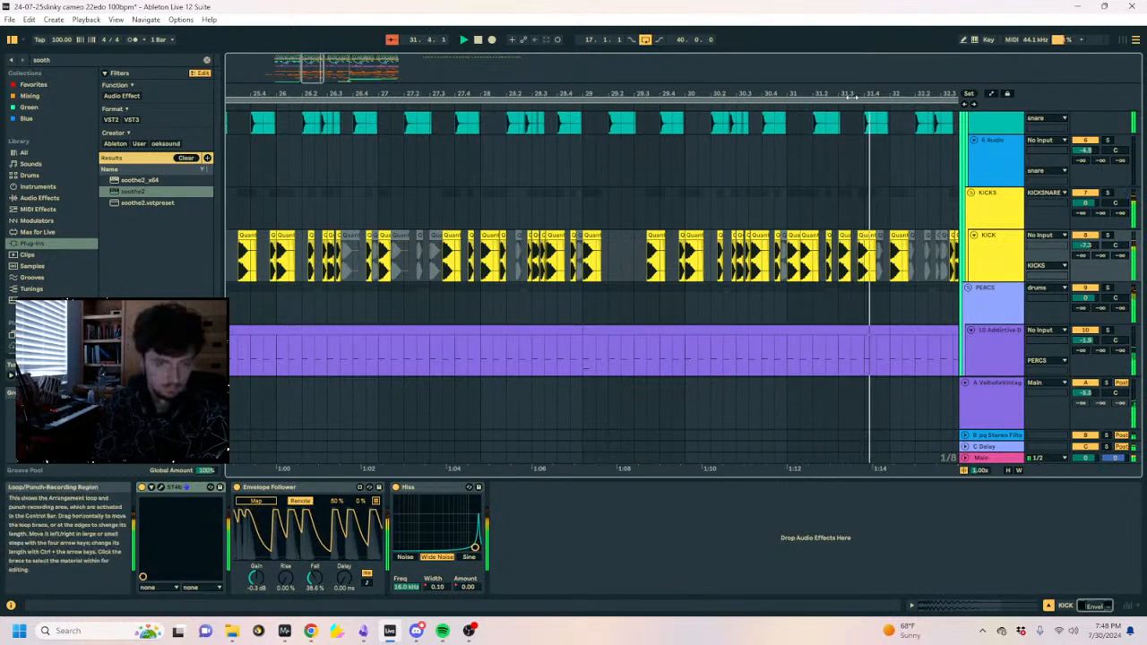
Listen through bars 31 to 39 while reviewing the chords/melody group's device chain and the clips on its tracks.
{"action": "left_click_drag", "start_coordinate": [848, 93], "coordinate": [541, 92]}
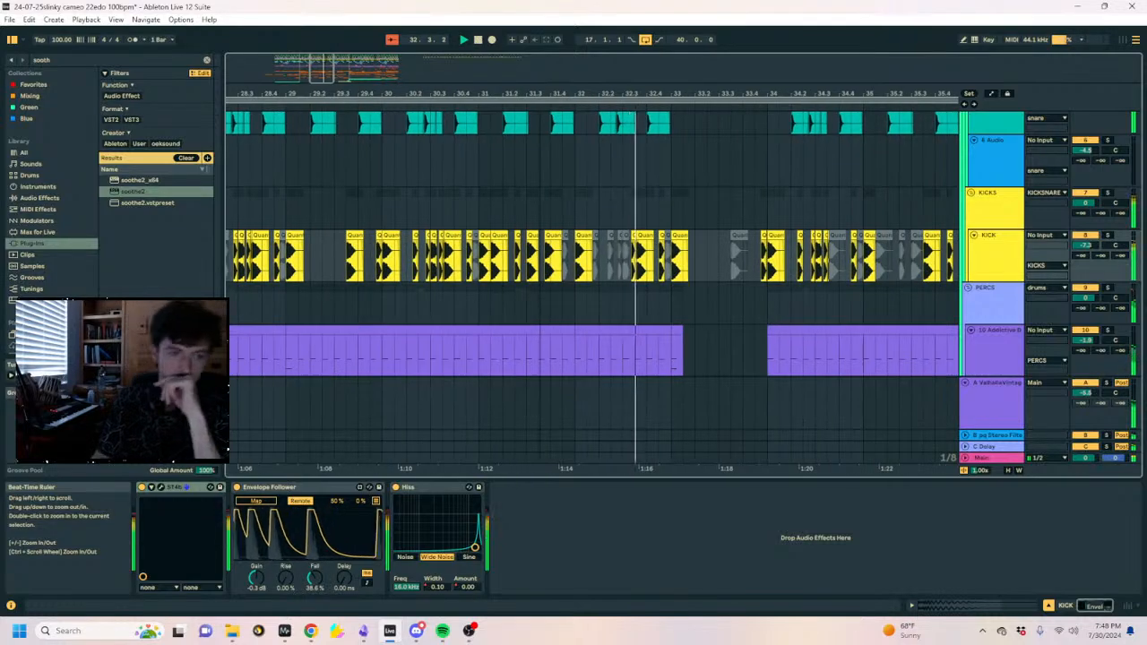
{"action": "scroll", "coordinate": [612, 261], "scroll_direction": "down", "scroll_amount": 10}
{"action": "scroll", "coordinate": [896, 255], "scroll_direction": "down", "scroll_amount": 2}
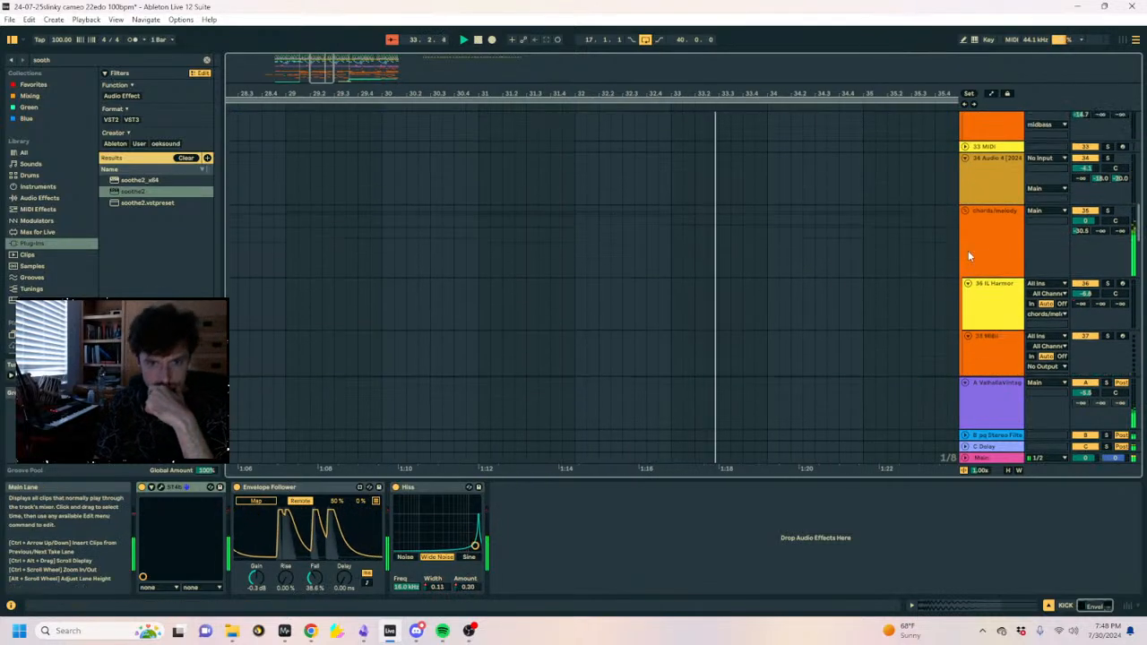
{"action": "left_click", "coordinate": [968, 250]}
{"action": "scroll", "coordinate": [735, 359], "scroll_direction": "down", "scroll_amount": 4}
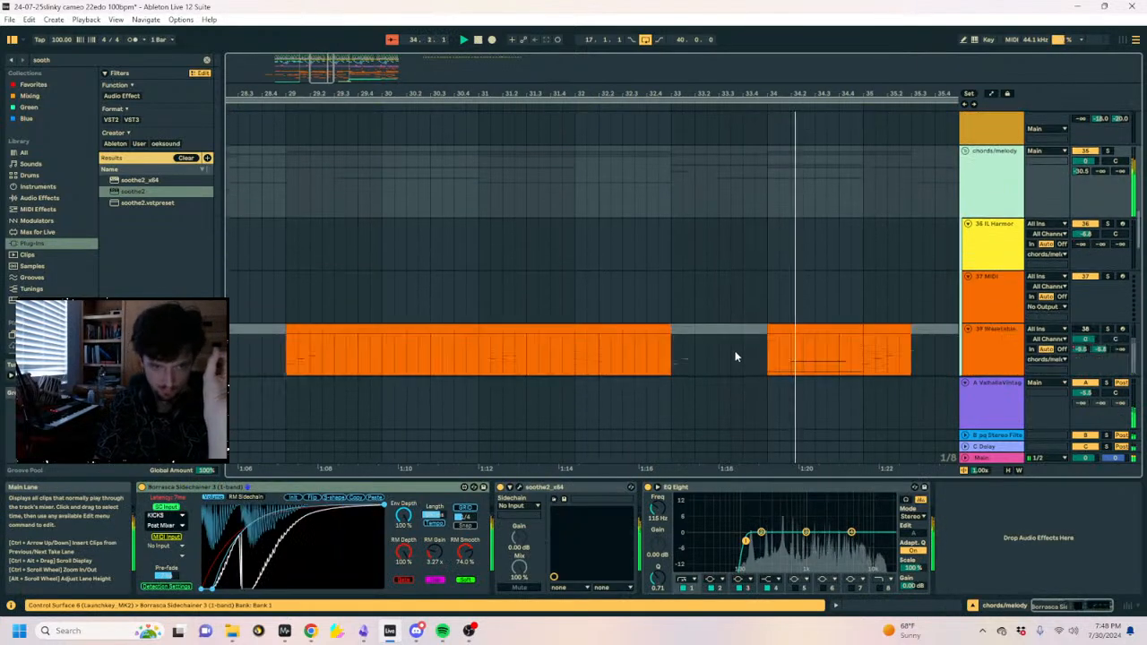
{"action": "scroll", "coordinate": [805, 342], "scroll_direction": "down", "scroll_amount": 5}
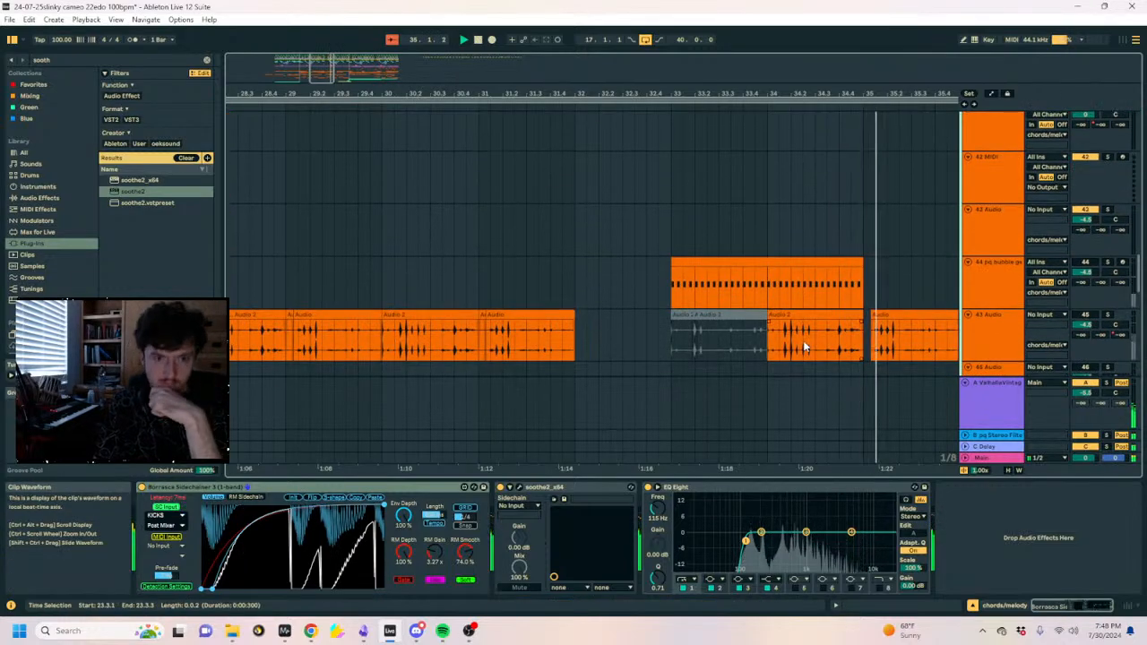
{"action": "scroll", "coordinate": [784, 340], "scroll_direction": "up", "scroll_amount": 6}
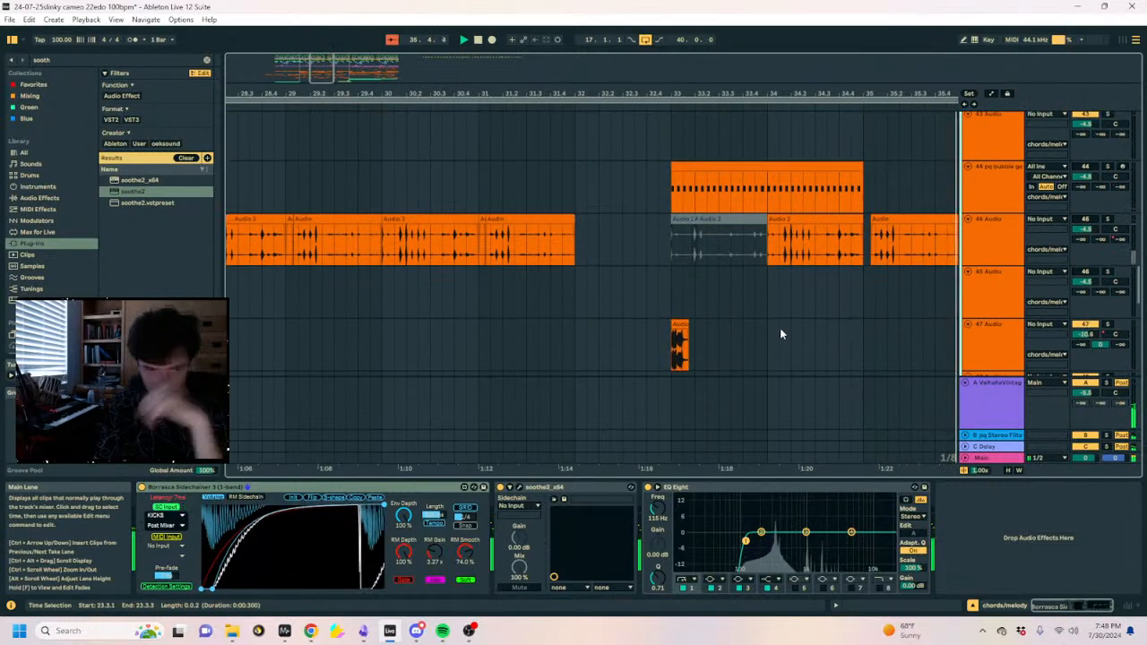
{"action": "scroll", "coordinate": [821, 327], "scroll_direction": "up", "scroll_amount": 8}
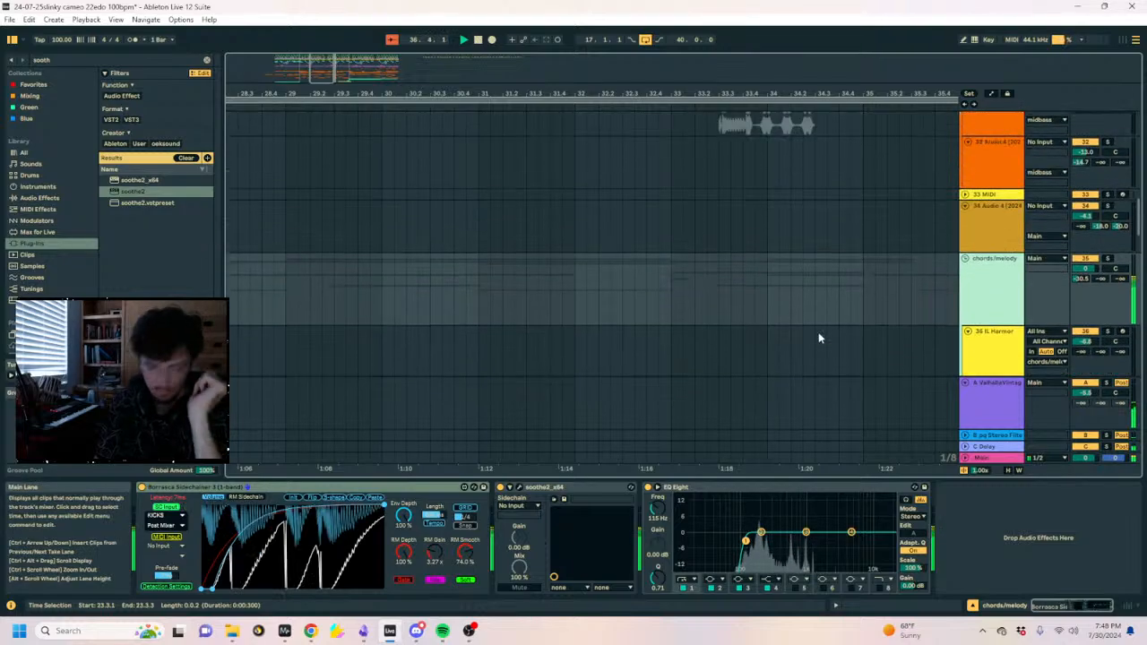
{"action": "left_click_drag", "start_coordinate": [897, 87], "coordinate": [612, 55]}
{"action": "scroll", "coordinate": [644, 287], "scroll_direction": "down", "scroll_amount": 12}
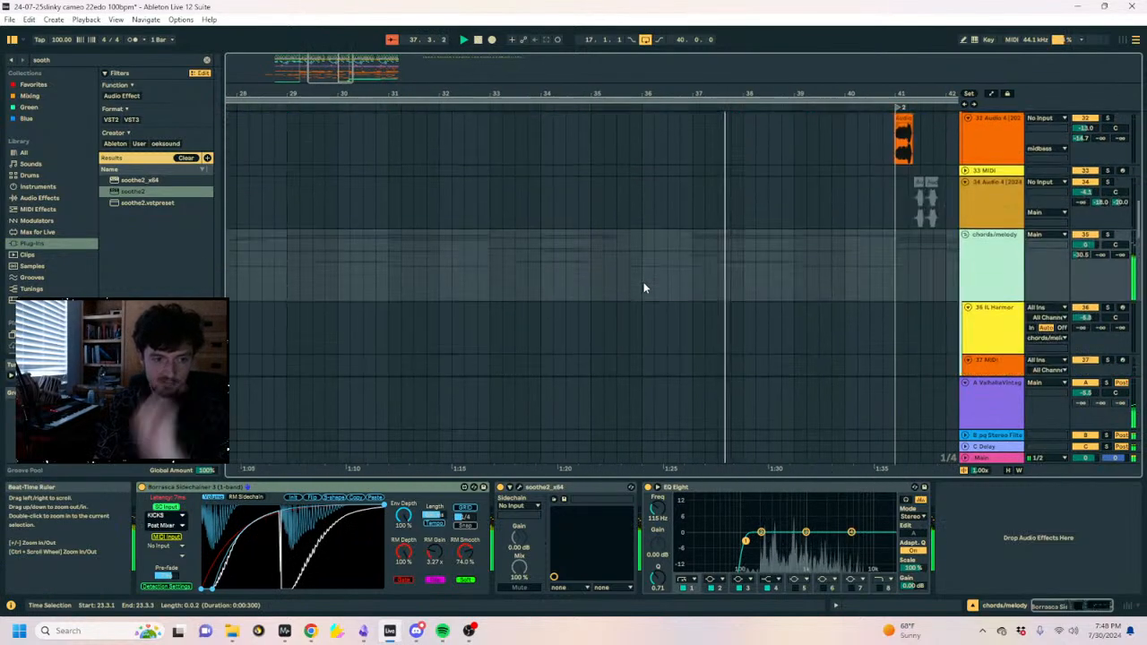
{"action": "scroll", "coordinate": [634, 287], "scroll_direction": "down", "scroll_amount": 10}
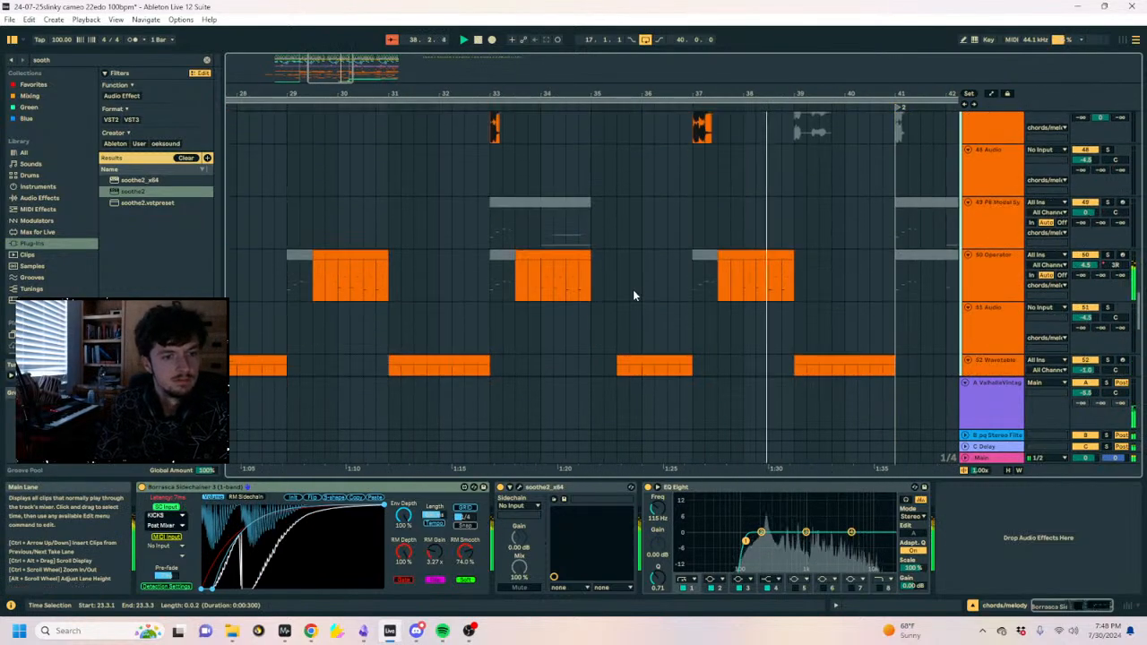
{"action": "scroll", "coordinate": [633, 295], "scroll_direction": "up", "scroll_amount": 15}
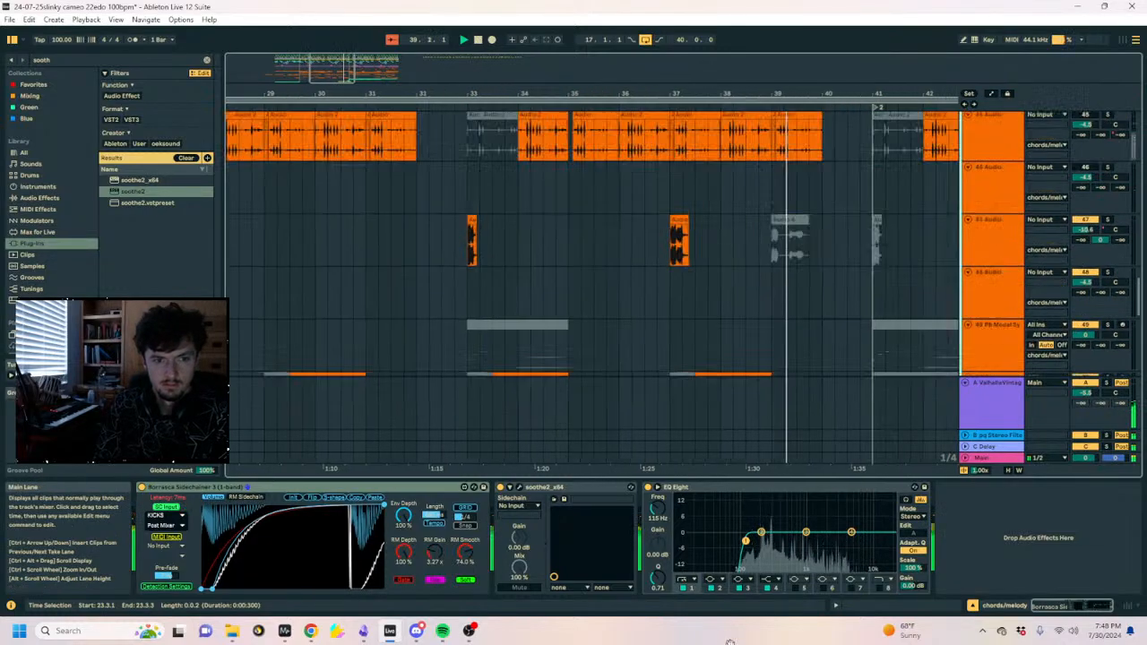
Lower the peaks of the soothe2 mix automation on the 39 Instrument track between 32.3.1 and 39.2.1, and close the plug-in window.
{"action": "left_click", "coordinate": [1001, 226]}
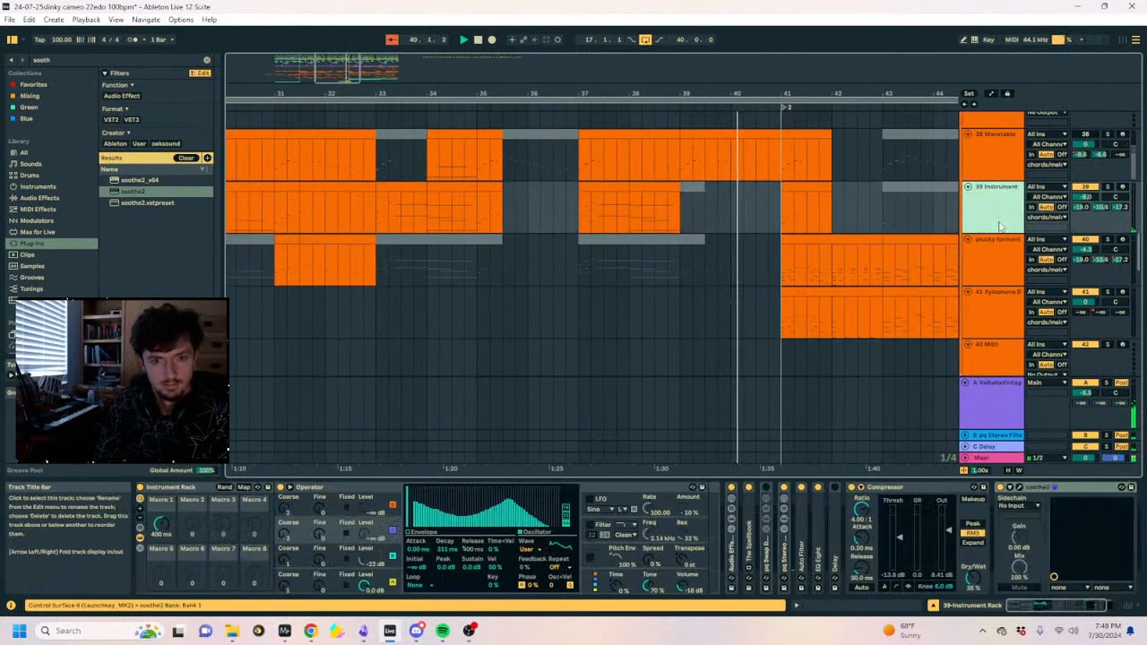
{"action": "left_click", "coordinate": [1019, 488]}
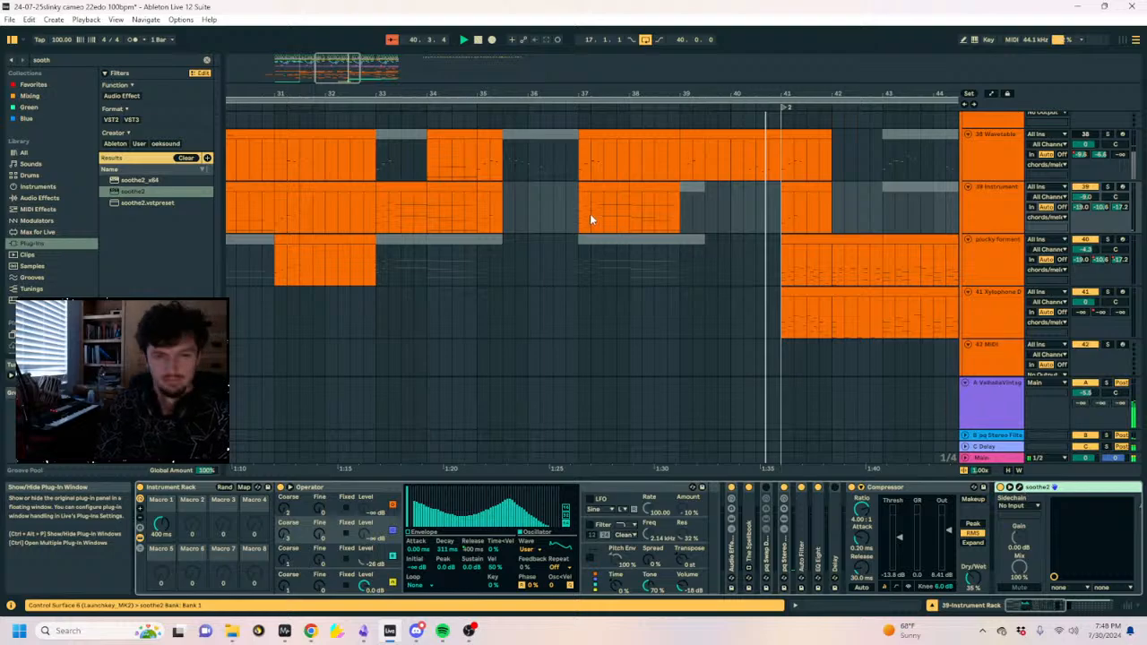
{"action": "key", "text": "ctrl+alt+p"}
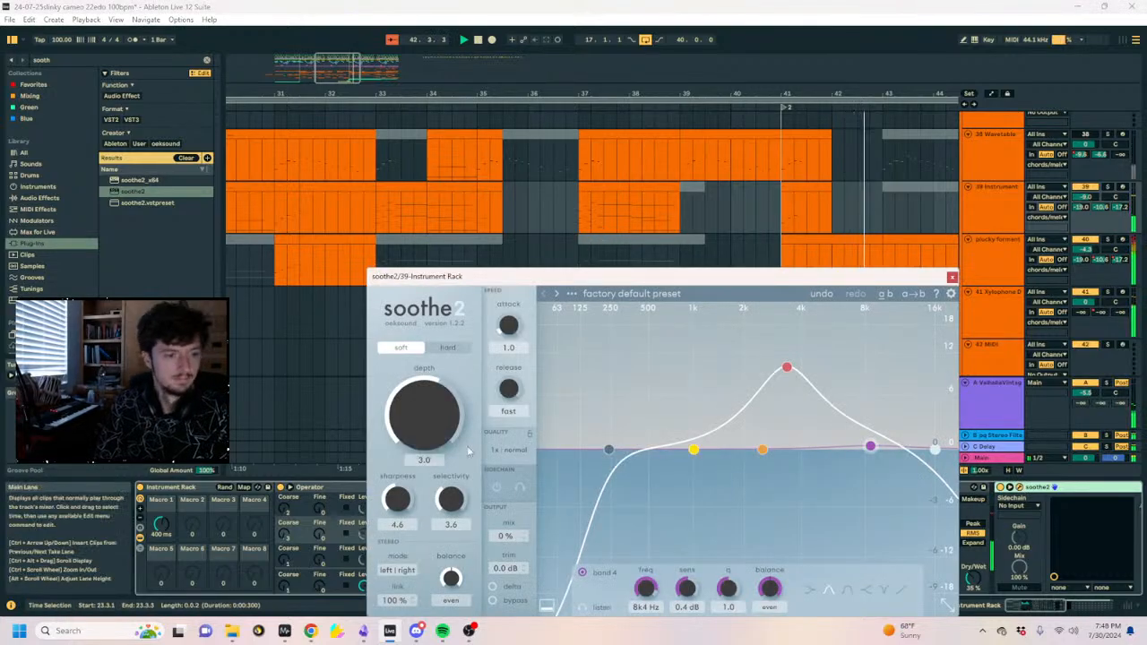
{"action": "key", "text": "a"}
{"action": "left_click_drag", "start_coordinate": [692, 206], "coordinate": [352, 206]}
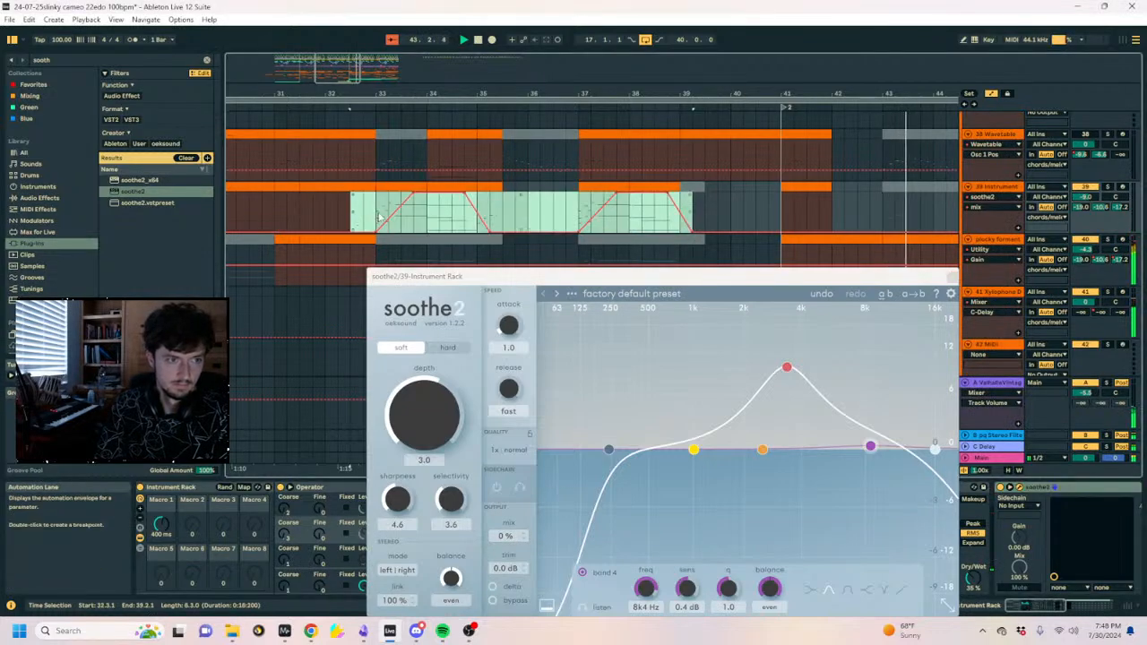
{"action": "left_click_drag", "start_coordinate": [671, 94], "coordinate": [312, 85]}
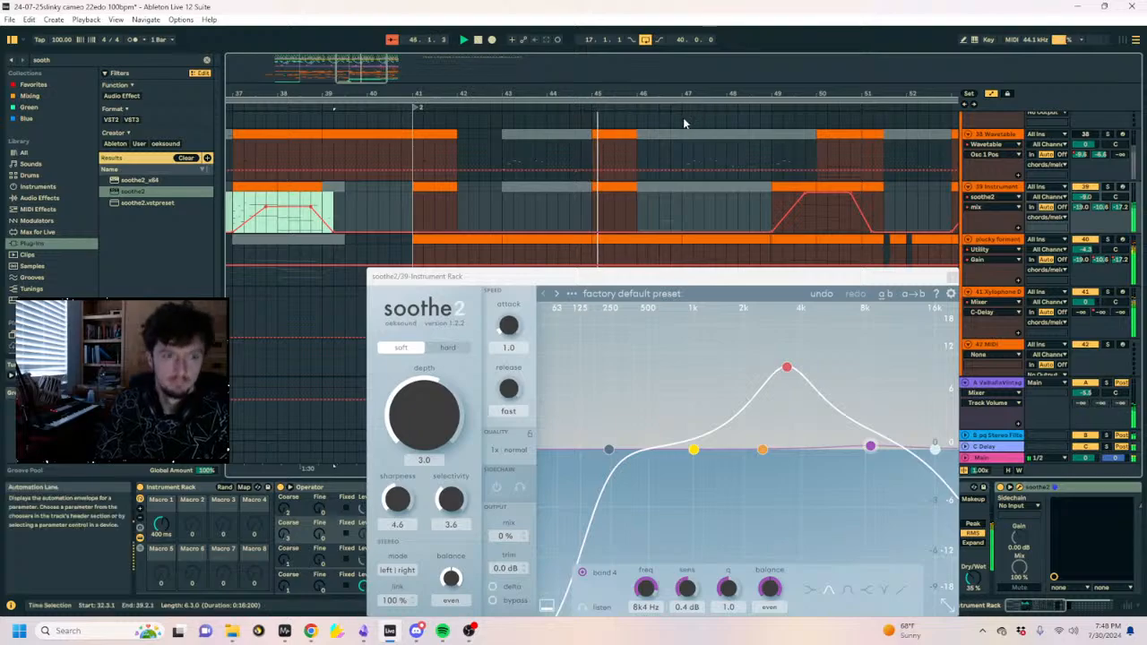
{"action": "key", "text": "a"}
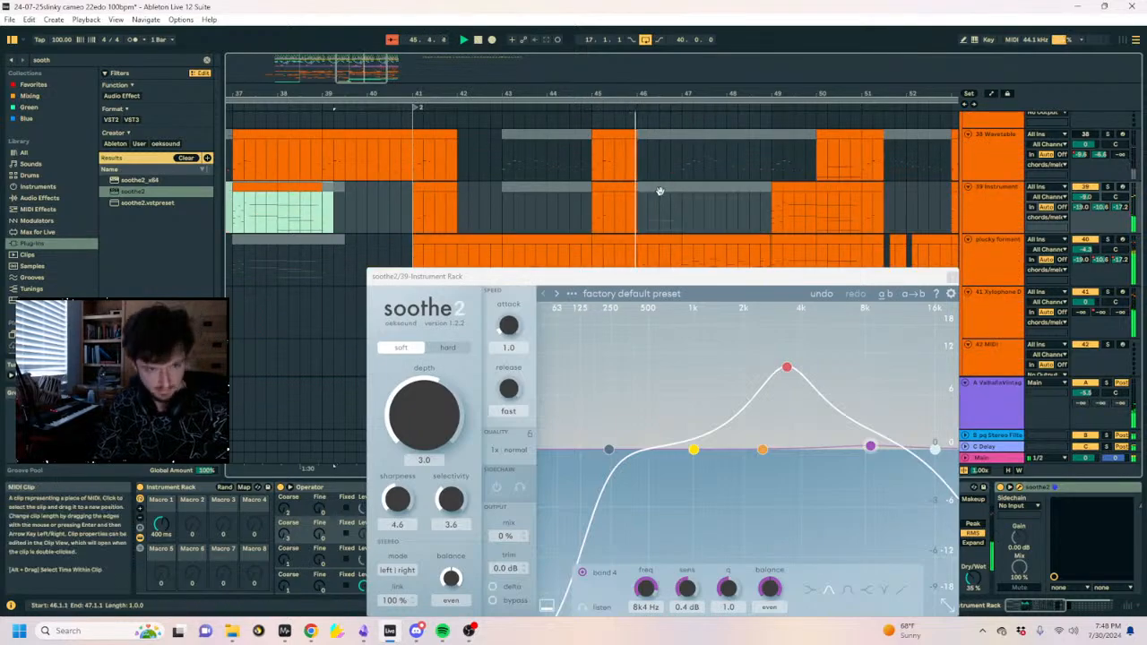
{"action": "left_click", "coordinate": [952, 278]}
Select the plucky formant track and check its device chain during playback.
{"action": "scroll", "coordinate": [975, 287], "scroll_direction": "down", "scroll_amount": 2}
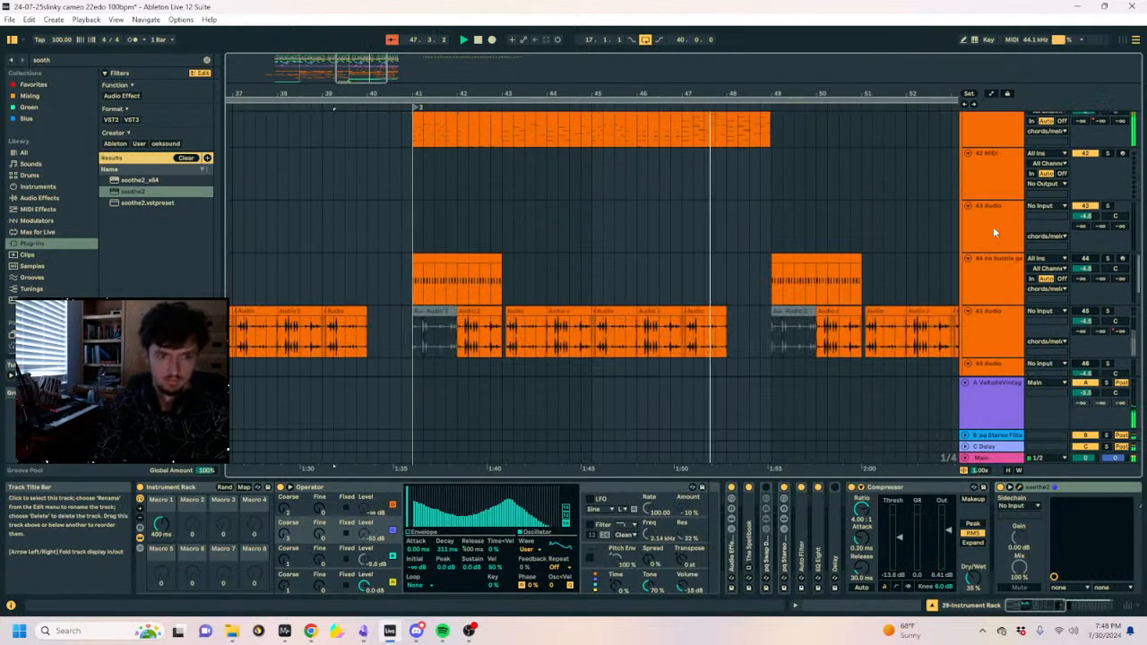
{"action": "scroll", "coordinate": [993, 227], "scroll_direction": "up", "scroll_amount": 1}
{"action": "key", "text": "Down"}
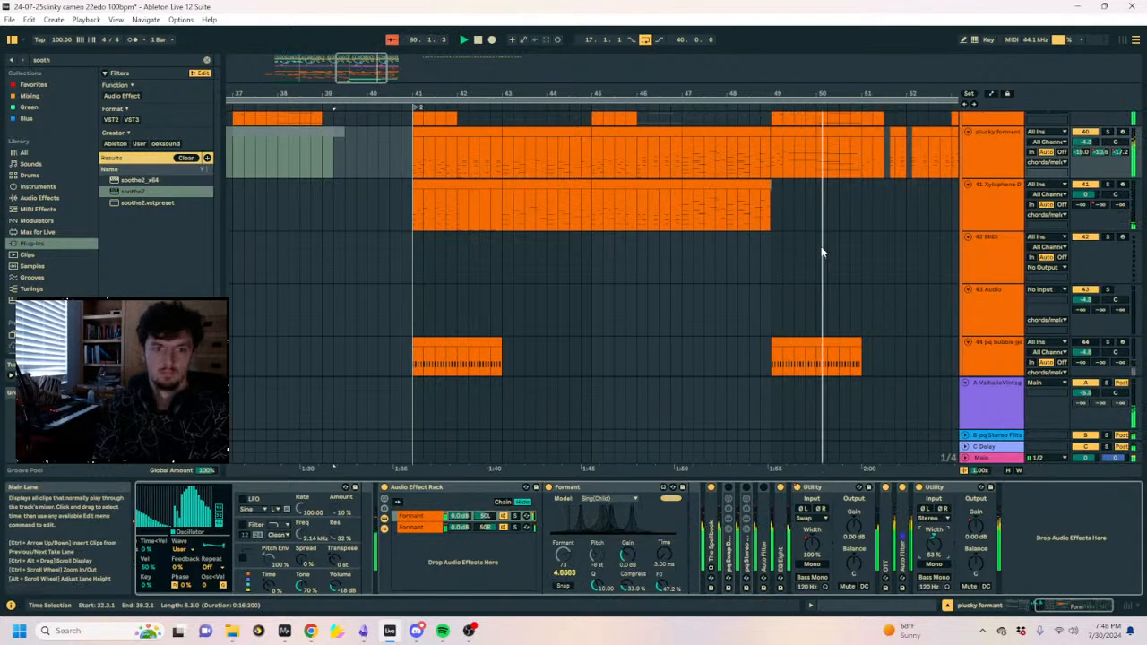
Add a Compressor to the chords/melody group by searching the audio effects for "comp", and set an EQ Eight band to 505 Hz, -1.12 dB.
{"action": "scroll", "coordinate": [825, 244], "scroll_direction": "up", "scroll_amount": 3}
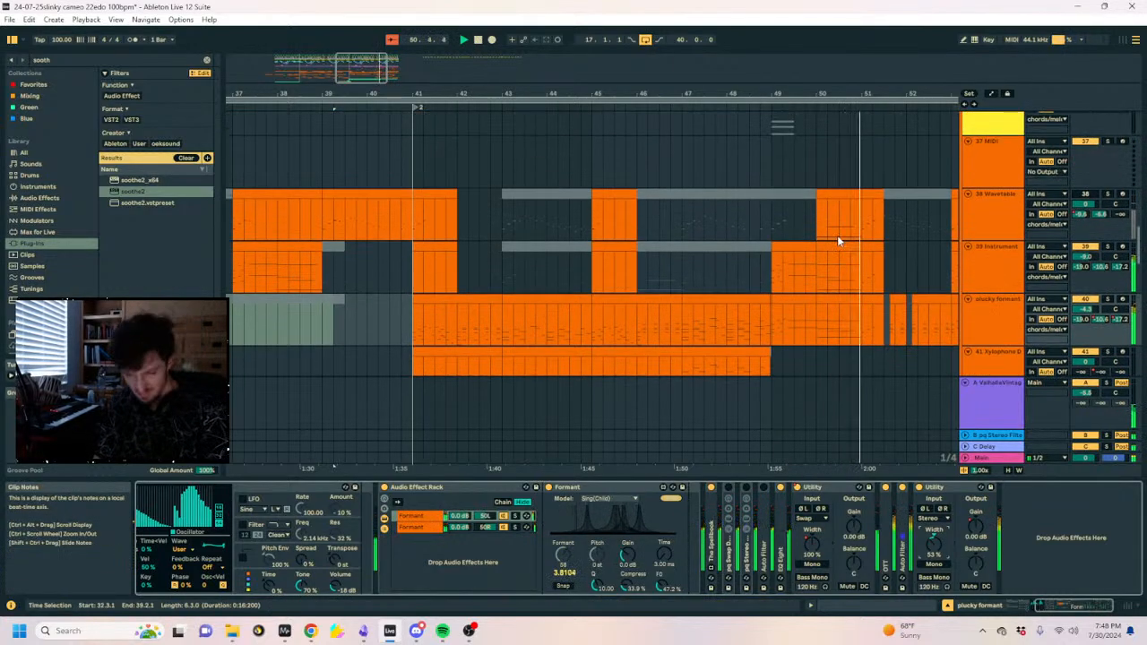
{"action": "scroll", "coordinate": [975, 252], "scroll_direction": "up", "scroll_amount": 3}
{"action": "left_click", "coordinate": [993, 136]}
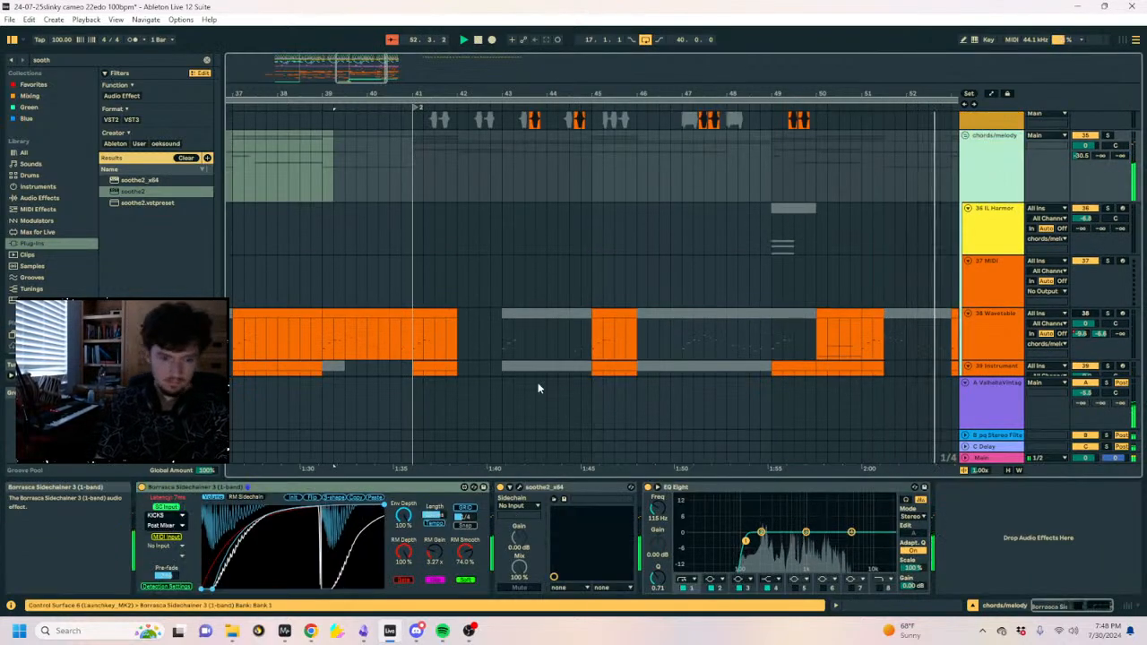
{"action": "key", "text": "ctrl+f"}
{"action": "type", "text": "c"}
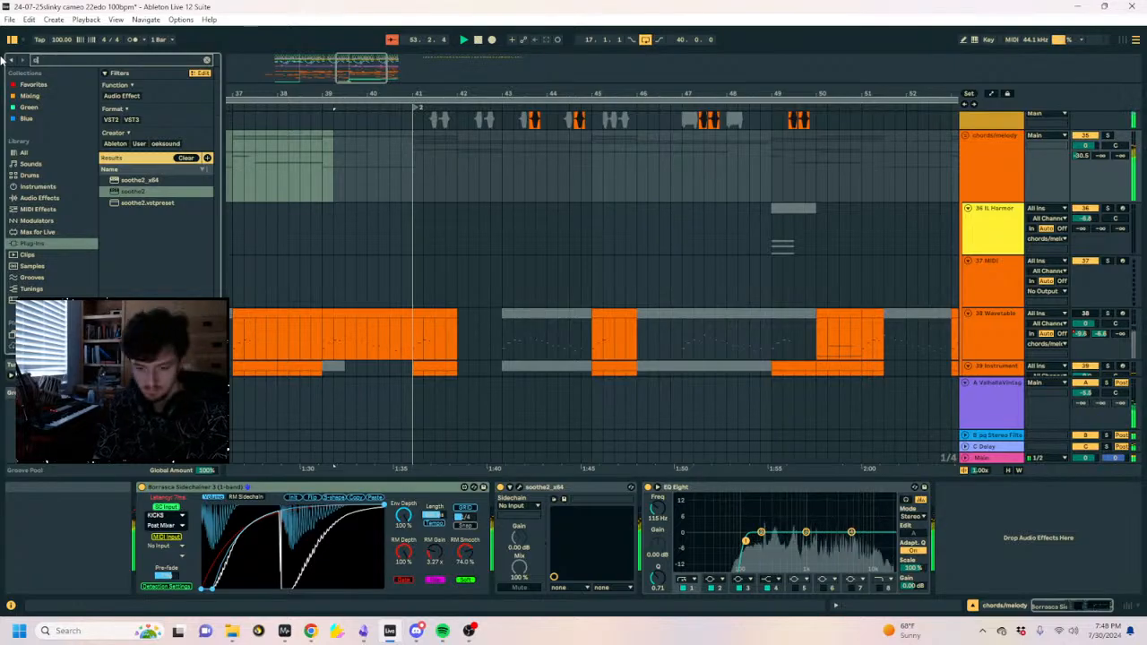
{"action": "type", "text": "omp"}
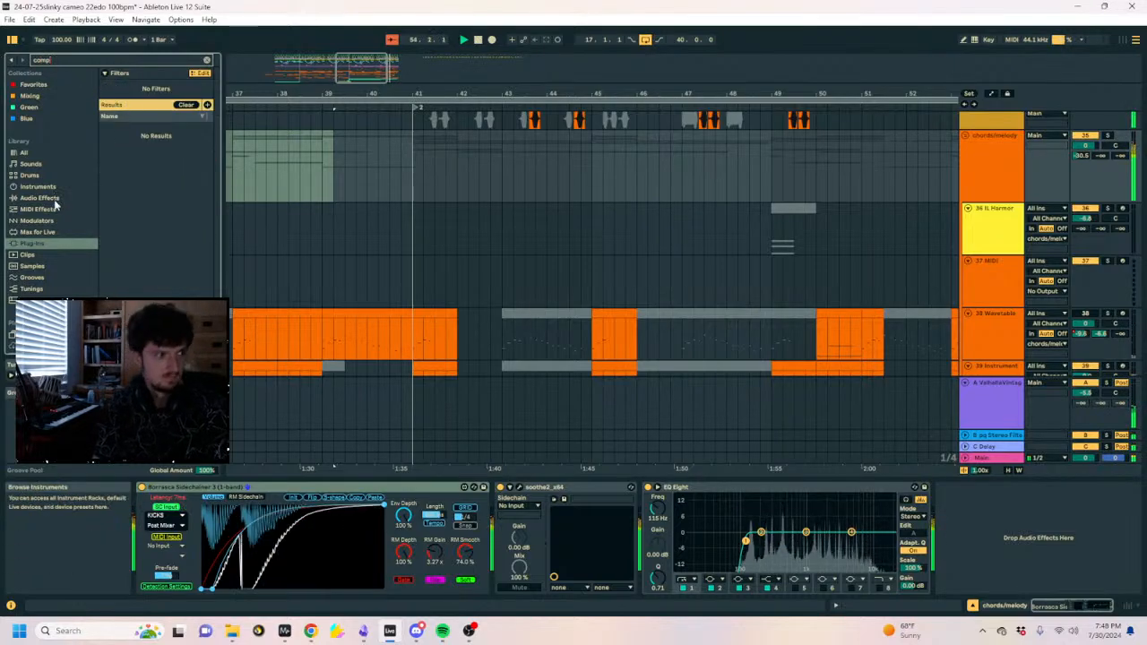
{"action": "left_click", "coordinate": [54, 201]}
{"action": "left_click", "coordinate": [139, 172]}
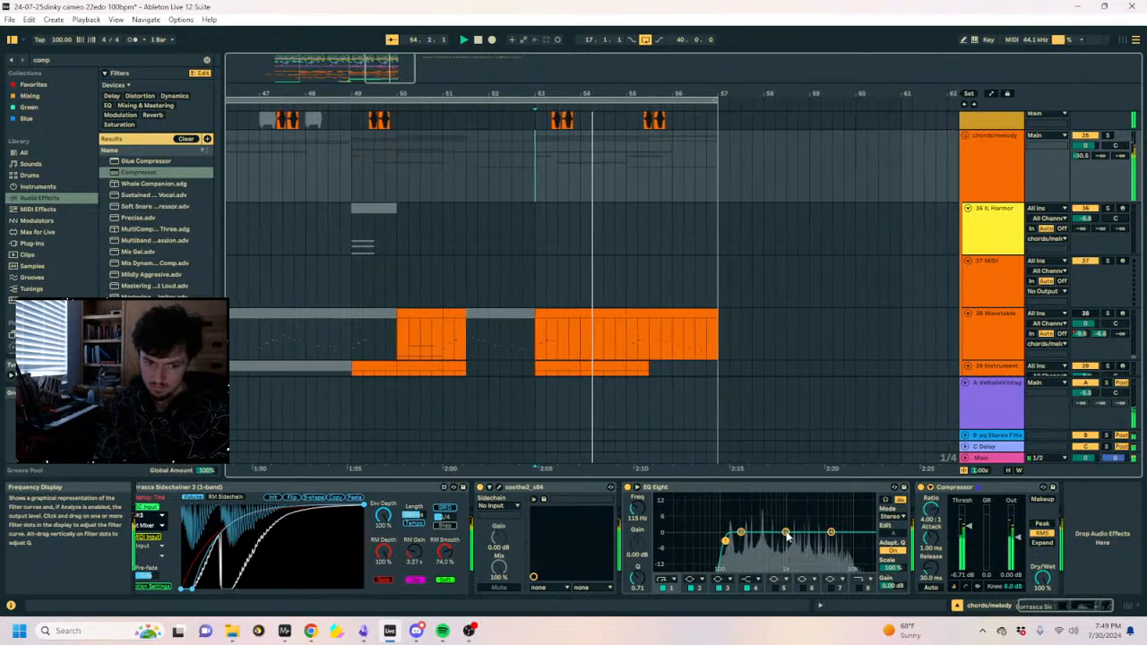
{"action": "left_click_drag", "start_coordinate": [787, 533], "coordinate": [766, 535]}
Search for "hvsh", add the Hvshbrown Fletcher Mastering EQ after the Compressor on chords/melody and set its Scale macro to 33 %.
{"action": "key", "text": "ctrl+f"}
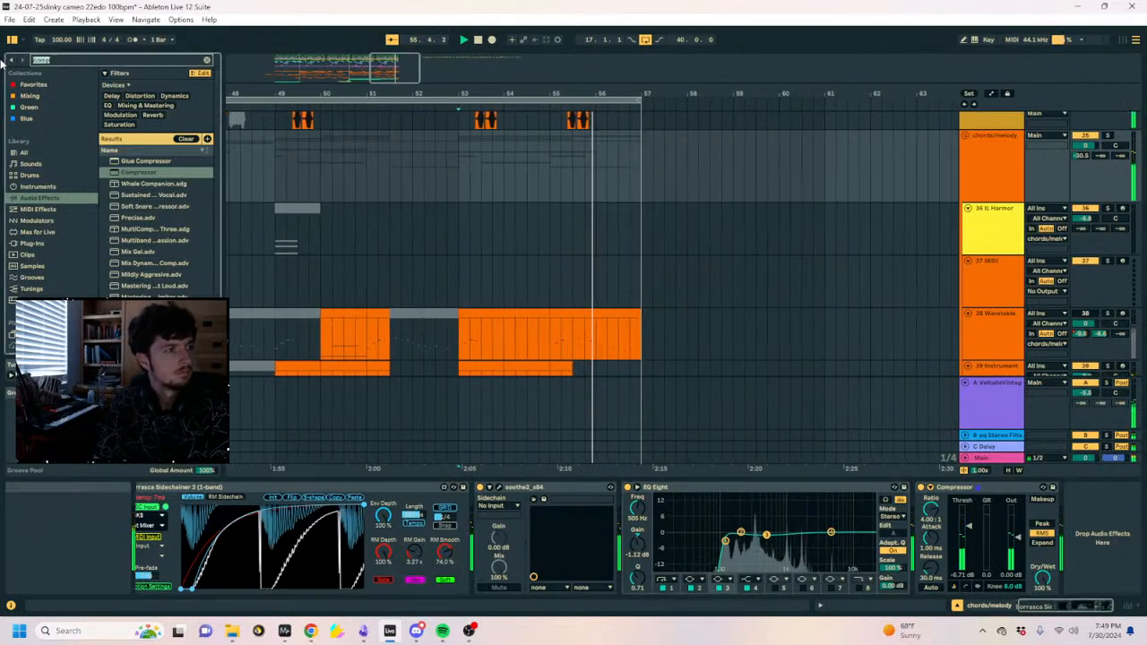
{"action": "type", "text": "hvsh"}
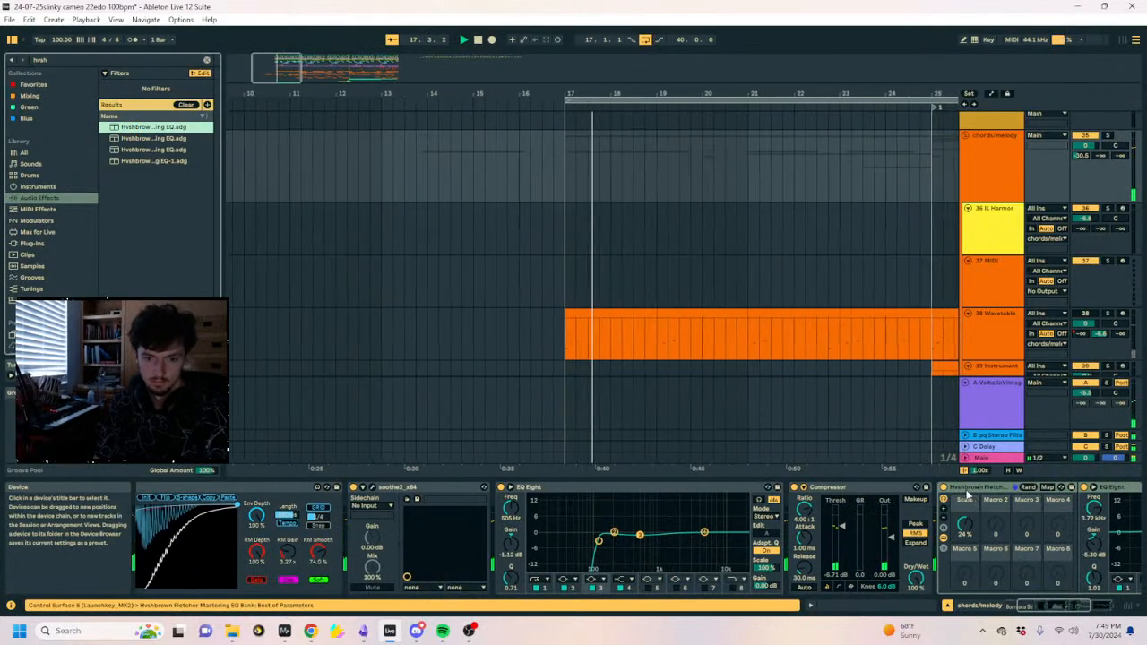
{"action": "left_click", "coordinate": [1111, 487]}
{"action": "left_click_drag", "start_coordinate": [739, 524], "coordinate": [739, 512]}
Stop playback, loop and copy the eight bars from 41.1.1 across the tracks, move the loop to 56.1.1 and paste the section there.
{"action": "left_click_drag", "start_coordinate": [778, 93], "coordinate": [735, 54]}
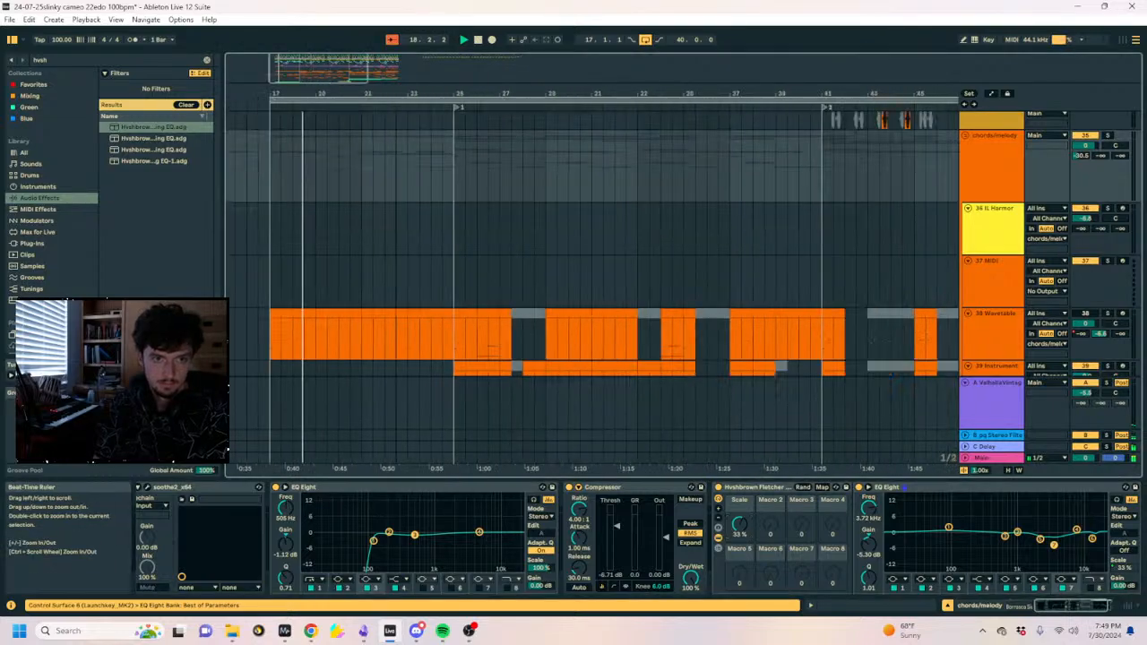
{"action": "left_click_drag", "start_coordinate": [735, 93], "coordinate": [721, 56]}
{"action": "key", "text": "space"}
{"action": "left_click_drag", "start_coordinate": [606, 168], "coordinate": [698, 180]}
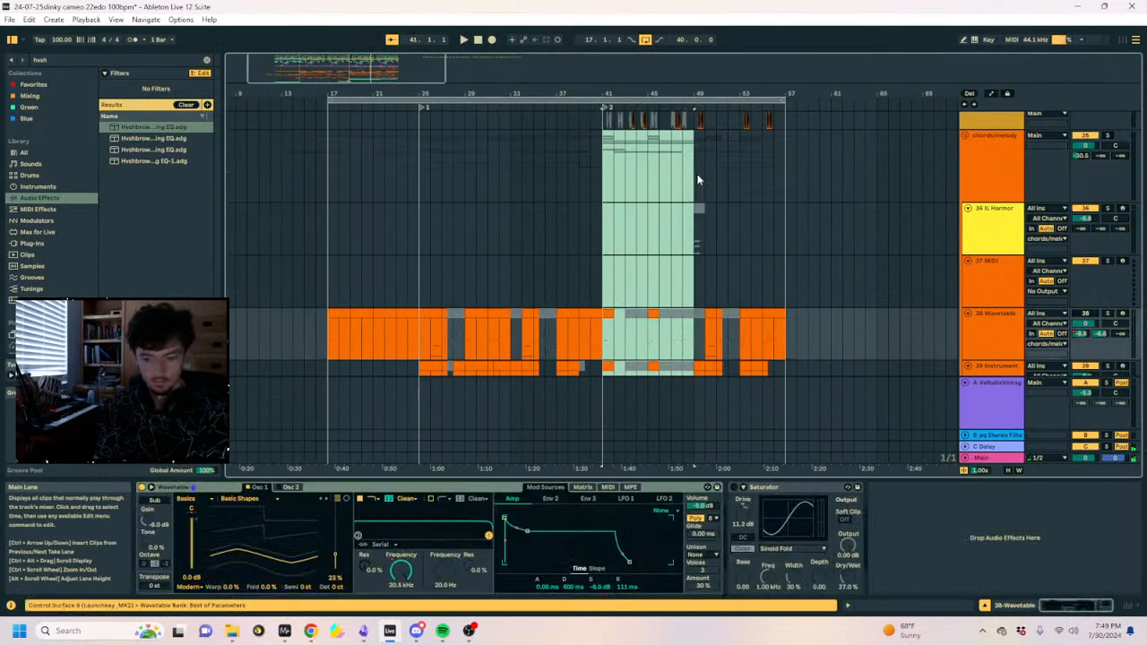
{"action": "key", "text": "ctrl+l"}
{"action": "left_click", "coordinate": [638, 97]}
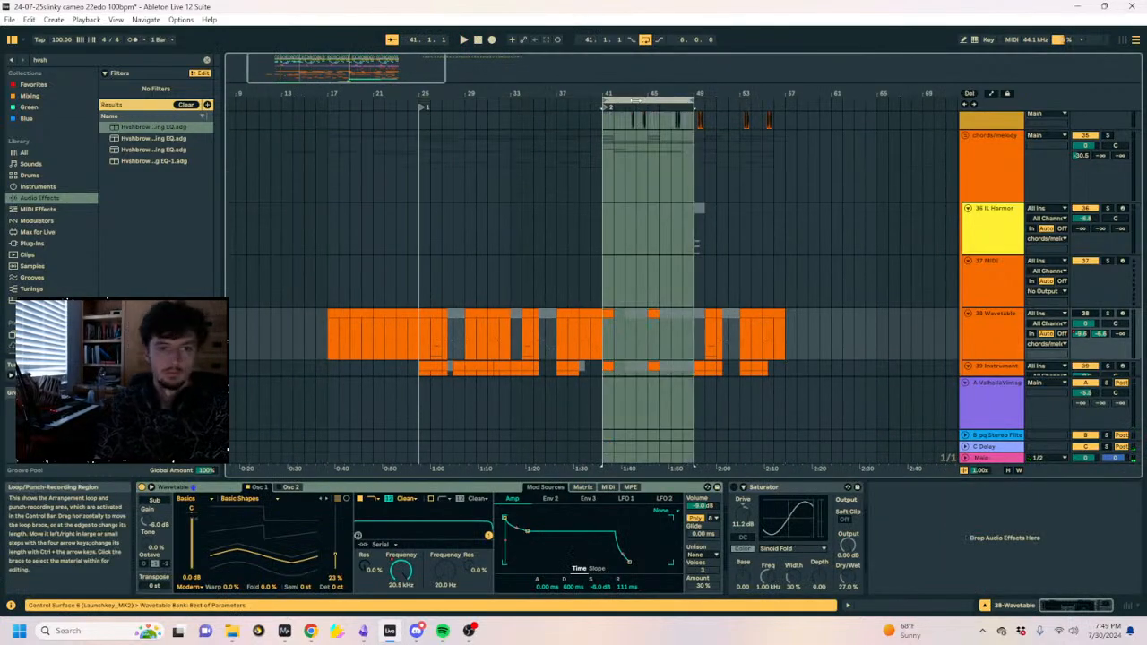
{"action": "left_click_drag", "start_coordinate": [638, 96], "coordinate": [807, 97]}
{"action": "left_click", "coordinate": [777, 118]}
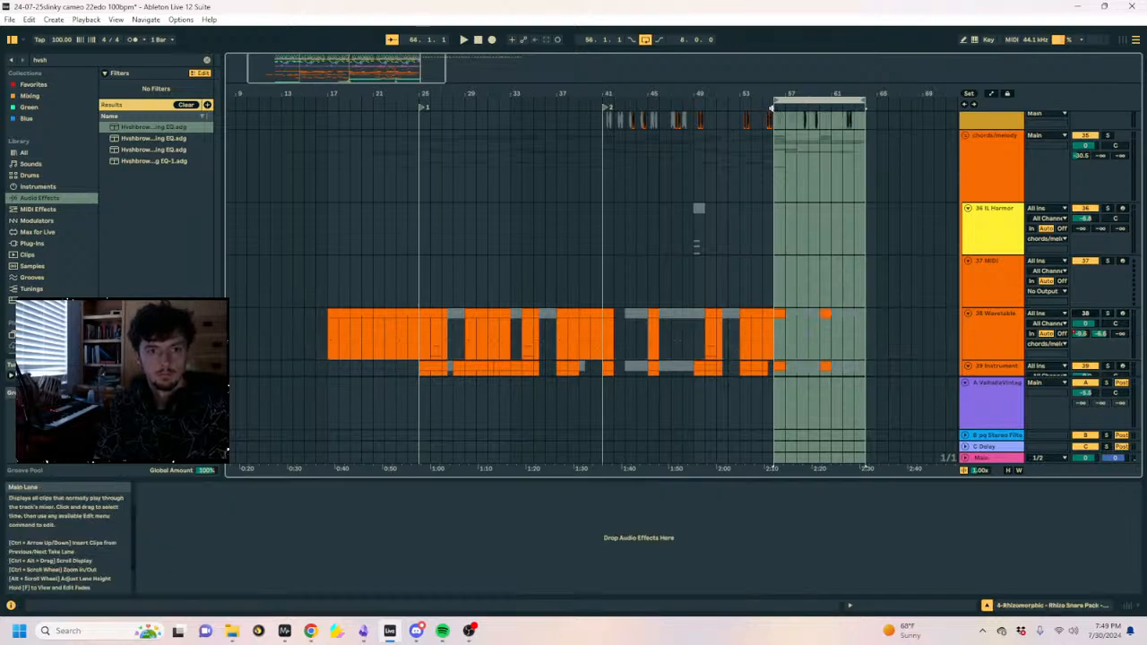
Add a locator at 56.1.1, play the pasted section from there and collapse the chords/melody group's tracks.
{"action": "right_click", "coordinate": [773, 107]}
{"action": "left_click", "coordinate": [792, 138]}
{"action": "left_click", "coordinate": [775, 156]}
{"action": "key", "text": "space"}
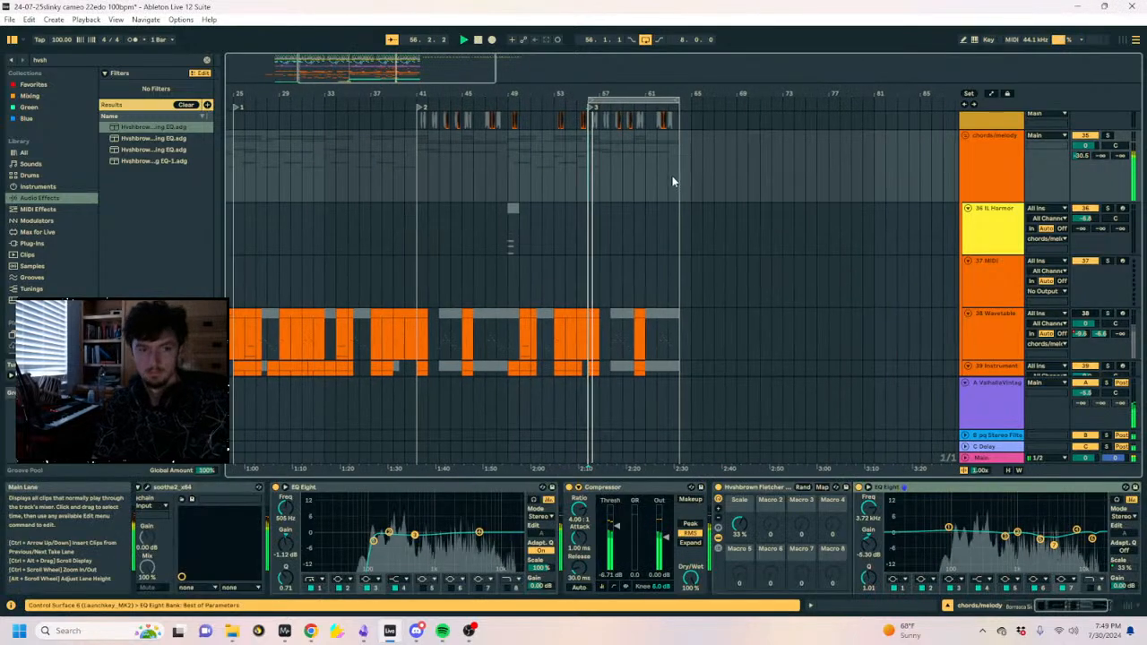
{"action": "scroll", "coordinate": [674, 182], "scroll_direction": "up", "scroll_amount": 4}
{"action": "left_click", "coordinate": [966, 187], "text": "alt"}
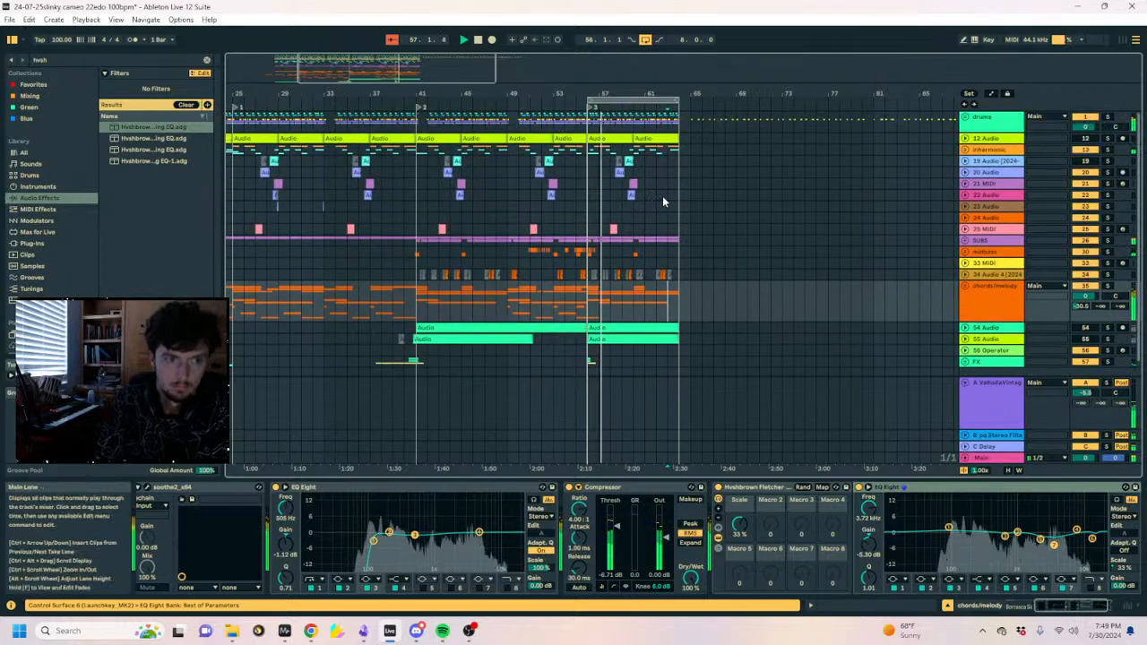
Delete the drums from the eight bars pasted at 56.1.1 and listen to the transition from 55.1.1.
{"action": "left_click_drag", "start_coordinate": [680, 127], "coordinate": [592, 120]}
{"action": "key", "text": "Delete"}
{"action": "left_click", "coordinate": [579, 125]}
{"action": "key", "text": "space"}
{"action": "key", "text": "space"}
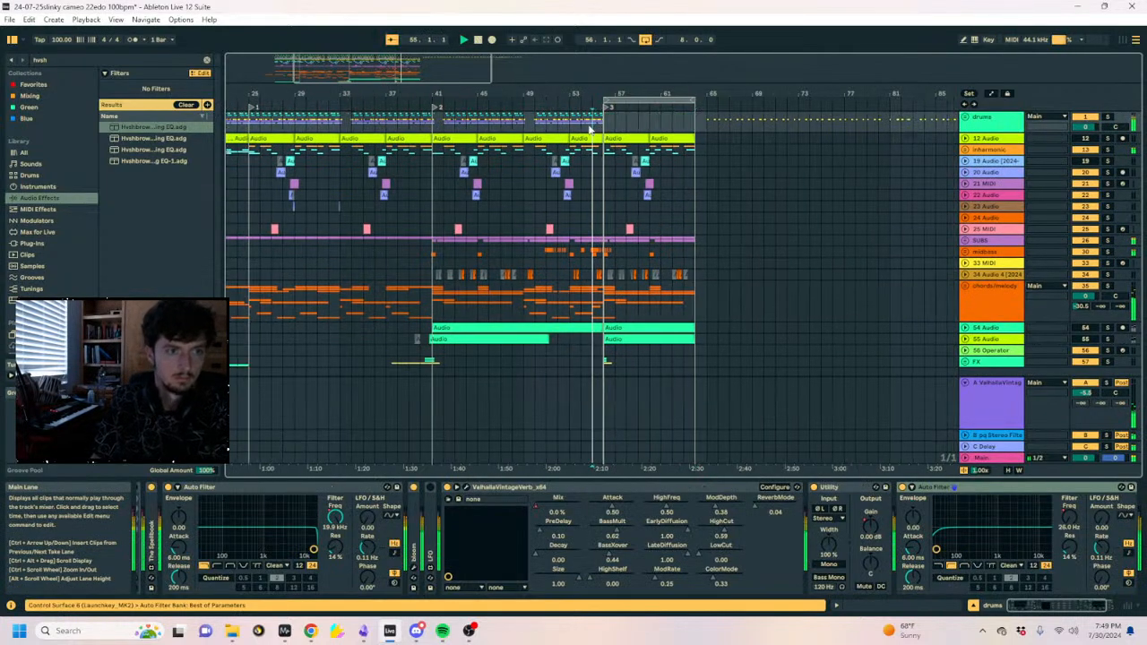
{"action": "scroll", "coordinate": [979, 276], "scroll_direction": "down", "scroll_amount": 1}
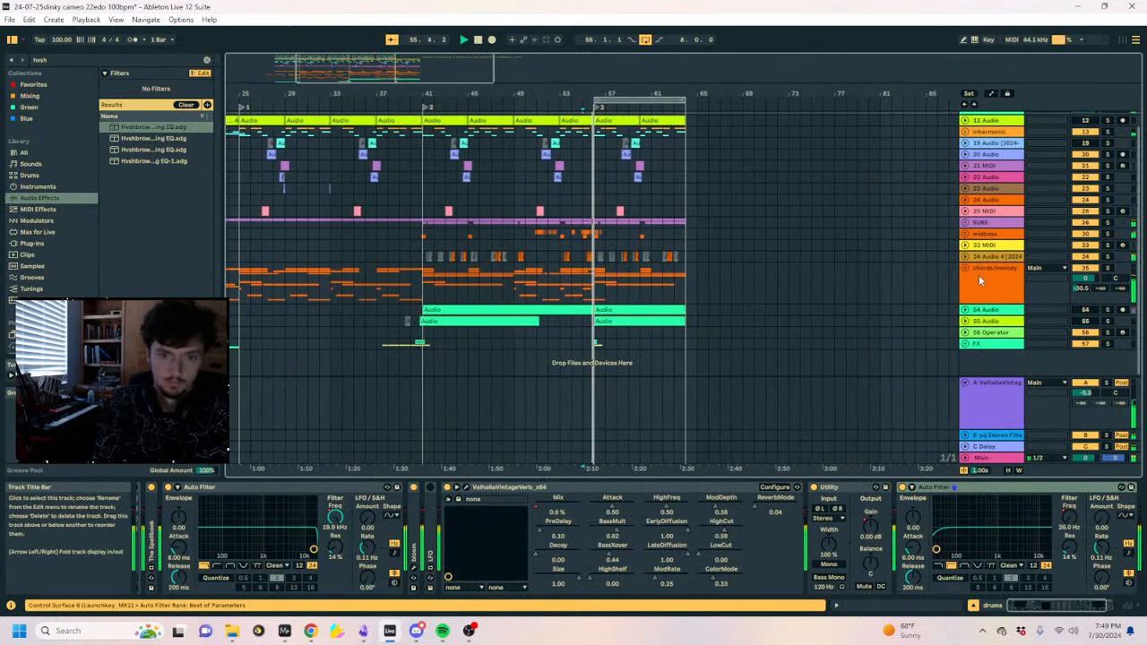
{"action": "scroll", "coordinate": [953, 266], "scroll_direction": "up", "scroll_amount": 1}
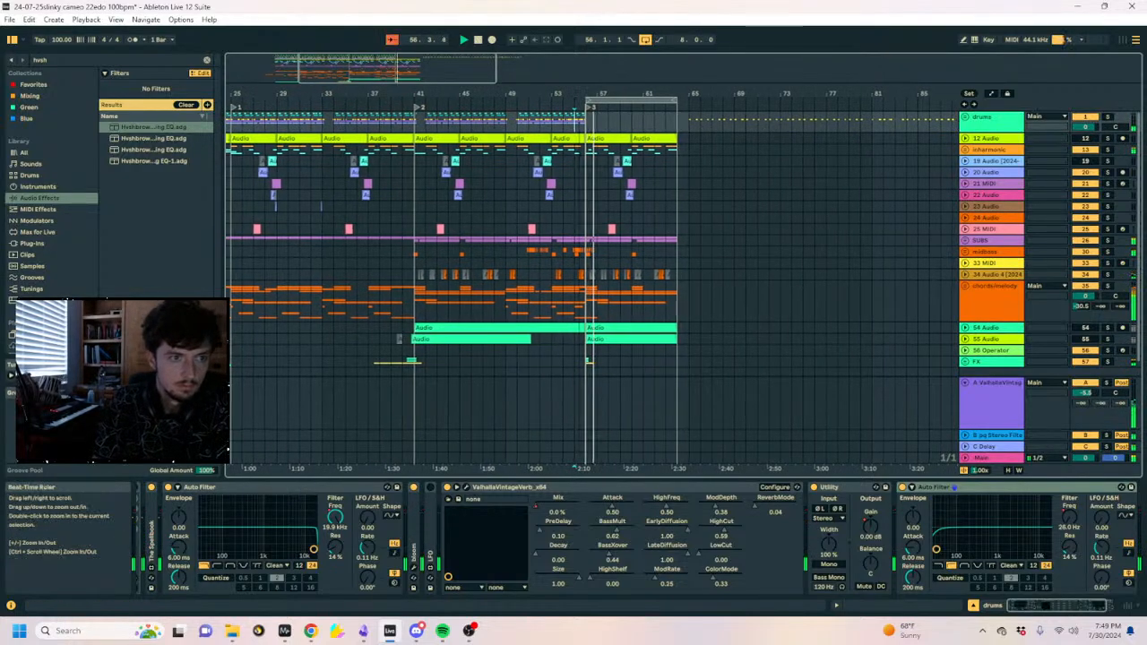
Stop playback and undo back to before the eight-bar section was pasted at 56.1.1.
{"action": "left_click_drag", "start_coordinate": [579, 93], "coordinate": [581, 125]}
{"action": "left_click", "coordinate": [629, 100]}
{"action": "key", "text": "ctrl+z"}
{"action": "key", "text": "ctrl+z"}
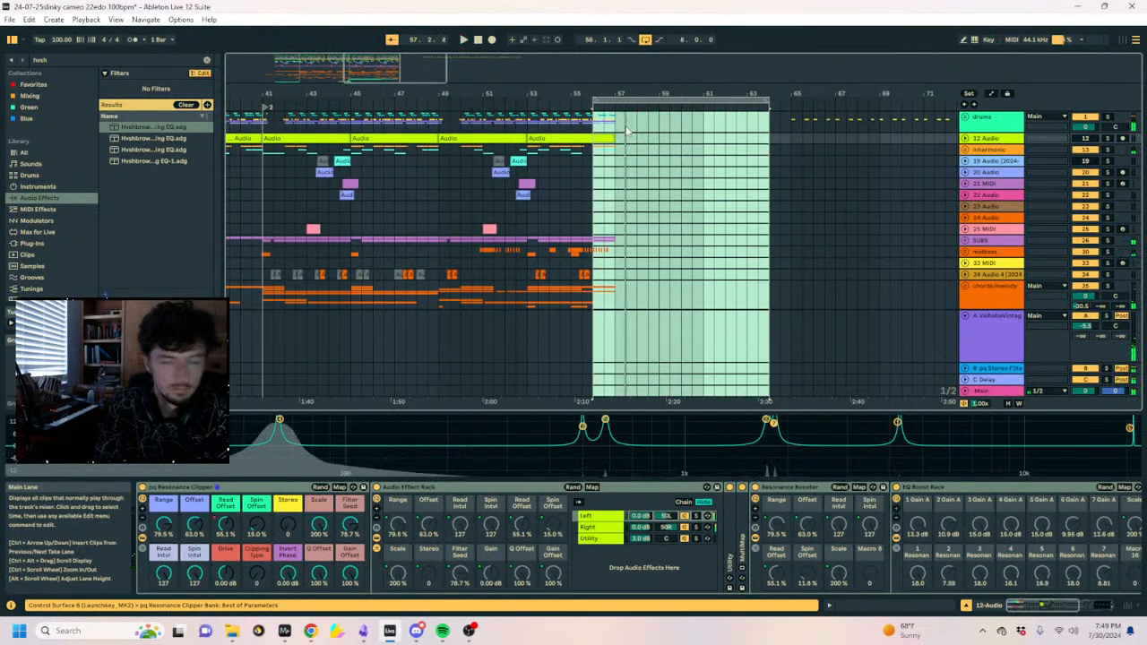
Delete the leftover drums clips after bar 65.
{"action": "left_click", "coordinate": [677, 137]}
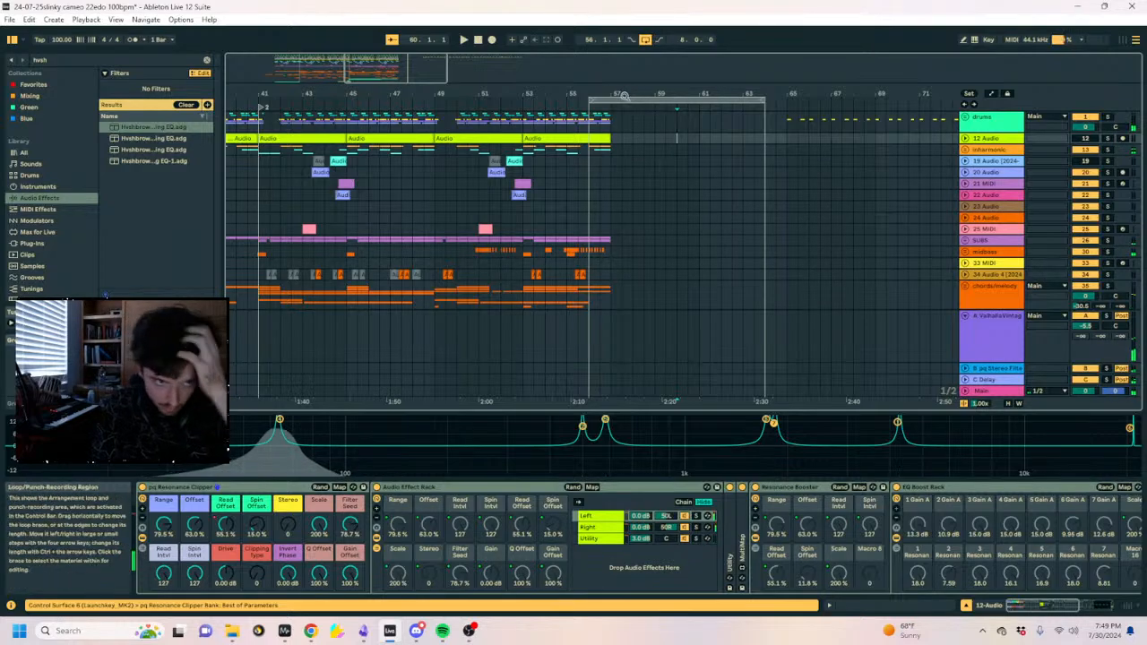
{"action": "left_click_drag", "start_coordinate": [625, 96], "coordinate": [676, 72]}
{"action": "left_click_drag", "start_coordinate": [757, 93], "coordinate": [532, 55]}
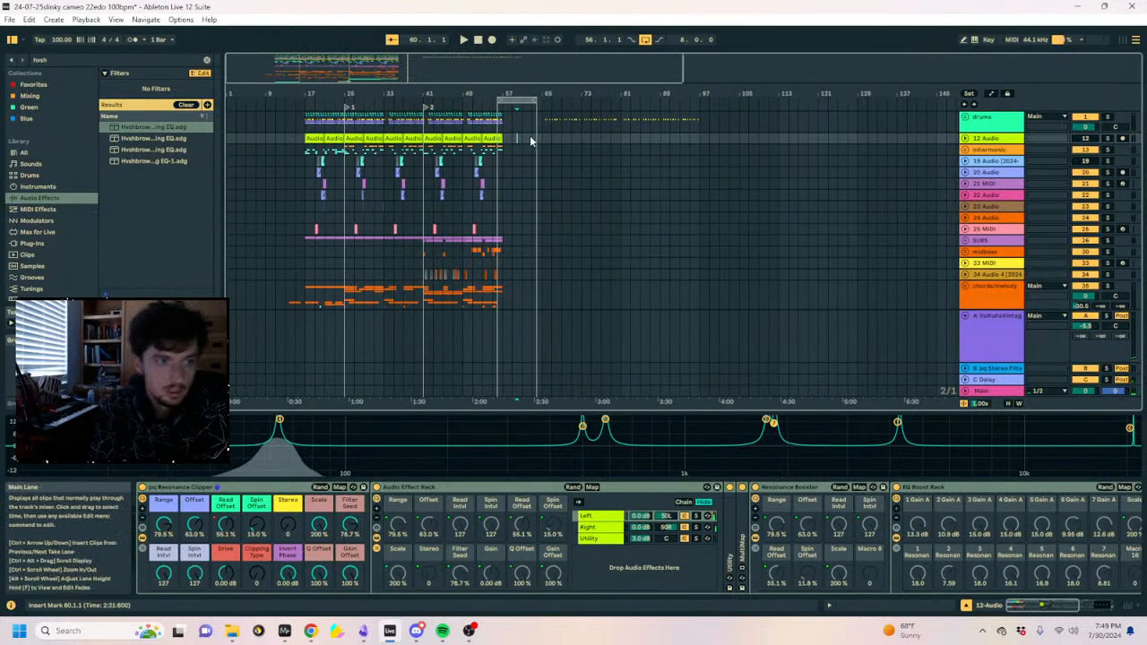
{"action": "left_click_drag", "start_coordinate": [542, 125], "coordinate": [866, 128]}
Move the eight-bar loop to 57.1.1, paste the copied section there and remove its drums.
{"action": "left_click_drag", "start_coordinate": [315, 126], "coordinate": [302, 126]}
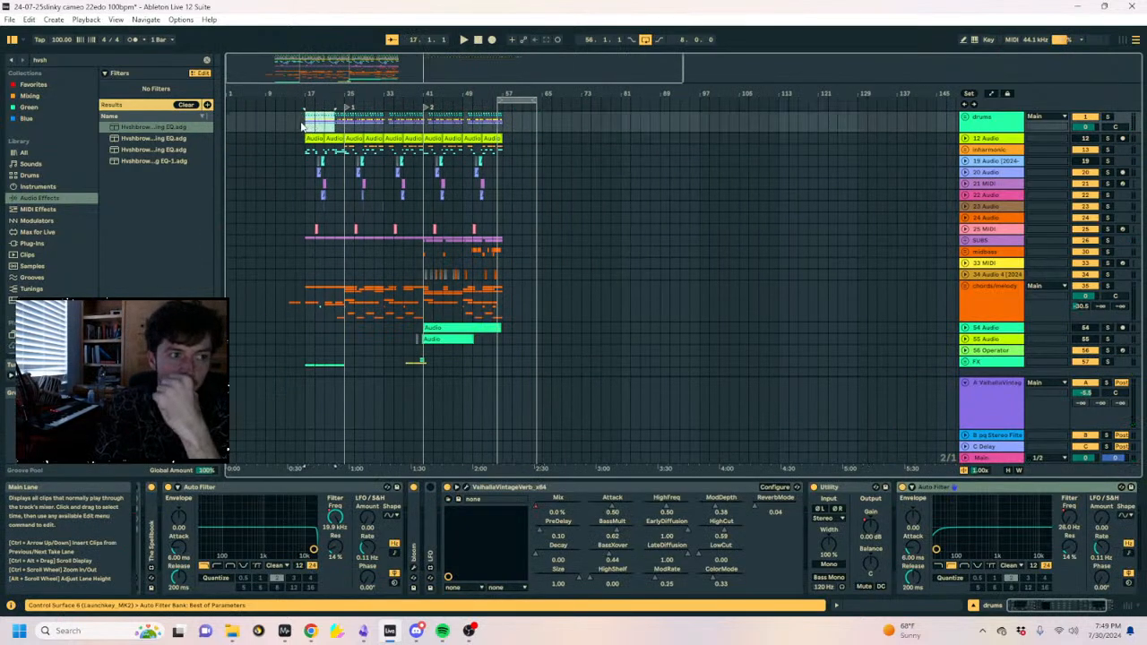
{"action": "left_click_drag", "start_coordinate": [423, 128], "coordinate": [363, 130]}
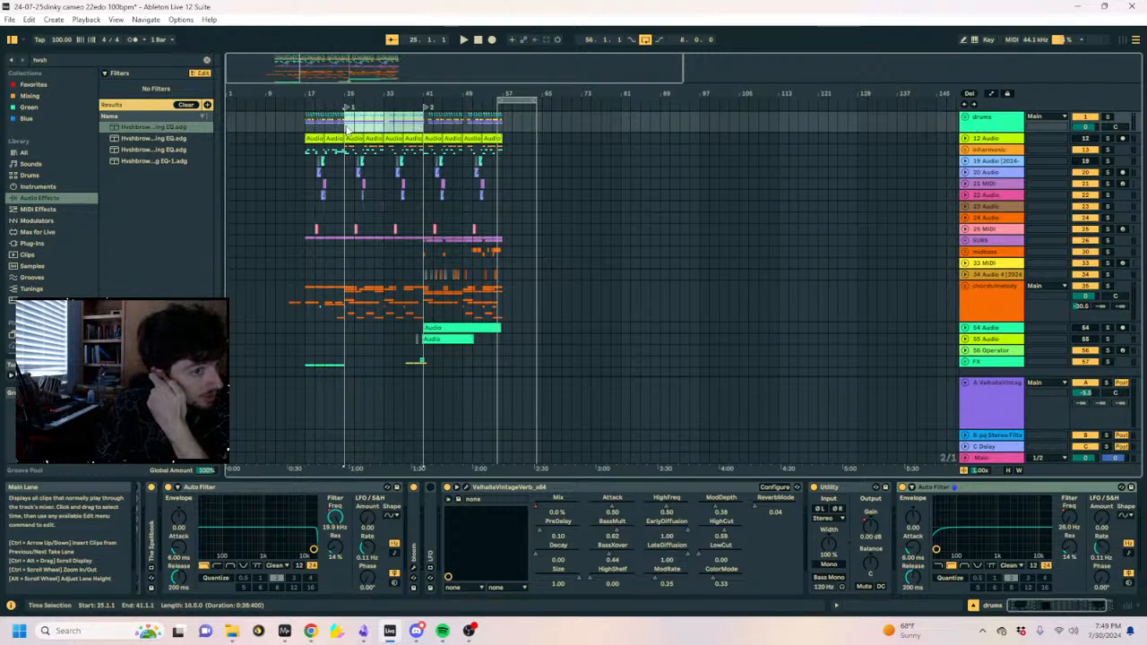
{"action": "left_click_drag", "start_coordinate": [349, 129], "coordinate": [708, 127]}
{"action": "left_click", "coordinate": [584, 124]}
{"action": "left_click_drag", "start_coordinate": [518, 101], "coordinate": [502, 126]}
{"action": "left_click", "coordinate": [523, 100]}
{"action": "key", "text": "ctrl+v"}
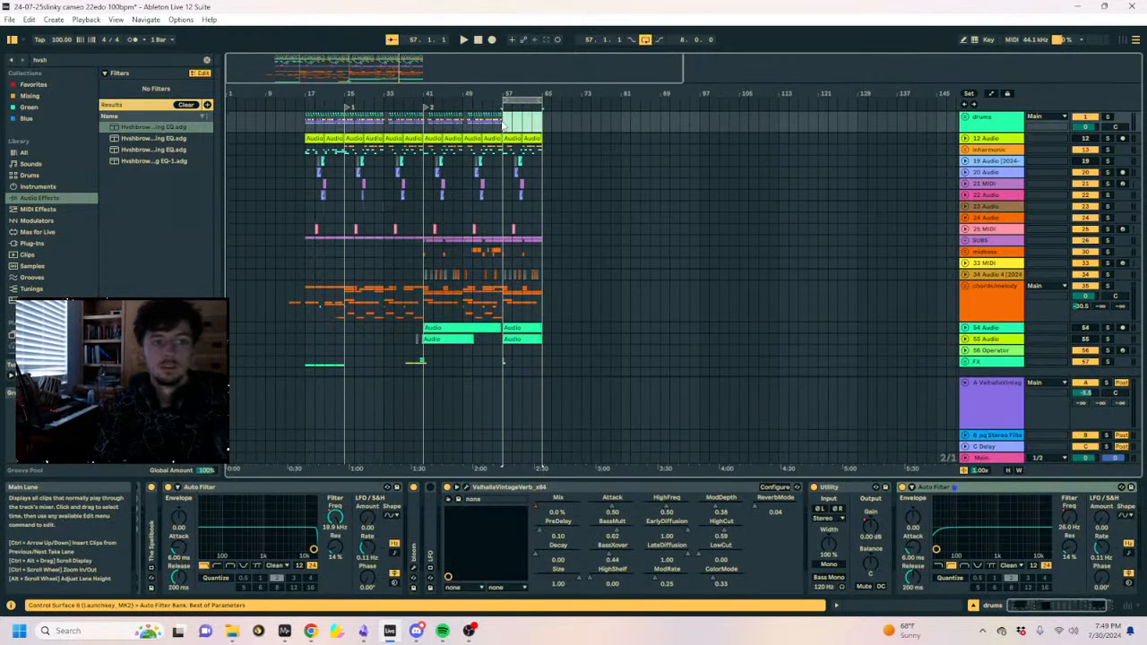
Play the transition into the new section from 55.1.1 and expand the chords/melody group around bar 57.
{"action": "key", "text": "space"}
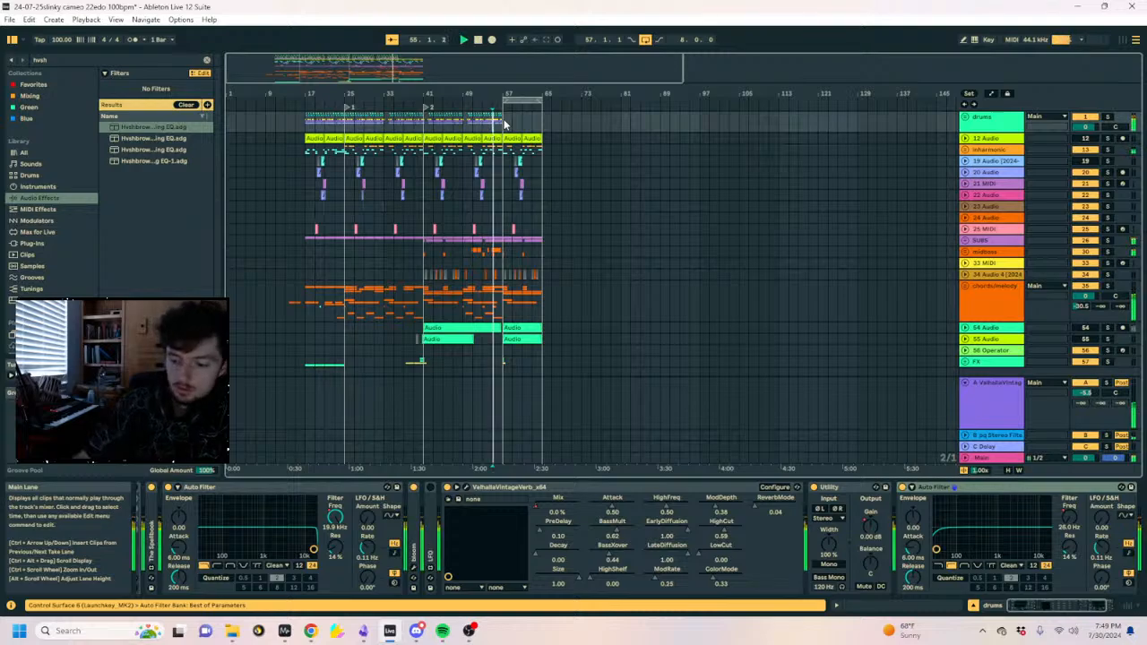
{"action": "scroll", "coordinate": [505, 125], "scroll_direction": "up", "scroll_amount": 3}
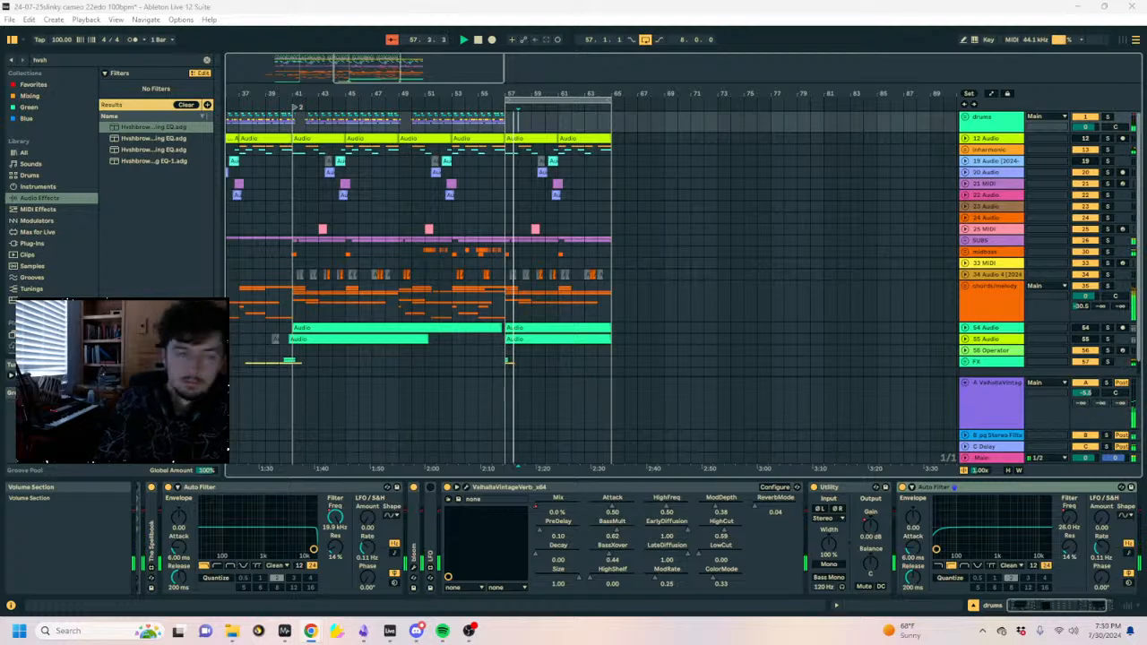
{"action": "left_click_drag", "start_coordinate": [587, 93], "coordinate": [587, 96]}
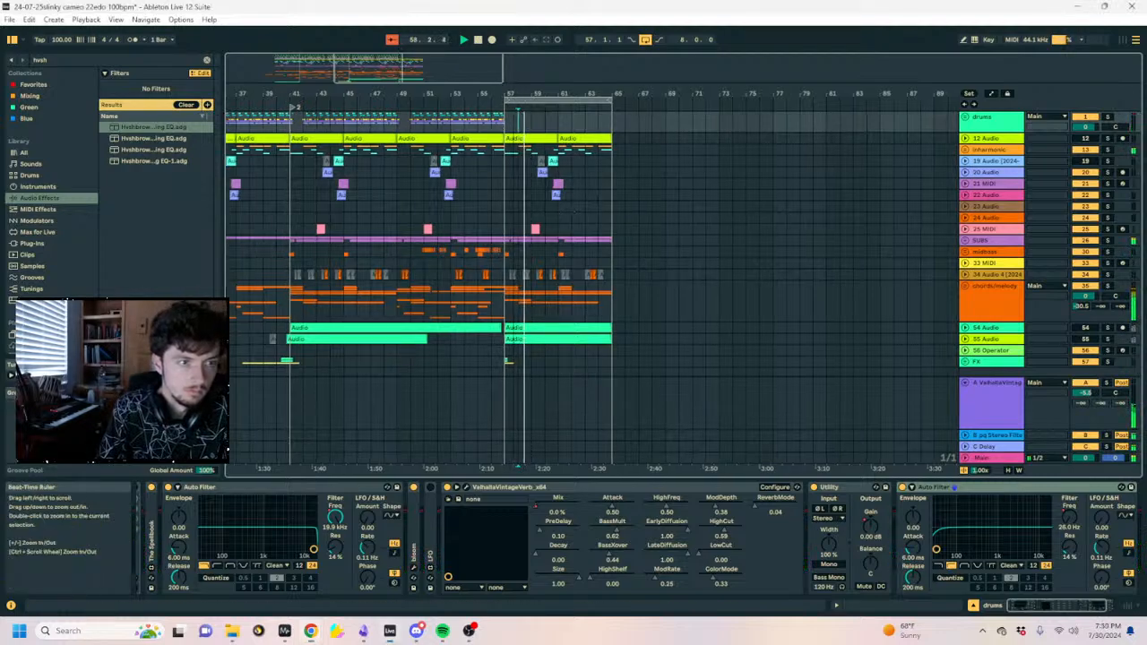
{"action": "left_click_drag", "start_coordinate": [516, 94], "coordinate": [515, 170]}
{"action": "left_click", "coordinate": [966, 286]}
{"action": "scroll", "coordinate": [651, 276], "scroll_direction": "down", "scroll_amount": 8}
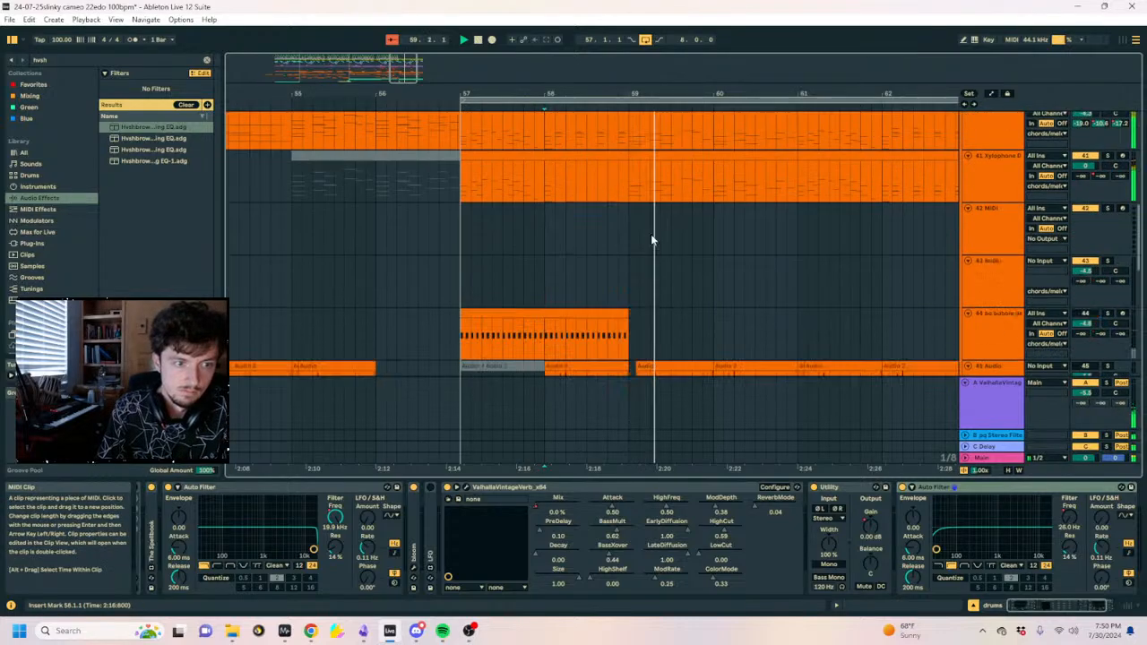
Shorten the plucky formant clip at 57.1.1 to end at 58.1.1 and play the transition from bar 56.
{"action": "scroll", "coordinate": [652, 239], "scroll_direction": "up", "scroll_amount": 1}
{"action": "left_click", "coordinate": [585, 164]}
{"action": "key", "text": "space"}
{"action": "left_click_drag", "start_coordinate": [626, 164], "coordinate": [562, 164]}
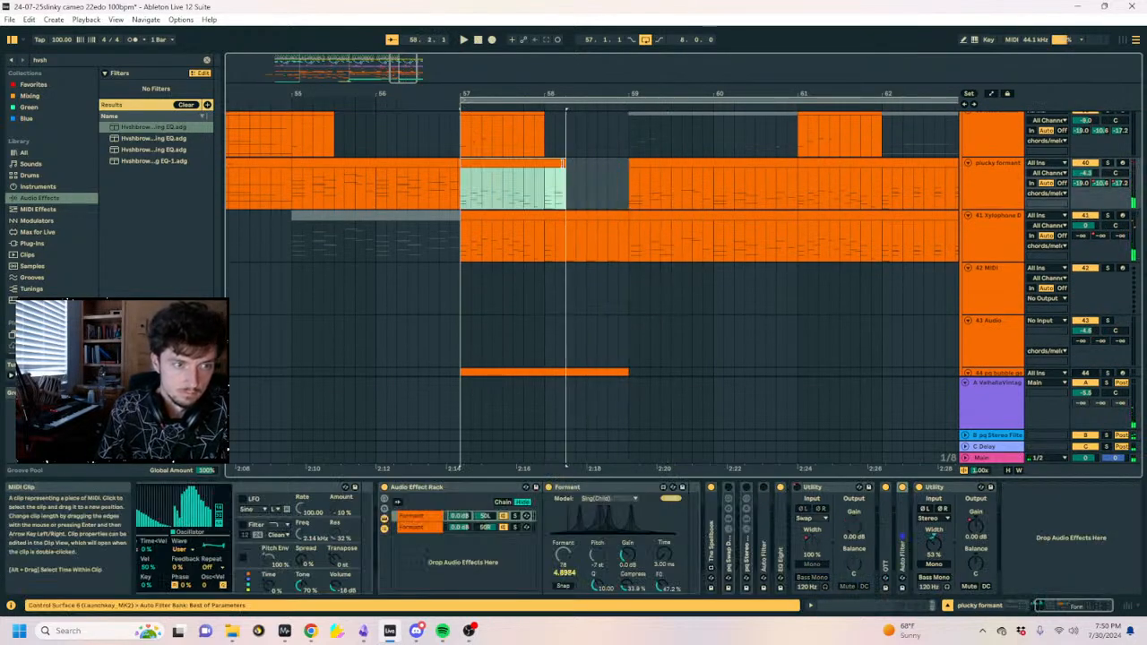
{"action": "left_click", "coordinate": [432, 179]}
{"action": "key", "text": "space"}
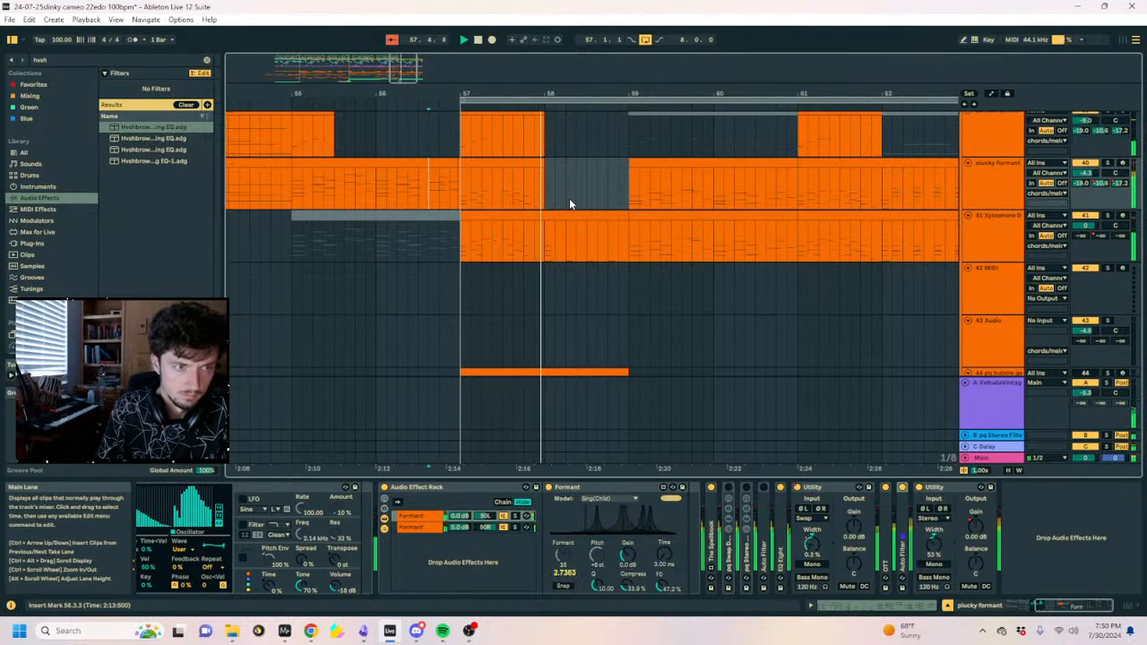
Deactivate the shortened plucky formant clip at 57.1.1 and listen to the Xylophone Dark part from bar 56.
{"action": "left_click", "coordinate": [566, 215]}
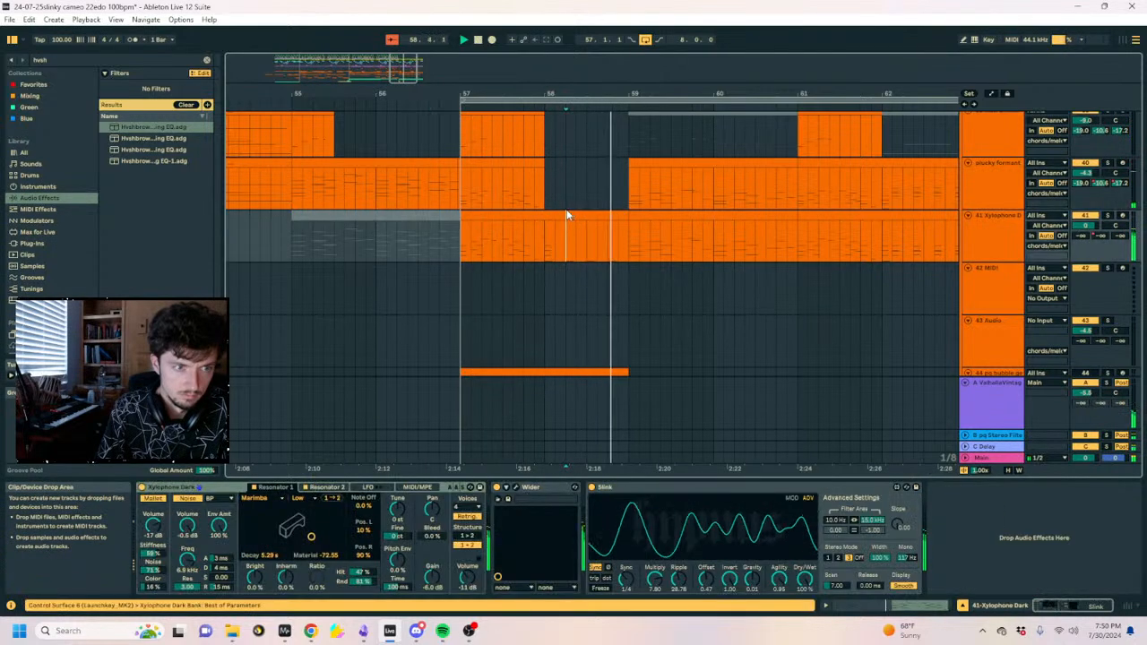
{"action": "left_click", "coordinate": [475, 190]}
{"action": "left_click", "coordinate": [432, 224]}
{"action": "key", "text": "space"}
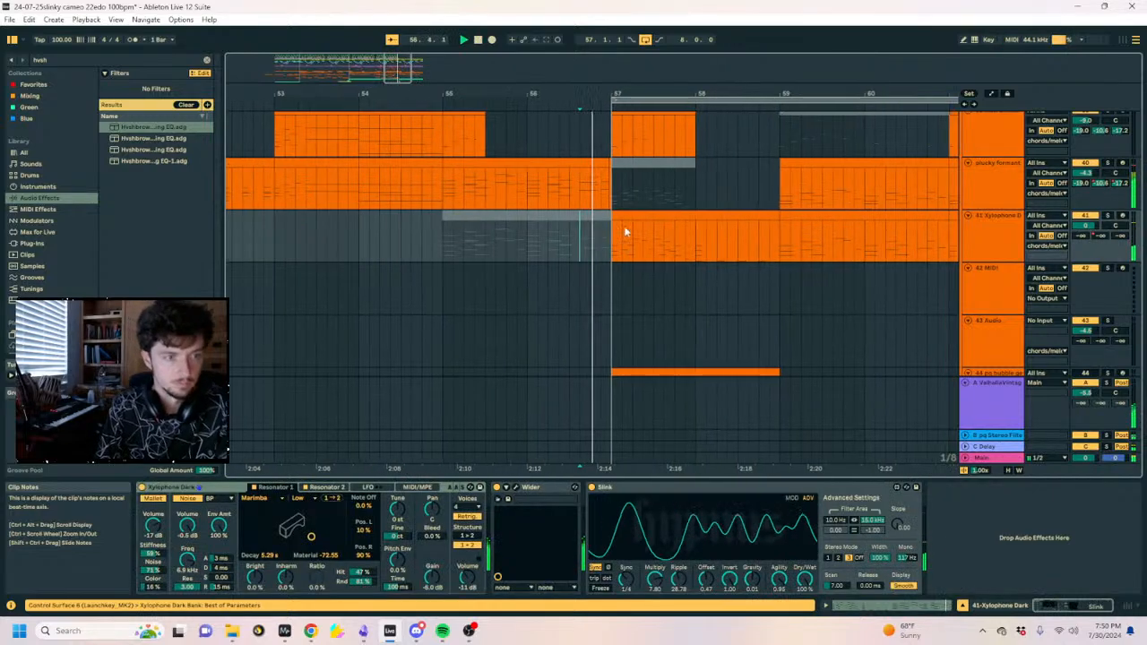
{"action": "left_click", "coordinate": [625, 168]}
{"action": "scroll", "coordinate": [625, 168], "scroll_direction": "up", "scroll_amount": 3}
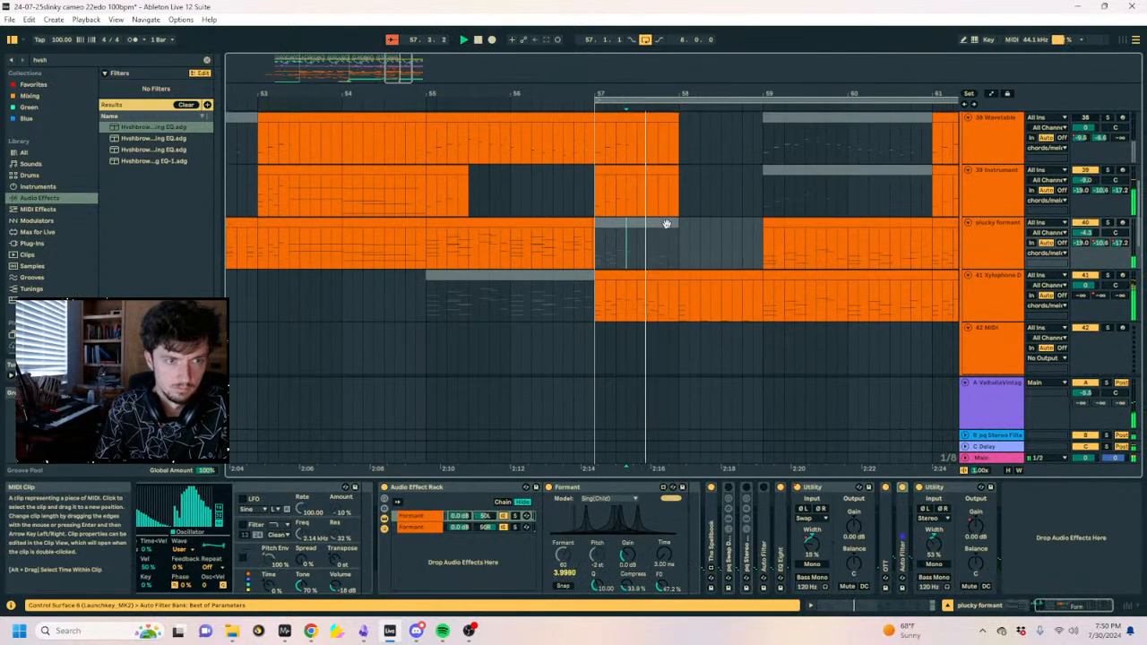
Copy the plucky formant notes from 58.1.3 to 59.1.1 into the same bars of the Xylophone Dark track.
{"action": "double_click", "coordinate": [682, 279]}
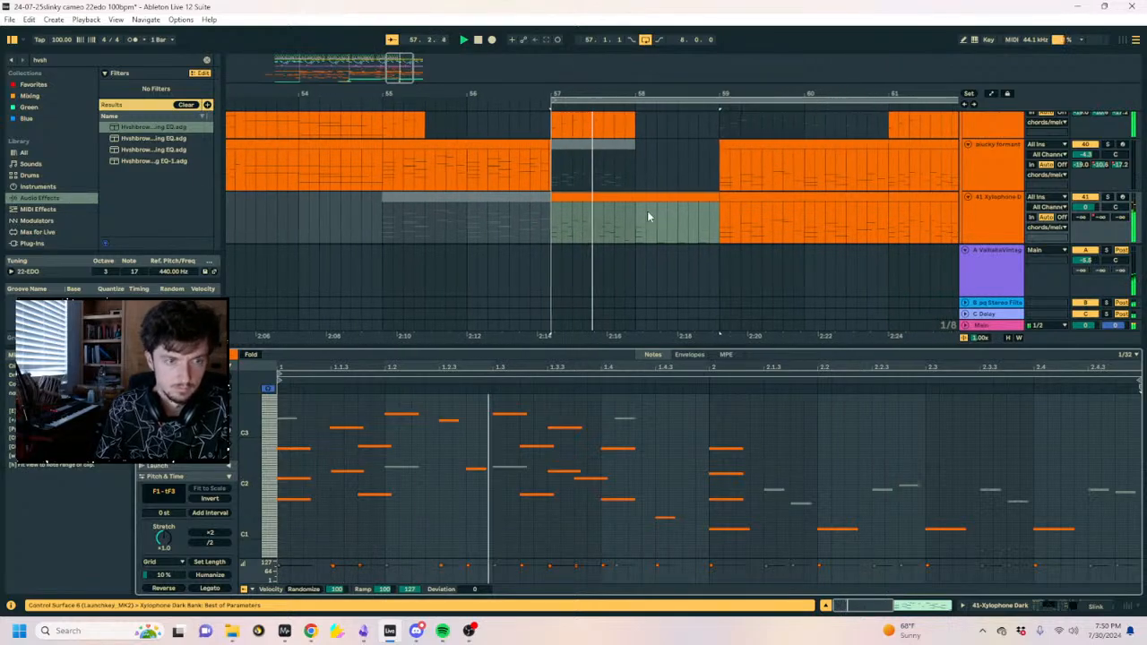
{"action": "left_click", "coordinate": [628, 169]}
{"action": "key", "text": "space"}
{"action": "mouse_move", "coordinate": [584, 165]}
{"action": "left_mouse_down"}
{"action": "mouse_move", "coordinate": [673, 162]}
{"action": "mouse_move", "coordinate": [596, 164]}
{"action": "left_mouse_up"}
{"action": "key", "text": "Down"}
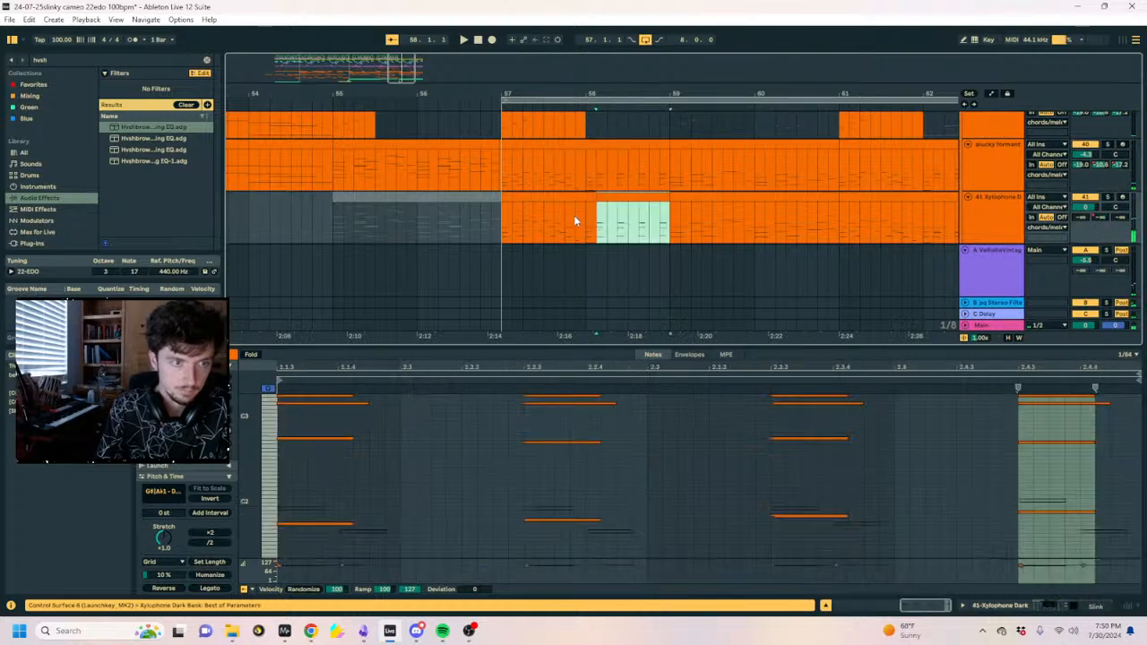
Deactivate the plucky formant clip from 57.1.1 to 59.1.1 and play the section from 57.1.1.
{"action": "left_click", "coordinate": [481, 220]}
{"action": "left_click", "coordinate": [510, 160]}
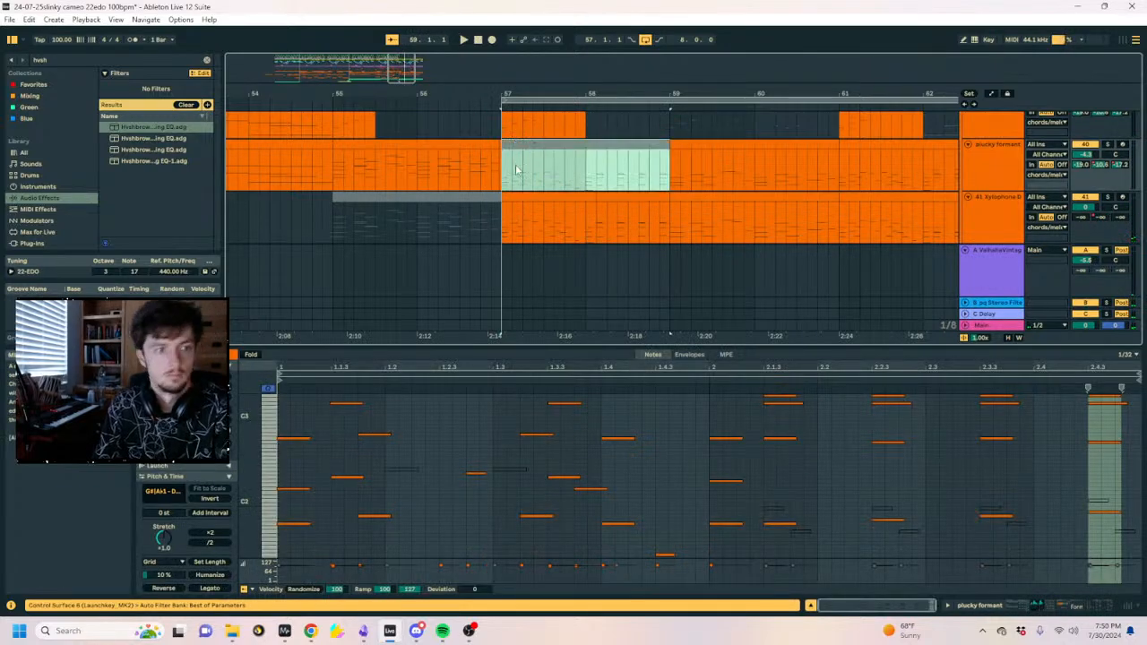
{"action": "key", "text": "Delete"}
{"action": "key", "text": "space"}
{"action": "scroll", "coordinate": [619, 201], "scroll_direction": "down", "scroll_amount": 2}
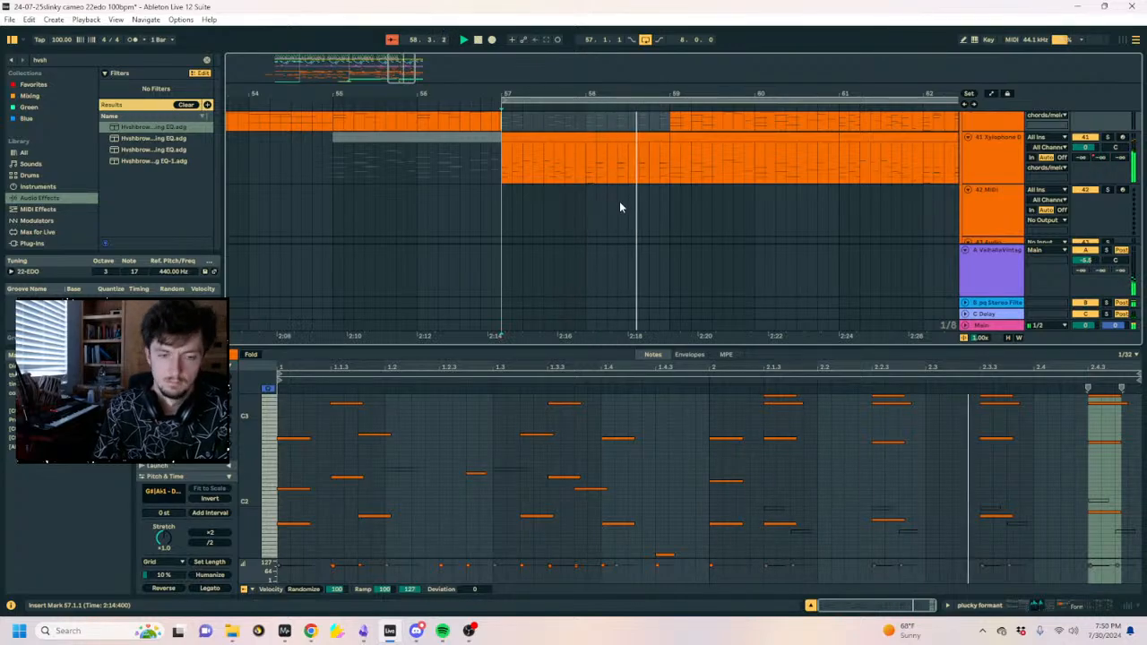
{"action": "scroll", "coordinate": [636, 187], "scroll_direction": "up", "scroll_amount": 2}
Deactivate the plucky formant clips at 59.1.1 and 61.1.1 while listening to the new section.
{"action": "left_click", "coordinate": [692, 137]}
{"action": "key", "text": "space"}
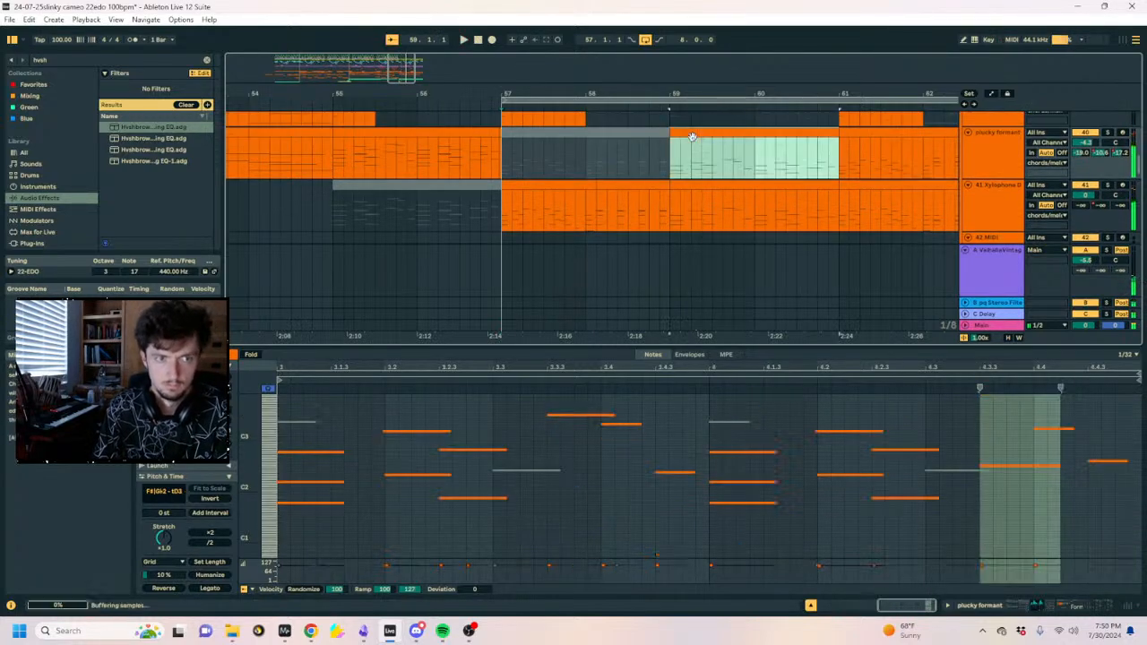
{"action": "left_click", "coordinate": [870, 136], "text": "shift"}
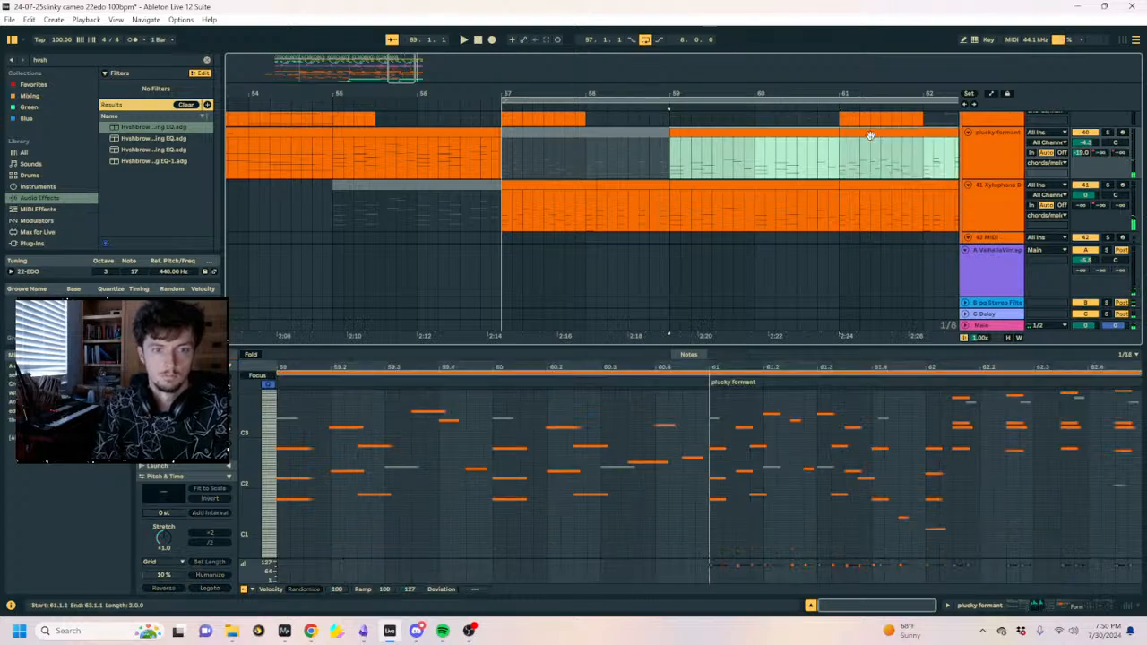
{"action": "left_click", "coordinate": [709, 187]}
{"action": "left_click", "coordinate": [538, 187]}
{"action": "key", "text": "space"}
{"action": "left_click", "coordinate": [797, 133]}
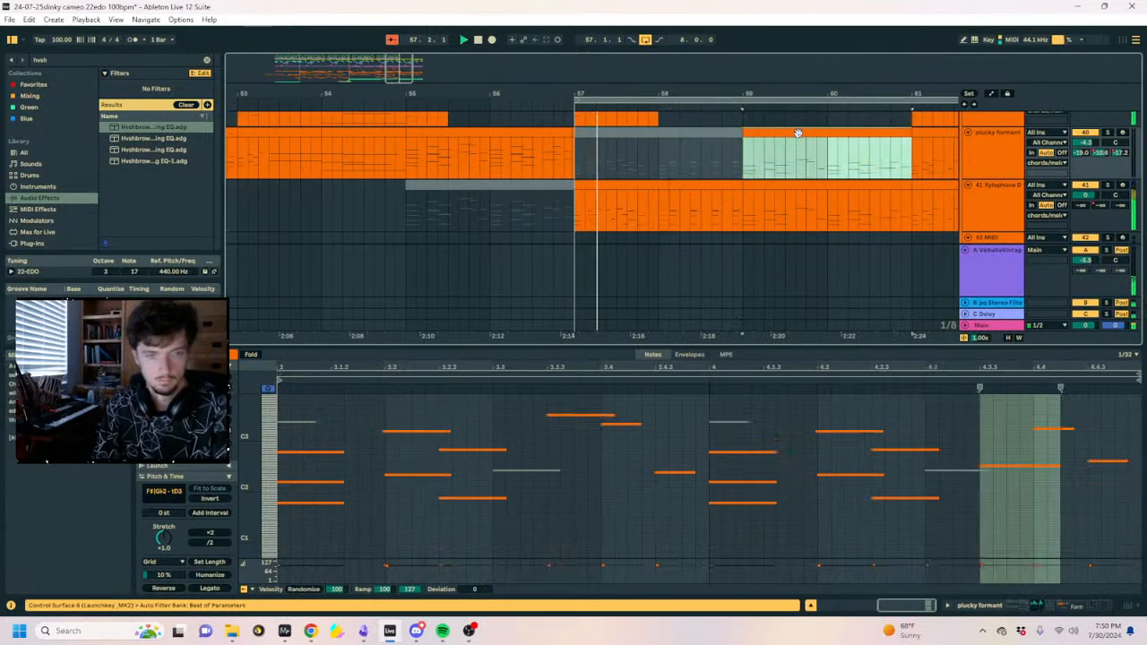
{"action": "key", "text": "0"}
{"action": "left_click", "coordinate": [929, 132]}
{"action": "key", "text": "0"}
Try duplicating the Xylophone Dark material from 57.1.1–61.1.1 over the following four bars.
{"action": "left_click_drag", "start_coordinate": [863, 94], "coordinate": [723, 63]}
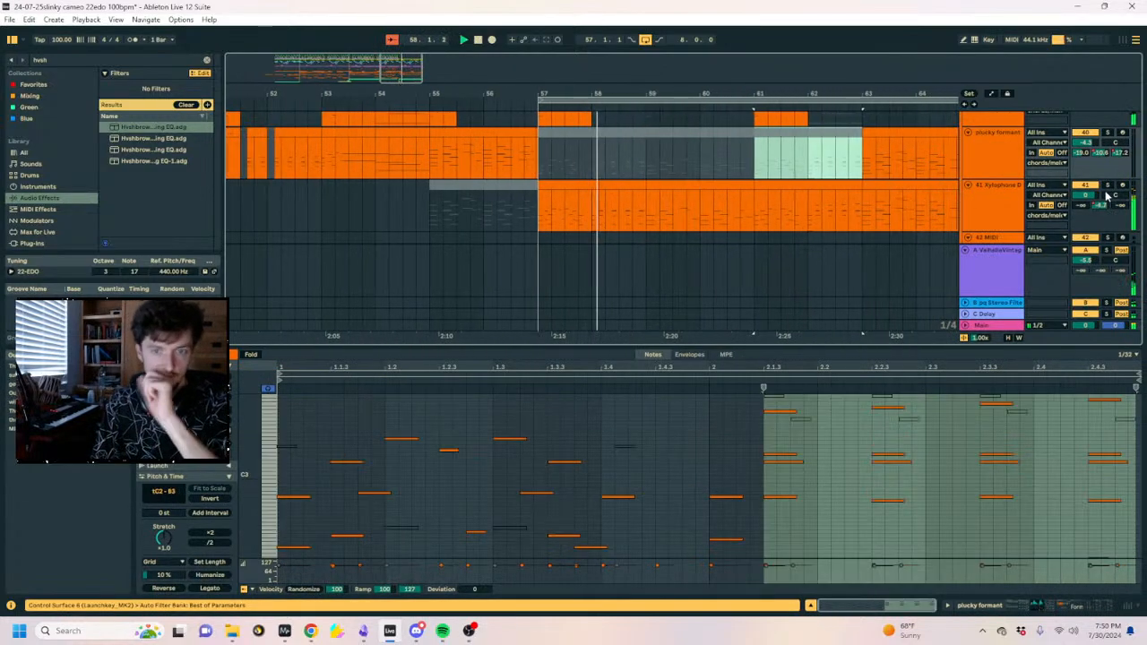
{"action": "key", "text": "a"}
{"action": "left_click_drag", "start_coordinate": [620, 227], "coordinate": [620, 209]}
{"action": "left_click_drag", "start_coordinate": [744, 210], "coordinate": [542, 230]}
{"action": "key", "text": "a"}
{"action": "key", "text": "ctrl+d"}
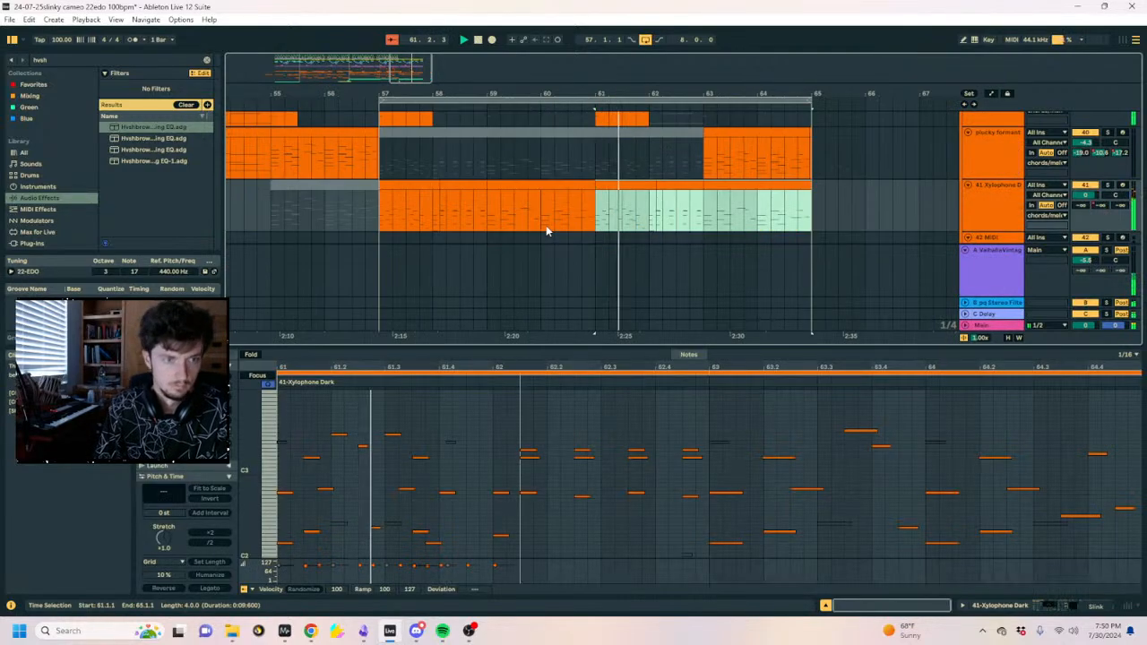
{"action": "key", "text": "ctrl+z"}
Delete the SUBS group's clips from 57.1.1 to the end of the new section and set playback to 57.1.1.
{"action": "scroll", "coordinate": [656, 187], "scroll_direction": "up", "scroll_amount": 2}
{"action": "scroll", "coordinate": [664, 183], "scroll_direction": "up", "scroll_amount": 5}
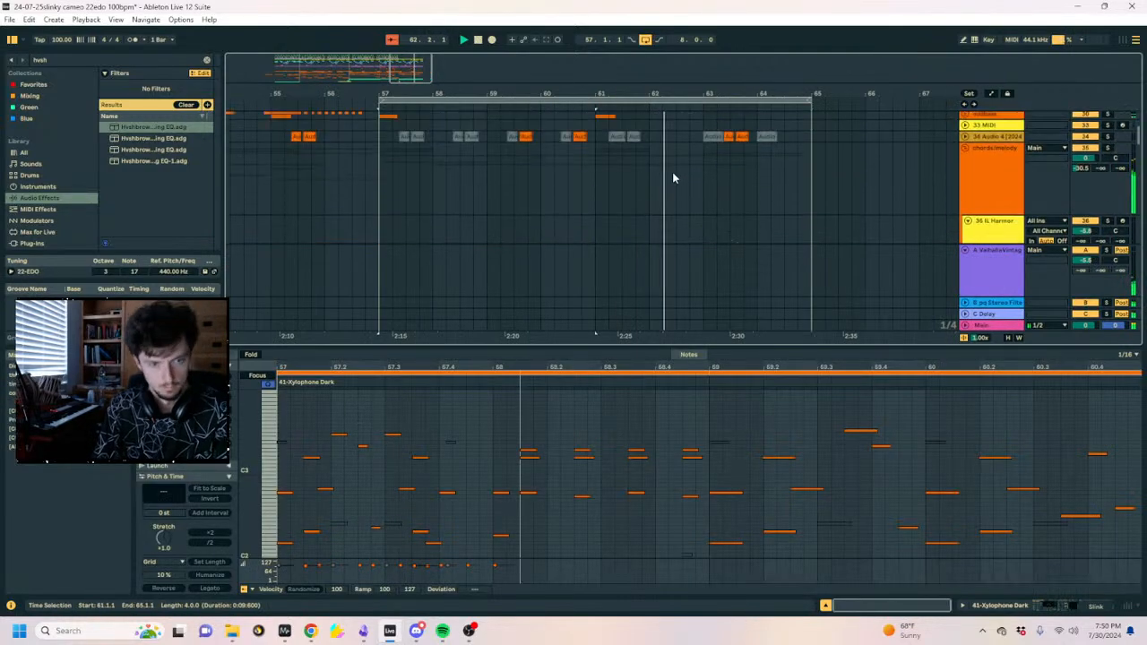
{"action": "left_click", "coordinate": [666, 174]}
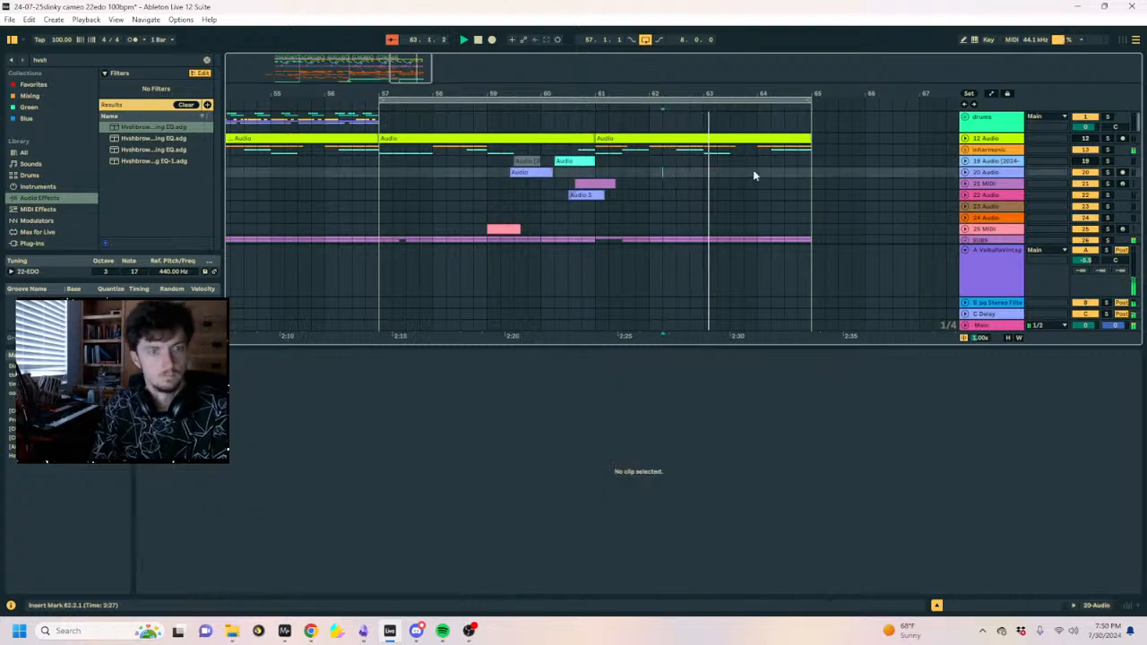
{"action": "scroll", "coordinate": [807, 186], "scroll_direction": "down", "scroll_amount": 3}
{"action": "mouse_move", "coordinate": [825, 192]}
{"action": "left_mouse_down"}
{"action": "mouse_move", "coordinate": [383, 176]}
{"action": "mouse_move", "coordinate": [617, 198]}
{"action": "mouse_move", "coordinate": [828, 189]}
{"action": "left_mouse_up"}
{"action": "left_click", "coordinate": [384, 175]}
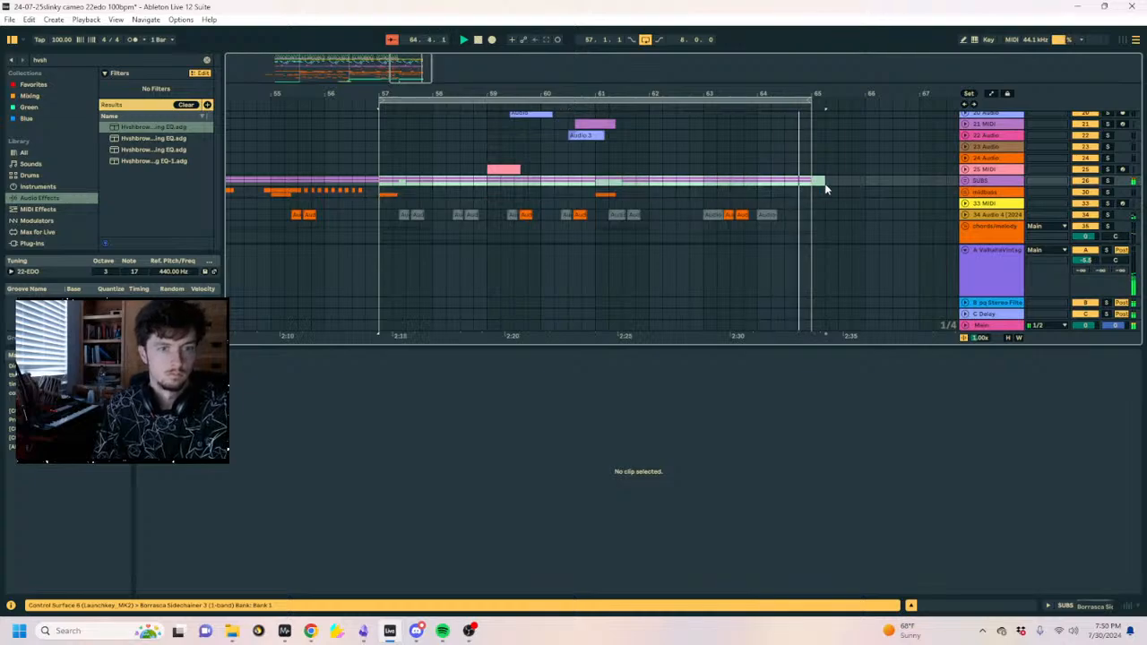
{"action": "key", "text": "Delete"}
{"action": "left_click", "coordinate": [384, 161]}
Deactivate the plucky formant clip at 63.1.1 and select that track from 64.4.1 to 65.2.1.
{"action": "left_click_drag", "start_coordinate": [439, 189], "coordinate": [649, 165]}
{"action": "scroll", "coordinate": [649, 165], "scroll_direction": "down", "scroll_amount": 6}
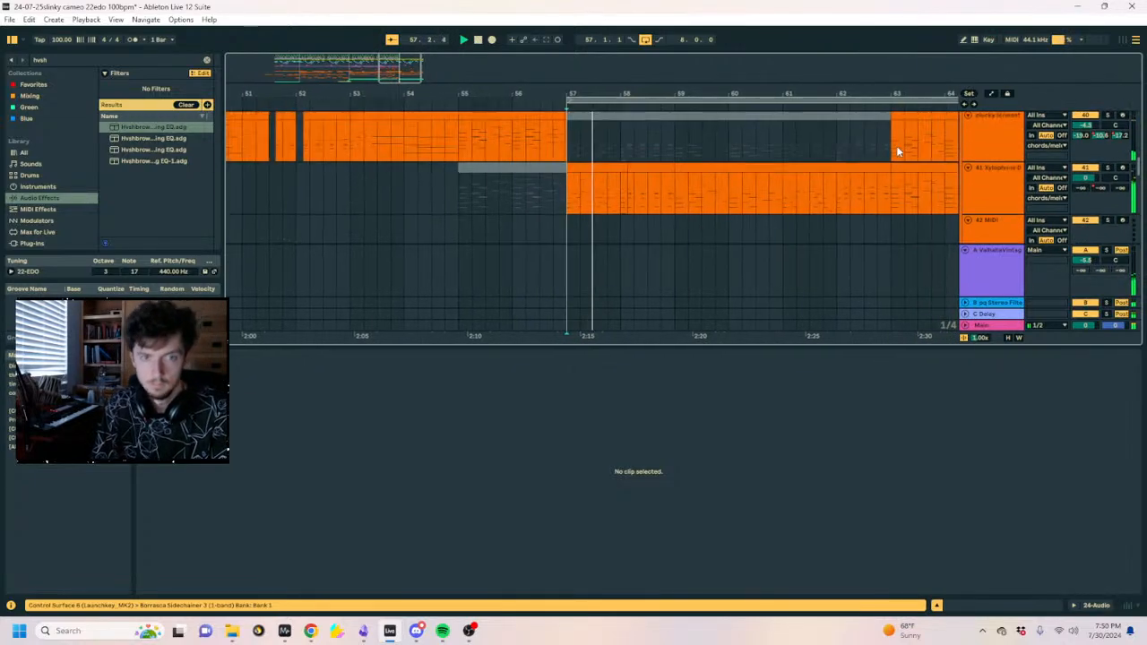
{"action": "left_click", "coordinate": [908, 178]}
{"action": "key", "text": "0"}
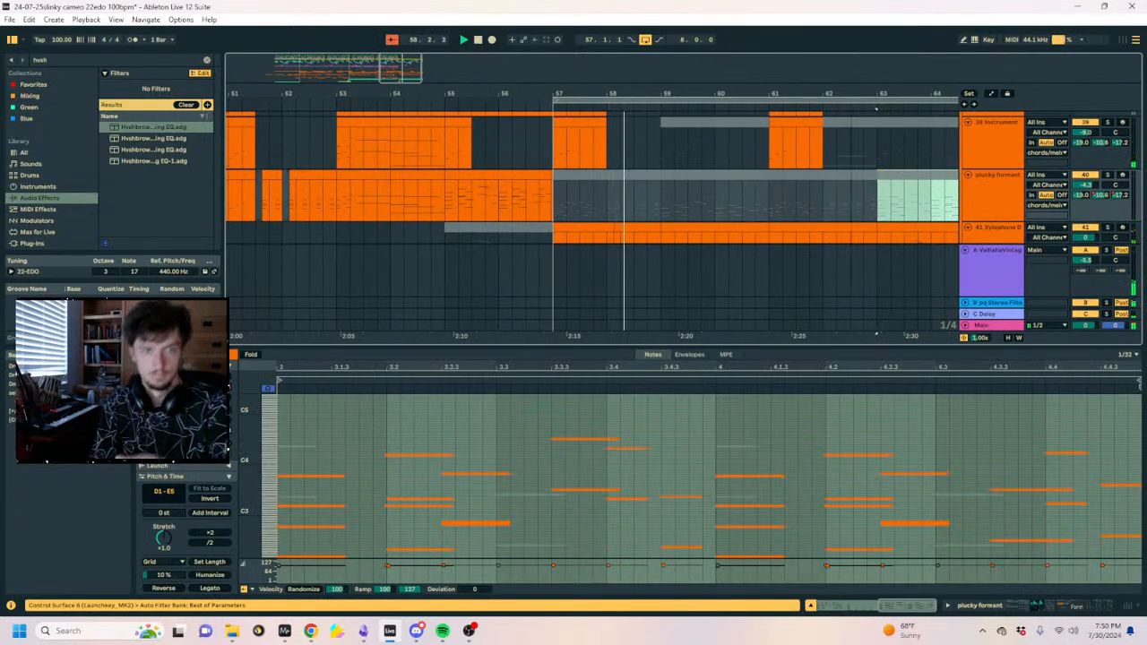
{"action": "left_click_drag", "start_coordinate": [852, 93], "coordinate": [711, 74]}
{"action": "left_click_drag", "start_coordinate": [812, 215], "coordinate": [797, 213]}
{"action": "scroll", "coordinate": [883, 225], "scroll_direction": "down", "scroll_amount": 2}
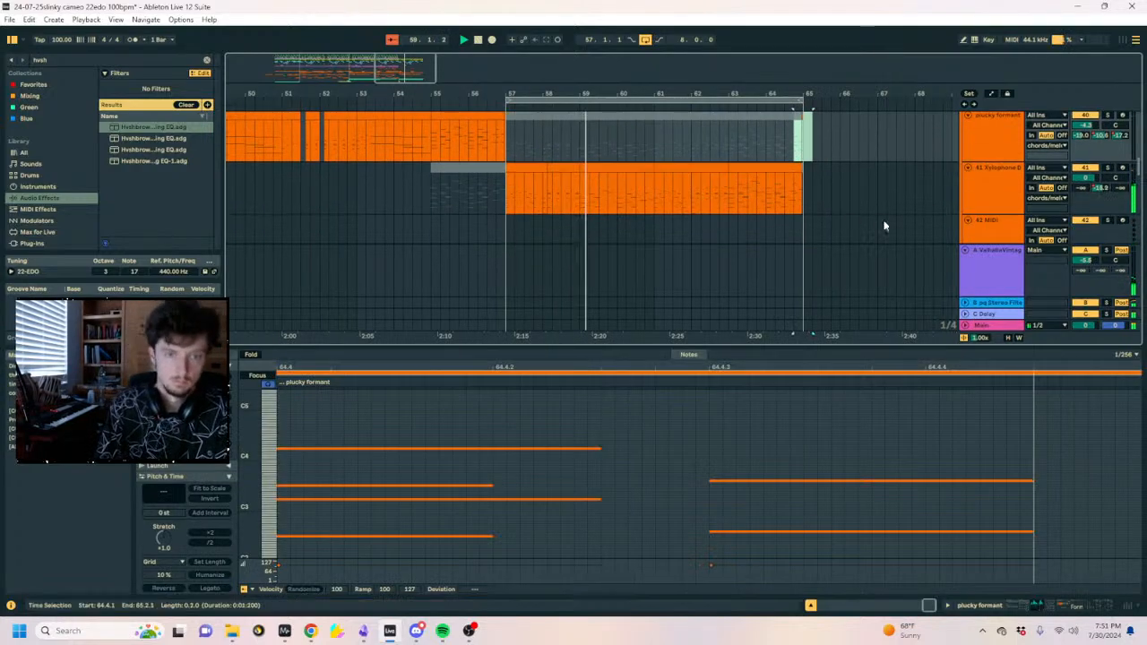
Duplicate the eight-bar section from 57.1.1 to 65.1.1 across all tracks and extend the loop over the copy.
{"action": "left_click_drag", "start_coordinate": [937, 346], "coordinate": [937, 398]}
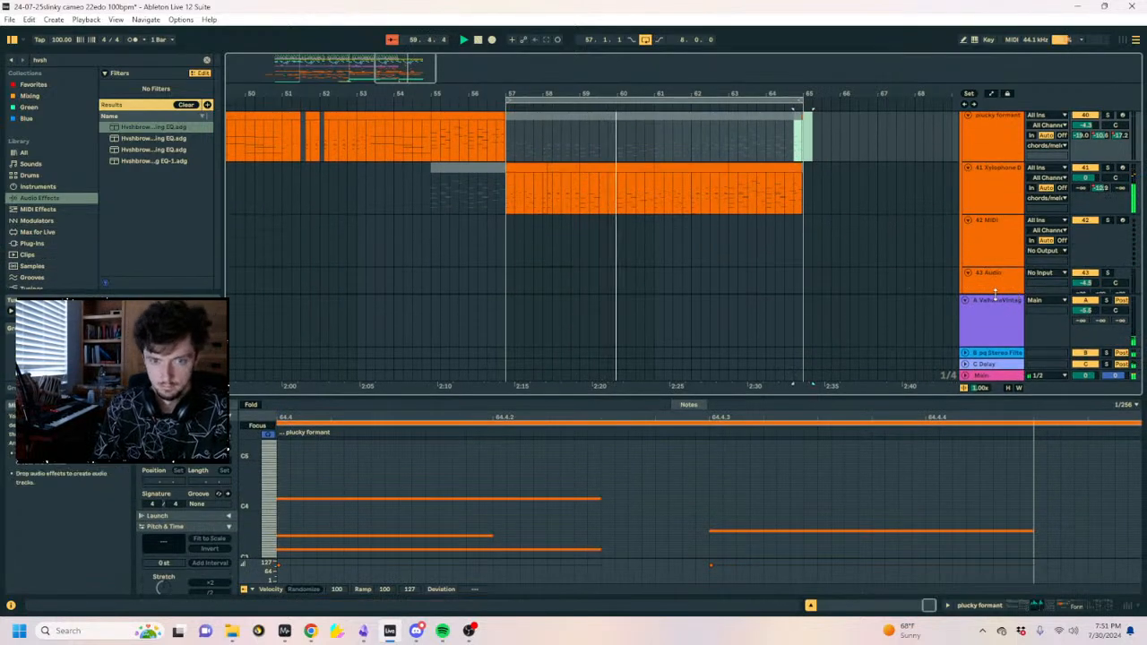
{"action": "left_click", "coordinate": [965, 300]}
{"action": "left_click", "coordinate": [515, 204]}
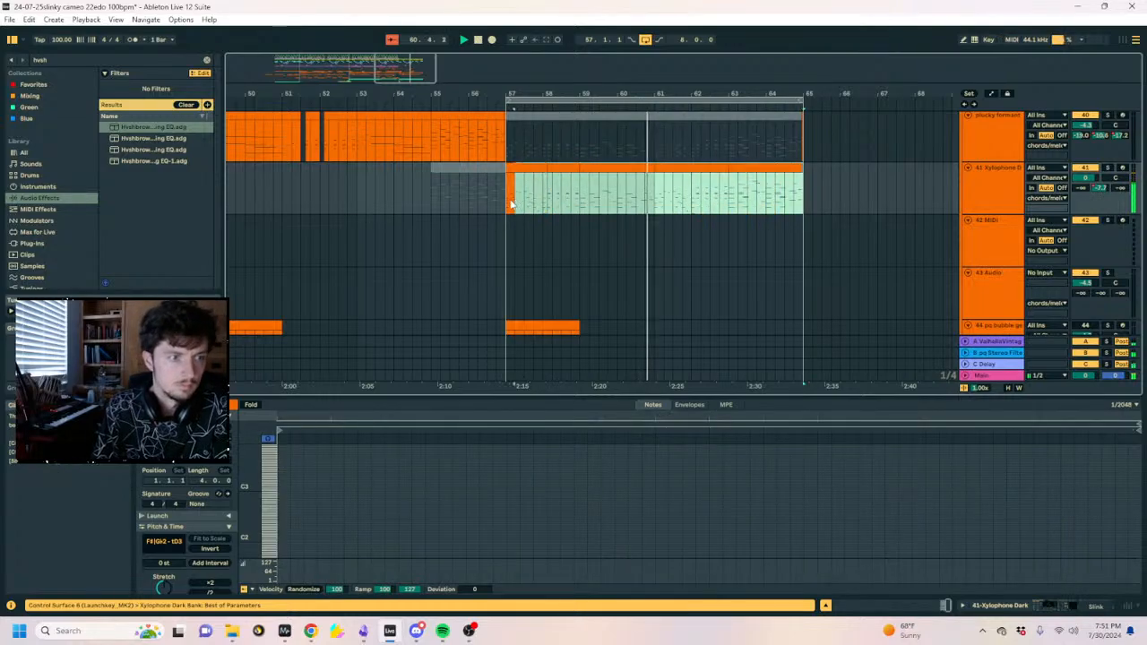
{"action": "left_click", "coordinate": [524, 97]}
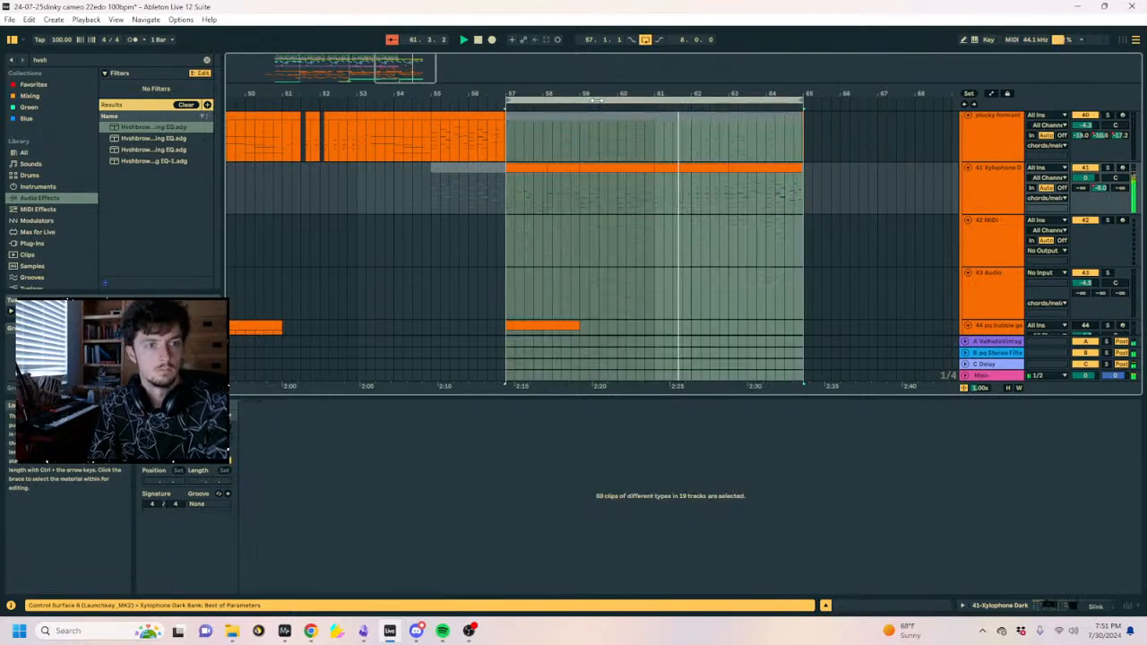
{"action": "key", "text": "ctrl+d"}
{"action": "left_click_drag", "start_coordinate": [510, 103], "coordinate": [811, 102]}
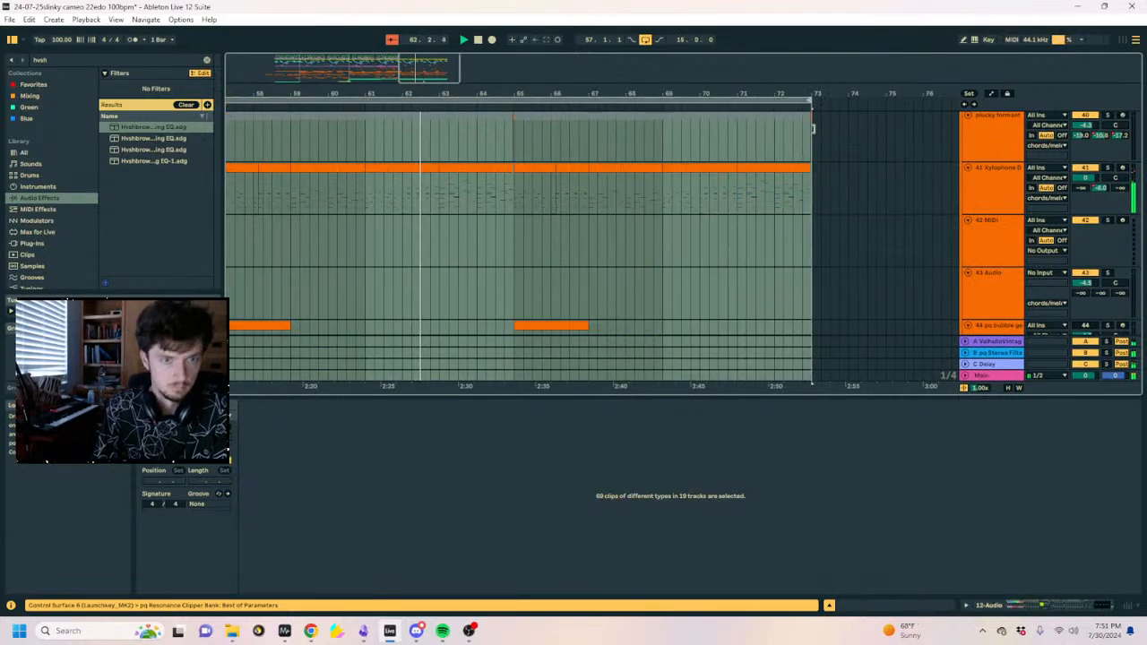
{"action": "left_click", "coordinate": [809, 181]}
{"action": "left_click_drag", "start_coordinate": [647, 97], "coordinate": [796, 93]}
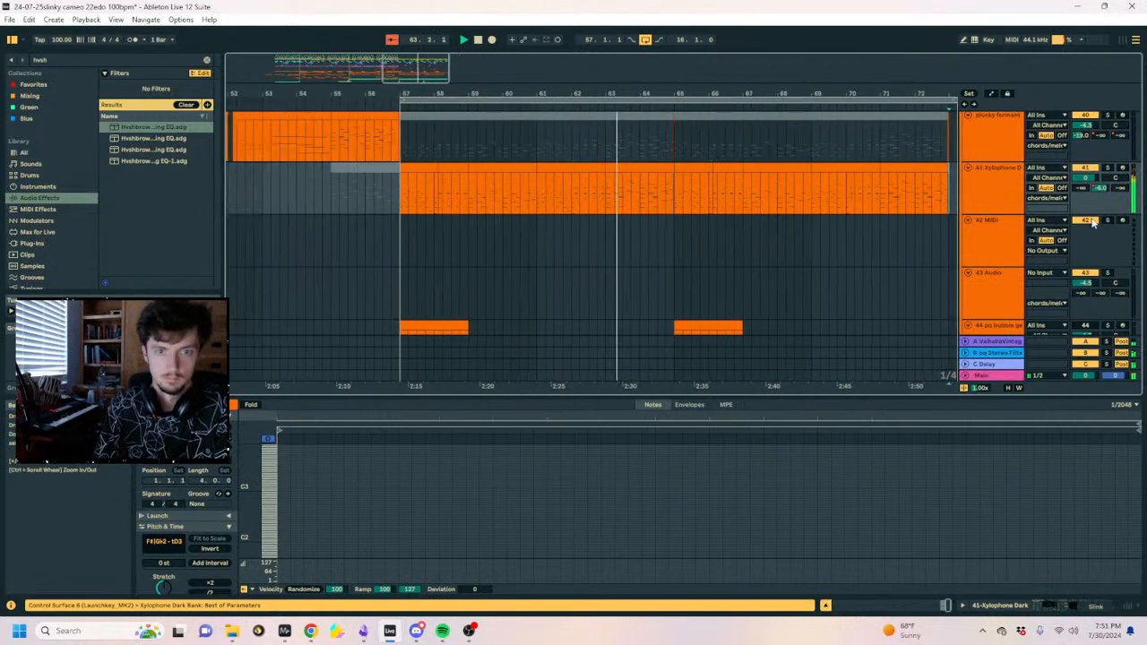
Insert another MIDI track below Xylophone Dark and load the Wavetable instrument onto track 42.
{"action": "key", "text": "ctrl+shift+t"}
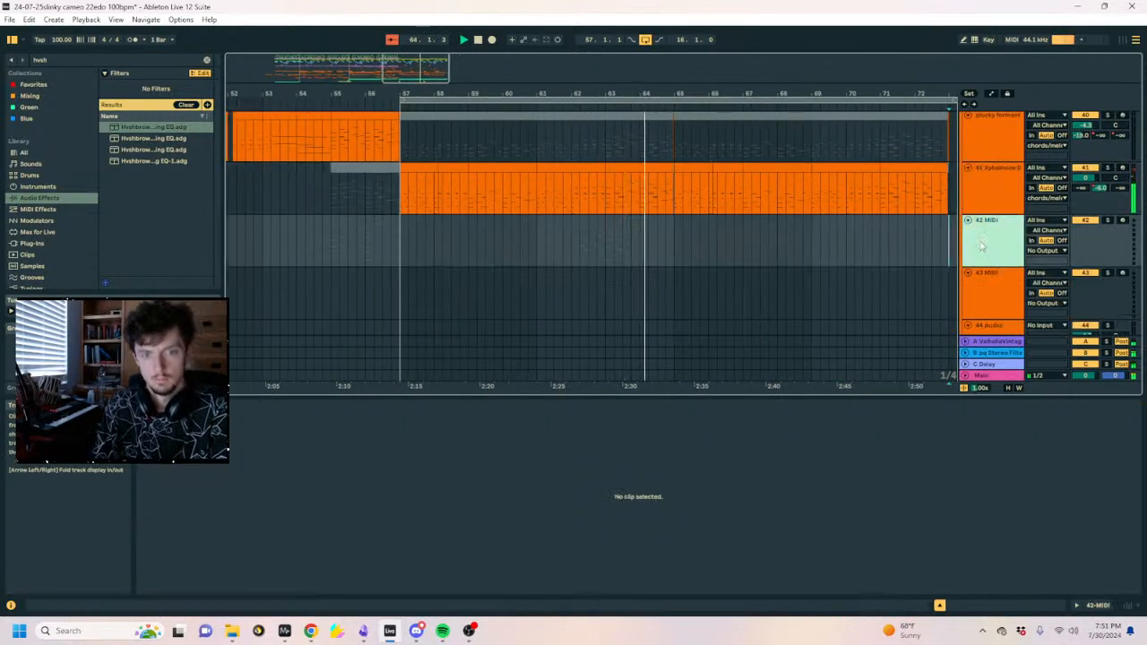
{"action": "left_click", "coordinate": [22, 58]}
{"action": "type", "text": "wavetab"}
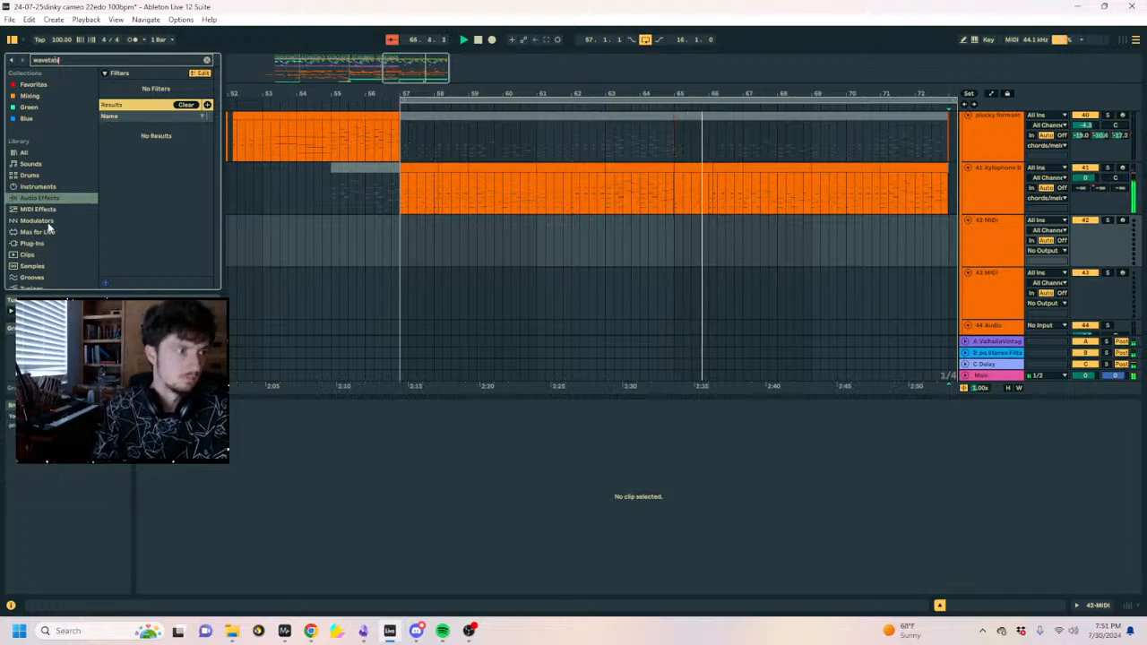
{"action": "scroll", "coordinate": [49, 227], "scroll_direction": "down", "scroll_amount": 3}
{"action": "left_click", "coordinate": [31, 186]}
{"action": "left_click", "coordinate": [250, 140]}
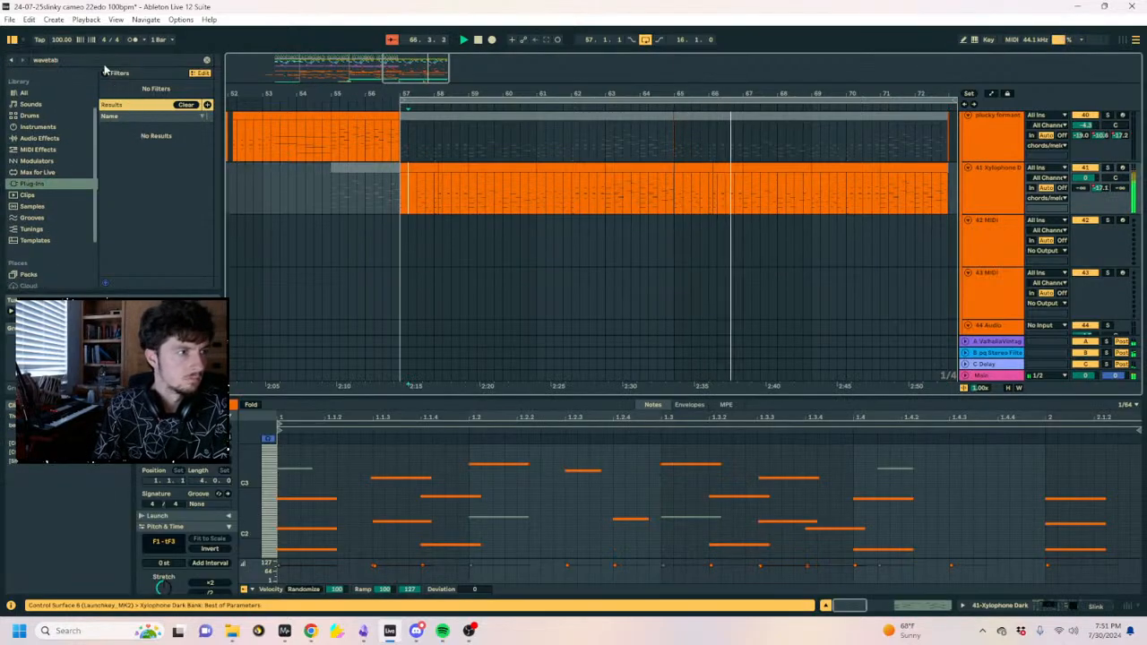
{"action": "left_click", "coordinate": [25, 93]}
{"action": "left_click_drag", "start_coordinate": [163, 108], "coordinate": [806, 234]}
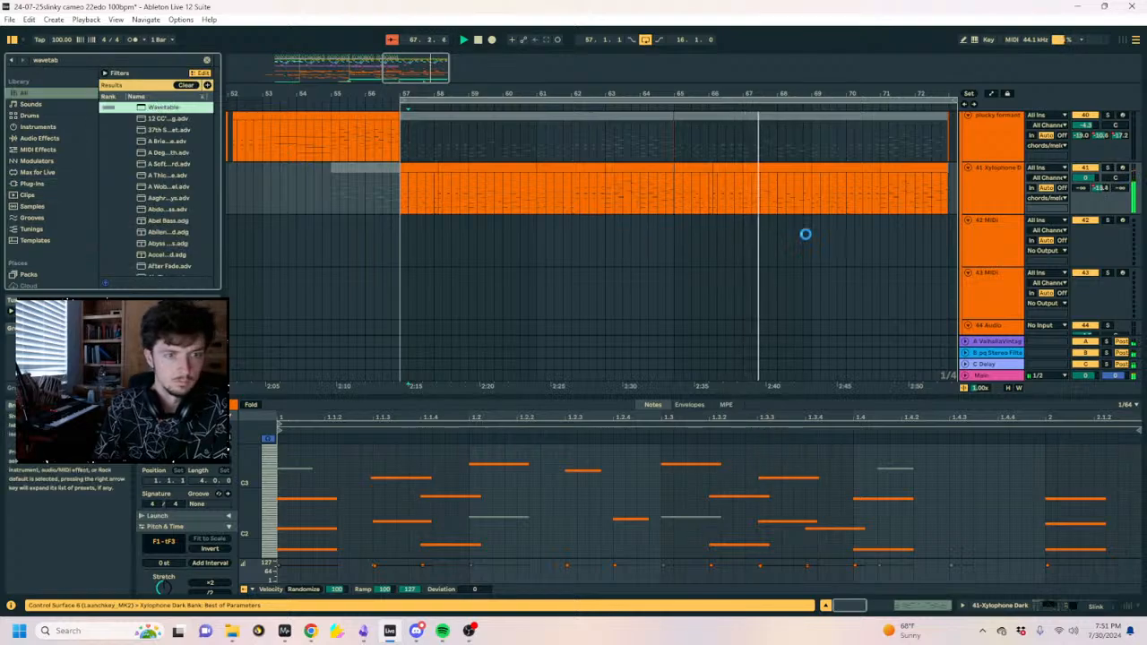
Place the insert marker at 59.2.1 on the Wavetable track and stop playback.
{"action": "left_click", "coordinate": [642, 196]}
{"action": "left_click", "coordinate": [479, 245]}
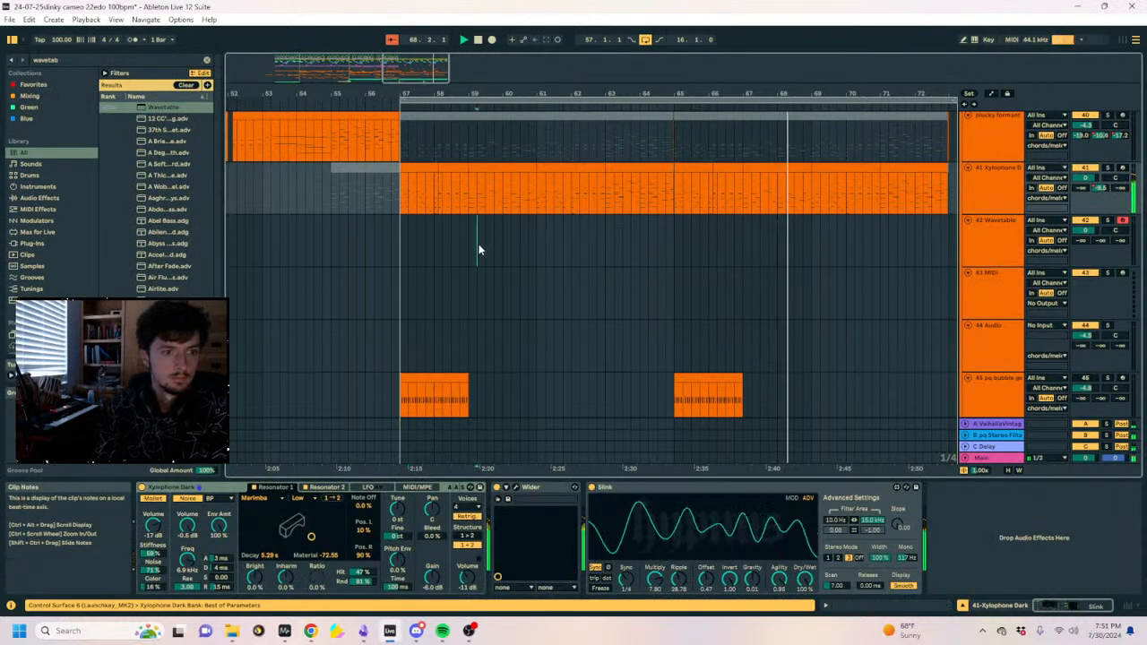
{"action": "key", "text": "space"}
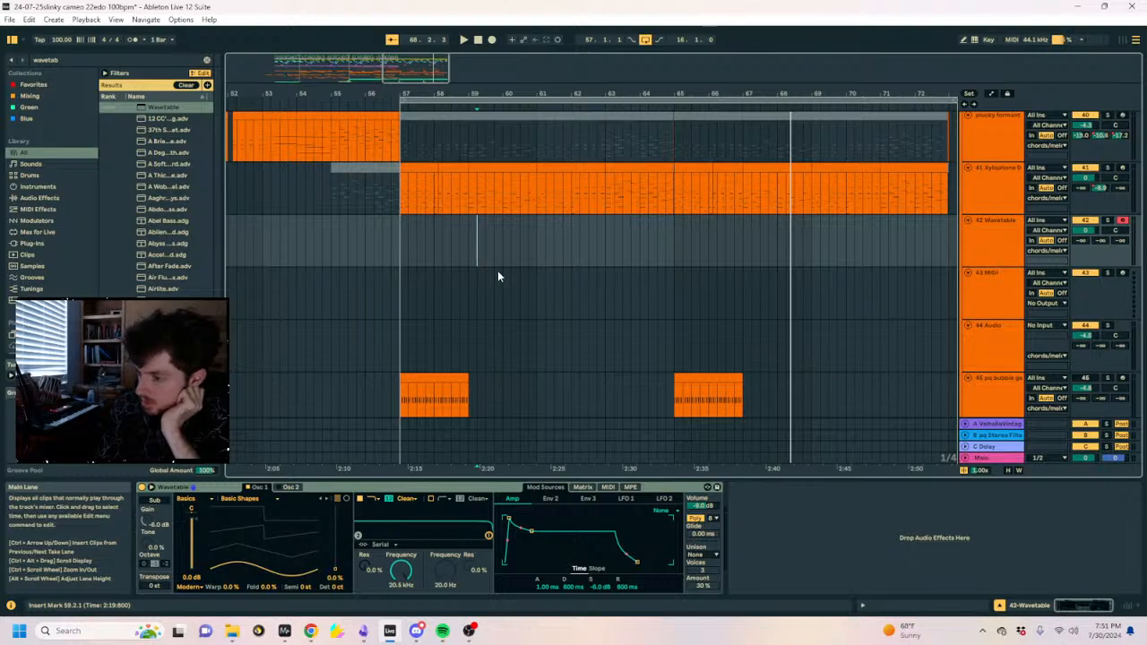
Unfold the drums group and examine the snare and kick clips around 53.1.1 leading up to the new section.
{"action": "scroll", "coordinate": [447, 239], "scroll_direction": "up", "scroll_amount": 10}
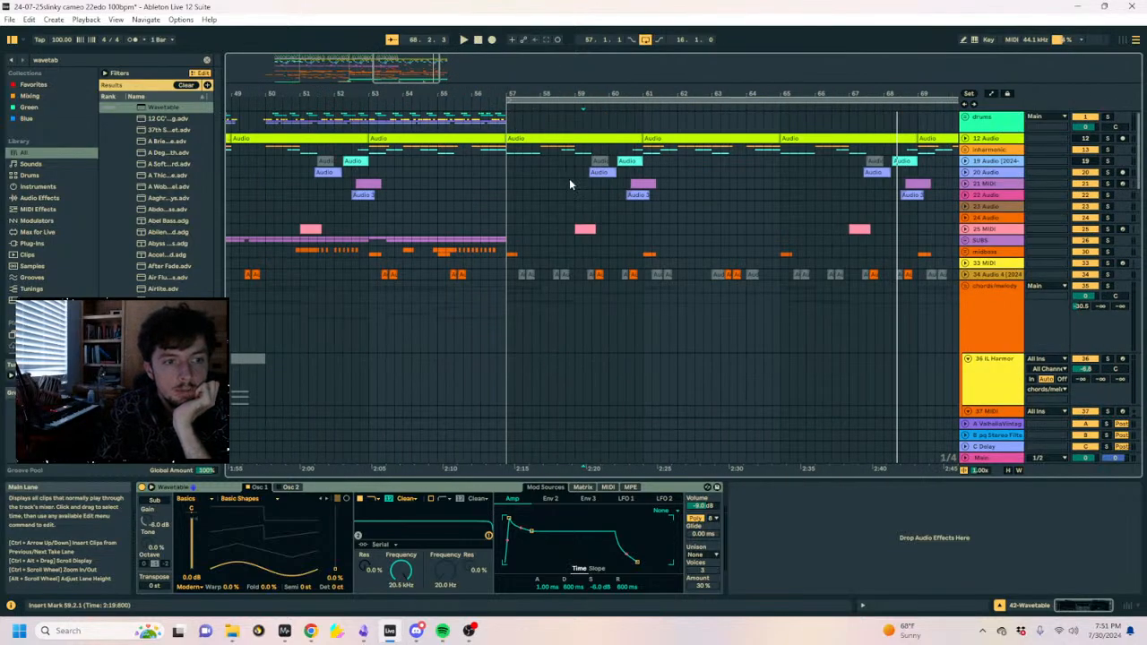
{"action": "left_click", "coordinate": [315, 123]}
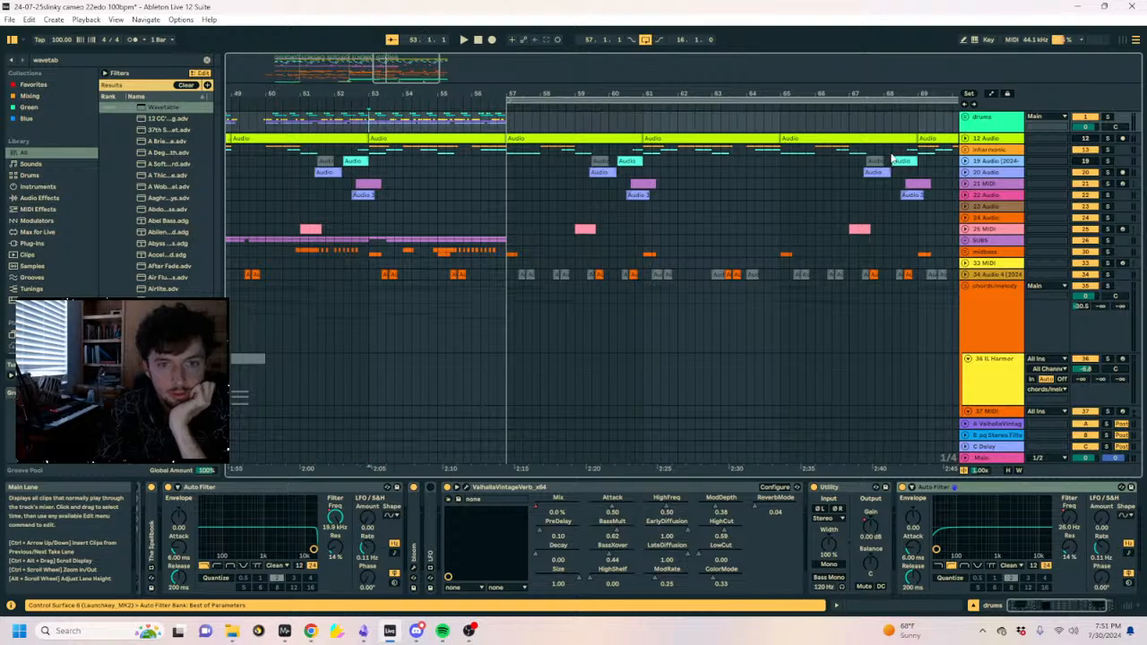
{"action": "left_click", "coordinate": [965, 118]}
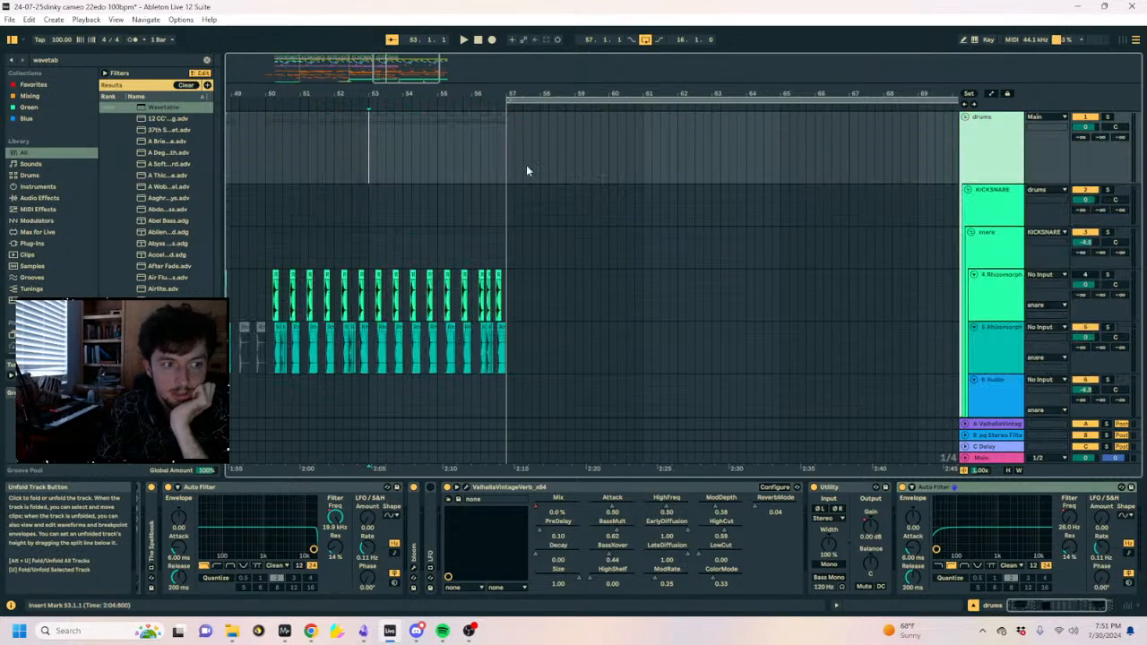
{"action": "left_click_drag", "start_coordinate": [364, 93], "coordinate": [371, 105]}
{"action": "scroll", "coordinate": [414, 226], "scroll_direction": "down", "scroll_amount": 2}
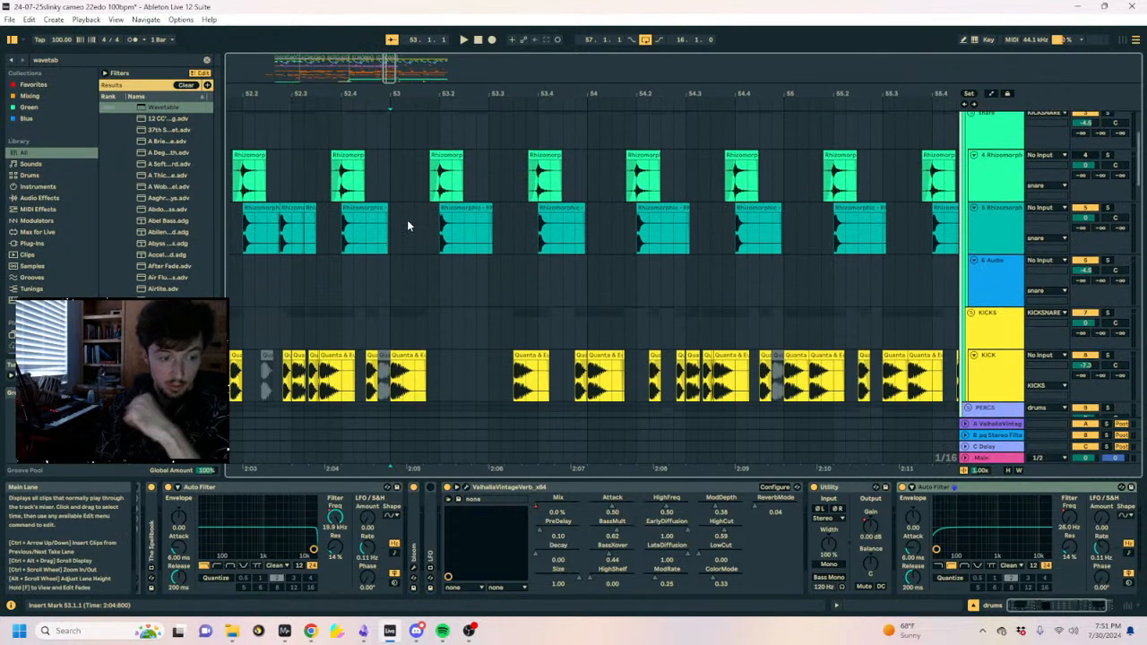
{"action": "left_click_drag", "start_coordinate": [439, 99], "coordinate": [630, 95]}
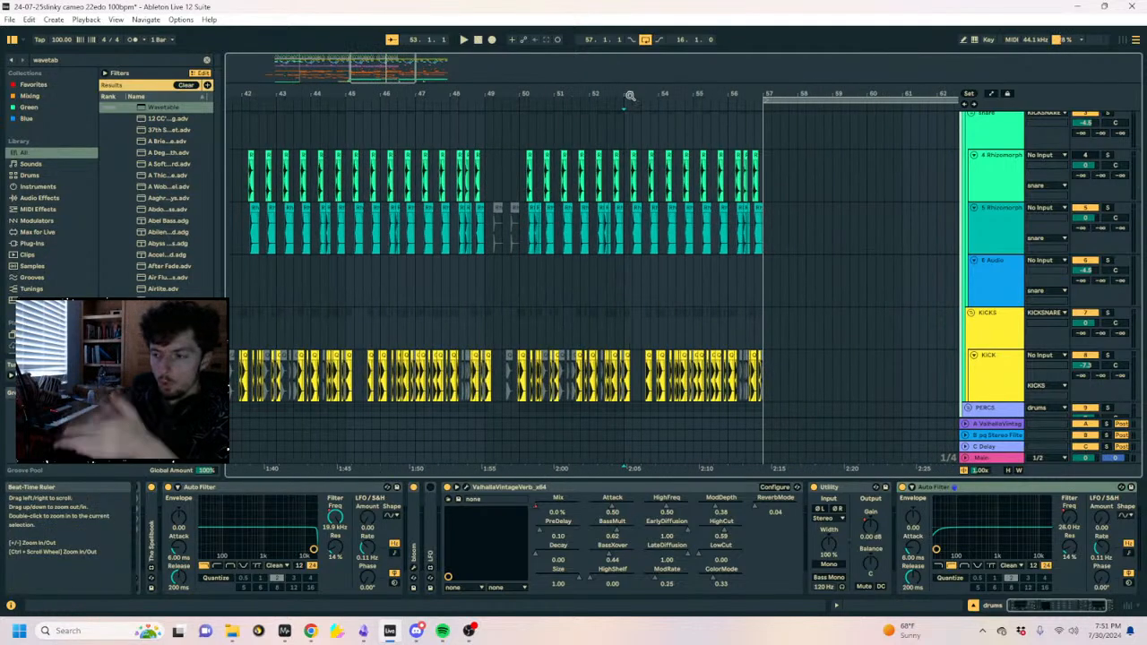
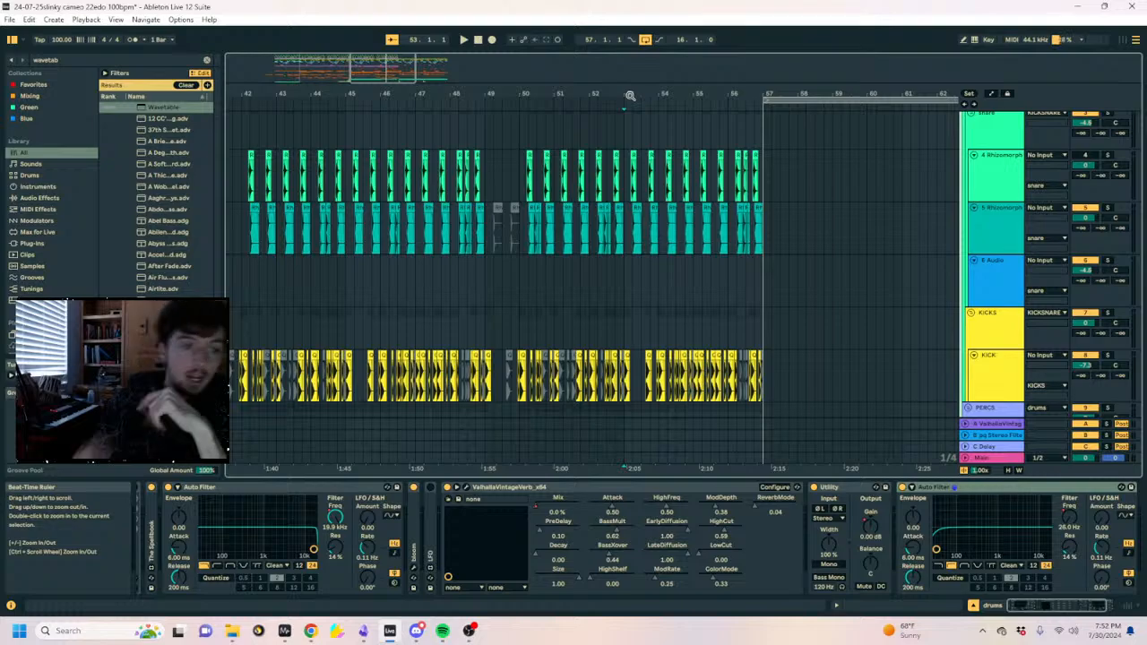
Collapse the drums group and select its content from bar 49 to bar 57.
{"action": "scroll", "coordinate": [578, 150], "scroll_direction": "up", "scroll_amount": 3}
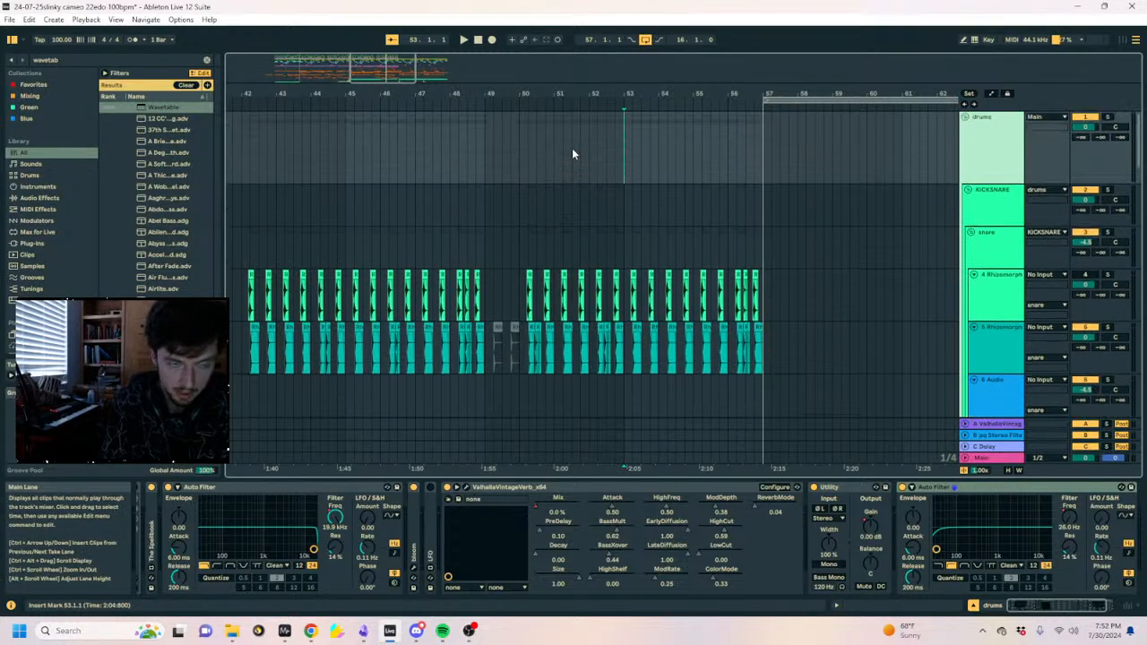
{"action": "left_click", "coordinate": [965, 118]}
{"action": "left_click_drag", "start_coordinate": [486, 121], "coordinate": [764, 122]}
{"action": "left_click_drag", "start_coordinate": [706, 93], "coordinate": [536, 55]}
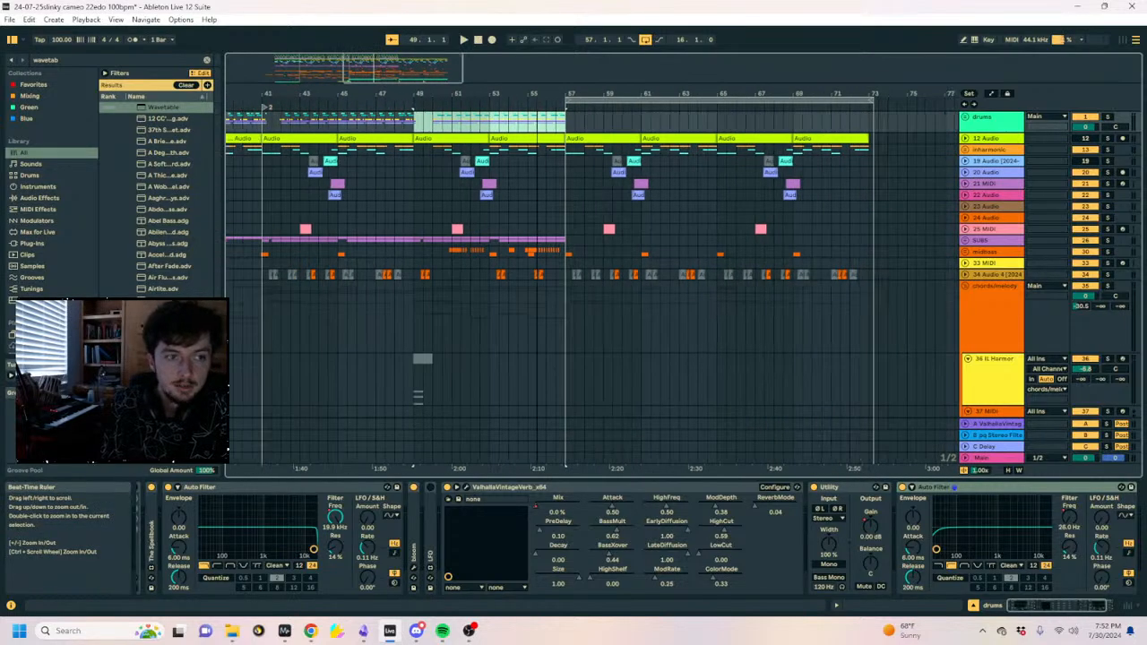
Select bars 41 to 49 of the drums group and review the arrangement around the end of the drums at bar 57.
{"action": "left_click", "coordinate": [384, 123]}
{"action": "left_click_drag", "start_coordinate": [261, 124], "coordinate": [413, 135]}
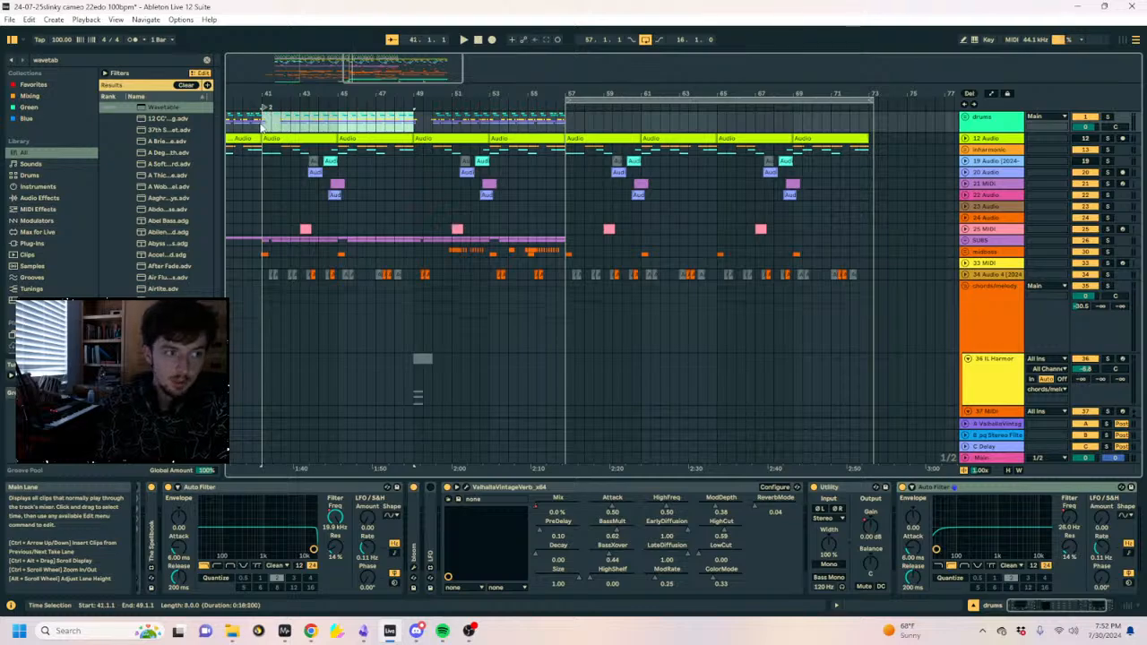
{"action": "left_click_drag", "start_coordinate": [300, 93], "coordinate": [379, 148]}
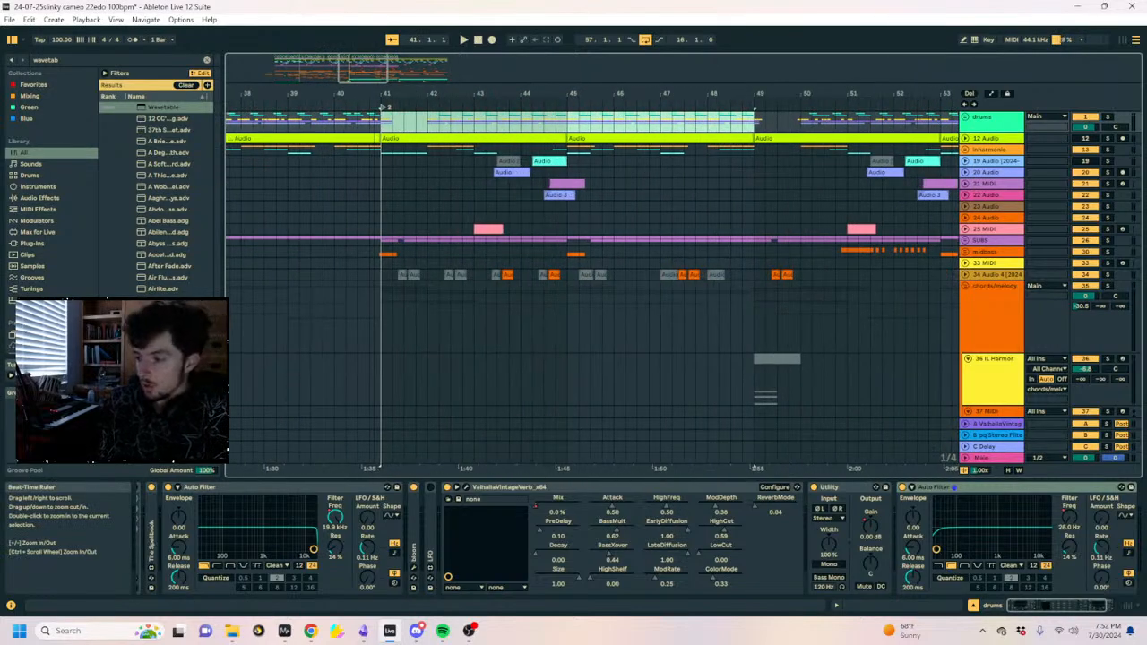
{"action": "left_click_drag", "start_coordinate": [380, 148], "coordinate": [352, 92]}
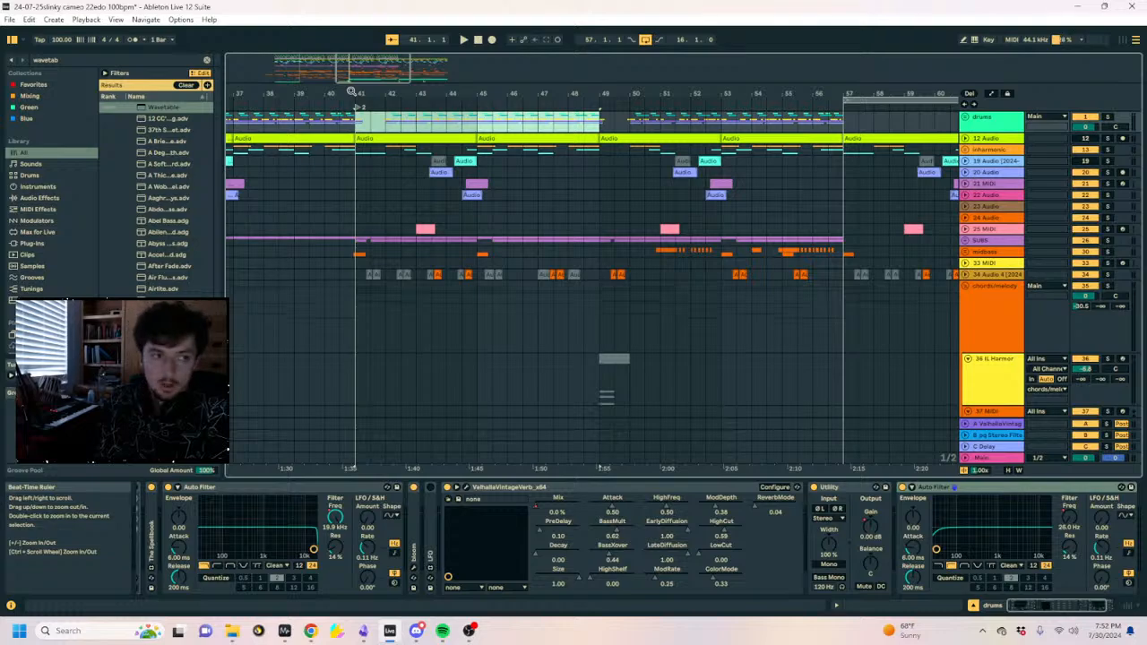
{"action": "left_click_drag", "start_coordinate": [352, 93], "coordinate": [588, 68]}
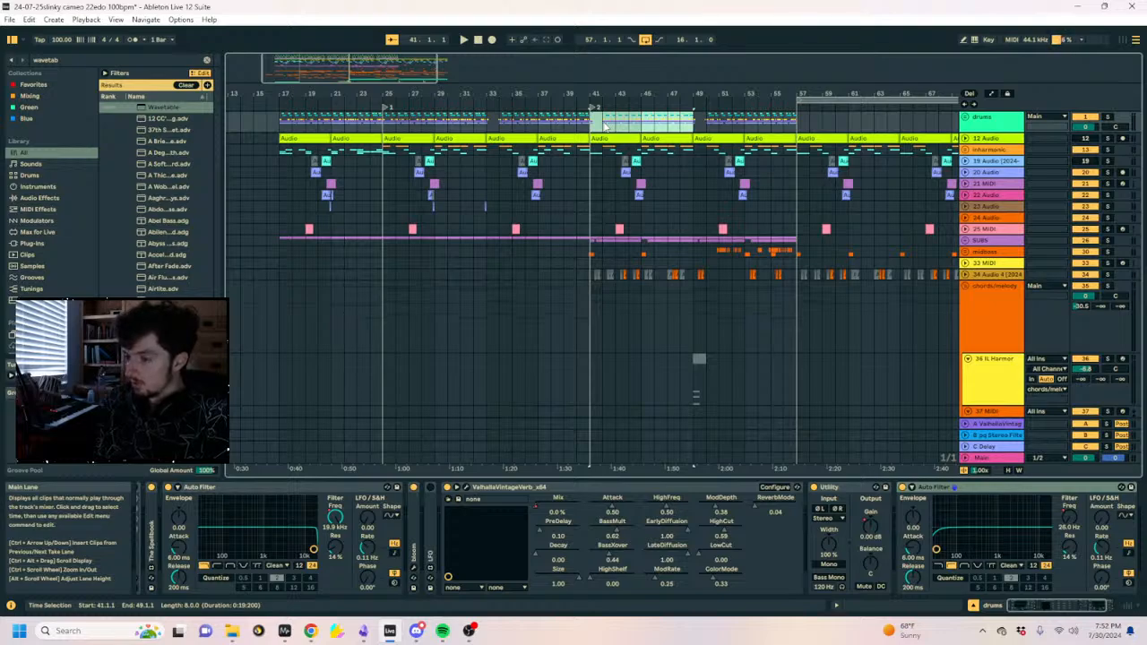
{"action": "left_click", "coordinate": [839, 127]}
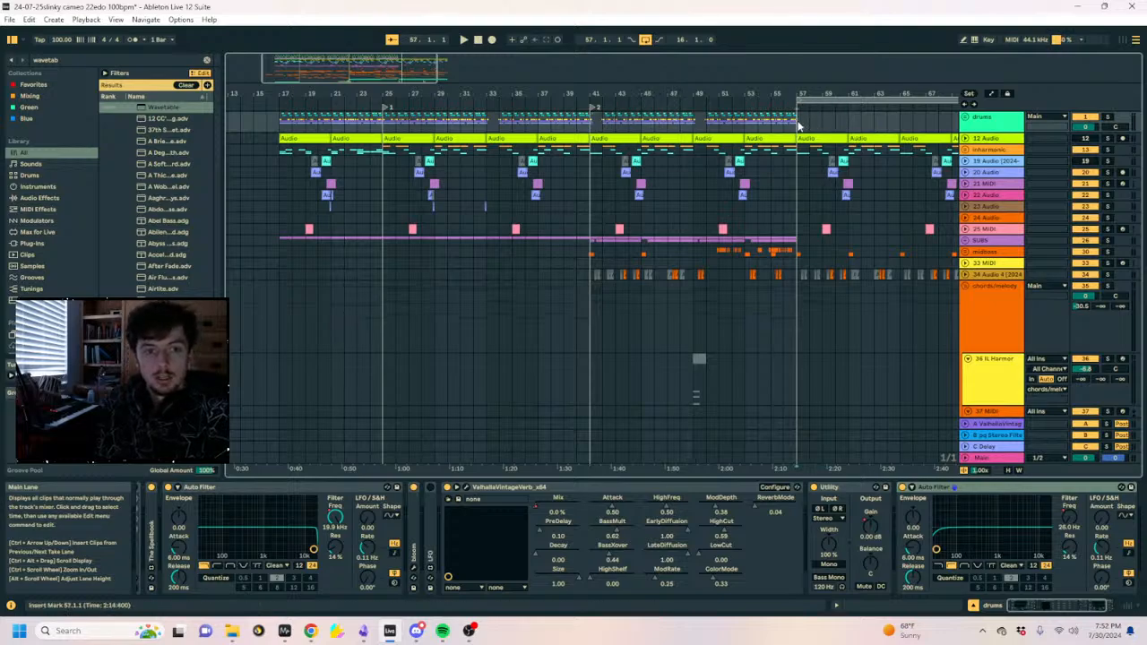
{"action": "left_click_drag", "start_coordinate": [798, 94], "coordinate": [517, 107]}
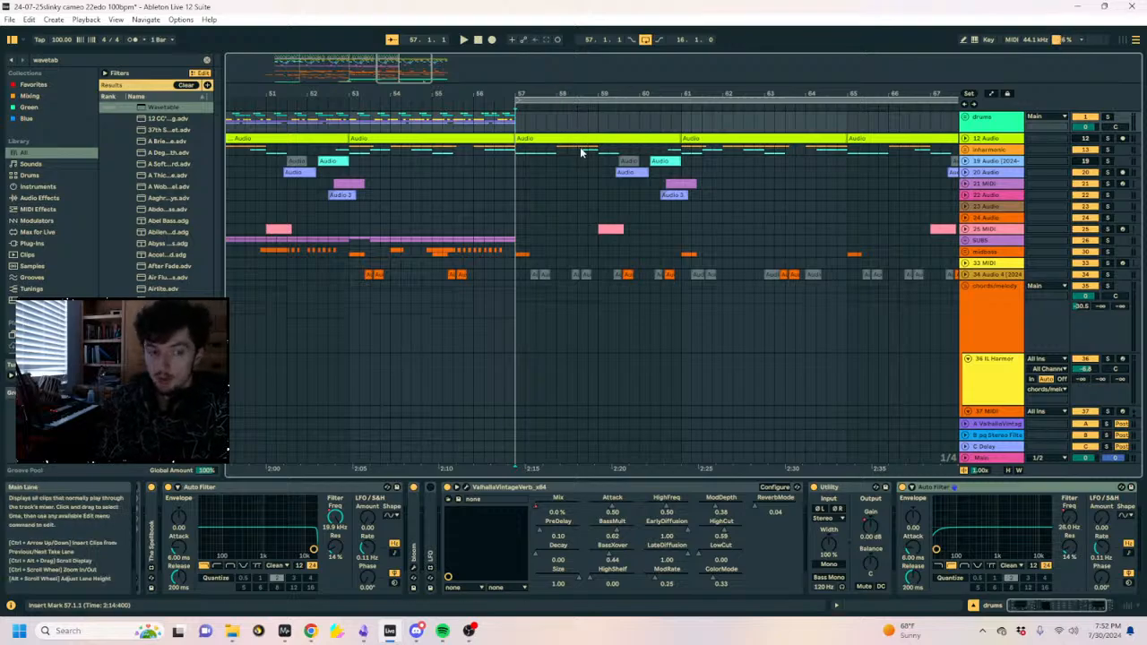
Play the arrangement from 56.4.1 to listen to the Xylophone track's transition into bar 57.
{"action": "scroll", "coordinate": [955, 193], "scroll_direction": "down", "scroll_amount": 10}
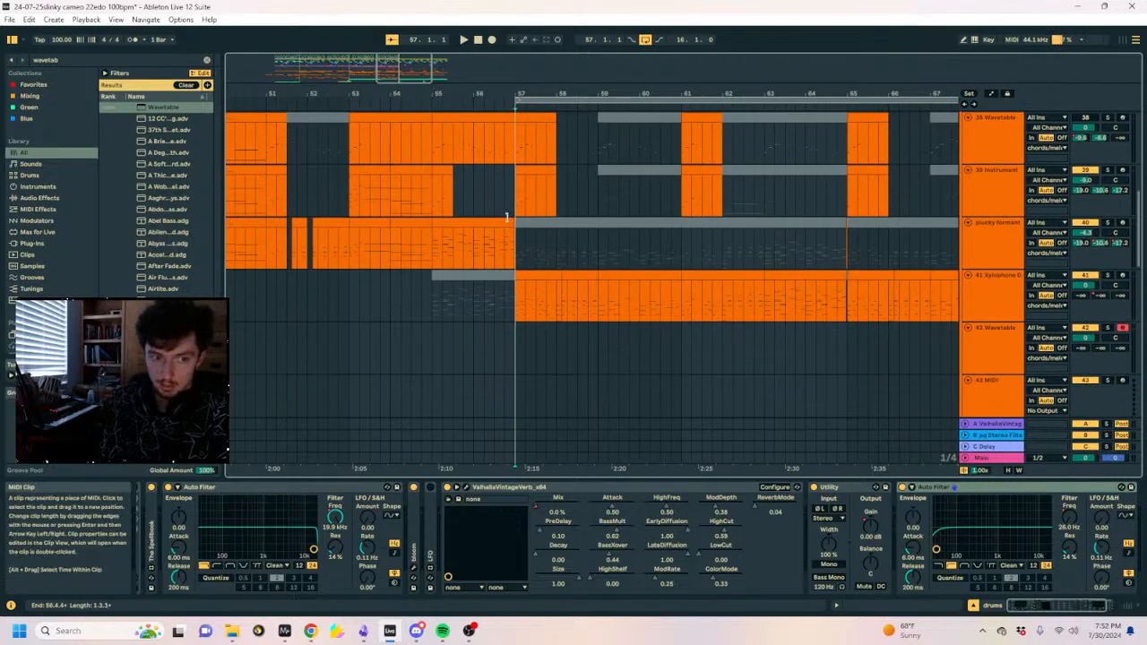
{"action": "scroll", "coordinate": [612, 200], "scroll_direction": "up", "scroll_amount": 2}
{"action": "left_click", "coordinate": [584, 190]}
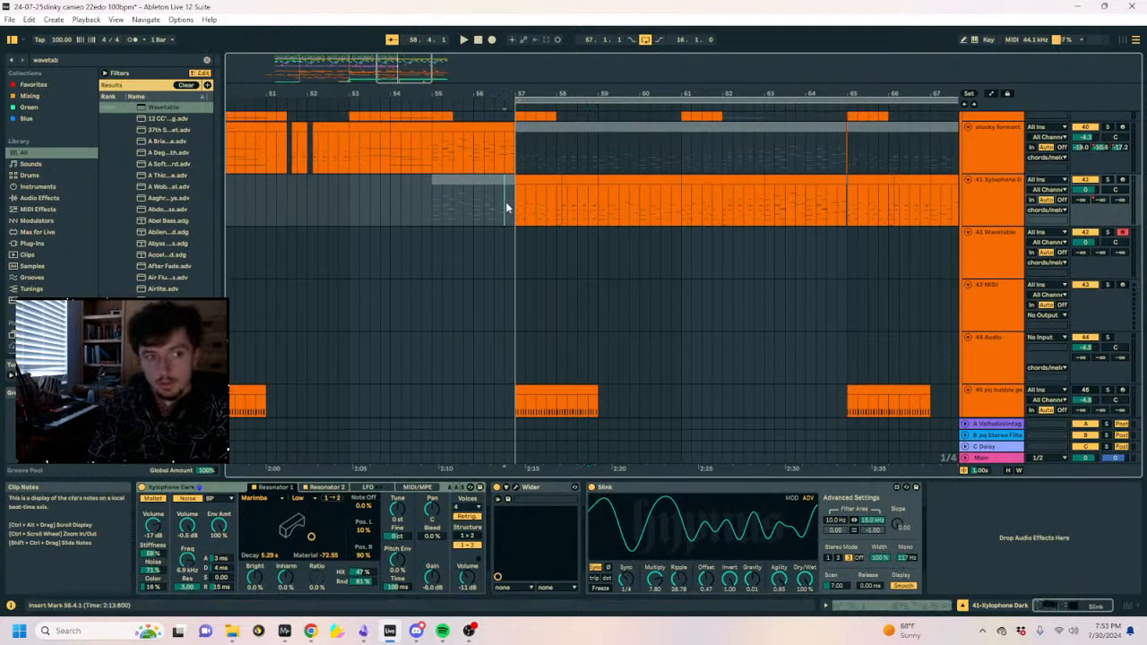
{"action": "key", "text": "space"}
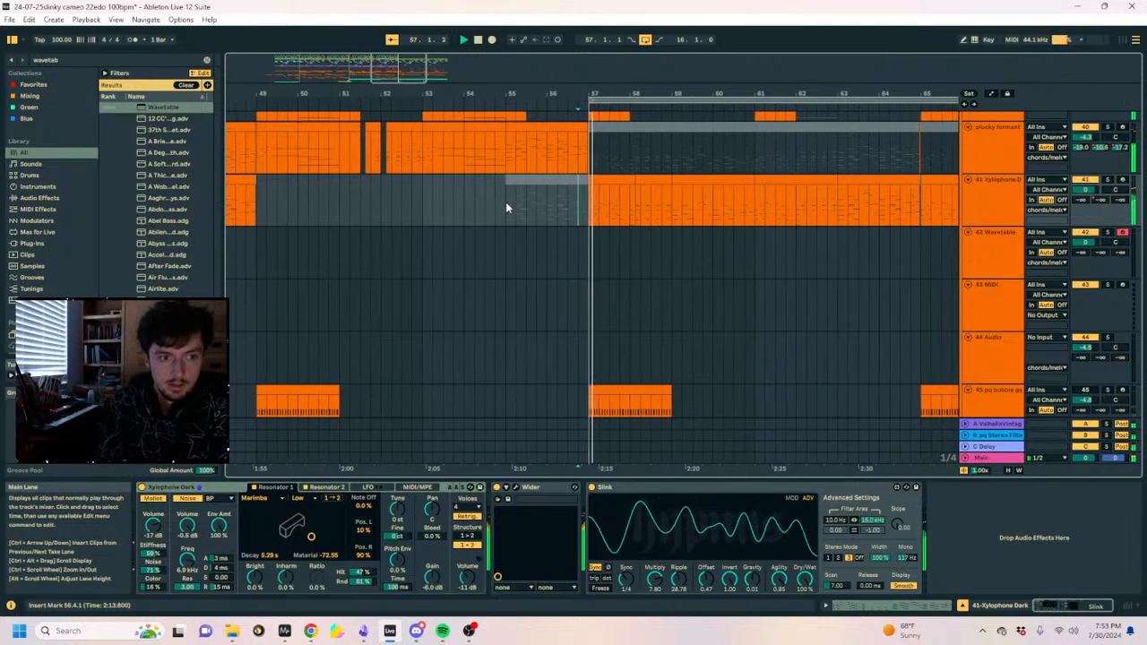
{"action": "scroll", "coordinate": [594, 238], "scroll_direction": "up", "scroll_amount": 1}
{"action": "scroll", "coordinate": [599, 243], "scroll_direction": "up", "scroll_amount": 3}
Open the Xylophone clip that runs from 58.1.3 to bar 59 in the note editor and play it back.
{"action": "left_click_drag", "start_coordinate": [563, 292], "coordinate": [611, 291]}
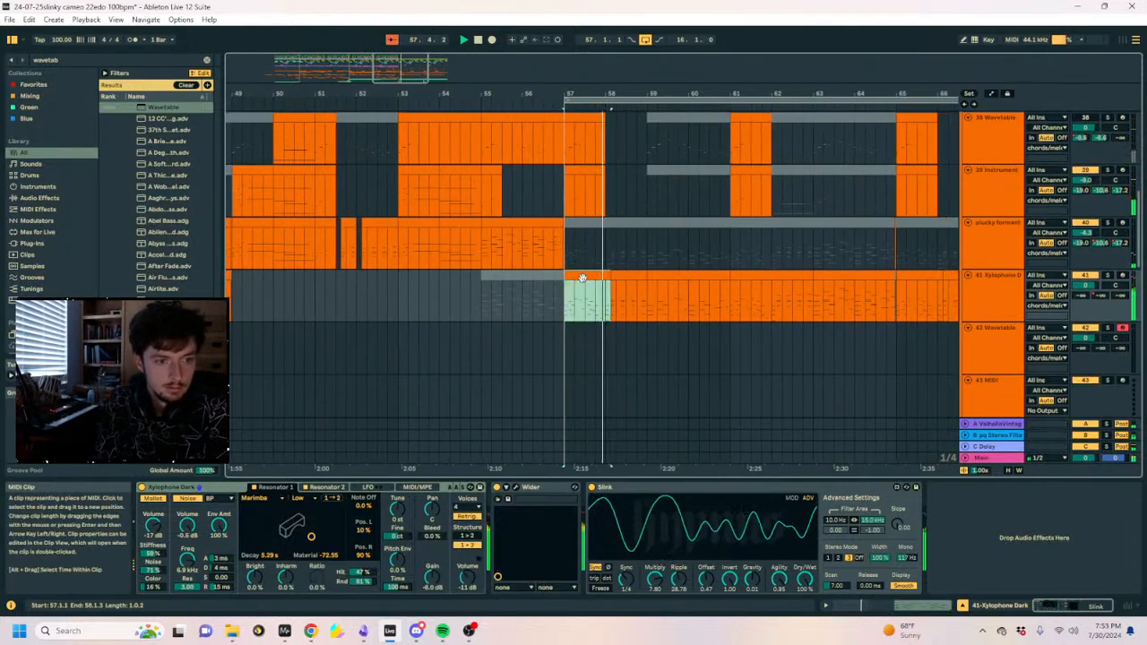
{"action": "left_click", "coordinate": [627, 278]}
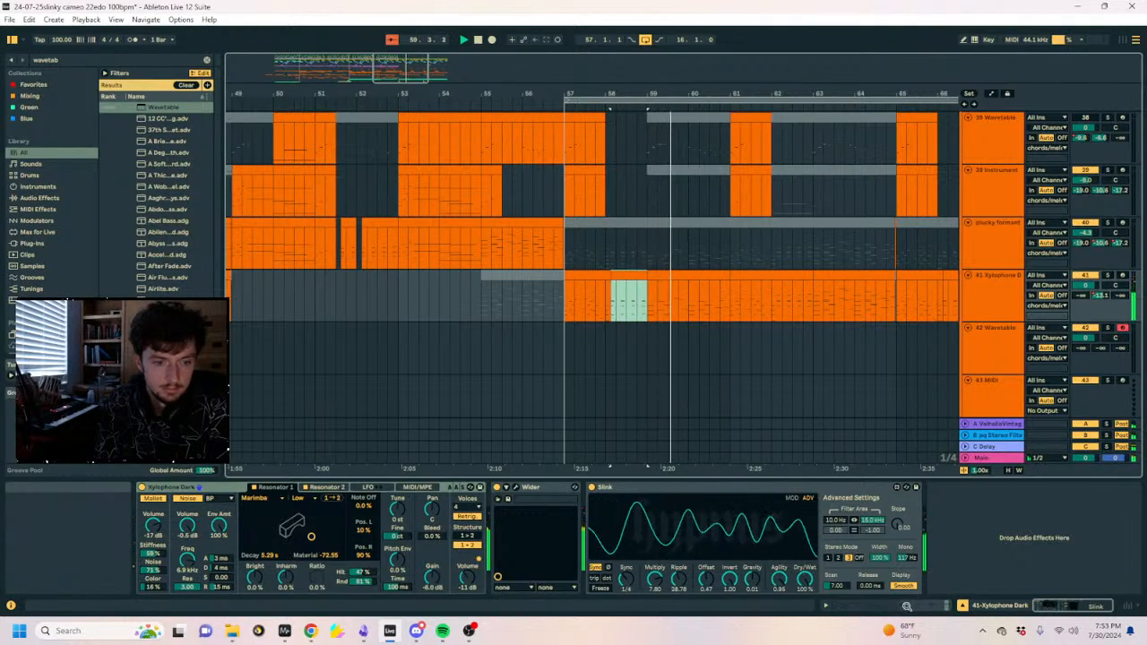
{"action": "double_click", "coordinate": [628, 278]}
{"action": "key", "text": "space"}
{"action": "key", "text": "space"}
{"action": "key", "text": "space"}
{"action": "left_click_drag", "start_coordinate": [677, 417], "coordinate": [676, 439]}
{"action": "scroll", "coordinate": [690, 470], "scroll_direction": "up", "scroll_amount": 3}
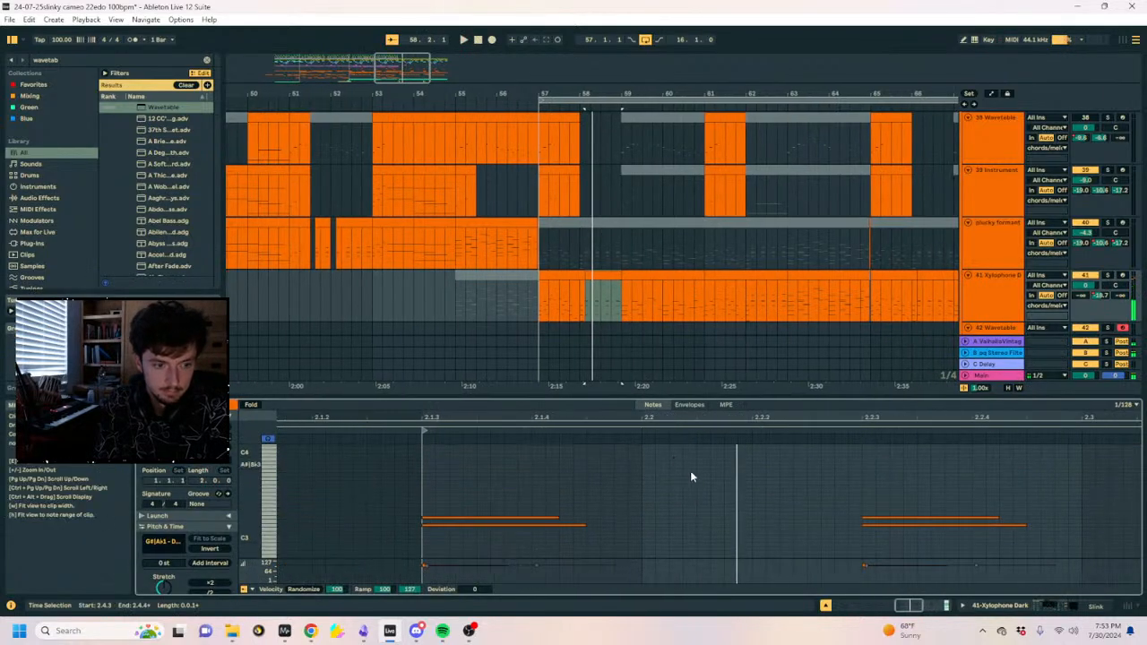
Raise the top note of the chord at 2.2.3 to dE3 and the one at 2.3.3 to E3.
{"action": "scroll", "coordinate": [695, 471], "scroll_direction": "down", "scroll_amount": 2}
{"action": "left_click", "coordinate": [953, 470]}
{"action": "scroll", "coordinate": [950, 474], "scroll_direction": "right", "scroll_amount": 5}
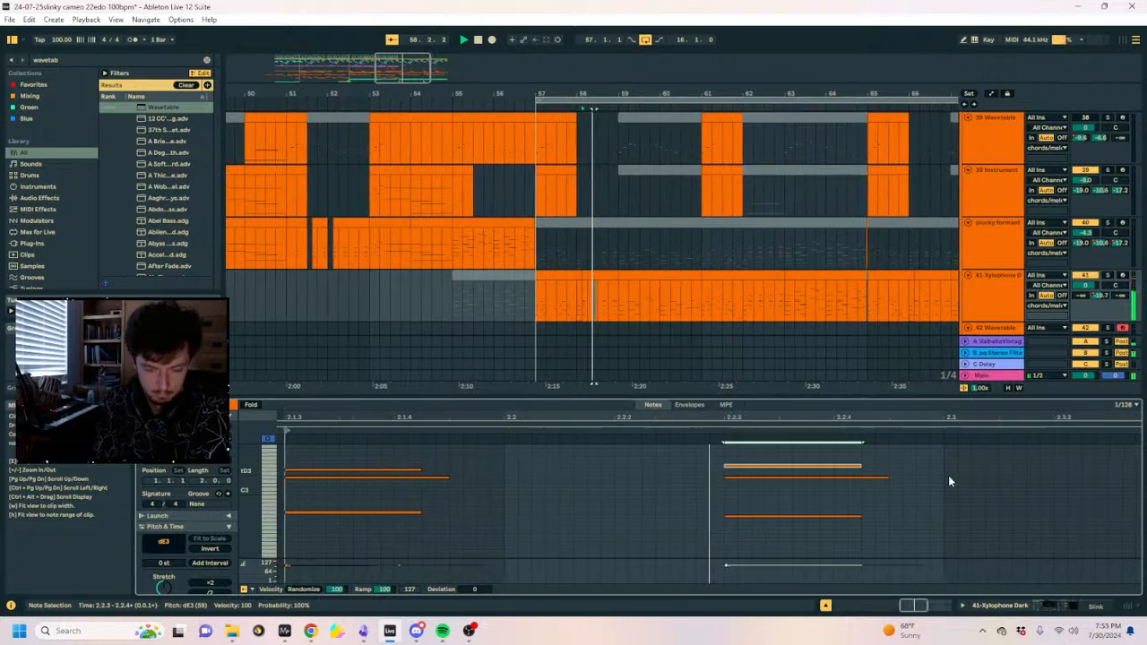
{"action": "key", "text": "space"}
{"action": "left_click_drag", "start_coordinate": [896, 450], "coordinate": [855, 472]}
{"action": "key", "text": "Up"}
{"action": "key", "text": "Up"}
{"action": "key", "text": "Up"}
{"action": "key", "text": "Down"}
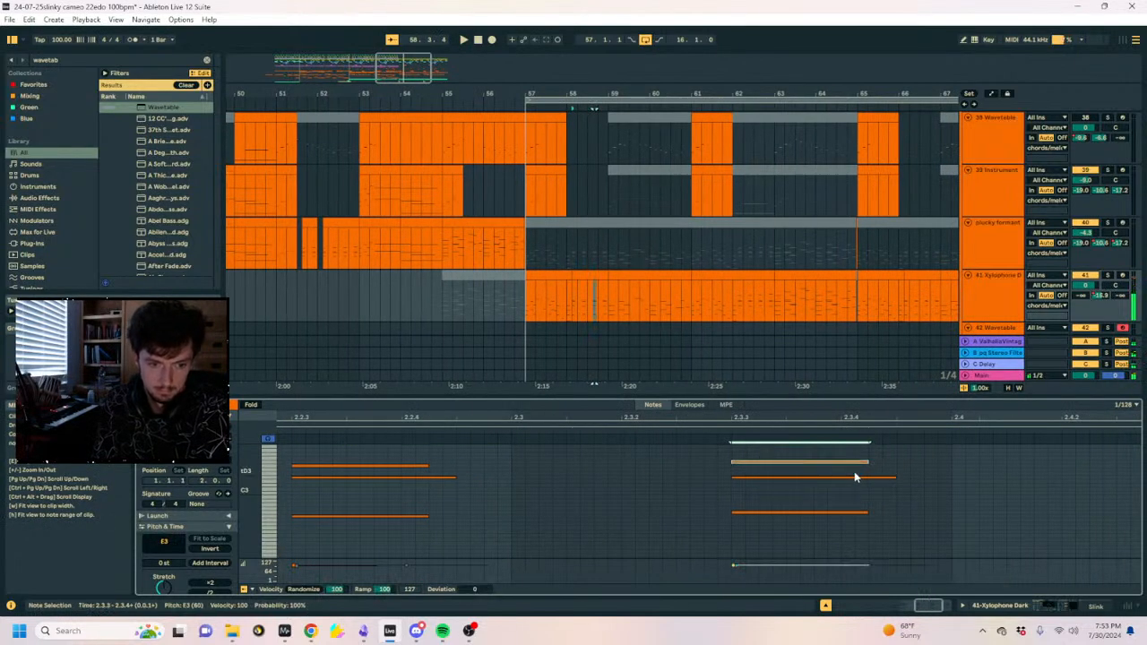
Raise the top note of the clip's last chord, at 2.4.3, to tF3 and resume playback.
{"action": "key", "text": "space"}
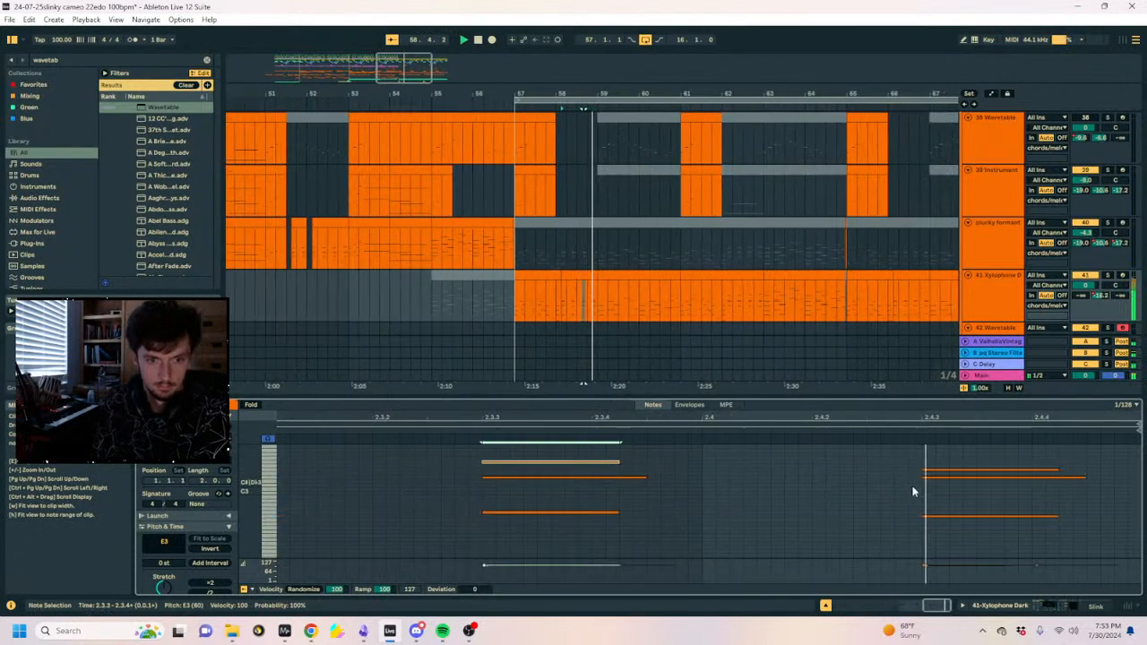
{"action": "left_click", "coordinate": [966, 473]}
{"action": "left_click", "coordinate": [962, 469]}
{"action": "key", "text": "Up"}
{"action": "key", "text": "Up"}
{"action": "key", "text": "Up"}
{"action": "key", "text": "Up"}
{"action": "key", "text": "space"}
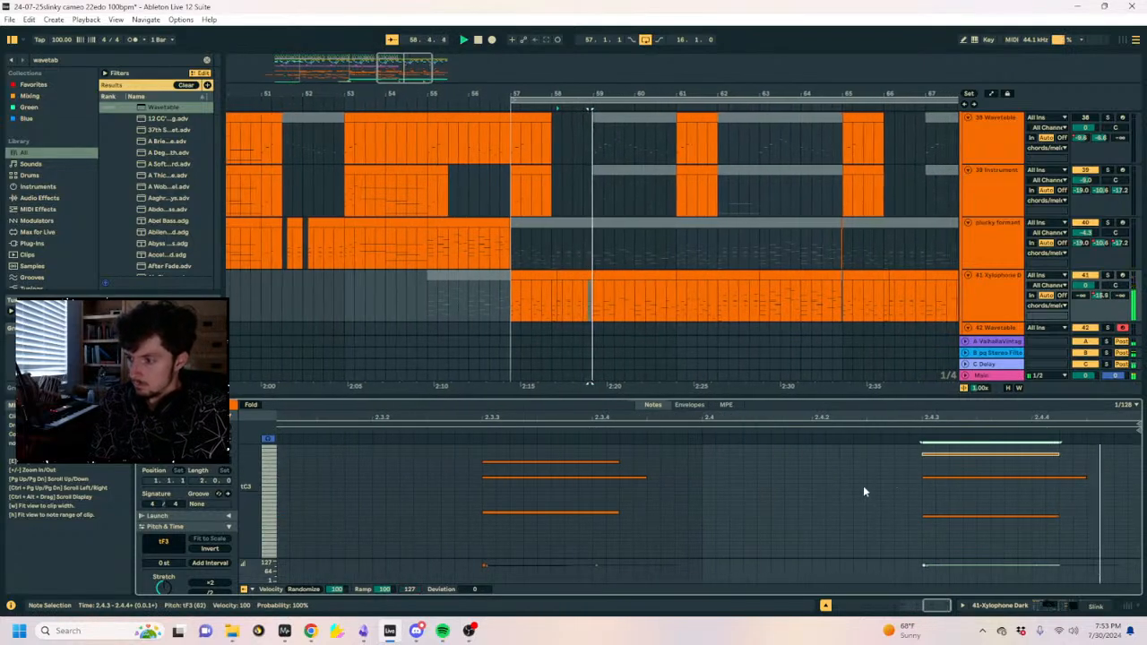
In the Xylophone clip starting at bar 59, raise the lowest notes of the chords at 3.1.1 and 4.1.1 to tA2.
{"action": "left_click", "coordinate": [584, 275]}
{"action": "key", "text": "space"}
{"action": "scroll", "coordinate": [358, 523], "scroll_direction": "down", "scroll_amount": 1}
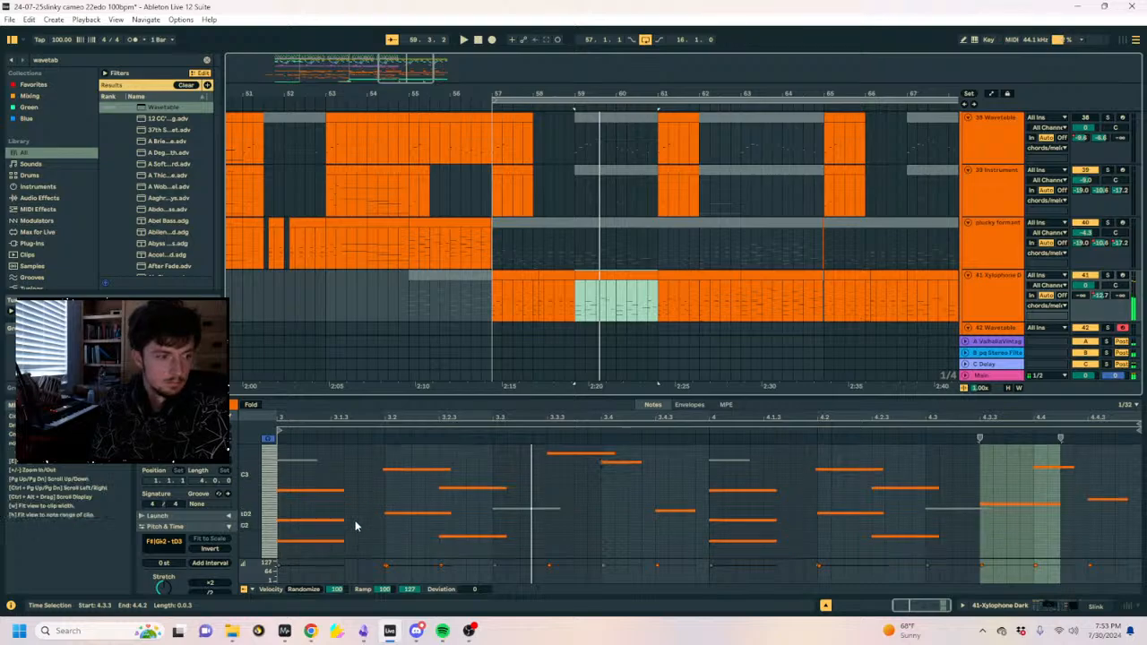
{"action": "left_click", "coordinate": [327, 541]}
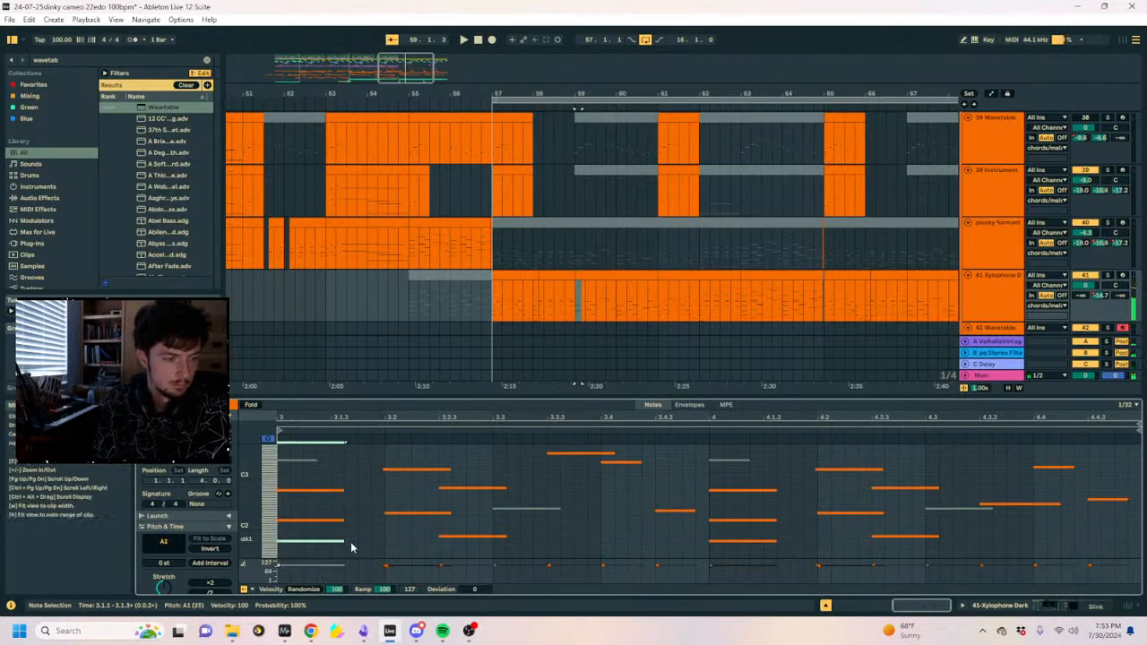
{"action": "key", "text": "shift+Up"}
{"action": "key", "text": "Up"}
{"action": "key", "text": "space"}
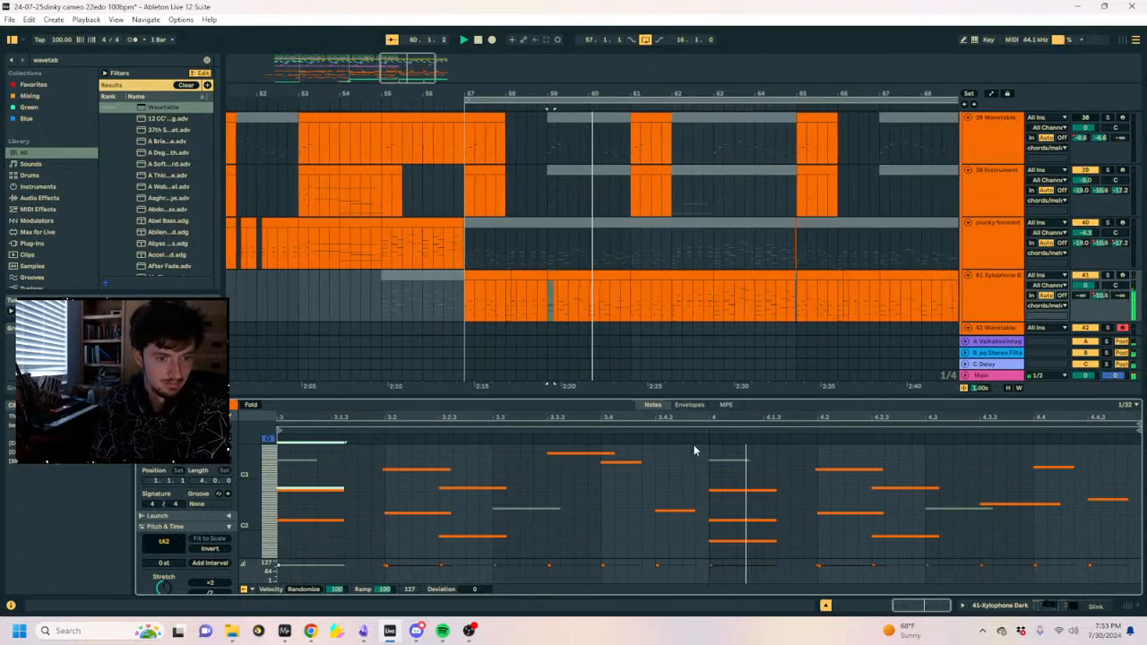
{"action": "left_click", "coordinate": [743, 540]}
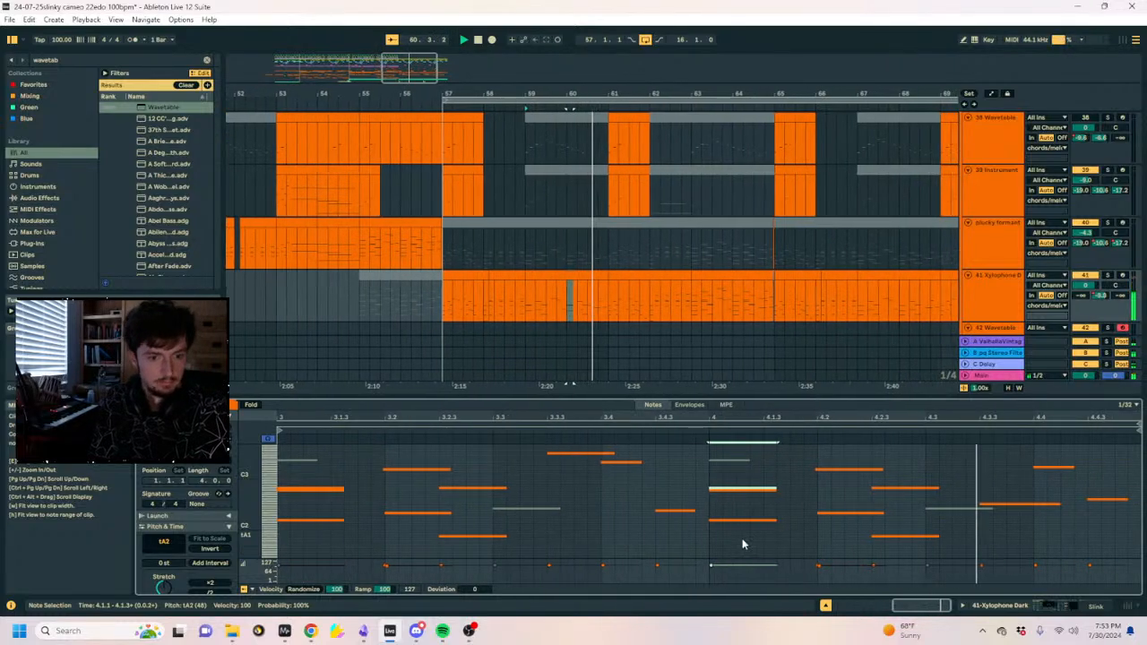
Review the Xylophone clips between bars 57 and 61 and replay the arrangement from bar 56.
{"action": "left_click", "coordinate": [515, 269]}
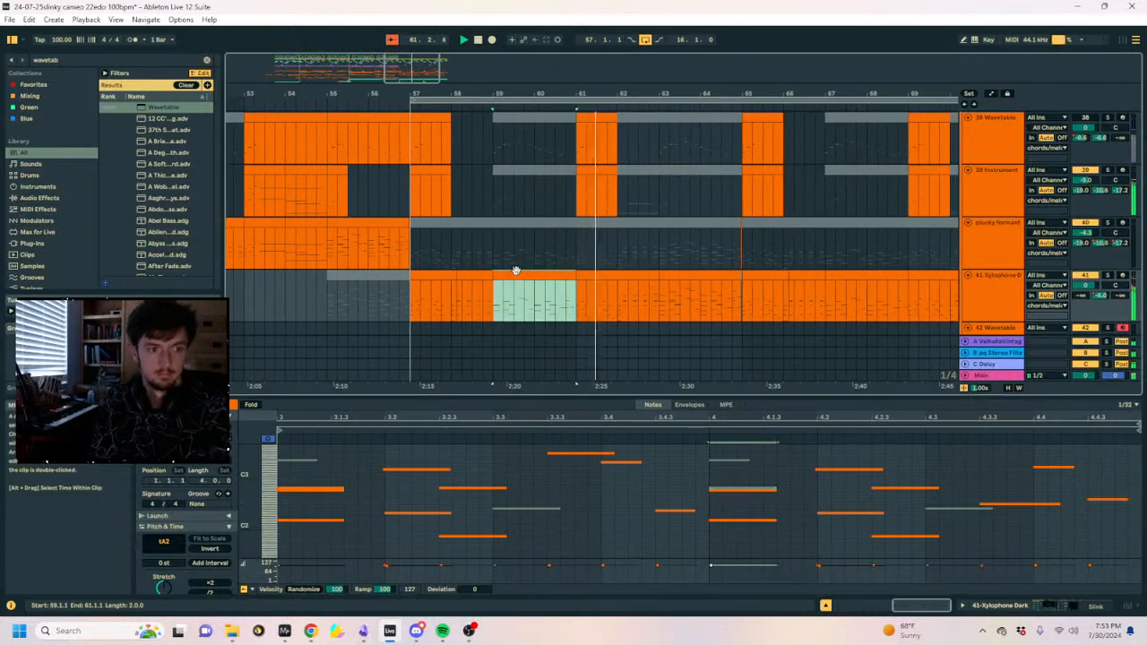
{"action": "left_click", "coordinate": [442, 271]}
{"action": "left_click", "coordinate": [477, 275]}
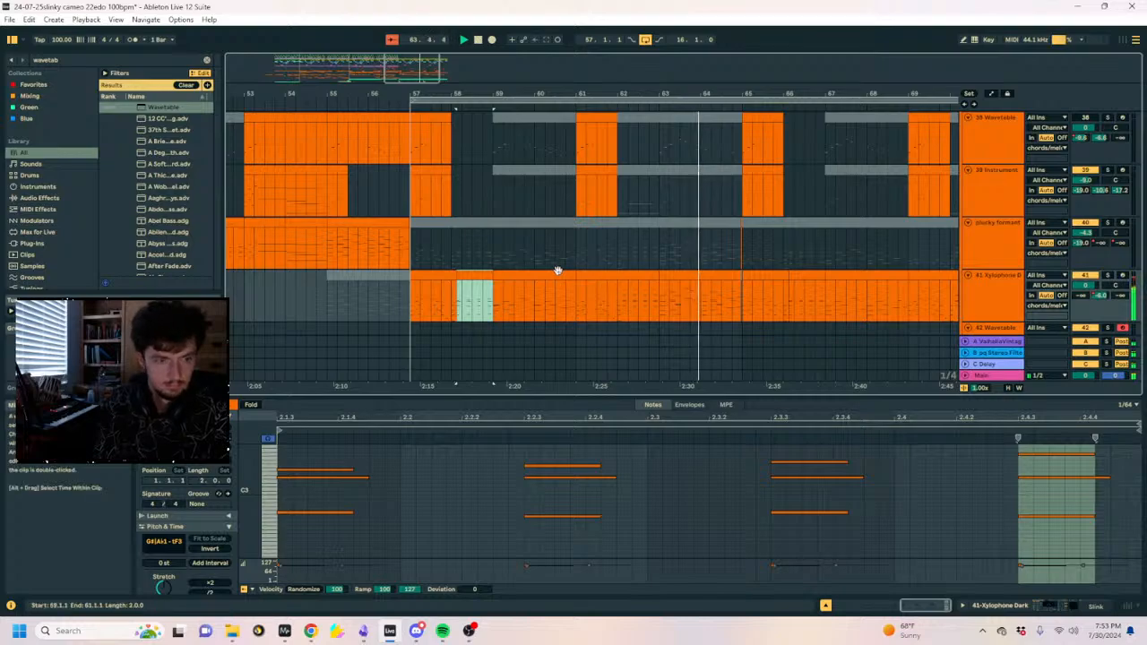
{"action": "left_click", "coordinate": [373, 295]}
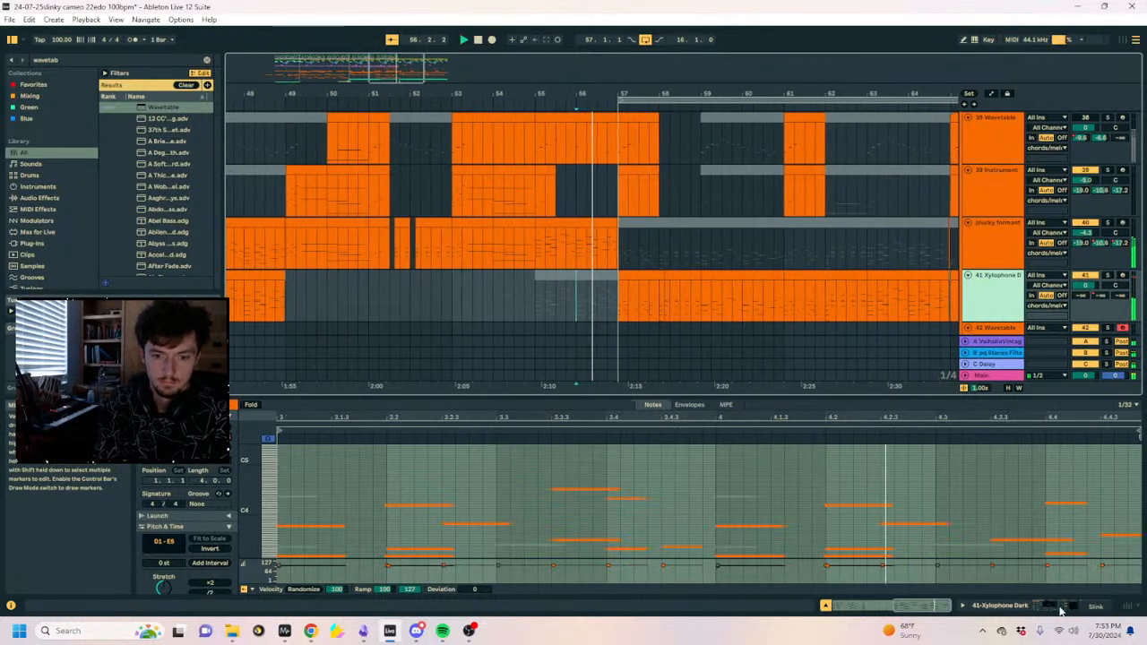
Search the browser for "hvsh", add the Hvshbrown Fletcher rack to the Xylophone track, and set its ValhallaVintageVerb send to about -12.5 dB.
{"action": "left_click", "coordinate": [1060, 608]}
{"action": "left_click", "coordinate": [53, 63]}
{"action": "type", "text": "hvsh"}
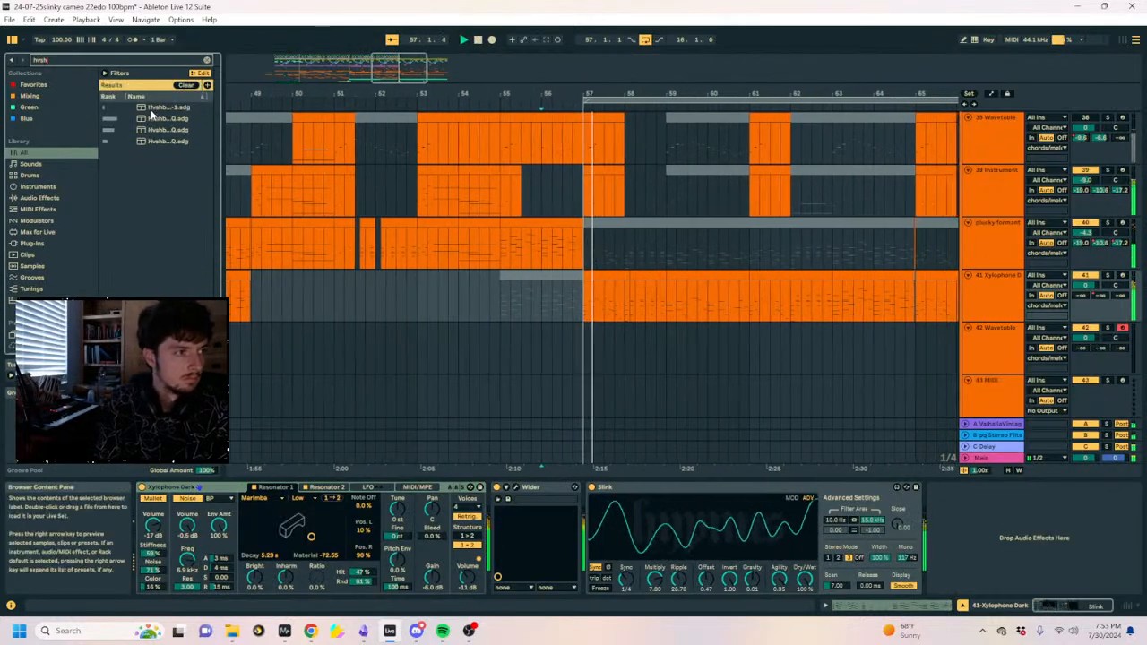
{"action": "left_click", "coordinate": [151, 119]}
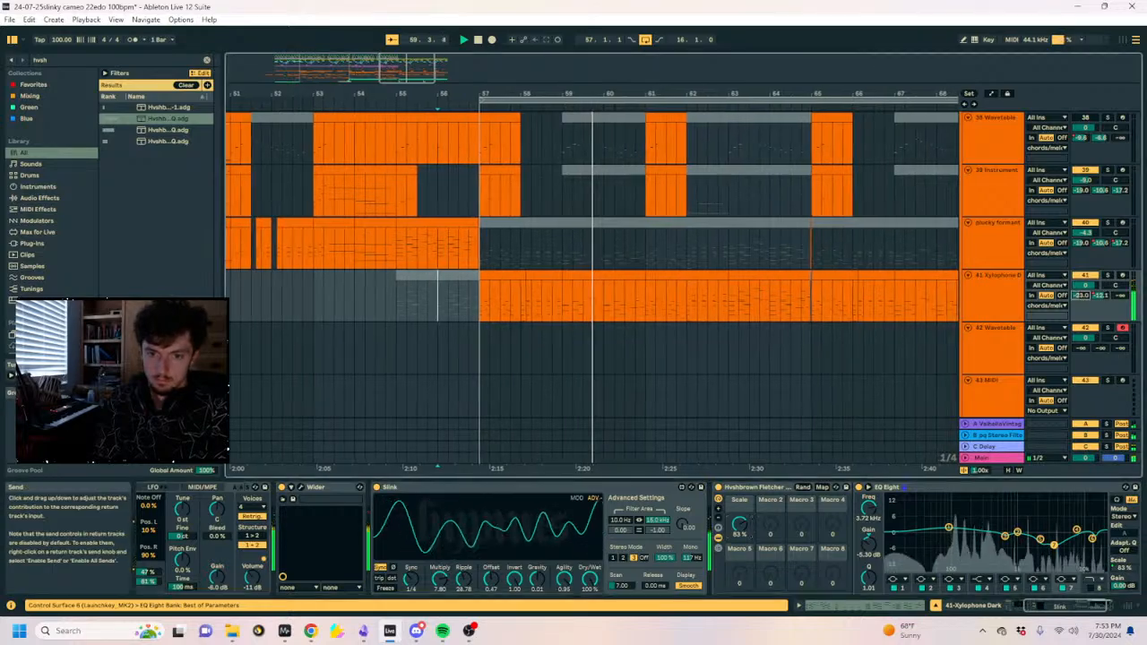
{"action": "left_click_drag", "start_coordinate": [1081, 296], "coordinate": [1081, 260]}
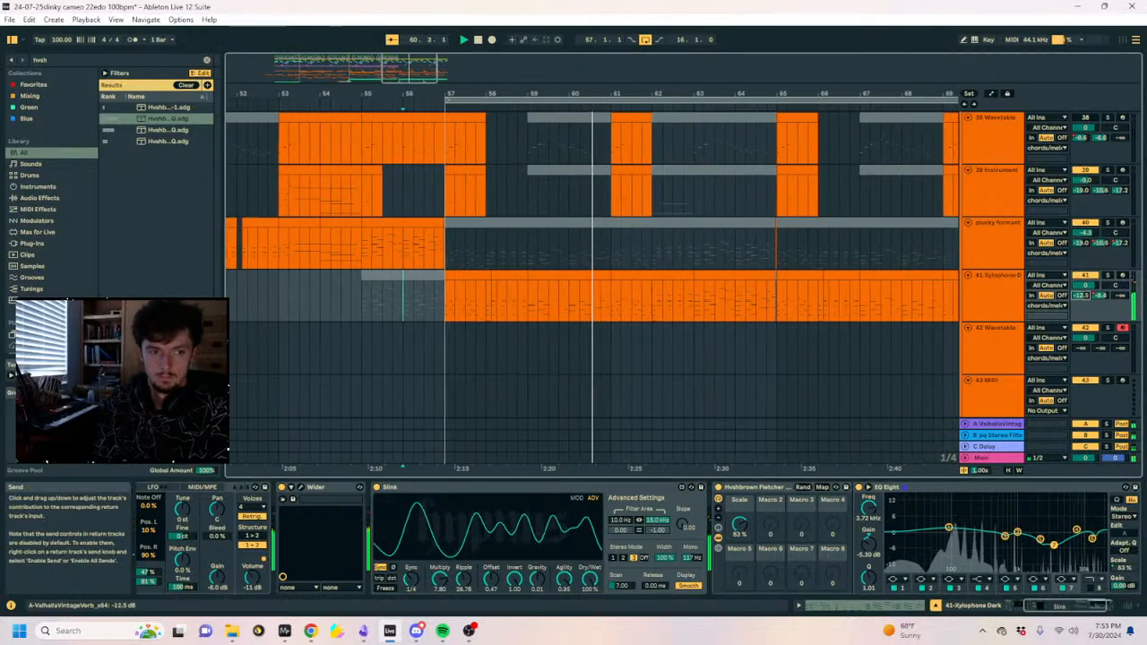
Examine the upper tracks from bar 57 onward and stop playback.
{"action": "scroll", "coordinate": [715, 337], "scroll_direction": "up", "scroll_amount": 3}
{"action": "scroll", "coordinate": [715, 344], "scroll_direction": "up", "scroll_amount": 4}
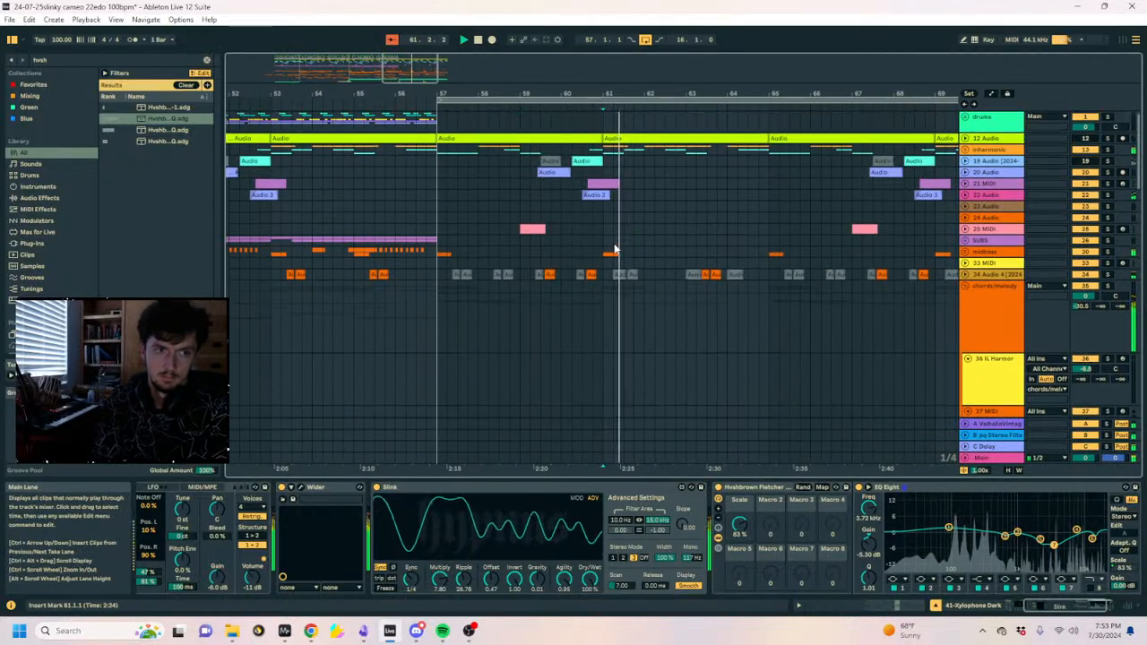
{"action": "left_click", "coordinate": [438, 194]}
{"action": "key", "text": "space"}
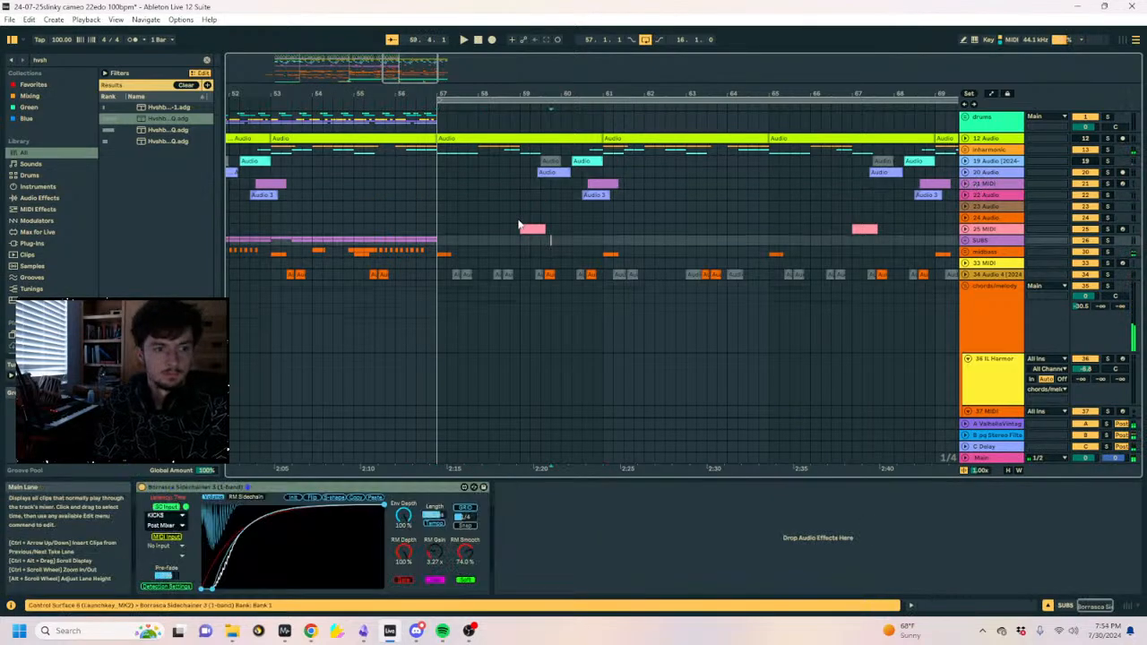
{"action": "left_click", "coordinate": [514, 219]}
Move the 34 Audio 4 track into the midbass group.
{"action": "left_click", "coordinate": [549, 274]}
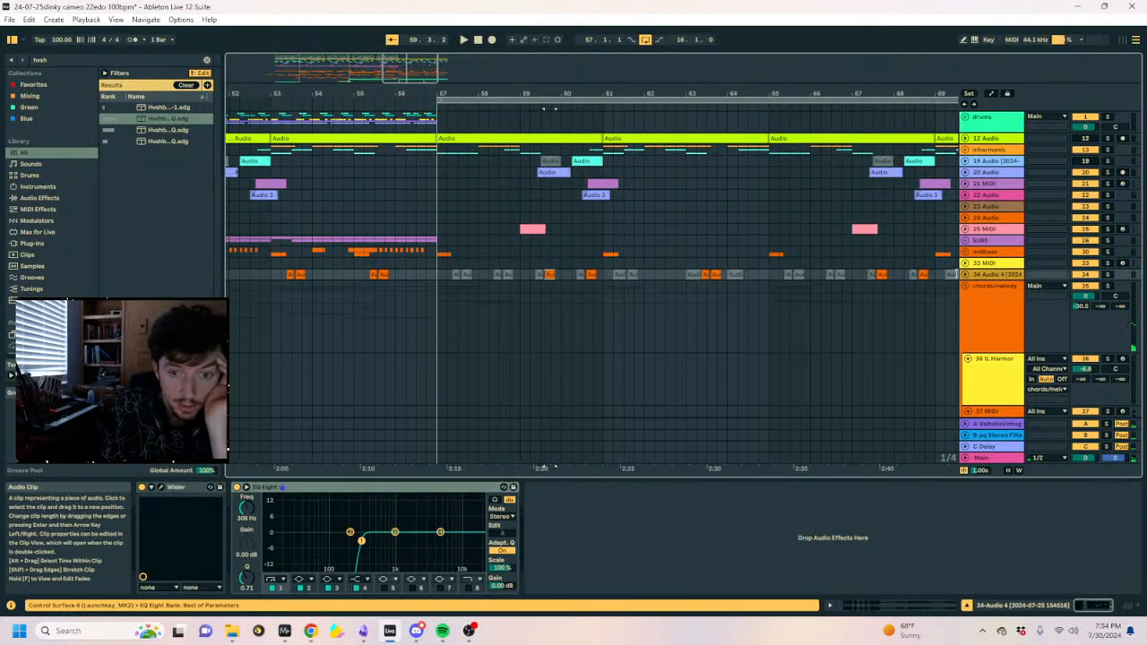
{"action": "left_click", "coordinate": [965, 275]}
{"action": "left_click", "coordinate": [573, 296]}
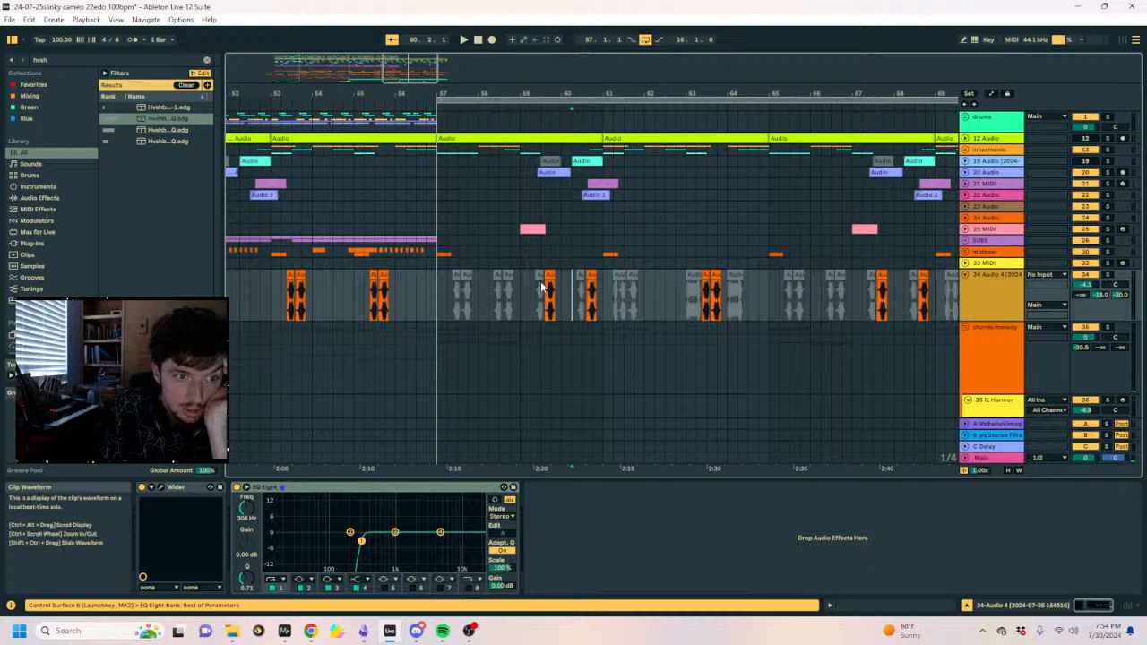
{"action": "left_click", "coordinate": [965, 275]}
{"action": "left_click", "coordinate": [966, 276]}
{"action": "left_click", "coordinate": [989, 261]}
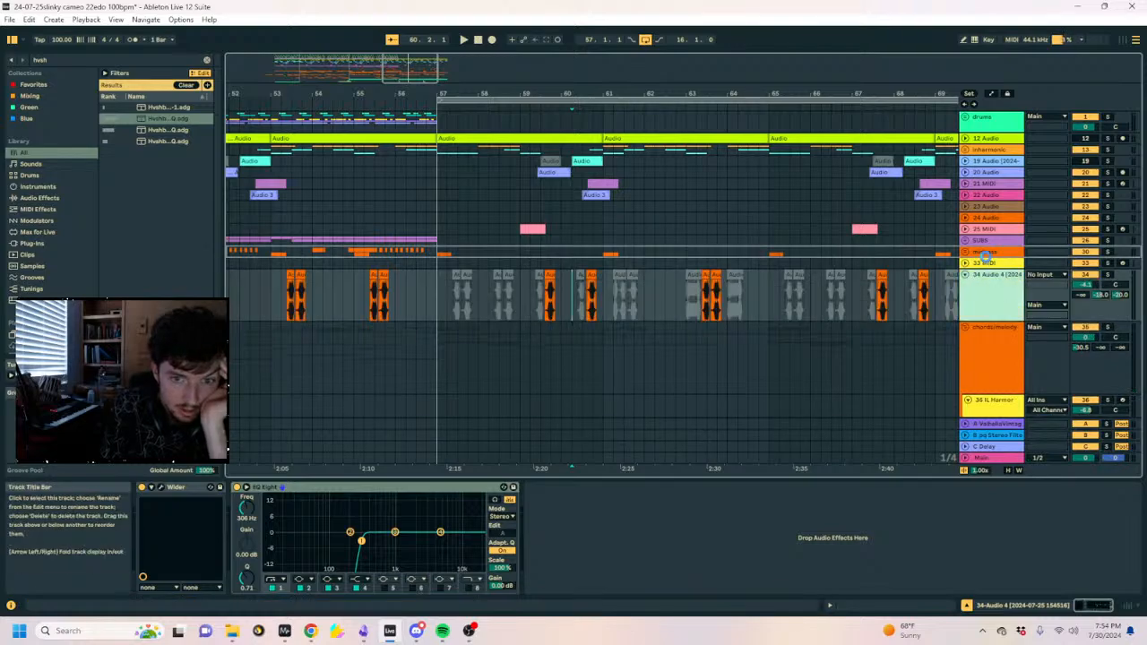
{"action": "left_click", "coordinate": [965, 275]}
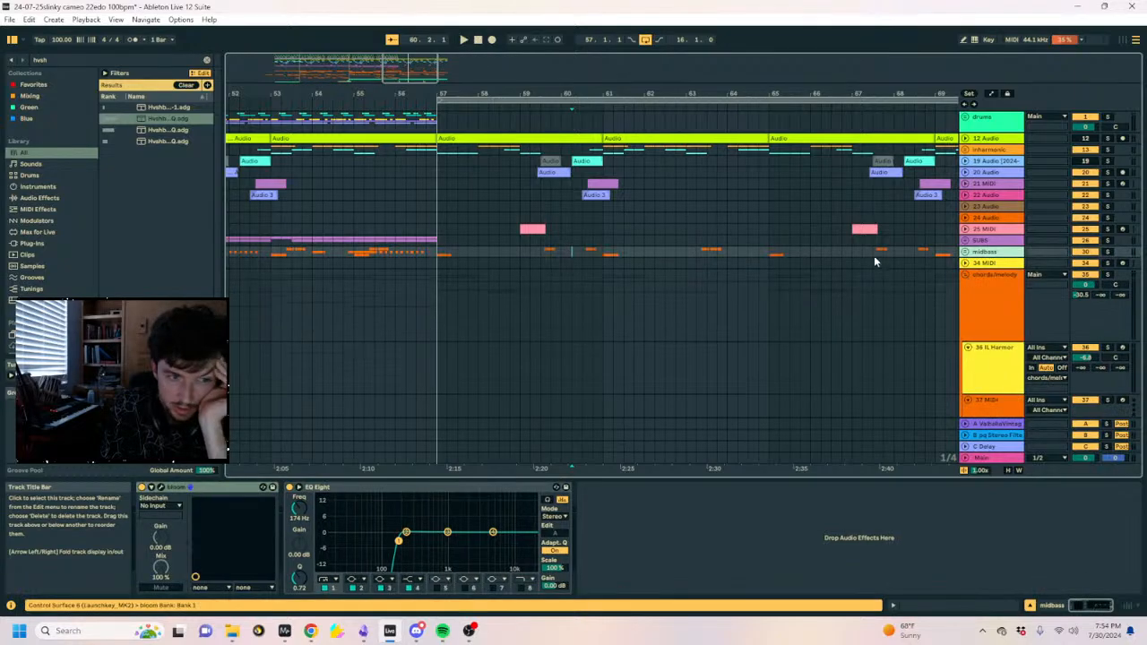
Expand the inharmonic group and bring its audio tracks around bar 57 into view.
{"action": "left_click", "coordinate": [965, 194]}
{"action": "left_click", "coordinate": [973, 195]}
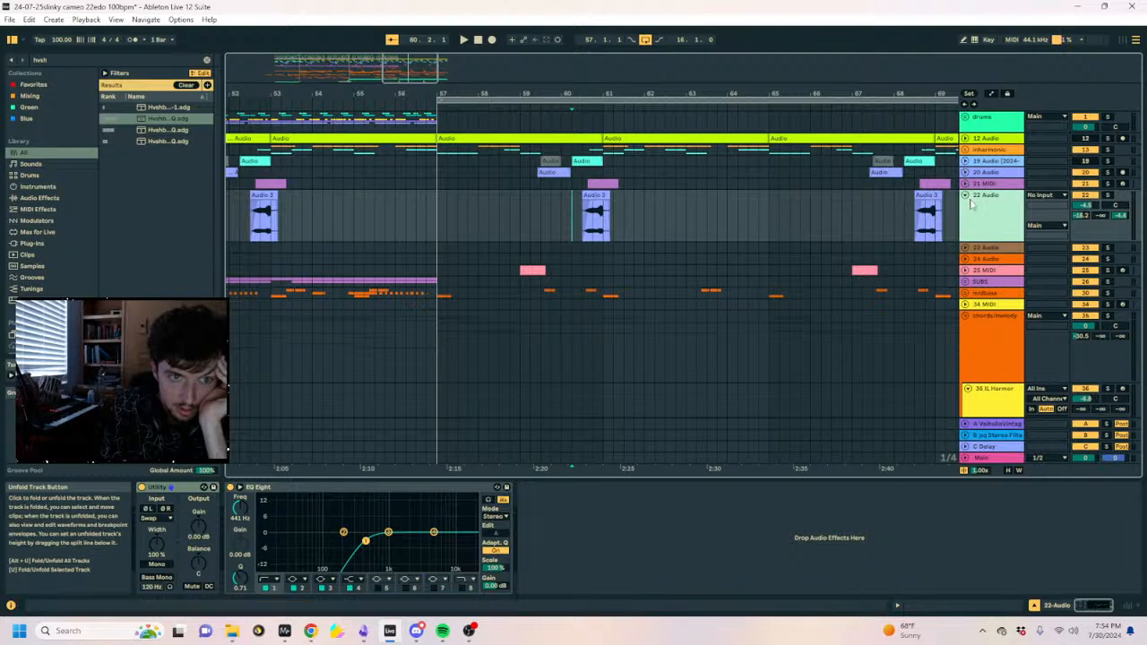
{"action": "left_click", "coordinate": [966, 150]}
{"action": "left_click", "coordinate": [448, 211]}
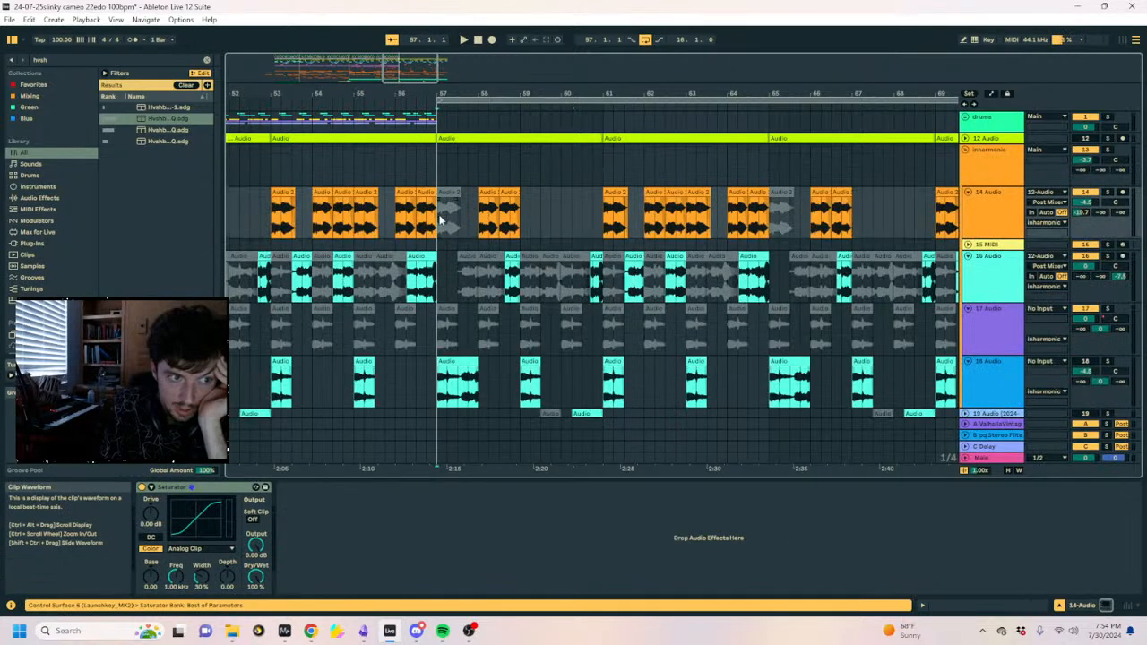
Activate the clip at bar 57 on the 17 Audio track and play from just before it.
{"action": "left_click", "coordinate": [445, 312]}
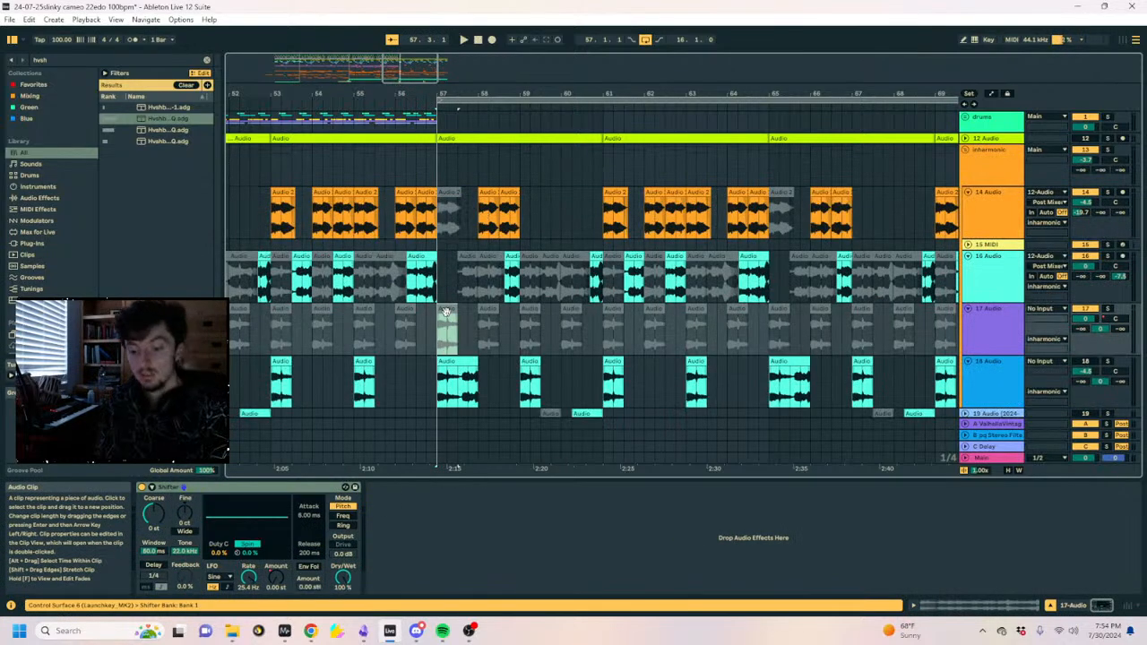
{"action": "left_click", "coordinate": [423, 339]}
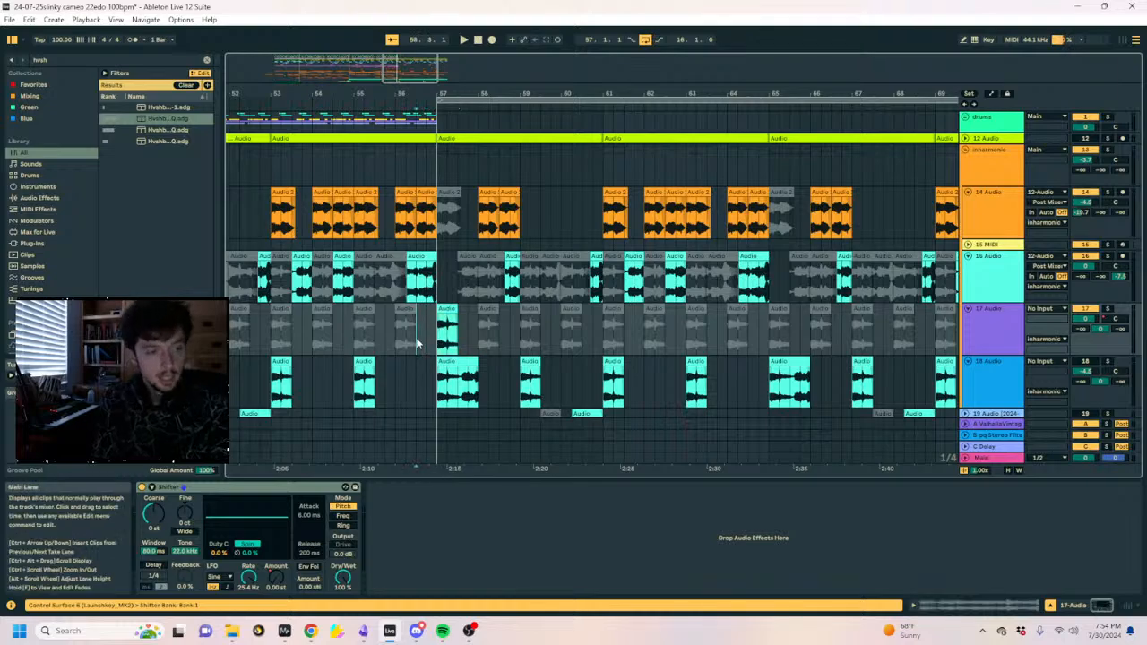
{"action": "left_click", "coordinate": [424, 344]}
{"action": "key", "text": "space"}
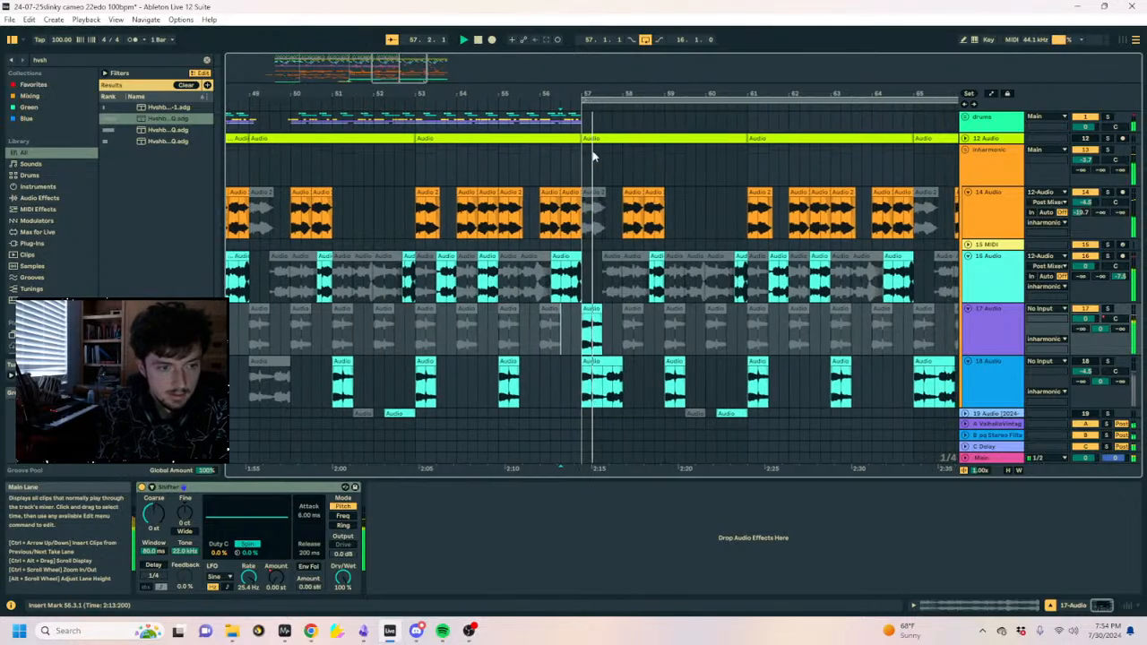
Deactivate the bar 57 clip on the 17 Audio track and activate the clip at bar 65 instead.
{"action": "left_click", "coordinate": [580, 310]}
{"action": "scroll", "coordinate": [587, 309], "scroll_direction": "down", "scroll_amount": 2}
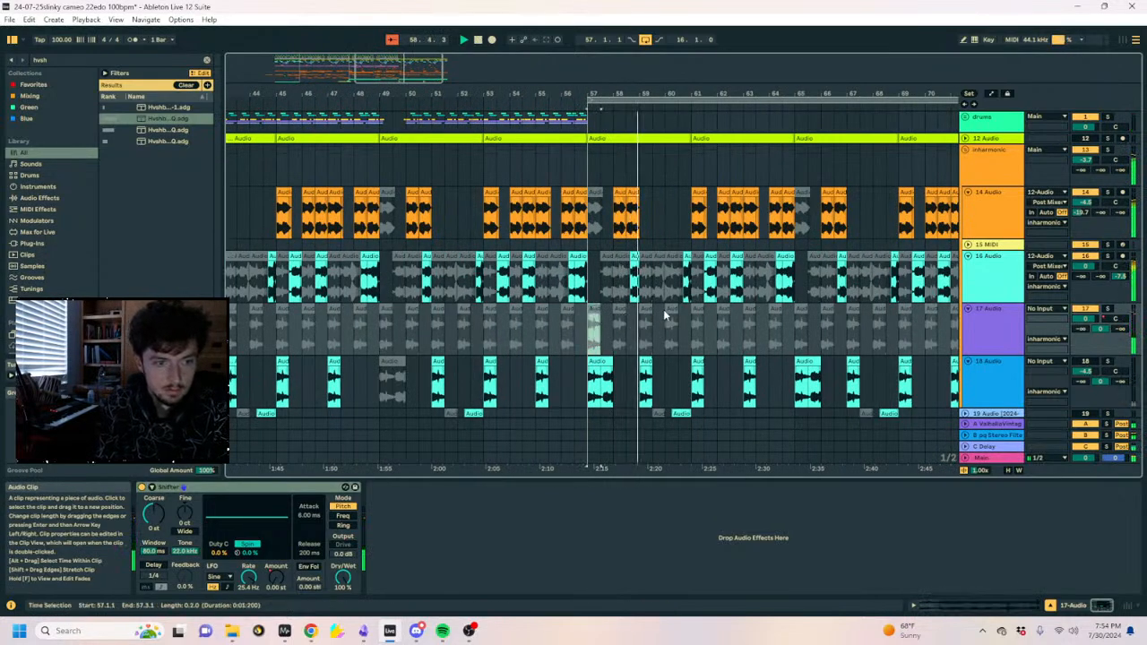
{"action": "left_click", "coordinate": [703, 309]}
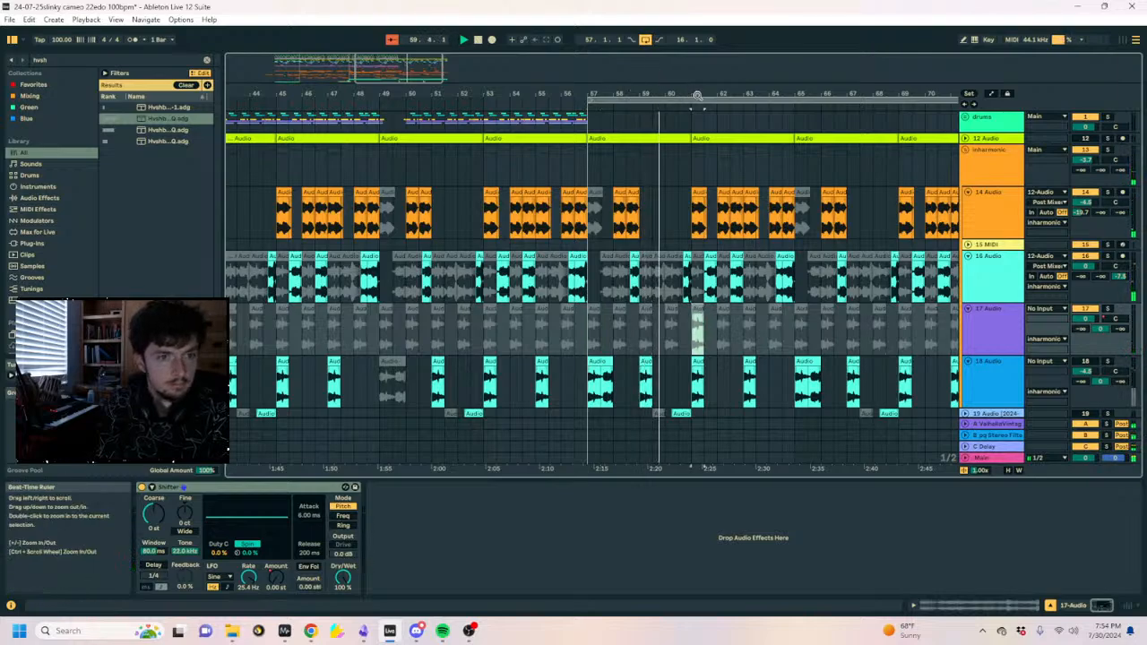
{"action": "scroll", "coordinate": [692, 312], "scroll_direction": "up", "scroll_amount": 3}
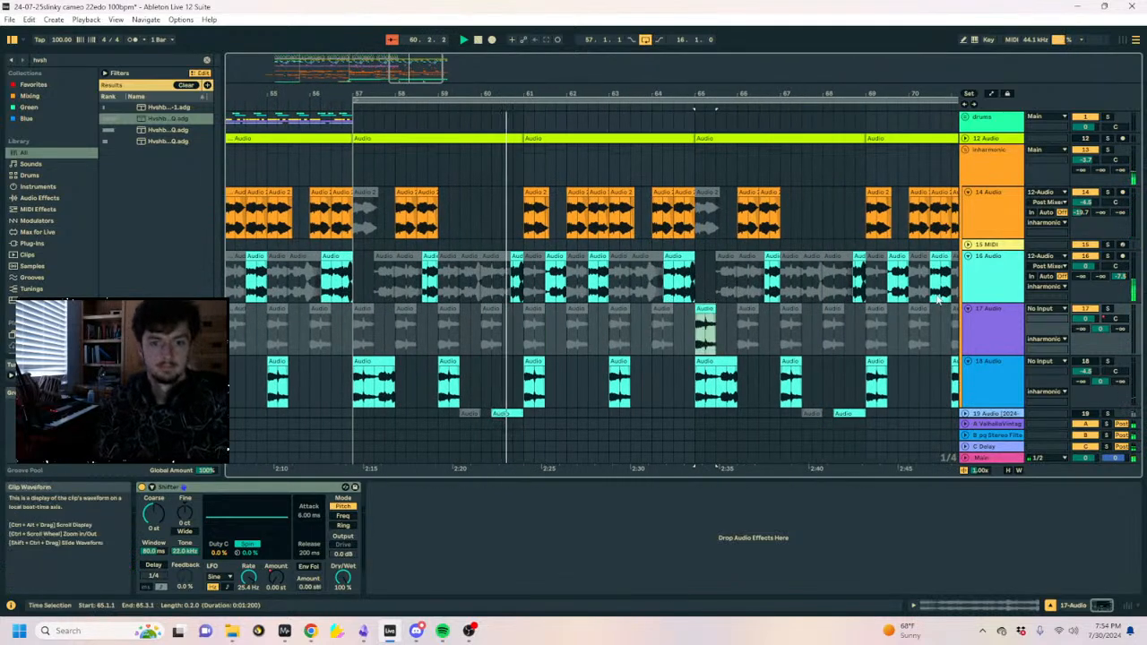
Collapse the inharmonic group and copy the Xylophone clips from bars 65 to 73 onto the 42 Wavetable track at bar 65.
{"action": "left_click", "coordinate": [965, 148]}
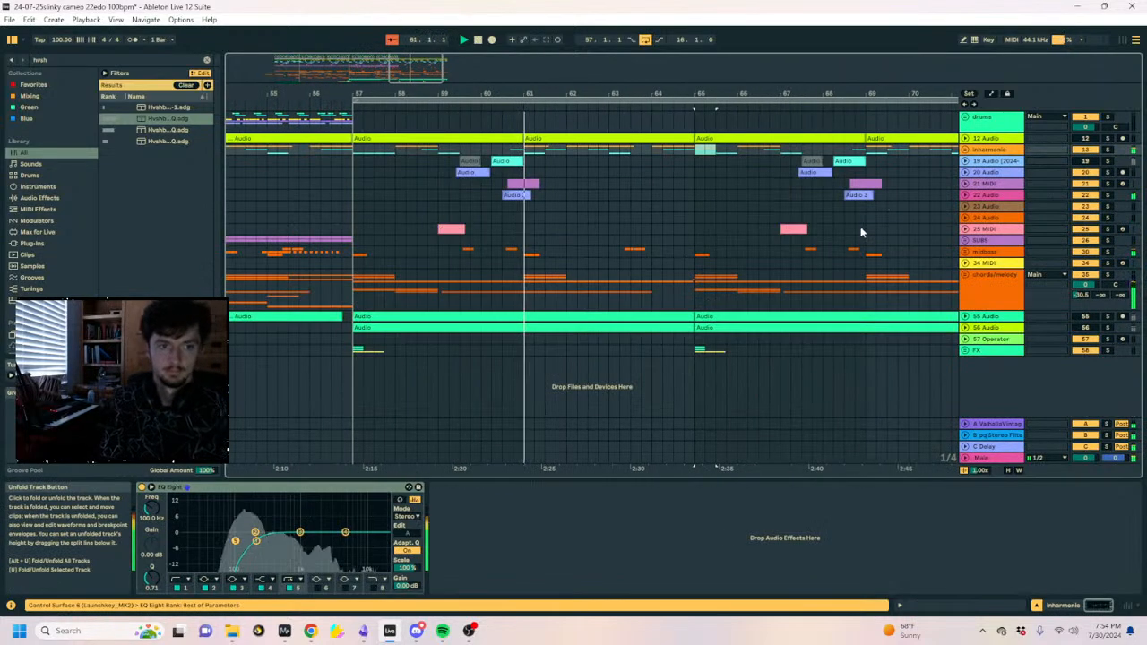
{"action": "left_click", "coordinate": [965, 274]}
{"action": "scroll", "coordinate": [783, 280], "scroll_direction": "down", "scroll_amount": 5}
{"action": "left_click", "coordinate": [729, 179]}
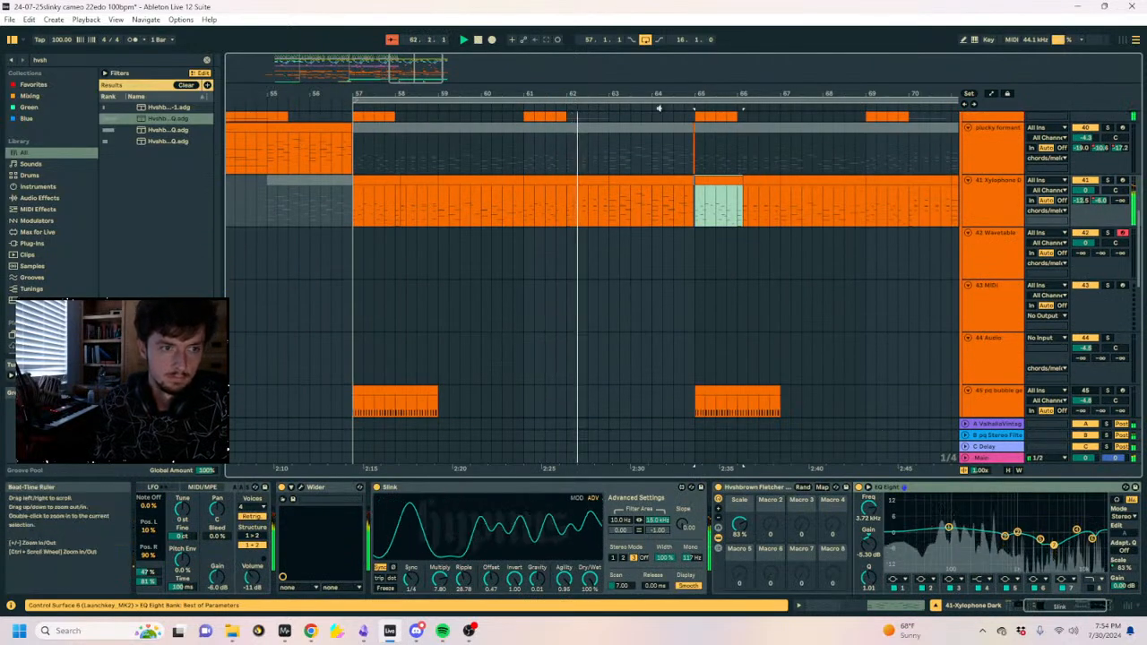
{"action": "left_click_drag", "start_coordinate": [653, 94], "coordinate": [462, 77]}
{"action": "left_click", "coordinate": [707, 180], "text": "shift"}
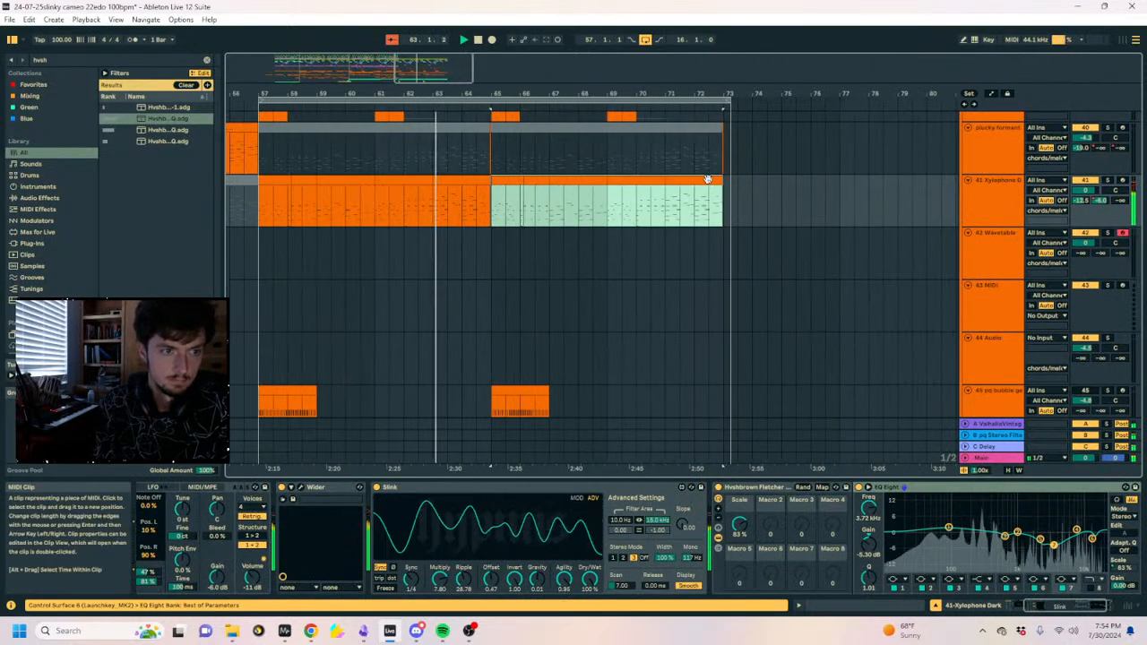
{"action": "key", "text": "ctrl+c"}
{"action": "left_click", "coordinate": [489, 249]}
{"action": "key", "text": "ctrl+v"}
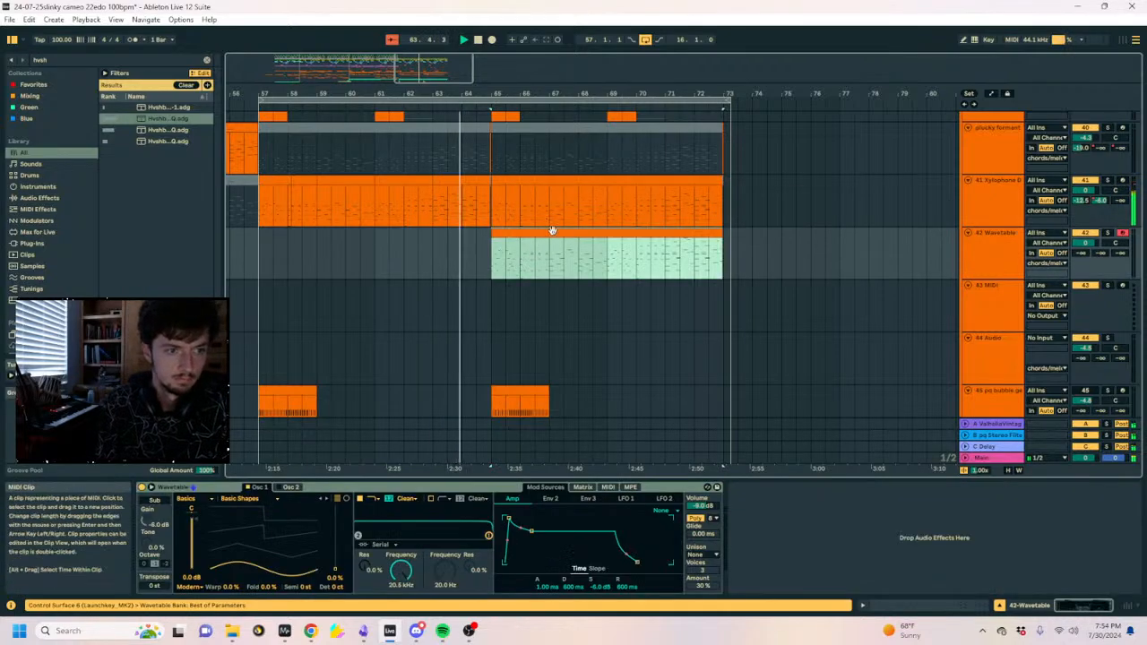
Delete the notes right after the first chord in the Wavetable clip and stretch that chord to 2.4.
{"action": "left_click", "coordinate": [940, 608]}
{"action": "left_click_drag", "start_coordinate": [291, 415], "coordinate": [526, 608]}
{"action": "key", "text": "space"}
{"action": "key", "text": "Delete"}
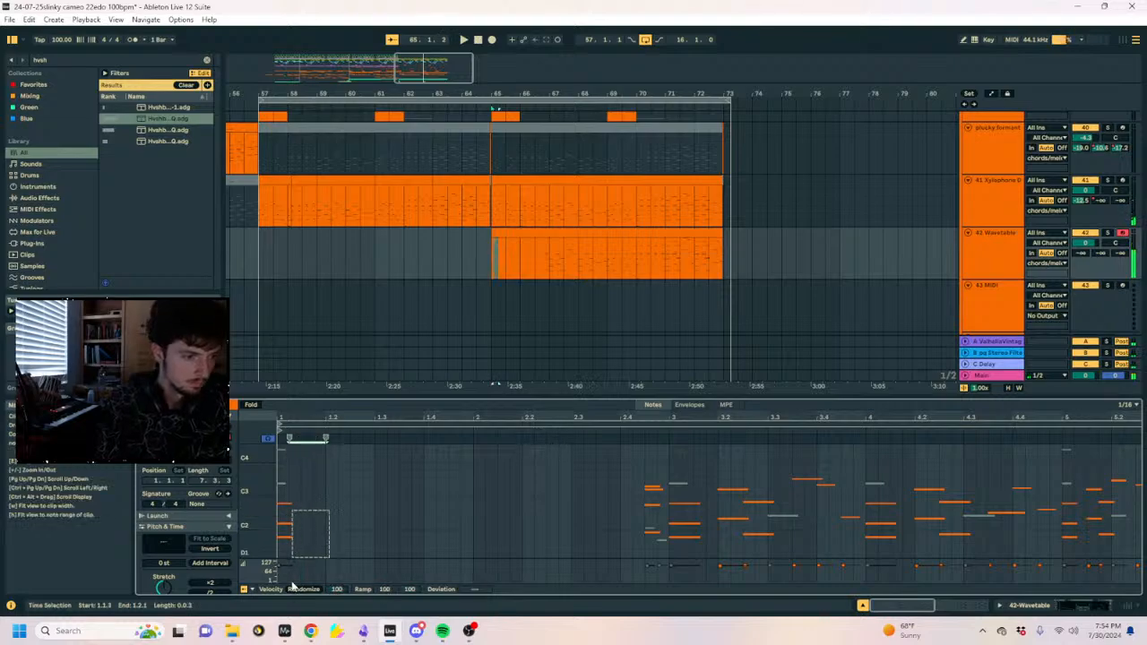
{"action": "left_click_drag", "start_coordinate": [292, 587], "coordinate": [278, 575]}
{"action": "left_click_drag", "start_coordinate": [332, 494], "coordinate": [277, 575]}
{"action": "left_click_drag", "start_coordinate": [289, 536], "coordinate": [620, 544]}
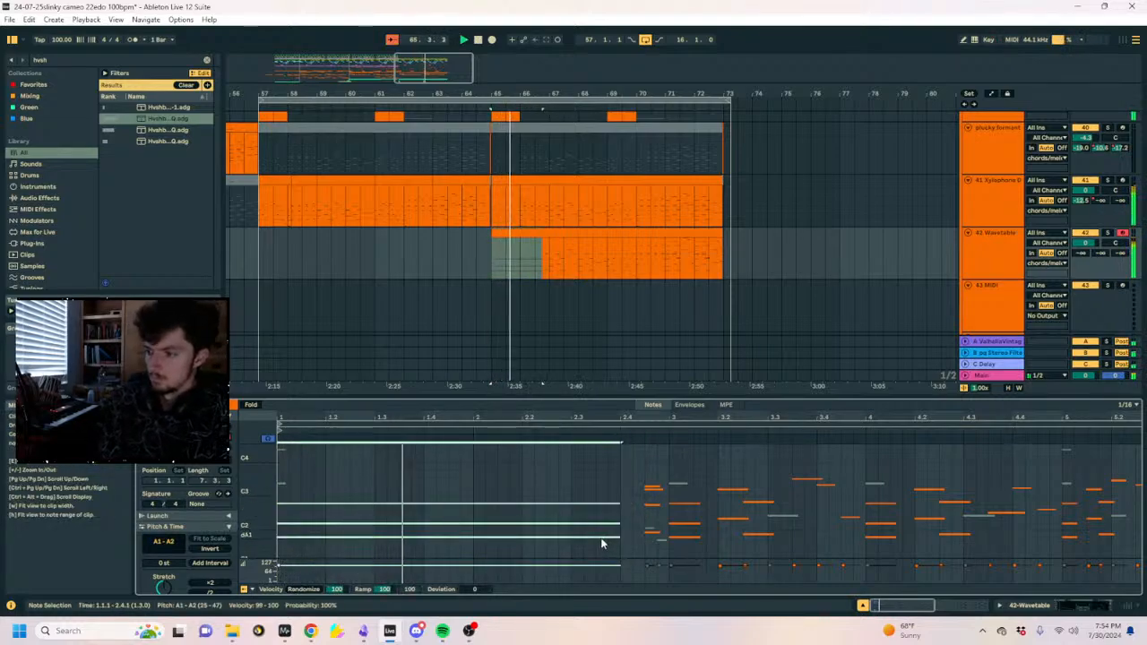
Add a higher copy of the opening chord's lowest note and transpose it to F#/Gb3.
{"action": "key", "text": "space"}
{"action": "left_click", "coordinate": [600, 551]}
{"action": "key", "text": "ctrl+Up"}
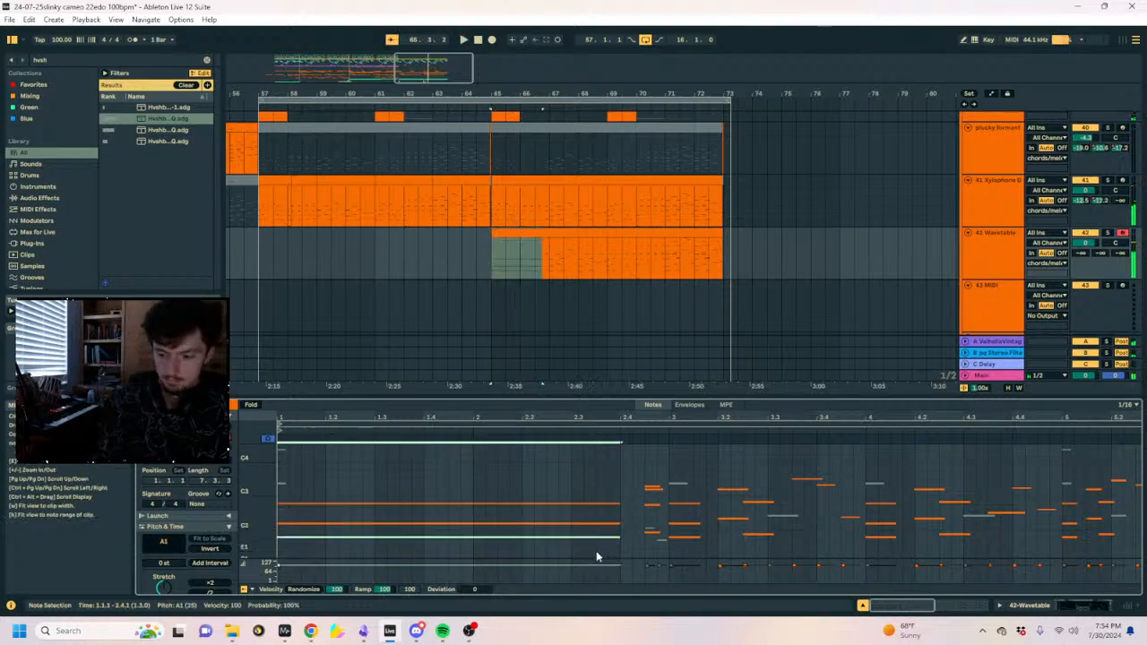
{"action": "key", "text": "ctrl+Up"}
{"action": "key", "text": "shift+Up"}
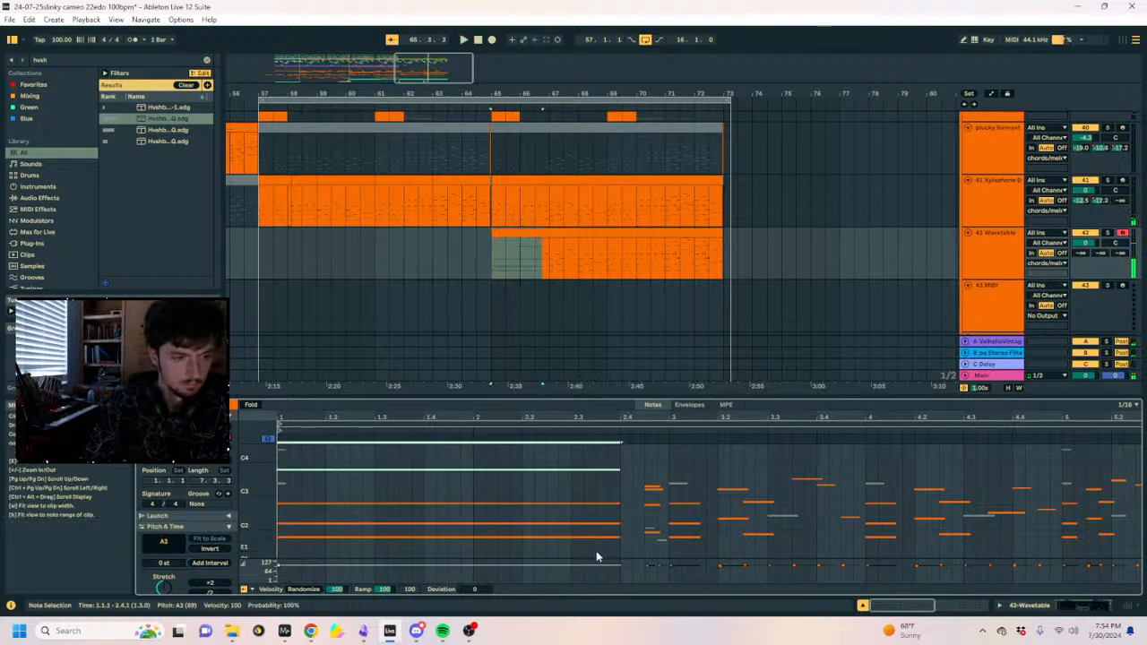
{"action": "key", "text": "Down"}
{"action": "key", "text": "Down"}
{"action": "key", "text": "Down"}
{"action": "key", "text": "Down"}
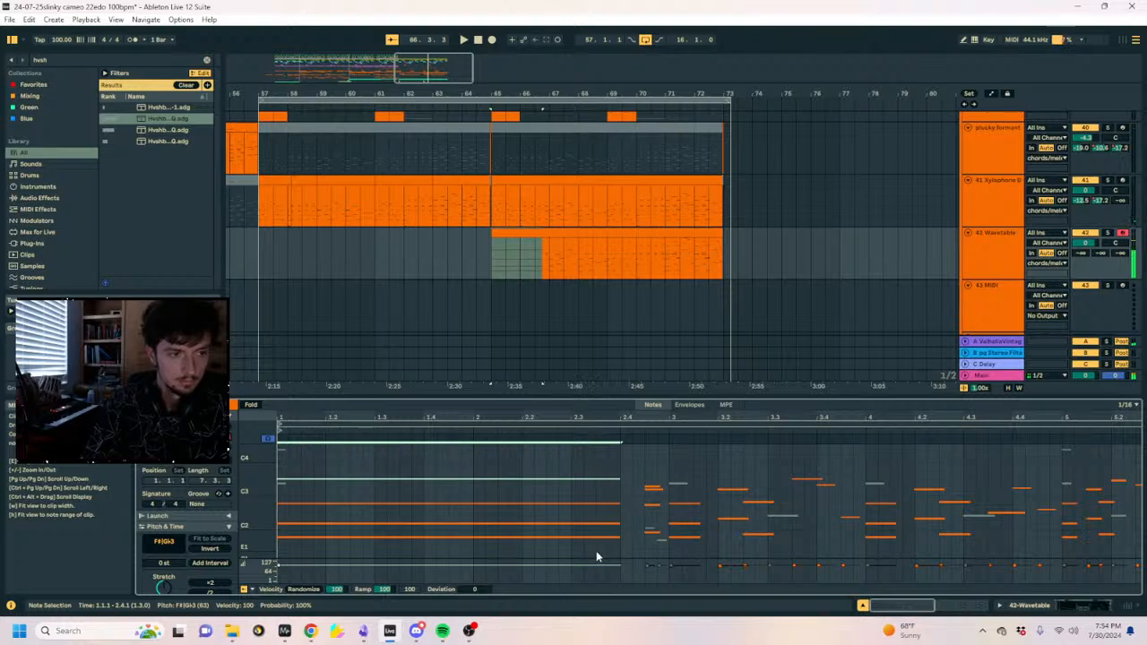
Shorten the added F#/Gb3 note to two beats and move it to start at 2.1.1.
{"action": "key", "text": "shift+Left"}
{"action": "key", "text": "shift+Left"}
{"action": "key", "text": "shift+Left"}
{"action": "key", "text": "shift+Left"}
{"action": "key", "text": "shift+Left"}
{"action": "key", "text": "shift+Left"}
{"action": "key", "text": "shift+Left"}
{"action": "key", "text": "shift+Left"}
{"action": "key", "text": "shift+Left"}
{"action": "key", "text": "shift+Left"}
{"action": "key", "text": "shift+Left"}
{"action": "key", "text": "shift+Left"}
{"action": "key", "text": "shift+Left"}
{"action": "key", "text": "shift+Left"}
{"action": "key", "text": "shift+Left"}
{"action": "key", "text": "shift+Left"}
{"action": "key", "text": "shift+Left"}
{"action": "key", "text": "shift+Left"}
{"action": "key", "text": "shift+Left"}
{"action": "key", "text": "shift+Left"}
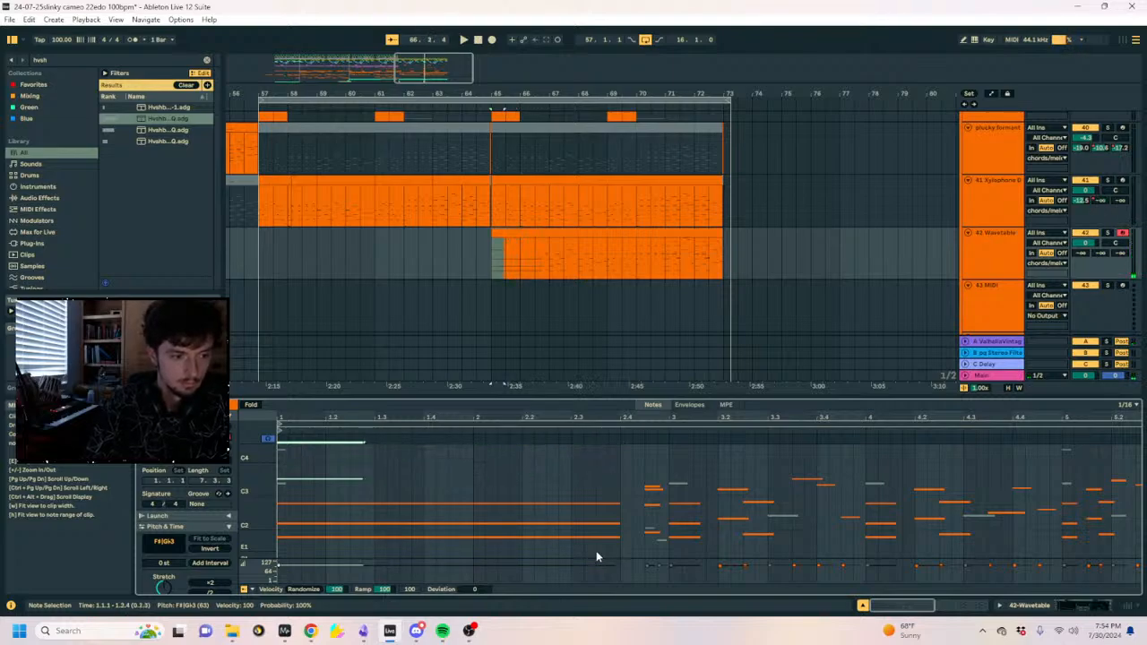
{"action": "key", "text": "Right"}
{"action": "key", "text": "Right"}
{"action": "key", "text": "Right"}
{"action": "key", "text": "Right"}
{"action": "key", "text": "Right"}
{"action": "key", "text": "Right"}
{"action": "key", "text": "Right"}
{"action": "key", "text": "Right"}
{"action": "key", "text": "Right"}
{"action": "key", "text": "Right"}
{"action": "key", "text": "Right"}
{"action": "key", "text": "Right"}
{"action": "key", "text": "Right"}
{"action": "key", "text": "Right"}
{"action": "key", "text": "Right"}
Play back the passage and lower the added note to tF3.
{"action": "key", "text": "space"}
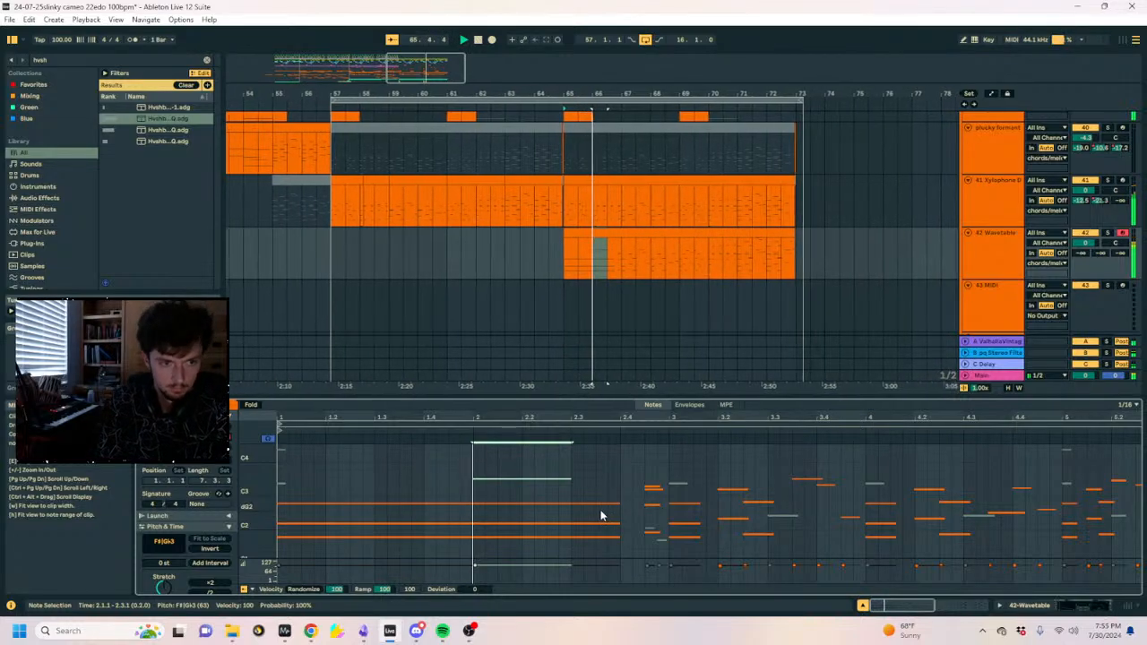
{"action": "key", "text": "Down"}
{"action": "key", "text": "Down"}
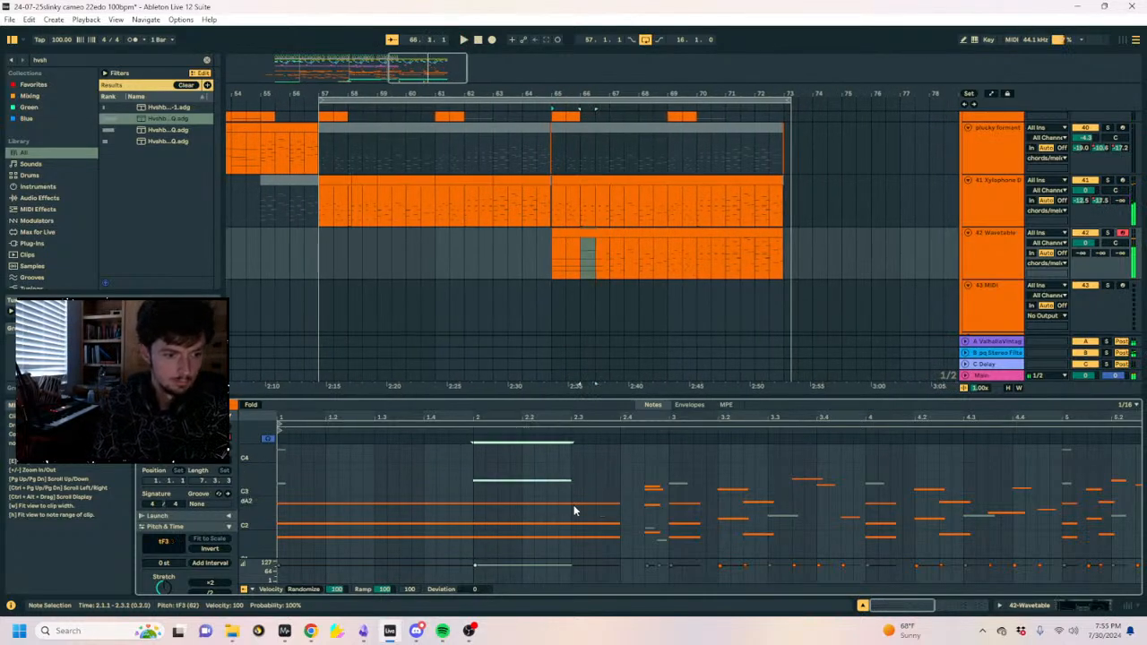
Shorten the opening three-note chord to one bar and try duplicating it into the clip's bar 2.
{"action": "left_click_drag", "start_coordinate": [623, 497], "coordinate": [607, 554]}
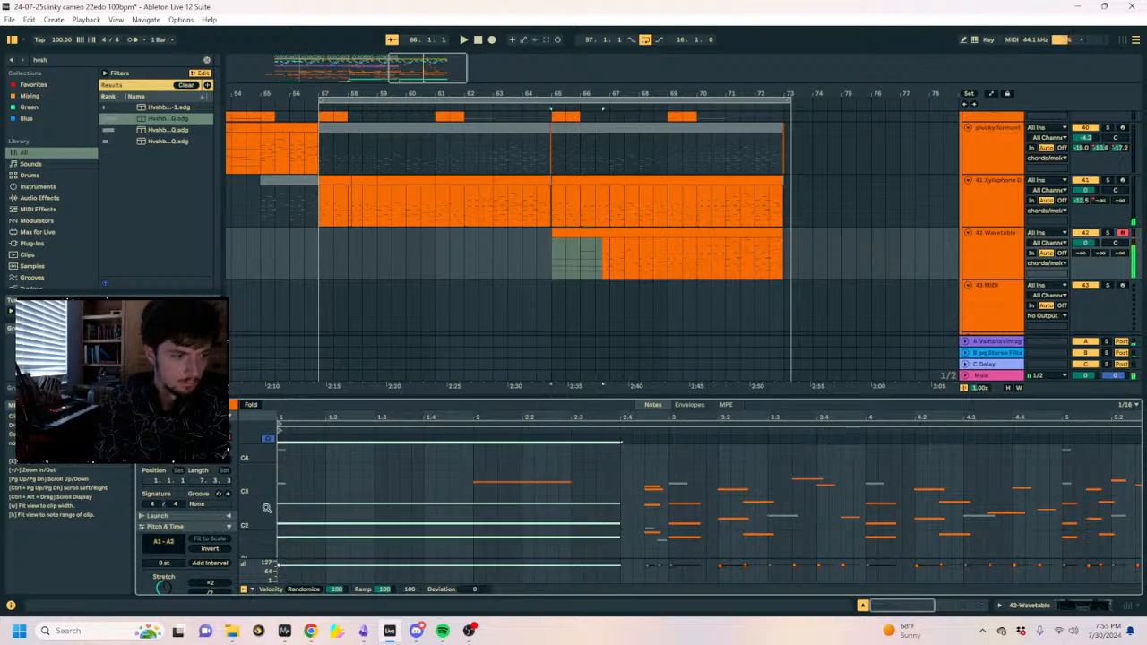
{"action": "scroll", "coordinate": [210, 548], "scroll_direction": "down", "scroll_amount": 3}
{"action": "left_click", "coordinate": [208, 533]}
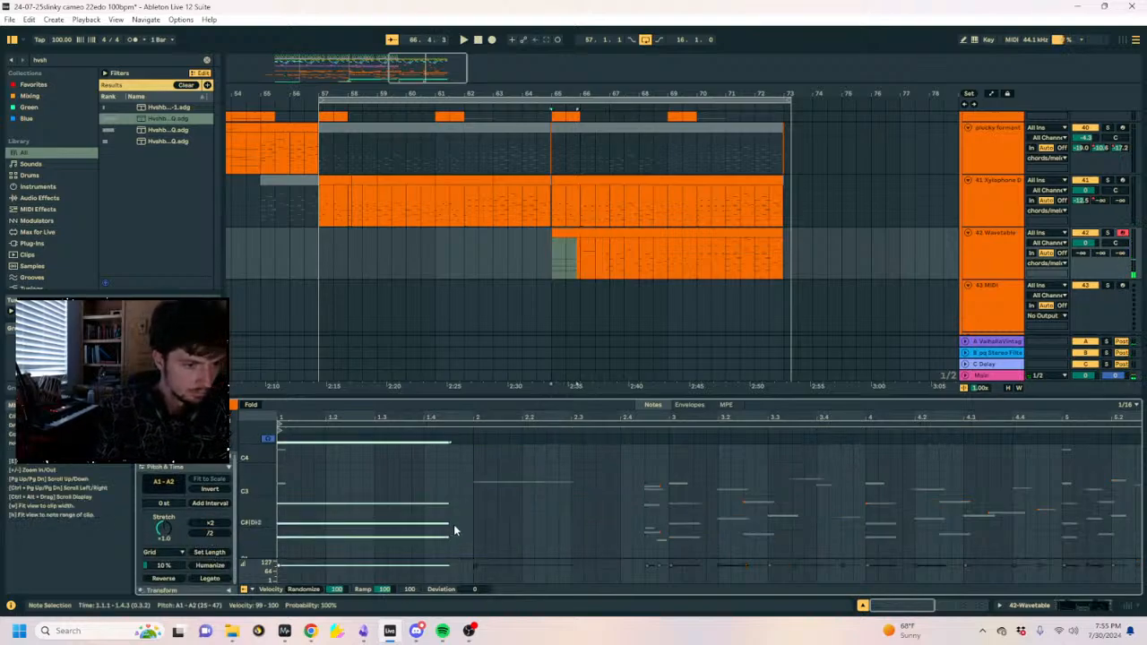
{"action": "key", "text": "ctrl+d"}
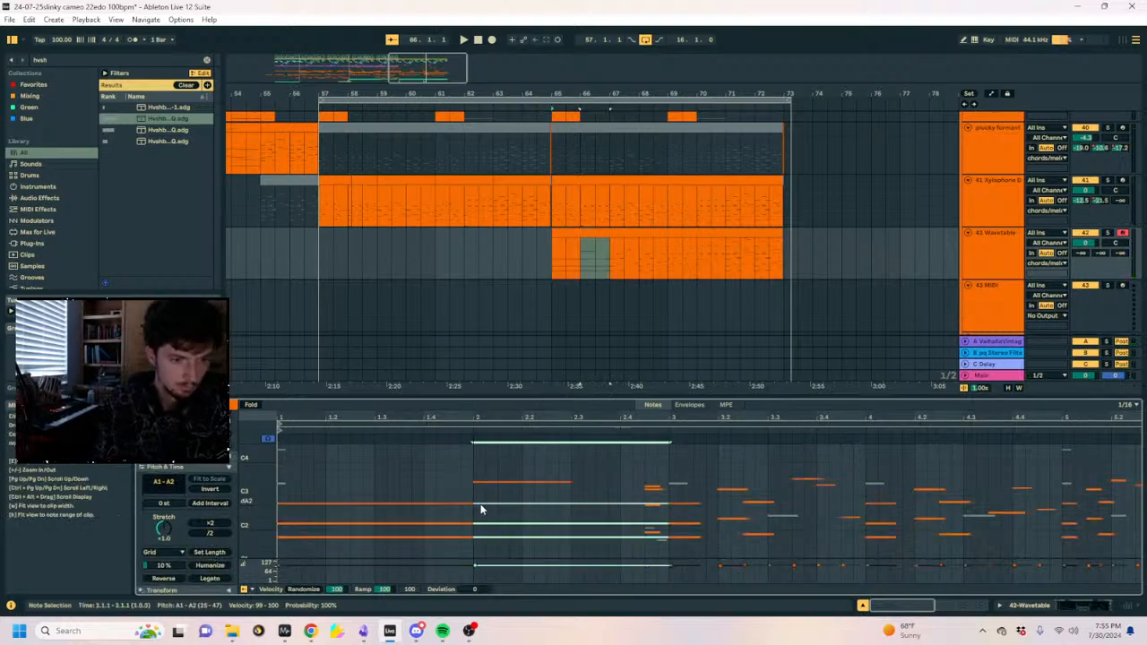
{"action": "key", "text": "Delete"}
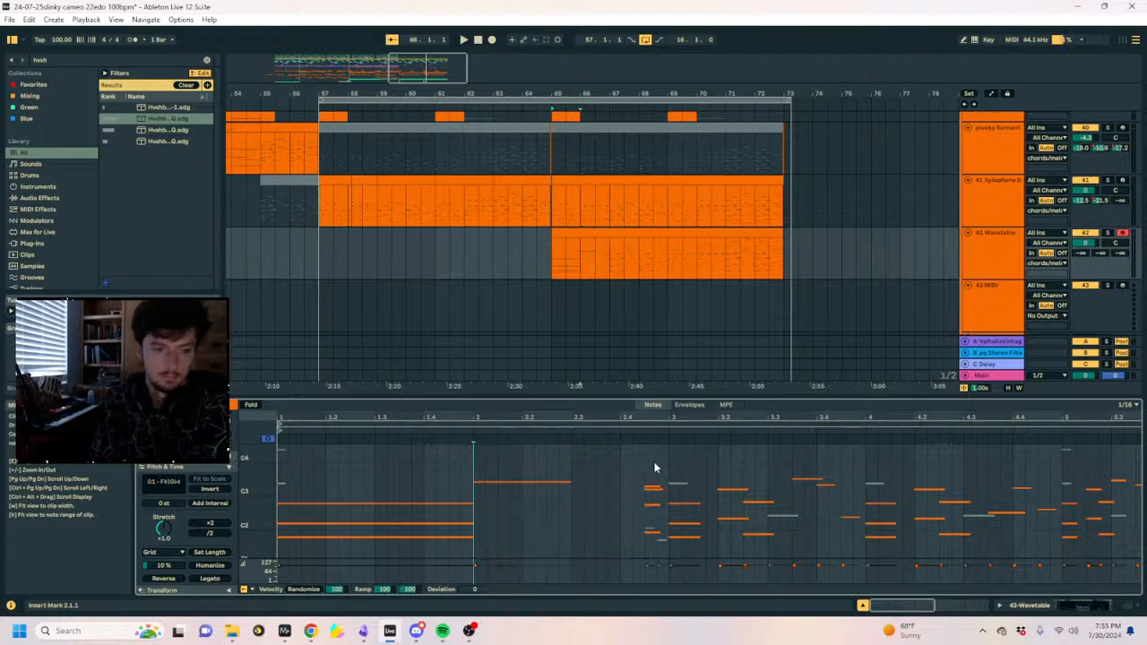
Duplicate the opening chord into bar 2 and revoice the copy, moving its upper note to tA2 and its lowest to G#/Ab1.
{"action": "left_click_drag", "start_coordinate": [485, 549], "coordinate": [427, 492]}
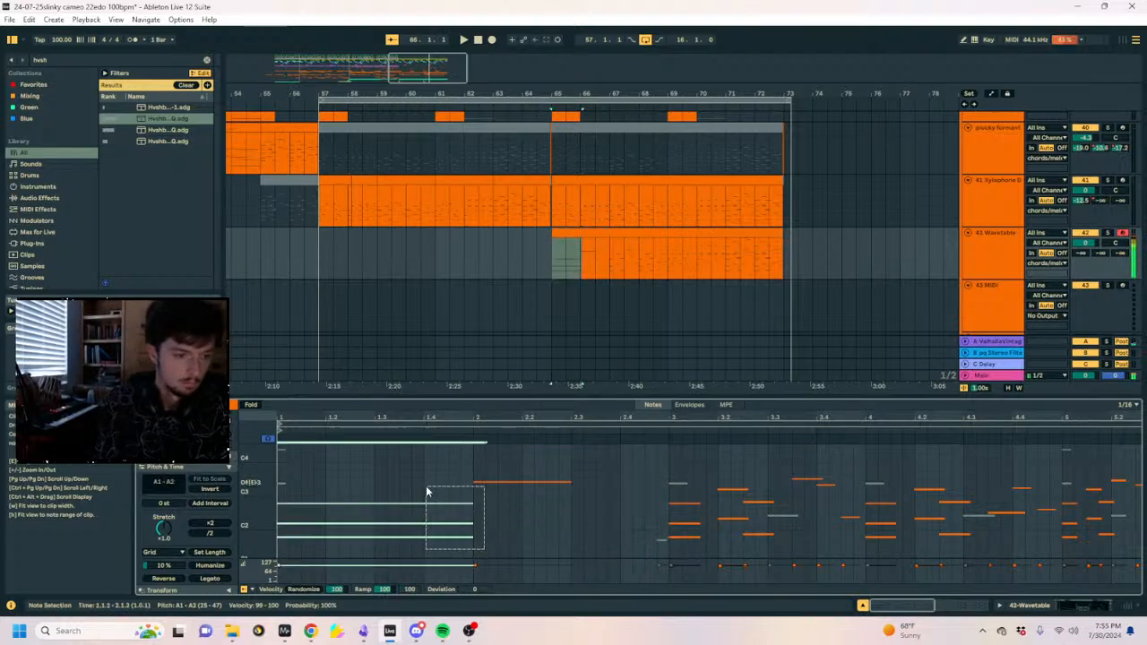
{"action": "key", "text": "ctrl+d"}
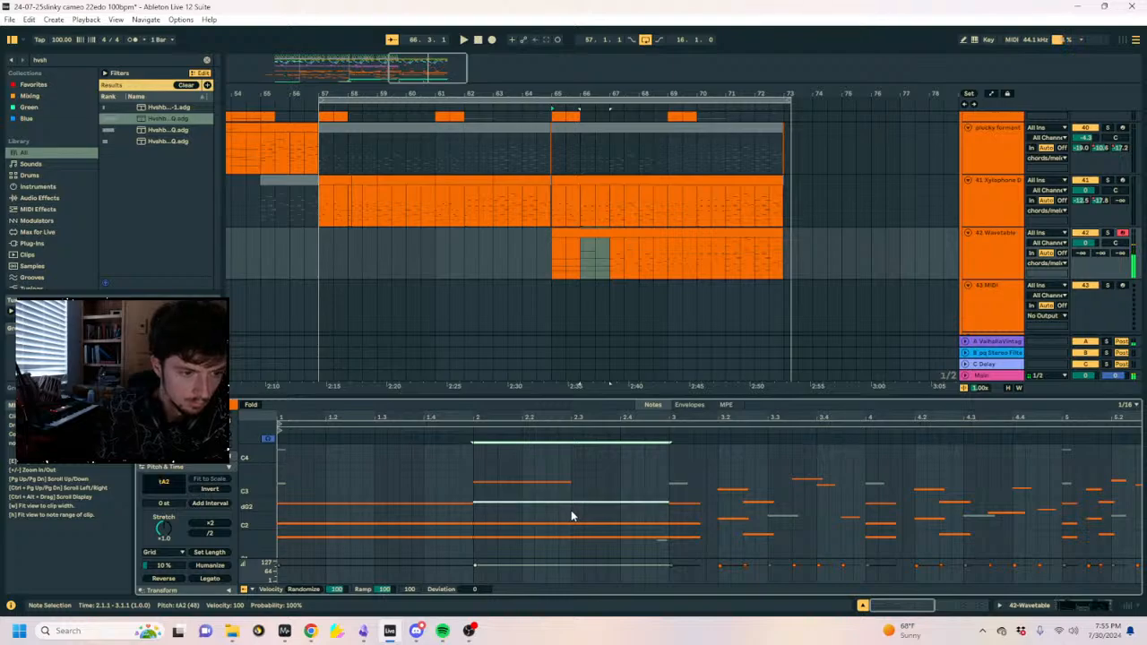
{"action": "left_click_drag", "start_coordinate": [571, 511], "coordinate": [525, 557]}
{"action": "key", "text": "space"}
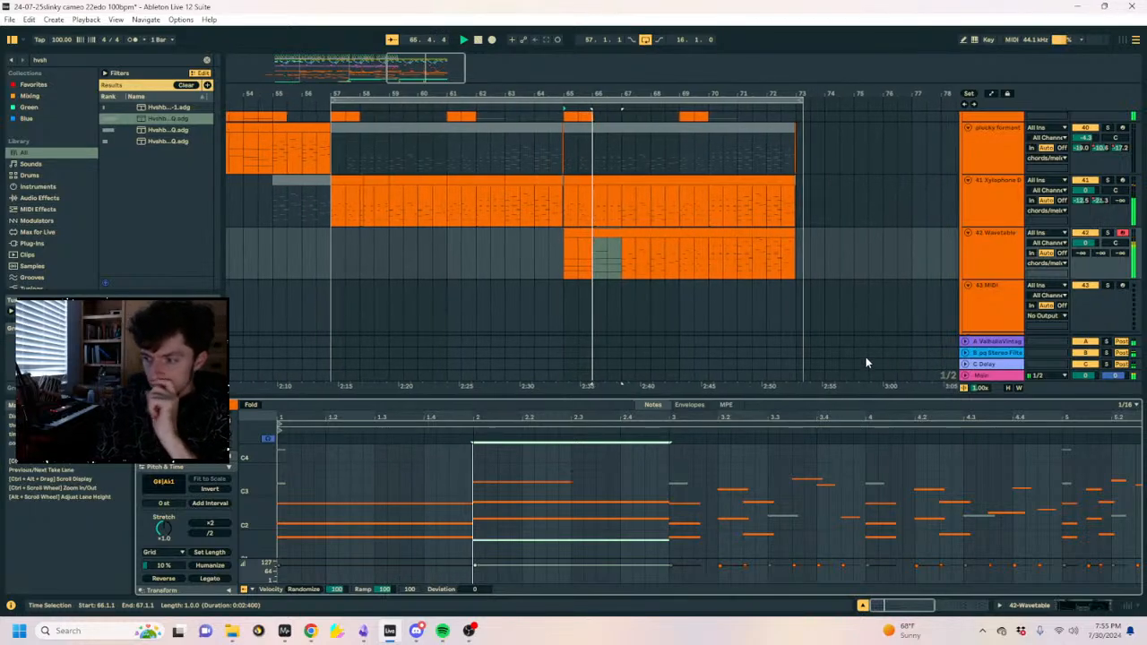
Extend the F3 note to the end of the clip's bar 2 and replay from bar 65.
{"action": "left_click", "coordinate": [574, 488]}
{"action": "key", "text": "space"}
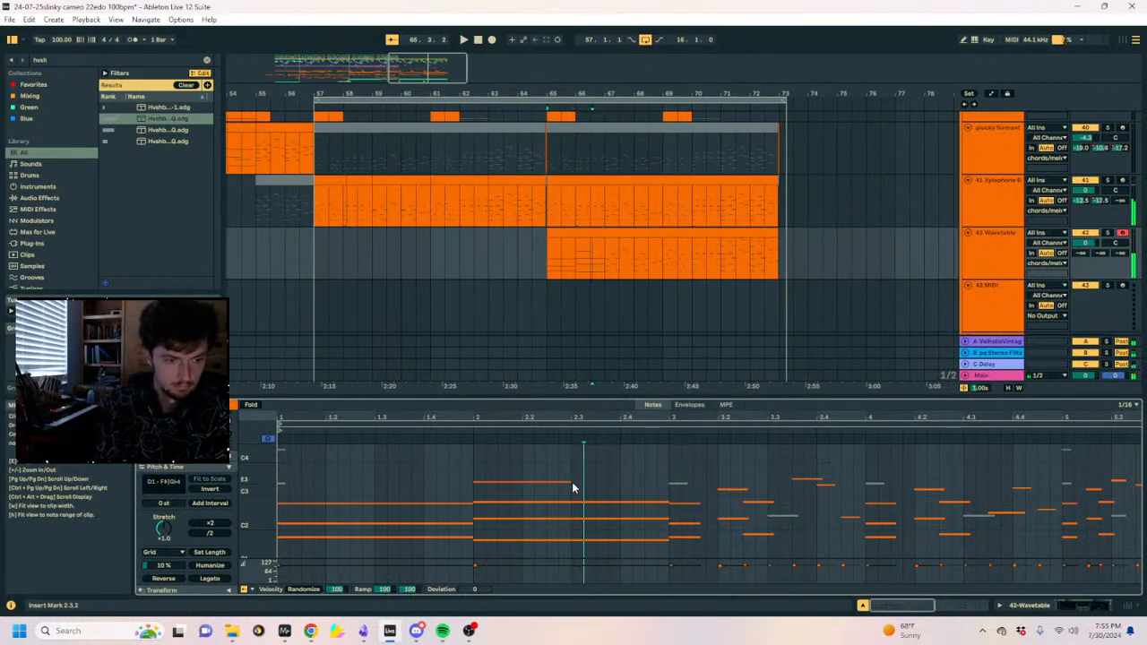
{"action": "key", "text": "space"}
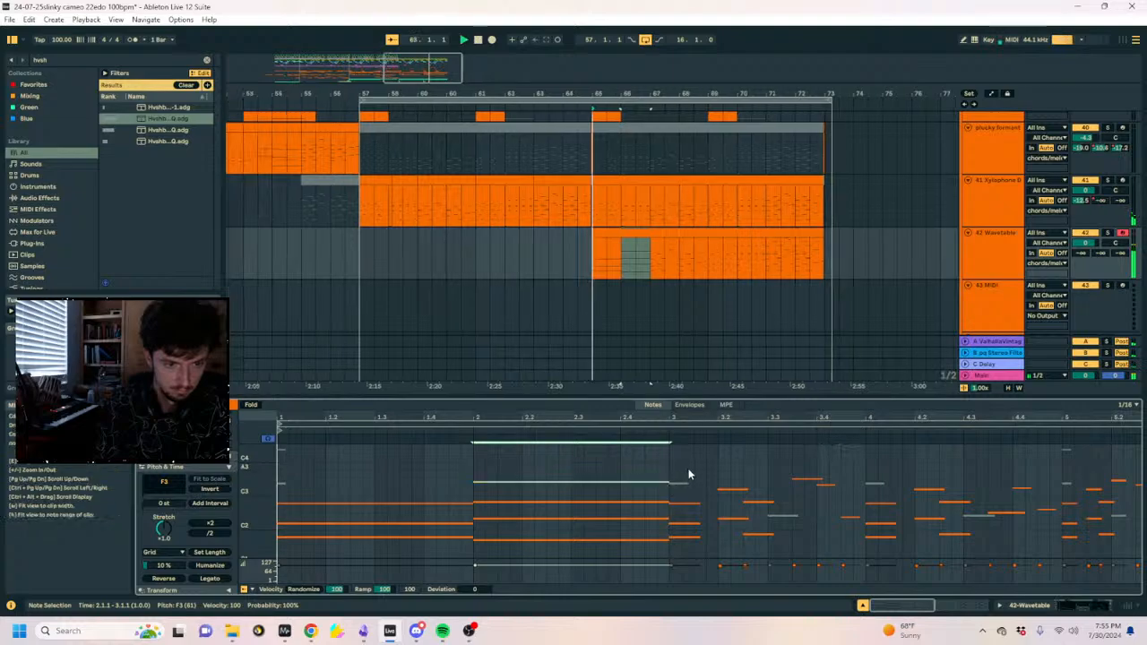
Replace the notes in the clip's bar 3 with a copy of the opening chord.
{"action": "left_click_drag", "start_coordinate": [687, 458], "coordinate": [865, 593]}
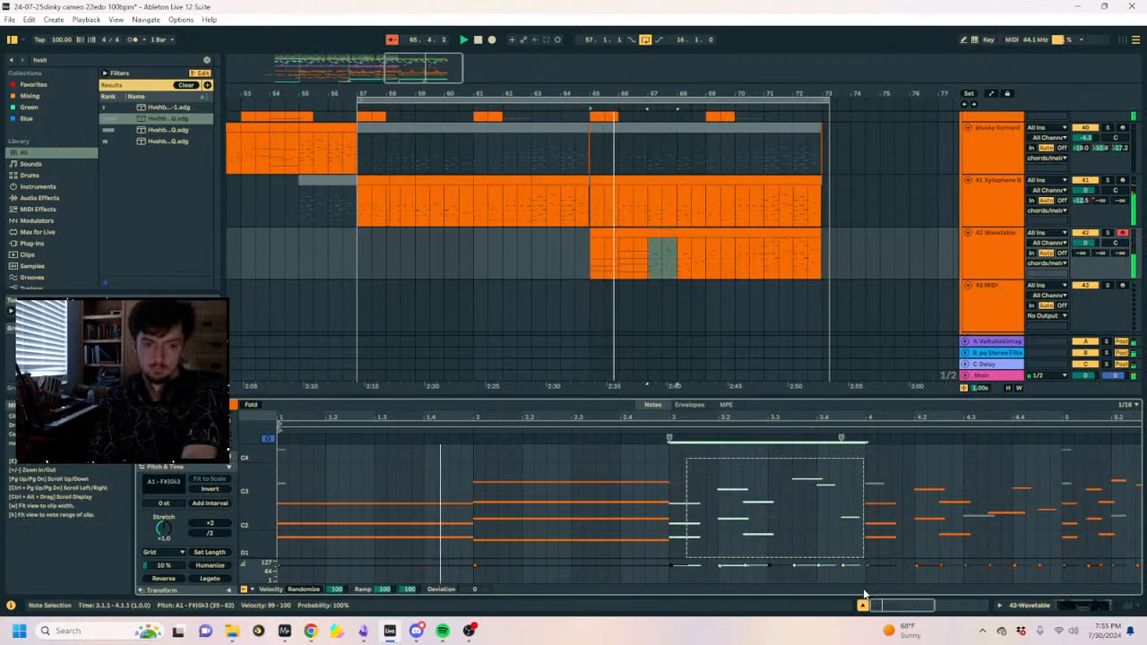
{"action": "key", "text": "Delete"}
{"action": "left_click_drag", "start_coordinate": [443, 480], "coordinate": [433, 567]}
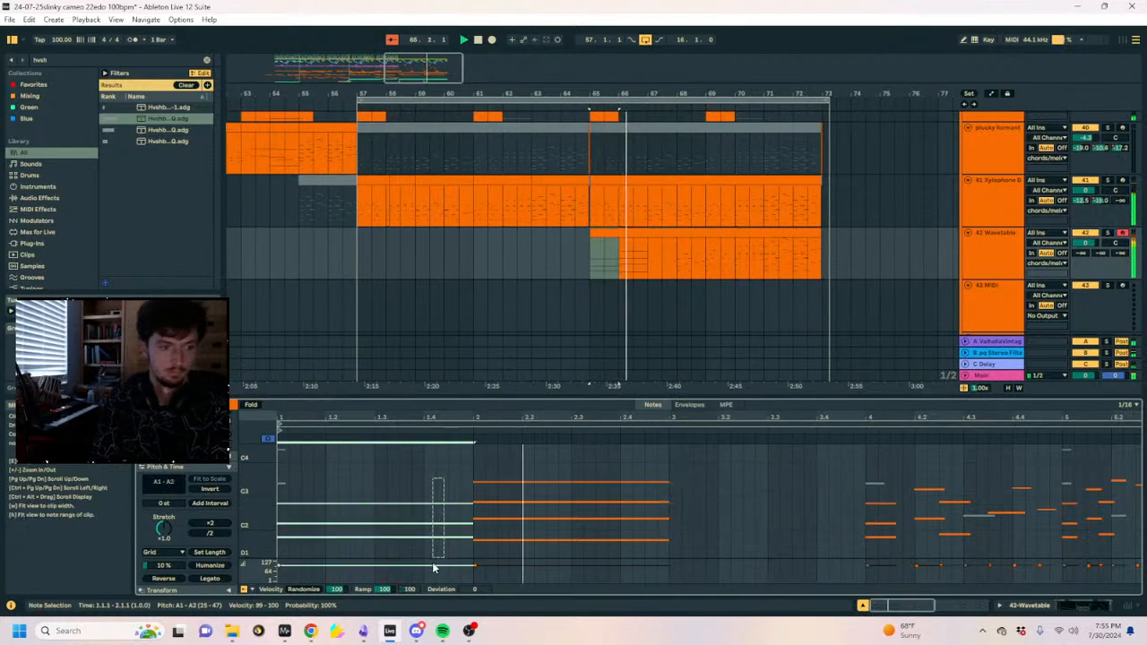
{"action": "left_click", "coordinate": [674, 466]}
{"action": "key", "text": "ctrl+v"}
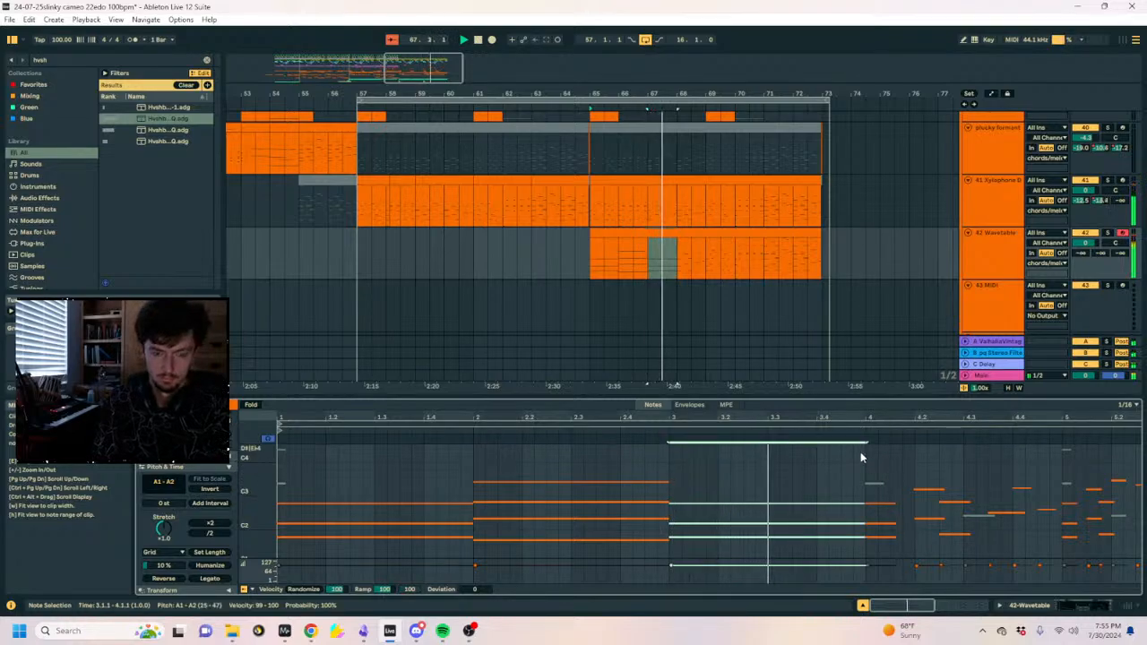
Replace the notes from the clip's bar 4 to about 5.2 with a copy of the bar 2 chord and play it back.
{"action": "key", "text": "space"}
{"action": "left_click_drag", "start_coordinate": [620, 459], "coordinate": [620, 555]}
{"action": "left_click_drag", "start_coordinate": [876, 458], "coordinate": [1131, 558]}
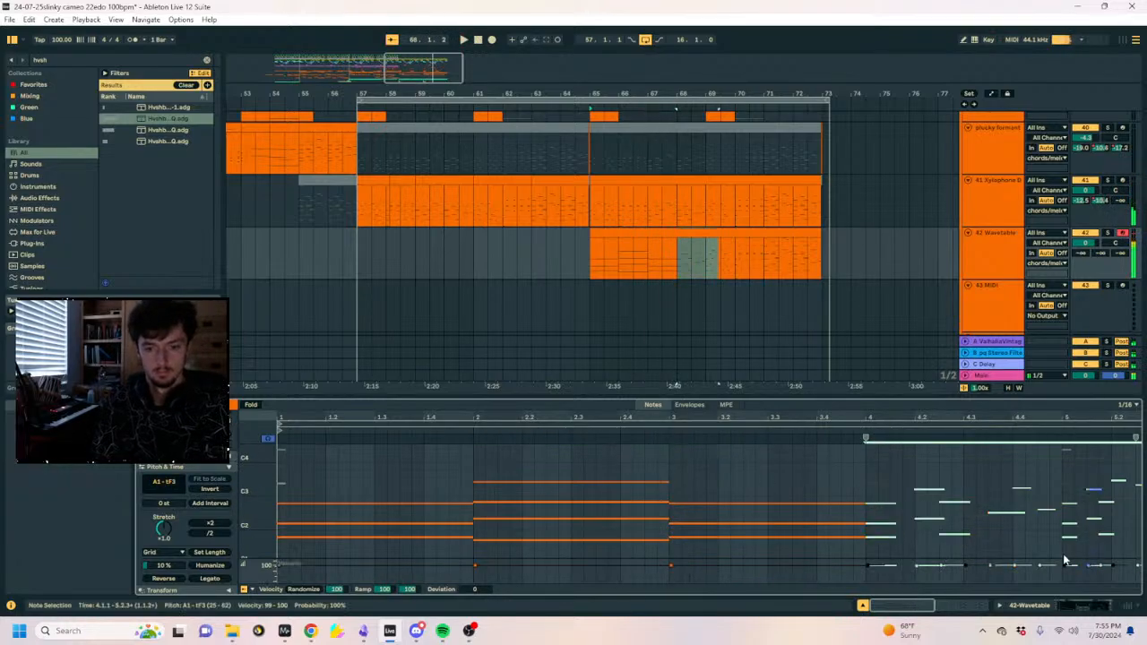
{"action": "key", "text": "Delete"}
{"action": "left_click", "coordinate": [867, 468]}
{"action": "key", "text": "ctrl+v"}
{"action": "left_click", "coordinate": [1051, 471]}
{"action": "key", "text": "space"}
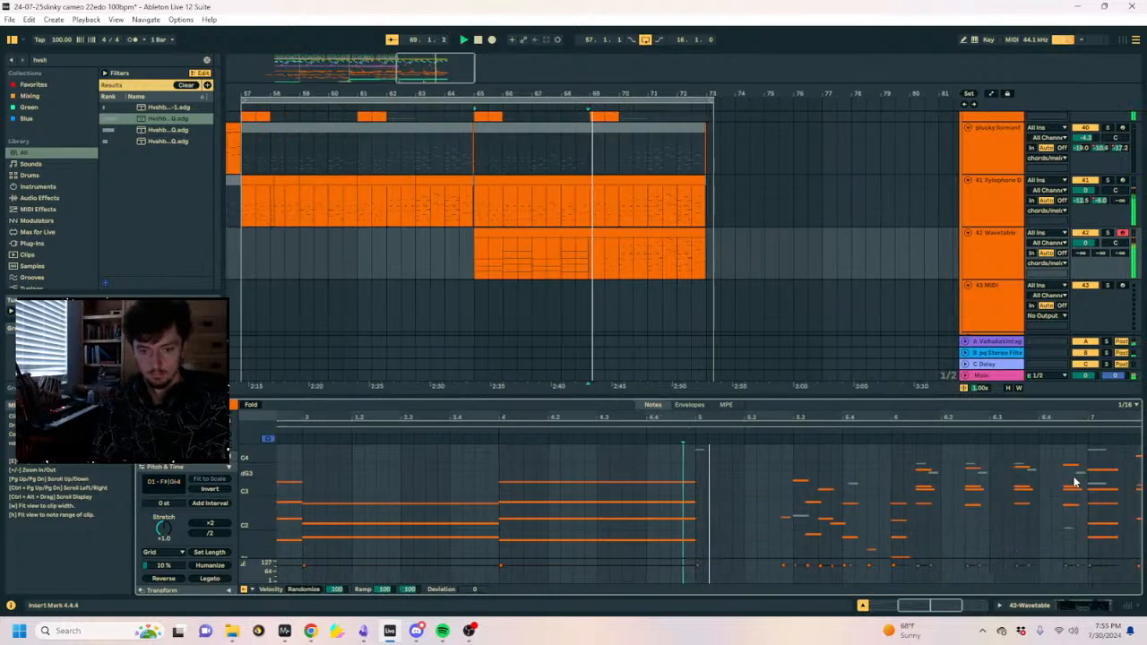
Replay from bar 65 and raise the lowest note of the clip's bar 4 chord to dA1.
{"action": "left_click", "coordinate": [518, 230]}
{"action": "key", "text": "space"}
{"action": "left_click_drag", "start_coordinate": [908, 454], "coordinate": [911, 497]}
{"action": "left_click", "coordinate": [903, 538]}
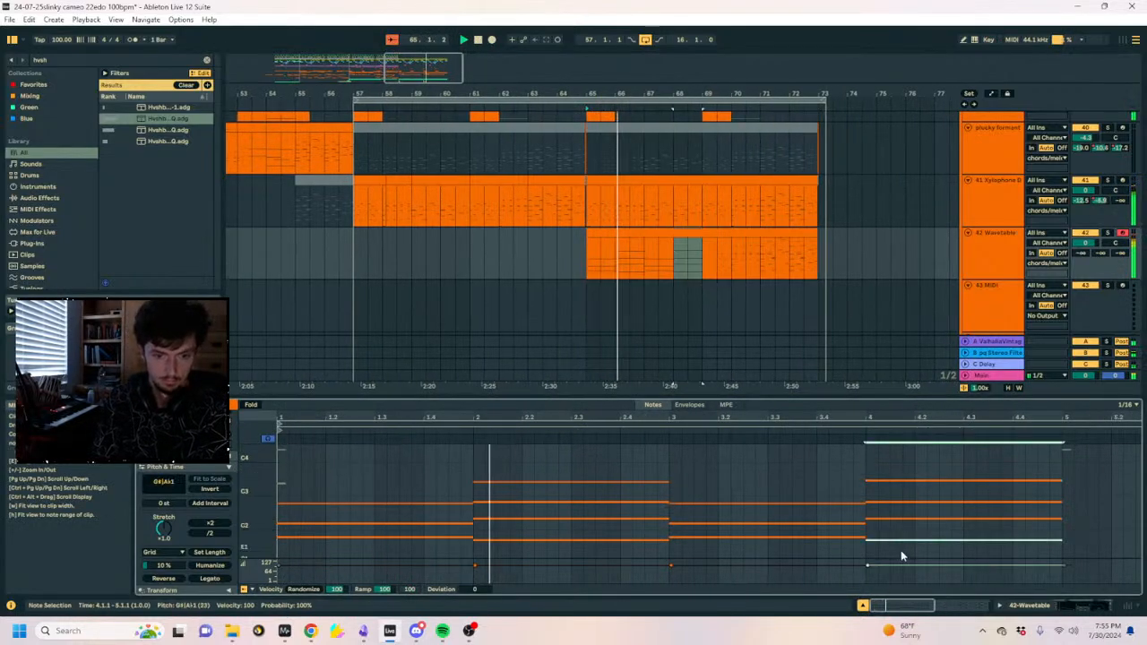
{"action": "left_click_drag", "start_coordinate": [247, 518], "coordinate": [377, 515]}
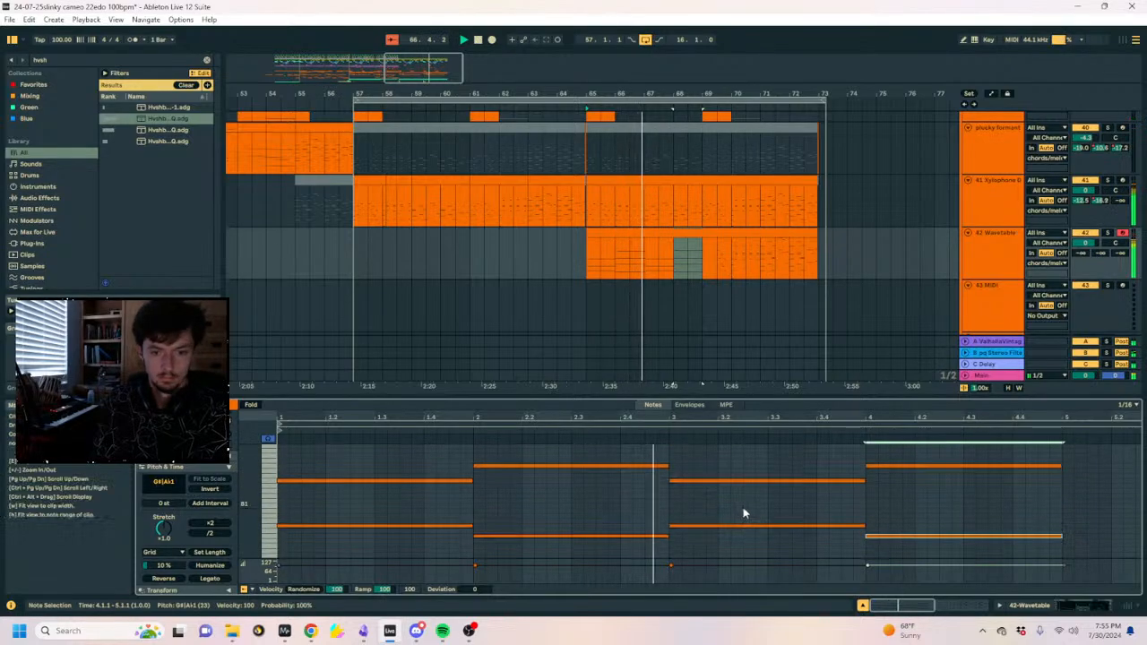
{"action": "key", "text": "Up"}
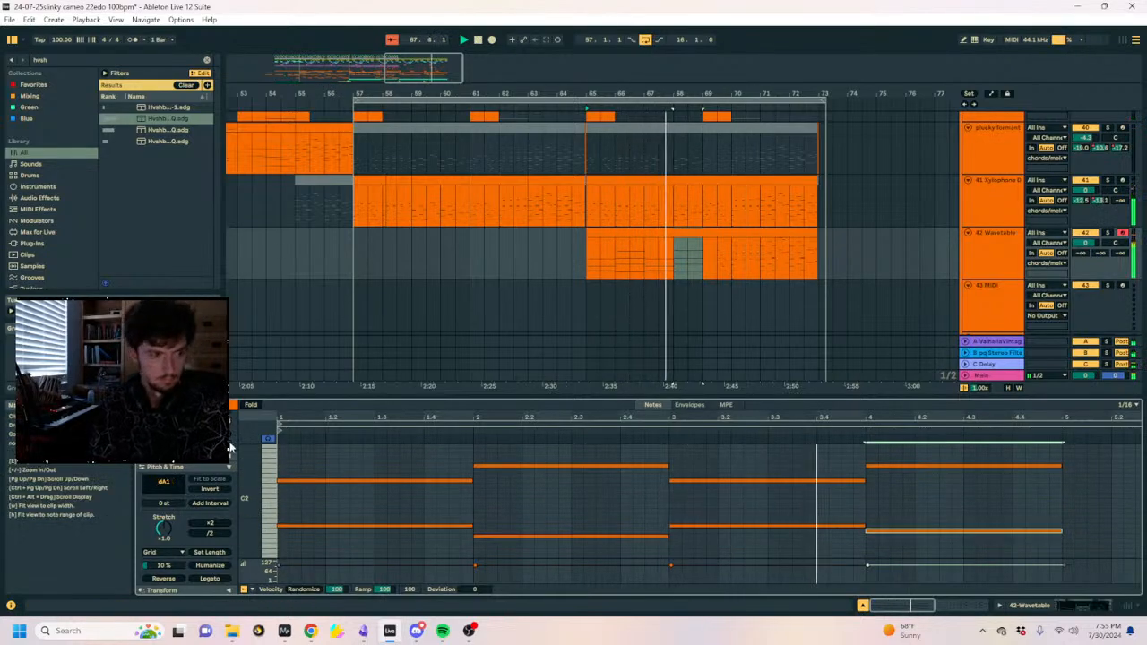
{"action": "left_click_drag", "start_coordinate": [279, 480], "coordinate": [301, 480]}
{"action": "scroll", "coordinate": [943, 483], "scroll_direction": "up", "scroll_amount": 3}
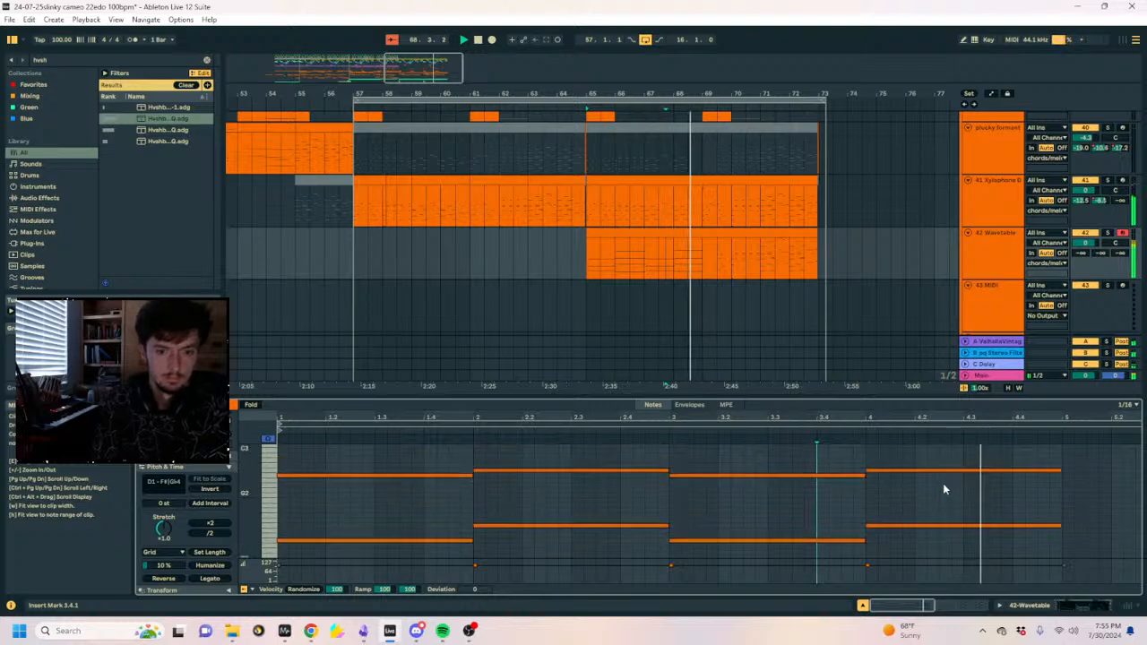
Duplicate bars 65–68 of the Wavetable part over bars 69–72 and replay from bar 65.
{"action": "left_click", "coordinate": [624, 230]}
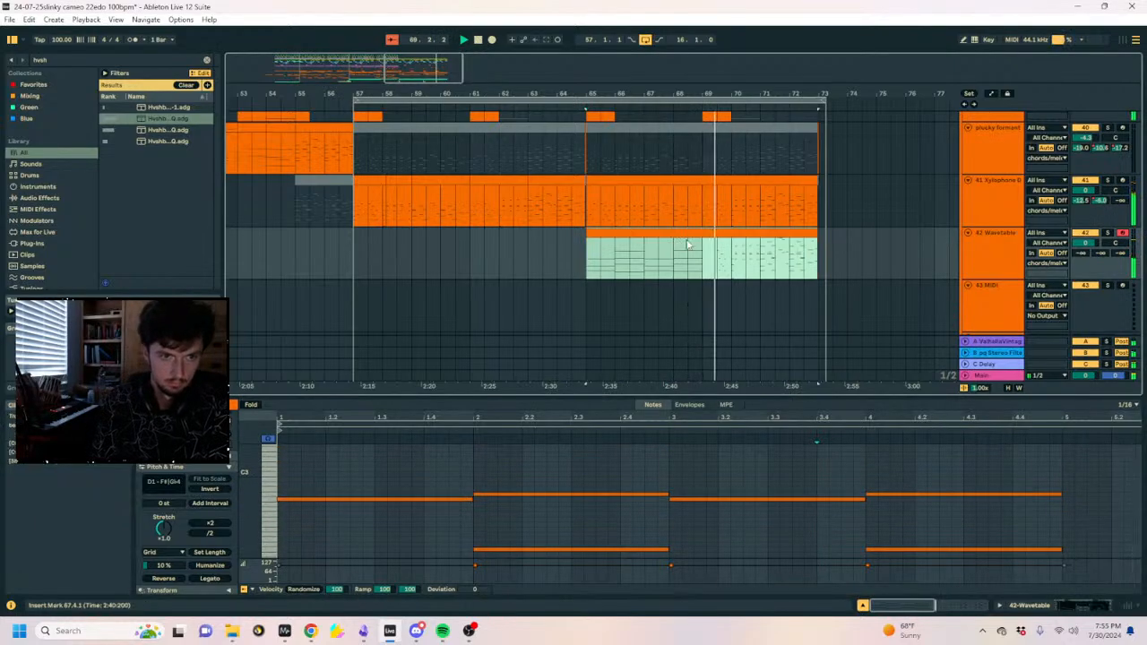
{"action": "key", "text": "space"}
{"action": "mouse_move", "coordinate": [704, 258]}
{"action": "left_mouse_down"}
{"action": "mouse_move", "coordinate": [567, 258]}
{"action": "mouse_move", "coordinate": [586, 263]}
{"action": "left_mouse_up"}
{"action": "key", "text": "ctrl+d"}
{"action": "left_click", "coordinate": [583, 262]}
{"action": "key", "text": "space"}
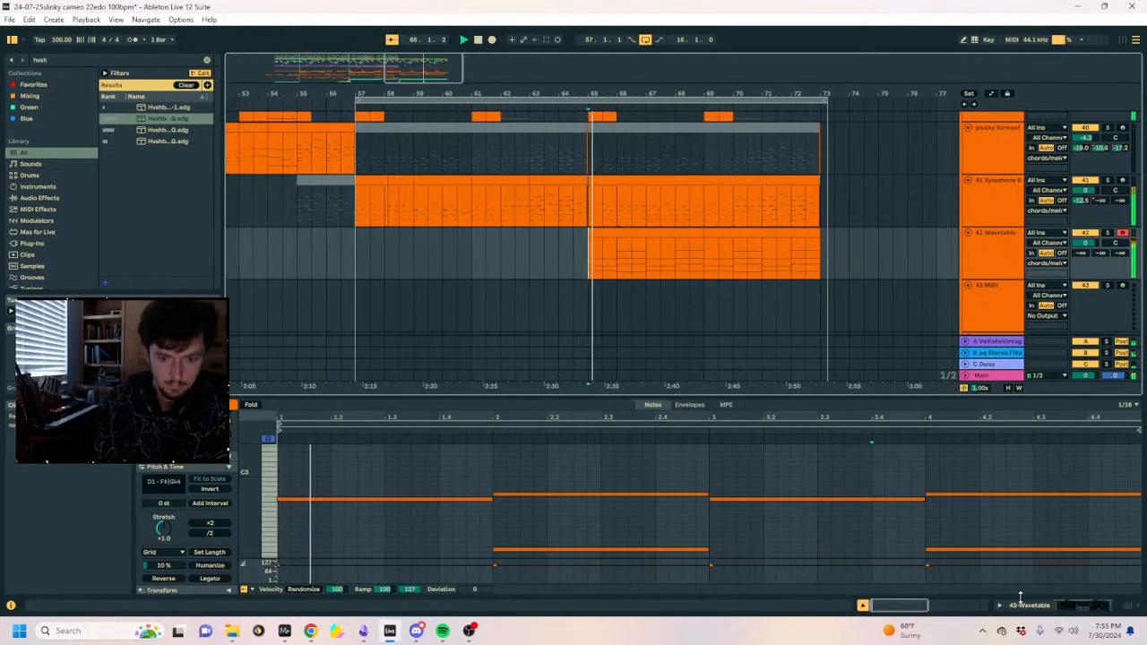
Set Wavetable's oscillator 1 wave position to 31% and lower the first filter's frequency to 1.17 kHz.
{"action": "left_click", "coordinate": [1020, 604]}
{"action": "left_click_drag", "start_coordinate": [335, 568], "coordinate": [335, 548]}
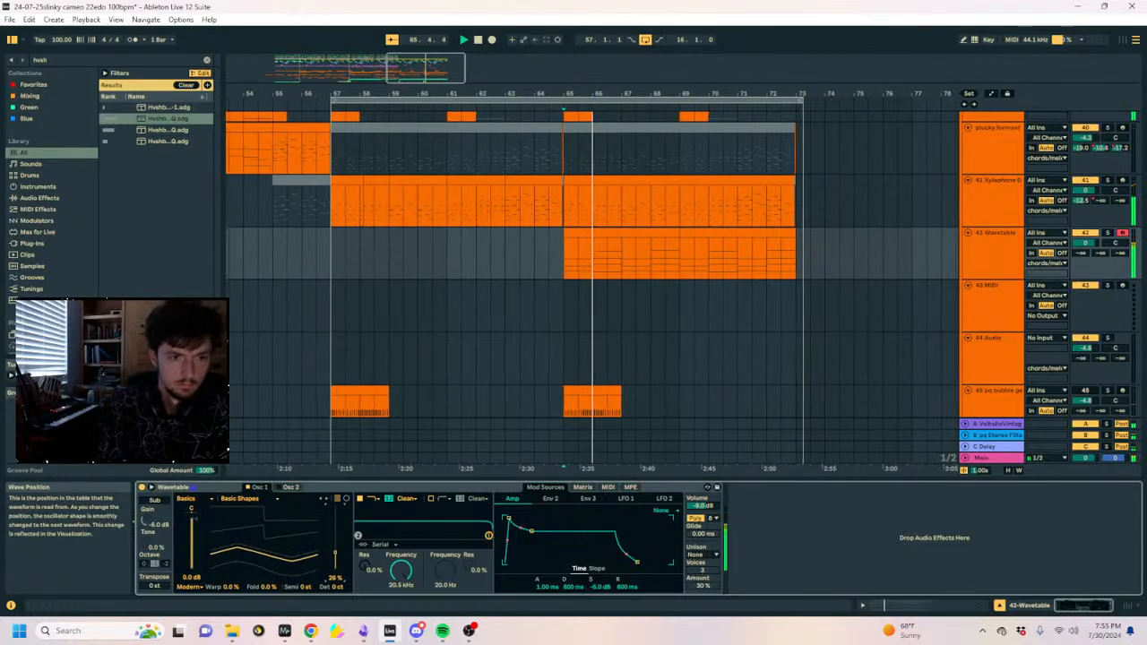
{"action": "left_click_drag", "start_coordinate": [405, 570], "coordinate": [406, 614]}
Revoice the bar 4 chord in the Wavetable clip at bars 65–68, raising its upper notes to A#/Bb2 and A3, and play it back.
{"action": "left_click_drag", "start_coordinate": [564, 245], "coordinate": [636, 252]}
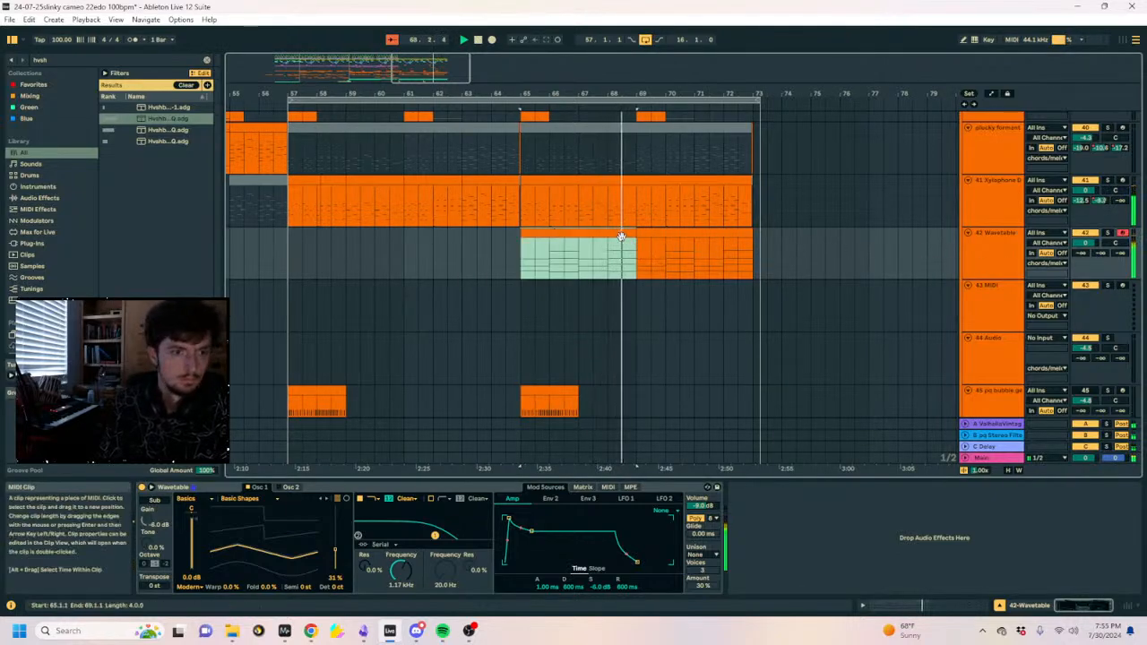
{"action": "left_click", "coordinate": [922, 603]}
{"action": "left_click", "coordinate": [879, 481]}
{"action": "left_click", "coordinate": [893, 431]}
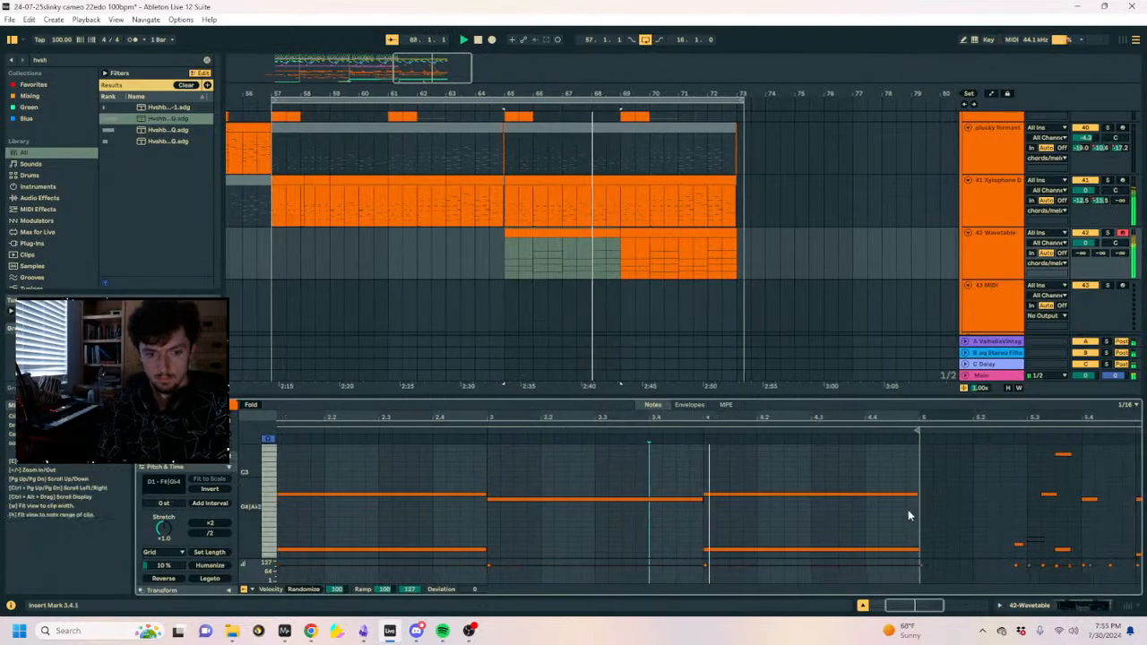
{"action": "scroll", "coordinate": [833, 505], "scroll_direction": "down", "scroll_amount": 1}
{"action": "left_click", "coordinate": [719, 470]}
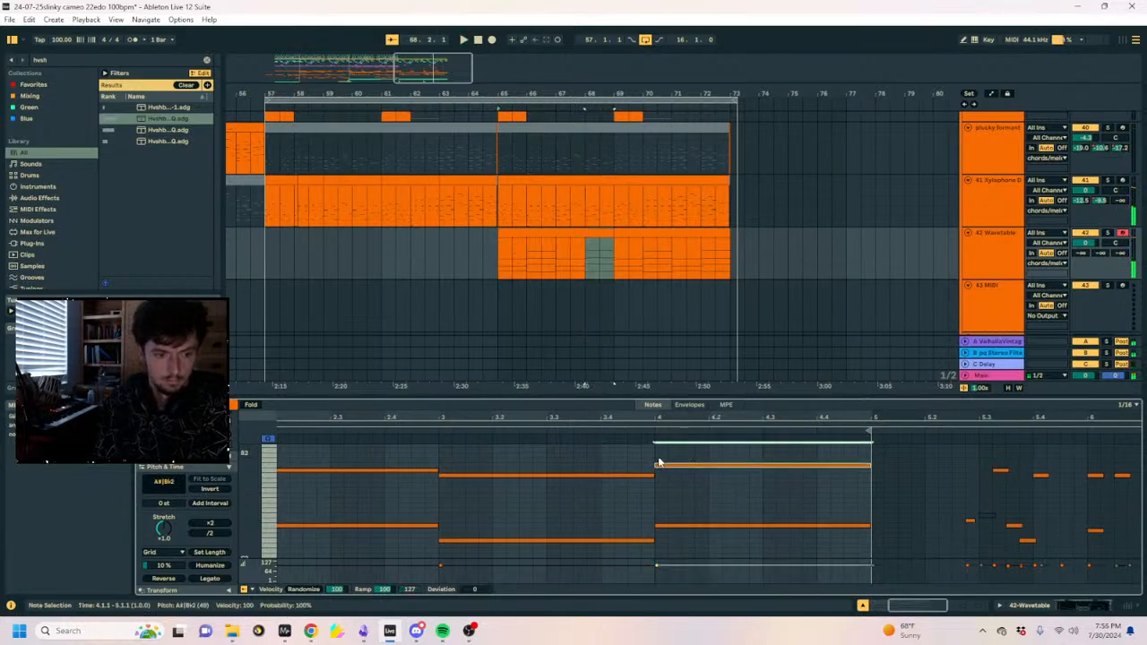
{"action": "scroll", "coordinate": [674, 485], "scroll_direction": "up", "scroll_amount": 3}
{"action": "scroll", "coordinate": [659, 464], "scroll_direction": "up", "scroll_amount": 3}
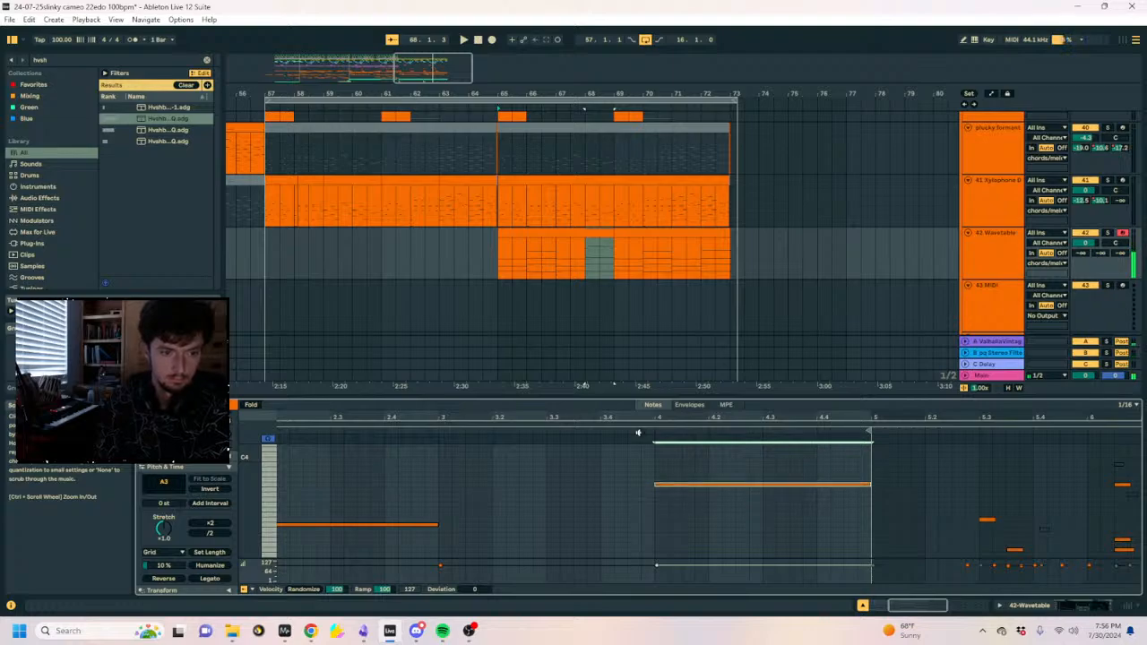
{"action": "left_click", "coordinate": [638, 433]}
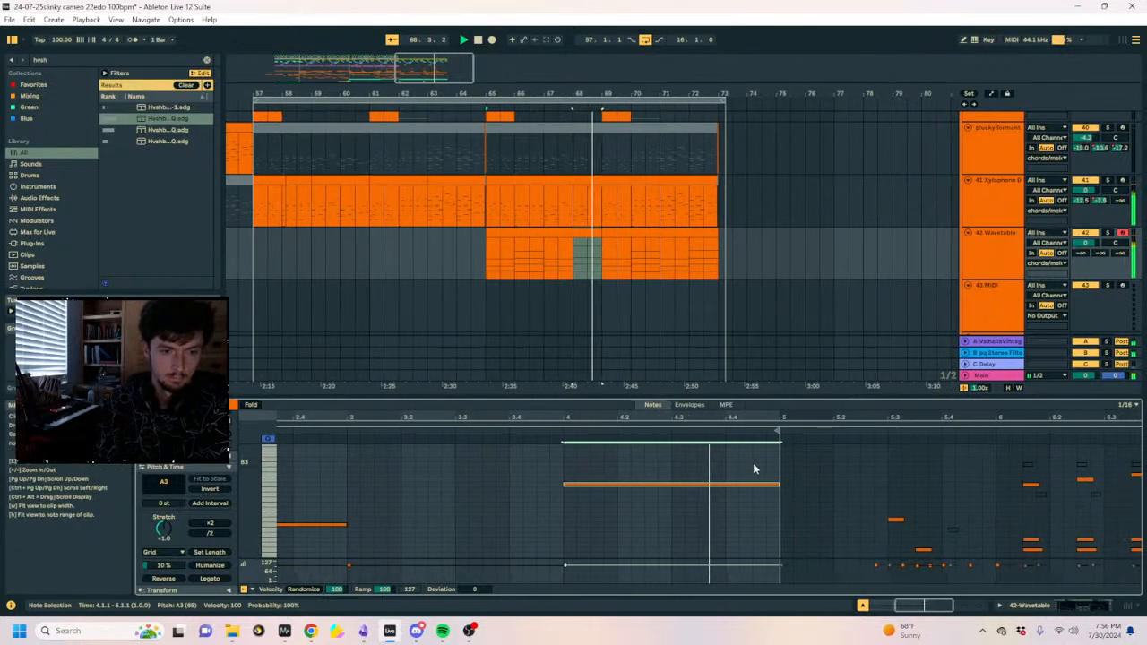
Automate Wavetable's filter 1 frequency to curve up from mid-bar 67 to 2.18 kHz at bar 69, and replay from bar 65.
{"action": "left_click", "coordinate": [538, 236]}
{"action": "left_click", "coordinate": [1017, 610]}
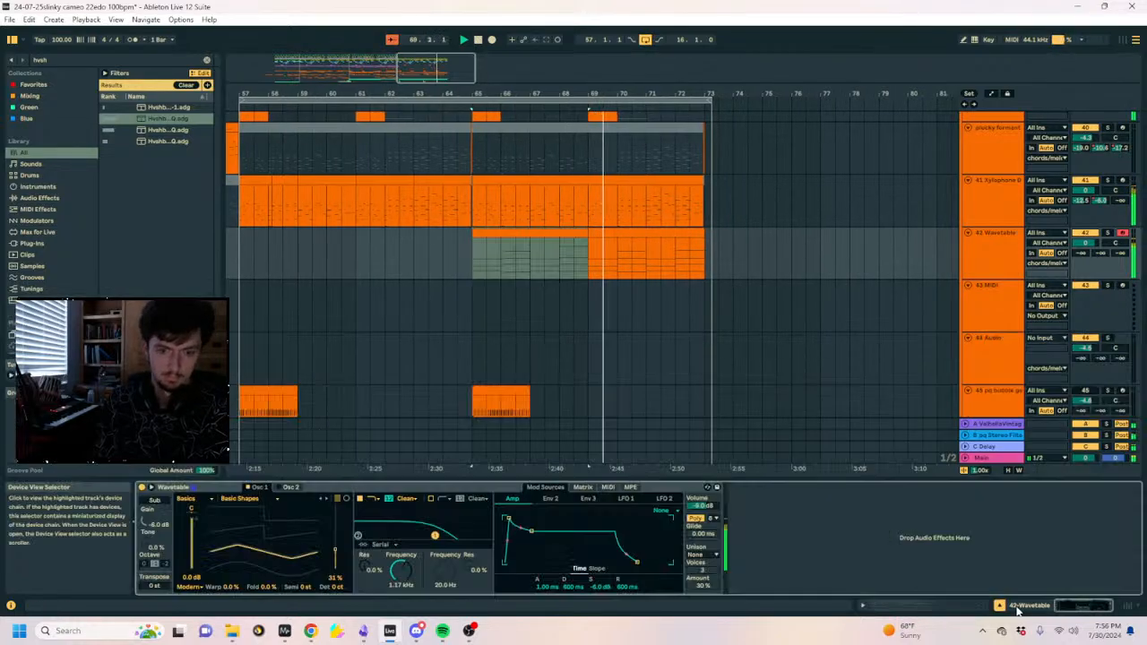
{"action": "key", "text": "a"}
{"action": "left_click", "coordinate": [545, 255]}
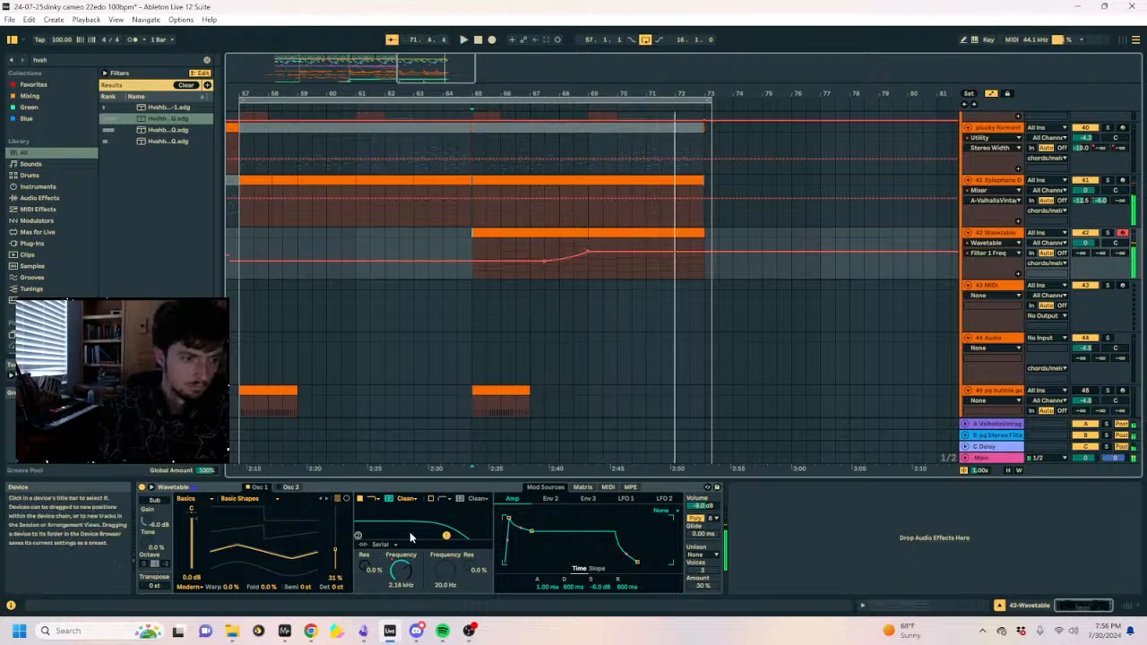
{"action": "key", "text": "space"}
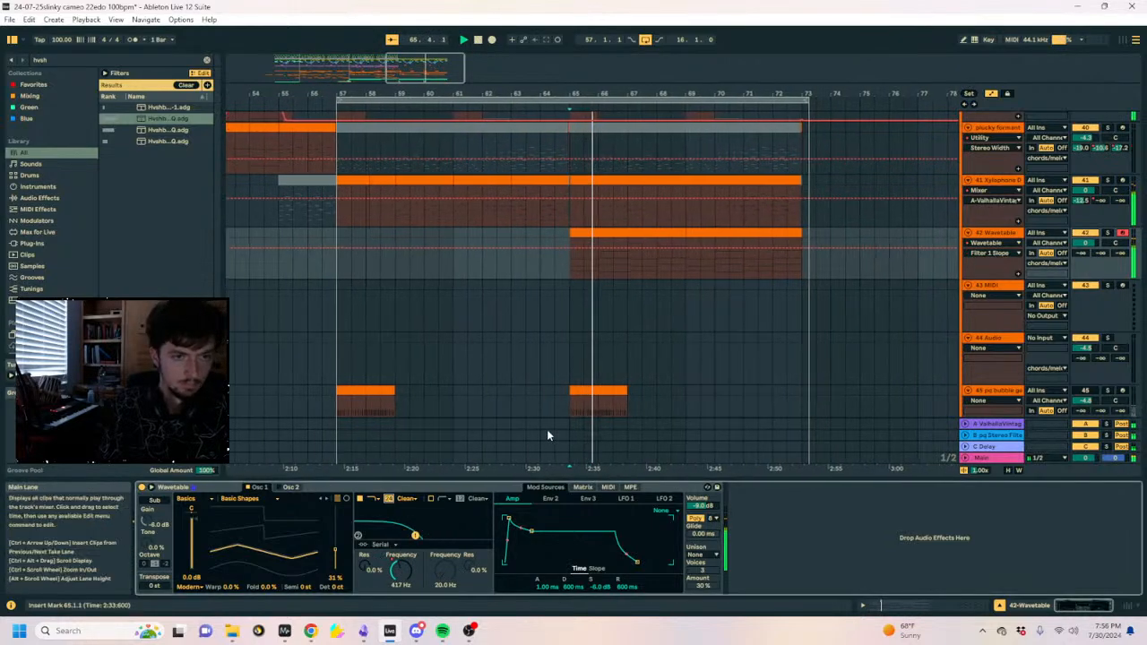
Raise oscillator 1's wave position to 53% and add a Saturator after Wavetable.
{"action": "left_click_drag", "start_coordinate": [337, 549], "coordinate": [336, 535]}
{"action": "left_click", "coordinate": [67, 61]}
{"action": "type", "text": "sat"}
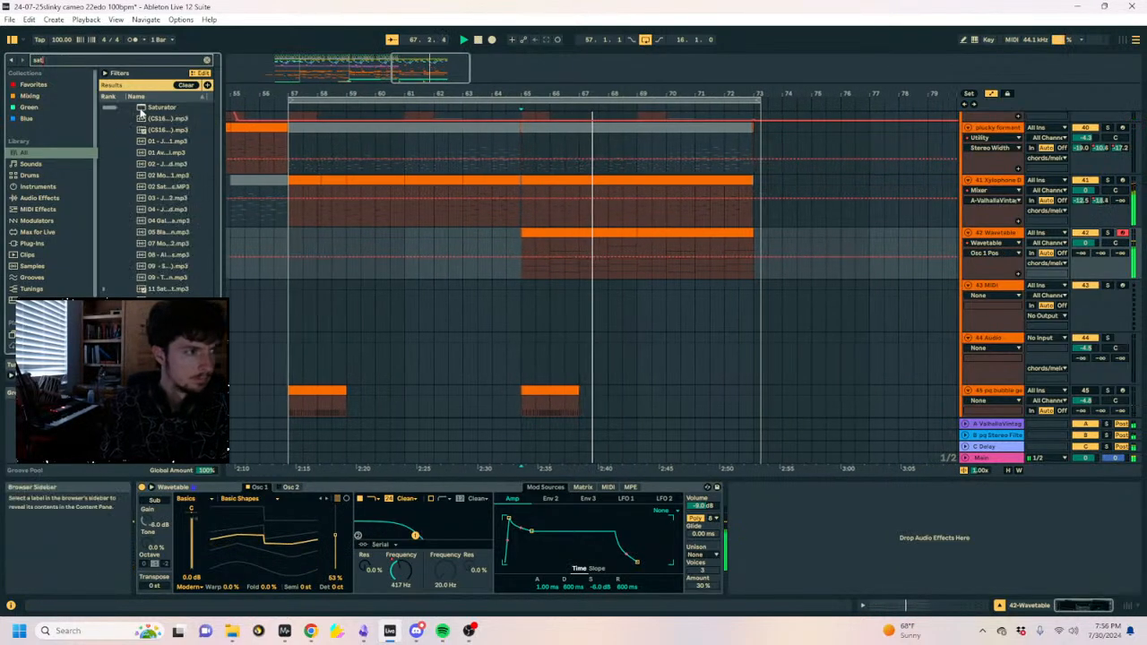
{"action": "left_click", "coordinate": [143, 108]}
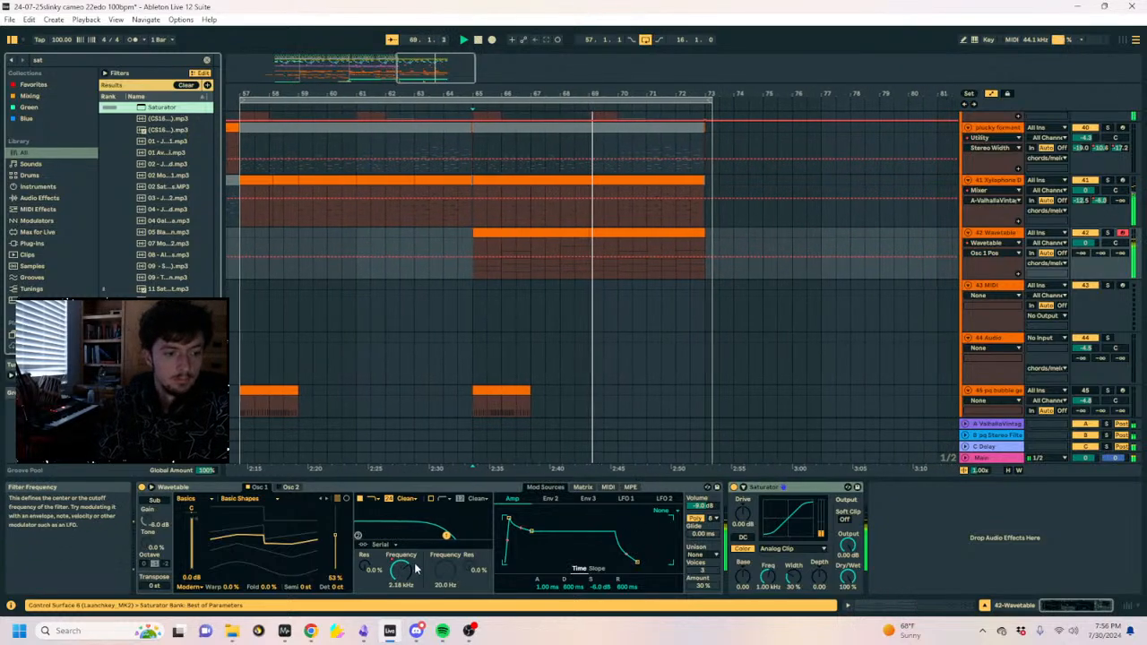
Extend the filter 1 frequency automation with a further gradual rise from bar 69 to bar 73.
{"action": "left_click_drag", "start_coordinate": [575, 259], "coordinate": [460, 259]}
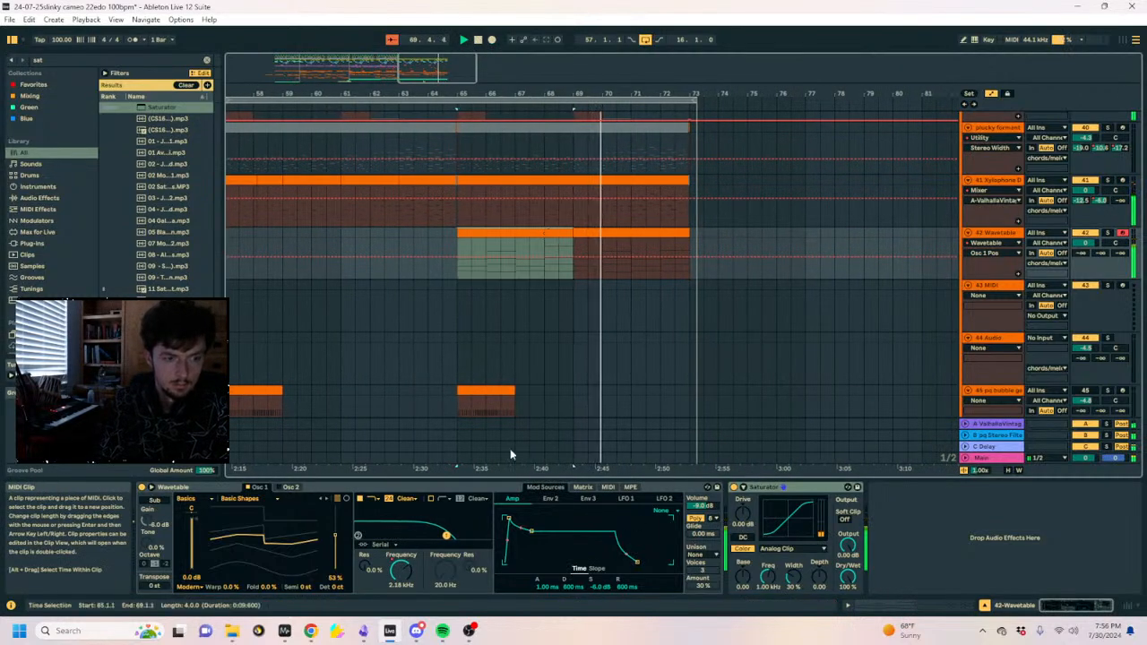
{"action": "left_click", "coordinate": [410, 569]}
{"action": "left_click_drag", "start_coordinate": [652, 255], "coordinate": [652, 251]}
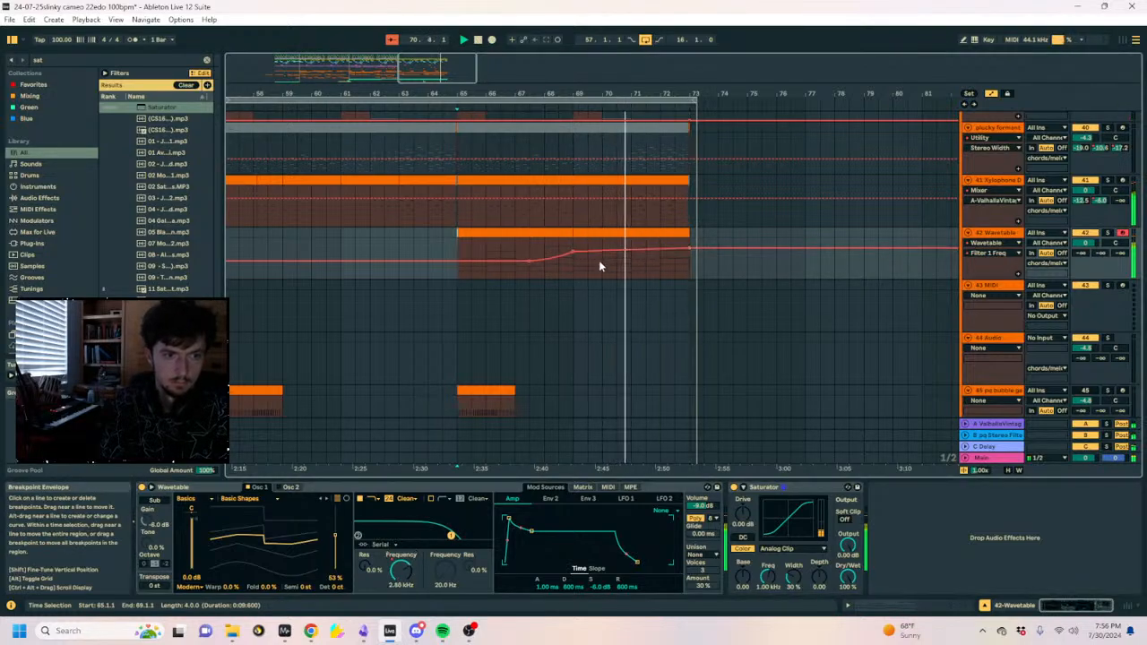
Hide and lock the automation envelopes, and duplicate the revised chord clip from bars 65–68 over bars 69–72.
{"action": "key", "text": "a"}
{"action": "left_click", "coordinate": [1009, 95]}
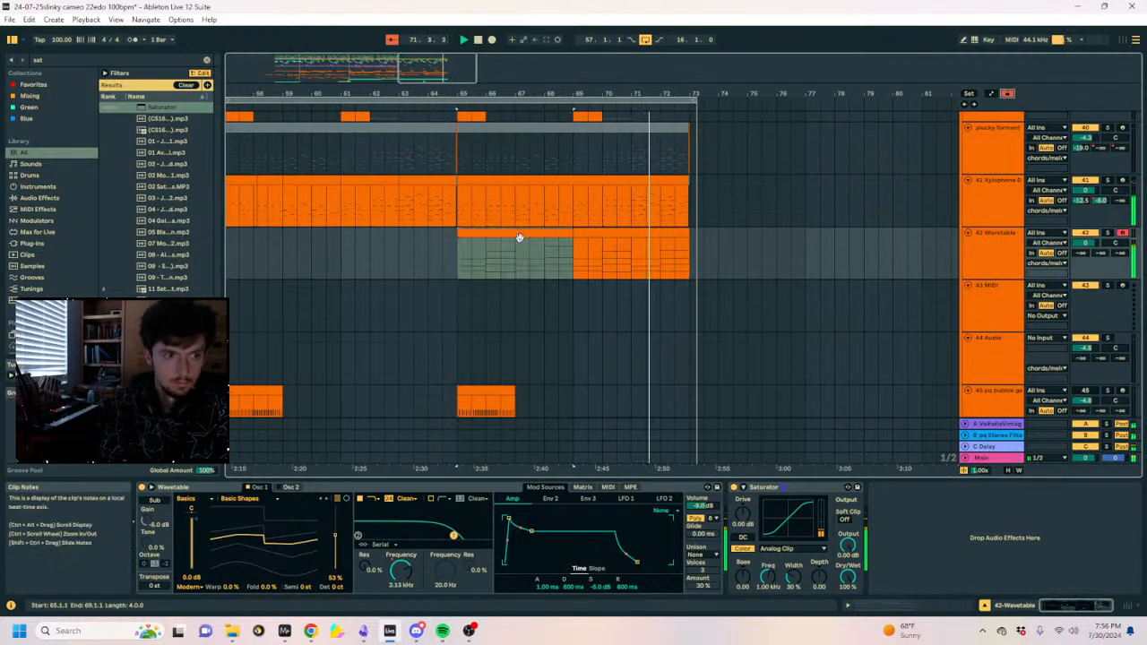
{"action": "key", "text": "ctrl+d"}
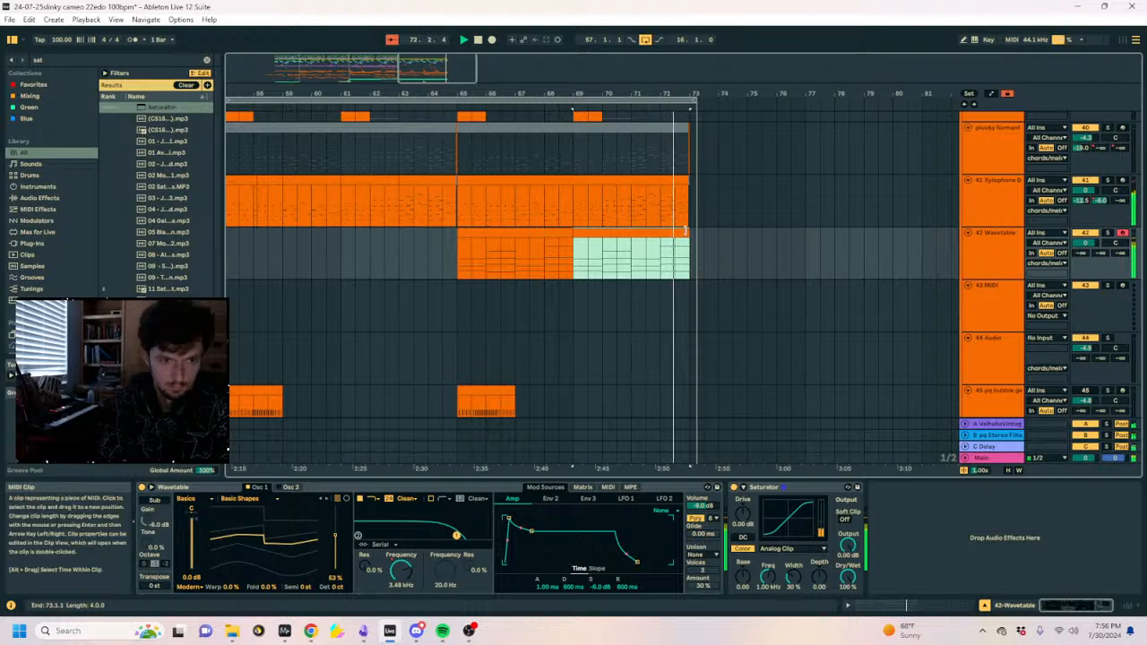
Copy a four-bar chord clip from the Wavetable track.
{"action": "left_click_drag", "start_coordinate": [685, 230], "coordinate": [504, 258]}
{"action": "scroll", "coordinate": [460, 260], "scroll_direction": "left", "scroll_amount": 10}
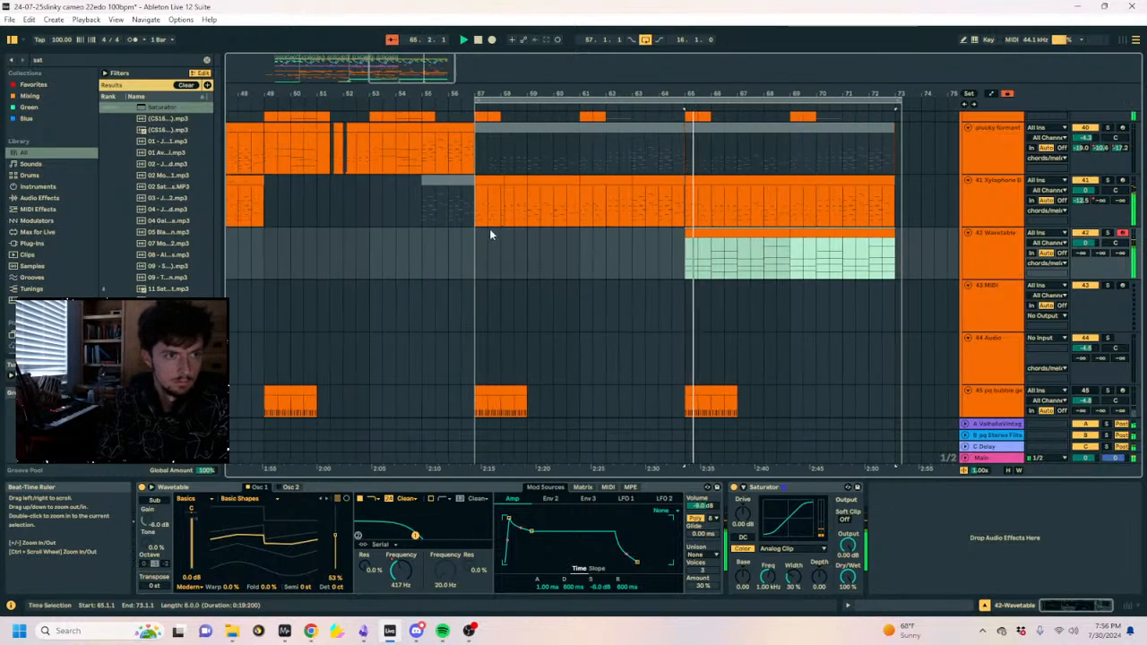
{"action": "left_click", "coordinate": [851, 230]}
{"action": "left_click", "coordinate": [639, 248]}
{"action": "key", "text": "ctrl+v"}
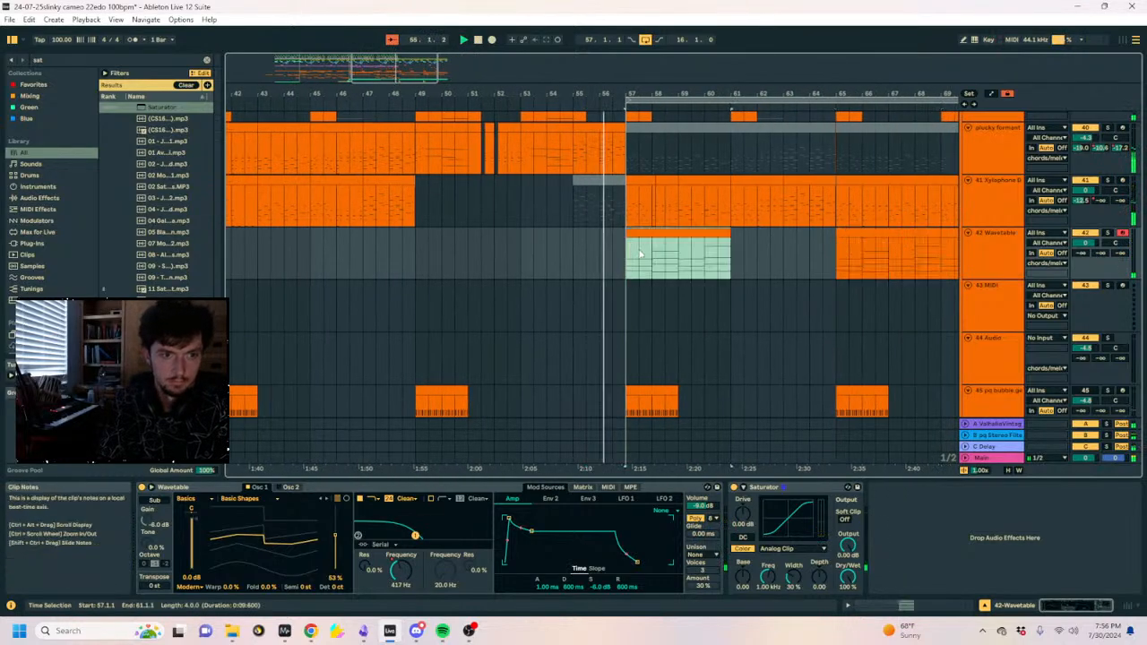
{"action": "key", "text": "ctrl+z"}
Insert a new MIDI track below the Wavetable track and paste the four-bar chord clip there at bar 57.
{"action": "left_click", "coordinate": [1006, 255]}
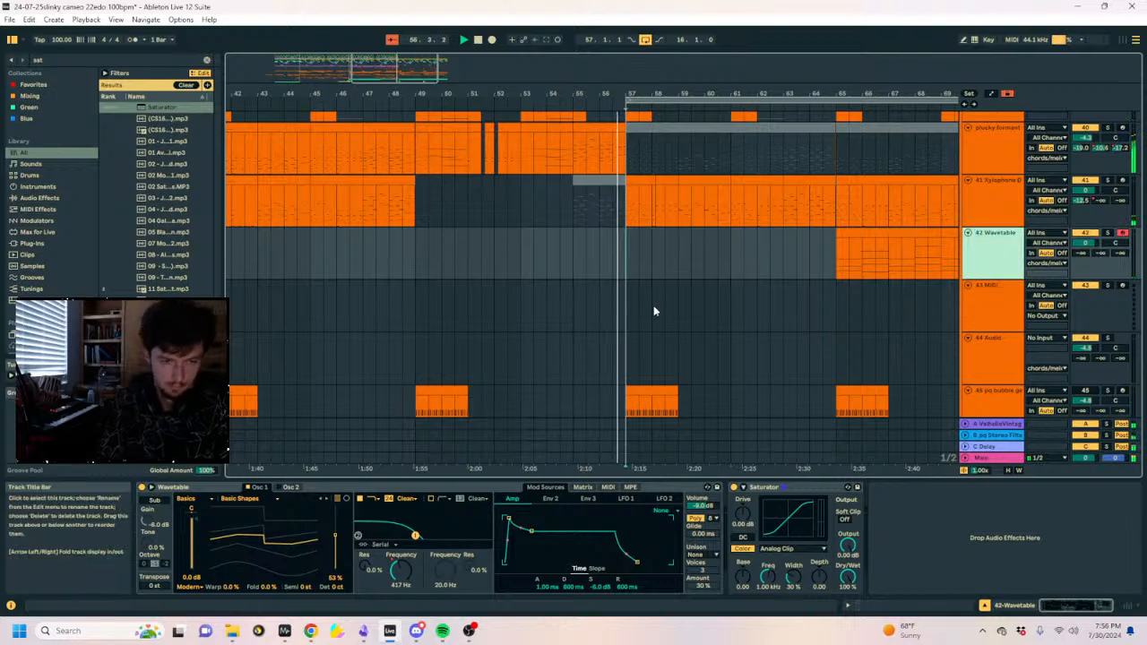
{"action": "left_click", "coordinate": [633, 307]}
{"action": "key", "text": "ctrl+v"}
{"action": "left_click", "coordinate": [989, 309]}
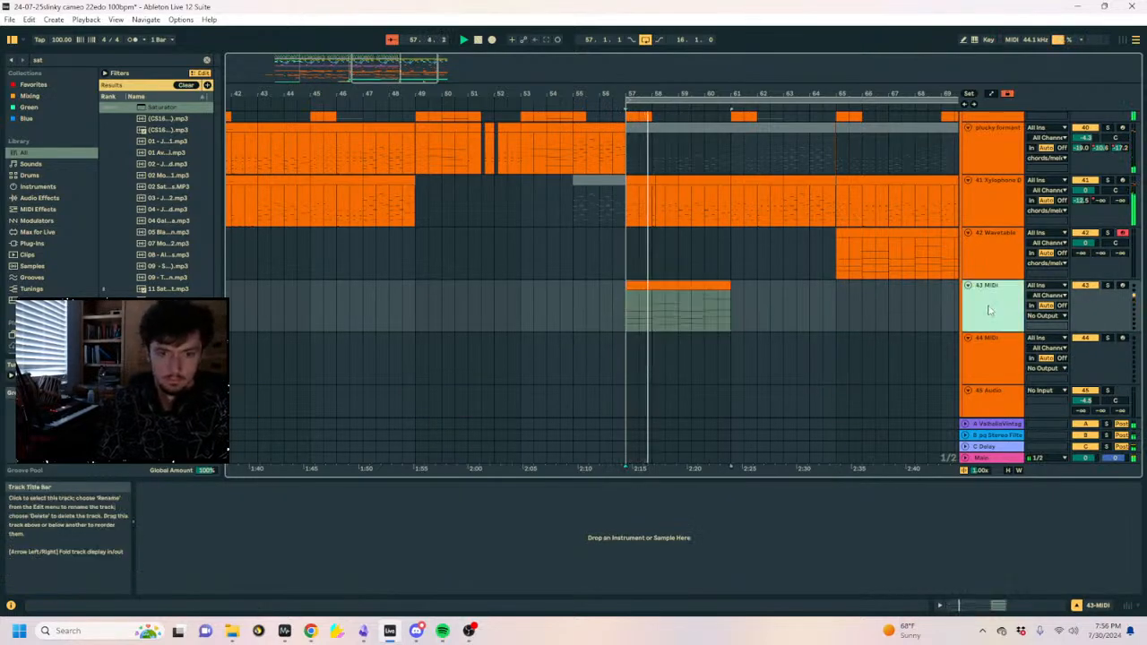
Load Wavetable and an Arpeggiator onto the new MIDI track and remove the extra Max for Live Arp device.
{"action": "left_click", "coordinate": [85, 60]}
{"action": "type", "text": "wavetab"}
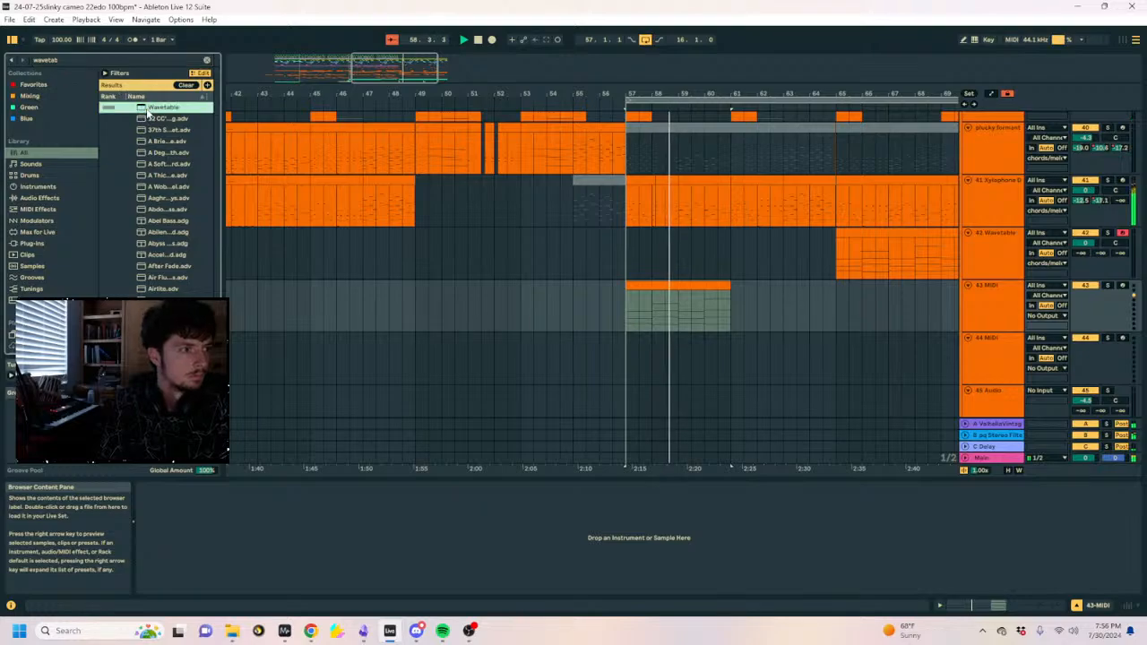
{"action": "type", "text": "p"}
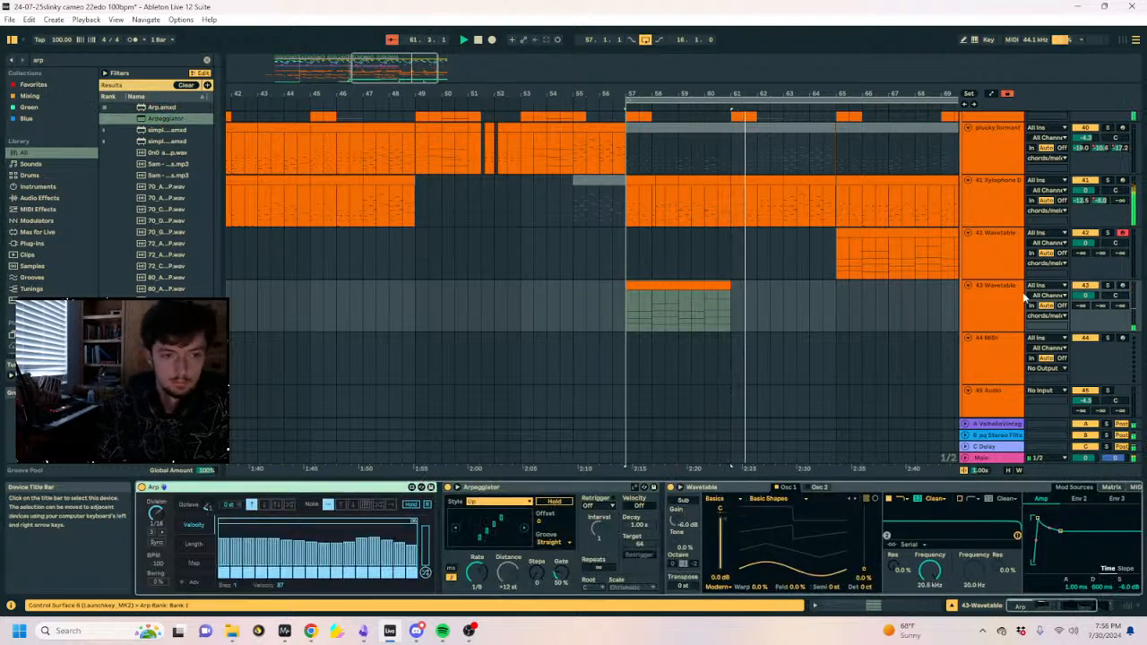
{"action": "key", "text": "Delete"}
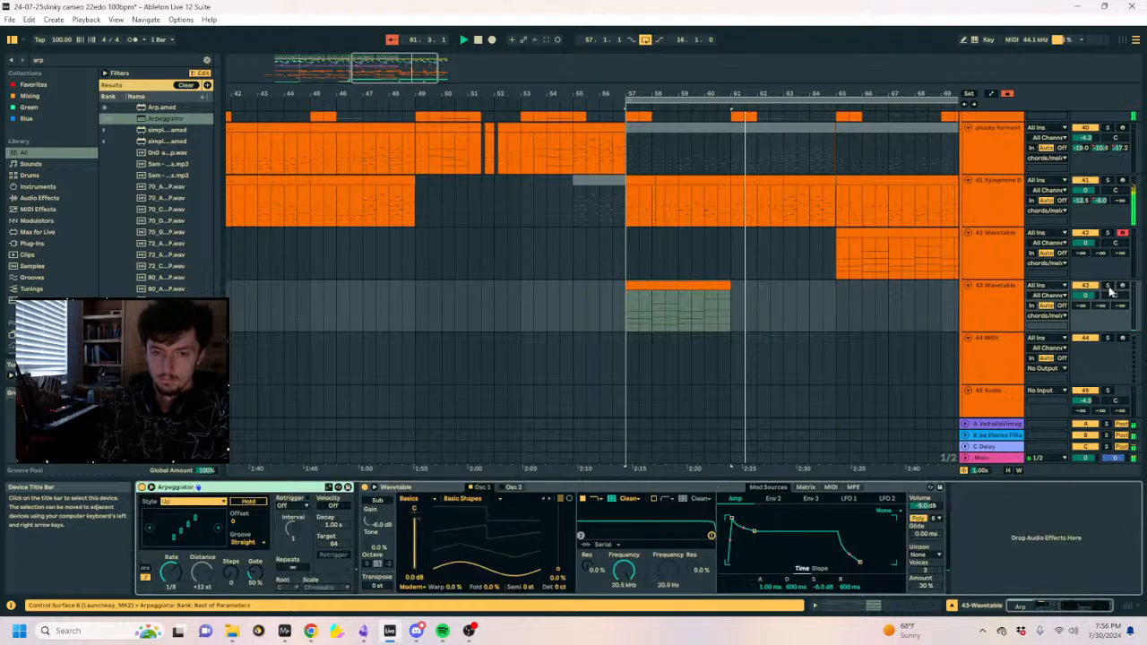
Solo the arpeggiated Wavetable track and restart playback from bar 57.
{"action": "left_click", "coordinate": [1108, 286]}
{"action": "key", "text": "space"}
{"action": "key", "text": "space"}
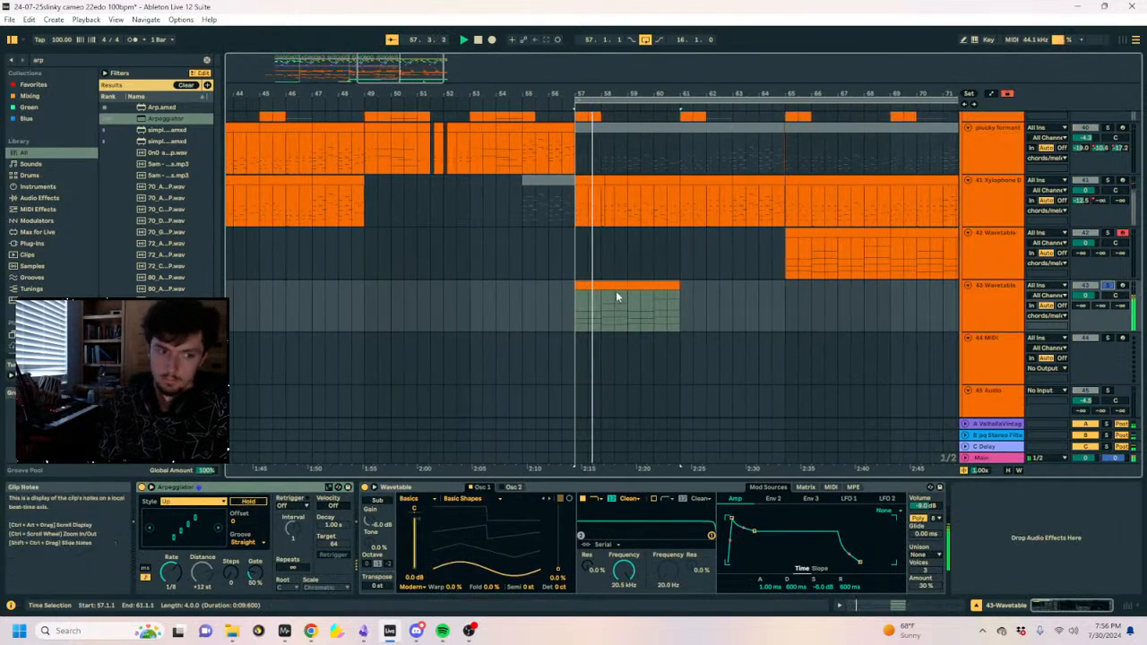
Duplicate the arpeggiated chord clip from bars 57–60 repeatedly to fill the track through bar 72.
{"action": "left_click", "coordinate": [607, 285]}
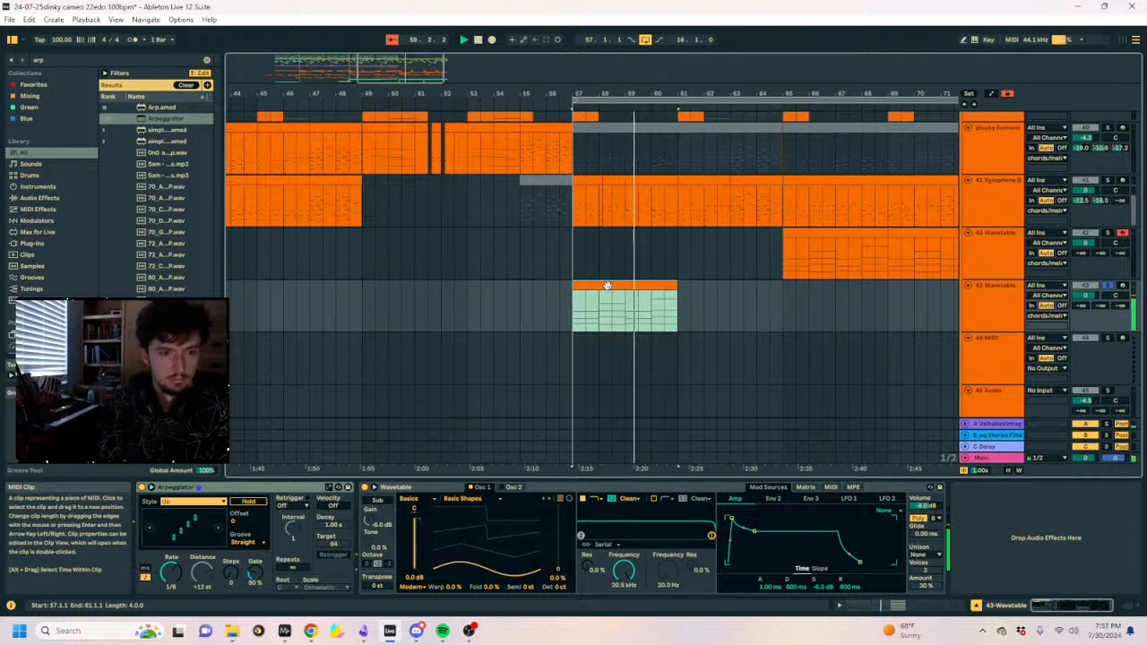
{"action": "key", "text": "ctrl+d"}
{"action": "key", "text": "ctrl+d"}
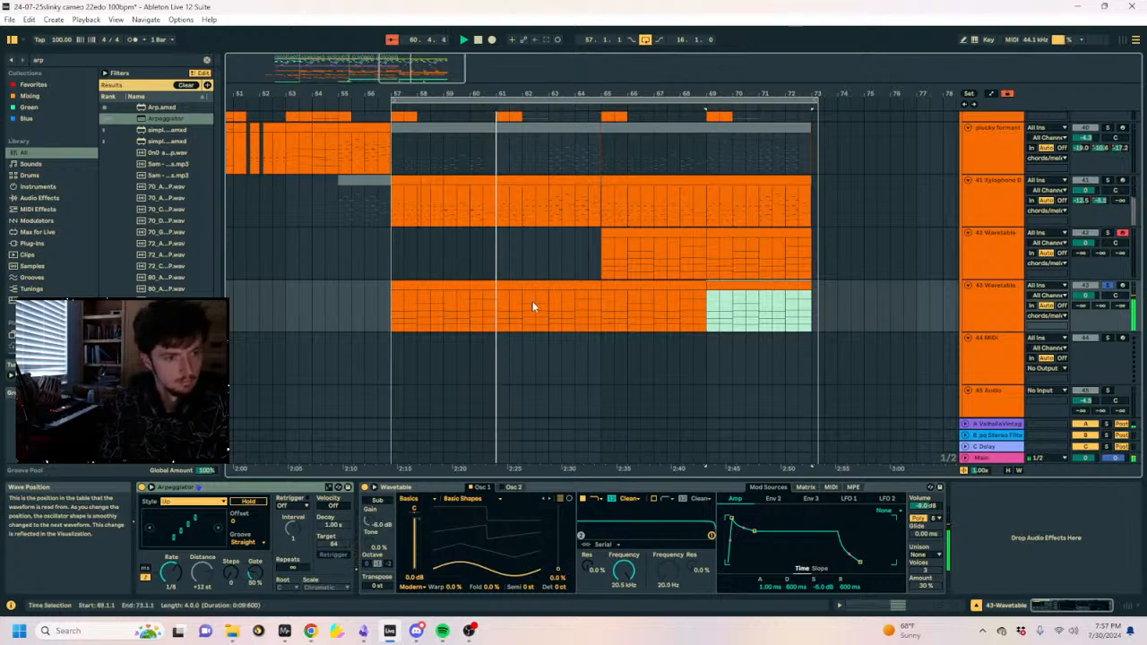
Set track 44's MIDI input to 43-Wavetable, arm it, and start recording the arpeggio from bar 57.
{"action": "left_click", "coordinate": [458, 288]}
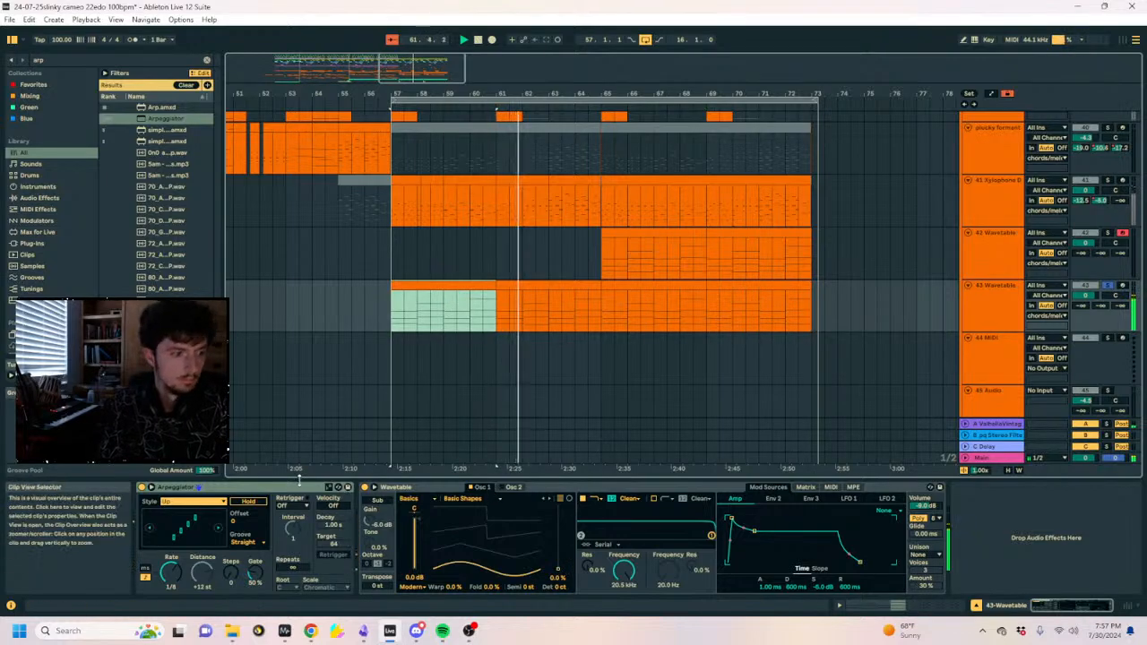
{"action": "left_click", "coordinate": [968, 308]}
{"action": "left_click", "coordinate": [1062, 338]}
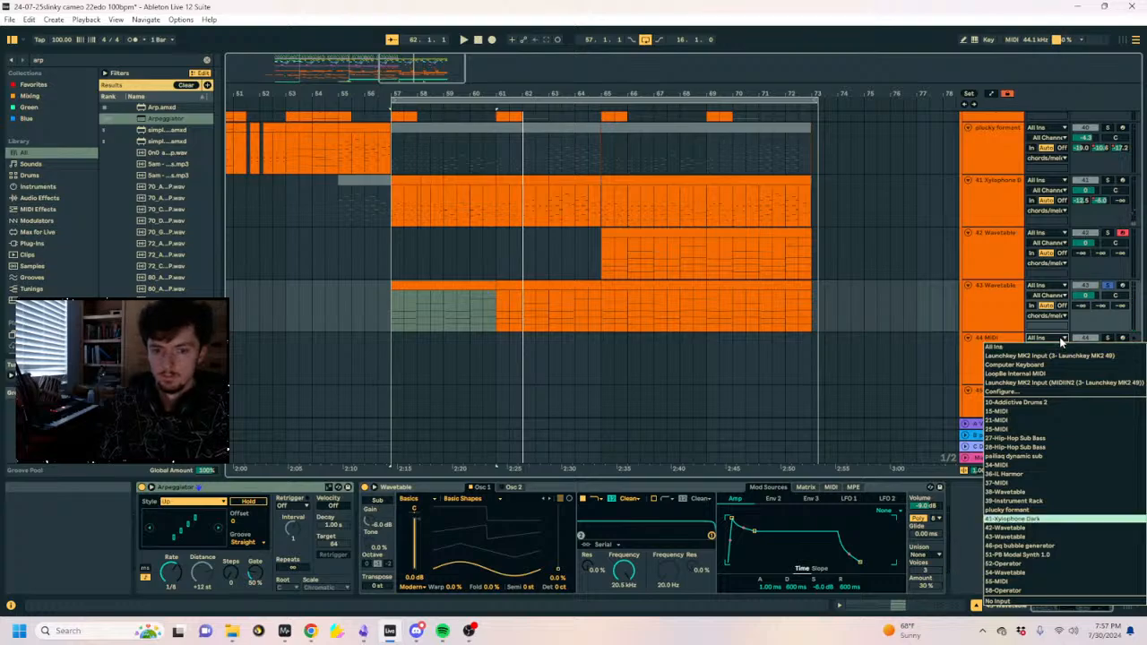
{"action": "left_click", "coordinate": [1005, 536]}
{"action": "left_click", "coordinate": [1123, 338]}
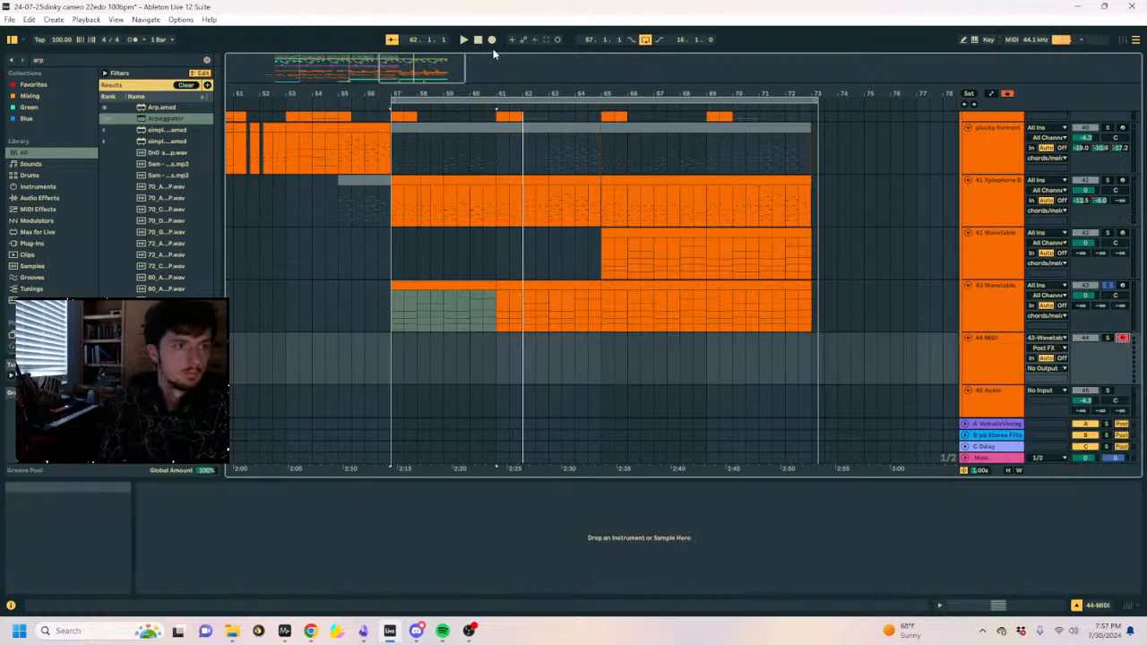
{"action": "left_click", "coordinate": [491, 39]}
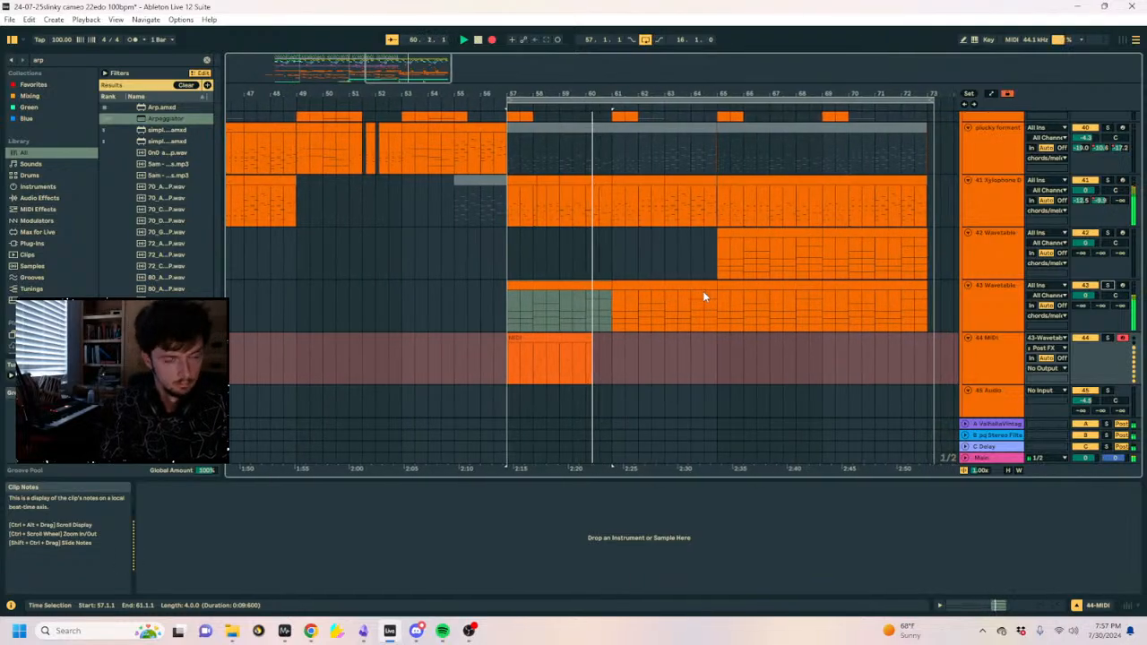
Stop recording, move the recorded arpeggio clip onto track 43 at bar 57, and duplicate it three times through bar 72.
{"action": "key", "text": "space"}
{"action": "left_click", "coordinate": [583, 338]}
{"action": "left_click_drag", "start_coordinate": [574, 338], "coordinate": [576, 320]}
{"action": "key", "text": "ctrl+d"}
{"action": "key", "text": "ctrl+d"}
{"action": "key", "text": "ctrl+d"}
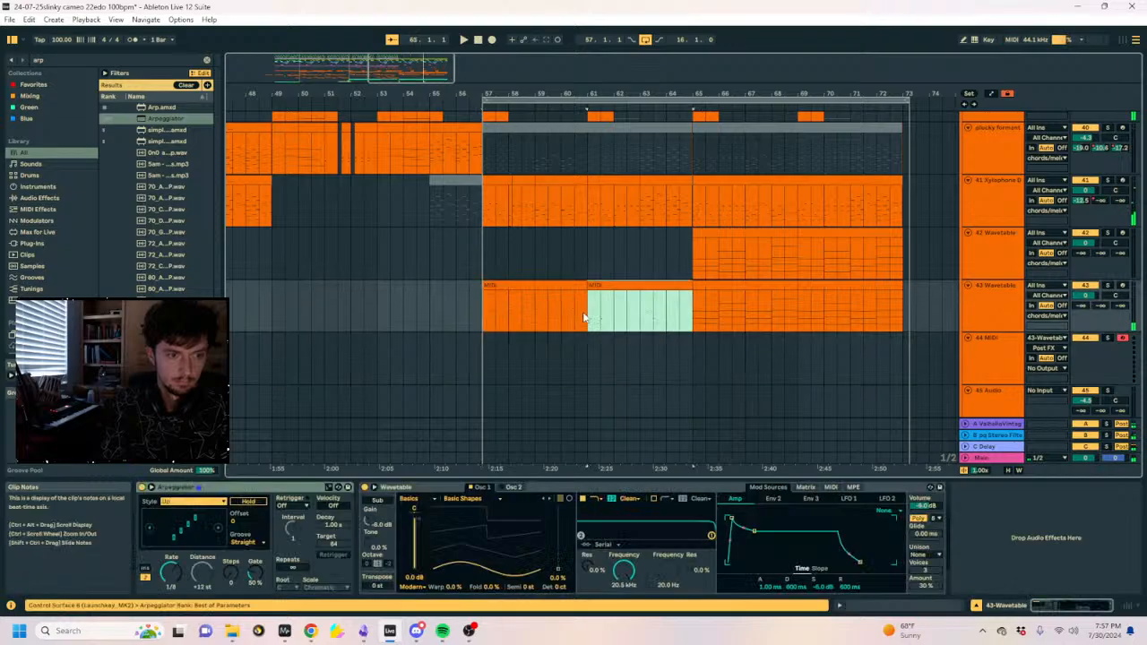
Tidy the final notes of the first arpeggio clip, replace the later copies with its duplicates, and play from bar 57.
{"action": "left_click", "coordinate": [545, 285]}
{"action": "key", "text": "shift+Tab"}
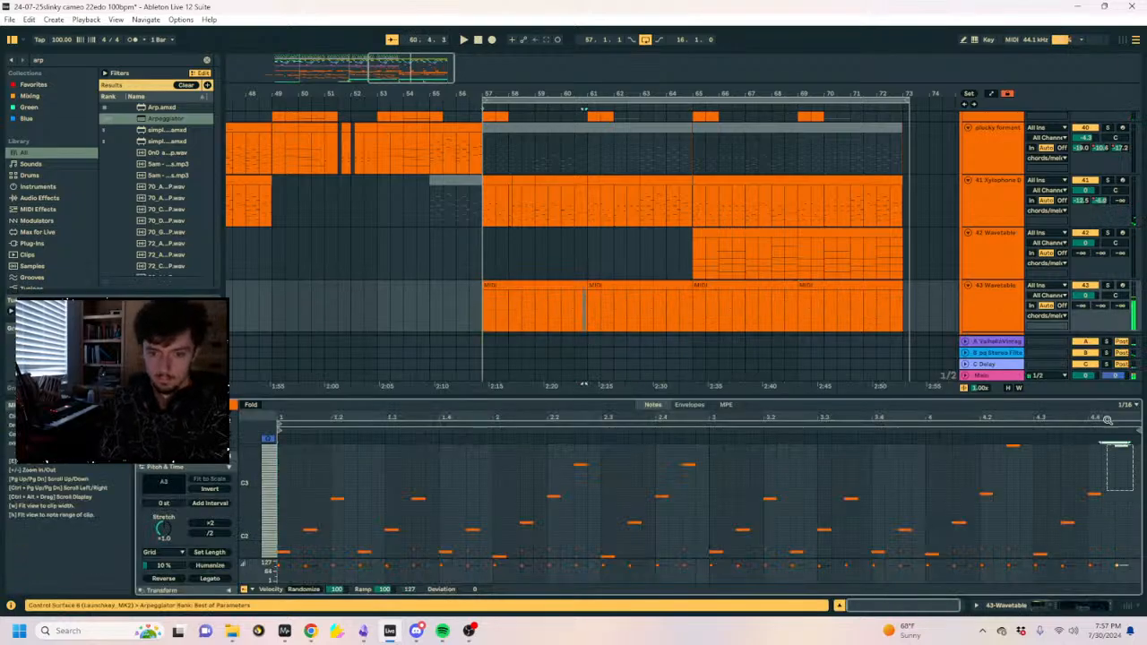
{"action": "left_click", "coordinate": [541, 285]}
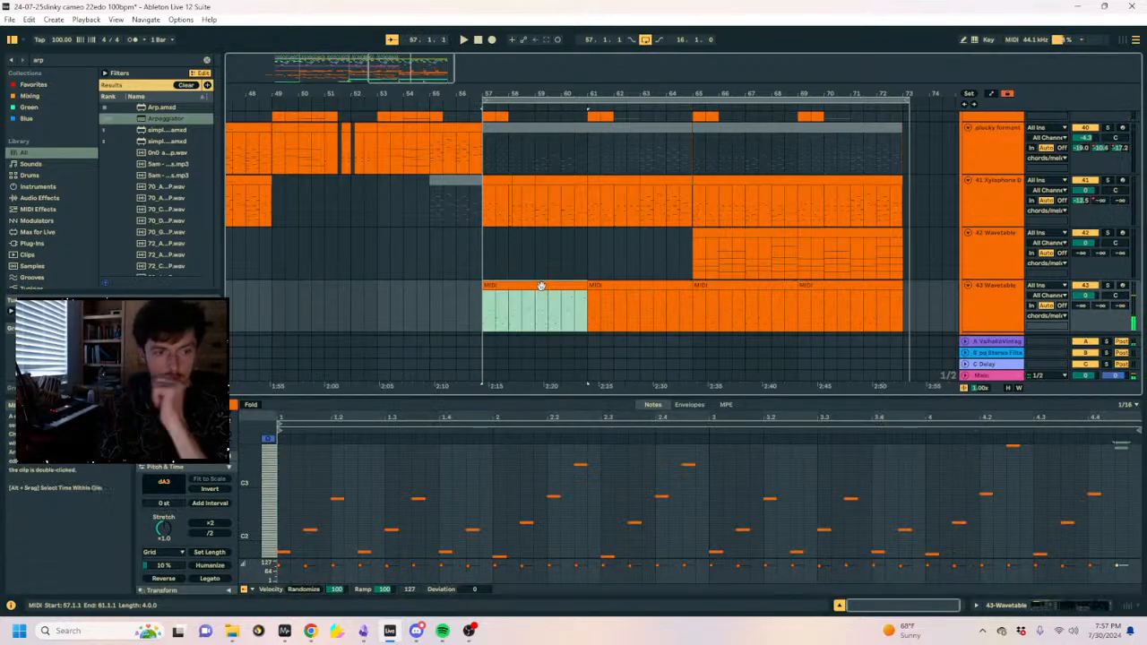
{"action": "key", "text": "ctrl+d"}
{"action": "key", "text": "ctrl+d"}
{"action": "key", "text": "ctrl+d"}
{"action": "left_click", "coordinate": [541, 285]}
{"action": "key", "text": "space"}
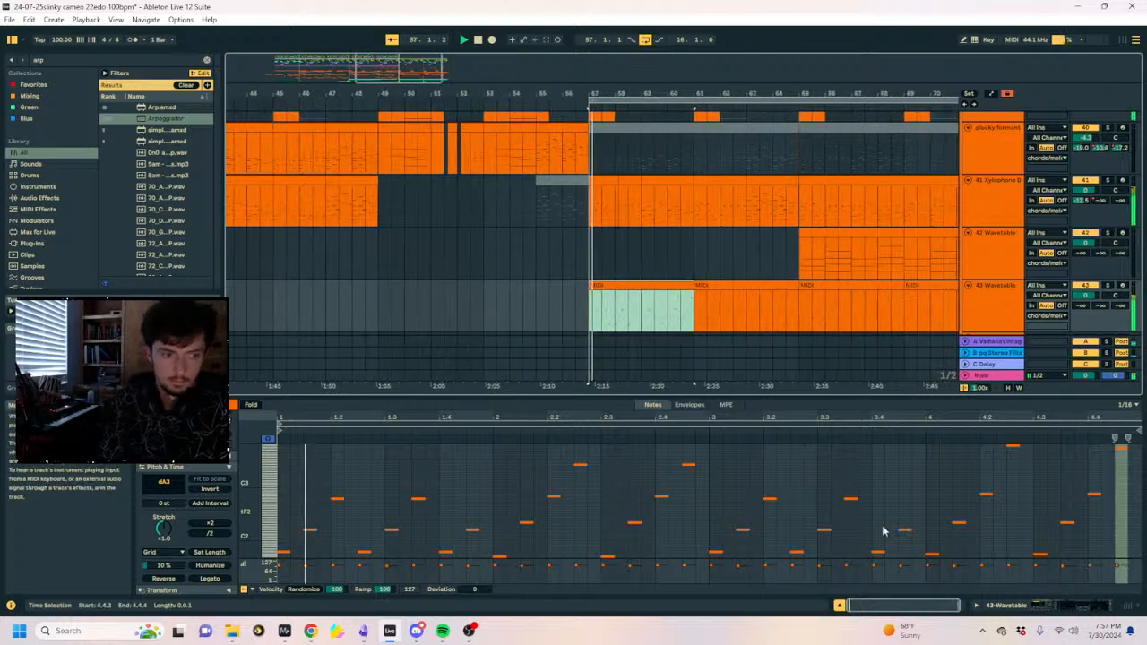
Set the arpeggiated Wavetable's oscillator 1 wave position to 33% and add a Saturator after it.
{"action": "left_click", "coordinate": [1027, 606]}
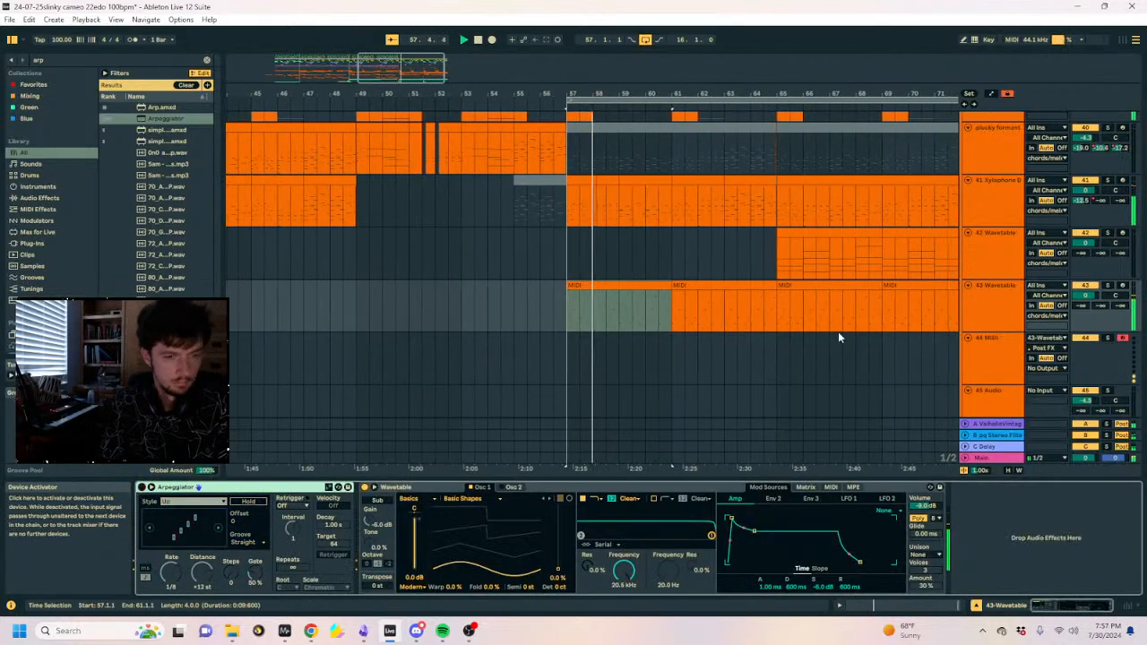
{"action": "left_click_drag", "start_coordinate": [558, 568], "coordinate": [558, 549]}
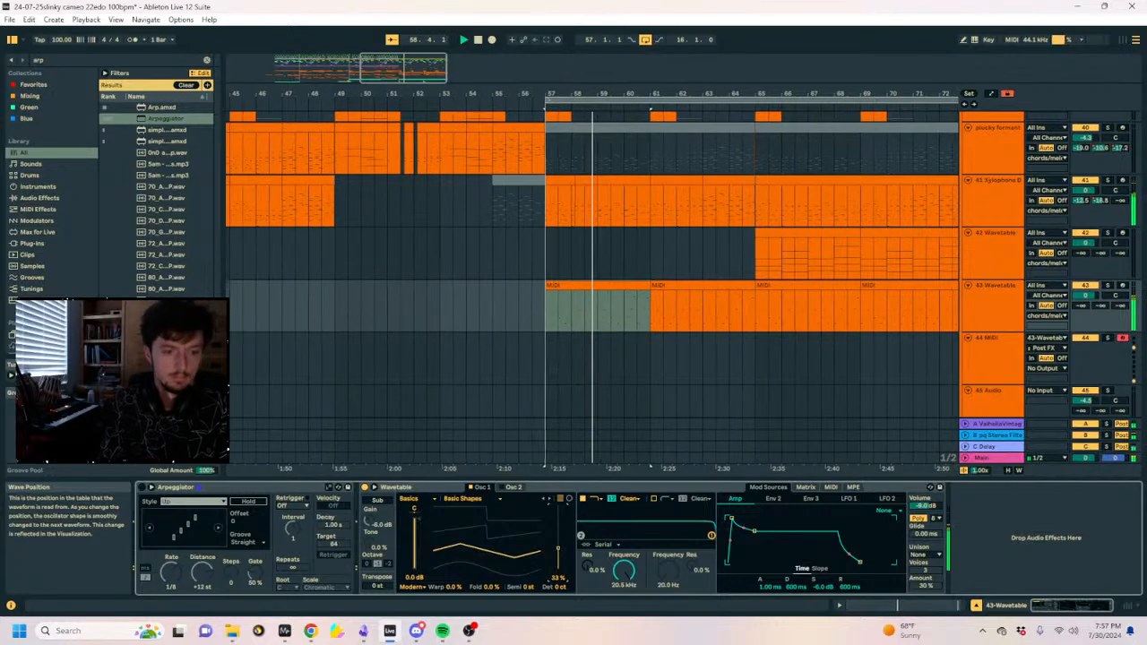
{"action": "left_click_drag", "start_coordinate": [48, 60], "coordinate": [15, 61]}
{"action": "type", "text": "sart"}
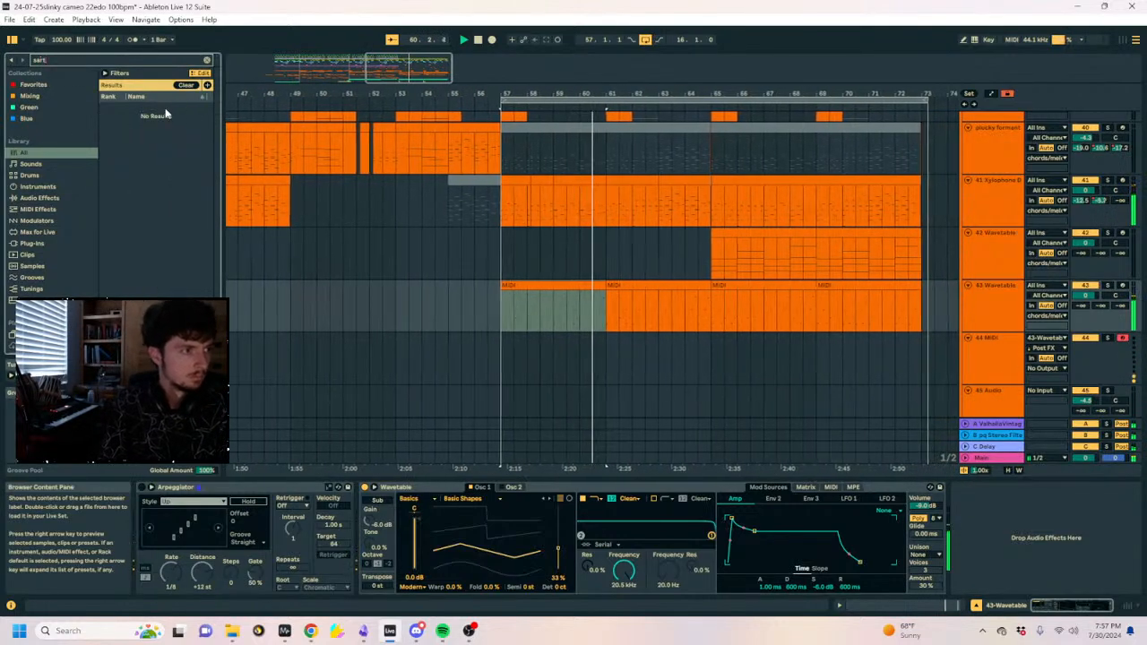
{"action": "key", "text": "BackSpace"}
{"action": "key", "text": "BackSpace"}
{"action": "type", "text": "tr"}
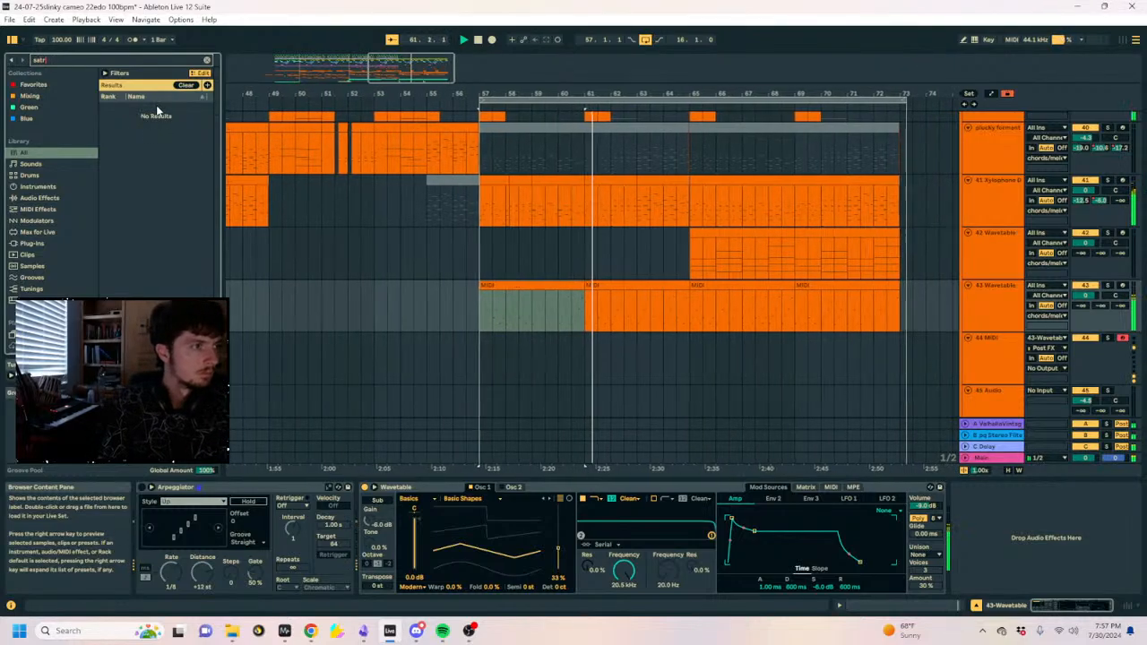
{"action": "key", "text": "BackSpace"}
{"action": "left_click", "coordinate": [150, 107]}
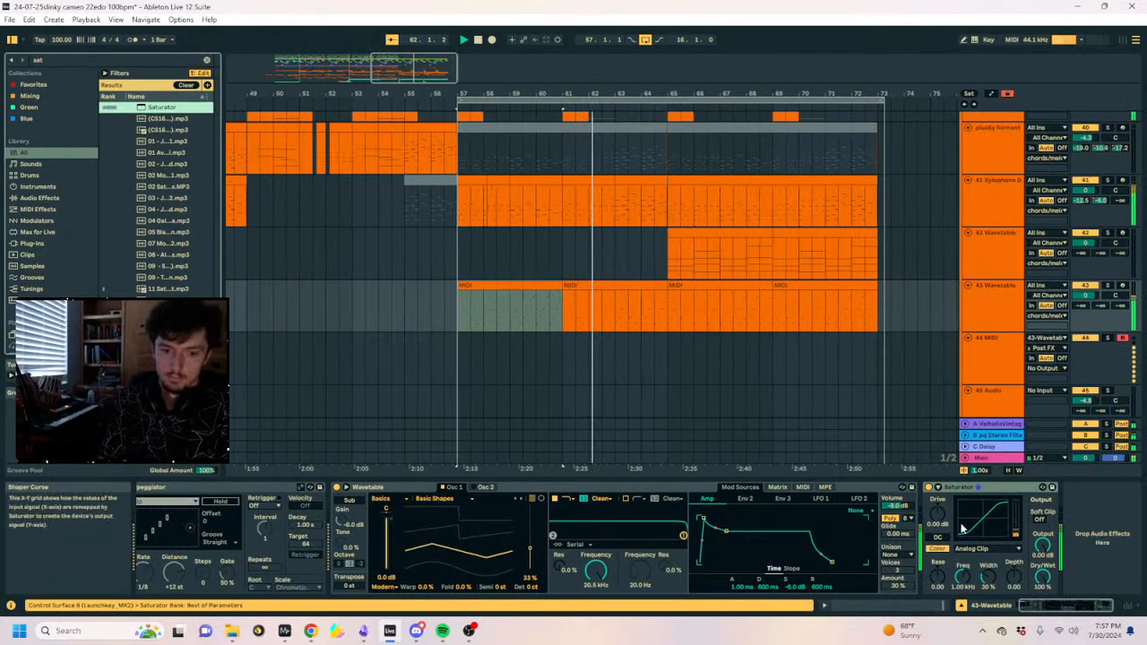
Set the Saturator to Sinoid Fold with 7.43 dB of drive and the oscillator's wave position to 13%.
{"action": "left_click", "coordinate": [977, 548]}
{"action": "left_click", "coordinate": [980, 528]}
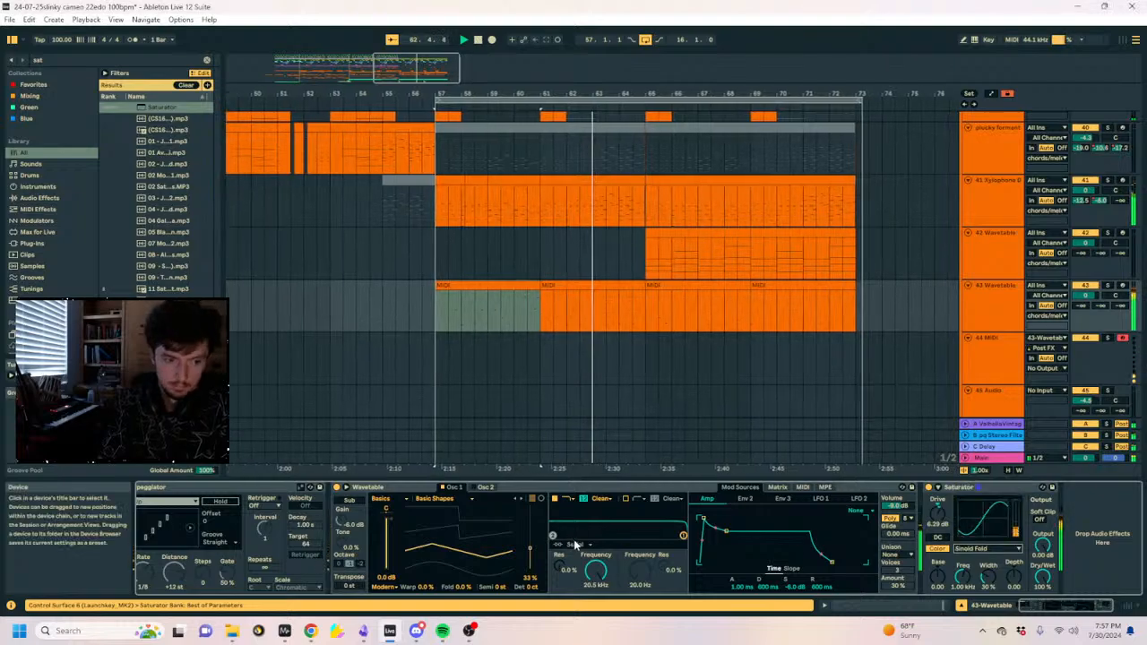
{"action": "left_click_drag", "start_coordinate": [529, 549], "coordinate": [530, 566]}
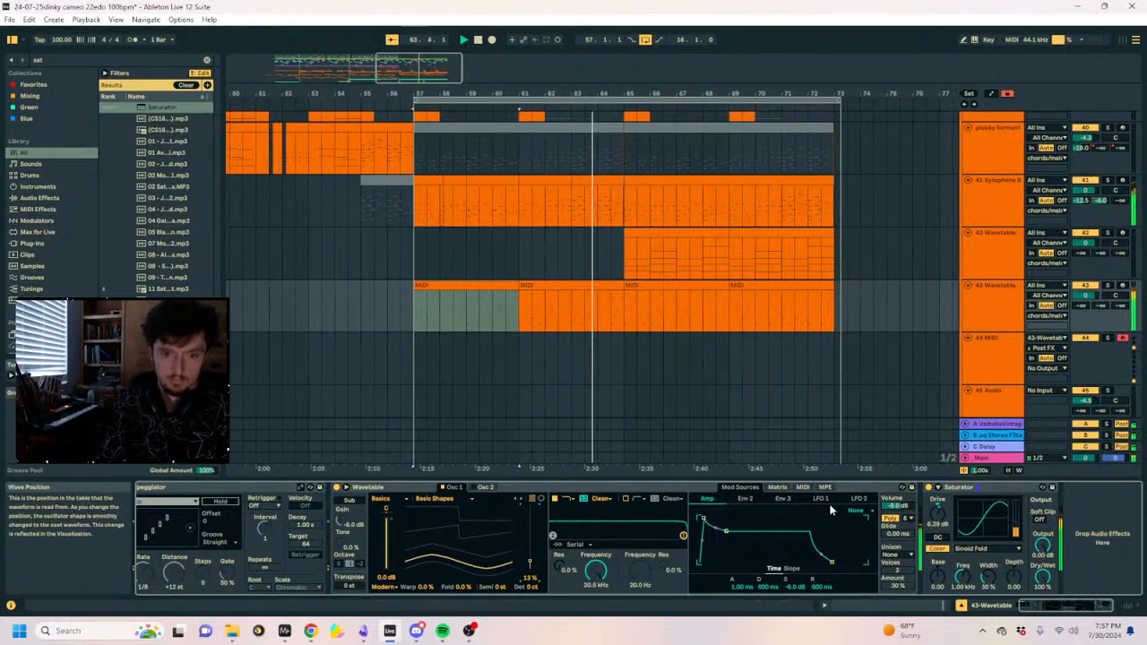
{"action": "left_click_drag", "start_coordinate": [937, 516], "coordinate": [938, 512]}
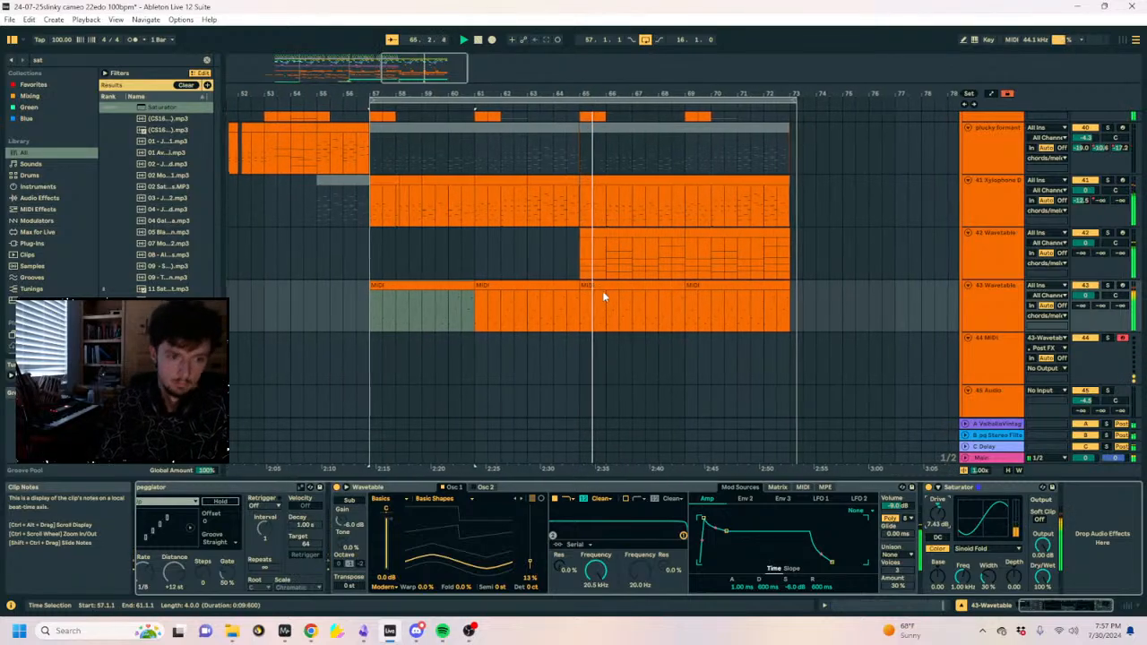
Inspect the device chains of the 42 Wavetable and 41 Xylophone tracks during playback.
{"action": "left_click", "coordinate": [977, 237]}
{"action": "scroll", "coordinate": [997, 284], "scroll_direction": "up", "scroll_amount": 4}
{"action": "scroll", "coordinate": [991, 292], "scroll_direction": "up", "scroll_amount": 5}
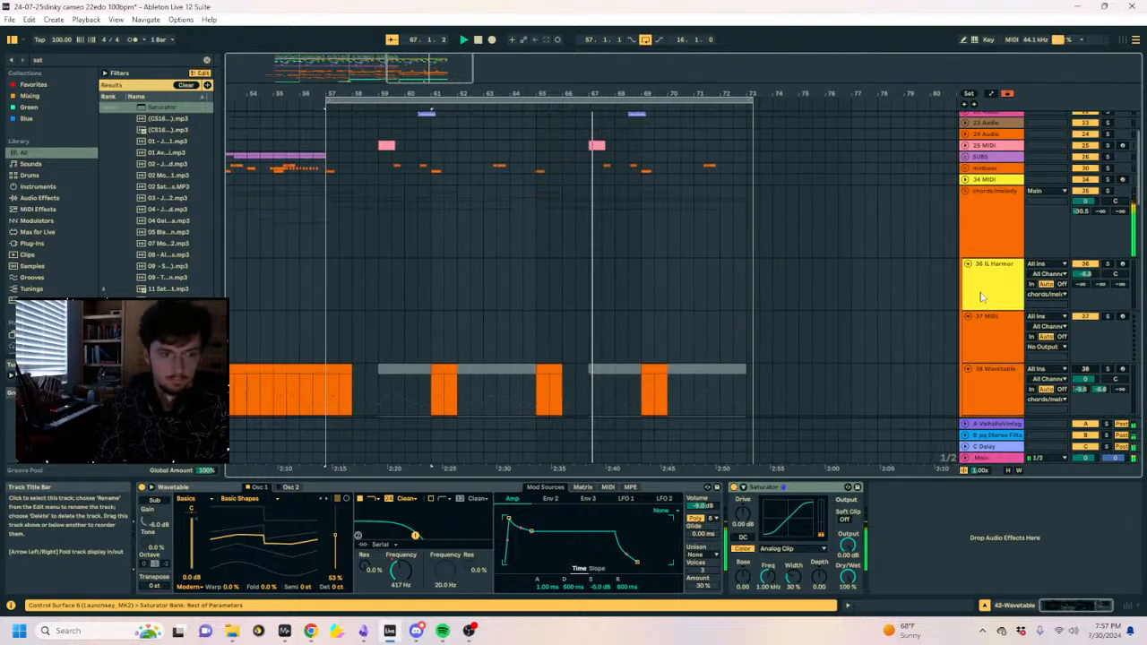
{"action": "scroll", "coordinate": [990, 278], "scroll_direction": "down", "scroll_amount": 10}
{"action": "left_click", "coordinate": [990, 269]}
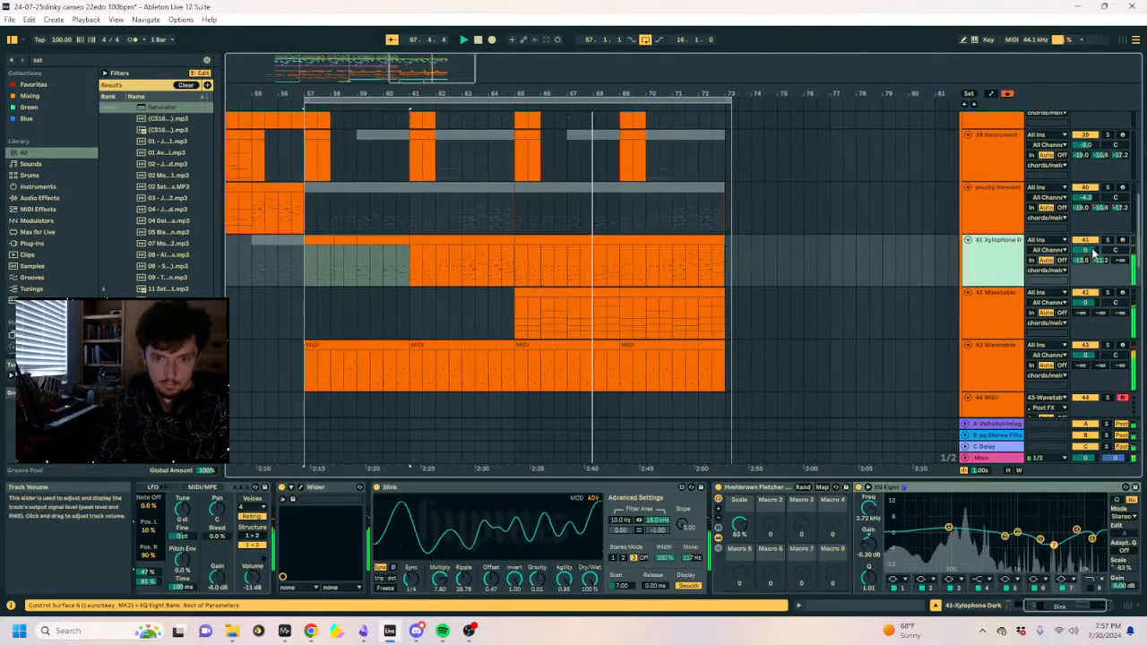
Unfold the drums group and select the 11 think twice percussion track.
{"action": "scroll", "coordinate": [942, 277], "scroll_direction": "up", "scroll_amount": 8}
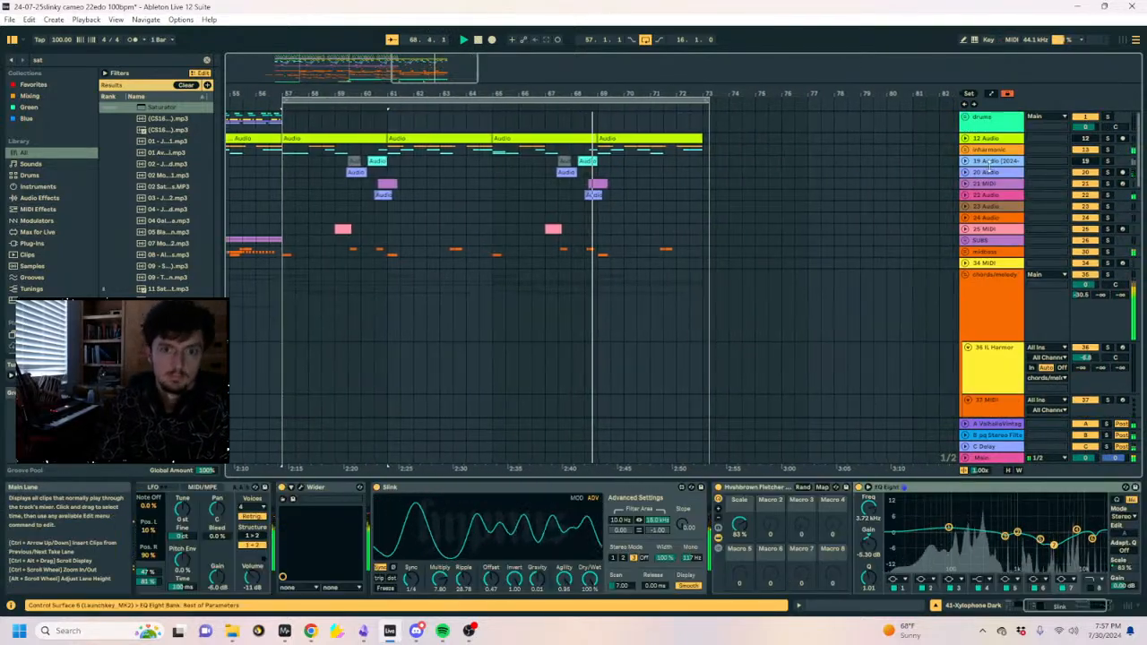
{"action": "left_click", "coordinate": [965, 117]}
{"action": "scroll", "coordinate": [977, 213], "scroll_direction": "down", "scroll_amount": 3}
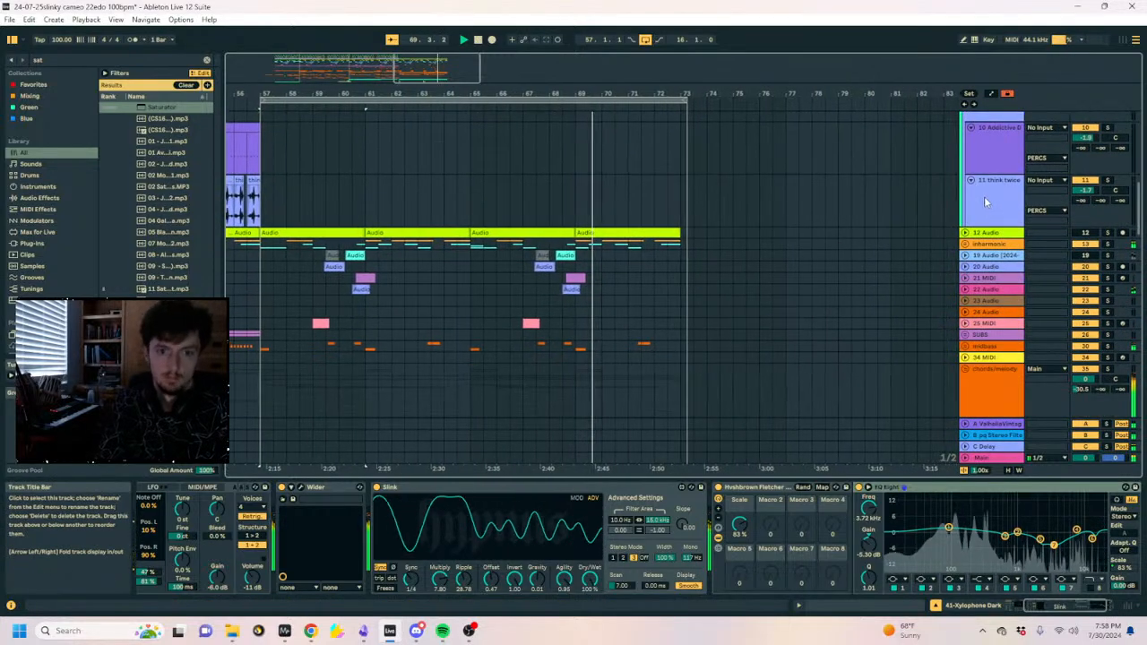
{"action": "left_click", "coordinate": [985, 197]}
{"action": "scroll", "coordinate": [991, 223], "scroll_direction": "up", "scroll_amount": 4}
Search the user sample folder for "lenz", expand the Lenzman pack to LNZ_DRUM_LPS, and widen the browser to read the file names.
{"action": "key", "text": "ctrl+f"}
{"action": "type", "text": "lenz"}
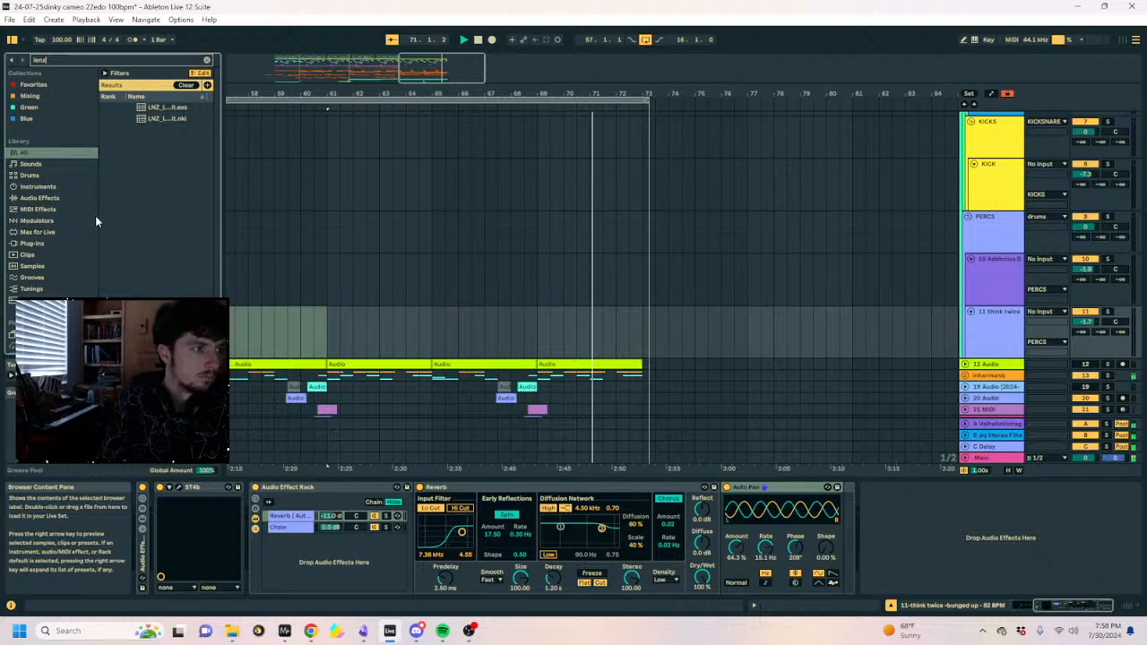
{"action": "scroll", "coordinate": [54, 260], "scroll_direction": "down", "scroll_amount": 2}
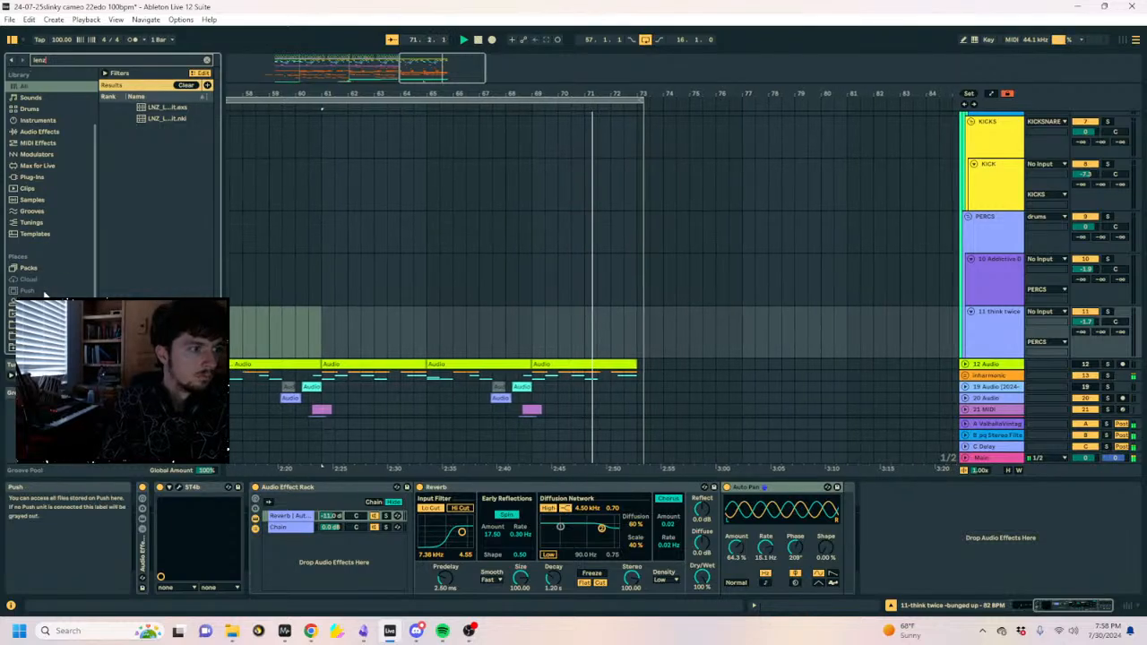
{"action": "left_click", "coordinate": [41, 302]}
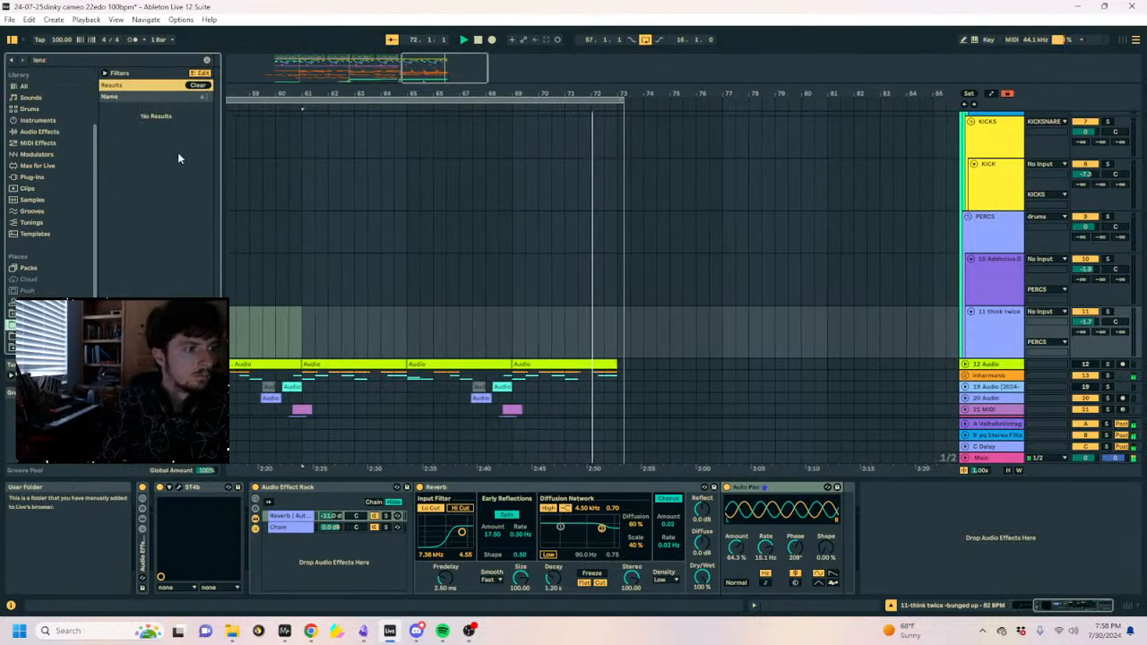
{"action": "left_click", "coordinate": [361, 278]}
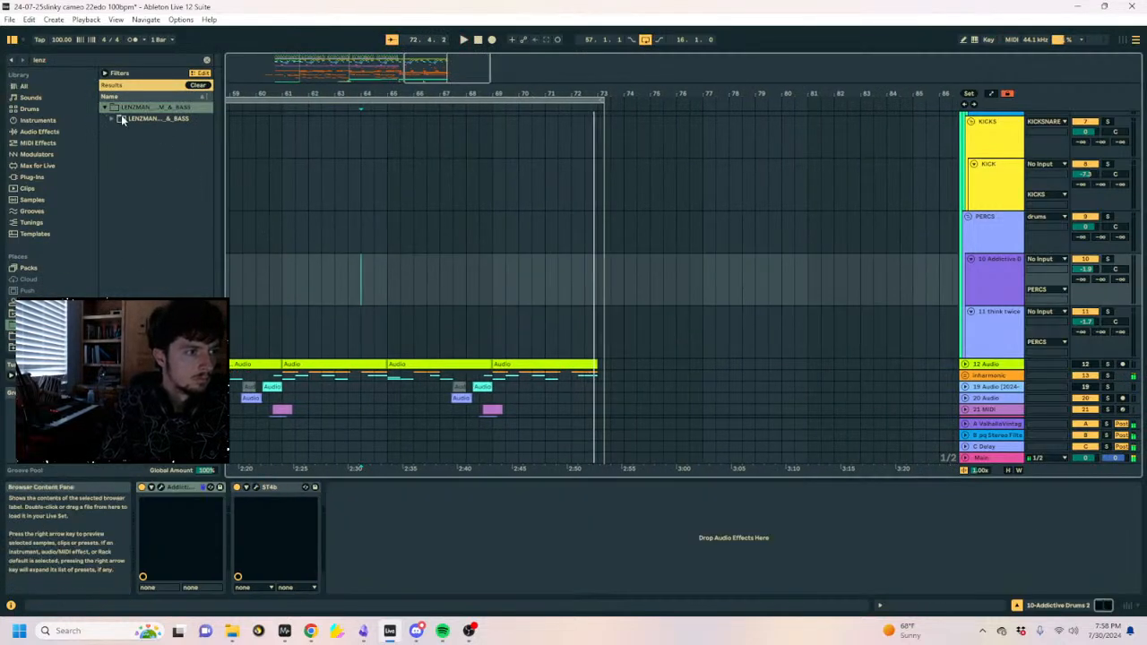
{"action": "left_click", "coordinate": [111, 119]}
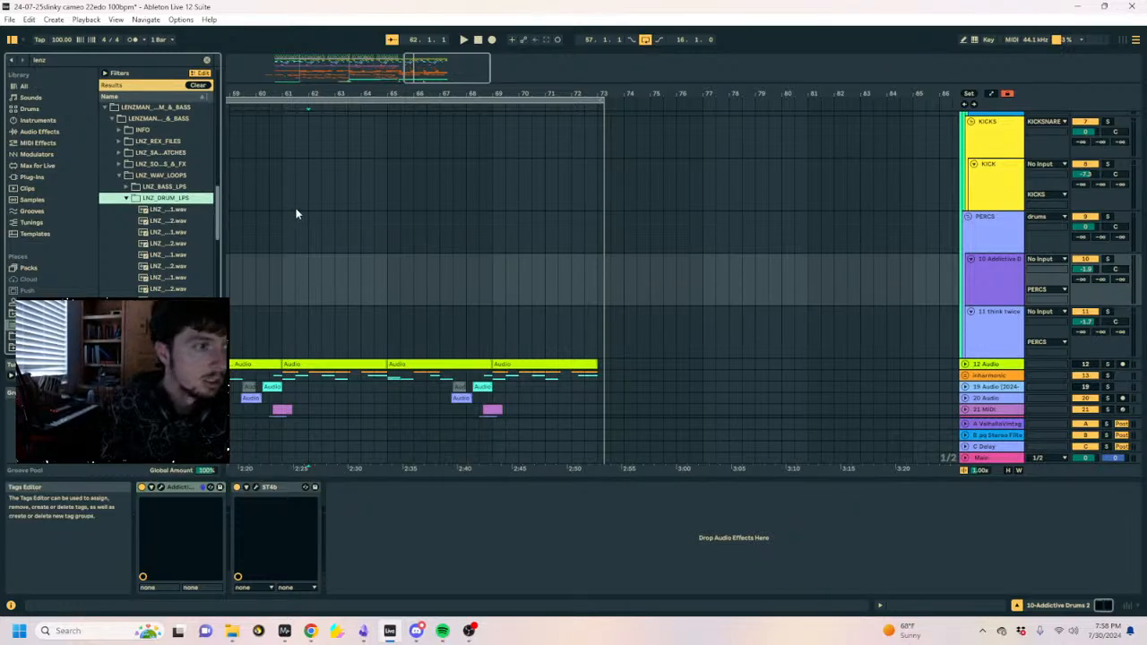
{"action": "left_click_drag", "start_coordinate": [223, 134], "coordinate": [274, 133]}
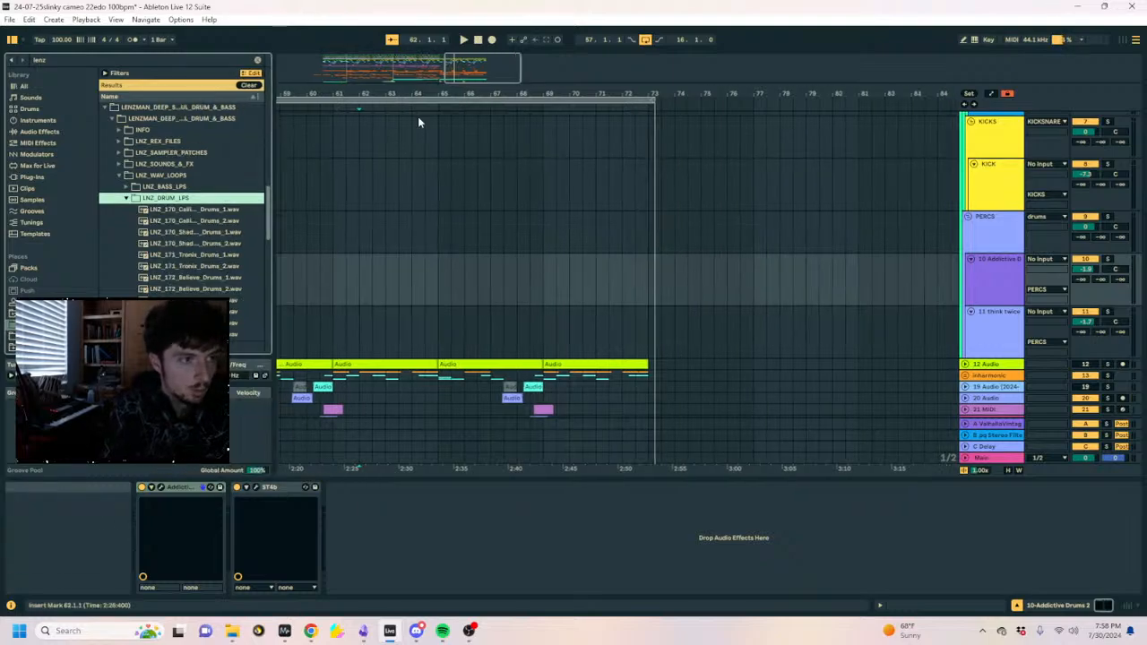
Mark bar 57 on the PERCS track and audition the loops in the LNZ_DRUM_LPS folder.
{"action": "left_click_drag", "start_coordinate": [434, 95], "coordinate": [803, 37]}
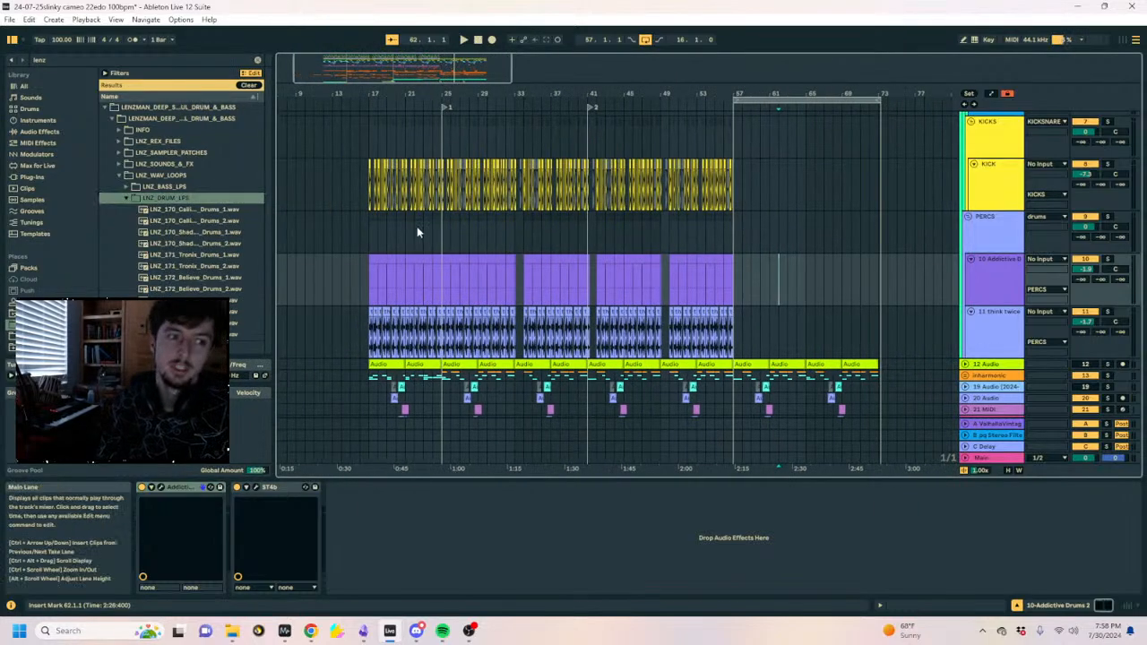
{"action": "left_click", "coordinate": [444, 224]}
{"action": "scroll", "coordinate": [443, 224], "scroll_direction": "up", "scroll_amount": 2}
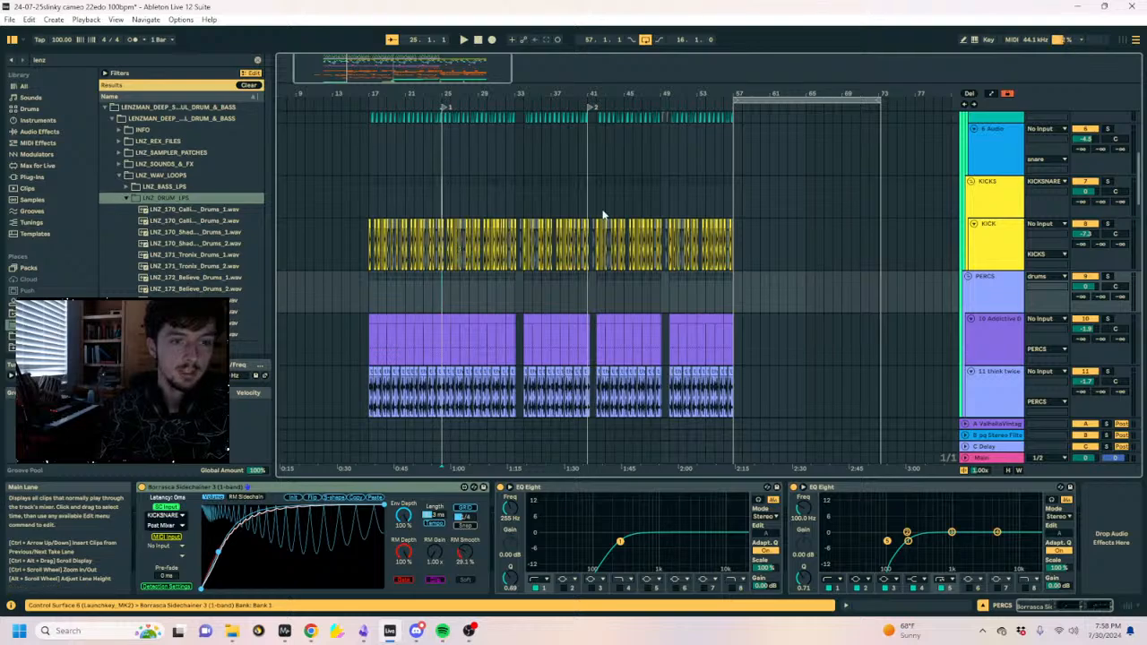
{"action": "left_click", "coordinate": [787, 292]}
{"action": "scroll", "coordinate": [733, 299], "scroll_direction": "down", "scroll_amount": 2}
{"action": "left_click", "coordinate": [188, 232]}
{"action": "scroll", "coordinate": [164, 251], "scroll_direction": "down", "scroll_amount": 3}
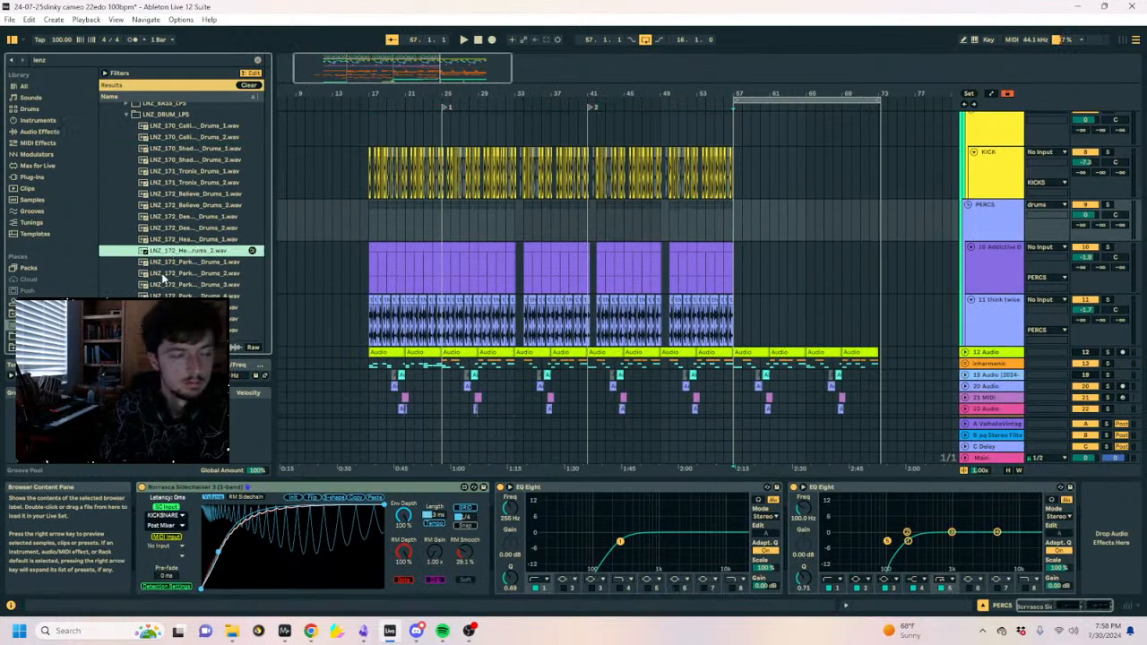
{"action": "scroll", "coordinate": [208, 267], "scroll_direction": "down", "scroll_amount": 4}
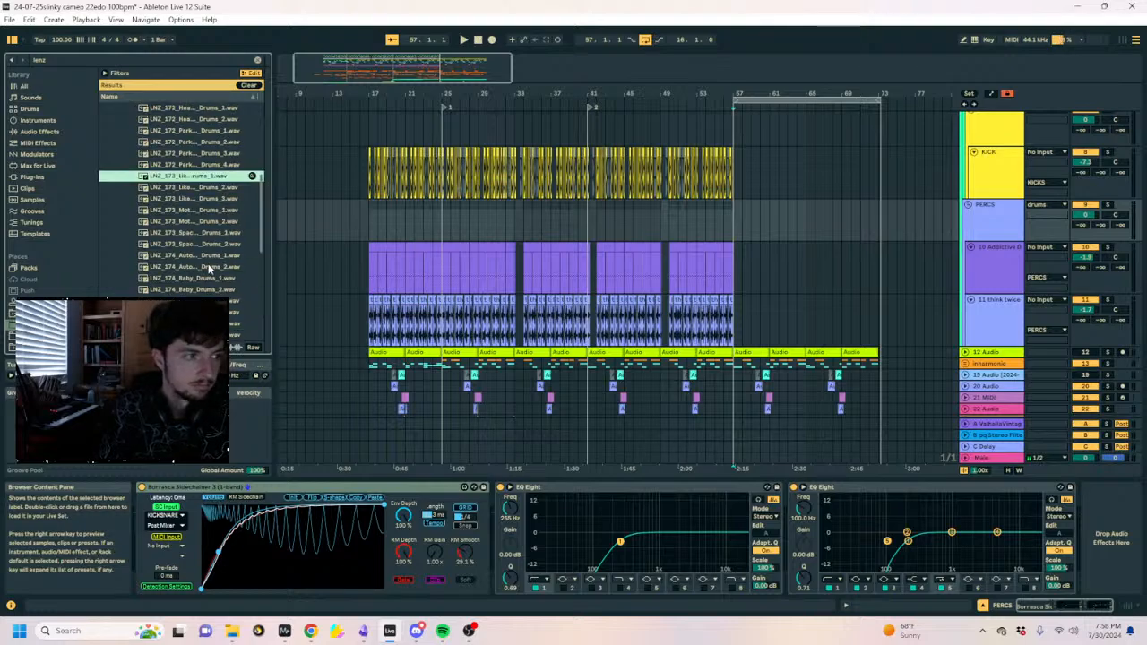
Place the LNZ_173_Like_The_90s_Drums_1 loop on a new percussion track below think twice, starting at bar 57.
{"action": "left_click", "coordinate": [833, 252]}
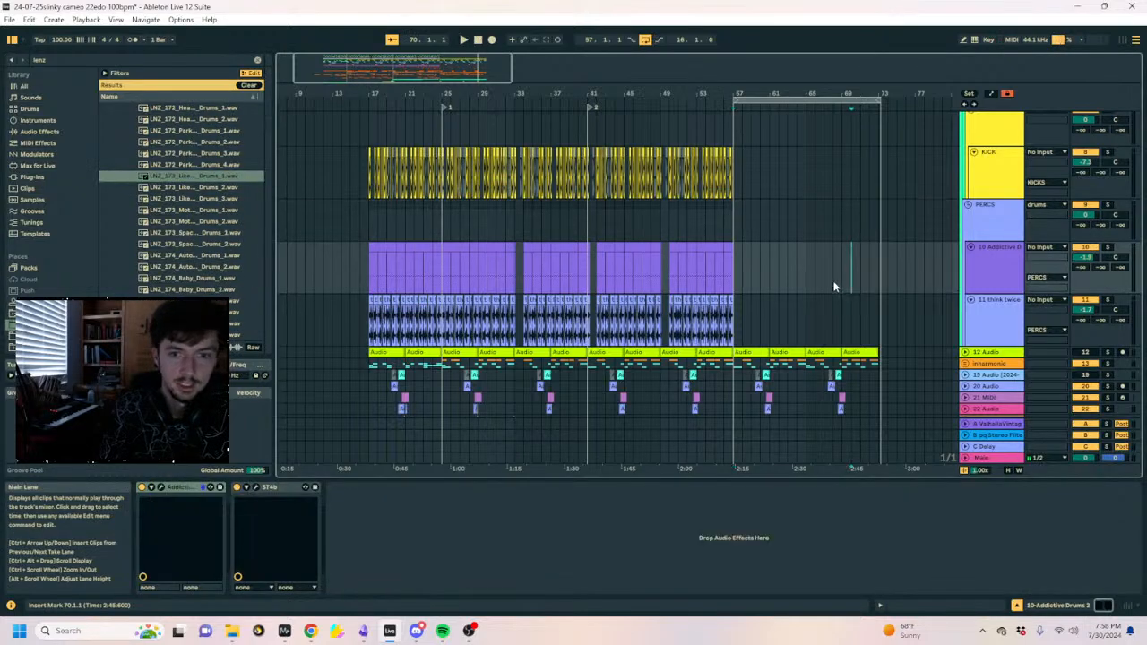
{"action": "left_click", "coordinate": [993, 332]}
{"action": "left_click_drag", "start_coordinate": [185, 182], "coordinate": [732, 366]}
{"action": "left_click_drag", "start_coordinate": [751, 93], "coordinate": [751, 206]}
Play the new drum loop from bar 57 and locate a split point within its first bar.
{"action": "left_click", "coordinate": [634, 362]}
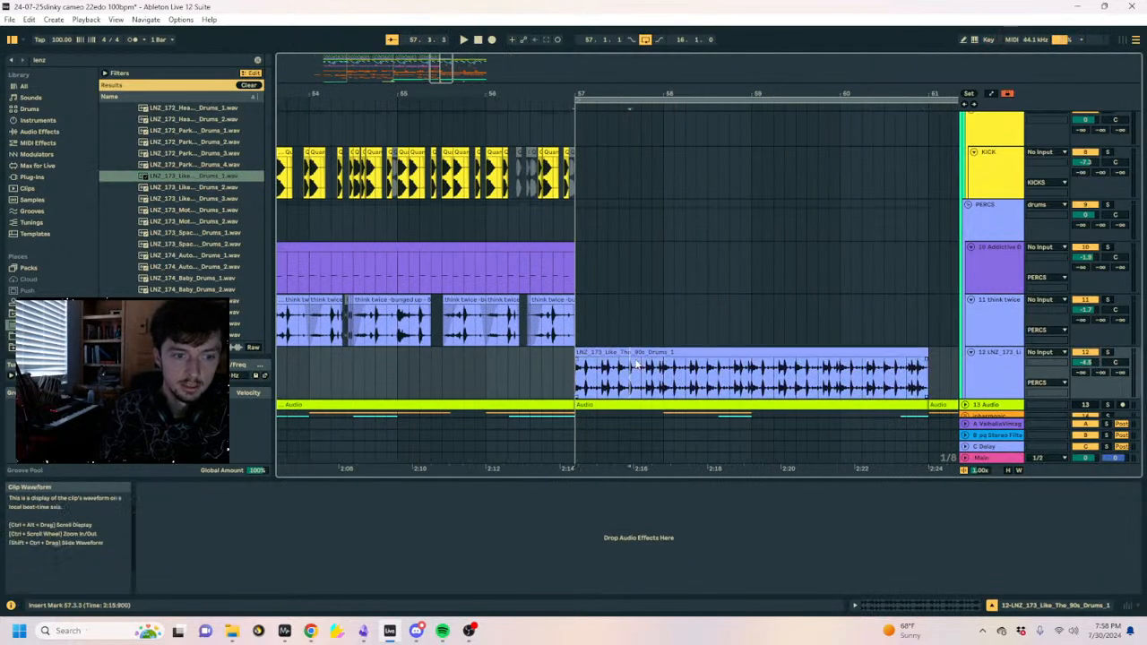
{"action": "left_click", "coordinate": [629, 352]}
{"action": "key", "text": "space"}
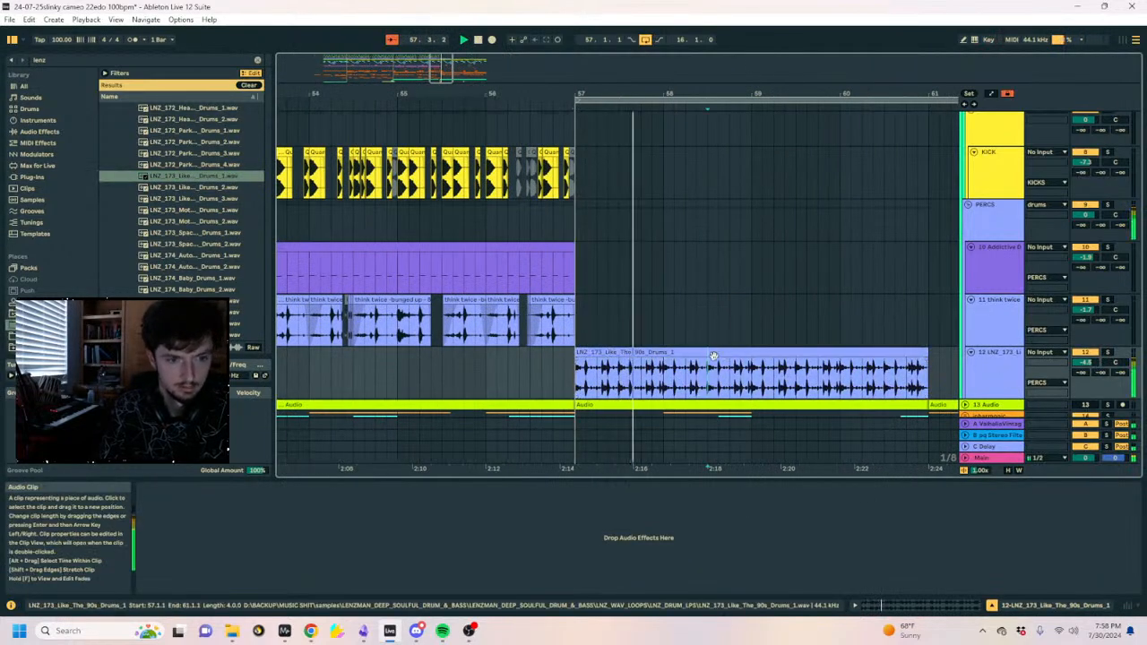
{"action": "left_click", "coordinate": [632, 367]}
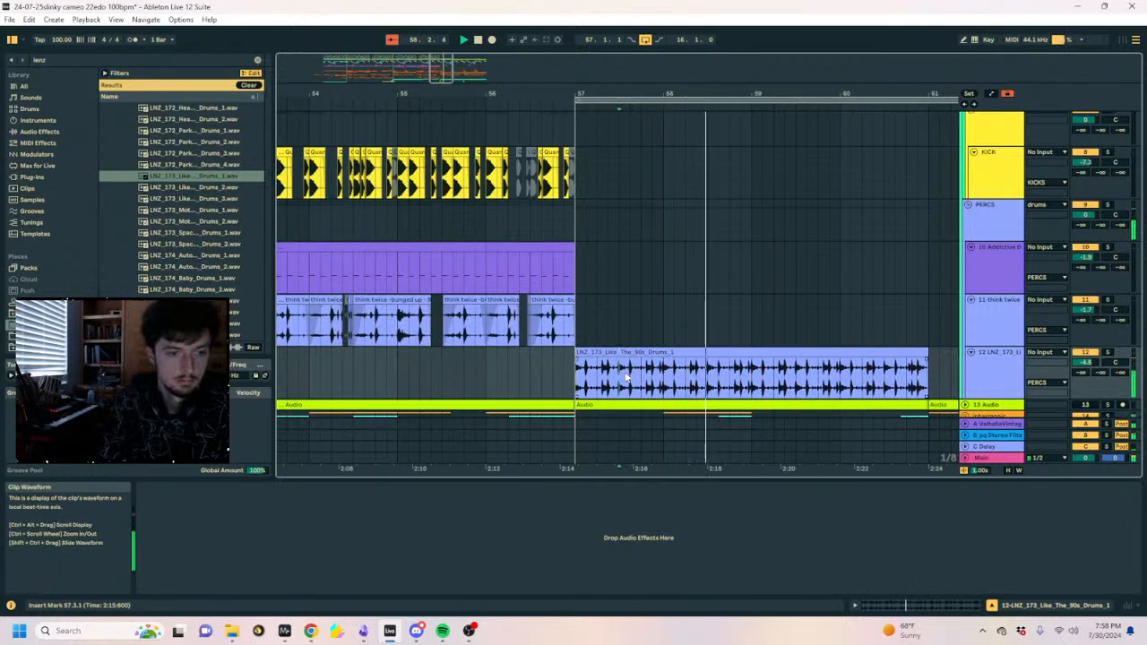
{"action": "left_click", "coordinate": [586, 351]}
{"action": "key", "text": "space"}
{"action": "left_click", "coordinate": [656, 378]}
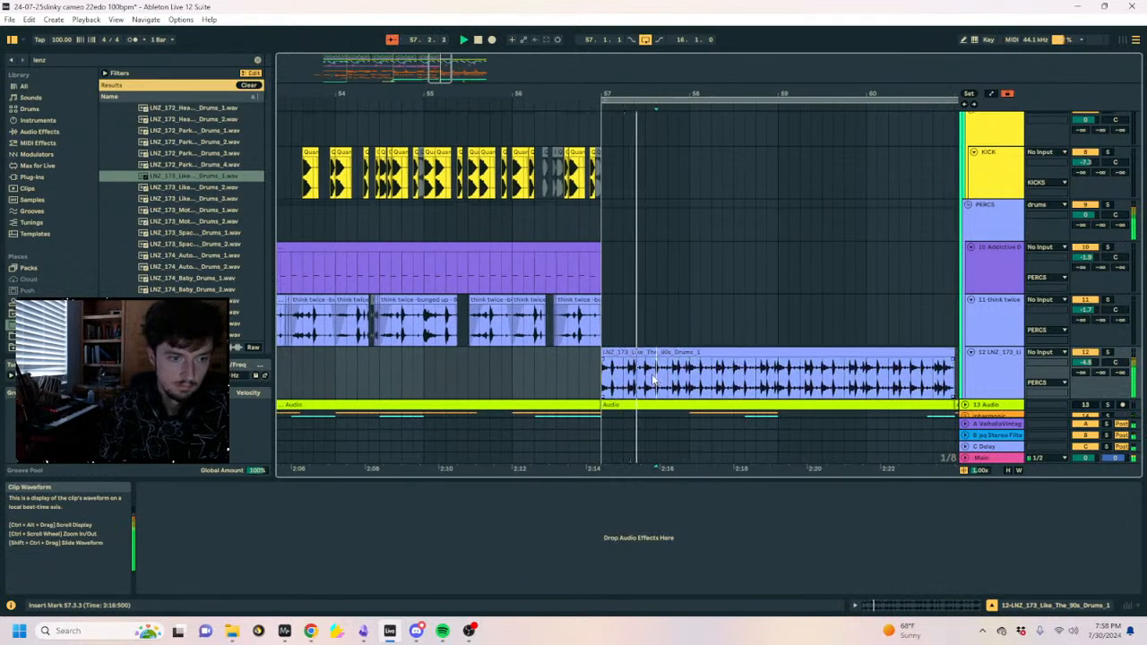
Split the drum loop at 57.4.3, duplicate the opening slice directly after itself, and replay from bar 57.
{"action": "left_click", "coordinate": [667, 352]}
{"action": "key", "text": "ctrl+d"}
{"action": "left_click", "coordinate": [667, 352]}
{"action": "key", "text": "space"}
{"action": "key", "text": "space"}
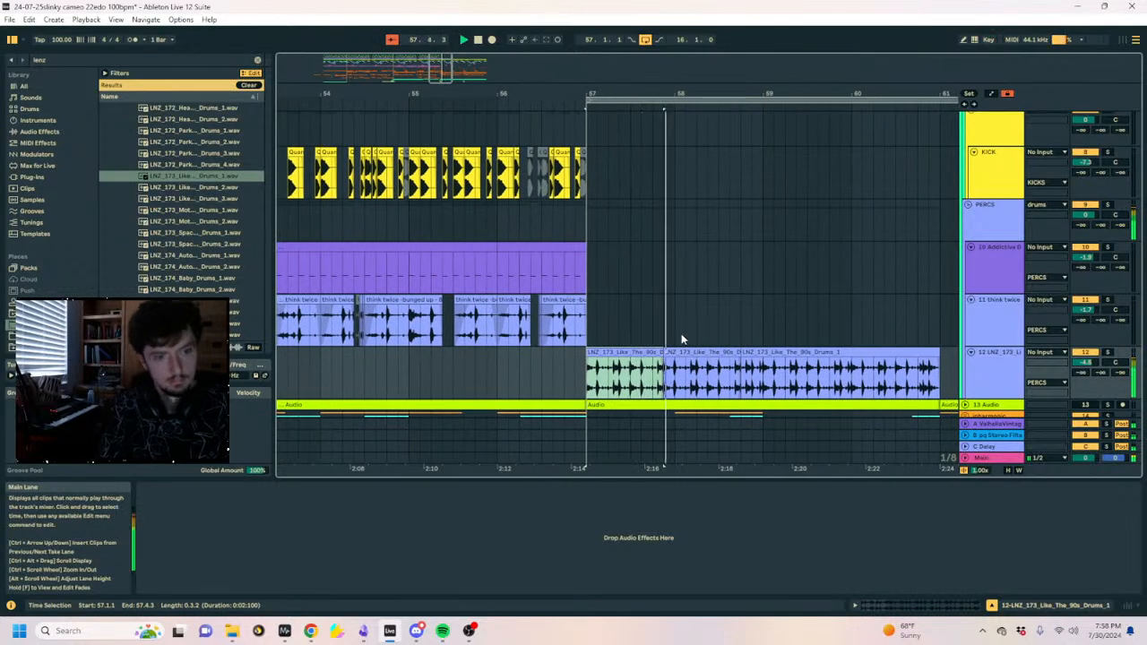
Chop the drum loop from bar 57 into shorter slices, repeating the 0.1.2-long opening slice, and audition the edited pattern.
{"action": "left_click", "coordinate": [676, 353]}
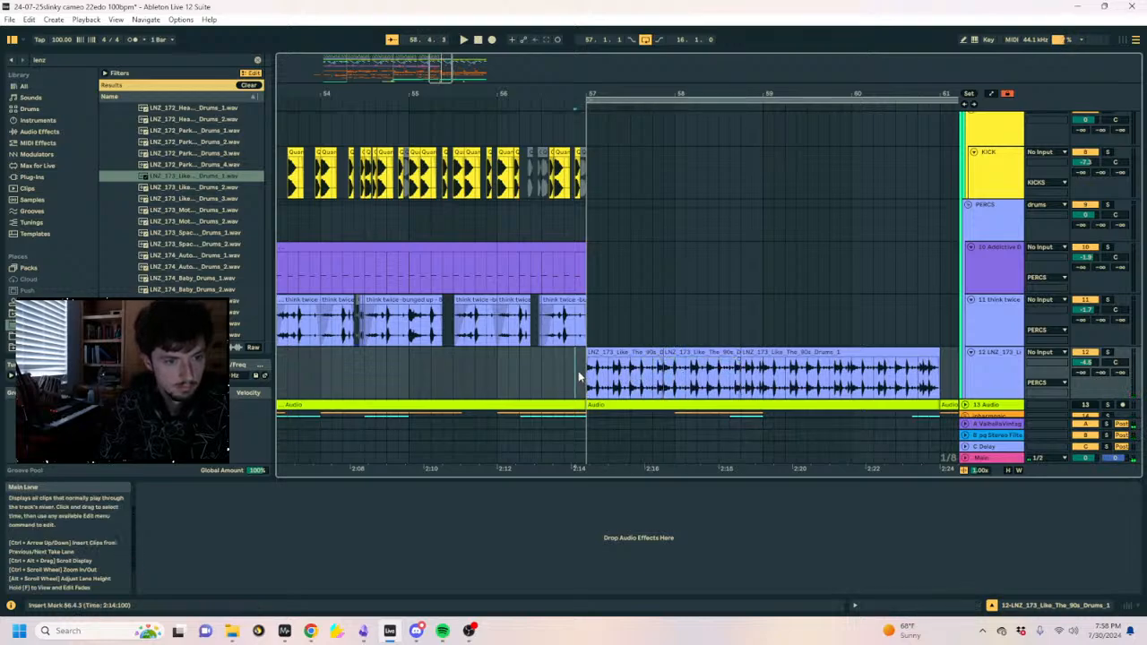
{"action": "key", "text": "space"}
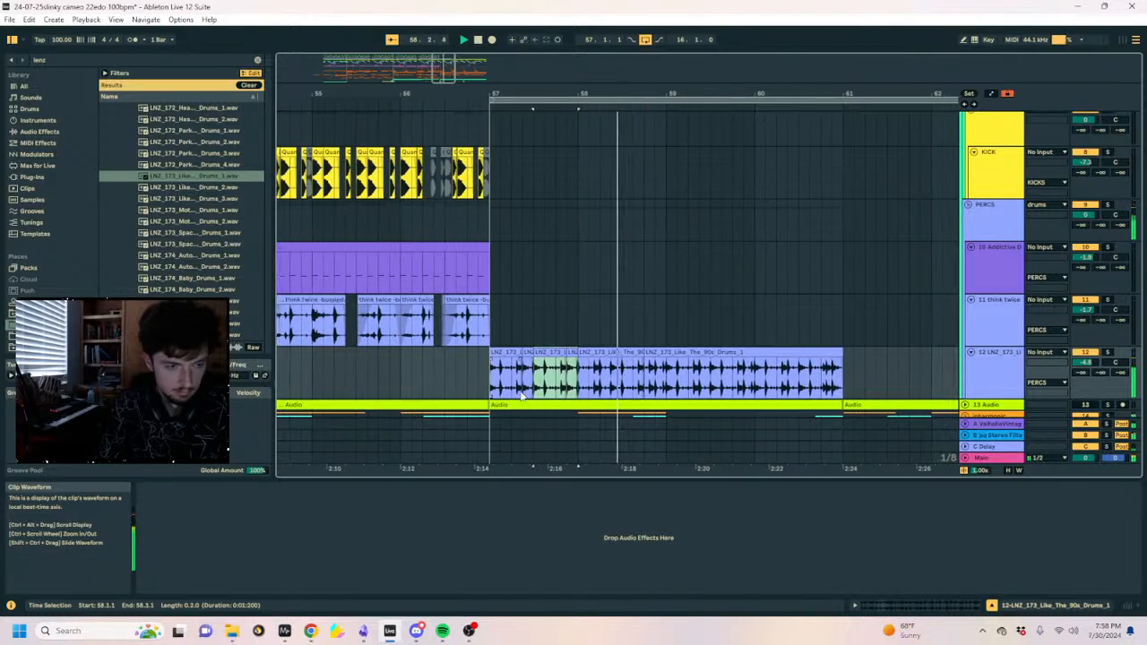
{"action": "left_click", "coordinate": [491, 385]}
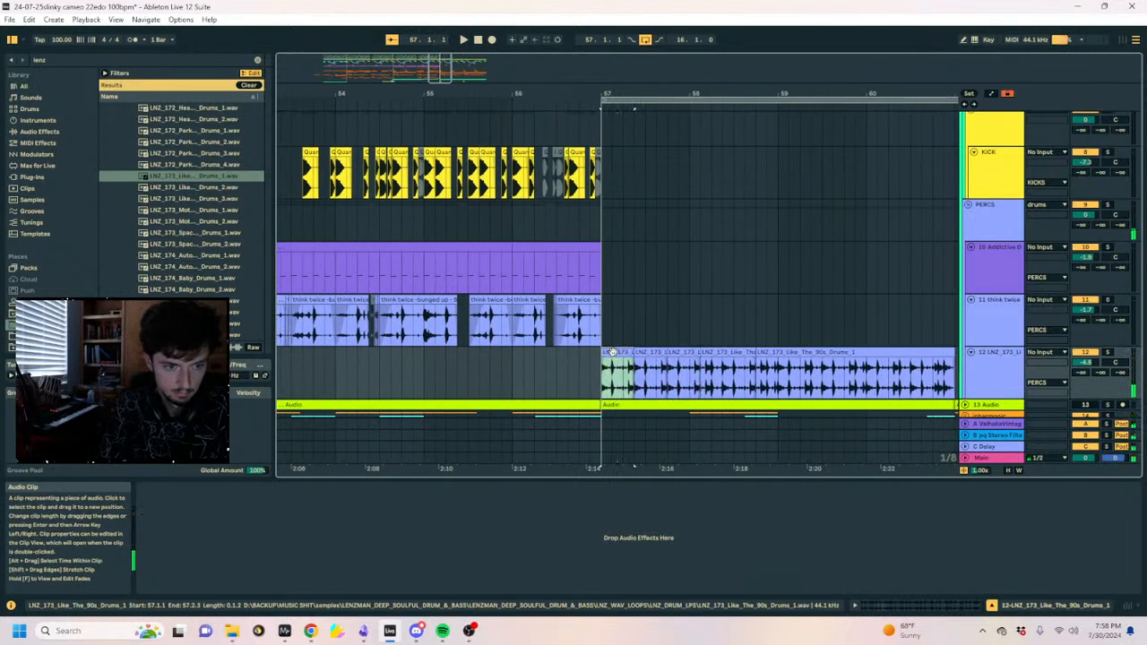
{"action": "key", "text": "space"}
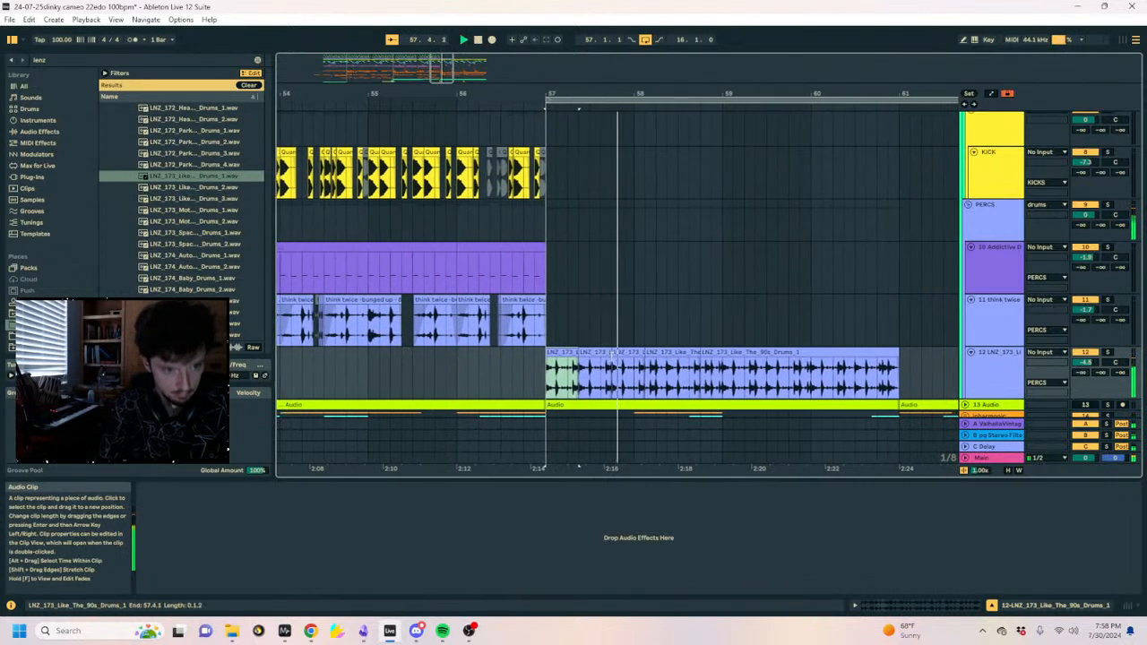
{"action": "left_click", "coordinate": [599, 356]}
{"action": "left_click", "coordinate": [599, 355]}
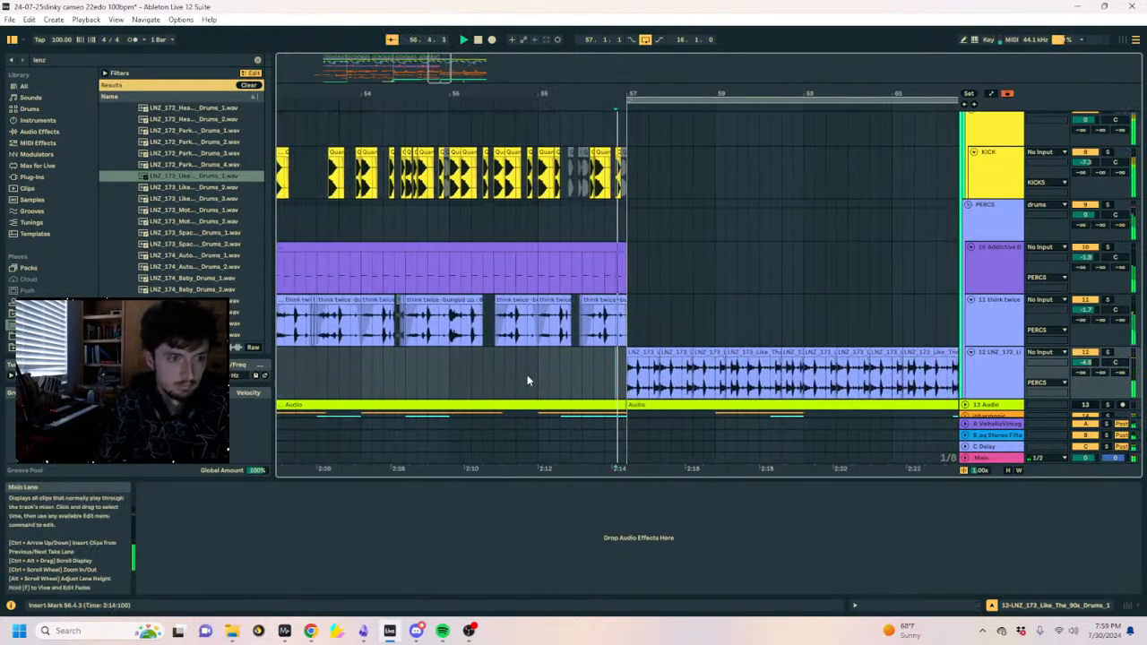
{"action": "key", "text": "space"}
Add Saturator to the chopped drum track with 24 dB of drive and the output lowered to -17.7 dB.
{"action": "left_click", "coordinate": [100, 59]}
{"action": "type", "text": "sat"}
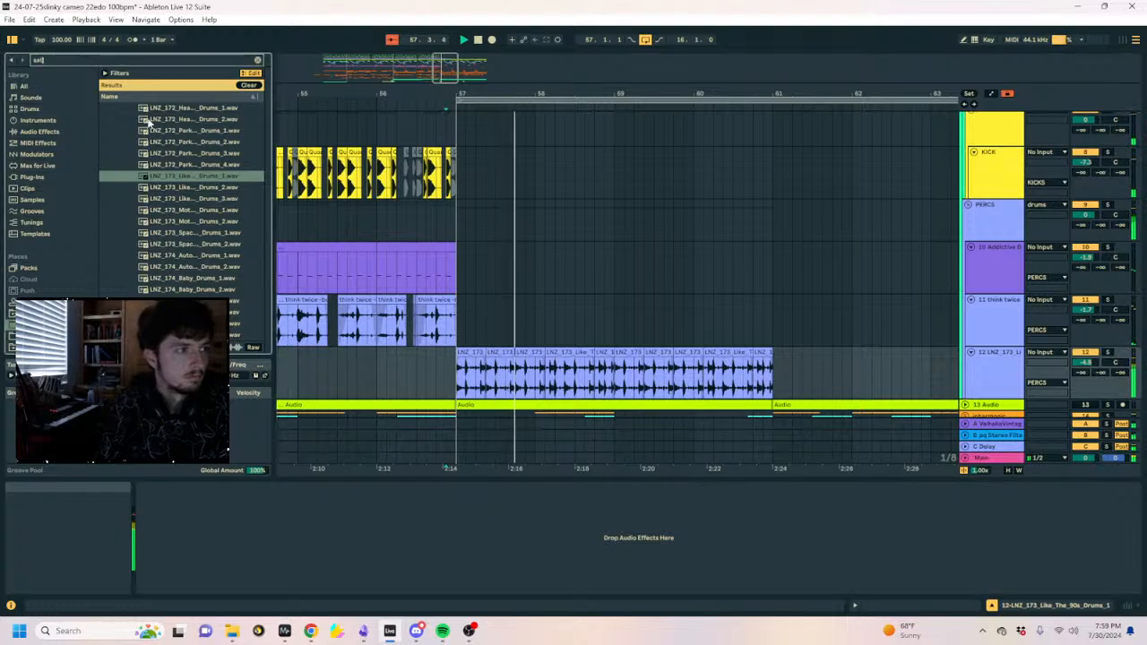
{"action": "scroll", "coordinate": [46, 127], "scroll_direction": "up", "scroll_amount": 2}
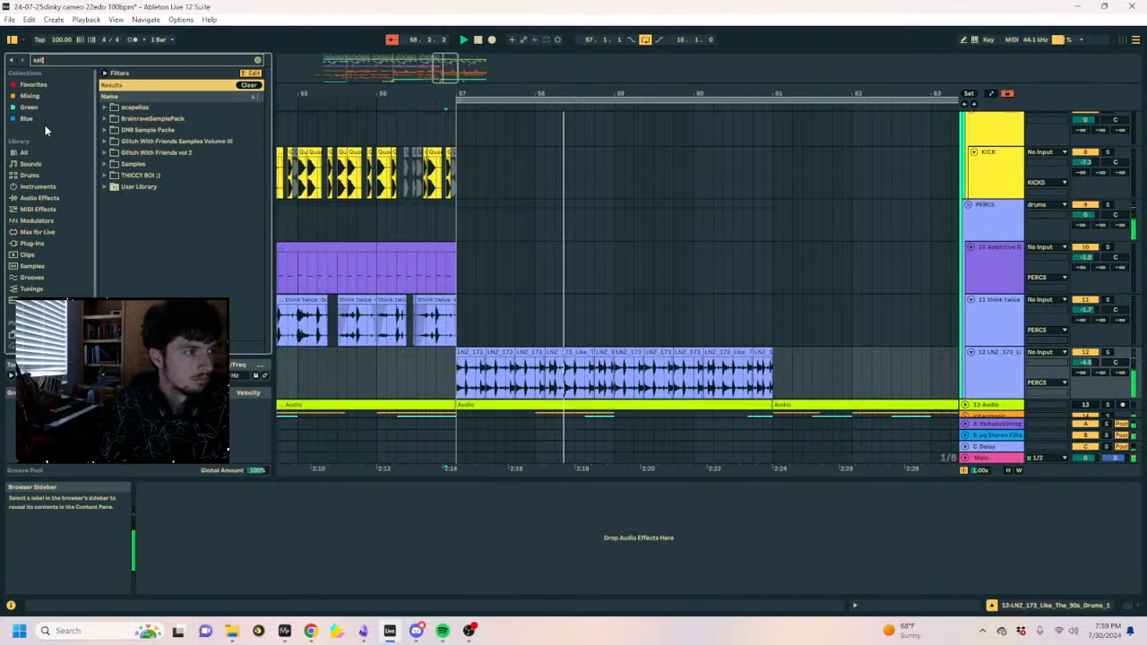
{"action": "left_click", "coordinate": [39, 197]}
{"action": "left_click", "coordinate": [146, 142]}
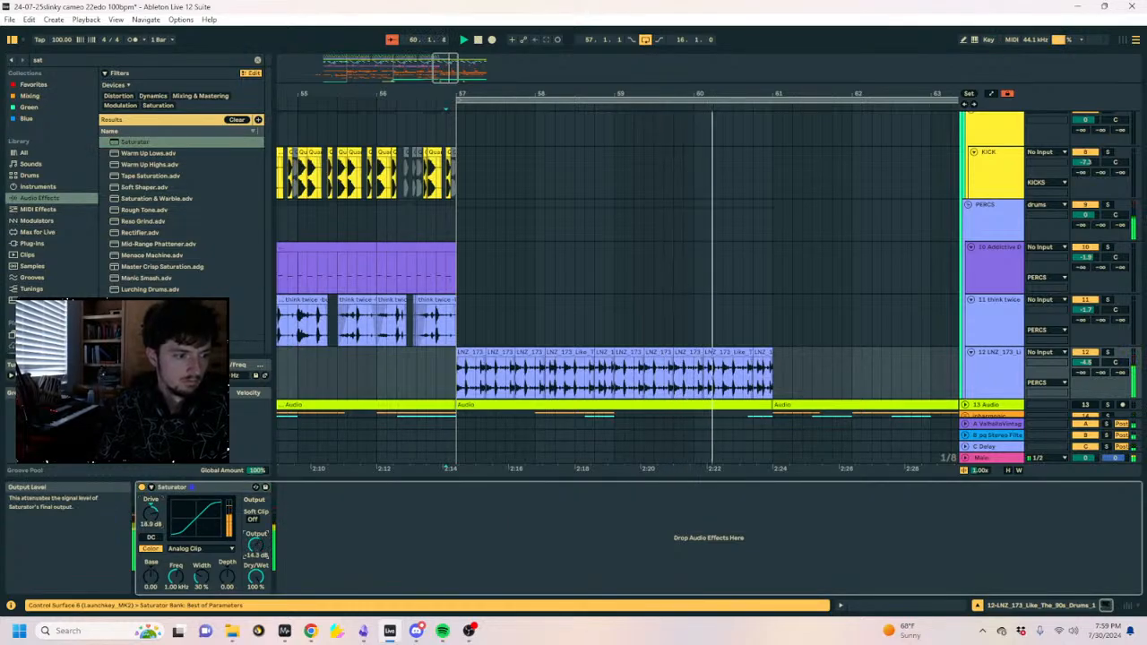
{"action": "left_click_drag", "start_coordinate": [151, 513], "coordinate": [151, 504]}
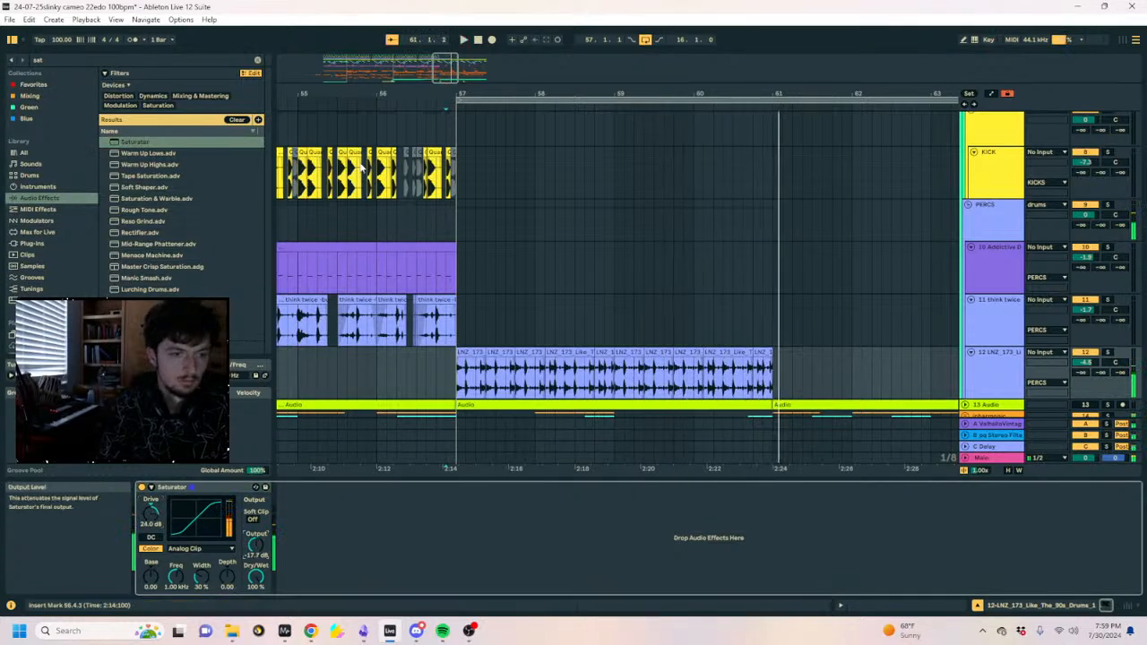
Add the pq Stereo Filter + Swap Delay rack with Flatline amount 100% and Swap Delay 0, and set Saturator to 36 dB drive, -20.2 dB output.
{"action": "left_click_drag", "start_coordinate": [107, 59], "coordinate": [41, 48]}
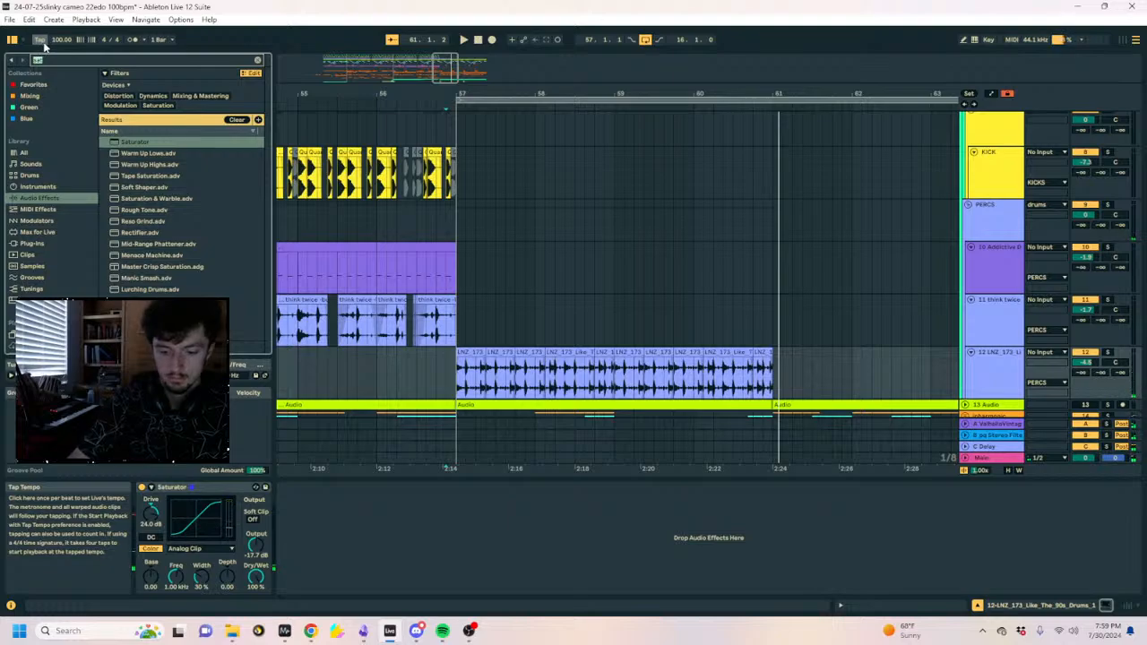
{"action": "type", "text": "swap dele"}
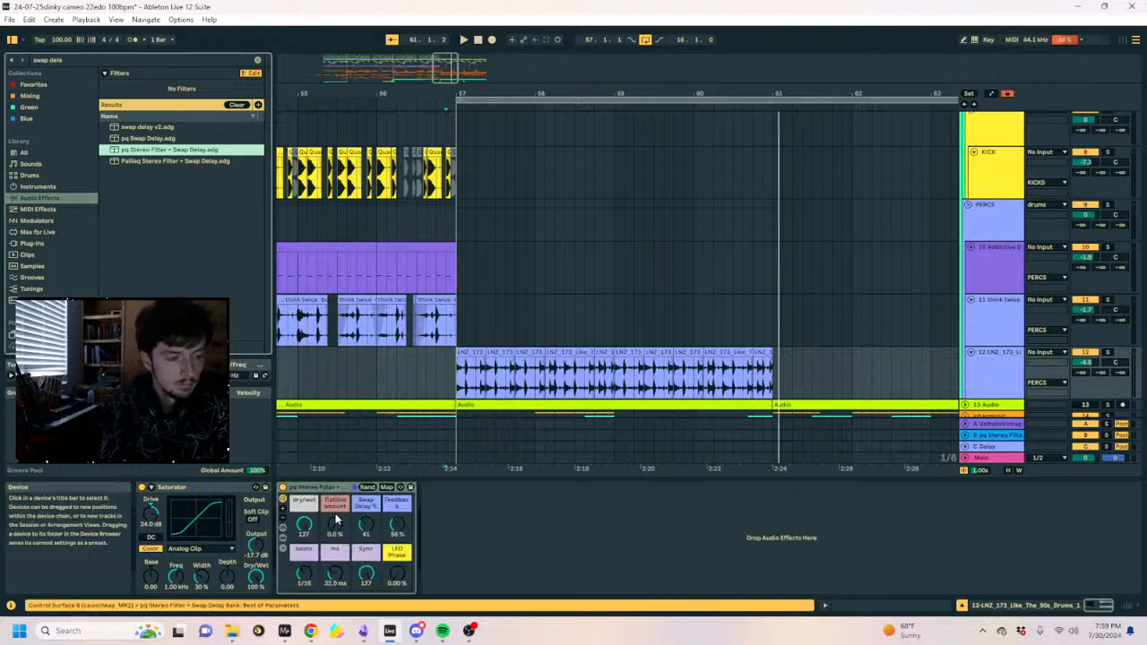
{"action": "key", "text": "space"}
{"action": "left_click_drag", "start_coordinate": [334, 526], "coordinate": [334, 484]}
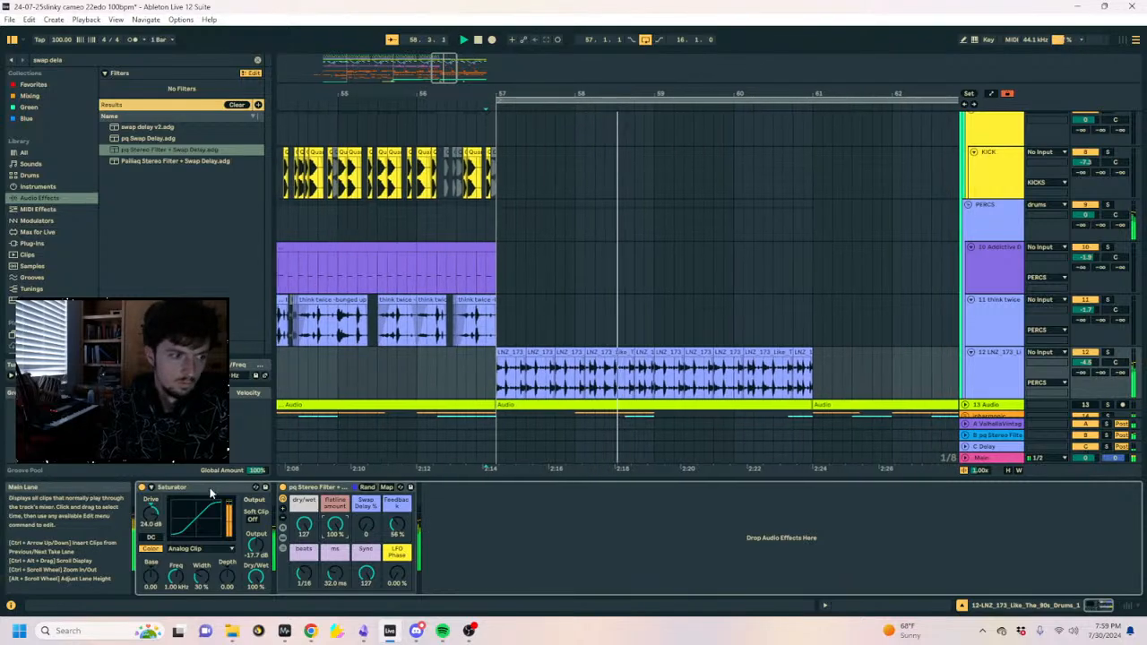
{"action": "left_click_drag", "start_coordinate": [151, 515], "coordinate": [150, 479]}
{"action": "left_click_drag", "start_coordinate": [255, 545], "coordinate": [255, 556]}
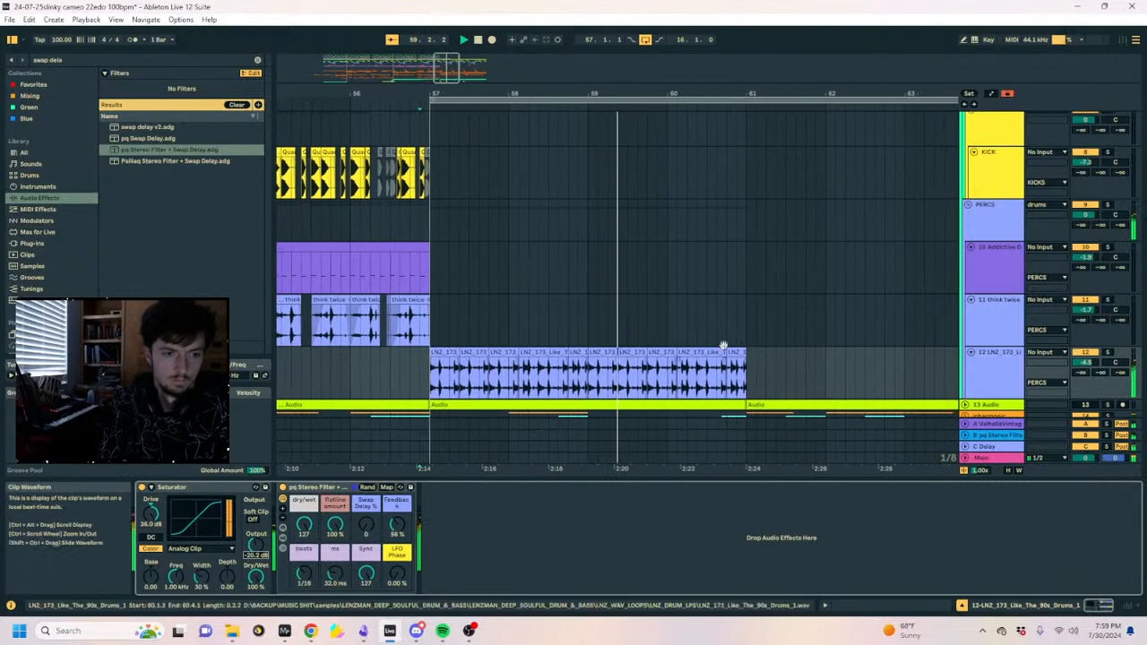
Duplicate the four-bar chopped drum pattern three times so it fills bars 57 to 73.
{"action": "left_click_drag", "start_coordinate": [738, 381], "coordinate": [420, 384]}
{"action": "key", "text": "ctrl+d"}
{"action": "key", "text": "ctrl+d"}
{"action": "key", "text": "ctrl+d"}
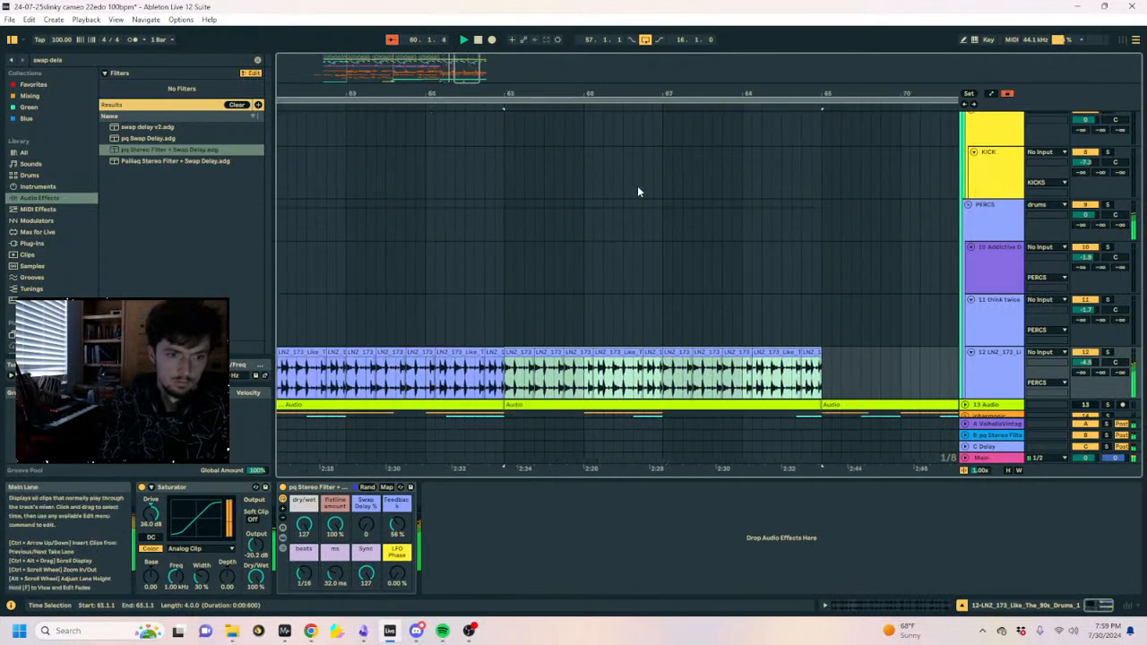
{"action": "left_click_drag", "start_coordinate": [614, 95], "coordinate": [720, 45]}
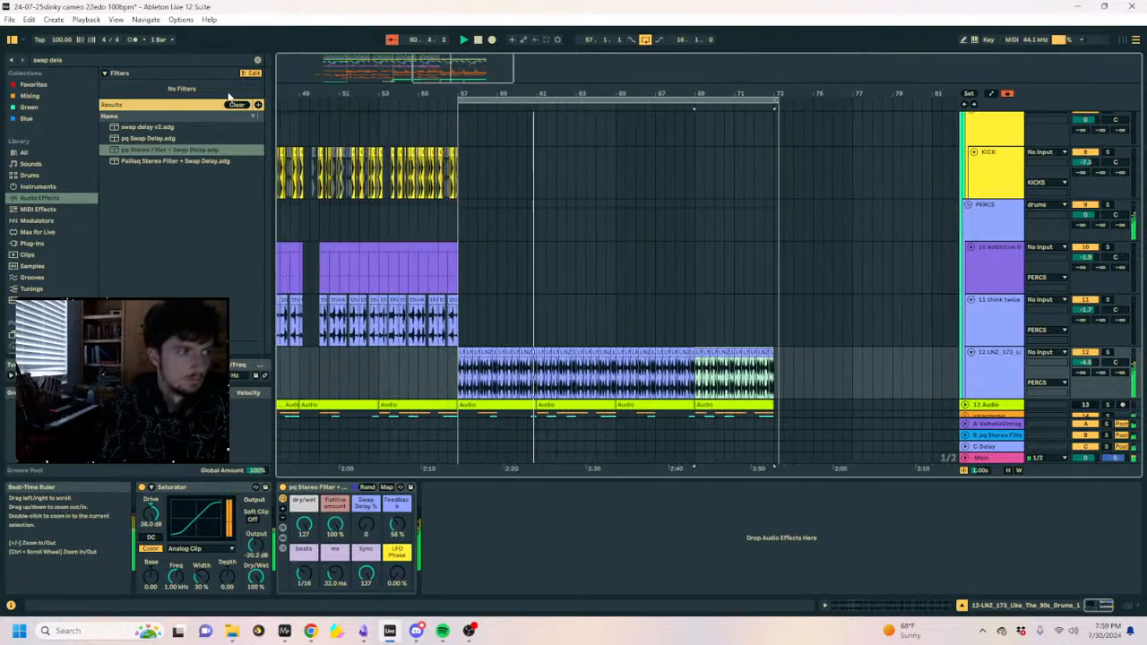
Add Auto Filter after the swap delay rack on the drum track and lower its cutoff to 26 Hz.
{"action": "left_click", "coordinate": [81, 60]}
{"action": "type", "text": "auto filt"}
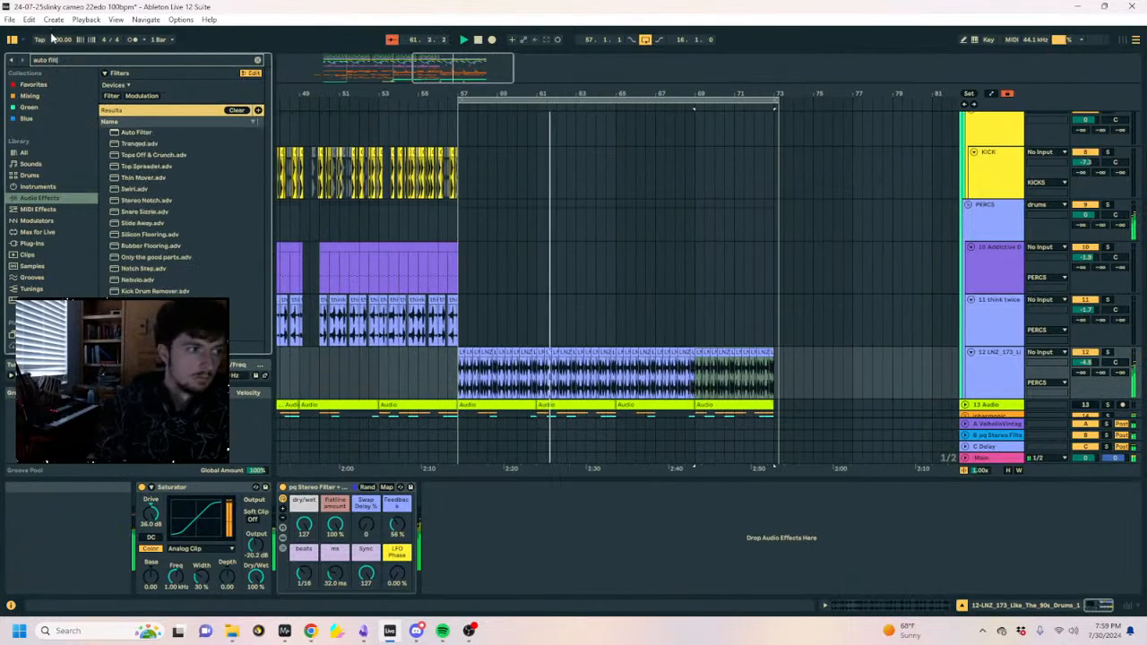
{"action": "double_click", "coordinate": [118, 134]}
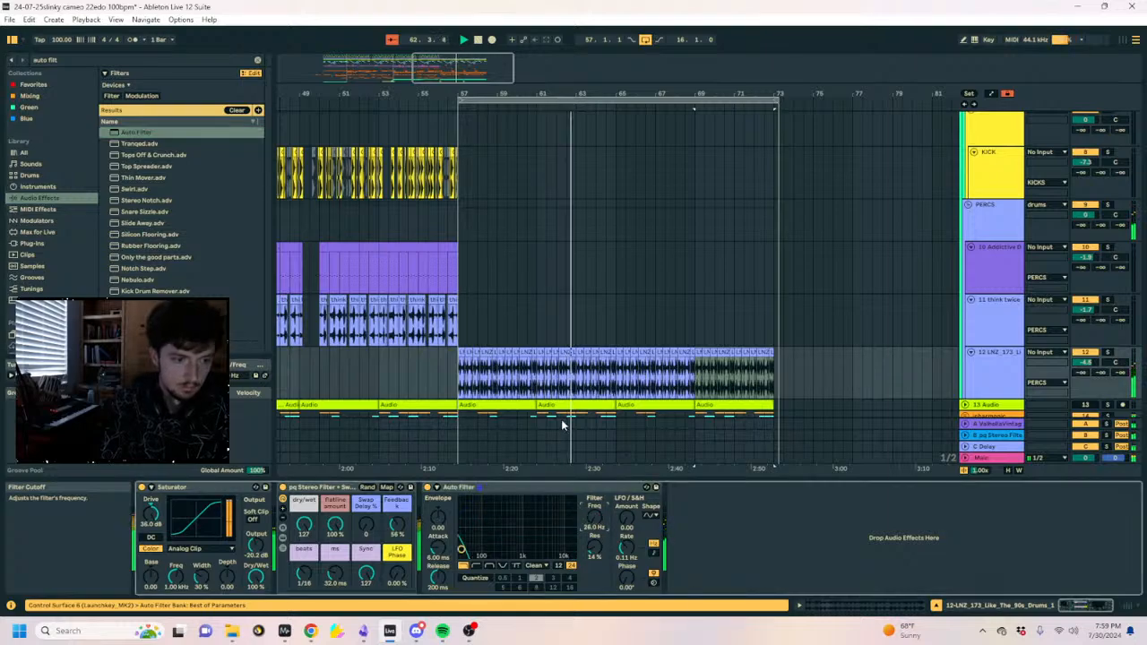
Automate the Auto Filter frequency as a rising ramp from shortly before bar 60 to about 19.9 kHz at bar 73.
{"action": "key", "text": "a"}
{"action": "left_click", "coordinate": [520, 399]}
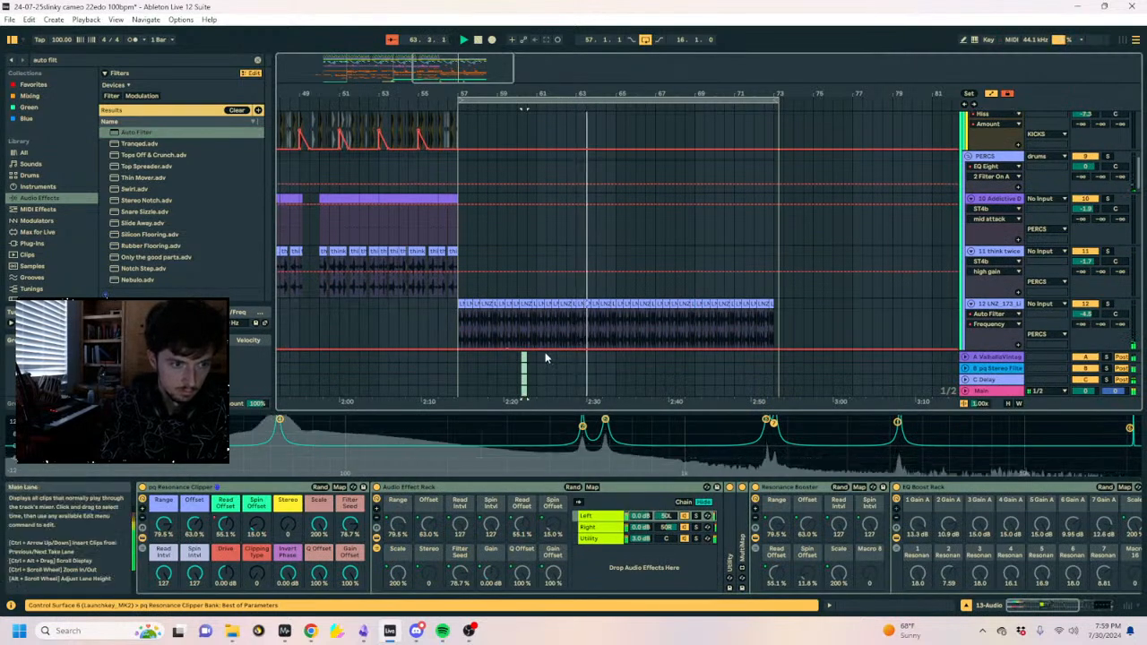
{"action": "left_click", "coordinate": [510, 348]}
{"action": "left_click_drag", "start_coordinate": [556, 349], "coordinate": [774, 310]}
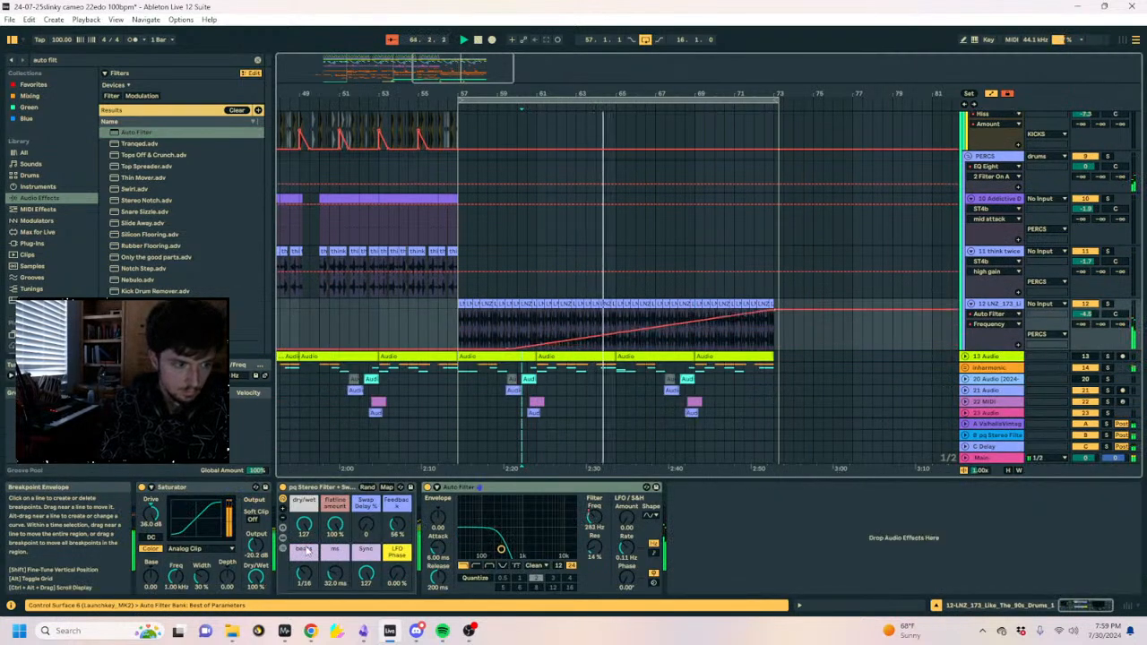
Examine the wet chain of the swap delay rack, including The Spellbook and the nested Audio Effect Rack.
{"action": "left_click", "coordinate": [282, 539]}
{"action": "left_click", "coordinate": [435, 527]}
{"action": "left_click", "coordinate": [439, 517]}
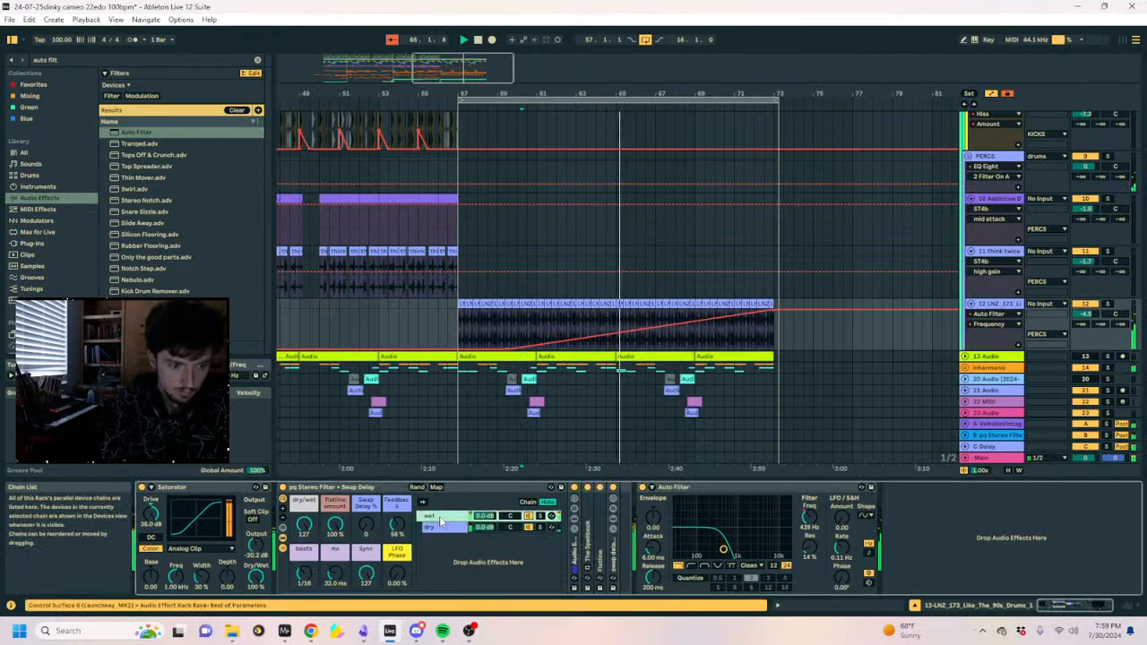
{"action": "double_click", "coordinate": [589, 550]}
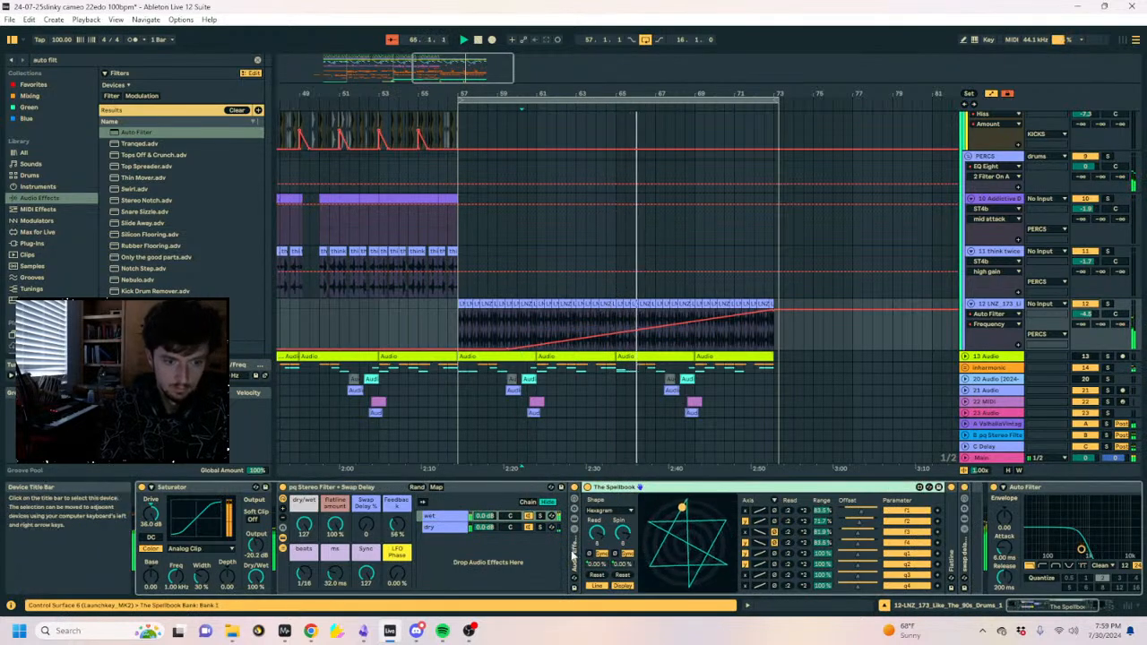
{"action": "double_click", "coordinate": [576, 544]}
{"action": "left_click", "coordinate": [723, 517]}
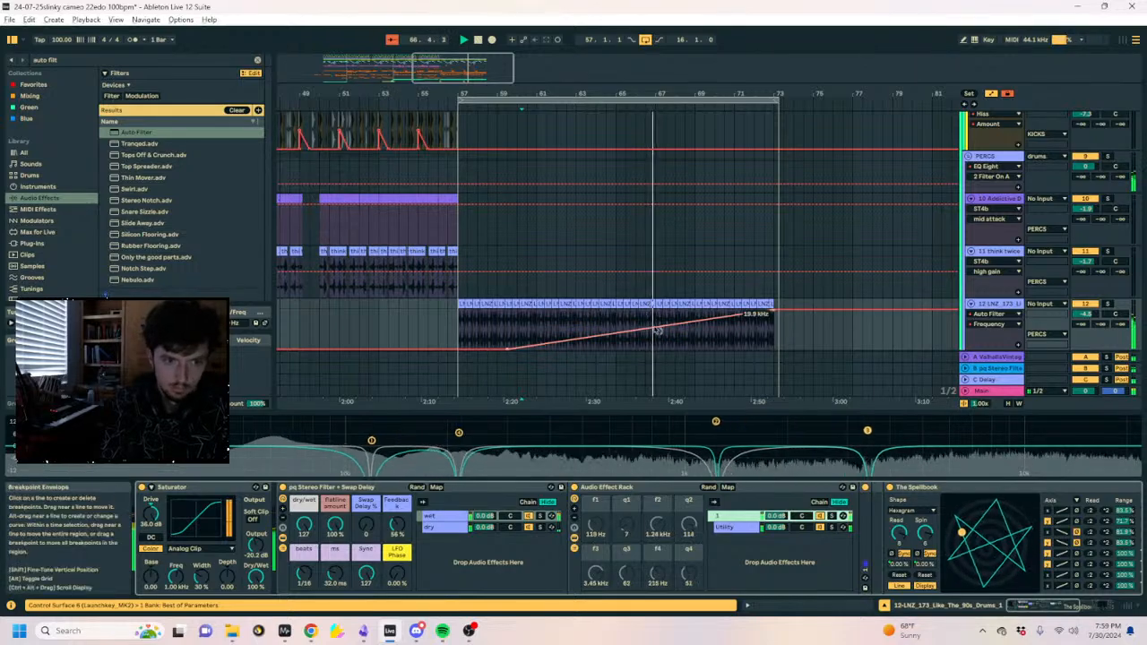
Bend the filter frequency ramp upward so it rises faster early on, and collapse the expanded devices inside the rack.
{"action": "left_click_drag", "start_coordinate": [656, 328], "coordinate": [656, 319]}
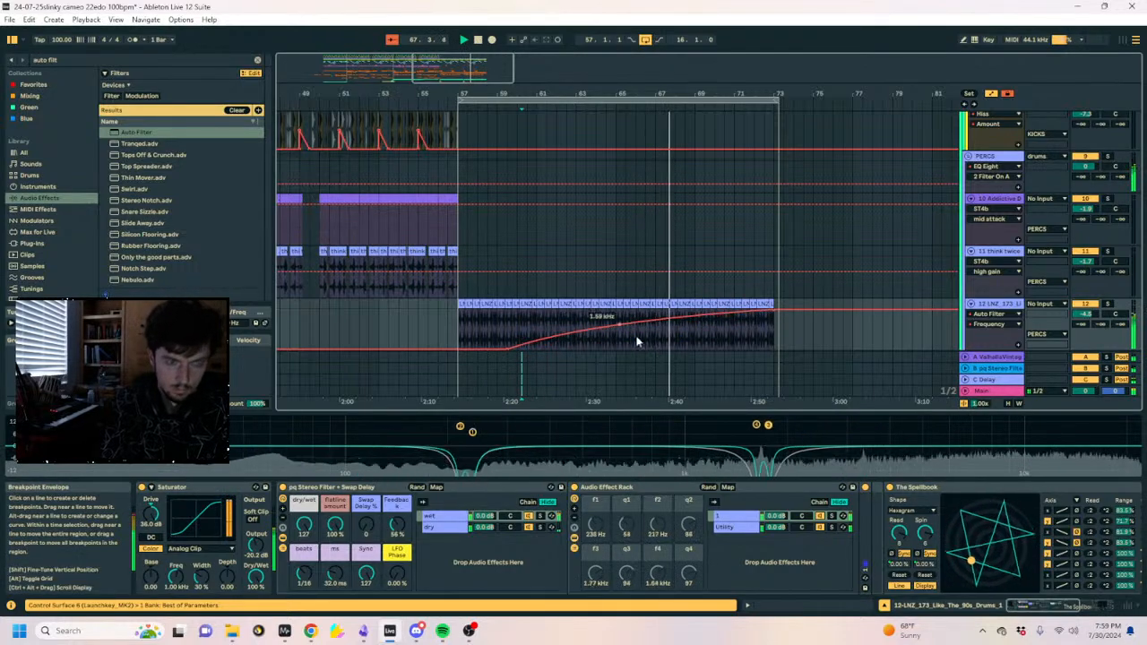
{"action": "double_click", "coordinate": [633, 488]}
{"action": "double_click", "coordinate": [636, 488]}
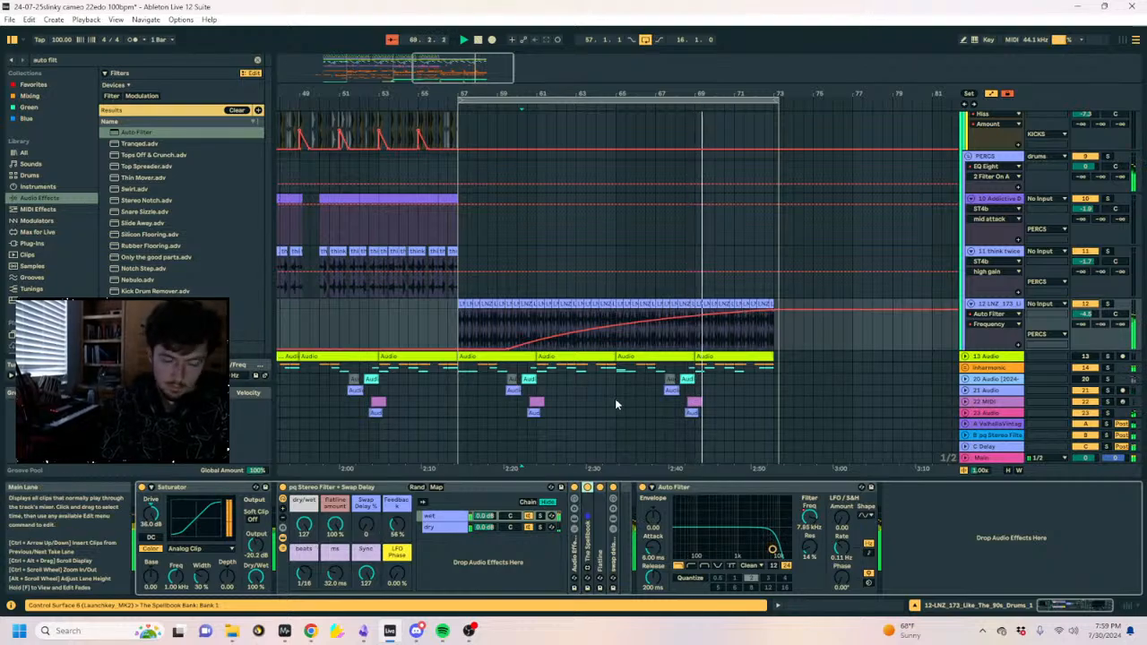
Check the PERCS group's effects, hide automation, and set the loop region to the drum clips from bar 57 to 73.
{"action": "scroll", "coordinate": [984, 287], "scroll_direction": "up", "scroll_amount": 1}
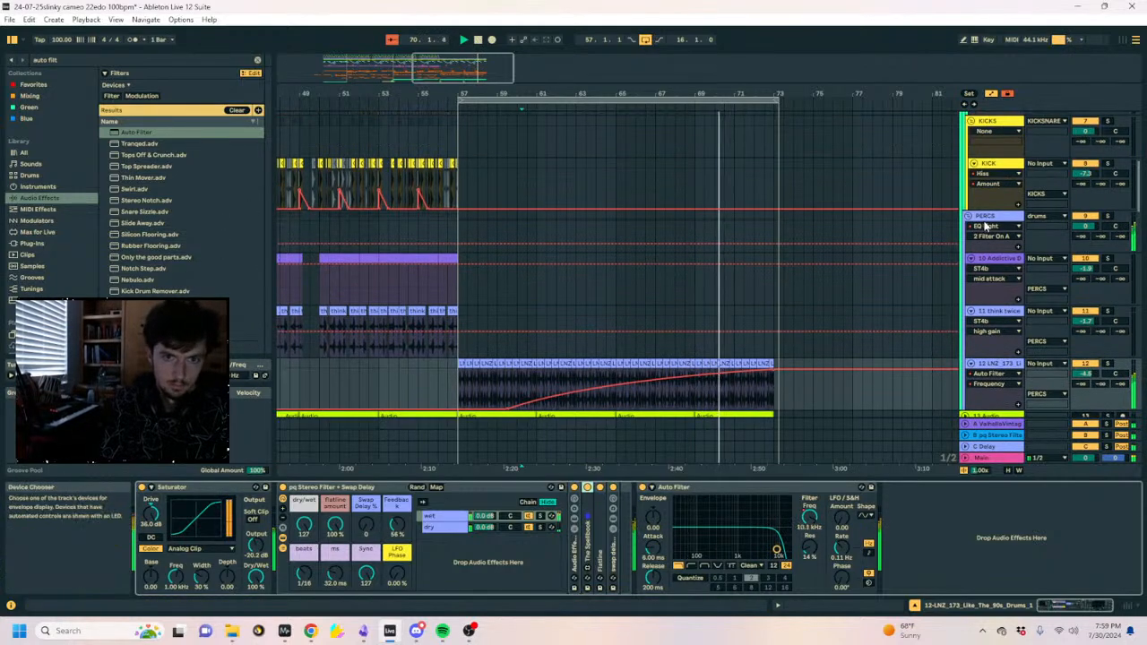
{"action": "left_click", "coordinate": [988, 218]}
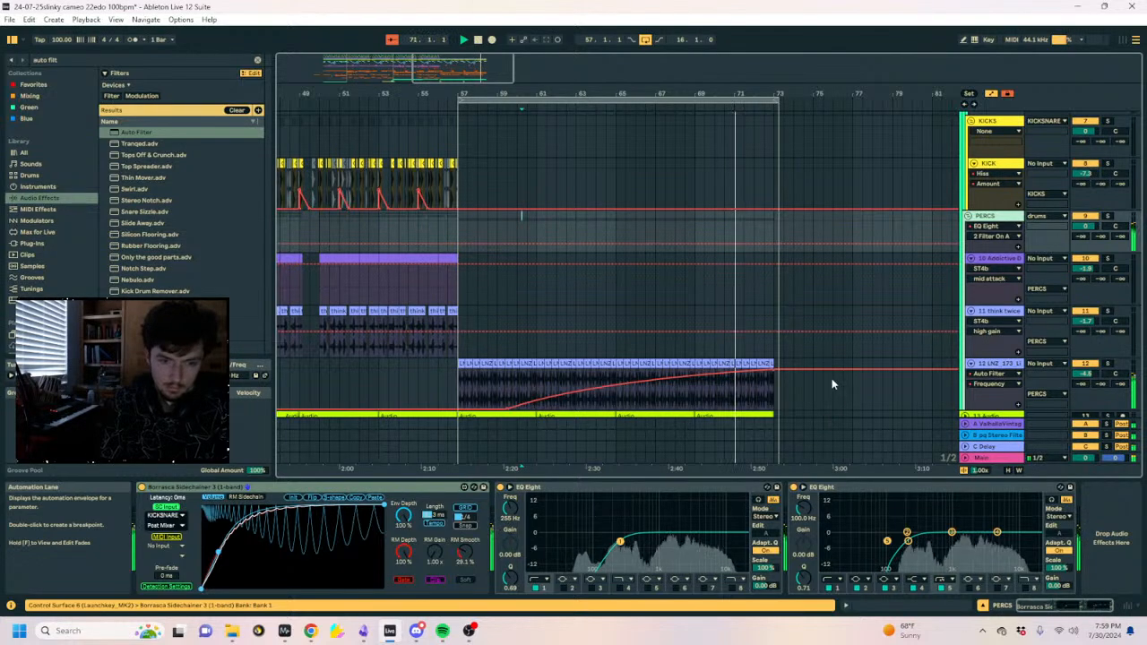
{"action": "key", "text": "a"}
{"action": "left_click_drag", "start_coordinate": [763, 394], "coordinate": [457, 381]}
{"action": "key", "text": "ctrl+l"}
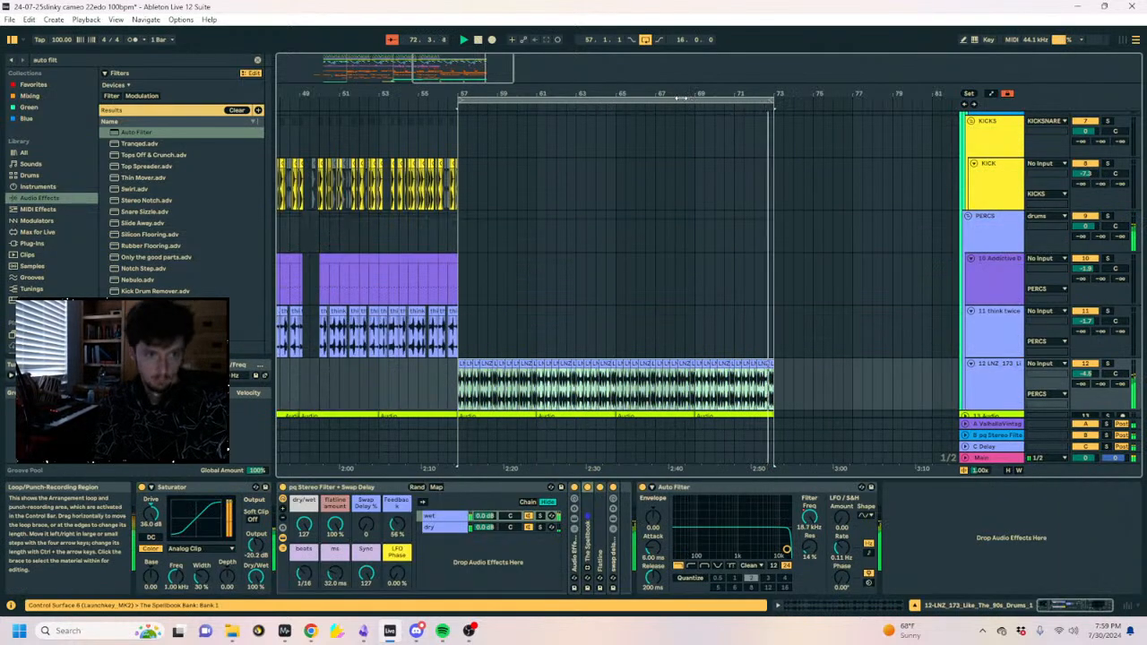
{"action": "left_click", "coordinate": [679, 100]}
Try deactivating the opening drum slices from bar 57 to about bar 59, and return the playback position to bar 57.
{"action": "scroll", "coordinate": [633, 344], "scroll_direction": "down", "scroll_amount": 2}
{"action": "left_click", "coordinate": [632, 345]}
{"action": "left_click", "coordinate": [389, 312]}
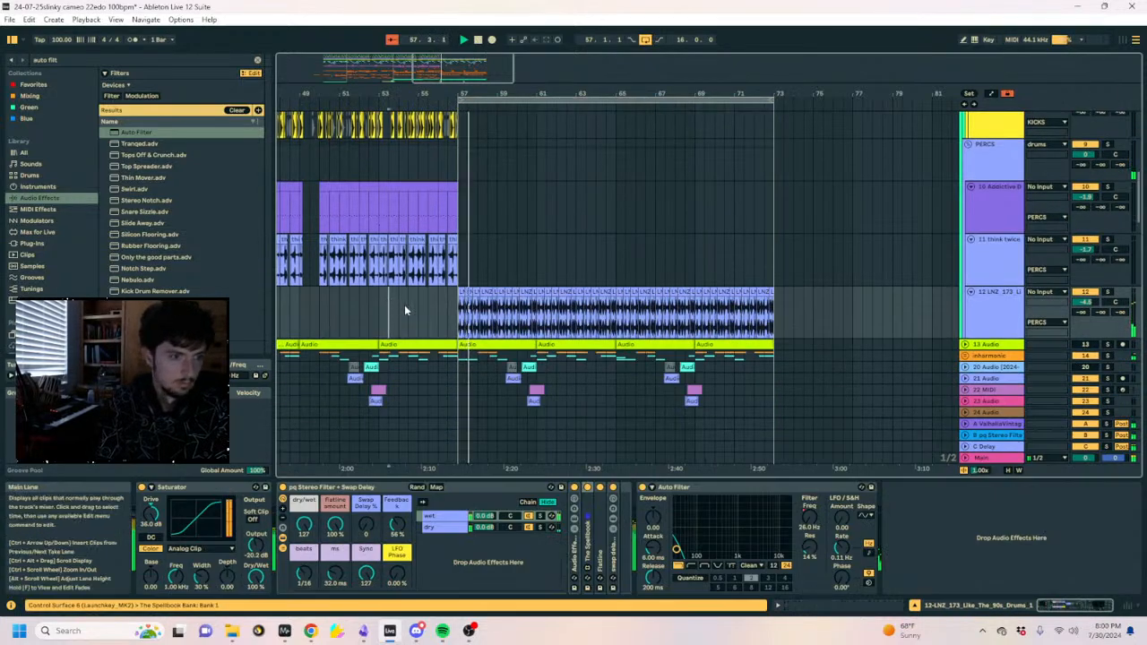
{"action": "scroll", "coordinate": [580, 261], "scroll_direction": "left", "scroll_amount": 1}
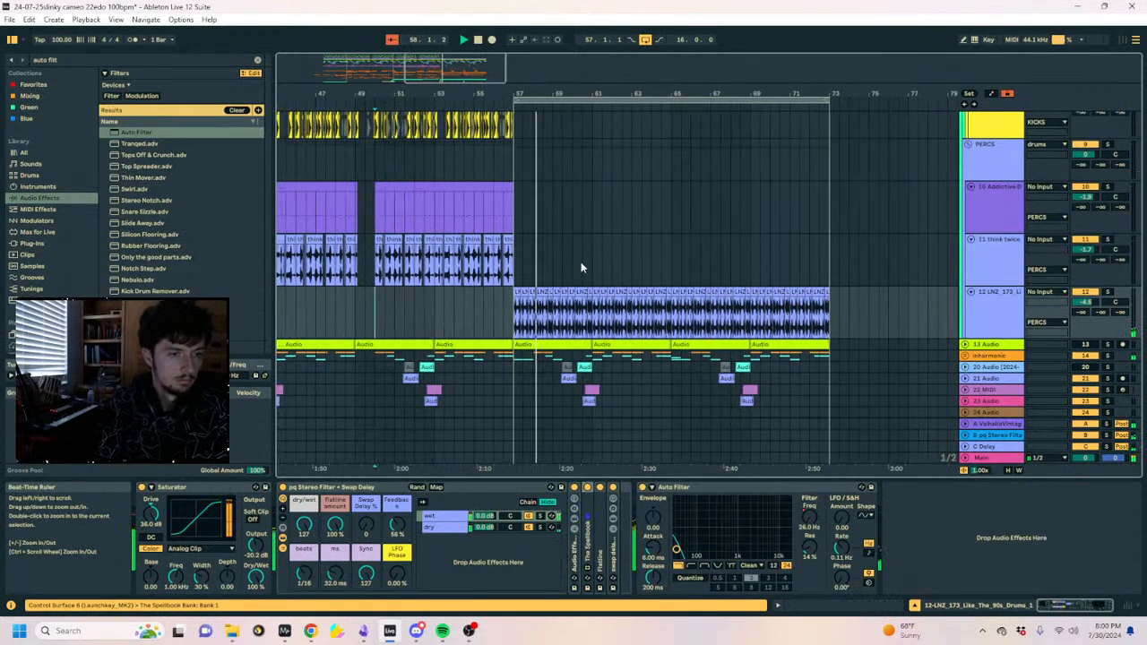
{"action": "left_click", "coordinate": [513, 322]}
{"action": "left_click_drag", "start_coordinate": [505, 312], "coordinate": [555, 314]}
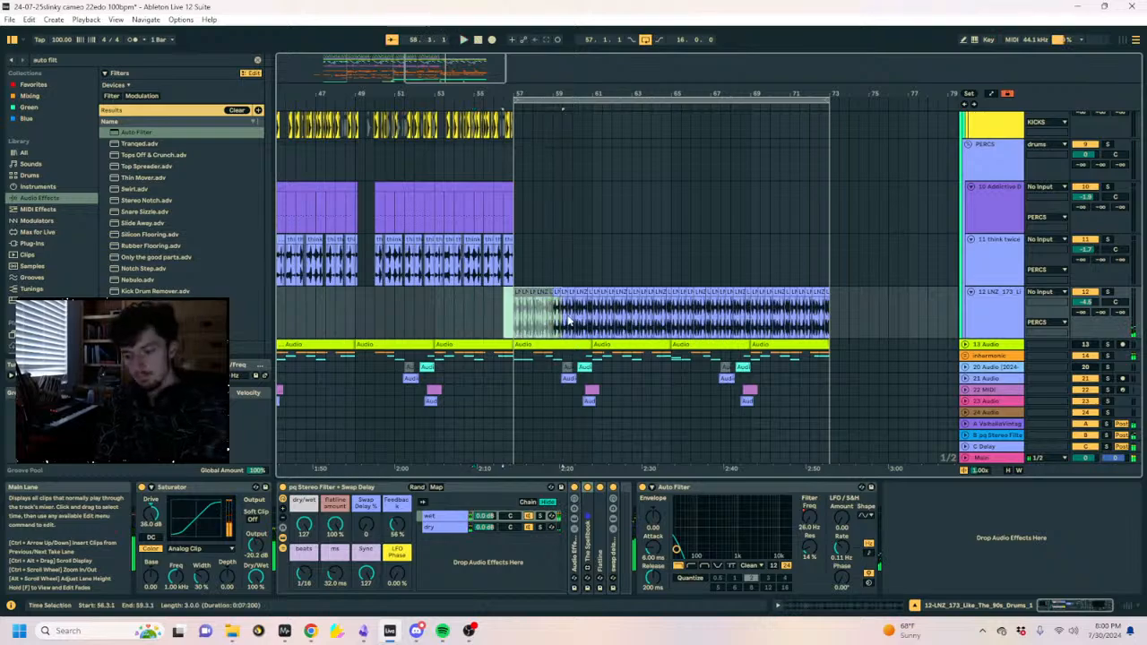
{"action": "key", "text": "0"}
{"action": "left_click", "coordinate": [510, 312]}
{"action": "key", "text": "space"}
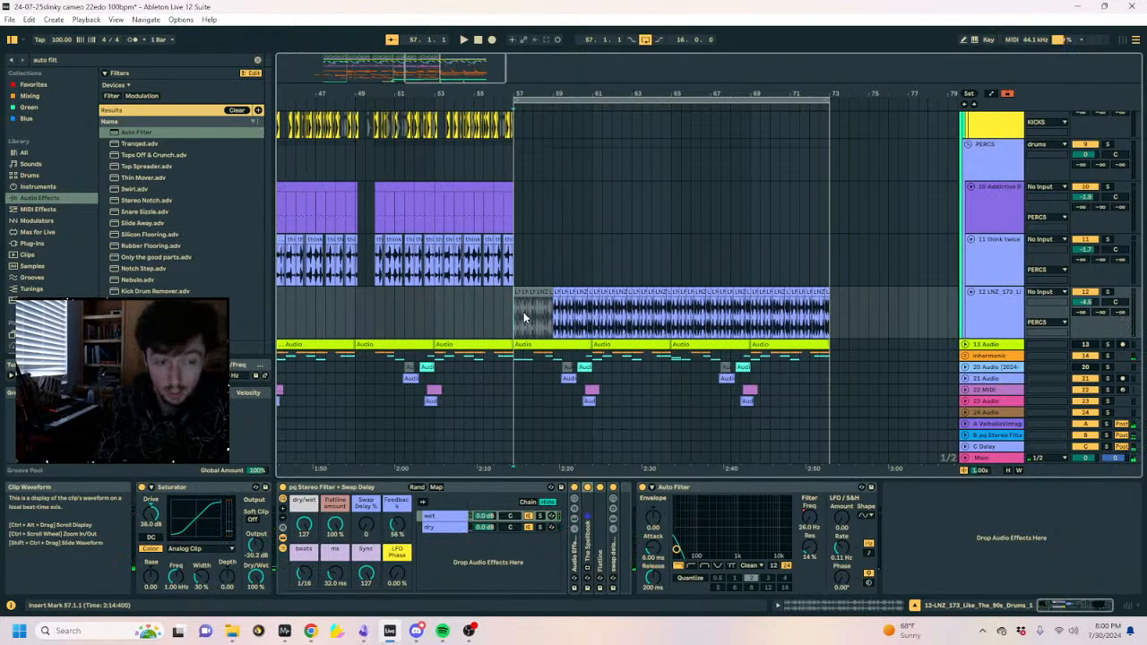
Reactivate the deactivated drum slices at the start of the LNZ_173 loop and start playback from bar 57.
{"action": "left_click_drag", "start_coordinate": [510, 315], "coordinate": [826, 330]}
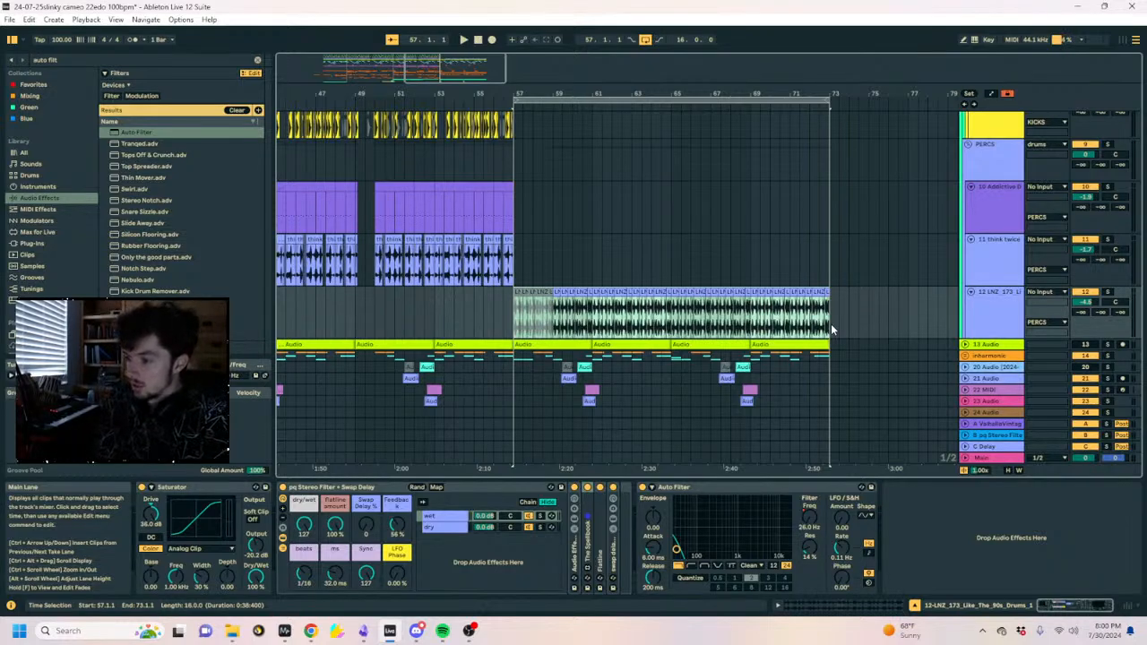
{"action": "left_click", "coordinate": [549, 316]}
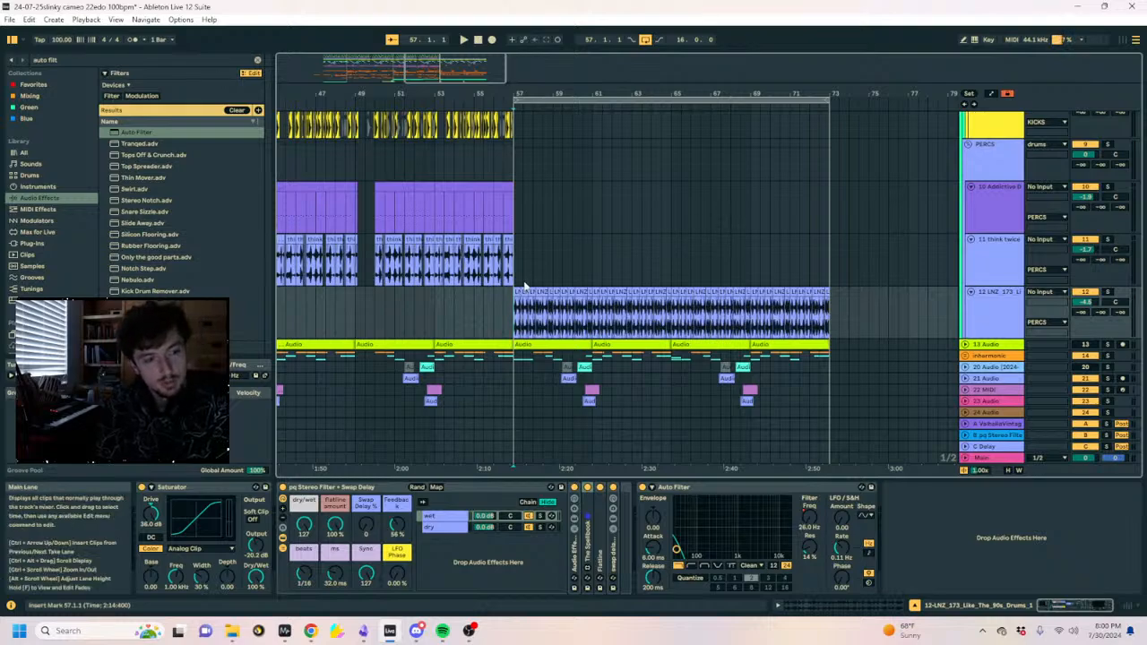
{"action": "left_click_drag", "start_coordinate": [516, 319], "coordinate": [829, 331]}
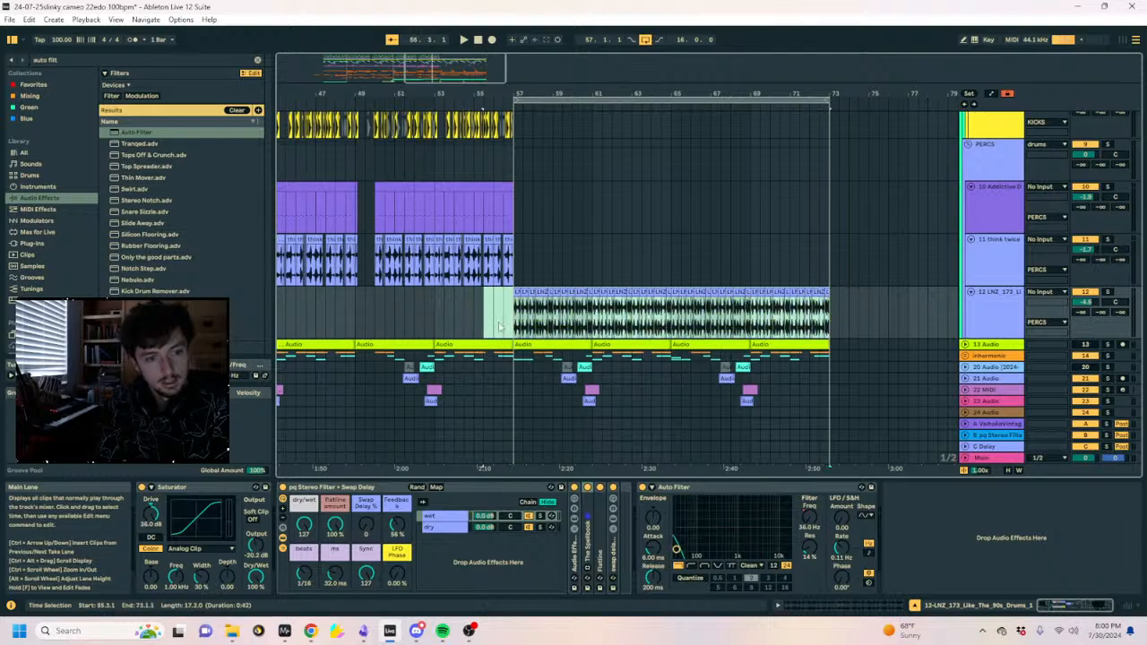
{"action": "left_click_drag", "start_coordinate": [515, 330], "coordinate": [824, 327]}
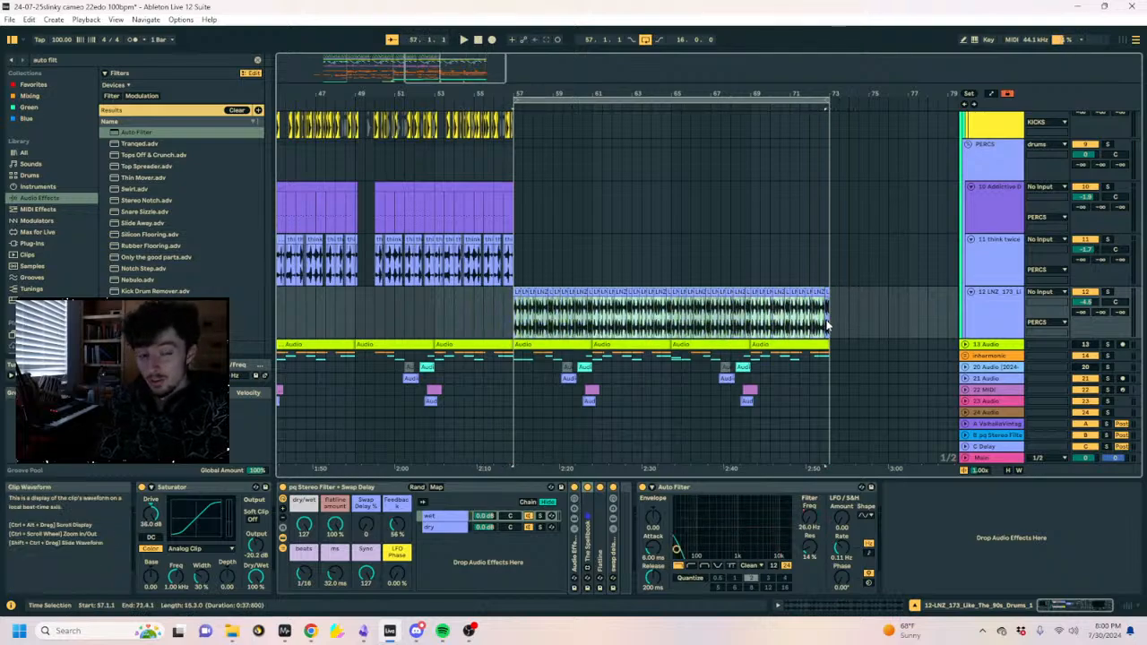
{"action": "left_click", "coordinate": [506, 311]}
{"action": "key", "text": "space"}
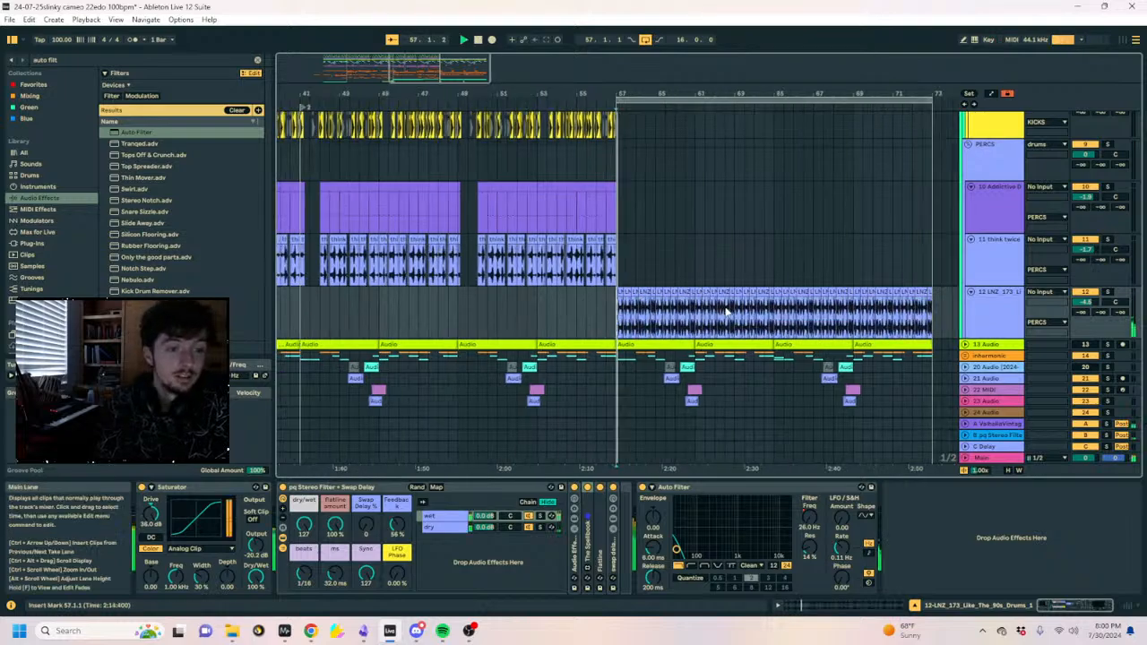
Duplicate the whole section from bars 57 to 73 and extend the loop region to 32 bars, ending at bar 89.
{"action": "left_click", "coordinate": [709, 99]}
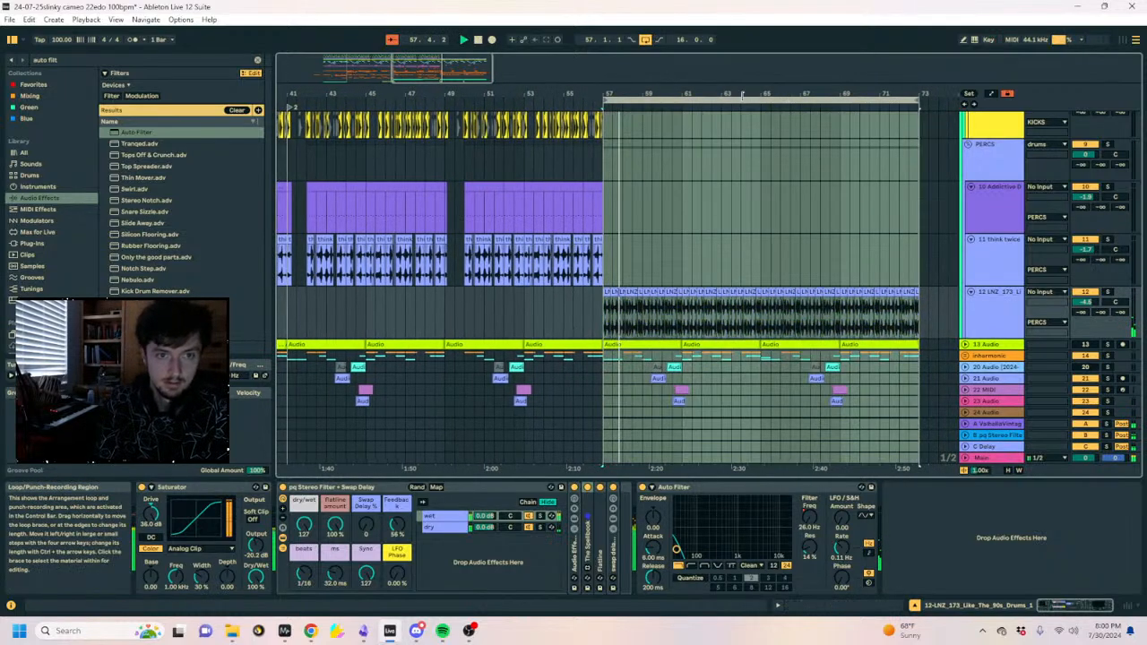
{"action": "key", "text": "ctrl+d"}
{"action": "left_click_drag", "start_coordinate": [659, 93], "coordinate": [723, 70]}
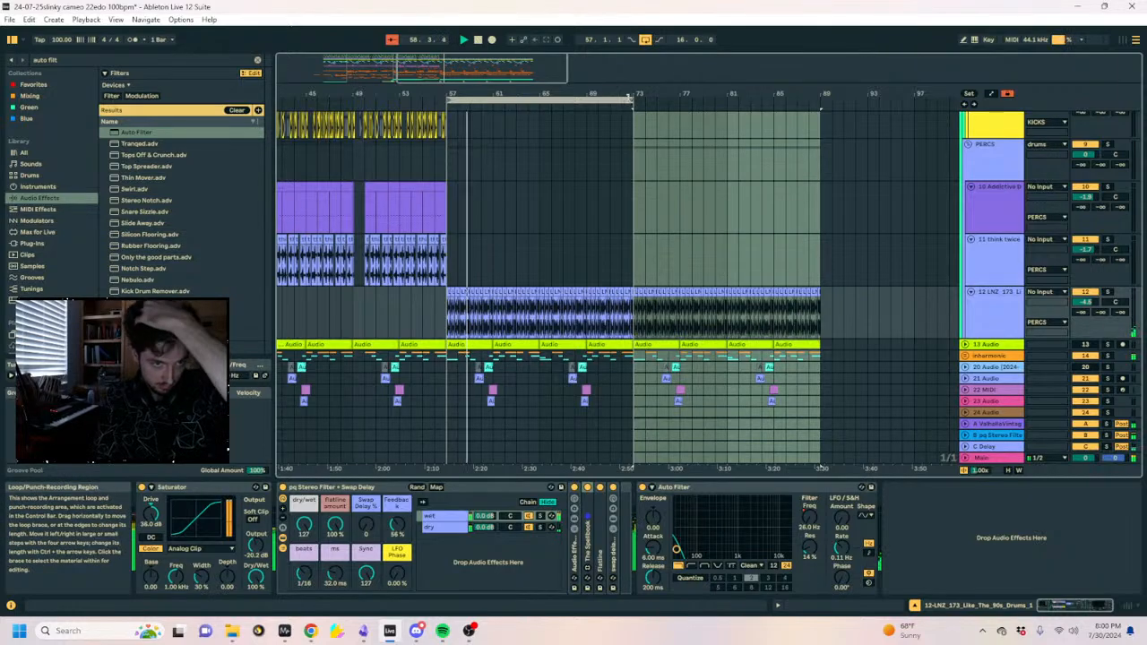
{"action": "left_click_drag", "start_coordinate": [632, 99], "coordinate": [819, 100]}
Show automation, set the drum loop's Saturator Dry/Wet to 83.3% and its track volume to 0 dB.
{"action": "scroll", "coordinate": [781, 204], "scroll_direction": "down", "scroll_amount": 2}
{"action": "key", "text": "a"}
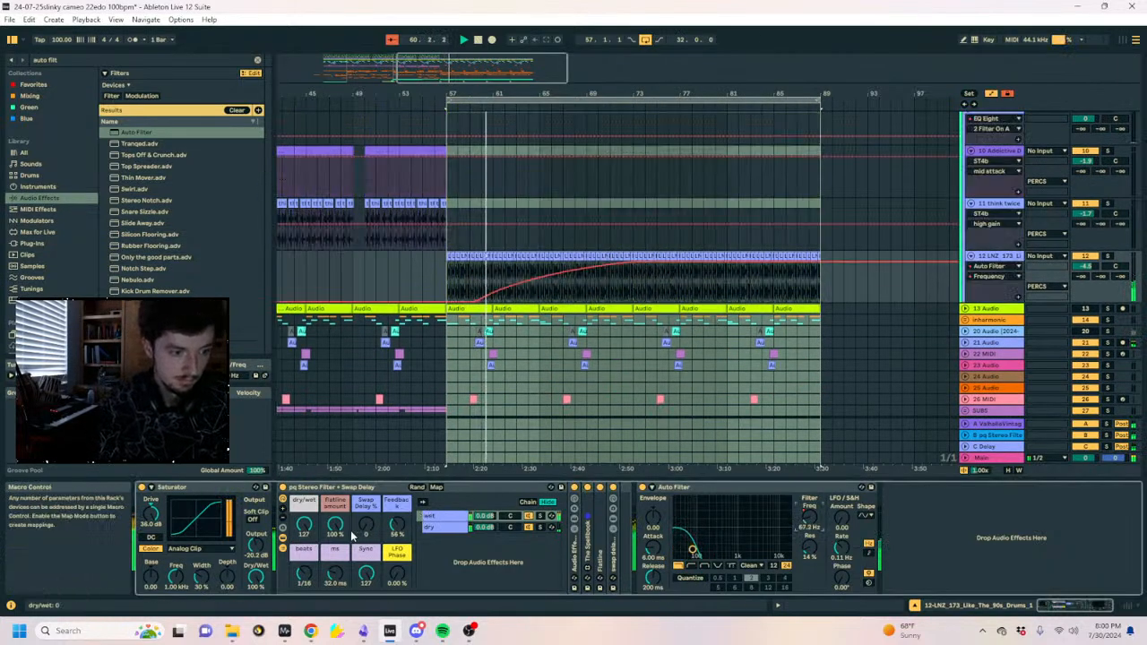
{"action": "left_click_drag", "start_coordinate": [257, 573], "coordinate": [257, 581]}
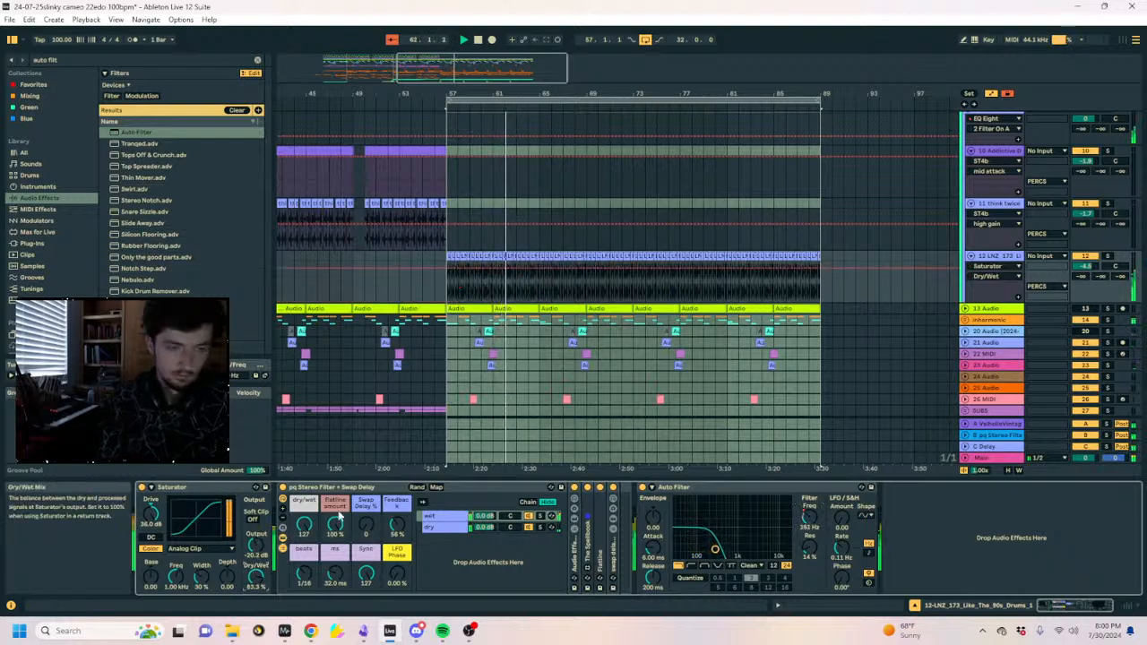
{"action": "left_click", "coordinate": [1086, 269]}
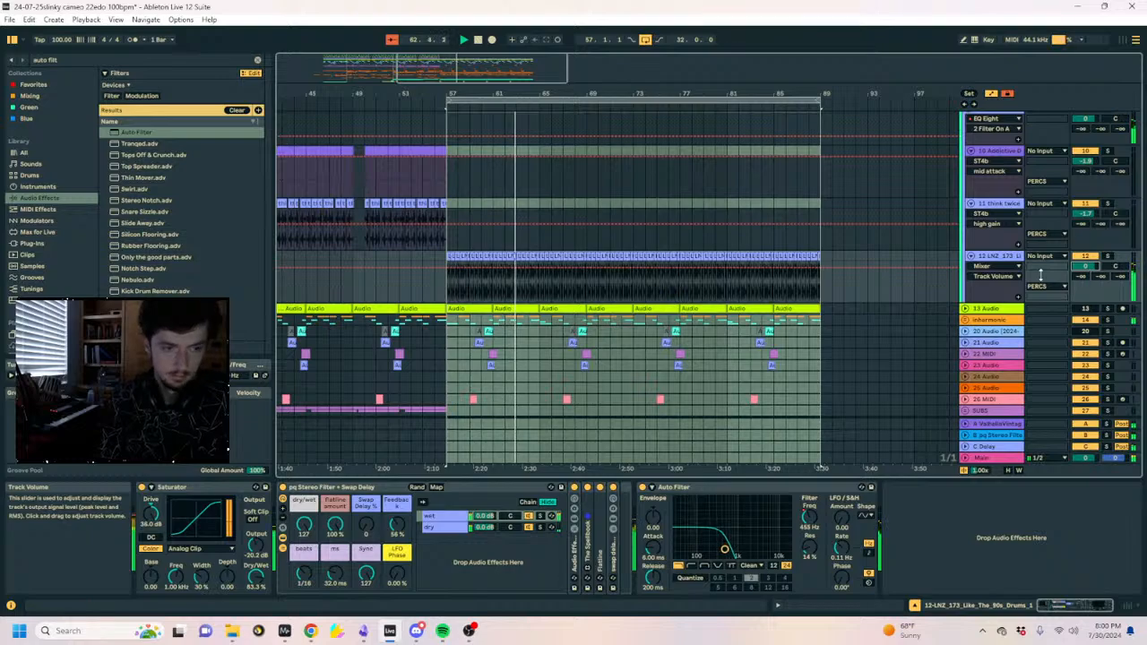
Reshape the upper part of the drum loop's filter frequency ramp and set its Valhalla send to about -7.5 dB.
{"action": "left_click", "coordinate": [809, 517]}
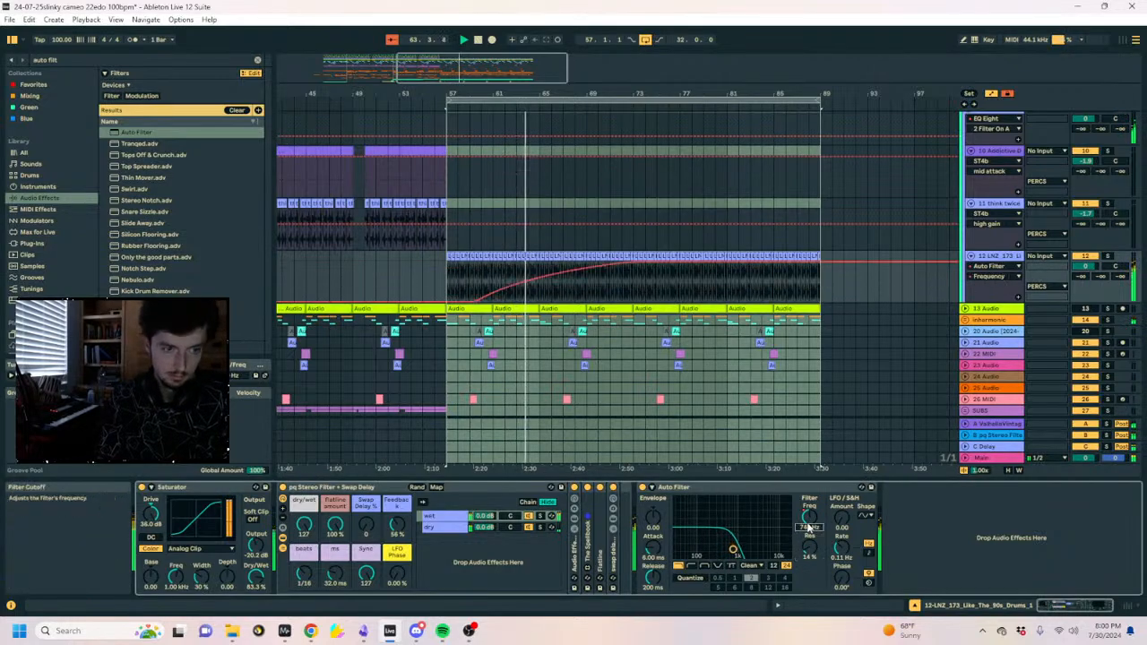
{"action": "left_click", "coordinate": [530, 282]}
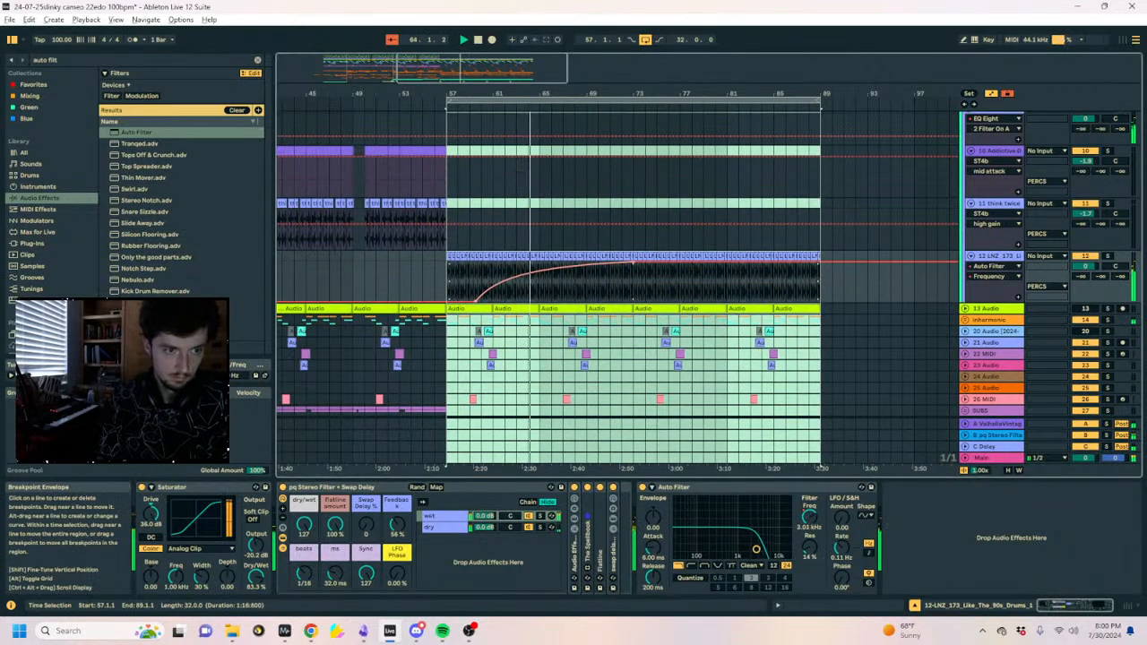
{"action": "left_click", "coordinate": [563, 270]}
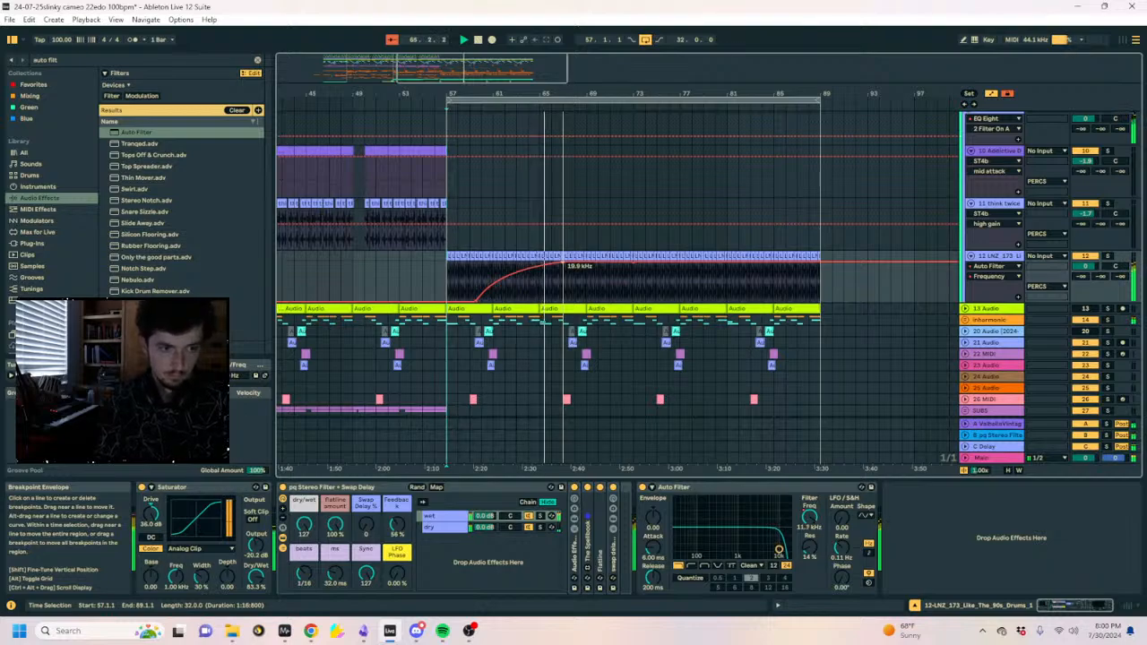
{"action": "left_click_drag", "start_coordinate": [563, 262], "coordinate": [621, 263]}
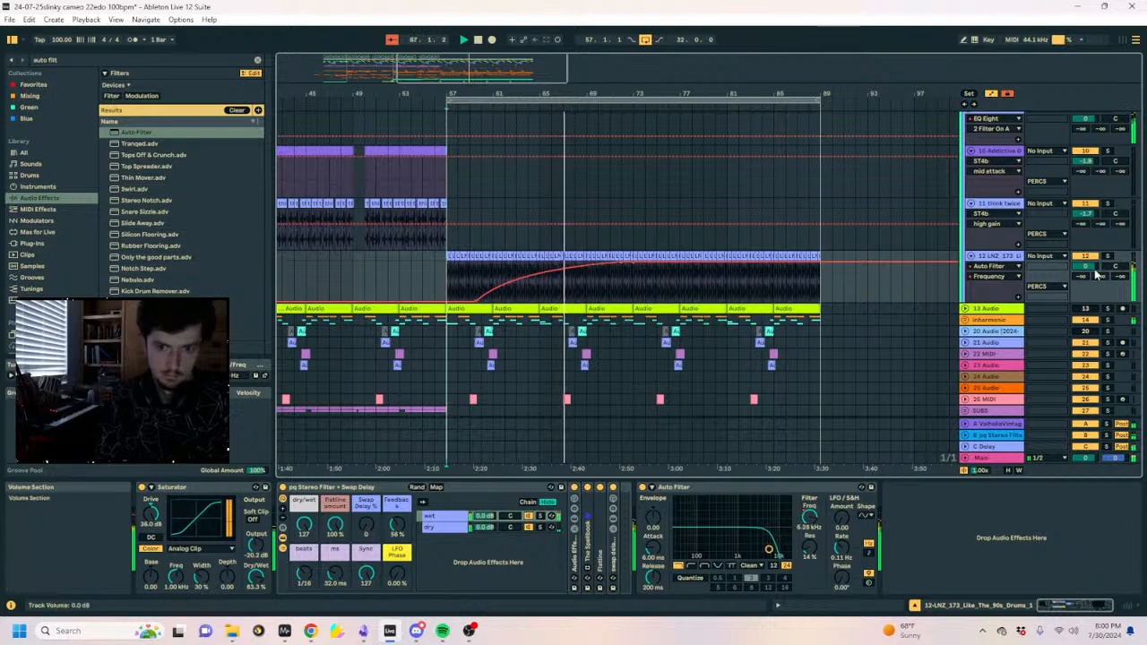
{"action": "left_click_drag", "start_coordinate": [1082, 276], "coordinate": [1082, 266]}
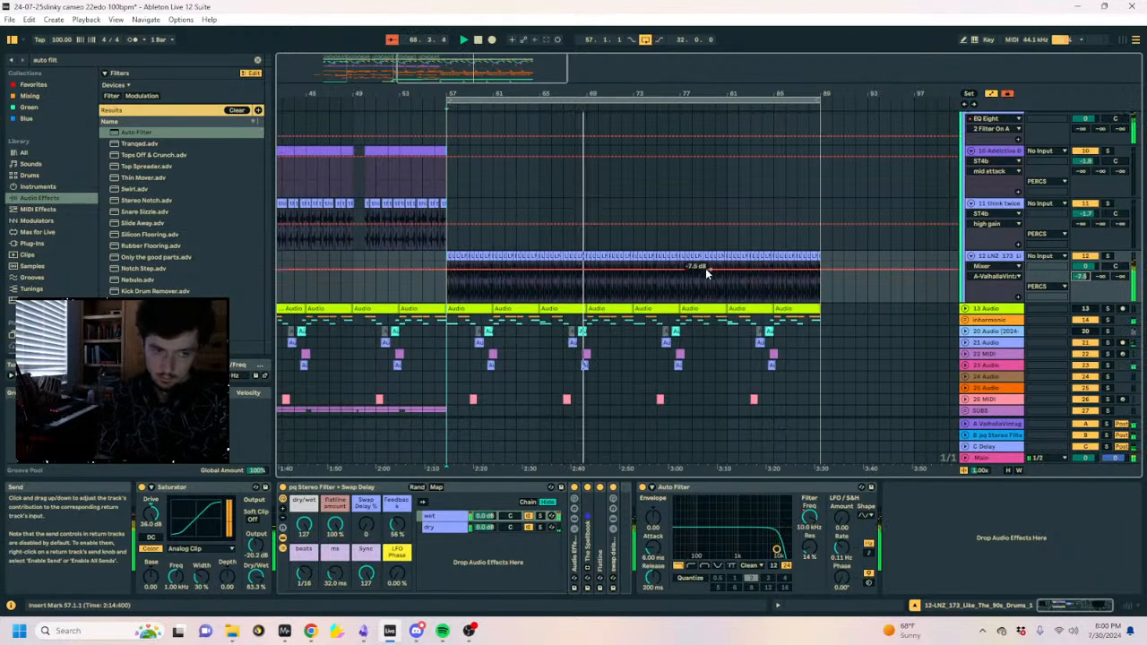
{"action": "key", "text": "a"}
Move the loop region to the duplicated section from bar 73 to 89.
{"action": "left_click_drag", "start_coordinate": [588, 94], "coordinate": [689, 45]}
{"action": "left_click_drag", "start_coordinate": [551, 98], "coordinate": [417, 94]}
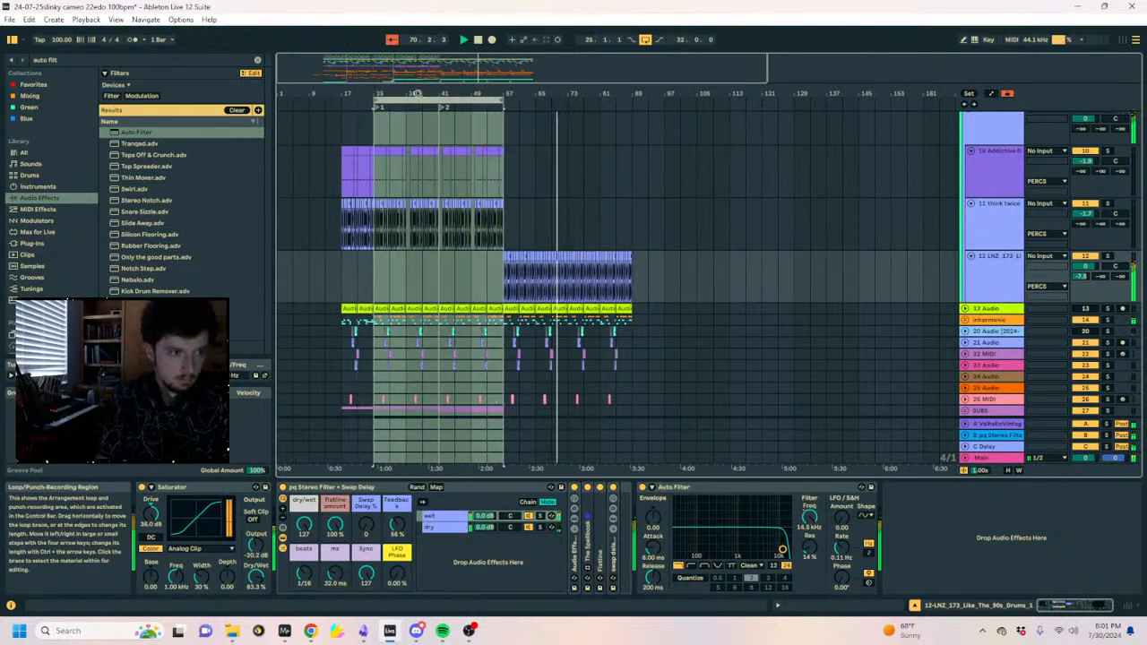
{"action": "left_click_drag", "start_coordinate": [498, 94], "coordinate": [618, 112]}
Try replacing the contents of bars 73 to 89 with a pasted section, and undo the replacement.
{"action": "key", "text": "Delete"}
{"action": "key", "text": "ctrl+v"}
{"action": "key", "text": "ctrl+z"}
{"action": "left_click", "coordinate": [585, 201]}
{"action": "key", "text": "ctrl+z"}
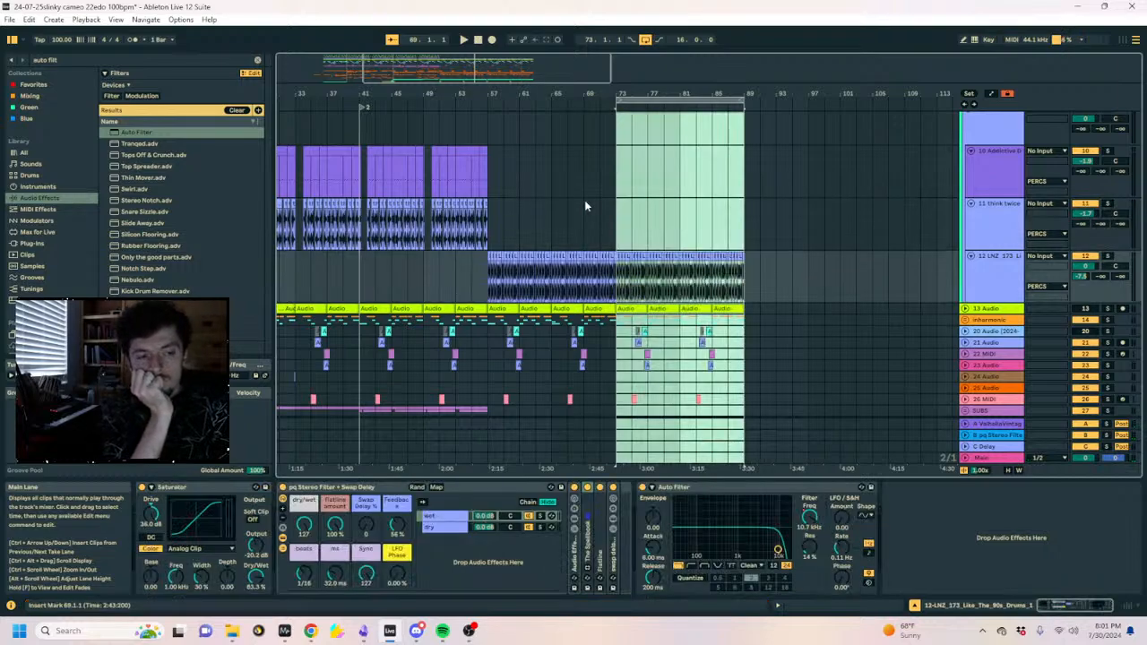
Expand the FX group, copy the transition effect clips leading into bar 41, and start playback shortly before bar 73.
{"action": "scroll", "coordinate": [585, 205], "scroll_direction": "down", "scroll_amount": 10}
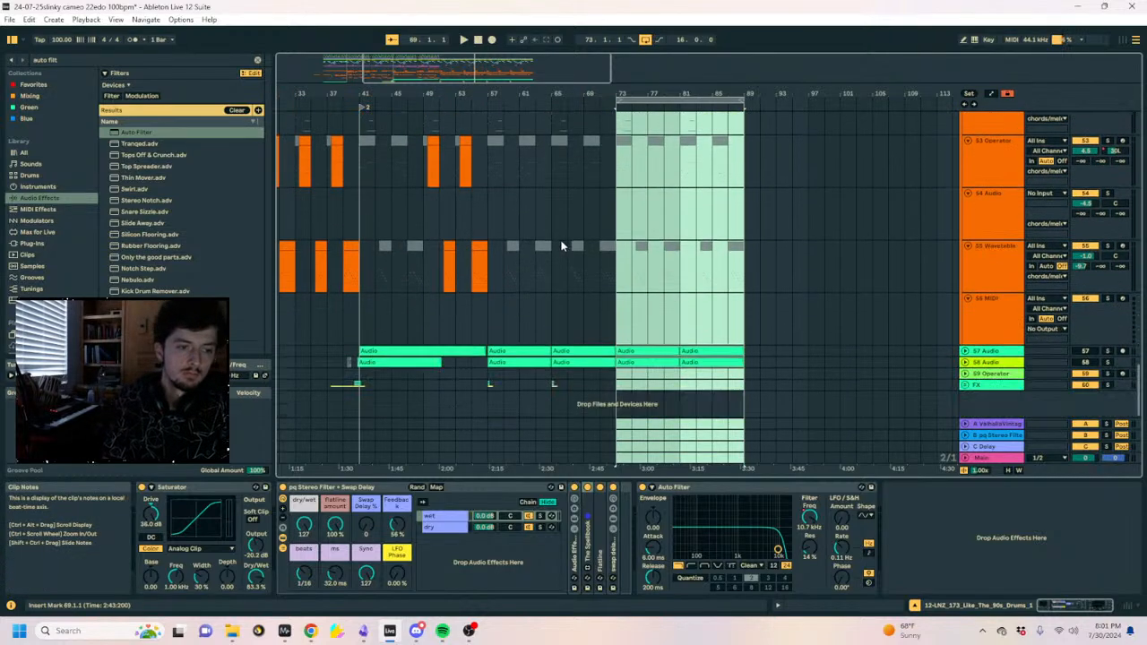
{"action": "left_click", "coordinate": [965, 385]}
{"action": "left_click_drag", "start_coordinate": [77, 63], "coordinate": [16, 56]}
{"action": "scroll", "coordinate": [436, 320], "scroll_direction": "down", "scroll_amount": 5}
{"action": "left_click_drag", "start_coordinate": [364, 338], "coordinate": [365, 312]}
{"action": "left_click", "coordinate": [609, 224]}
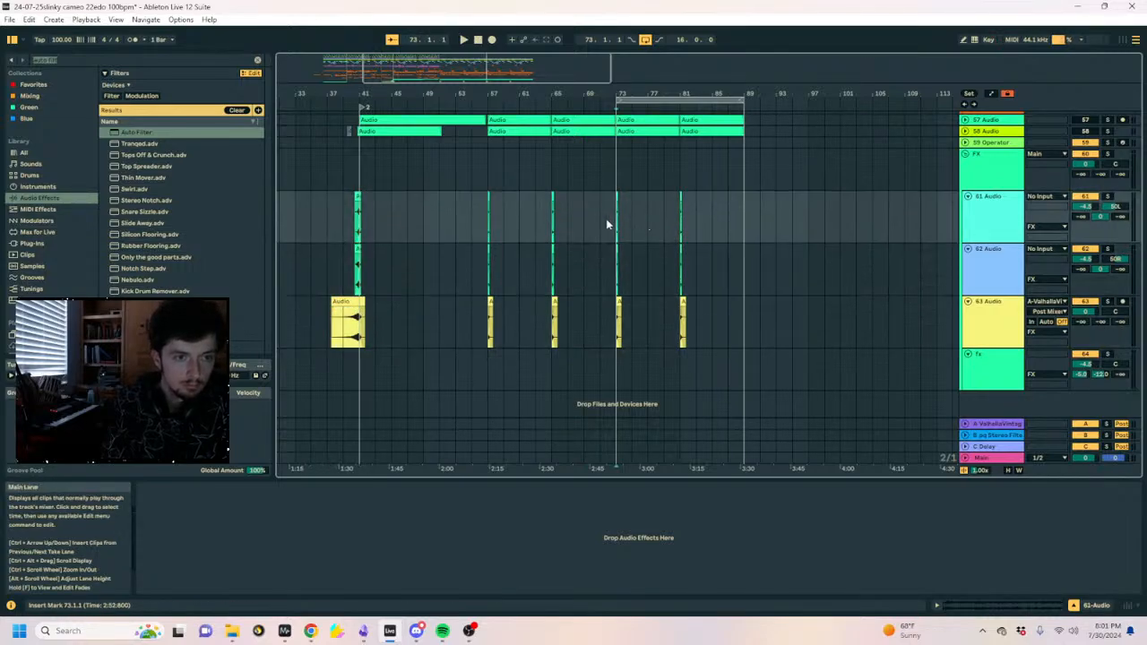
{"action": "key", "text": "space"}
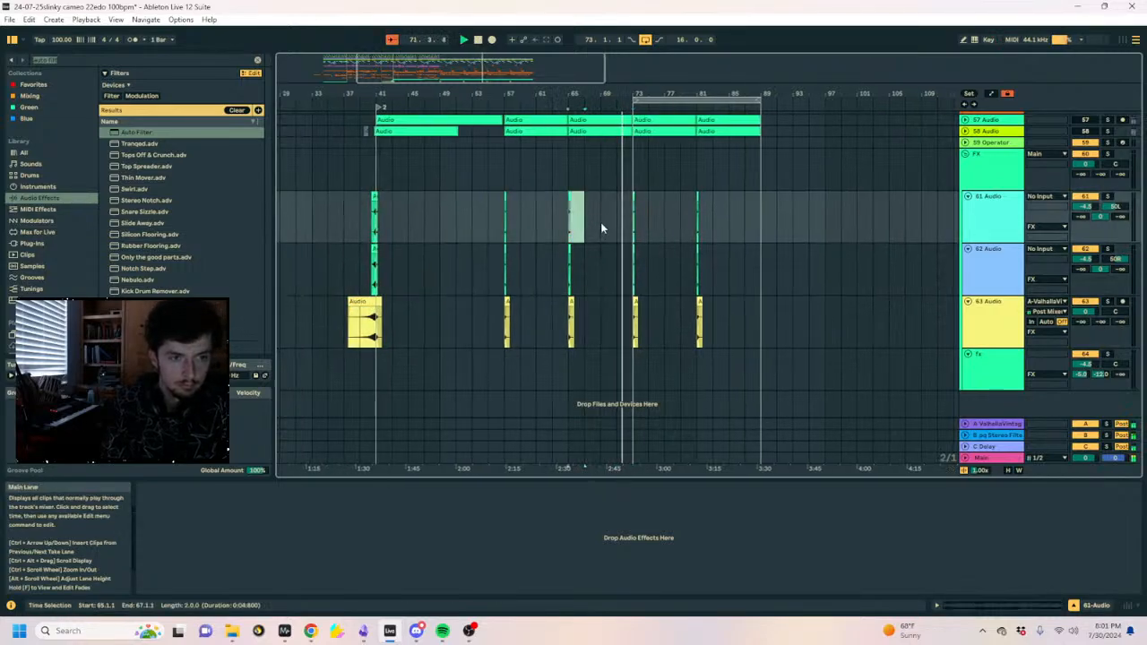
{"action": "left_click", "coordinate": [611, 222]}
{"action": "key", "text": "ctrl+v"}
{"action": "key", "text": "ctrl+z"}
{"action": "left_click", "coordinate": [592, 218]}
{"action": "key", "text": "ctrl+v"}
{"action": "key", "text": "ctrl+z"}
Paste the copied transition effect clips at bar 69 in the FX group so they lead into bar 73.
{"action": "left_click", "coordinate": [603, 219]}
{"action": "key", "text": "ctrl+v"}
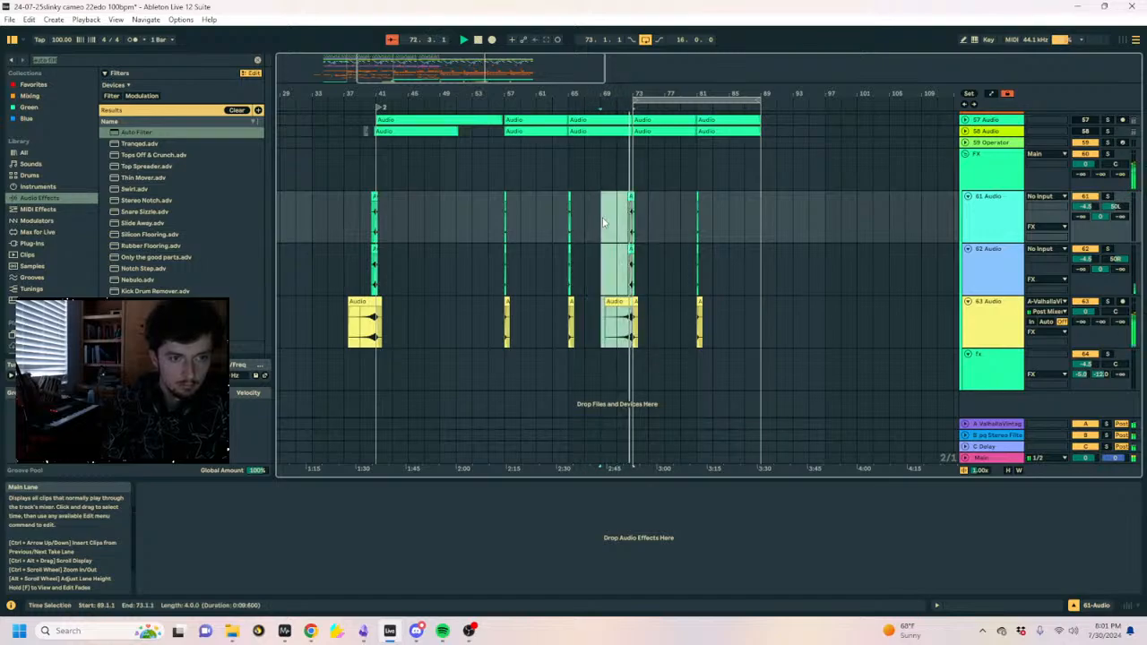
Insert a new audio track in the FX group between the yellow 63 Audio track and the fx track.
{"action": "left_click", "coordinate": [996, 365]}
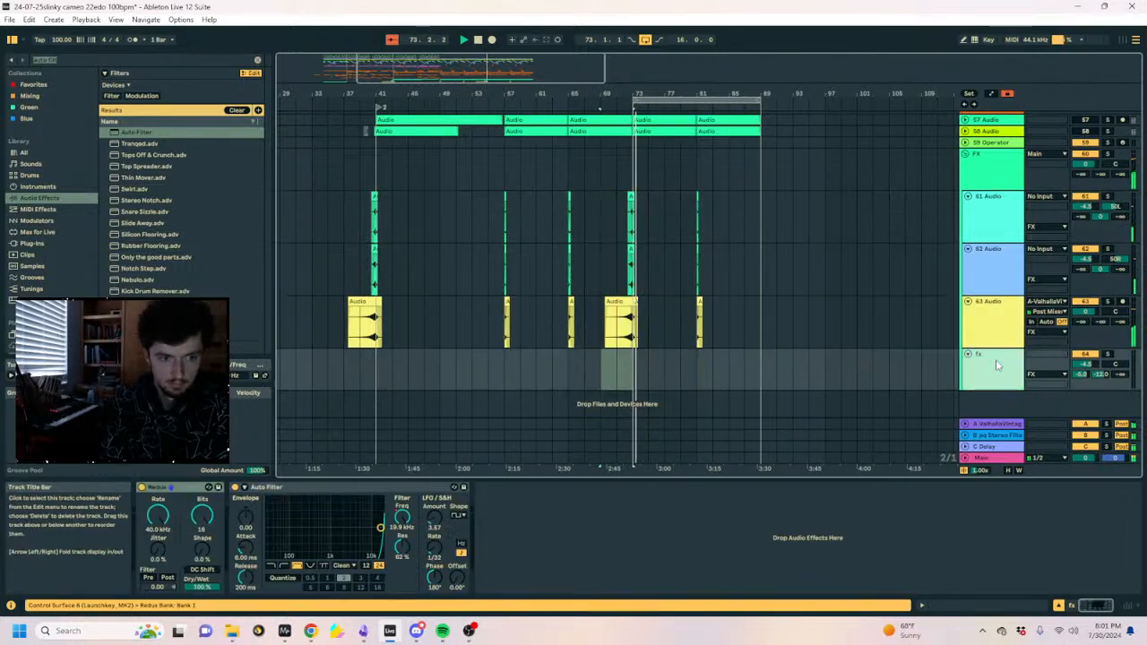
{"action": "left_click", "coordinate": [903, 344]}
{"action": "key", "text": "ctrl+t"}
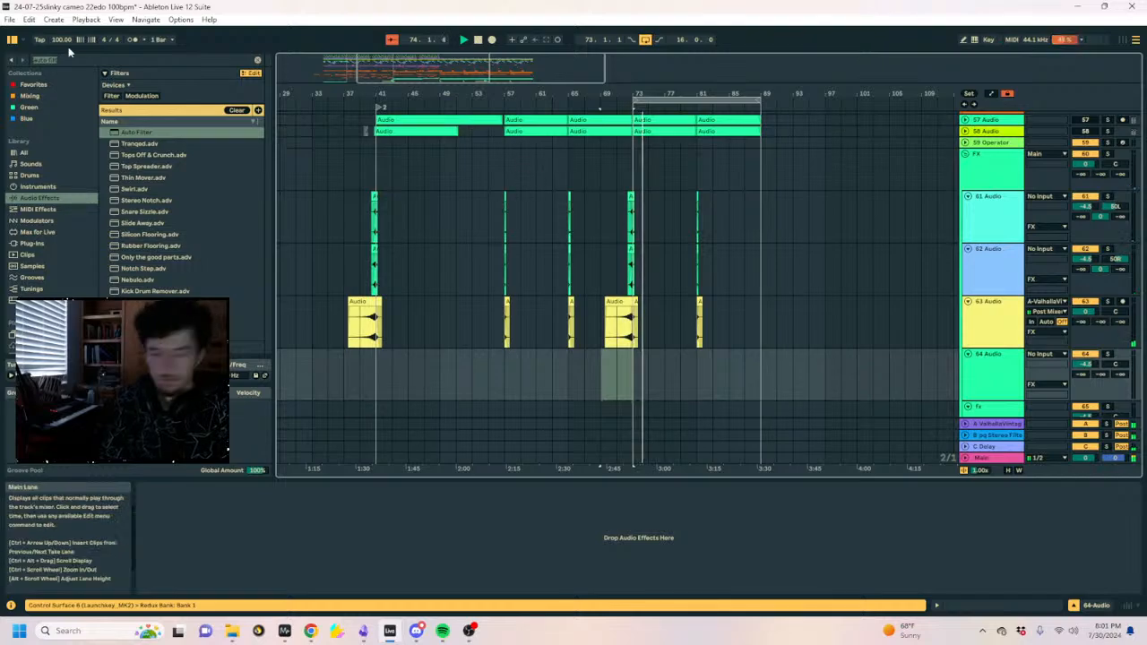
Search the whole library for "restoratio" and place restoration riser.wav at bar 69 on the new FX audio track.
{"action": "type", "text": "r"}
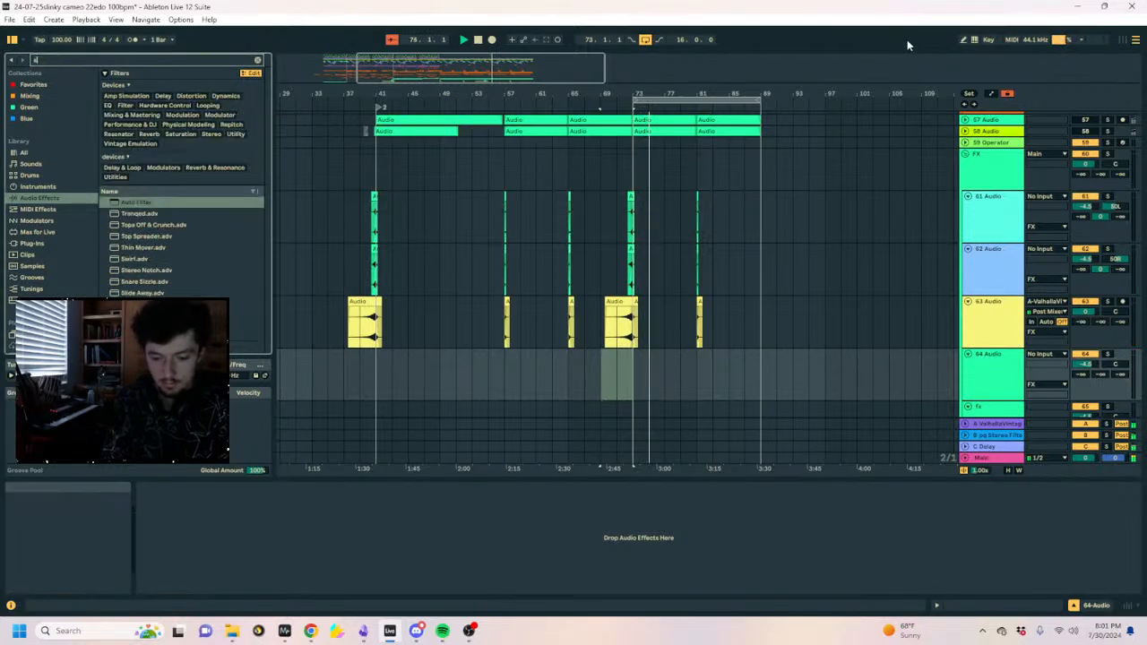
{"action": "type", "text": "estoratio"}
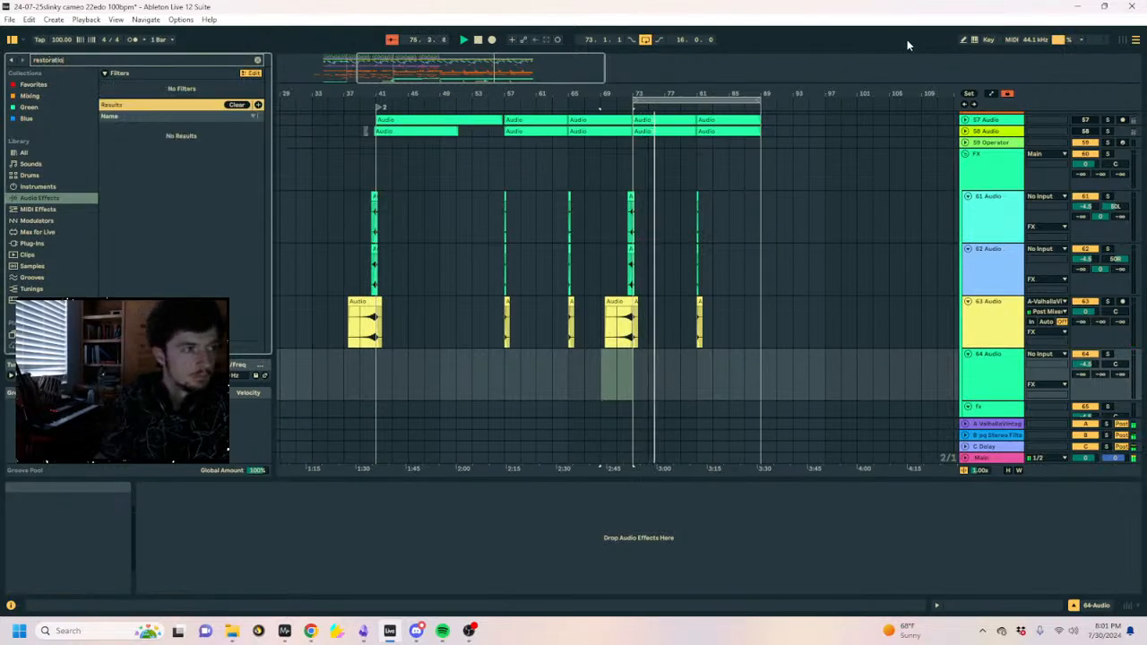
{"action": "left_click", "coordinate": [63, 187]}
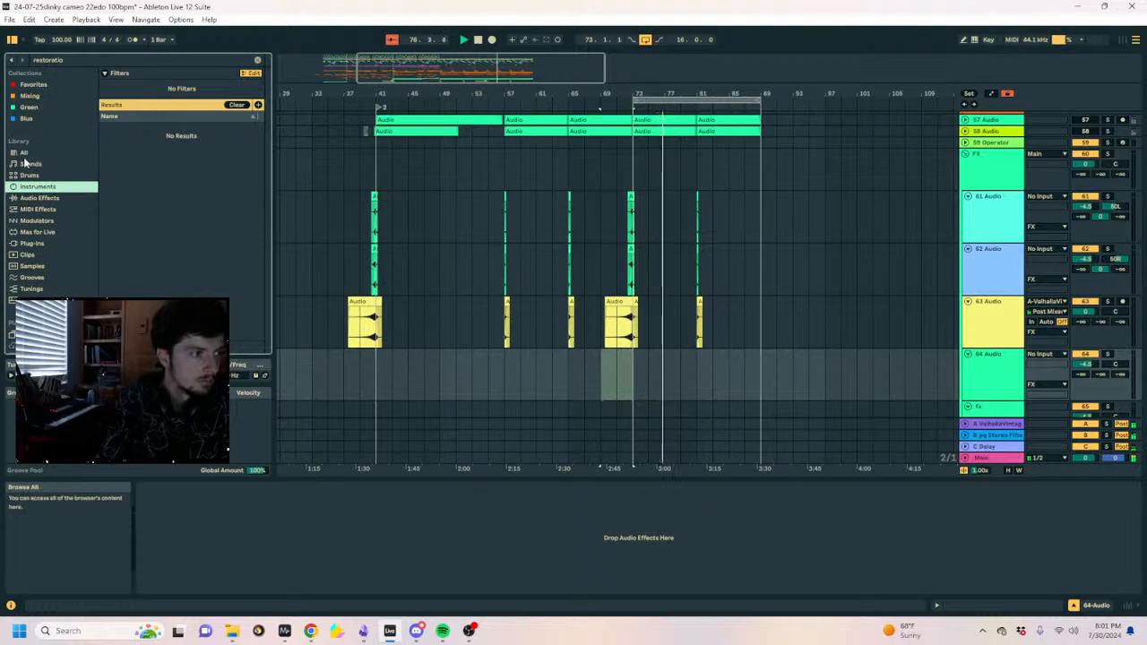
{"action": "left_click", "coordinate": [25, 154]}
{"action": "left_click_drag", "start_coordinate": [161, 107], "coordinate": [601, 357]}
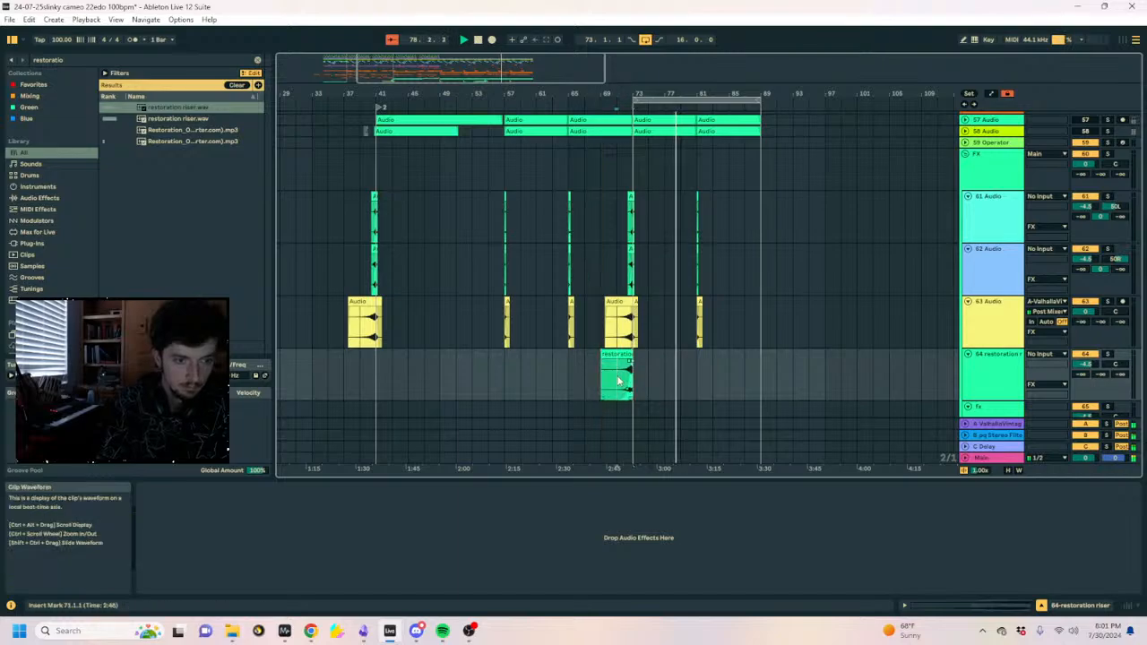
Listen to the layered risers from around bar 69 and check how they lead into bar 73.
{"action": "key", "text": "space"}
{"action": "key", "text": "space"}
{"action": "key", "text": "space"}
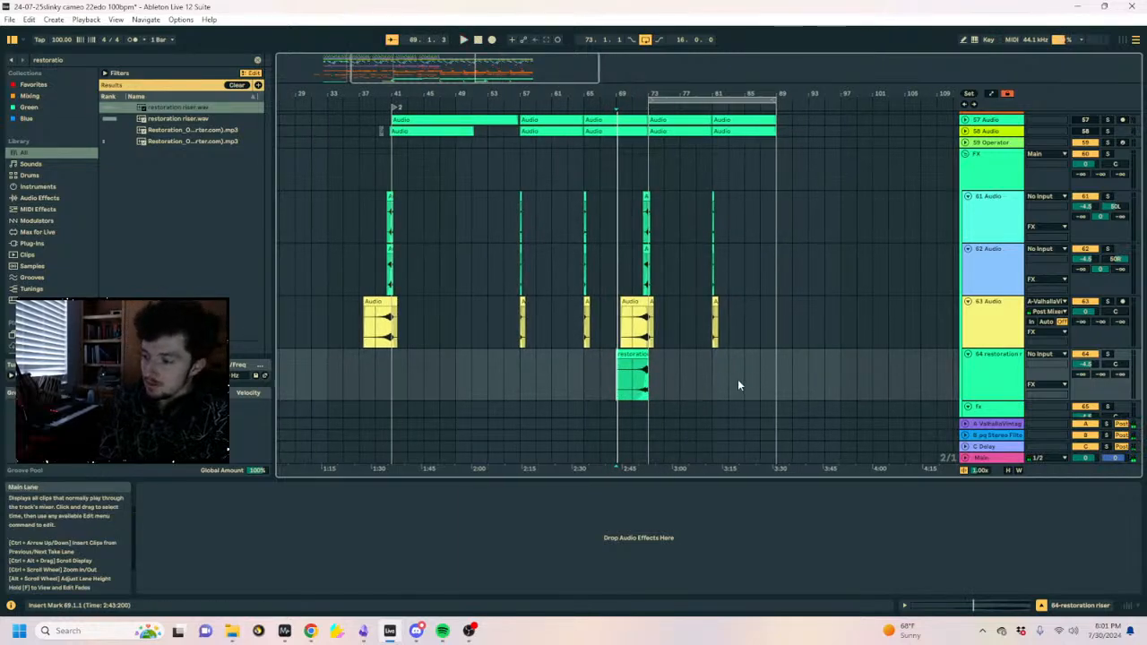
{"action": "scroll", "coordinate": [626, 379], "scroll_direction": "up", "scroll_amount": 4}
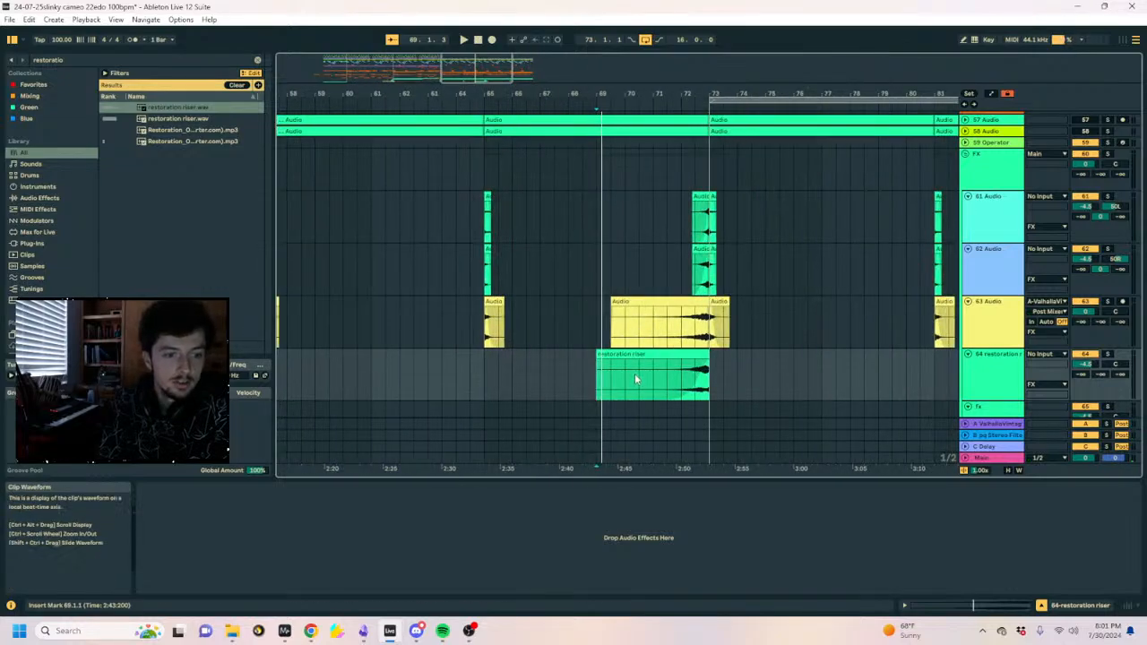
{"action": "left_click", "coordinate": [608, 380]}
{"action": "key", "text": "space"}
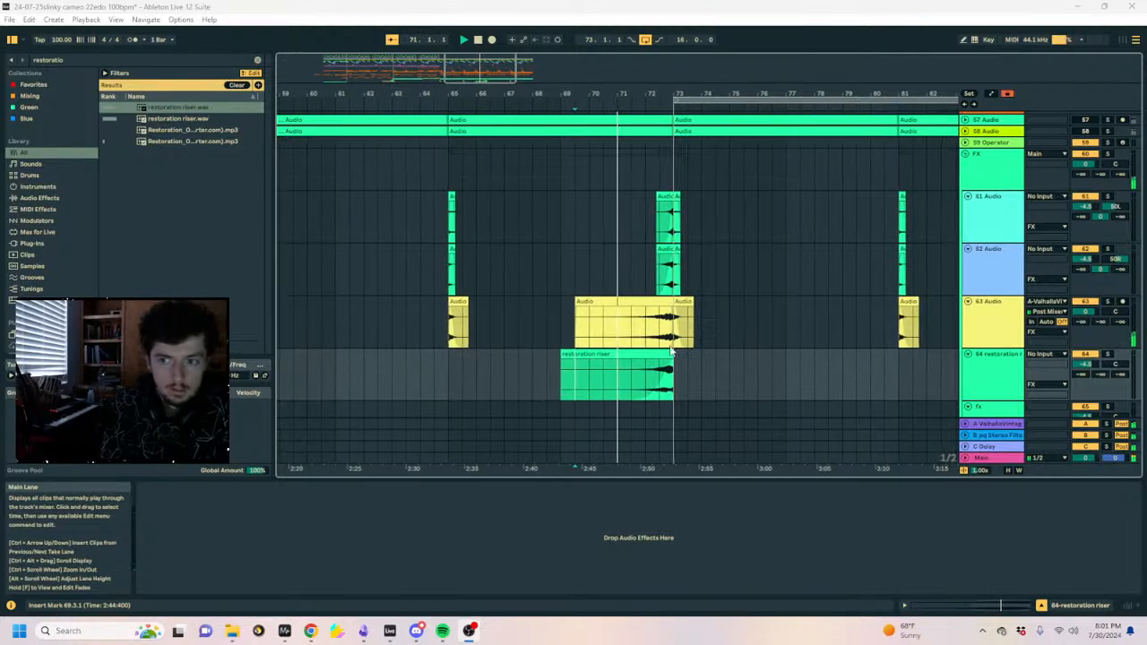
Insert a new audio track directly below the LNZ_173 drum loop track and select its lane from bar 73 onward.
{"action": "scroll", "coordinate": [715, 351], "scroll_direction": "up", "scroll_amount": 10}
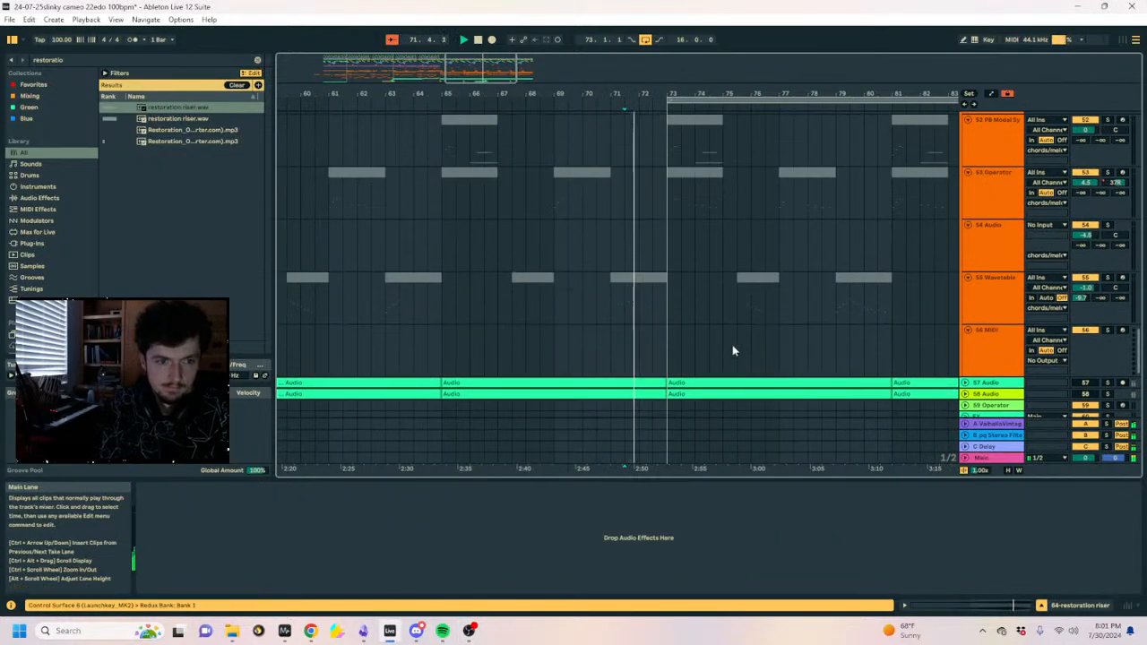
{"action": "scroll", "coordinate": [815, 239], "scroll_direction": "up", "scroll_amount": 15}
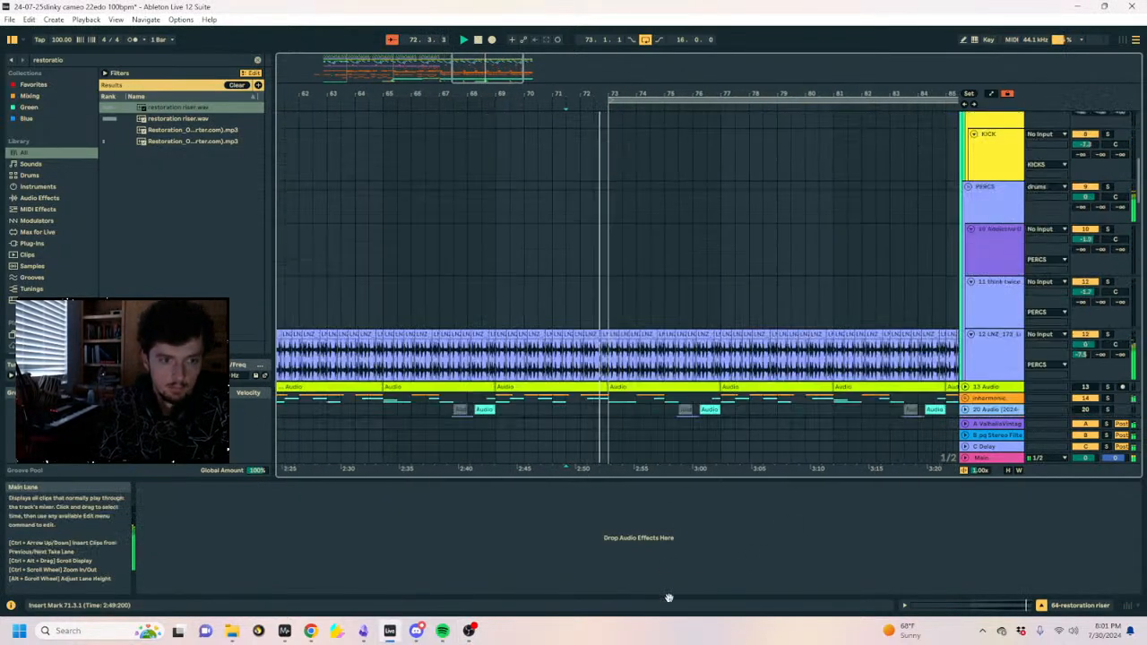
{"action": "left_click", "coordinate": [981, 263]}
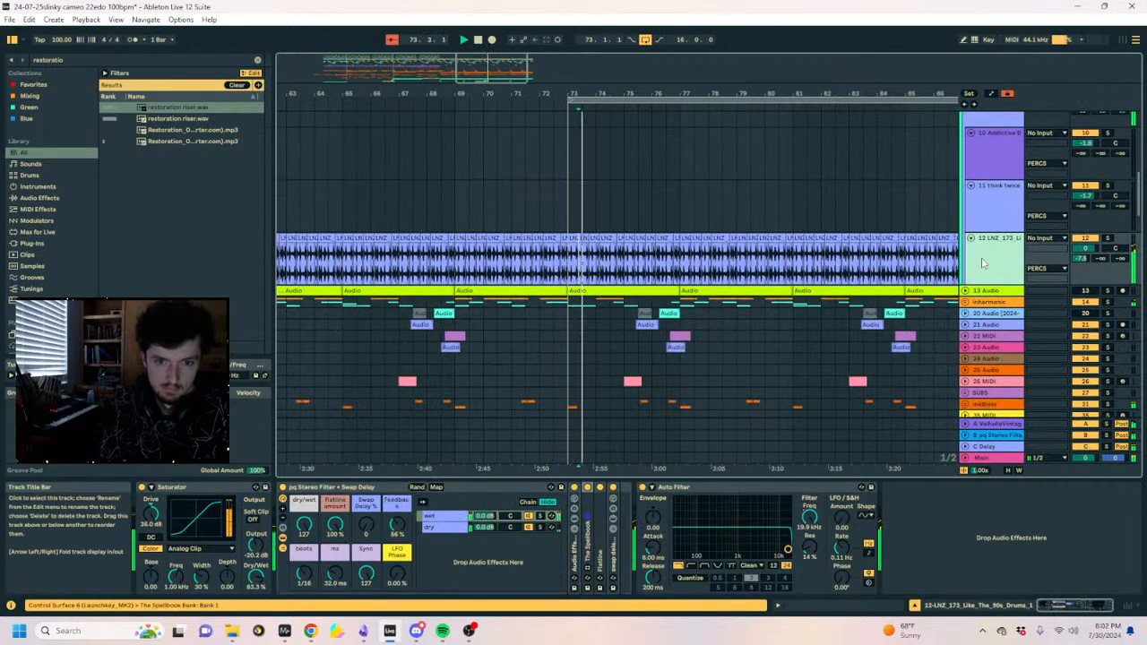
{"action": "key", "text": "ctrl+t"}
{"action": "scroll", "coordinate": [615, 264], "scroll_direction": "down", "scroll_amount": 3}
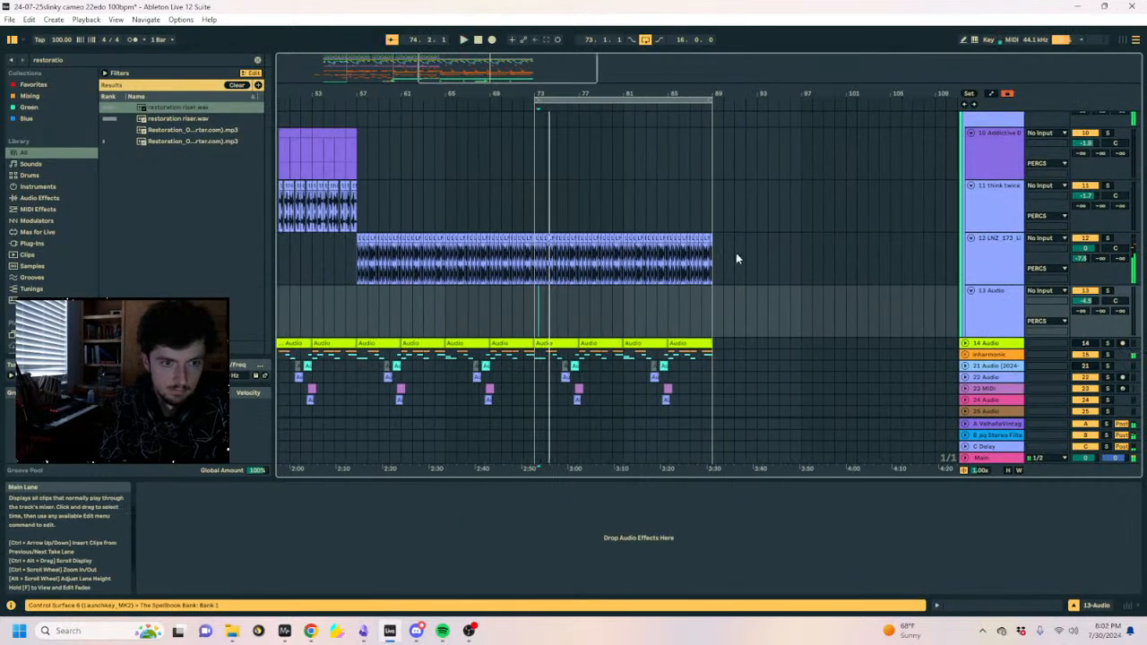
{"action": "left_click_drag", "start_coordinate": [549, 265], "coordinate": [535, 265]}
{"action": "left_click", "coordinate": [987, 328]}
{"action": "scroll", "coordinate": [1010, 280], "scroll_direction": "up", "scroll_amount": 2}
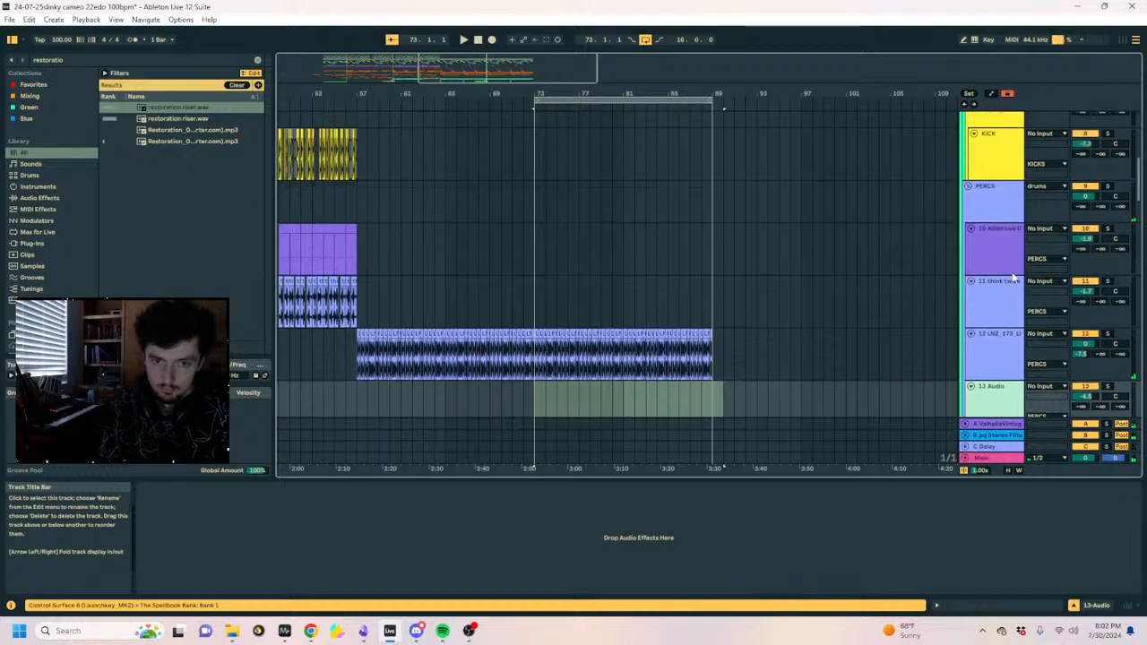
Collapse the PERCS group, insert an audio track below it within the drums group, and paste the LNZ_173 drum loop at bar 73.
{"action": "left_click", "coordinate": [984, 251]}
{"action": "double_click", "coordinate": [983, 271]}
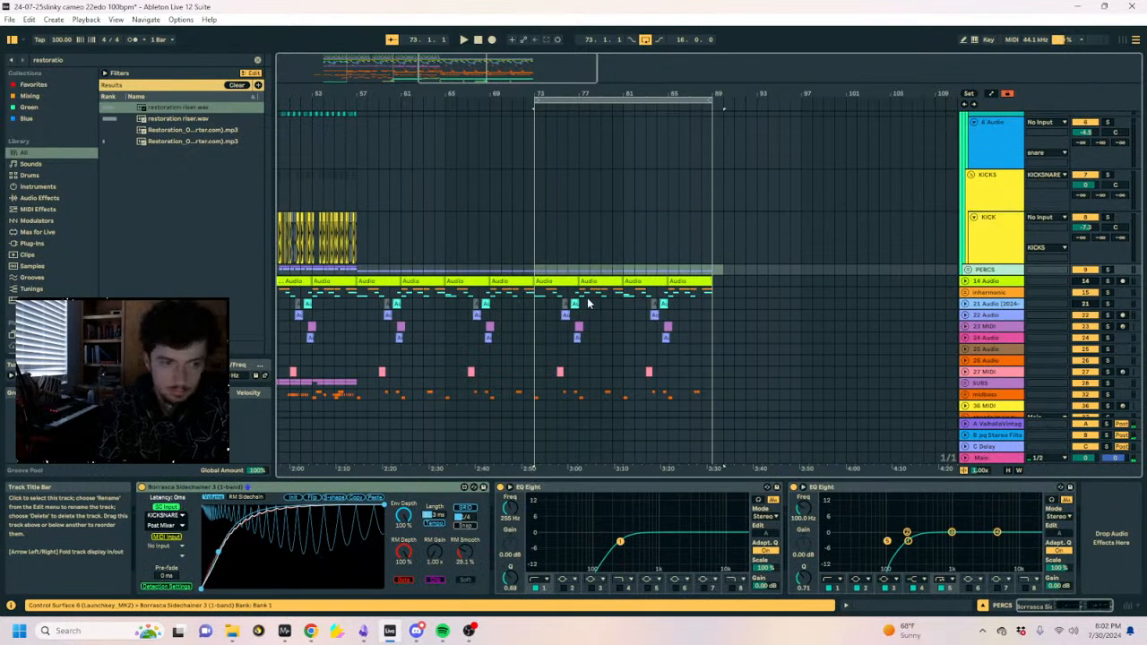
{"action": "key", "text": "ctrl+t"}
{"action": "left_click", "coordinate": [535, 291]}
{"action": "key", "text": "ctrl+v"}
{"action": "key", "text": "space"}
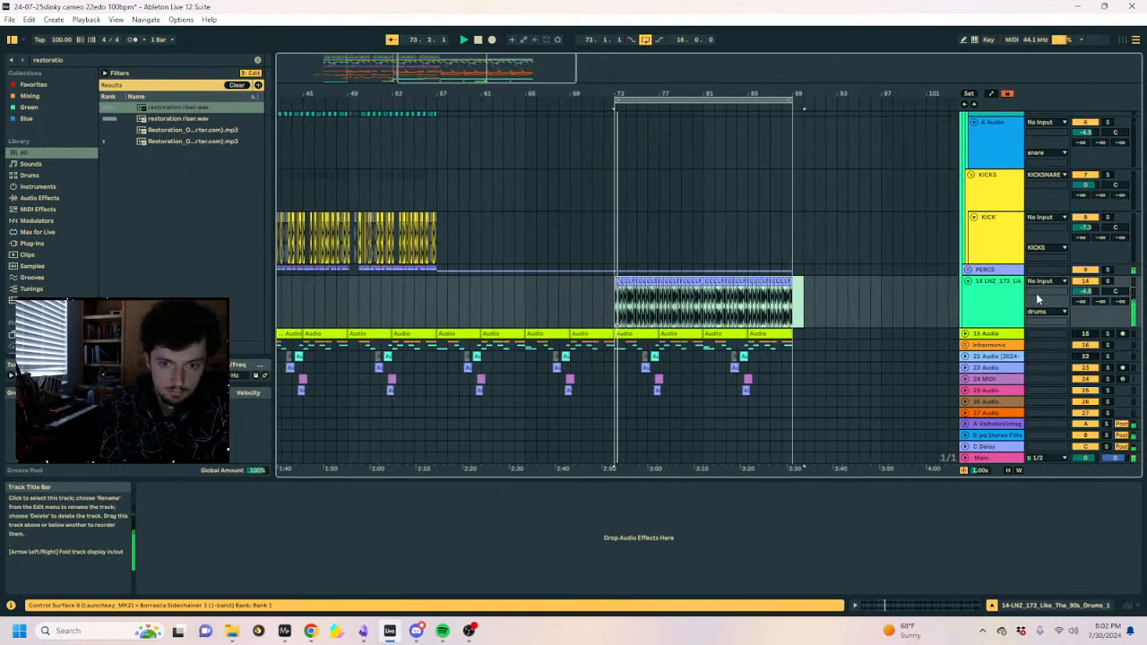
Expand the PERCS group and delete the original LNZ_173 loop track's clips from bar 73 onward.
{"action": "left_click", "coordinate": [968, 270]}
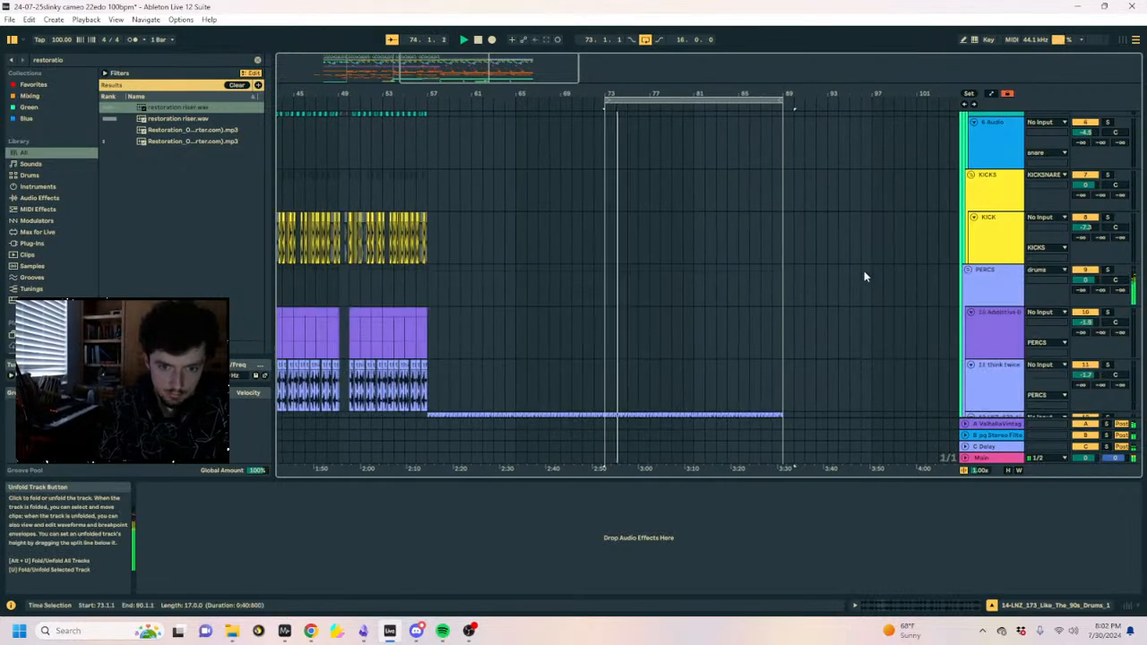
{"action": "scroll", "coordinate": [833, 273], "scroll_direction": "down", "scroll_amount": 3}
{"action": "left_click_drag", "start_coordinate": [778, 273], "coordinate": [633, 256]}
{"action": "key", "text": "Delete"}
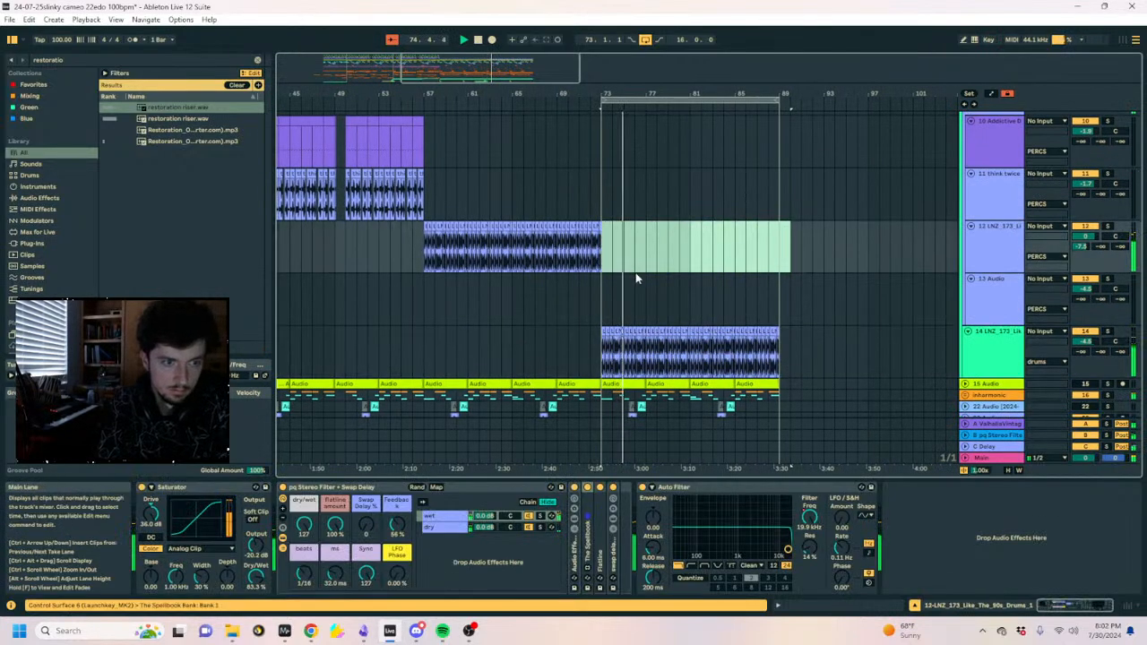
Search for "sat" and add a Saturator to track 14's drum loop, with Drive at 13.5 dB and Output at -3.14 dB.
{"action": "scroll", "coordinate": [633, 285], "scroll_direction": "down", "scroll_amount": 1}
{"action": "left_click_drag", "start_coordinate": [600, 315], "coordinate": [774, 323]}
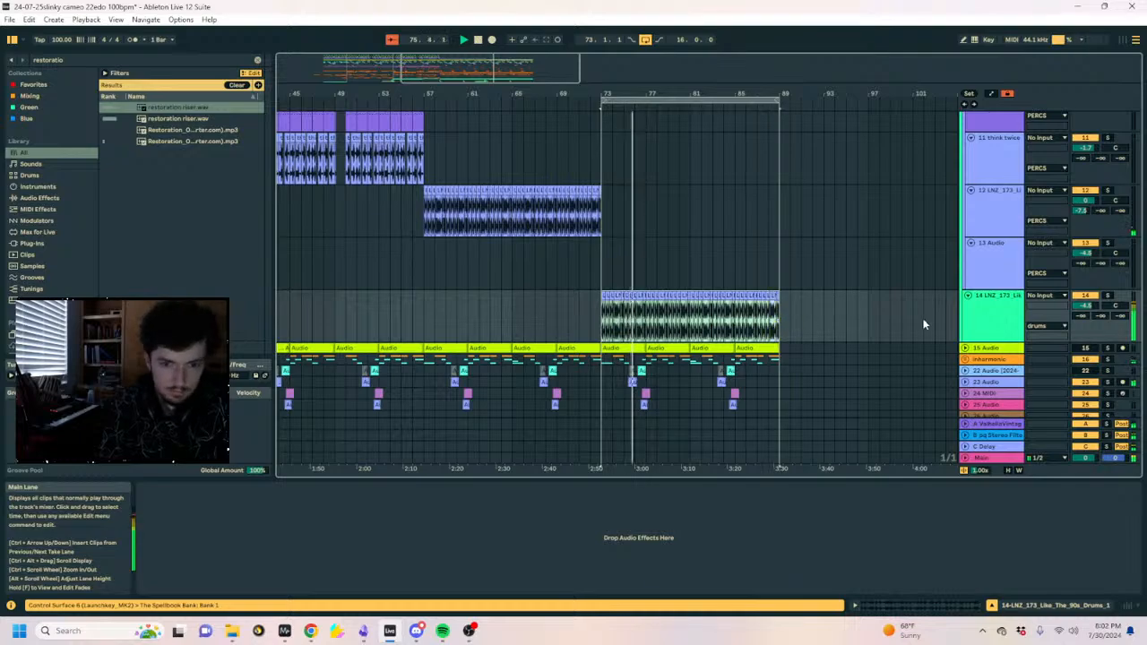
{"action": "key", "text": "ctrl+f"}
{"action": "type", "text": "sat"}
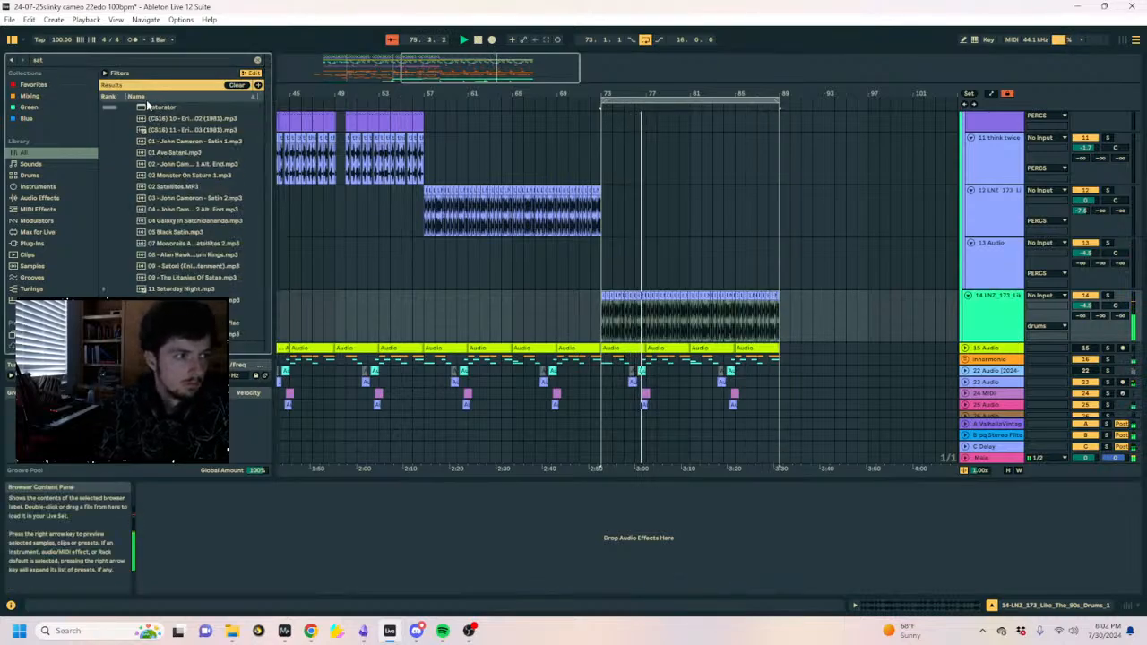
{"action": "left_click", "coordinate": [148, 106]}
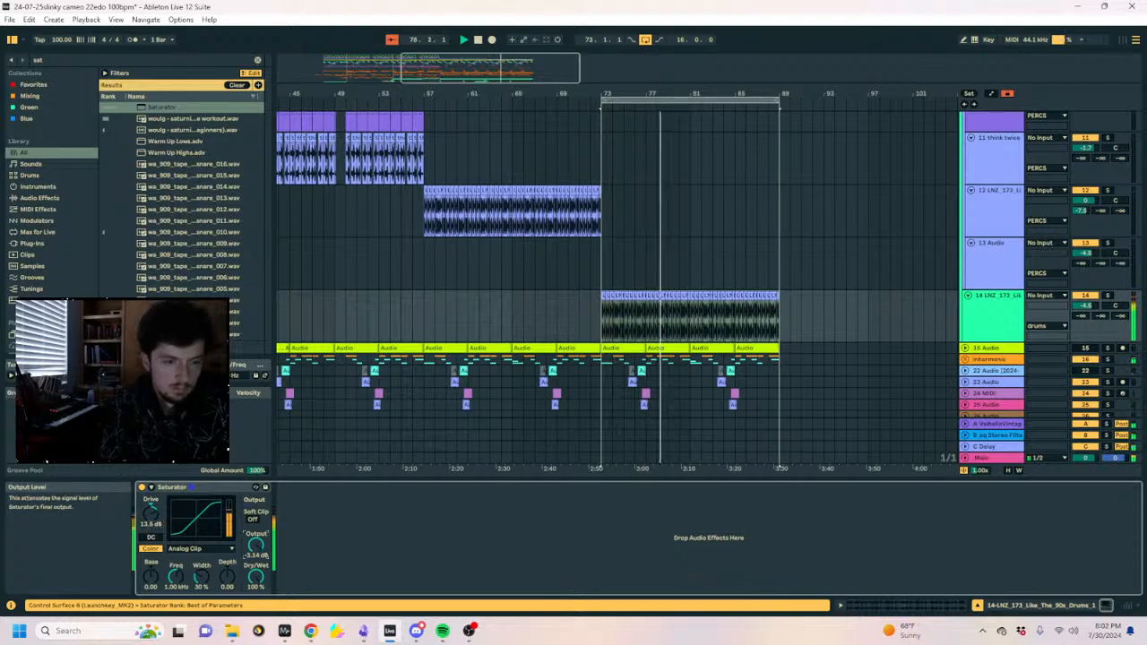
Insert a new audio track directly below the saturated LNZ_173 loop track and stop playback.
{"action": "left_click", "coordinate": [590, 335]}
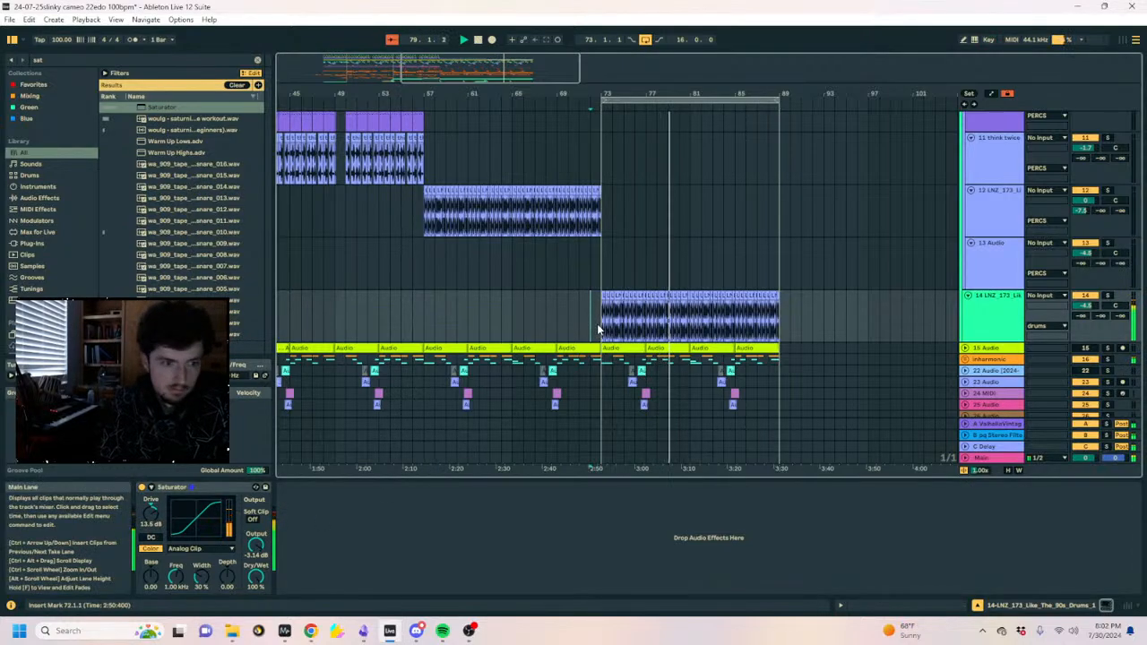
{"action": "left_click_drag", "start_coordinate": [598, 329], "coordinate": [678, 330]}
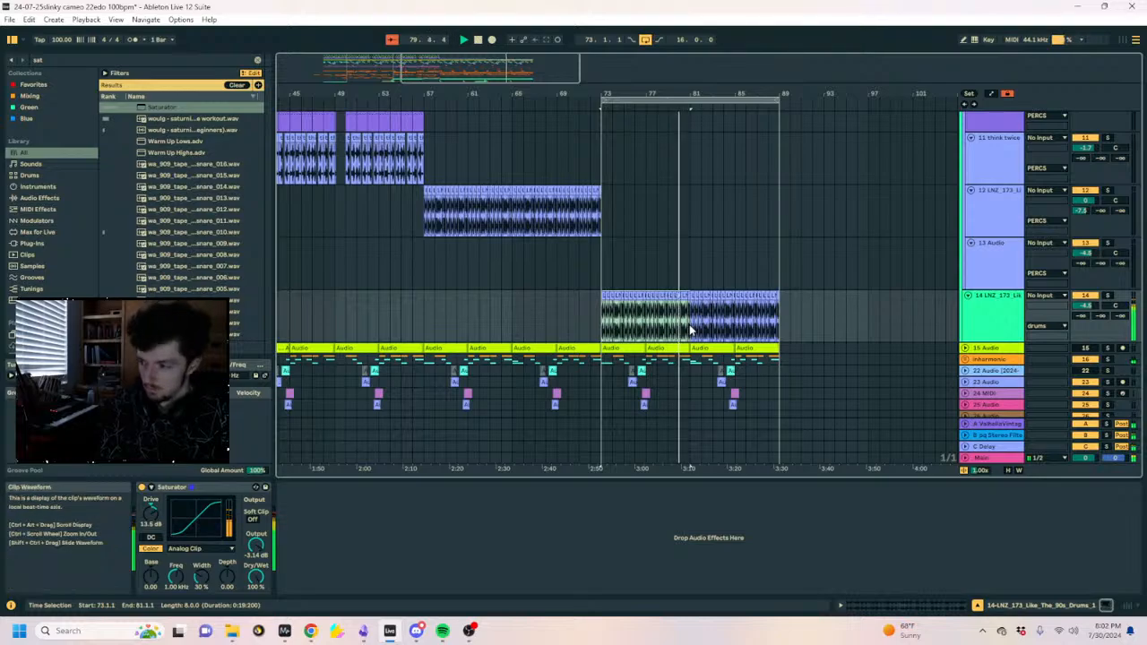
{"action": "left_click", "coordinate": [592, 318]}
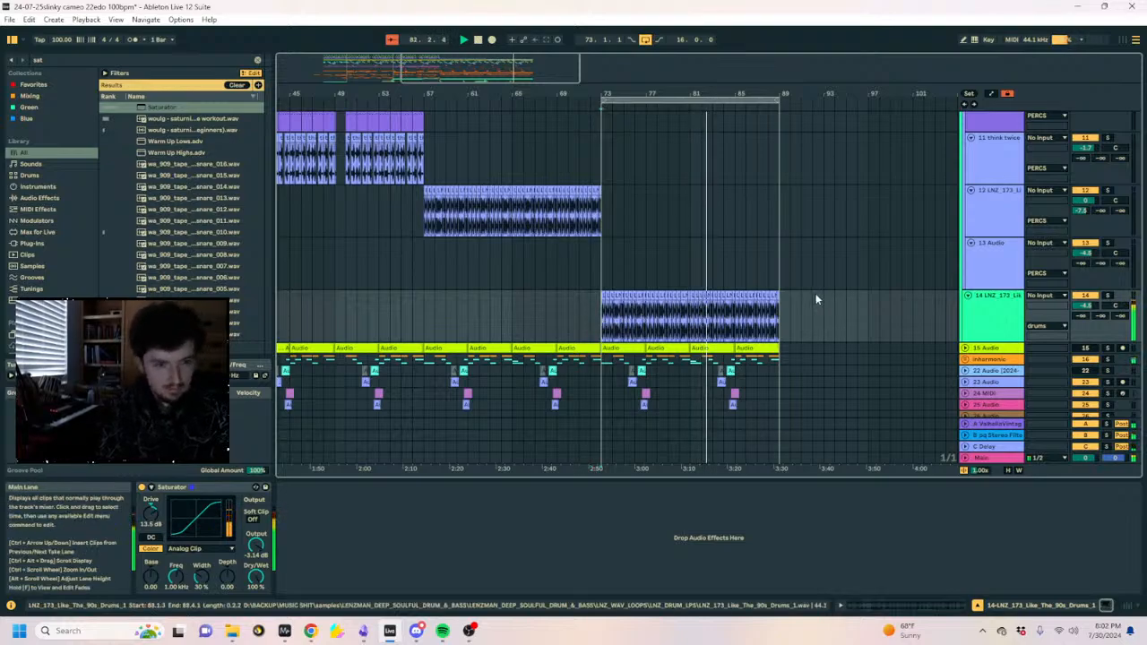
{"action": "key", "text": "ctrl+t"}
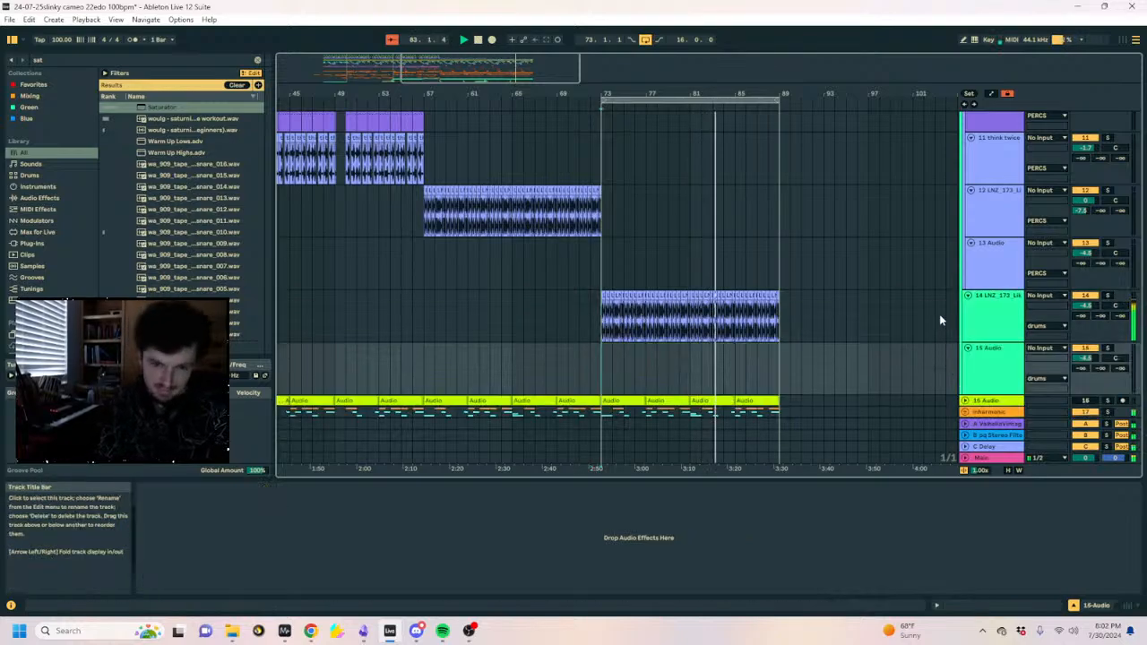
{"action": "left_click", "coordinate": [690, 367]}
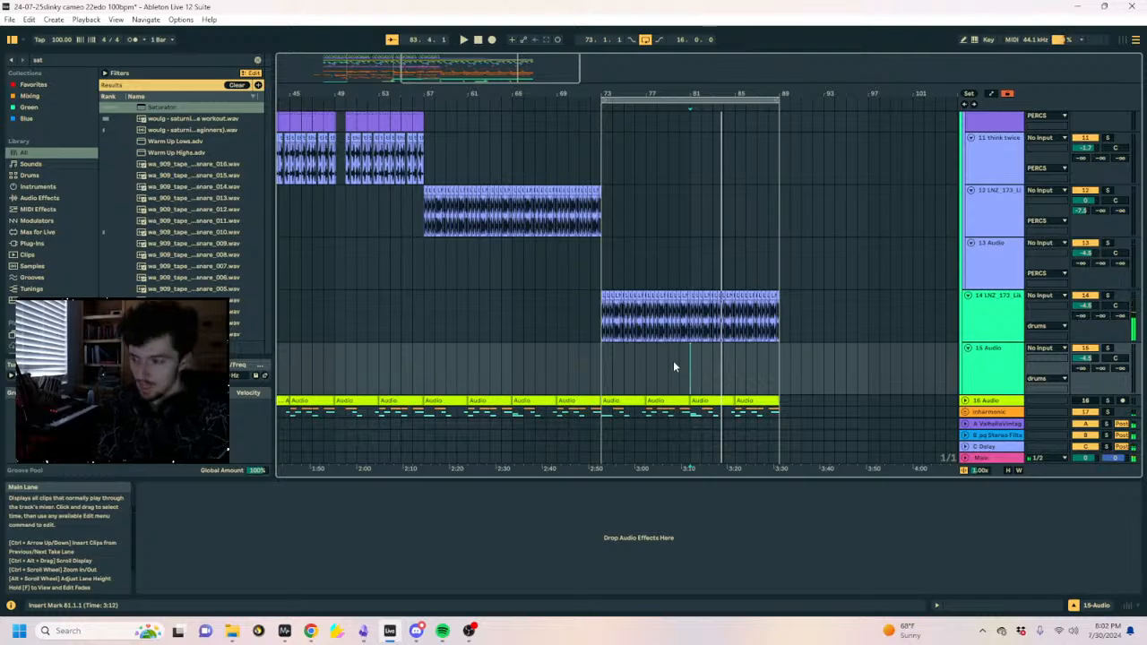
{"action": "key", "text": "space"}
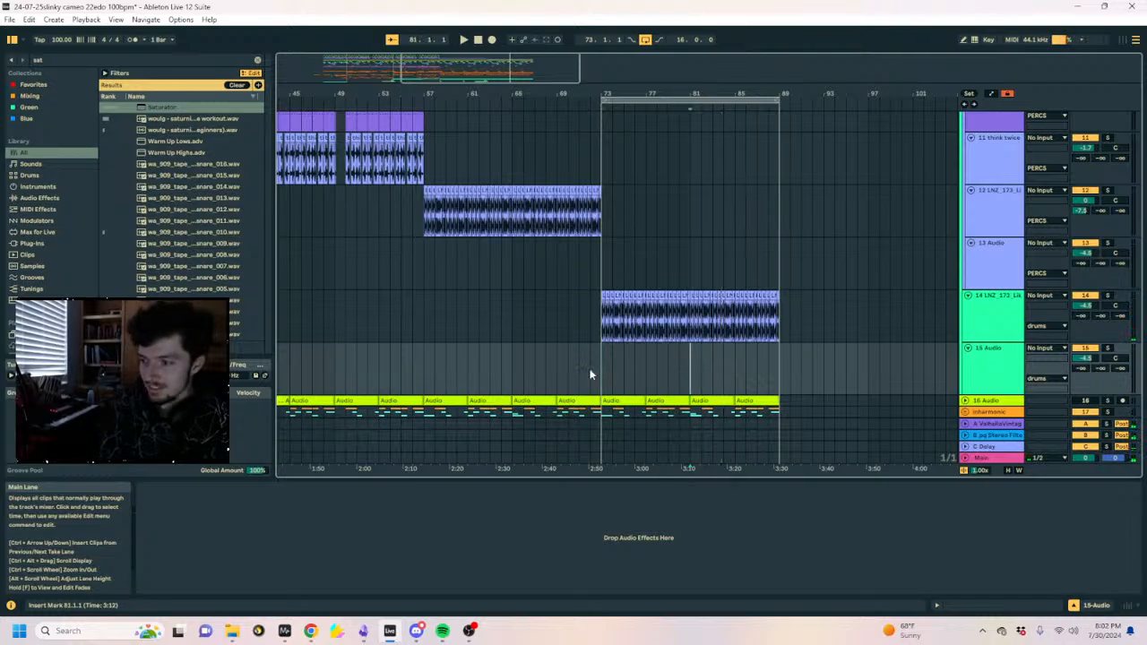
{"action": "mouse_move", "coordinate": [688, 89]}
{"action": "left_mouse_down"}
{"action": "mouse_move", "coordinate": [695, 165]}
{"action": "mouse_move", "coordinate": [654, 159]}
{"action": "left_mouse_up"}
{"action": "left_click", "coordinate": [653, 368]}
{"action": "mouse_move", "coordinate": [652, 368]}
{"action": "left_mouse_down"}
{"action": "mouse_move", "coordinate": [848, 367]}
{"action": "mouse_move", "coordinate": [664, 372]}
{"action": "left_mouse_up"}
{"action": "left_click", "coordinate": [648, 374]}
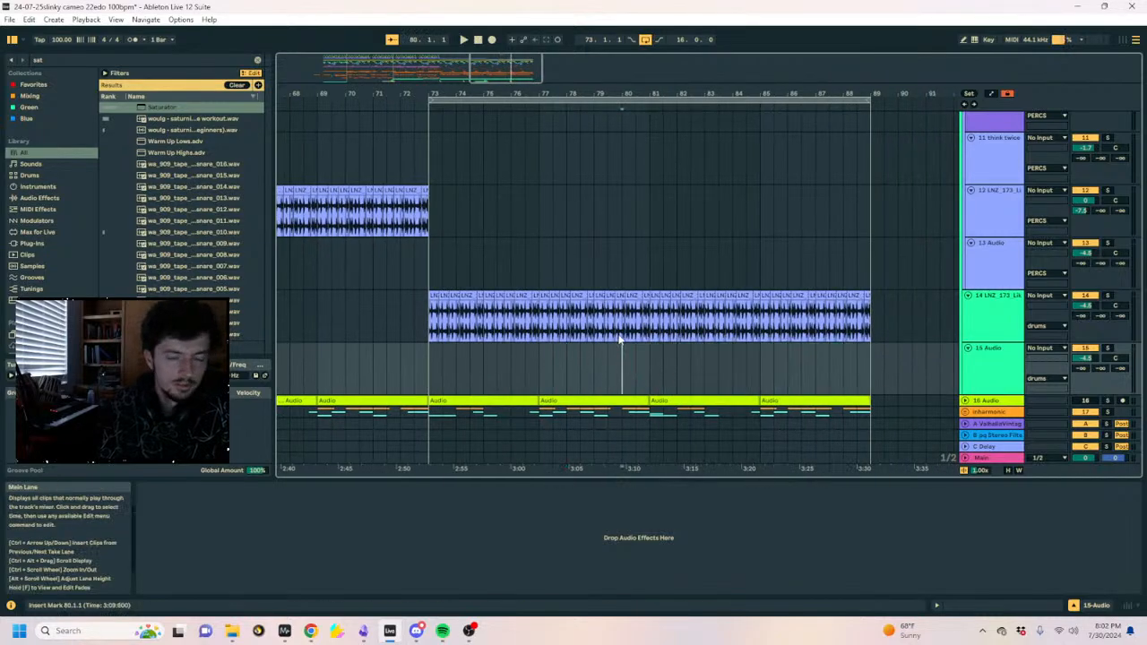
{"action": "left_click", "coordinate": [431, 317]}
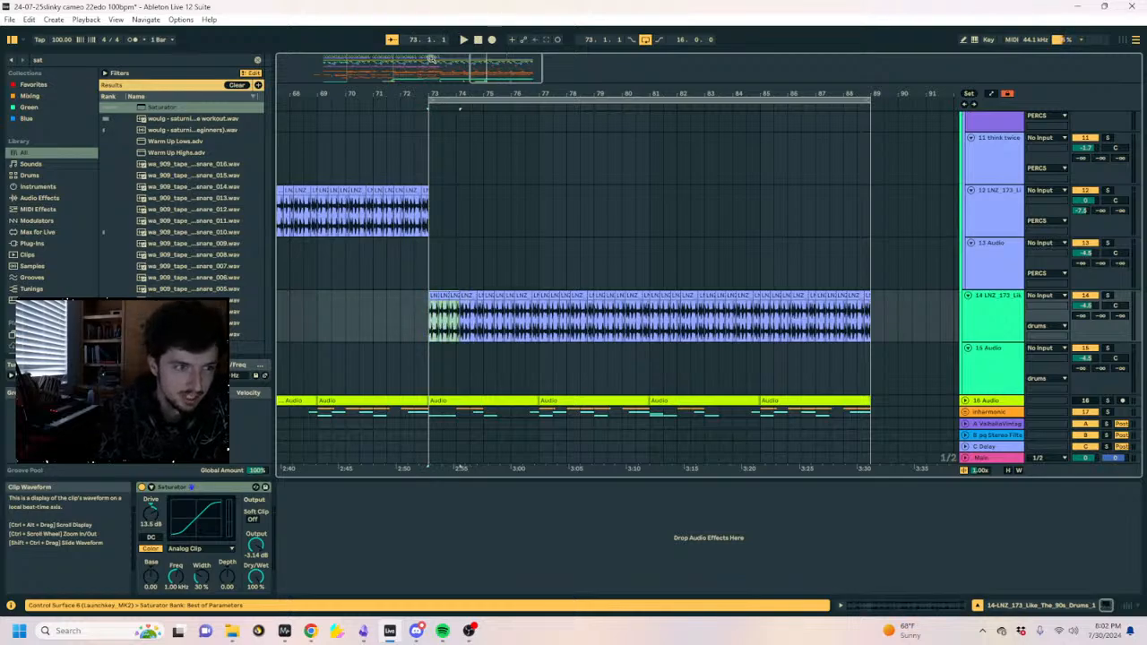
{"action": "left_click_drag", "start_coordinate": [431, 93], "coordinate": [463, 93]}
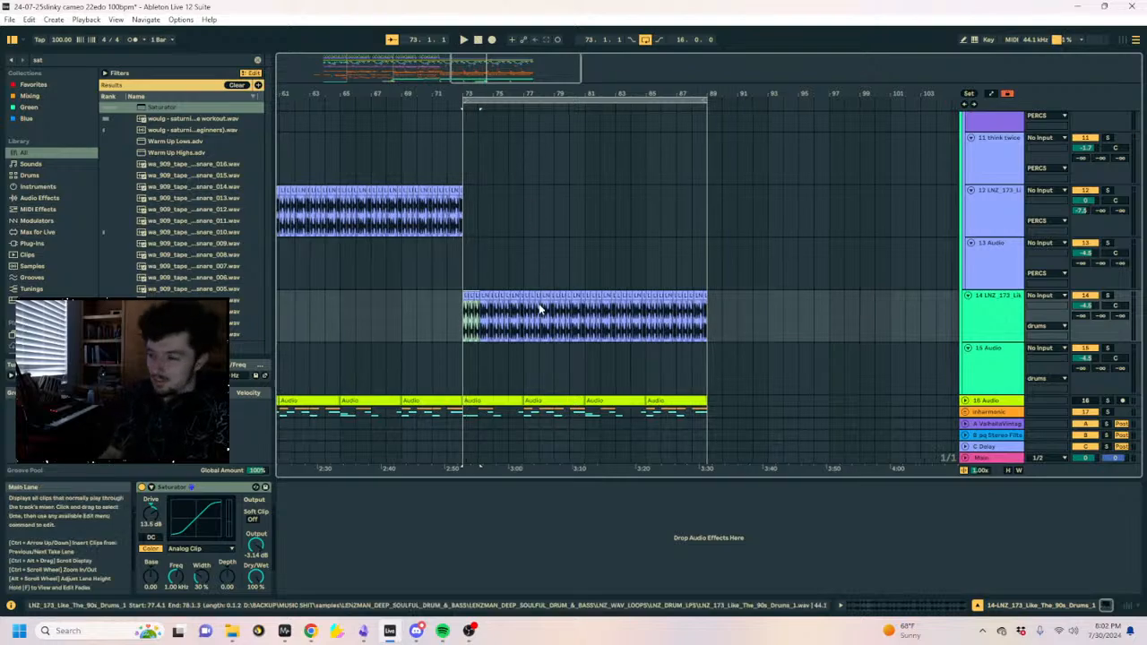
Play the arrangement from bar 17 and set the loop region to span bars 17 to 89.
{"action": "left_click", "coordinate": [546, 371]}
{"action": "mouse_move", "coordinate": [538, 93]}
{"action": "left_mouse_down"}
{"action": "mouse_move", "coordinate": [661, 93]}
{"action": "mouse_move", "coordinate": [659, 46]}
{"action": "mouse_move", "coordinate": [646, 68]}
{"action": "mouse_move", "coordinate": [731, 45]}
{"action": "left_mouse_up"}
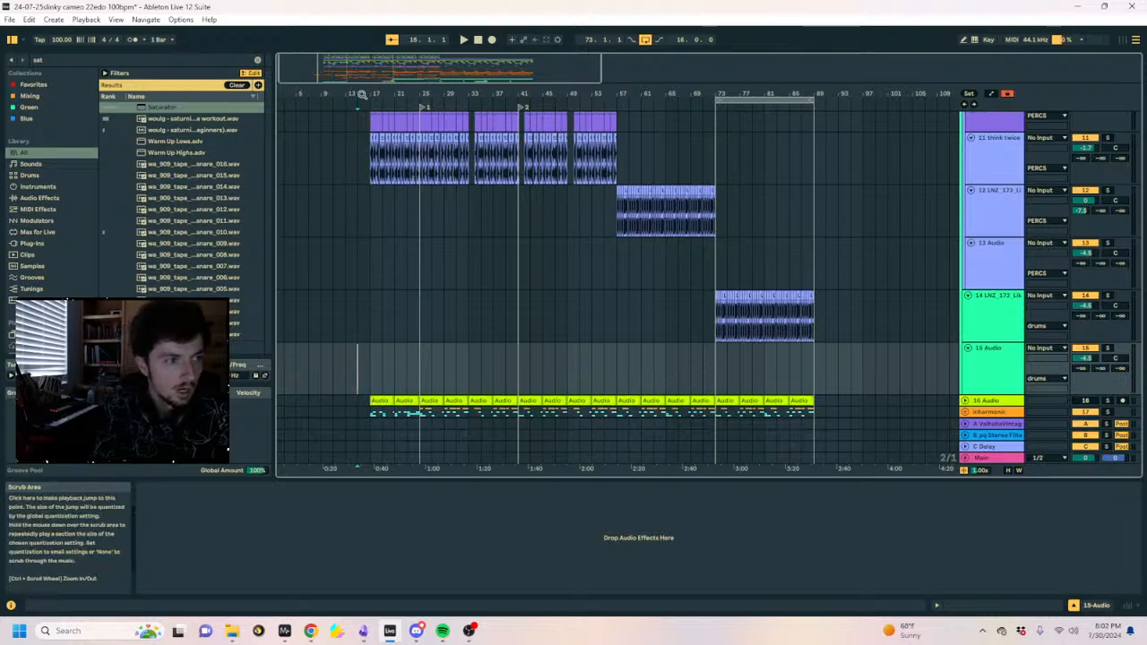
{"action": "left_click_drag", "start_coordinate": [394, 93], "coordinate": [392, 73]}
{"action": "left_click", "coordinate": [362, 377]}
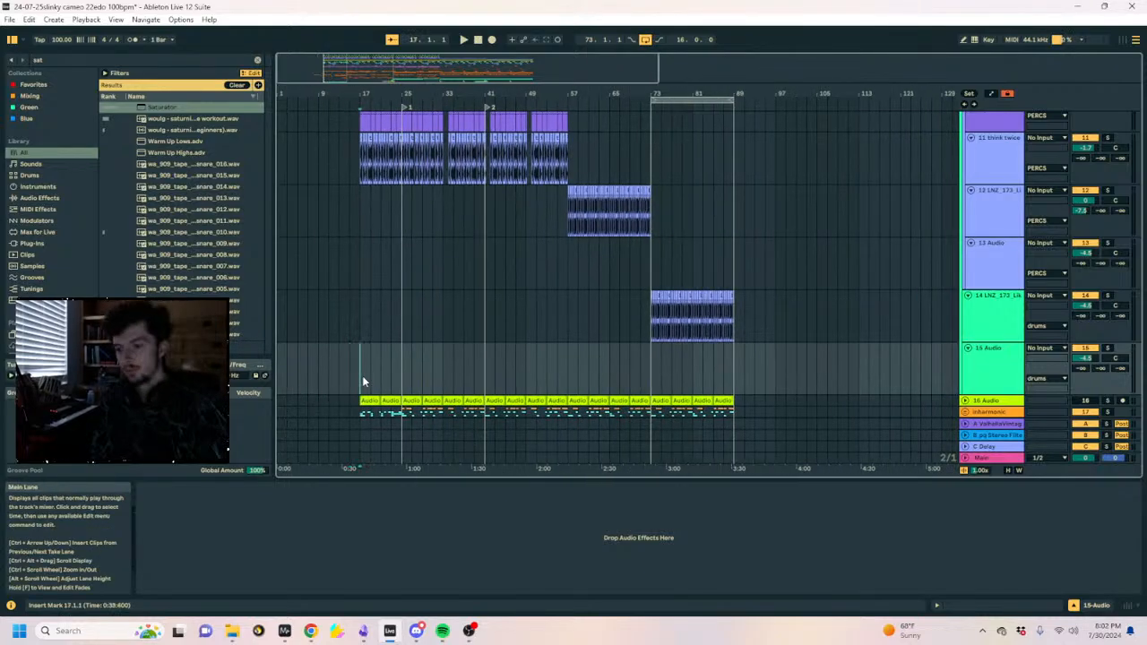
{"action": "key", "text": "space"}
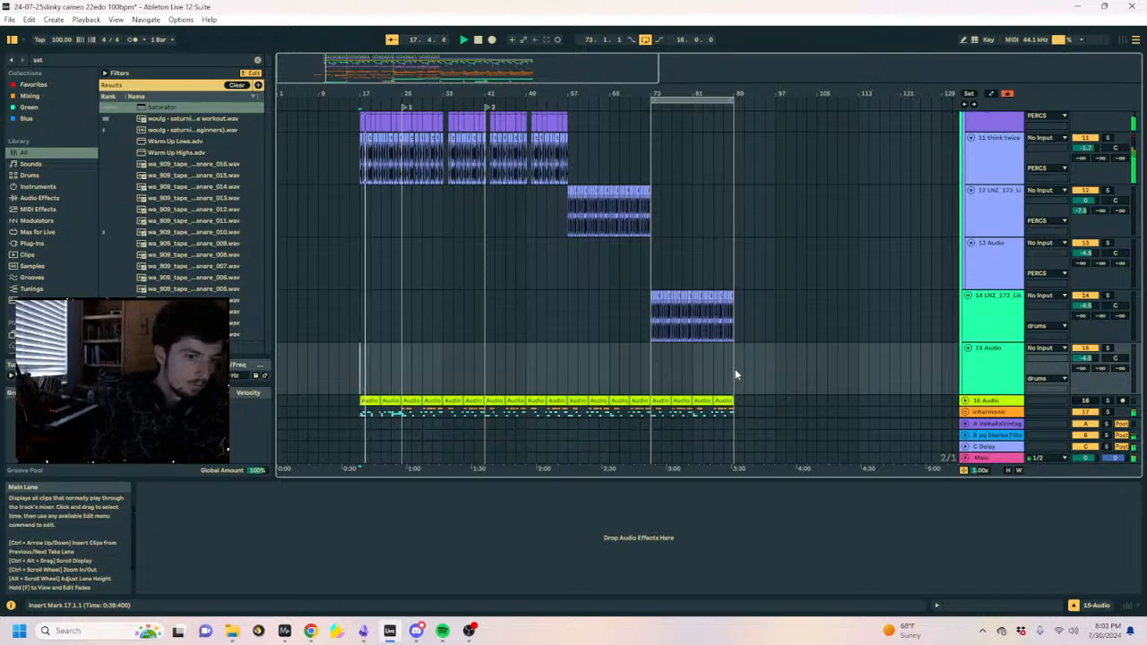
{"action": "left_click_drag", "start_coordinate": [734, 374], "coordinate": [362, 386]}
{"action": "key", "text": "ctrl+l"}
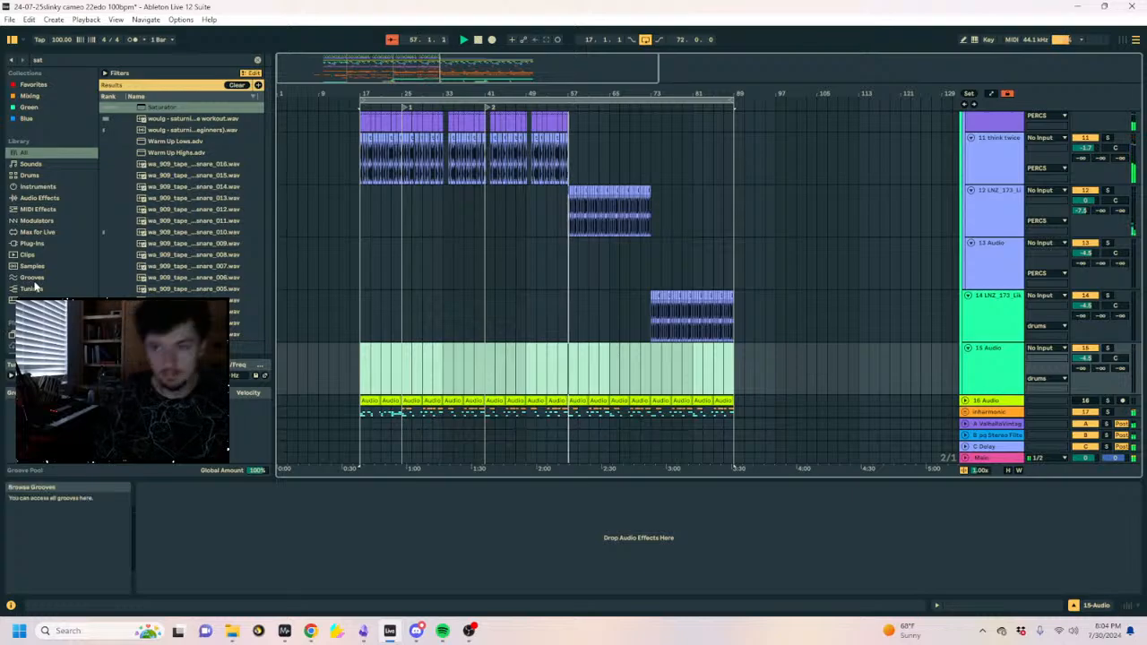
Lower the volume of the 47 Wavetable track slightly while the arrangement plays.
{"action": "left_click", "coordinate": [349, 210]}
{"action": "scroll", "coordinate": [364, 202], "scroll_direction": "up", "scroll_amount": 10}
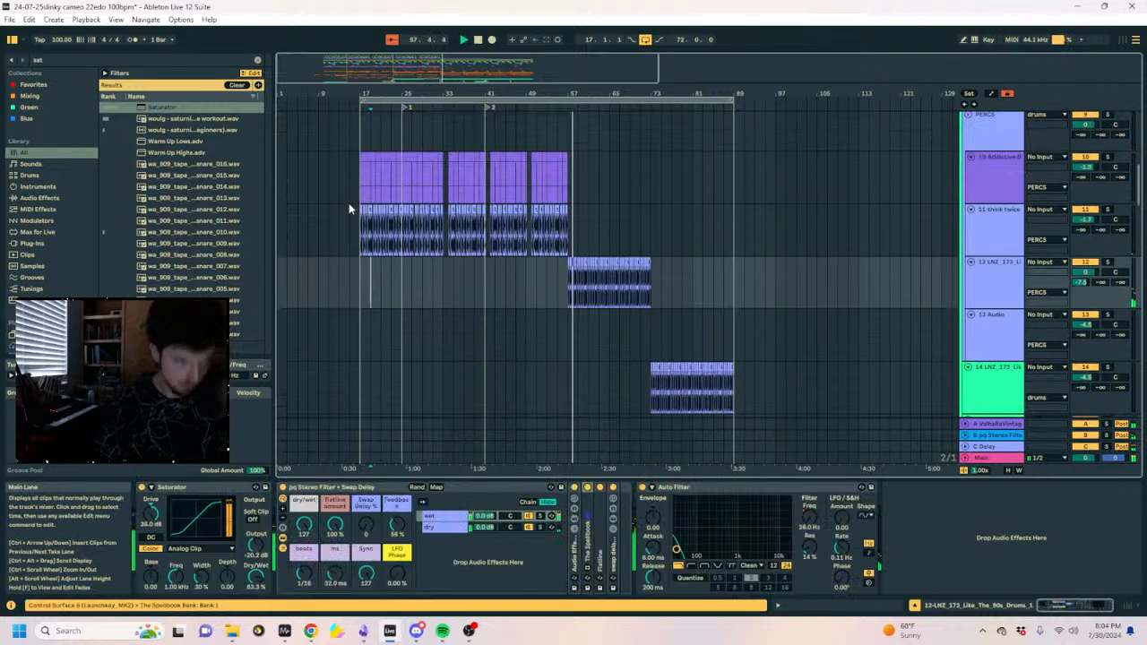
{"action": "scroll", "coordinate": [618, 260], "scroll_direction": "down", "scroll_amount": 20}
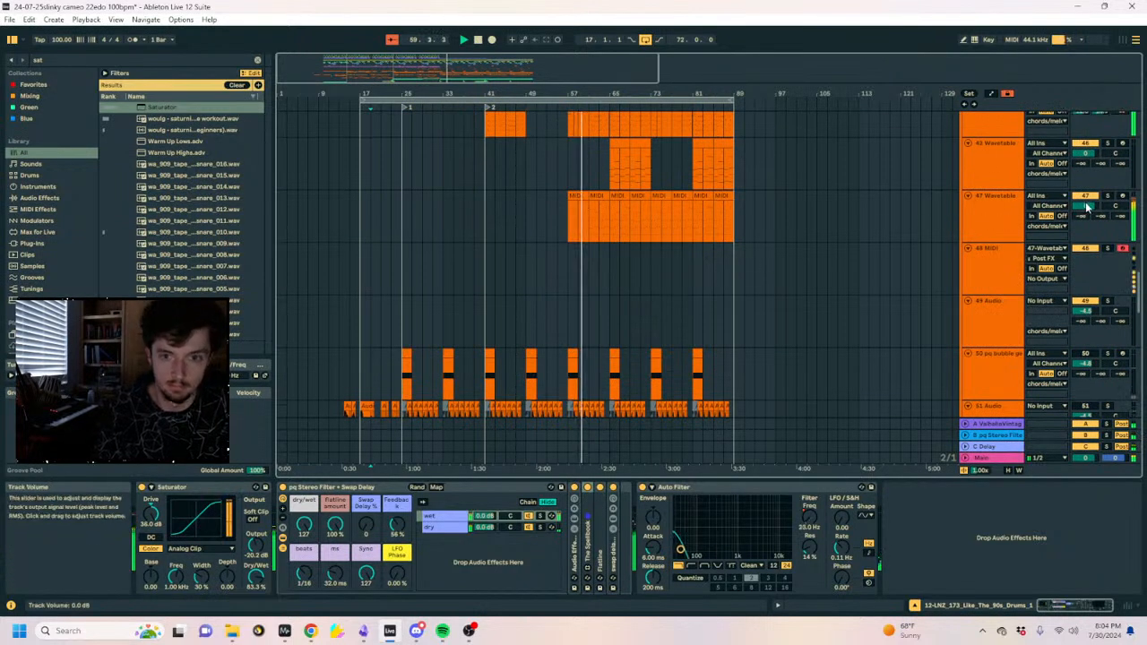
{"action": "left_click_drag", "start_coordinate": [1085, 205], "coordinate": [1084, 207]}
{"action": "left_click", "coordinate": [995, 206]}
Copy the bar 20 snare pattern on the 5 Rhizomorphic snare track to bars 36 and 38.
{"action": "scroll", "coordinate": [451, 215], "scroll_direction": "up", "scroll_amount": 20}
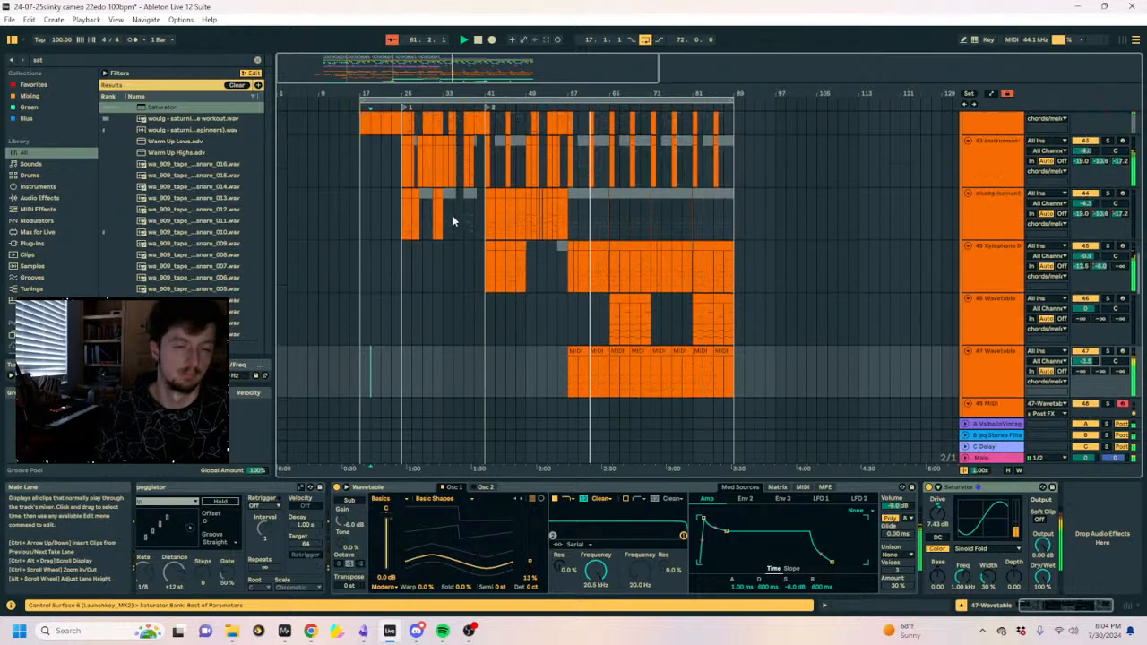
{"action": "scroll", "coordinate": [352, 215], "scroll_direction": "up", "scroll_amount": 10}
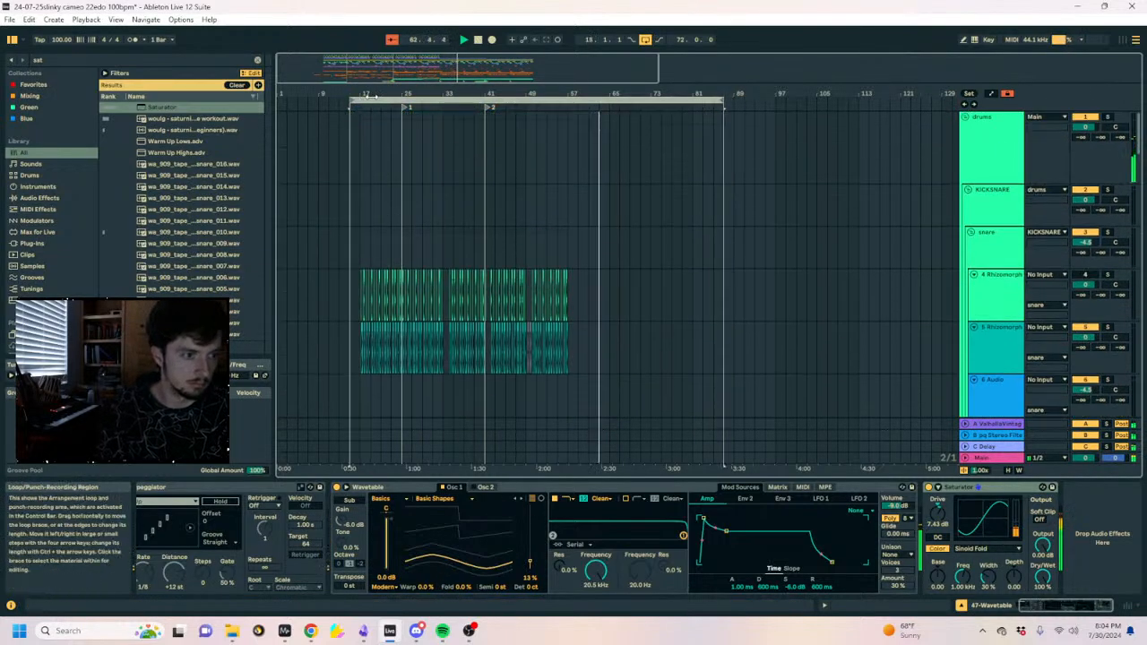
{"action": "scroll", "coordinate": [379, 112], "scroll_direction": "up", "scroll_amount": 3}
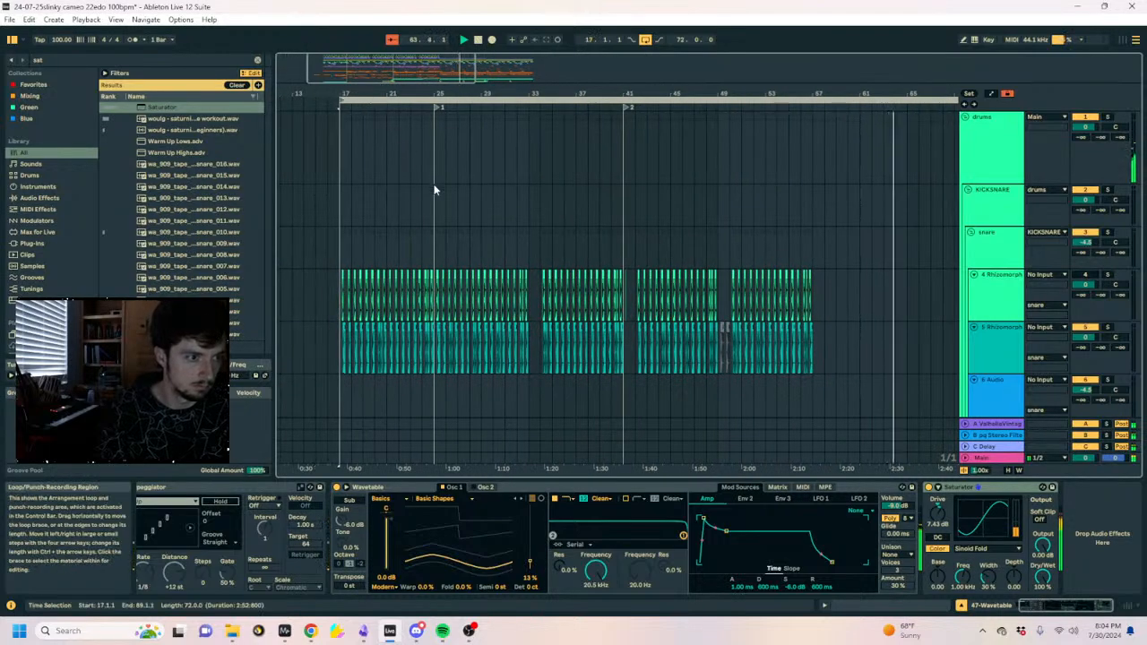
{"action": "scroll", "coordinate": [377, 138], "scroll_direction": "down", "scroll_amount": 2}
{"action": "scroll", "coordinate": [358, 103], "scroll_direction": "up", "scroll_amount": 3}
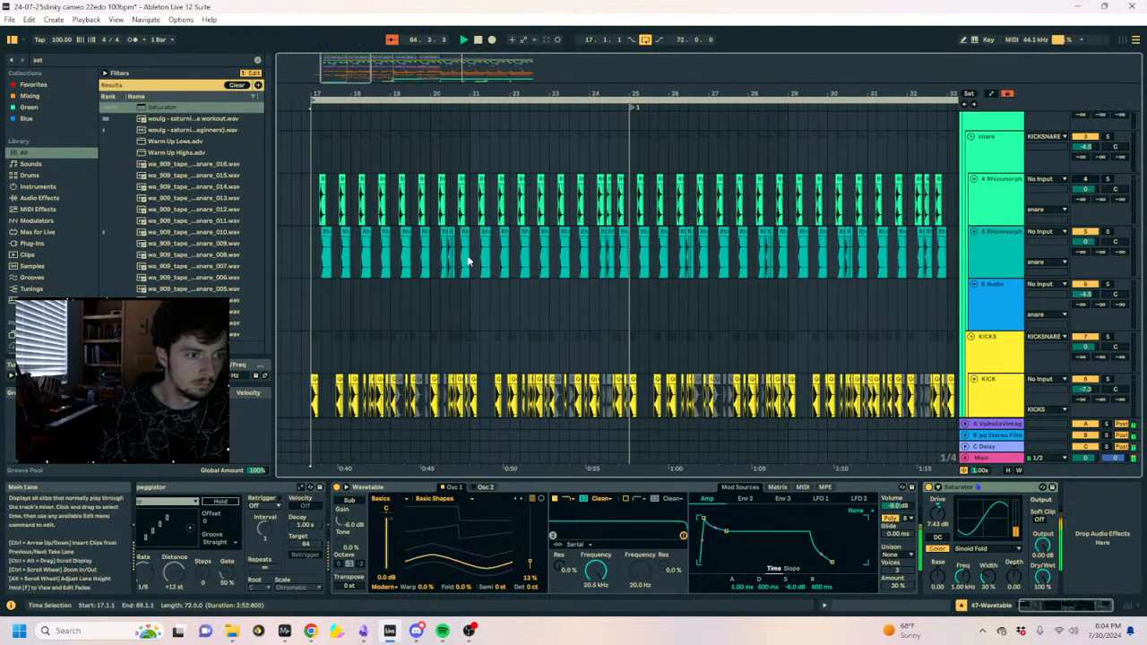
{"action": "left_click", "coordinate": [437, 259]}
{"action": "left_click_drag", "start_coordinate": [439, 260], "coordinate": [468, 260]}
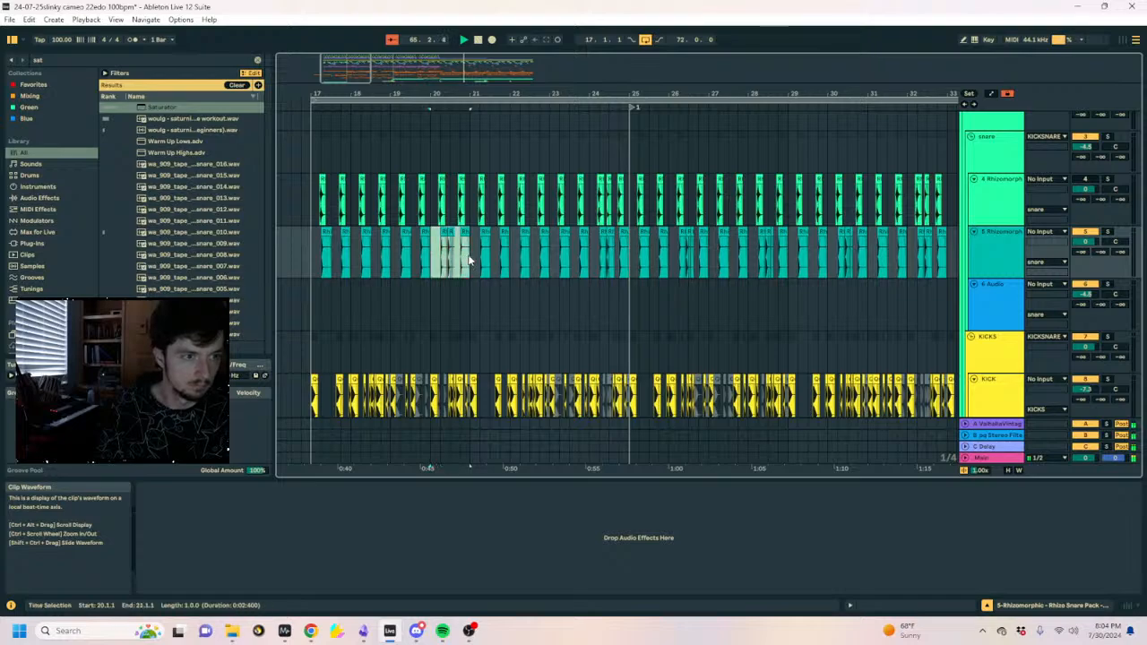
{"action": "left_click_drag", "start_coordinate": [634, 93], "coordinate": [291, 90]}
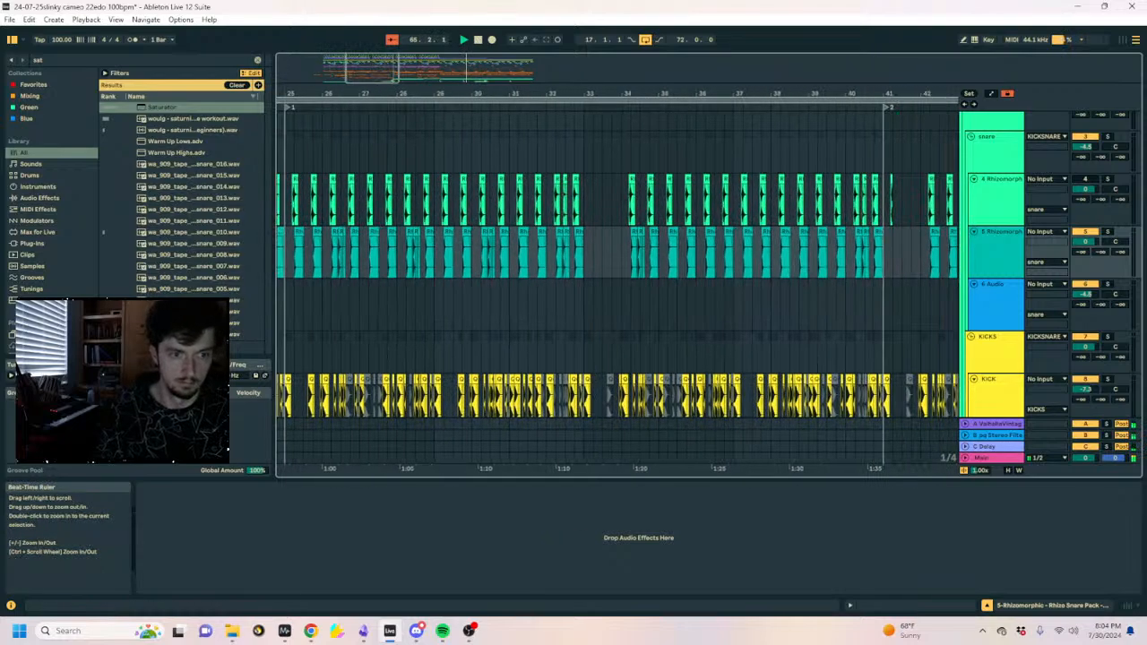
{"action": "left_click", "coordinate": [672, 259]}
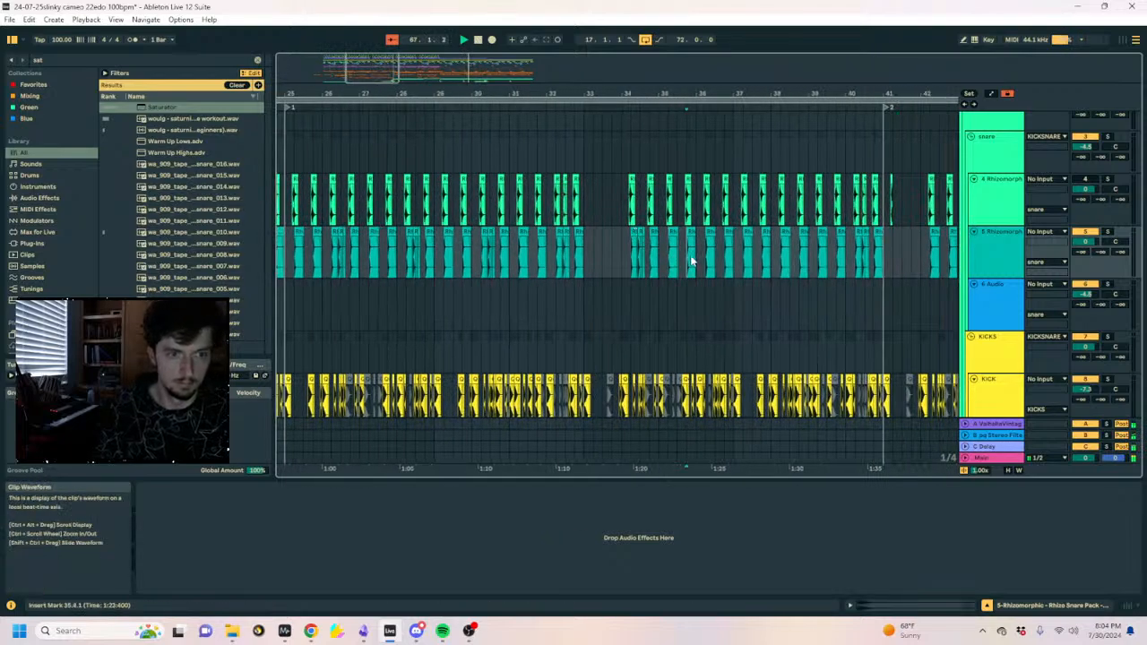
{"action": "left_click", "coordinate": [701, 261]}
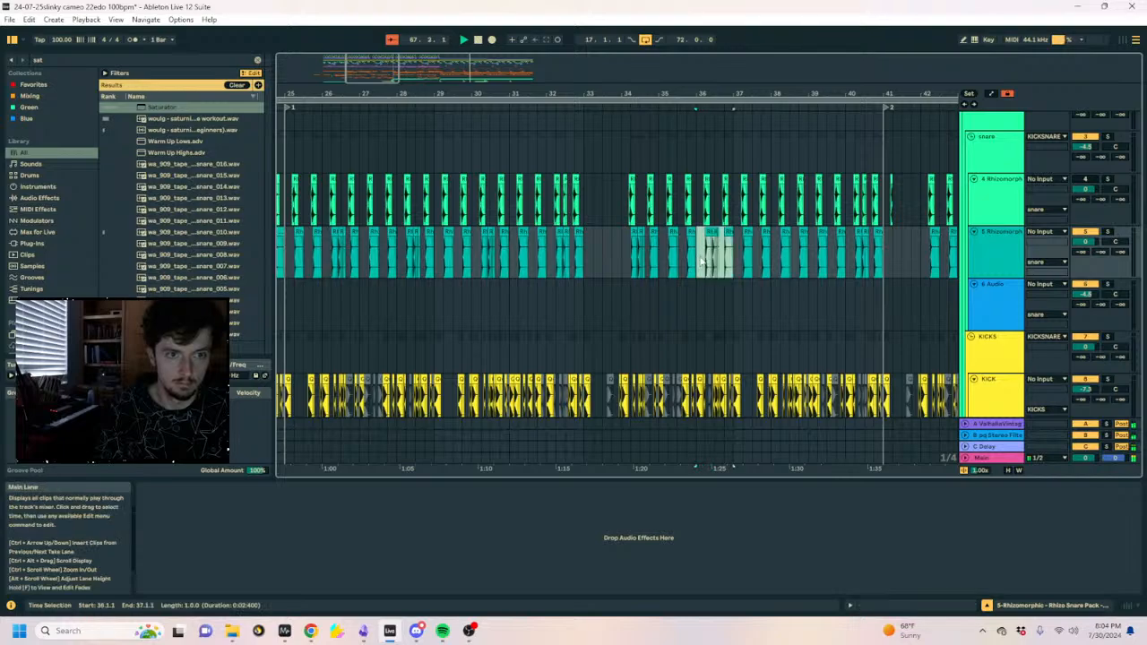
{"action": "left_click", "coordinate": [774, 253]}
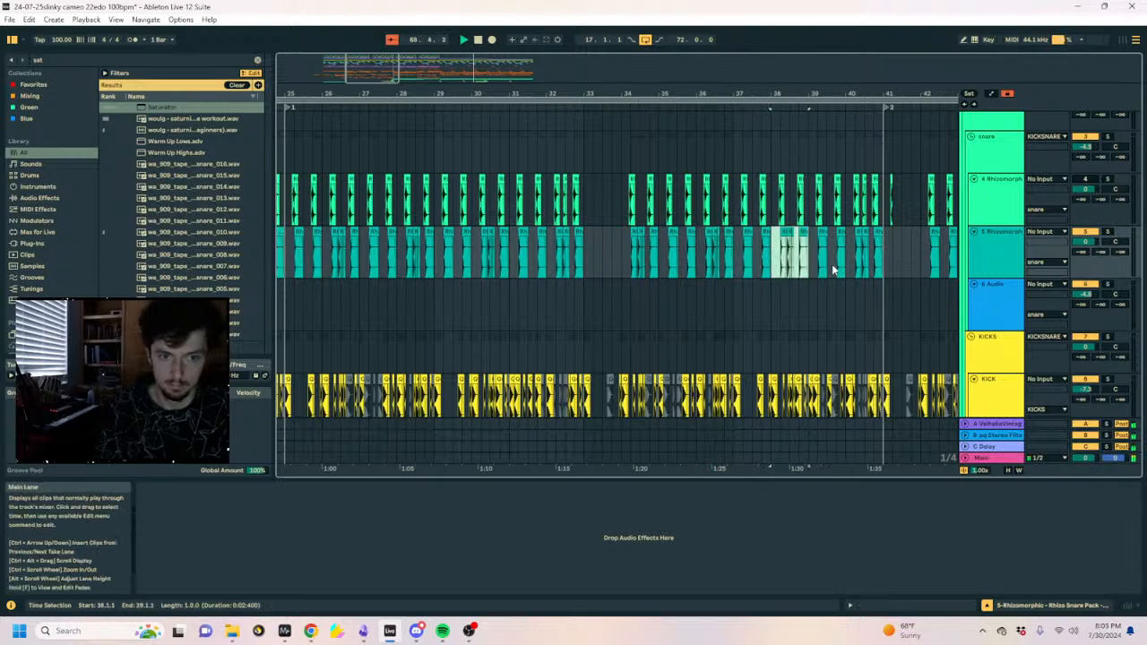
Paste the copied one-bar snare pattern at bar 42 on the 5 Rhizomorphic track.
{"action": "scroll", "coordinate": [537, 260], "scroll_direction": "right", "scroll_amount": 10}
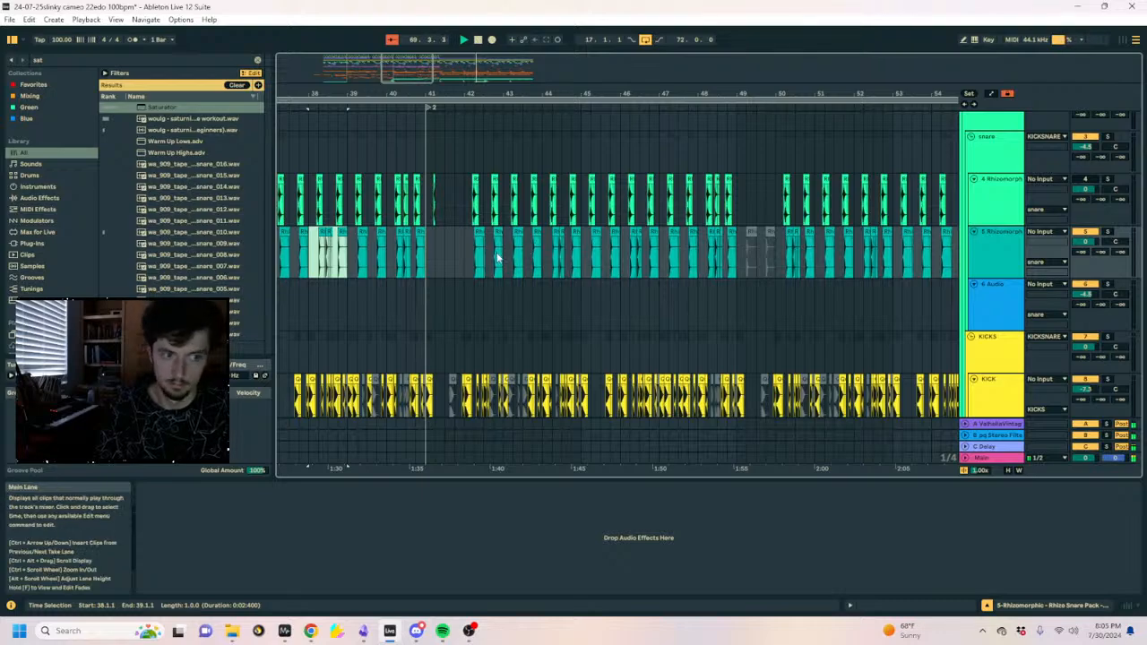
{"action": "left_click", "coordinate": [475, 258]}
{"action": "left_click_drag", "start_coordinate": [469, 251], "coordinate": [621, 260]}
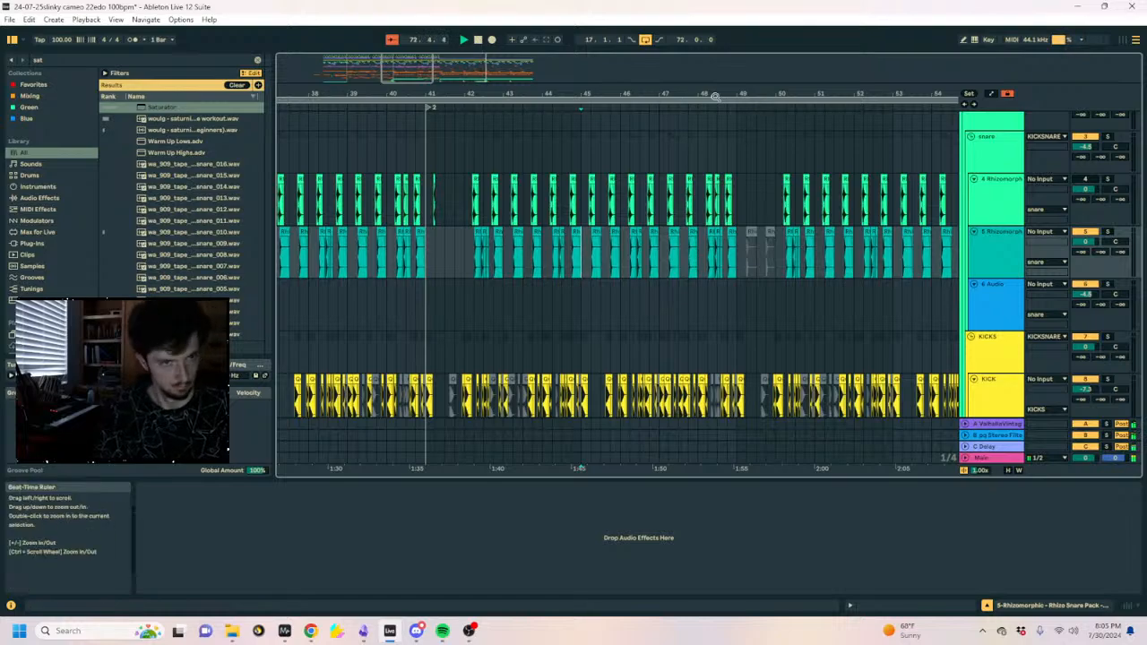
Collapse the chords/melody group, expand the SUBS group and place the insert marker at bar 73 on the 31 Hip-Hop Sub Bass track.
{"action": "mouse_move", "coordinate": [715, 96]}
{"action": "left_mouse_down"}
{"action": "mouse_move", "coordinate": [54, 90]}
{"action": "mouse_move", "coordinate": [12, 67]}
{"action": "mouse_move", "coordinate": [45, 55]}
{"action": "left_mouse_up"}
{"action": "left_click", "coordinate": [609, 235]}
{"action": "scroll", "coordinate": [603, 290], "scroll_direction": "up", "scroll_amount": 2}
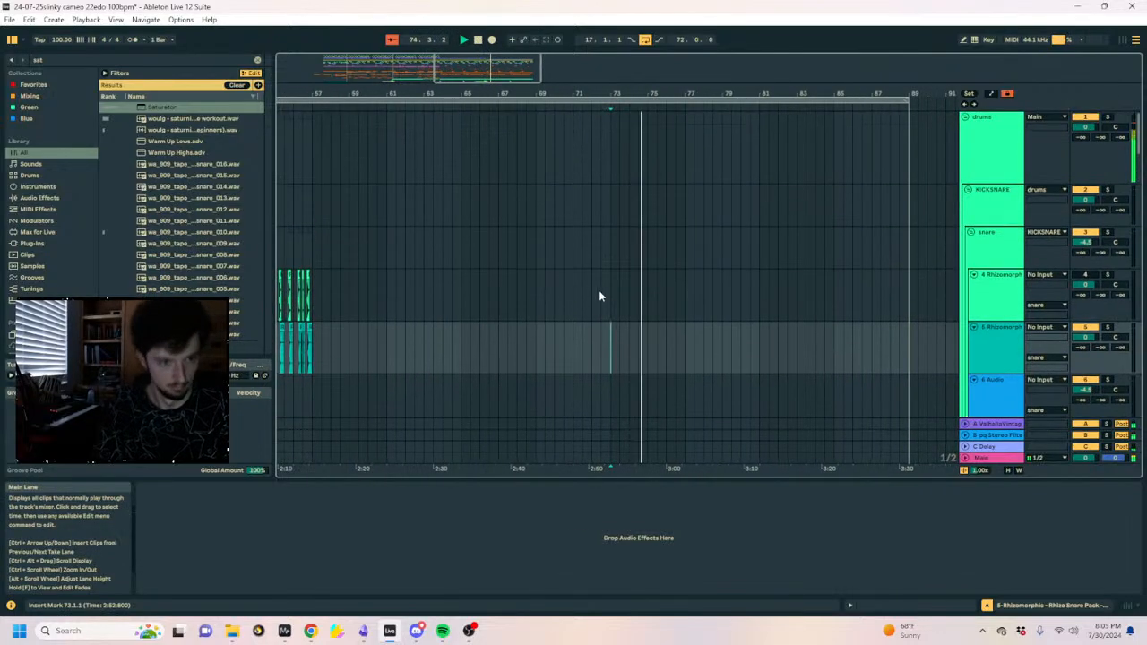
{"action": "scroll", "coordinate": [604, 291], "scroll_direction": "down", "scroll_amount": 10}
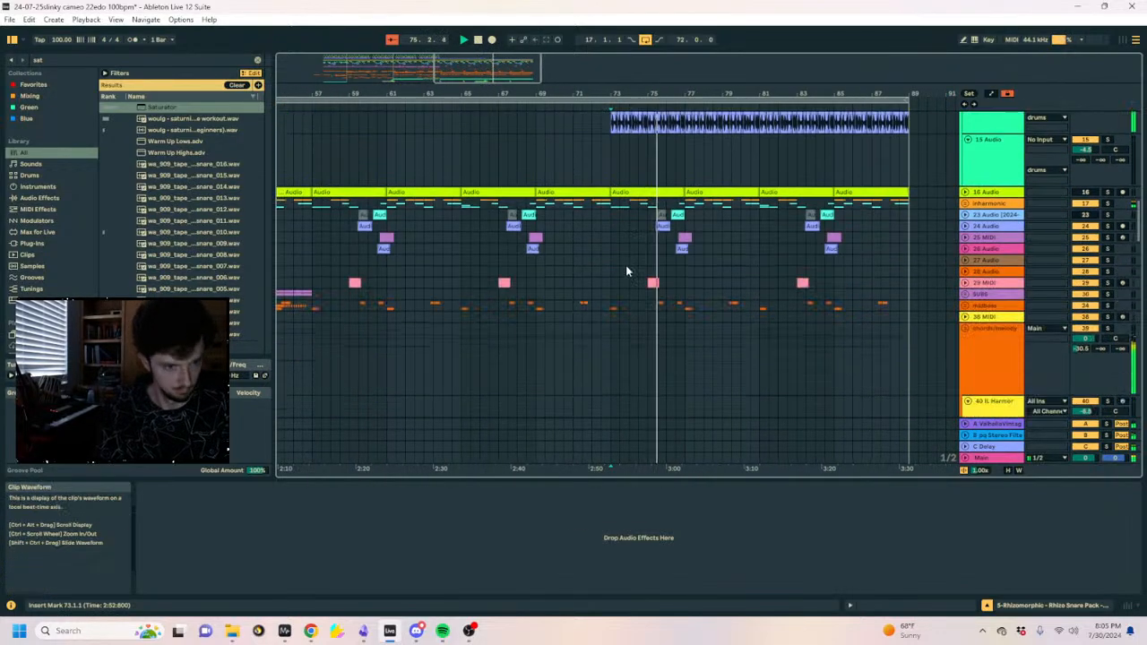
{"action": "scroll", "coordinate": [770, 246], "scroll_direction": "up", "scroll_amount": 3}
{"action": "scroll", "coordinate": [944, 275], "scroll_direction": "down", "scroll_amount": 6}
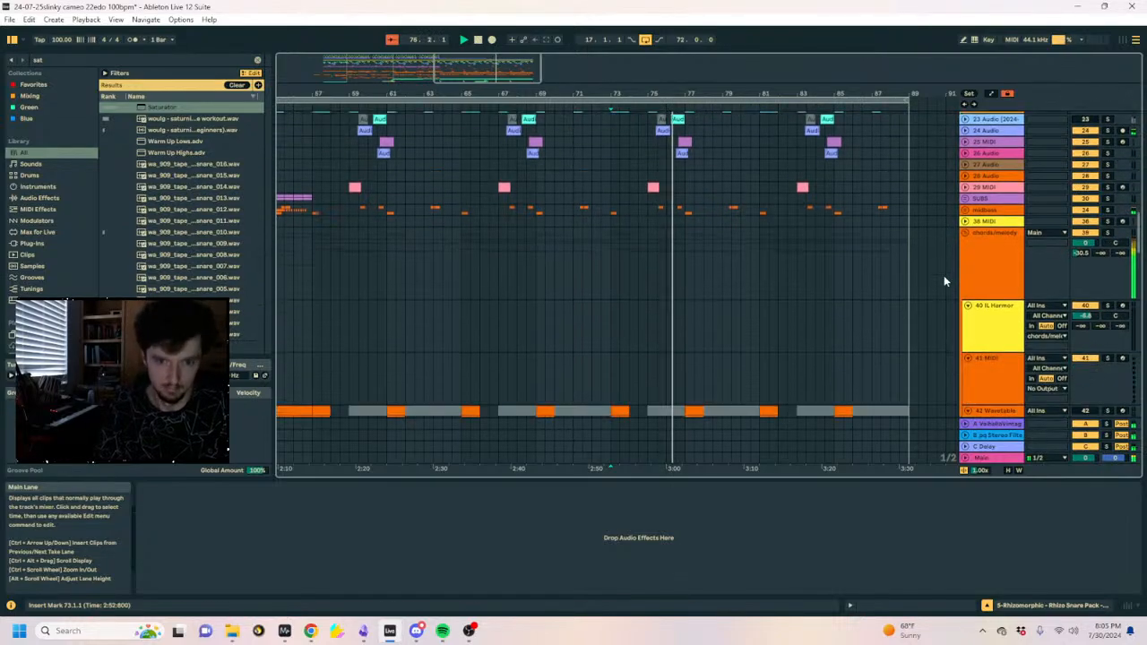
{"action": "left_click", "coordinate": [982, 235]}
{"action": "key", "text": "Left"}
{"action": "left_click", "coordinate": [619, 209]}
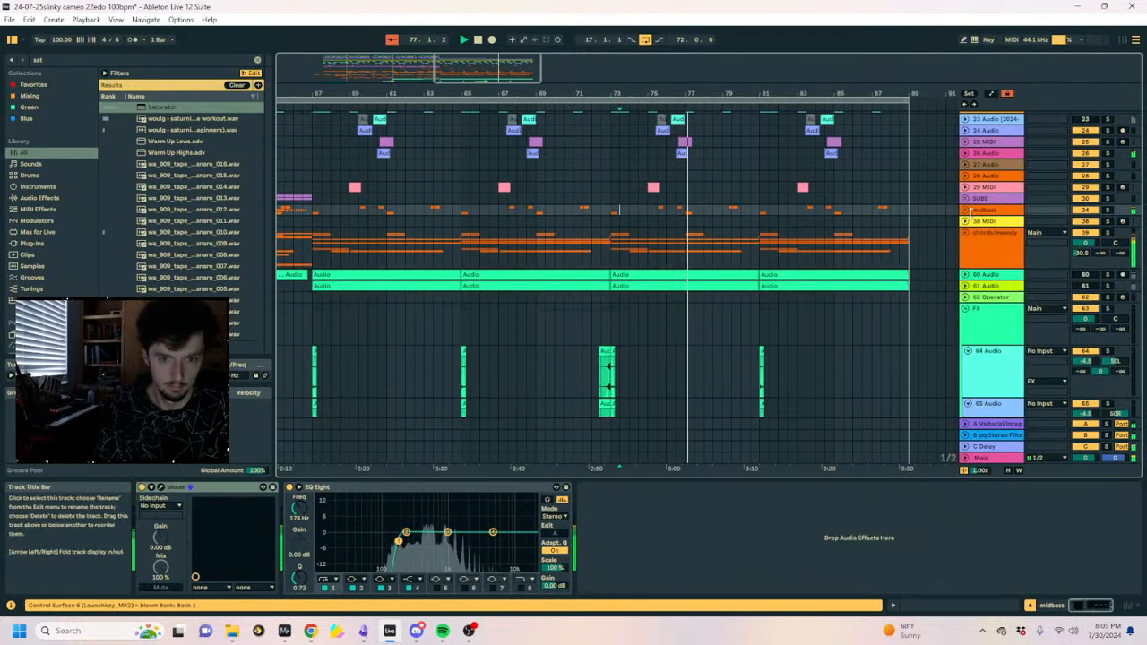
{"action": "left_click", "coordinate": [965, 198]}
{"action": "left_click_drag", "start_coordinate": [657, 312], "coordinate": [647, 306]}
{"action": "left_click", "coordinate": [610, 249]}
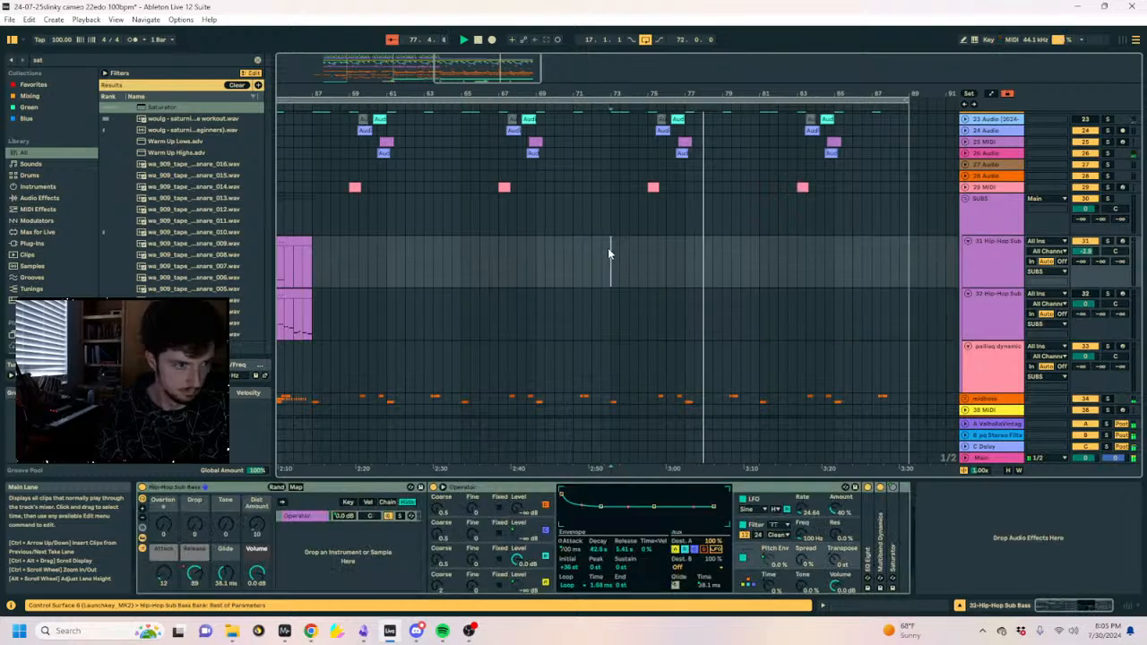
Copy the eight-bar sub bass clip at bar 17 on the 31 Hip-Hop Sub Bass track to bar 73.
{"action": "mouse_move", "coordinate": [618, 95]}
{"action": "left_mouse_down"}
{"action": "mouse_move", "coordinate": [672, 94]}
{"action": "mouse_move", "coordinate": [686, 45]}
{"action": "left_mouse_up"}
{"action": "left_click", "coordinate": [417, 244]}
{"action": "left_click", "coordinate": [769, 256]}
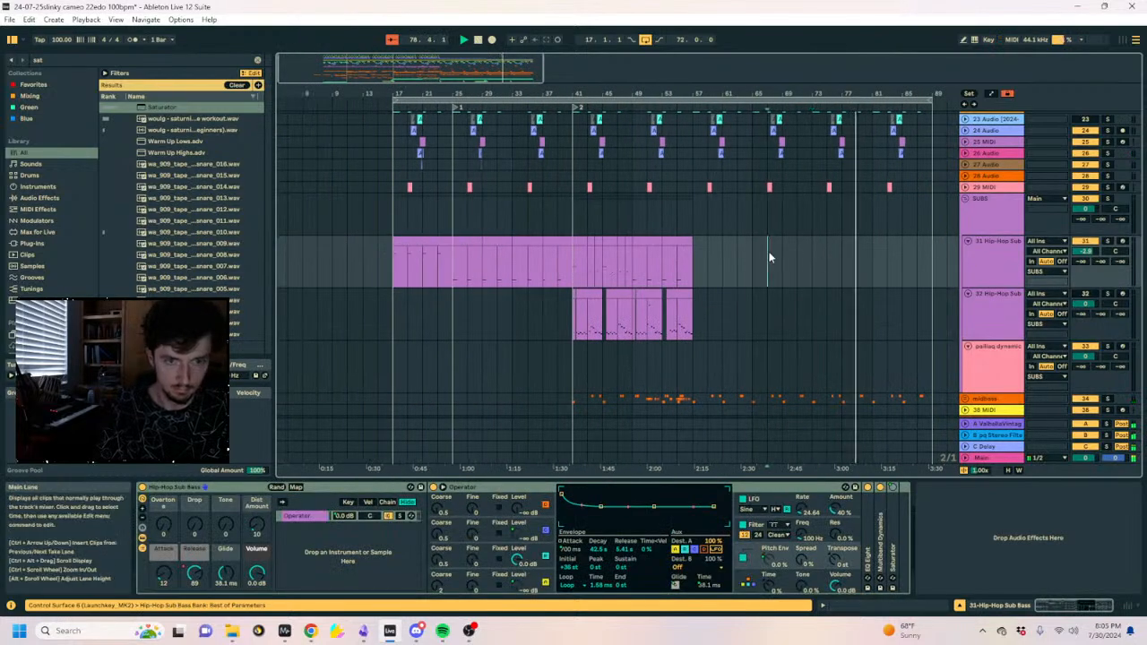
{"action": "left_click", "coordinate": [809, 258]}
{"action": "key", "text": "space"}
{"action": "key", "text": "space"}
{"action": "key", "text": "ctrl+v"}
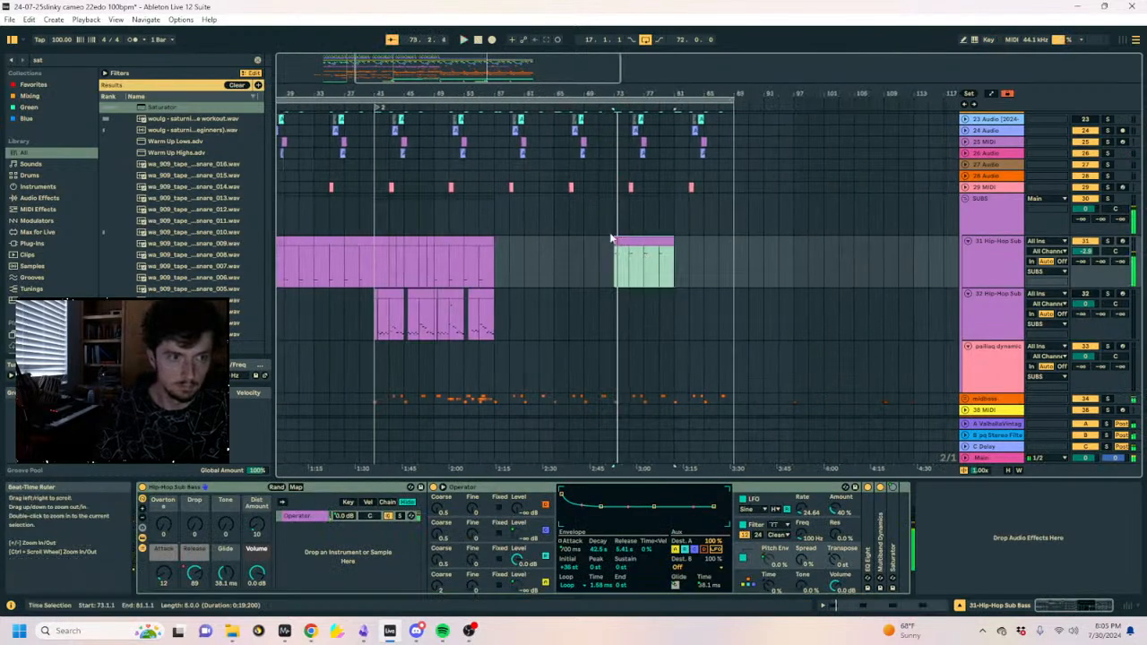
Add a locator named "???" at bar 73 and one named "breakdown" at bar 57.
{"action": "left_click", "coordinate": [599, 248]}
{"action": "key", "text": "space"}
{"action": "key", "text": "space"}
{"action": "right_click", "coordinate": [629, 106]}
{"action": "left_click", "coordinate": [640, 137]}
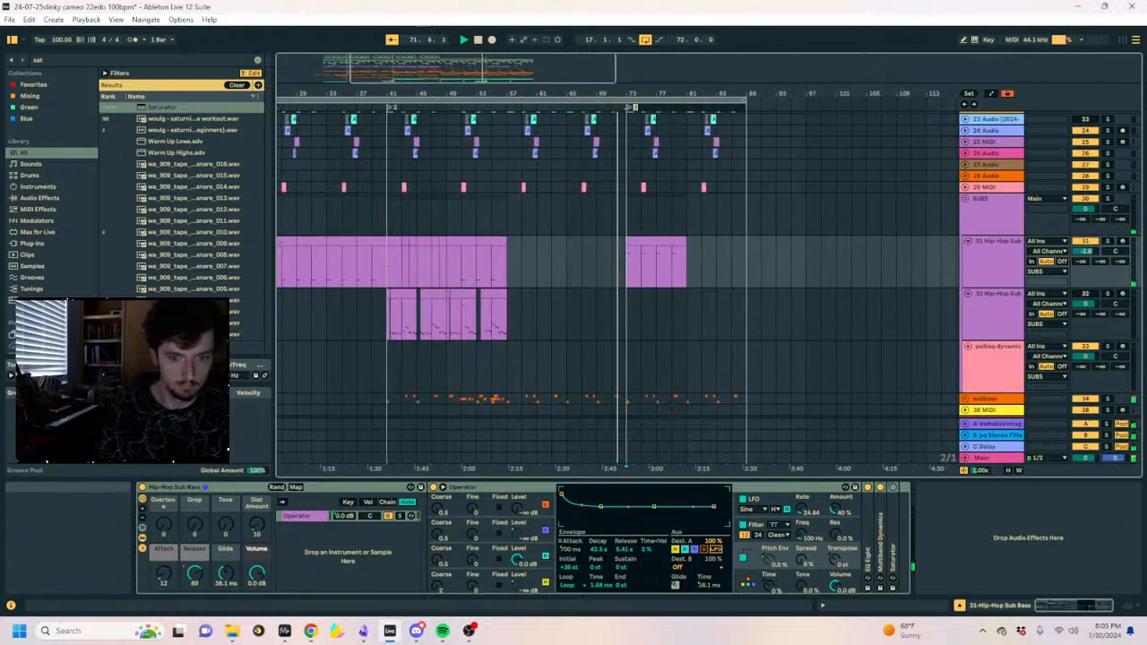
{"action": "right_click", "coordinate": [500, 109]}
{"action": "left_click", "coordinate": [524, 136]}
{"action": "type", "text": "breakdown!"}
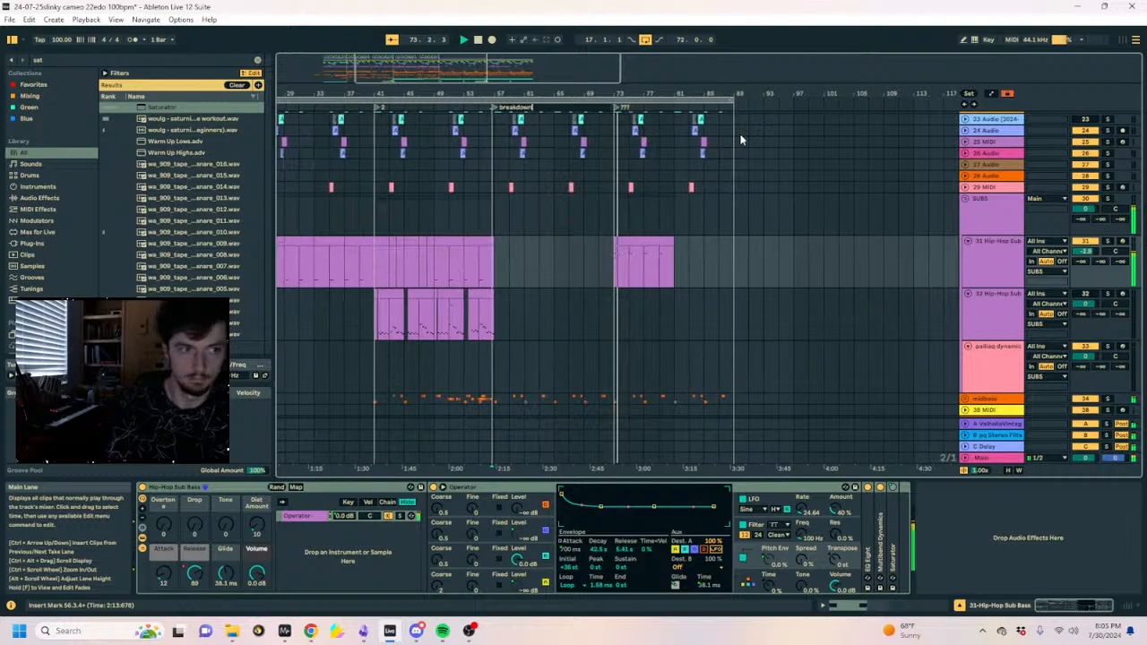
{"action": "key", "text": "Return"}
Transpose all notes in the bar 73 sub bass clip down an octave to C2 and check the pitch in the spectrum analyser.
{"action": "left_click", "coordinate": [641, 264]}
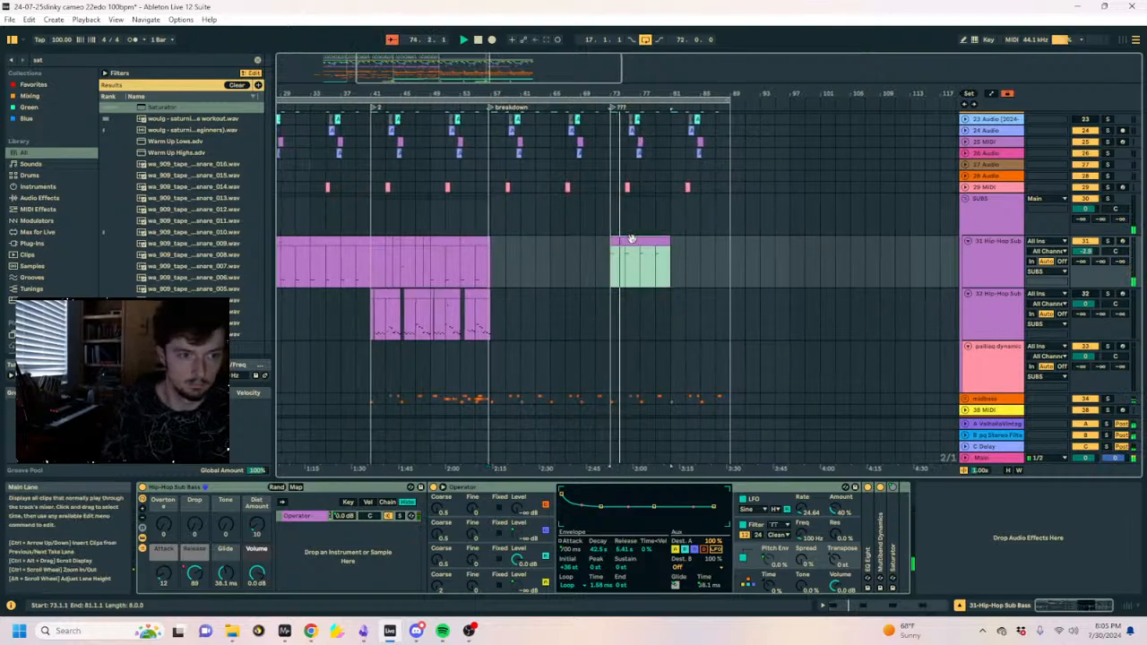
{"action": "left_click", "coordinate": [887, 605]}
{"action": "left_click", "coordinate": [716, 516]}
{"action": "key", "text": "ctrl+a"}
{"action": "key", "text": "shift+Down"}
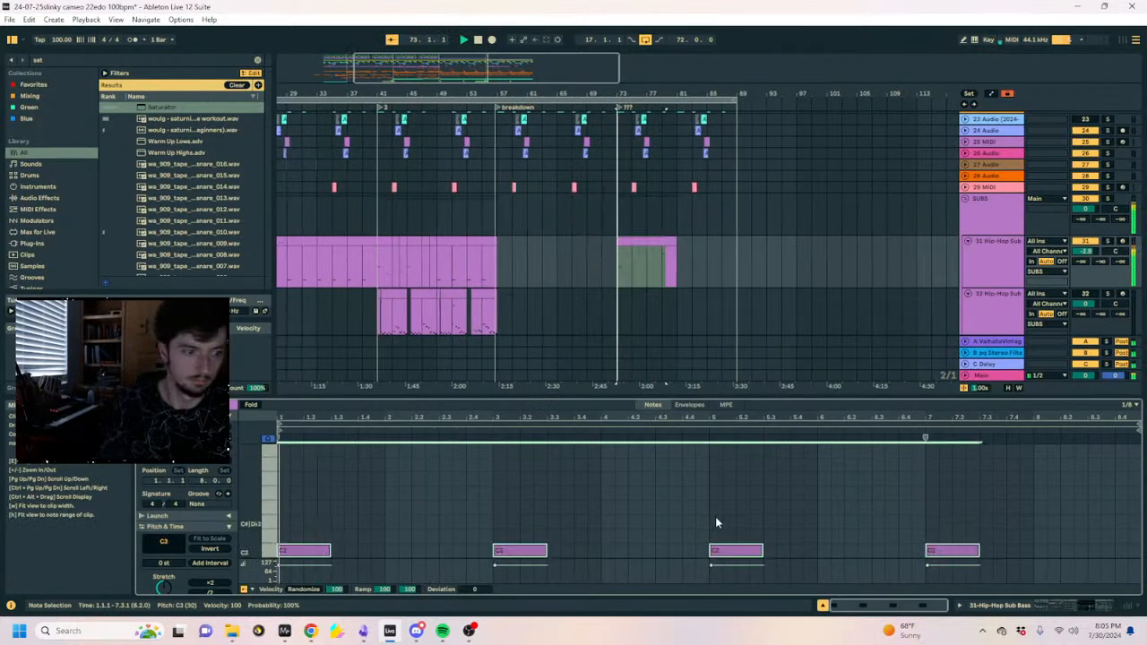
{"action": "left_click", "coordinate": [346, 628]}
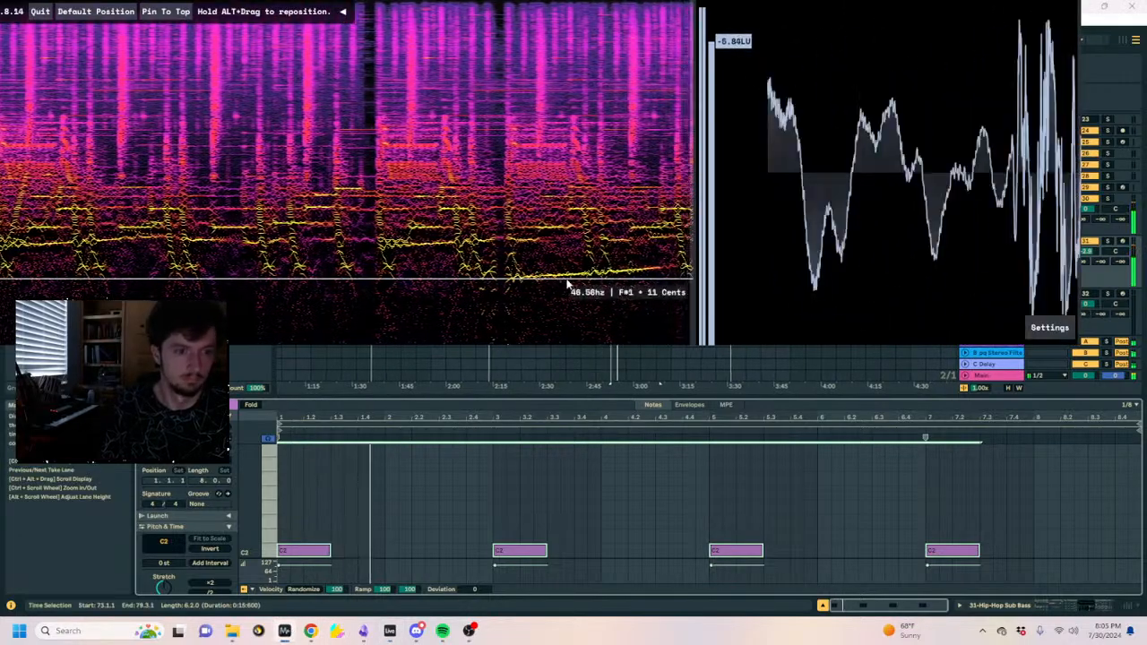
{"action": "left_click", "coordinate": [525, 507]}
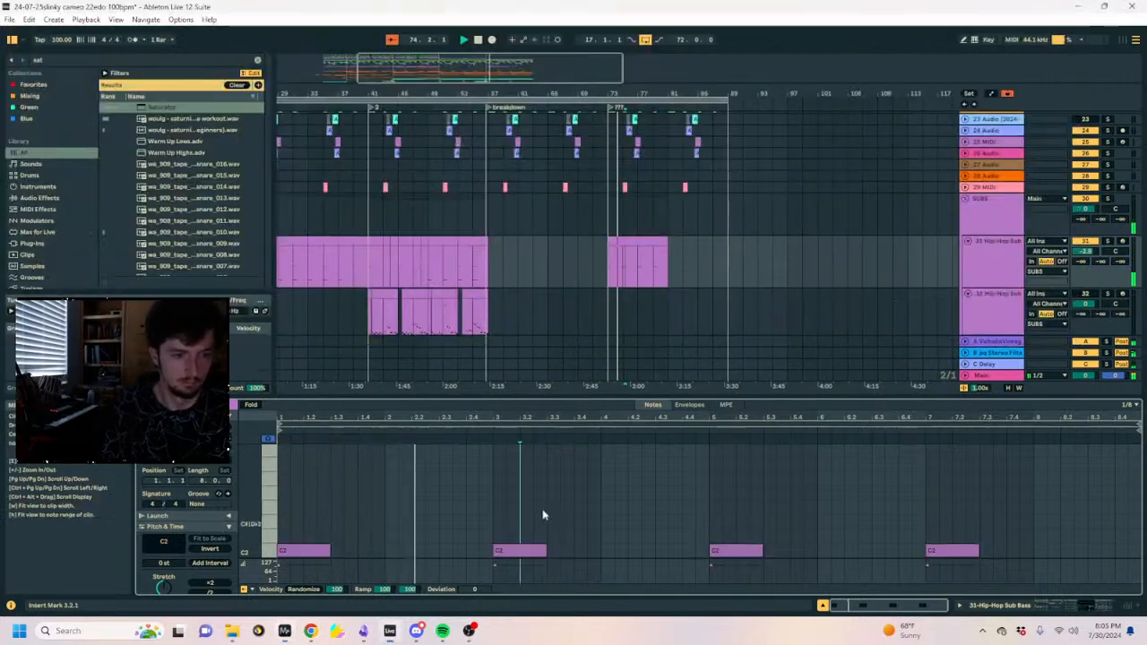
Reshape the clip's MIDI Ctrl Pitch Bend envelope in bars 1 and 2 to fall from maximum to minimum, removing the bar 2 peak.
{"action": "left_click", "coordinate": [689, 406]}
{"action": "left_click", "coordinate": [311, 590]}
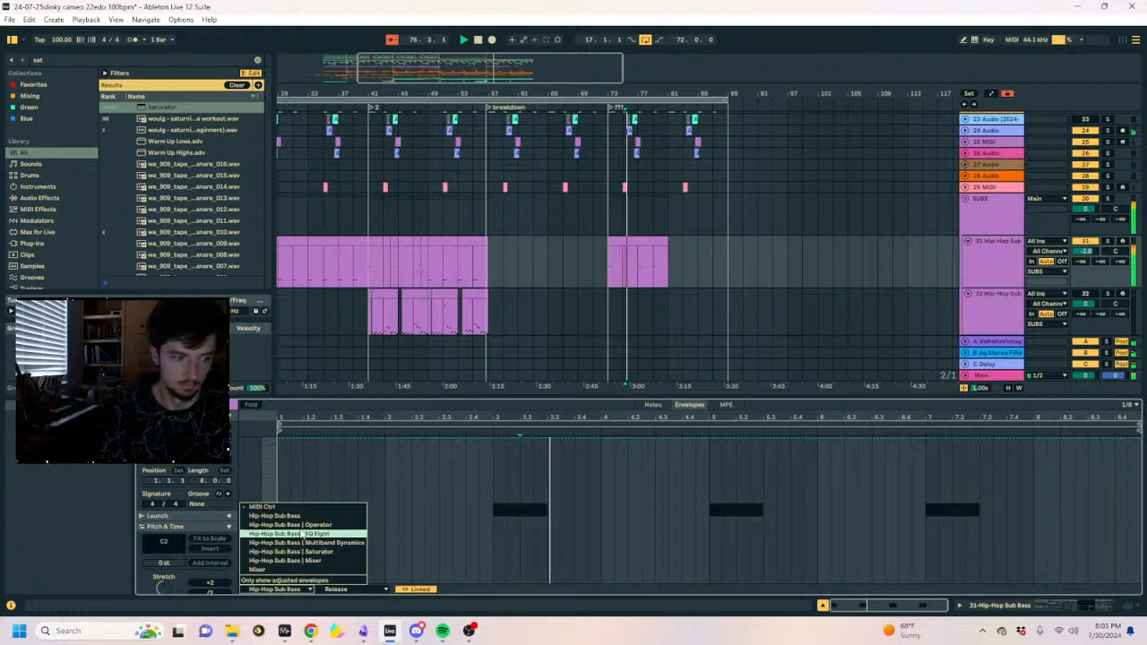
{"action": "left_click", "coordinate": [291, 508]}
{"action": "key", "text": "space"}
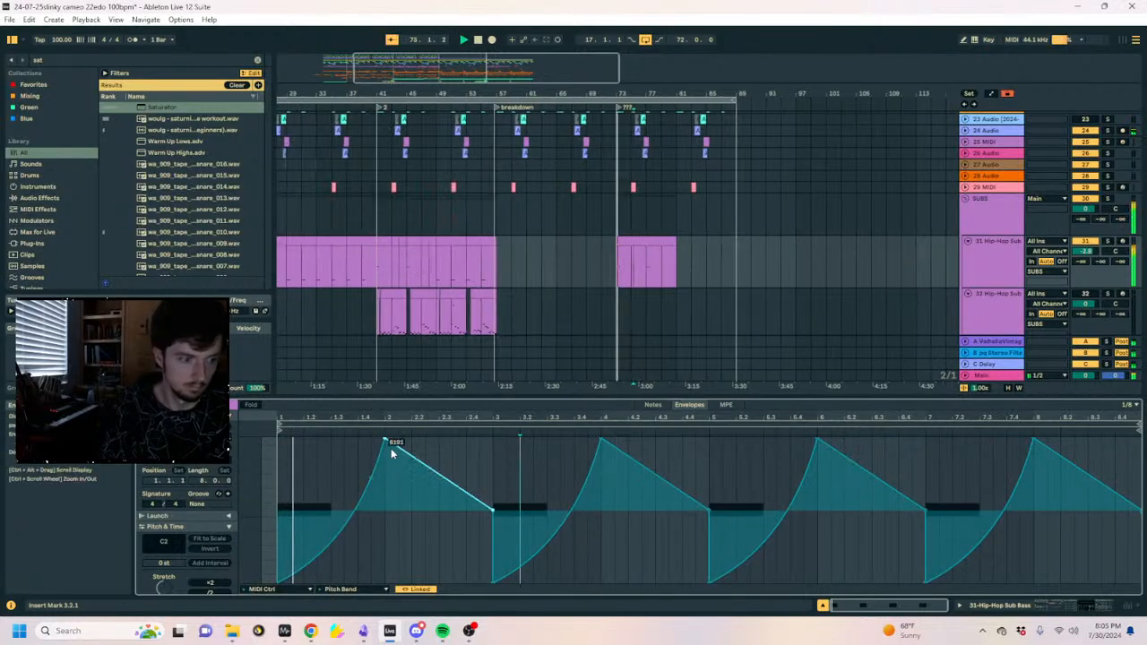
{"action": "left_click_drag", "start_coordinate": [315, 561], "coordinate": [280, 470]}
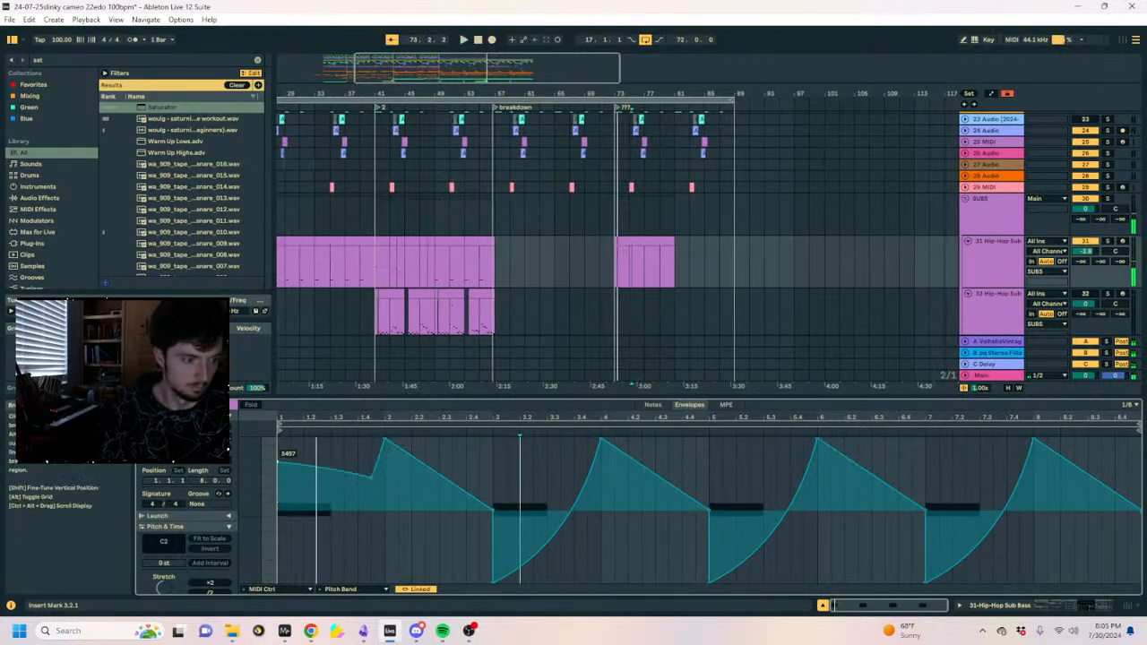
{"action": "left_click_drag", "start_coordinate": [372, 485], "coordinate": [374, 586]}
{"action": "key", "text": "space"}
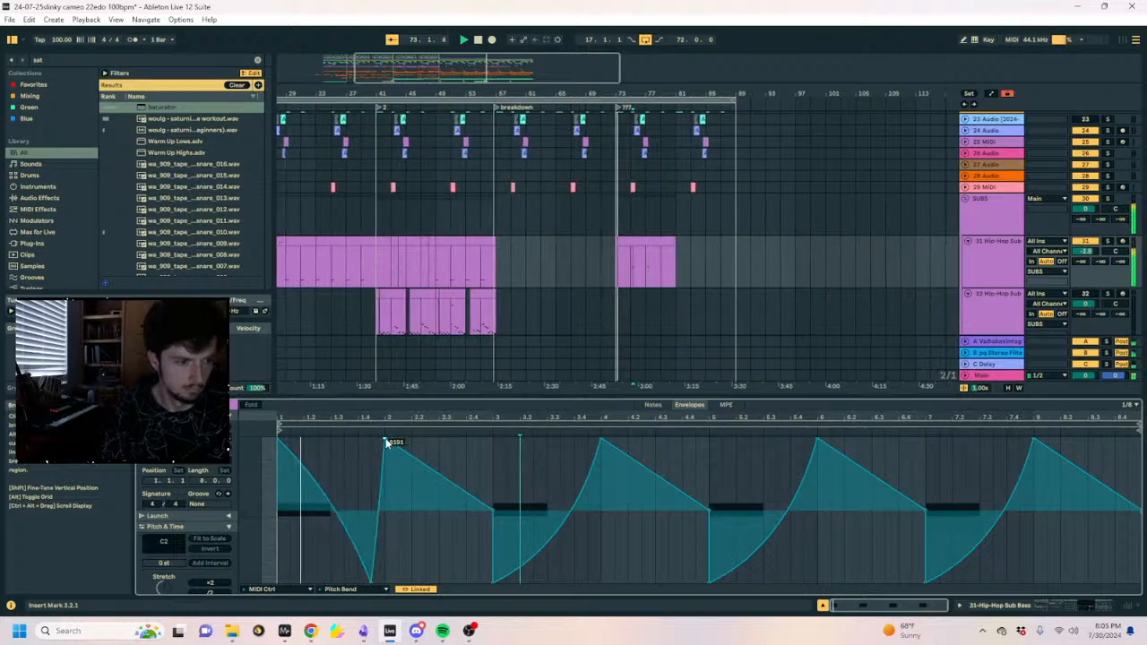
{"action": "left_click", "coordinate": [386, 441]}
{"action": "left_click", "coordinate": [286, 635]}
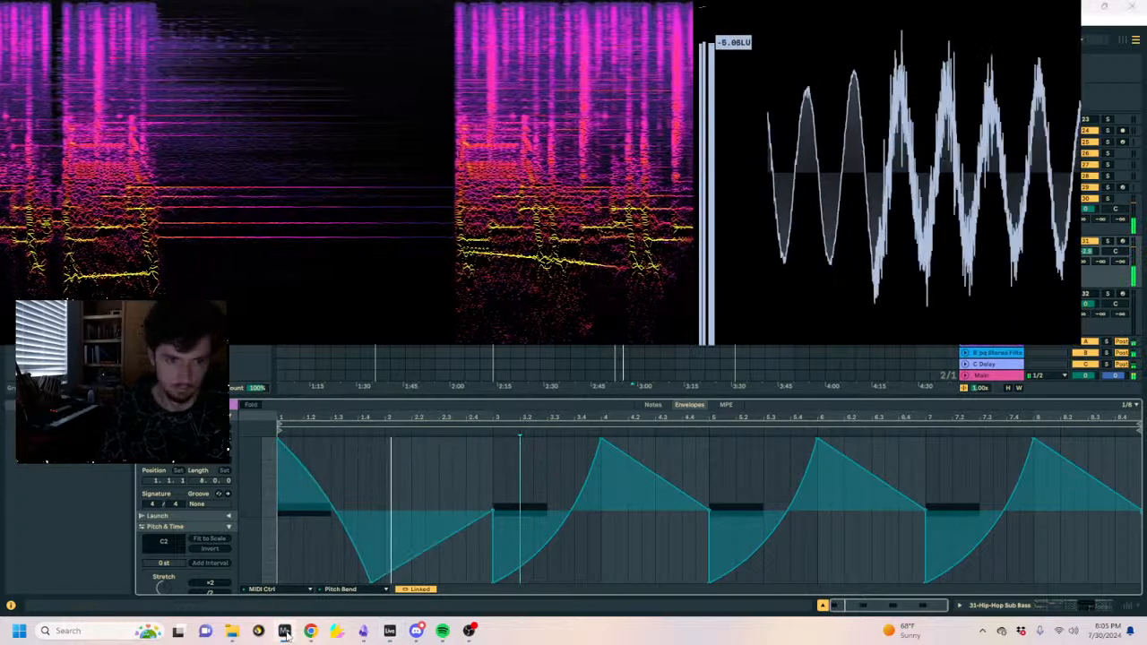
{"action": "left_click", "coordinate": [286, 635]}
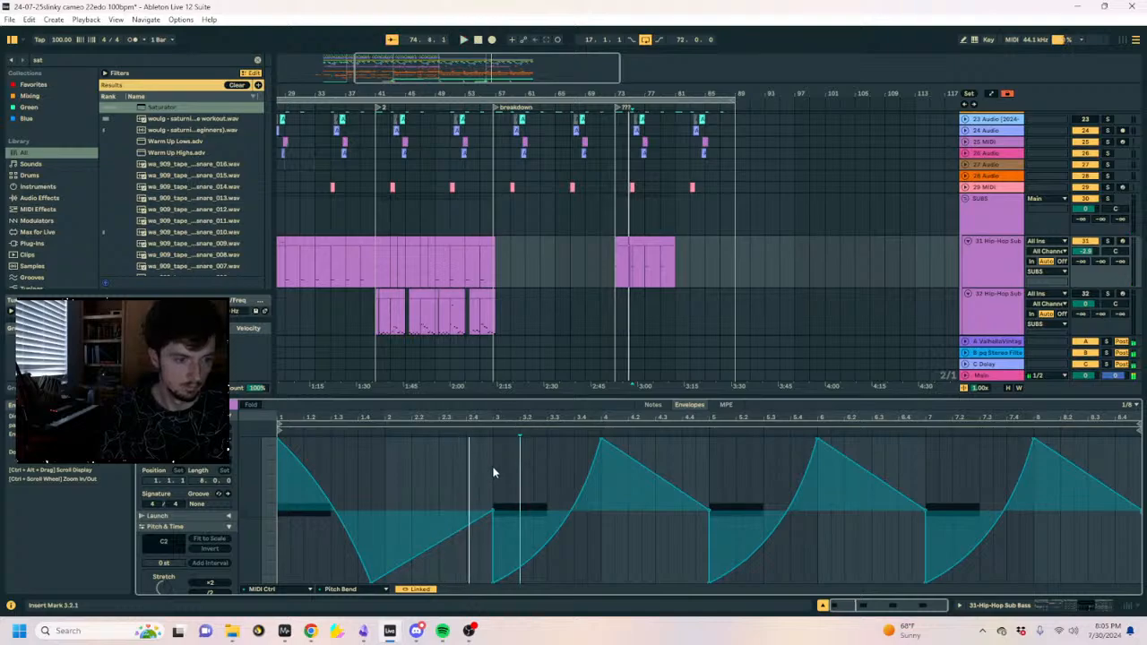
Duplicate the first two bars of the pitch bend envelope three times to fill the eight-bar clip.
{"action": "left_click_drag", "start_coordinate": [493, 472], "coordinate": [278, 475]}
{"action": "key", "text": "ctrl+d"}
{"action": "key", "text": "ctrl+d"}
{"action": "key", "text": "ctrl+d"}
Transpose all notes in the sub bass clip down to C1 and check the low end in the spectrum analyser.
{"action": "left_click", "coordinate": [652, 404]}
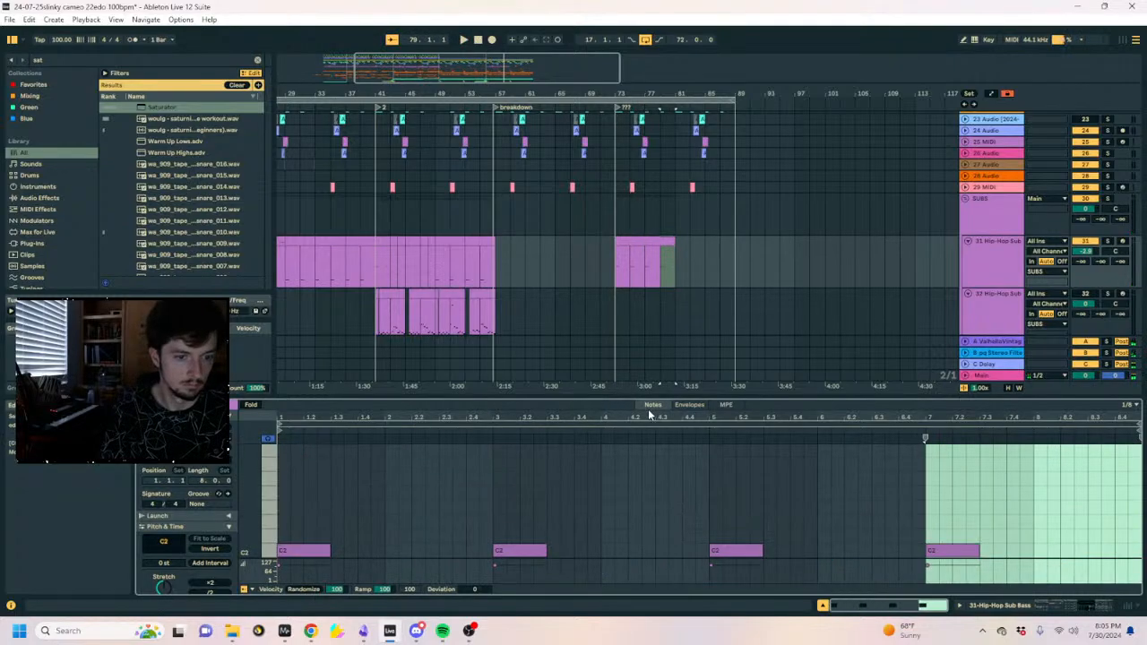
{"action": "key", "text": "ctrl+a"}
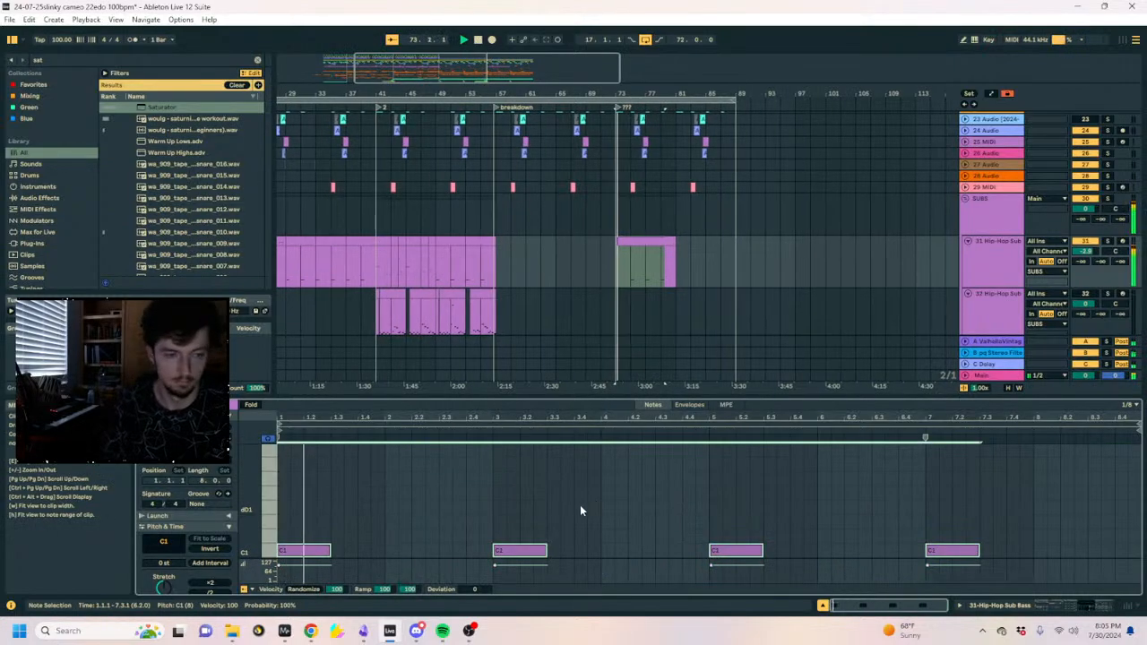
{"action": "left_click", "coordinate": [285, 632]}
{"action": "left_click", "coordinate": [285, 632]}
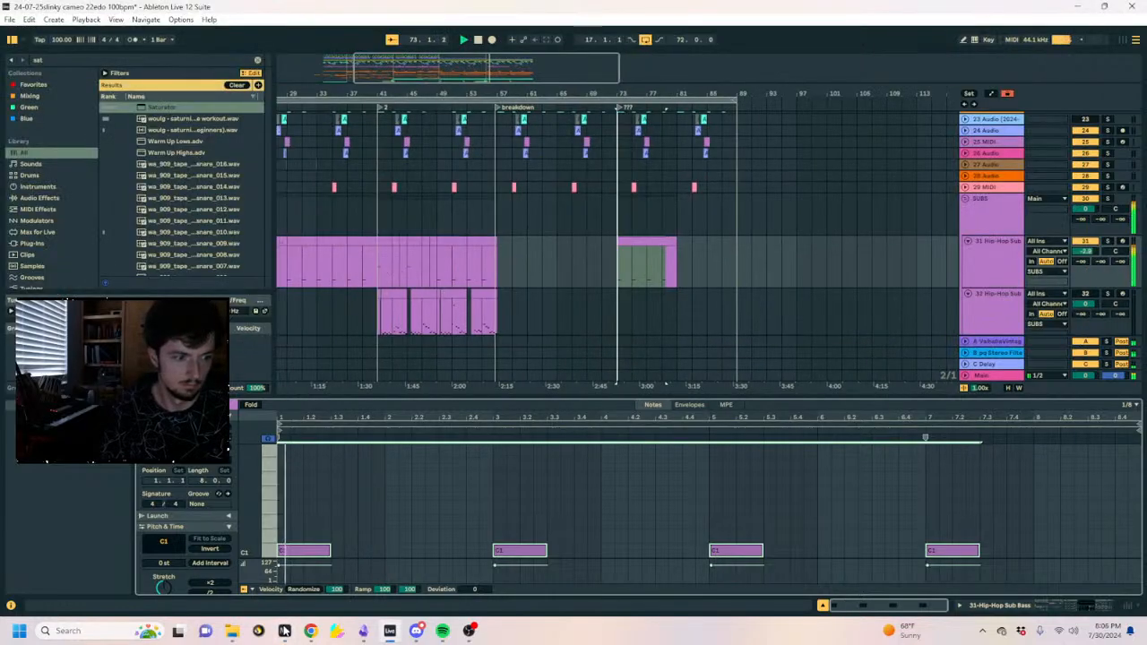
{"action": "left_click", "coordinate": [285, 632]}
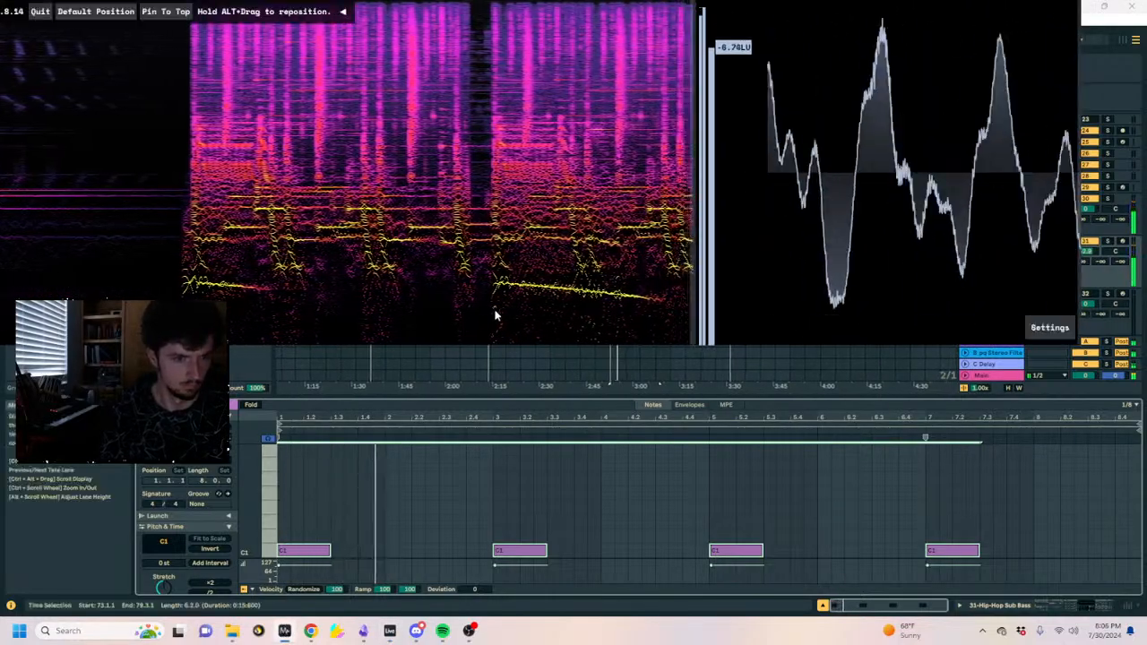
{"action": "left_click", "coordinate": [469, 286]}
{"action": "left_click", "coordinate": [468, 556]}
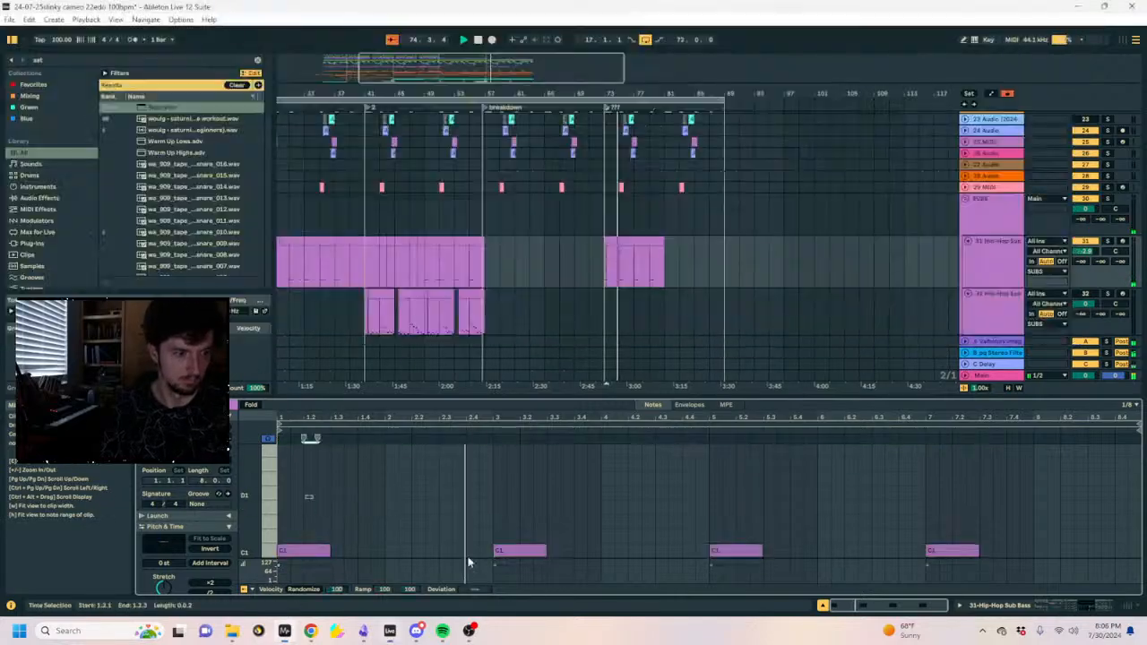
Raise all the sub bass notes seven scale steps to dE1, restart playback and view the result in the spectrum analyser.
{"action": "key", "text": "ctrl+a"}
{"action": "key", "text": "Up"}
{"action": "key", "text": "Up"}
{"action": "key", "text": "Up"}
{"action": "key", "text": "Up"}
{"action": "key", "text": "Up"}
{"action": "key", "text": "Up"}
{"action": "key", "text": "Up"}
{"action": "key", "text": "space"}
{"action": "key", "text": "space"}
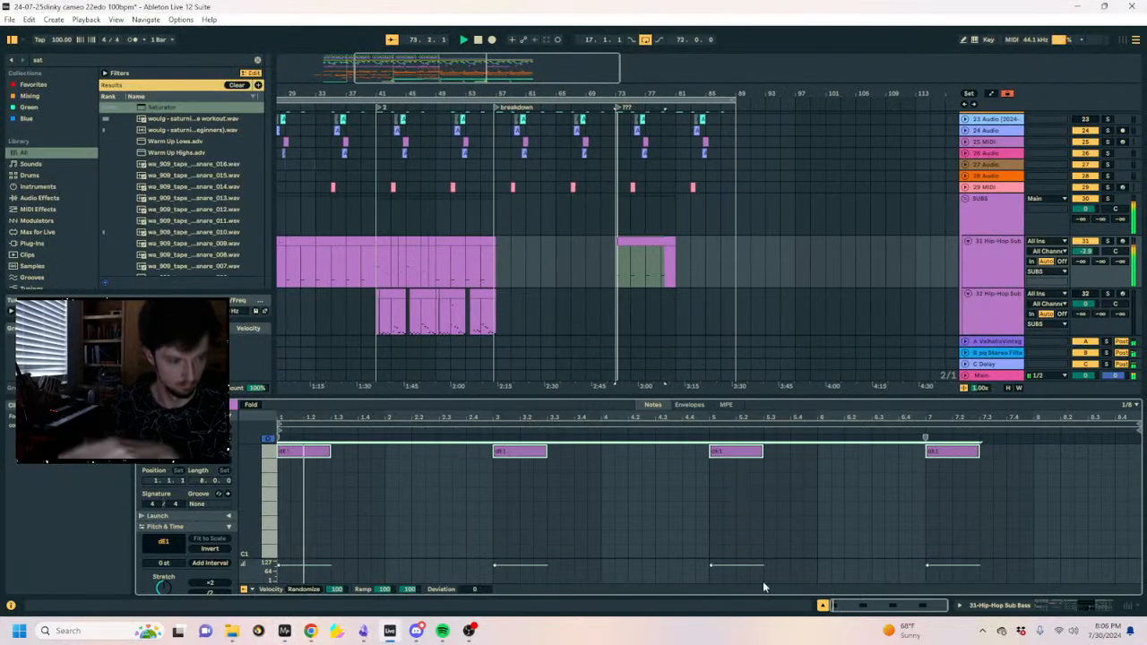
{"action": "left_click", "coordinate": [285, 632]}
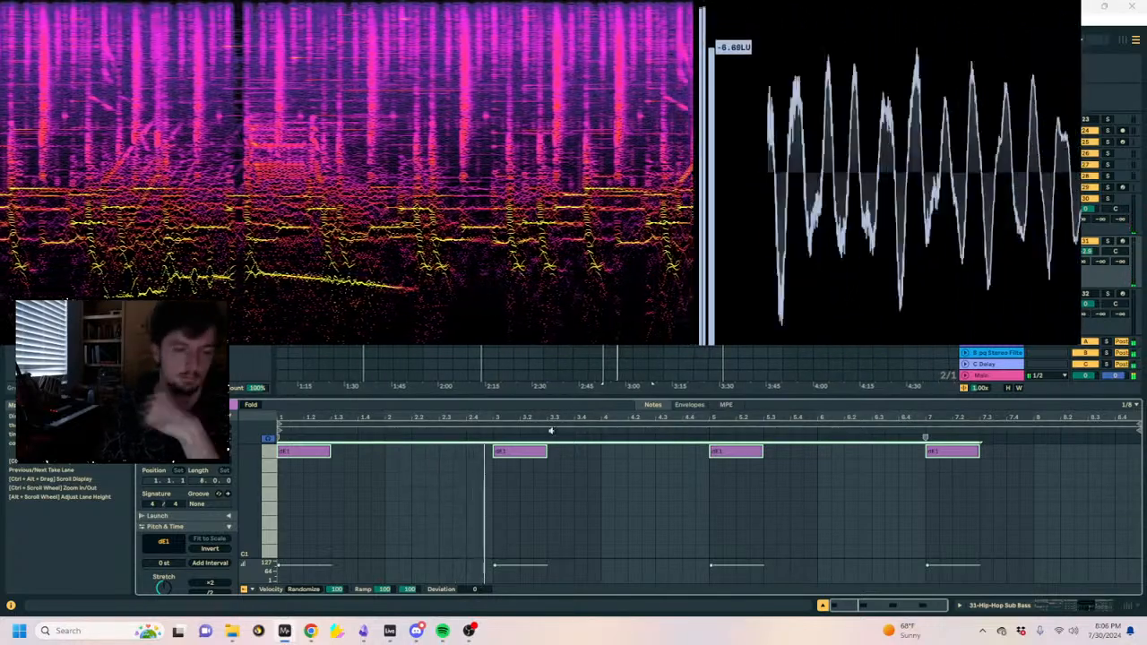
Add four short dE1 notes to the sub bass clip, one on each beat of bar 4.
{"action": "left_click", "coordinate": [612, 471]}
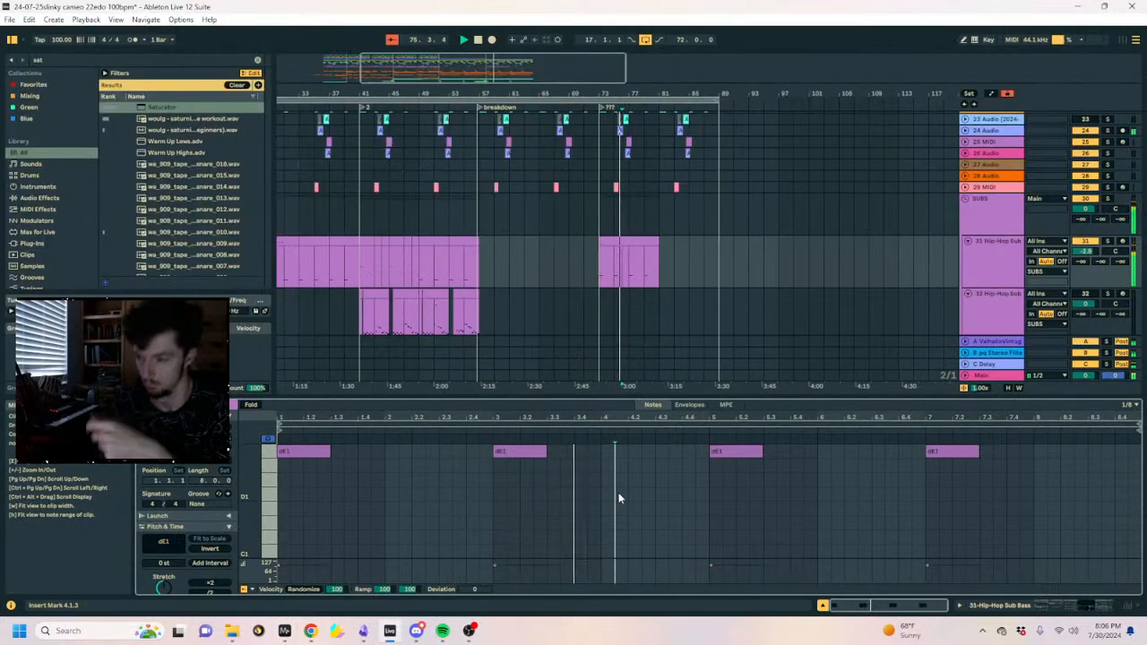
{"action": "double_click", "coordinate": [649, 452]}
{"action": "double_click", "coordinate": [663, 451]}
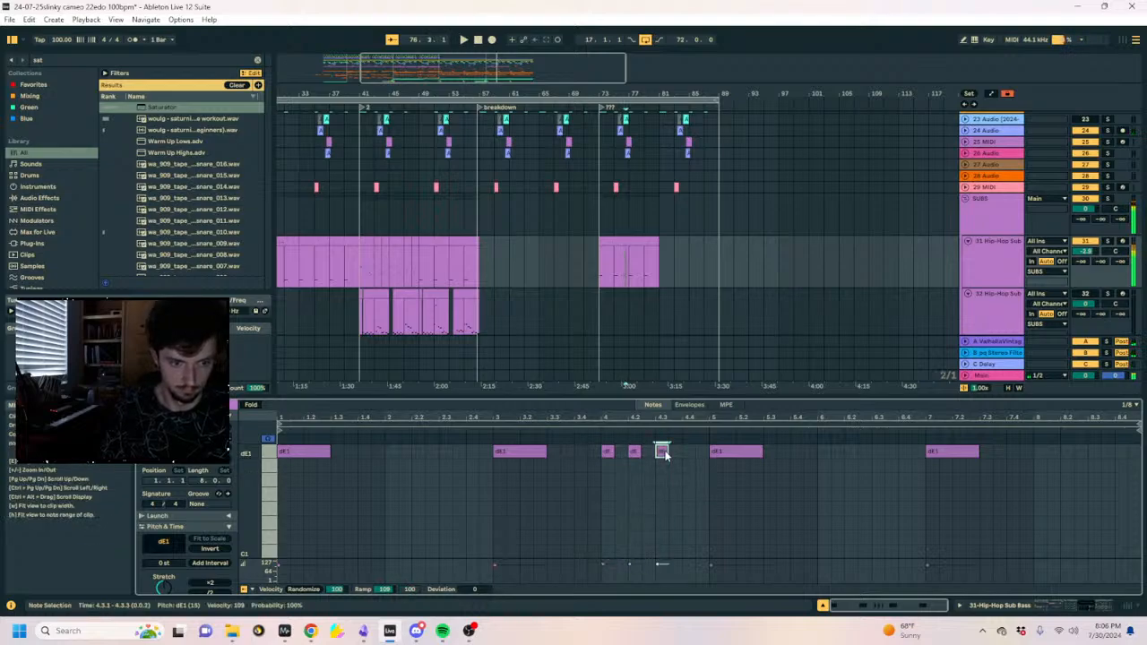
Draw a rising pitch bend ramp from minimum for each short note in bar 4, with each ramp peaking higher than the last.
{"action": "left_click", "coordinate": [687, 406]}
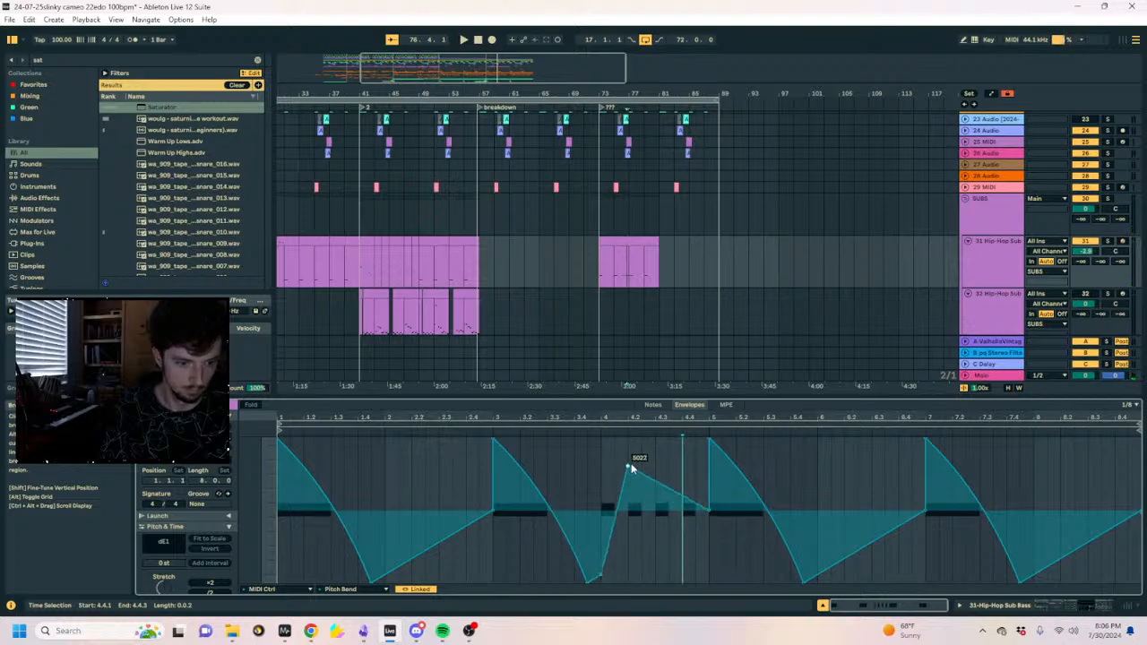
{"action": "left_click_drag", "start_coordinate": [642, 484], "coordinate": [606, 522]}
{"action": "left_click", "coordinate": [628, 567]}
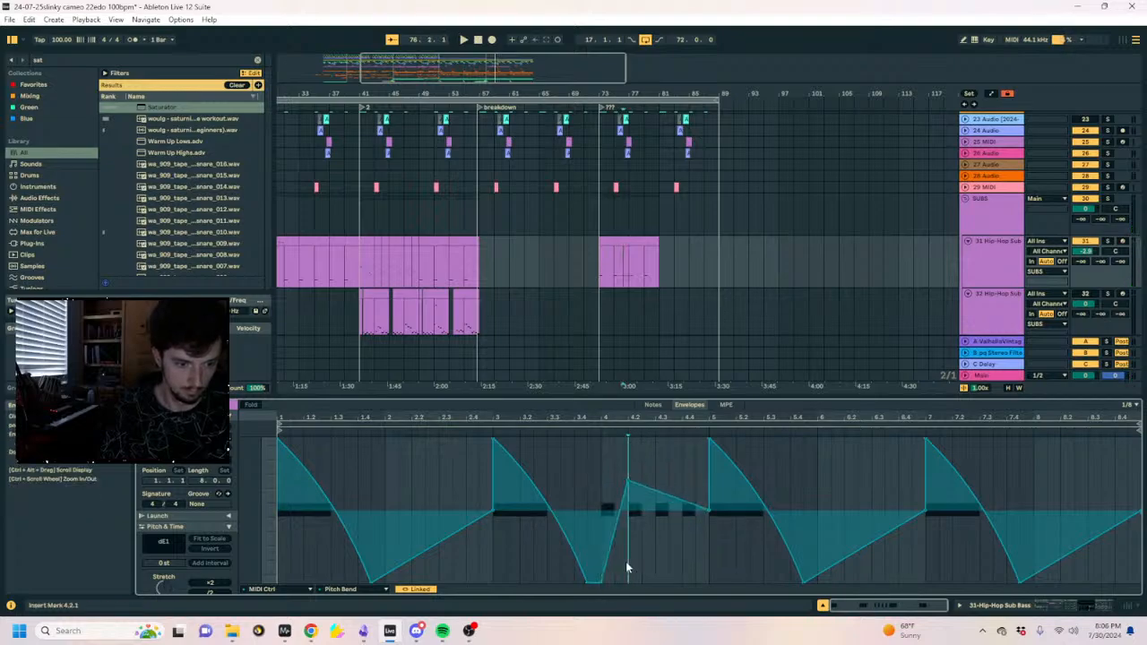
{"action": "left_click", "coordinate": [627, 454]}
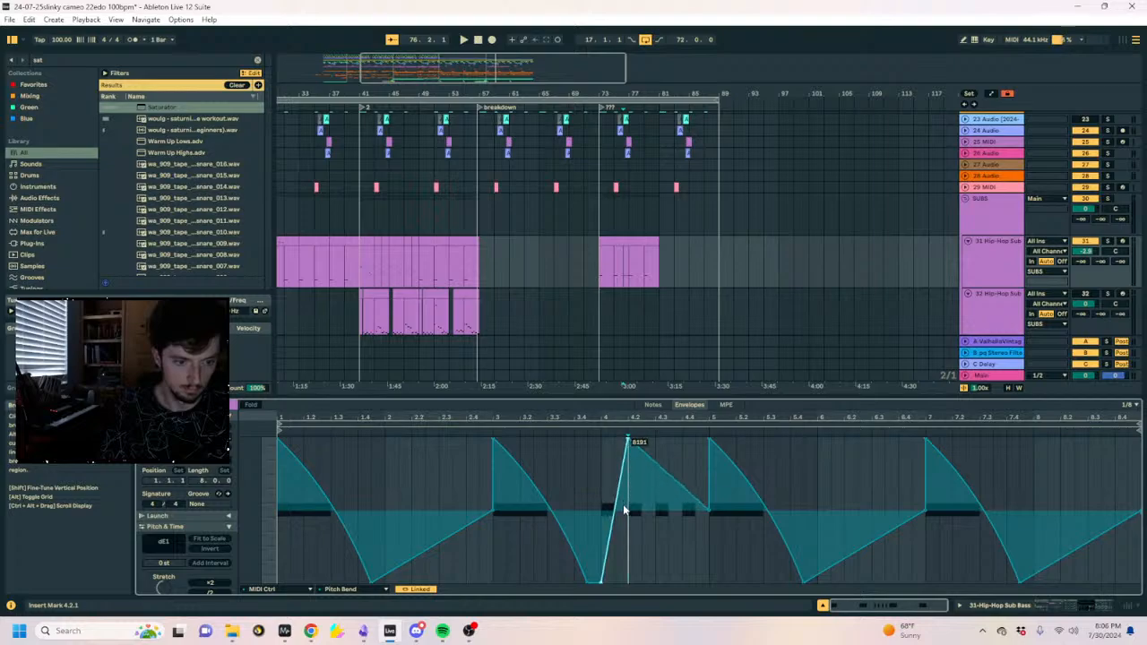
{"action": "left_click_drag", "start_coordinate": [619, 514], "coordinate": [705, 498]}
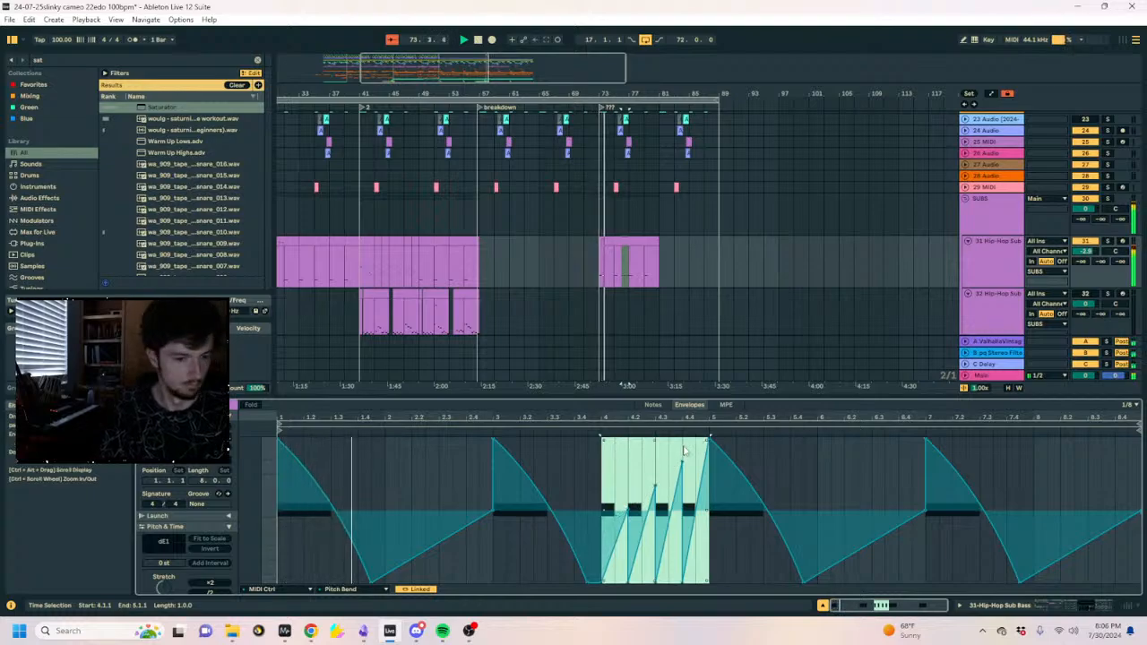
Copy the bar 4 pitch bend ramps to bar 8 of the sub bass clip and check the sweeps in the spectrum analyser.
{"action": "left_click", "coordinate": [1033, 500]}
{"action": "key", "text": "ctrl+v"}
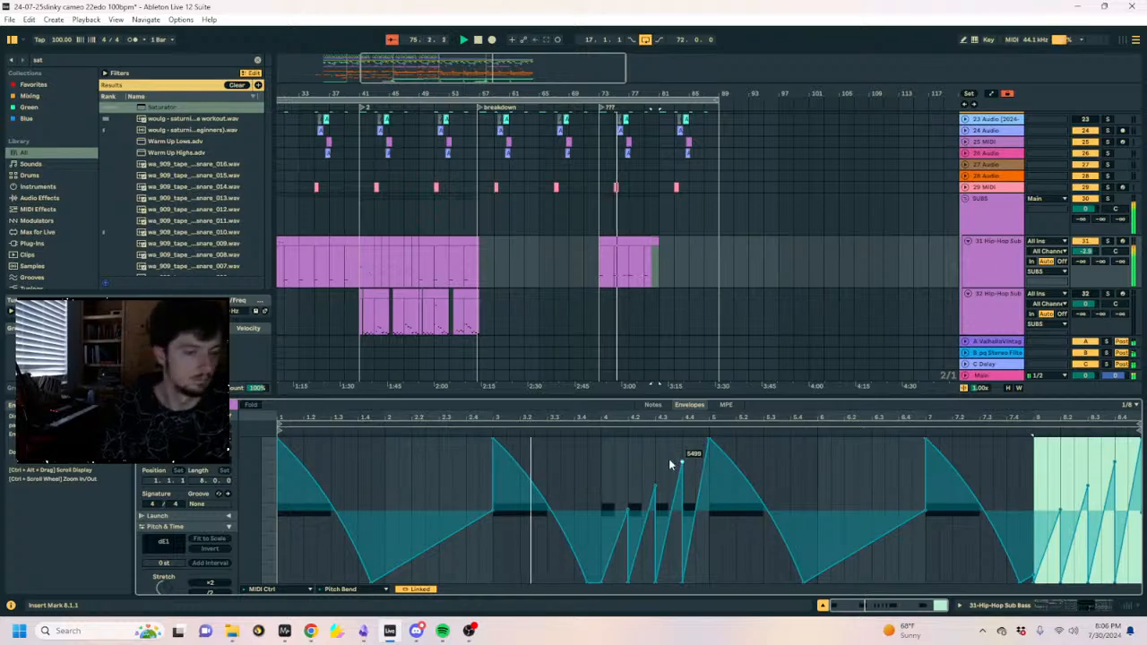
{"action": "left_click", "coordinate": [284, 631]}
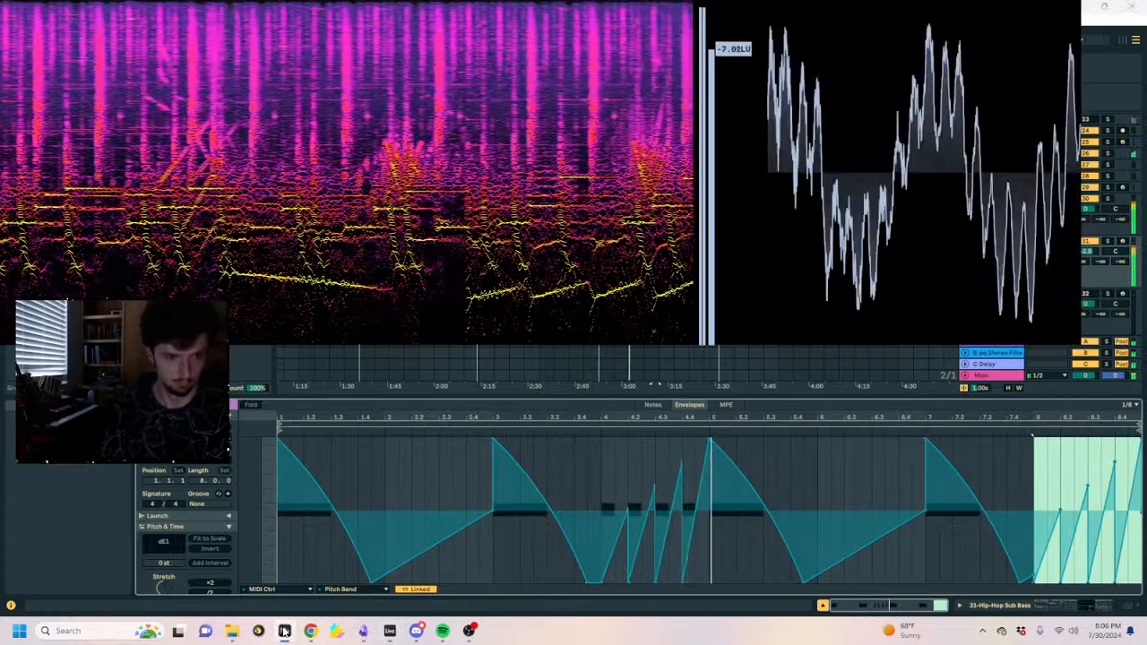
{"action": "left_click", "coordinate": [707, 410]}
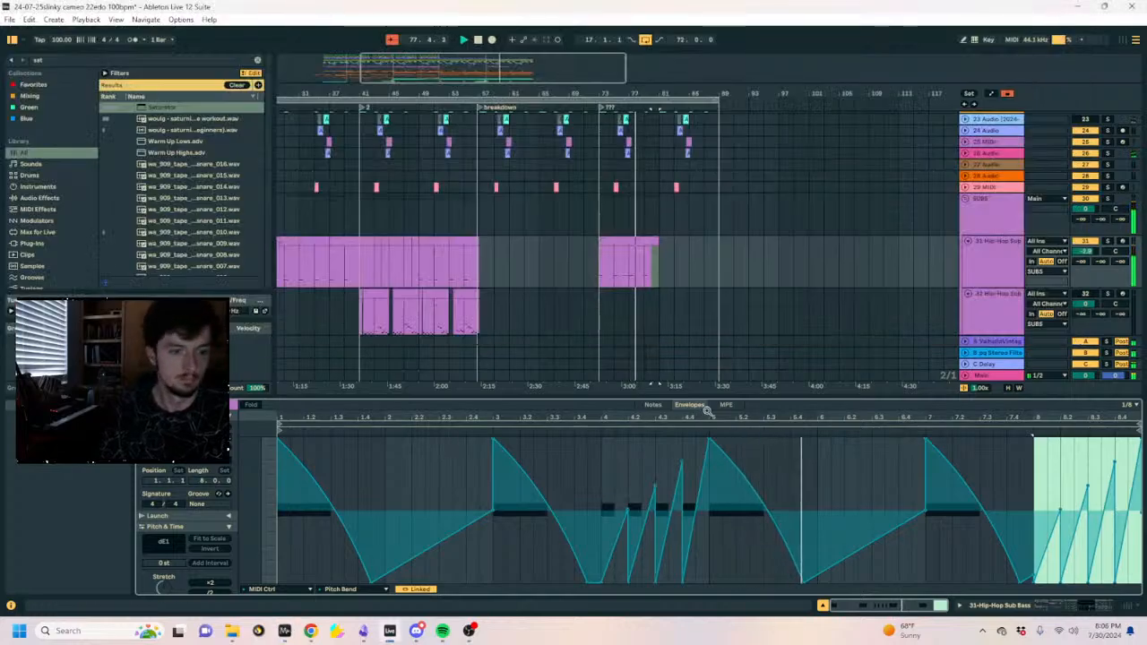
Raise the last three short sub bass notes in bar 4 by progressively larger amounts, forming a rising line that ends on G1.
{"action": "left_click", "coordinate": [653, 405]}
{"action": "key", "text": "space"}
{"action": "left_click_drag", "start_coordinate": [697, 481], "coordinate": [680, 441]}
{"action": "key", "text": "Up"}
{"action": "key", "text": "Up"}
{"action": "key", "text": "Up"}
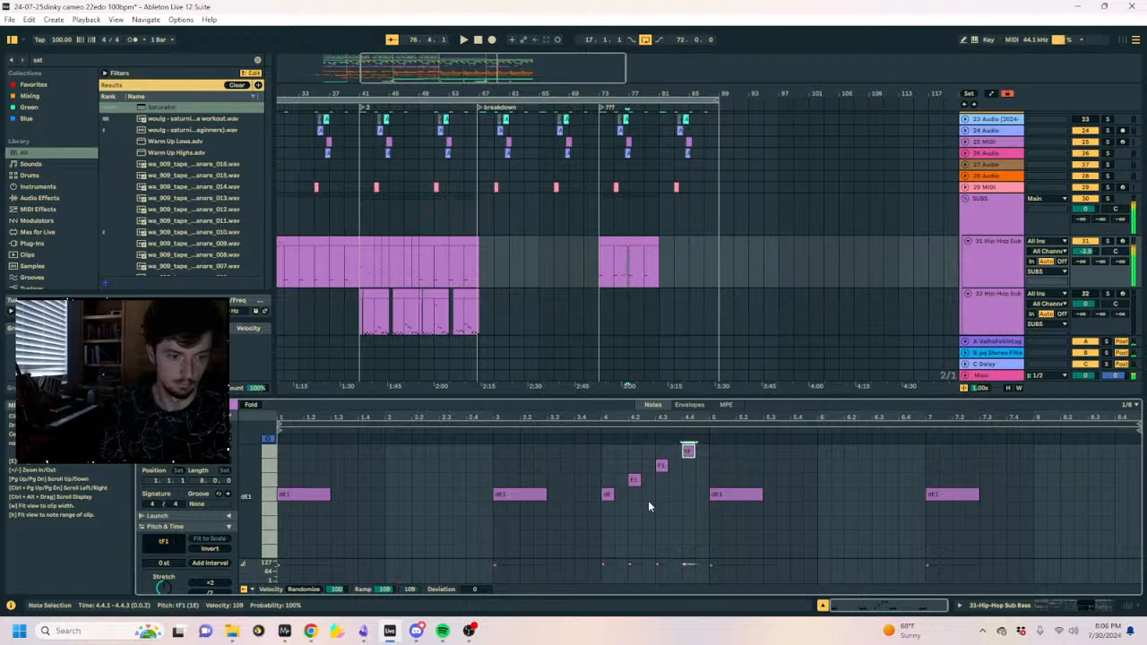
{"action": "key", "text": "Up"}
{"action": "key", "text": "Up"}
{"action": "left_click_drag", "start_coordinate": [711, 483], "coordinate": [685, 462]}
{"action": "key", "text": "Up"}
{"action": "key", "text": "Up"}
{"action": "key", "text": "Up"}
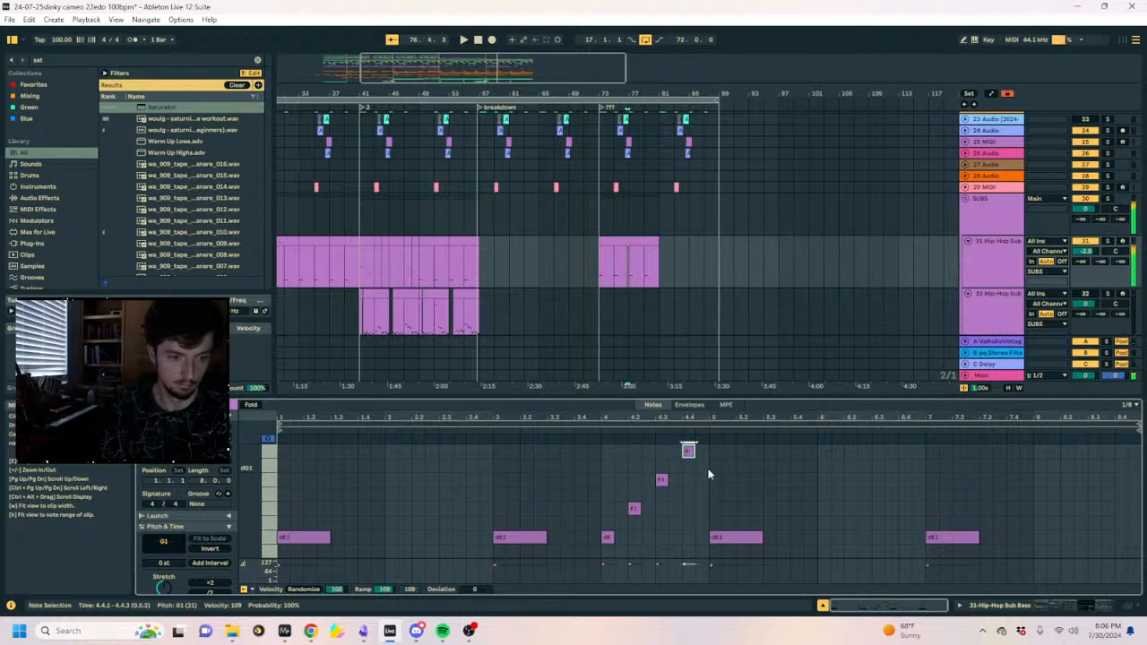
Play back the bar 73 section and check the rising sub bass notes in the spectrum analyser.
{"action": "key", "text": "space"}
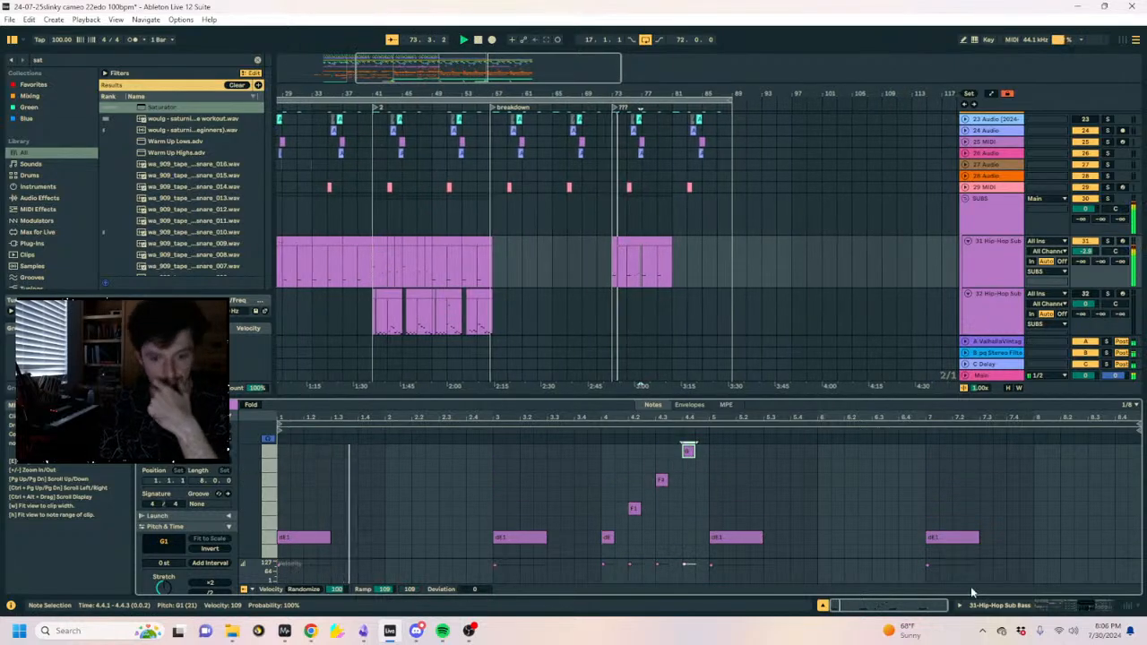
{"action": "key", "text": "shift+Tab"}
{"action": "left_click_drag", "start_coordinate": [256, 536], "coordinate": [256, 502]}
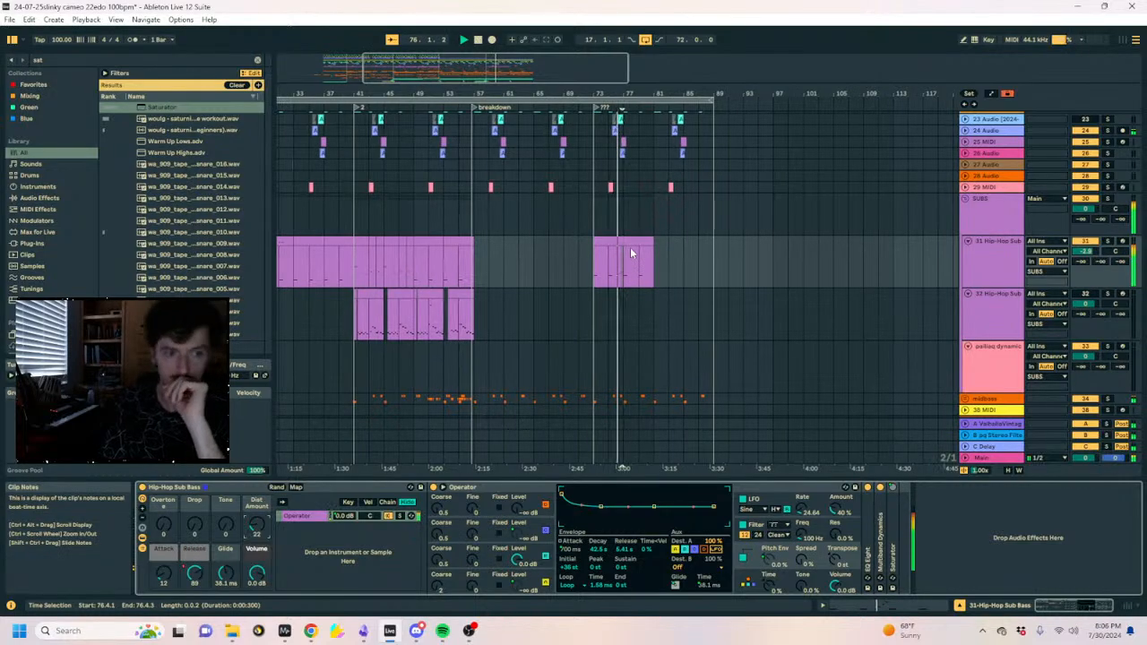
{"action": "left_click", "coordinate": [285, 631]}
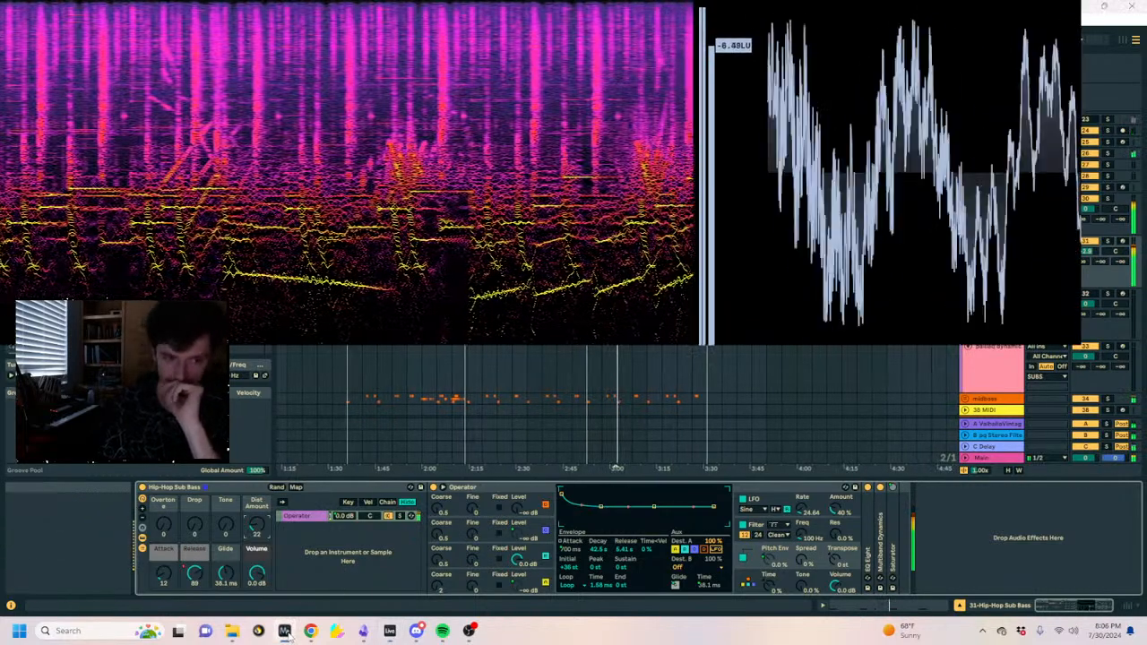
{"action": "left_click", "coordinate": [285, 631]}
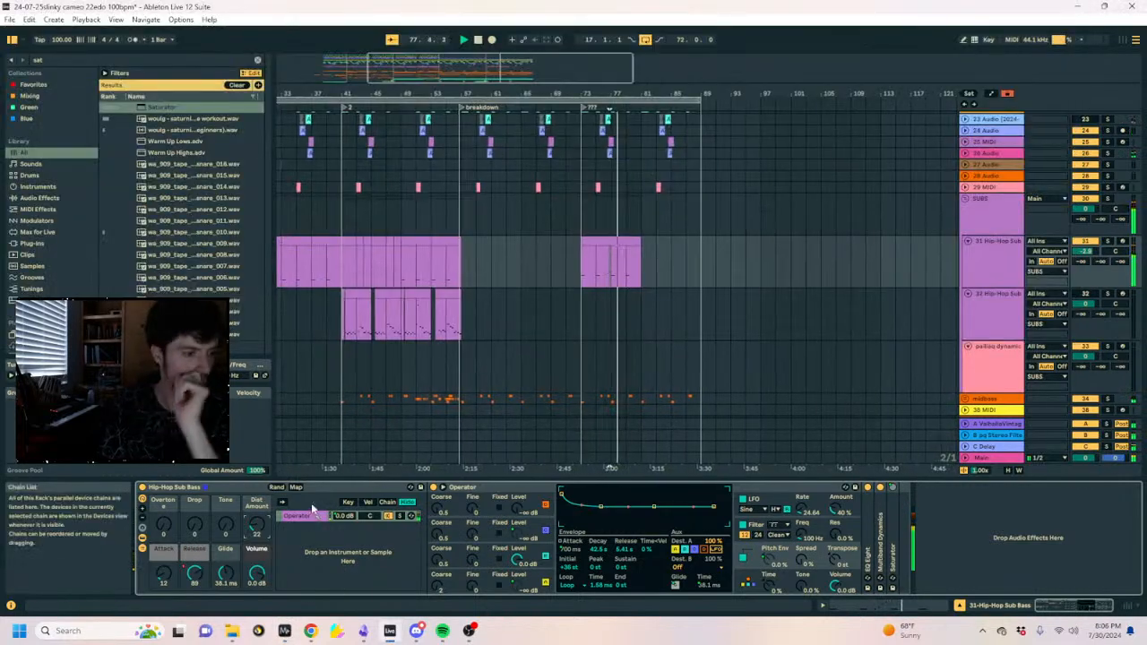
Duplicate the sub bass clip at bar 73 so that the copy fills bars 81 to 89.
{"action": "left_click", "coordinate": [619, 238]}
{"action": "key", "text": "ctrl+d"}
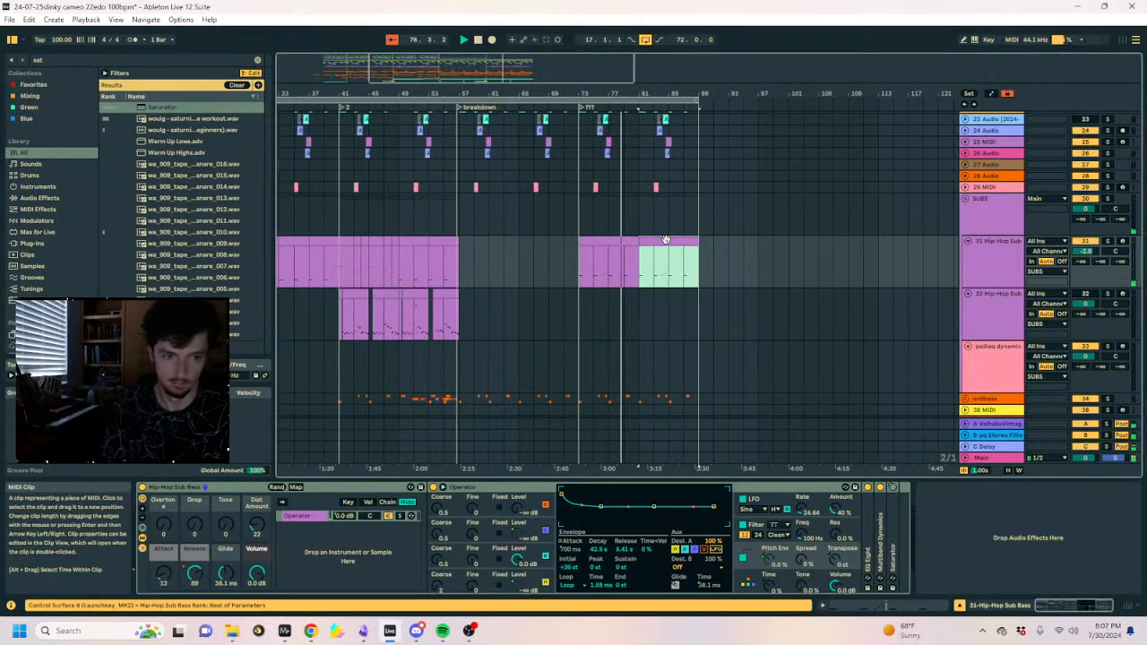
Insert an empty MIDI track below track 31 and duplicate the track 31 sub bass with its clips and devices.
{"action": "left_click", "coordinate": [986, 268]}
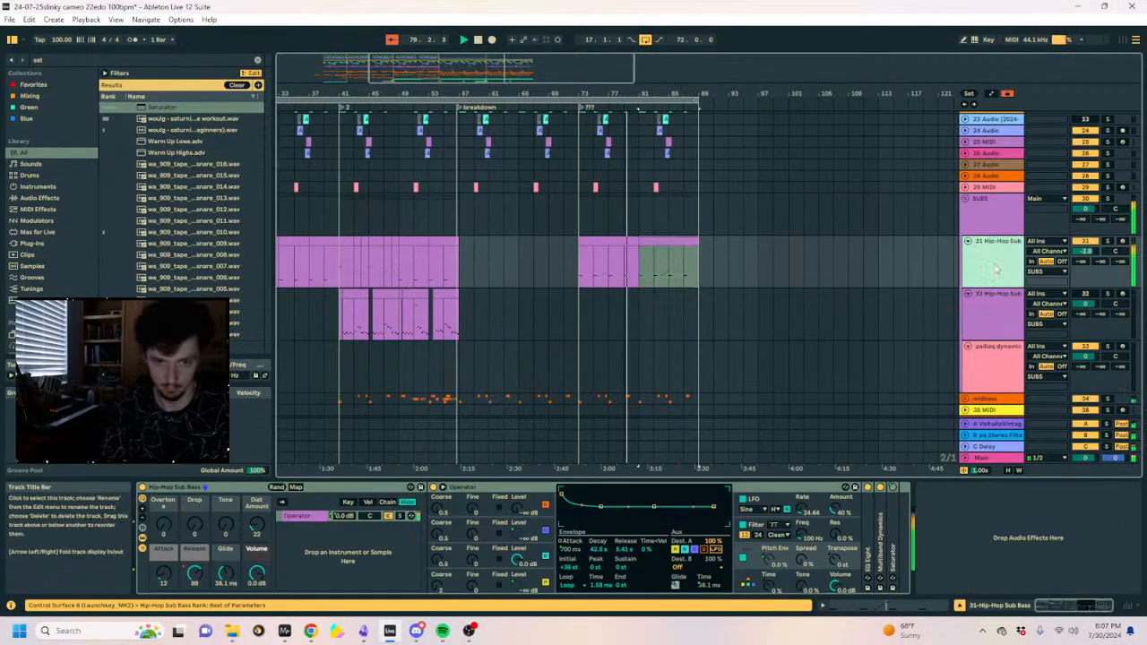
{"action": "key", "text": "ctrl+shift+t"}
{"action": "left_click", "coordinate": [1005, 270]}
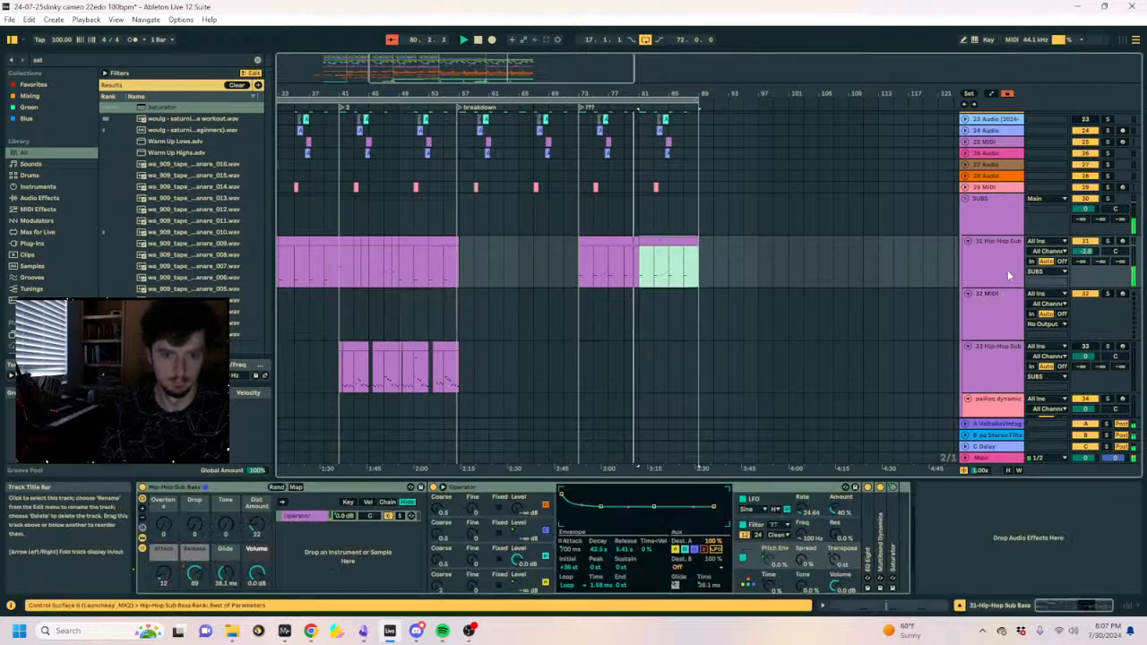
{"action": "key", "text": "ctrl+d"}
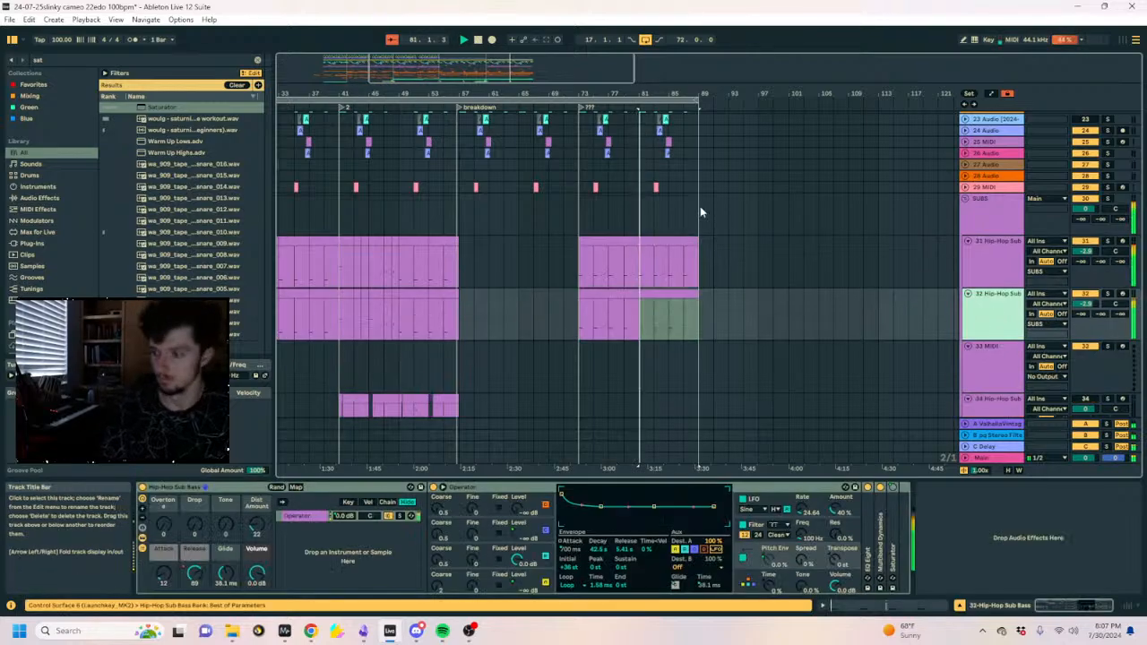
Delete the clips before the breakdown from the duplicated sub bass track, keeping only those from bar 73.
{"action": "left_click_drag", "start_coordinate": [619, 95], "coordinate": [672, 79]}
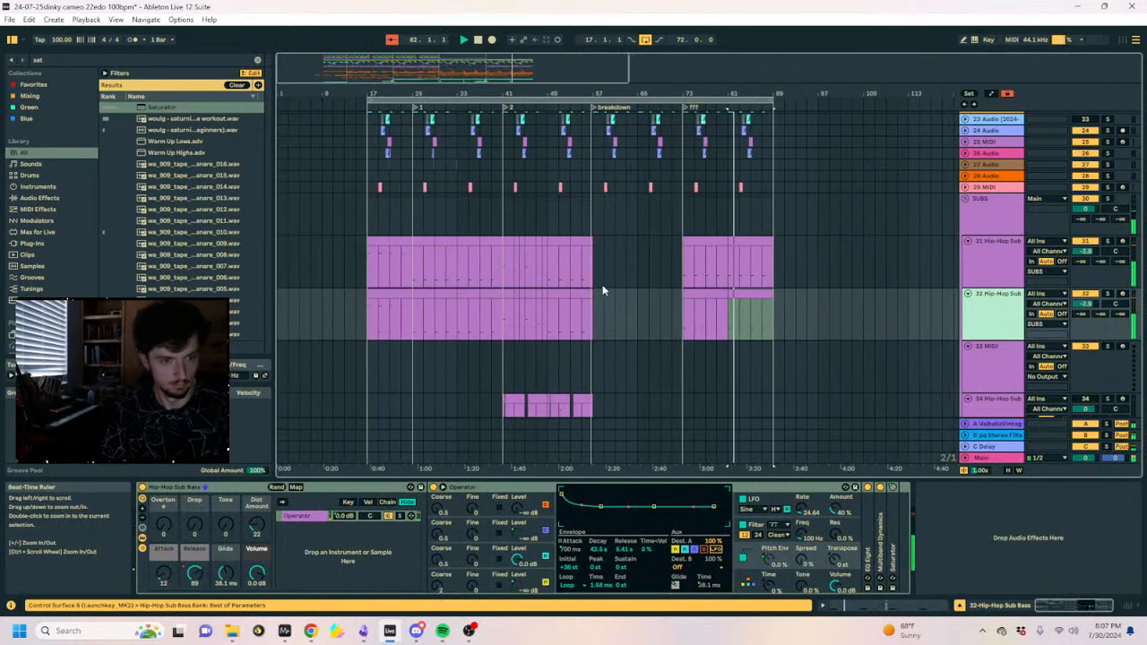
{"action": "left_click_drag", "start_coordinate": [614, 310], "coordinate": [247, 309]}
{"action": "key", "text": "Delete"}
{"action": "left_click", "coordinate": [731, 310]}
{"action": "scroll", "coordinate": [732, 308], "scroll_direction": "down", "scroll_amount": 15}
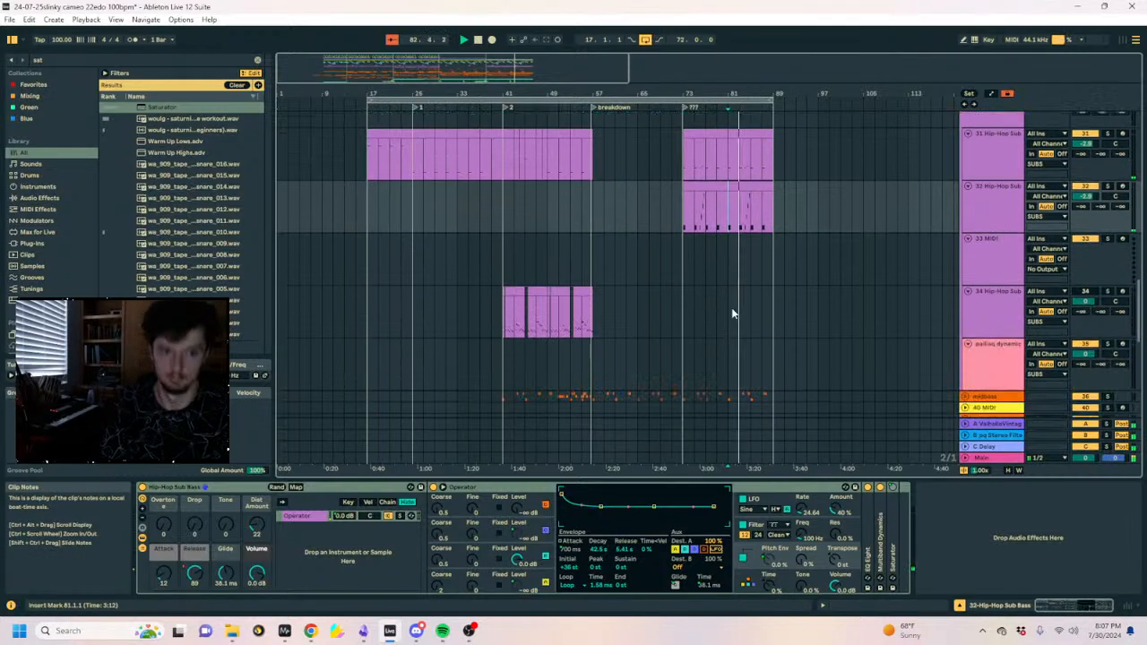
{"action": "scroll", "coordinate": [783, 285], "scroll_direction": "up", "scroll_amount": 15}
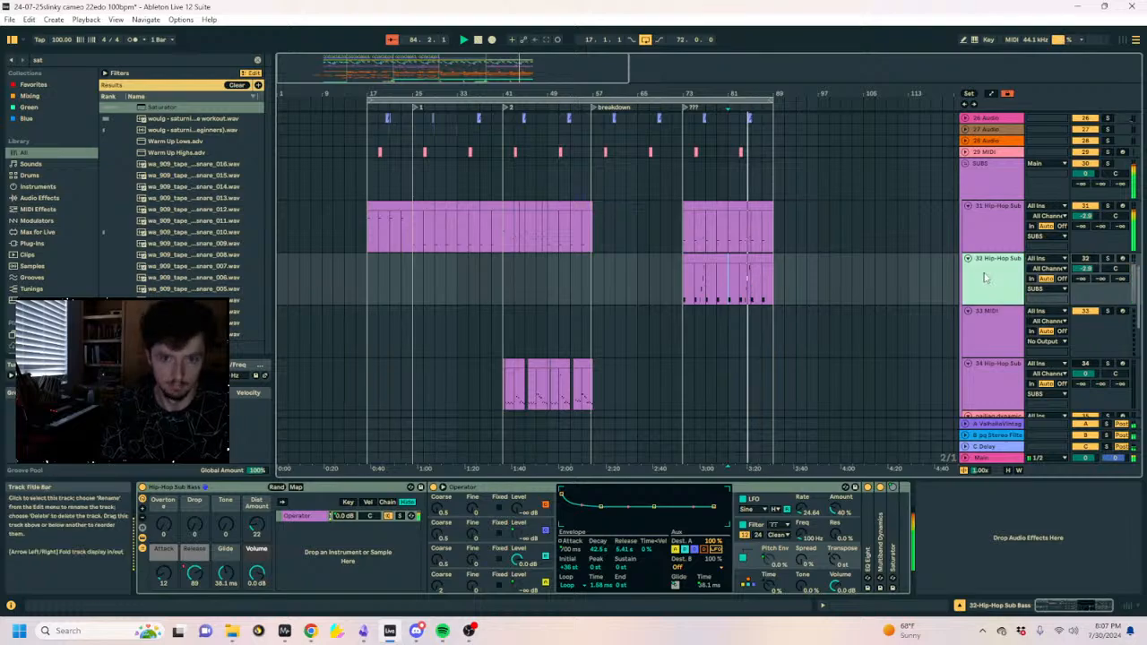
Find the Instant Sine Compression rack, add it to the duplicated sub bass track and restart playback from bar 73.
{"action": "key", "text": "ctrl+f"}
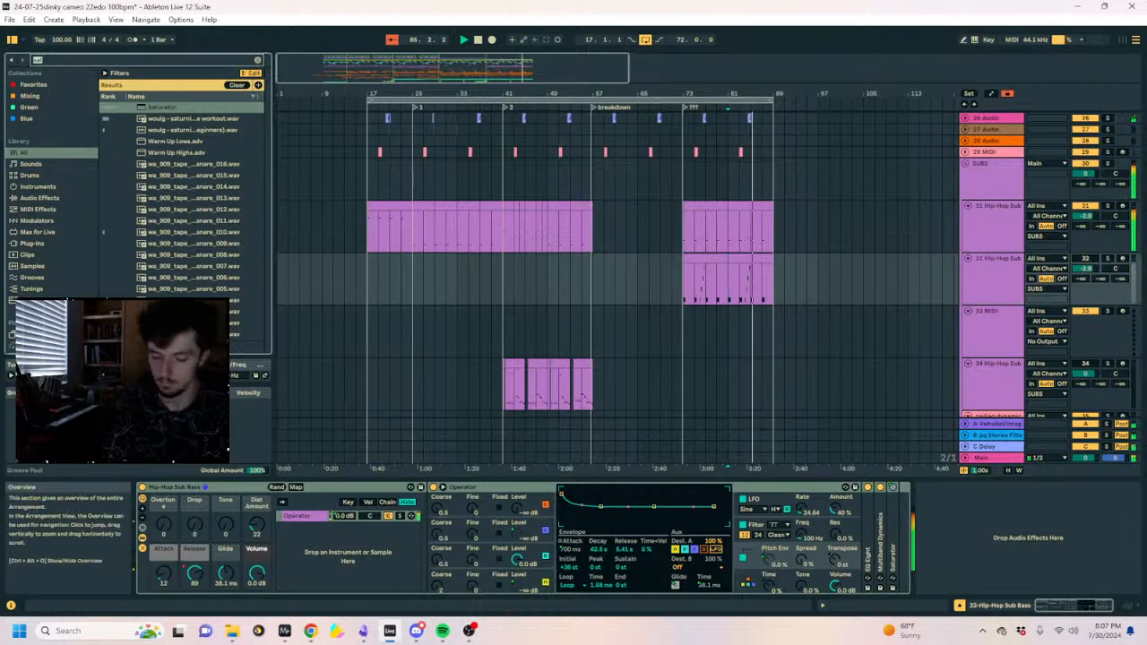
{"action": "type", "text": "instant sine"}
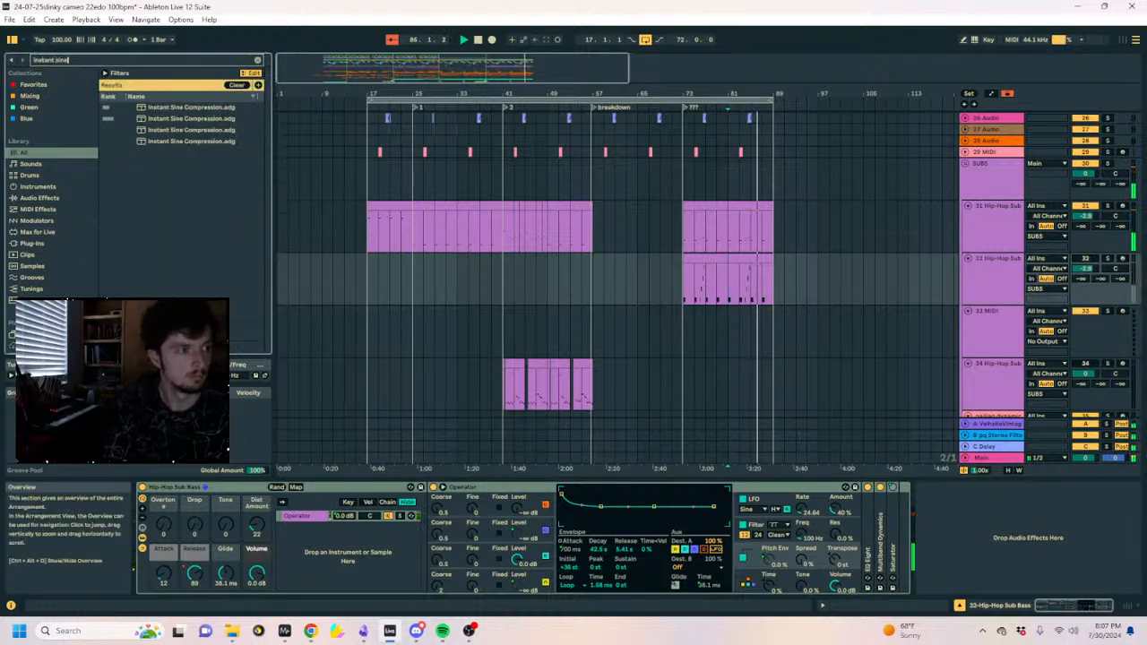
{"action": "key", "text": "Down"}
{"action": "key", "text": "Down"}
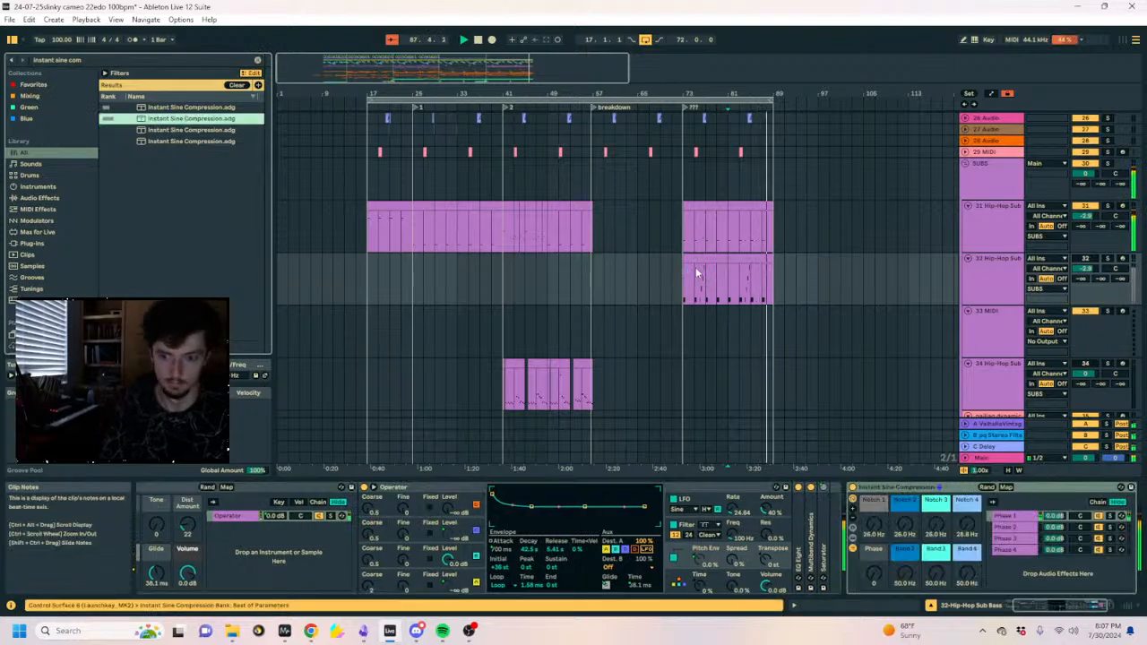
{"action": "left_click", "coordinate": [687, 264]}
{"action": "key", "text": "space"}
{"action": "key", "text": "space"}
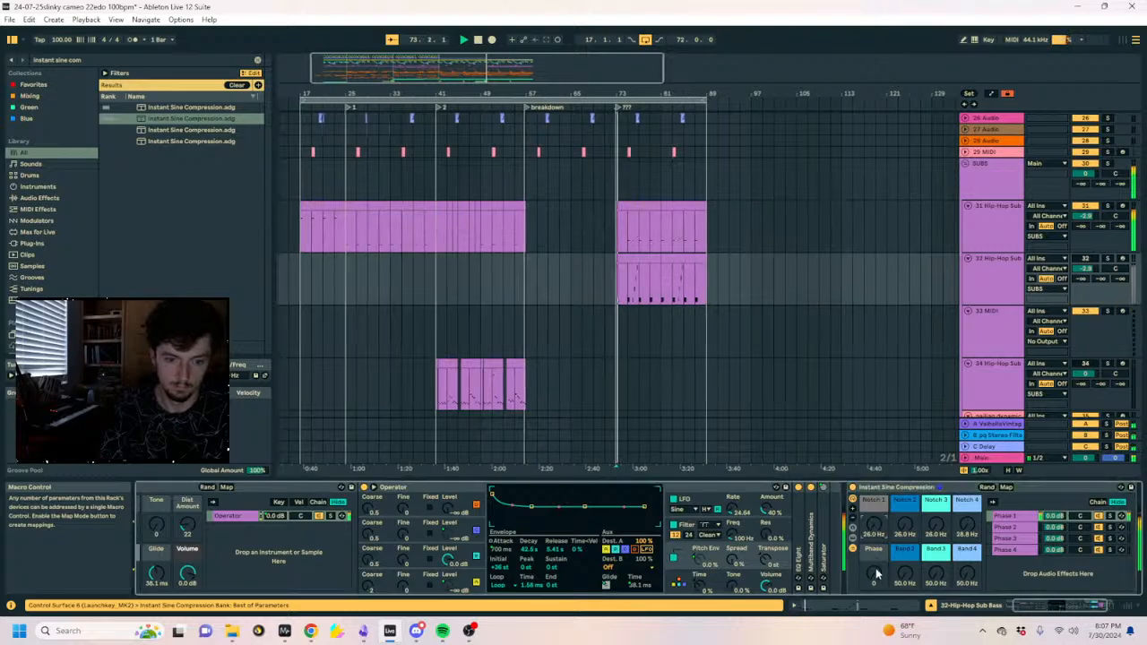
Audition the duplicated sub bass soloed and in the mix, setting its volume to -4.8 dB, Phase to 51 and Notch 1 to 1.01 kHz.
{"action": "left_click", "coordinate": [1106, 258]}
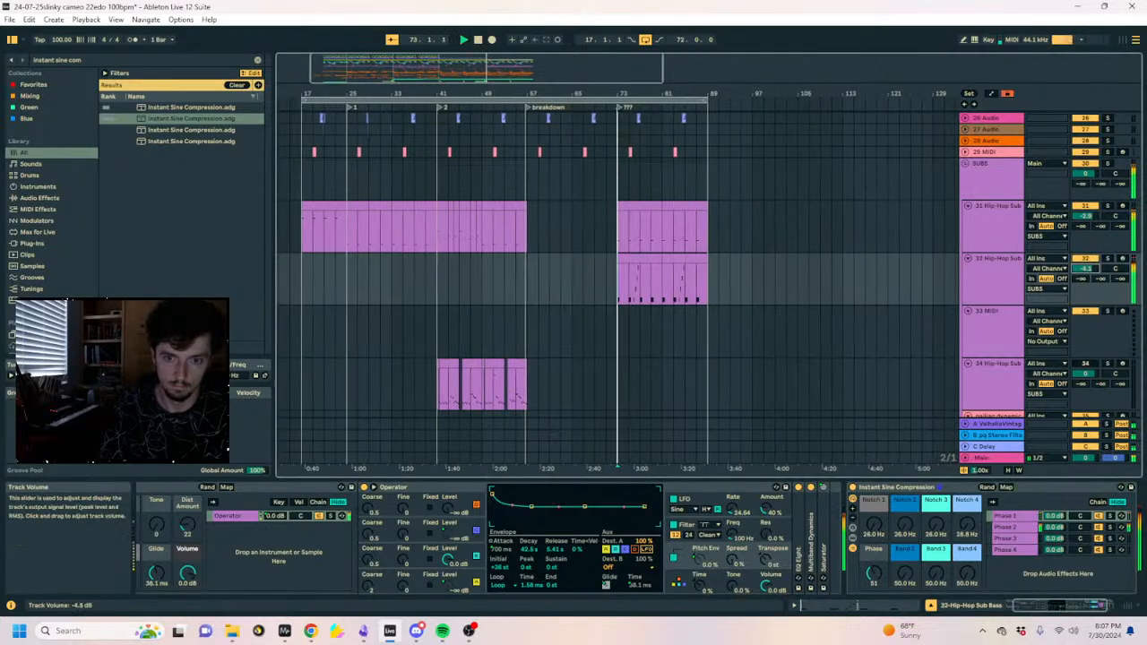
{"action": "key", "text": "space"}
{"action": "left_click_drag", "start_coordinate": [874, 525], "coordinate": [874, 511]}
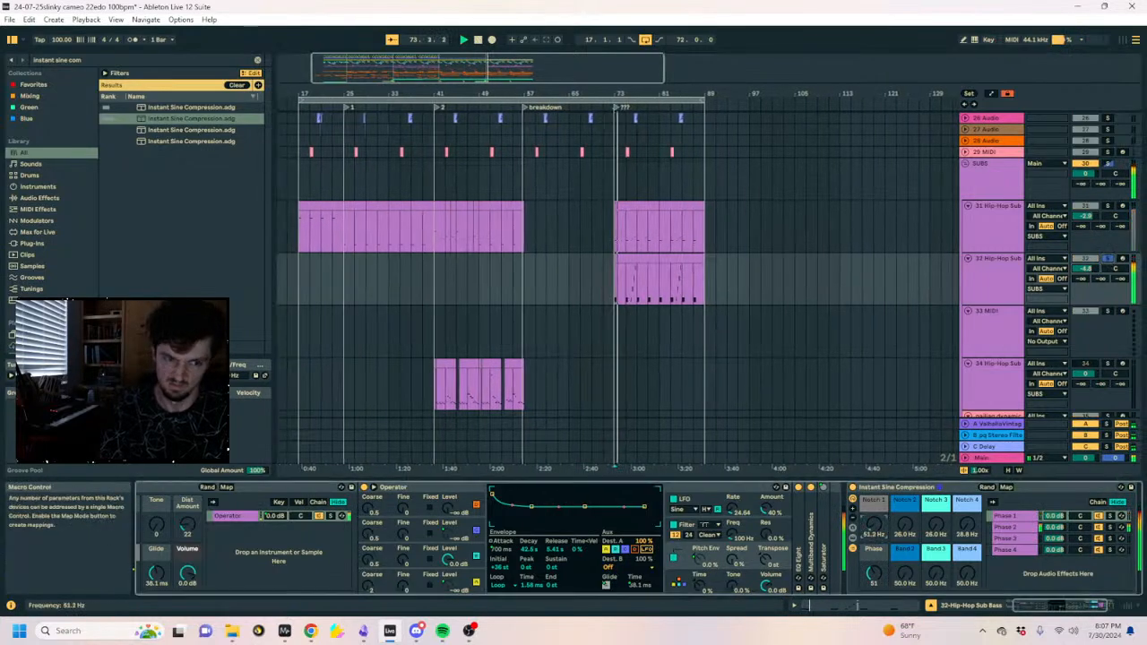
{"action": "key", "text": "space"}
{"action": "left_click", "coordinate": [1108, 258]}
{"action": "key", "text": "space"}
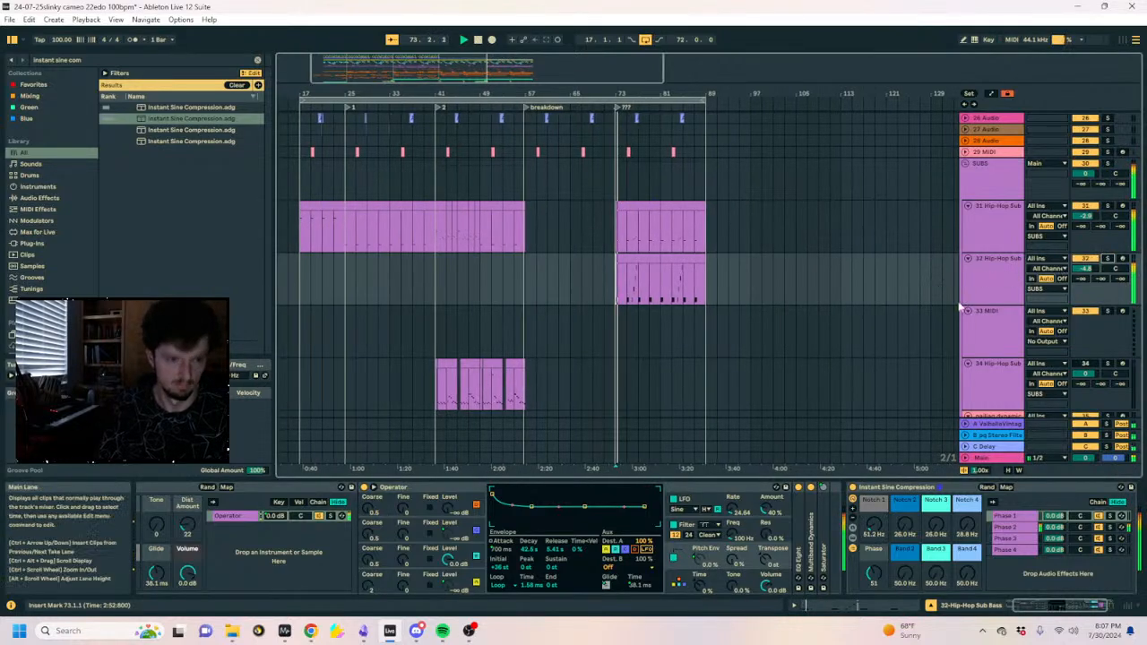
{"action": "key", "text": "space"}
{"action": "key", "text": "space"}
{"action": "left_click_drag", "start_coordinate": [874, 526], "coordinate": [875, 430]}
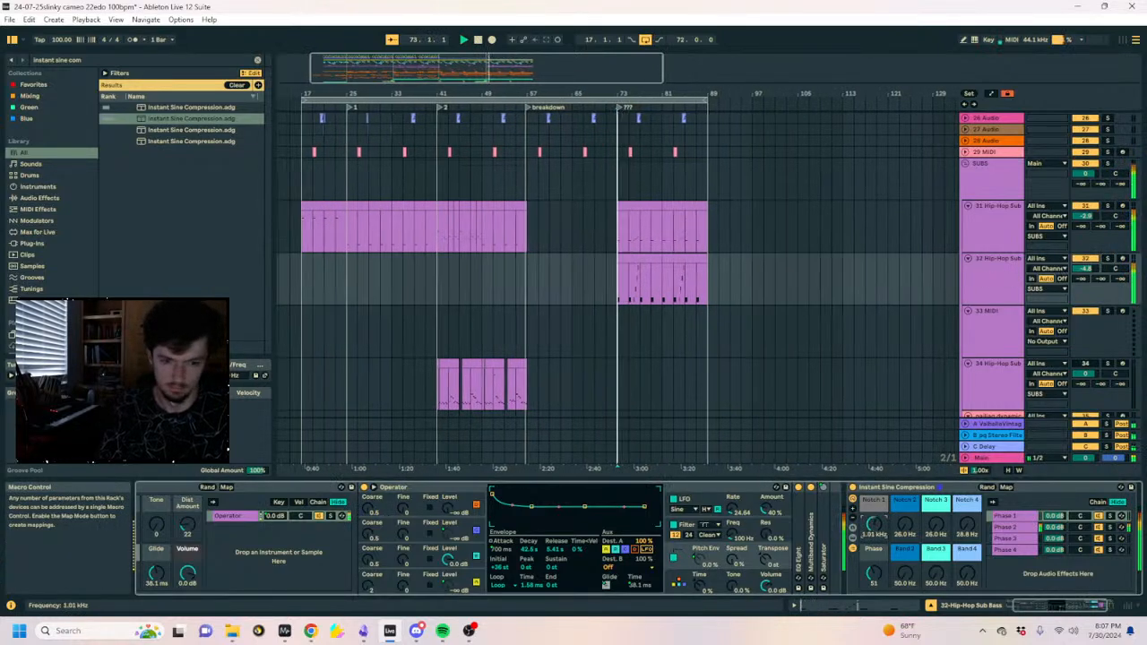
Add an EQ Eight after the Instant Sine Compression rack and make band 1 a low cut at about 106 Hz.
{"action": "double_click", "coordinate": [879, 488]}
{"action": "key", "text": "ctrl+f"}
{"action": "type", "text": "eq 8"}
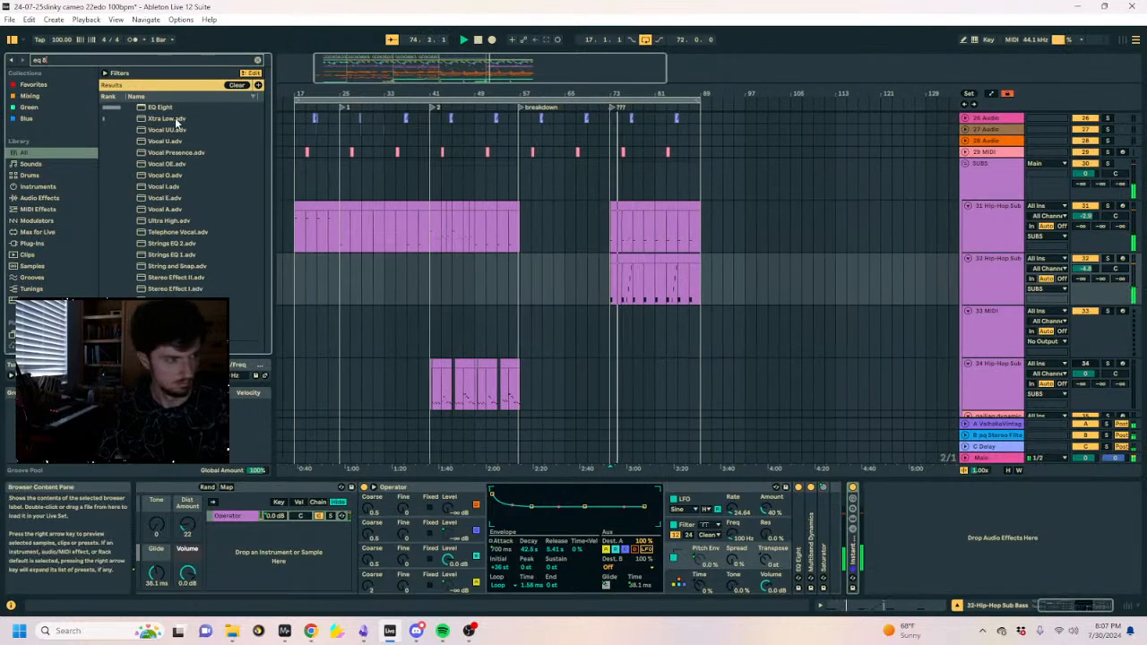
{"action": "key", "text": "Down"}
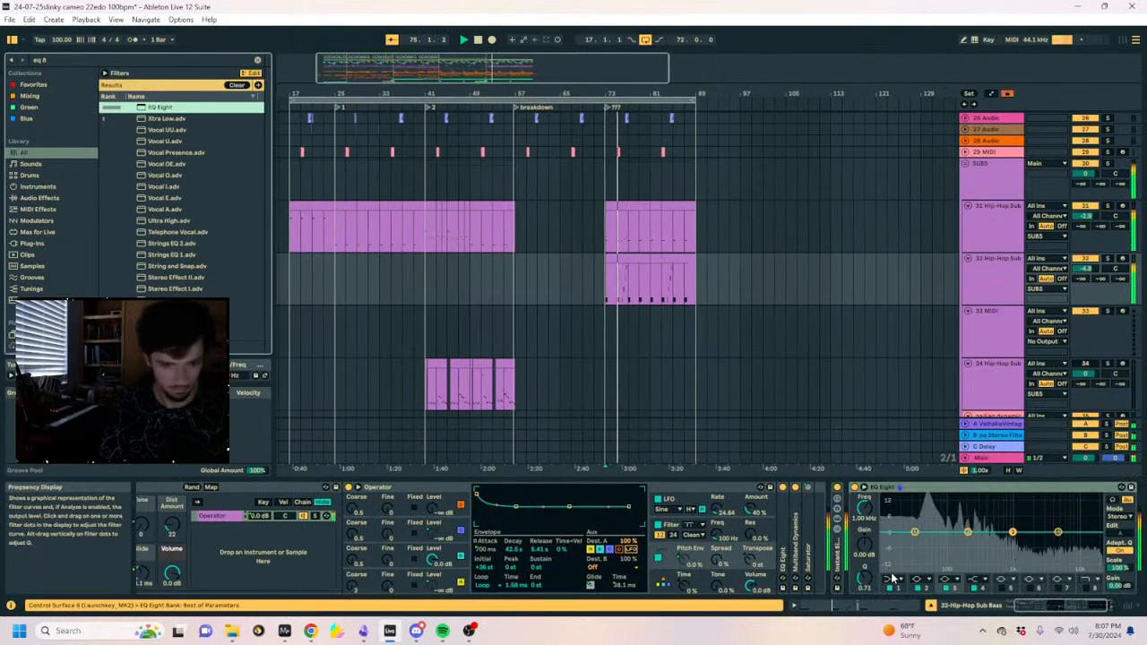
{"action": "left_click", "coordinate": [892, 581]}
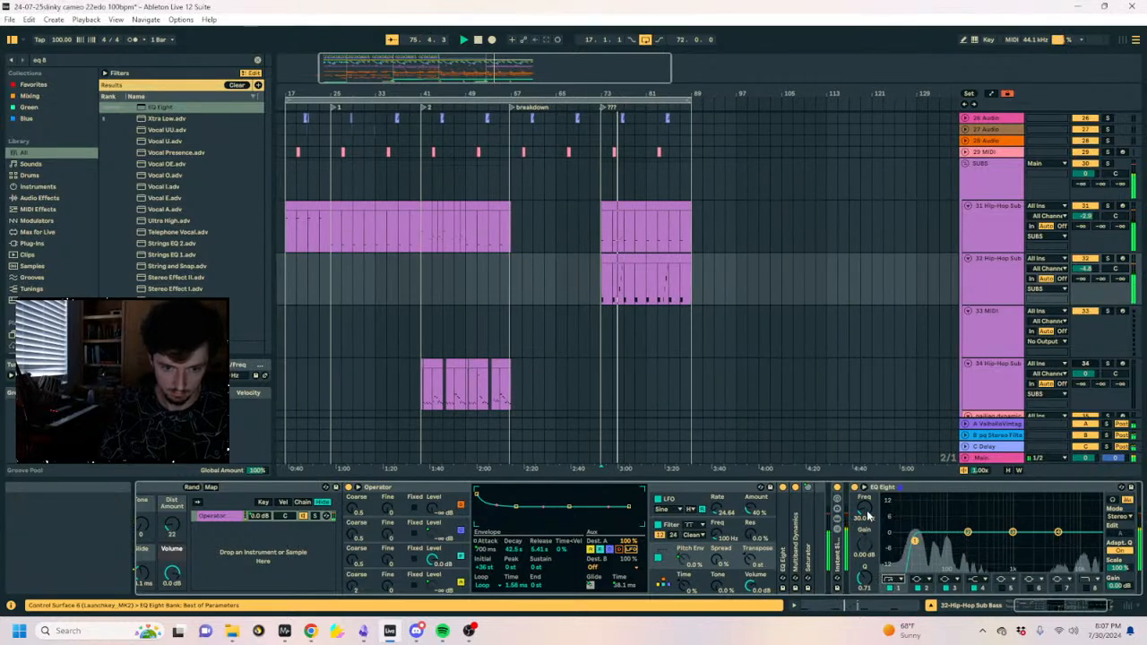
{"action": "left_click_drag", "start_coordinate": [868, 517], "coordinate": [867, 501]}
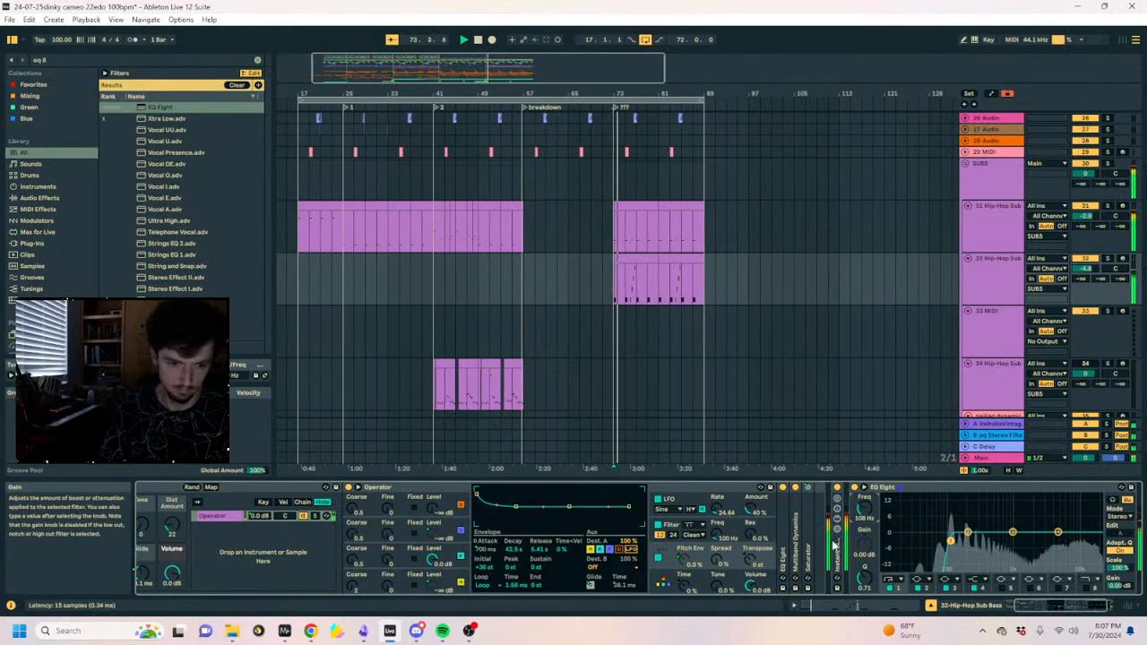
Reopen the Instant Sine Compression rack and set Notch 2 to 101 Hz and Band 2 to 1.07 kHz during playback.
{"action": "double_click", "coordinate": [835, 546]}
{"action": "key", "text": "space"}
{"action": "key", "text": "space"}
{"action": "left_click", "coordinate": [888, 525]}
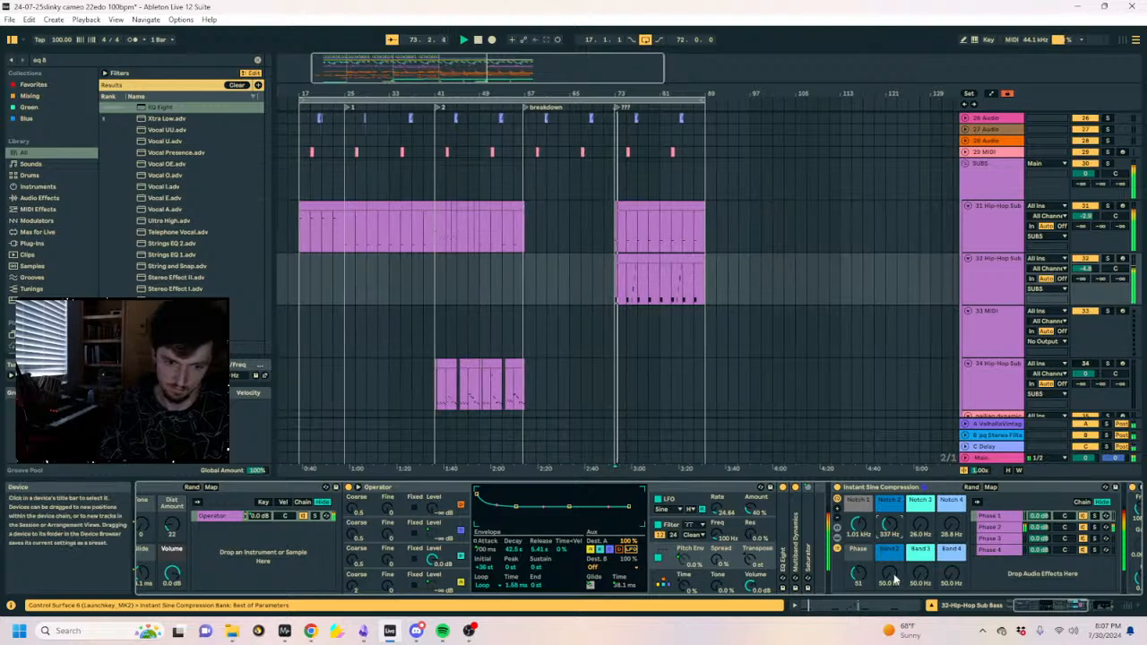
{"action": "left_click_drag", "start_coordinate": [888, 525], "coordinate": [894, 531]}
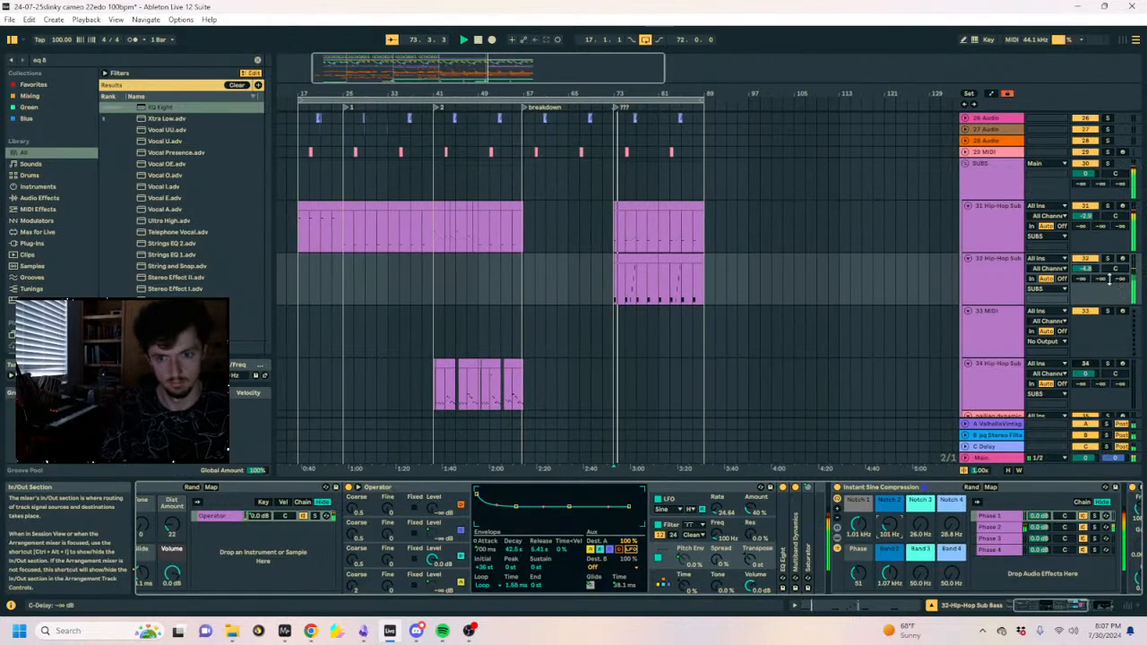
Try the duplicated sub bass at 0 dB volume with Notch 1 and Notch 2 lowered to 26.0 Hz.
{"action": "double_click", "coordinate": [1083, 271]}
{"action": "left_click", "coordinate": [659, 260]}
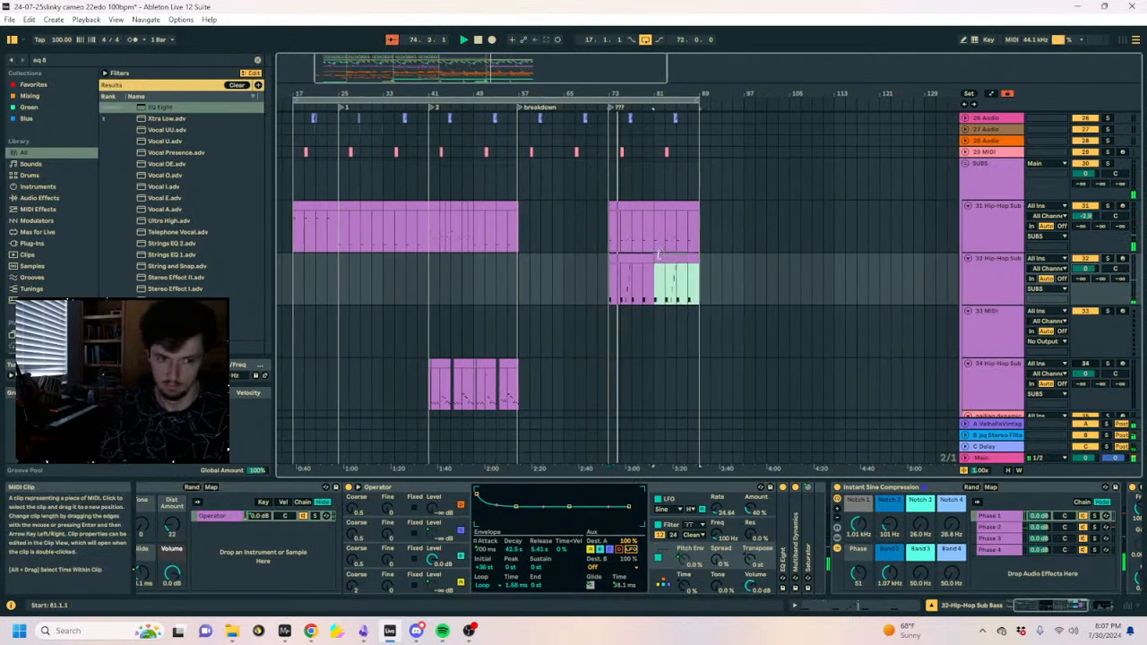
{"action": "left_click_drag", "start_coordinate": [640, 93], "coordinate": [640, 126]}
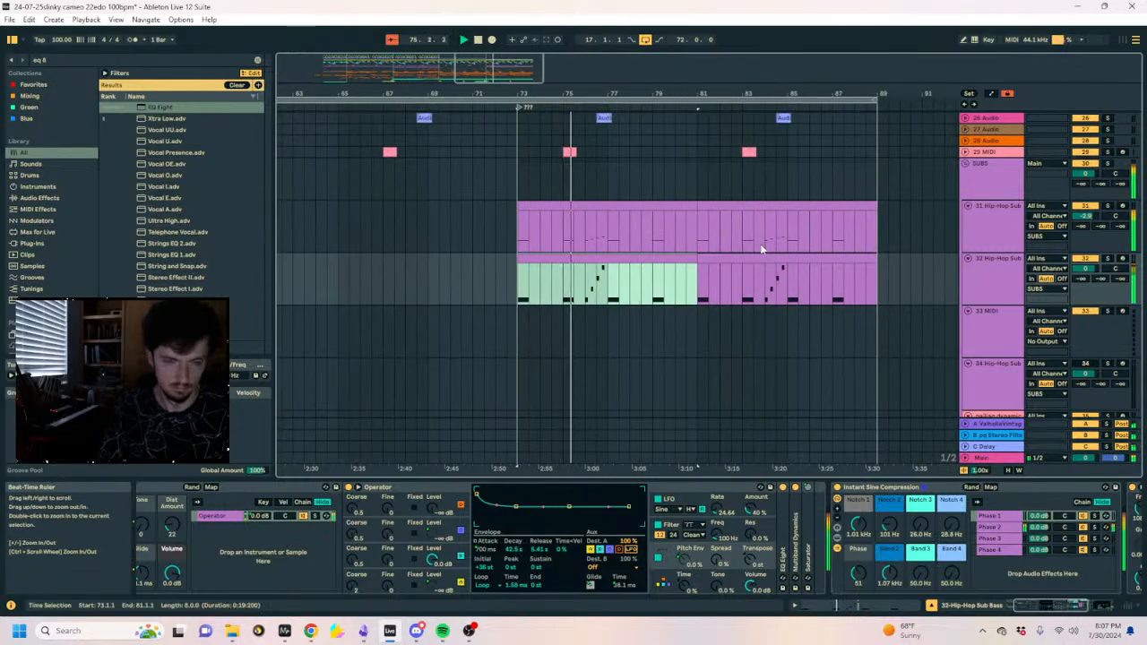
{"action": "left_click_drag", "start_coordinate": [888, 524], "coordinate": [888, 551]}
{"action": "key", "text": "space"}
{"action": "key", "text": "space"}
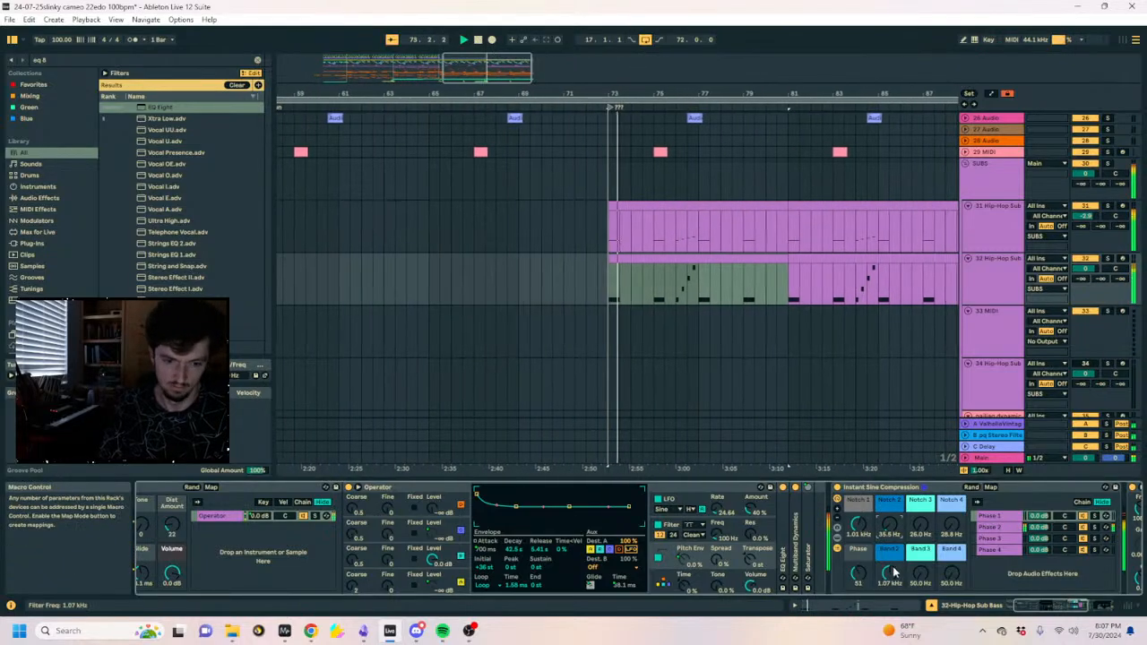
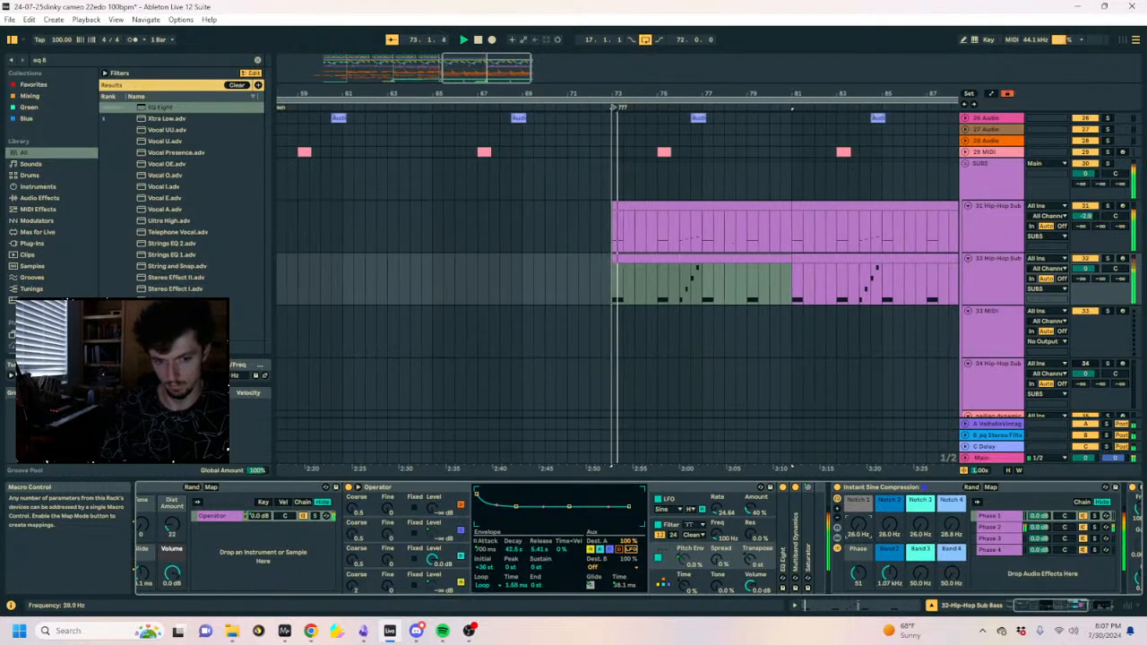
{"action": "left_click", "coordinate": [876, 488]}
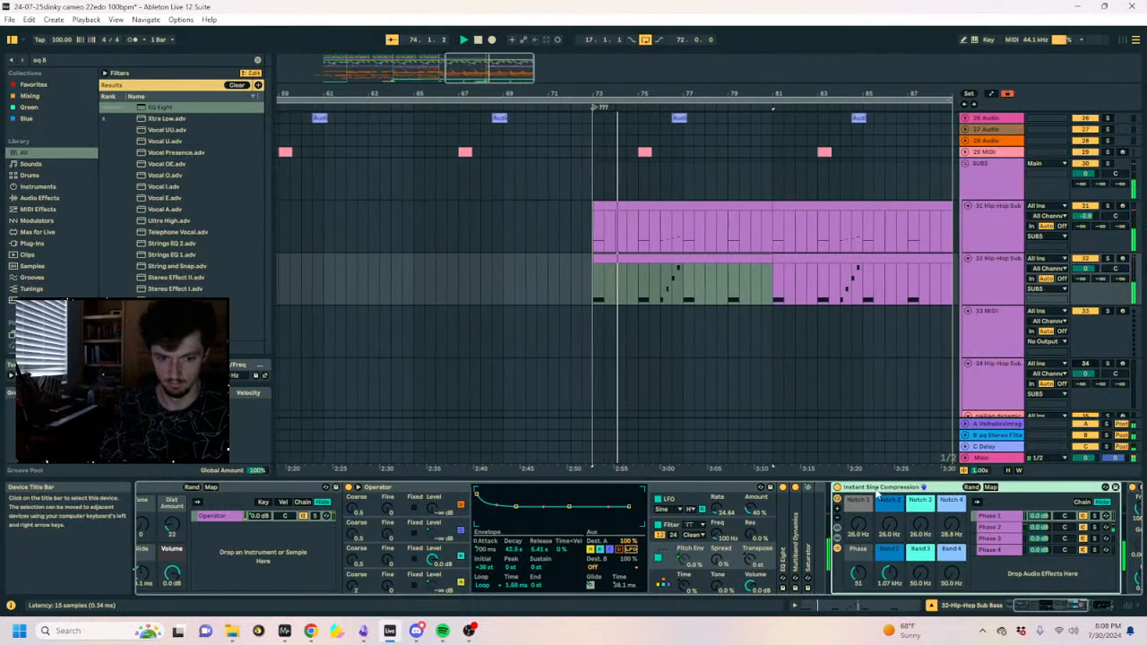
{"action": "double_click", "coordinate": [877, 489]}
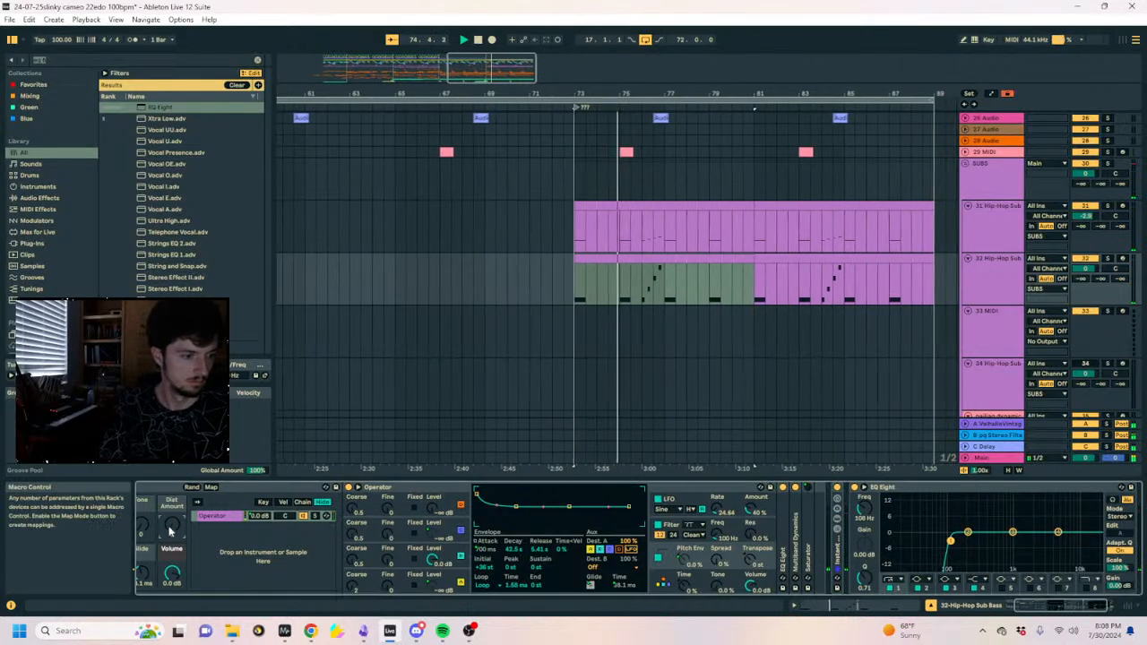
Replay bar 73 with the Instant Sine Compression rack open and set Notch 1 to 1.01 kHz.
{"action": "left_click", "coordinate": [1004, 282]}
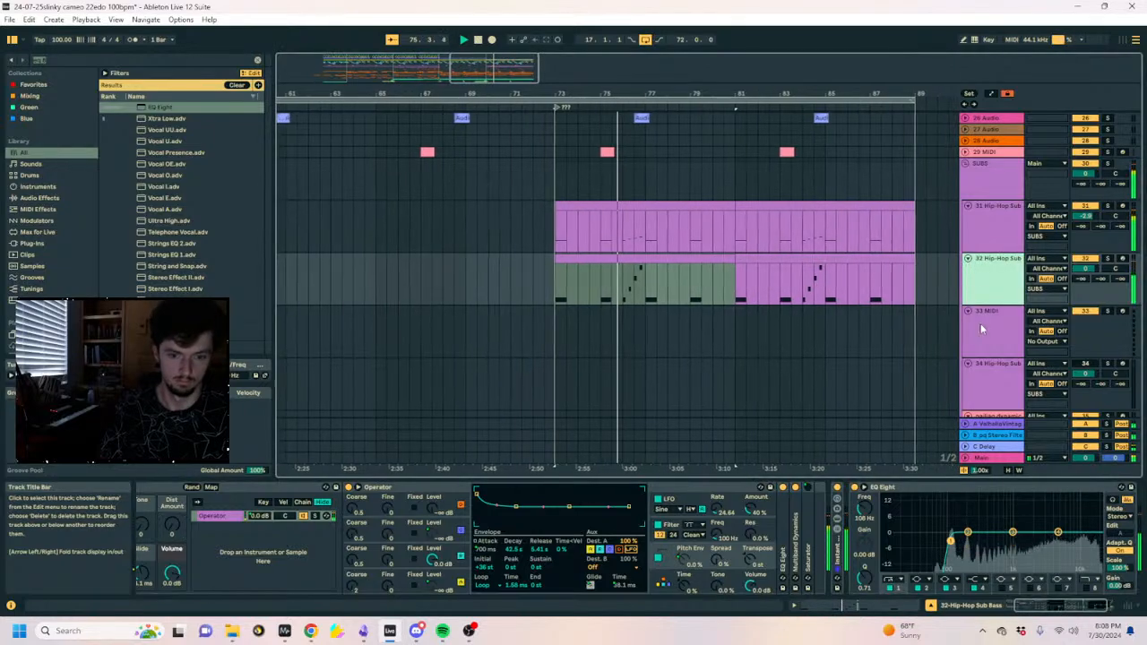
{"action": "double_click", "coordinate": [838, 553]}
{"action": "key", "text": "space"}
{"action": "key", "text": "space"}
{"action": "left_click_drag", "start_coordinate": [858, 526], "coordinate": [858, 489]}
{"action": "key", "text": "space"}
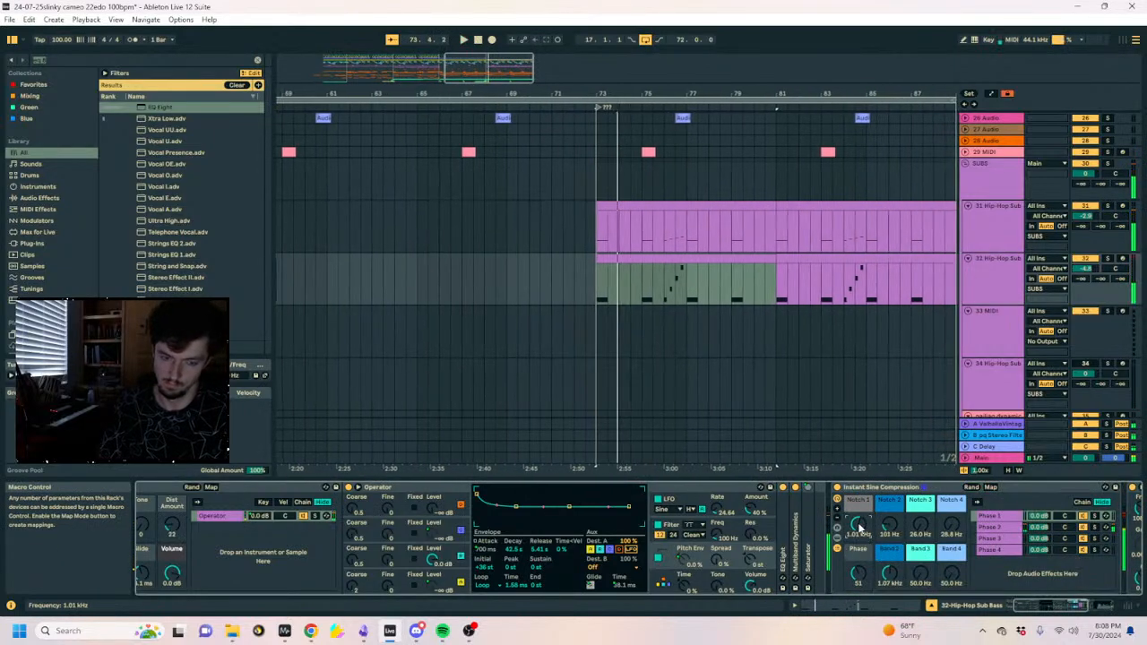
Try the duplicated sub bass at -0.7 dB volume and replay bar 73 with the Instant Sine Compression rack collapsed.
{"action": "key", "text": "space"}
{"action": "left_click_drag", "start_coordinate": [1085, 269], "coordinate": [1085, 248]}
{"action": "key", "text": "space"}
{"action": "key", "text": "space"}
{"action": "double_click", "coordinate": [906, 487]}
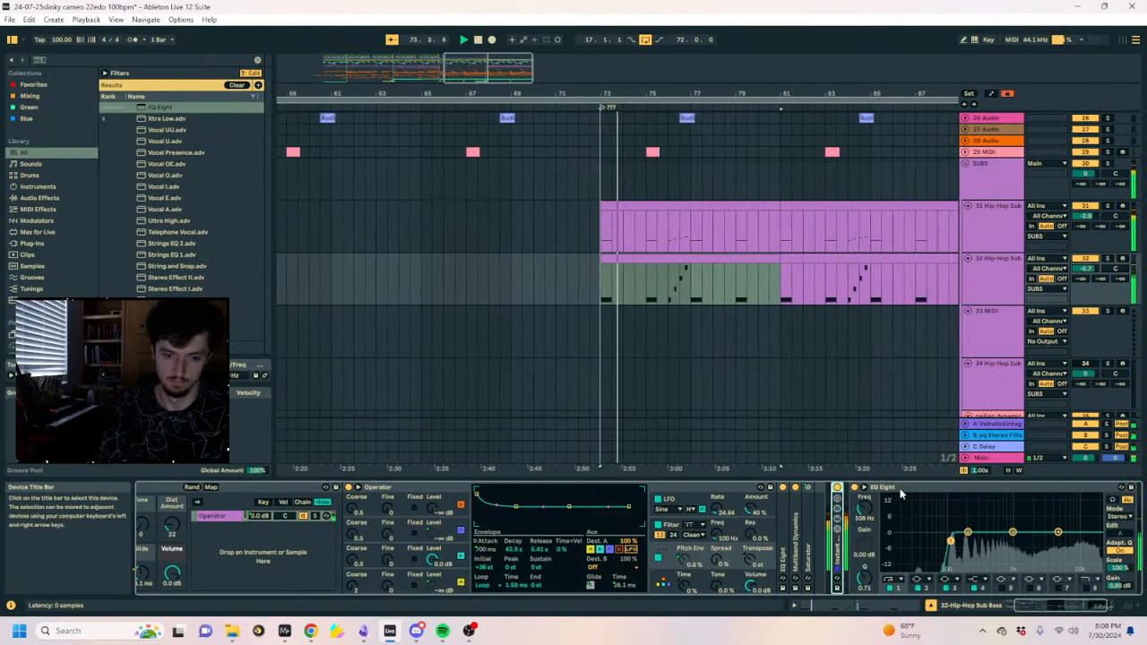
{"action": "left_click", "coordinate": [659, 257]}
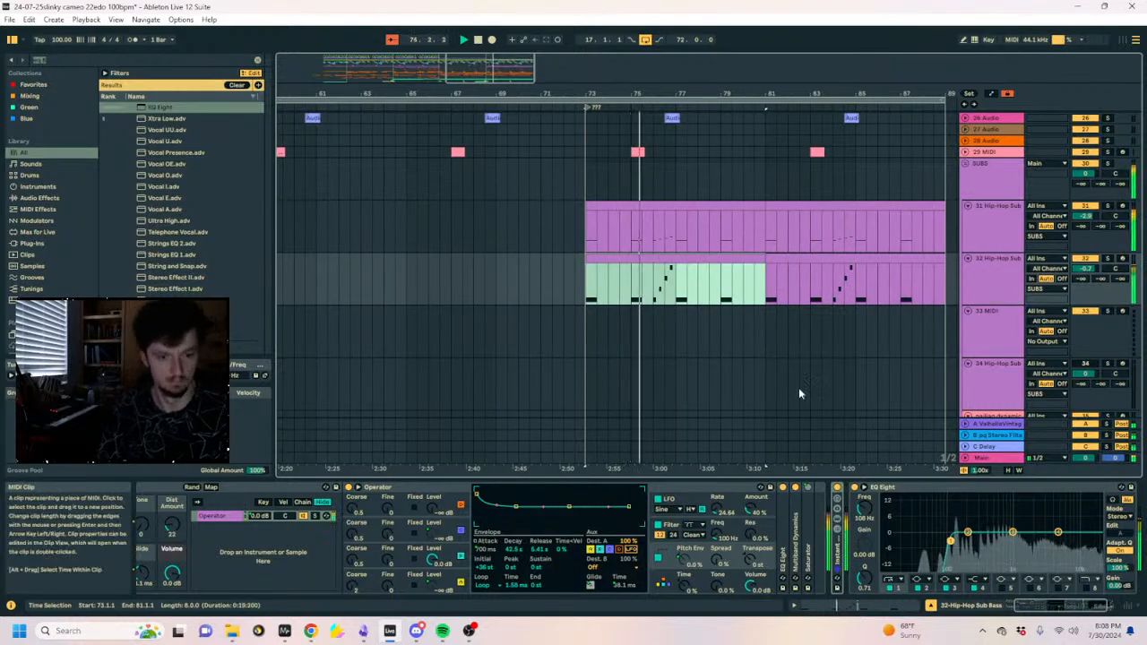
Automate Notch 1 of the Instant Sine Compression rack with a dip at bar 75 ramping back to 1.01 kHz, repeated at bar 79.
{"action": "double_click", "coordinate": [837, 557]}
{"action": "key", "text": "a"}
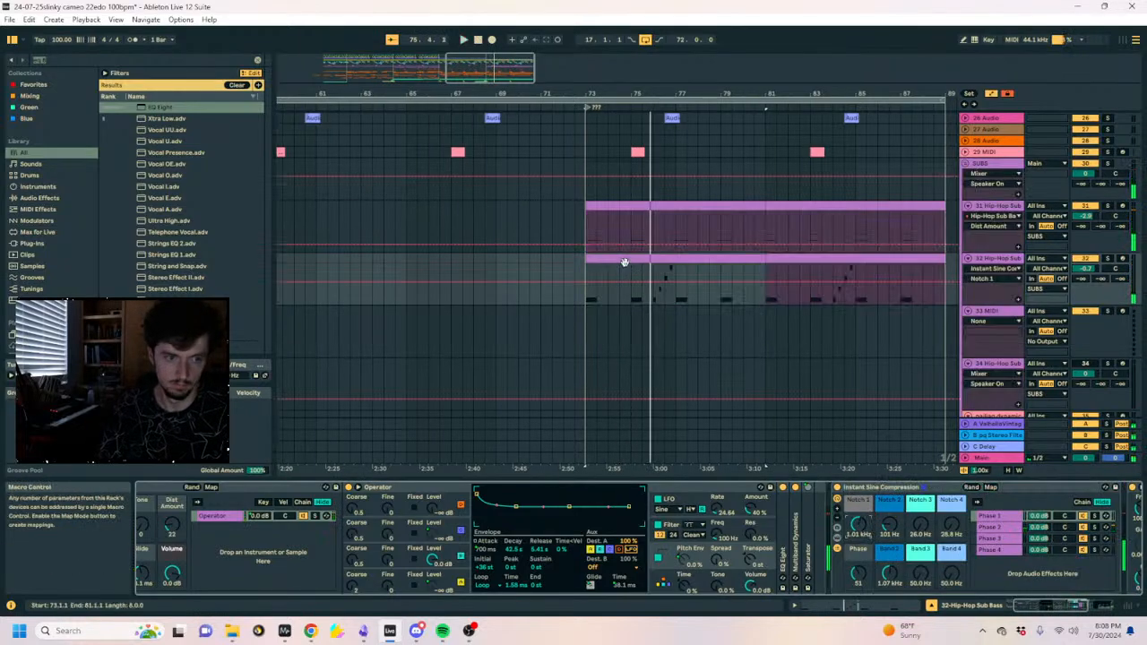
{"action": "left_click", "coordinate": [624, 273]}
{"action": "key", "text": "space"}
{"action": "key", "text": "space"}
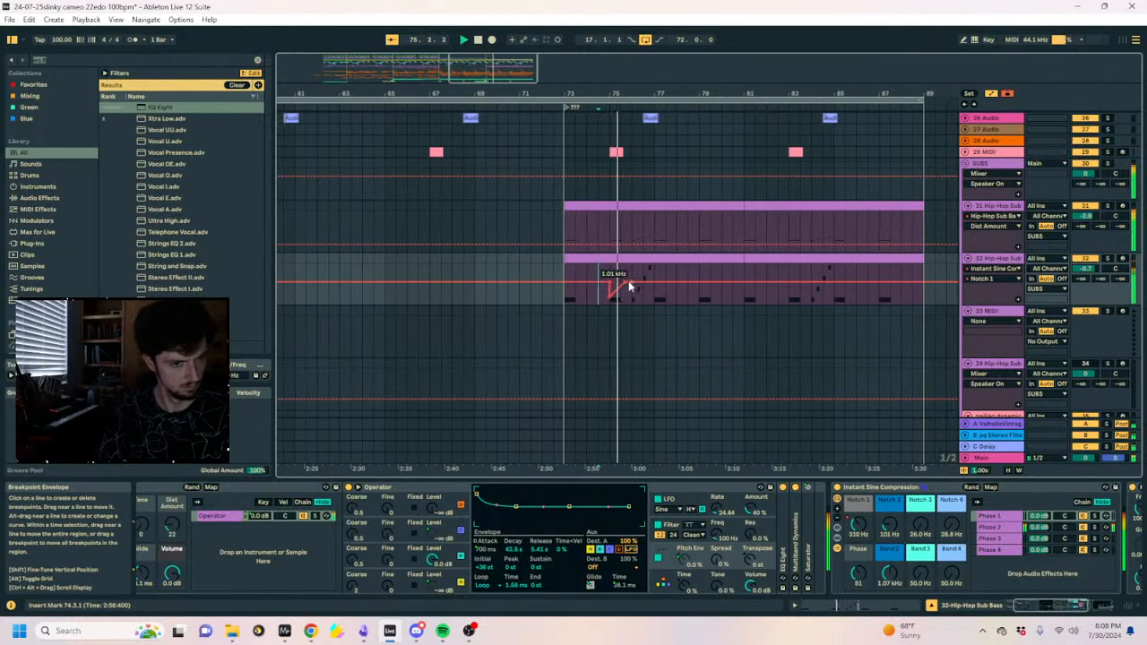
{"action": "double_click", "coordinate": [866, 487]}
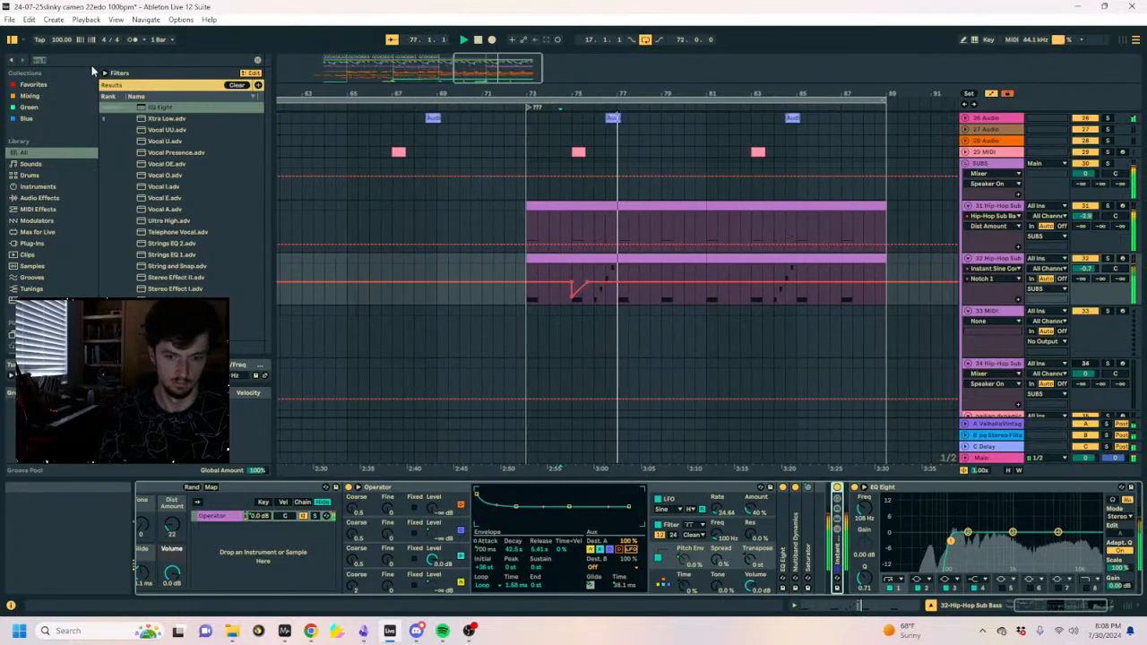
{"action": "left_click_drag", "start_coordinate": [610, 274], "coordinate": [533, 271]}
{"action": "left_click", "coordinate": [516, 269]}
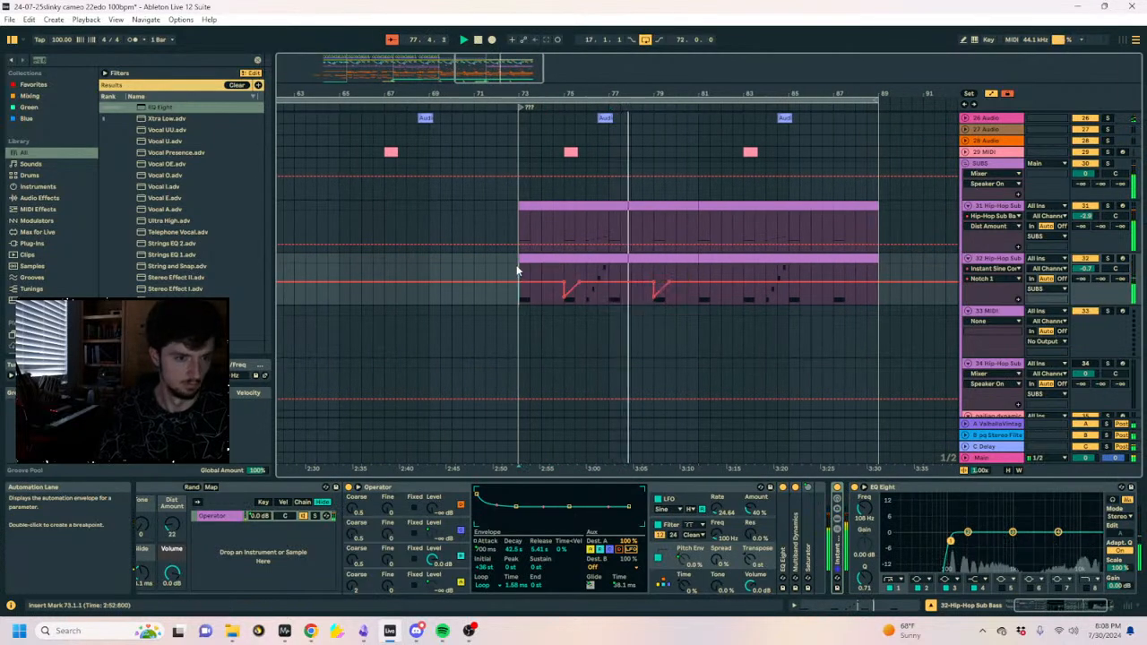
Add an Auto Filter after the EQ Eight on the duplicated sub bass track.
{"action": "key", "text": "ctrl+f"}
{"action": "type", "text": "auto filt"}
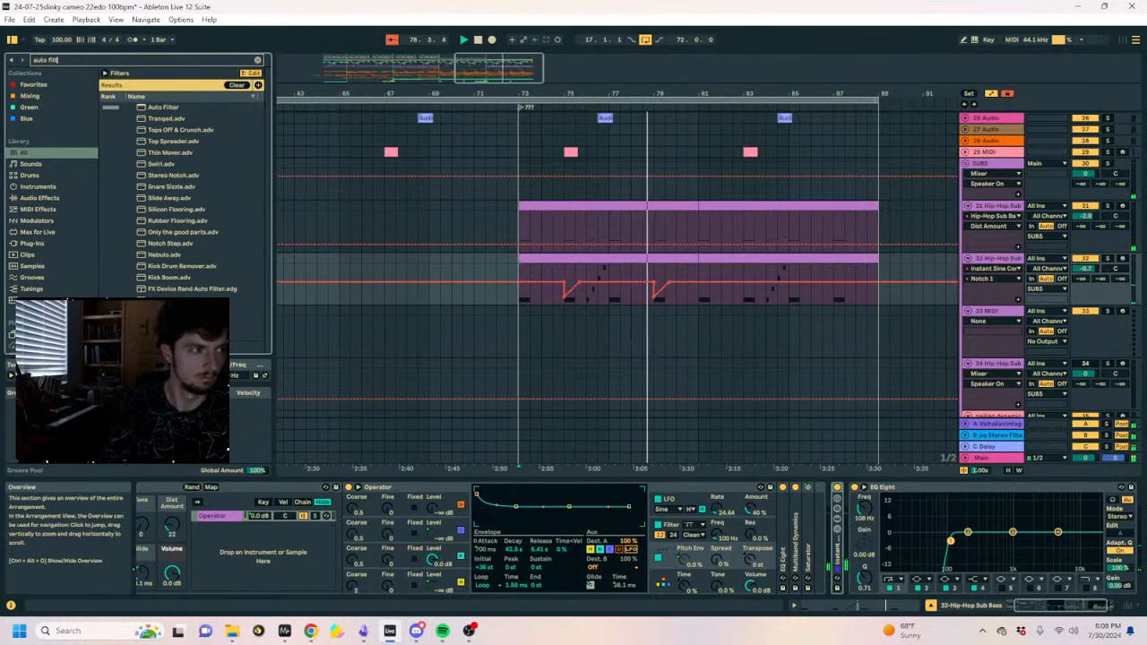
{"action": "double_click", "coordinate": [163, 107]}
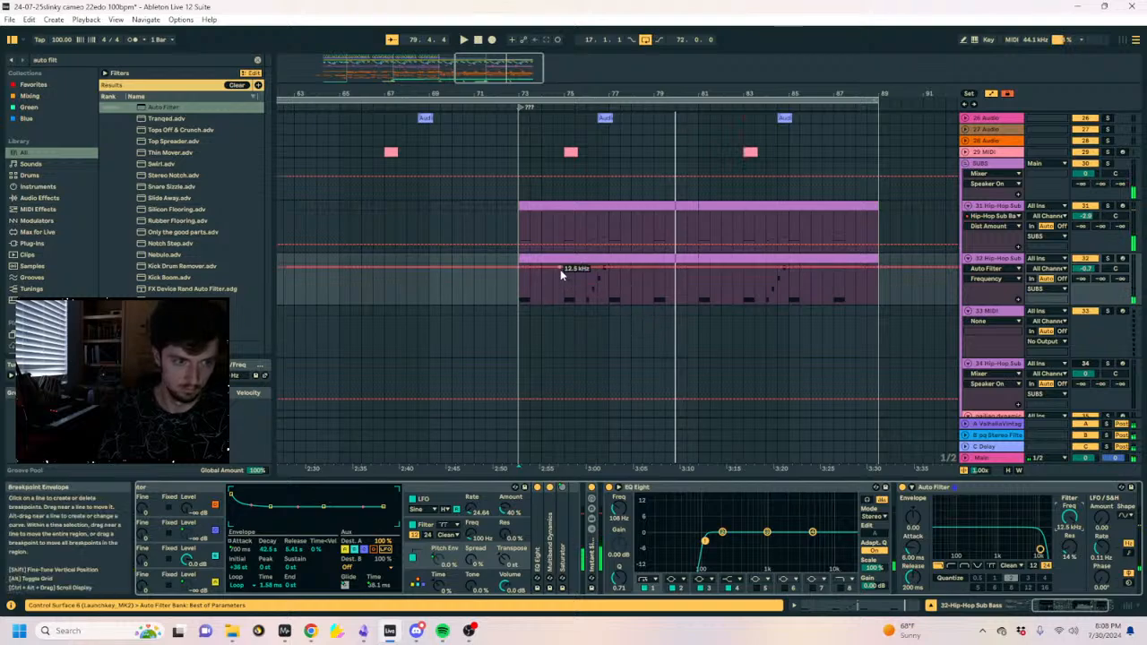
Automate the Auto Filter frequency at 19.9 kHz with a curved dip at bar 75, repeated at bar 79.
{"action": "mouse_move", "coordinate": [561, 275]}
{"action": "left_mouse_down"}
{"action": "mouse_move", "coordinate": [573, 274]}
{"action": "mouse_move", "coordinate": [564, 288]}
{"action": "mouse_move", "coordinate": [575, 266]}
{"action": "left_mouse_up"}
{"action": "key", "text": "space"}
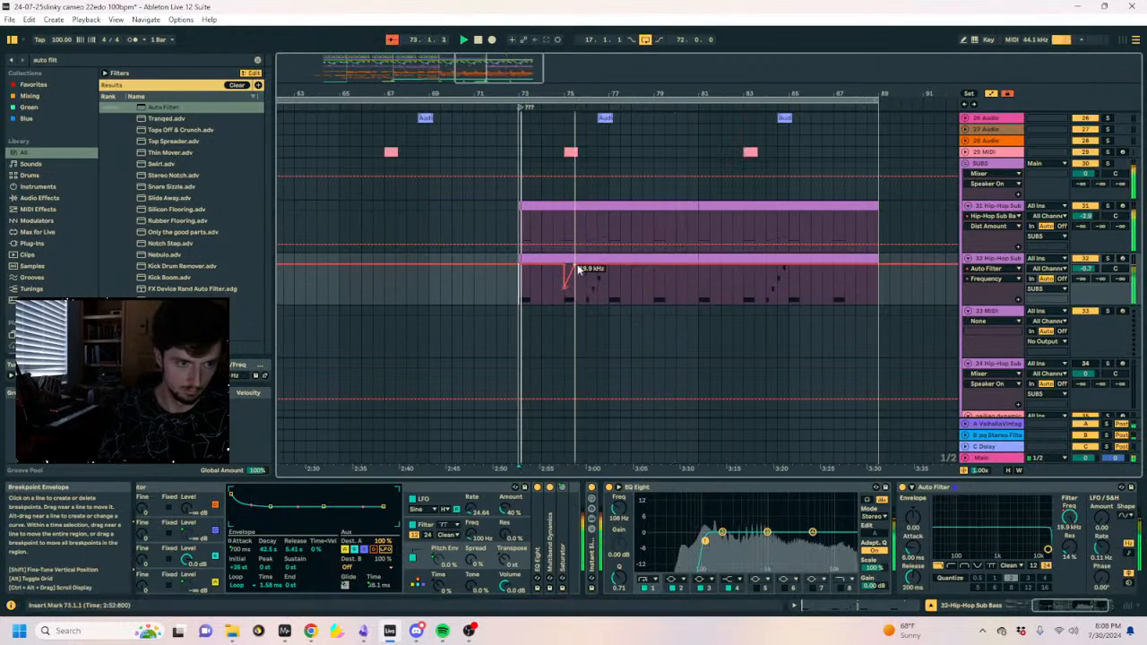
{"action": "left_click", "coordinate": [564, 306]}
{"action": "key", "text": "space"}
{"action": "key", "text": "space"}
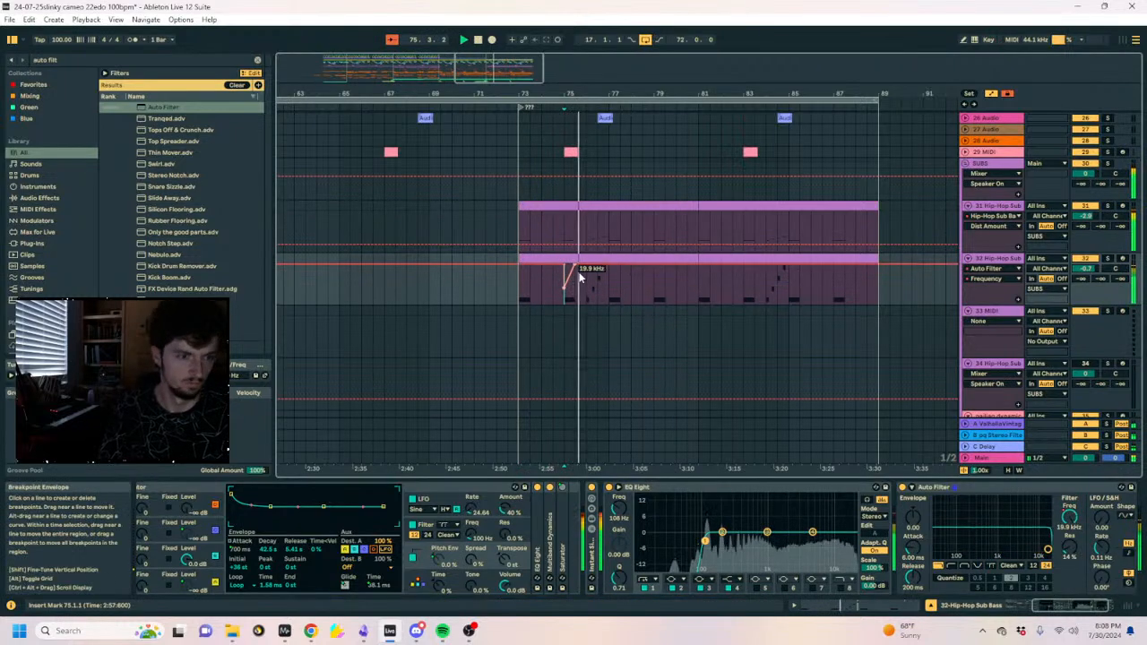
{"action": "left_click", "coordinate": [576, 260]}
{"action": "left_click", "coordinate": [580, 268]}
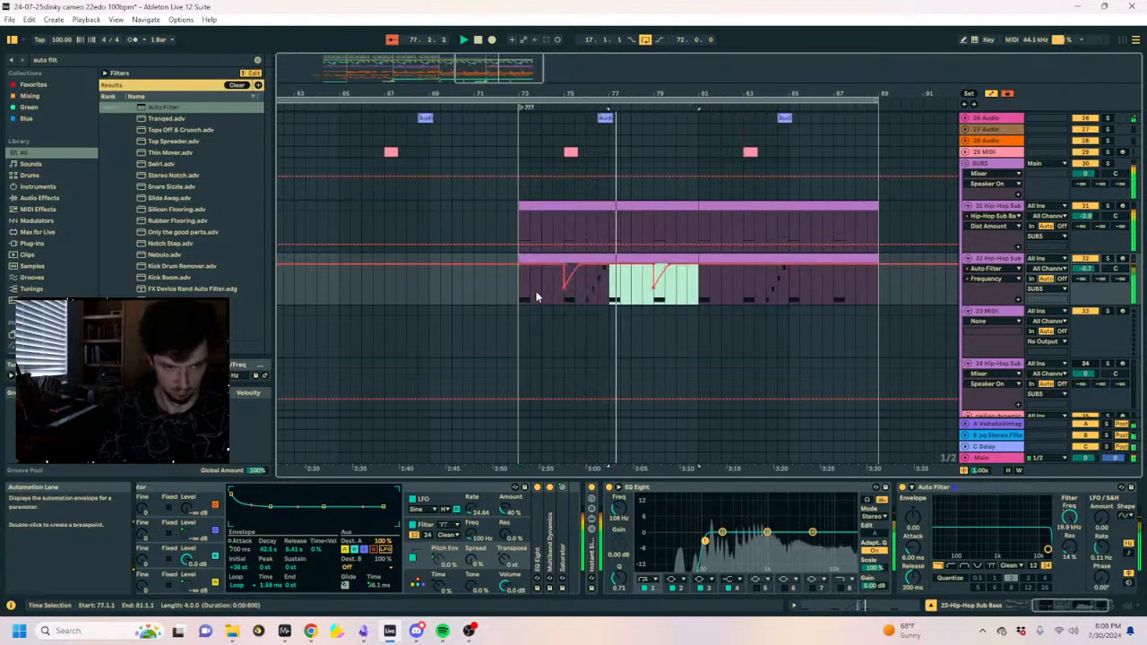
Set the duplicated sub bass volume to -2.1 dB and add the pq Resonance Clipper rack to its device chain.
{"action": "left_click", "coordinate": [1031, 259]}
{"action": "left_click", "coordinate": [1006, 259]}
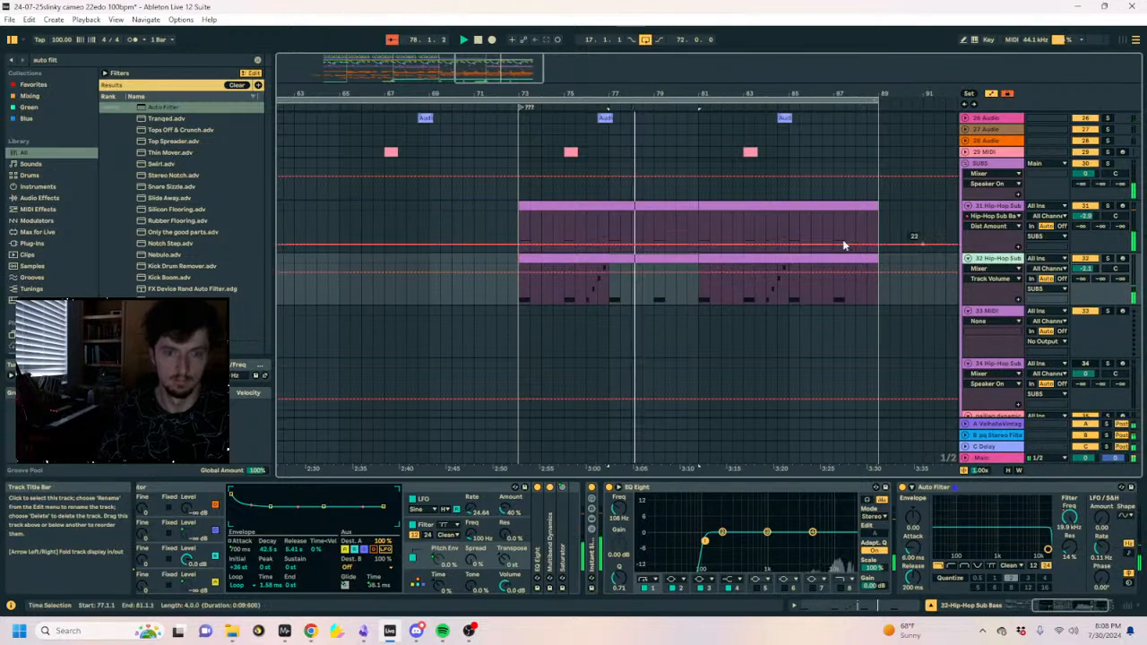
{"action": "left_click", "coordinate": [101, 60]}
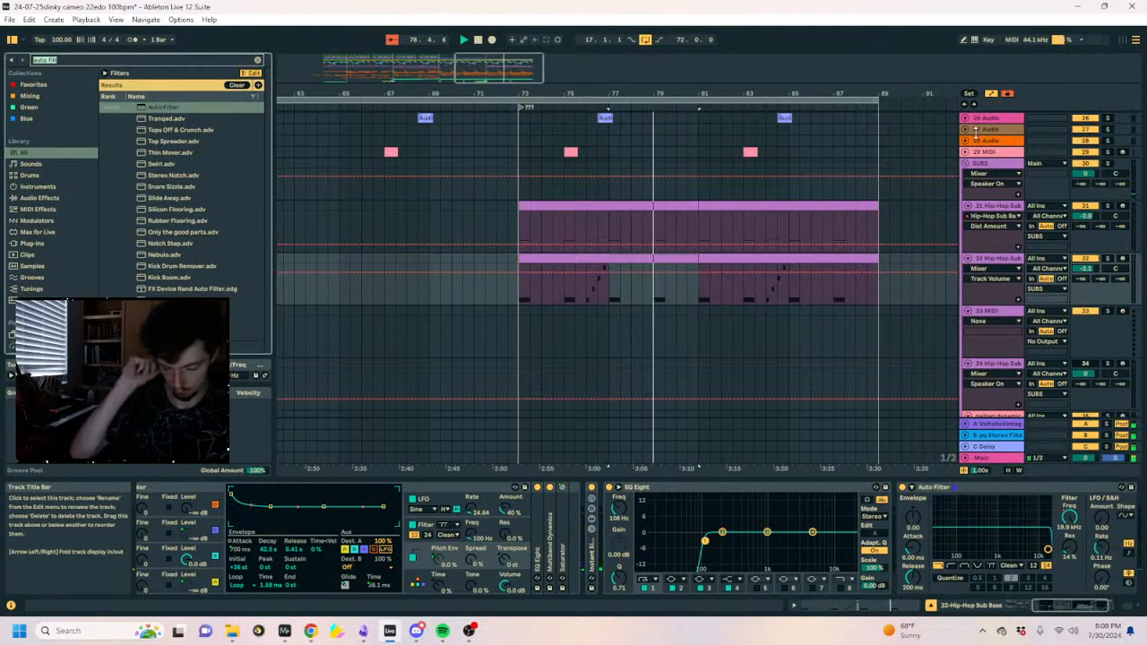
{"action": "key", "text": "BackSpace"}
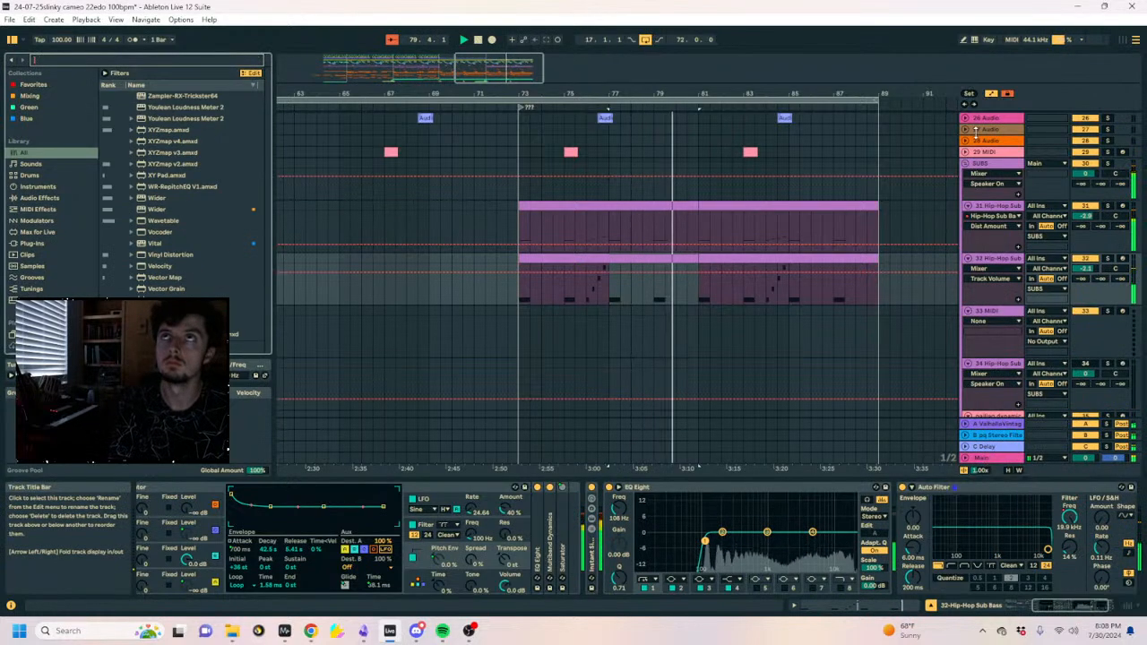
{"action": "type", "text": "resonacne"}
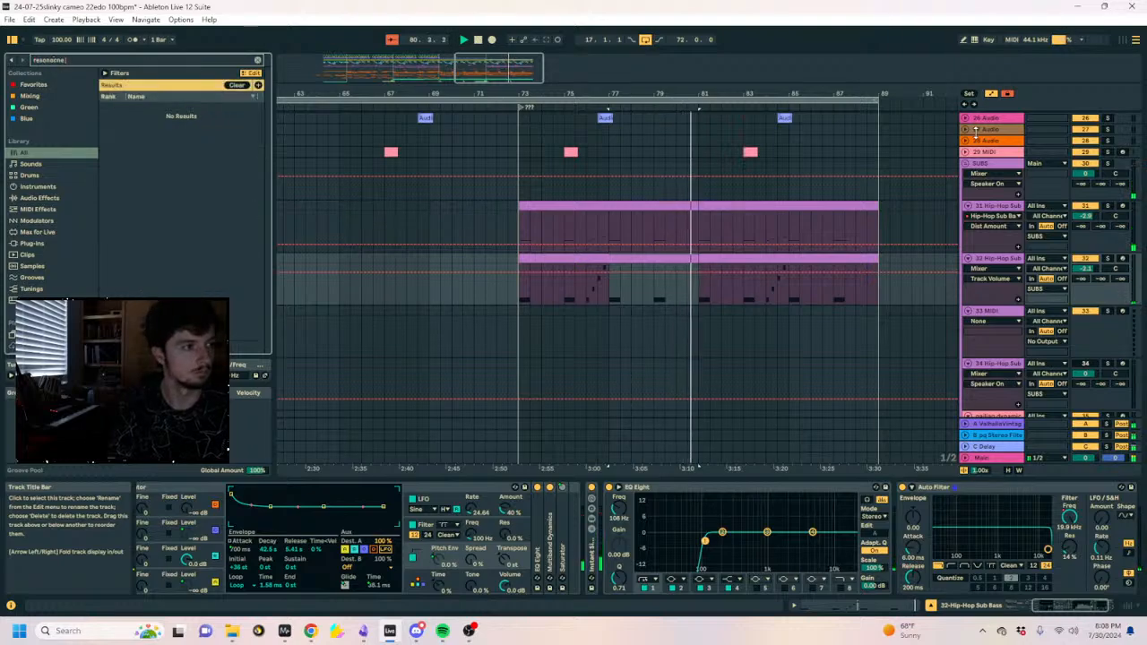
{"action": "key", "text": "BackSpace"}
{"action": "key", "text": "BackSpace"}
{"action": "key", "text": "BackSpace"}
{"action": "type", "text": "nce clip"}
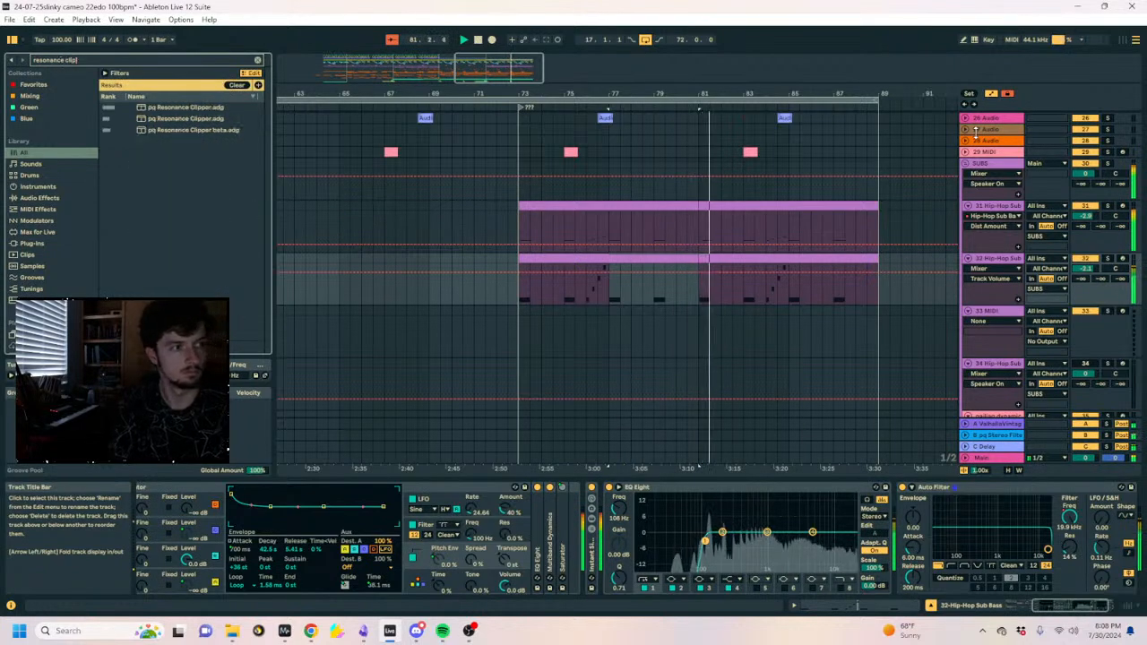
{"action": "double_click", "coordinate": [185, 109]}
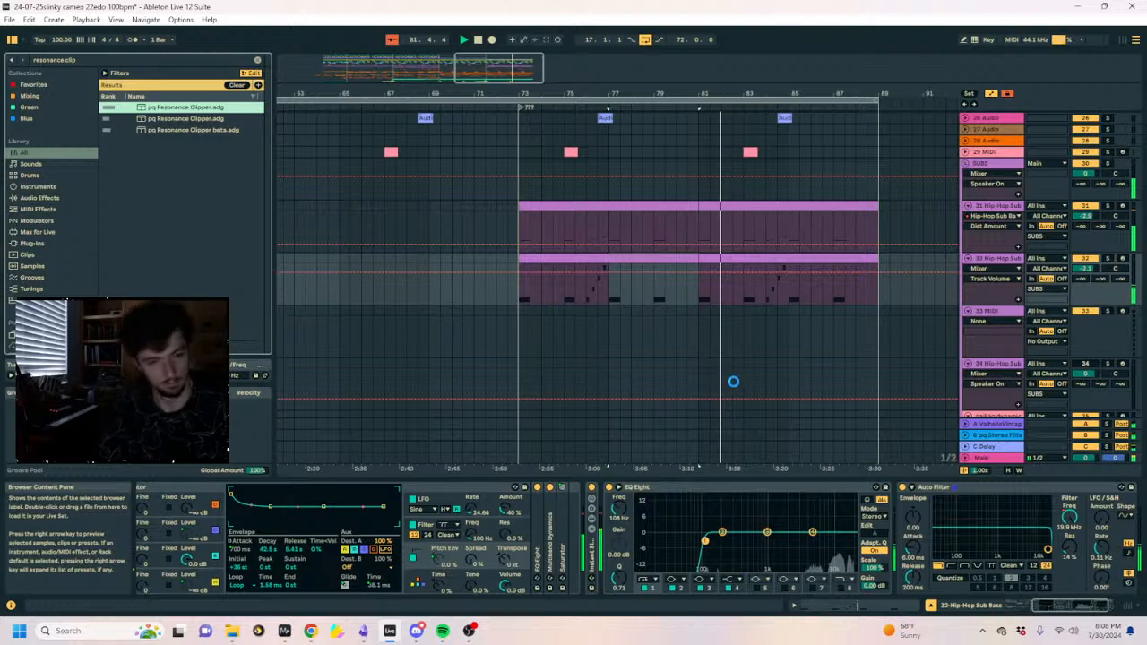
Set the Resonance Clipper's Read Offset to 24.4%, Stereo to 35, Scale to 77% and Spin Intvl to 90 during playback.
{"action": "left_click", "coordinate": [995, 527]}
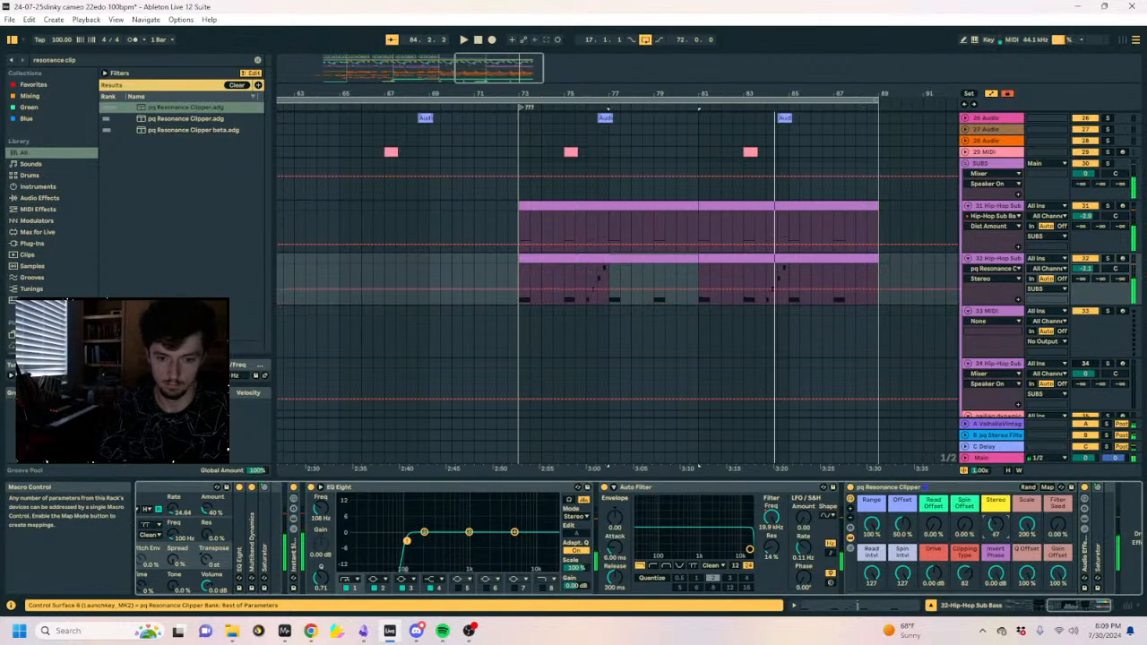
{"action": "key", "text": "space"}
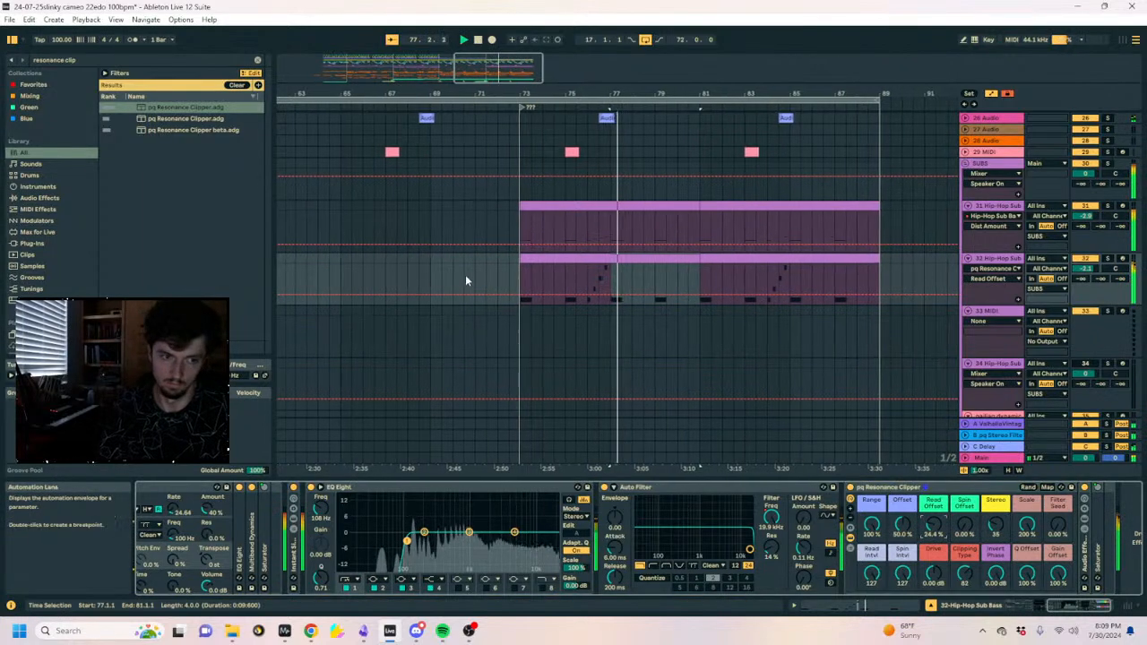
{"action": "left_click", "coordinate": [515, 273]}
{"action": "left_click_drag", "start_coordinate": [1028, 532], "coordinate": [1028, 573]}
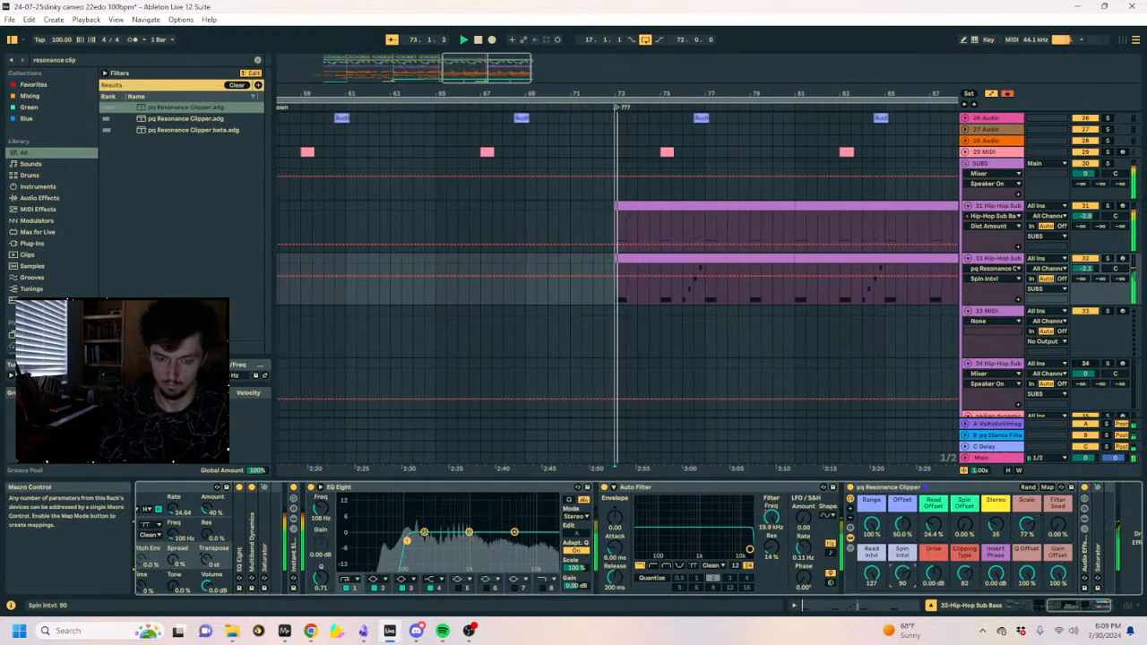
Solo the layer while setting Spin Intvl to 103, Drive to 5.95 dB, Clipping Type to 91 and Invert Phase to -29.0 dB.
{"action": "left_click", "coordinate": [1108, 260]}
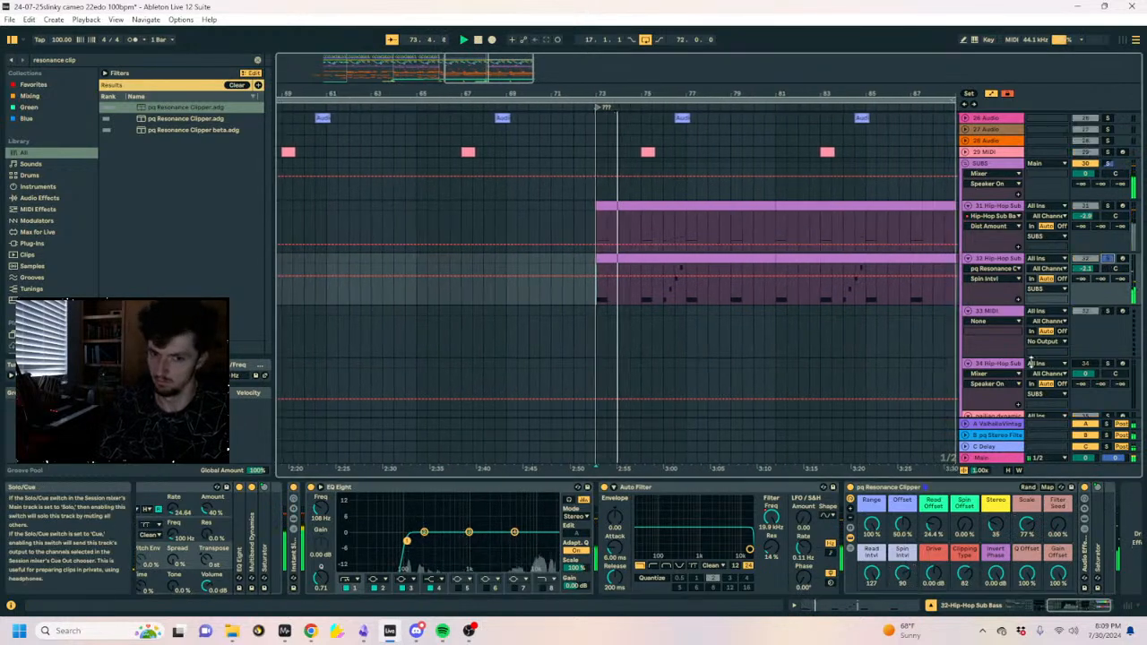
{"action": "left_click_drag", "start_coordinate": [907, 575], "coordinate": [907, 564]}
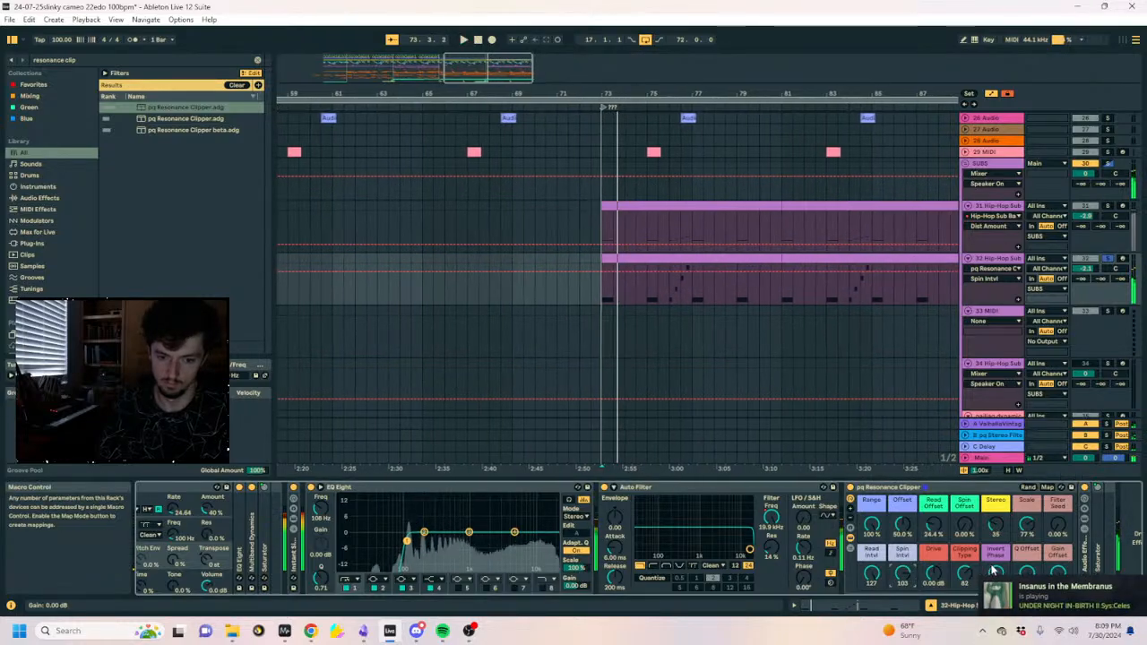
{"action": "key", "text": "space"}
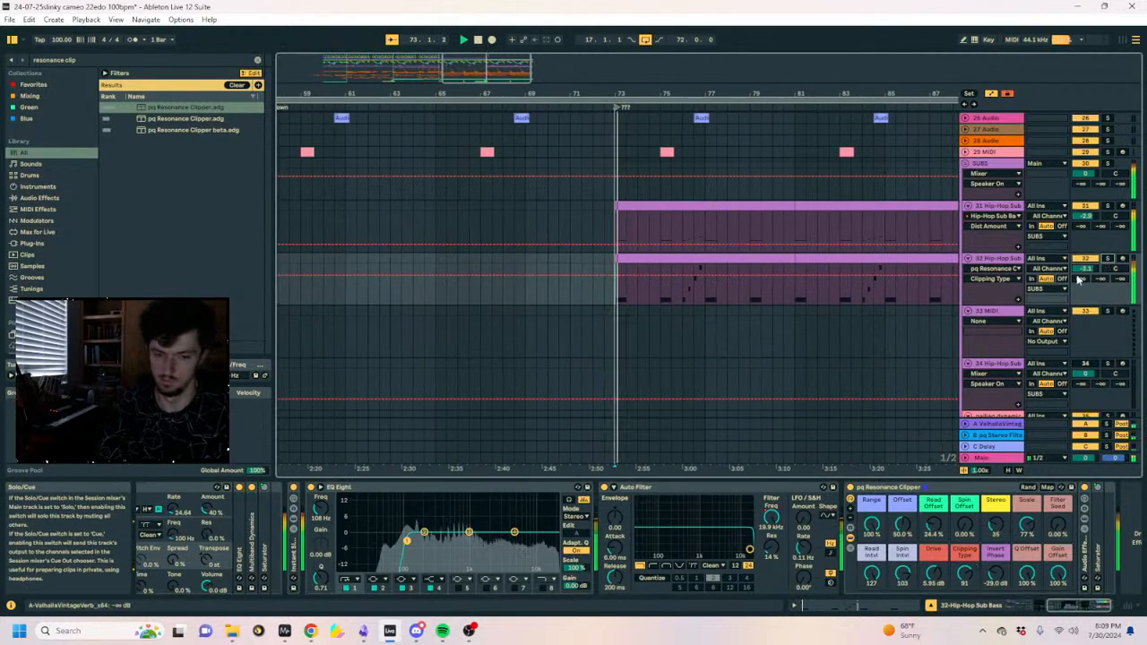
Move the pq Resonance Clipper rack ahead of the EQ Eight and try its Drive at -36.0 dB.
{"action": "left_click", "coordinate": [883, 487]}
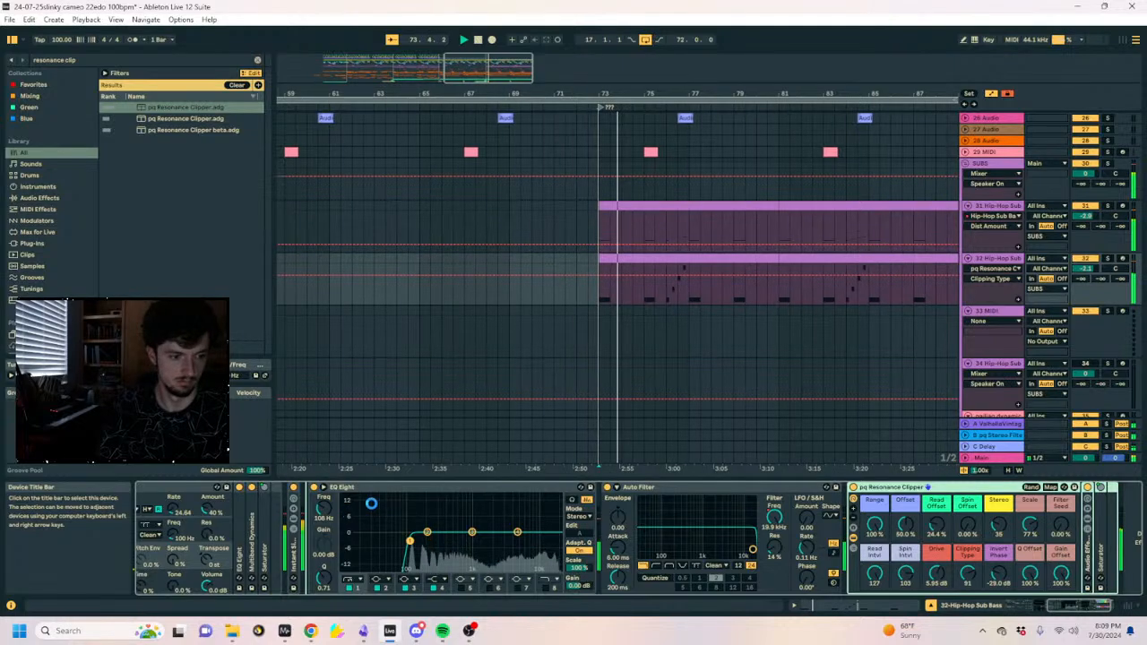
{"action": "left_click_drag", "start_coordinate": [551, 508], "coordinate": [553, 512]}
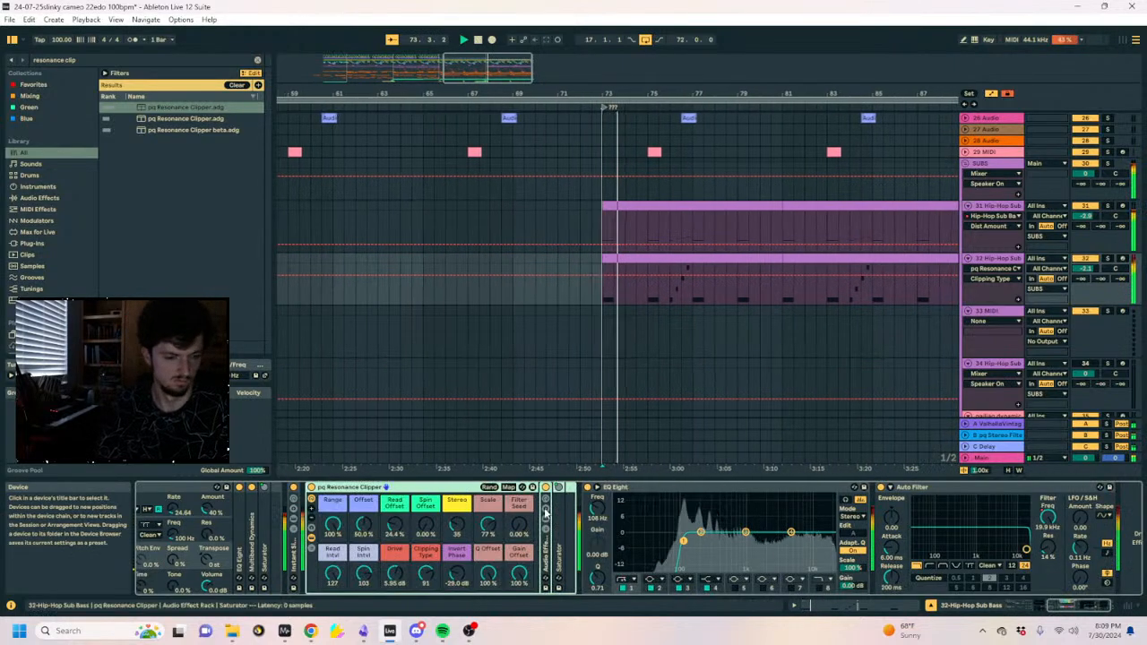
{"action": "left_click_drag", "start_coordinate": [394, 579], "coordinate": [394, 581]}
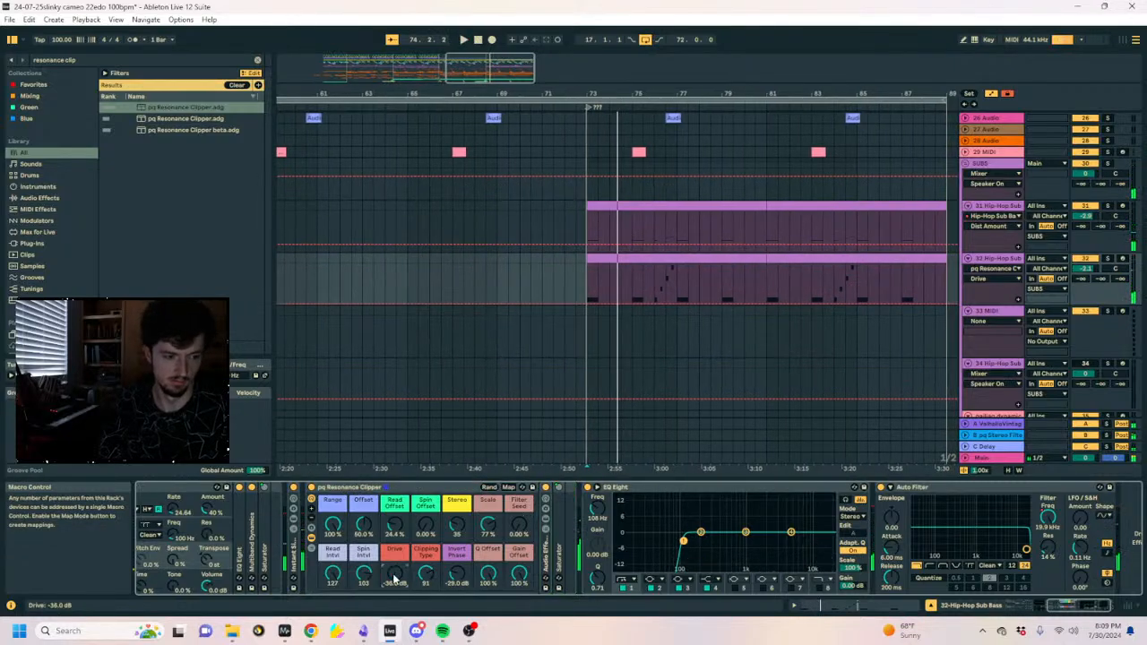
Reset the Resonance Clipper's Clipping Type to 0, check the spectrum analyzer, and set Scale to 99%.
{"action": "double_click", "coordinate": [426, 575]}
{"action": "key", "text": "space"}
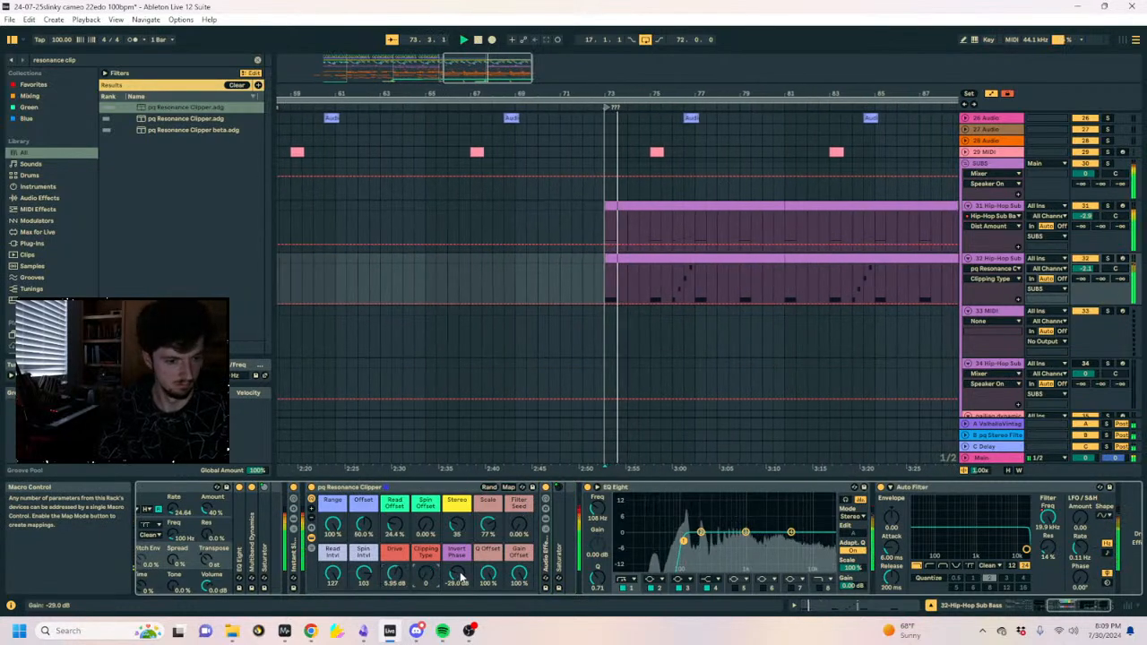
{"action": "left_click", "coordinate": [284, 631]}
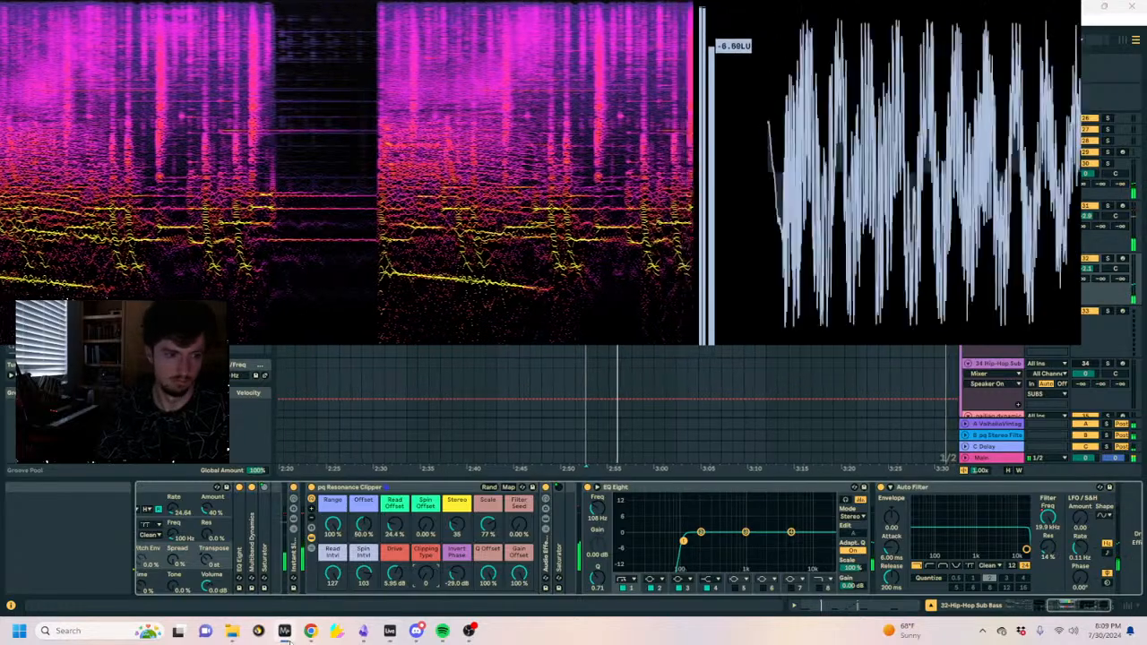
{"action": "left_click_drag", "start_coordinate": [486, 526], "coordinate": [484, 508]}
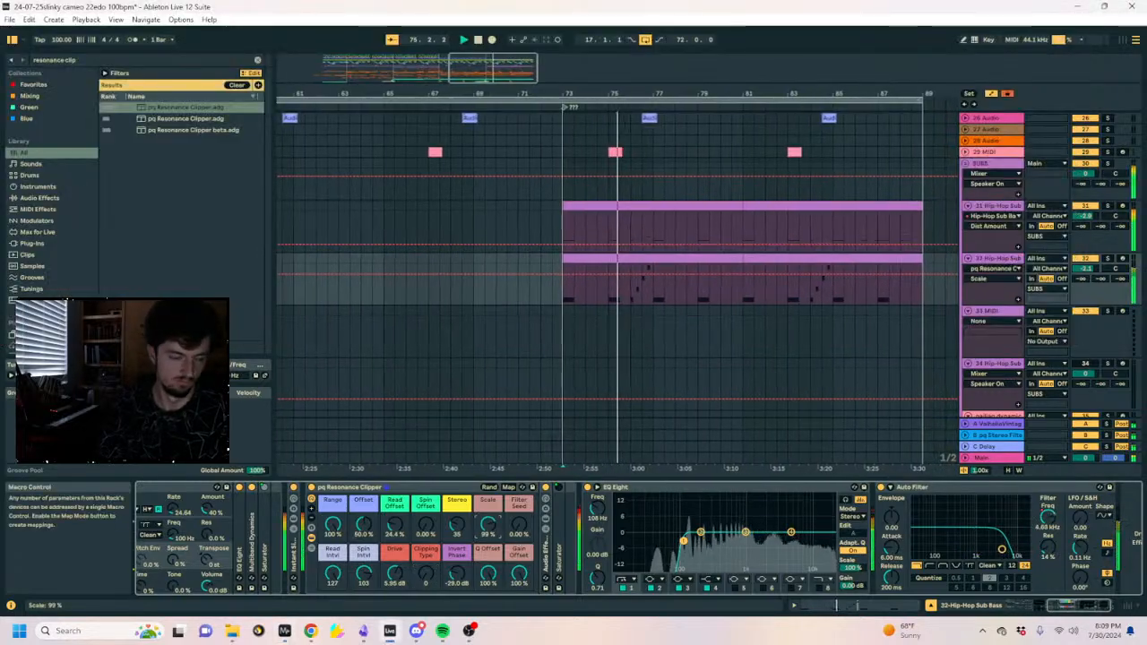
Add curved Auto Filter frequency dips to about 713 Hz at bars 77 and 81 on the duplicated sub bass.
{"action": "left_click", "coordinate": [1046, 517]}
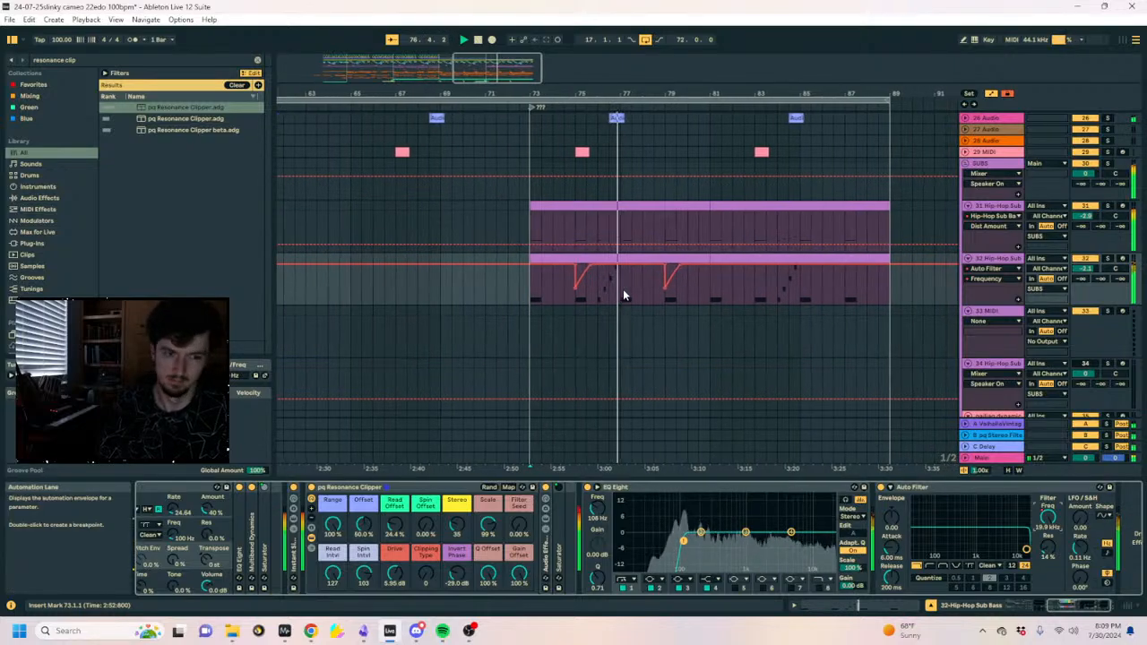
{"action": "left_click", "coordinate": [613, 265]}
{"action": "left_click", "coordinate": [619, 259]}
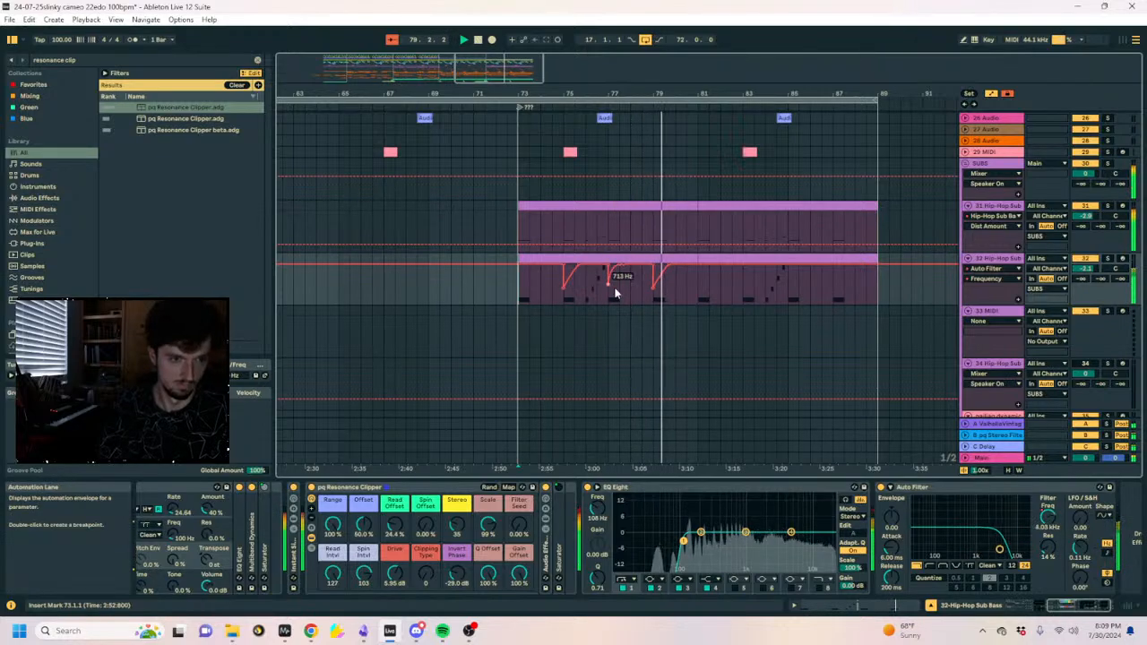
{"action": "key", "text": "a"}
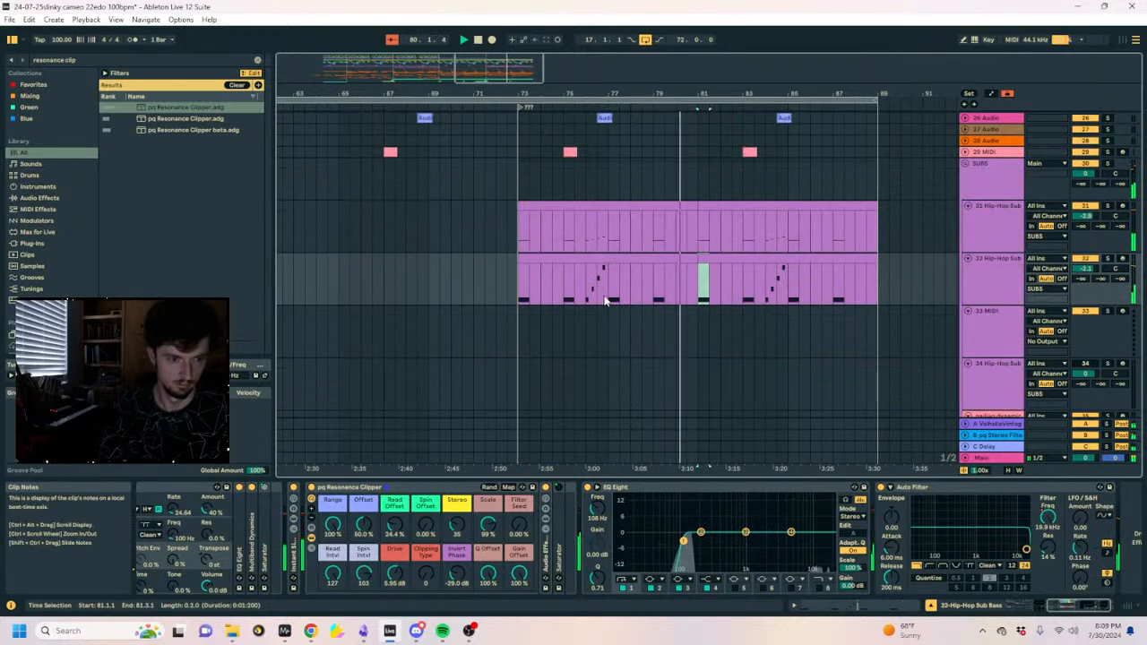
{"action": "left_click_drag", "start_coordinate": [693, 224], "coordinate": [521, 224]}
{"action": "key", "text": "ctrl+d"}
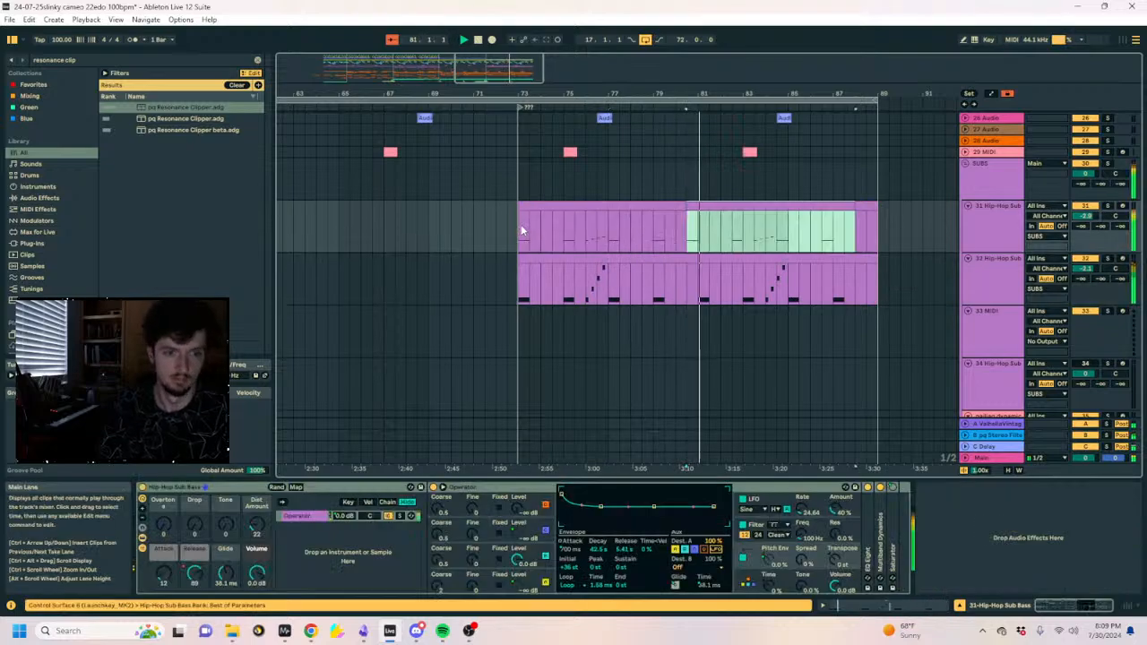
{"action": "key", "text": "ctrl+z"}
Add a Dynamic Tube after the Auto Filter on the duplicated sub bass track.
{"action": "key", "text": "a"}
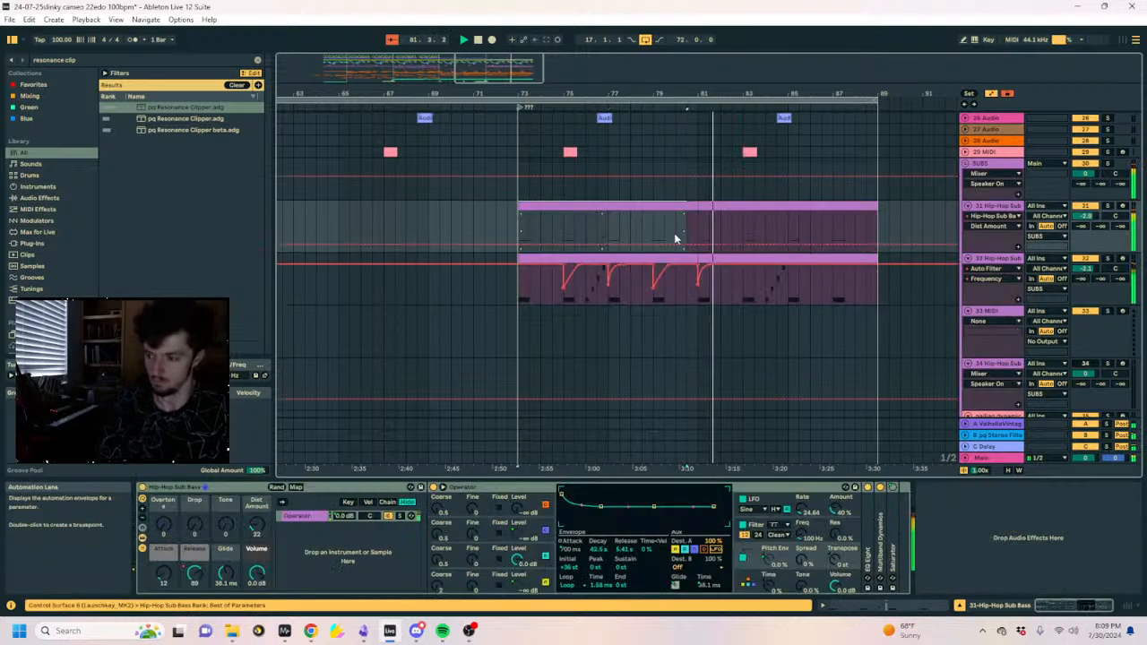
{"action": "left_click", "coordinate": [522, 224]}
{"action": "key", "text": "a"}
{"action": "left_click", "coordinate": [562, 267]}
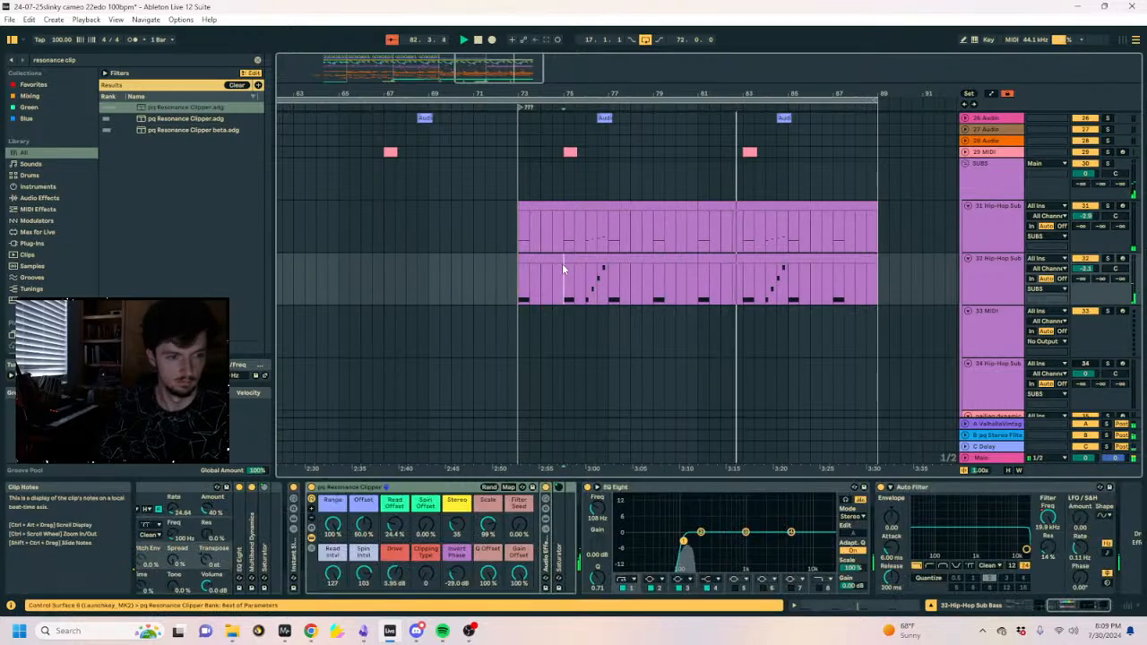
{"action": "left_click", "coordinate": [128, 61]}
{"action": "type", "text": "d"}
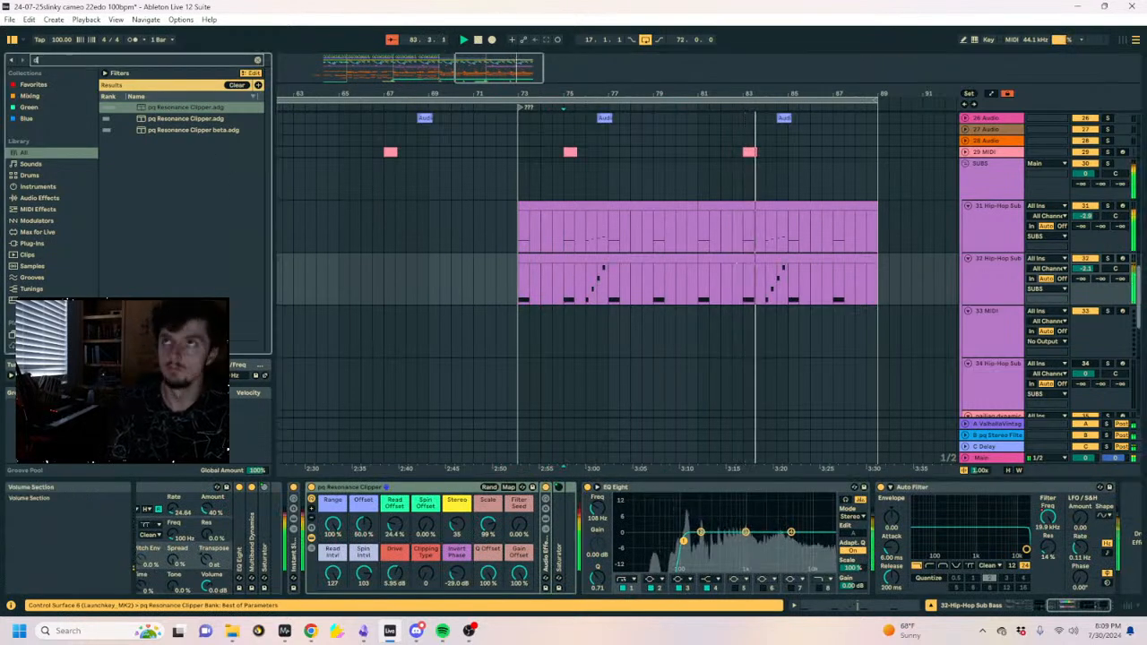
{"action": "type", "text": "ynamic tub"}
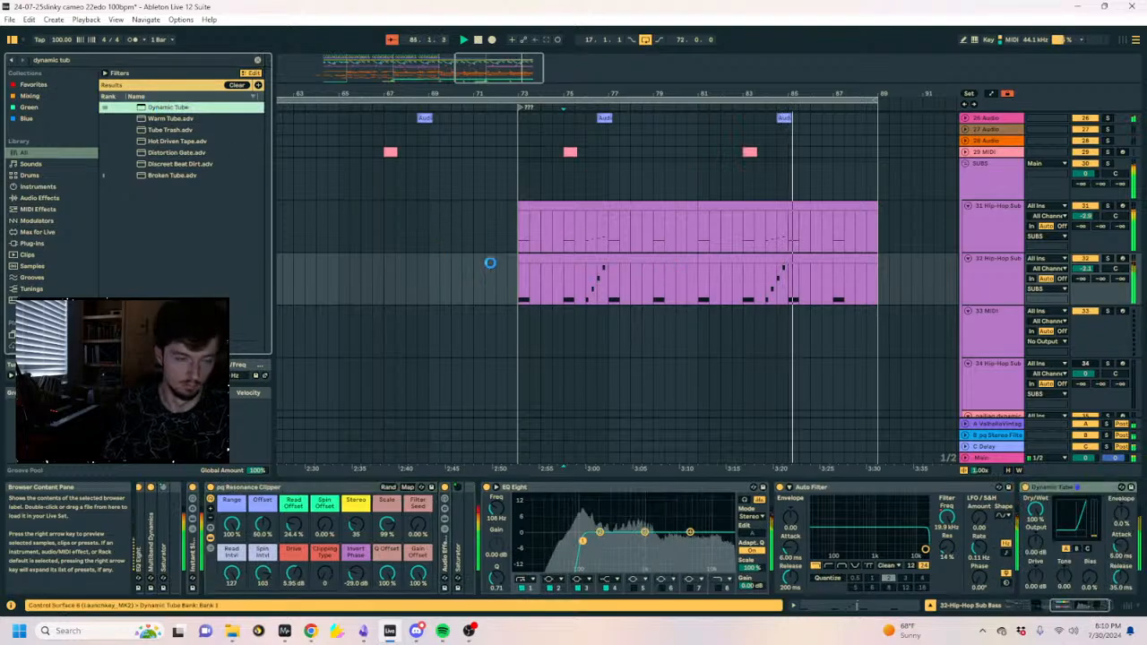
Select bars 73 to 81 on the duplicated sub bass, solo the track and play it from bar 73.
{"action": "left_click", "coordinate": [527, 255]}
{"action": "left_click", "coordinate": [1108, 259]}
{"action": "key", "text": "space"}
{"action": "key", "text": "space"}
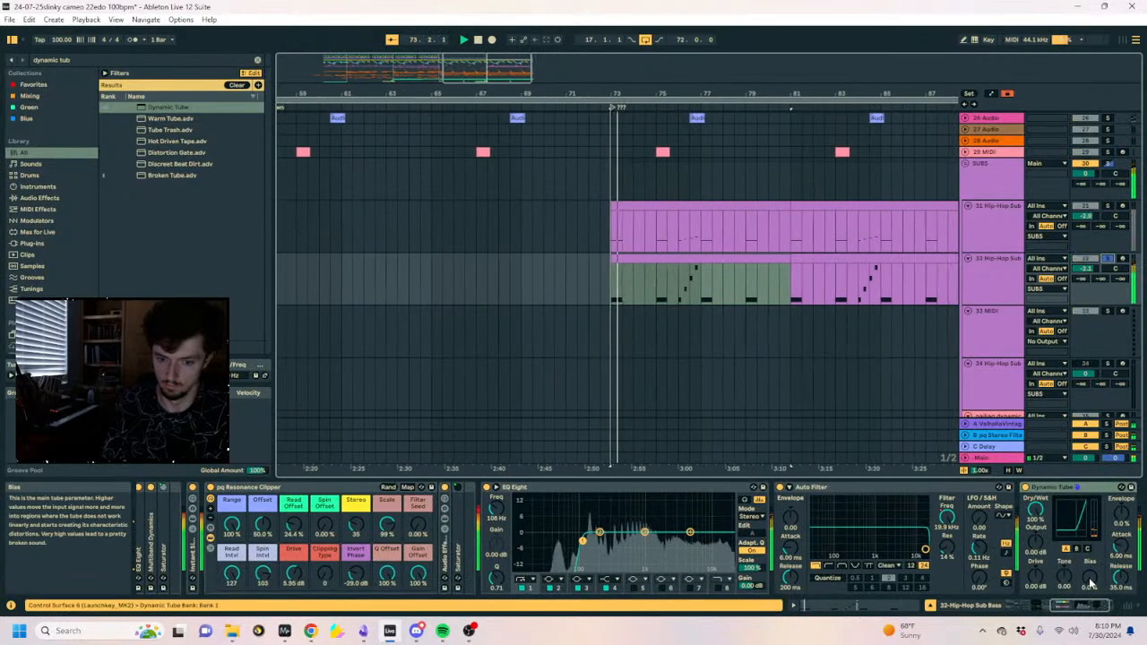
Set the Dynamic Tube's Bias to 51%, Drive to 6.33 dB, Envelope to 81%, Attack to 1.33 ms and Release to 82.4 ms while replaying bar 73.
{"action": "left_click_drag", "start_coordinate": [1089, 580], "coordinate": [1035, 509]}
{"action": "key", "text": "space"}
{"action": "key", "text": "space"}
{"action": "key", "text": "space"}
{"action": "key", "text": "space"}
{"action": "key", "text": "space"}
{"action": "key", "text": "space"}
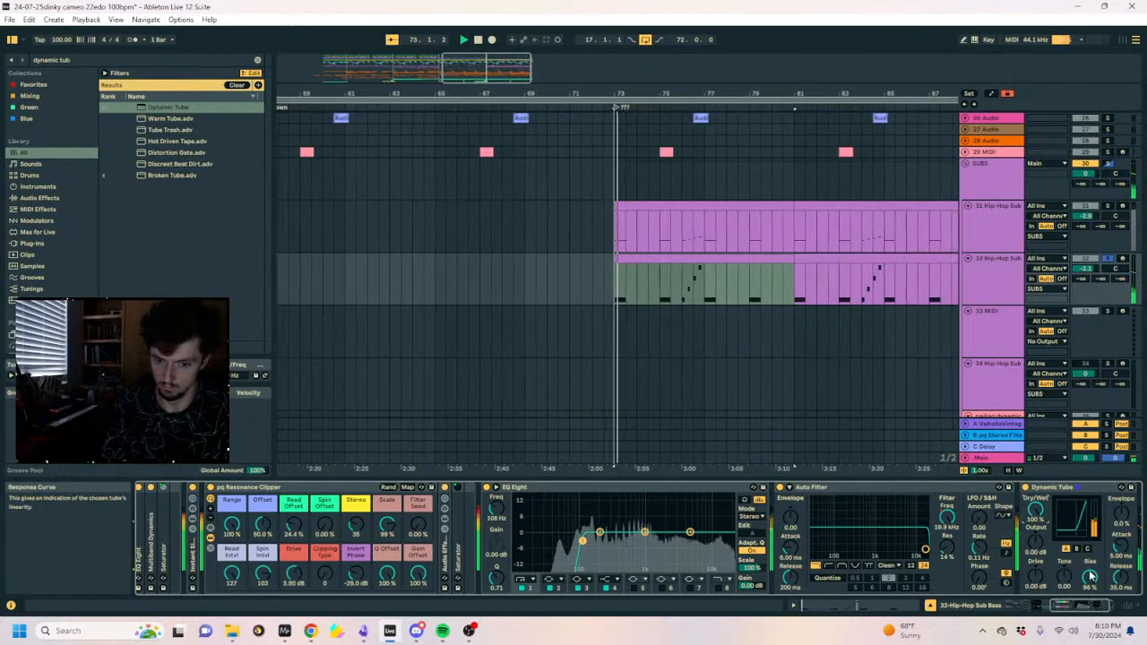
{"action": "key", "text": "space"}
{"action": "key", "text": "space"}
{"action": "left_click_drag", "start_coordinate": [1090, 577], "coordinate": [1119, 556]}
{"action": "key", "text": "space"}
{"action": "key", "text": "space"}
{"action": "key", "text": "space"}
{"action": "key", "text": "space"}
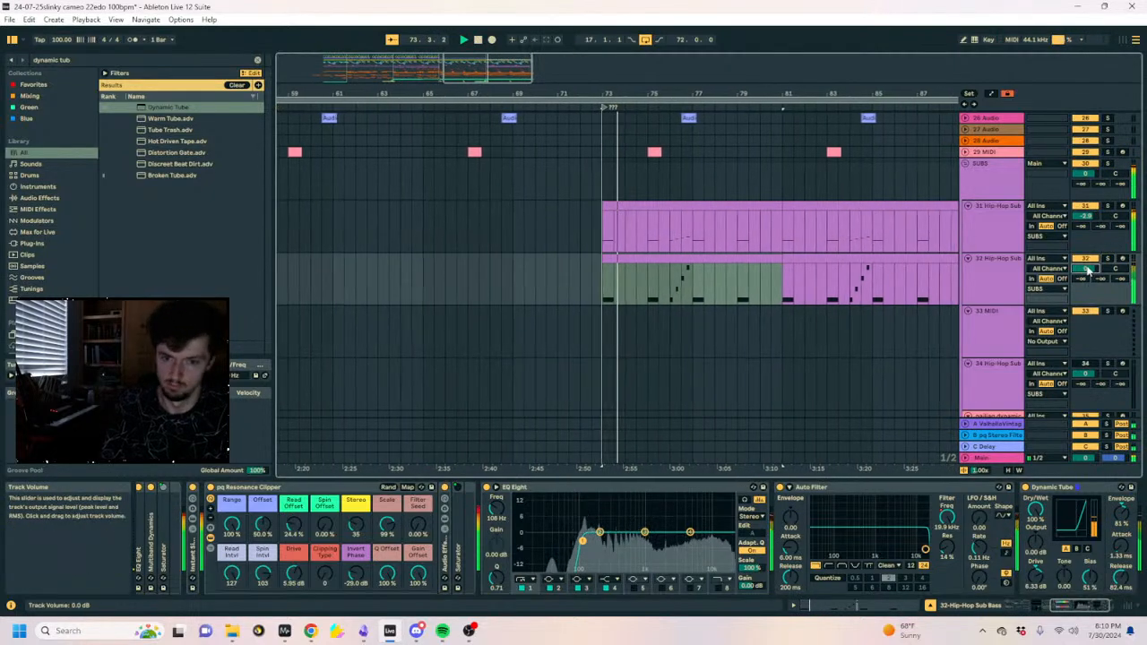
Add a Saturator after the Dynamic Tube with the Sinoid Fold curve and a Drive of 6 dB.
{"action": "key", "text": "ctrl+f"}
{"action": "type", "text": "sat"}
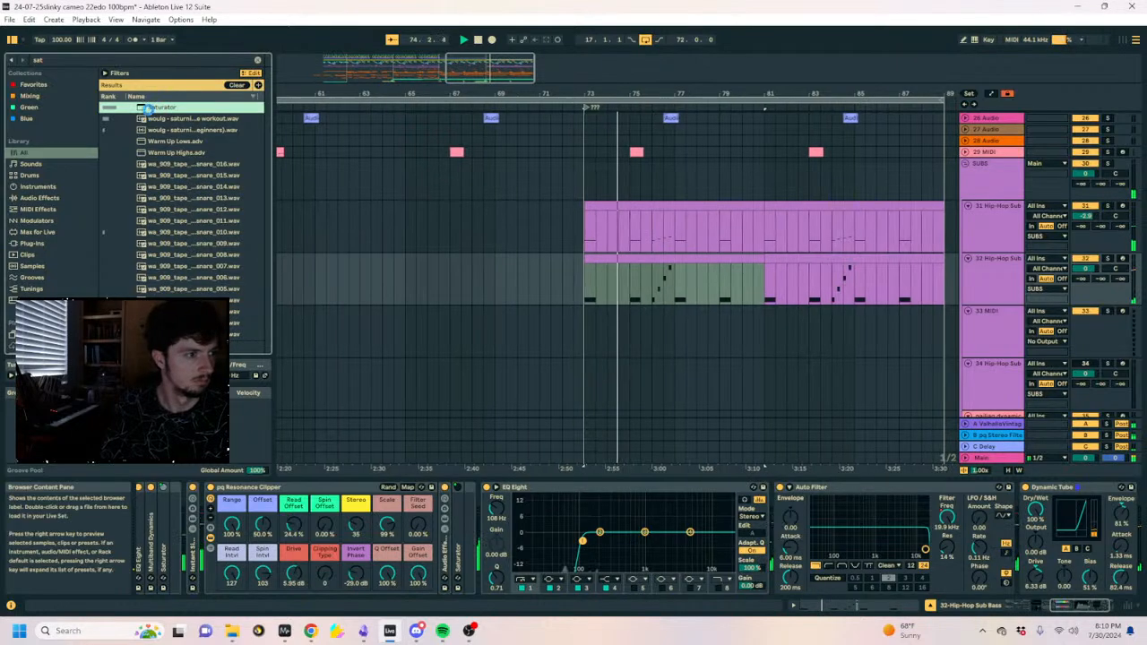
{"action": "key", "text": "Return"}
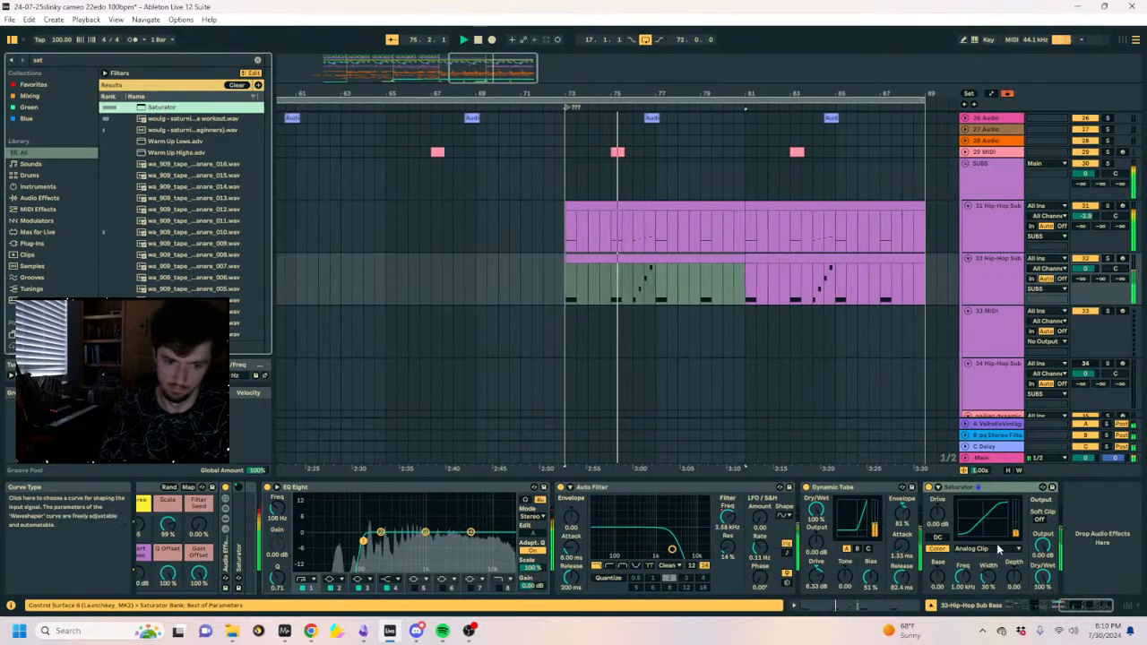
{"action": "left_click", "coordinate": [973, 549]}
{"action": "left_click", "coordinate": [975, 533]}
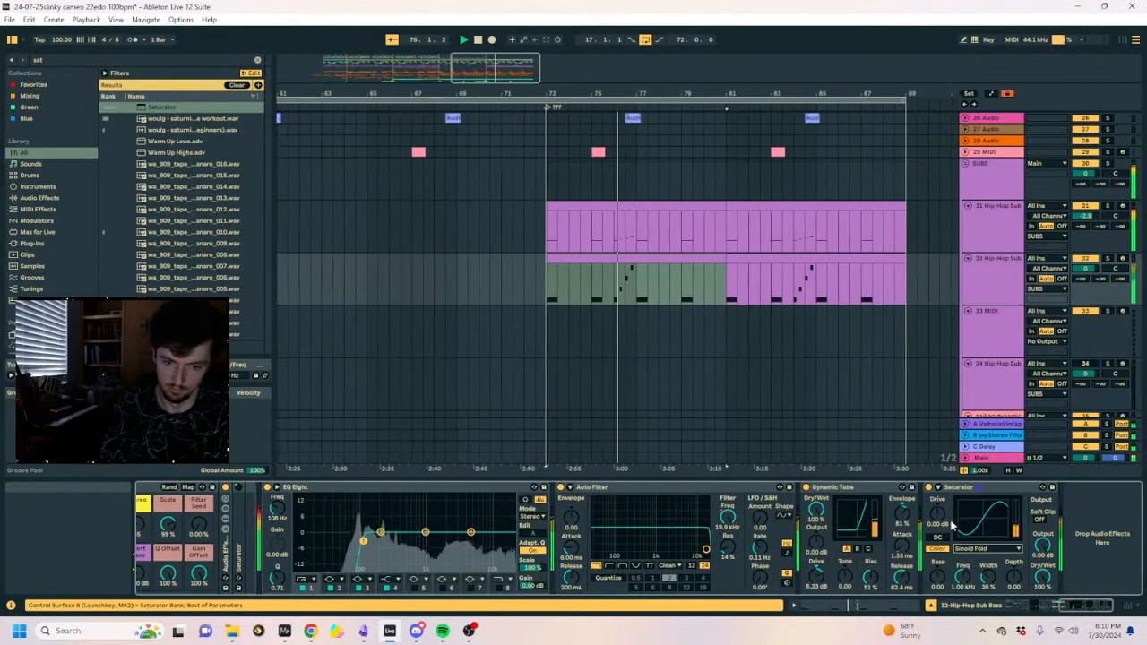
{"action": "left_click_drag", "start_coordinate": [938, 513], "coordinate": [938, 496]}
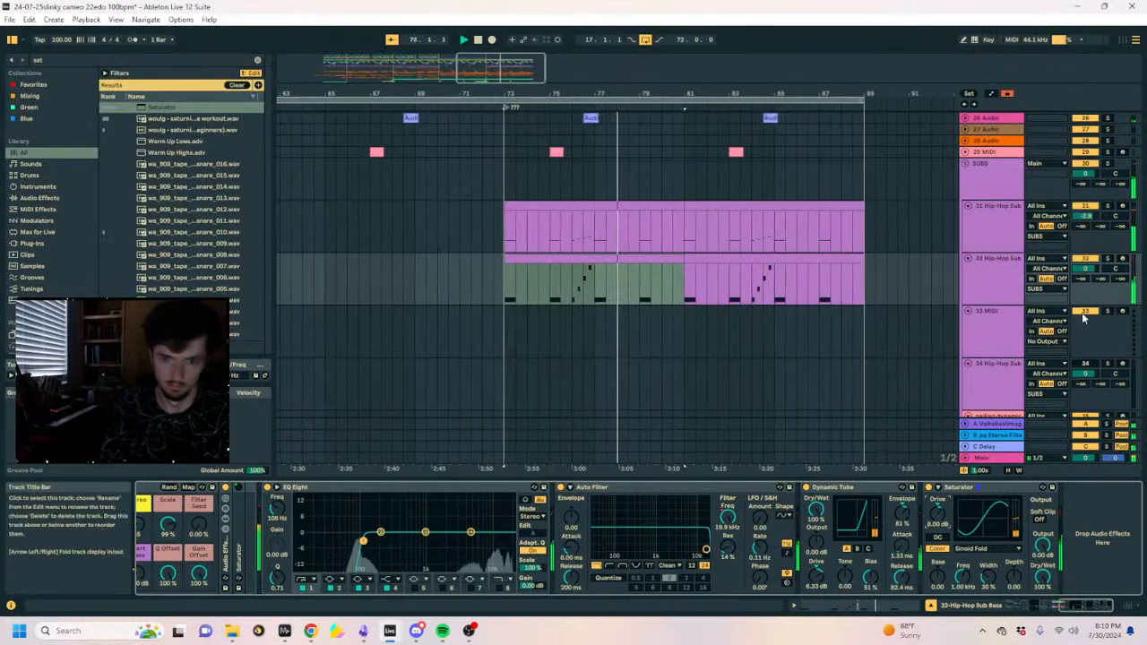
Lower the duplicated sub bass track's volume to -1.8 dB and the Saturator's output to -4.00 dB.
{"action": "left_click_drag", "start_coordinate": [1086, 269], "coordinate": [1086, 277]}
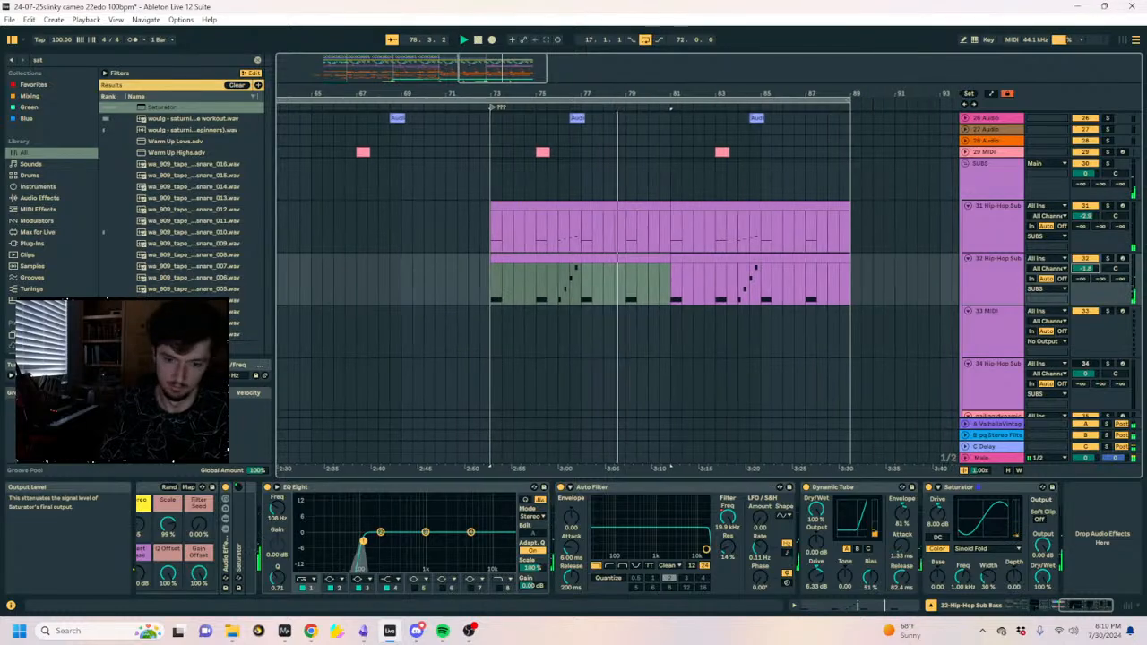
{"action": "left_click_drag", "start_coordinate": [1043, 545], "coordinate": [1043, 559]}
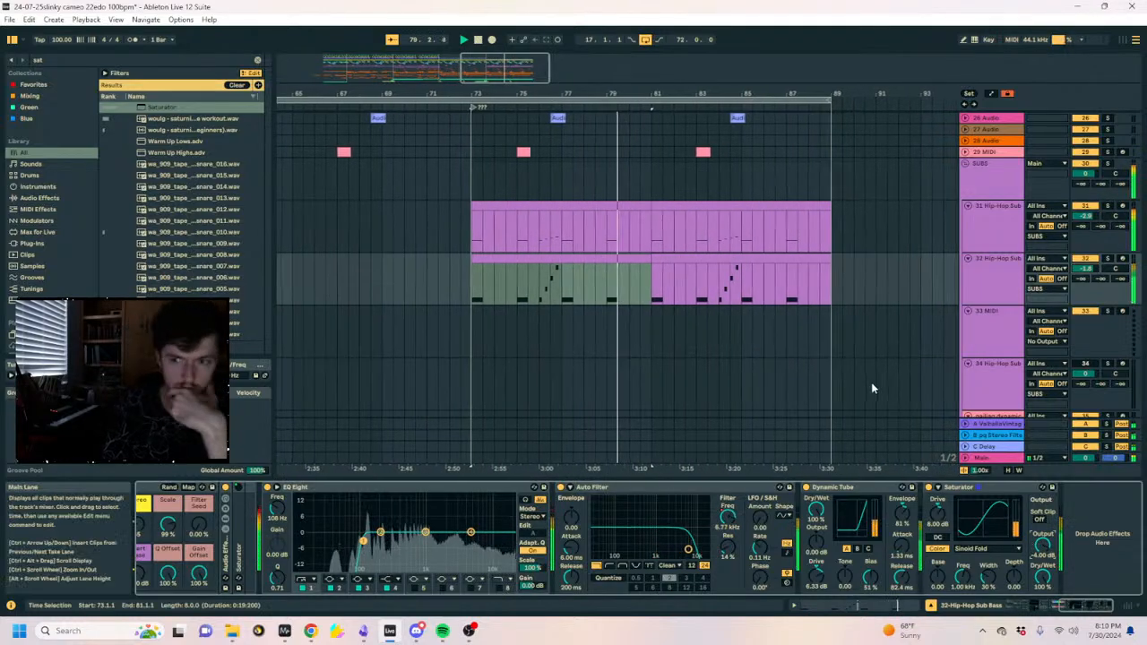
Narrow the browser and select the pq Resonance Clipper rack on the duplicated sub bass track.
{"action": "left_click", "coordinate": [993, 270]}
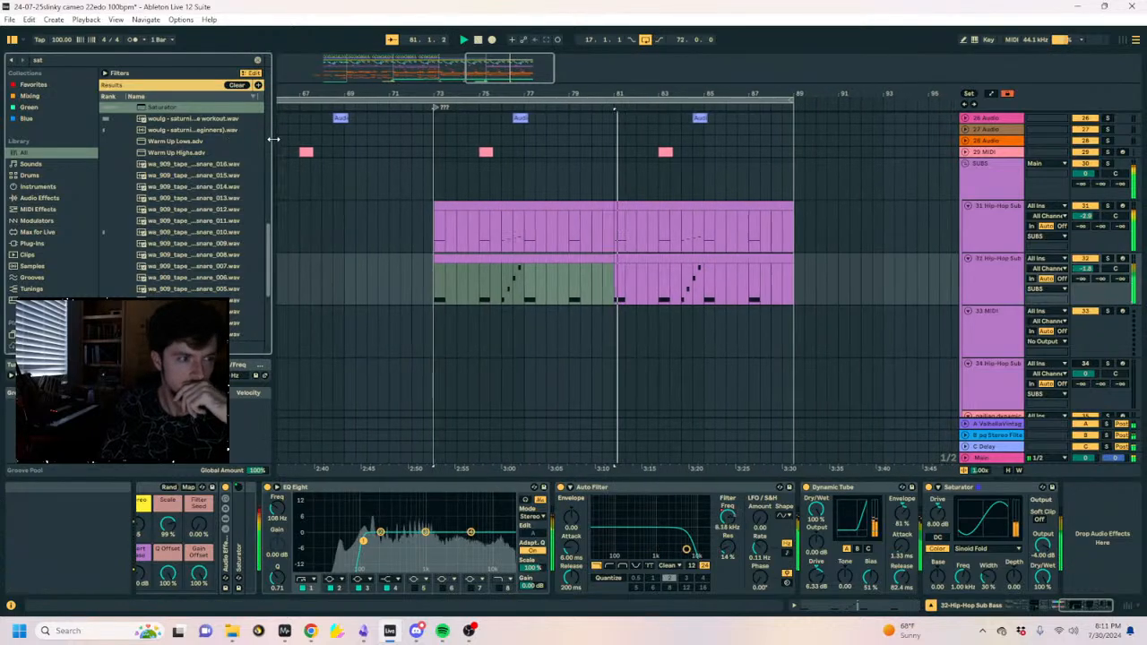
{"action": "left_click_drag", "start_coordinate": [266, 140], "coordinate": [240, 140]}
{"action": "left_click", "coordinate": [198, 488]}
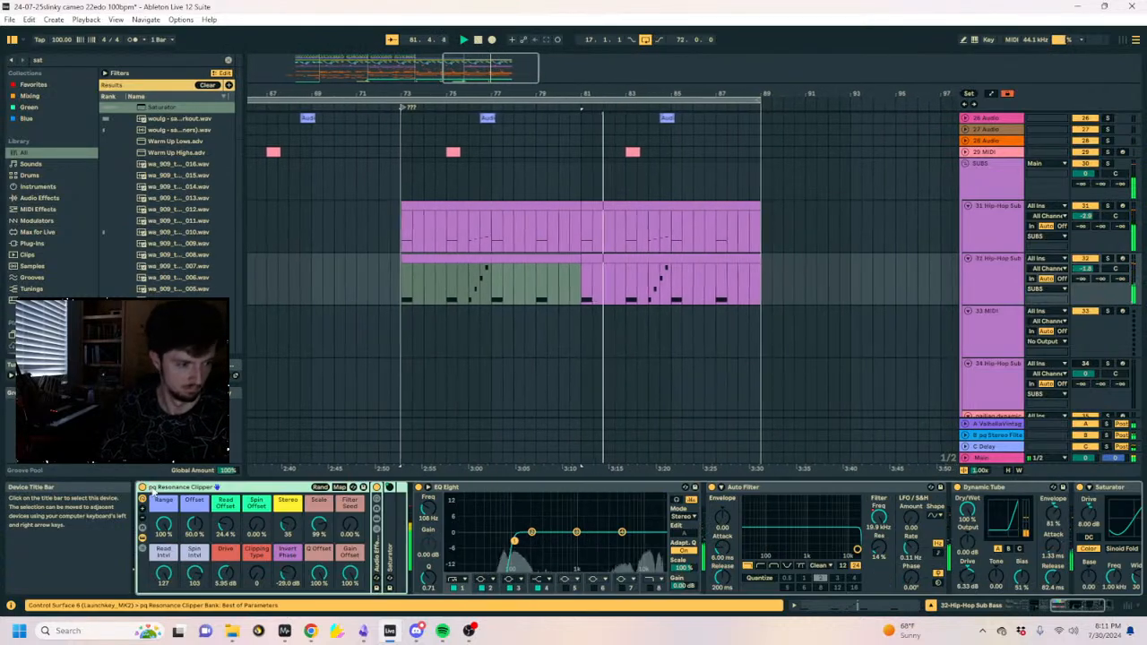
Lower the volume of the second Hip-Hop Sub track, track 32, to about -3.8 dB.
{"action": "key", "text": "Left"}
{"action": "key", "text": "Left"}
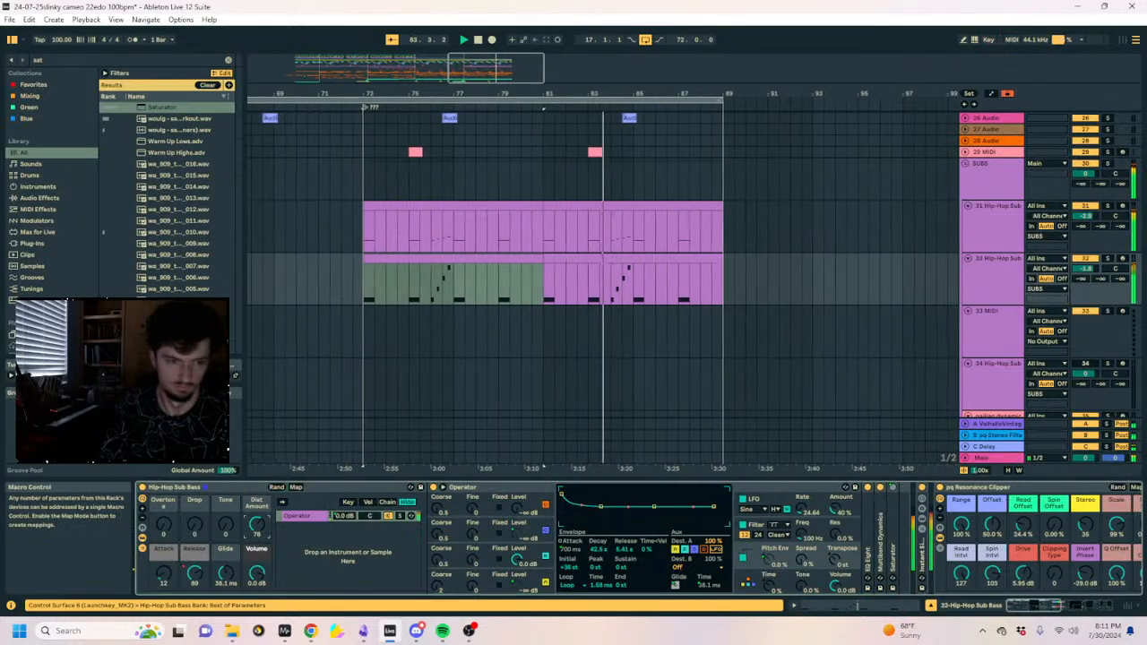
{"action": "left_click_drag", "start_coordinate": [1085, 269], "coordinate": [1085, 288]}
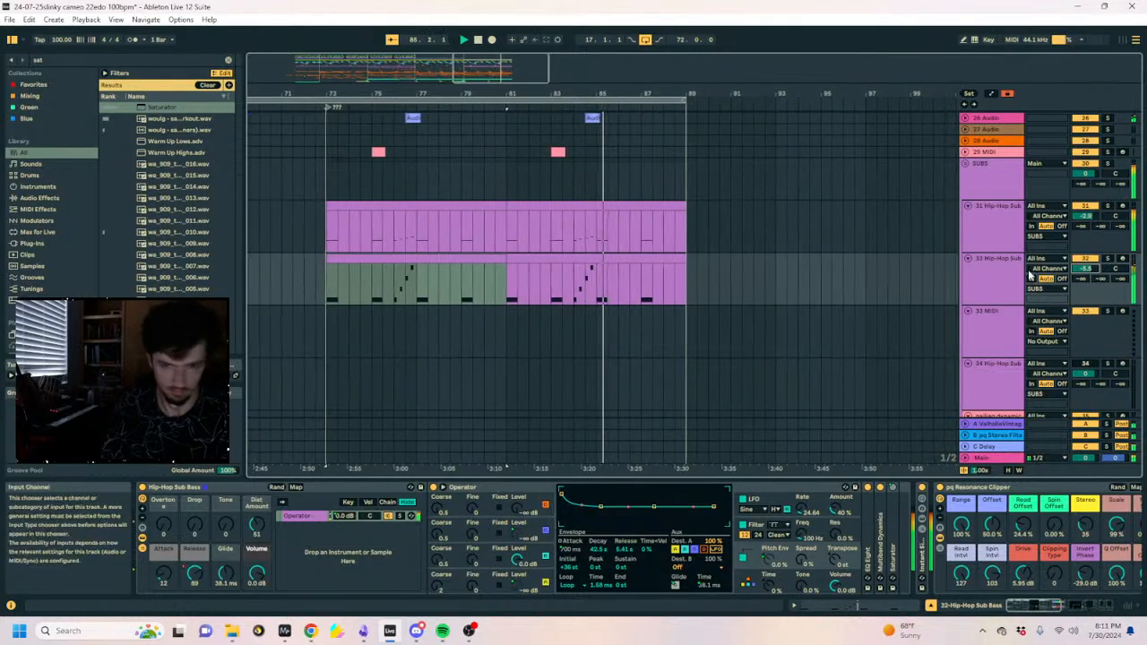
{"action": "left_click", "coordinate": [1088, 263]}
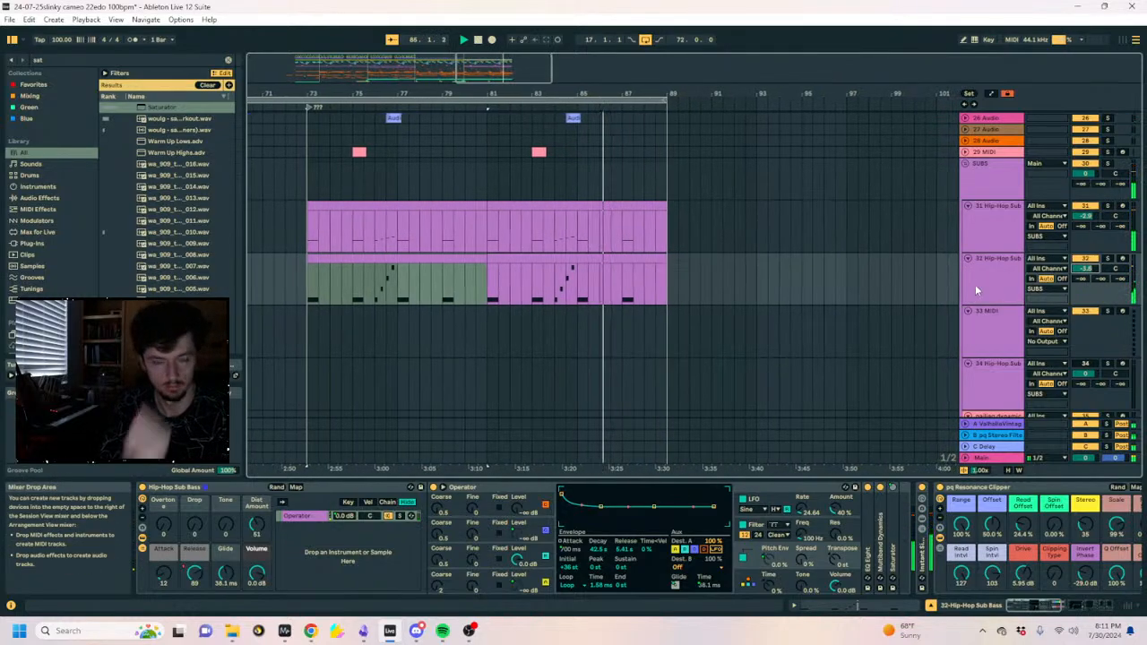
Copy the MIDI clips on the 49 Wavetable track in the chords/melody group from bar 73 to bar 89.
{"action": "left_click", "coordinate": [326, 273]}
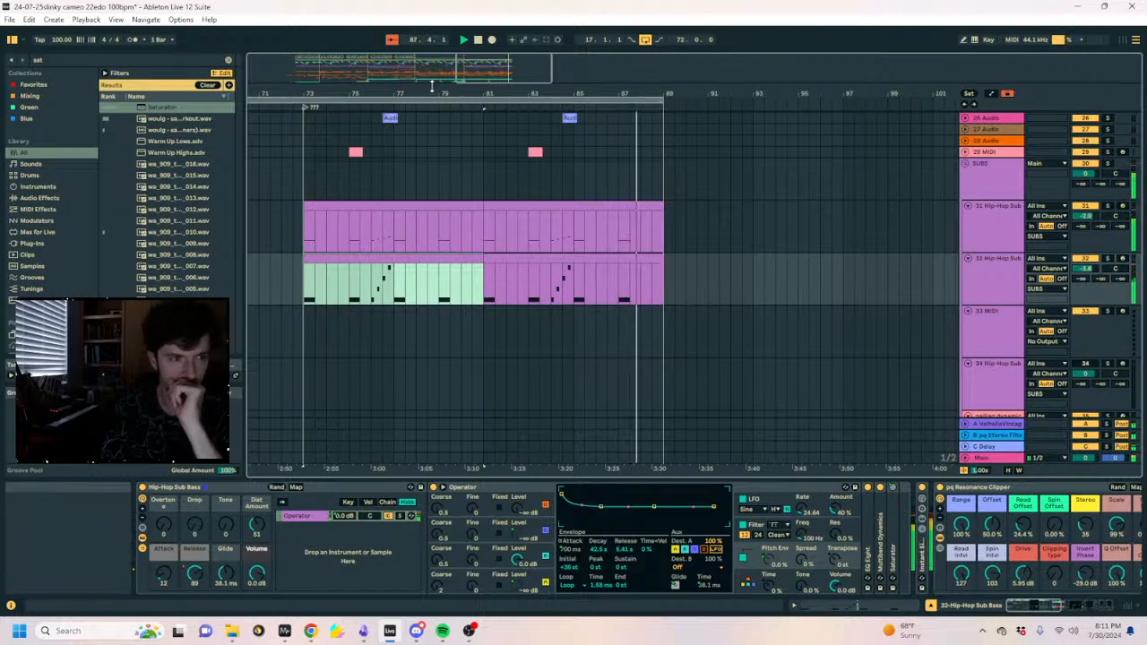
{"action": "left_click_drag", "start_coordinate": [432, 88], "coordinate": [678, 71]}
{"action": "scroll", "coordinate": [628, 260], "scroll_direction": "down", "scroll_amount": 1}
{"action": "left_click", "coordinate": [600, 247]}
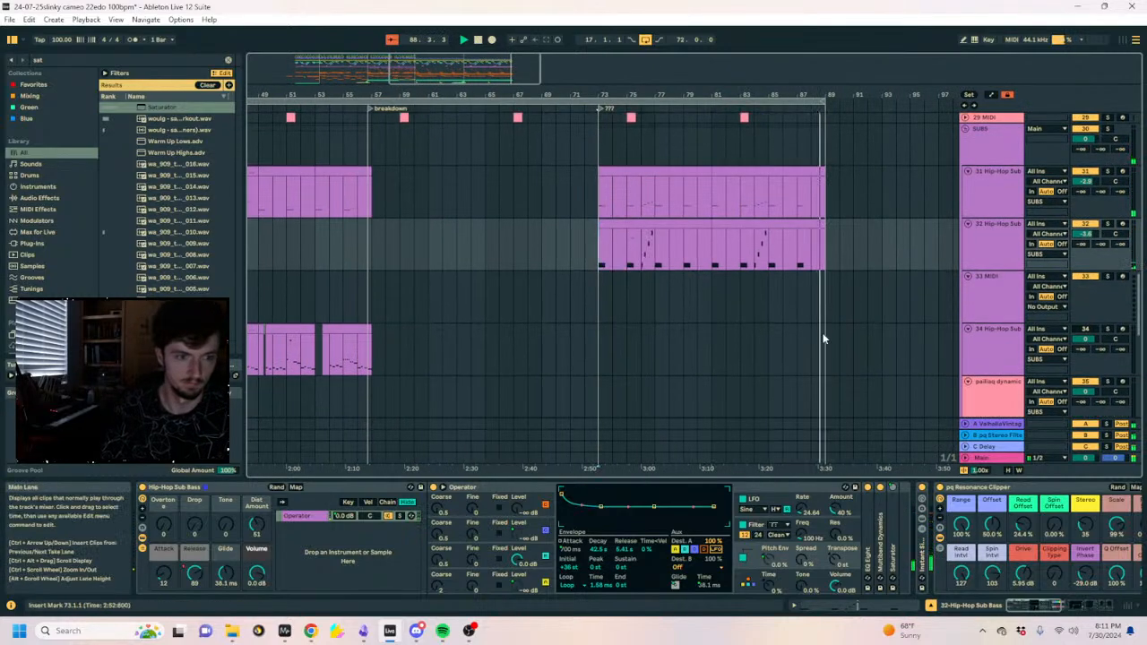
{"action": "scroll", "coordinate": [822, 339], "scroll_direction": "down", "scroll_amount": 10}
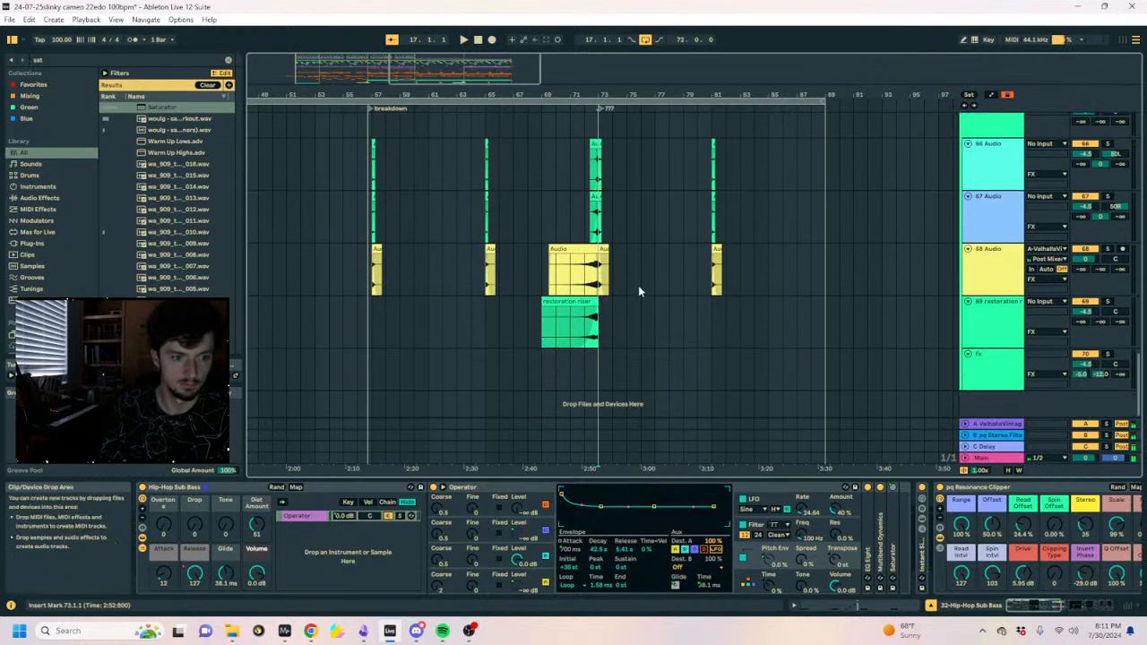
{"action": "scroll", "coordinate": [884, 283], "scroll_direction": "up", "scroll_amount": 3}
{"action": "left_click", "coordinate": [966, 192]}
{"action": "scroll", "coordinate": [788, 260], "scroll_direction": "down", "scroll_amount": 4}
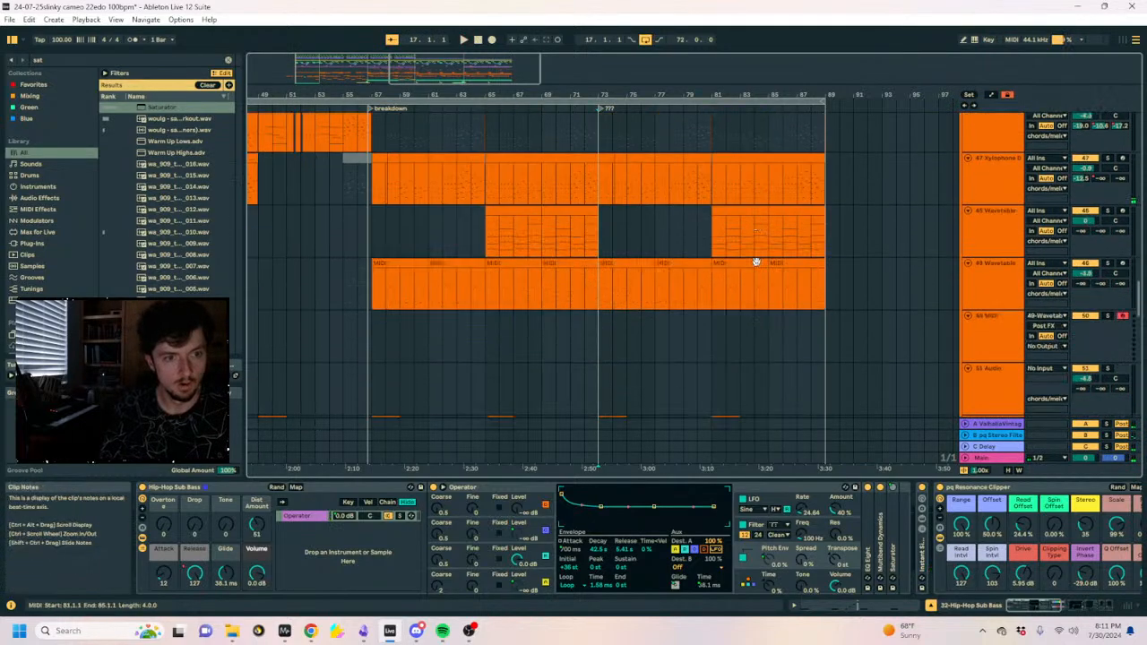
{"action": "left_click", "coordinate": [649, 251]}
{"action": "left_click", "coordinate": [798, 250], "text": "shift"}
Paste the copied MIDI clips at bar 73 on the empty MIDI track 33 in the SUBS group.
{"action": "scroll", "coordinate": [923, 269], "scroll_direction": "up", "scroll_amount": 8}
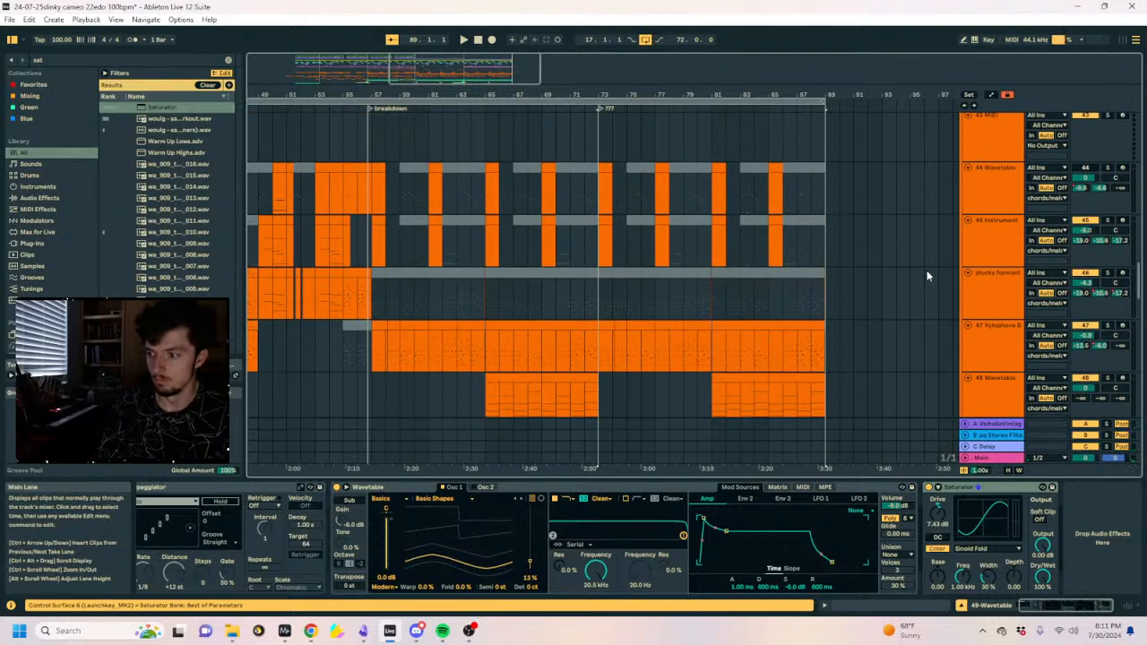
{"action": "scroll", "coordinate": [907, 258], "scroll_direction": "up", "scroll_amount": 2}
{"action": "scroll", "coordinate": [915, 260], "scroll_direction": "down", "scroll_amount": 2}
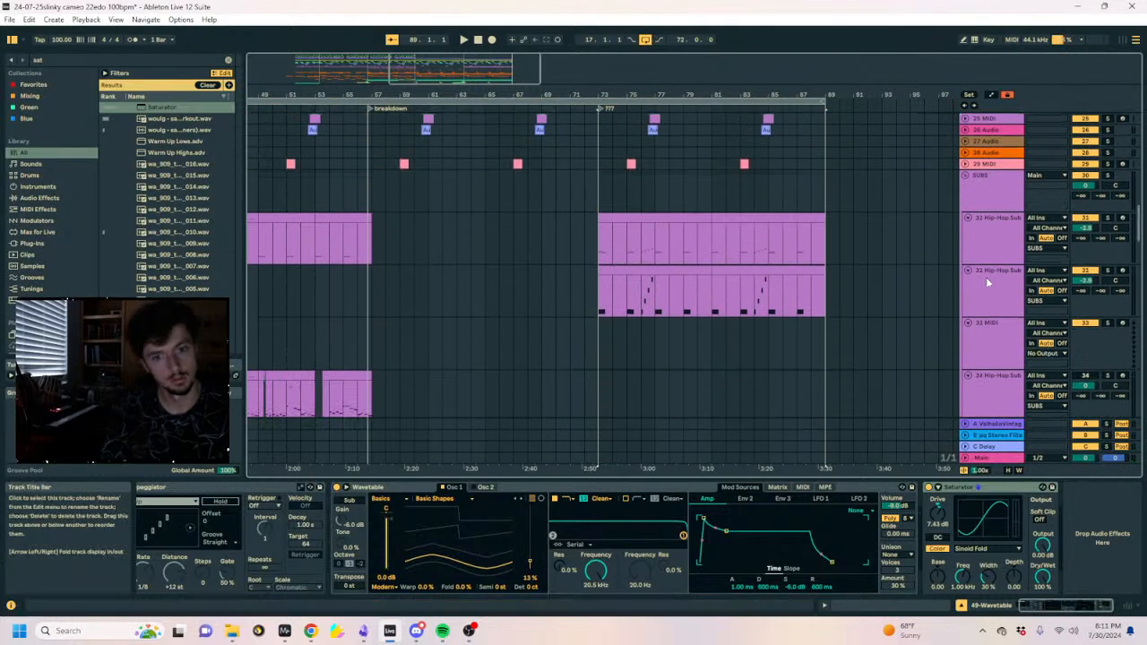
{"action": "scroll", "coordinate": [988, 278], "scroll_direction": "down", "scroll_amount": 3}
{"action": "left_click", "coordinate": [997, 190]}
{"action": "key", "text": "ctrl+shift+m"}
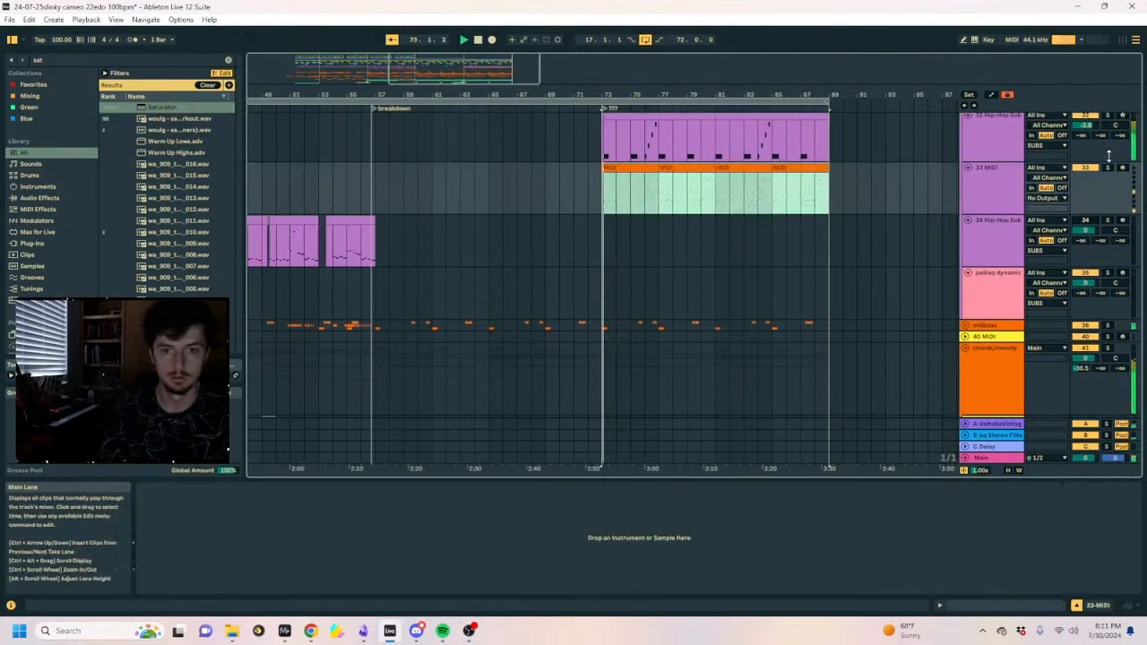
Find the Wavetable instrument in the browser and load it on MIDI track 33 during playback.
{"action": "key", "text": "space"}
{"action": "key", "text": "ctrl+f"}
{"action": "type", "text": "wavetable"}
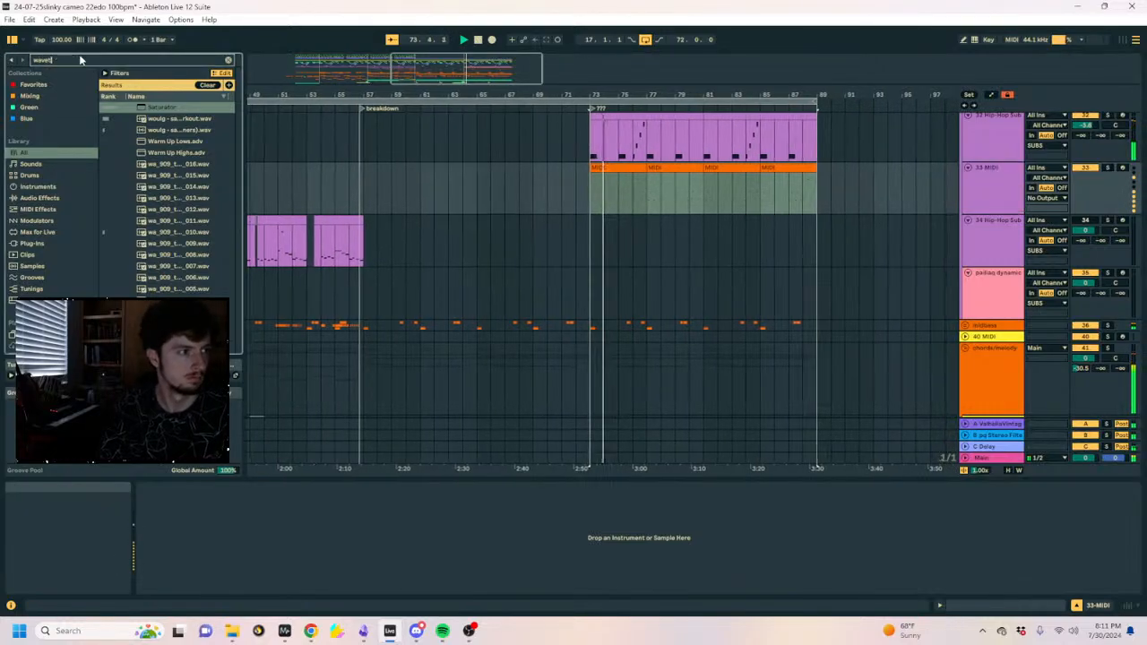
{"action": "left_click", "coordinate": [152, 108]}
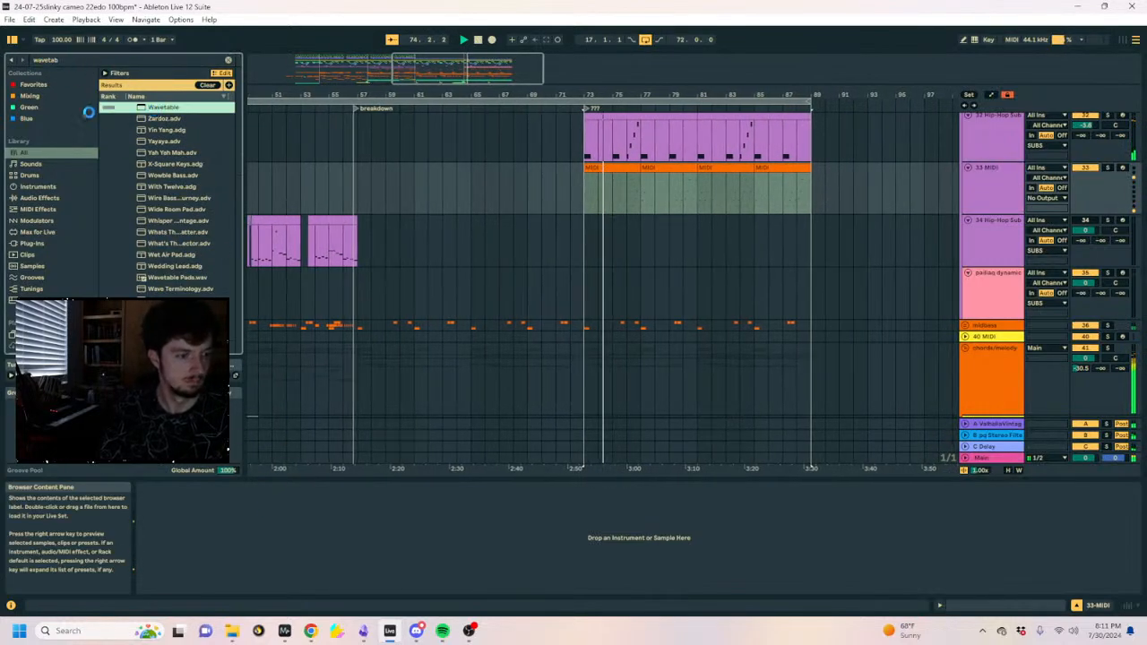
Add a Saturator after Wavetable on track 33 and set its Drive to 18 dB.
{"action": "key", "text": "ctrl+f"}
{"action": "type", "text": "sat"}
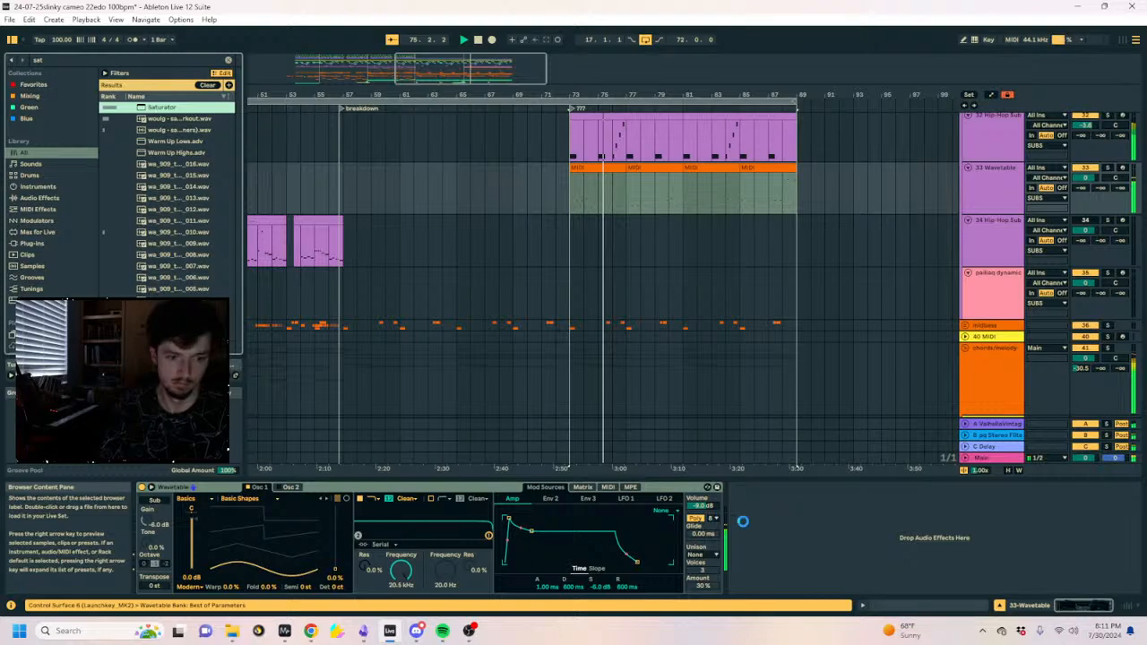
{"action": "left_click_drag", "start_coordinate": [743, 513], "coordinate": [743, 482]}
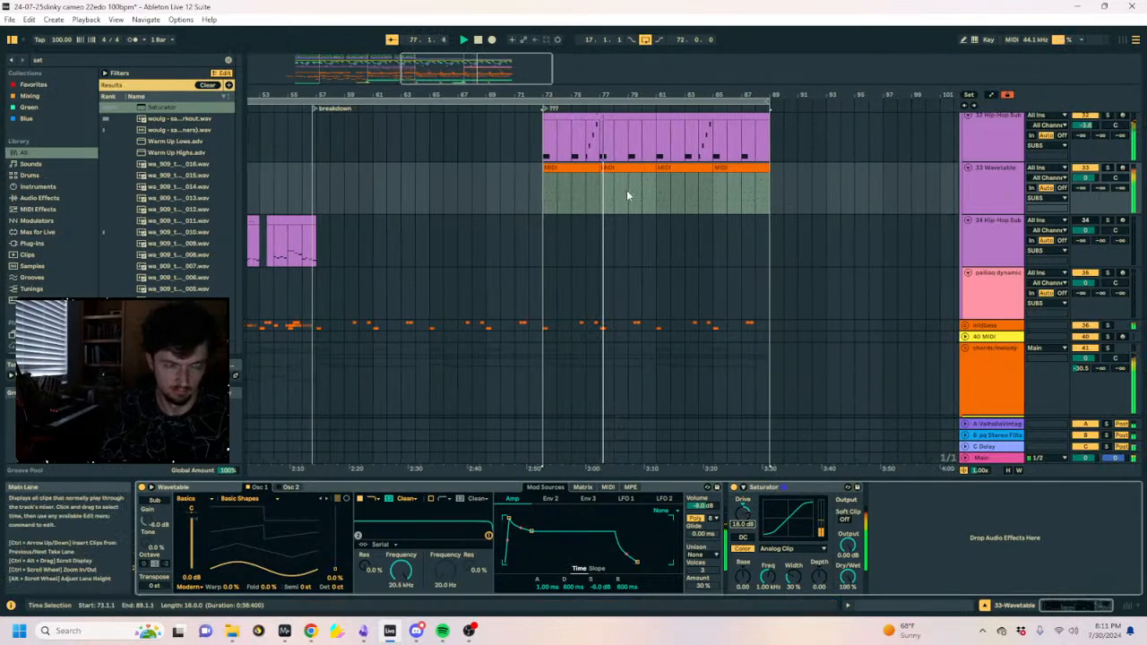
Automate the Saturator's output on track 33 to rise gradually across the ??? section starting at bar 73.
{"action": "left_click", "coordinate": [627, 196]}
{"action": "left_click", "coordinate": [630, 168]}
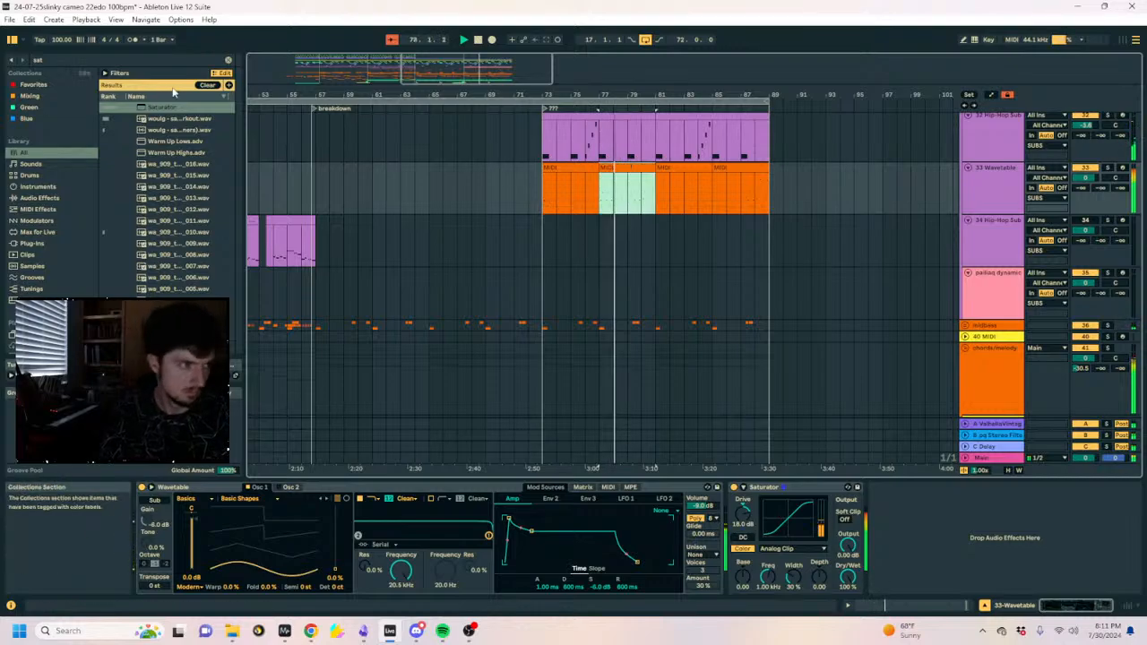
{"action": "key", "text": "a"}
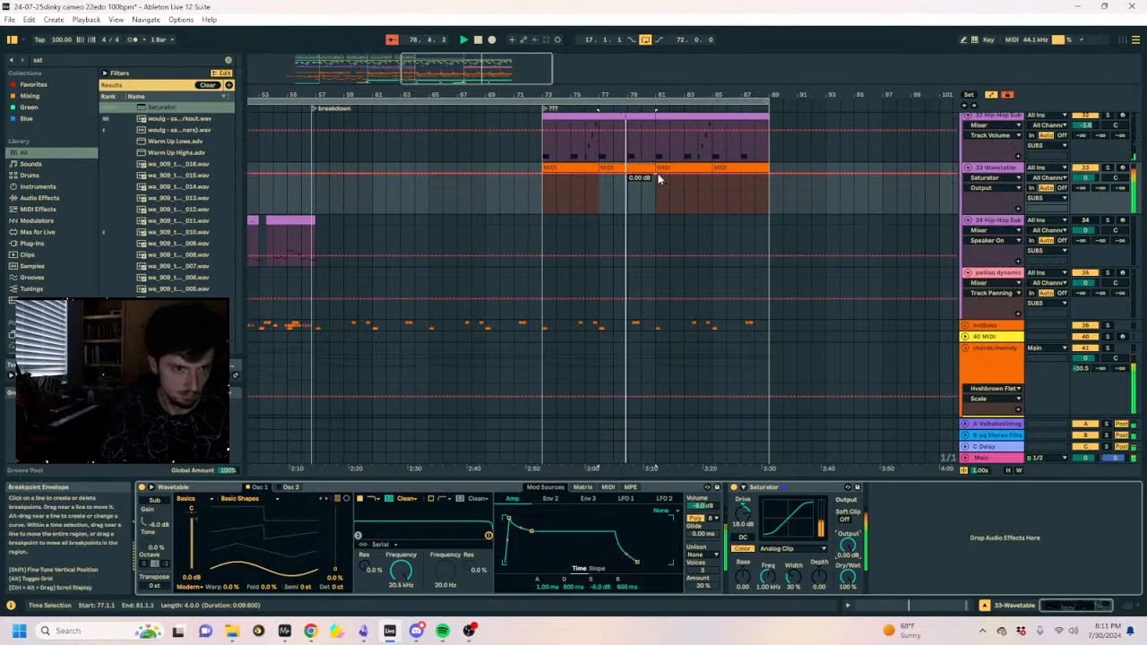
{"action": "left_click_drag", "start_coordinate": [547, 217], "coordinate": [728, 177]}
{"action": "key", "text": "a"}
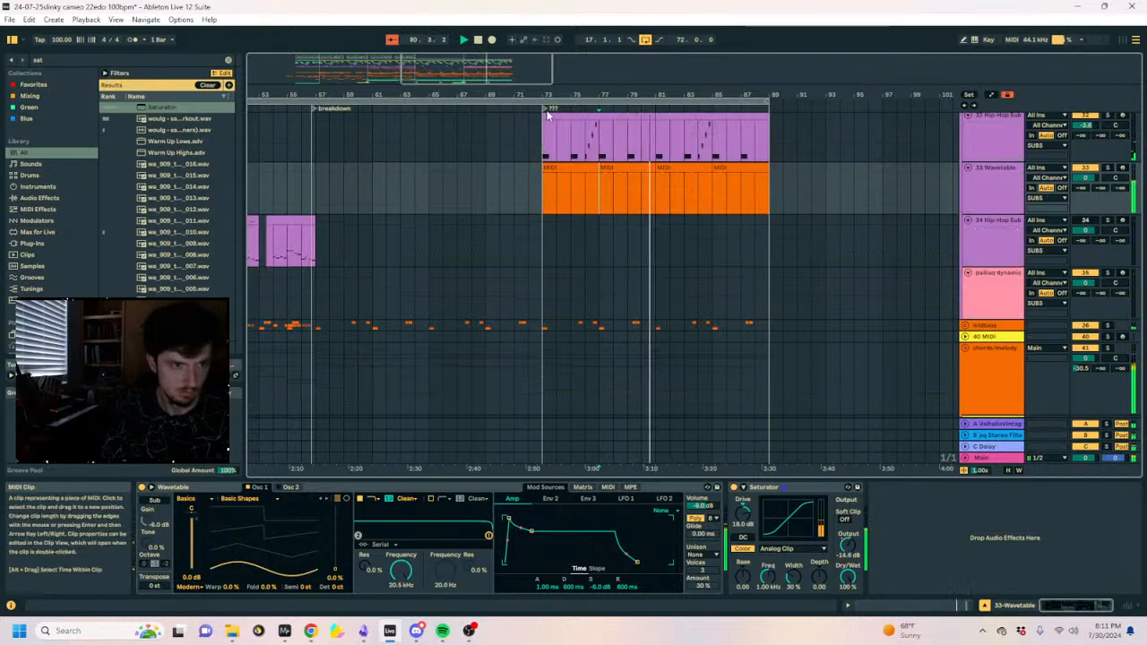
Duplicate bars 73 to 89 across all tracks and set the loop to 32 bars, from bar 73 to 105.
{"action": "left_click", "coordinate": [542, 190]}
{"action": "key", "text": "ctrl+a"}
{"action": "left_click_drag", "start_coordinate": [541, 185], "coordinate": [766, 183]}
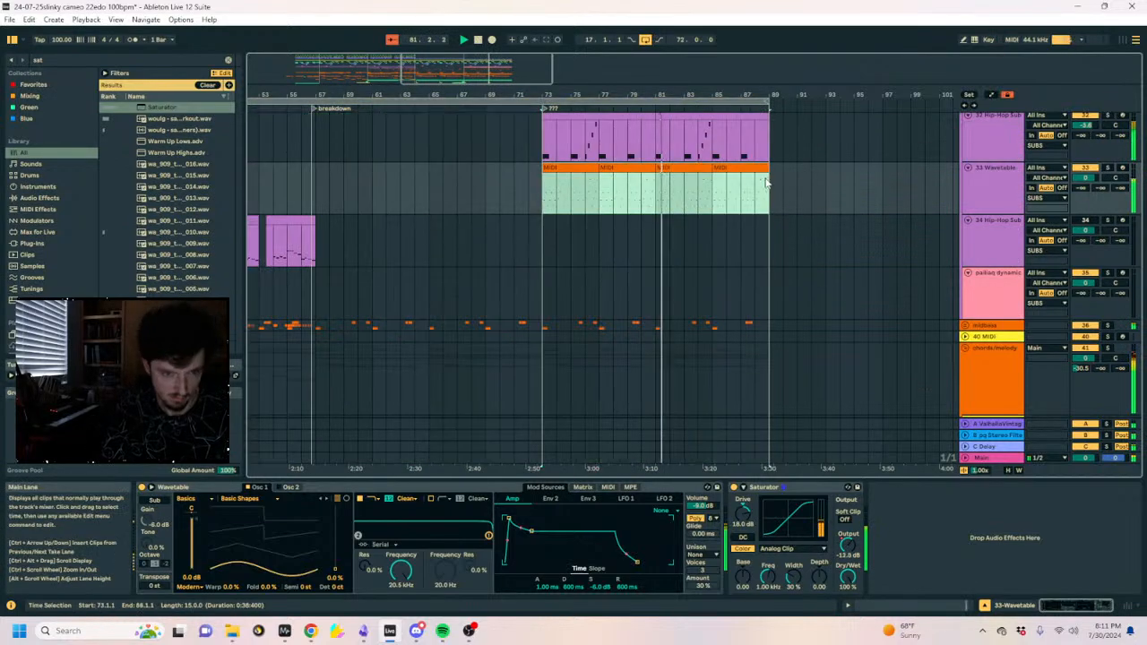
{"action": "key", "text": "ctrl+d"}
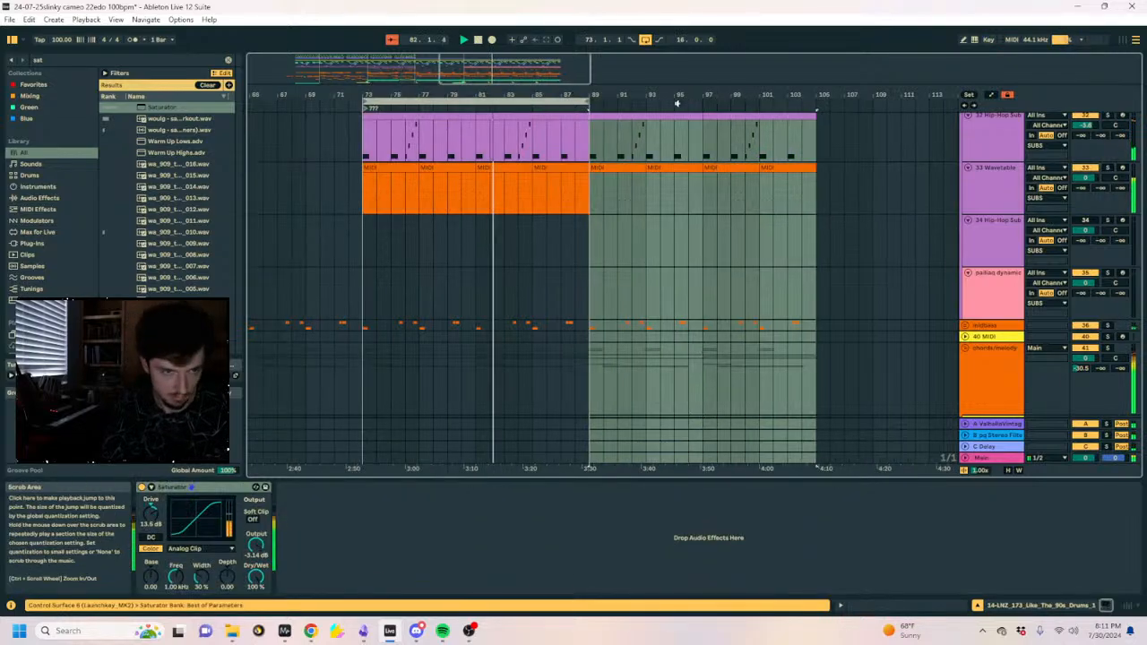
{"action": "left_click_drag", "start_coordinate": [584, 107], "coordinate": [815, 106]}
Load an Auto Filter after the Saturator on the LNZ_173 drum loop track 14.
{"action": "scroll", "coordinate": [837, 251], "scroll_direction": "up", "scroll_amount": 5}
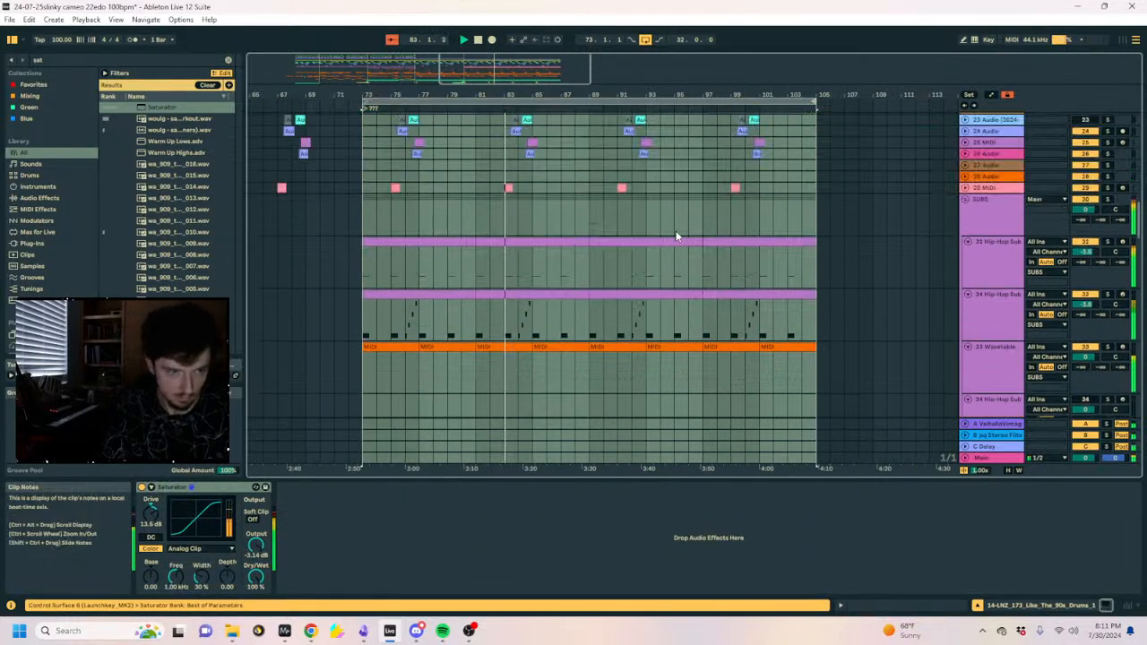
{"action": "scroll", "coordinate": [838, 251], "scroll_direction": "up", "scroll_amount": 5}
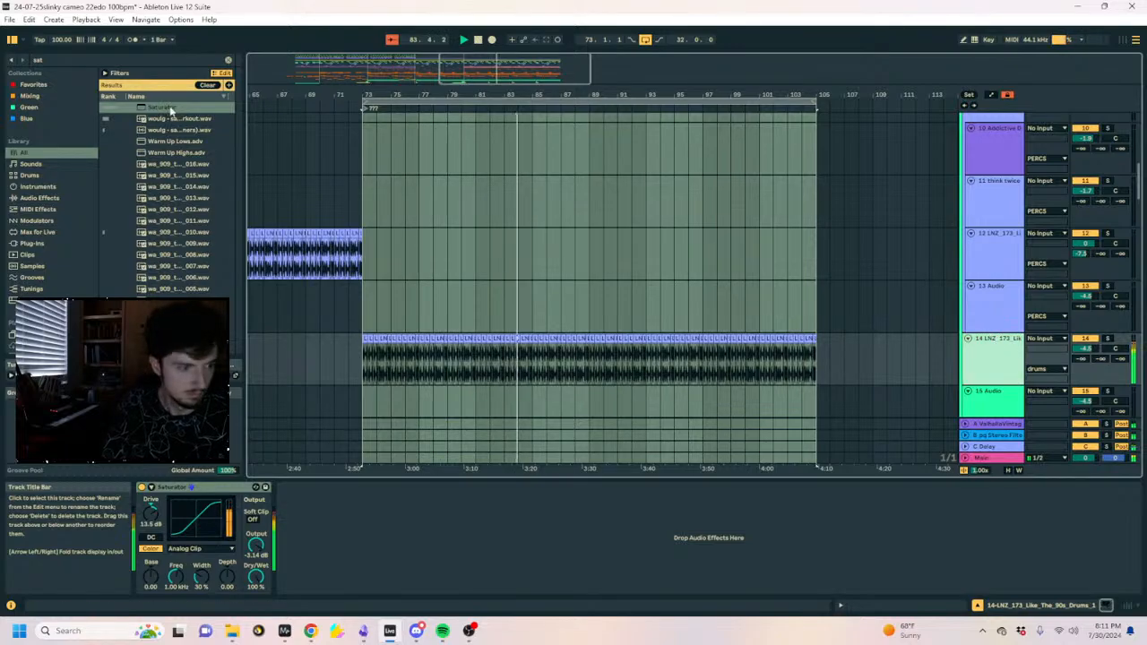
{"action": "left_click", "coordinate": [87, 57]}
{"action": "type", "text": "auto filt"}
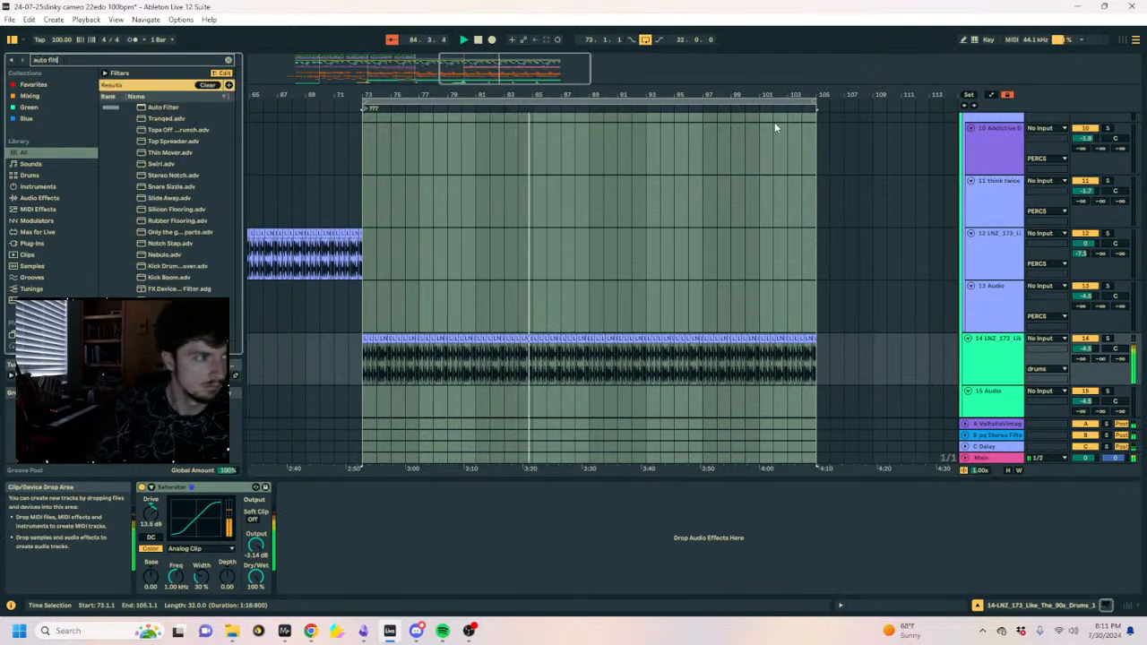
{"action": "left_click", "coordinate": [148, 107]}
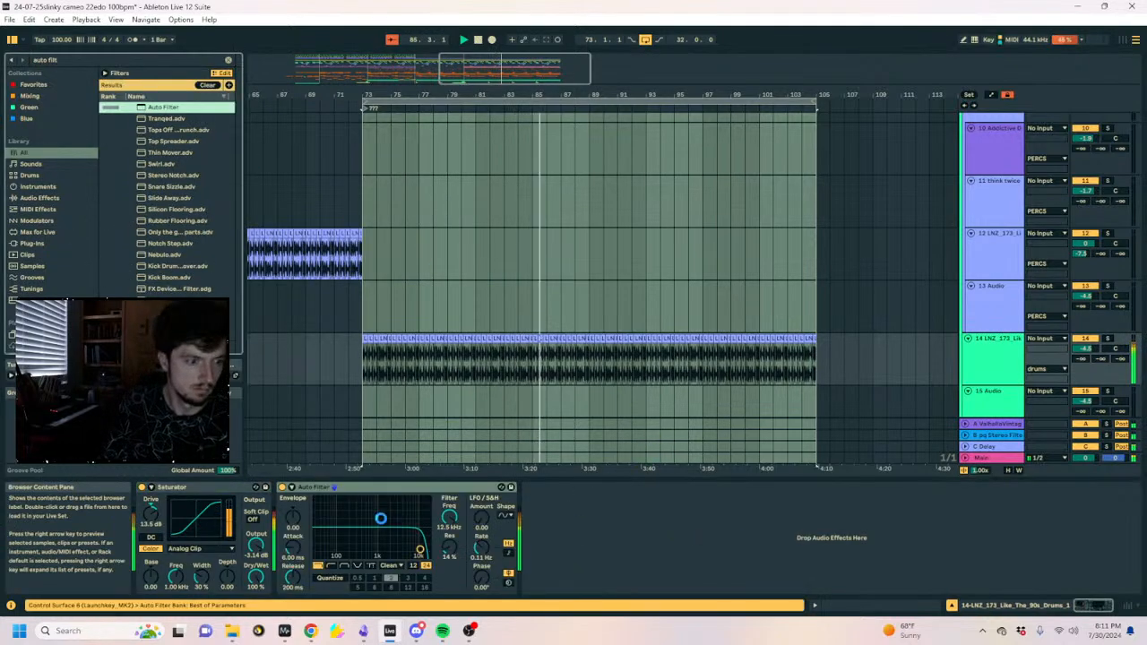
Automate the Auto Filter's frequency on the drum loop track over the passage leading up to bar 89.
{"action": "key", "text": "a"}
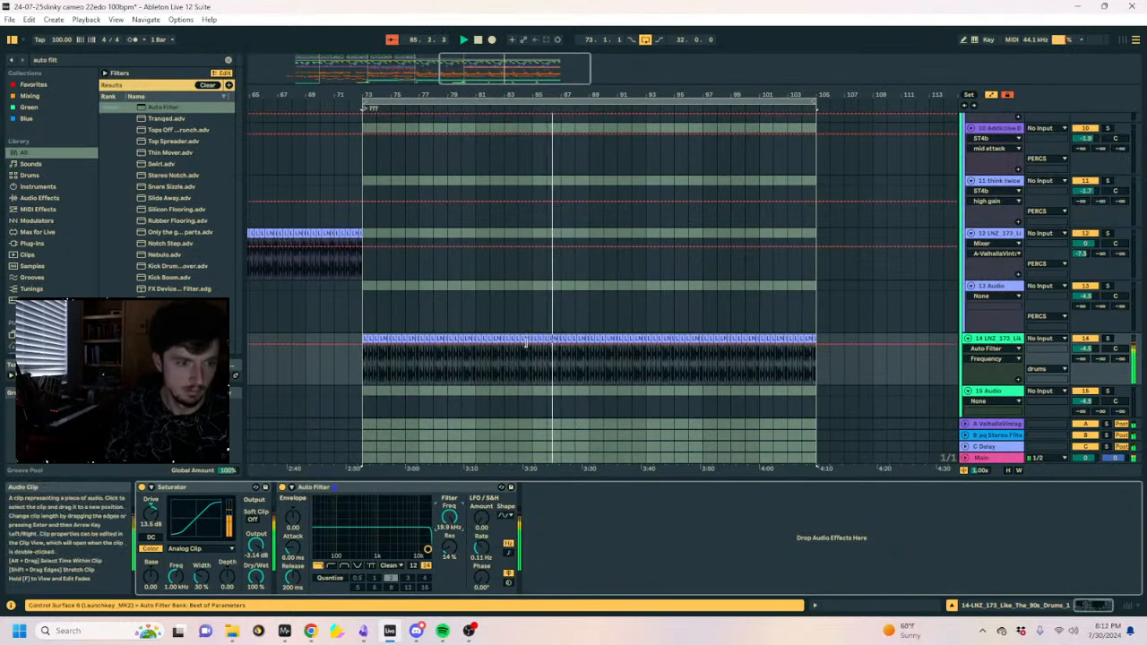
{"action": "left_click_drag", "start_coordinate": [538, 344], "coordinate": [589, 344]}
{"action": "key", "text": "a"}
Insert a new audio track below 13 Audio and look through the browser's earjax samples for a hat.
{"action": "left_click", "coordinate": [979, 305]}
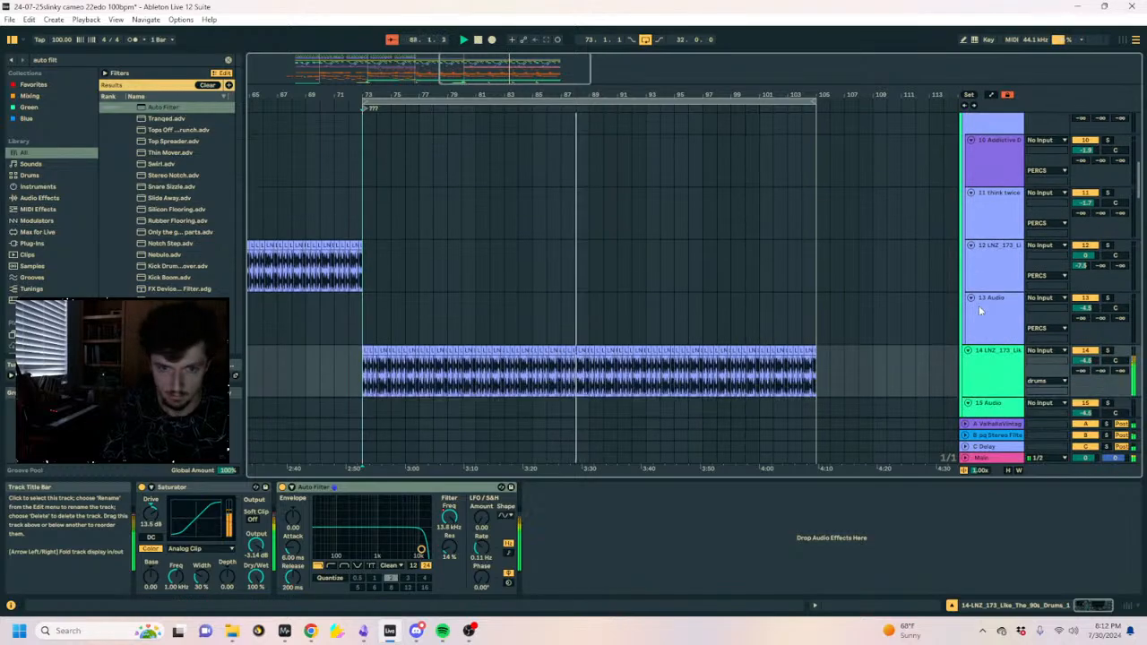
{"action": "key", "text": "ctrl+t"}
{"action": "left_click", "coordinate": [56, 58]}
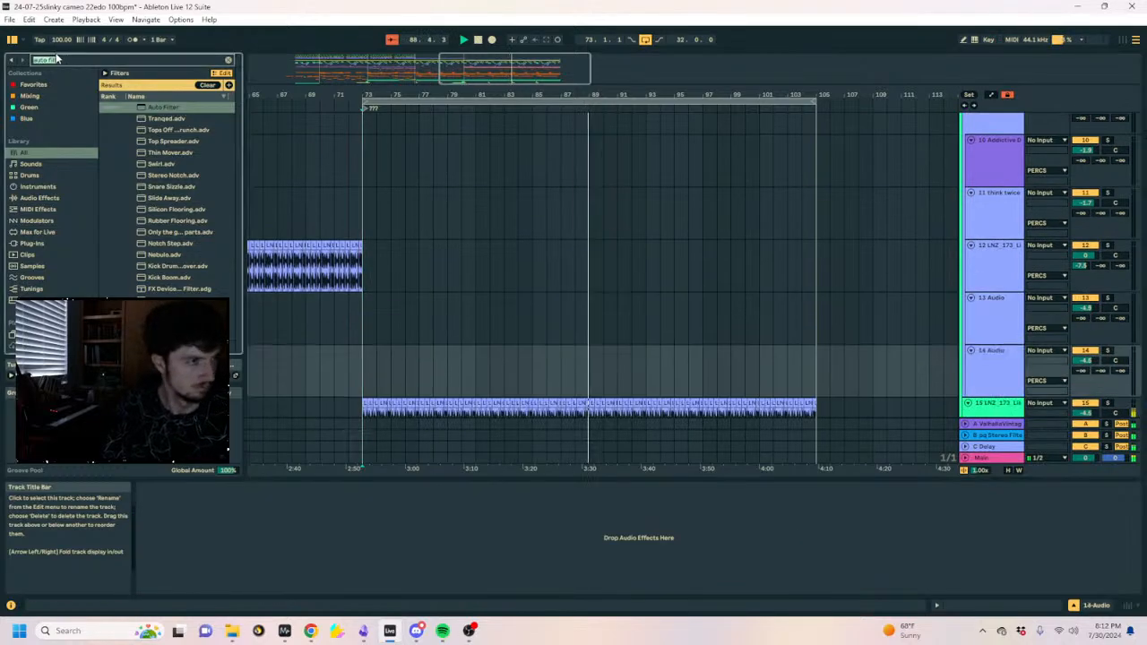
{"action": "type", "text": "earjax"}
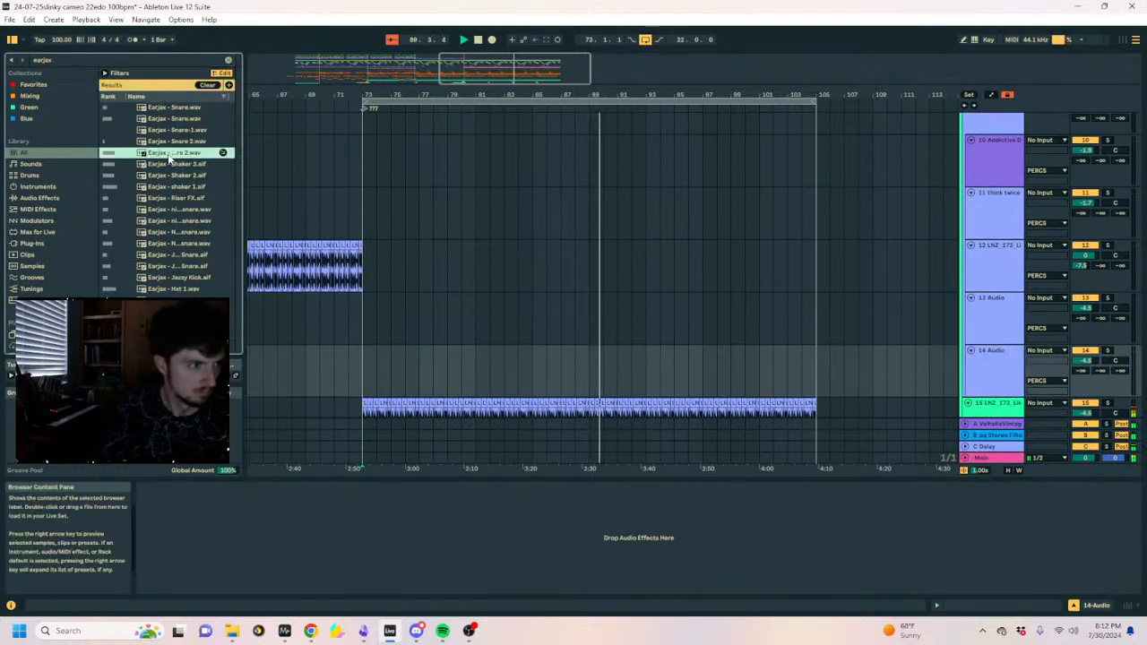
{"action": "scroll", "coordinate": [171, 211], "scroll_direction": "down", "scroll_amount": 2}
{"action": "left_click", "coordinate": [171, 210]}
{"action": "scroll", "coordinate": [170, 212], "scroll_direction": "down", "scroll_amount": 2}
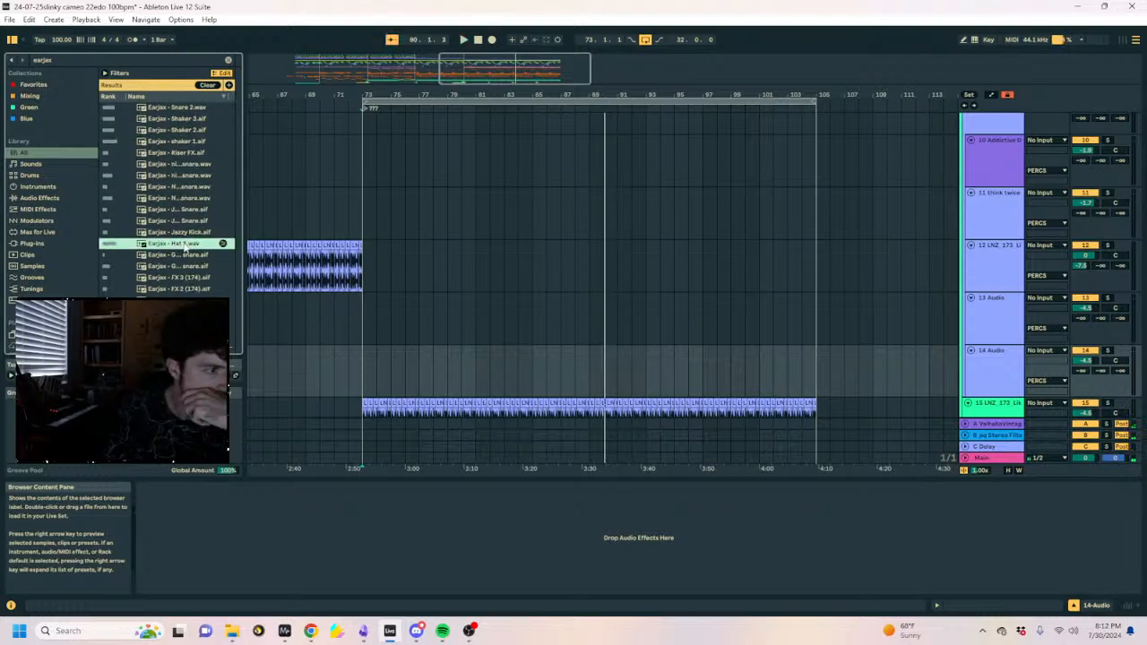
Place Earjax - Hat 1.wav just after bar 89 on the new audio track and repeat it up to bar 90.
{"action": "left_click_drag", "start_coordinate": [596, 95], "coordinate": [596, 179]}
{"action": "left_click", "coordinate": [182, 243]}
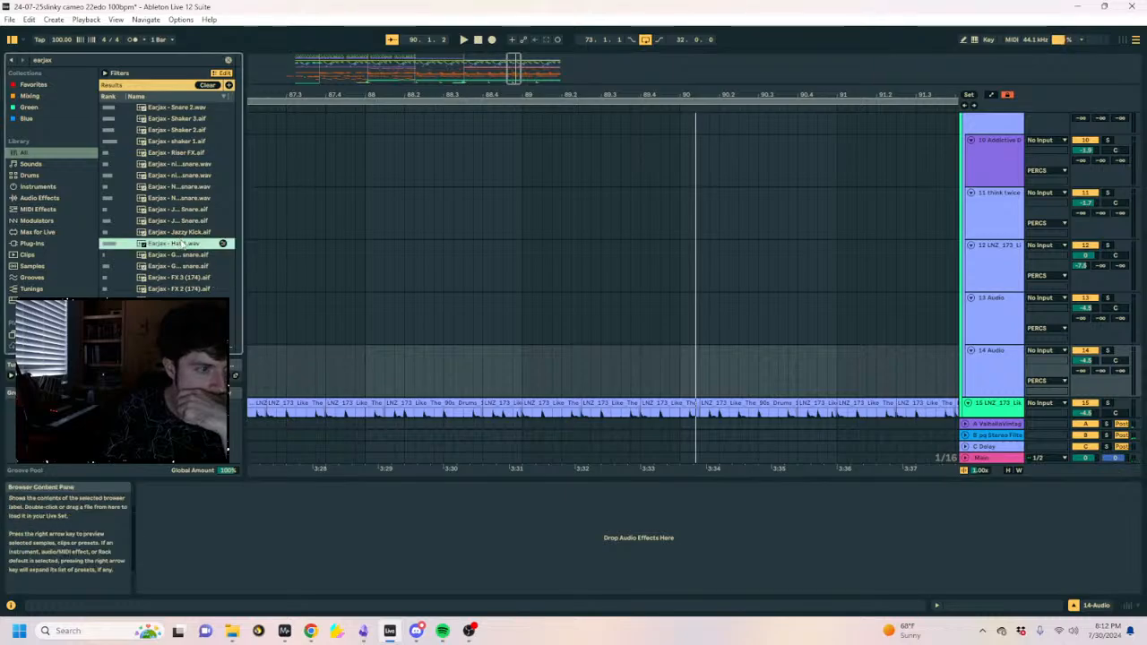
{"action": "mouse_move", "coordinate": [534, 383]}
{"action": "left_mouse_down"}
{"action": "mouse_move", "coordinate": [553, 349]}
{"action": "mouse_move", "coordinate": [565, 370]}
{"action": "mouse_move", "coordinate": [542, 351]}
{"action": "mouse_move", "coordinate": [525, 376]}
{"action": "left_mouse_up"}
{"action": "key", "text": "ctrl+d"}
{"action": "key", "text": "ctrl+d"}
{"action": "key", "text": "ctrl+d"}
{"action": "key", "text": "ctrl+d"}
{"action": "key", "text": "ctrl+d"}
{"action": "key", "text": "ctrl+d"}
{"action": "key", "text": "ctrl+d"}
{"action": "key", "text": "ctrl+d"}
{"action": "key", "text": "ctrl+d"}
{"action": "key", "text": "ctrl+d"}
Play back from bar 89 and duplicate the one-bar hat pattern until it fills bars 89 to 105.
{"action": "left_click", "coordinate": [525, 376]}
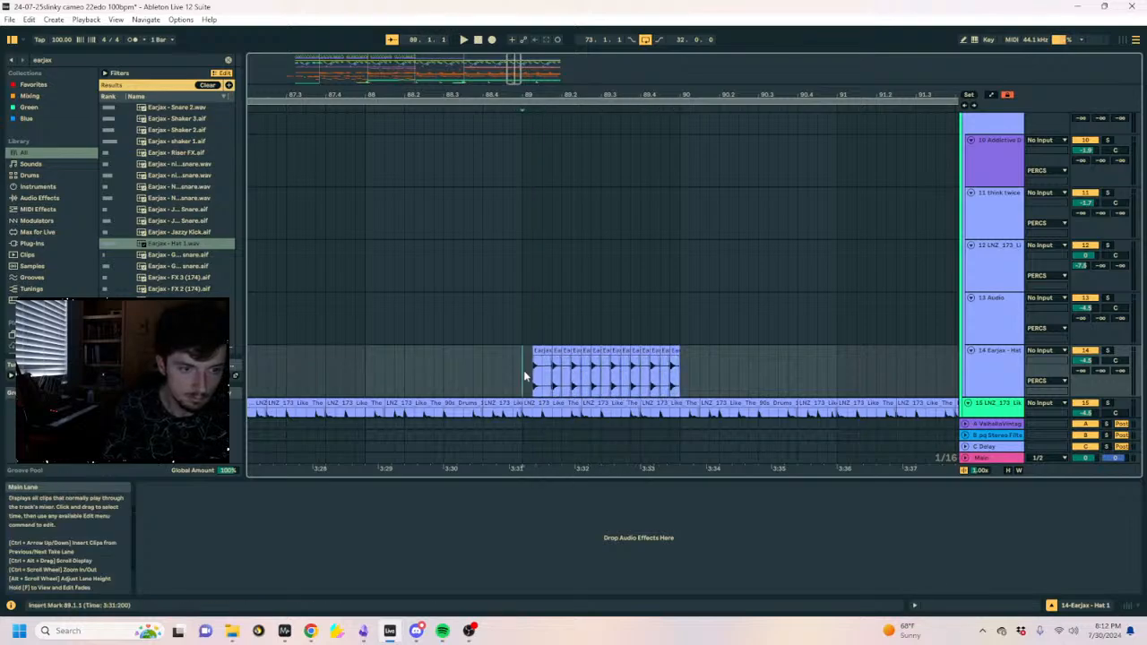
{"action": "key", "text": "space"}
{"action": "left_click_drag", "start_coordinate": [670, 380], "coordinate": [503, 377]}
{"action": "key", "text": "ctrl+d"}
{"action": "key", "text": "ctrl+d"}
{"action": "key", "text": "ctrl+d"}
{"action": "key", "text": "ctrl+d"}
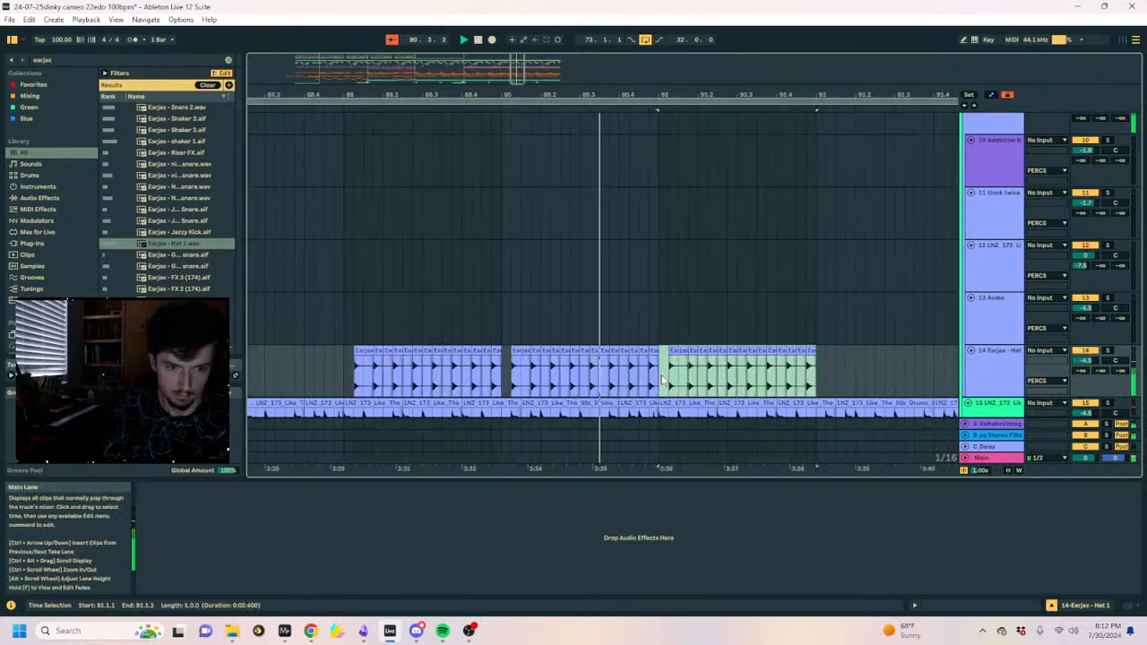
{"action": "key", "text": "ctrl+d"}
{"action": "key", "text": "ctrl+d"}
{"action": "key", "text": "ctrl+d"}
{"action": "key", "text": "ctrl+d"}
{"action": "key", "text": "ctrl+d"}
{"action": "key", "text": "ctrl+d"}
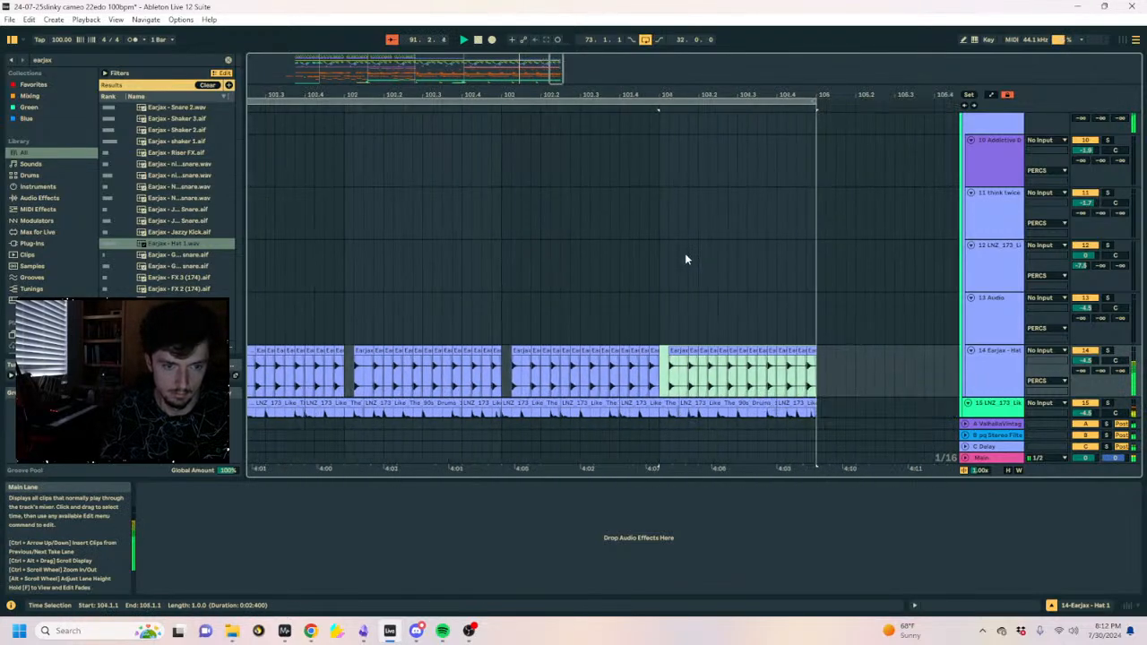
Search the audio effects for Saturator and load it on the Earjax hat track.
{"action": "left_click_drag", "start_coordinate": [68, 61], "coordinate": [31, 65]}
{"action": "type", "text": "sat"}
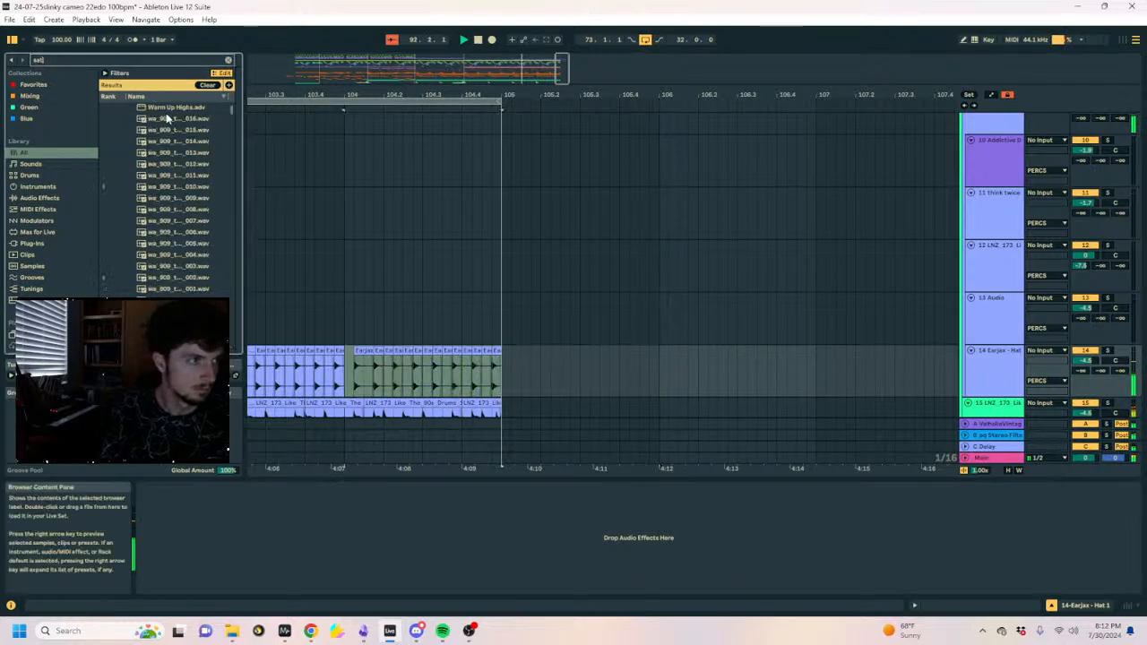
{"action": "left_click", "coordinate": [22, 199]}
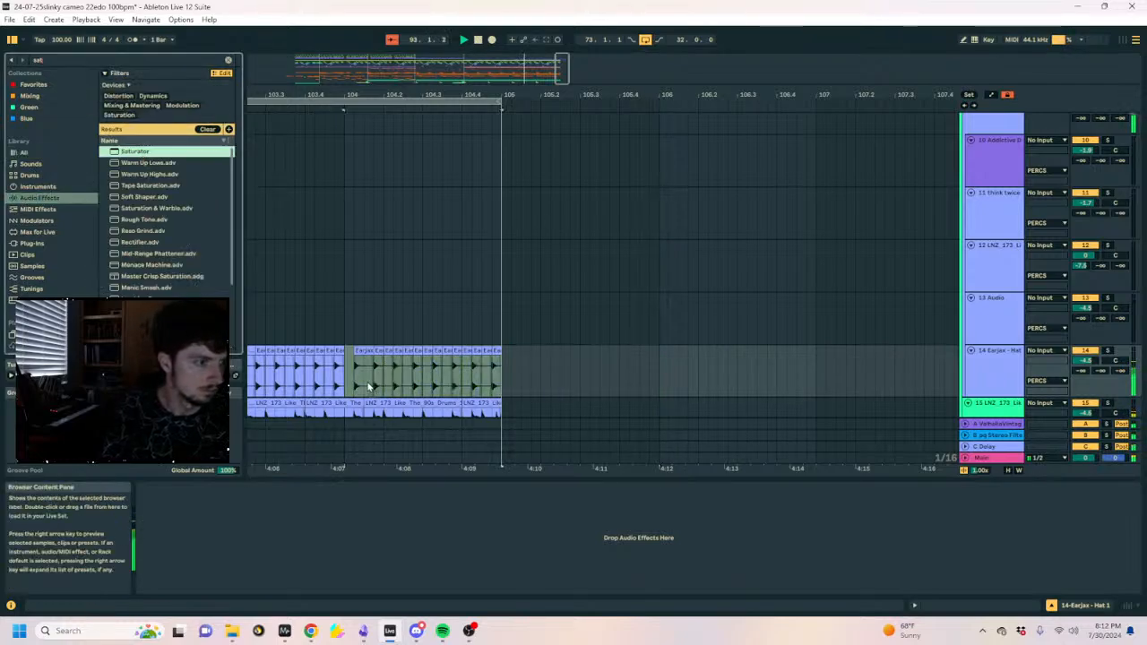
{"action": "key", "text": "Return"}
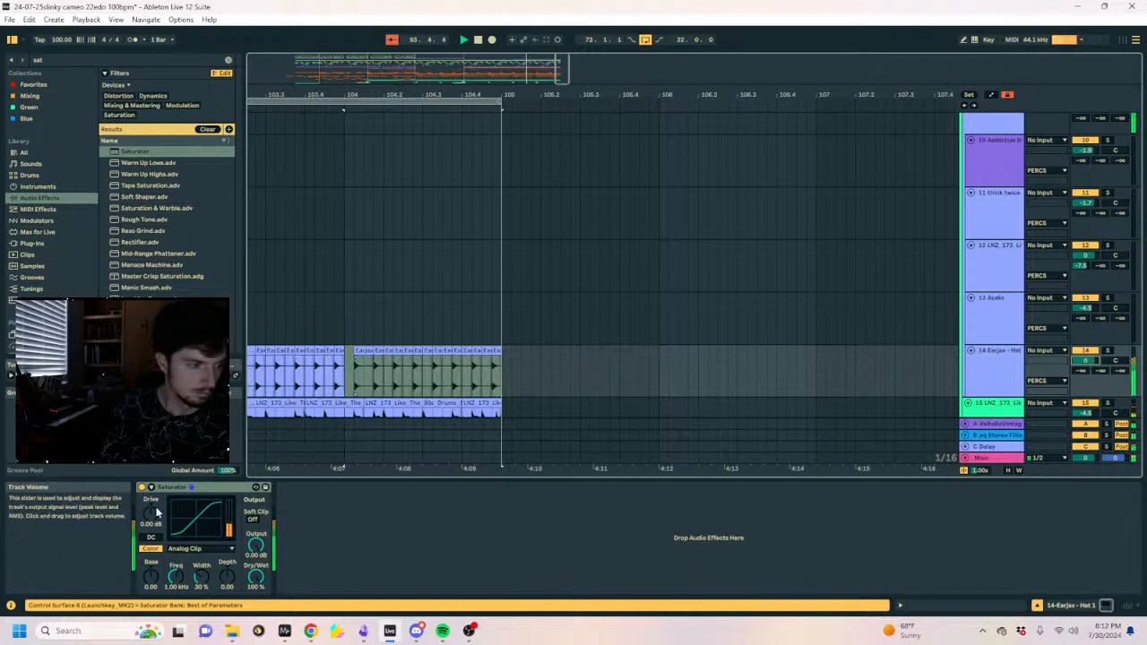
Increase the Saturator's Drive on the Earjax hat track.
{"action": "left_click_drag", "start_coordinate": [156, 510], "coordinate": [156, 484]}
{"action": "left_click_drag", "start_coordinate": [457, 91], "coordinate": [1007, 36]}
{"action": "scroll", "coordinate": [410, 282], "scroll_direction": "down", "scroll_amount": 4}
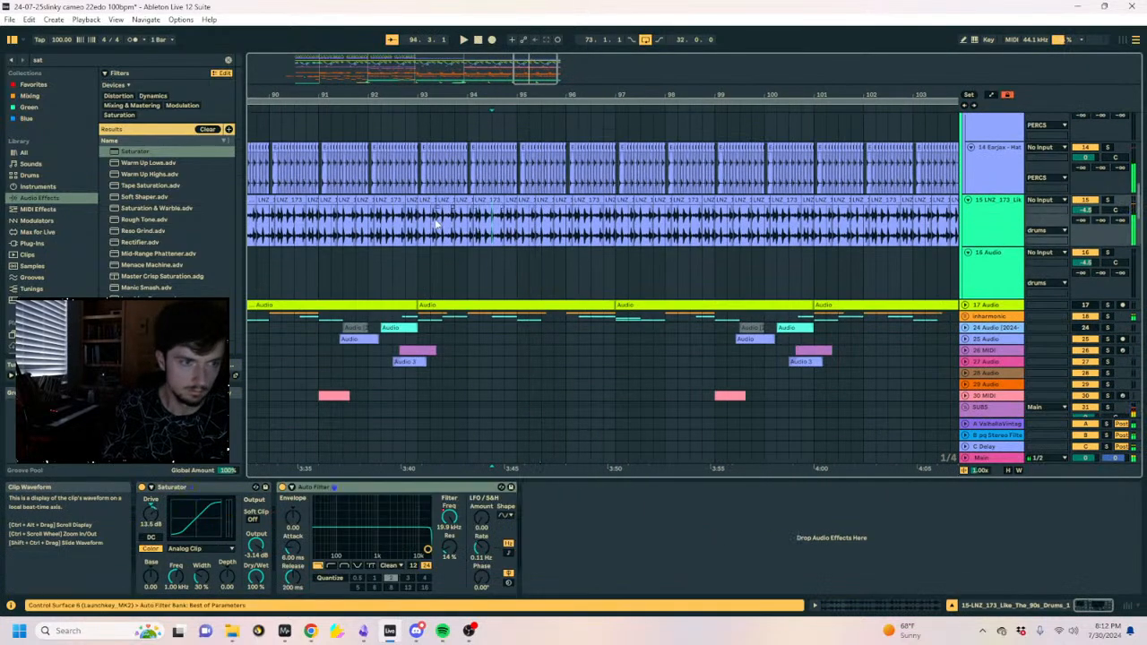
Play back the section and lower the volume of the 34 Wavetable track to -6.3 dB.
{"action": "scroll", "coordinate": [882, 248], "scroll_direction": "down", "scroll_amount": 5}
{"action": "left_click", "coordinate": [989, 357]}
{"action": "scroll", "coordinate": [989, 358], "scroll_direction": "down", "scroll_amount": 3}
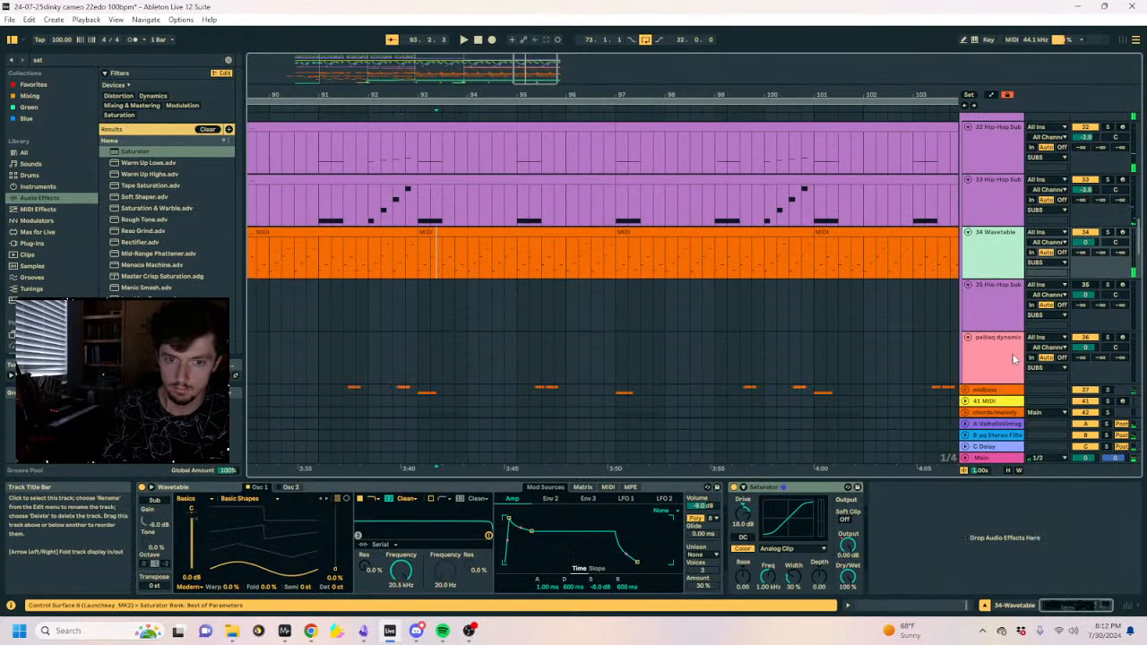
{"action": "key", "text": "space"}
{"action": "mouse_move", "coordinate": [261, 588]}
{"action": "left_mouse_down"}
{"action": "mouse_move", "coordinate": [261, 497]}
{"action": "mouse_move", "coordinate": [262, 588]}
{"action": "left_mouse_up"}
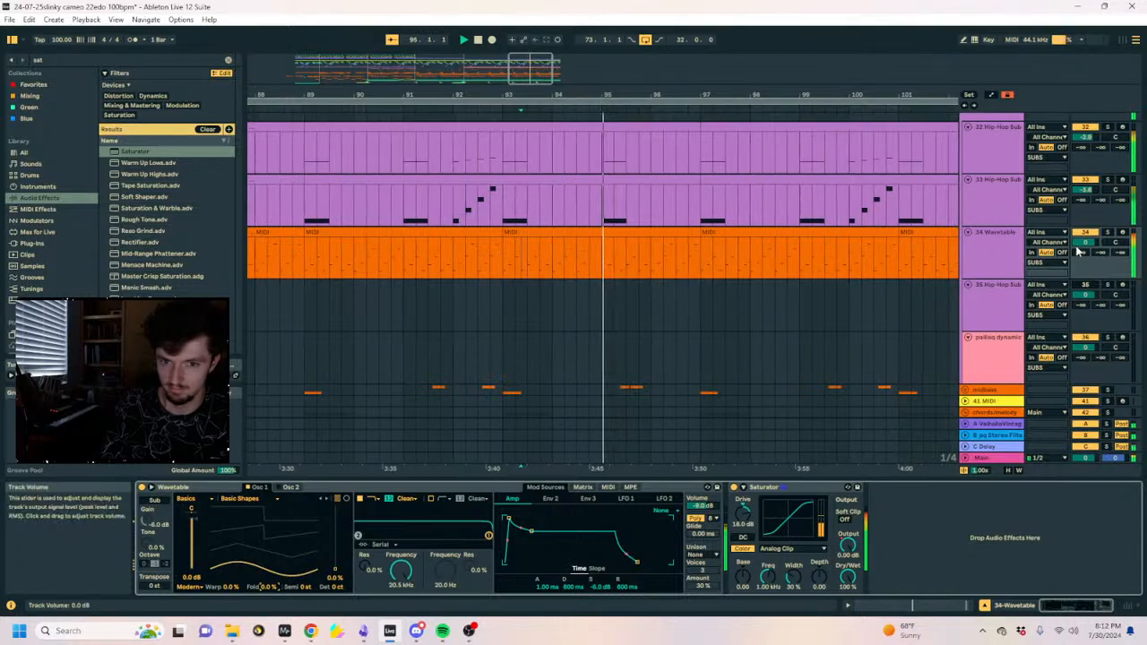
{"action": "left_click_drag", "start_coordinate": [1086, 242], "coordinate": [1085, 261]}
Try out the Osc 1 Fold amount in Wavetable, then play back from about bar 88 with the automation lanes shown.
{"action": "left_click", "coordinate": [66, 60]}
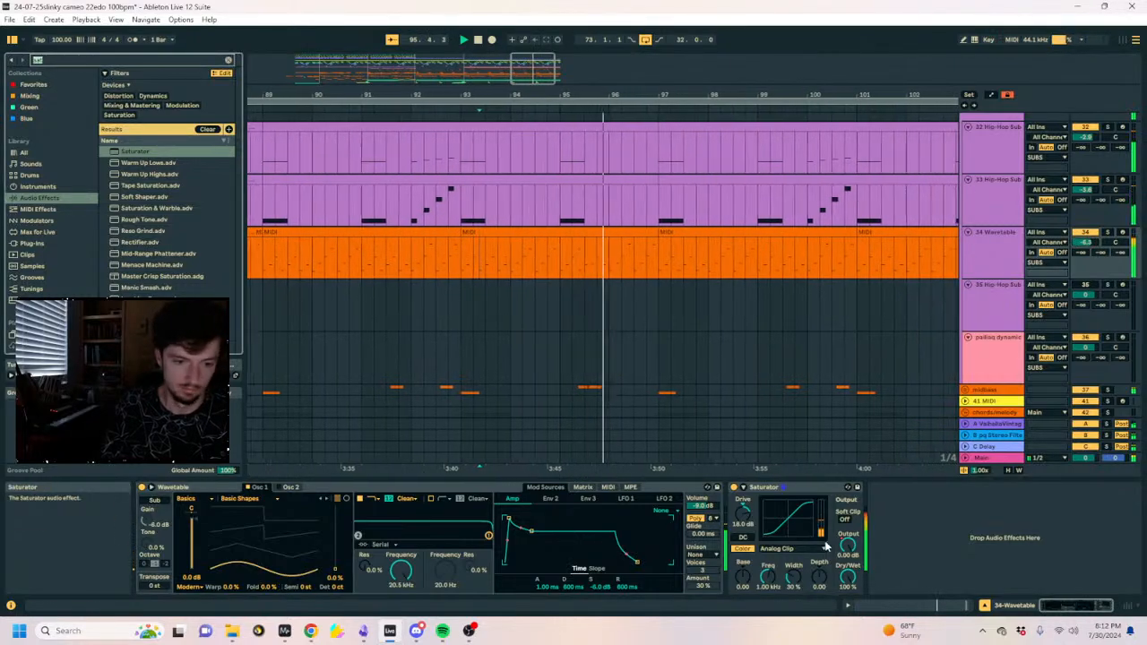
{"action": "mouse_move", "coordinate": [262, 588]}
{"action": "left_mouse_down"}
{"action": "mouse_move", "coordinate": [262, 499]}
{"action": "mouse_move", "coordinate": [262, 588]}
{"action": "left_mouse_up"}
{"action": "key", "text": "space"}
{"action": "scroll", "coordinate": [526, 255], "scroll_direction": "down", "scroll_amount": 2}
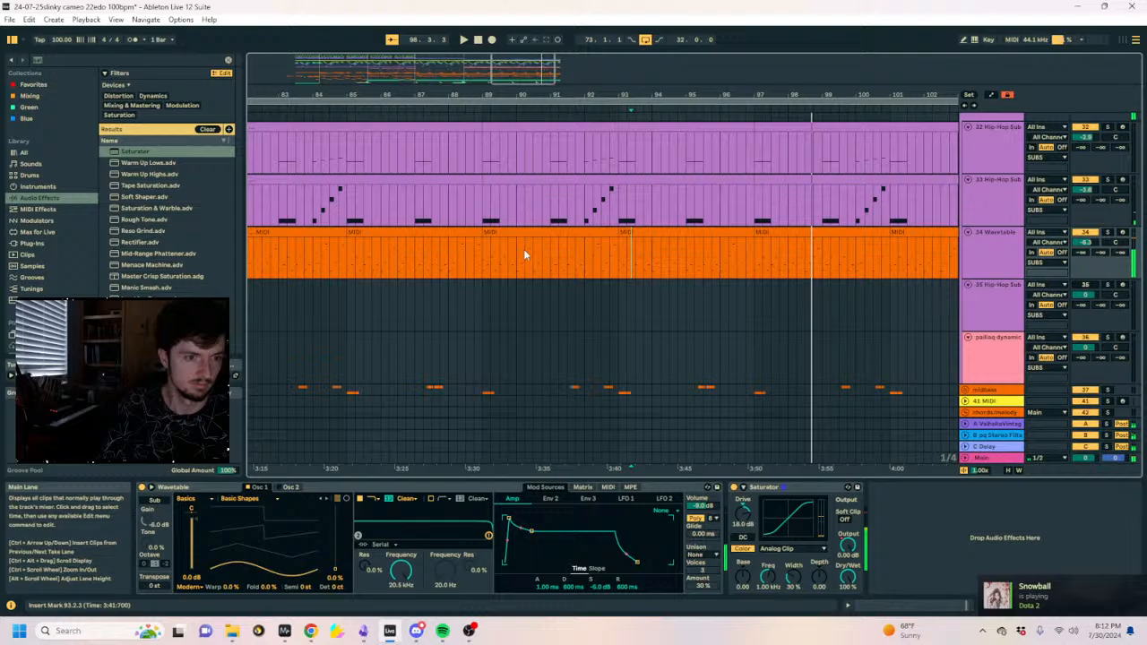
{"action": "left_click", "coordinate": [443, 257]}
{"action": "key", "text": "space"}
{"action": "key", "text": "a"}
Add a locator on the arrangement timeline near bar 89.
{"action": "left_click_drag", "start_coordinate": [713, 94], "coordinate": [713, 63]}
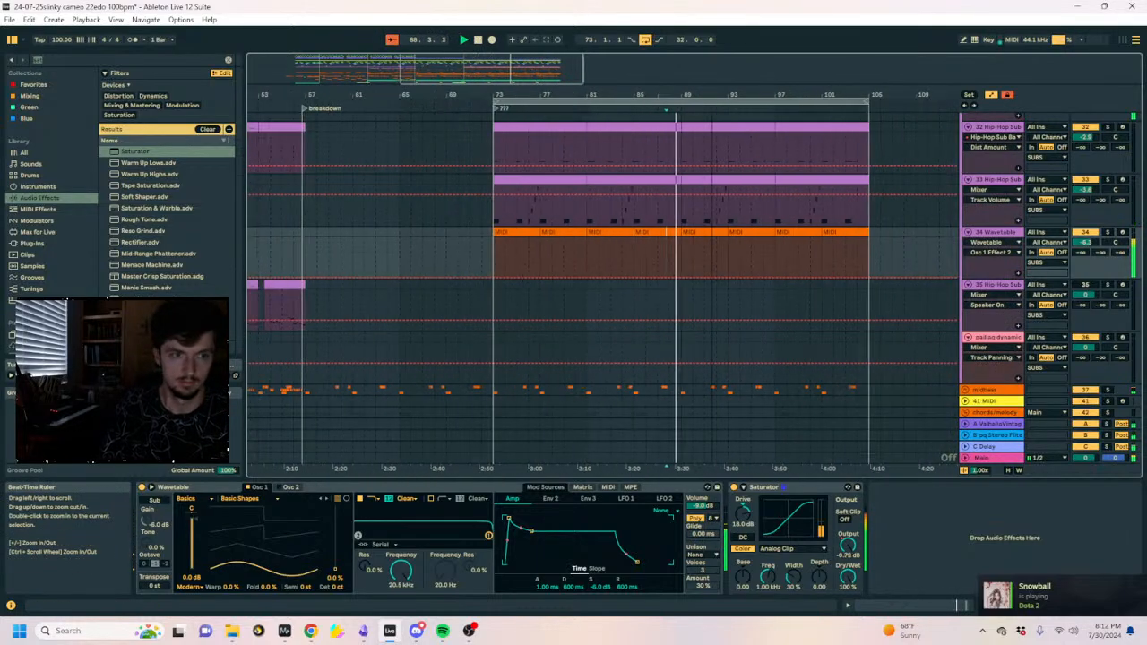
{"action": "right_click", "coordinate": [686, 110]}
{"action": "left_click", "coordinate": [706, 138]}
{"action": "left_click", "coordinate": [685, 109]}
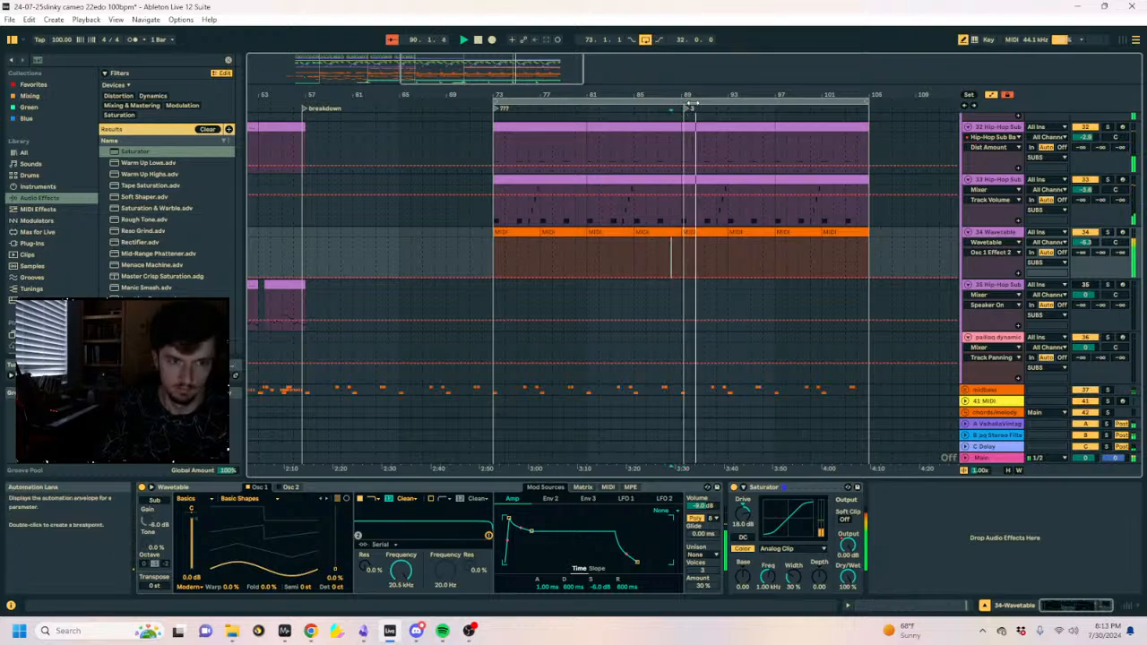
Draw freehand Osc 1 Fold automation on the Wavetable track with rising humps from about bar 89 to bar 93.
{"action": "left_click_drag", "start_coordinate": [693, 95], "coordinate": [691, 153]}
{"action": "mouse_move", "coordinate": [644, 277]}
{"action": "left_mouse_down"}
{"action": "mouse_move", "coordinate": [780, 260]}
{"action": "mouse_move", "coordinate": [825, 277]}
{"action": "left_mouse_up"}
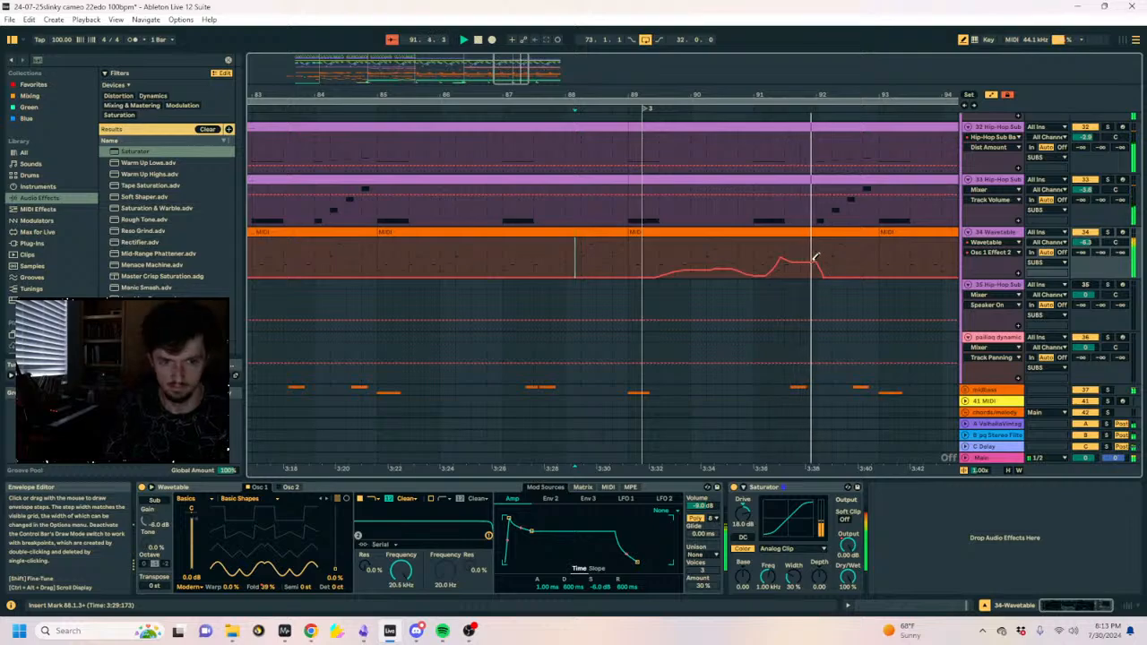
{"action": "mouse_move", "coordinate": [817, 265]}
{"action": "left_mouse_down"}
{"action": "mouse_move", "coordinate": [866, 250]}
{"action": "mouse_move", "coordinate": [889, 277]}
{"action": "mouse_move", "coordinate": [893, 269]}
{"action": "left_mouse_up"}
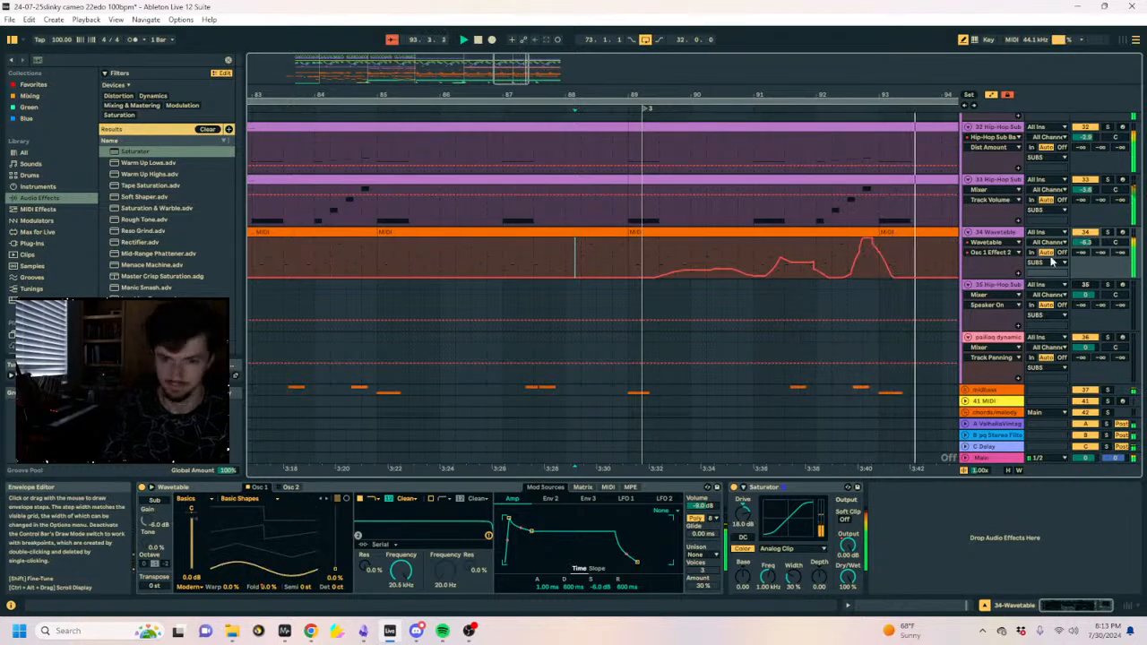
Raise the Wavetable track's ValhallaVintage send to about -3.4 dB and draw more Osc 1 Fold automation from about bar 94.
{"action": "left_click_drag", "start_coordinate": [1082, 253], "coordinate": [1082, 170]}
{"action": "left_click_drag", "start_coordinate": [930, 270], "coordinate": [959, 260]}
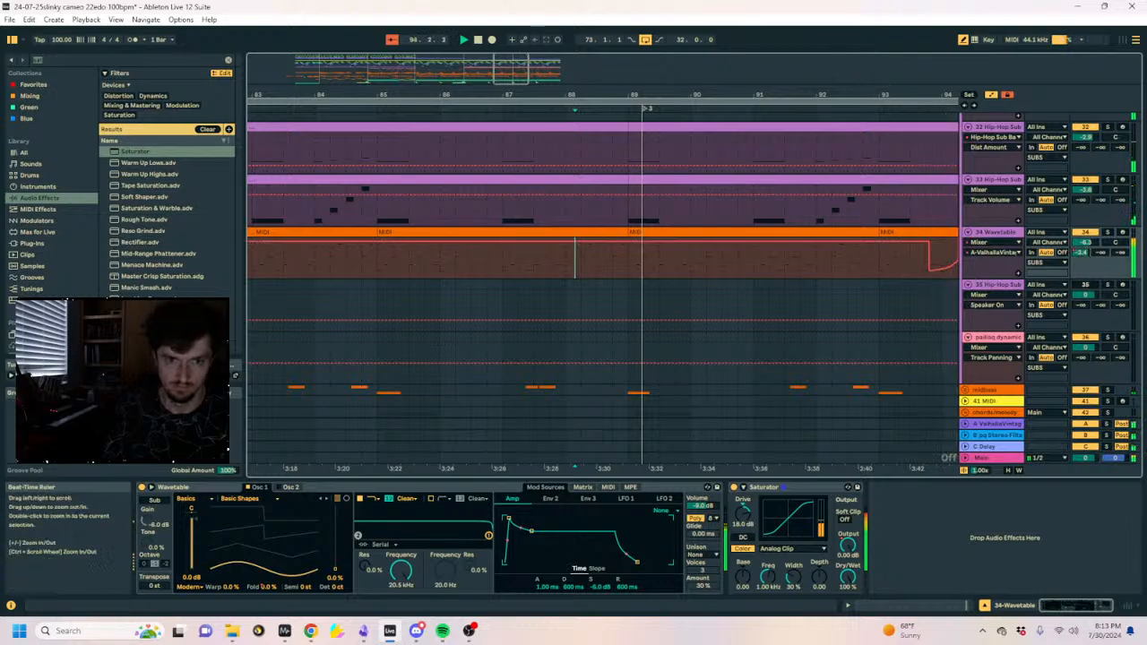
{"action": "left_click_drag", "start_coordinate": [717, 95], "coordinate": [426, 96]}
{"action": "left_click", "coordinate": [271, 587]}
{"action": "left_click_drag", "start_coordinate": [680, 271], "coordinate": [782, 262]}
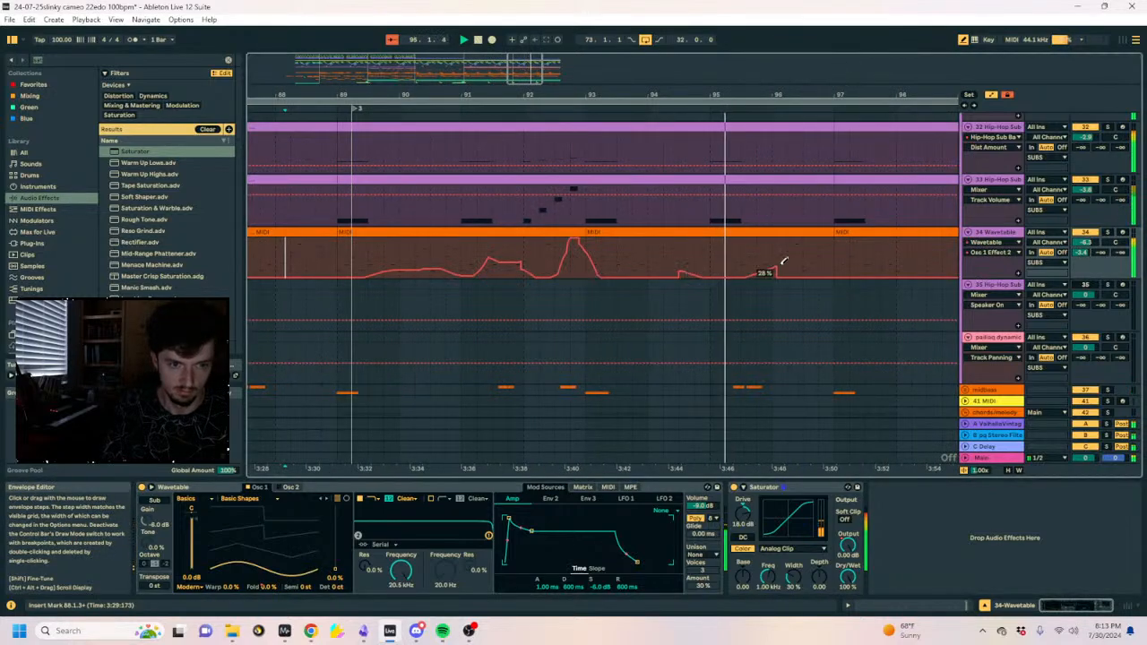
Record live Osc 1 Fold movements as automation on the Wavetable track from about bar 89 to bar 97.
{"action": "mouse_move", "coordinate": [816, 96]}
{"action": "left_mouse_down"}
{"action": "mouse_move", "coordinate": [489, 90]}
{"action": "mouse_move", "coordinate": [755, 81]}
{"action": "left_mouse_up"}
{"action": "key", "text": "a"}
{"action": "left_click", "coordinate": [520, 247]}
{"action": "key", "text": "space"}
{"action": "left_click", "coordinate": [492, 39]}
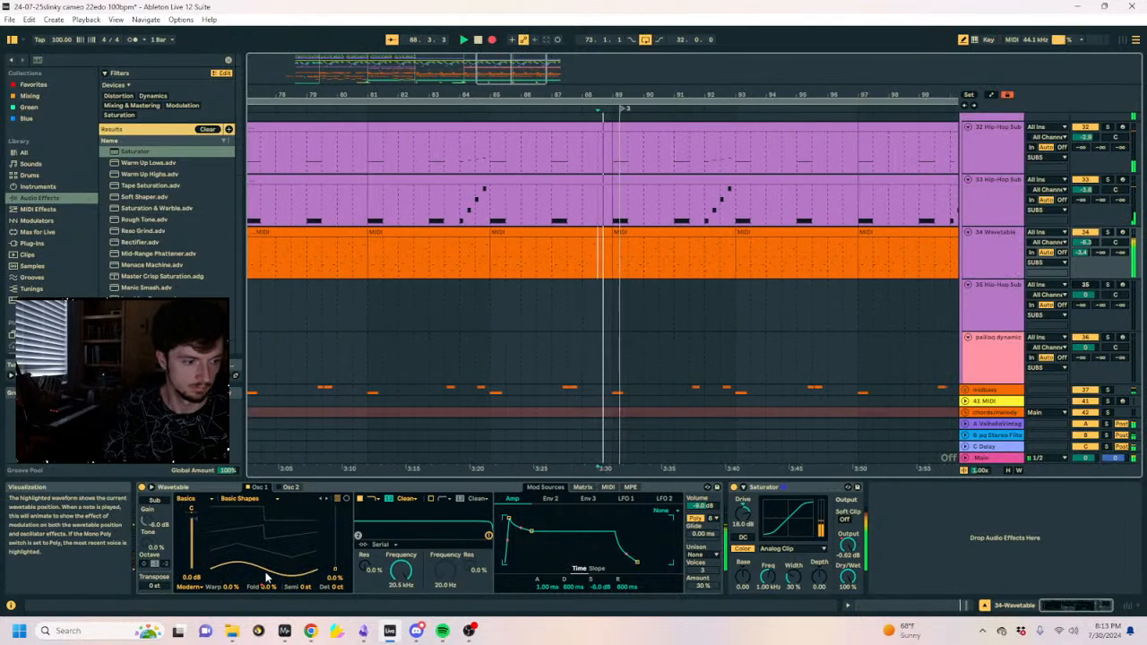
{"action": "key", "text": "a"}
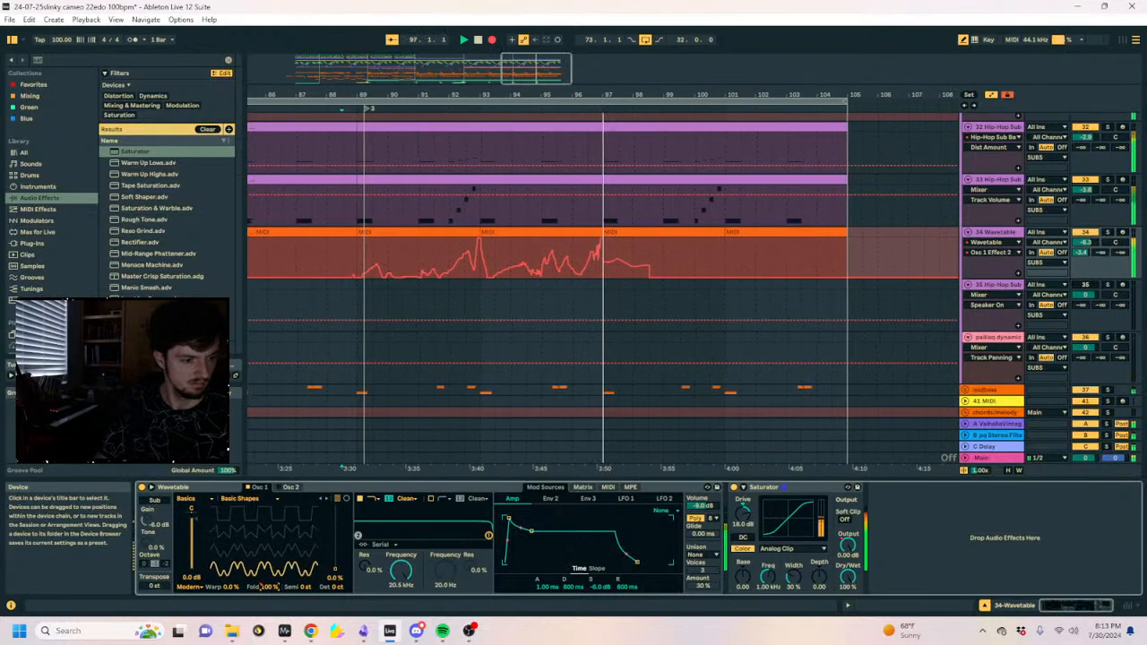
{"action": "key", "text": "space"}
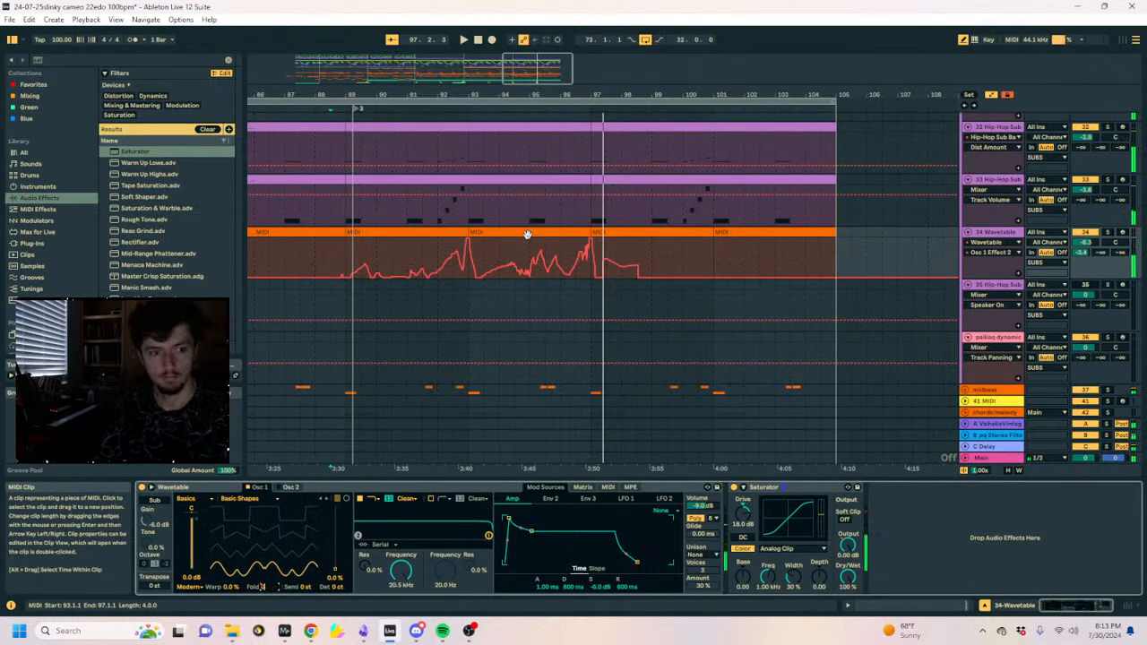
In the Wavetable clip at bar 93, compress the notes of the first three beats and repeat them up to bar 2.
{"action": "double_click", "coordinate": [528, 234]}
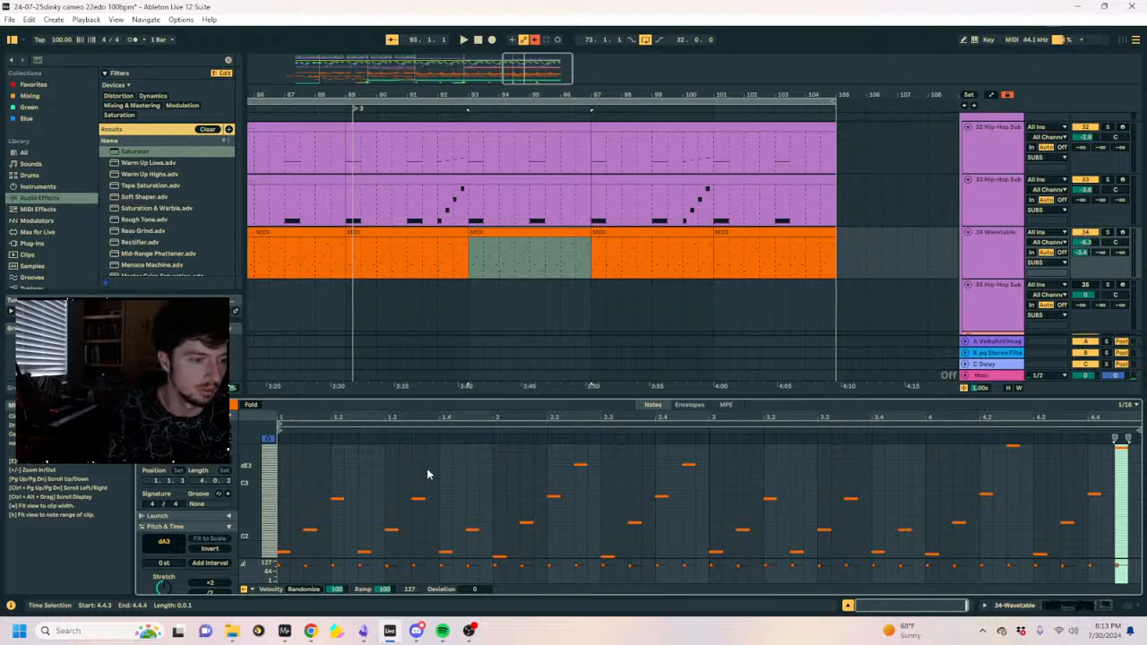
{"action": "left_click_drag", "start_coordinate": [436, 460], "coordinate": [274, 579]}
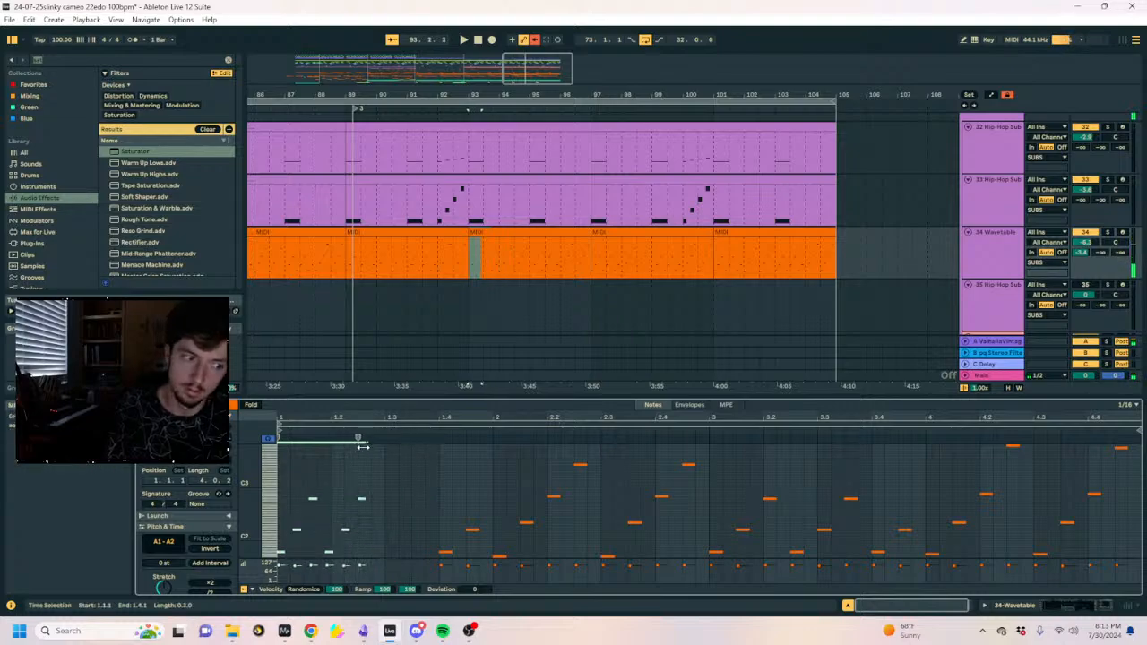
{"action": "left_click_drag", "start_coordinate": [368, 447], "coordinate": [469, 447]}
{"action": "key", "text": "space"}
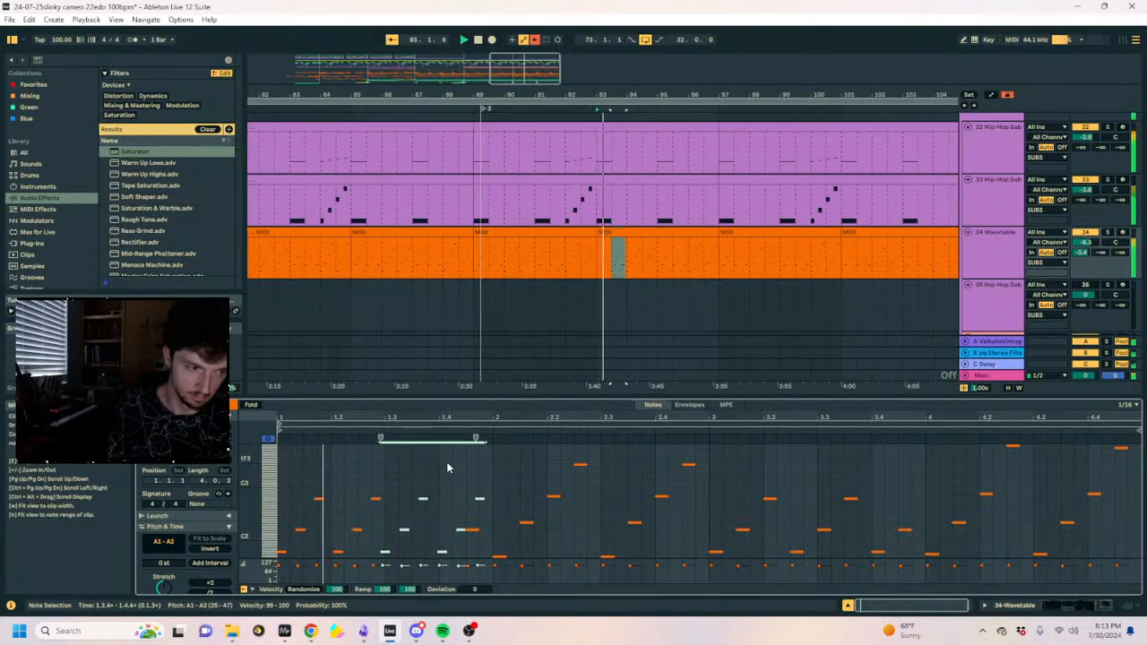
{"action": "key", "text": "ctrl+z"}
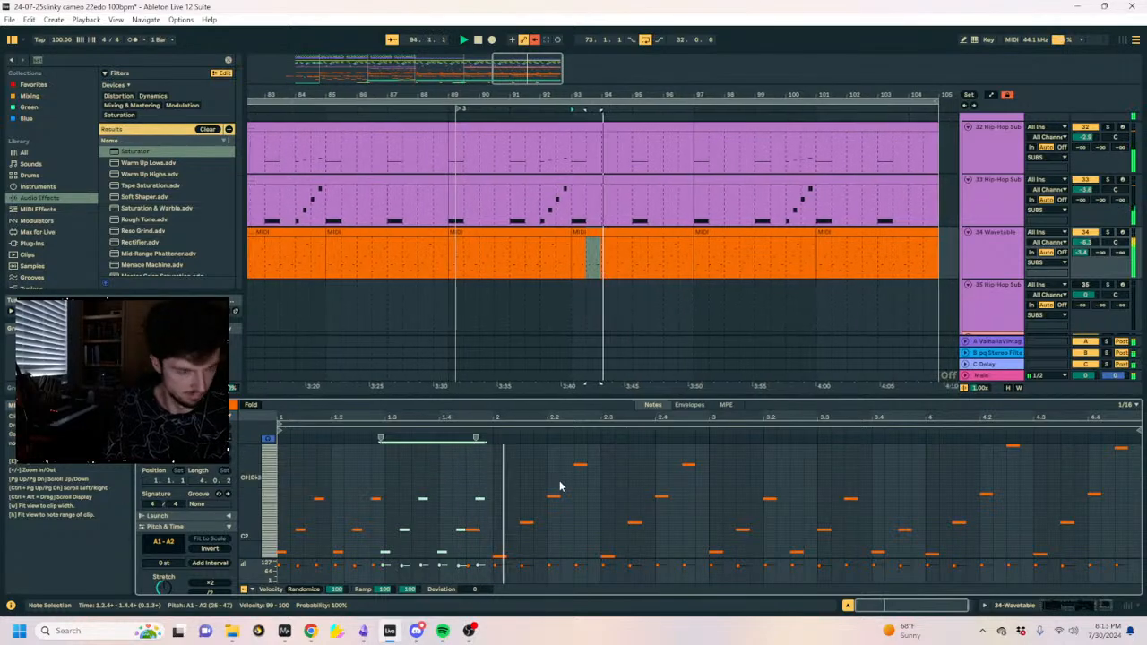
{"action": "key", "text": "ctrl+d"}
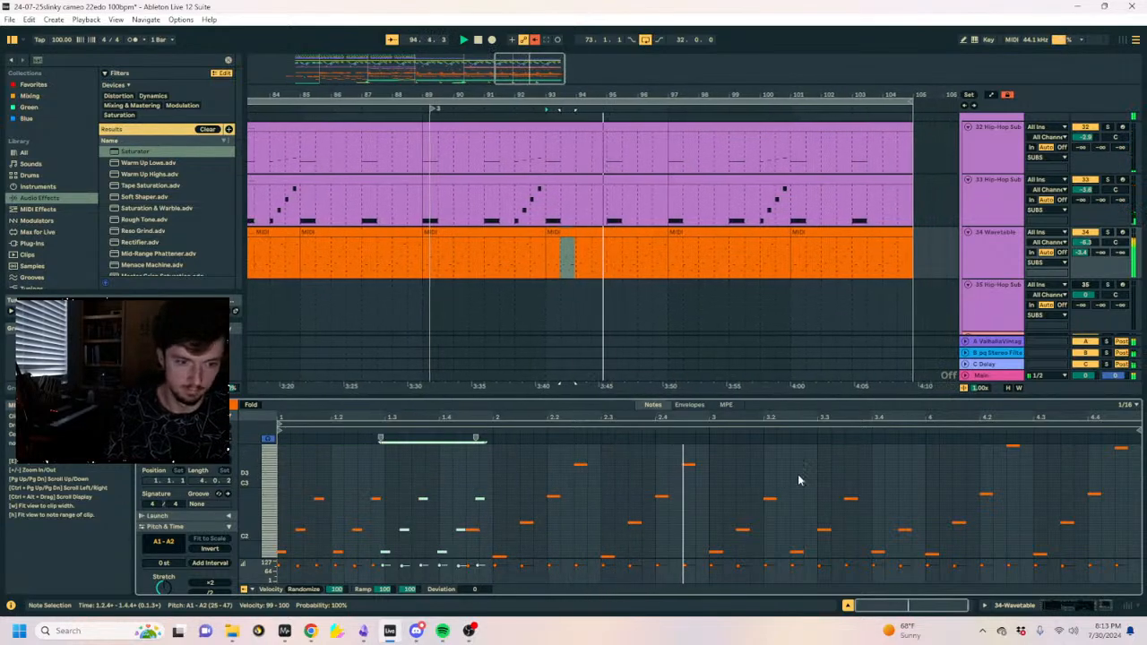
Compress the notes from 2.3.3 to the third beat of bar 3 in the same clip and duplicate them right after.
{"action": "key", "text": "space"}
{"action": "left_click", "coordinate": [852, 464]}
{"action": "left_click_drag", "start_coordinate": [850, 459], "coordinate": [635, 603]}
{"action": "left_click", "coordinate": [848, 438]}
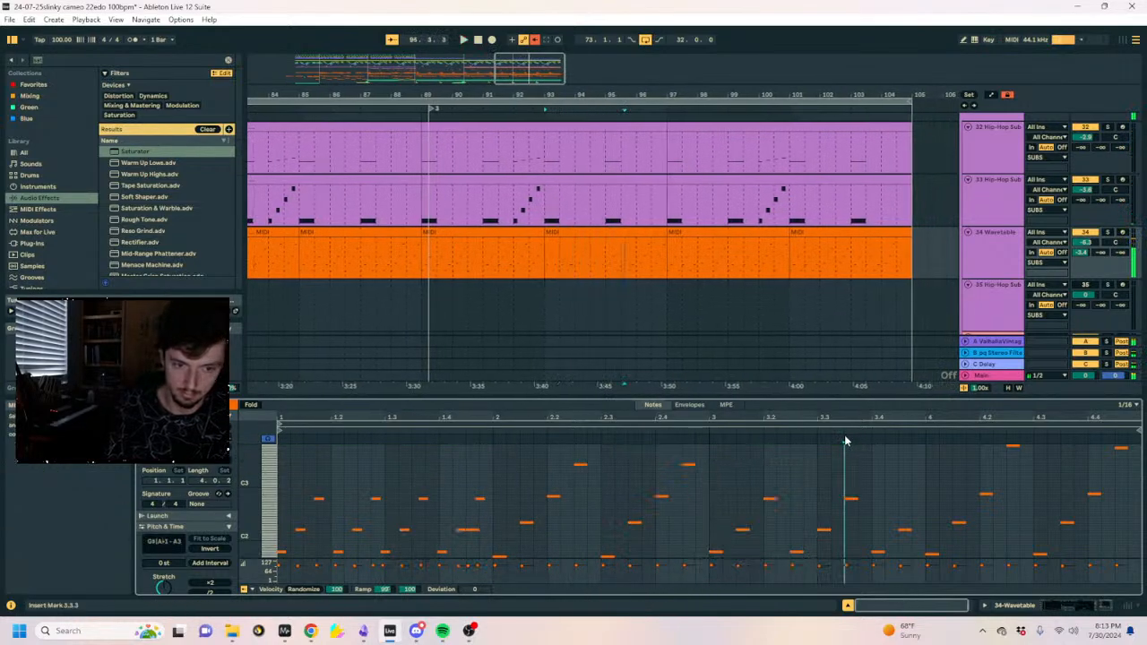
{"action": "left_click_drag", "start_coordinate": [852, 453], "coordinate": [627, 583]}
{"action": "left_click_drag", "start_coordinate": [844, 438], "coordinate": [737, 439]}
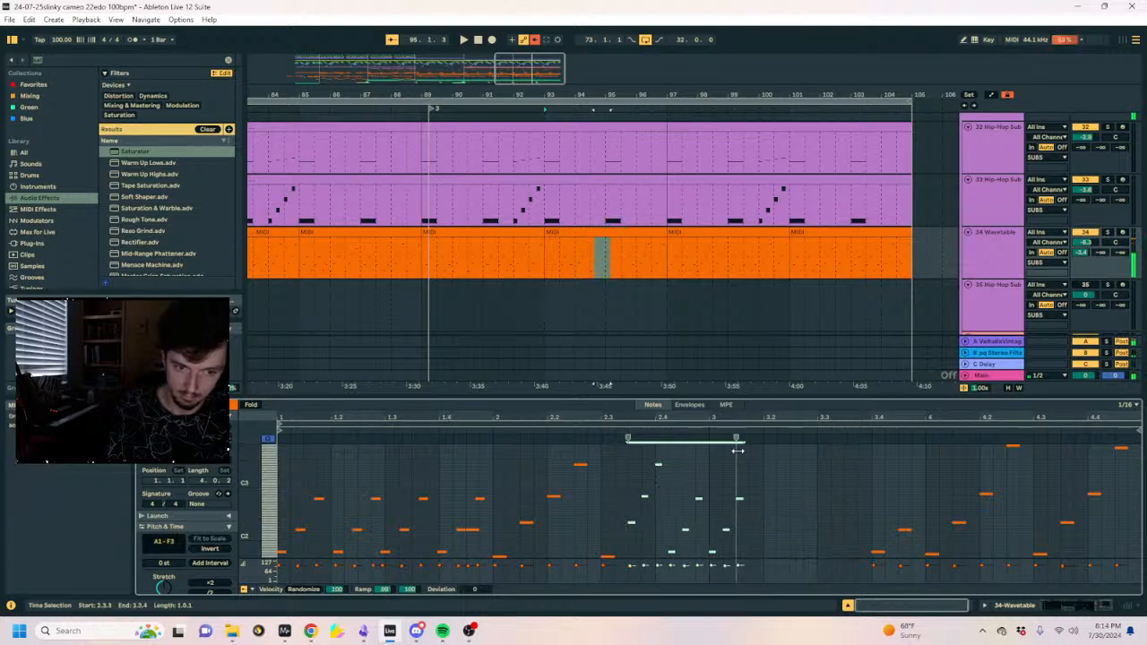
{"action": "key", "text": "ctrl+d"}
{"action": "key", "text": "space"}
{"action": "left_click", "coordinate": [661, 482]}
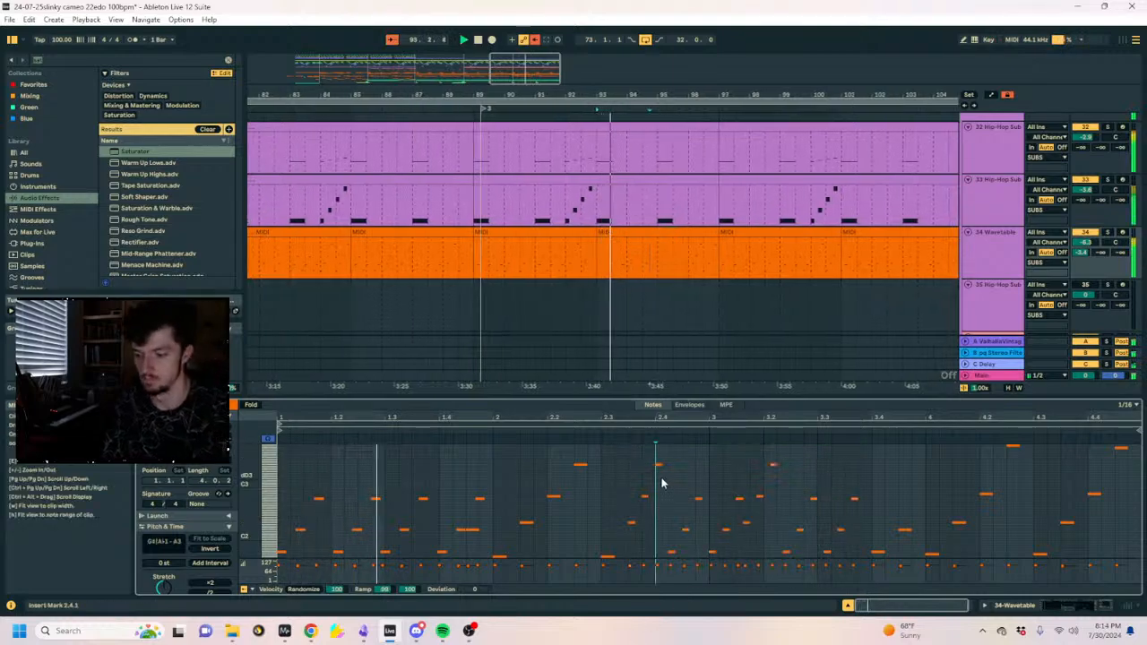
Play back the edited clip from bar 93 and try raising the Osc 1 Warp in Wavetable.
{"action": "left_click", "coordinate": [612, 230]}
{"action": "left_click", "coordinate": [1041, 605]}
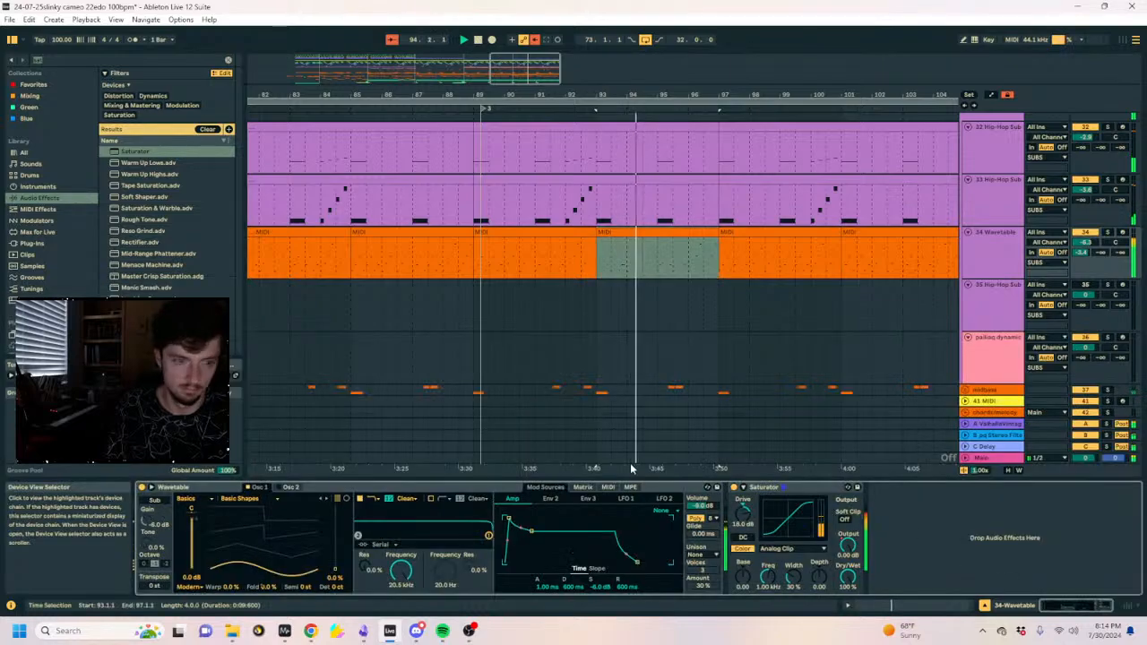
{"action": "key", "text": "space"}
{"action": "key", "text": "space"}
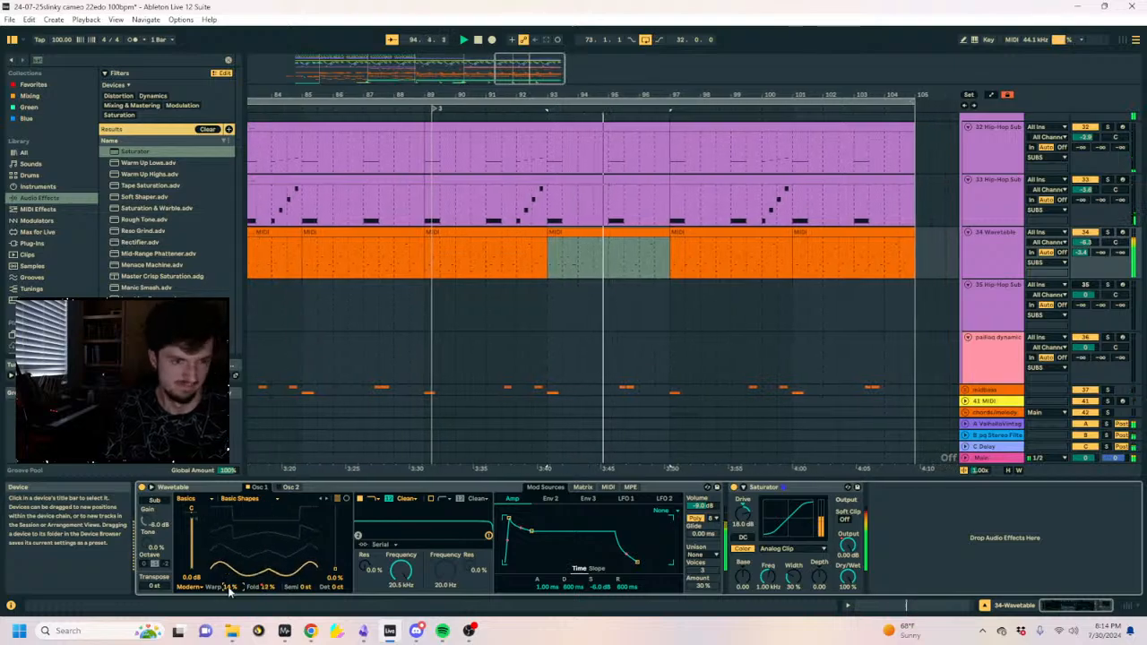
{"action": "left_click", "coordinate": [618, 238]}
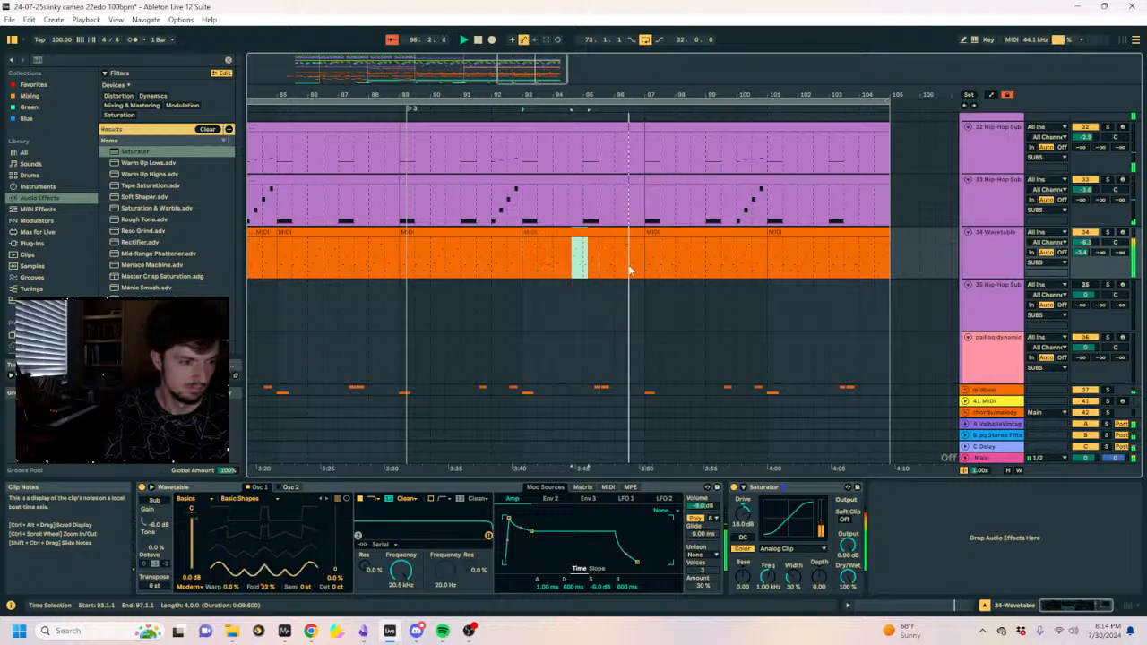
Listen to the Wavetable part past bar 97 and clear the browser's audio effects search.
{"action": "left_click", "coordinate": [662, 233]}
{"action": "left_click_drag", "start_coordinate": [602, 95], "coordinate": [602, 117]}
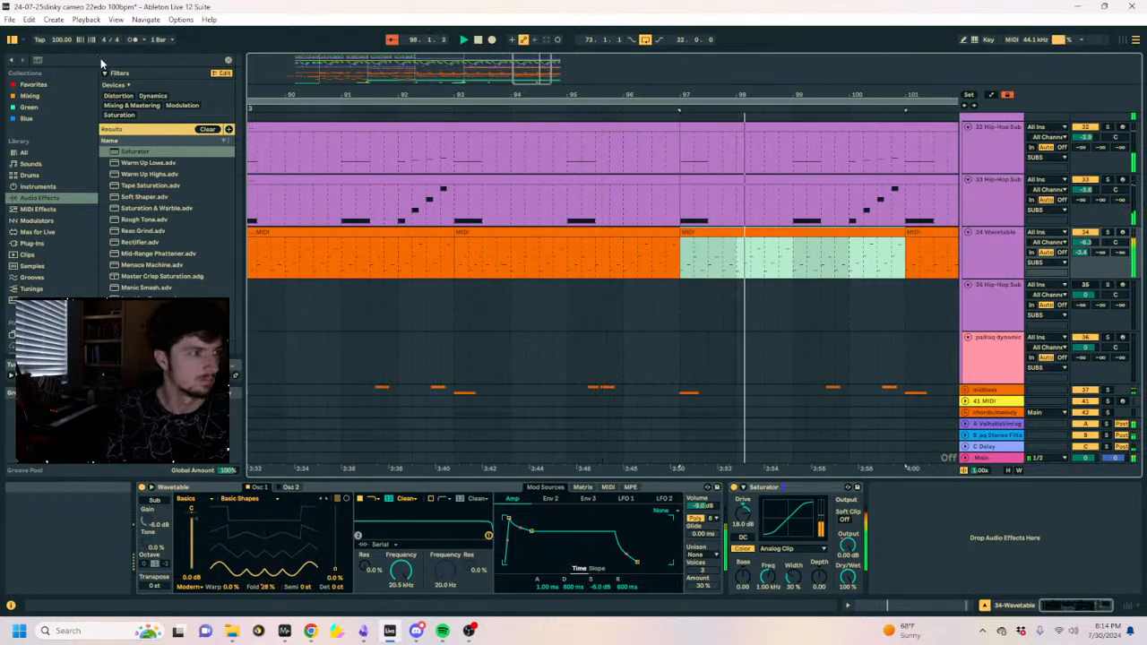
{"action": "key", "text": "ctrl+f"}
{"action": "left_click", "coordinate": [901, 489]}
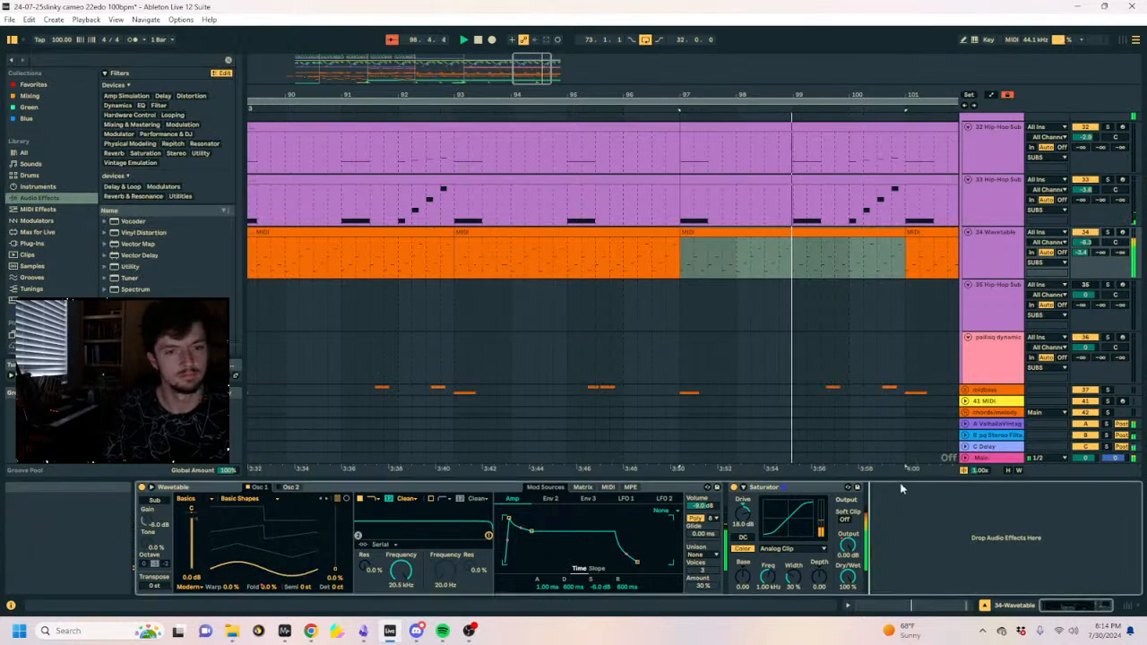
{"action": "left_click", "coordinate": [747, 257]}
{"action": "left_click", "coordinate": [738, 234]}
{"action": "left_click", "coordinate": [592, 271]}
{"action": "key", "text": "space"}
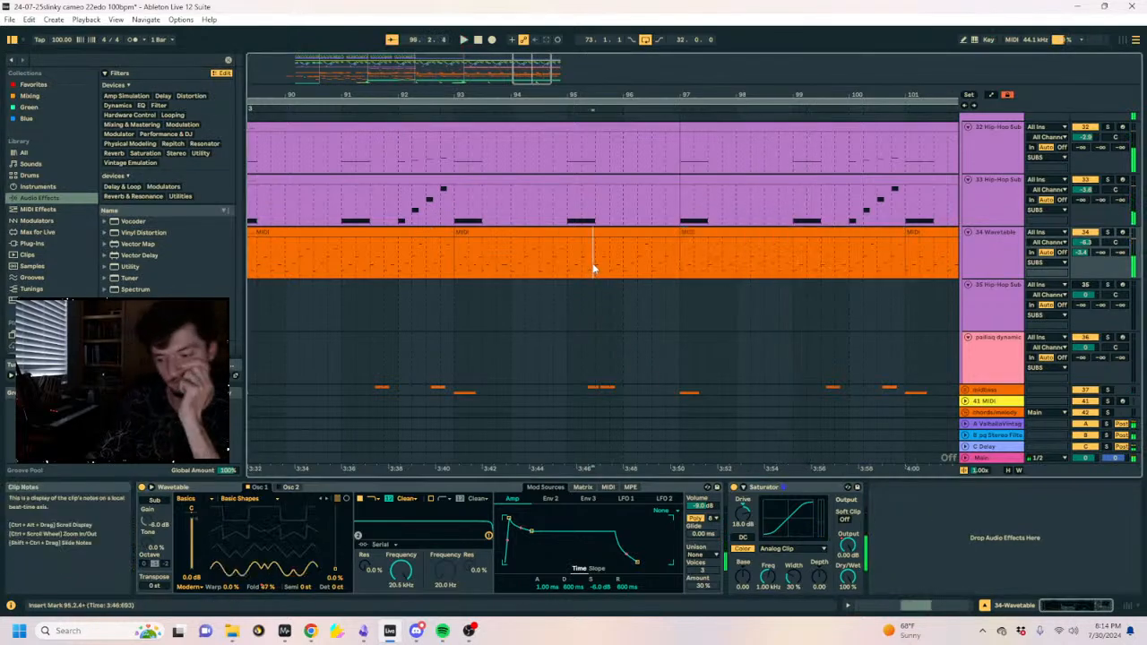
Move the locator named 3 to the exact start of bar 89.
{"action": "left_click_drag", "start_coordinate": [593, 95], "coordinate": [686, 74]}
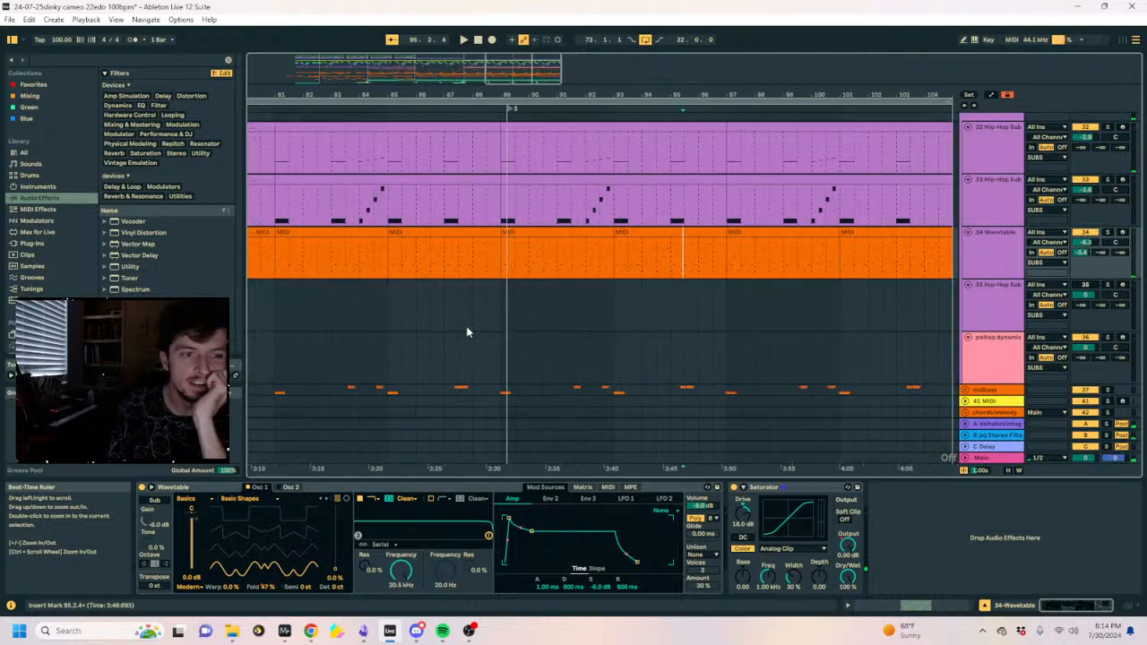
{"action": "left_click", "coordinate": [487, 260]}
{"action": "left_click_drag", "start_coordinate": [509, 111], "coordinate": [495, 115]}
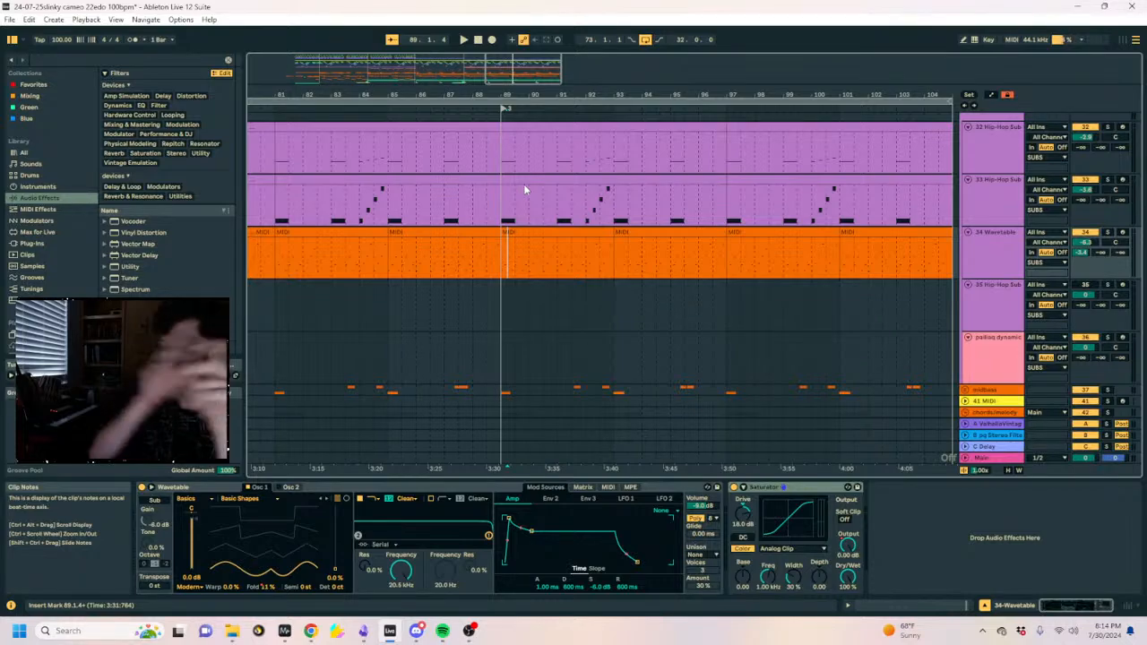
Examine the Wavetable track's clips and automation across the ??? section and the bars after locator 3.
{"action": "left_click", "coordinate": [510, 223]}
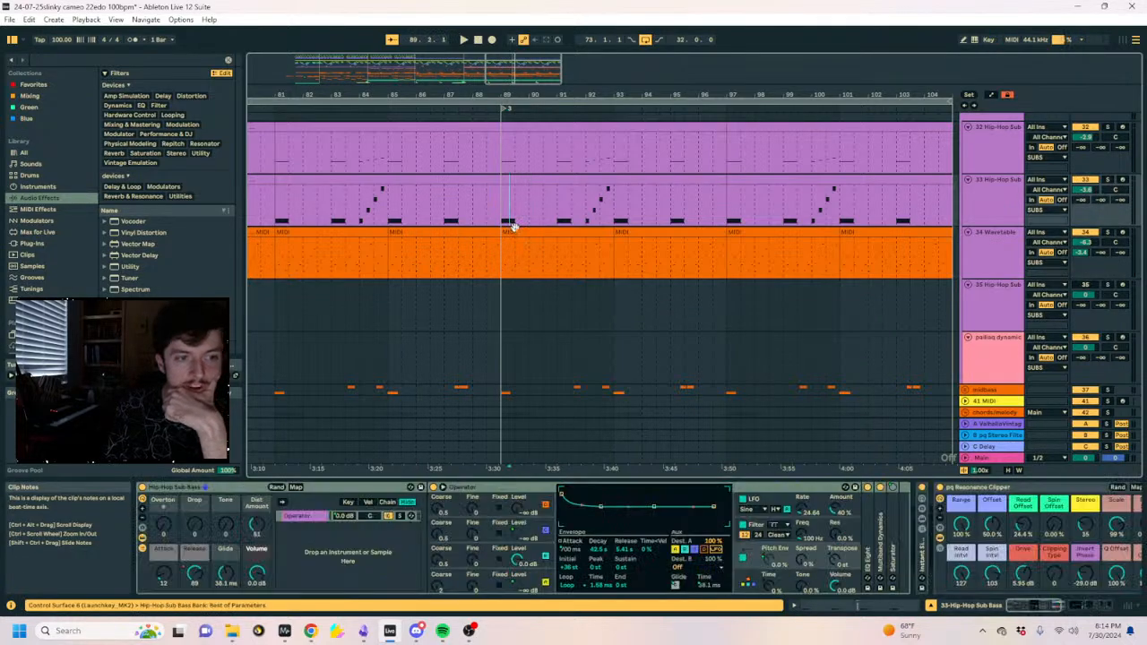
{"action": "left_click", "coordinate": [514, 232]}
{"action": "left_click_drag", "start_coordinate": [509, 95], "coordinate": [690, 76]}
{"action": "left_click_drag", "start_coordinate": [466, 256], "coordinate": [486, 256]}
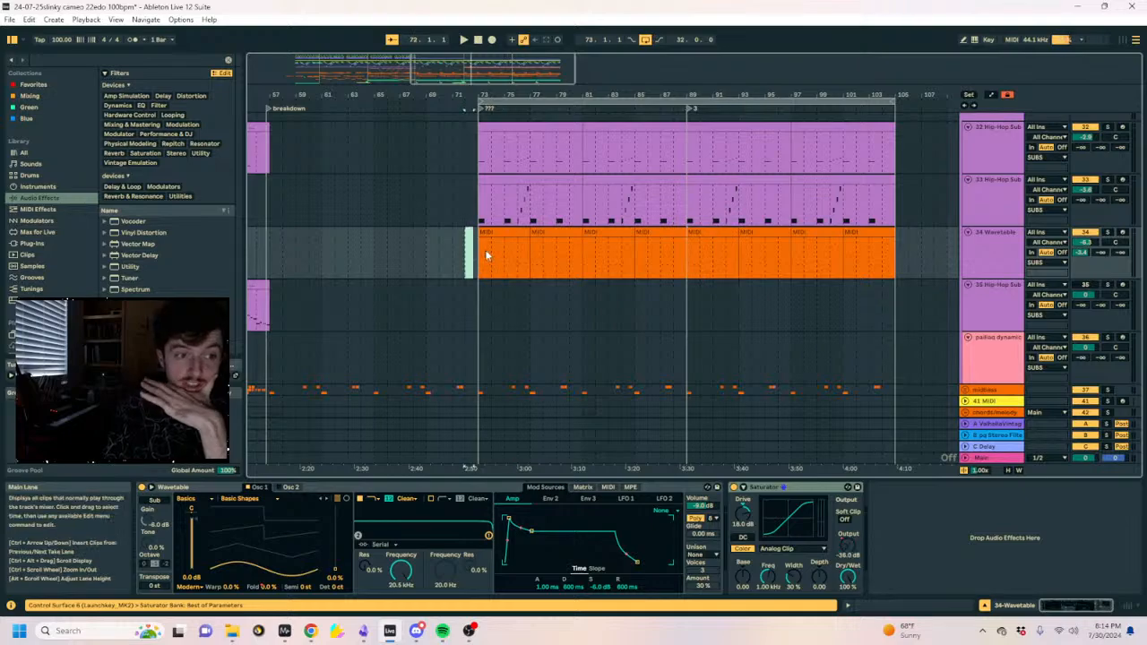
{"action": "left_click", "coordinate": [468, 253]}
{"action": "key", "text": "a"}
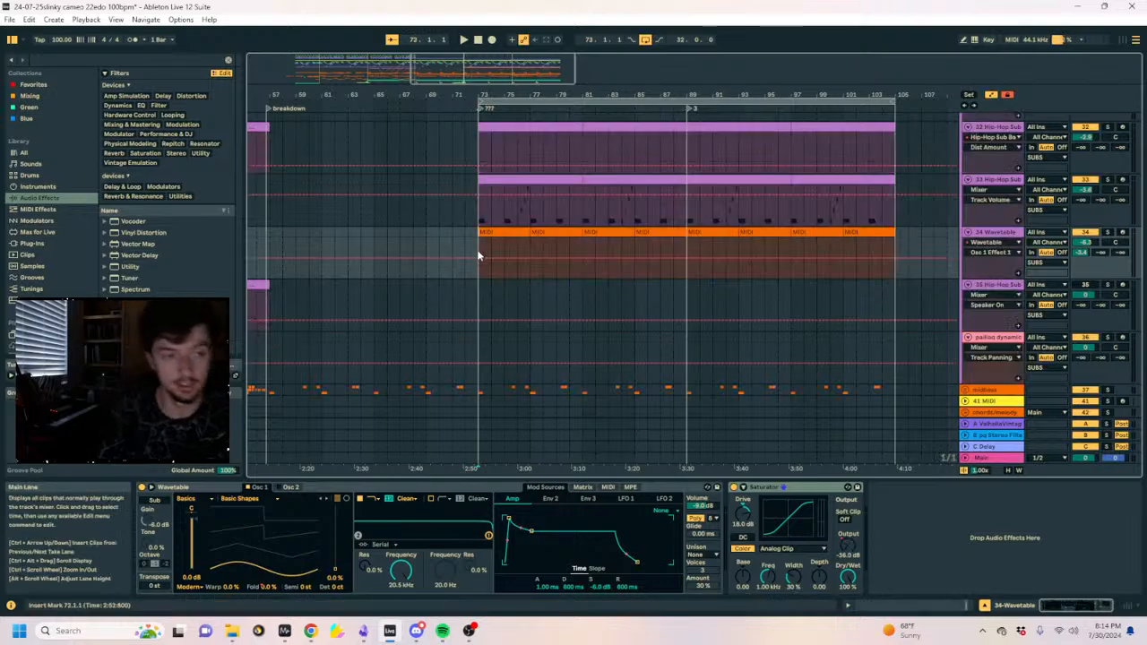
{"action": "key", "text": "a"}
{"action": "left_click", "coordinate": [479, 255]}
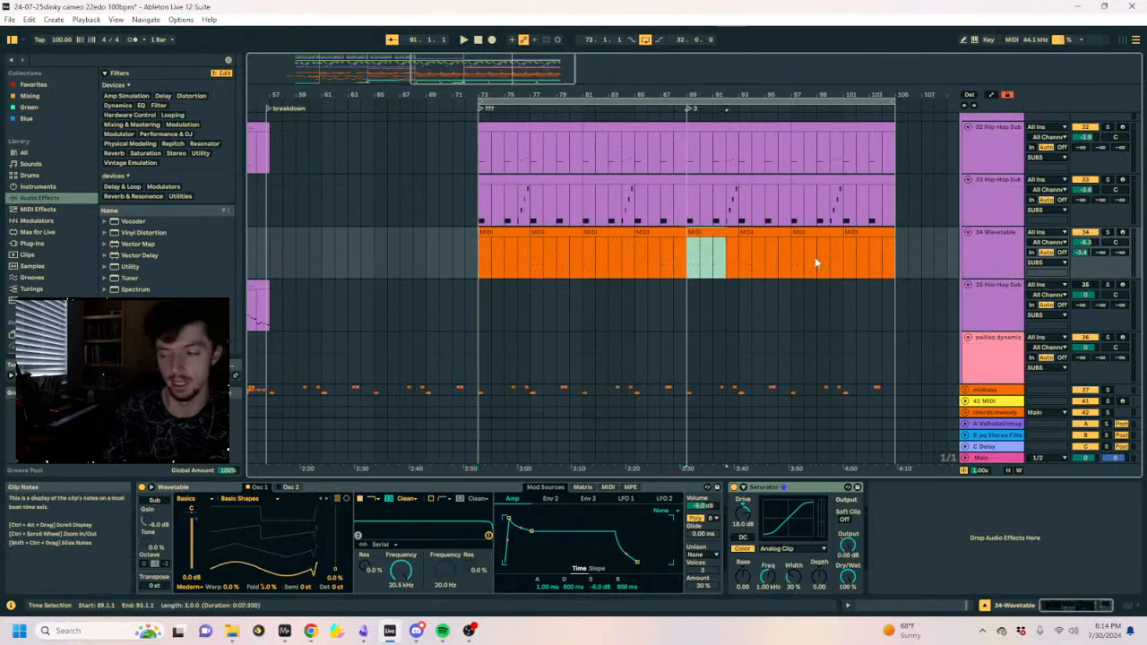
{"action": "left_click_drag", "start_coordinate": [815, 261], "coordinate": [896, 252]}
{"action": "left_click", "coordinate": [487, 253]}
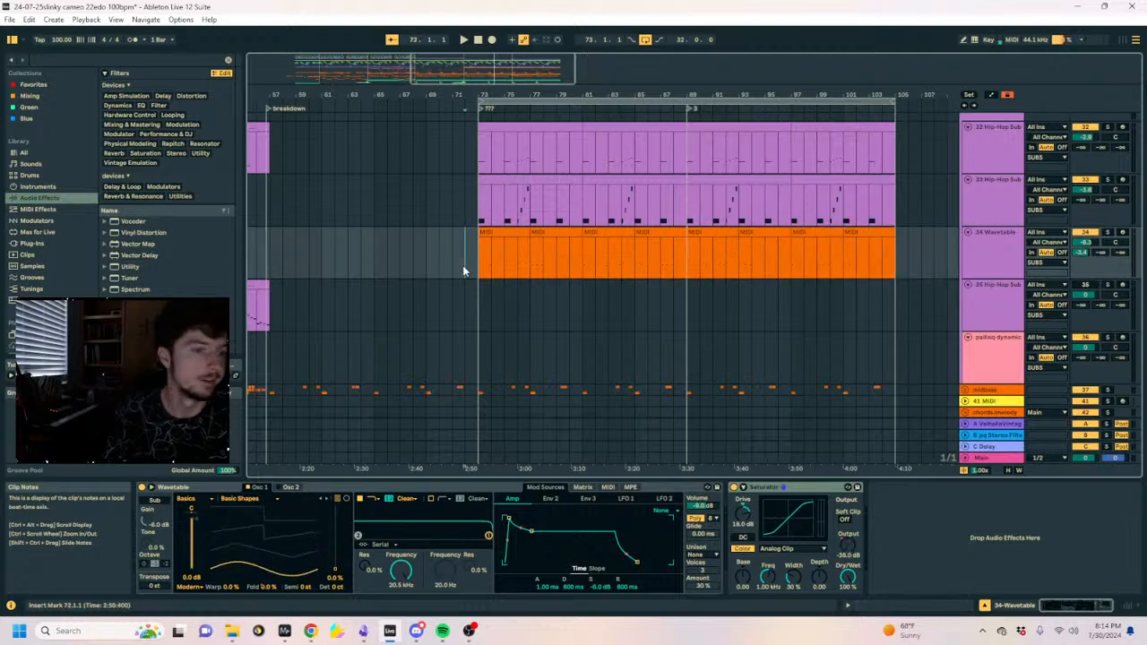
Examine the bass Wavetable clips around bar 89 and the chords/melody tracks below them for the same section.
{"action": "left_click", "coordinate": [576, 266]}
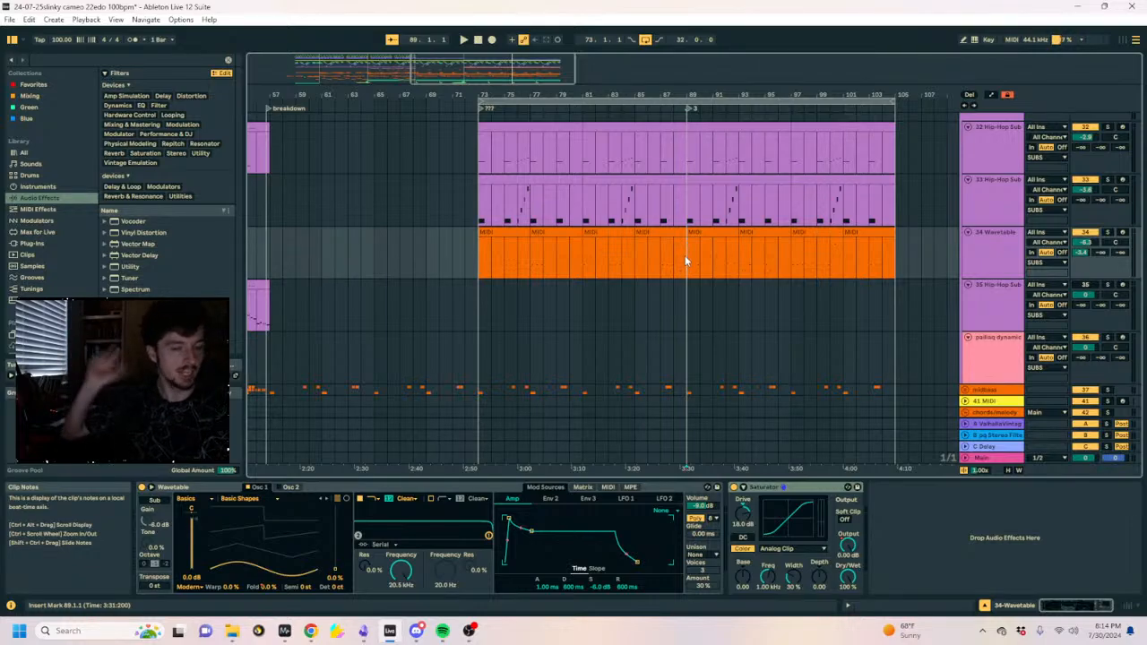
{"action": "left_click_drag", "start_coordinate": [685, 254], "coordinate": [899, 249]}
{"action": "left_click", "coordinate": [703, 249]}
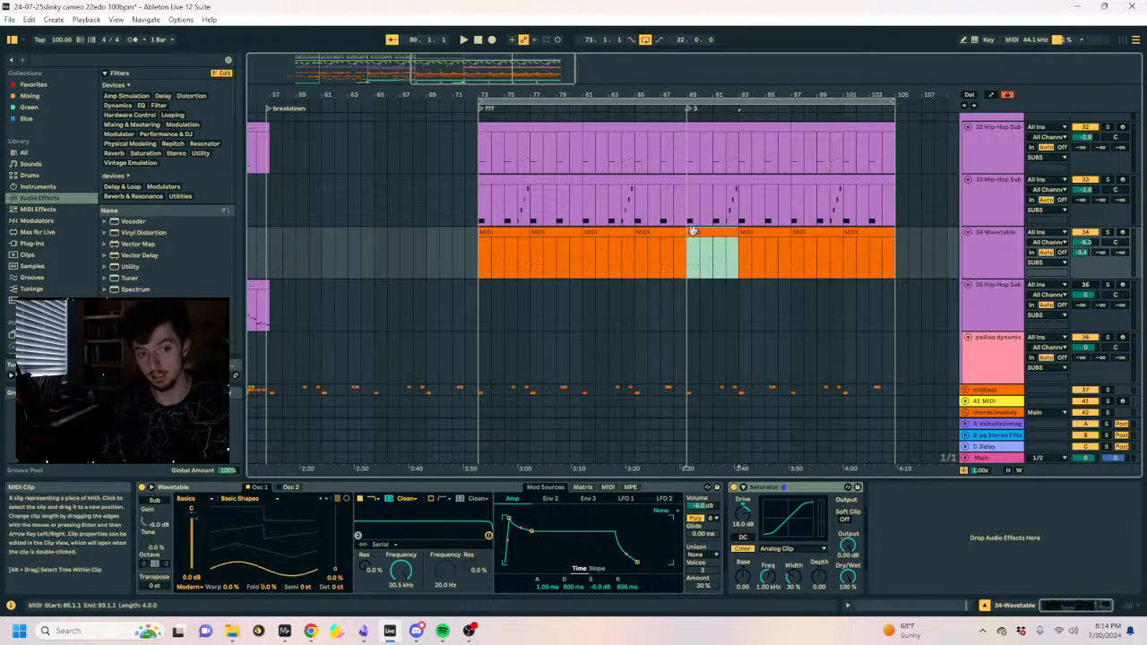
{"action": "scroll", "coordinate": [693, 232], "scroll_direction": "down", "scroll_amount": 1}
{"action": "scroll", "coordinate": [708, 260], "scroll_direction": "up", "scroll_amount": 2}
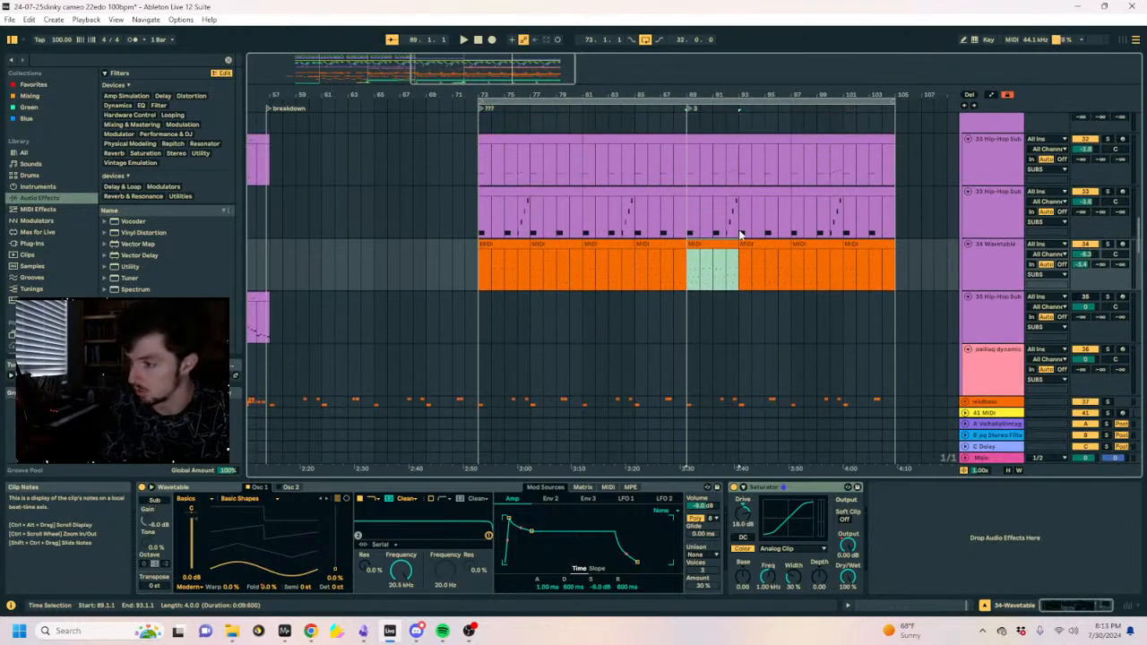
{"action": "left_click", "coordinate": [990, 262]}
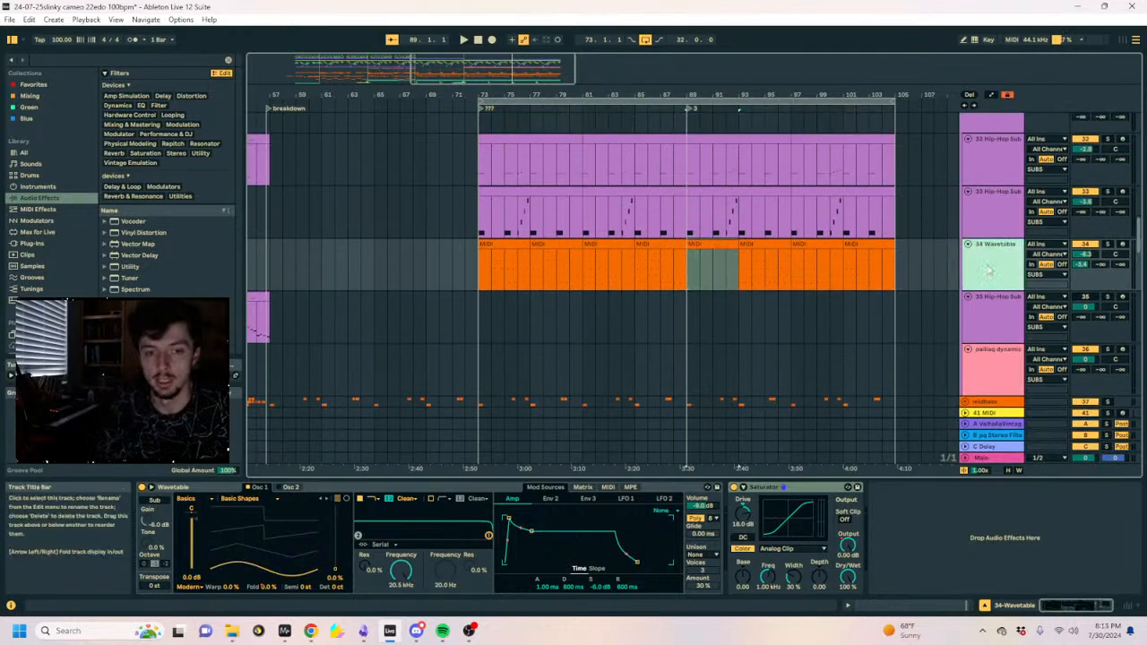
{"action": "scroll", "coordinate": [905, 303], "scroll_direction": "up", "scroll_amount": 3}
{"action": "scroll", "coordinate": [905, 303], "scroll_direction": "down", "scroll_amount": 20}
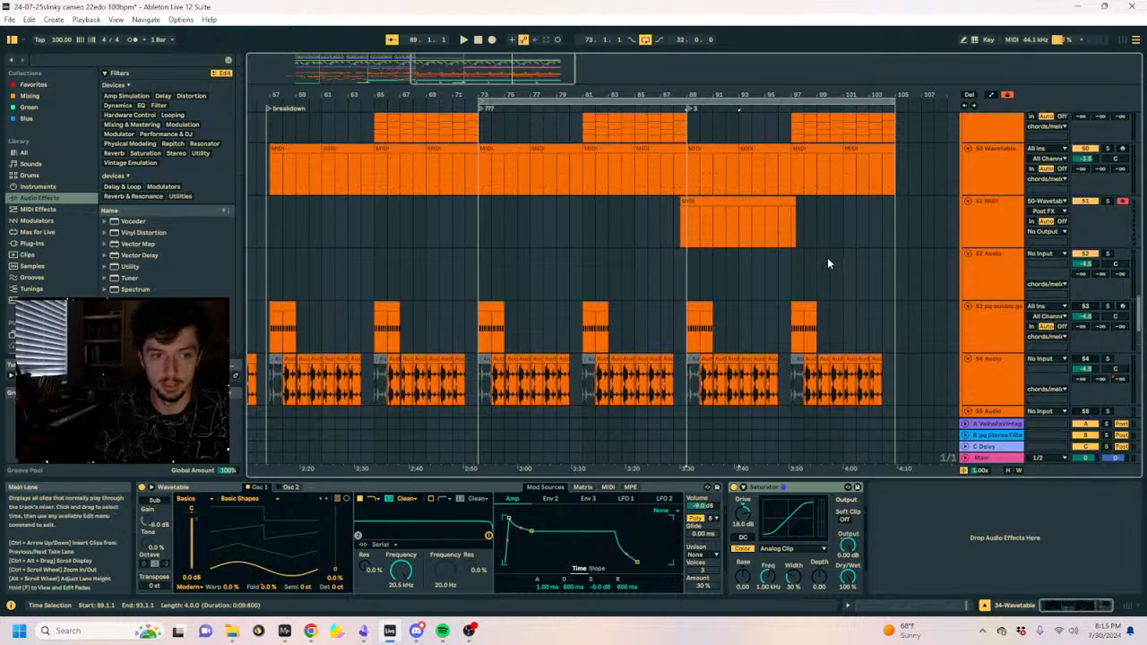
{"action": "scroll", "coordinate": [827, 257], "scroll_direction": "up", "scroll_amount": 2}
{"action": "left_click", "coordinate": [840, 205]}
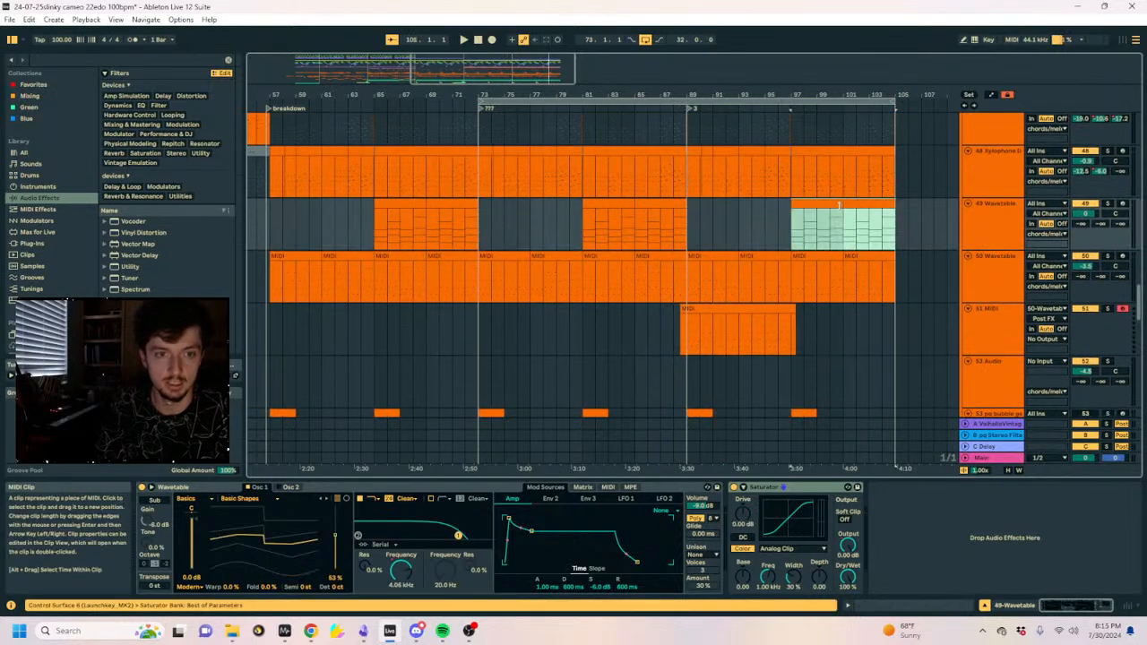
{"action": "left_click_drag", "start_coordinate": [737, 149], "coordinate": [716, 151]}
{"action": "scroll", "coordinate": [863, 203], "scroll_direction": "up", "scroll_amount": 2}
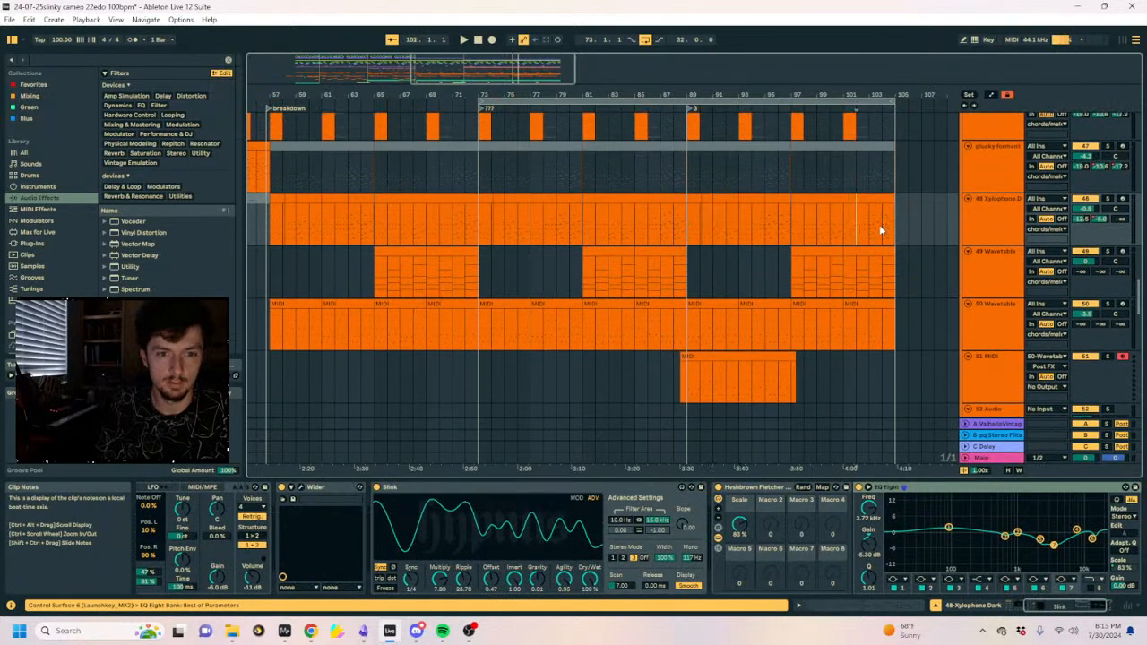
Copy the Xylophone clip from bars 89 to 97 onto a new MIDI track below the collapsed chords/melody group.
{"action": "left_click_drag", "start_coordinate": [698, 221], "coordinate": [688, 221]}
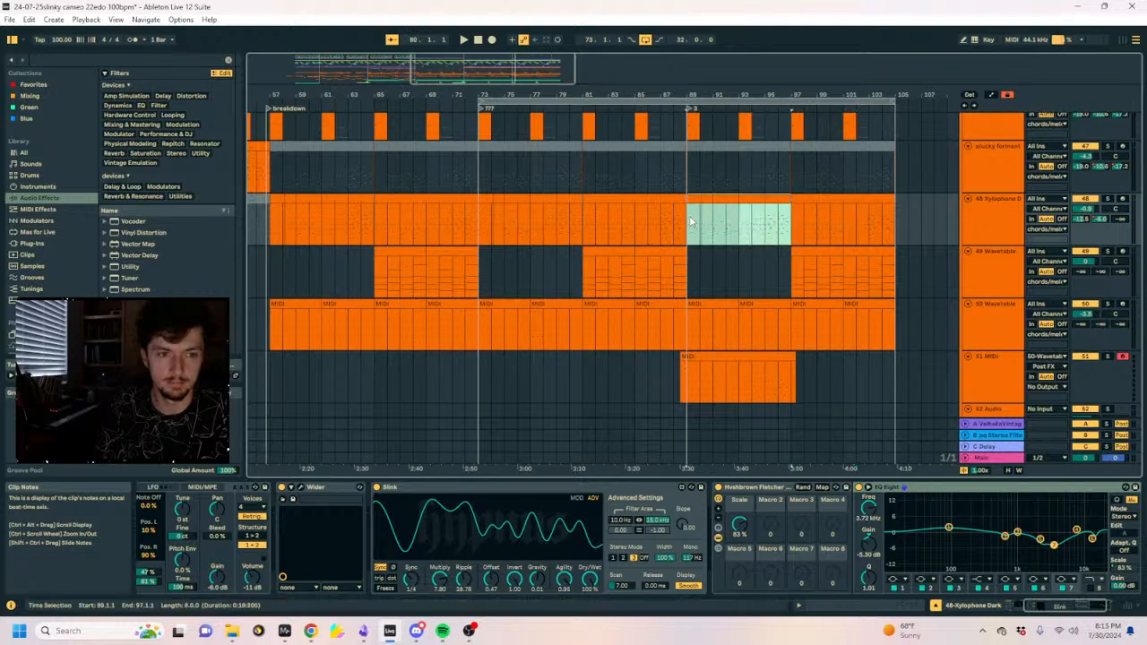
{"action": "scroll", "coordinate": [798, 225], "scroll_direction": "up", "scroll_amount": 7}
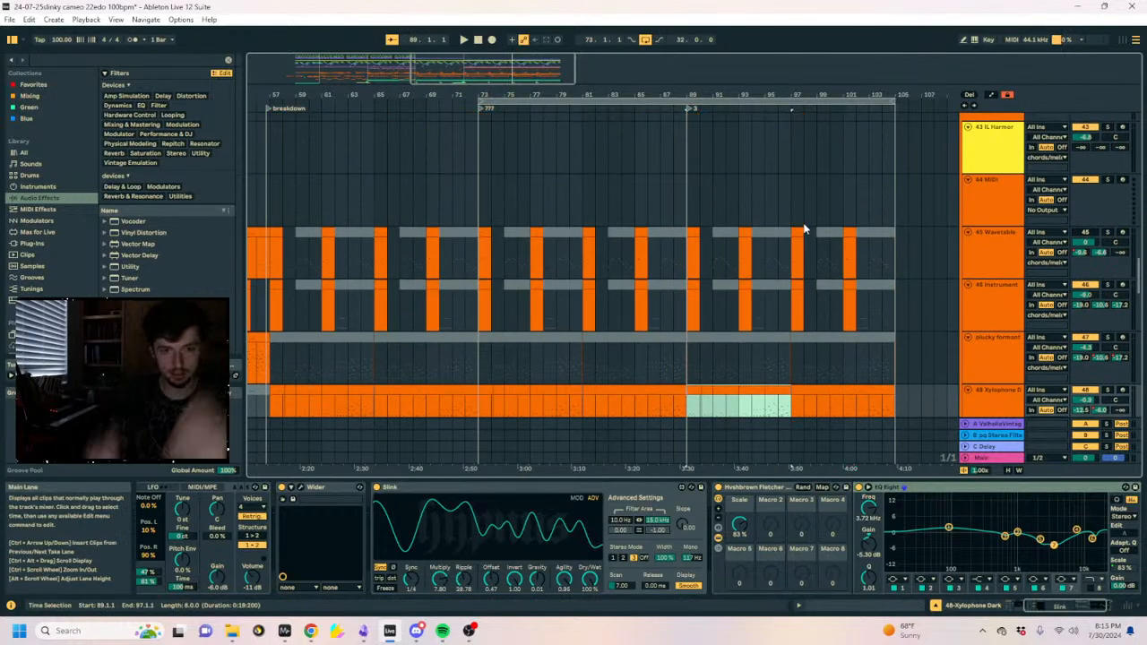
{"action": "scroll", "coordinate": [804, 230], "scroll_direction": "up", "scroll_amount": 10}
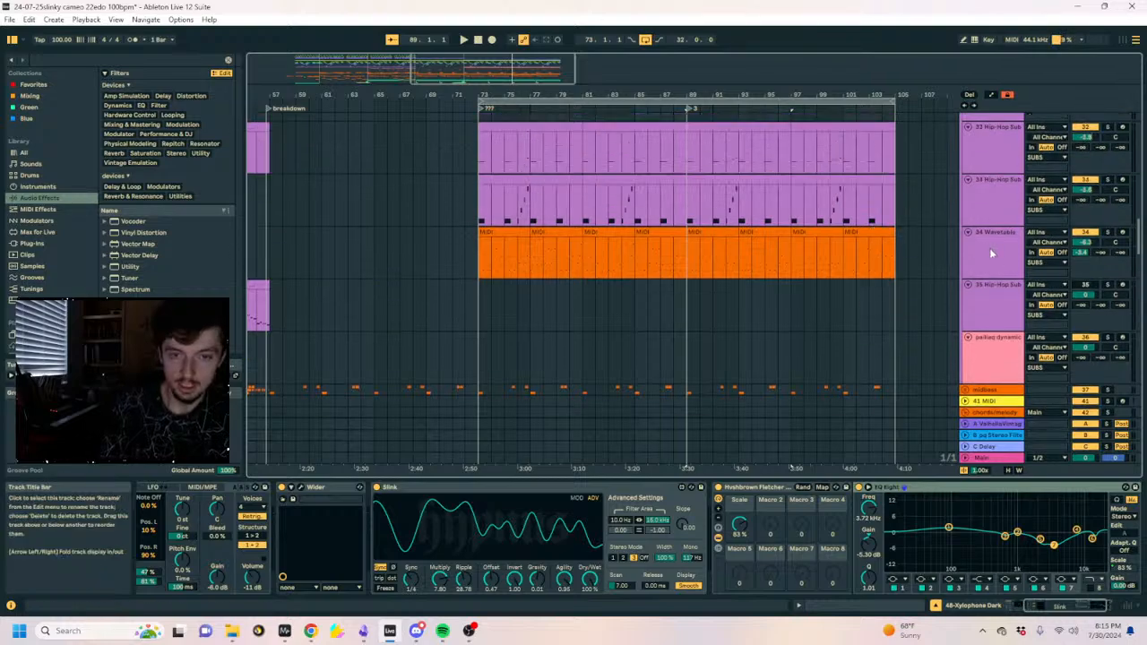
{"action": "scroll", "coordinate": [989, 248], "scroll_direction": "down", "scroll_amount": 9}
{"action": "left_click", "coordinate": [973, 201]}
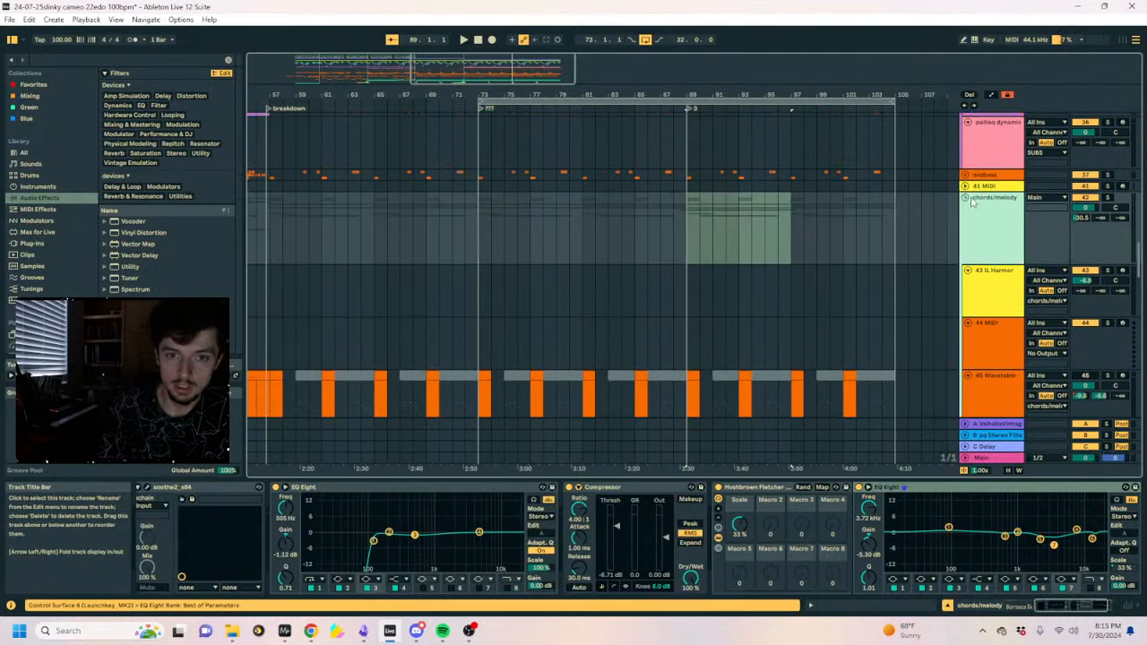
{"action": "left_click", "coordinate": [967, 199]}
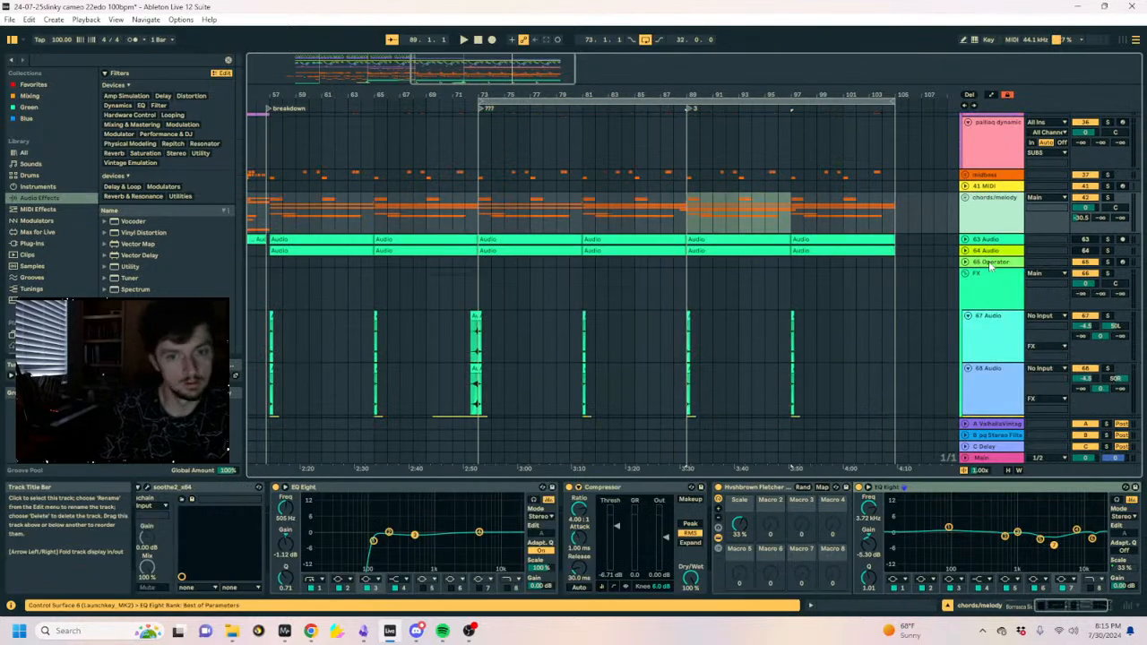
{"action": "key", "text": "ctrl+shift+t"}
{"action": "left_click", "coordinate": [692, 252]}
{"action": "key", "text": "ctrl+v"}
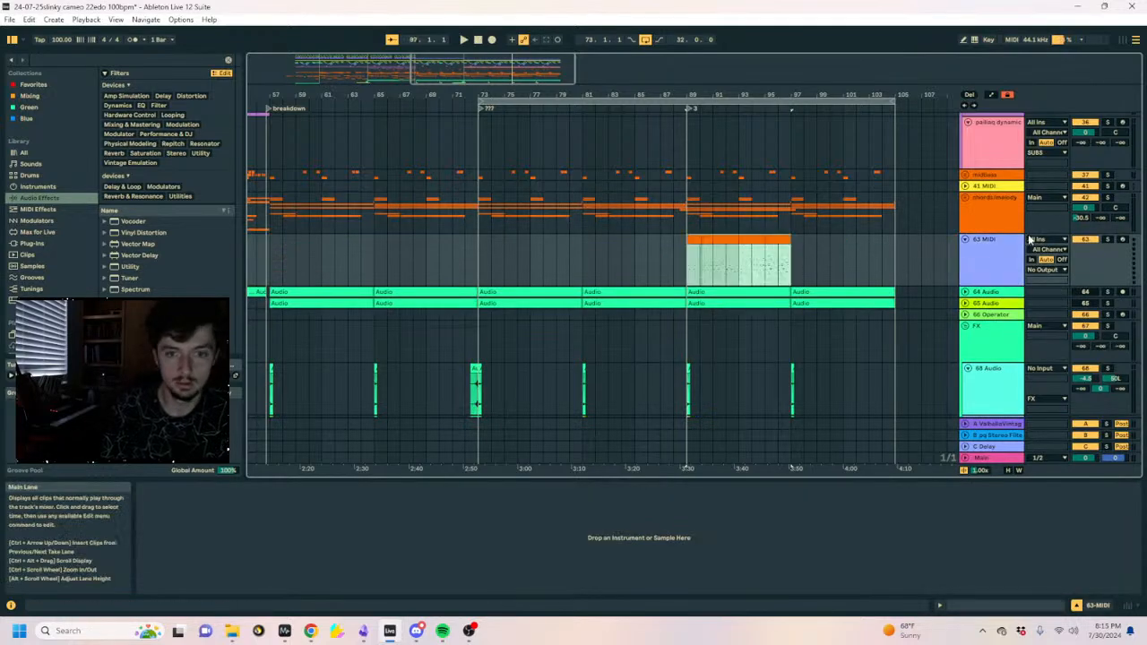
Search the plug-ins for "pigment" and load Pigments on the new MIDI track.
{"action": "left_click", "coordinate": [72, 57]}
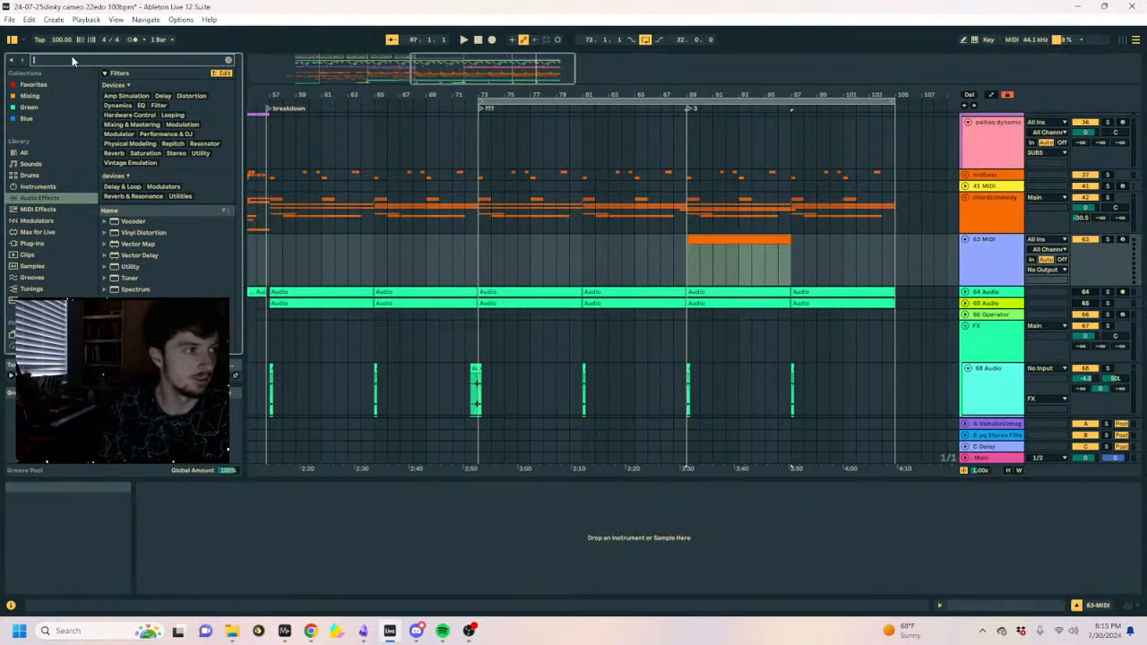
{"action": "type", "text": "pigment"}
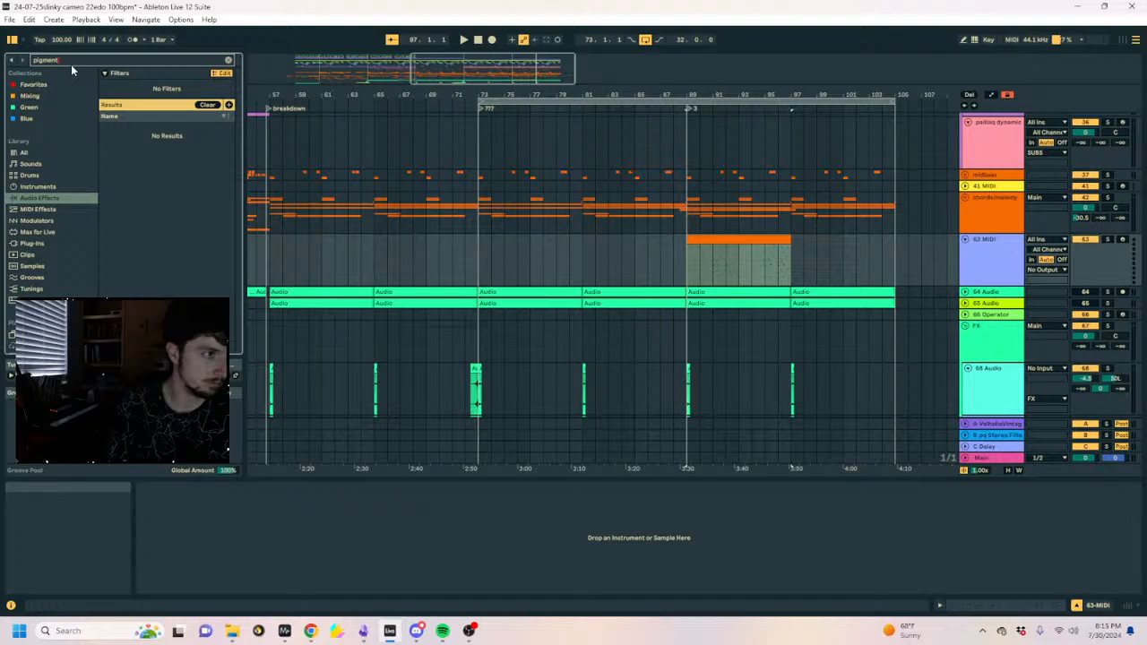
{"action": "left_click", "coordinate": [37, 210]}
{"action": "left_click", "coordinate": [38, 221]}
{"action": "left_click", "coordinate": [32, 243]}
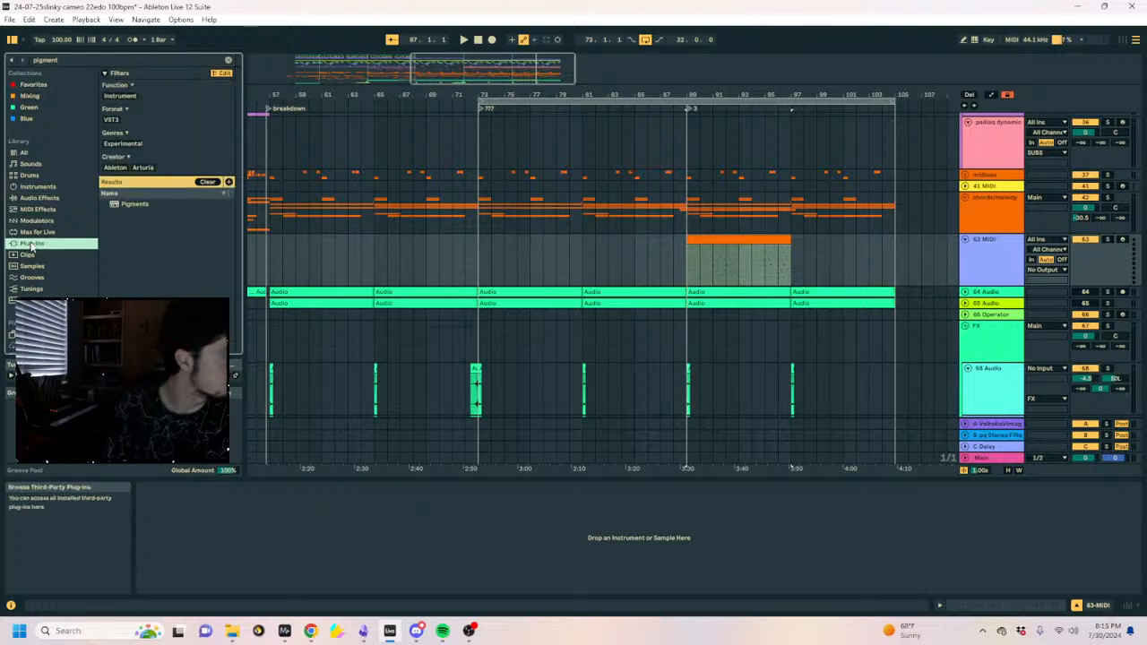
{"action": "double_click", "coordinate": [131, 204]}
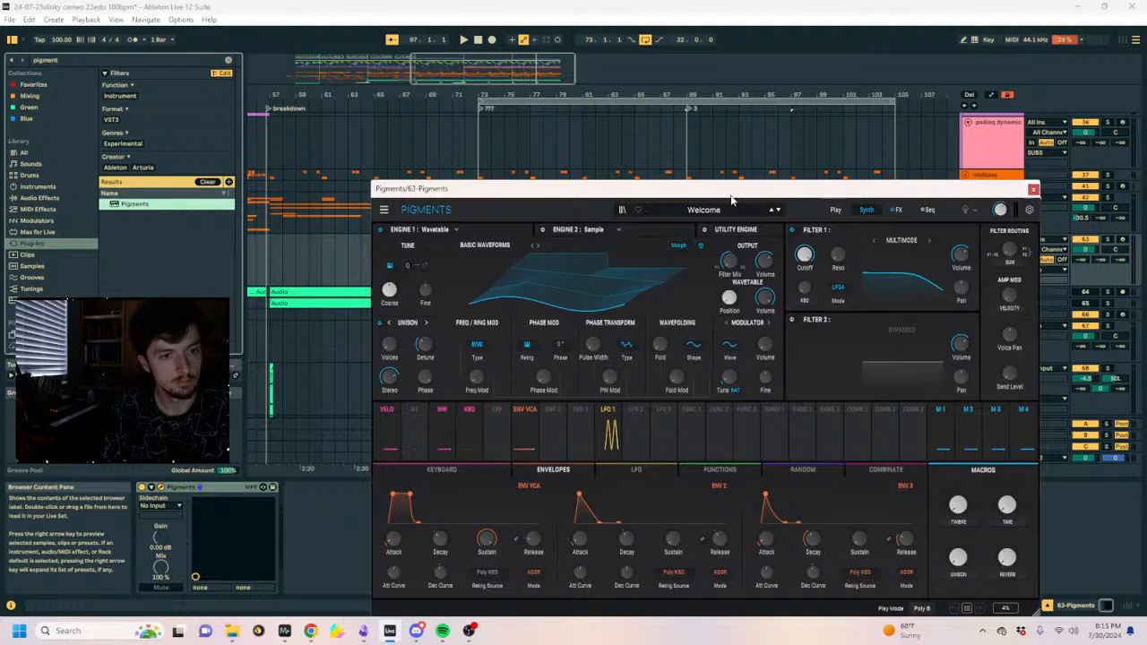
Solo the Pigments track, listen to the copied clip from bar 89, and open the Pigments settings.
{"action": "left_click_drag", "start_coordinate": [735, 197], "coordinate": [583, 197]}
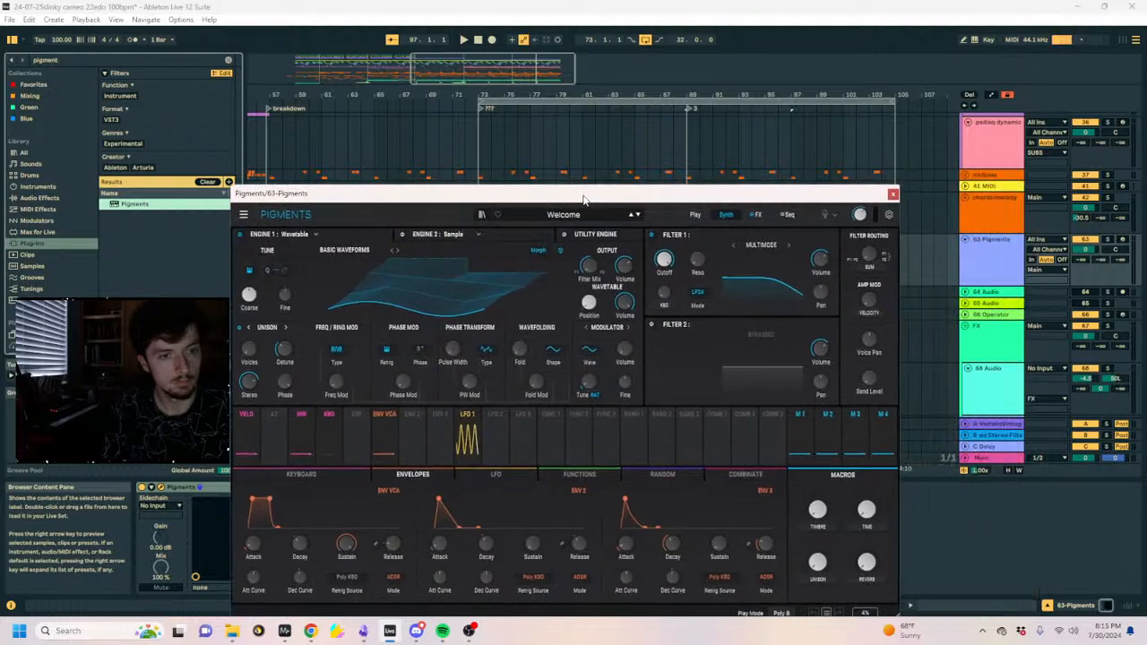
{"action": "left_click", "coordinate": [1108, 240]}
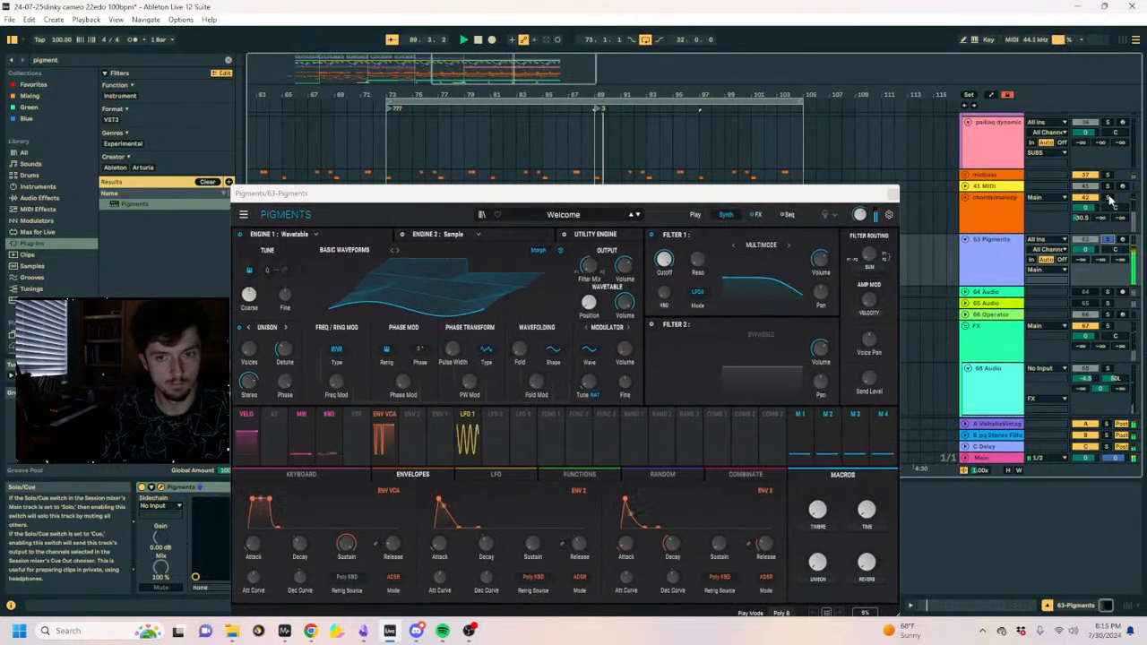
{"action": "left_click_drag", "start_coordinate": [573, 193], "coordinate": [427, 106]}
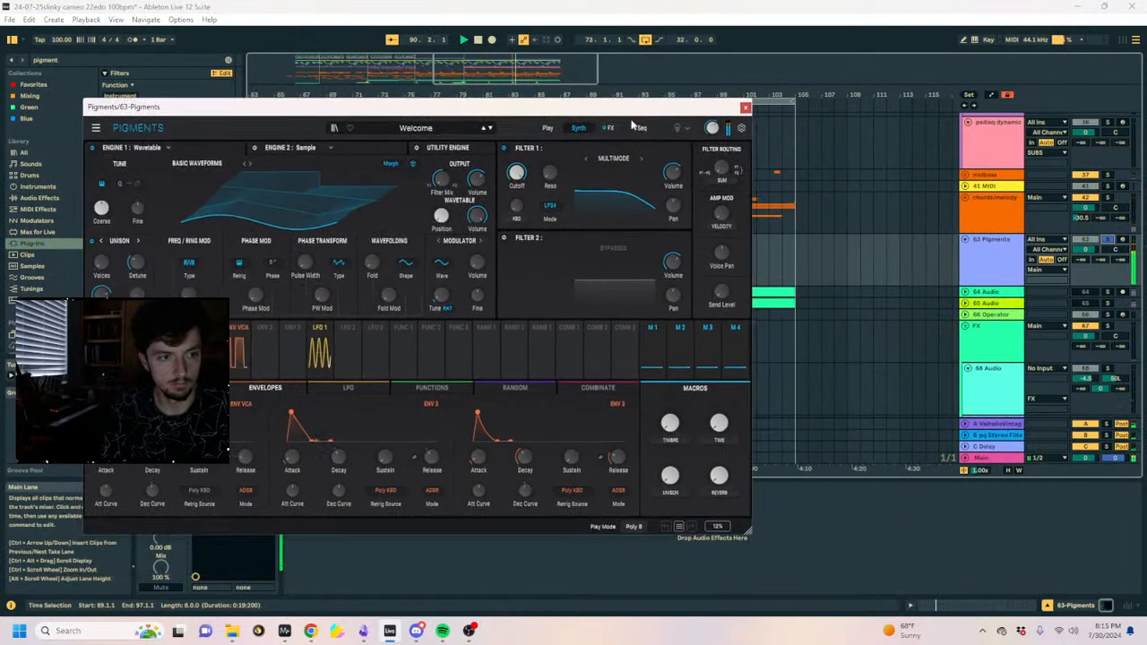
{"action": "left_click", "coordinate": [742, 128]}
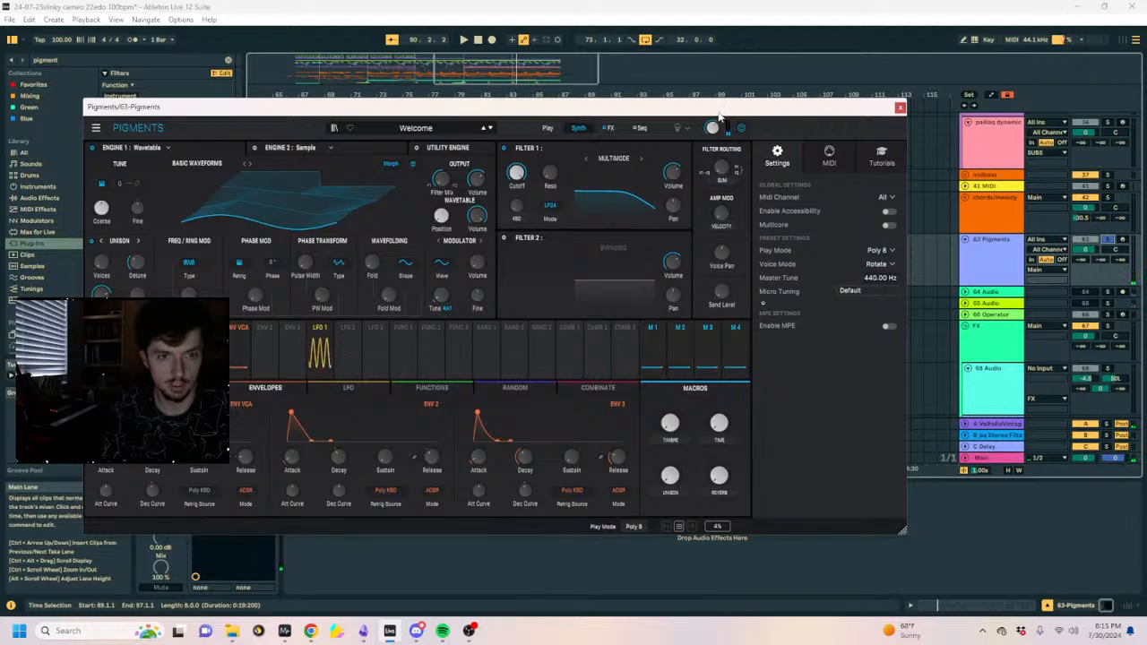
Create a one-bar MIDI clip at bar 105 on the Pigments track and test it with C3 and C4 sixteenth notes.
{"action": "left_click_drag", "start_coordinate": [719, 109], "coordinate": [669, 421]}
{"action": "left_click", "coordinate": [639, 219]}
{"action": "left_click", "coordinate": [643, 239]}
{"action": "left_click_drag", "start_coordinate": [832, 189], "coordinate": [653, 163]}
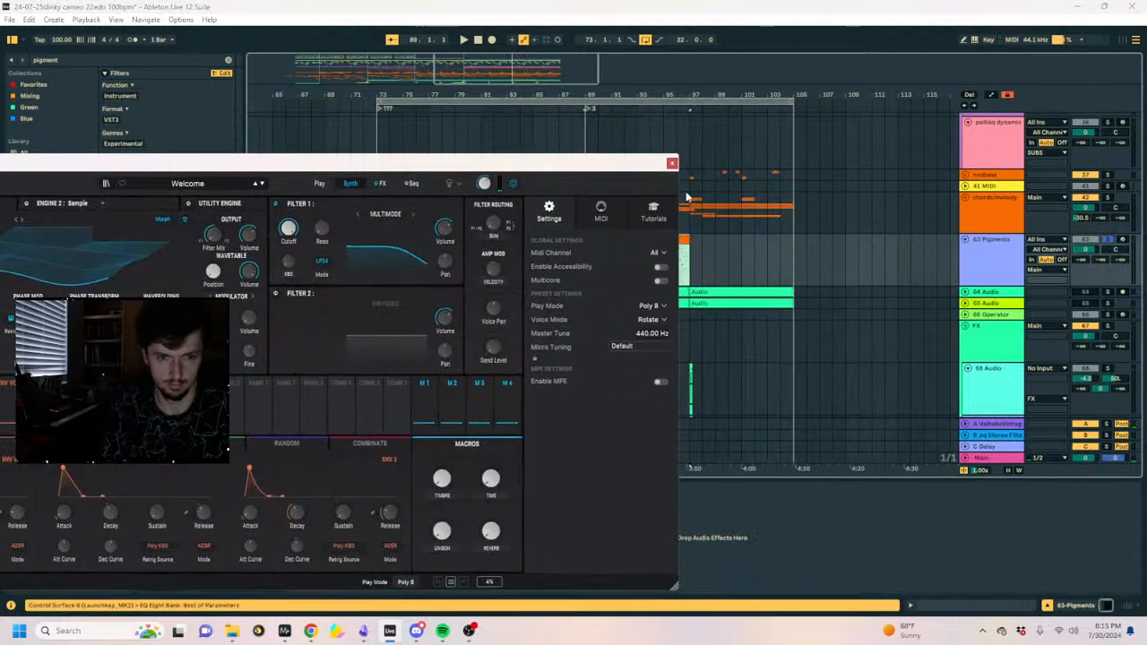
{"action": "left_click", "coordinate": [795, 261]}
{"action": "left_click_drag", "start_coordinate": [527, 162], "coordinate": [195, 567]}
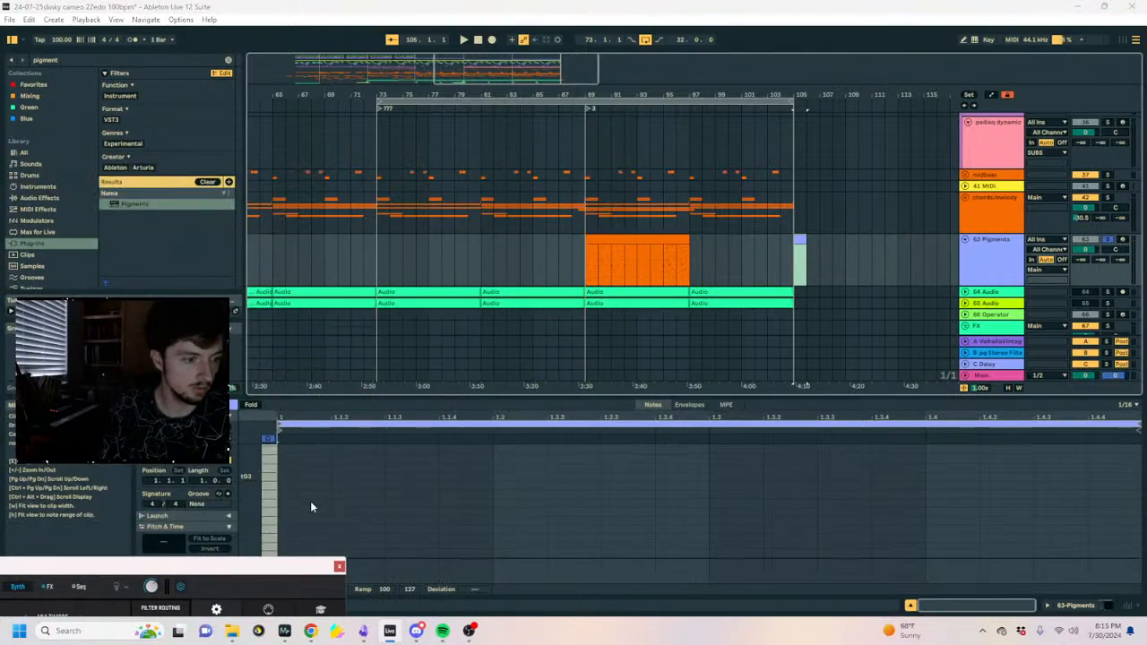
{"action": "double_click", "coordinate": [284, 539]}
{"action": "double_click", "coordinate": [386, 540]}
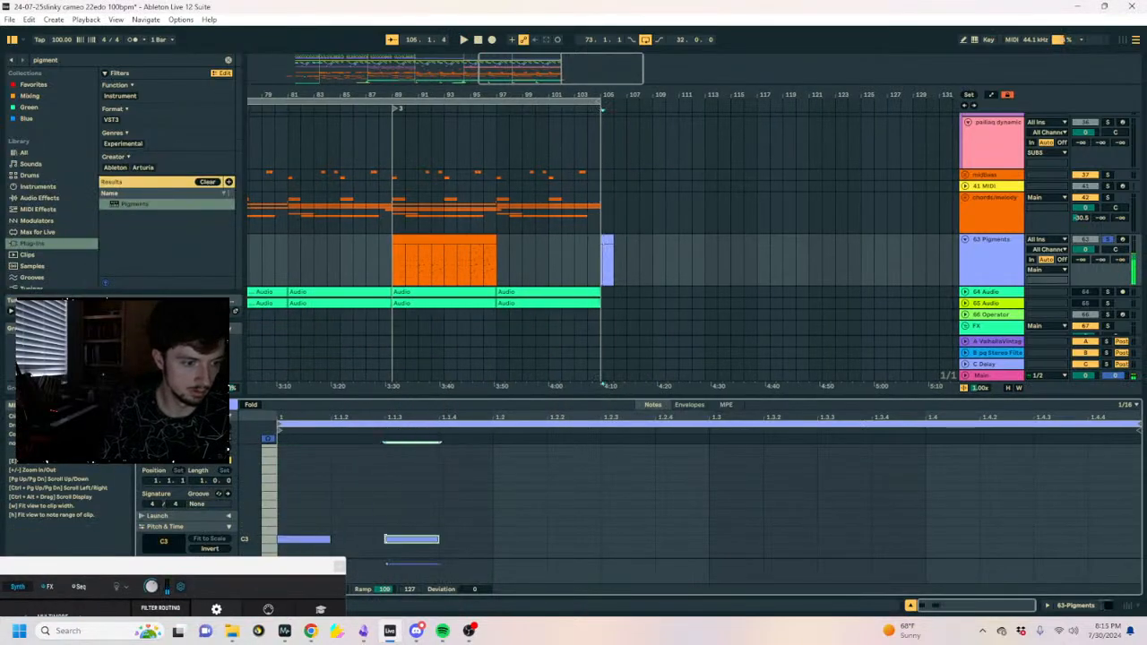
{"action": "key", "text": "shift+Up"}
{"action": "key", "text": "space"}
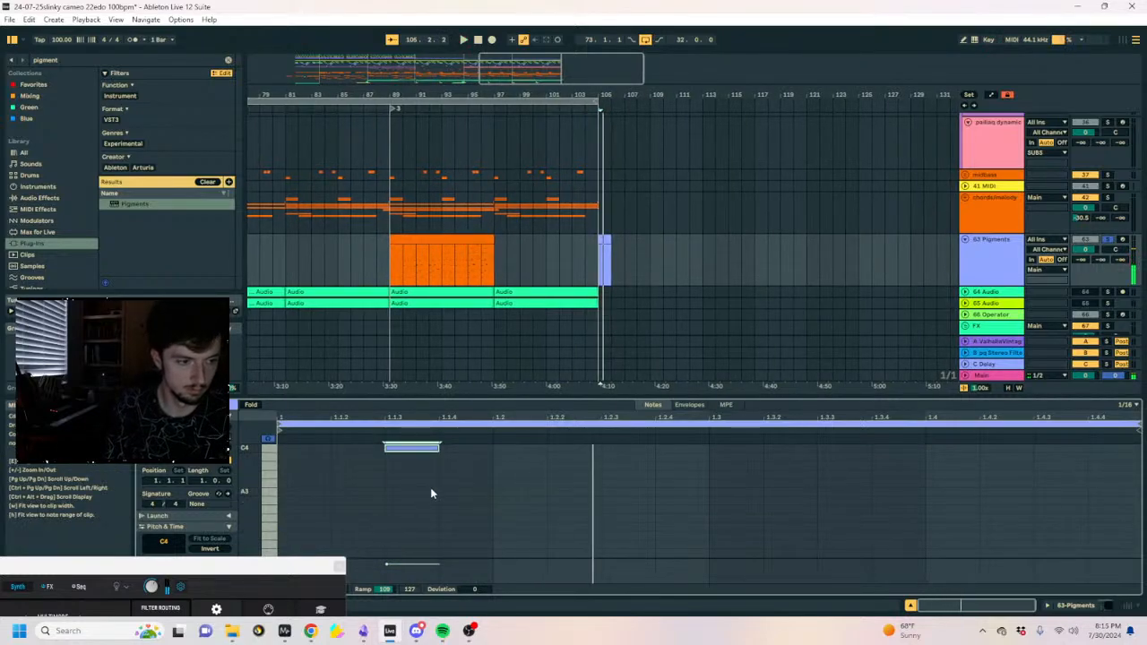
{"action": "key", "text": "space"}
Replace the test notes with five consecutive sixteenth notes rising one step at a time from C3 to D3.
{"action": "double_click", "coordinate": [393, 448]}
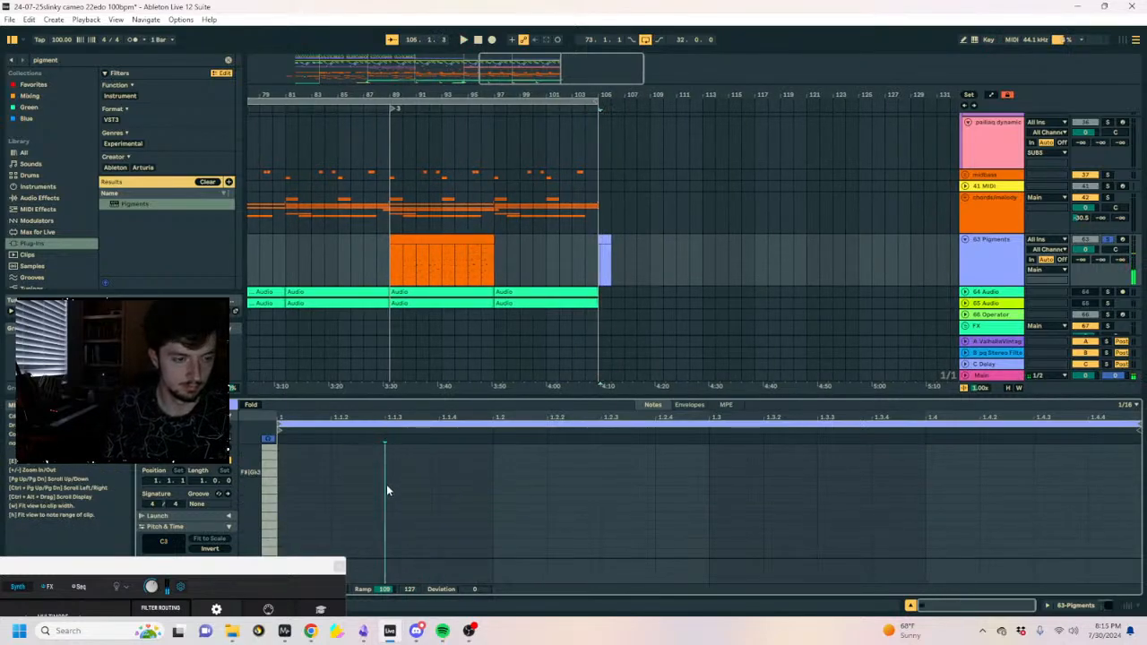
{"action": "double_click", "coordinate": [328, 497]}
{"action": "double_click", "coordinate": [335, 487]}
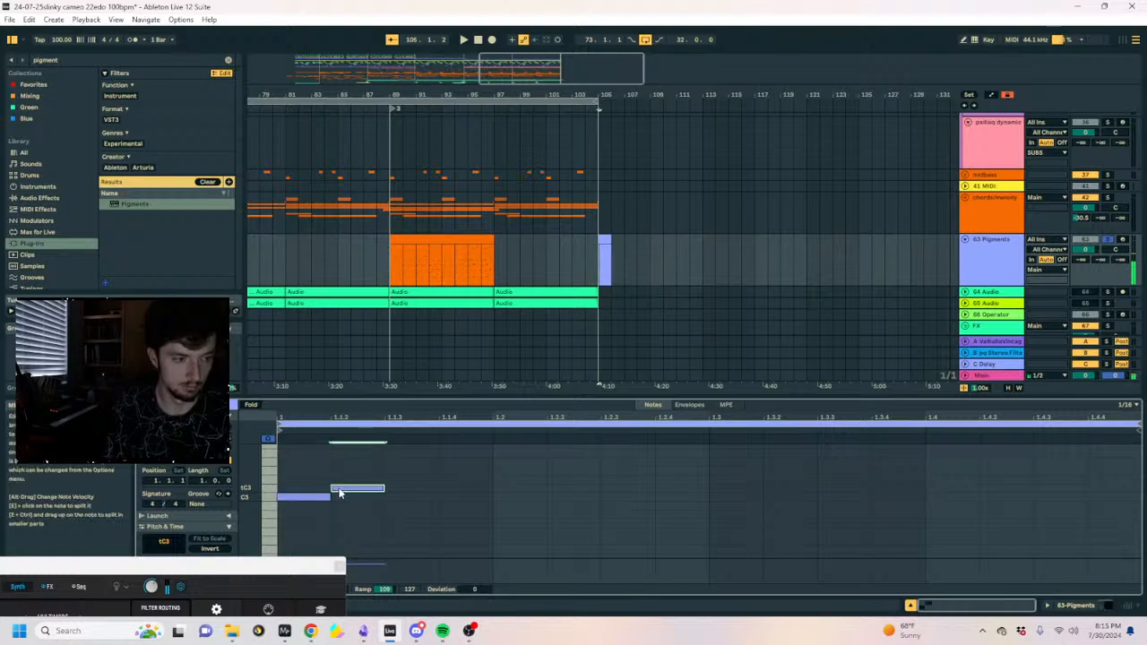
{"action": "double_click", "coordinate": [394, 480]}
{"action": "double_click", "coordinate": [452, 469]}
{"action": "double_click", "coordinate": [507, 463]}
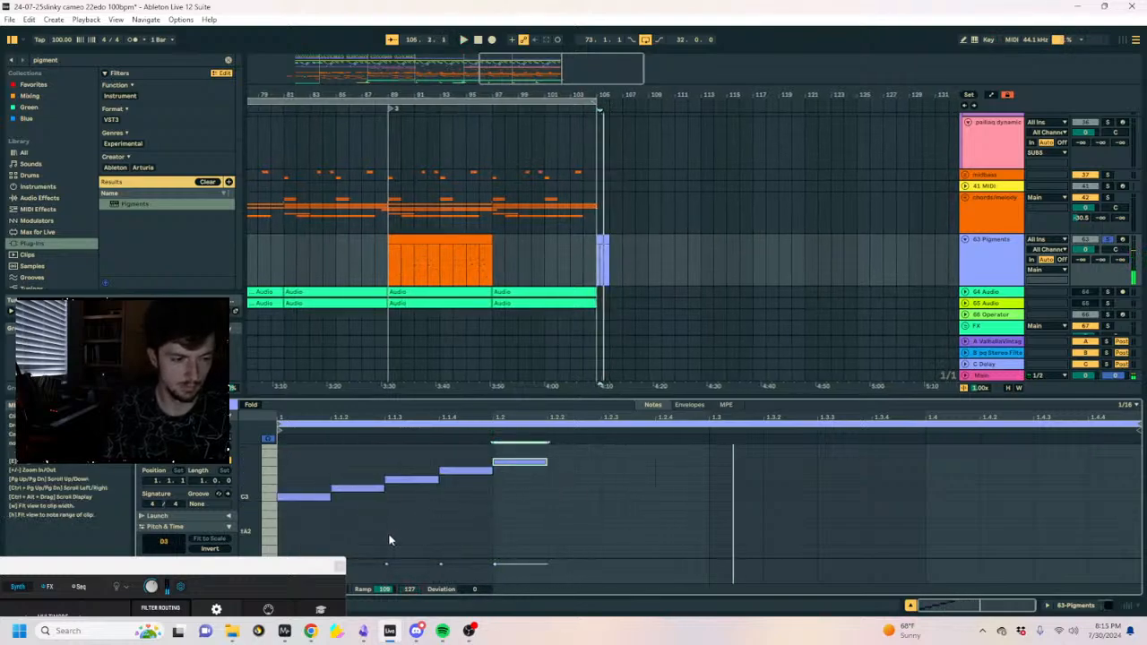
Delete the four rising notes after the C3 at the clip's start.
{"action": "left_click_drag", "start_coordinate": [571, 505], "coordinate": [384, 443]}
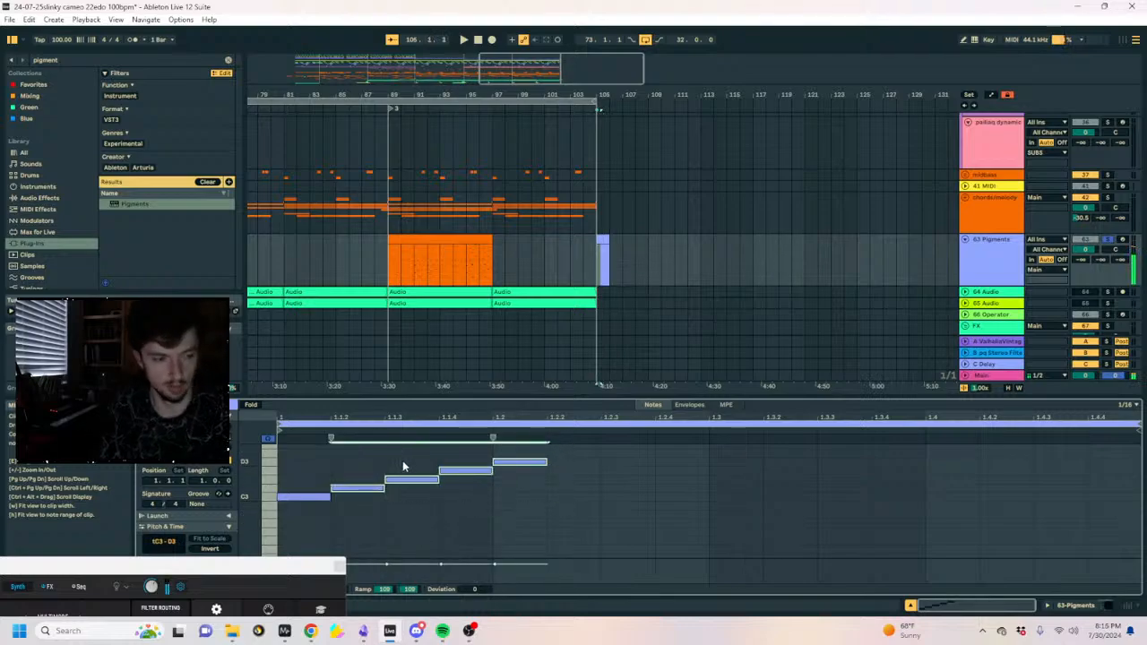
{"action": "key", "text": "Delete"}
{"action": "scroll", "coordinate": [333, 493], "scroll_direction": "up", "scroll_amount": 2}
Stack a second note on the clip's opening C3, raise it step by step to dG3, and play the interval.
{"action": "double_click", "coordinate": [301, 537]}
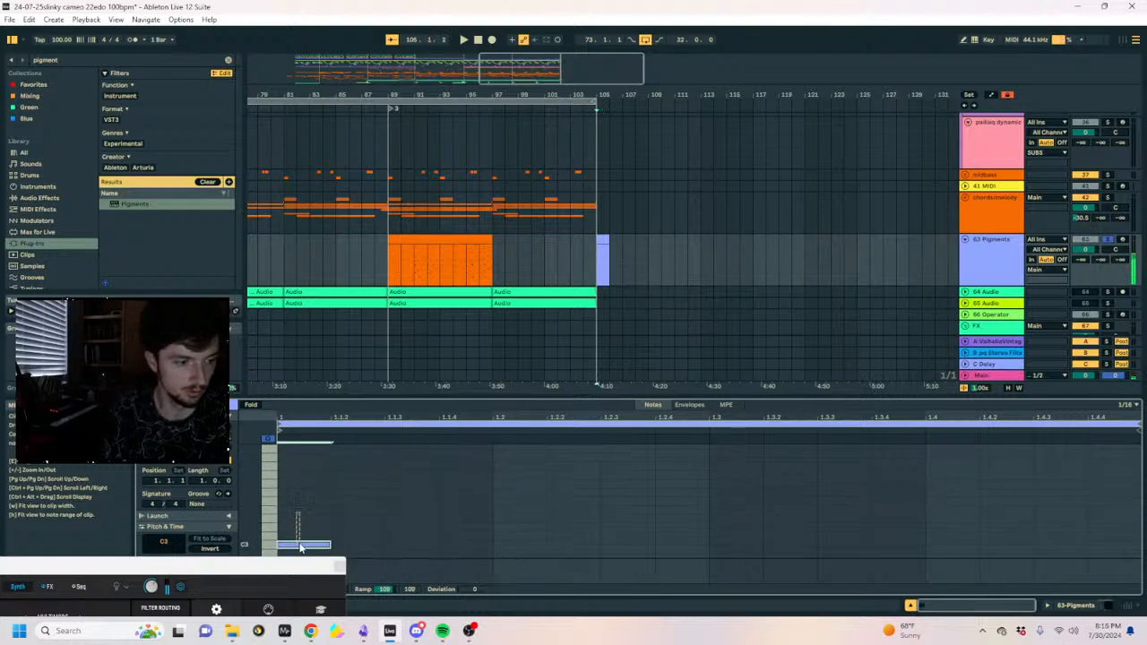
{"action": "key", "text": "Up"}
{"action": "key", "text": "Up"}
{"action": "key", "text": "Up"}
{"action": "key", "text": "Up"}
{"action": "key", "text": "Up"}
{"action": "key", "text": "Up"}
{"action": "key", "text": "Up"}
{"action": "key", "text": "Up"}
{"action": "key", "text": "Up"}
{"action": "key", "text": "Up"}
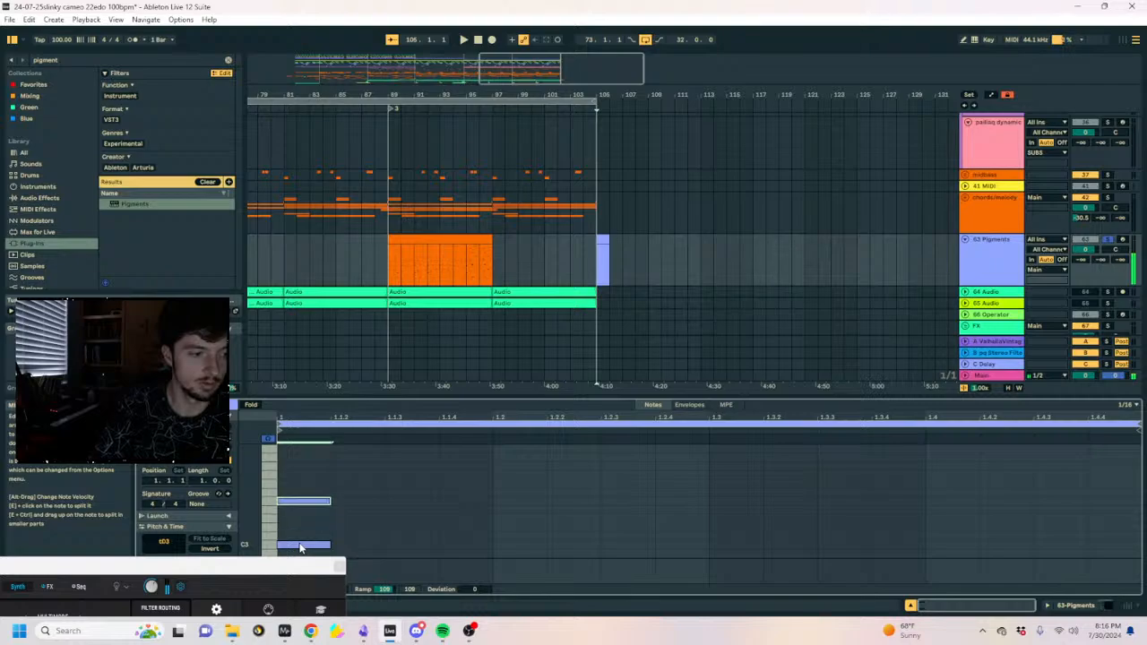
{"action": "key", "text": "Up"}
{"action": "key", "text": "Up"}
{"action": "key", "text": "Up"}
{"action": "key", "text": "Up"}
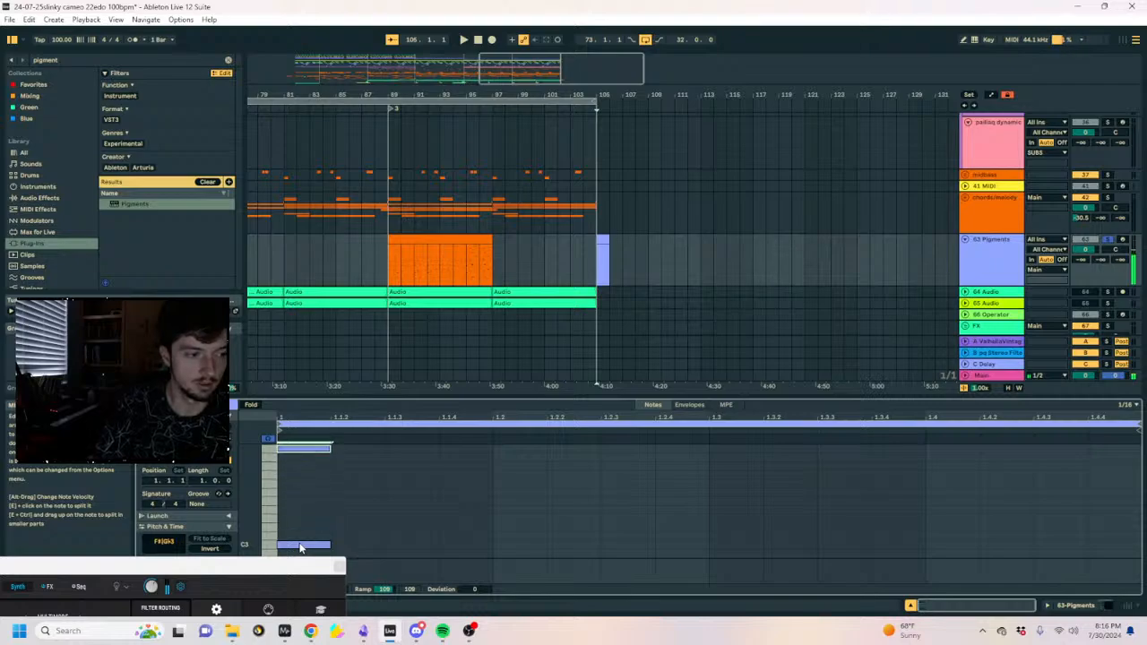
{"action": "key", "text": "space"}
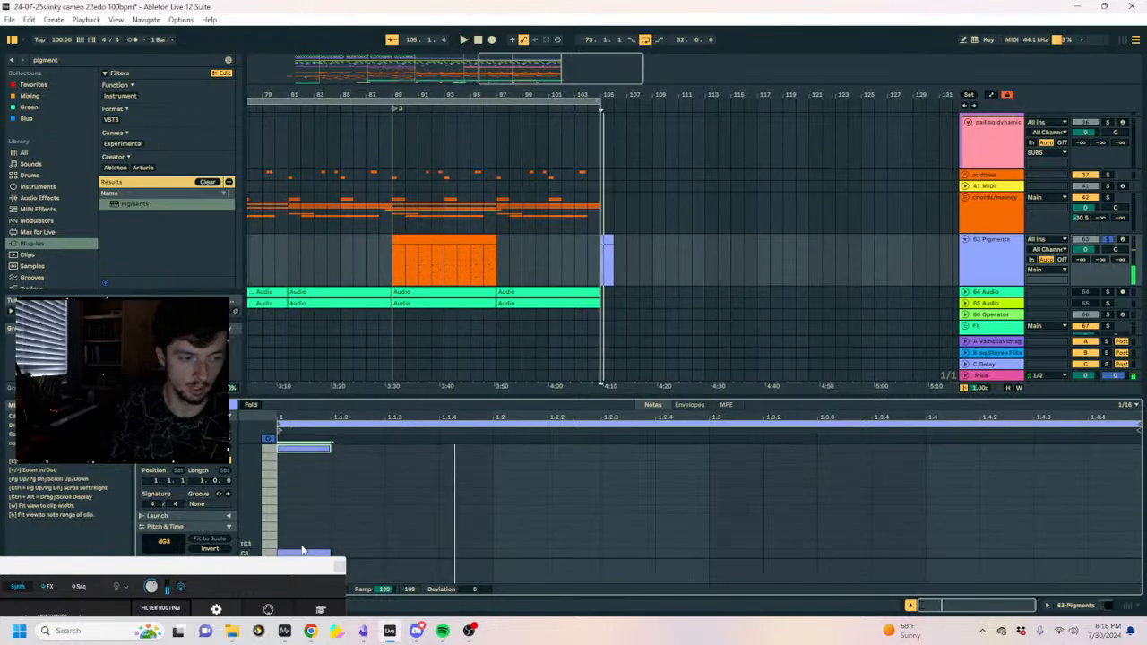
Bring the Pigments settings back into view and enable MPE.
{"action": "left_click_drag", "start_coordinate": [269, 566], "coordinate": [538, 184]}
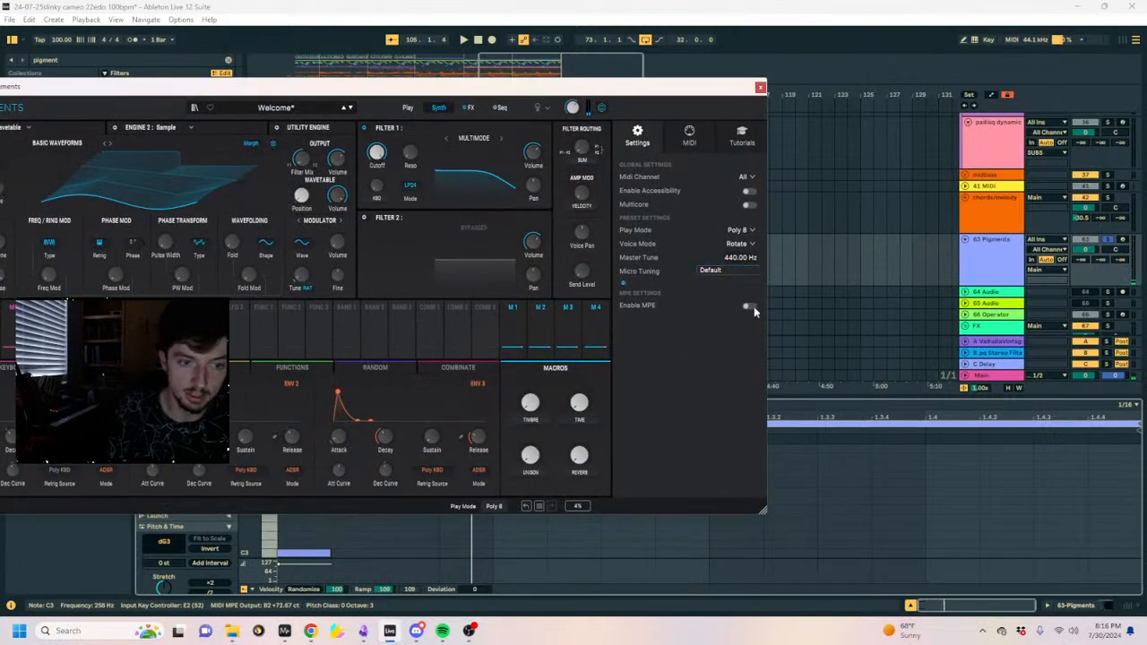
{"action": "left_click", "coordinate": [750, 306]}
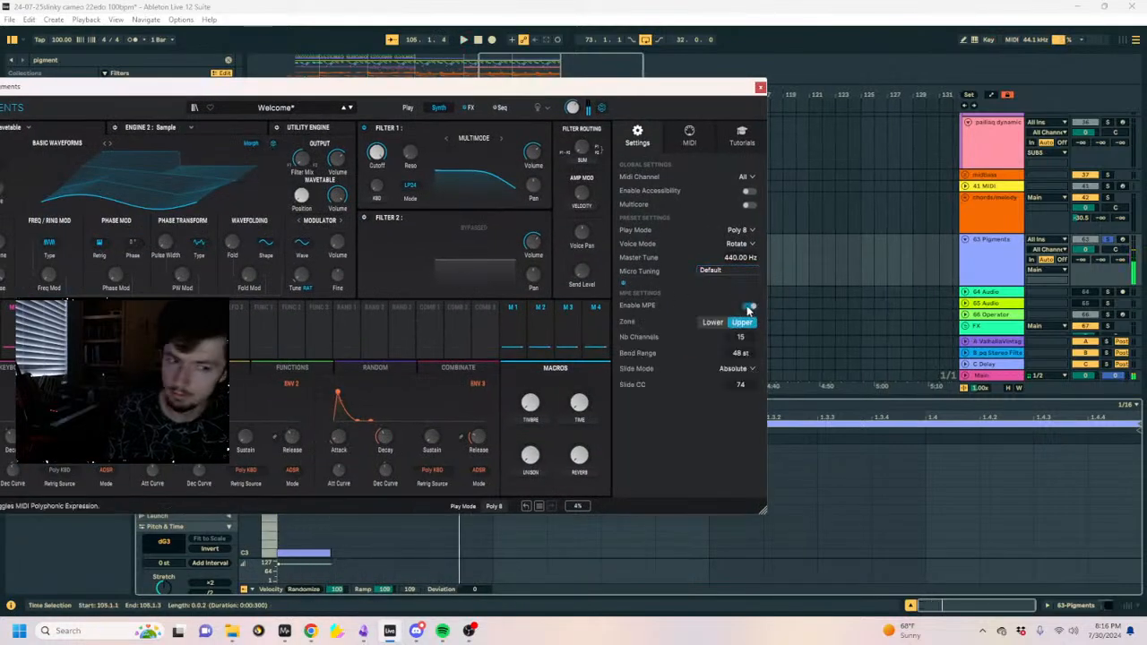
Reposition the Pigments window over the arrangement so the whole plug-in and its settings can be seen.
{"action": "left_click_drag", "start_coordinate": [588, 87], "coordinate": [1009, 81]}
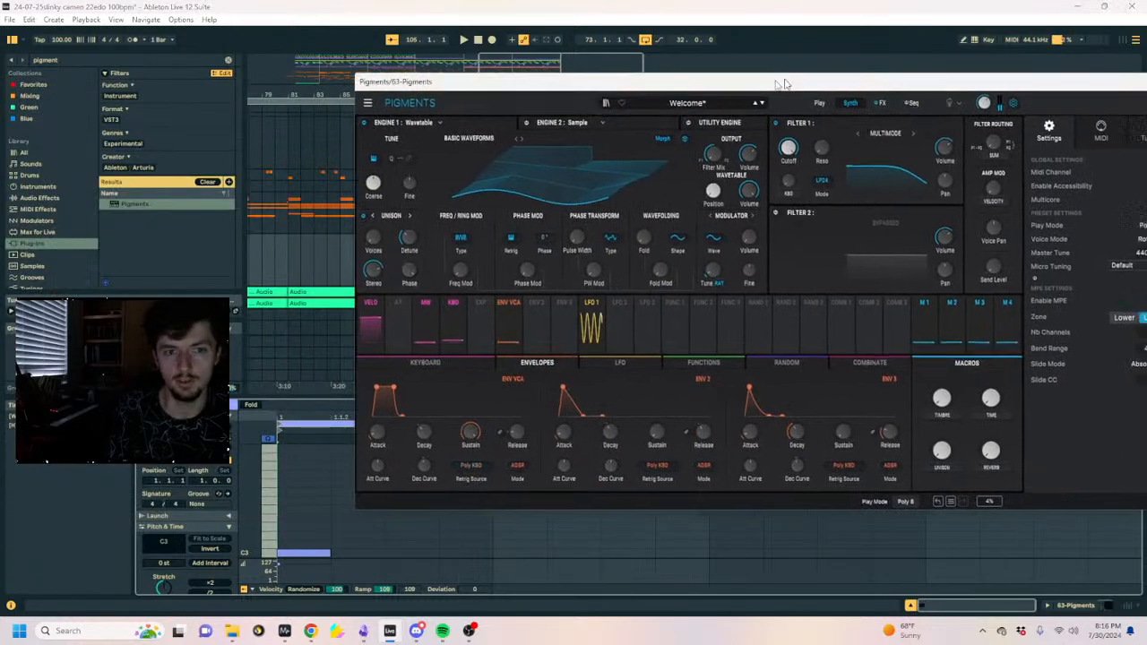
{"action": "left_click_drag", "start_coordinate": [795, 82], "coordinate": [659, 112]}
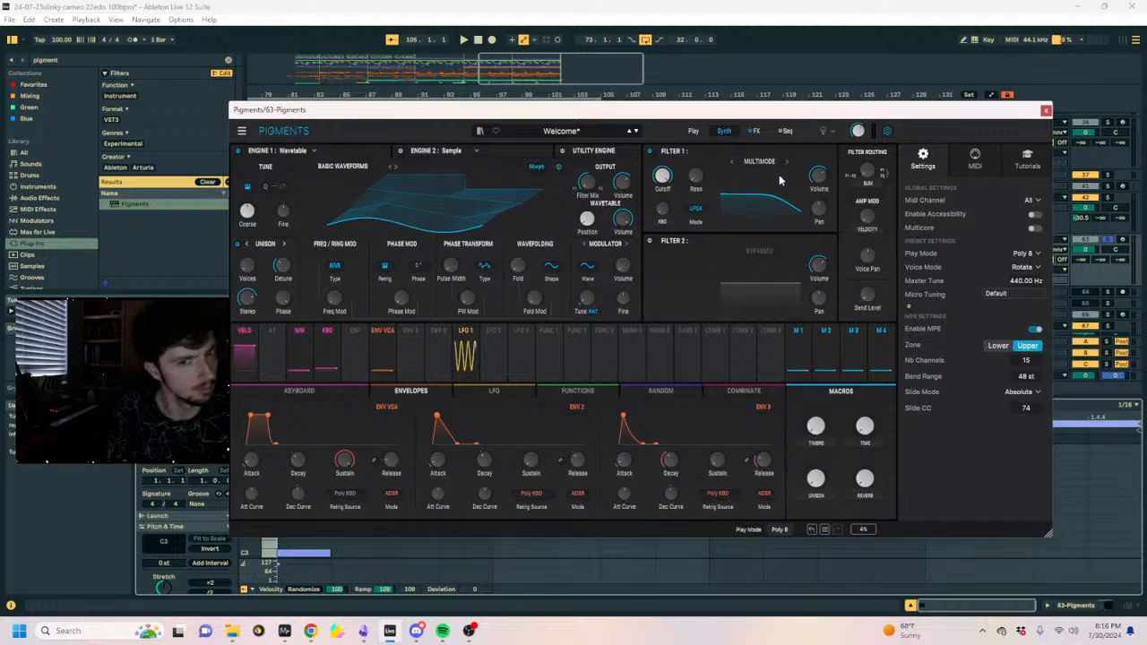
{"action": "left_click_drag", "start_coordinate": [854, 114], "coordinate": [764, 138]}
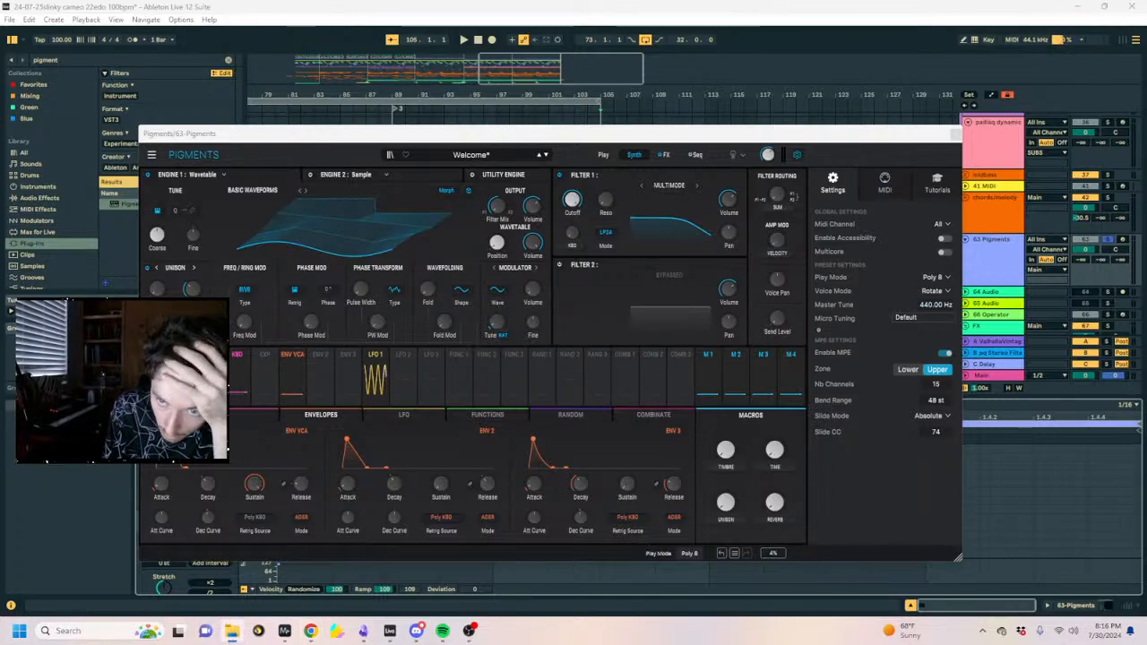
Browse the Sevish Tunings Pack on the backup drive, including its Regular Temperaments scl files, for a 22-tone equal tuning.
{"action": "left_click_drag", "start_coordinate": [1146, 140], "coordinate": [934, 134]}
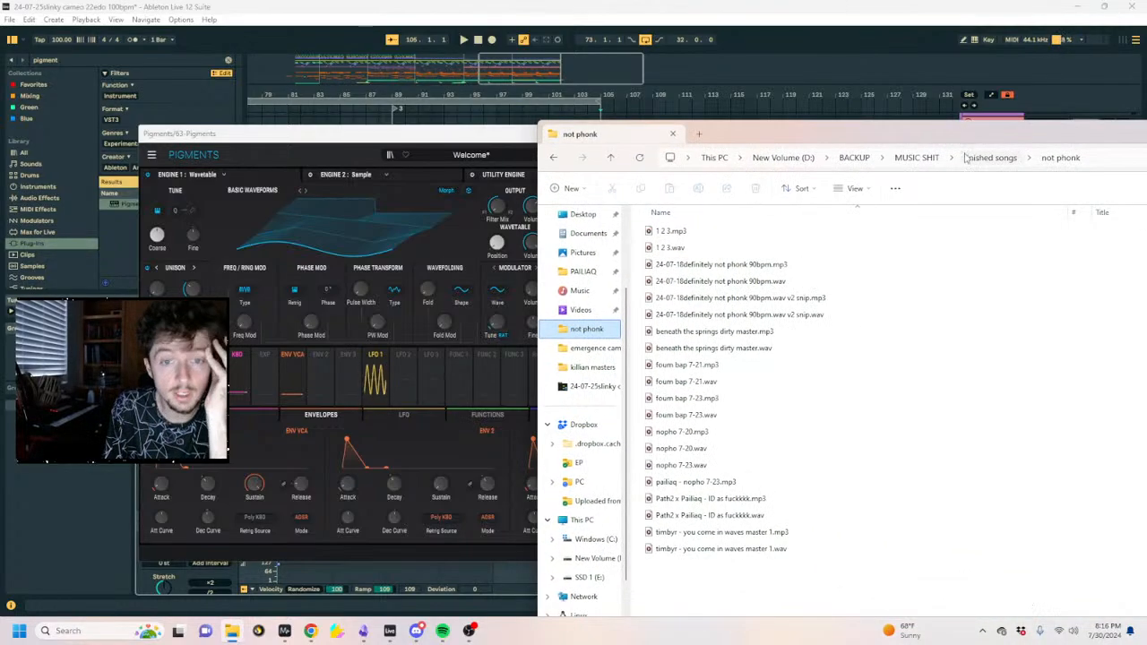
{"action": "left_click", "coordinate": [971, 158]}
{"action": "scroll", "coordinate": [762, 377], "scroll_direction": "down", "scroll_amount": 10}
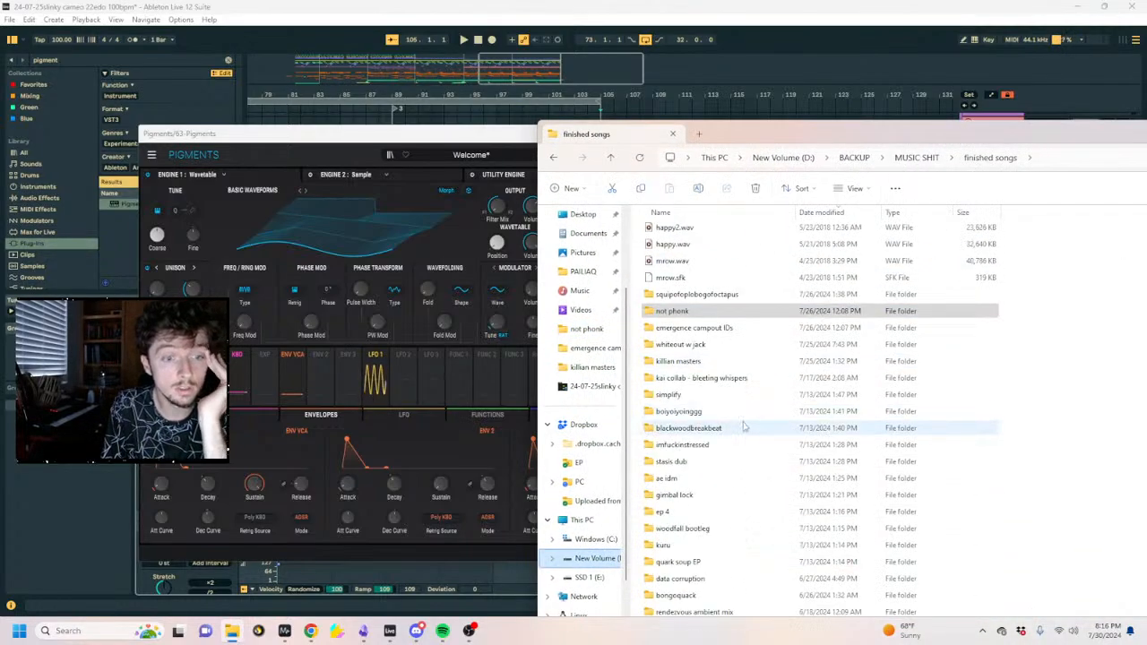
{"action": "left_click", "coordinate": [916, 158]}
{"action": "scroll", "coordinate": [704, 438], "scroll_direction": "down", "scroll_amount": 4}
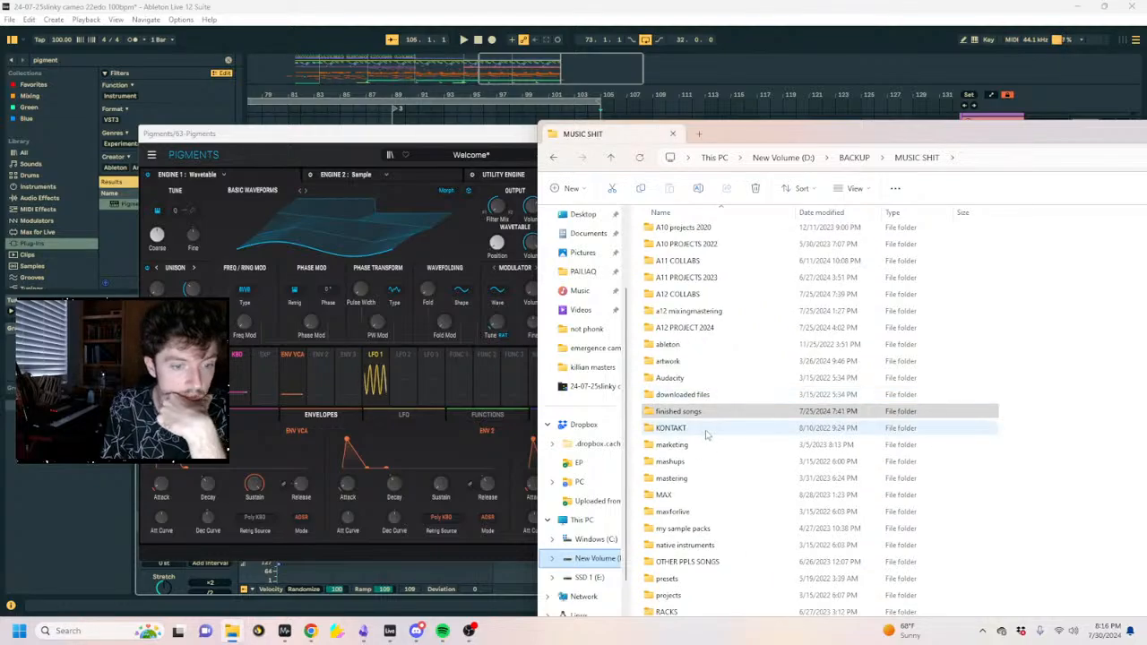
{"action": "double_click", "coordinate": [686, 545]}
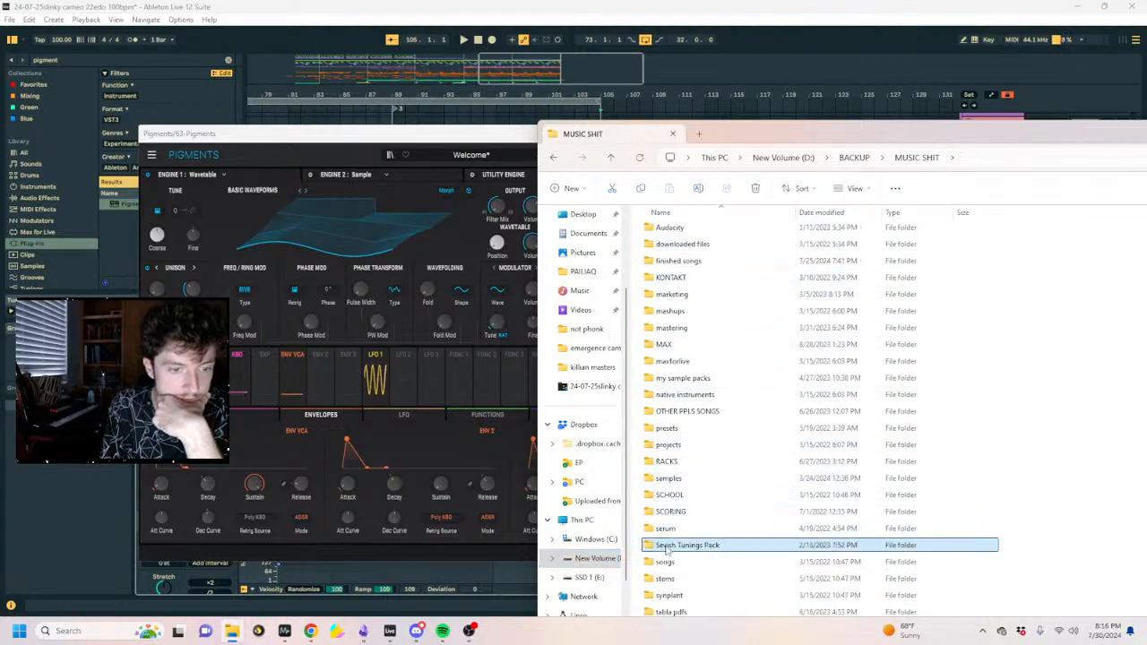
{"action": "double_click", "coordinate": [691, 267]}
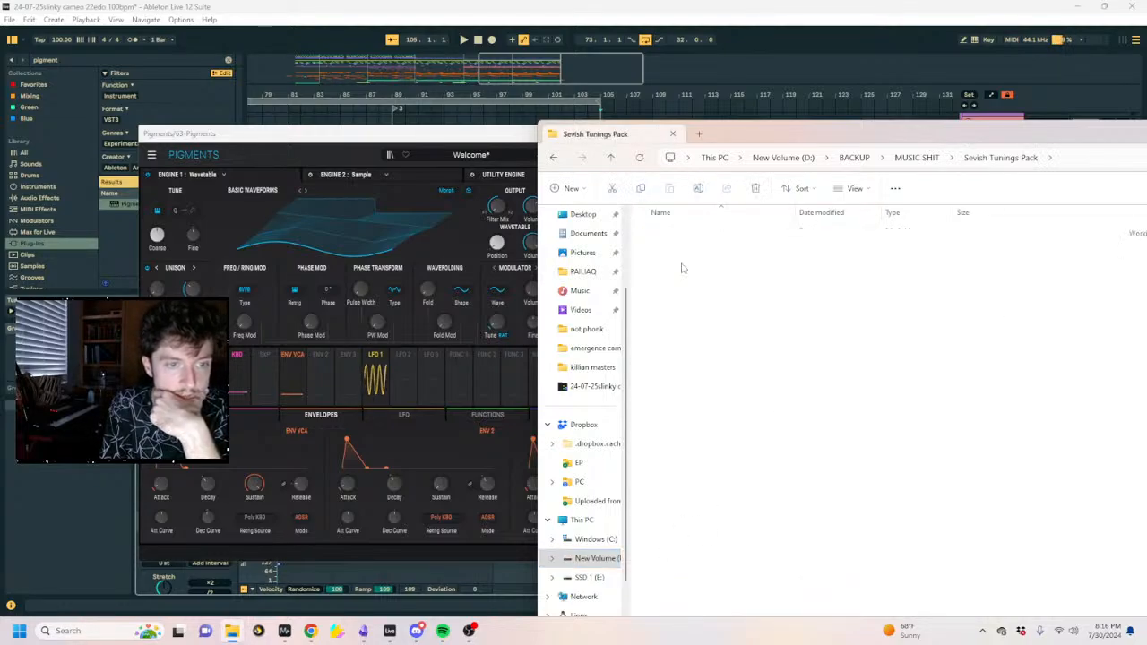
{"action": "double_click", "coordinate": [699, 251]}
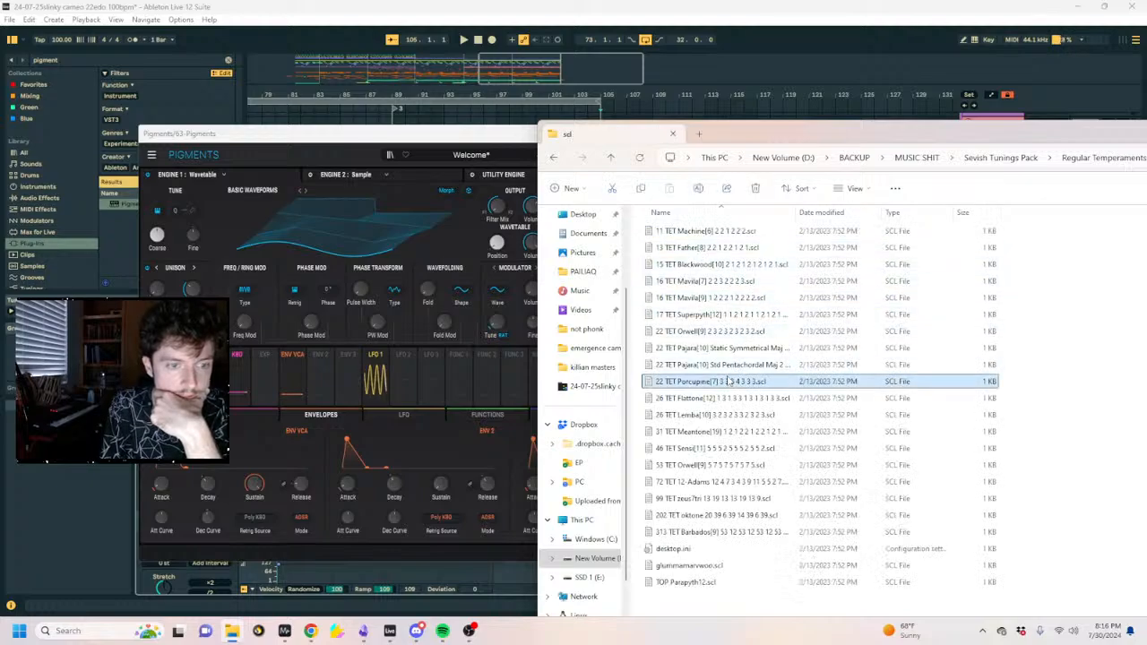
{"action": "left_click", "coordinate": [724, 316]}
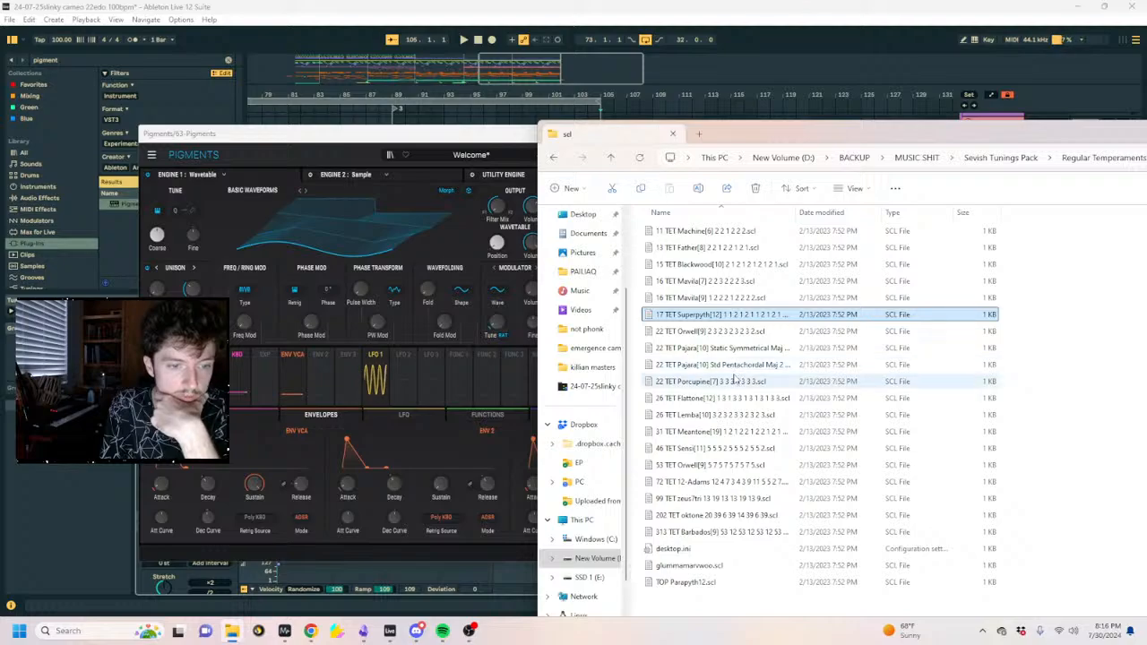
{"action": "left_click", "coordinate": [992, 162]}
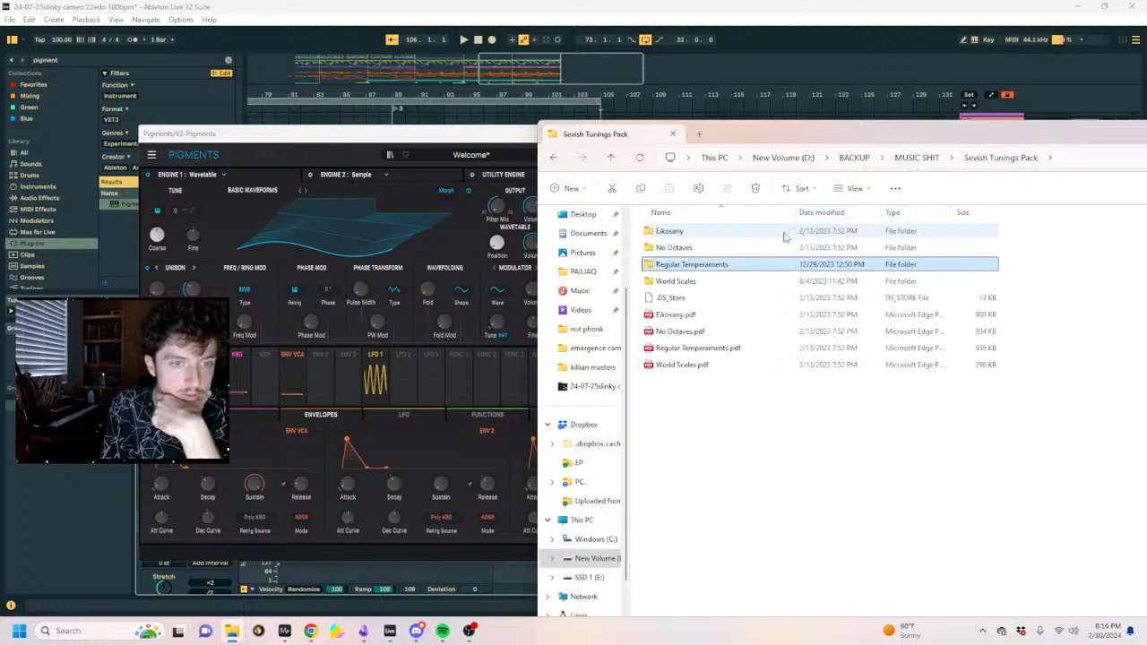
{"action": "left_click_drag", "start_coordinate": [969, 133], "coordinate": [1146, 135]}
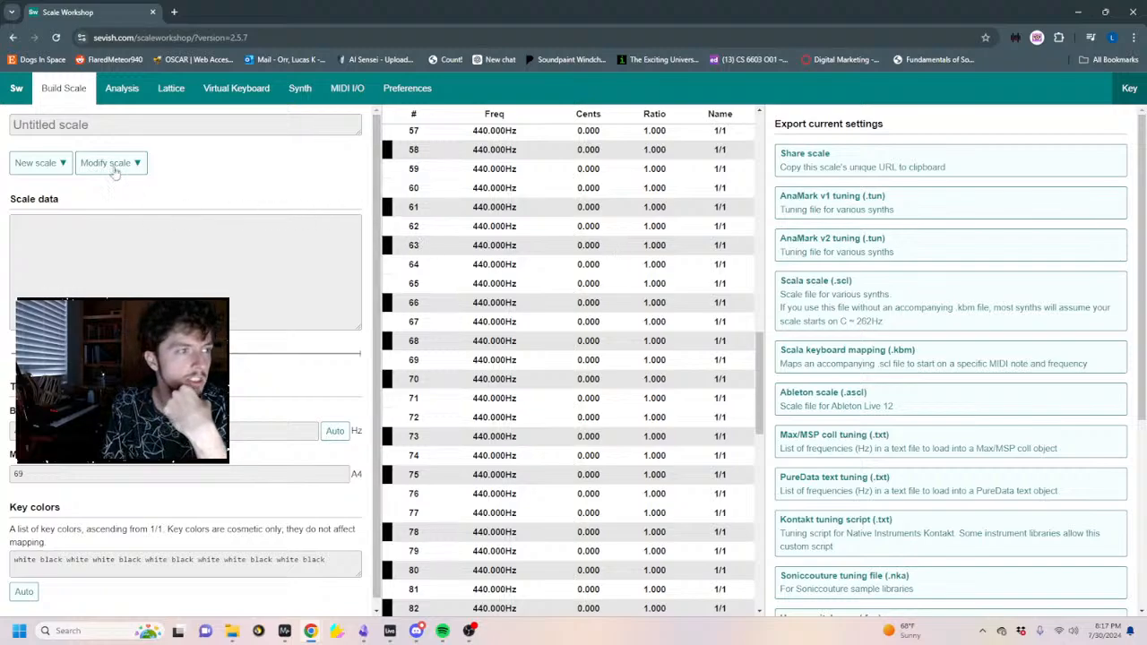
In the browser's Scale Workshop, generate an equal temperament scale with 22 divisions of 2/1.
{"action": "left_click", "coordinate": [38, 162]}
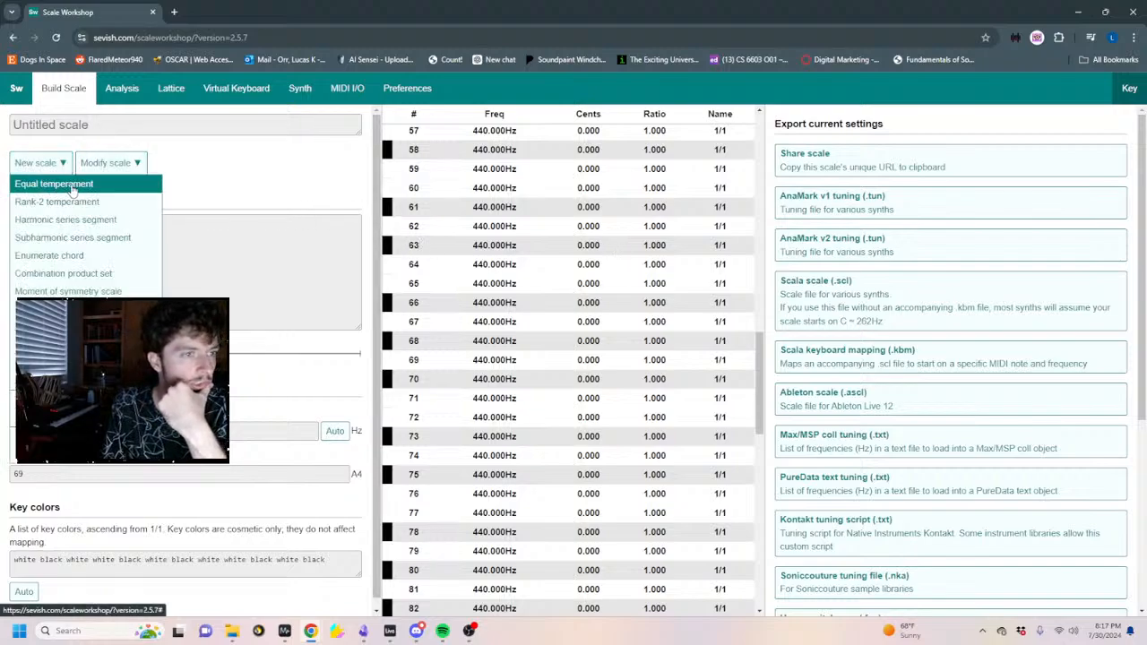
{"action": "left_click", "coordinate": [73, 184]}
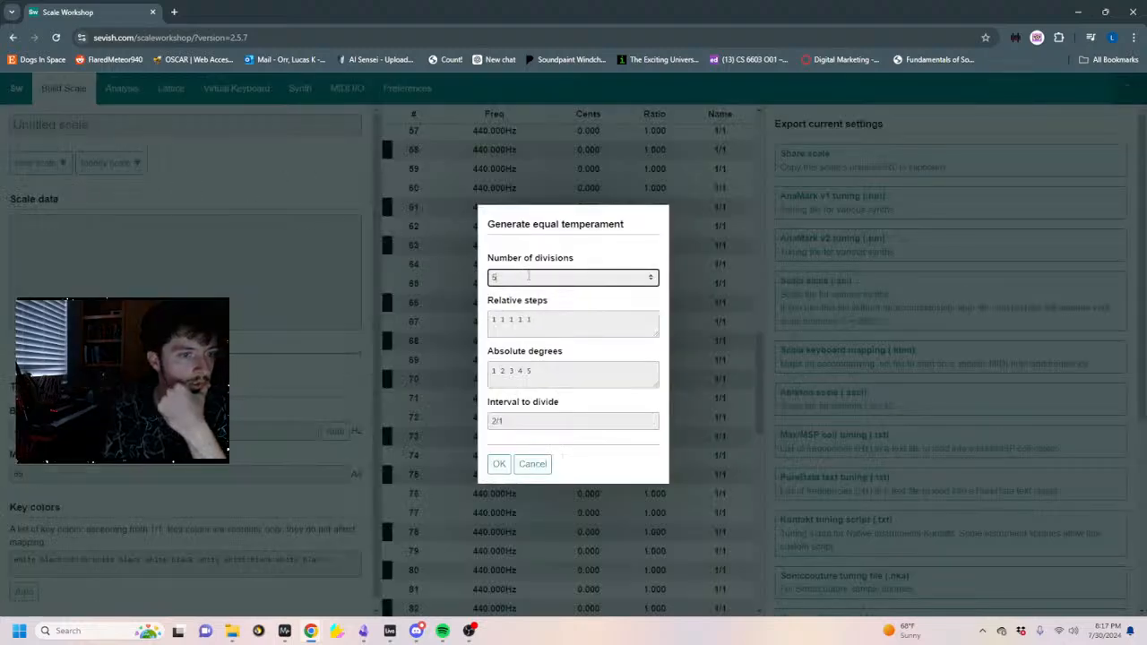
{"action": "type", "text": "22"}
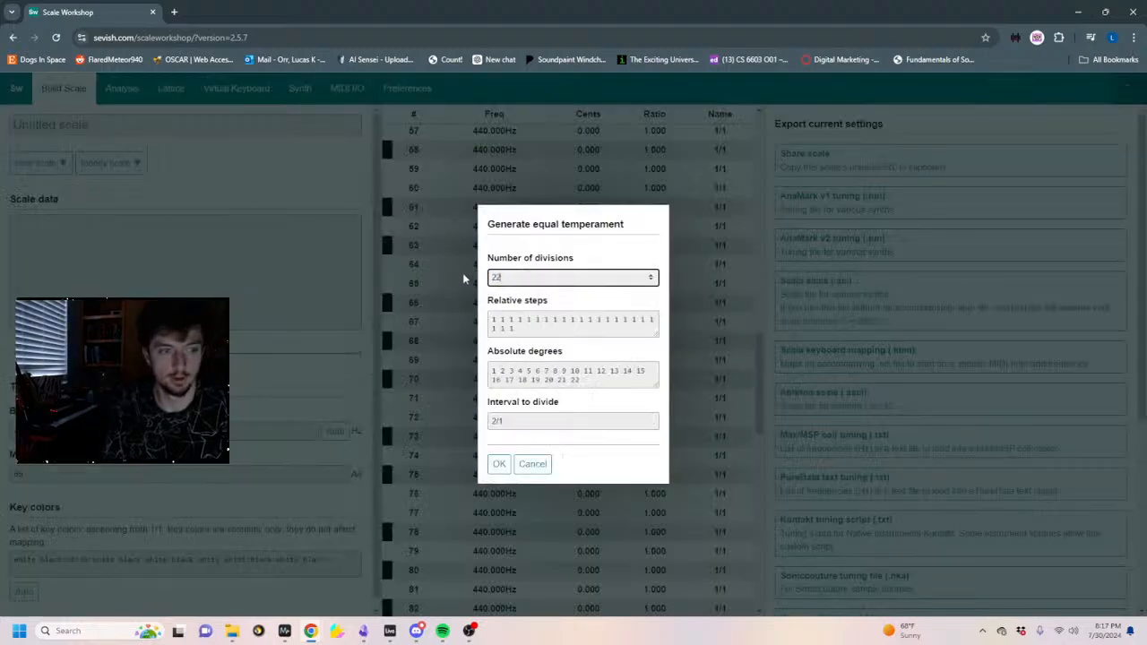
{"action": "left_click", "coordinate": [499, 463]}
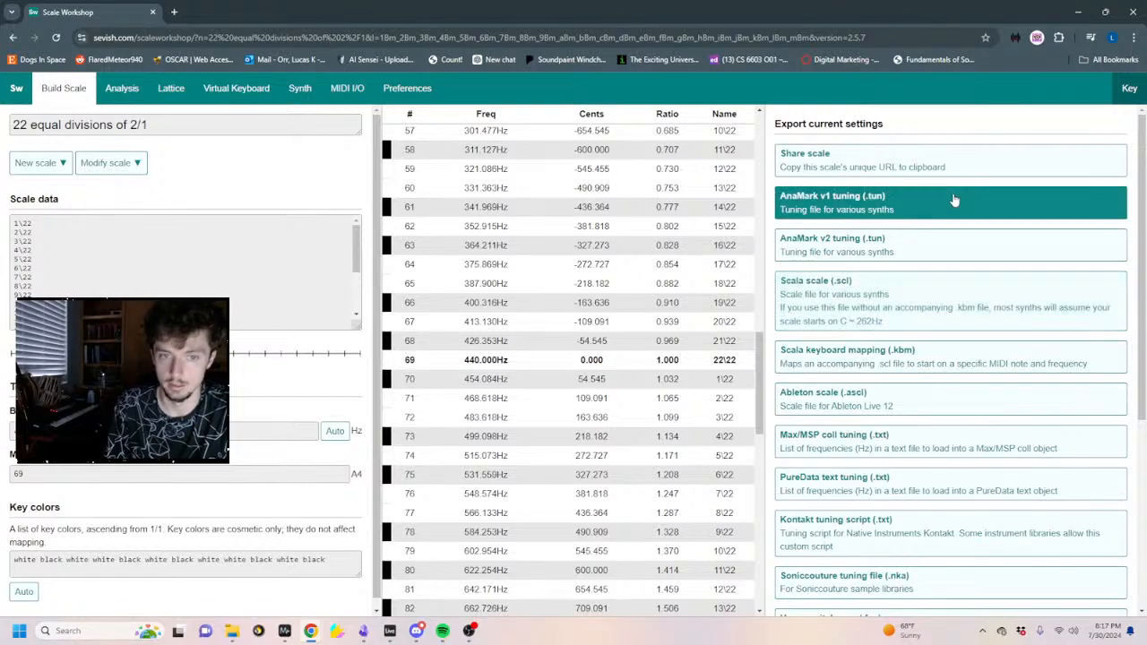
Export the 22-division scale as a Scala scale (.scl) file and return to Ableton Live.
{"action": "scroll", "coordinate": [899, 448], "scroll_direction": "down", "scroll_amount": 1}
{"action": "scroll", "coordinate": [900, 459], "scroll_direction": "down", "scroll_amount": 4}
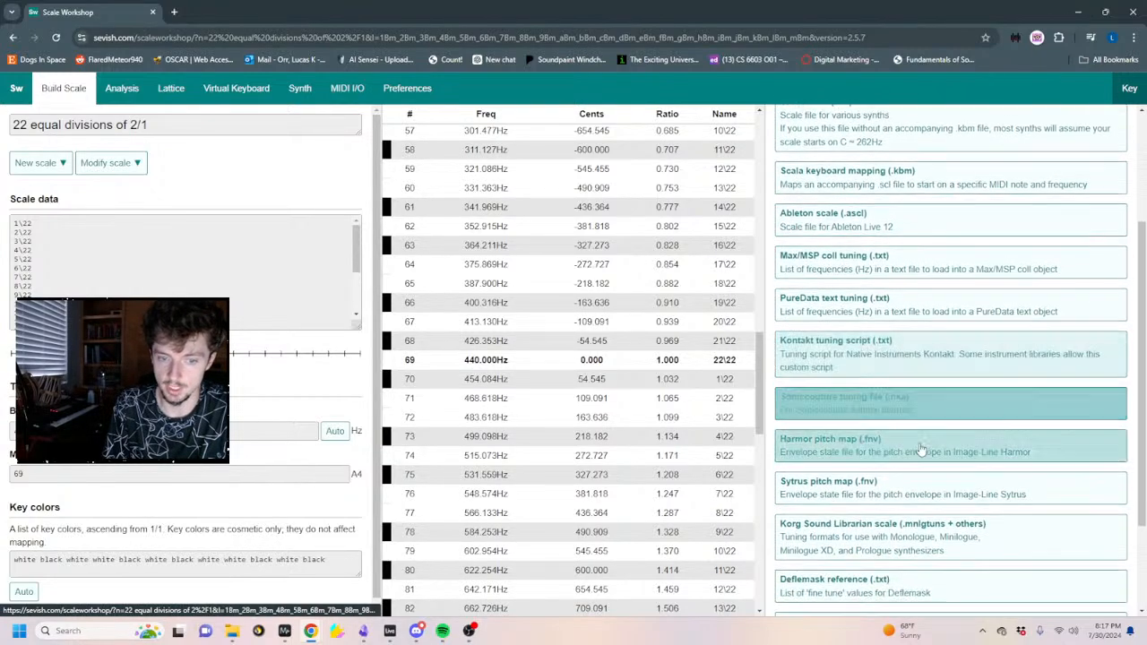
{"action": "scroll", "coordinate": [914, 475], "scroll_direction": "up", "scroll_amount": 5}
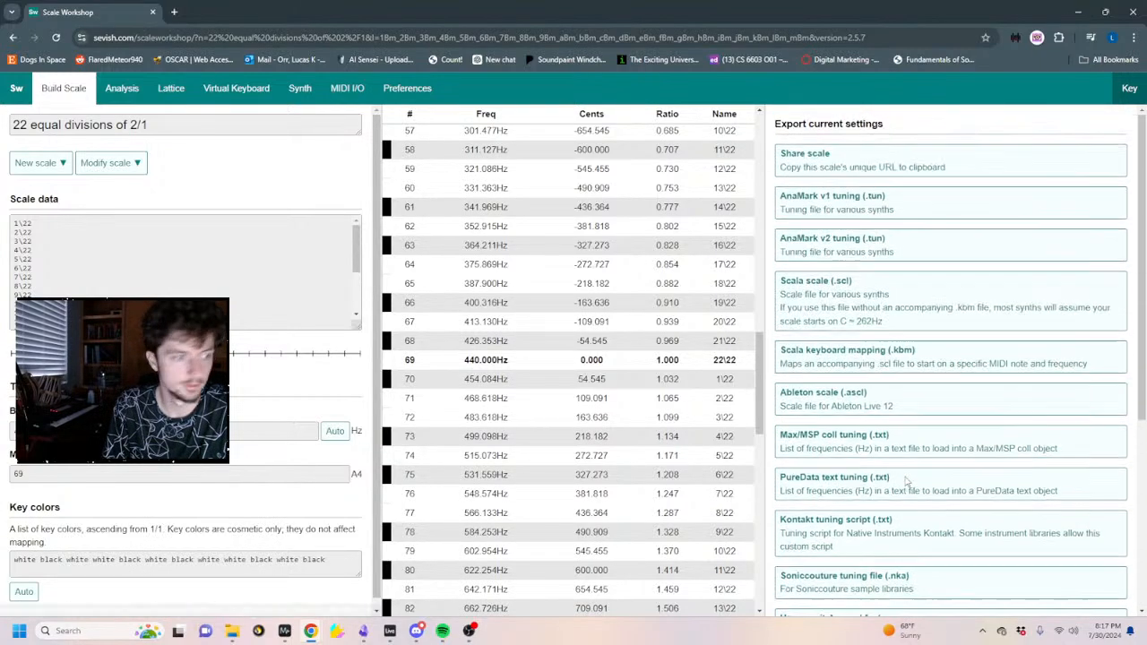
{"action": "left_click", "coordinate": [886, 298]}
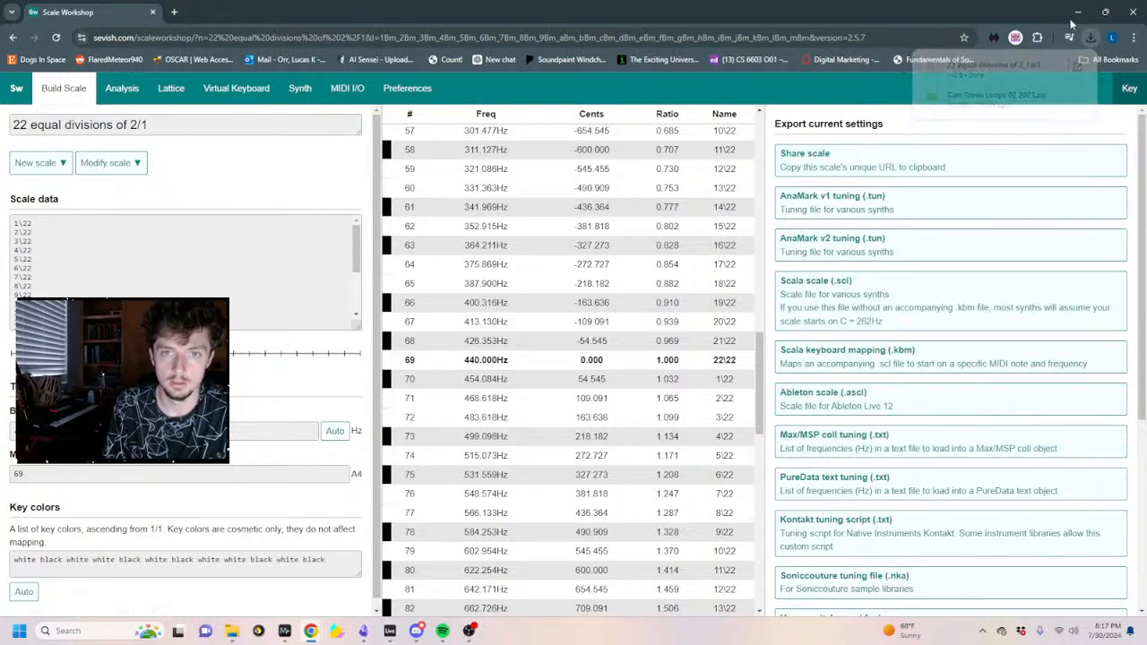
{"action": "left_click", "coordinate": [1077, 14]}
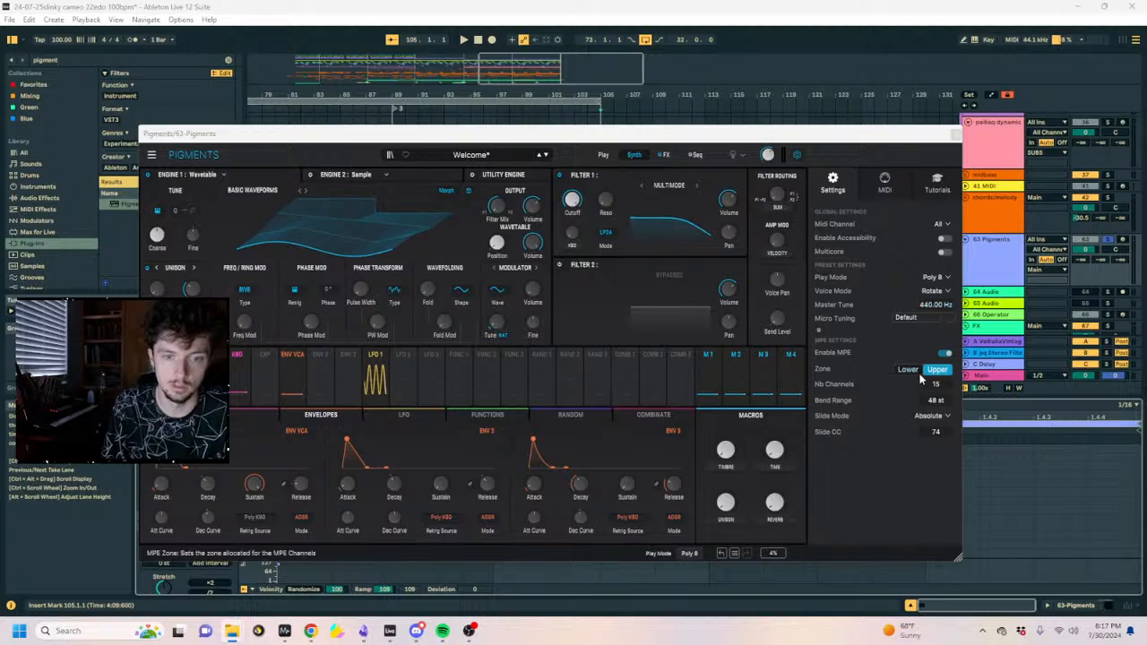
Load "22 equal divisions of 2_1.scl" as the Pigments micro tuning with reference note A3.
{"action": "left_click", "coordinate": [904, 318]}
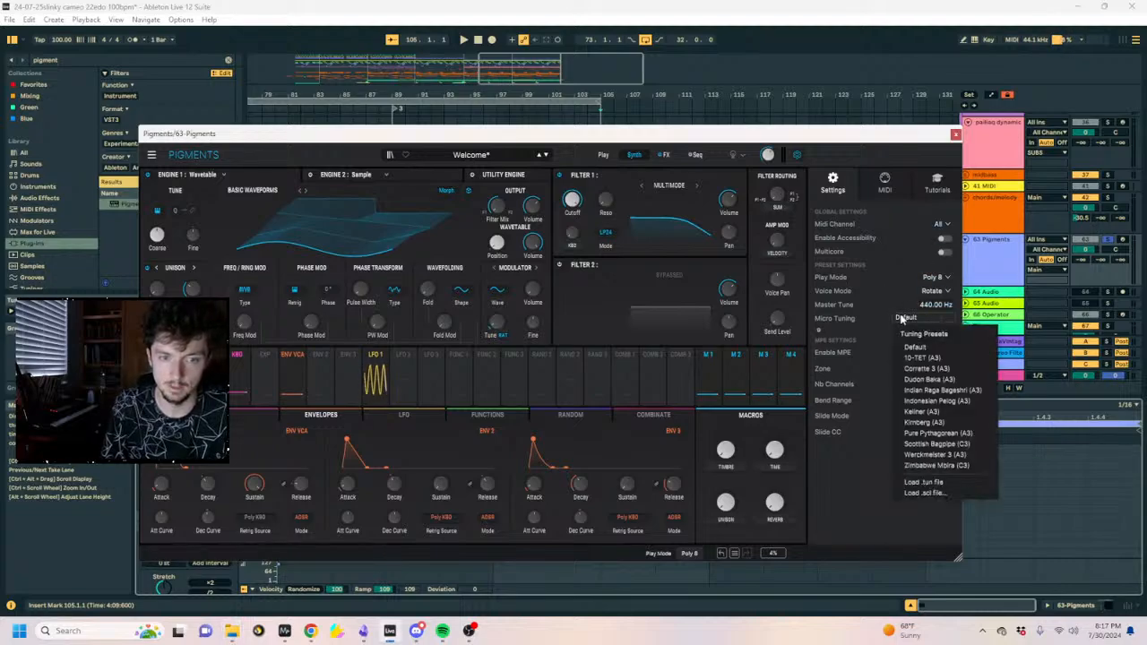
{"action": "left_click", "coordinate": [928, 493]}
{"action": "left_click", "coordinate": [534, 347]}
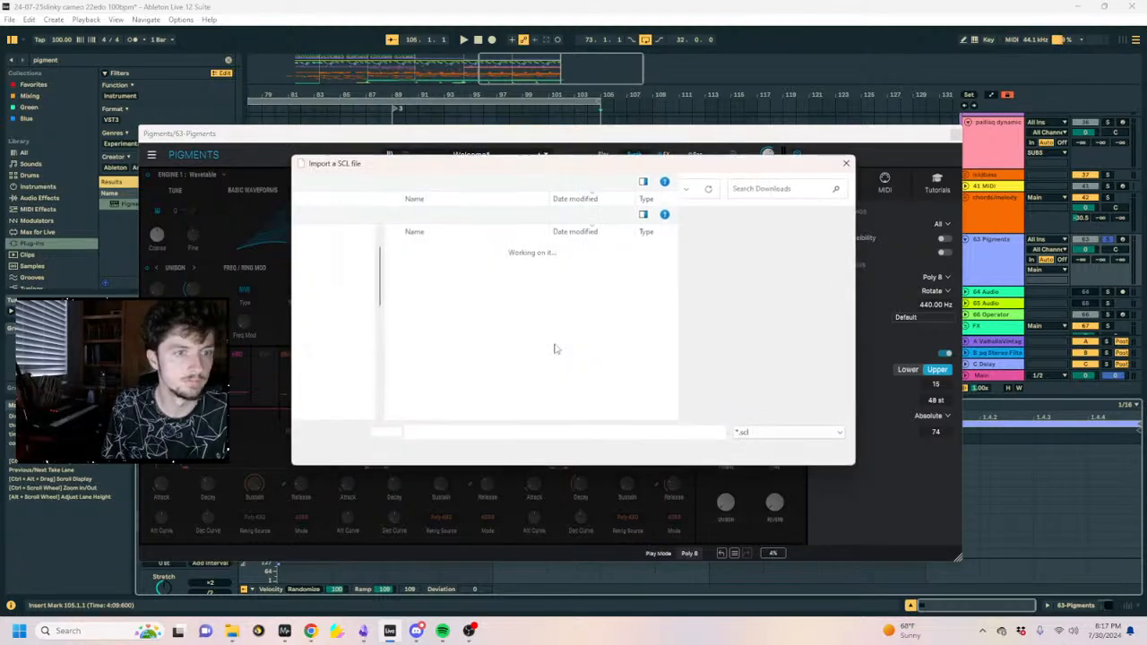
{"action": "left_click", "coordinate": [426, 269]}
{"action": "left_click", "coordinate": [758, 450]}
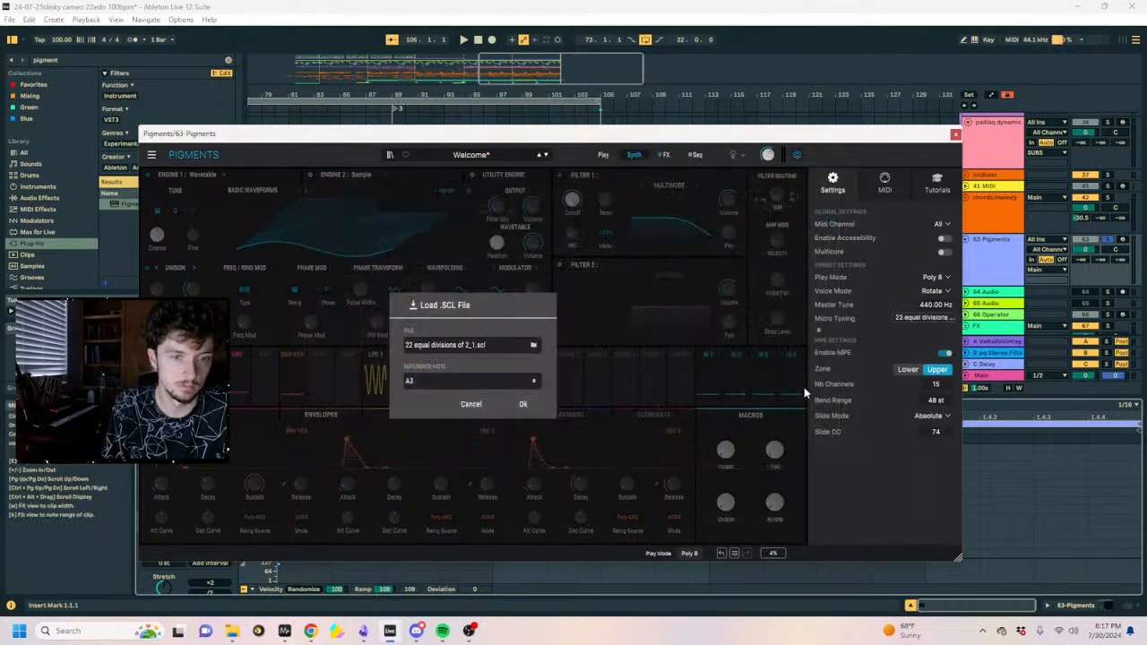
{"action": "left_click", "coordinate": [520, 404]}
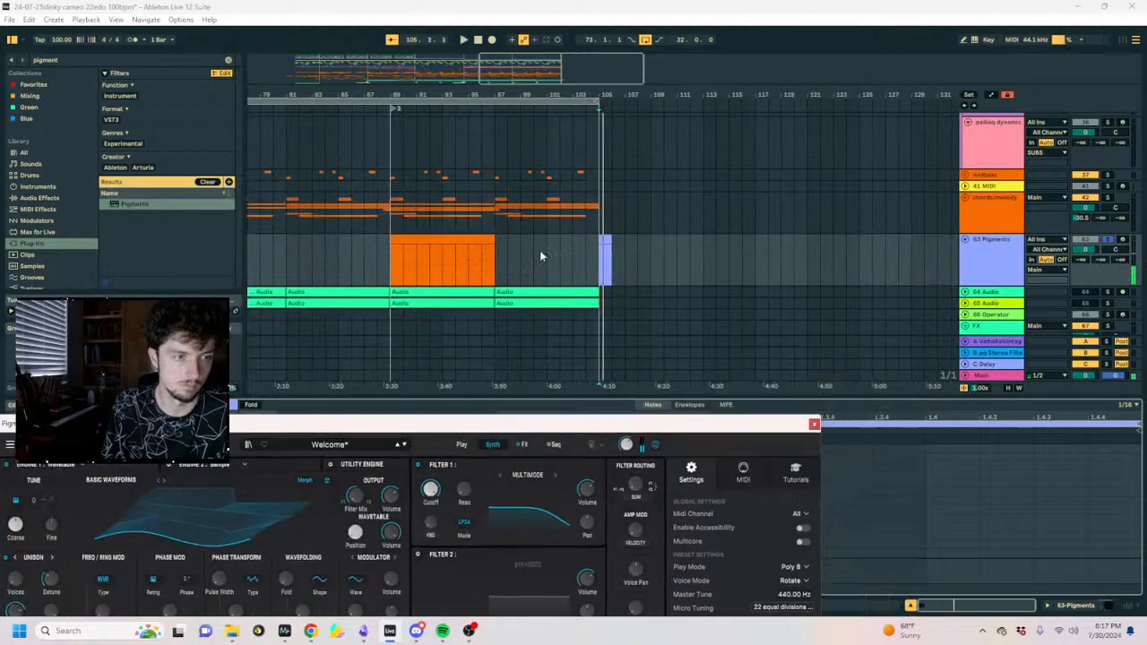
Turn off MPE in Pigments, play the test clip at bar 105, and close the plug-in window.
{"action": "key", "text": "space"}
{"action": "left_click", "coordinate": [609, 240]}
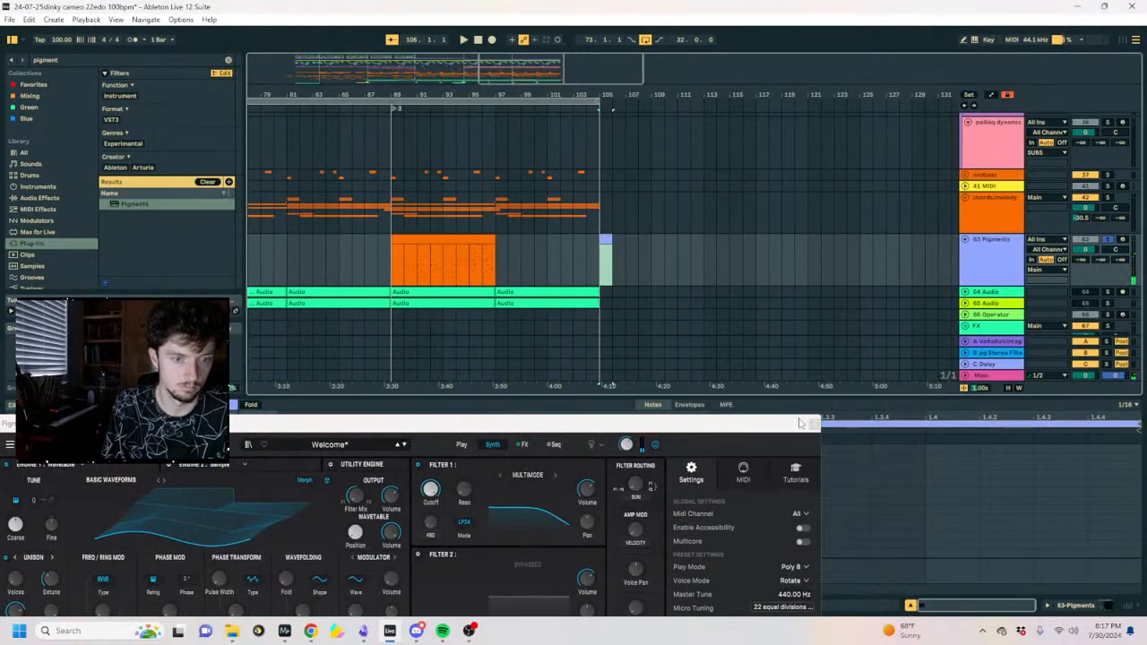
{"action": "left_click_drag", "start_coordinate": [800, 422], "coordinate": [890, 111]}
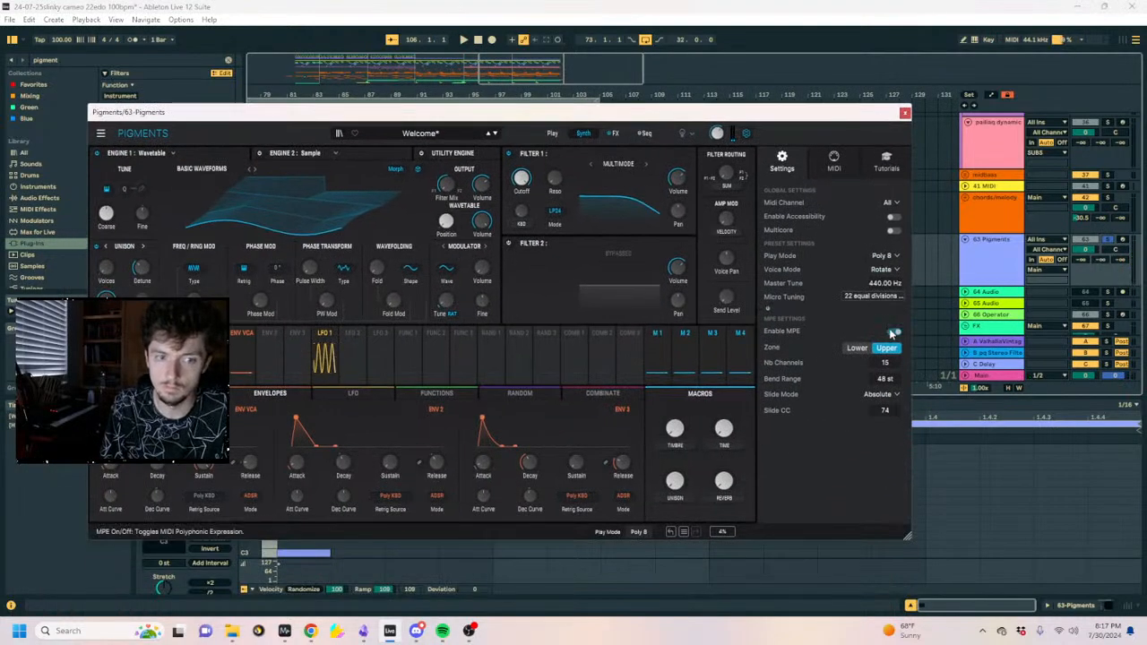
{"action": "left_click", "coordinate": [893, 331]}
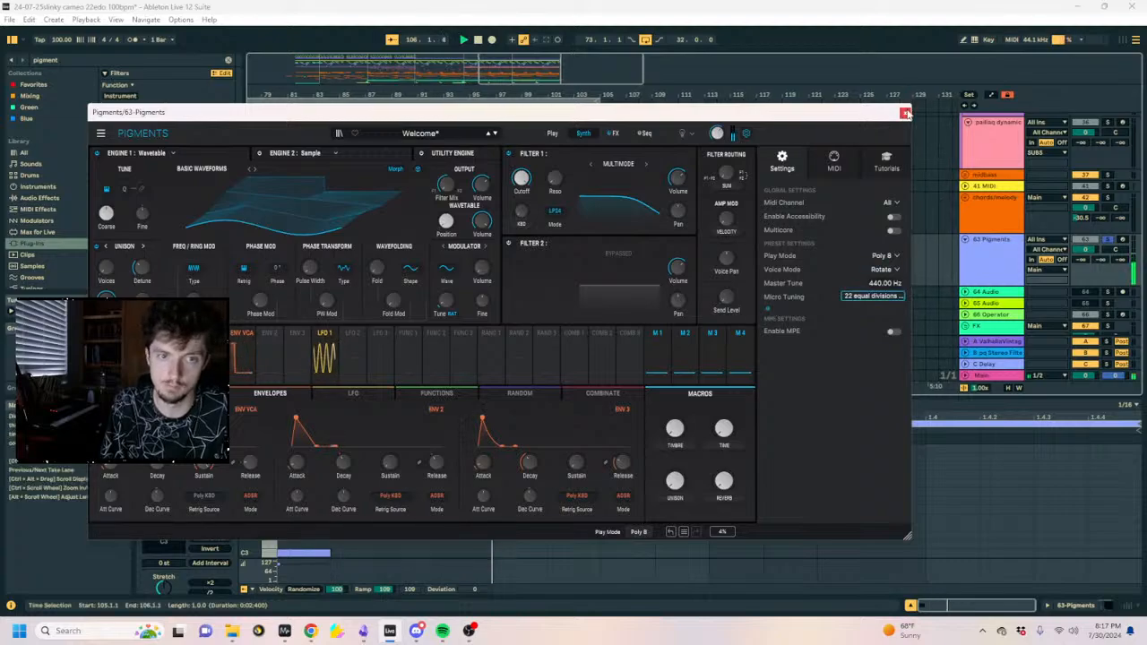
{"action": "left_click", "coordinate": [905, 112]}
Try a sixteenth note one step above C3 (tC3) in the test clip and remove it again.
{"action": "scroll", "coordinate": [378, 531], "scroll_direction": "down", "scroll_amount": 3}
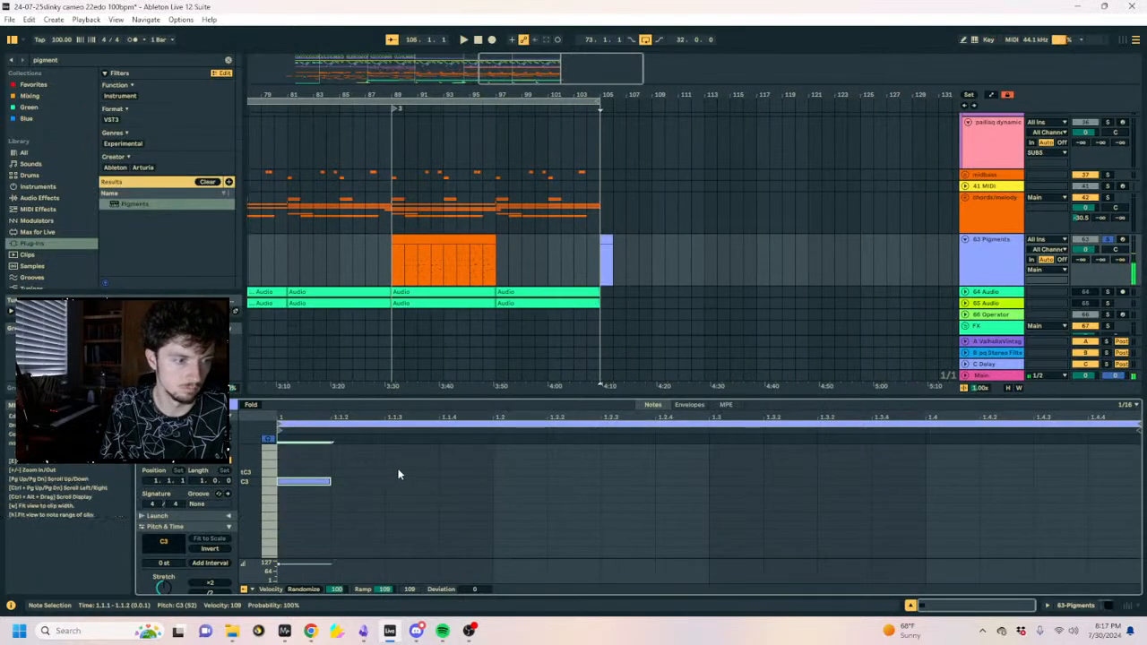
{"action": "double_click", "coordinate": [446, 465]}
{"action": "left_click_drag", "start_coordinate": [446, 465], "coordinate": [408, 484]}
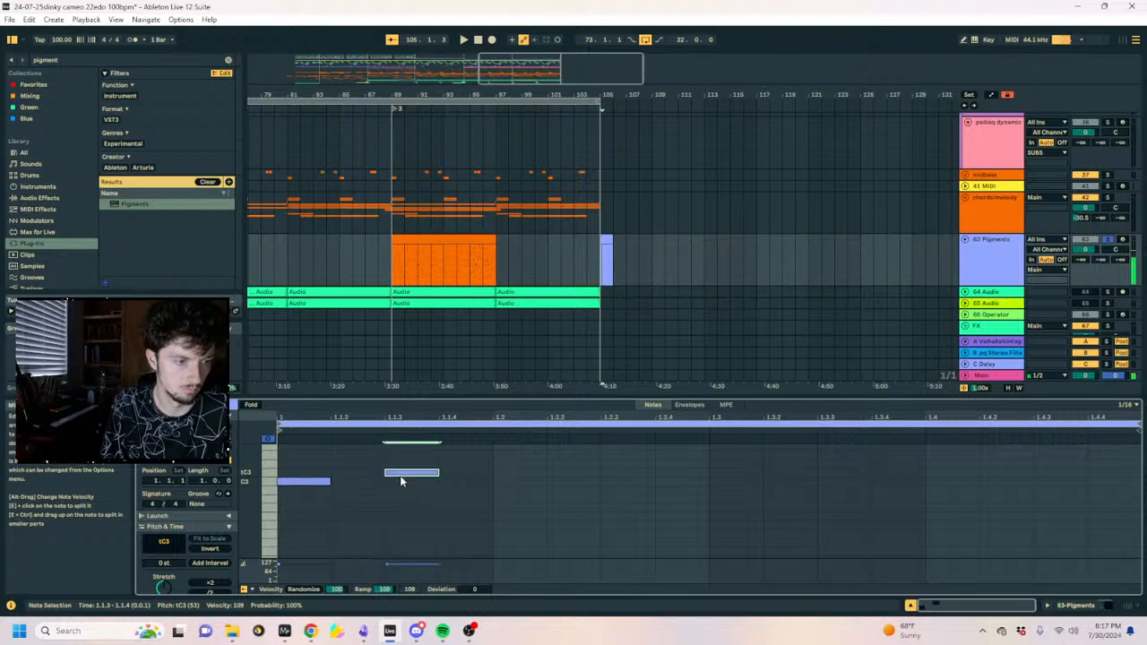
{"action": "double_click", "coordinate": [402, 474]}
{"action": "left_click", "coordinate": [326, 484]}
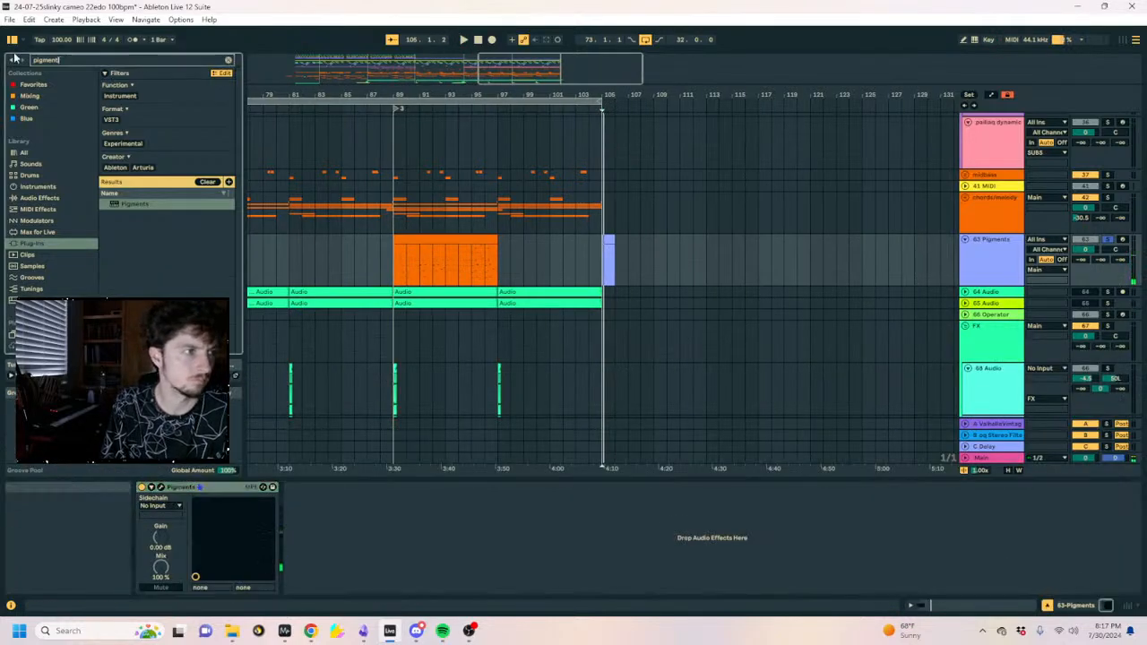
Add the Tuner audio effect after Pigments on its track and play the clip to check the C3's pitch.
{"action": "left_click_drag", "start_coordinate": [61, 60], "coordinate": [15, 58]}
{"action": "type", "text": "tuner"}
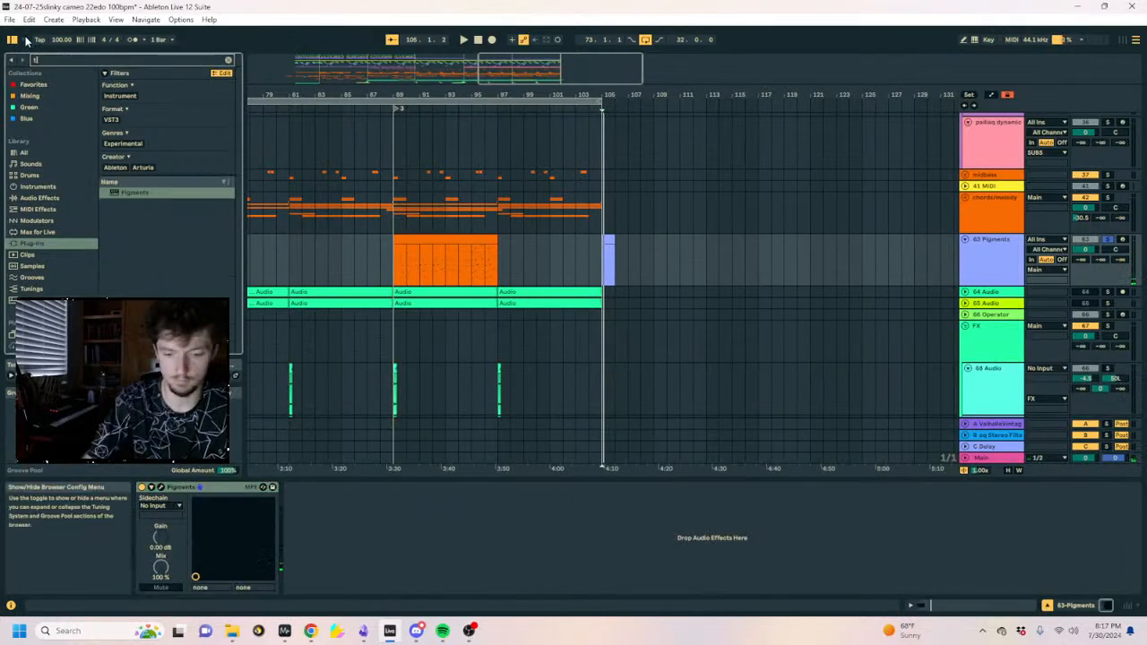
{"action": "left_click", "coordinate": [57, 198]}
{"action": "double_click", "coordinate": [142, 131]}
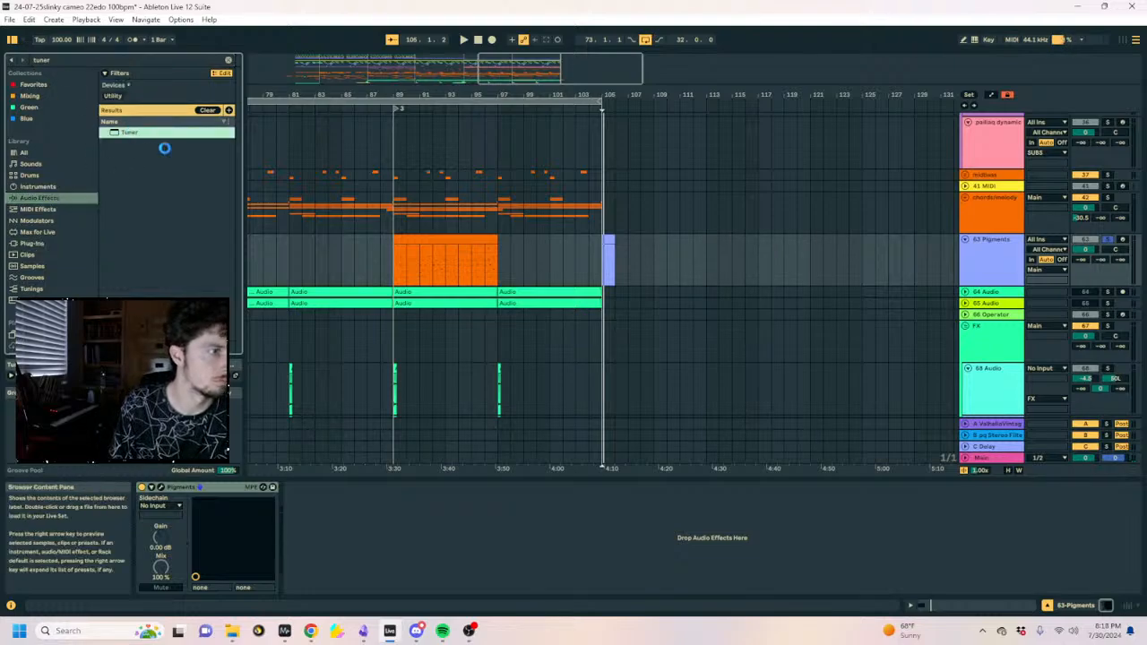
{"action": "key", "text": "space"}
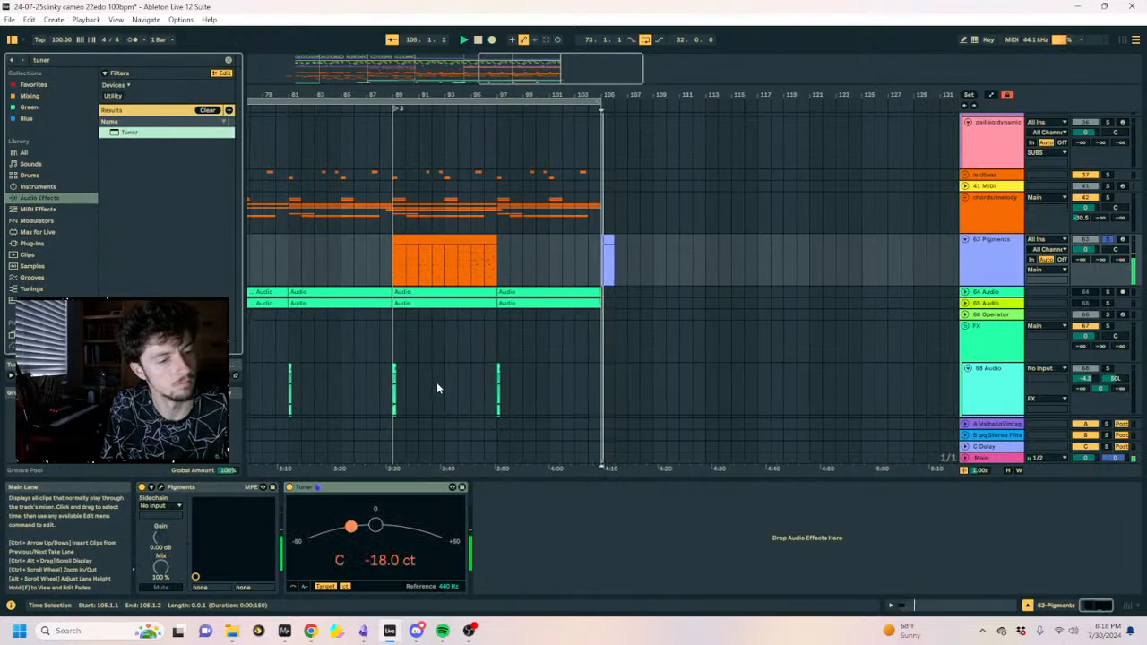
{"action": "key", "text": "space"}
{"action": "key", "text": "space"}
{"action": "key", "text": "space"}
Lengthen the clip's C3 to about eleven sixteenths and play it while viewing Tuner.
{"action": "left_click", "coordinate": [970, 608]}
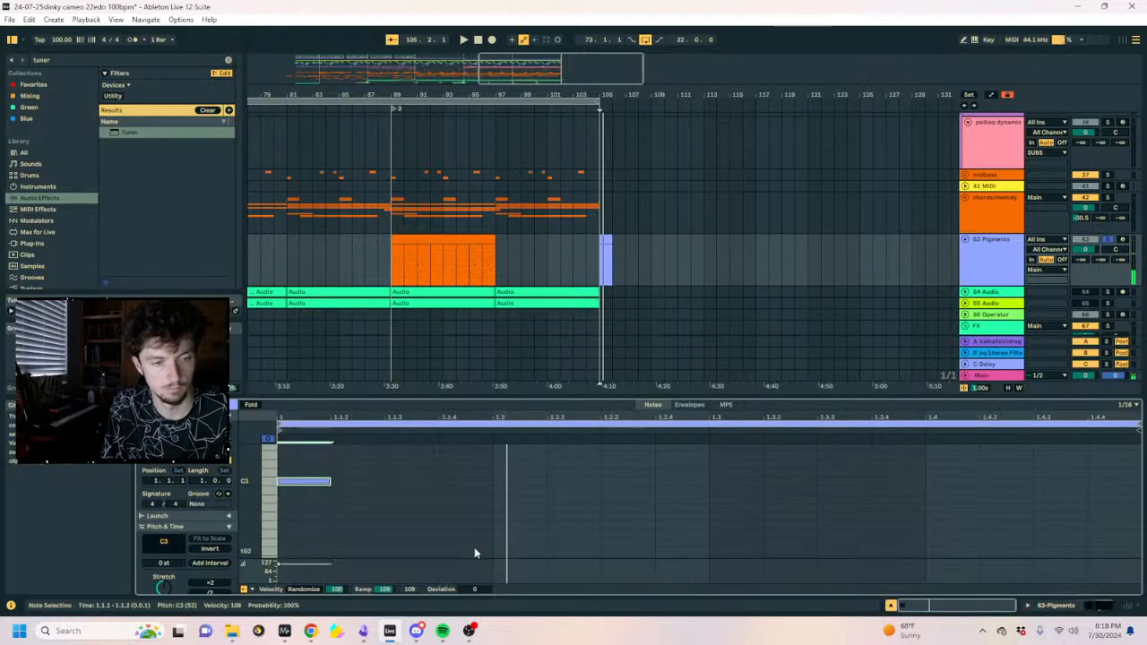
{"action": "left_click_drag", "start_coordinate": [330, 481], "coordinate": [872, 482]}
{"action": "key", "text": "space"}
{"action": "left_click", "coordinate": [1046, 607]}
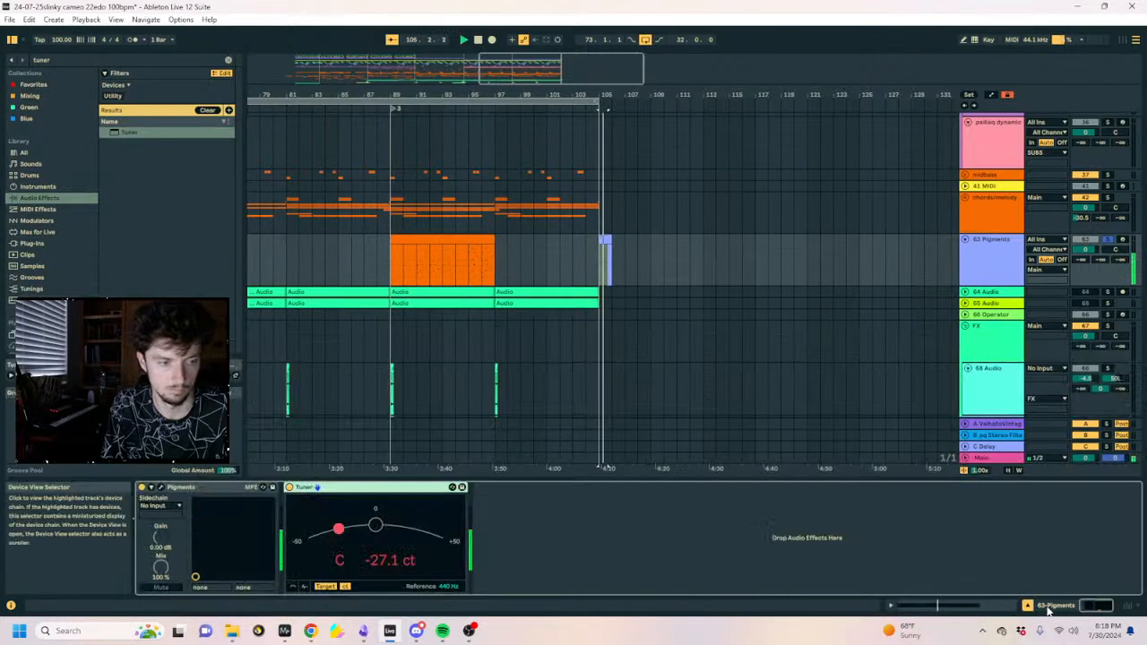
Lower the test clip's note one tuning step to C3 and compare the pitches of both notes in Tuner.
{"action": "key", "text": "space"}
{"action": "left_click", "coordinate": [977, 609]}
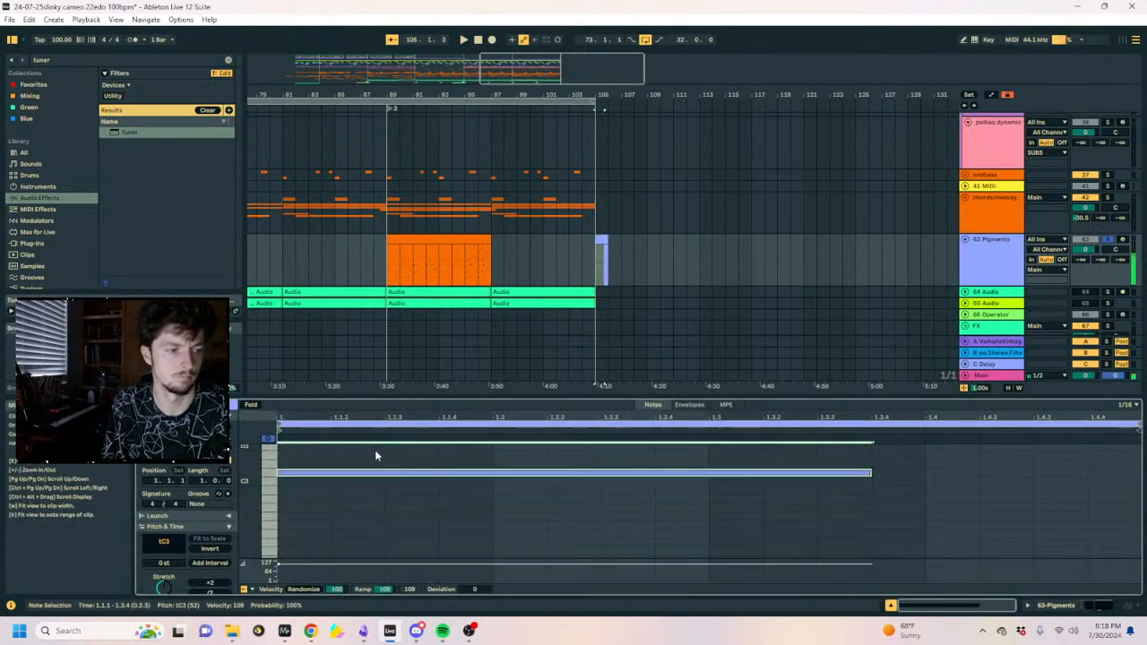
{"action": "key", "text": "space"}
{"action": "left_click", "coordinate": [1066, 609]}
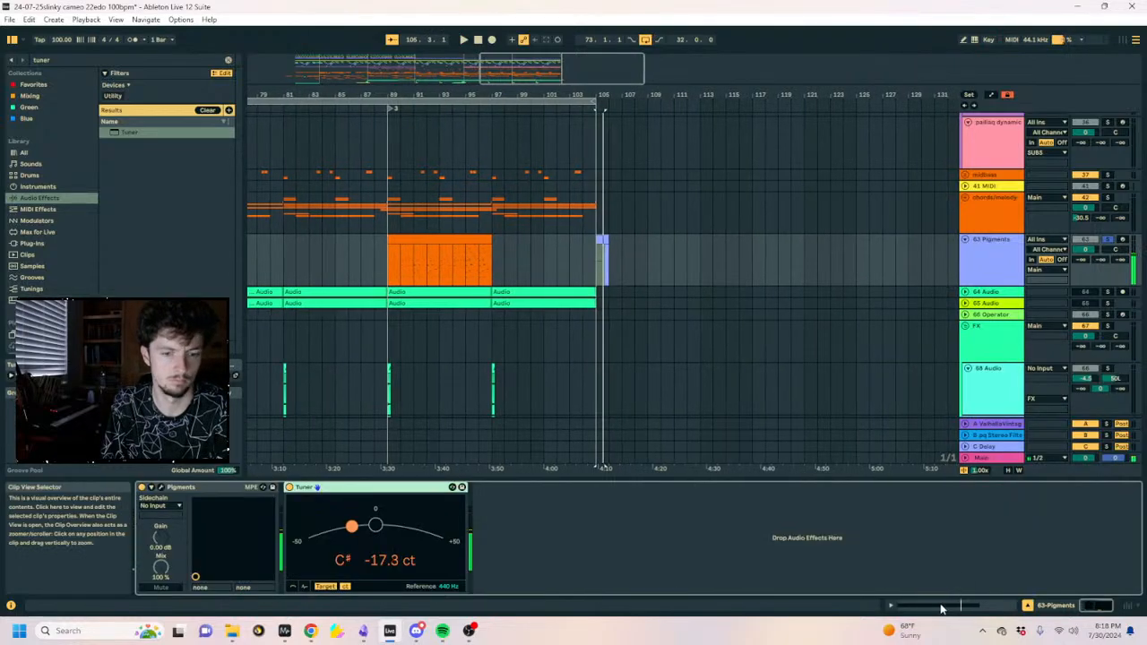
{"action": "left_click", "coordinate": [1069, 610]}
{"action": "key", "text": "space"}
{"action": "key", "text": "Down"}
{"action": "key", "text": "space"}
{"action": "left_click", "coordinate": [1063, 606]}
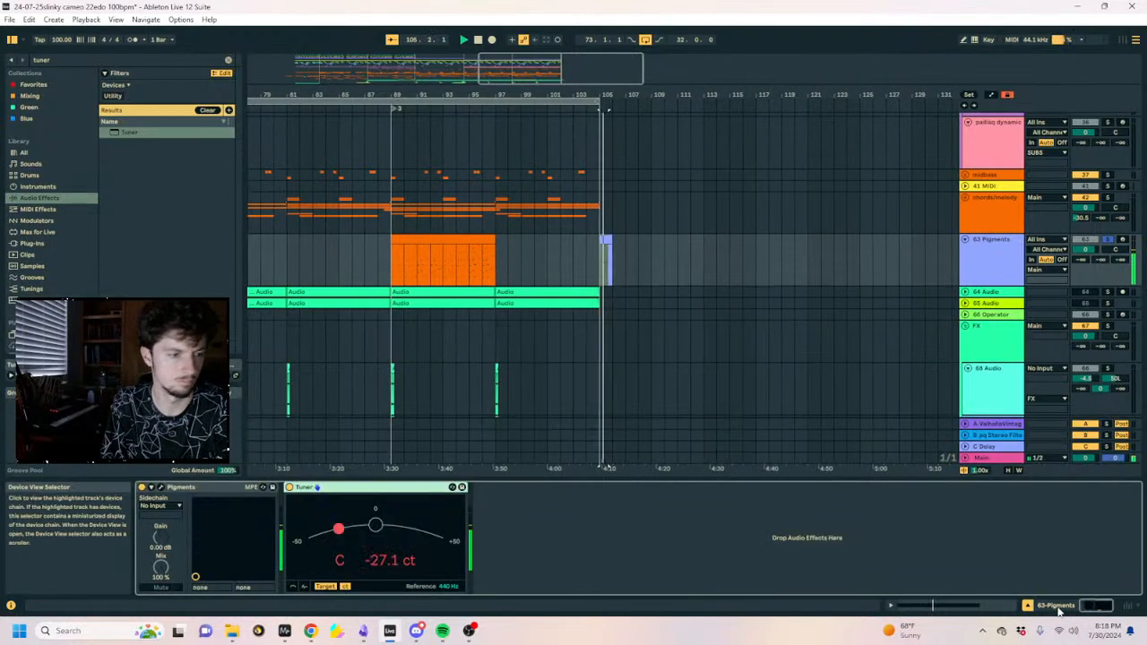
{"action": "key", "text": "space"}
Open the Pigments window, turn off its micro tuning, and play the test clip while viewing Tuner.
{"action": "left_click", "coordinate": [161, 487]}
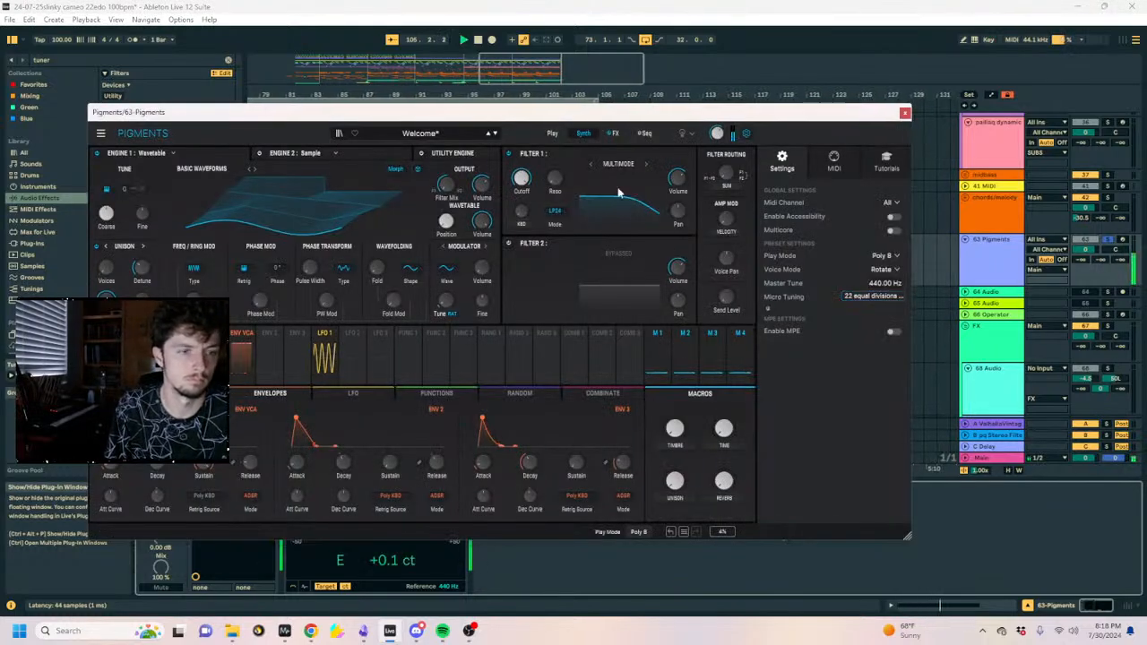
{"action": "left_click_drag", "start_coordinate": [605, 115], "coordinate": [615, 59]}
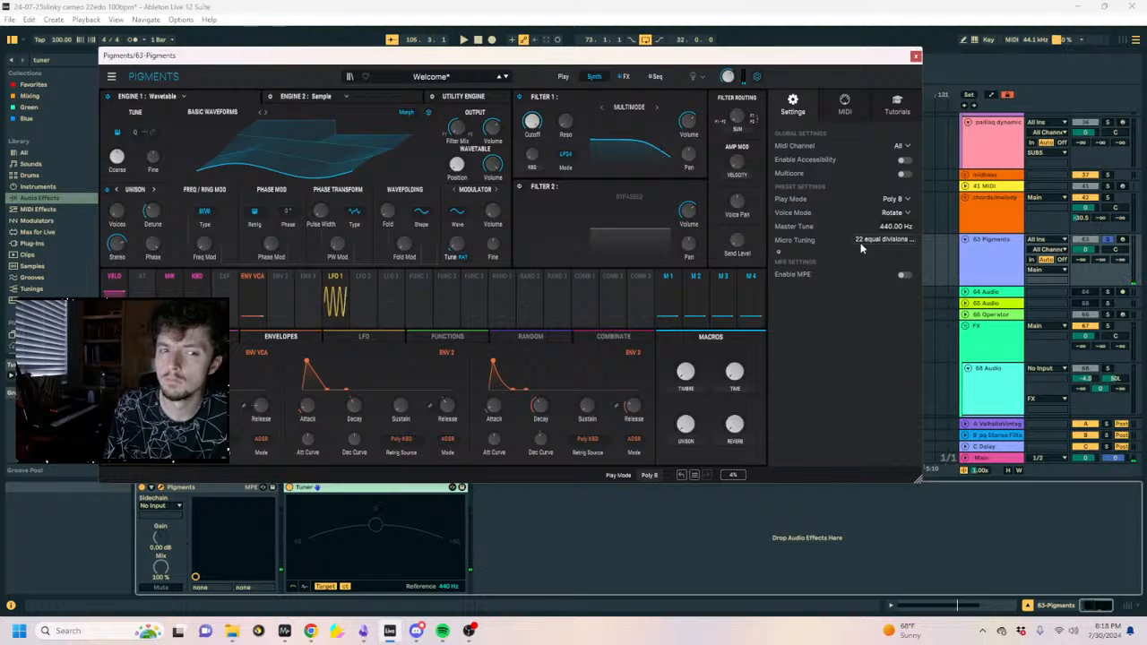
{"action": "left_click", "coordinate": [716, 548]}
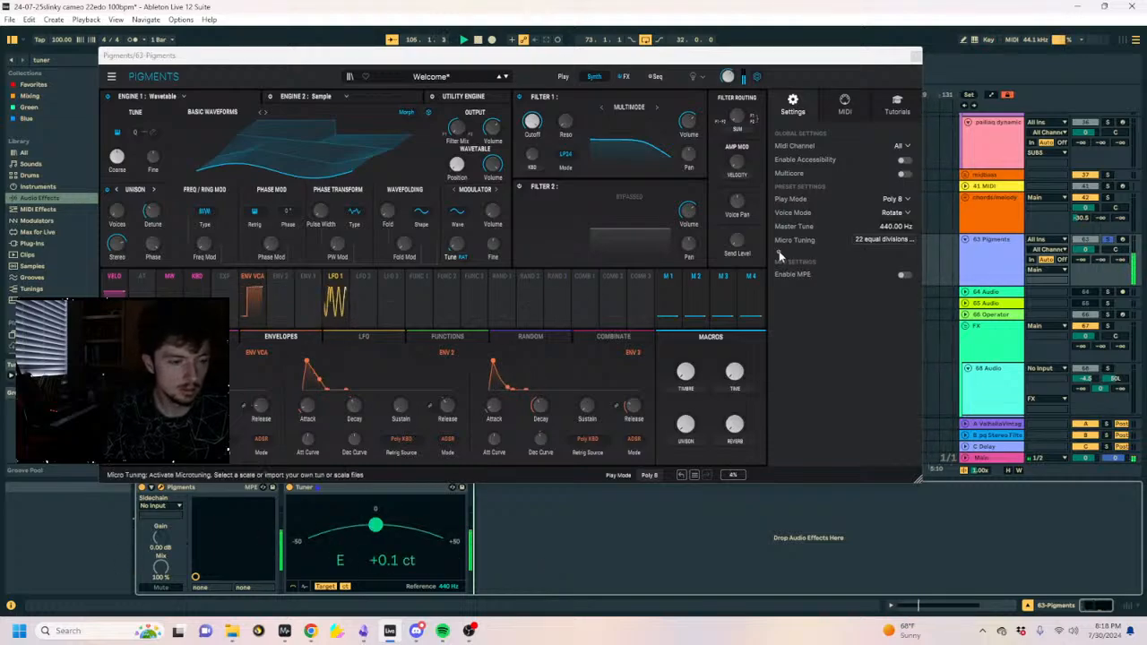
Audition the tuning steps in the test clip by moving the C3 note up to tF3 and back down to tC3.
{"action": "left_click", "coordinate": [928, 610]}
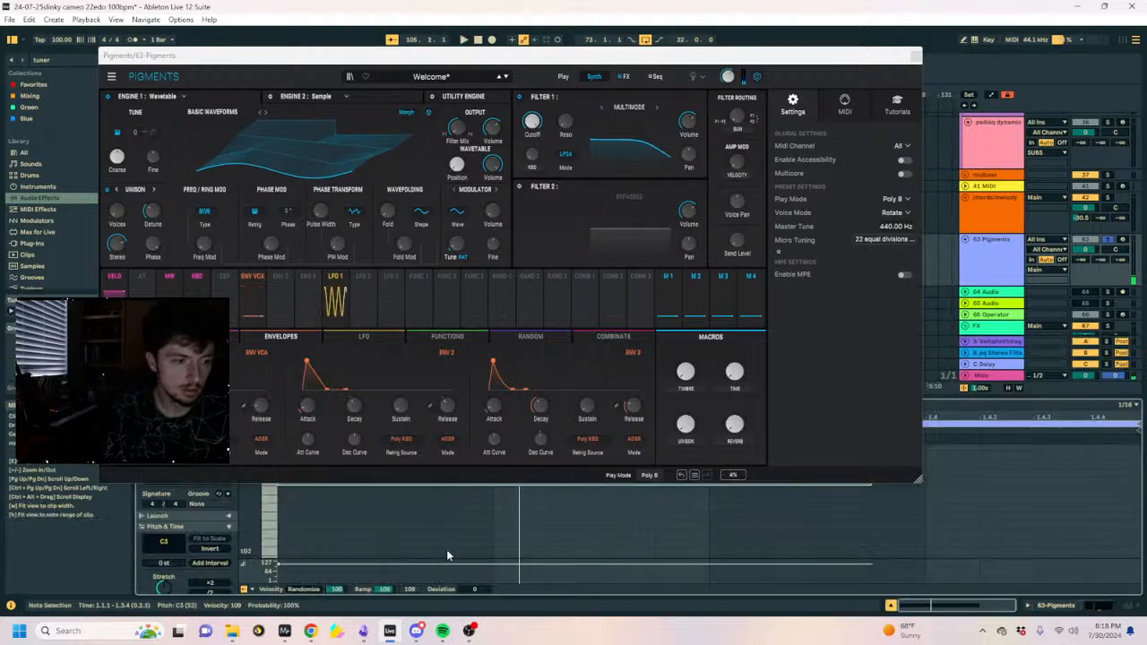
{"action": "scroll", "coordinate": [428, 534], "scroll_direction": "up", "scroll_amount": 3}
{"action": "left_click", "coordinate": [366, 542]}
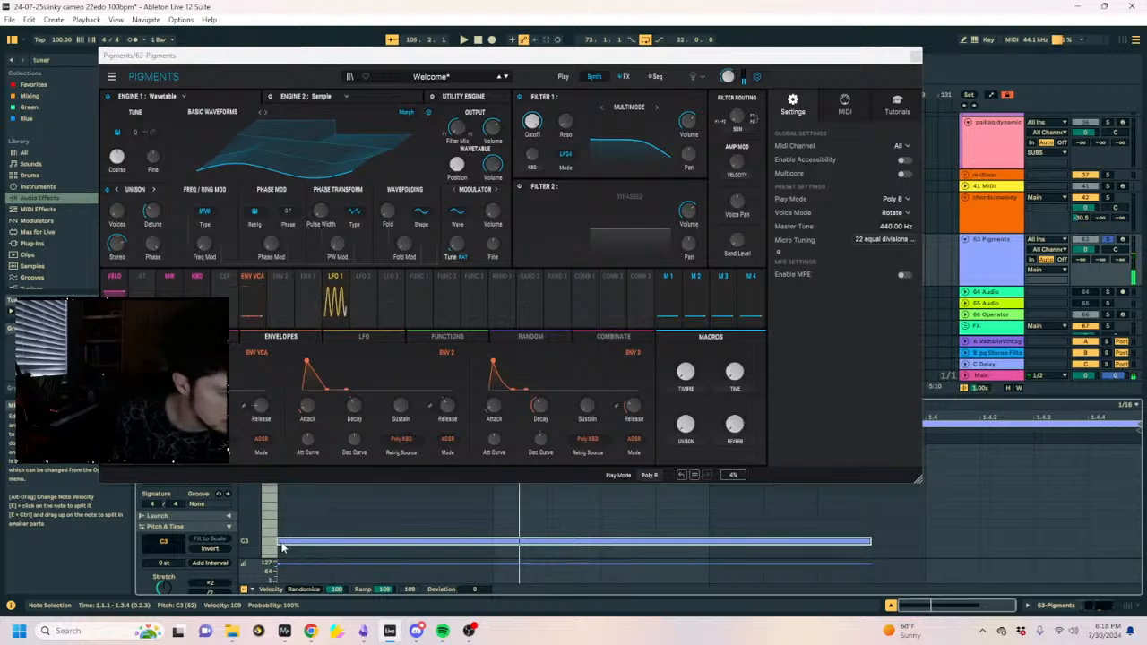
{"action": "key", "text": "Up"}
{"action": "key", "text": "Up"}
{"action": "key", "text": "Up"}
{"action": "key", "text": "Up"}
{"action": "key", "text": "Up"}
{"action": "key", "text": "Up"}
{"action": "key", "text": "Up"}
{"action": "key", "text": "Up"}
{"action": "key", "text": "Up"}
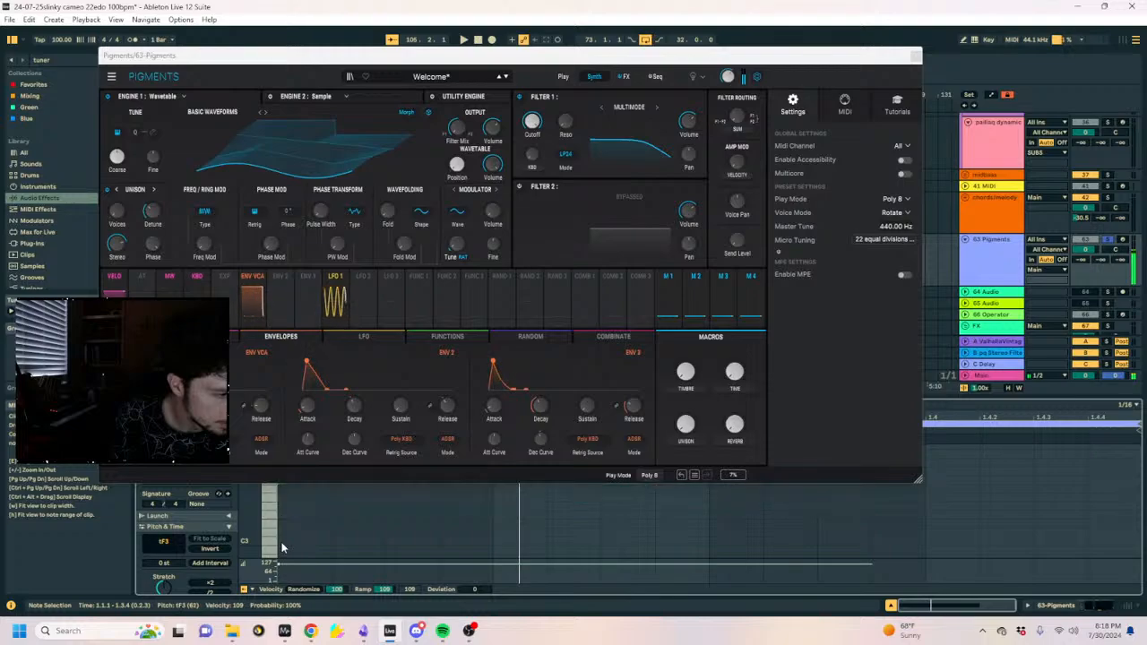
{"action": "key", "text": "Down"}
{"action": "key", "text": "Down"}
{"action": "key", "text": "Down"}
{"action": "key", "text": "Down"}
{"action": "key", "text": "Down"}
{"action": "key", "text": "Down"}
{"action": "key", "text": "Down"}
{"action": "key", "text": "Down"}
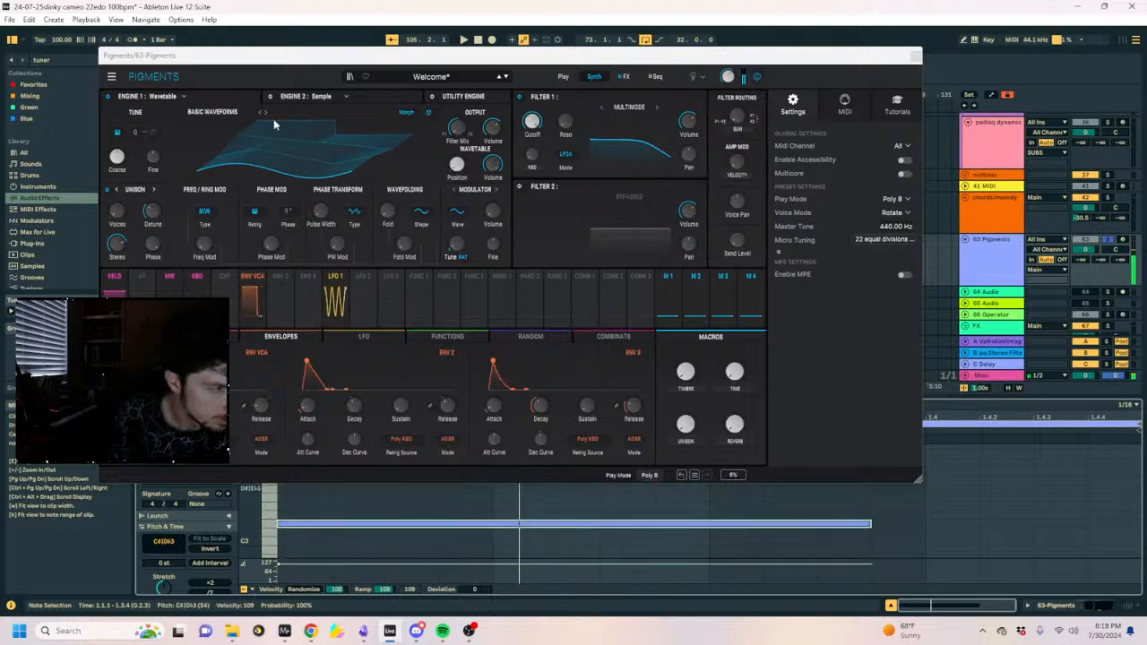
Move the Pigments window clear of the Tuning section and remove the 22-EDO tuning system from the set.
{"action": "left_click_drag", "start_coordinate": [274, 56], "coordinate": [617, 39]}
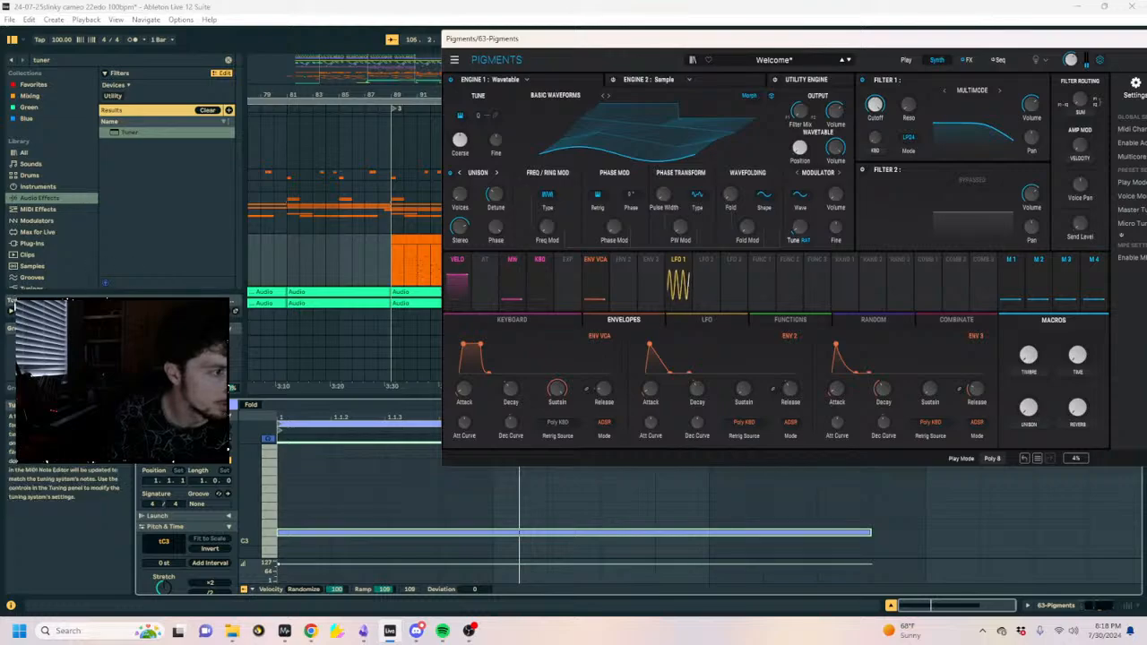
{"action": "left_click", "coordinate": [11, 312]}
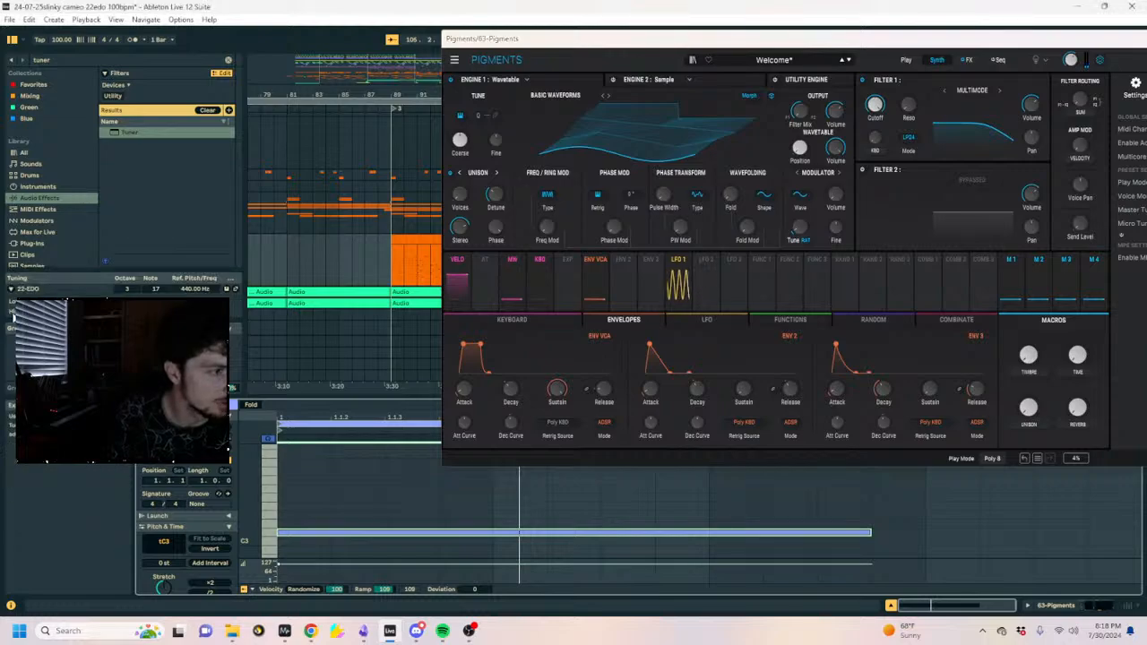
{"action": "left_click", "coordinate": [11, 289]}
{"action": "left_click", "coordinate": [9, 302]}
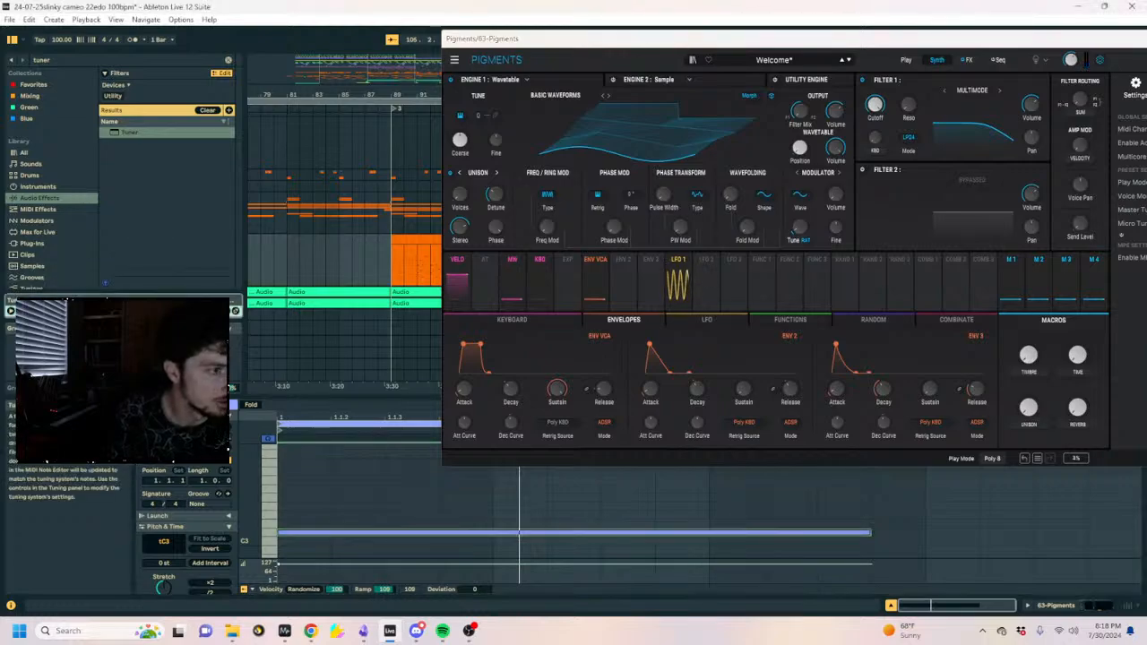
Lower the test clip's note one semitone to E2 and deselect it.
{"action": "left_click", "coordinate": [280, 534]}
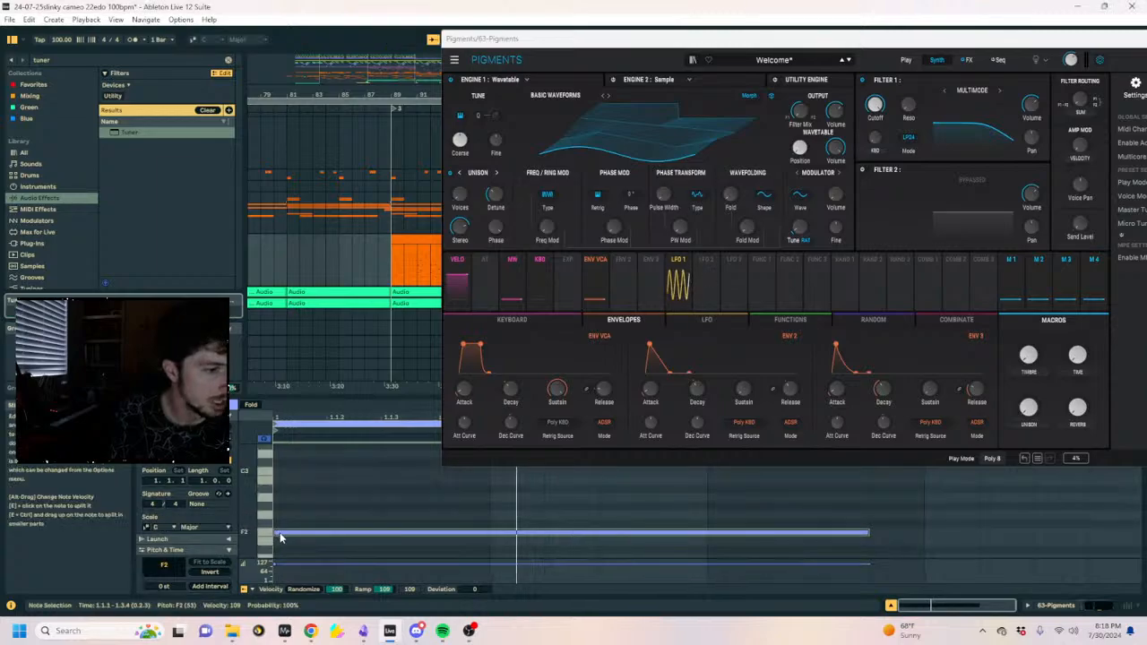
{"action": "key", "text": "Down"}
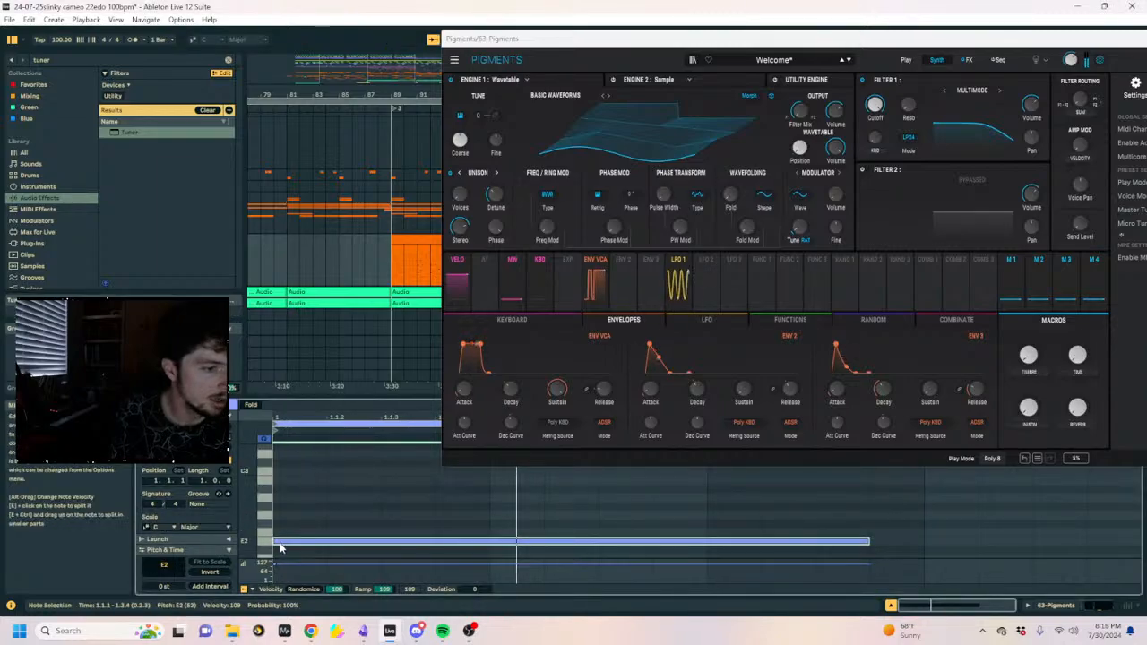
{"action": "left_click", "coordinate": [283, 481]}
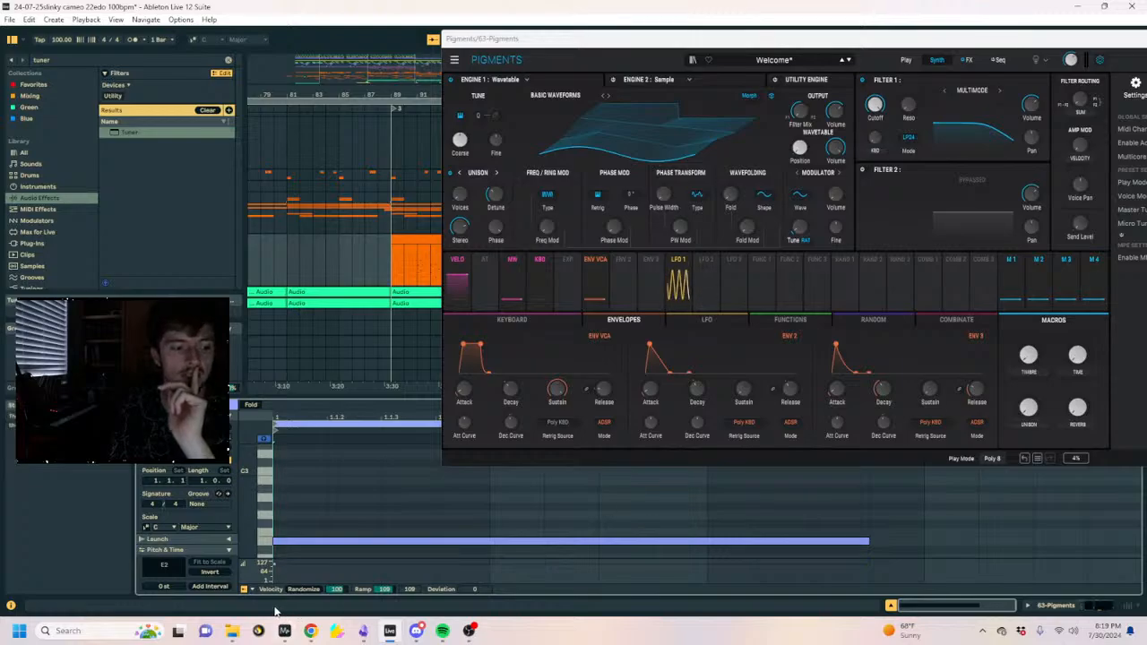
Switch to Scale Workshop in Chrome, examine the 22-EDO frequency table and scale modification options, and return to Ableton Live.
{"action": "mouse_move", "coordinate": [310, 629]}
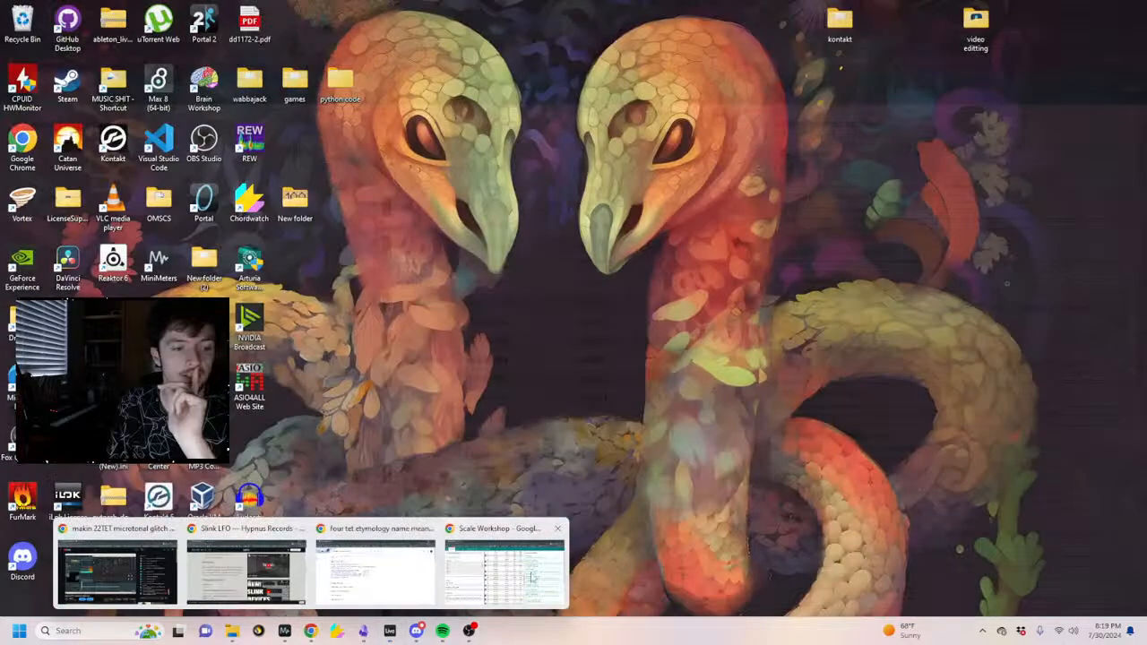
{"action": "left_click", "coordinate": [506, 573]}
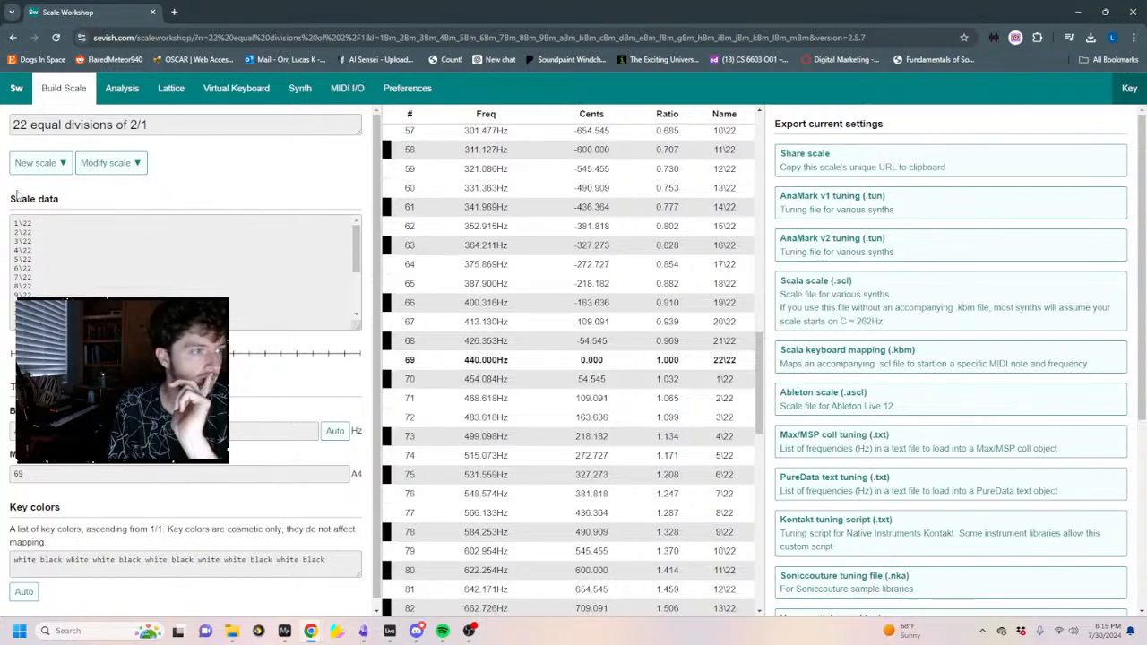
{"action": "left_click", "coordinate": [97, 164]}
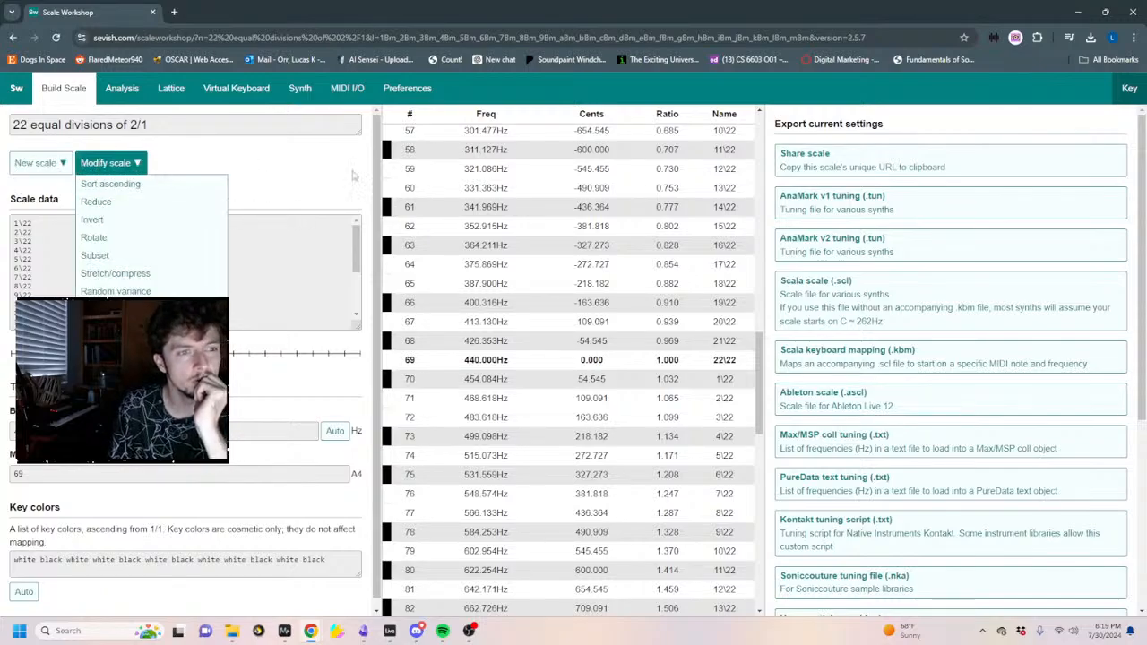
{"action": "scroll", "coordinate": [612, 218], "scroll_direction": "up", "scroll_amount": 5}
{"action": "scroll", "coordinate": [612, 217], "scroll_direction": "down", "scroll_amount": 4}
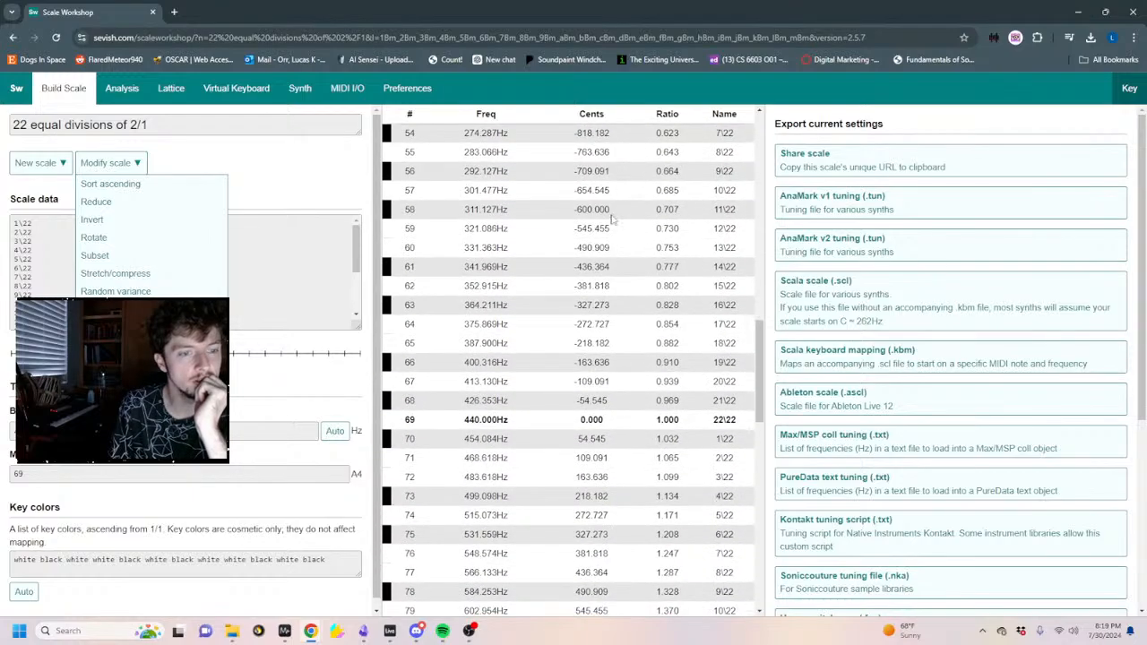
{"action": "left_click", "coordinate": [1078, 12]}
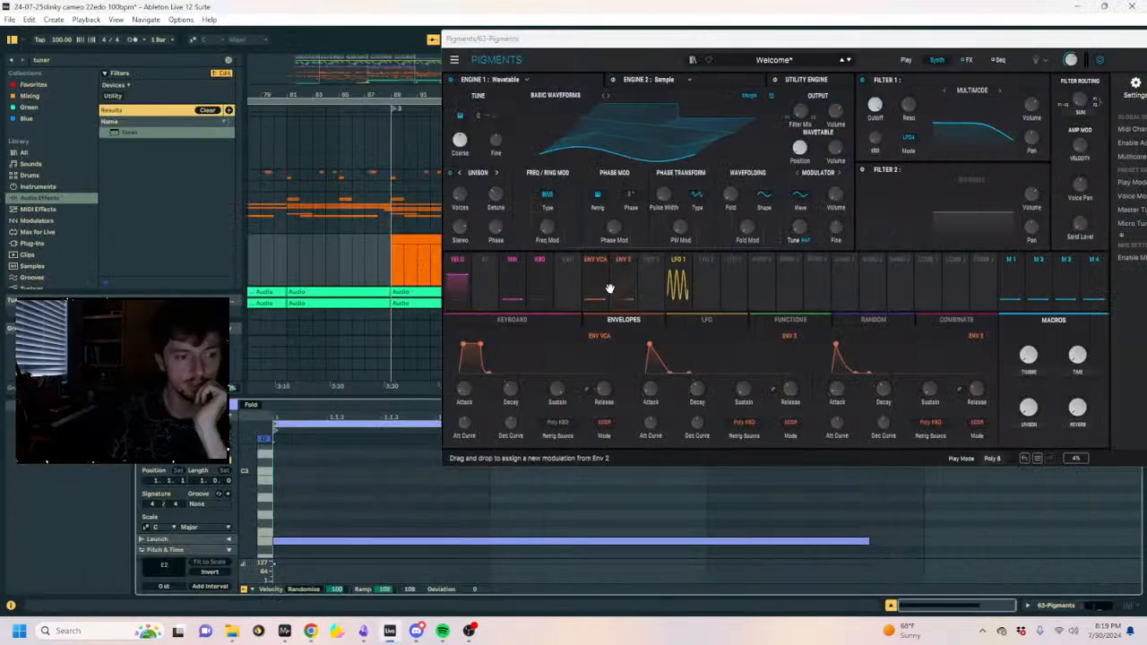
Raise the test clip's E2 note to C3 in semitone steps.
{"action": "left_click", "coordinate": [354, 542]}
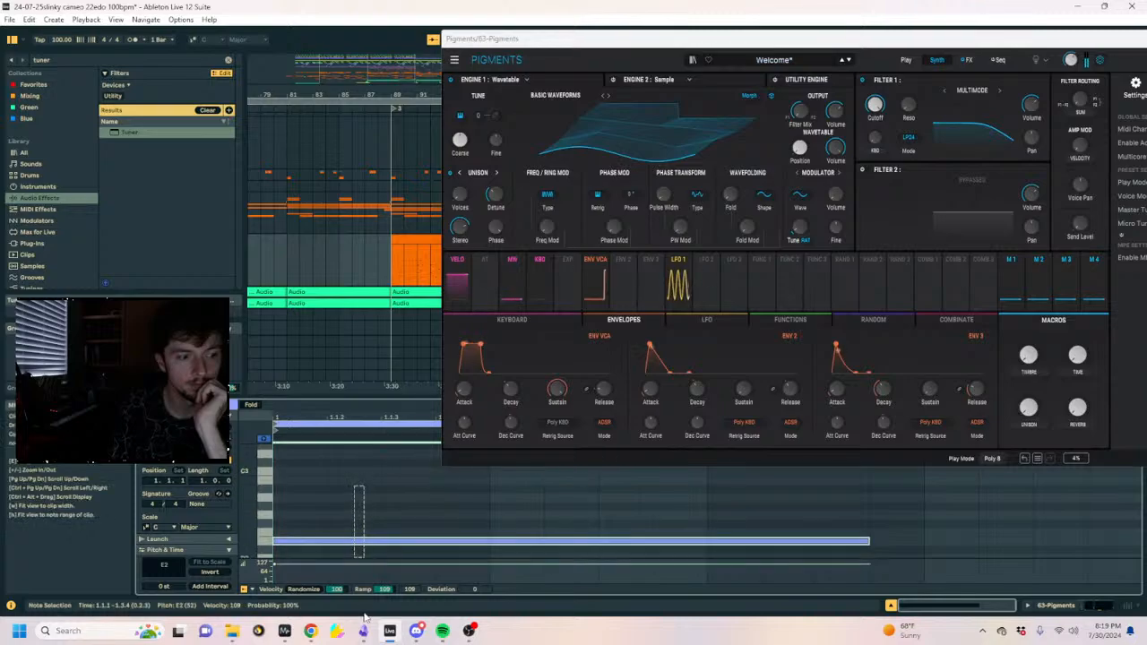
{"action": "key", "text": "Up"}
{"action": "key", "text": "Up"}
{"action": "key", "text": "Up"}
{"action": "key", "text": "Up"}
{"action": "key", "text": "Up"}
{"action": "key", "text": "Up"}
{"action": "key", "text": "Up"}
{"action": "key", "text": "Up"}
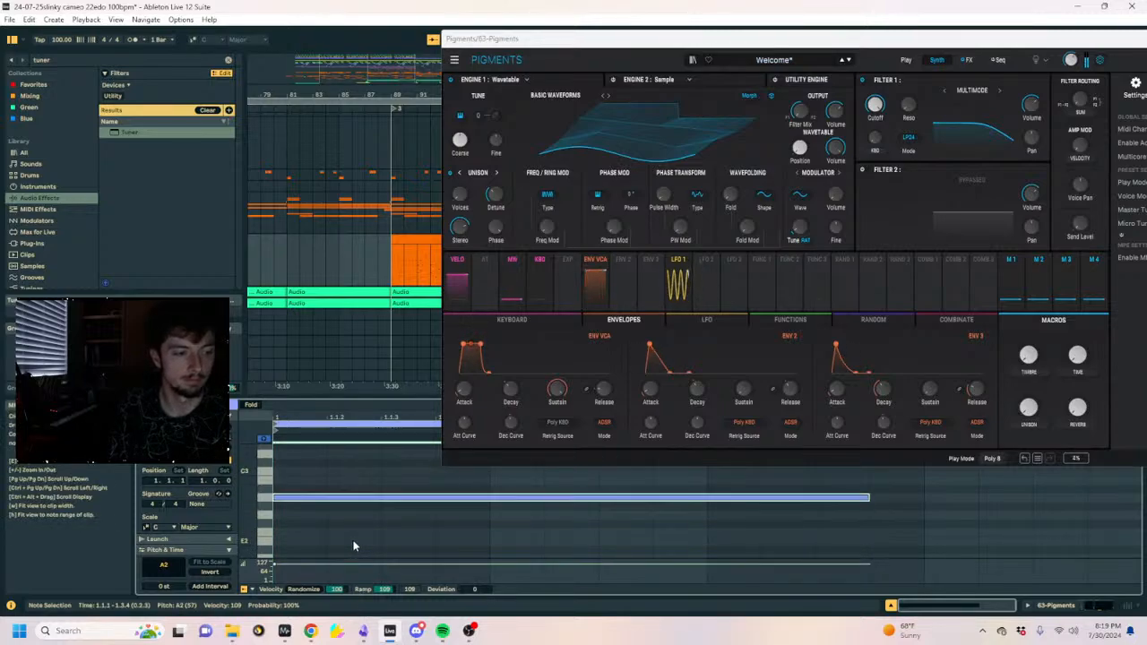
Search the library's tunings for 22 and load the 22-EDO.ascl tuning into the set.
{"action": "key", "text": "ctrl+f"}
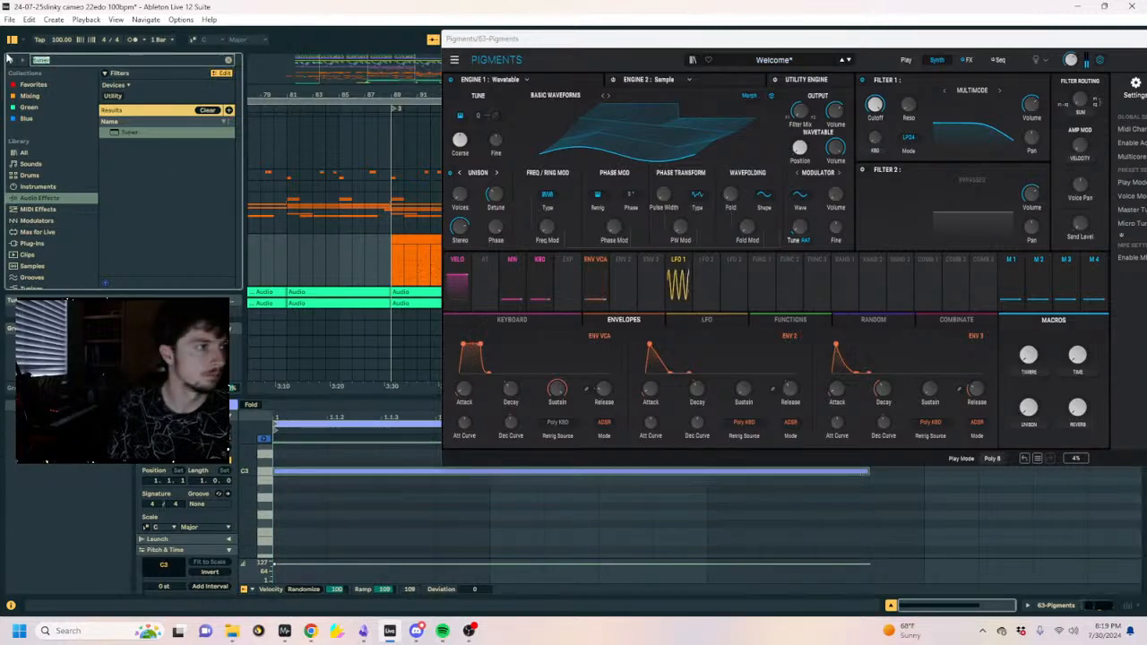
{"action": "type", "text": "22edo"}
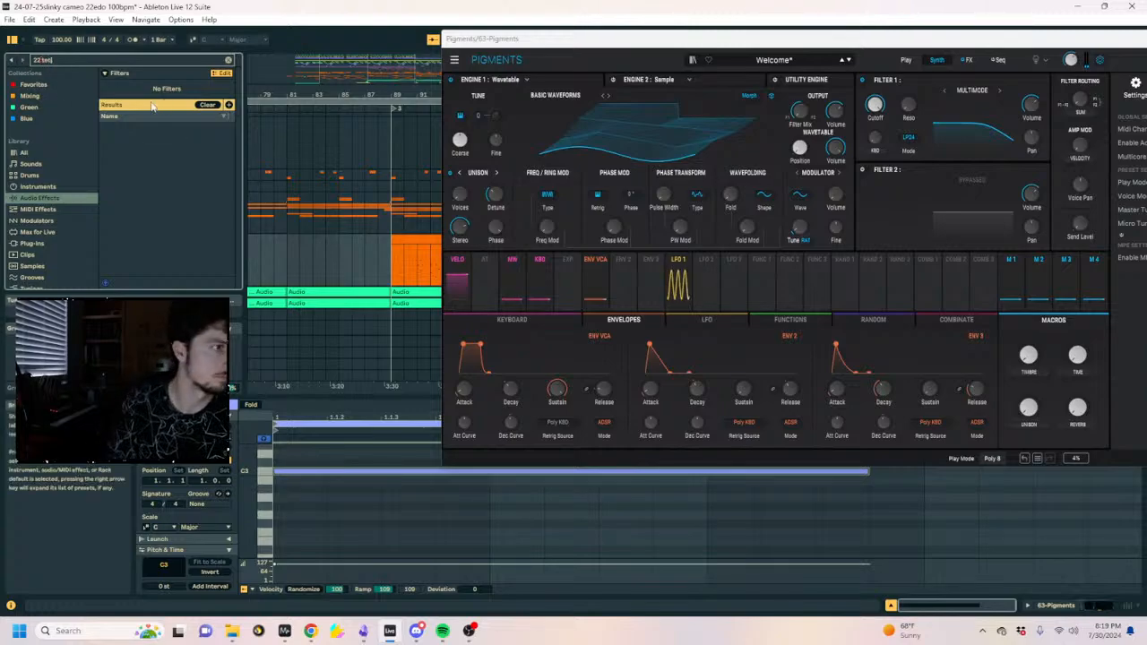
{"action": "left_click", "coordinate": [36, 254]}
{"action": "scroll", "coordinate": [42, 242], "scroll_direction": "down", "scroll_amount": 2}
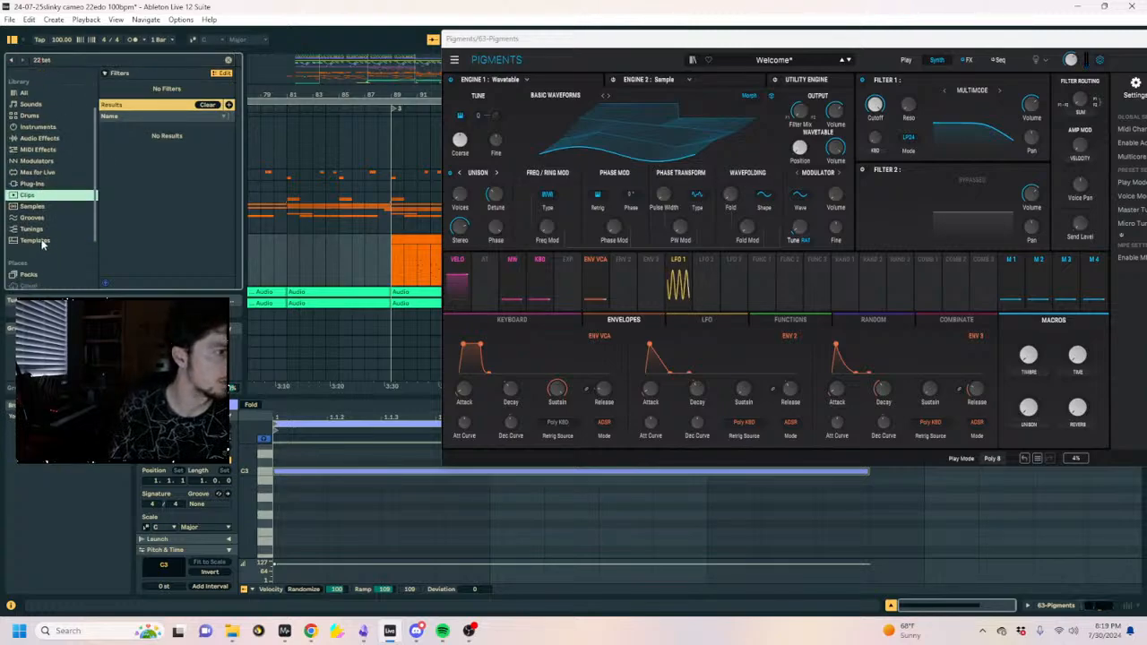
{"action": "left_click", "coordinate": [36, 229]}
{"action": "left_click", "coordinate": [96, 59]}
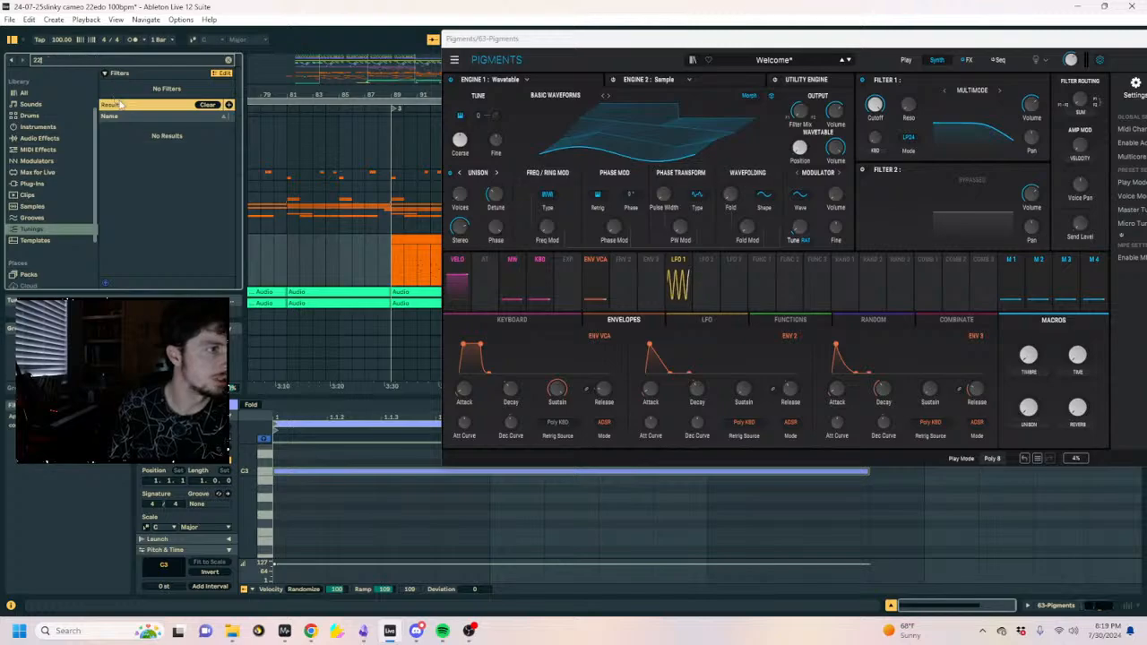
{"action": "key", "text": "BackSpace"}
{"action": "double_click", "coordinate": [128, 153]}
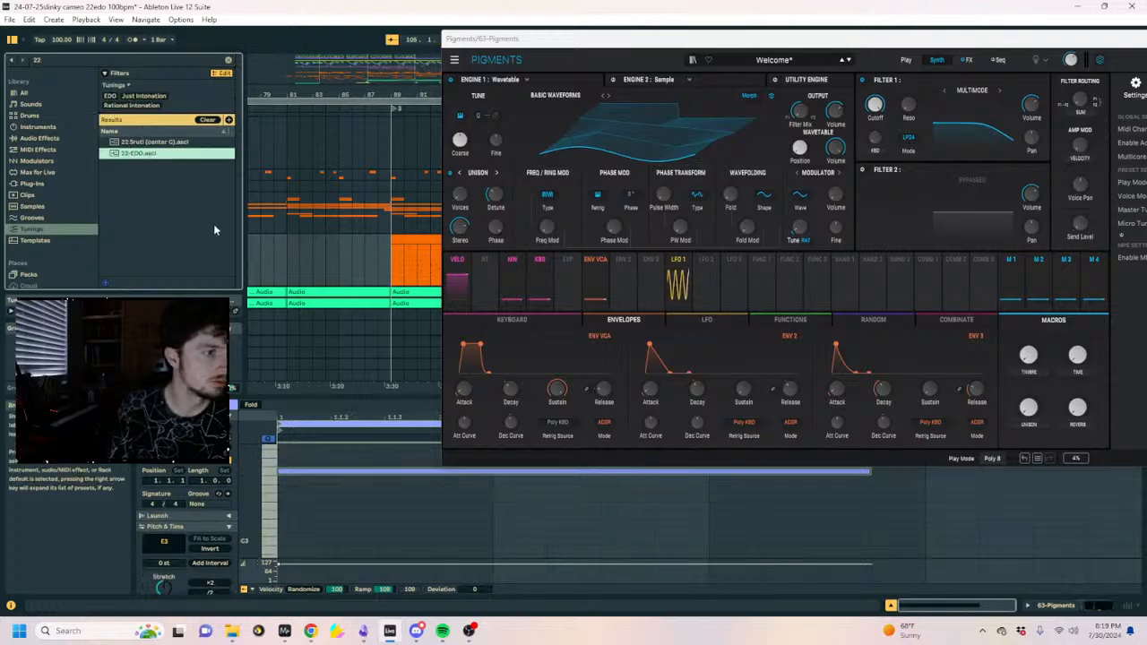
Play the test clip's E3 note and check its pitch in Tuner.
{"action": "key", "text": "space"}
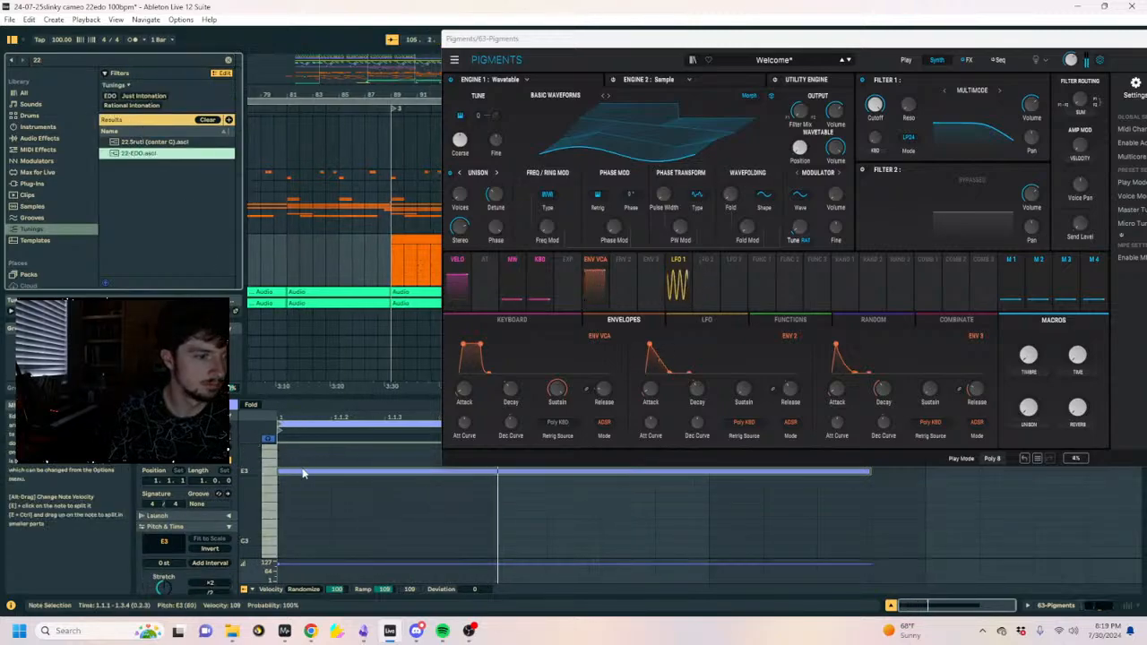
{"action": "key", "text": "space"}
{"action": "left_click", "coordinate": [303, 474]}
{"action": "key", "text": "space"}
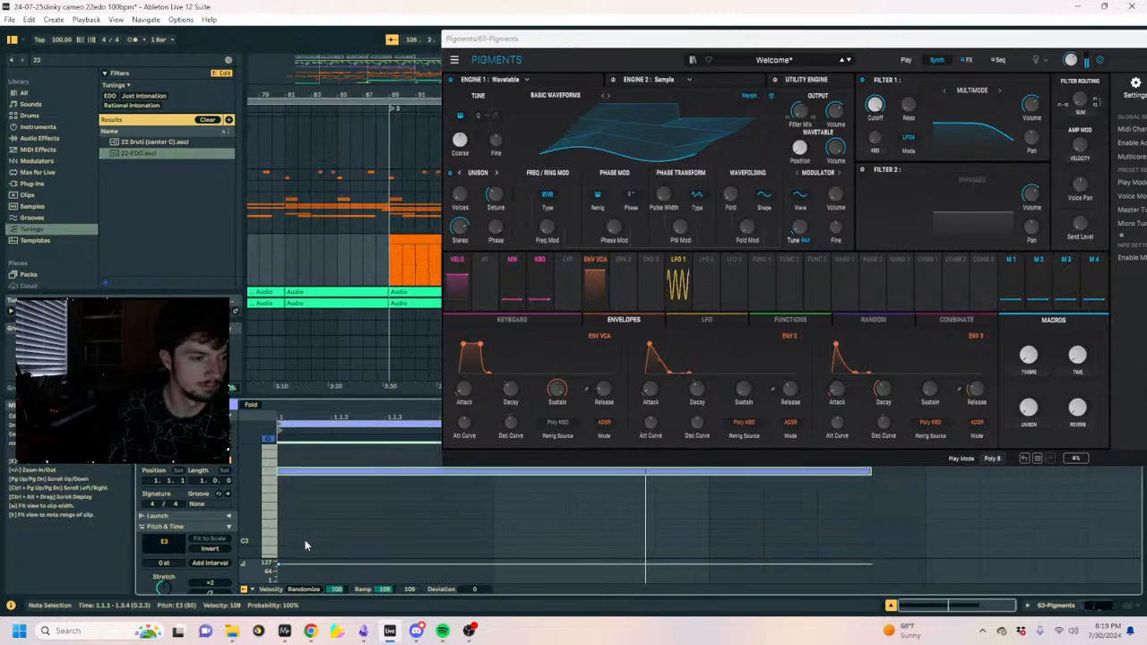
{"action": "key", "text": "shift+Tab"}
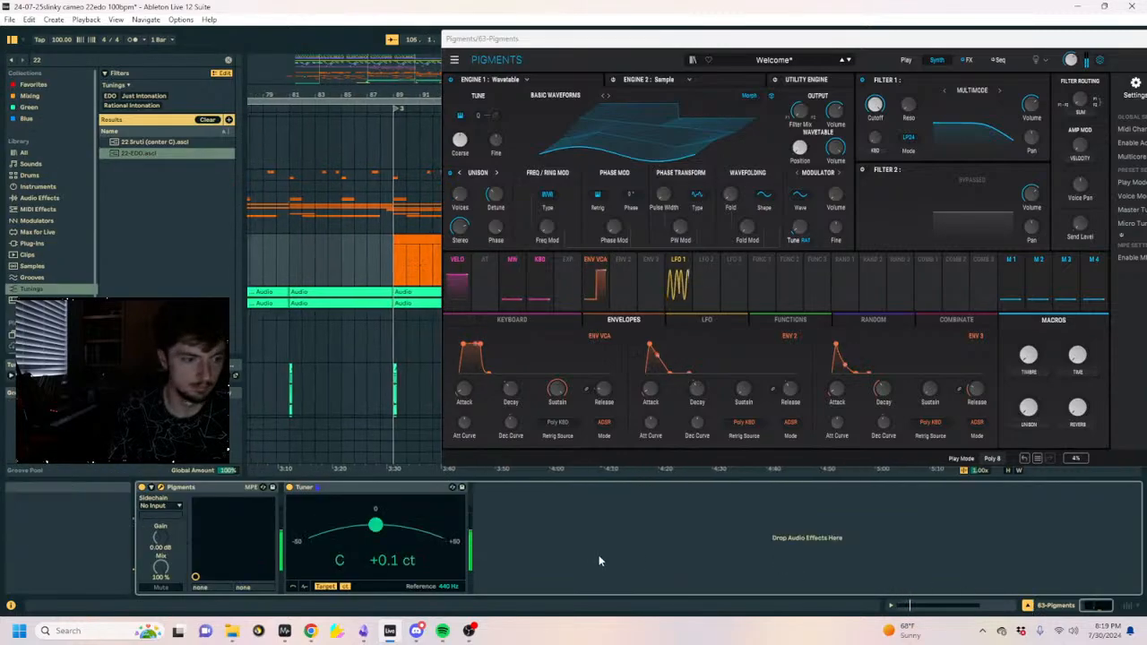
{"action": "key", "text": "space"}
Turn Pigments' micro tuning back on and play the E3 note to check its pitch in Tuner.
{"action": "left_click_drag", "start_coordinate": [939, 41], "coordinate": [690, 77]}
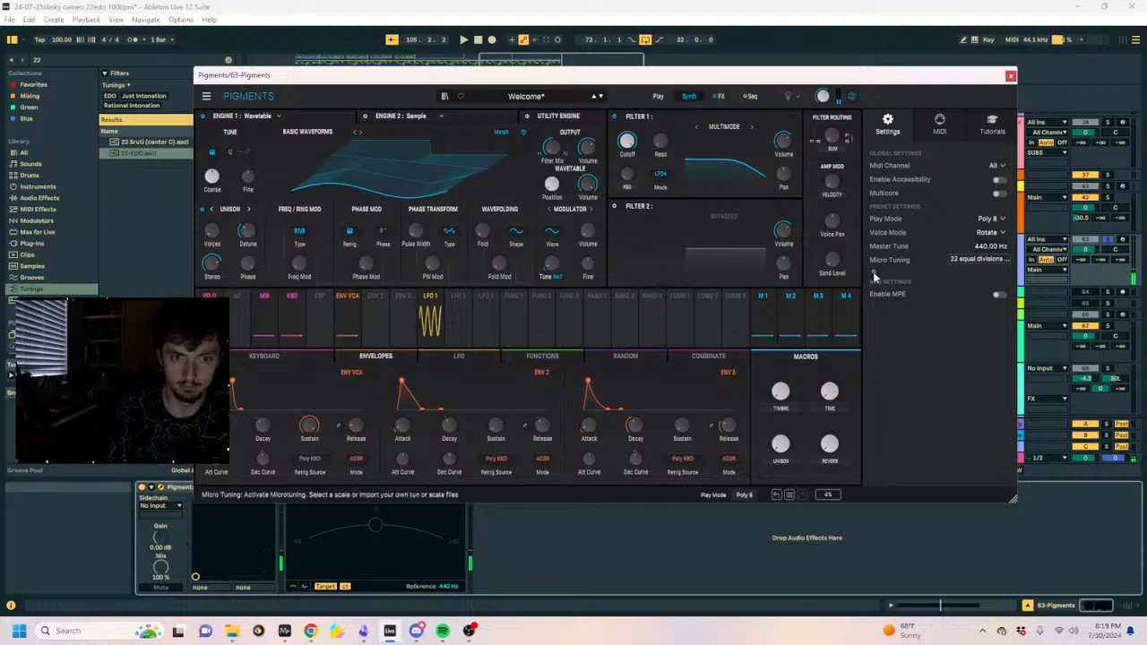
{"action": "left_click", "coordinate": [874, 273]}
{"action": "key", "text": "space"}
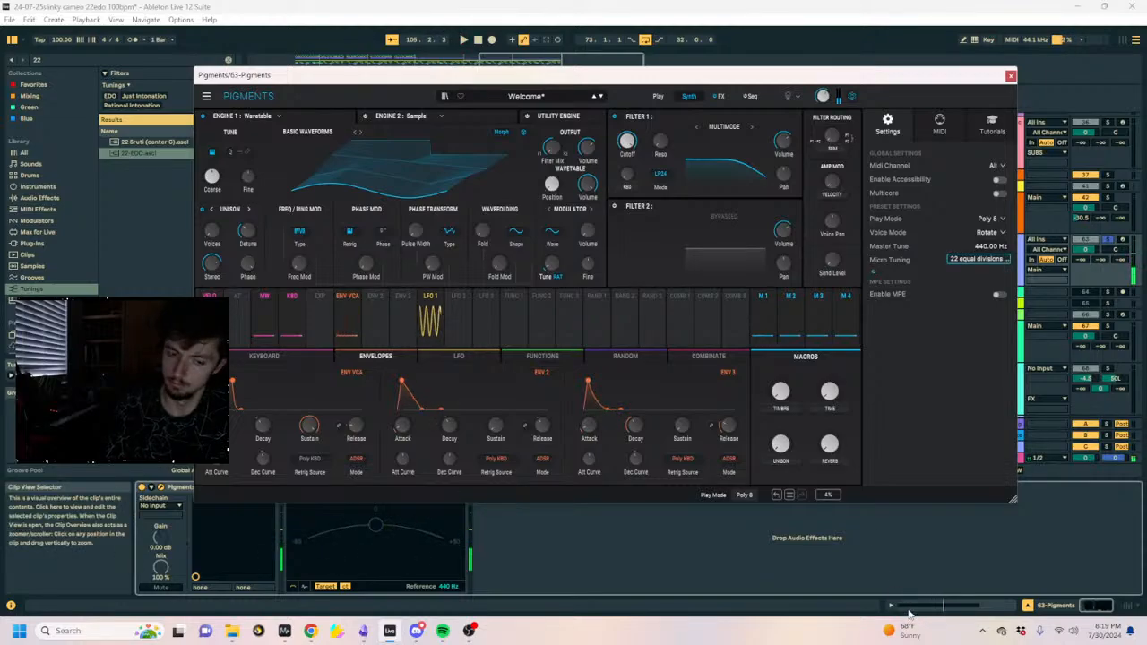
{"action": "left_click", "coordinate": [909, 608]}
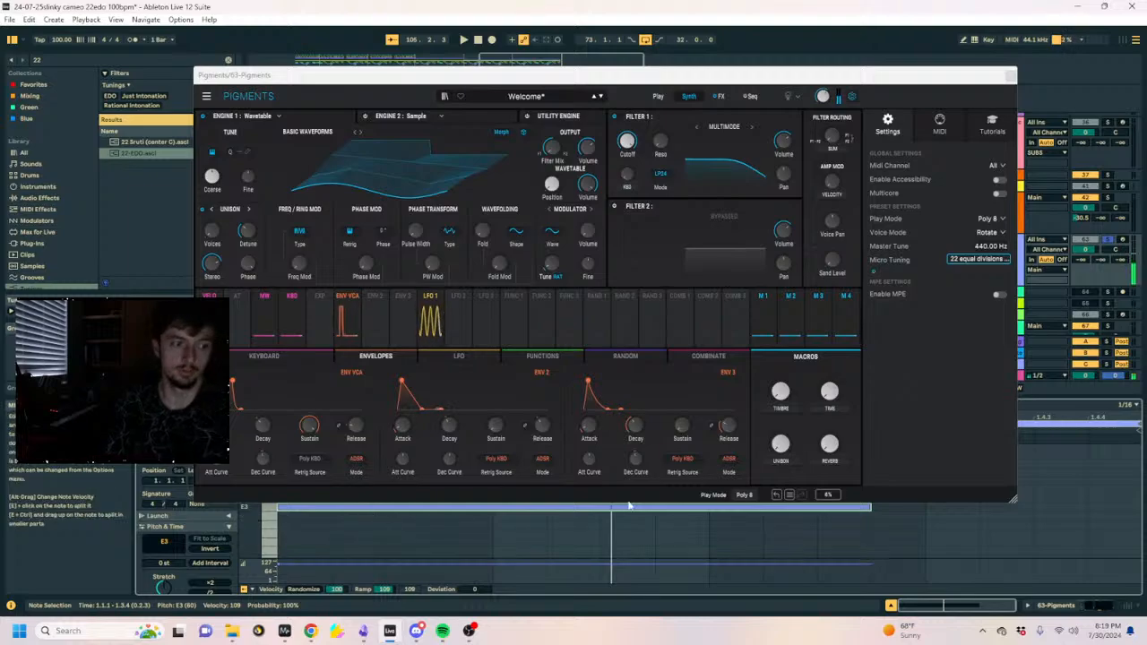
{"action": "left_click", "coordinate": [948, 608]}
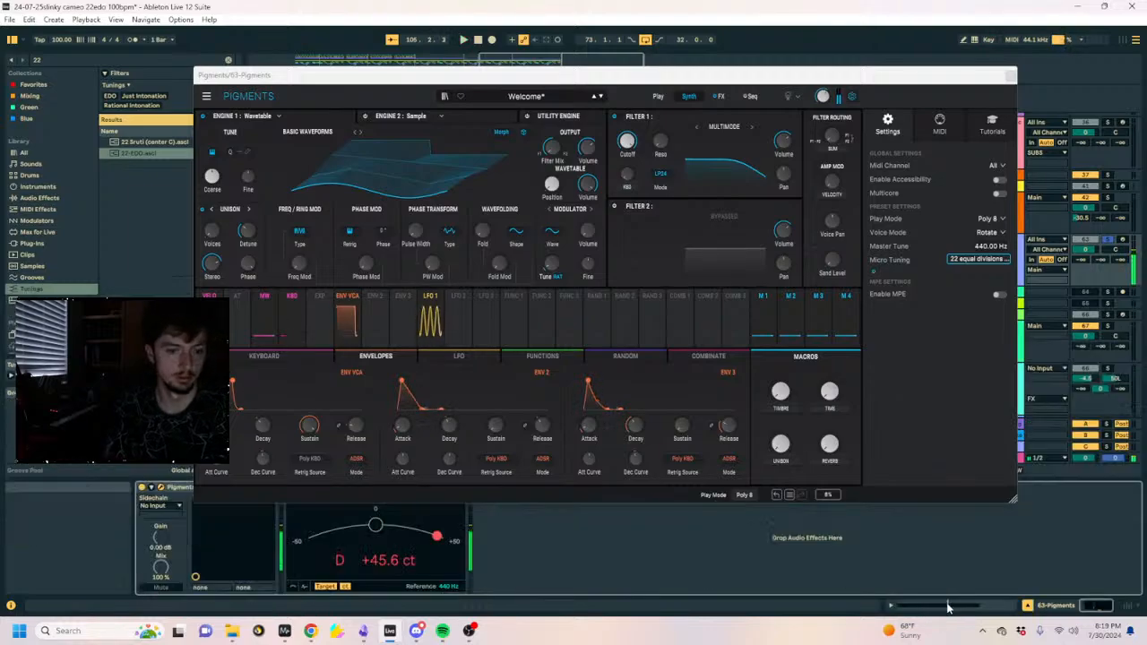
Lower the test clip's note to C3 and play it to check its pitch in Tuner.
{"action": "left_click", "coordinate": [948, 608]}
{"action": "key", "text": "Down"}
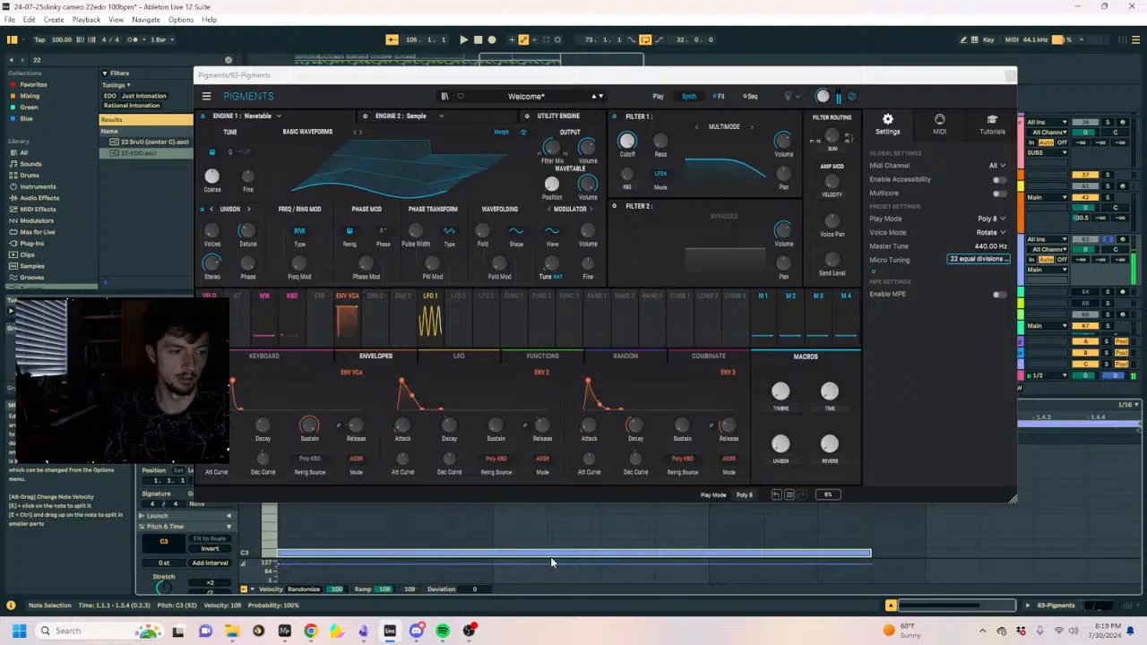
{"action": "left_click", "coordinate": [991, 608]}
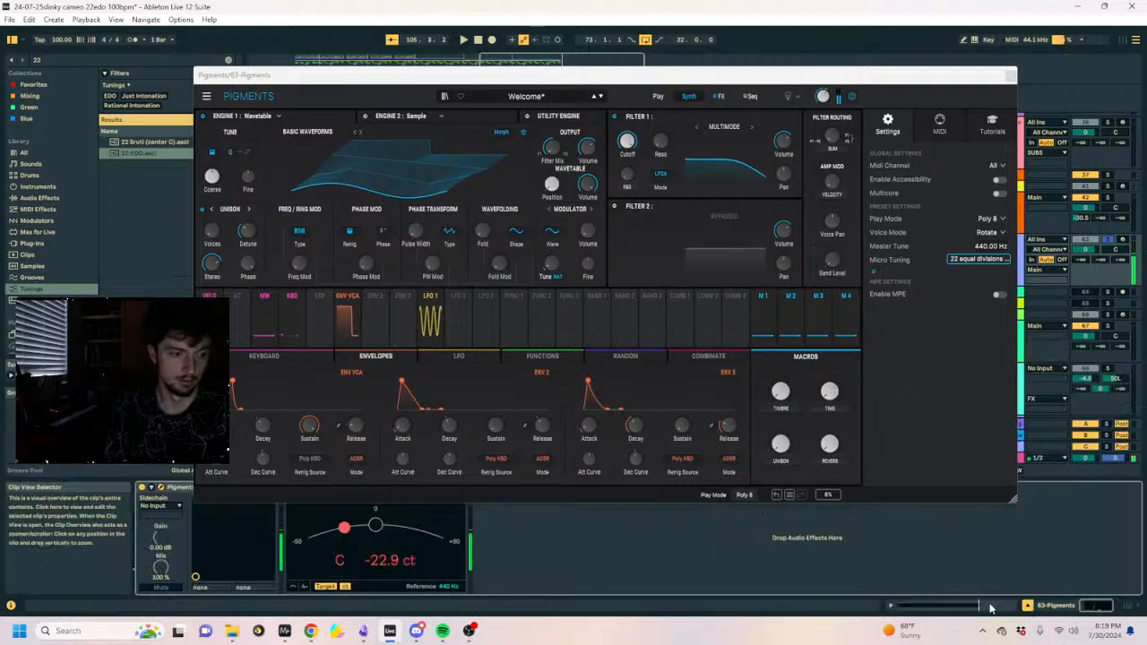
{"action": "left_click", "coordinate": [990, 608]}
{"action": "left_click", "coordinate": [1027, 607]}
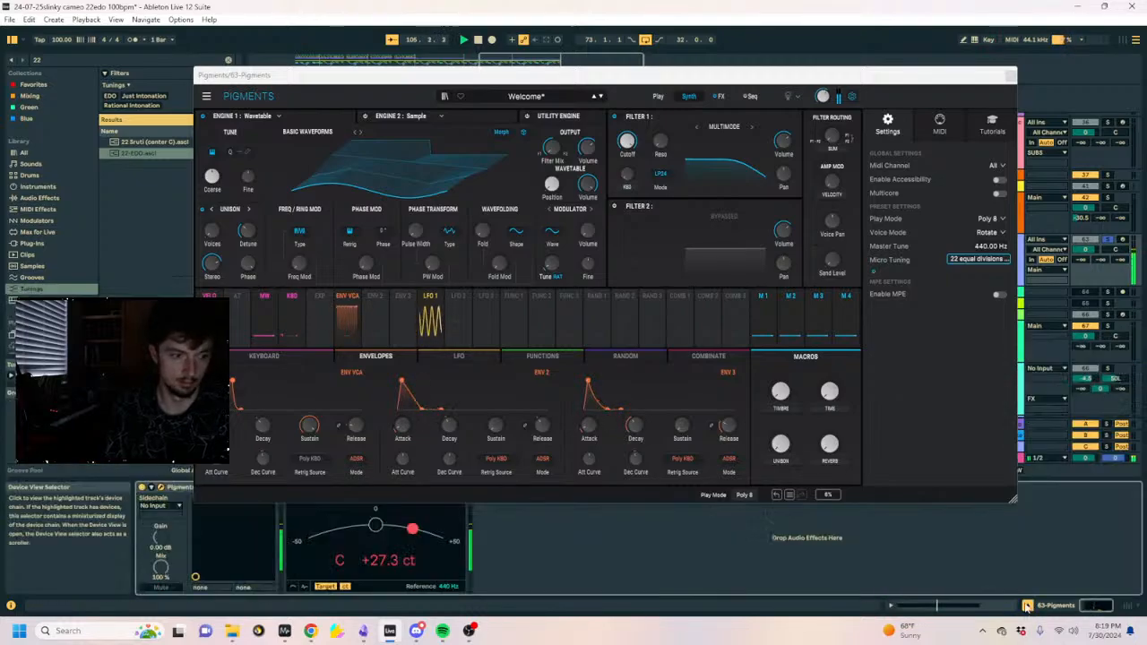
{"action": "left_click", "coordinate": [986, 607]}
{"action": "key", "text": "space"}
Lower the Pigments test note from C3 to ↑A2 (48) and return to the Tuner to check its pitch.
{"action": "left_click_drag", "start_coordinate": [417, 547], "coordinate": [412, 557]}
{"action": "key", "text": "space"}
{"action": "key", "text": "space"}
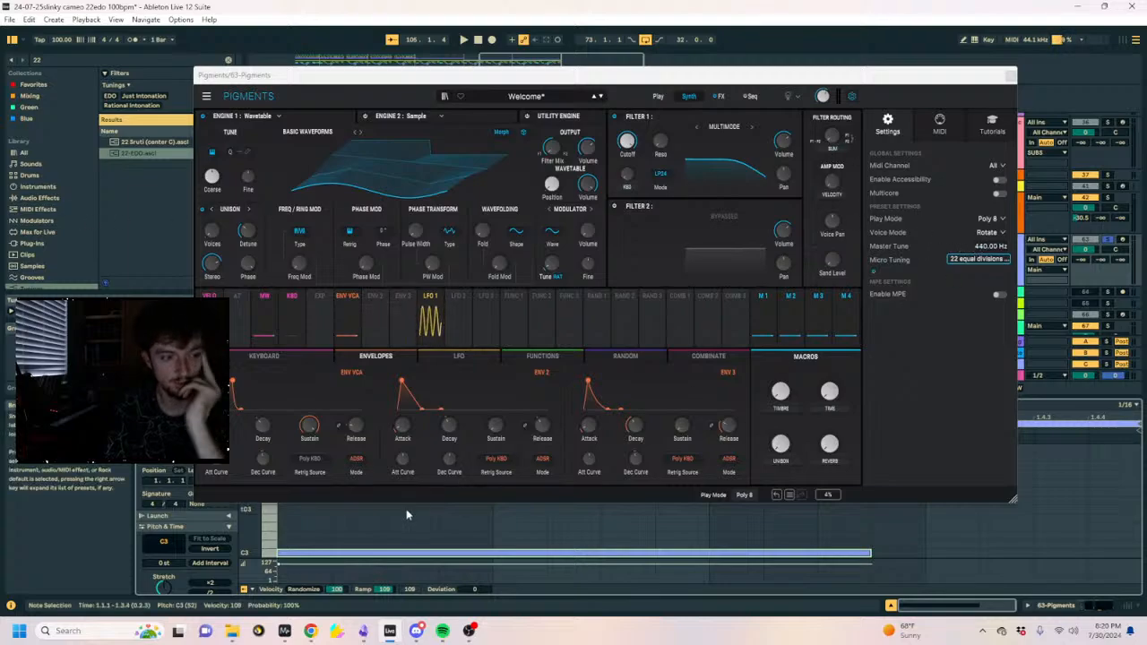
{"action": "left_click_drag", "start_coordinate": [408, 553], "coordinate": [415, 626]}
{"action": "left_click_drag", "start_coordinate": [314, 555], "coordinate": [309, 556]}
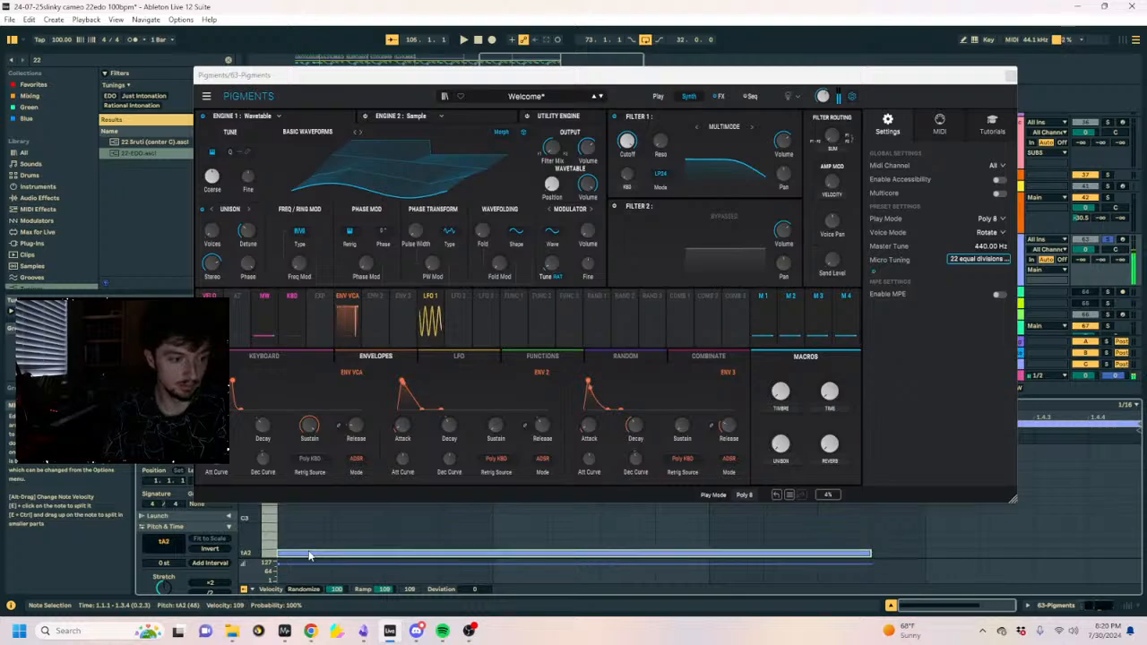
{"action": "left_click", "coordinate": [1076, 609]}
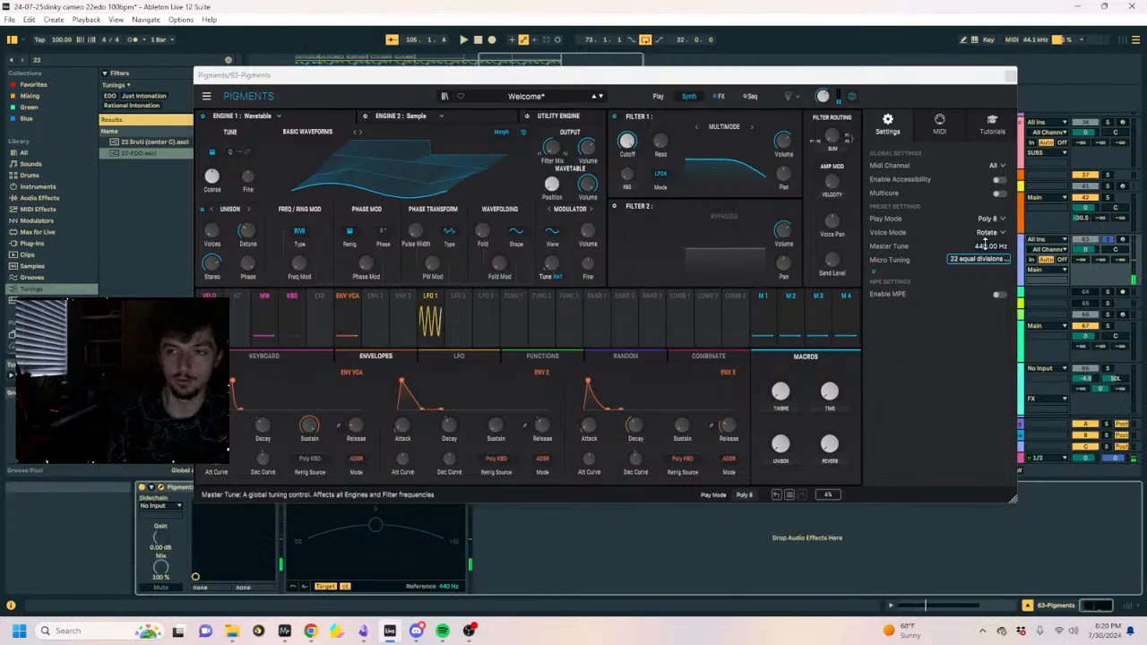
Close the Pigments plug-in window and insert a new MIDI track directly below the Pigments track.
{"action": "left_click", "coordinate": [1010, 77]}
{"action": "left_click", "coordinate": [1000, 260]}
{"action": "key", "text": "Up"}
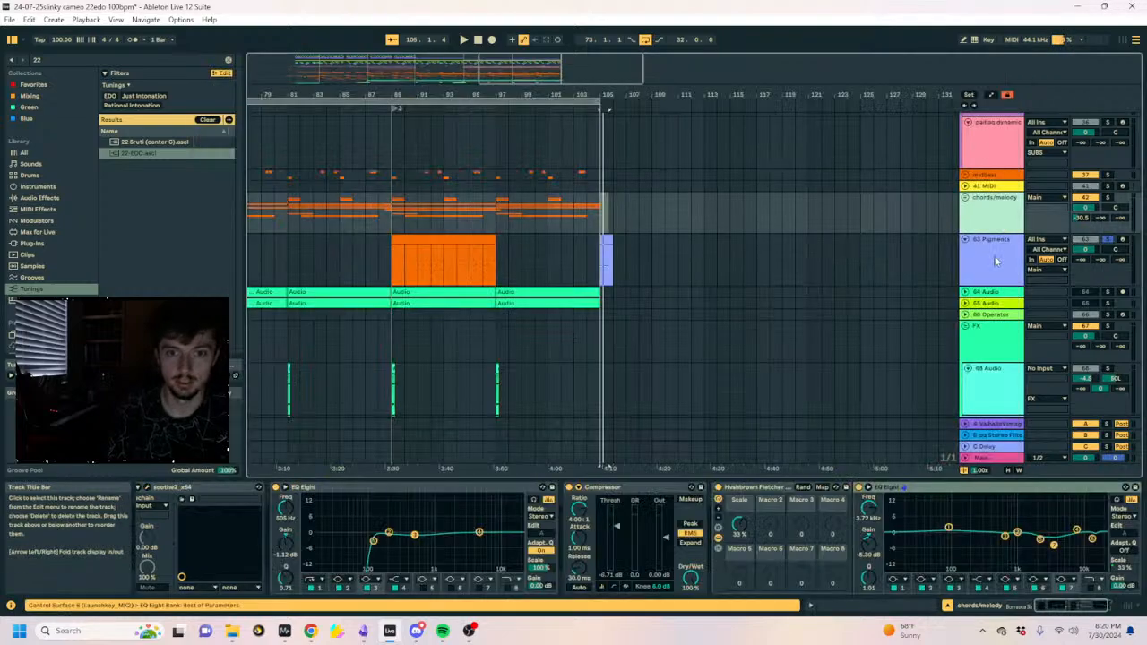
{"action": "key", "text": "Down"}
{"action": "key", "text": "ctrl+shift+t"}
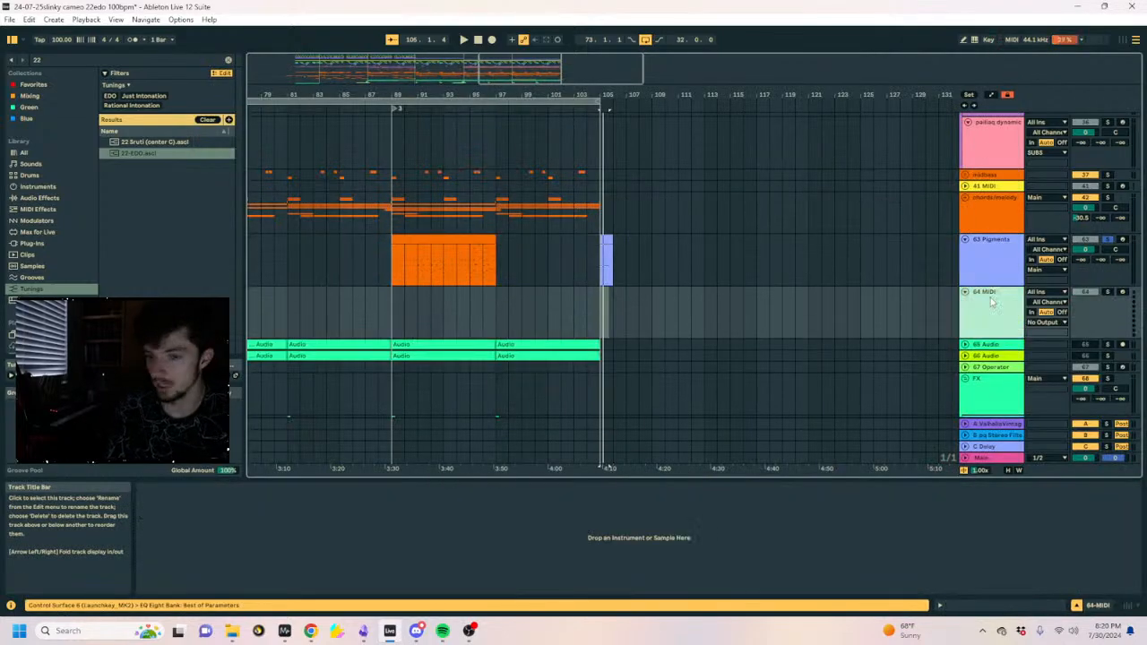
Search the library's instruments for operator and load Operator onto the new MIDI track.
{"action": "type", "text": "operator"}
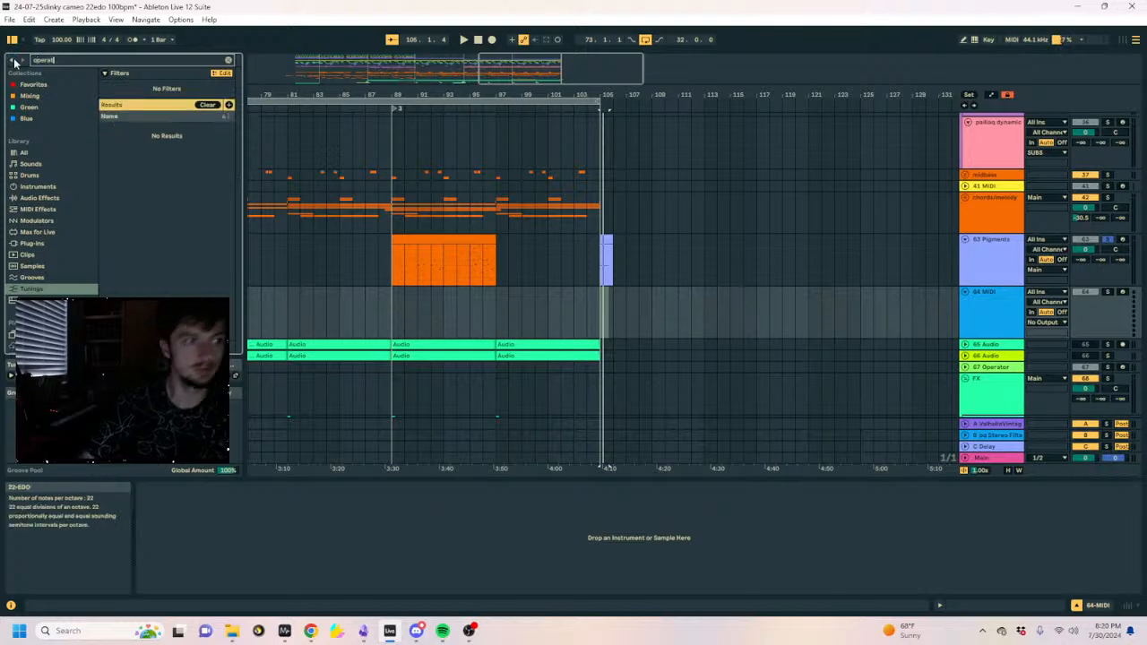
{"action": "left_click", "coordinate": [37, 187]}
{"action": "left_click", "coordinate": [135, 156]}
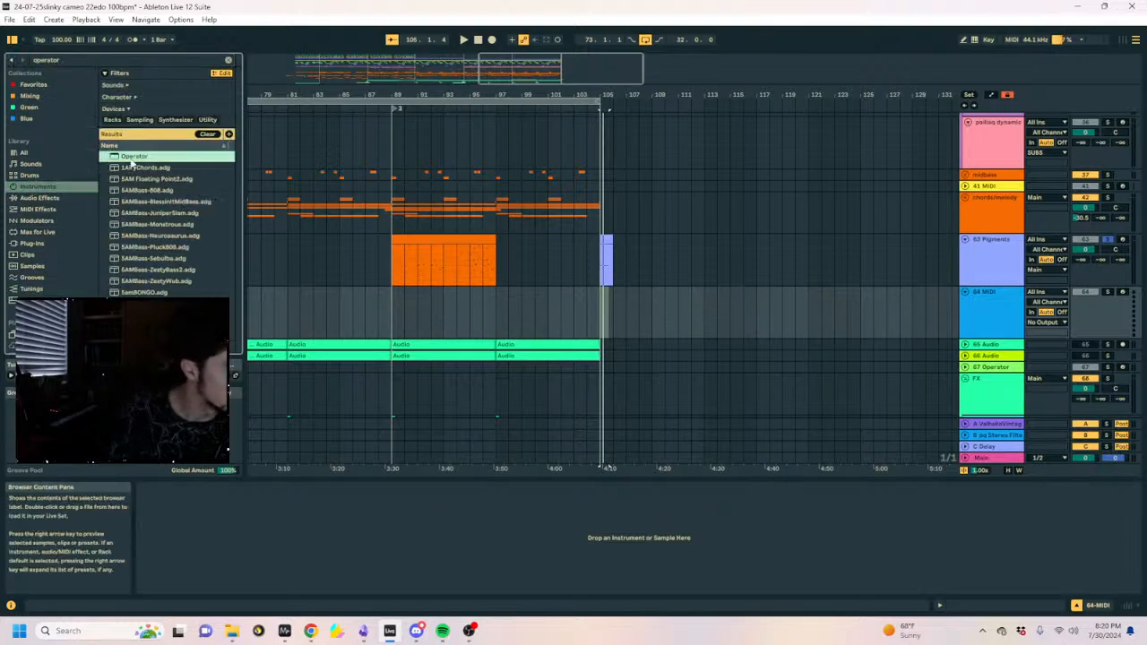
Create a one-beat clip at bar 105 on the Operator track, filled with a full-length C3 note, and play it.
{"action": "mouse_move", "coordinate": [606, 95]}
{"action": "left_mouse_down"}
{"action": "mouse_move", "coordinate": [627, 337]}
{"action": "mouse_move", "coordinate": [595, 311]}
{"action": "mouse_move", "coordinate": [504, 322]}
{"action": "mouse_move", "coordinate": [527, 323]}
{"action": "left_mouse_up"}
{"action": "left_click", "coordinate": [583, 267]}
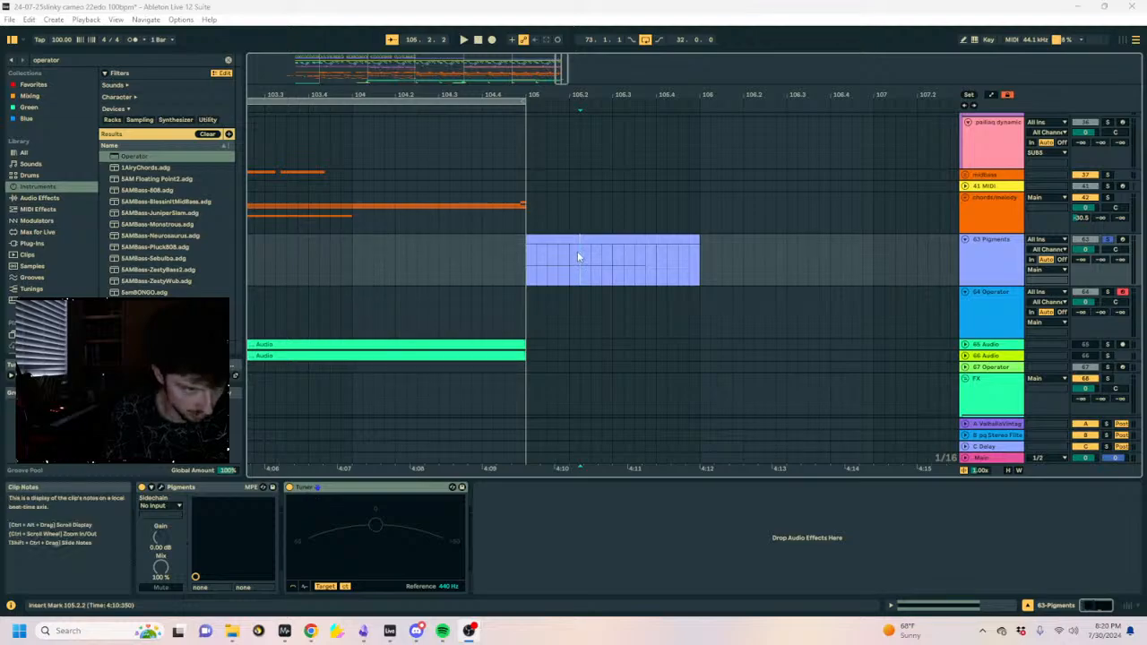
{"action": "left_click", "coordinate": [571, 304]}
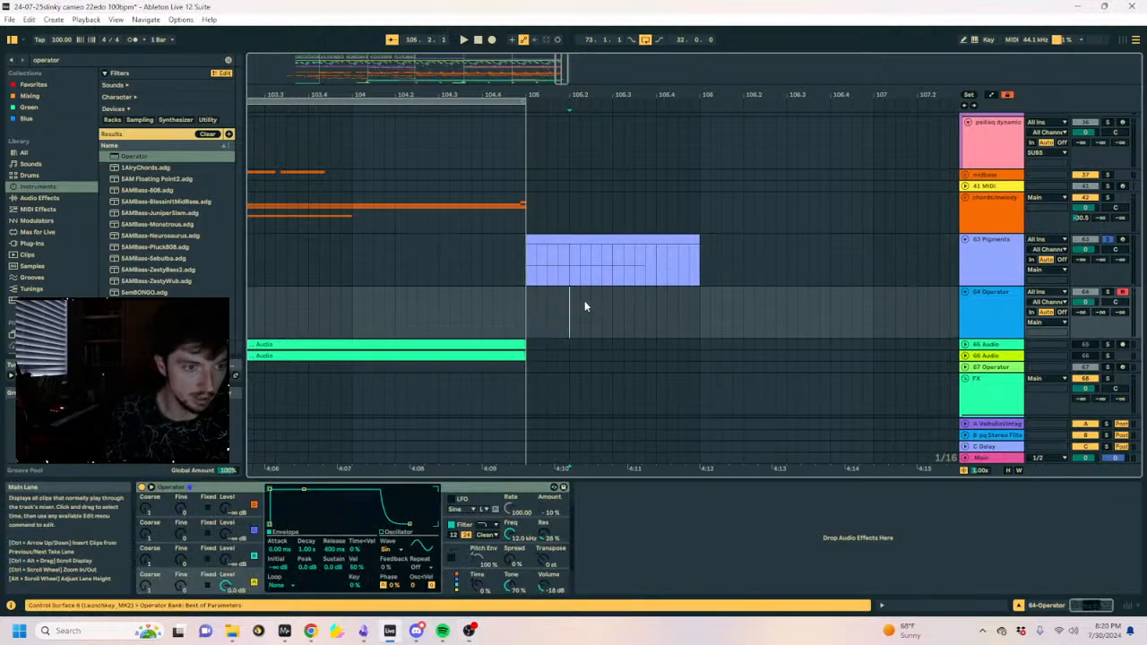
{"action": "left_click_drag", "start_coordinate": [583, 307], "coordinate": [538, 307]}
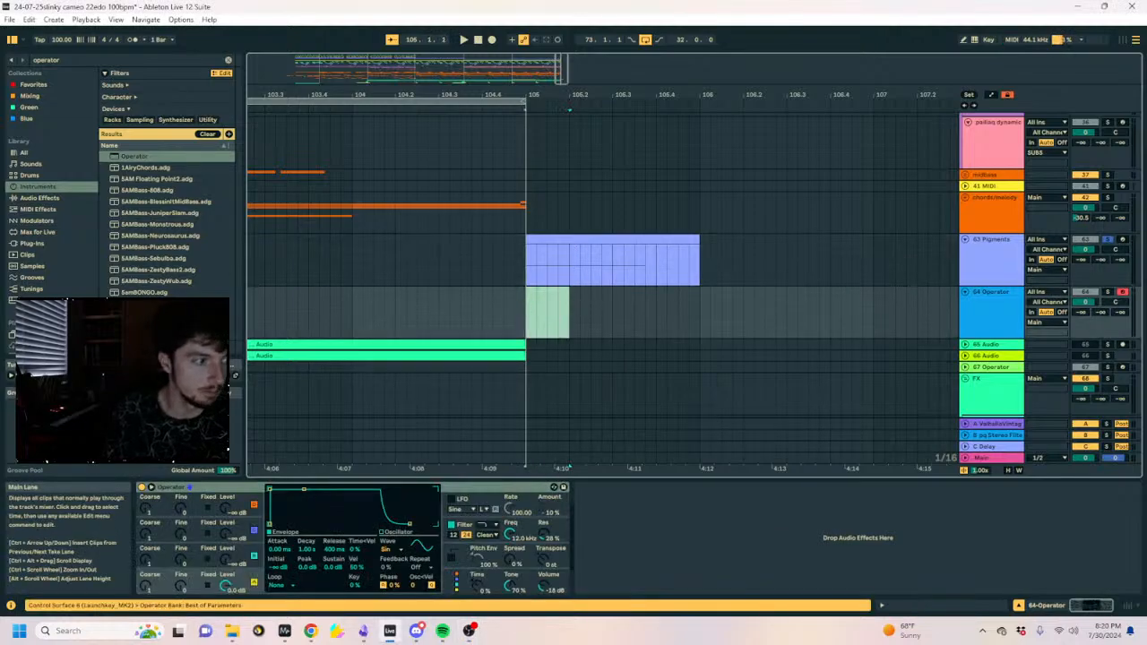
{"action": "double_click", "coordinate": [527, 319]}
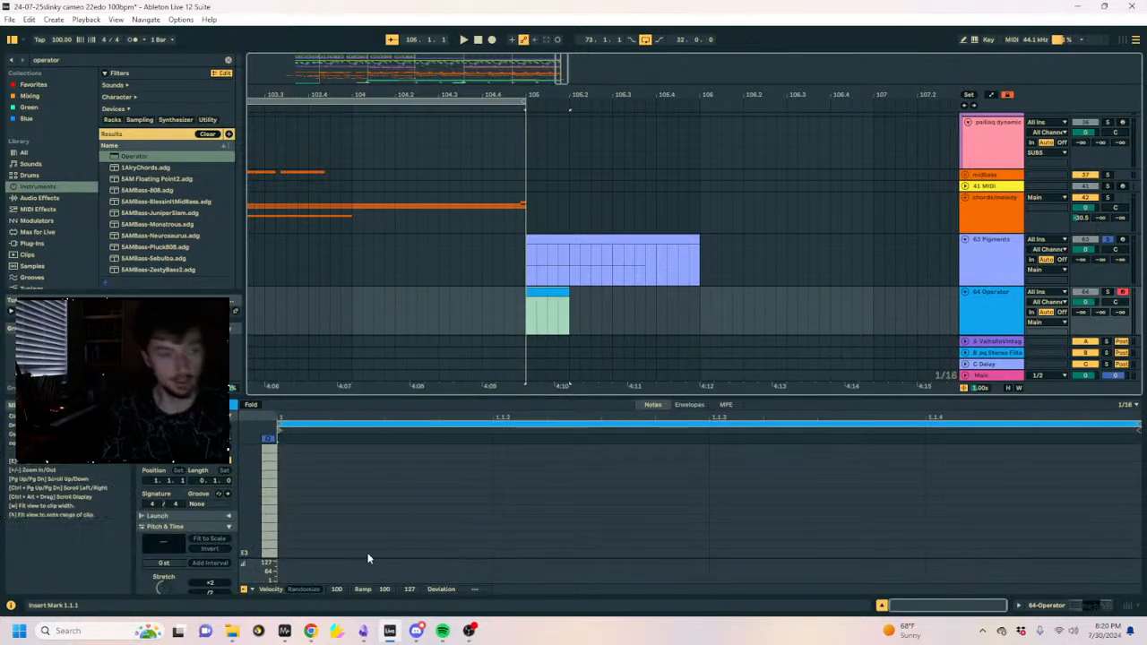
{"action": "left_click", "coordinate": [352, 517]}
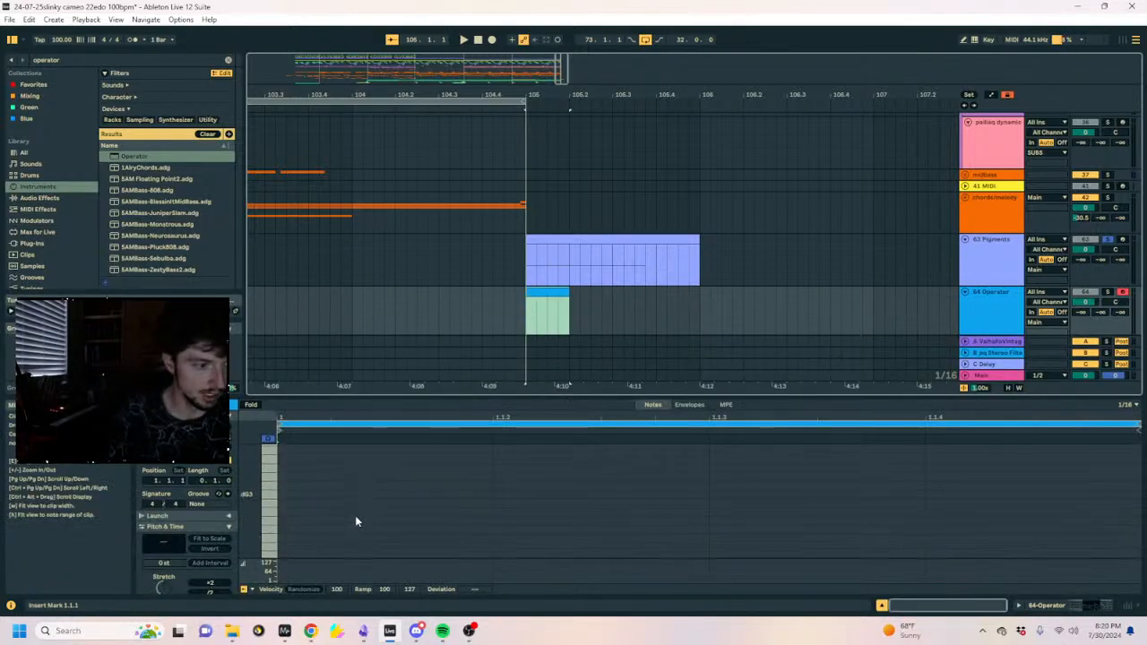
{"action": "double_click", "coordinate": [339, 516]}
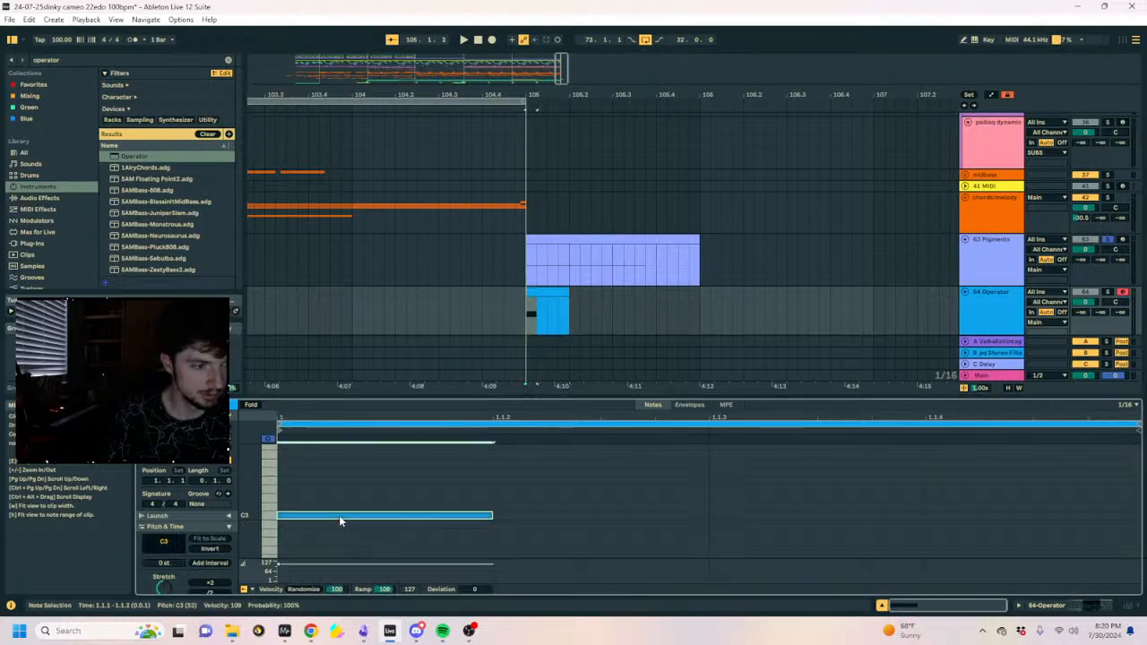
{"action": "left_click_drag", "start_coordinate": [491, 515], "coordinate": [1137, 517]}
{"action": "left_click", "coordinate": [1046, 606]}
{"action": "key", "text": "space"}
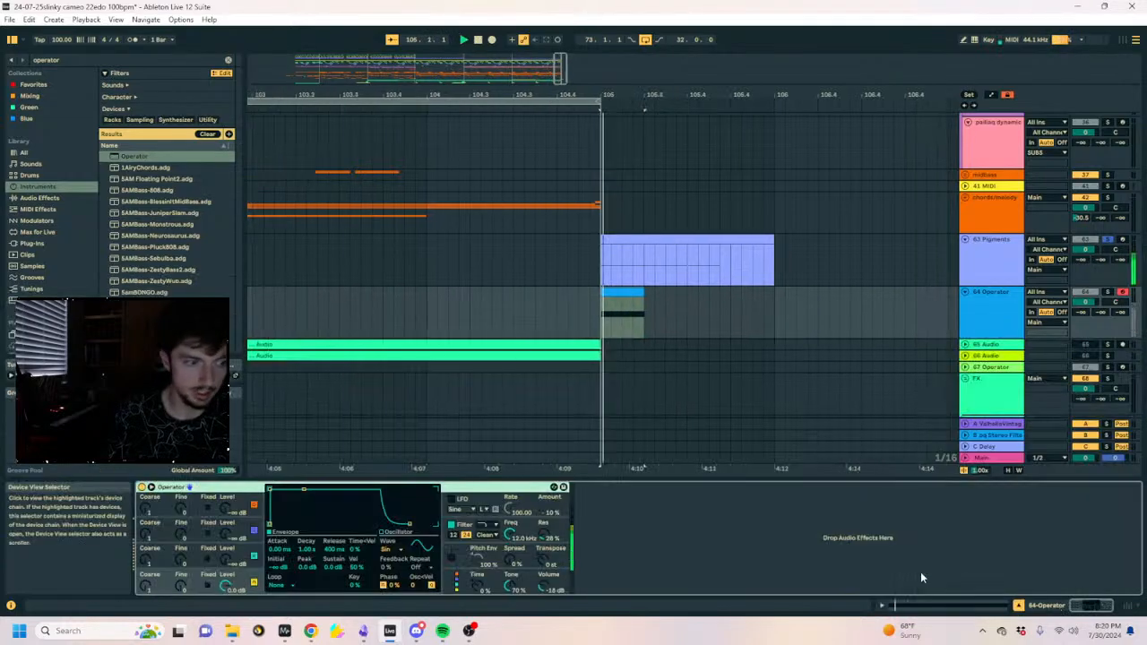
{"action": "key", "text": "space"}
Search the audio effects for tuner and add Tuner after Operator on its track.
{"action": "left_click", "coordinate": [986, 302]}
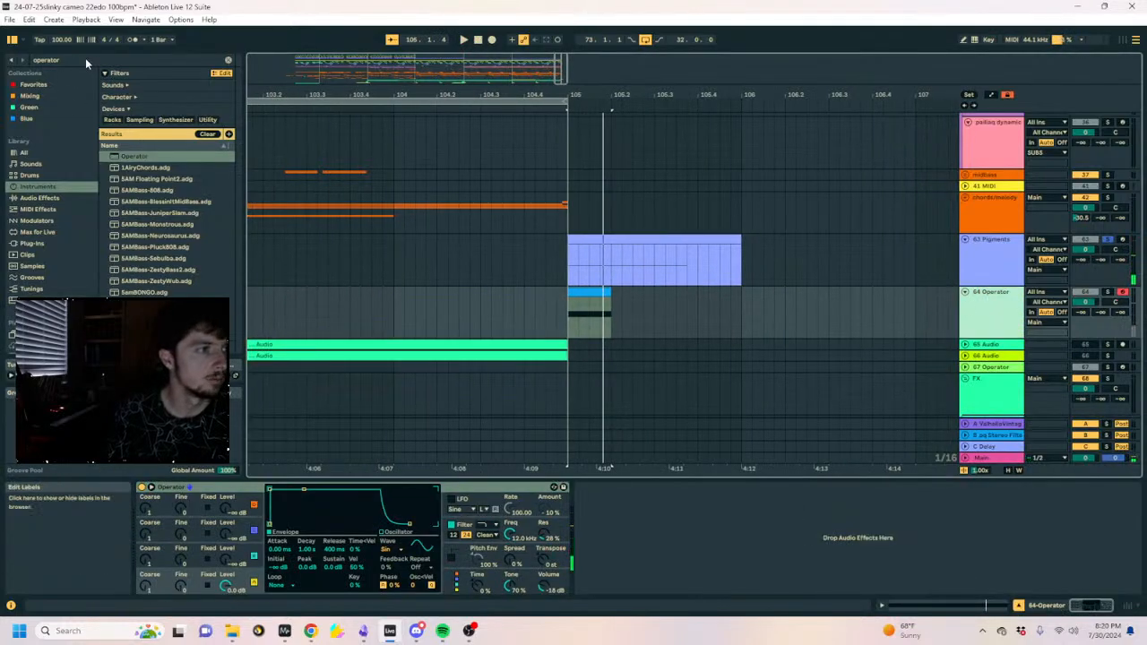
{"action": "key", "text": "ctrl+f"}
{"action": "type", "text": "tuner"}
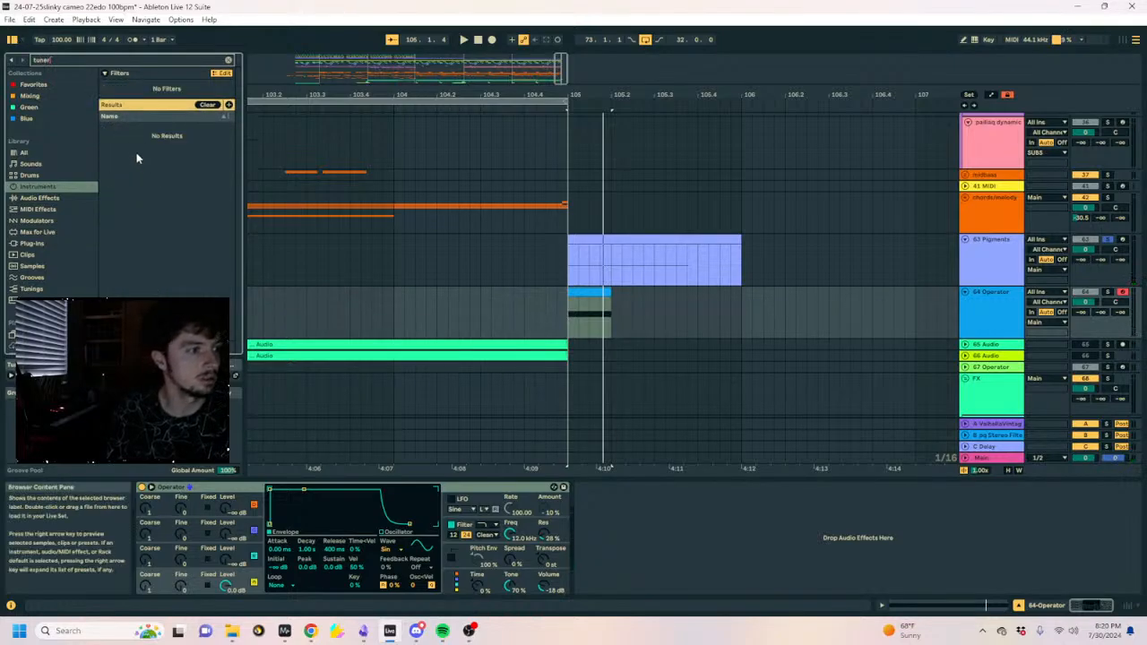
{"action": "left_click", "coordinate": [40, 197]}
{"action": "left_click", "coordinate": [121, 133]}
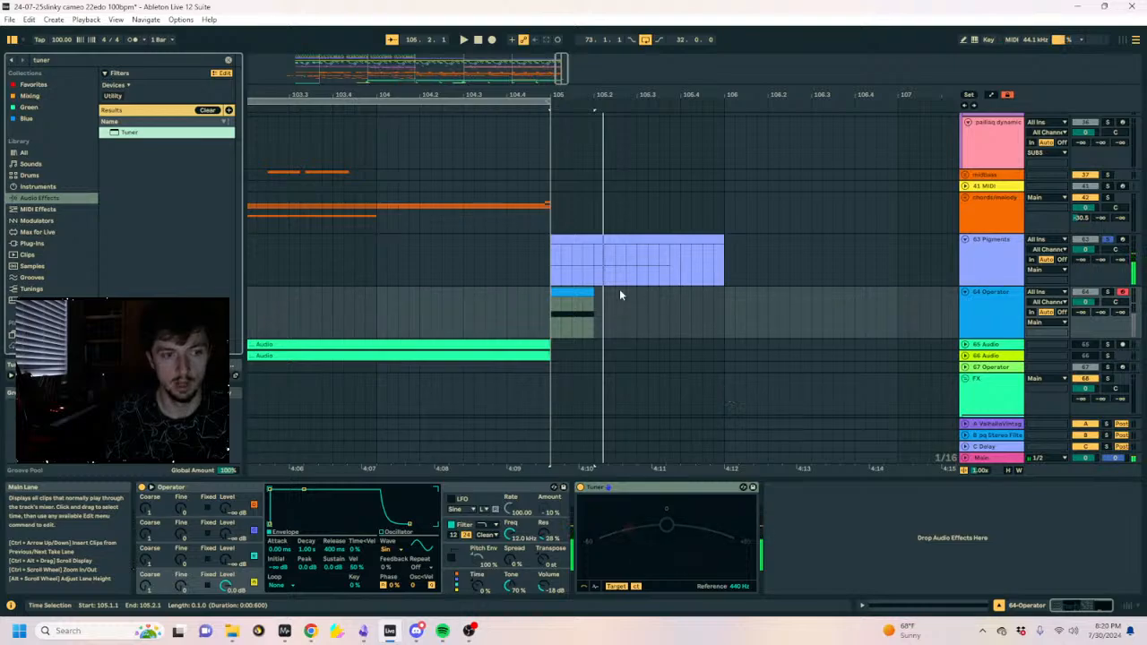
Solo the Operator track and play its C3 note from bar 105 to check its pitch in Tuner.
{"action": "left_click", "coordinate": [553, 240]}
{"action": "left_click", "coordinate": [561, 302]}
{"action": "key", "text": "space"}
{"action": "key", "text": "space"}
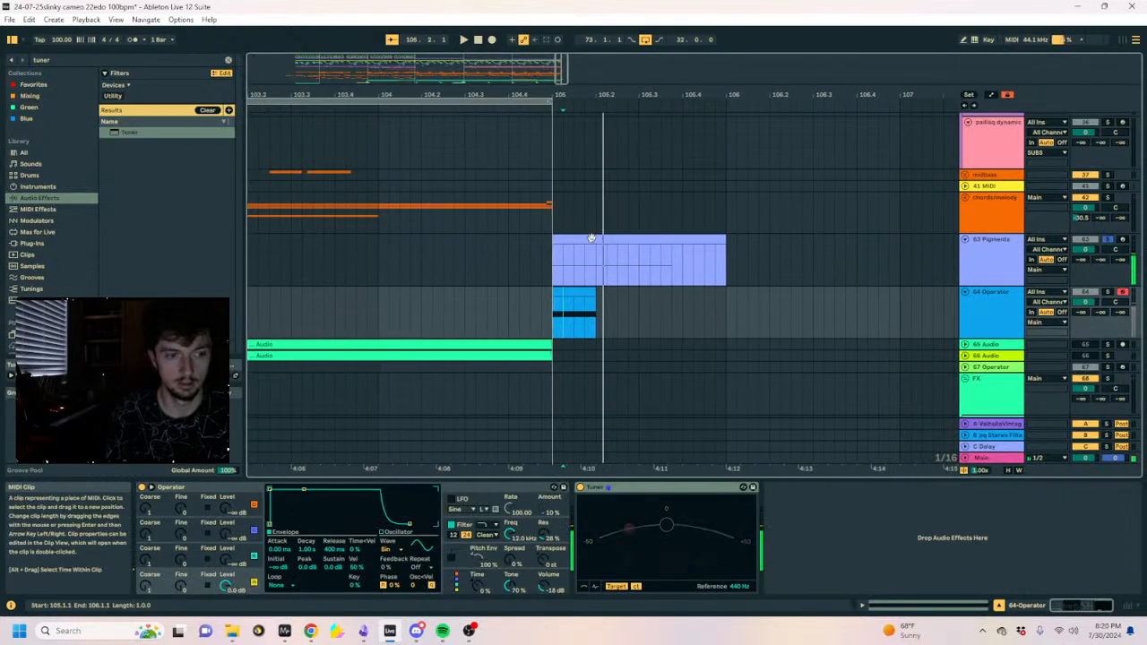
{"action": "left_click", "coordinate": [594, 240]}
{"action": "left_click", "coordinate": [1108, 292]}
{"action": "left_click", "coordinate": [997, 302]}
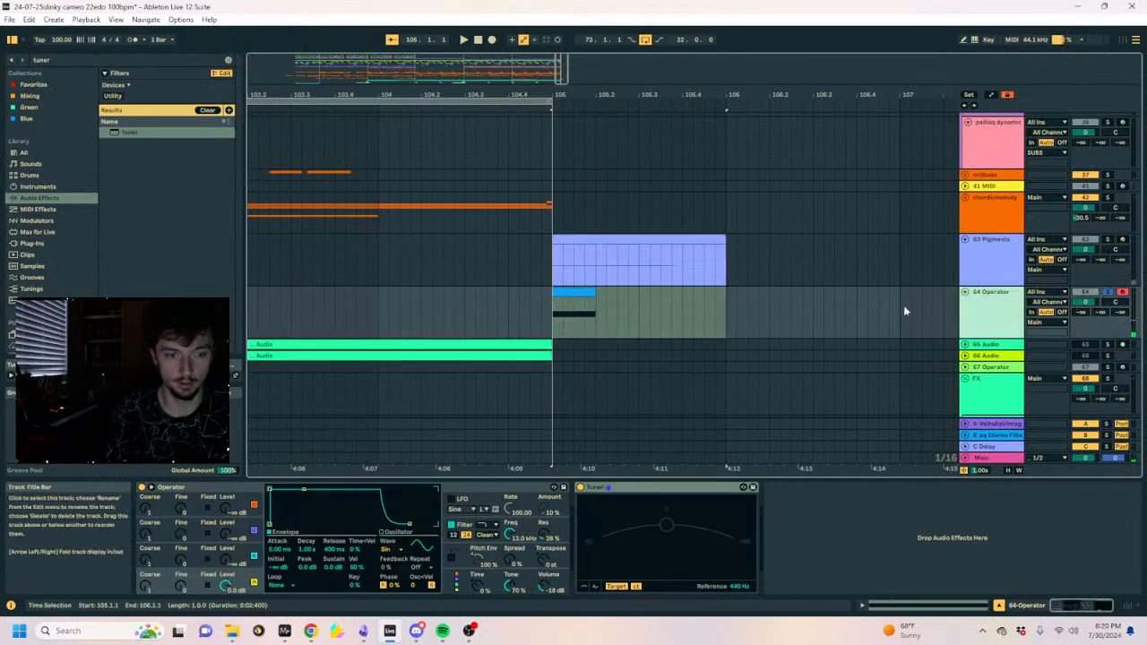
{"action": "key", "text": "space"}
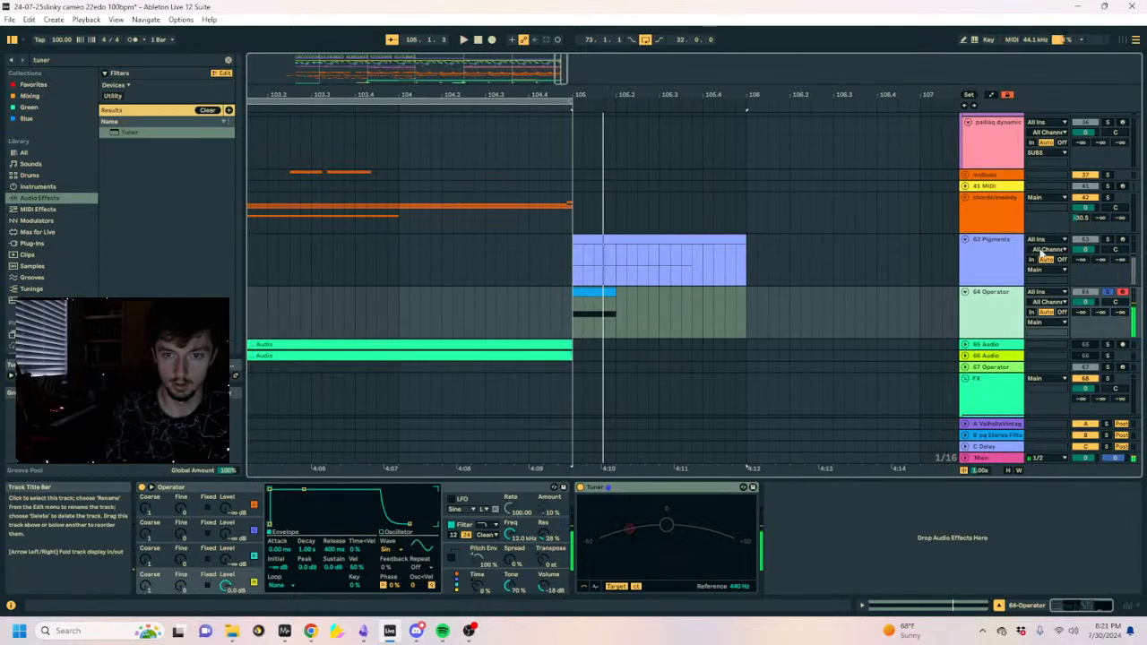
Solo the Pigments track instead, raise its test note to C3 and play it for comparison with Operator.
{"action": "left_click", "coordinate": [1087, 240]}
{"action": "left_click", "coordinate": [1107, 239]}
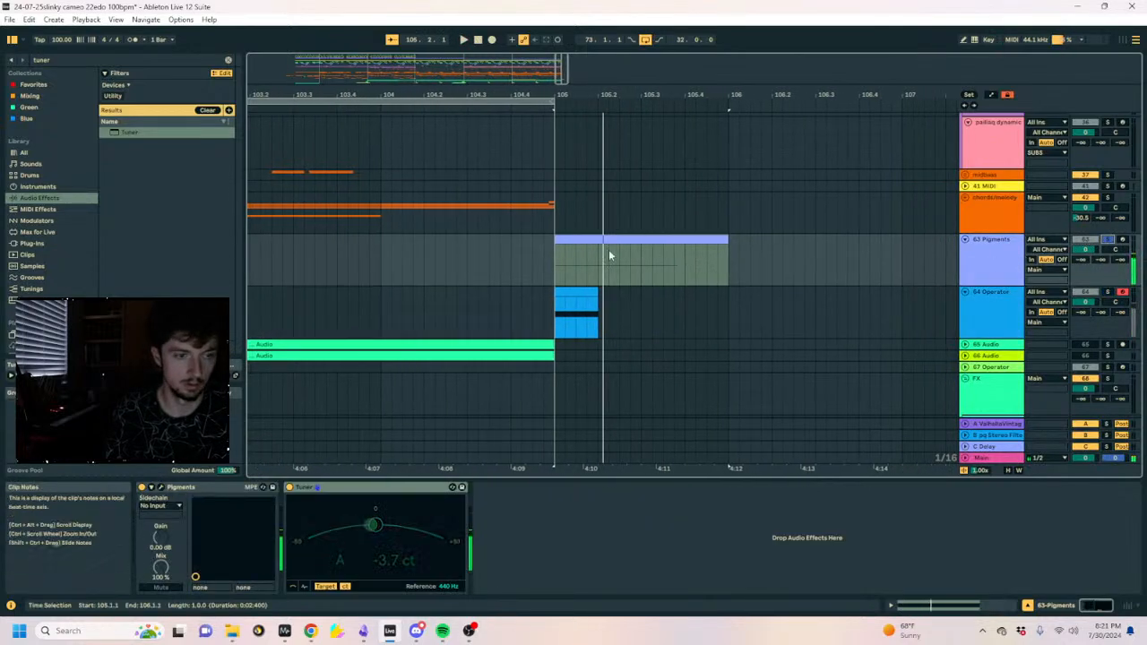
{"action": "left_click", "coordinate": [952, 607]}
{"action": "left_click_drag", "start_coordinate": [362, 553], "coordinate": [361, 509]}
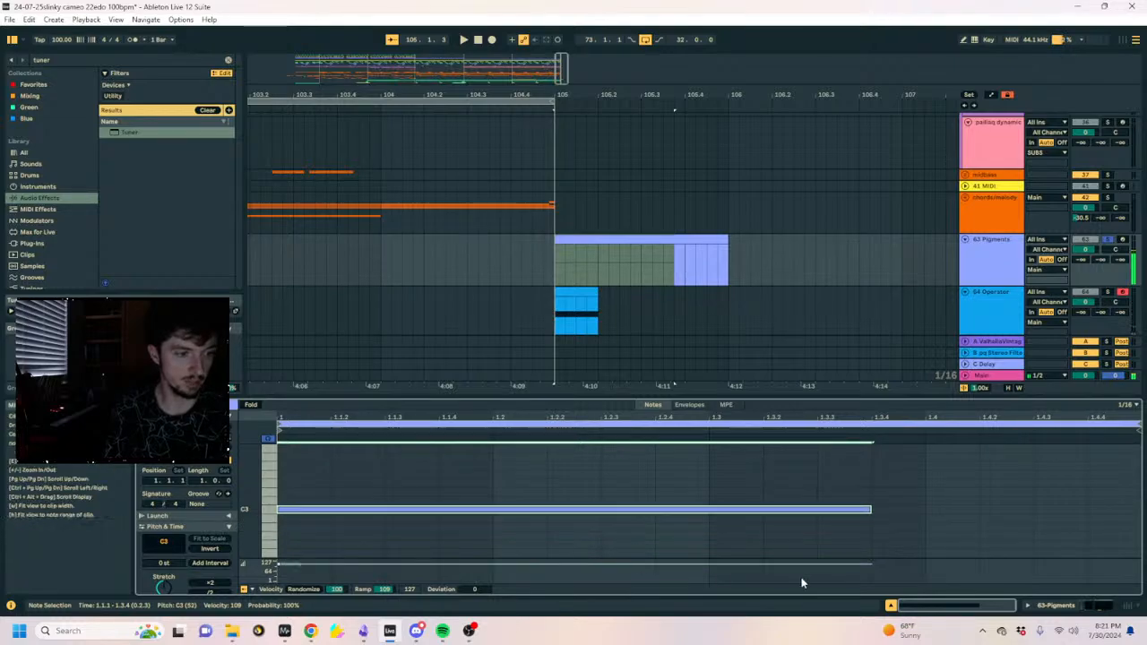
{"action": "left_click", "coordinate": [1044, 610]}
{"action": "left_click", "coordinate": [1006, 307]}
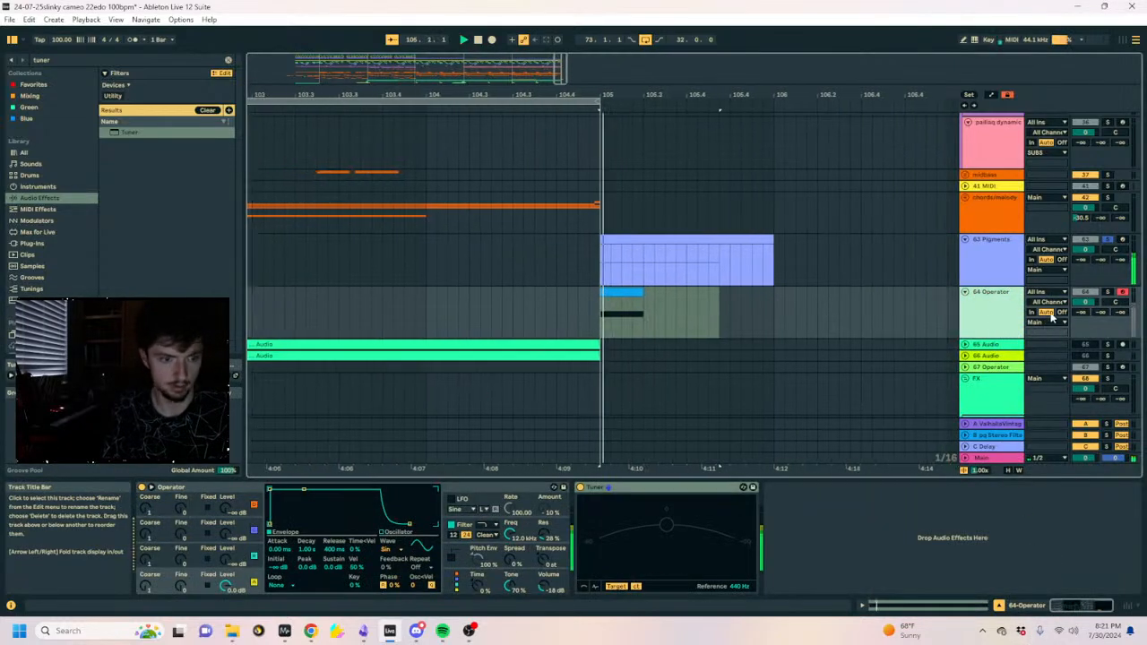
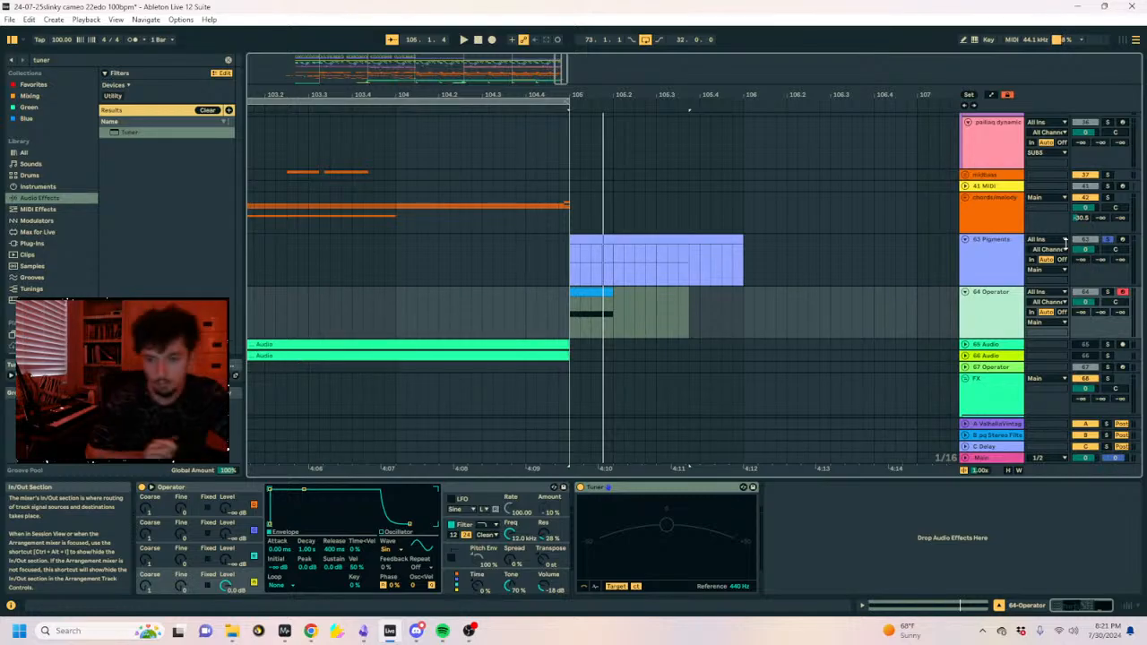
Look through the arrangement's tracks and examine the xylophone track's clip from bar 97 to bar 105.
{"action": "left_click", "coordinate": [1029, 276]}
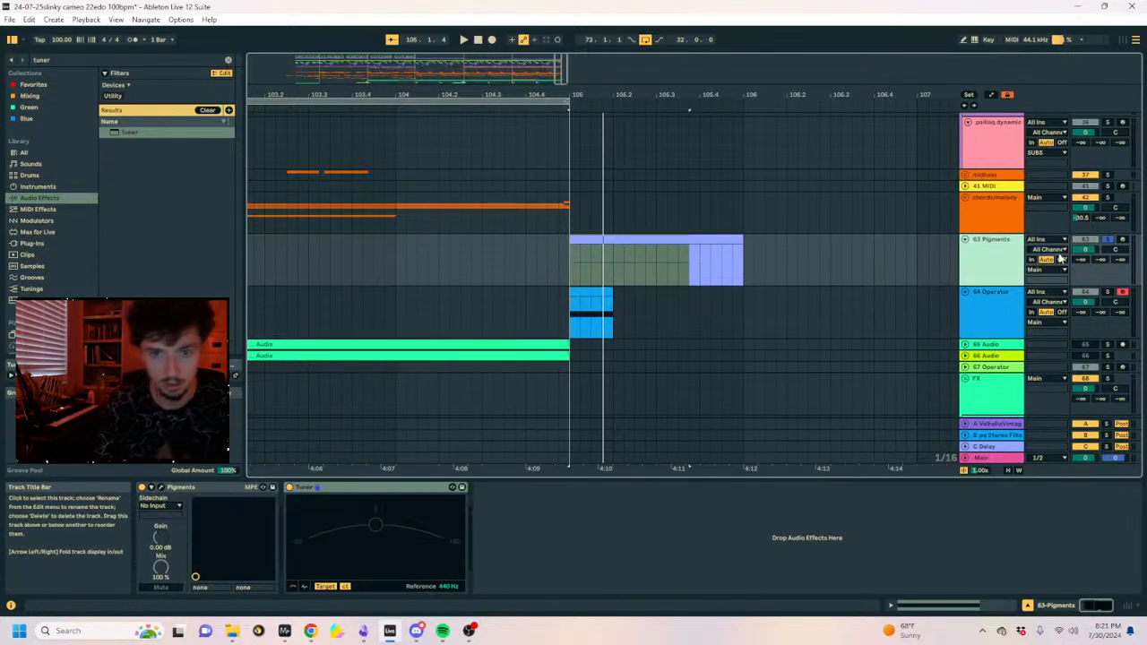
{"action": "scroll", "coordinate": [942, 267], "scroll_direction": "up", "scroll_amount": 10}
{"action": "scroll", "coordinate": [789, 243], "scroll_direction": "down", "scroll_amount": 10}
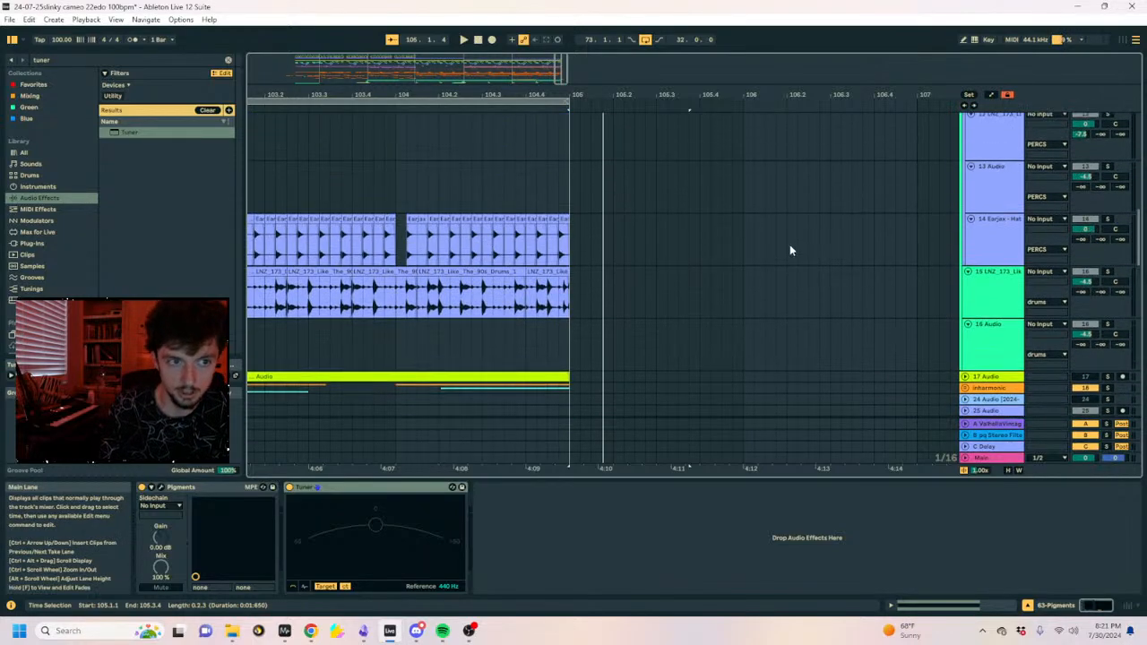
{"action": "scroll", "coordinate": [747, 364], "scroll_direction": "up", "scroll_amount": 15}
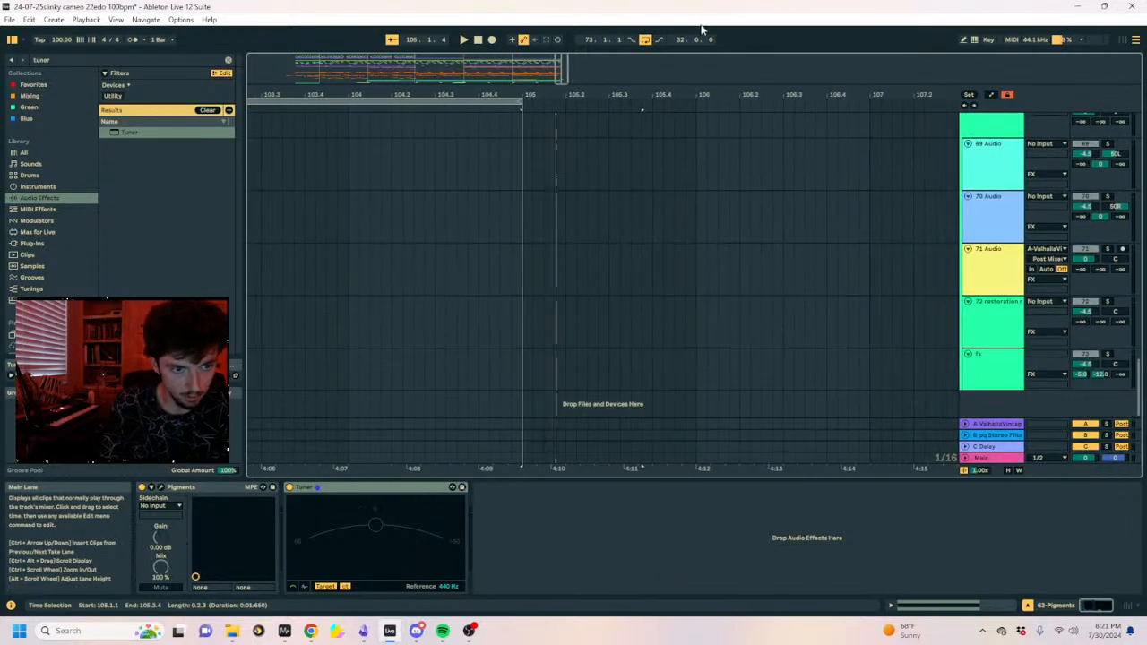
{"action": "scroll", "coordinate": [860, 377], "scroll_direction": "up", "scroll_amount": 3}
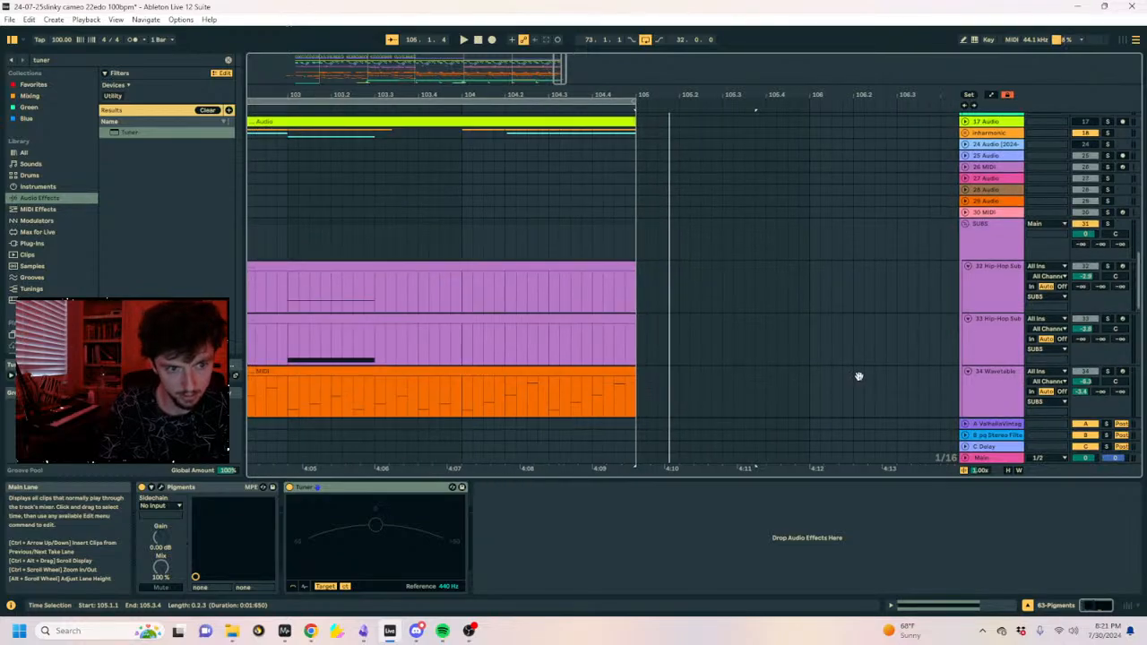
{"action": "scroll", "coordinate": [853, 310], "scroll_direction": "down", "scroll_amount": 8}
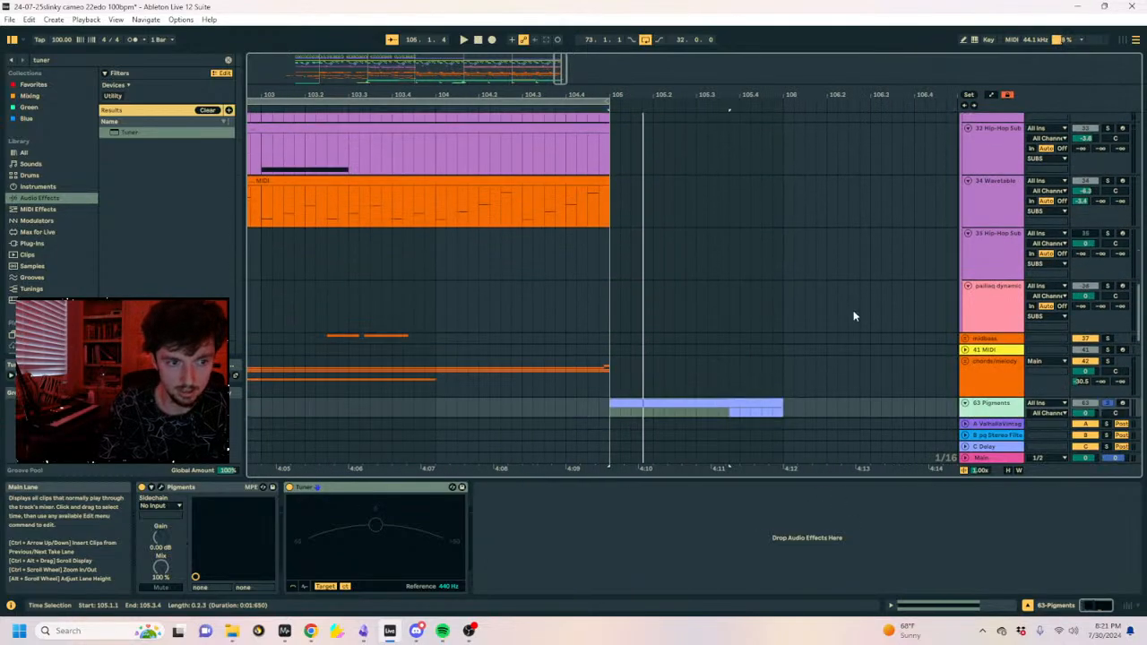
{"action": "scroll", "coordinate": [848, 331], "scroll_direction": "down", "scroll_amount": 3}
{"action": "scroll", "coordinate": [849, 331], "scroll_direction": "down", "scroll_amount": 5}
{"action": "left_click", "coordinate": [415, 186]}
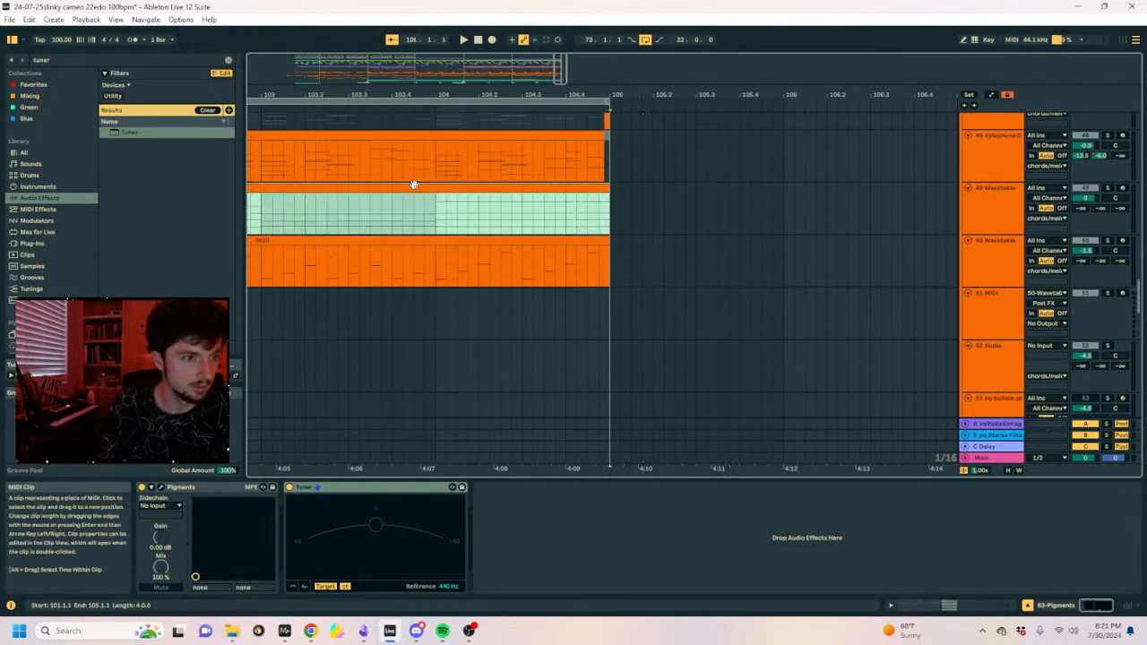
{"action": "left_click_drag", "start_coordinate": [436, 90], "coordinate": [725, 49]}
{"action": "left_click", "coordinate": [659, 137]}
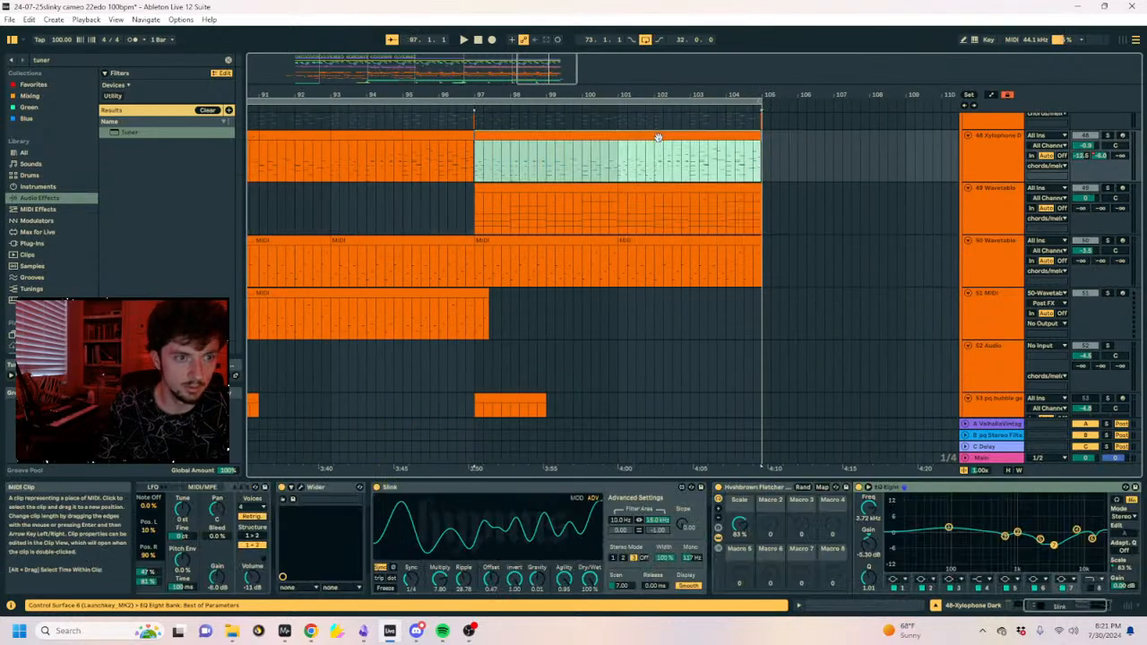
{"action": "scroll", "coordinate": [800, 170], "scroll_direction": "down", "scroll_amount": 10}
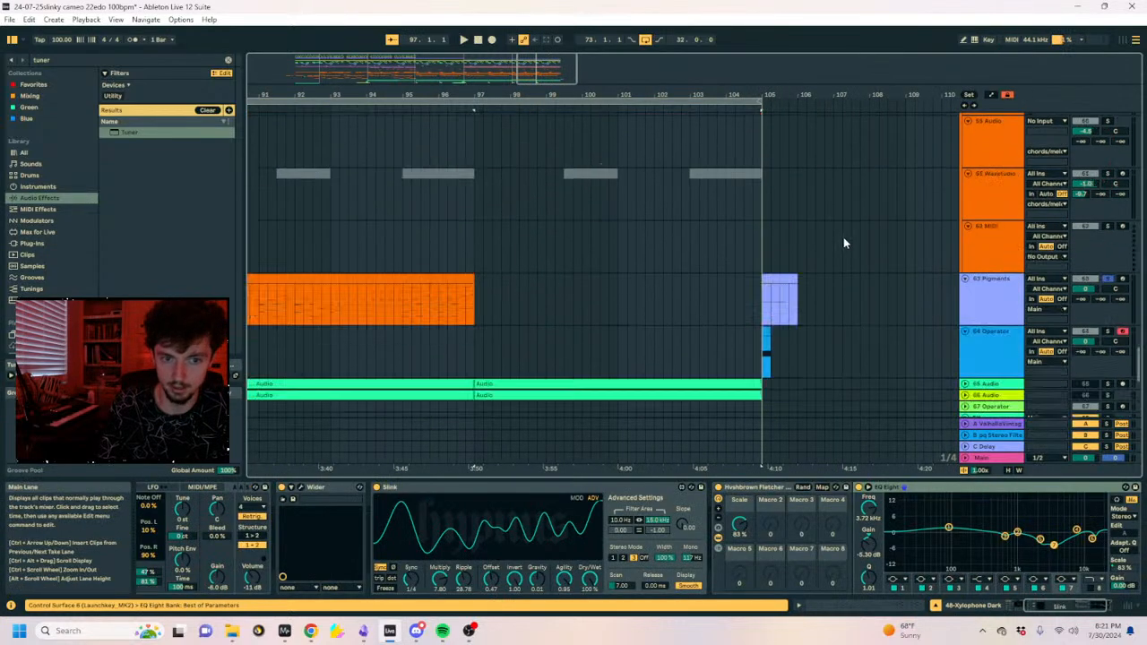
Play the Pigments clip from bar 89 and load the liked preset Random Lydian Trip modded in Pigments.
{"action": "left_click", "coordinate": [992, 235]}
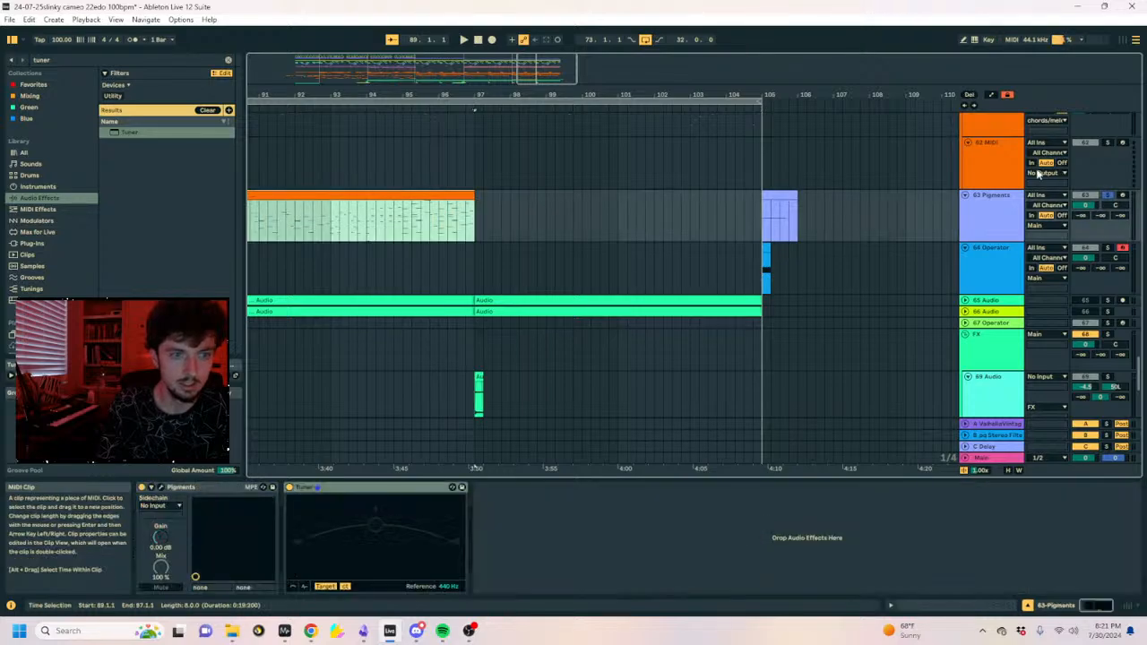
{"action": "key", "text": "space"}
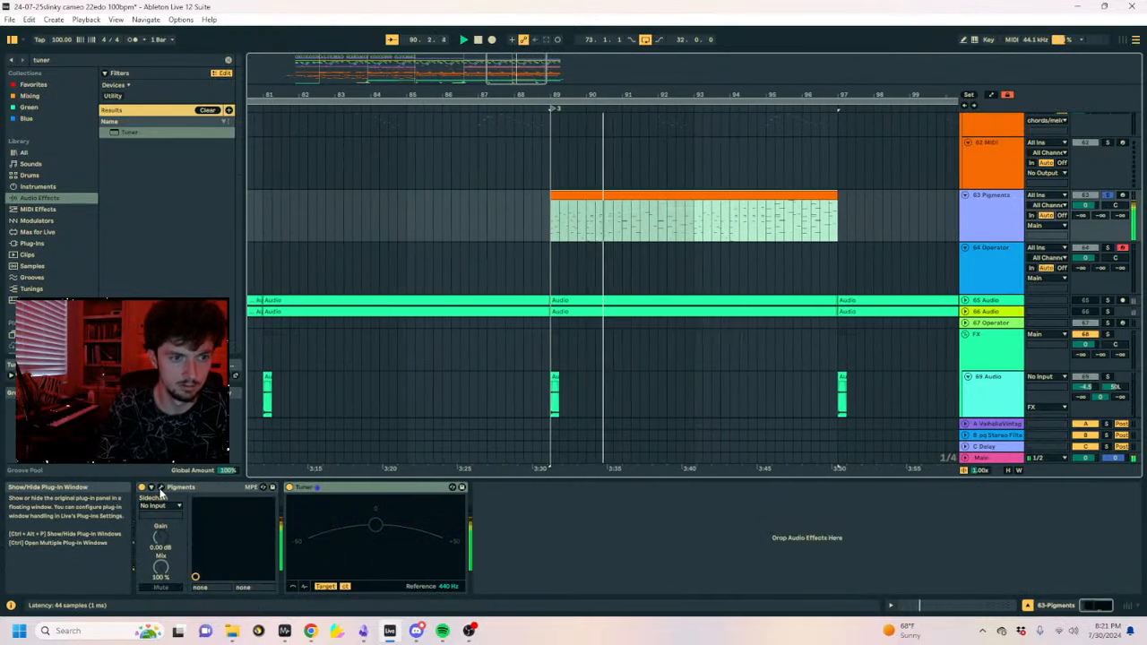
{"action": "left_click", "coordinate": [160, 489]}
{"action": "left_click", "coordinate": [443, 96]}
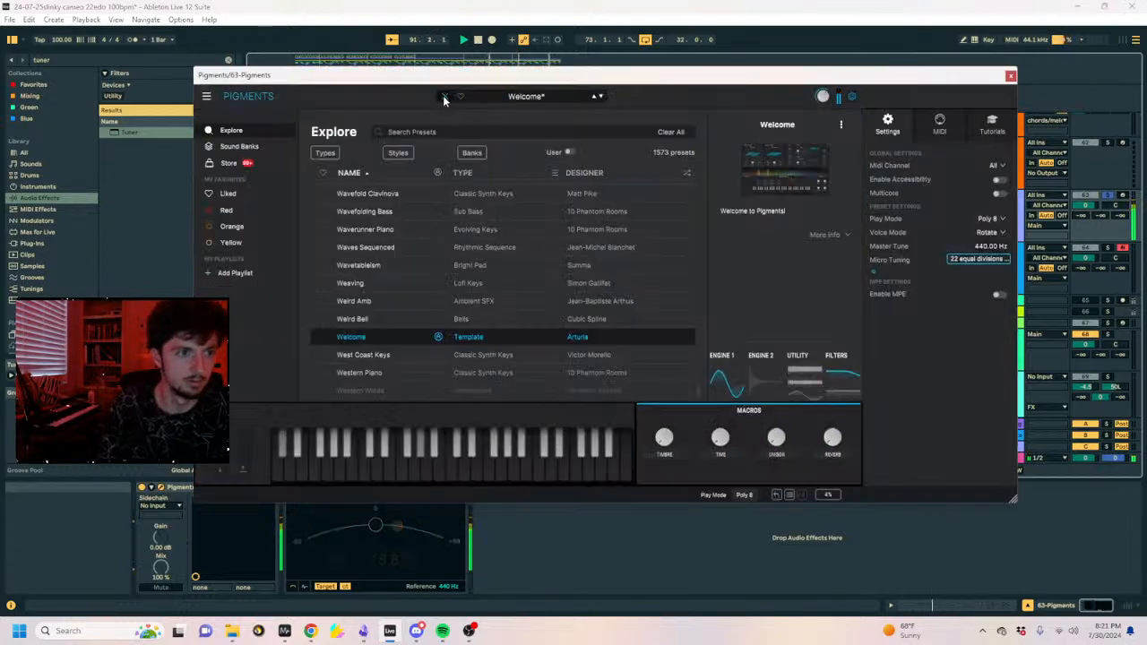
{"action": "left_click", "coordinate": [226, 194]}
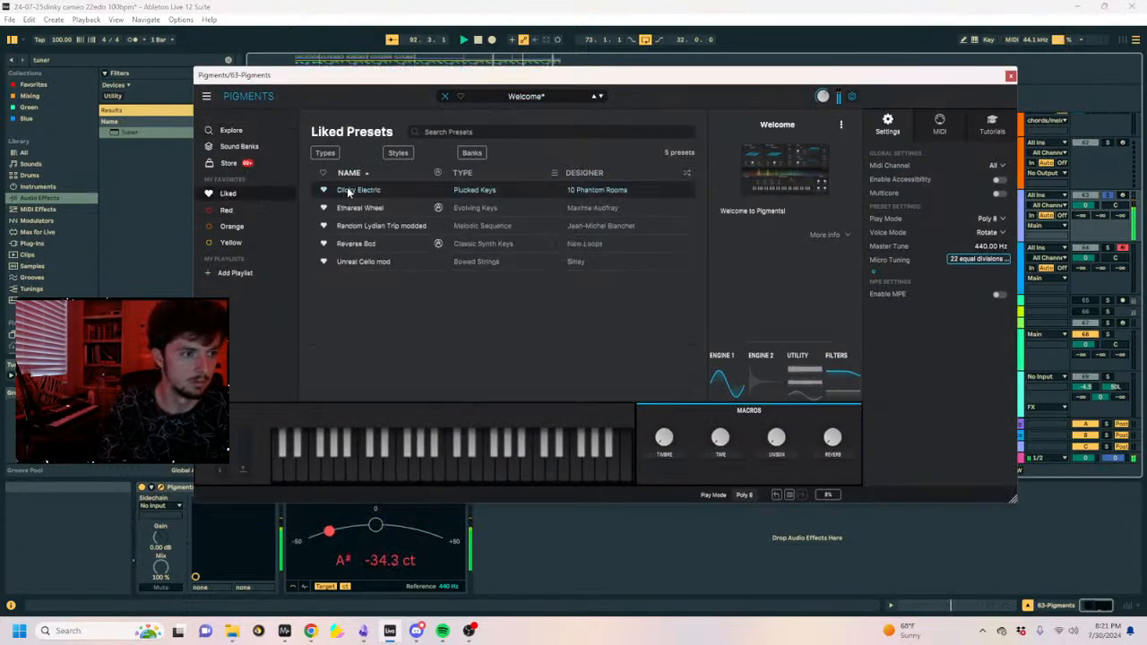
{"action": "double_click", "coordinate": [381, 226]}
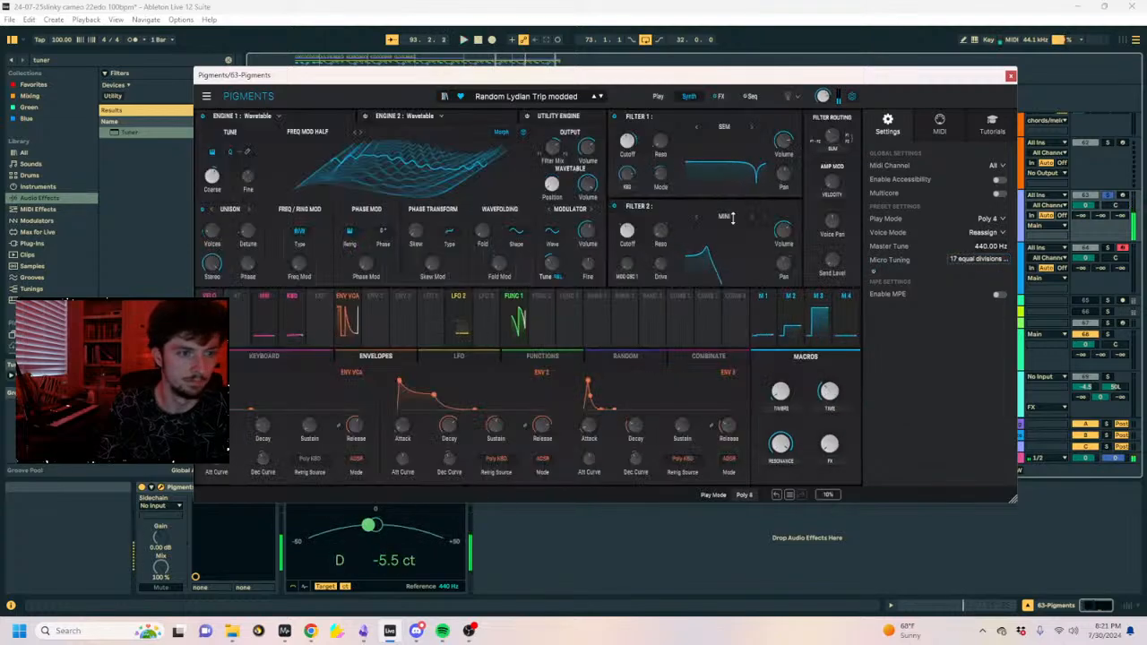
Load 22 equal divisions of 2_1.scl as the preset's micro tuning with A3 as the reference note and close Pigments.
{"action": "left_click", "coordinate": [747, 96]}
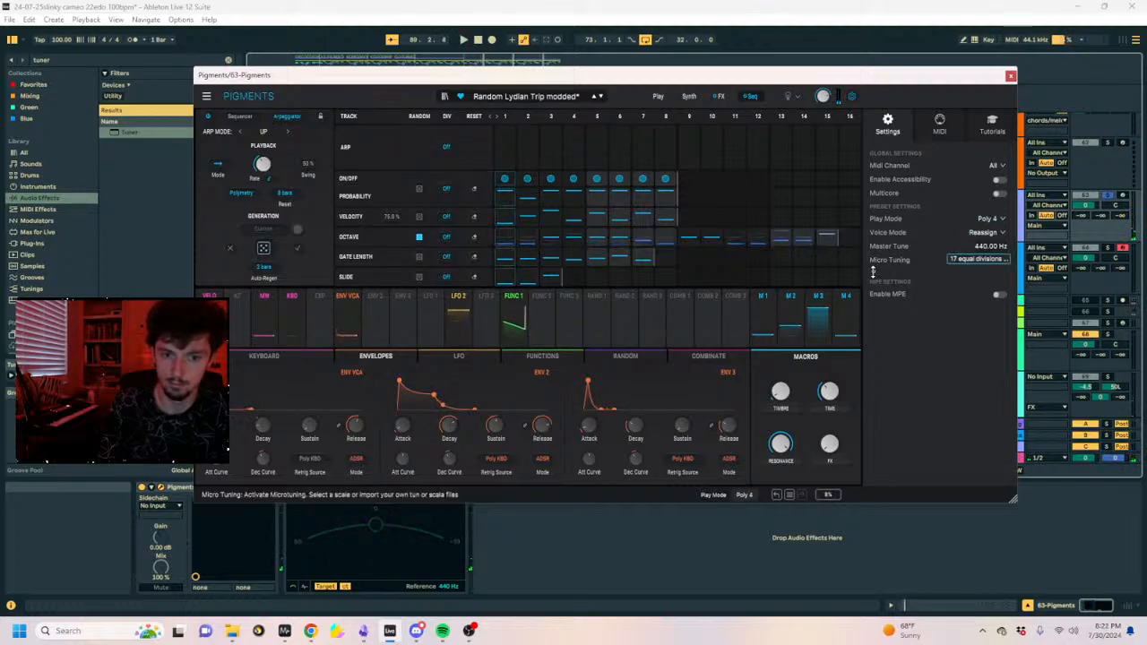
{"action": "left_click", "coordinate": [983, 259]}
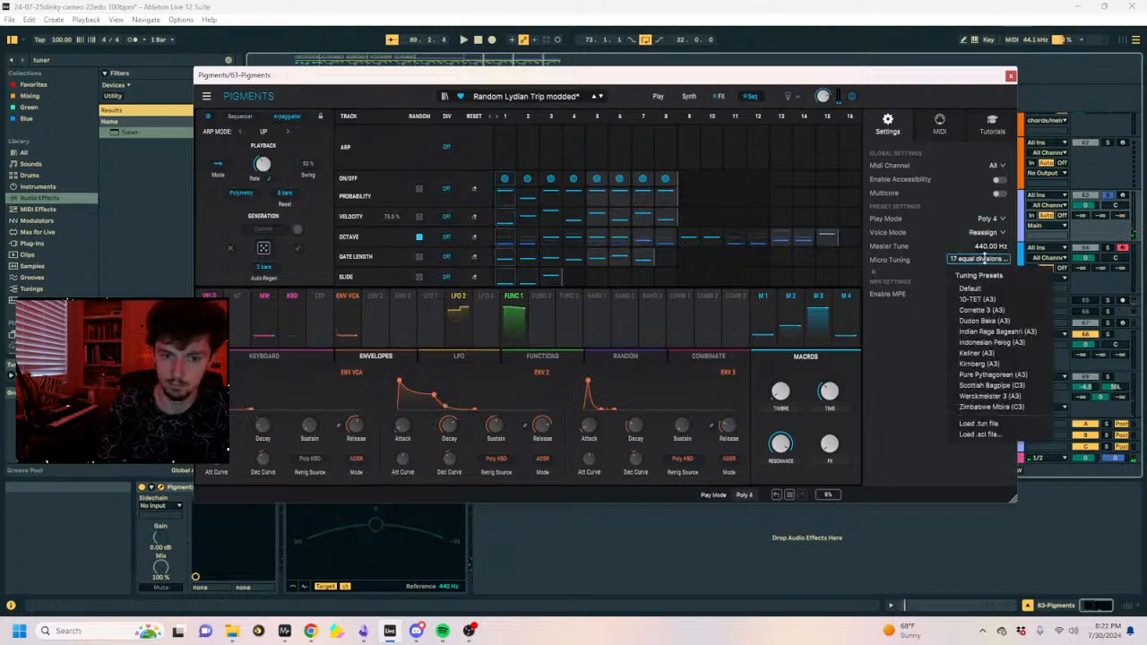
{"action": "left_click", "coordinate": [992, 434]}
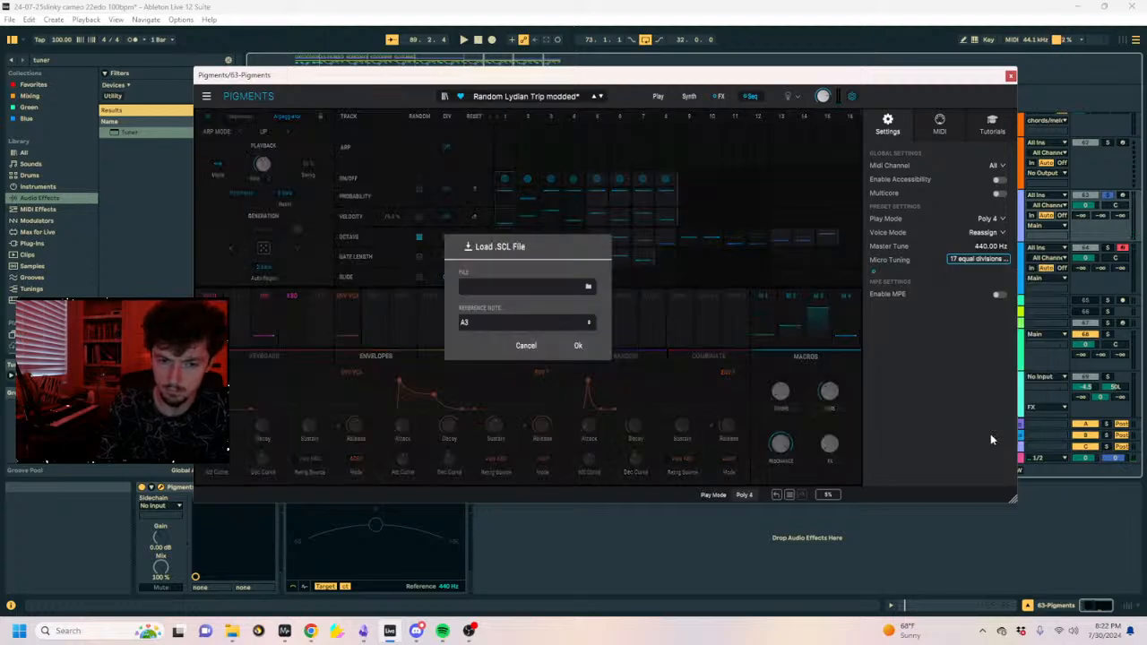
{"action": "mouse_move", "coordinate": [233, 641]}
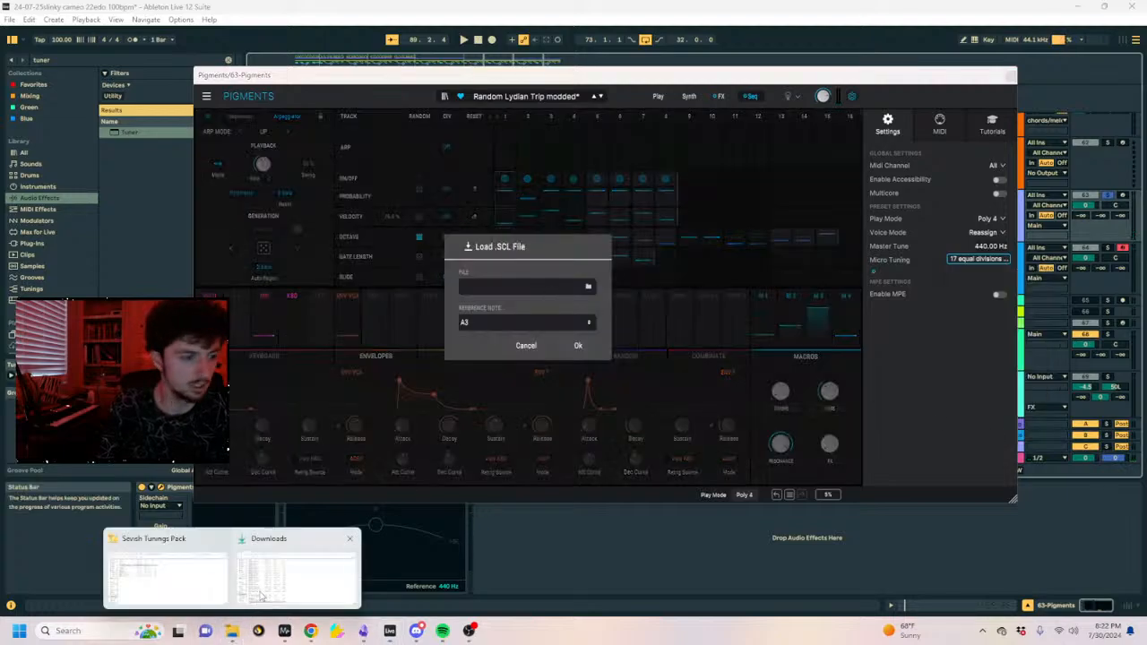
{"action": "mouse_move", "coordinate": [184, 574]}
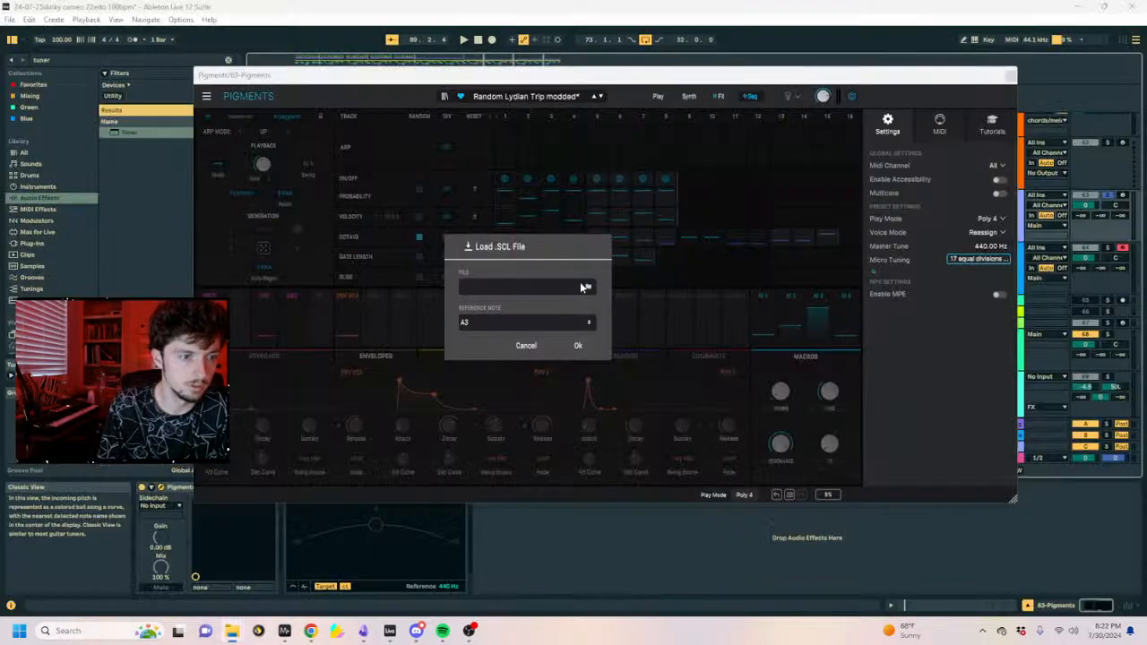
{"action": "left_click", "coordinate": [586, 287]}
{"action": "left_click", "coordinate": [448, 268]}
{"action": "left_click", "coordinate": [756, 453]}
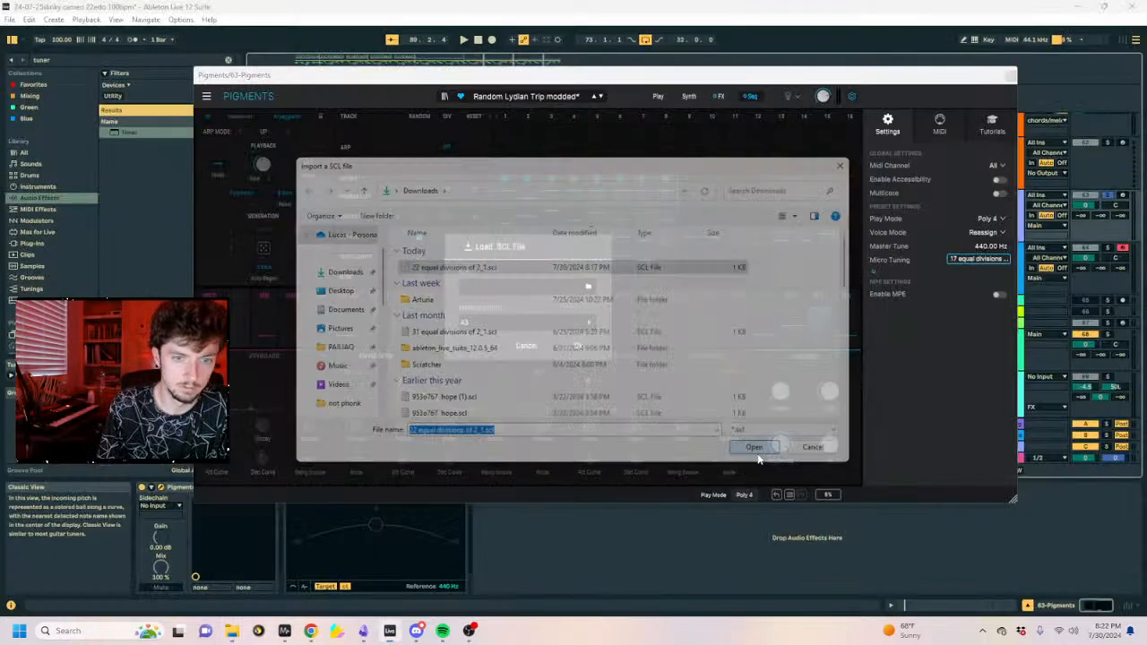
{"action": "left_click", "coordinate": [576, 345]}
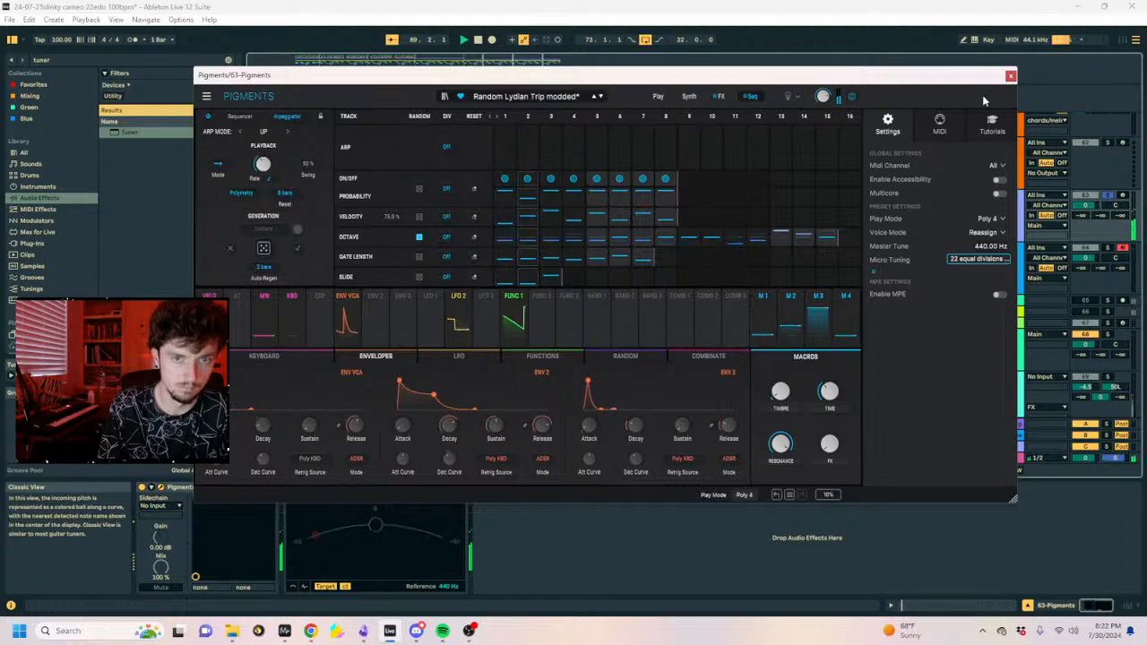
{"action": "left_click", "coordinate": [1010, 75]}
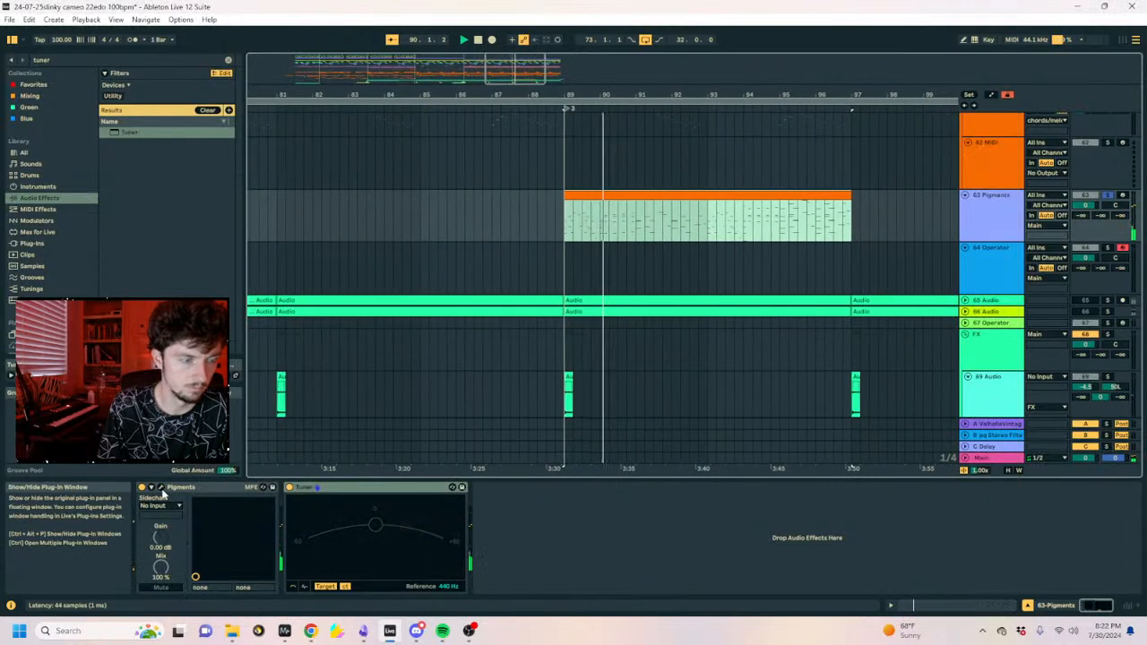
Reopen Pigments during playback and examine the preset's engines and filters in its Play and Synth views.
{"action": "left_click", "coordinate": [161, 486]}
{"action": "left_click", "coordinate": [658, 97]}
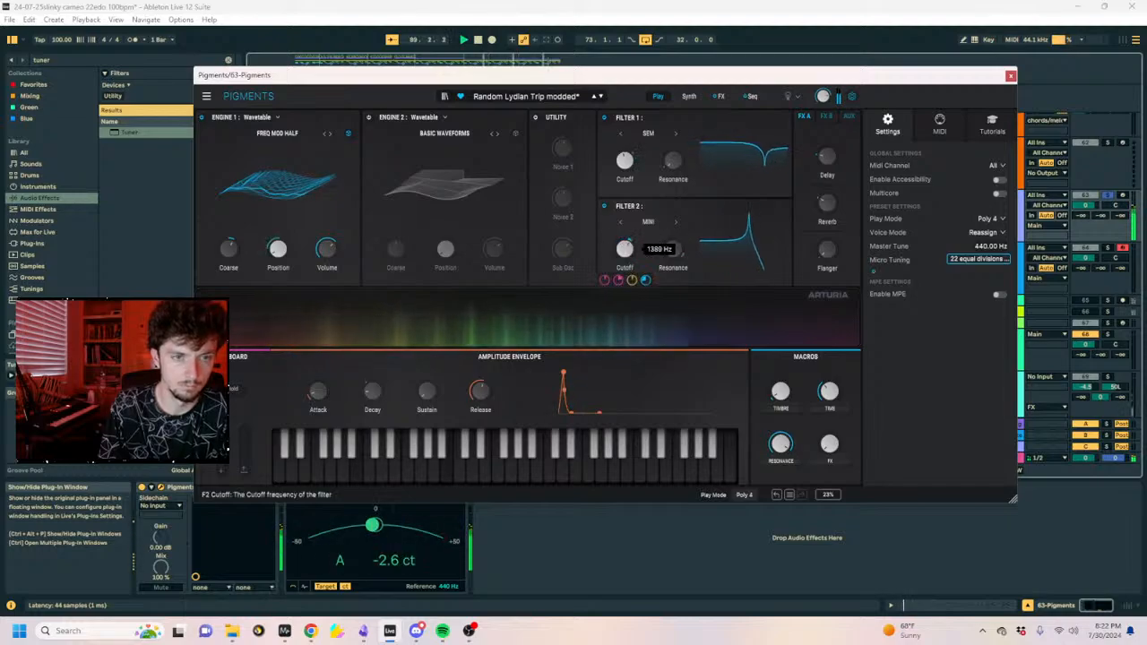
{"action": "left_click", "coordinate": [688, 96]}
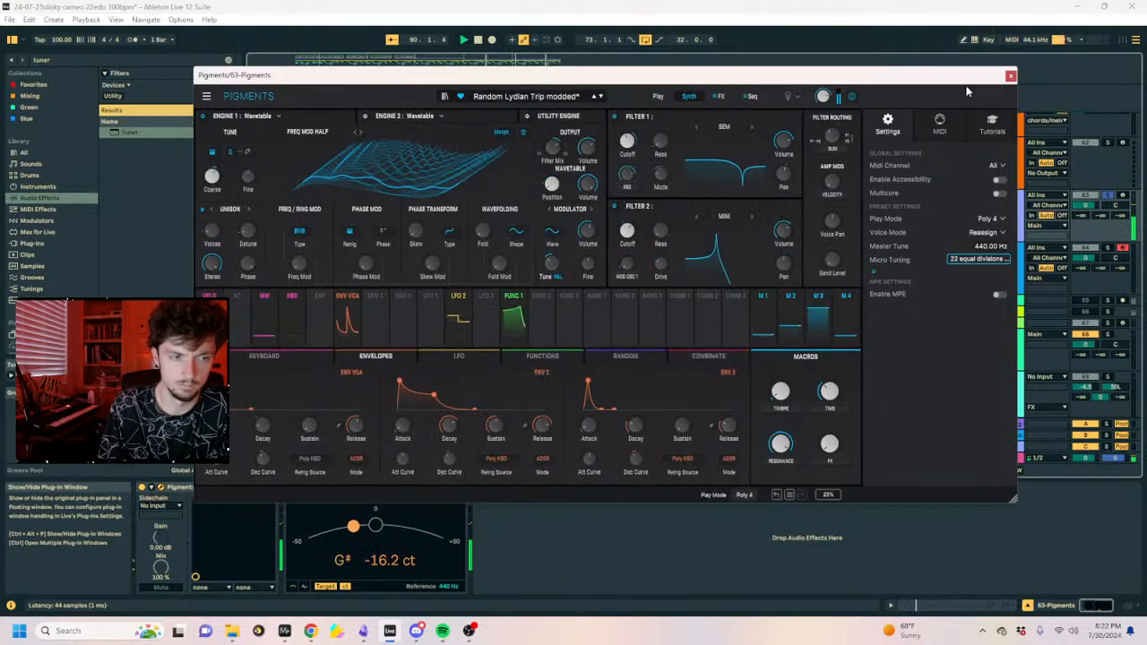
{"action": "left_click", "coordinate": [1011, 76]}
Lengthen all the notes in the Pigments clip at bar 89 and restart playback to hear them.
{"action": "left_click", "coordinate": [612, 194]}
{"action": "left_click", "coordinate": [950, 604]}
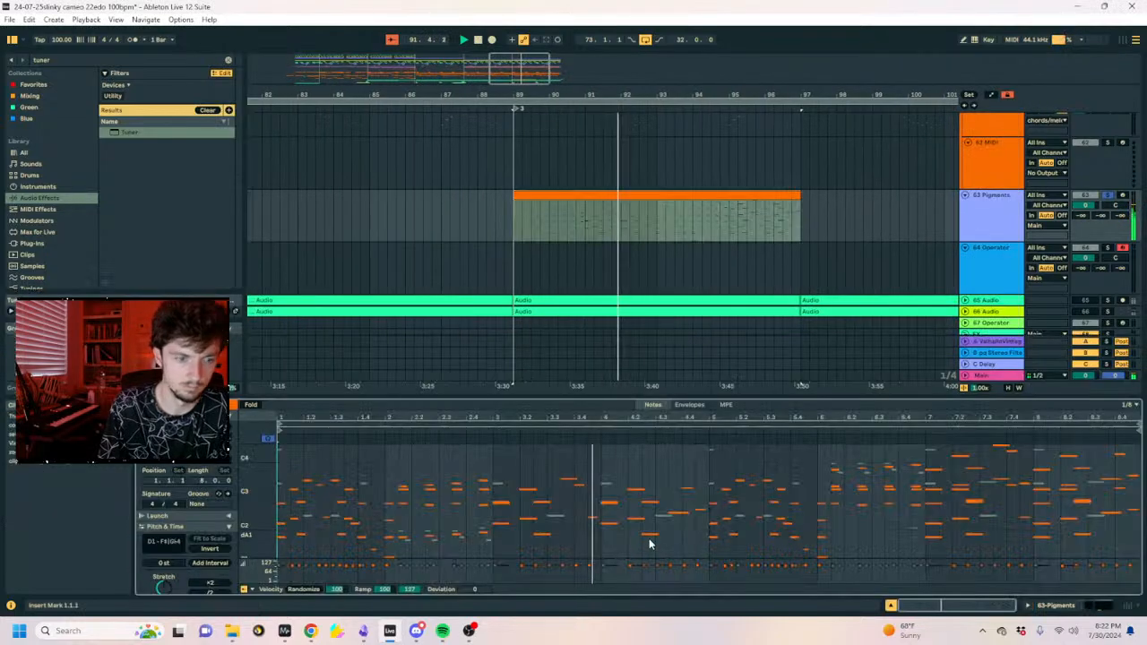
{"action": "key", "text": "ctrl+a"}
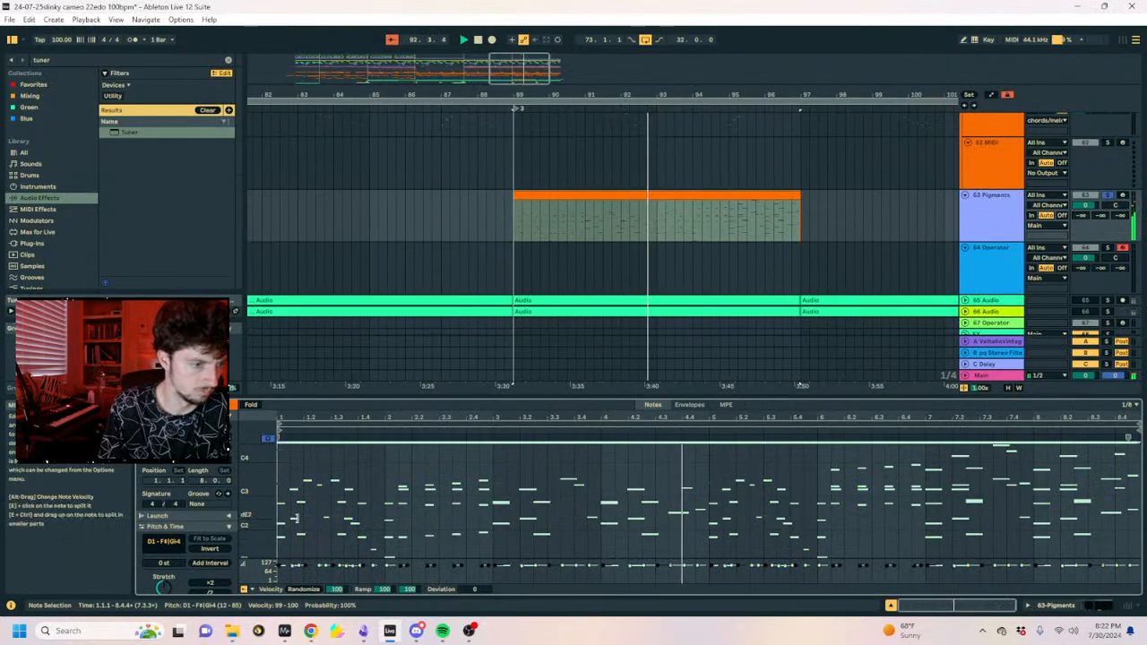
{"action": "left_click_drag", "start_coordinate": [297, 519], "coordinate": [329, 527]}
{"action": "key", "text": "space"}
{"action": "key", "text": "space"}
{"action": "key", "text": "shift+Tab"}
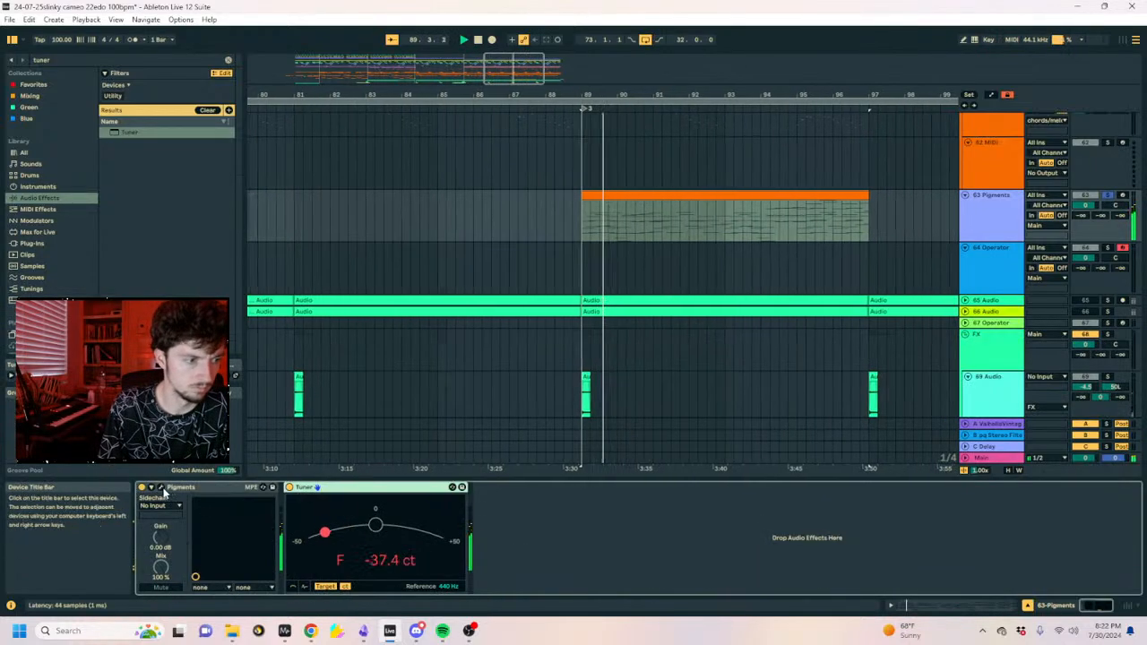
Check Pigments' arpeggiator and Play view, move its window clear of the track controls and unsolo the Pigments track.
{"action": "left_click", "coordinate": [161, 487]}
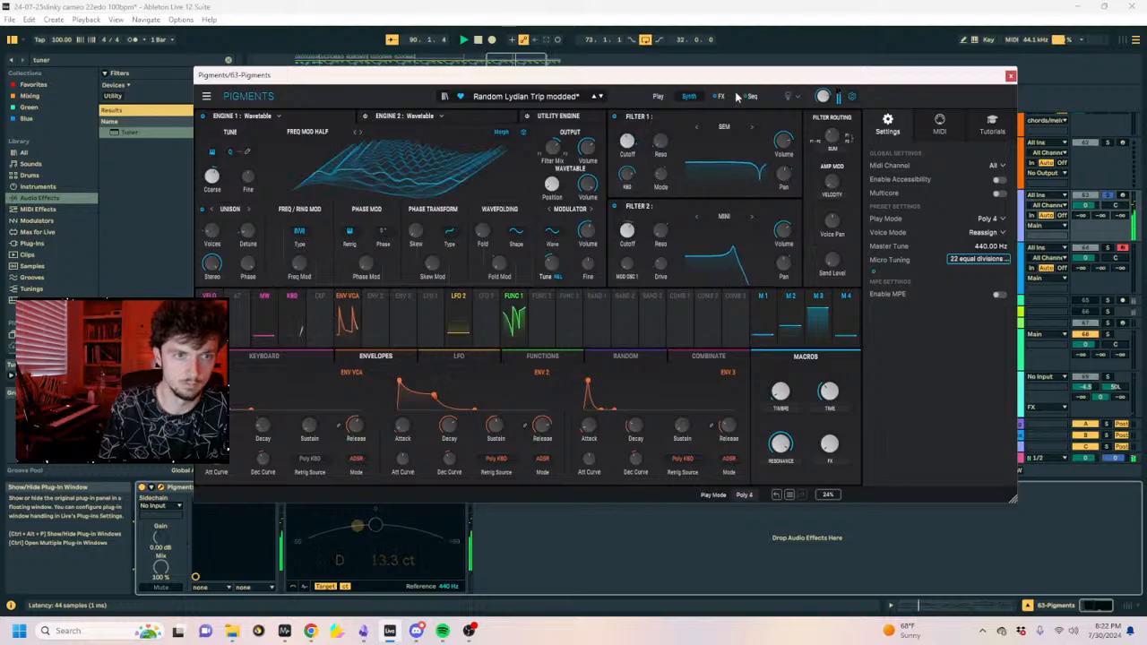
{"action": "left_click", "coordinate": [751, 96]}
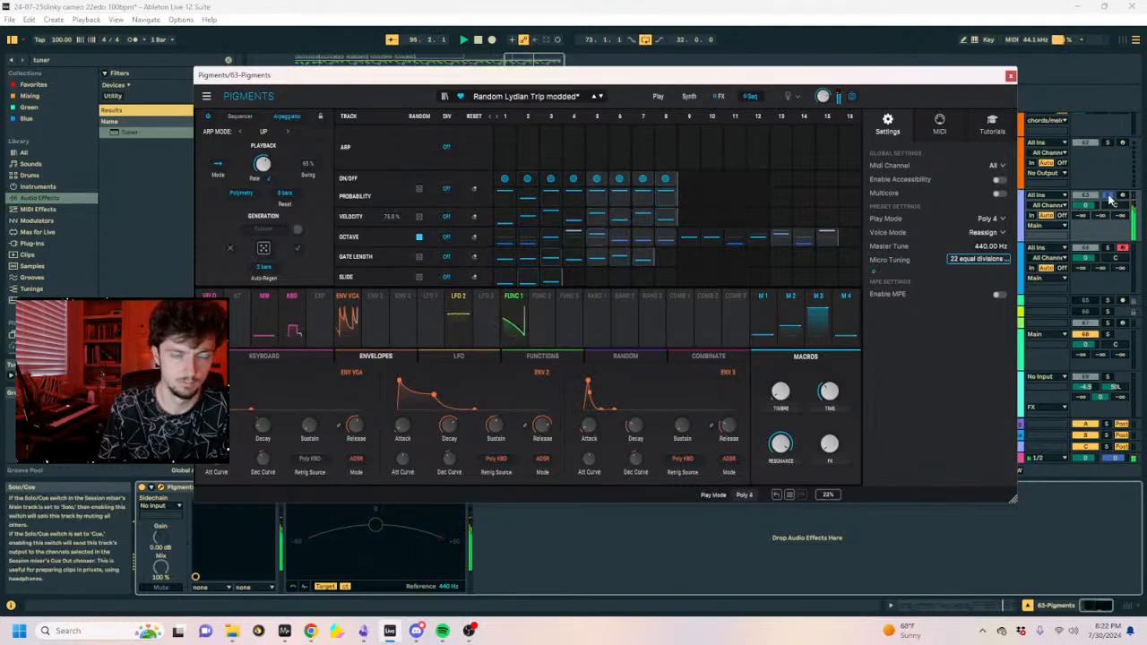
{"action": "left_click", "coordinate": [658, 97]}
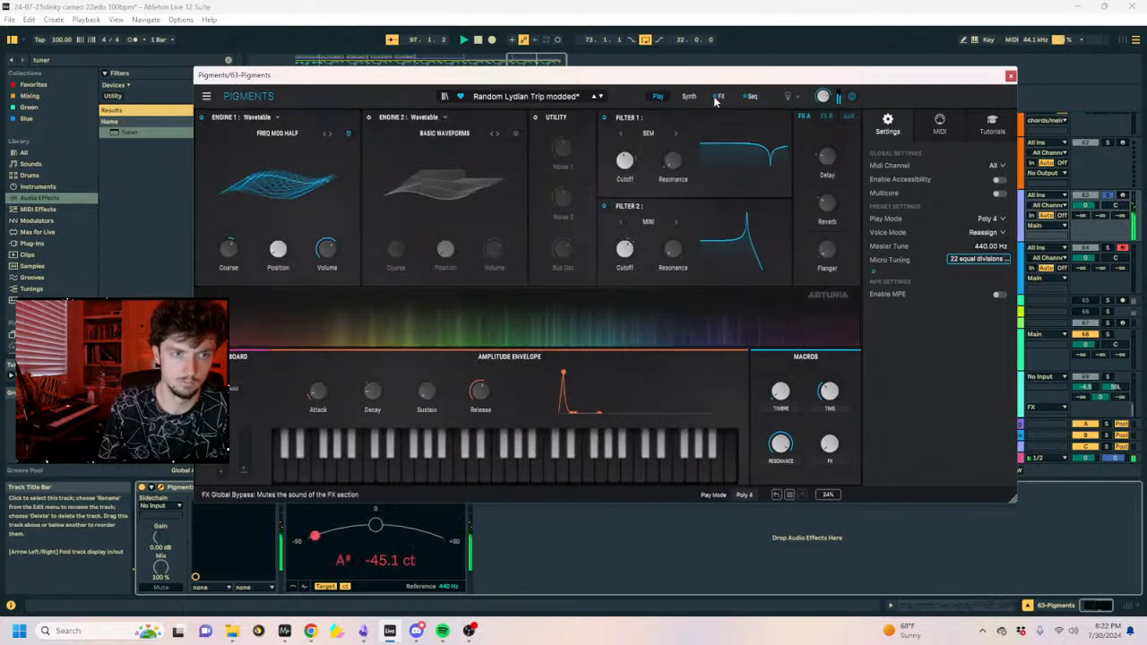
{"action": "left_click_drag", "start_coordinate": [741, 80], "coordinate": [672, 121]}
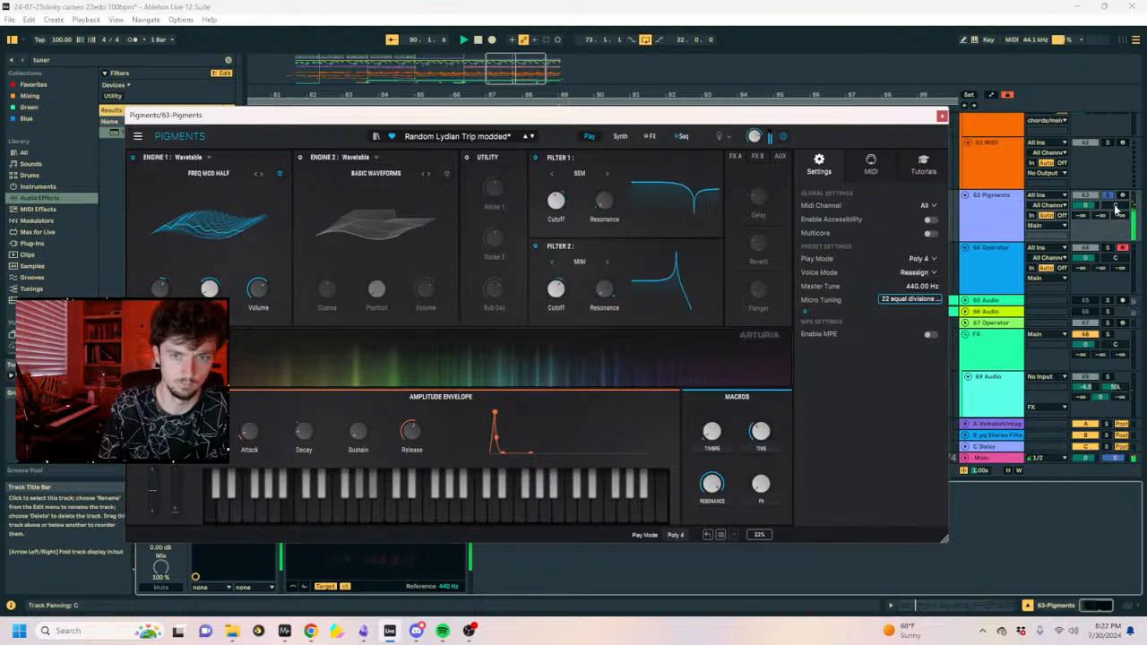
{"action": "left_click_drag", "start_coordinate": [710, 116], "coordinate": [553, 383]}
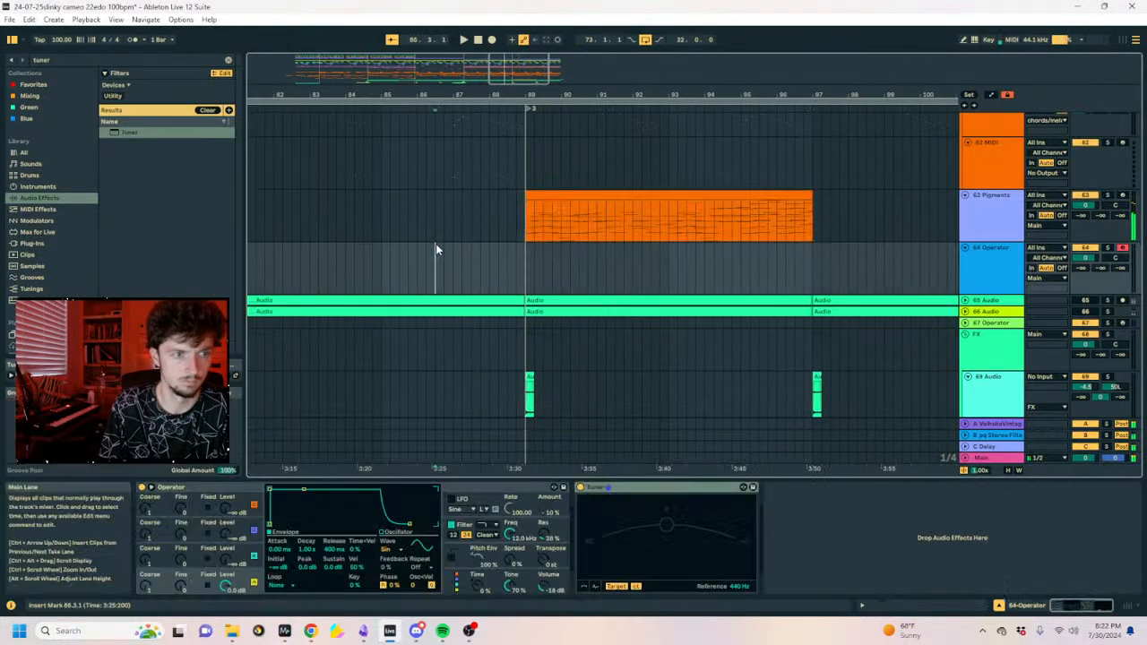
Play from the breakdown at bar 57 and move the Pigments clip from bar 89 to bar 57.
{"action": "left_click", "coordinate": [407, 230]}
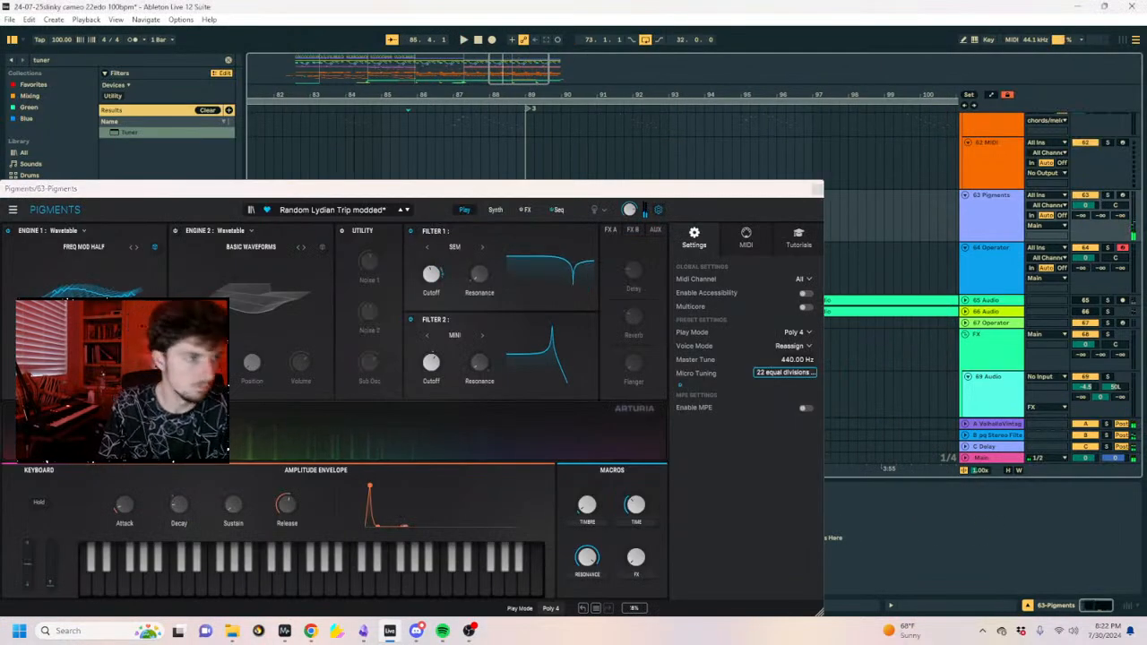
{"action": "left_click_drag", "start_coordinate": [574, 94], "coordinate": [675, 55]}
{"action": "left_click", "coordinate": [455, 166]}
{"action": "key", "text": "space"}
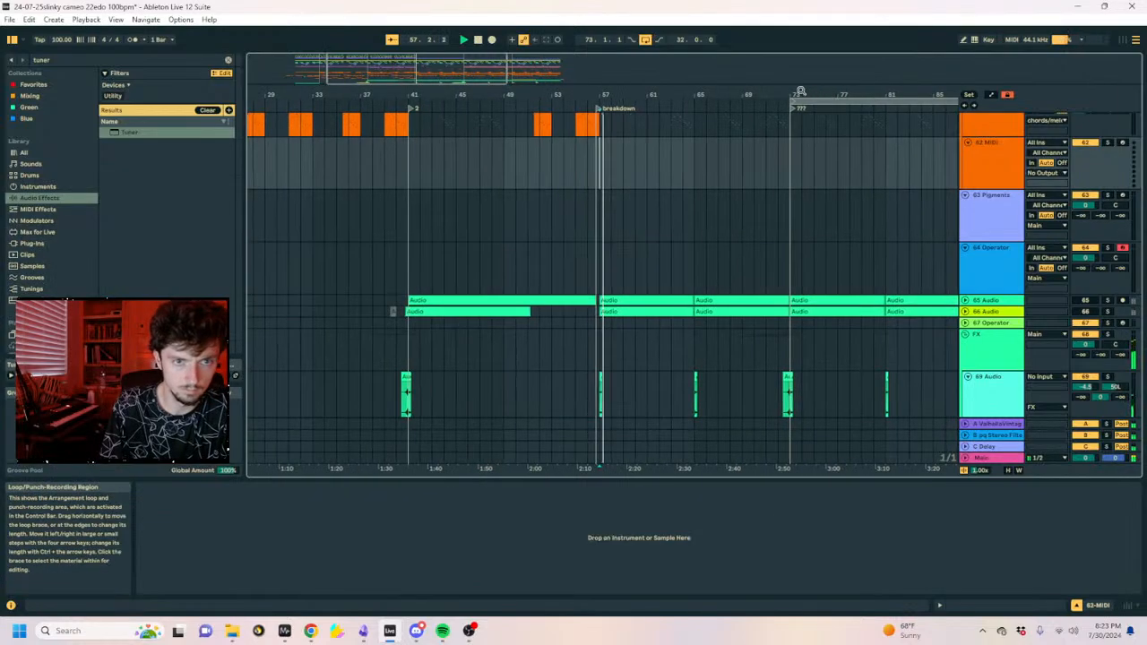
{"action": "left_click_drag", "start_coordinate": [801, 90], "coordinate": [632, 84]}
{"action": "left_click_drag", "start_coordinate": [823, 199], "coordinate": [487, 225]}
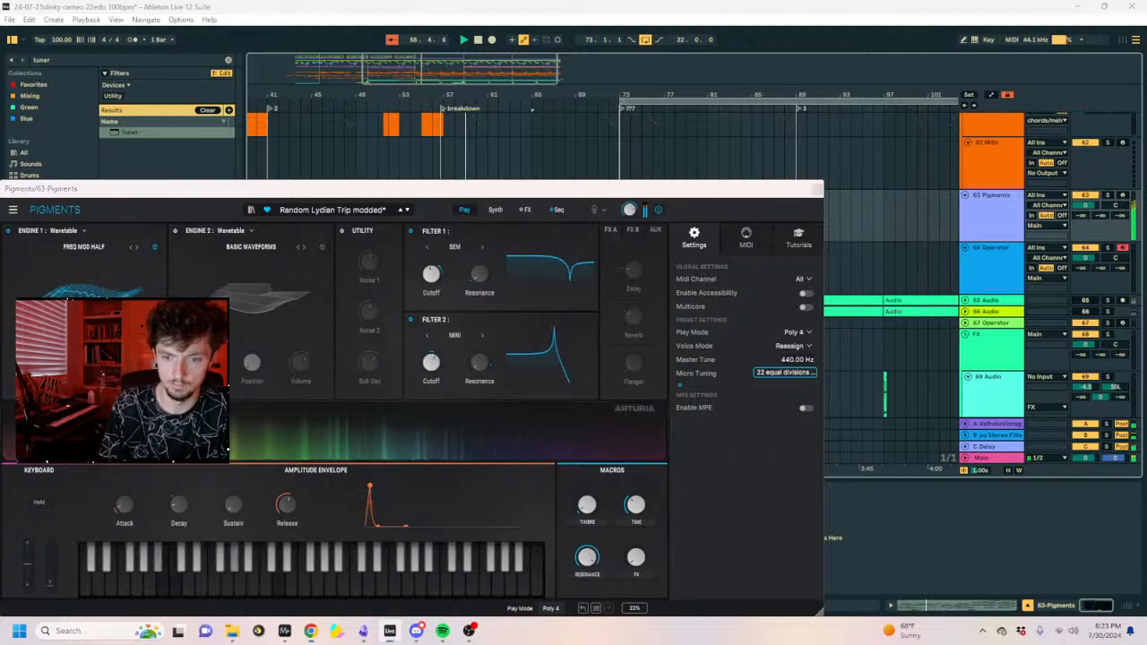
{"action": "left_click", "coordinate": [817, 189]}
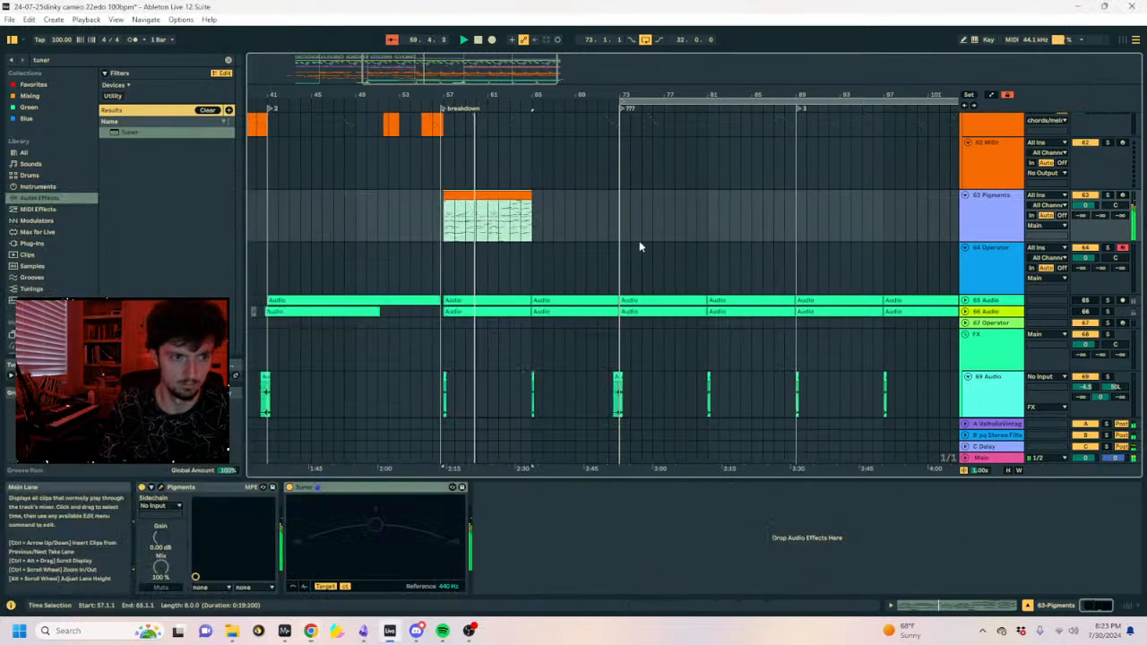
Copy the xylophone track's notes from bar 57 to bar 65 and paste them on the Pigments track at bar 65.
{"action": "scroll", "coordinate": [567, 282], "scroll_direction": "up", "scroll_amount": 5}
{"action": "scroll", "coordinate": [563, 288], "scroll_direction": "up", "scroll_amount": 10}
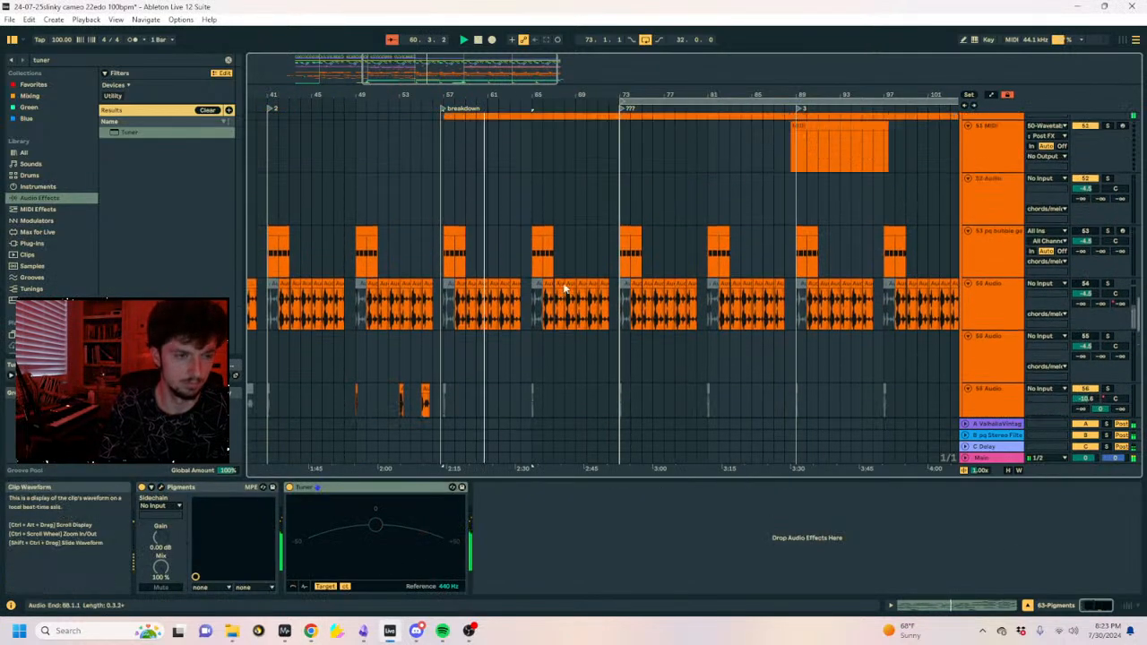
{"action": "scroll", "coordinate": [500, 269], "scroll_direction": "up", "scroll_amount": 1}
{"action": "left_click_drag", "start_coordinate": [530, 209], "coordinate": [443, 219]}
{"action": "scroll", "coordinate": [471, 268], "scroll_direction": "down", "scroll_amount": 6}
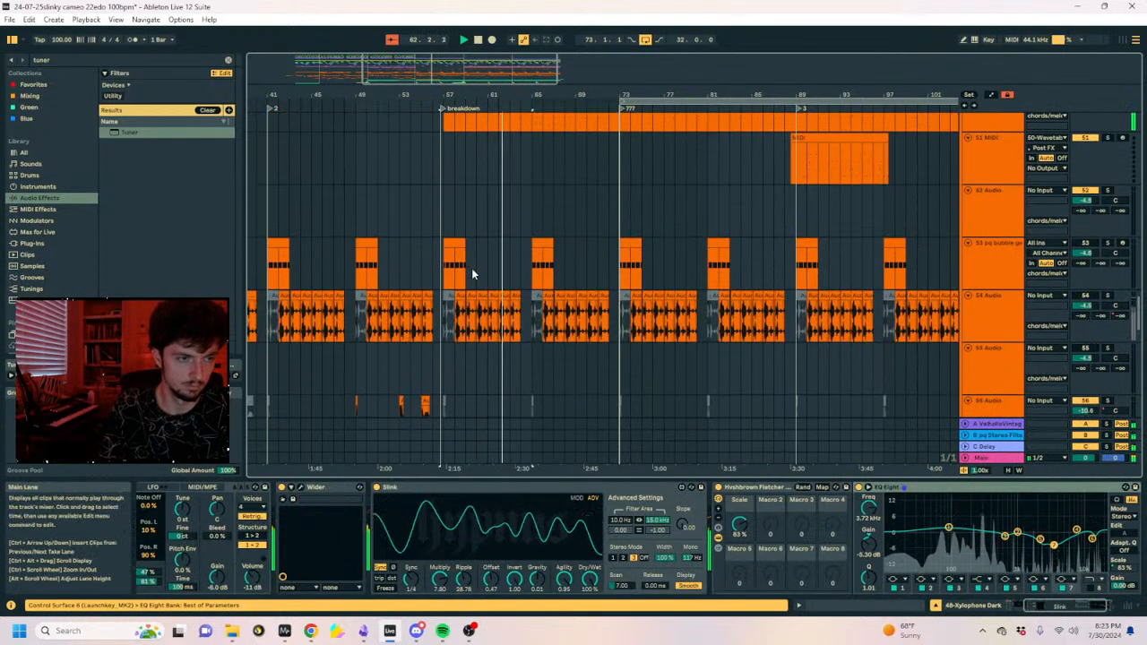
{"action": "scroll", "coordinate": [471, 268], "scroll_direction": "up", "scroll_amount": 5}
{"action": "left_click", "coordinate": [444, 195]}
{"action": "left_click_drag", "start_coordinate": [443, 194], "coordinate": [535, 195]}
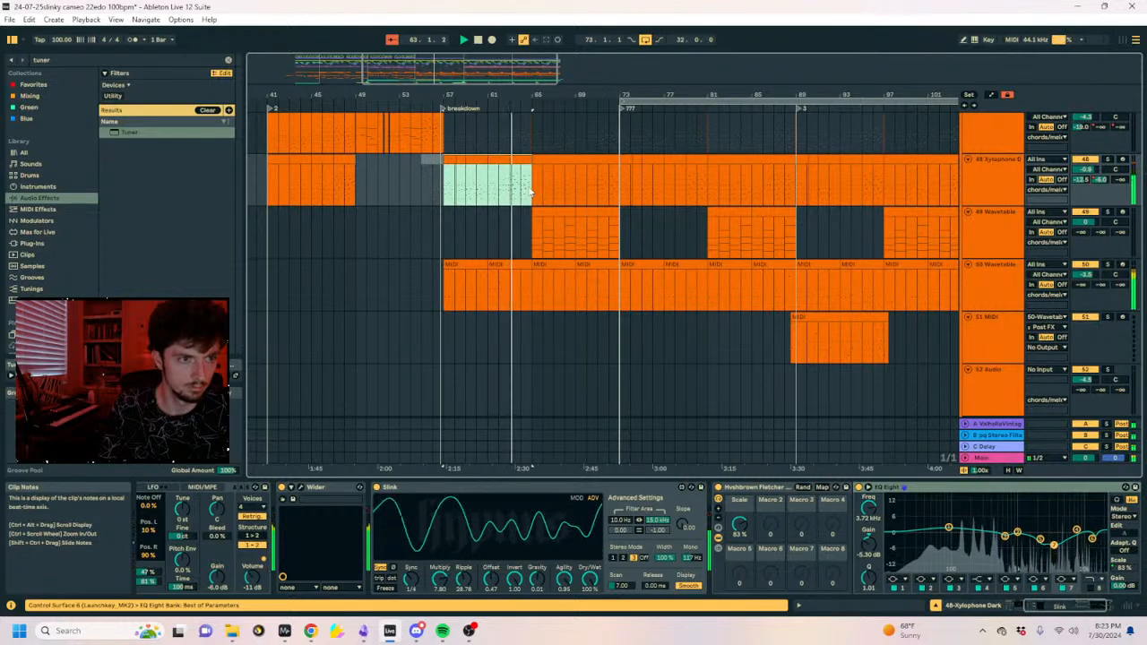
{"action": "scroll", "coordinate": [511, 284], "scroll_direction": "down", "scroll_amount": 5}
{"action": "scroll", "coordinate": [511, 284], "scroll_direction": "down", "scroll_amount": 7}
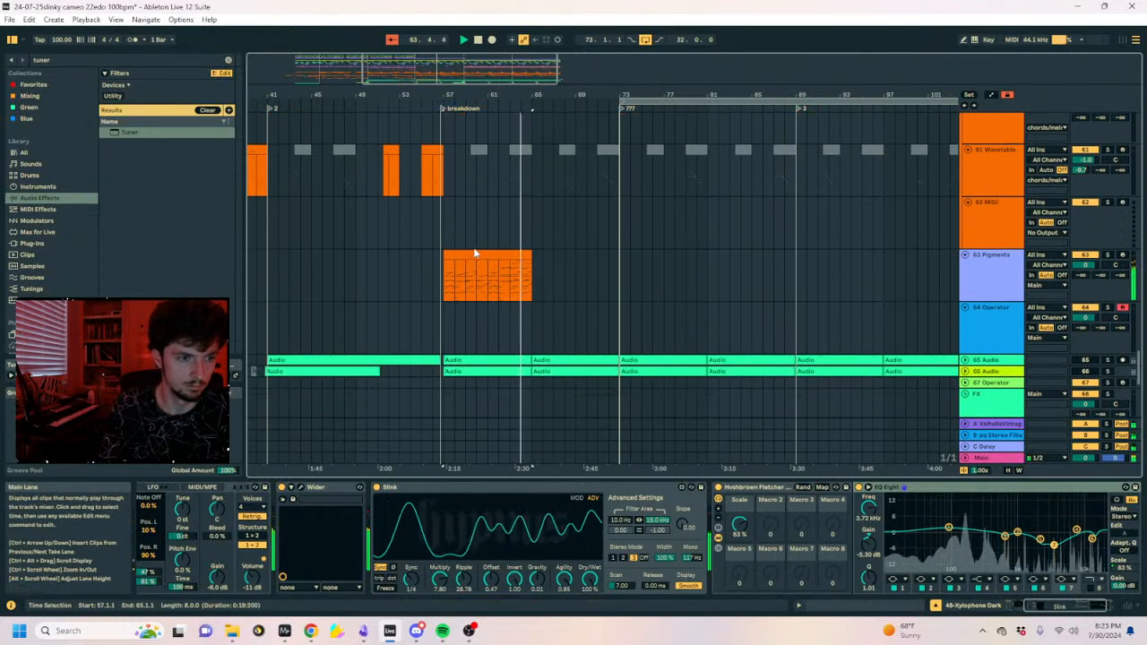
{"action": "left_click", "coordinate": [532, 277]}
{"action": "key", "text": "ctrl+v"}
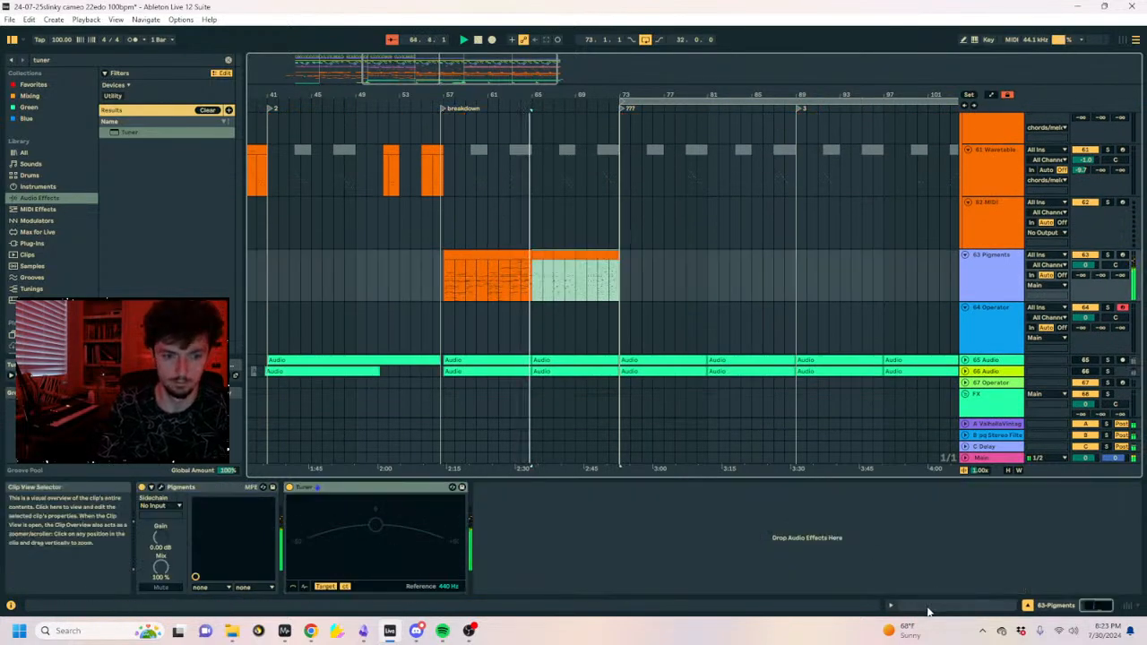
Open the Pigments clip at bar 65 and select all its notes to look over the pitch and time options.
{"action": "left_click", "coordinate": [930, 607]}
{"action": "left_click", "coordinate": [490, 478]}
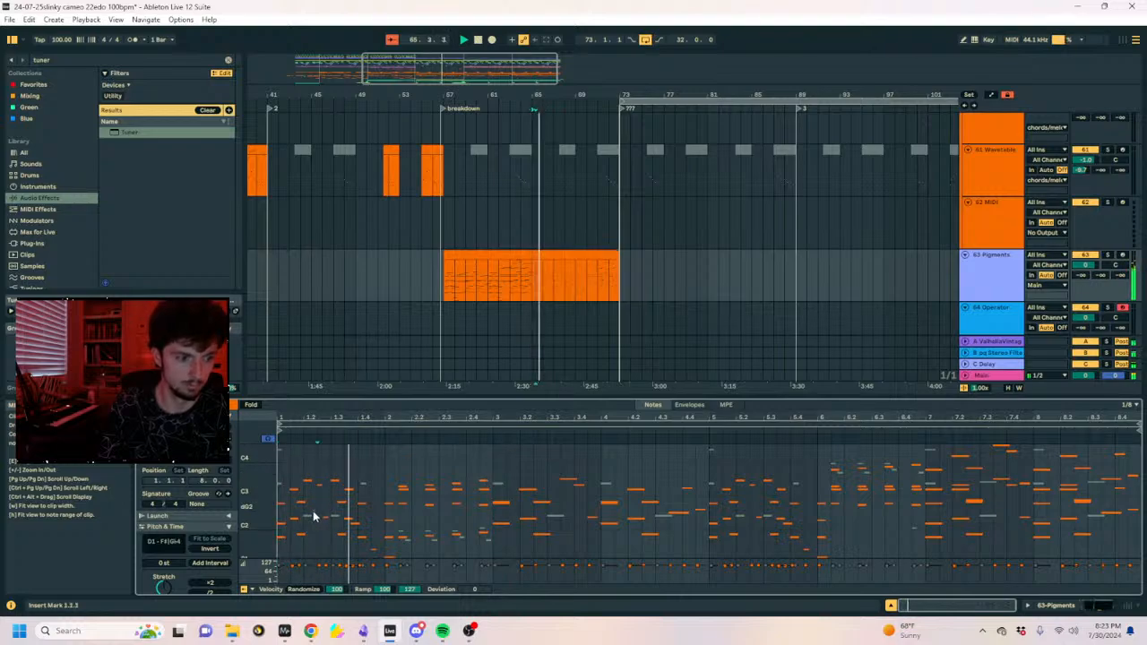
{"action": "key", "text": "ctrl+a"}
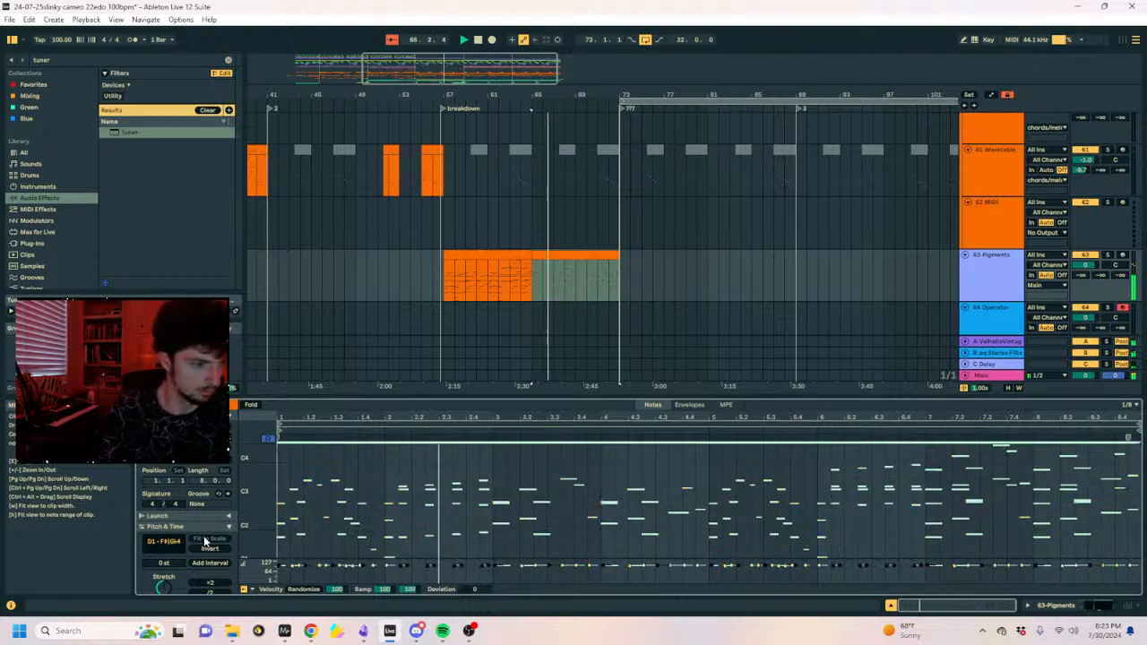
{"action": "scroll", "coordinate": [204, 542], "scroll_direction": "down", "scroll_amount": 3}
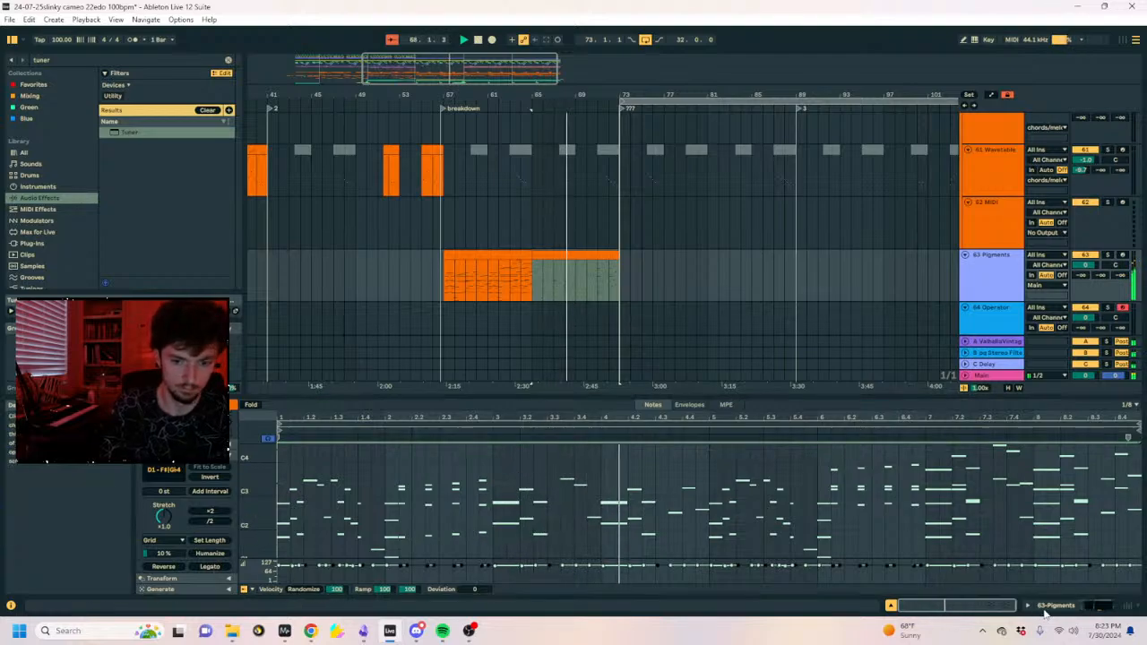
Check the Pigments plug-in window, then briefly solo the Pigments track to hear it alone.
{"action": "key", "text": "shift+Tab"}
{"action": "left_click", "coordinate": [162, 488]}
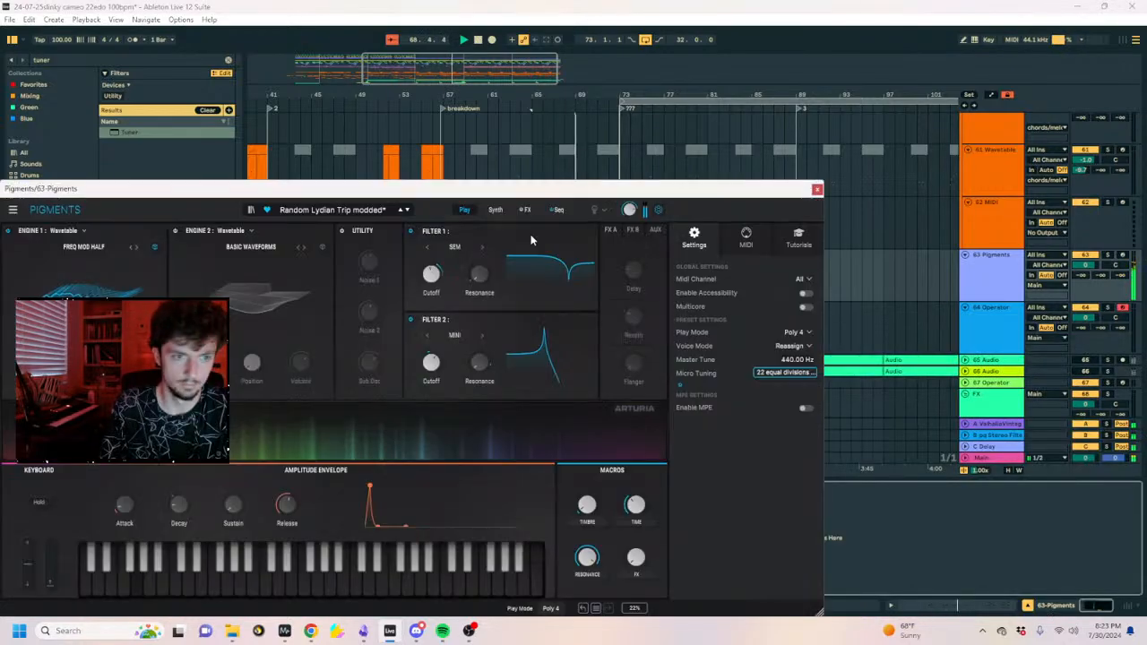
{"action": "left_click", "coordinate": [817, 189]}
{"action": "left_click", "coordinate": [1098, 257]}
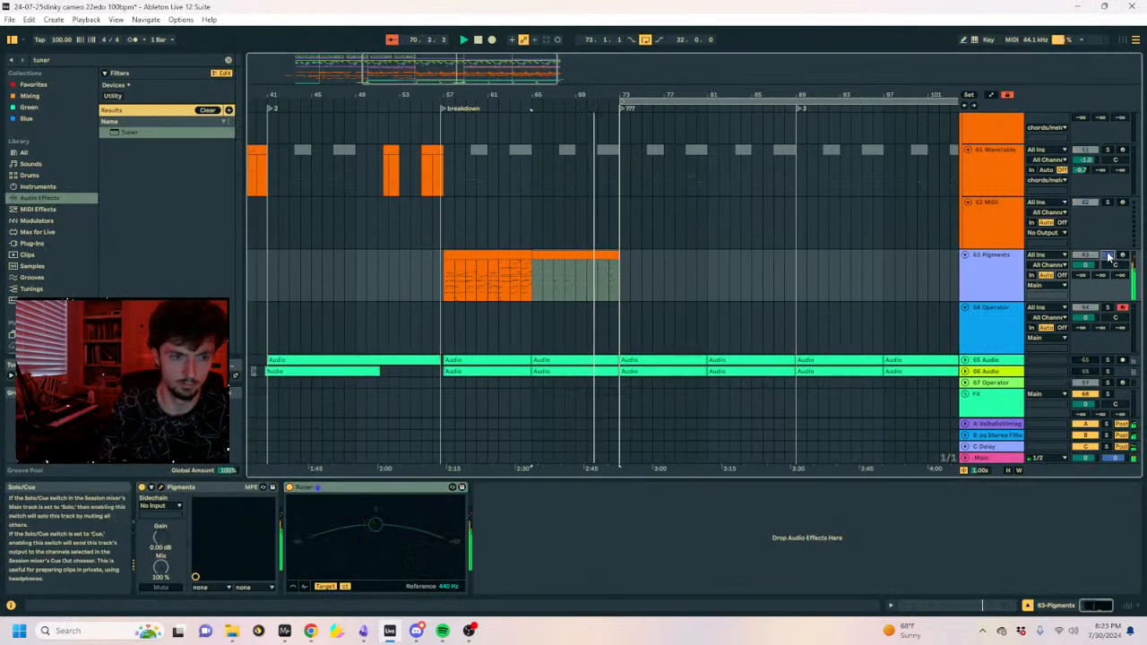
{"action": "left_click", "coordinate": [1109, 257]}
Select the Pigments clip from bar 65 to 73 and look through the other tracks around bar 73.
{"action": "left_click", "coordinate": [610, 277]}
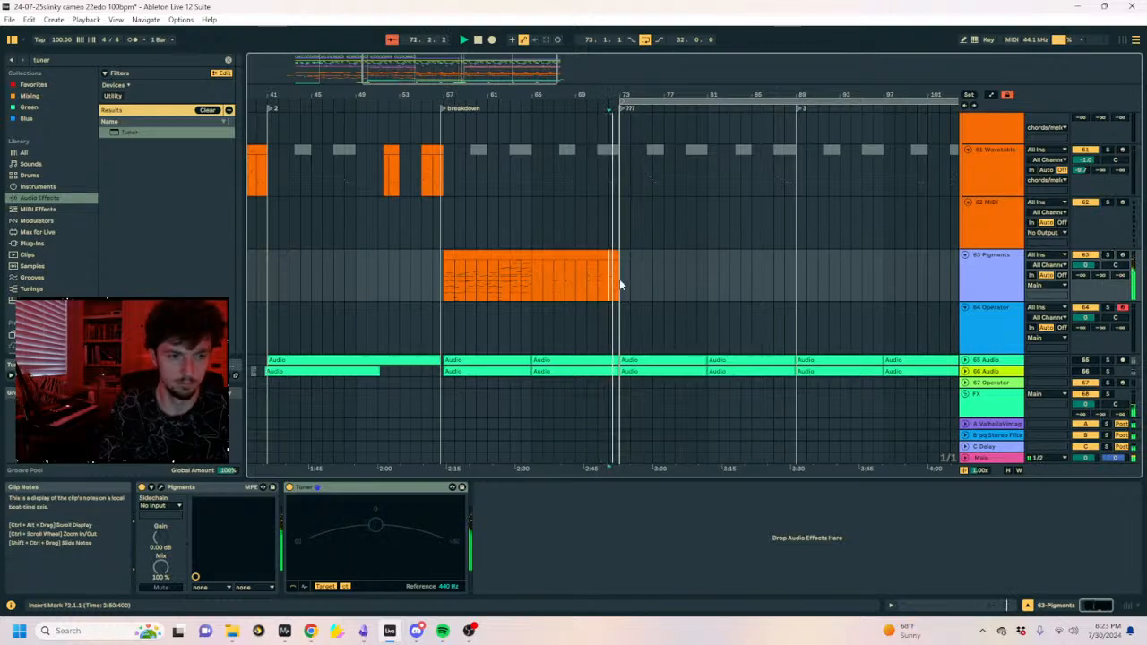
{"action": "left_click_drag", "start_coordinate": [618, 284], "coordinate": [530, 294]}
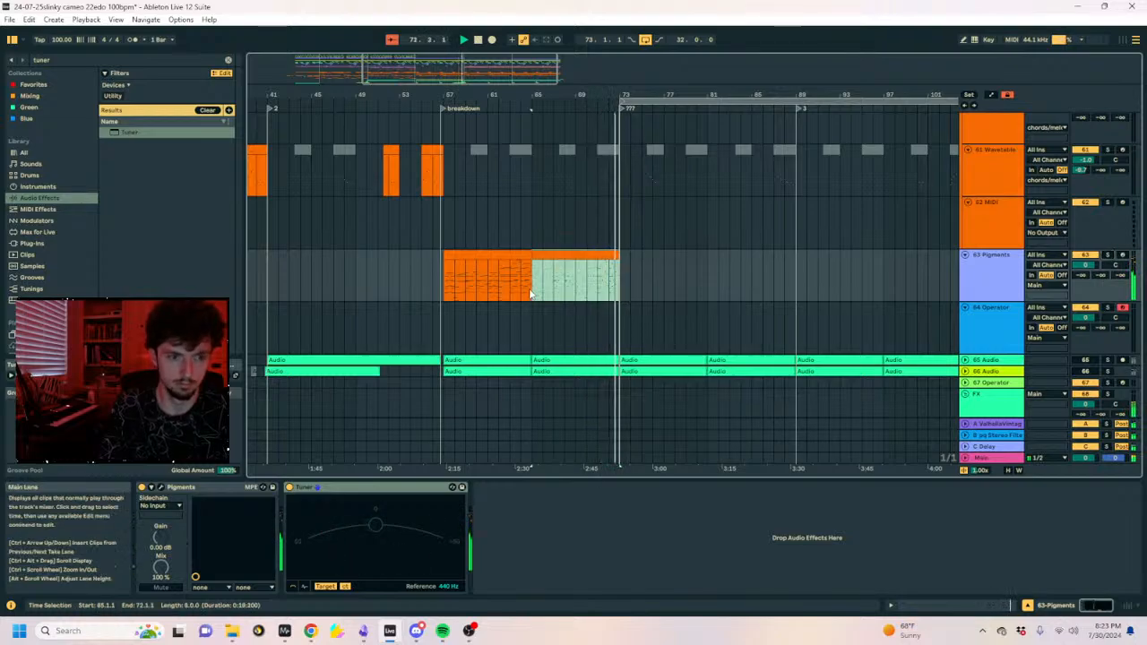
{"action": "scroll", "coordinate": [642, 288], "scroll_direction": "up", "scroll_amount": 2}
{"action": "left_click", "coordinate": [641, 289]}
{"action": "scroll", "coordinate": [606, 277], "scroll_direction": "up", "scroll_amount": 10}
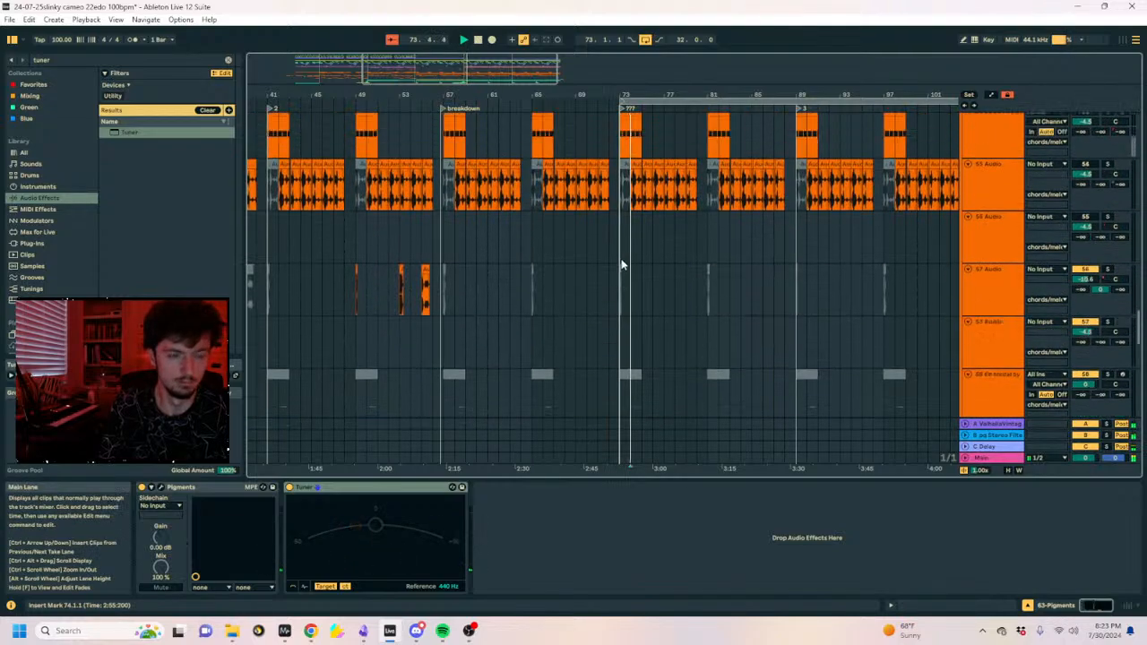
{"action": "left_click", "coordinate": [638, 298]}
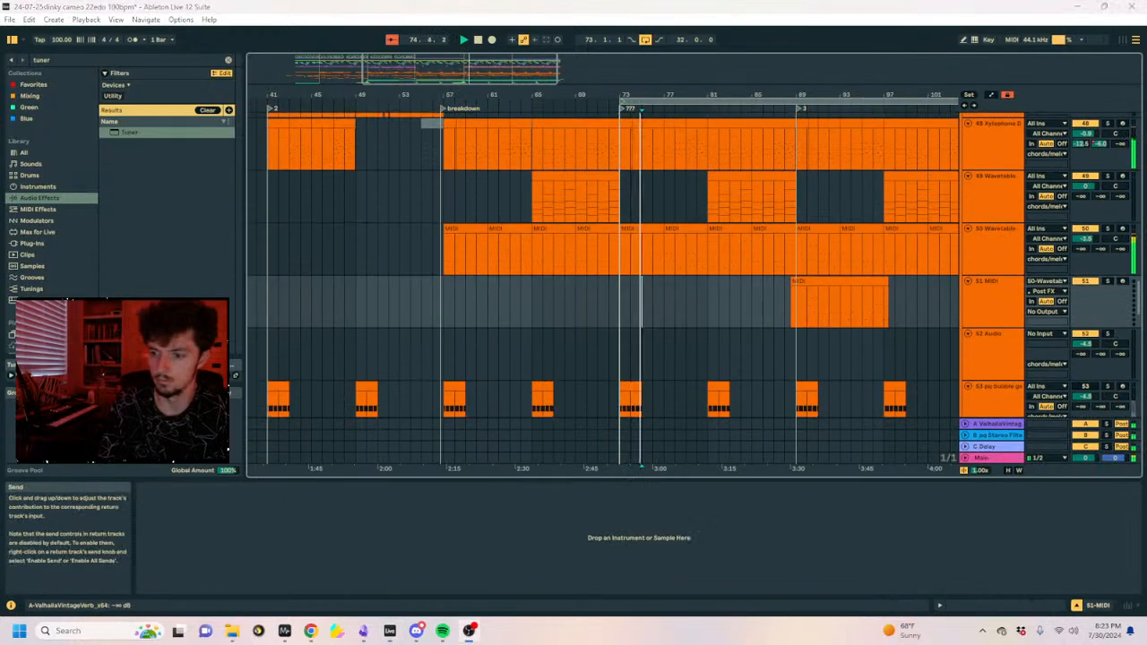
{"action": "scroll", "coordinate": [874, 251], "scroll_direction": "down", "scroll_amount": 12}
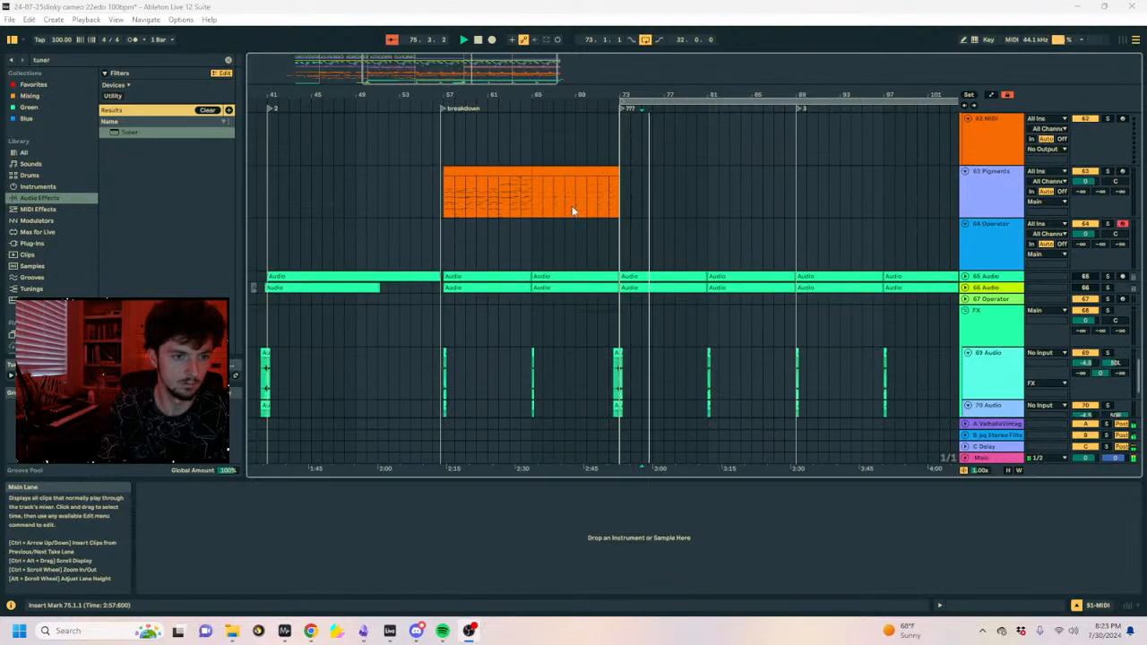
Duplicate the Pigments clip at bar 65 to bars 73 and 81 and deactivate both copies.
{"action": "left_click", "coordinate": [570, 171]}
{"action": "key", "text": "ctrl+d"}
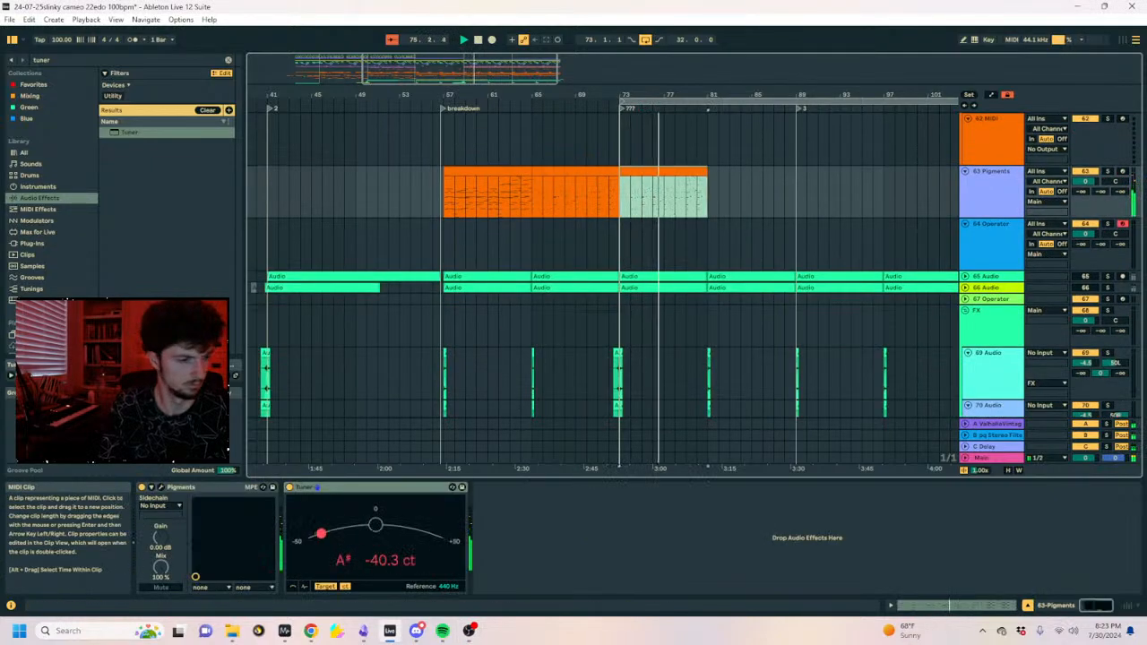
{"action": "left_click", "coordinate": [161, 487]}
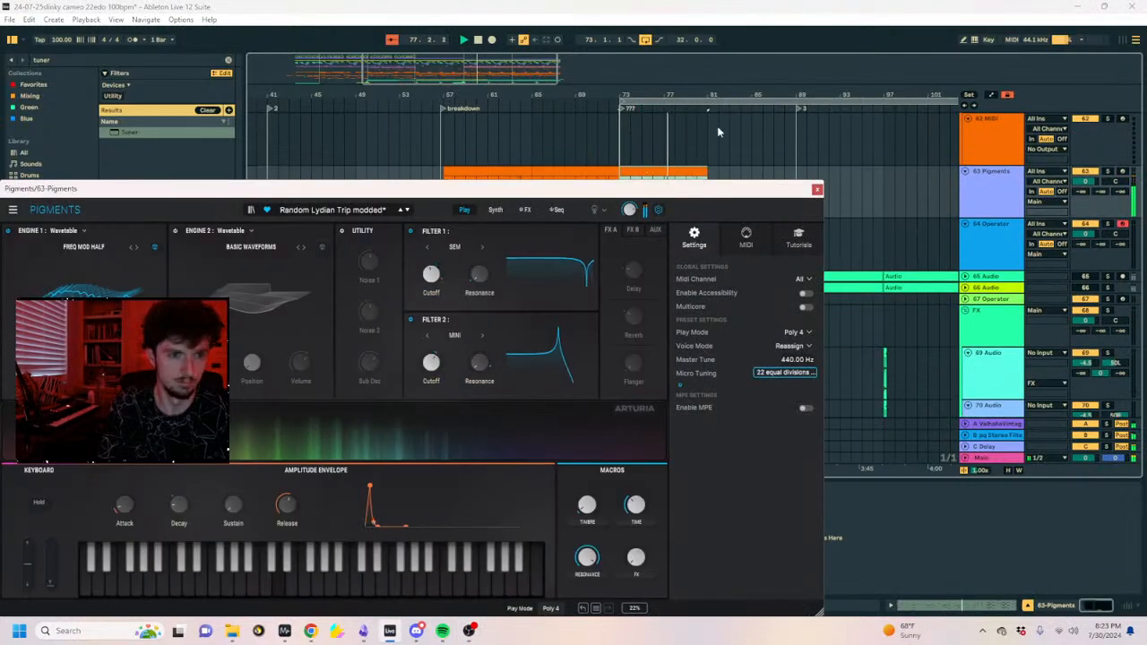
{"action": "left_click", "coordinate": [816, 190]}
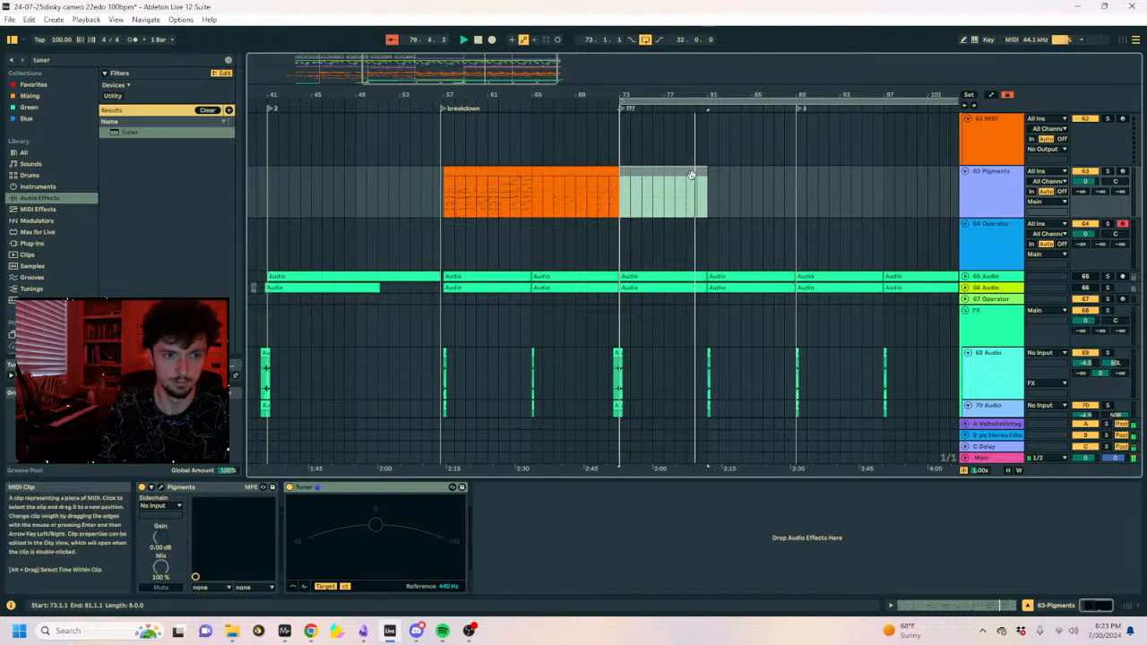
{"action": "key", "text": "Right"}
Open the Pigments clip at bar 81 and examine the notes of its first two bars up close.
{"action": "left_click", "coordinate": [937, 607]}
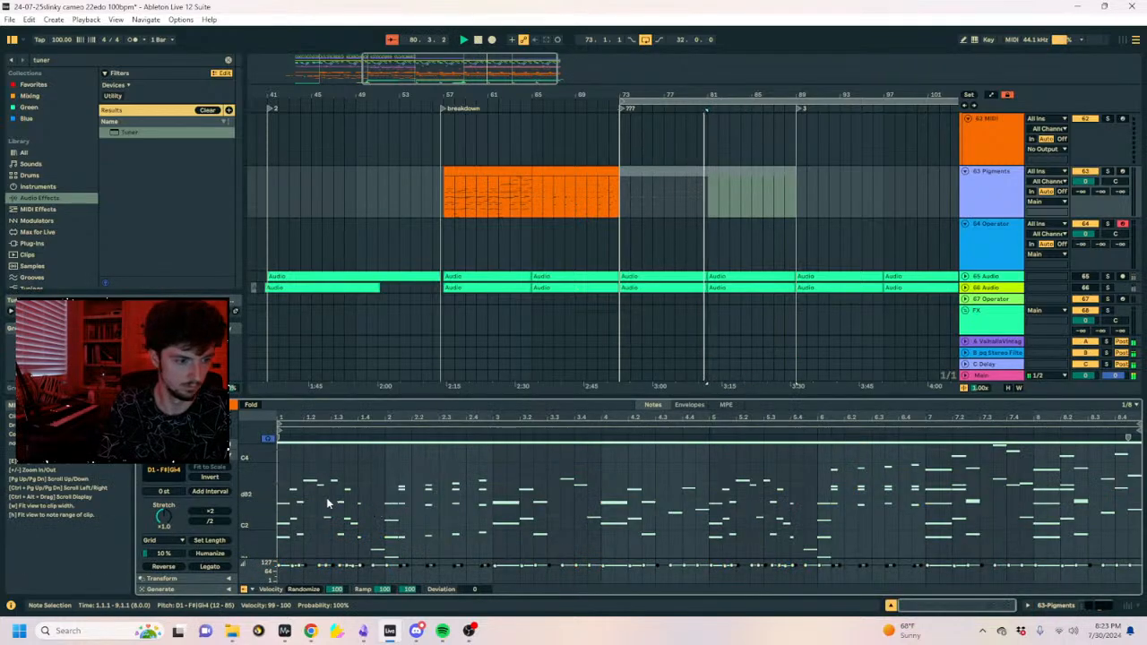
{"action": "left_click_drag", "start_coordinate": [289, 418], "coordinate": [290, 473]}
{"action": "left_click", "coordinate": [495, 498]}
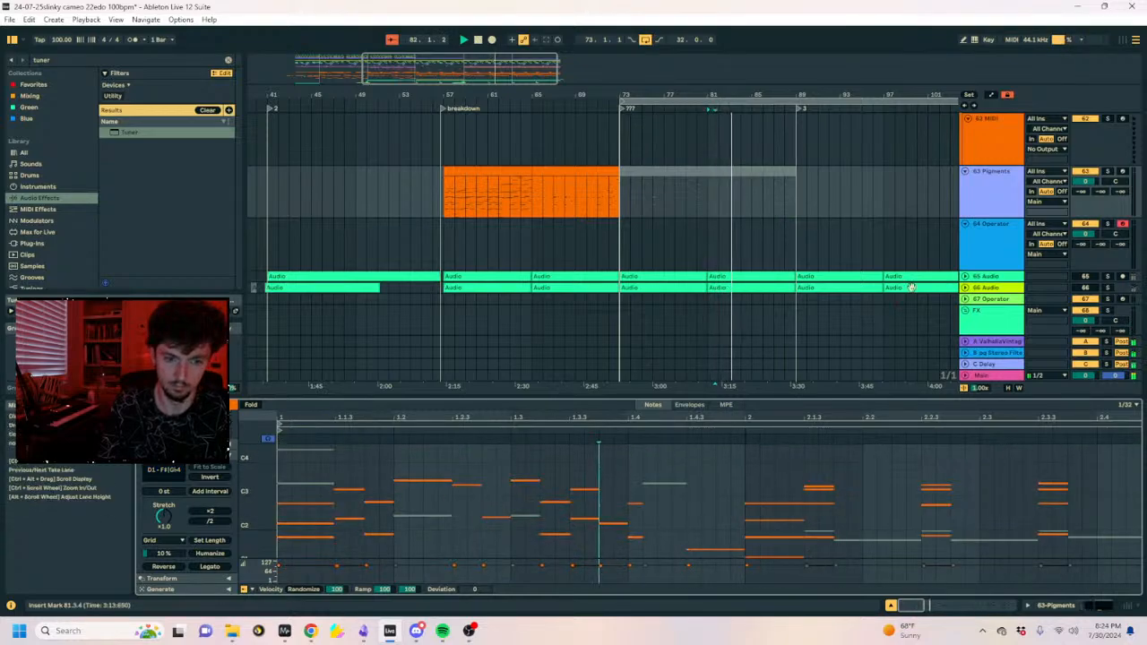
Set the Operator track to receive MIDI from the 63-Pigments track.
{"action": "left_click", "coordinate": [995, 196]}
{"action": "left_click", "coordinate": [731, 171]}
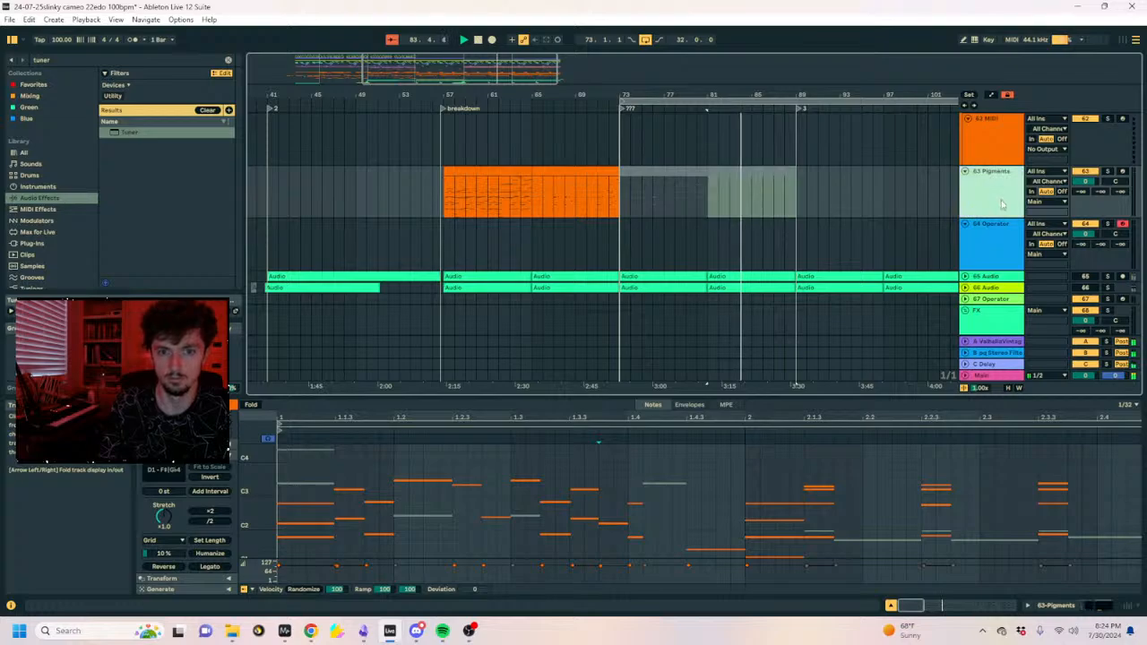
{"action": "left_click", "coordinate": [1046, 225]}
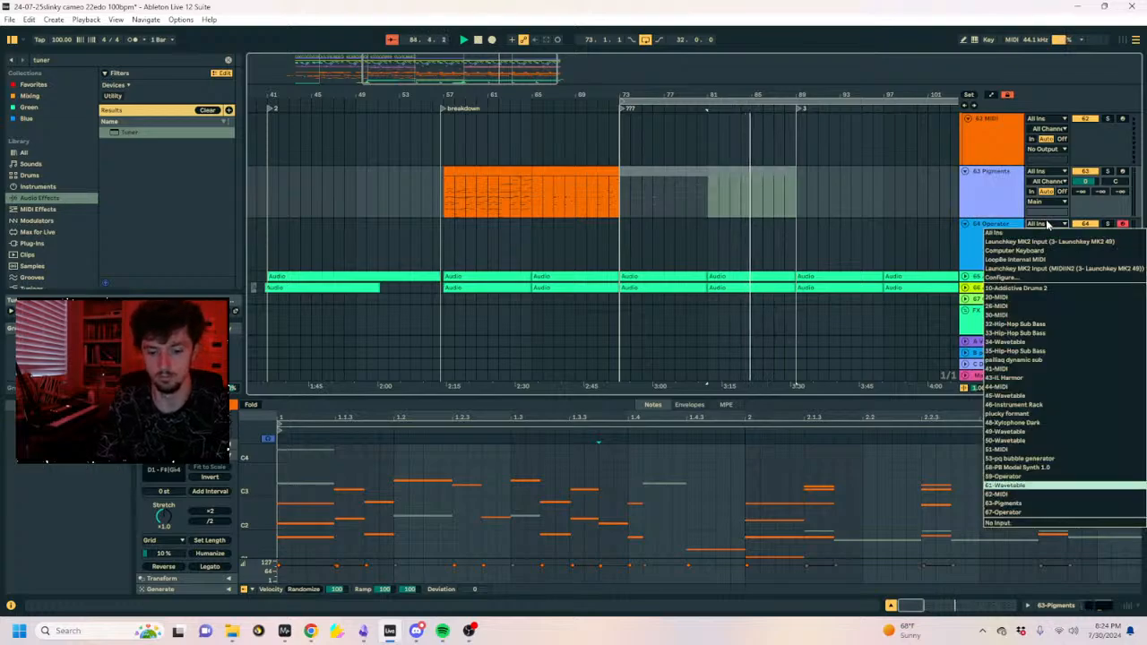
{"action": "left_click", "coordinate": [1040, 226]}
Duplicate the Pigments clip at bar 81 to bars 89 and 97 and activate these two copies.
{"action": "left_click", "coordinate": [750, 172]}
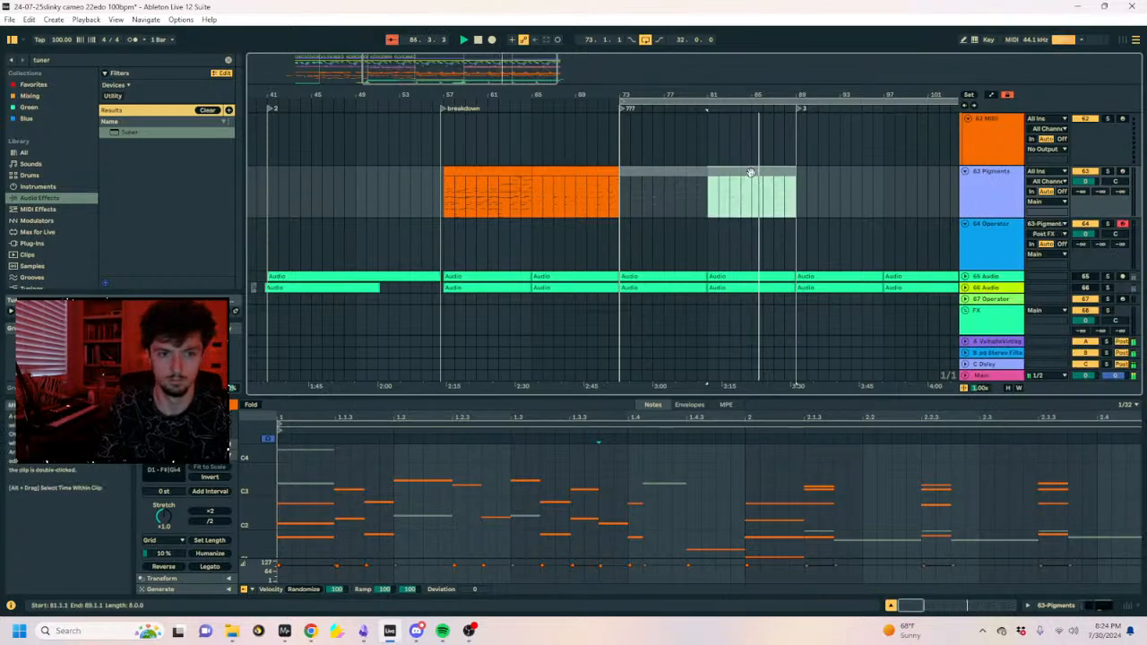
{"action": "key", "text": "ctrl+d"}
{"action": "key", "text": "ctrl+d"}
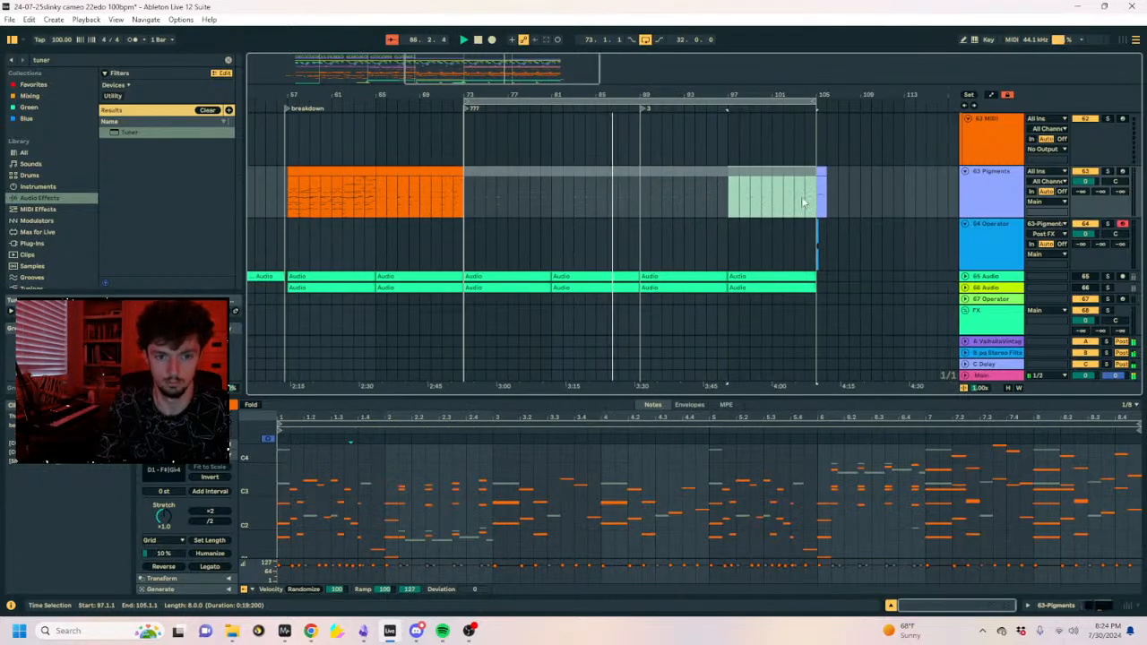
{"action": "left_click", "coordinate": [682, 176]}
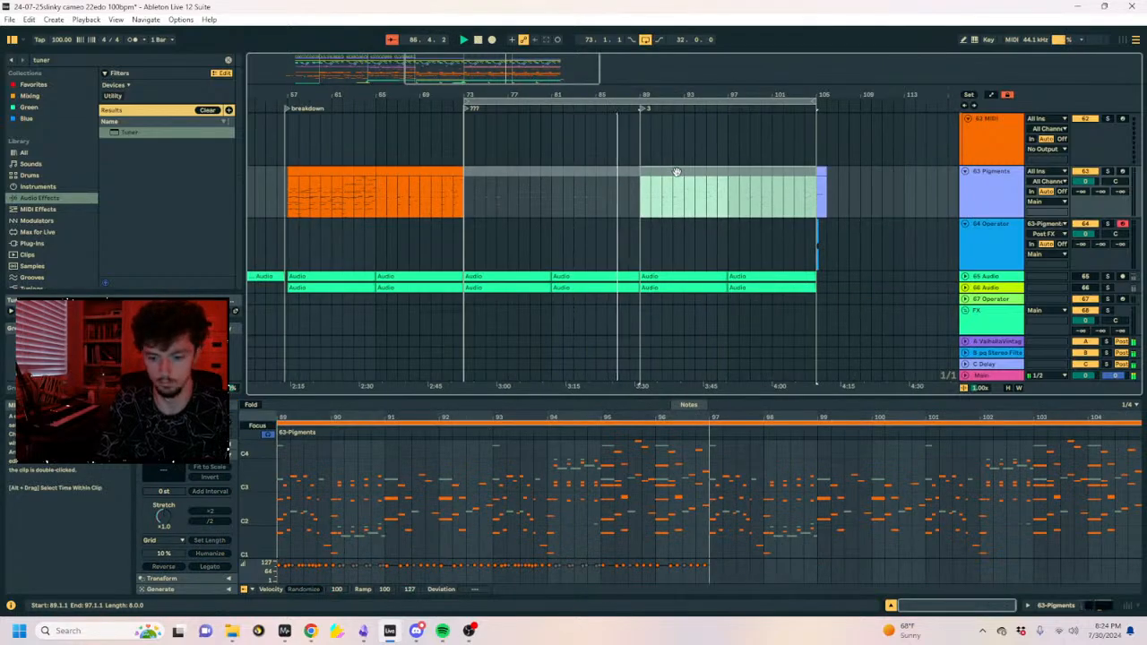
Set Operator's MIDI tap point to Pigments with monitoring In, and check Pigments' arpeggiator page.
{"action": "left_click", "coordinate": [1041, 235]}
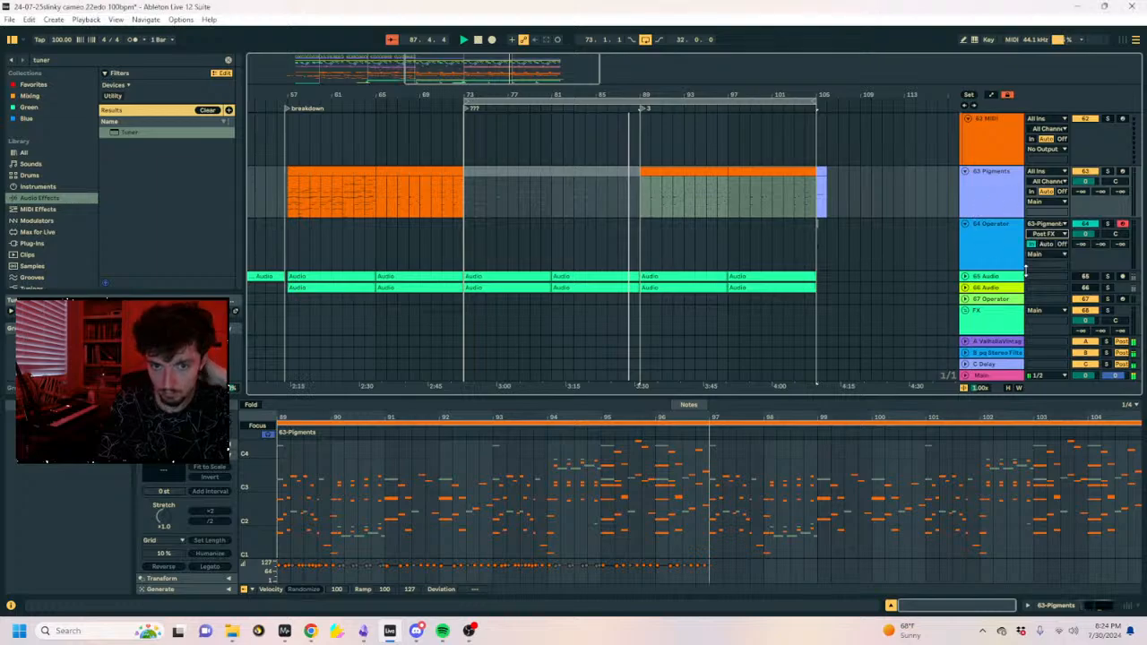
{"action": "left_click", "coordinate": [1061, 606]}
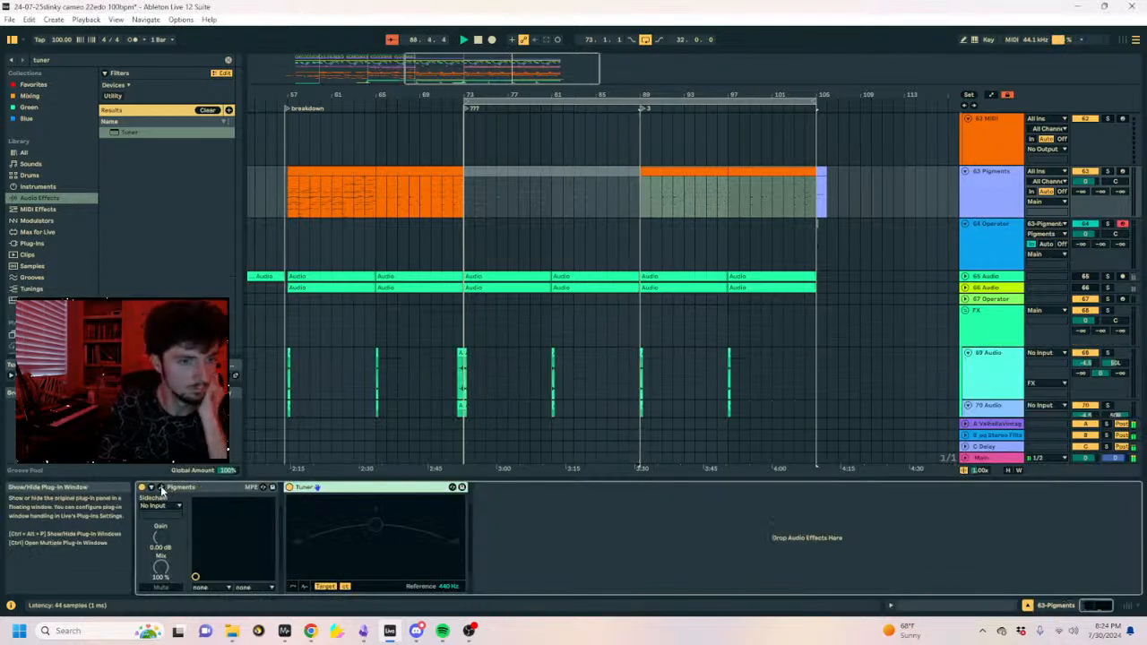
{"action": "left_click", "coordinate": [161, 488]}
{"action": "left_click", "coordinate": [553, 210]}
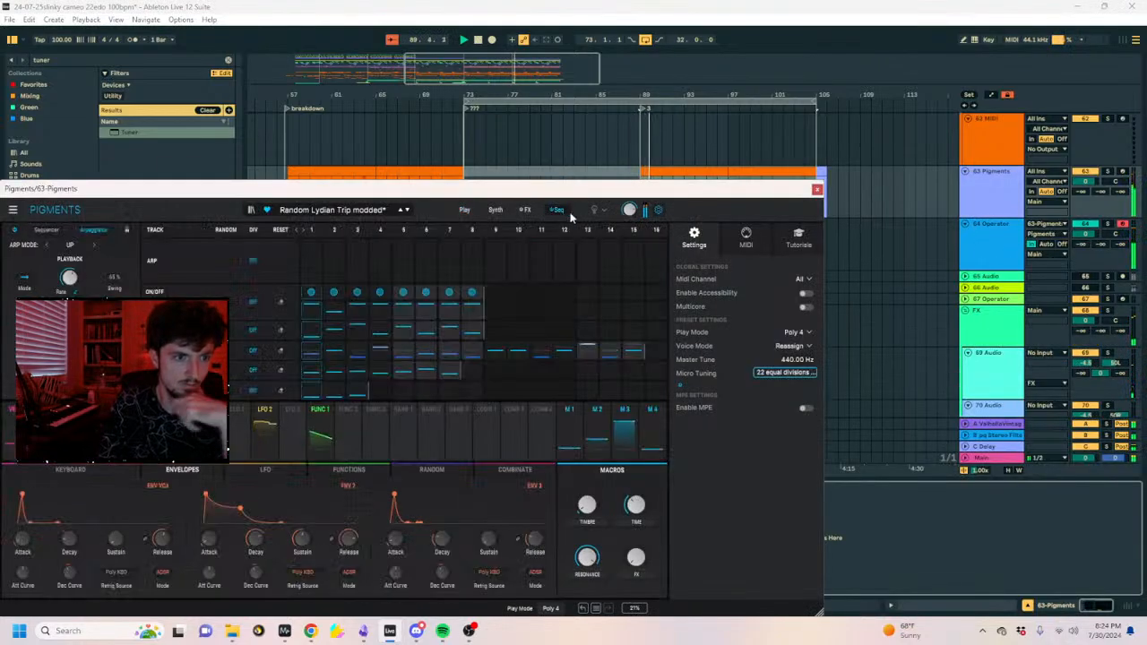
{"action": "scroll", "coordinate": [792, 137], "scroll_direction": "up", "scroll_amount": 10}
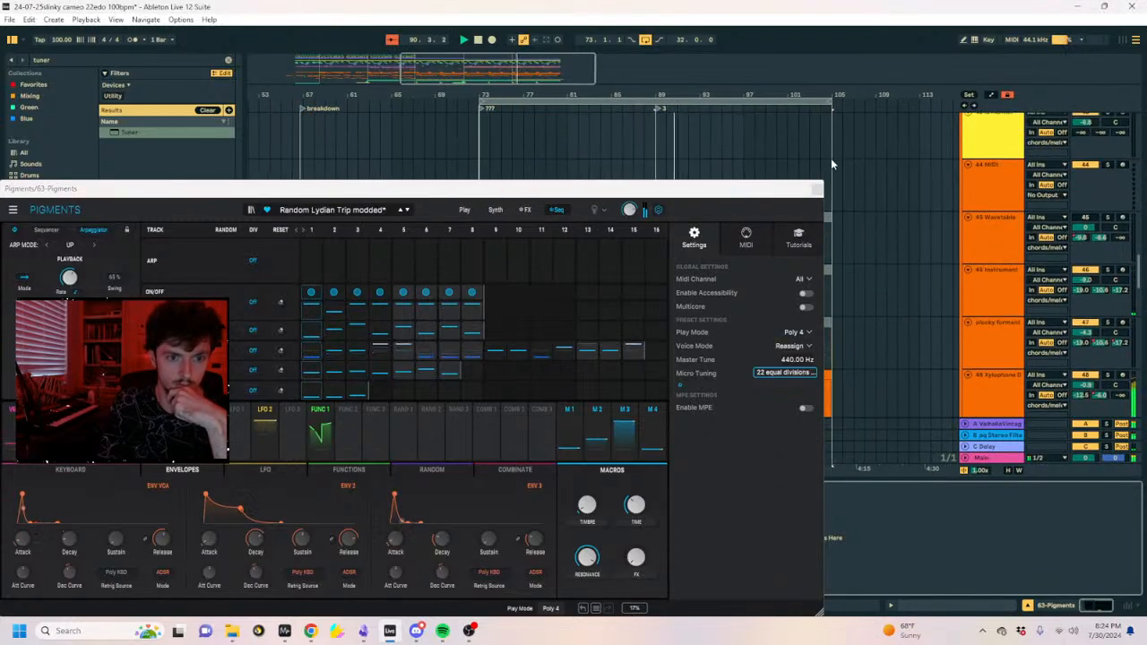
{"action": "left_click", "coordinate": [817, 189]}
Deactivate the four MIDI clips of the Wavetable track in the SUBS group from bar 89 to 105.
{"action": "scroll", "coordinate": [817, 215], "scroll_direction": "up", "scroll_amount": 5}
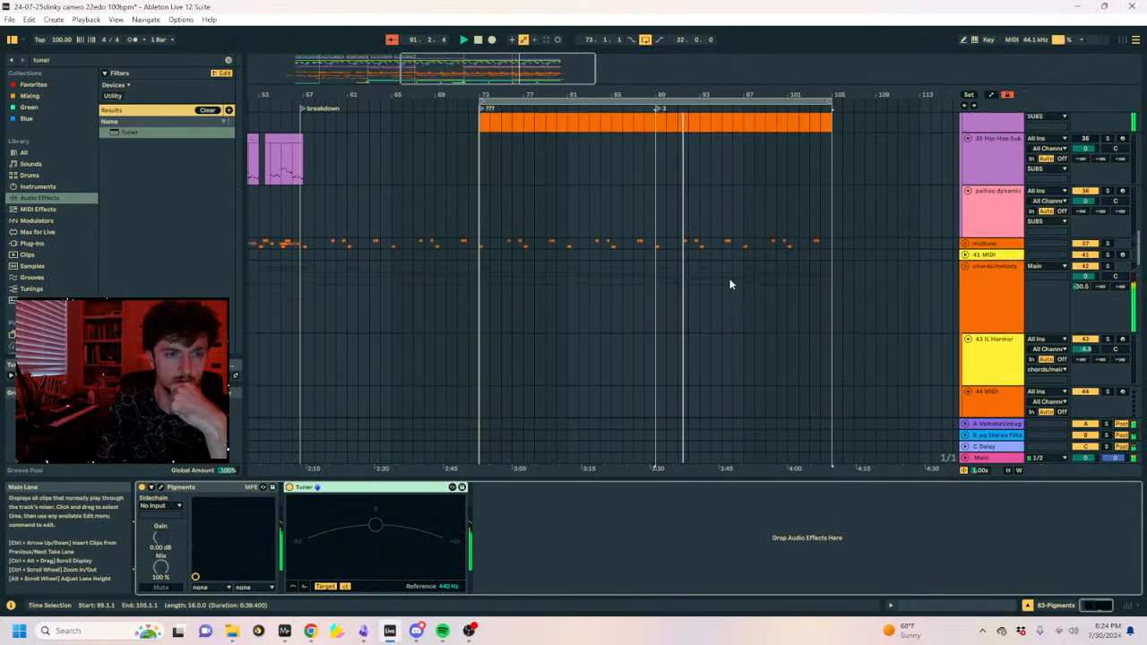
{"action": "scroll", "coordinate": [673, 215], "scroll_direction": "up", "scroll_amount": 2}
{"action": "left_click", "coordinate": [669, 291]}
{"action": "key", "text": "0"}
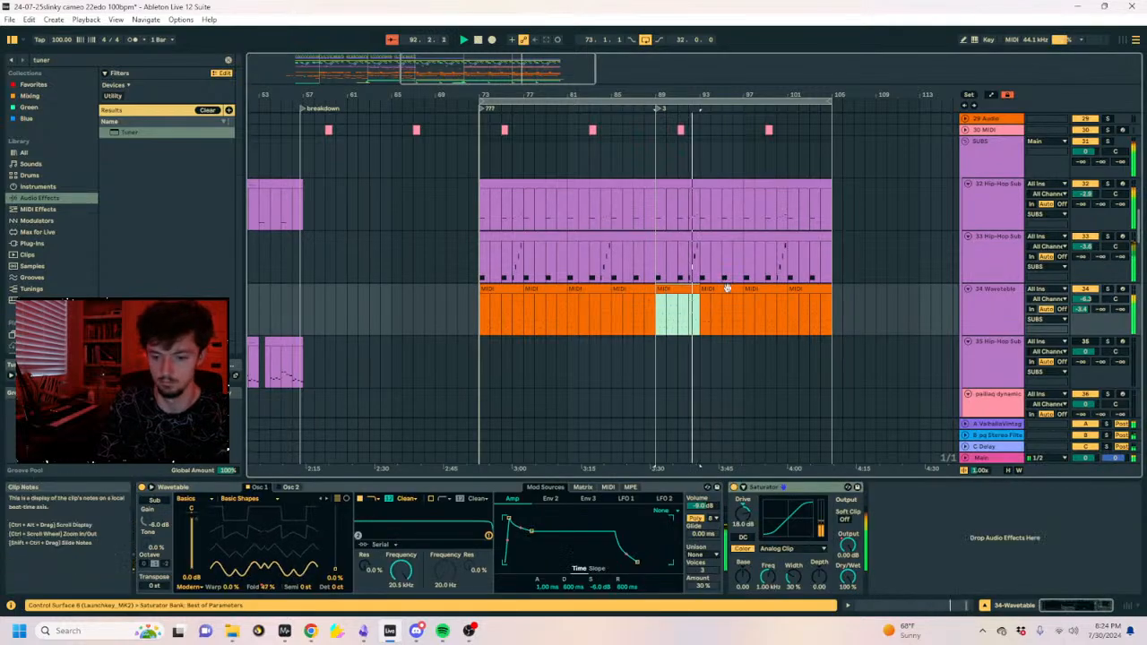
{"action": "left_click", "coordinate": [727, 289]}
{"action": "key", "text": "0"}
{"action": "left_click", "coordinate": [764, 291]}
{"action": "key", "text": "0"}
{"action": "left_click", "coordinate": [811, 290]}
{"action": "key", "text": "0"}
Solo the Pigments track at bar 89, open its plug-in, and move the window clear of the arrangement.
{"action": "scroll", "coordinate": [794, 267], "scroll_direction": "down", "scroll_amount": 15}
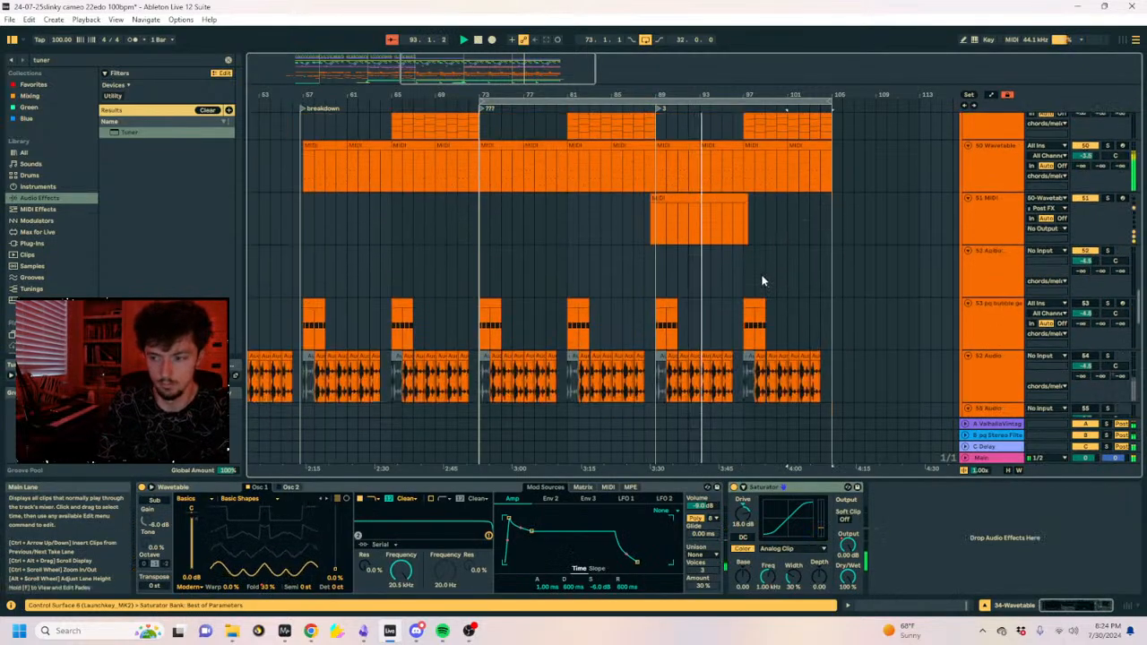
{"action": "scroll", "coordinate": [733, 265], "scroll_direction": "down", "scroll_amount": 8}
{"action": "scroll", "coordinate": [669, 271], "scroll_direction": "up", "scroll_amount": 5}
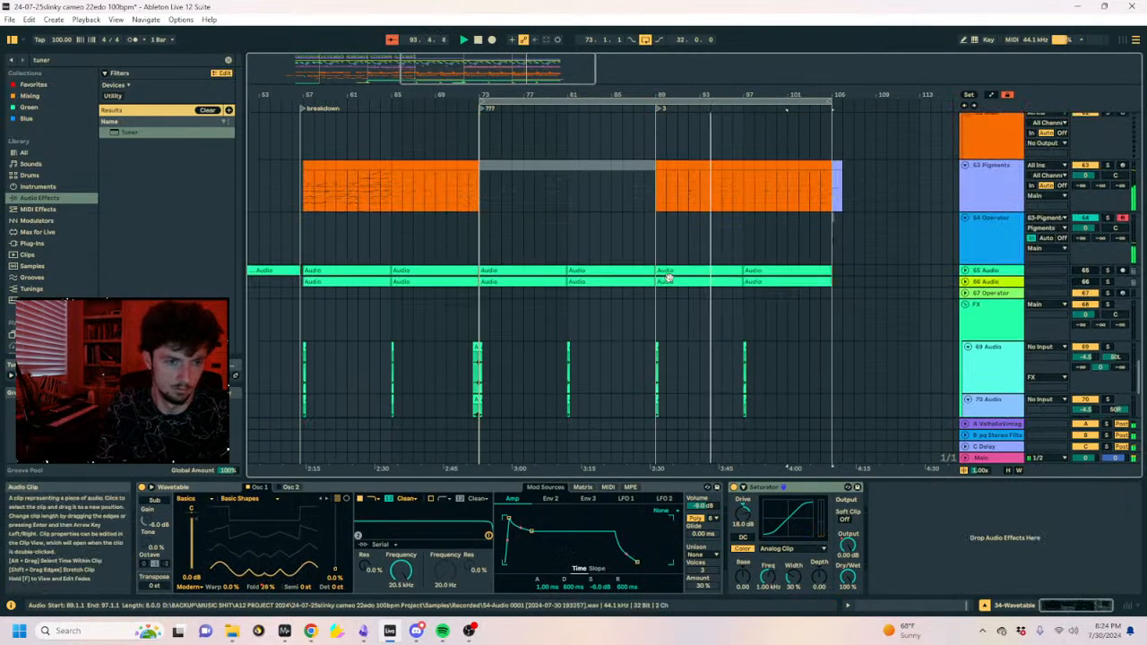
{"action": "left_click", "coordinate": [663, 299]}
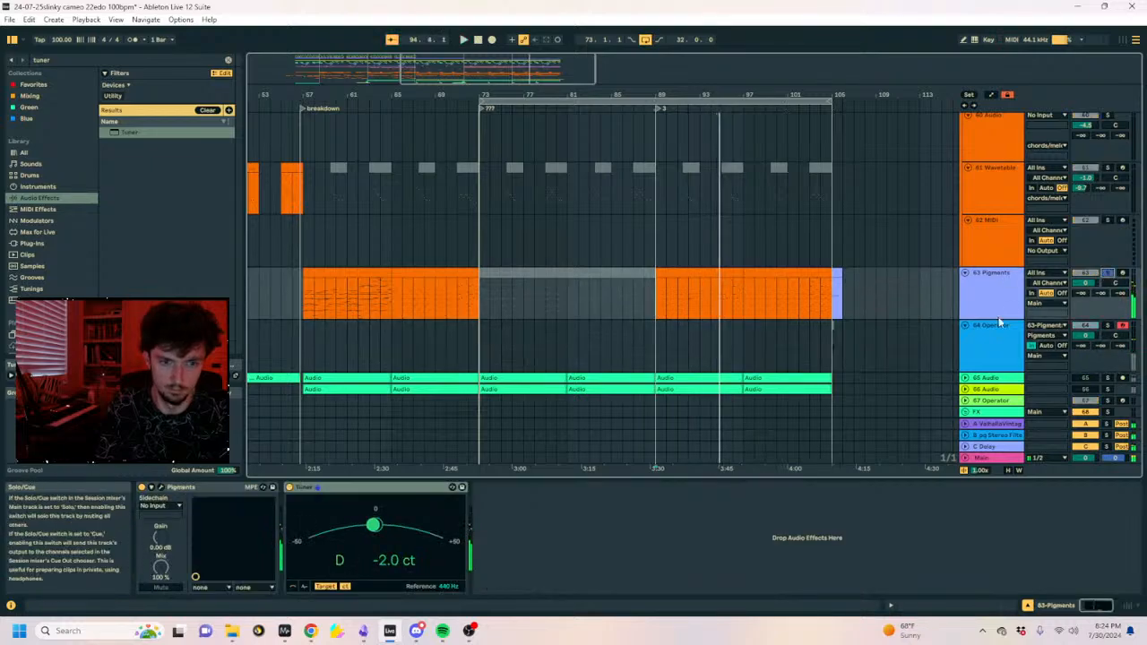
{"action": "left_click", "coordinate": [163, 487]}
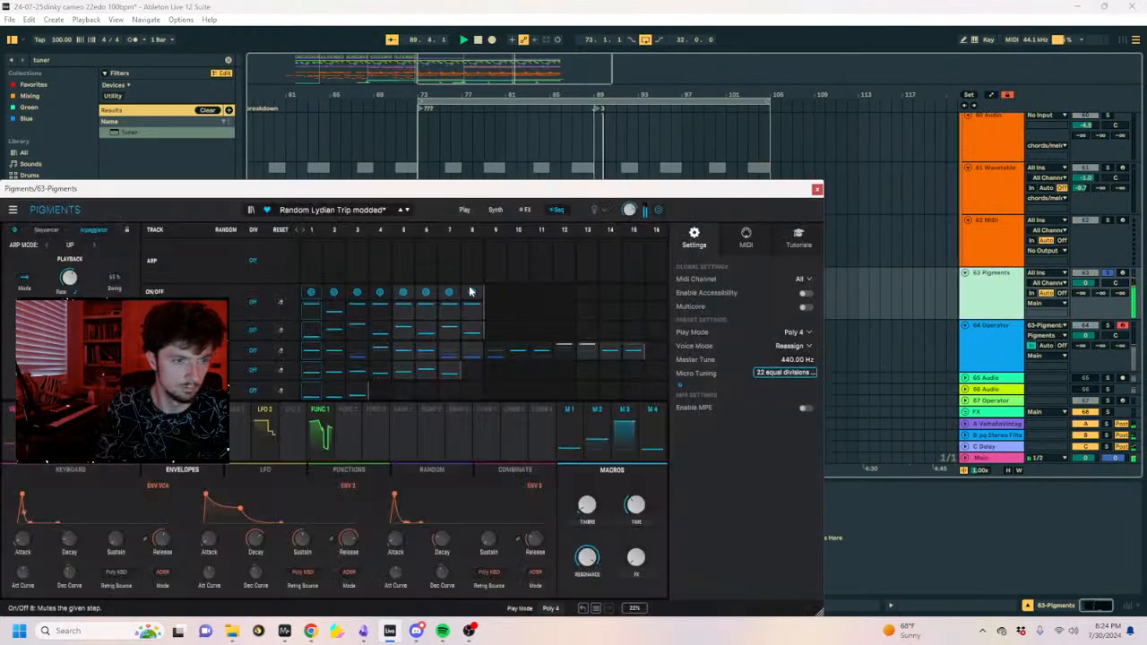
{"action": "left_click_drag", "start_coordinate": [517, 190], "coordinate": [649, 94]}
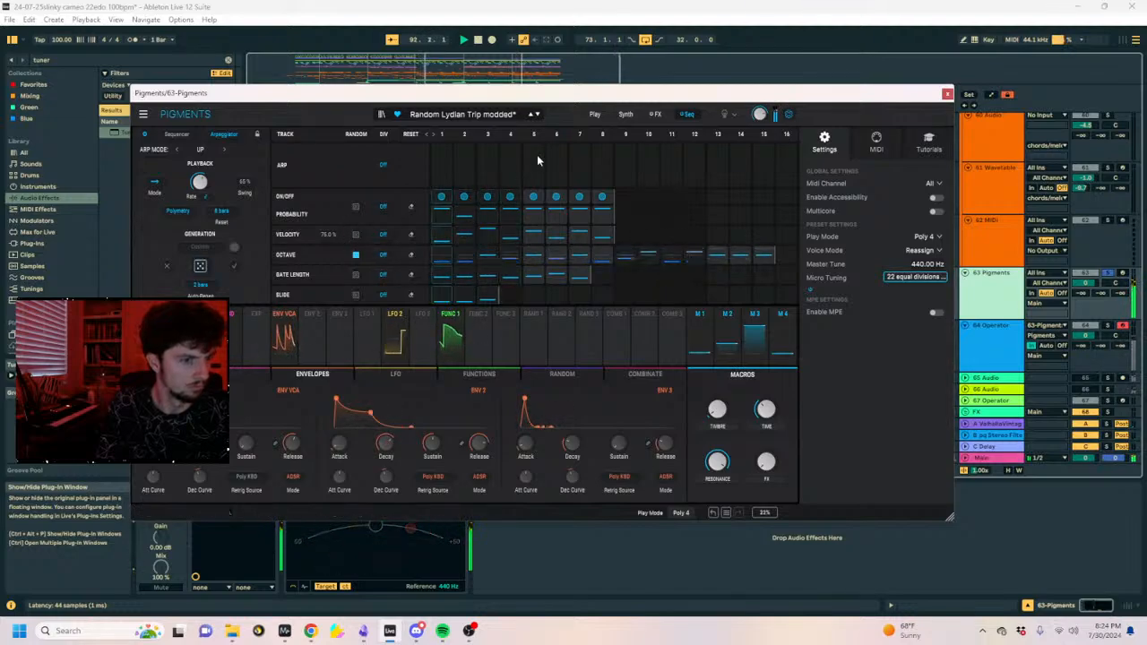
{"action": "left_click_drag", "start_coordinate": [564, 98], "coordinate": [205, 313]}
Record Pigments' arpeggiated MIDI onto the Operator track from bar 105 for about one bar and open the recorded clip.
{"action": "left_click", "coordinate": [738, 276]}
{"action": "key", "text": "space"}
{"action": "key", "text": "space"}
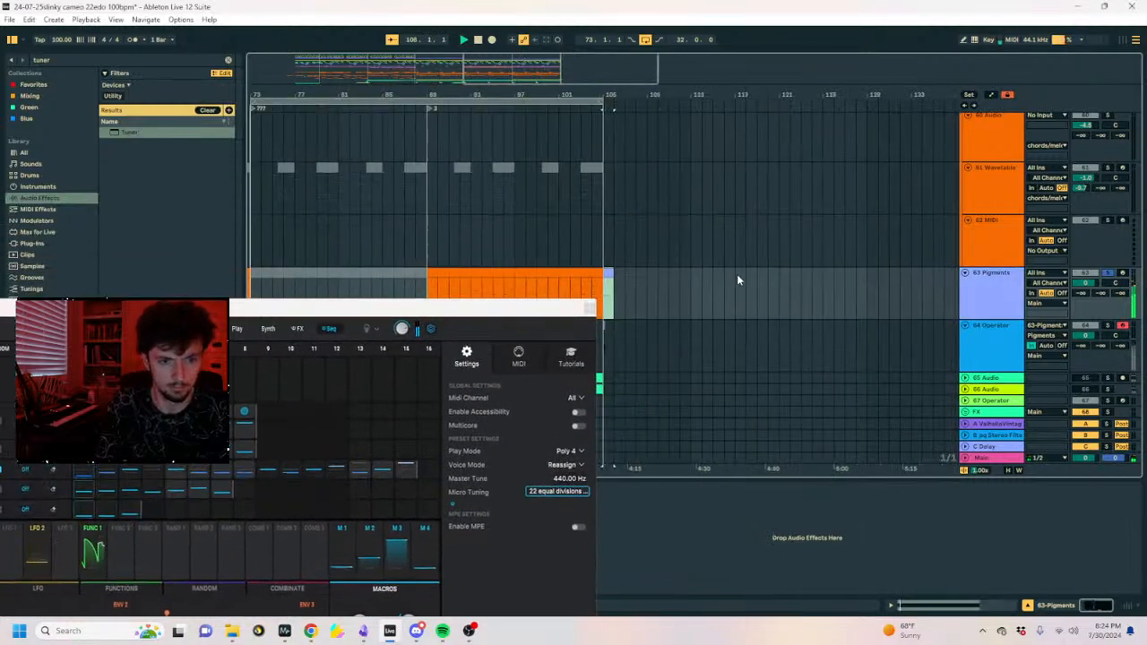
{"action": "left_click", "coordinate": [492, 40]}
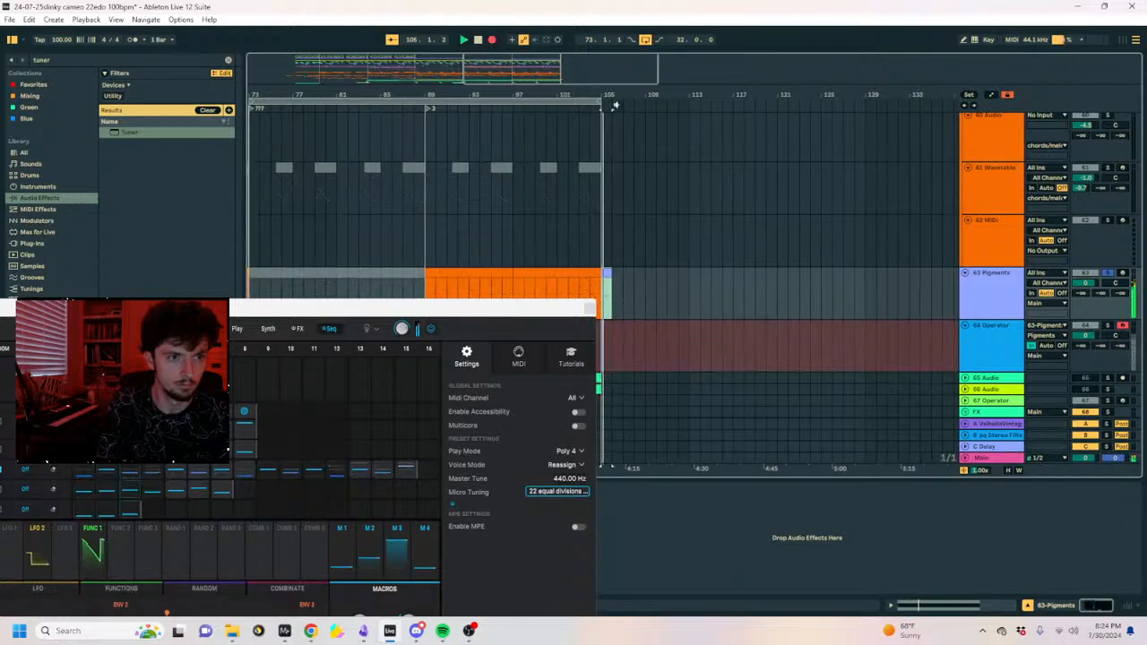
{"action": "scroll", "coordinate": [661, 119], "scroll_direction": "up", "scroll_amount": 3}
{"action": "key", "text": "space"}
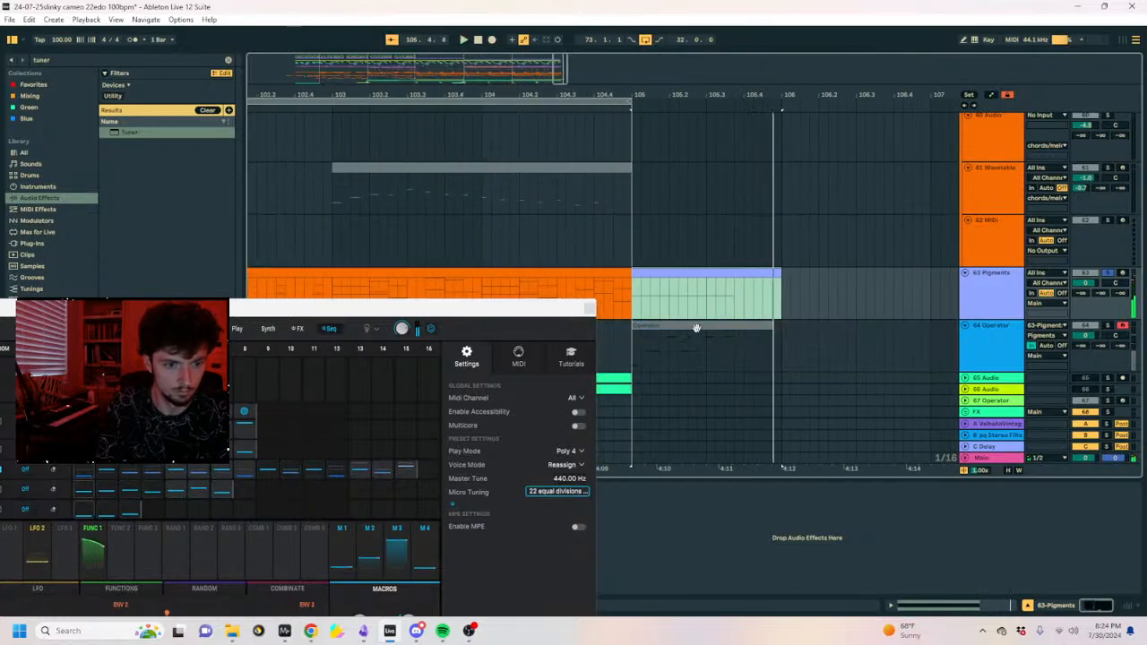
{"action": "double_click", "coordinate": [696, 328]}
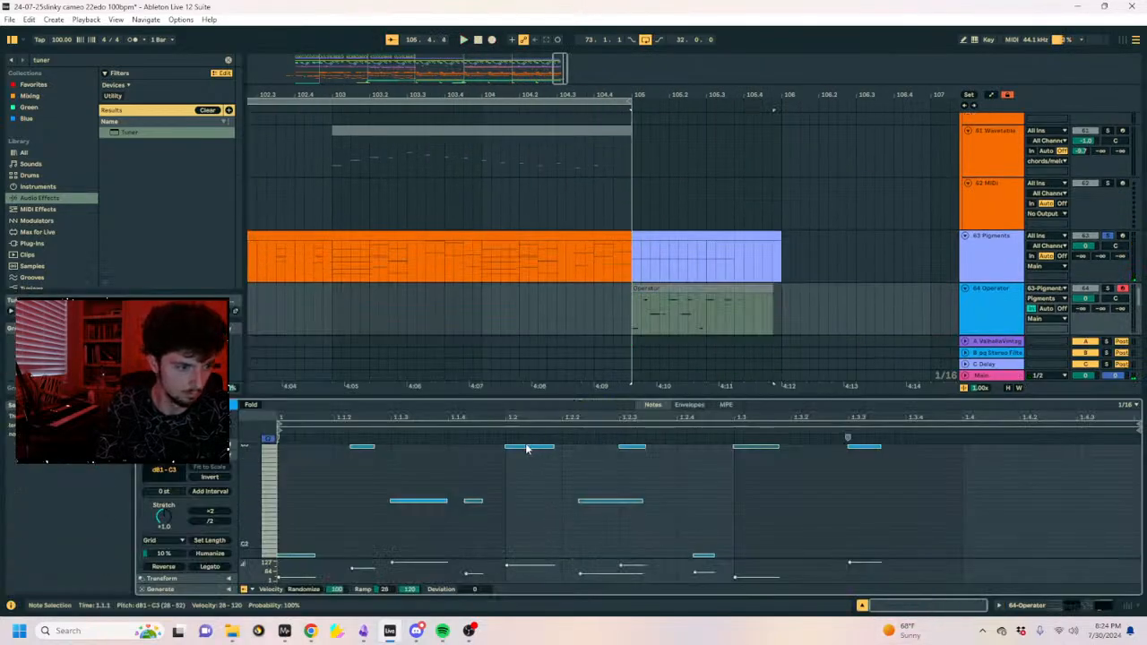
Compare the recorded Operator notes with the sustained C3 source note and arpeggiator tracks of the Pigments part at bar 105.
{"action": "scroll", "coordinate": [526, 456], "scroll_direction": "up", "scroll_amount": 1}
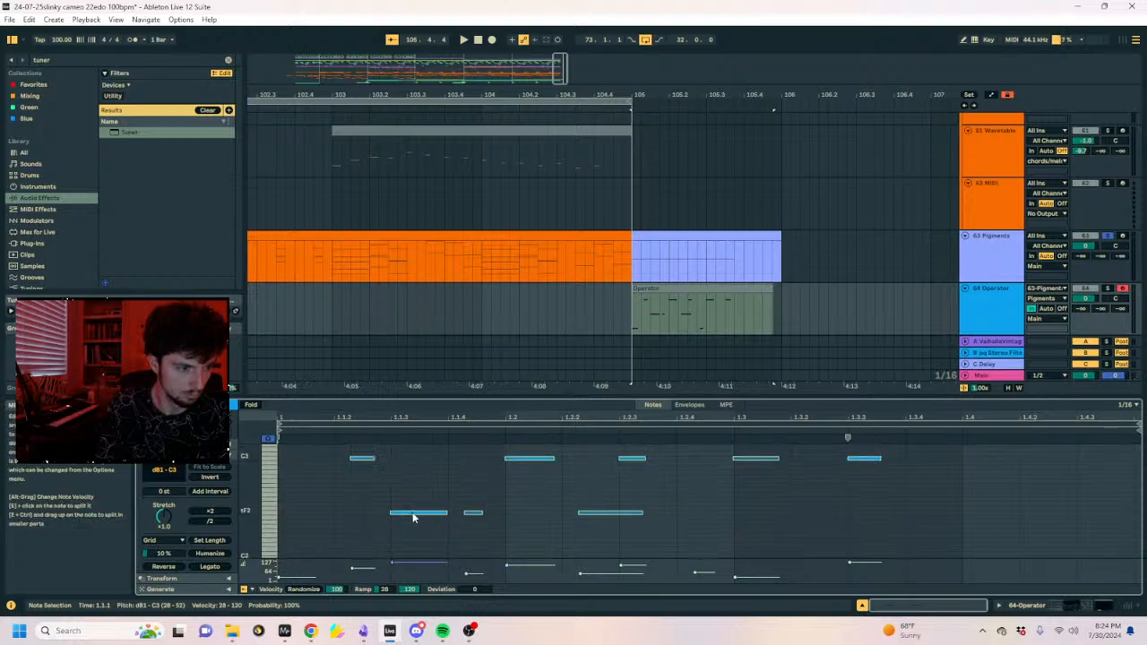
{"action": "left_click", "coordinate": [559, 484]}
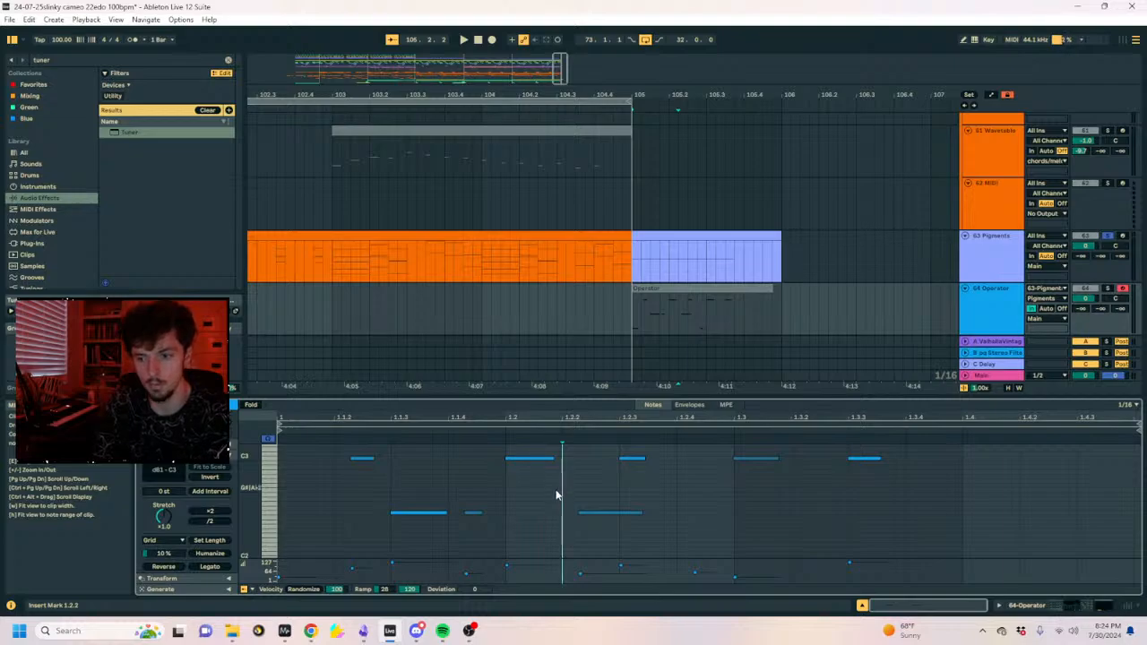
{"action": "left_click", "coordinate": [667, 254]}
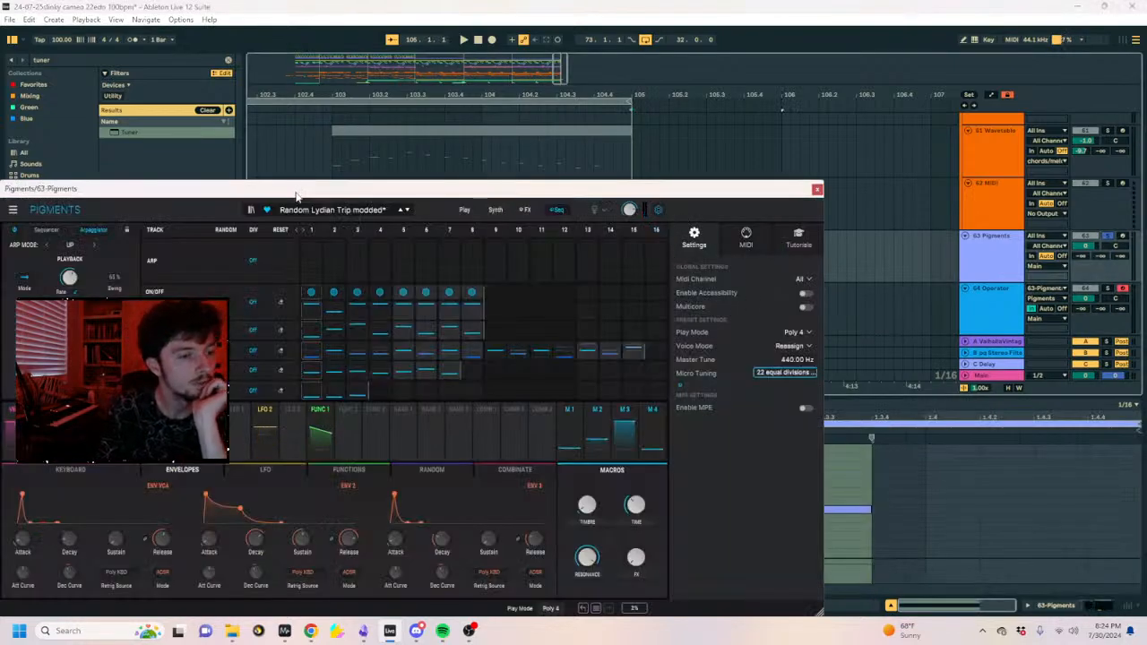
{"action": "left_click_drag", "start_coordinate": [297, 194], "coordinate": [304, 190]}
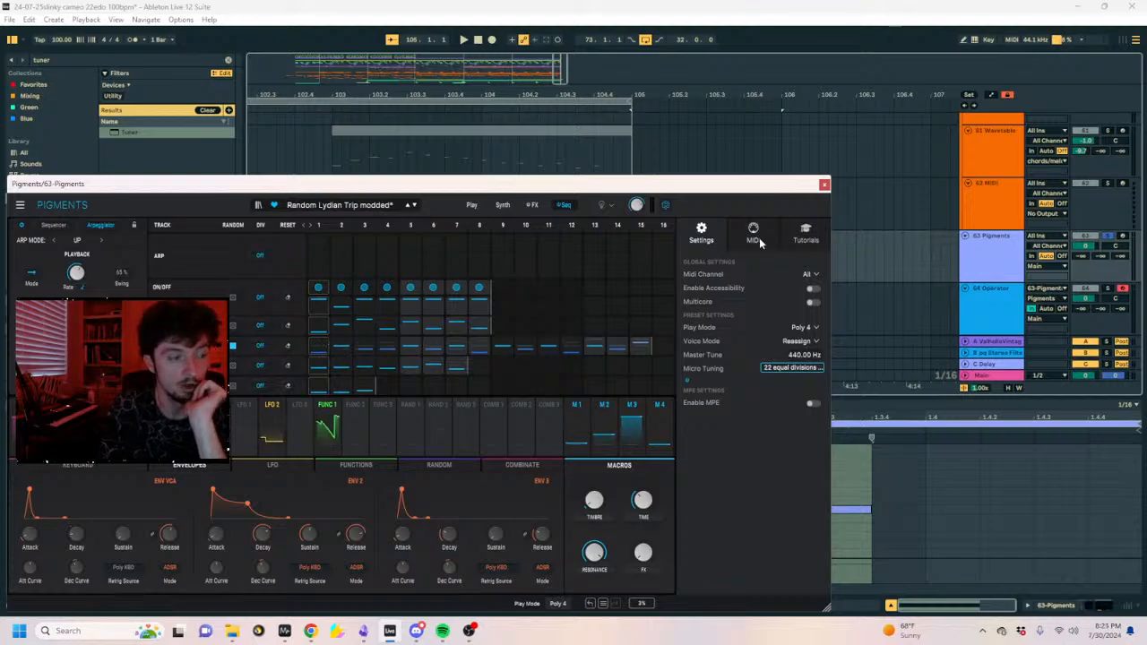
{"action": "left_click_drag", "start_coordinate": [757, 187], "coordinate": [155, 137]}
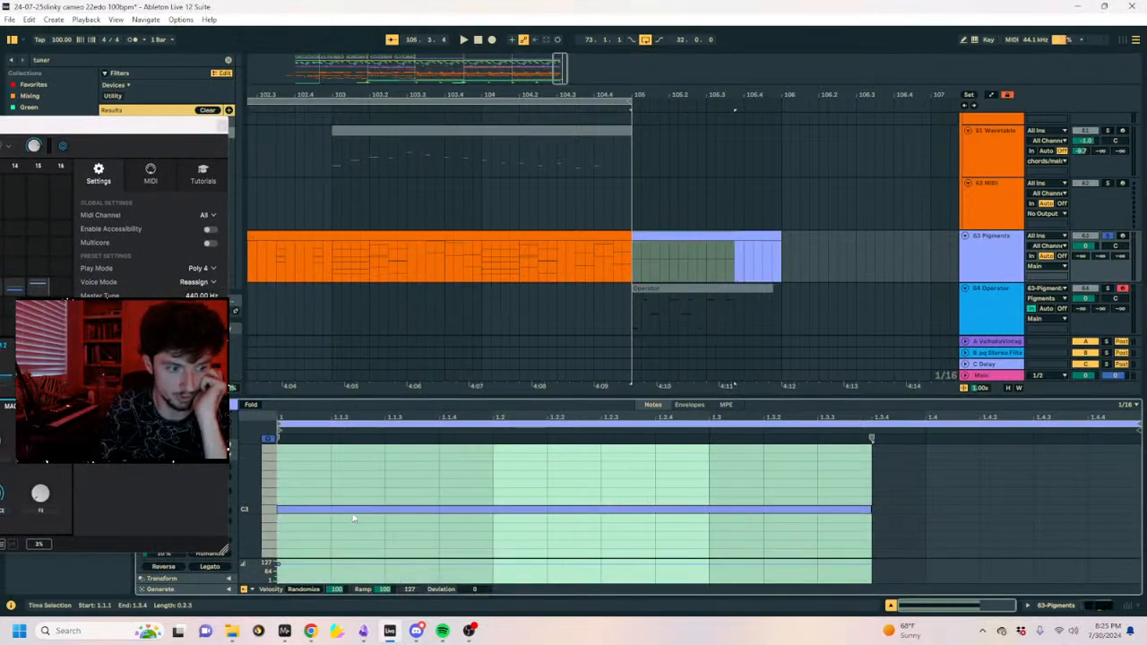
{"action": "left_click", "coordinate": [343, 510]}
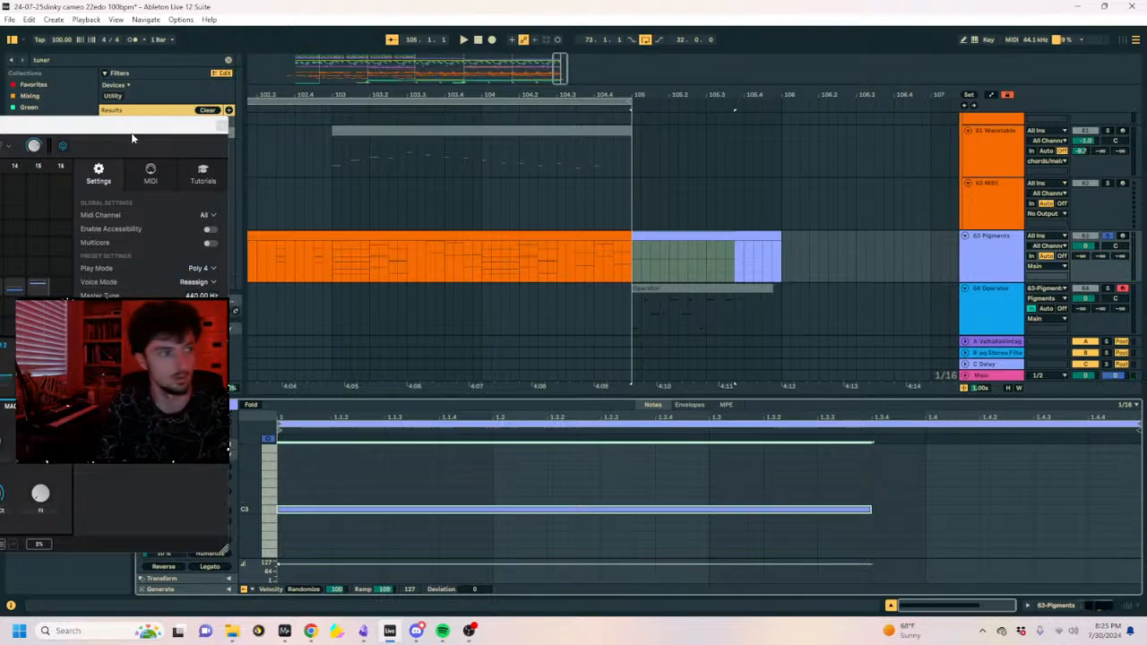
{"action": "left_click_drag", "start_coordinate": [132, 138], "coordinate": [776, 113]}
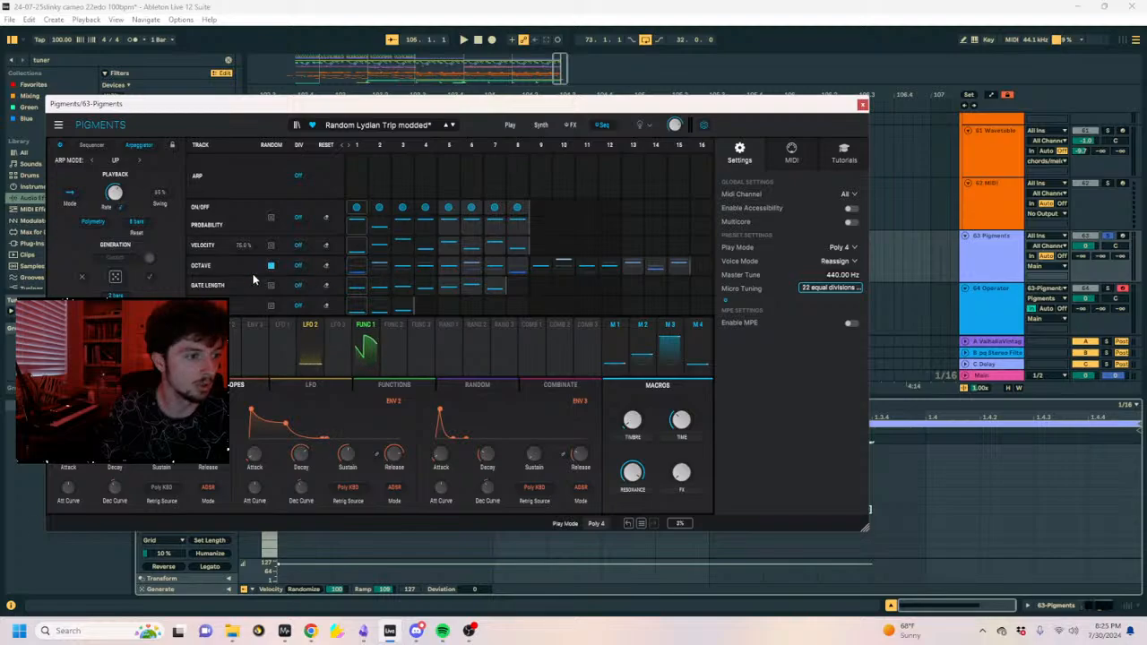
Turn off randomization for the octave track in Pigments' arpeggiator and play the test clip at bar 105.
{"action": "left_click_drag", "start_coordinate": [658, 108], "coordinate": [756, 283]}
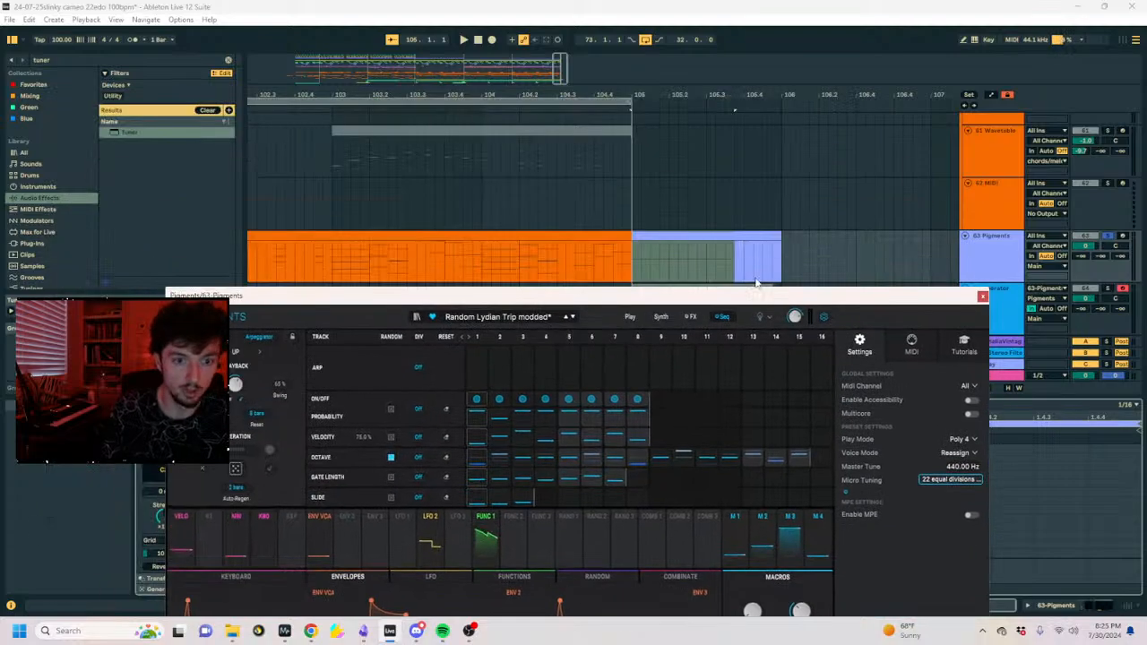
{"action": "left_click_drag", "start_coordinate": [520, 95], "coordinate": [617, 94]}
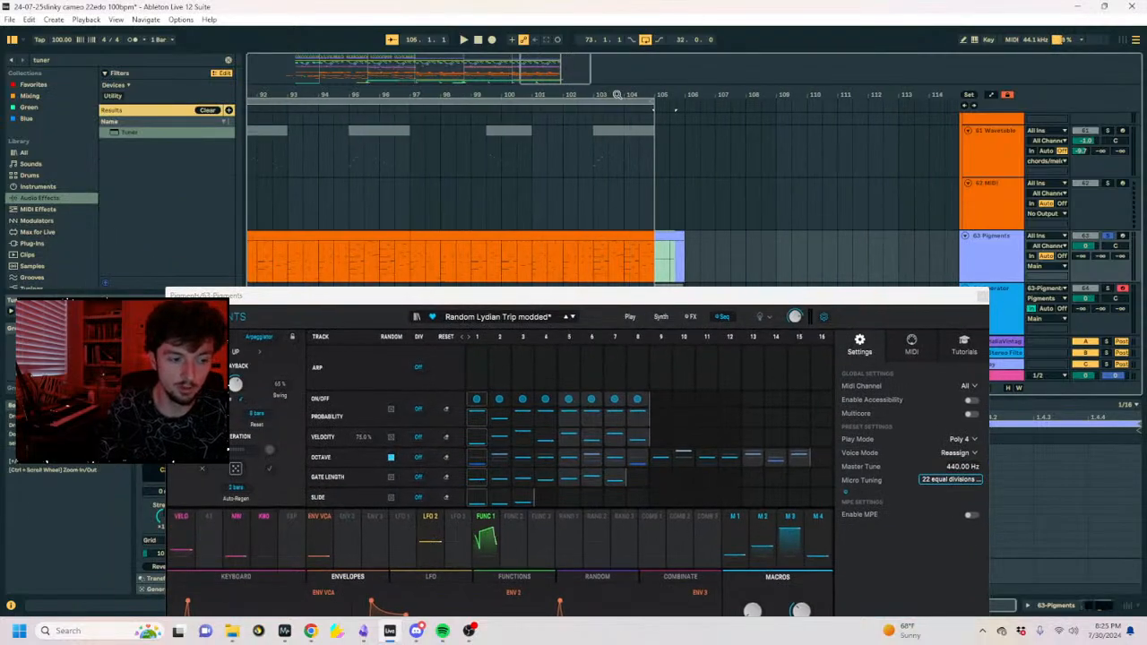
{"action": "left_click", "coordinate": [392, 458]}
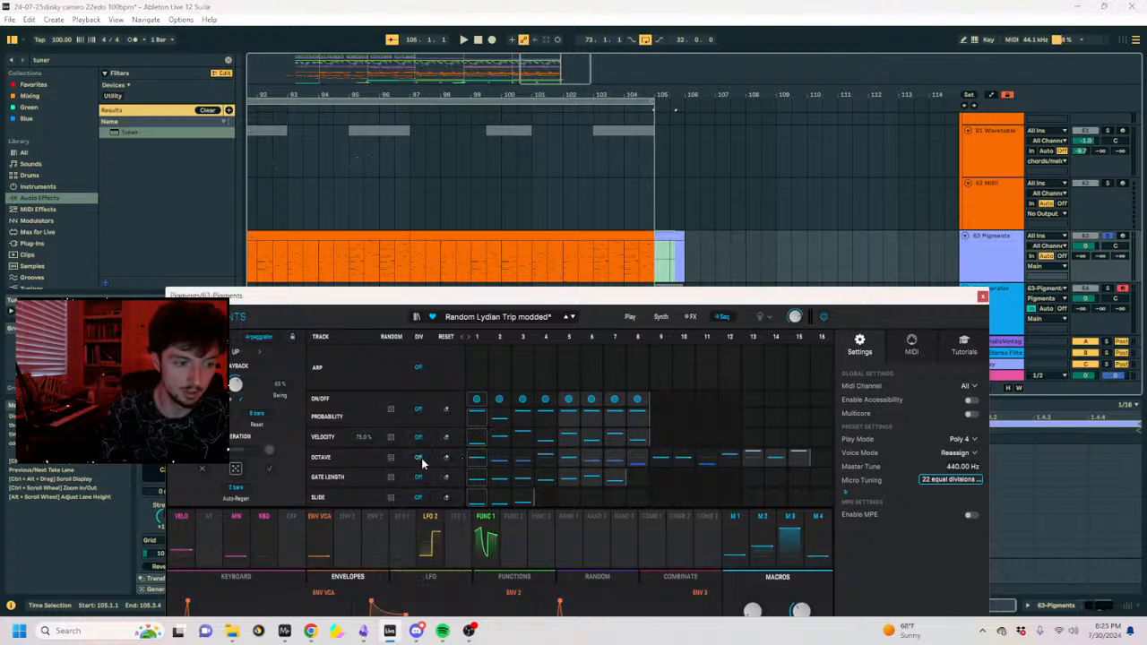
{"action": "key", "text": "space"}
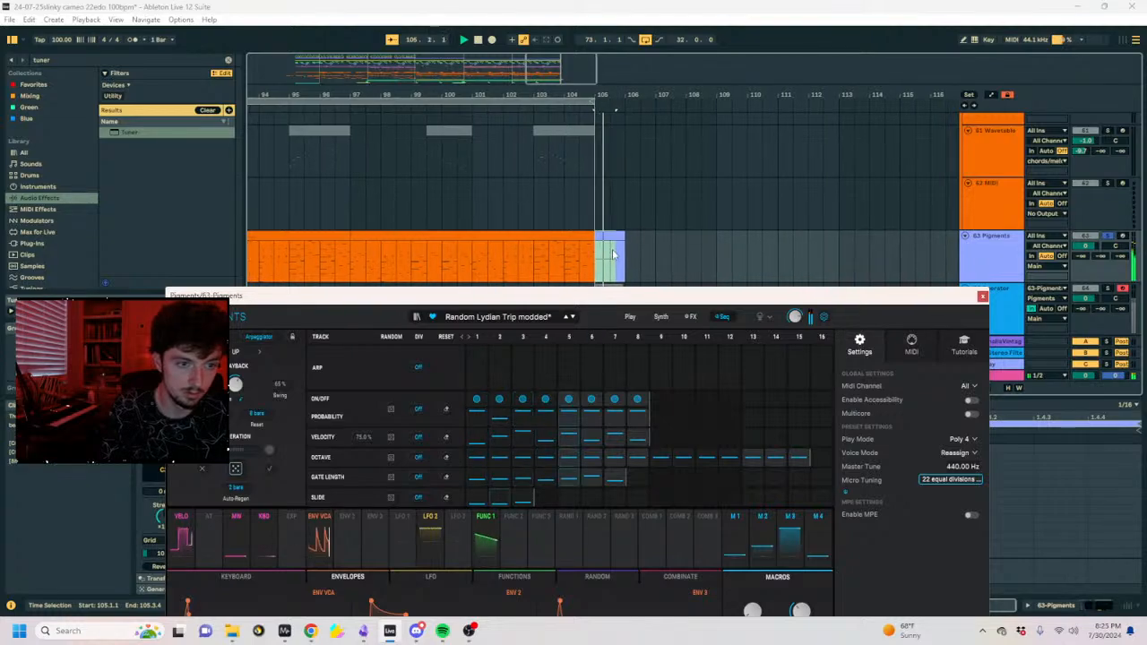
Play the Pigments clip from bar 89 to check the arpeggio in section 3.
{"action": "left_click", "coordinate": [581, 96]}
{"action": "left_click", "coordinate": [566, 237]}
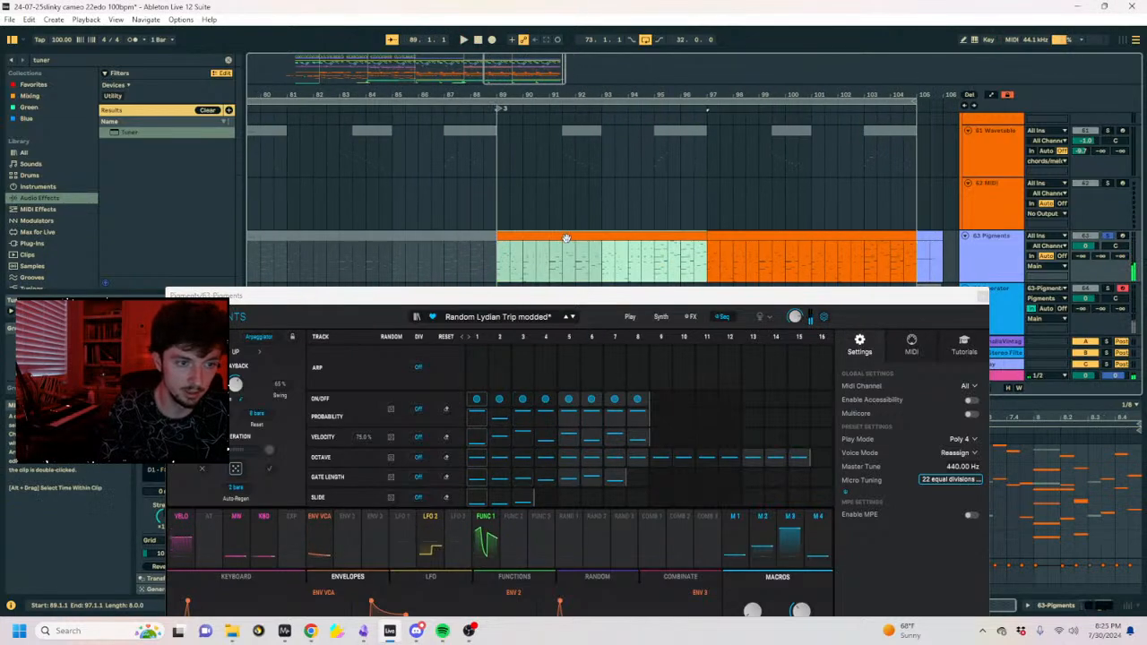
{"action": "left_click", "coordinate": [417, 273]}
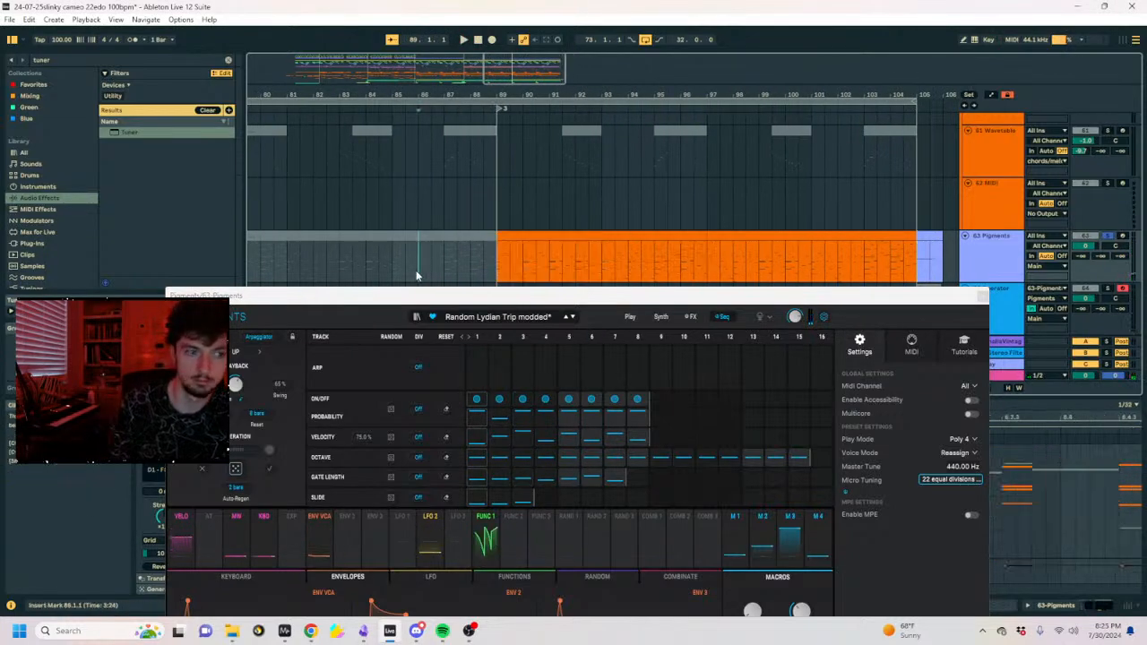
{"action": "left_click", "coordinate": [463, 258]}
{"action": "key", "text": "space"}
{"action": "left_click", "coordinate": [662, 236]}
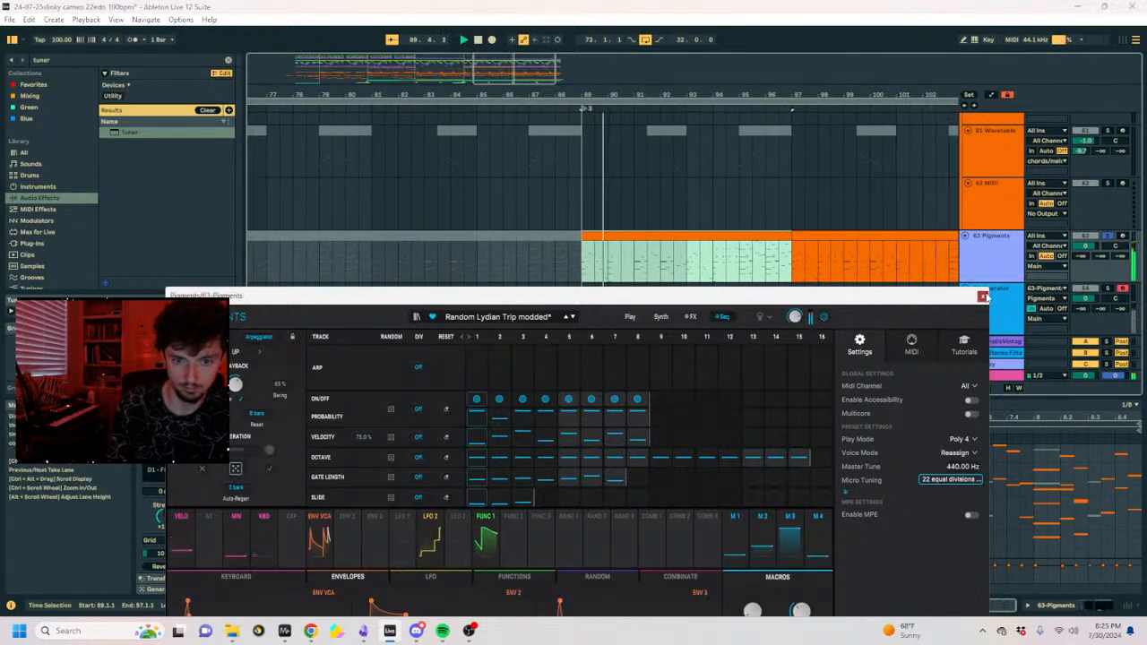
Record Pigments' arpeggiated MIDI onto the Operator track from bar 89 to about bar 101.
{"action": "left_click", "coordinate": [983, 296]}
{"action": "scroll", "coordinate": [989, 267], "scroll_direction": "down", "scroll_amount": 1}
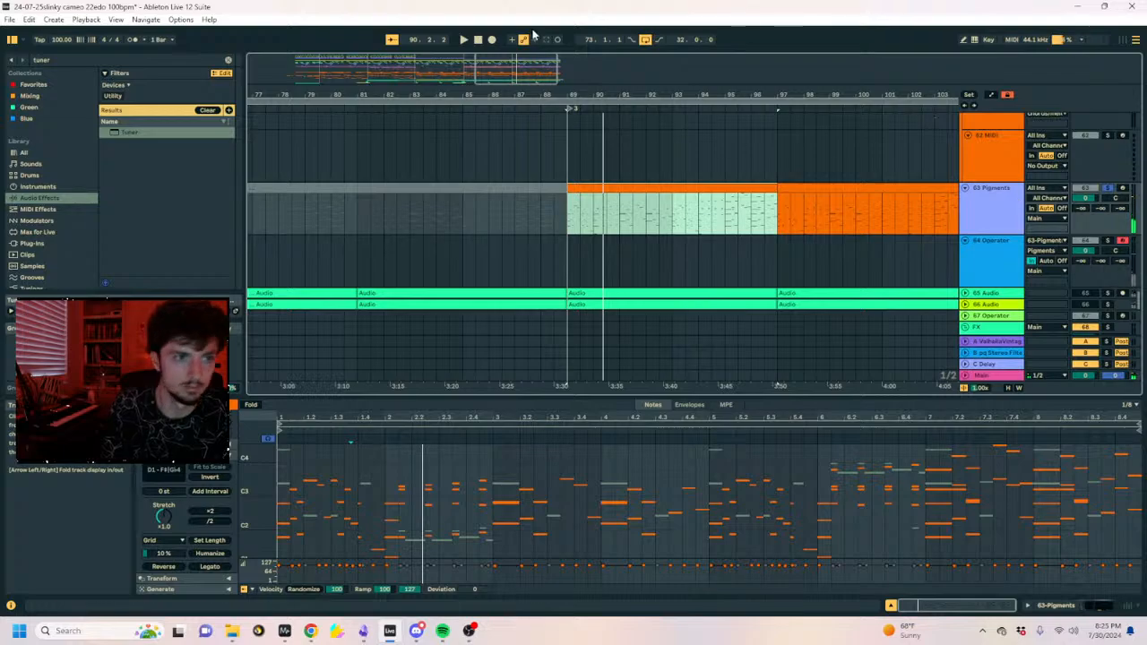
{"action": "left_click", "coordinate": [491, 40]}
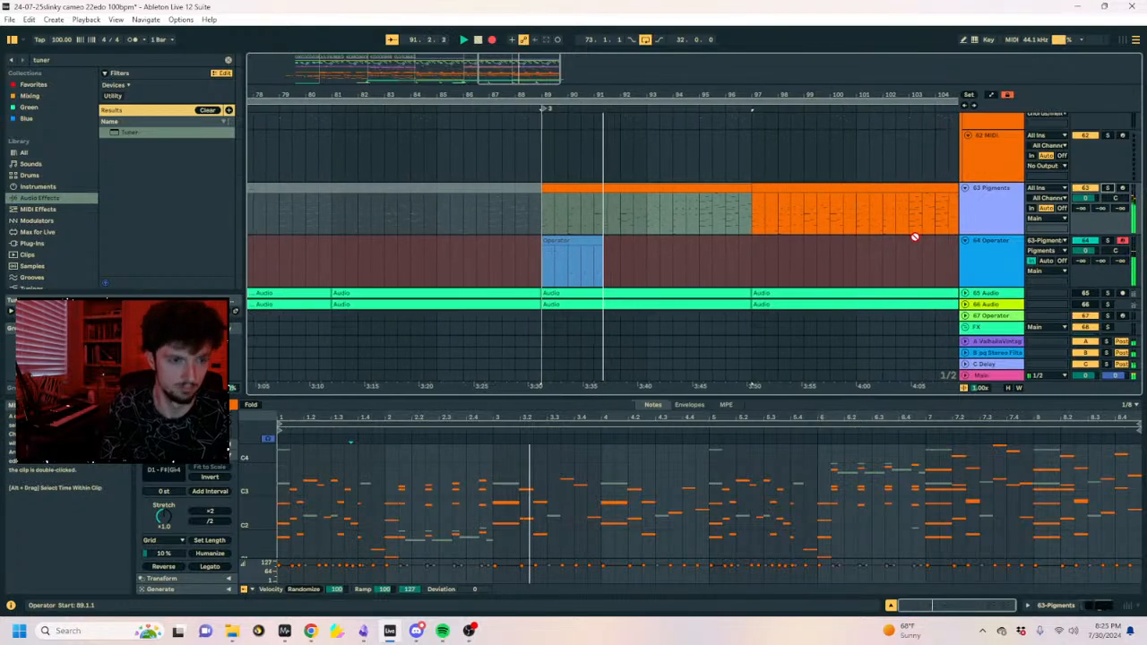
{"action": "left_click", "coordinate": [989, 213]}
{"action": "left_click", "coordinate": [1069, 605]}
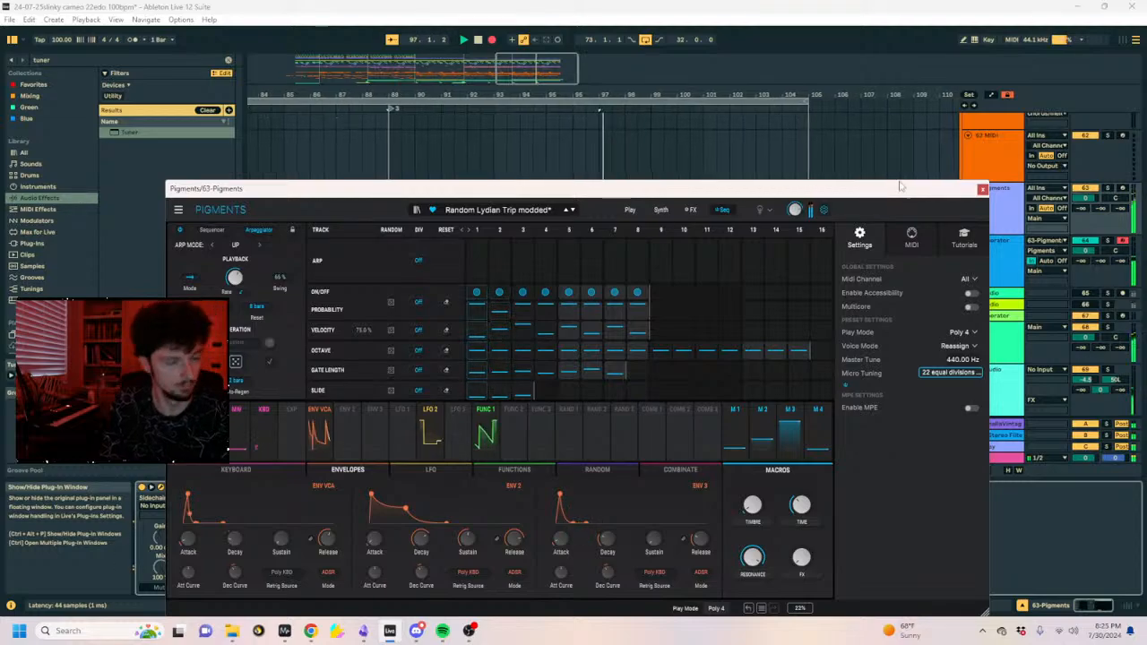
{"action": "left_click", "coordinate": [982, 190]}
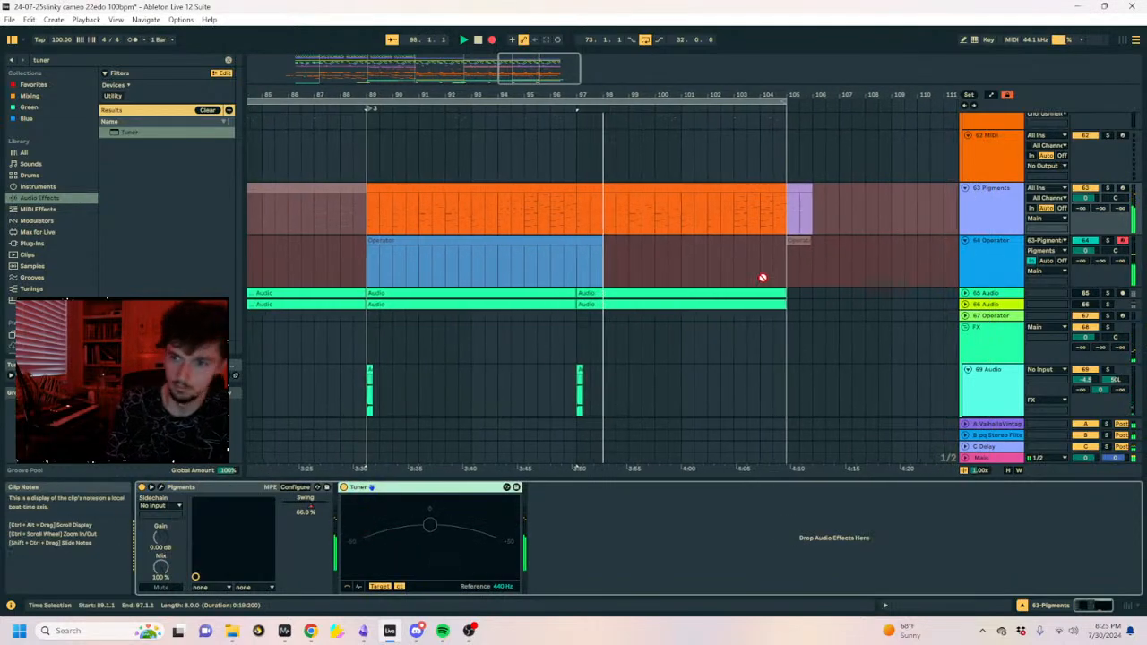
Solo the Operator track, set its monitoring to Off, and play the recorded clip from bar 89.
{"action": "left_click", "coordinate": [484, 240]}
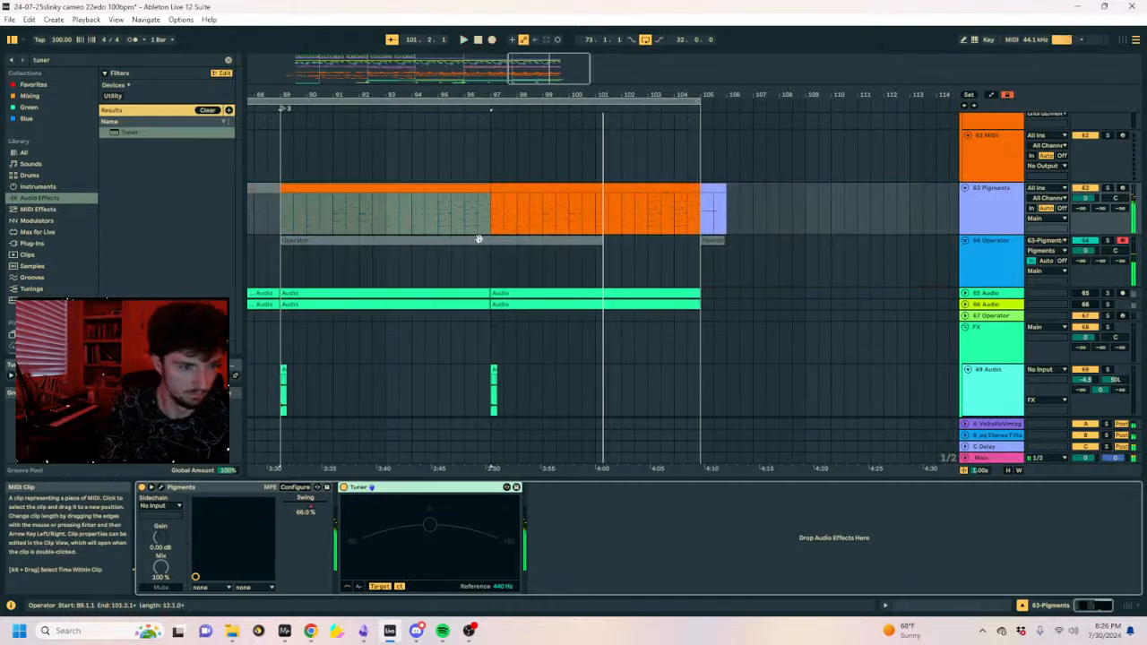
{"action": "left_click", "coordinate": [1108, 241]}
{"action": "left_click", "coordinate": [1046, 261]}
{"action": "key", "text": "space"}
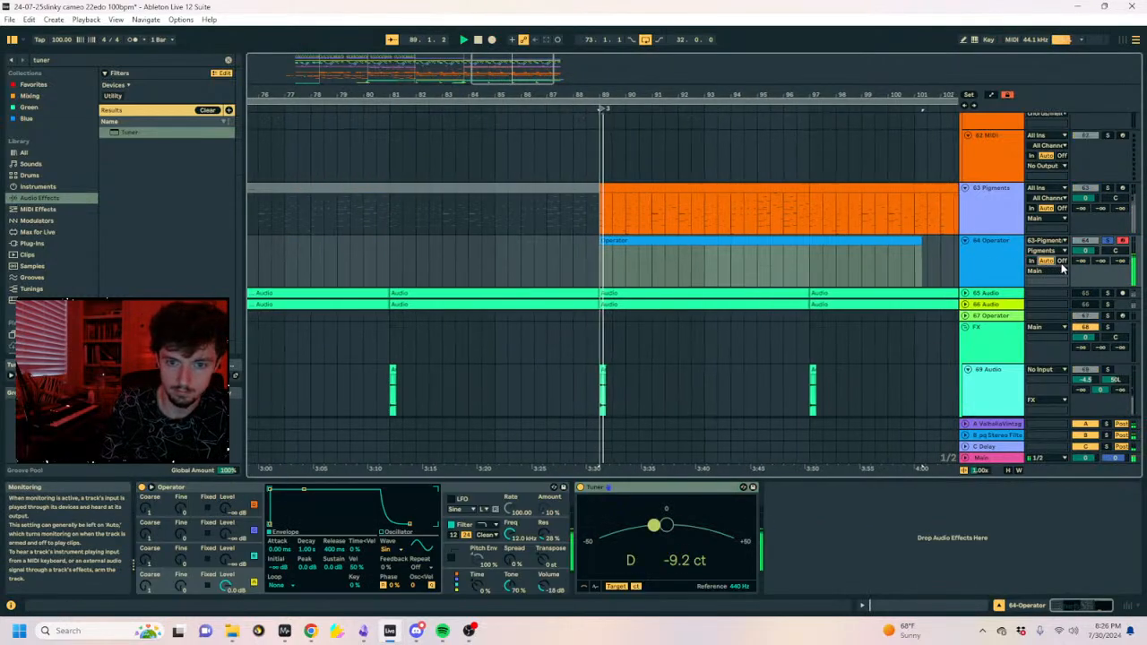
{"action": "left_click", "coordinate": [1062, 260]}
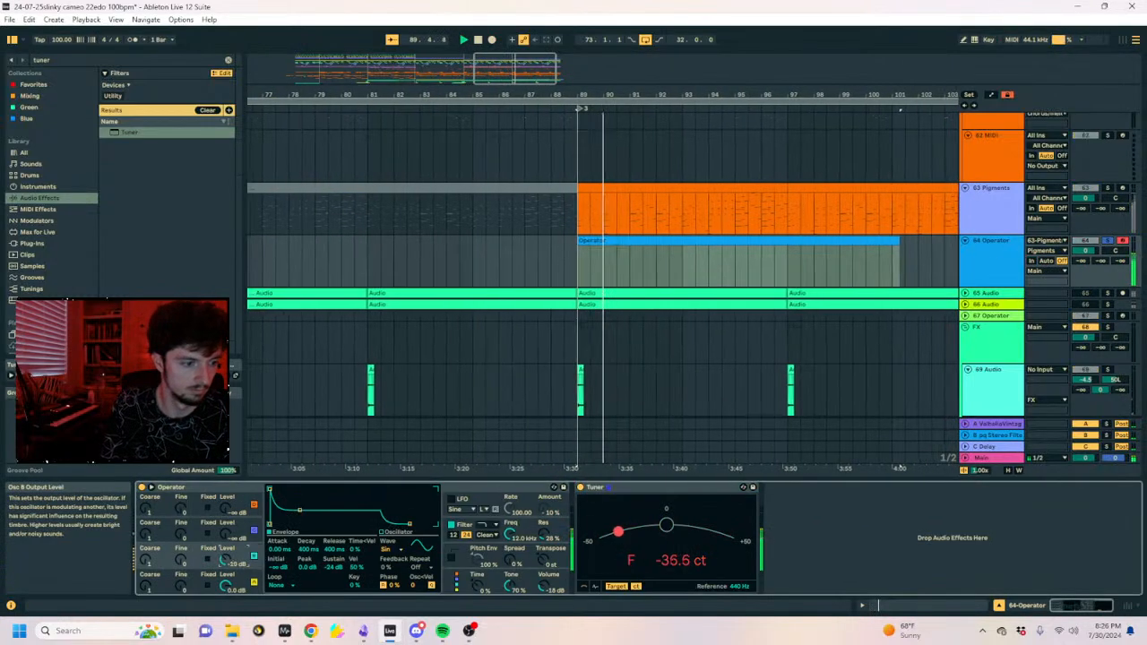
Deactivate the Pigments track and add a Saturator with 11.4 dB drive to the Operator track.
{"action": "left_click", "coordinate": [642, 245]}
{"action": "left_click", "coordinate": [1099, 196]}
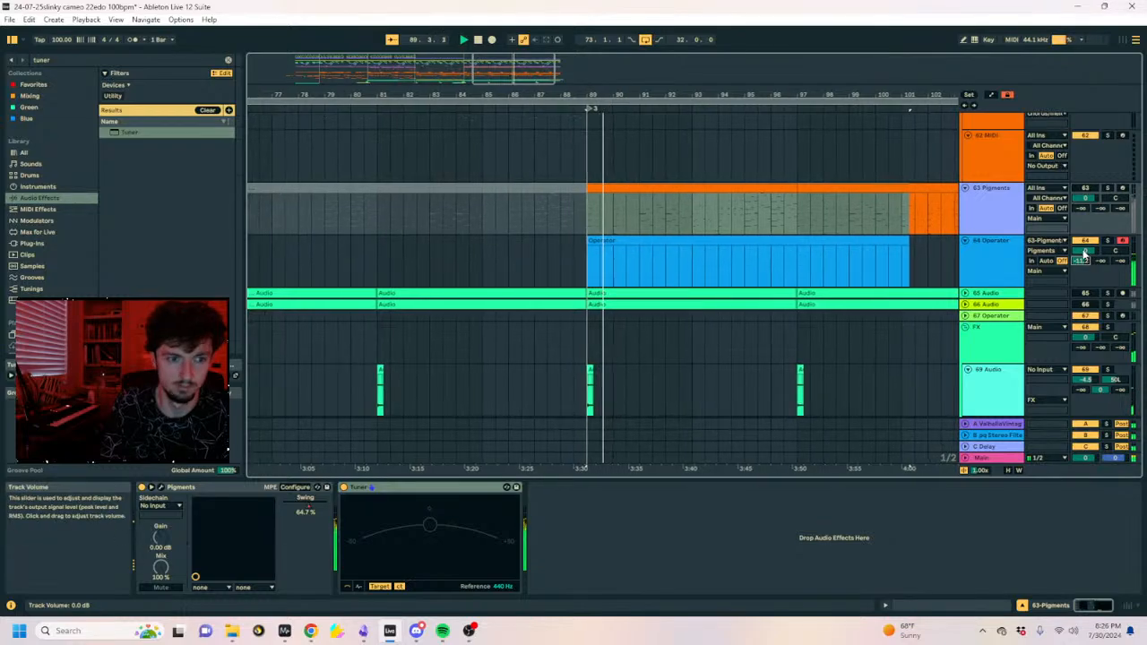
{"action": "left_click", "coordinate": [1082, 254]}
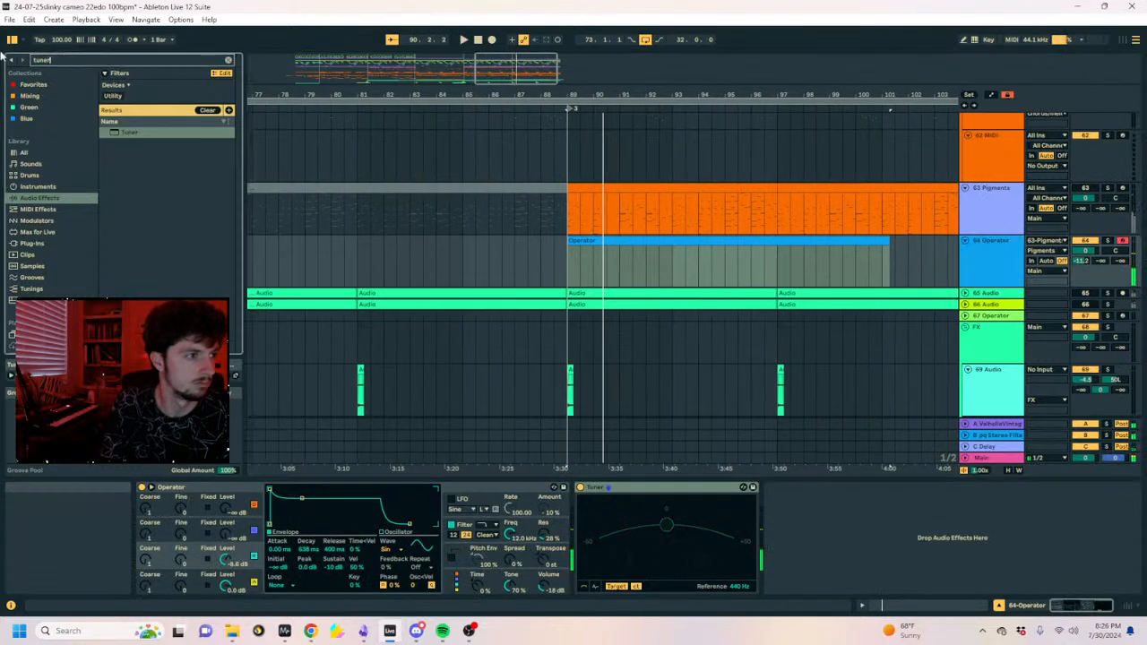
{"action": "key", "text": "ctrl+f"}
{"action": "type", "text": "sat"}
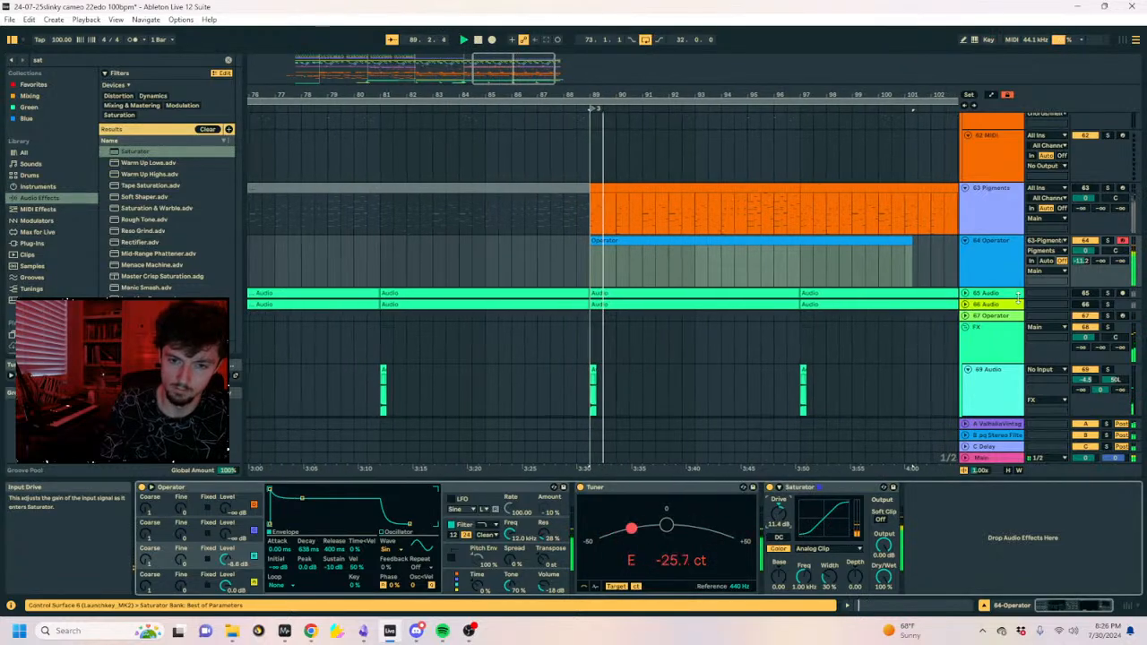
Transpose the low notes between 1.4.2 and 2.1.1 of the recorded Operator clip up one octave.
{"action": "left_click", "coordinate": [620, 243]}
{"action": "left_click", "coordinate": [874, 605]}
{"action": "key", "text": "space"}
{"action": "left_click_drag", "start_coordinate": [367, 544], "coordinate": [325, 533]}
{"action": "key", "text": "space"}
{"action": "key", "text": "shift+Up"}
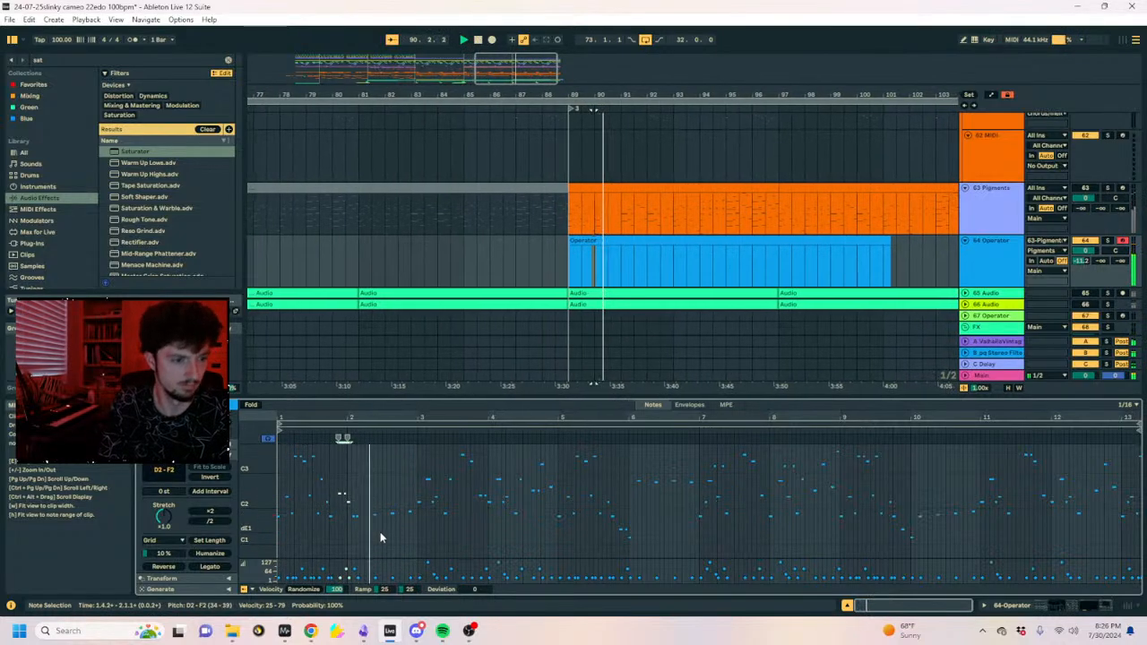
Transpose the single low note at 2.4.2 of the Operator clip up one octave while it plays.
{"action": "left_click_drag", "start_coordinate": [349, 416], "coordinate": [418, 415]}
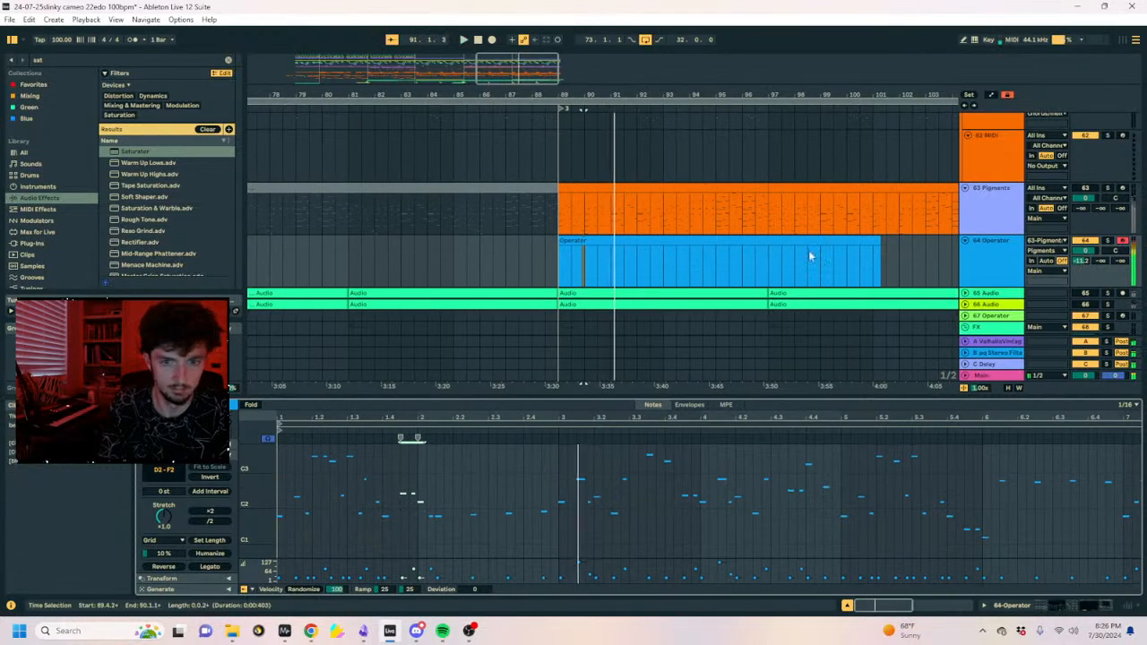
{"action": "key", "text": "space"}
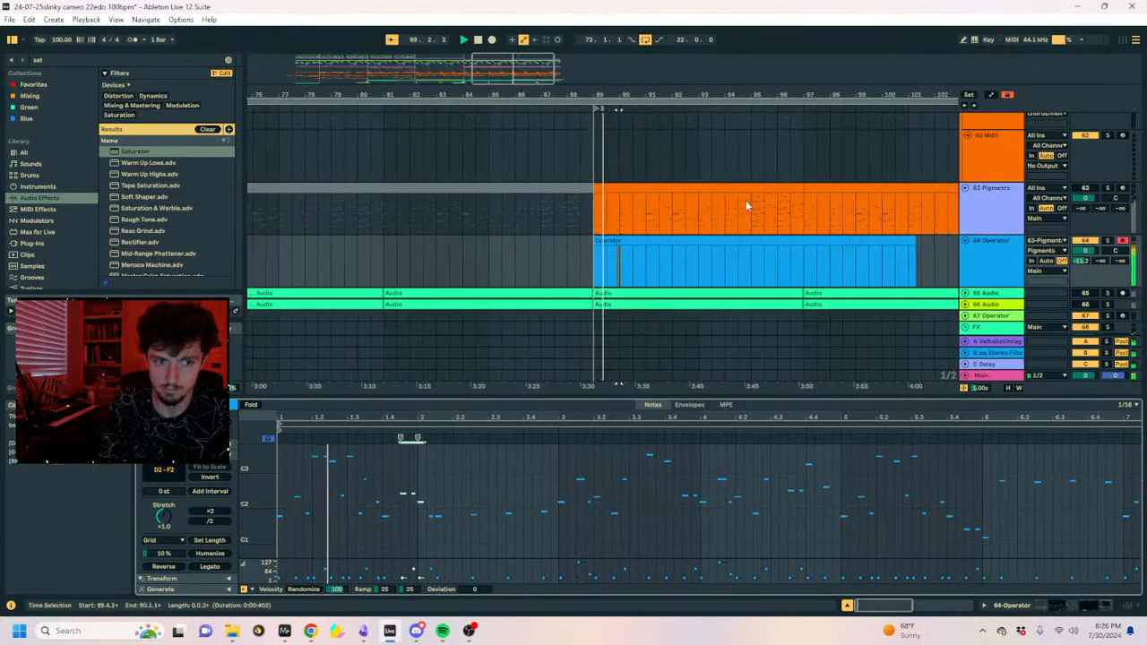
{"action": "left_click_drag", "start_coordinate": [504, 531], "coordinate": [467, 518]}
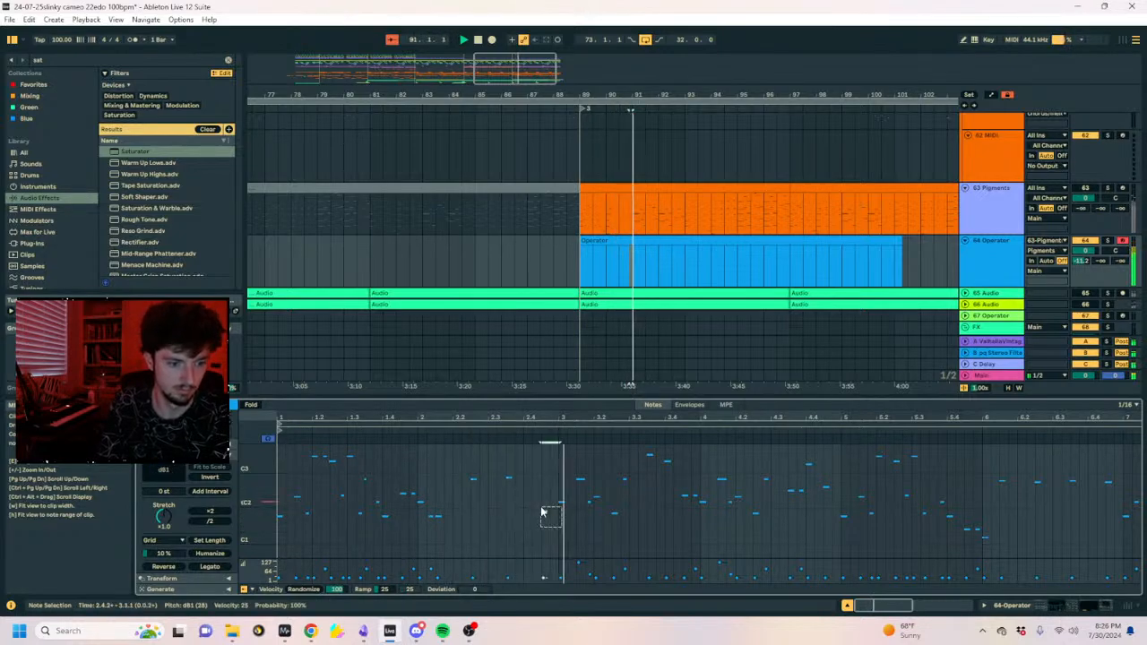
{"action": "left_click_drag", "start_coordinate": [541, 509], "coordinate": [540, 511]}
{"action": "key", "text": "shift+Up"}
{"action": "left_click_drag", "start_coordinate": [495, 419], "coordinate": [402, 418]}
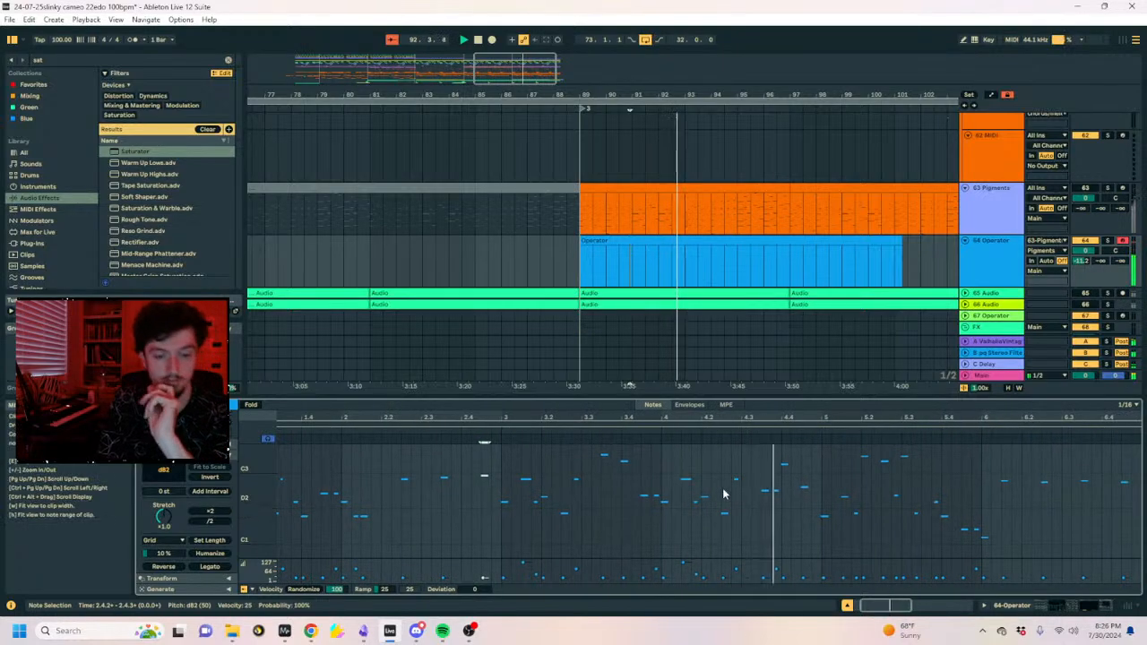
Copy the recorded Operator clip onto the plucky formant track at bar 97 and solo that track.
{"action": "left_click", "coordinate": [1045, 609]}
{"action": "left_click", "coordinate": [758, 260]}
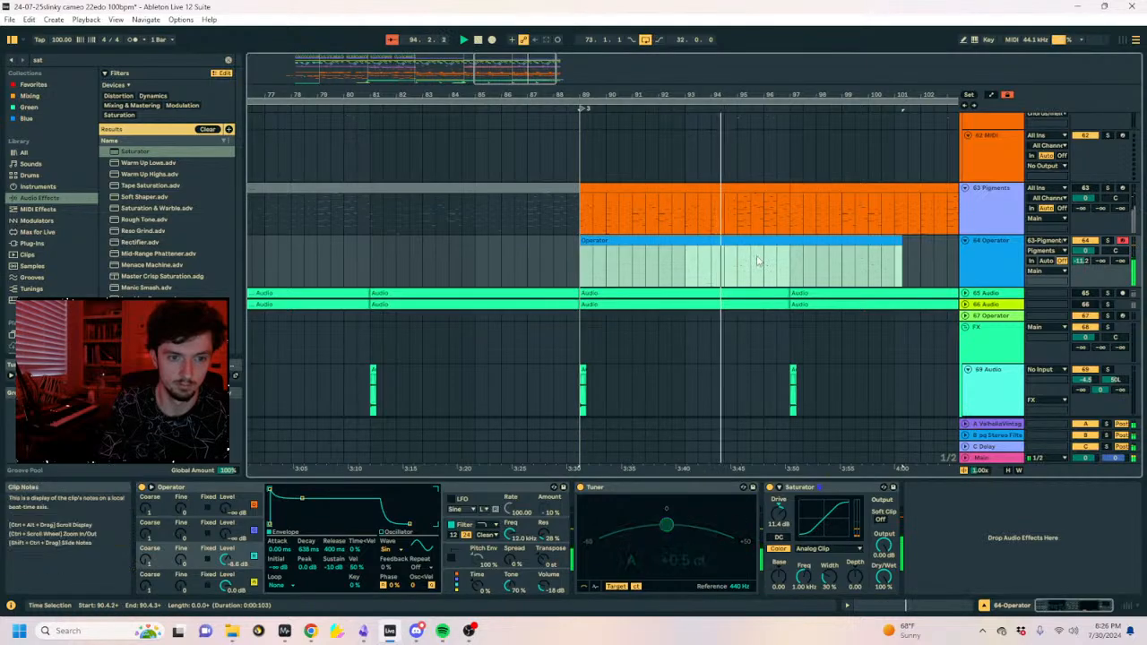
{"action": "scroll", "coordinate": [757, 261], "scroll_direction": "up", "scroll_amount": 10}
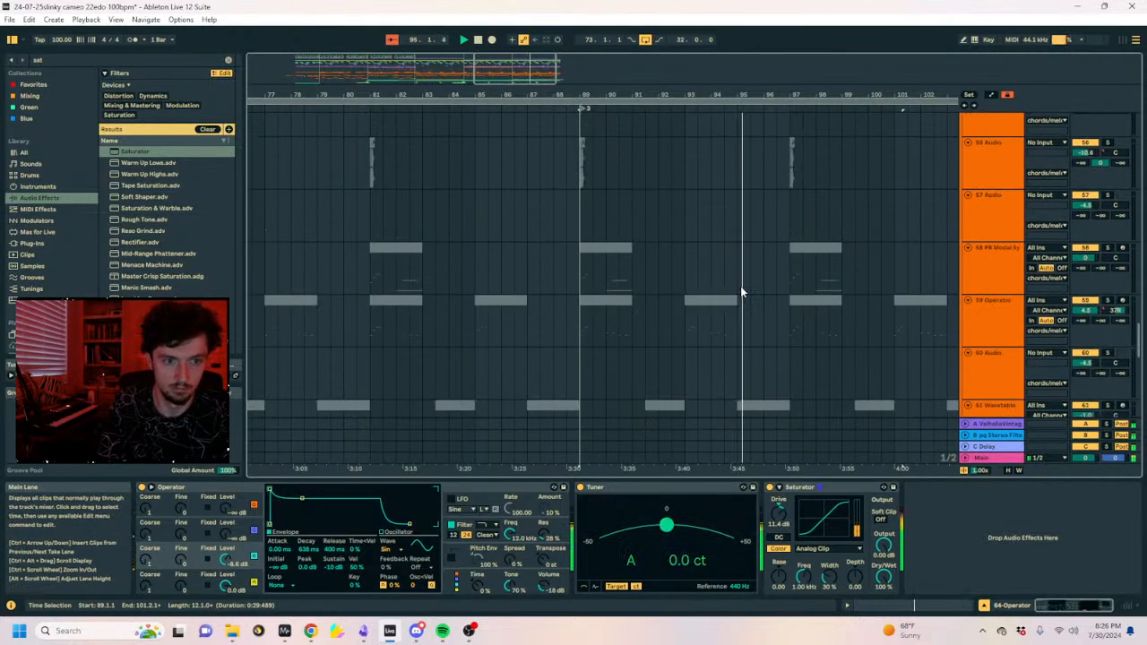
{"action": "scroll", "coordinate": [740, 291], "scroll_direction": "up", "scroll_amount": 10}
{"action": "scroll", "coordinate": [771, 285], "scroll_direction": "up", "scroll_amount": 2}
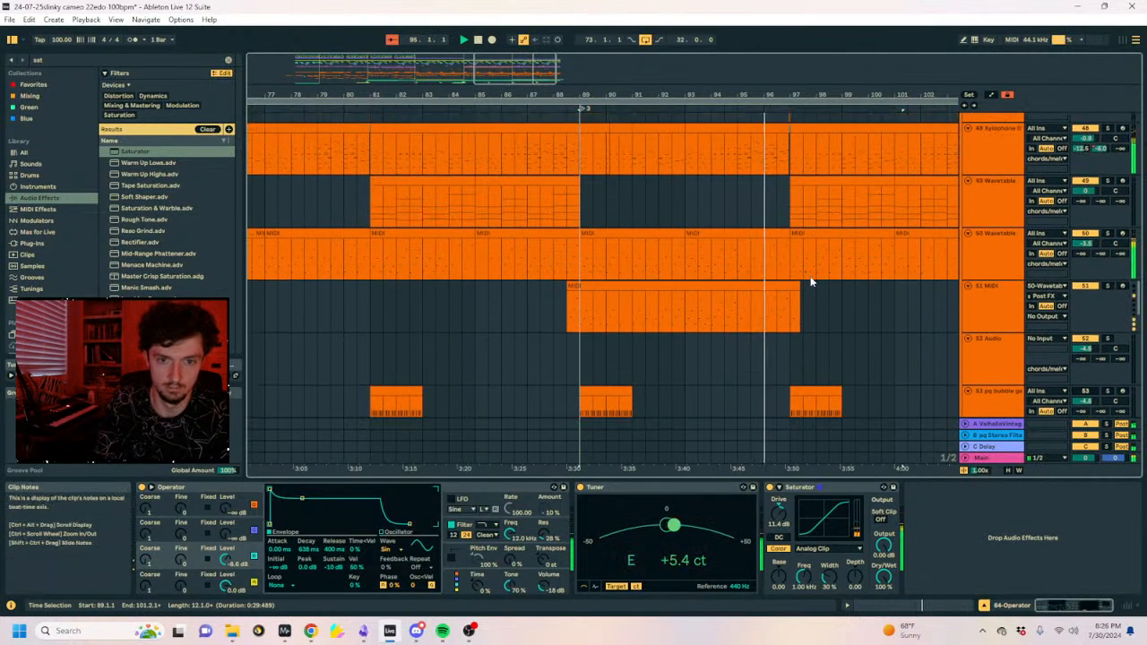
{"action": "scroll", "coordinate": [811, 283], "scroll_direction": "up", "scroll_amount": 4}
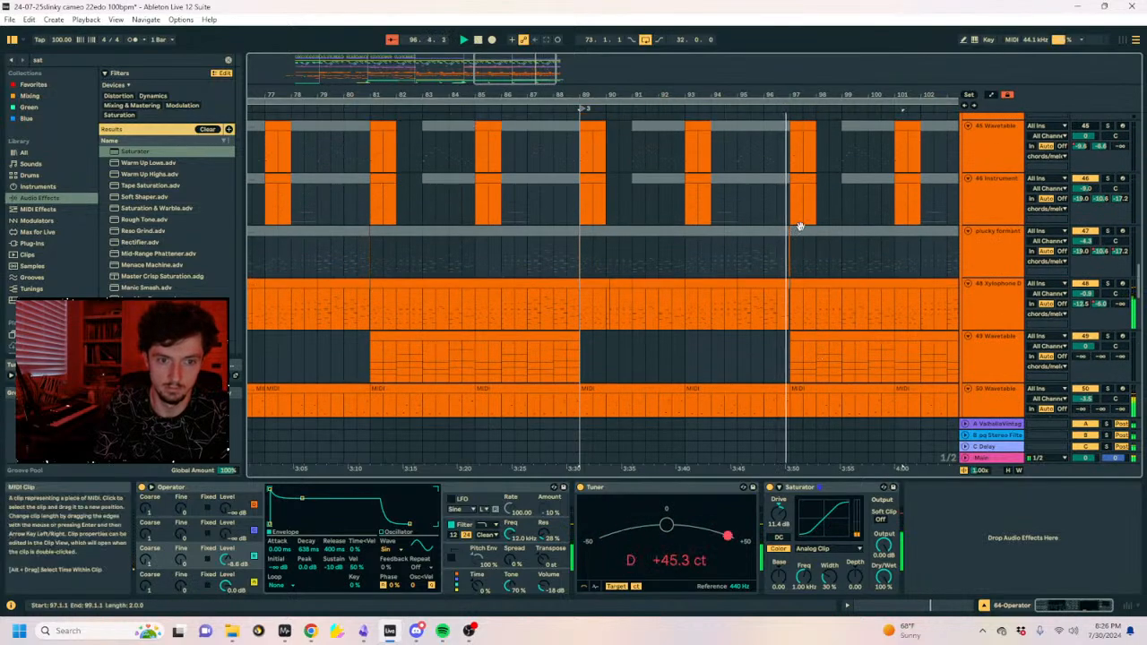
{"action": "left_click", "coordinate": [803, 236]}
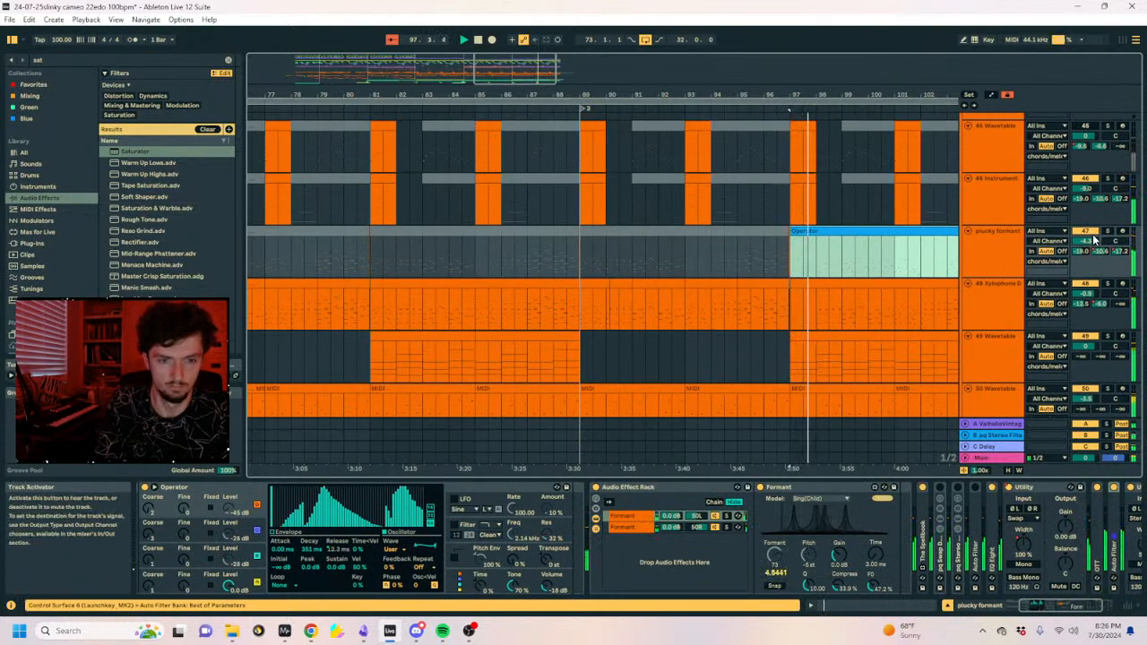
{"action": "left_click", "coordinate": [1009, 239]}
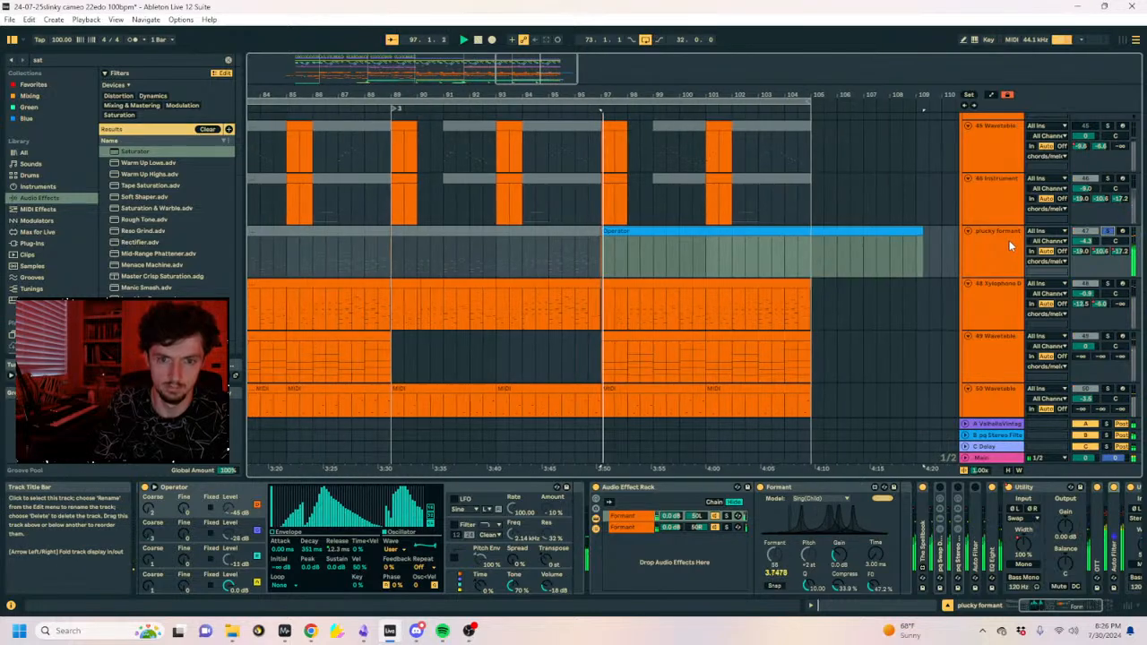
Collapse the Audio Effect Rack and automate sends B and C of the plucky formant track down to -inf dB from bar 97.
{"action": "double_click", "coordinate": [702, 488]}
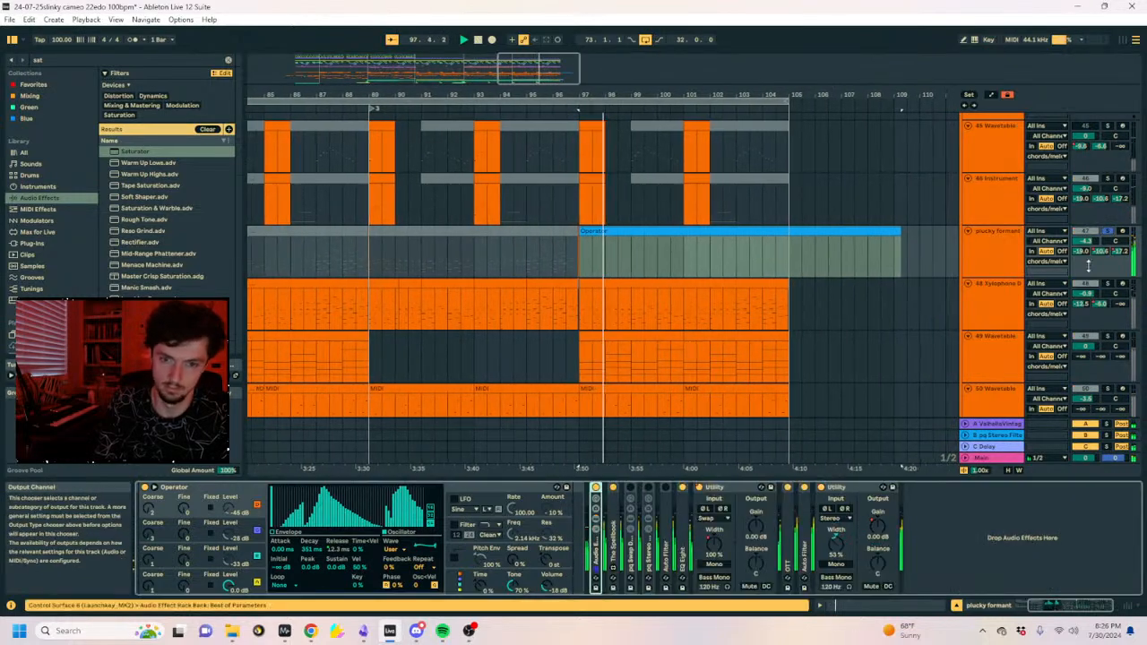
{"action": "left_click_drag", "start_coordinate": [1102, 251], "coordinate": [1102, 255]}
{"action": "key", "text": "a"}
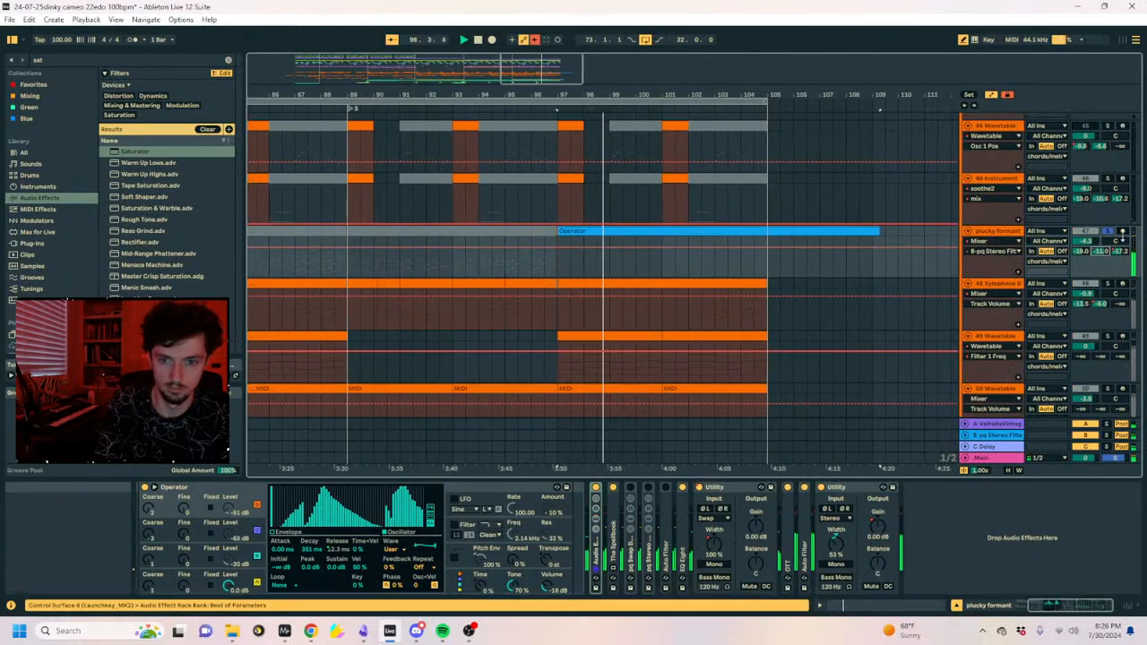
{"action": "left_click_drag", "start_coordinate": [546, 271], "coordinate": [560, 300]}
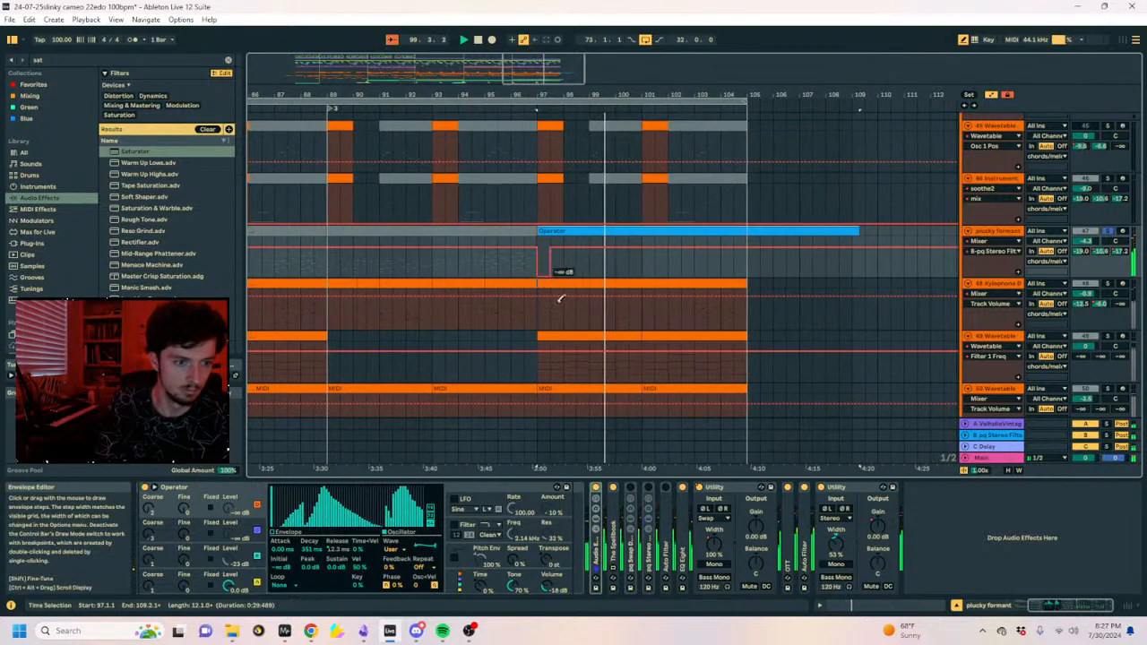
{"action": "left_click_drag", "start_coordinate": [764, 320], "coordinate": [767, 320]}
{"action": "left_click", "coordinate": [1120, 251]}
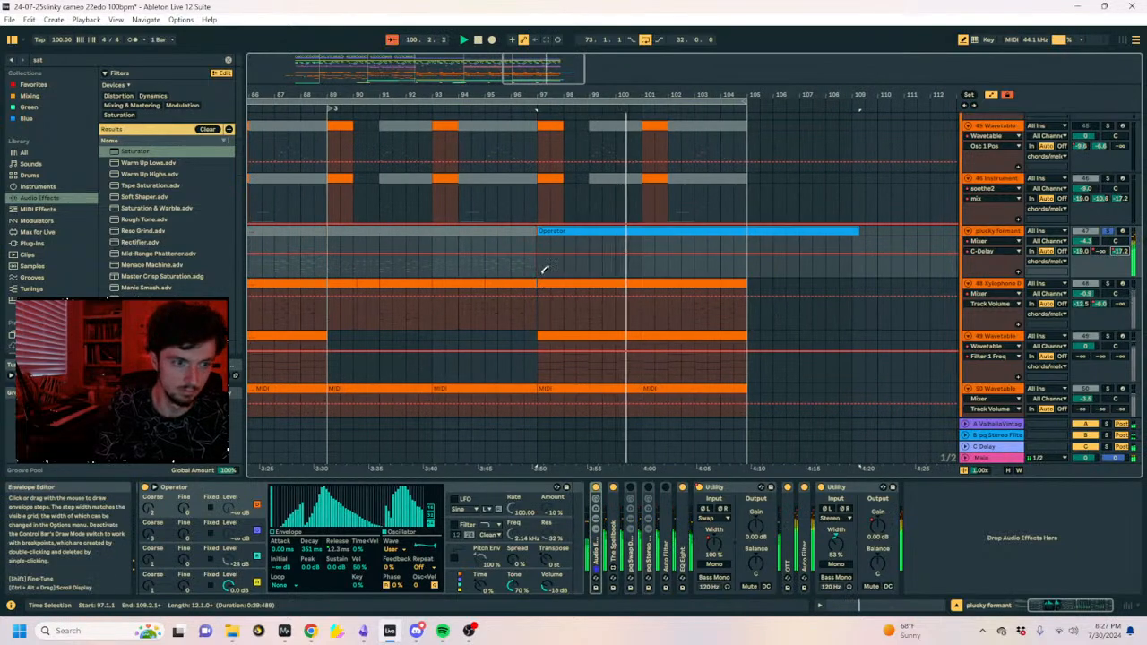
{"action": "key", "text": "a"}
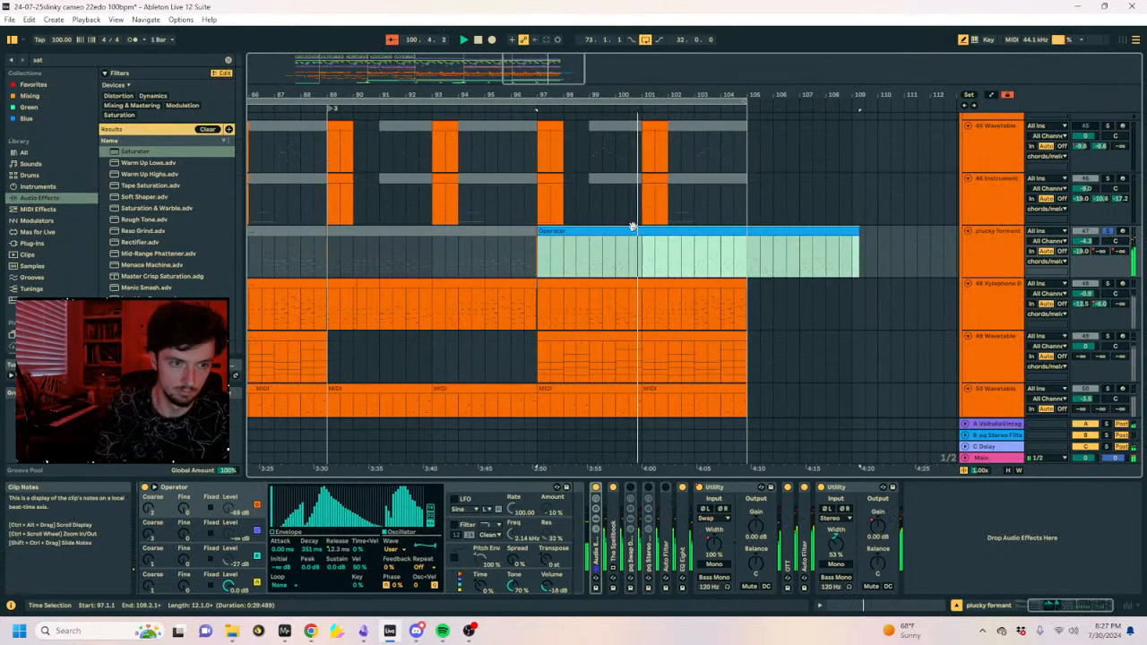
Transpose all notes of the bar 97 clip on the plucky formant track up one octave and unsolo the track.
{"action": "left_click", "coordinate": [896, 605]}
{"action": "left_click", "coordinate": [822, 516]}
{"action": "key", "text": "b"}
{"action": "key", "text": "ctrl+a"}
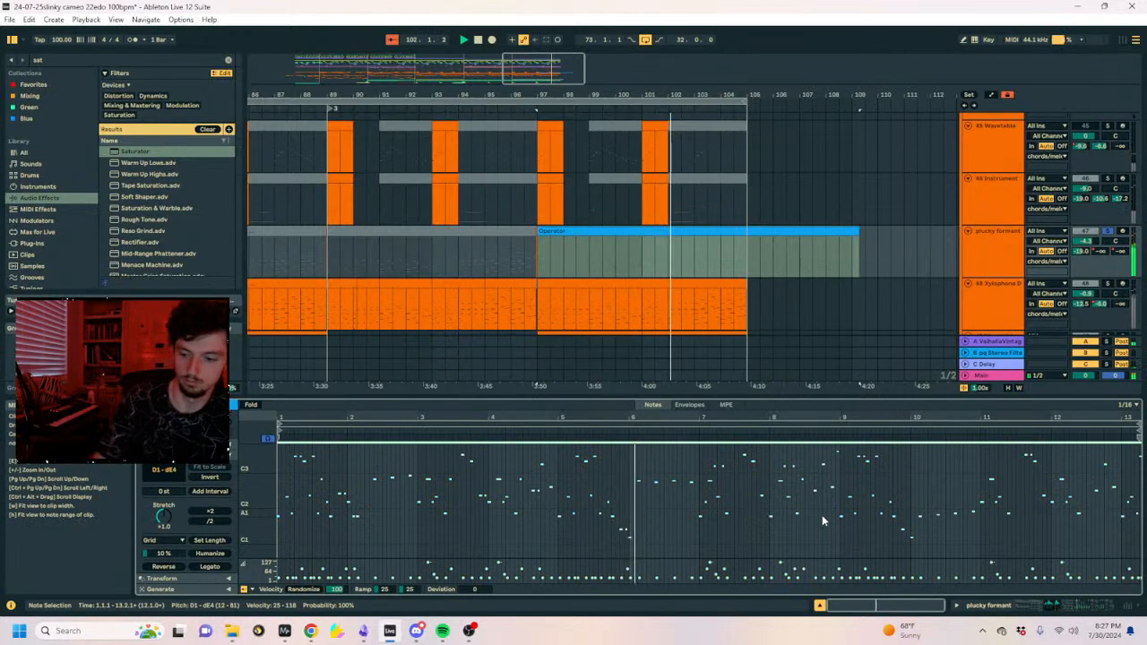
{"action": "left_click", "coordinate": [1110, 231]}
{"action": "key", "text": "space"}
{"action": "key", "text": "space"}
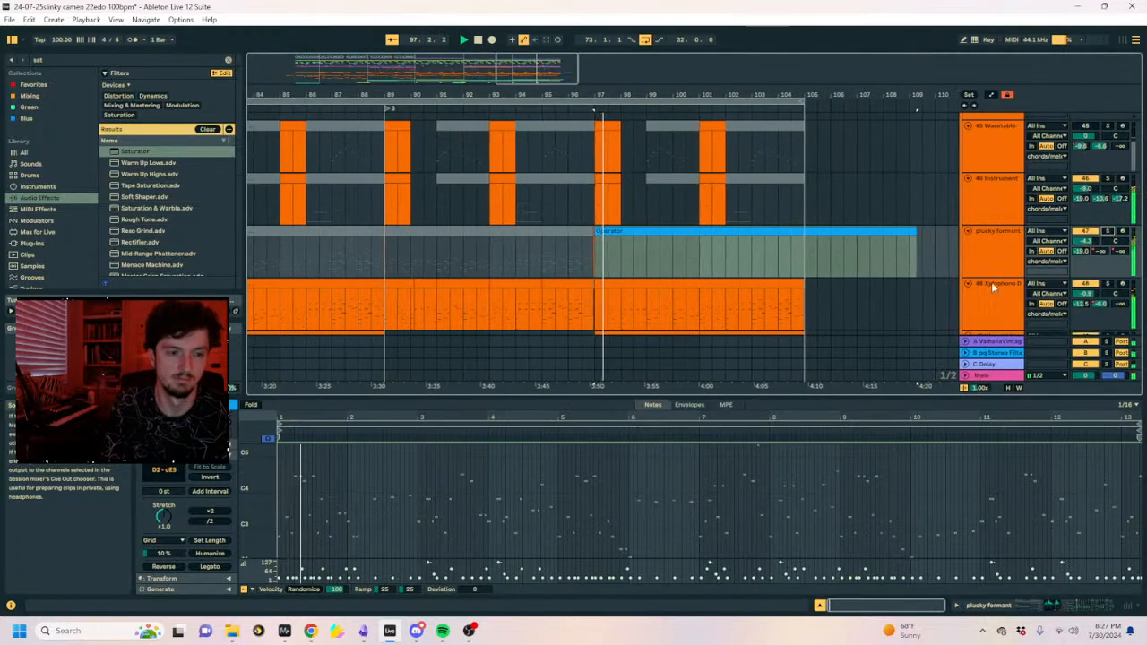
Add a Saturator with 10.3 dB drive at the end of the plucky formant track's device chain.
{"action": "left_click", "coordinate": [996, 245]}
{"action": "double_click", "coordinate": [1085, 241]}
{"action": "key", "text": "space"}
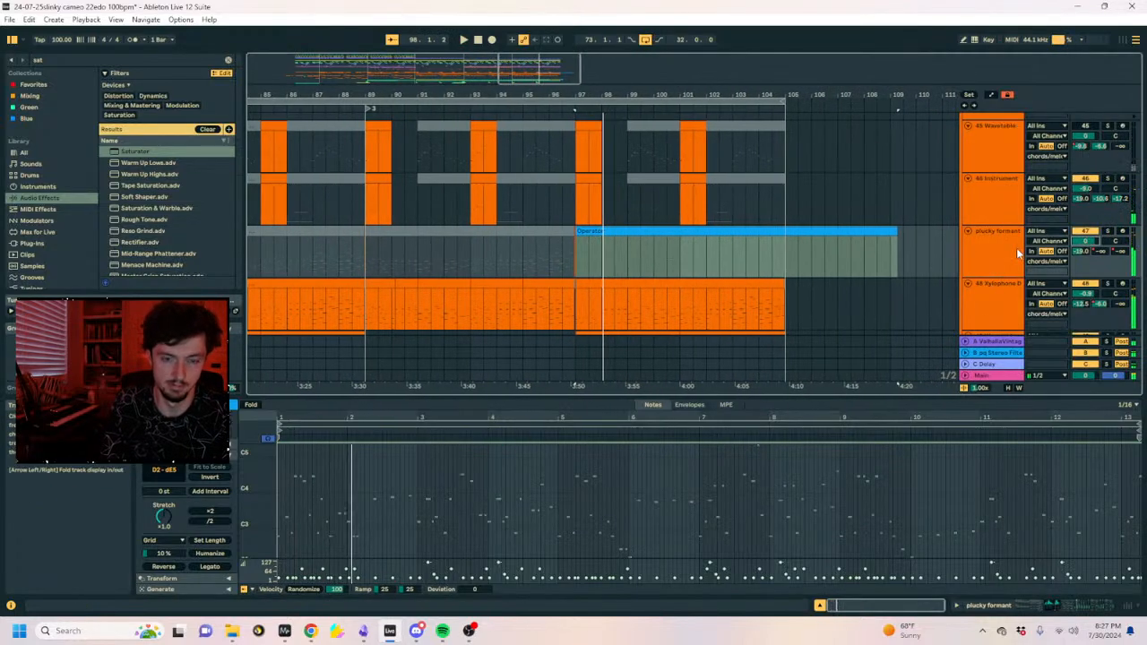
{"action": "left_click", "coordinate": [1080, 609]}
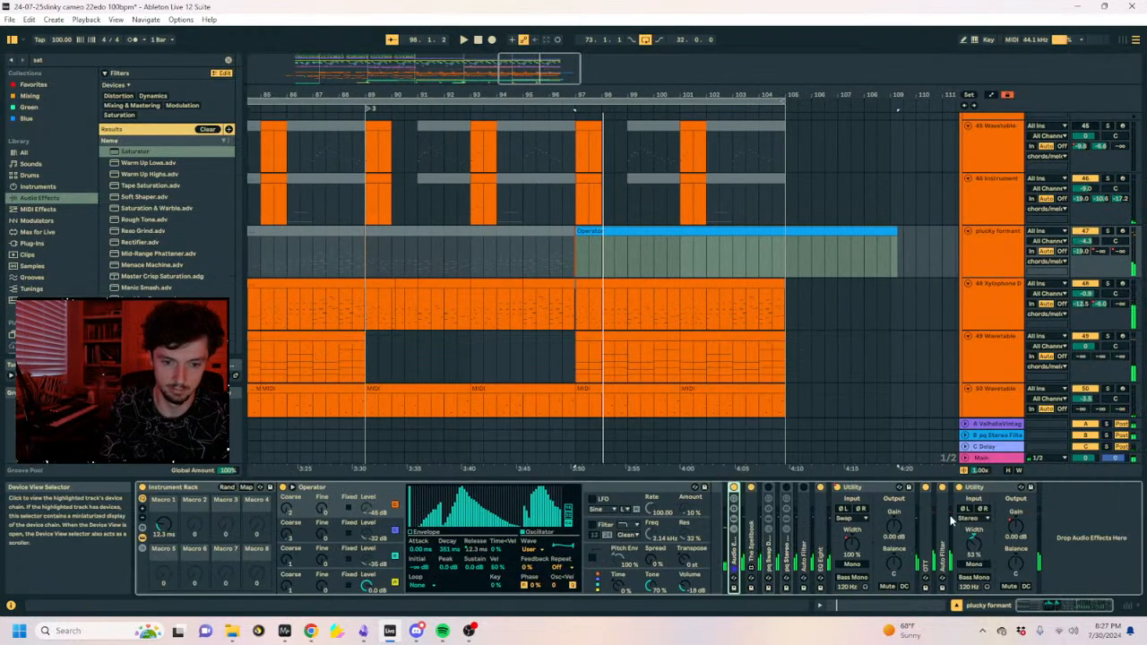
{"action": "left_click", "coordinate": [65, 62]}
{"action": "left_click_drag", "start_coordinate": [896, 496], "coordinate": [1002, 509]}
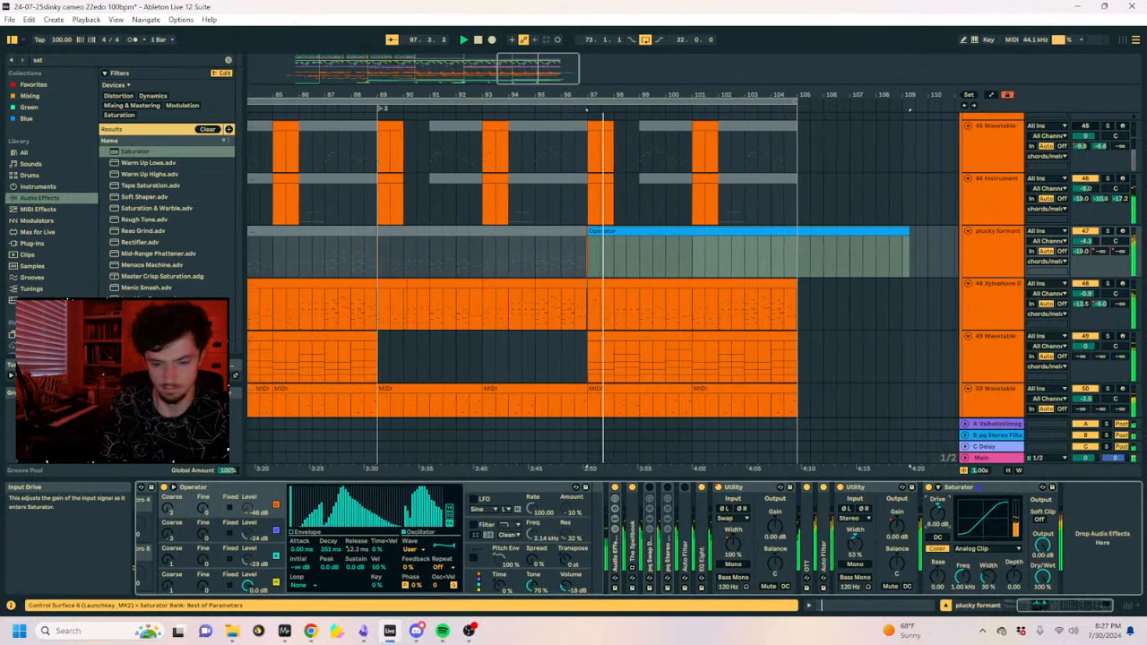
Try duplicating a short section of the plucky formant clip around the start of bar 98.
{"action": "scroll", "coordinate": [546, 246], "scroll_direction": "up", "scroll_amount": 10, "text": "ctrl"}
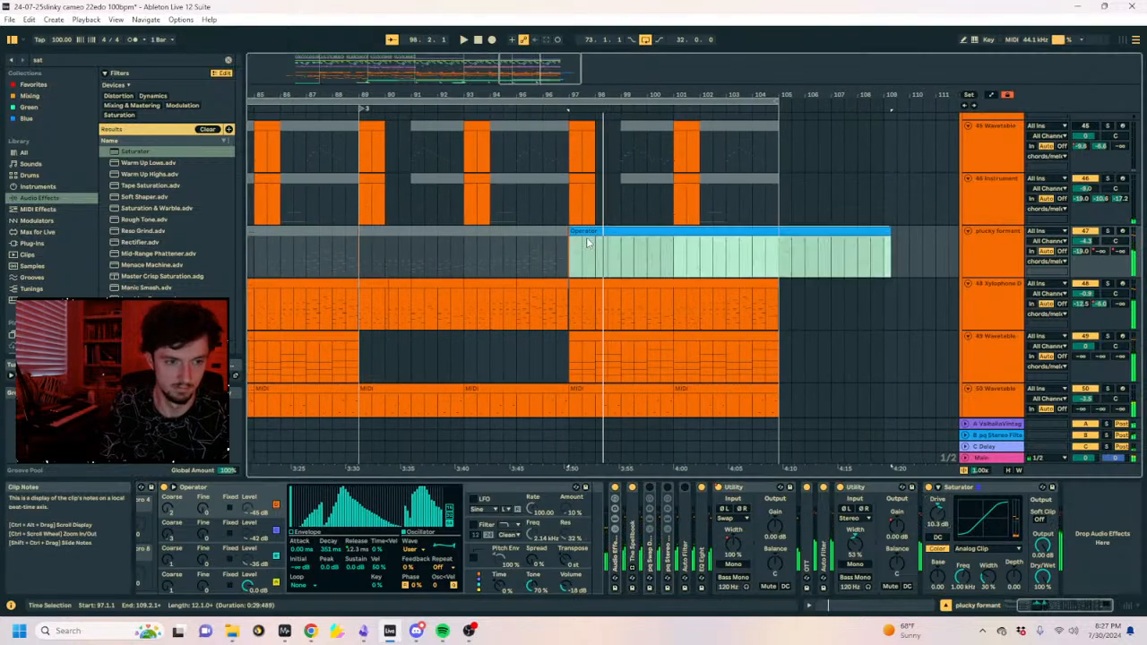
{"action": "left_click_drag", "start_coordinate": [625, 266], "coordinate": [606, 265]}
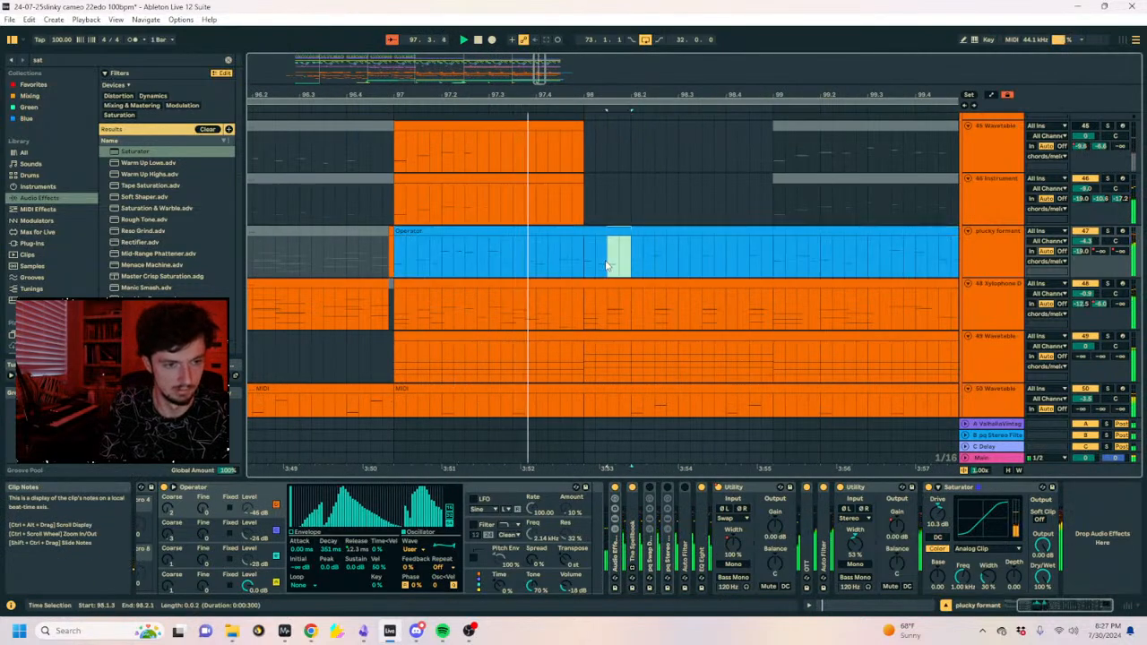
{"action": "left_click", "coordinate": [619, 232]}
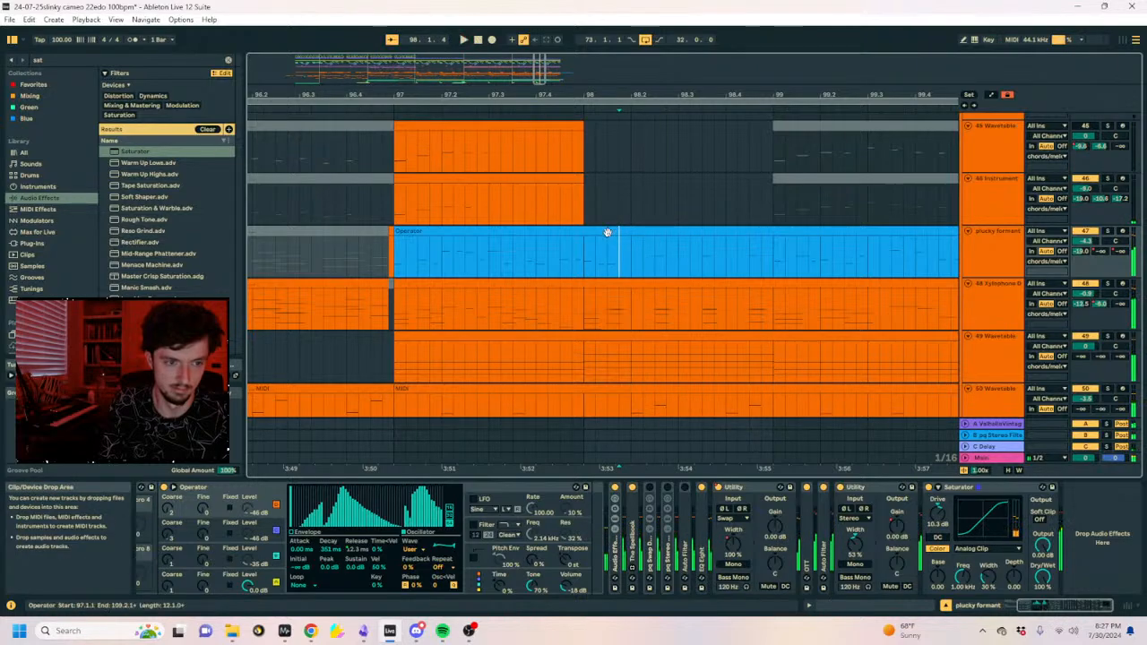
{"action": "key", "text": "ctrl+d"}
{"action": "left_click", "coordinate": [560, 263]}
{"action": "key", "text": "space"}
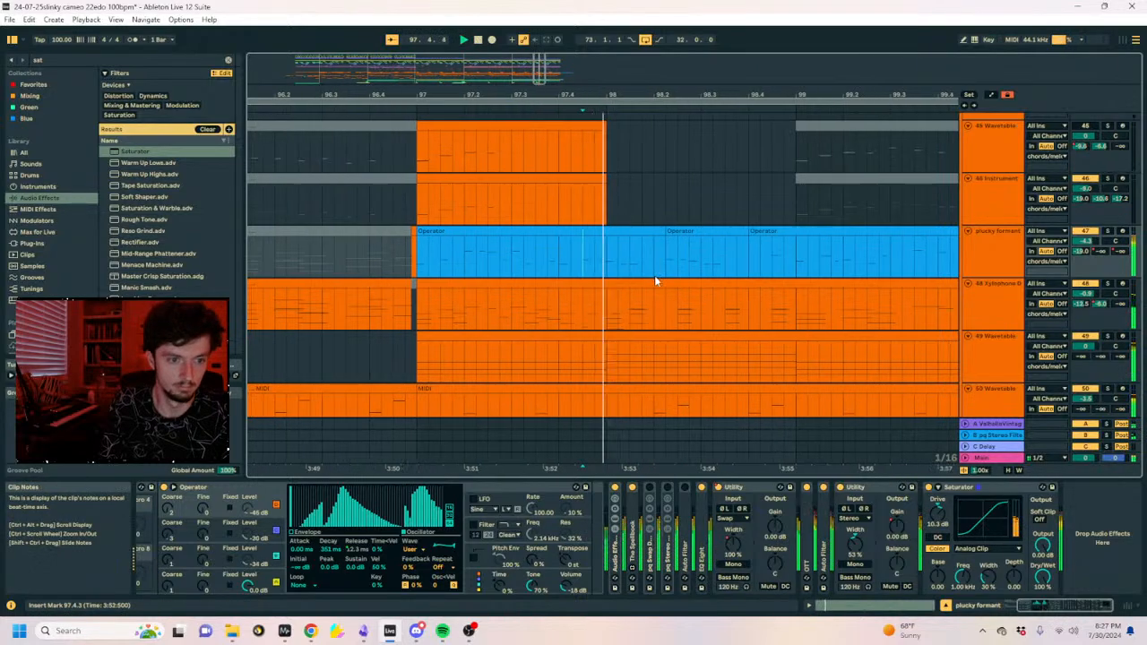
{"action": "key", "text": "ctrl+z"}
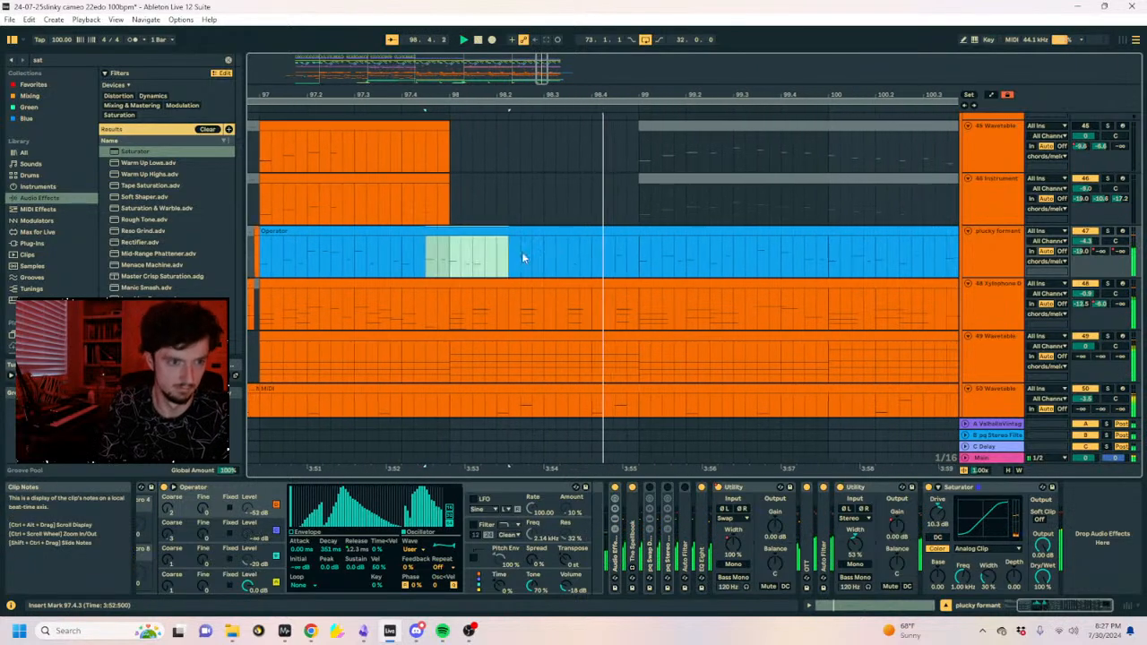
Duplicate the first beat of bar 98 in the plucky formant clip onto the second and third beats while auditioning it.
{"action": "key", "text": "space"}
{"action": "key", "text": "space"}
{"action": "key", "text": "space"}
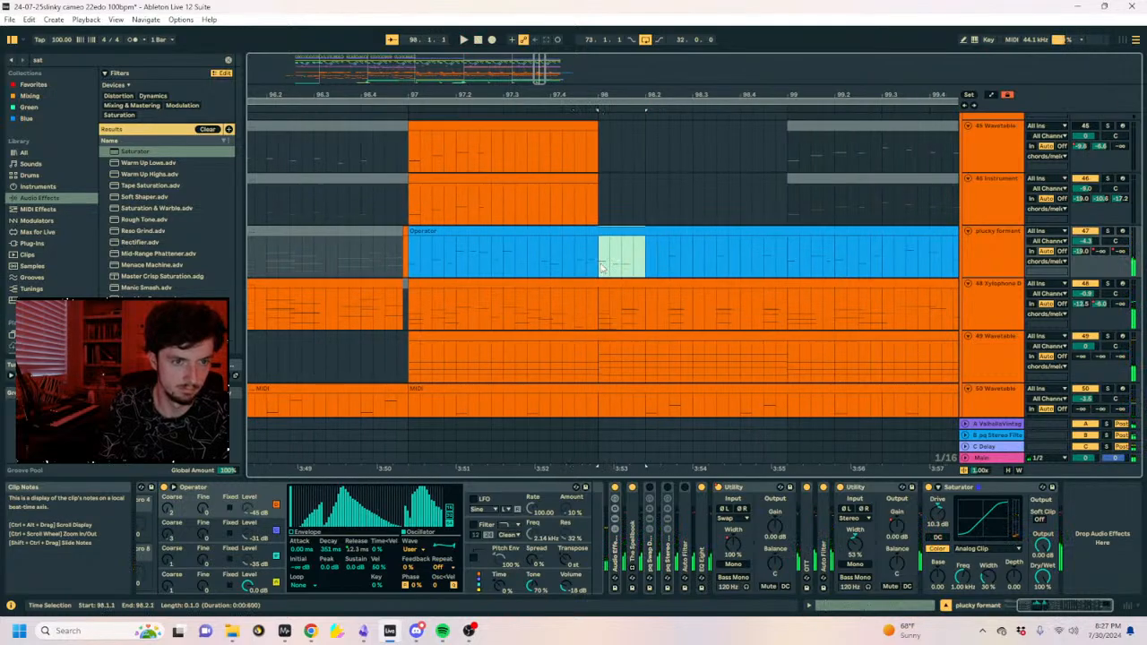
{"action": "left_click", "coordinate": [603, 267]}
{"action": "key", "text": "space"}
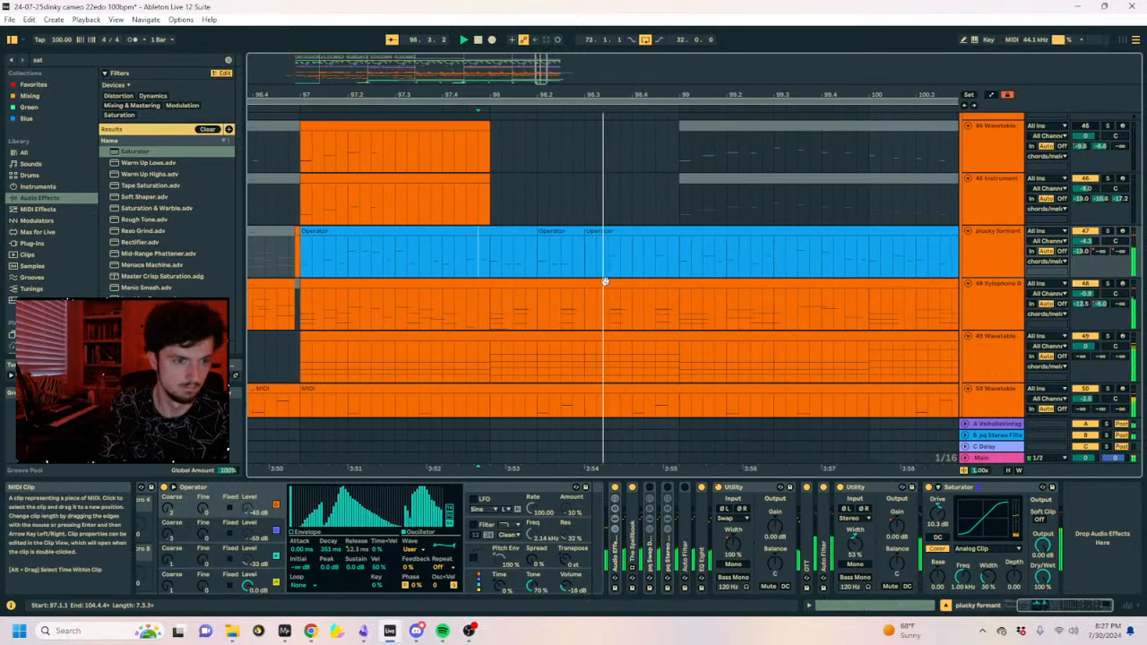
{"action": "key", "text": "space"}
{"action": "left_click", "coordinate": [524, 232]}
{"action": "key", "text": "ctrl+d"}
{"action": "key", "text": "space"}
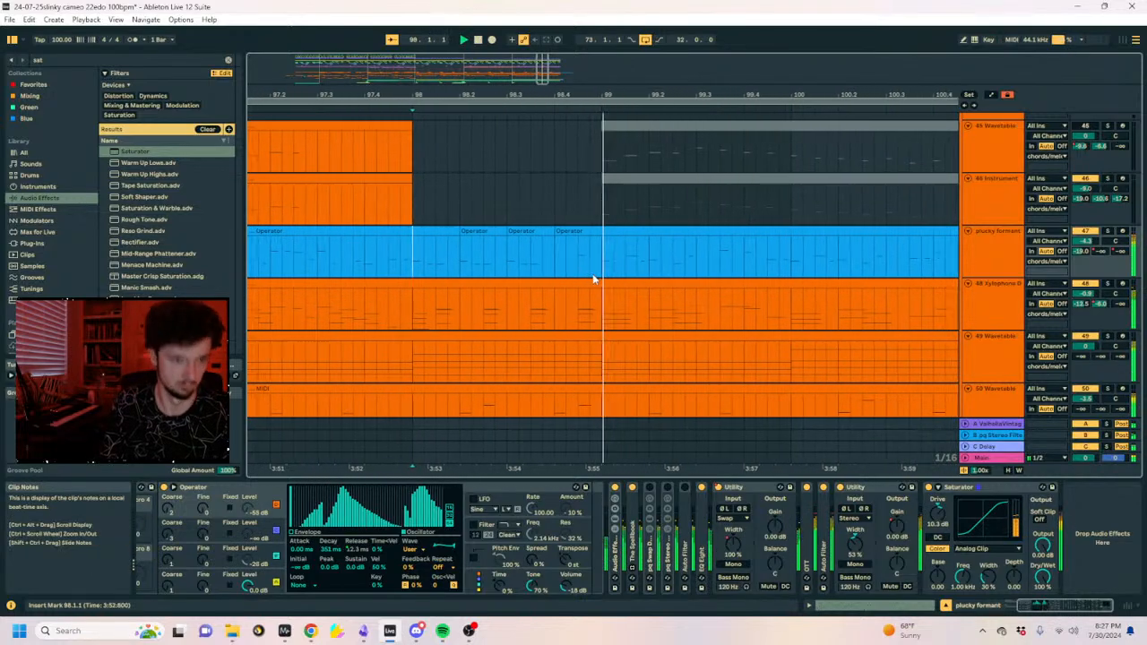
Duplicate bars 97 to 99 of the plucky formant track onto bars 99 to 101 and play the result.
{"action": "left_click_drag", "start_coordinate": [534, 96], "coordinate": [714, 79]}
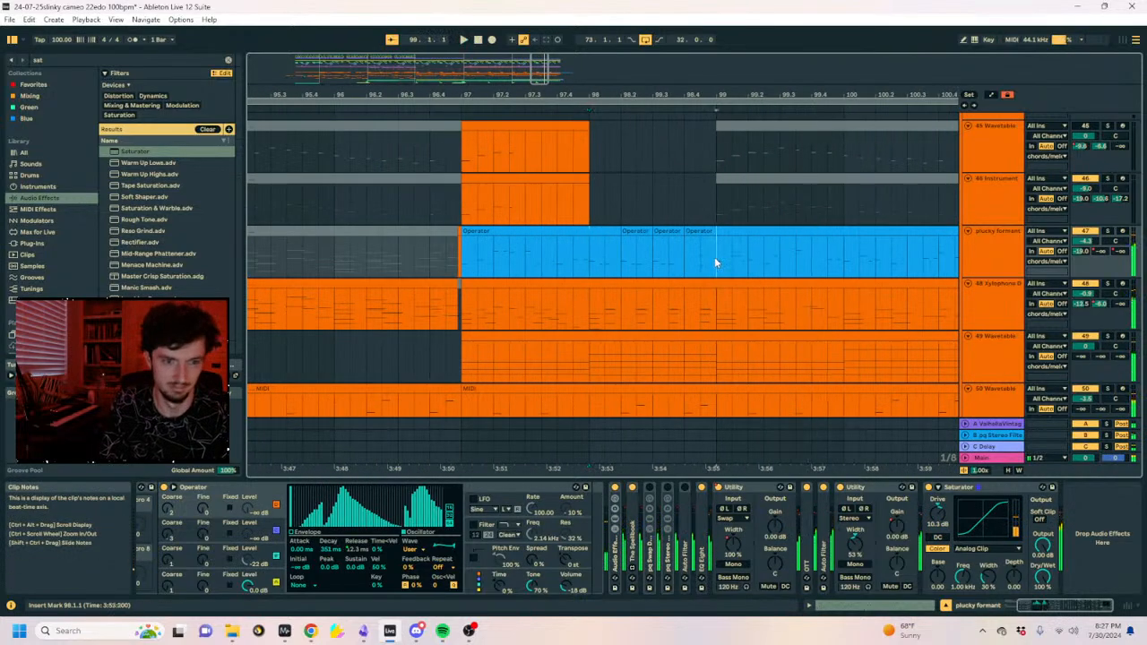
{"action": "left_click_drag", "start_coordinate": [714, 258], "coordinate": [466, 261]}
{"action": "key", "text": "ctrl+d"}
{"action": "left_click", "coordinate": [292, 250]}
{"action": "key", "text": "space"}
{"action": "key", "text": "space"}
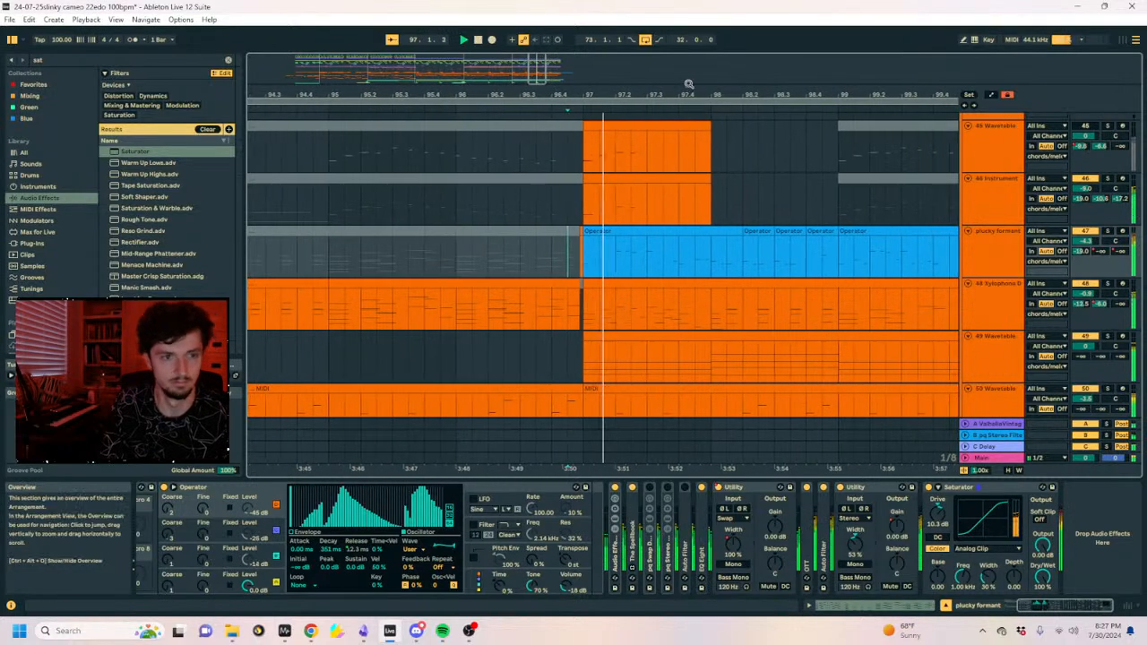
{"action": "left_click_drag", "start_coordinate": [679, 95], "coordinate": [529, 85]}
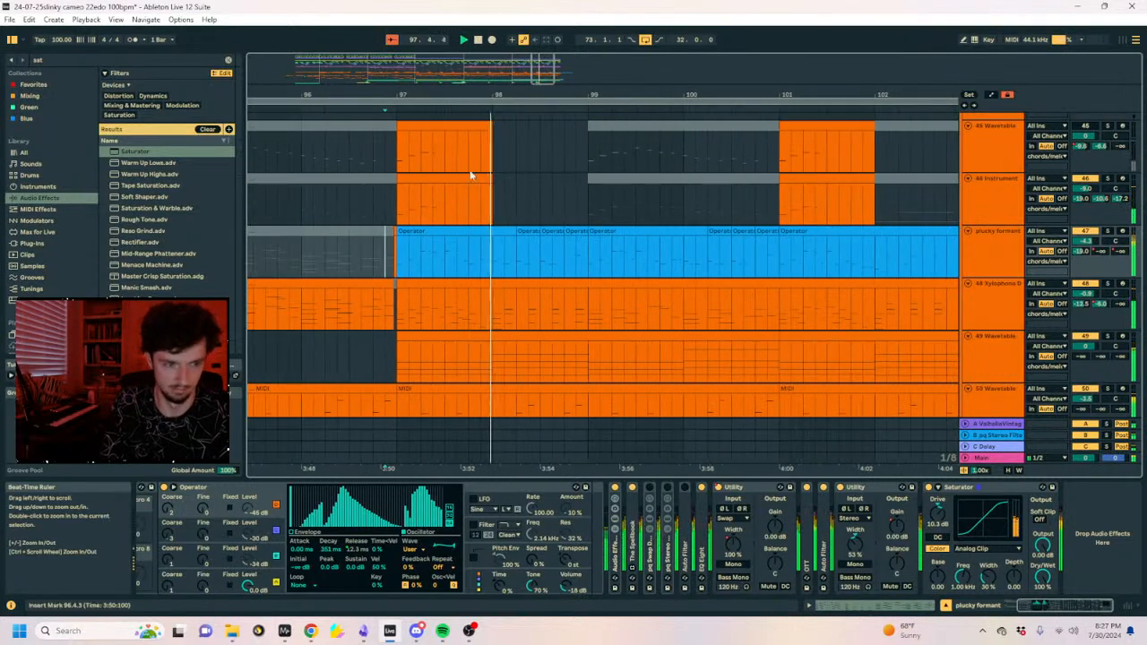
{"action": "left_click", "coordinate": [437, 235]}
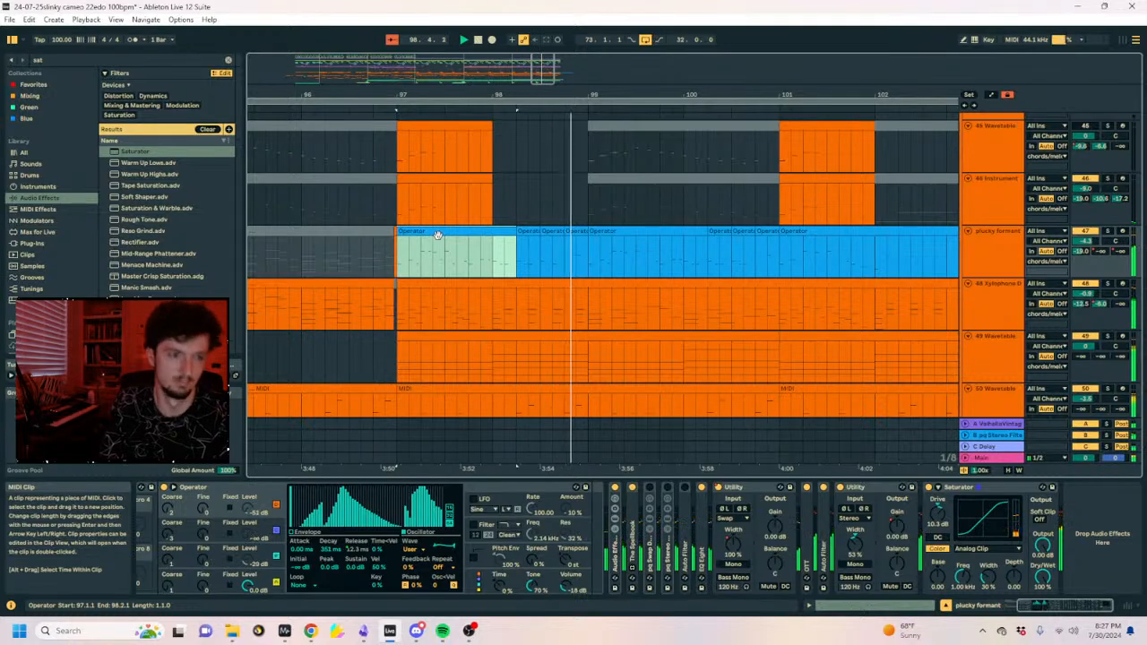
{"action": "key", "text": "space"}
Delete all clips on the plucky formant track between bars 97 and 113.
{"action": "left_click", "coordinate": [1086, 231]}
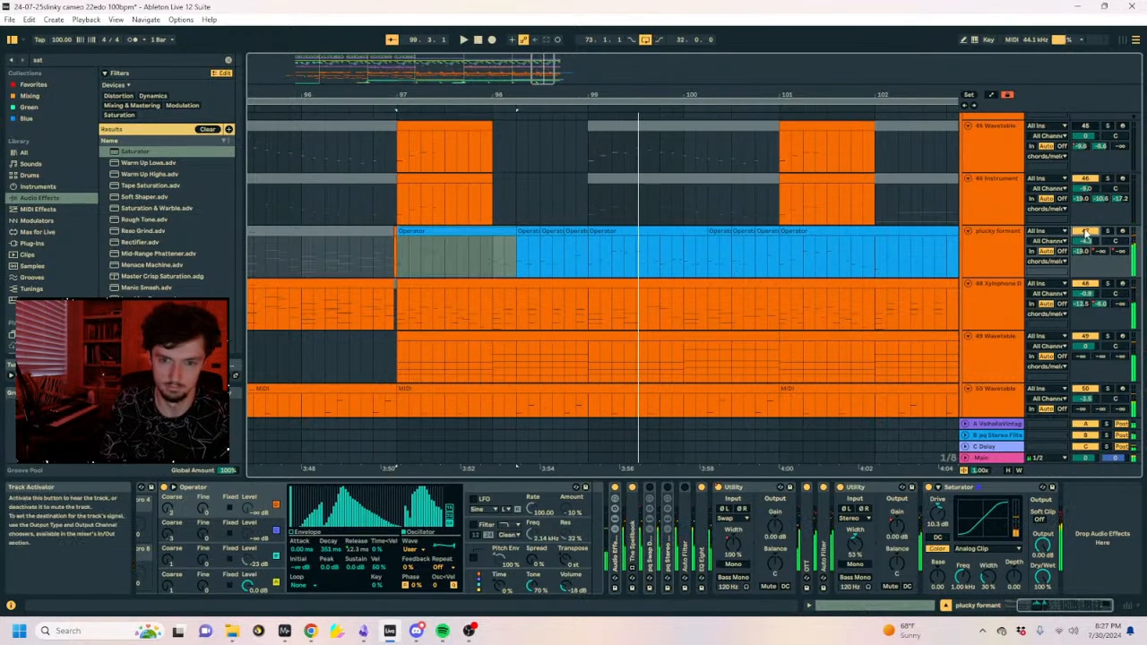
{"action": "left_click", "coordinate": [266, 230]}
{"action": "left_click", "coordinate": [296, 259]}
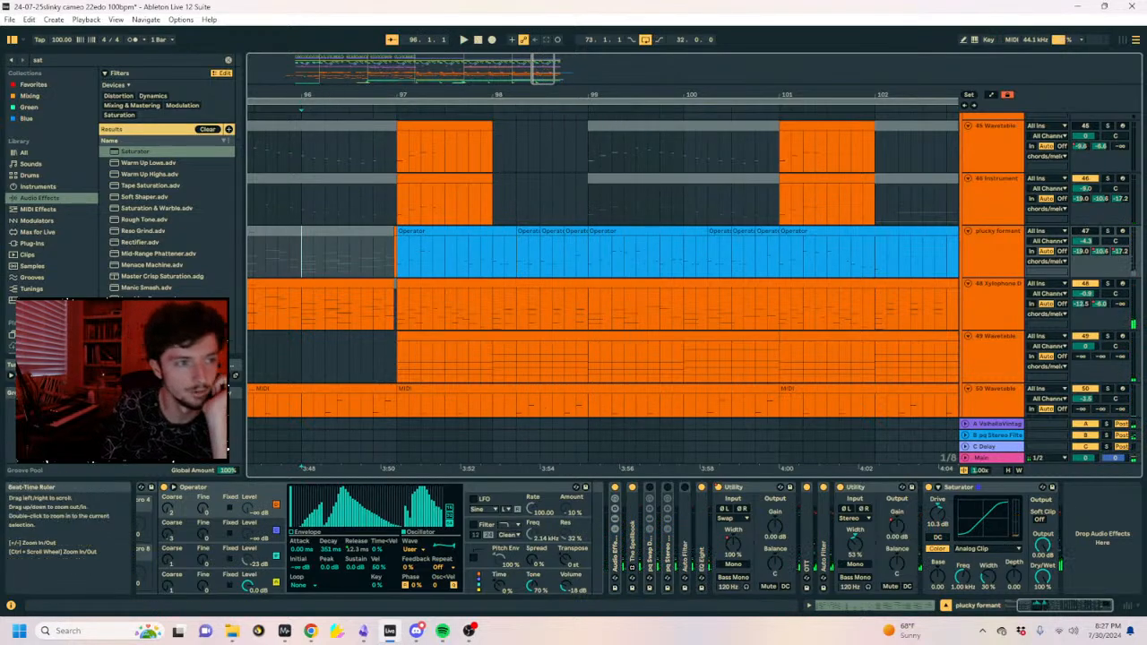
{"action": "left_click_drag", "start_coordinate": [369, 95], "coordinate": [631, 53]}
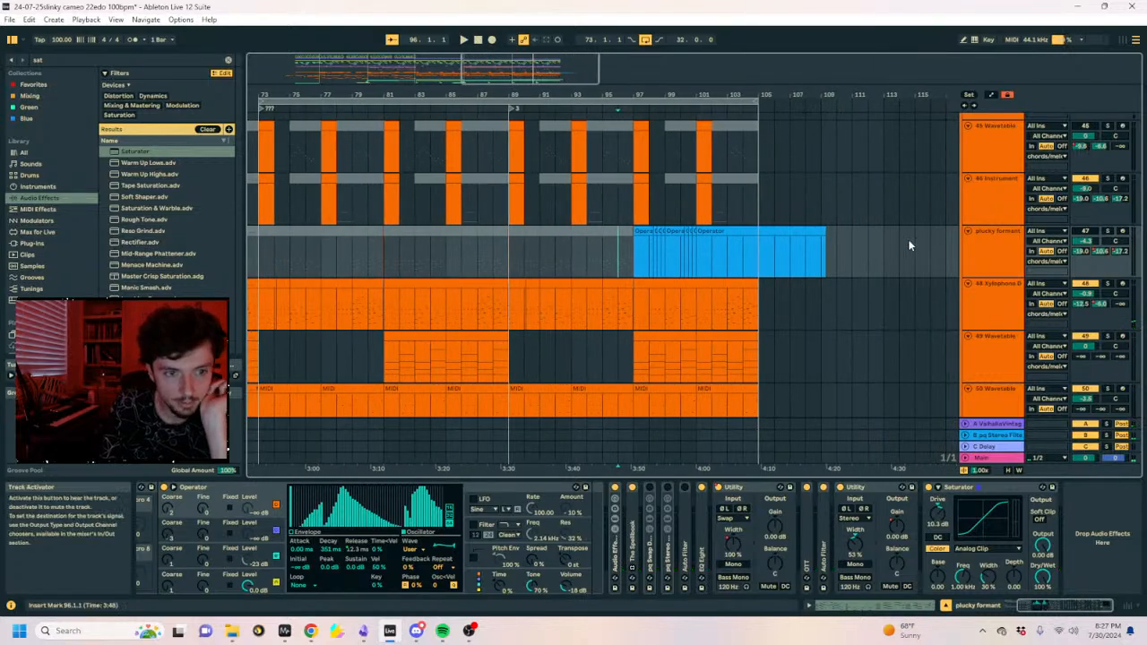
{"action": "left_click_drag", "start_coordinate": [884, 251], "coordinate": [634, 253]}
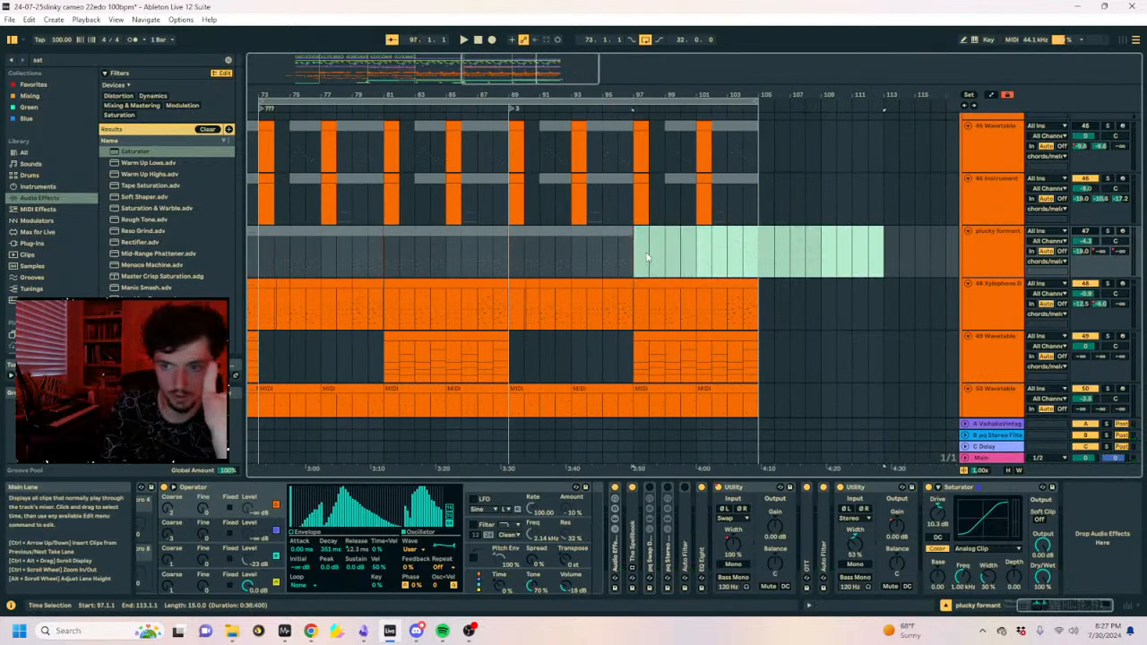
Play the arrangement from bars 72 and 55 and deactivate the Saturator on the plucky formant track.
{"action": "left_click", "coordinate": [495, 255]}
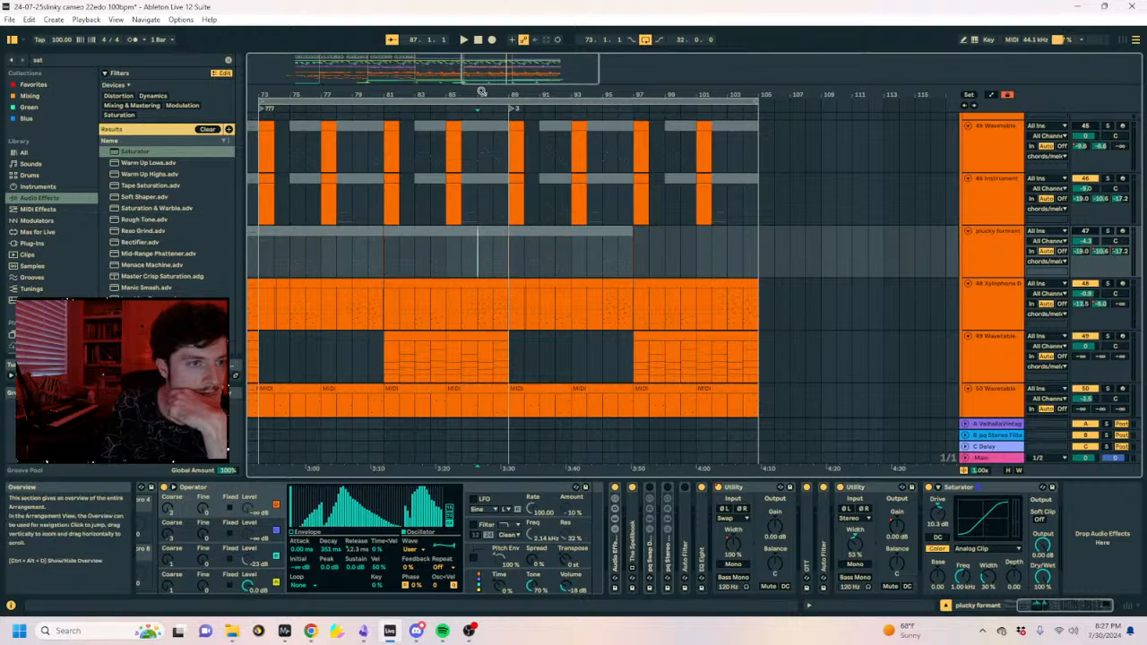
{"action": "left_click_drag", "start_coordinate": [529, 95], "coordinate": [742, 95]}
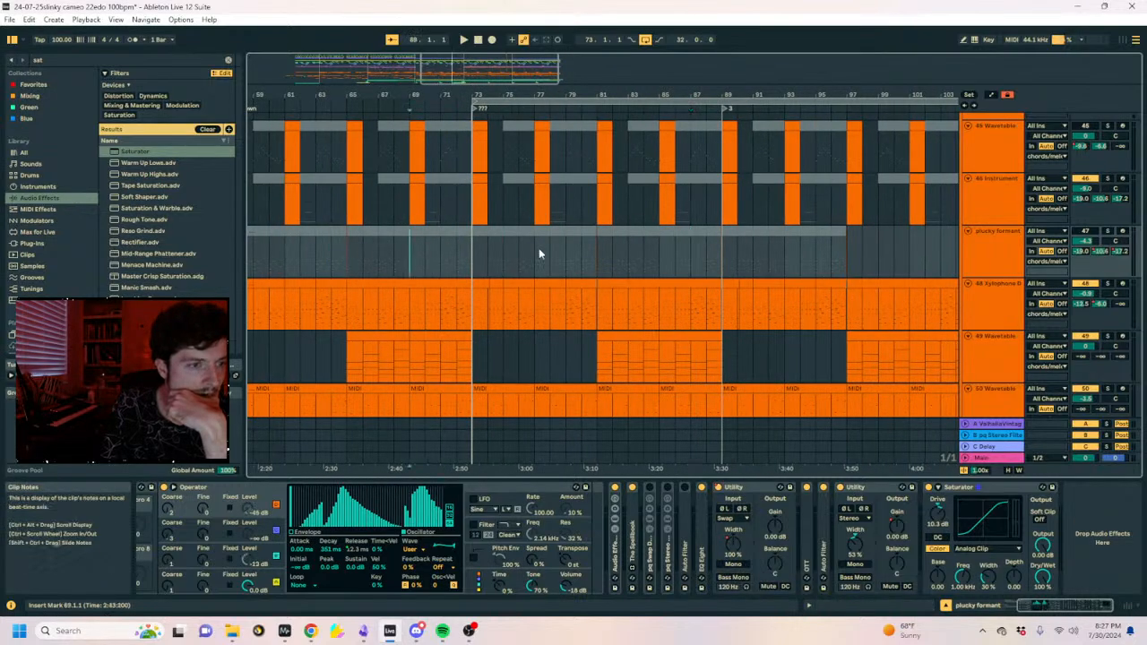
{"action": "left_click", "coordinate": [450, 248]}
{"action": "key", "text": "space"}
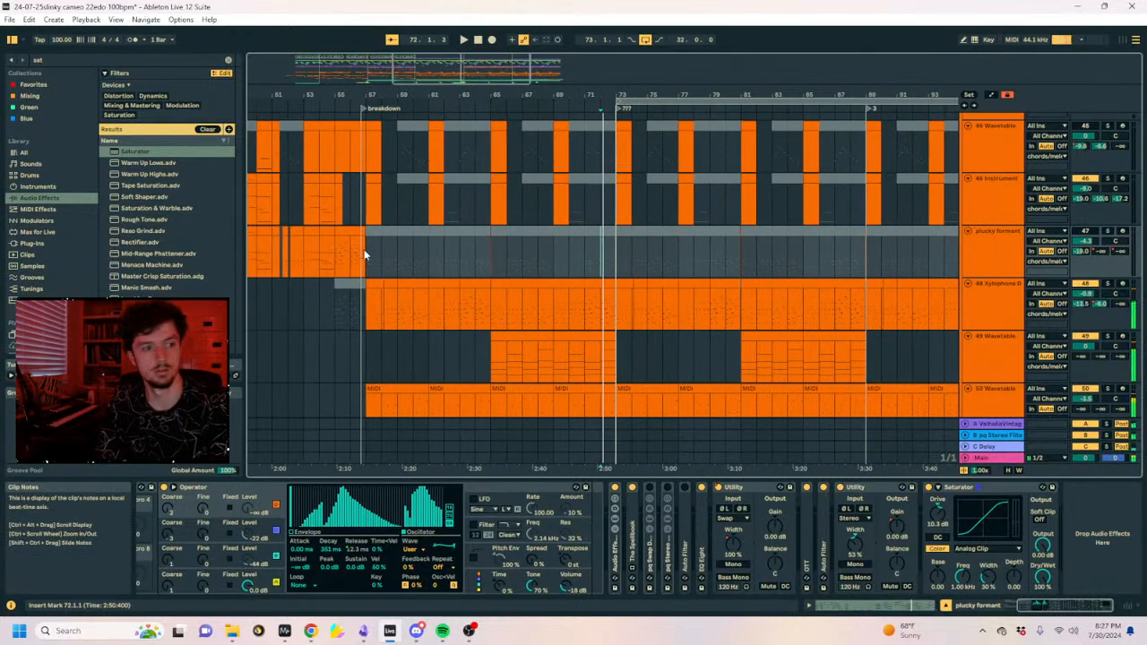
{"action": "left_click", "coordinate": [337, 254]}
{"action": "key", "text": "space"}
{"action": "key", "text": "space"}
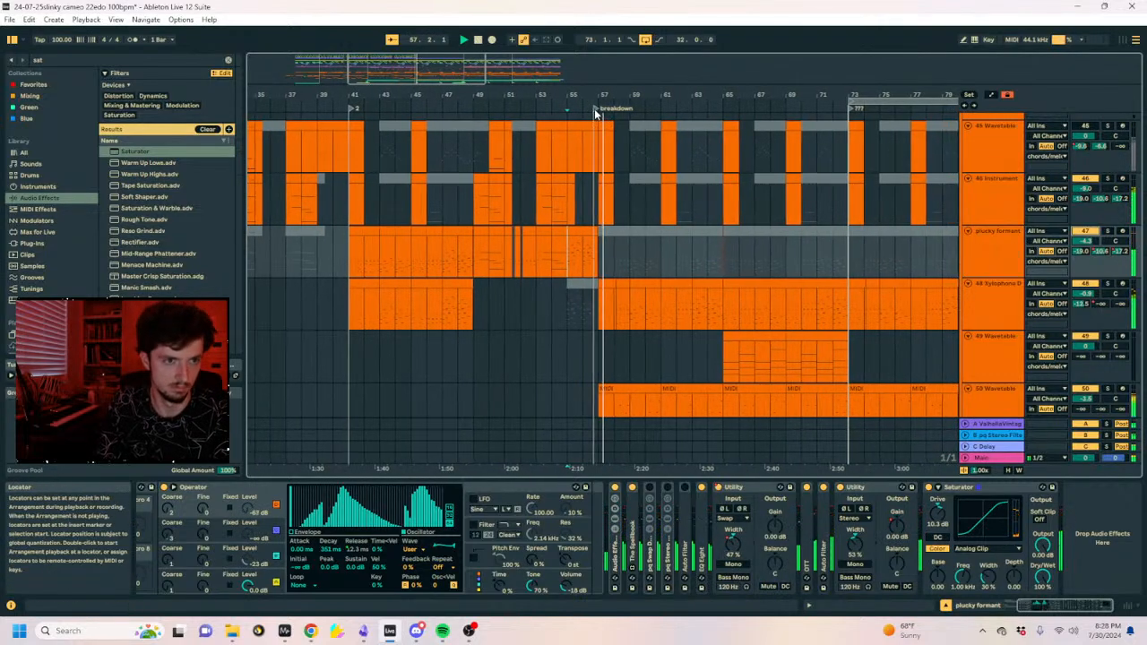
{"action": "left_click", "coordinate": [930, 489]}
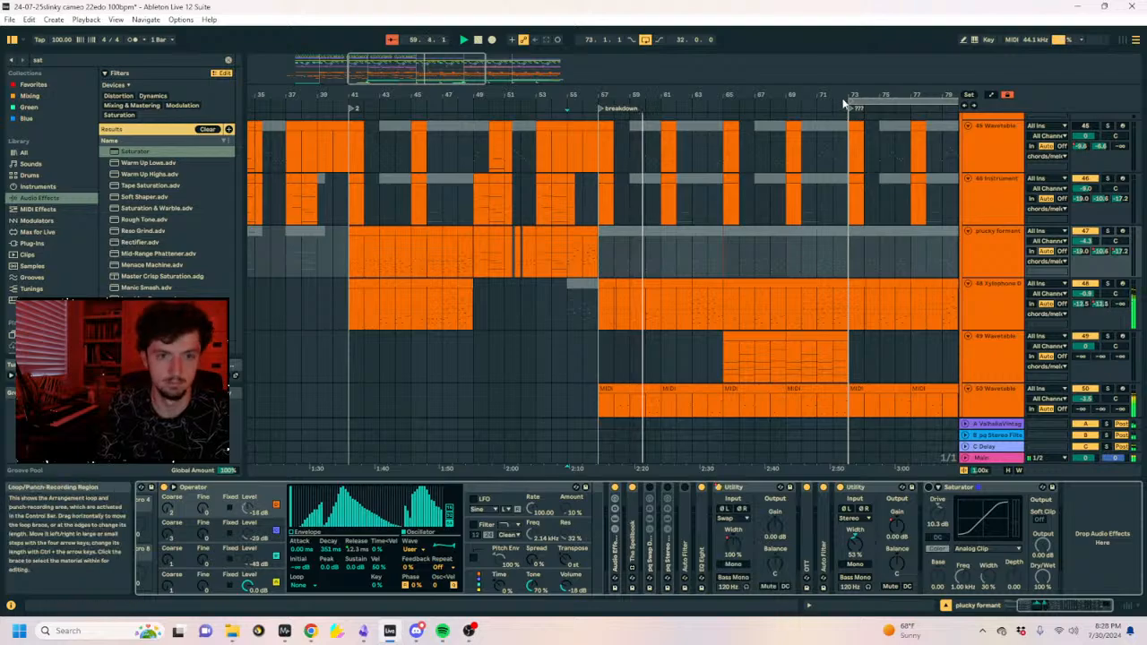
Check the playing mix in the spectrogram and waveform meter window, and return to the arrangement at bar 68.
{"action": "left_click_drag", "start_coordinate": [844, 95], "coordinate": [581, 94]}
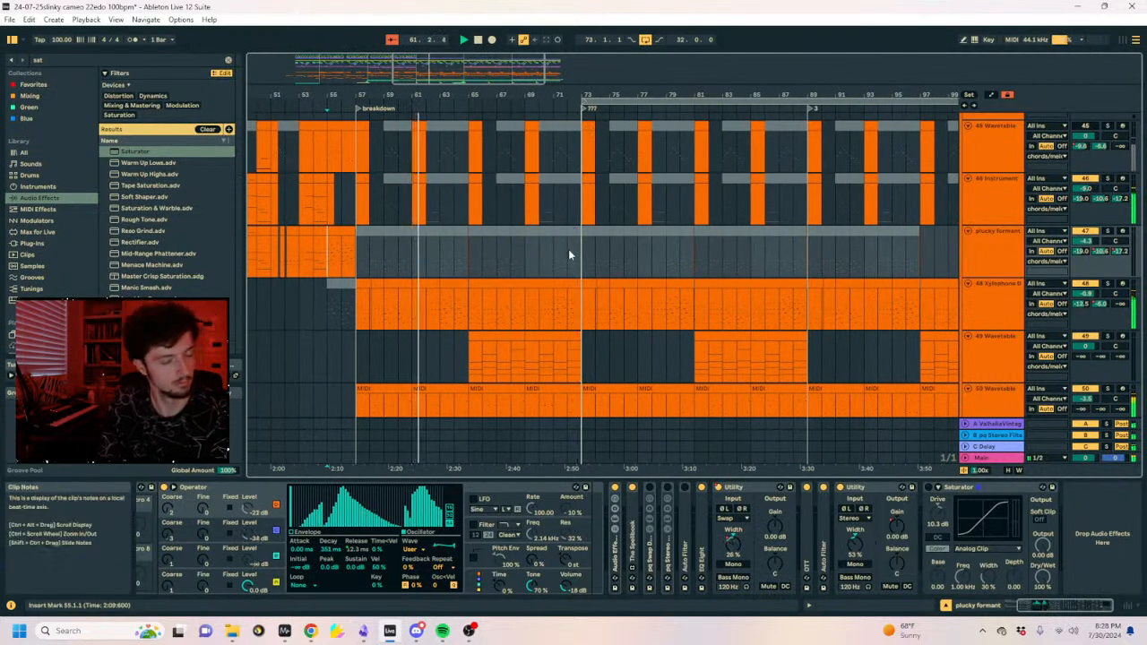
{"action": "left_click", "coordinate": [285, 630]}
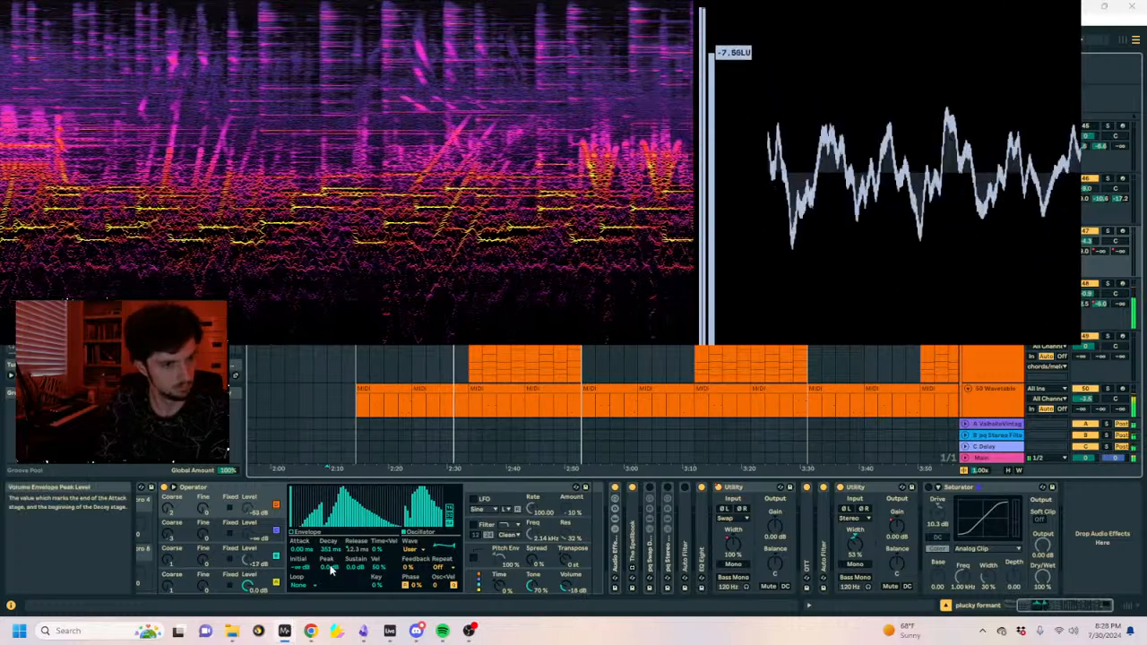
{"action": "left_click", "coordinate": [456, 378]}
{"action": "left_click", "coordinate": [510, 311]}
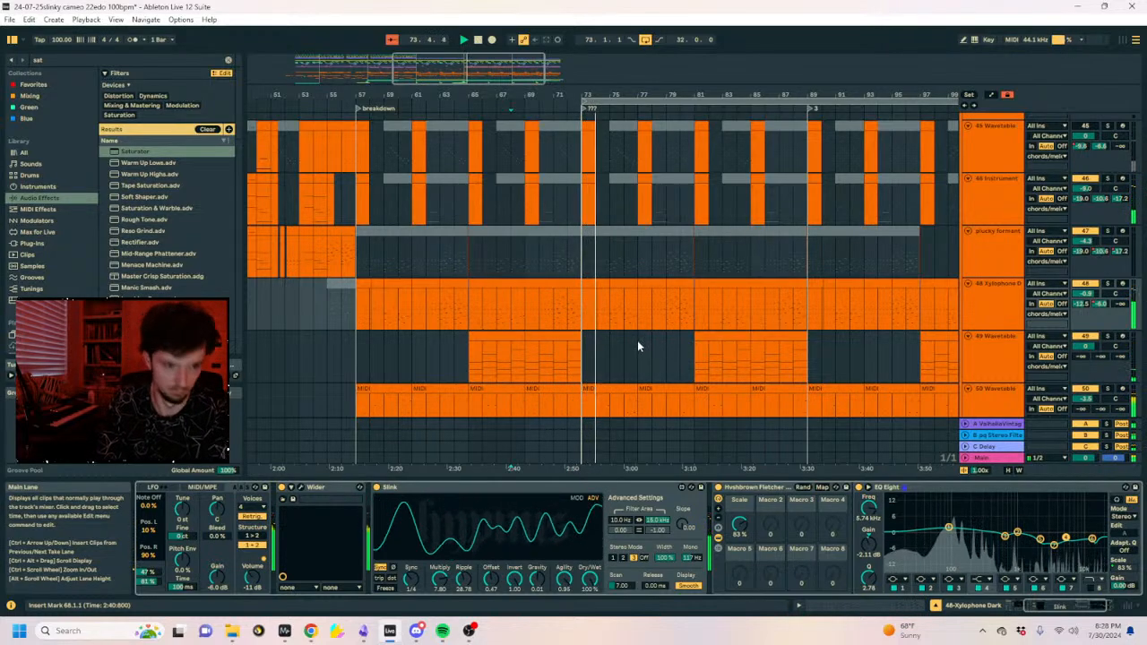
Draw an Osc 1 Effect 2 automation ramp from bar 81 up to bar 83 on the 34 Wavetable track and re-enable automation.
{"action": "scroll", "coordinate": [623, 328], "scroll_direction": "up", "scroll_amount": 10}
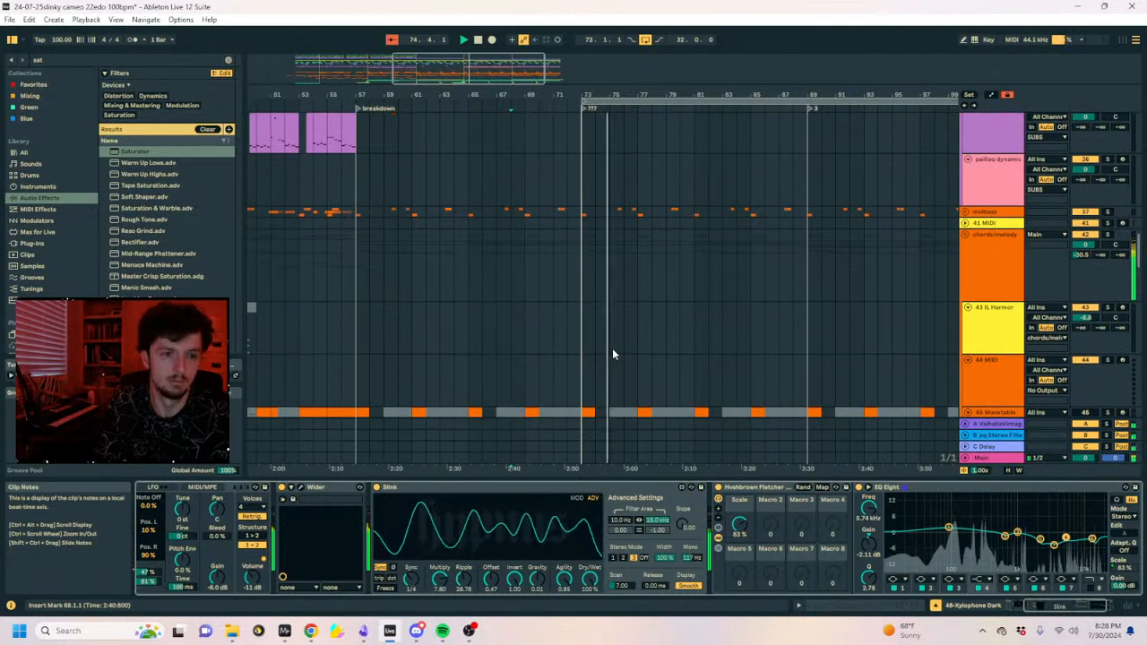
{"action": "left_click", "coordinate": [618, 233]}
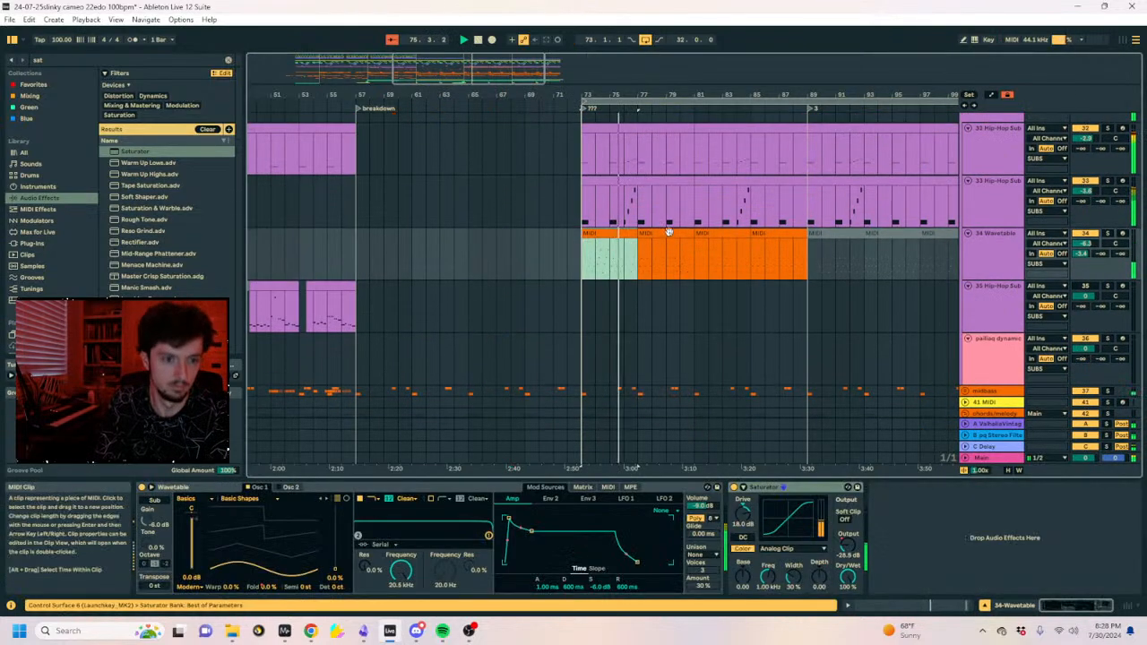
{"action": "left_click", "coordinate": [671, 233]}
{"action": "left_click", "coordinate": [910, 606]}
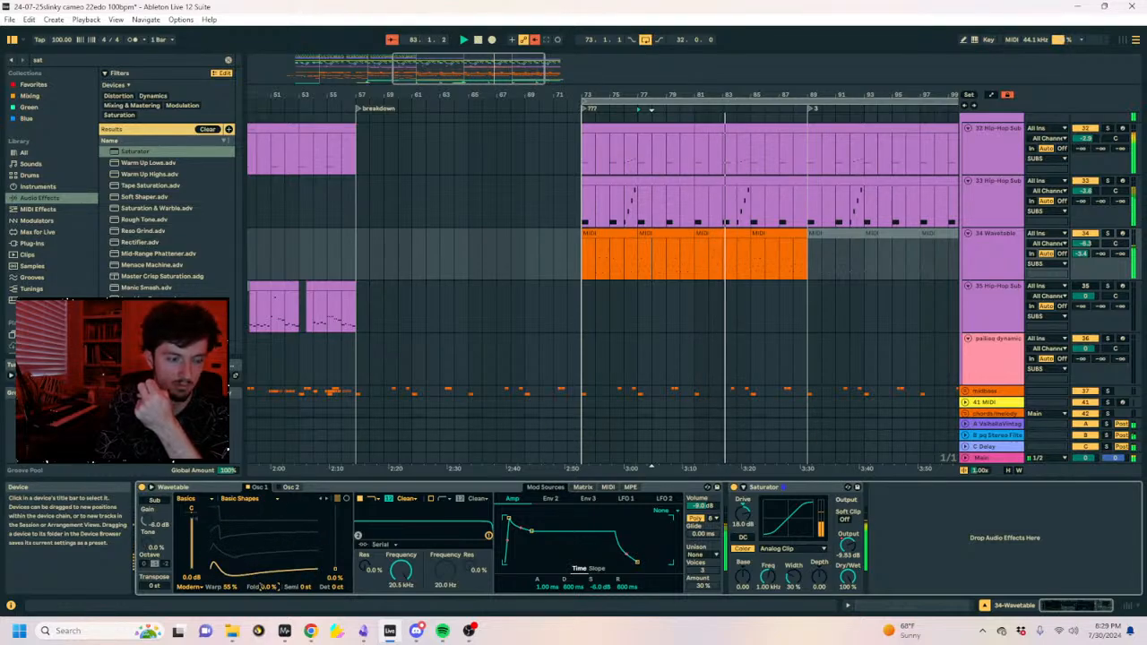
{"action": "key", "text": "a"}
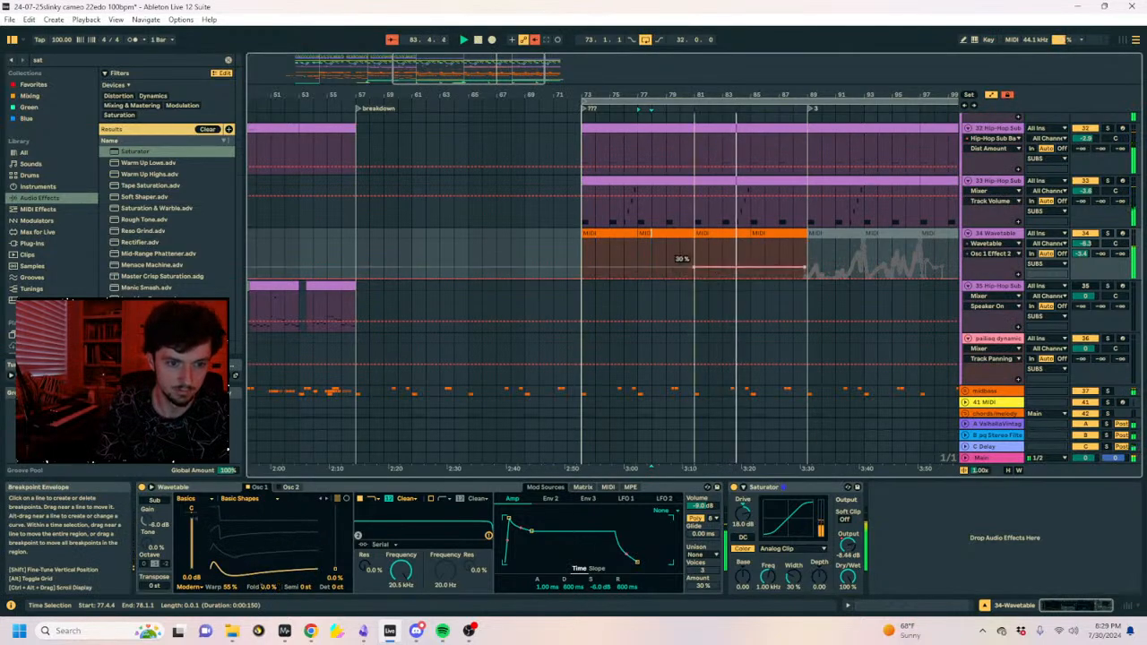
{"action": "left_click_drag", "start_coordinate": [720, 276], "coordinate": [721, 261]}
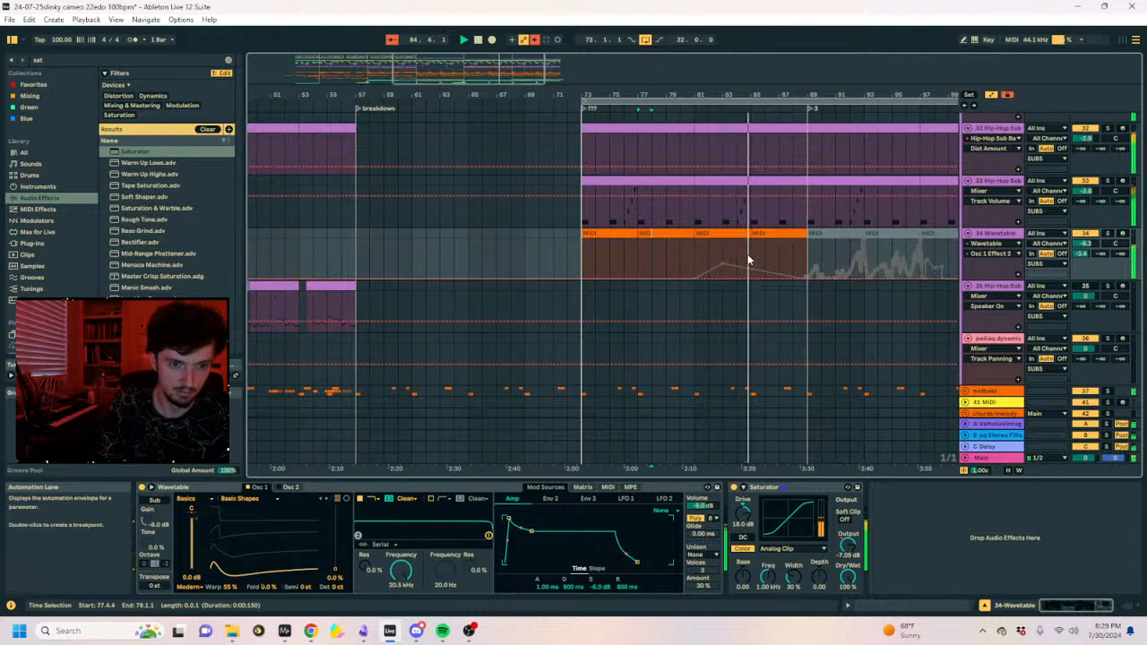
{"action": "left_click", "coordinate": [538, 43]}
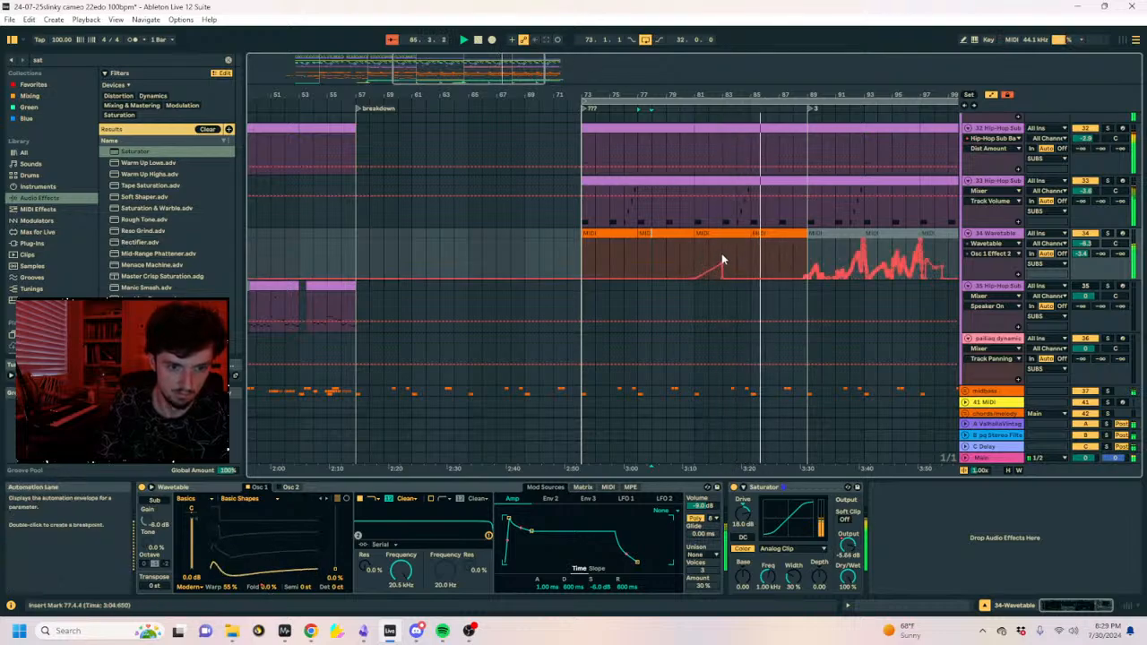
Shape a rising automation curve for the Saturator's Output on the 34 Wavetable track from bar 73 to 89, then hide the automation lanes.
{"action": "left_click", "coordinate": [771, 266]}
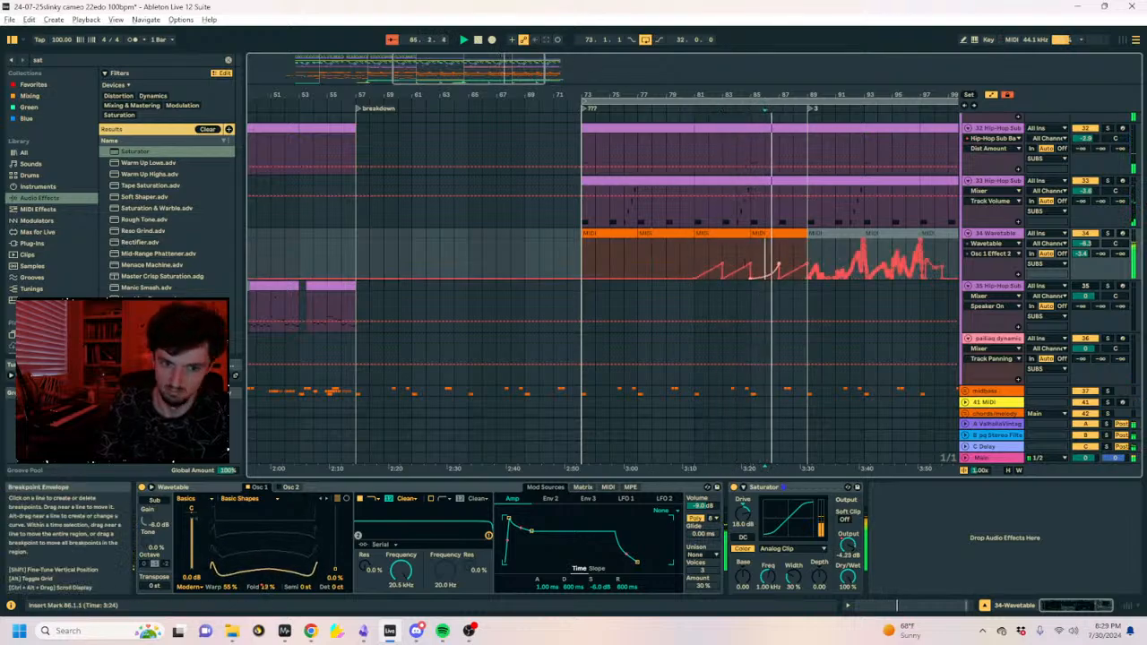
{"action": "left_click", "coordinate": [848, 545]}
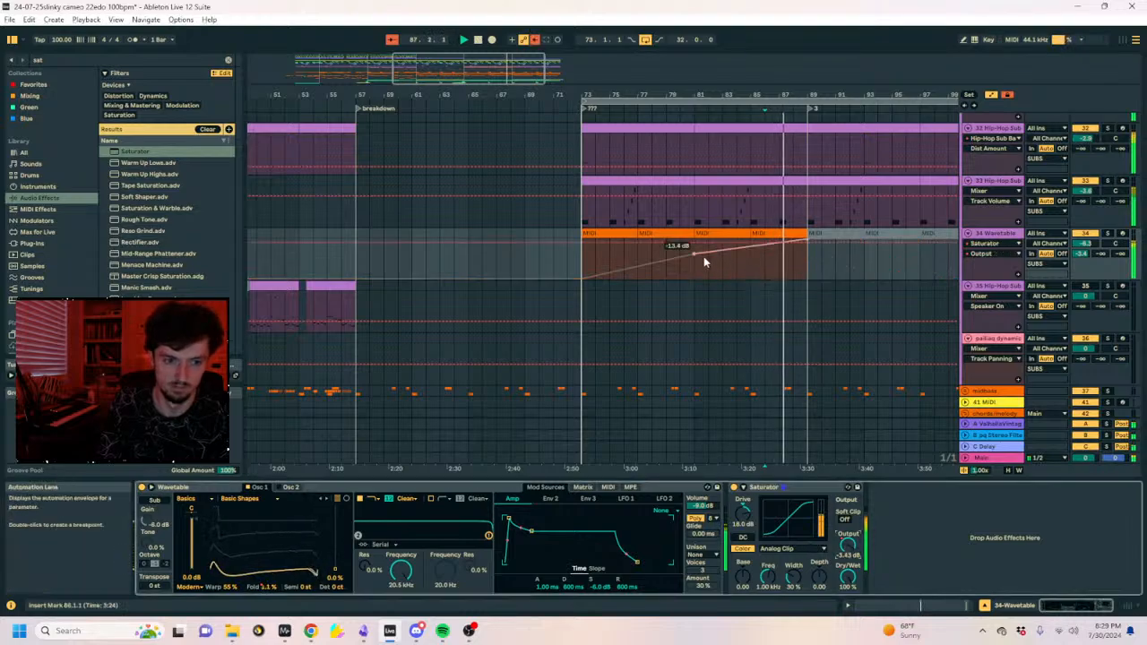
{"action": "left_click_drag", "start_coordinate": [706, 253], "coordinate": [807, 249]}
{"action": "left_click", "coordinate": [537, 42]}
{"action": "key", "text": "a"}
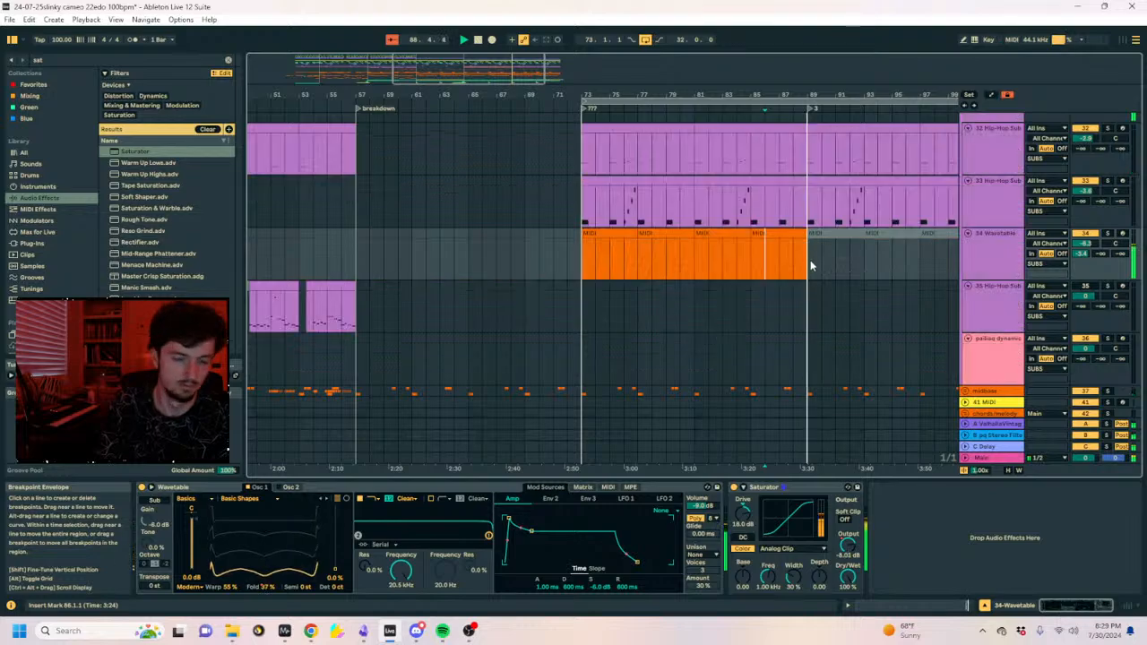
Listen to the transition into locator 3 from bar 88.3.1, with the chords/melody group in view.
{"action": "scroll", "coordinate": [828, 215], "scroll_direction": "down", "scroll_amount": 5}
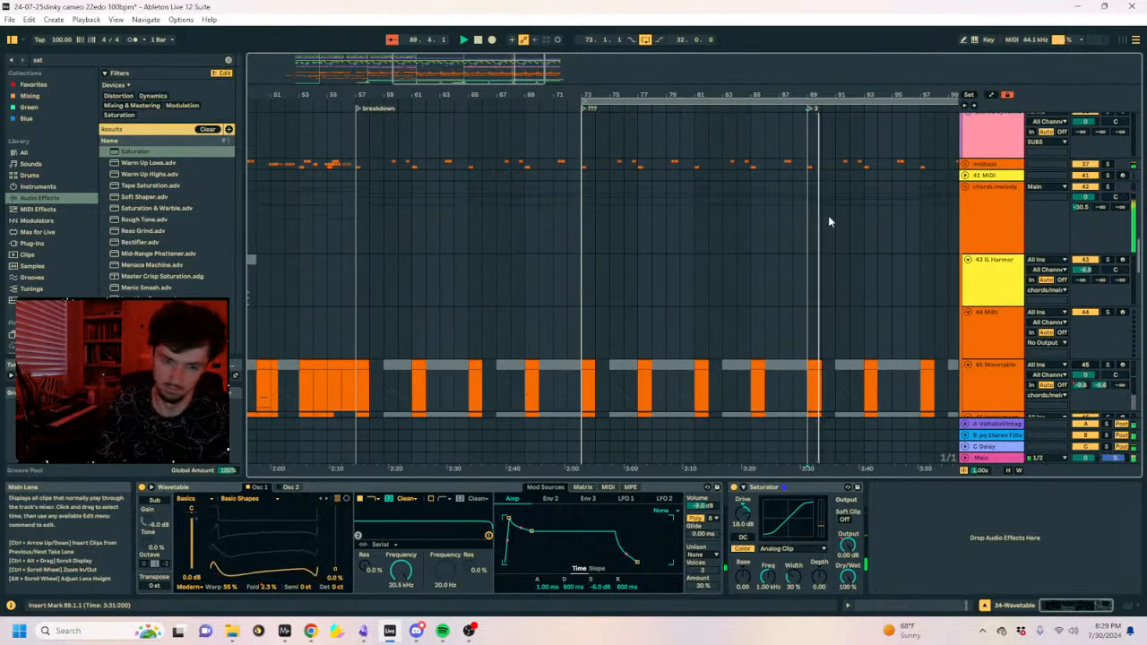
{"action": "left_click", "coordinate": [807, 224]}
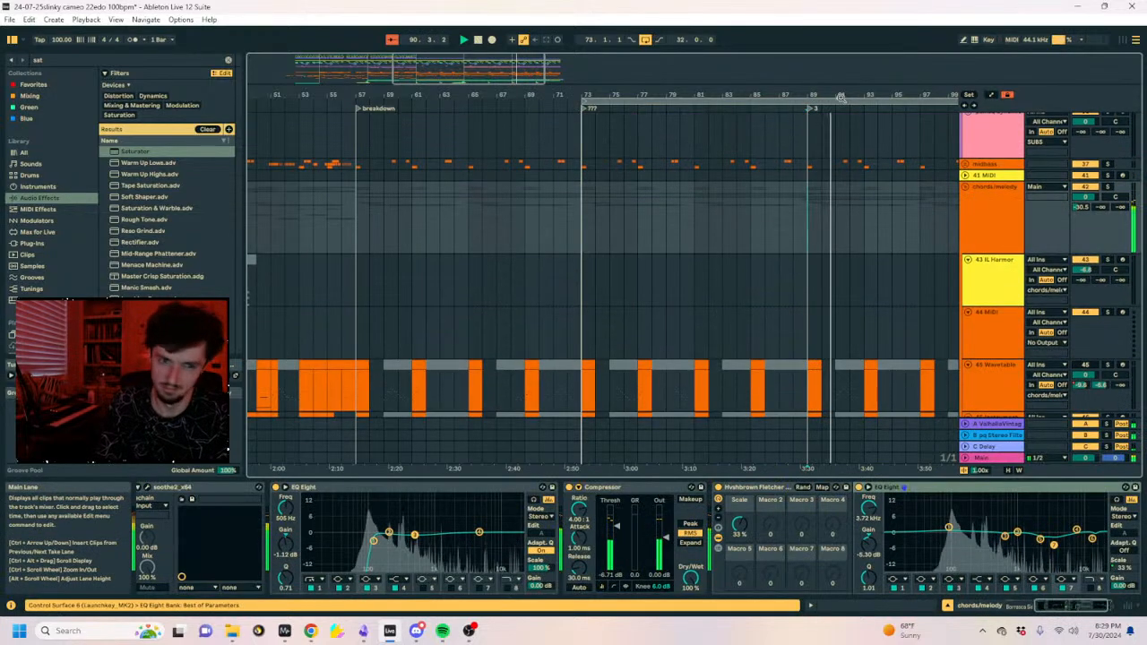
{"action": "scroll", "coordinate": [781, 209], "scroll_direction": "up", "scroll_amount": 3}
{"action": "left_click", "coordinate": [774, 226]}
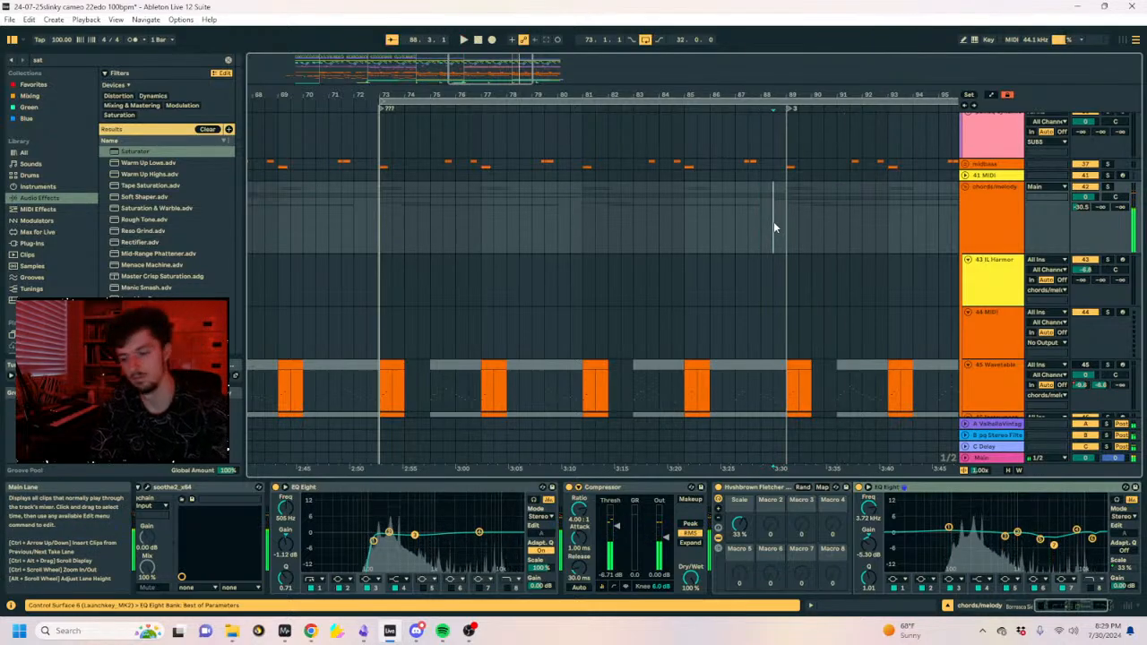
{"action": "key", "text": "space"}
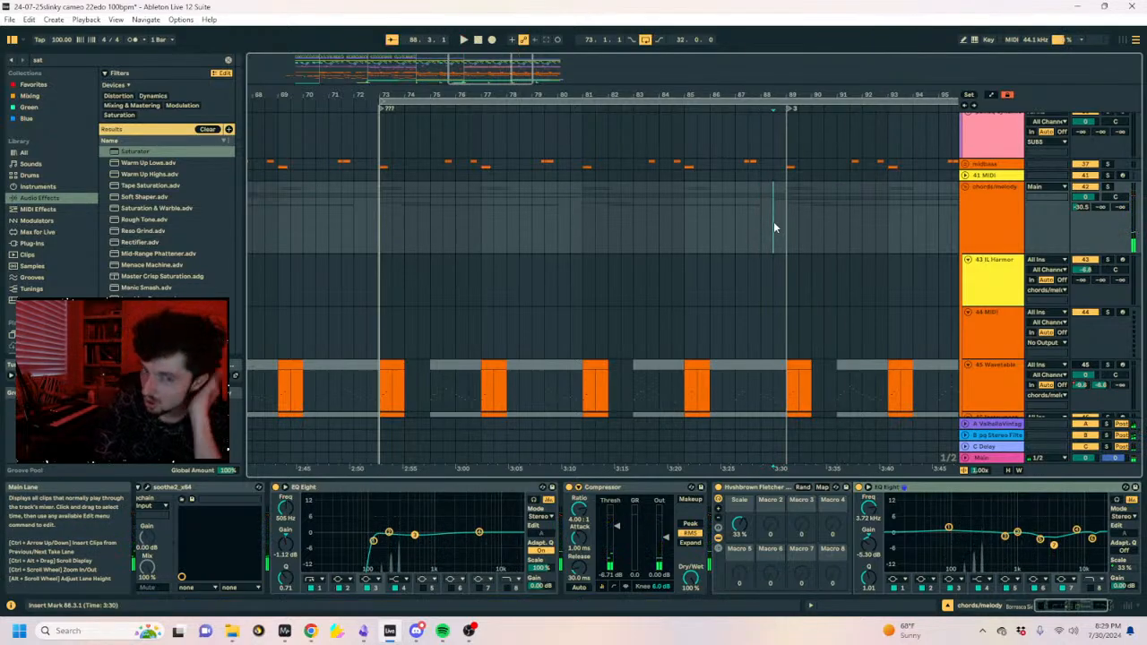
Copy the riser and transition FX clips leading into bar 73 and paste them at bar 85, leading into locator 3.
{"action": "left_click", "coordinate": [384, 210]}
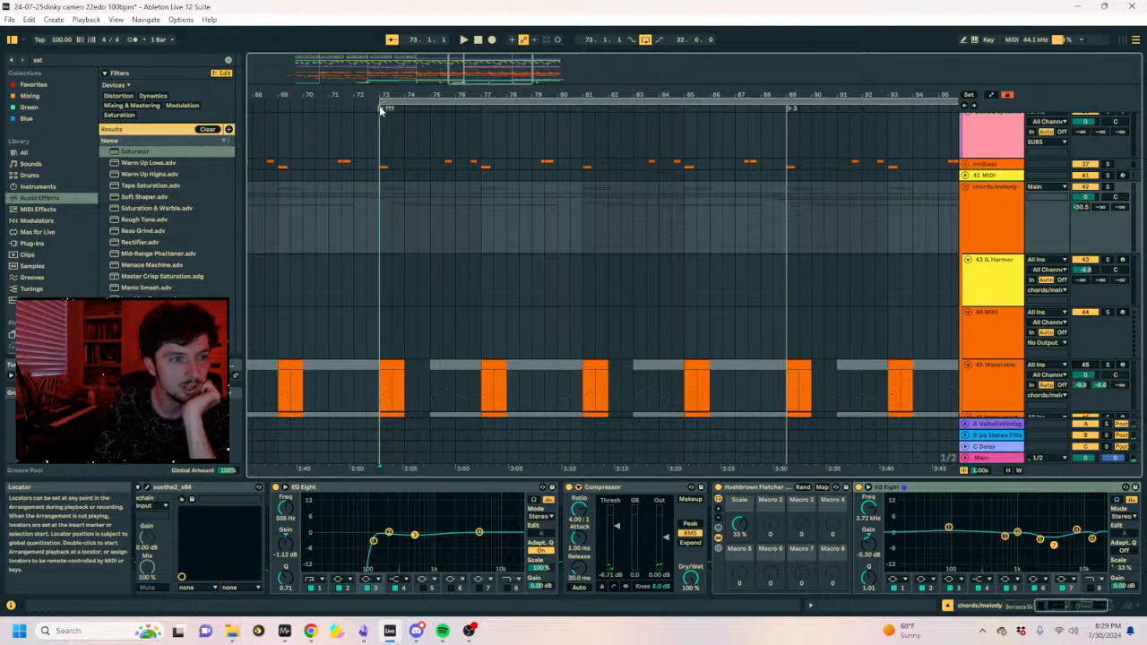
{"action": "scroll", "coordinate": [388, 96], "scroll_direction": "down", "scroll_amount": 4}
{"action": "left_click", "coordinate": [543, 215]}
{"action": "scroll", "coordinate": [510, 235], "scroll_direction": "down", "scroll_amount": 10}
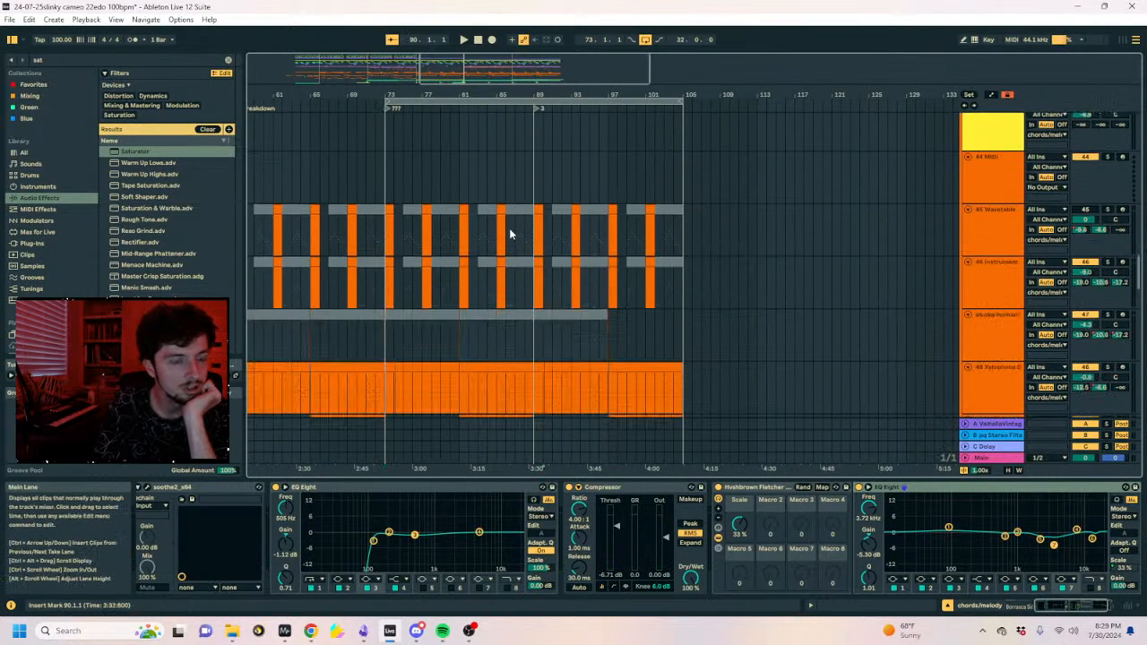
{"action": "scroll", "coordinate": [467, 242], "scroll_direction": "down", "scroll_amount": 6}
{"action": "left_click_drag", "start_coordinate": [387, 325], "coordinate": [534, 338]}
{"action": "left_click_drag", "start_coordinate": [502, 95], "coordinate": [663, 63]}
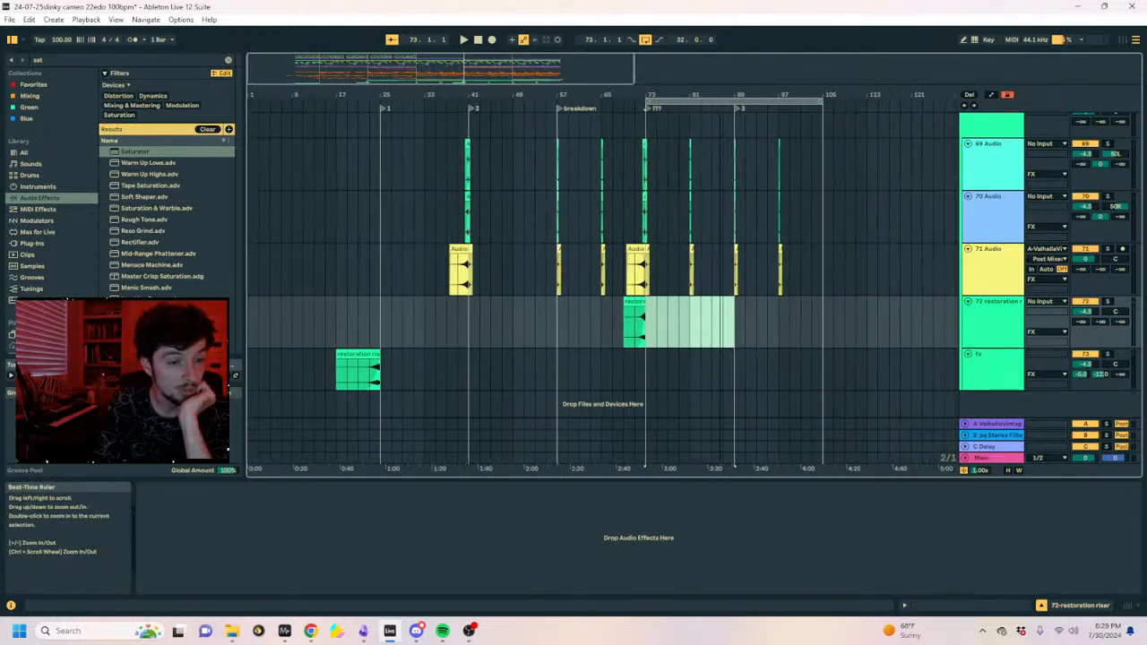
{"action": "left_click", "coordinate": [640, 315]}
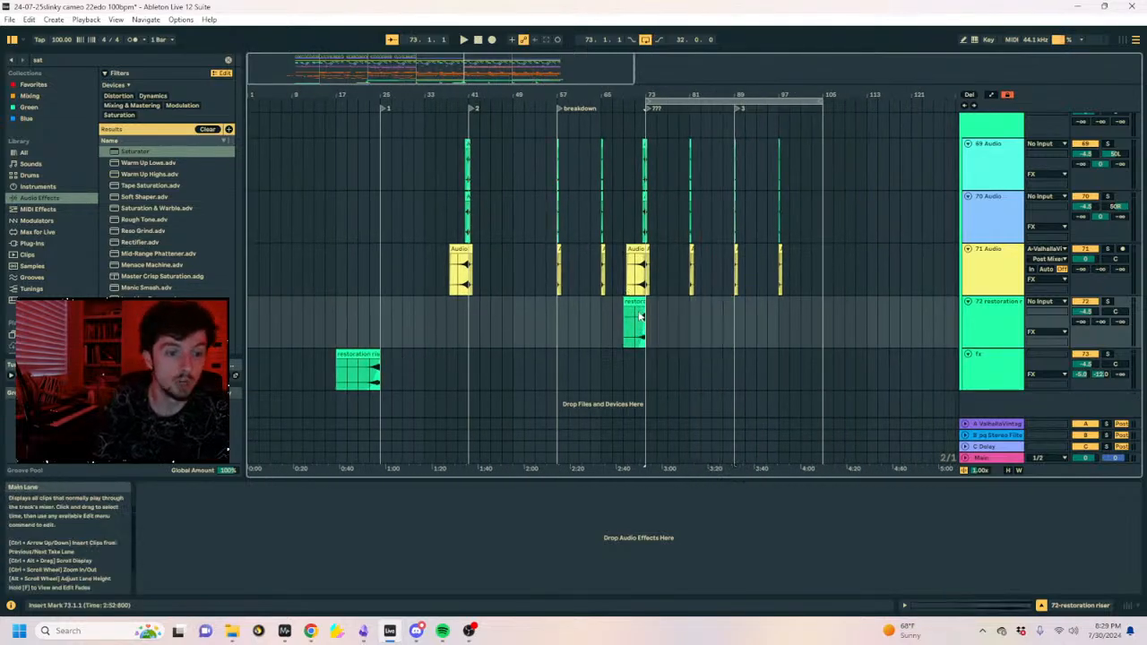
{"action": "left_click", "coordinate": [710, 168]}
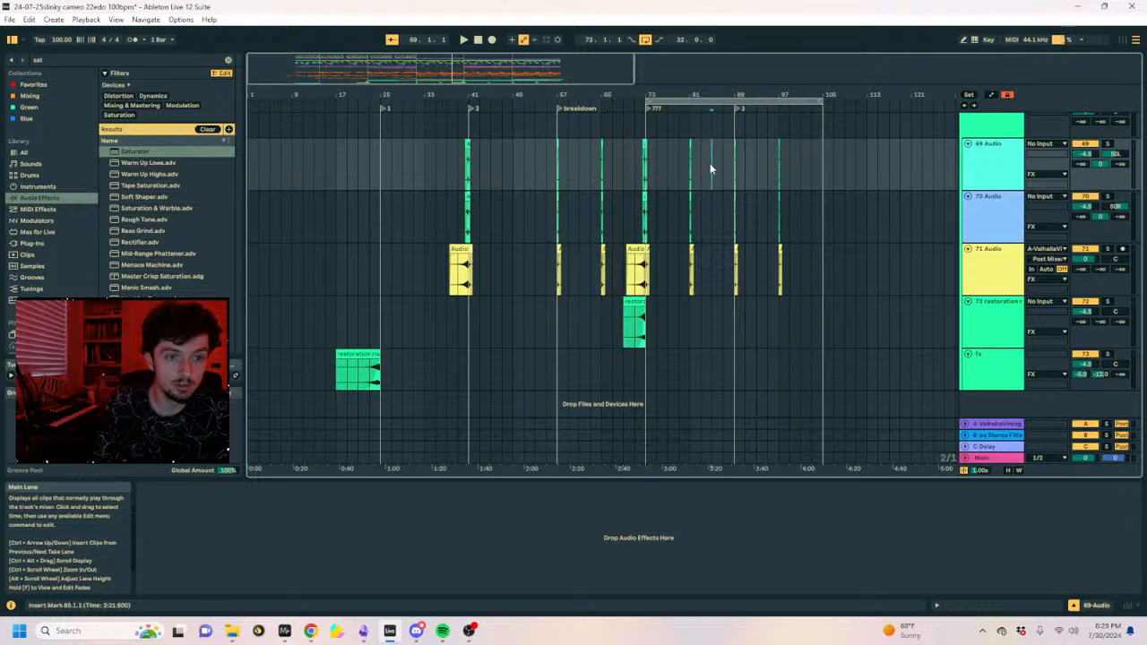
{"action": "key", "text": "ctrl+v"}
Clear bars 79 to 85 on audio tracks 69 to 71 and play the new build-up from around bar 85.
{"action": "left_click_drag", "start_coordinate": [713, 188], "coordinate": [678, 253]}
{"action": "key", "text": "Delete"}
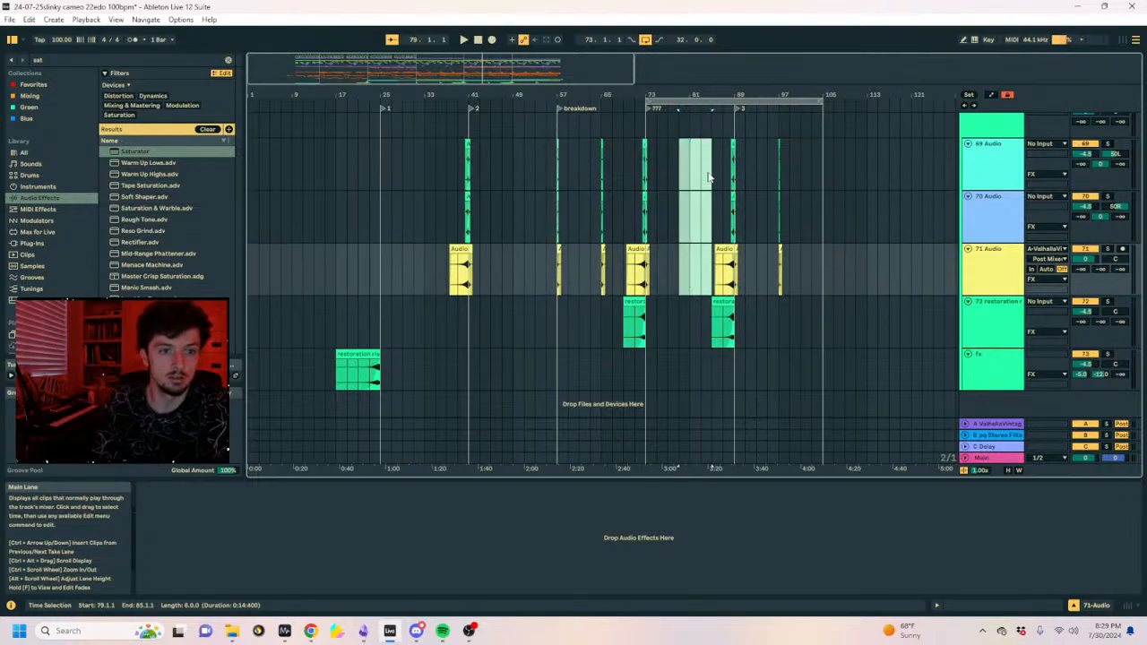
{"action": "left_click", "coordinate": [708, 169]}
{"action": "key", "text": "space"}
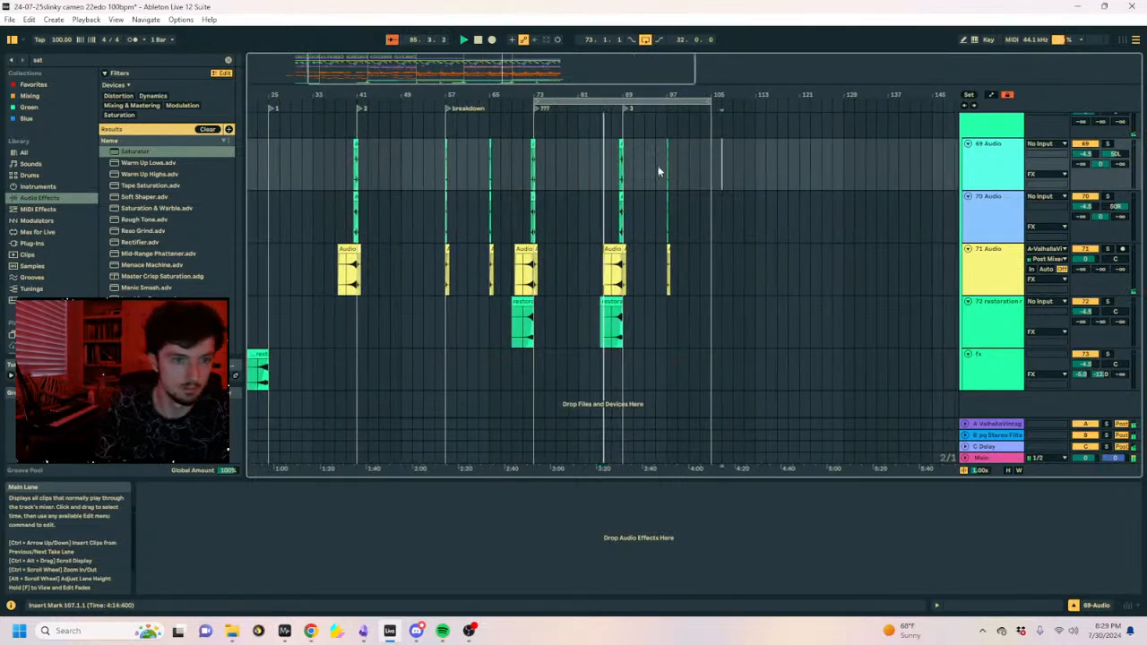
Loop bars 41 to 89 and listen to the sub tracks at locator 2.
{"action": "left_click_drag", "start_coordinate": [627, 169], "coordinate": [464, 170]}
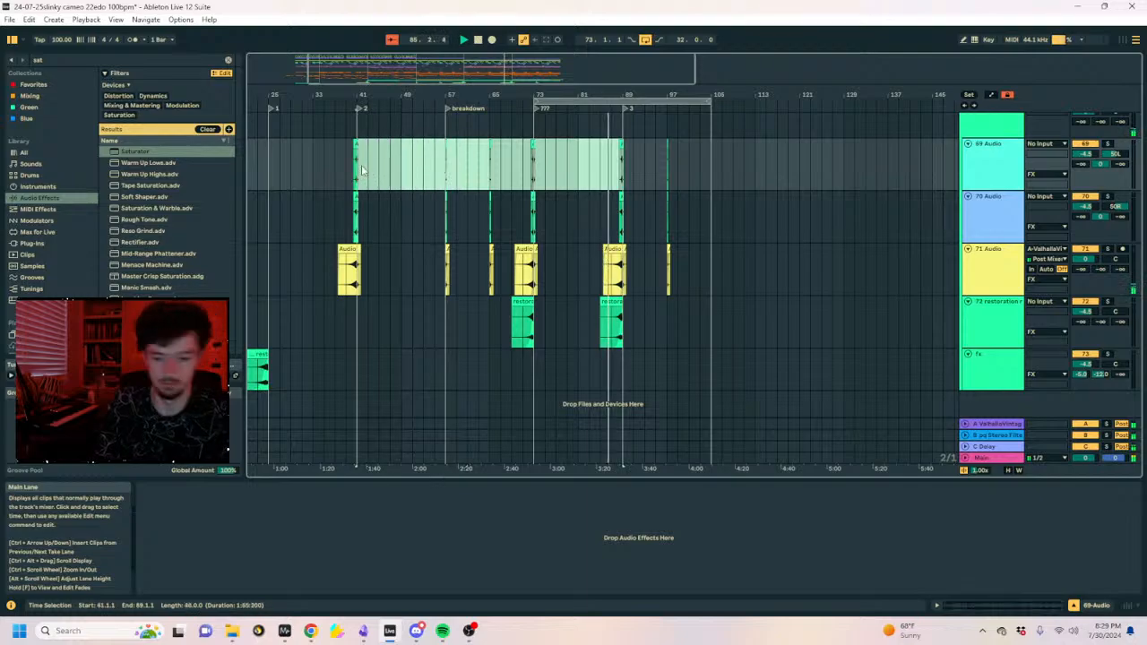
{"action": "key", "text": "ctrl+l"}
{"action": "scroll", "coordinate": [657, 226], "scroll_direction": "up", "scroll_amount": 15}
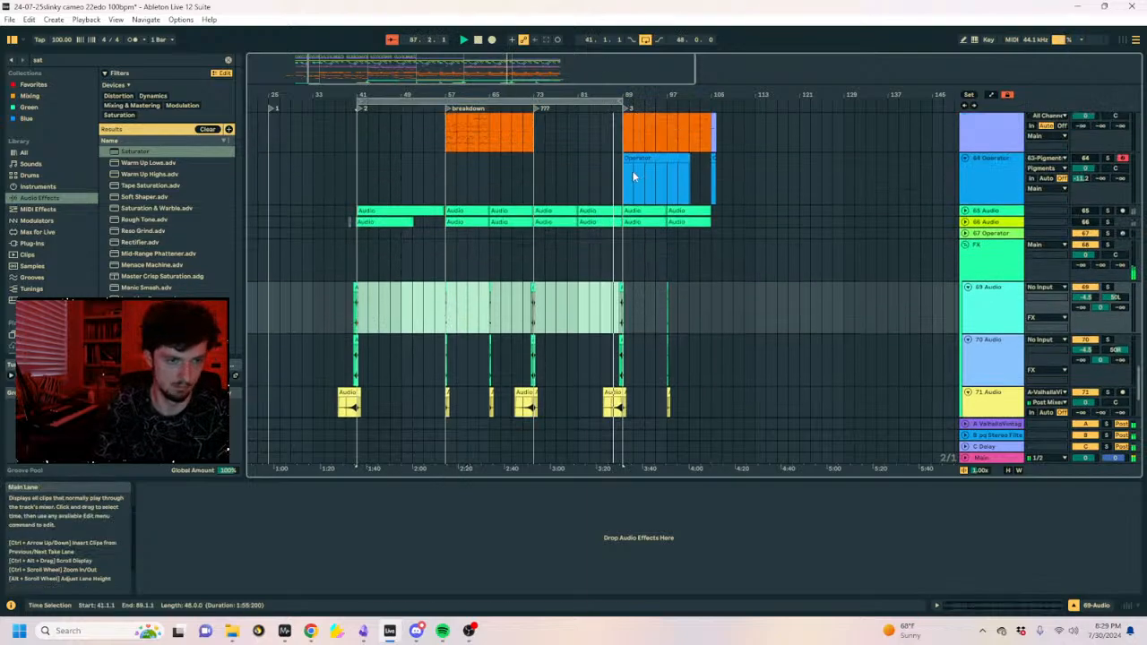
{"action": "scroll", "coordinate": [614, 193], "scroll_direction": "up", "scroll_amount": 10}
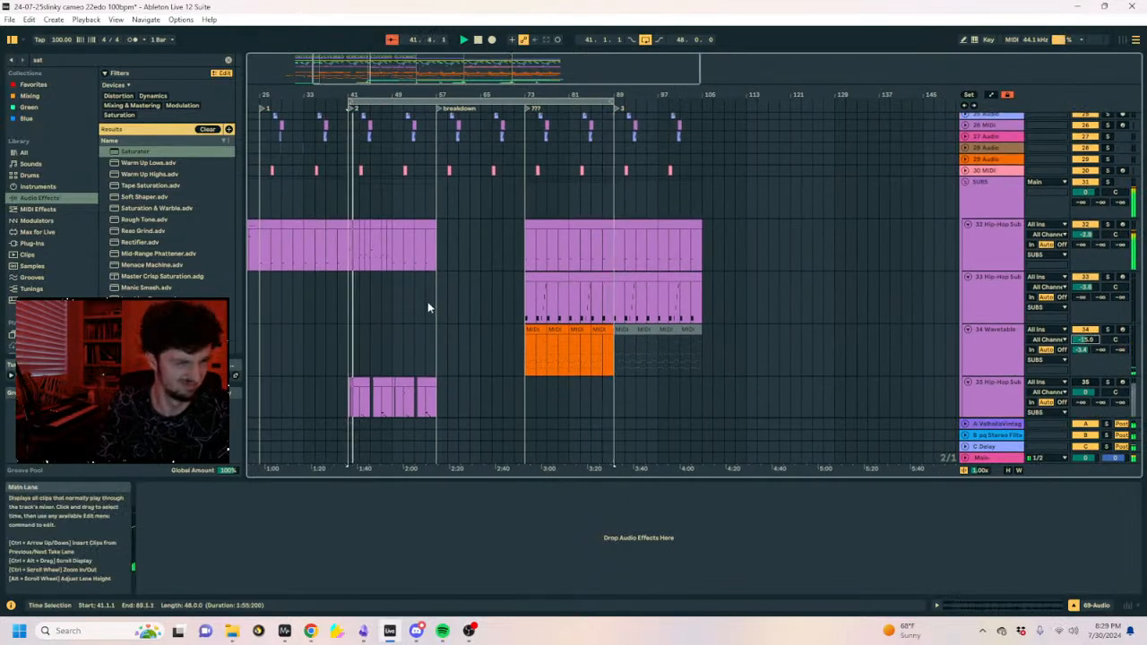
{"action": "left_click", "coordinate": [354, 305]}
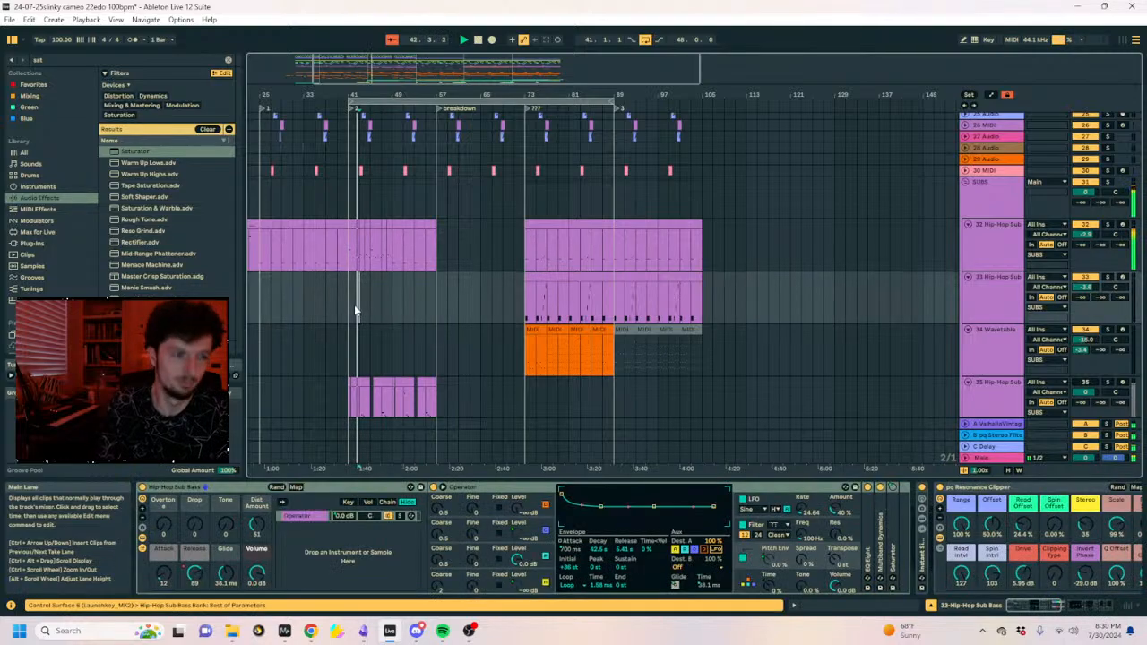
{"action": "key", "text": "space"}
{"action": "left_click_drag", "start_coordinate": [745, 303], "coordinate": [702, 257]}
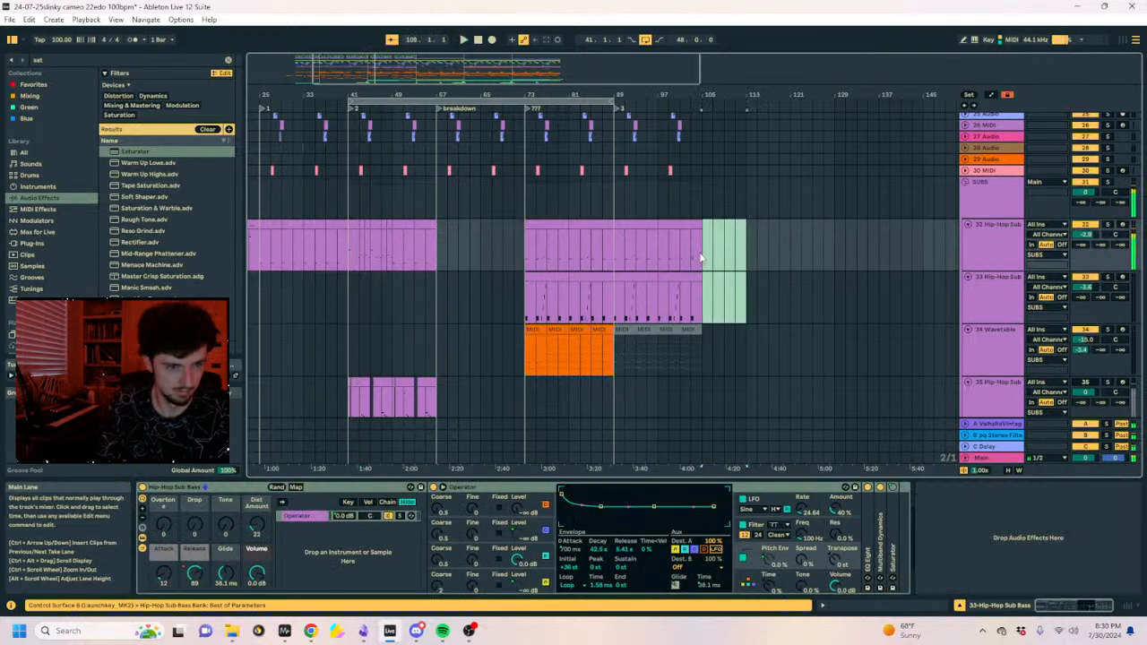
{"action": "left_click", "coordinate": [699, 276]}
{"action": "left_click", "coordinate": [730, 286]}
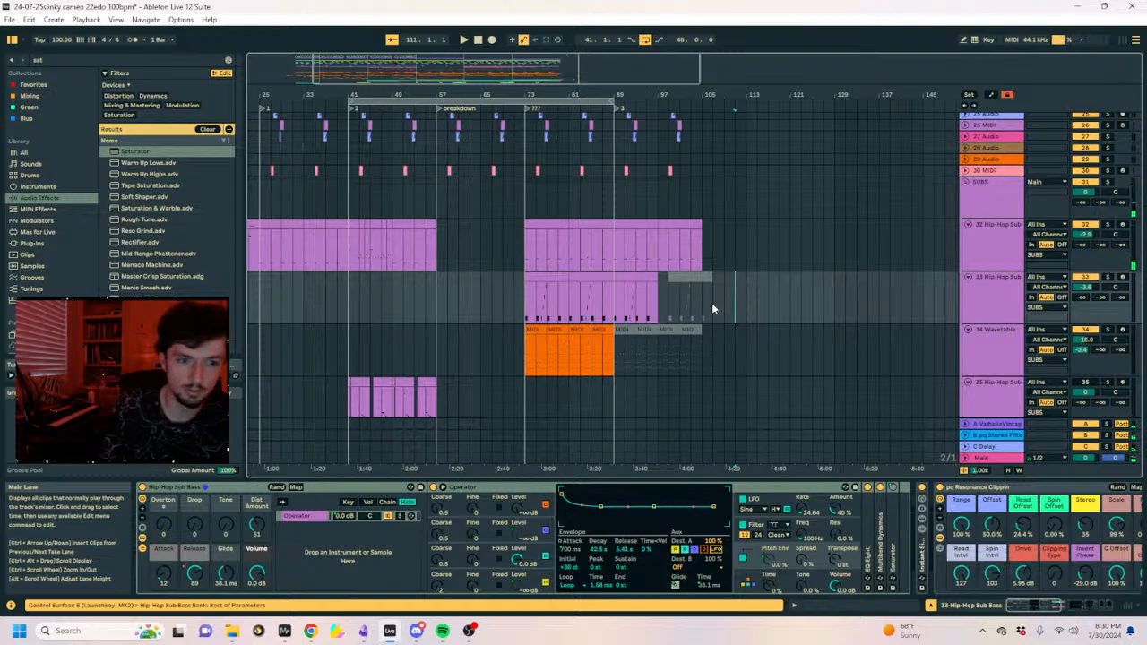
{"action": "left_click", "coordinate": [646, 253], "text": "shift"}
{"action": "left_click", "coordinate": [613, 225]}
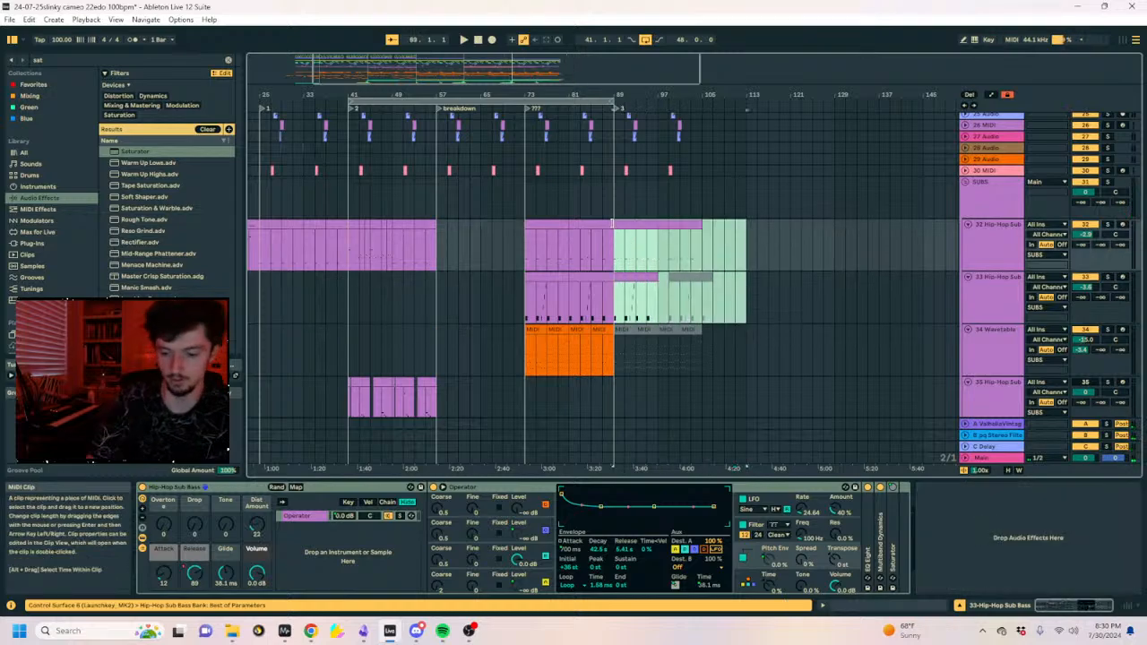
{"action": "key", "text": "ctrl+z"}
Insert 32 bars of silence across the arrangement at bar 89, pushing locator 3 to bar 121.
{"action": "left_click", "coordinate": [615, 244]}
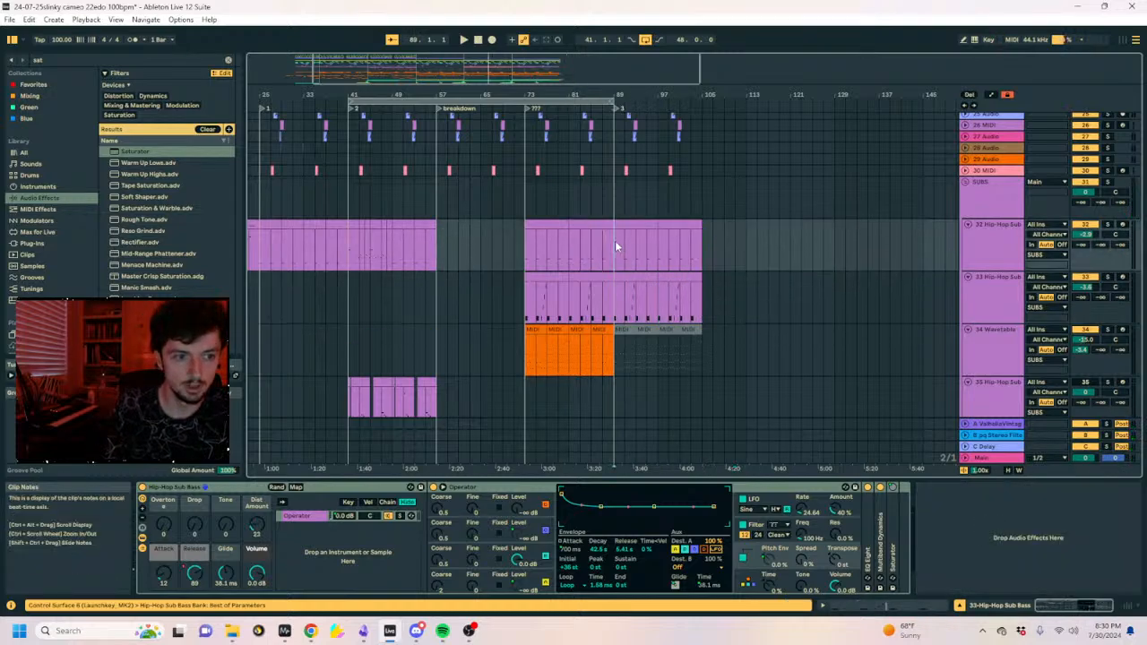
{"action": "key", "text": "ctrl+i"}
{"action": "key", "text": "ctrl+i"}
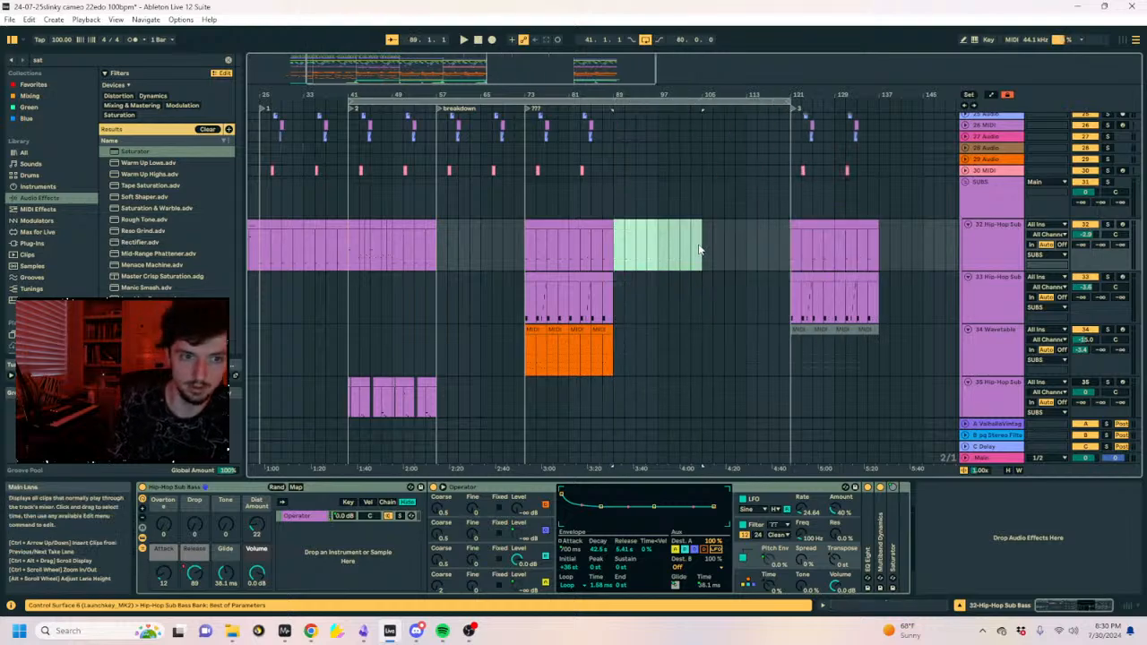
{"action": "left_click", "coordinate": [699, 249]}
Copy the 16 bars from bar 41 to 57 across all tracks, move the loop to bars 89 to 105 and paste them there.
{"action": "left_click_drag", "start_coordinate": [438, 251], "coordinate": [349, 251]}
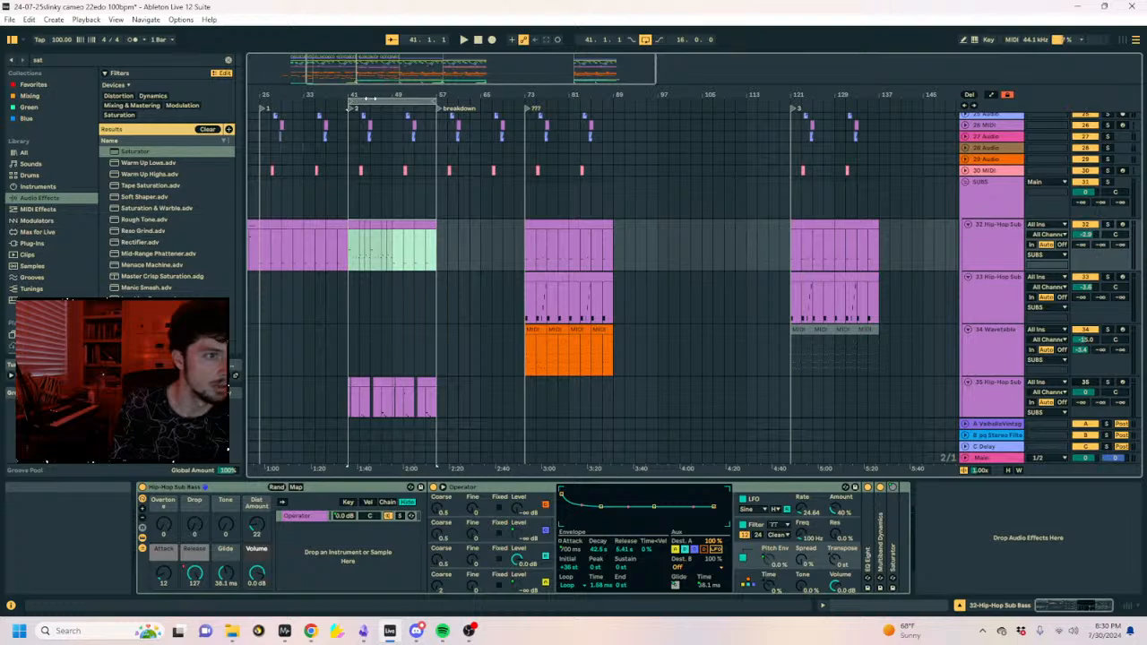
{"action": "left_click", "coordinate": [374, 100]}
{"action": "left_click_drag", "start_coordinate": [553, 125], "coordinate": [640, 116]}
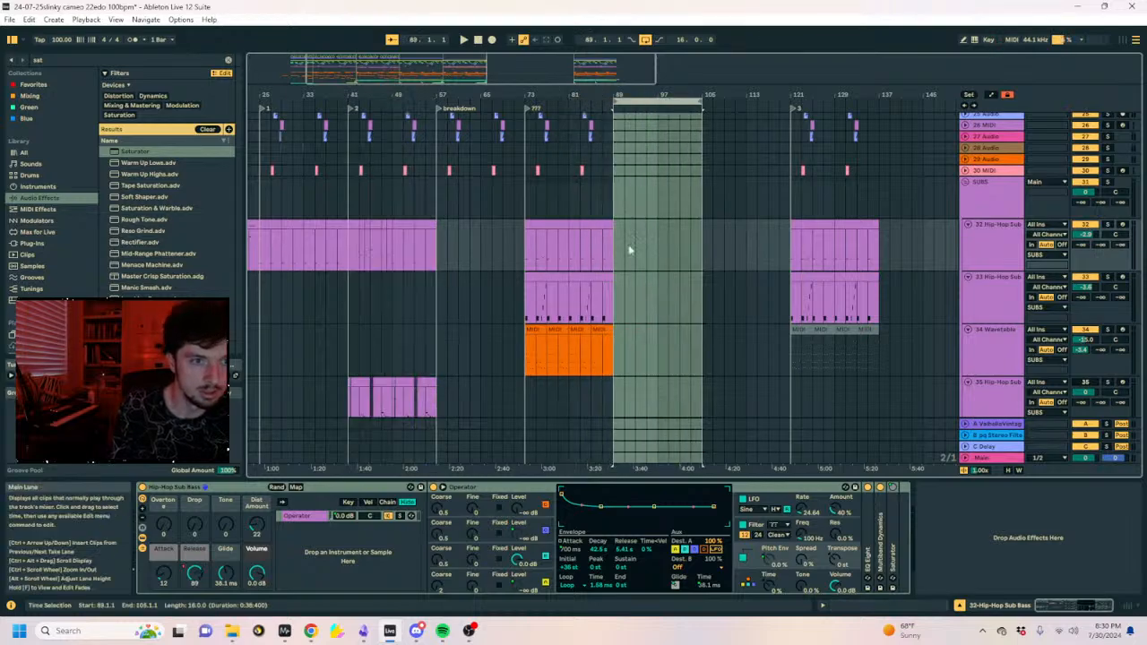
{"action": "key", "text": "ctrl+v"}
Search the whole browser library for "alien riser" to find a riser for the FX tracks.
{"action": "left_click", "coordinate": [591, 267]}
{"action": "scroll", "coordinate": [619, 305], "scroll_direction": "down", "scroll_amount": 4}
{"action": "scroll", "coordinate": [625, 315], "scroll_direction": "down", "scroll_amount": 10}
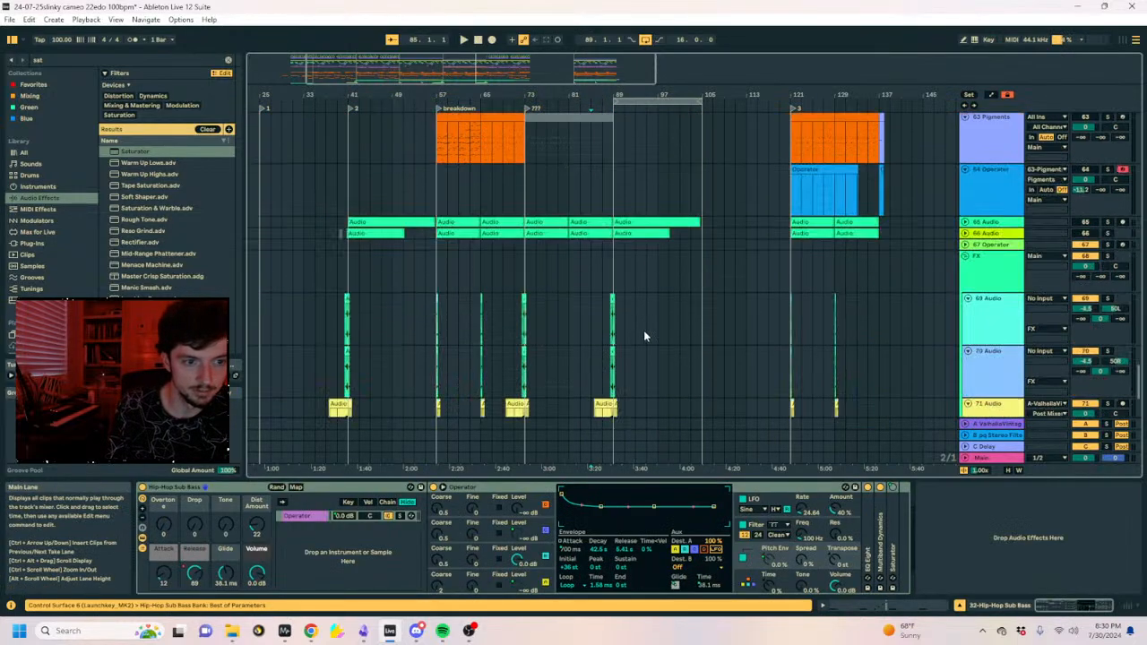
{"action": "left_click", "coordinate": [1017, 329]}
{"action": "left_click", "coordinate": [67, 60]}
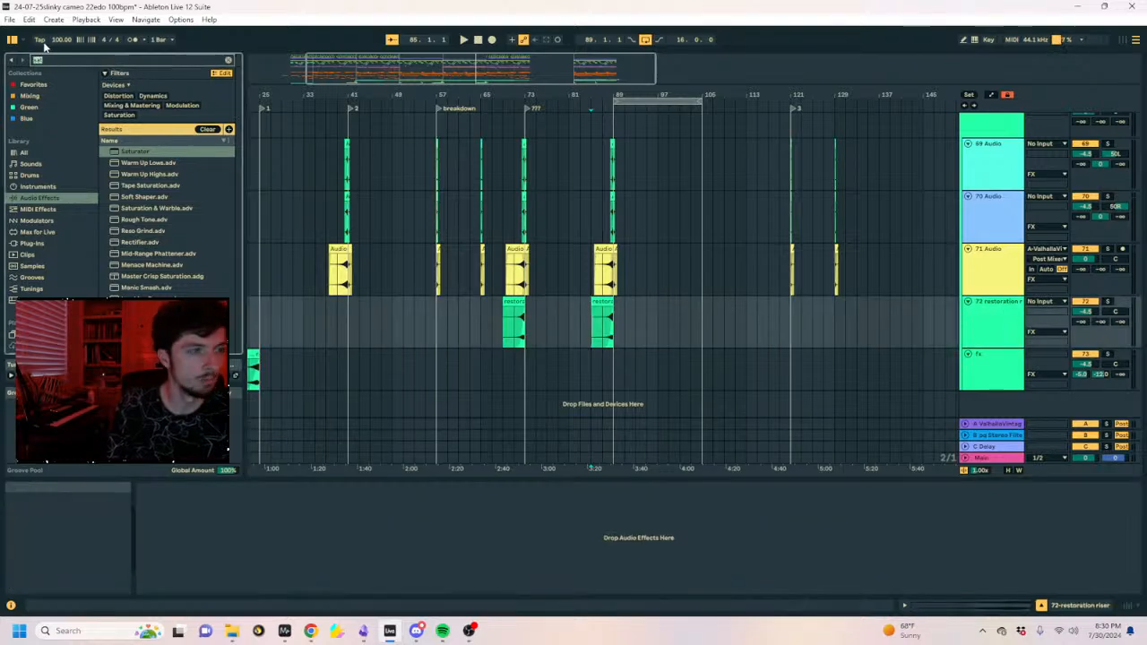
{"action": "type", "text": "alien riser"}
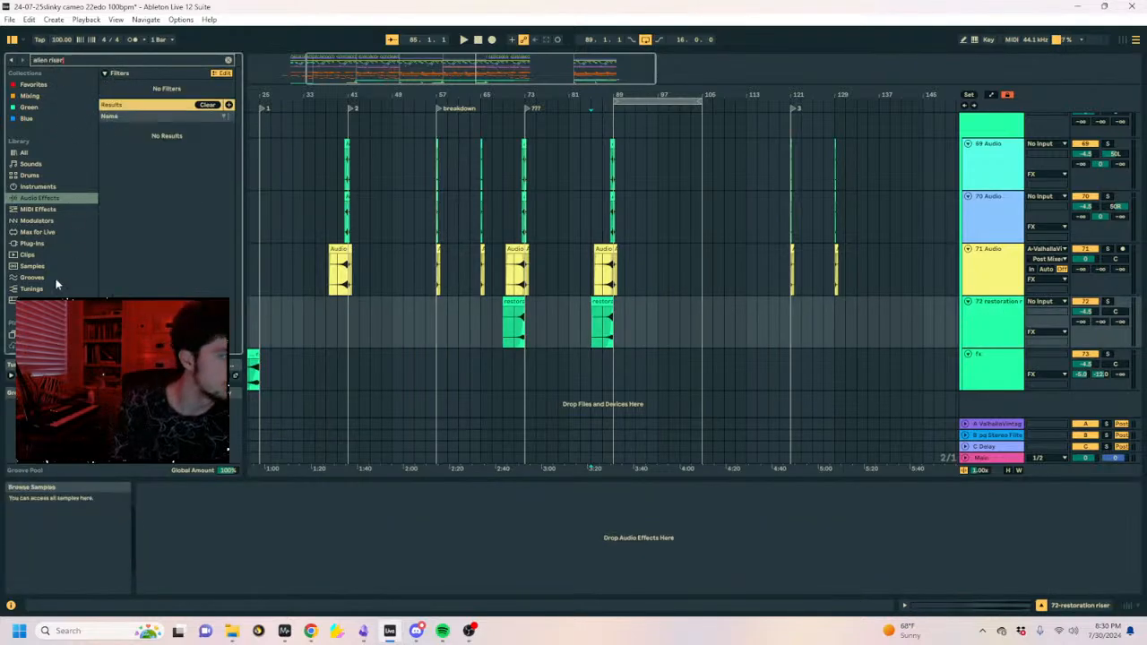
{"action": "left_click", "coordinate": [29, 153]}
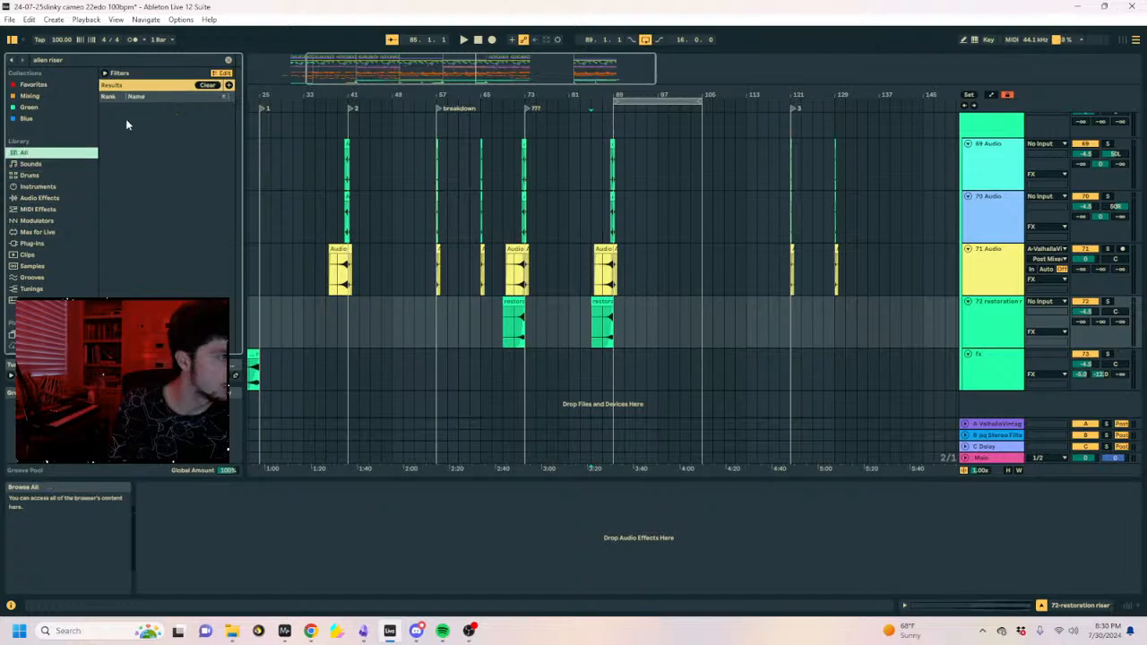
{"action": "scroll", "coordinate": [41, 285], "scroll_direction": "down", "scroll_amount": 3}
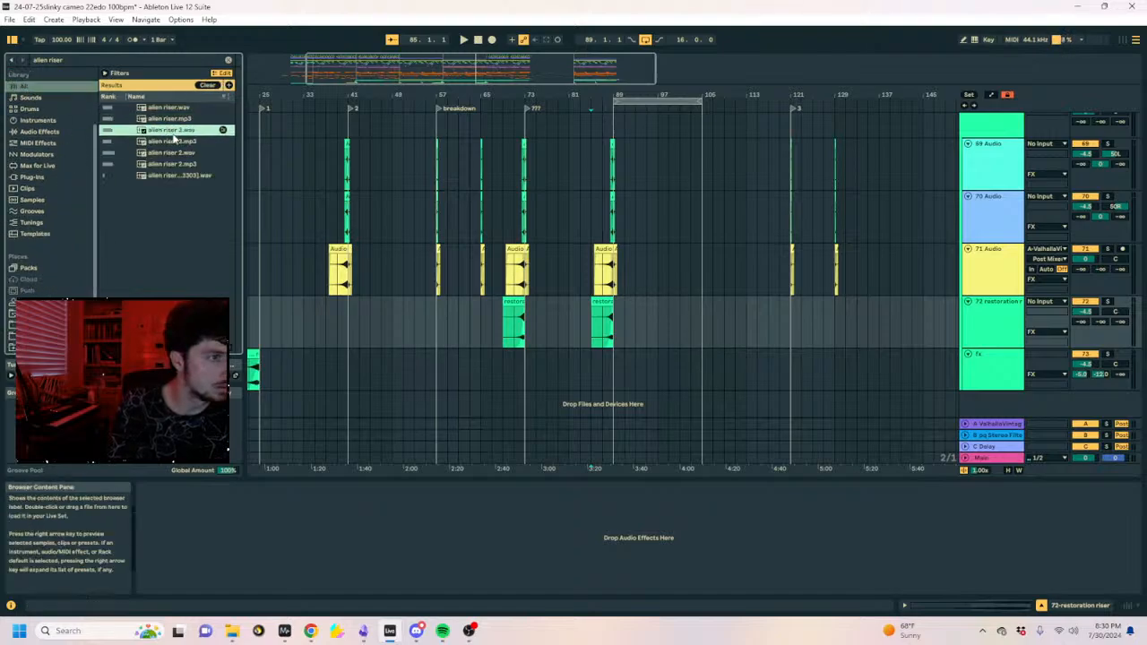
Place alien riser 3.wav at bar 81 on a new track below the restoration riser and cut off everything after bar 89.
{"action": "left_click", "coordinate": [1006, 318]}
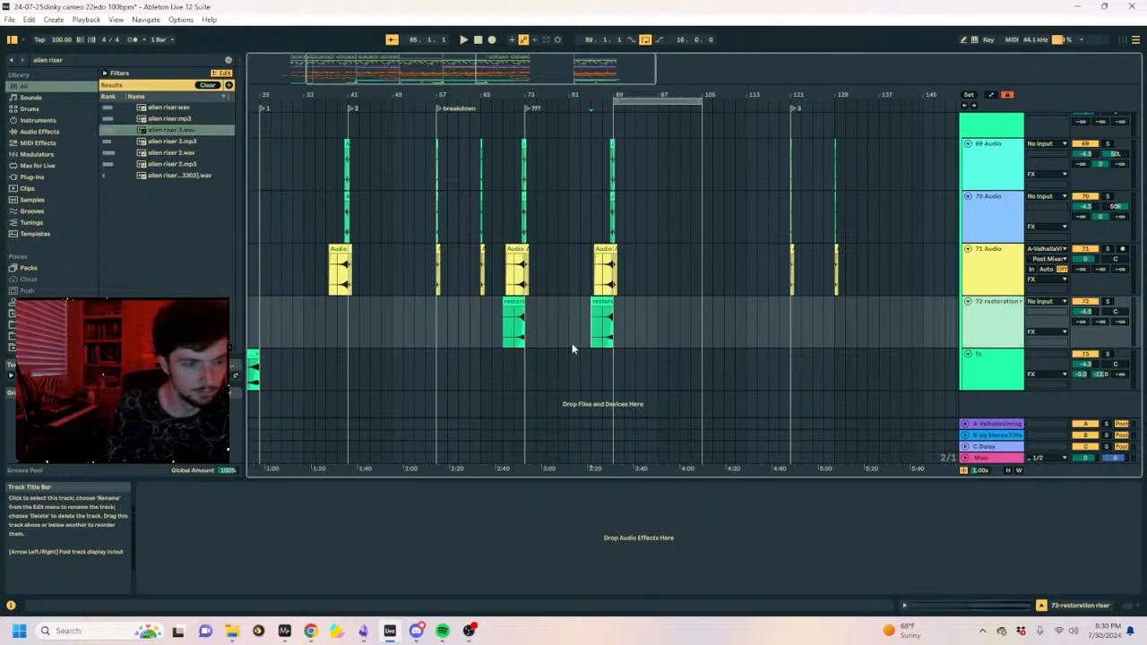
{"action": "left_click_drag", "start_coordinate": [572, 348], "coordinate": [574, 377]}
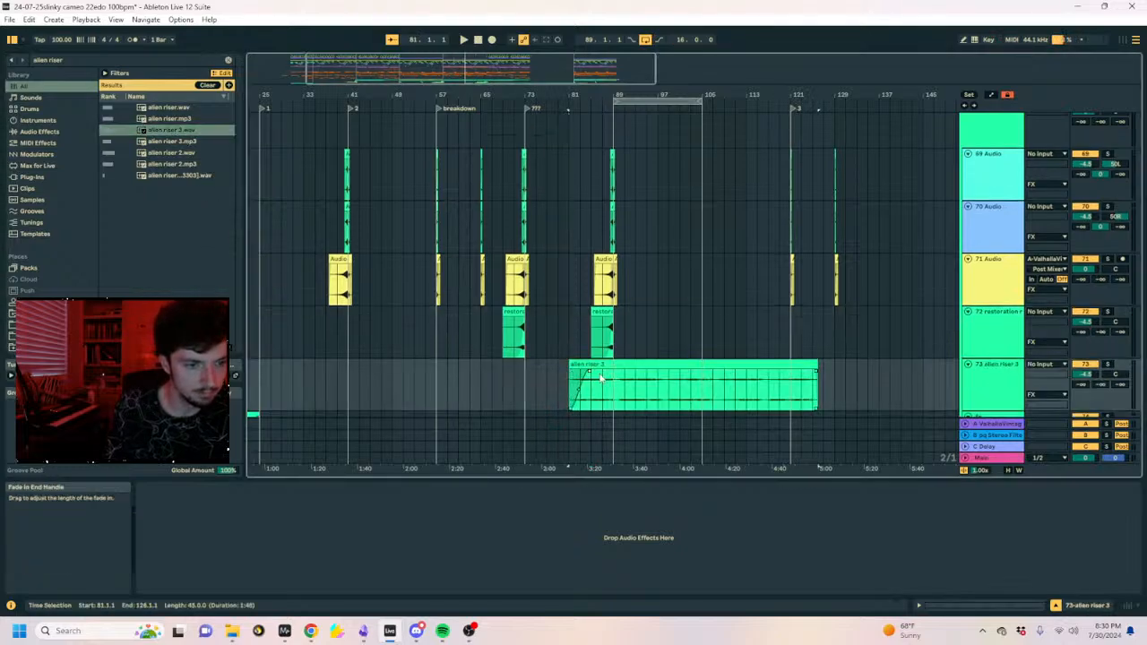
{"action": "key", "text": "ctrl+e"}
{"action": "left_click", "coordinate": [625, 365]}
{"action": "key", "text": "Delete"}
{"action": "left_click", "coordinate": [599, 364]}
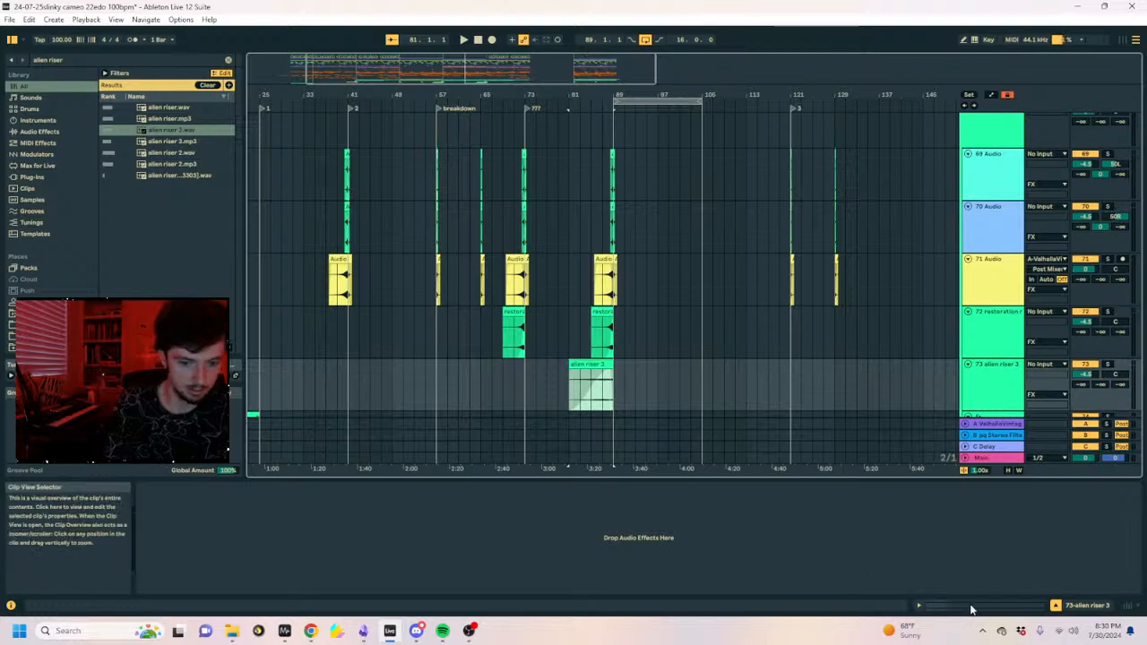
Turn off Warp for the alien riser 3 clip and move it so it ends at bar 89.
{"action": "left_click", "coordinate": [973, 608]}
{"action": "left_click", "coordinate": [152, 529]}
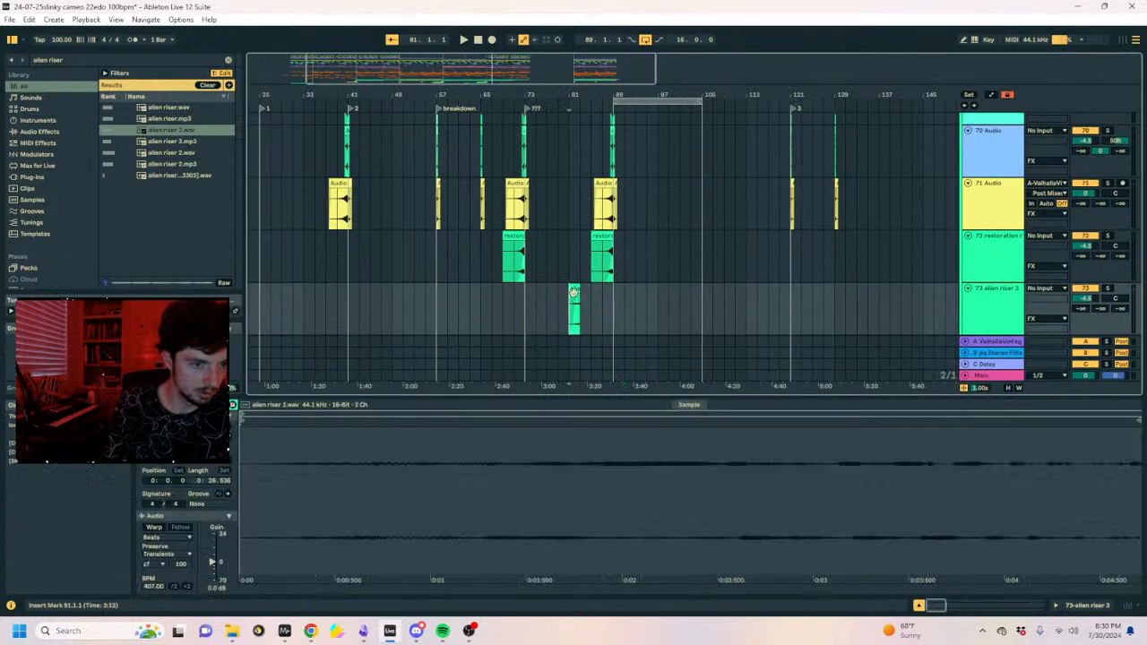
{"action": "left_click_drag", "start_coordinate": [574, 309], "coordinate": [607, 305]}
Place alien riser 2.wav on a new track below alien riser 3, spanning bars 85 to 89.
{"action": "left_click", "coordinate": [182, 142]}
{"action": "left_click", "coordinate": [192, 153]}
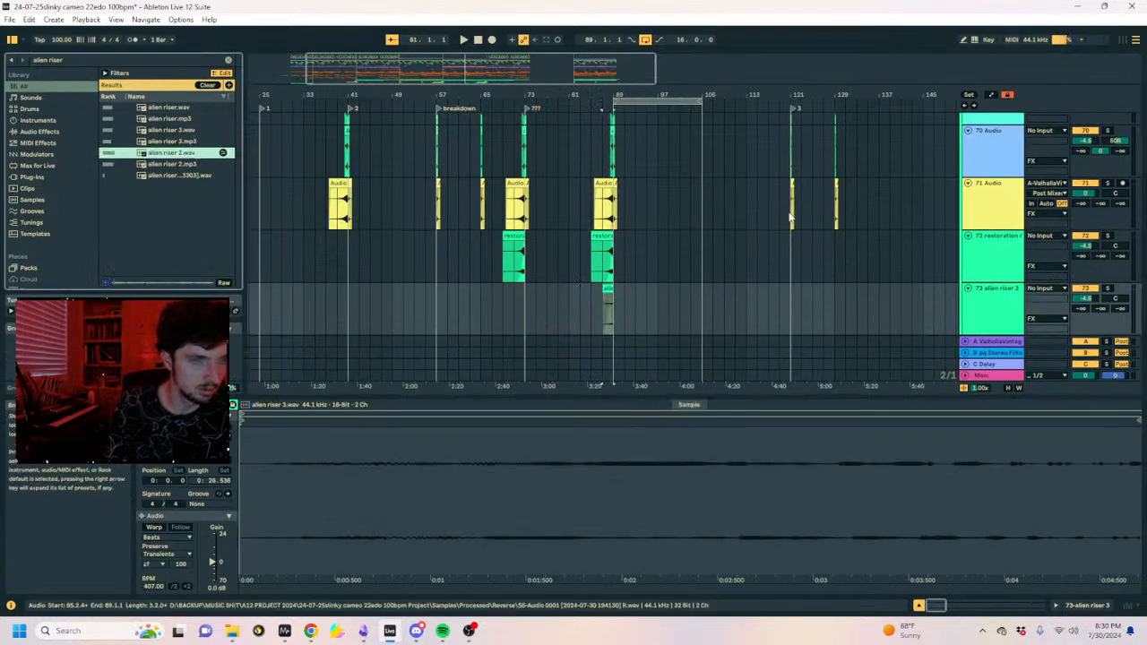
{"action": "left_click", "coordinate": [991, 299]}
{"action": "left_click_drag", "start_coordinate": [192, 154], "coordinate": [591, 298]}
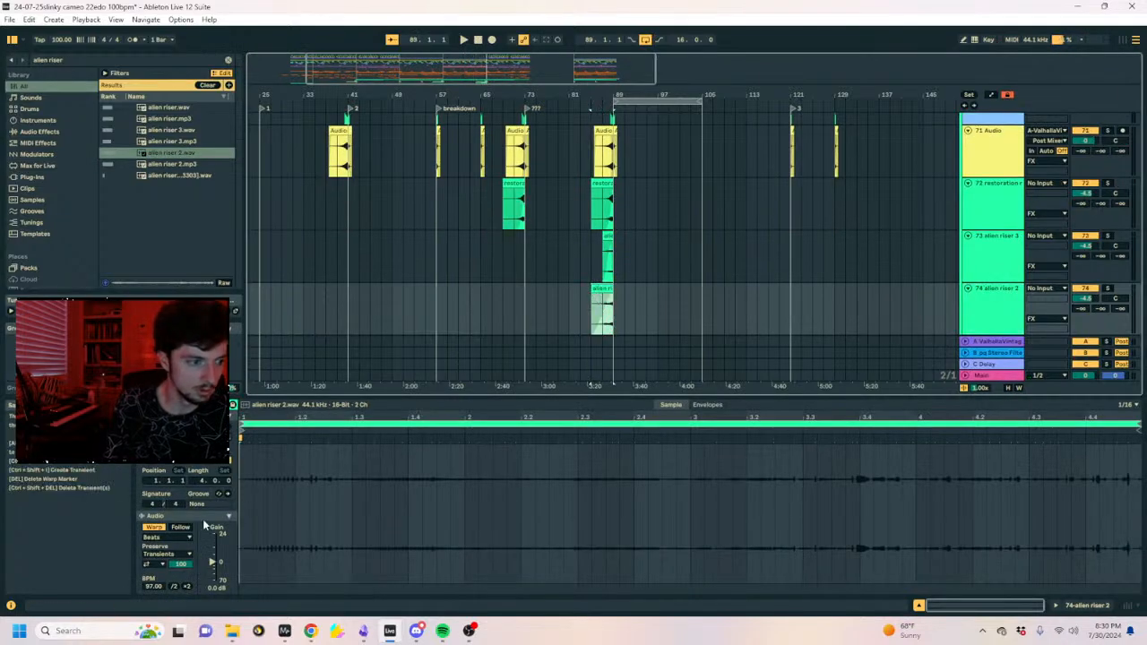
Transpose the alien riser 2 clip by -12 semitones and set its Warp mode to Texture.
{"action": "scroll", "coordinate": [180, 538], "scroll_direction": "down", "scroll_amount": 2}
{"action": "left_click", "coordinate": [222, 552]}
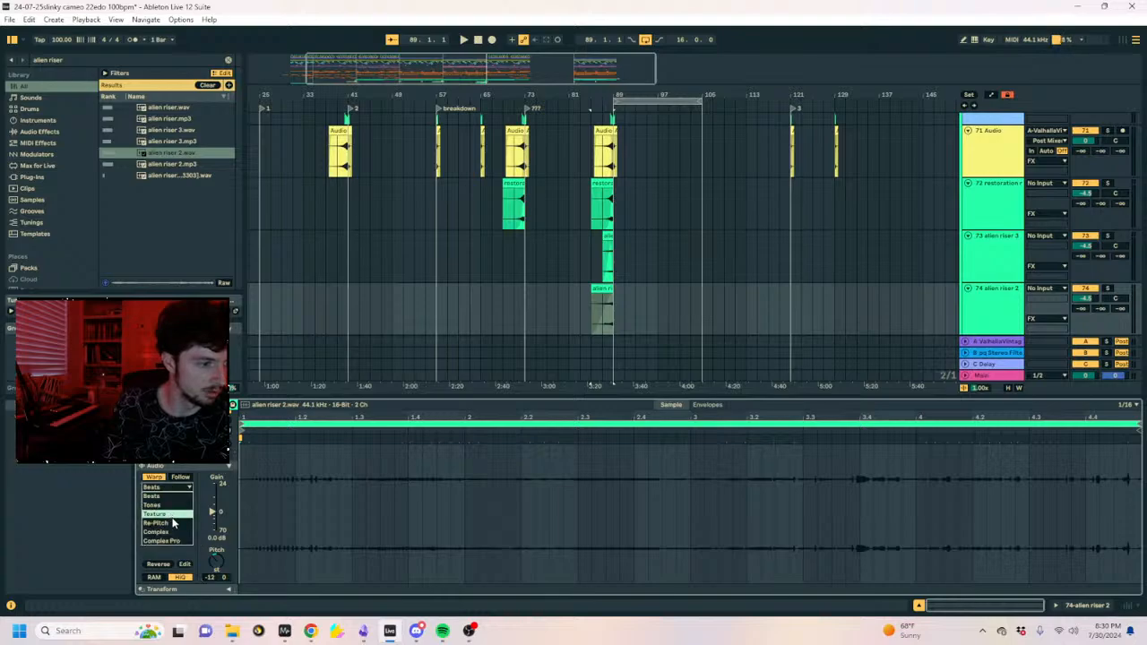
{"action": "left_click", "coordinate": [173, 516]}
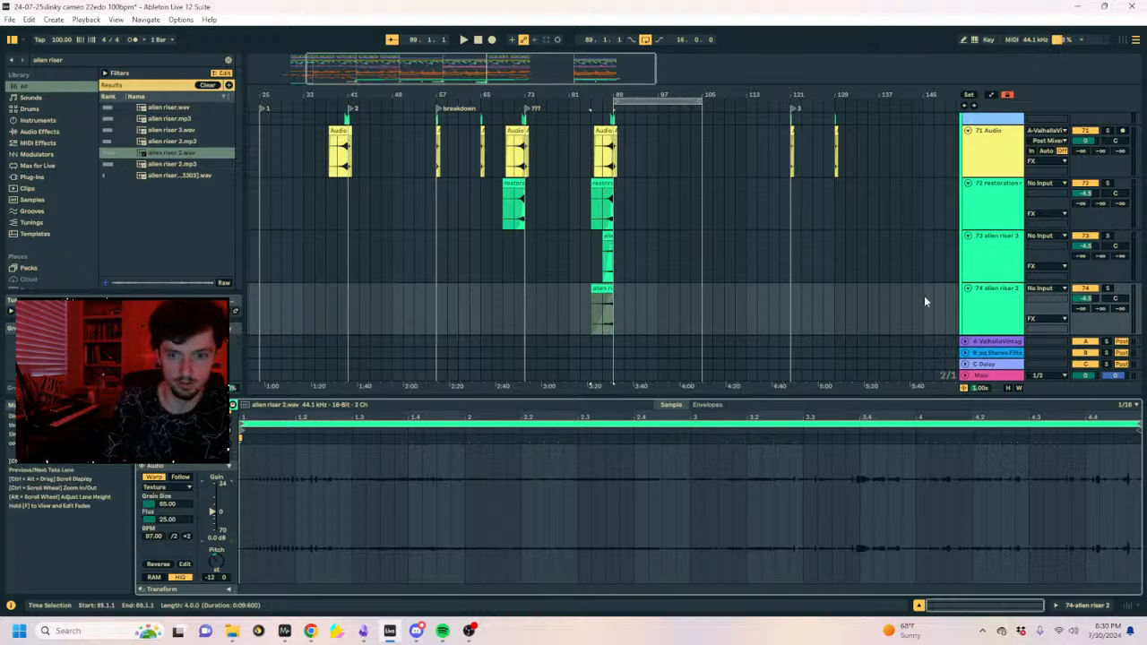
Raise the pq Stereo Filter send to about -17.8 dB on alien riser 2 and -5.0 dB on alien riser 3, and play from bar 85.
{"action": "left_click_drag", "start_coordinate": [1101, 308], "coordinate": [1102, 290]}
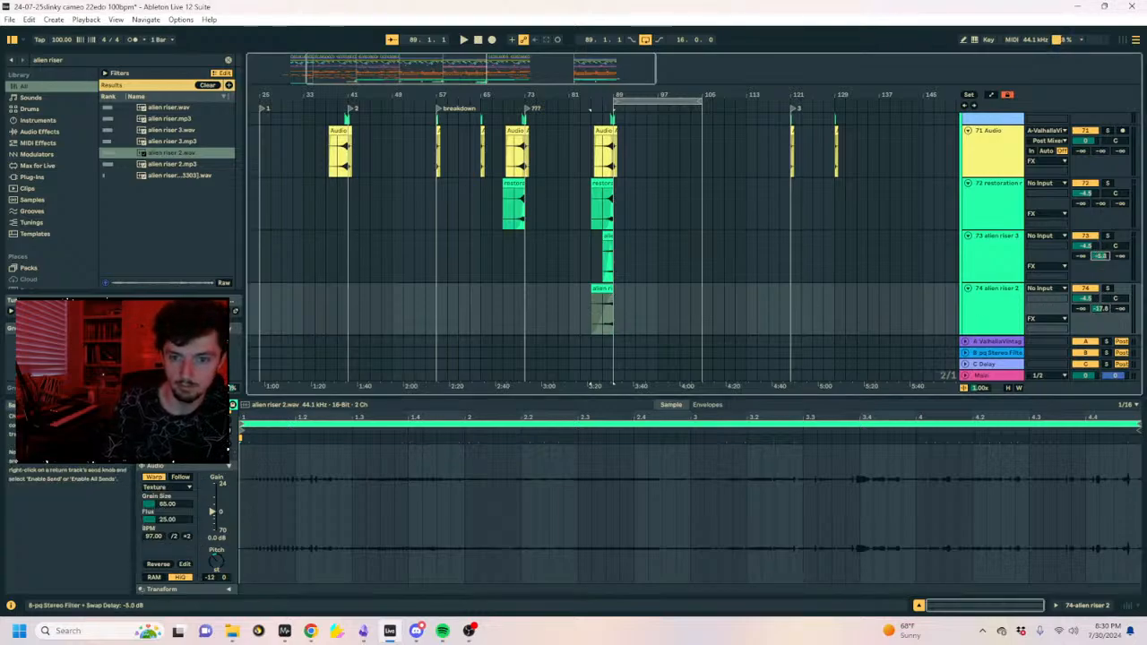
{"action": "left_click", "coordinate": [595, 255]}
{"action": "key", "text": "space"}
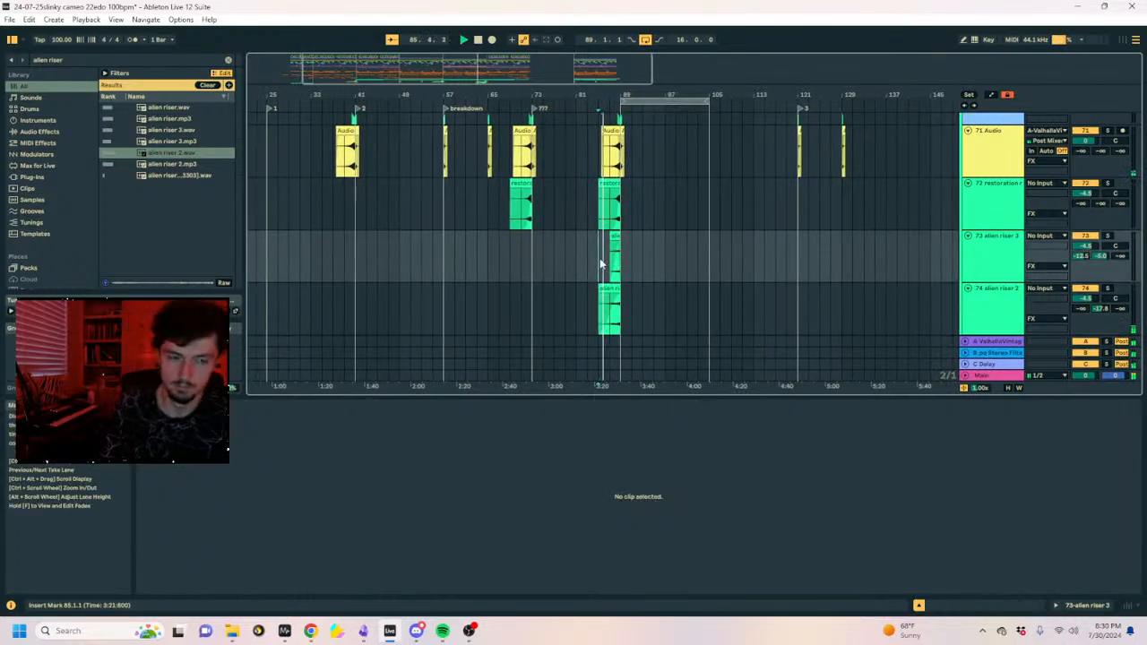
Look through the FX, chords/melody and sub tracks around bar 89 to check what plays as the new section starts.
{"action": "scroll", "coordinate": [594, 260], "scroll_direction": "up", "scroll_amount": 4}
{"action": "scroll", "coordinate": [589, 260], "scroll_direction": "up", "scroll_amount": 1}
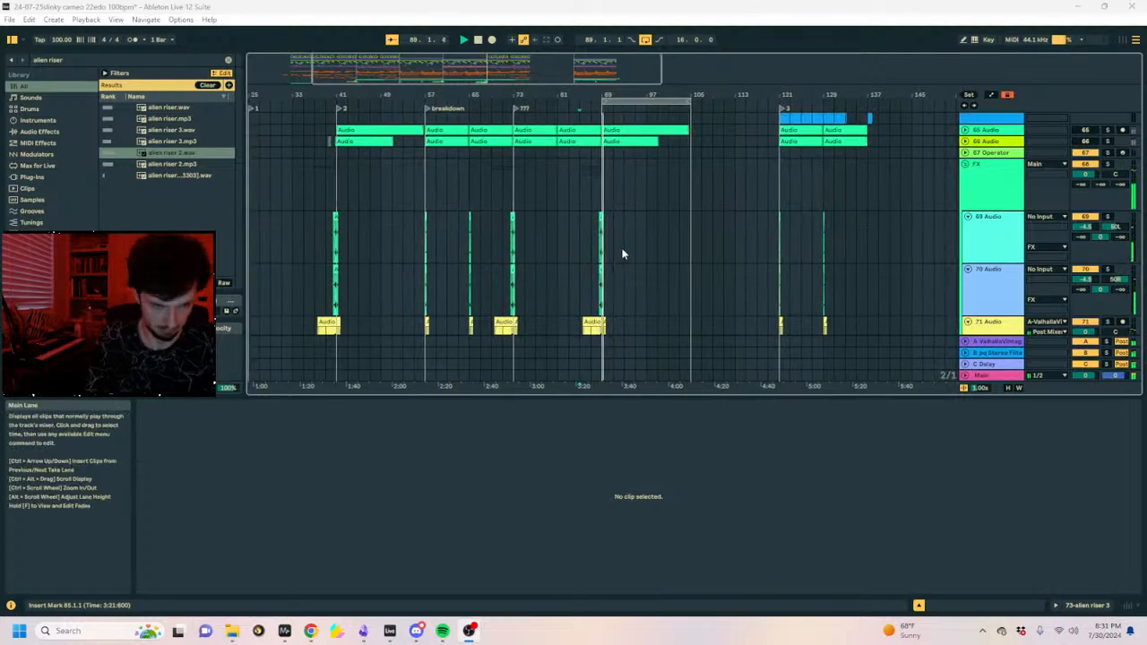
{"action": "left_click", "coordinate": [605, 193]}
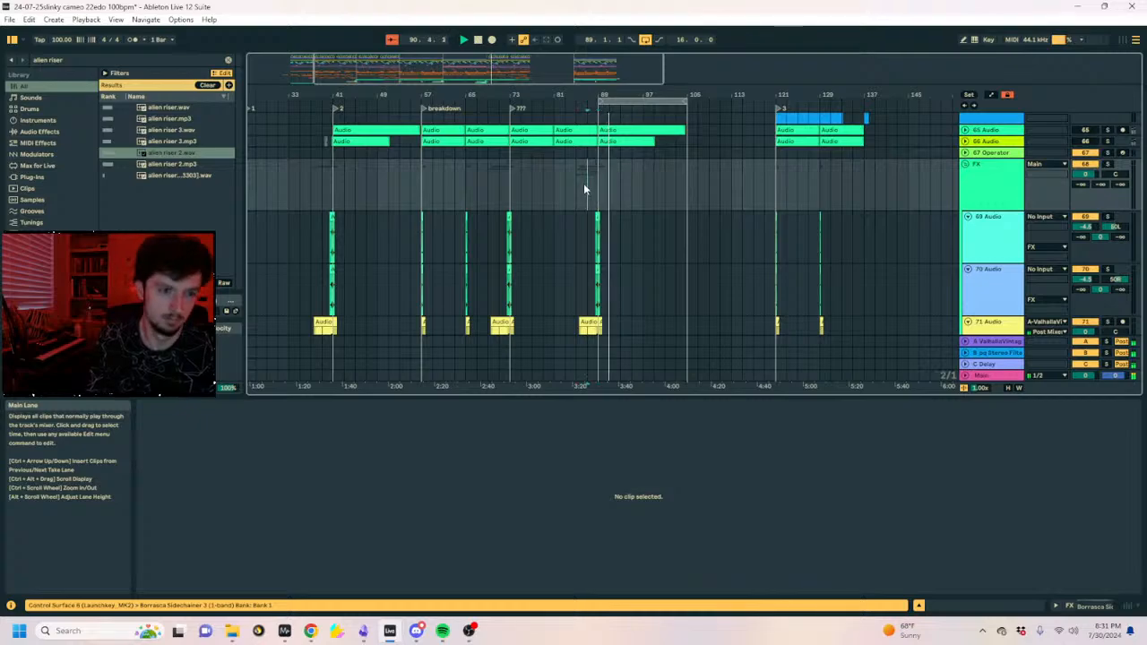
{"action": "scroll", "coordinate": [584, 183], "scroll_direction": "up", "scroll_amount": 10}
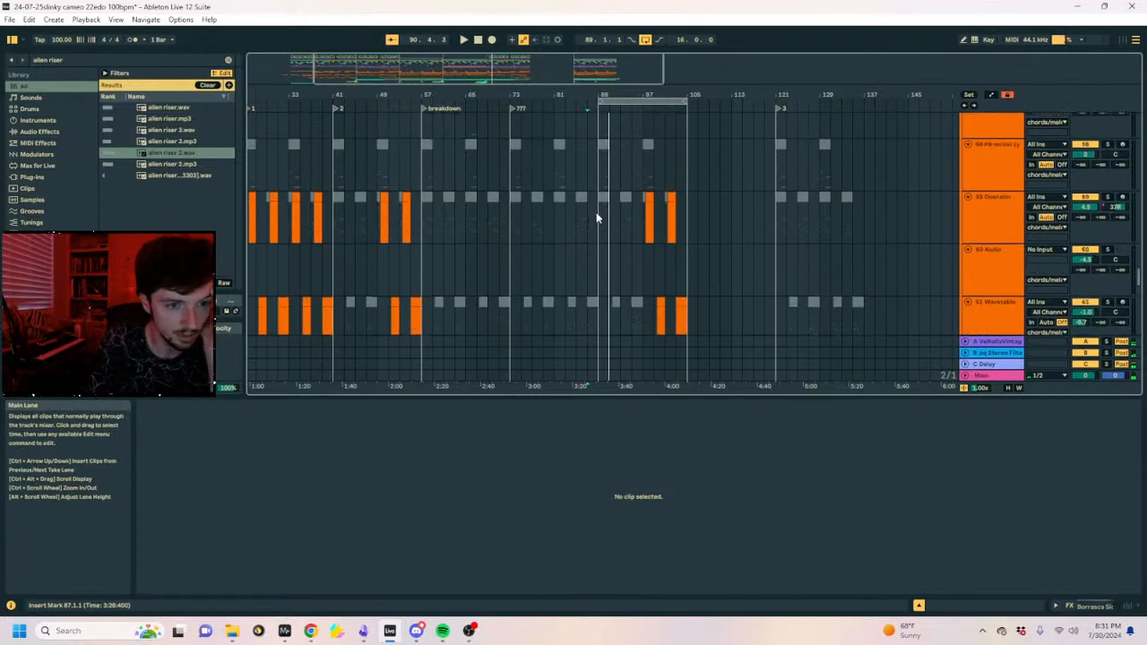
{"action": "scroll", "coordinate": [612, 278], "scroll_direction": "up", "scroll_amount": 3}
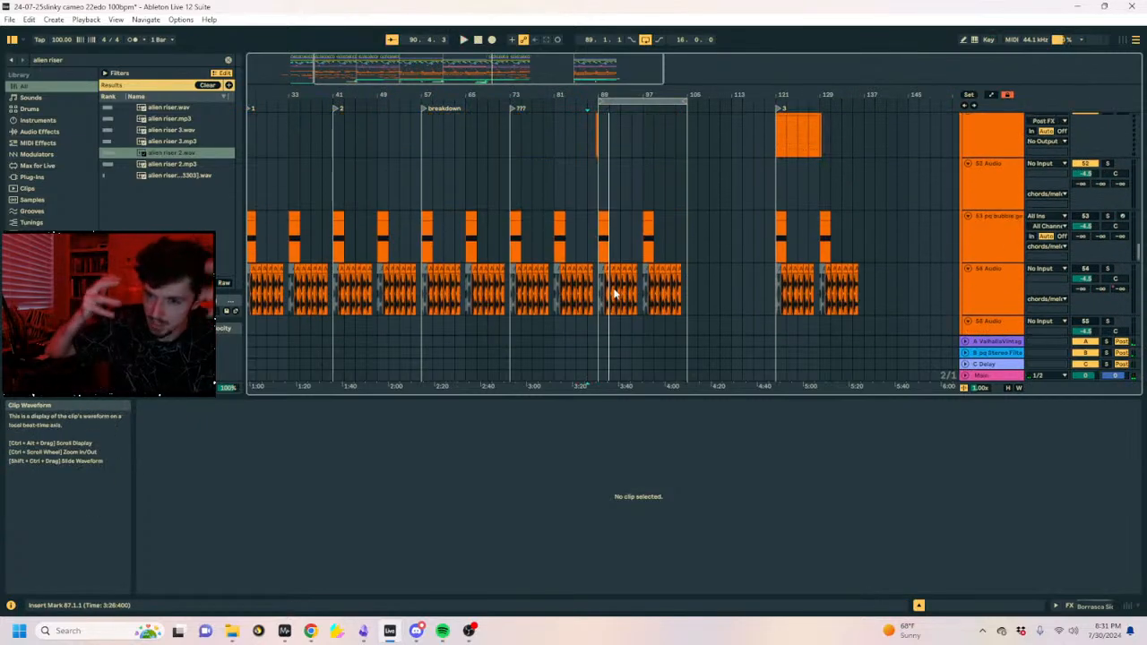
{"action": "scroll", "coordinate": [614, 293], "scroll_direction": "up", "scroll_amount": 10}
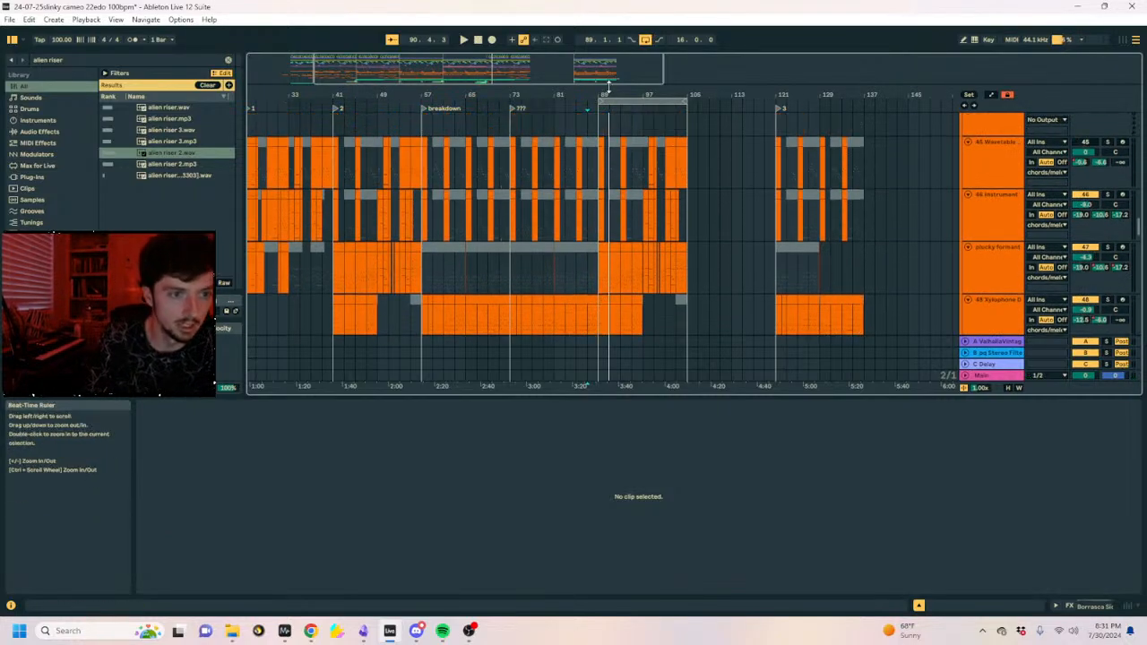
{"action": "left_click_drag", "start_coordinate": [609, 86], "coordinate": [616, 89]}
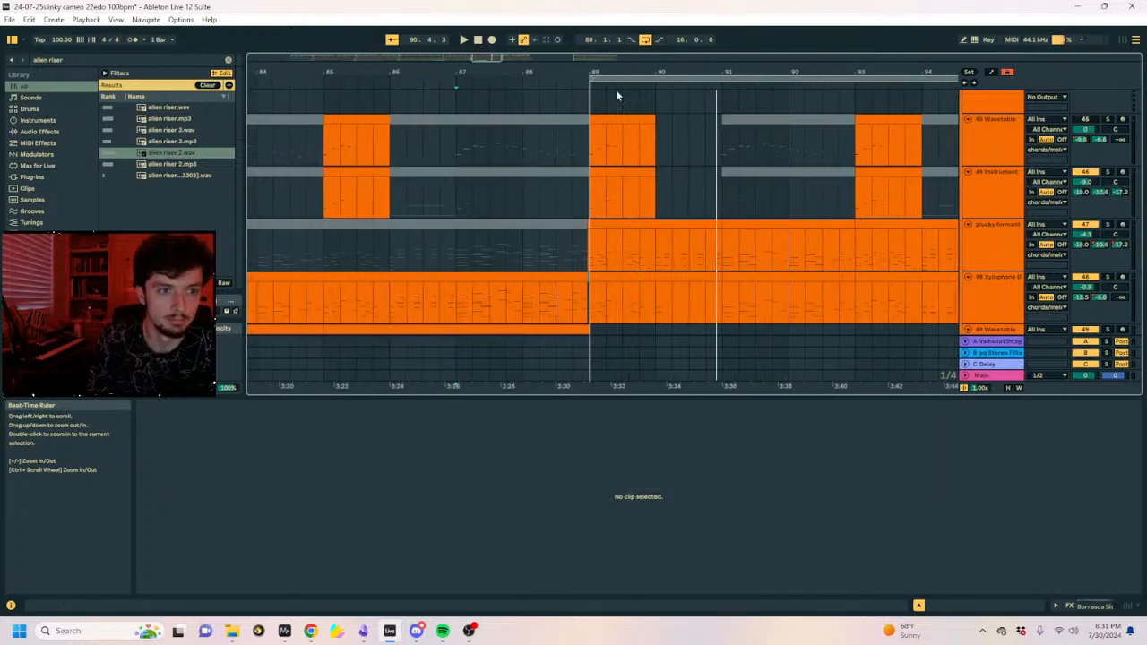
{"action": "scroll", "coordinate": [601, 154], "scroll_direction": "up", "scroll_amount": 10}
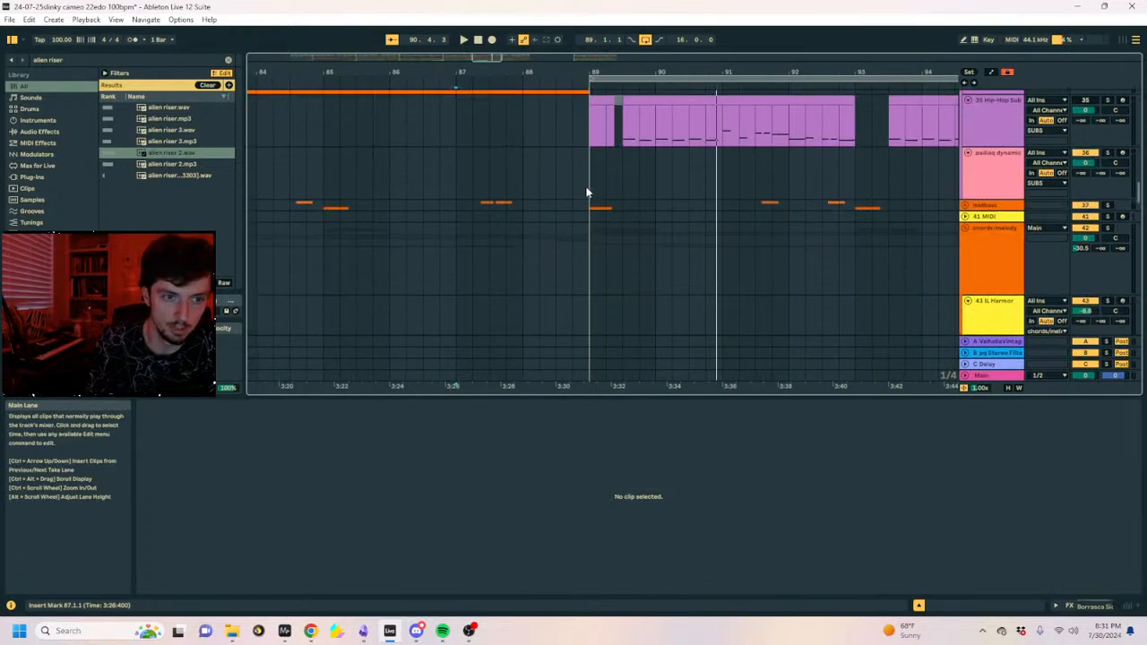
{"action": "scroll", "coordinate": [587, 191], "scroll_direction": "up", "scroll_amount": 5}
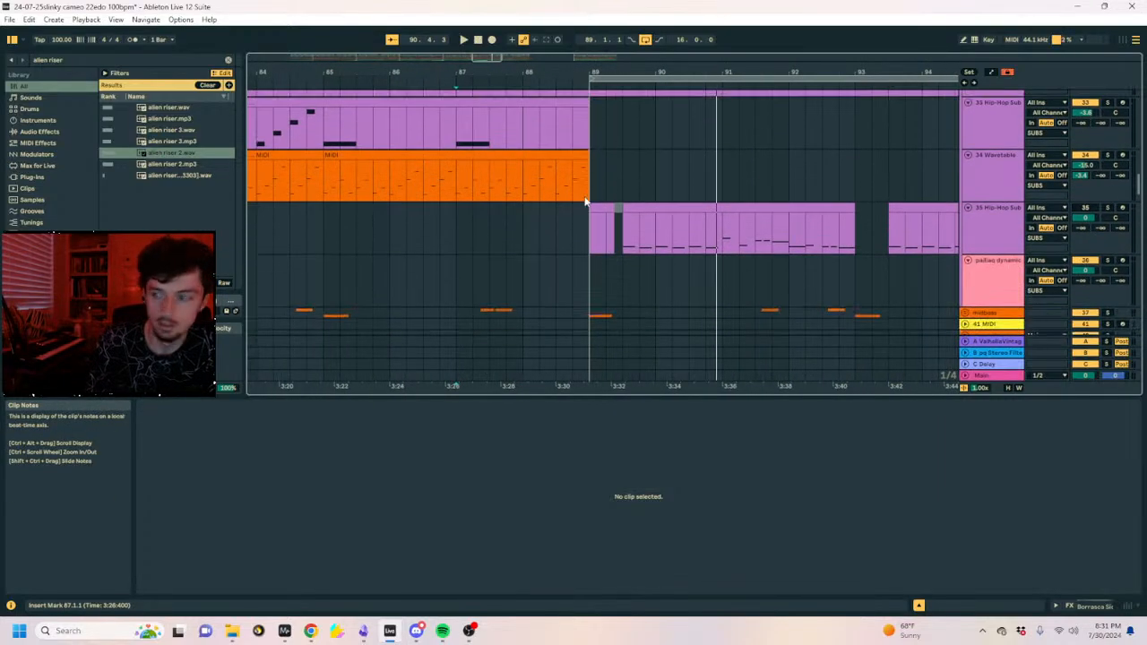
Play the transition into bar 89 several times, starting shortly before it, to hear how the new section enters.
{"action": "left_click", "coordinate": [537, 280]}
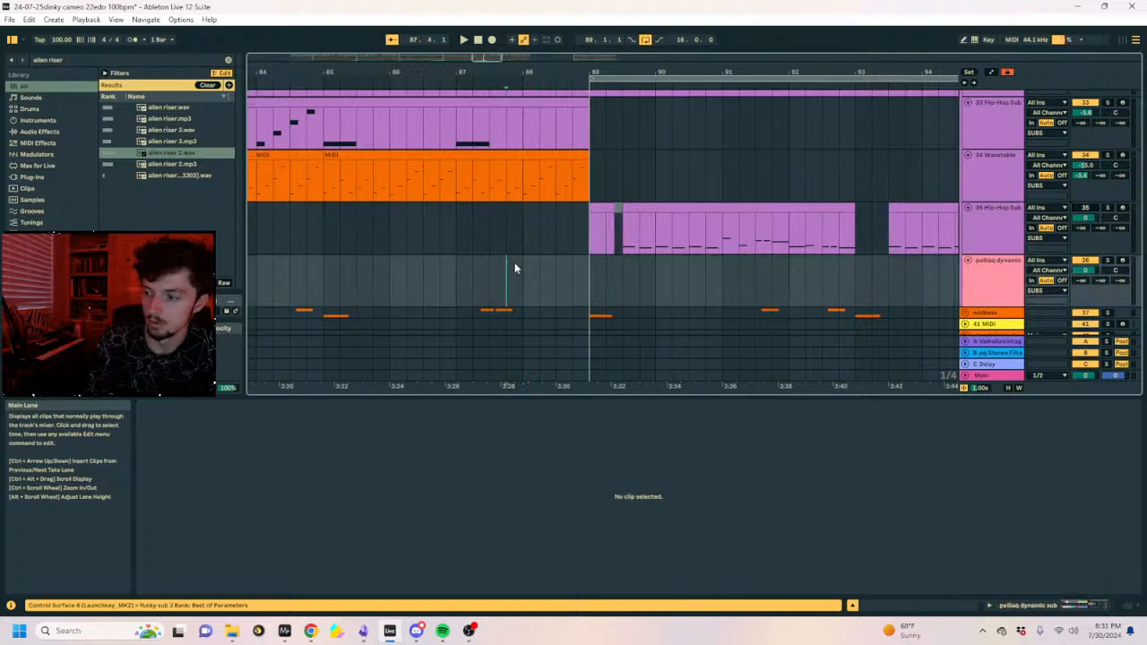
{"action": "key", "text": "space"}
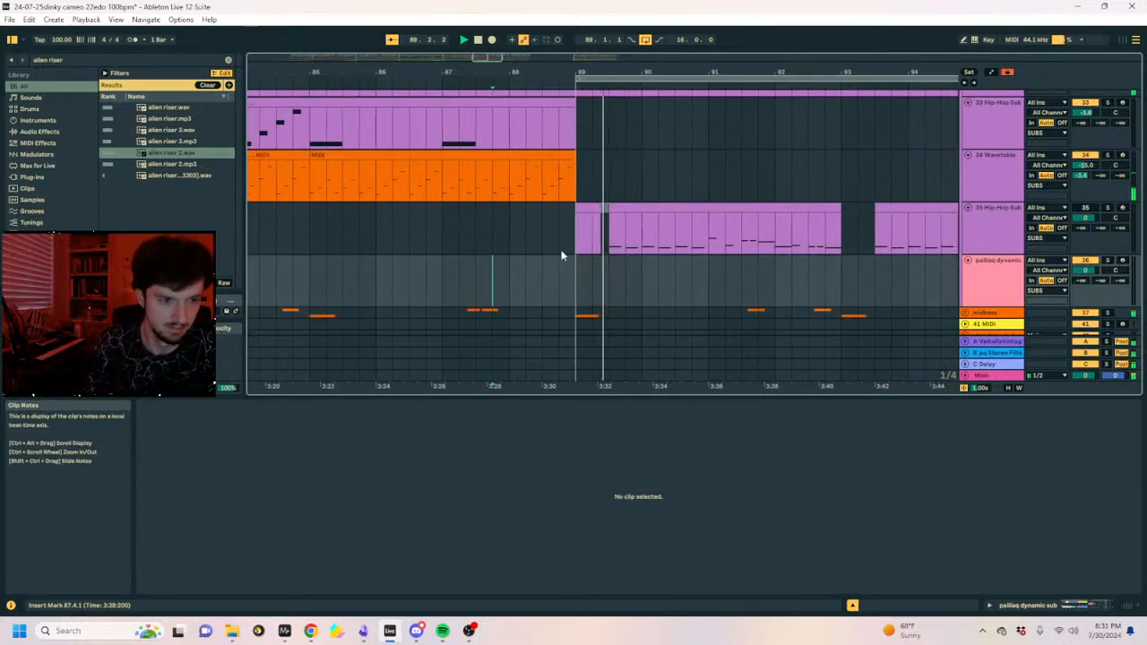
{"action": "scroll", "coordinate": [587, 260], "scroll_direction": "down", "scroll_amount": 2}
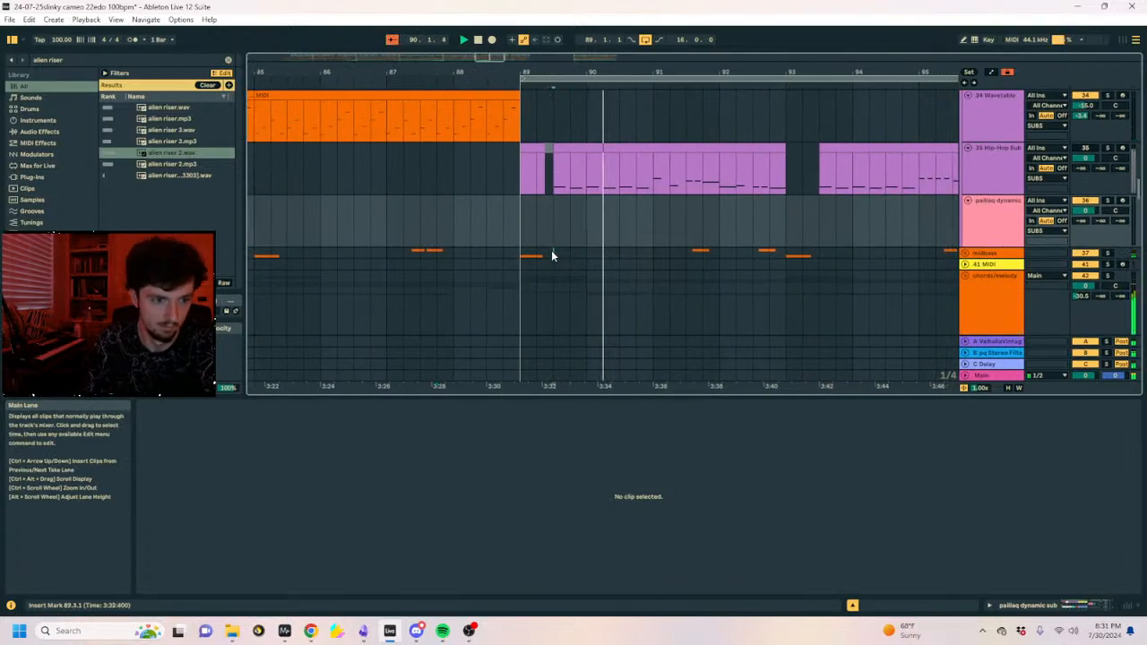
{"action": "left_click_drag", "start_coordinate": [551, 253], "coordinate": [510, 253]}
{"action": "key", "text": "space"}
{"action": "key", "text": "space"}
{"action": "scroll", "coordinate": [645, 234], "scroll_direction": "down", "scroll_amount": 8}
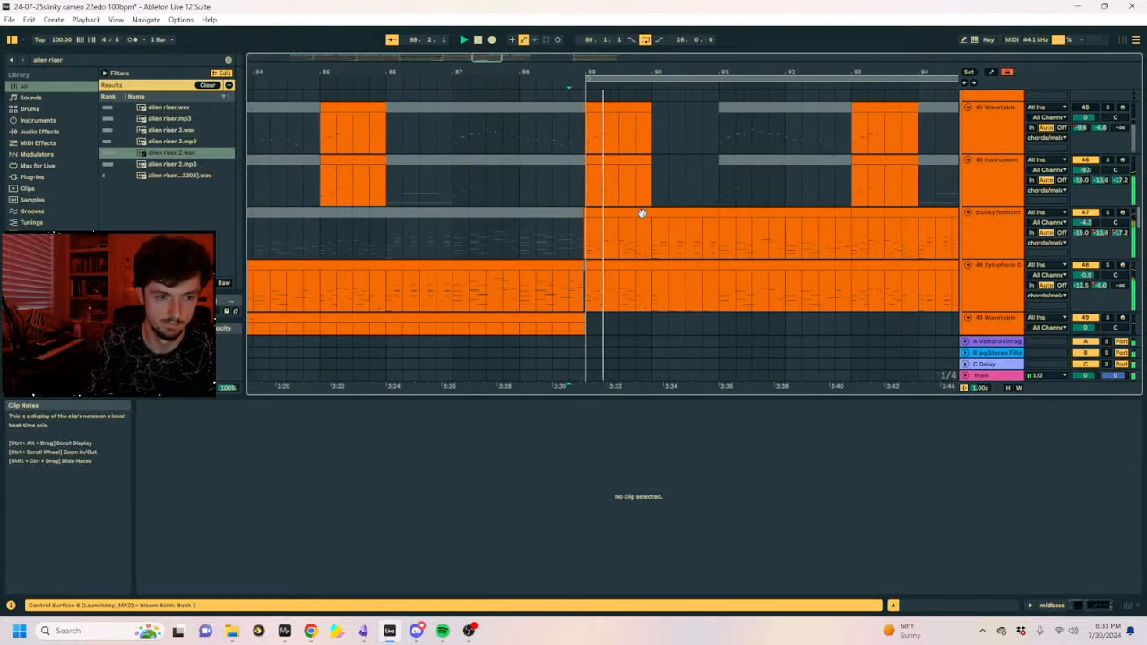
Inspect the plucky formant track's Auto Filter and its Frequency automation, and play from bar 89.
{"action": "left_click", "coordinate": [643, 213]}
{"action": "left_click", "coordinate": [1078, 606]}
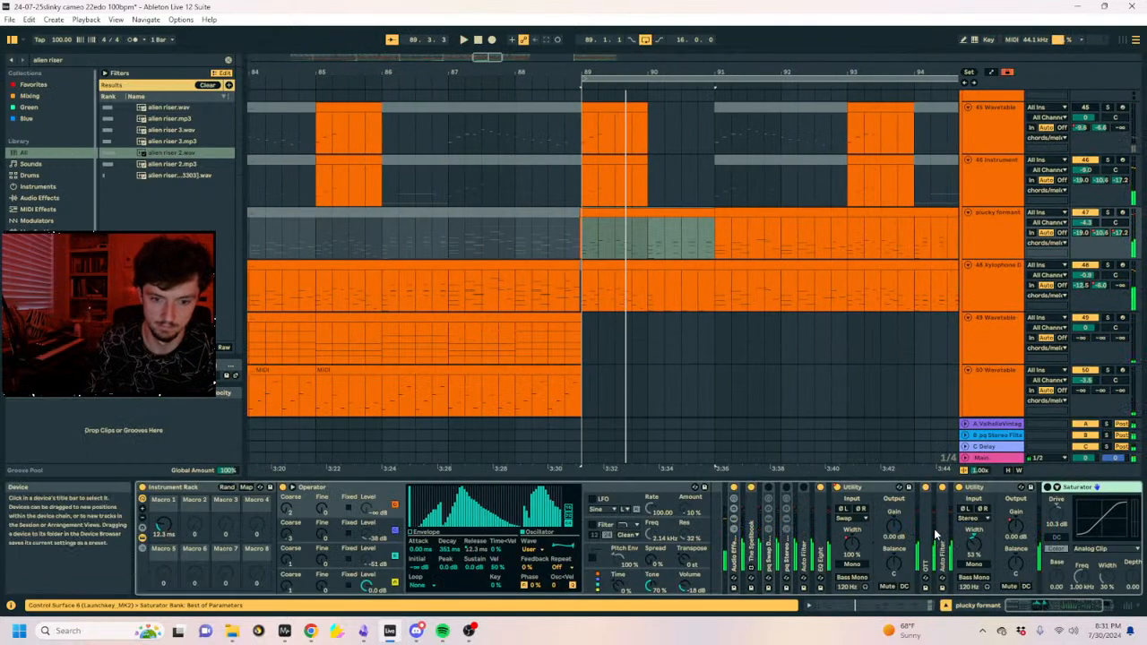
{"action": "double_click", "coordinate": [940, 536]}
{"action": "key", "text": "a"}
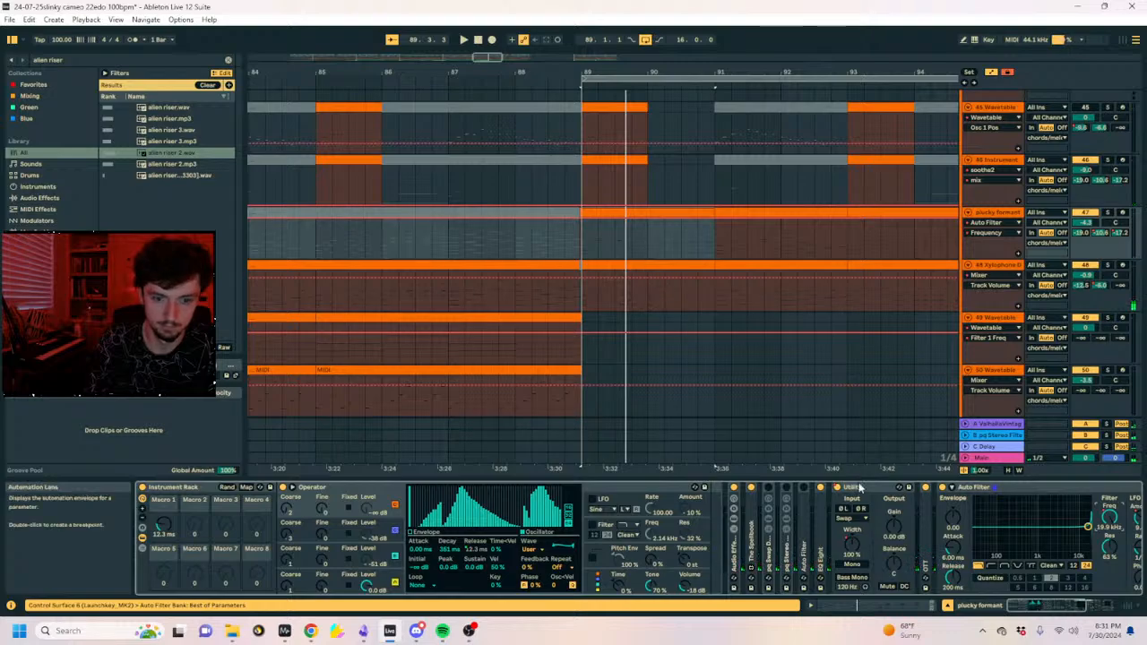
{"action": "left_click", "coordinate": [999, 268]}
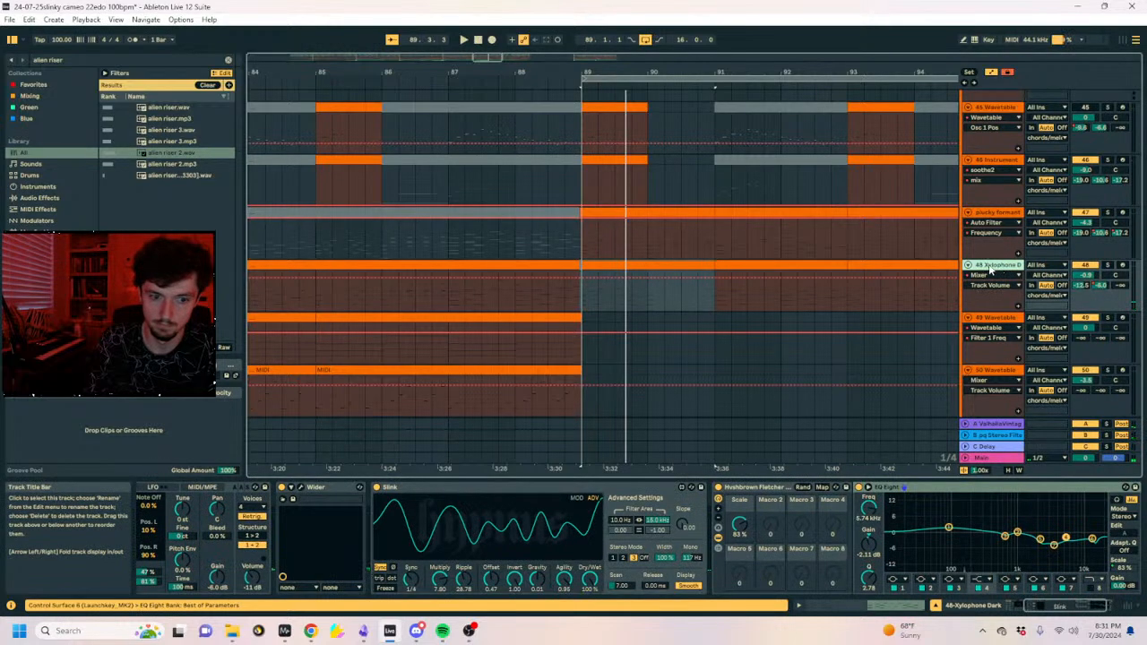
{"action": "left_click", "coordinate": [599, 213]}
{"action": "key", "text": "space"}
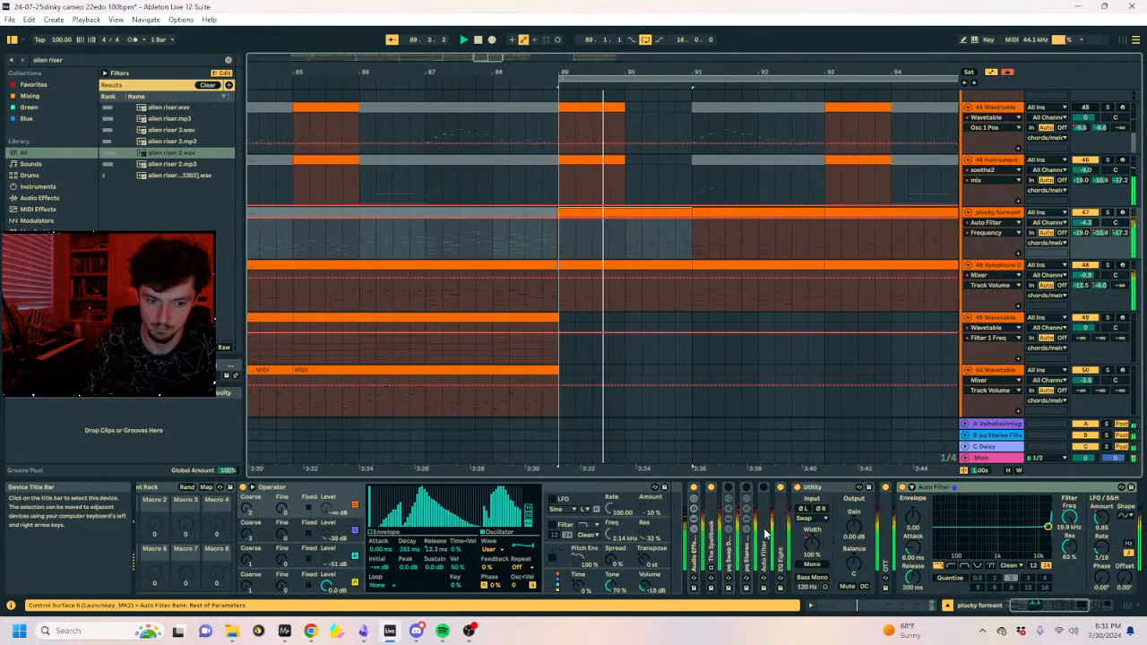
Fold the later effects on plucky formant and unfold The Spellbook and the Audio Effect Rack to examine their settings.
{"action": "double_click", "coordinate": [958, 488]}
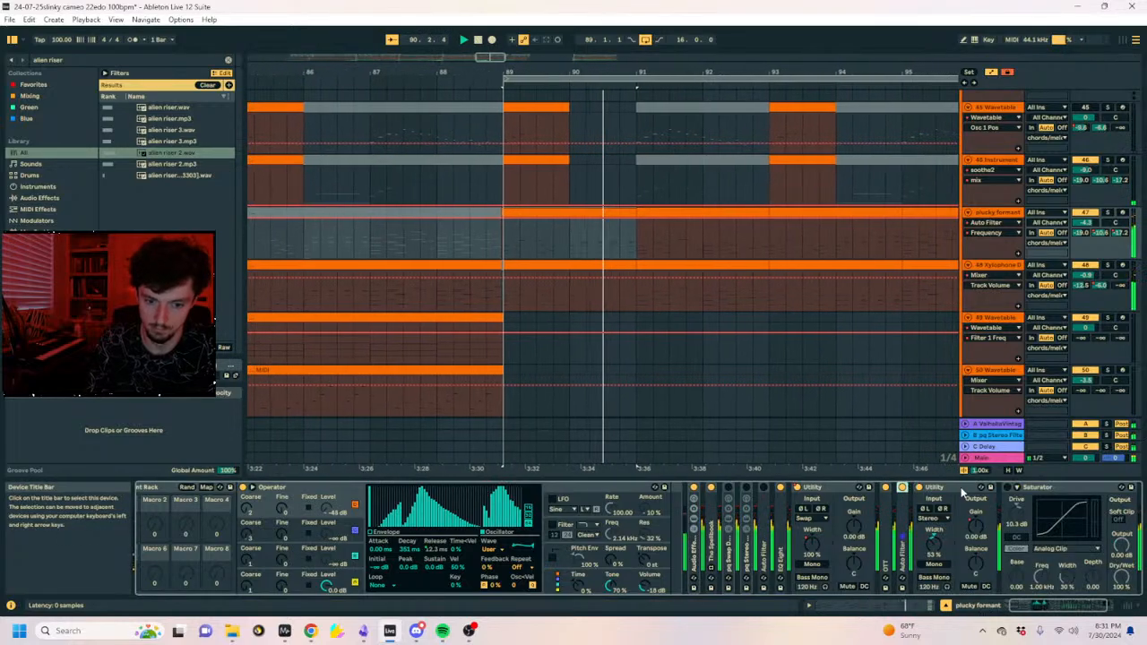
{"action": "double_click", "coordinate": [962, 489]}
{"action": "double_click", "coordinate": [979, 488]}
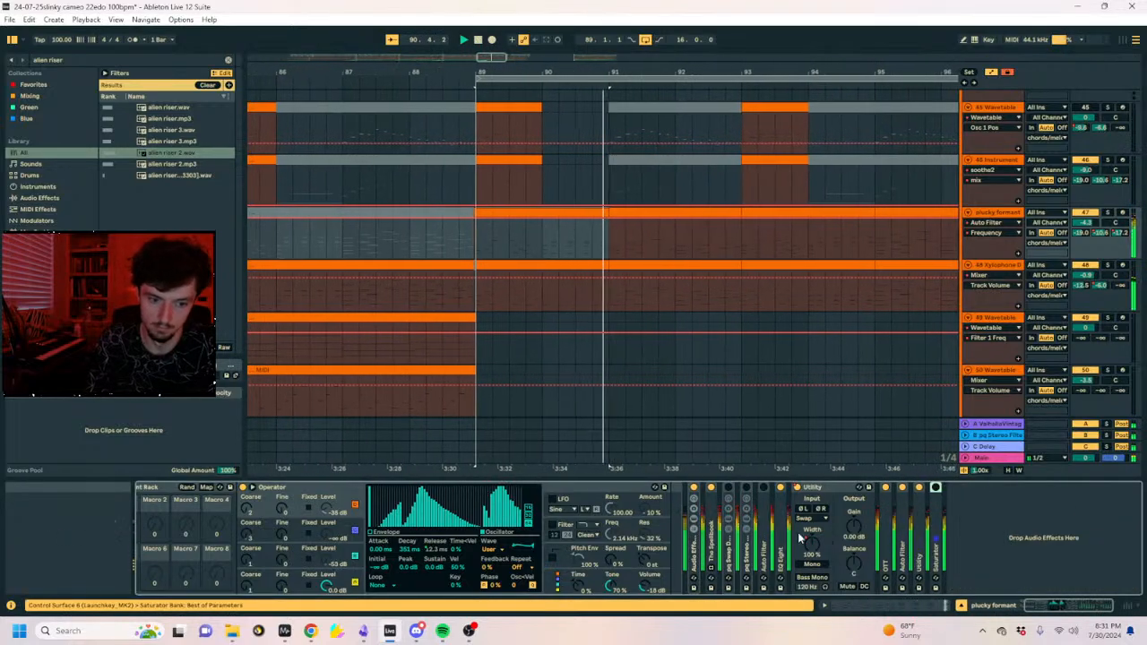
{"action": "double_click", "coordinate": [730, 557]}
{"action": "double_click", "coordinate": [712, 548]}
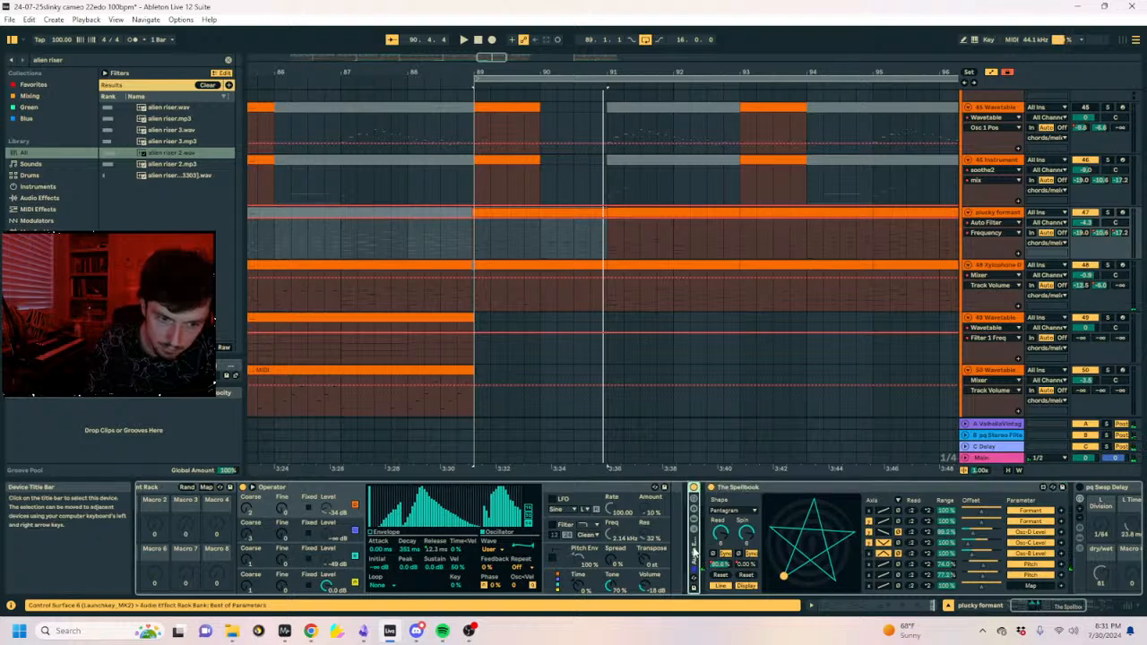
{"action": "double_click", "coordinate": [695, 548]}
{"action": "key", "text": "space"}
Solo the plucky formant track, play from bar 89, and fold its Audio Effect Rack, The Spellbook and pq Swap Delay.
{"action": "left_click", "coordinate": [1108, 214]}
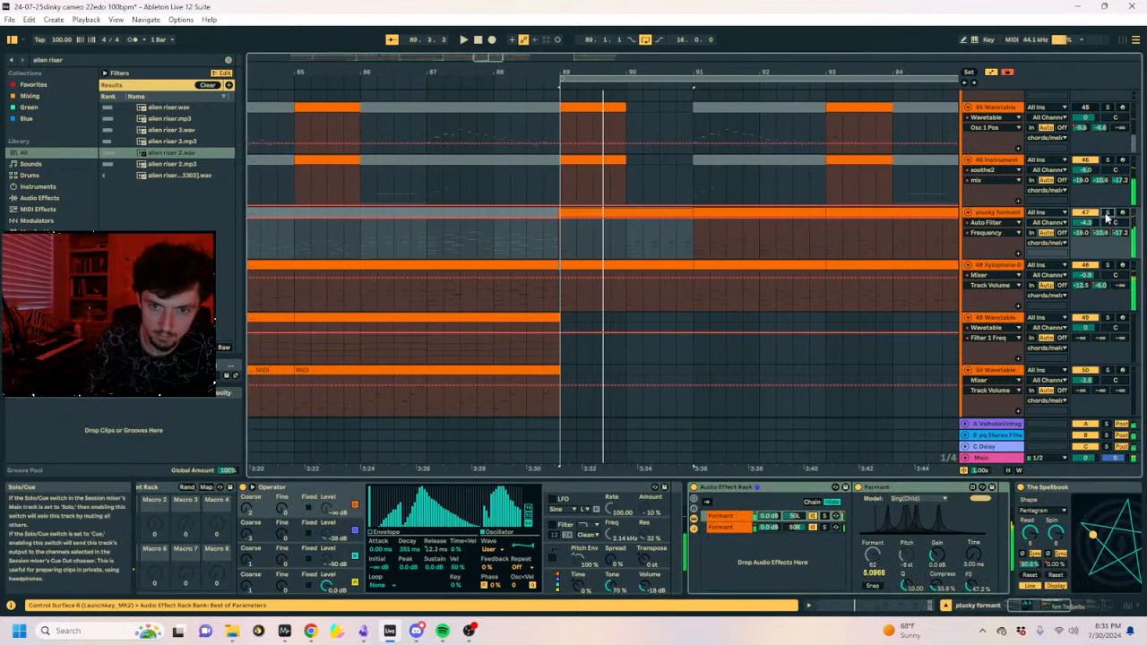
{"action": "key", "text": "space"}
{"action": "key", "text": "space"}
{"action": "double_click", "coordinate": [758, 487]}
{"action": "double_click", "coordinate": [753, 486]}
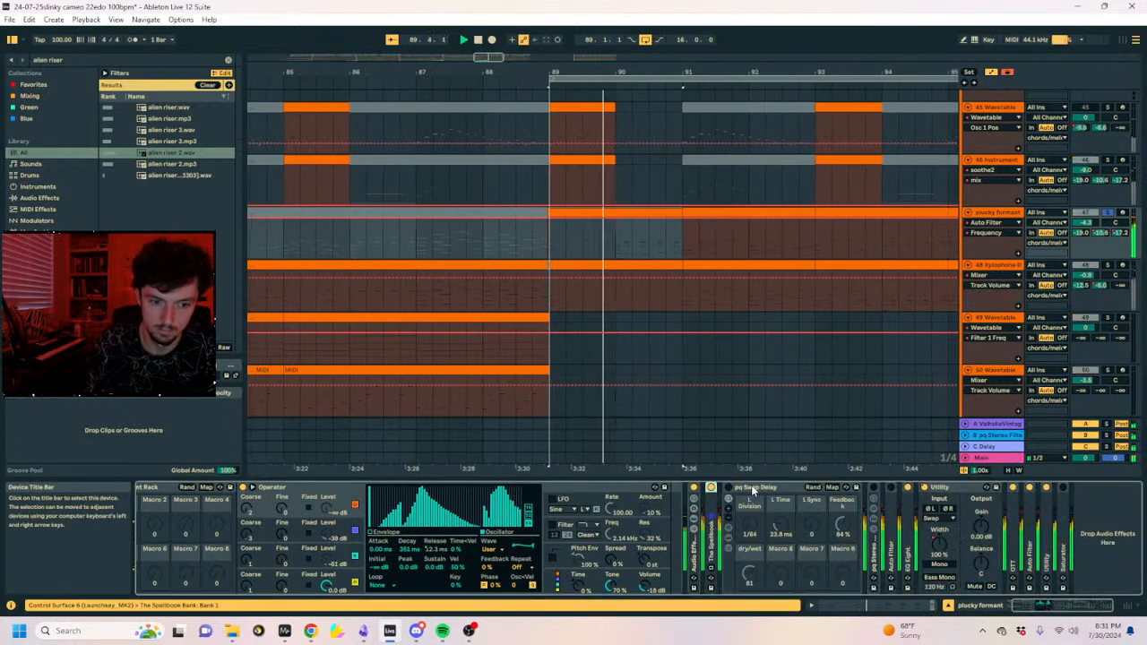
{"action": "double_click", "coordinate": [751, 487]}
{"action": "scroll", "coordinate": [737, 196], "scroll_direction": "up", "scroll_amount": 3}
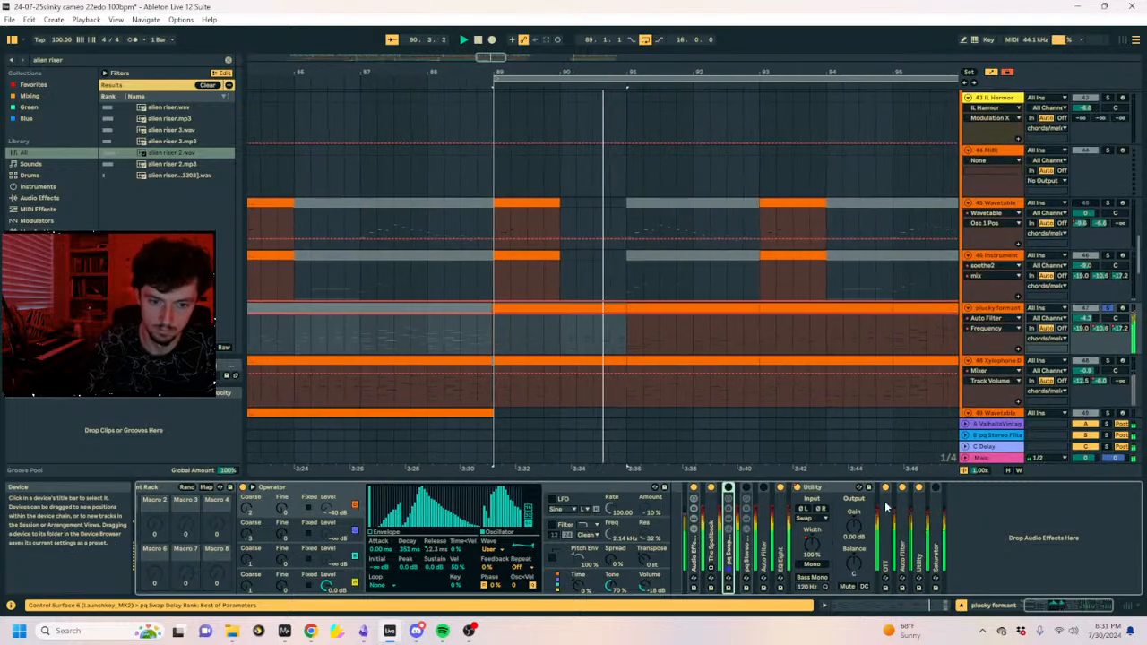
Raise the Auto Filter LFO Amount automation on plucky formant to 30.0 from bar 89.
{"action": "double_click", "coordinate": [904, 524]}
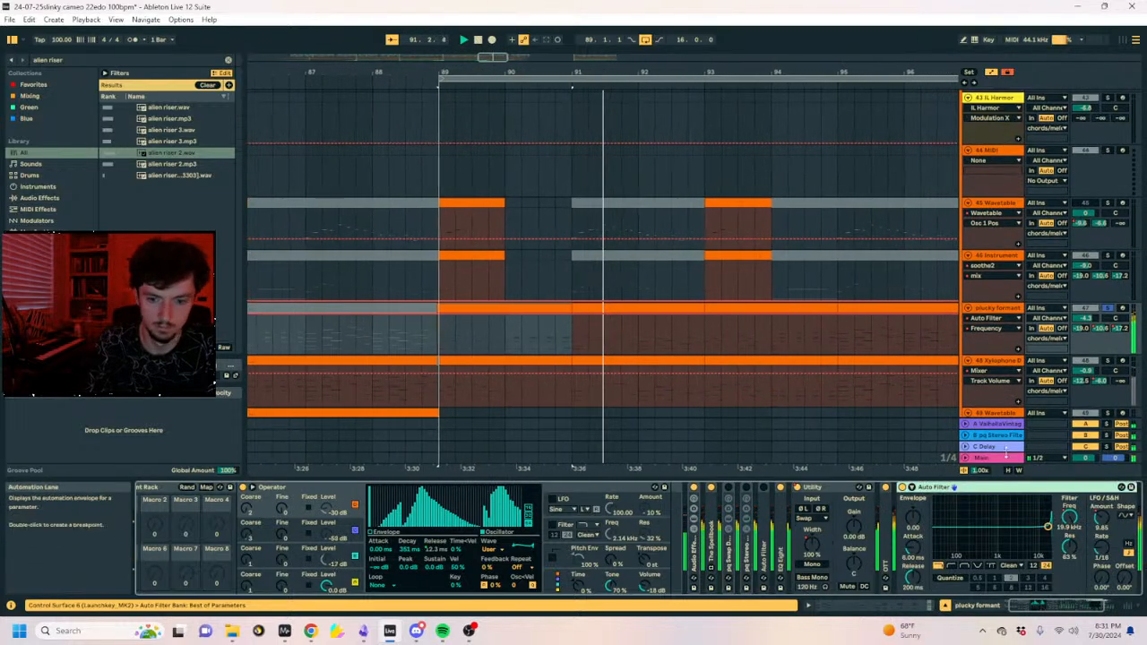
{"action": "left_click", "coordinate": [1101, 518]}
{"action": "key", "text": "a"}
{"action": "key", "text": "a"}
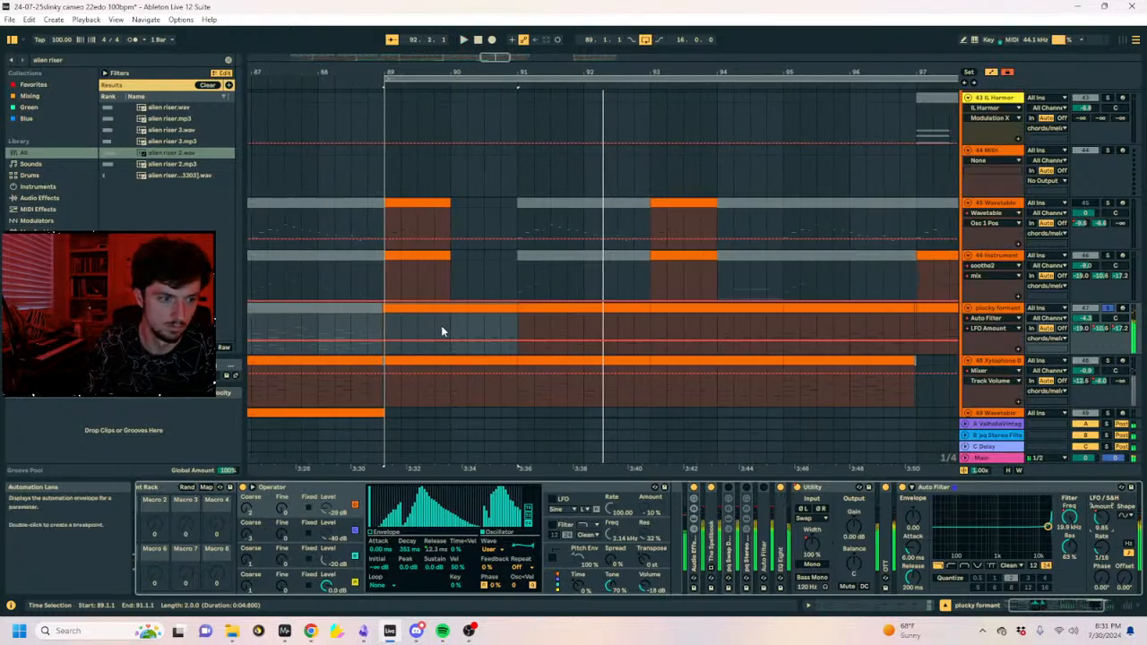
{"action": "key", "text": "space"}
{"action": "key", "text": "space"}
{"action": "left_click_drag", "start_coordinate": [614, 340], "coordinate": [614, 315]}
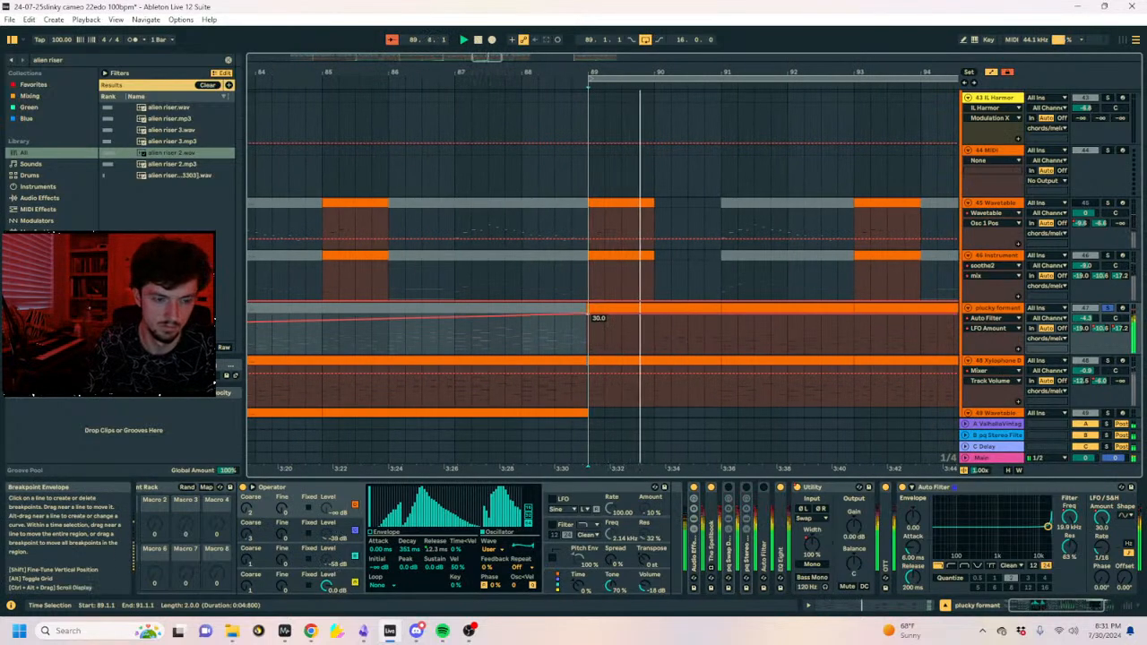
Examine the chords/melody group's effect chain during playback from bar 89, folding its Hvshbrown Fletcher rack.
{"action": "scroll", "coordinate": [751, 223], "scroll_direction": "up", "scroll_amount": 5}
{"action": "left_click", "coordinate": [998, 164]}
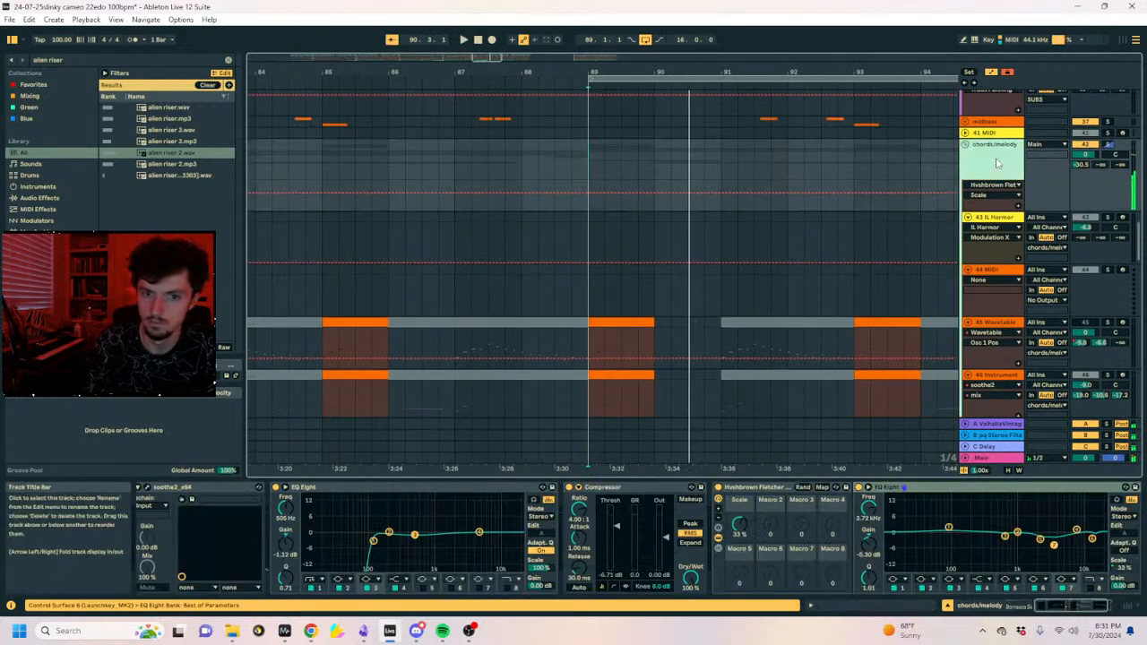
{"action": "key", "text": "space"}
{"action": "key", "text": "space"}
{"action": "double_click", "coordinate": [758, 488]}
{"action": "key", "text": "space"}
{"action": "left_click", "coordinate": [421, 487]}
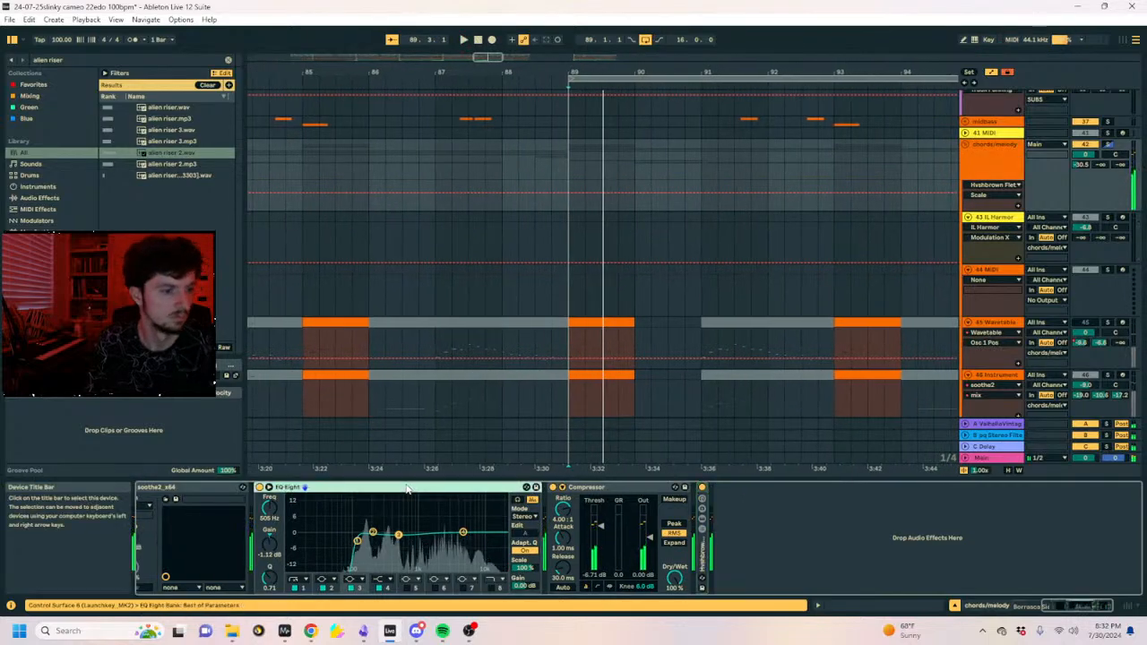
{"action": "key", "text": "Left"}
{"action": "key", "text": "Left"}
Play from just before bar 89 and solo the whole chords/melody group.
{"action": "left_click", "coordinate": [619, 246]}
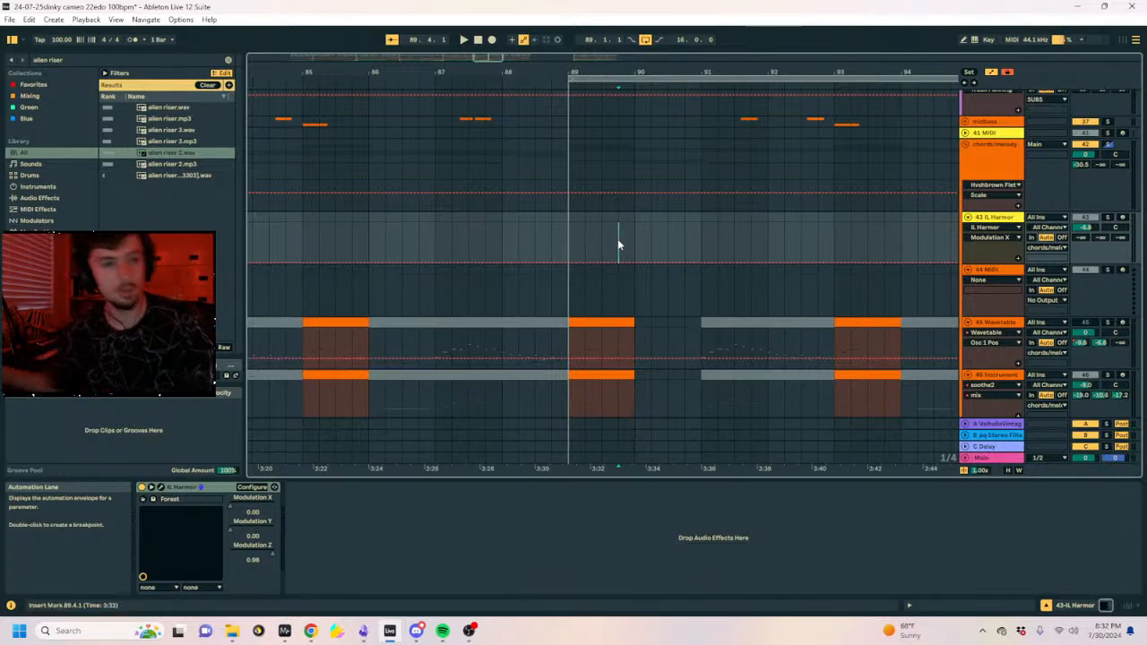
{"action": "left_click", "coordinate": [553, 241]}
{"action": "key", "text": "space"}
{"action": "left_click", "coordinate": [1108, 145]}
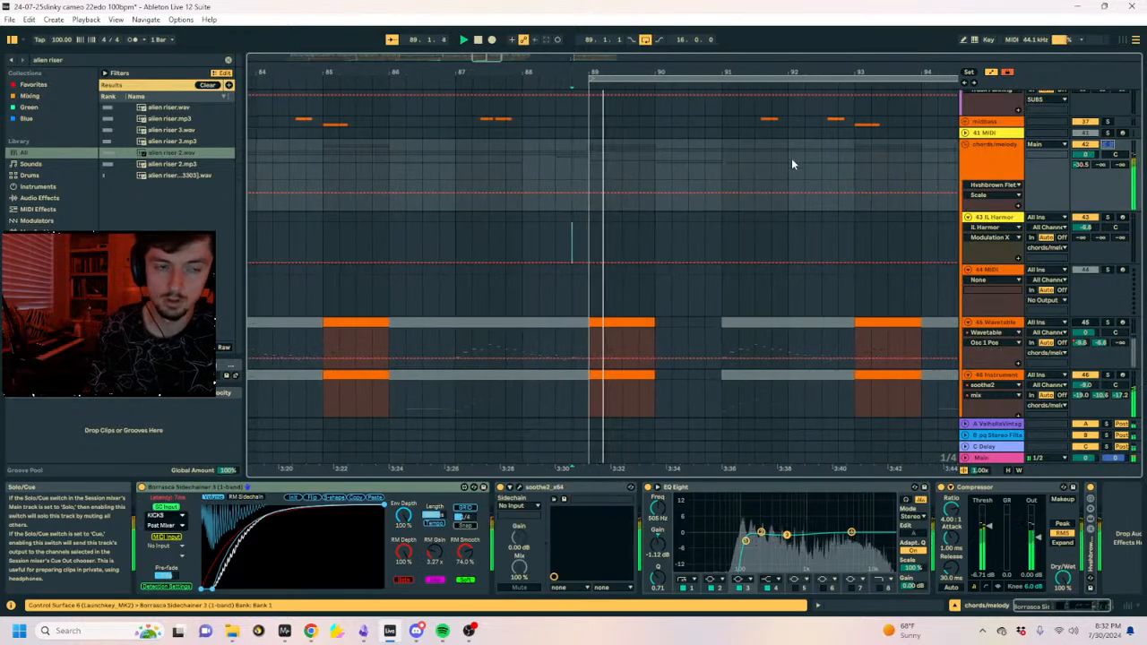
Check the Xylophone Dark clip at bar 89 and its device chain while playing the chords/melody tracks.
{"action": "scroll", "coordinate": [791, 164], "scroll_direction": "down", "scroll_amount": 4}
{"action": "left_click", "coordinate": [600, 325]}
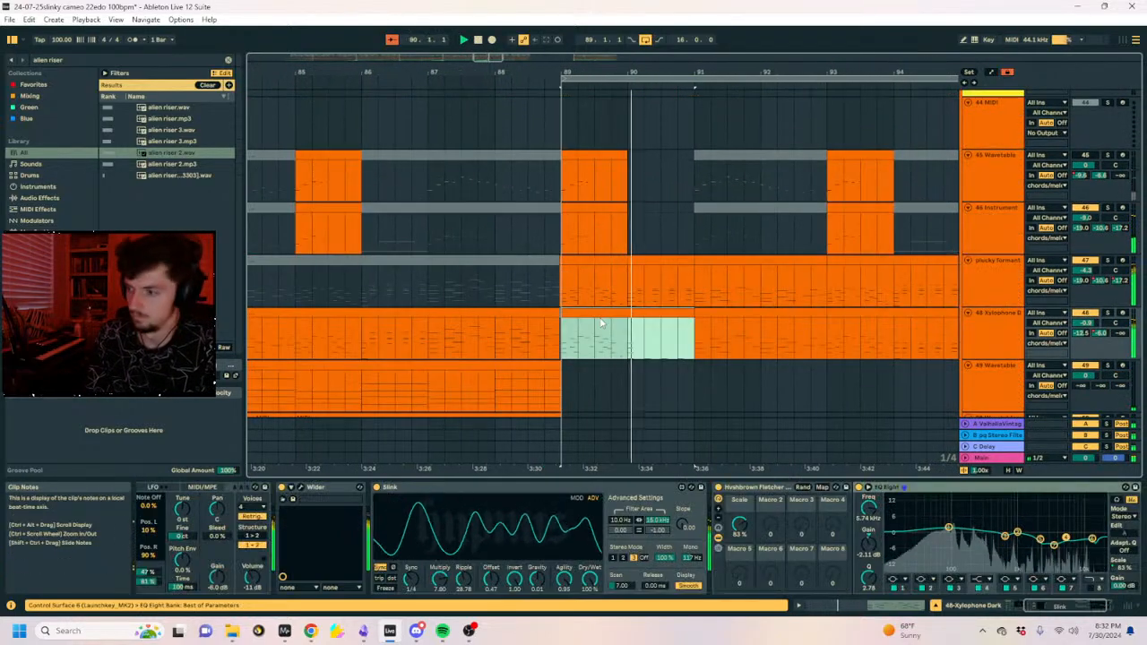
{"action": "left_click", "coordinate": [600, 323]}
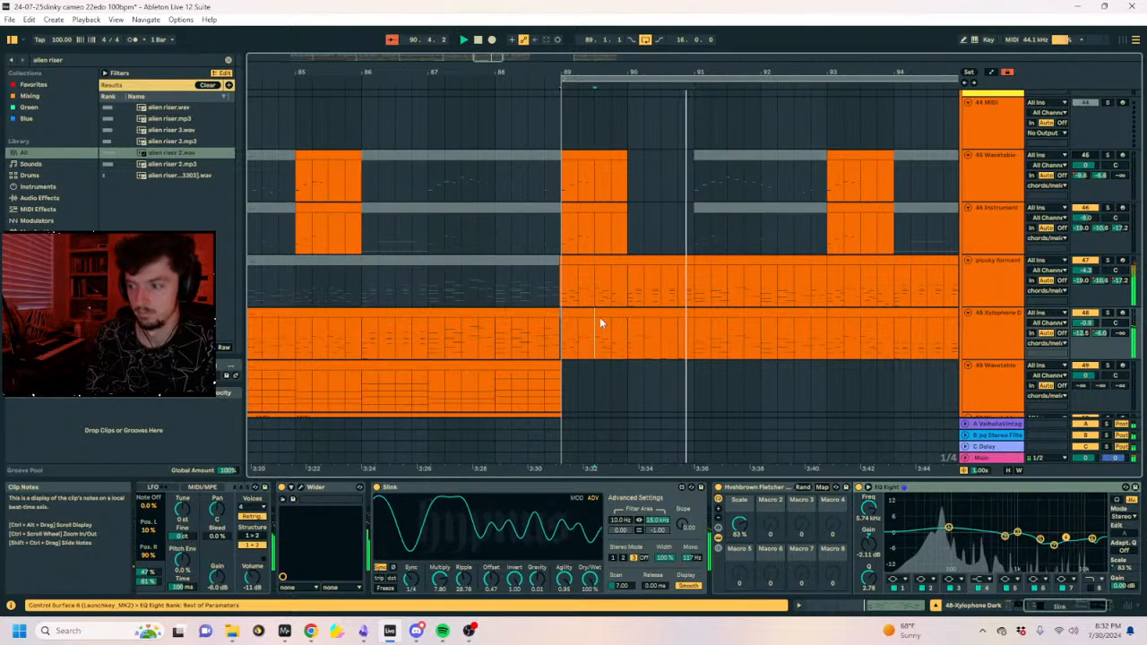
{"action": "left_click", "coordinate": [565, 343]}
{"action": "key", "text": "space"}
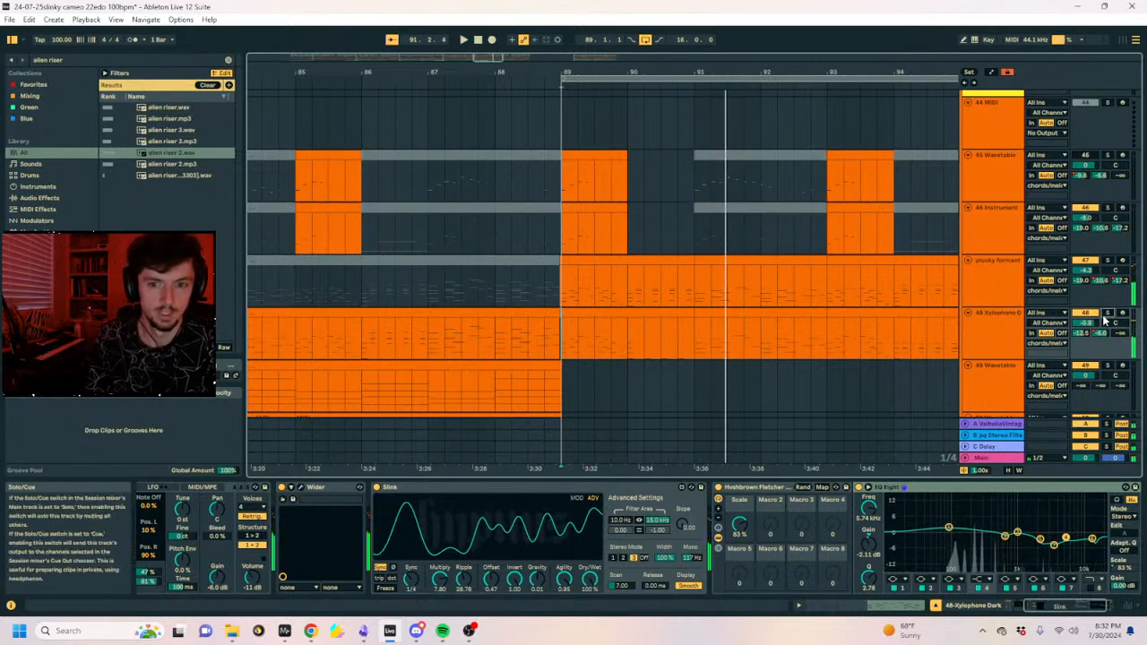
Try a copy of the bar 89 kick at 89.3 on the KICK track and remove it.
{"action": "scroll", "coordinate": [598, 184], "scroll_direction": "up", "scroll_amount": 20}
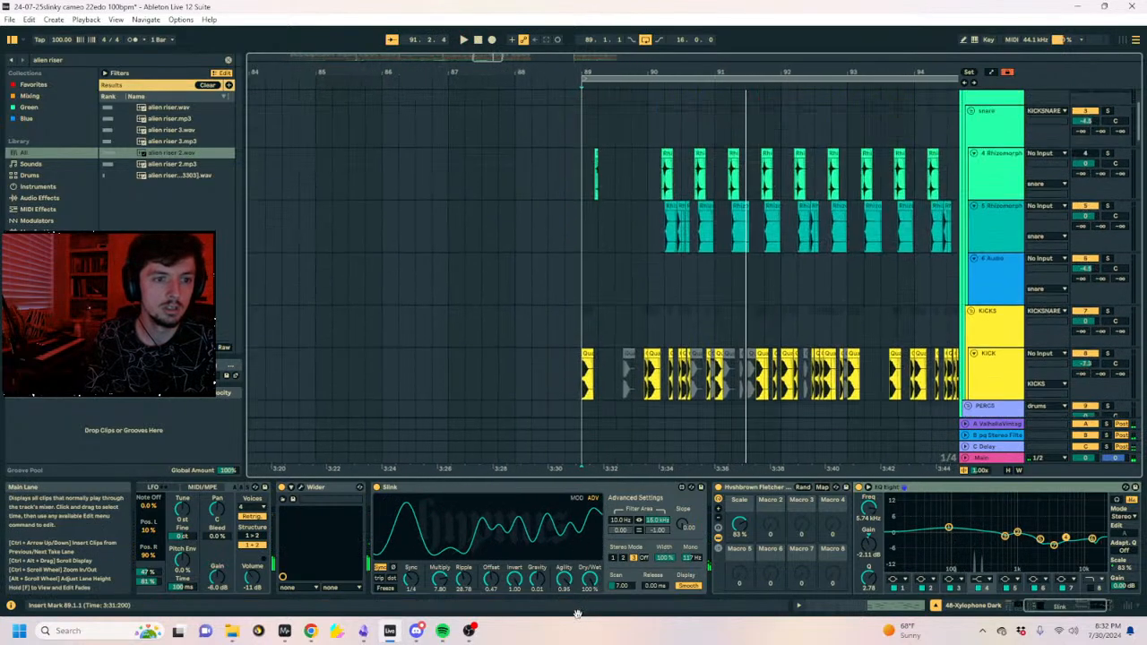
{"action": "scroll", "coordinate": [582, 282], "scroll_direction": "down", "scroll_amount": 3}
{"action": "left_click", "coordinate": [573, 287]}
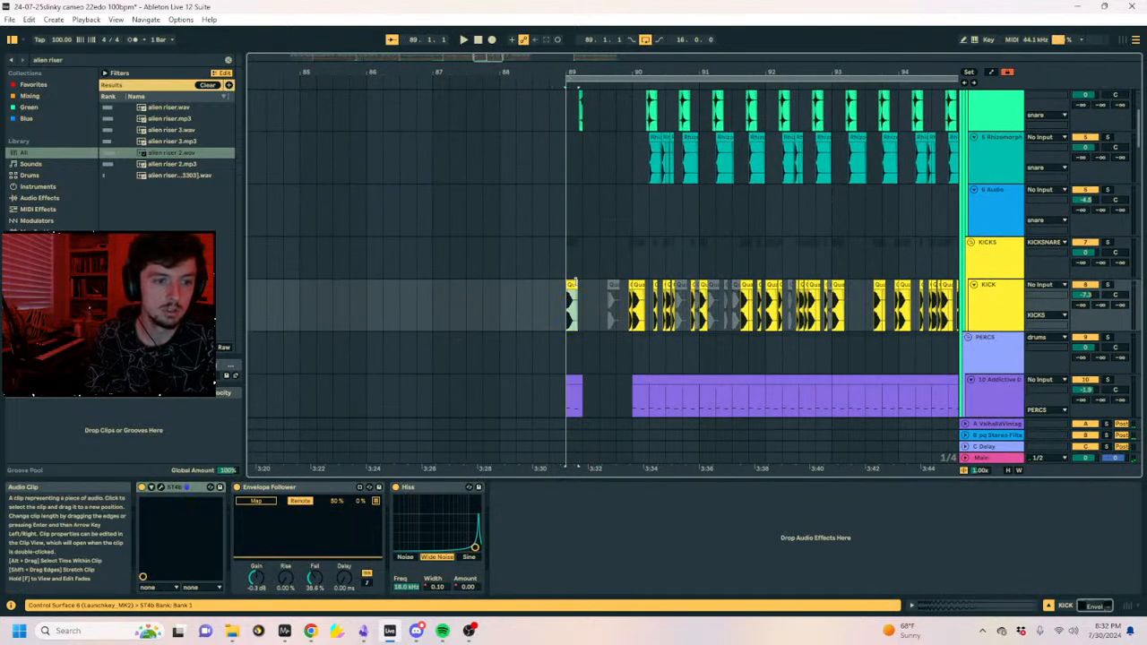
{"action": "left_click_drag", "start_coordinate": [586, 74], "coordinate": [637, 203]}
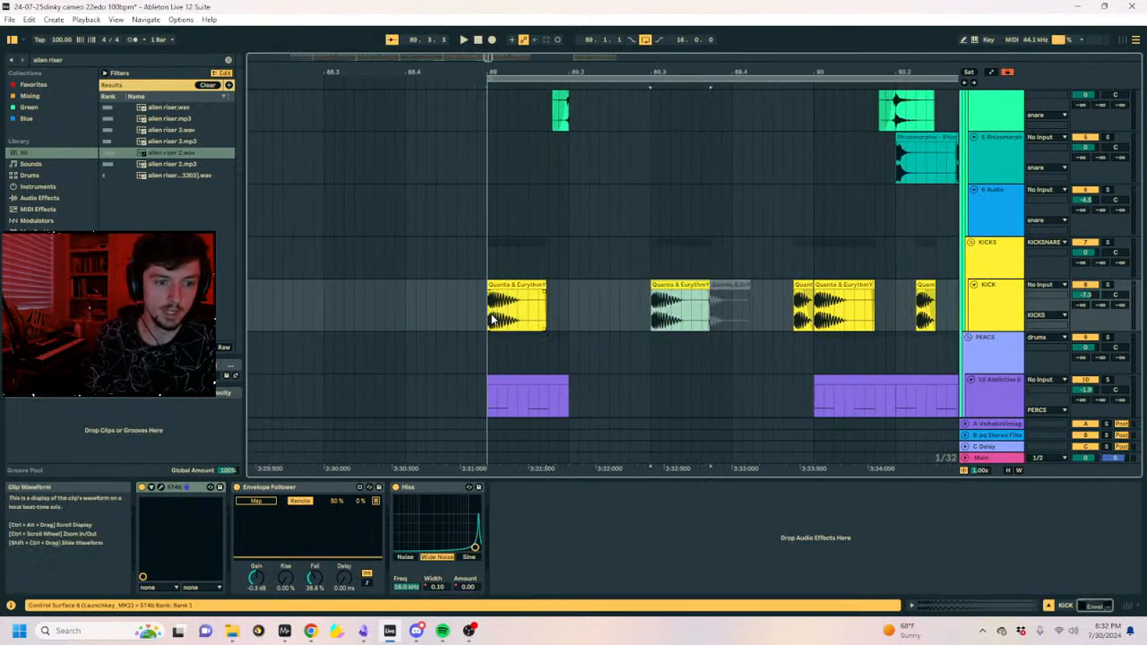
{"action": "key", "text": "Delete"}
{"action": "left_click_drag", "start_coordinate": [603, 72], "coordinate": [604, 36]}
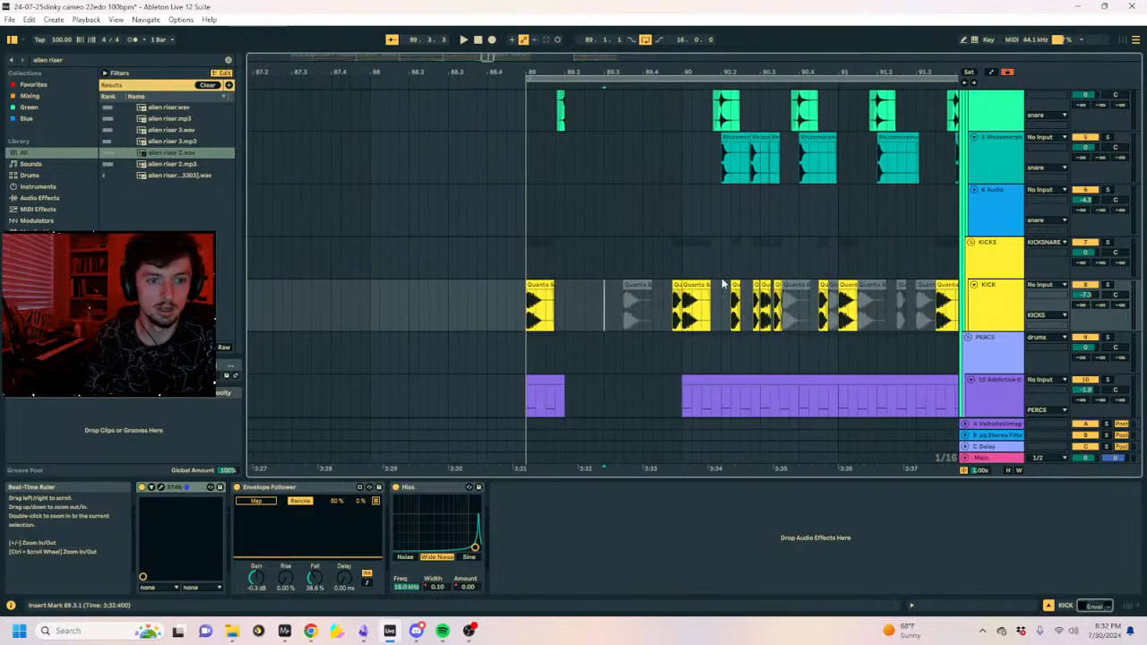
Deactivate the short kick clip at 90.2.2 on the KICK track and play from bar 90.
{"action": "left_click", "coordinate": [733, 284]}
{"action": "left_click_drag", "start_coordinate": [743, 72], "coordinate": [653, 118]}
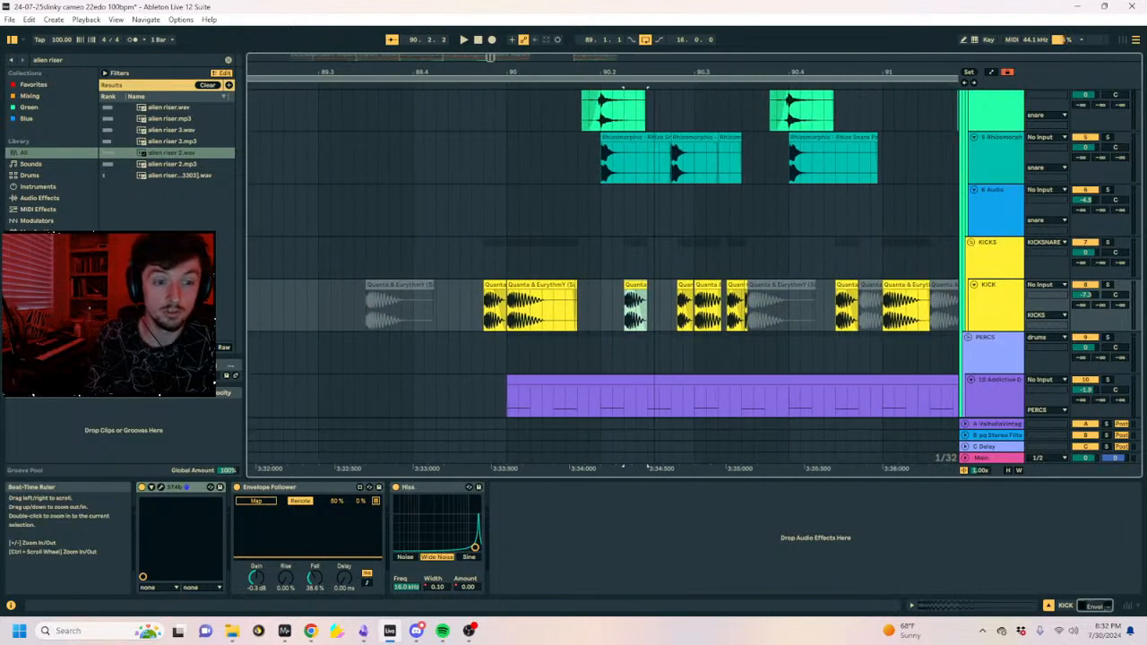
{"action": "left_click", "coordinate": [640, 285]}
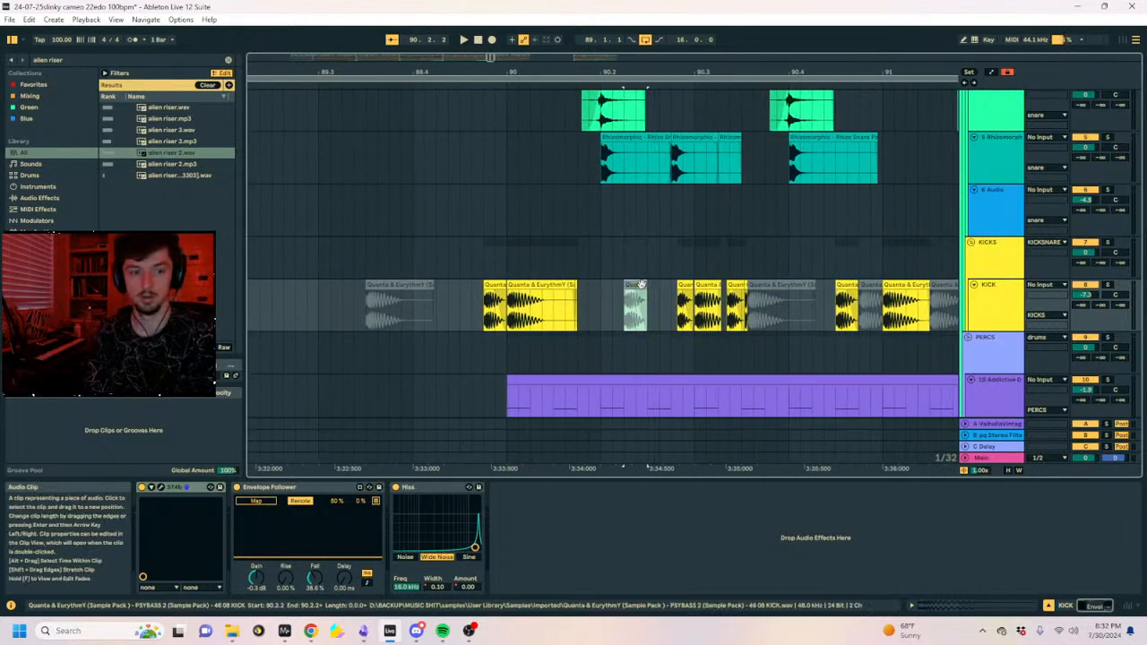
{"action": "left_click", "coordinate": [686, 285]}
{"action": "left_click", "coordinate": [706, 285]}
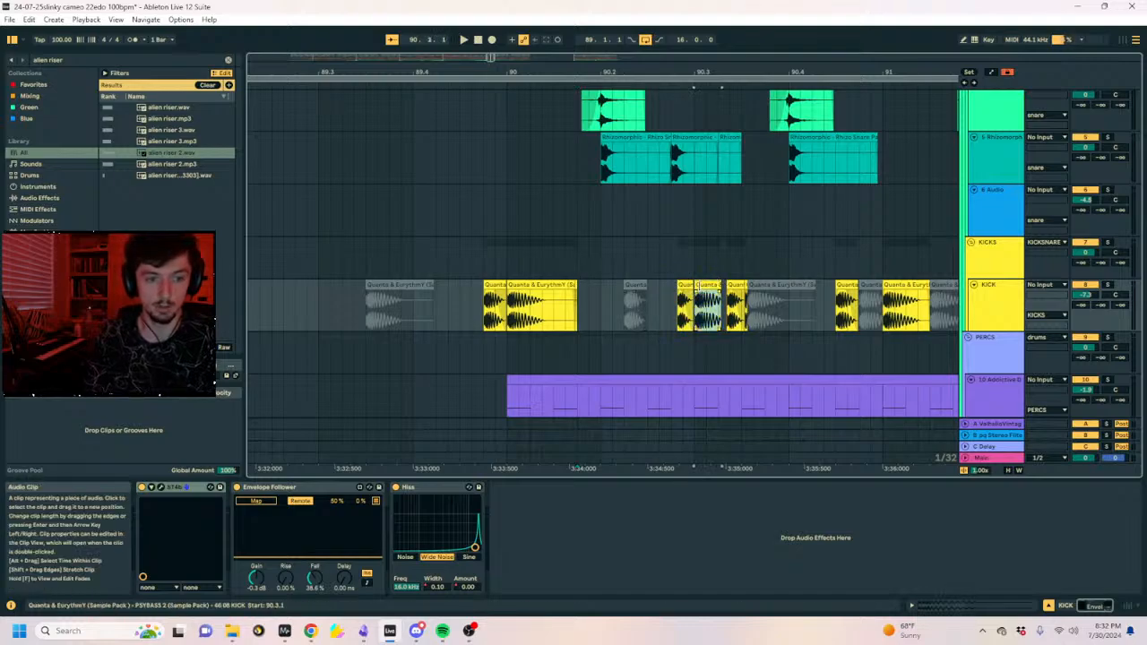
{"action": "key", "text": "space"}
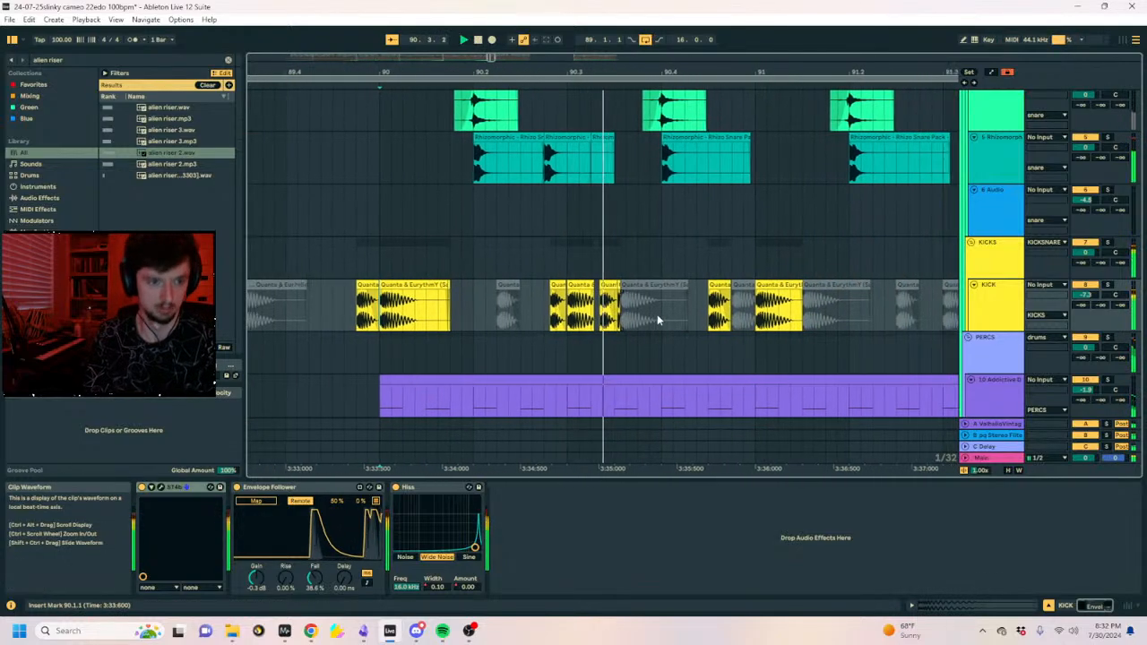
Review the kick clips between bars 90 and 91, and play from 87.4 to hear the pattern in context.
{"action": "left_click", "coordinate": [487, 285]}
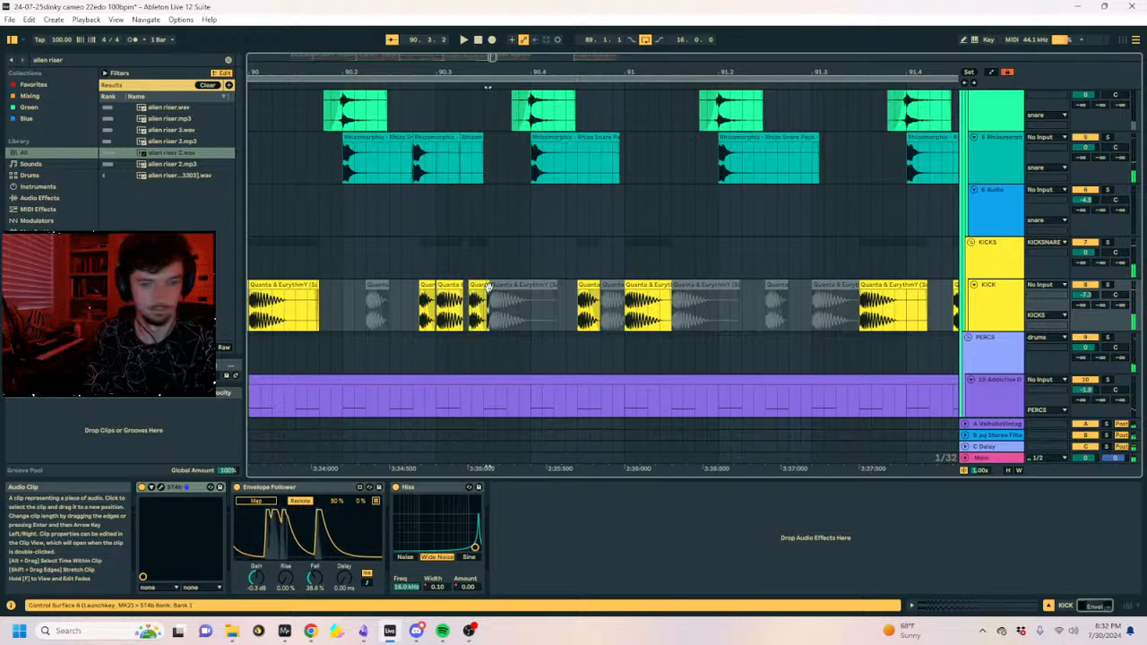
{"action": "left_click_drag", "start_coordinate": [562, 75], "coordinate": [642, 36]}
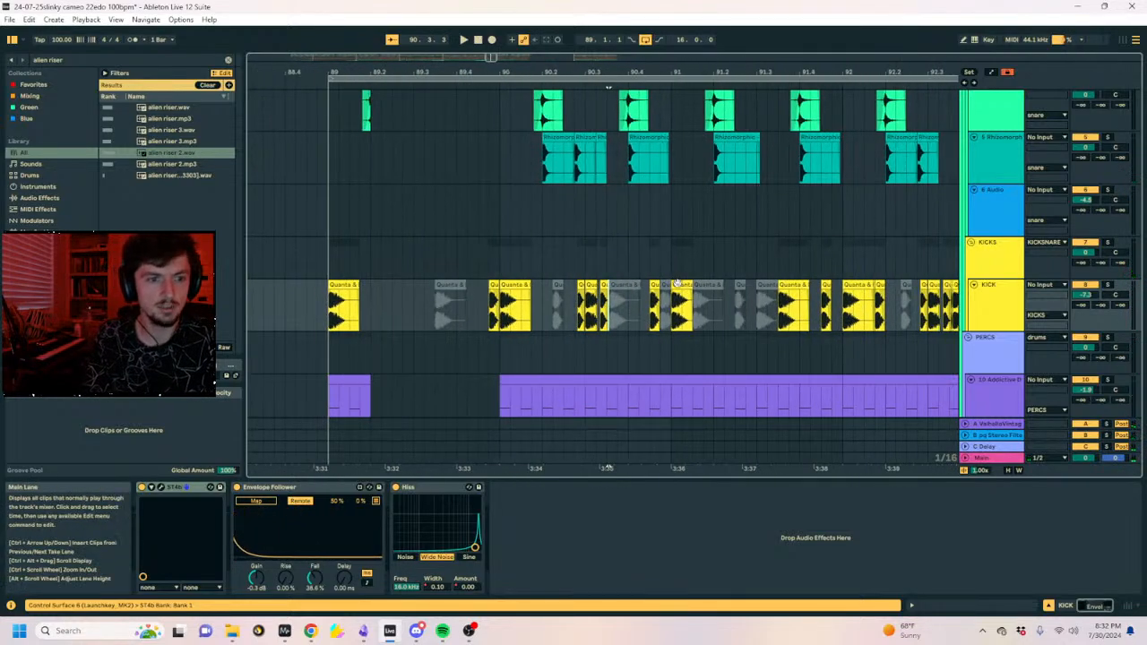
{"action": "left_click", "coordinate": [682, 286]}
{"action": "left_click", "coordinate": [767, 319]}
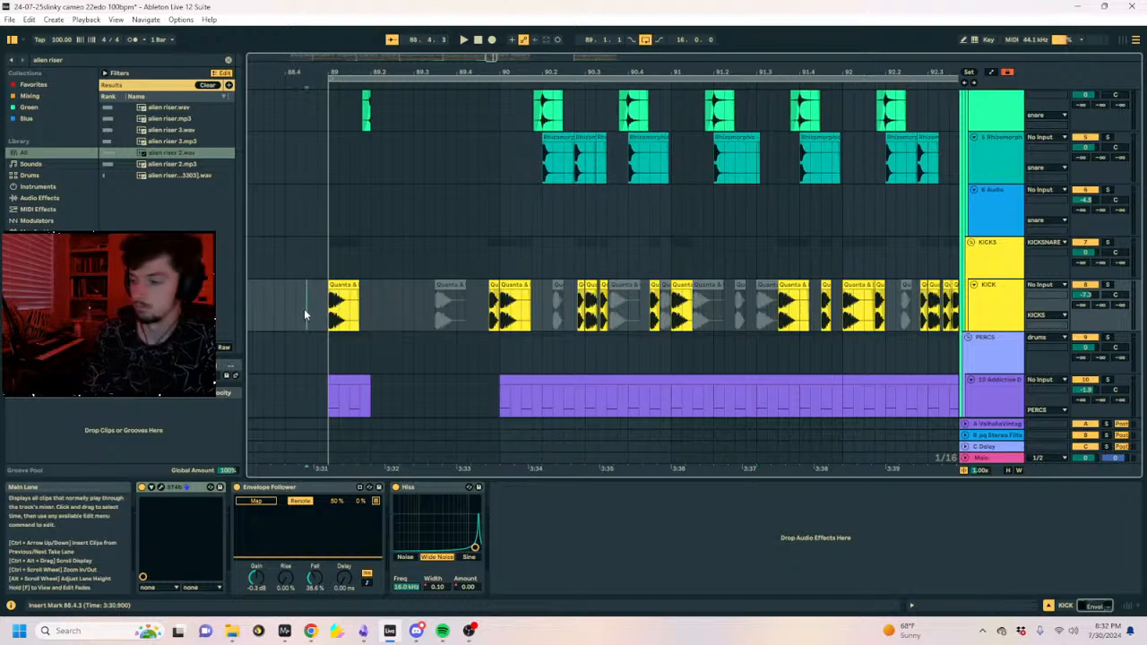
{"action": "left_click_drag", "start_coordinate": [397, 74], "coordinate": [636, 56]}
{"action": "left_click", "coordinate": [425, 326]}
{"action": "key", "text": "space"}
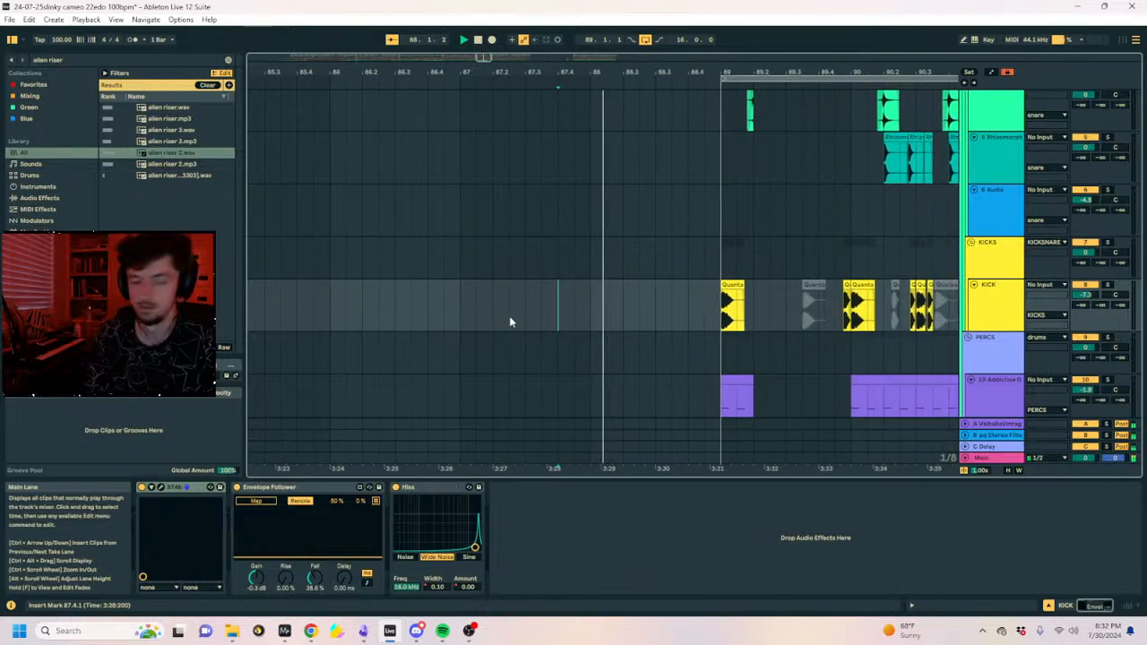
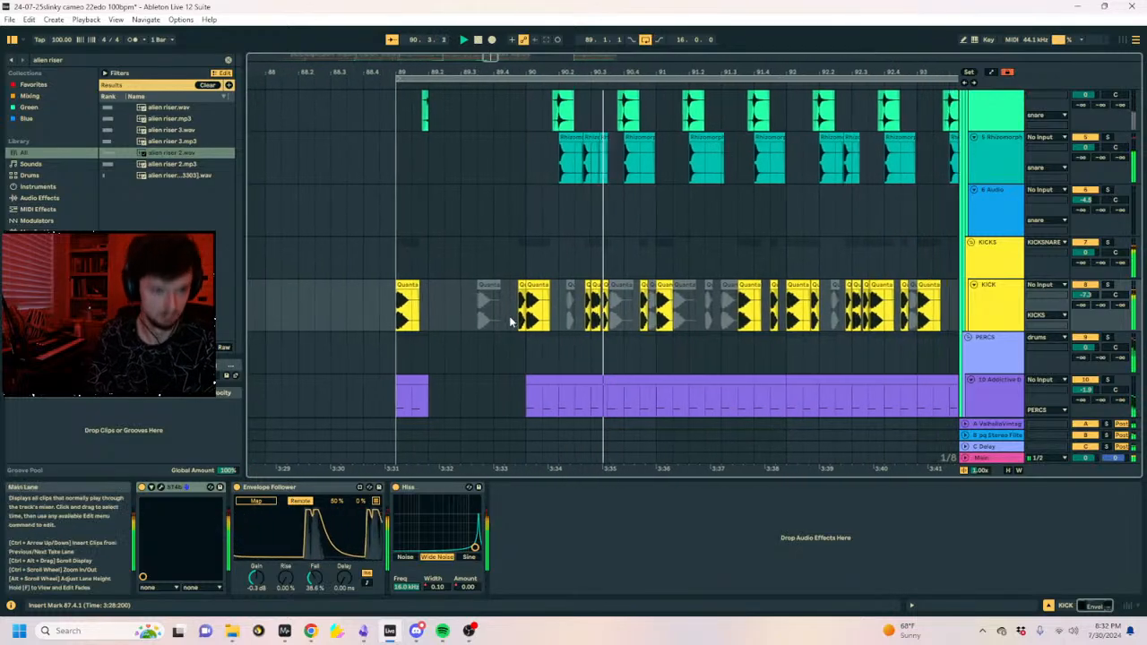
Solo the plucky formant track, play it from bar 90, and unfold The Spellbook.
{"action": "scroll", "coordinate": [484, 304], "scroll_direction": "down", "scroll_amount": 15}
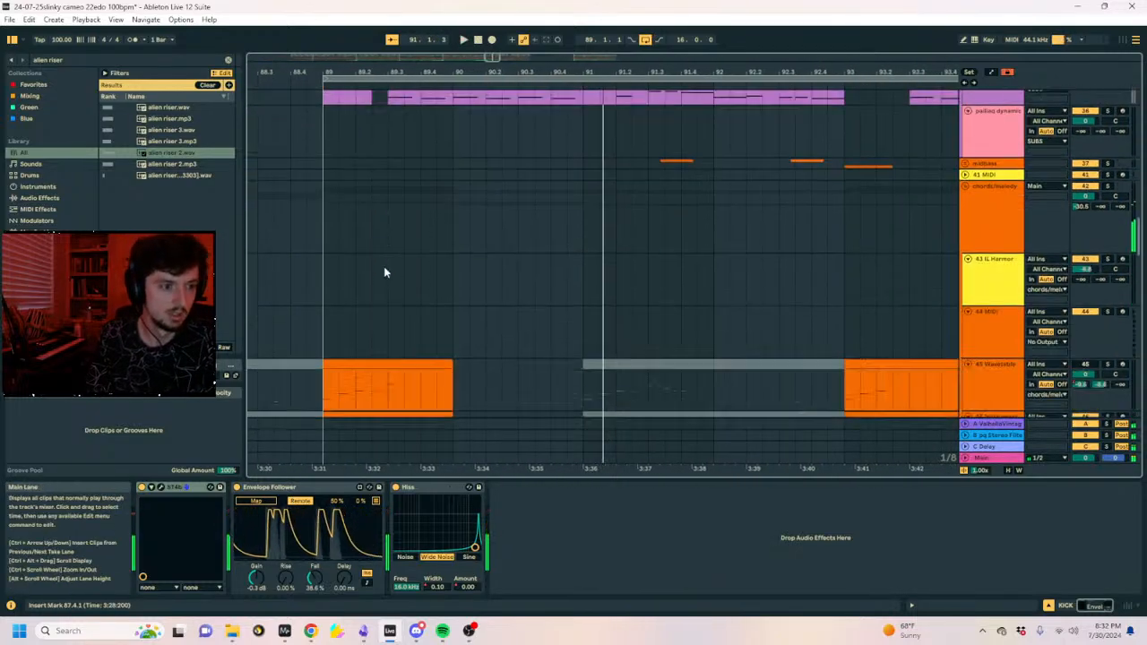
{"action": "scroll", "coordinate": [394, 269], "scroll_direction": "down", "scroll_amount": 5}
{"action": "left_click", "coordinate": [451, 211]}
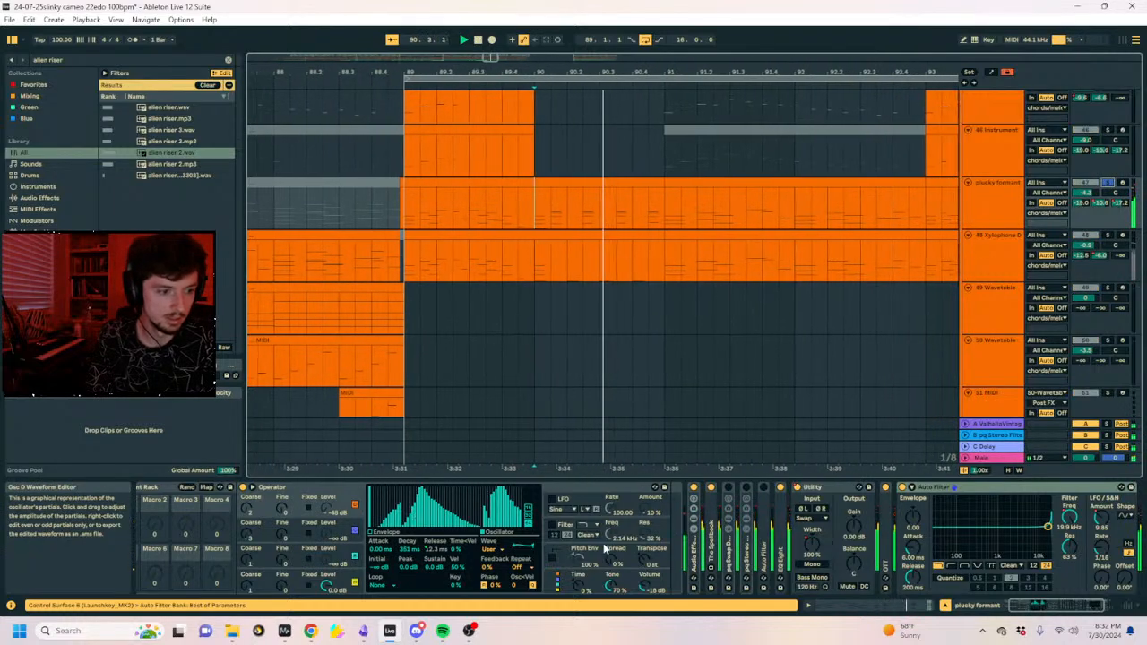
{"action": "double_click", "coordinate": [719, 558]}
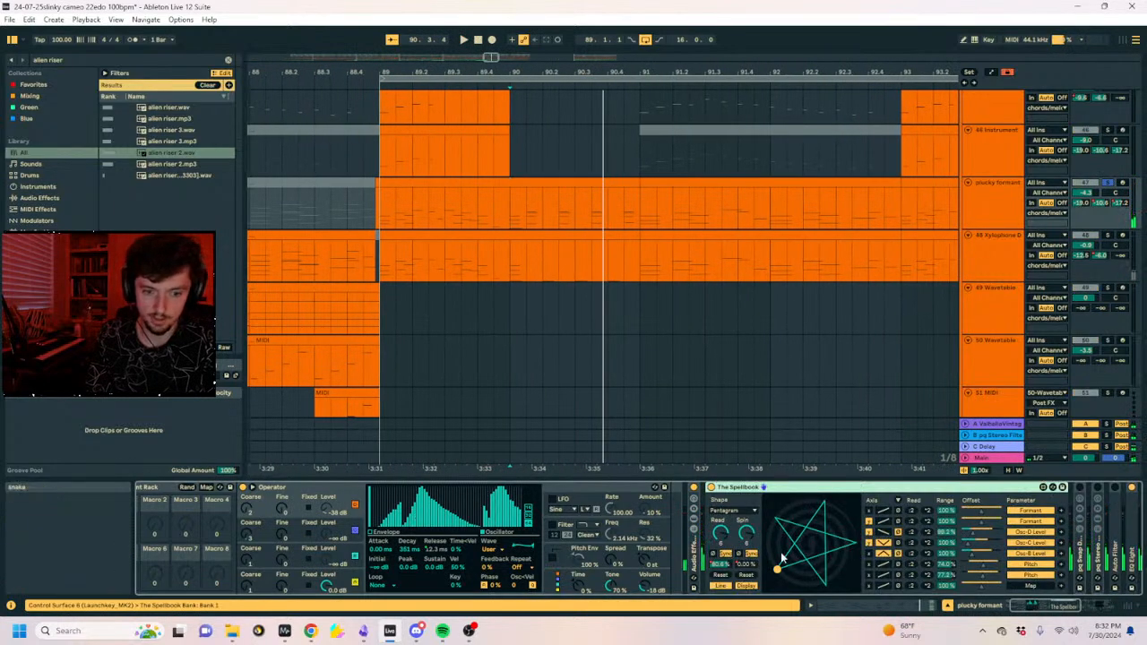
Automate The Spellbook's Read Offset on plucky formant to ramp down from bar 90 to 17.9 % at bar 91.
{"action": "key", "text": "a"}
{"action": "left_click", "coordinate": [510, 195]}
{"action": "left_click_drag", "start_coordinate": [639, 195], "coordinate": [640, 220]}
{"action": "key", "text": "space"}
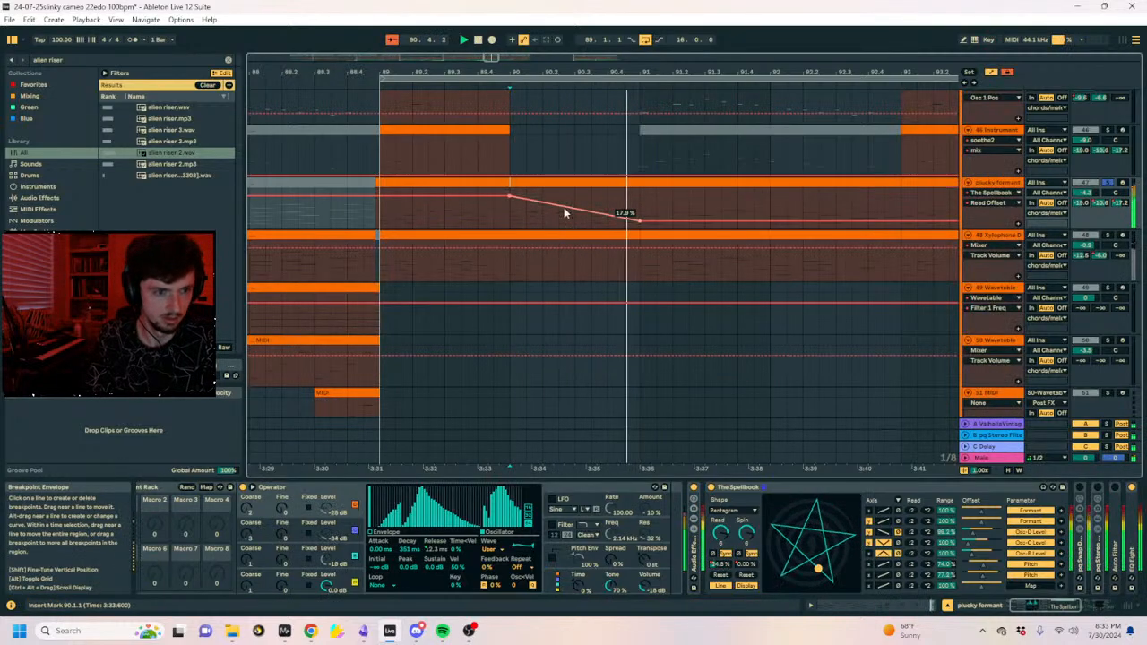
{"action": "key", "text": "space"}
{"action": "key", "text": "space"}
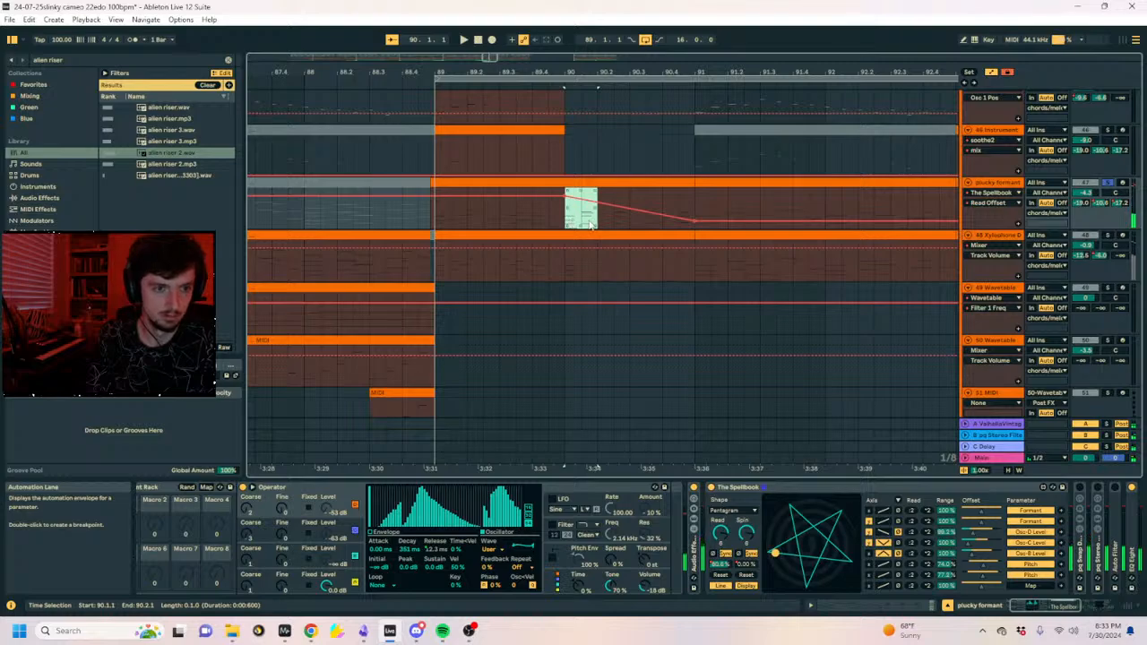
Duplicate the first beat of bar 90's Read Offset ramp across the bar and play from bar 90.
{"action": "key", "text": "ctrl+d"}
{"action": "left_click", "coordinate": [569, 220]}
{"action": "key", "text": "space"}
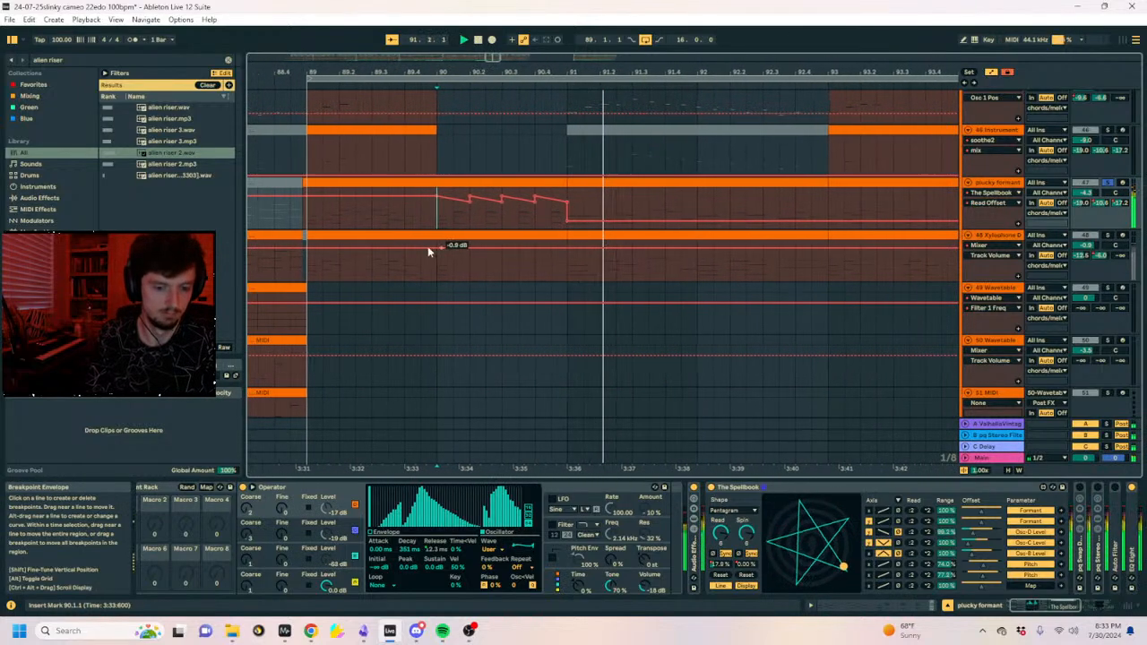
Ramp the Read Offset automation up from 89.2 to 100 % at bar 90 and play from bar 89.
{"action": "left_click", "coordinate": [288, 216]}
{"action": "key", "text": "space"}
{"action": "key", "text": "space"}
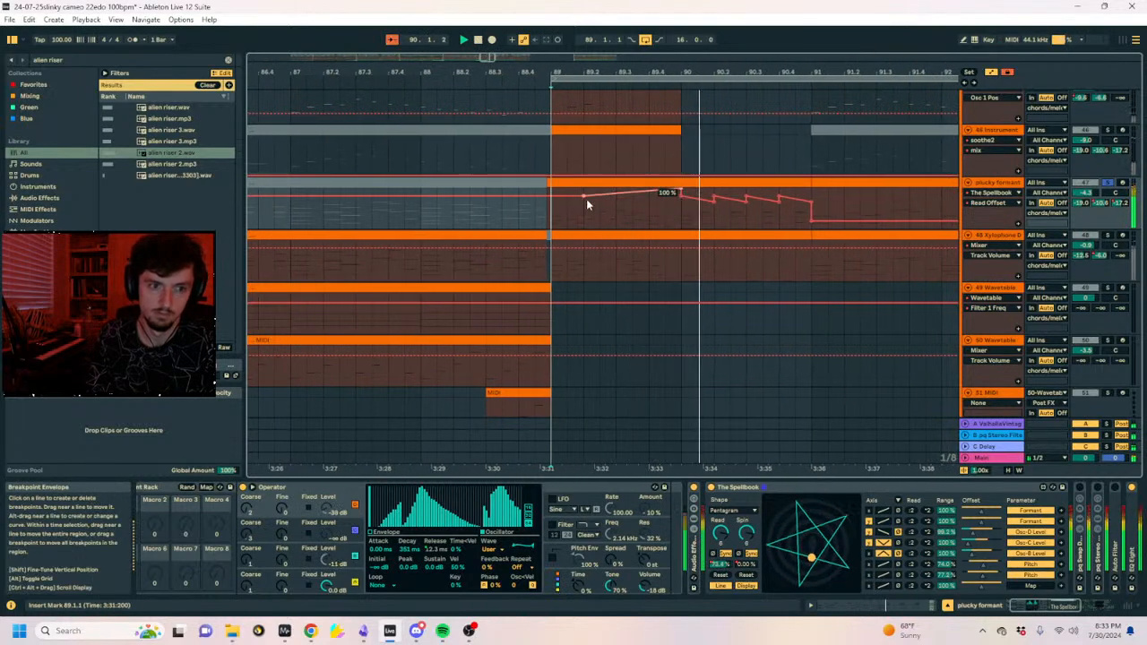
{"action": "key", "text": "space"}
{"action": "key", "text": "space"}
Unsolo plucky formant and fold The Spellbook, Utility and Auto Filter in its device chain.
{"action": "left_click", "coordinate": [1113, 191]}
{"action": "left_click", "coordinate": [1107, 183]}
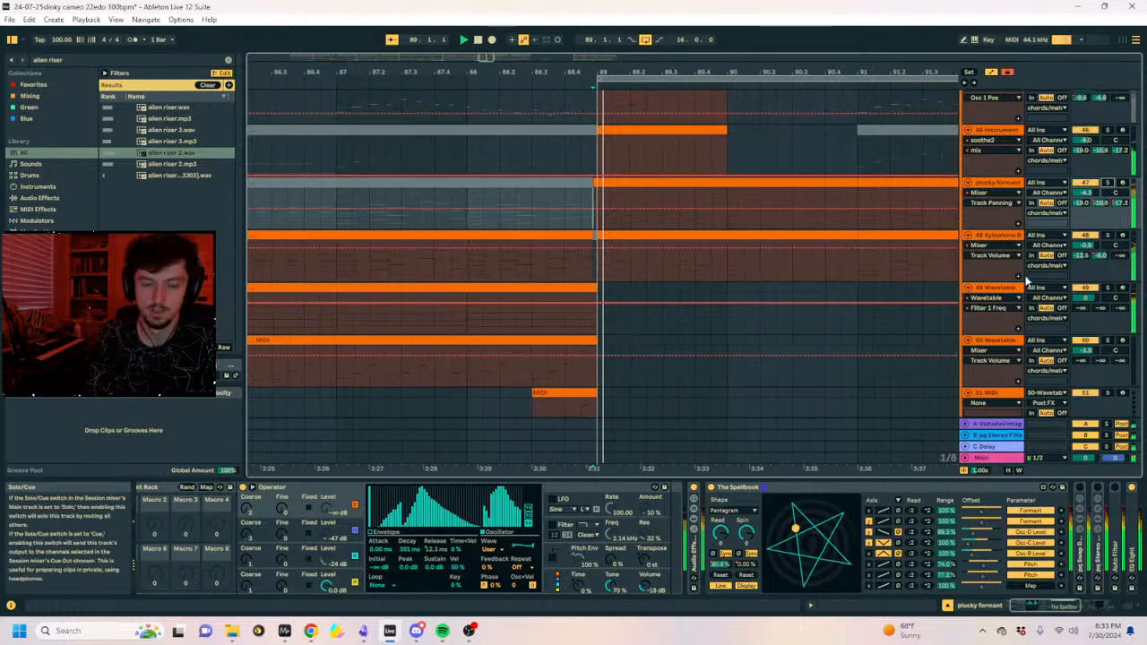
{"action": "double_click", "coordinate": [721, 488]}
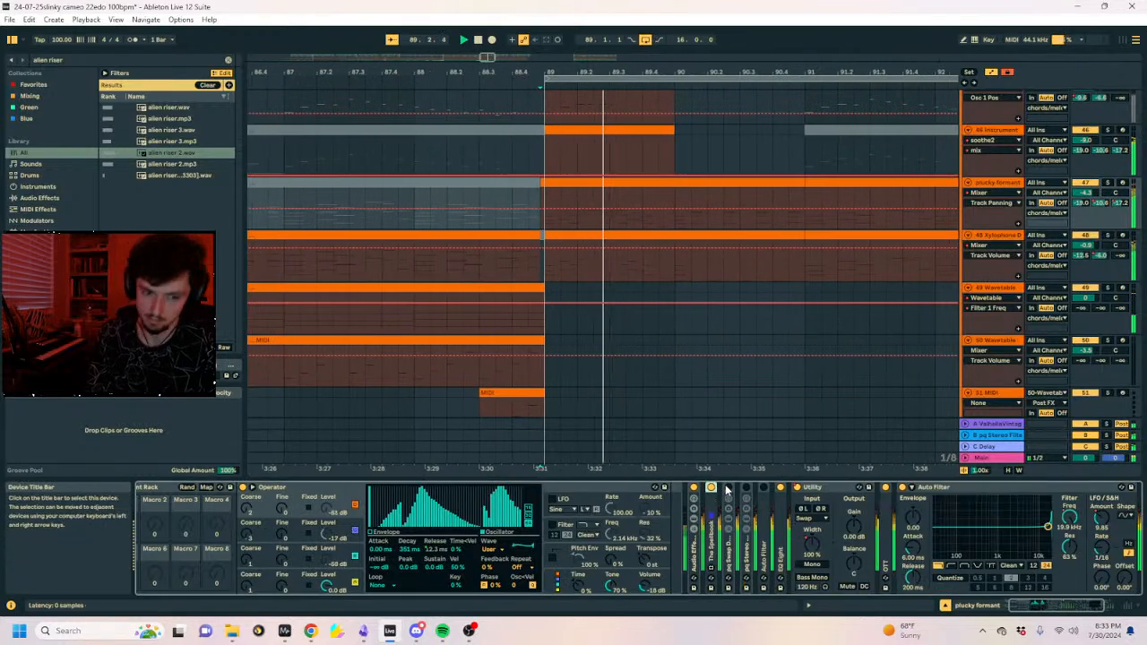
{"action": "double_click", "coordinate": [832, 488]}
{"action": "double_click", "coordinate": [861, 488]}
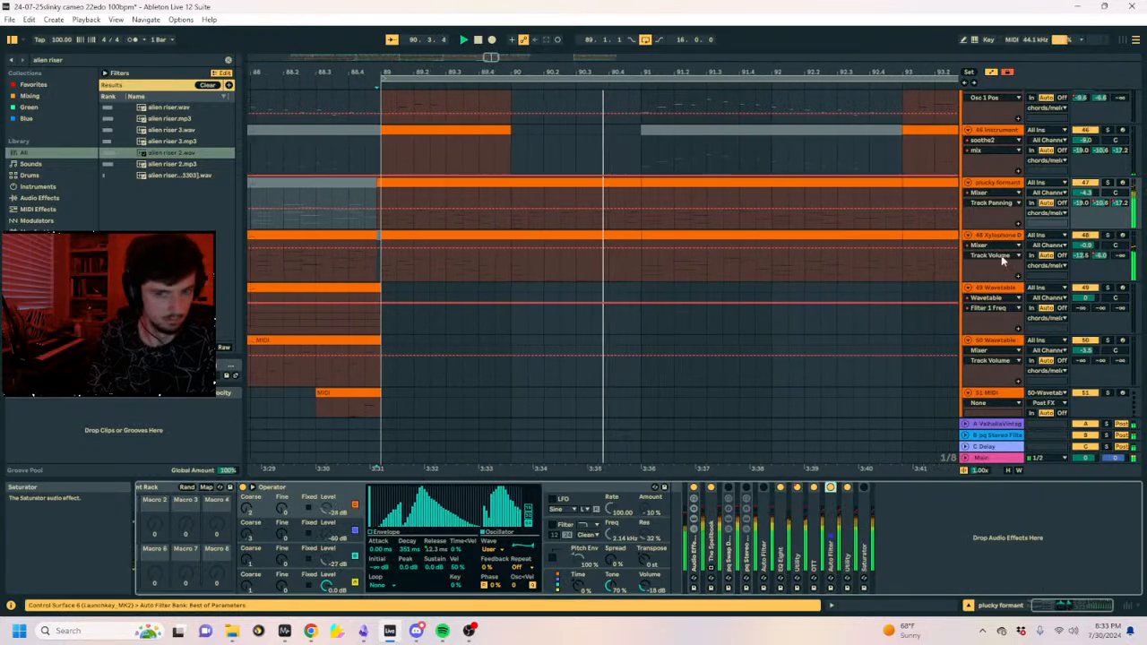
Draw plucky formant's B pq Stereo Filter and C Delay send automation down to -inf dB from bar 89.
{"action": "left_click", "coordinate": [1102, 204]}
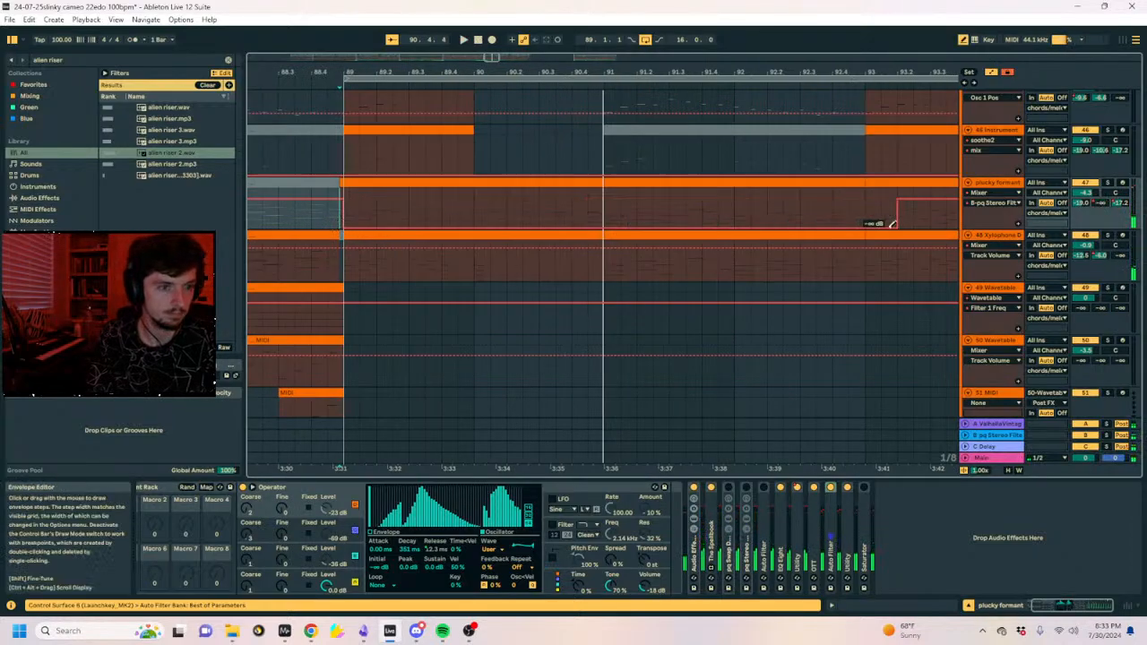
{"action": "key", "text": "space"}
{"action": "left_click", "coordinate": [1120, 203]}
{"action": "left_click_drag", "start_coordinate": [527, 226], "coordinate": [847, 292]}
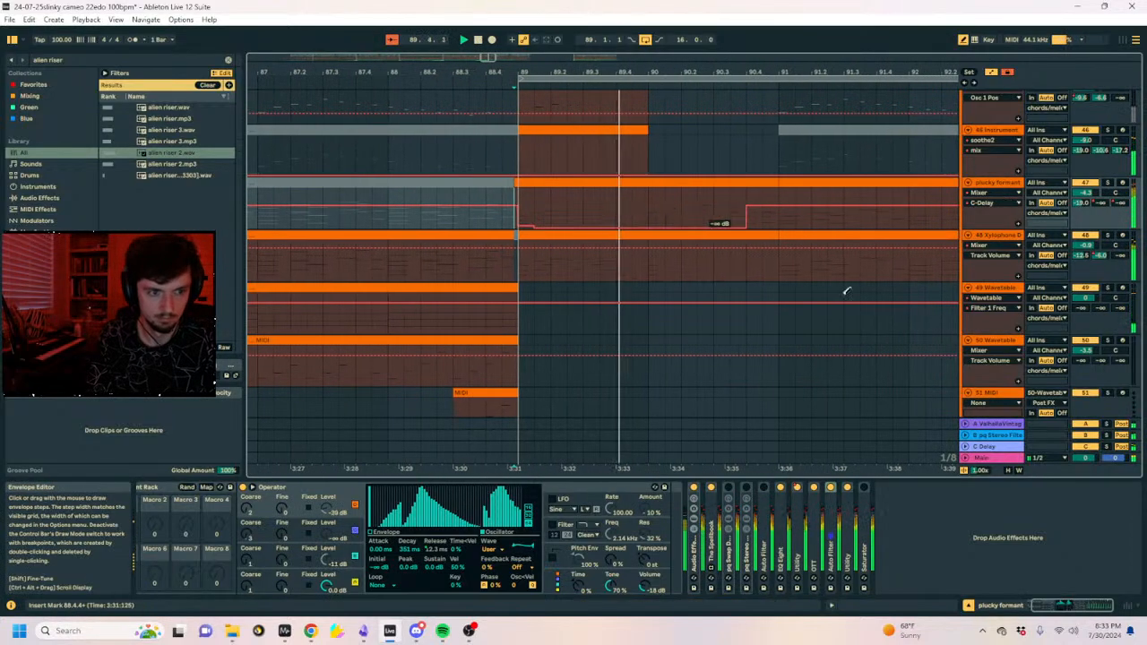
Examine the plucky formant clip at bars 89–91 and the surrounding section during playback.
{"action": "key", "text": "a"}
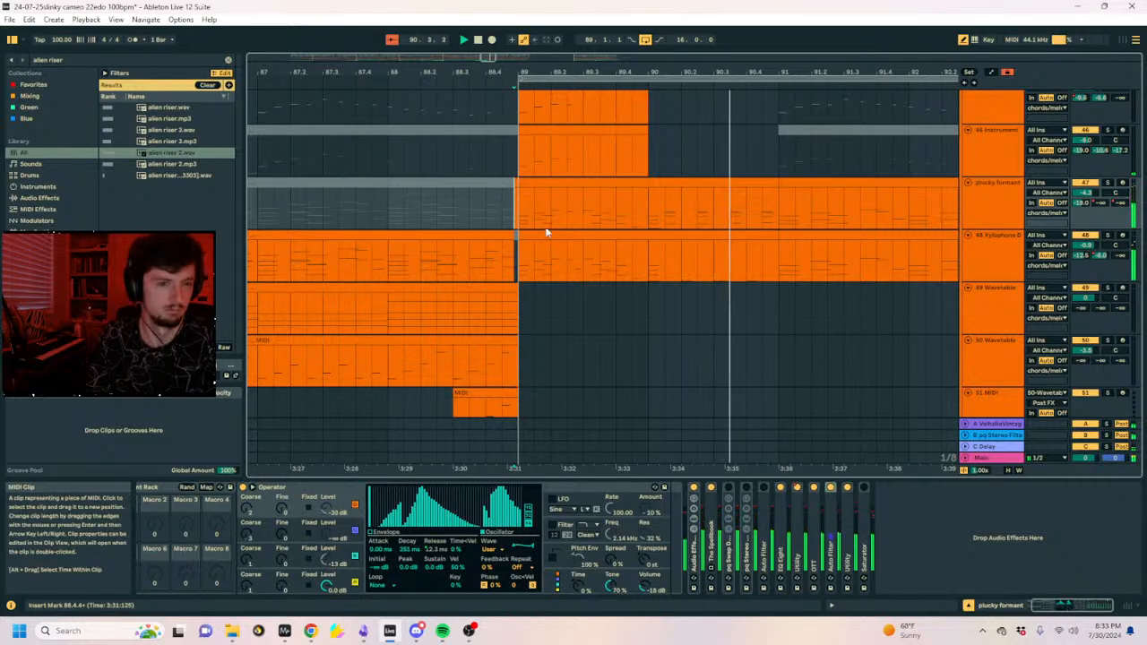
{"action": "left_click", "coordinate": [547, 188]}
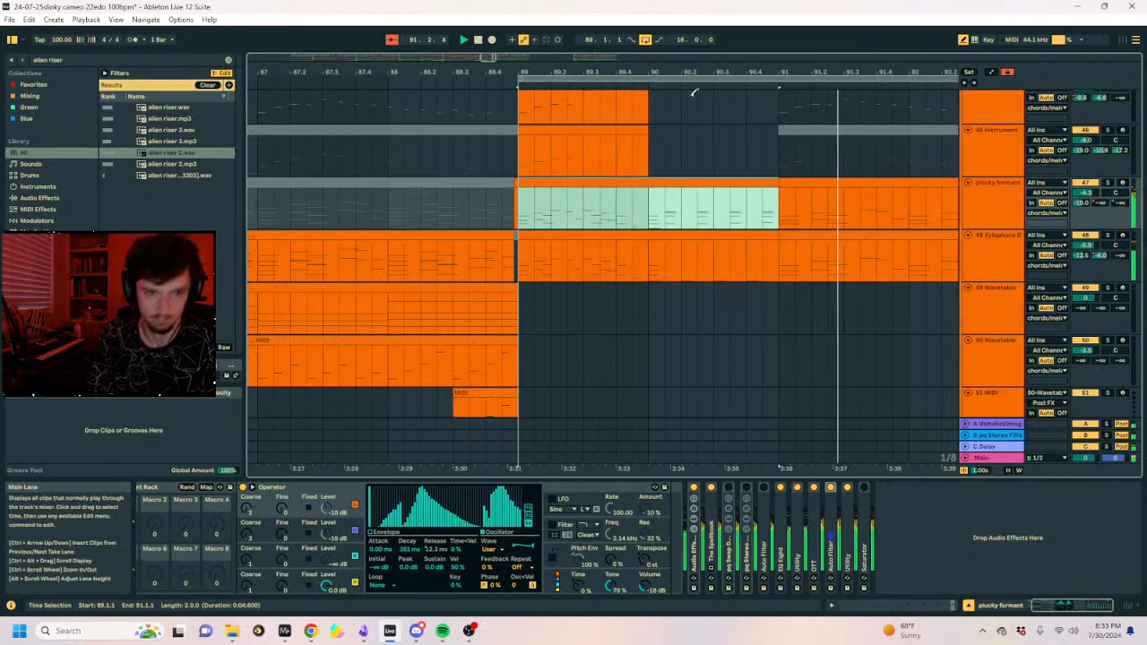
{"action": "left_click_drag", "start_coordinate": [694, 73], "coordinate": [671, 24]}
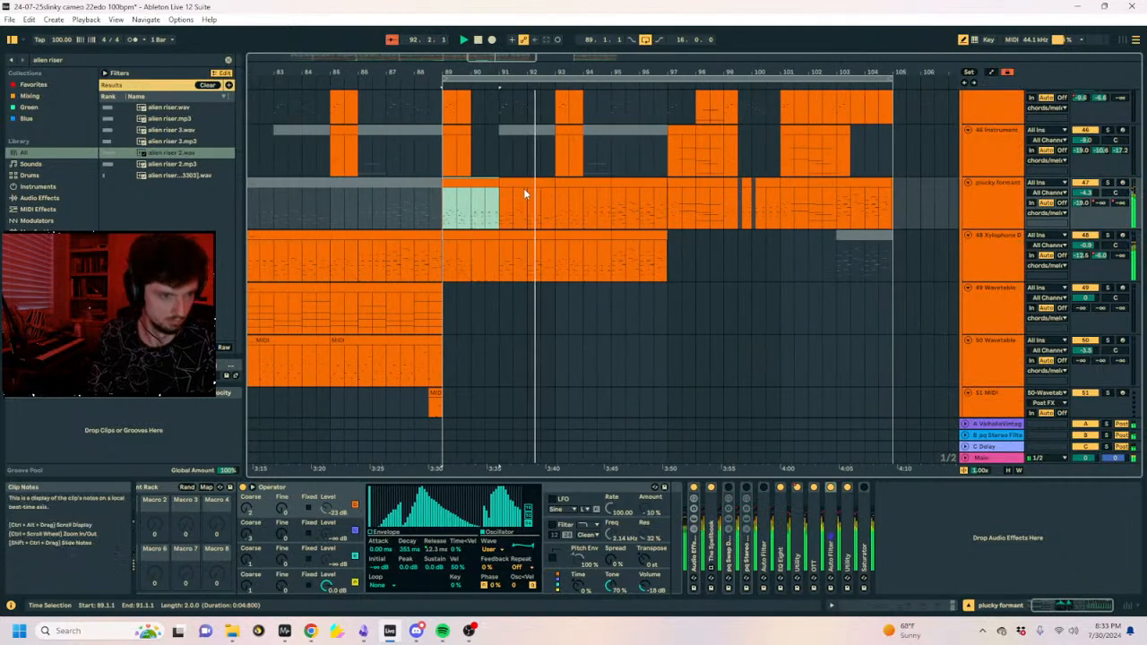
Automate The Spellbook's Spin Offset on plucky formant with a curved rise from bar 89 to about bar 91, falling back by bar 93.
{"action": "double_click", "coordinate": [711, 560]}
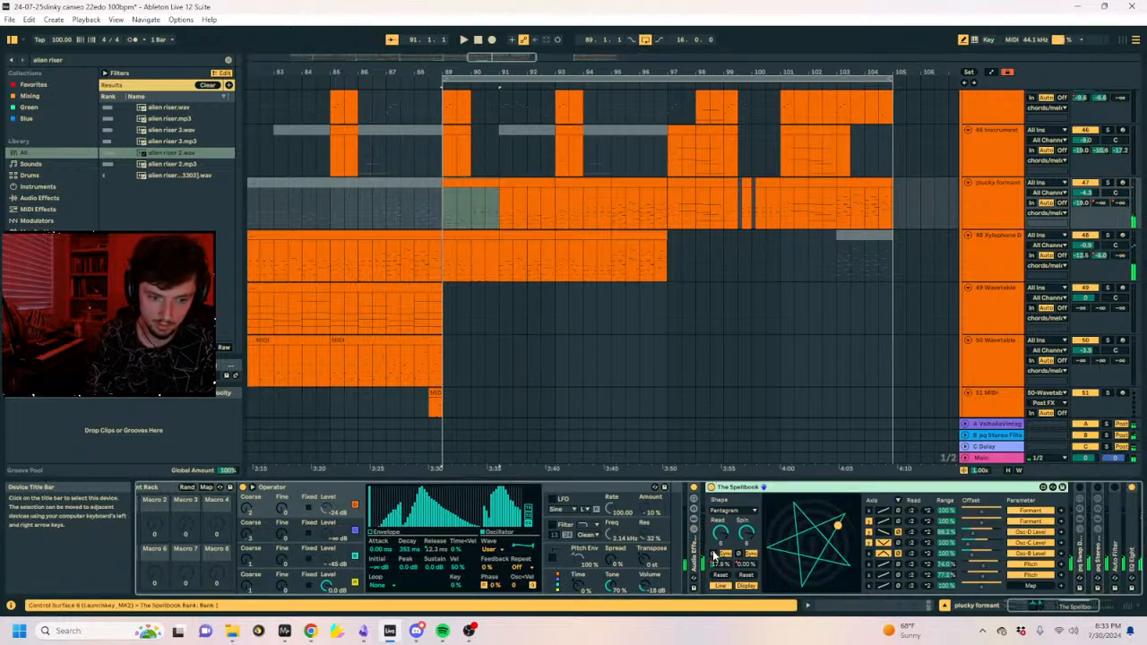
{"action": "key", "text": "a"}
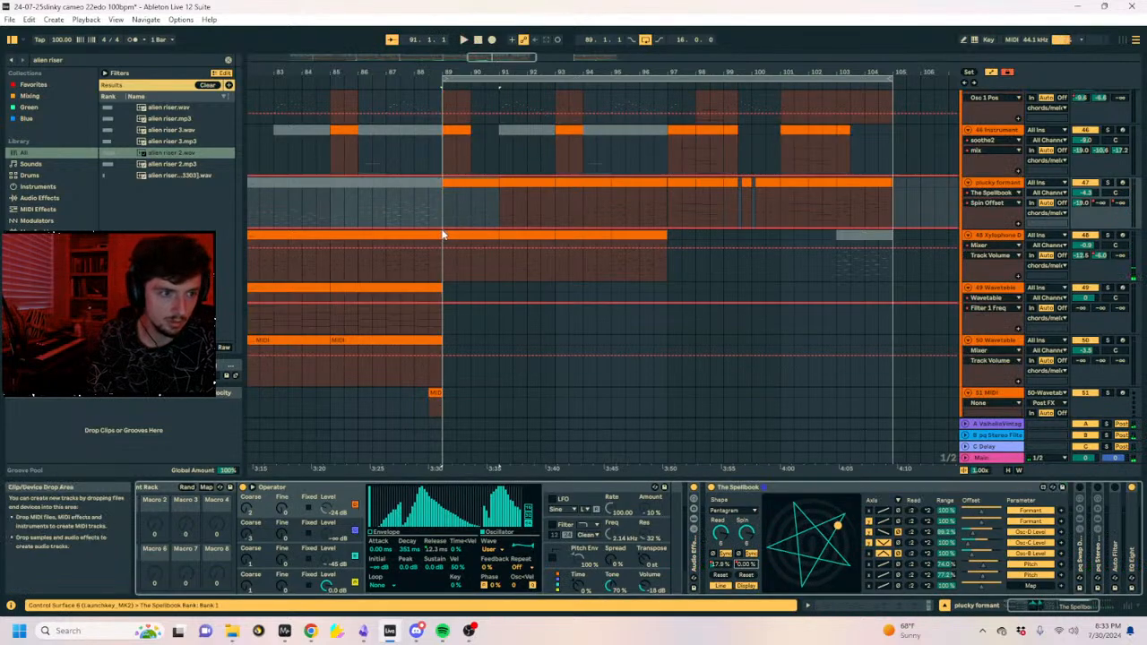
{"action": "left_click", "coordinate": [443, 229]}
{"action": "key", "text": "space"}
{"action": "left_click_drag", "start_coordinate": [457, 228], "coordinate": [499, 204]}
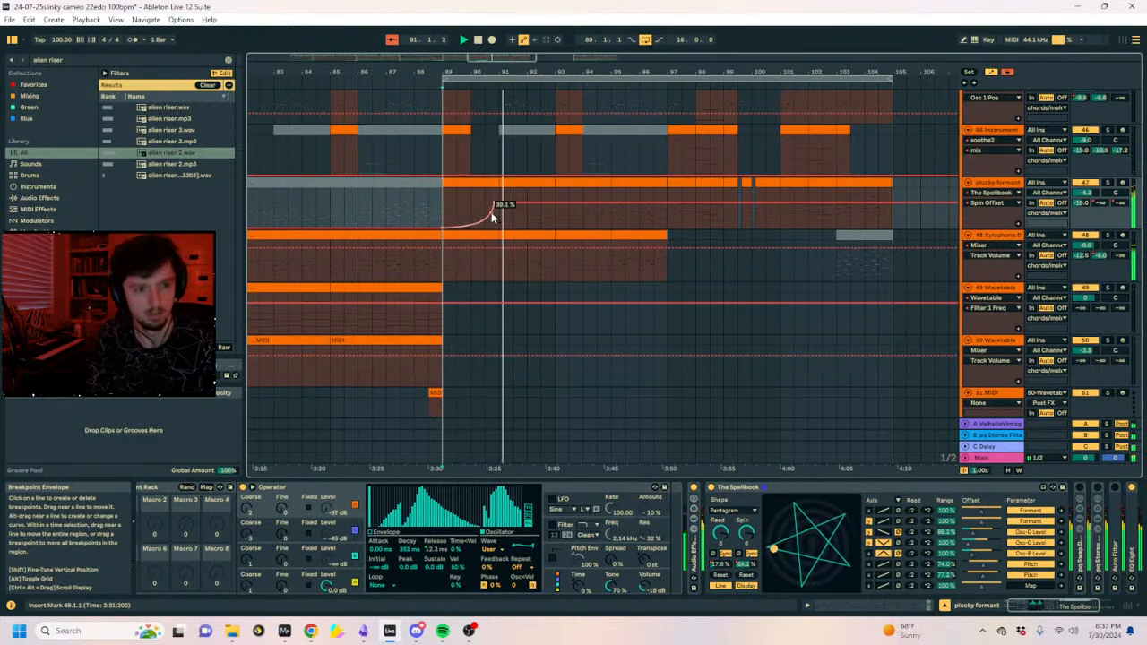
{"action": "left_click_drag", "start_coordinate": [508, 208], "coordinate": [556, 228]}
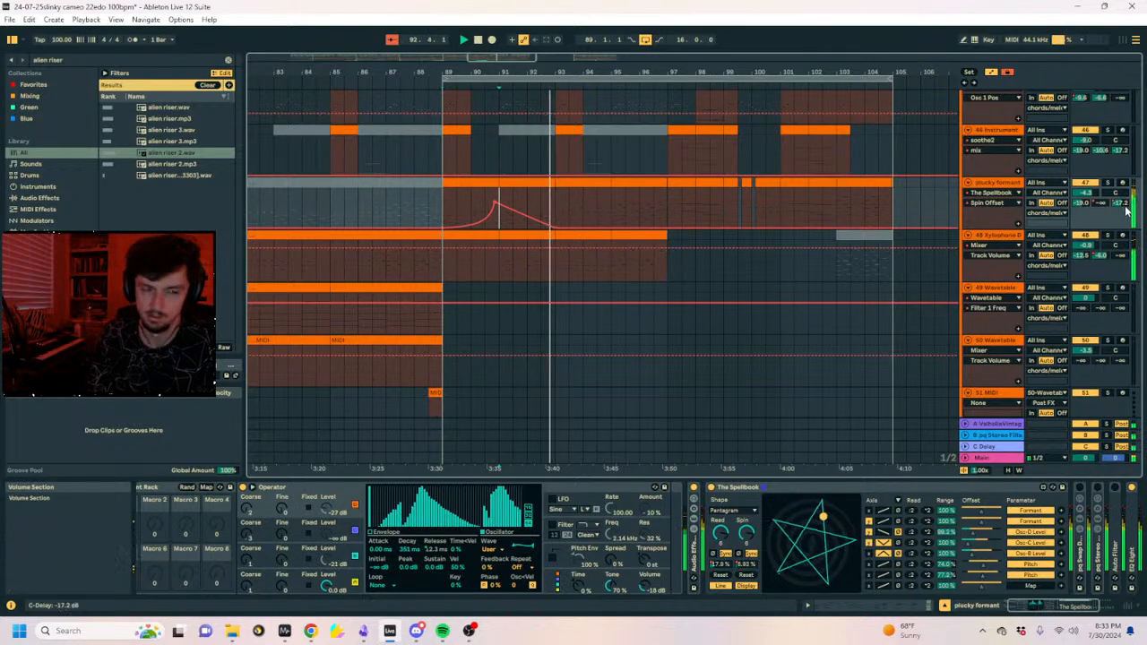
Draw plucky formant's C Delay send up for the first half of bar 91 and from mid-bar 92, and try duplicating bars 89–93.
{"action": "key", "text": "b"}
{"action": "left_click", "coordinate": [504, 198]}
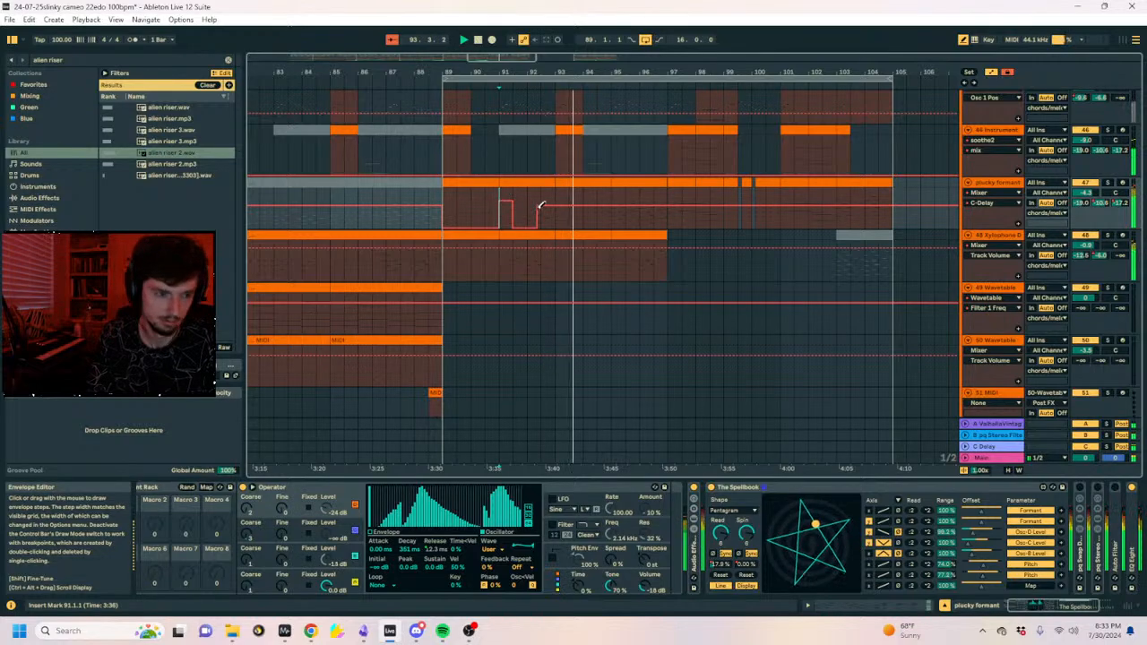
{"action": "key", "text": "b"}
{"action": "left_click", "coordinate": [549, 205]}
{"action": "key", "text": "ctrl+d"}
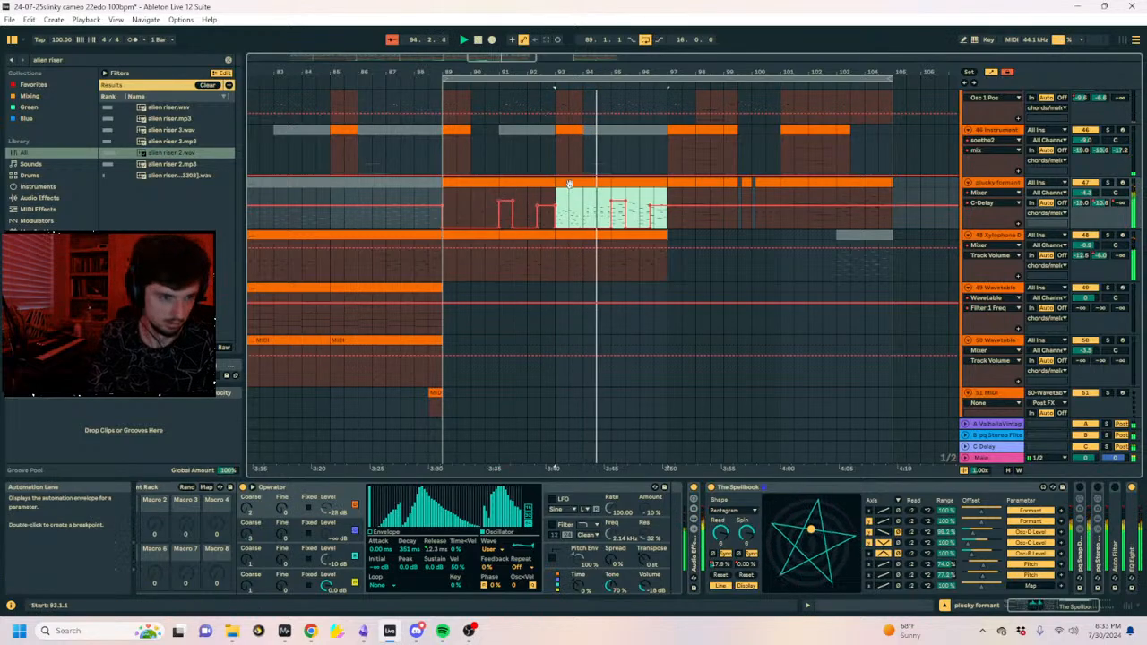
{"action": "key", "text": "ctrl+z"}
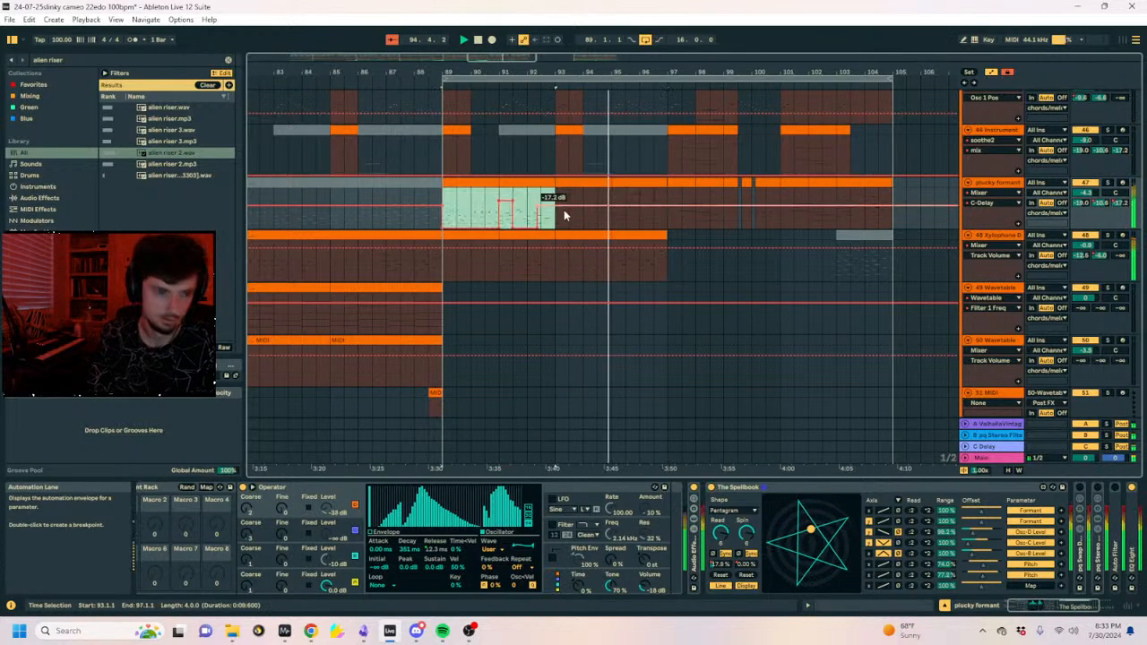
Raise plucky formant's C Delay send from bar 90 to 91 and slope its drop across the first half of bar 91.
{"action": "left_click", "coordinate": [468, 198]}
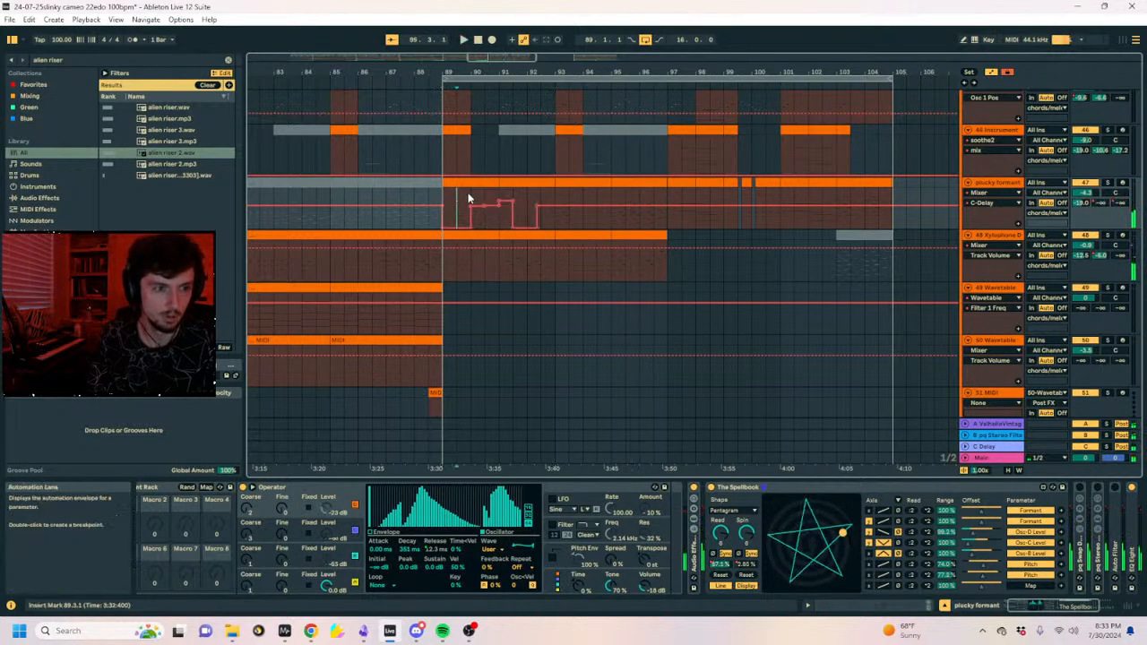
{"action": "left_click_drag", "start_coordinate": [474, 73], "coordinate": [474, 190]}
{"action": "key", "text": "space"}
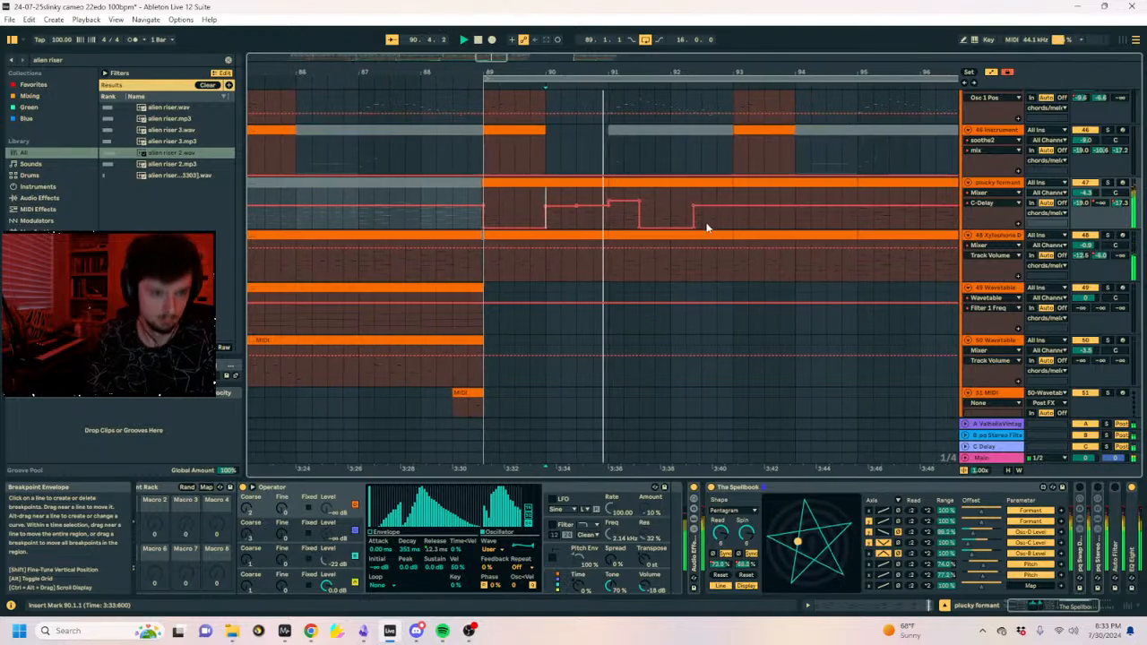
{"action": "left_click", "coordinate": [603, 202]}
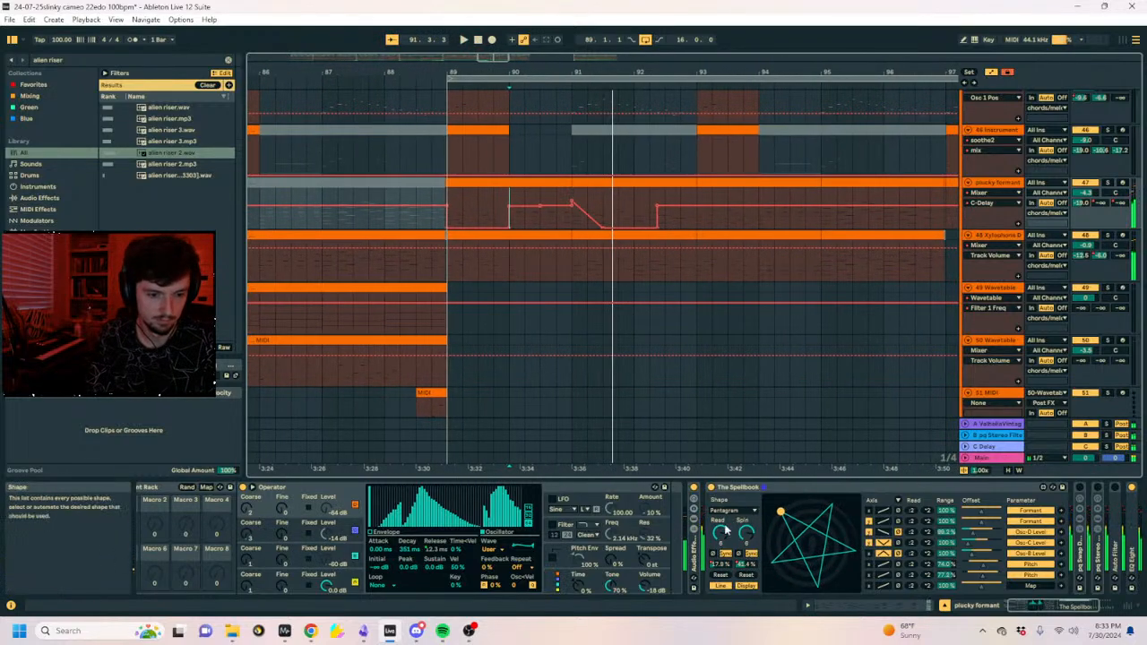
Shape The Spellbook's Read Offset automation with a slow rise from bar 91 to about 92.3, and duplicate plucky formant's bars 89–93 onto 93–97.
{"action": "left_click", "coordinate": [727, 565]}
{"action": "left_click", "coordinate": [574, 224]}
{"action": "left_click_drag", "start_coordinate": [578, 227], "coordinate": [606, 230]}
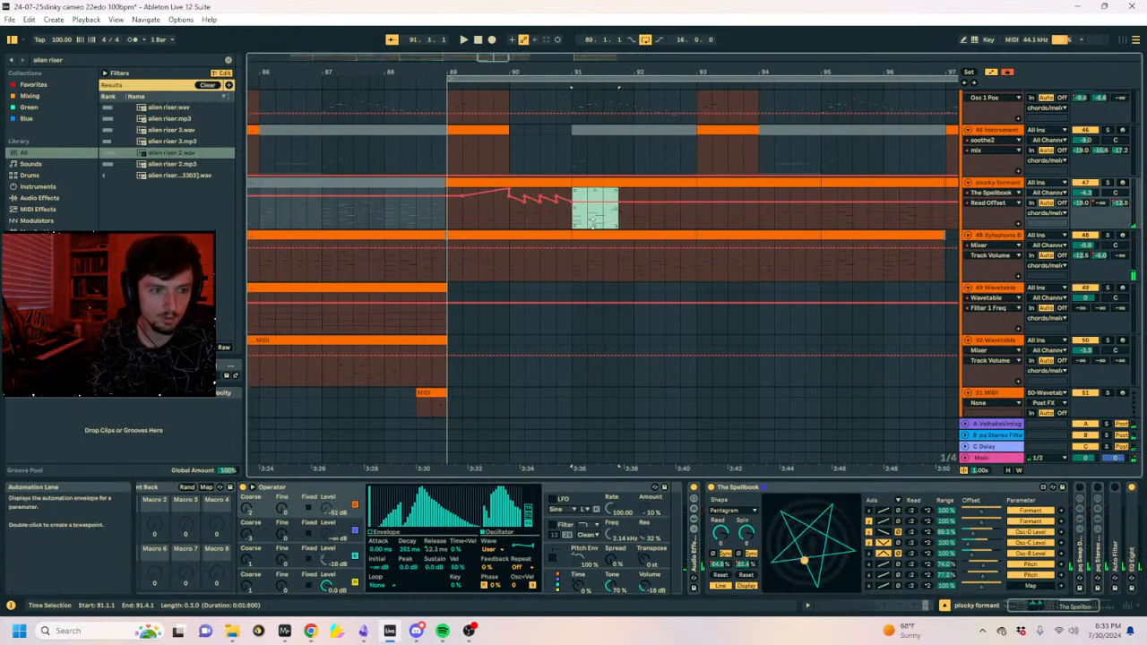
{"action": "key", "text": "Left"}
{"action": "key", "text": "space"}
{"action": "left_click", "coordinate": [605, 230]}
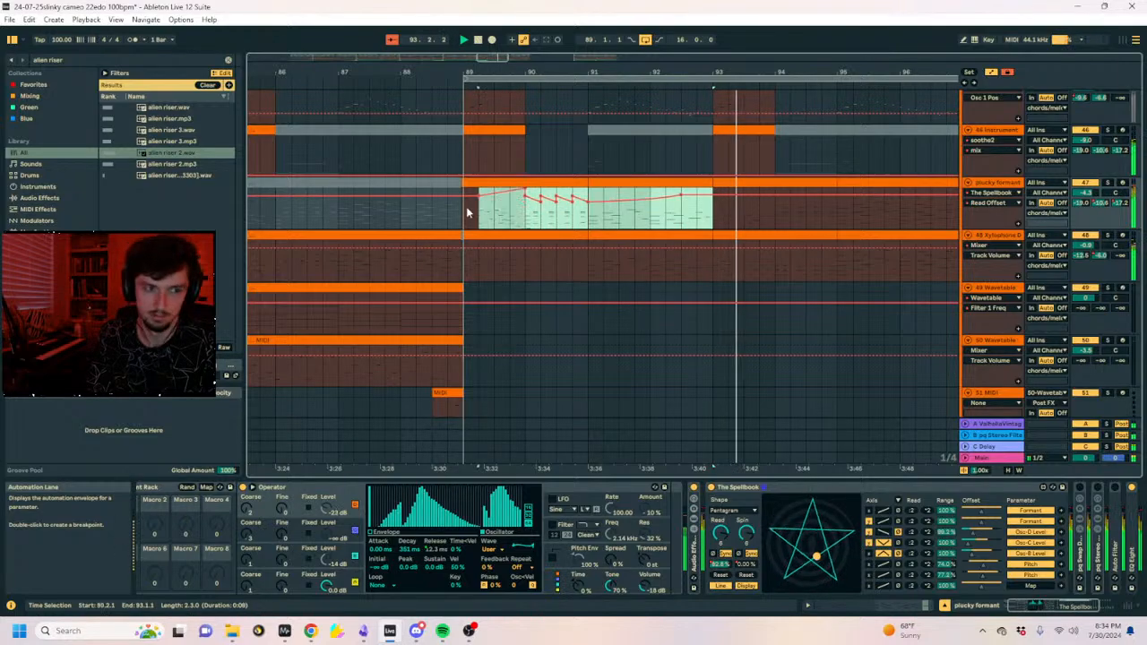
{"action": "key", "text": "ctrl+d"}
{"action": "key", "text": "a"}
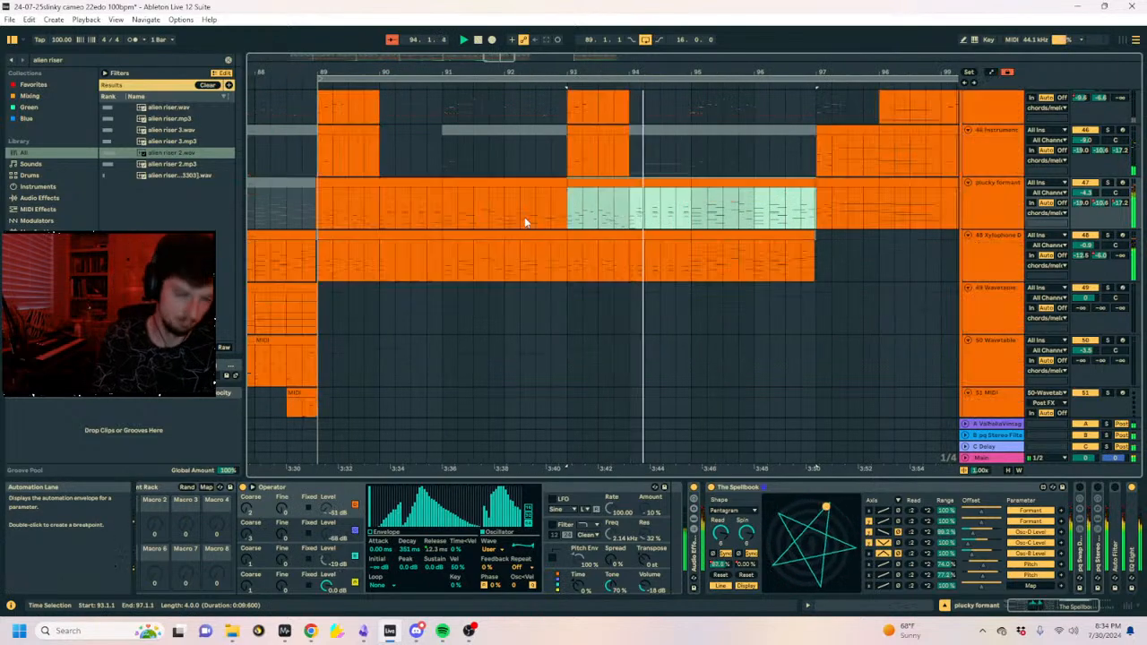
Audition the drums around bar 93 and deactivate the think twice percussion clip that starts at bar 93.
{"action": "scroll", "coordinate": [525, 223], "scroll_direction": "up", "scroll_amount": 15}
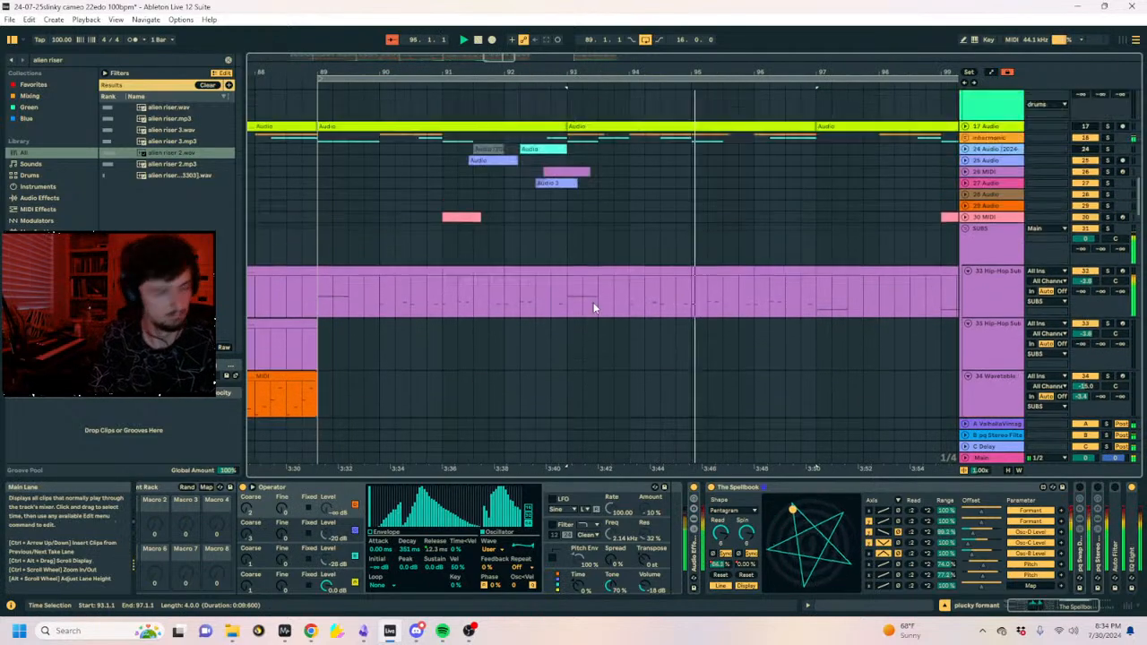
{"action": "scroll", "coordinate": [592, 296], "scroll_direction": "up", "scroll_amount": 10}
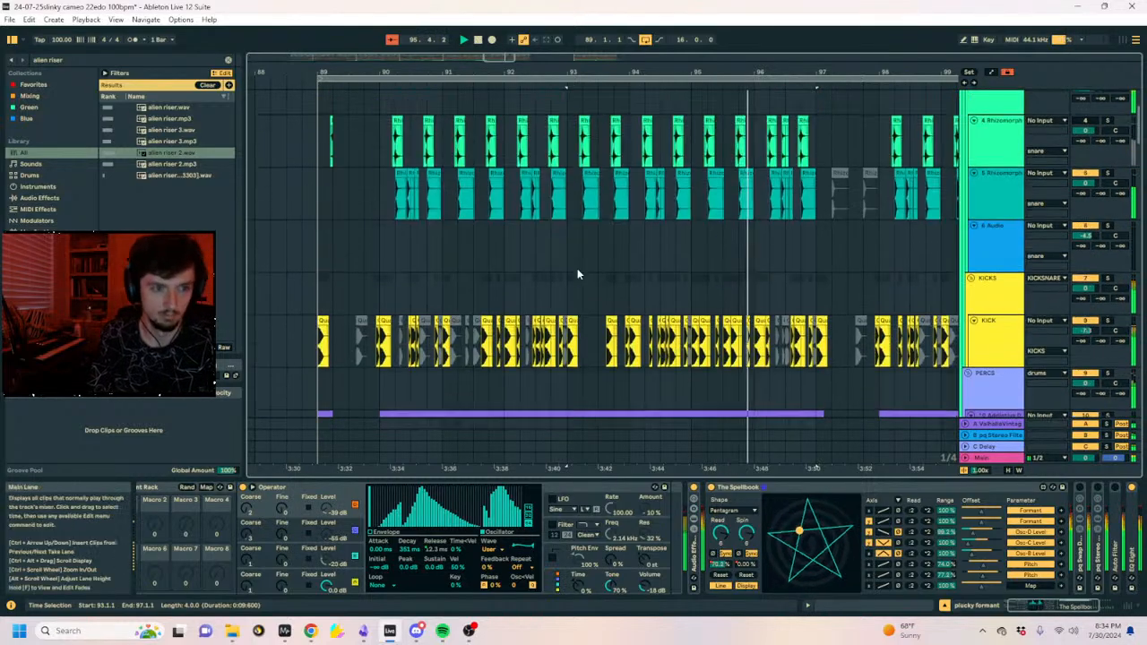
{"action": "scroll", "coordinate": [581, 276], "scroll_direction": "up", "scroll_amount": 3}
{"action": "scroll", "coordinate": [574, 273], "scroll_direction": "down", "scroll_amount": 4}
{"action": "left_click", "coordinate": [557, 263]}
{"action": "key", "text": "space"}
{"action": "key", "text": "space"}
{"action": "scroll", "coordinate": [627, 211], "scroll_direction": "up", "scroll_amount": 1}
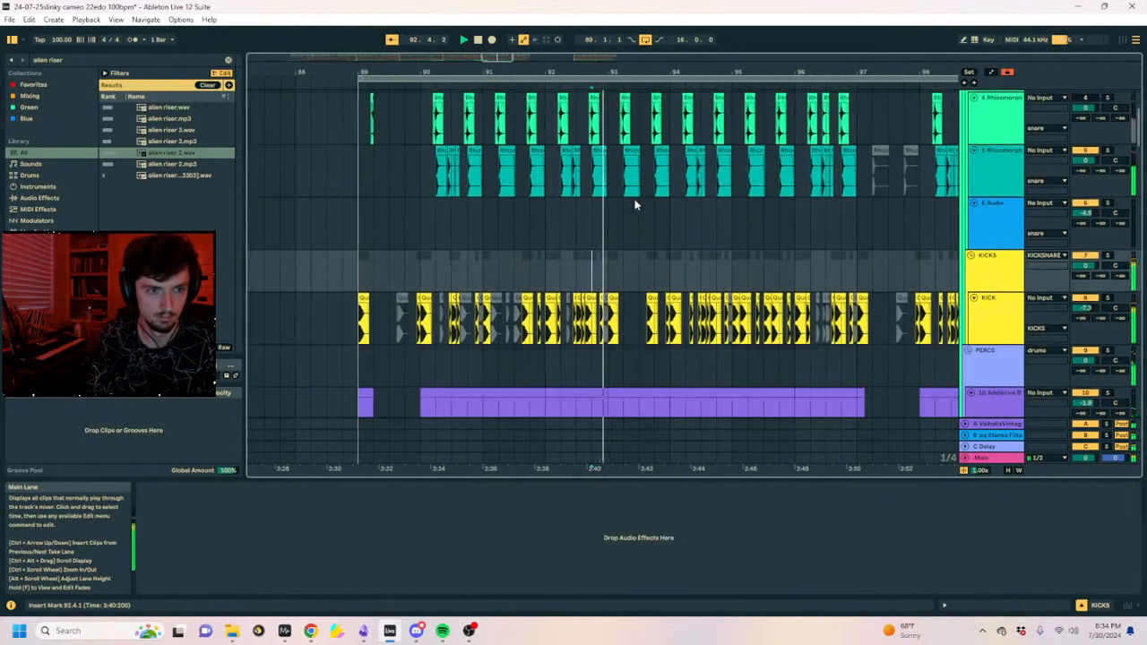
{"action": "scroll", "coordinate": [634, 205], "scroll_direction": "down", "scroll_amount": 2}
{"action": "left_click", "coordinate": [588, 341]}
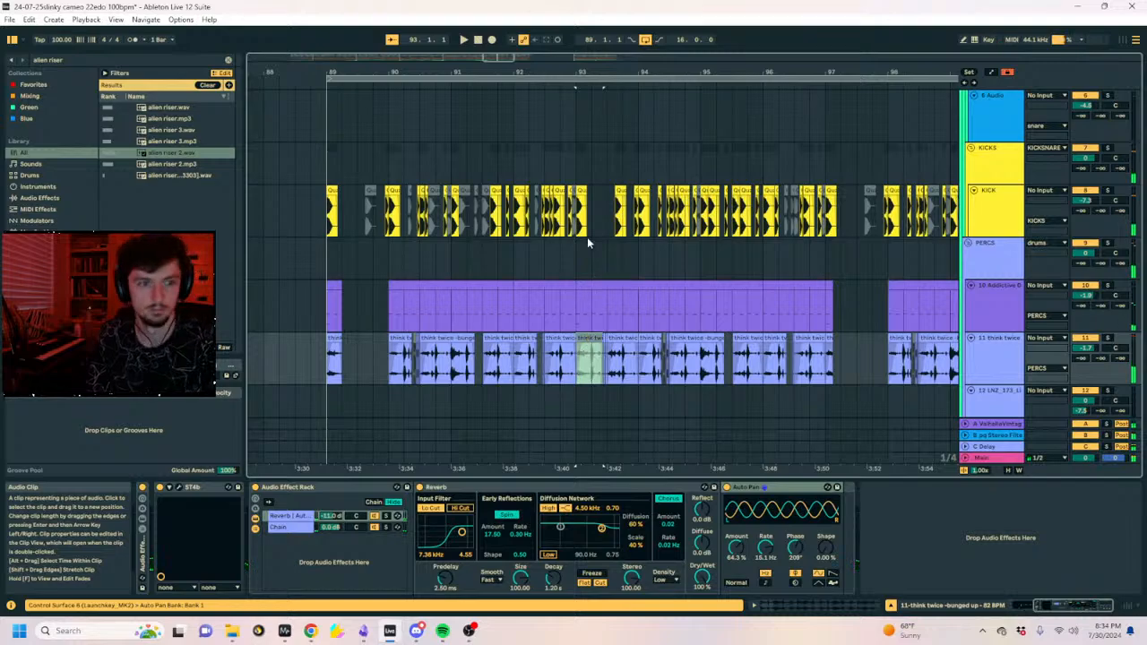
Deactivate the lower Rhizomorphic snare layer's first clip in bar 93 and audition the section from bar 88.3.
{"action": "scroll", "coordinate": [592, 233], "scroll_direction": "up", "scroll_amount": 5}
{"action": "left_click", "coordinate": [574, 211]}
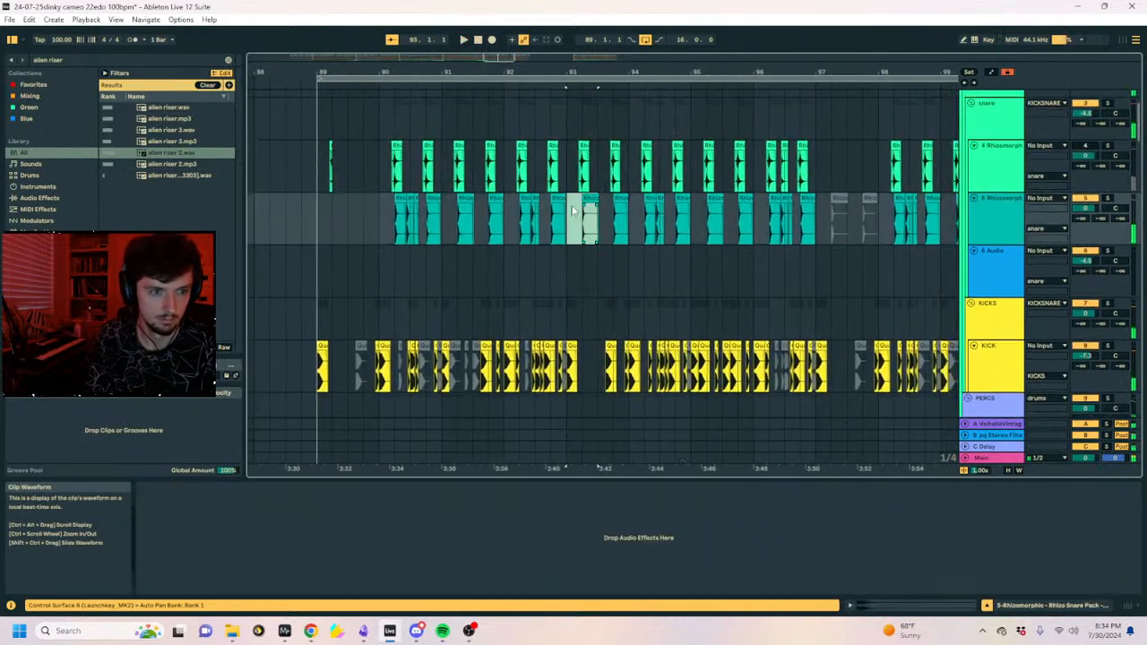
{"action": "key", "text": "0"}
{"action": "left_click", "coordinate": [555, 220]}
{"action": "key", "text": "space"}
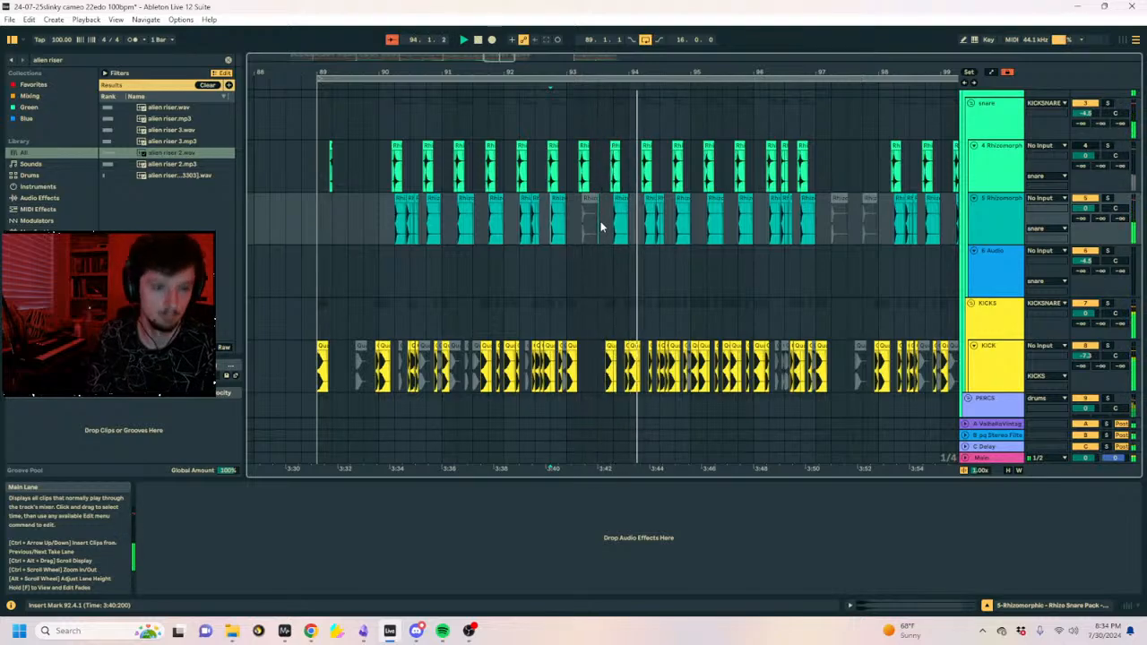
{"action": "scroll", "coordinate": [580, 221], "scroll_direction": "down", "scroll_amount": 4}
{"action": "left_click_drag", "start_coordinate": [430, 73], "coordinate": [603, 70]}
{"action": "left_click", "coordinate": [466, 165]}
{"action": "key", "text": "space"}
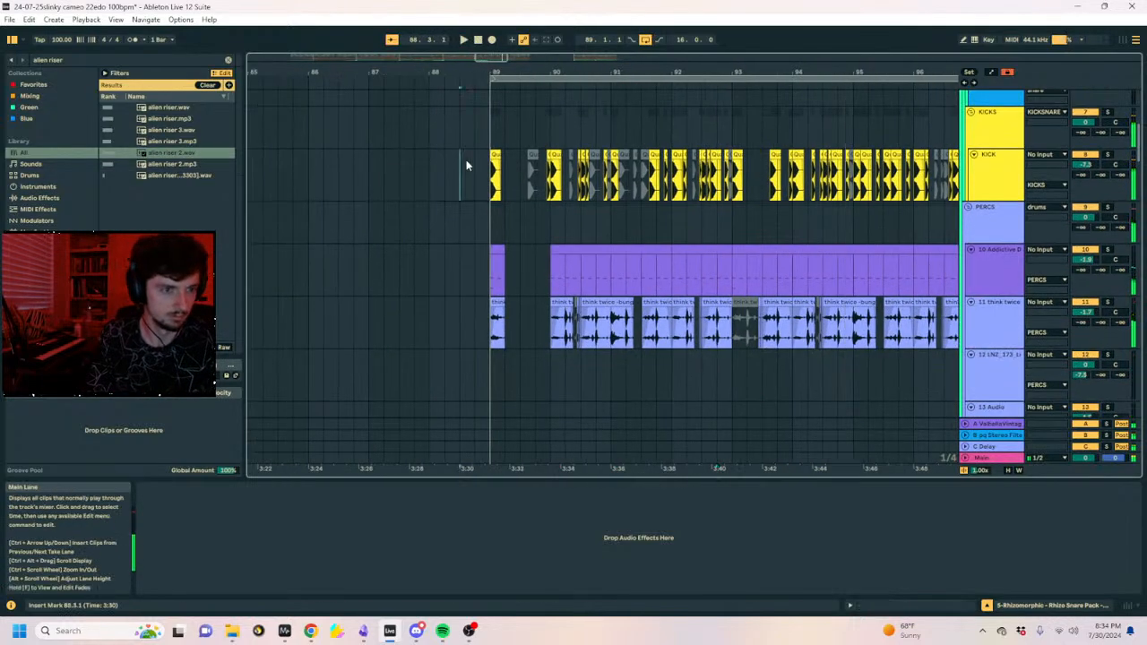
Copy plucky formant's notes from bars 89–91 onto the Pigments track at bar 89 and solo that track for playback.
{"action": "scroll", "coordinate": [584, 217], "scroll_direction": "down", "scroll_amount": 15}
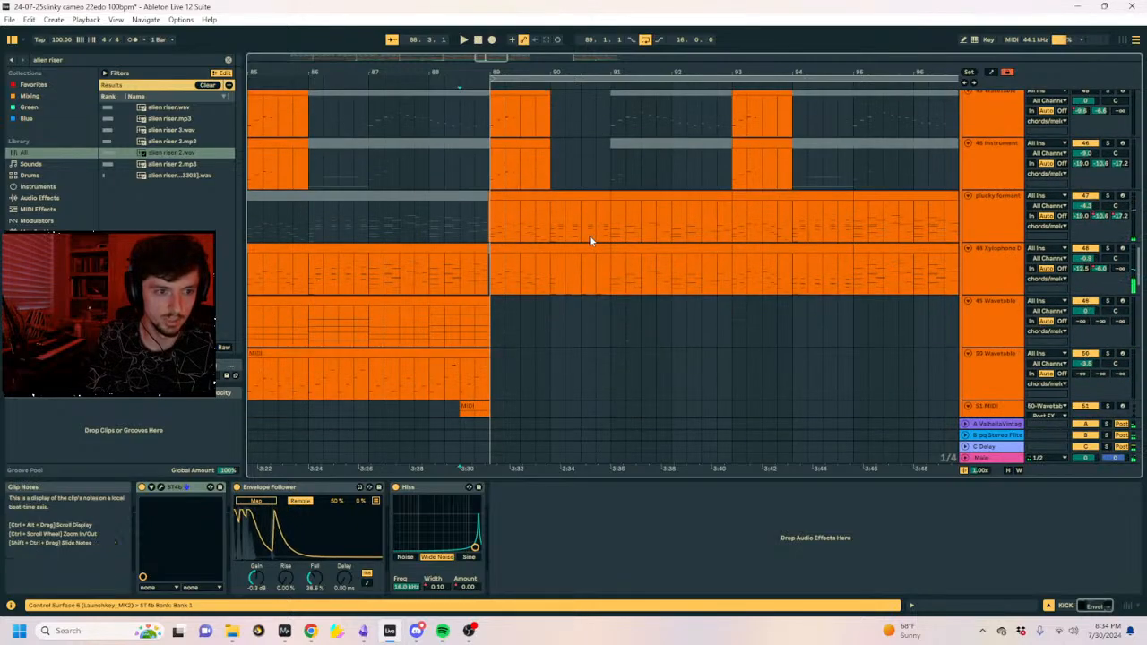
{"action": "left_click", "coordinate": [591, 240]}
{"action": "scroll", "coordinate": [761, 229], "scroll_direction": "down", "scroll_amount": 5}
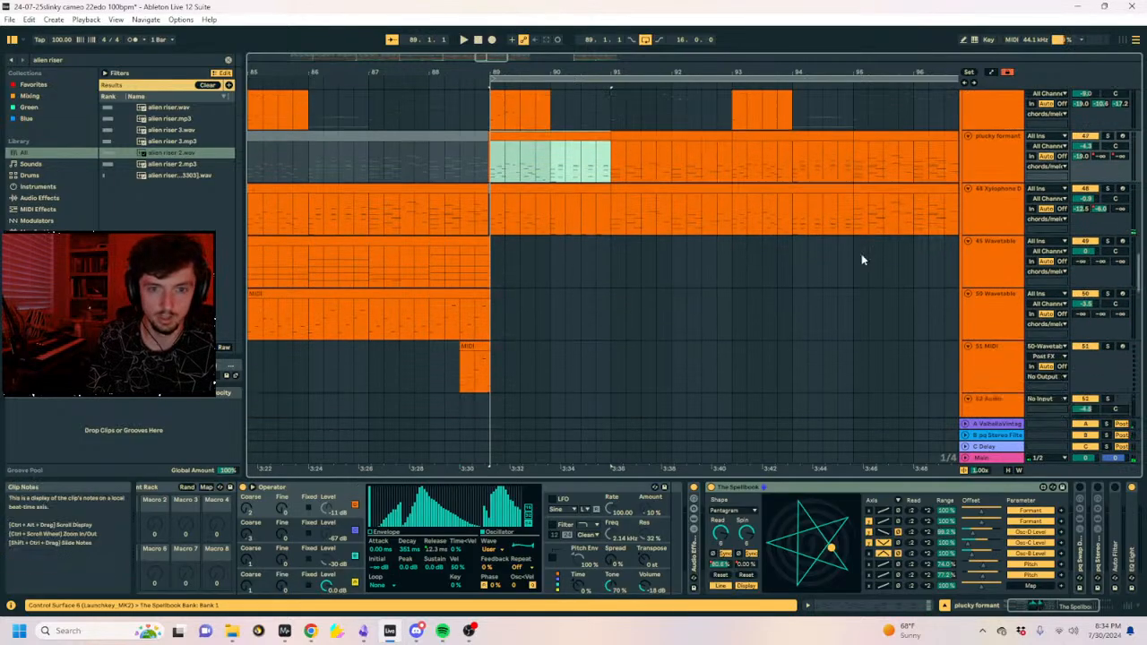
{"action": "left_click", "coordinate": [989, 285]}
{"action": "scroll", "coordinate": [986, 282], "scroll_direction": "down", "scroll_amount": 10}
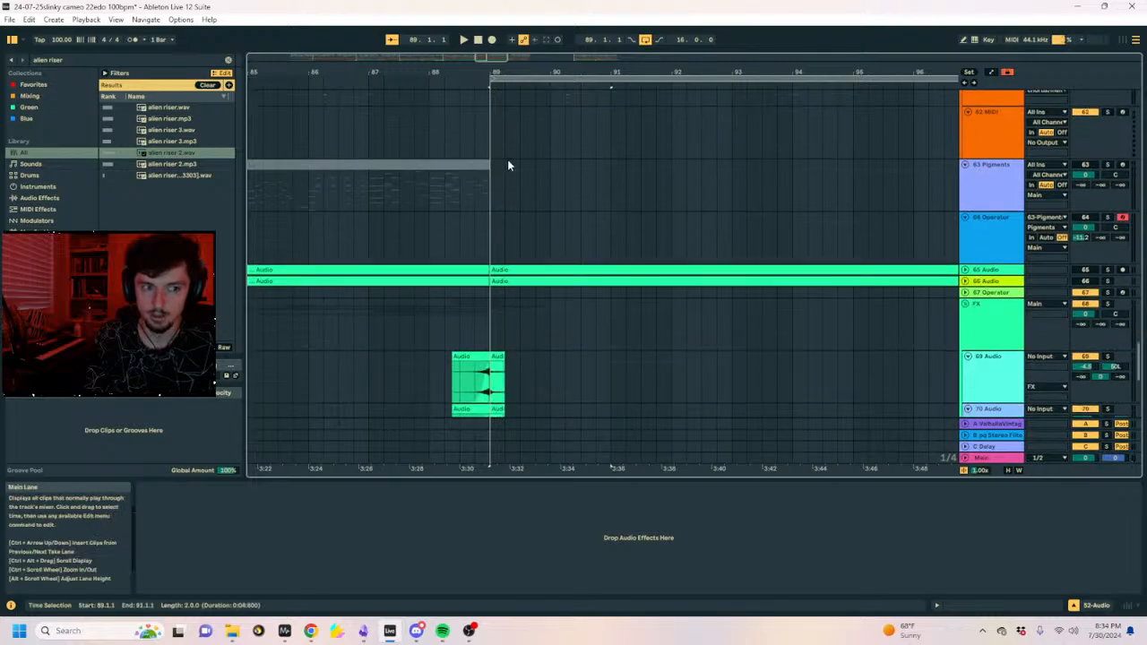
{"action": "left_click", "coordinate": [496, 167]}
{"action": "key", "text": "ctrl+v"}
{"action": "key", "text": "space"}
{"action": "left_click", "coordinate": [1109, 166]}
{"action": "key", "text": "space"}
{"action": "key", "text": "space"}
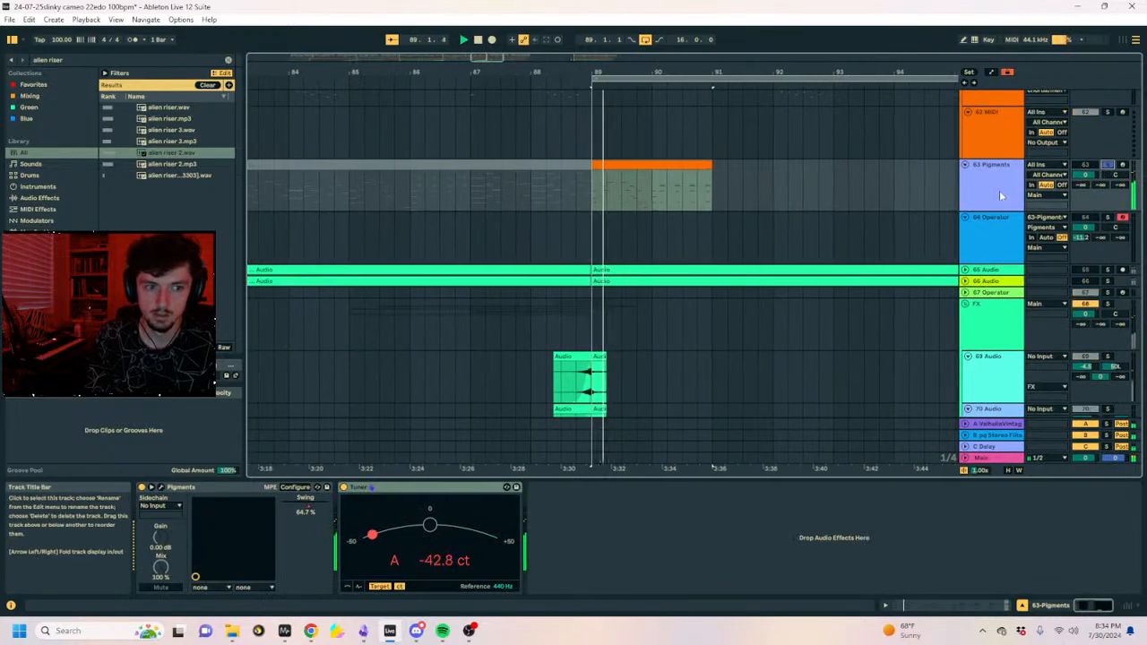
Try the Sequencer and Arpeggiator modes in the Pigments plug-in during playback, and close its window.
{"action": "left_click", "coordinate": [162, 488]}
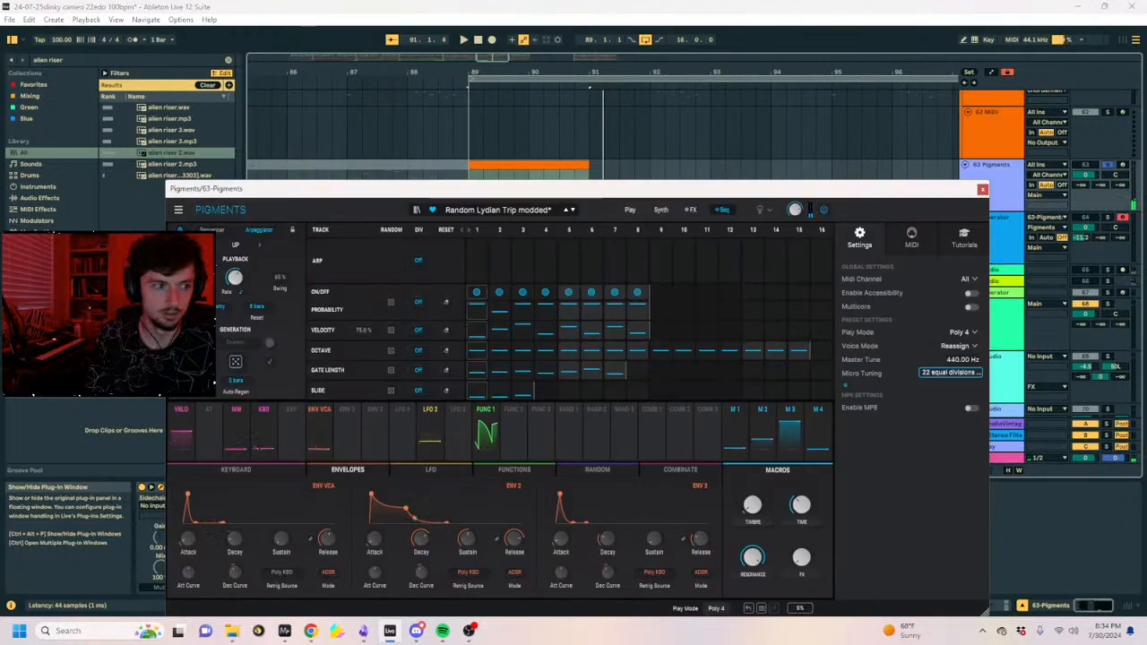
{"action": "left_click", "coordinate": [263, 233]}
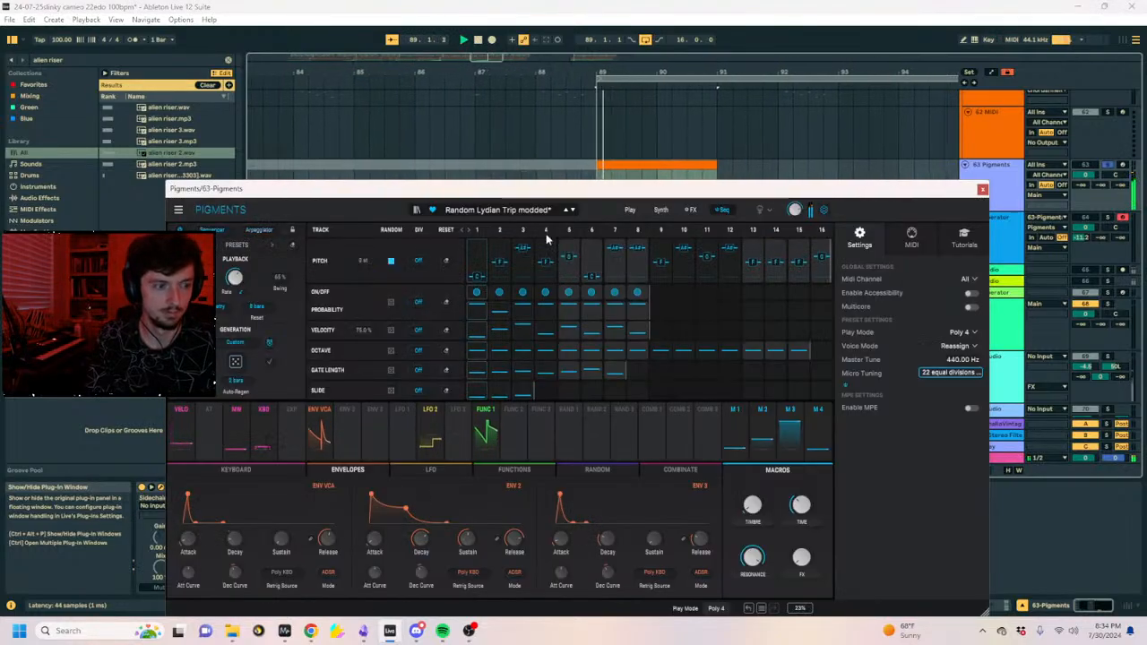
{"action": "left_click", "coordinate": [259, 230]}
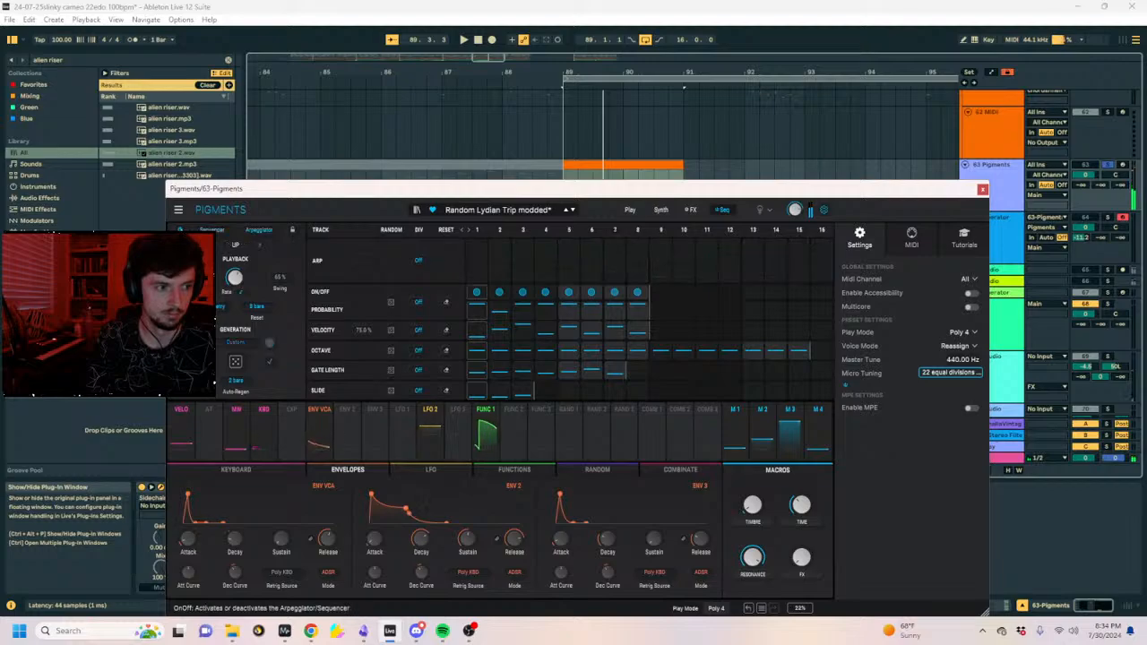
{"action": "left_click", "coordinate": [259, 230]}
{"action": "key", "text": "space"}
{"action": "left_click", "coordinate": [982, 189]}
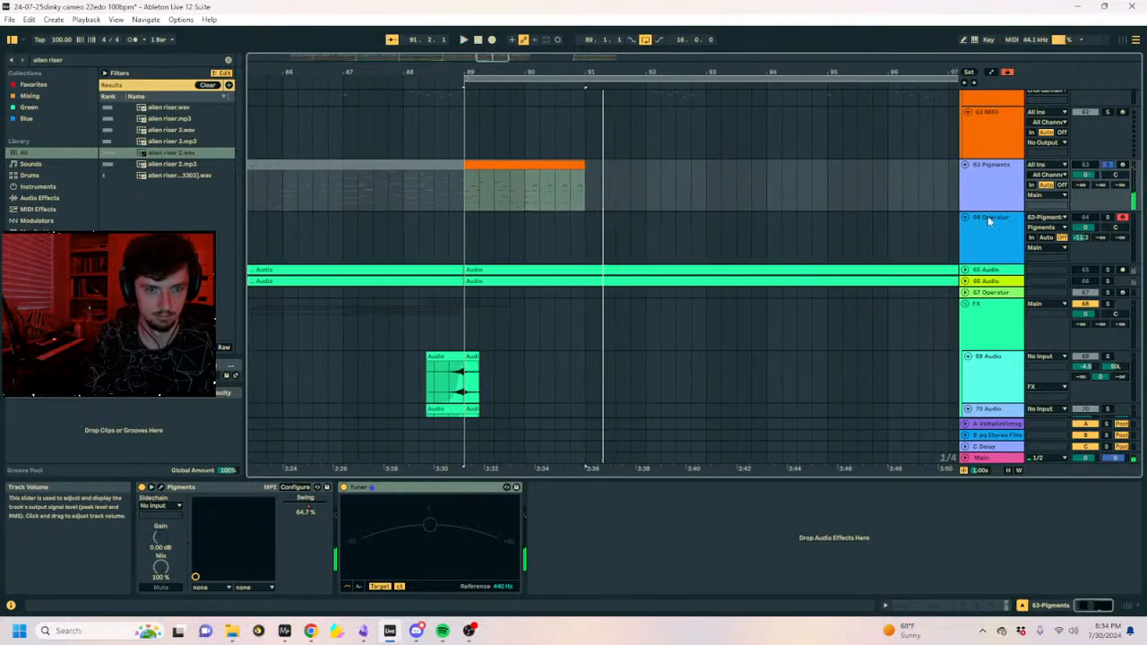
Search the browser for "sat" and add a Saturator after Tuner on the Pigments track.
{"action": "key", "text": "space"}
{"action": "key", "text": "space"}
{"action": "key", "text": "space"}
{"action": "left_click_drag", "start_coordinate": [82, 60], "coordinate": [2, 55]}
{"action": "type", "text": "as"}
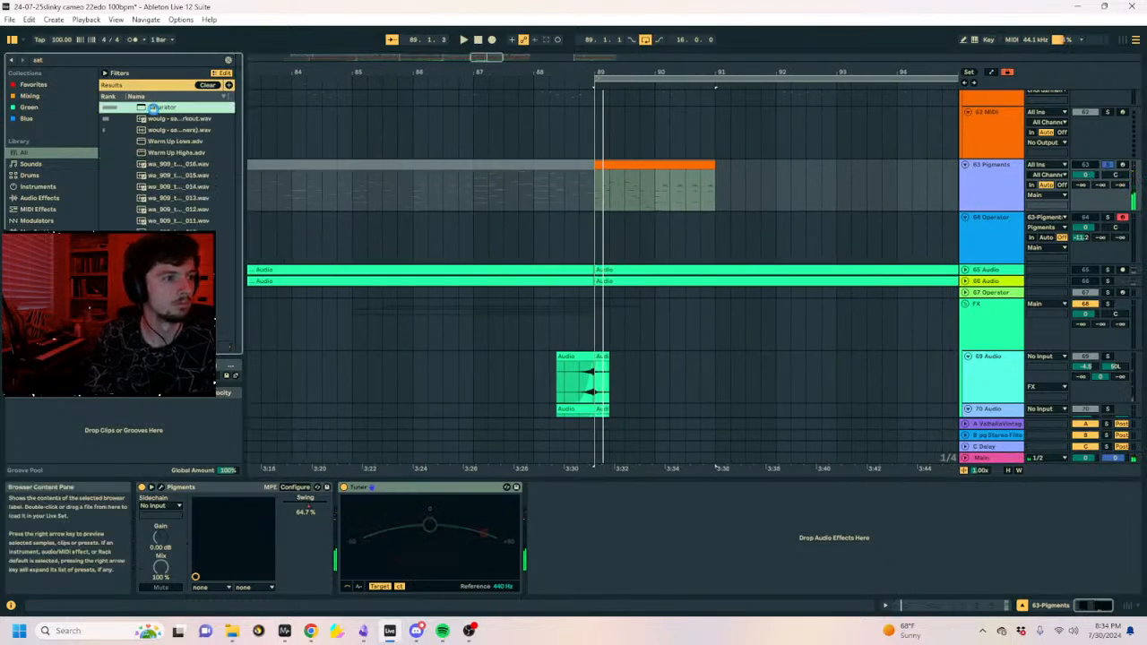
{"action": "key", "text": "Return"}
Insert an audio track below Pigments, set its input to 63-Pigments and arm it for recording.
{"action": "left_click", "coordinate": [990, 206]}
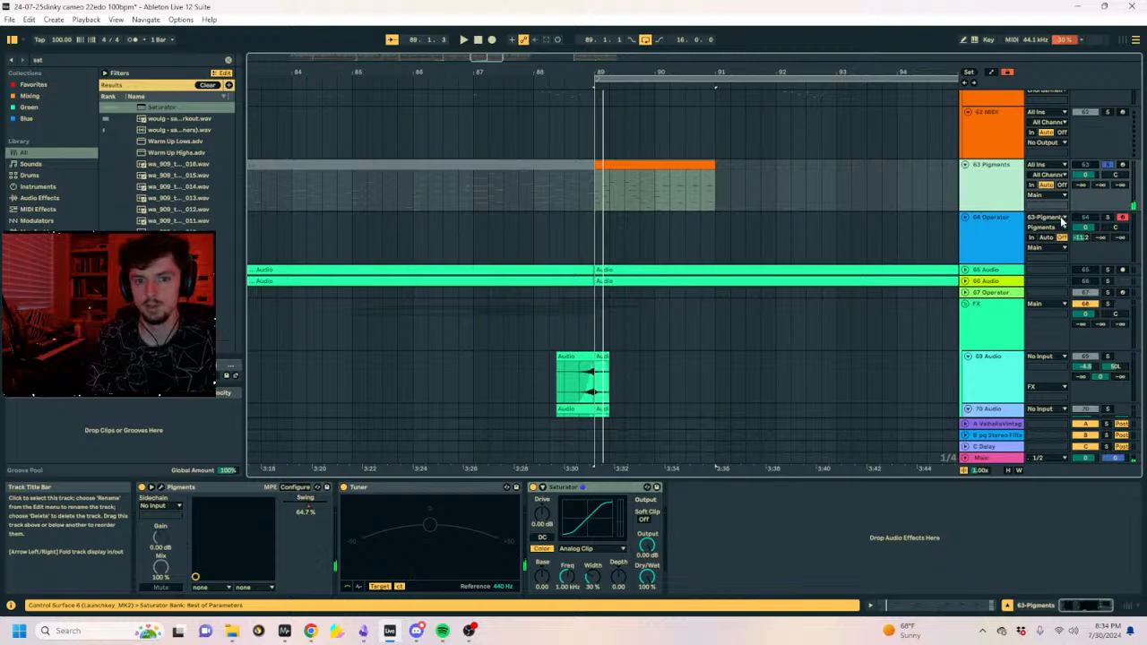
{"action": "key", "text": "ctrl+t"}
{"action": "left_click", "coordinate": [1055, 218]}
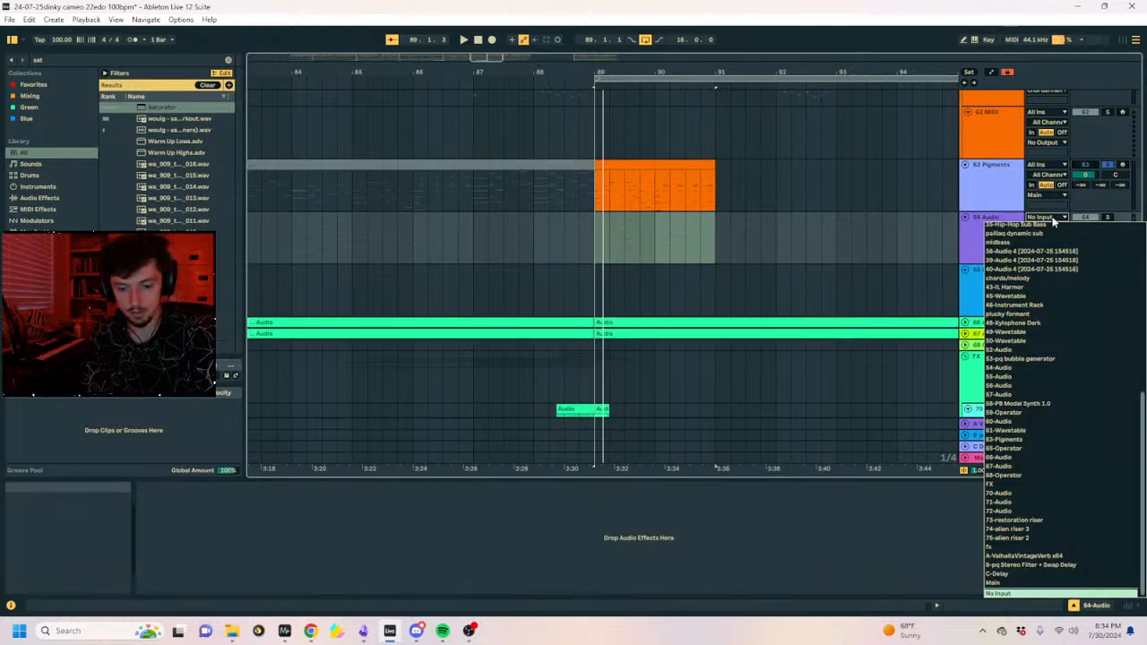
{"action": "left_click", "coordinate": [1056, 219]}
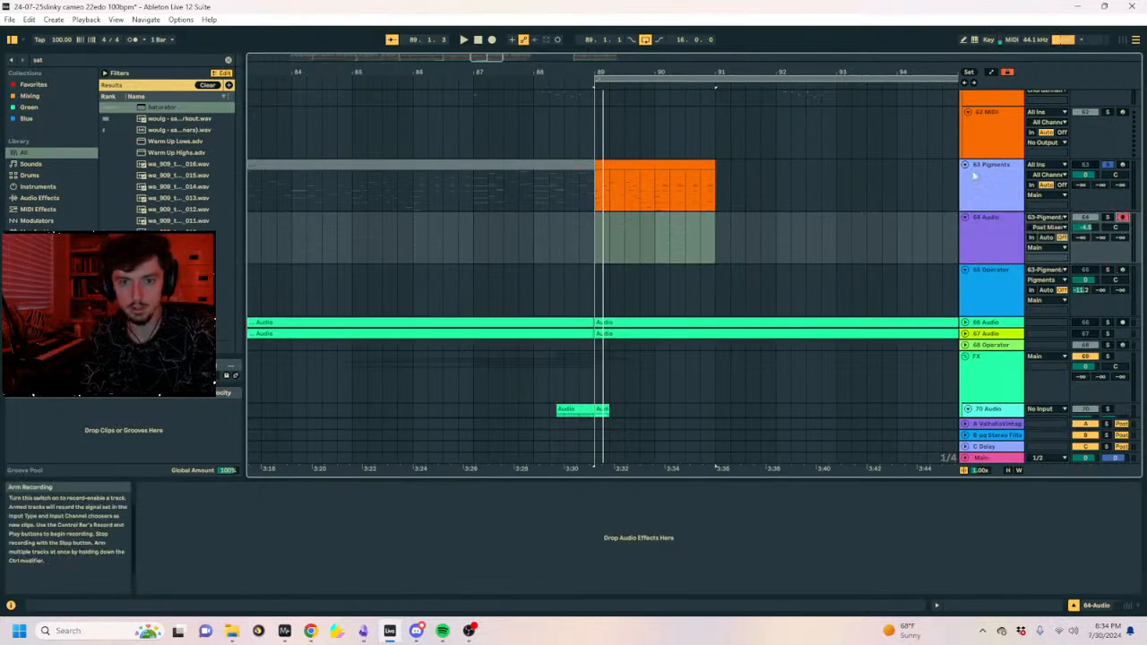
Record Pigments onto the new audio track from bar 89 and duplicate the take's first bar to bar 90.
{"action": "left_click", "coordinate": [492, 40]}
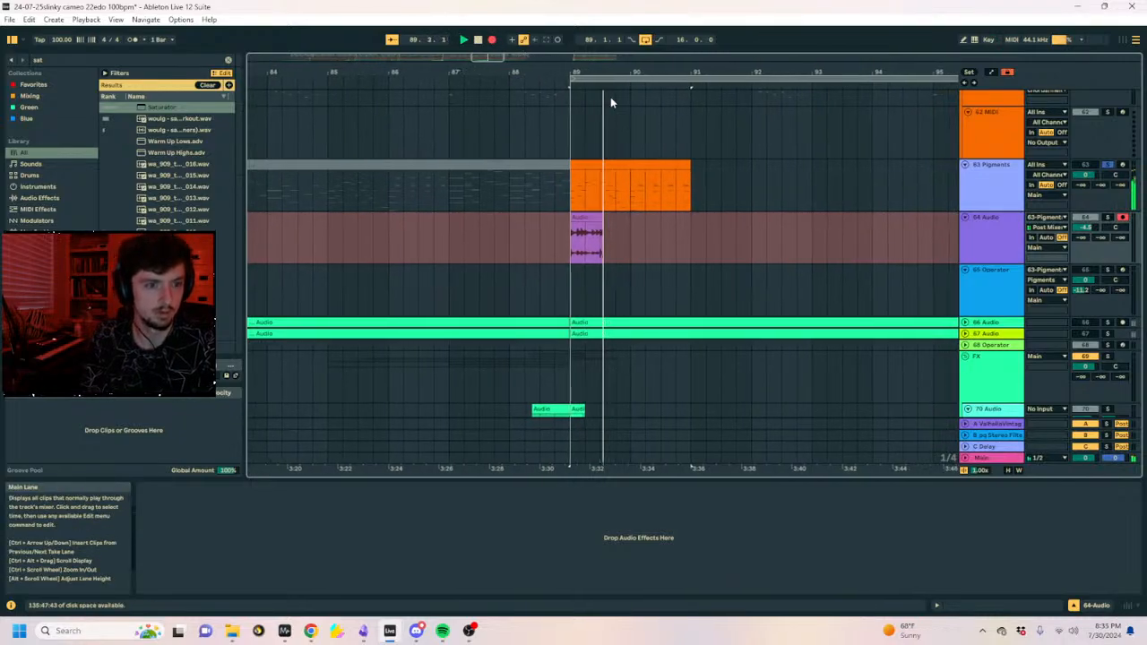
{"action": "left_click_drag", "start_coordinate": [583, 469], "coordinate": [584, 524]}
{"action": "key", "text": "space"}
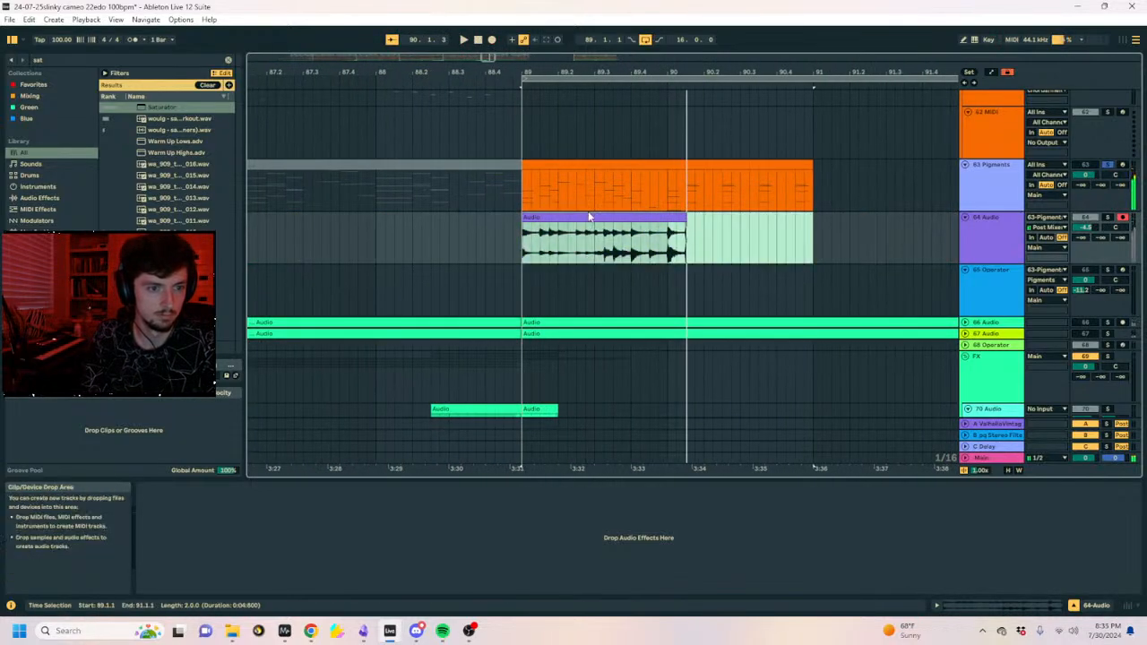
{"action": "left_click", "coordinate": [574, 216]}
{"action": "left_click_drag", "start_coordinate": [669, 233], "coordinate": [518, 240]}
{"action": "key", "text": "ctrl+d"}
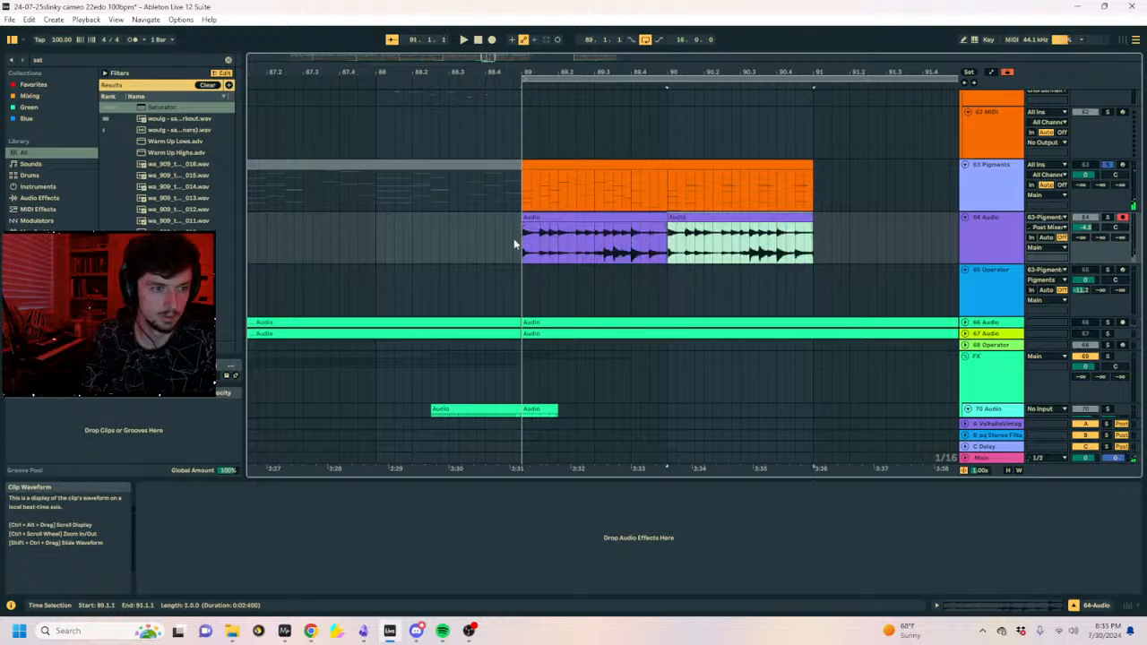
Record a second Pigments take on the same audio track, starting from bar 89.
{"action": "left_click", "coordinate": [517, 241]}
{"action": "left_click", "coordinate": [492, 40]}
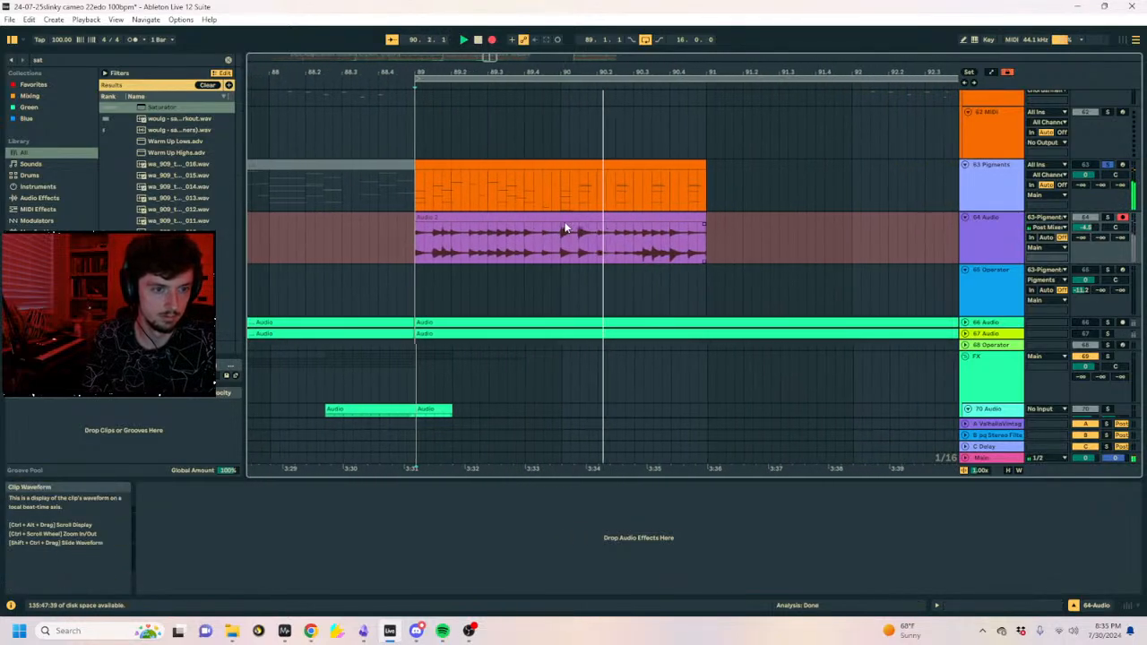
{"action": "key", "text": "space"}
Add a second audio track beneath the recording and arrange one bar of each Pigments take at bar 89, one per track.
{"action": "left_click_drag", "start_coordinate": [606, 217], "coordinate": [430, 271]}
{"action": "left_click", "coordinate": [981, 237]}
{"action": "key", "text": "ctrl+t"}
Add a Utility to the lower Pigments take's audio track and set its channel mode to Swap.
{"action": "left_click", "coordinate": [990, 298]}
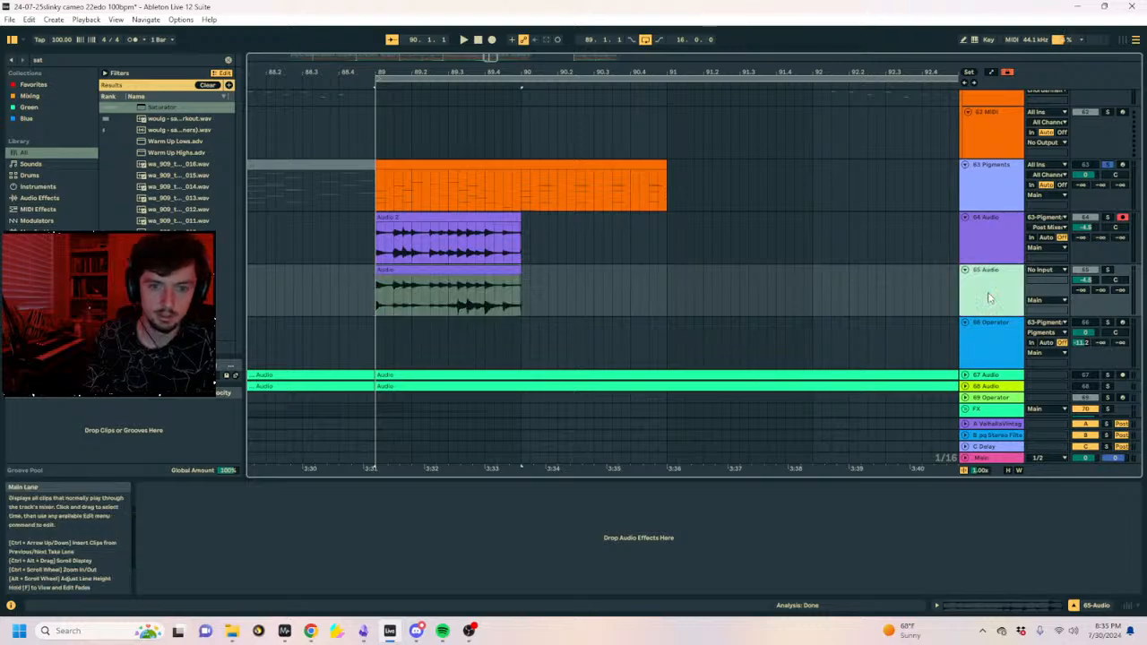
{"action": "left_click", "coordinate": [113, 60]}
{"action": "type", "text": "uti"}
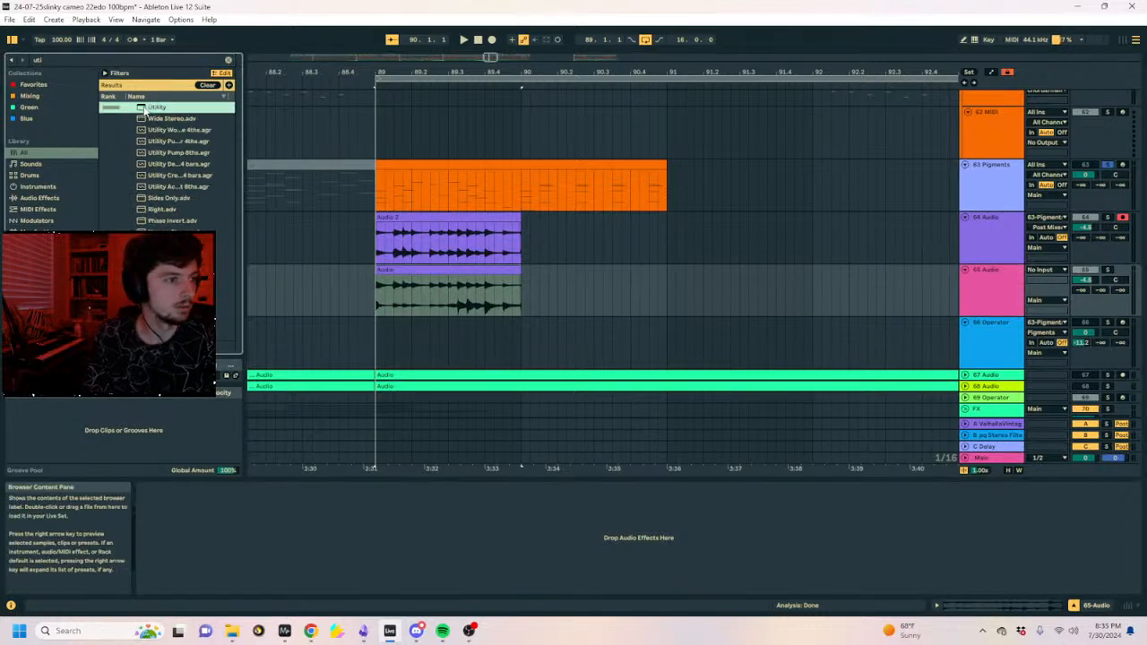
{"action": "left_click_drag", "start_coordinate": [177, 477], "coordinate": [155, 535]}
{"action": "left_click", "coordinate": [152, 518]}
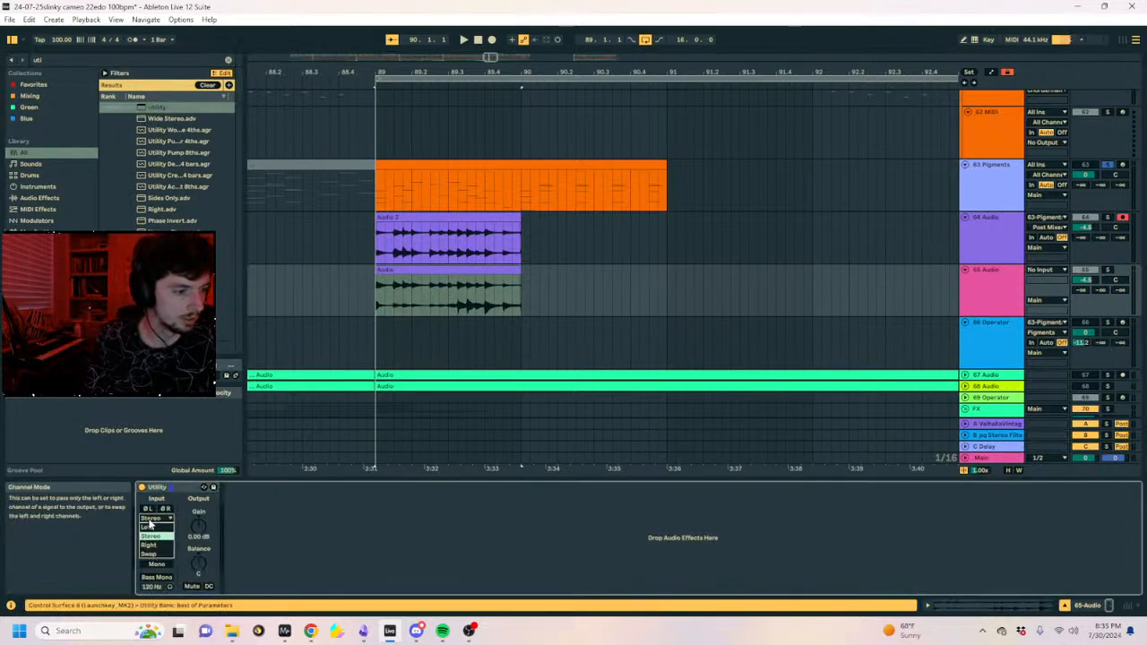
{"action": "left_click", "coordinate": [157, 556]}
Group the two Pigments take tracks and put a Saturator with raised Drive on the group.
{"action": "left_click", "coordinate": [403, 249]}
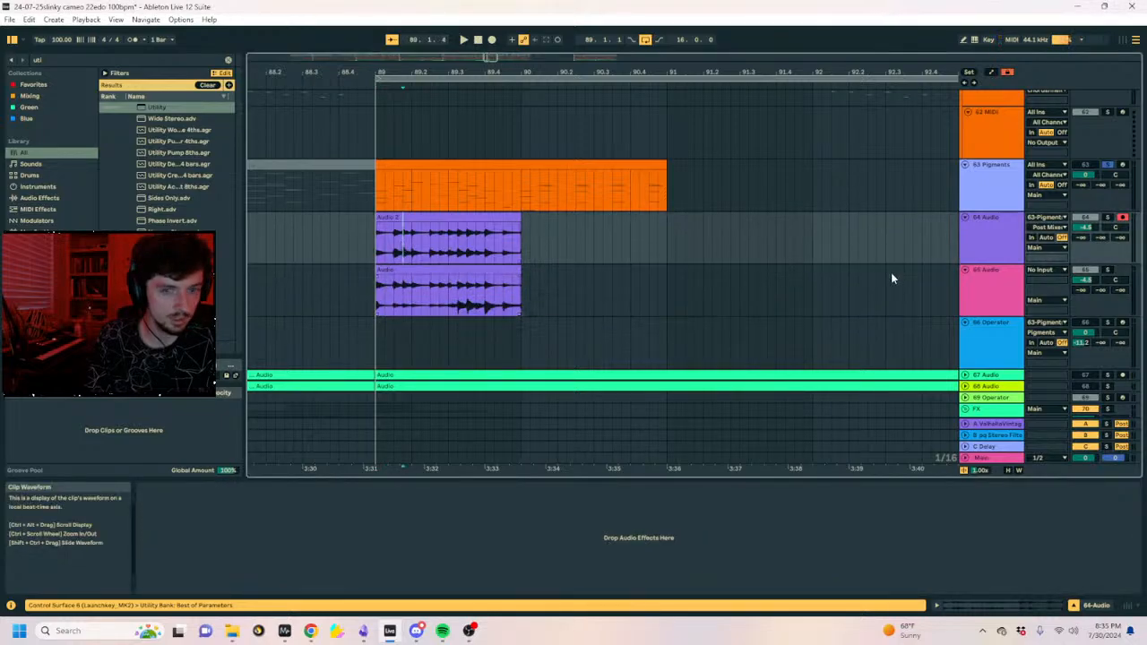
{"action": "left_click", "coordinate": [1006, 281]}
{"action": "key", "text": "ctrl+g"}
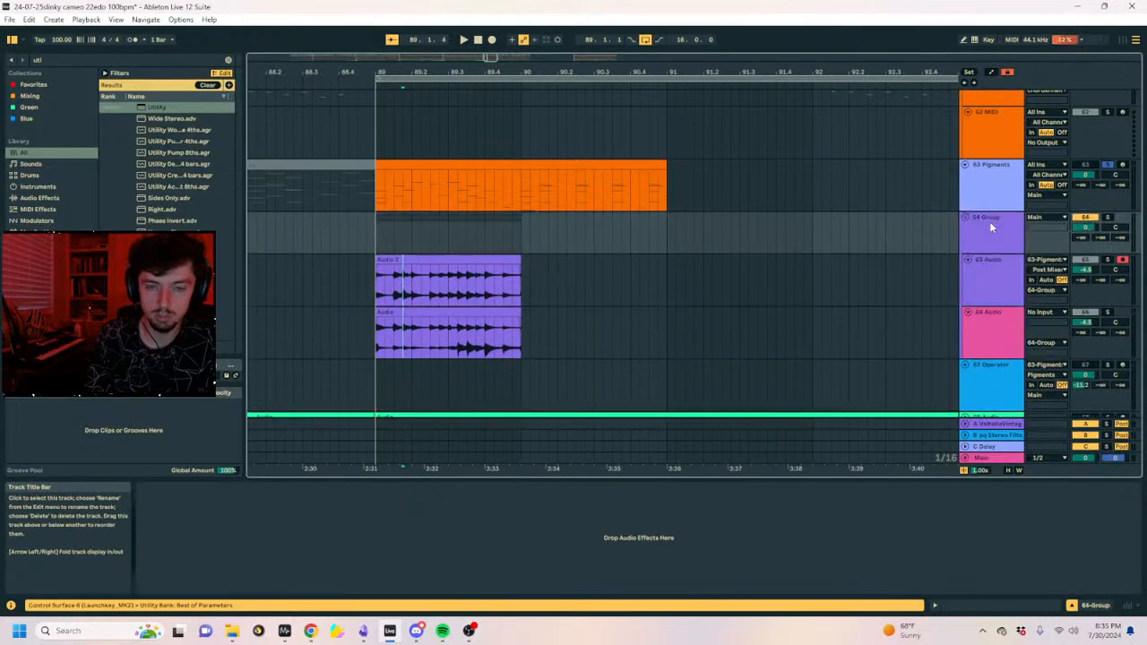
{"action": "left_click", "coordinate": [75, 58]}
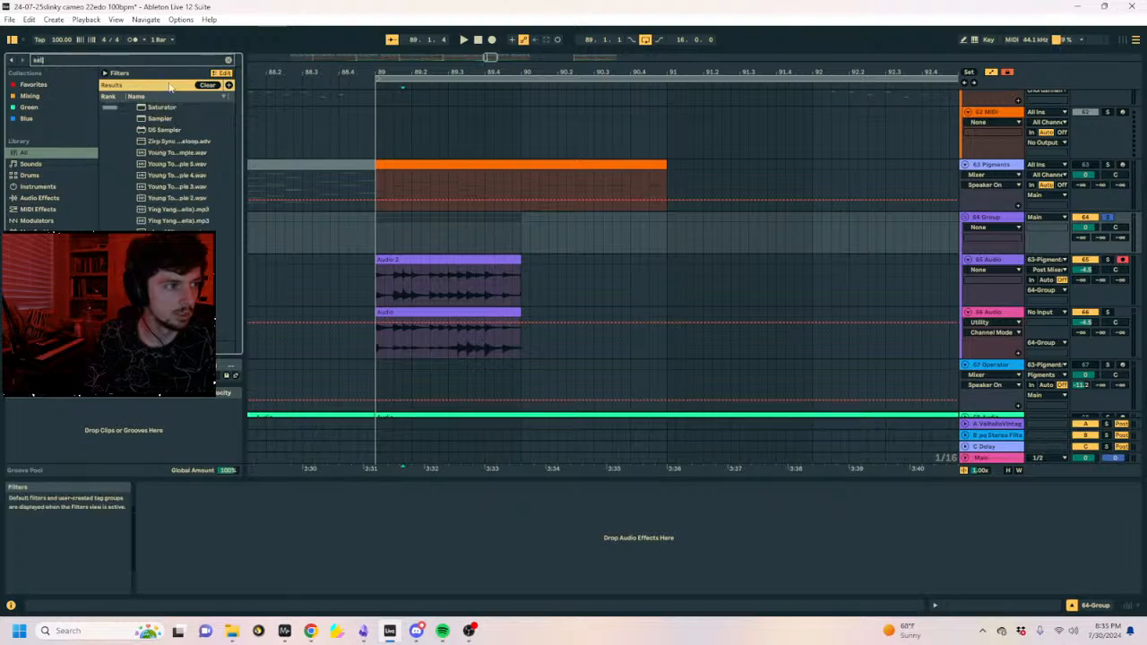
{"action": "type", "text": "sat"}
{"action": "left_click", "coordinate": [157, 109]}
{"action": "left_click_drag", "start_coordinate": [359, 218], "coordinate": [382, 231]}
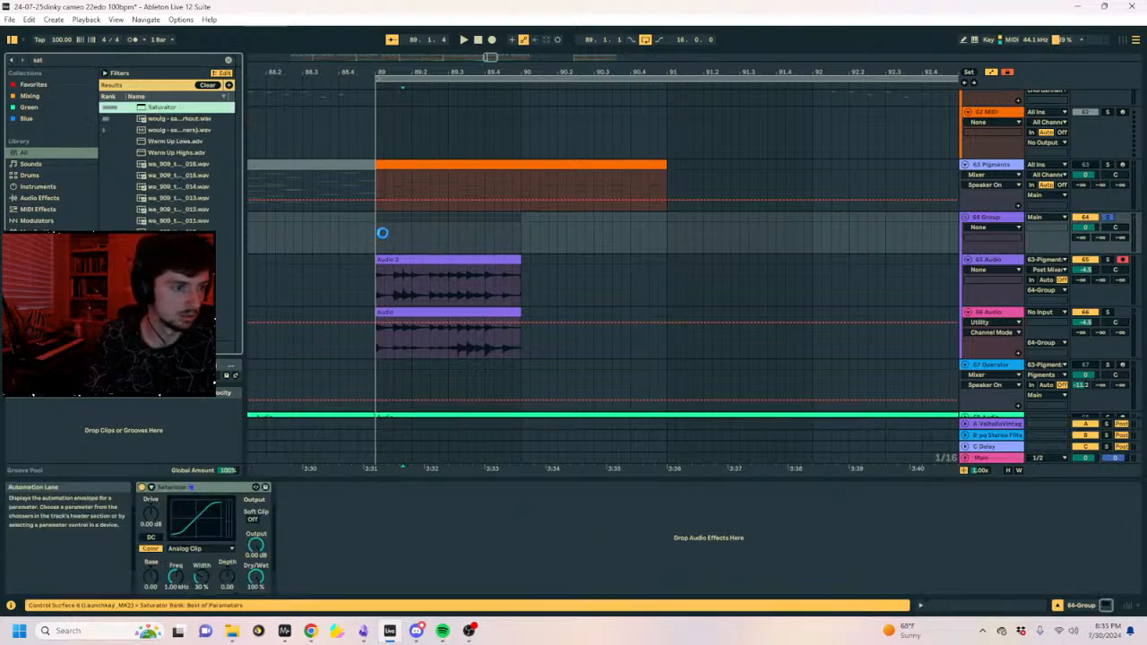
Pan the upper take's track left and the lower take's track right, and audition the group from bar 89.
{"action": "left_click", "coordinate": [1115, 270]}
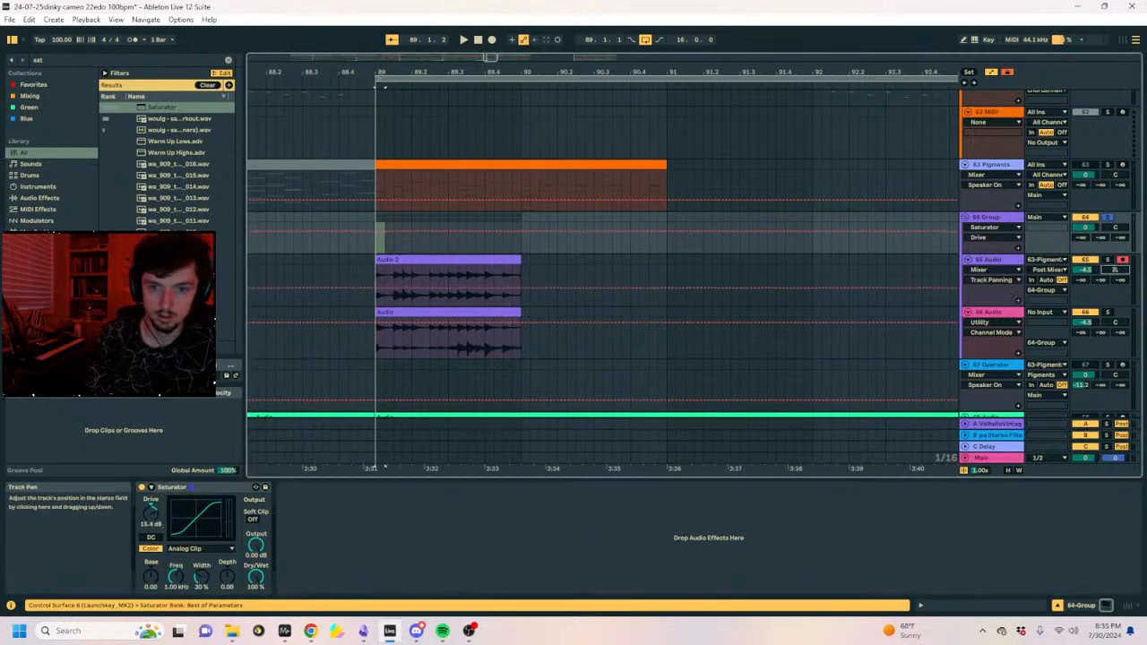
{"action": "left_click_drag", "start_coordinate": [1114, 322], "coordinate": [1118, 292]}
{"action": "key", "text": "space"}
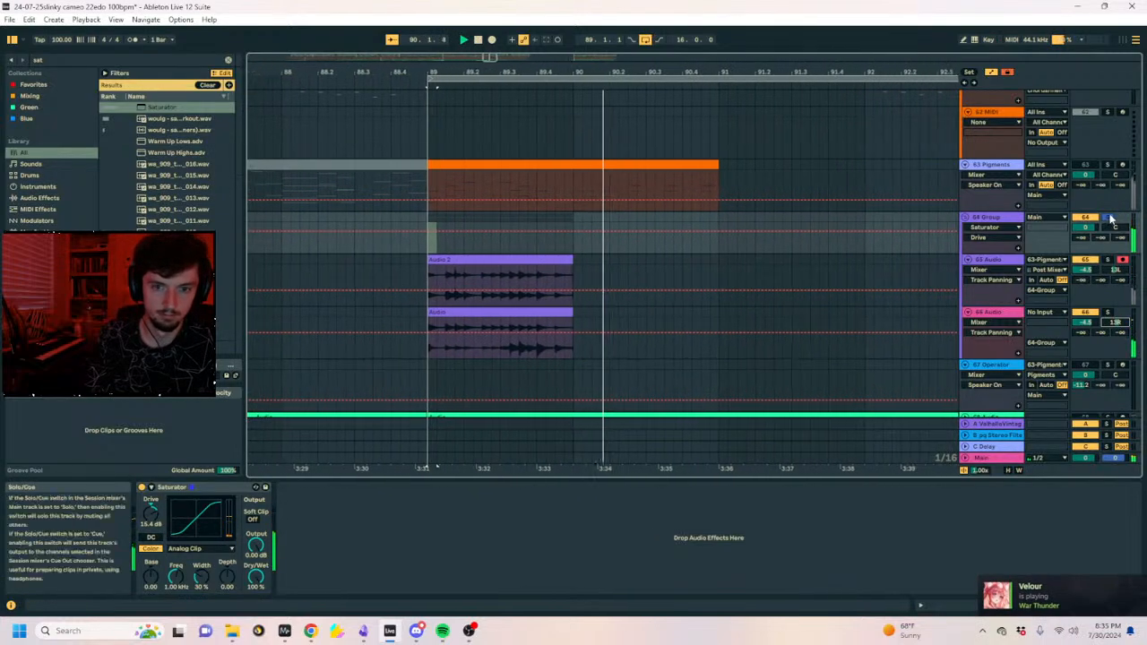
Unsolo the group and bypass its Saturator while auditioning bar 89 in the full mix.
{"action": "key", "text": "space"}
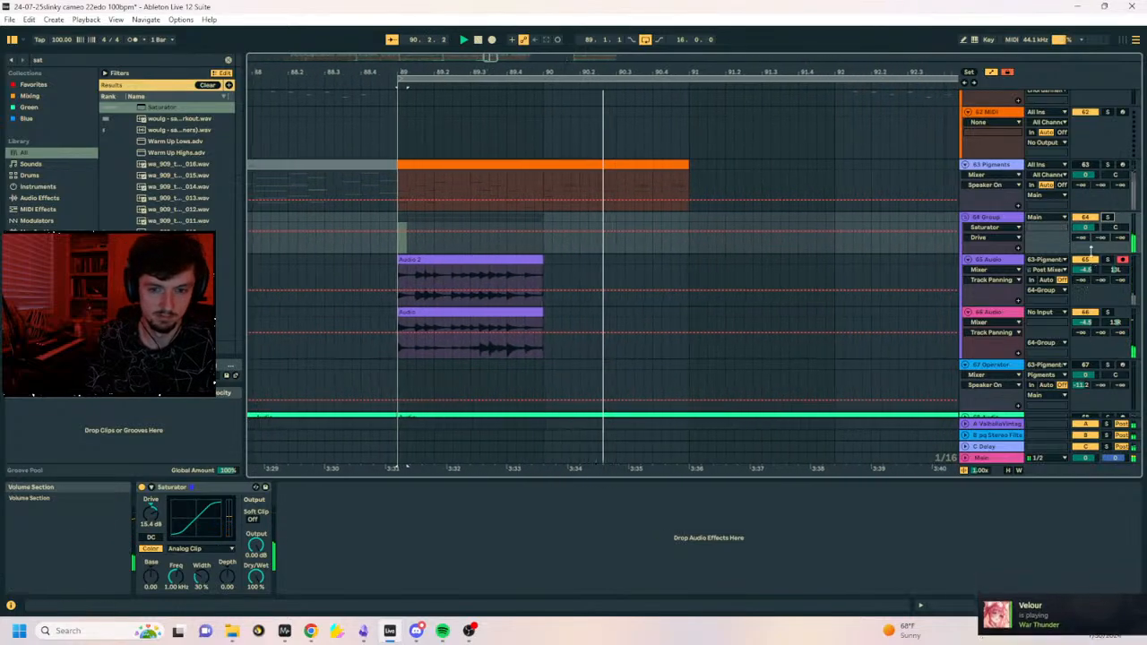
{"action": "left_click", "coordinate": [141, 487]}
{"action": "key", "text": "space"}
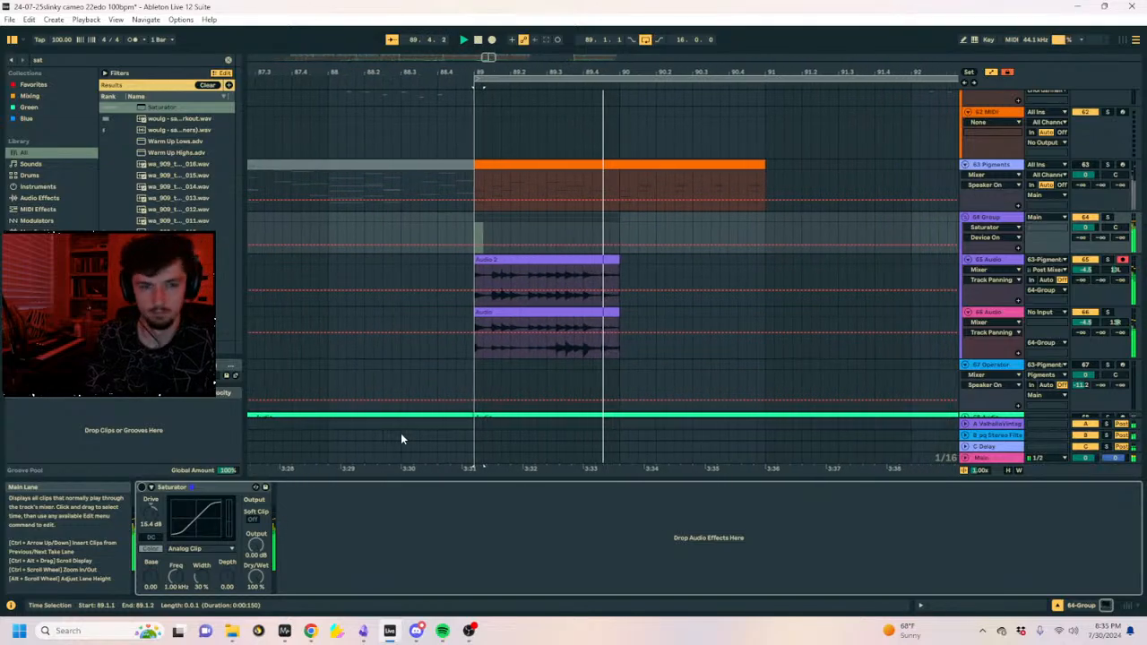
Automate the group's send B, the stereo filter return, to ramp from silence at bar 89 to 0 dB at bar 90.
{"action": "key", "text": "a"}
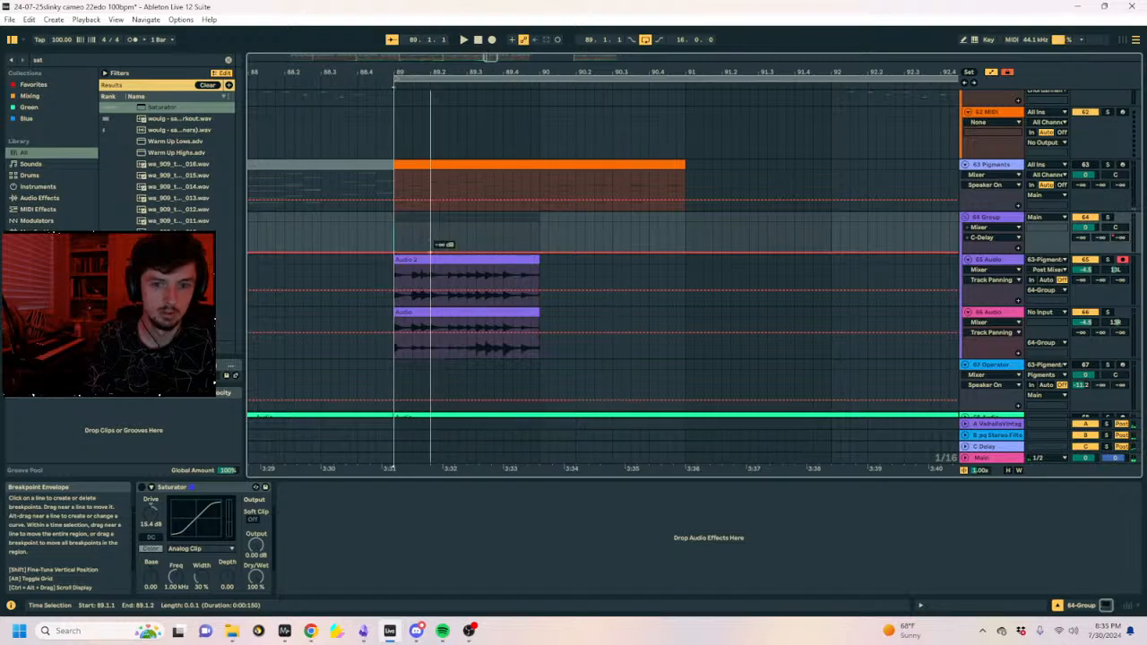
{"action": "left_click_drag", "start_coordinate": [450, 256], "coordinate": [470, 254]}
{"action": "left_click", "coordinate": [1102, 238]}
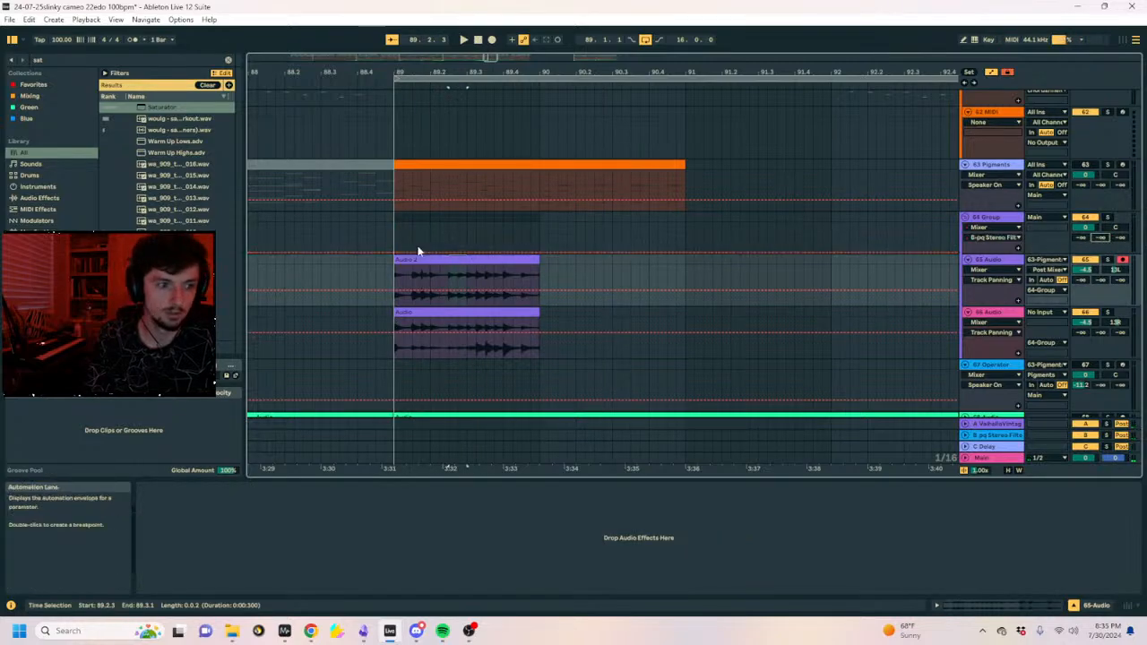
{"action": "left_click", "coordinate": [395, 253]}
{"action": "left_click_drag", "start_coordinate": [545, 252], "coordinate": [539, 223]}
{"action": "key", "text": "space"}
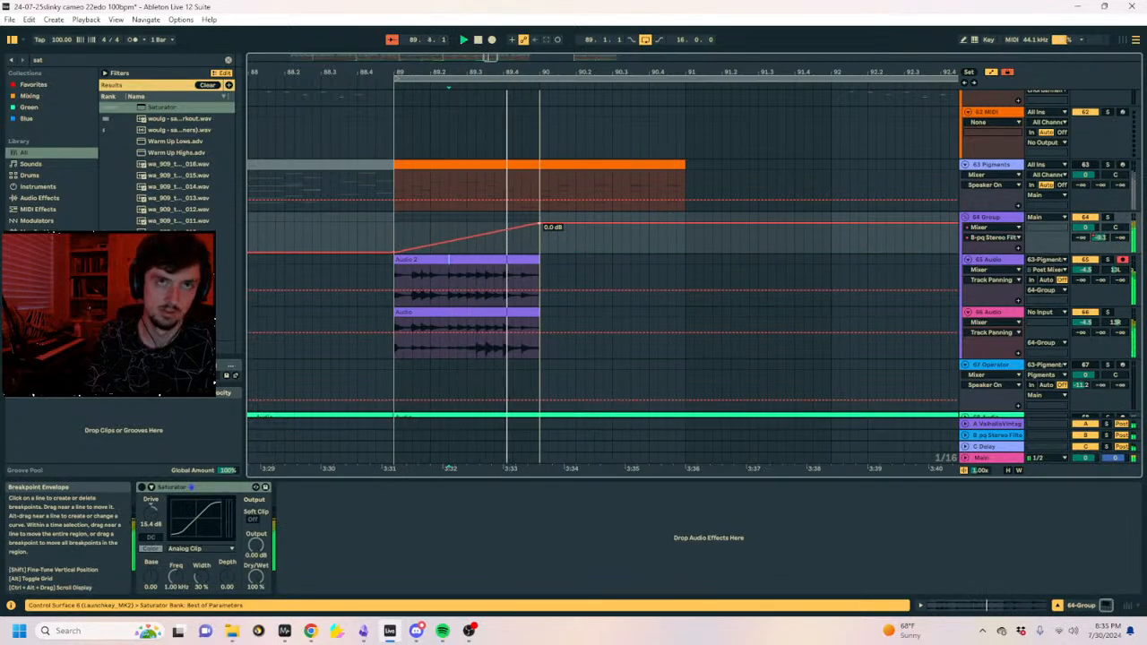
{"action": "key", "text": "a"}
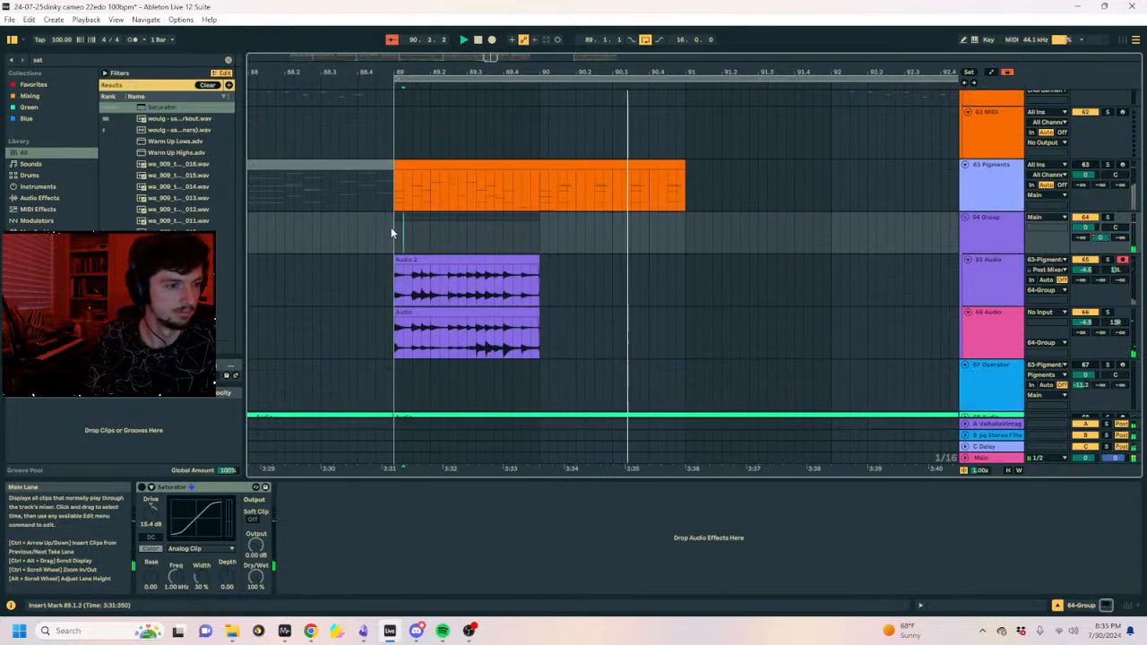
Add a high-pass Auto Filter to the group with a 133 Hz cutoff and raised resonance.
{"action": "key", "text": "ctrl+f"}
{"action": "type", "text": "auto filt"}
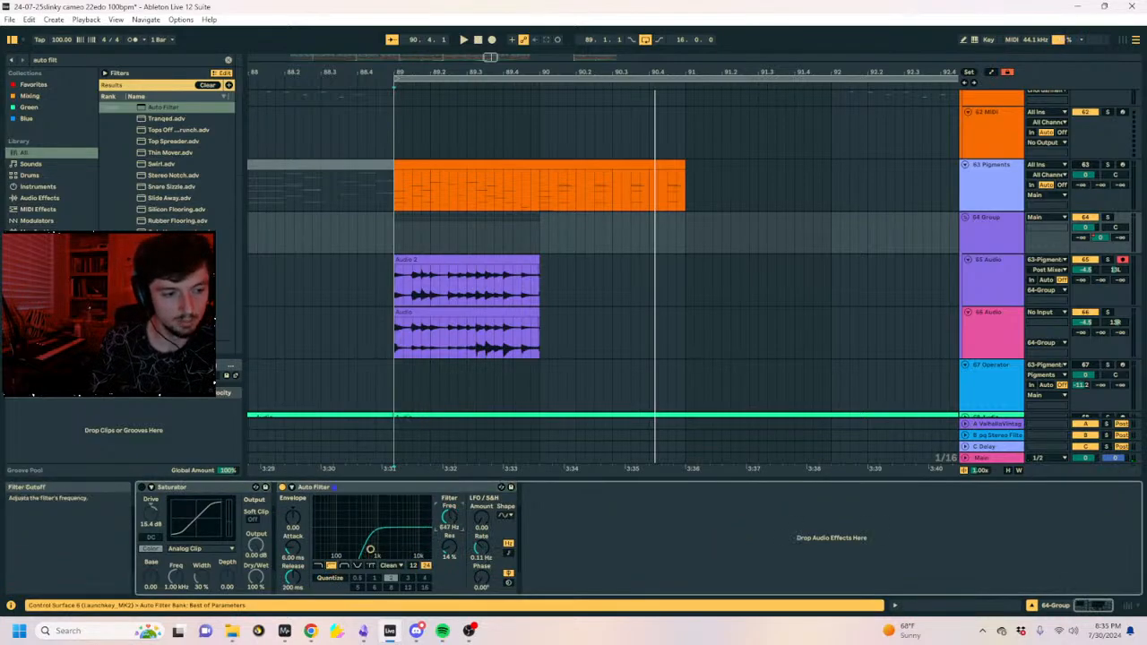
{"action": "left_click_drag", "start_coordinate": [447, 513], "coordinate": [448, 488]}
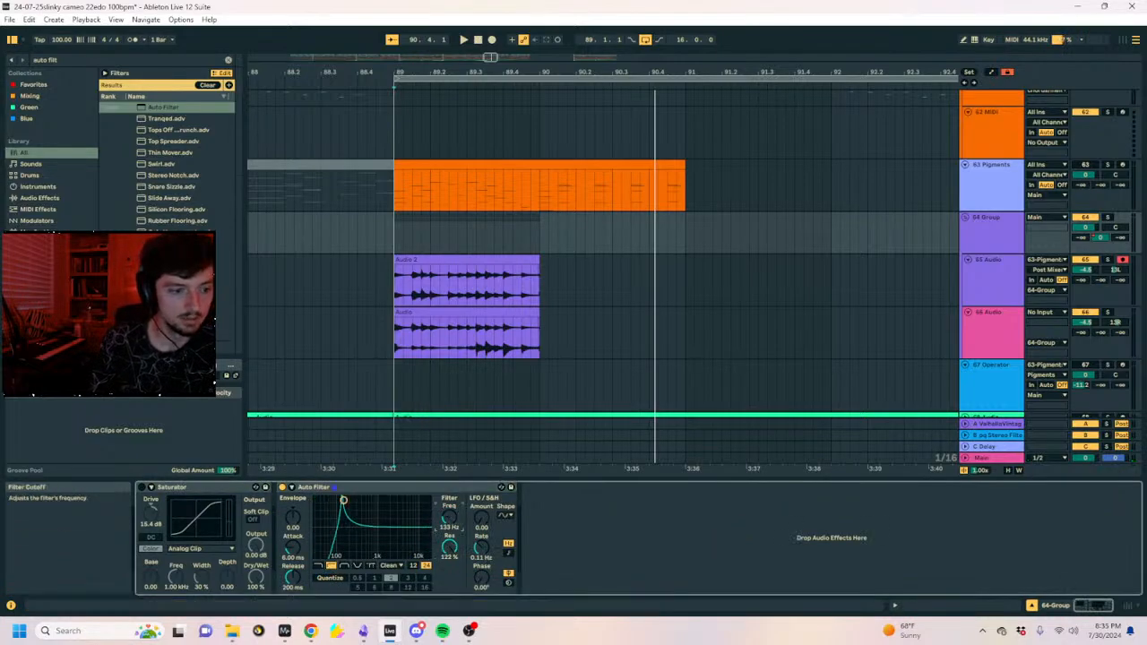
Automate the Auto Filter frequency in a rising curve from 133 Hz at bar 89 to 19.9 kHz at bar 90, and play it back.
{"action": "key", "text": "a"}
{"action": "left_click", "coordinate": [396, 244]}
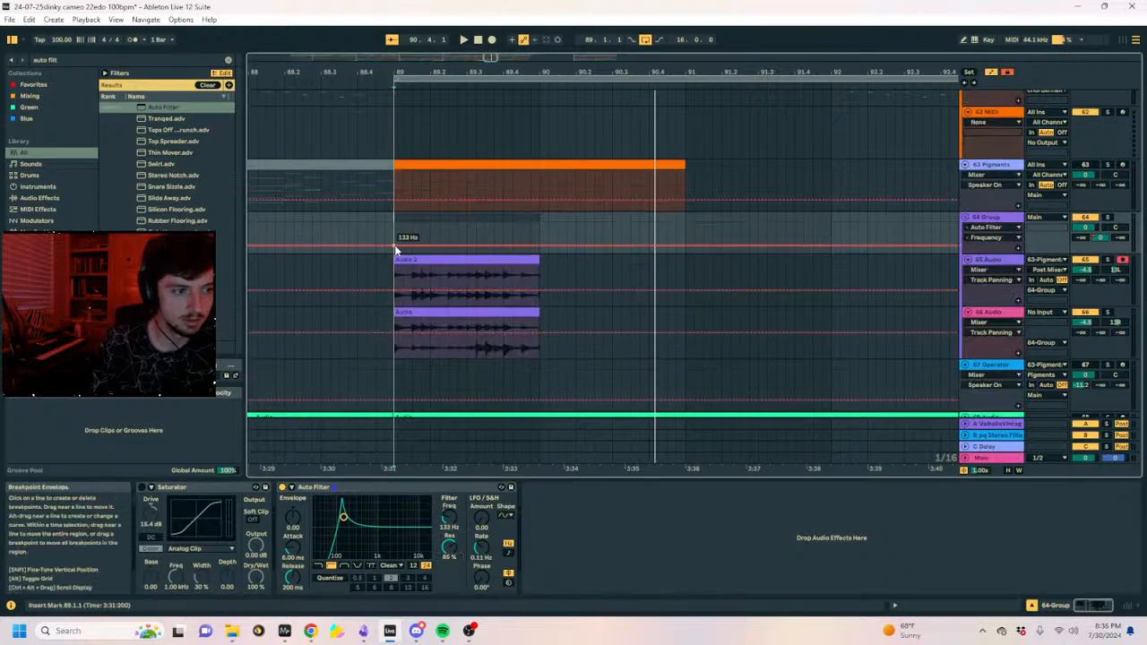
{"action": "key", "text": "space"}
{"action": "left_click_drag", "start_coordinate": [547, 244], "coordinate": [512, 227]}
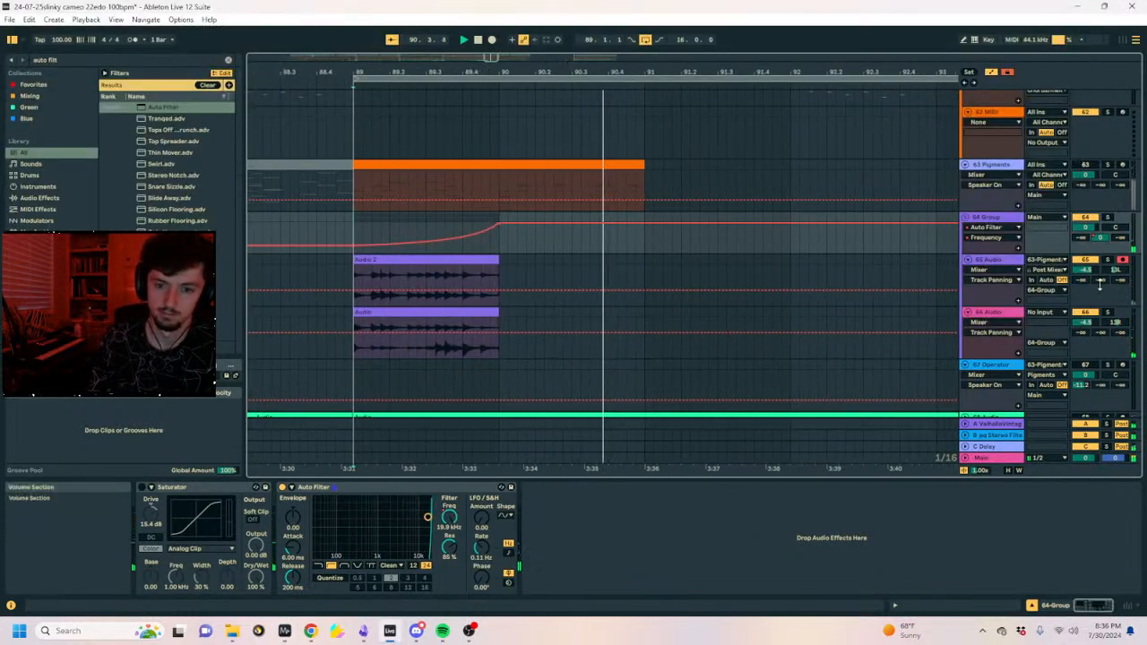
{"action": "key", "text": "space"}
{"action": "key", "text": "space"}
Automate the group's C Delay send in a curved rise from silence at bar 89 to -2.8 dB at bar 90.
{"action": "left_click_drag", "start_coordinate": [1120, 238], "coordinate": [1120, 192]}
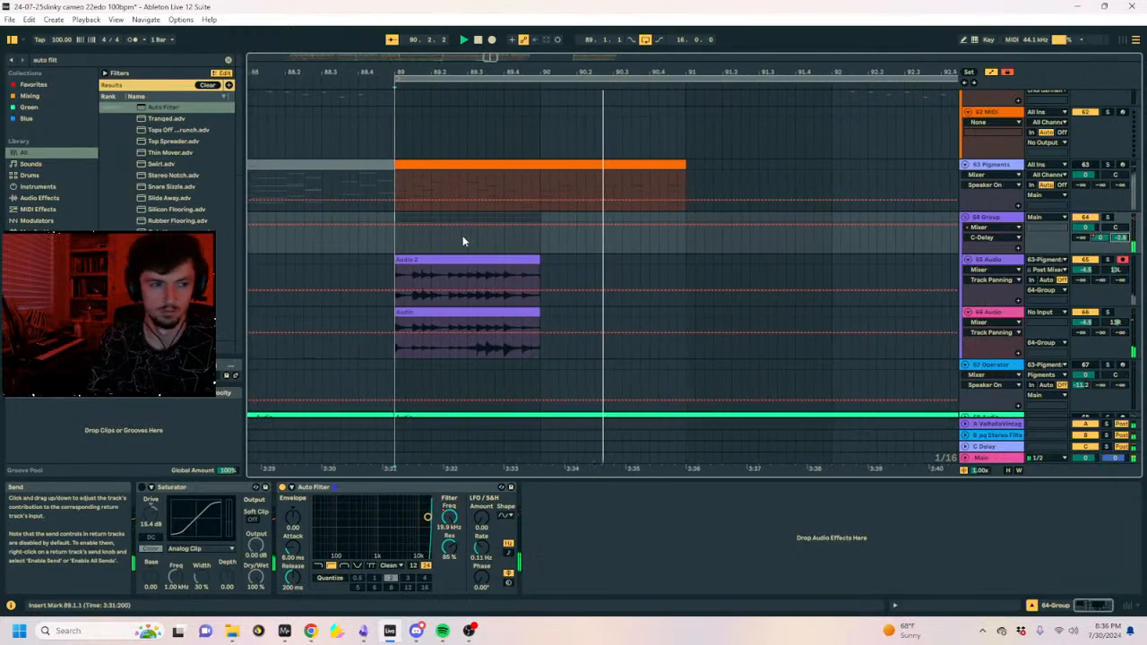
{"action": "left_click_drag", "start_coordinate": [422, 225], "coordinate": [370, 254]}
{"action": "key", "text": "space"}
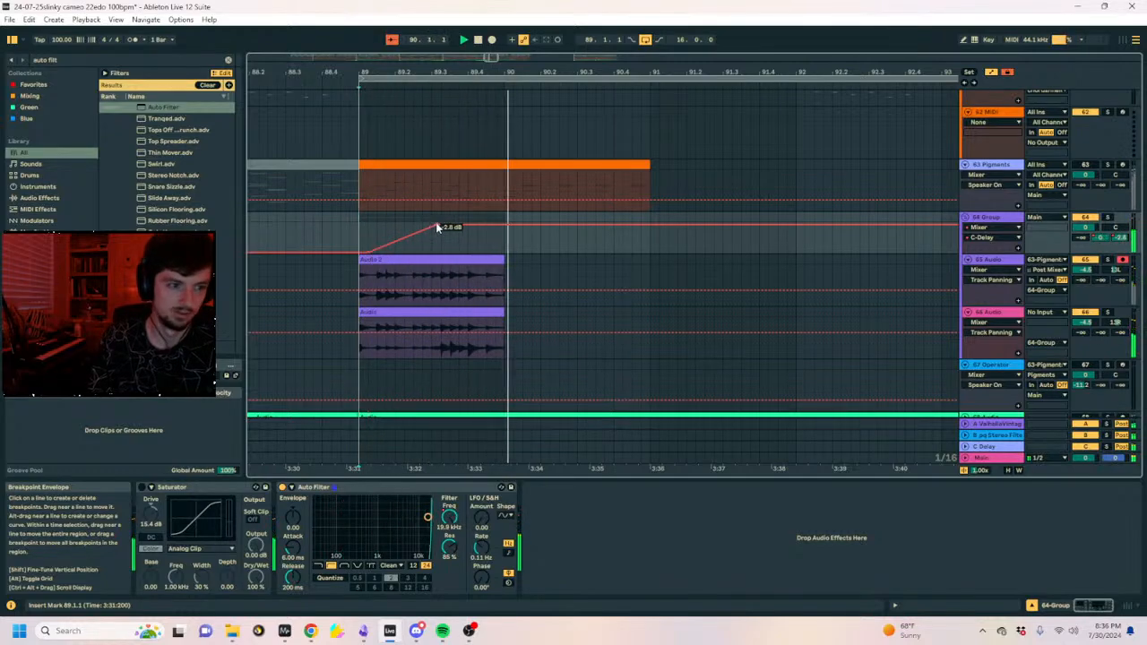
{"action": "left_click_drag", "start_coordinate": [437, 227], "coordinate": [509, 227]}
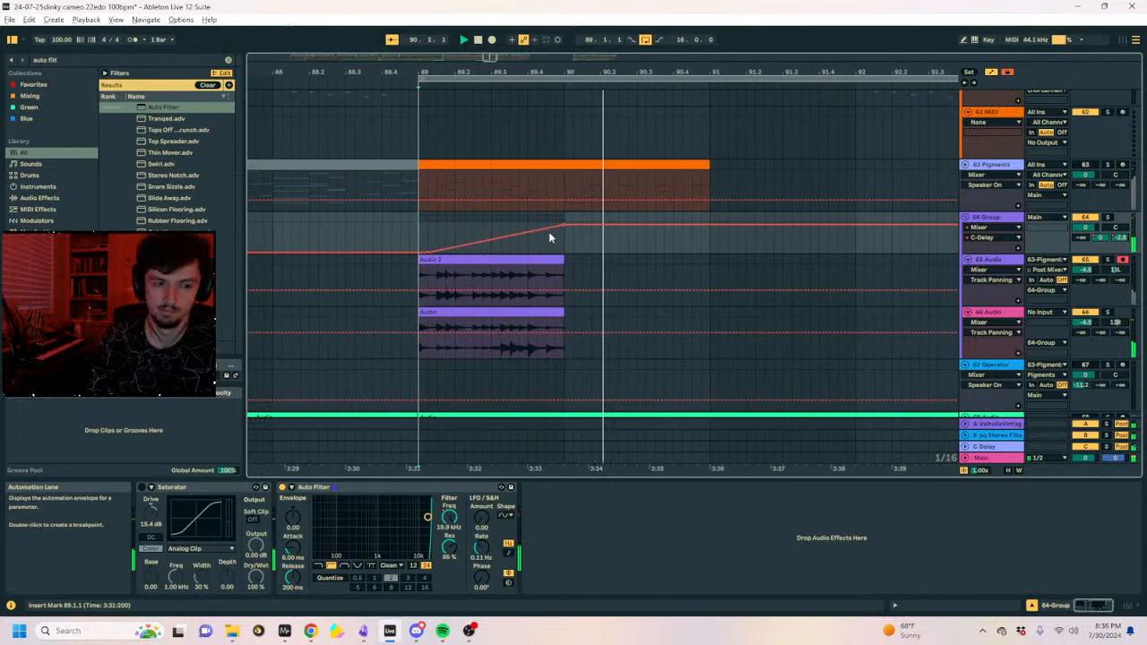
{"action": "left_click_drag", "start_coordinate": [478, 232], "coordinate": [478, 225]}
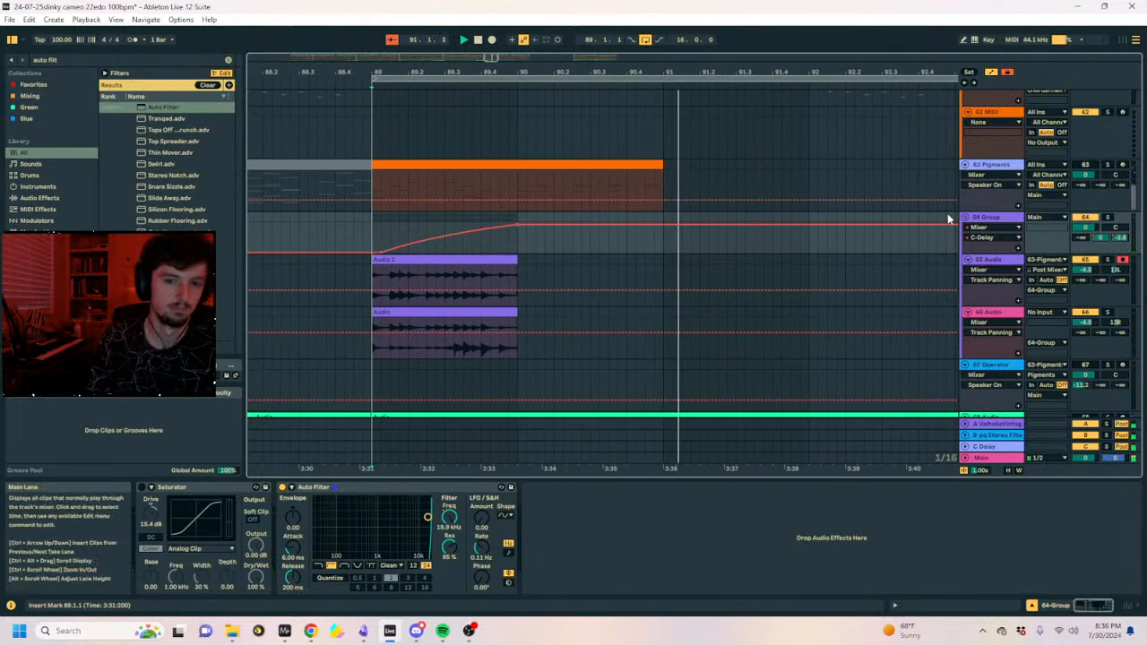
Automate the Auto Filter resonance to start lower in bar 89 and rise through the bar's second half.
{"action": "left_click", "coordinate": [449, 547]}
{"action": "left_click_drag", "start_coordinate": [516, 233], "coordinate": [517, 229]}
{"action": "left_click", "coordinate": [480, 230]}
{"action": "left_click_drag", "start_coordinate": [438, 230], "coordinate": [436, 243]}
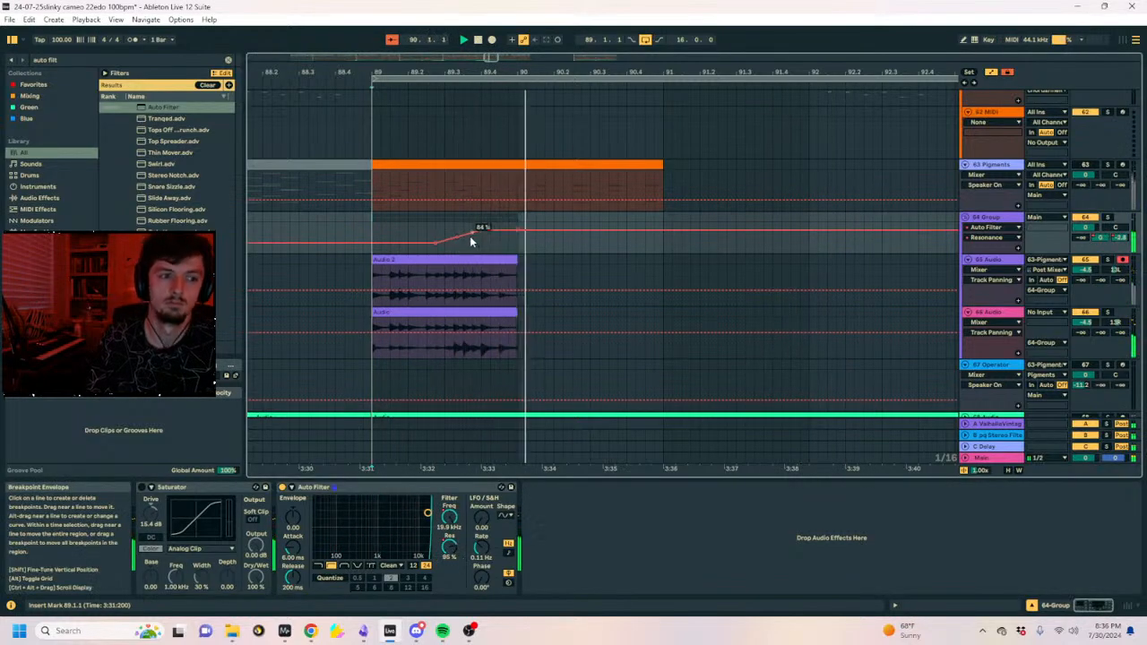
{"action": "key", "text": "a"}
Deactivate the two-bar Pigments clip at bar 89 and place a copy on a new MIDI track beneath Pigments.
{"action": "left_click_drag", "start_coordinate": [495, 70], "coordinate": [529, 38]}
{"action": "scroll", "coordinate": [1011, 260], "scroll_direction": "up", "scroll_amount": 3}
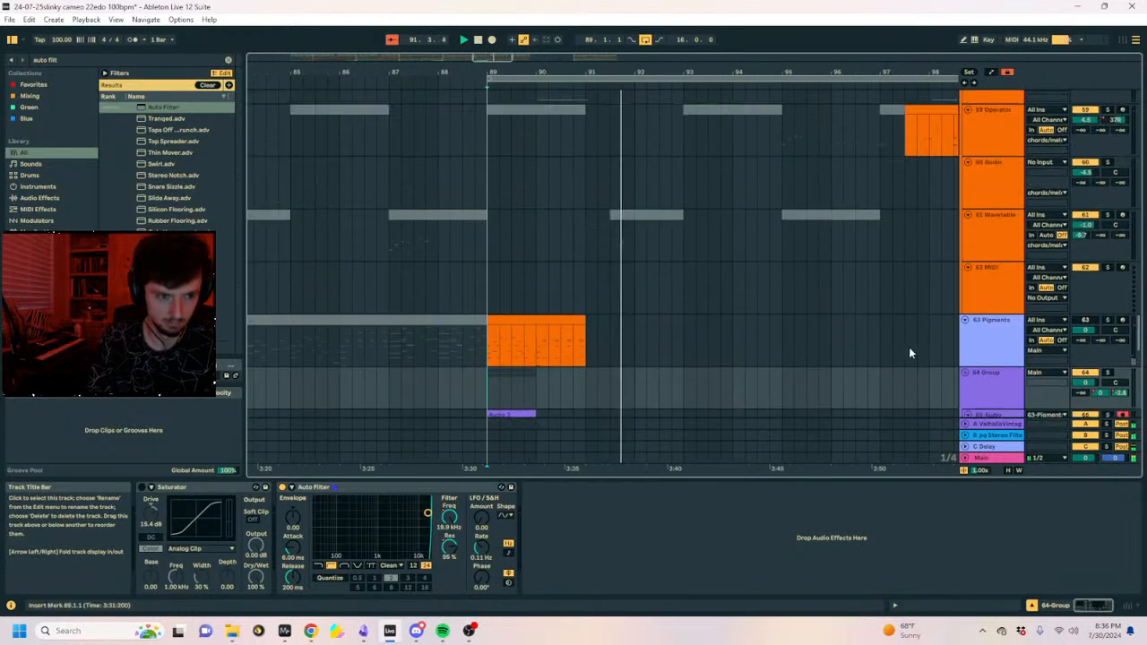
{"action": "left_click", "coordinate": [546, 323]}
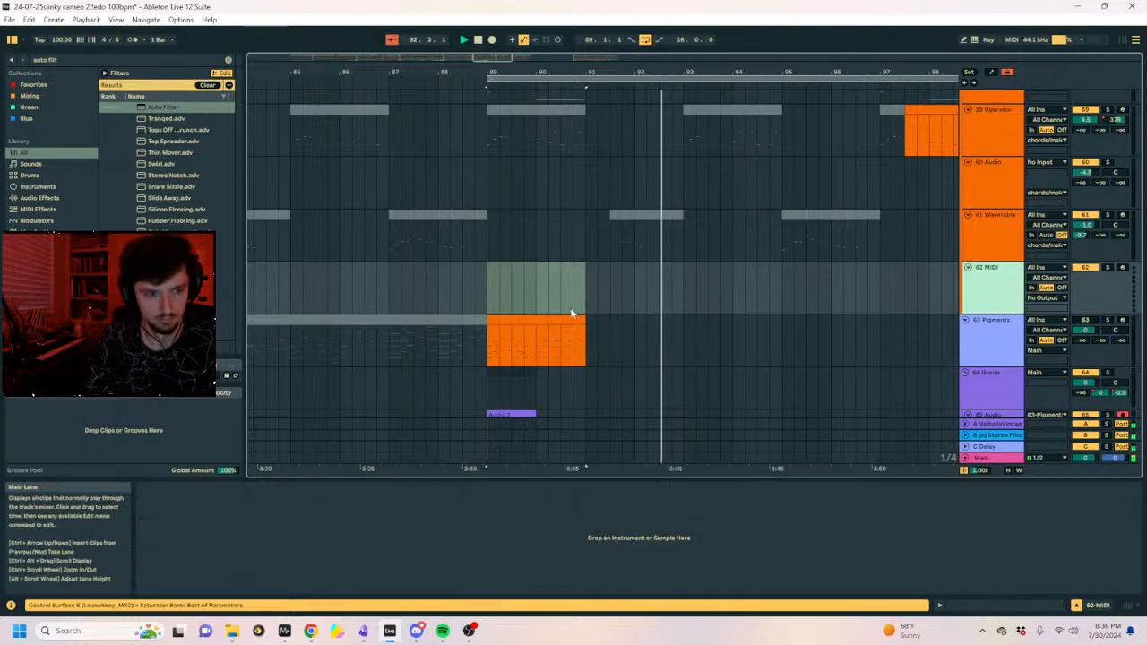
{"action": "left_click", "coordinate": [982, 341]}
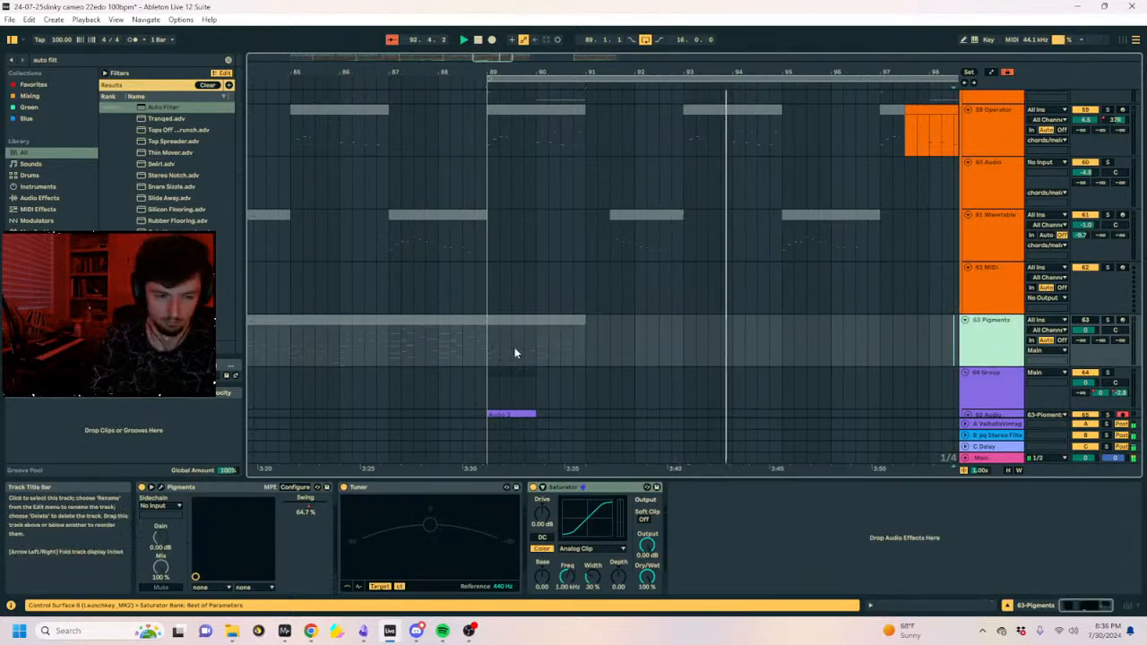
{"action": "key", "text": "ctrl+t"}
{"action": "left_click", "coordinate": [488, 384]}
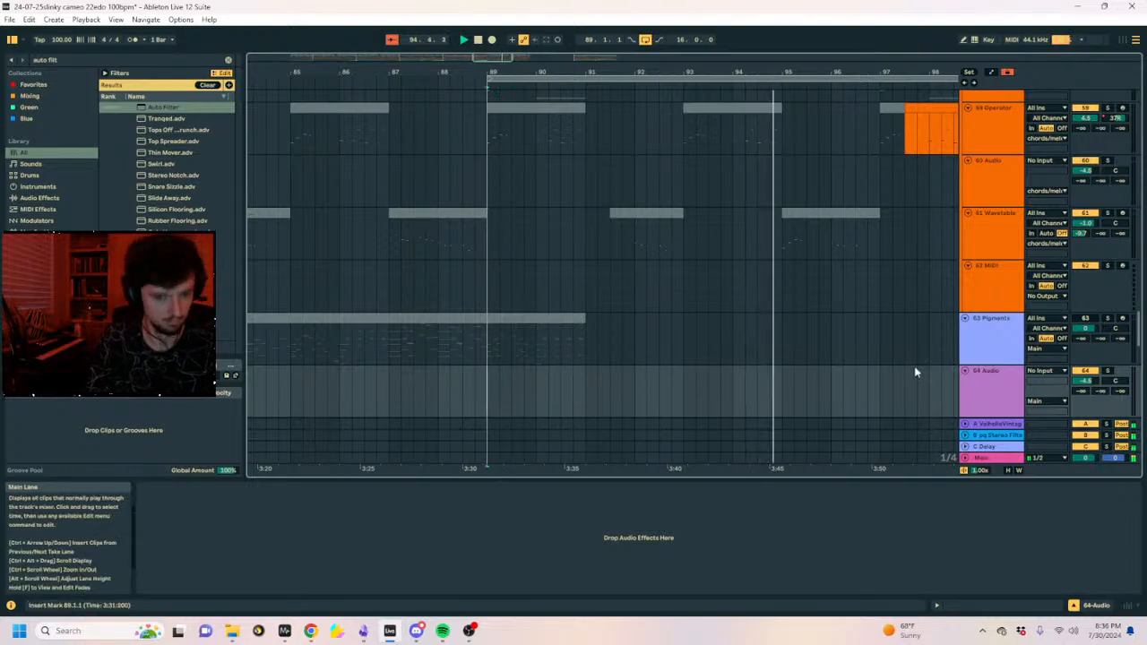
{"action": "key", "text": "ctrl+shift+m"}
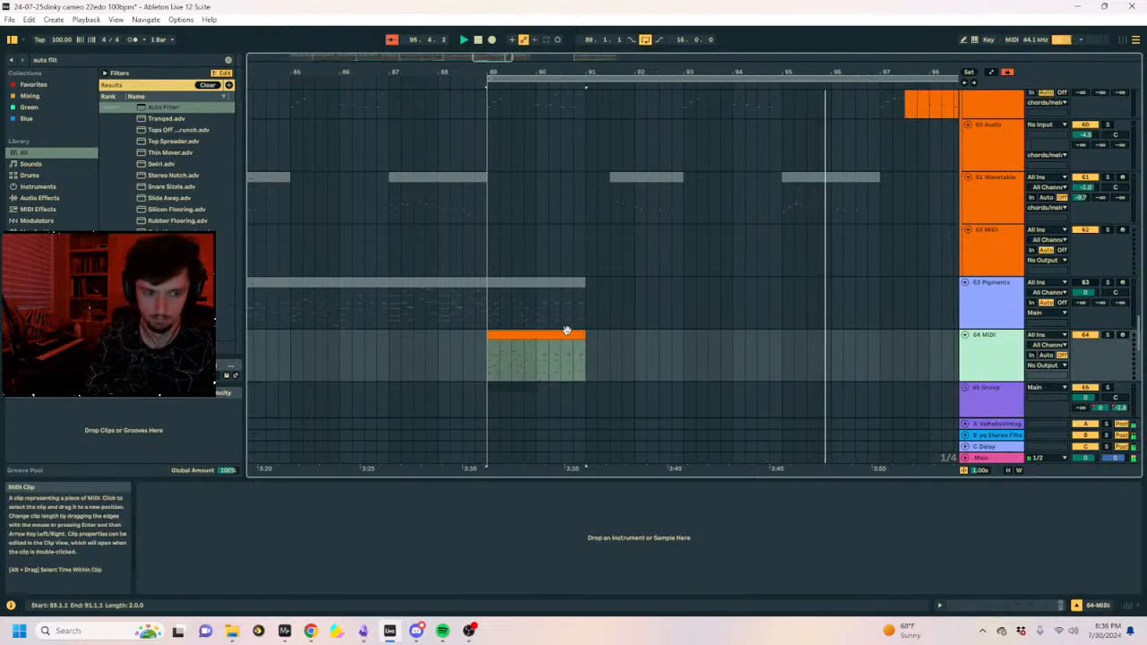
{"action": "left_click", "coordinate": [558, 347]}
Review the tracks around bar 89 and the full arrangement, marking bars 89 to 93 on the new MIDI track.
{"action": "scroll", "coordinate": [768, 353], "scroll_direction": "up", "scroll_amount": 8}
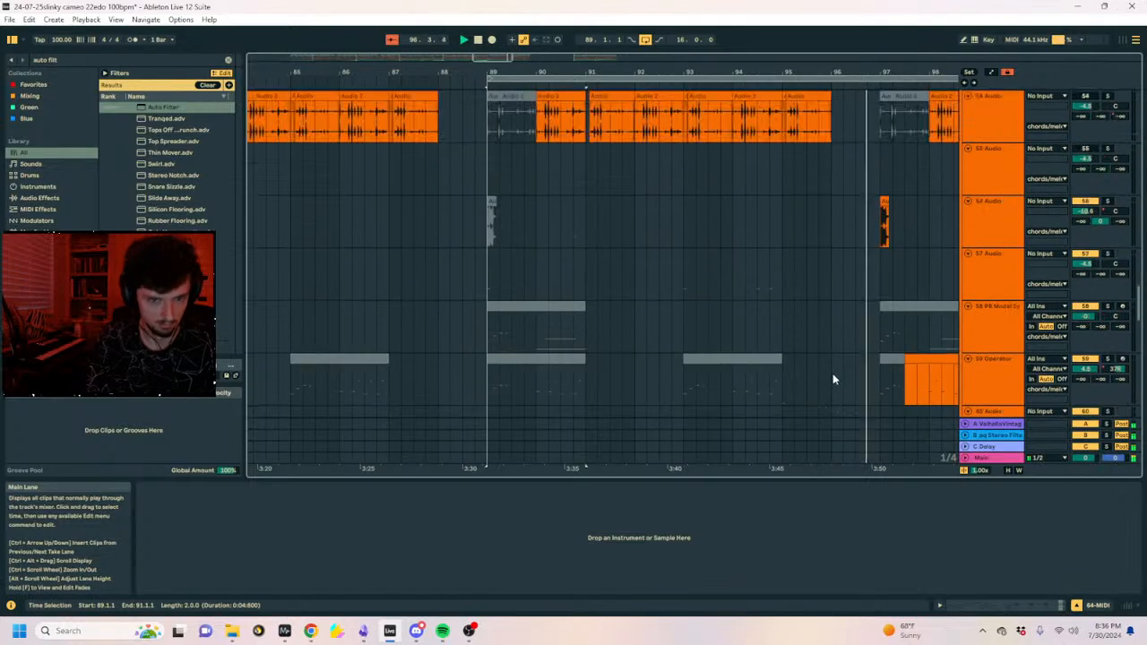
{"action": "scroll", "coordinate": [826, 362], "scroll_direction": "down", "scroll_amount": 2}
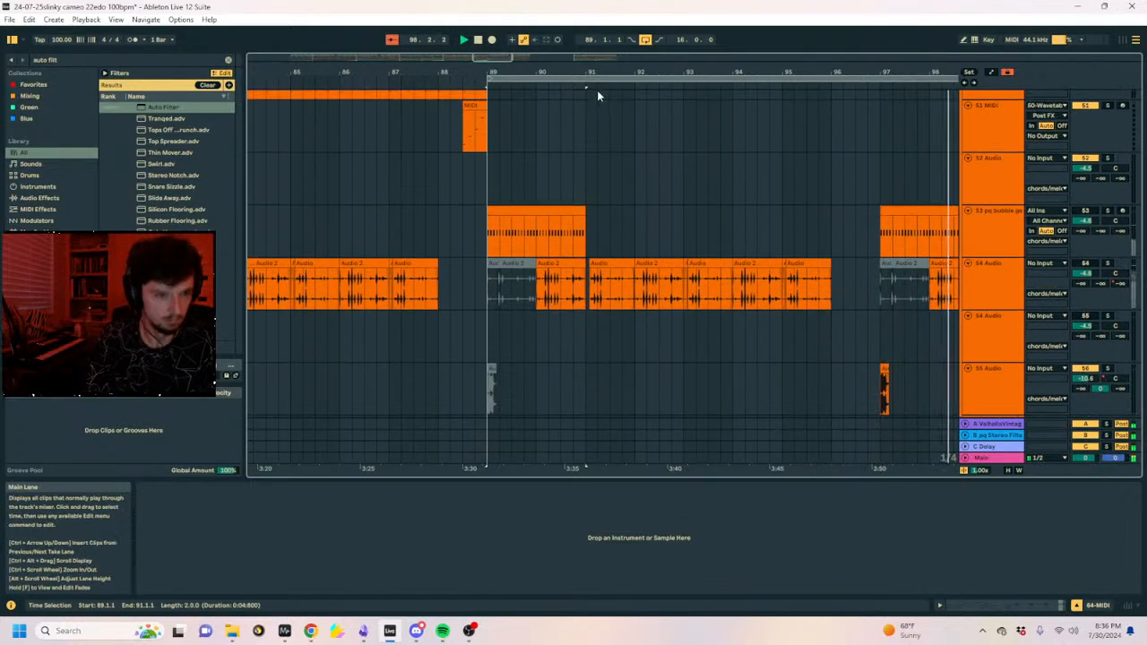
{"action": "scroll", "coordinate": [554, 273], "scroll_direction": "down", "scroll_amount": 10}
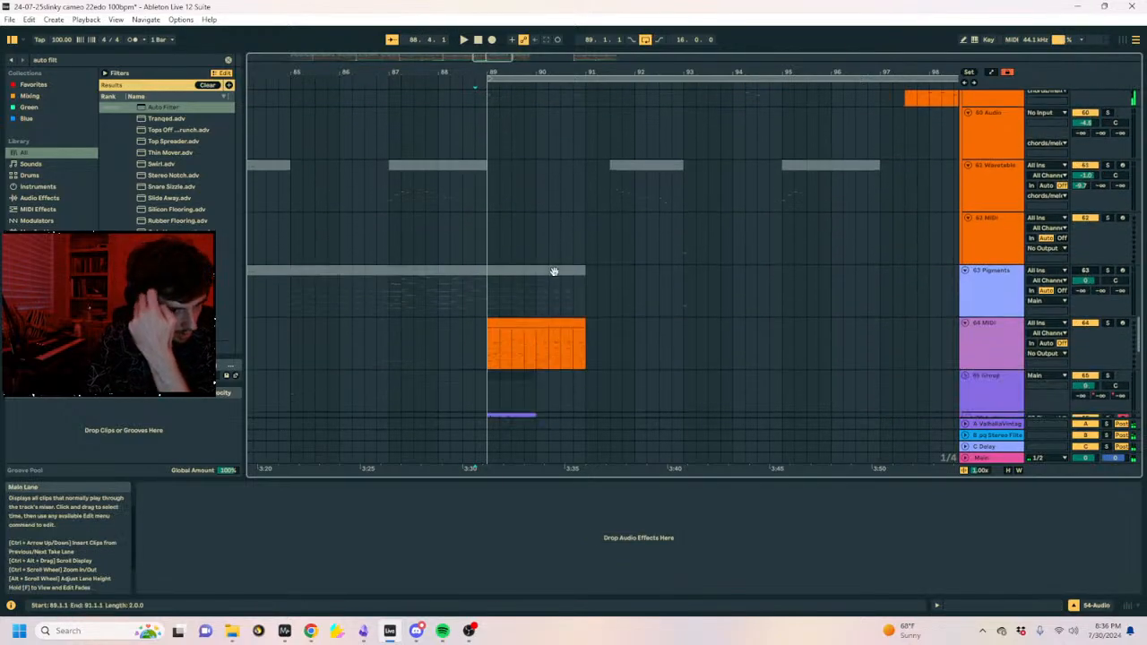
{"action": "scroll", "coordinate": [554, 274], "scroll_direction": "up", "scroll_amount": 1}
{"action": "left_click", "coordinate": [499, 226]}
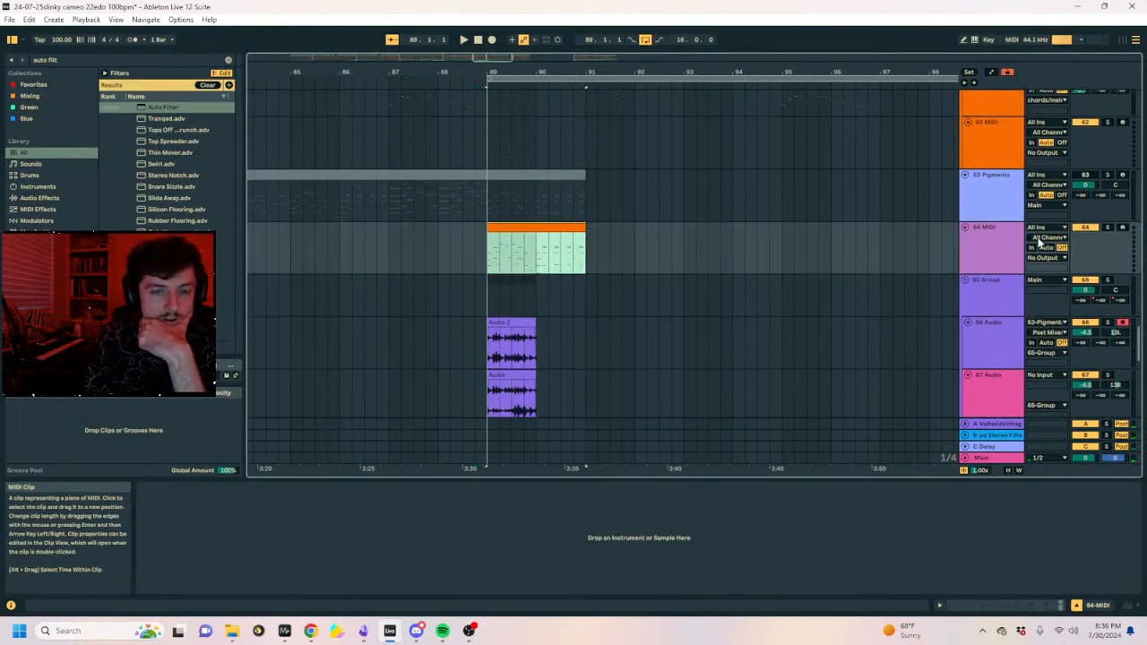
{"action": "left_click", "coordinate": [505, 227]}
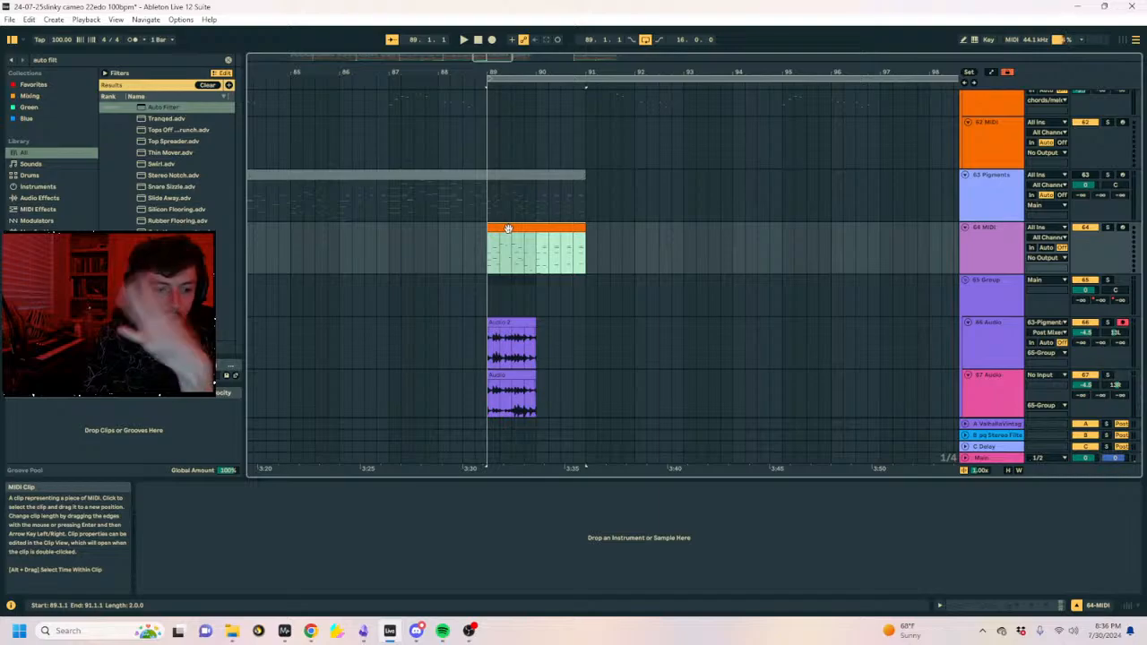
{"action": "left_click_drag", "start_coordinate": [510, 72], "coordinate": [798, 5]}
{"action": "left_click_drag", "start_coordinate": [344, 246], "coordinate": [483, 247]}
{"action": "left_click_drag", "start_coordinate": [616, 249], "coordinate": [630, 251]}
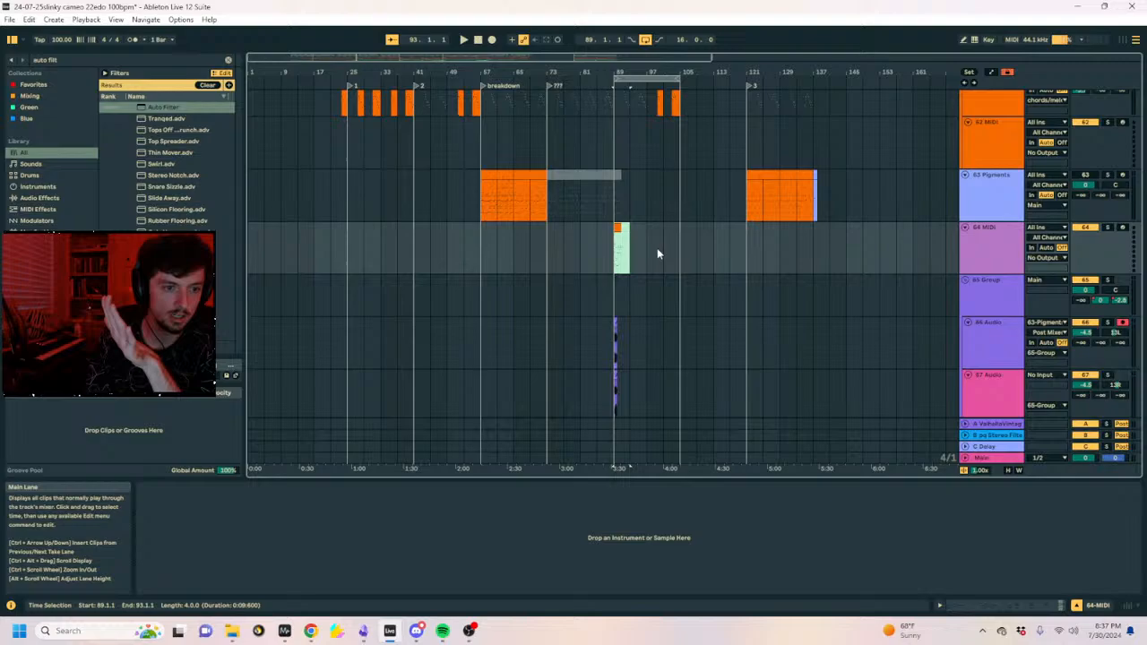
{"action": "left_click", "coordinate": [462, 249]}
{"action": "left_click_drag", "start_coordinate": [478, 248], "coordinate": [611, 250]}
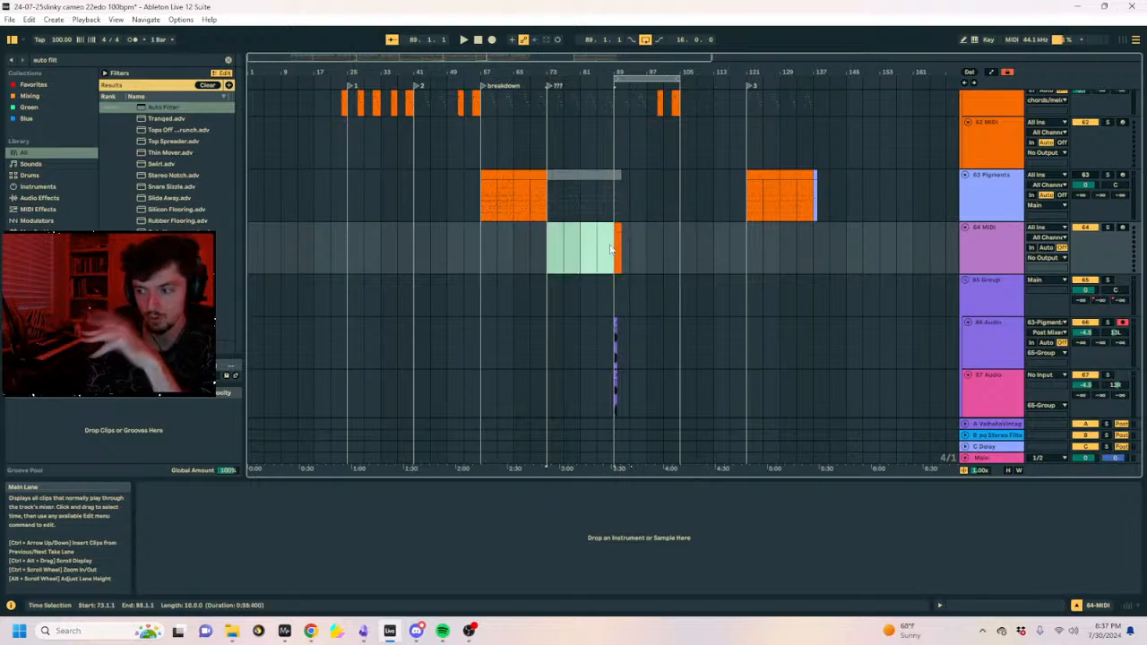
{"action": "left_click_drag", "start_coordinate": [616, 249], "coordinate": [690, 251]}
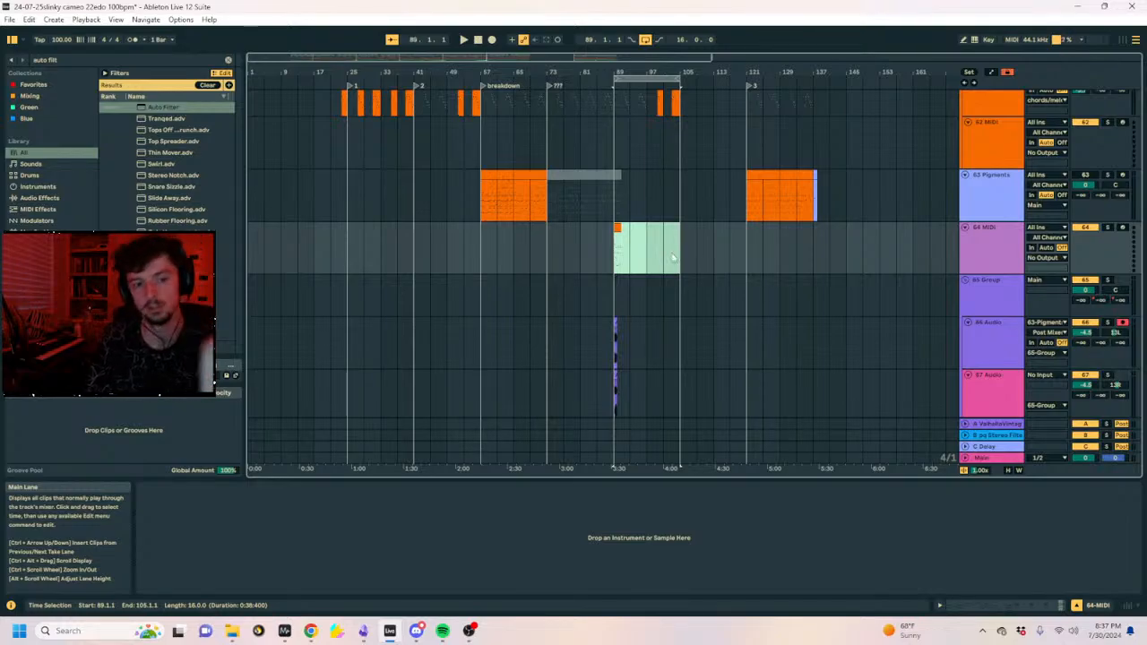
{"action": "left_click", "coordinate": [678, 263]}
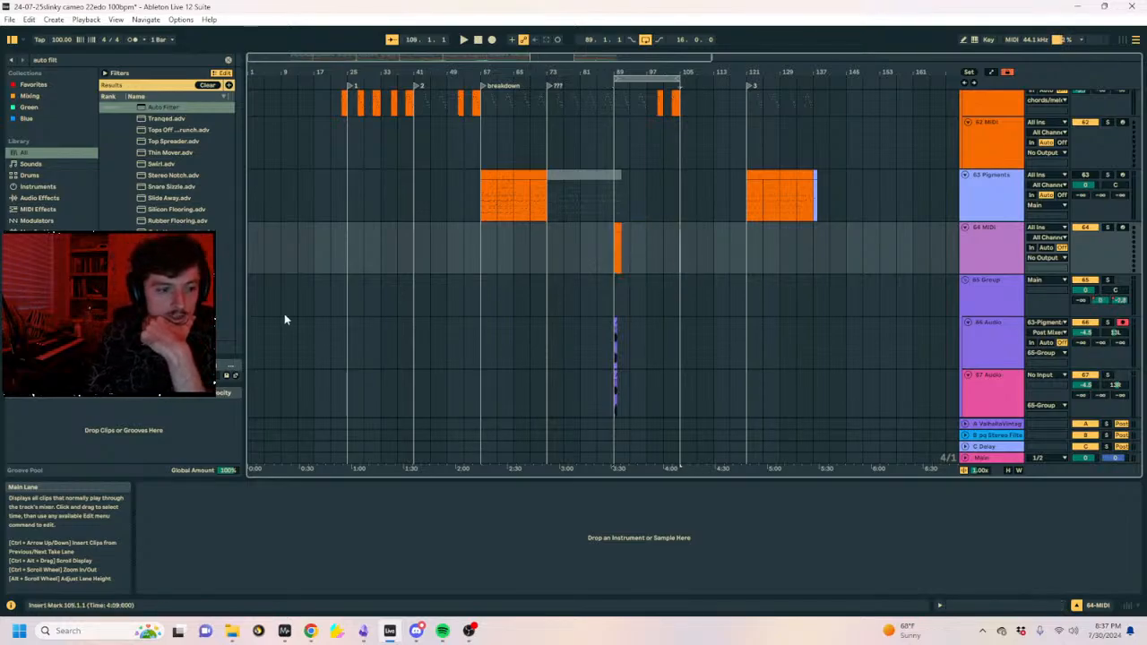
{"action": "left_click_drag", "start_coordinate": [346, 263], "coordinate": [693, 271]}
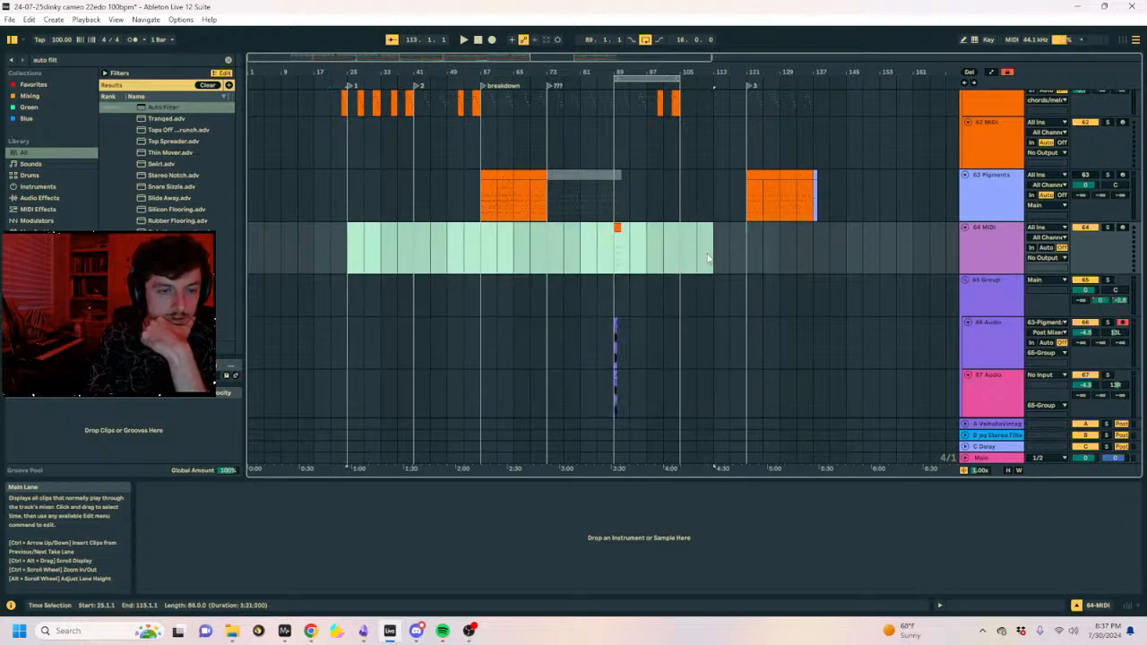
{"action": "left_click", "coordinate": [683, 258]}
Load Wavetable onto the new MIDI track beneath Pigments and solo that track while bar 89 plays.
{"action": "left_click", "coordinate": [602, 83]}
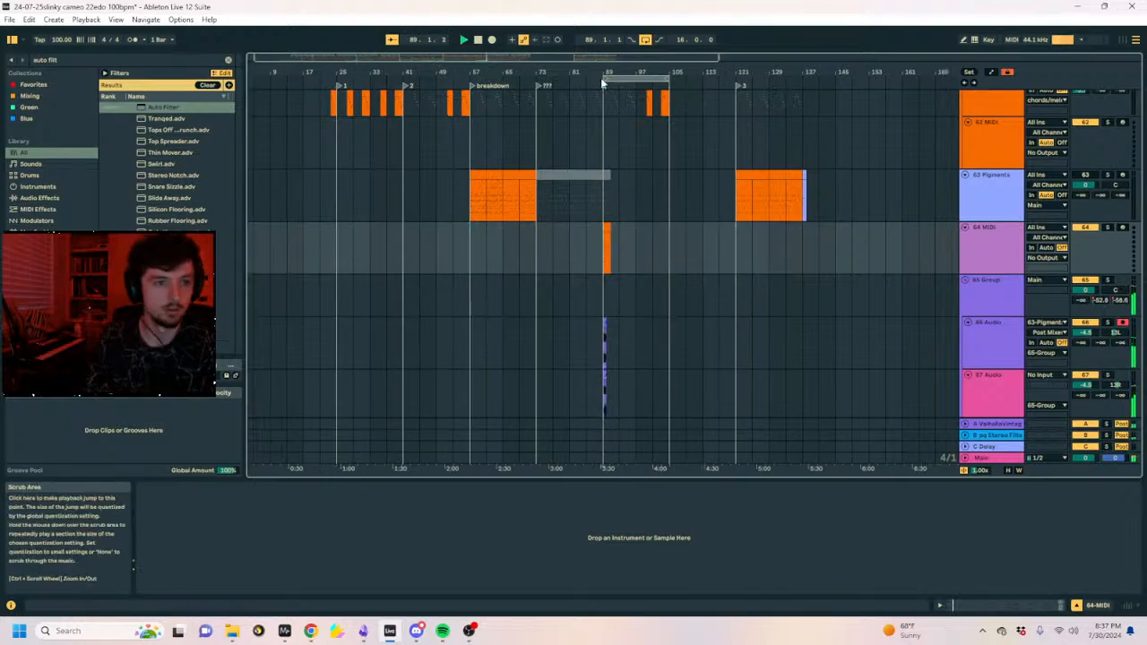
{"action": "left_click_drag", "start_coordinate": [603, 72], "coordinate": [558, 184]}
{"action": "left_click", "coordinate": [976, 251]}
{"action": "left_click_drag", "start_coordinate": [63, 60], "coordinate": [3, 39]}
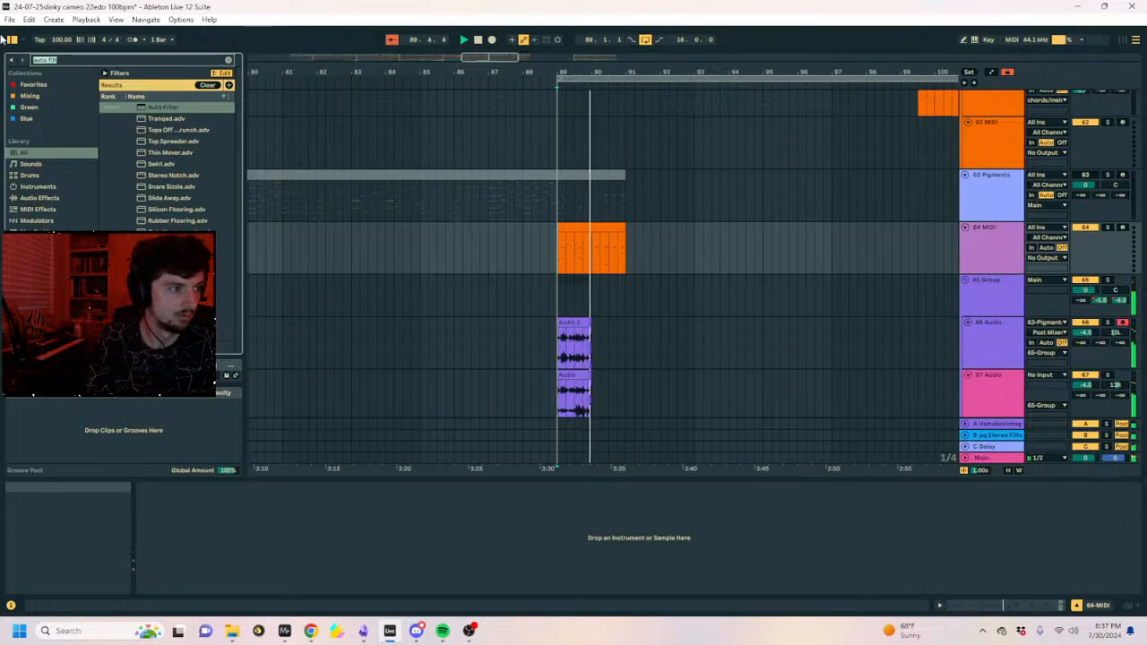
{"action": "type", "text": "wavetab"}
{"action": "left_click", "coordinate": [165, 105]}
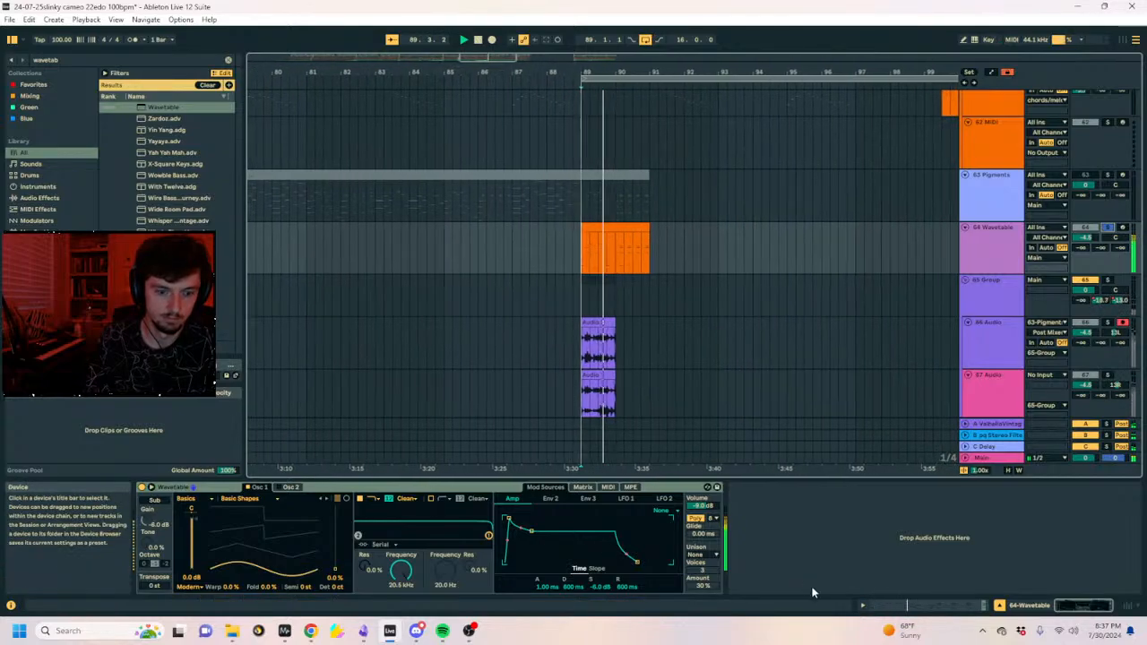
Open the Wavetable clip's notes and deactivate the lower notes on the first beat of bar 1.
{"action": "left_click", "coordinate": [897, 607]}
{"action": "key", "text": "space"}
{"action": "left_click_drag", "start_coordinate": [368, 545], "coordinate": [287, 508]}
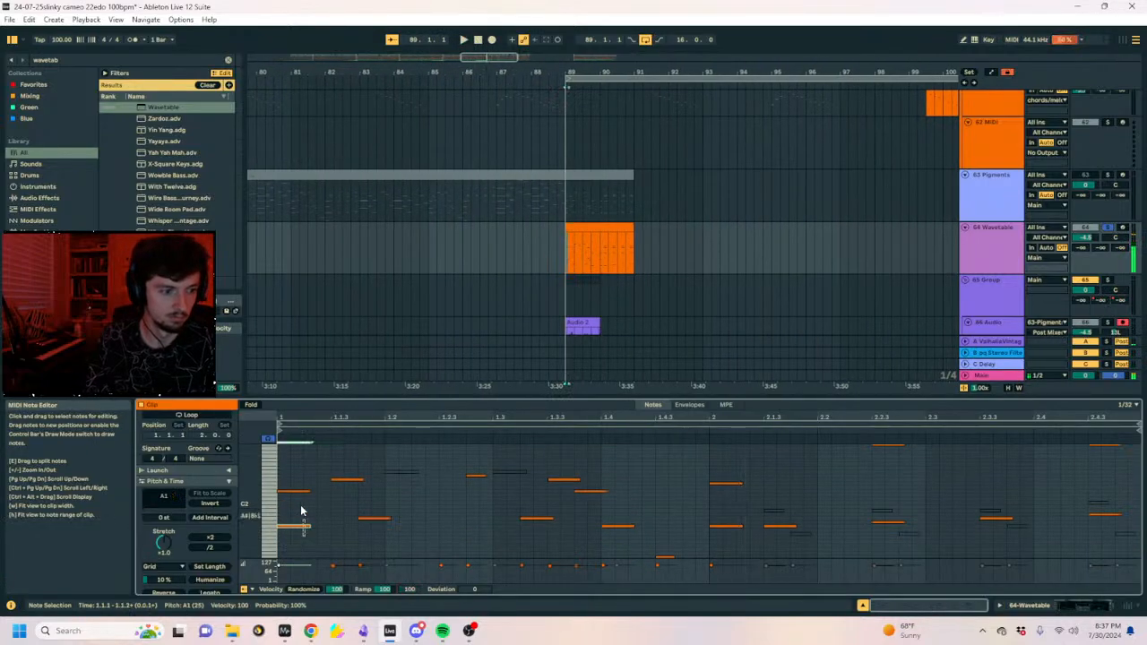
{"action": "left_click", "coordinate": [363, 494]}
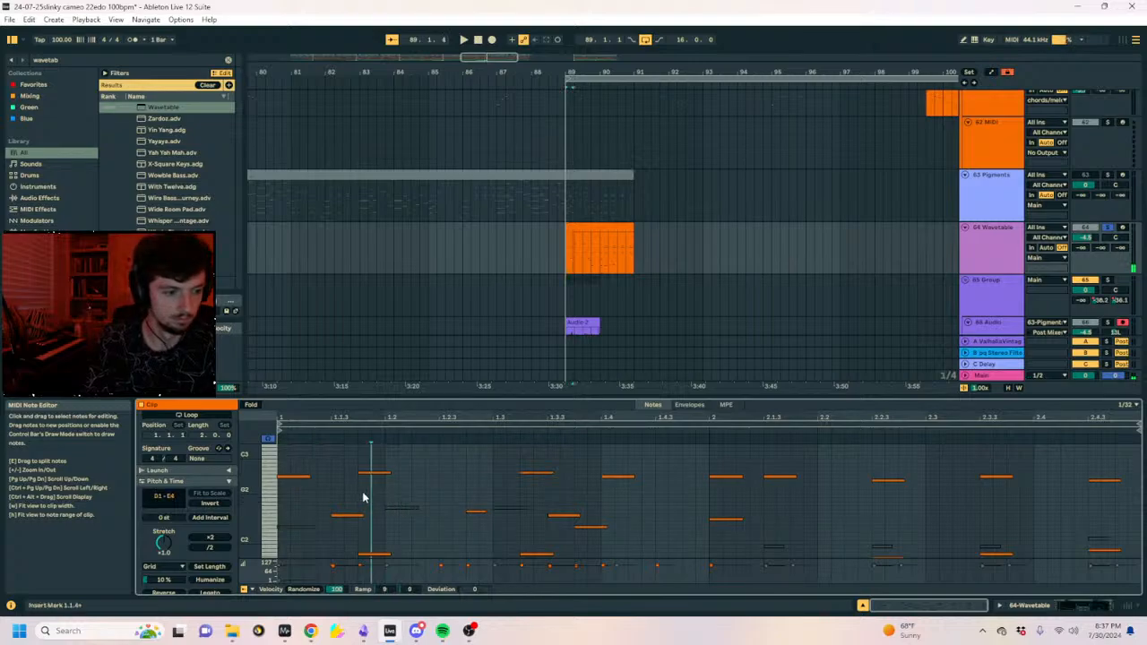
{"action": "key", "text": "space"}
{"action": "scroll", "coordinate": [362, 495], "scroll_direction": "down", "scroll_amount": 2}
{"action": "left_click", "coordinate": [383, 482]}
{"action": "key", "text": "space"}
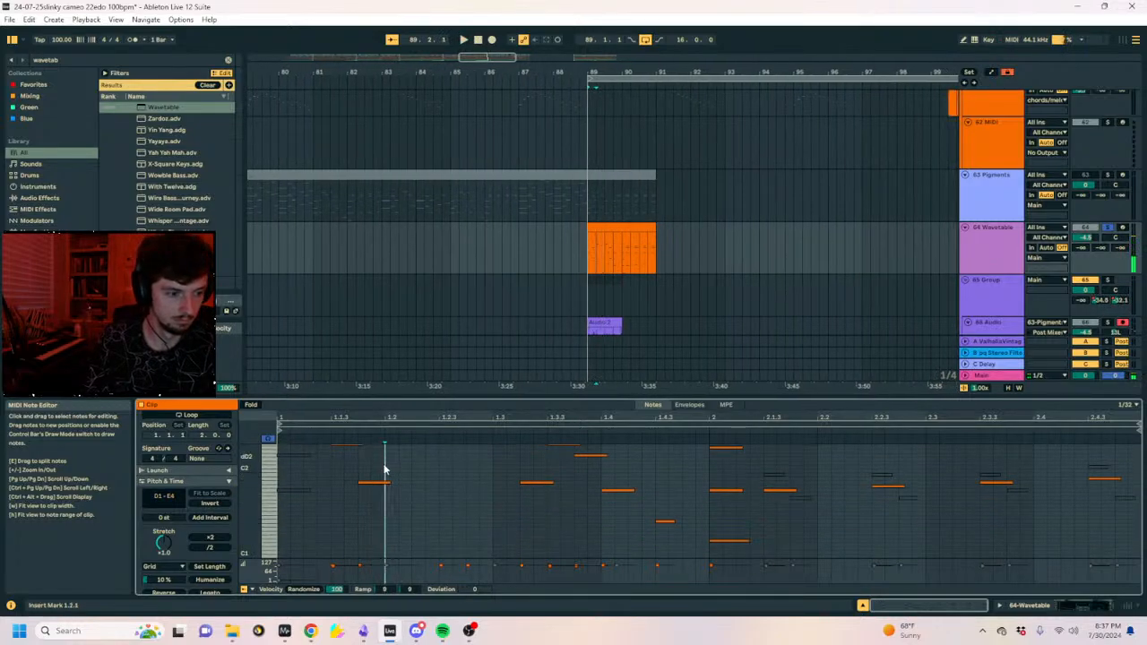
Audition the clip and deactivate the remaining lower notes from 1.1.3 up to beat 3.
{"action": "key", "text": "space"}
{"action": "scroll", "coordinate": [466, 489], "scroll_direction": "up", "scroll_amount": 3}
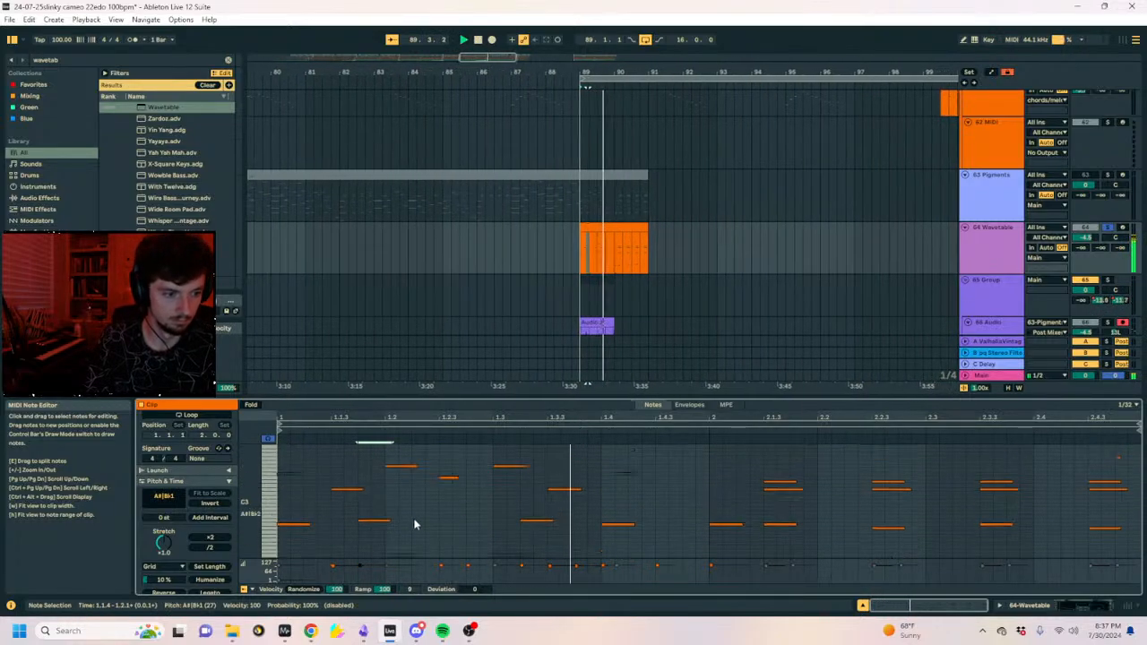
{"action": "scroll", "coordinate": [415, 525], "scroll_direction": "up", "scroll_amount": 2}
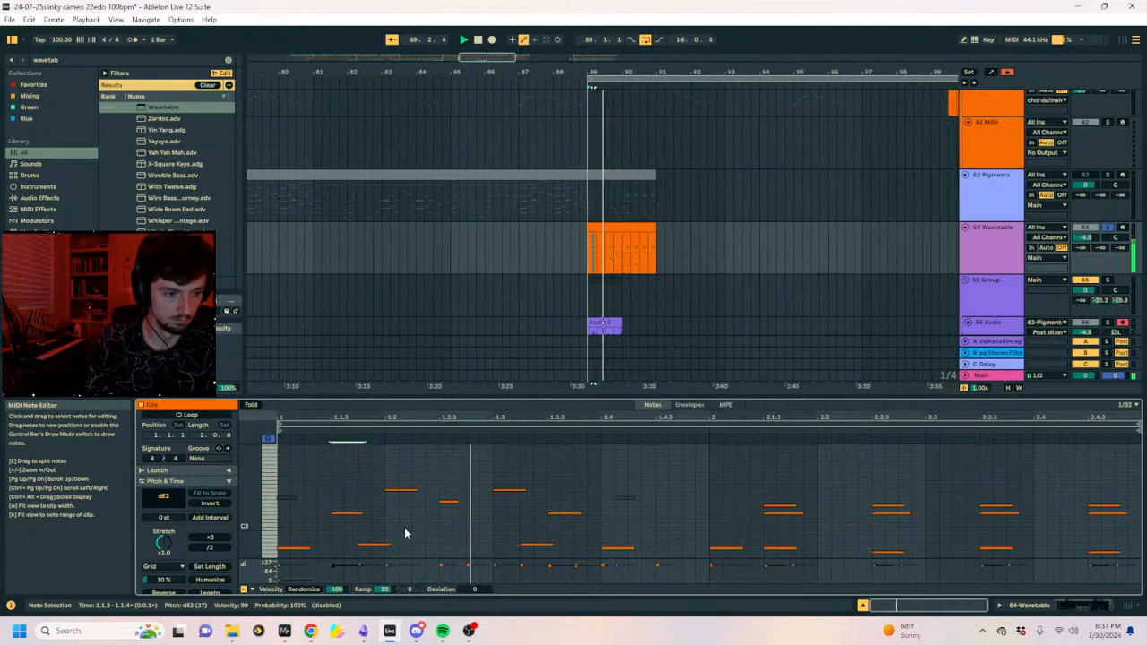
{"action": "key", "text": "space"}
{"action": "scroll", "coordinate": [403, 524], "scroll_direction": "down", "scroll_amount": 5}
Deactivate the lower notes from 1.3.3 through beat 4, including the D2 and dE2 notes, and check the F1 note.
{"action": "left_click_drag", "start_coordinate": [248, 506], "coordinate": [201, 507]}
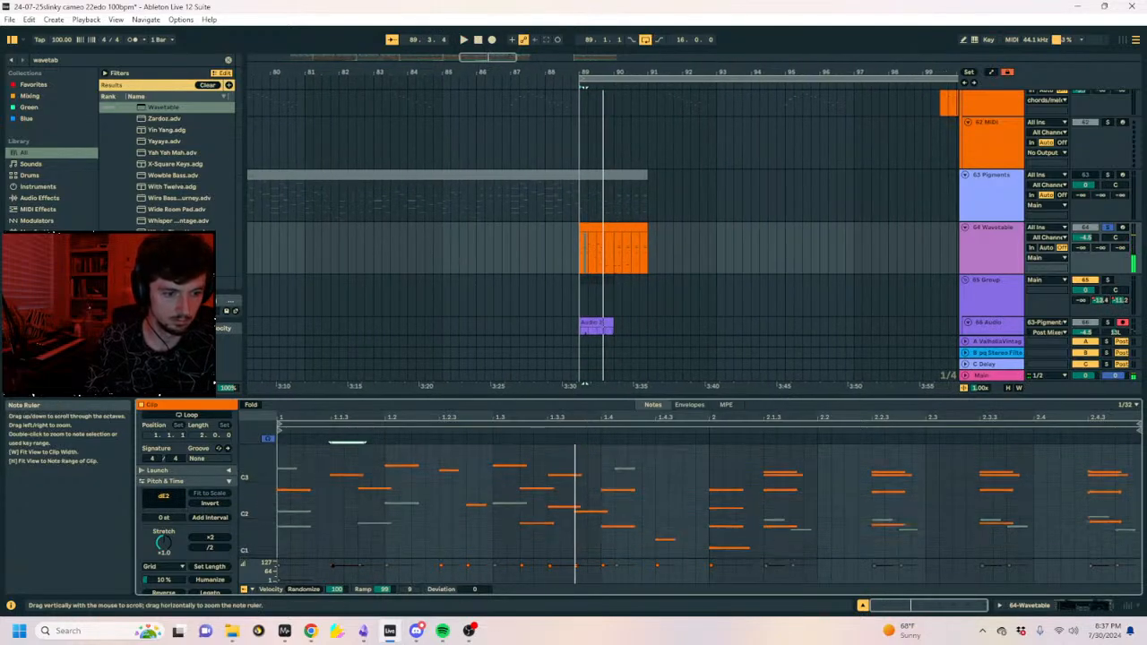
{"action": "left_click", "coordinate": [477, 504]}
{"action": "left_click_drag", "start_coordinate": [587, 536], "coordinate": [570, 508]}
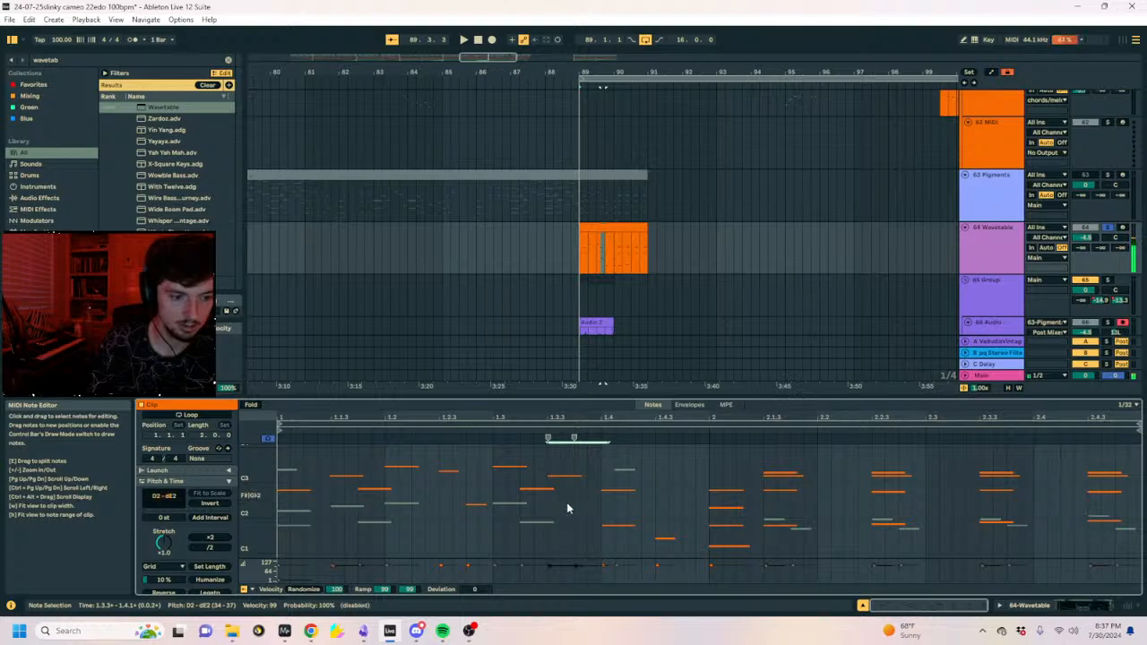
{"action": "key", "text": "space"}
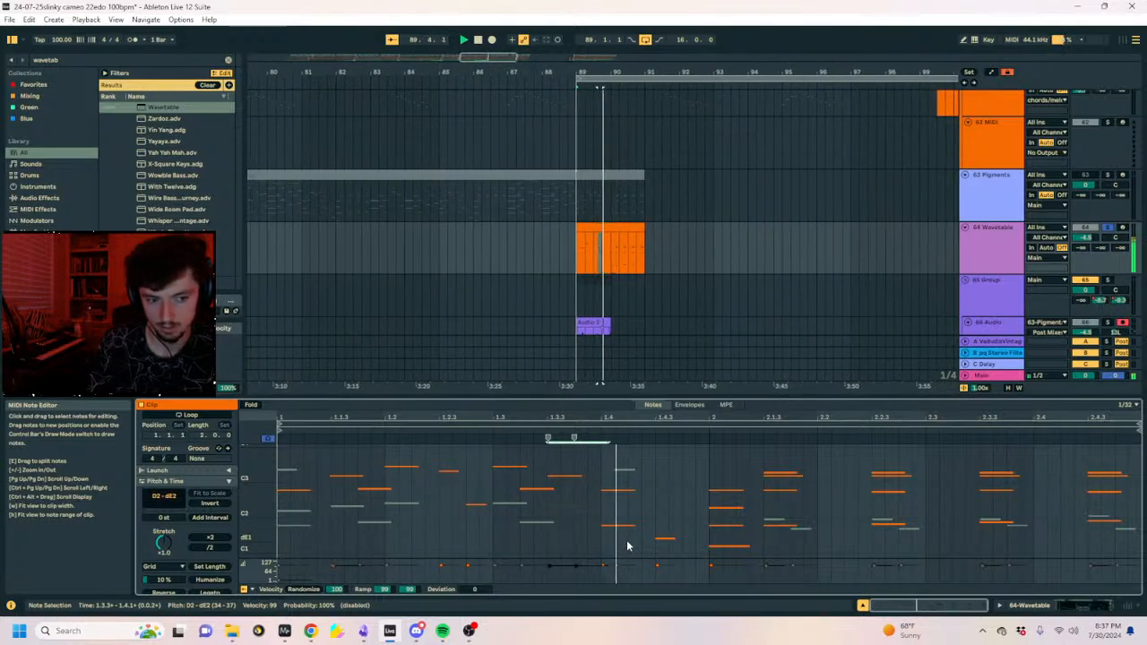
{"action": "left_click", "coordinate": [665, 539]}
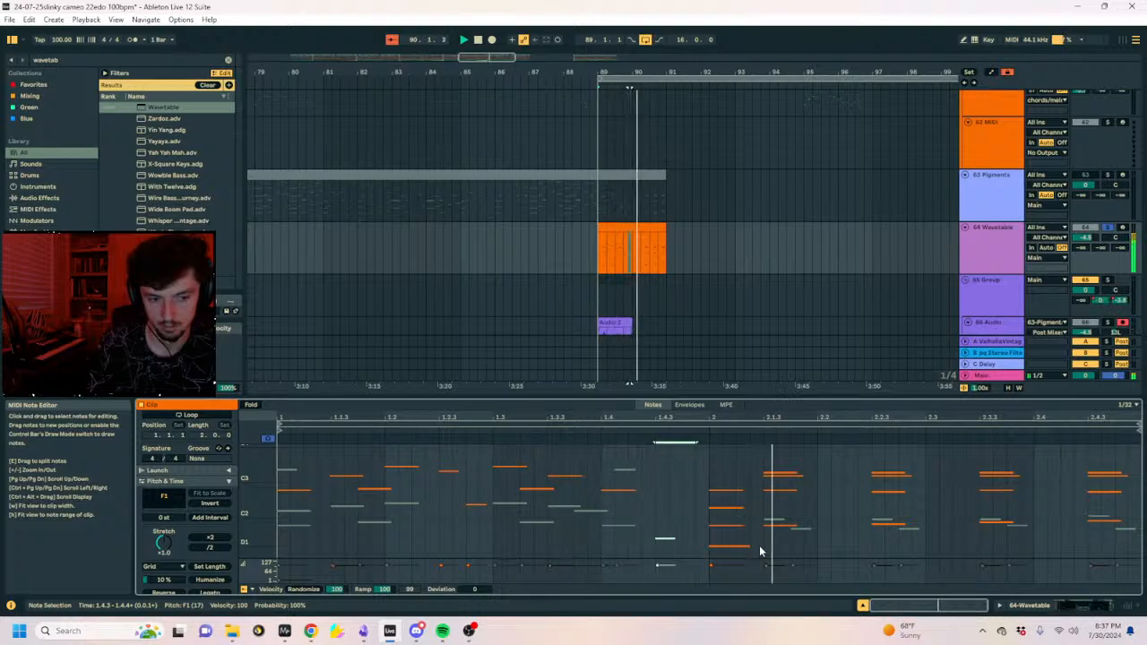
Deactivate the inner and lower chord notes throughout the clip's second bar, sparing the bass note on its first beat.
{"action": "left_click_drag", "start_coordinate": [743, 538], "coordinate": [717, 474]}
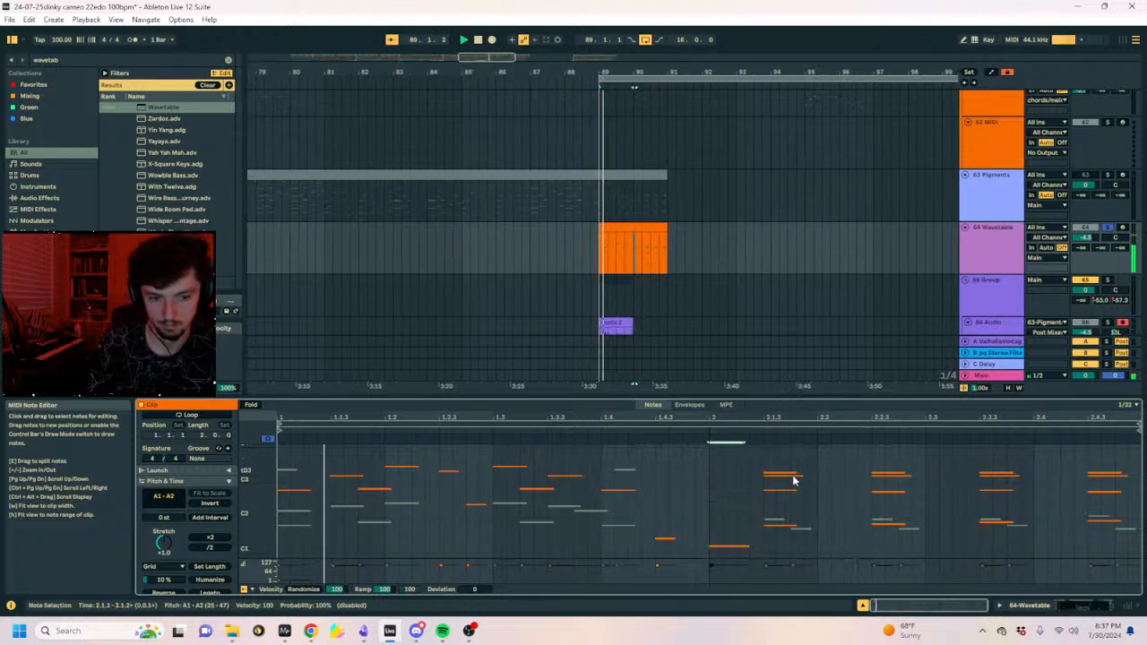
{"action": "left_click_drag", "start_coordinate": [776, 541], "coordinate": [776, 483]}
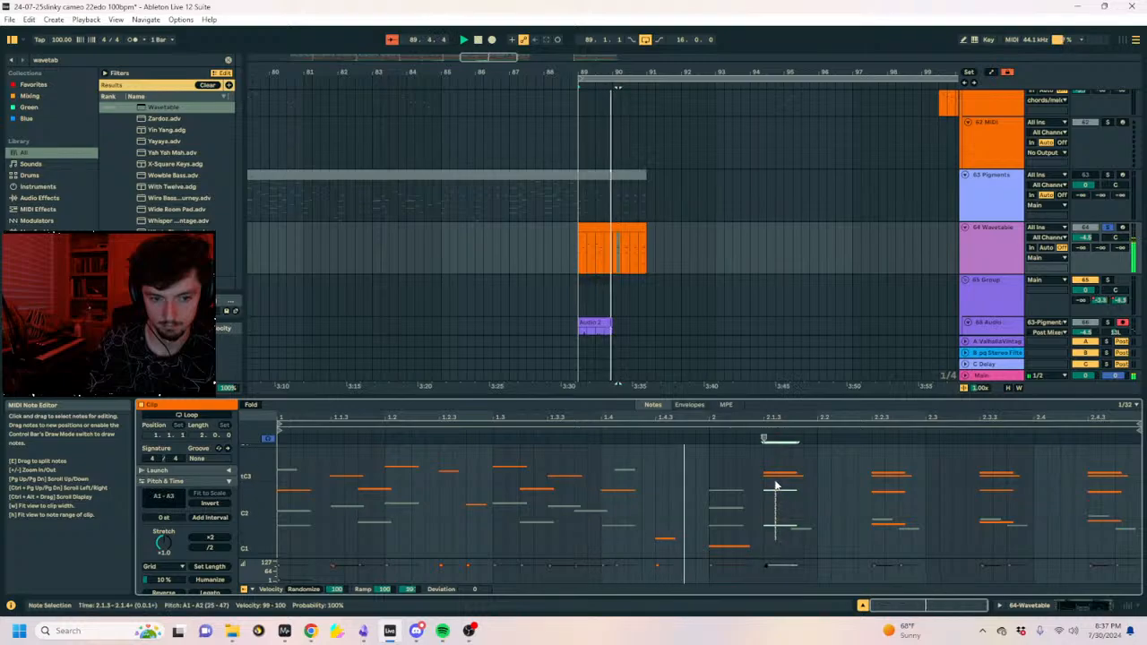
{"action": "left_click_drag", "start_coordinate": [1004, 541], "coordinate": [986, 489]}
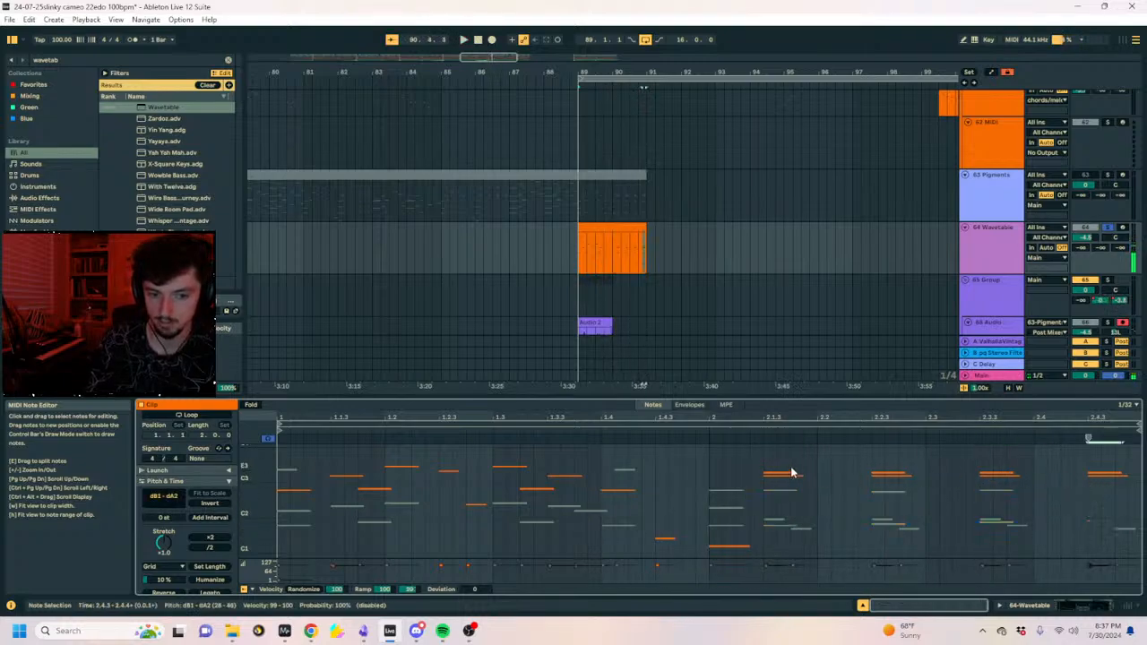
{"action": "left_click", "coordinate": [874, 485]}
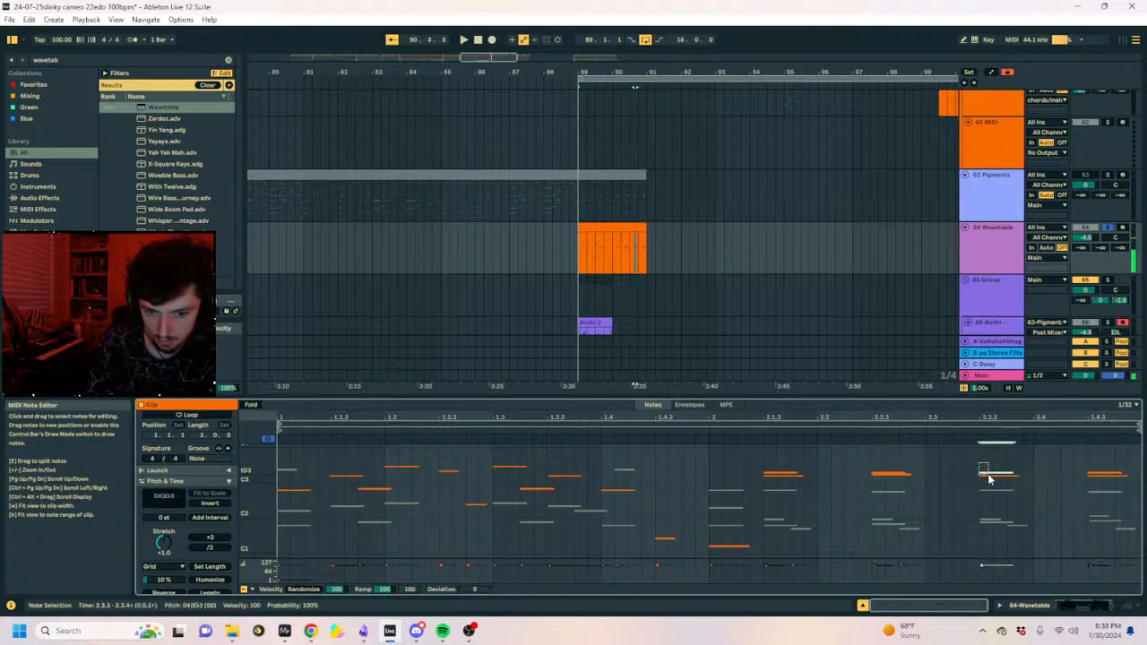
{"action": "key", "text": "space"}
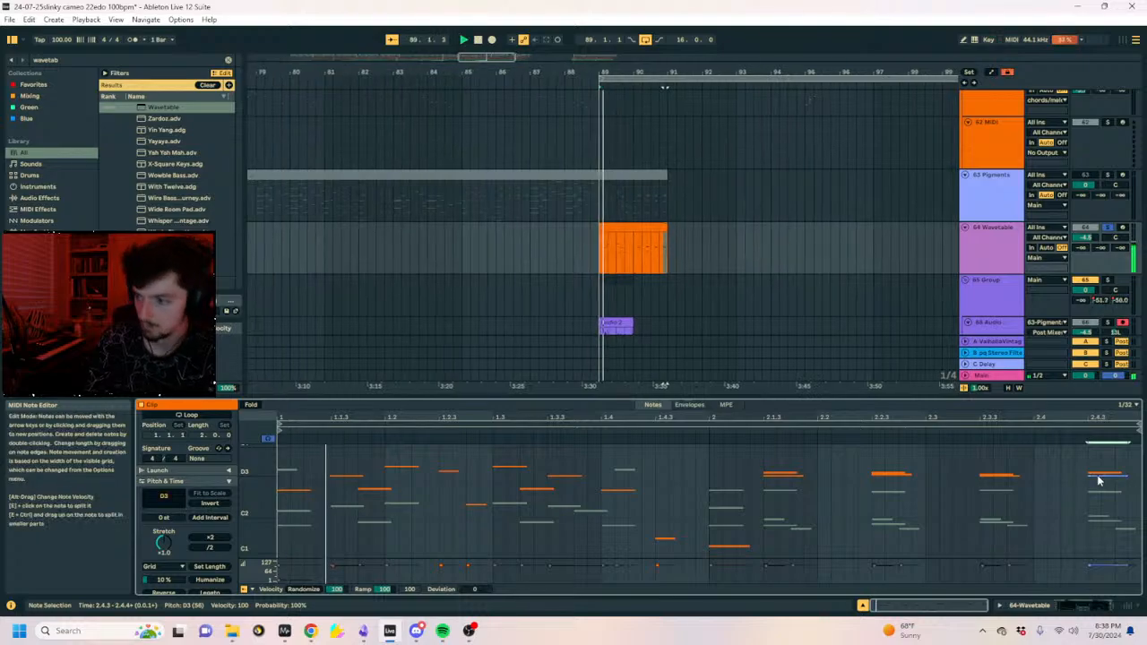
Unsolo the Wavetable track and play the arrangement from bar 88 to hear the thinned clip in context.
{"action": "left_click", "coordinate": [621, 229]}
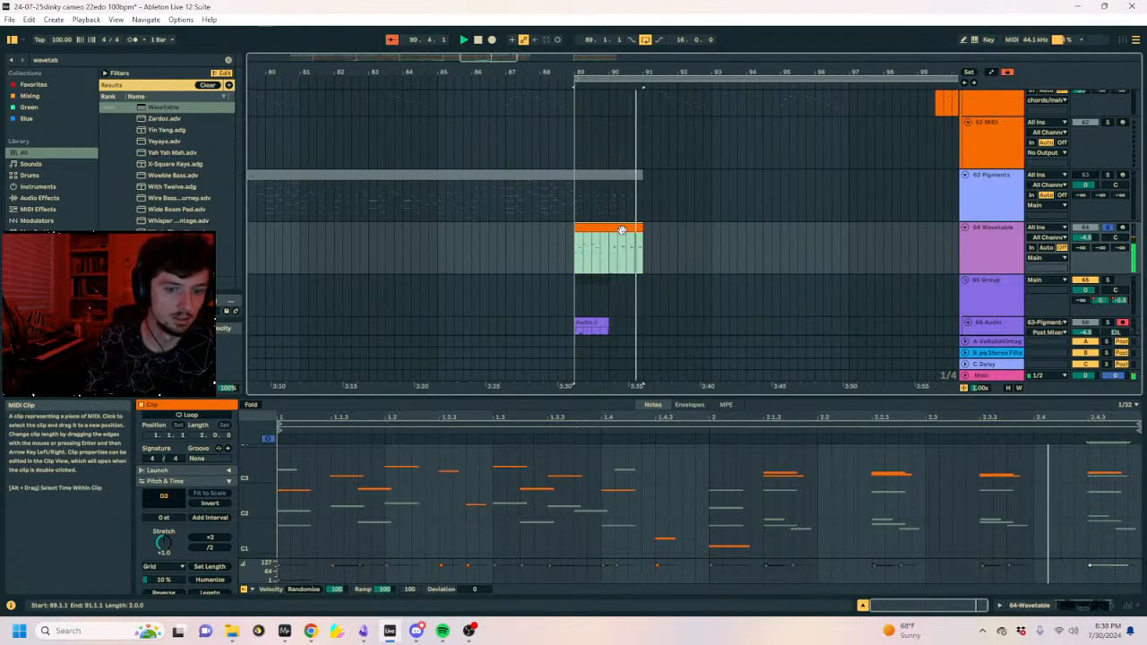
{"action": "key", "text": "space"}
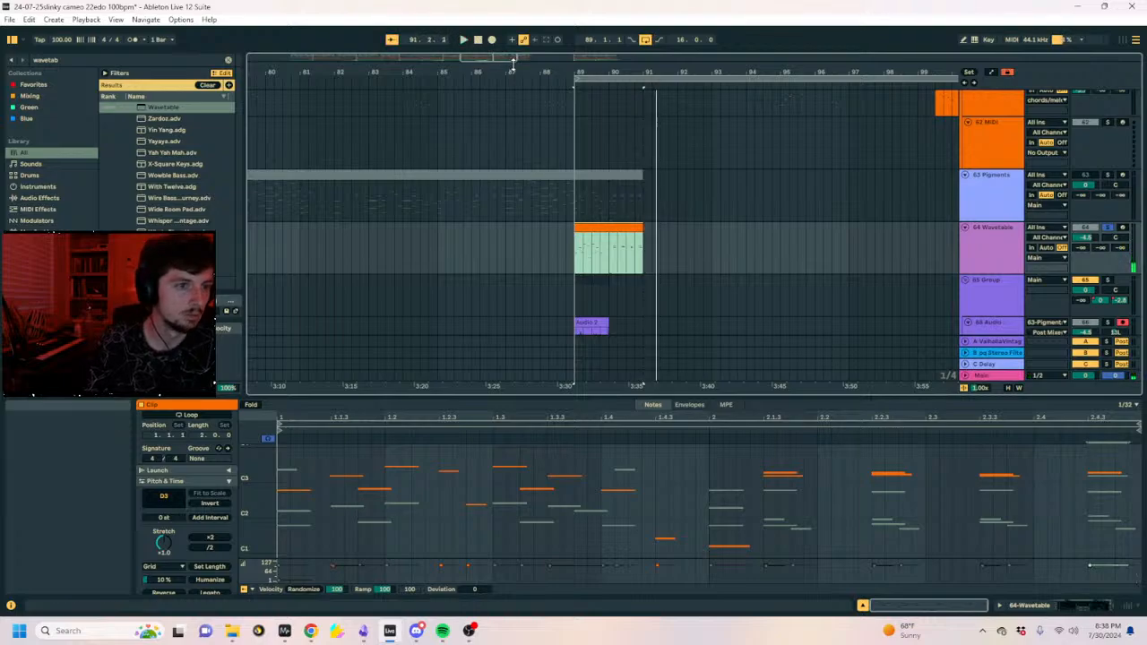
{"action": "mouse_move", "coordinate": [514, 72]}
{"action": "left_mouse_down"}
{"action": "mouse_move", "coordinate": [797, 69]}
{"action": "mouse_move", "coordinate": [800, 45]}
{"action": "left_mouse_up"}
{"action": "left_click", "coordinate": [505, 240]}
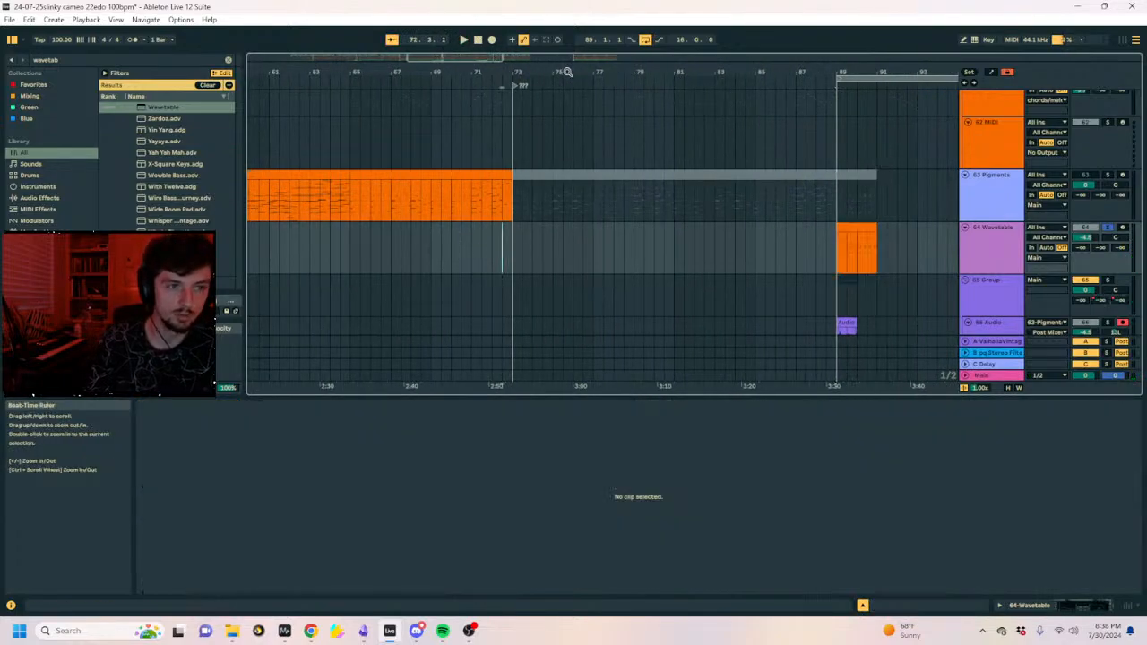
{"action": "left_click_drag", "start_coordinate": [565, 73], "coordinate": [777, 72]}
{"action": "left_click", "coordinate": [514, 240]}
{"action": "left_click", "coordinate": [1108, 228]}
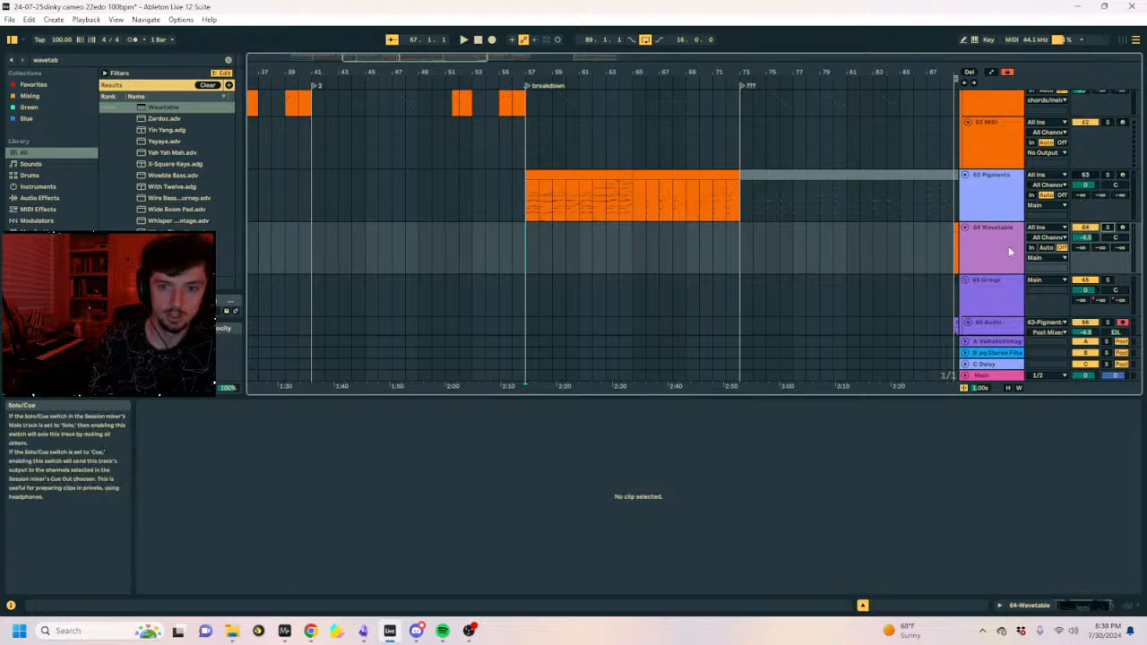
{"action": "left_click", "coordinate": [949, 241]}
{"action": "left_click", "coordinate": [938, 243]}
{"action": "key", "text": "space"}
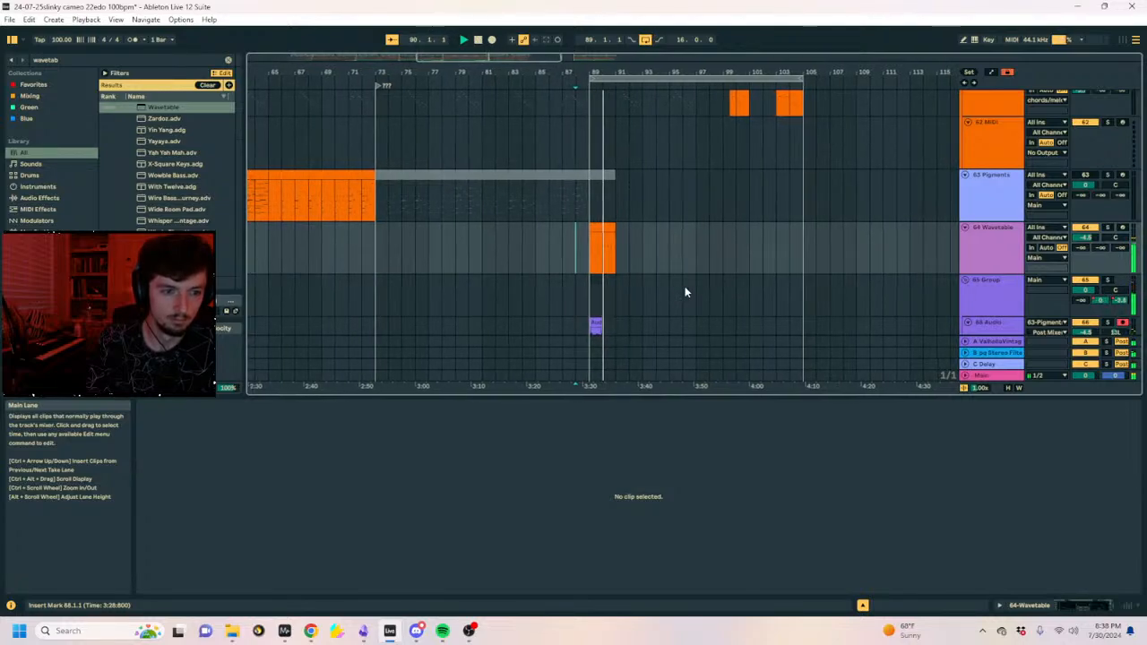
Transpose all notes of the two-bar Wavetable clip at bar 89 downward.
{"action": "left_click", "coordinate": [592, 226]}
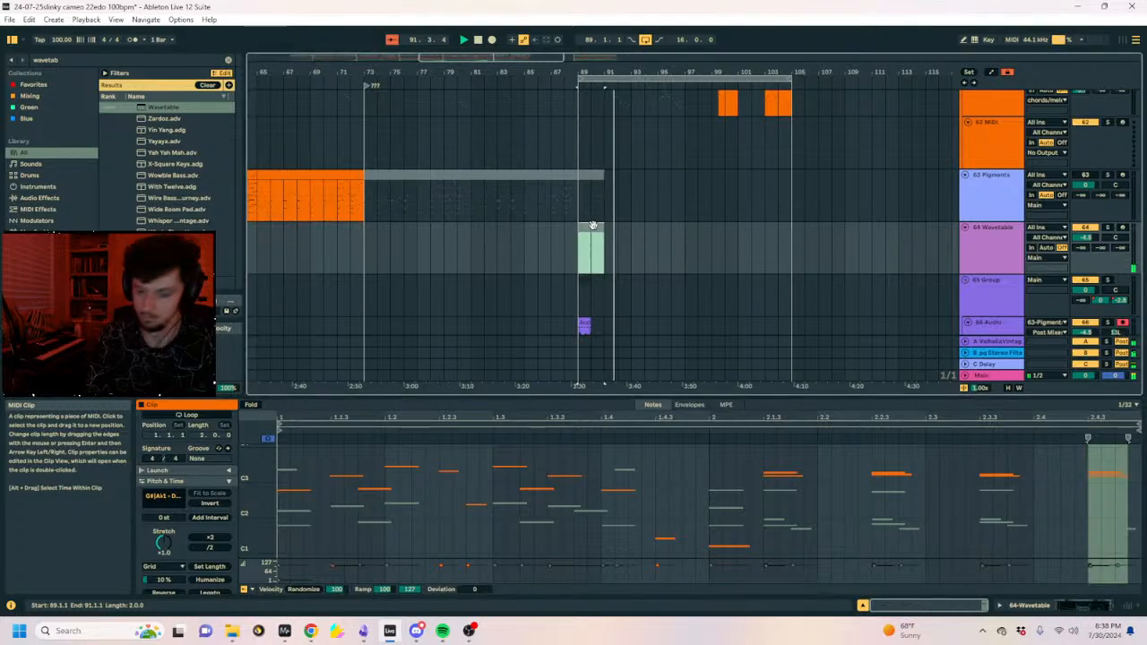
{"action": "left_click", "coordinate": [642, 485]}
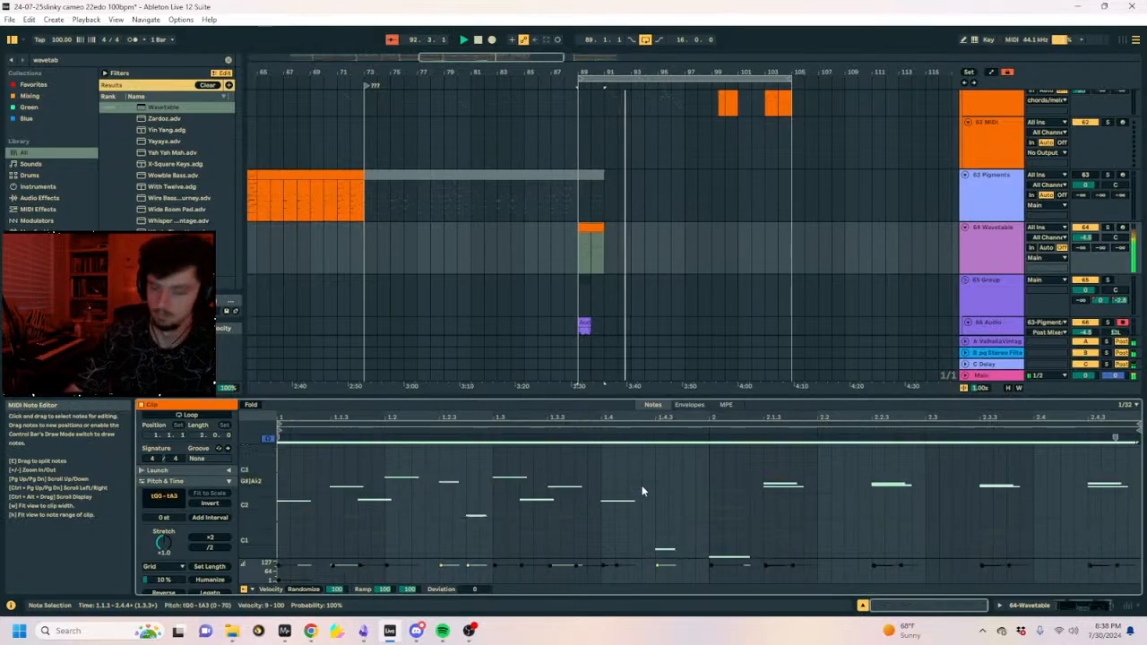
Add Saturator to the Wavetable track and place a copy of the two-bar clip at bar 93.
{"action": "left_click", "coordinate": [91, 59]}
{"action": "type", "text": "sat"}
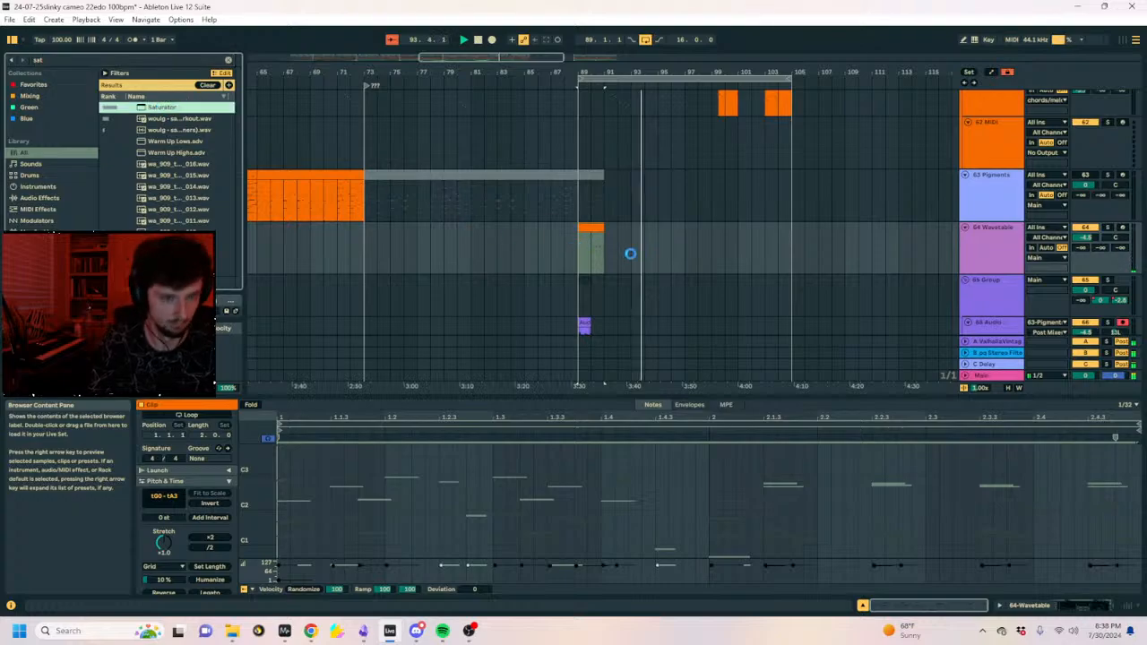
{"action": "left_click_drag", "start_coordinate": [630, 253], "coordinate": [630, 254]}
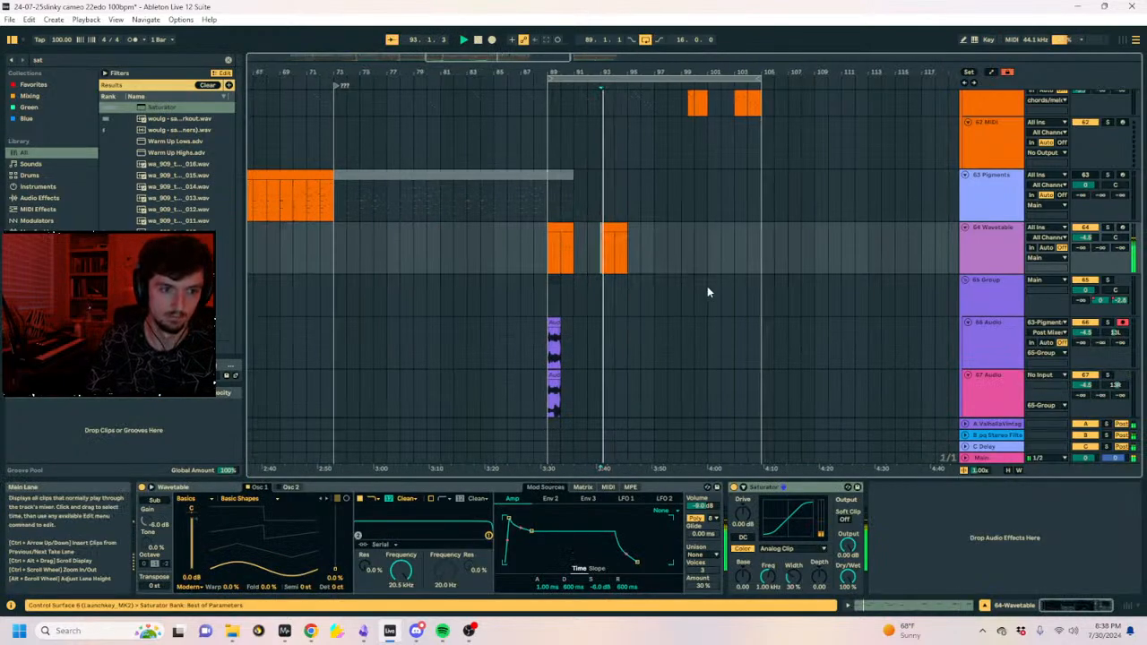
Solo the plucky formant track and audition it from bar 93, examining its notes in that bar.
{"action": "scroll", "coordinate": [695, 260], "scroll_direction": "up", "scroll_amount": 6}
{"action": "scroll", "coordinate": [627, 282], "scroll_direction": "down", "scroll_amount": 7}
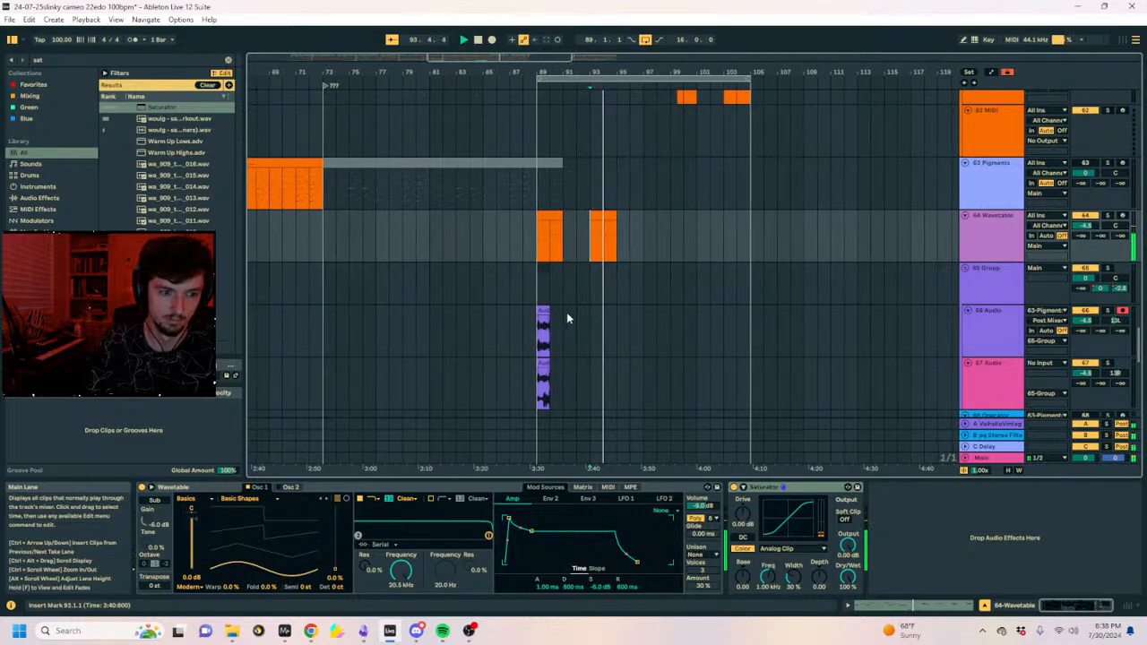
{"action": "scroll", "coordinate": [610, 278], "scroll_direction": "up", "scroll_amount": 10}
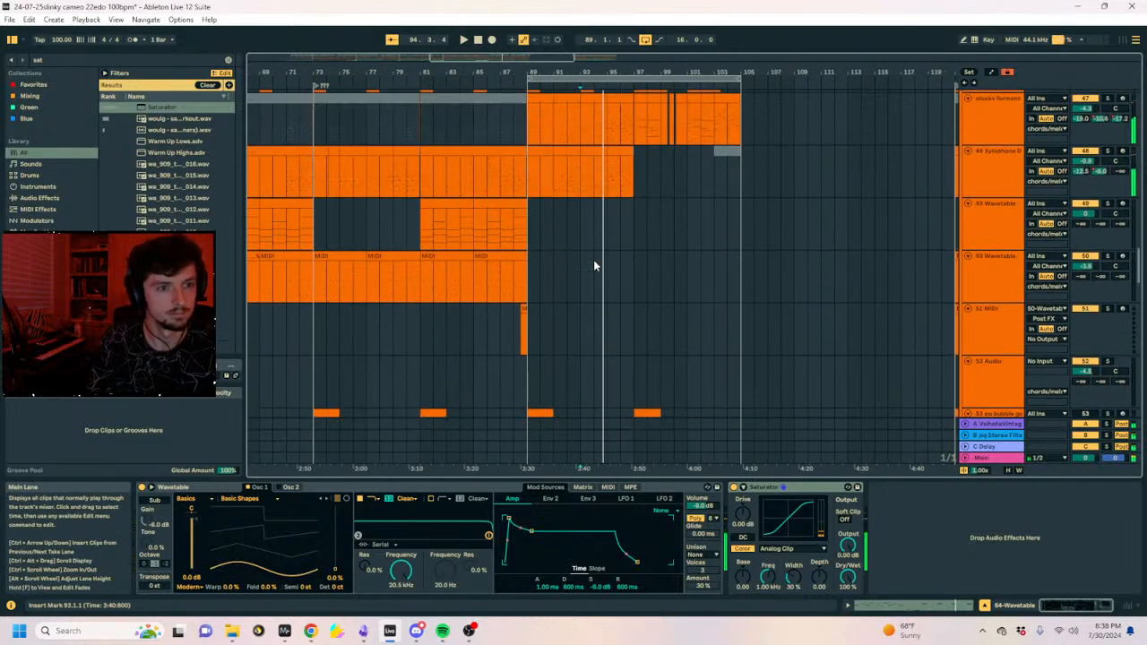
{"action": "scroll", "coordinate": [593, 265], "scroll_direction": "up", "scroll_amount": 2}
{"action": "left_click", "coordinate": [708, 247]}
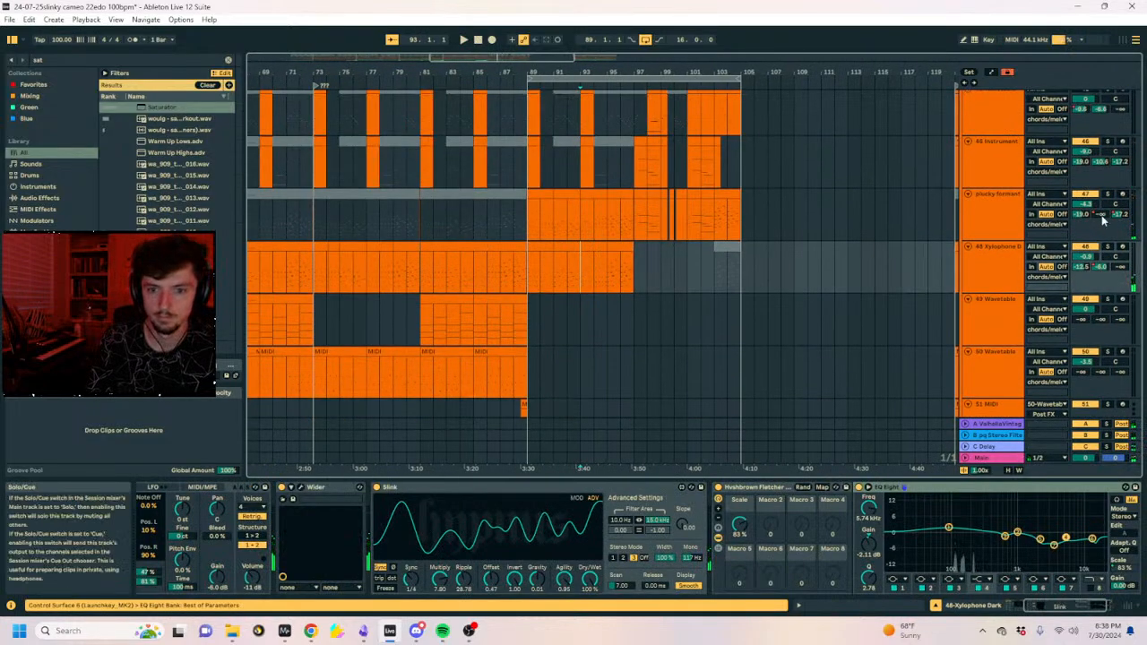
{"action": "left_click", "coordinate": [1108, 195]}
{"action": "key", "text": "space"}
{"action": "scroll", "coordinate": [583, 160], "scroll_direction": "up", "scroll_amount": 8}
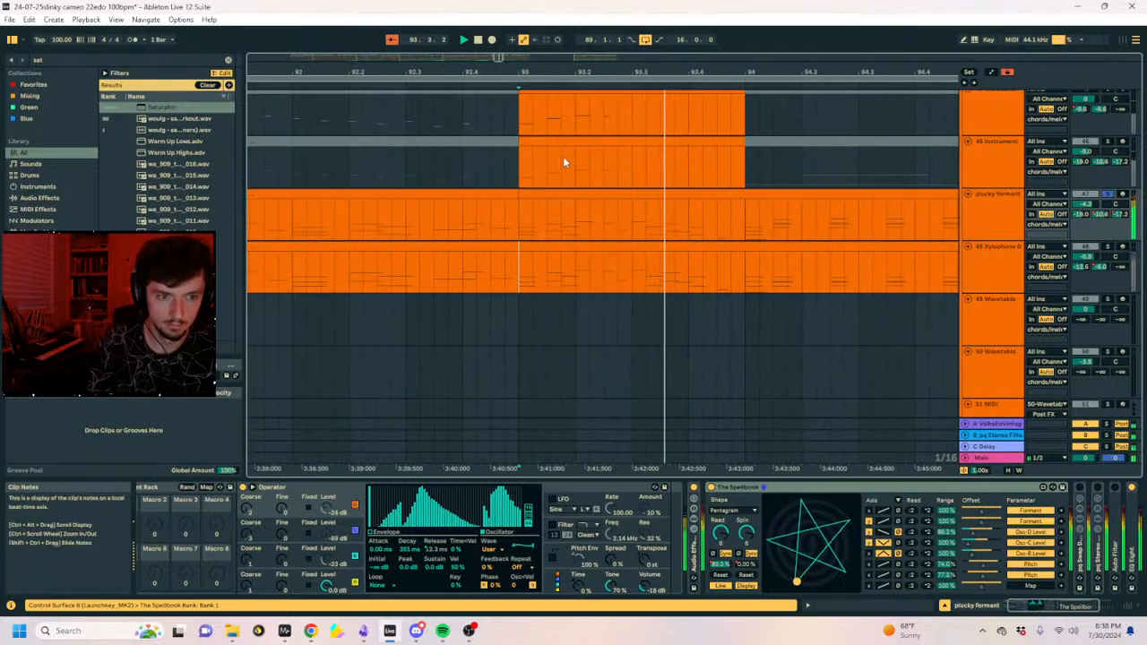
{"action": "key", "text": "space"}
{"action": "scroll", "coordinate": [674, 223], "scroll_direction": "up", "scroll_amount": 3}
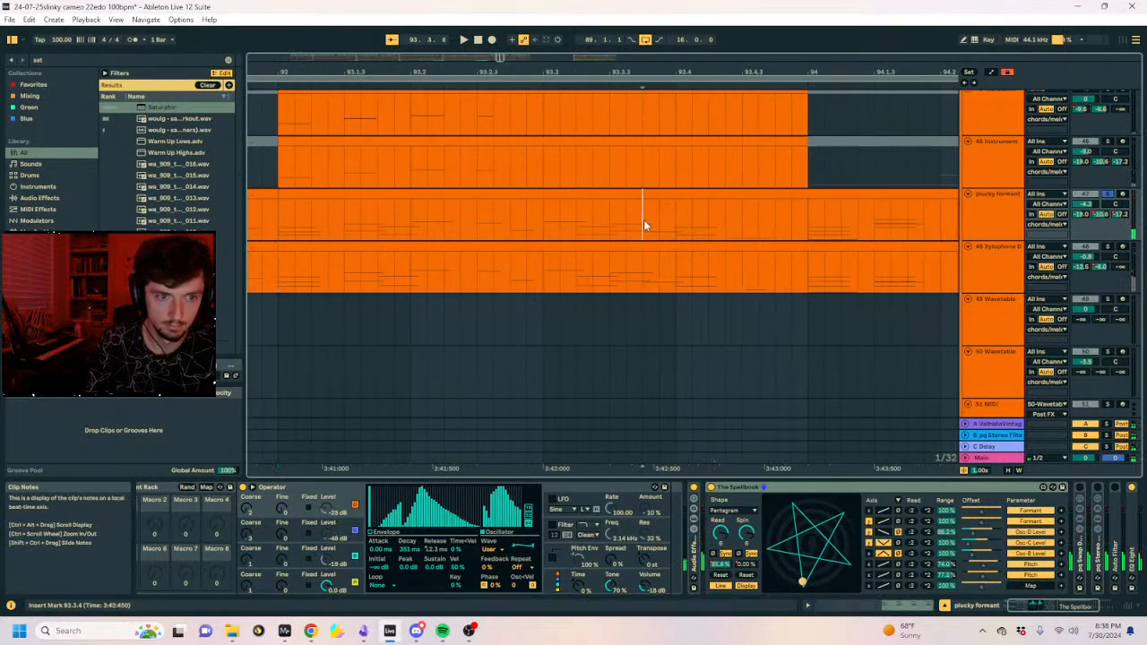
Repeat a 1/32 slice of the plucky formant clip at 93.4.2 and audition the edit.
{"action": "key", "text": "space"}
{"action": "key", "text": "space"}
{"action": "left_click", "coordinate": [514, 219]}
{"action": "key", "text": "space"}
{"action": "key", "text": "space"}
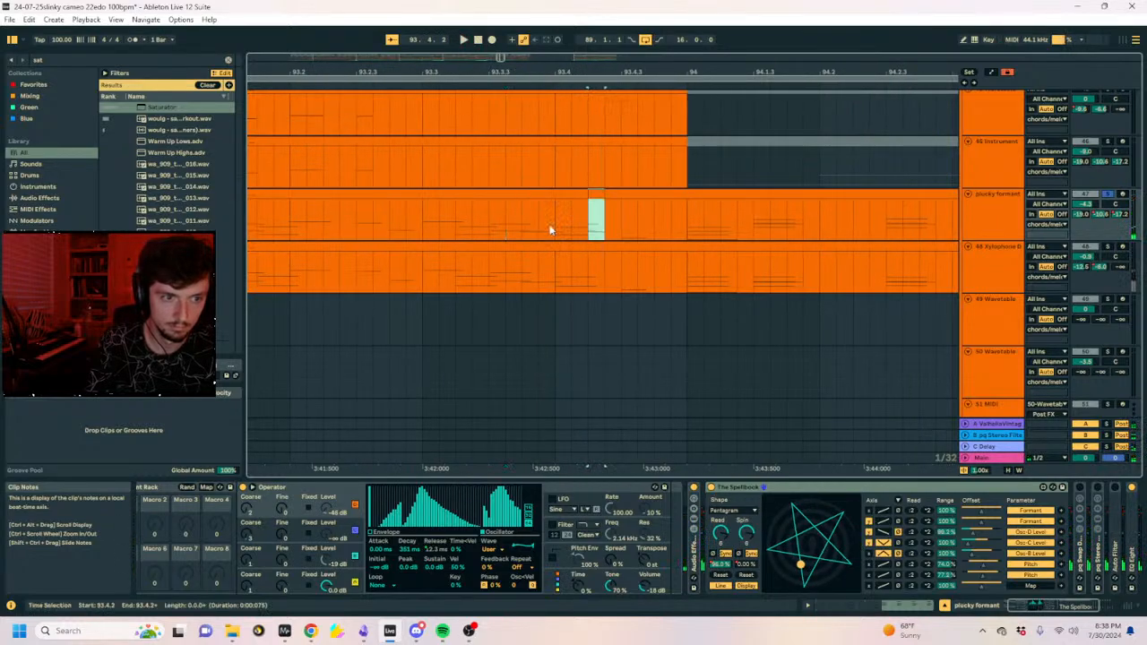
{"action": "left_click", "coordinate": [552, 230]}
{"action": "key", "text": "space"}
{"action": "key", "text": "space"}
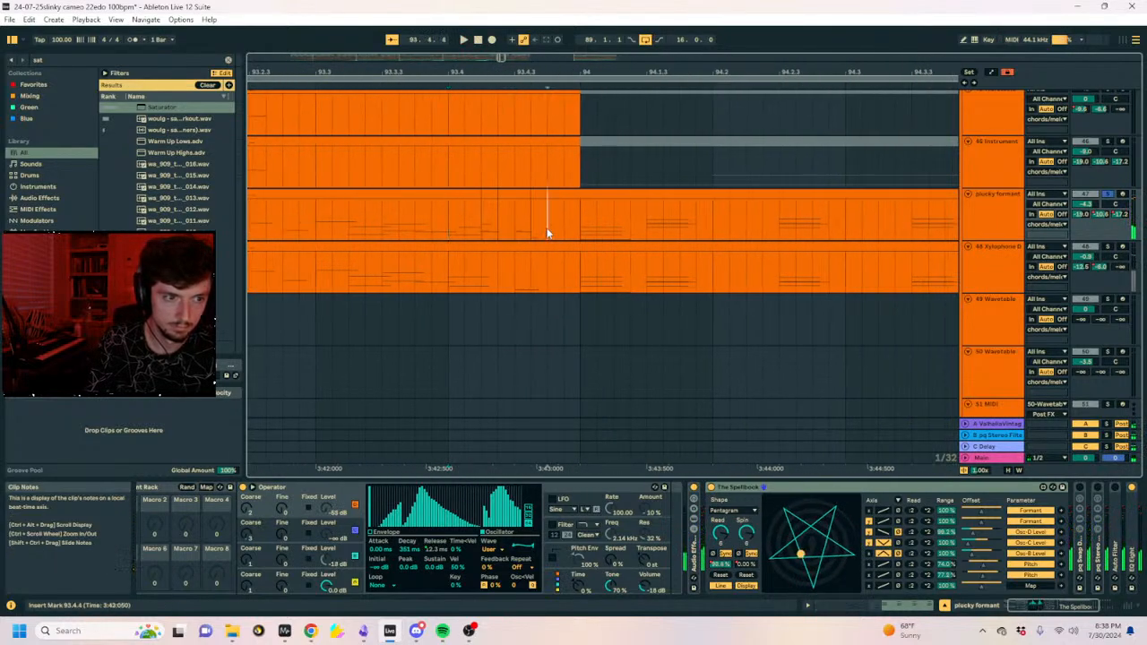
Repeat a 1/32 slice of the plucky formant clip just before 93.4.4 and audition the end of bar 93.
{"action": "left_click", "coordinate": [426, 230]}
{"action": "key", "text": "space"}
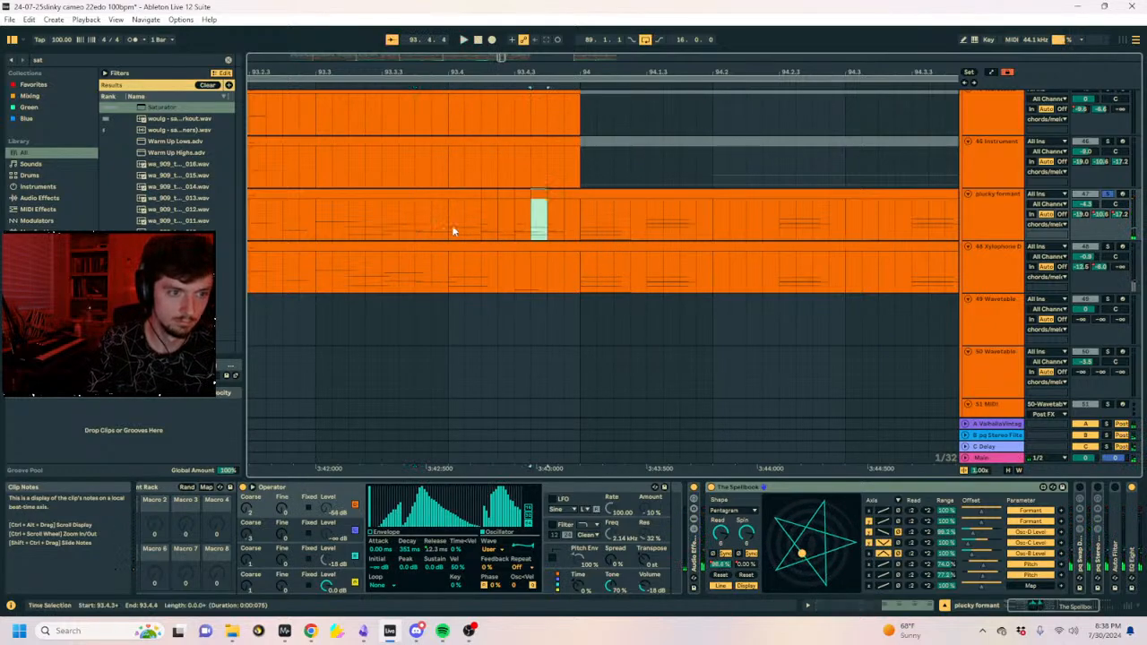
{"action": "left_click", "coordinate": [452, 231]}
{"action": "key", "text": "space"}
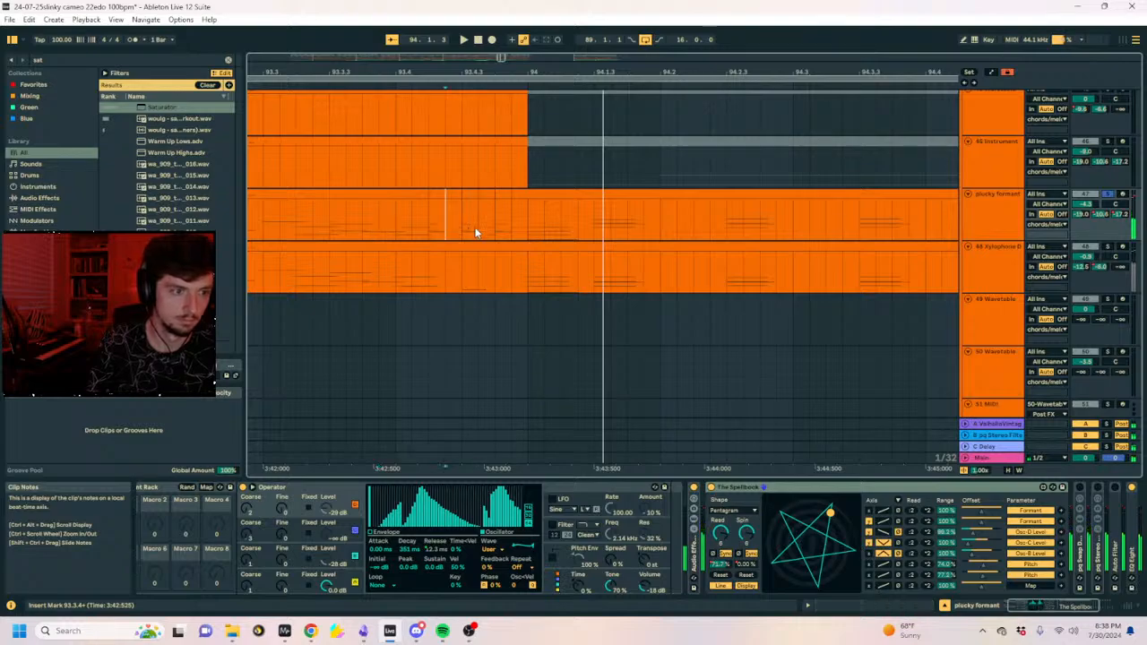
{"action": "left_click", "coordinate": [376, 231]}
{"action": "key", "text": "space"}
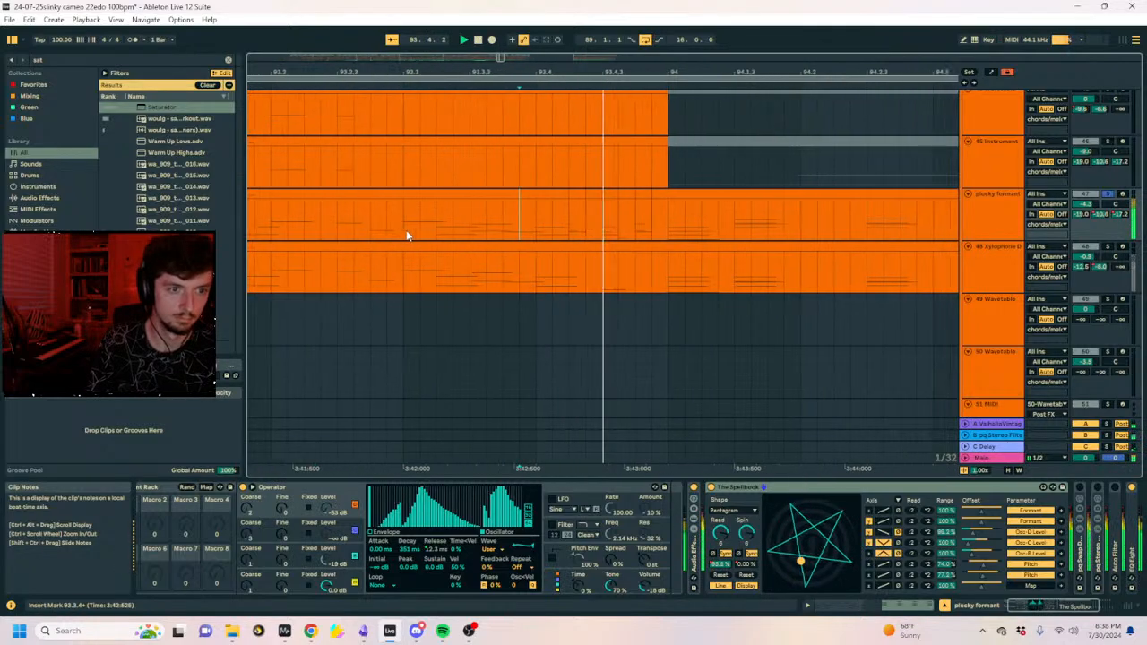
{"action": "key", "text": "space"}
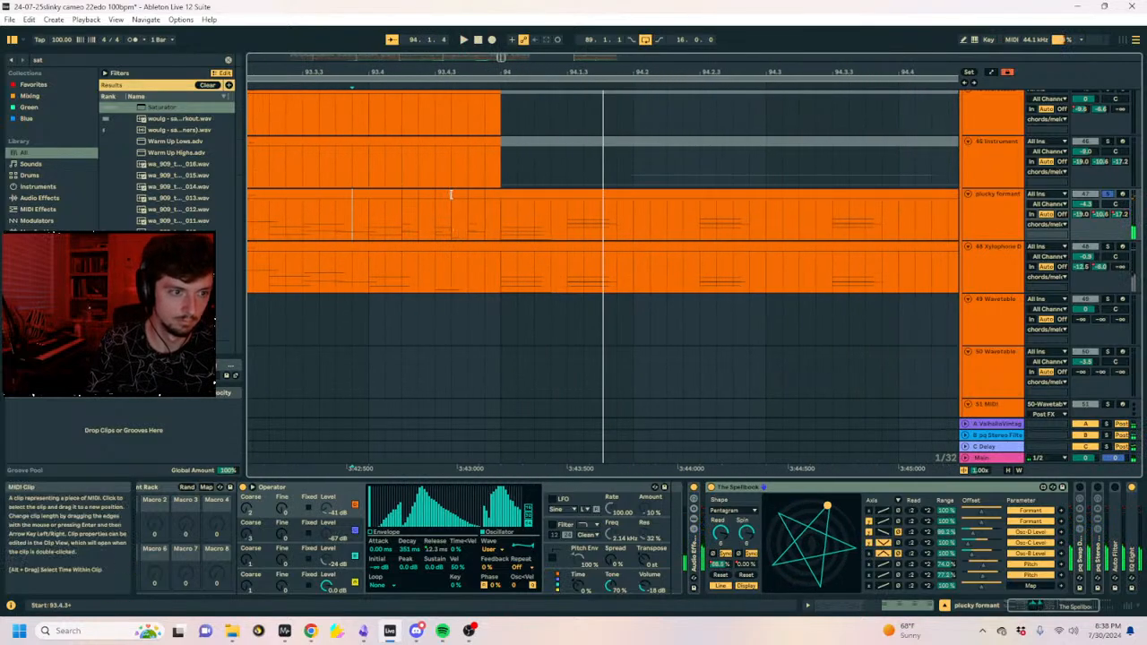
Duplicate a short slice of the plucky formant clip near 93.4, audition the passage, and unsolo the track.
{"action": "left_click_drag", "start_coordinate": [418, 227], "coordinate": [369, 229]}
{"action": "key", "text": "ctrl+d"}
{"action": "left_click", "coordinate": [304, 221]}
{"action": "key", "text": "space"}
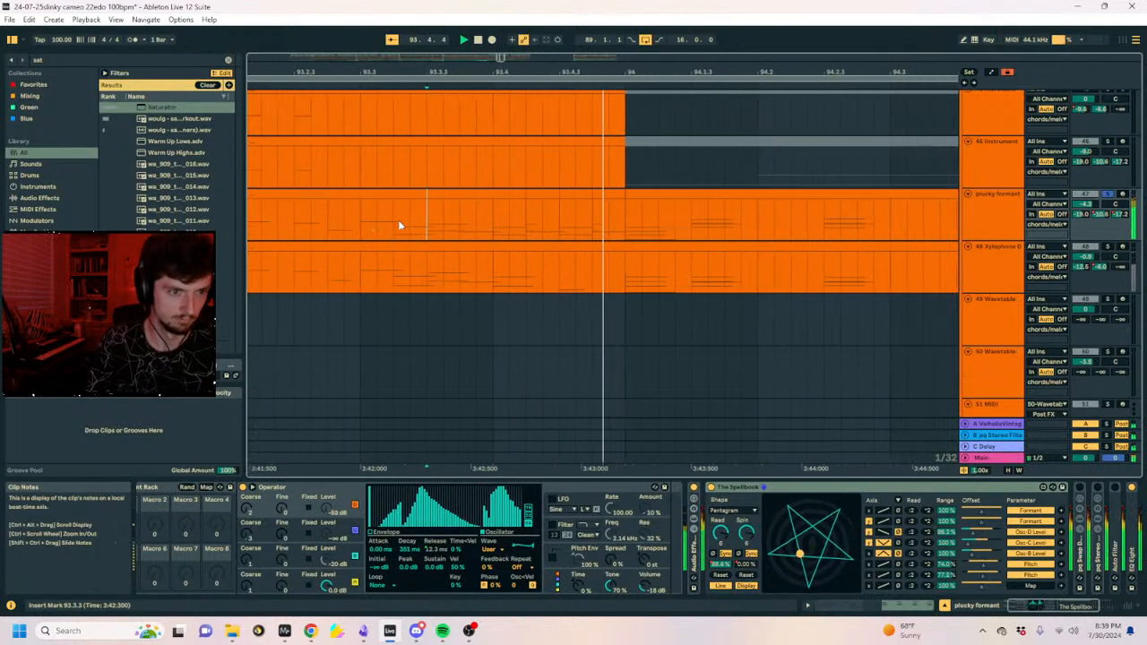
{"action": "left_click", "coordinate": [476, 231]}
{"action": "key", "text": "space"}
{"action": "key", "text": "space"}
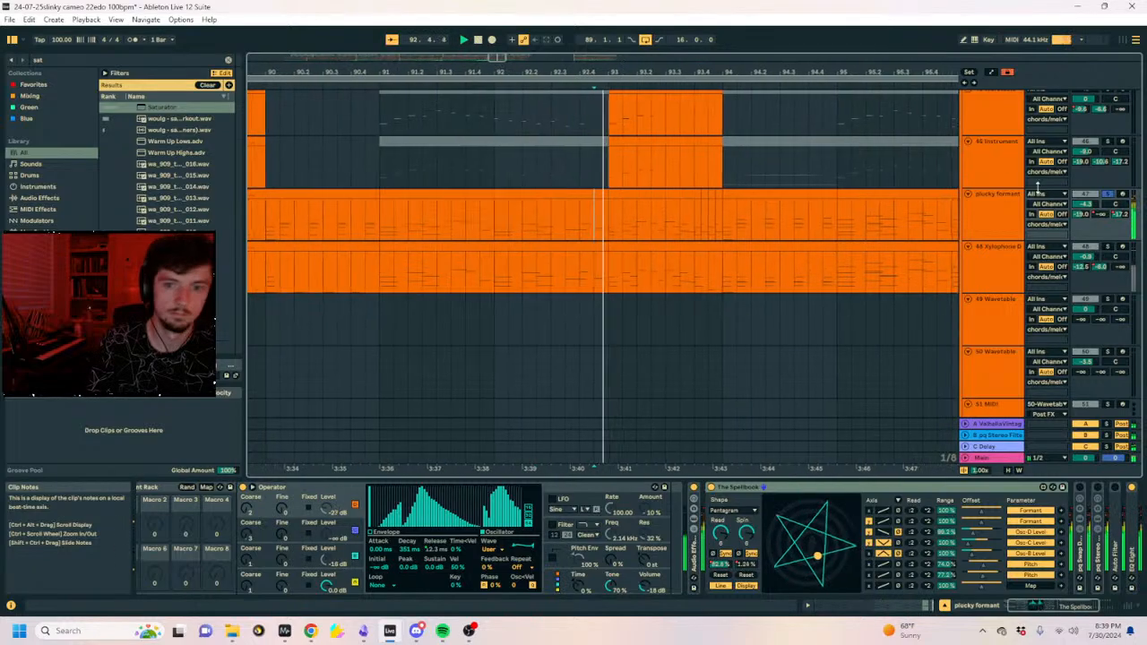
{"action": "left_click", "coordinate": [1106, 194]}
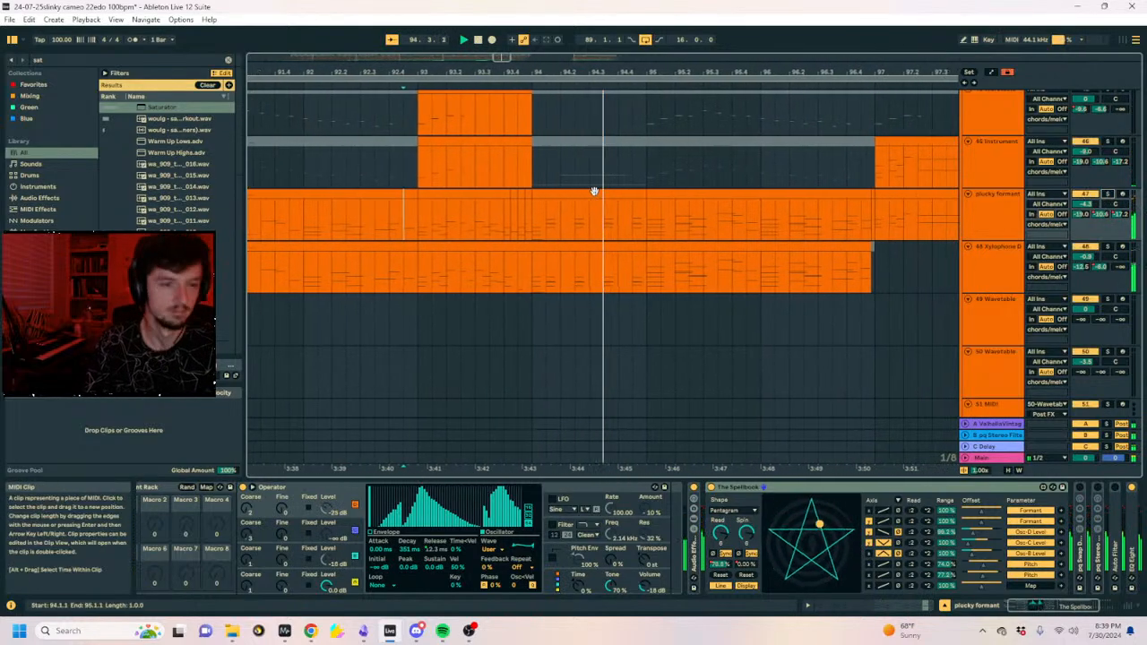
Duplicate the plucky formant track's two bars of Spellbook Read Offset automation from bar 93 to bar 95.
{"action": "left_click_drag", "start_coordinate": [564, 71], "coordinate": [574, 43]}
{"action": "key", "text": "a"}
{"action": "key", "text": "space"}
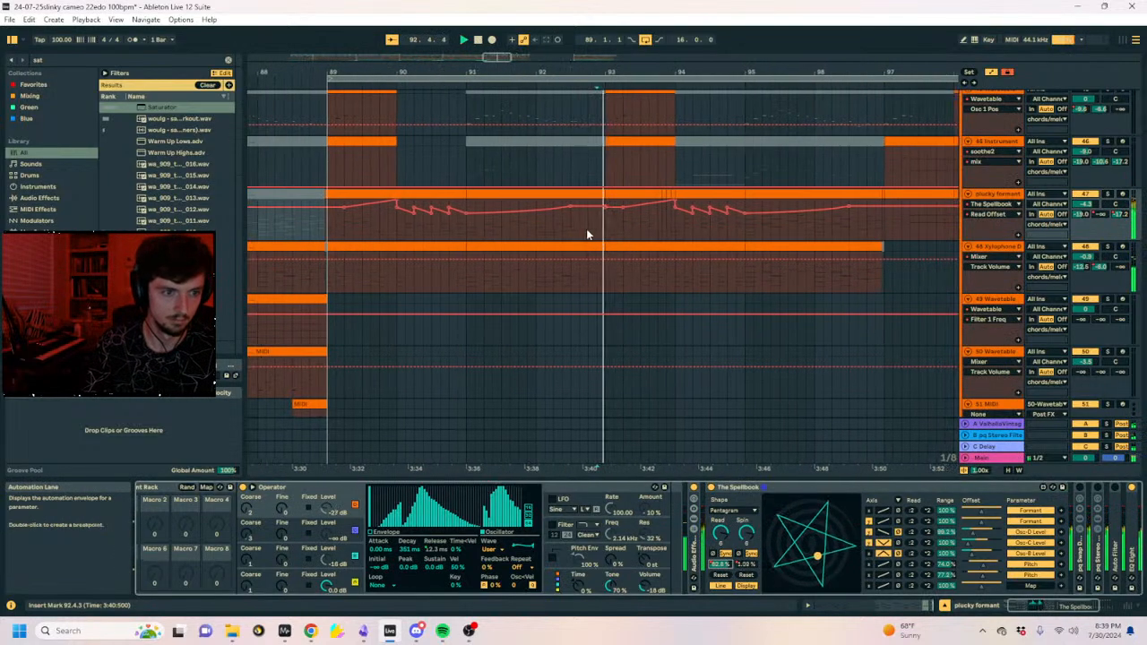
{"action": "left_click_drag", "start_coordinate": [722, 226], "coordinate": [643, 229]}
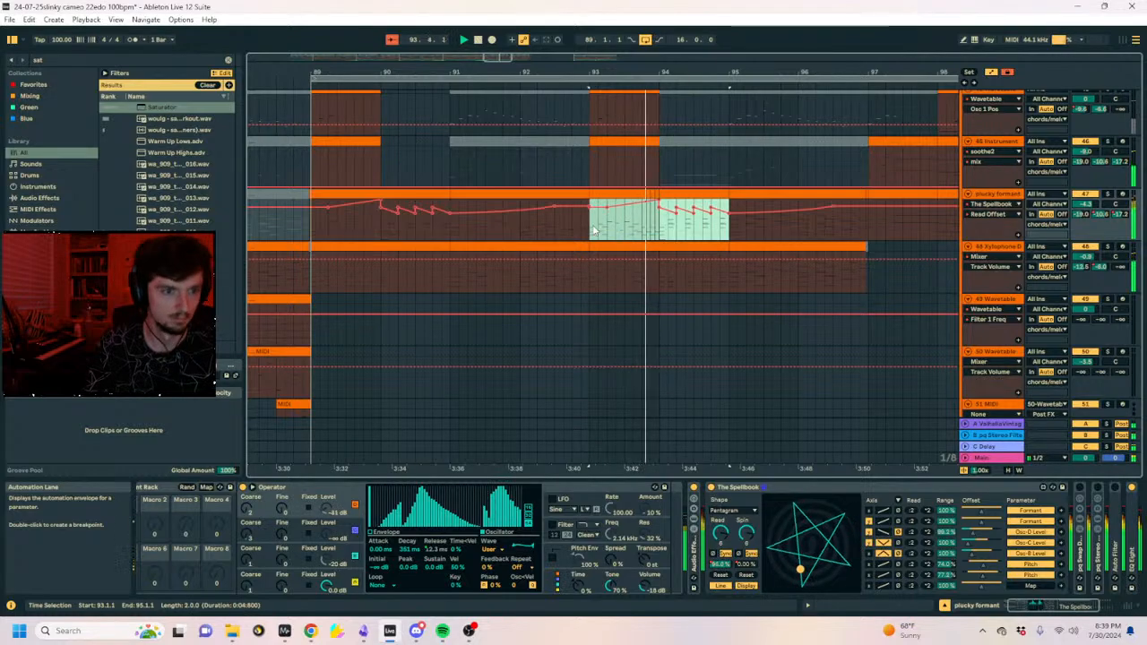
{"action": "key", "text": "ctrl+d"}
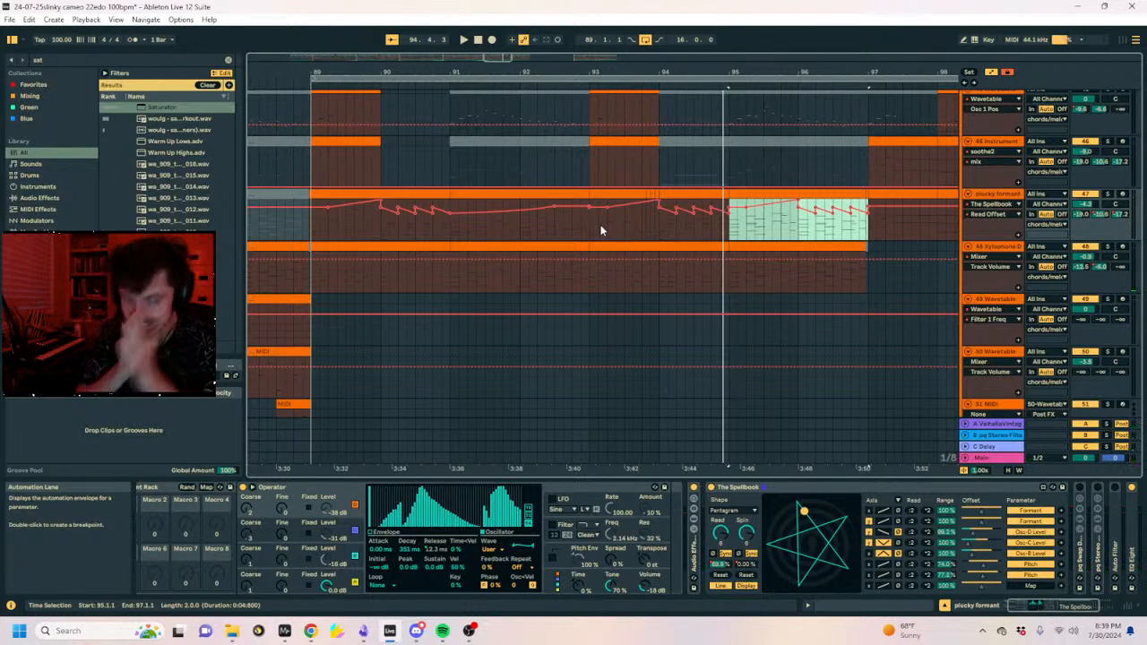
Hide the automation lanes and play the arrangement from bar 88 through the edited section.
{"action": "left_click", "coordinate": [278, 219]}
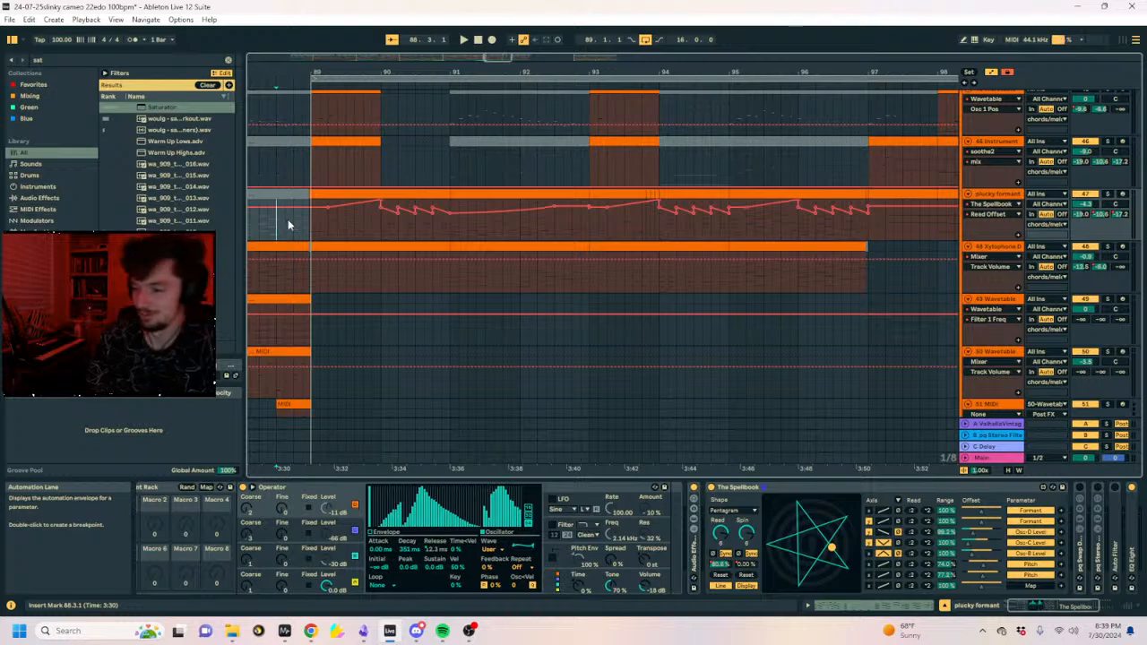
{"action": "key", "text": "a"}
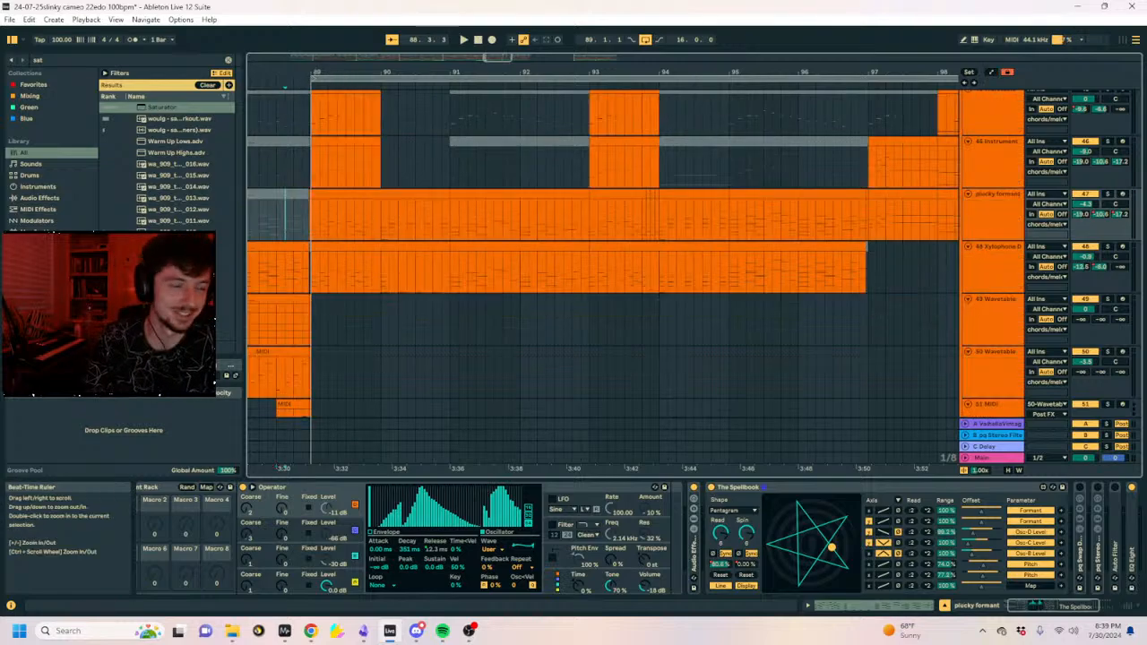
{"action": "left_click_drag", "start_coordinate": [359, 73], "coordinate": [669, 74]}
{"action": "key", "text": "space"}
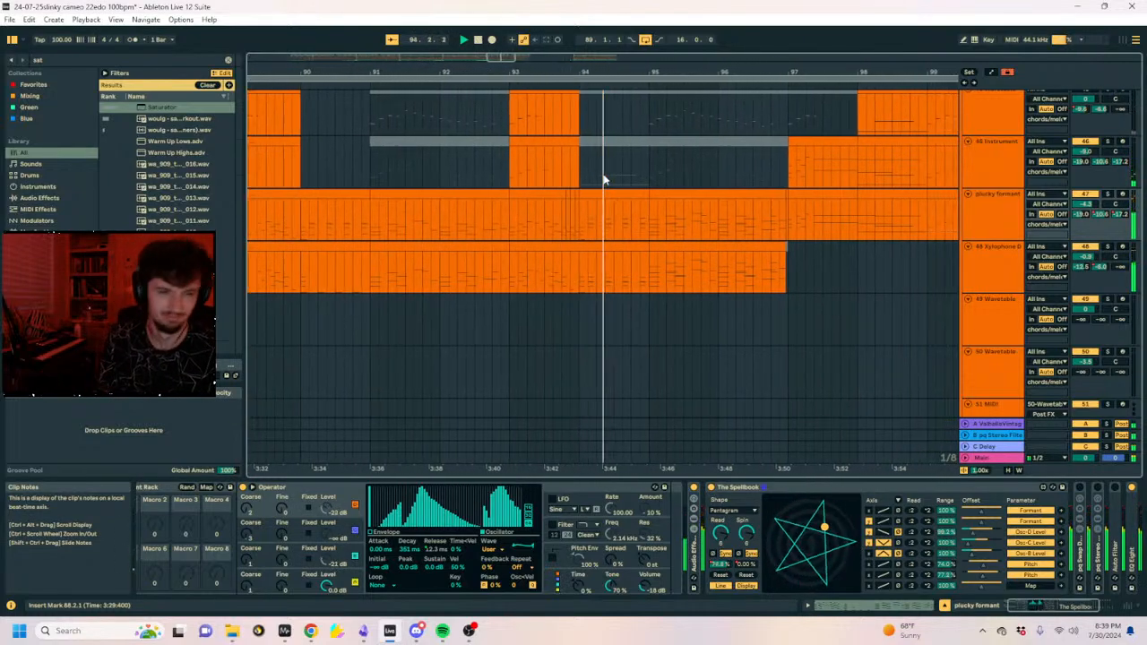
Replay the lead-in to bar 93 and deactivate a half-beat slice of the plucky formant clip at the start of bar 94.
{"action": "left_click", "coordinate": [484, 213]}
{"action": "key", "text": "space"}
{"action": "key", "text": "space"}
{"action": "scroll", "coordinate": [686, 235], "scroll_direction": "up", "scroll_amount": 4}
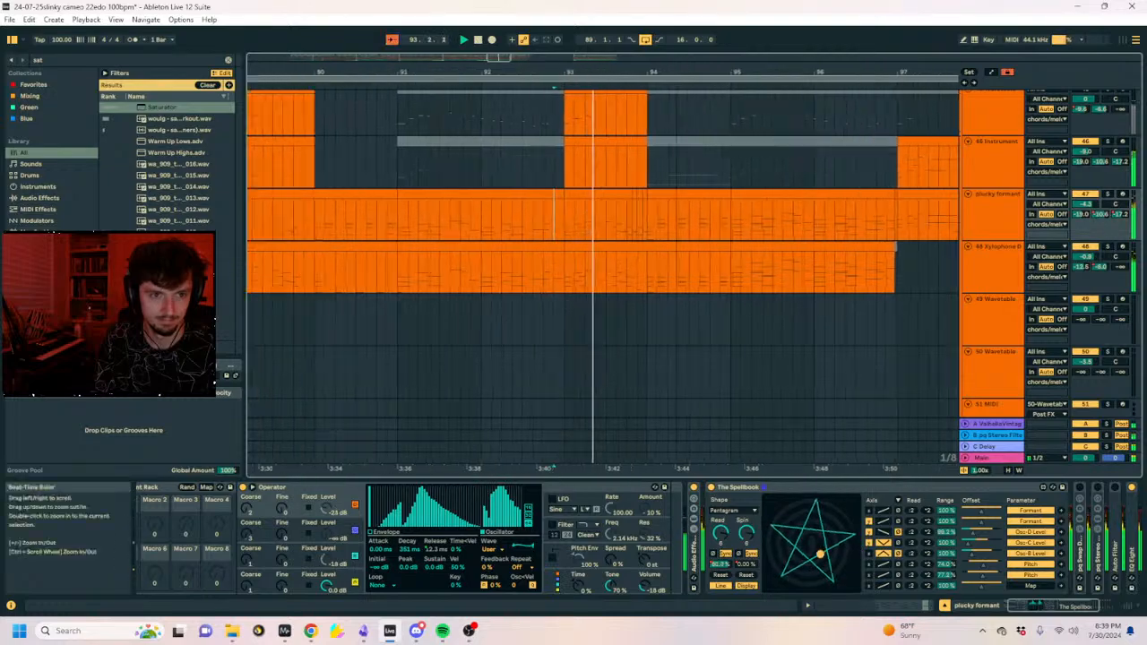
{"action": "left_click_drag", "start_coordinate": [664, 238], "coordinate": [640, 235]}
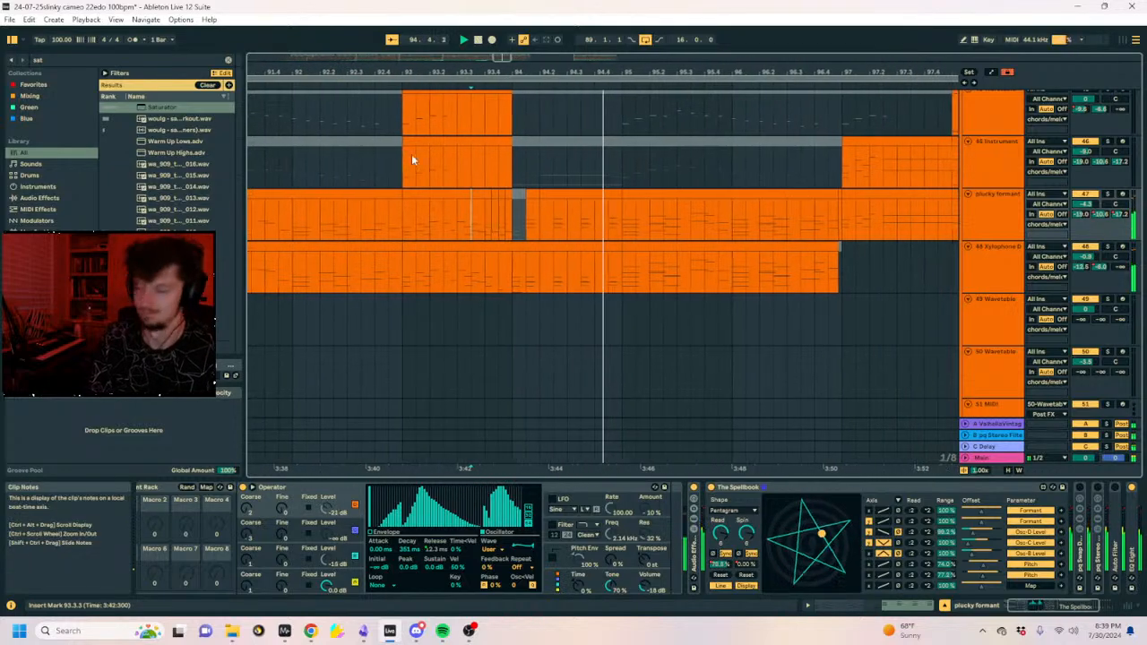
{"action": "left_click_drag", "start_coordinate": [458, 72], "coordinate": [695, 22]}
Transpose the two upper notes at 3.3.3 to 3.4.2 of the plucky formant clip at bar 95 downward and audition them.
{"action": "left_click", "coordinate": [743, 194]}
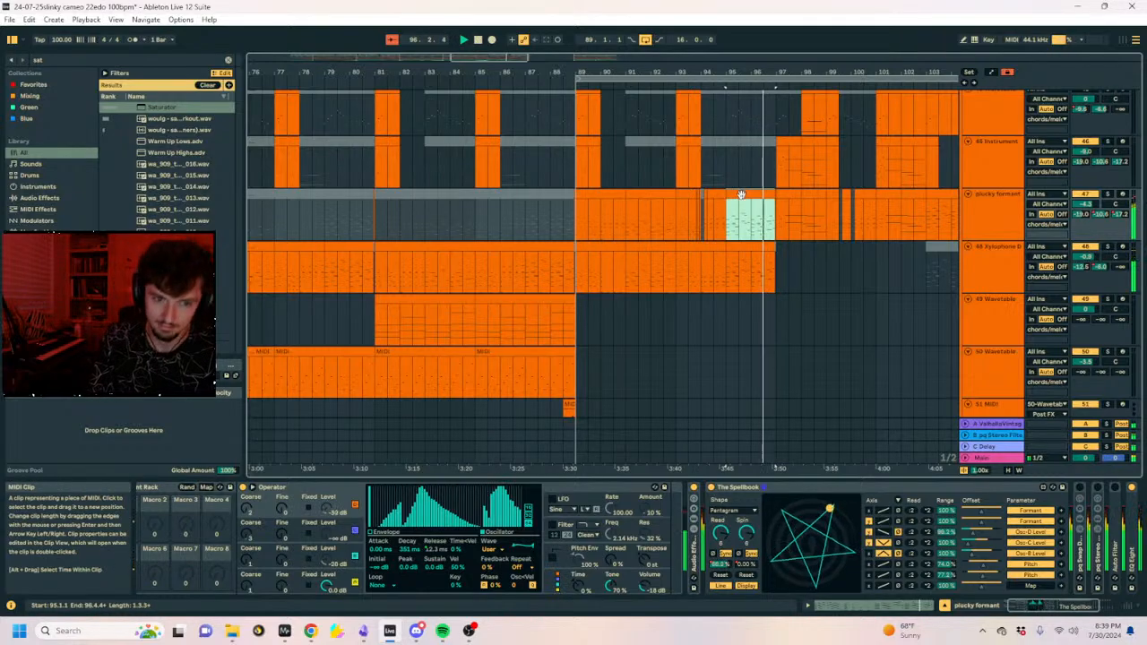
{"action": "left_click", "coordinate": [886, 607]}
{"action": "scroll", "coordinate": [753, 548], "scroll_direction": "up", "scroll_amount": 3}
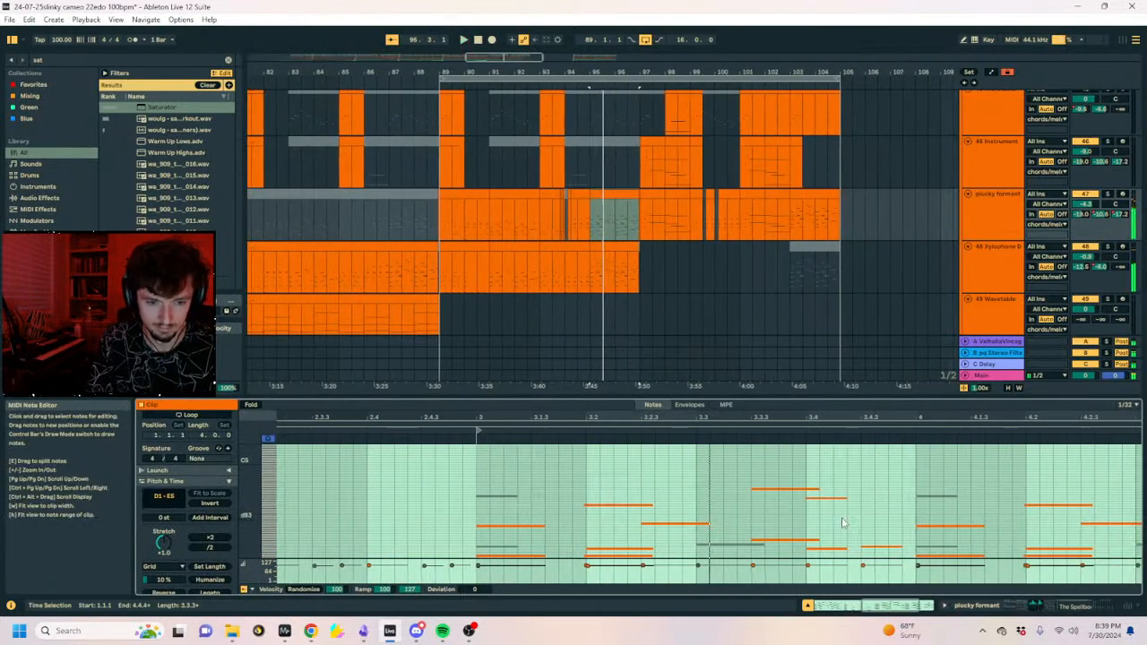
{"action": "left_click_drag", "start_coordinate": [845, 521], "coordinate": [782, 480]}
{"action": "key", "text": "space"}
{"action": "key", "text": "space"}
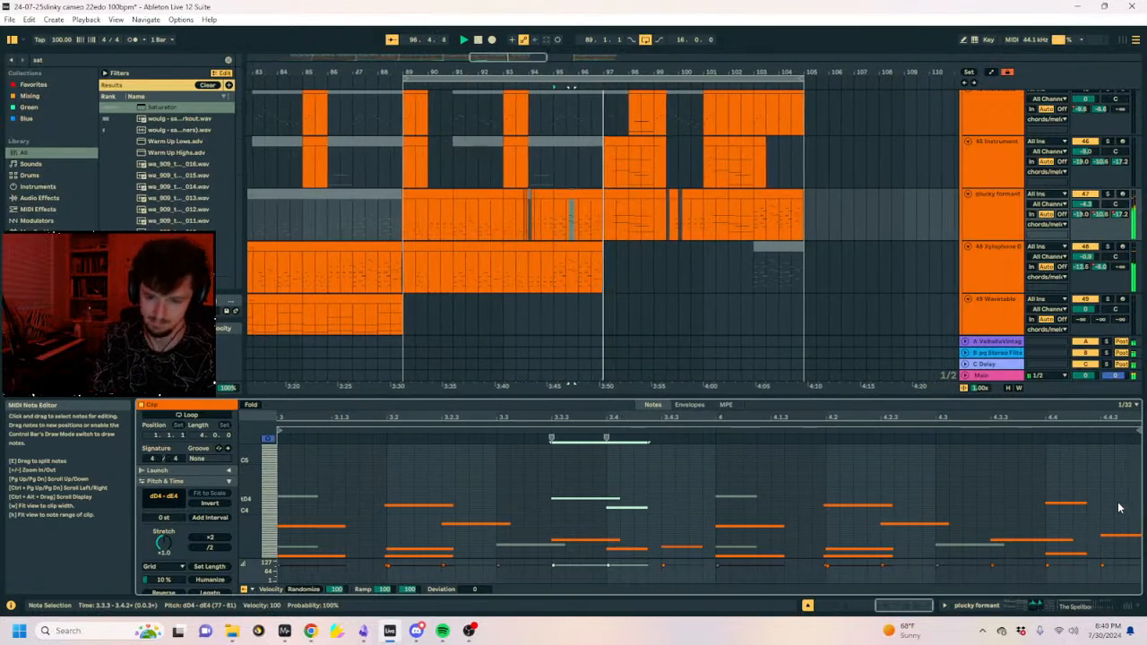
Examine the notes of the plucky formant clip at bar 97 and the Operator clip around bar 98.
{"action": "left_click", "coordinate": [601, 217]}
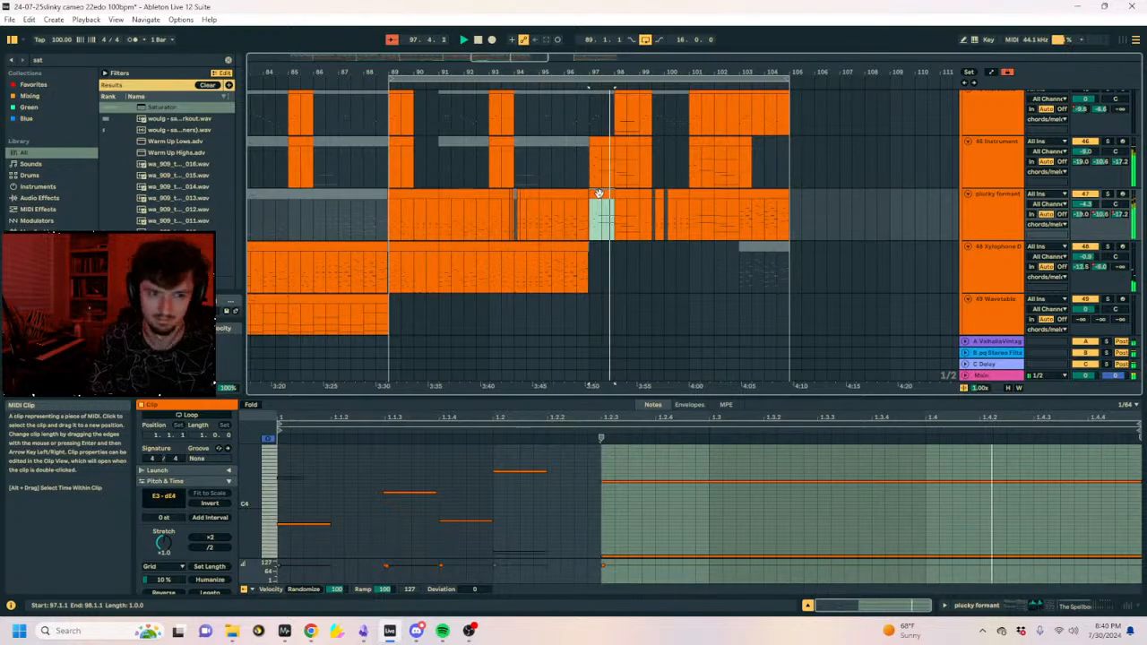
{"action": "left_click_drag", "start_coordinate": [555, 73], "coordinate": [725, 67]}
{"action": "key", "text": "space"}
{"action": "scroll", "coordinate": [777, 185], "scroll_direction": "down", "scroll_amount": 5}
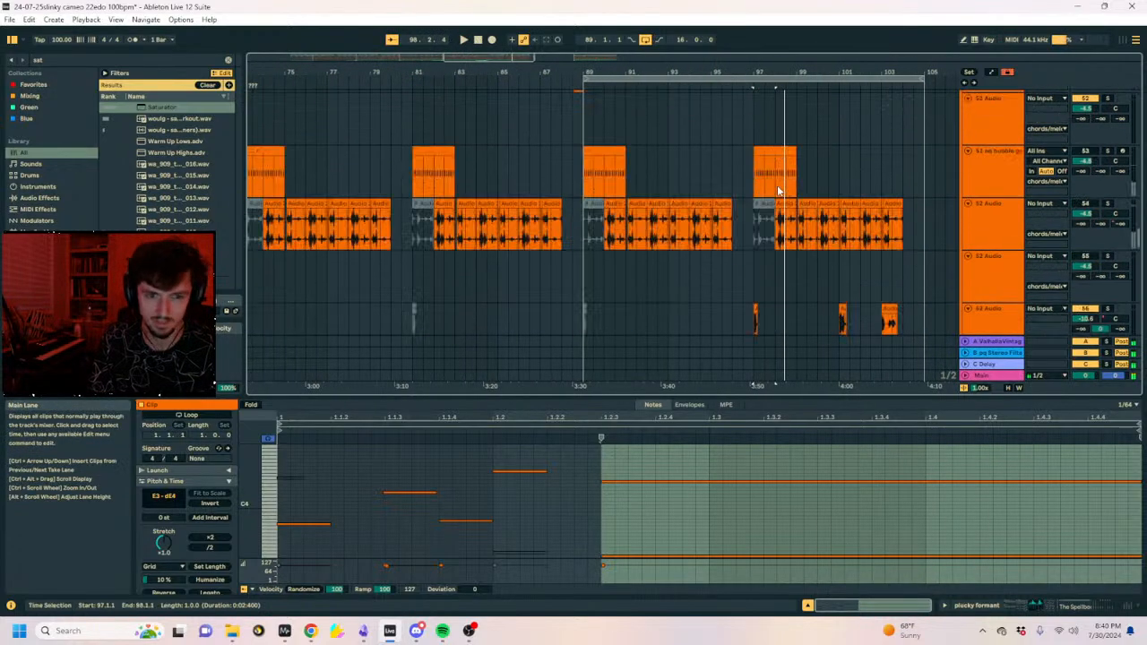
{"action": "scroll", "coordinate": [777, 187], "scroll_direction": "down", "scroll_amount": 2}
{"action": "scroll", "coordinate": [778, 198], "scroll_direction": "down", "scroll_amount": 2}
{"action": "left_click", "coordinate": [777, 216]}
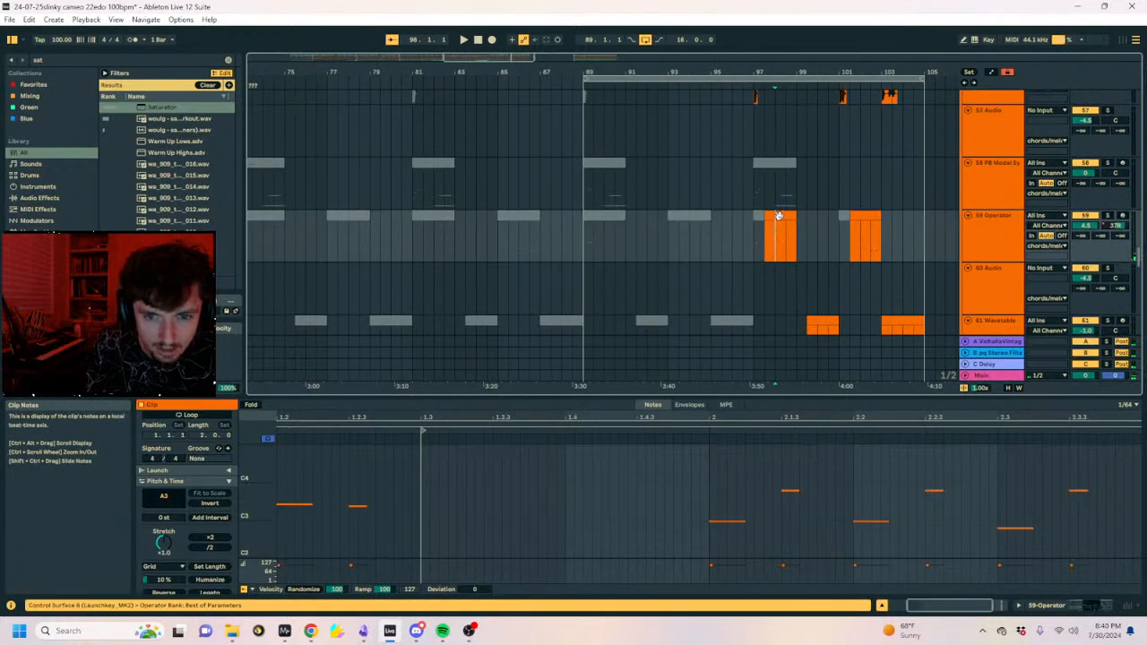
Play the earlier section from bar 49 to hear the Operator part for comparison.
{"action": "left_click_drag", "start_coordinate": [686, 73], "coordinate": [724, 57]}
{"action": "left_click", "coordinate": [397, 246]}
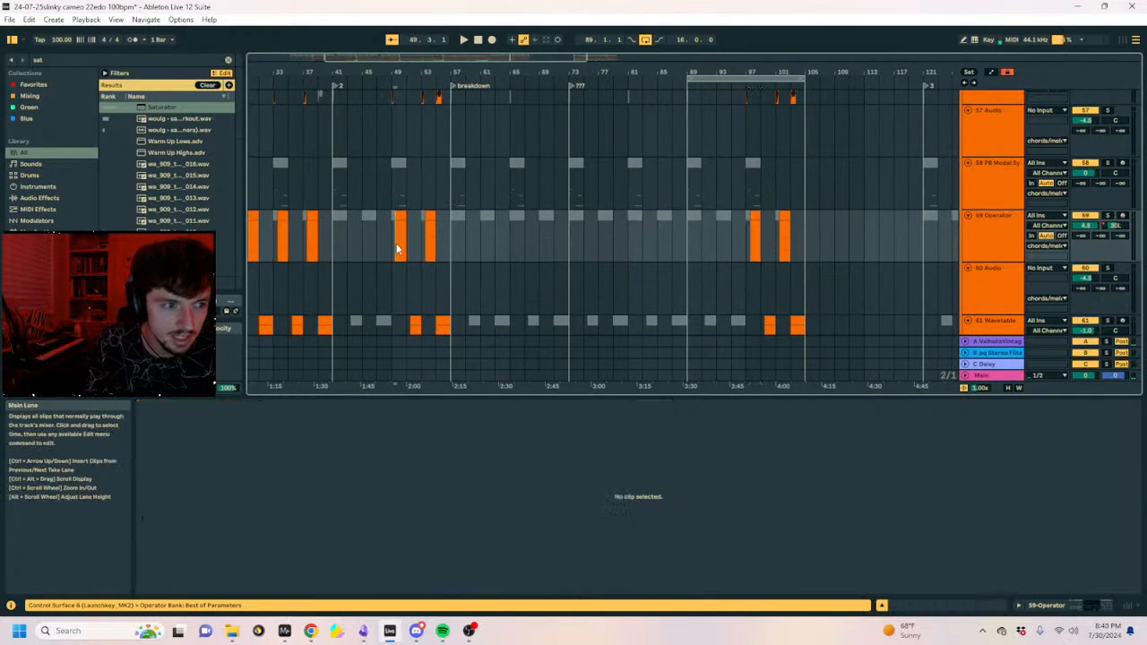
{"action": "key", "text": "space"}
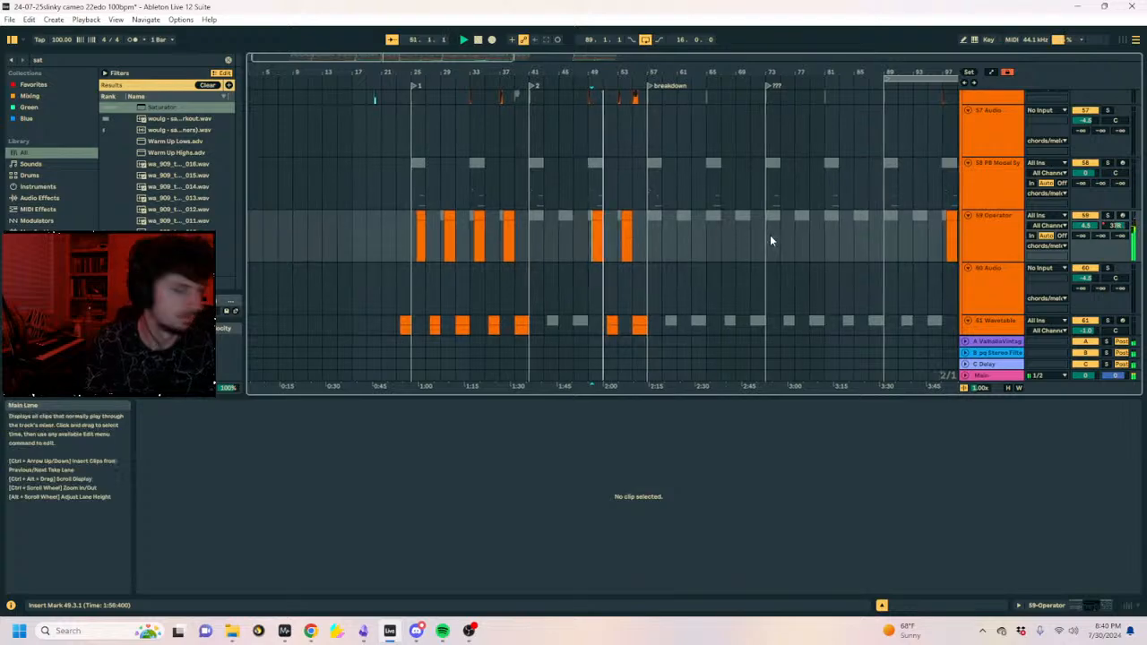
{"action": "left_click", "coordinate": [397, 200]}
{"action": "key", "text": "space"}
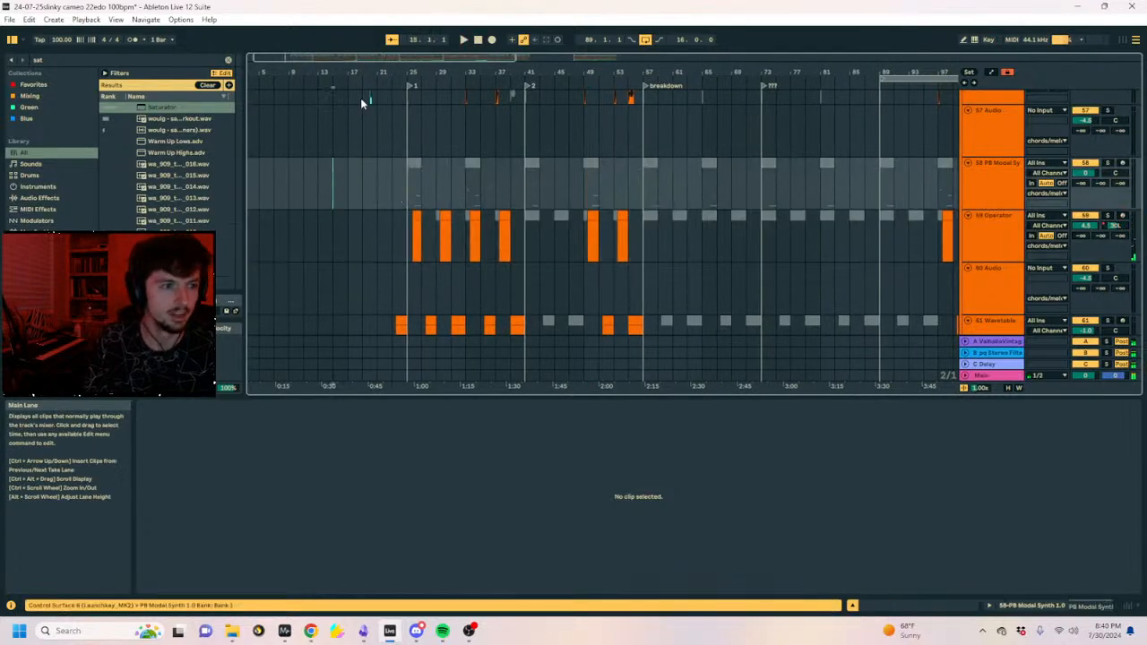
Examine the deactivated PB Modal Synth clip at bar 25 and its notes.
{"action": "left_click_drag", "start_coordinate": [332, 74], "coordinate": [350, 83]}
{"action": "left_click", "coordinate": [438, 185]}
{"action": "left_click", "coordinate": [404, 187]}
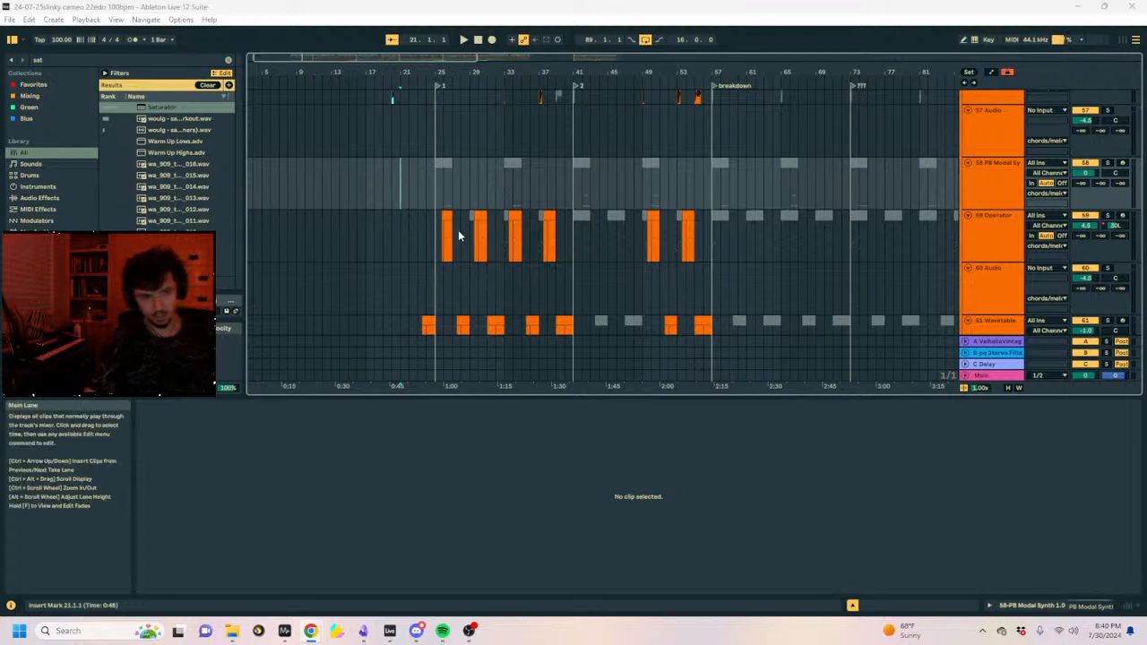
{"action": "left_click", "coordinate": [438, 185]}
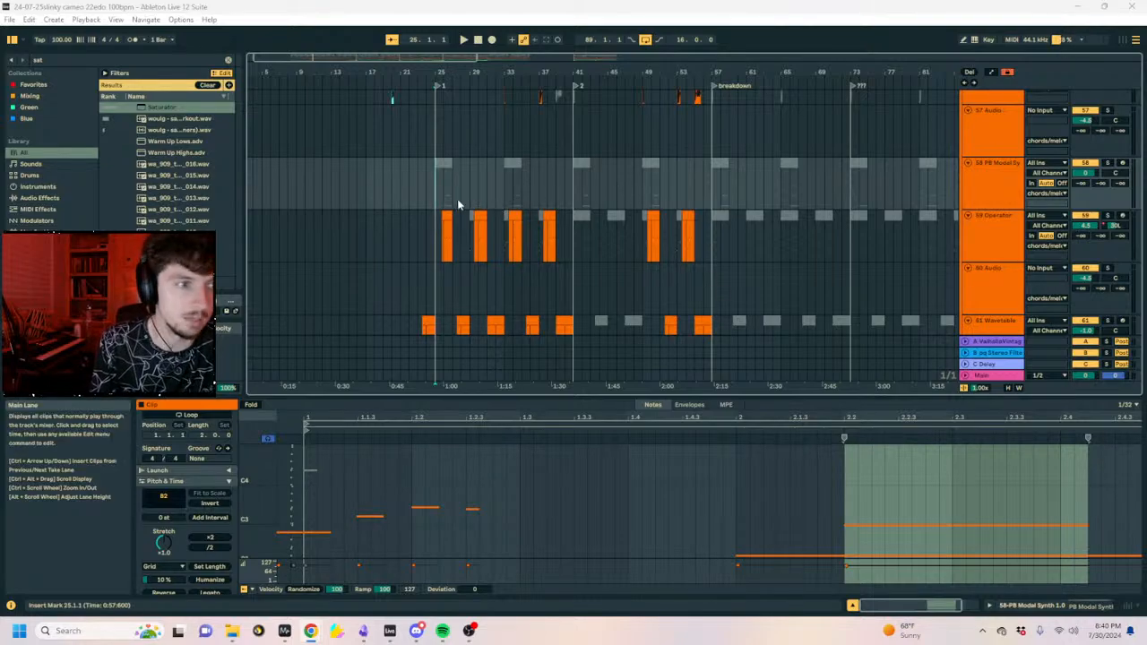
{"action": "left_click_drag", "start_coordinate": [432, 72], "coordinate": [432, 126]}
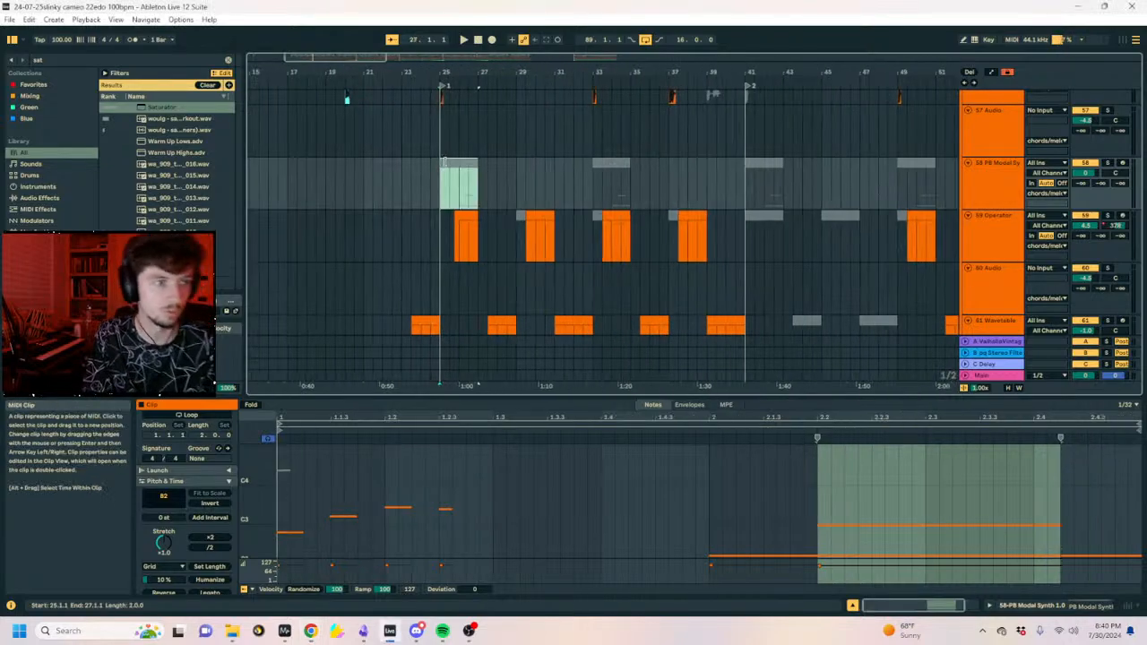
{"action": "left_click", "coordinate": [433, 180]}
{"action": "left_click", "coordinate": [440, 184]}
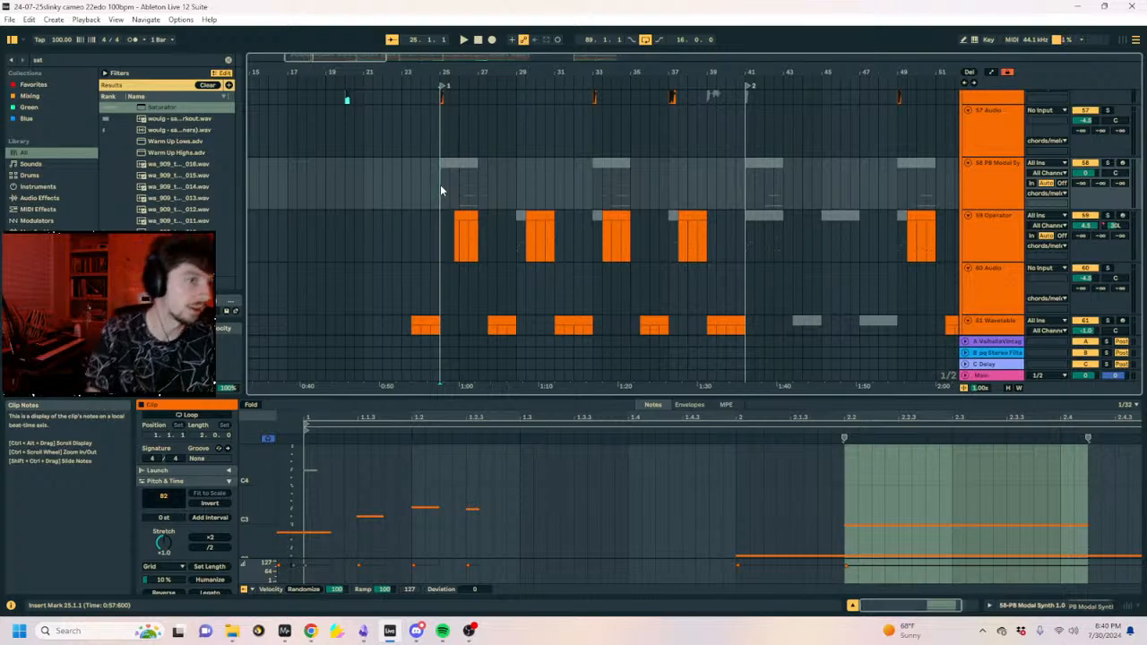
Play the first main section from bar 24 onward.
{"action": "key", "text": "space"}
{"action": "left_click_drag", "start_coordinate": [440, 185], "coordinate": [587, 181]}
{"action": "left_click", "coordinate": [577, 185]}
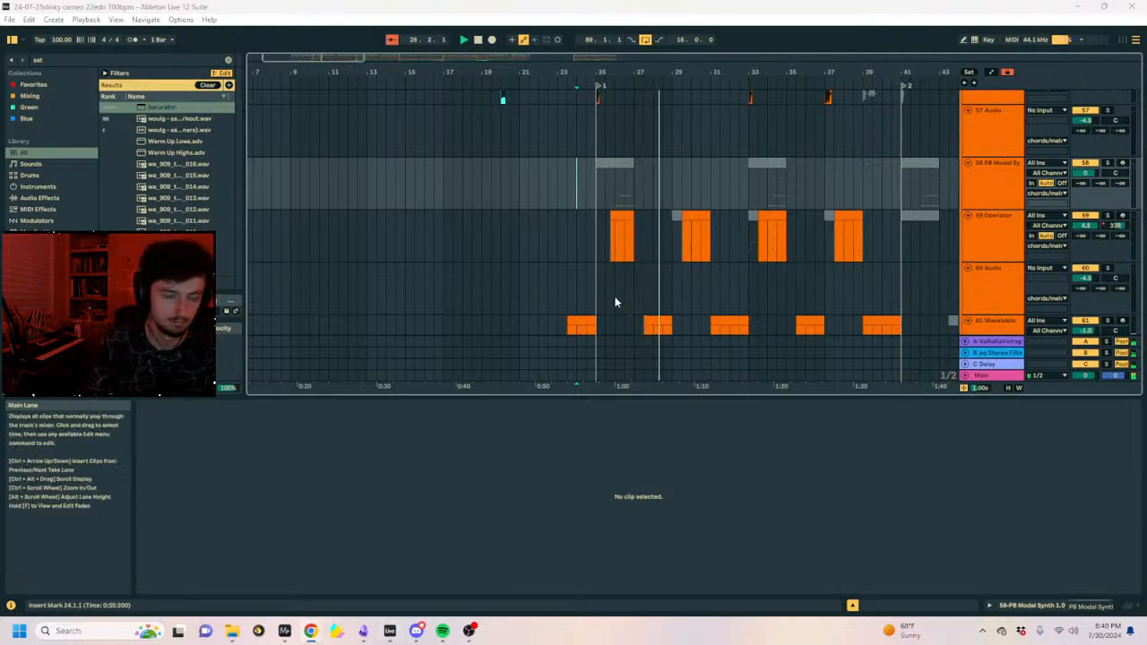
Inspect the Main track's devices, lower the first Hip-Hop Sub track to -5.3 dB, and check the SUBS group's sidechain device.
{"action": "left_click", "coordinate": [978, 375]}
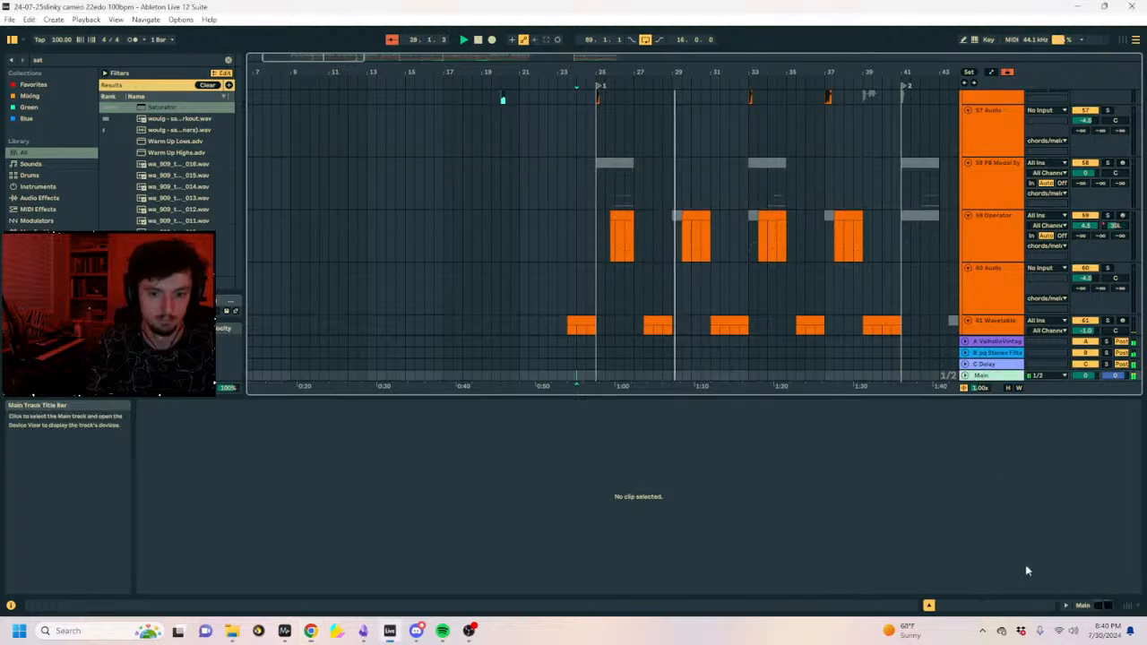
{"action": "left_click", "coordinate": [1103, 607]}
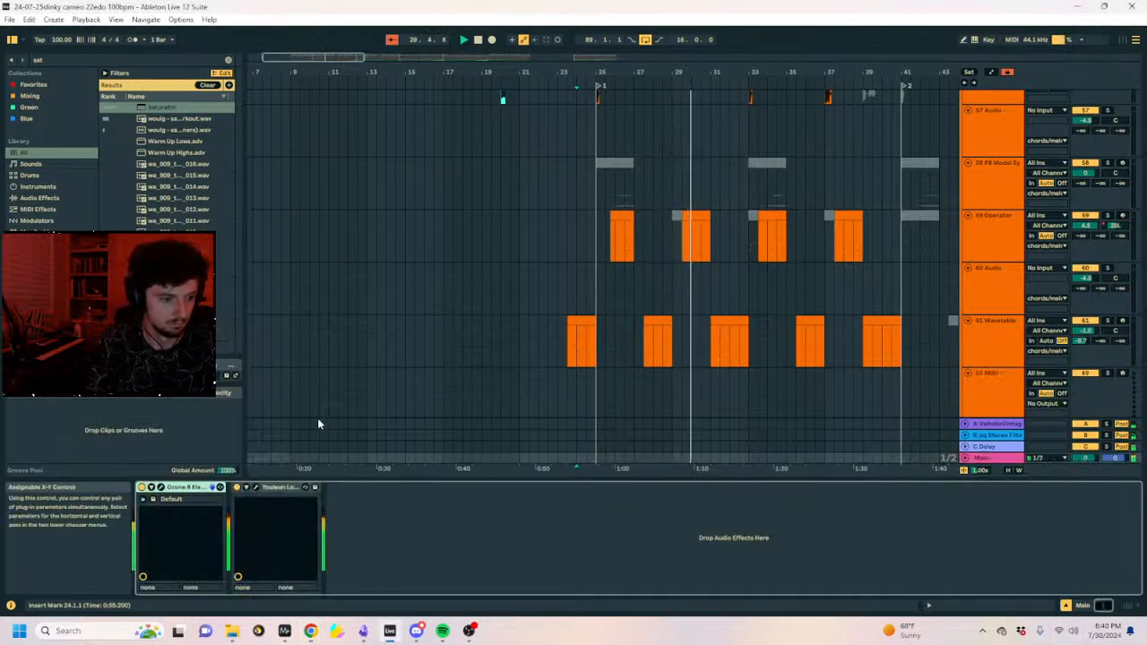
{"action": "scroll", "coordinate": [699, 193], "scroll_direction": "up", "scroll_amount": 10}
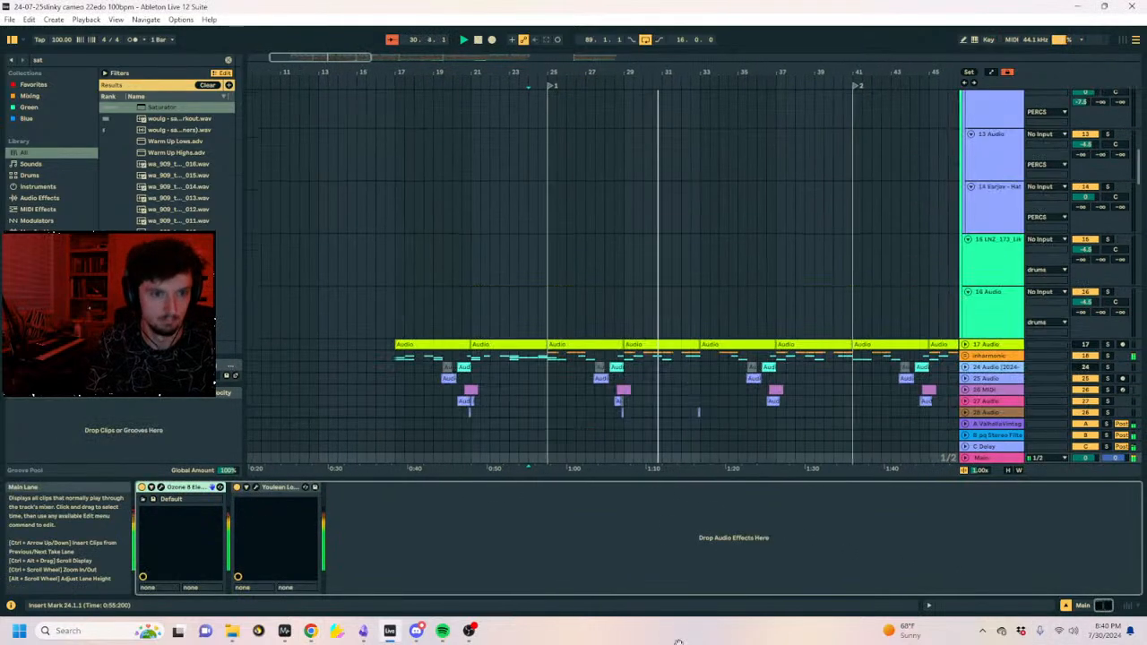
{"action": "scroll", "coordinate": [654, 371], "scroll_direction": "down", "scroll_amount": 5}
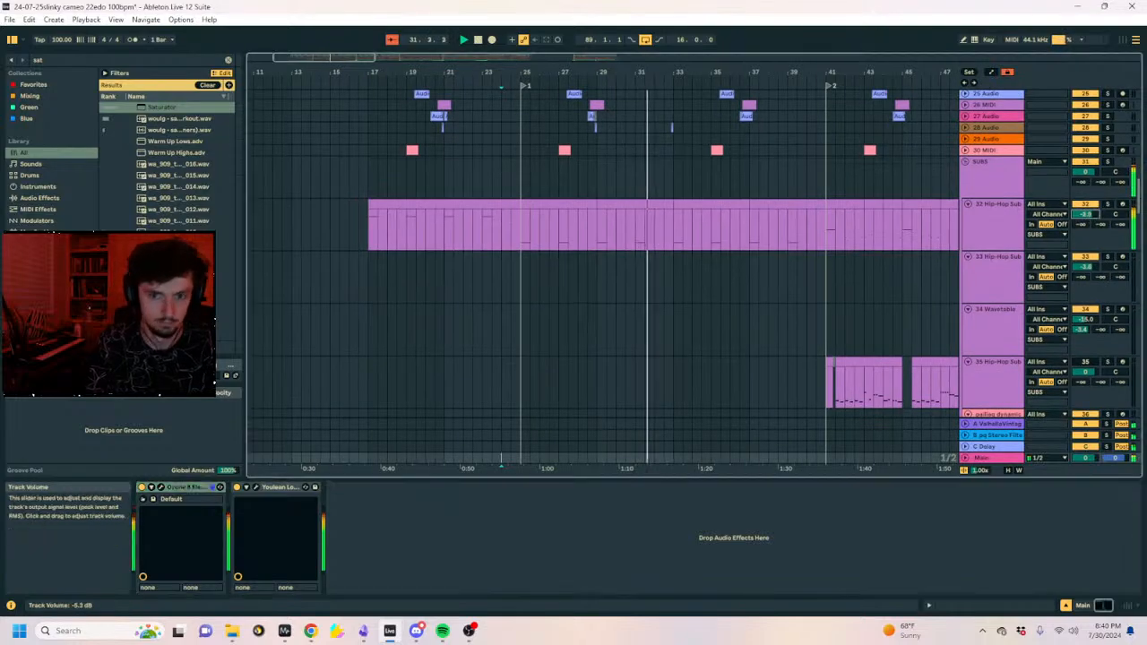
{"action": "left_click", "coordinate": [989, 178]}
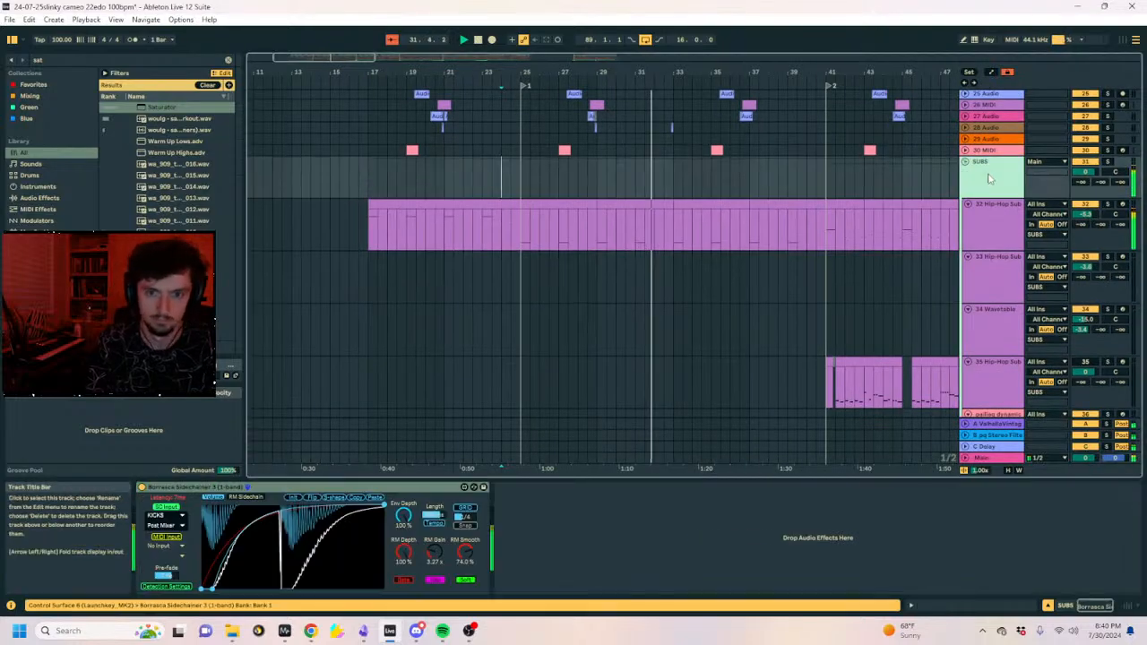
Add a Spectrum analyzer to the Main track and set its display range manually from 0 to -10 dB.
{"action": "left_click", "coordinate": [1003, 460]}
{"action": "left_click", "coordinate": [42, 60]}
{"action": "type", "text": "spe"}
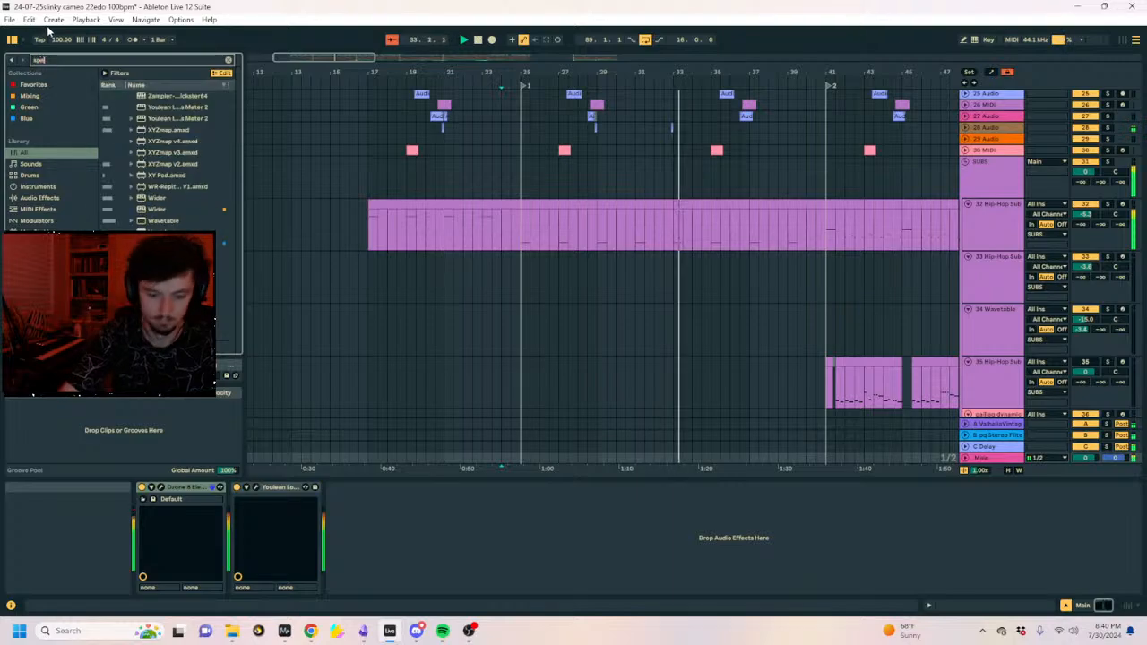
{"action": "type", "text": "ctrum"}
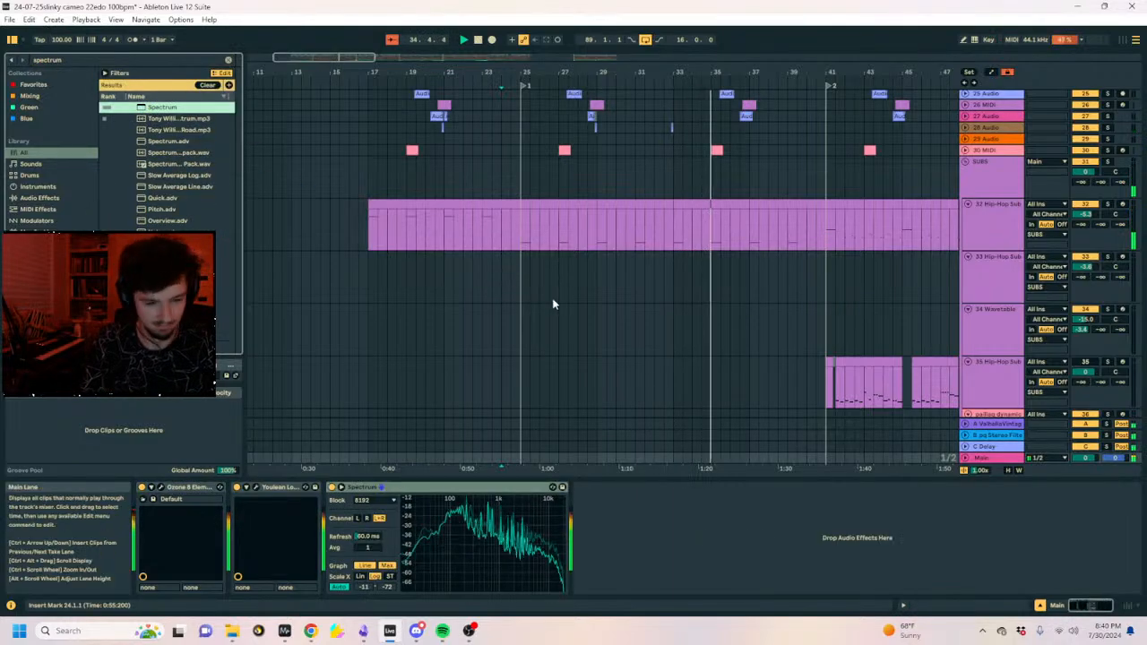
{"action": "left_click", "coordinate": [339, 588]}
{"action": "left_click_drag", "start_coordinate": [385, 588], "coordinate": [385, 534]}
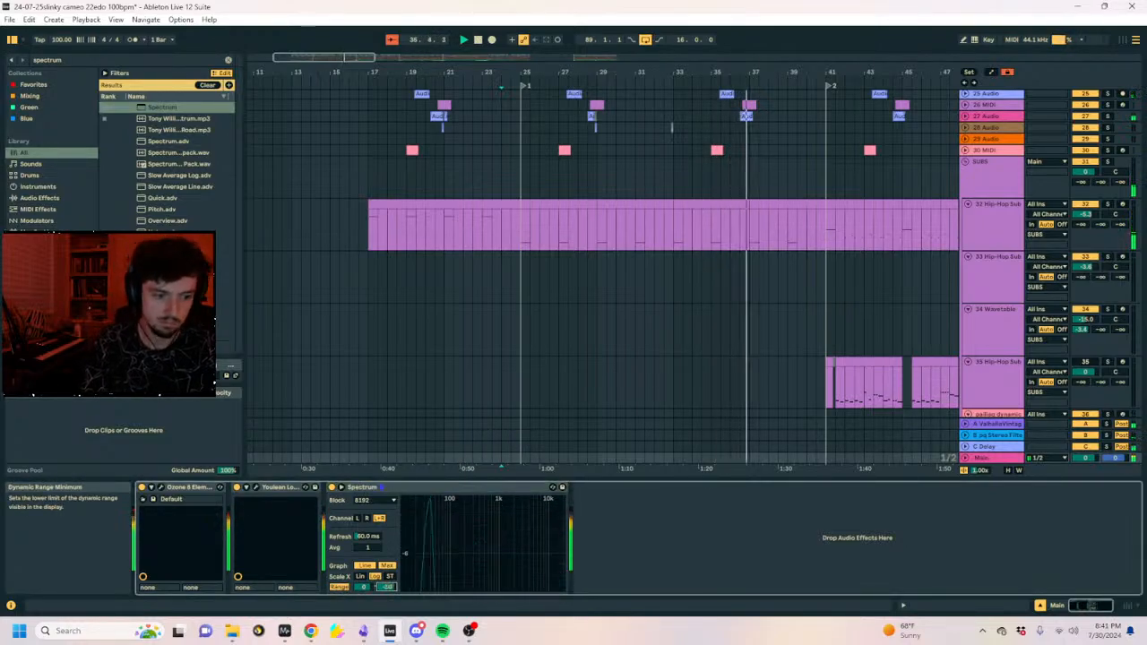
Check the low end in the external spectrogram and waveform meter, then return to the arrangement.
{"action": "left_click", "coordinate": [1088, 215]}
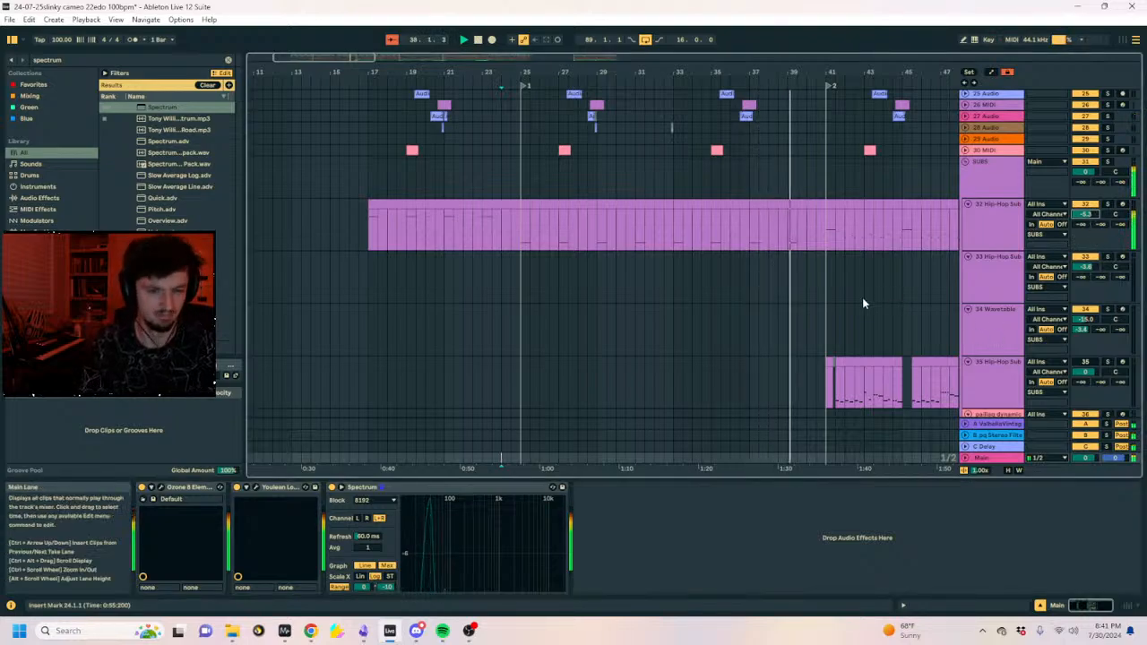
{"action": "left_click", "coordinate": [287, 631]}
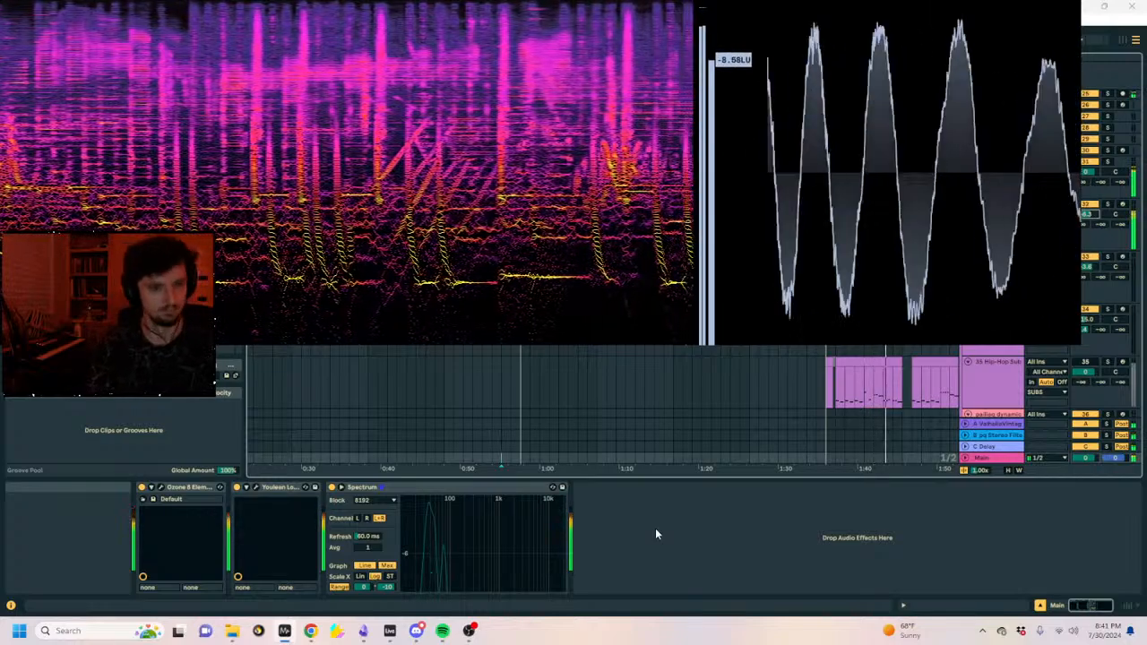
{"action": "left_click", "coordinate": [655, 532]}
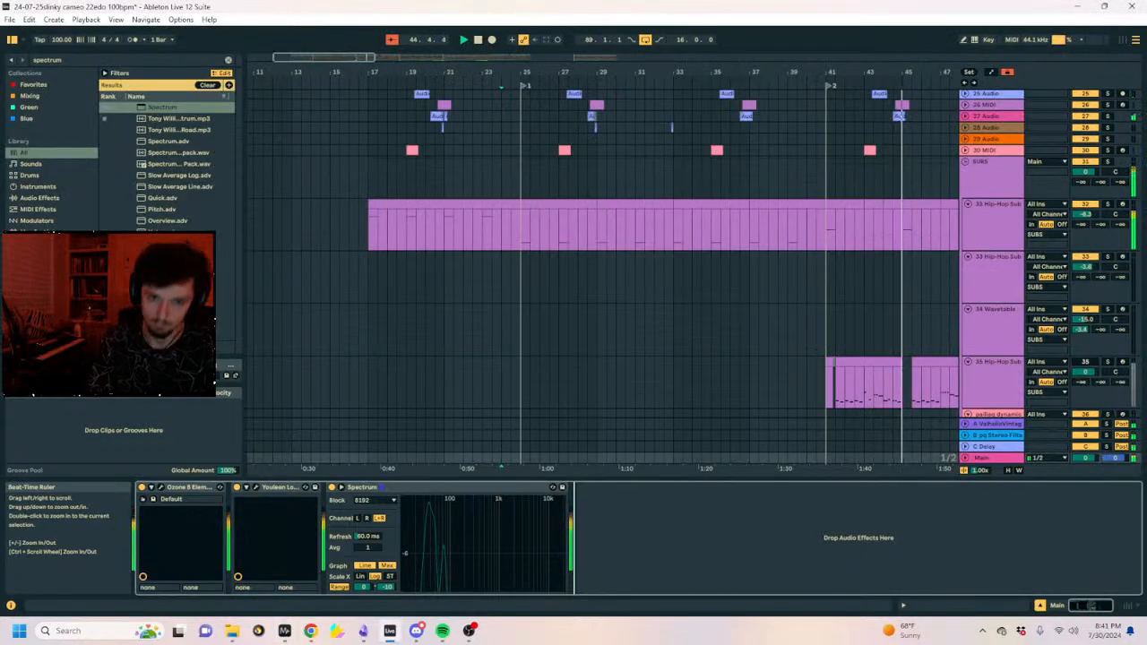
Select the first Hip-Hop Sub track's notes from bar 43 to bar 45 and play them.
{"action": "left_click_drag", "start_coordinate": [896, 72], "coordinate": [703, 134]}
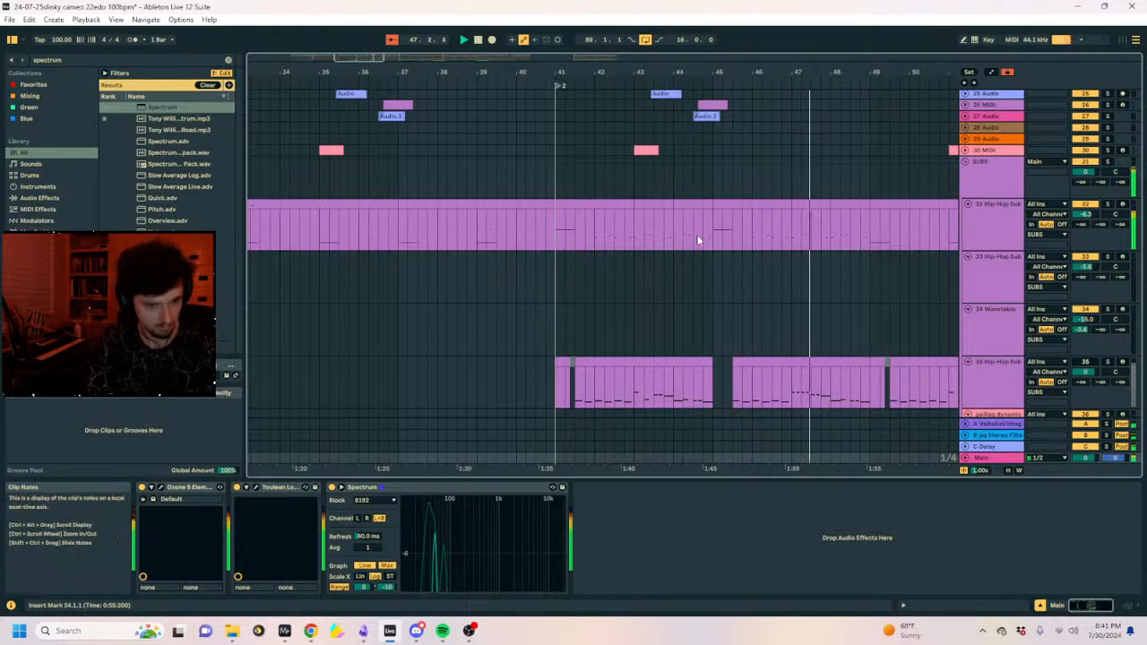
{"action": "left_click_drag", "start_coordinate": [714, 238], "coordinate": [638, 243]}
{"action": "left_click", "coordinate": [638, 243]}
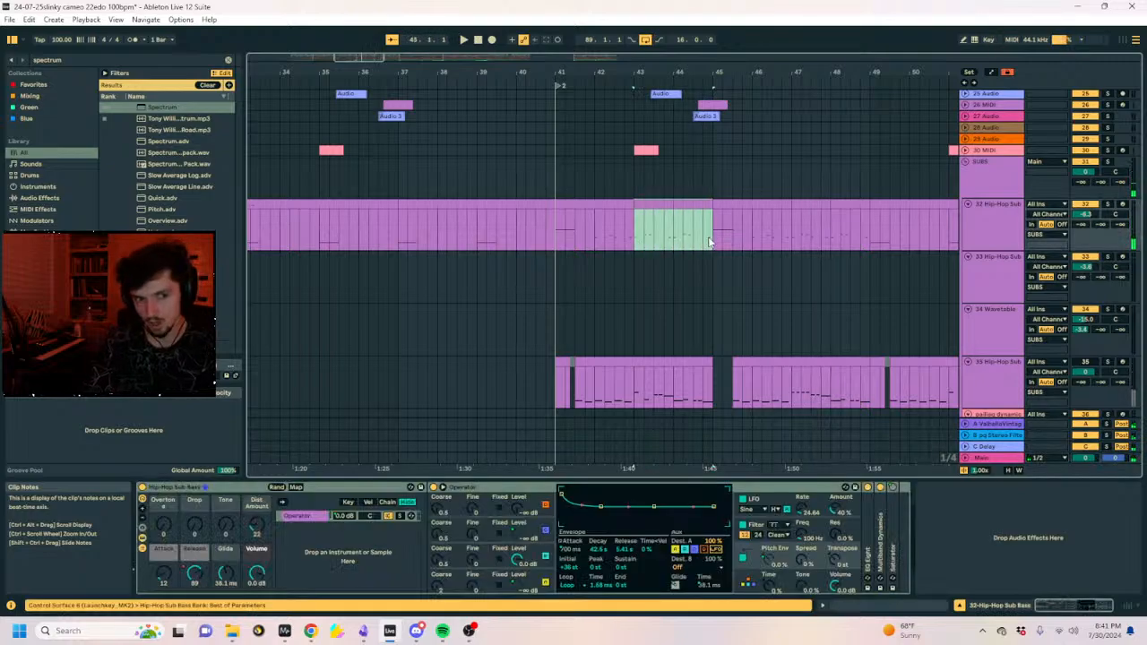
{"action": "key", "text": "space"}
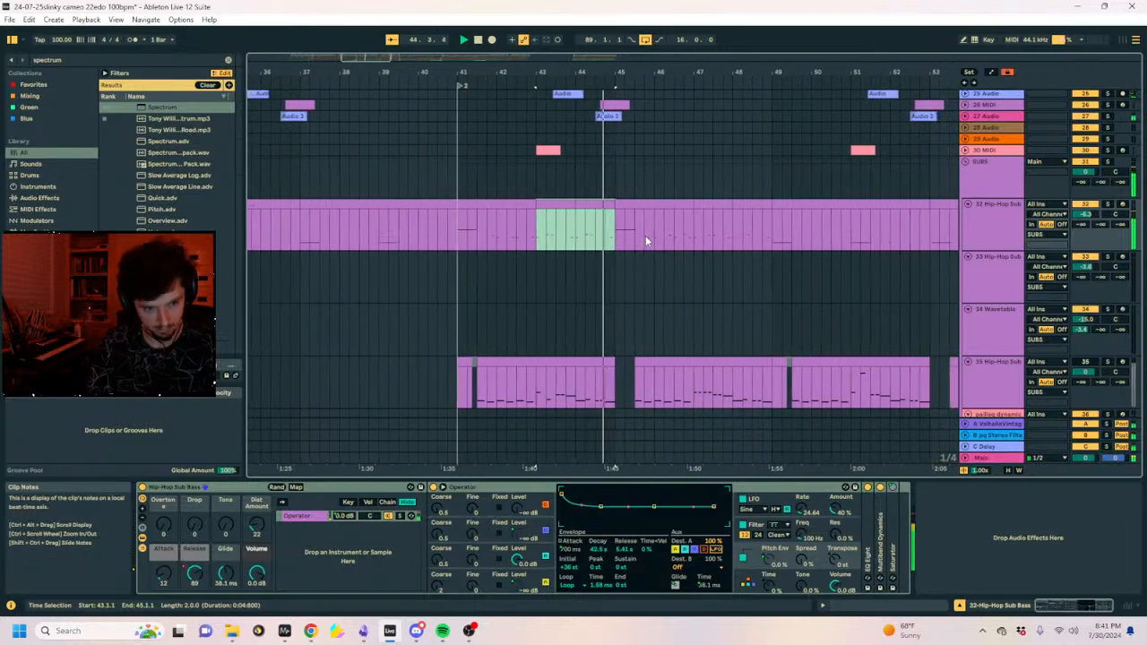
{"action": "key", "text": "space"}
Examine the sub notes around bars 41 and 42, then play the second section from bar 41.
{"action": "left_click", "coordinate": [513, 232]}
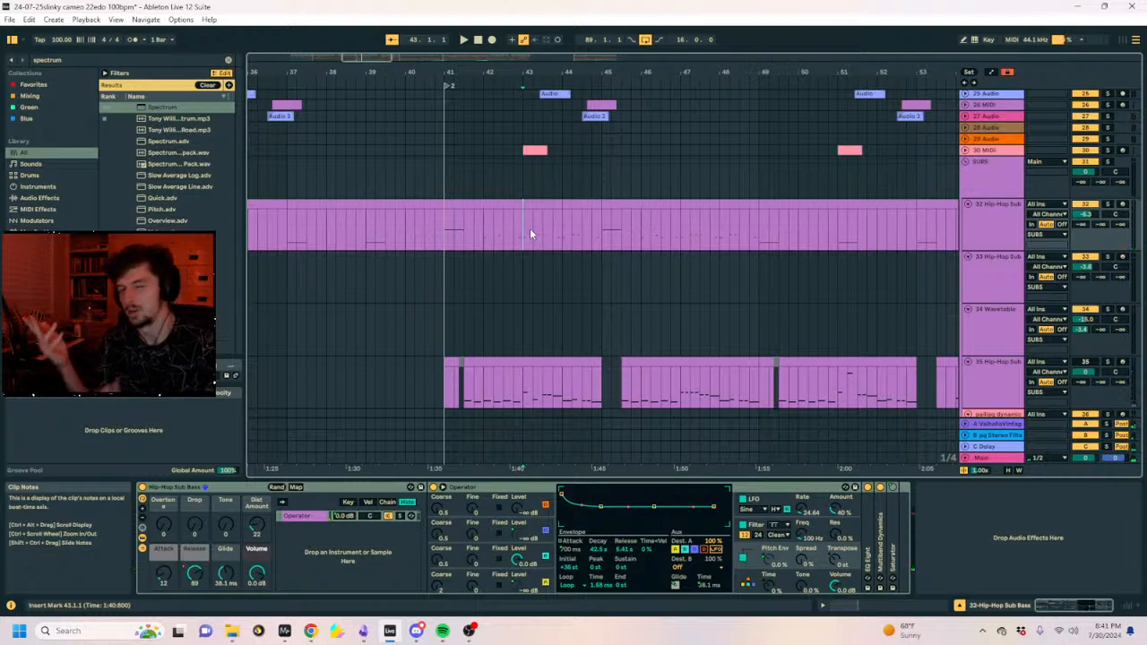
{"action": "left_click_drag", "start_coordinate": [447, 230], "coordinate": [480, 237]}
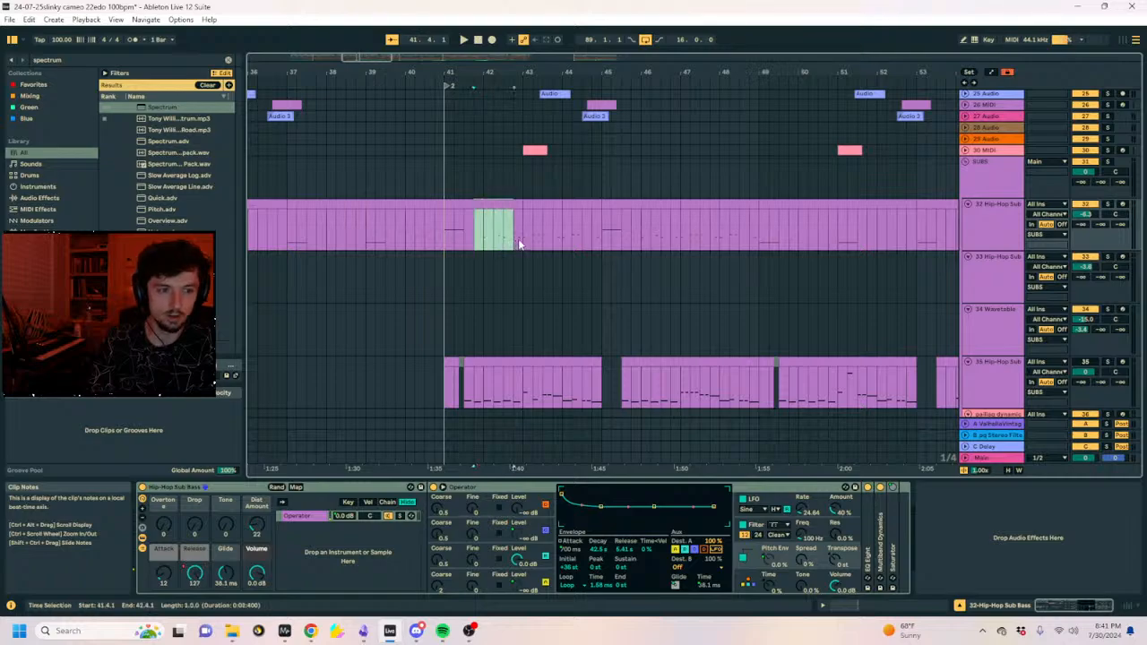
{"action": "left_click", "coordinate": [454, 232]}
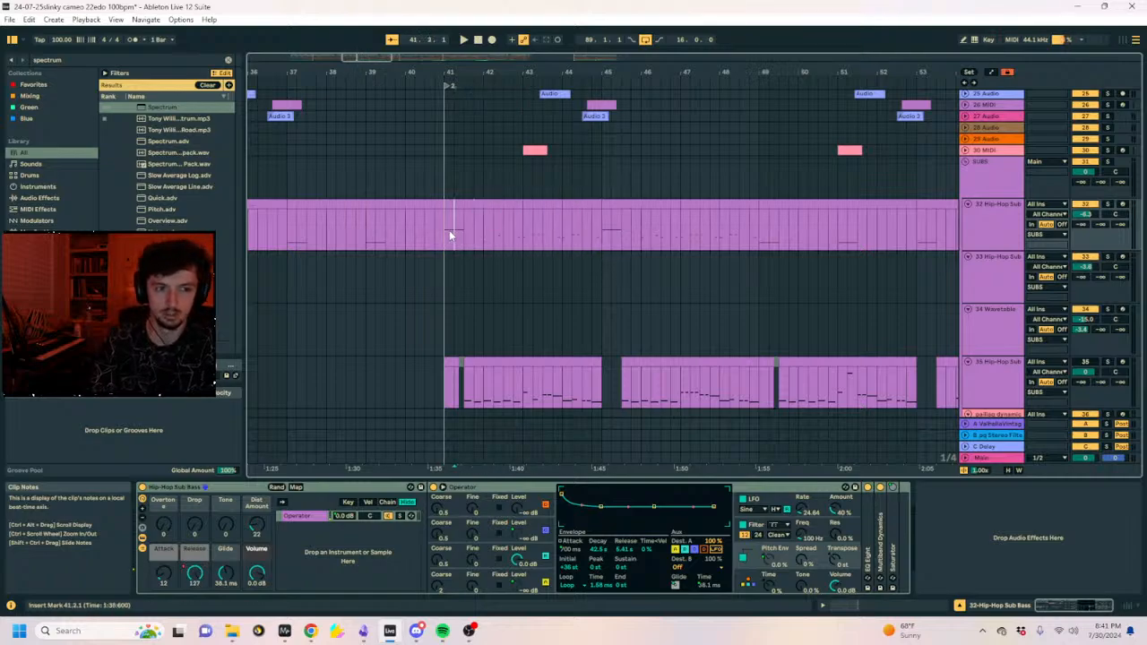
{"action": "key", "text": "space"}
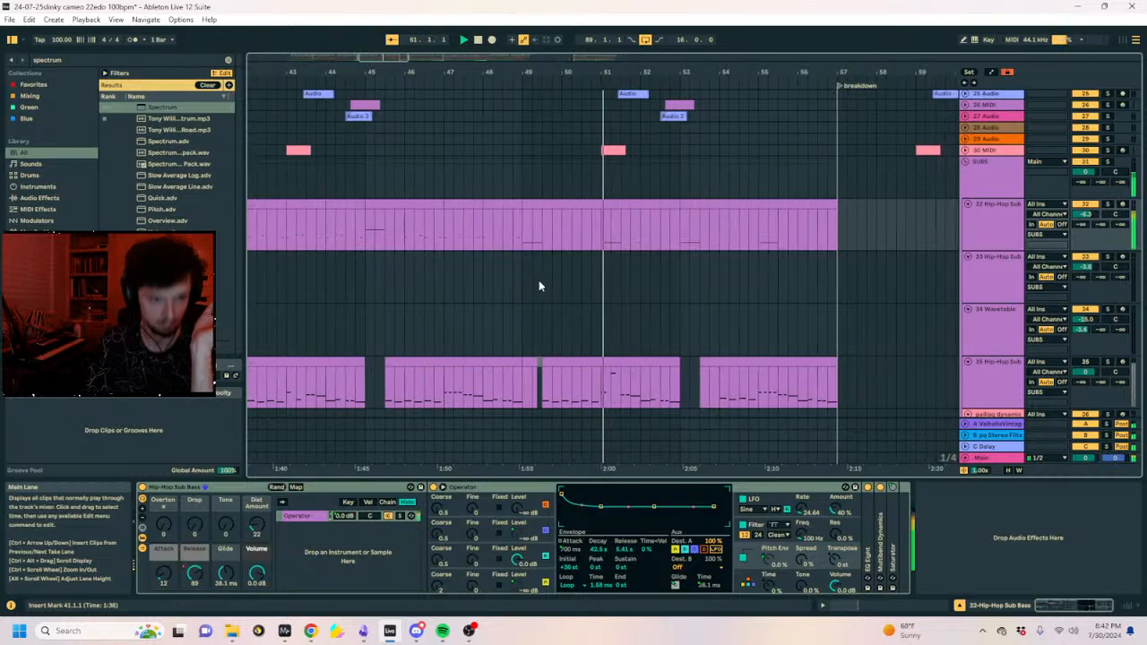
Duplicate the first Hip-Hop Sub track's bars 45 to 49 twice so the pattern fills up to bar 57.
{"action": "scroll", "coordinate": [539, 286], "scroll_direction": "down", "scroll_amount": 5}
{"action": "scroll", "coordinate": [524, 273], "scroll_direction": "up", "scroll_amount": 3}
{"action": "scroll", "coordinate": [515, 268], "scroll_direction": "up", "scroll_amount": 3}
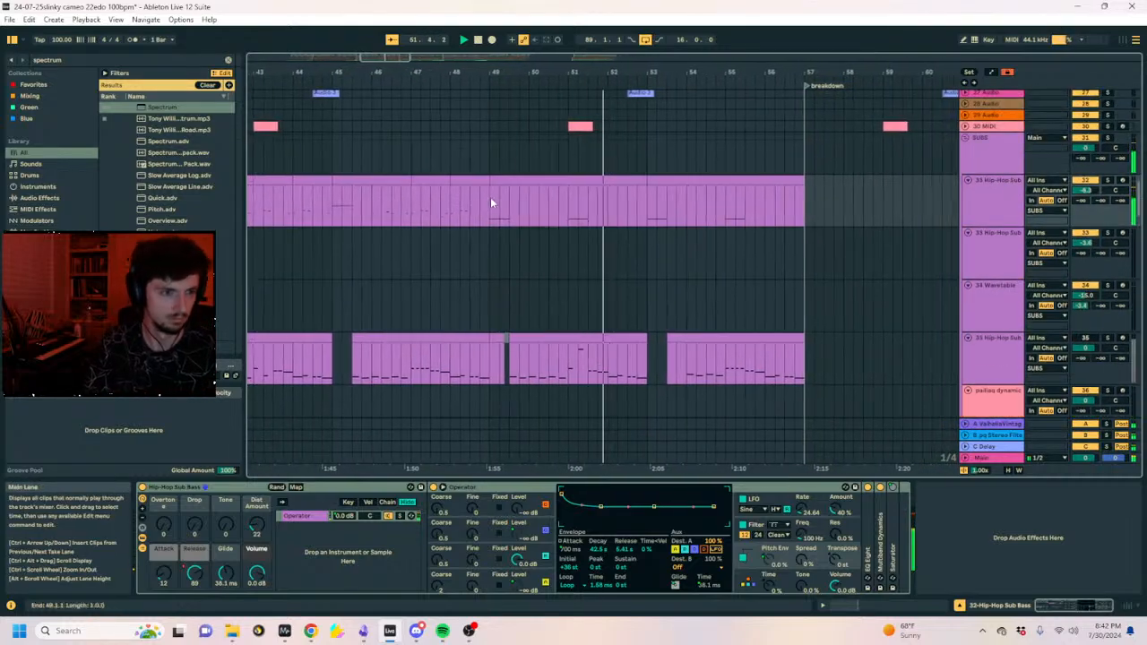
{"action": "left_click_drag", "start_coordinate": [487, 199], "coordinate": [316, 219]}
{"action": "key", "text": "ctrl+d"}
{"action": "key", "text": "ctrl+d"}
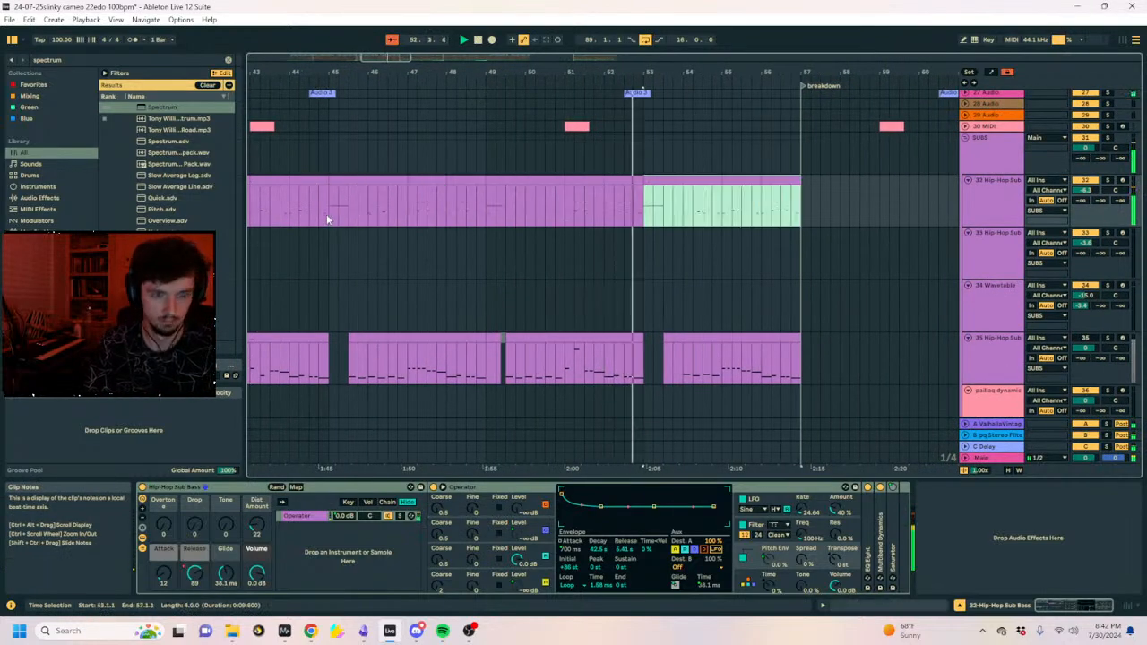
{"action": "left_click", "coordinate": [594, 192]}
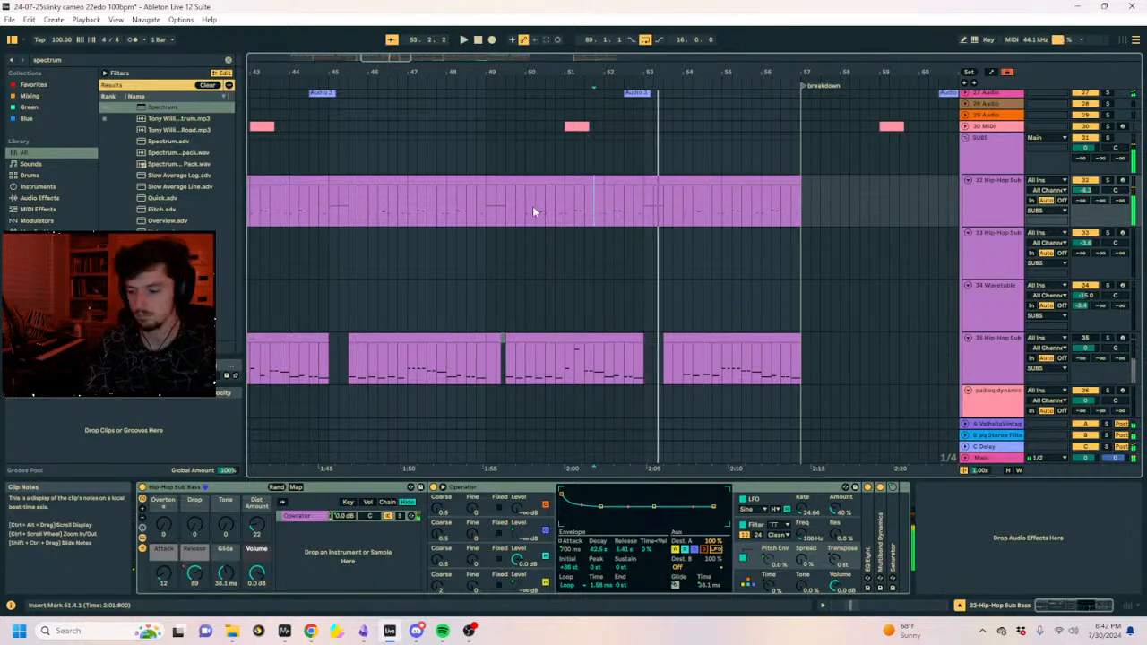
Examine the one-bar sub phrase at bar 43 and play it briefly.
{"action": "left_click_drag", "start_coordinate": [474, 76], "coordinate": [585, 73]}
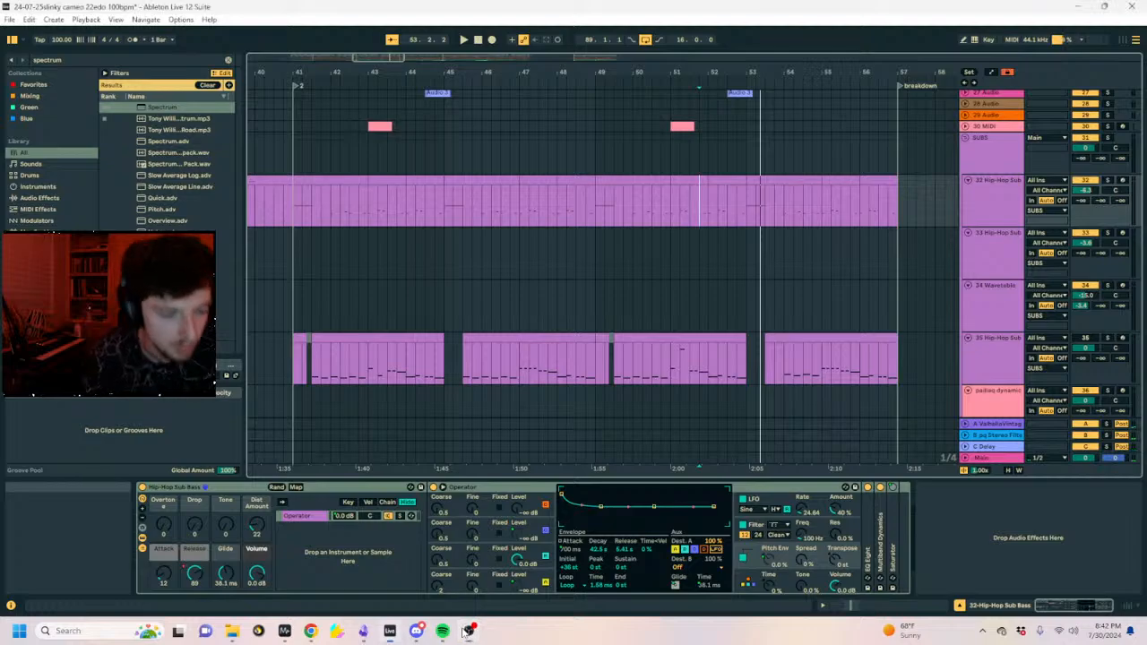
{"action": "left_click", "coordinate": [301, 204]}
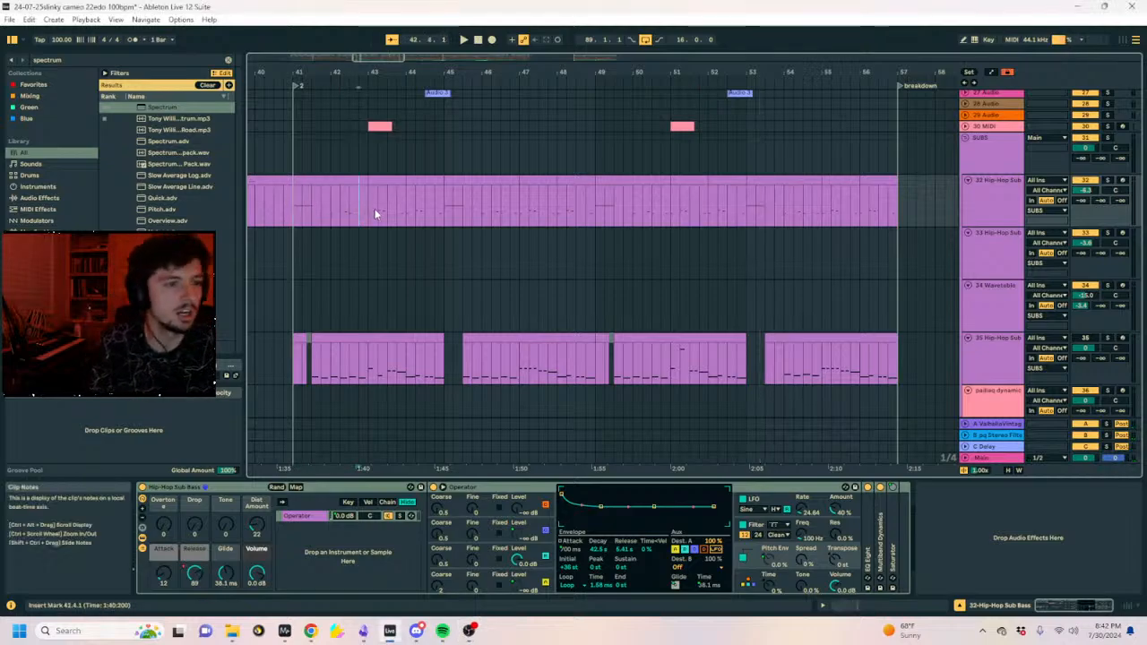
{"action": "left_click_drag", "start_coordinate": [371, 212], "coordinate": [409, 216]}
{"action": "left_click_drag", "start_coordinate": [360, 72], "coordinate": [362, 117]}
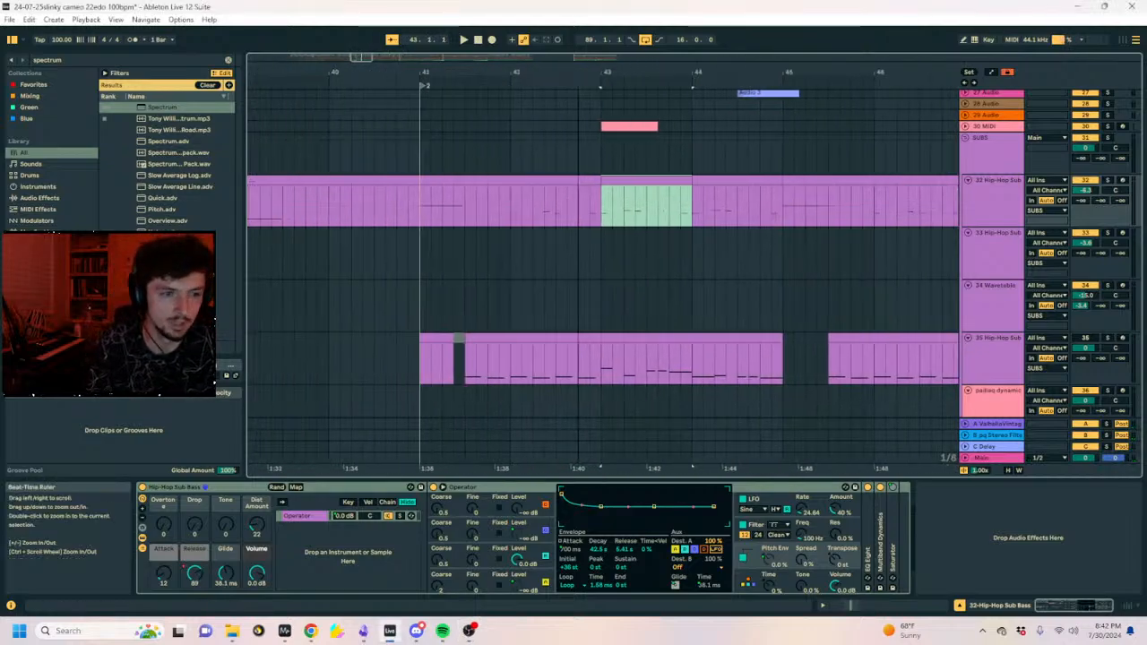
{"action": "left_click_drag", "start_coordinate": [601, 205], "coordinate": [696, 210]}
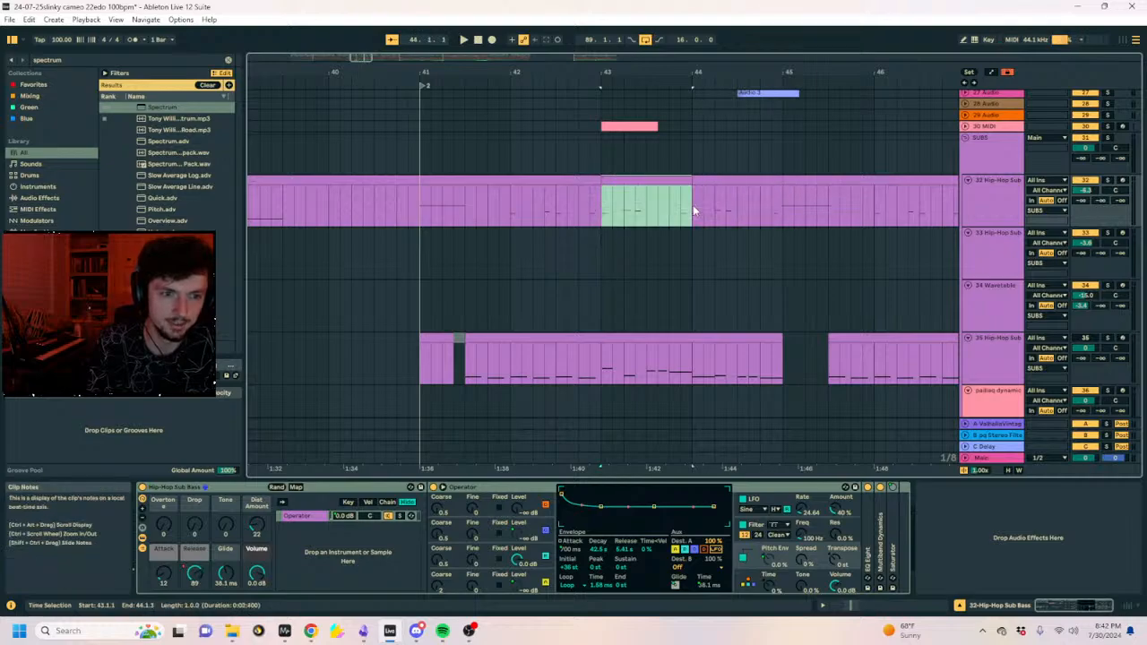
{"action": "key", "text": "space"}
{"action": "key", "text": "space"}
Compare the sustained sub note at bar 41 with the short sub notes in bars 42 and 43.
{"action": "left_click_drag", "start_coordinate": [601, 206], "coordinate": [685, 218]}
{"action": "left_click_drag", "start_coordinate": [489, 205], "coordinate": [435, 215]}
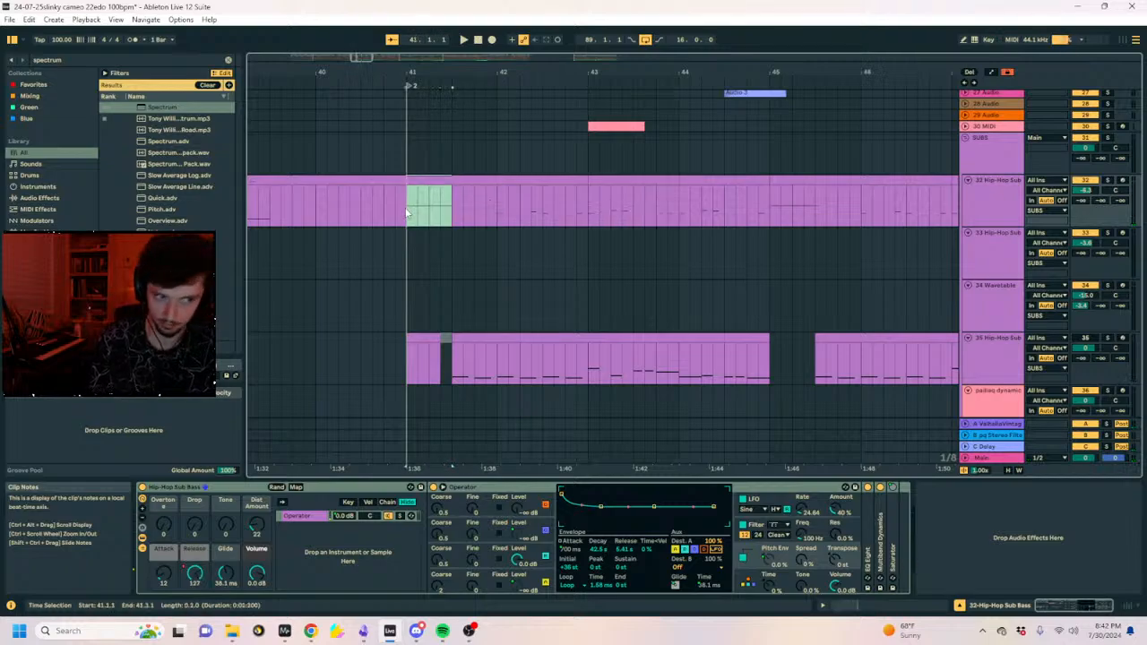
{"action": "mouse_move", "coordinate": [501, 212]}
{"action": "left_mouse_down"}
{"action": "mouse_move", "coordinate": [590, 219]}
{"action": "mouse_move", "coordinate": [502, 216]}
{"action": "left_mouse_up"}
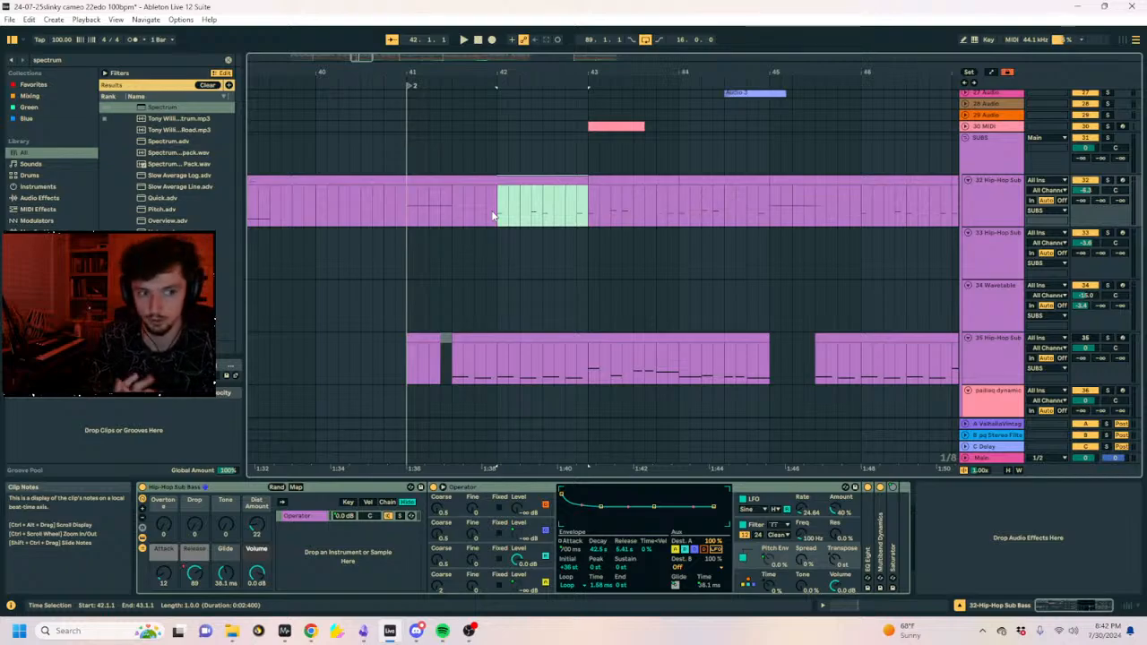
{"action": "left_click", "coordinate": [493, 216]}
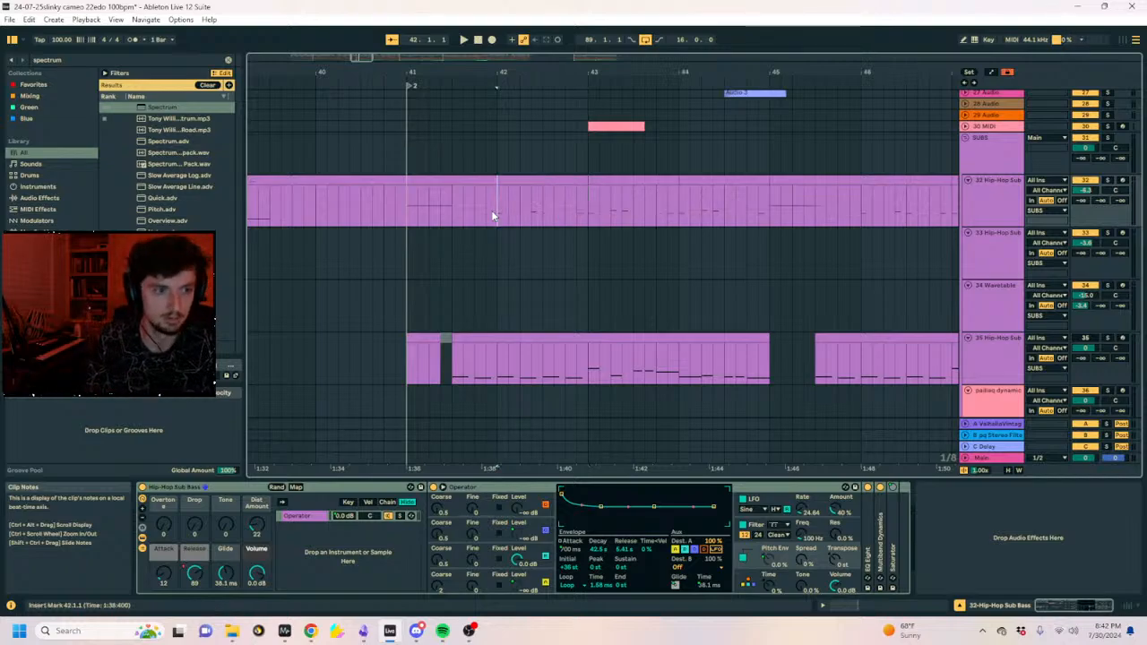
{"action": "left_click", "coordinate": [486, 213]}
{"action": "mouse_move", "coordinate": [489, 73]}
{"action": "left_mouse_down"}
{"action": "mouse_move", "coordinate": [489, 175]}
{"action": "mouse_move", "coordinate": [486, 75]}
{"action": "left_mouse_up"}
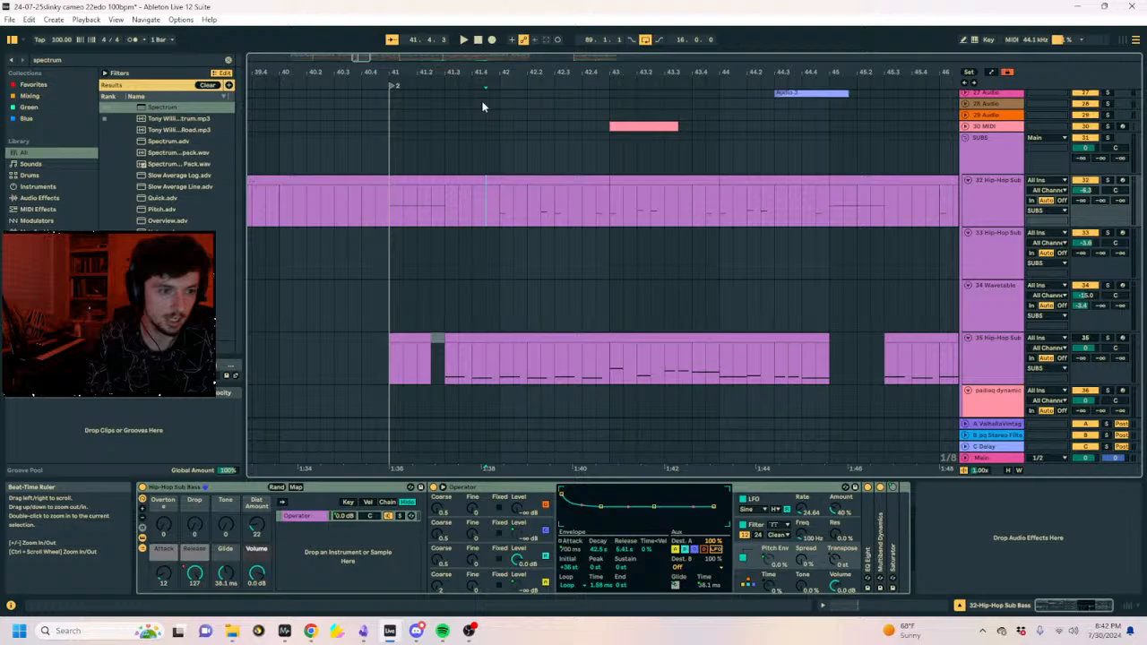
{"action": "left_click_drag", "start_coordinate": [526, 74], "coordinate": [525, 95]}
{"action": "left_click", "coordinate": [499, 212]}
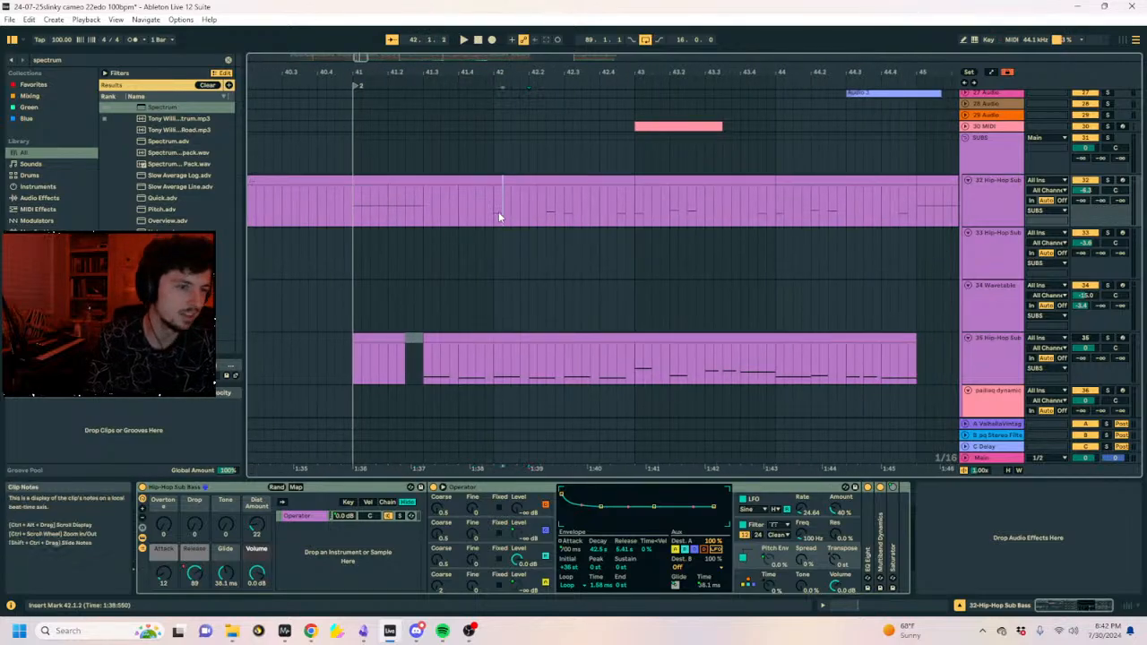
{"action": "left_click_drag", "start_coordinate": [631, 216], "coordinate": [493, 216]}
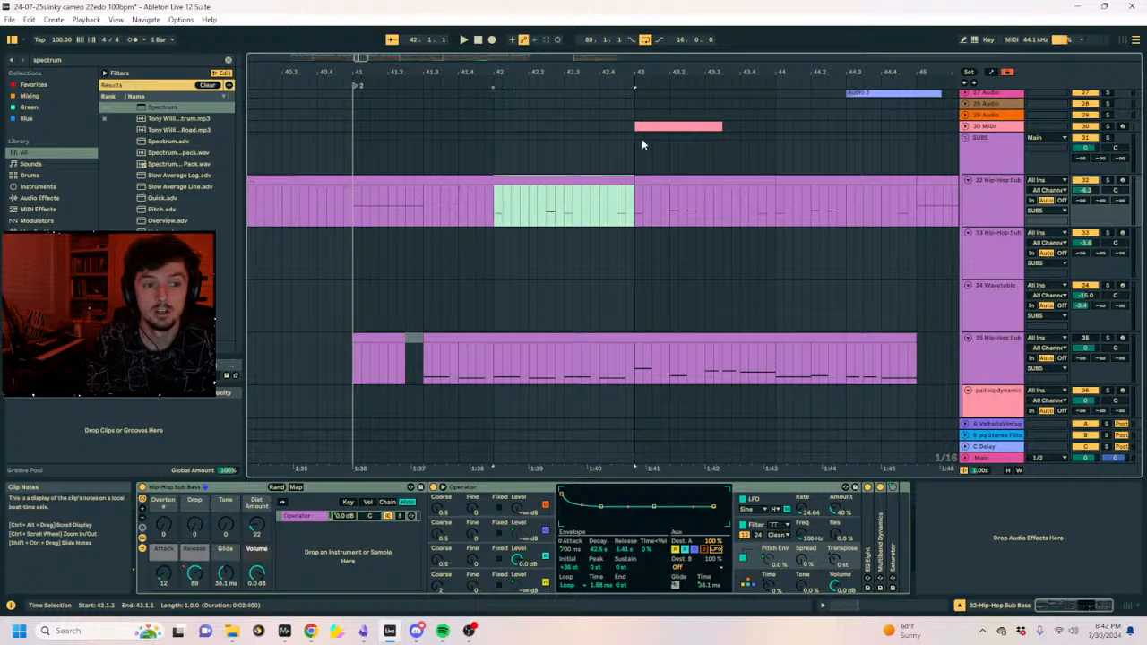
Examine the sub notes from bar 43 to bar 45 against the lower Hip-Hop Sub clips.
{"action": "left_click_drag", "start_coordinate": [640, 73], "coordinate": [463, 80]}
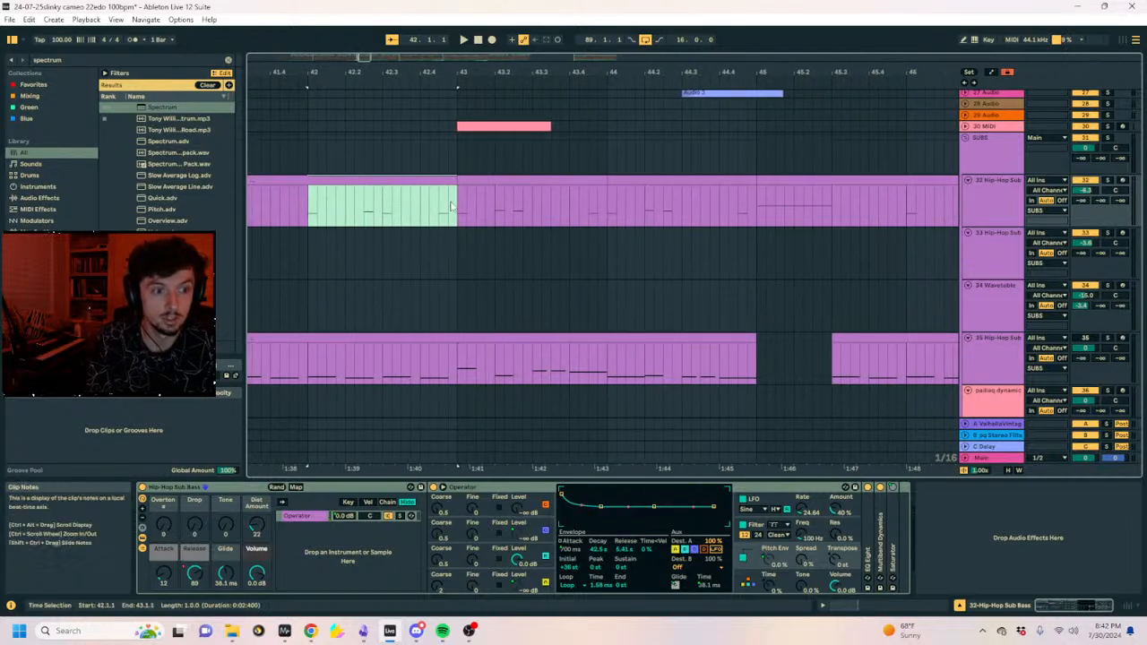
{"action": "left_click_drag", "start_coordinate": [457, 215], "coordinate": [759, 202]}
{"action": "left_click", "coordinate": [430, 216]}
{"action": "left_click_drag", "start_coordinate": [457, 74], "coordinate": [600, 52]}
{"action": "left_click", "coordinate": [478, 202]}
Play the second section from bar 41 through the duplicated sub pattern and view the drum and audio tracks above.
{"action": "left_click", "coordinate": [419, 208]}
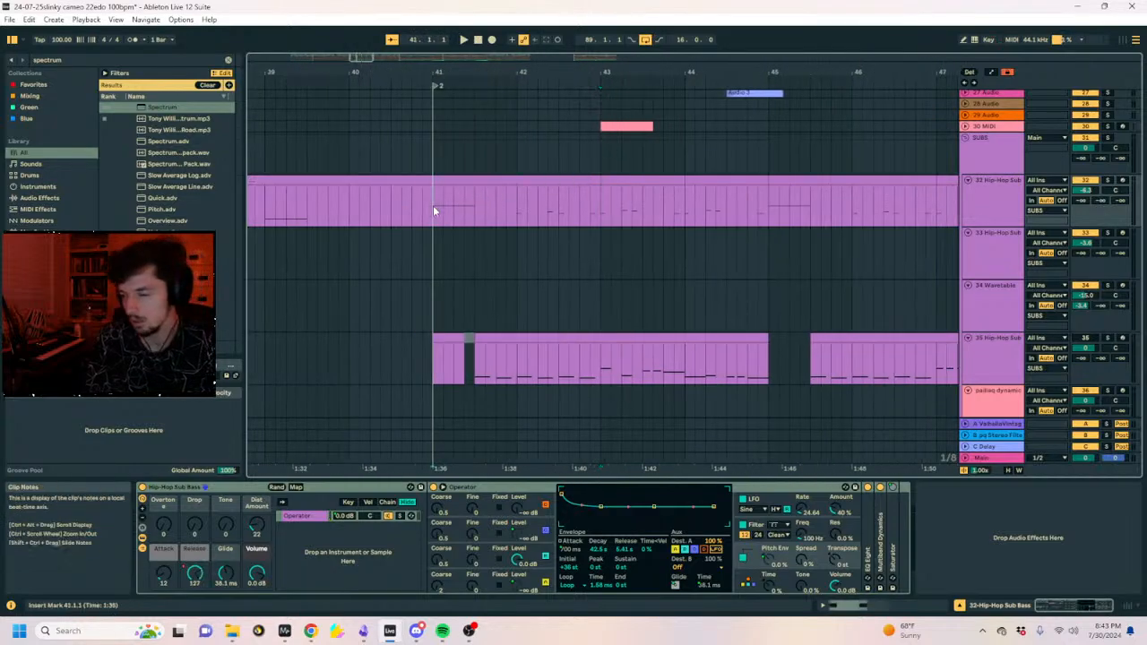
{"action": "key", "text": "space"}
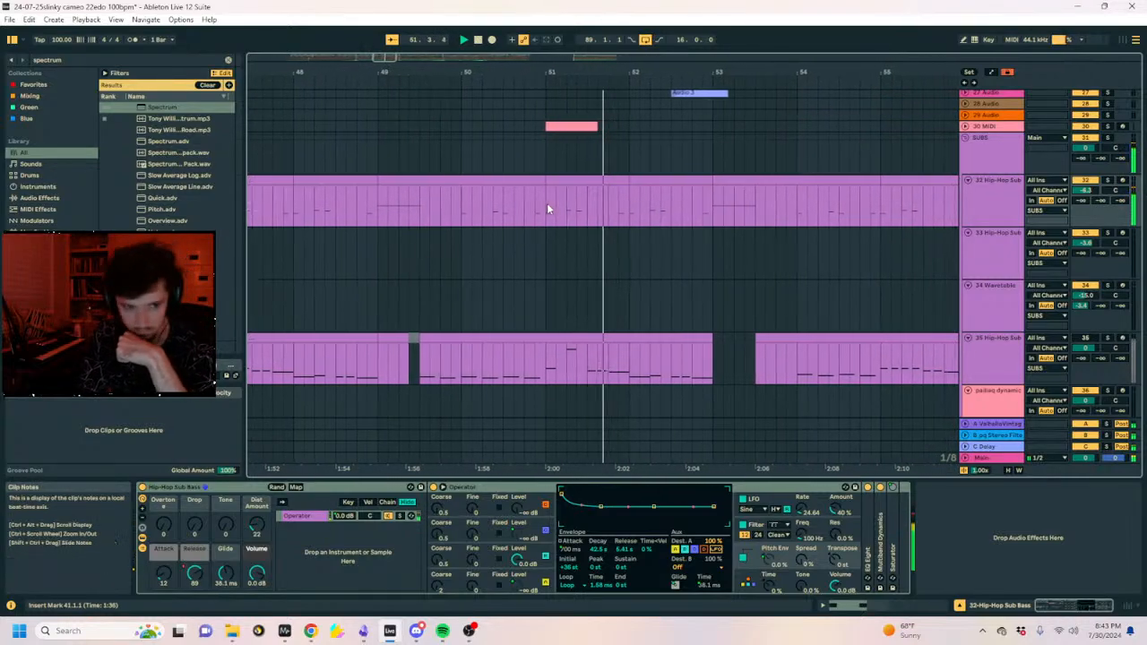
{"action": "scroll", "coordinate": [551, 215], "scroll_direction": "up", "scroll_amount": 6}
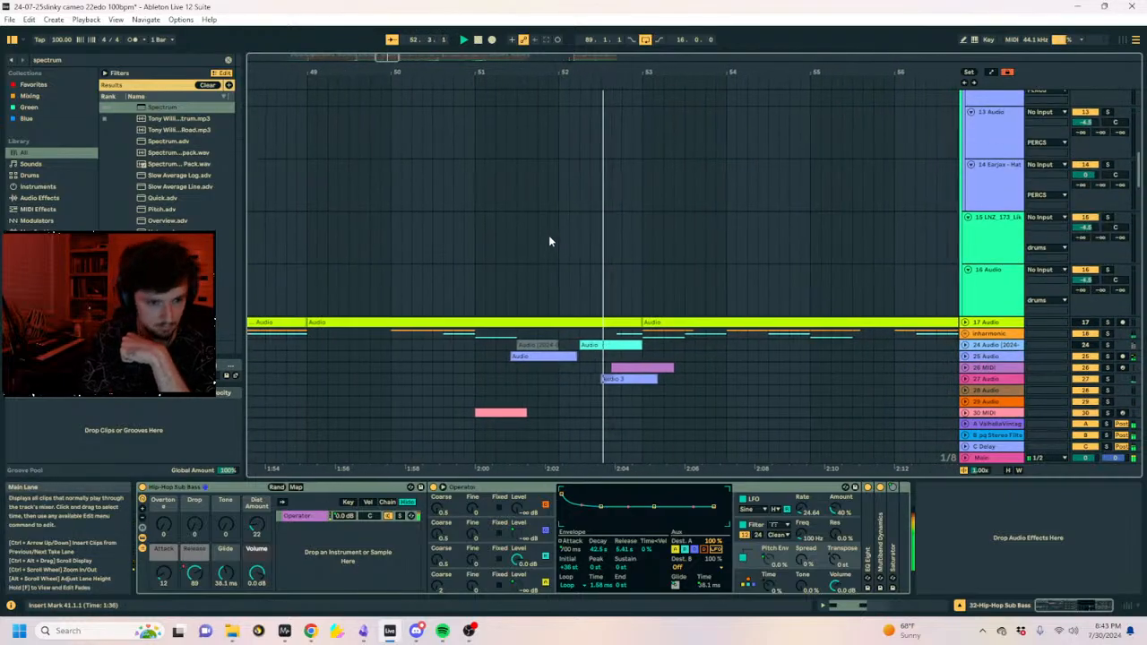
Play bars 52 to 57 leading into the breakdown while reviewing the audio, sub, chords/melody and FX tracks.
{"action": "scroll", "coordinate": [547, 238], "scroll_direction": "up", "scroll_amount": 6}
{"action": "scroll", "coordinate": [538, 249], "scroll_direction": "down", "scroll_amount": 8}
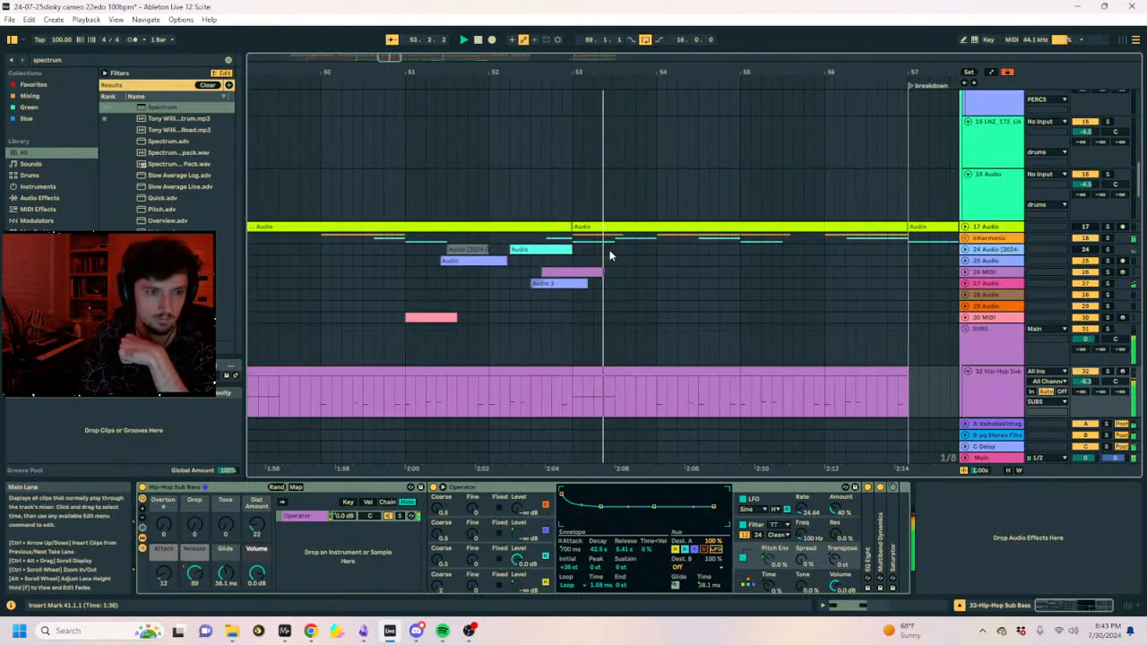
{"action": "scroll", "coordinate": [610, 256], "scroll_direction": "down", "scroll_amount": 15}
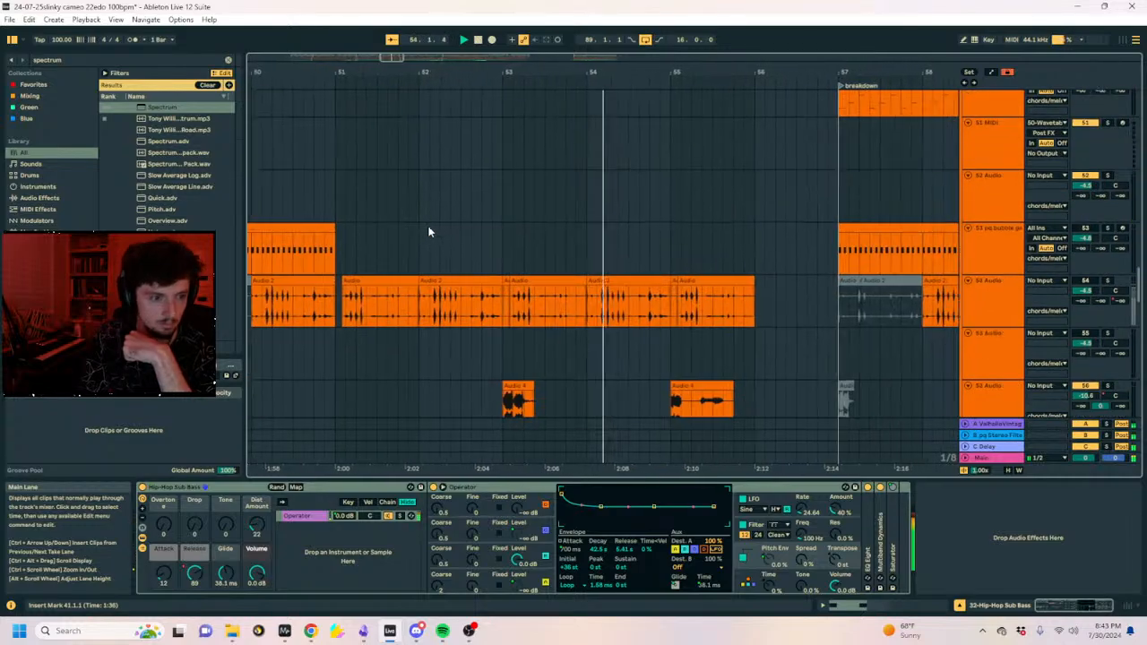
{"action": "scroll", "coordinate": [413, 223], "scroll_direction": "down", "scroll_amount": 10}
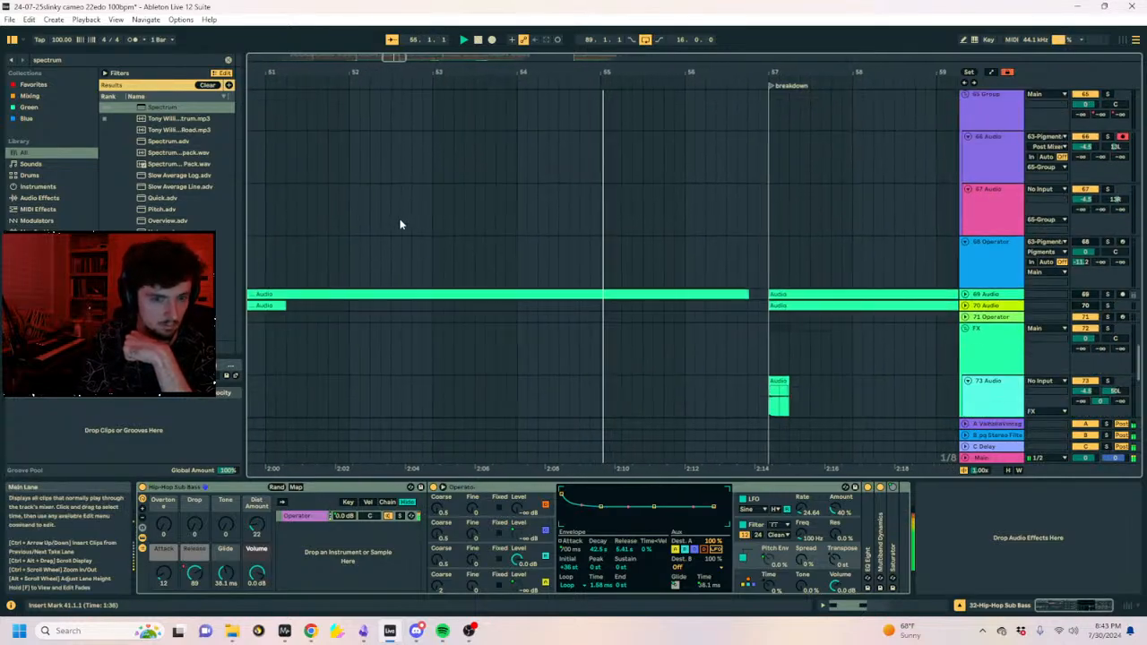
{"action": "scroll", "coordinate": [479, 231], "scroll_direction": "up", "scroll_amount": 10}
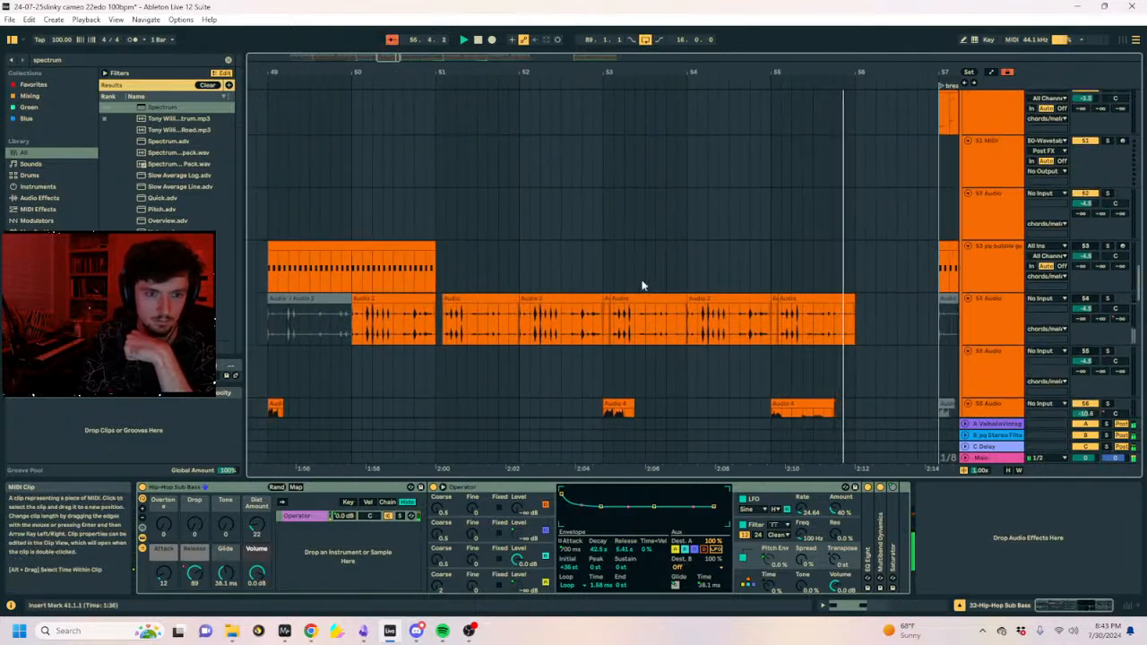
{"action": "scroll", "coordinate": [642, 285], "scroll_direction": "up", "scroll_amount": 6}
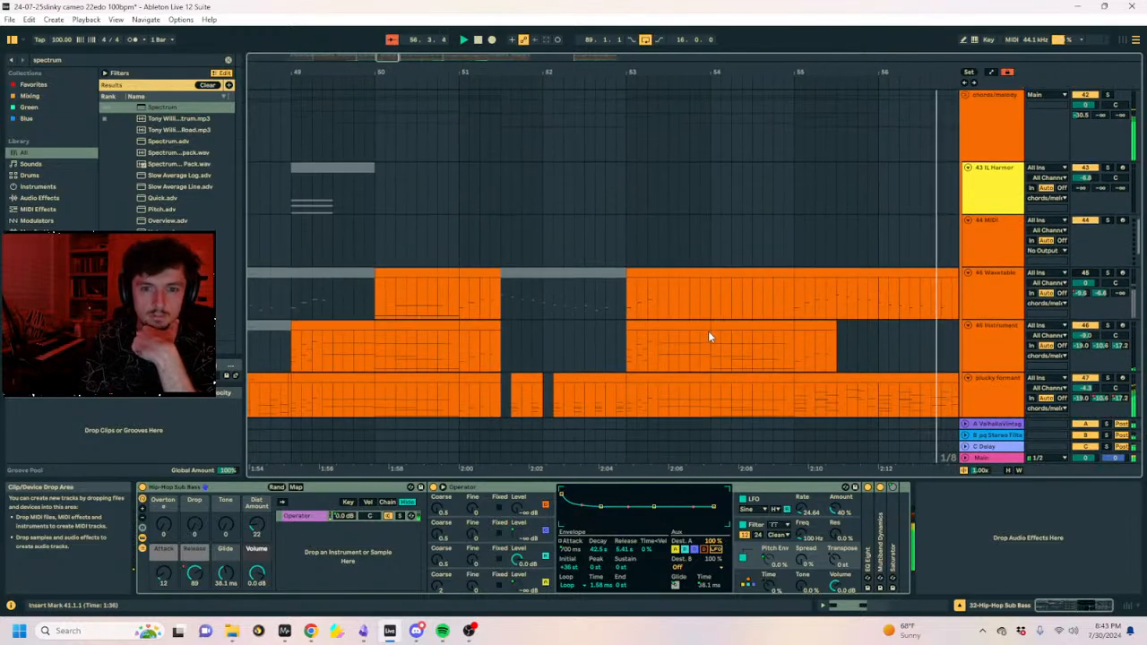
{"action": "scroll", "coordinate": [708, 337], "scroll_direction": "up", "scroll_amount": 5}
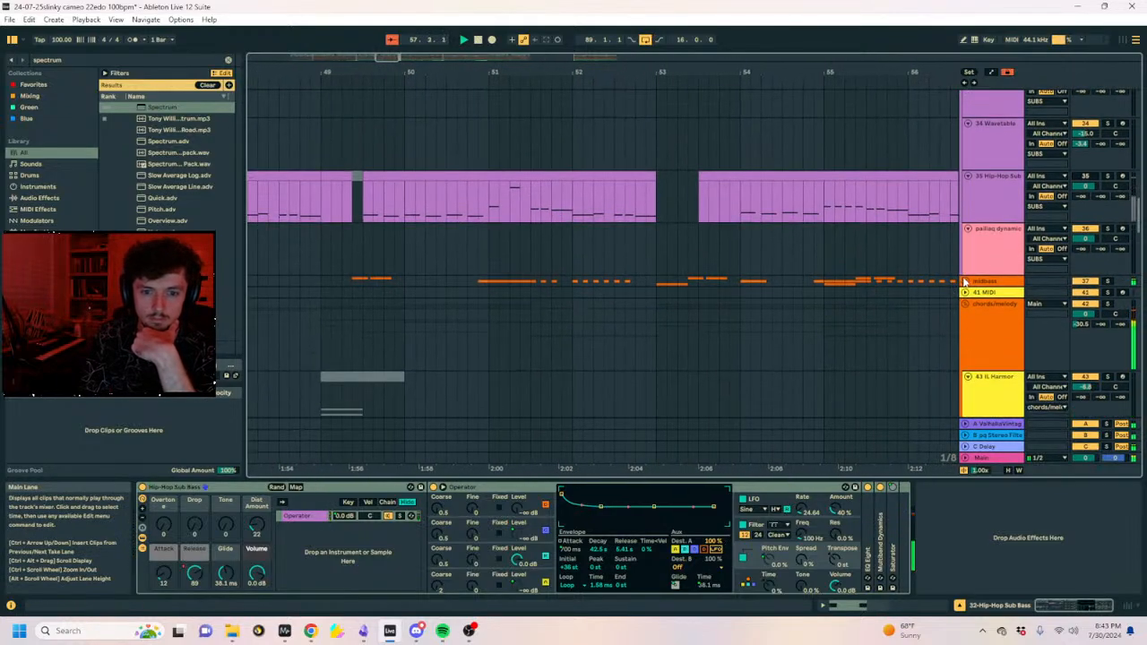
Unfold the midbass group and add an Auto Filter after its EQ Eight.
{"action": "left_click", "coordinate": [965, 282]}
{"action": "left_click", "coordinate": [997, 292]}
{"action": "scroll", "coordinate": [753, 359], "scroll_direction": "down", "scroll_amount": 1}
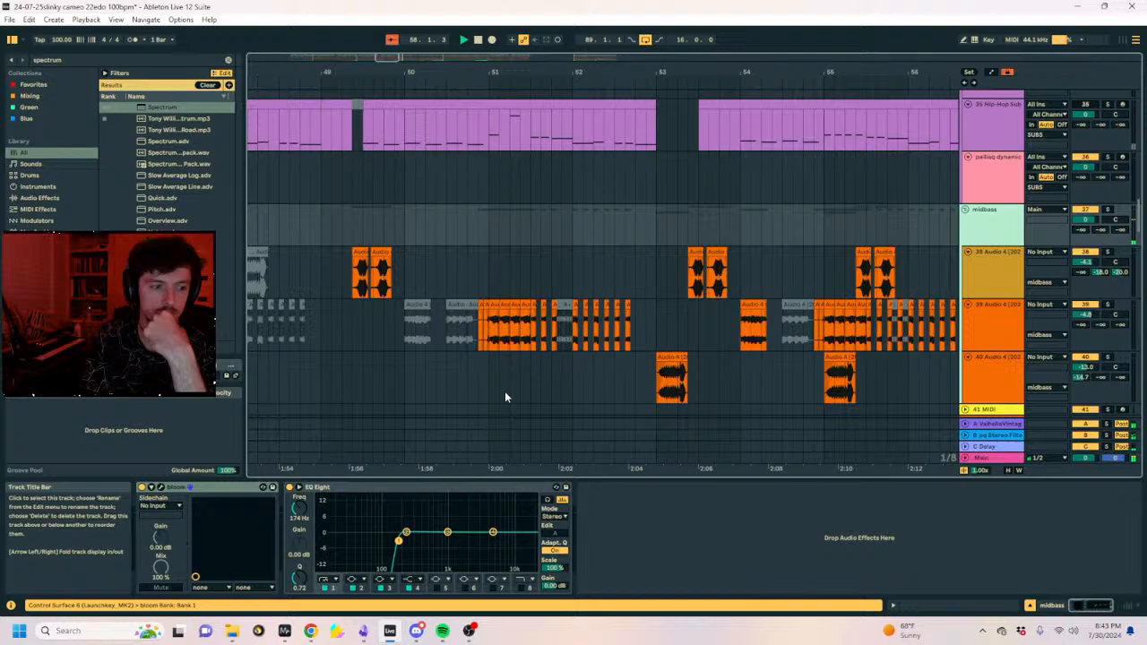
{"action": "left_click", "coordinate": [60, 61]}
{"action": "type", "text": "auto f"}
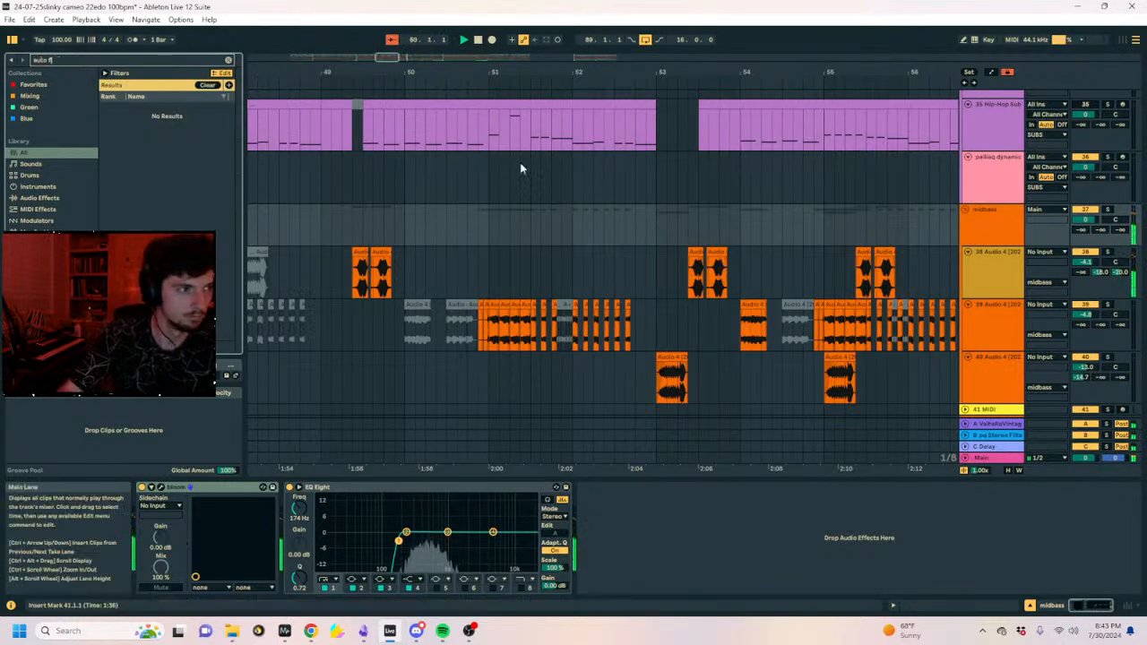
{"action": "type", "text": "ullilt"}
{"action": "key", "text": "Down"}
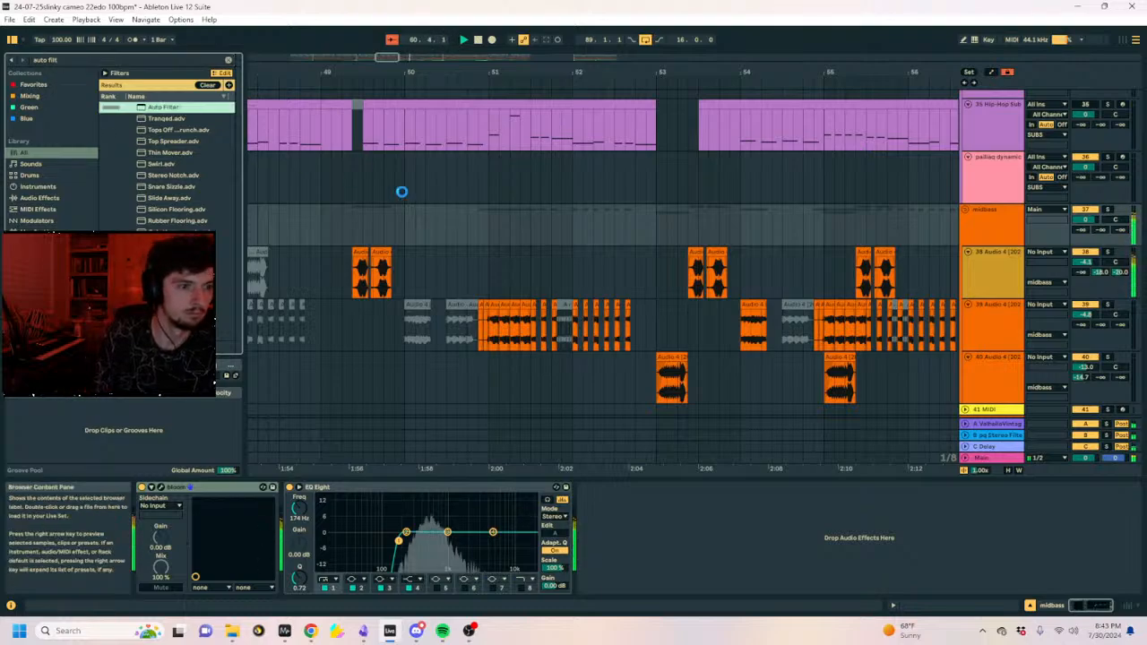
Stop playback and examine the midbass clips of the breakdown from bar 57 to bar 65.
{"action": "mouse_move", "coordinate": [637, 77]}
{"action": "left_mouse_down"}
{"action": "mouse_move", "coordinate": [425, 76]}
{"action": "mouse_move", "coordinate": [402, 45]}
{"action": "left_mouse_up"}
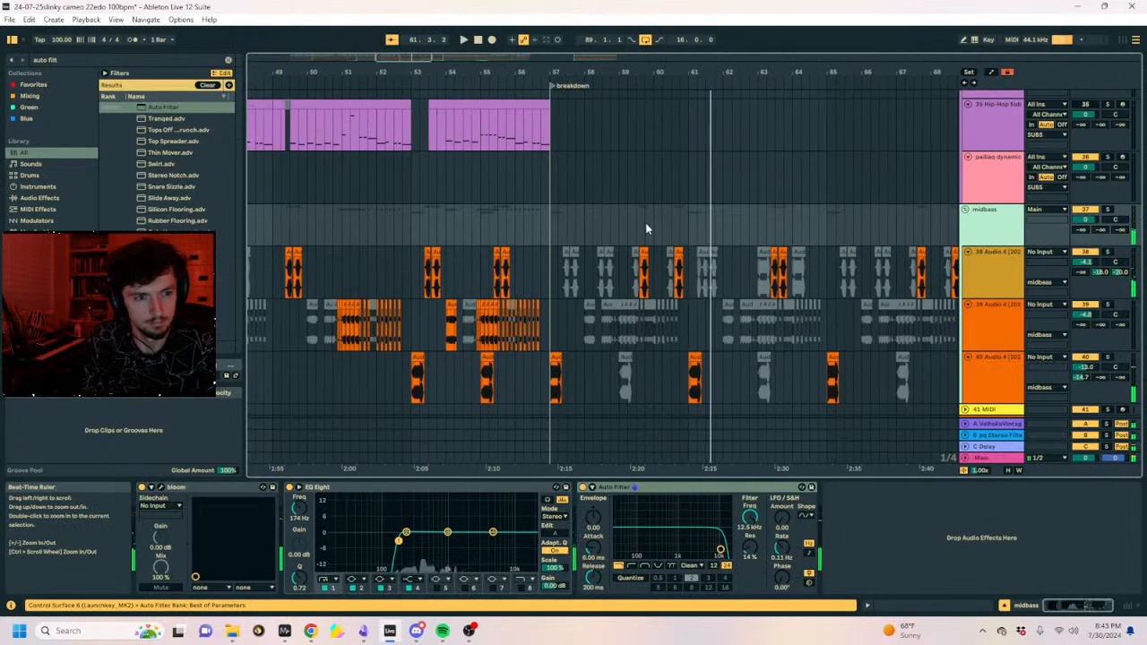
{"action": "left_click", "coordinate": [576, 219]}
{"action": "key", "text": "space"}
{"action": "left_click", "coordinate": [550, 224]}
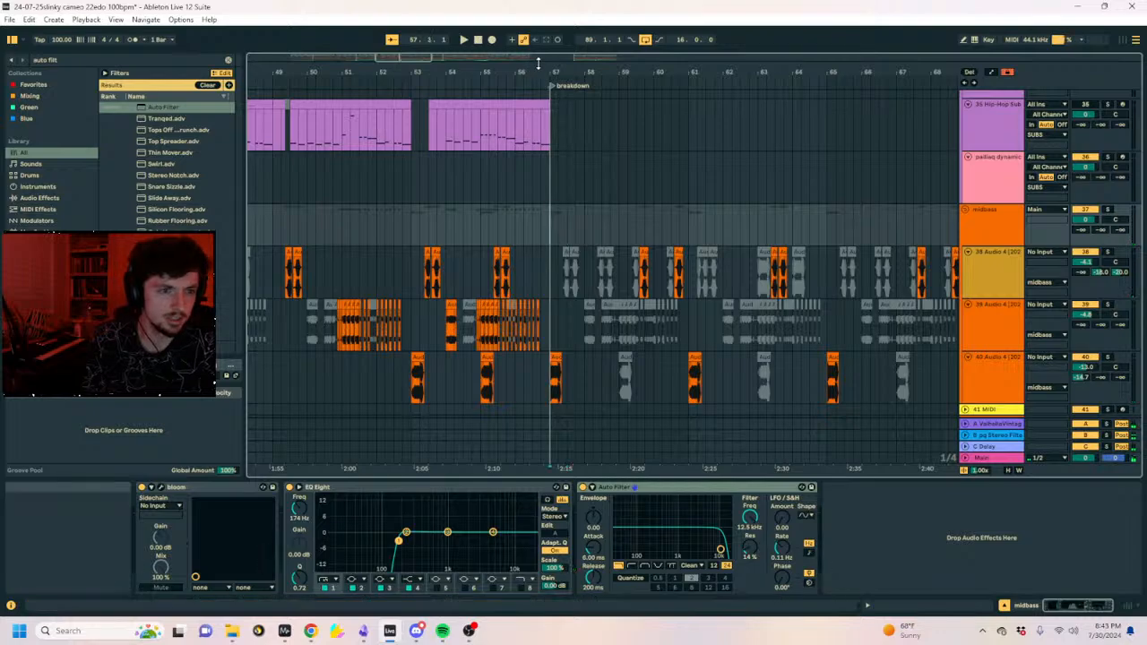
{"action": "mouse_move", "coordinate": [541, 74]}
{"action": "left_mouse_down"}
{"action": "mouse_move", "coordinate": [601, 71]}
{"action": "mouse_move", "coordinate": [617, 41]}
{"action": "mouse_move", "coordinate": [691, 46]}
{"action": "left_mouse_up"}
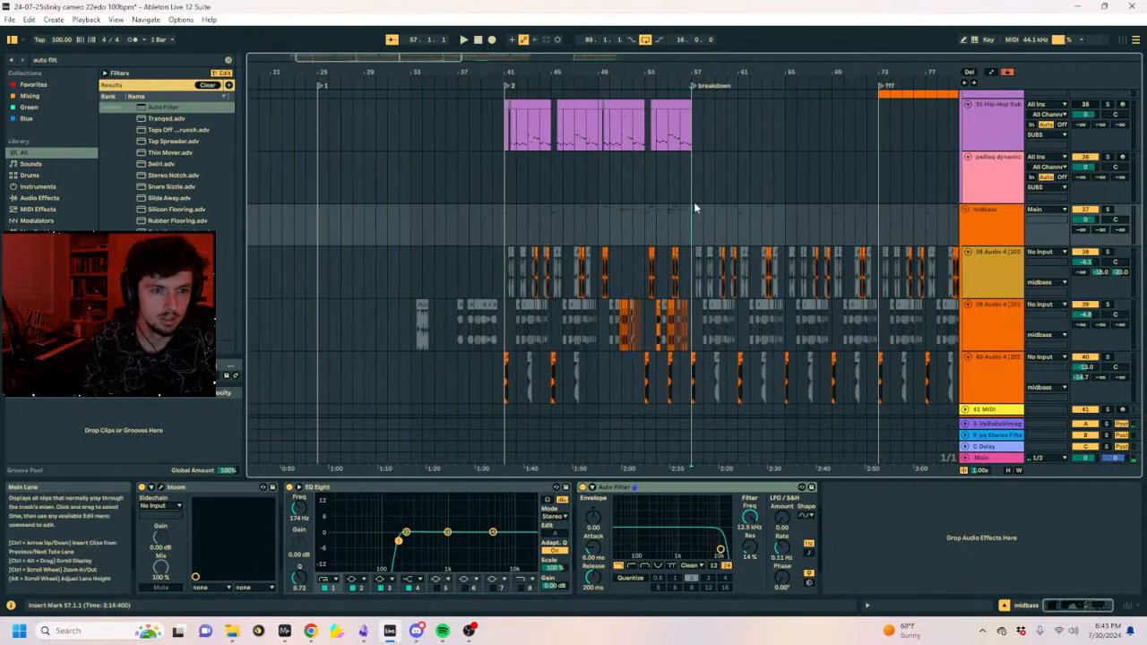
{"action": "left_click_drag", "start_coordinate": [702, 227], "coordinate": [786, 225]}
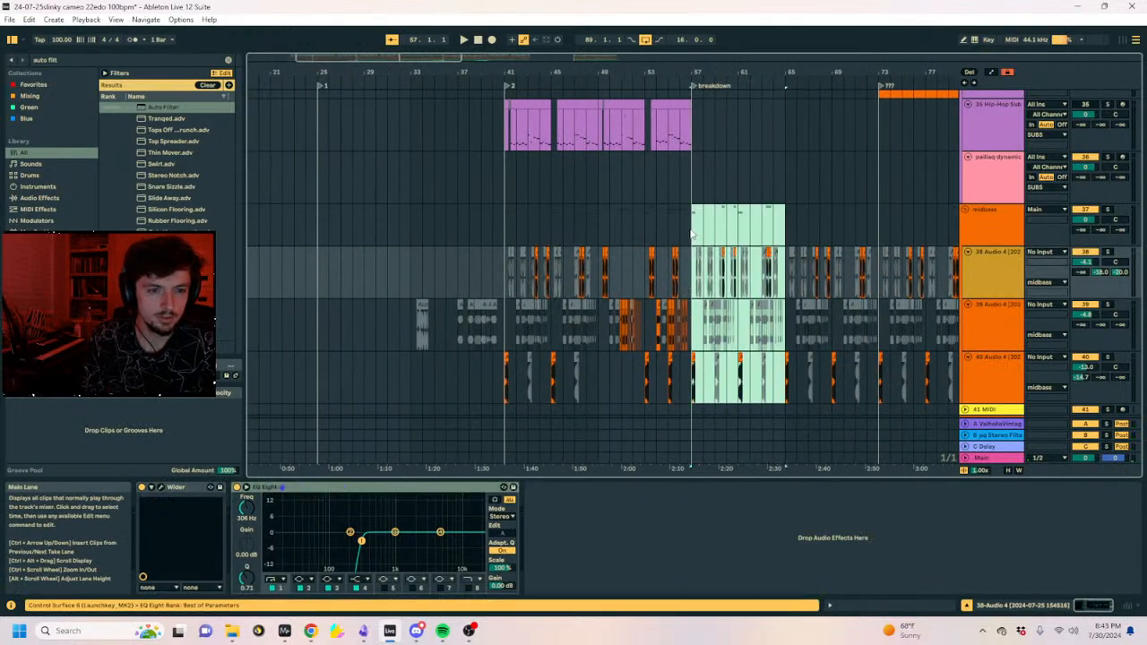
{"action": "left_click", "coordinate": [681, 224]}
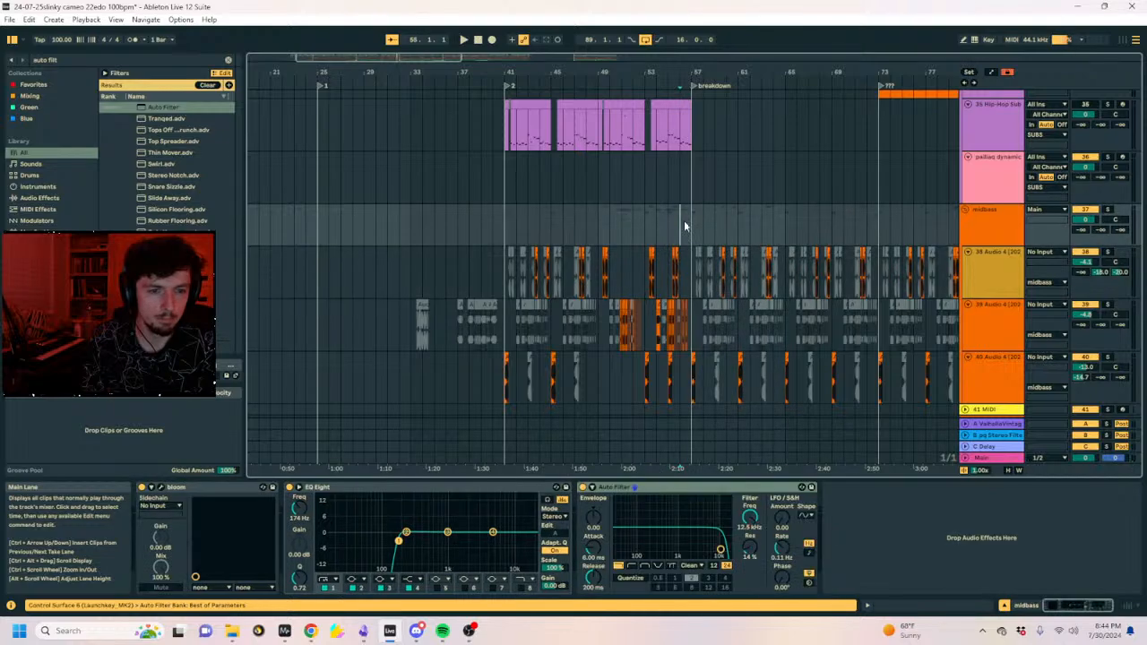
{"action": "left_click_drag", "start_coordinate": [691, 220], "coordinate": [782, 229]}
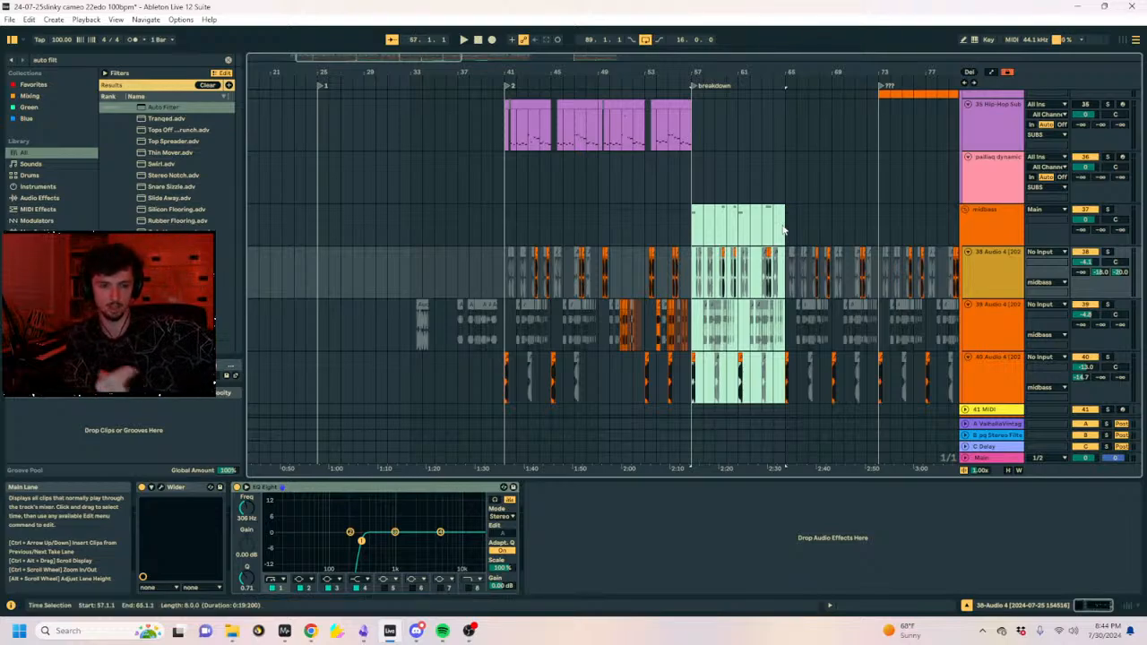
{"action": "left_click", "coordinate": [783, 229]}
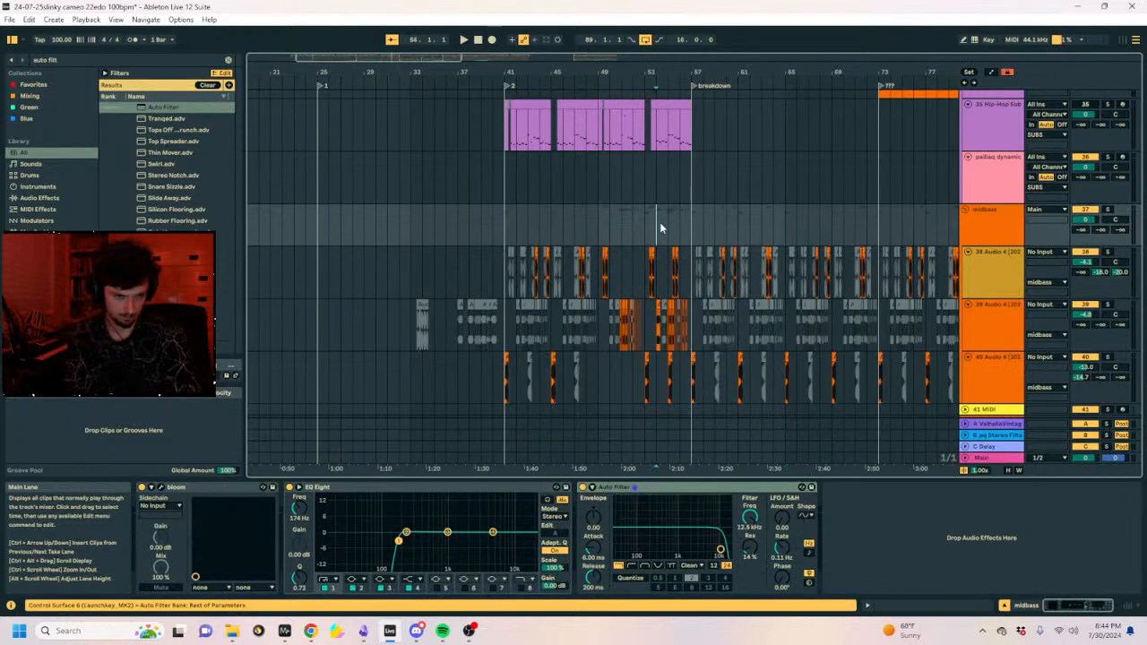
Copy the FX riser clips from the two bars before bar 73 to bar 55 and fade in the pasted restoration riser.
{"action": "scroll", "coordinate": [660, 222], "scroll_direction": "down", "scroll_amount": 20}
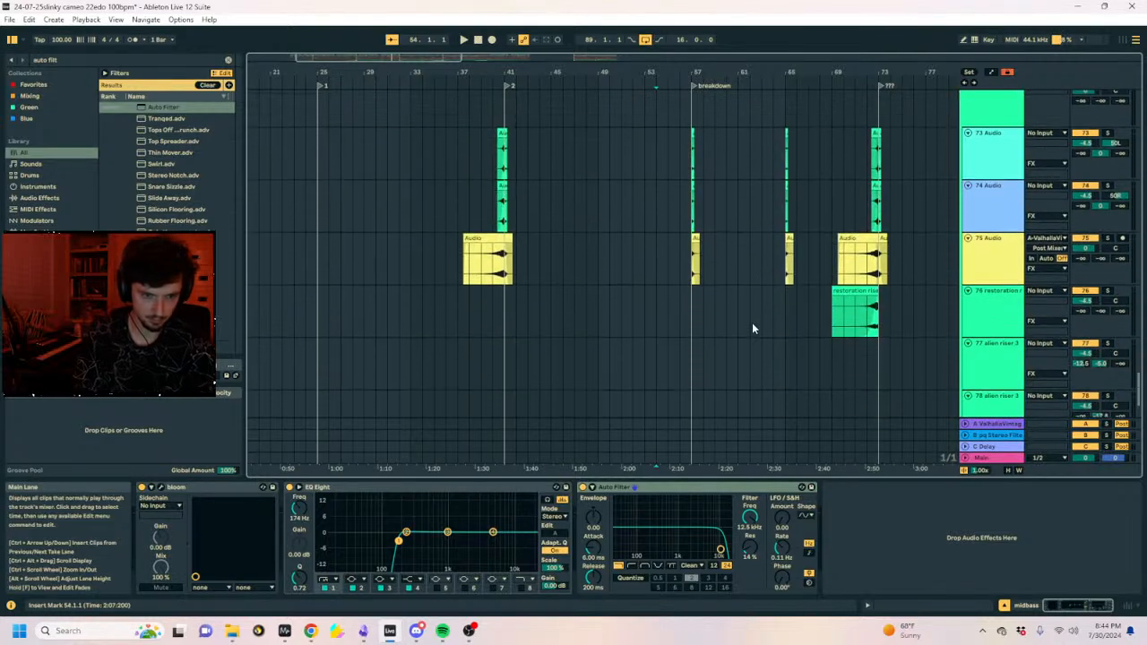
{"action": "left_click_drag", "start_coordinate": [874, 309], "coordinate": [853, 162]}
{"action": "key", "text": "ctrl+c"}
{"action": "left_click", "coordinate": [659, 150]}
{"action": "left_click", "coordinate": [669, 156]}
{"action": "key", "text": "ctrl+v"}
{"action": "key", "text": "space"}
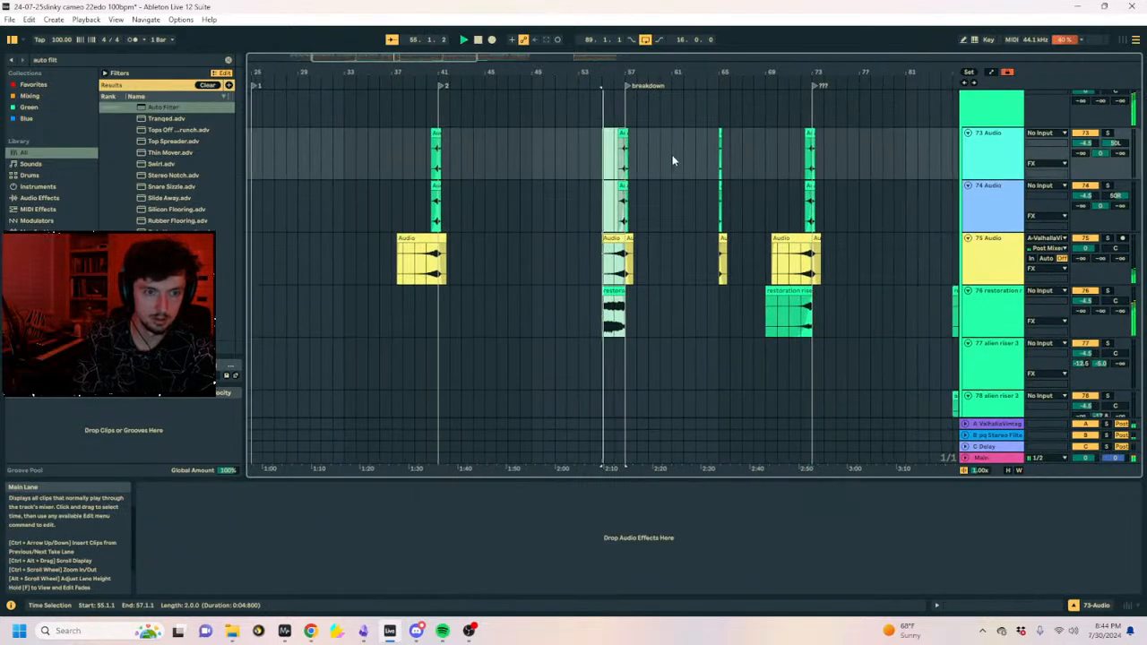
{"action": "left_click", "coordinate": [627, 299]}
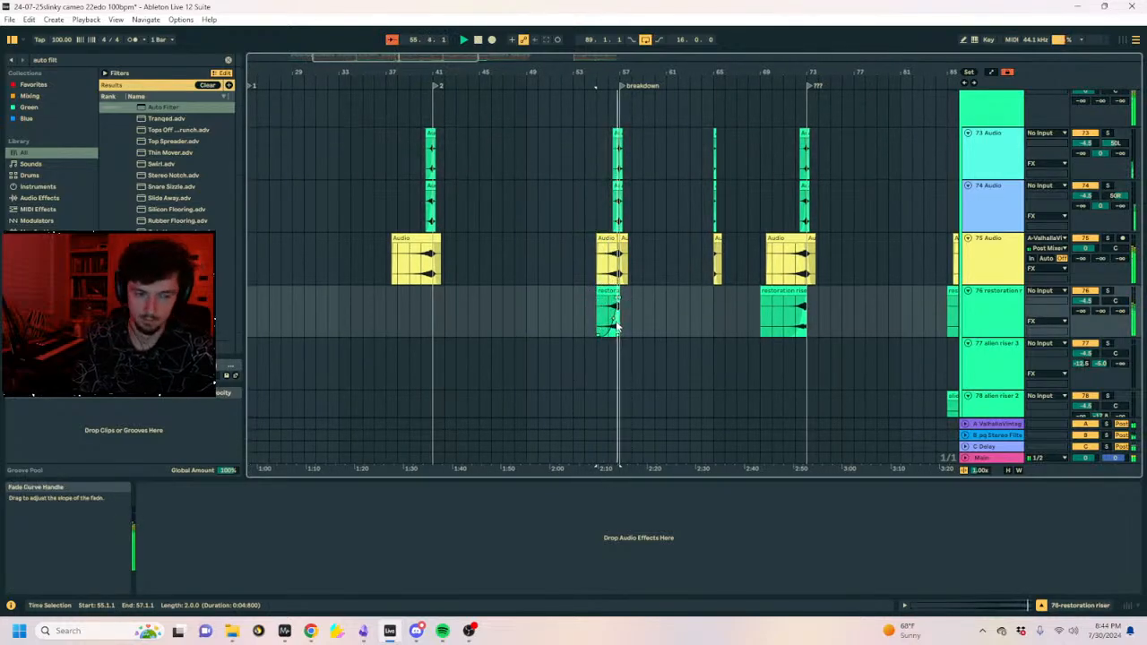
{"action": "scroll", "coordinate": [615, 327], "scroll_direction": "up", "scroll_amount": 2}
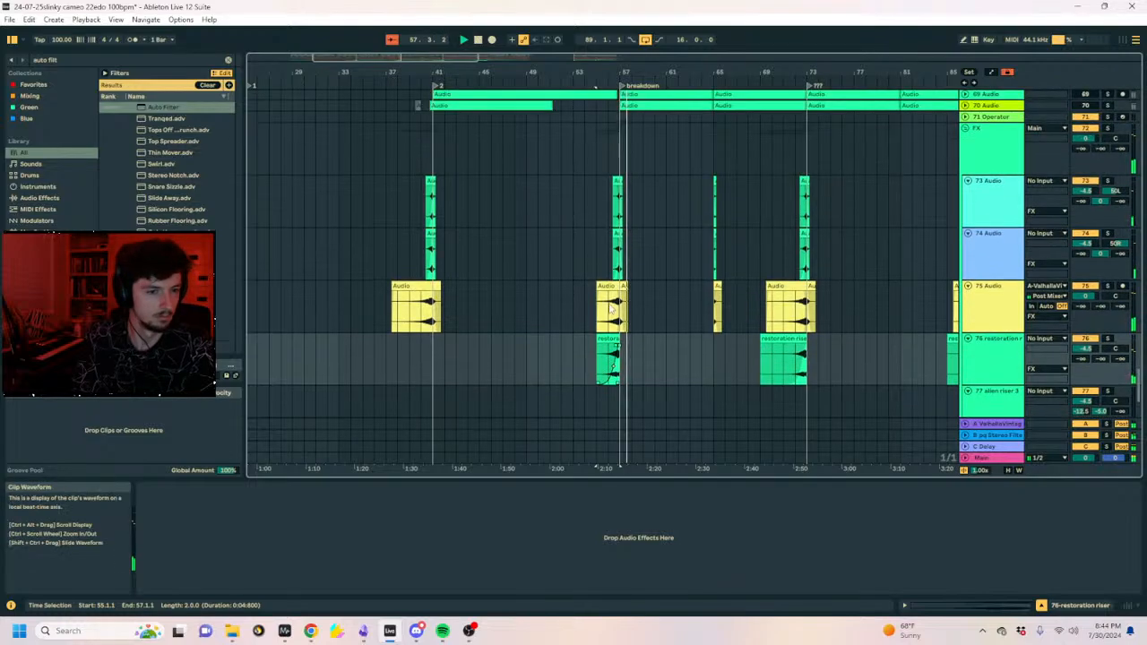
Deactivate and reactivate the two reversed audio clips meeting at bar 57 on track 75.
{"action": "left_click", "coordinate": [609, 287]}
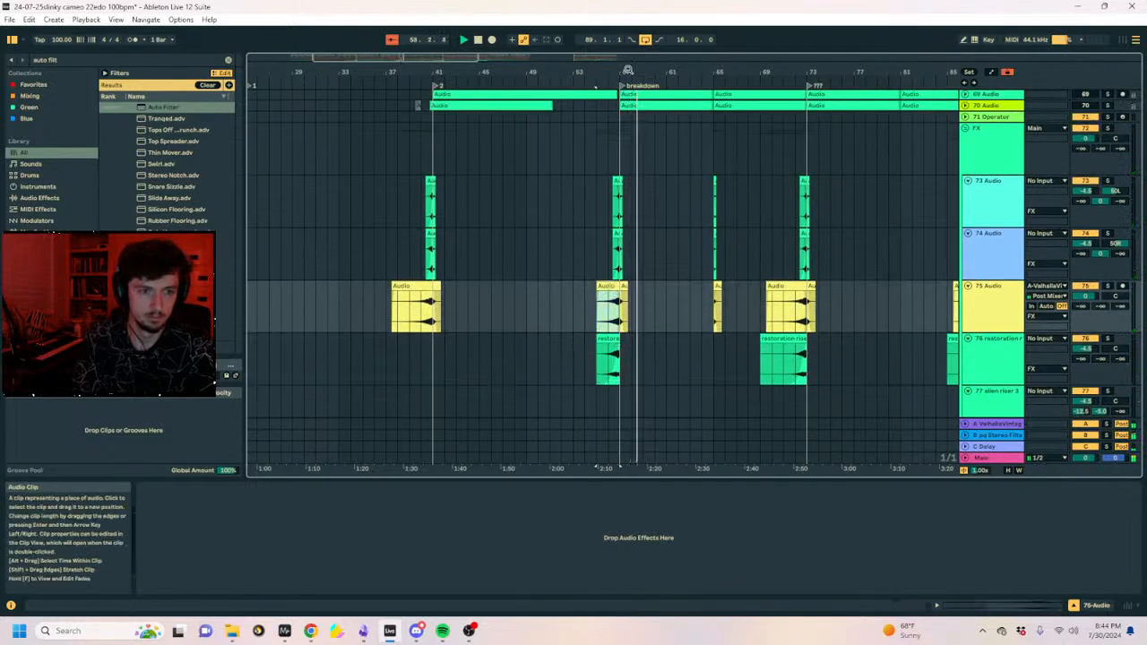
{"action": "left_click_drag", "start_coordinate": [602, 61], "coordinate": [603, 73]}
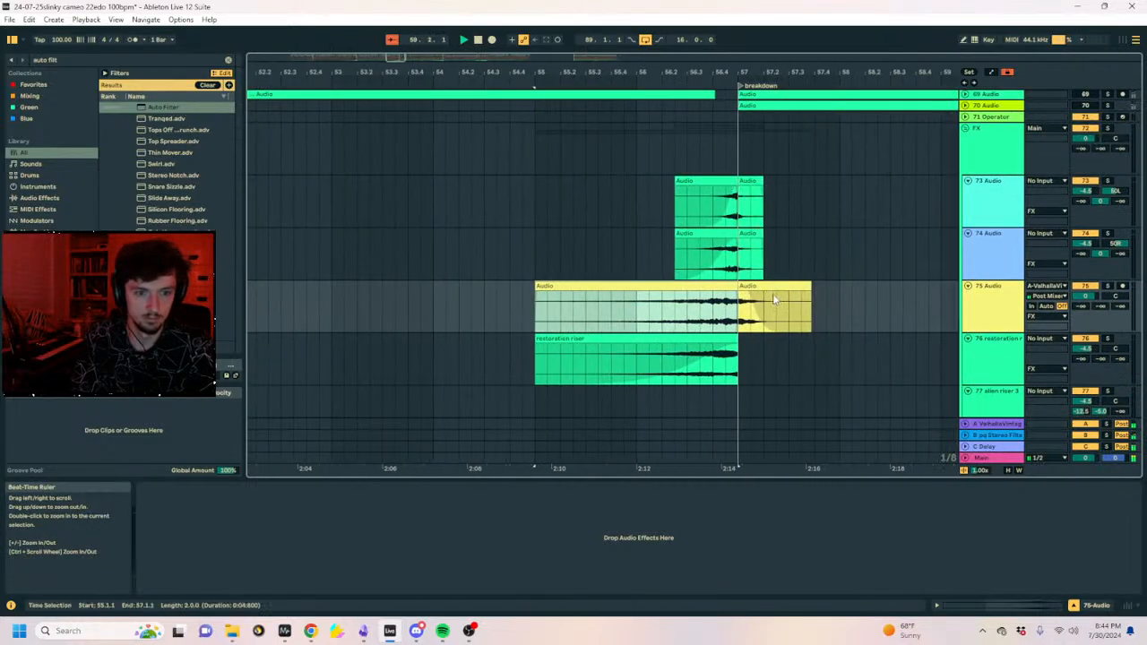
{"action": "key", "text": "0"}
{"action": "left_click", "coordinate": [745, 285]}
{"action": "key", "text": "0"}
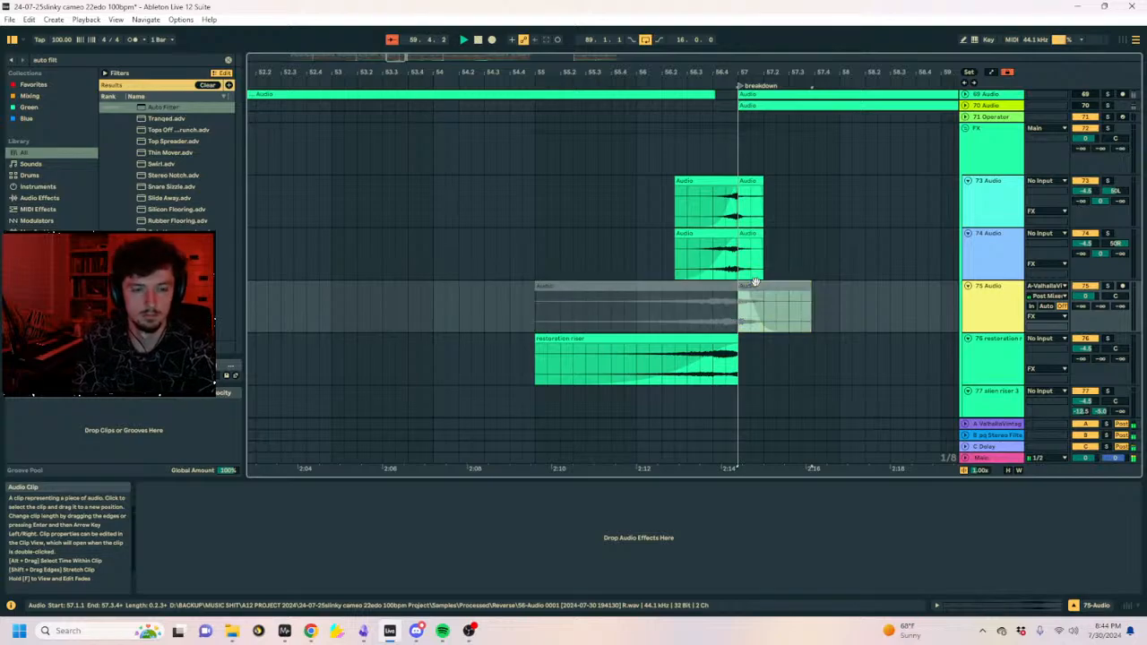
{"action": "key", "text": "0"}
{"action": "left_click", "coordinate": [687, 286]}
{"action": "key", "text": "0"}
Extend the reversed clip starting at bar 55 on track 75 past bar 57 to about 57.3.4 and copy it to bar 63.
{"action": "key", "text": "shift+Tab"}
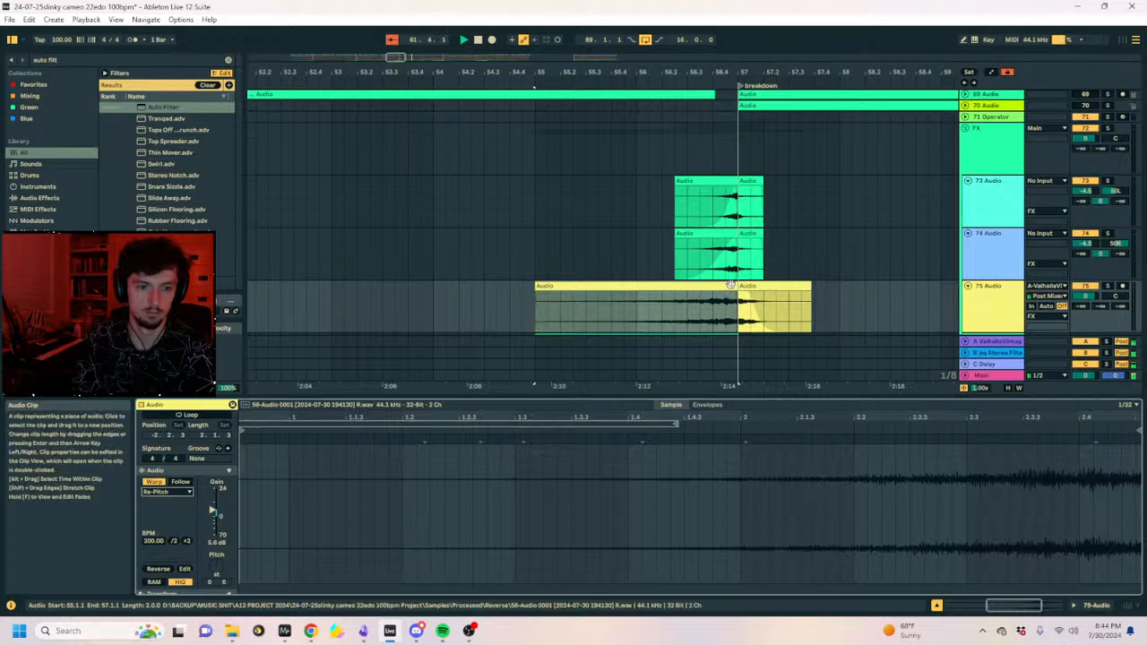
{"action": "left_click_drag", "start_coordinate": [736, 298], "coordinate": [811, 298]}
{"action": "left_click_drag", "start_coordinate": [737, 72], "coordinate": [442, 45]}
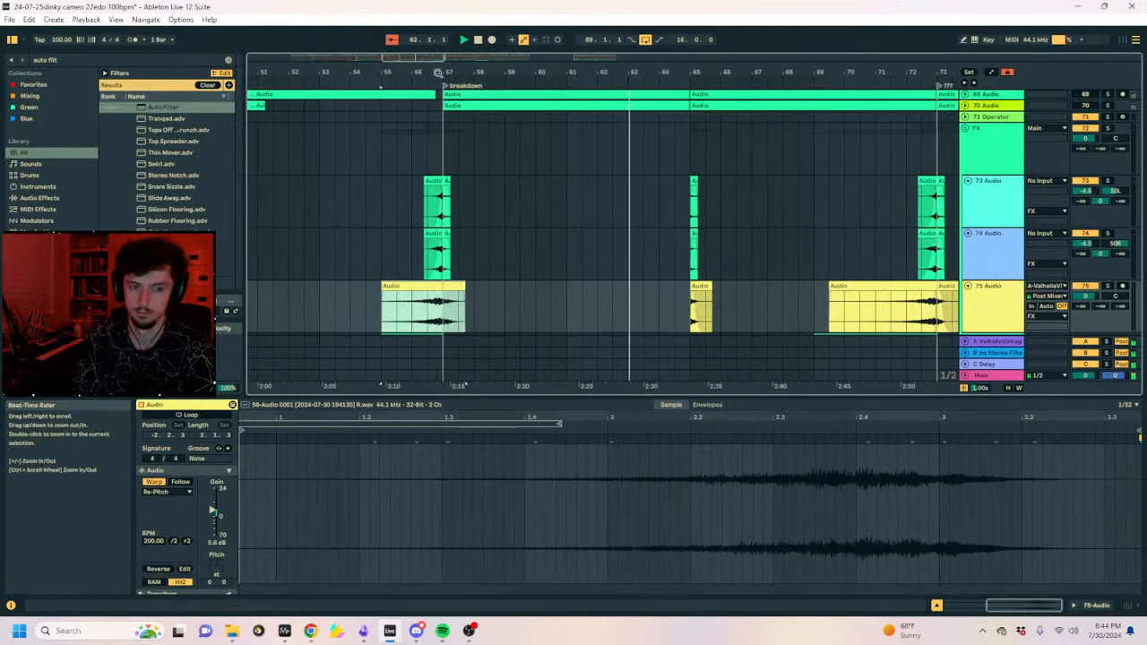
{"action": "left_click", "coordinate": [629, 326]}
{"action": "key", "text": "ctrl+v"}
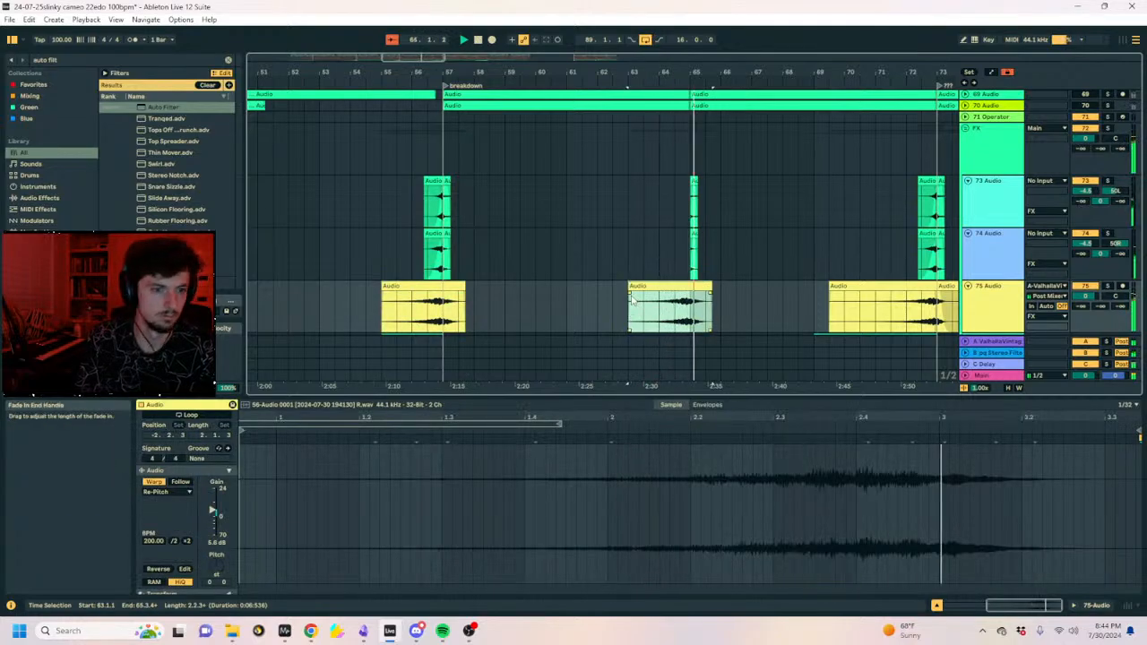
Insert a new audio track below track 75 and paste the reversed clip there at bar 71.
{"action": "left_click", "coordinate": [1003, 296]}
{"action": "key", "text": "ctrl+t"}
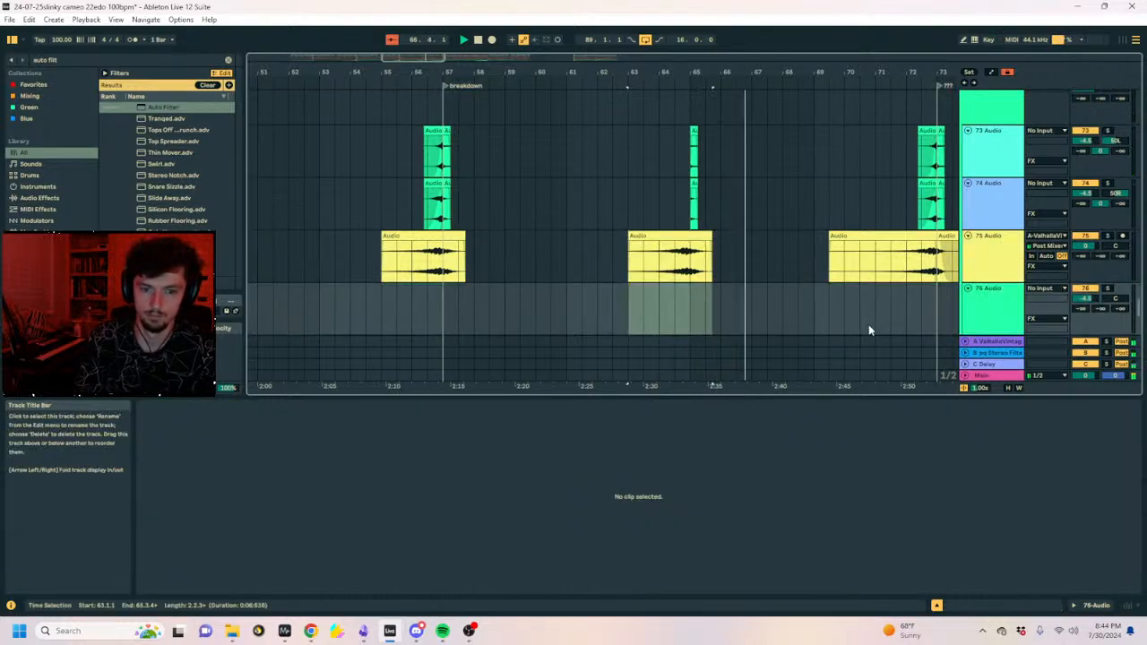
{"action": "left_click", "coordinate": [873, 325]}
{"action": "key", "text": "ctrl+v"}
{"action": "scroll", "coordinate": [985, 162], "scroll_direction": "up", "scroll_amount": 2}
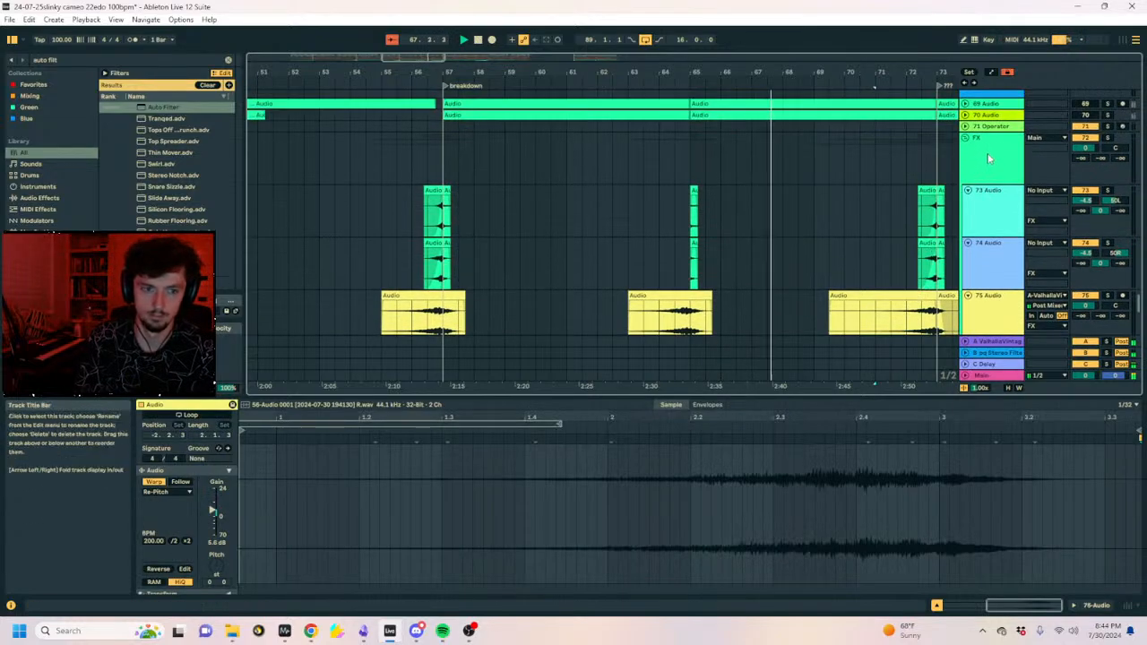
Add EQ Eight after the sidechainer on the FX group and set its low cut to 306 Hz.
{"action": "left_click", "coordinate": [989, 160]}
{"action": "left_click", "coordinate": [1090, 607]}
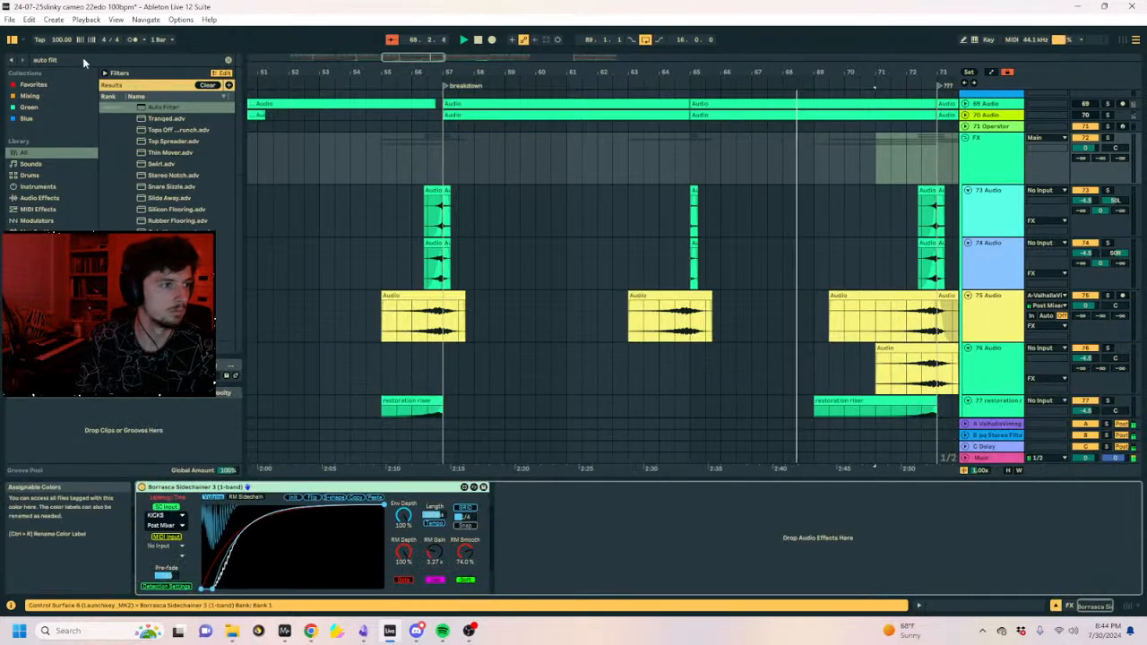
{"action": "key", "text": "ctrl+f"}
{"action": "type", "text": "eq 8"}
{"action": "left_click", "coordinate": [155, 107]}
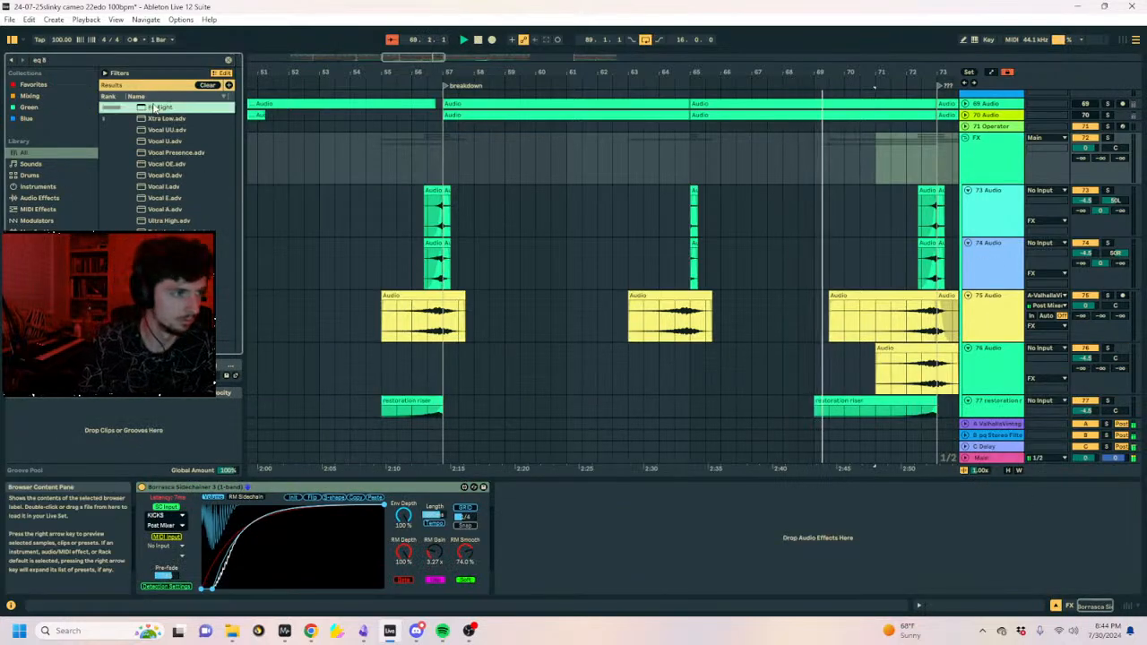
{"action": "left_click_drag", "start_coordinate": [603, 318], "coordinate": [625, 540]}
{"action": "left_click", "coordinate": [536, 587]}
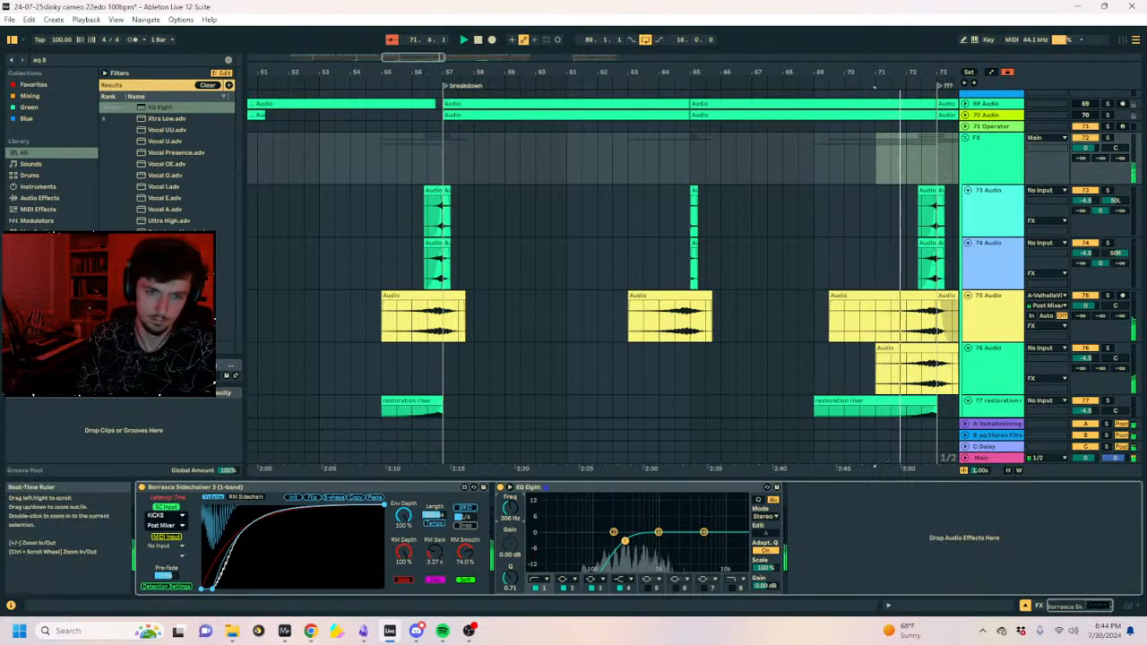
Review the tracks around bar 73 during playback, from the FX group up to the Wavetable and Hip-Hop Sub Bass tracks in SUBS.
{"action": "left_click_drag", "start_coordinate": [887, 72], "coordinate": [667, 70]}
{"action": "scroll", "coordinate": [730, 341], "scroll_direction": "up", "scroll_amount": 3}
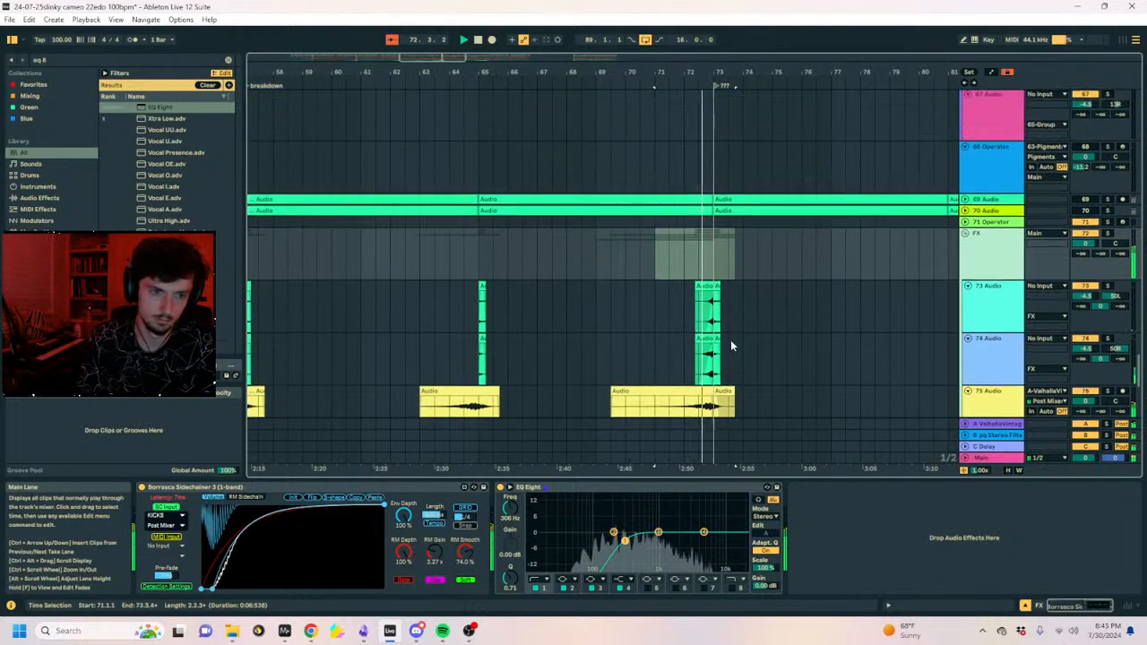
{"action": "scroll", "coordinate": [730, 340], "scroll_direction": "up", "scroll_amount": 5}
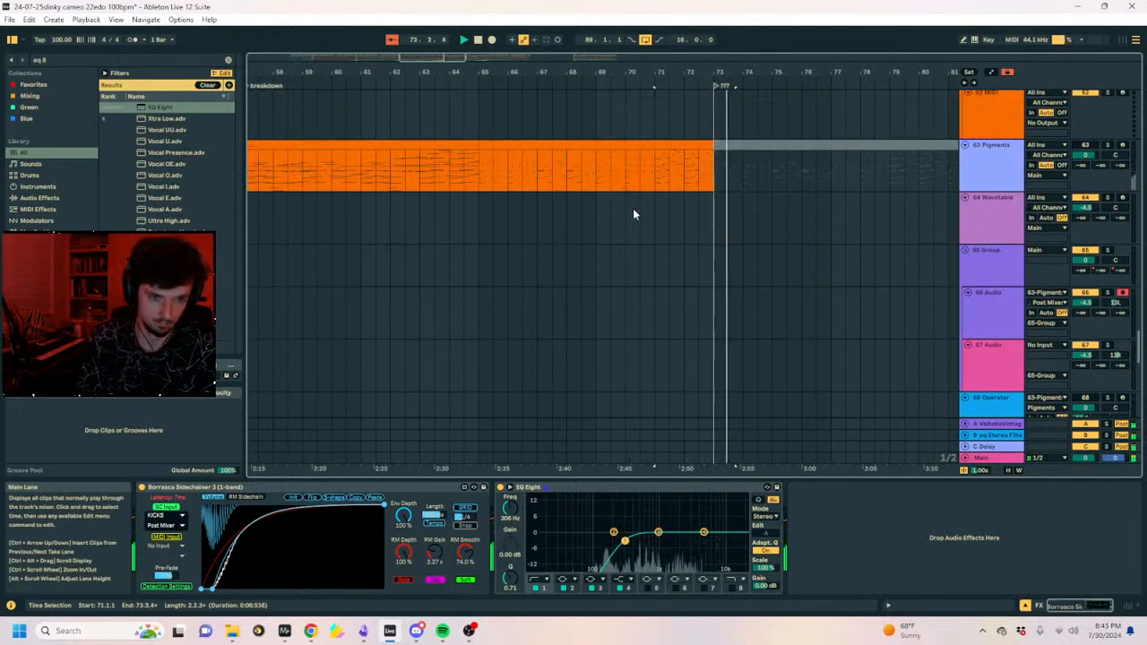
{"action": "scroll", "coordinate": [679, 302], "scroll_direction": "up", "scroll_amount": 8}
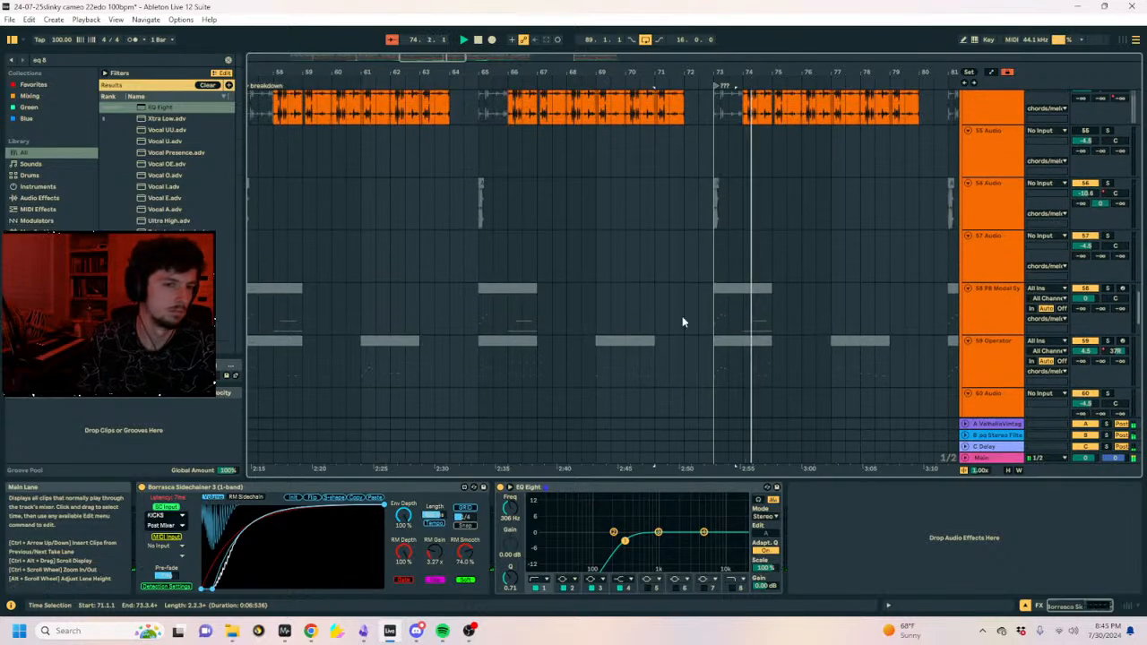
{"action": "scroll", "coordinate": [683, 322], "scroll_direction": "up", "scroll_amount": 12}
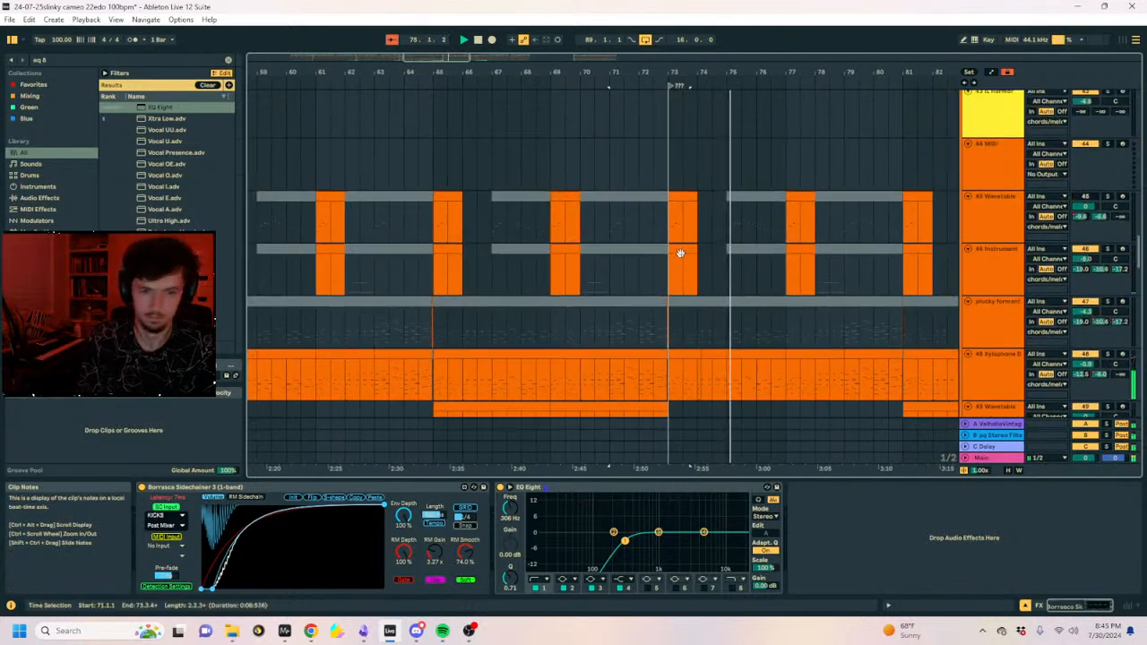
{"action": "scroll", "coordinate": [715, 158], "scroll_direction": "up", "scroll_amount": 8}
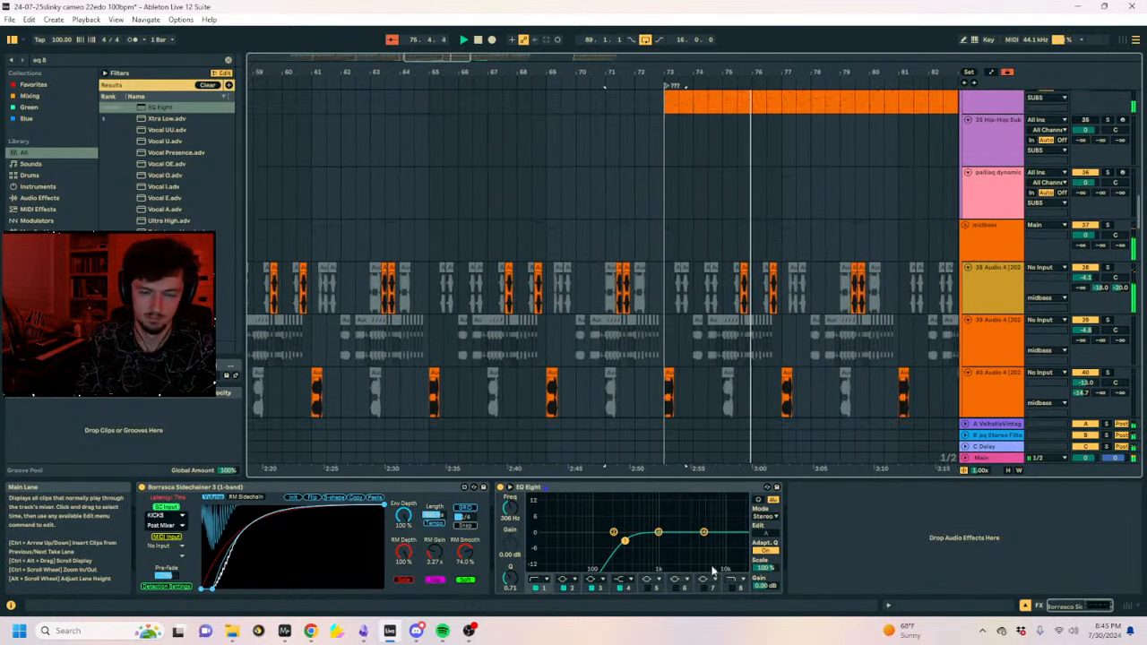
{"action": "scroll", "coordinate": [801, 166], "scroll_direction": "up", "scroll_amount": 10}
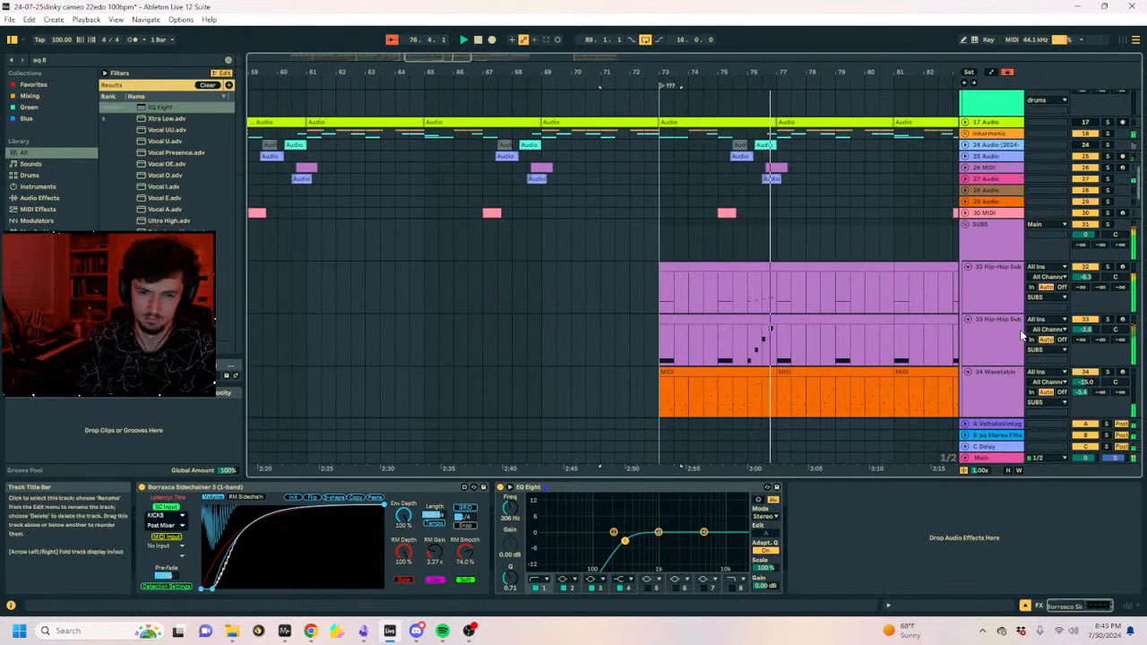
{"action": "left_click", "coordinate": [991, 386]}
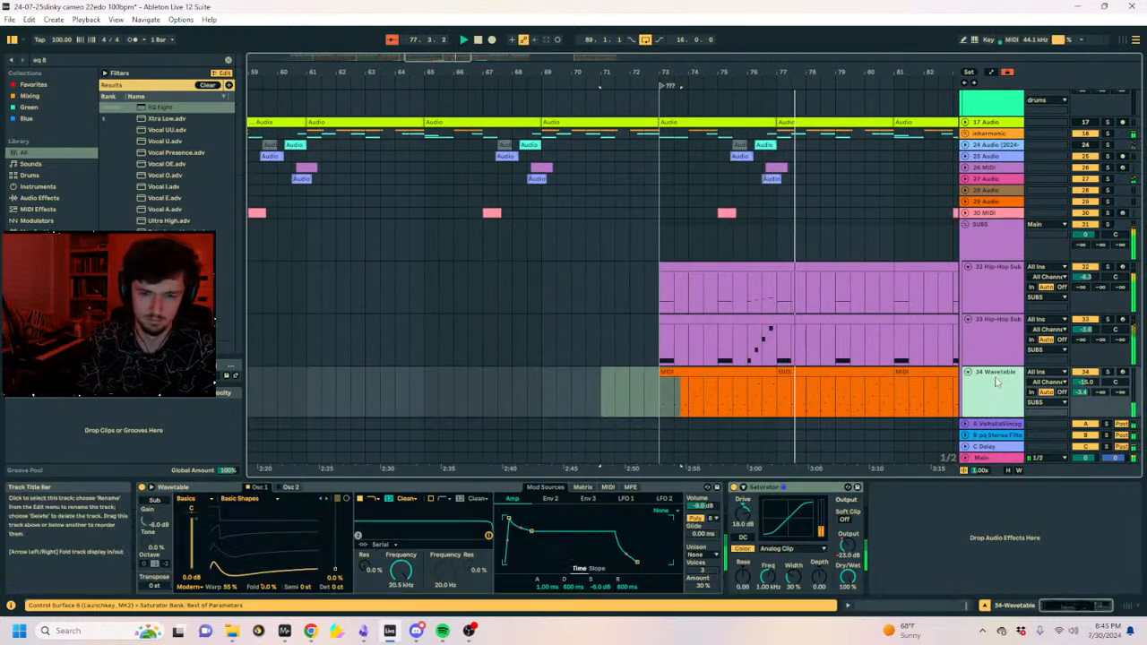
{"action": "left_click", "coordinate": [997, 332]}
{"action": "left_click", "coordinate": [781, 324]}
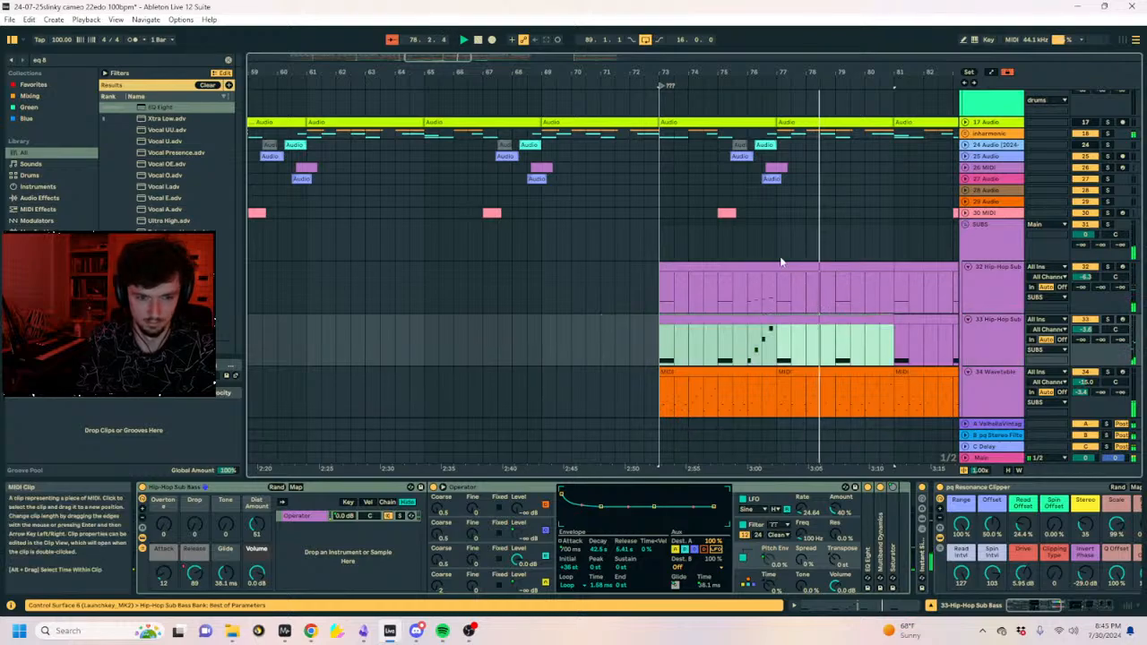
Copy the one-bar rising sub fill at bar 76 on Hip-Hop Sub Bass tracks 32 and 33 to bars 80 and 88.
{"action": "left_click_drag", "start_coordinate": [769, 75], "coordinate": [633, 87]}
{"action": "mouse_move", "coordinate": [550, 293]}
{"action": "left_mouse_down"}
{"action": "mouse_move", "coordinate": [530, 301]}
{"action": "mouse_move", "coordinate": [530, 324]}
{"action": "mouse_move", "coordinate": [532, 301]}
{"action": "left_mouse_up"}
{"action": "key", "text": "ctrl+c"}
{"action": "left_click", "coordinate": [604, 304]}
{"action": "key", "text": "ctrl+v"}
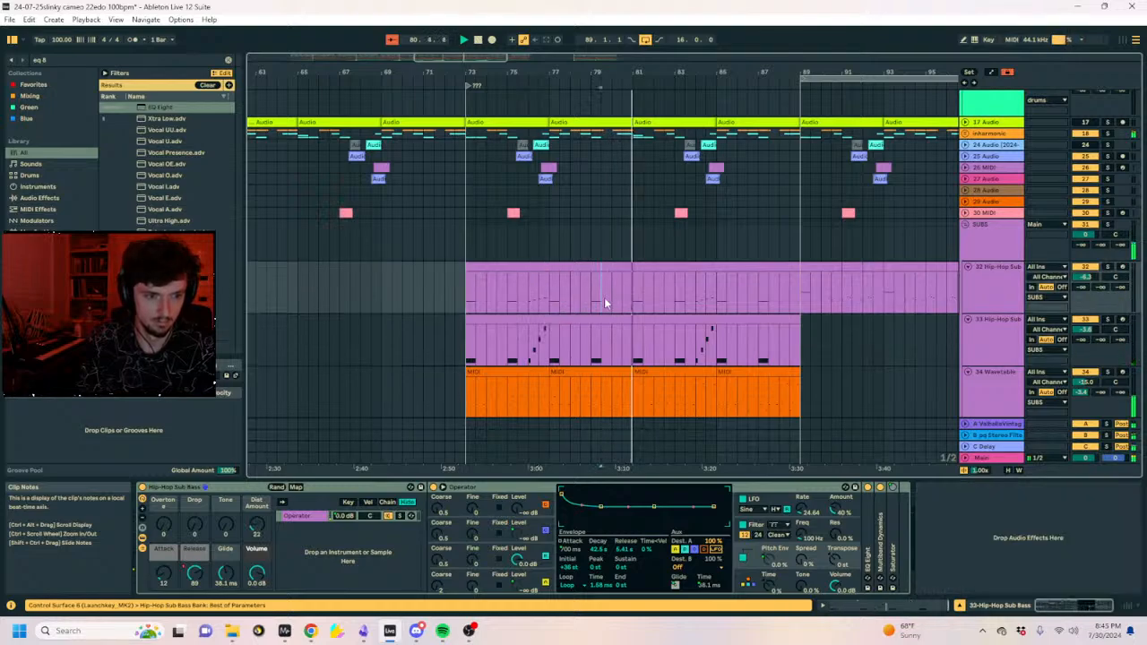
{"action": "left_click", "coordinate": [787, 305]}
{"action": "key", "text": "ctrl+v"}
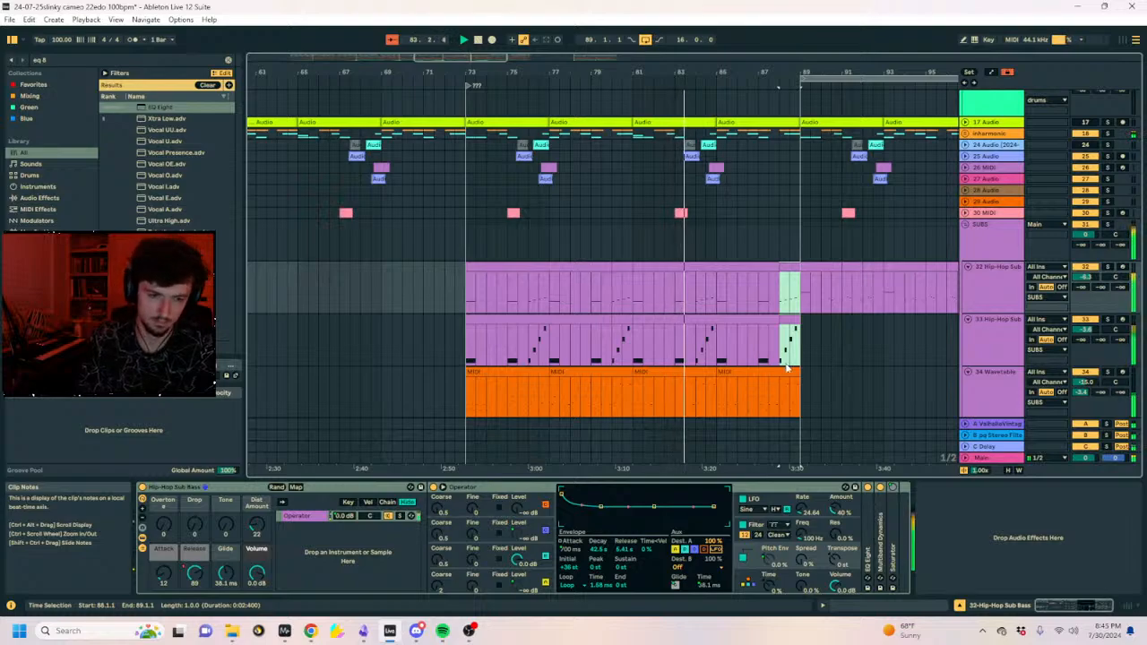
Lower the volume of Hip-Hop Sub Bass track 33 and select its clips from bar 73 to bar 89.
{"action": "left_click", "coordinate": [508, 343]}
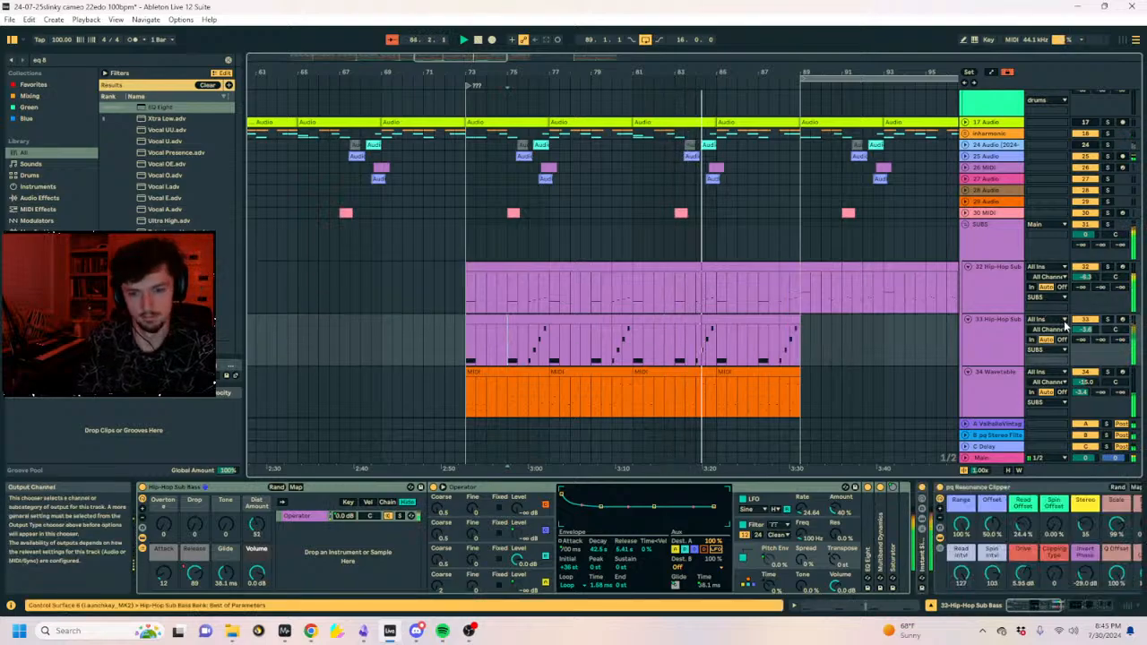
{"action": "left_click", "coordinate": [467, 350]}
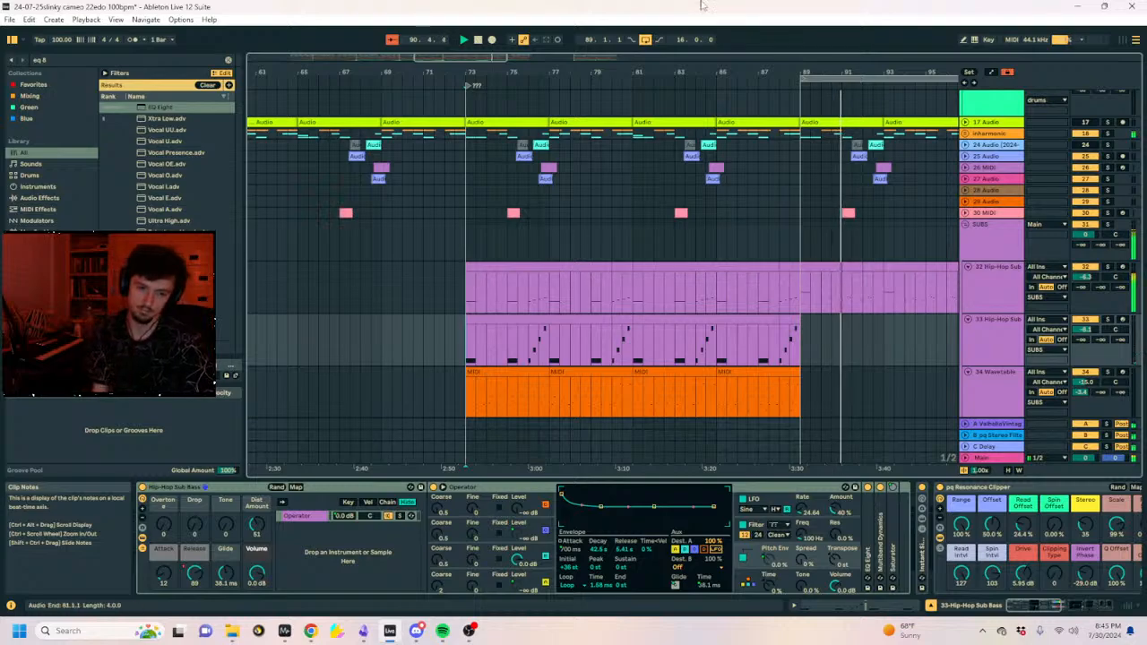
{"action": "left_click", "coordinate": [831, 330]}
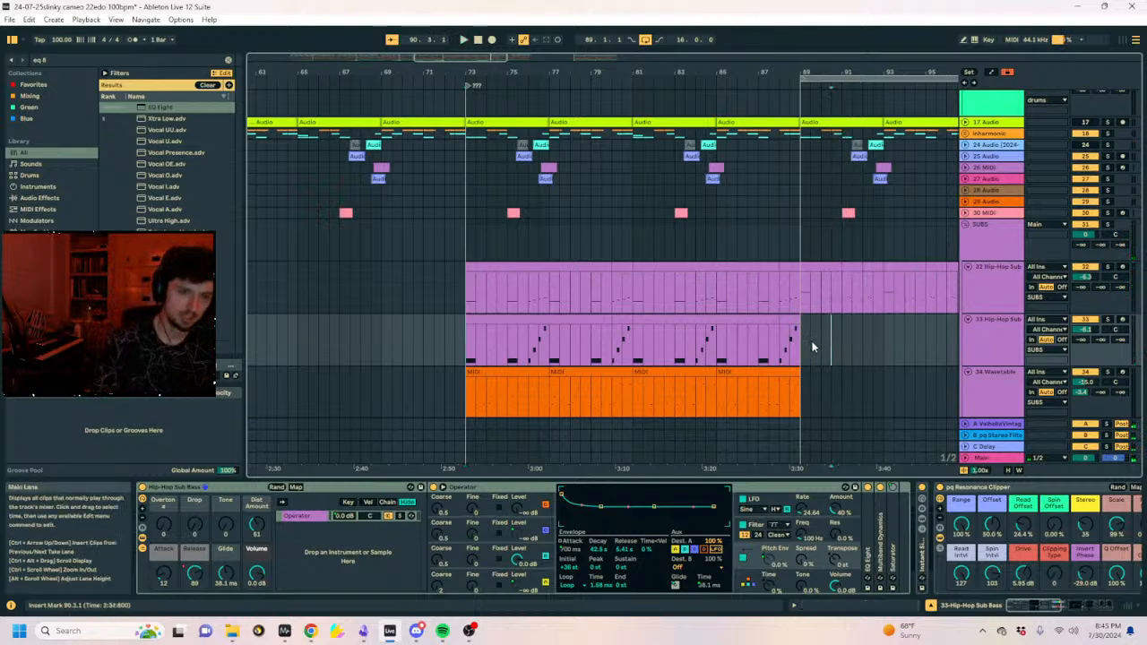
{"action": "left_click_drag", "start_coordinate": [801, 344], "coordinate": [821, 366]}
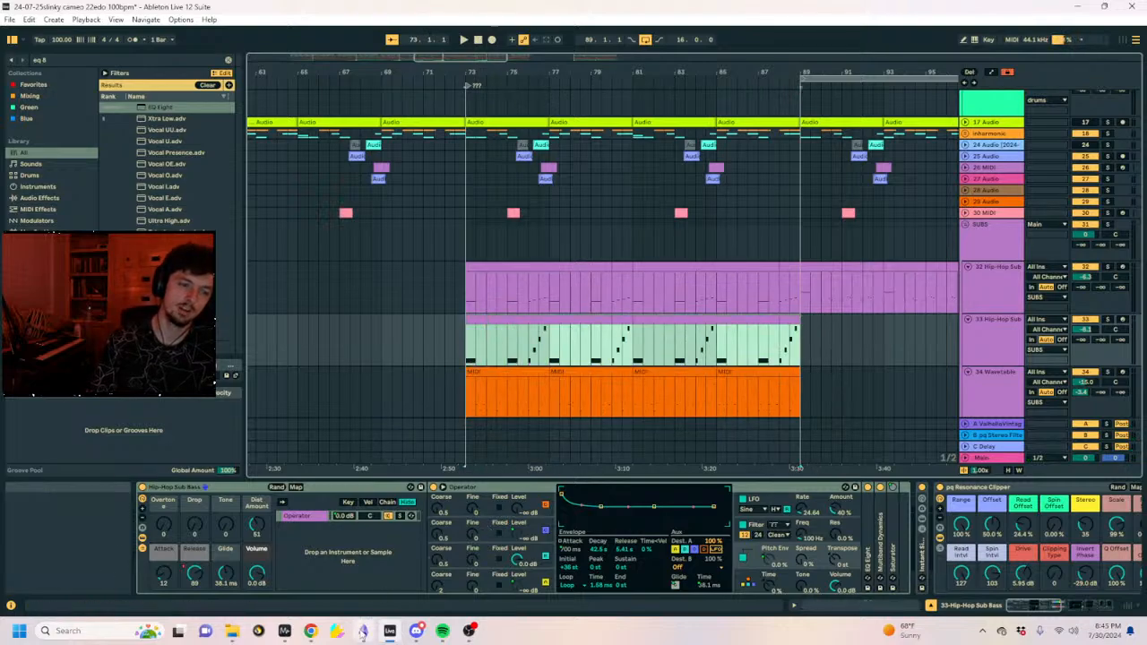
Switch to Obsidian and add a "slinky cameo" entry to the end of the finish ep note: bass patch suck, doubletime buildup needs to build properly into the halftime drop.
{"action": "left_click", "coordinate": [364, 631]}
{"action": "scroll", "coordinate": [622, 386], "scroll_direction": "down", "scroll_amount": 10}
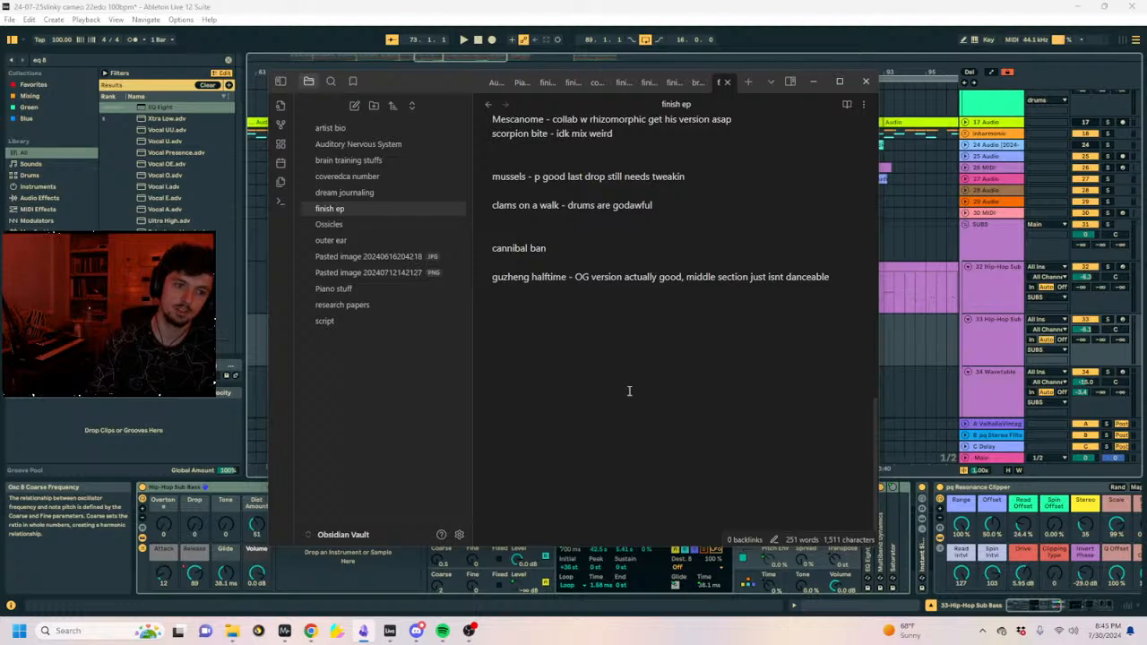
{"action": "scroll", "coordinate": [629, 390], "scroll_direction": "up", "scroll_amount": 4}
{"action": "scroll", "coordinate": [629, 391], "scroll_direction": "up", "scroll_amount": 2}
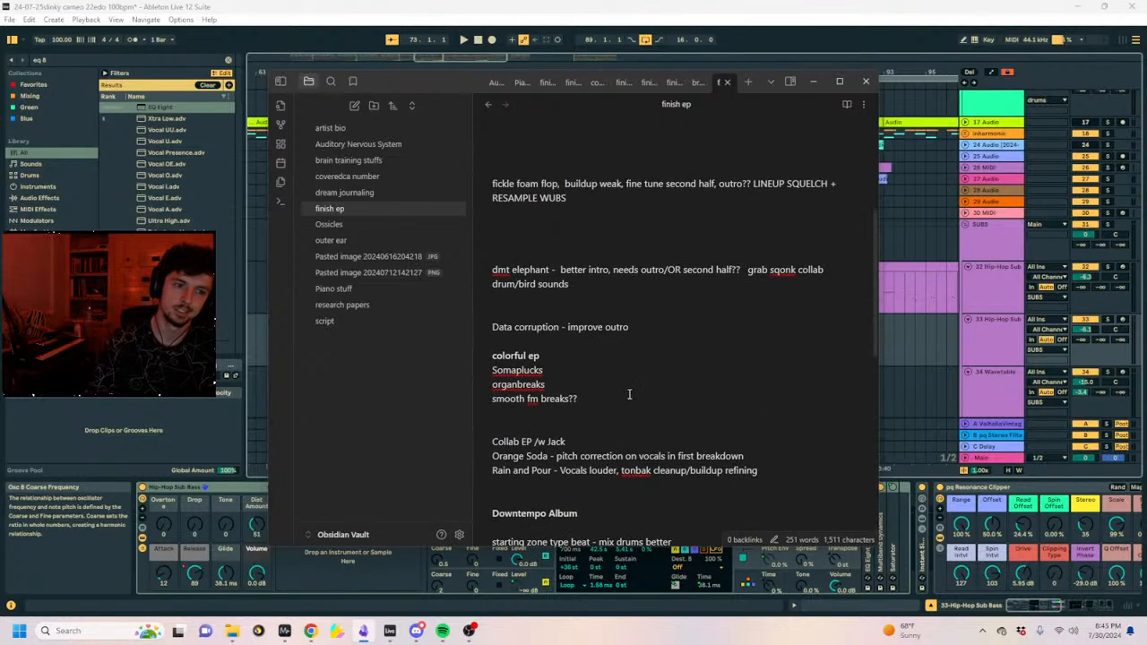
{"action": "scroll", "coordinate": [625, 426], "scroll_direction": "down", "scroll_amount": 6}
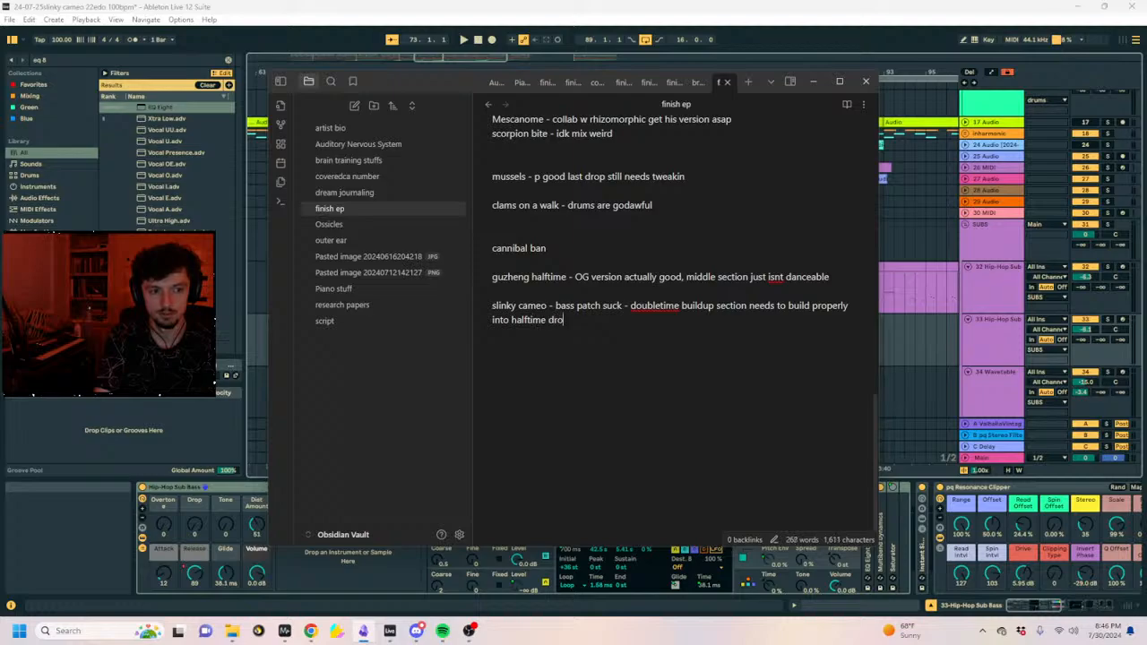
{"action": "left_click", "coordinate": [946, 333]}
Return to Ableton Live and play the transition into bar 89 from bar 87.3.
{"action": "left_click", "coordinate": [743, 321]}
{"action": "left_click", "coordinate": [774, 344]}
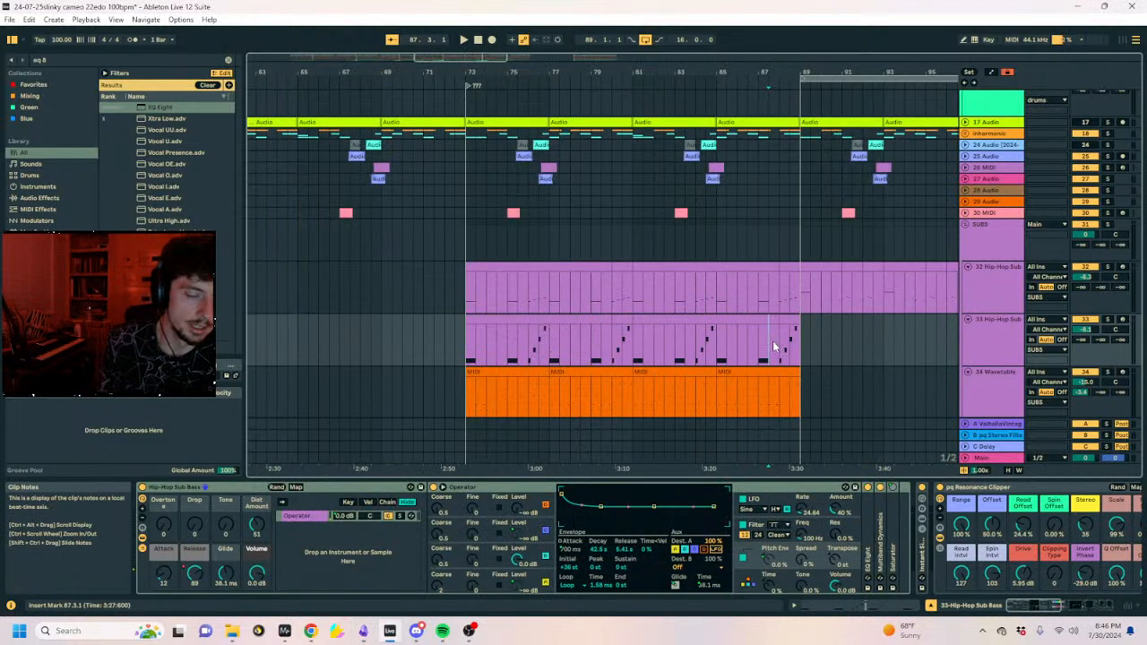
{"action": "left_click", "coordinate": [766, 346]}
{"action": "left_click", "coordinate": [773, 346]}
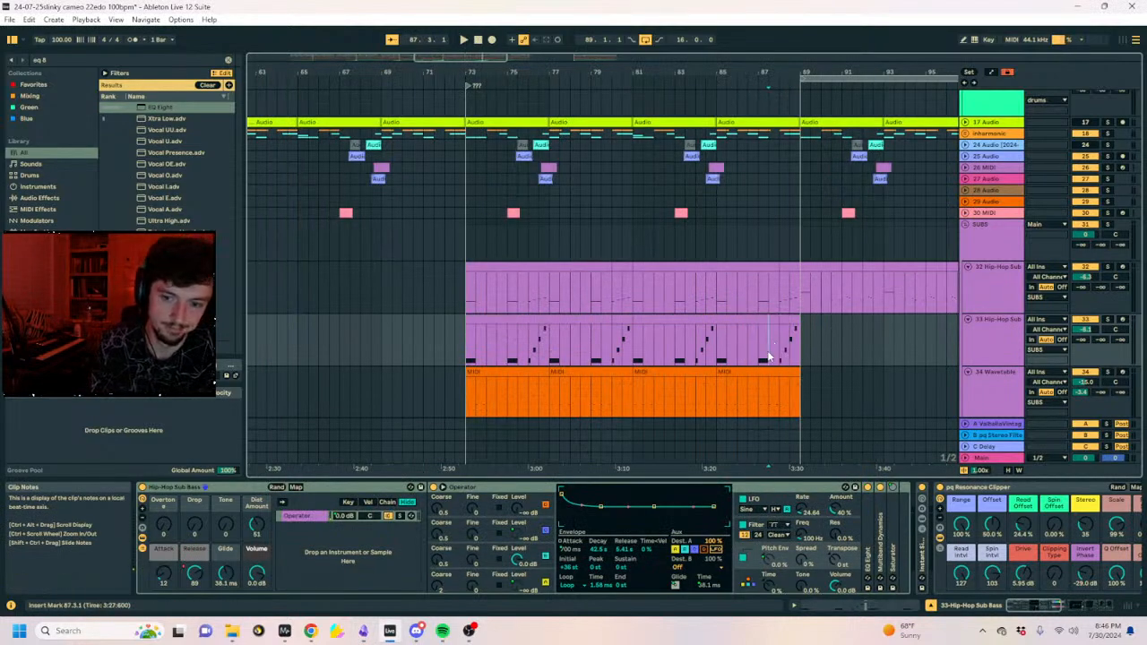
{"action": "key", "text": "space"}
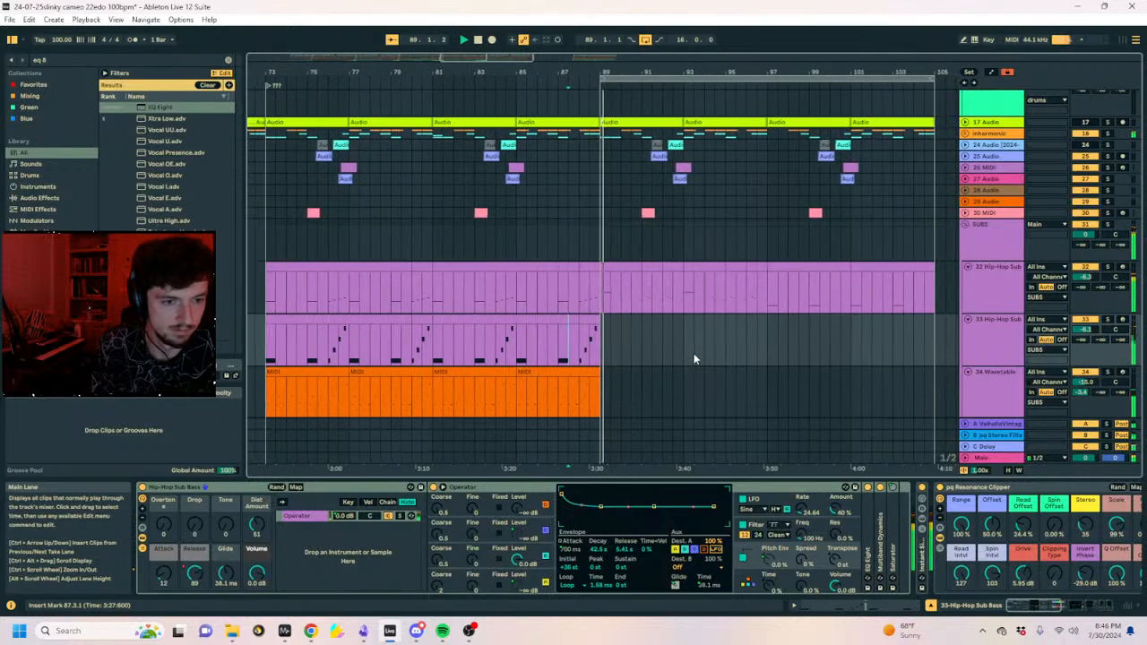
{"action": "left_click", "coordinate": [569, 240]}
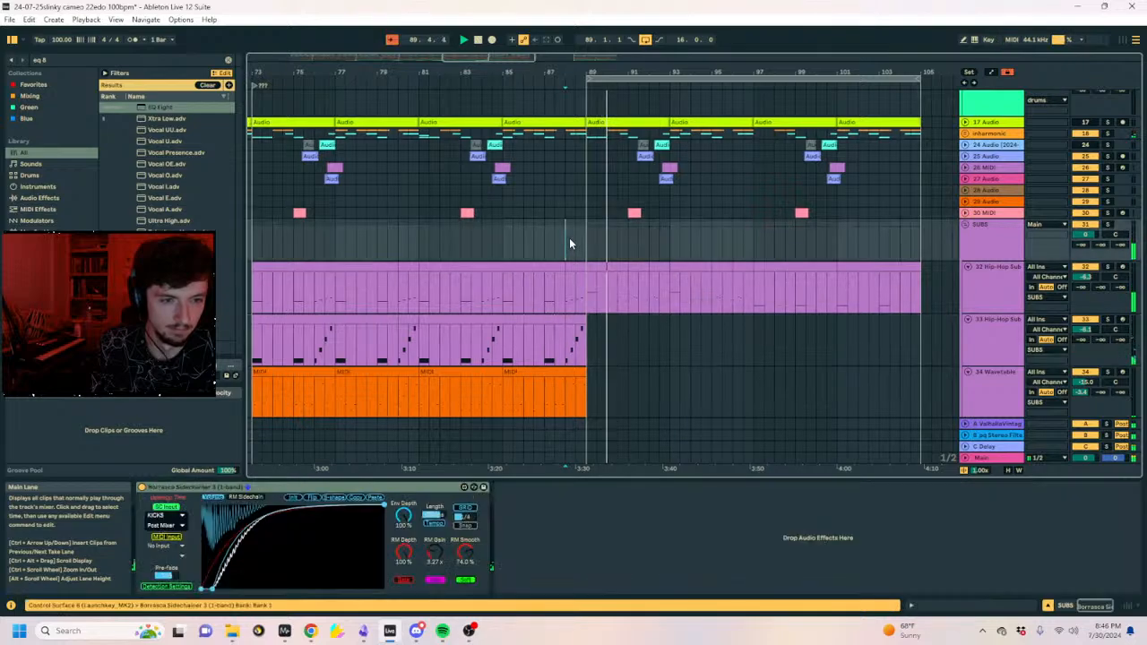
{"action": "key", "text": "space"}
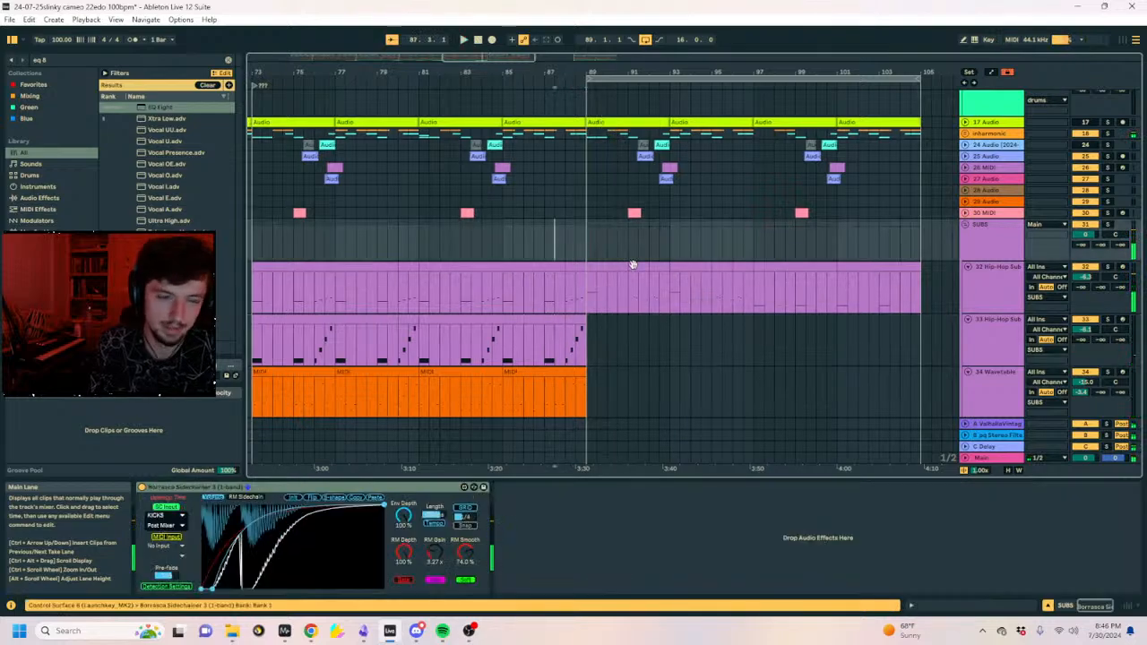
{"action": "left_click", "coordinate": [575, 252]}
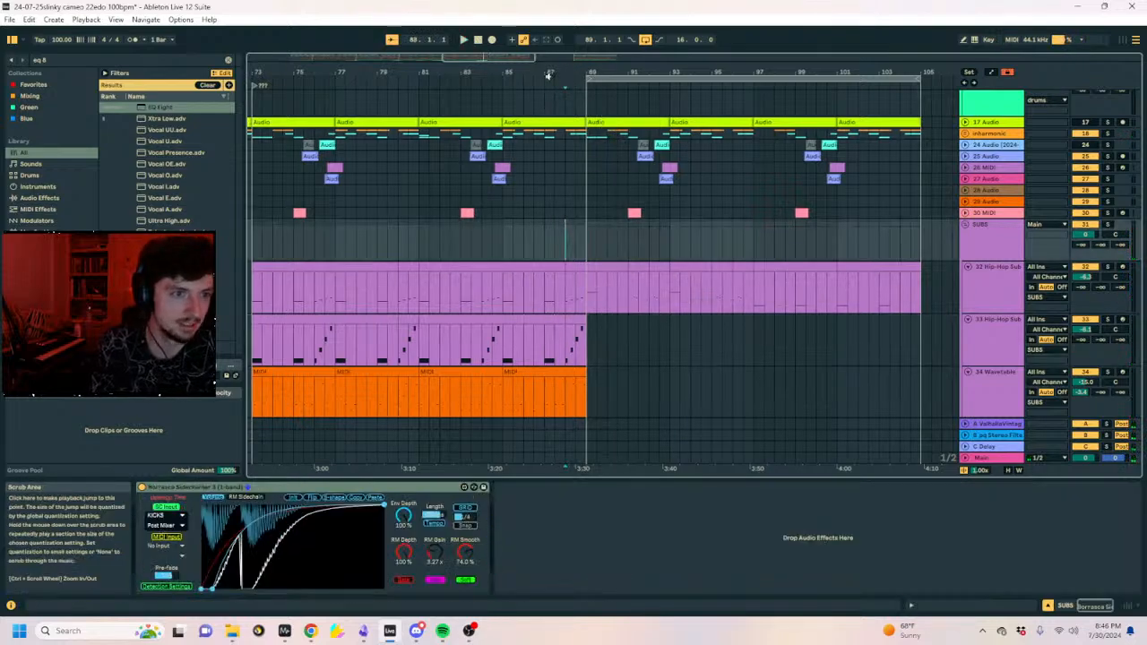
Examine the clips on either side of bar 89 across the midbass, chords/melody, FX and SUBS groups.
{"action": "left_click_drag", "start_coordinate": [550, 73], "coordinate": [604, 69]}
{"action": "scroll", "coordinate": [659, 288], "scroll_direction": "down", "scroll_amount": 2}
{"action": "scroll", "coordinate": [649, 289], "scroll_direction": "down", "scroll_amount": 3}
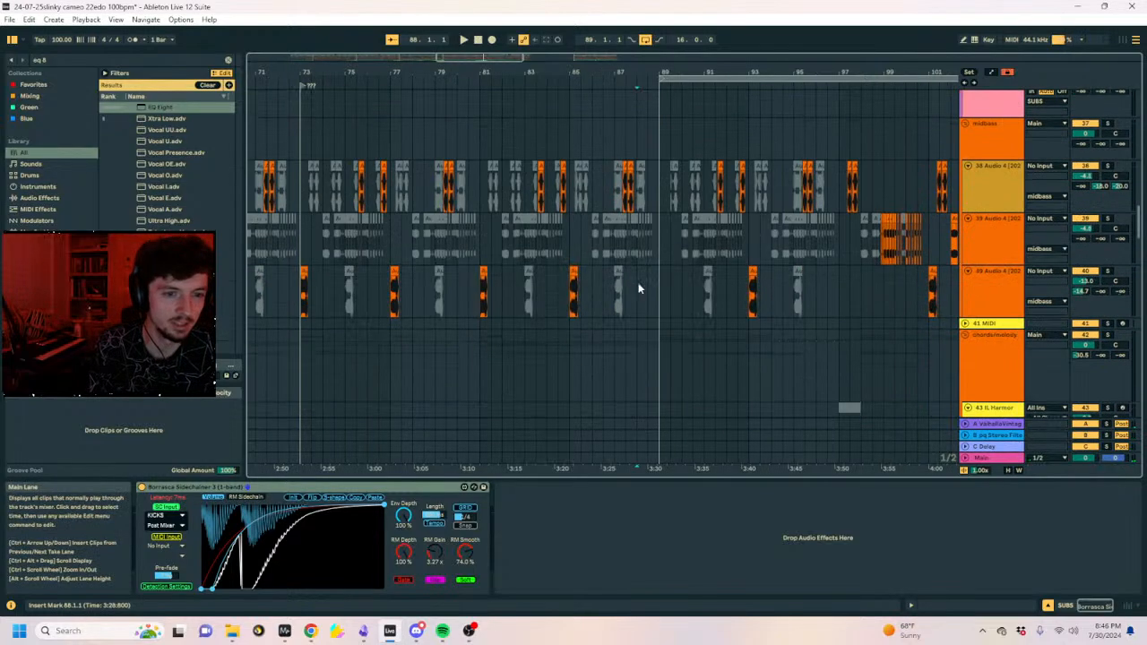
{"action": "left_click", "coordinate": [661, 269]}
{"action": "scroll", "coordinate": [663, 296], "scroll_direction": "down", "scroll_amount": 5}
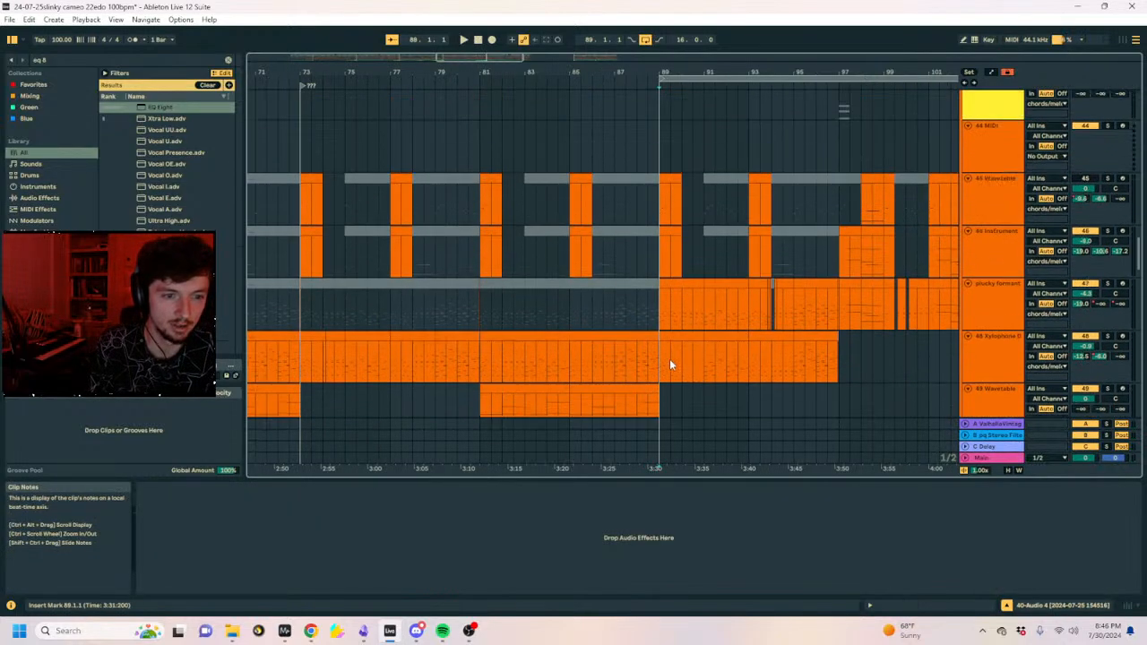
{"action": "scroll", "coordinate": [651, 314], "scroll_direction": "down", "scroll_amount": 10}
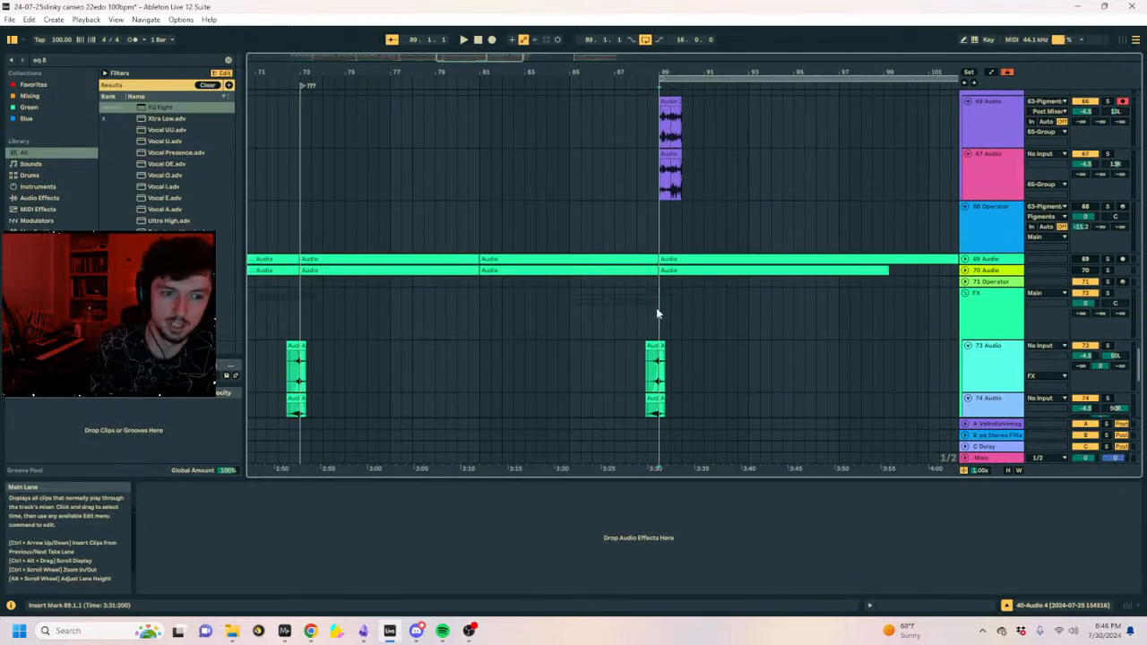
{"action": "left_click", "coordinate": [641, 297]}
{"action": "scroll", "coordinate": [584, 256], "scroll_direction": "up", "scroll_amount": 10}
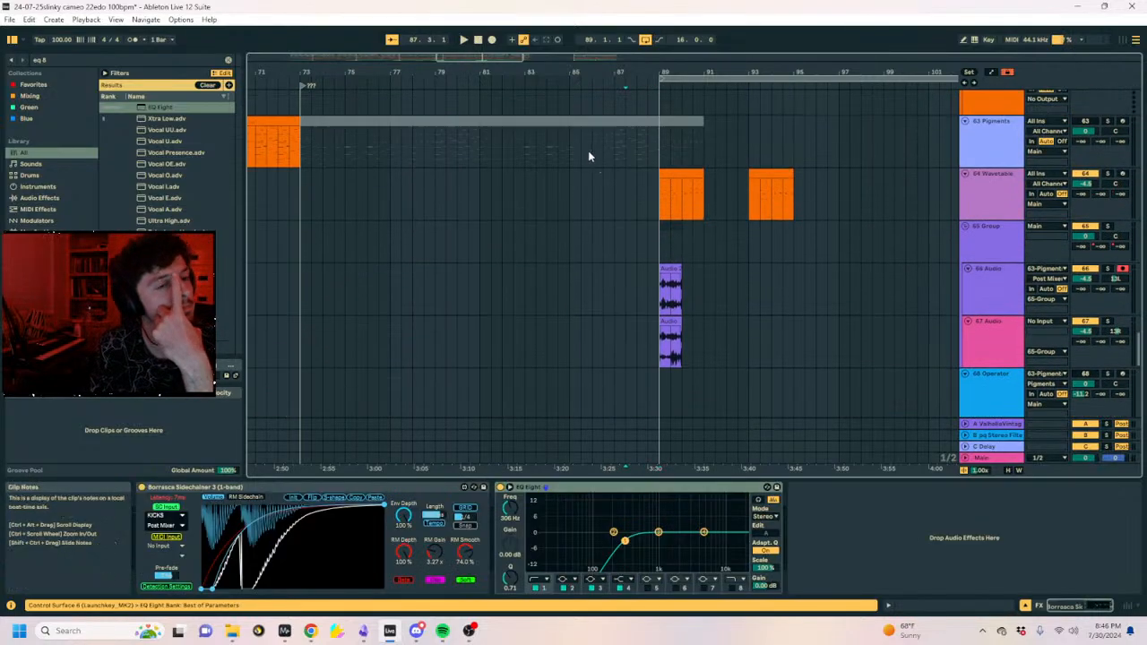
{"action": "scroll", "coordinate": [659, 287], "scroll_direction": "up", "scroll_amount": 15}
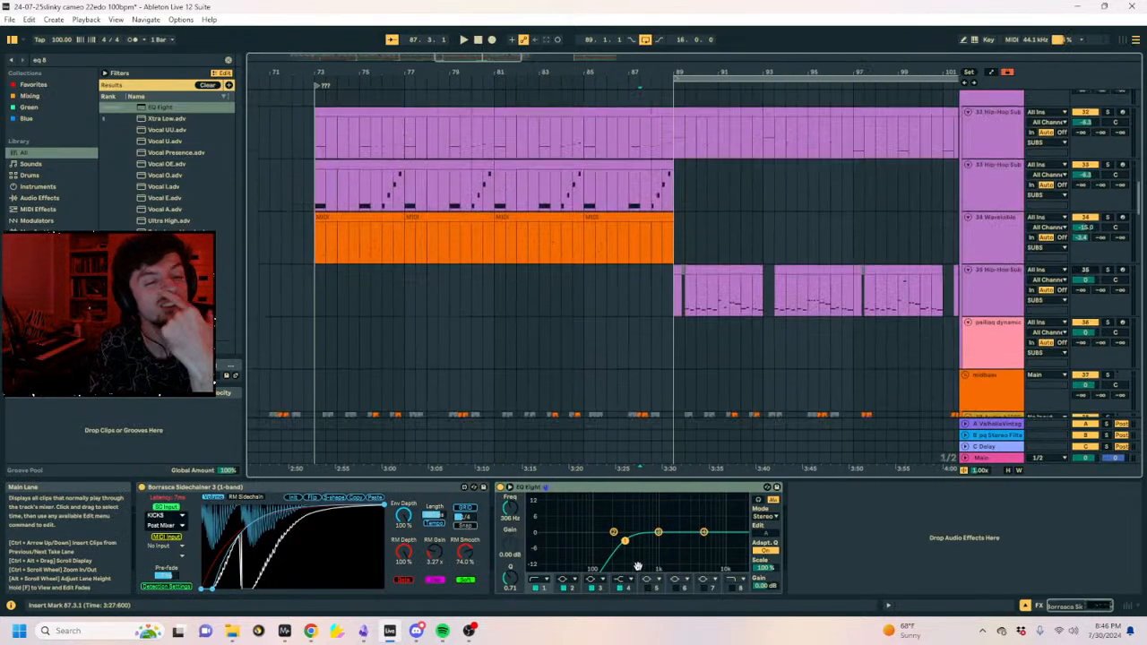
{"action": "scroll", "coordinate": [626, 305], "scroll_direction": "up", "scroll_amount": 2}
{"action": "scroll", "coordinate": [626, 305], "scroll_direction": "down", "scroll_amount": 5}
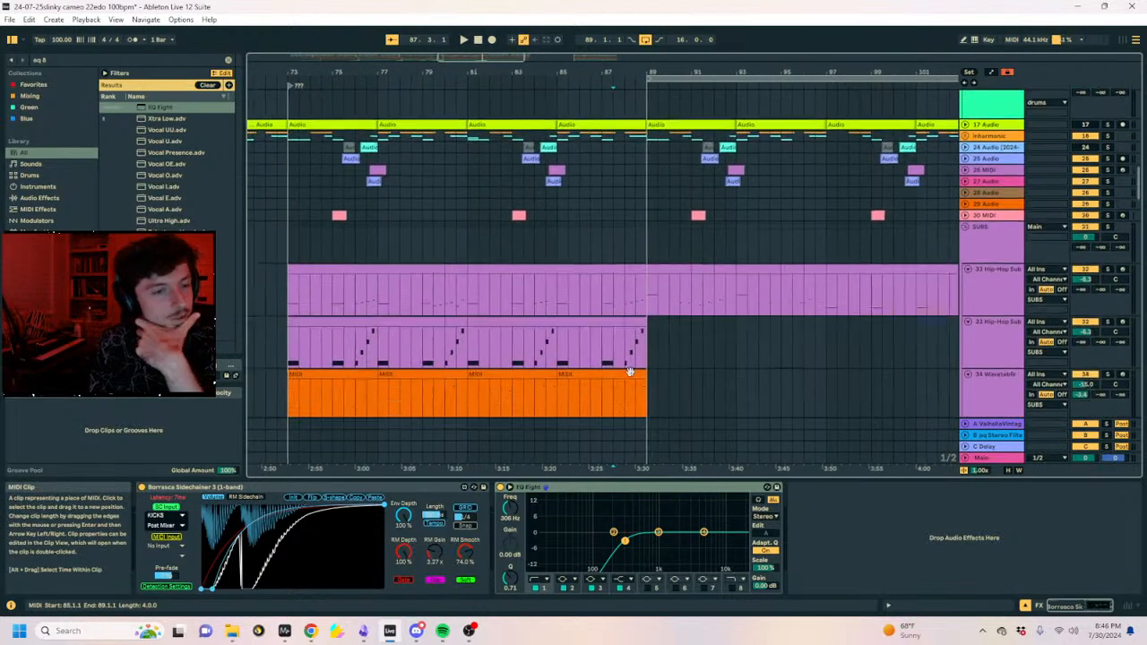
{"action": "scroll", "coordinate": [626, 305], "scroll_direction": "up", "scroll_amount": 2}
{"action": "left_click", "coordinate": [625, 304]}
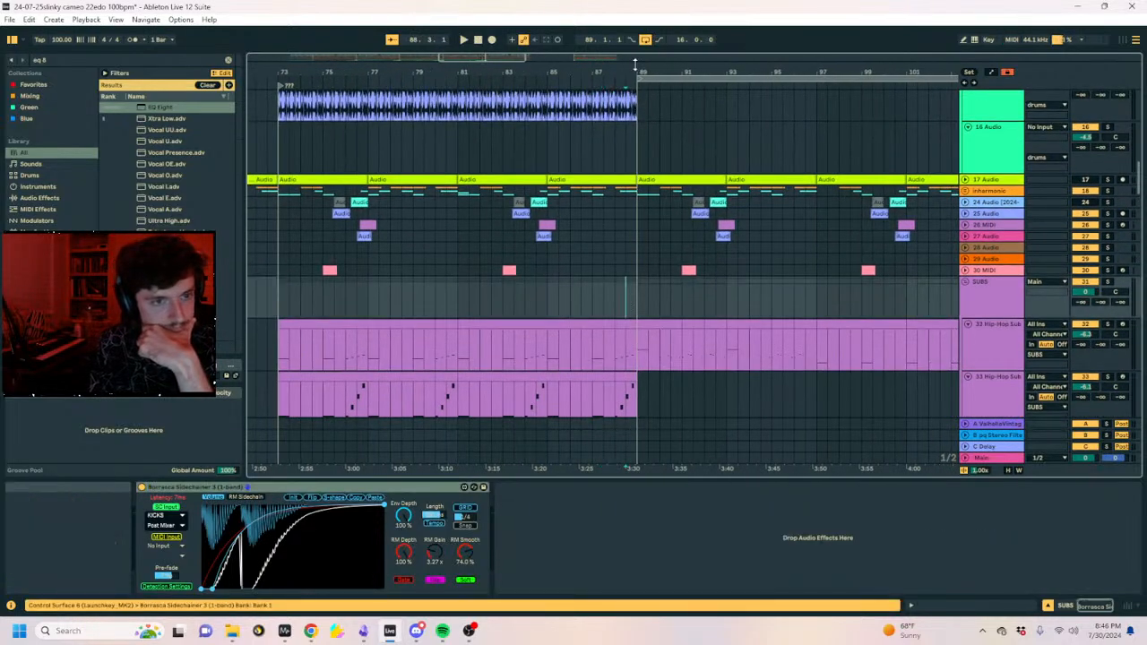
Examine the whole arrangement's section layout, comparing the sub, midbass and melody content between bars 73 and 89 with the surrounding sections.
{"action": "left_click_drag", "start_coordinate": [637, 65], "coordinate": [753, 32]}
{"action": "left_click_drag", "start_coordinate": [567, 292], "coordinate": [541, 307]}
{"action": "left_click", "coordinate": [576, 303]}
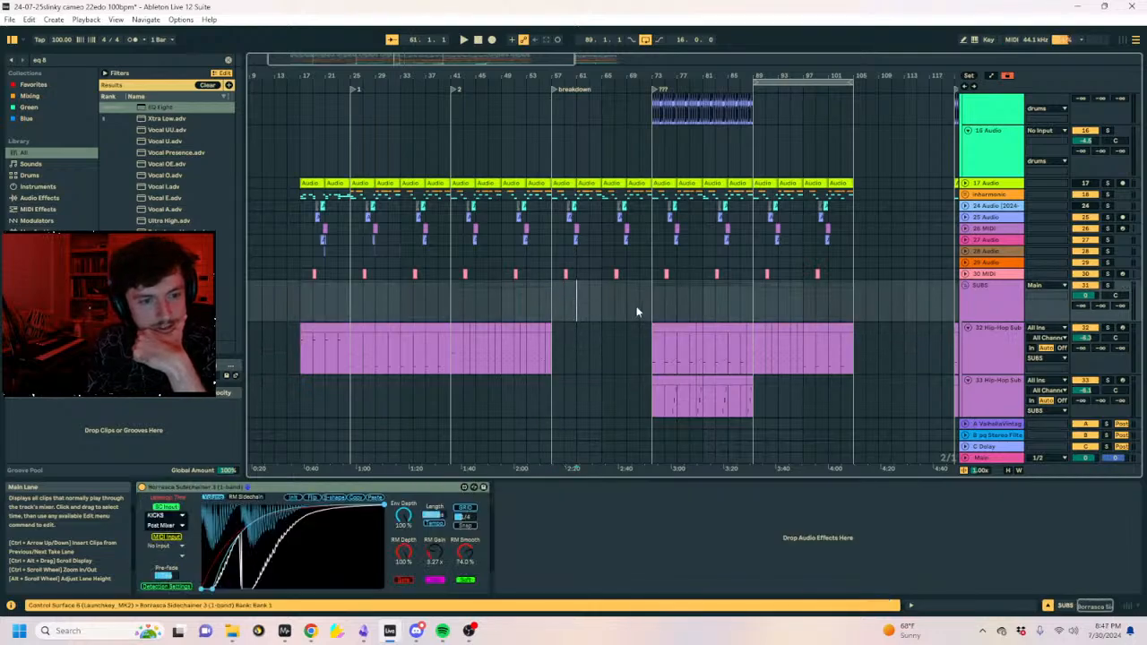
{"action": "left_click_drag", "start_coordinate": [651, 306], "coordinate": [751, 307]}
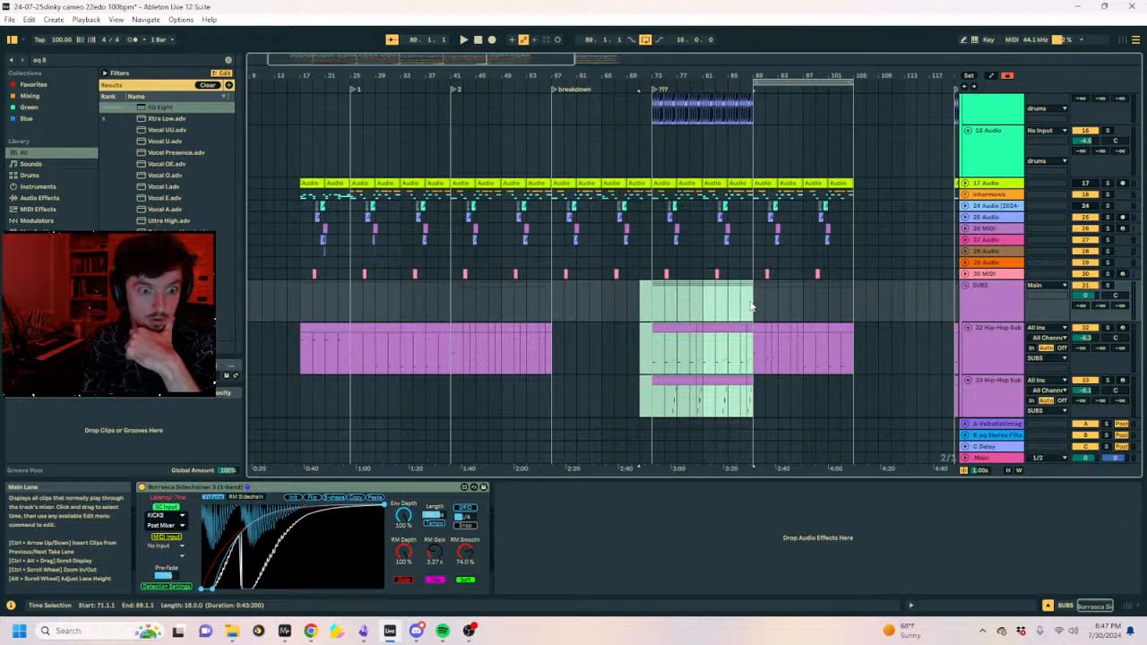
{"action": "left_click", "coordinate": [715, 310]}
{"action": "mouse_move", "coordinate": [711, 302]}
{"action": "left_mouse_down"}
{"action": "mouse_move", "coordinate": [754, 308]}
{"action": "mouse_move", "coordinate": [704, 311]}
{"action": "left_mouse_up"}
{"action": "scroll", "coordinate": [705, 313], "scroll_direction": "down", "scroll_amount": 5}
{"action": "scroll", "coordinate": [705, 313], "scroll_direction": "down", "scroll_amount": 15}
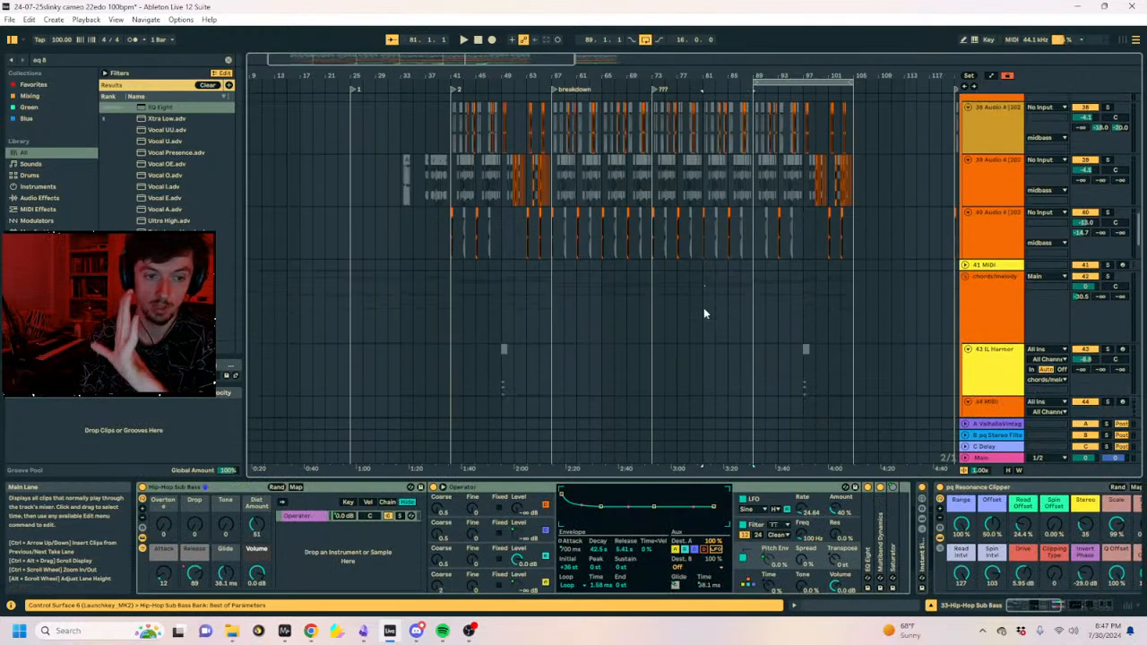
{"action": "scroll", "coordinate": [705, 318], "scroll_direction": "up", "scroll_amount": 10}
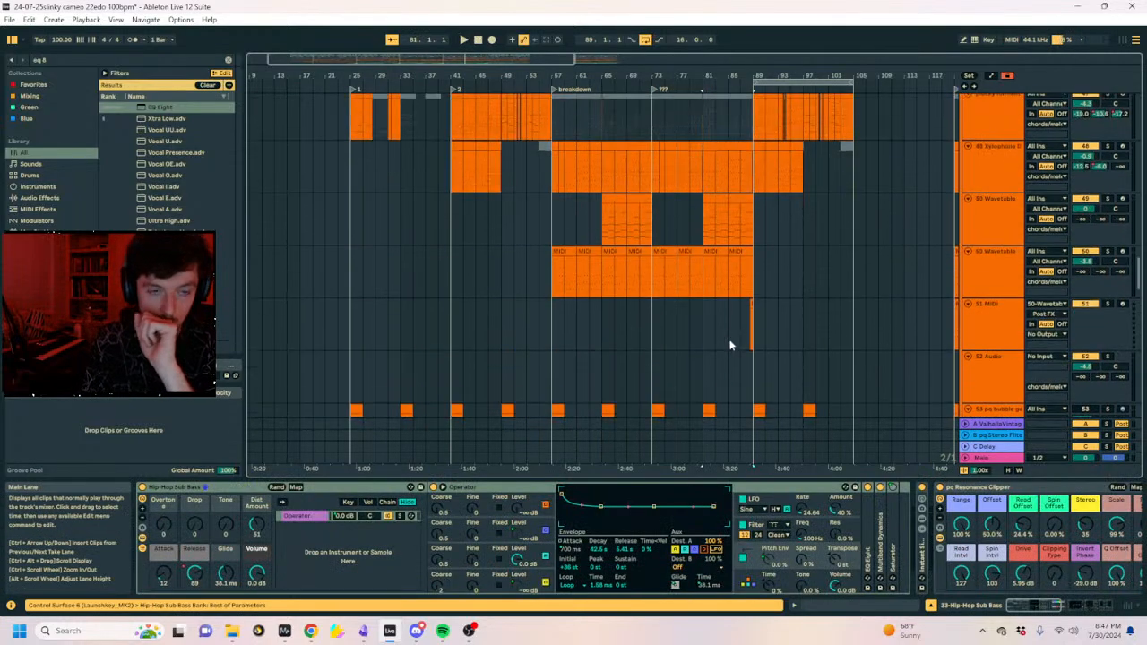
{"action": "scroll", "coordinate": [730, 385], "scroll_direction": "up", "scroll_amount": 5}
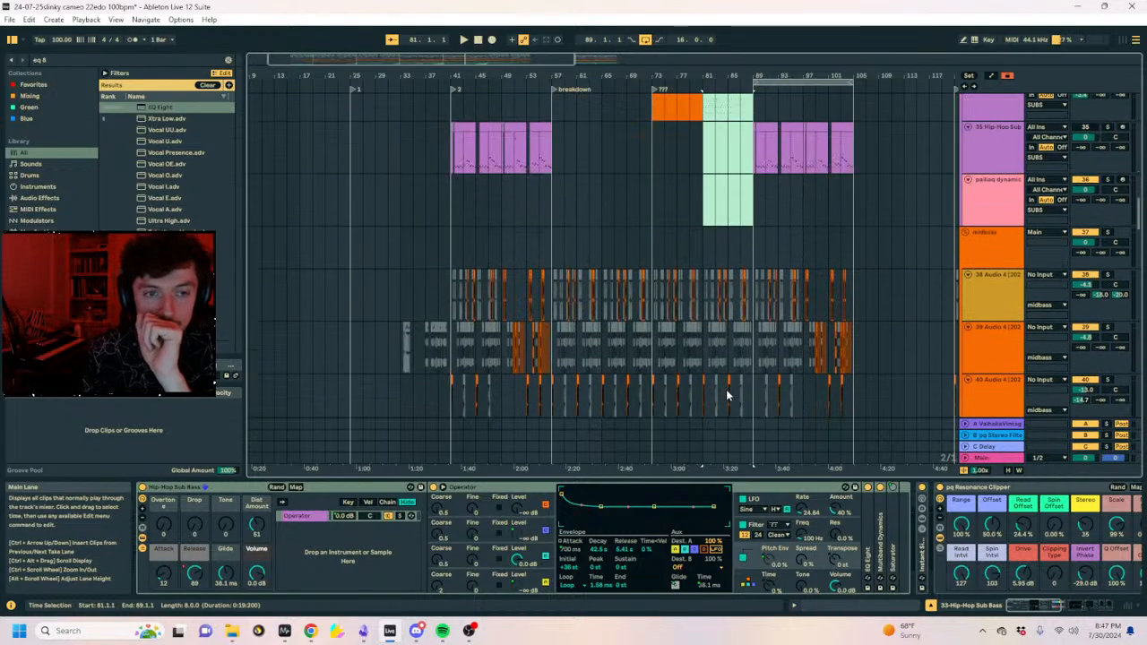
Add a locator at bar 89 in the arrangement and name it "drop 3".
{"action": "left_click", "coordinate": [708, 274]}
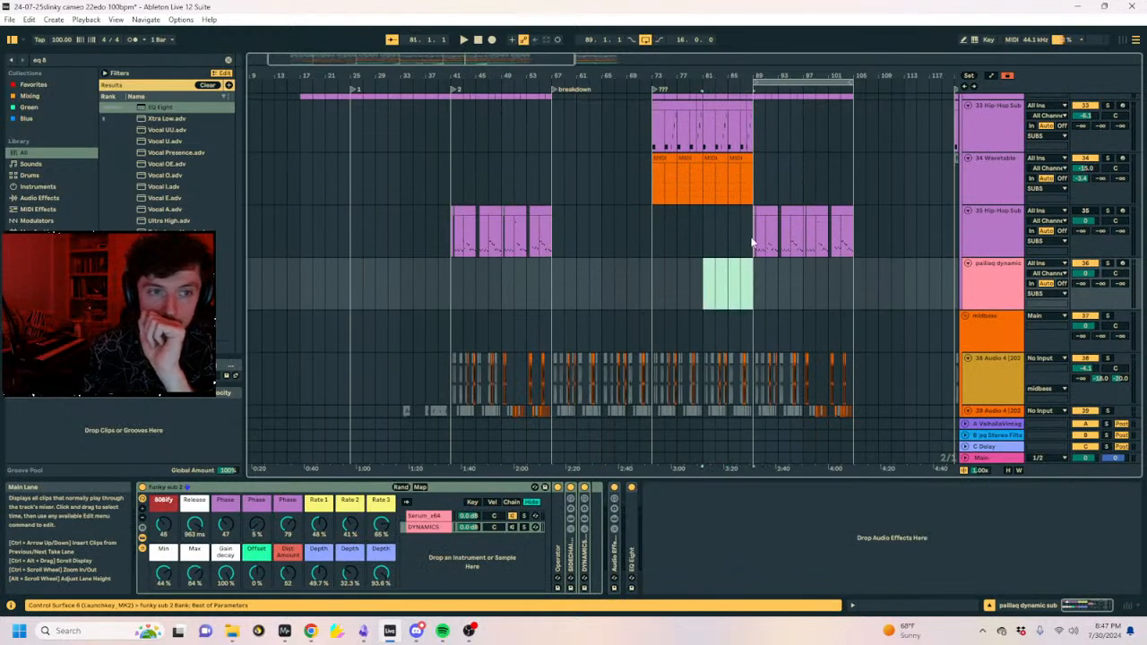
{"action": "right_click", "coordinate": [756, 97]}
{"action": "left_click", "coordinate": [763, 97]}
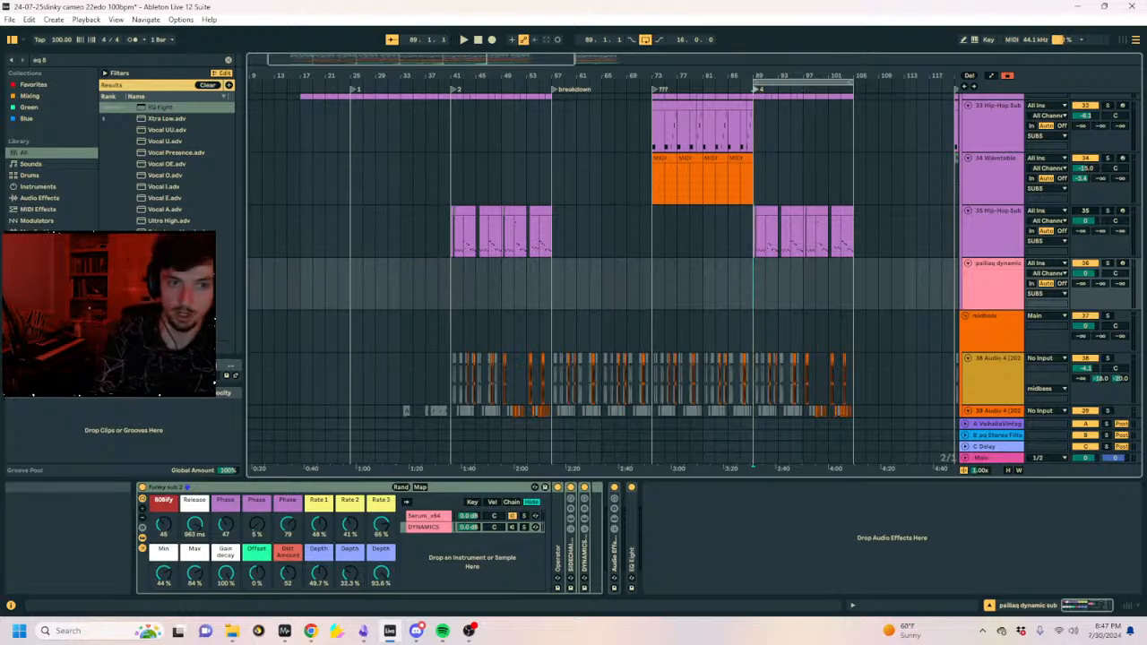
{"action": "key", "text": "ctrl+r"}
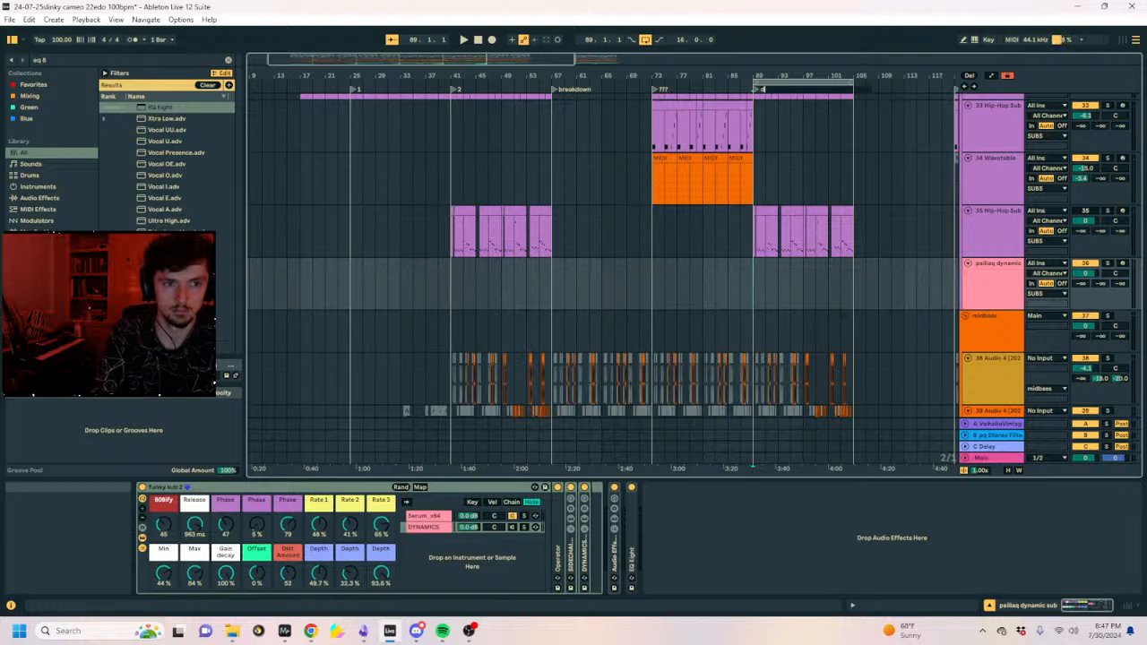
{"action": "key", "text": "Return"}
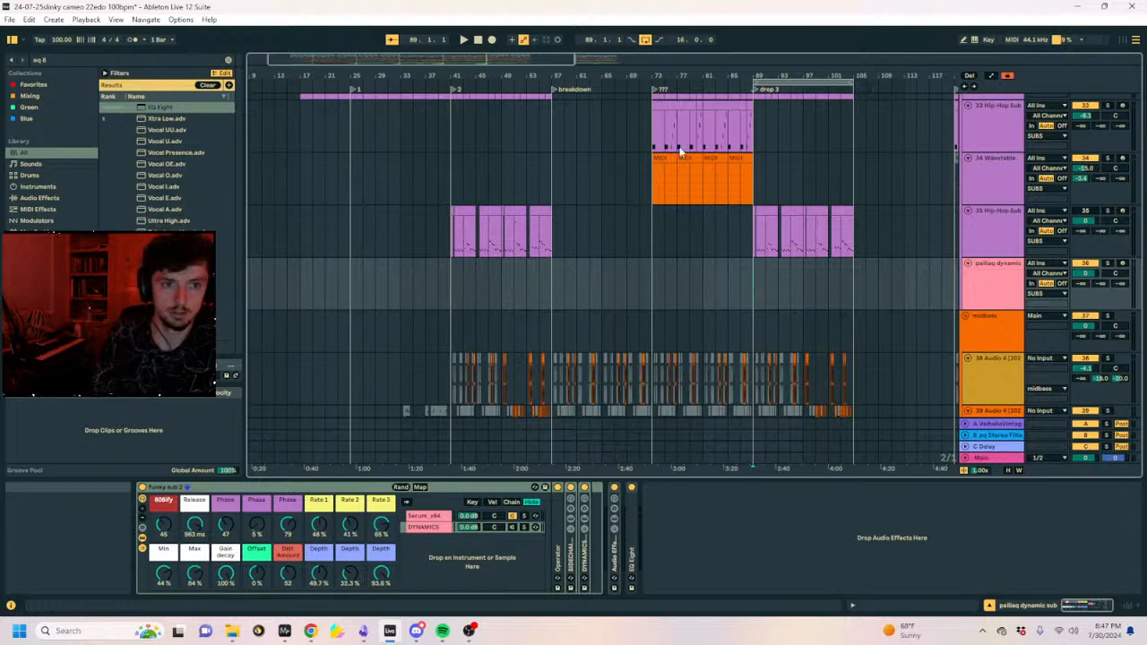
Return to the drum tracks at the start of the arrangement's track list and save the current Live set.
{"action": "scroll", "coordinate": [788, 207], "scroll_direction": "up", "scroll_amount": 2}
{"action": "scroll", "coordinate": [780, 224], "scroll_direction": "up", "scroll_amount": 15}
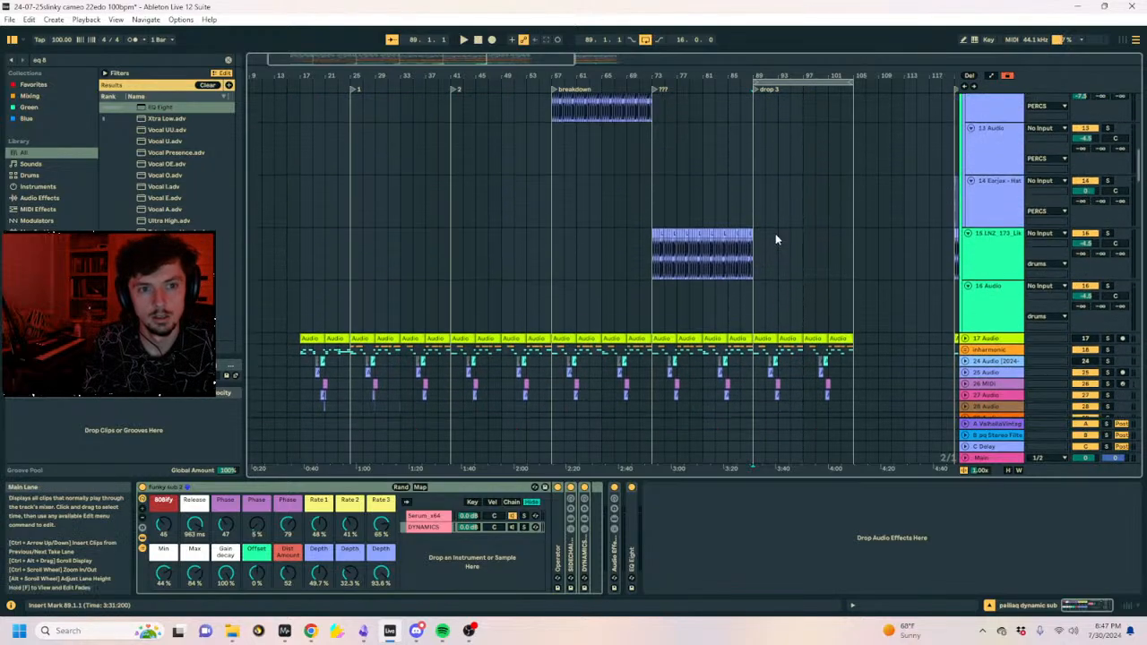
{"action": "scroll", "coordinate": [757, 240], "scroll_direction": "up", "scroll_amount": 3}
{"action": "left_click", "coordinate": [729, 224]}
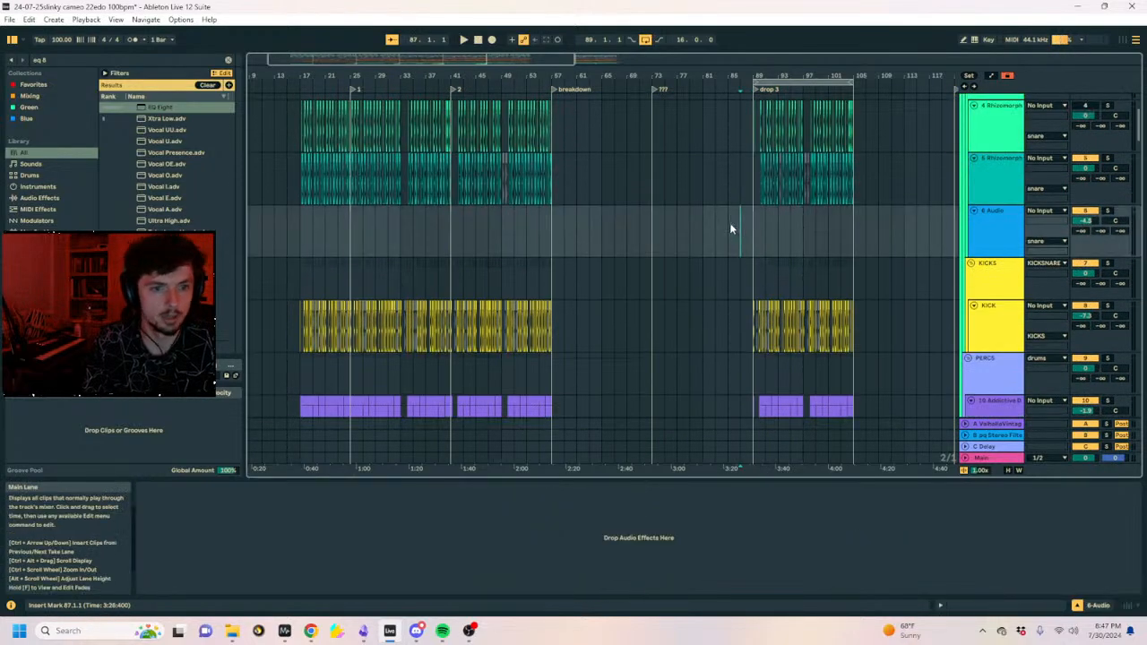
{"action": "key", "text": "ctrl+s"}
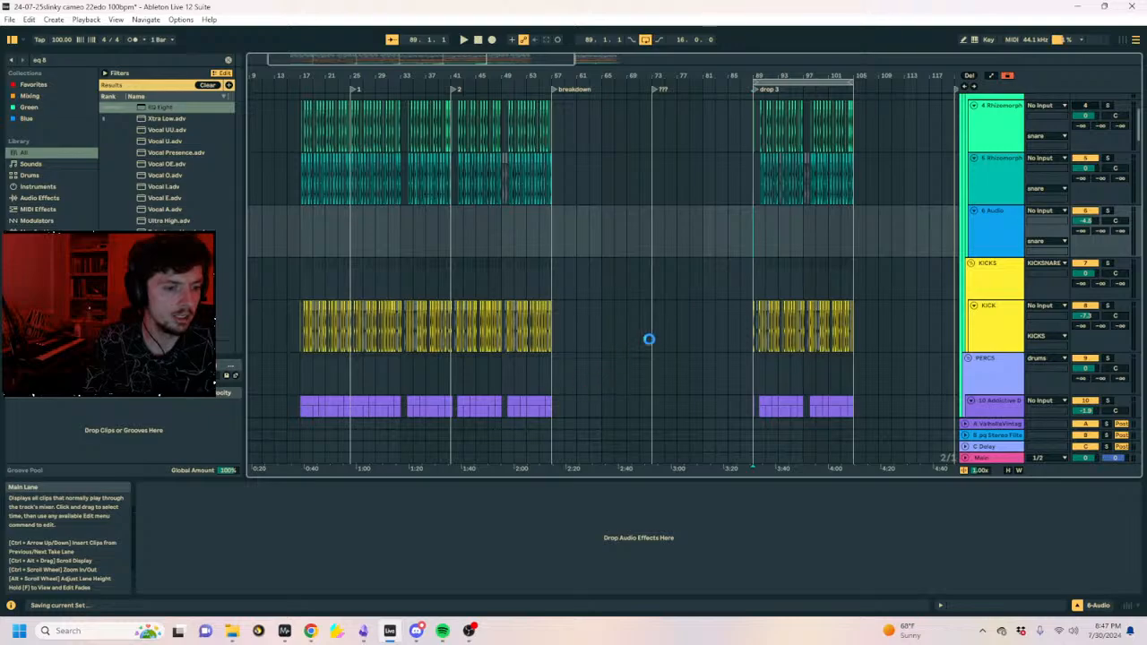
Play the drop 3 section from bar 89 to listen to its drums and chords.
{"action": "left_click_drag", "start_coordinate": [759, 76], "coordinate": [612, 191]}
{"action": "scroll", "coordinate": [612, 190], "scroll_direction": "up", "scroll_amount": 3}
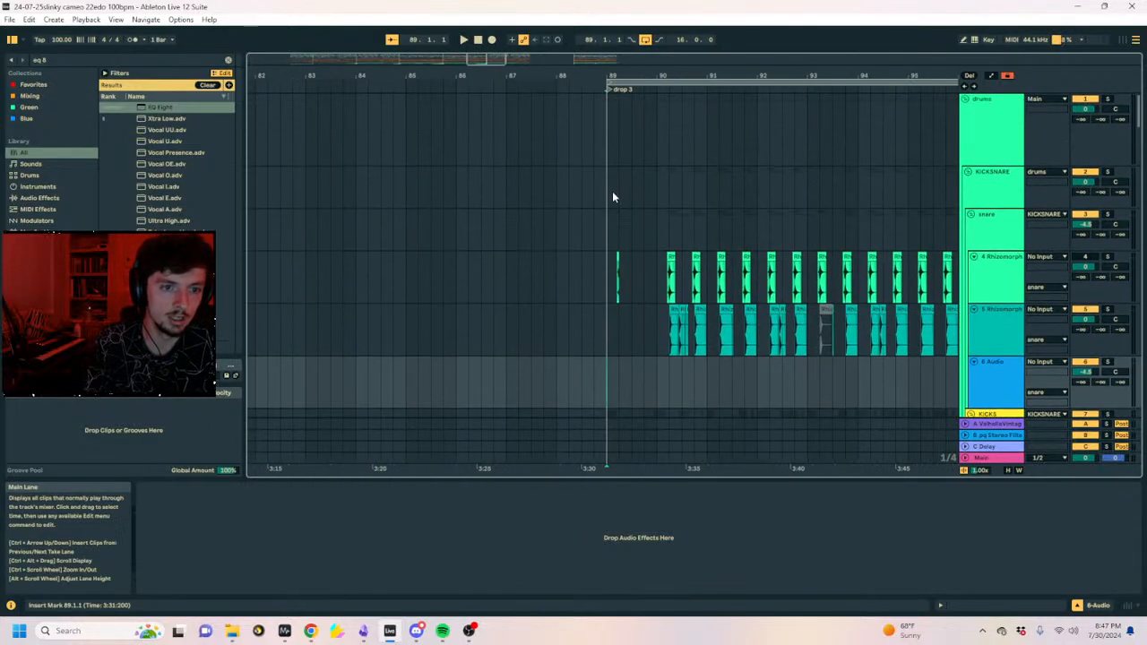
{"action": "left_click_drag", "start_coordinate": [630, 75], "coordinate": [690, 17]}
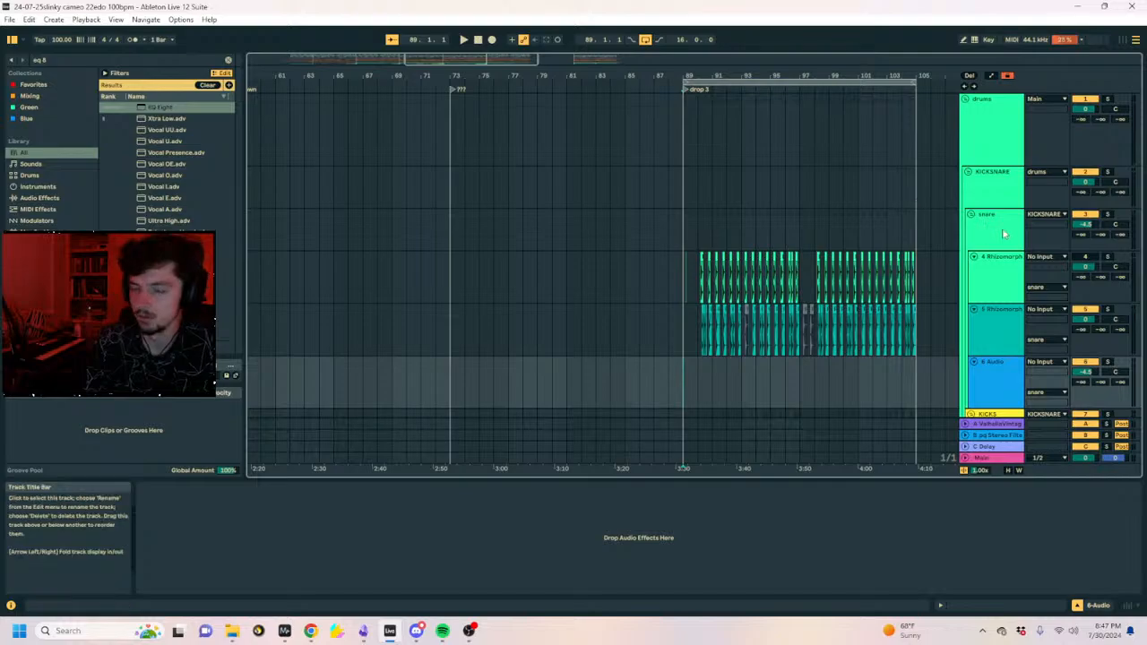
{"action": "left_click", "coordinate": [524, 302]}
{"action": "left_click", "coordinate": [677, 340]}
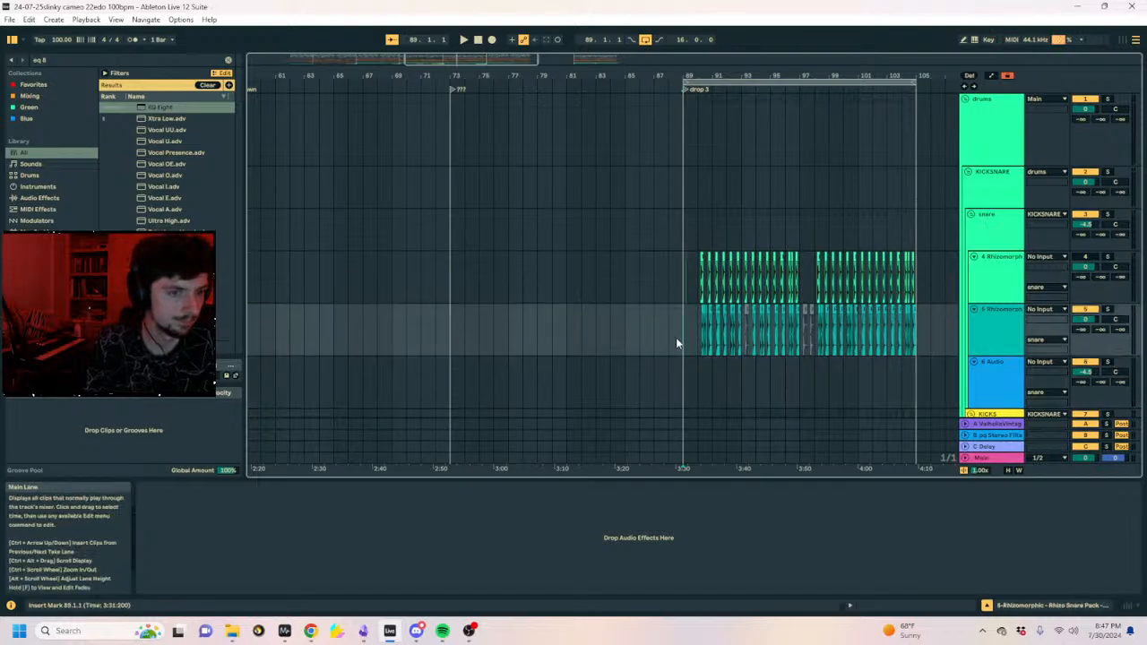
{"action": "left_click_drag", "start_coordinate": [464, 76], "coordinate": [430, 68]}
{"action": "left_click", "coordinate": [594, 277]}
{"action": "left_click_drag", "start_coordinate": [595, 76], "coordinate": [568, 281]}
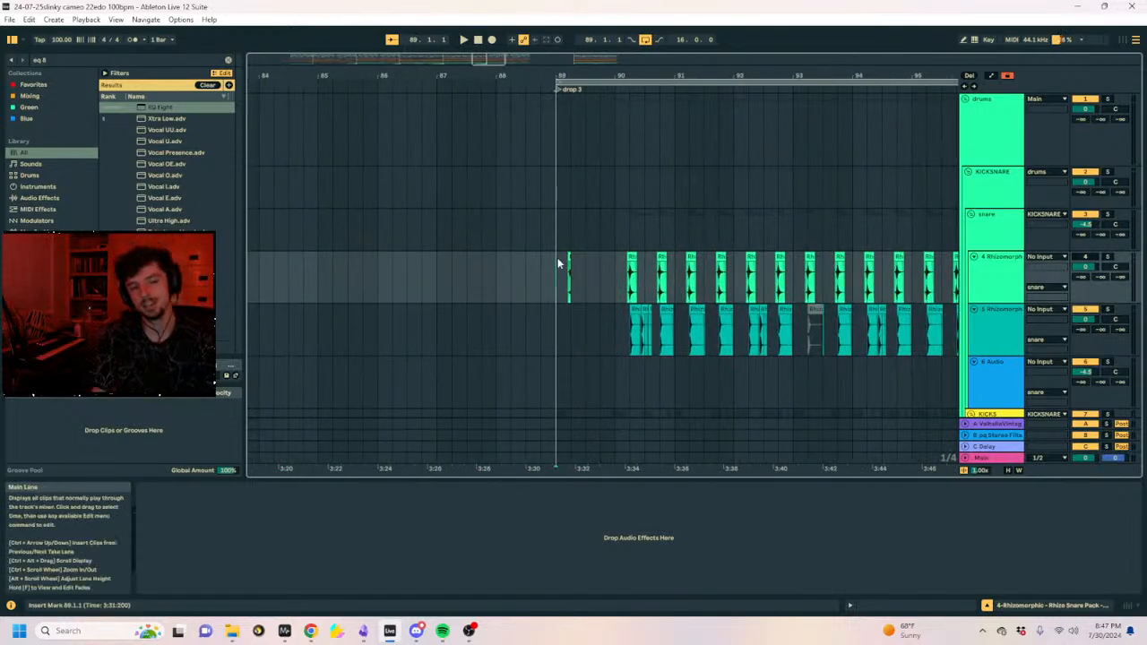
{"action": "key", "text": "space"}
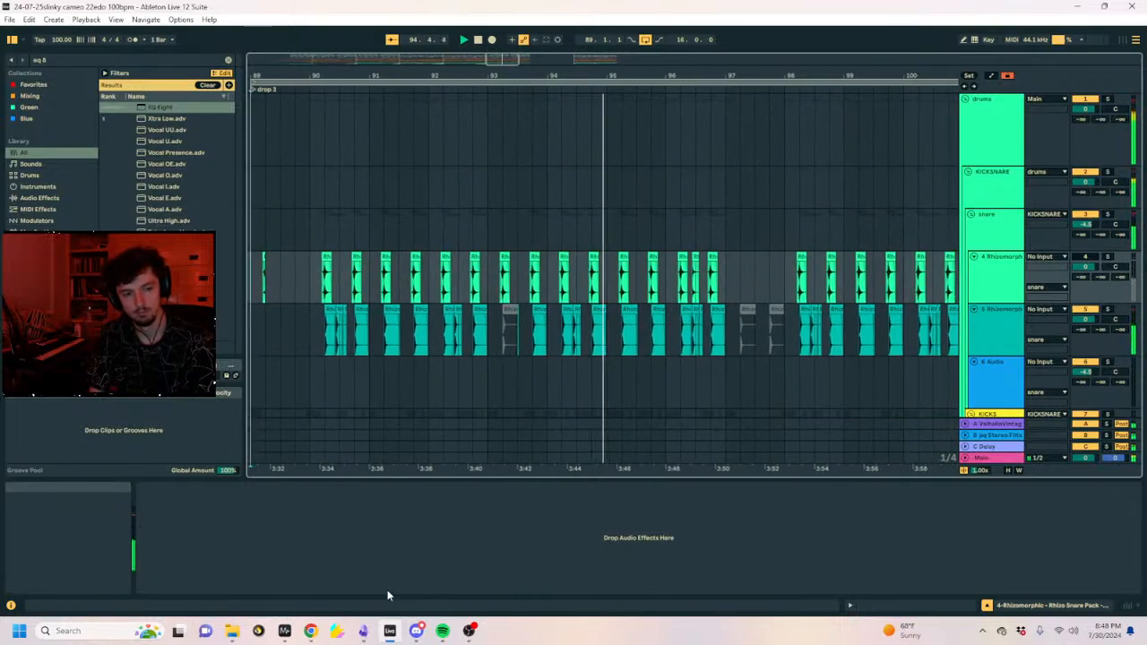
Switch to Obsidian and append "- chords after the offbeat dub chords kinda weird" to the slinky cameo entry in the finish ep note.
{"action": "key", "text": "alt+Tab"}
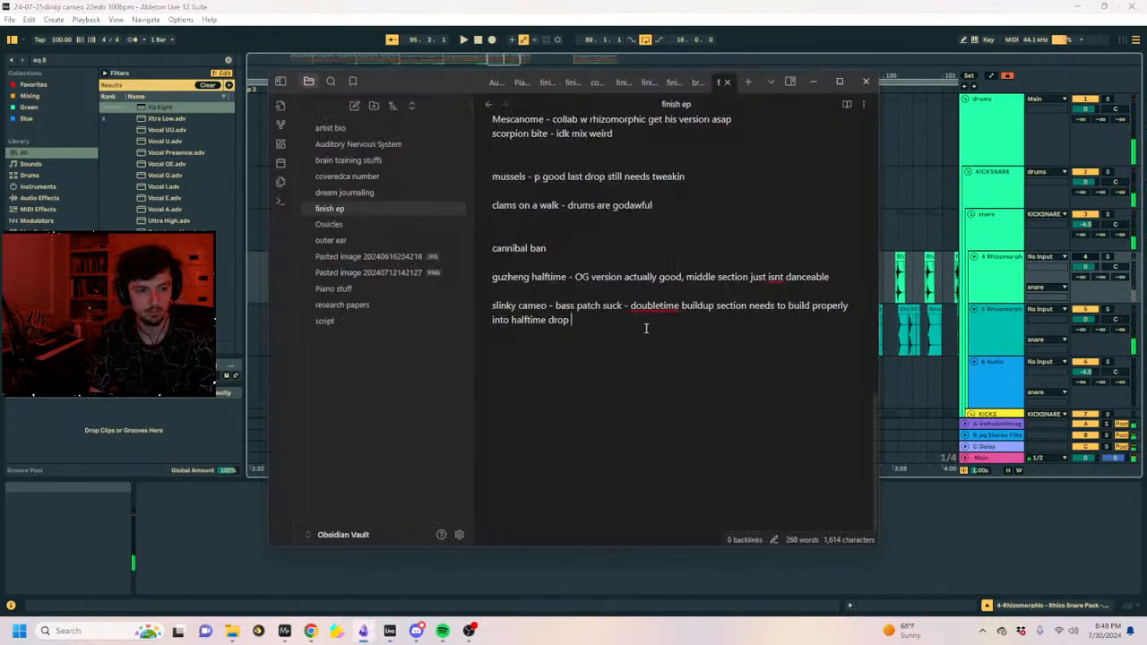
{"action": "type", "text": "- chords after the offbeat dub chords kinda weird"}
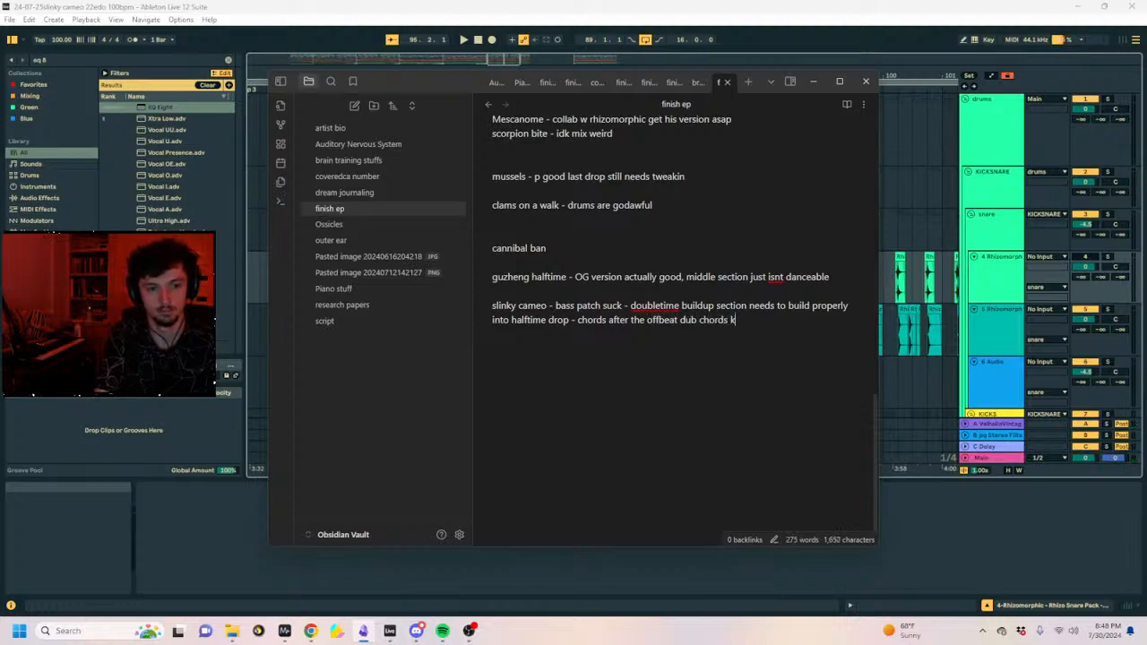
{"action": "left_click", "coordinate": [979, 500]}
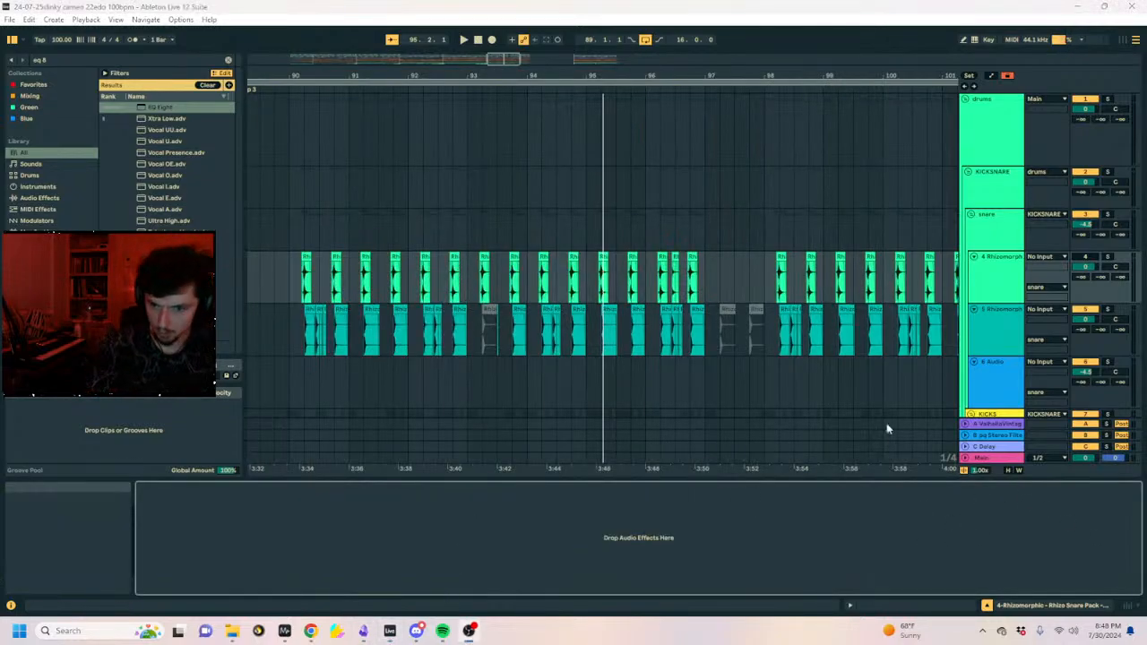